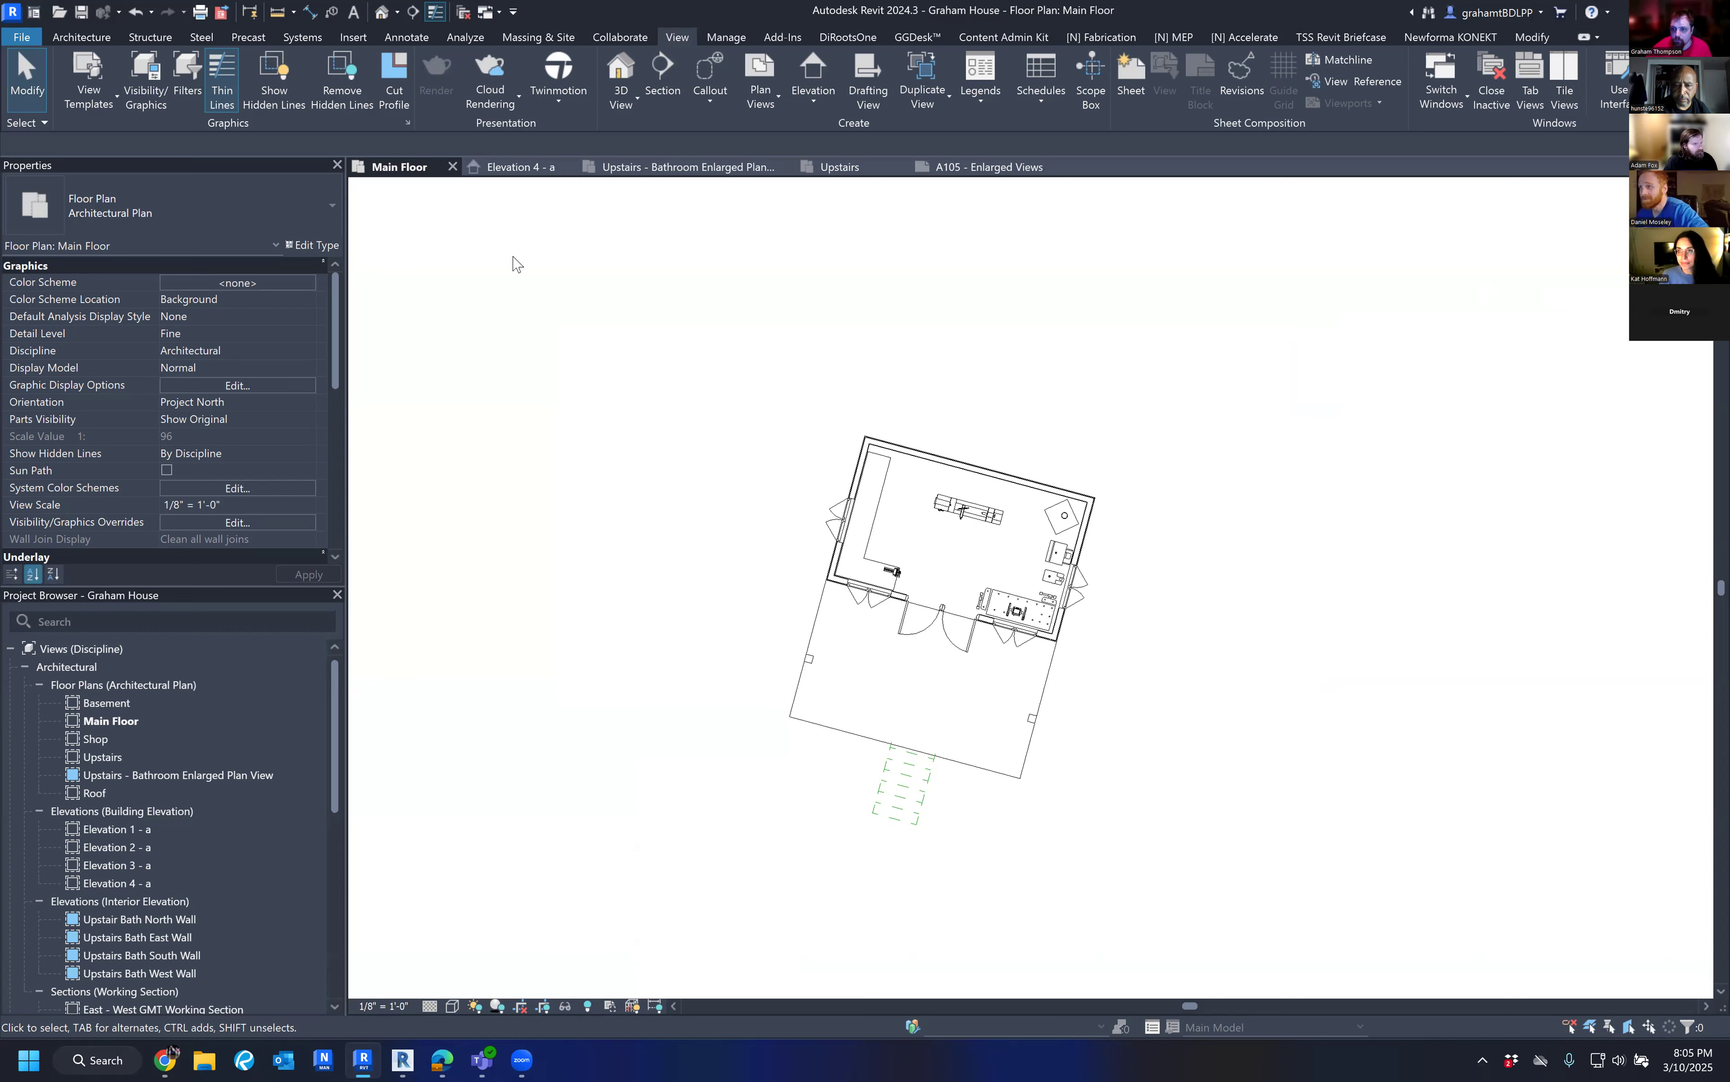
middle_click_drag(1082, 544, 1048, 502)
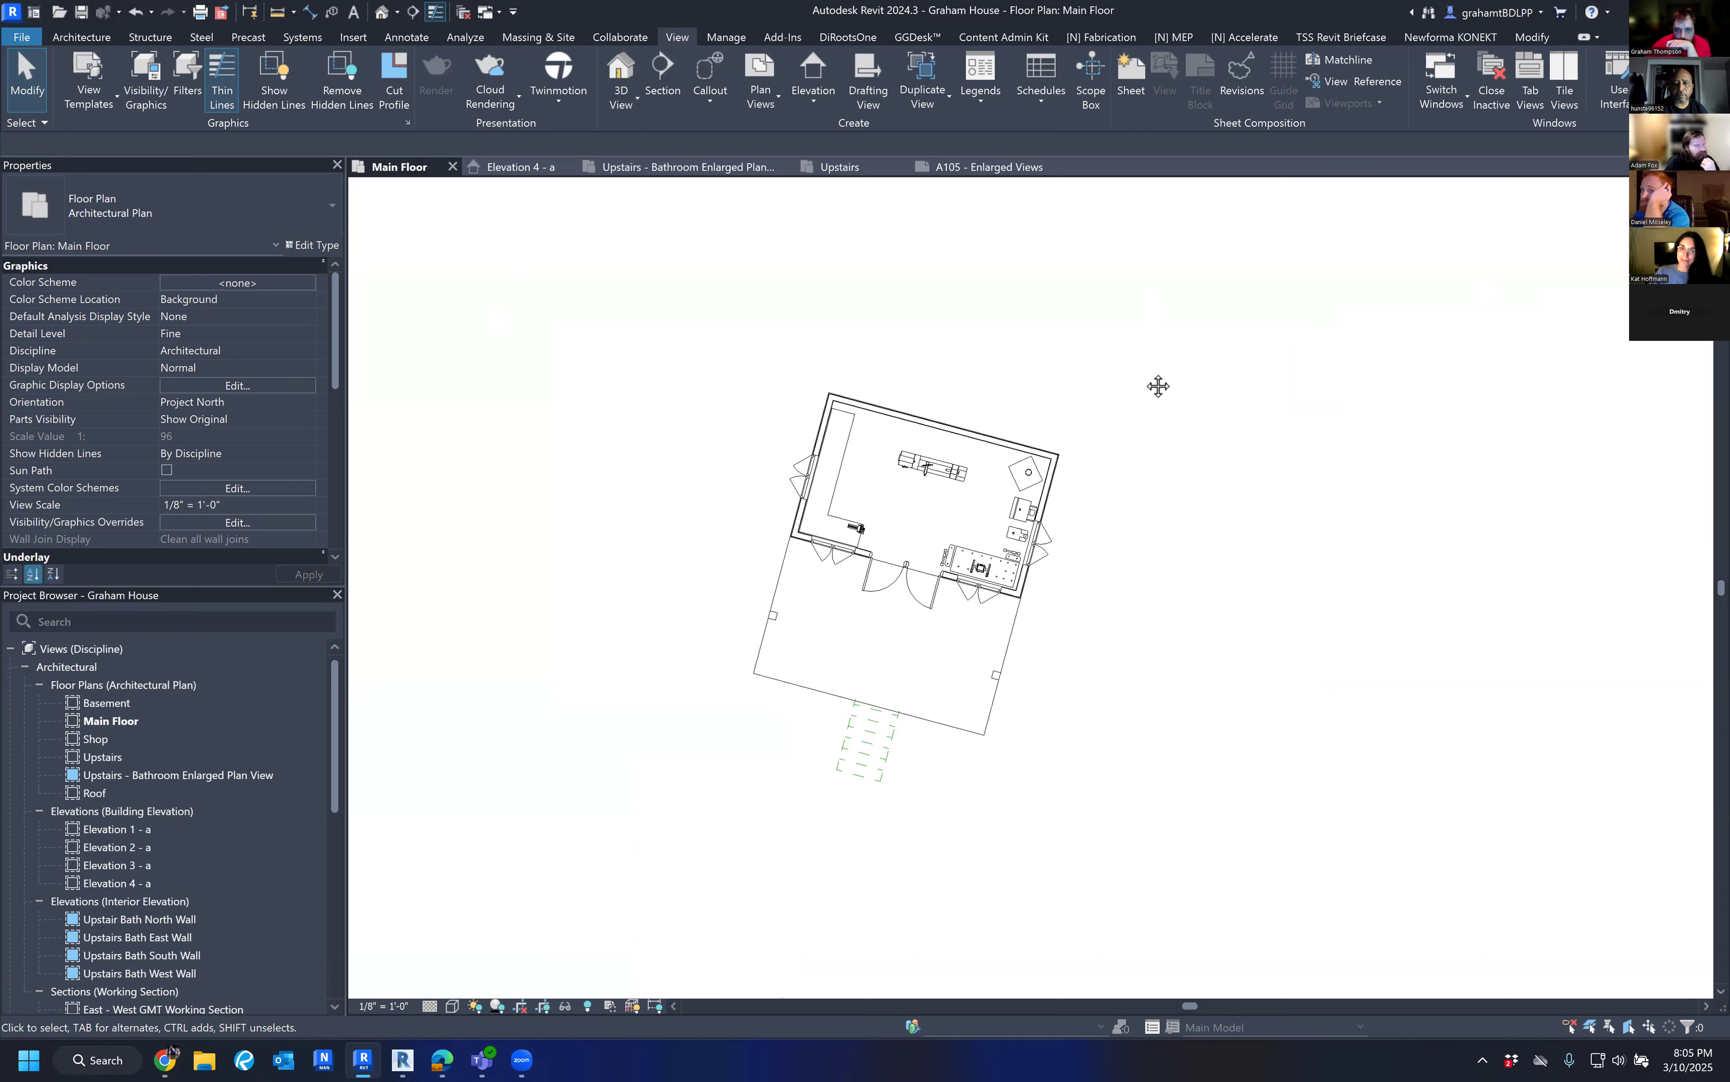
middle_click_drag(1155, 382, 1158, 376)
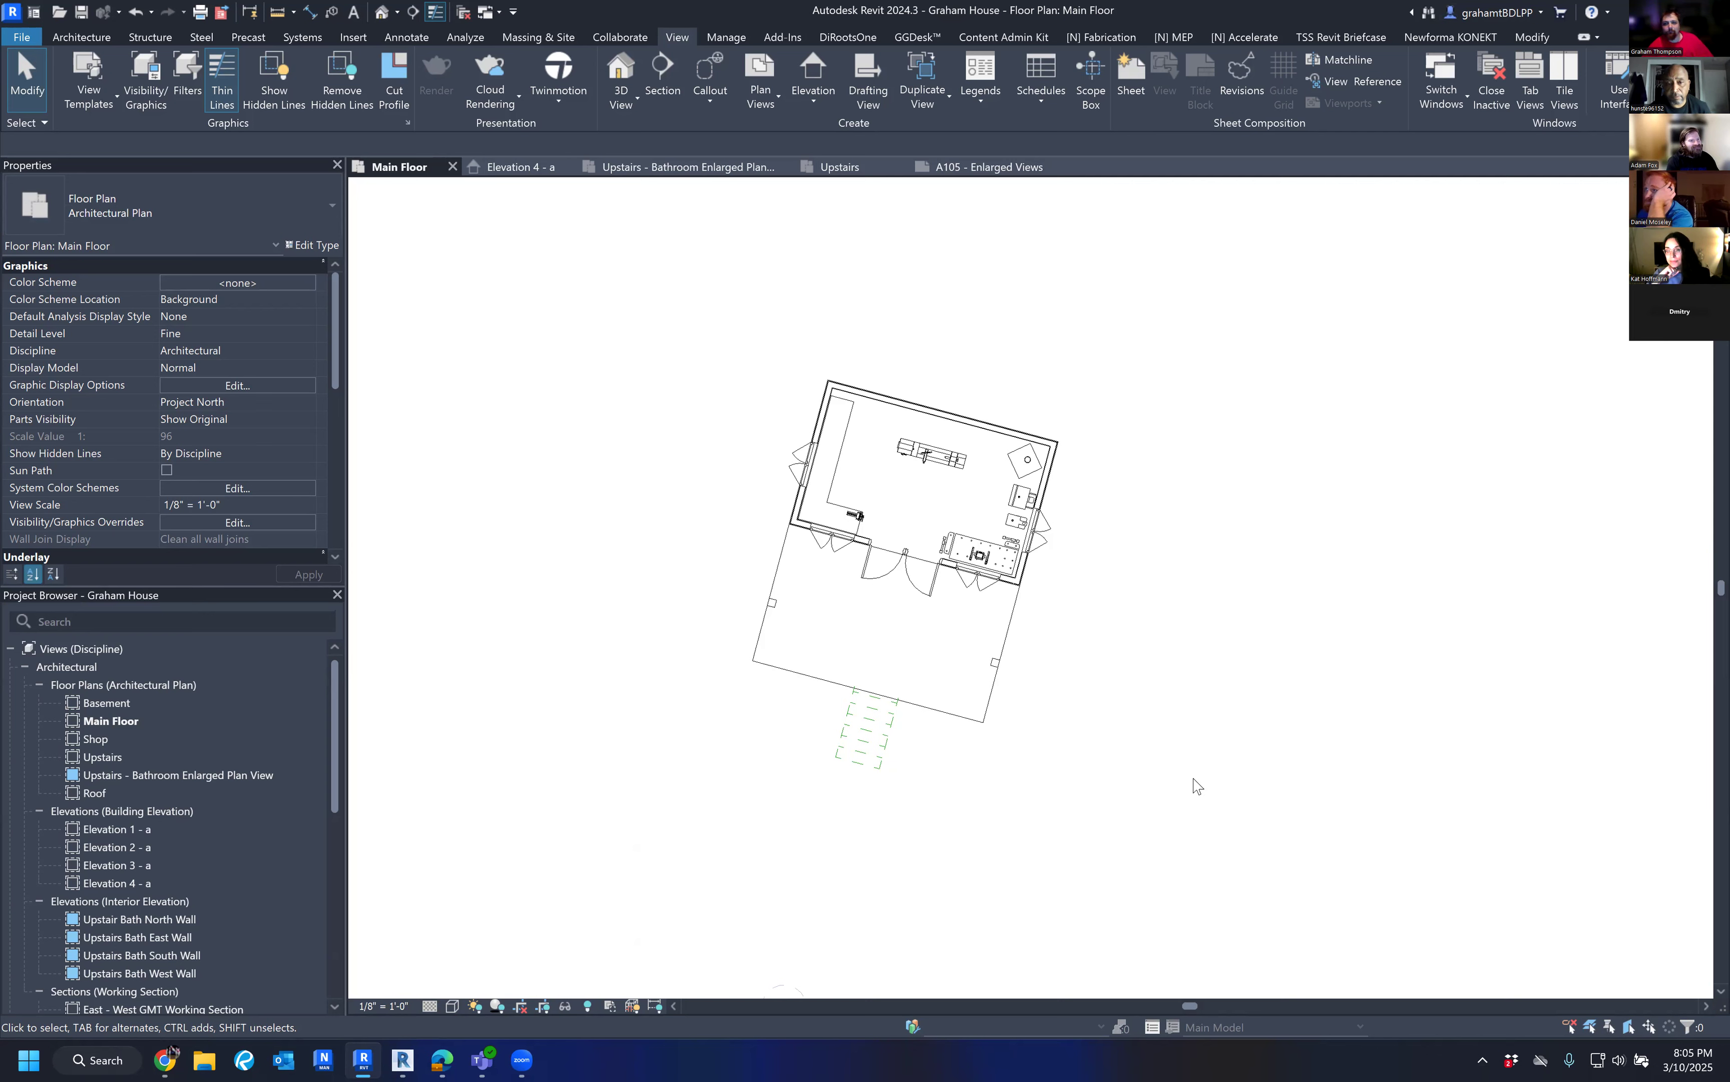
middle_click_drag(1184, 740, 1171, 742)
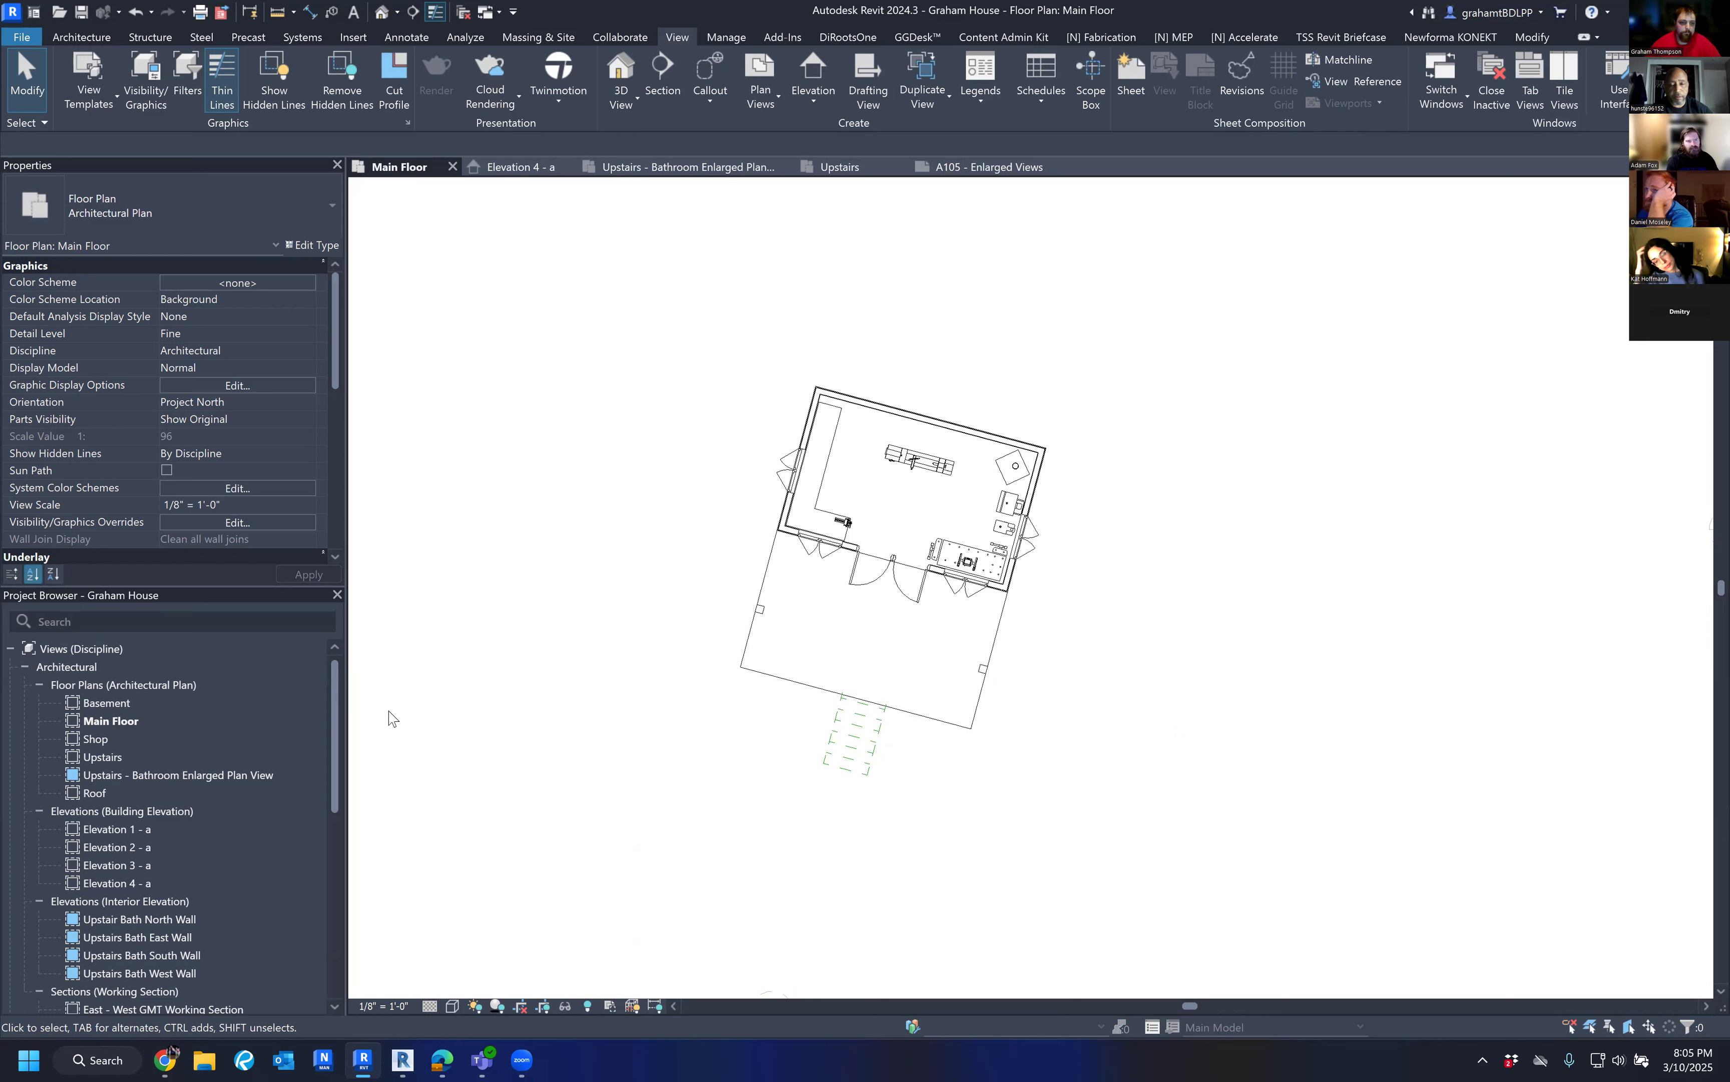
Collapse the view list under sheet A105 - Enlarged Views in the project's sheet listing and open that sheet.
scroll(239, 722, "down", 8)
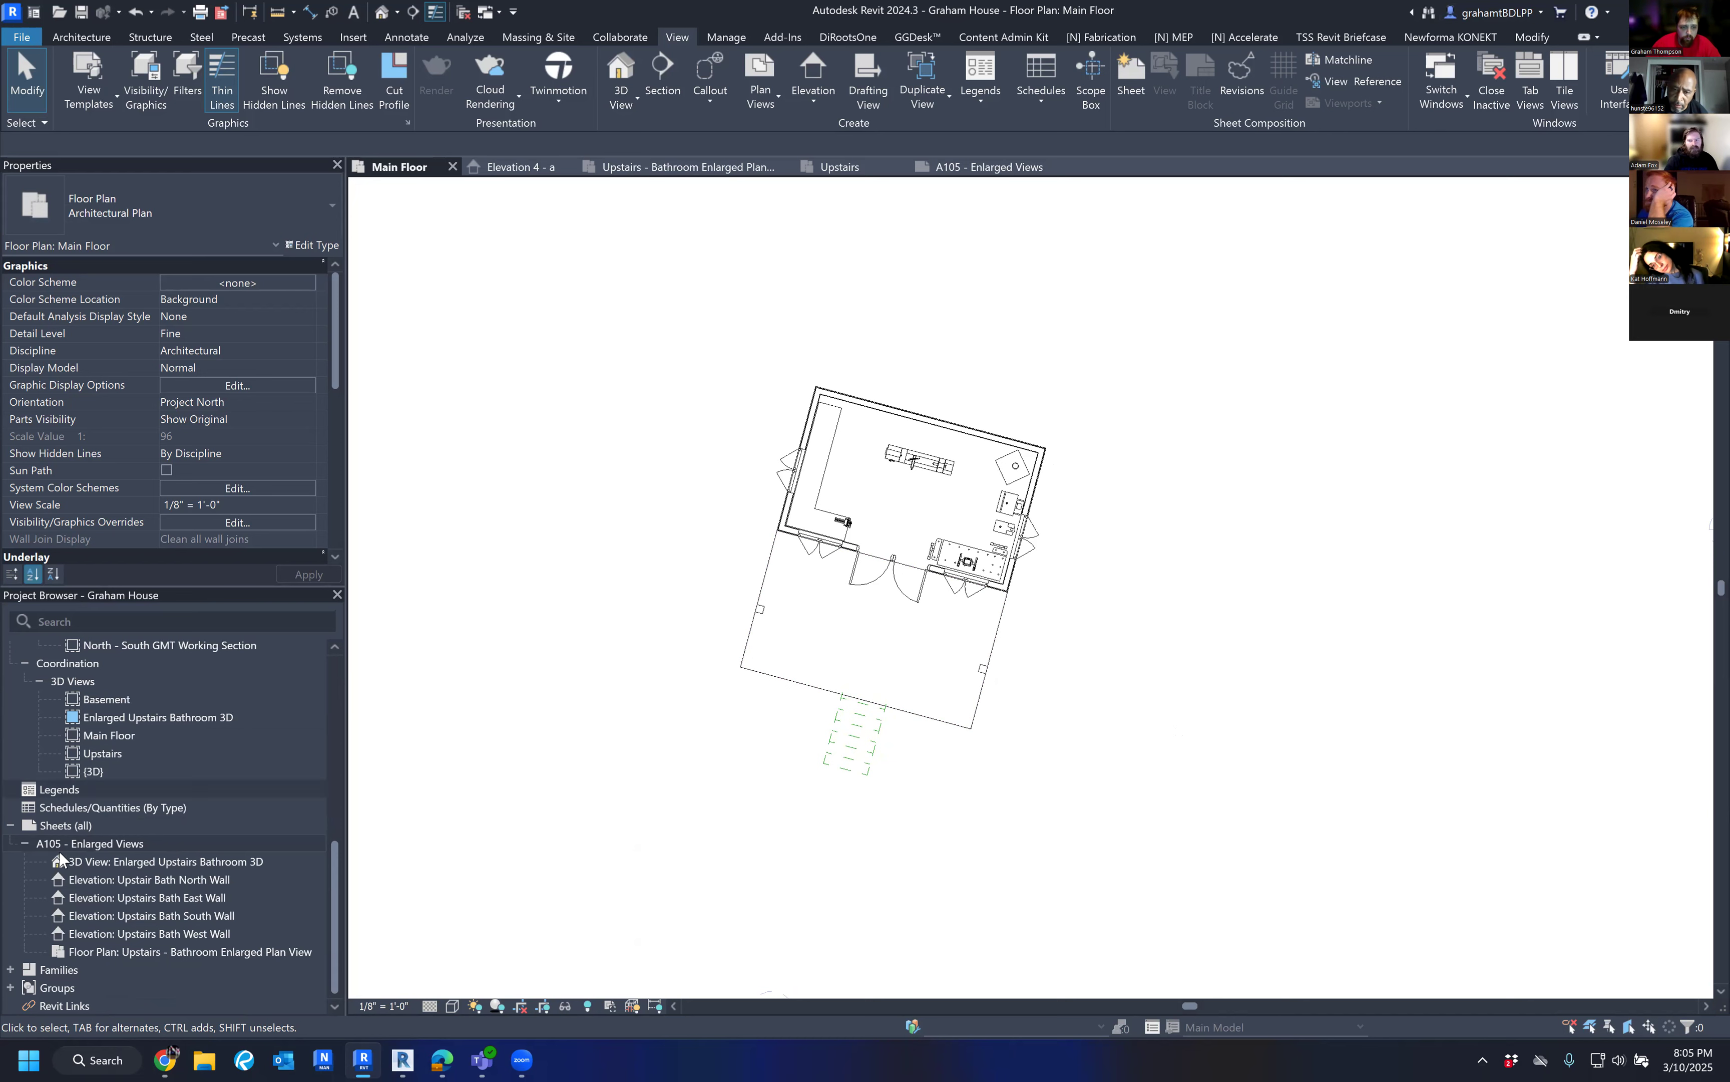
left_click(24, 844)
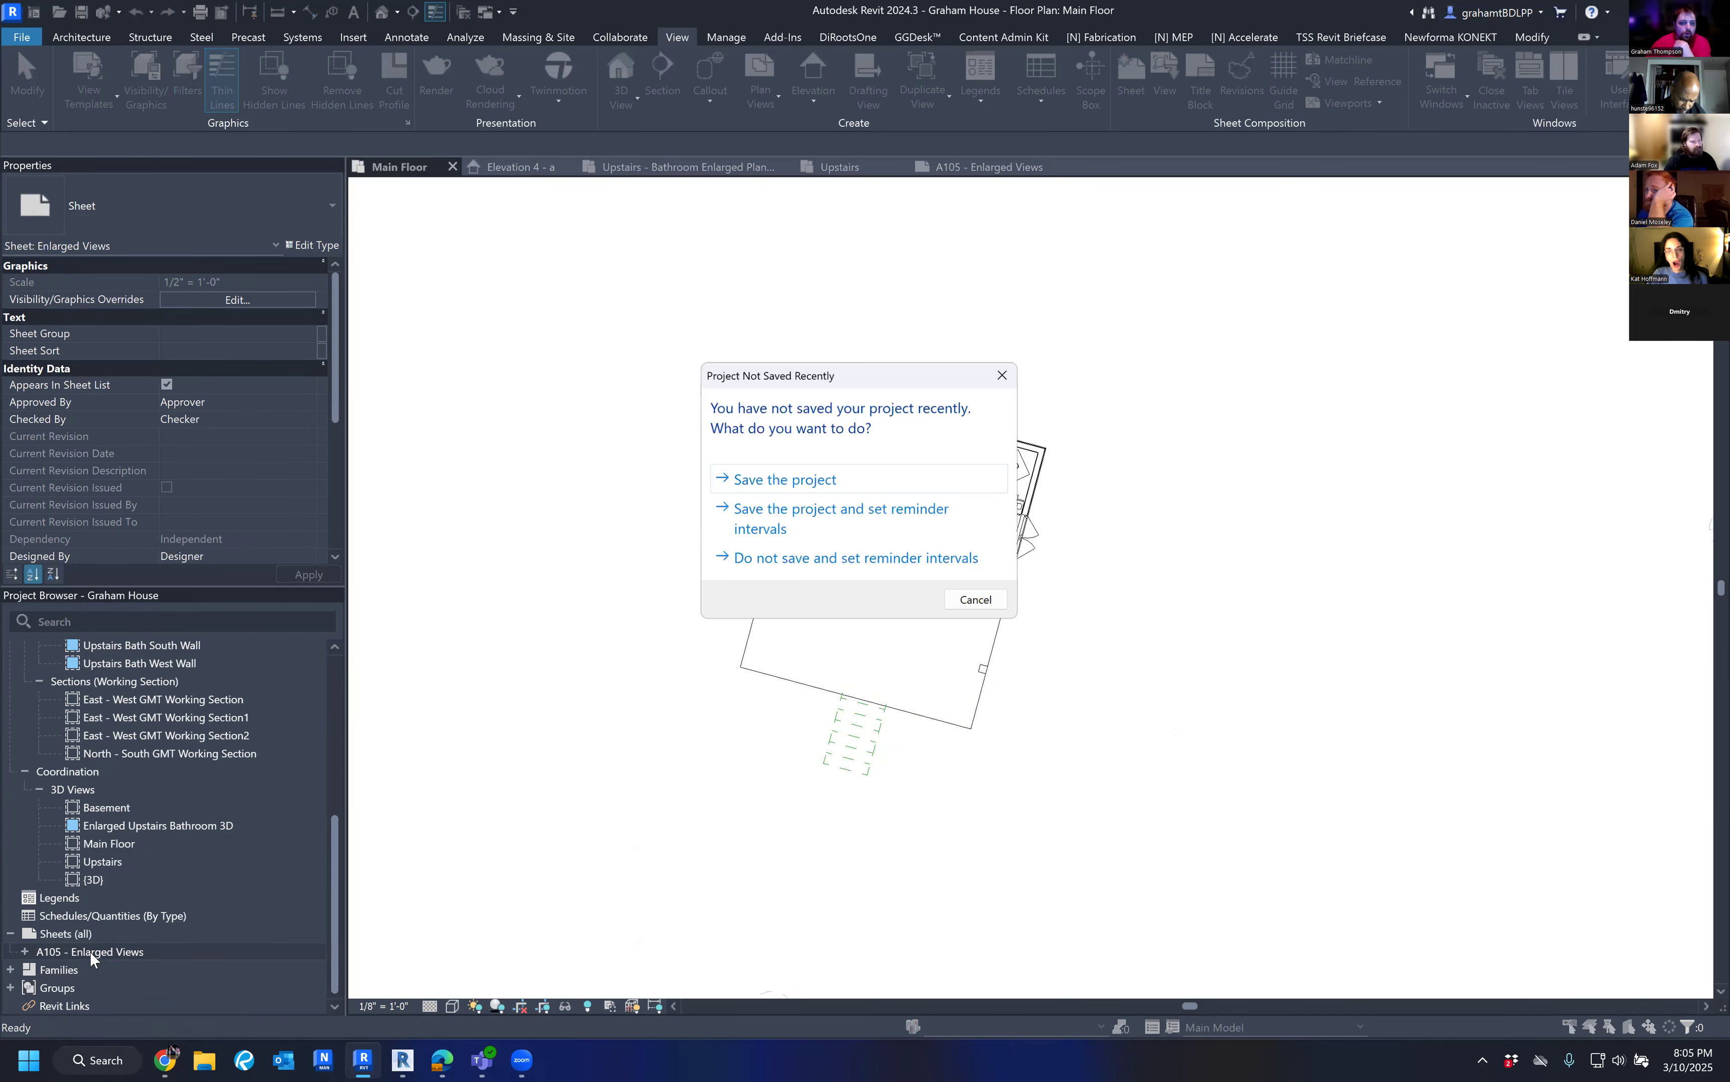
left_click(975, 600)
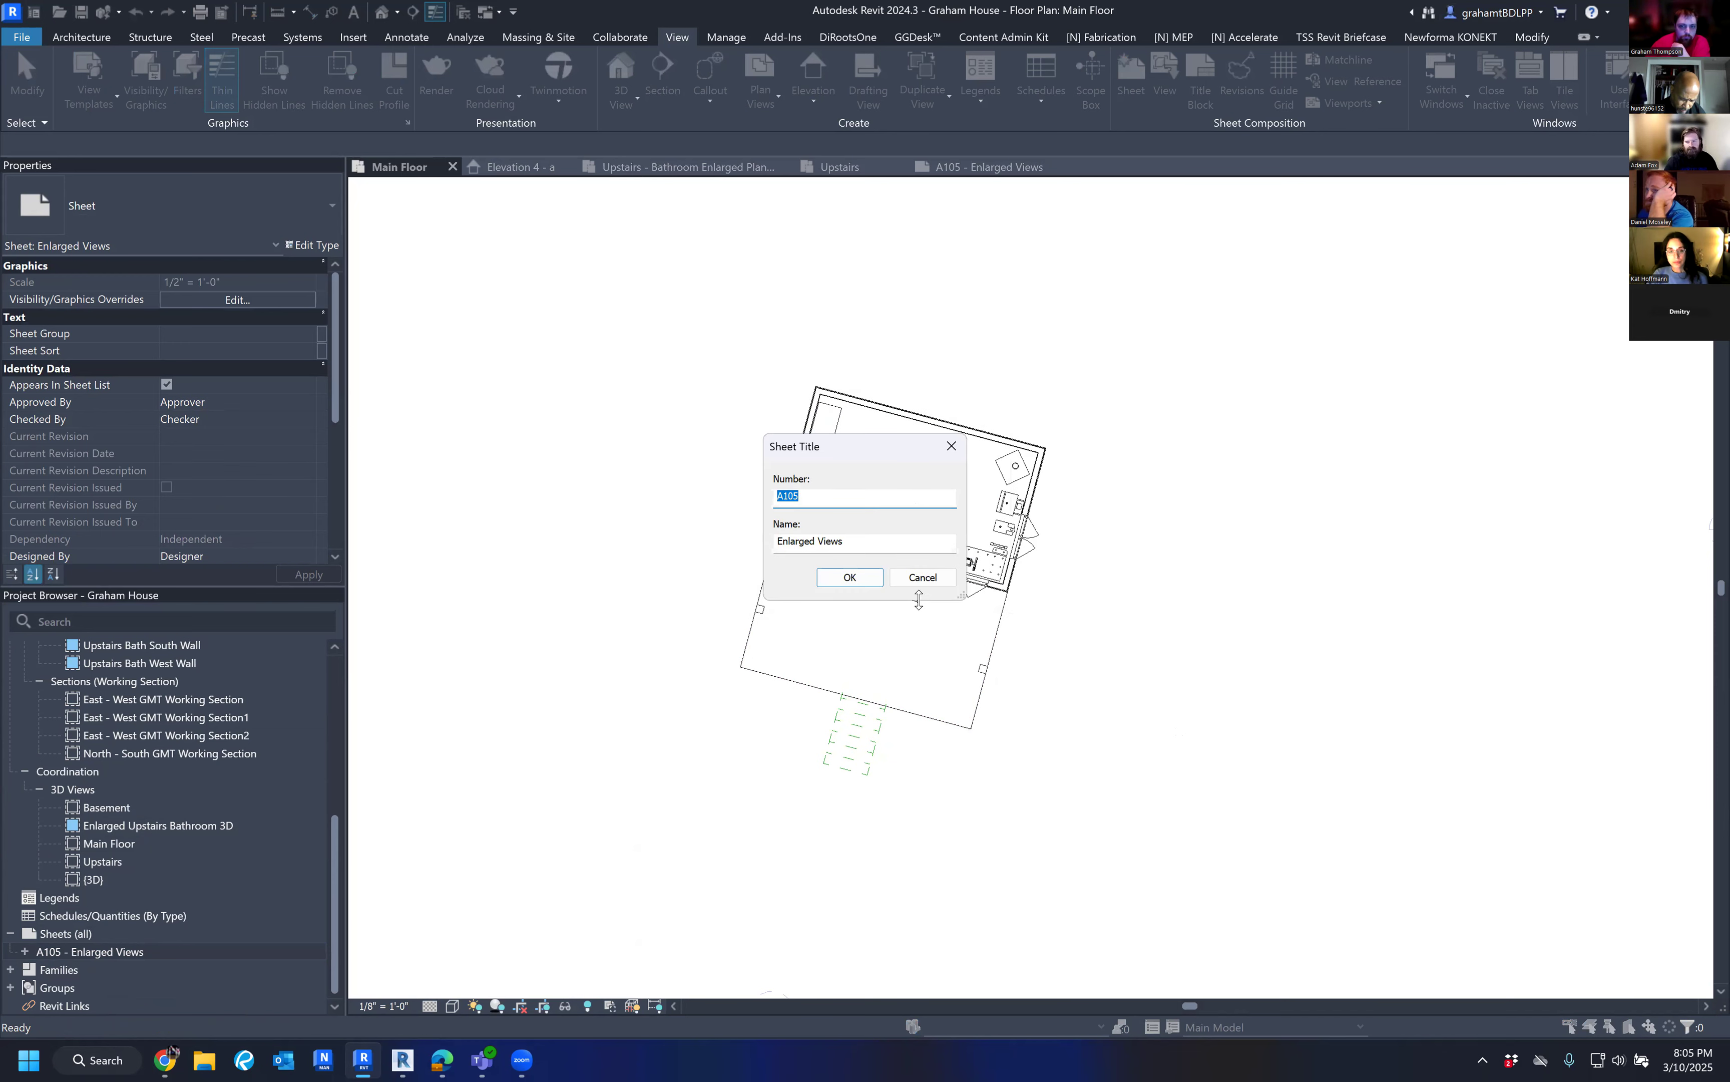
left_click(922, 576)
double_click(133, 951)
Examine the enlarged upstairs bathroom plan and the Enlarged Upstairs Bathroom 3D view on sheet A105.
middle_click_drag(1043, 467, 950, 371)
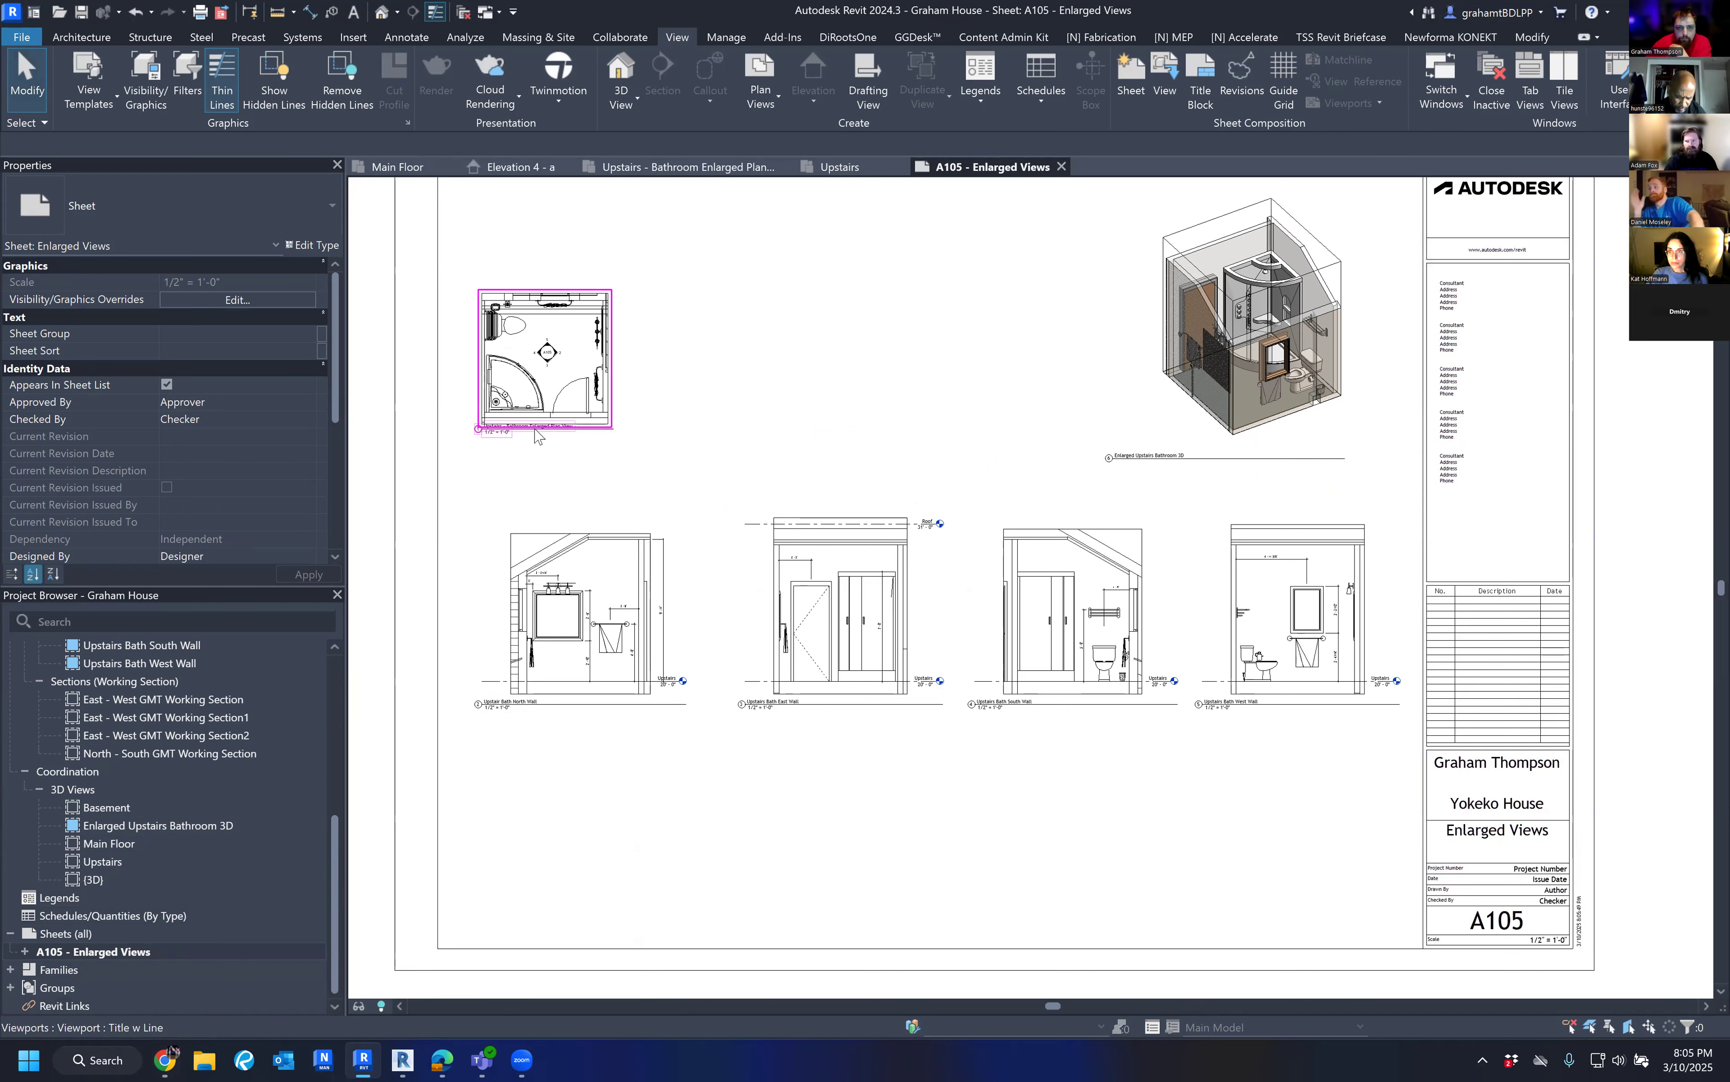
scroll(509, 310, "up", 5)
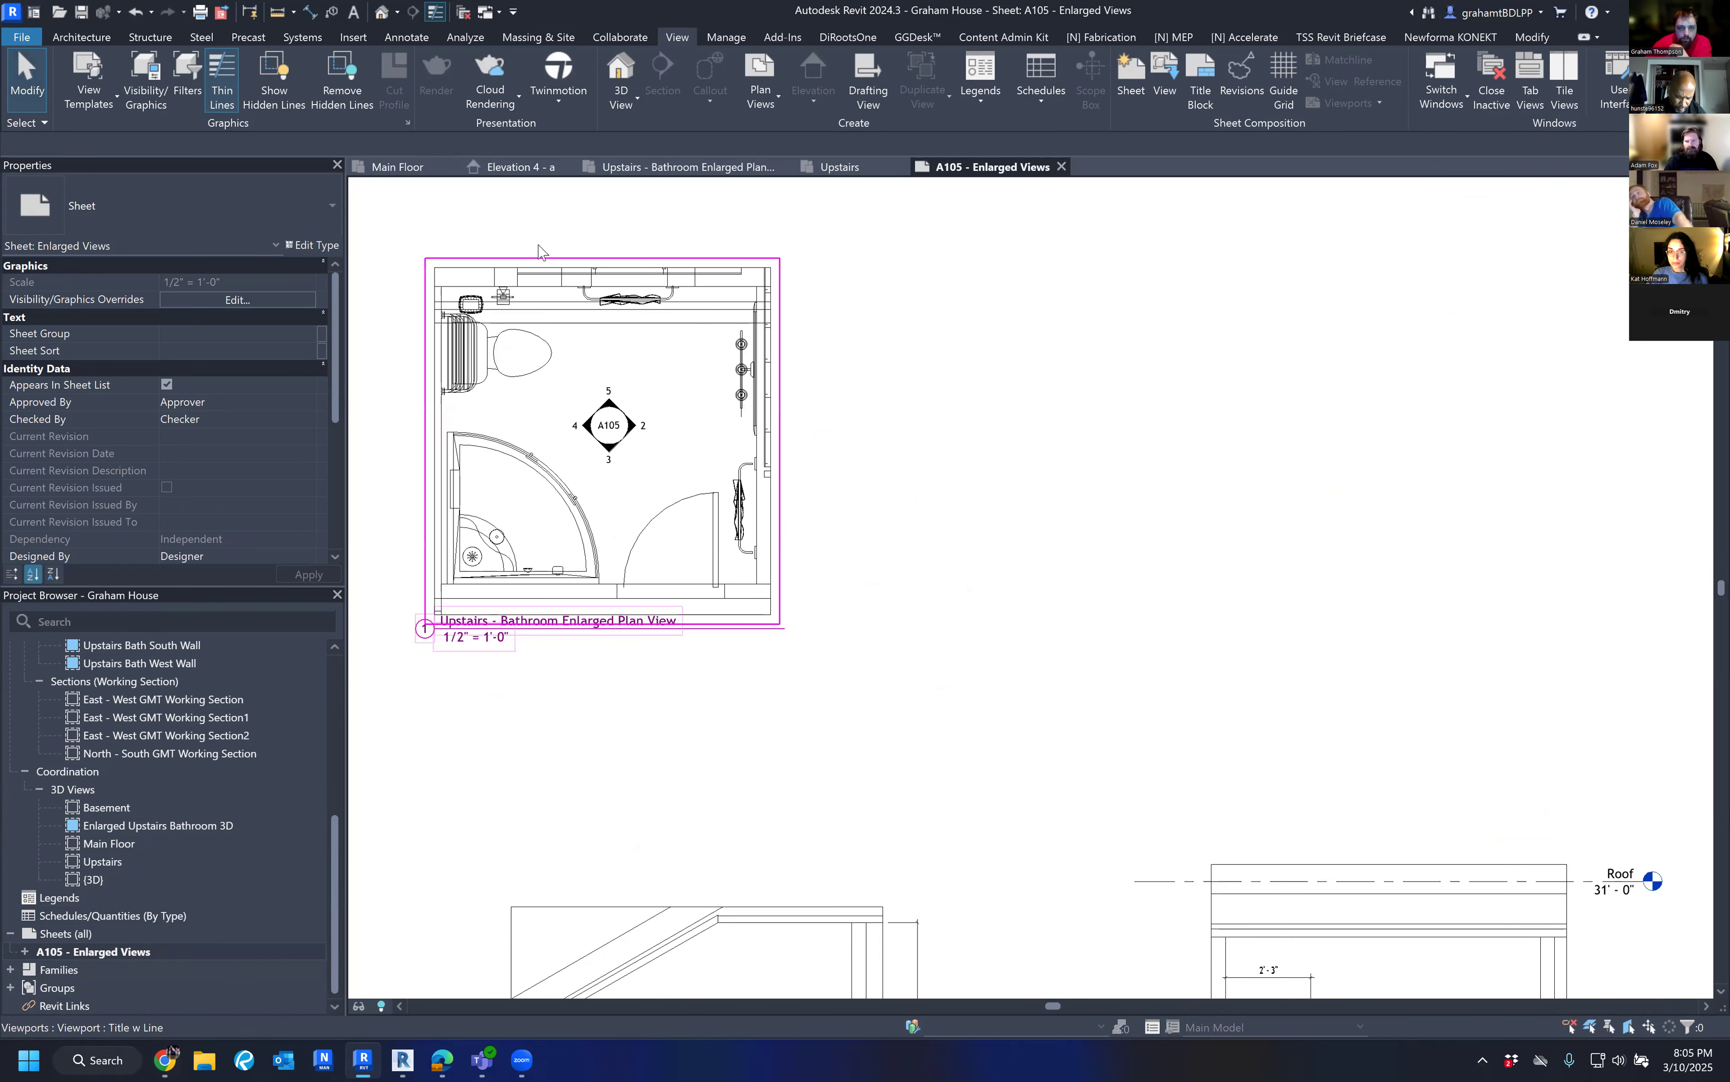
scroll(551, 515, "down", 2)
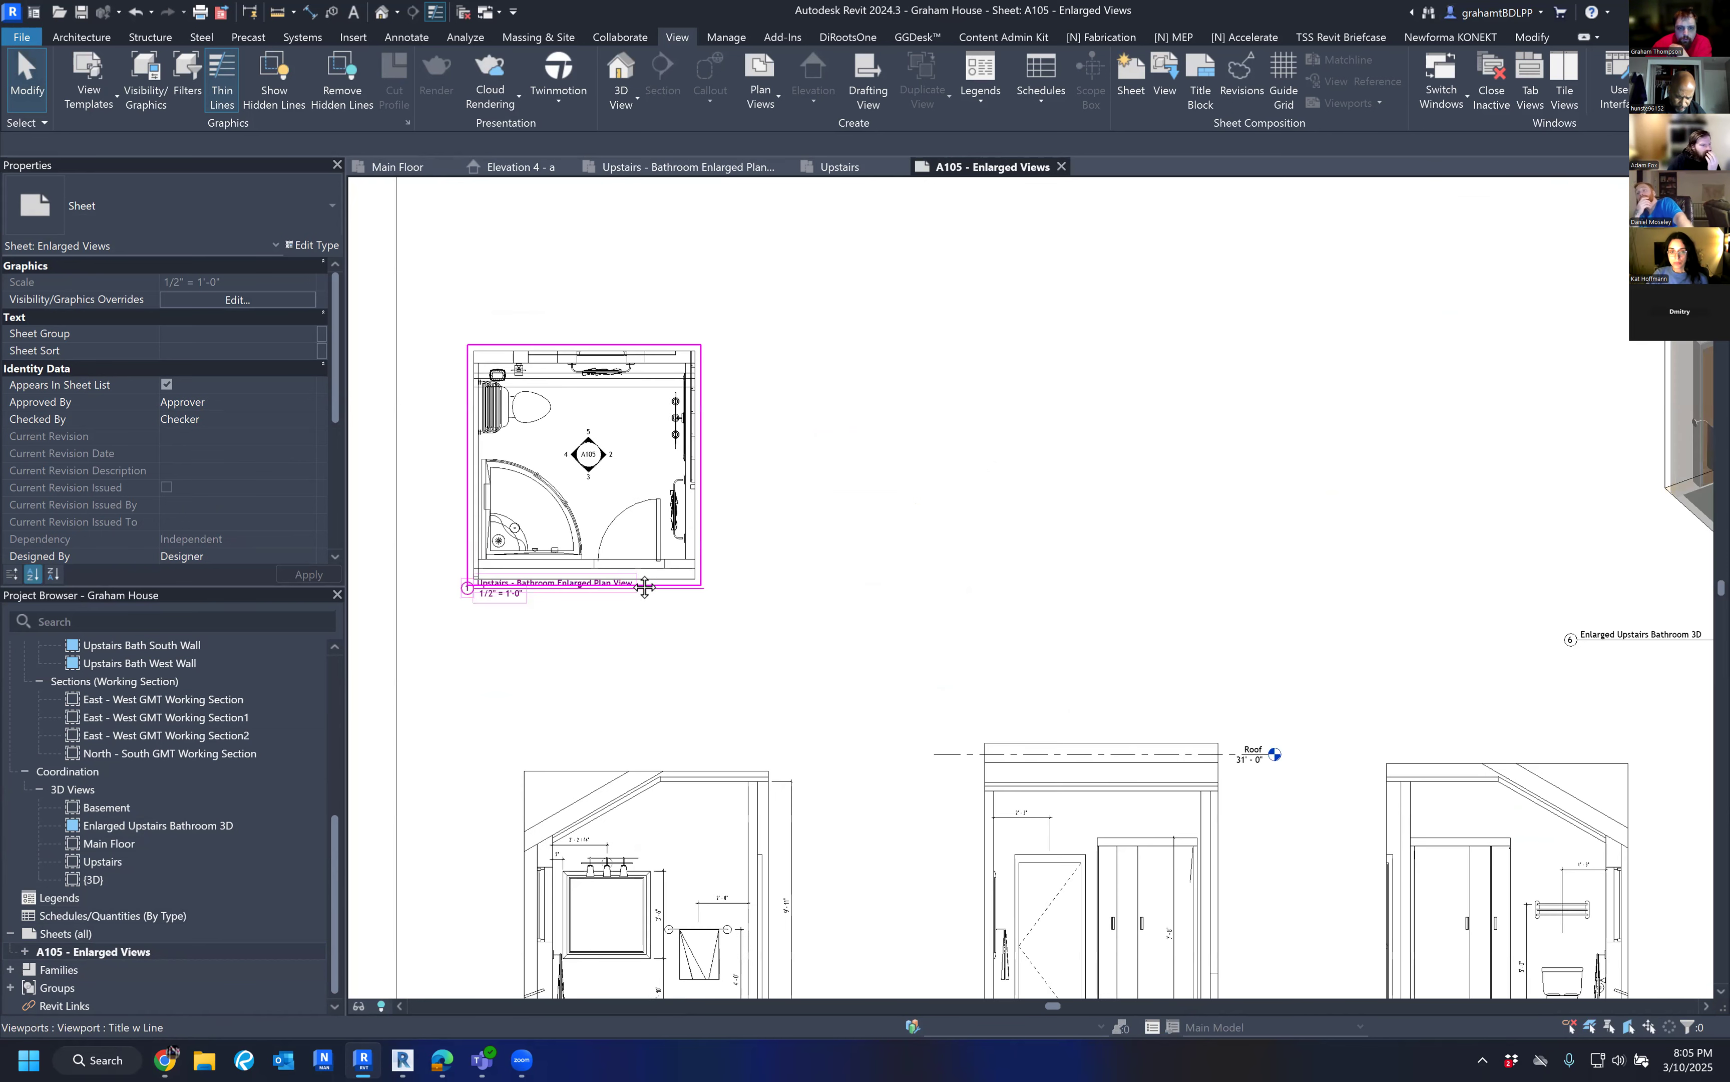
scroll(644, 586, "down", 3)
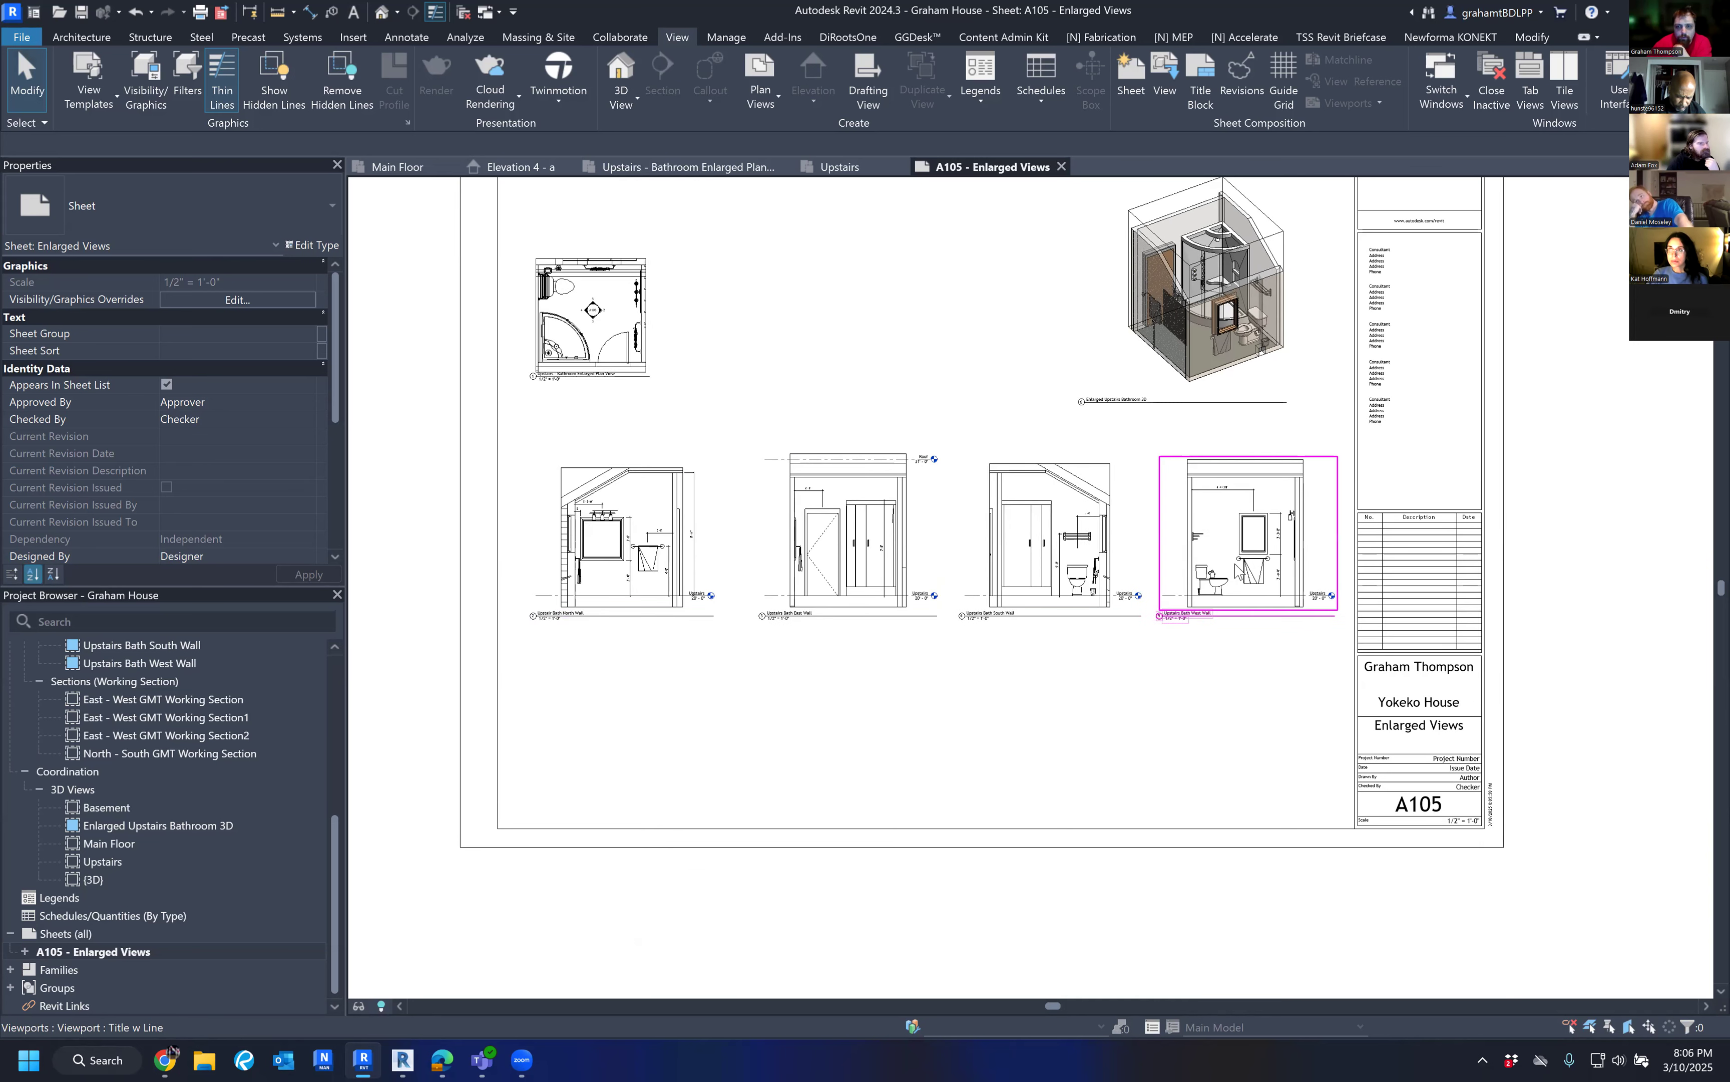
scroll(1216, 322, "up", 4)
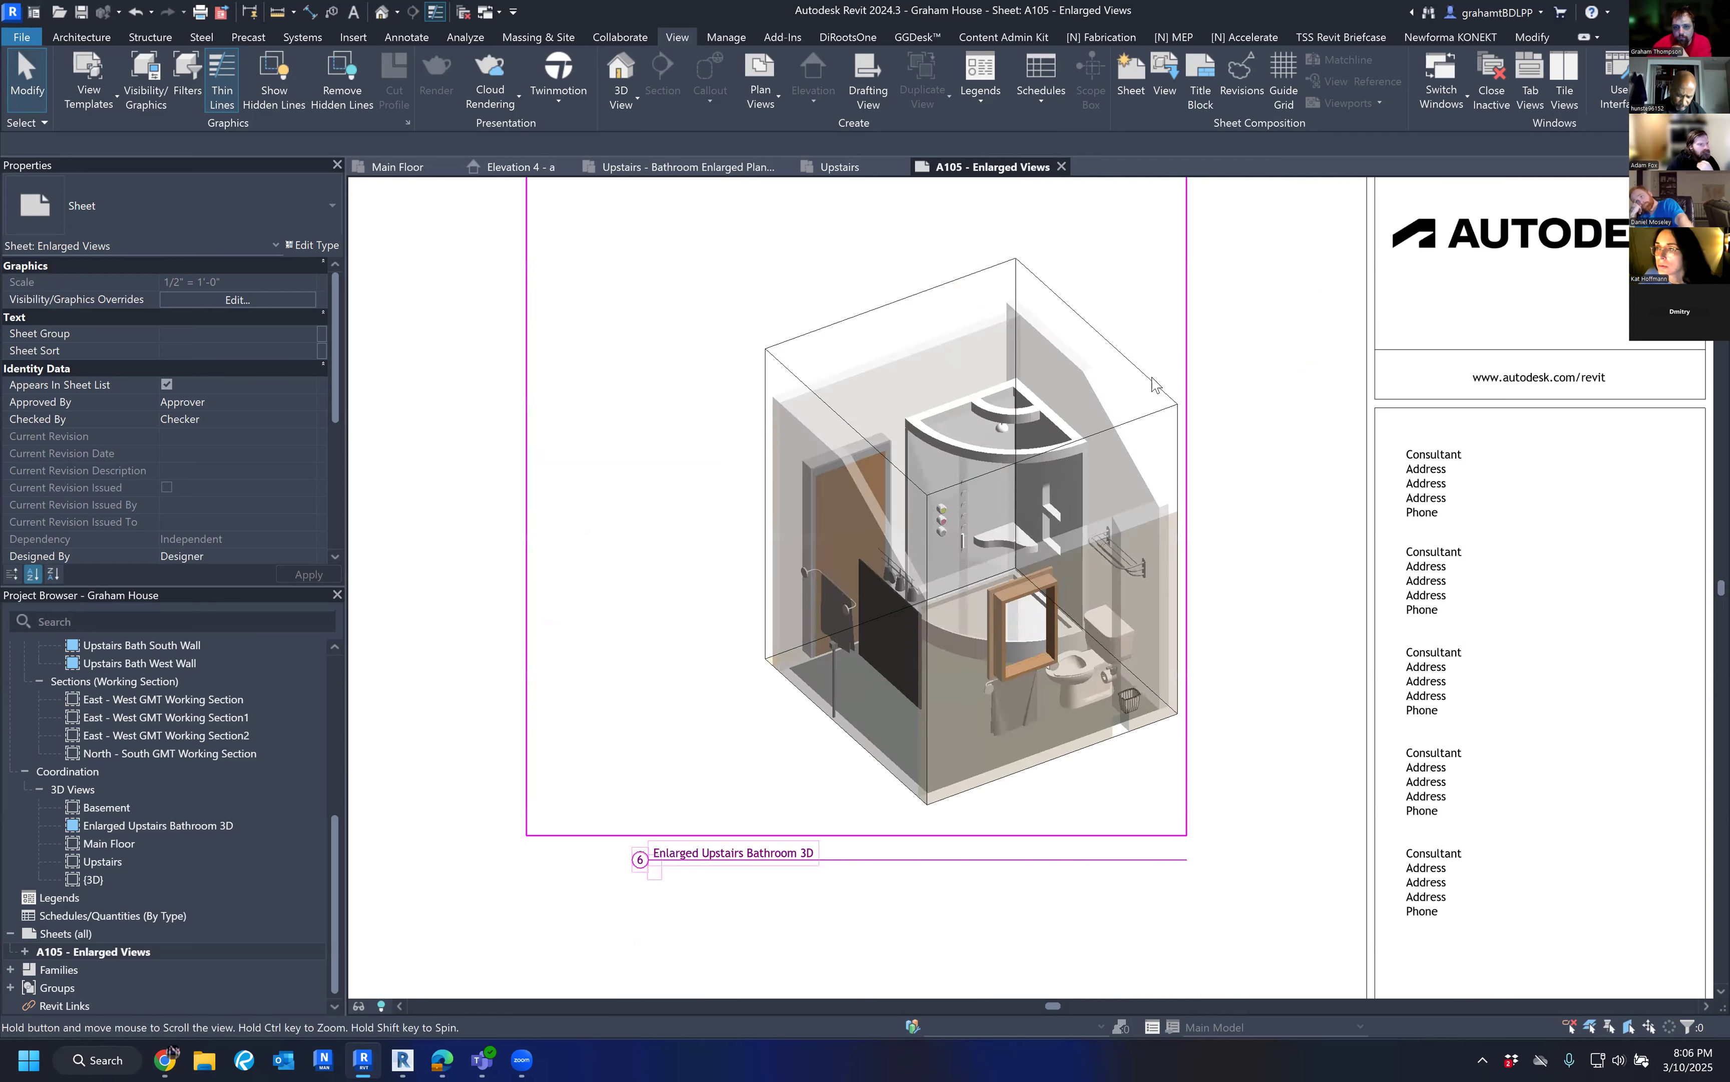
scroll(1037, 347, "up", 2)
middle_click_drag(956, 642, 924, 499)
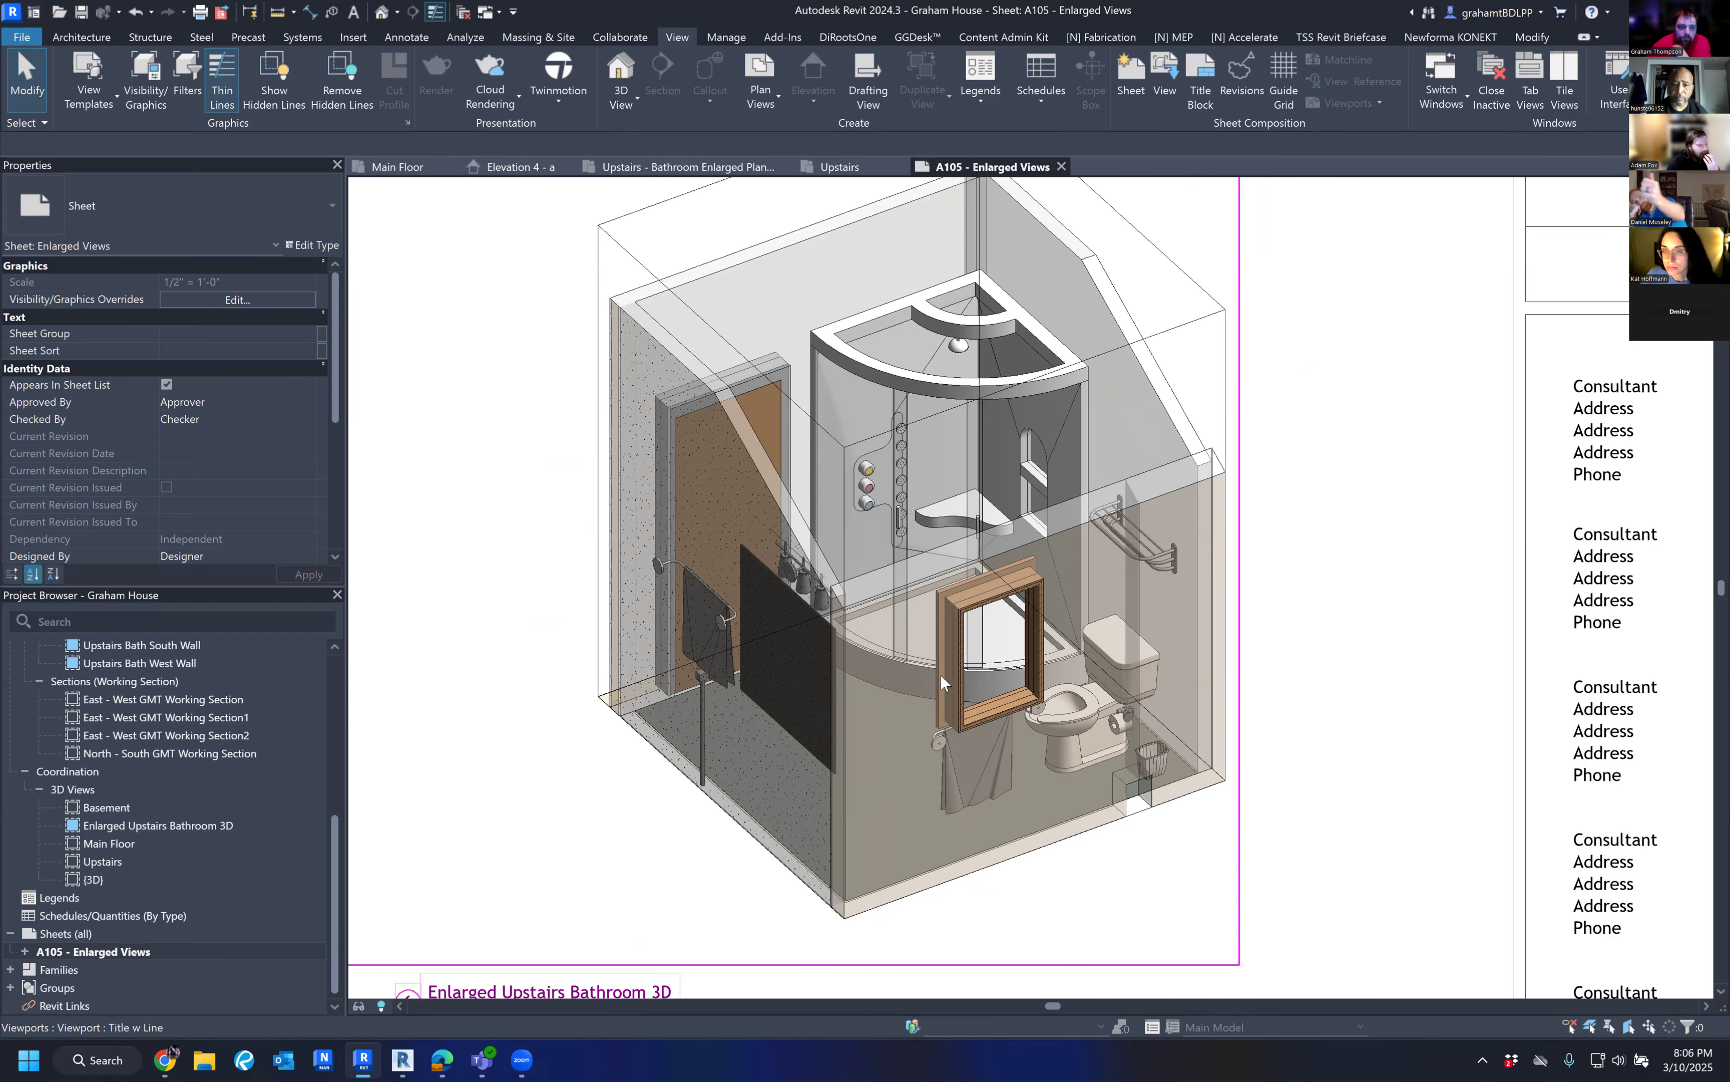
scroll(941, 675, "down", 2)
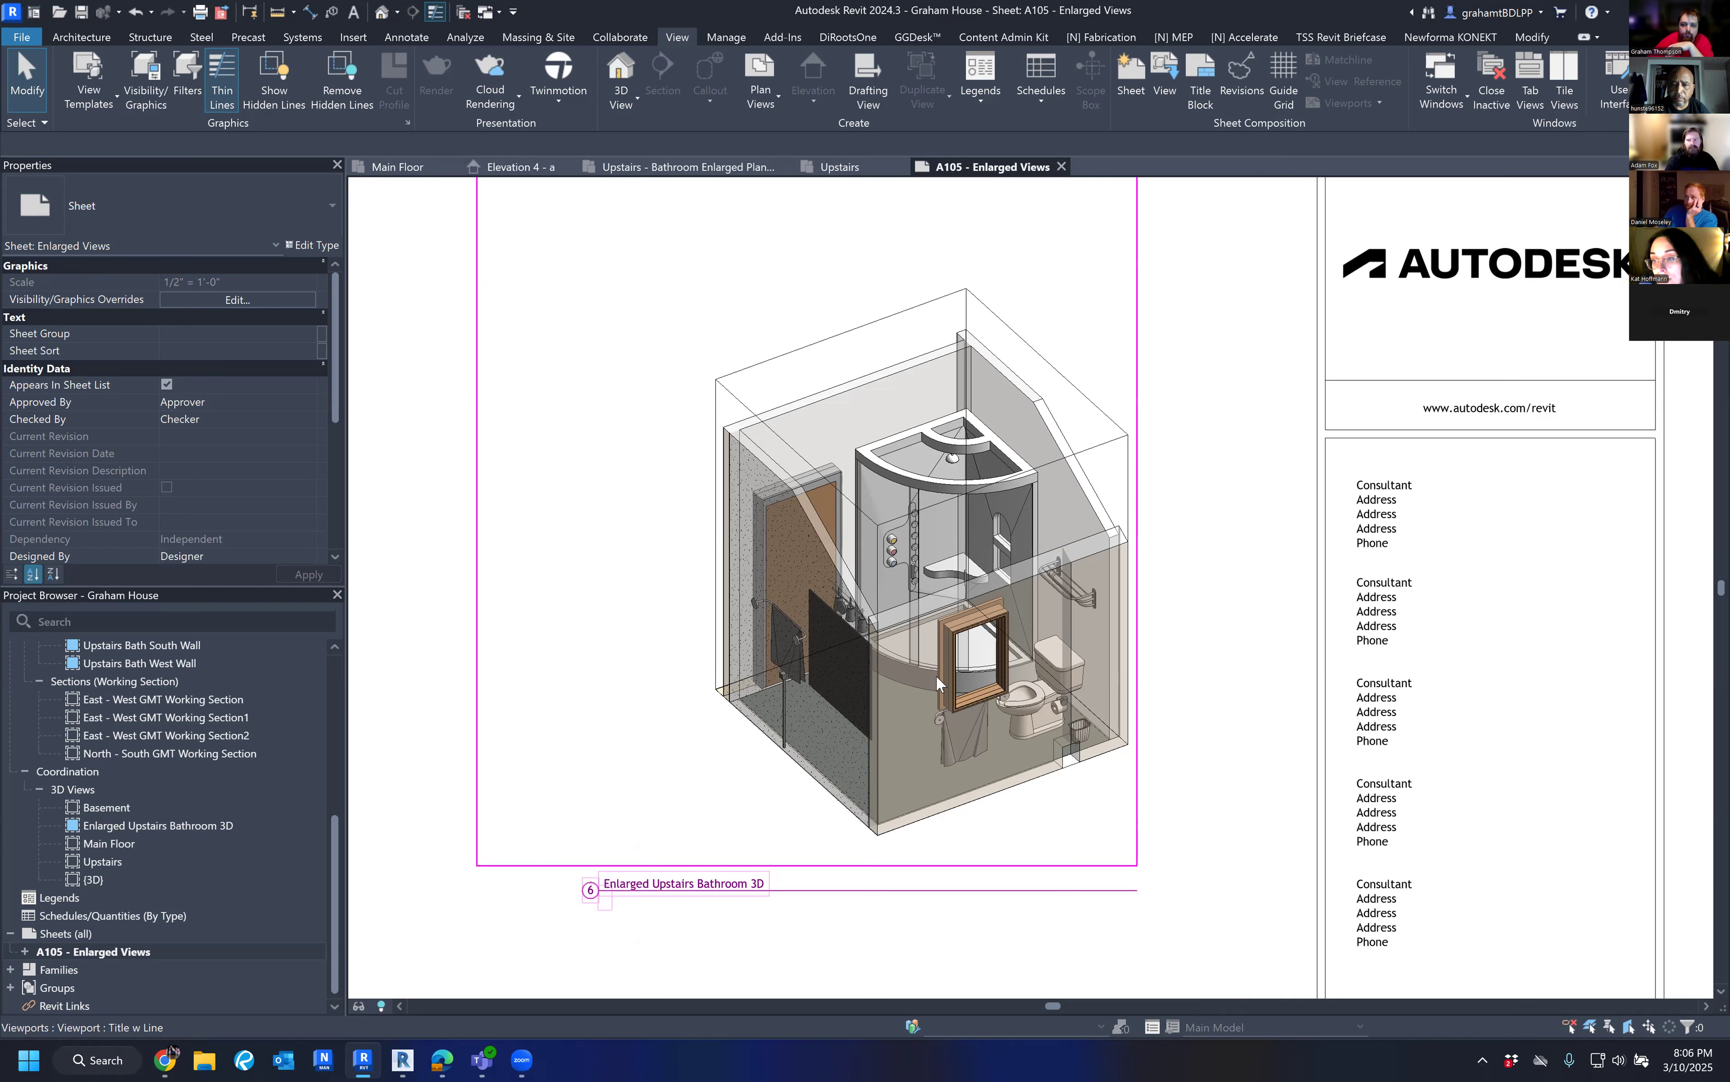
left_click(1187, 419)
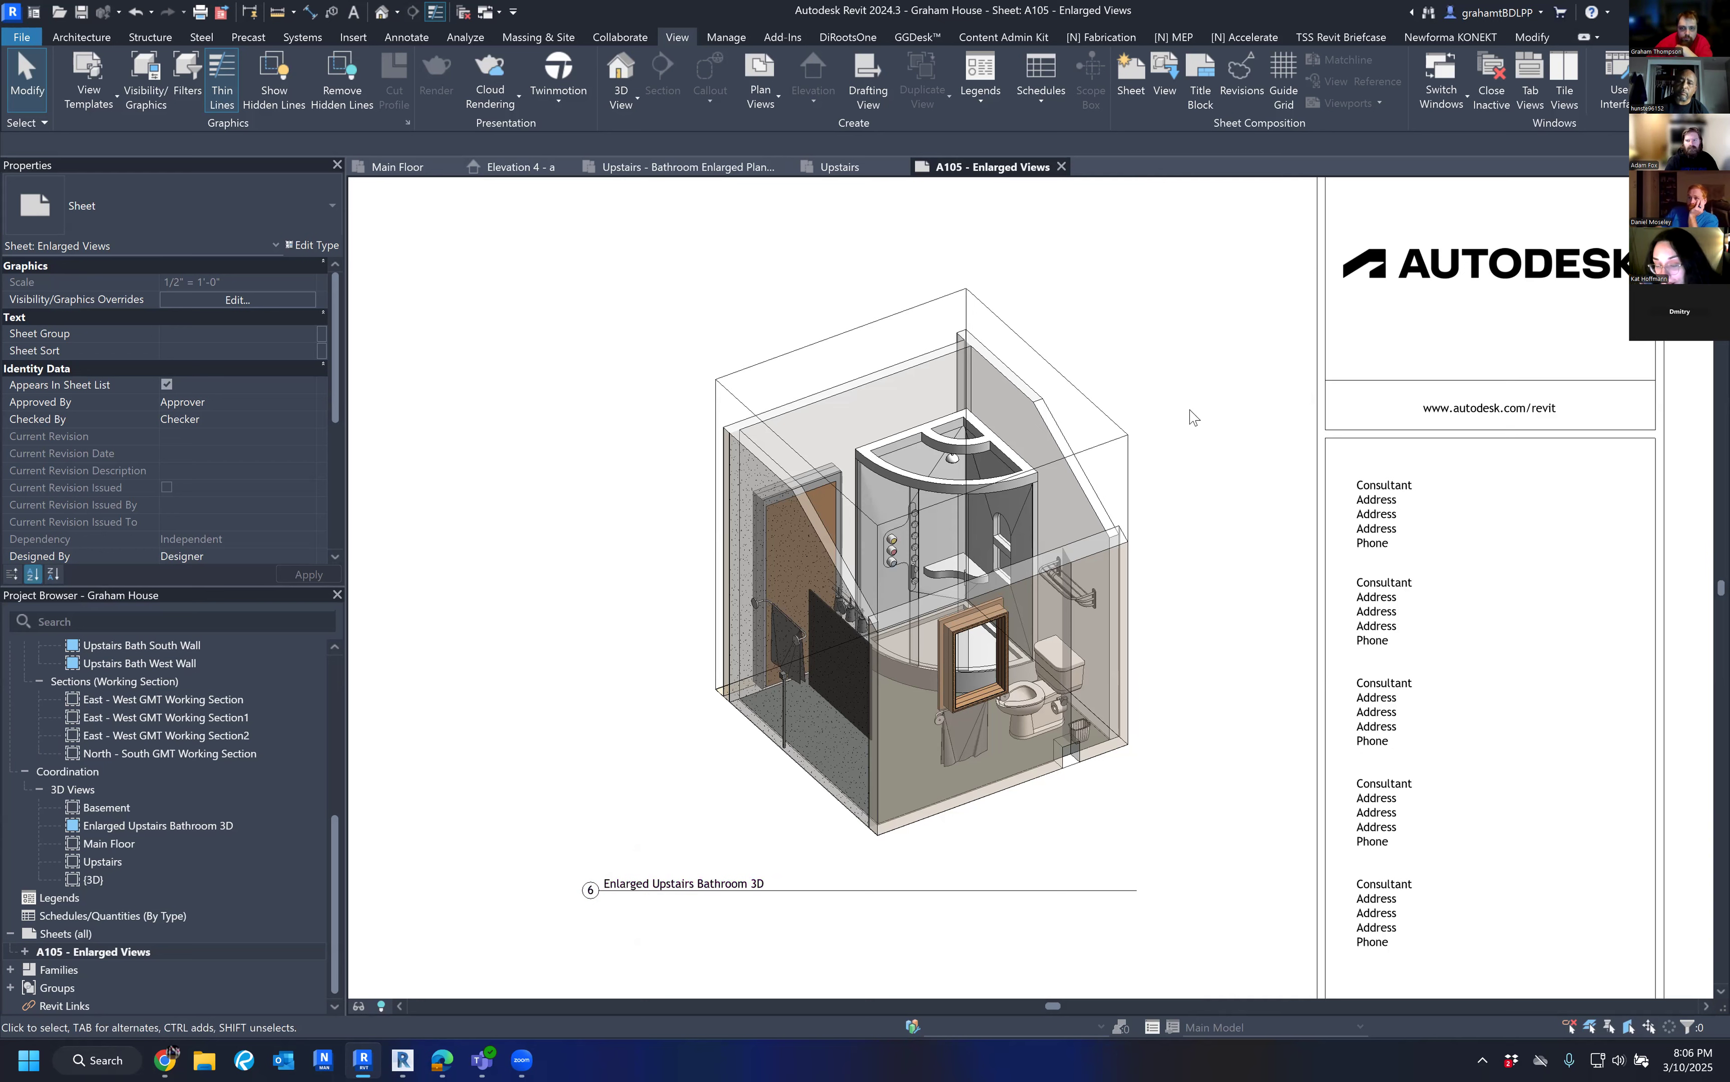
scroll(1190, 417, "down", 1)
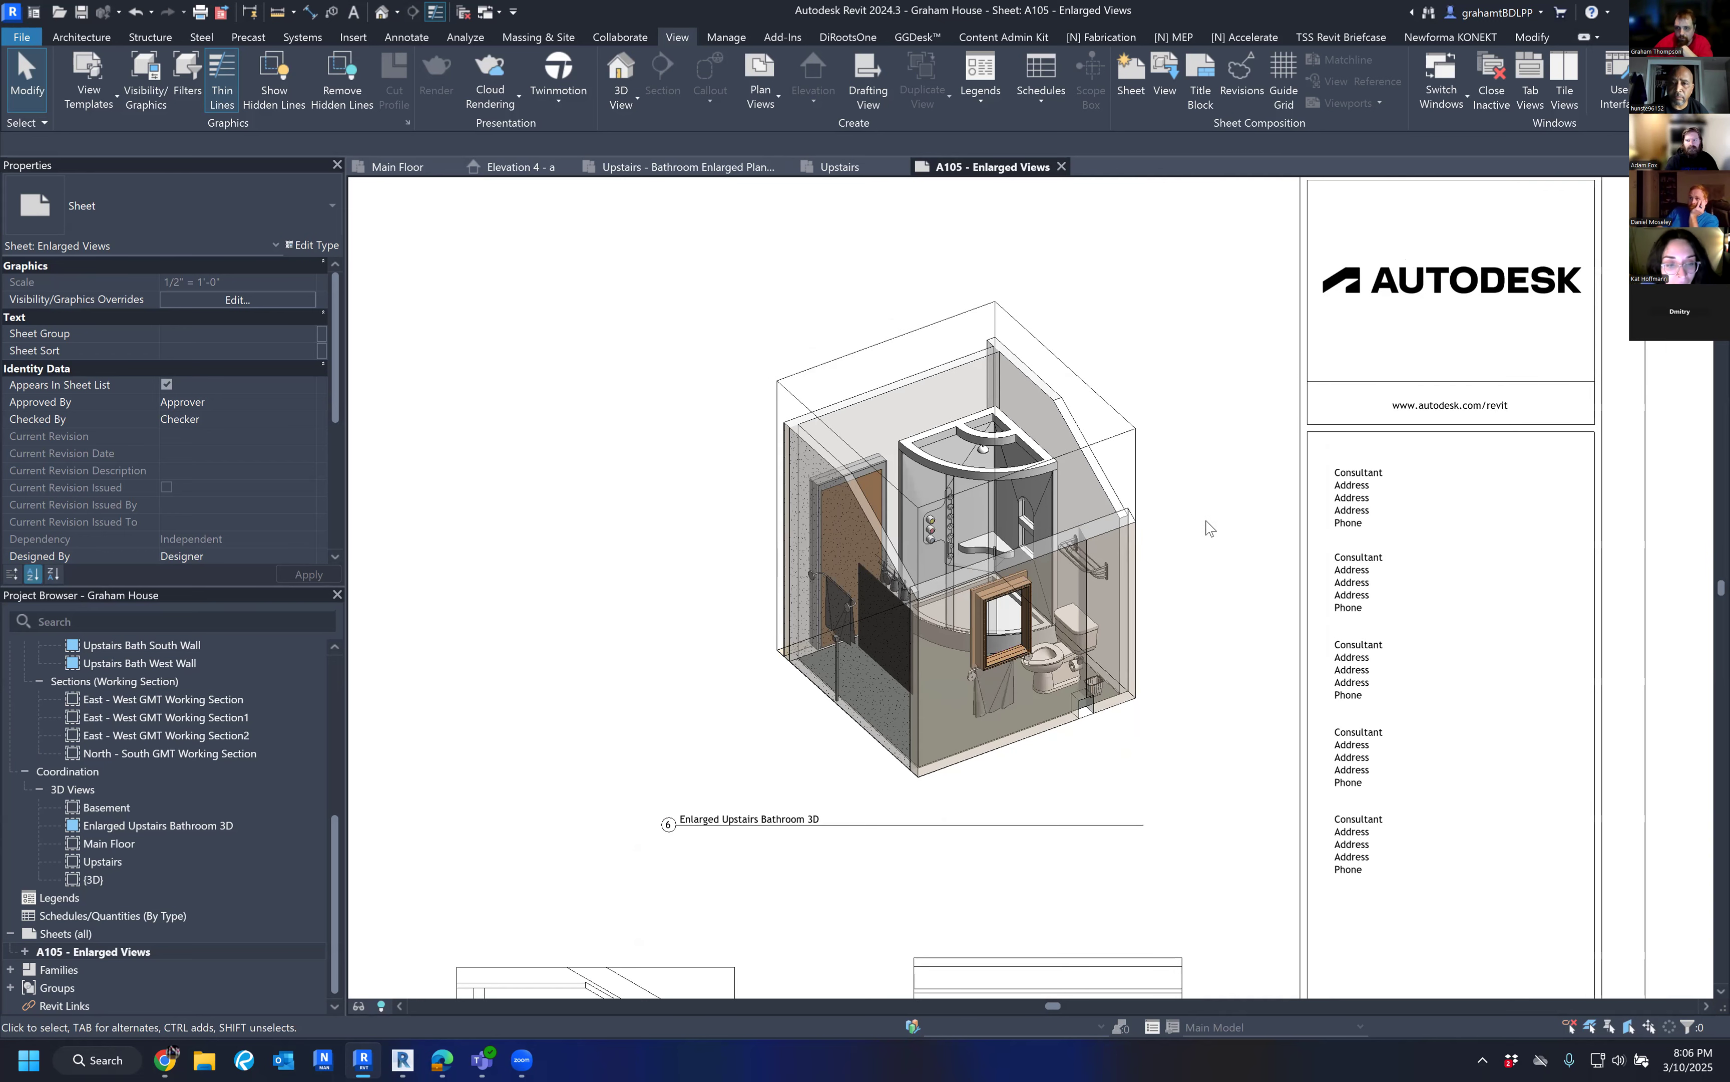
middle_click_drag(1225, 606, 1176, 556)
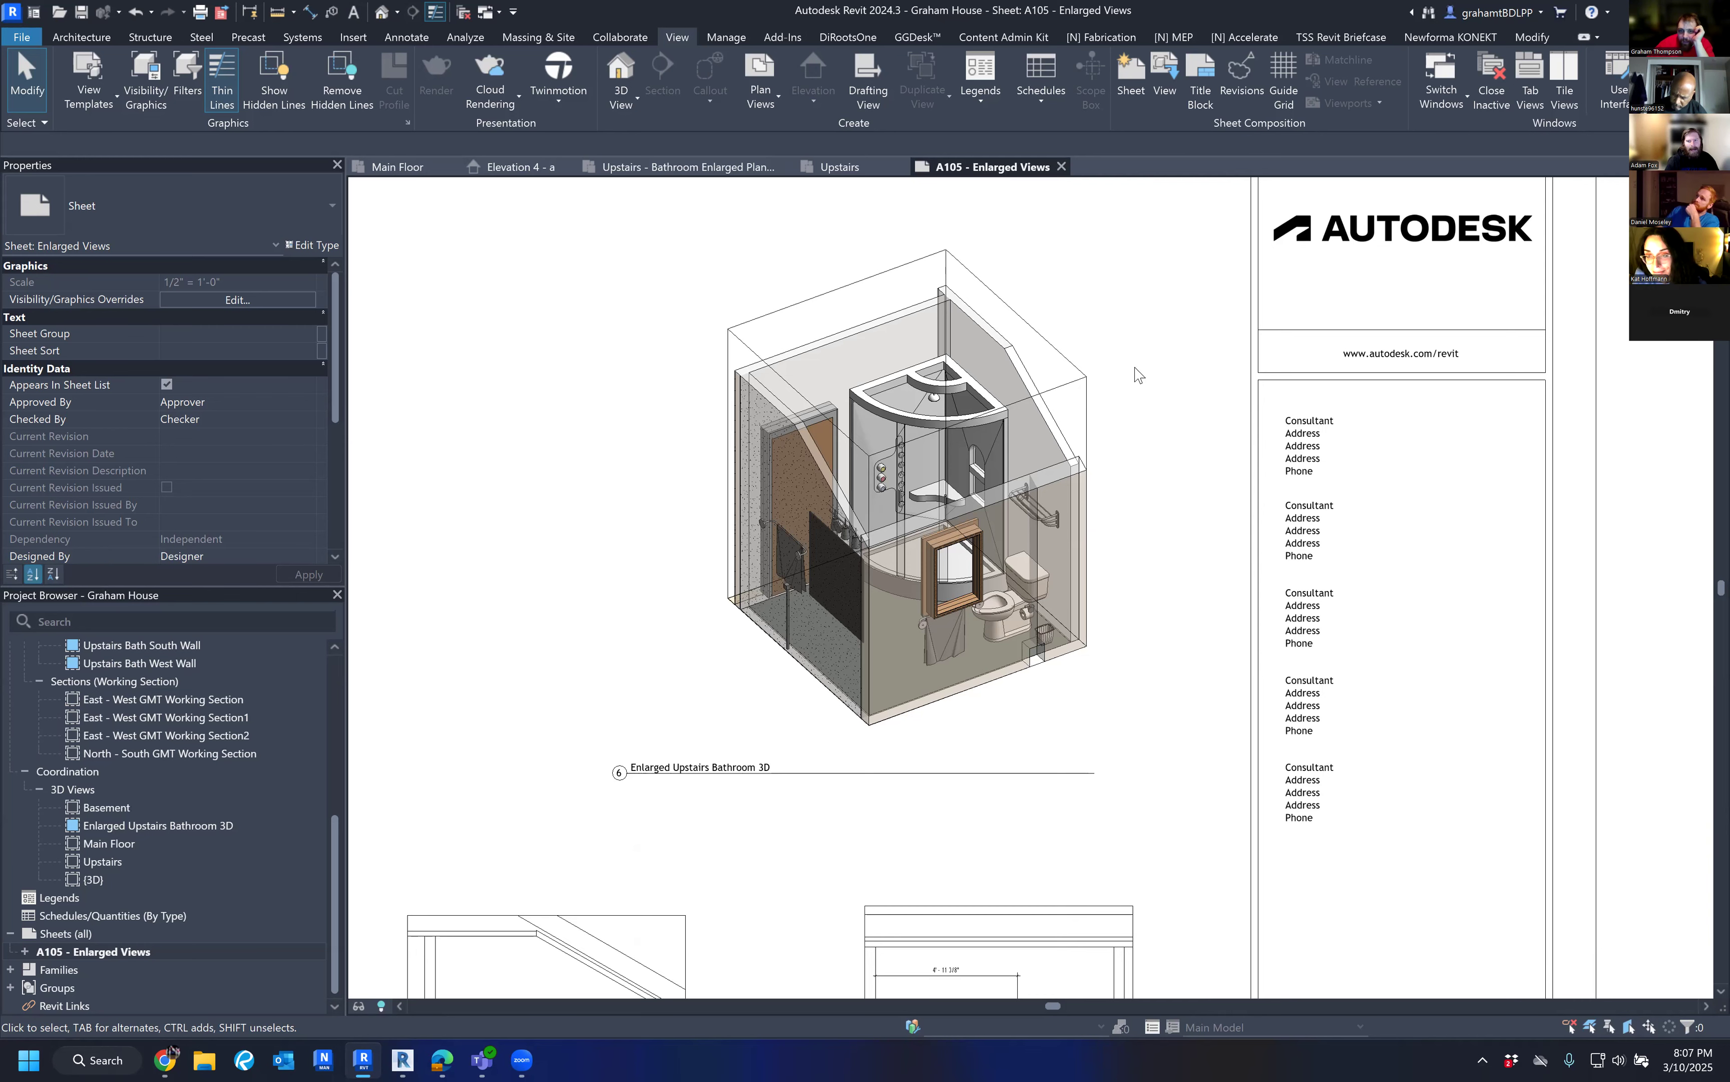
Review the overall layout of sheet A105, comparing the bathroom plan's elevation markers with the wall elevations placed below it.
scroll(1017, 612, "down", 5)
middle_click_drag(994, 644, 991, 540)
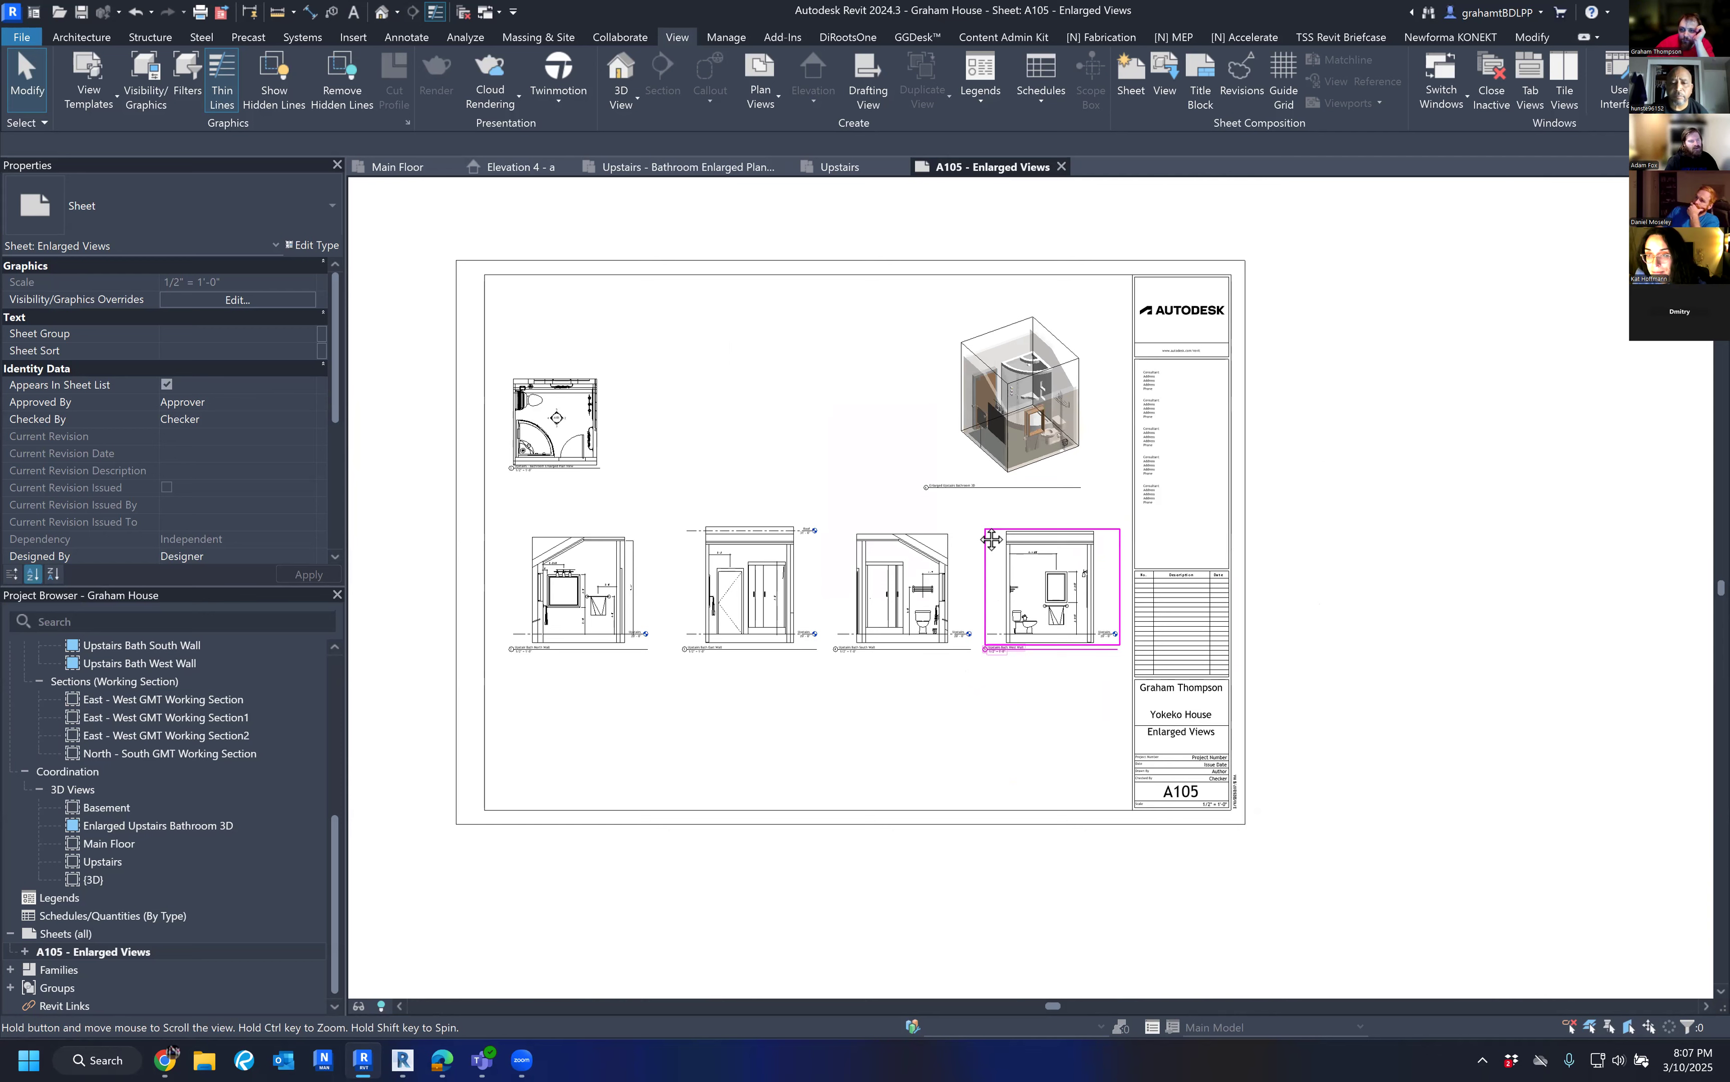
scroll(554, 458, "up", 3)
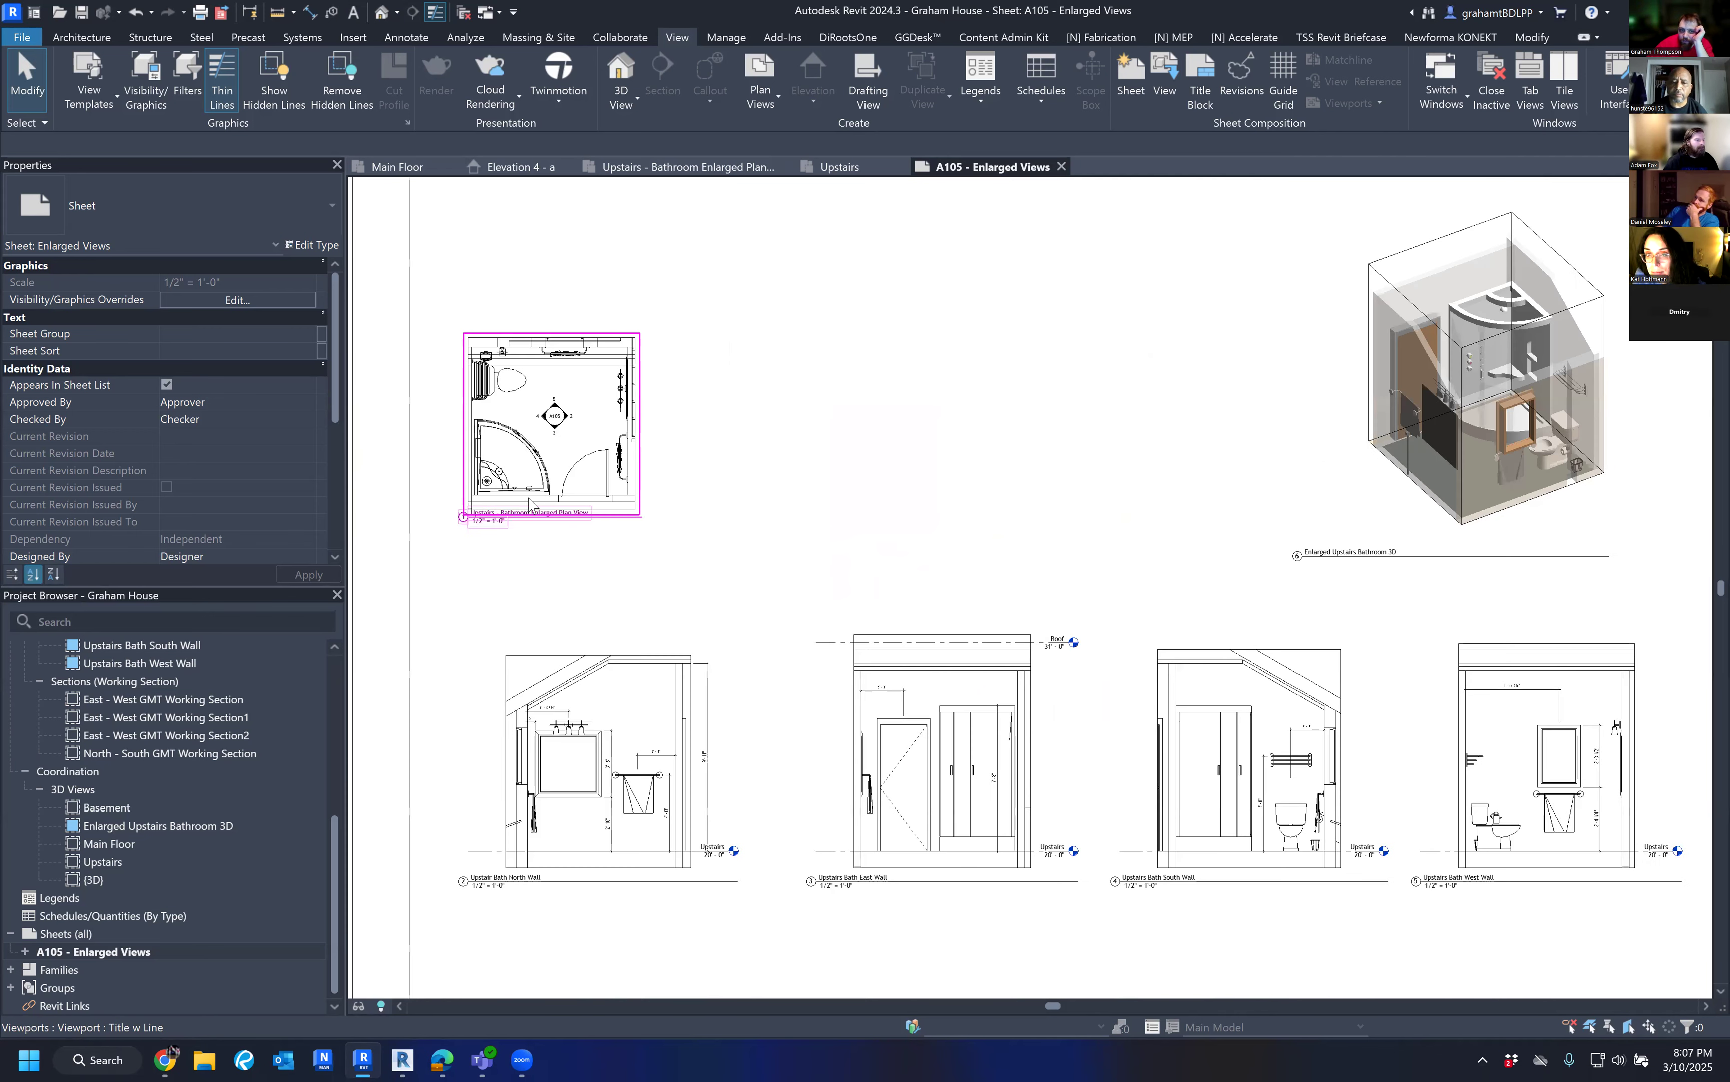
scroll(545, 491, "up", 3)
middle_click_drag(539, 539, 877, 549)
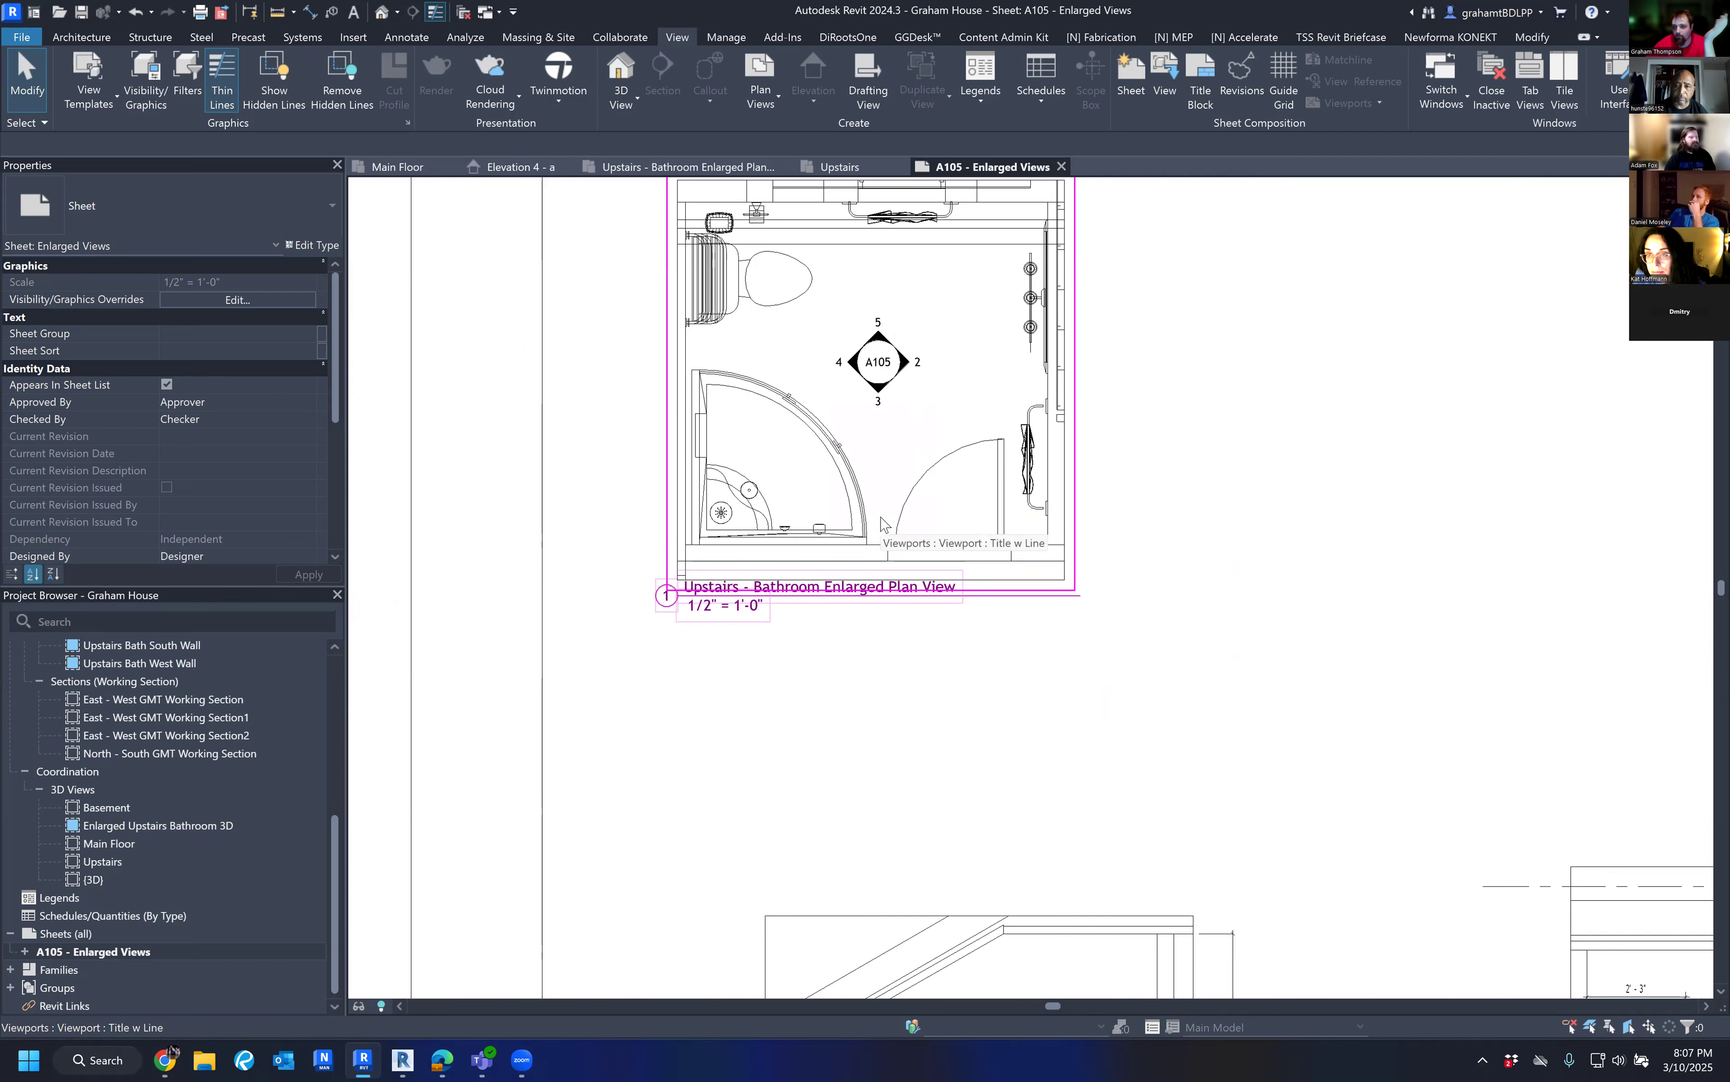
scroll(876, 540, "down", 3)
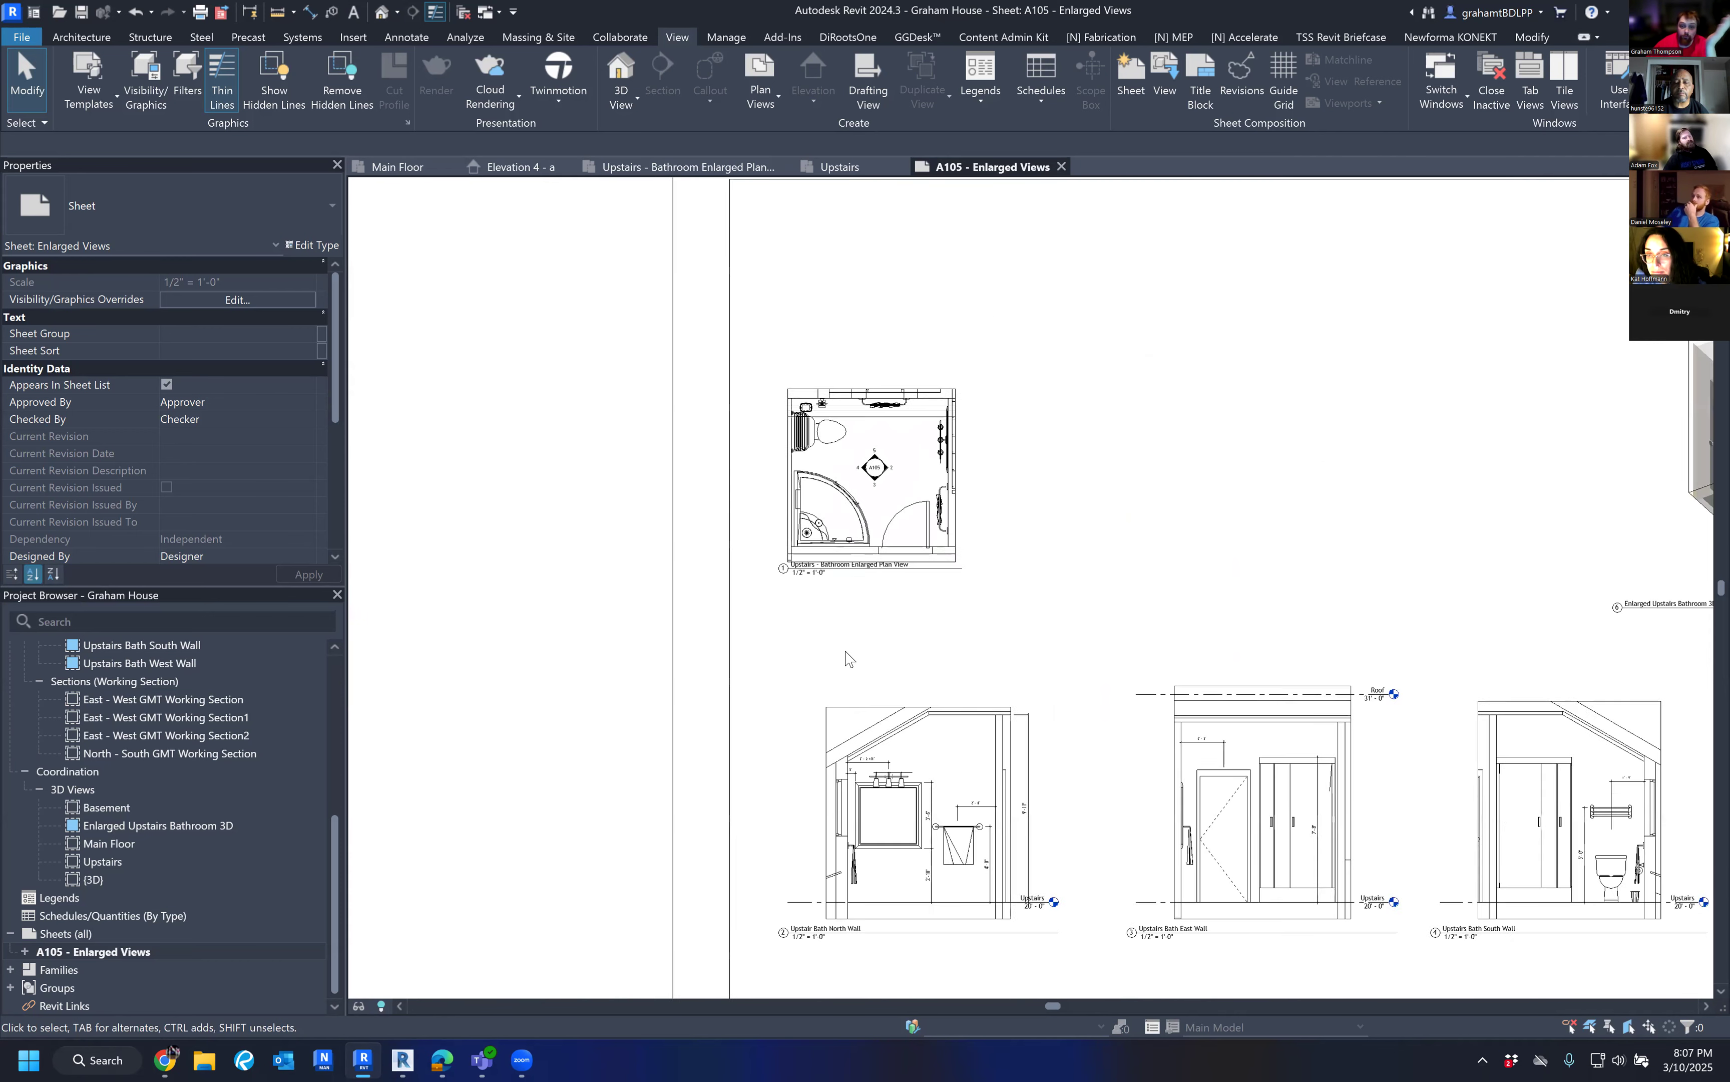
scroll(822, 652, "down", 3)
middle_click_drag(1170, 518, 1093, 494)
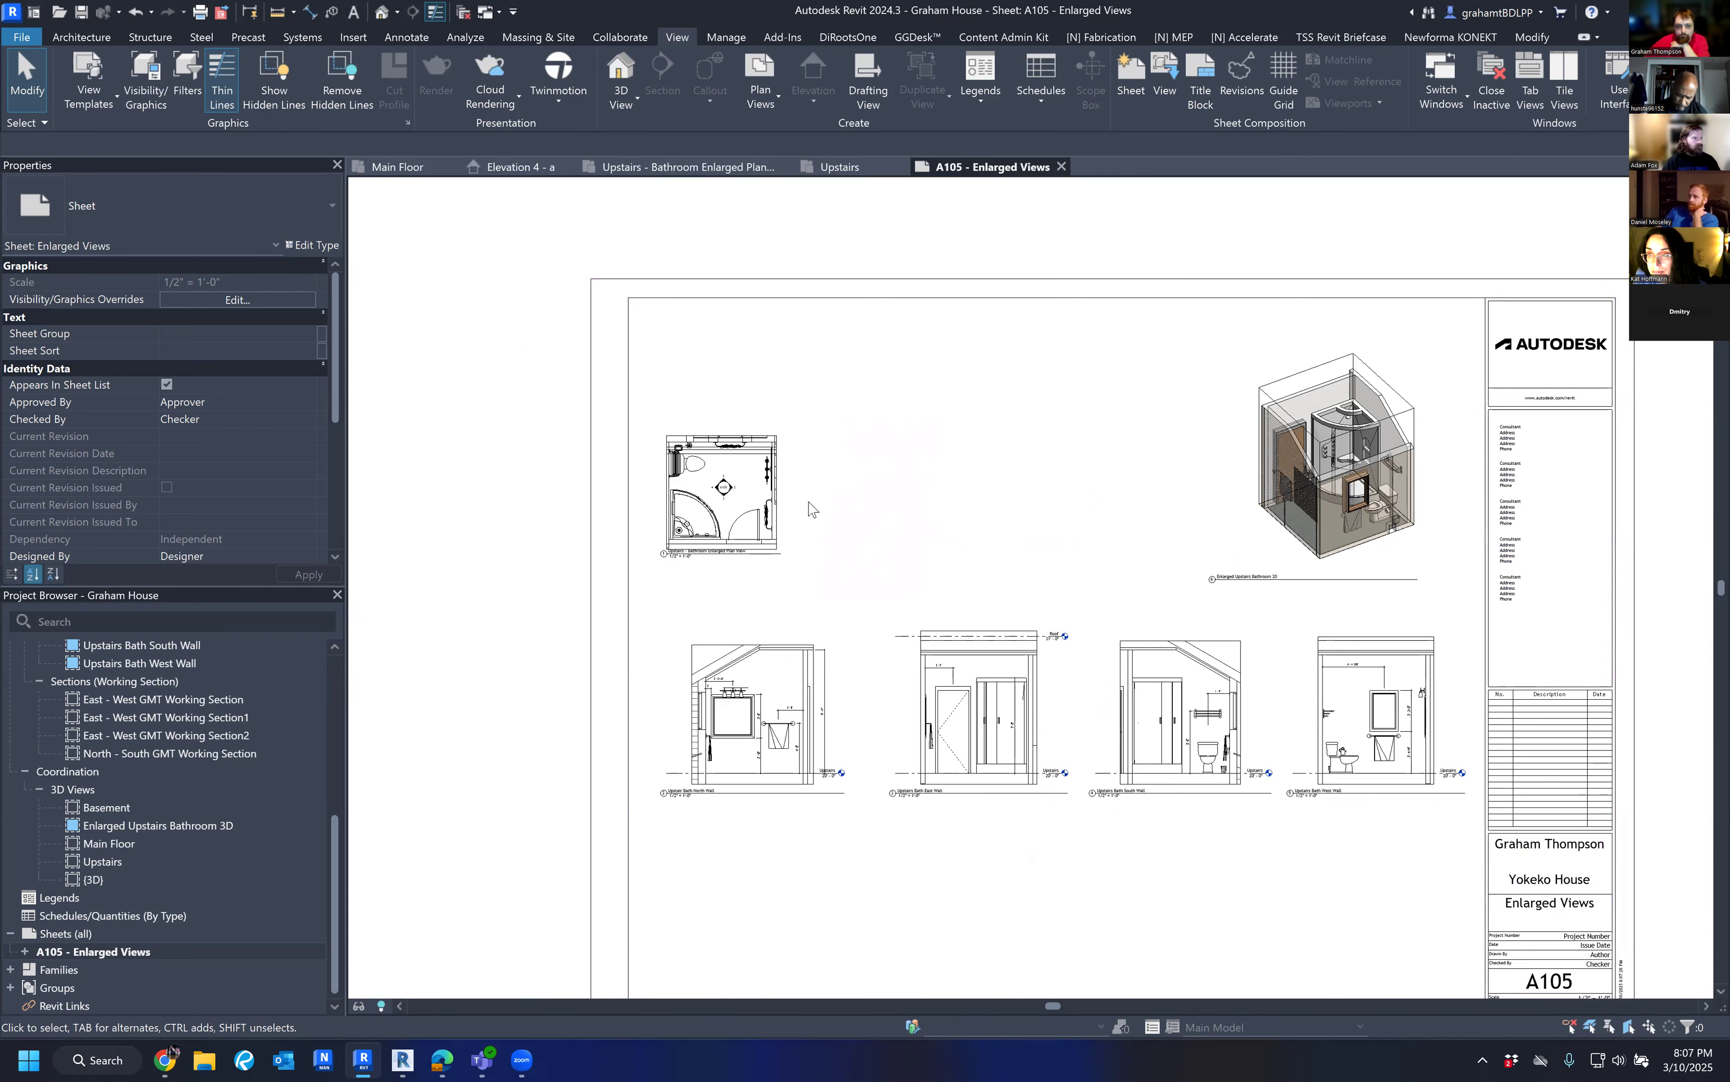
scroll(701, 576, "up", 3)
mouse_move(827, 395)
middle_mouse_down()
mouse_move(788, 251)
mouse_move(802, 401)
middle_mouse_up()
scroll(792, 285, "down", 3)
scroll(772, 286, "up", 5)
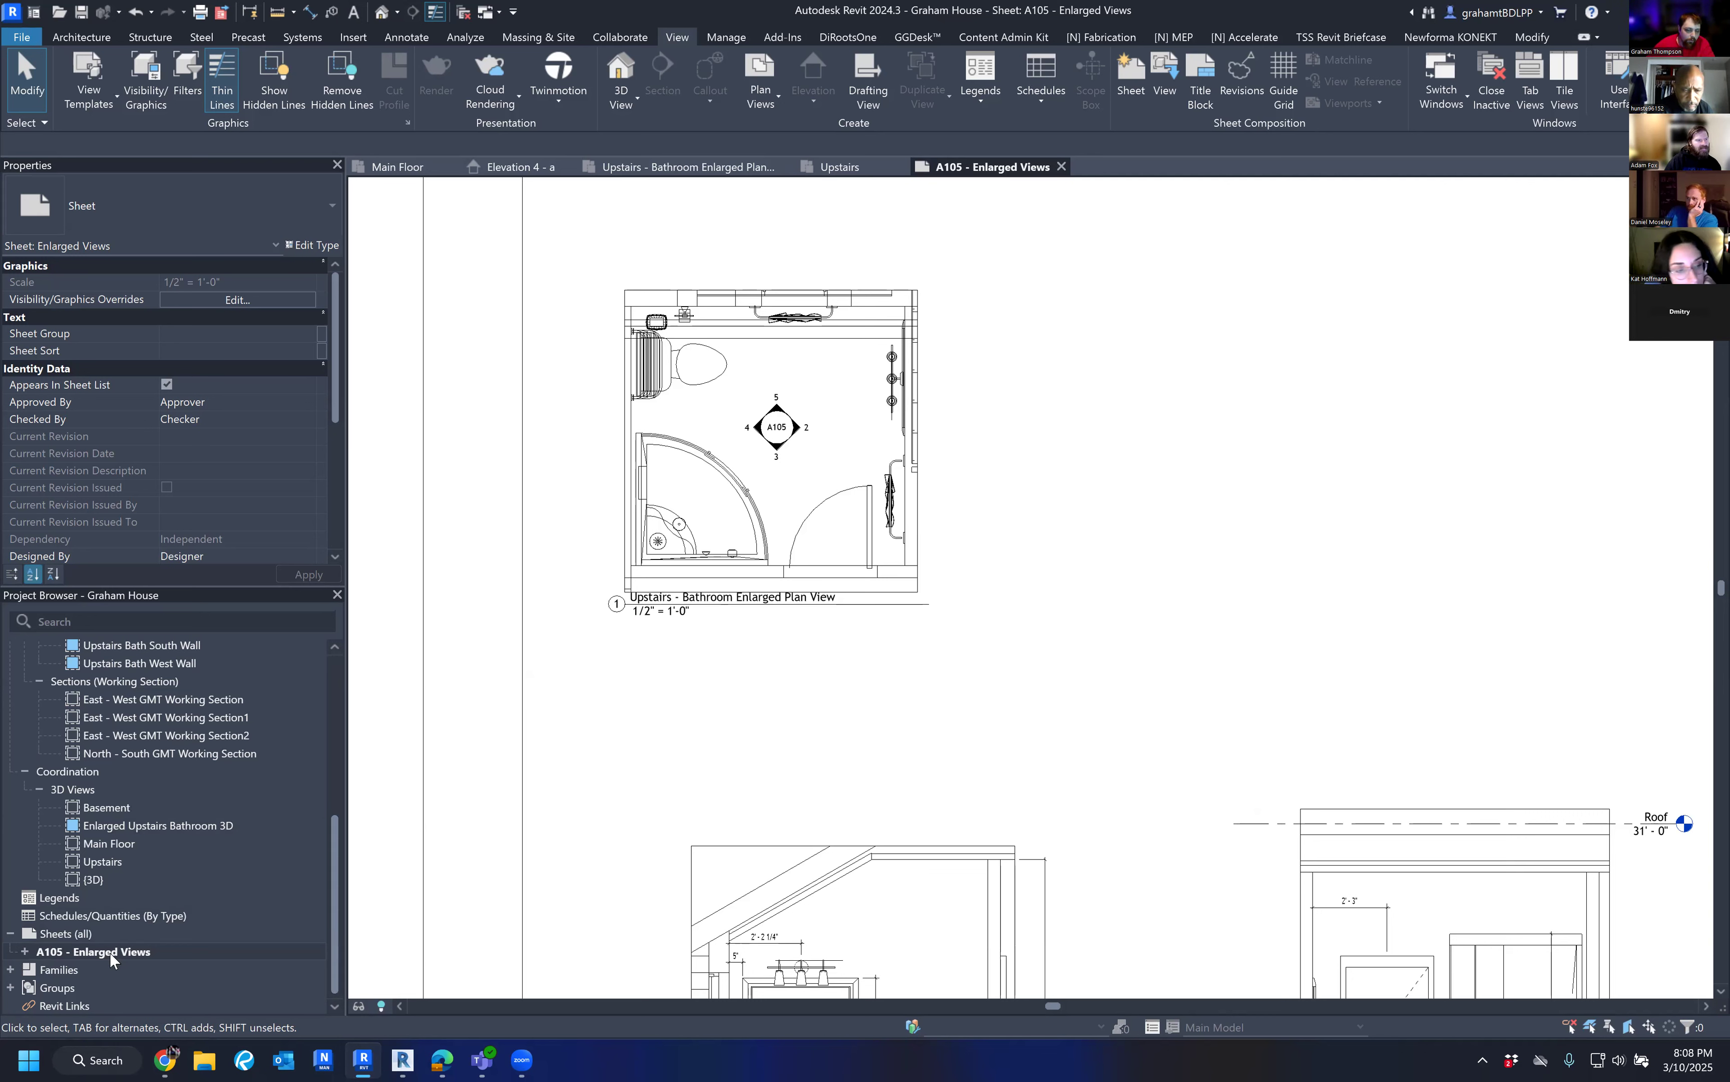
scroll(531, 799, "down", 1)
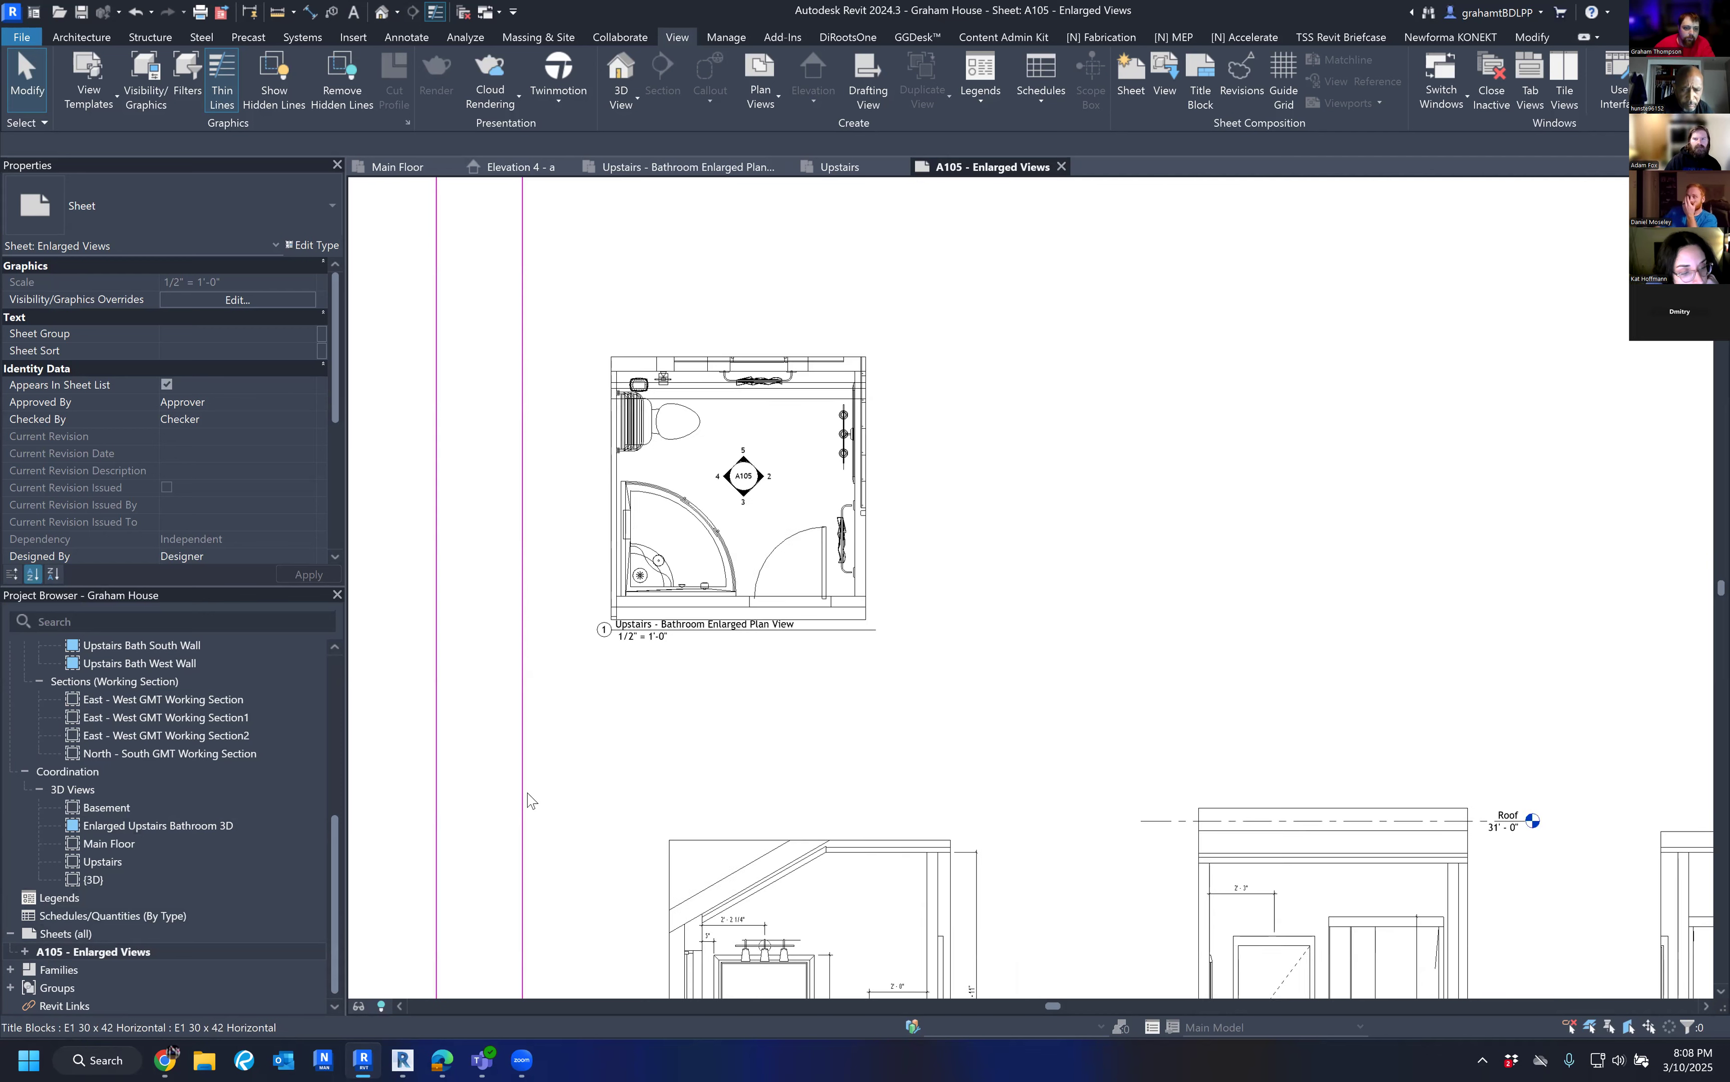
middle_click_drag(717, 703, 721, 612)
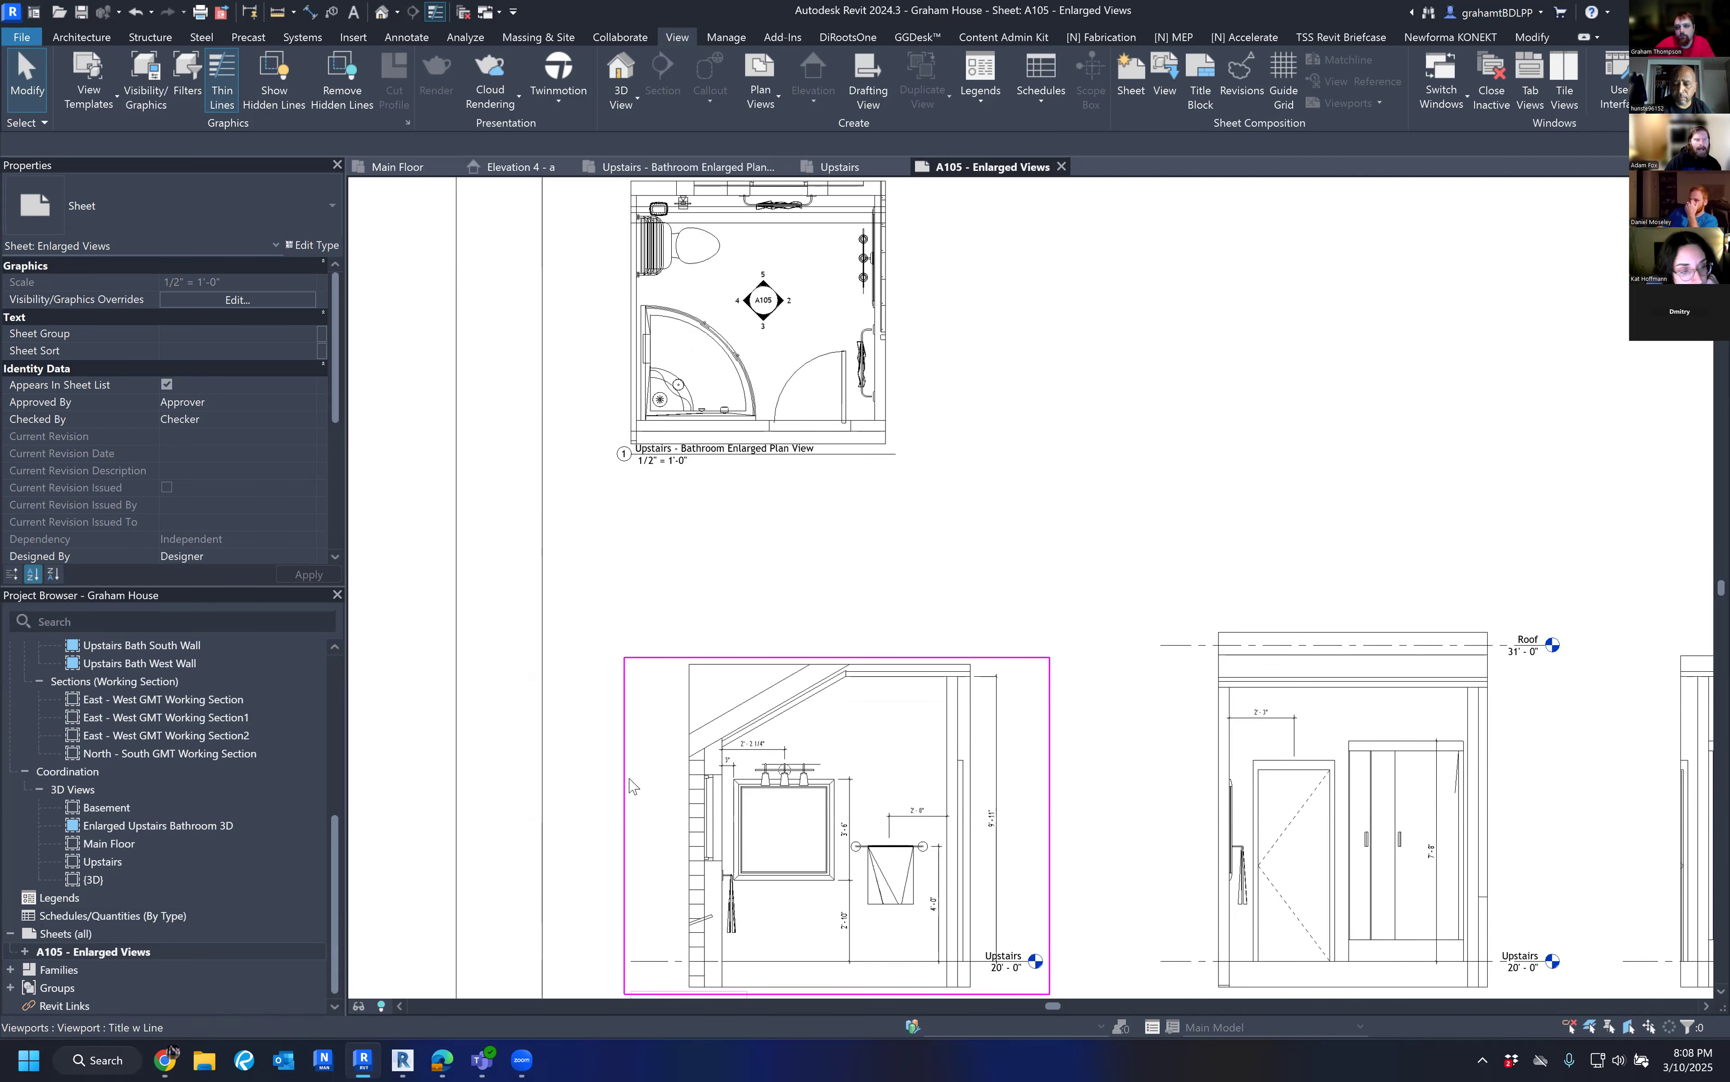
Create a new sheet using the E1 30 x 42 Horizontal titleblock.
right_click(68, 935)
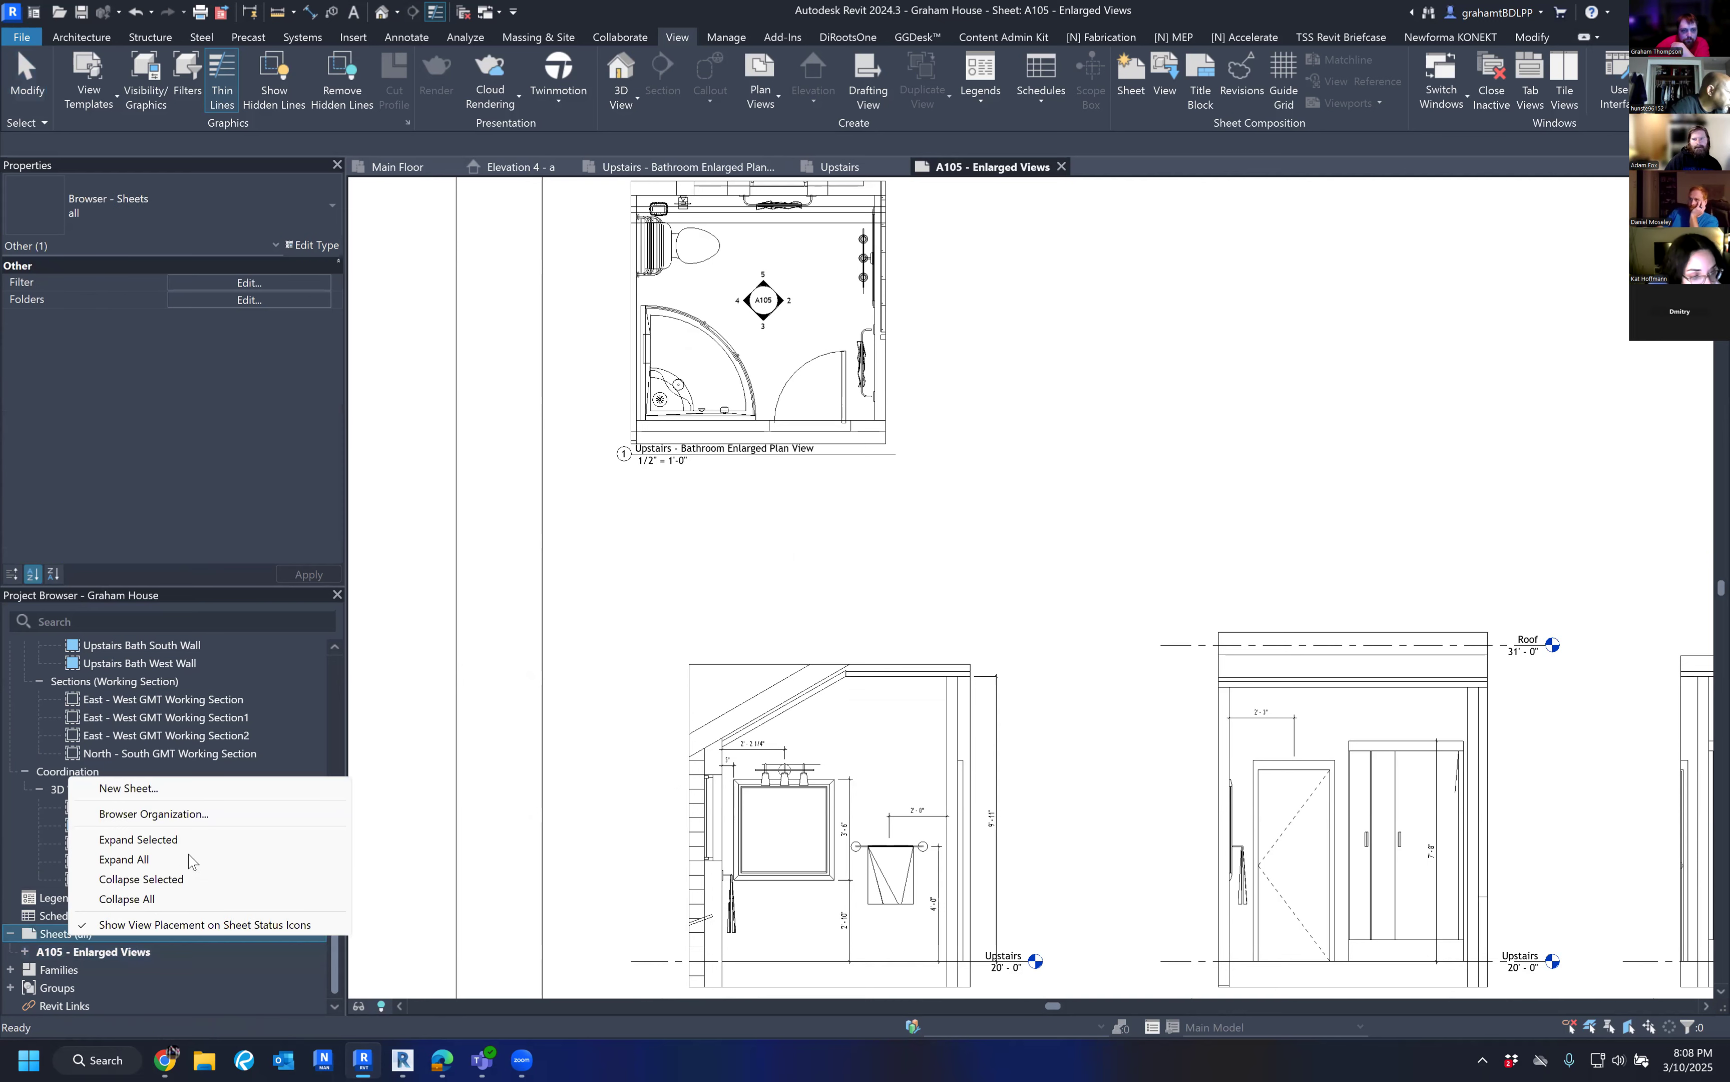
left_click(200, 788)
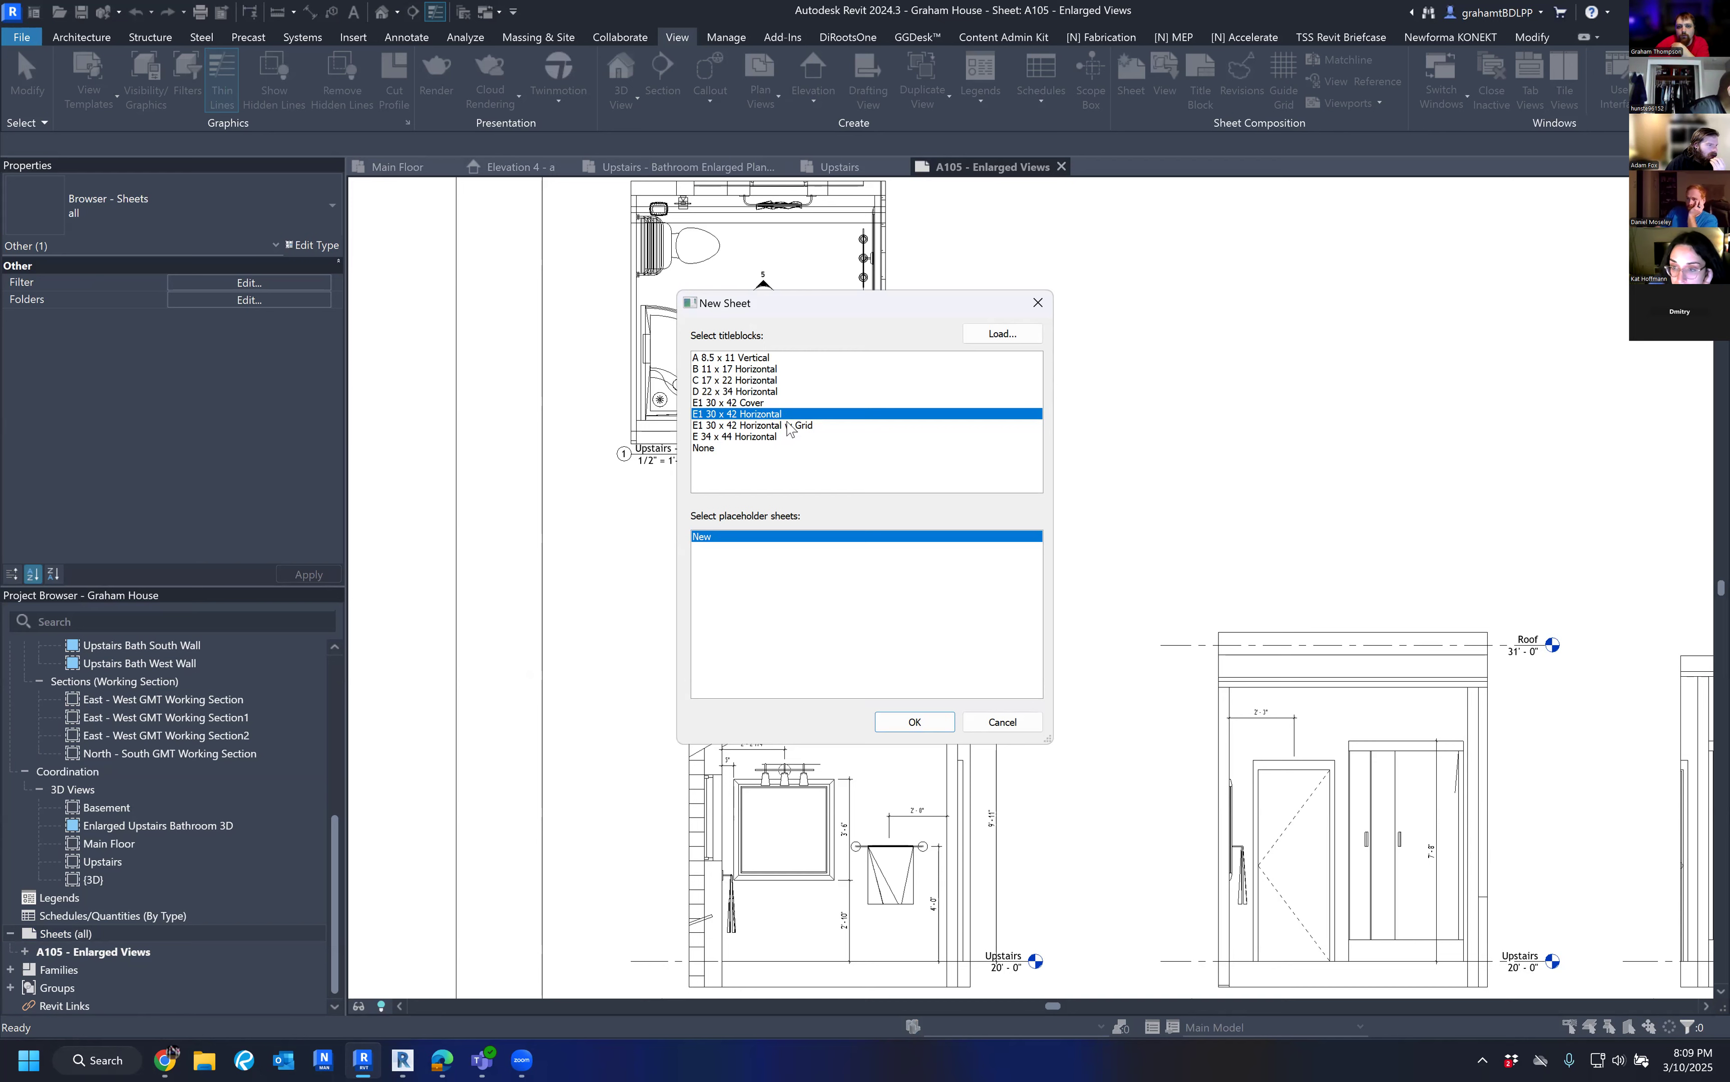
left_click(935, 727)
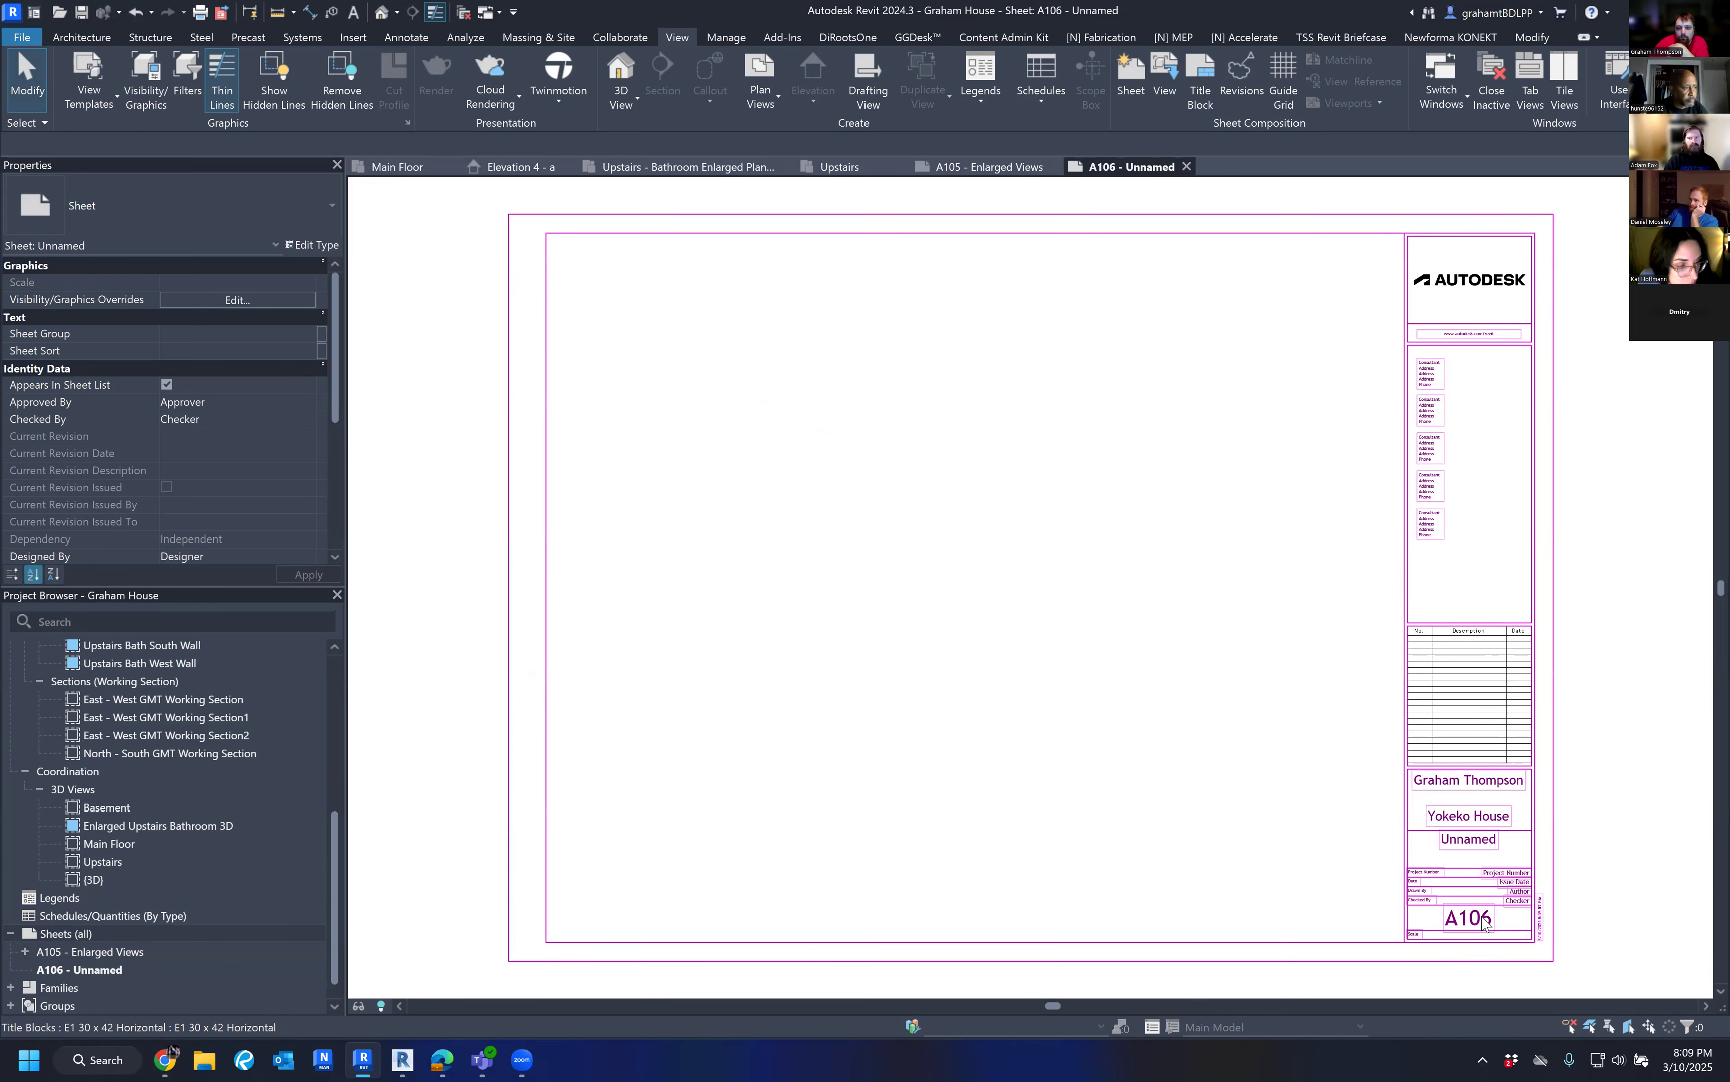
middle_click_drag(1219, 685, 1218, 693)
scroll(1216, 681, "down", 2)
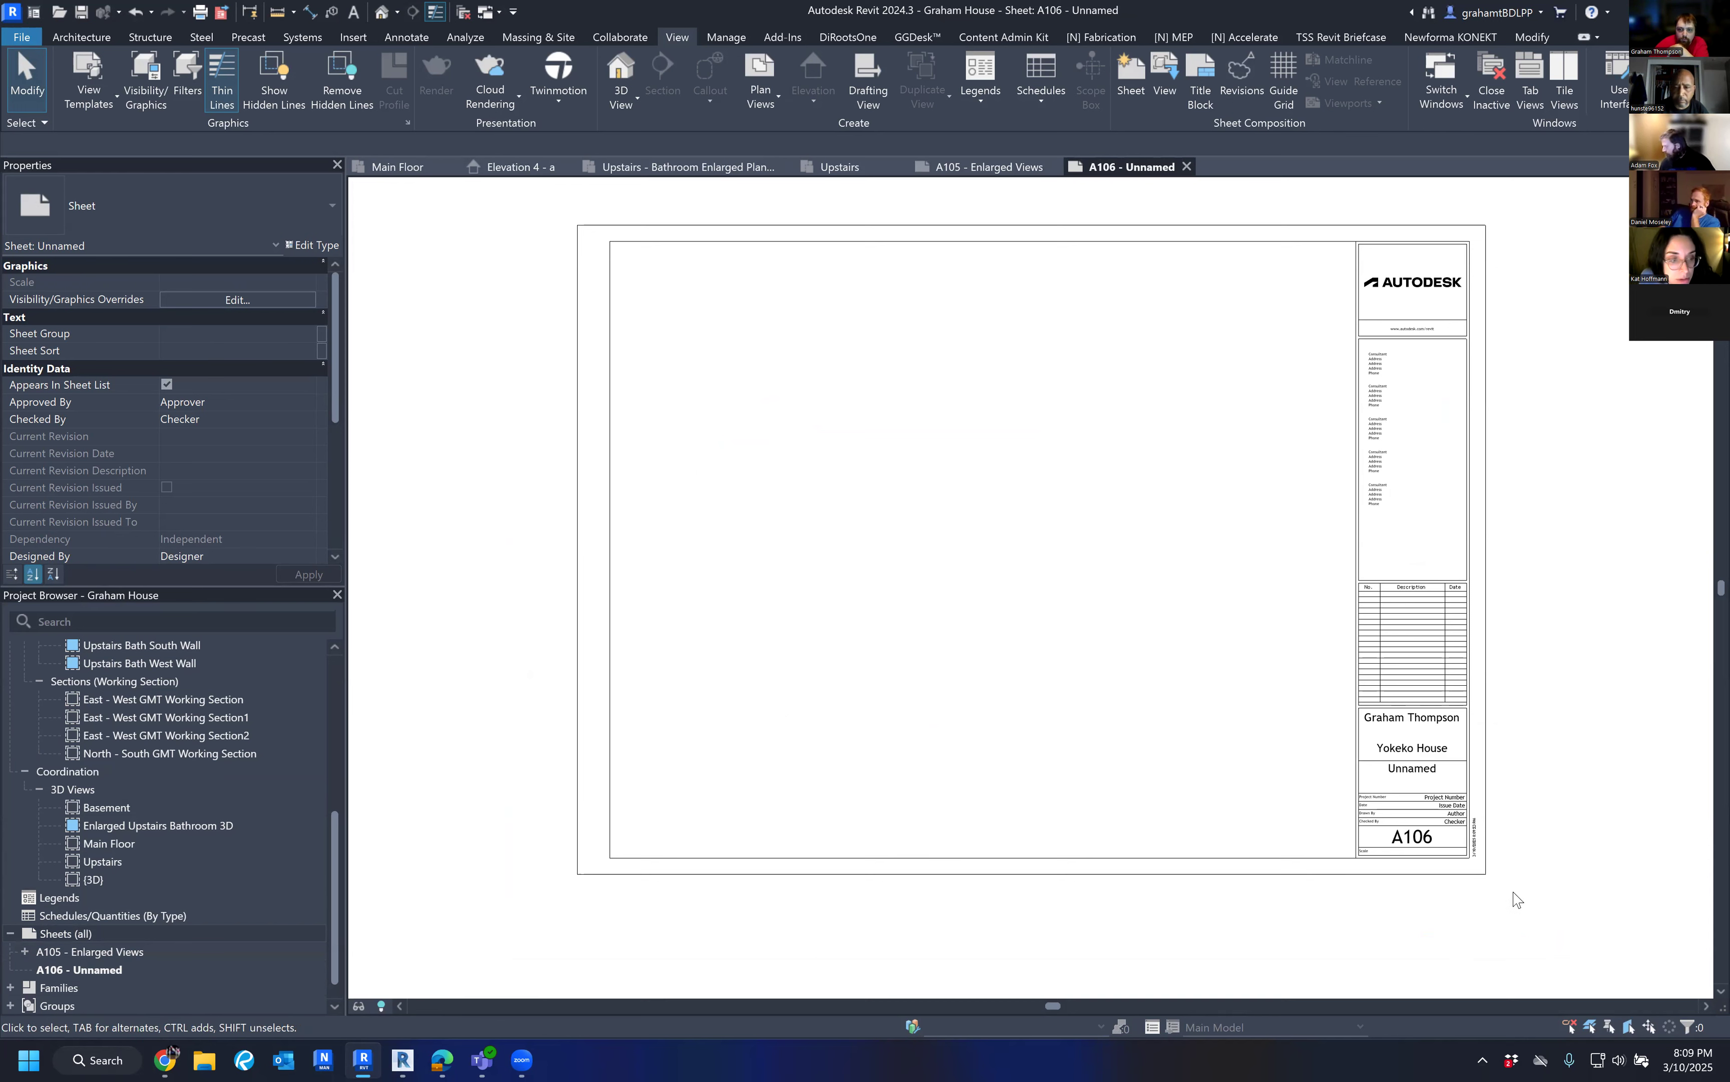
Change the new sheet's number in the title block to A101.
scroll(1445, 861, "up", 4)
left_click(1418, 828)
left_click(1418, 828)
left_click(1418, 829)
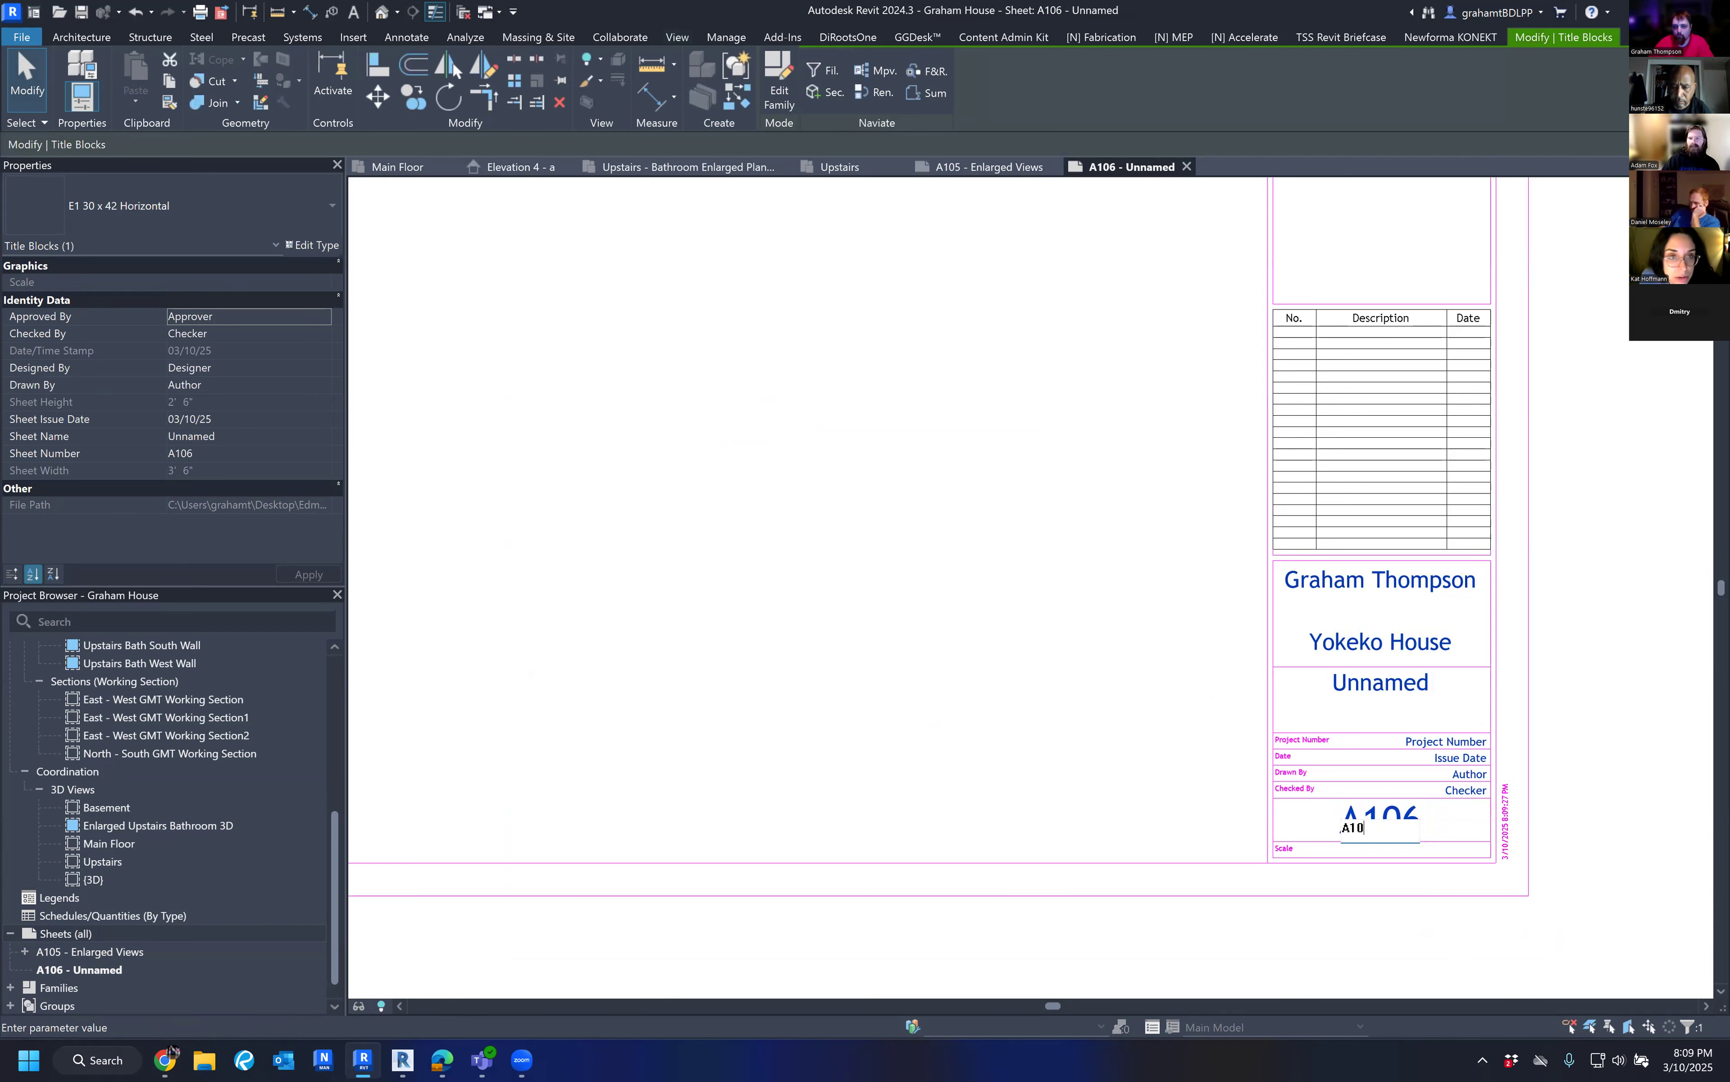
type("1")
key("Return")
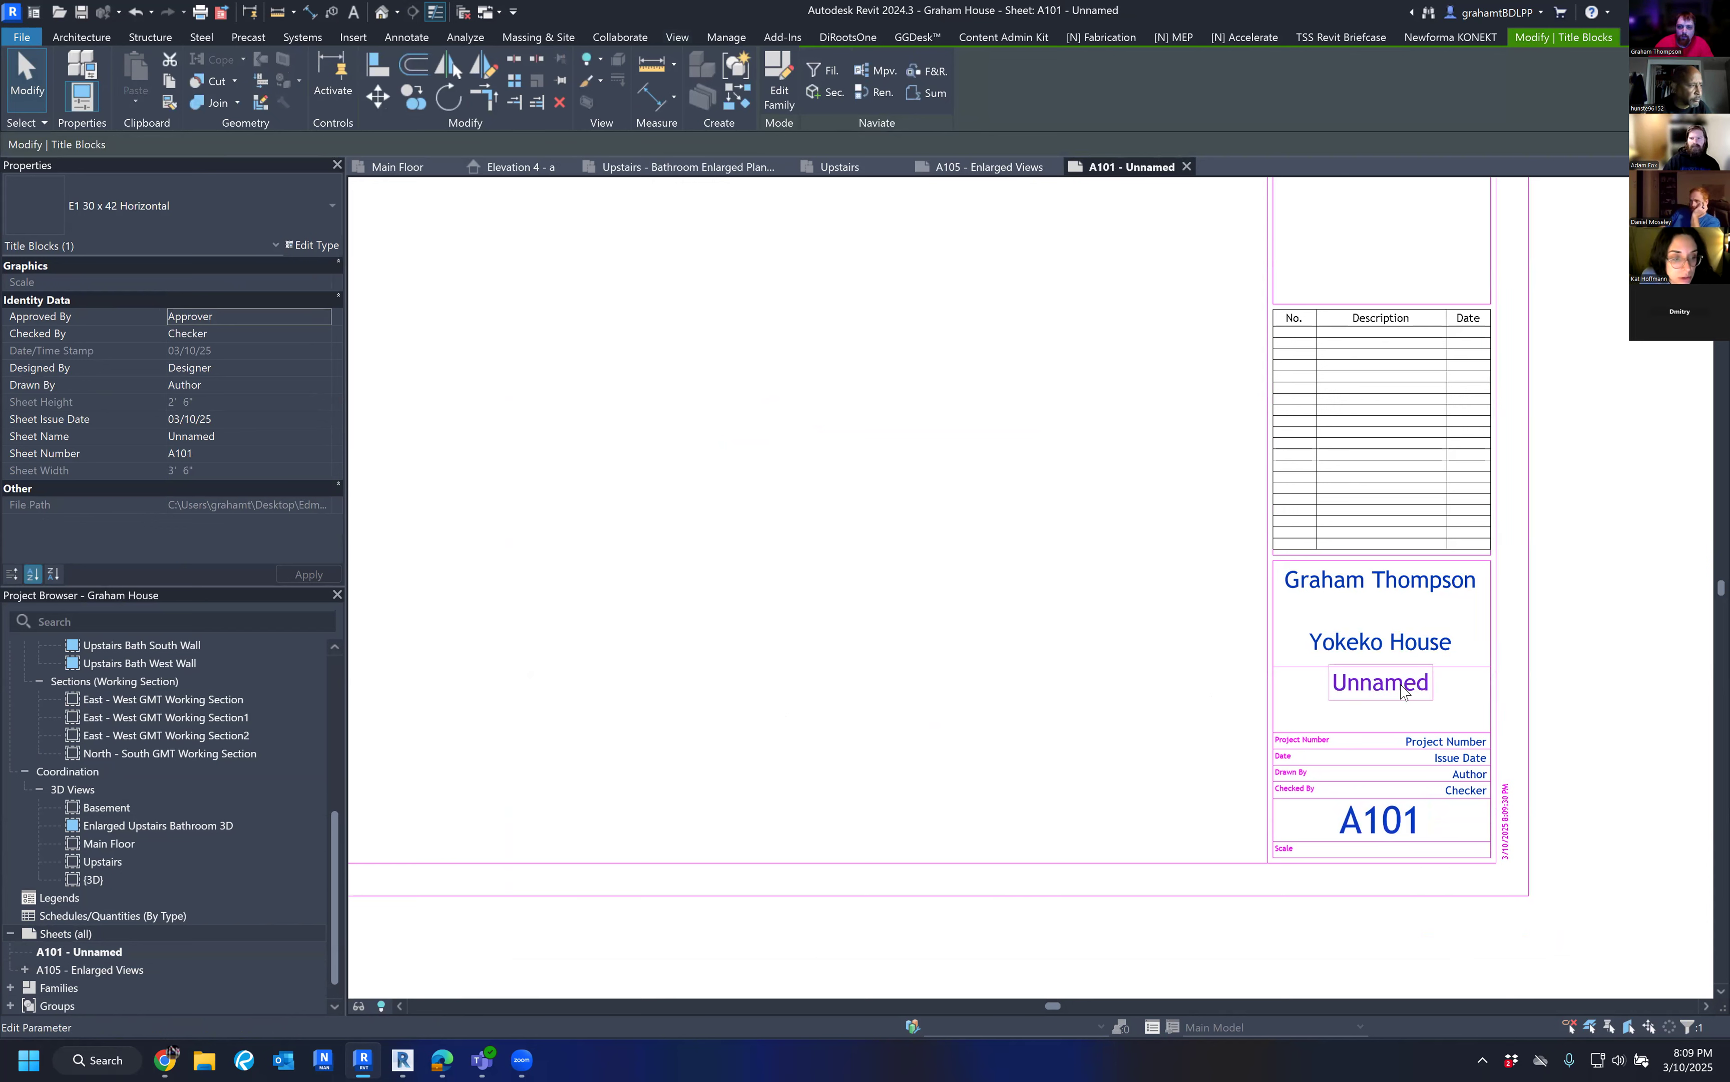
Rename the unnamed sheet in its title block as "3d House Overall".
left_click(1403, 685)
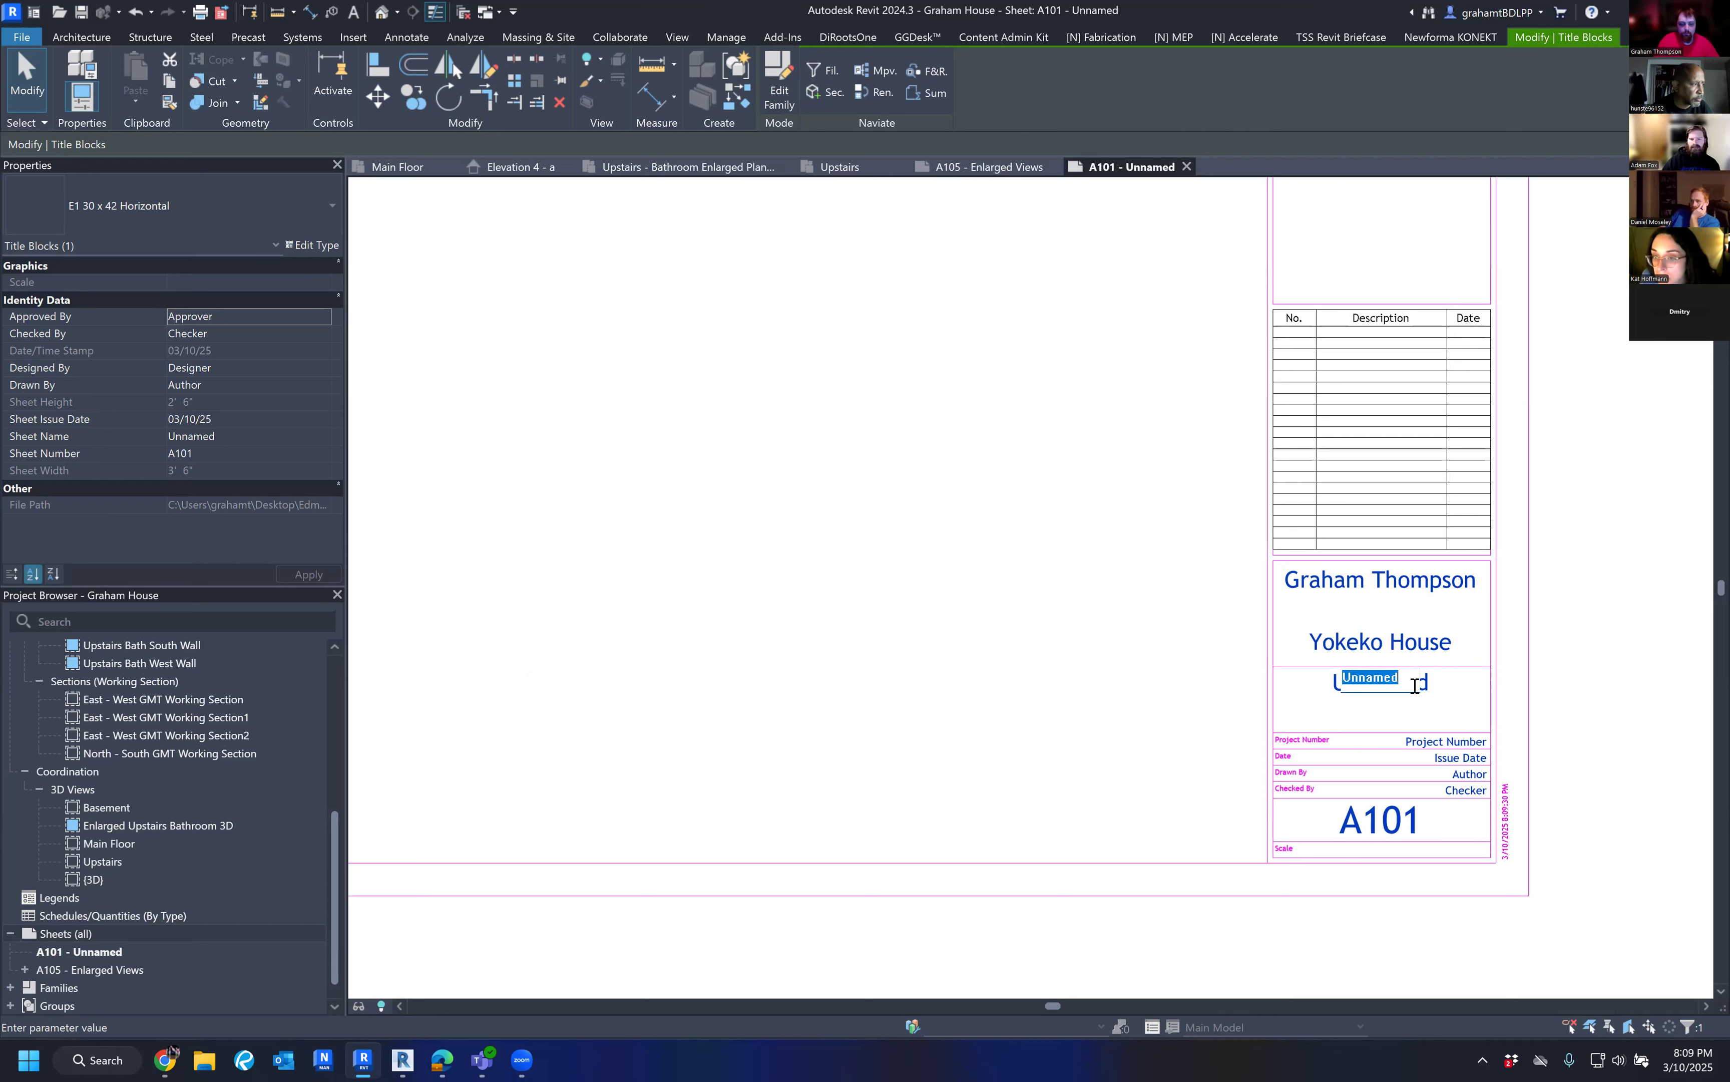
type("32")
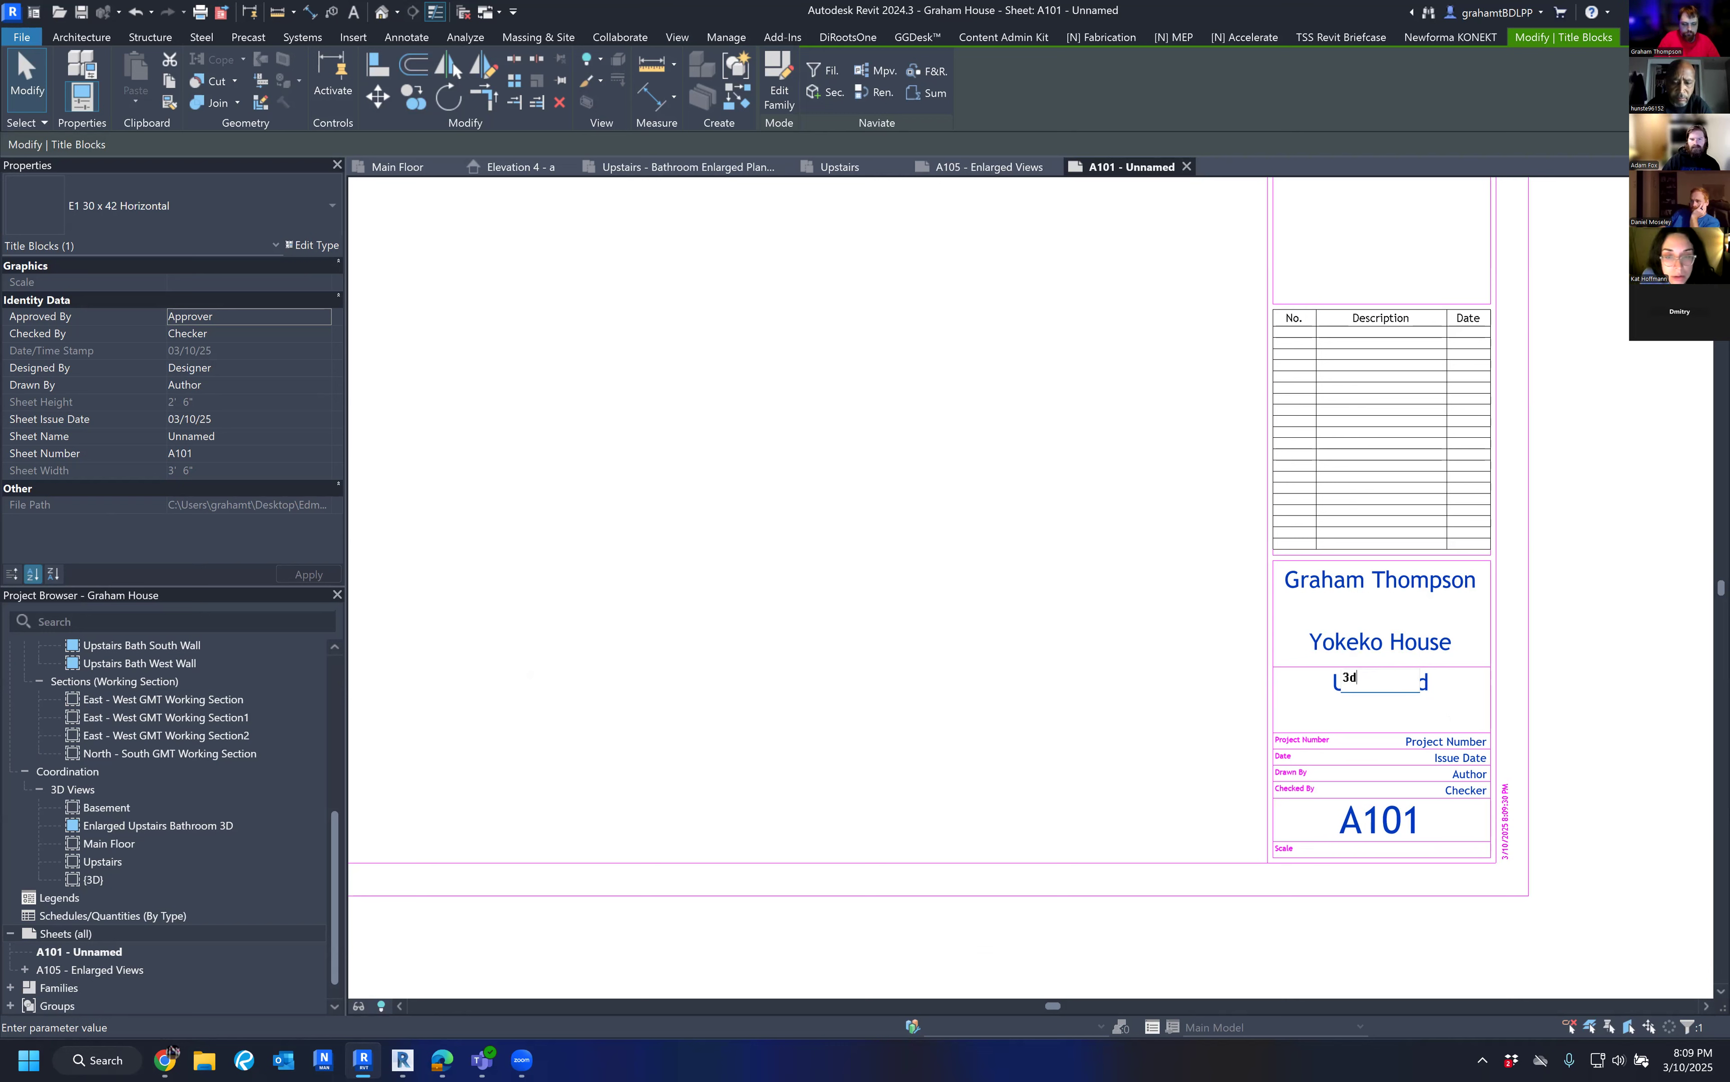
type(" hOU")
type("se Overall")
key("Return")
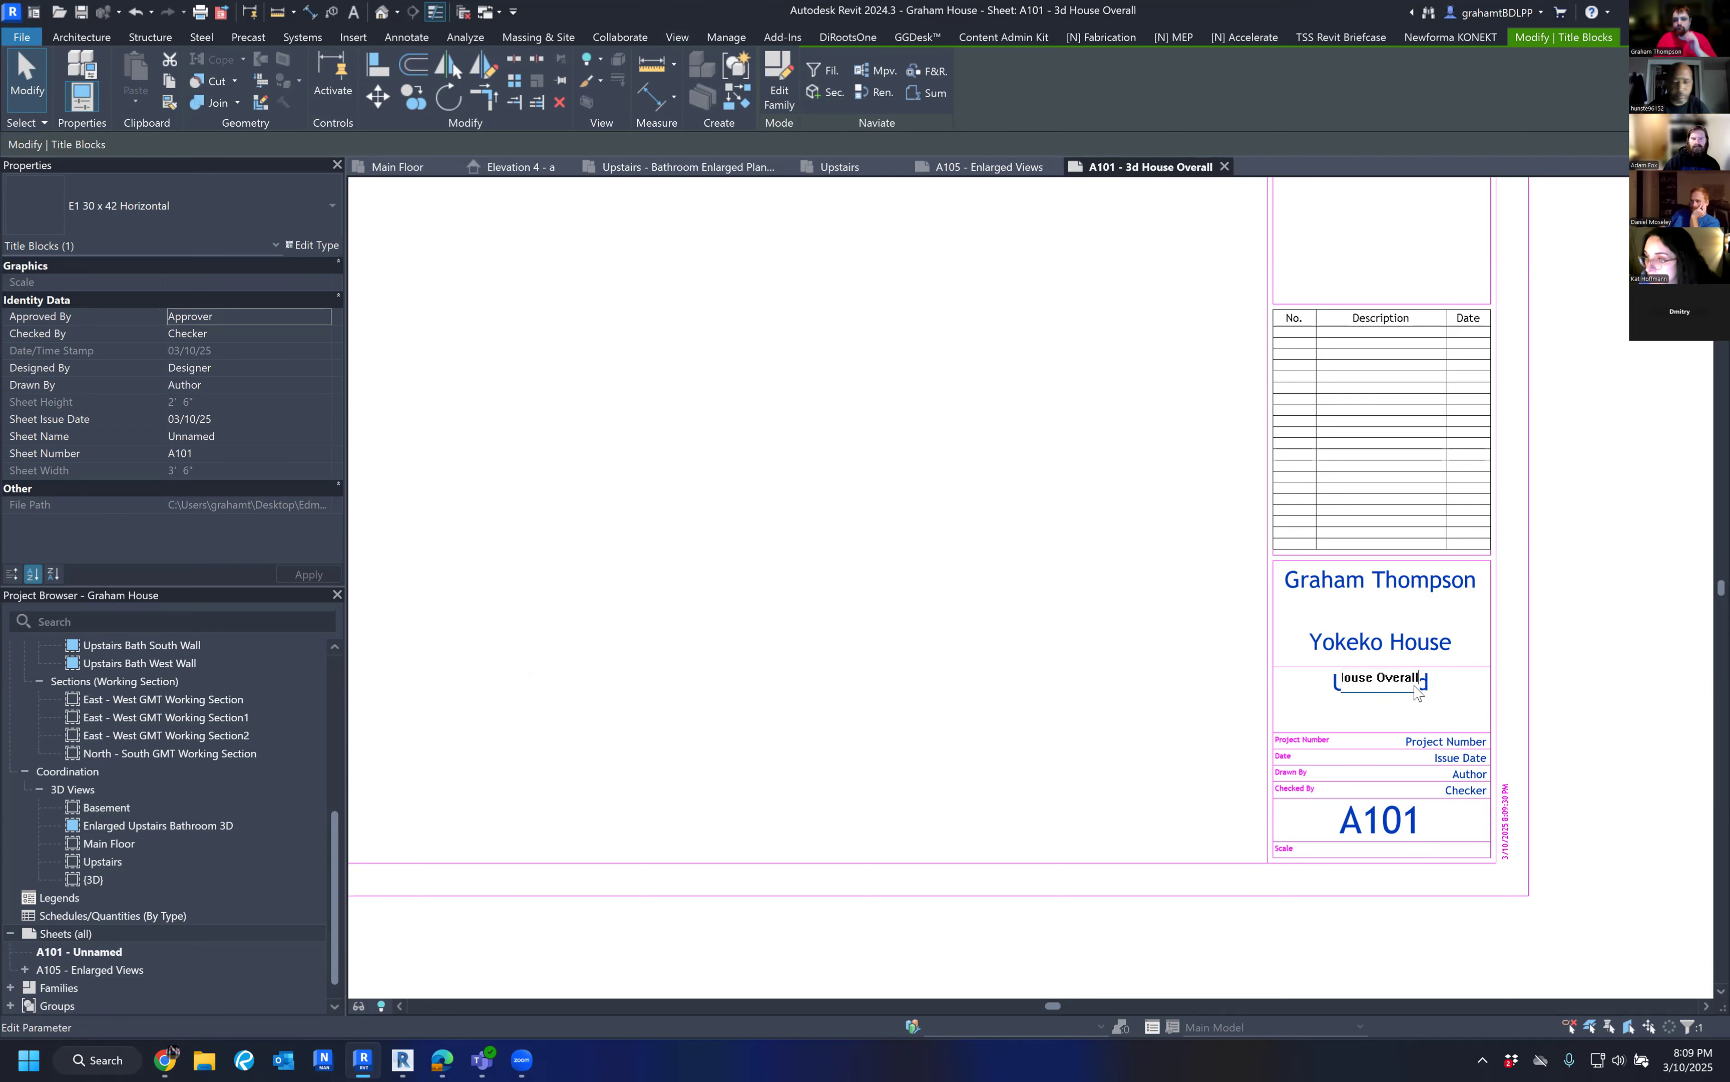
left_click(1592, 530)
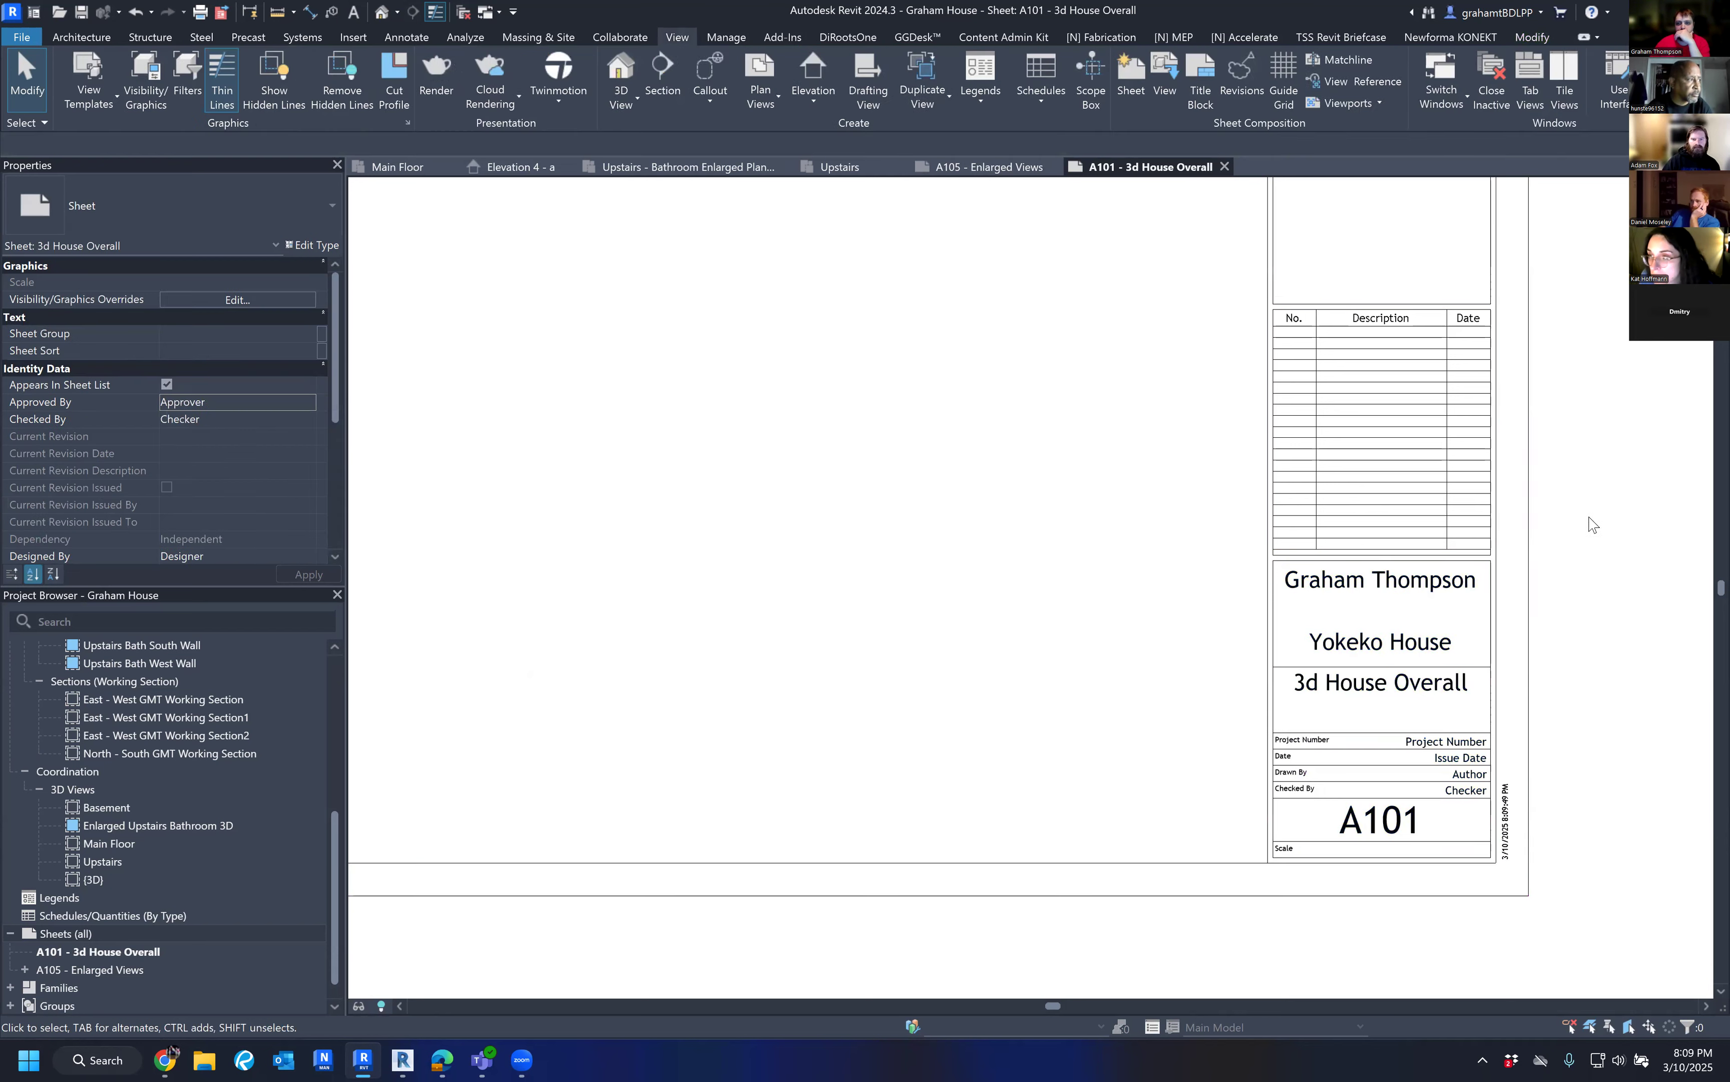
scroll(1567, 490, "down", 1)
scroll(1584, 390, "down", 2)
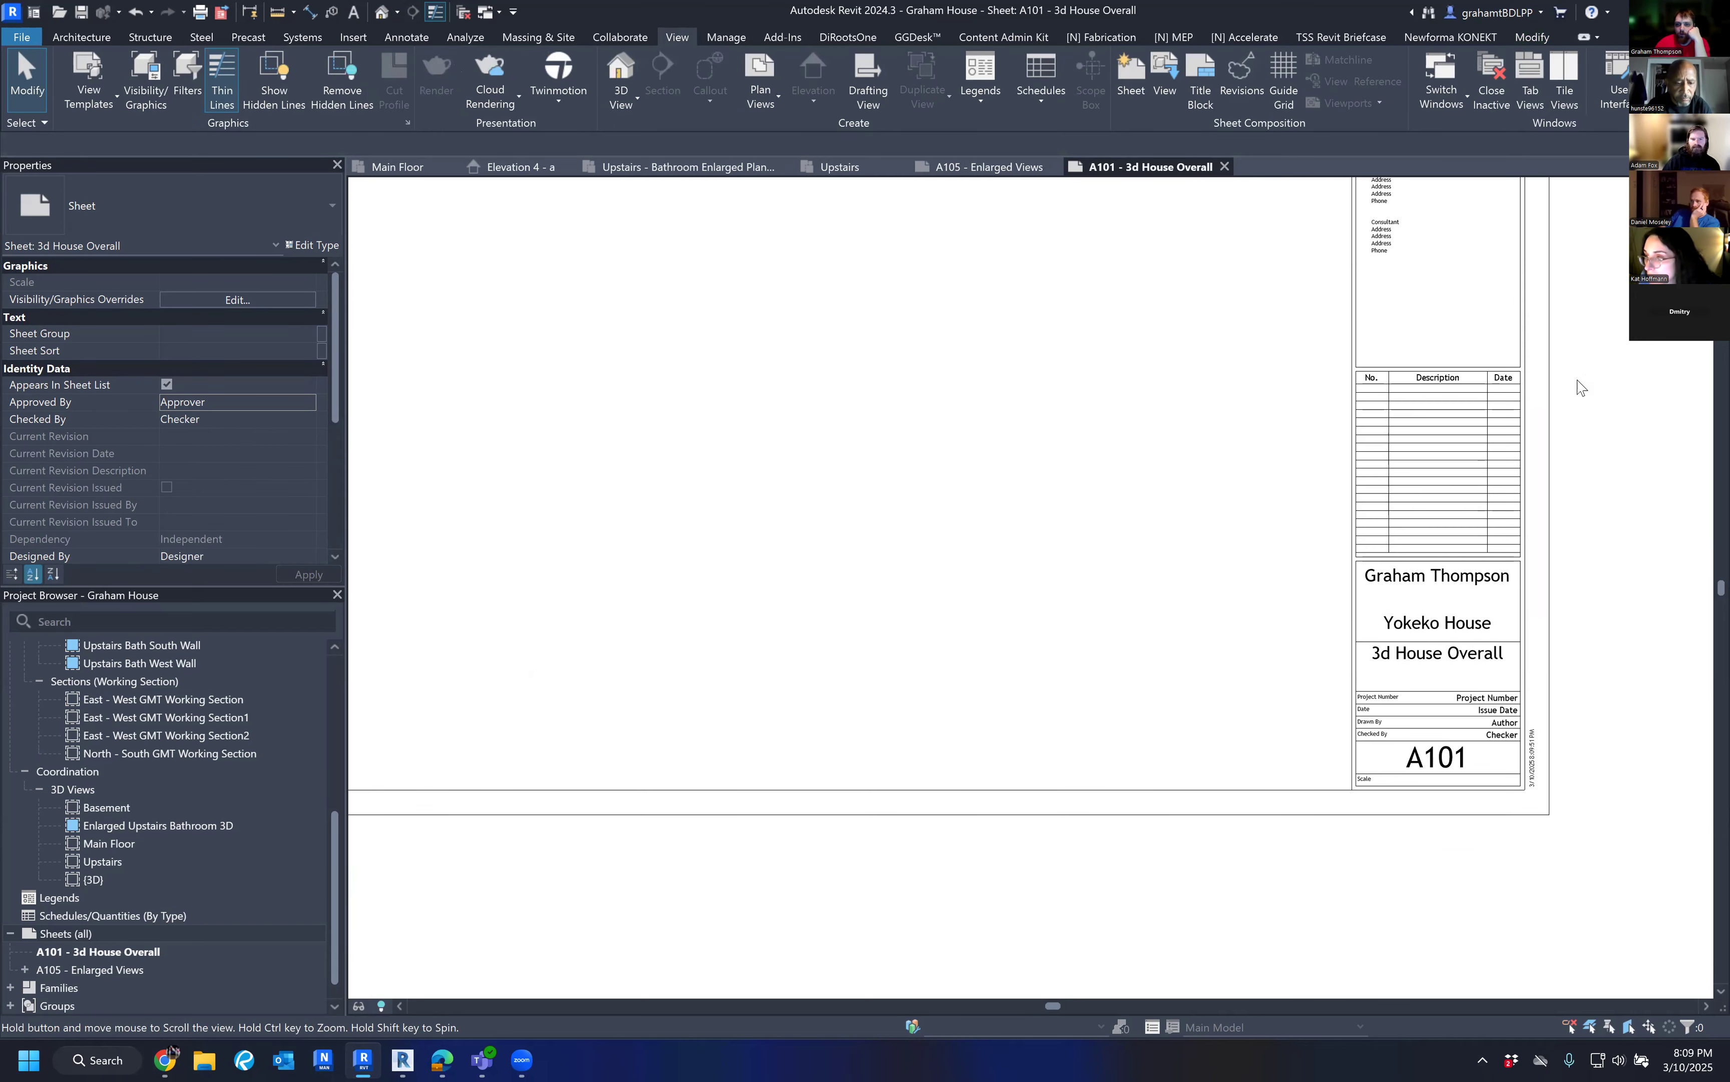
middle_click_drag(1402, 424, 1412, 594)
middle_click_drag(1311, 281, 1292, 315)
middle_click_drag(1212, 520, 1169, 478)
scroll(1170, 478, "down", 2)
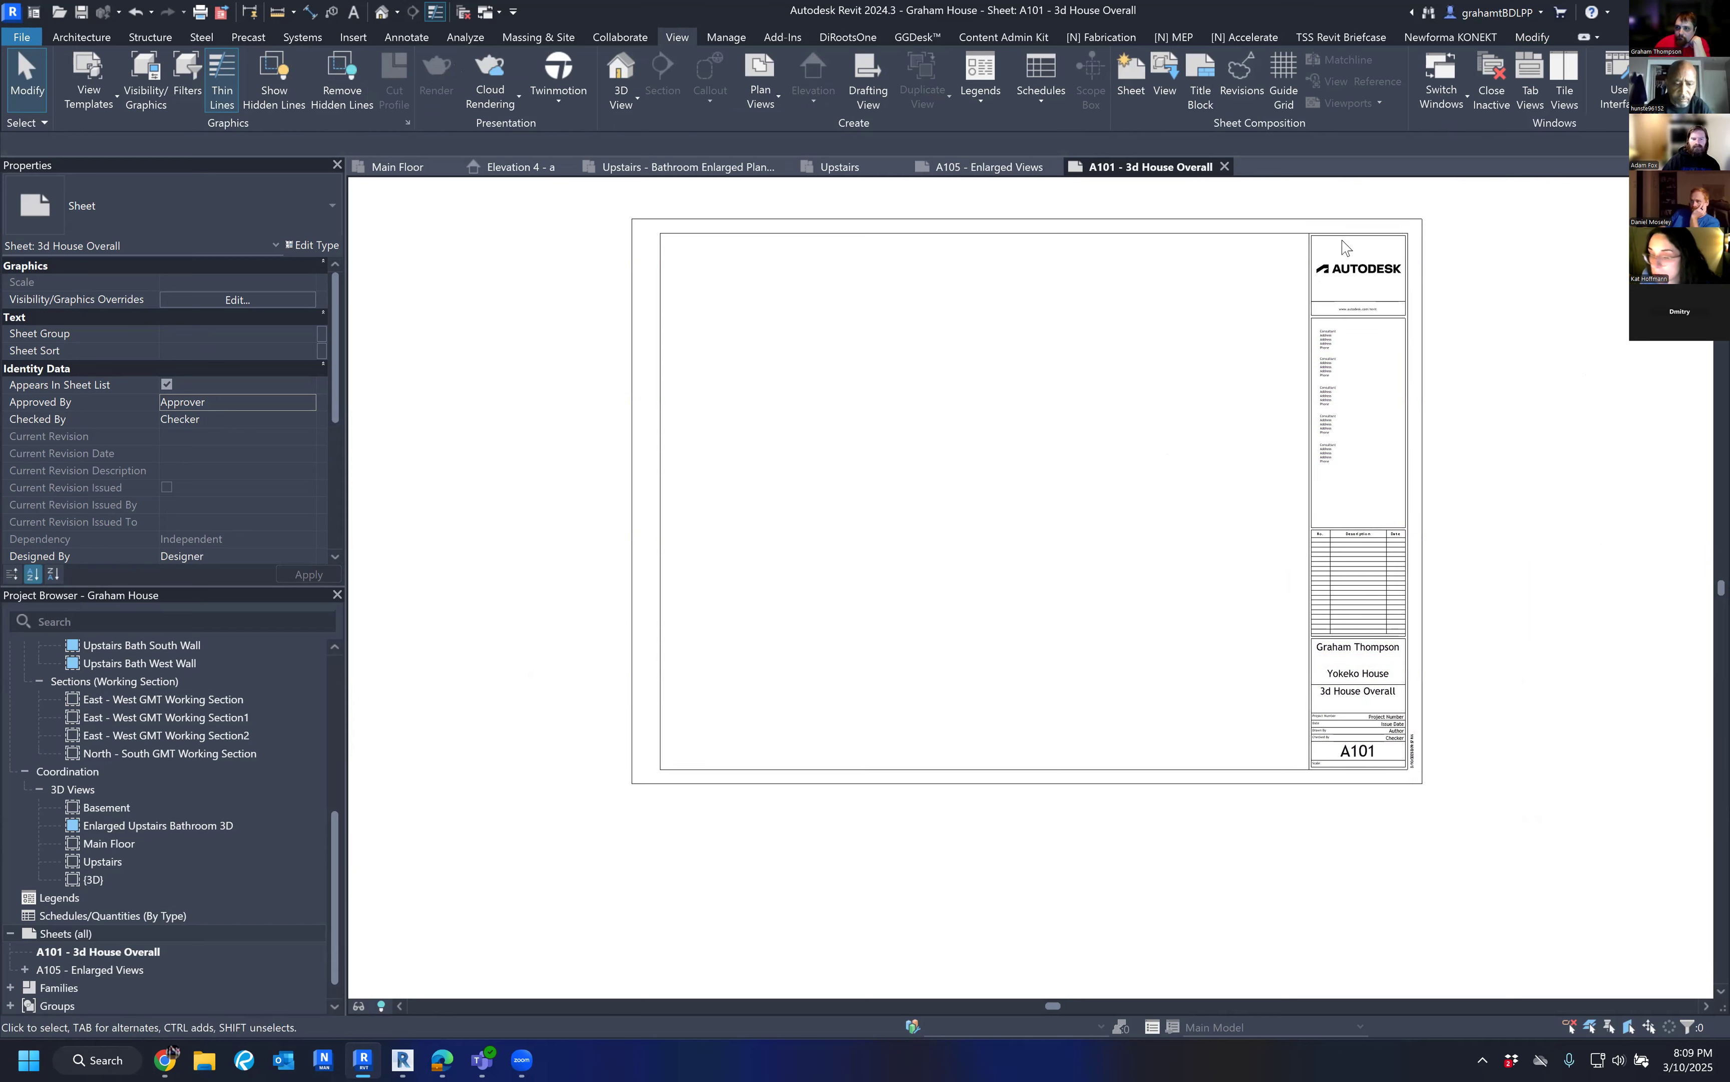
middle_click_drag(1374, 376, 1355, 374)
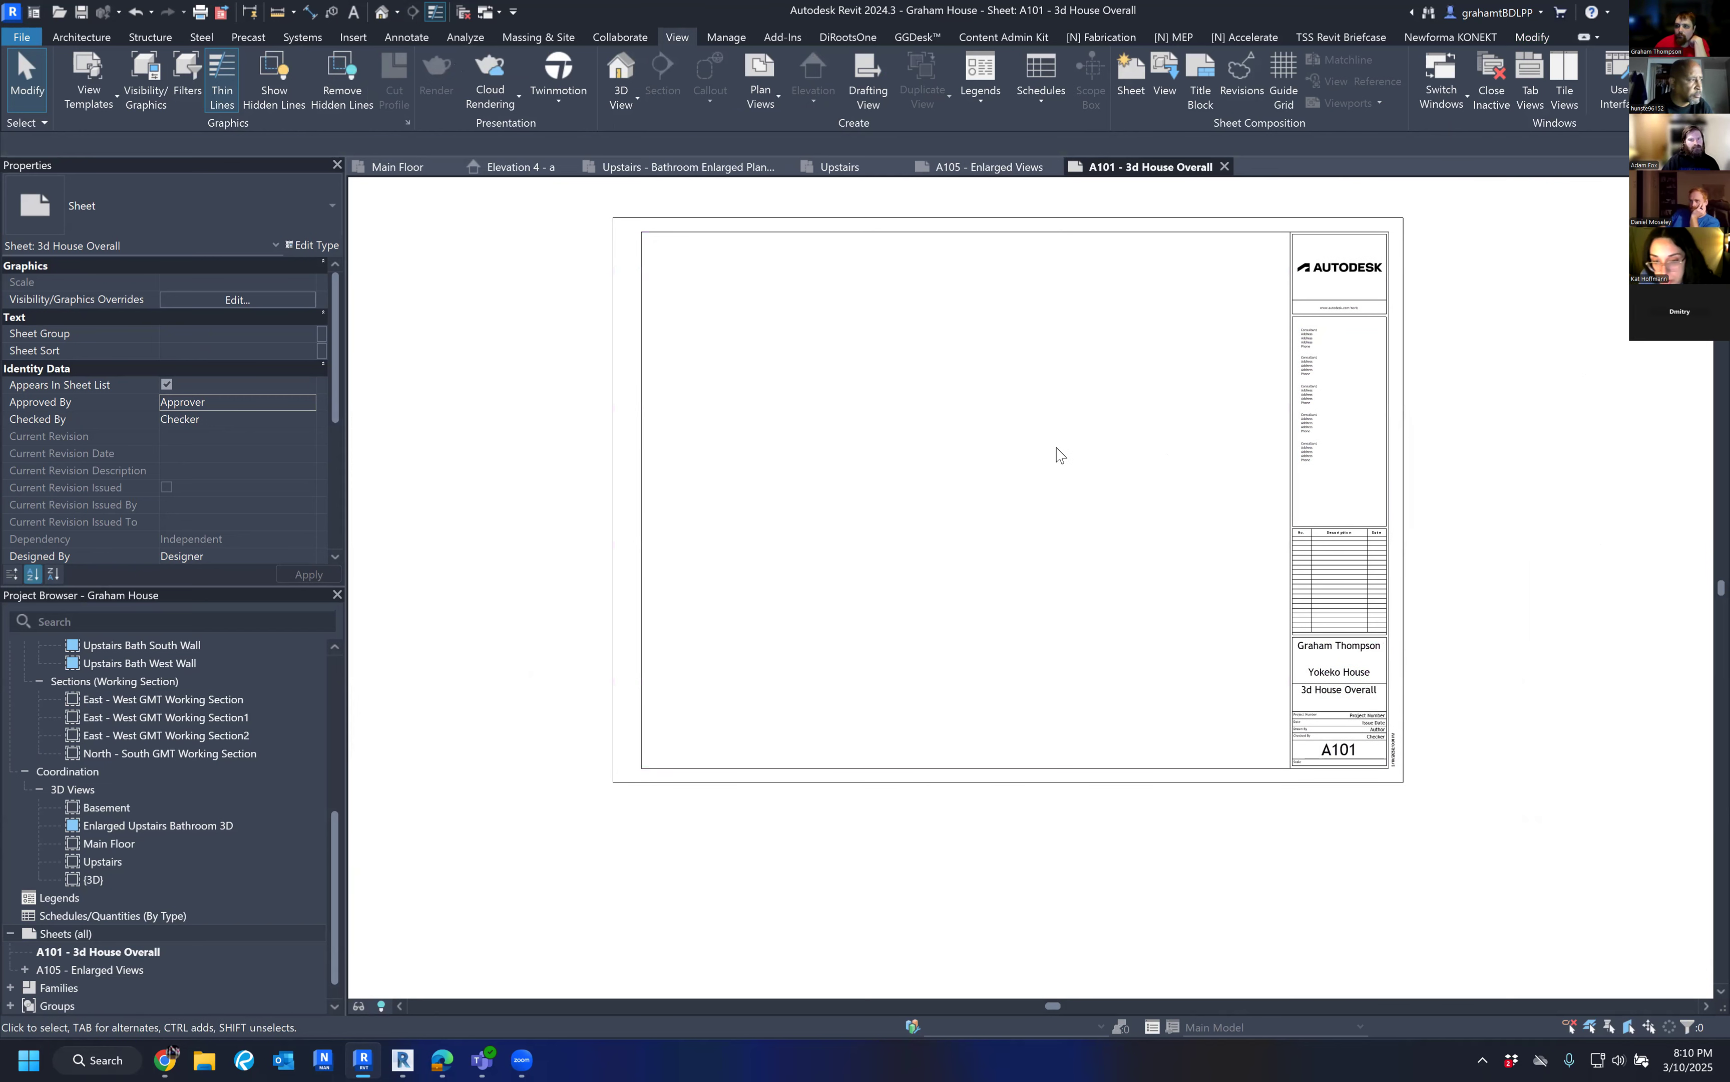
middle_click_drag(1229, 338, 1204, 350)
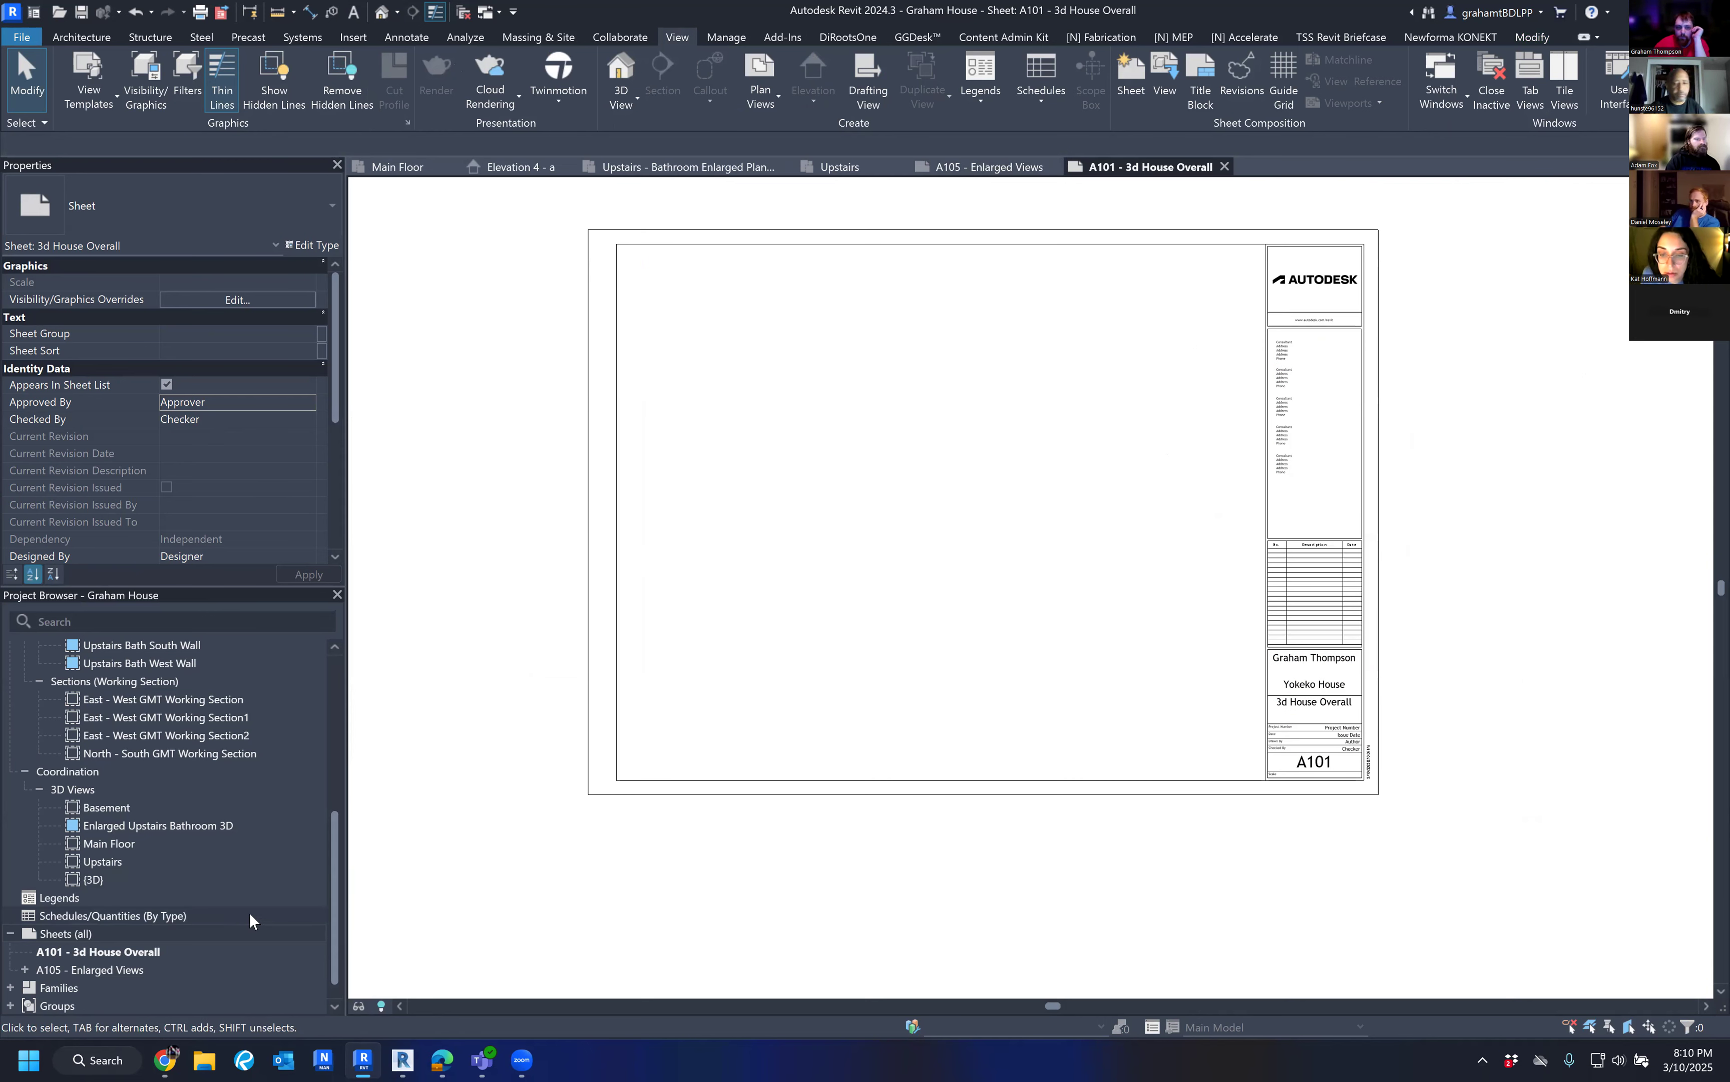
Create another sheet from the sheets list using the E1 30 x 42 Horizontal titleblock.
scroll(114, 955, "down", 1)
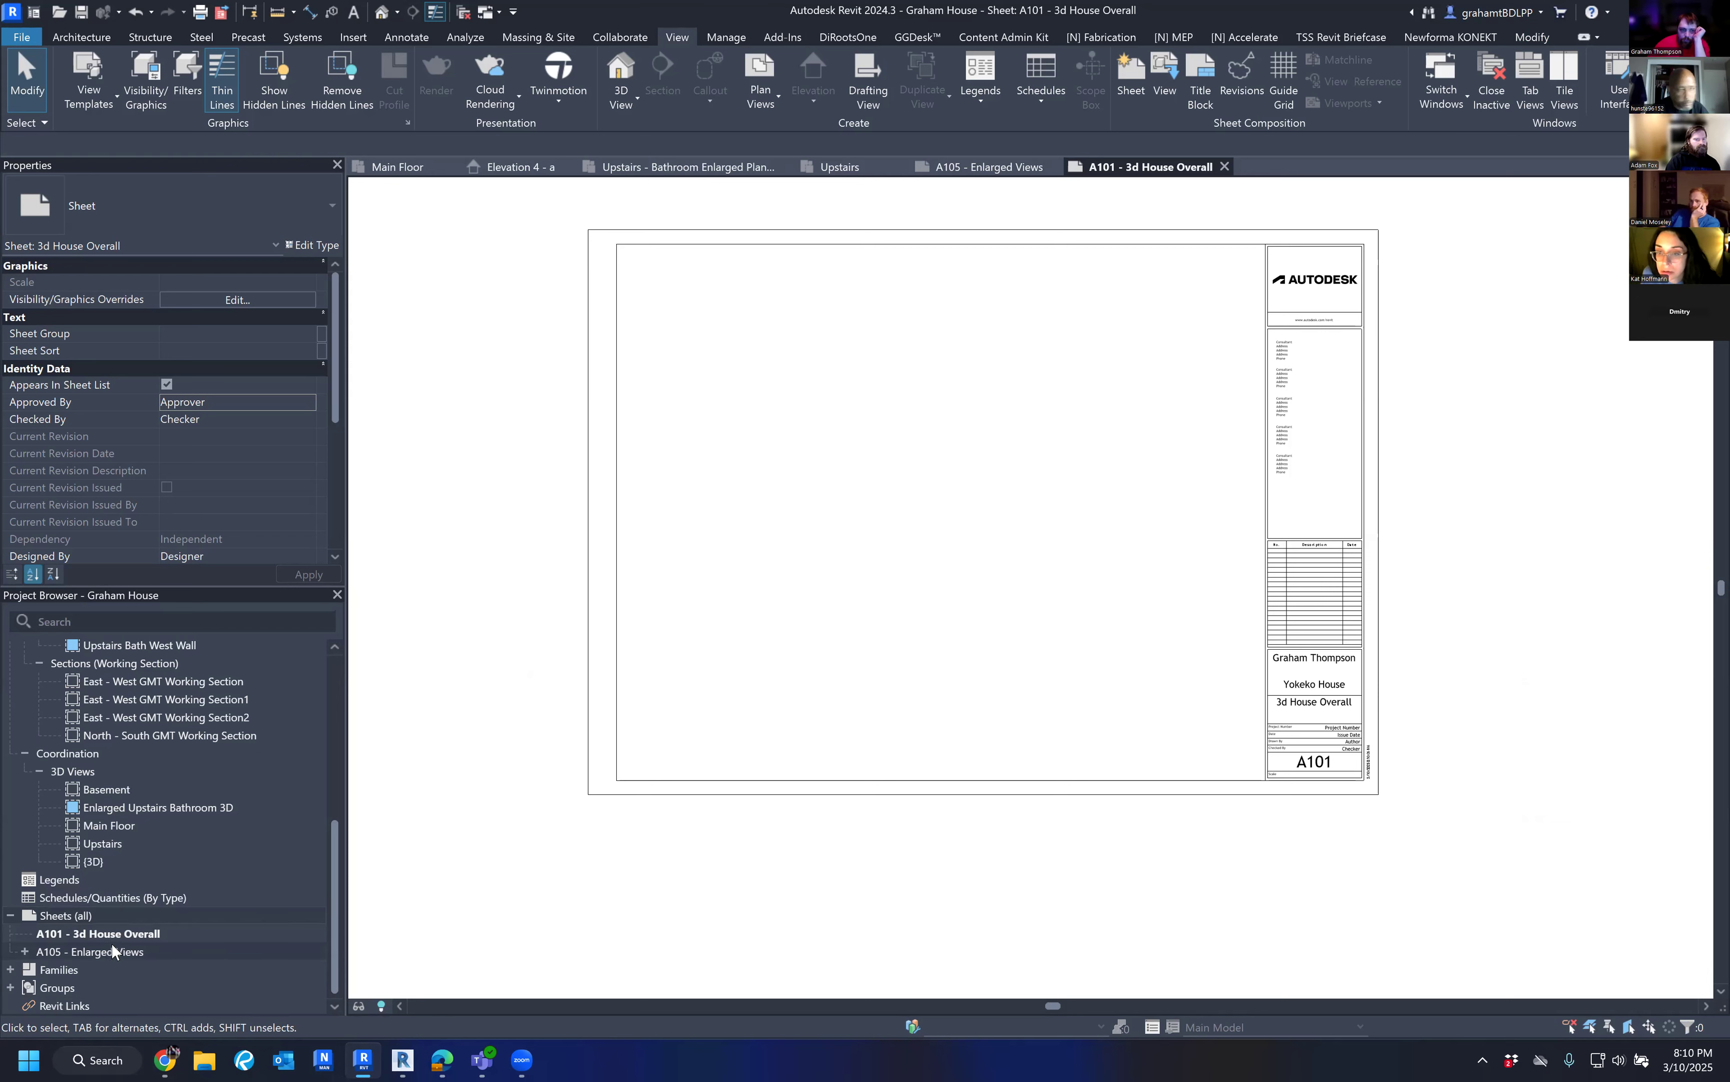
left_click(72, 915)
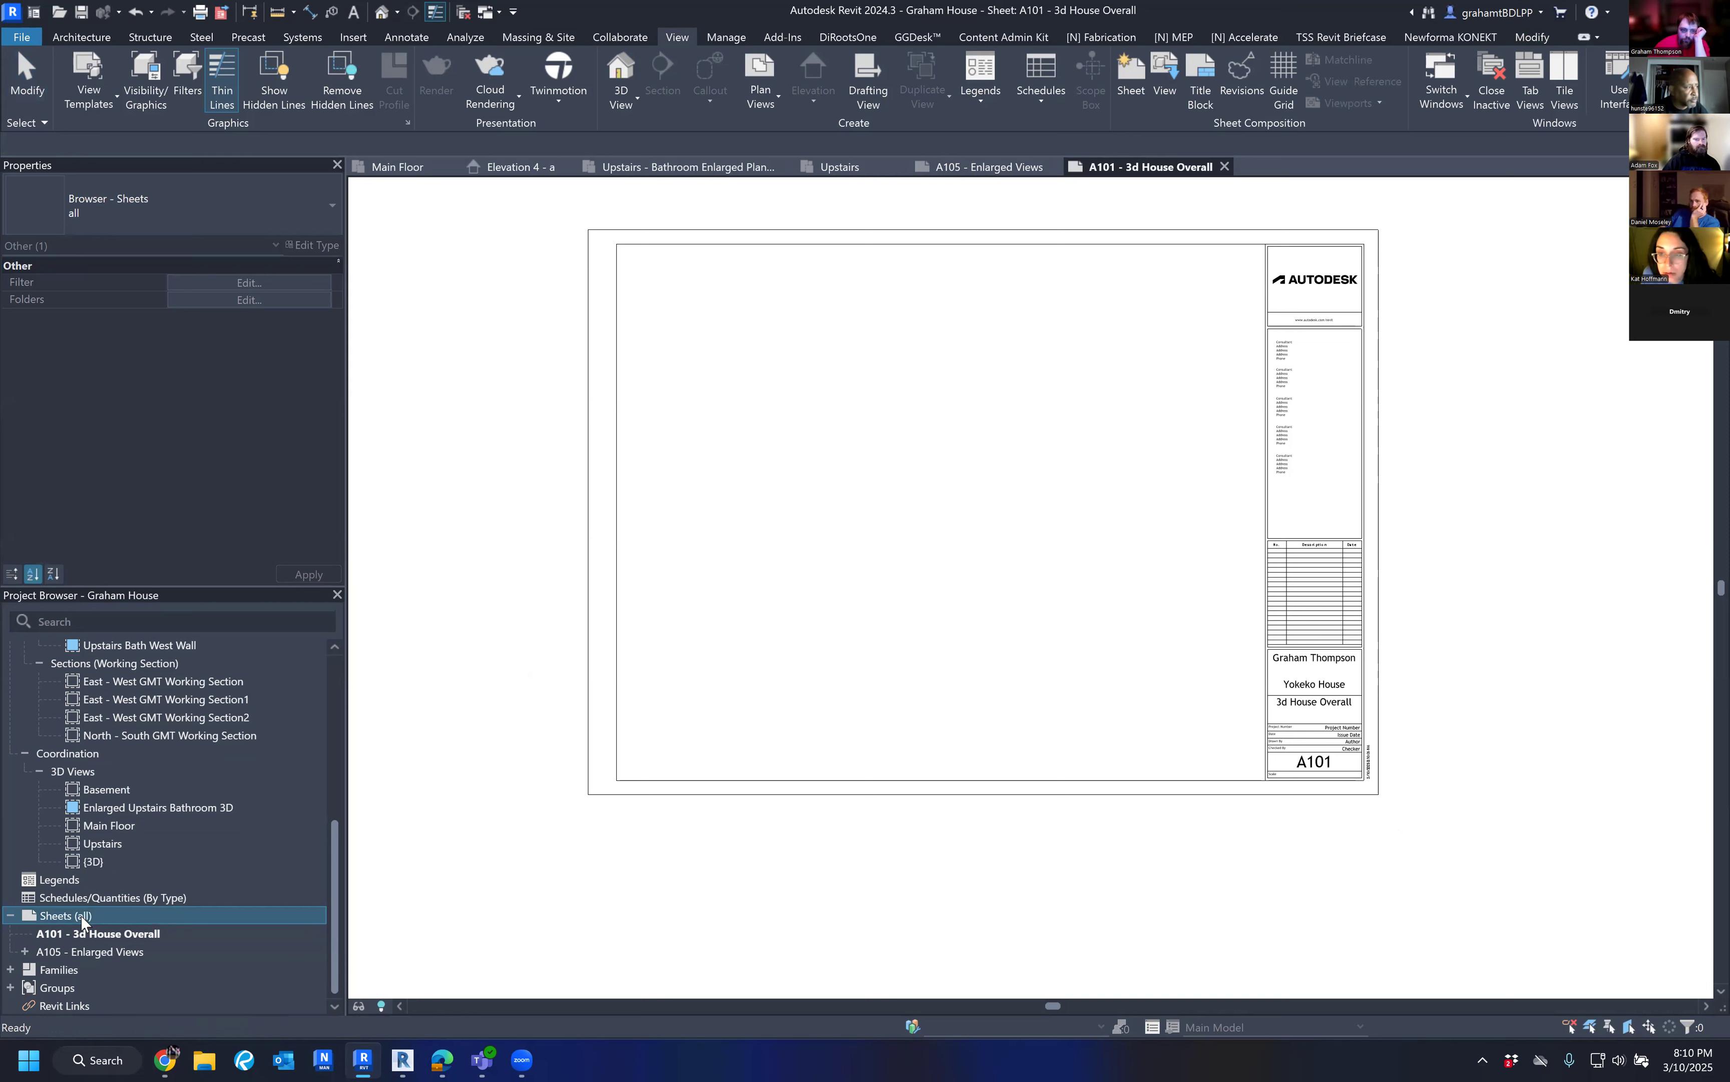
right_click(82, 923)
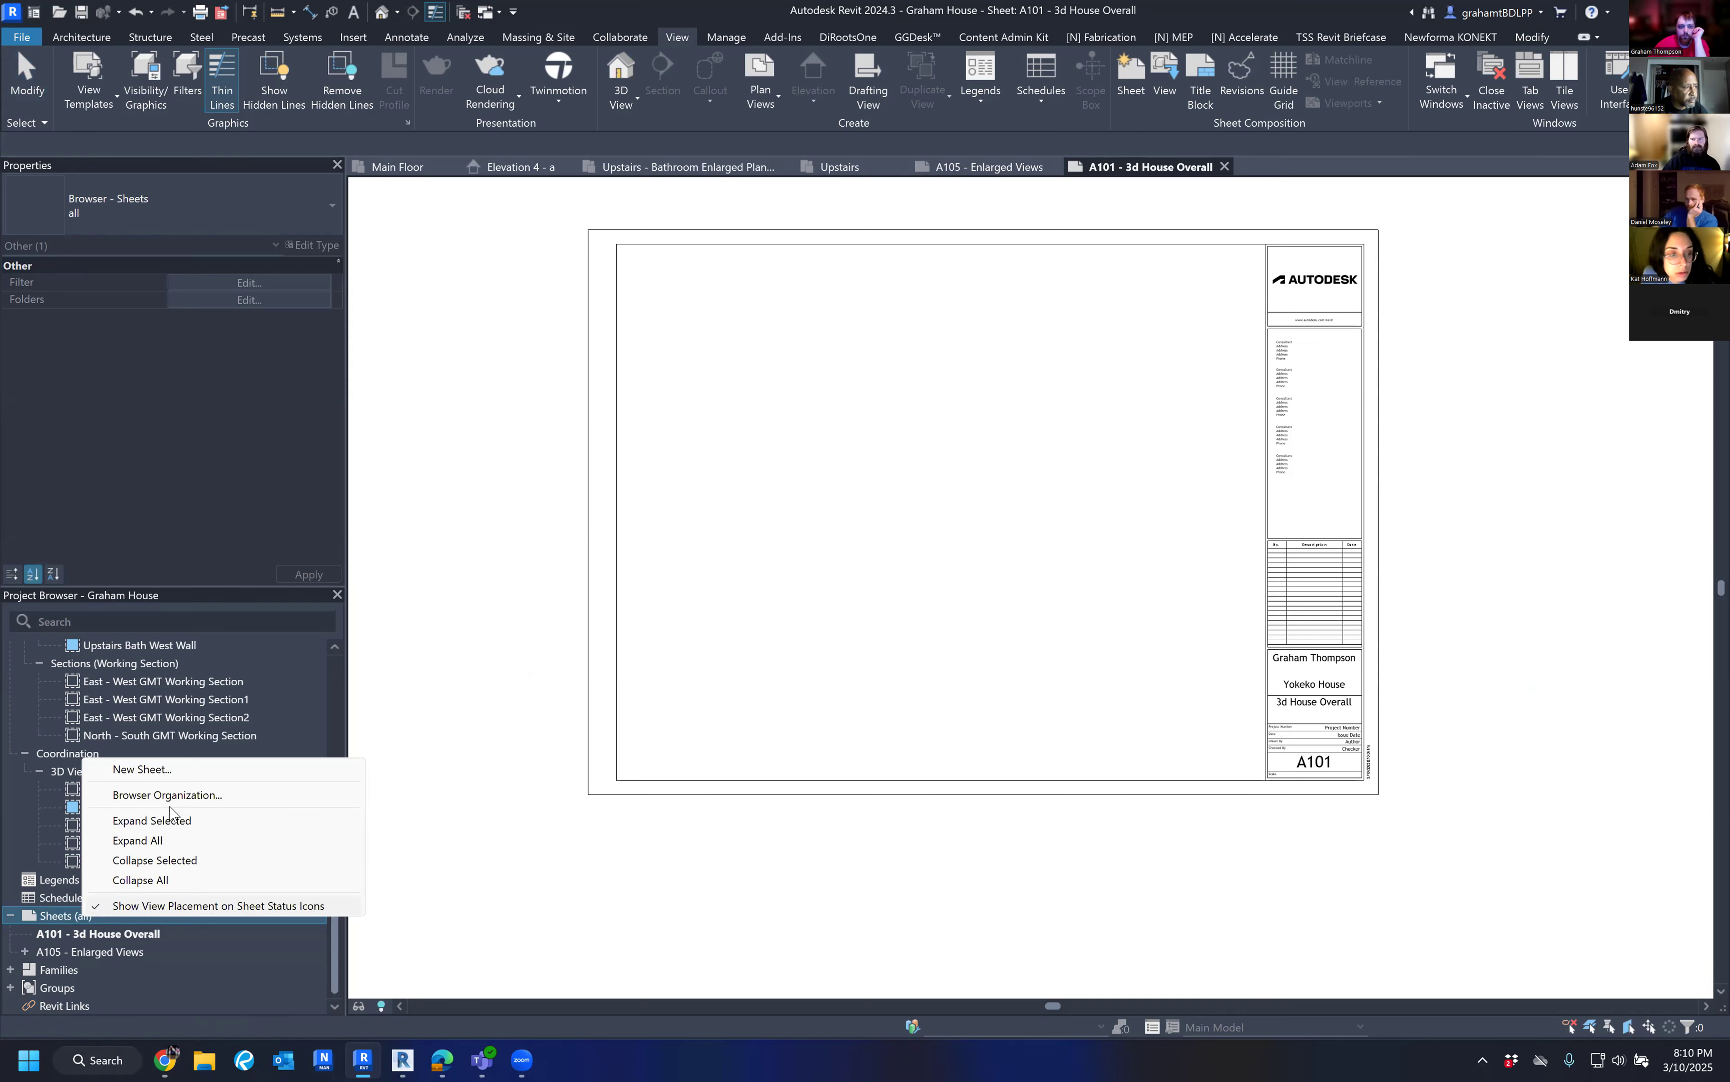
left_click(174, 769)
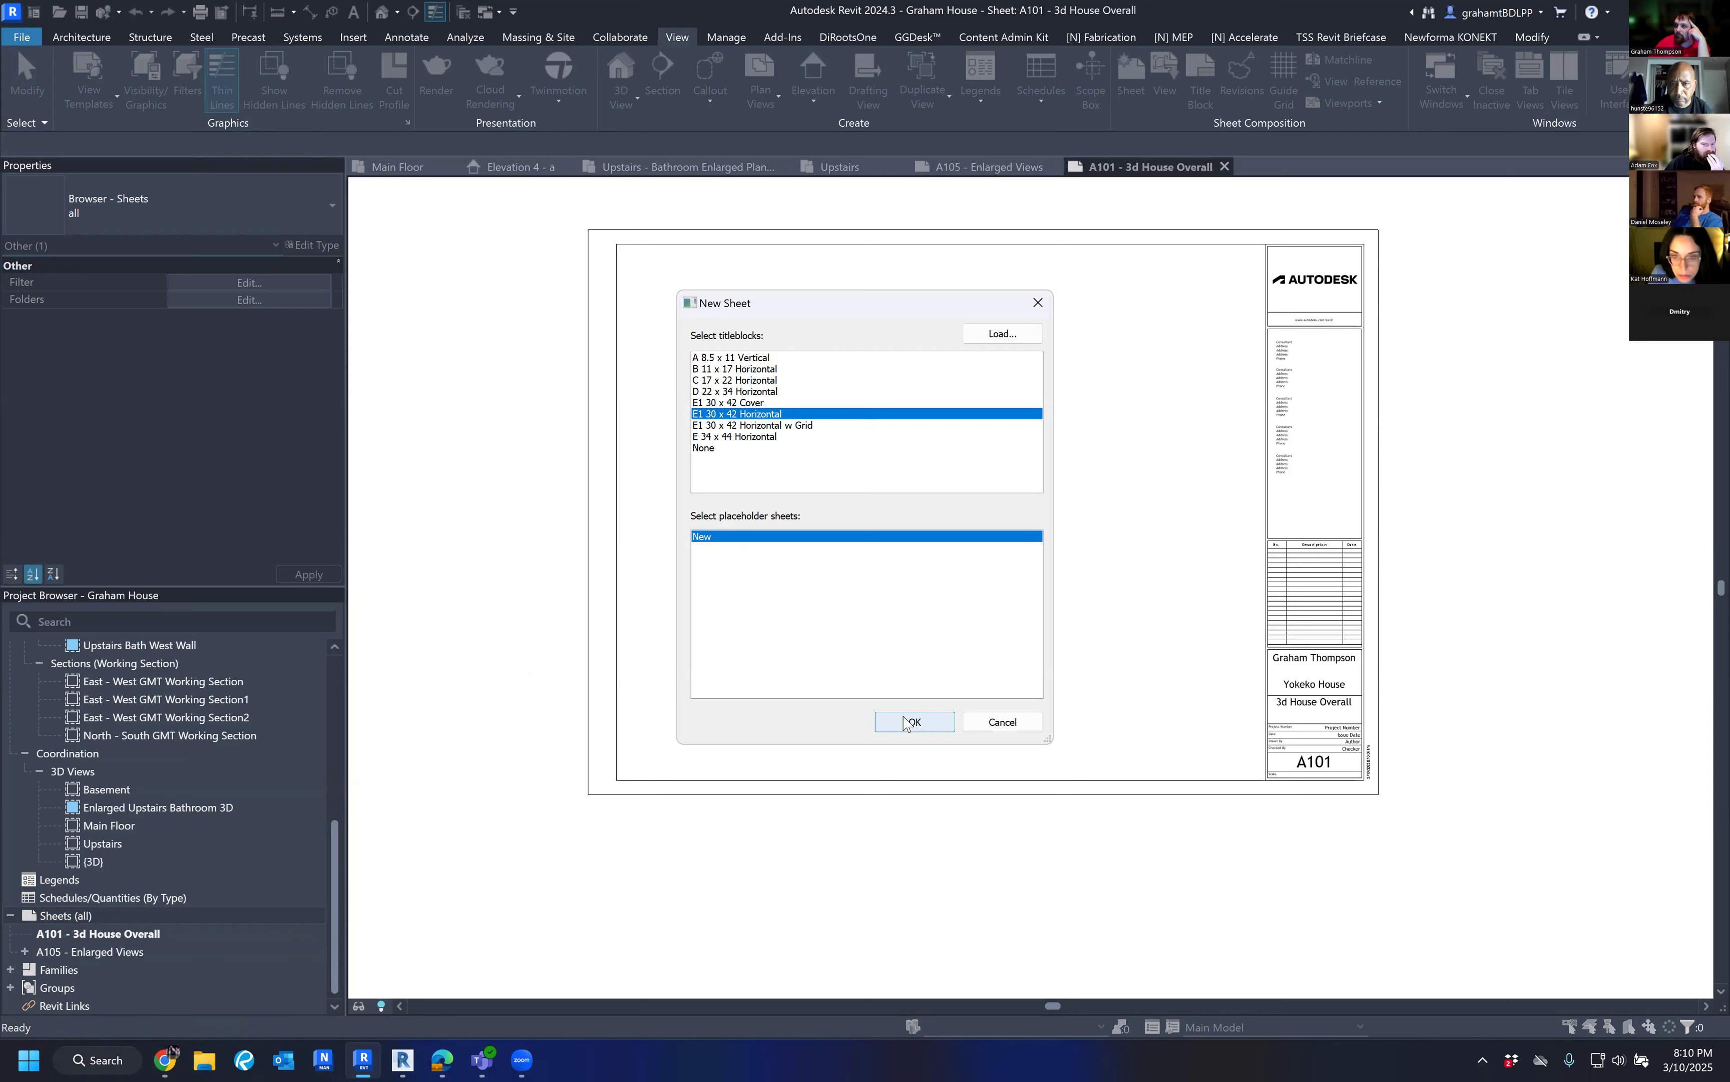
left_click(908, 722)
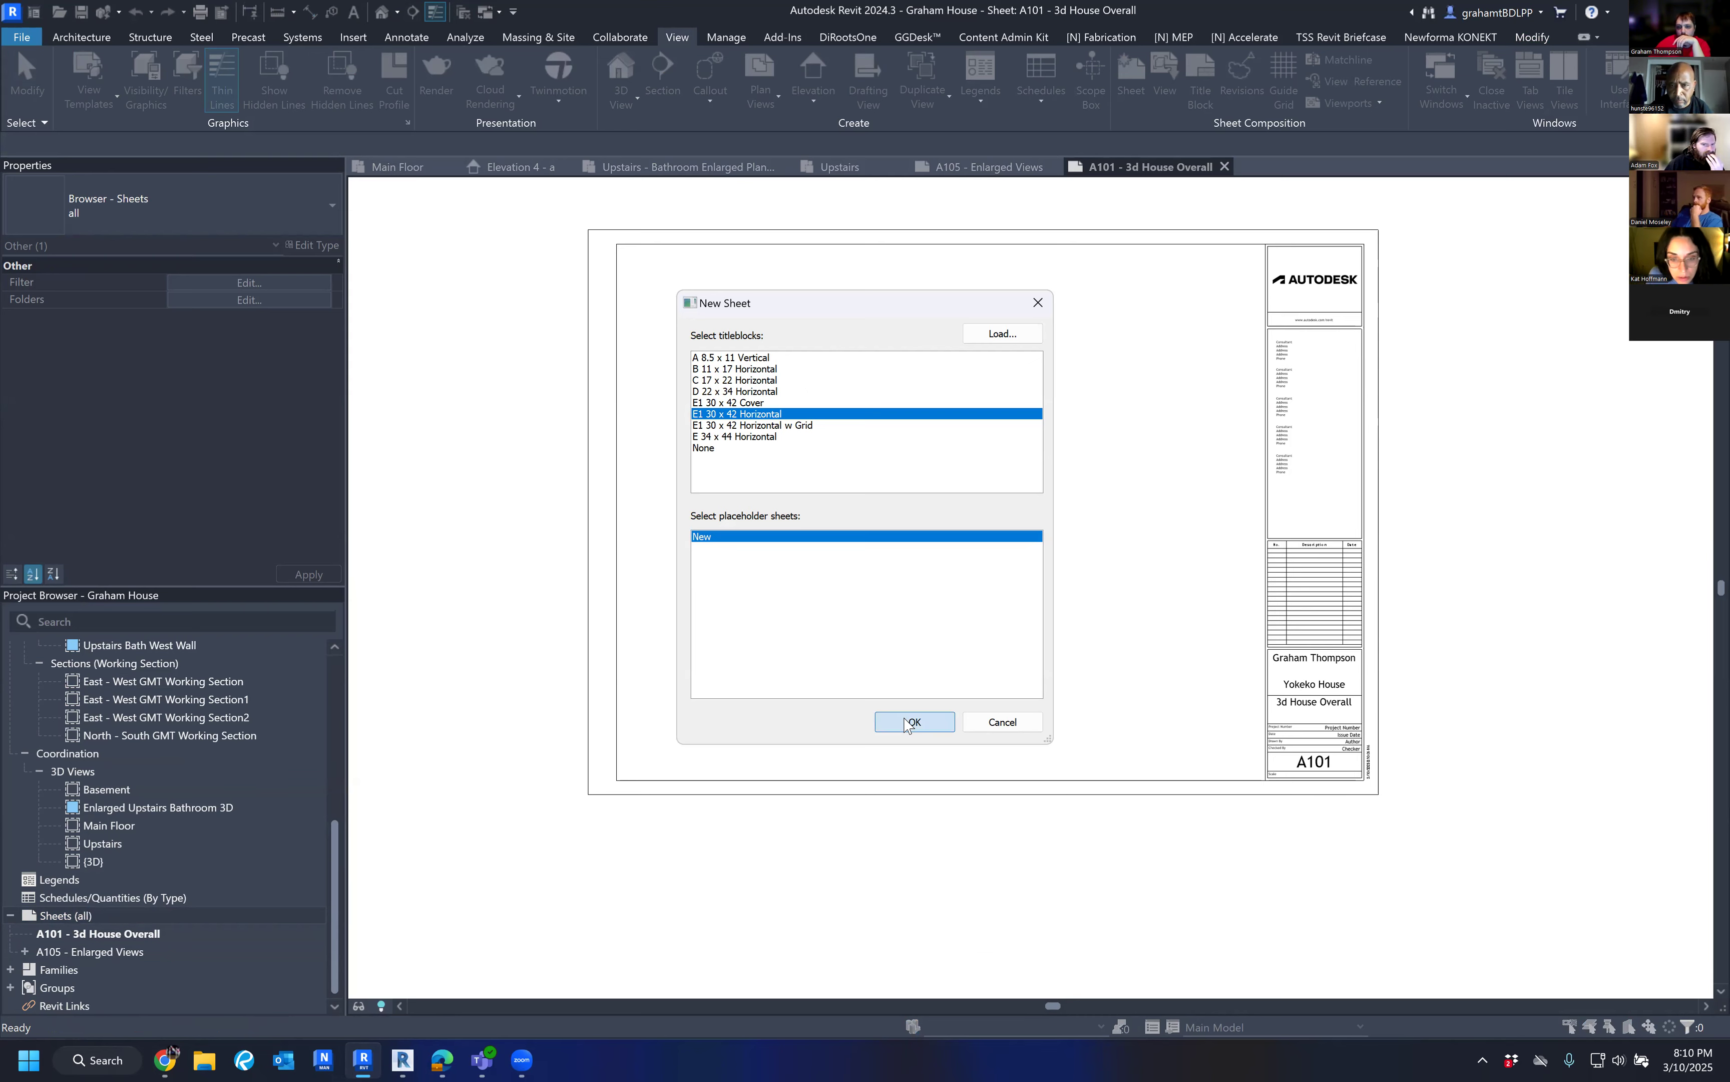
Rename the unnamed sheet A102 as "Level 1 Plan View" in its title block.
scroll(1498, 944, "up", 4)
middle_click_drag(1497, 940, 1496, 936)
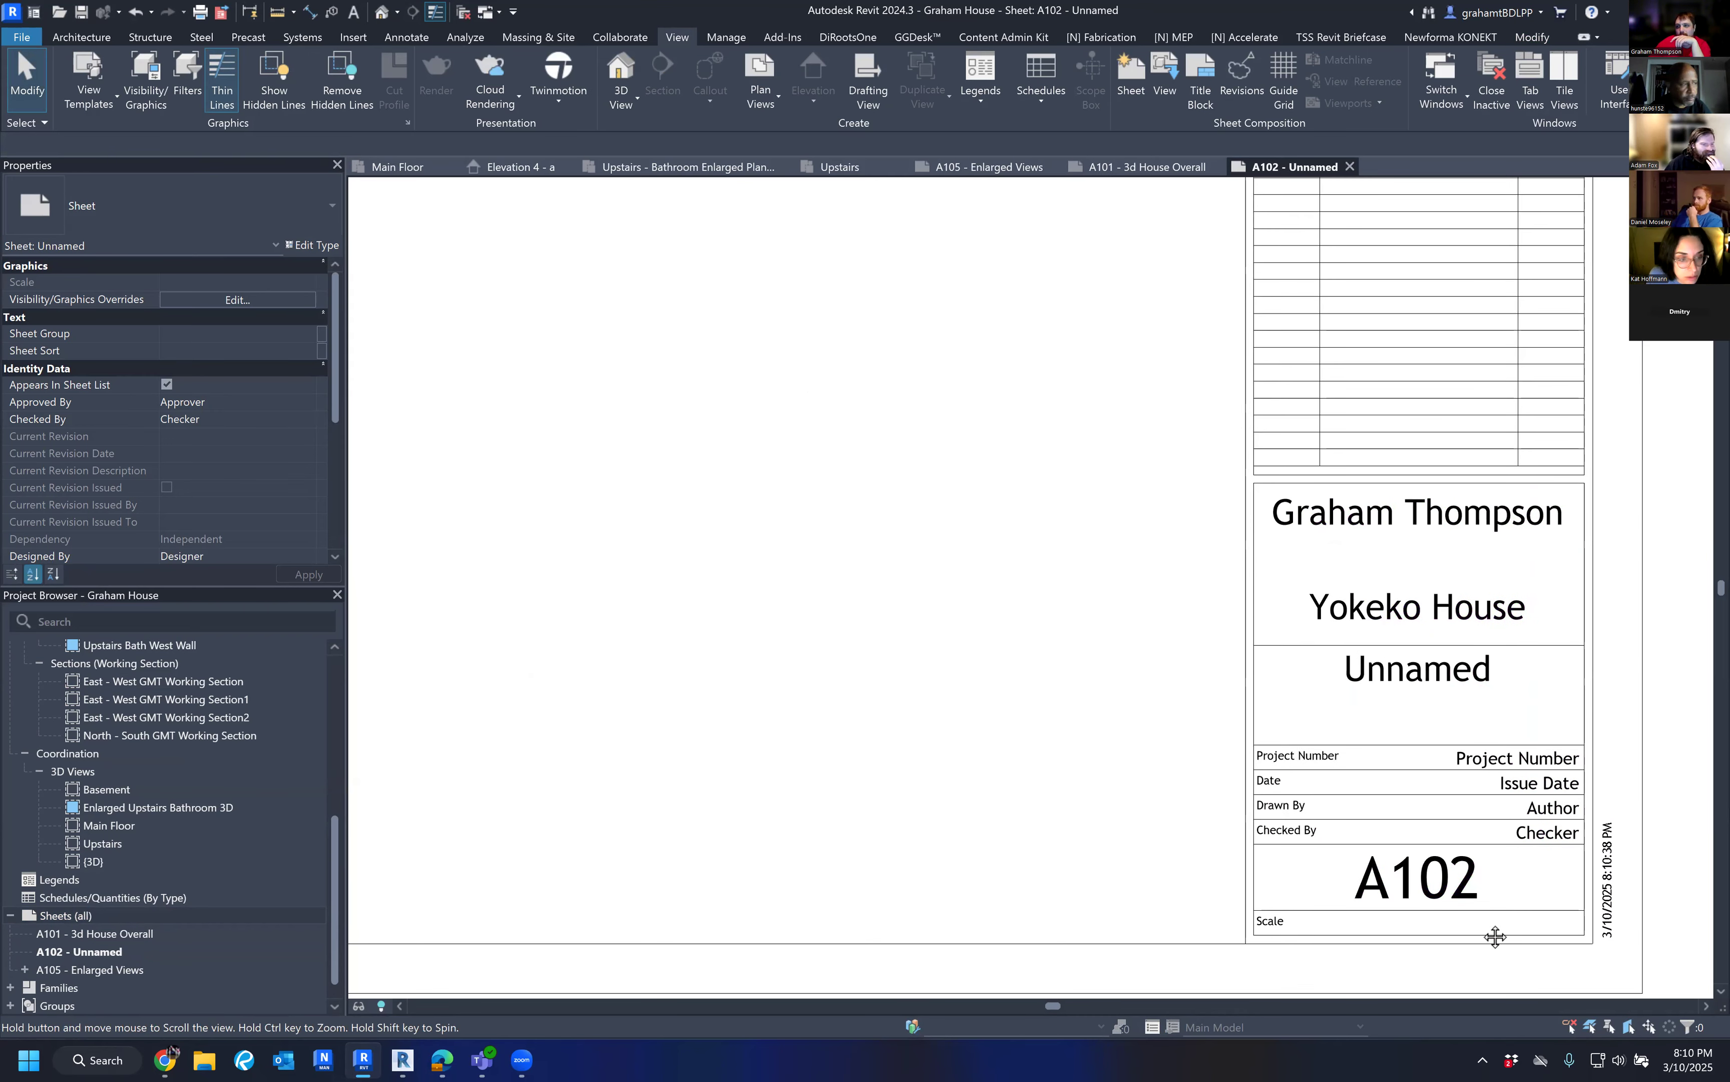
scroll(1449, 853, "down", 3)
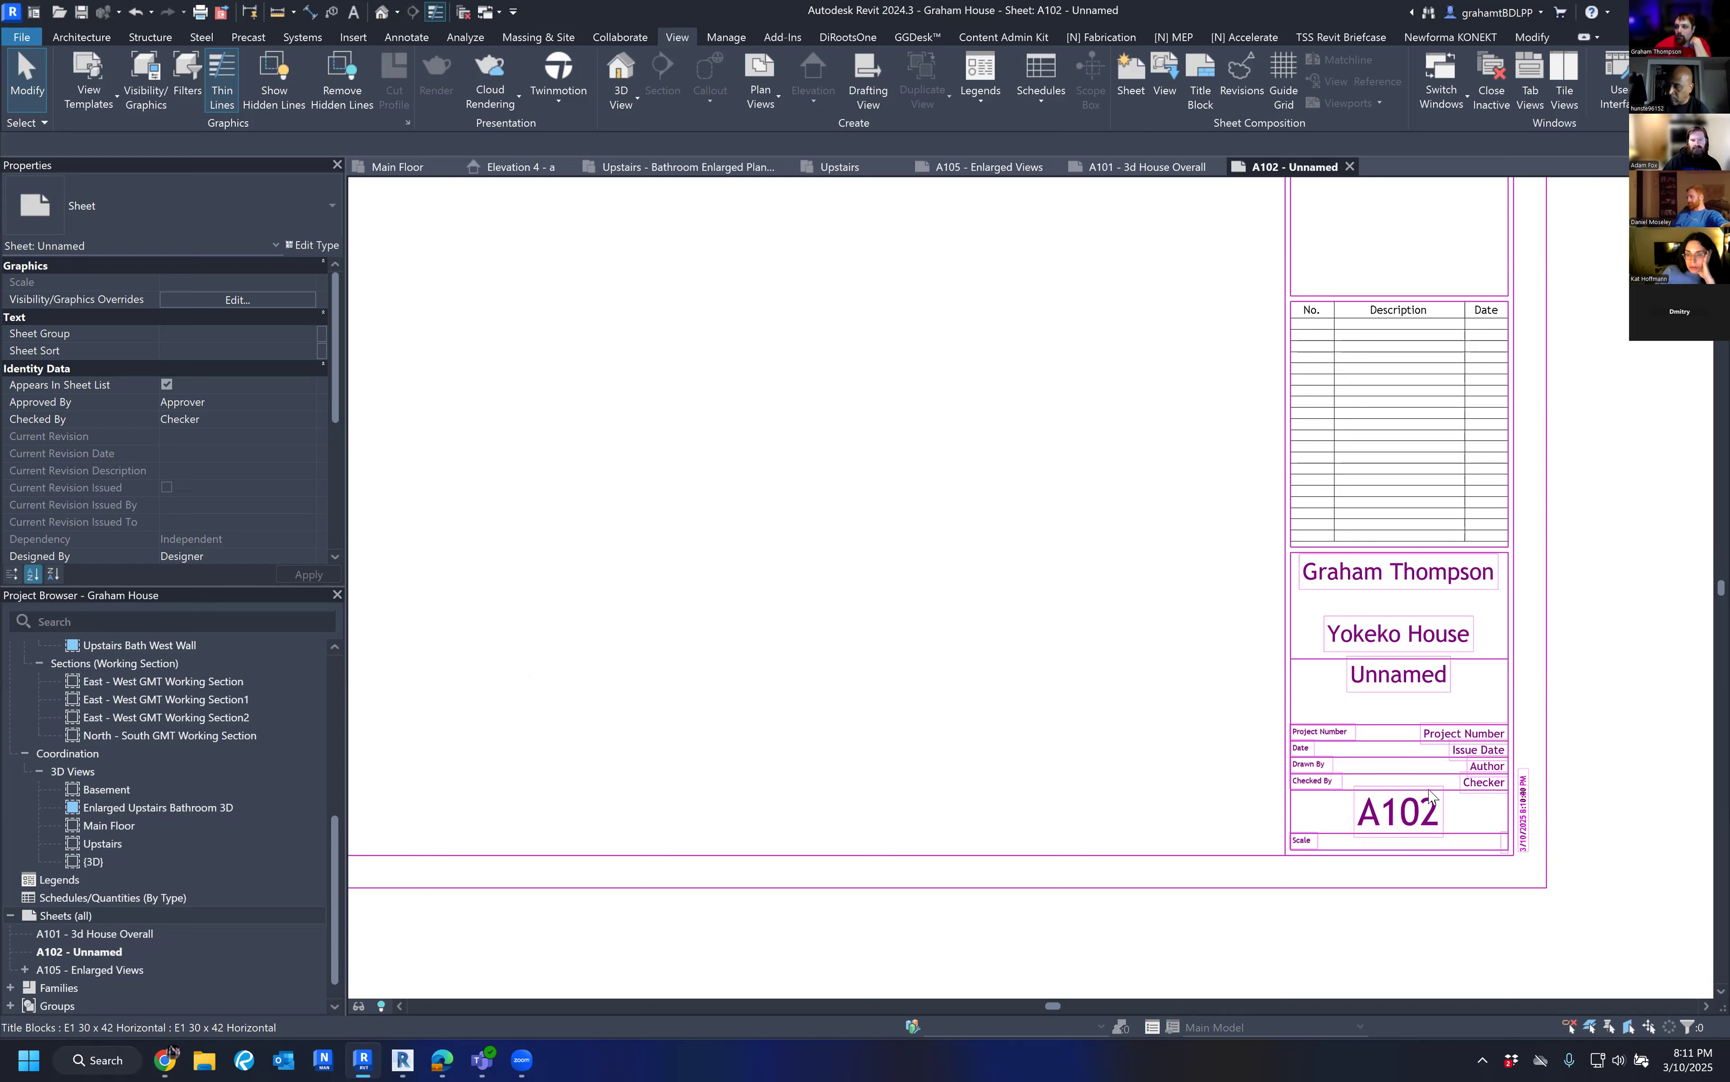
scroll(1431, 810, "down", 1)
middle_click_drag(1431, 811, 1171, 653)
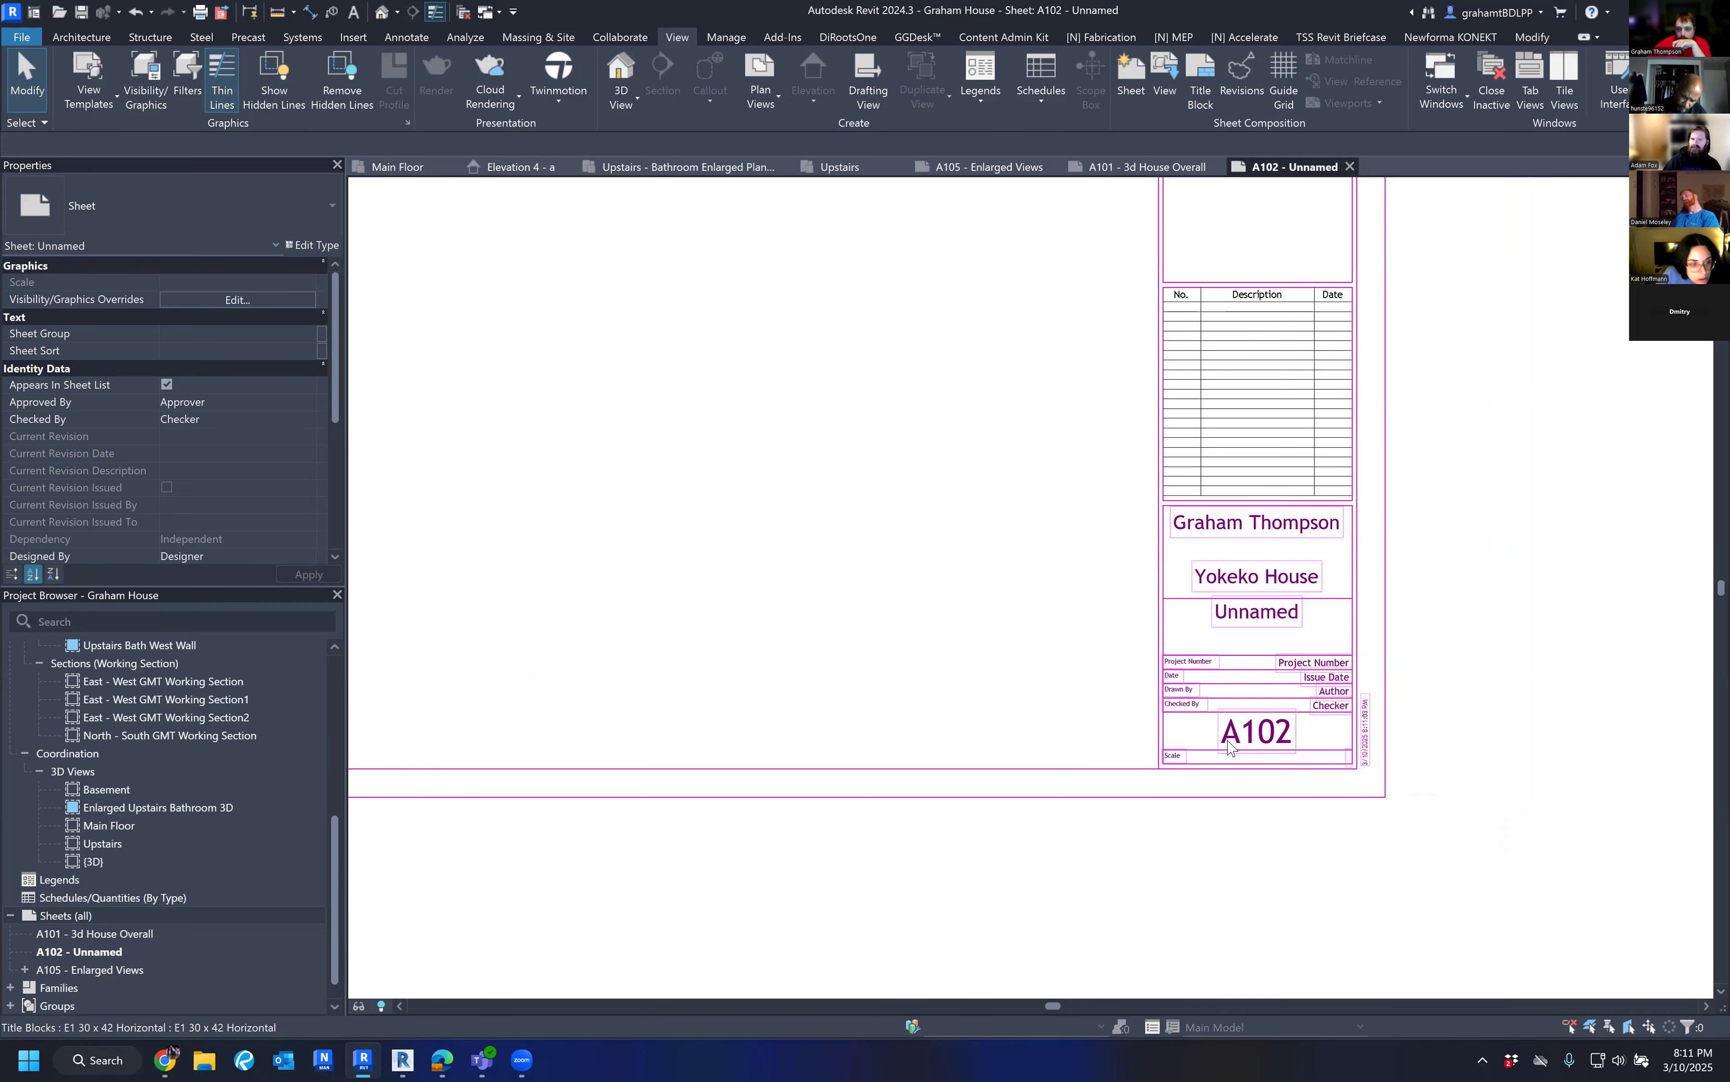
left_click(1288, 616)
left_click(1289, 614)
type("Level ")
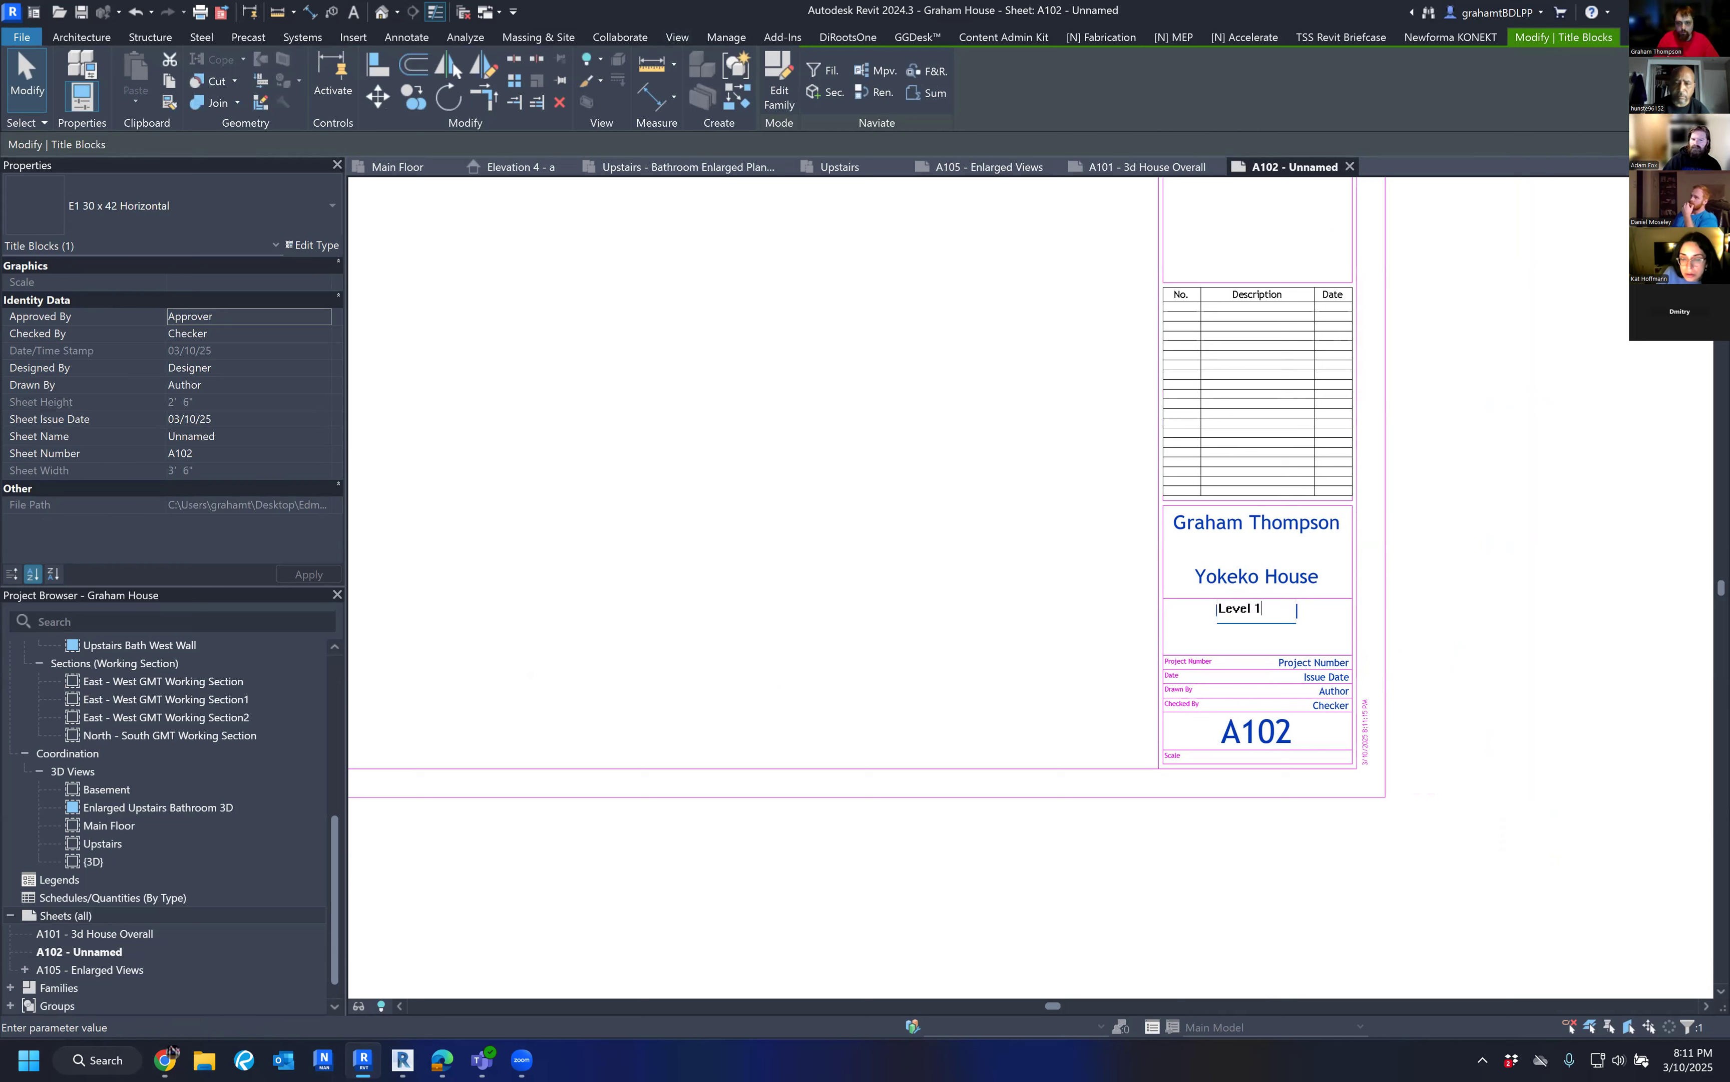
type("1 Pla")
key("BackSpace")
key("BackSpace")
type("lan View")
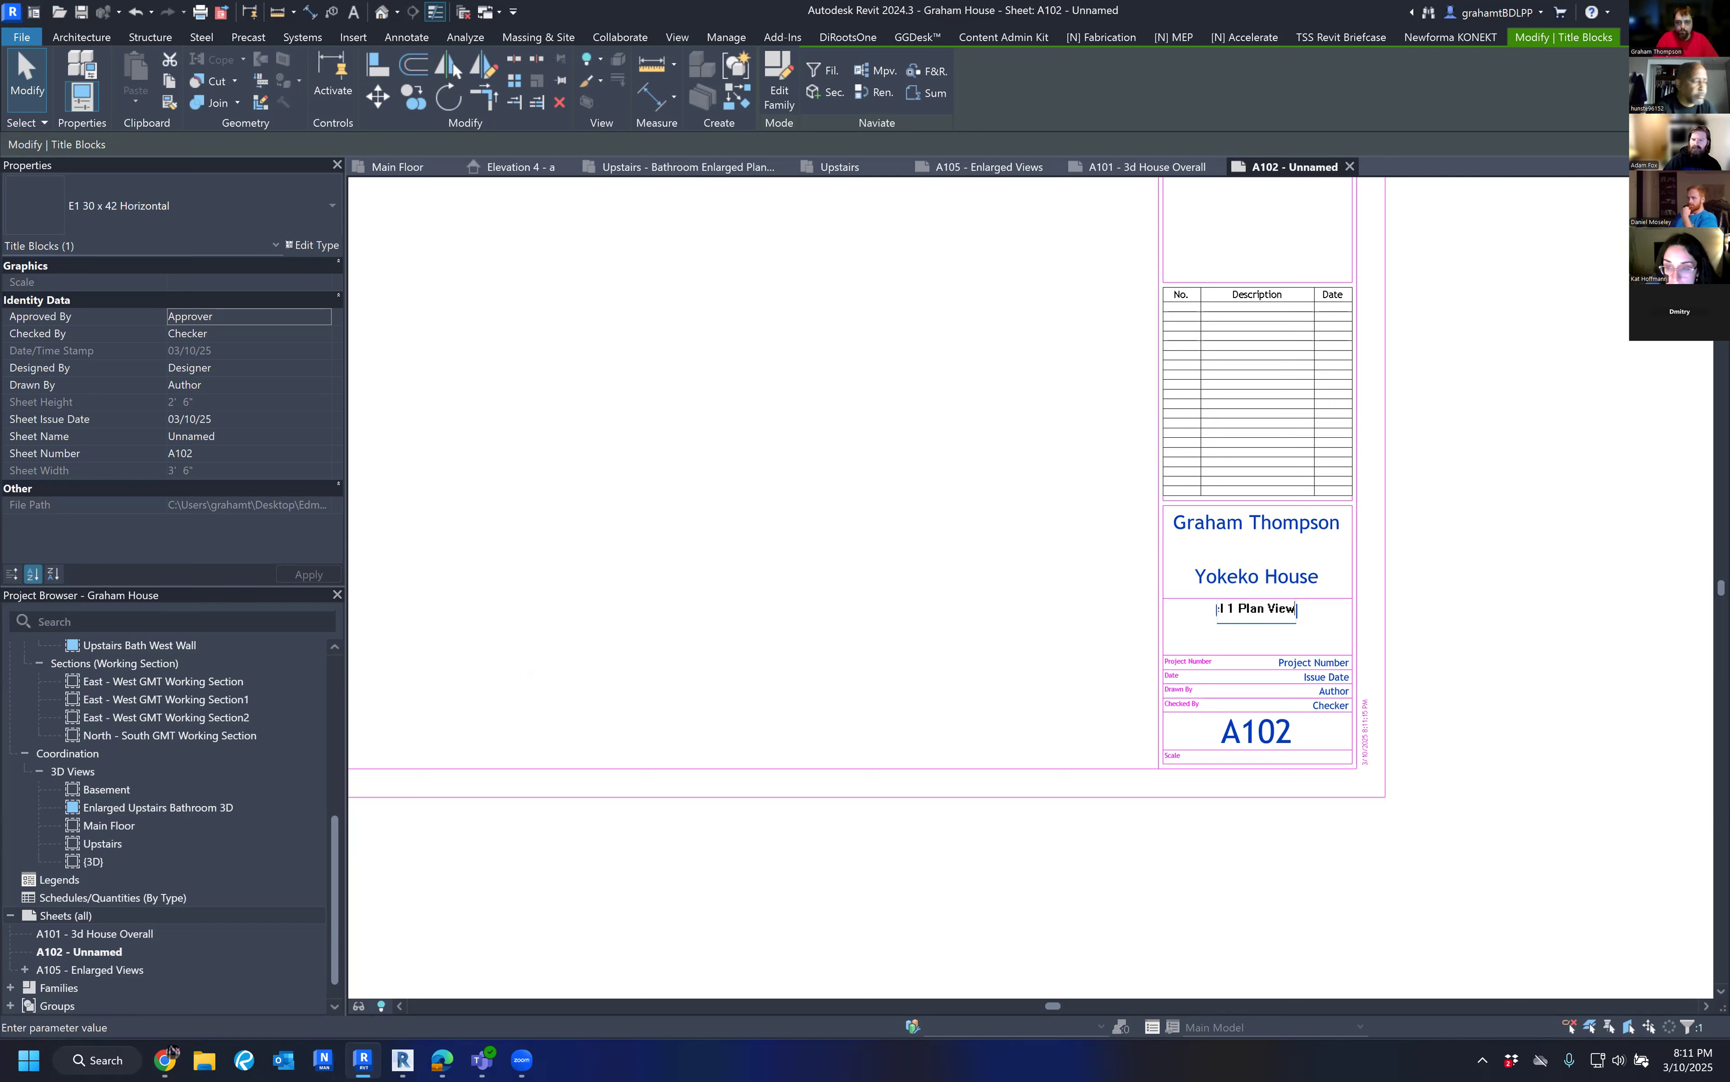
key("Return")
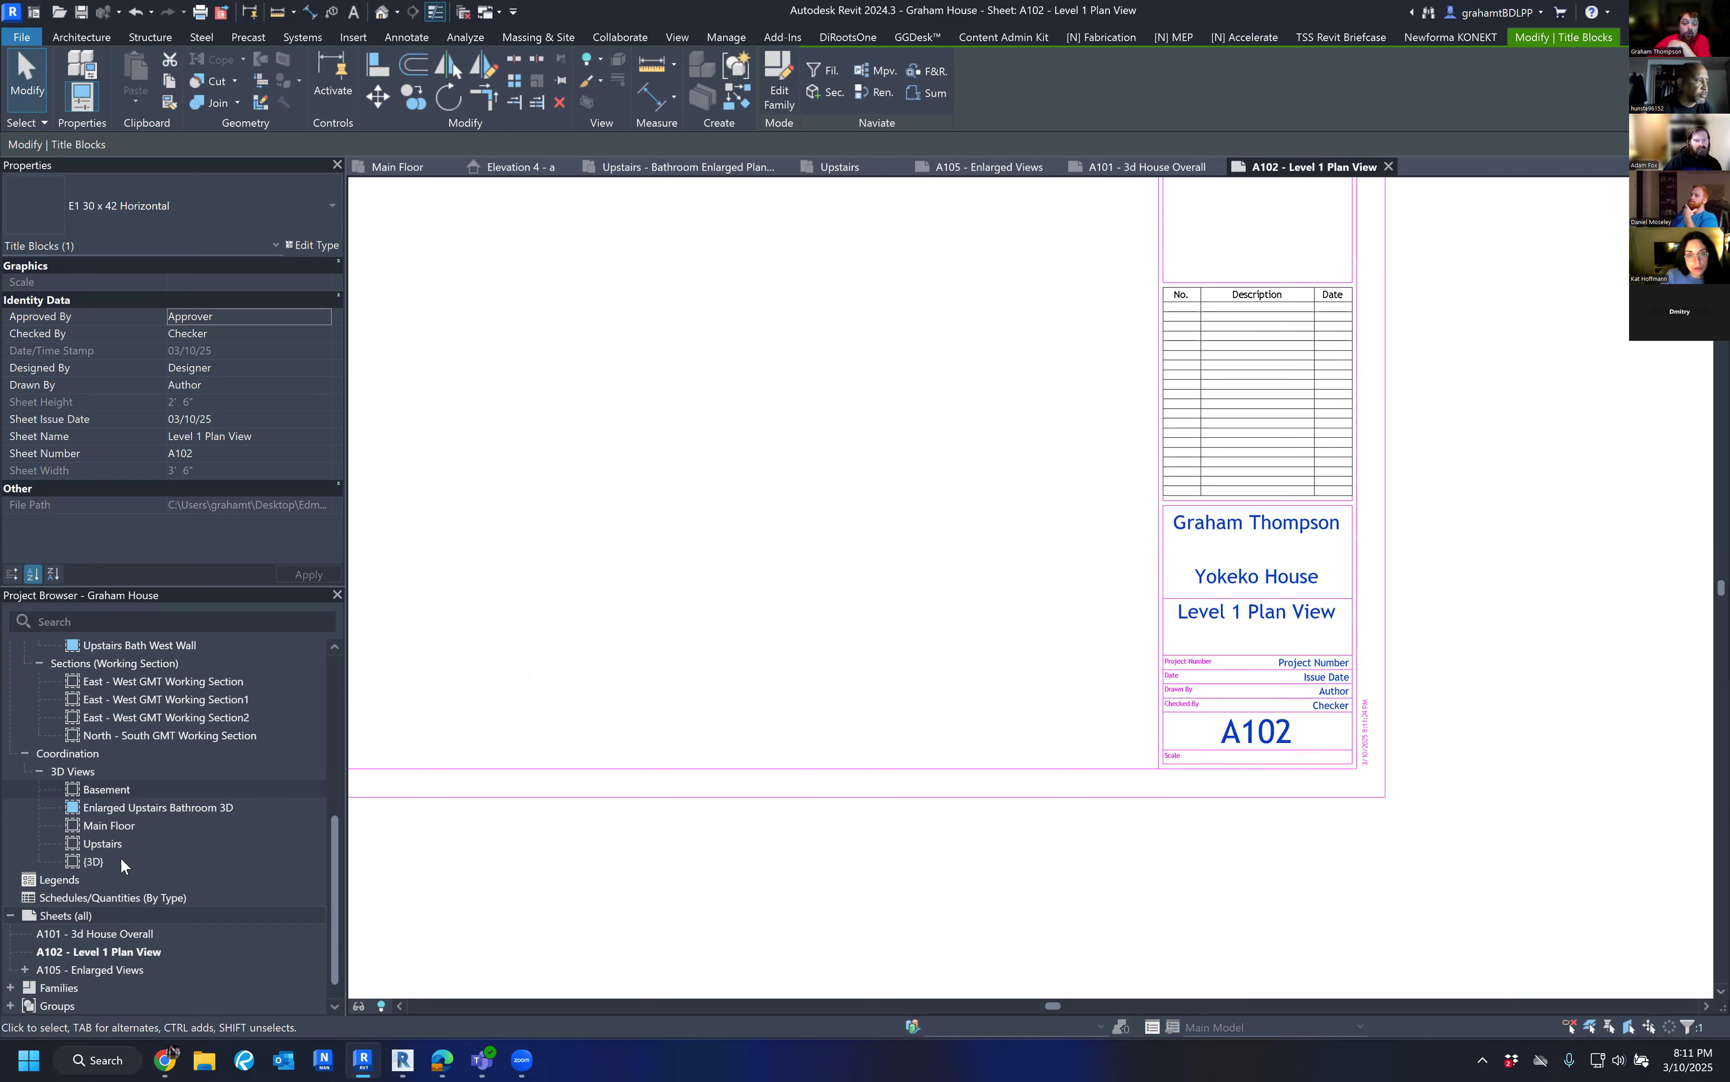
Add one more sheet following A102, using the E1 30 x 42 Horizontal titleblock.
scroll(131, 911, "down", 1)
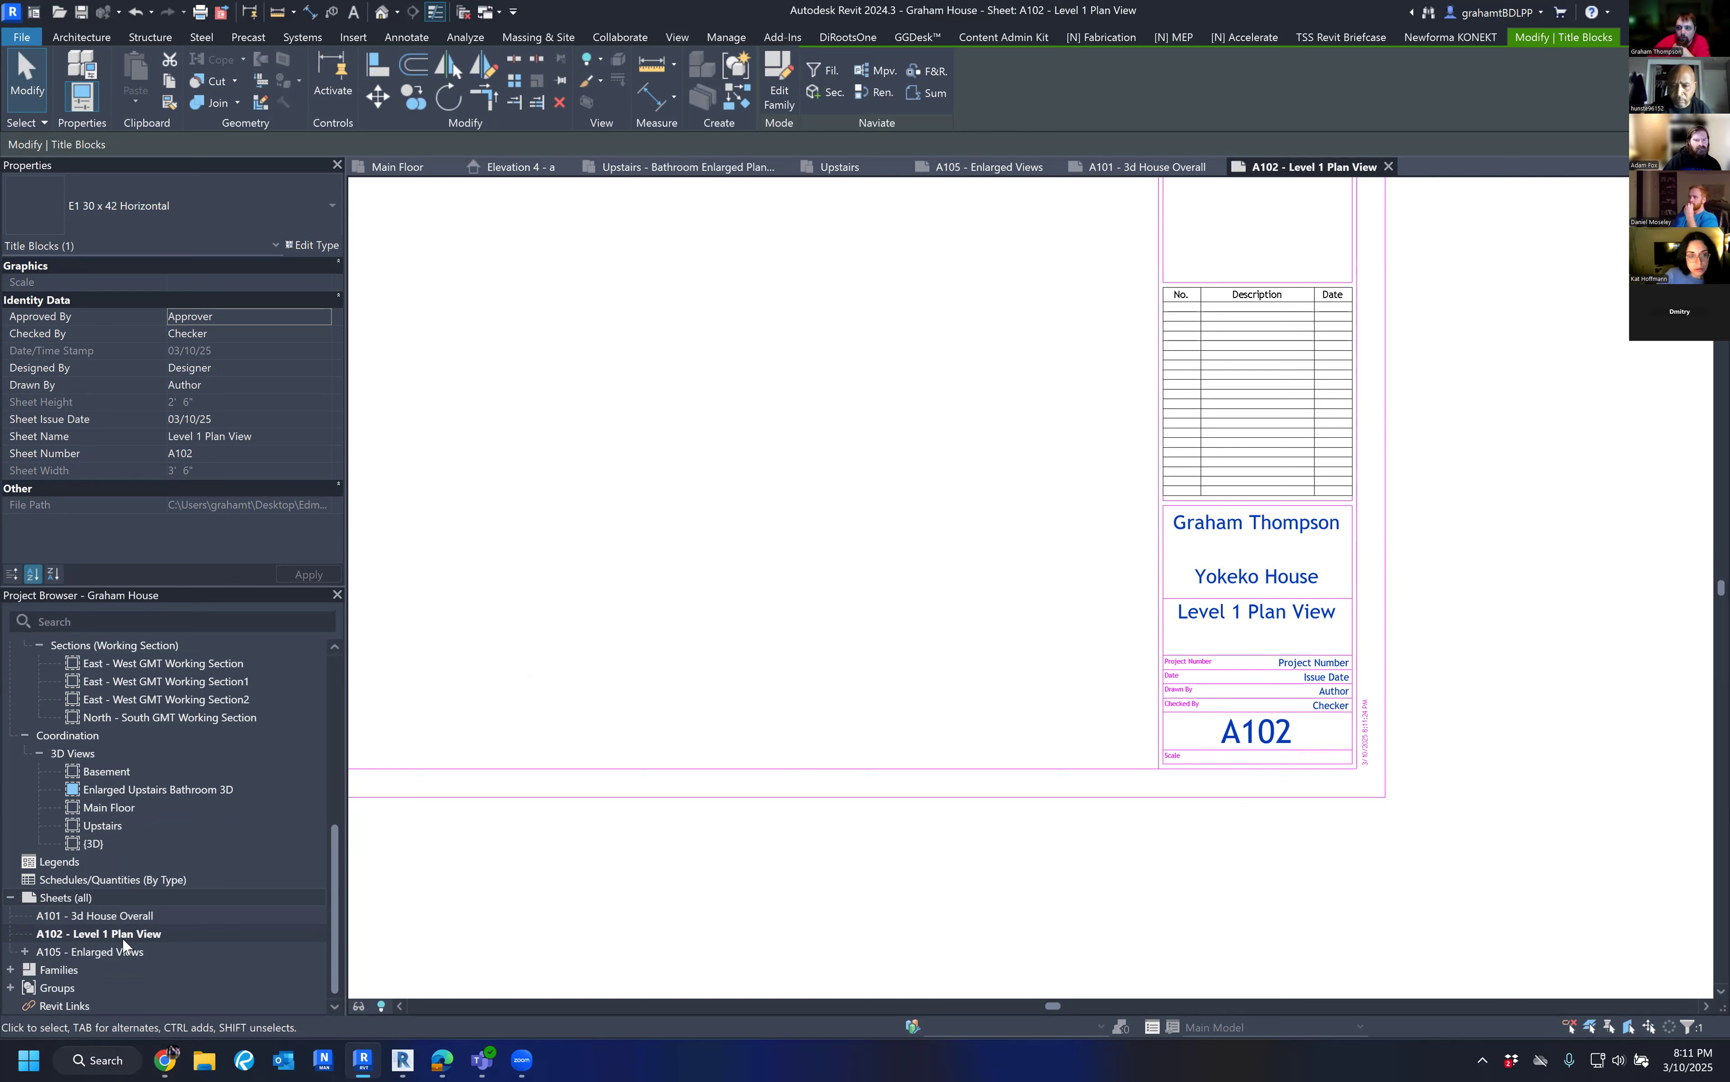
right_click(122, 937)
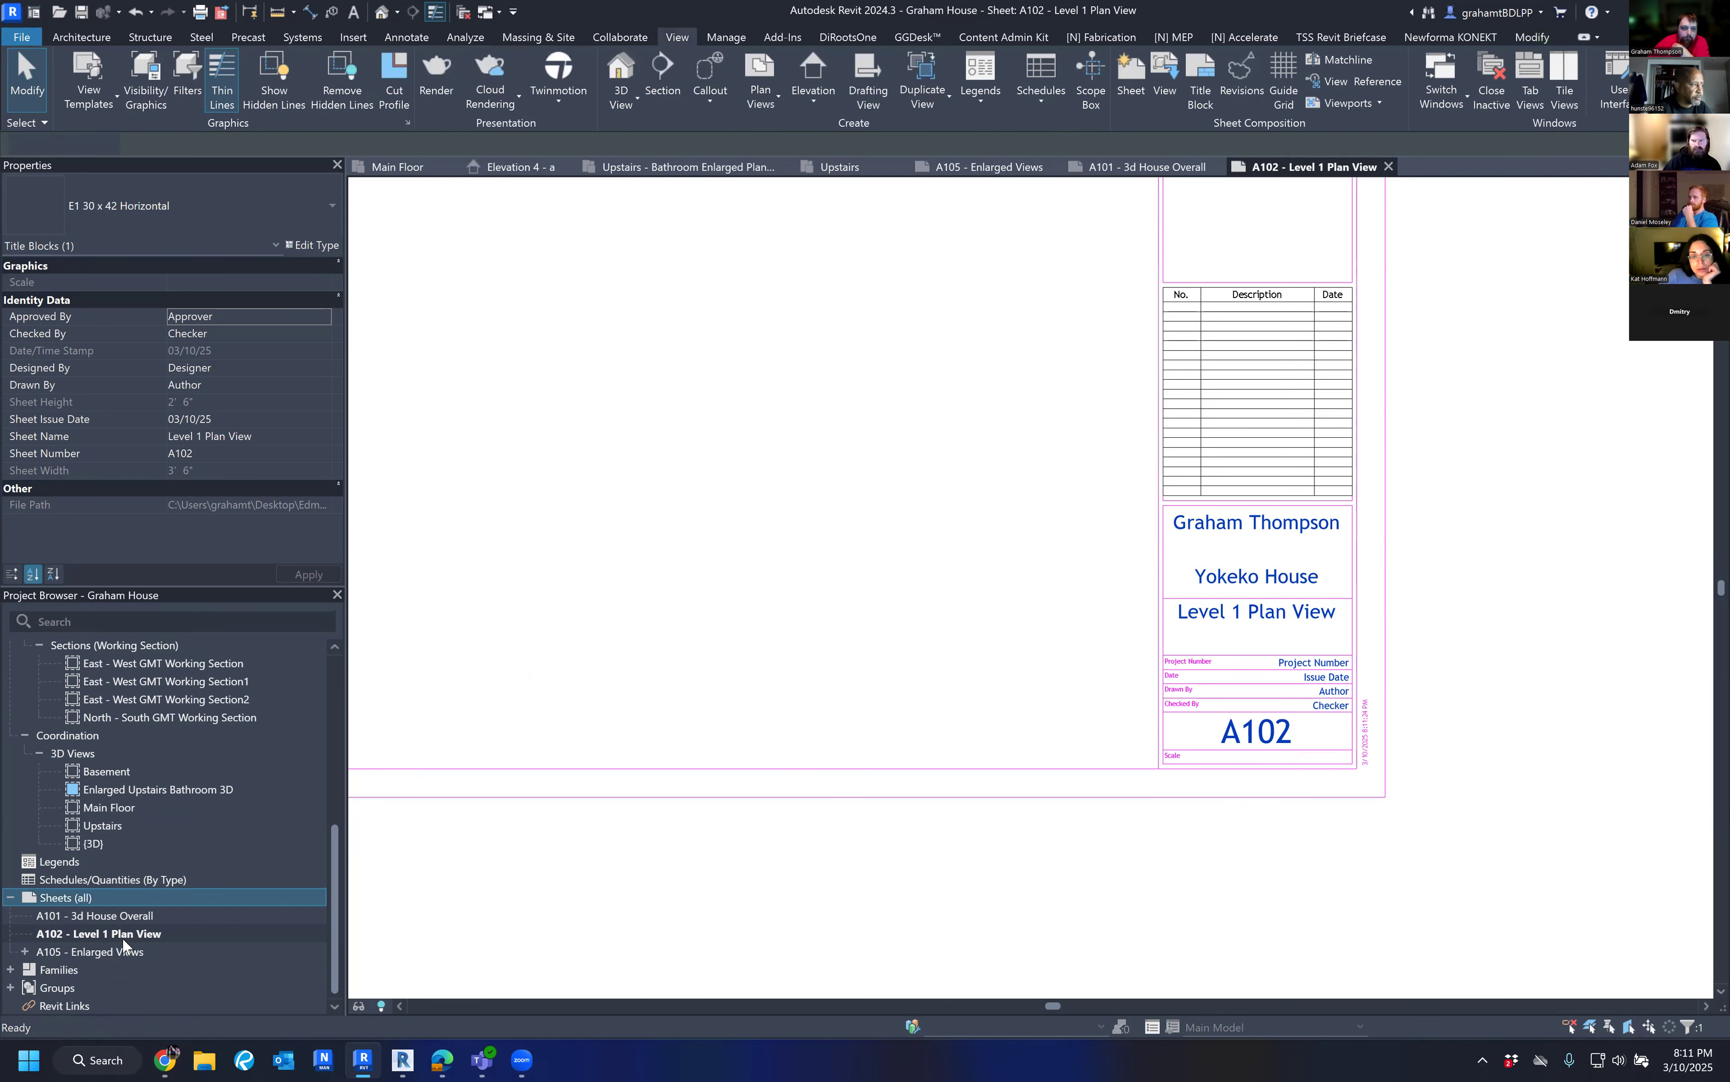
right_click(72, 897)
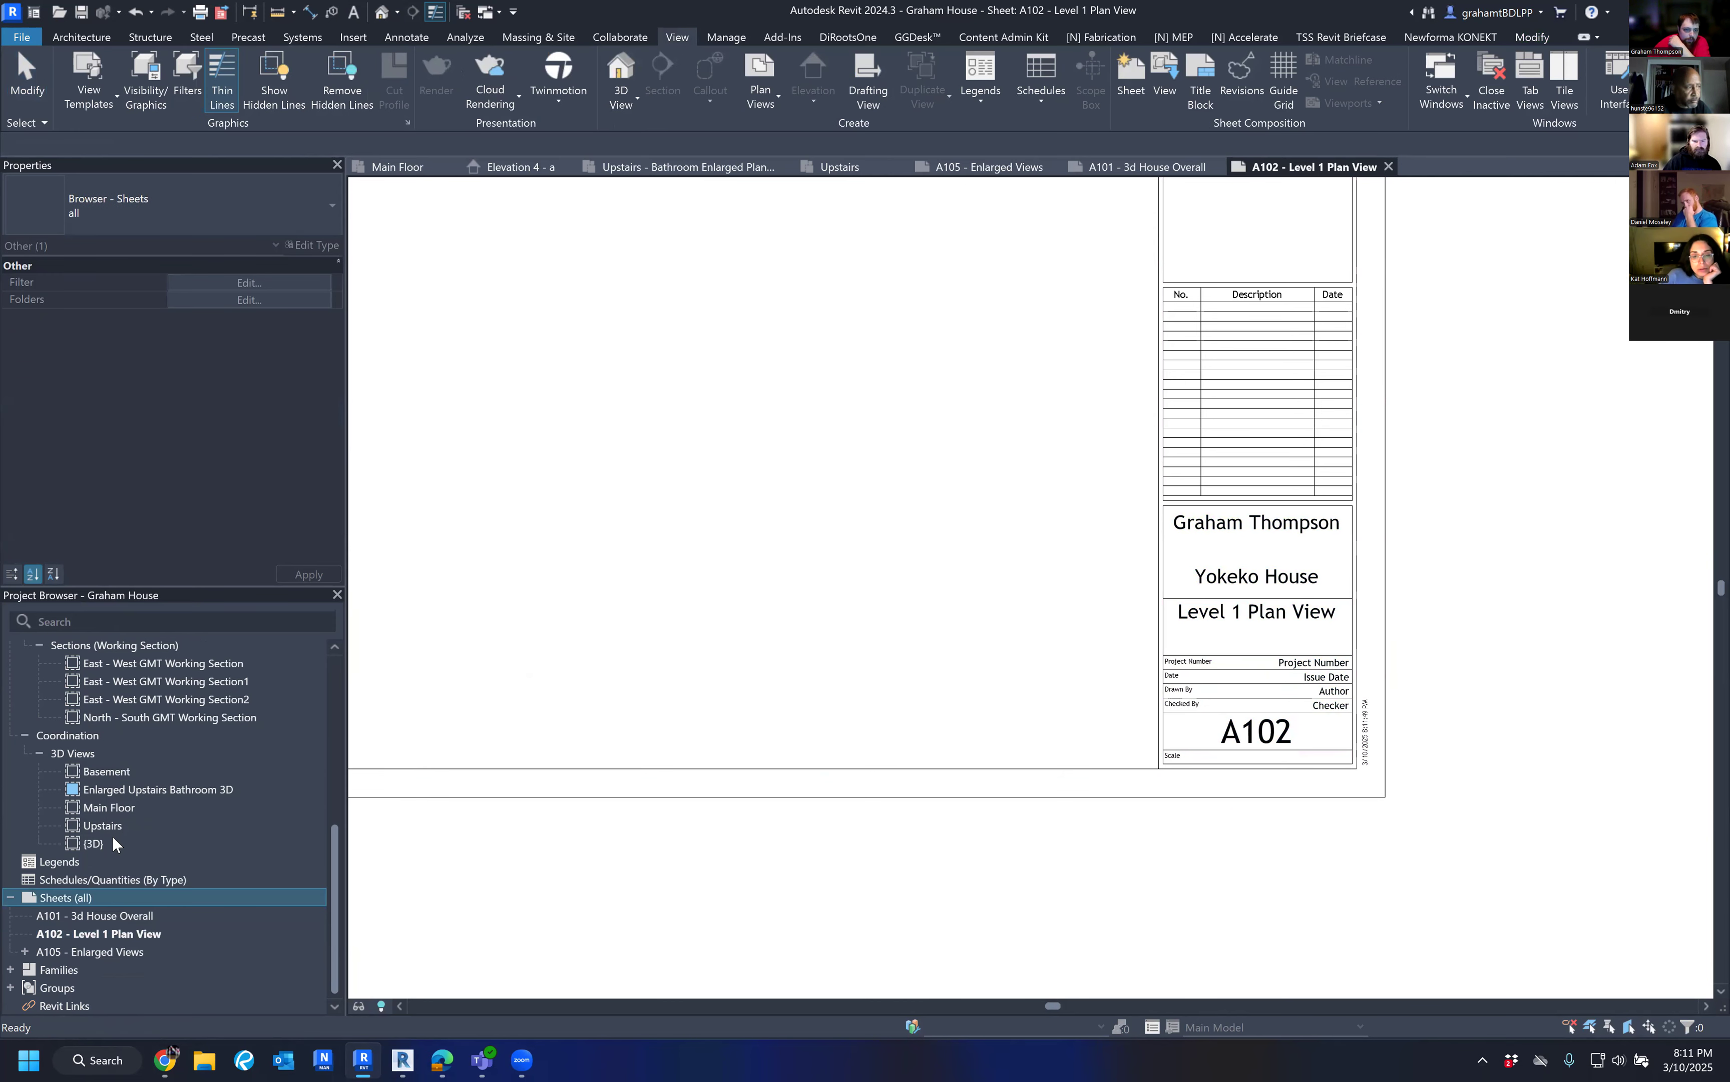
left_click(214, 752)
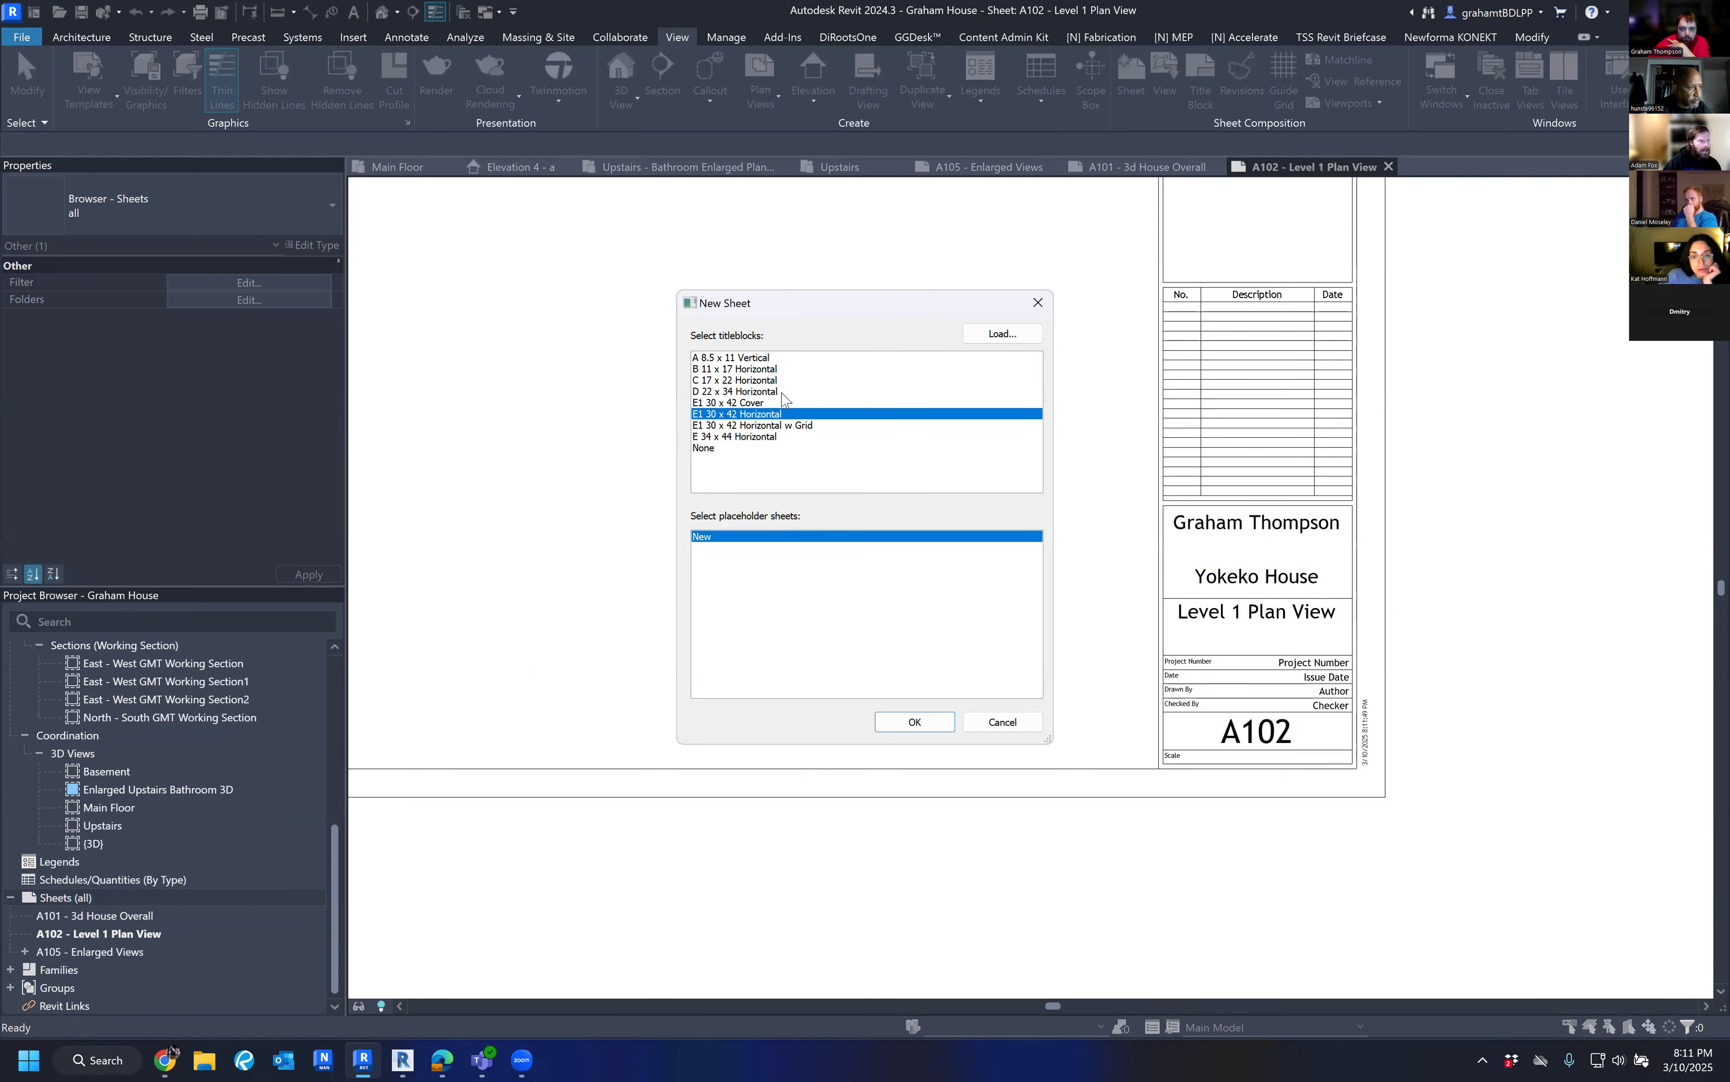
left_click(915, 722)
Rename the unnamed sheet A103 as "Basement" in its title block.
left_click(1483, 950)
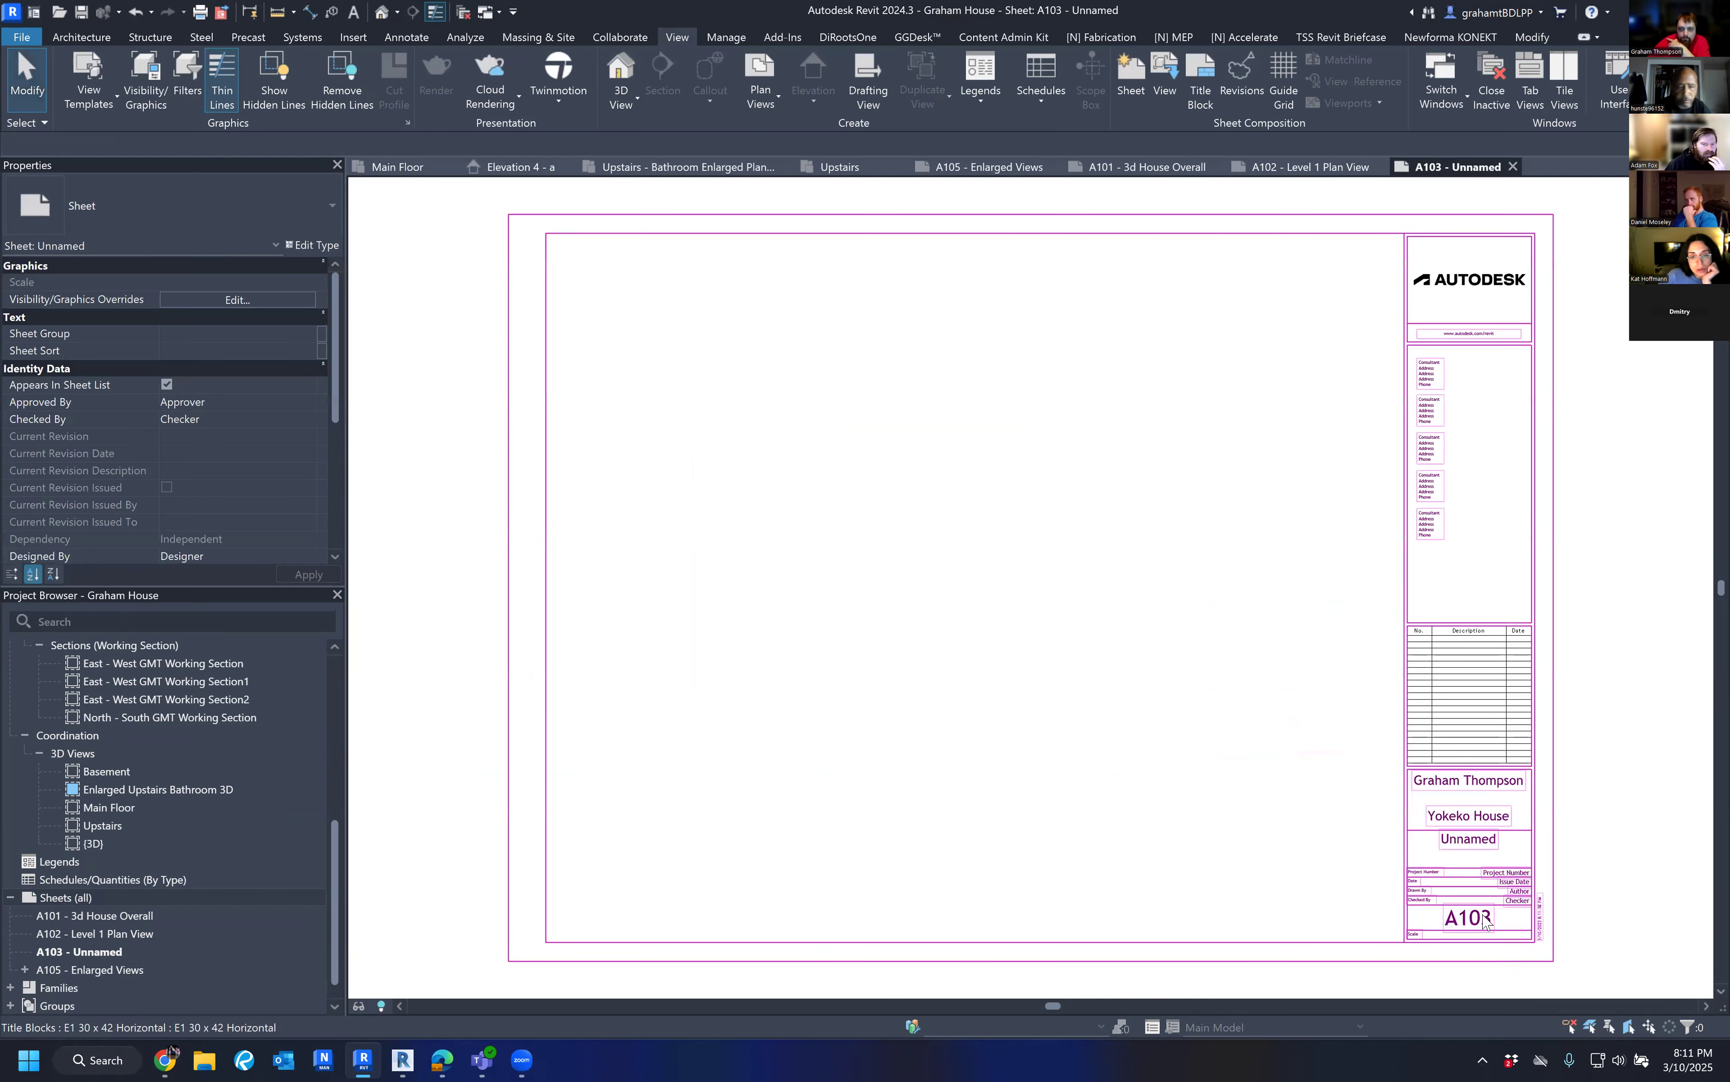
left_click(1474, 842)
type("Base")
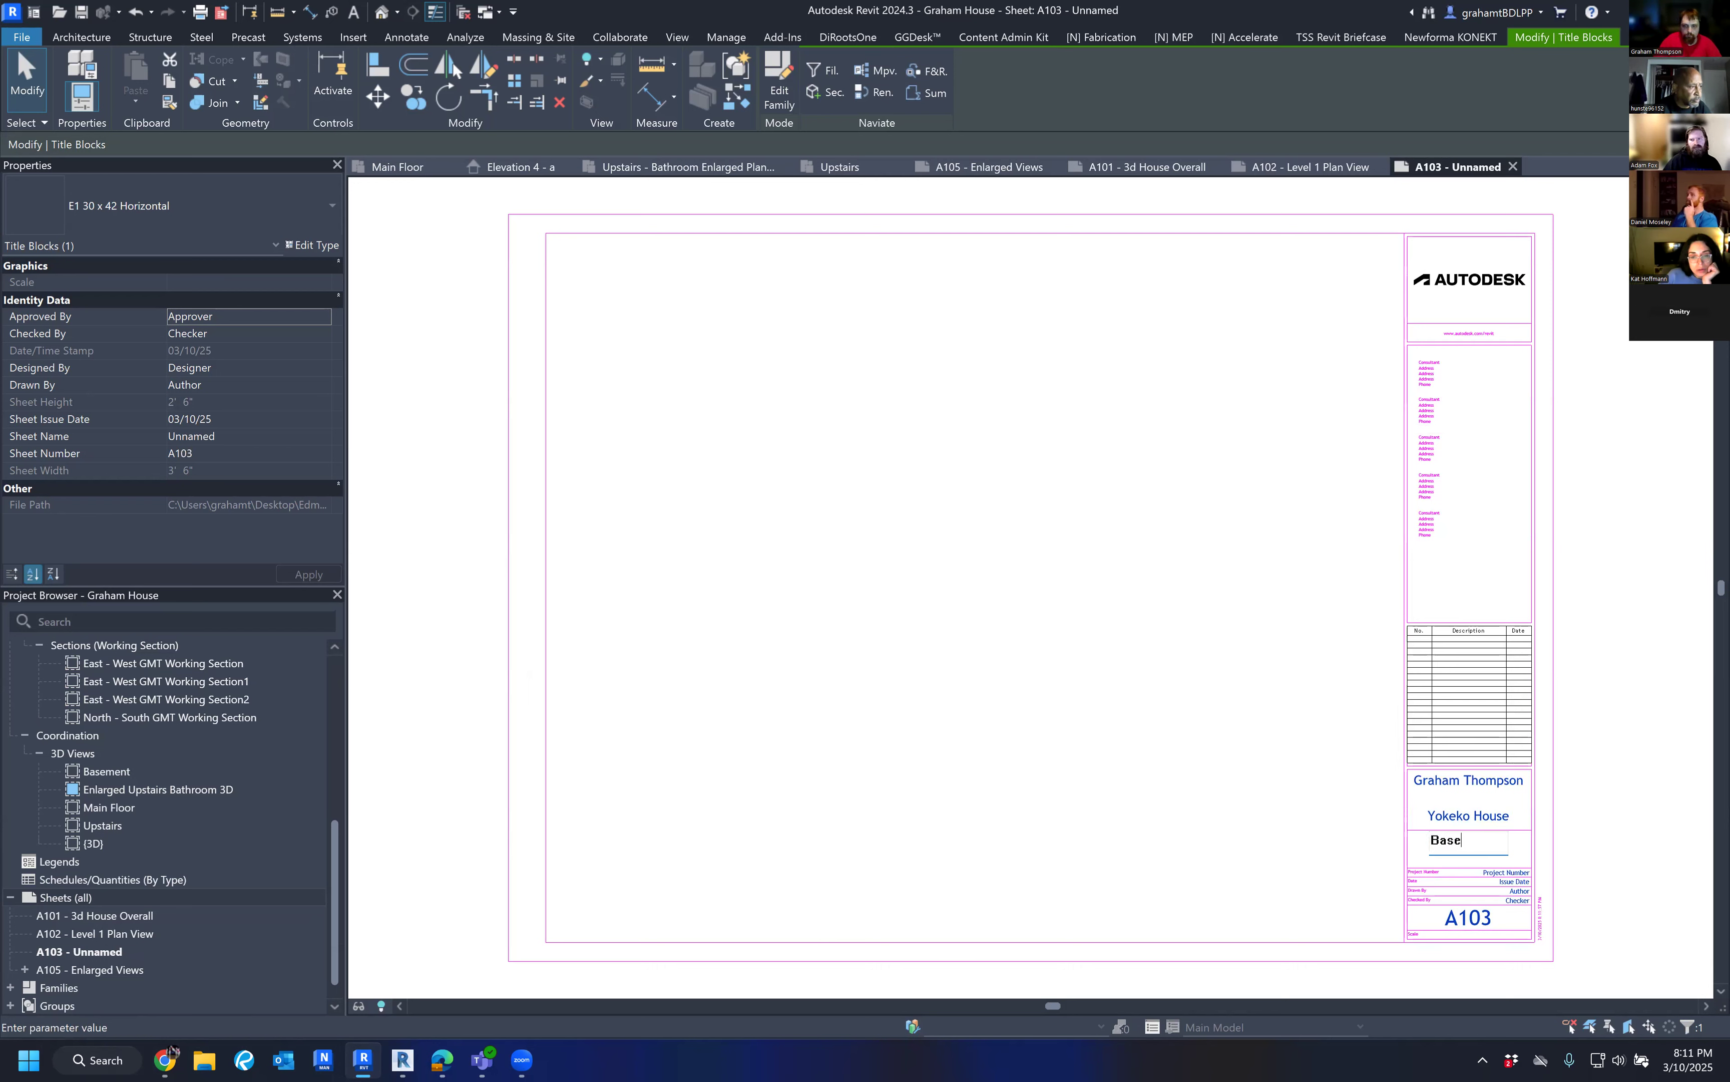
type("ment")
key("Return")
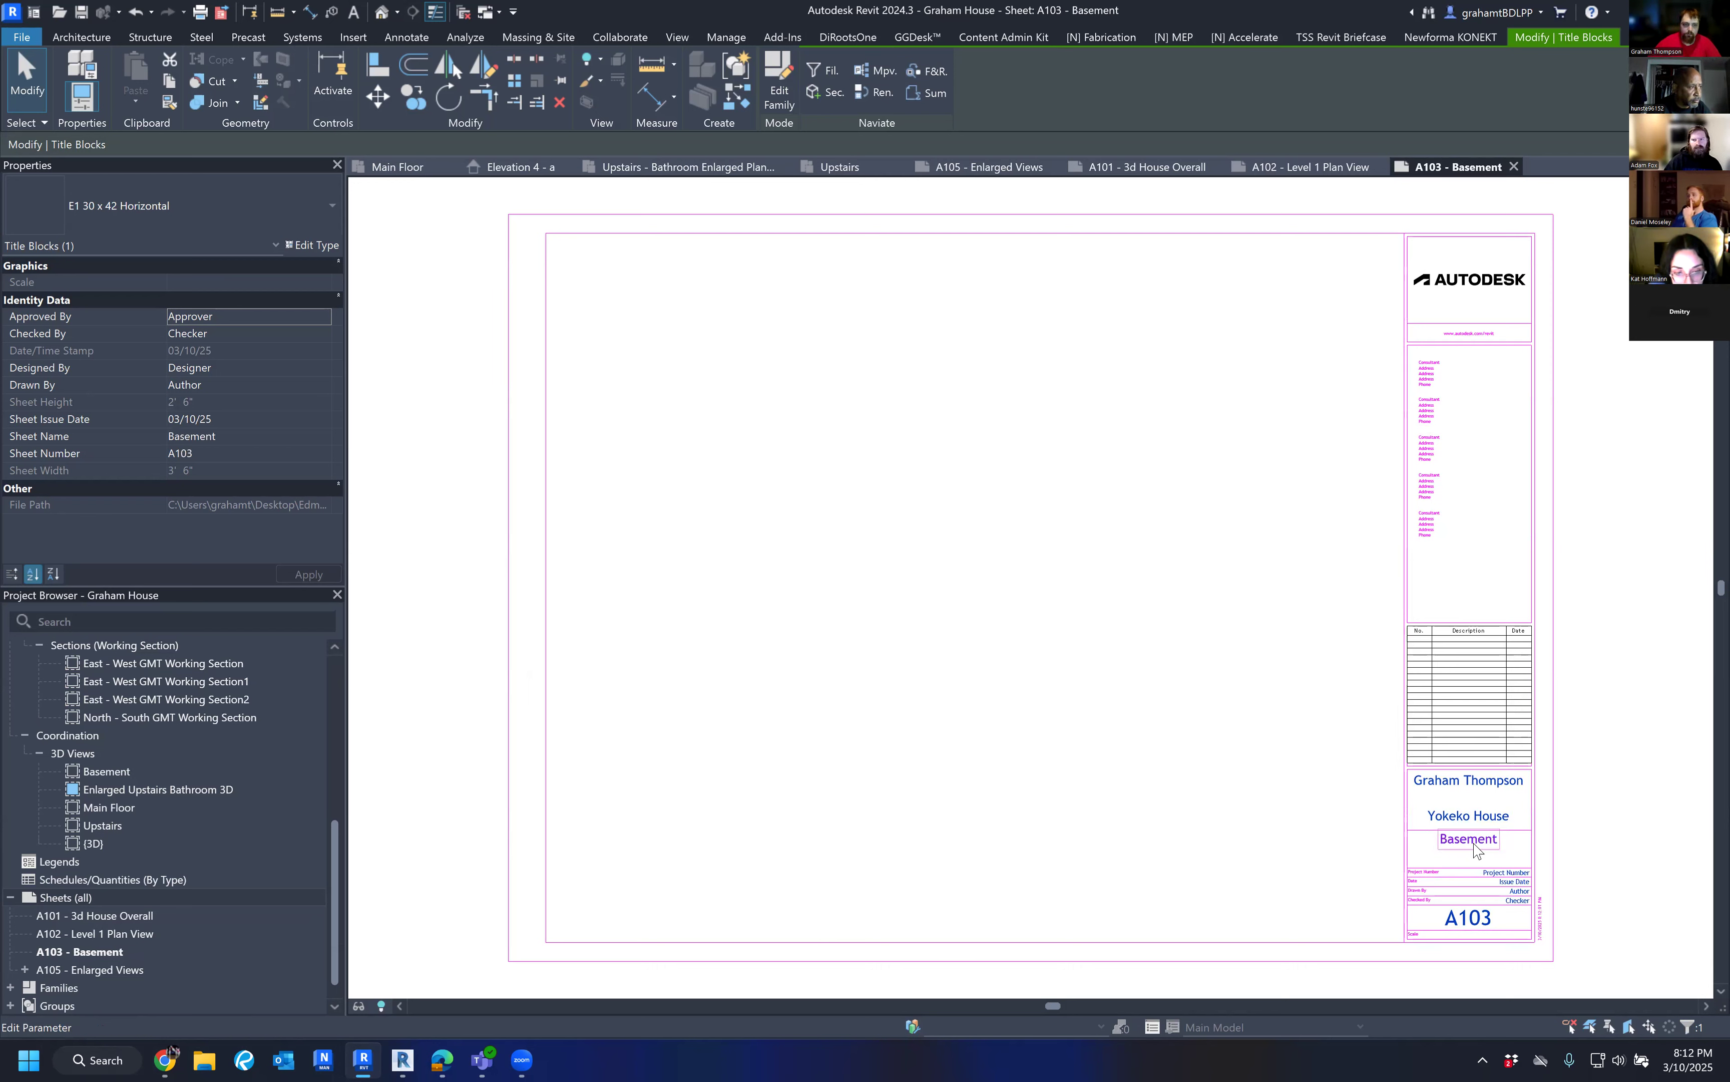
Add a new sheet following the Basement sheet, using the E1 30 x 42 Horizontal titleblock.
left_click(77, 902)
right_click(77, 903)
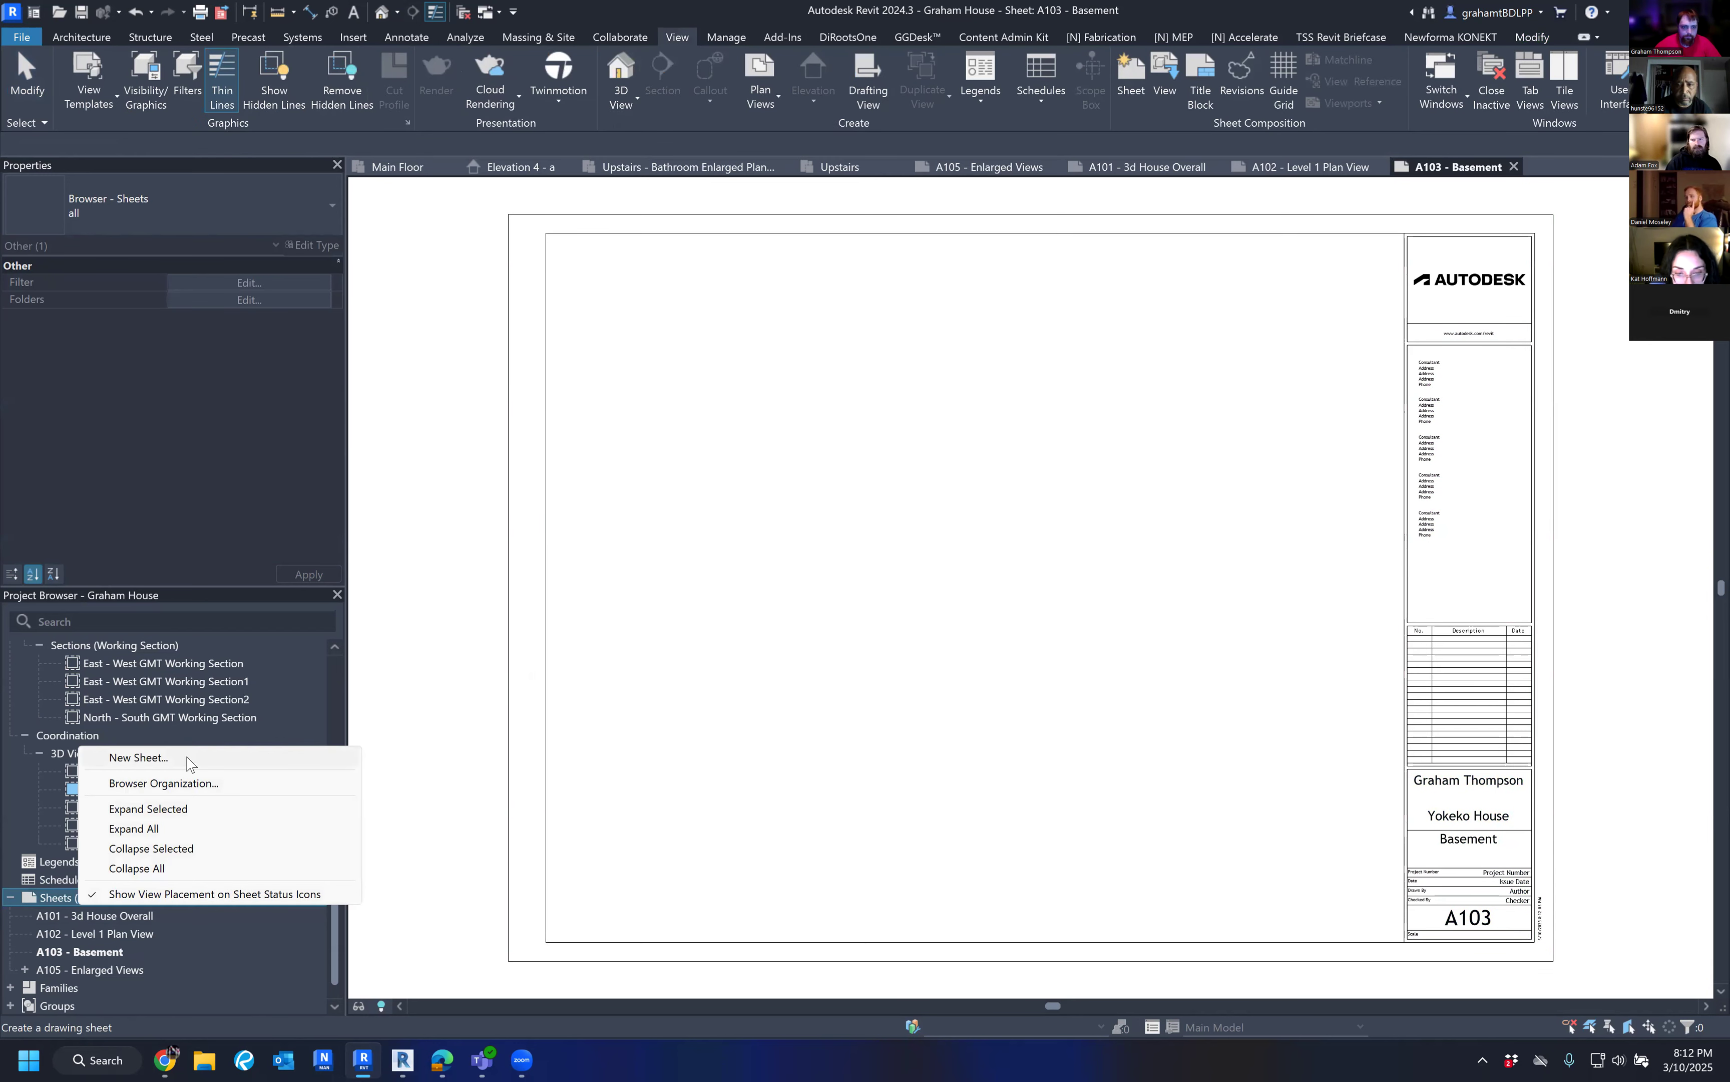
left_click(139, 756)
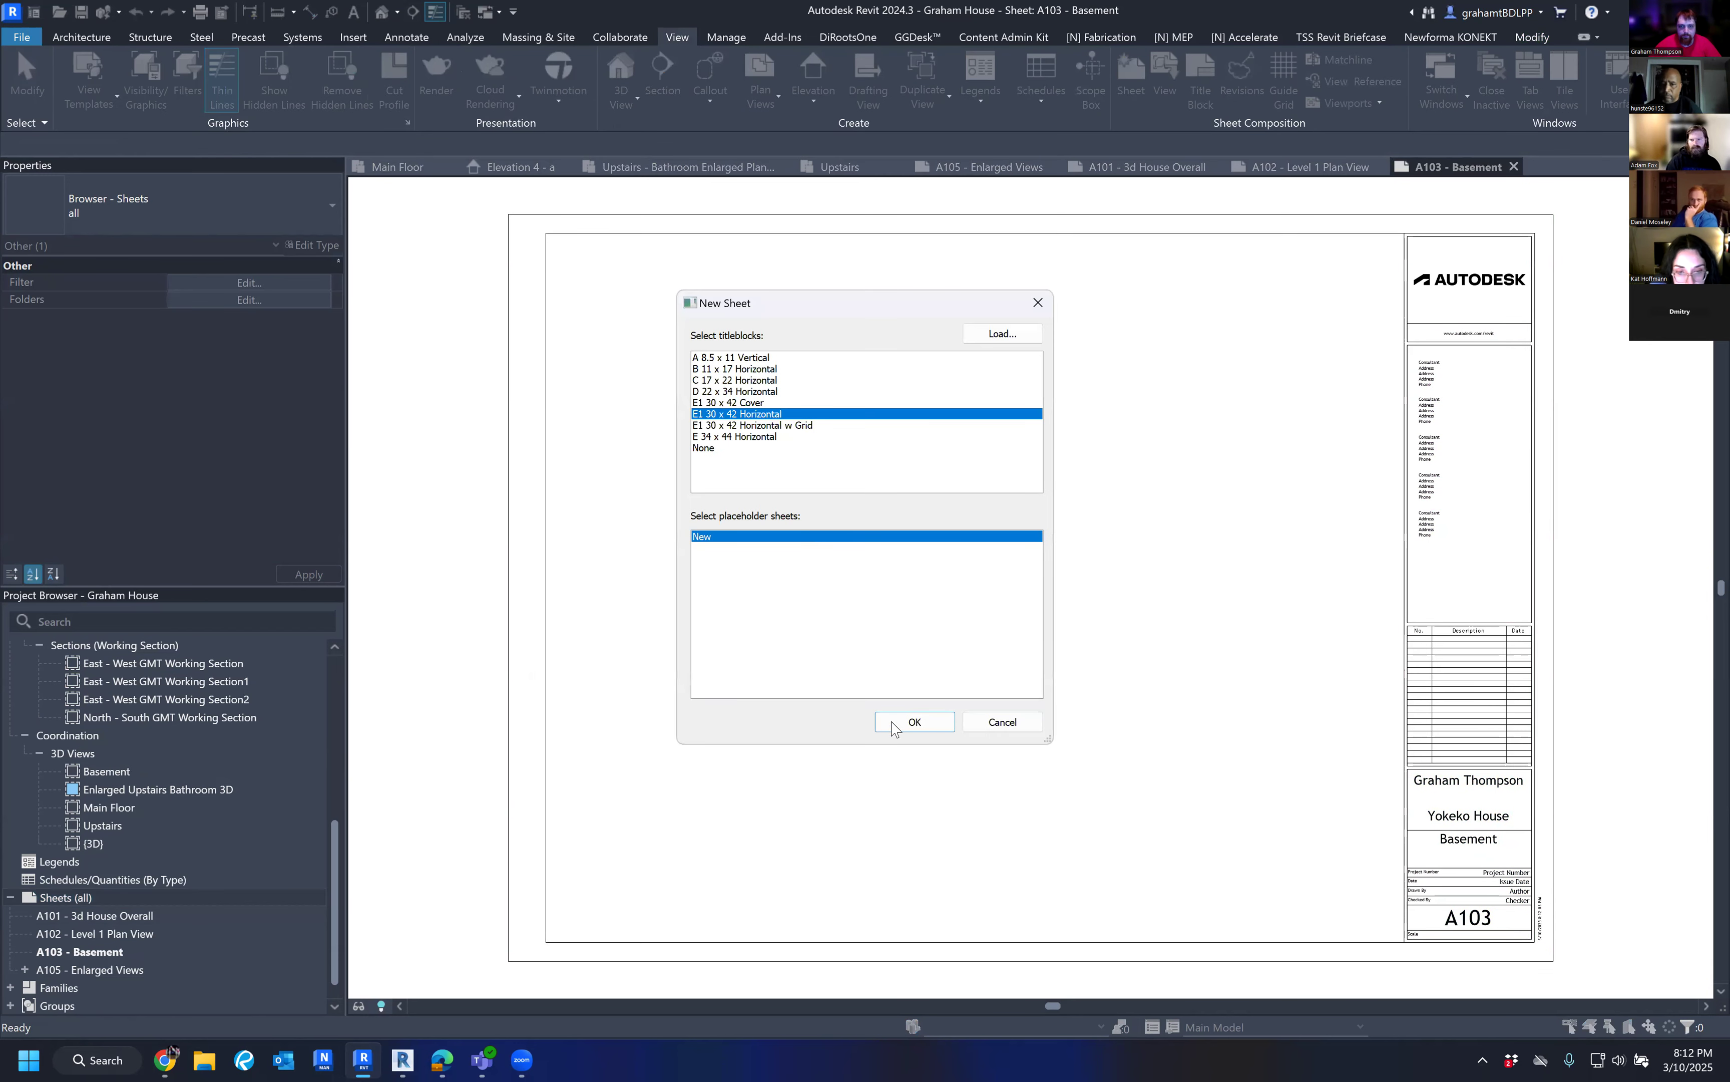
key("Return")
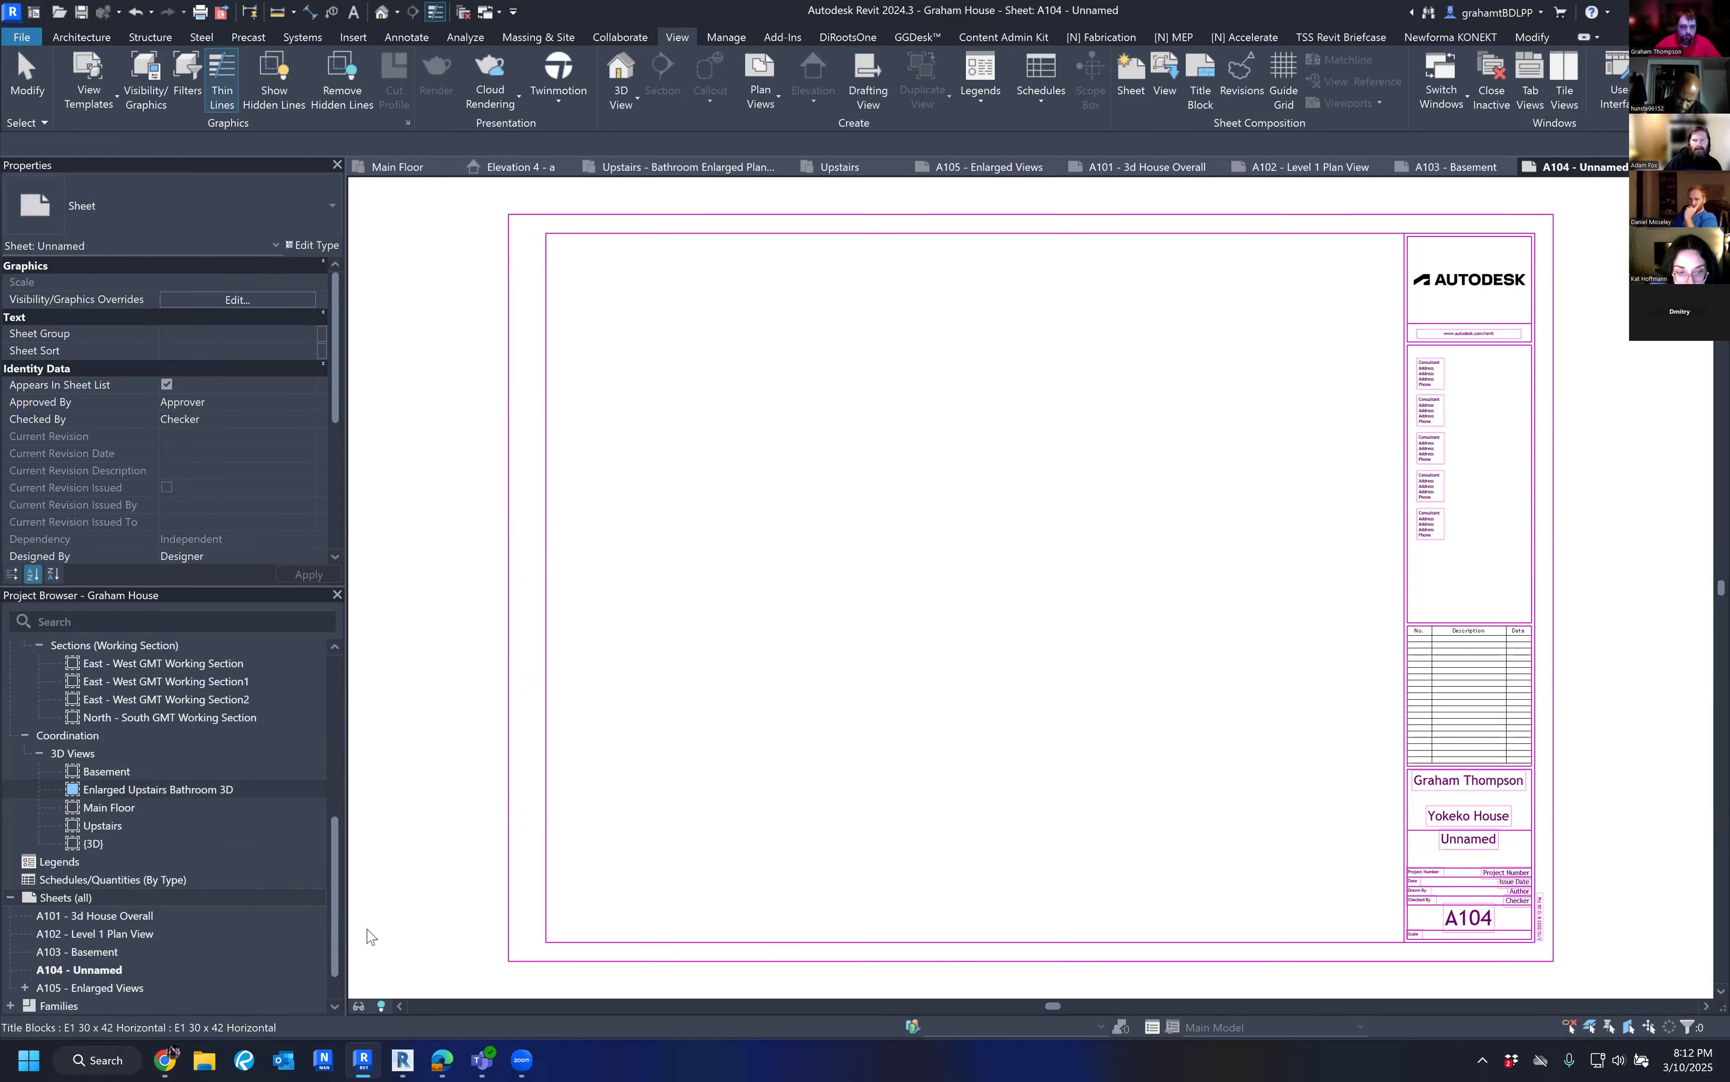
Rename the unnamed sheet A104 as "Upstairs" in its title block.
left_click(1488, 846)
left_click(1488, 846)
type("Ups")
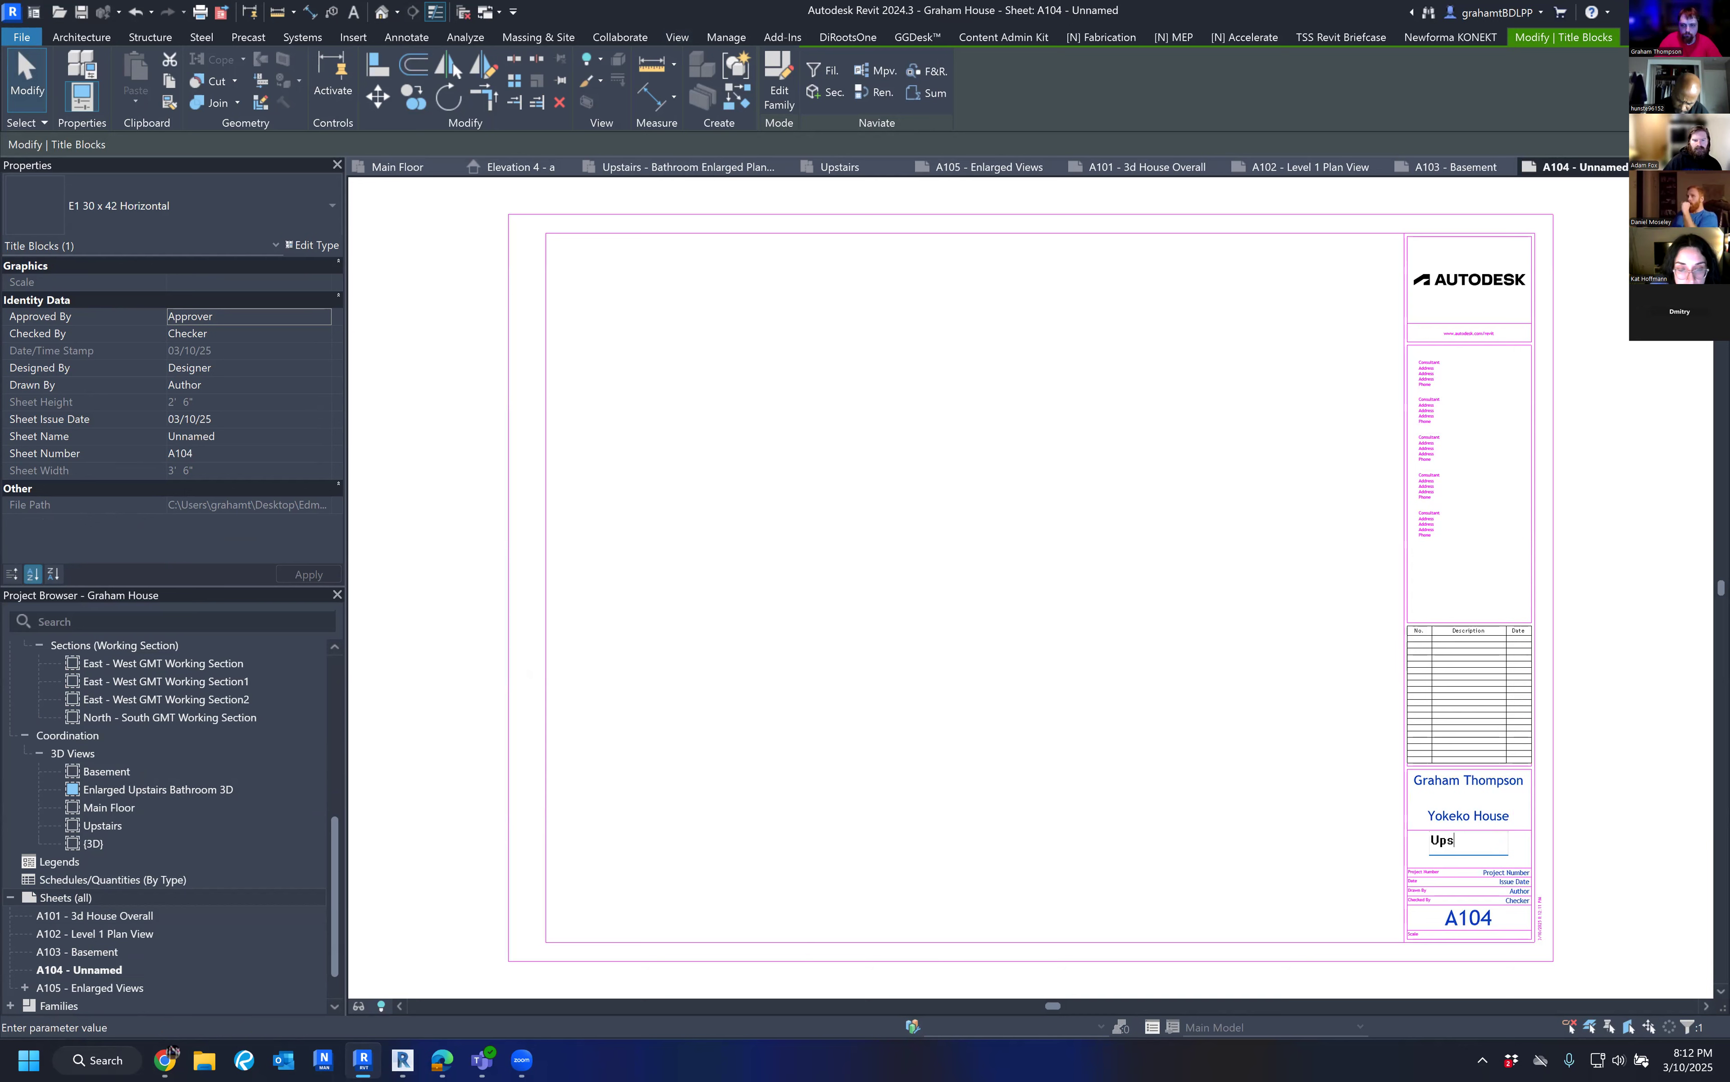
type("tarirs")
key("Return")
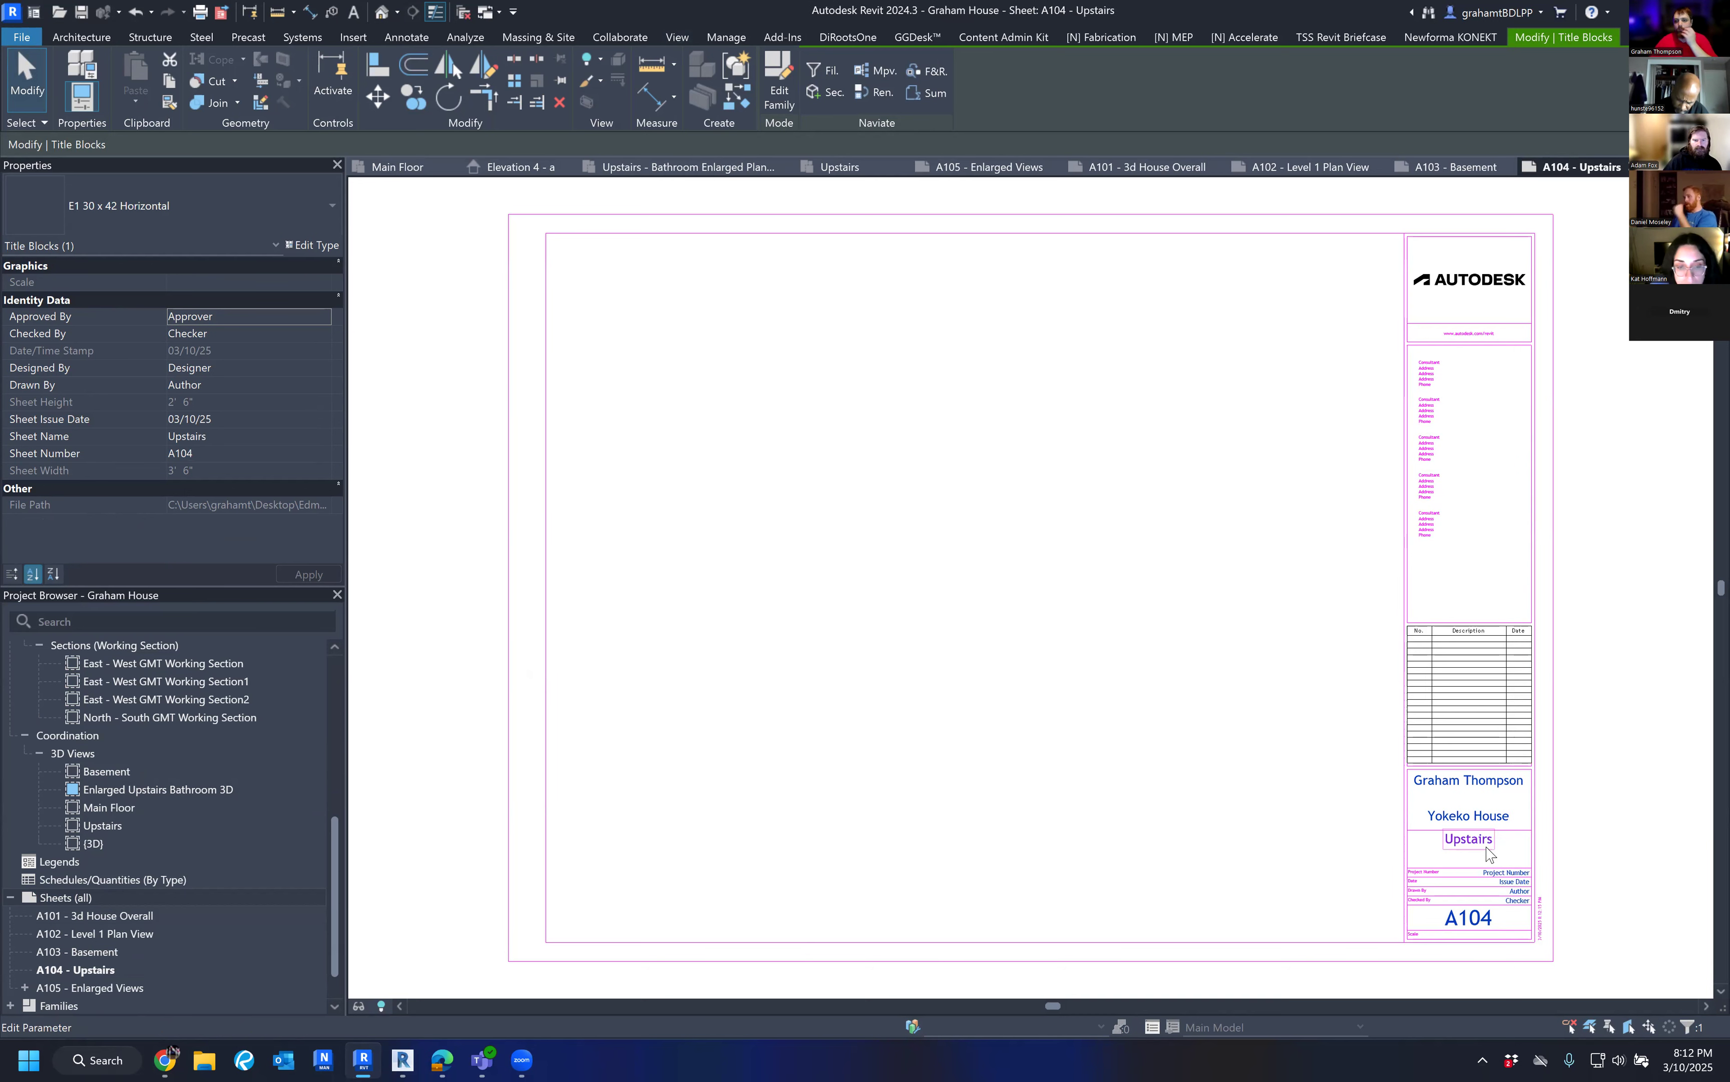
Create a further sheet with the E1 30 x 42 Horizontal titleblock to follow A105 - Enlarged Views.
left_click_drag(1605, 707, 1563, 608)
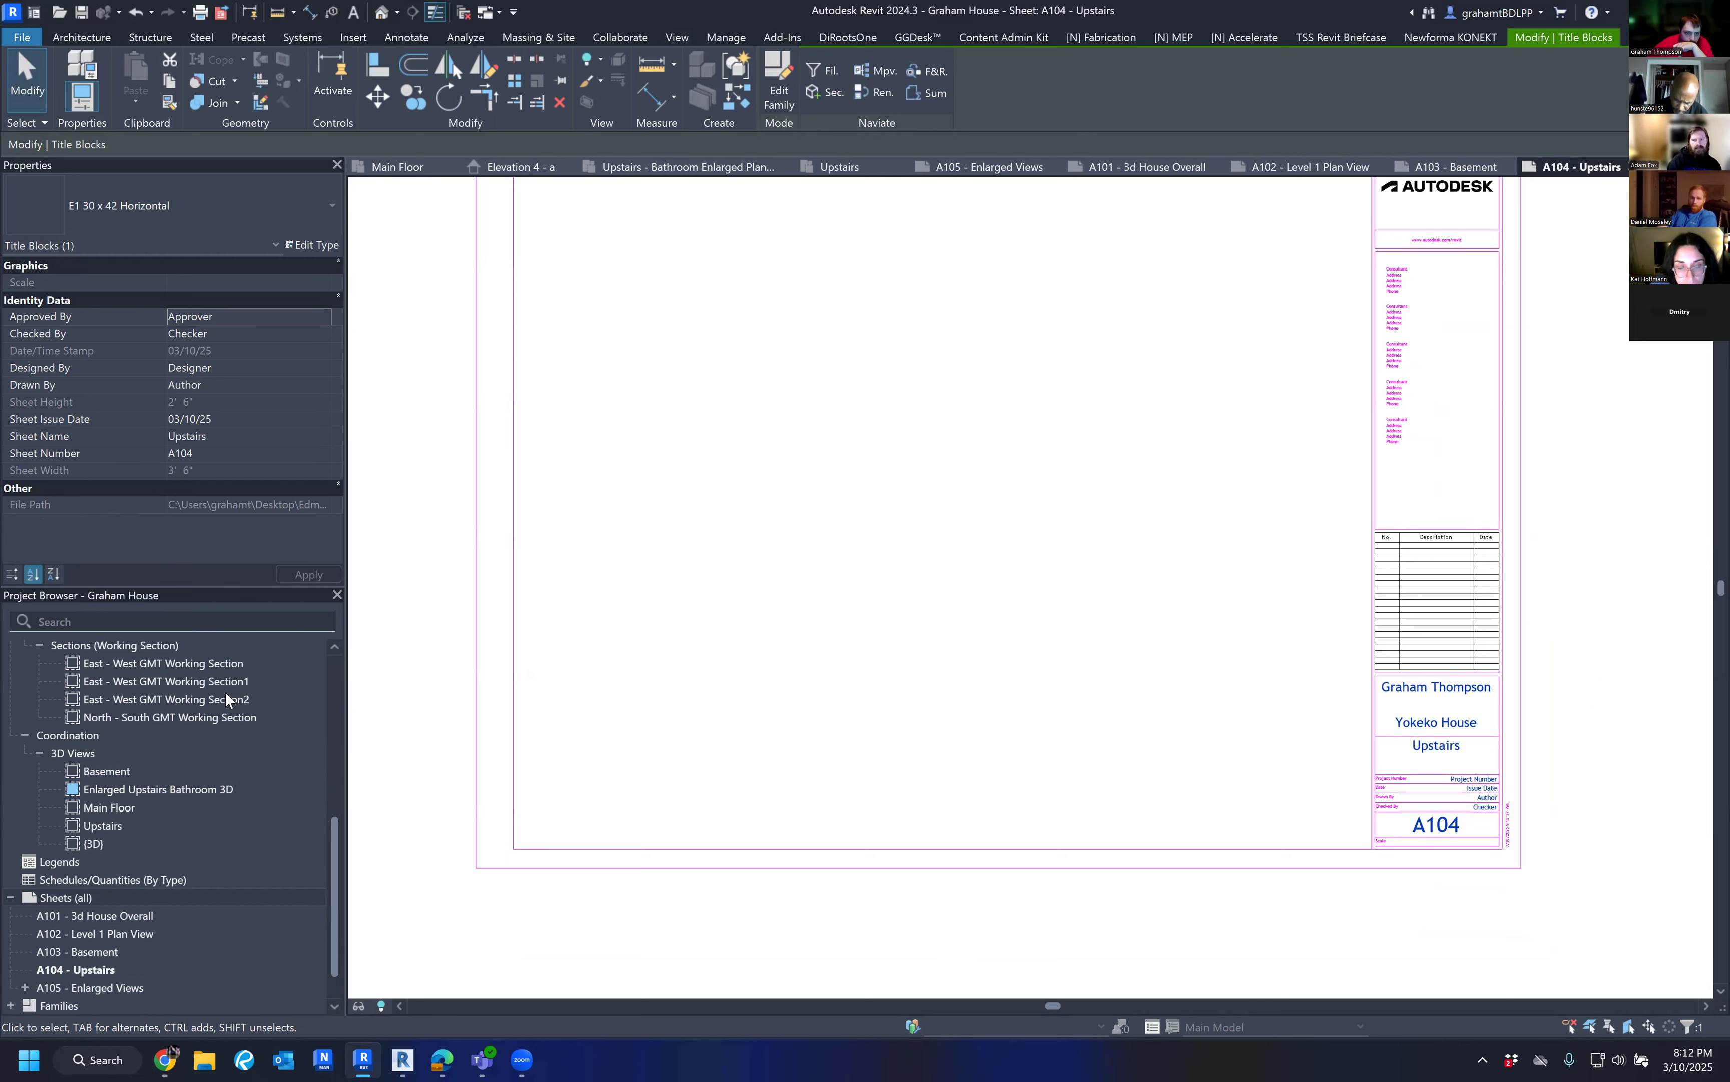
scroll(224, 693, "down", 1)
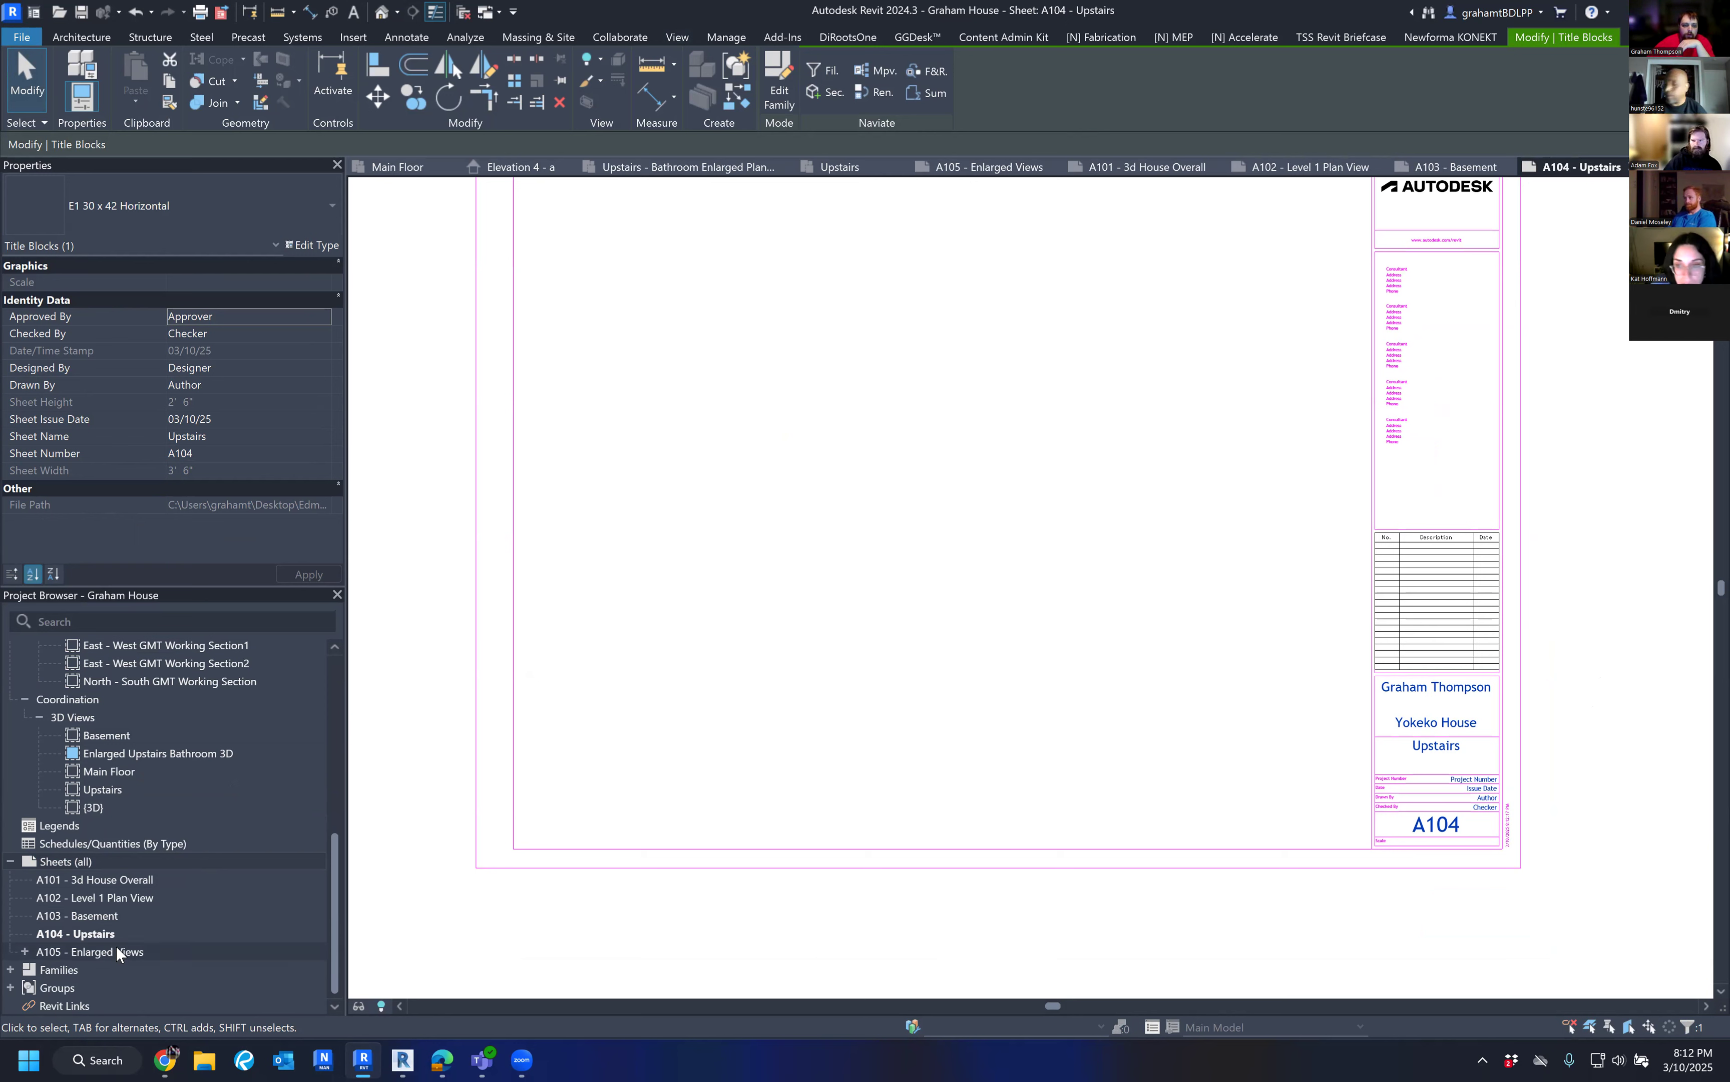
right_click(68, 867)
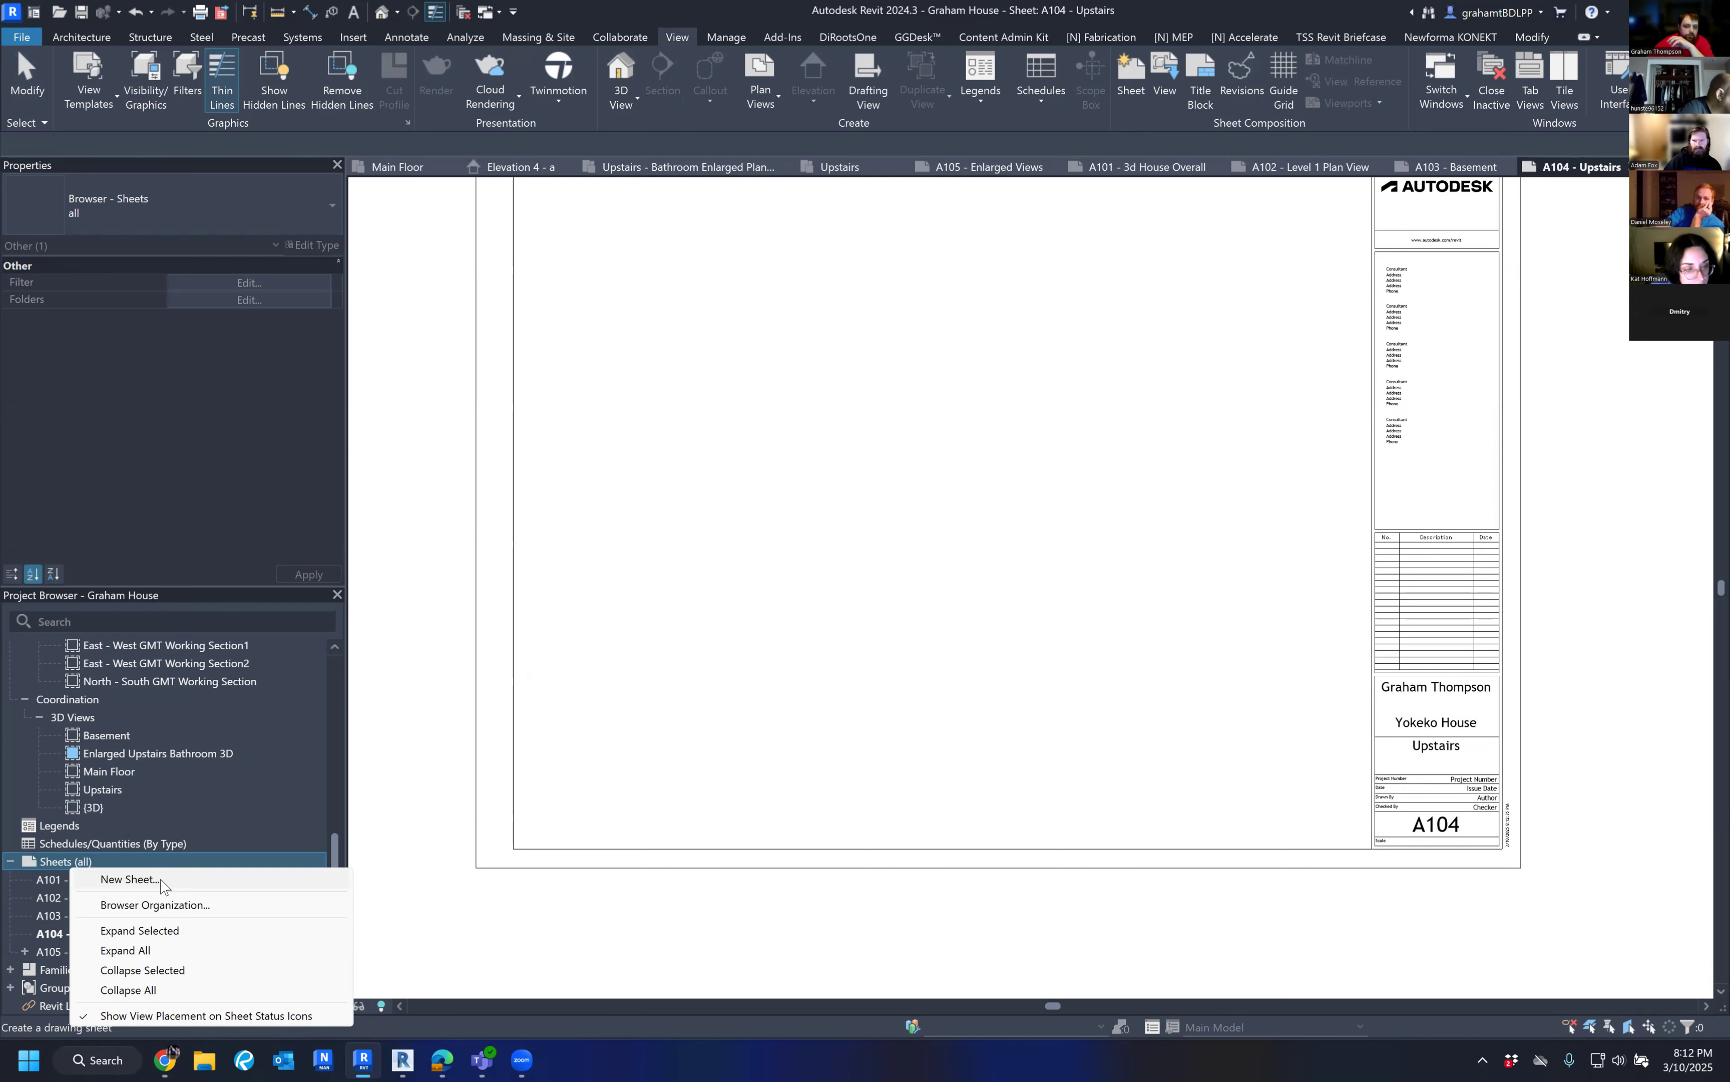
left_click(162, 886)
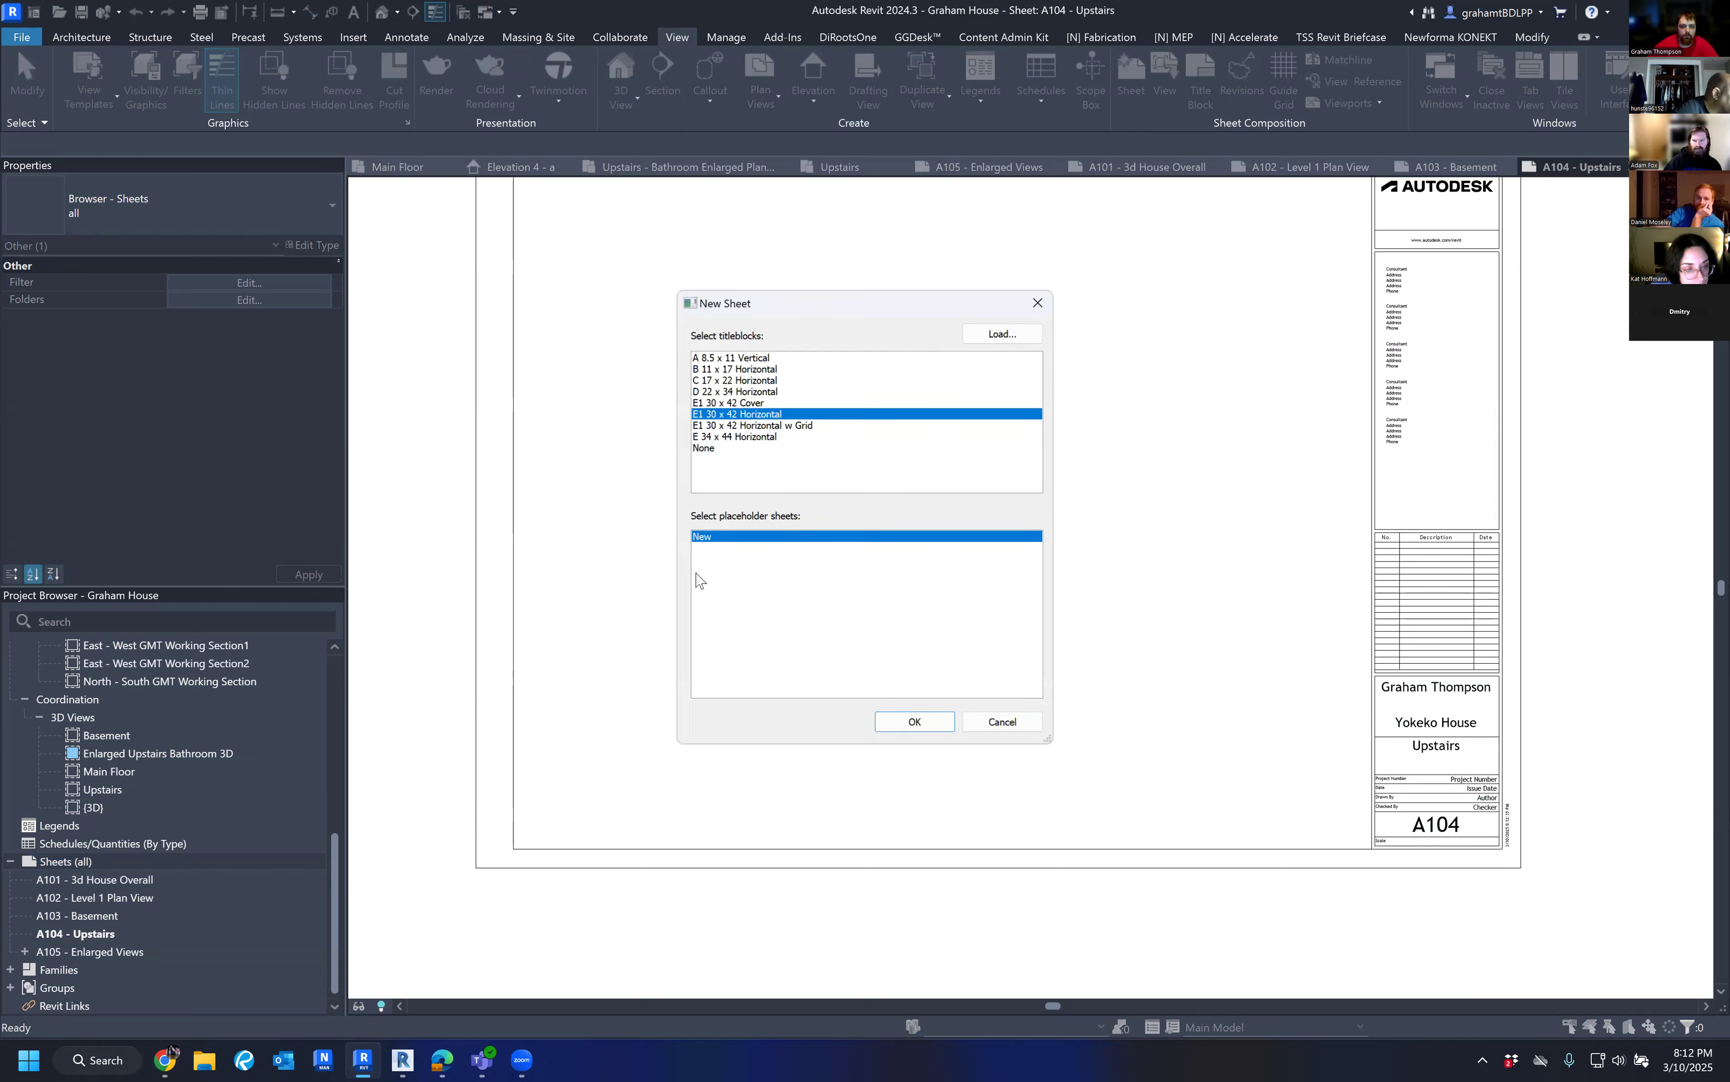
left_click(914, 723)
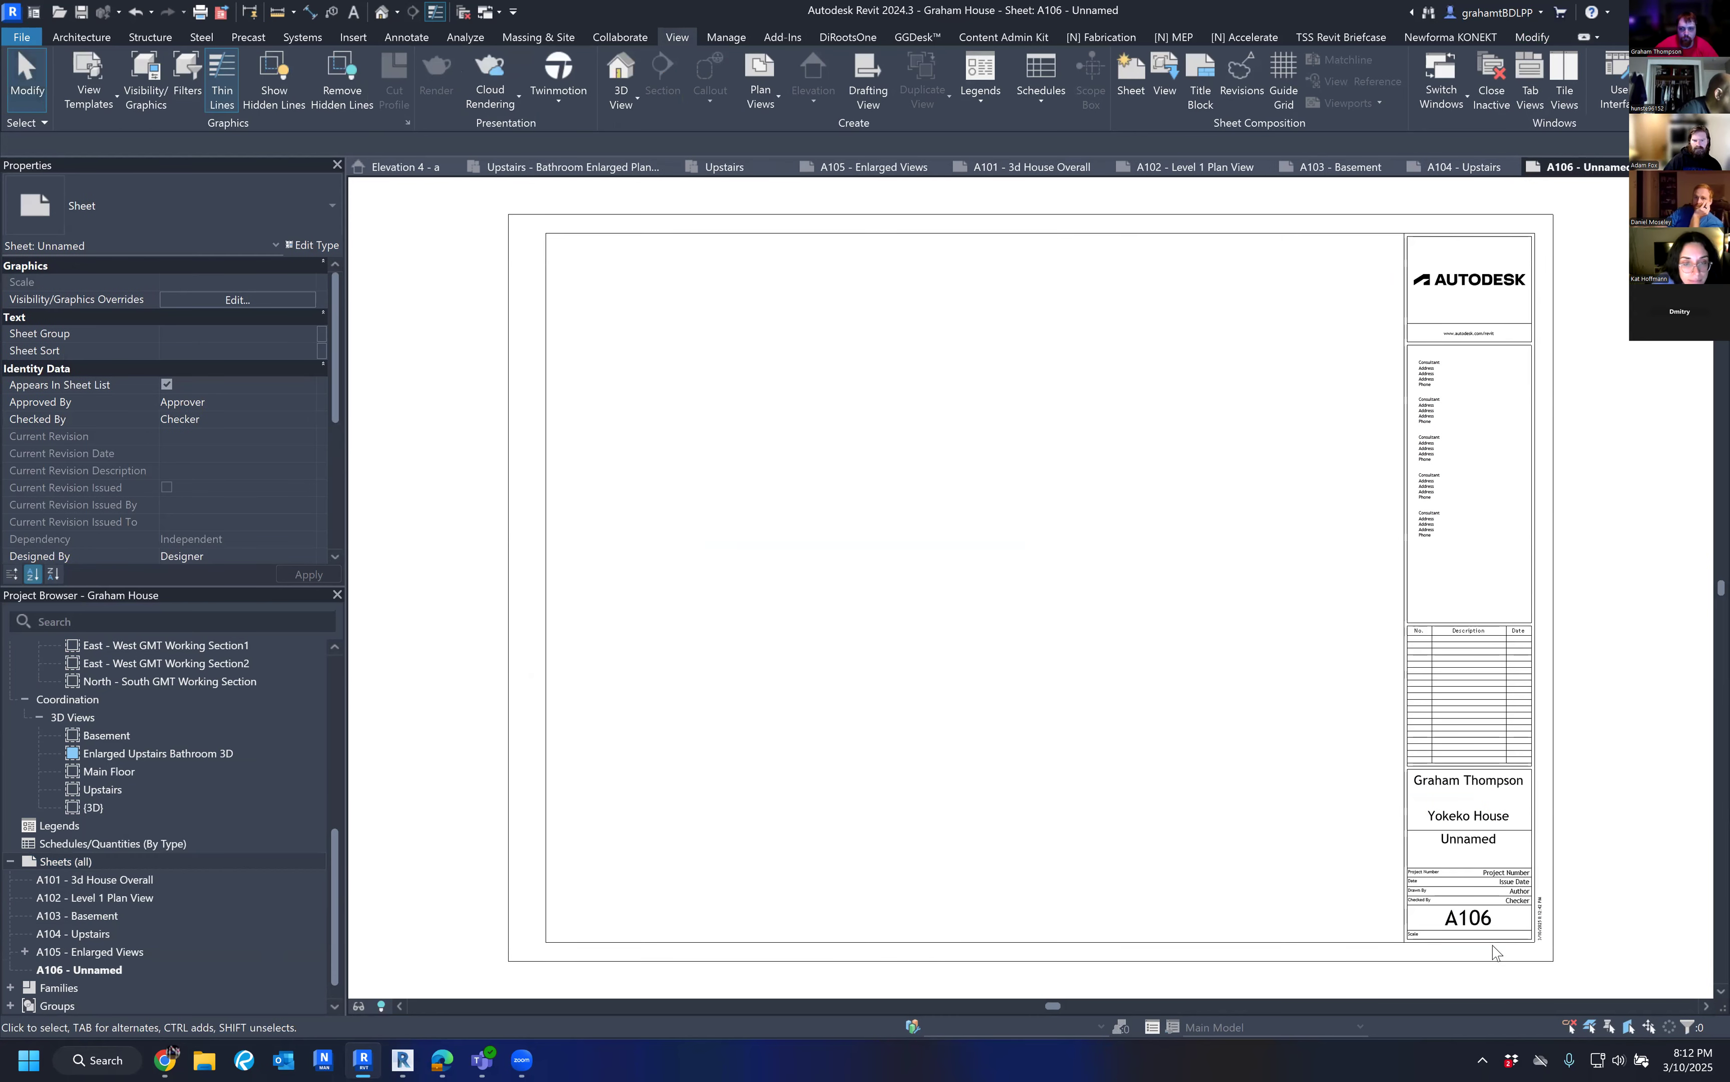
Rename the unnamed sheet A106 as "Exterior Elevations" in its title block and select that sheet in the project's sheet list.
left_click(1475, 837)
left_click(1475, 837)
type("Exterior Elev")
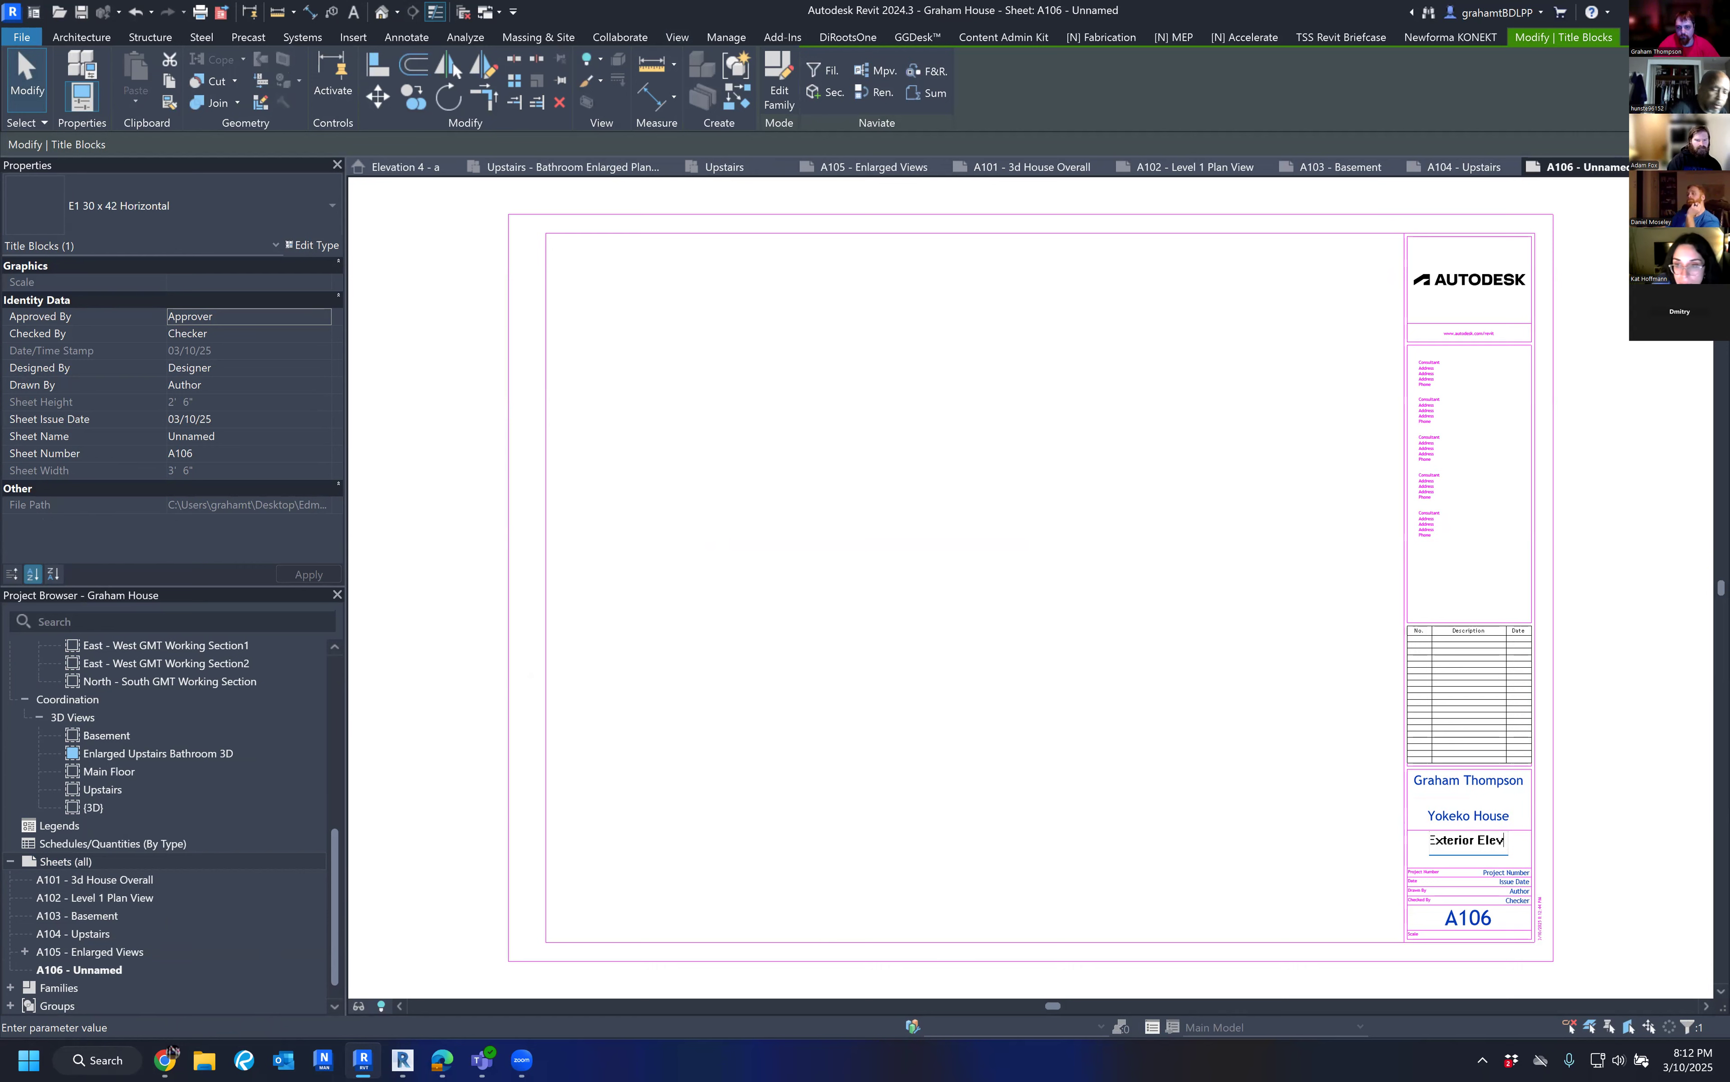
type("ations")
left_click(1480, 850)
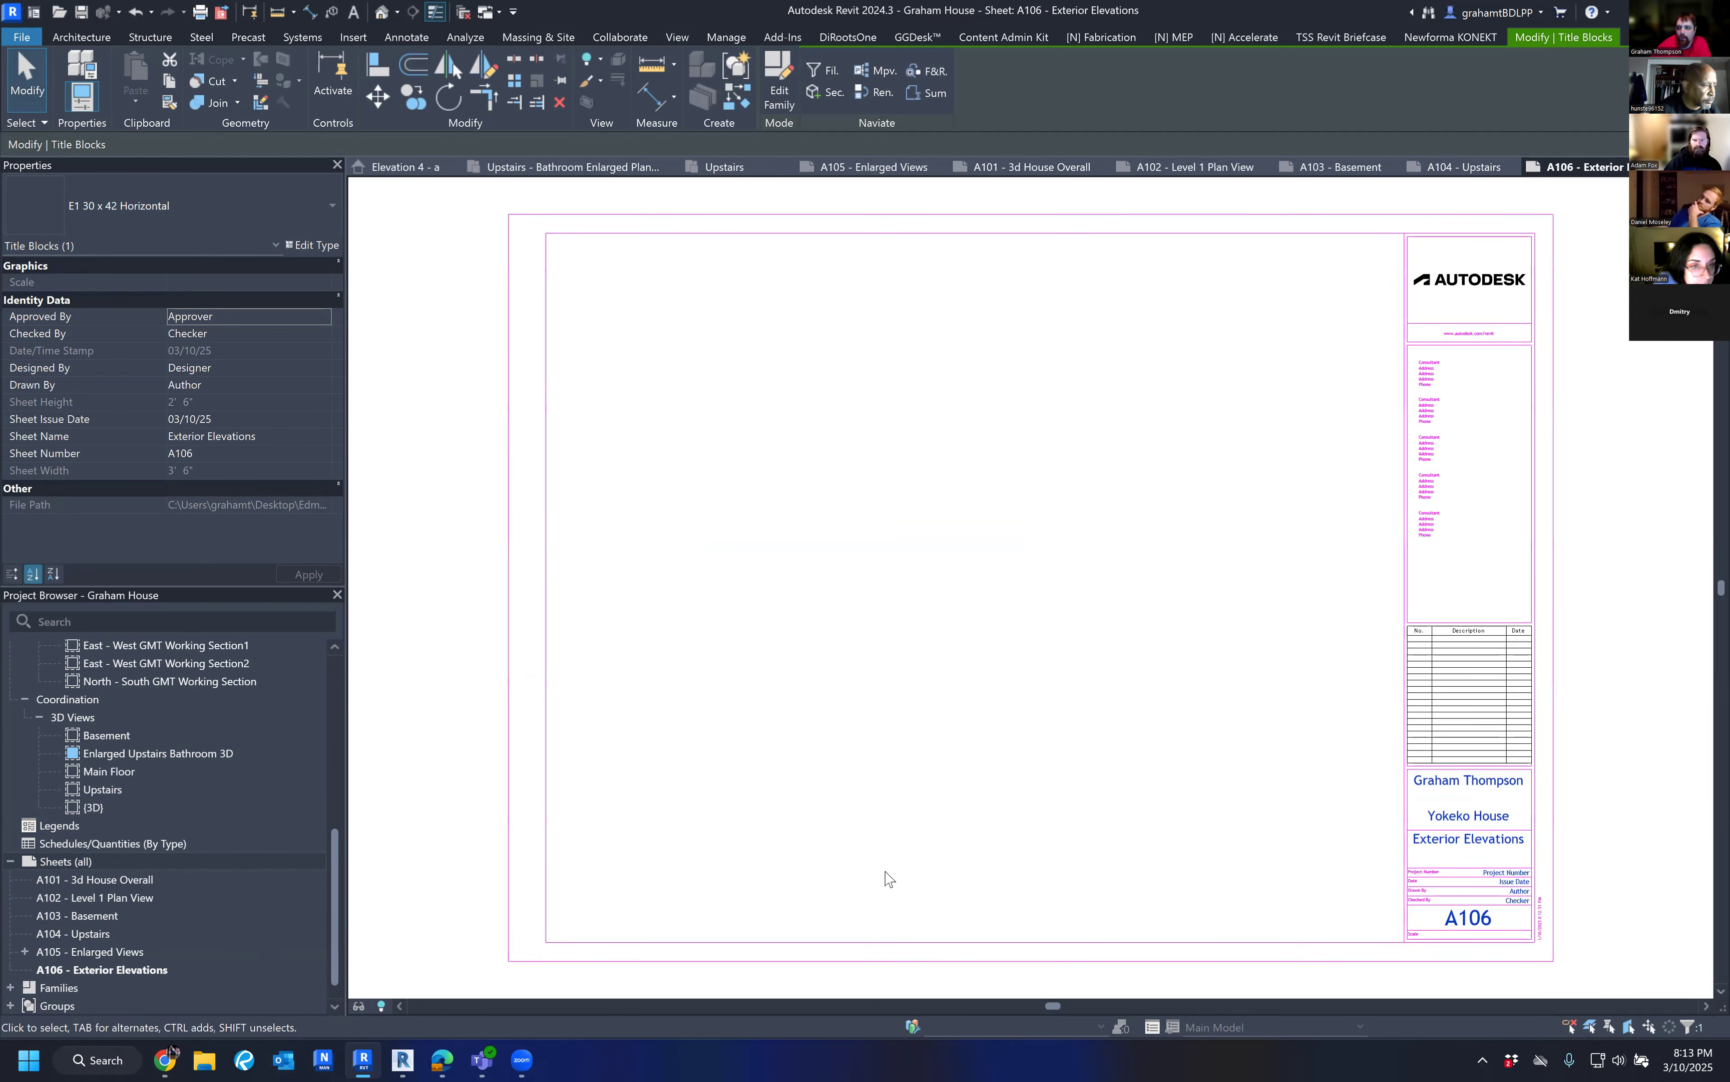
scroll(1434, 858, "down", 1)
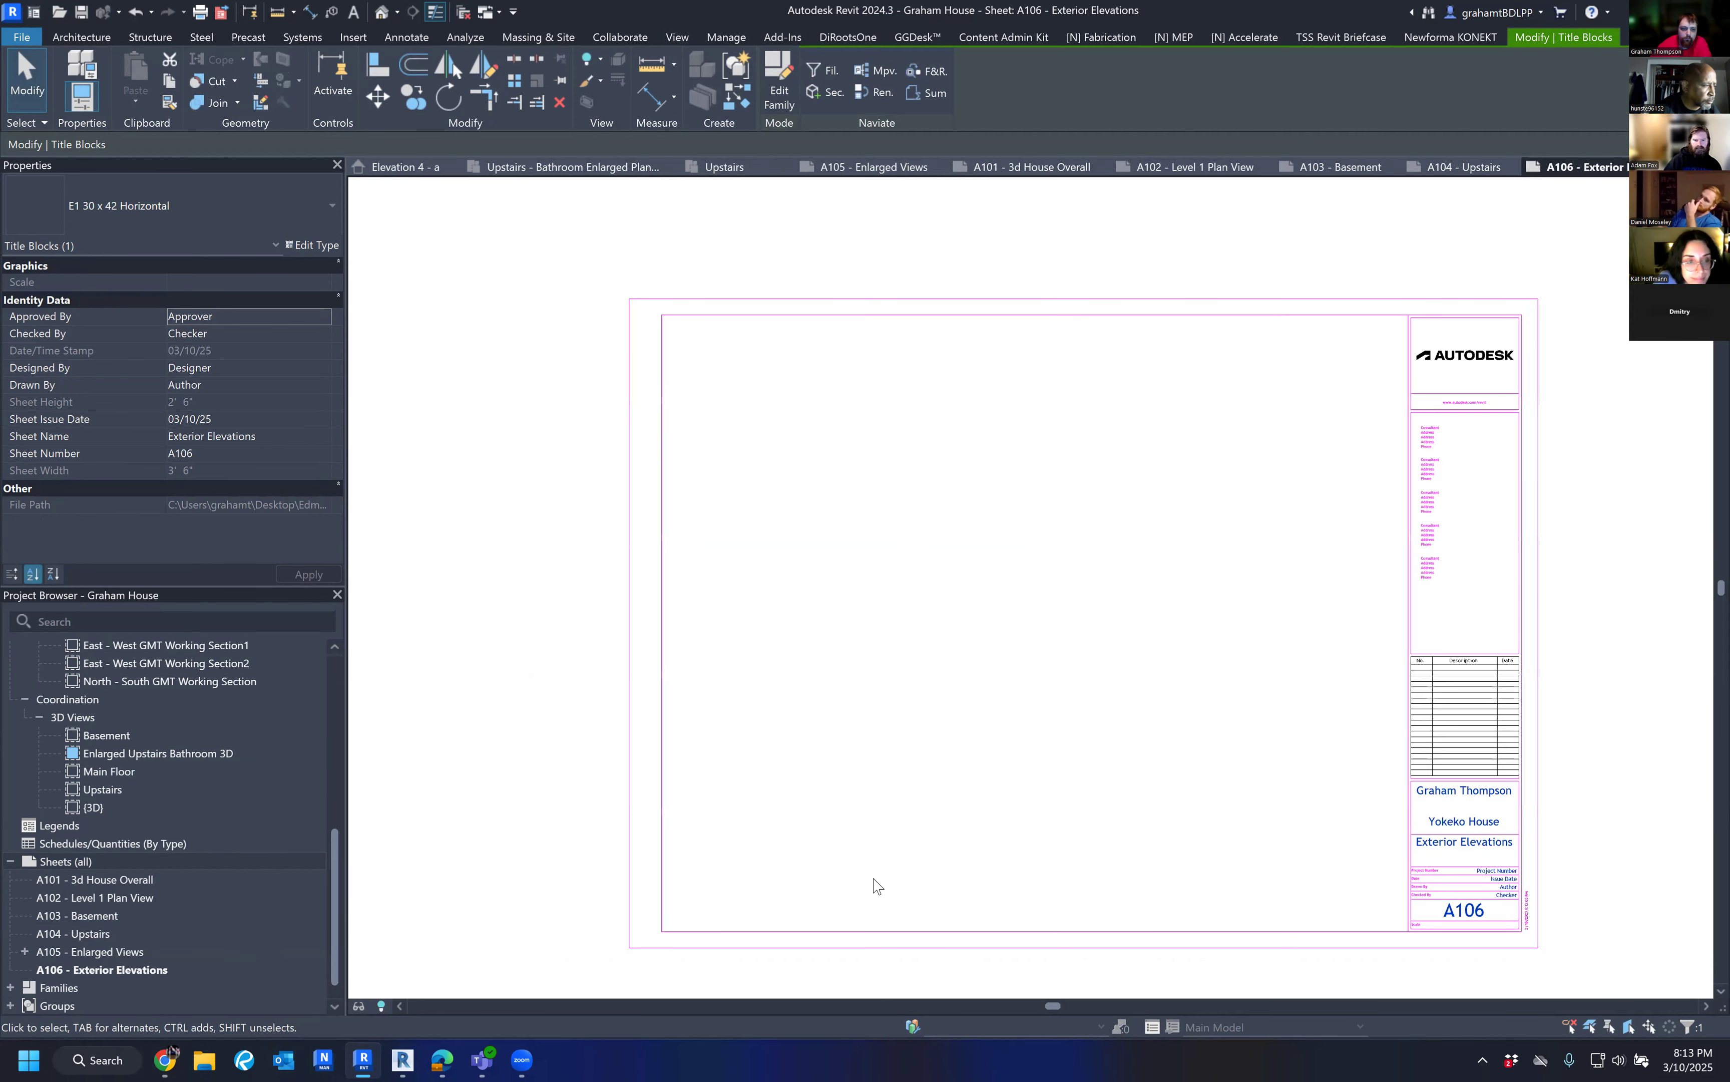
left_click(103, 971)
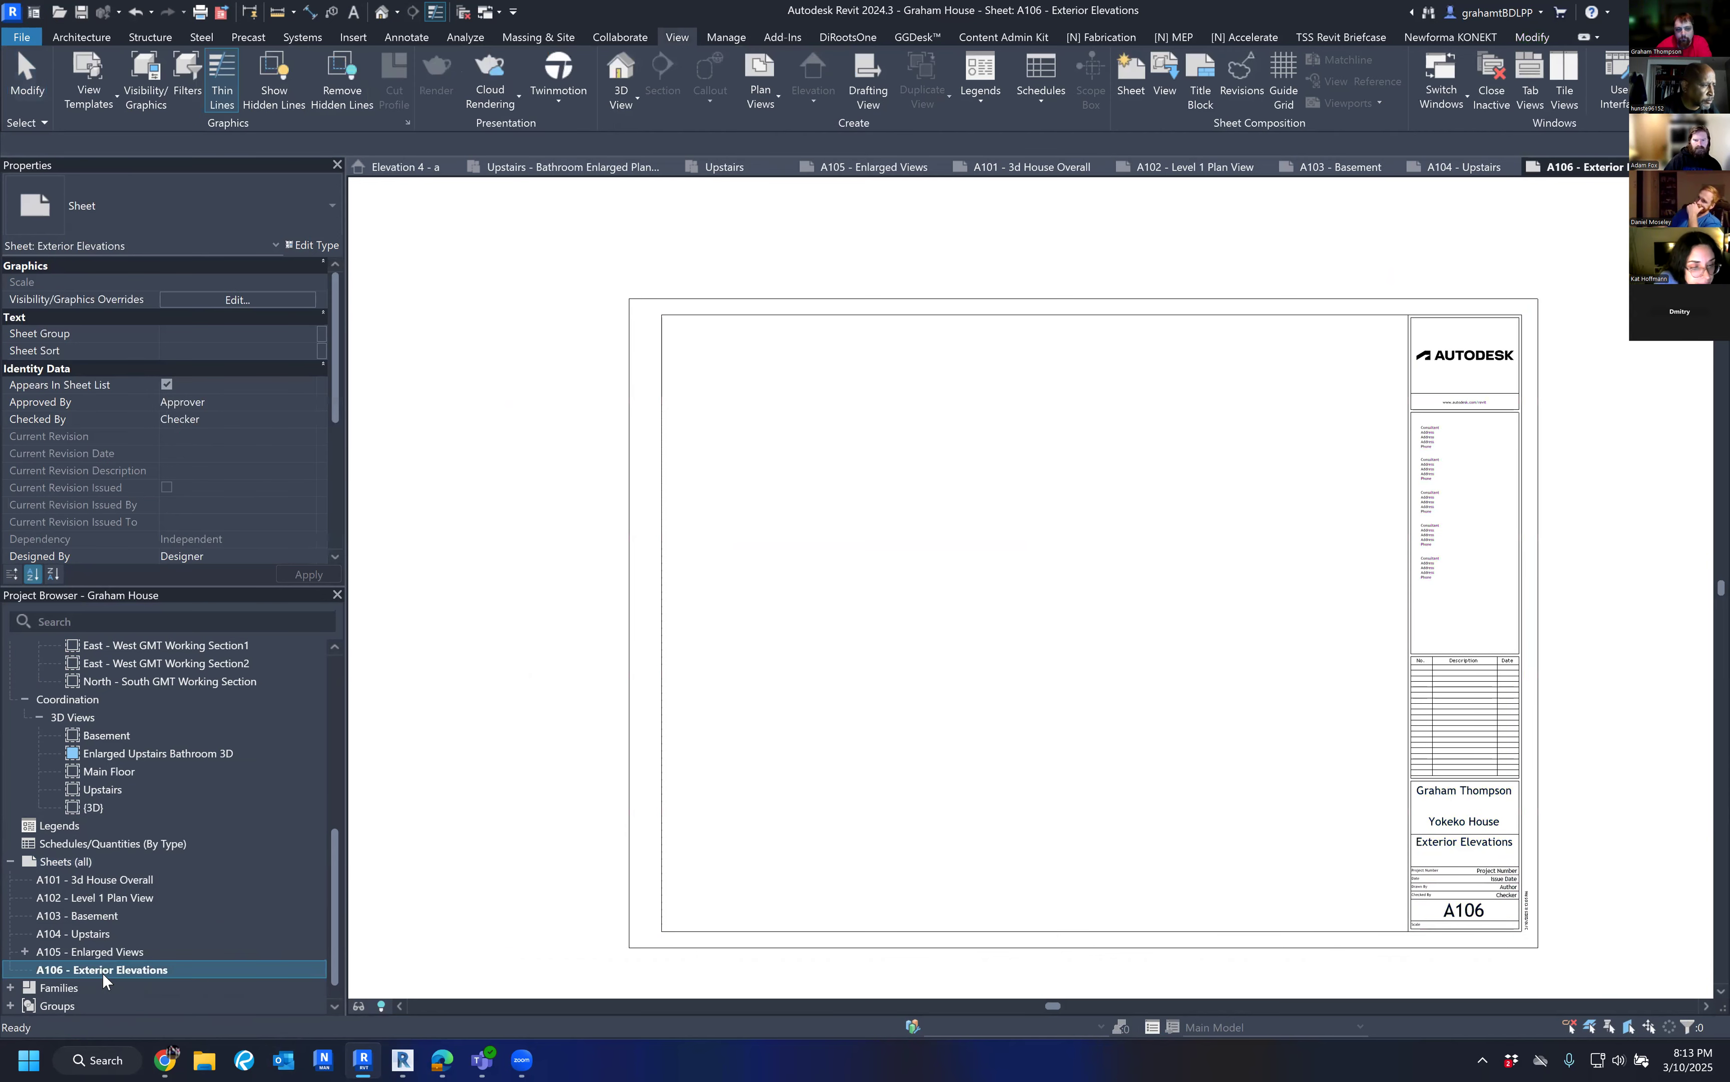
Create a new sheet with the E1 30 x 42 Horizontal titleblock to follow A106 - Exterior Elevations.
left_click(80, 846)
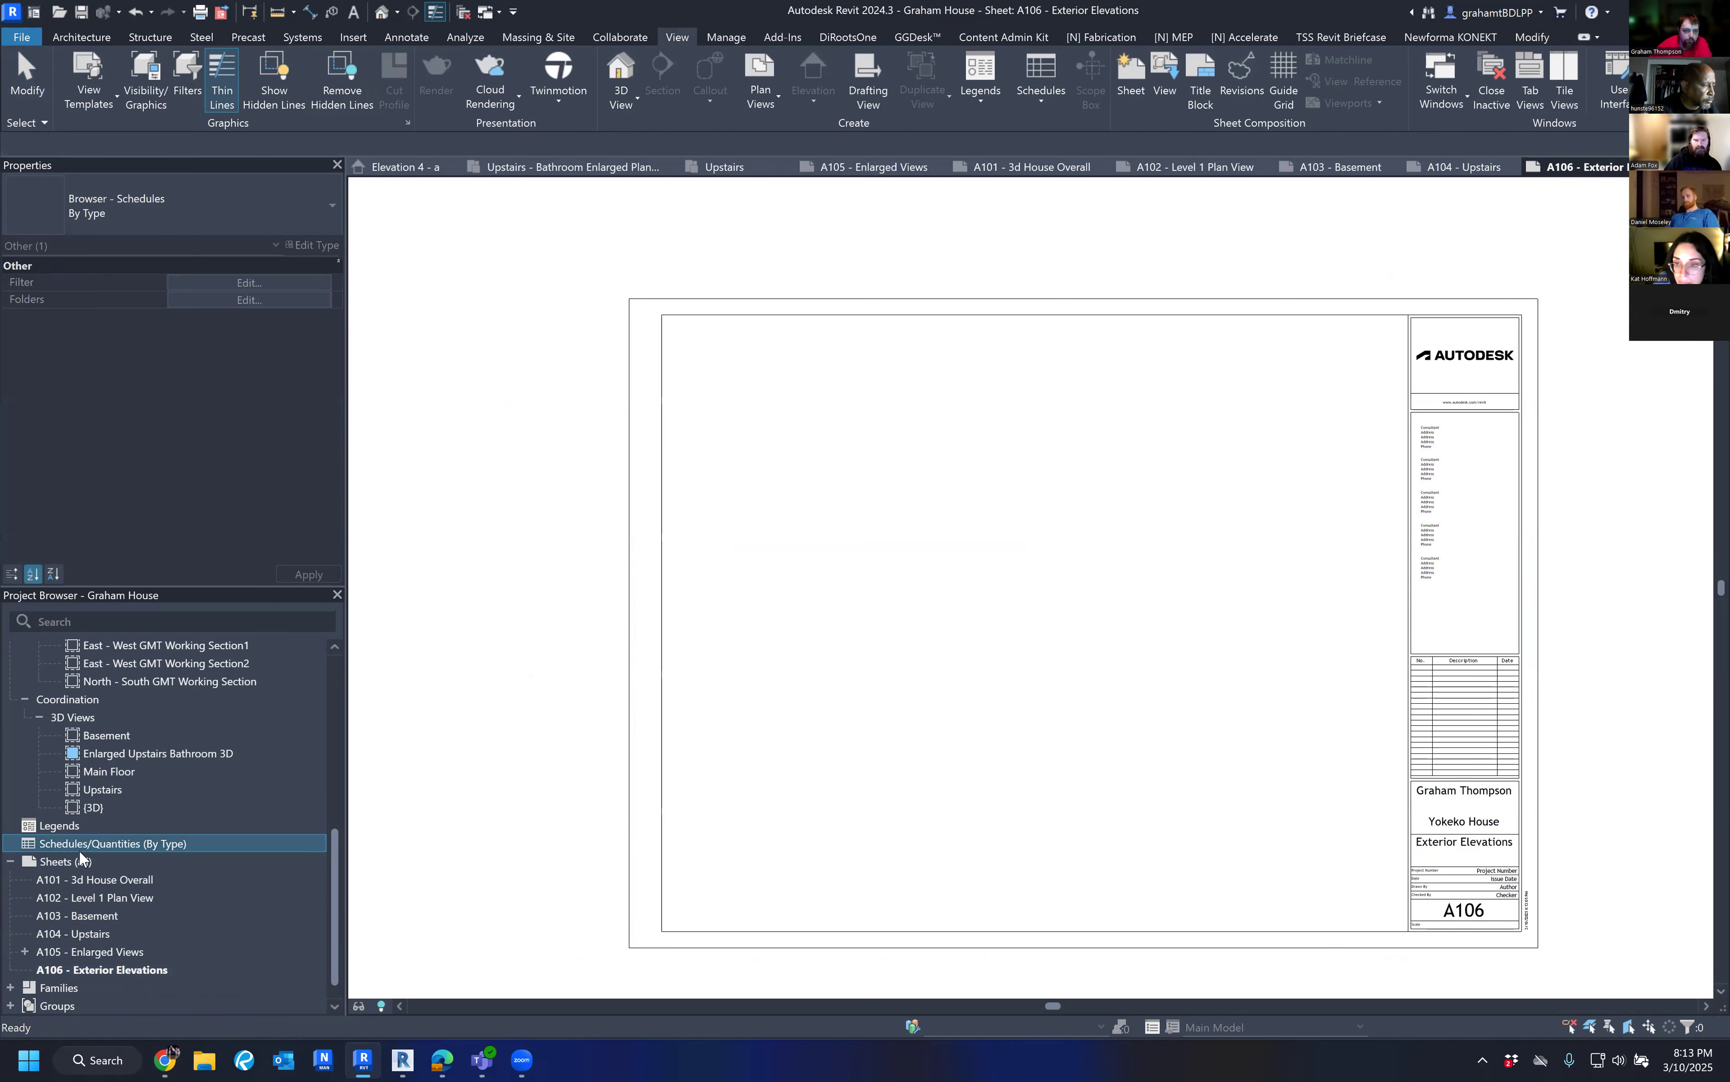
left_click(79, 862)
right_click(79, 861)
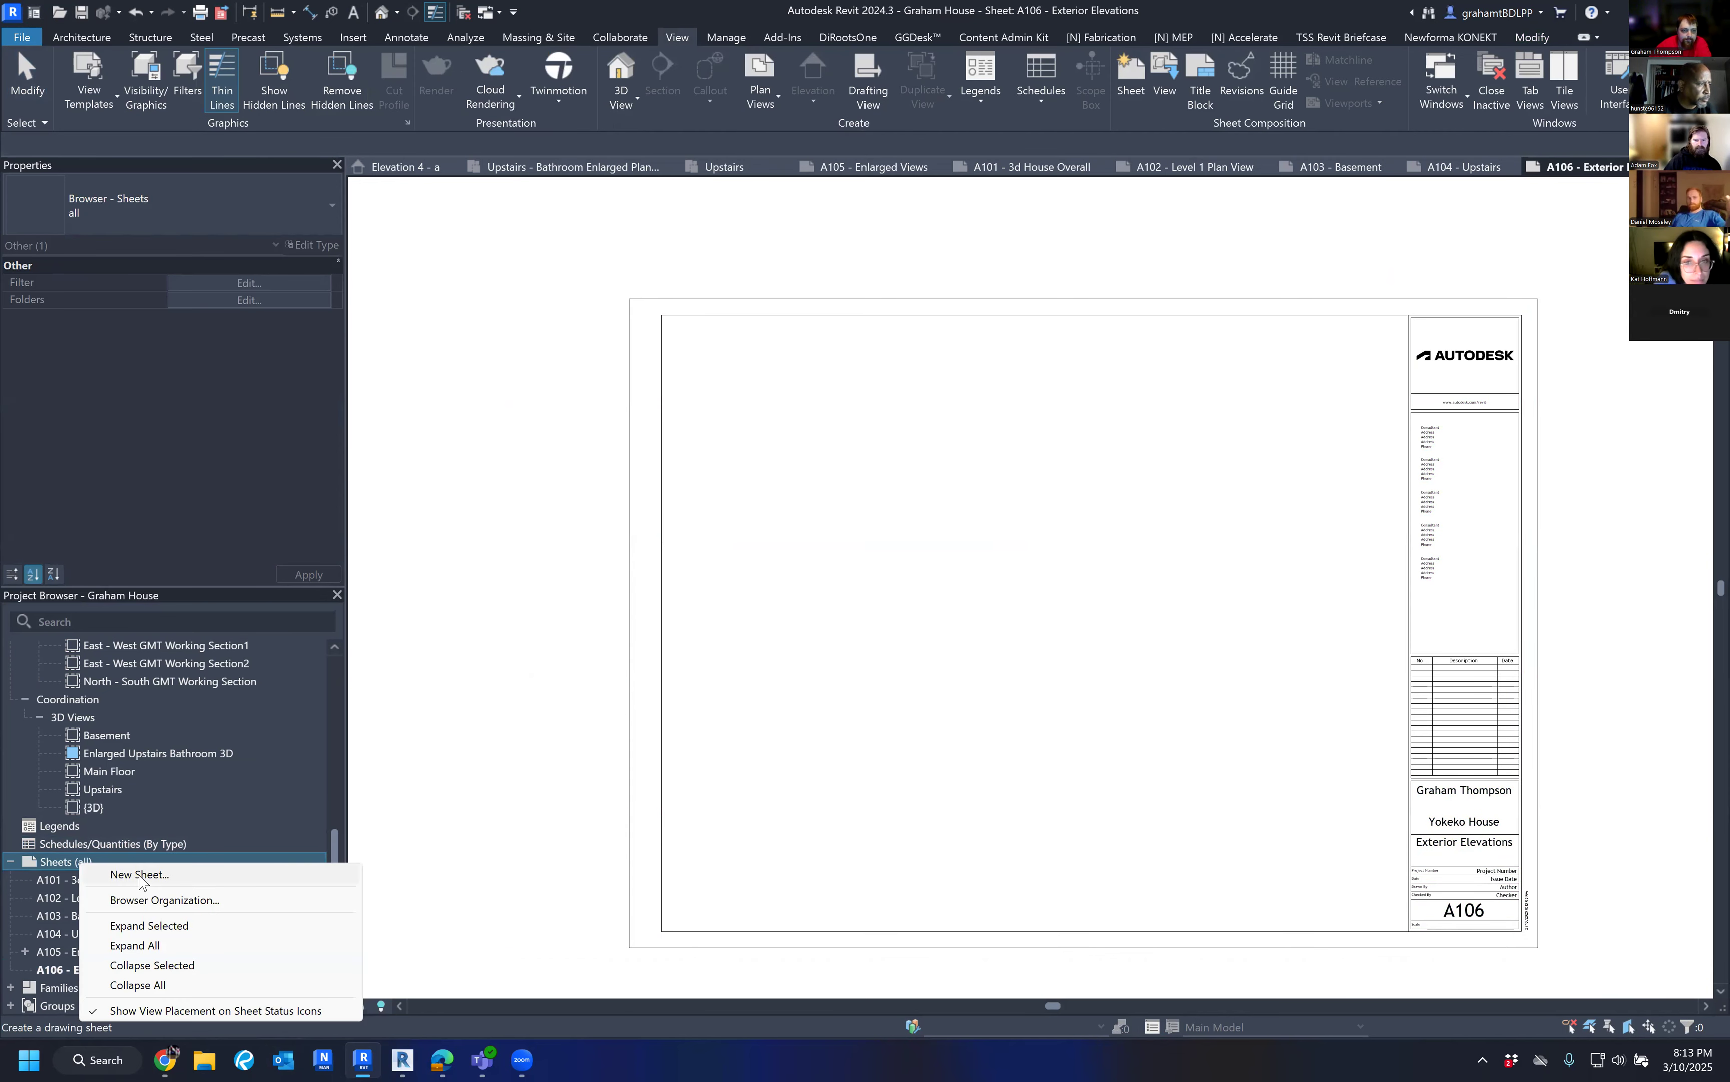
left_click(139, 874)
left_click(916, 723)
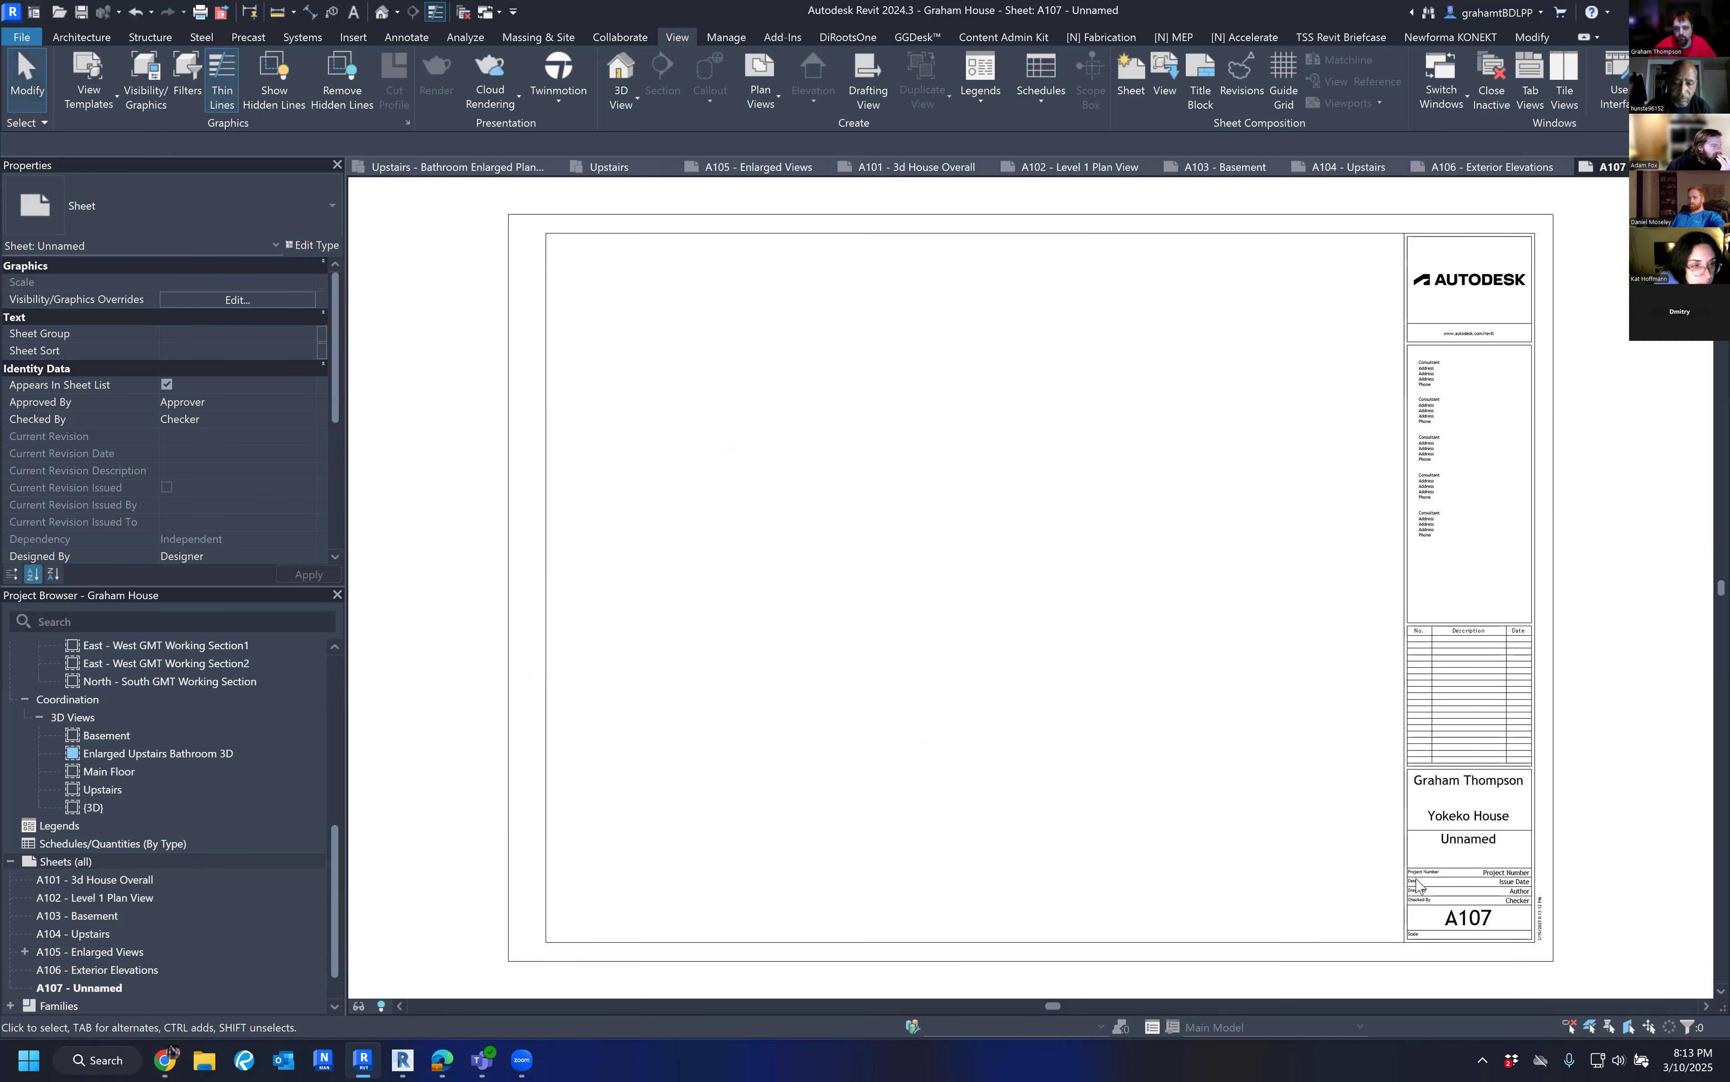
Rename the unnamed sheet A107 as "Schedules" in its title block.
left_click(1451, 849)
left_click(1458, 840)
type("Schedules")
key("Return")
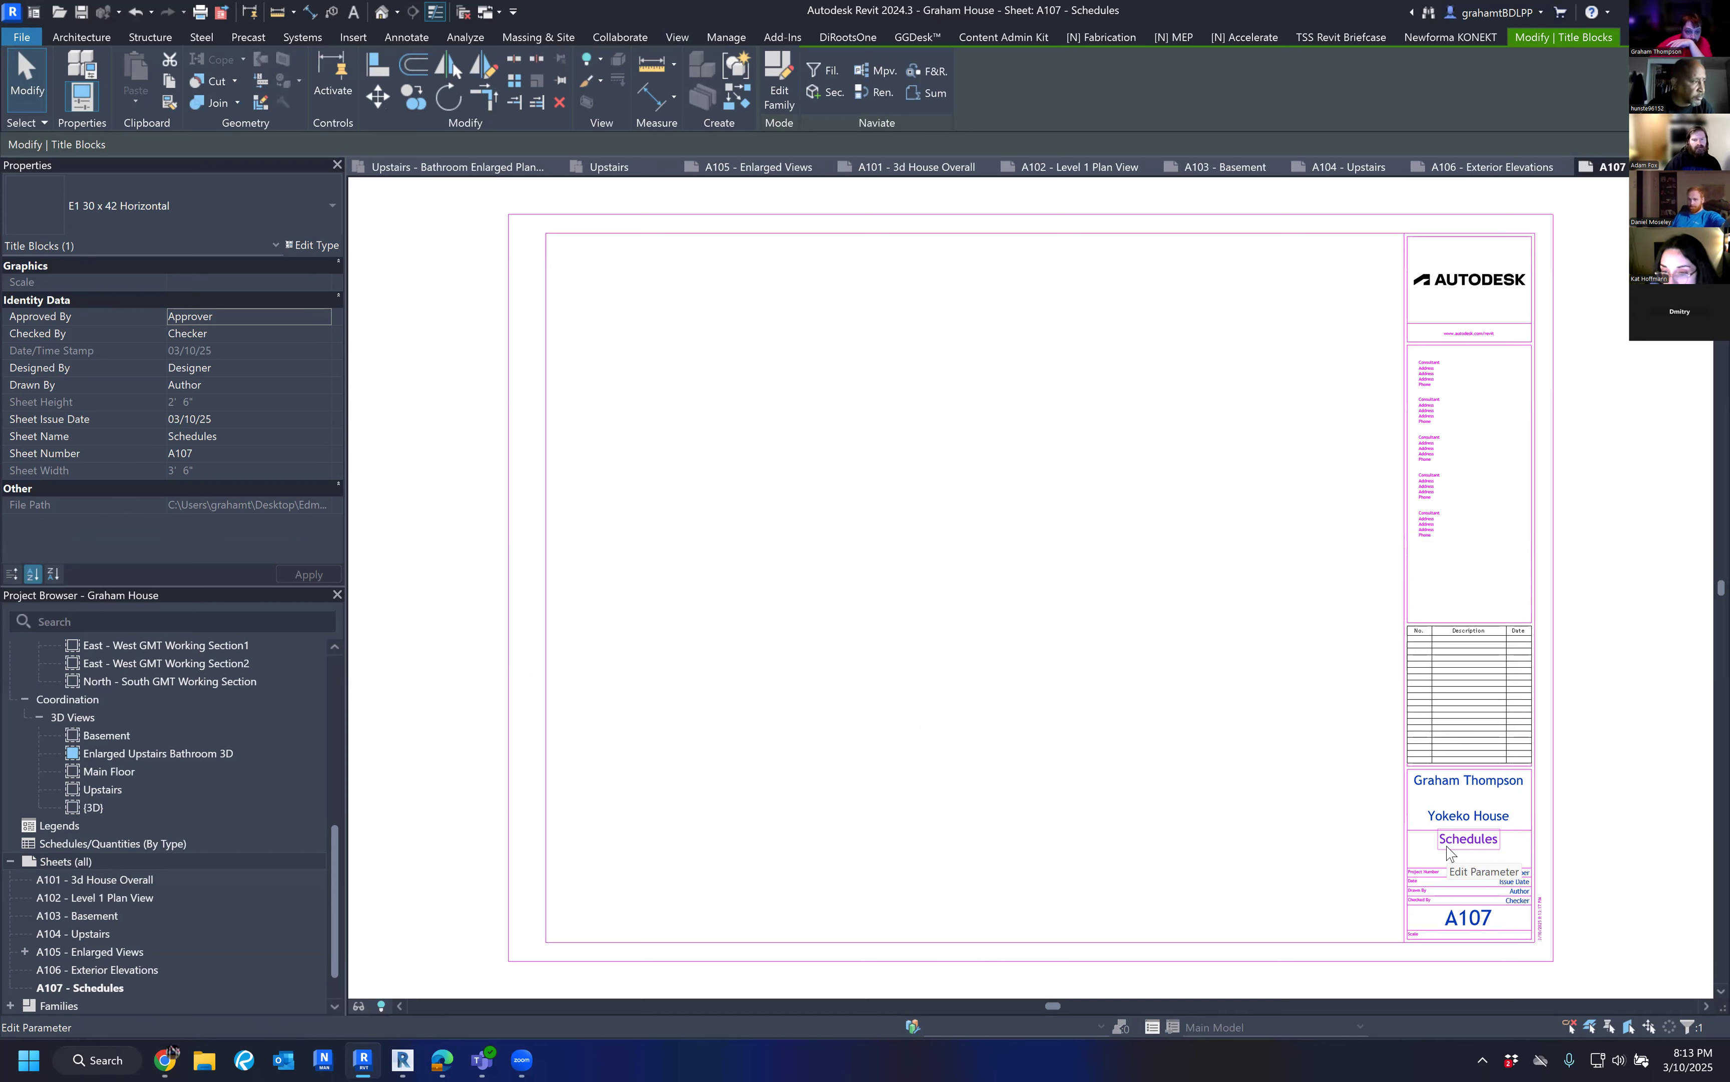
Review the sheet list from A101 to A107, including the views placed on A105 - Enlarged Views.
scroll(80, 989, "down", 1)
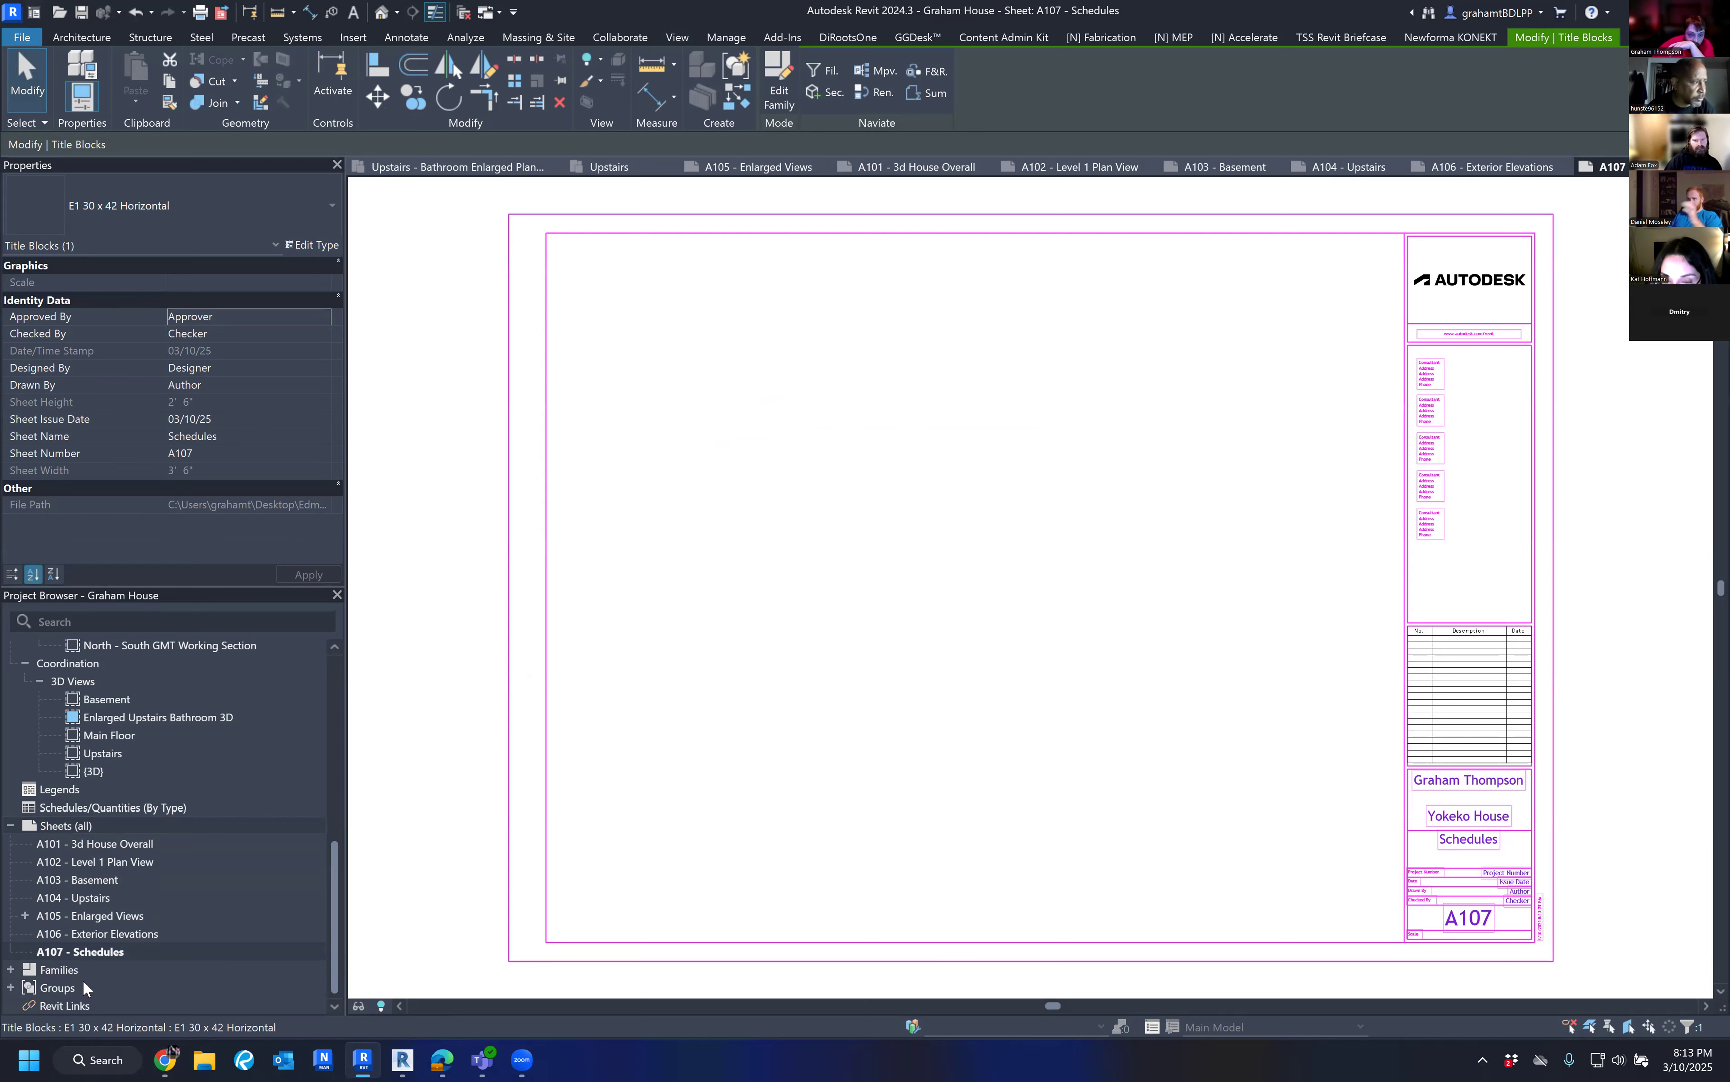
scroll(84, 980, "up", 2)
scroll(95, 925, "down", 2)
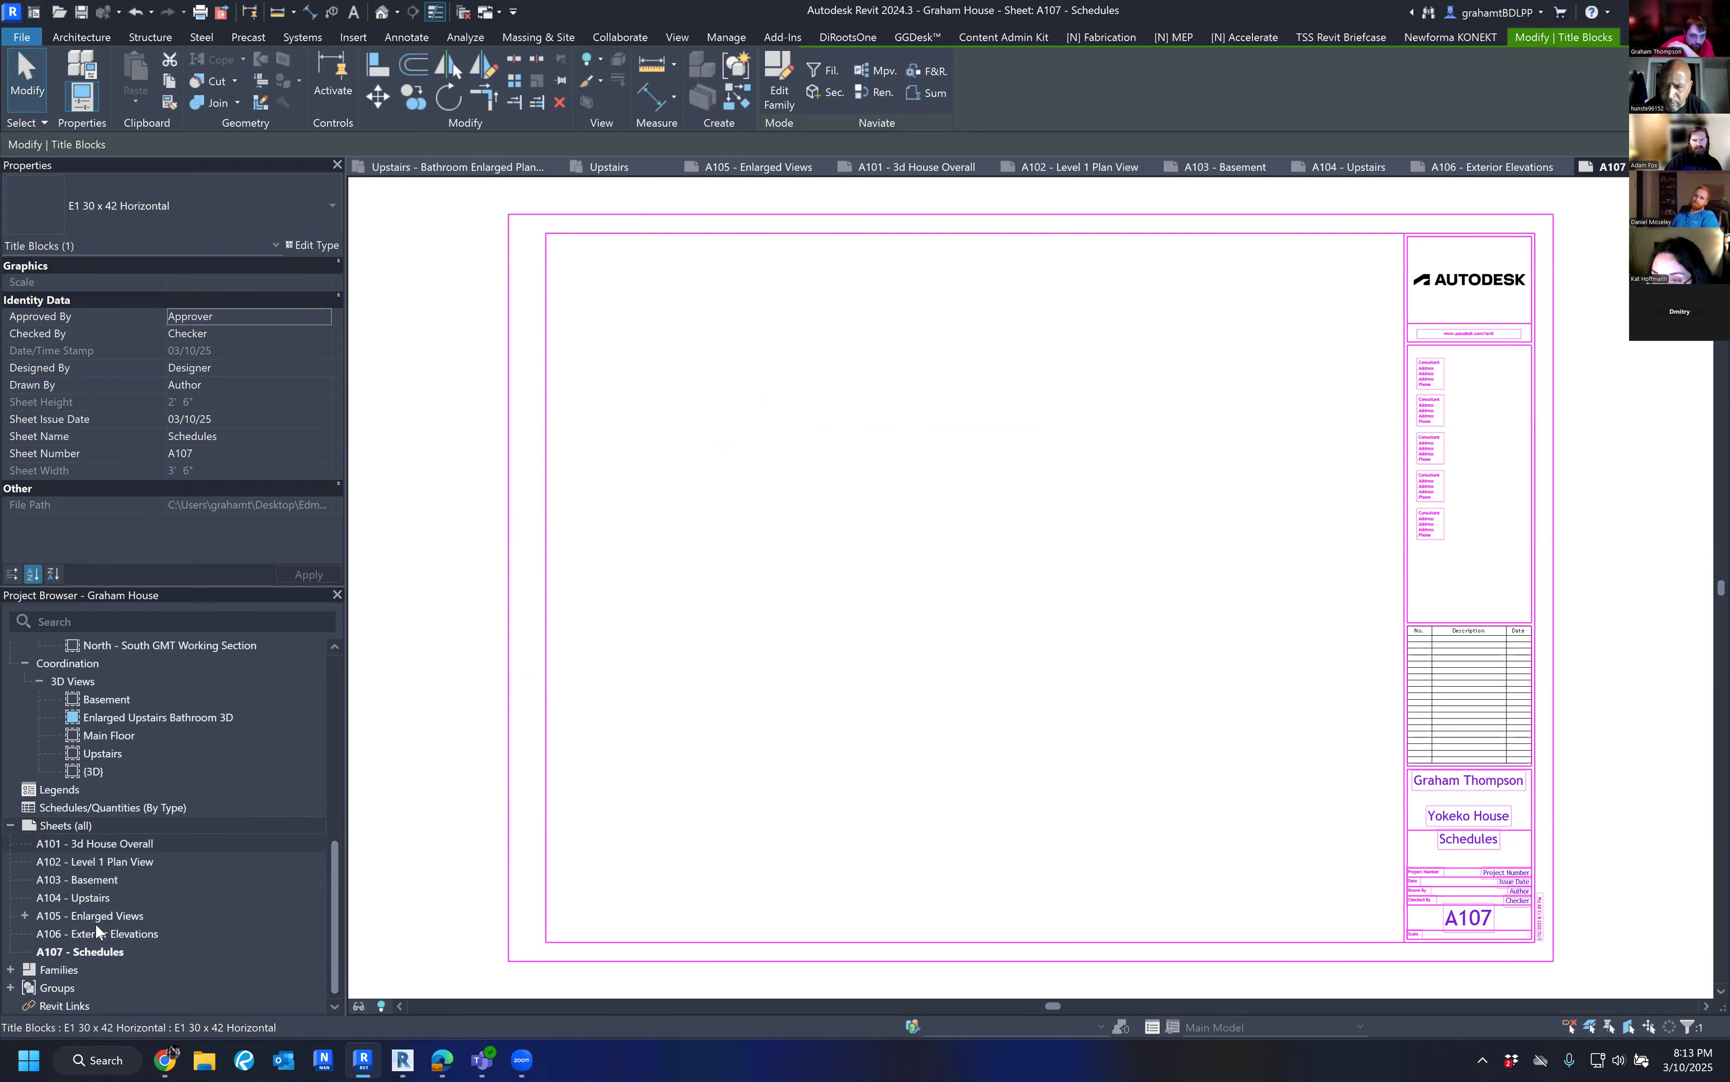
left_click(139, 843)
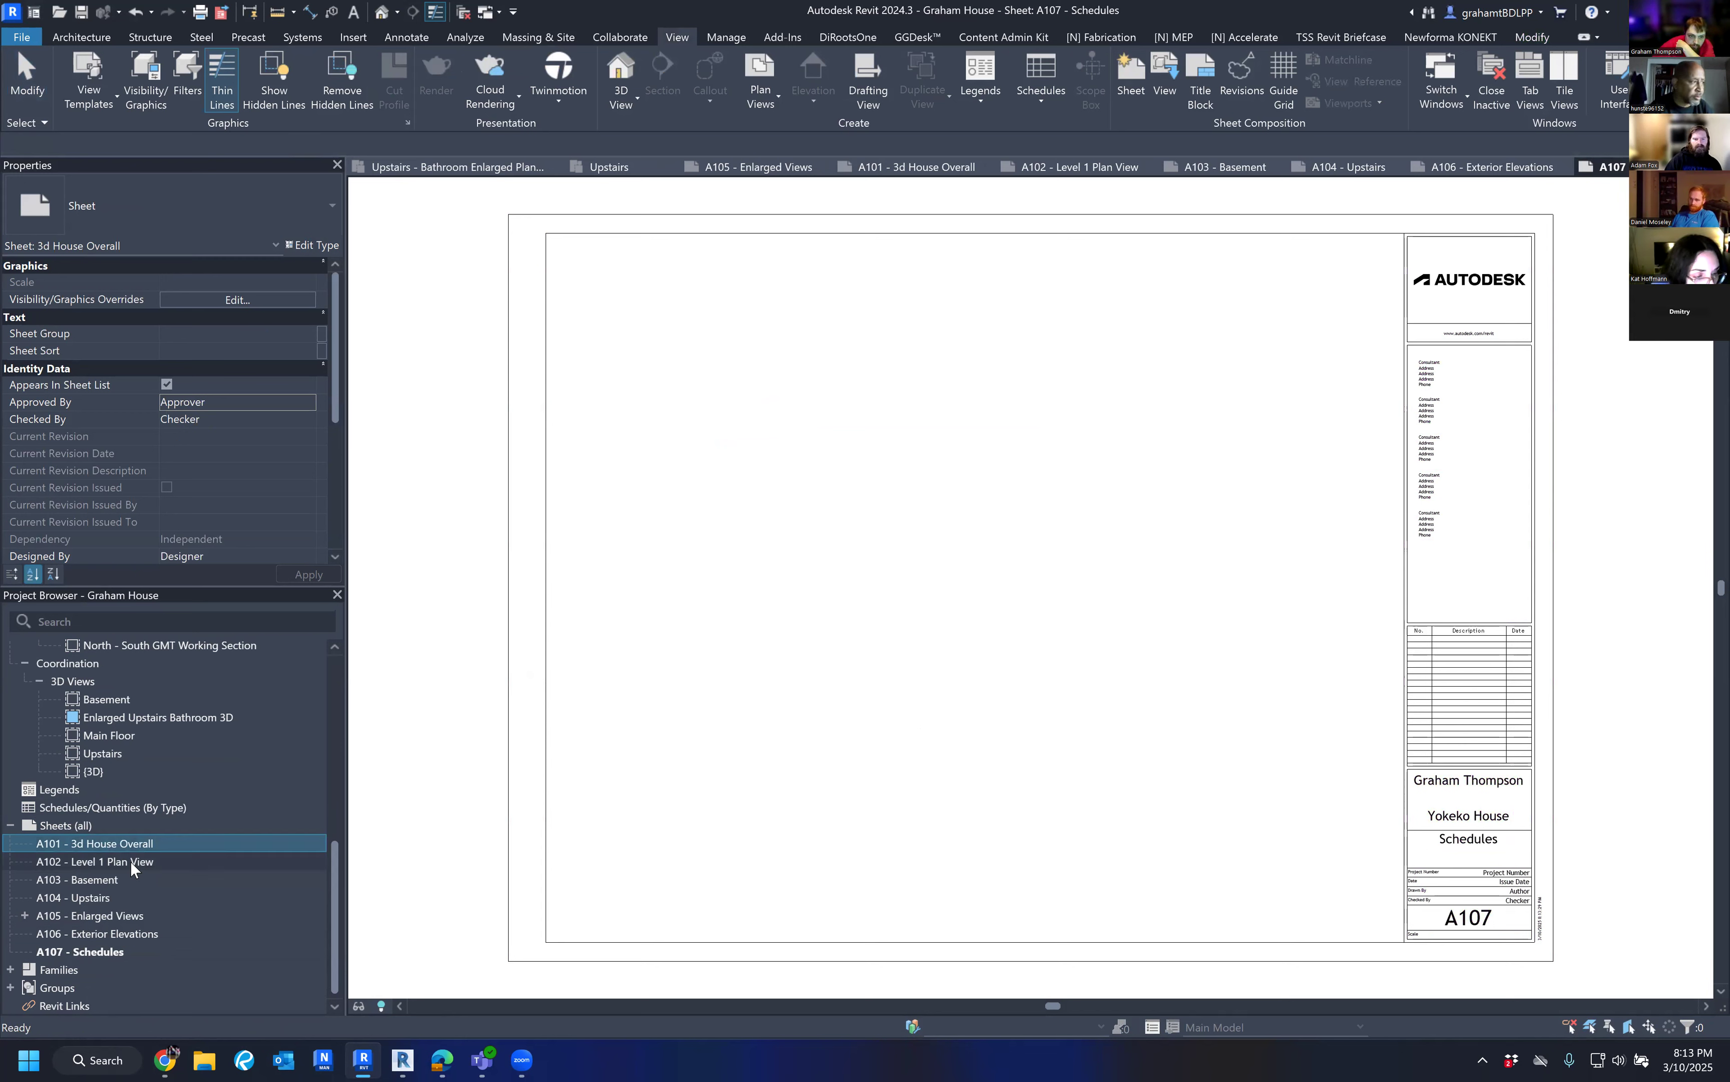
left_click(130, 861)
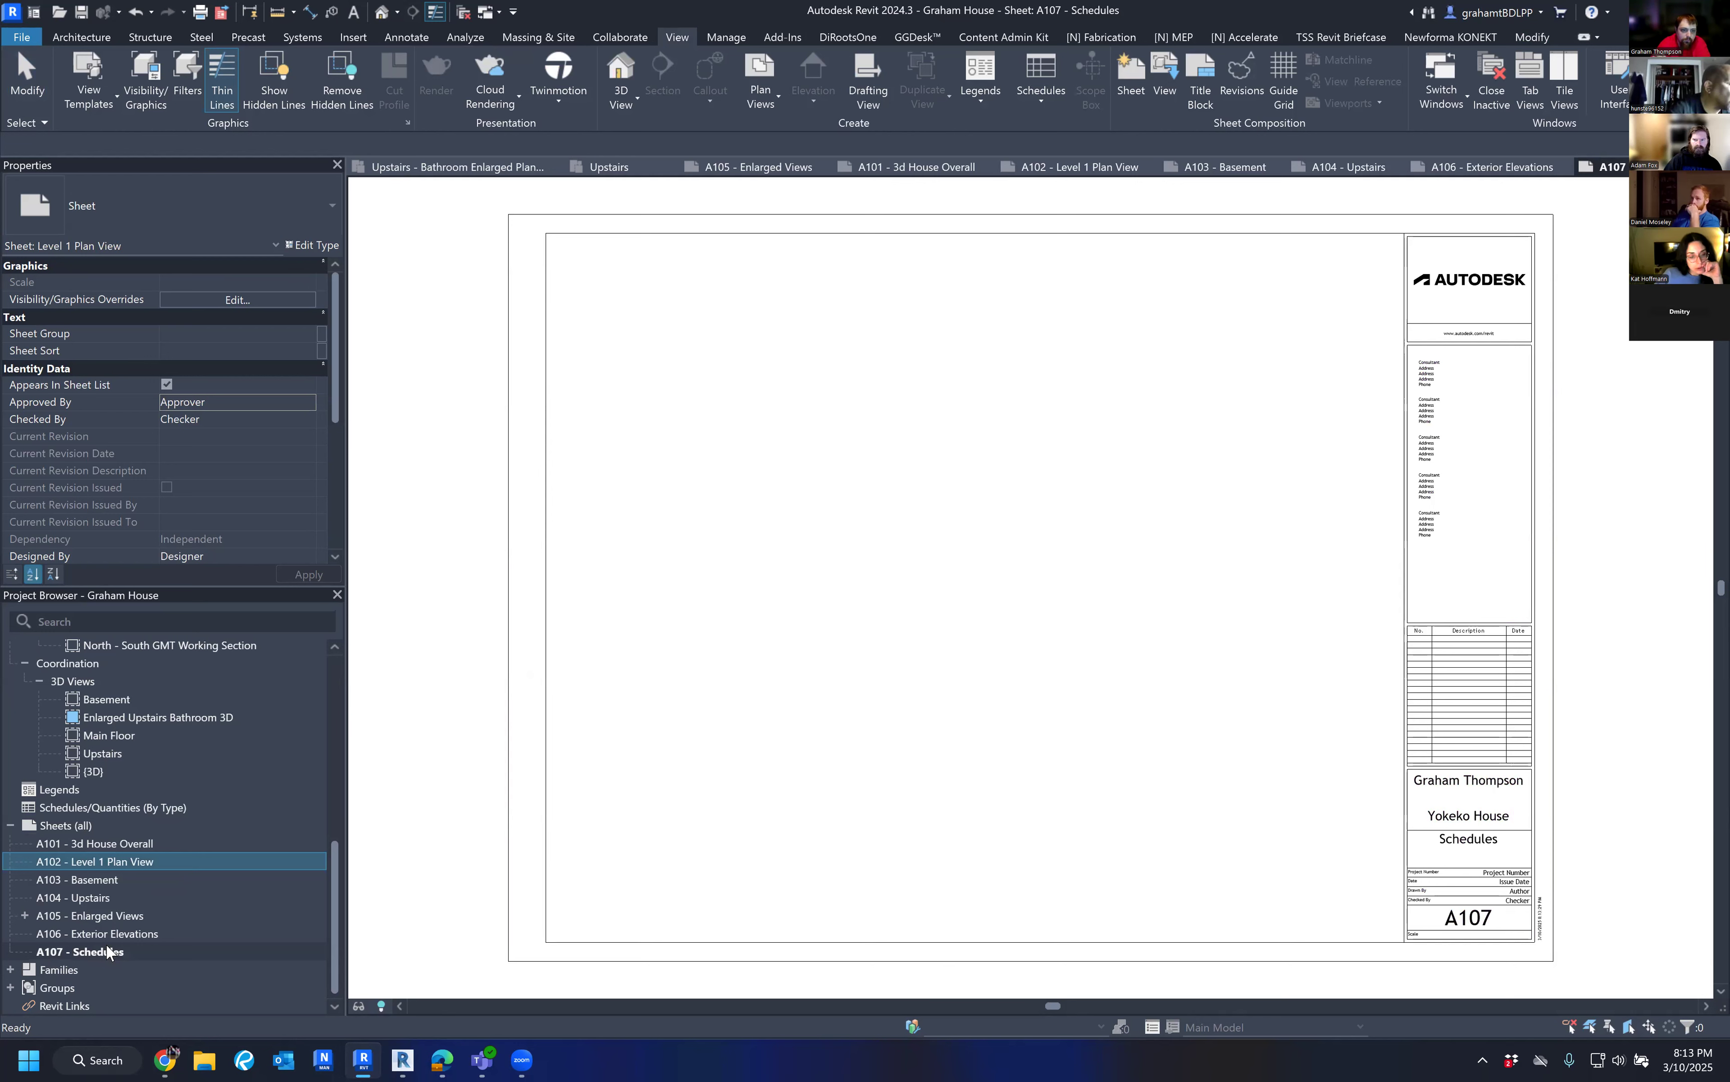
left_click(25, 916)
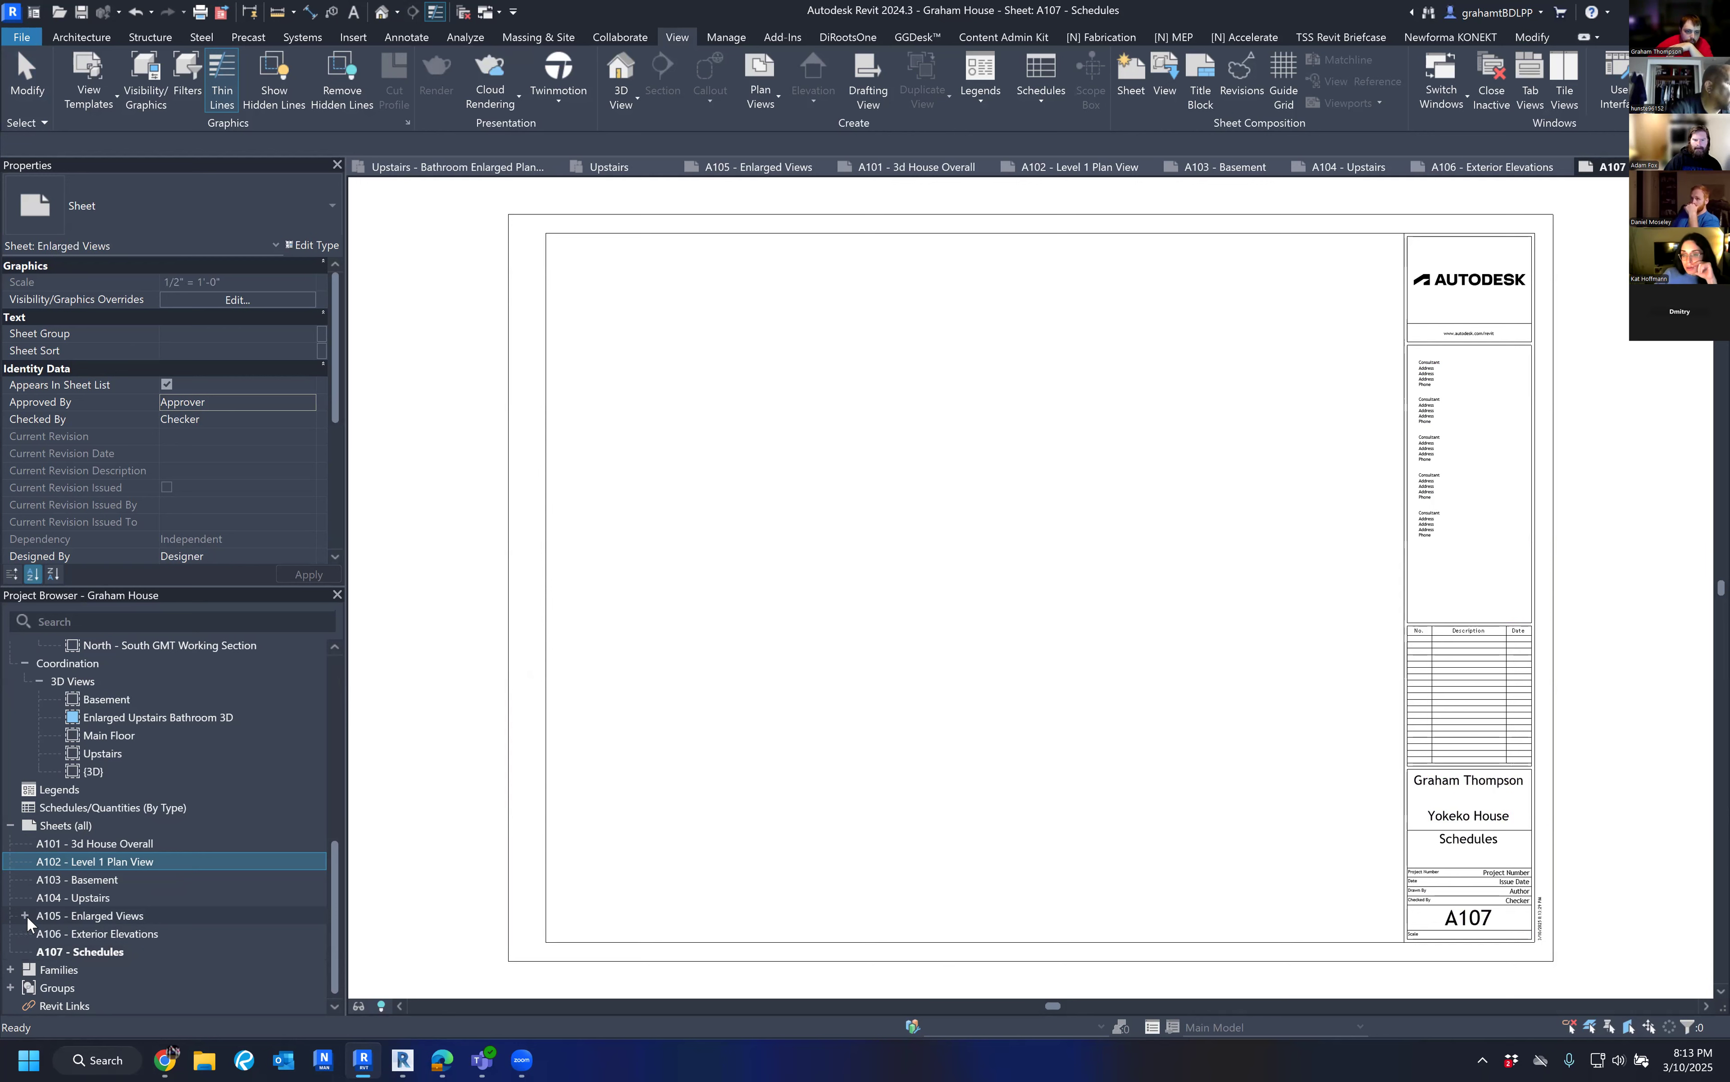
scroll(116, 936, "down", 2)
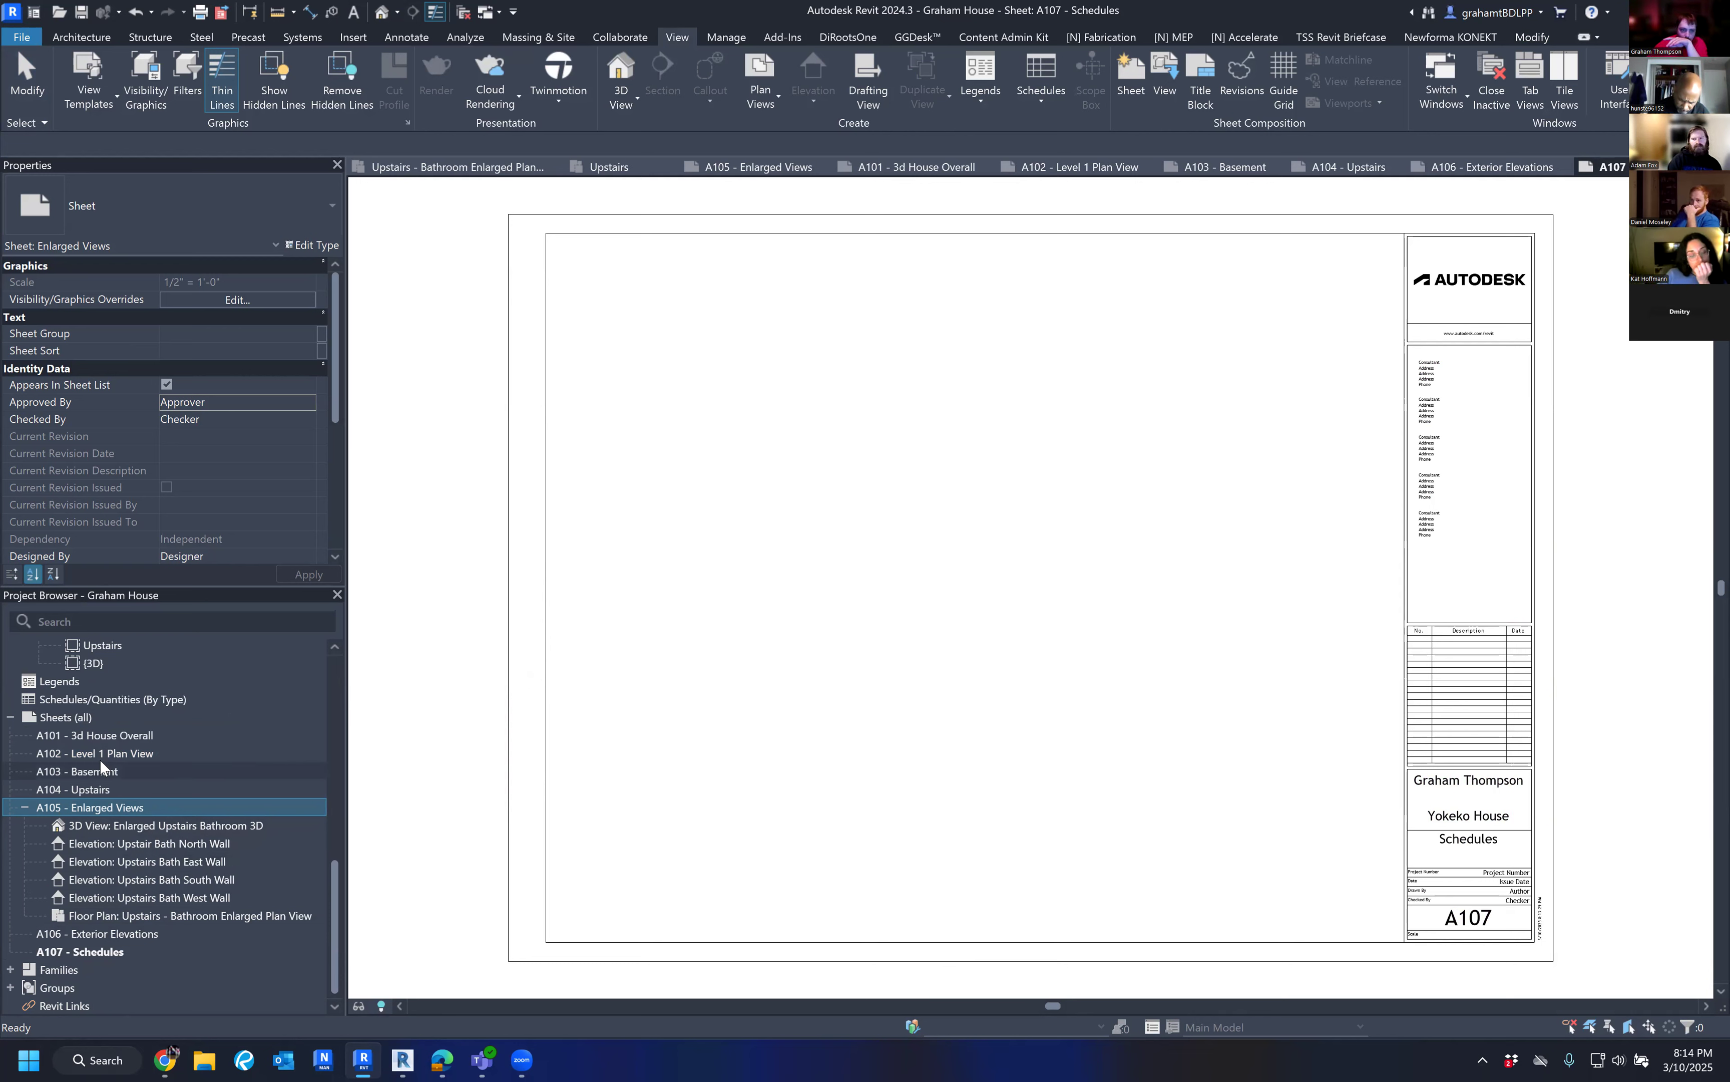
left_click(25, 808)
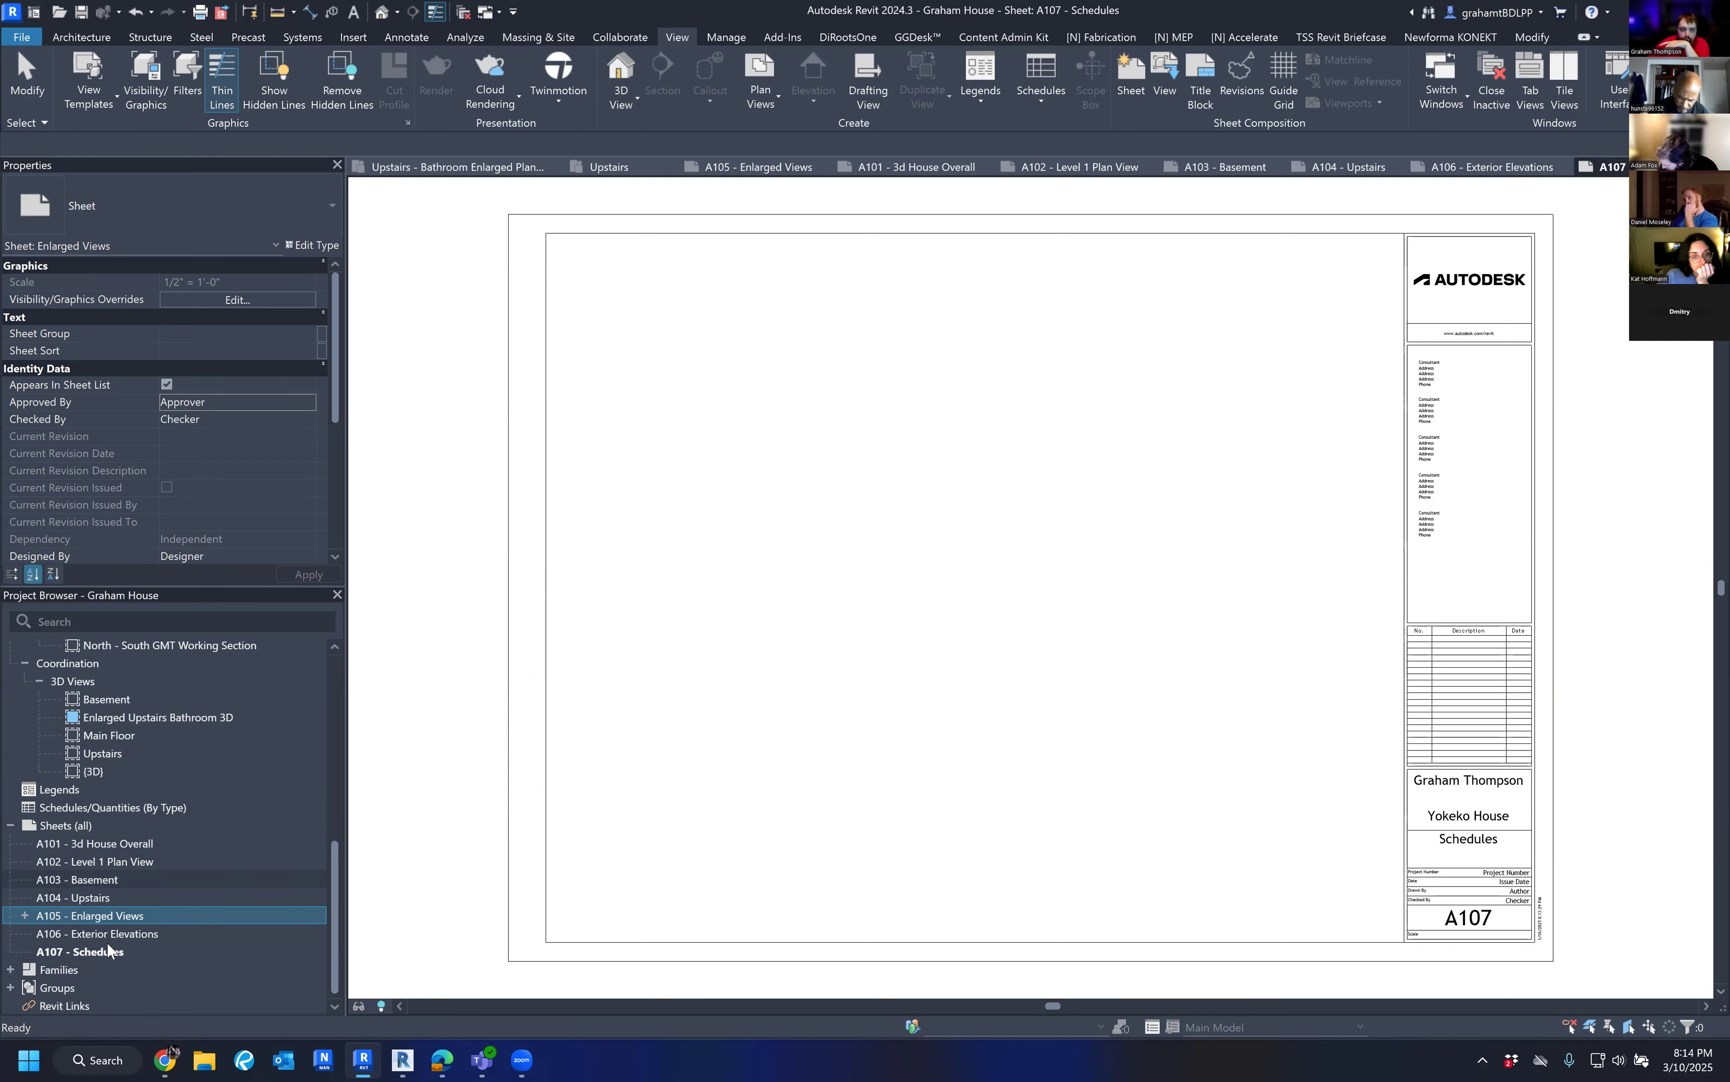
left_click(1044, 751)
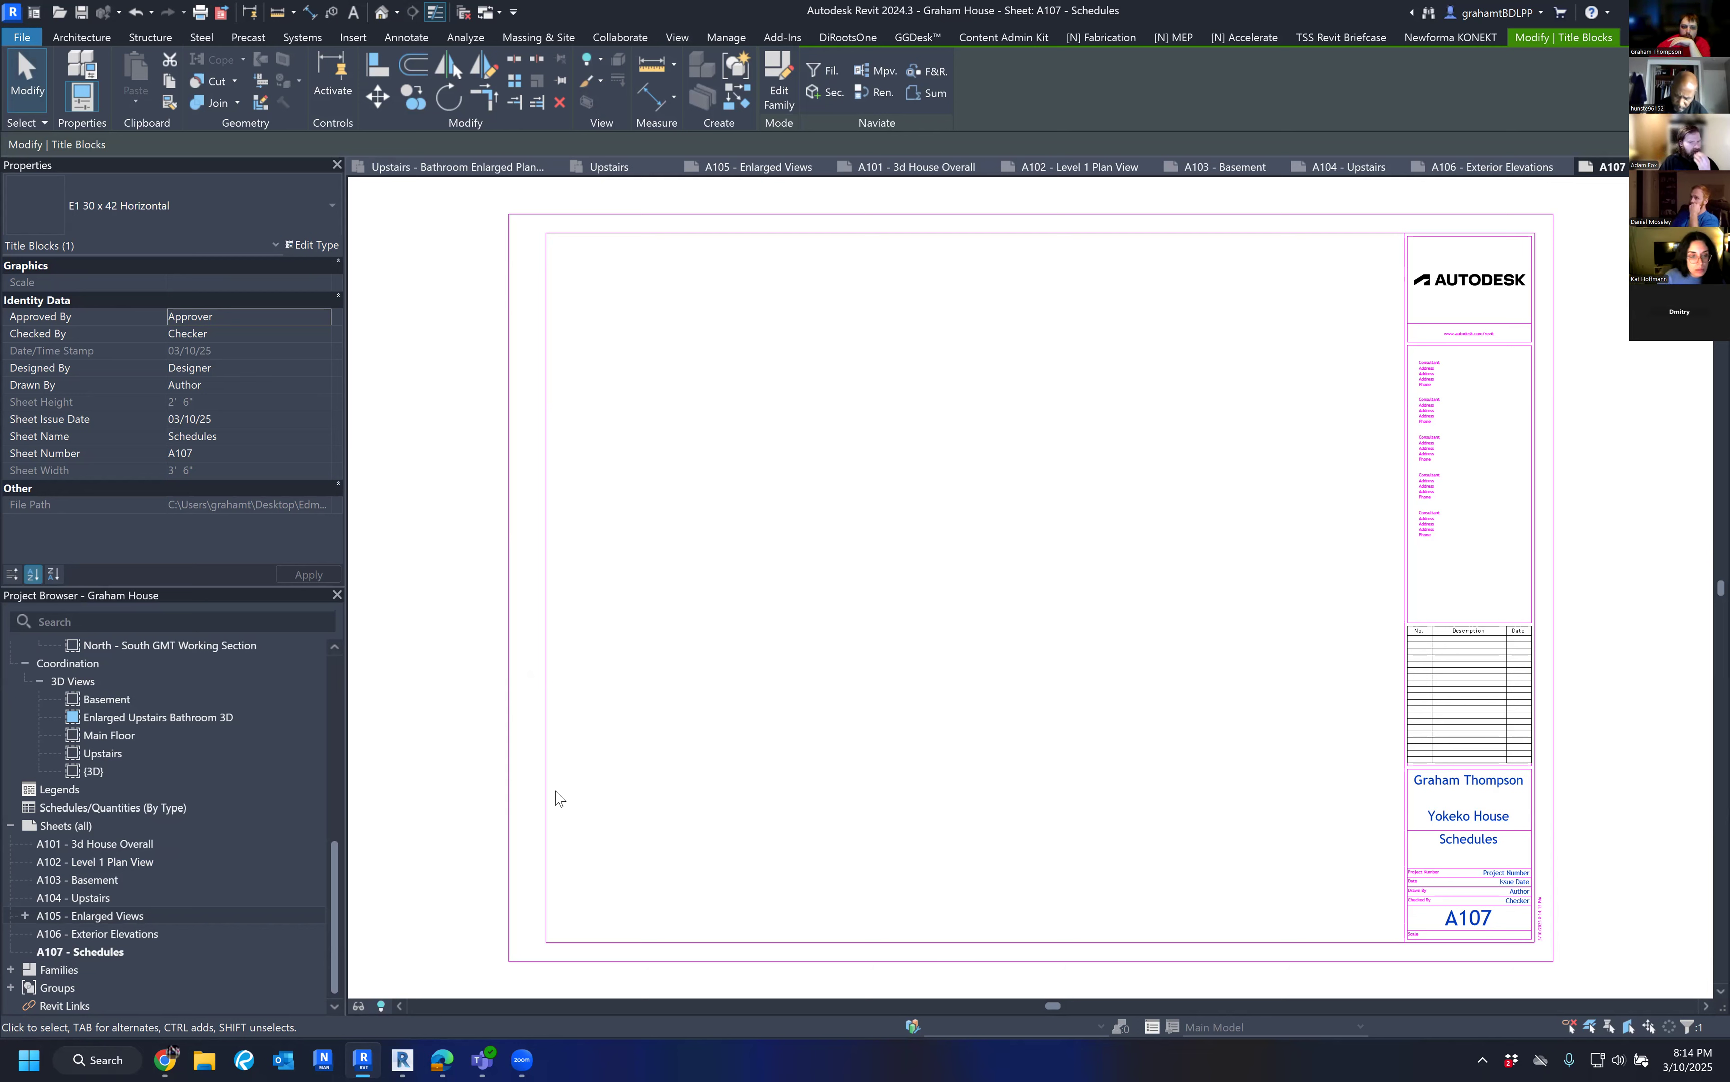
Open sheet A105 - Enlarged Views and examine the bathroom plan, wall elevations and 3D view placed on it.
left_click(28, 917)
scroll(116, 909, "down", 1)
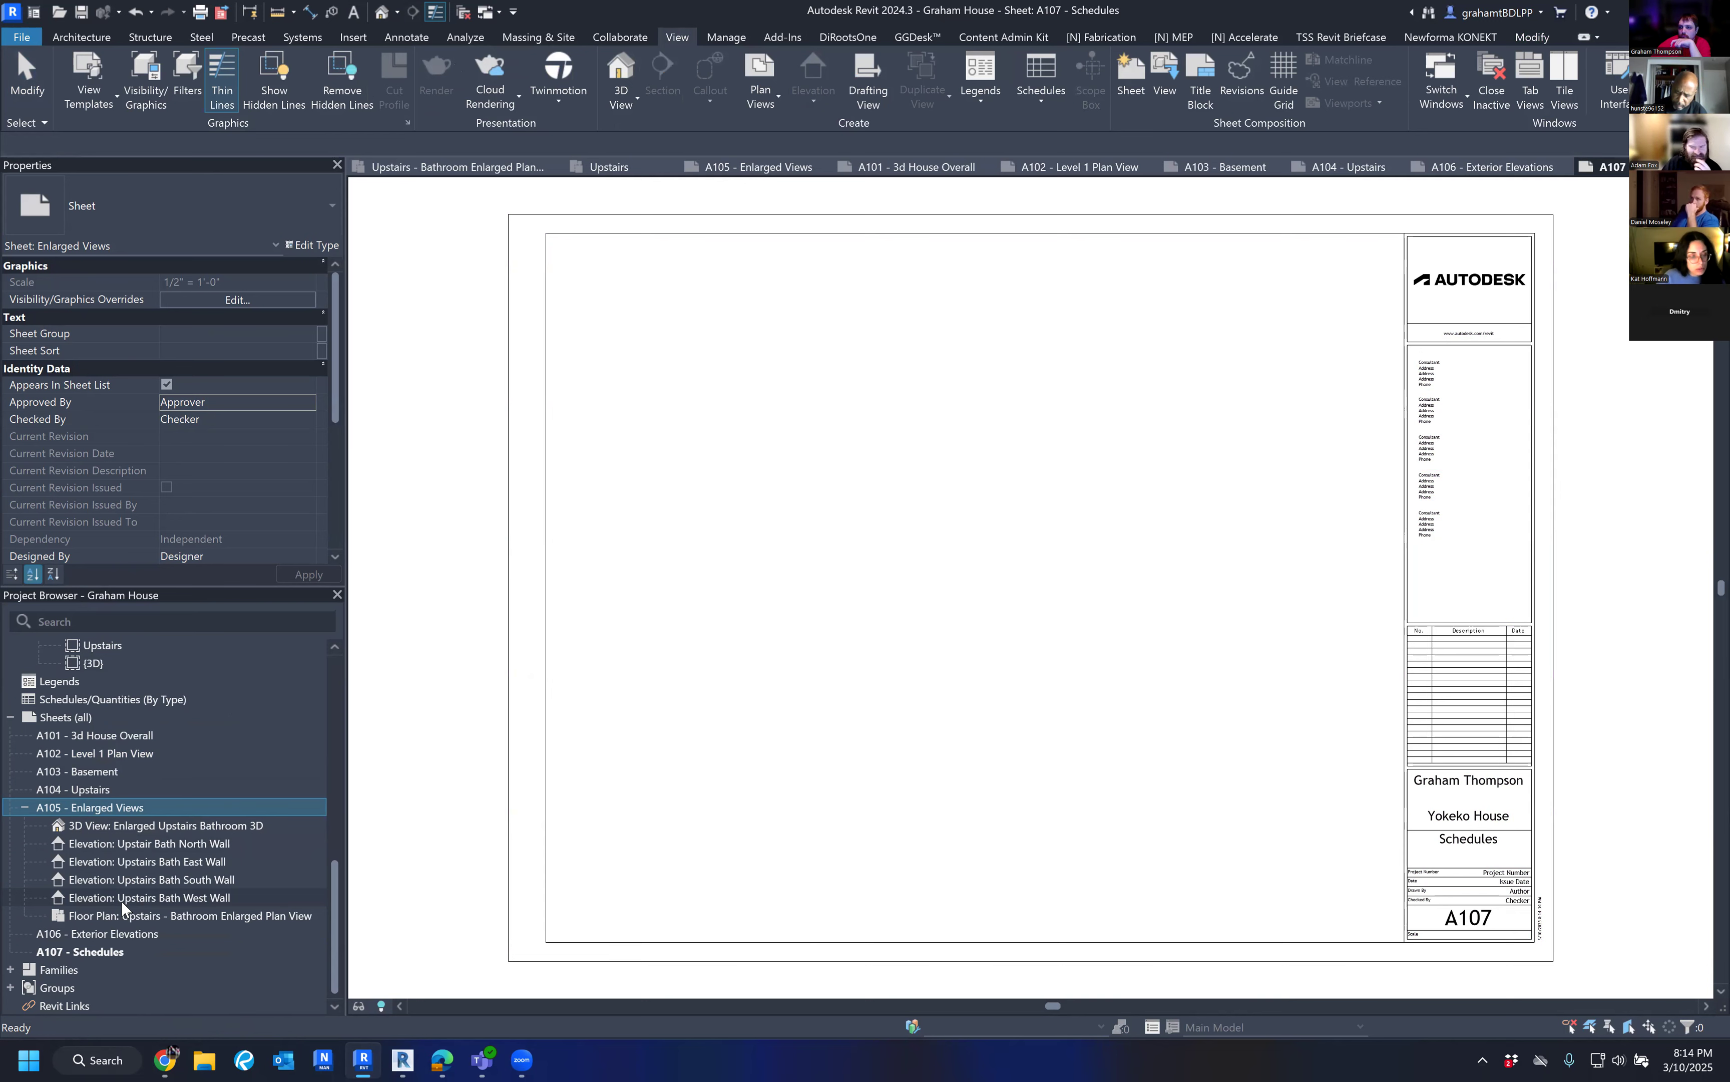
double_click(100, 807)
scroll(854, 723, "down", 3)
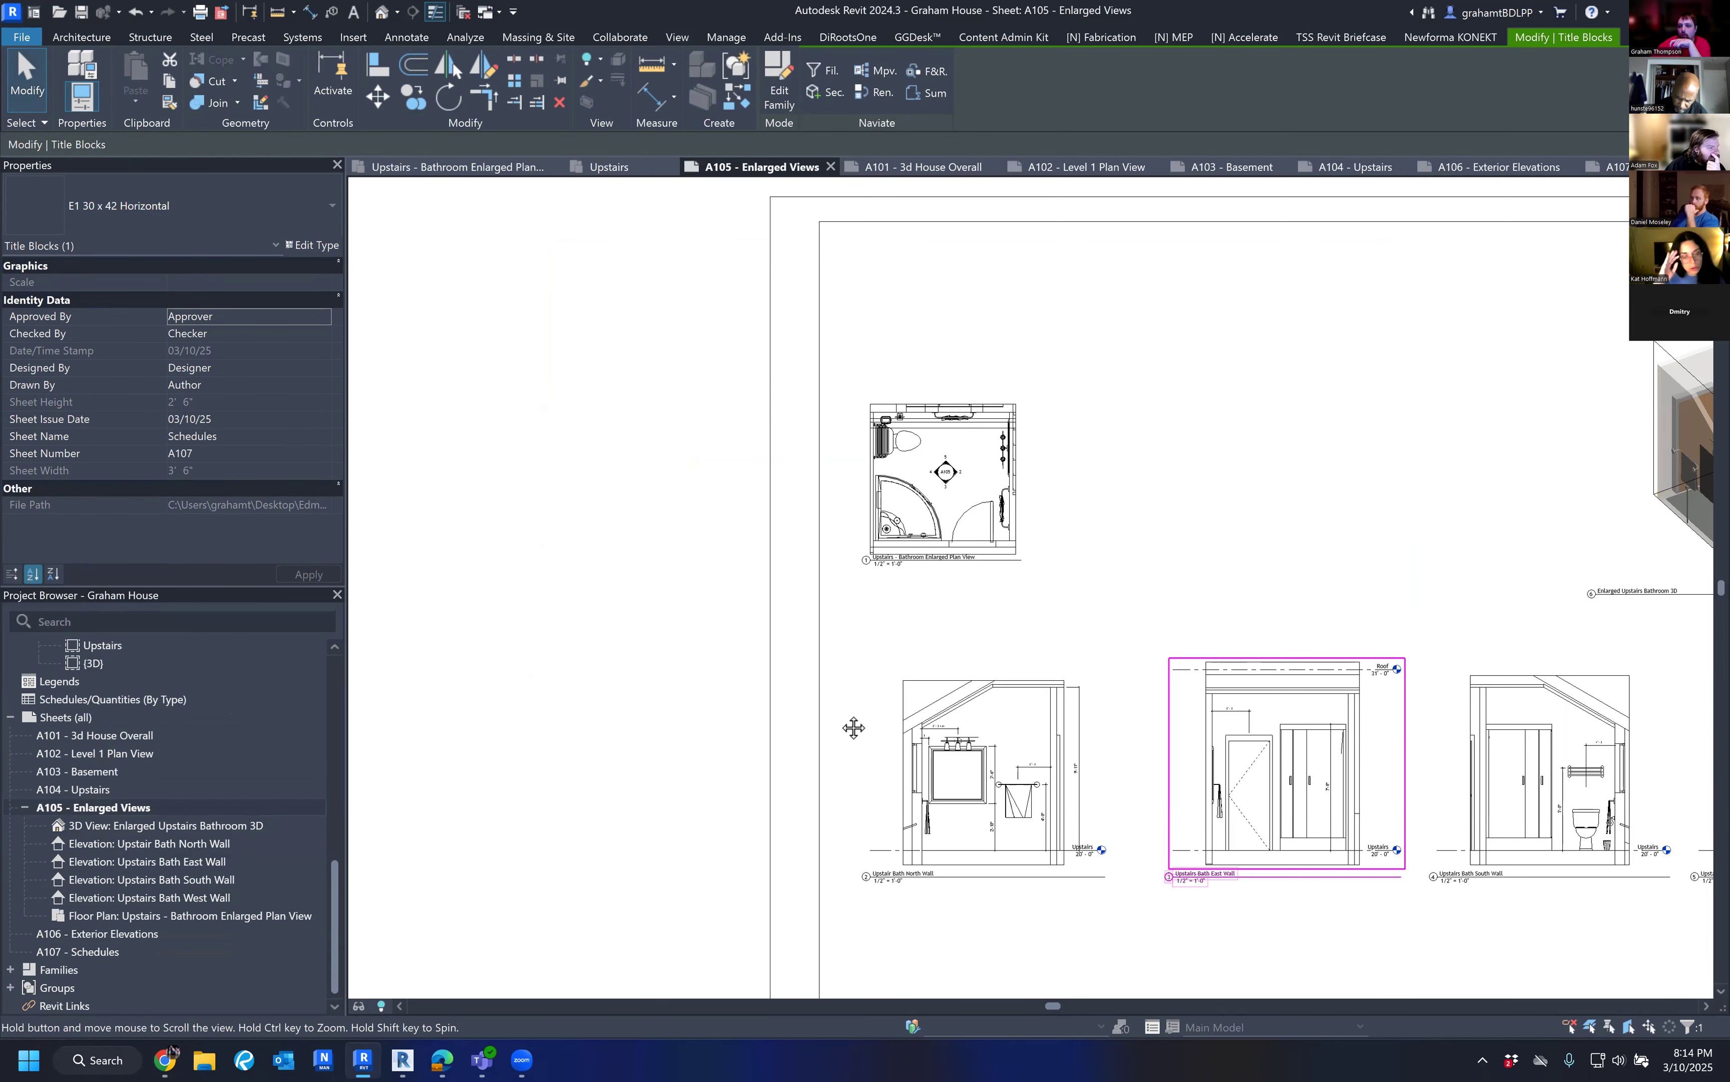
scroll(1027, 634, "up", 3)
scroll(1030, 635, "down", 1)
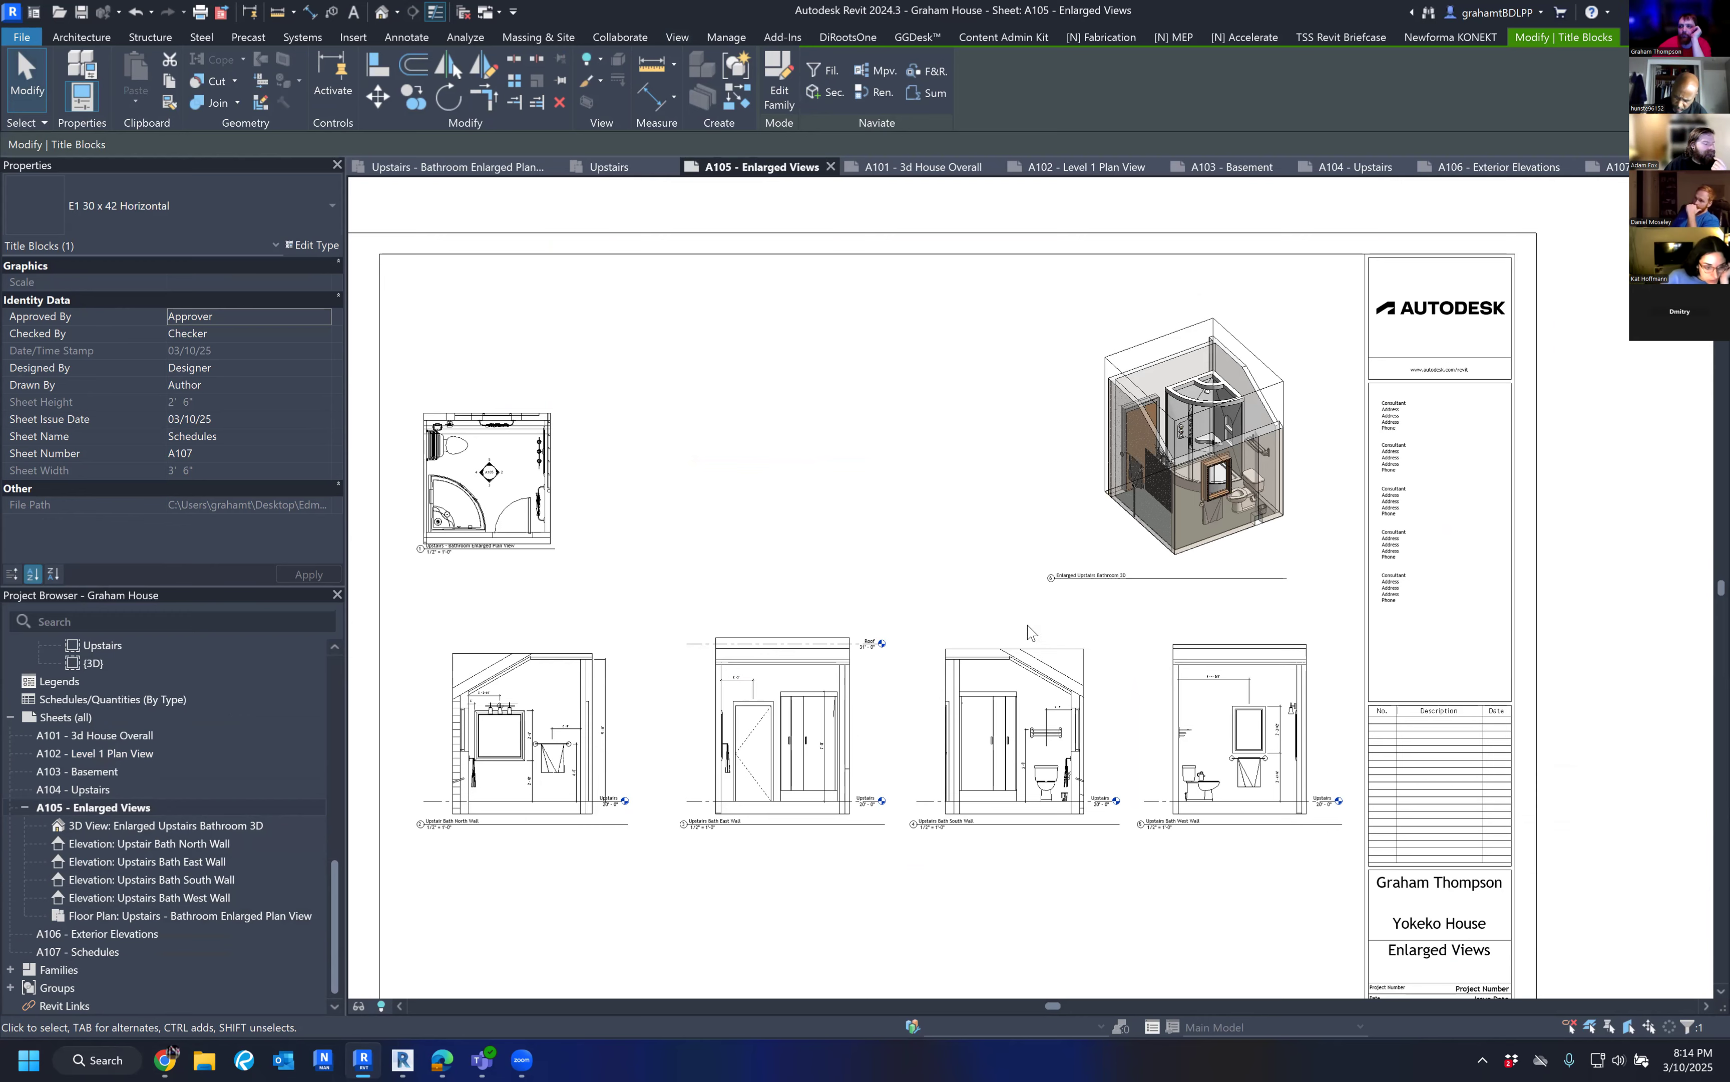
scroll(1018, 614, "down", 1)
middle_click_drag(779, 544, 919, 511)
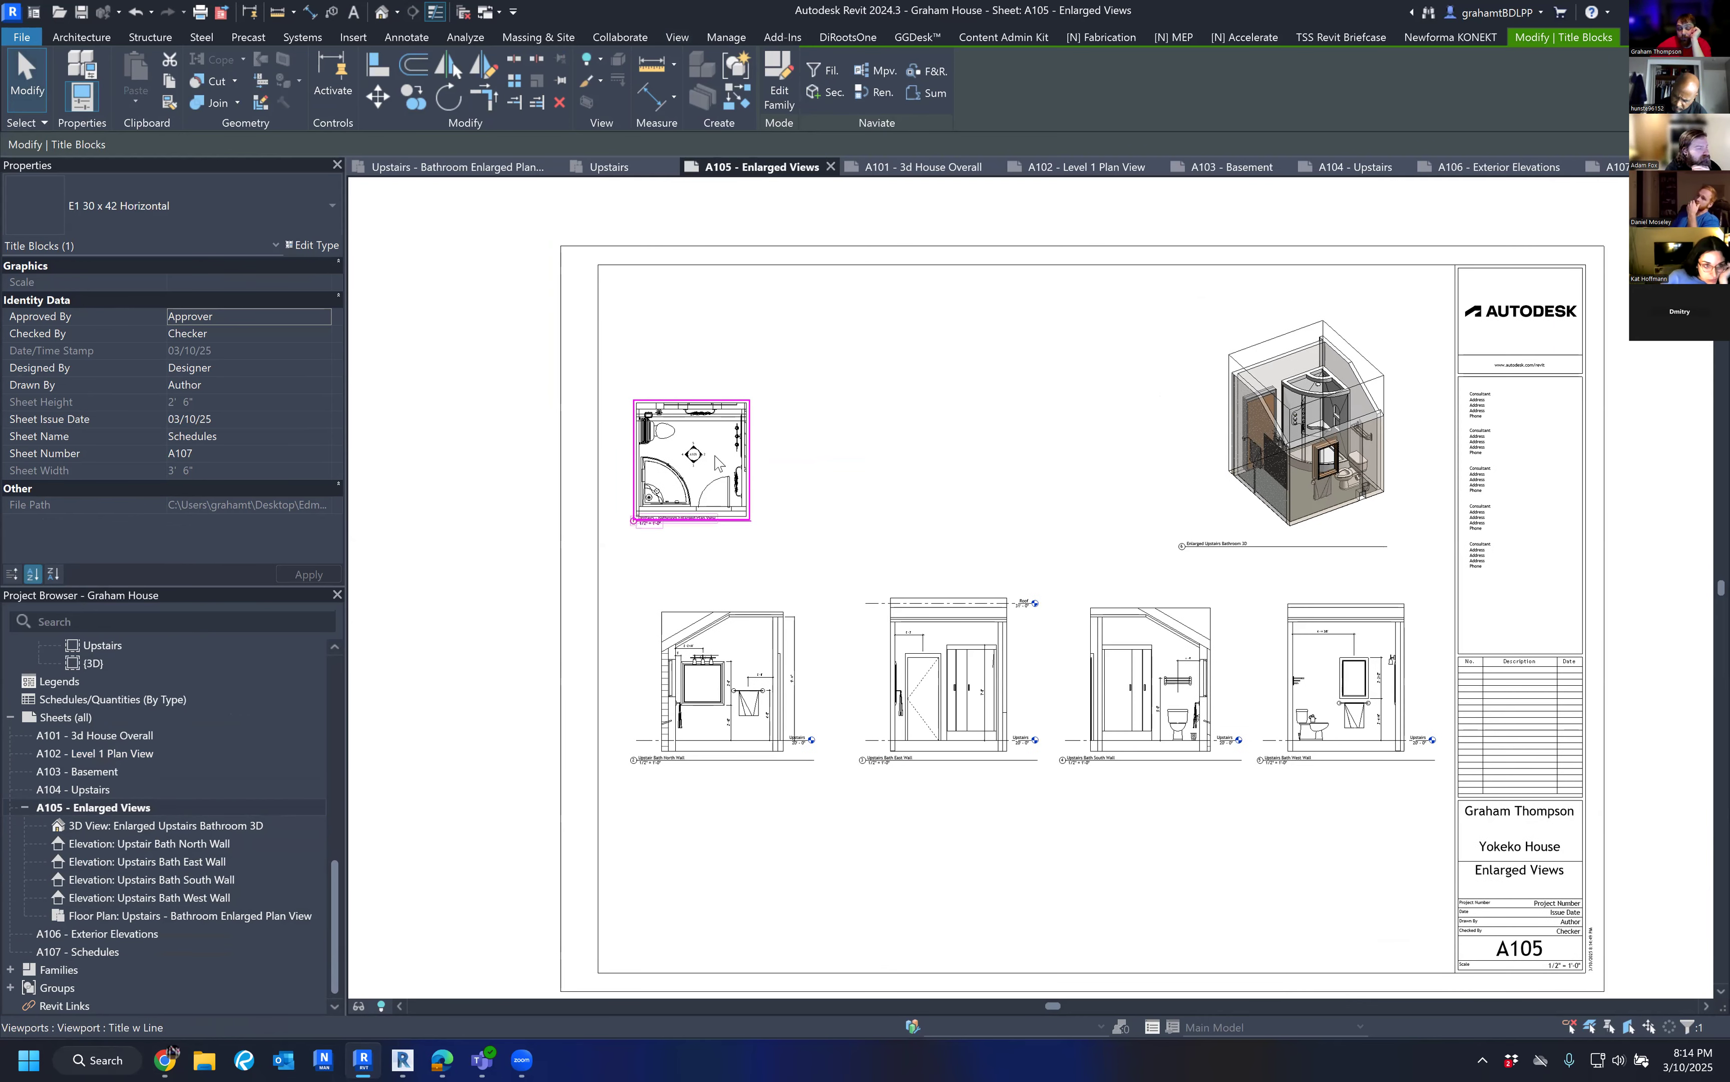
middle_click_drag(966, 496, 890, 380)
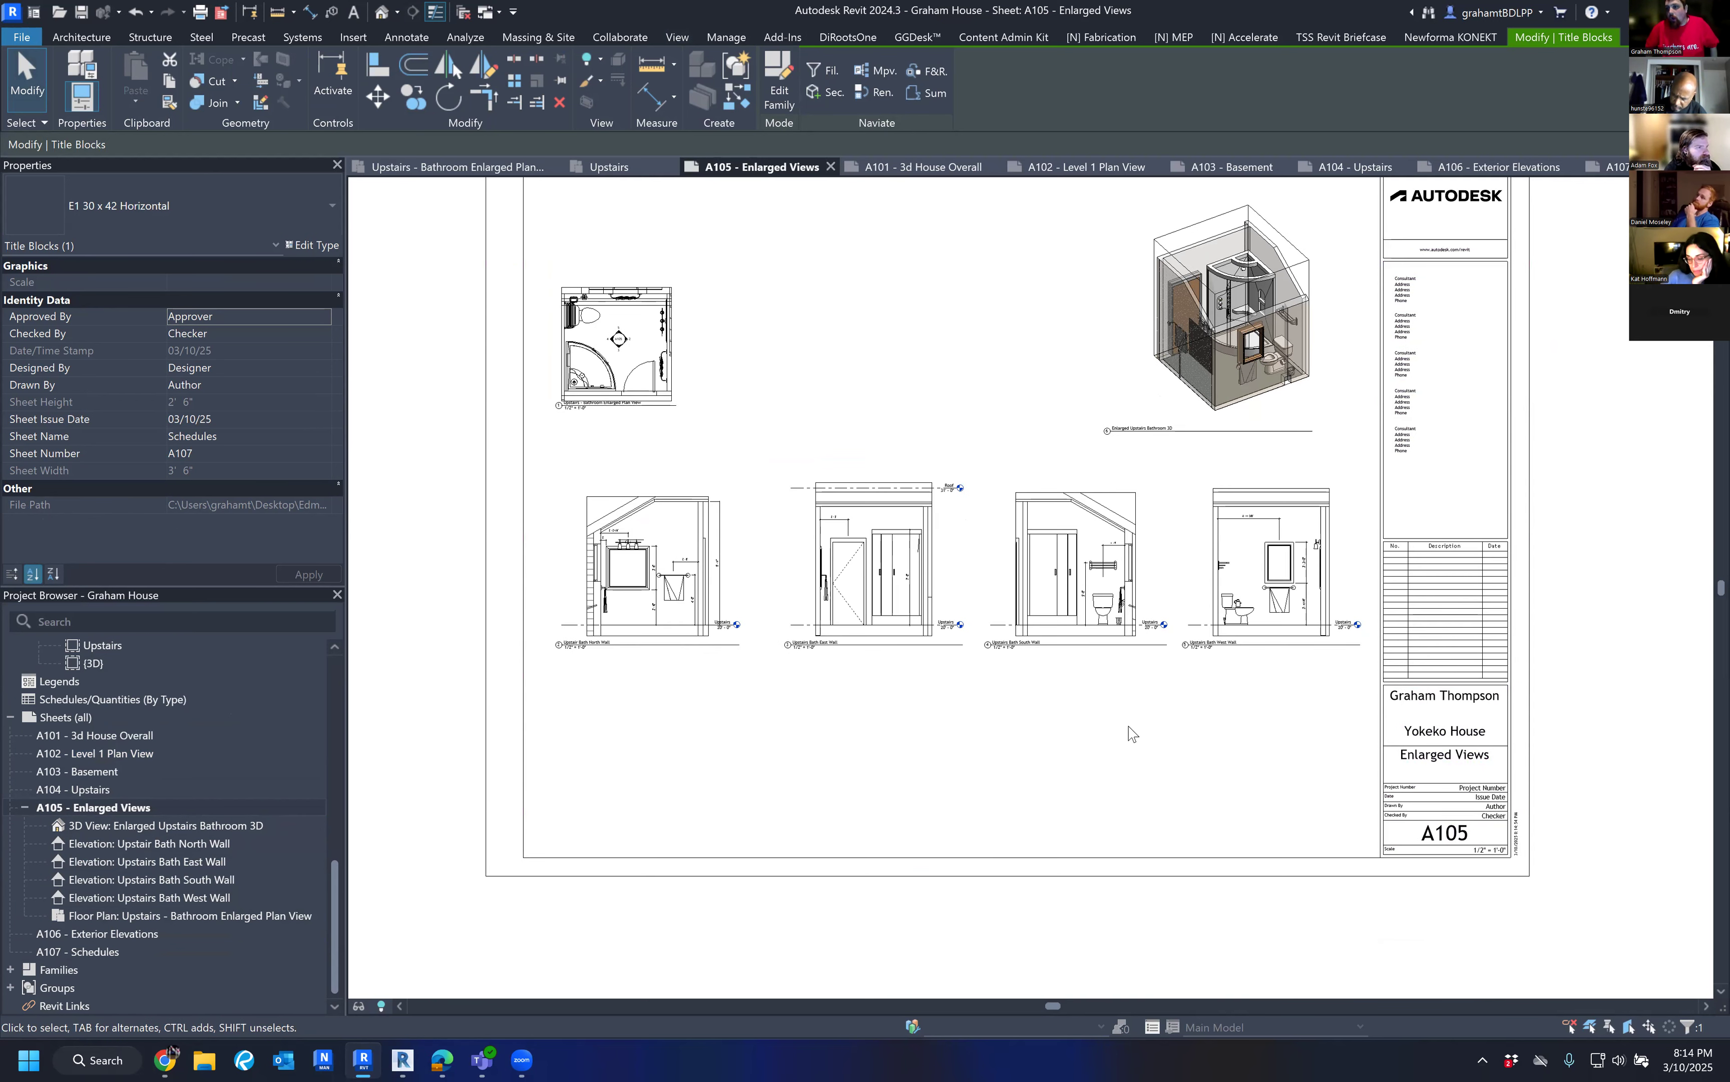
right_click(73, 716)
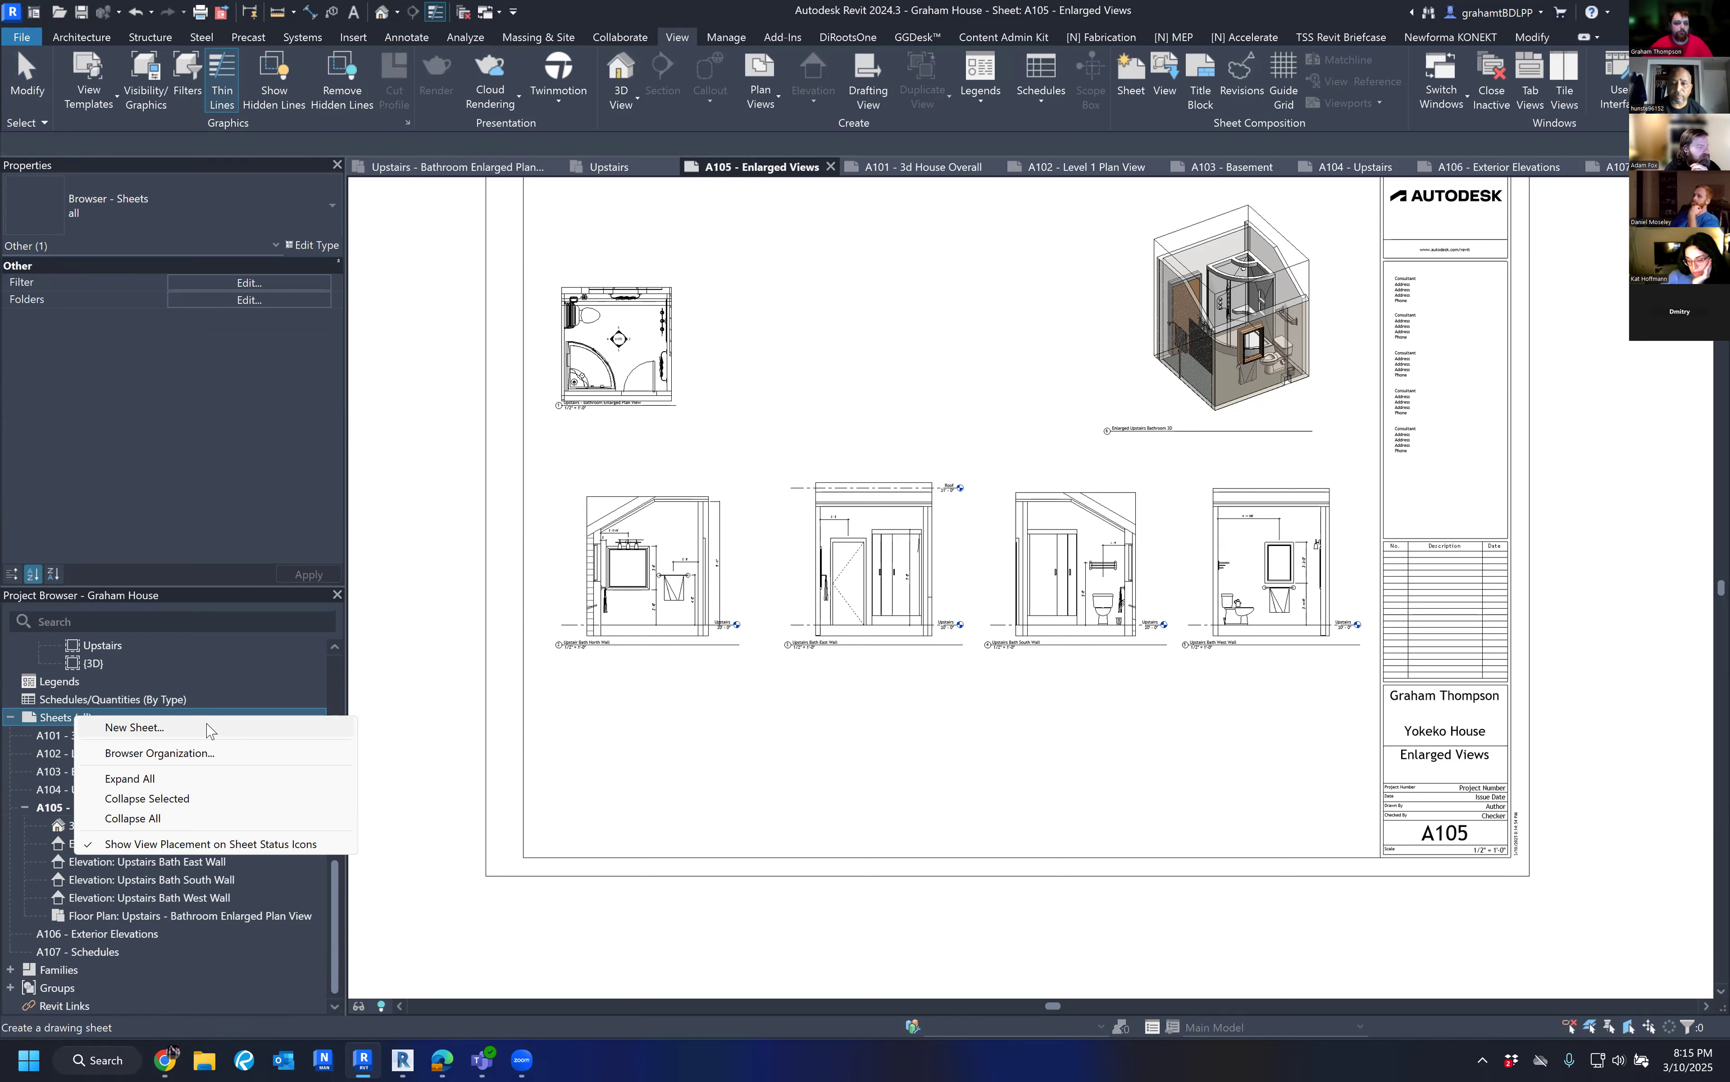
left_click(136, 728)
left_click(507, 575)
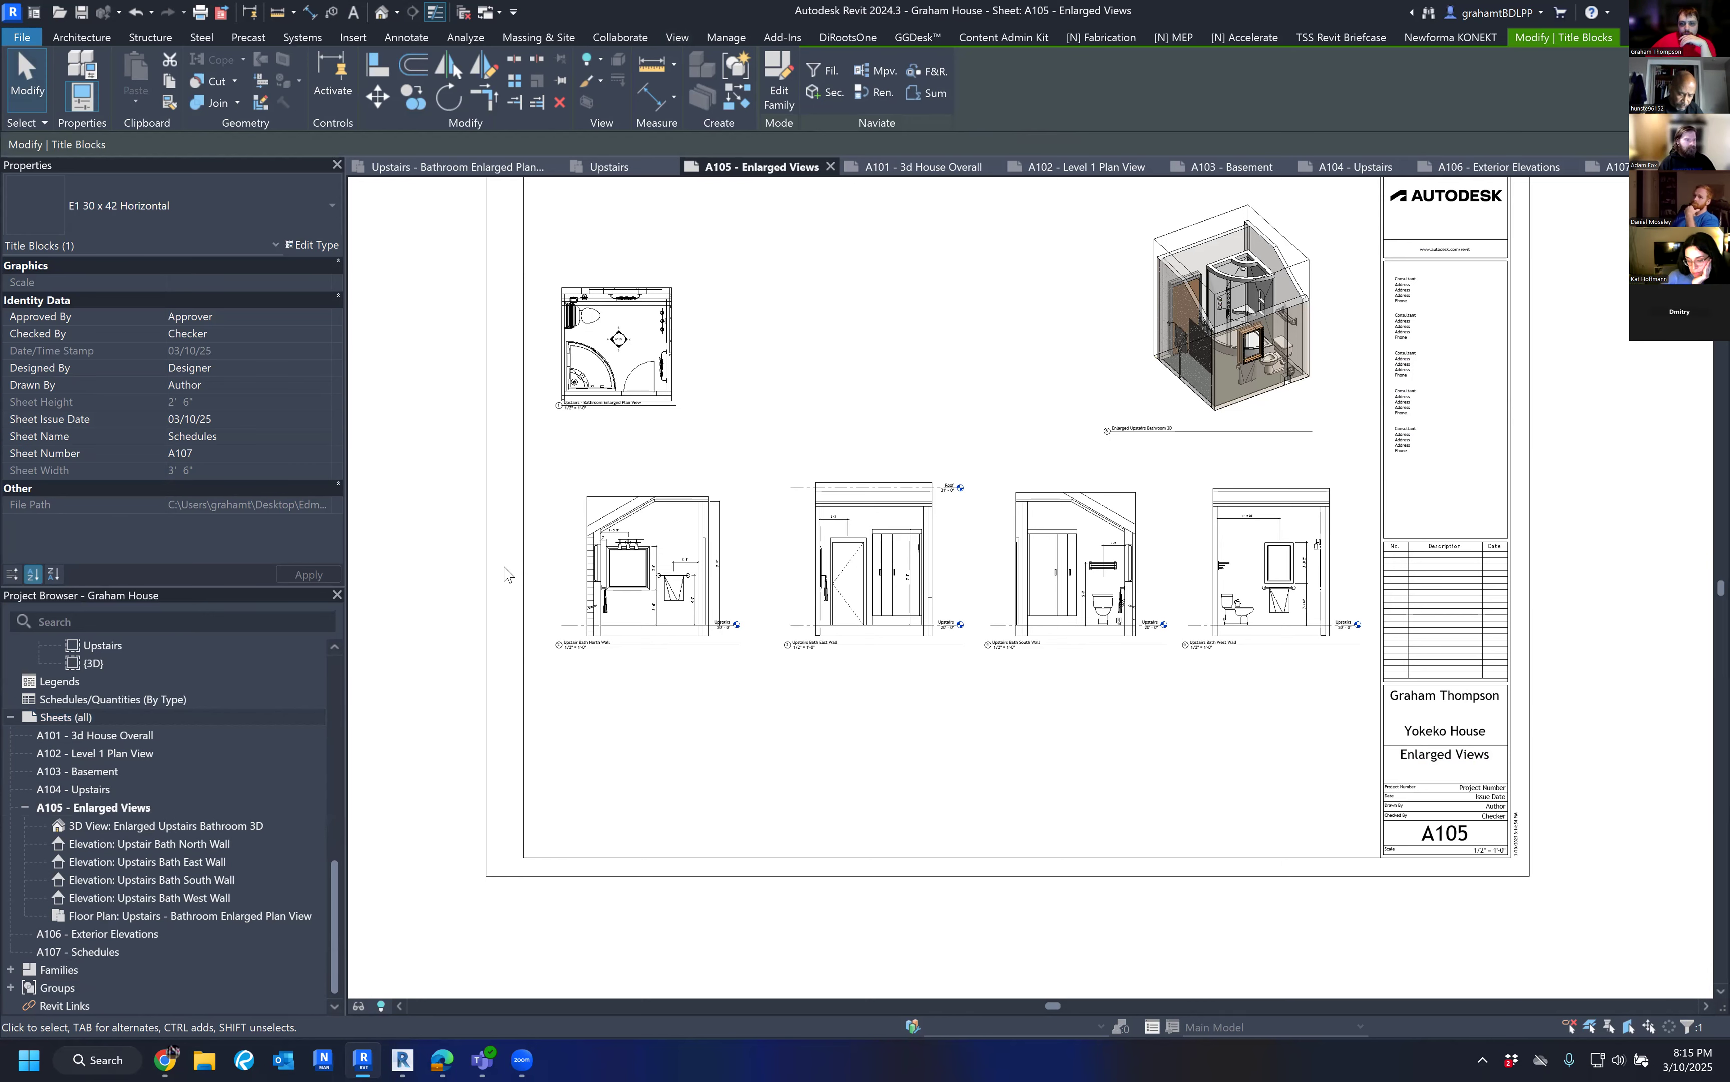
Collapse A105's list of placed views and open sheet A101 - 3d House Overall.
left_click(26, 808)
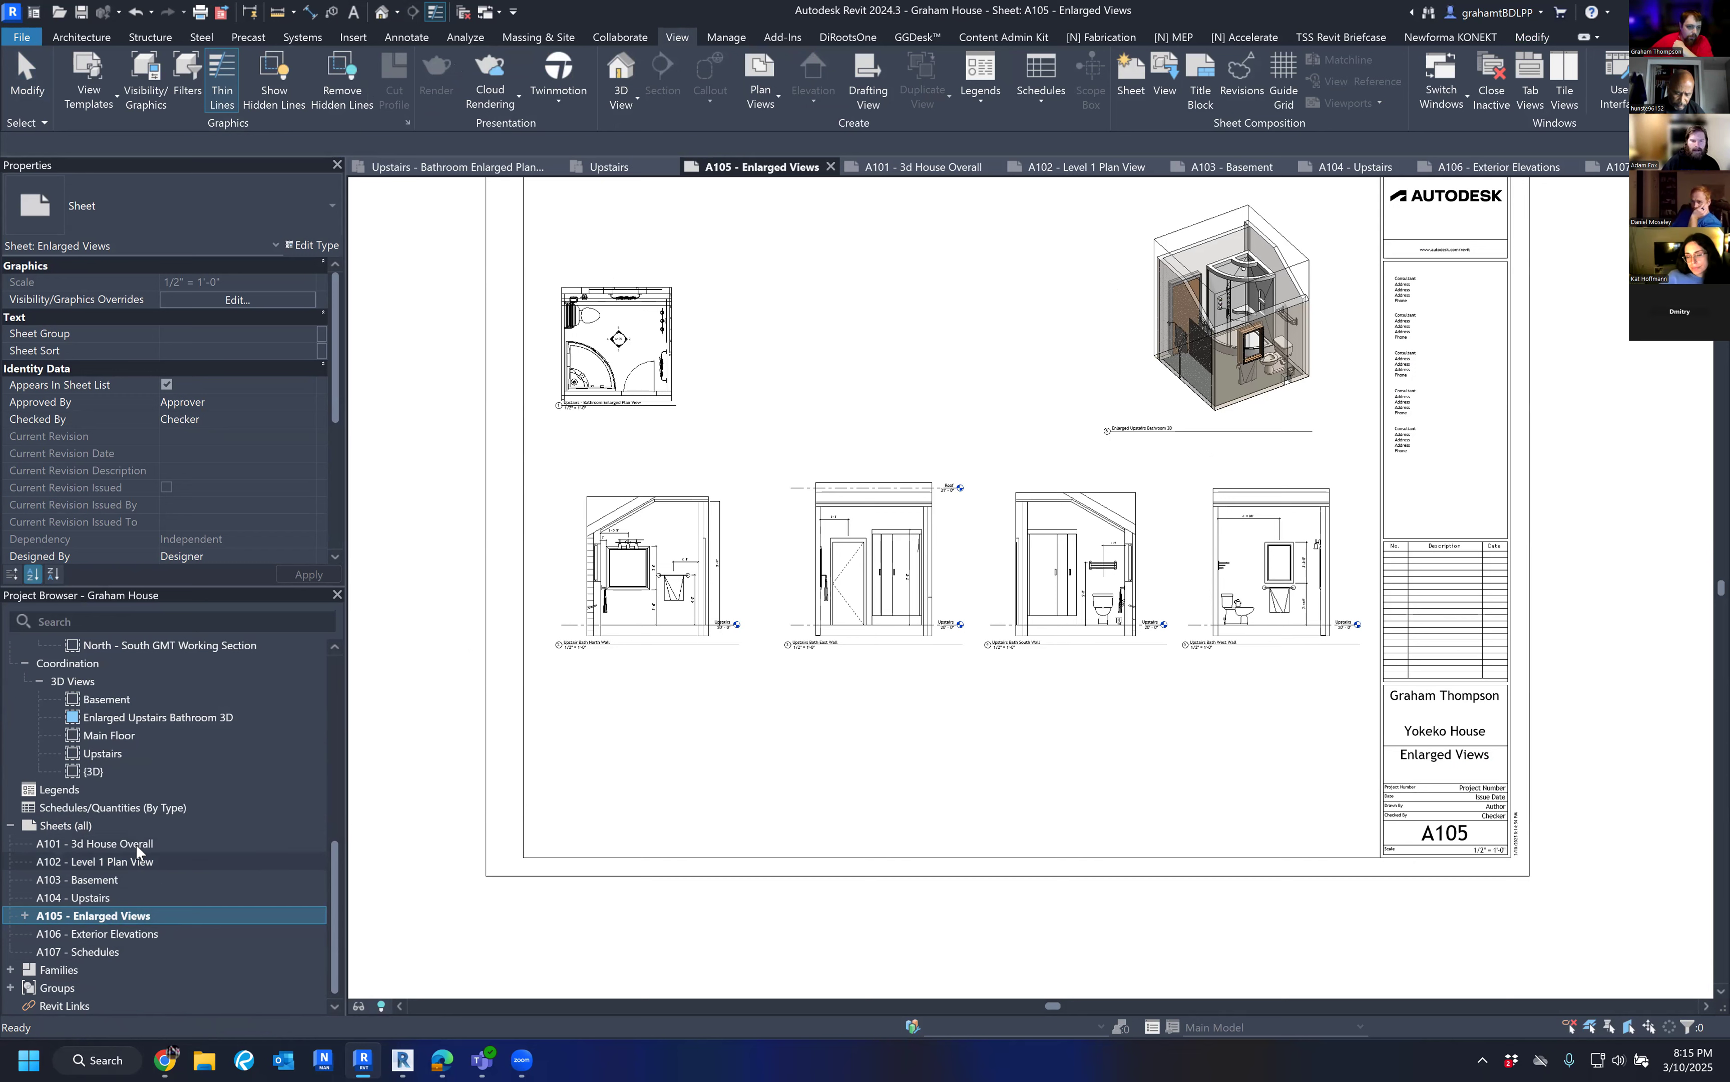
scroll(134, 862, "up", 2)
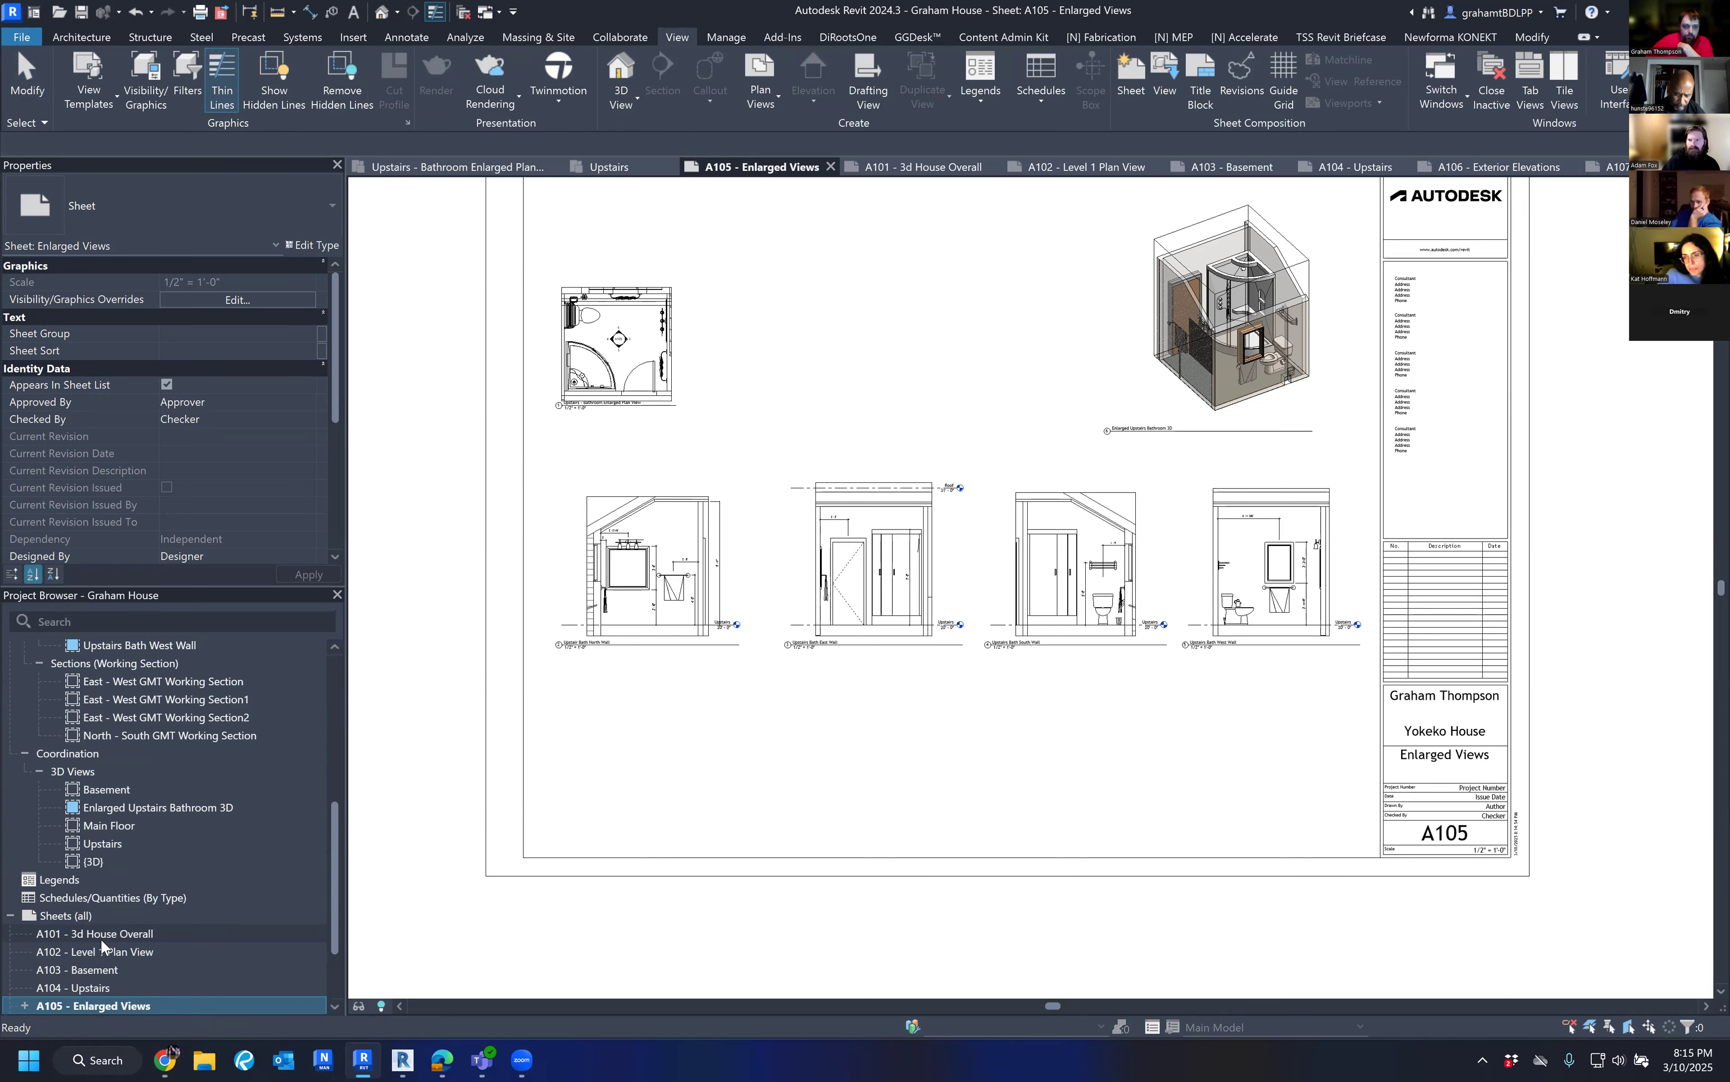
double_click(104, 935)
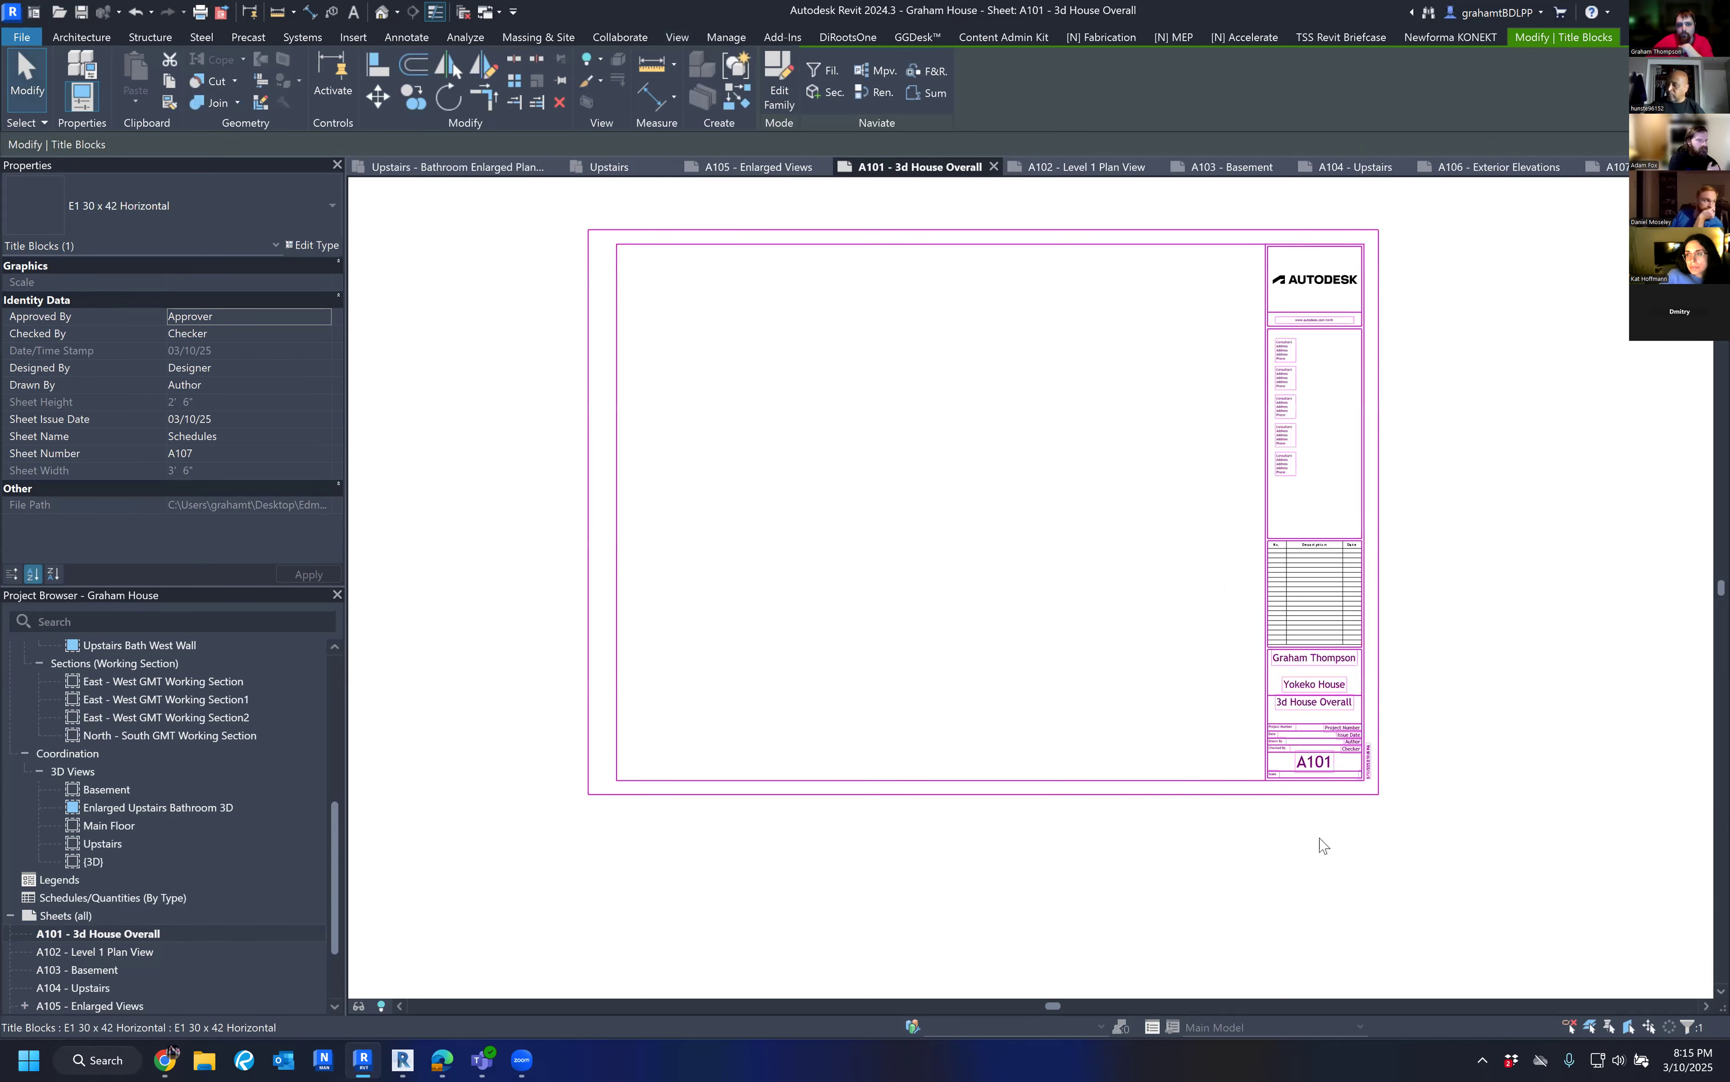
middle_click_drag(1501, 721, 1499, 732)
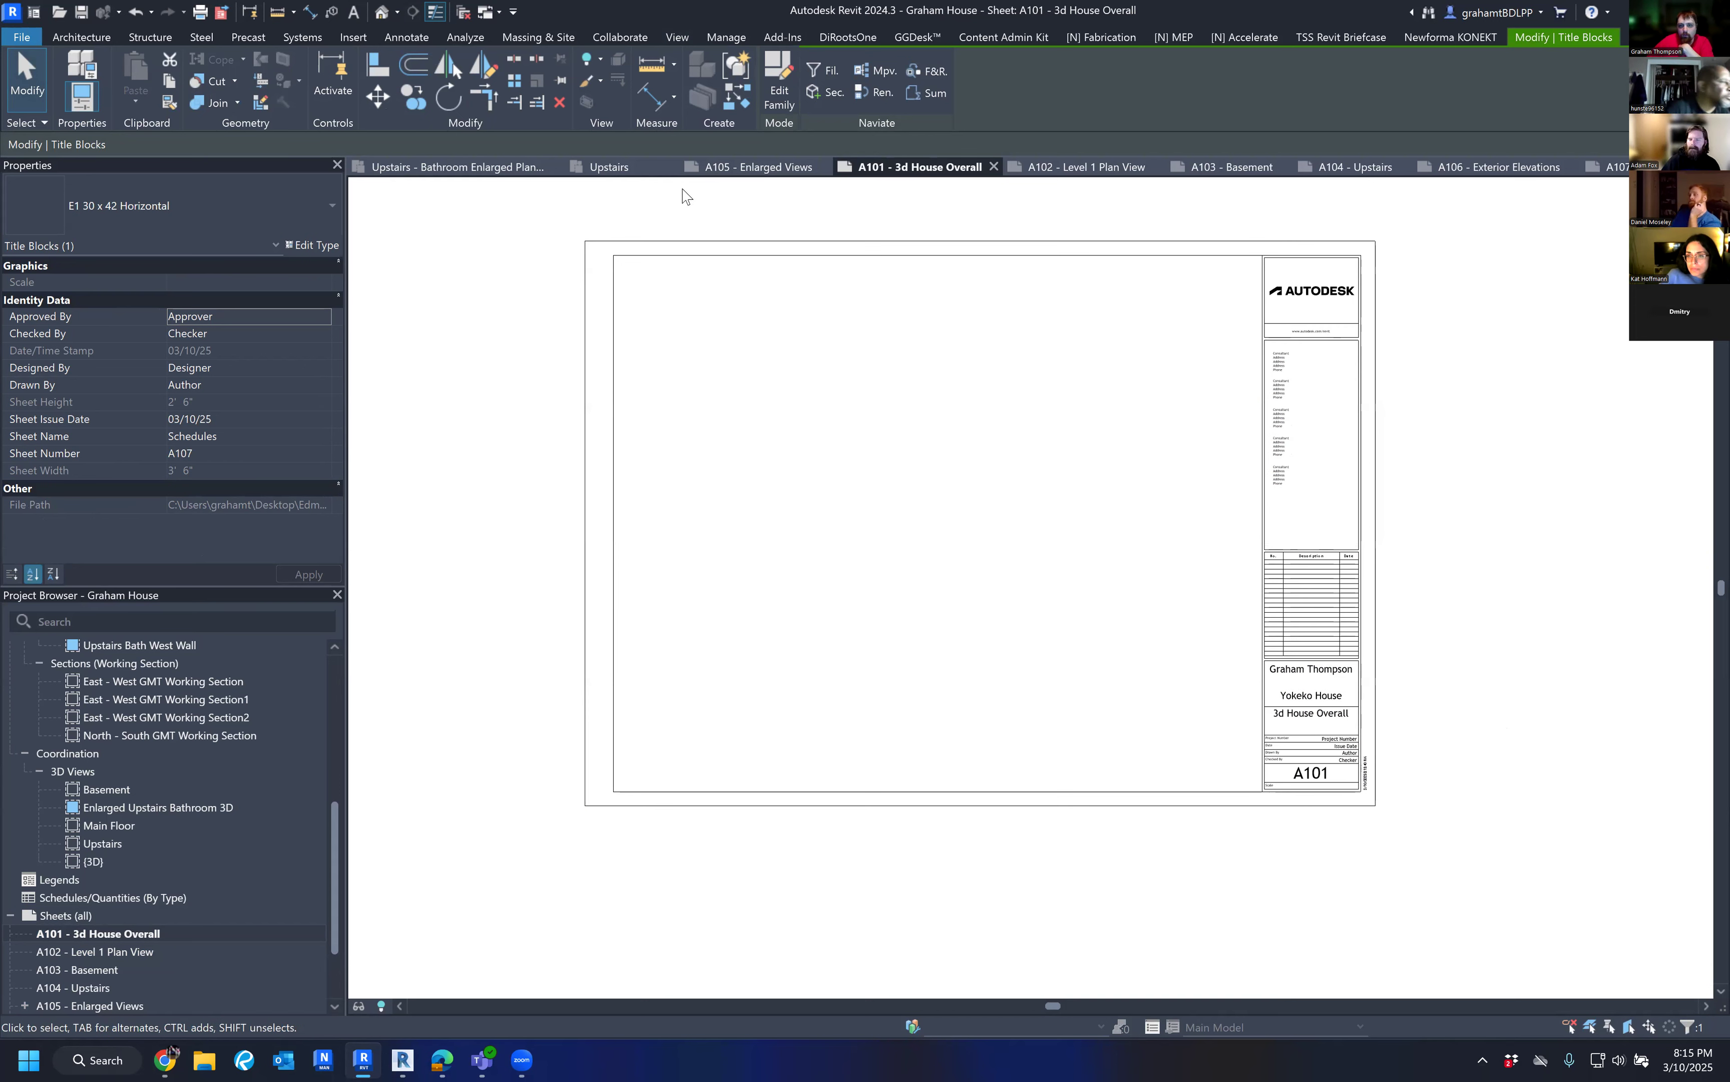
scroll(122, 951, "down", 2)
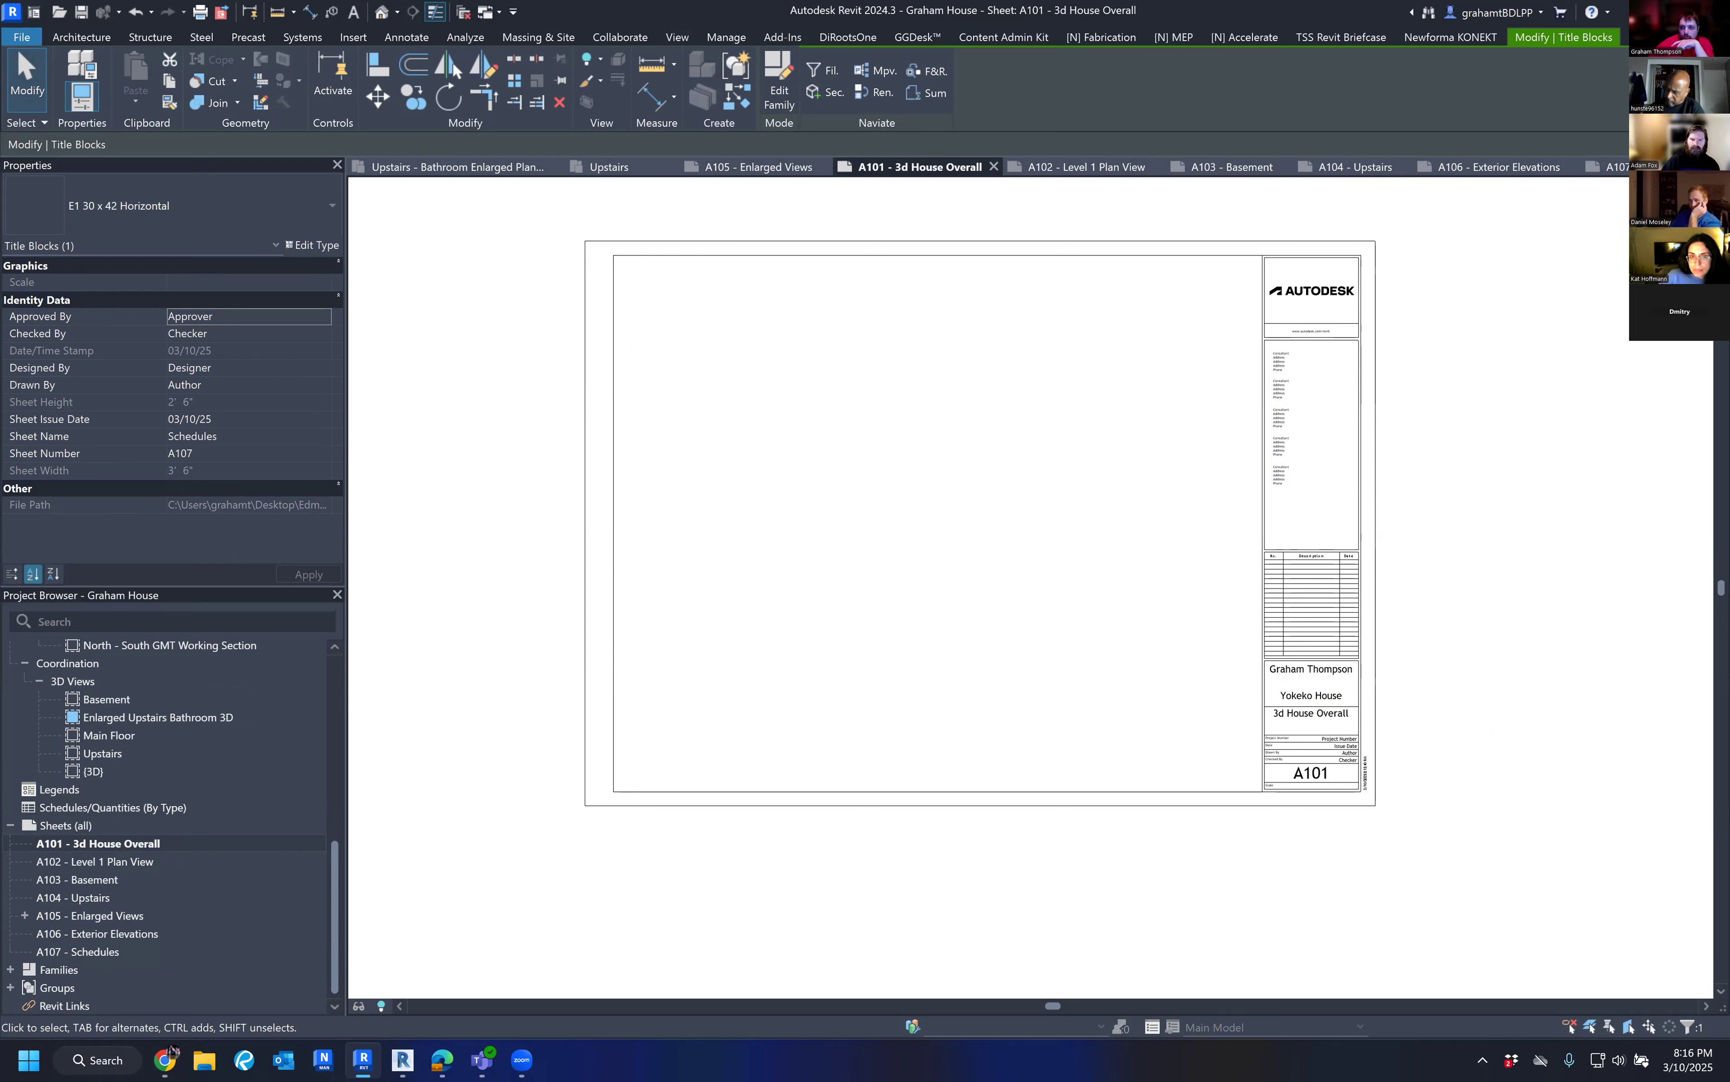
Close all inactive views so only sheet A101 - 3d House Overall stays open, and clear the title block selection.
left_click(1720, 167)
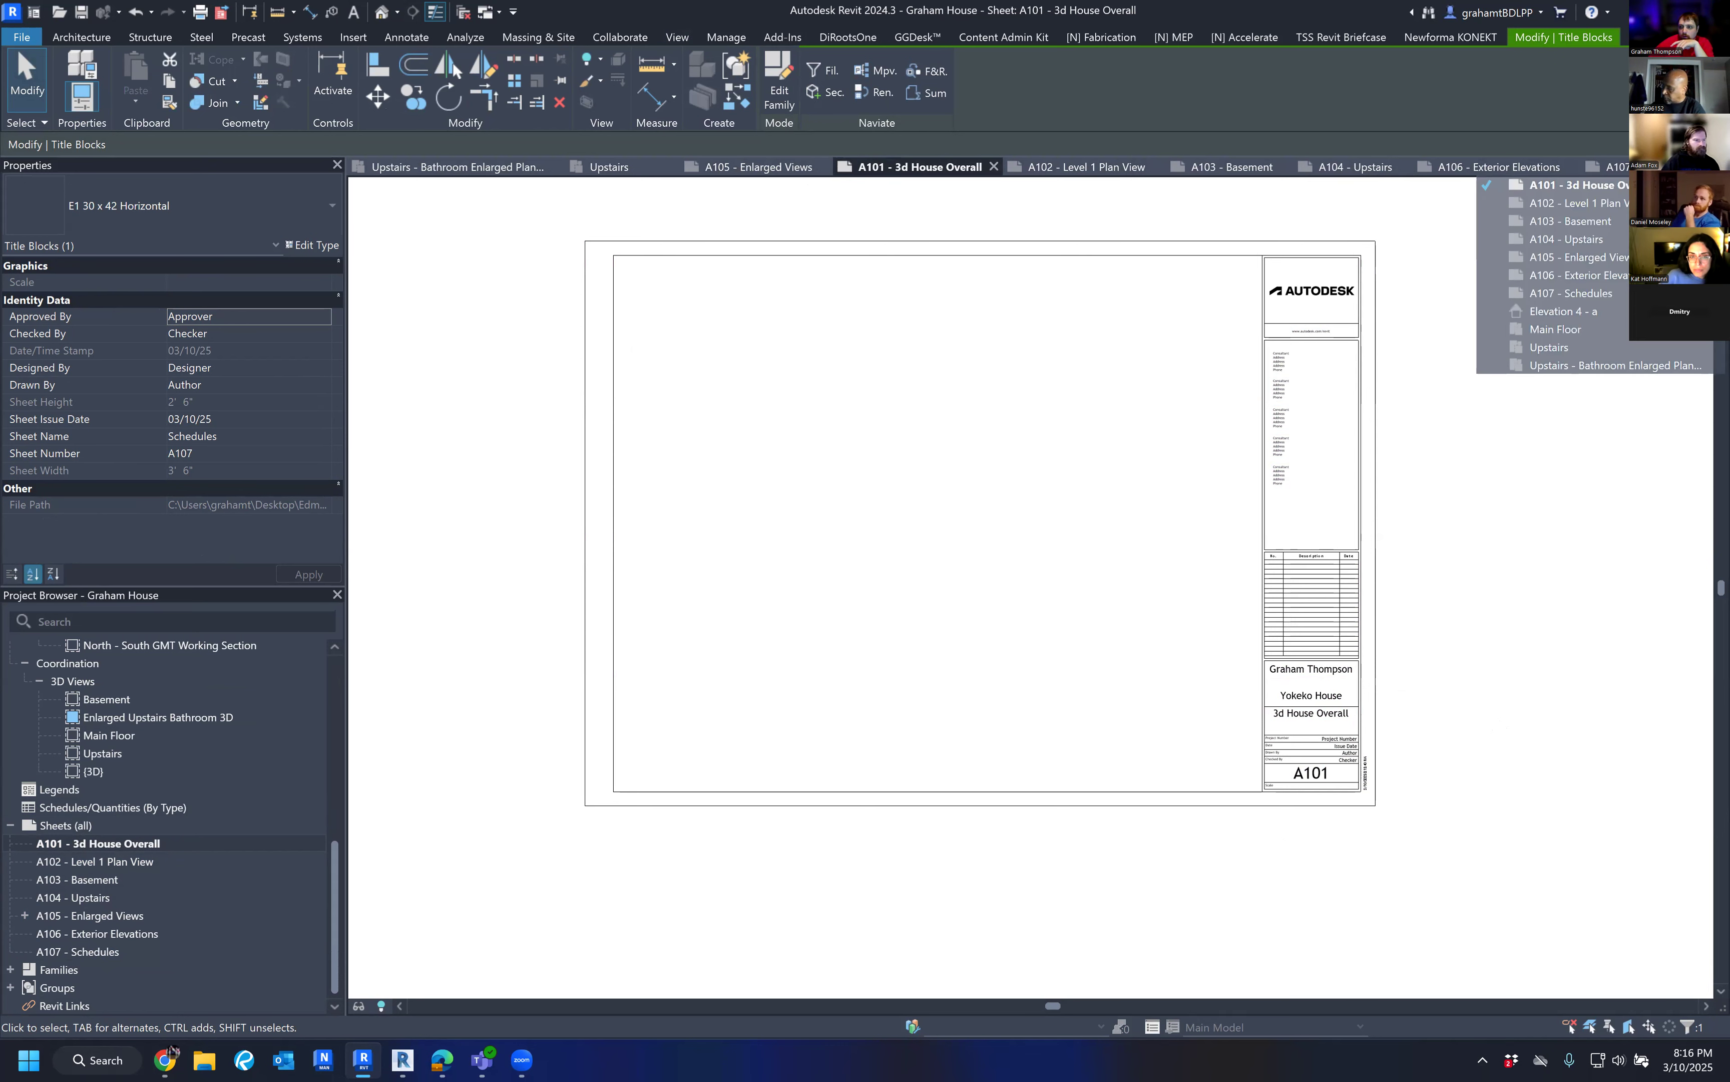
left_click(1546, 593)
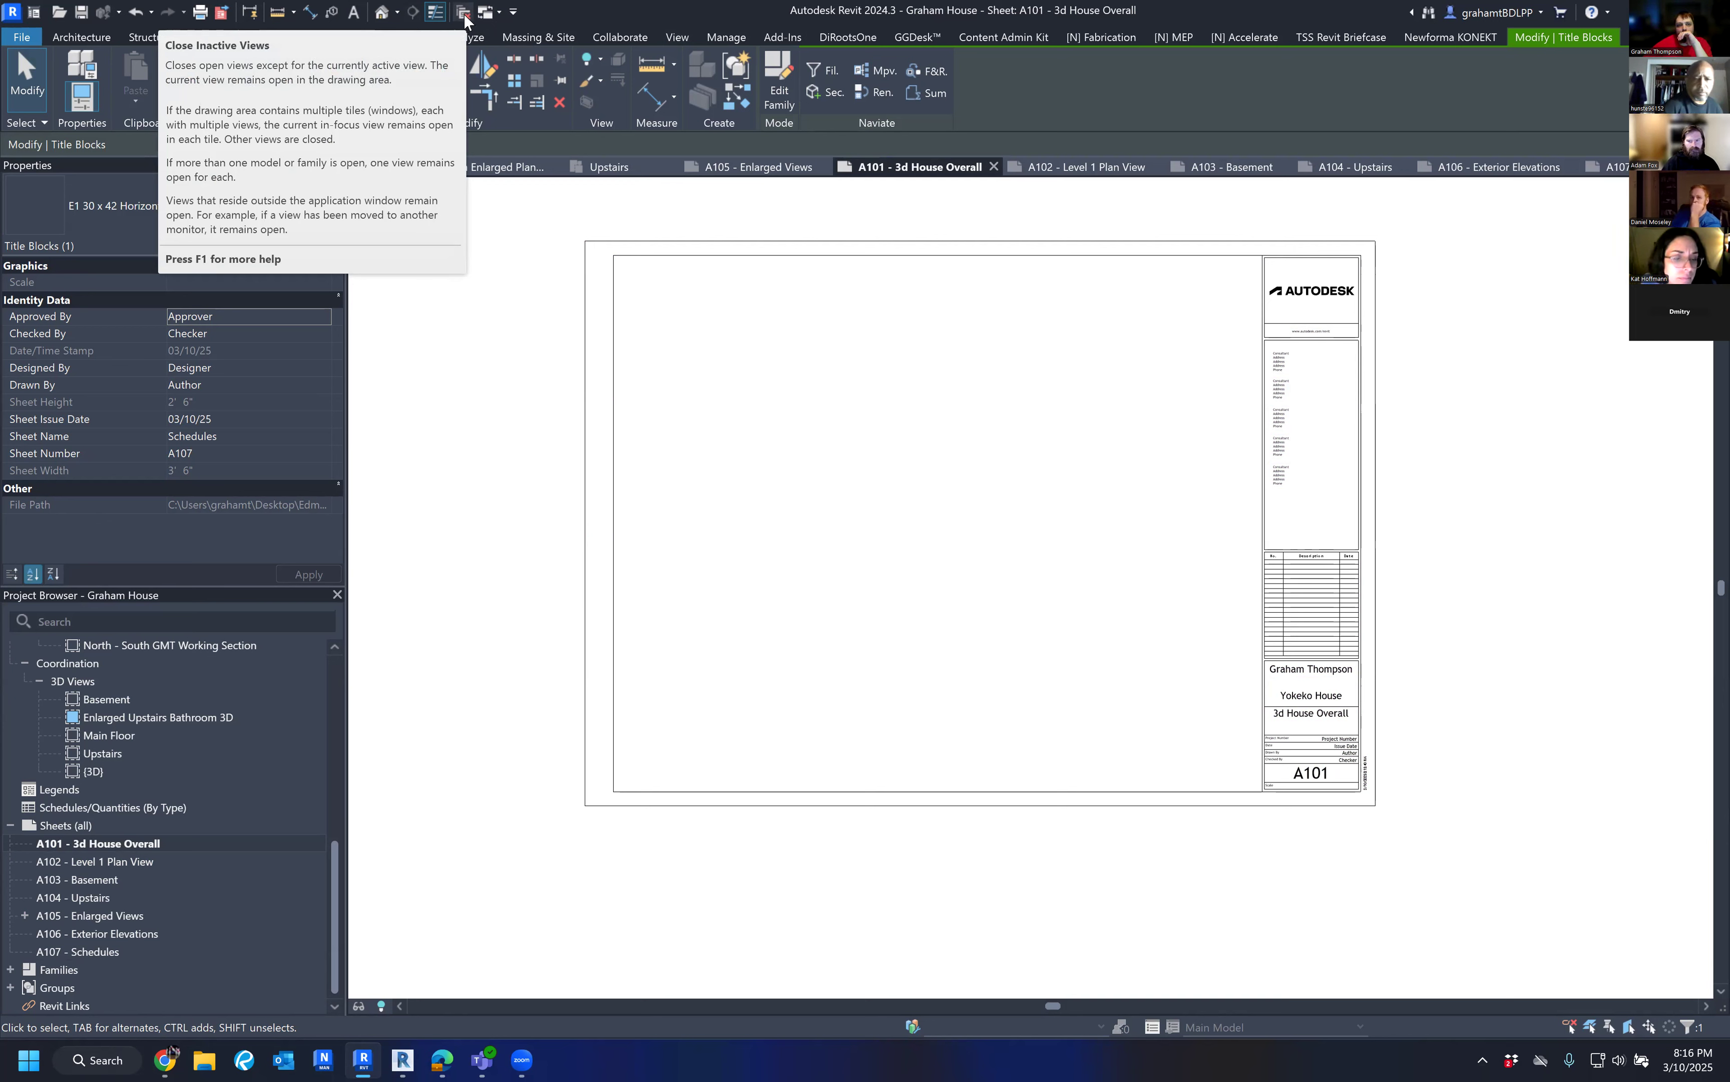
left_click(463, 13)
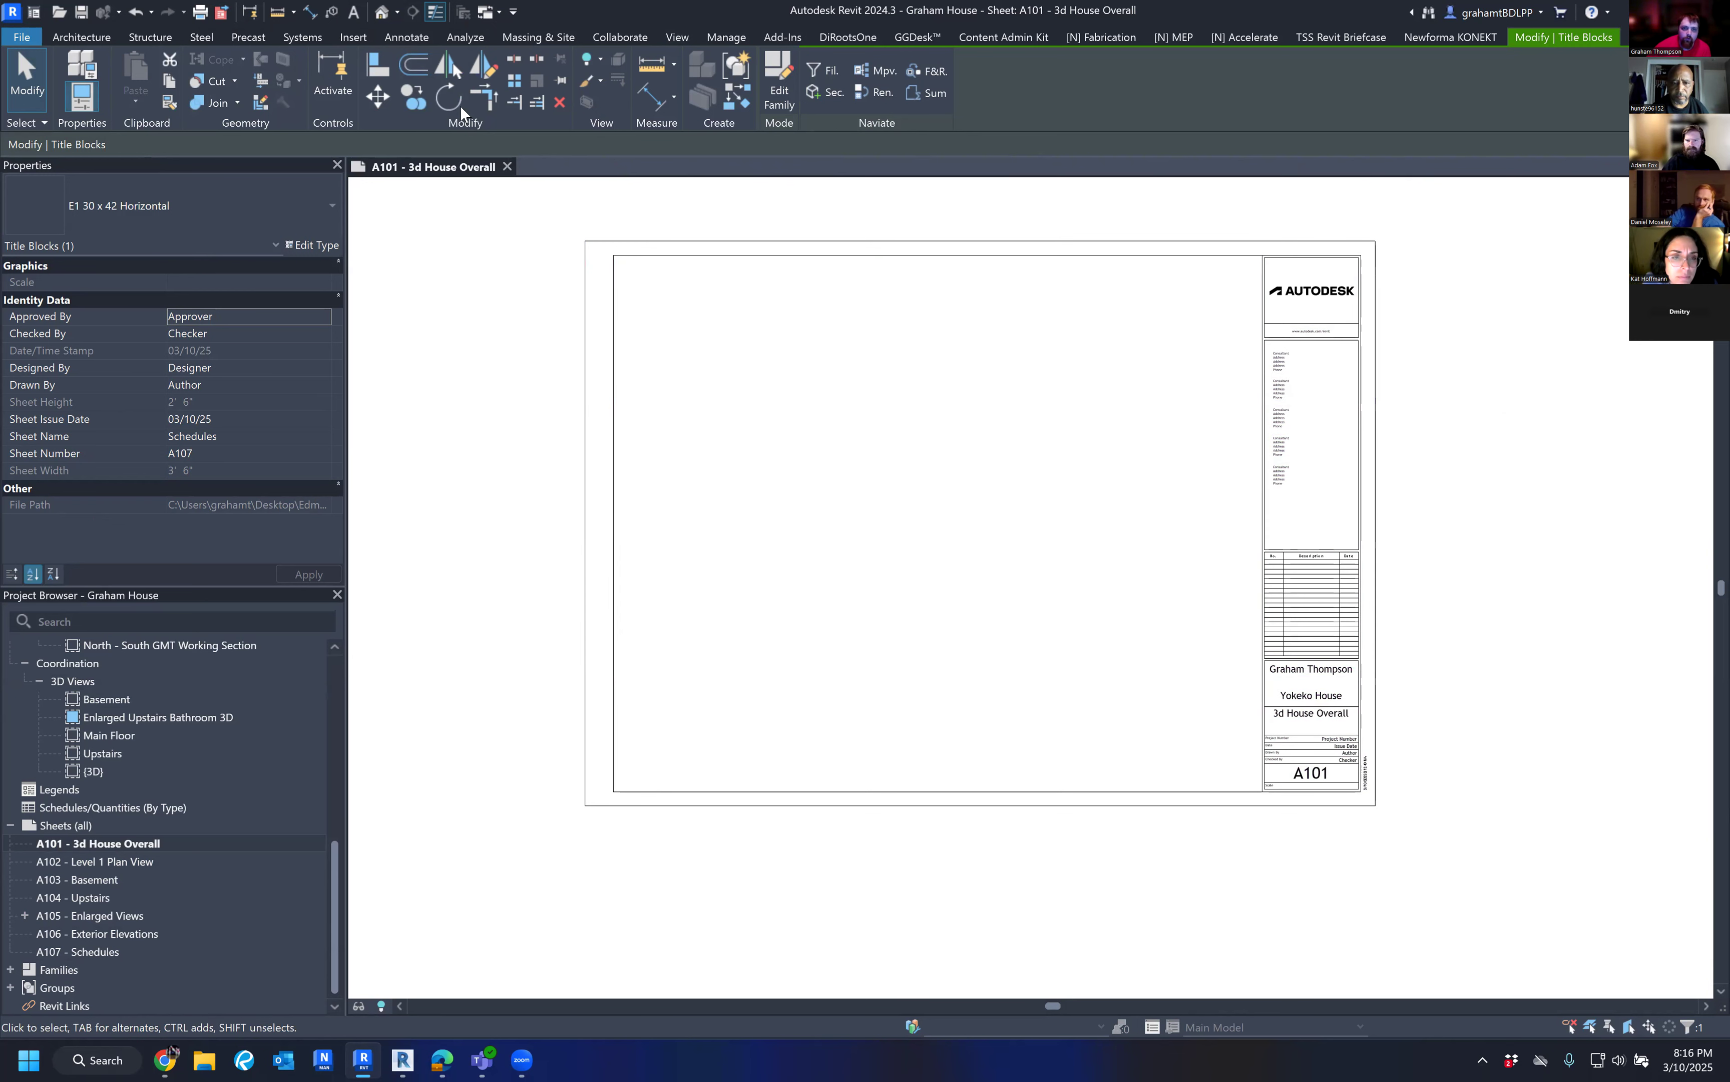
left_click(475, 230)
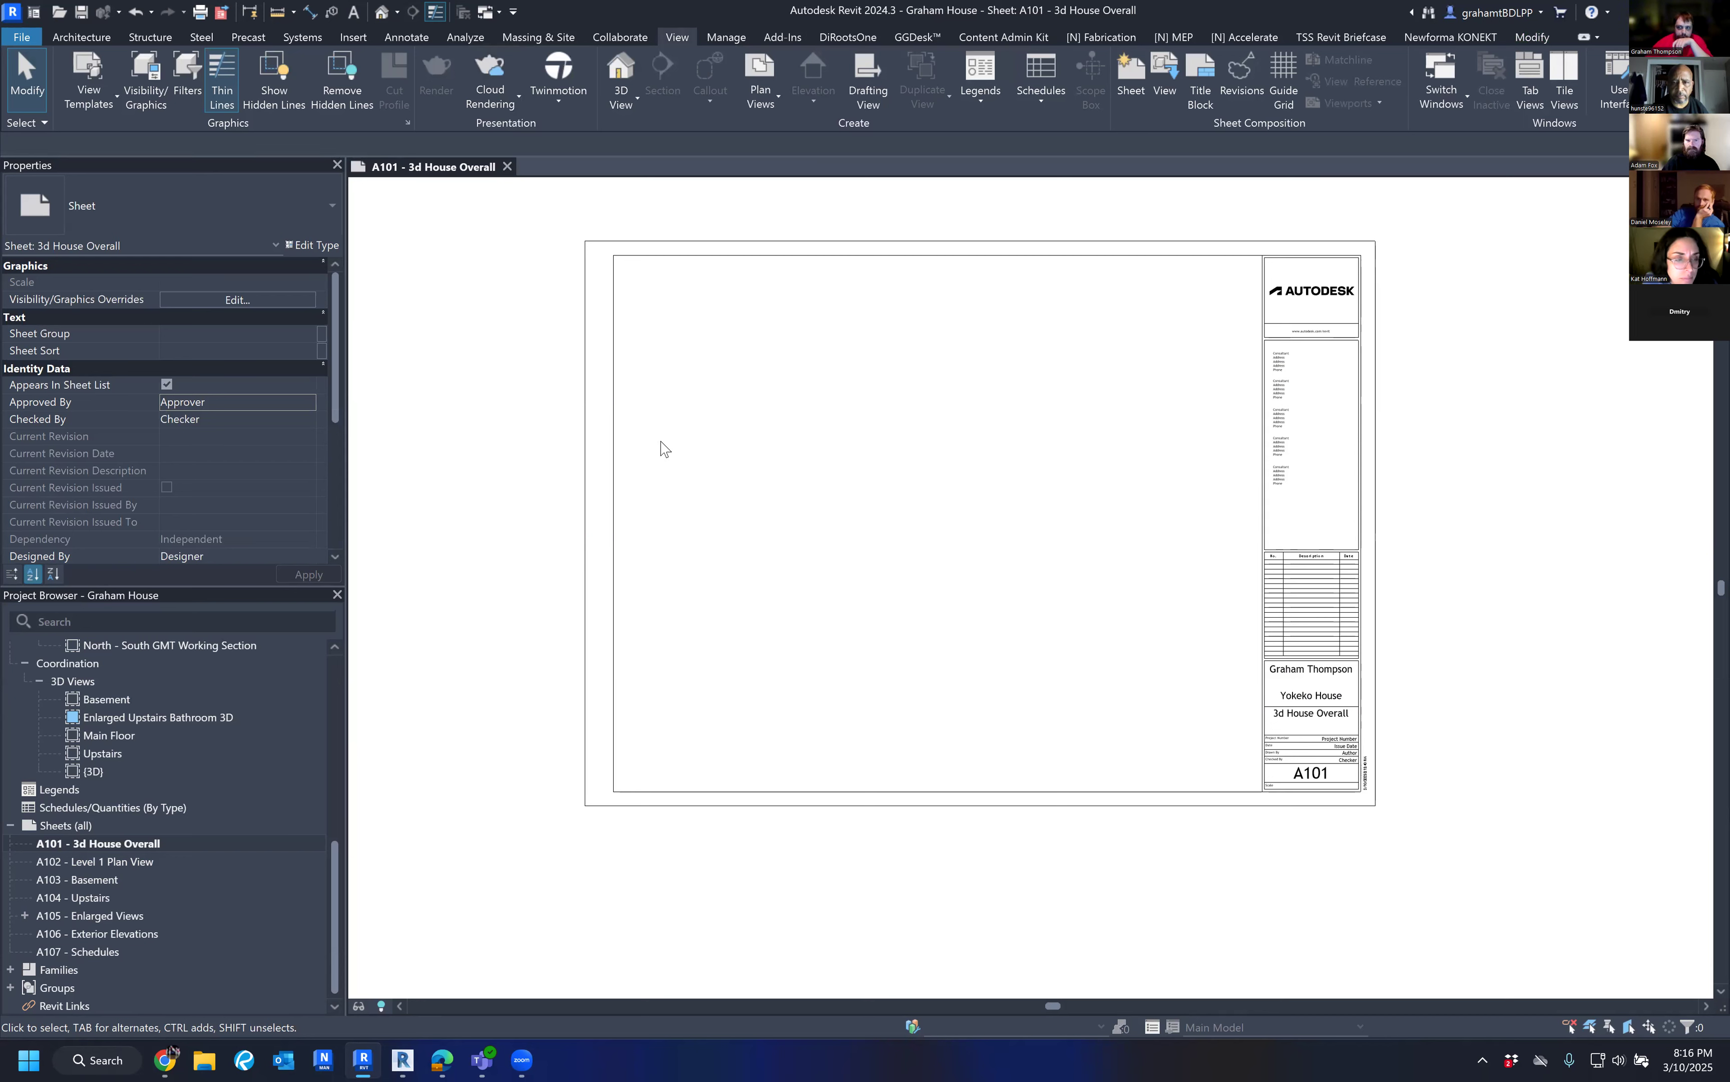
Examine A101's title block and look through the project's plans, elevations, sections and 3D views.
scroll(220, 788, "up", 10)
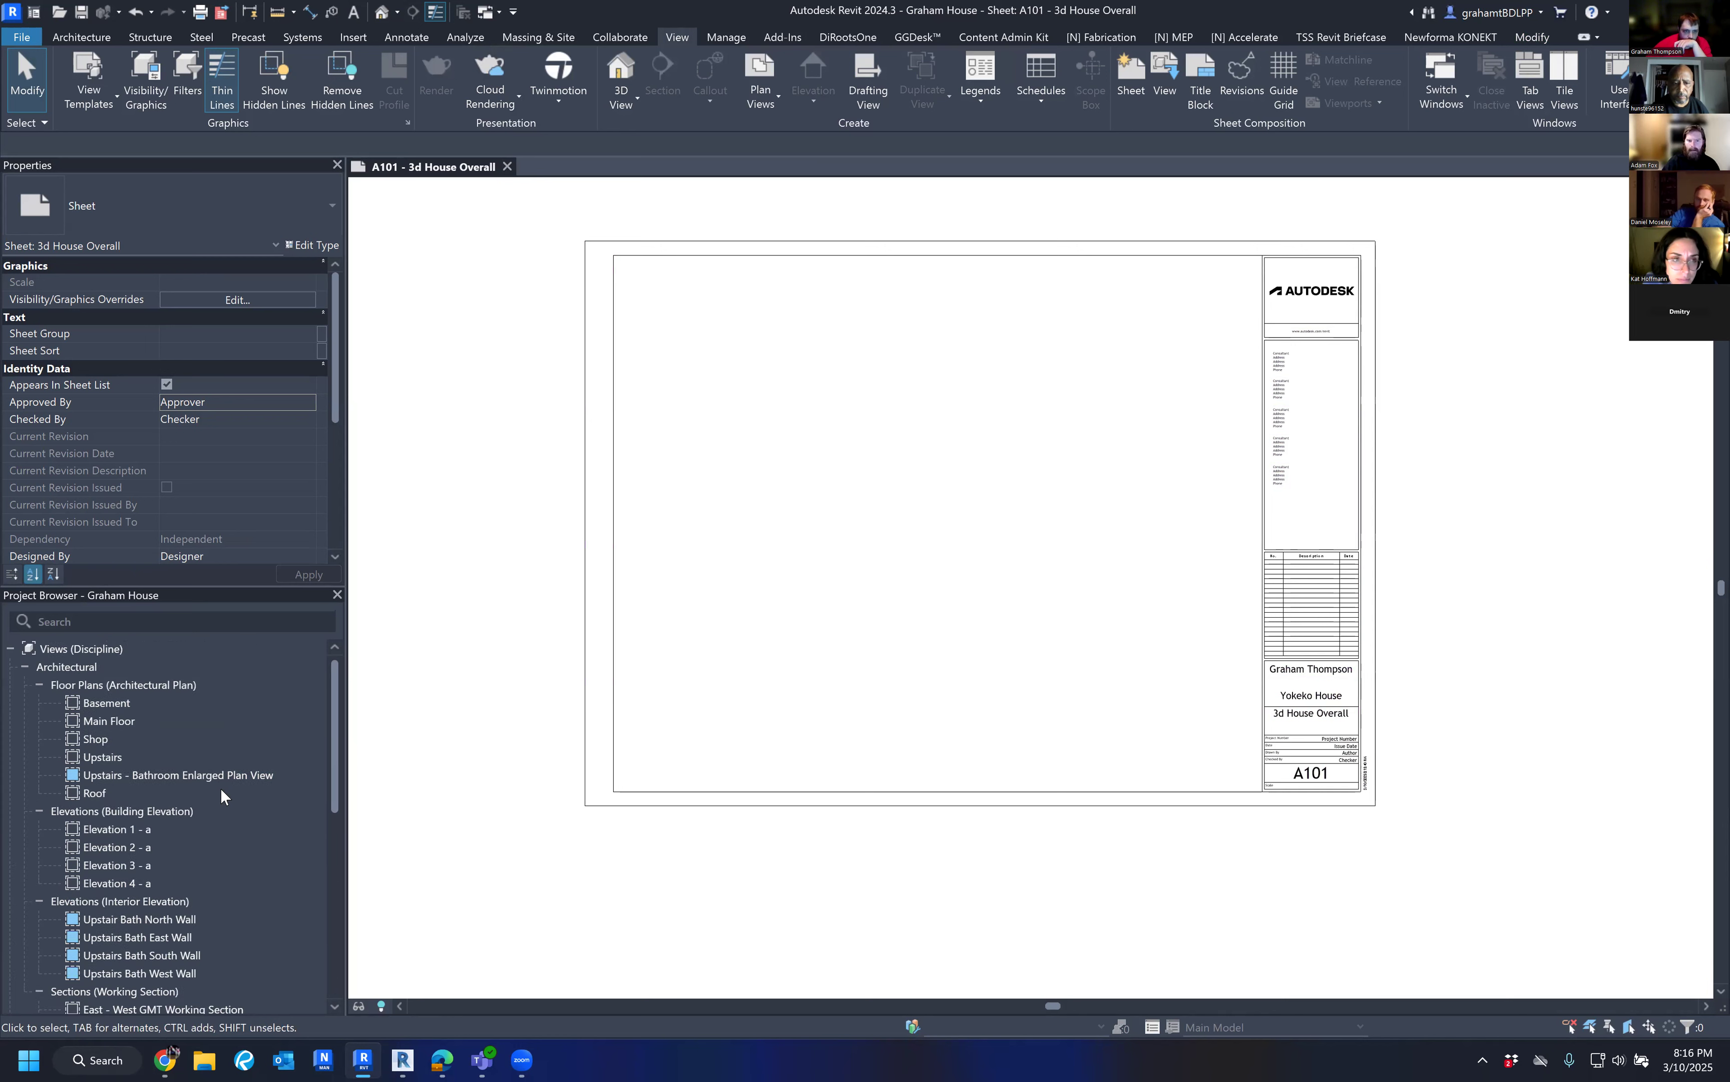
scroll(220, 784, "down", 2)
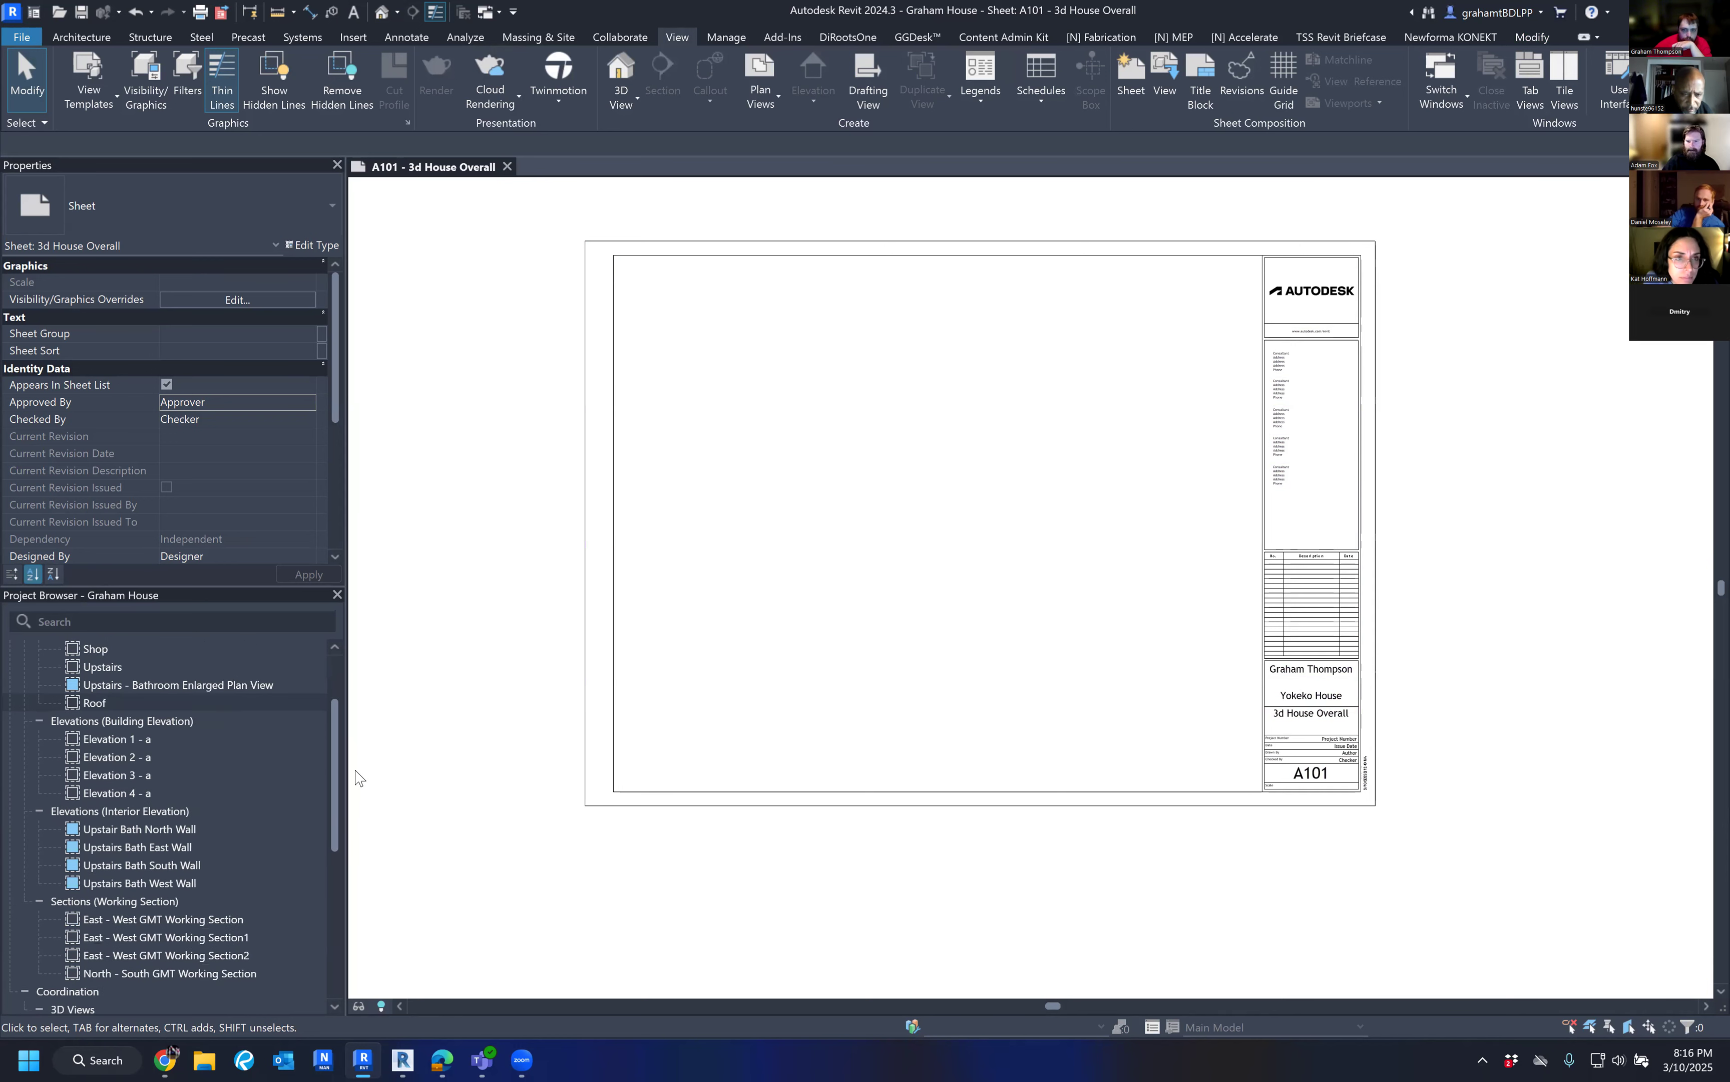
scroll(1334, 793, "up", 6)
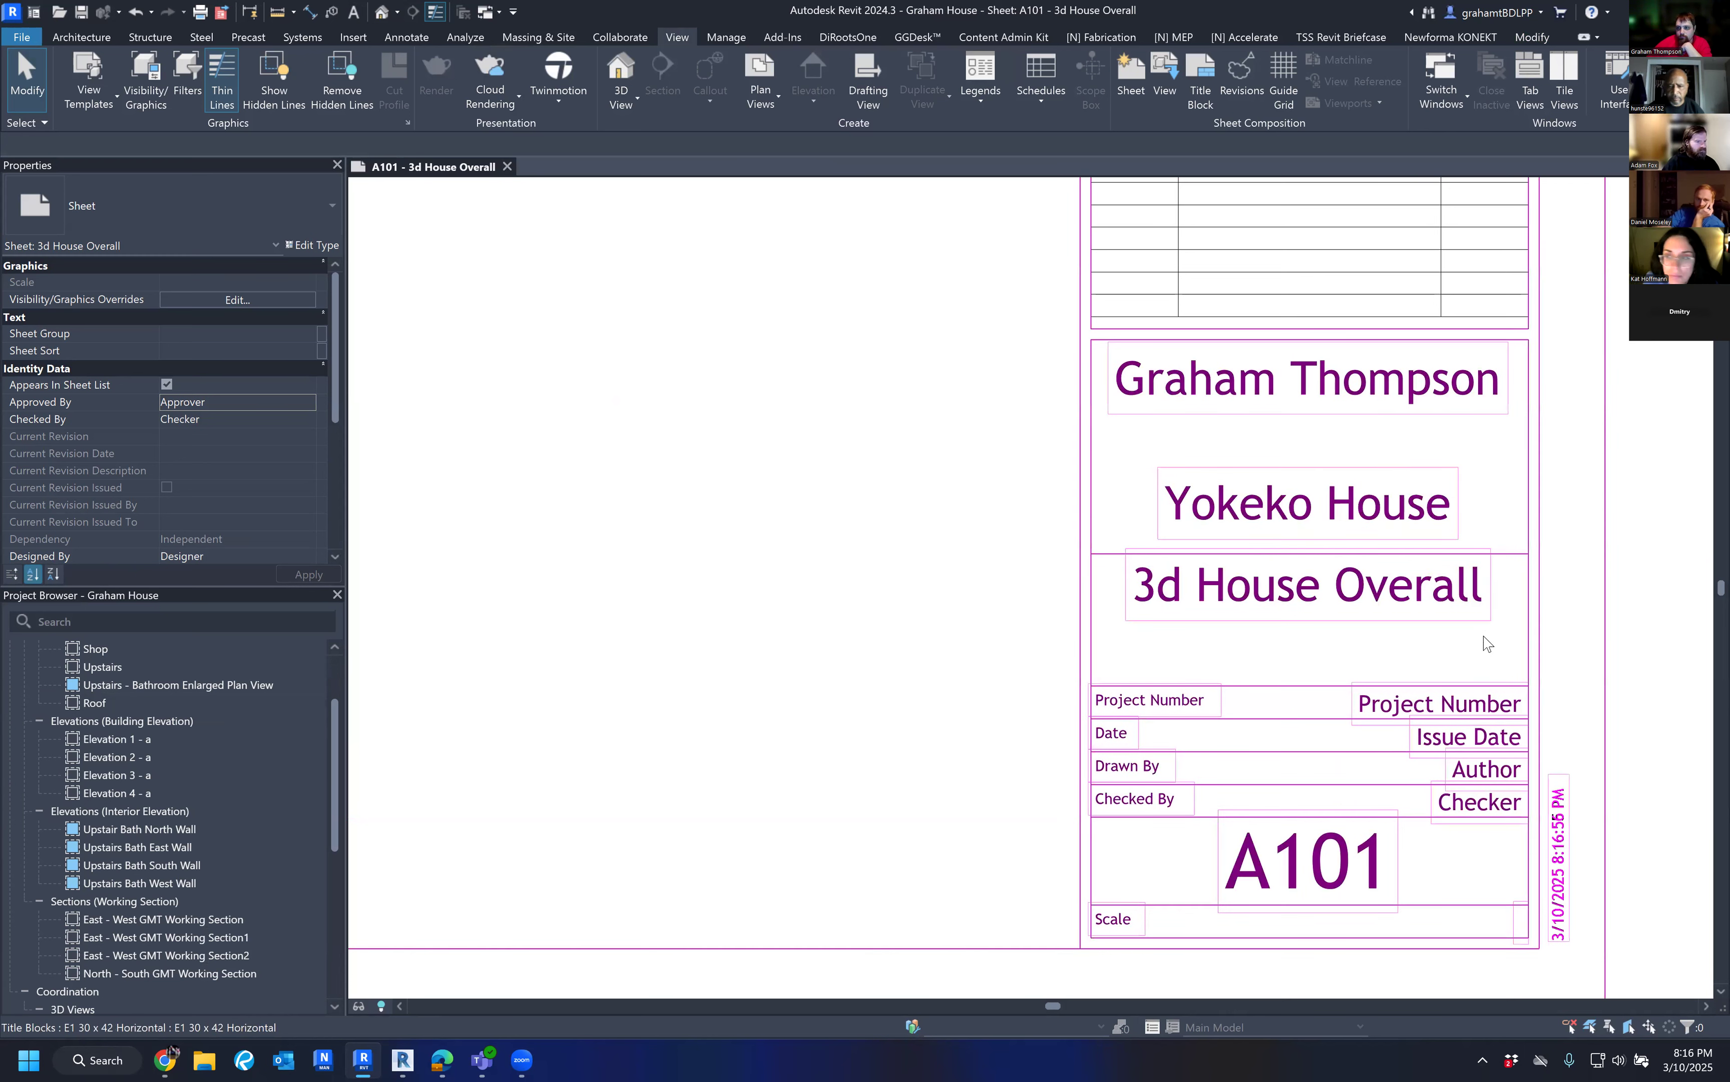
scroll(1486, 642, "down", 6)
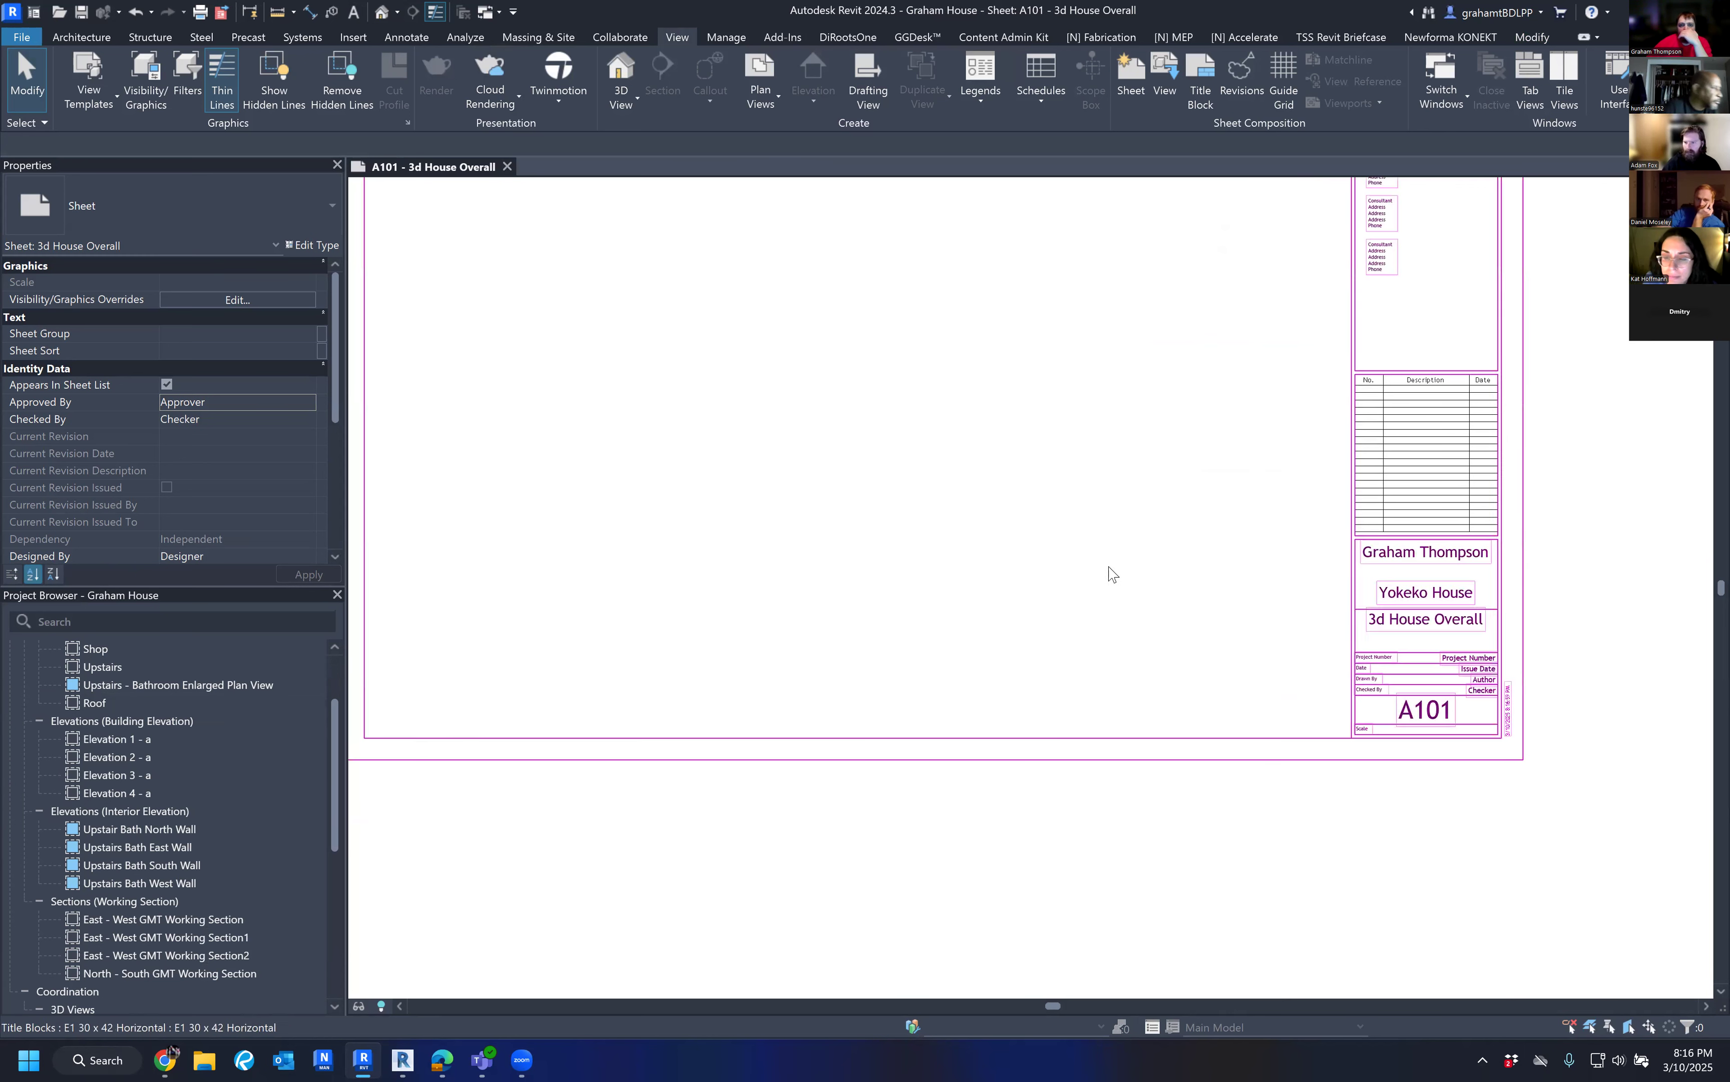
scroll(1112, 573, "down", 4)
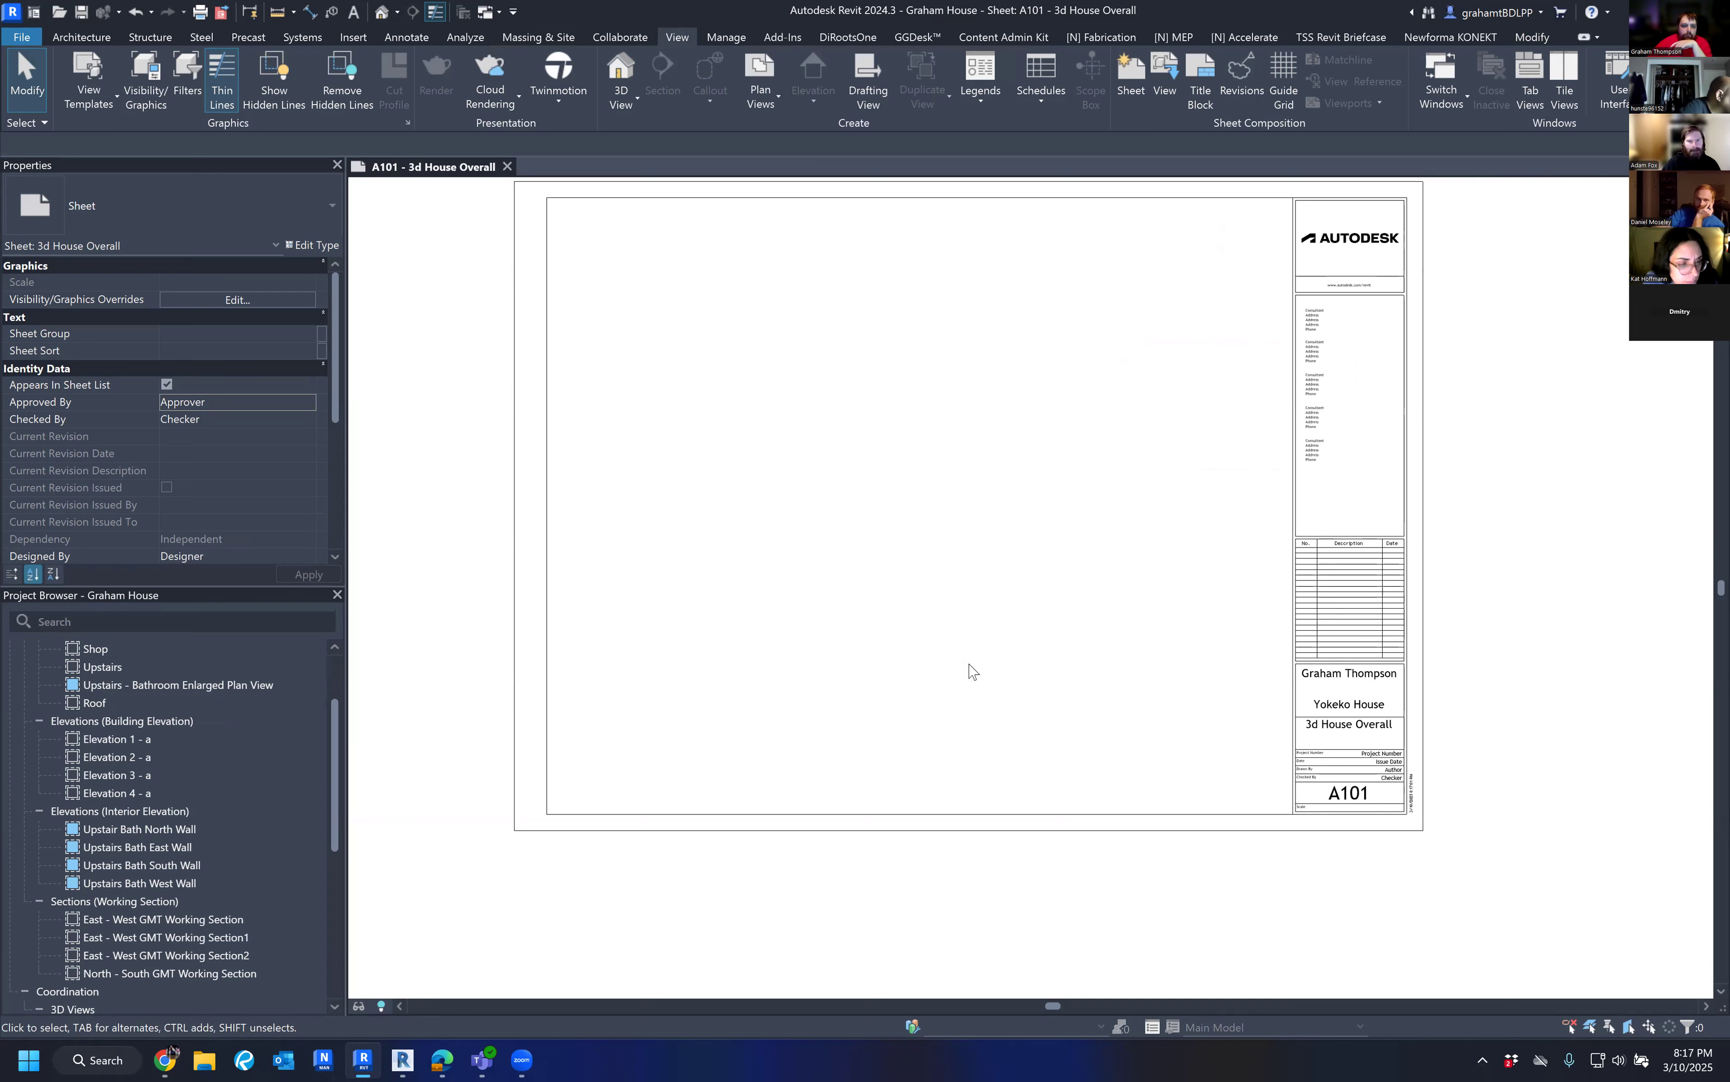
scroll(146, 835, "up", 2)
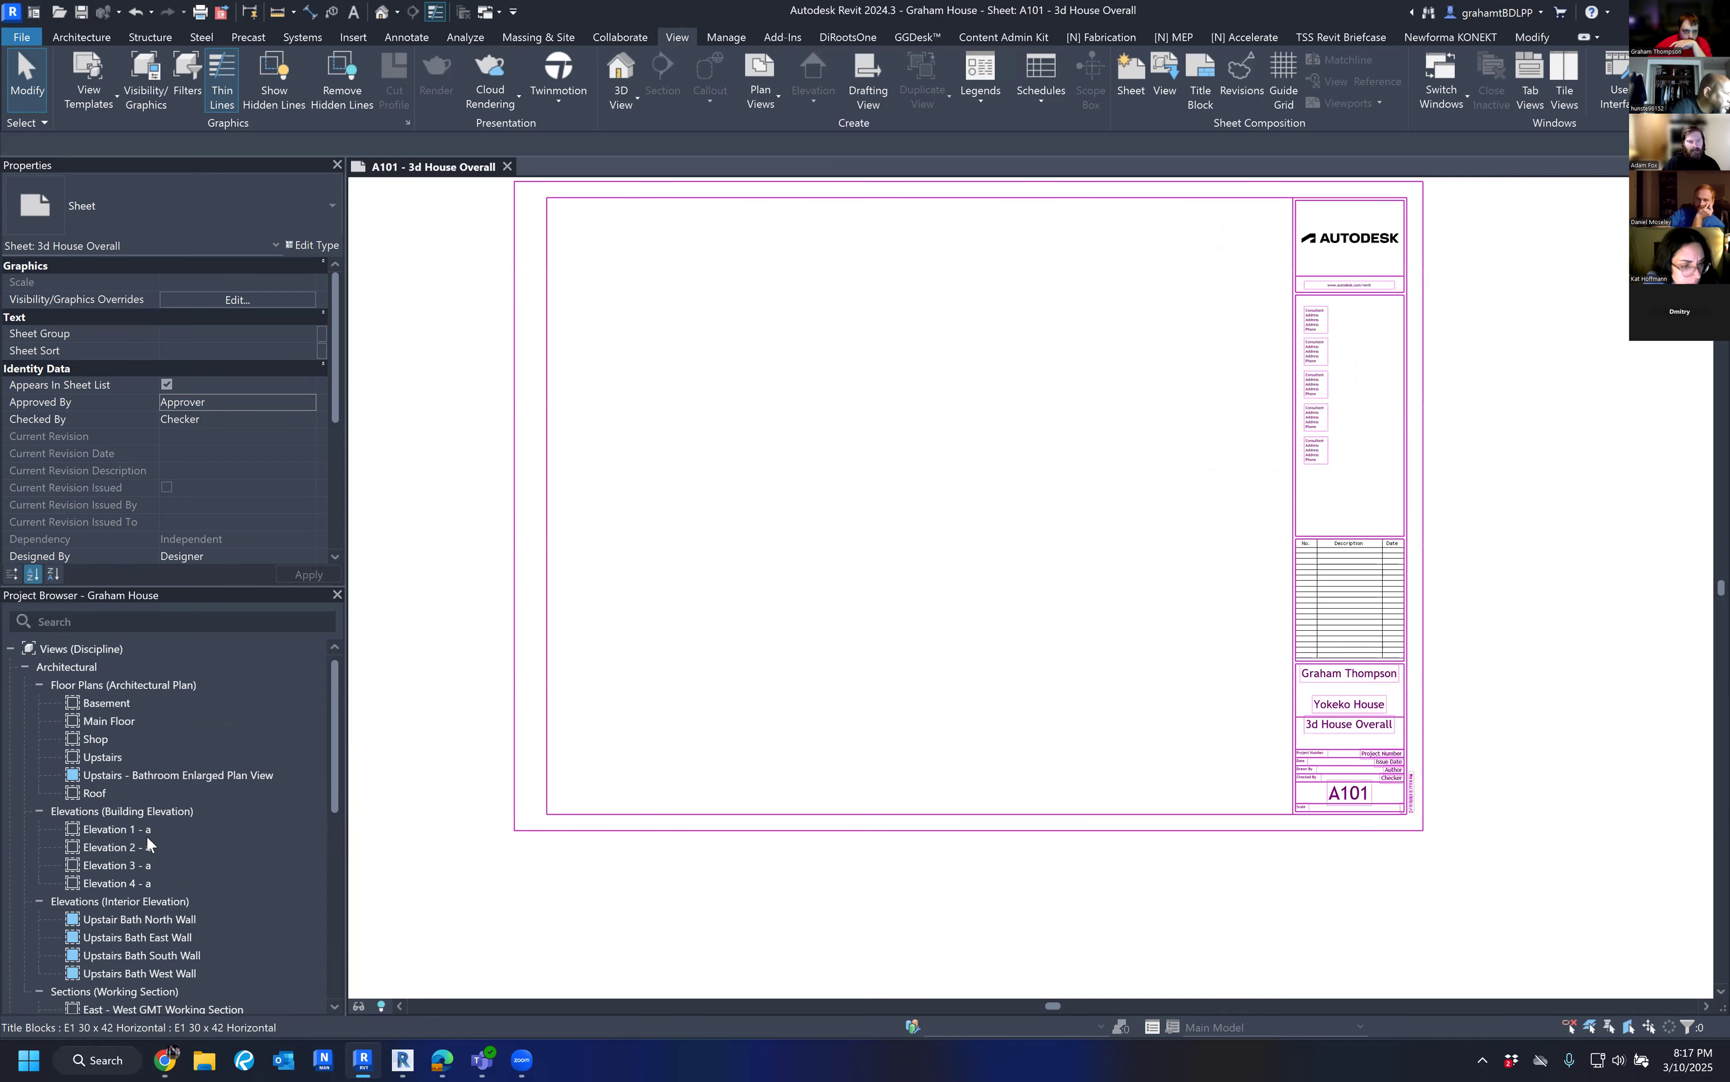
scroll(212, 828, "down", 4)
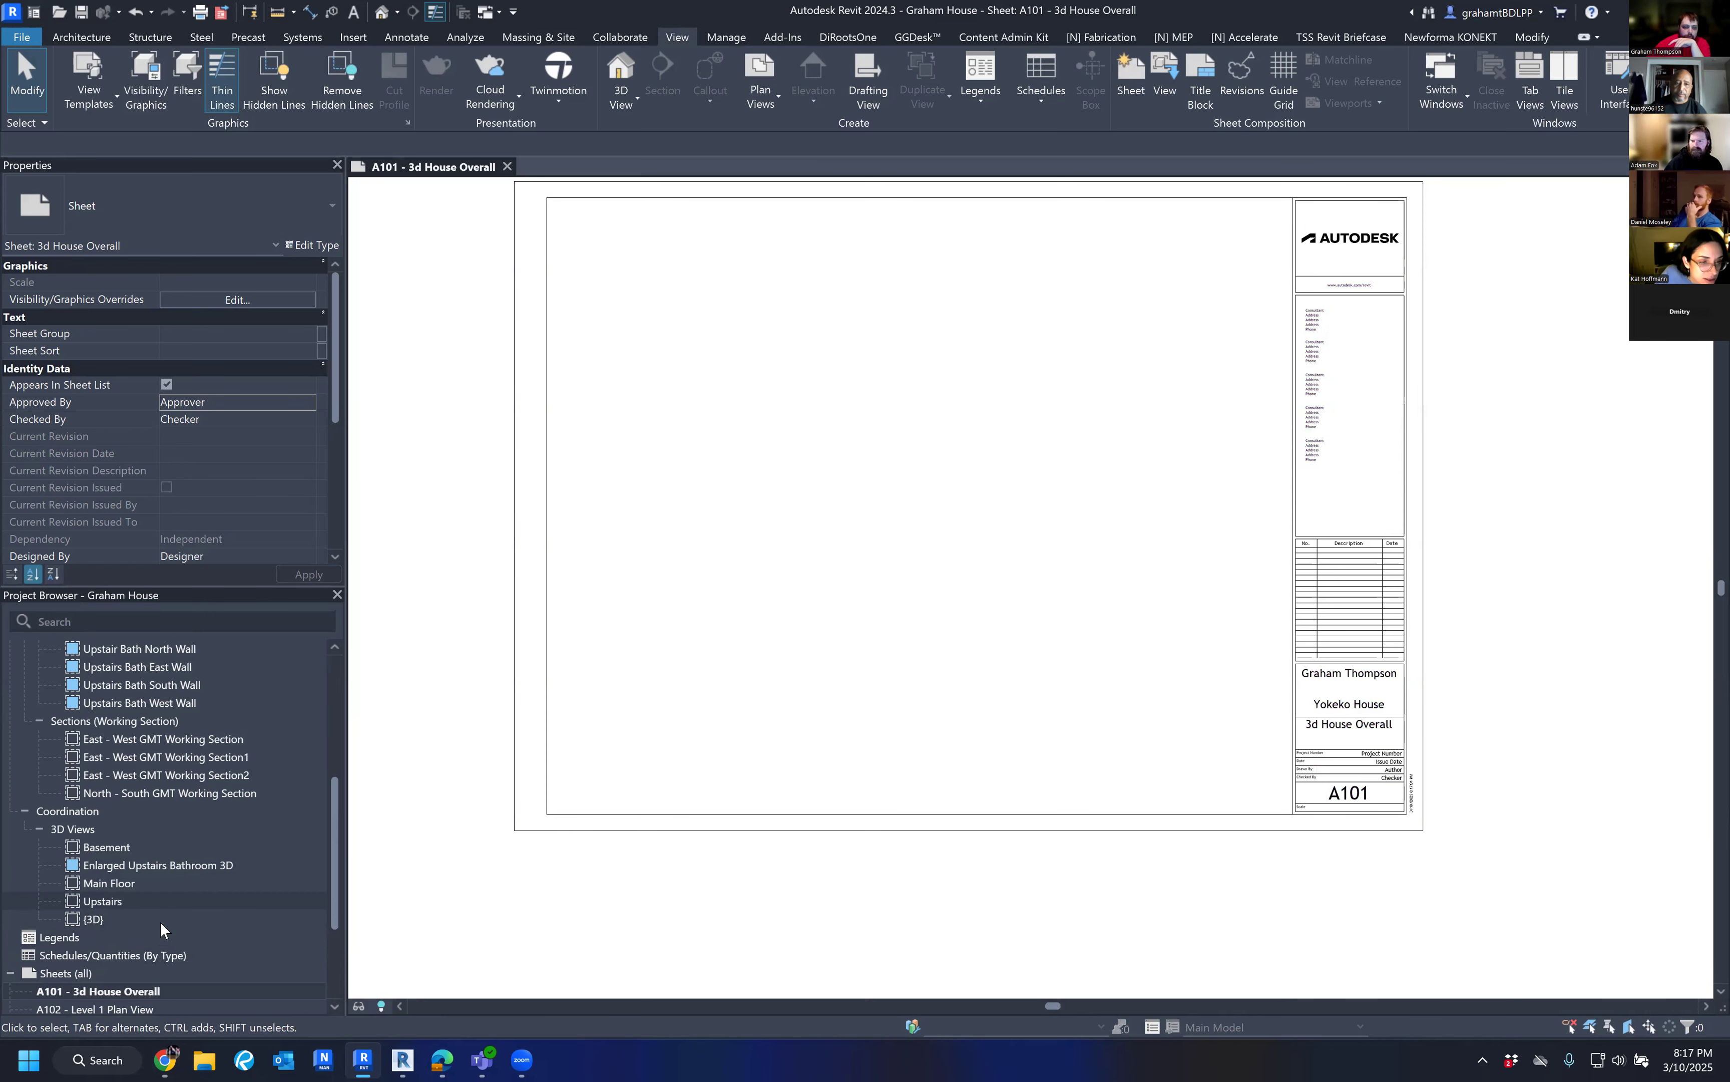
Open the default 3D view and turn on its section box.
left_click(382, 12)
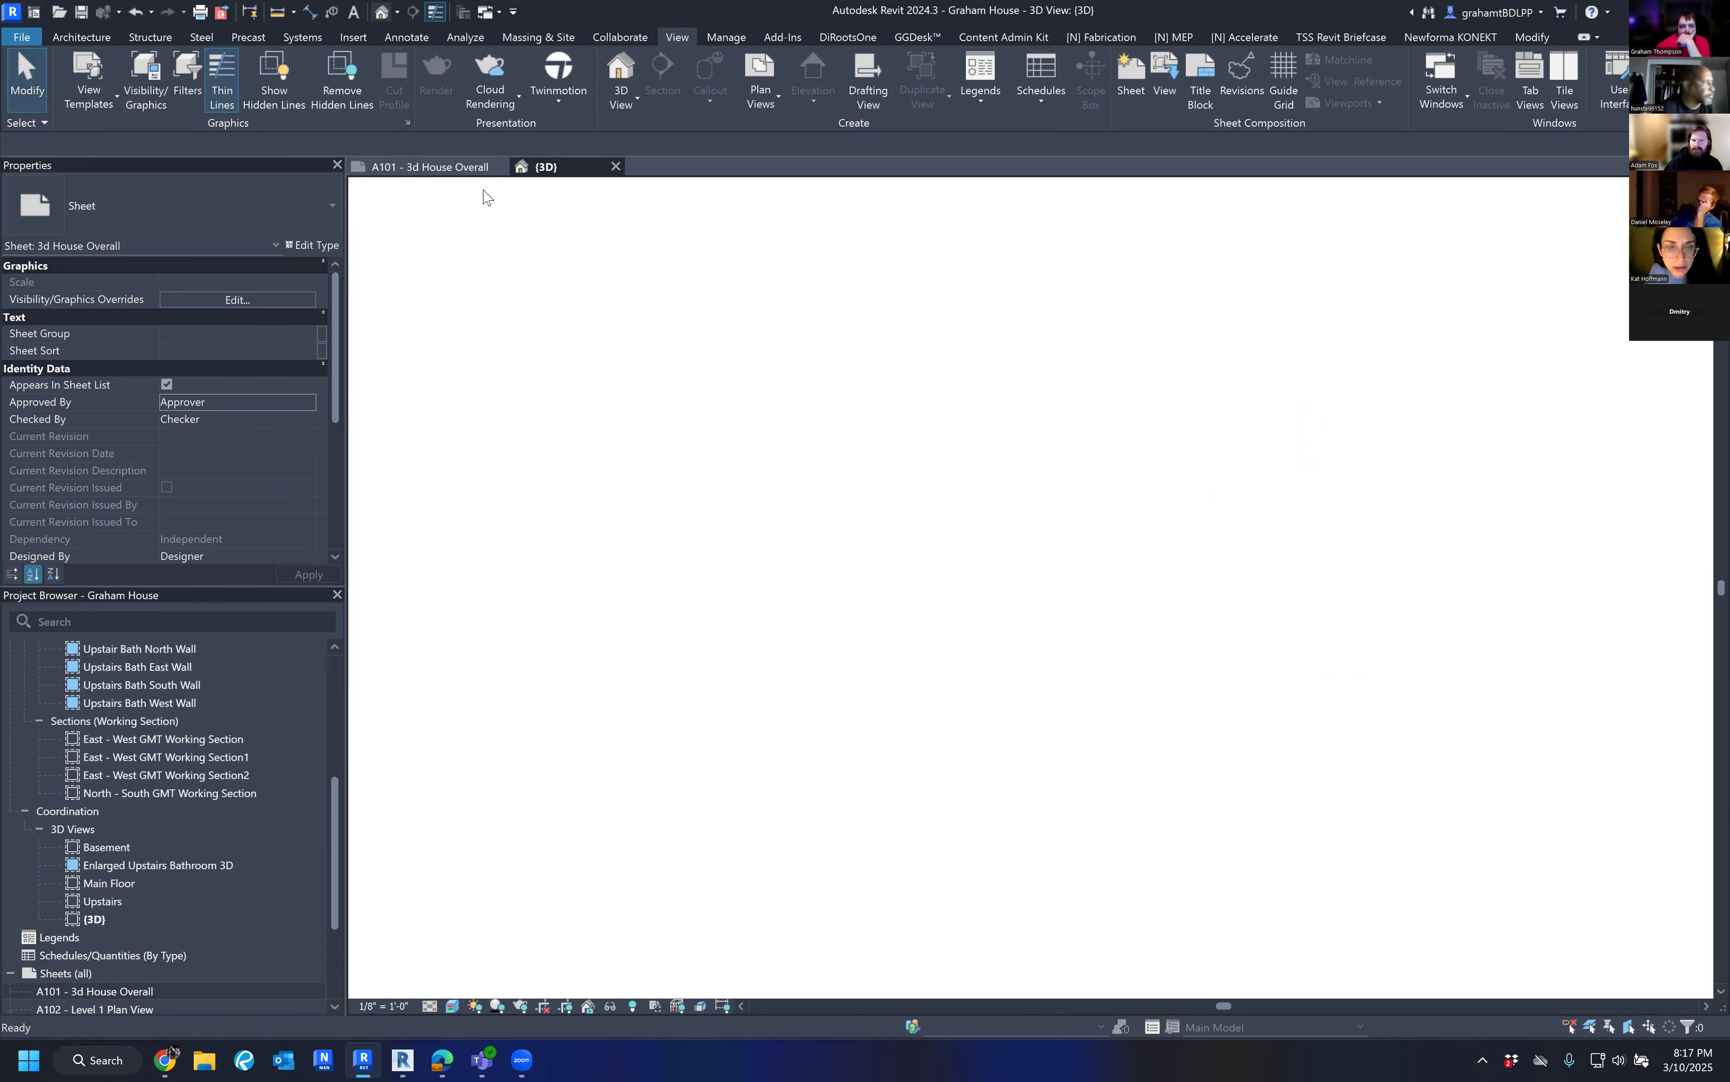
scroll(870, 517, "up", 2)
scroll(900, 493, "up", 4)
middle_click_drag(1198, 469, 1198, 475)
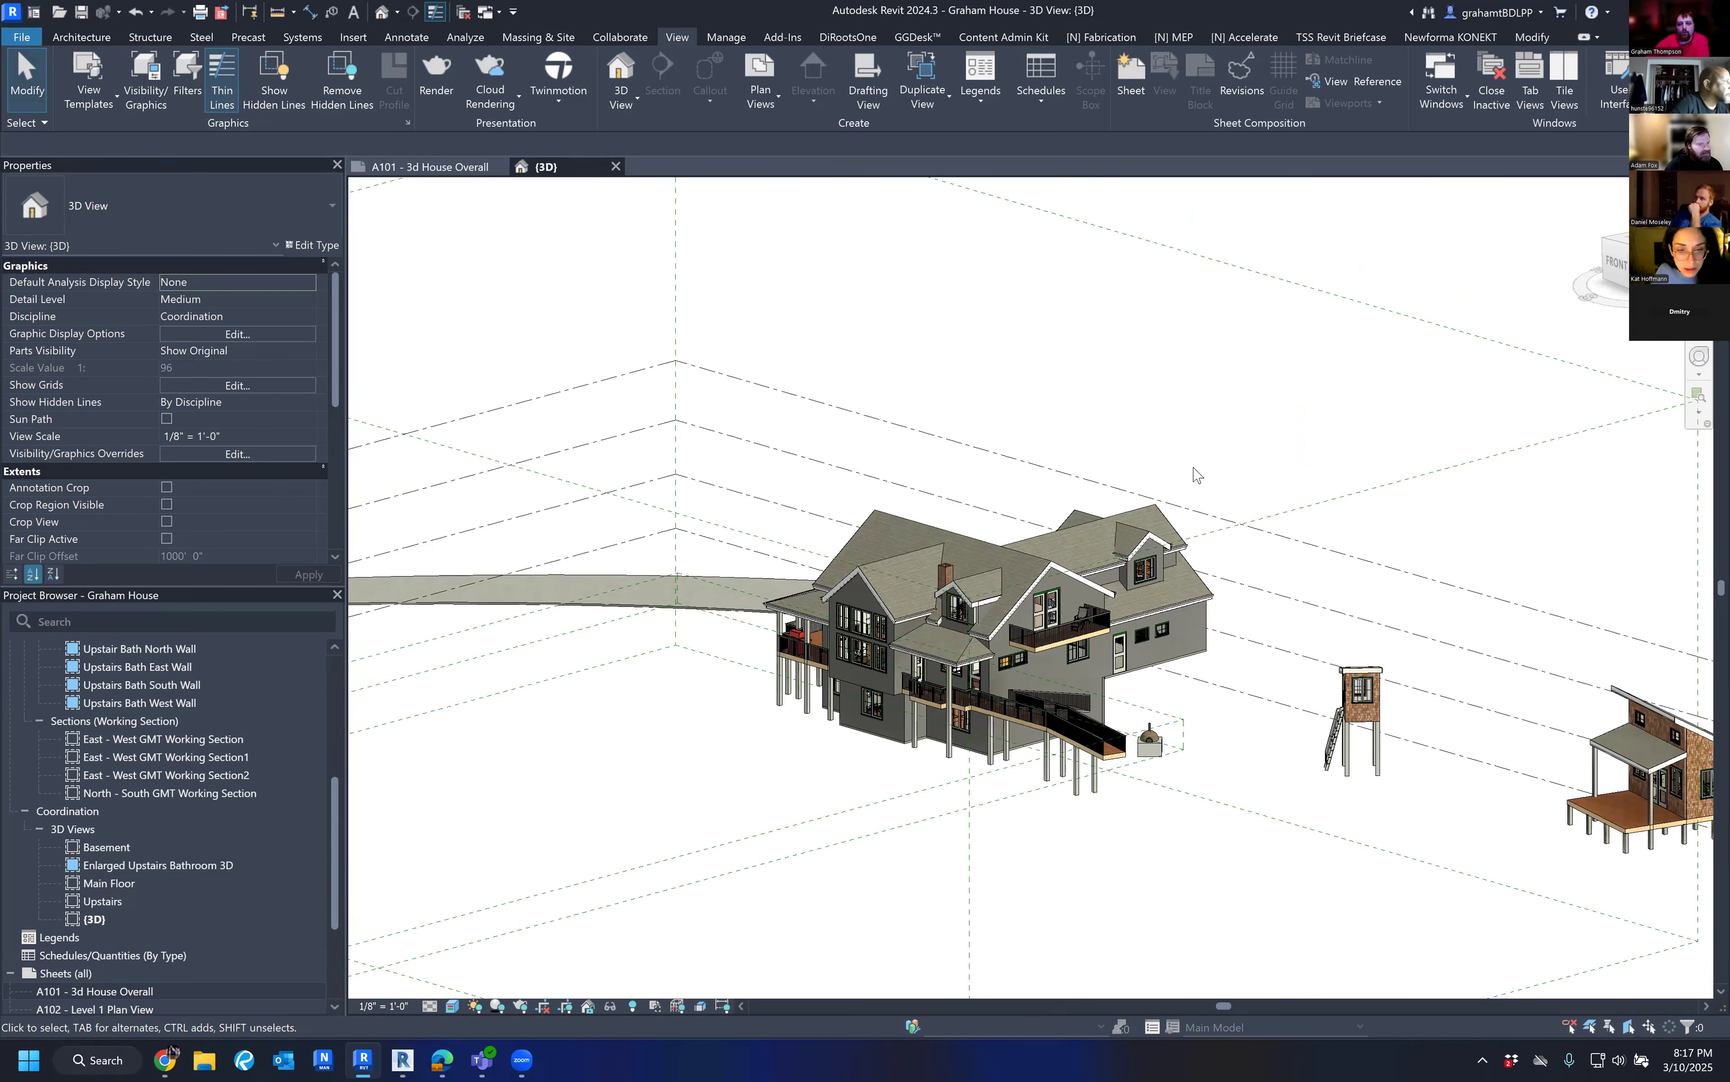
scroll(1248, 545, "down", 5)
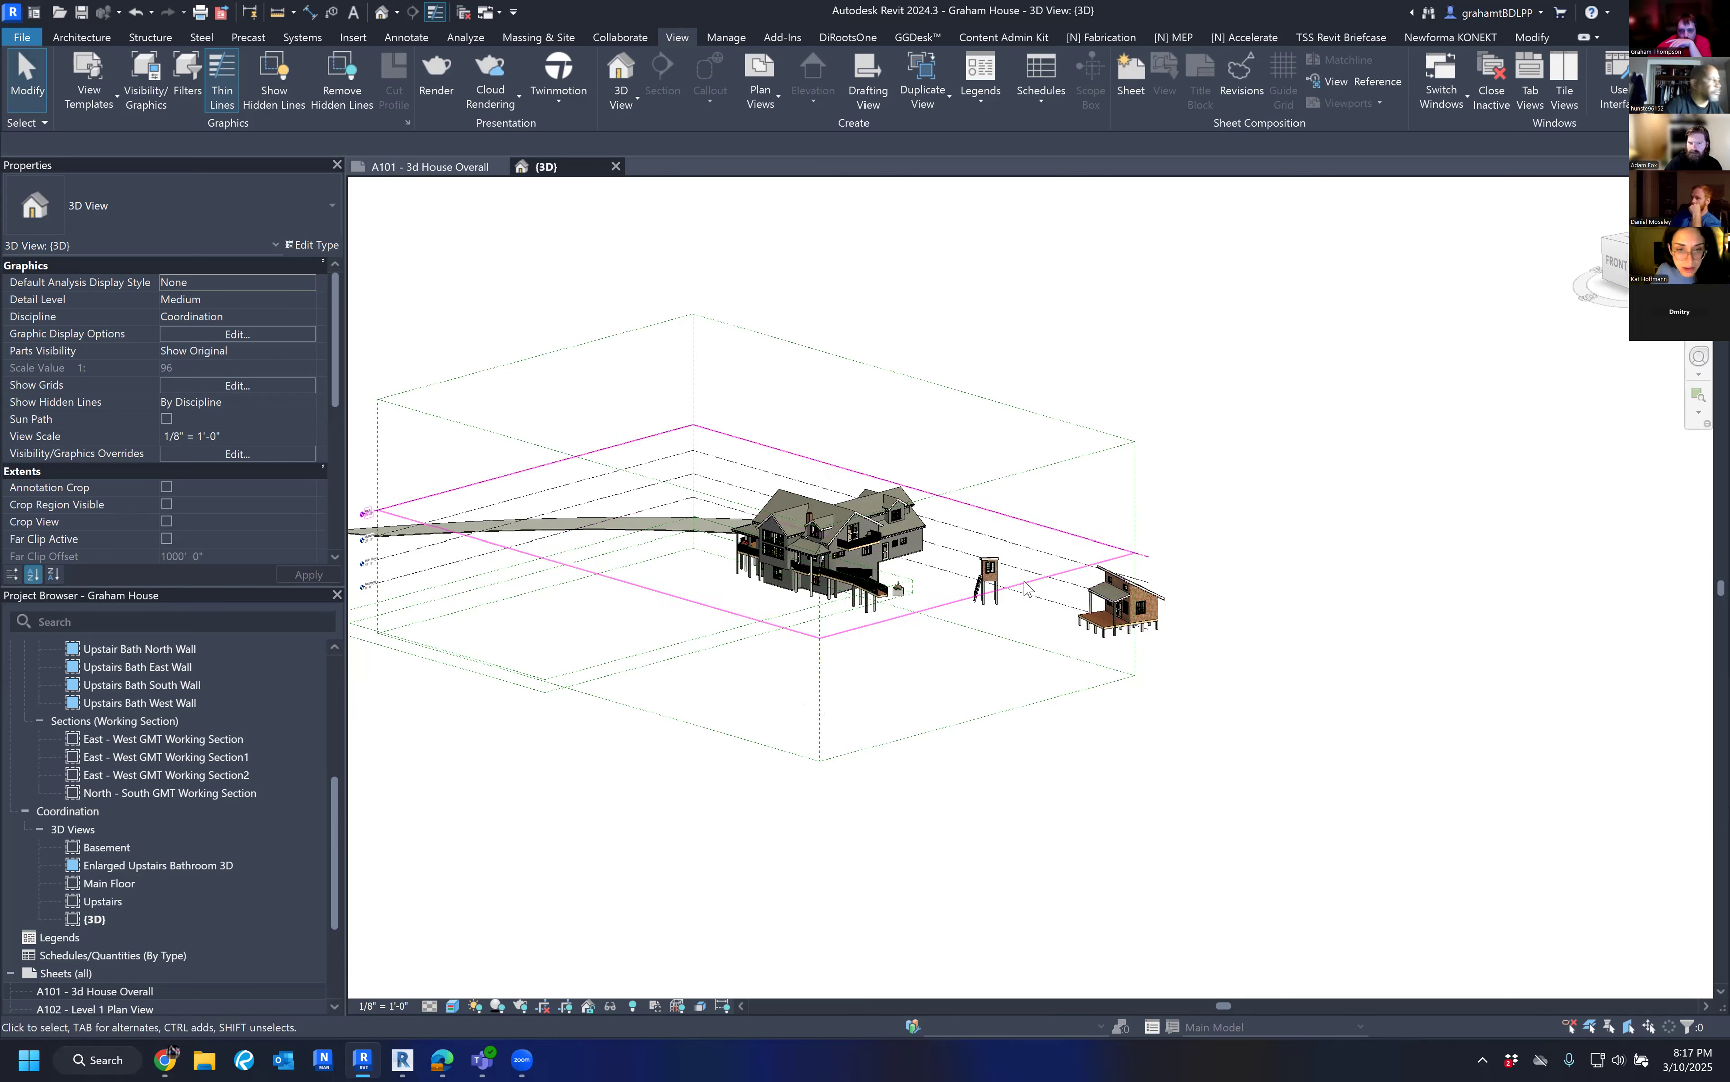
scroll(985, 588, "up", 3)
scroll(835, 664, "up", 2)
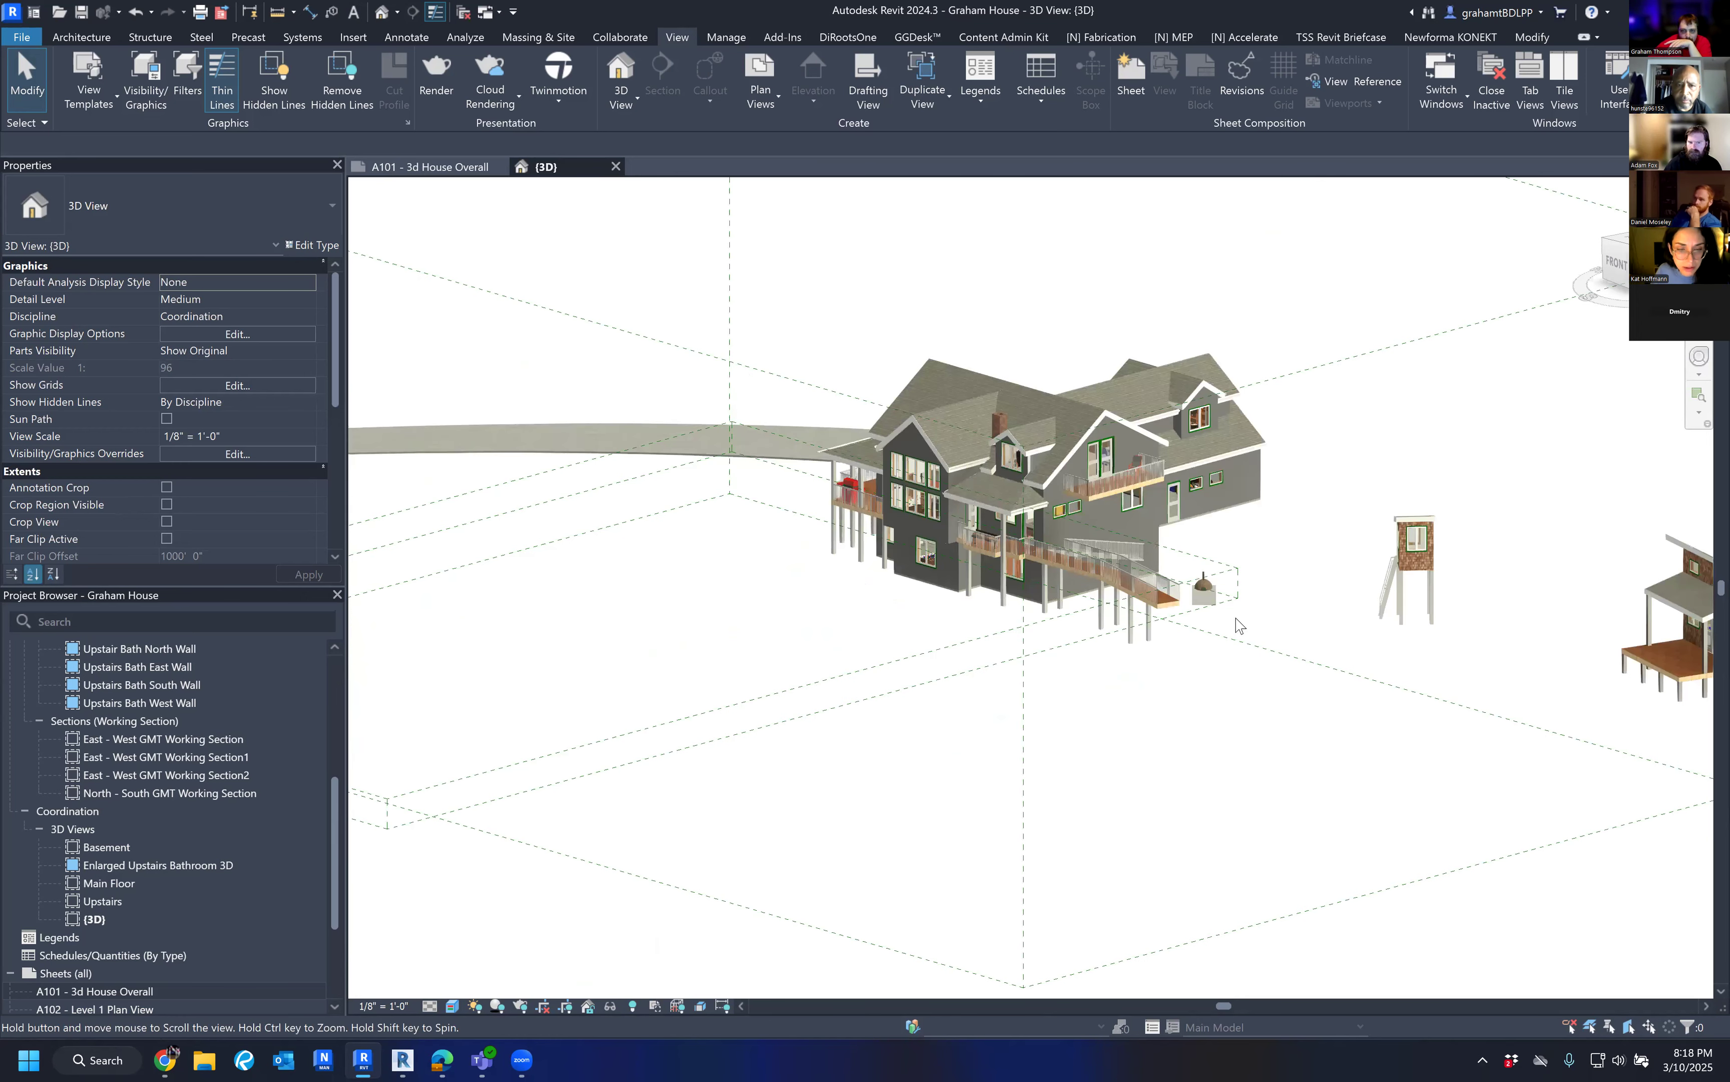
middle_click_drag(1163, 583, 912, 576)
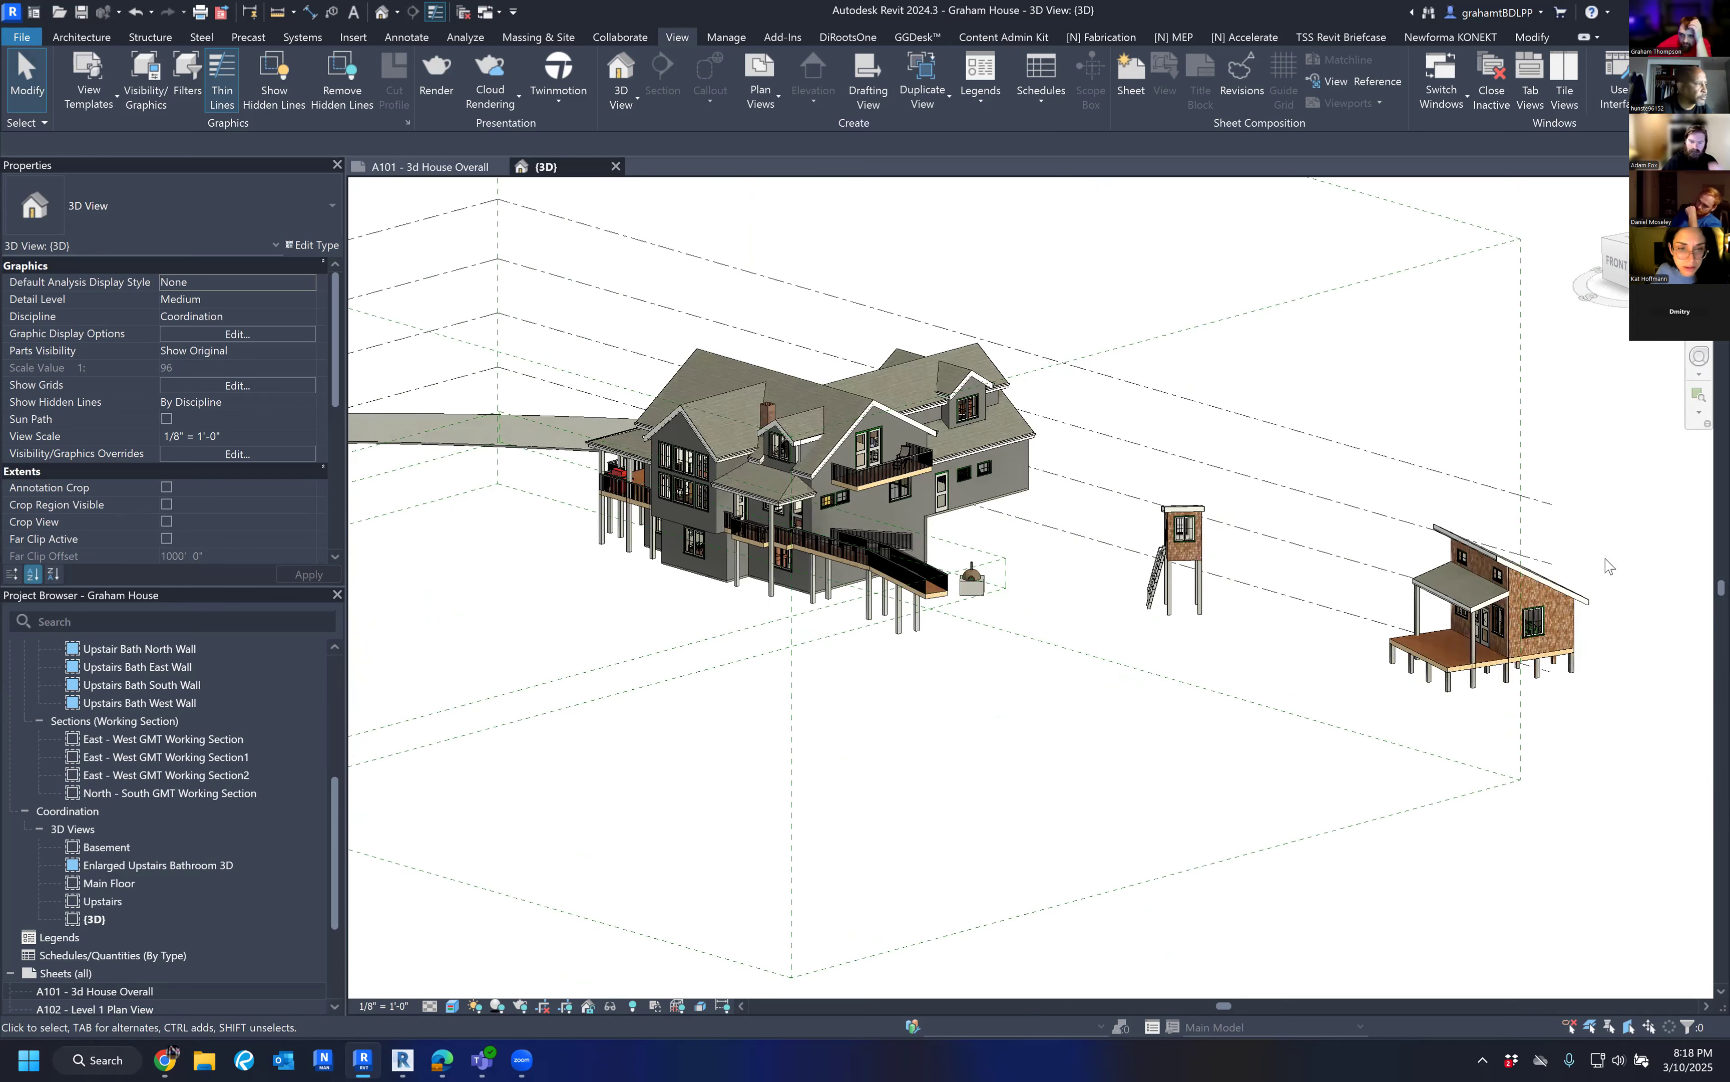
scroll(912, 576, "down", 4)
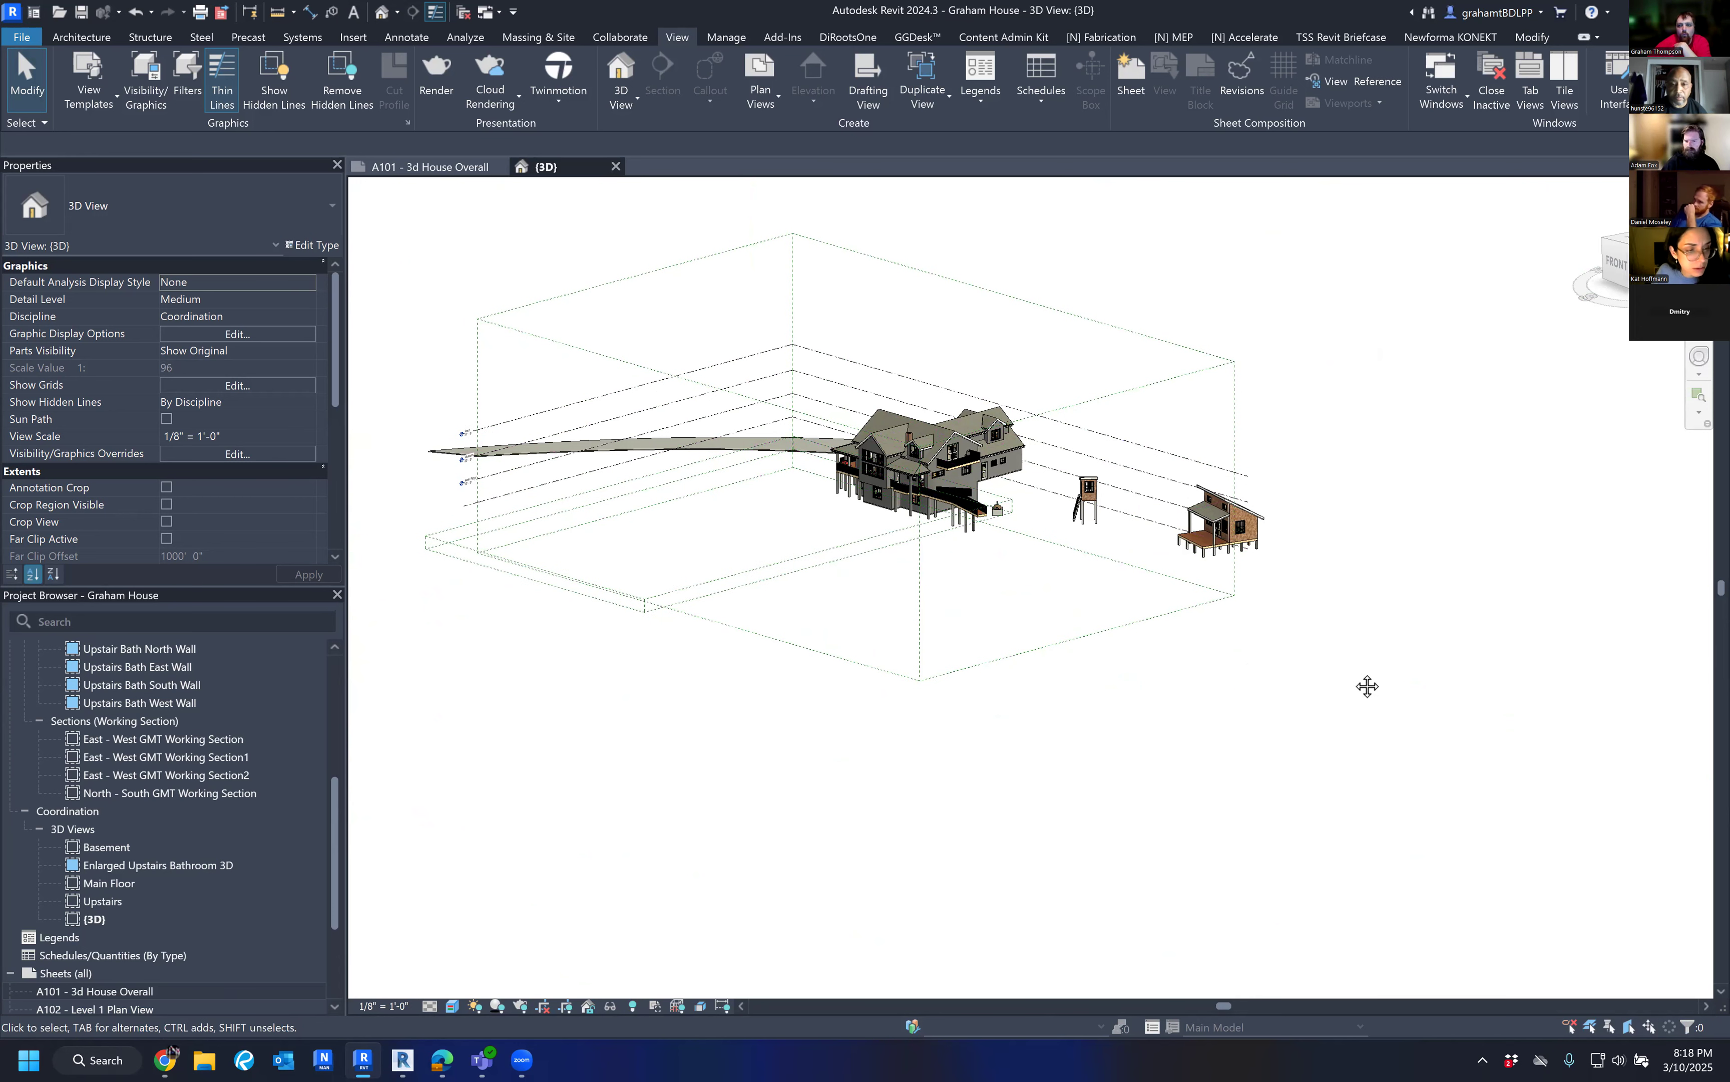
middle_click_drag(1367, 685, 1345, 726)
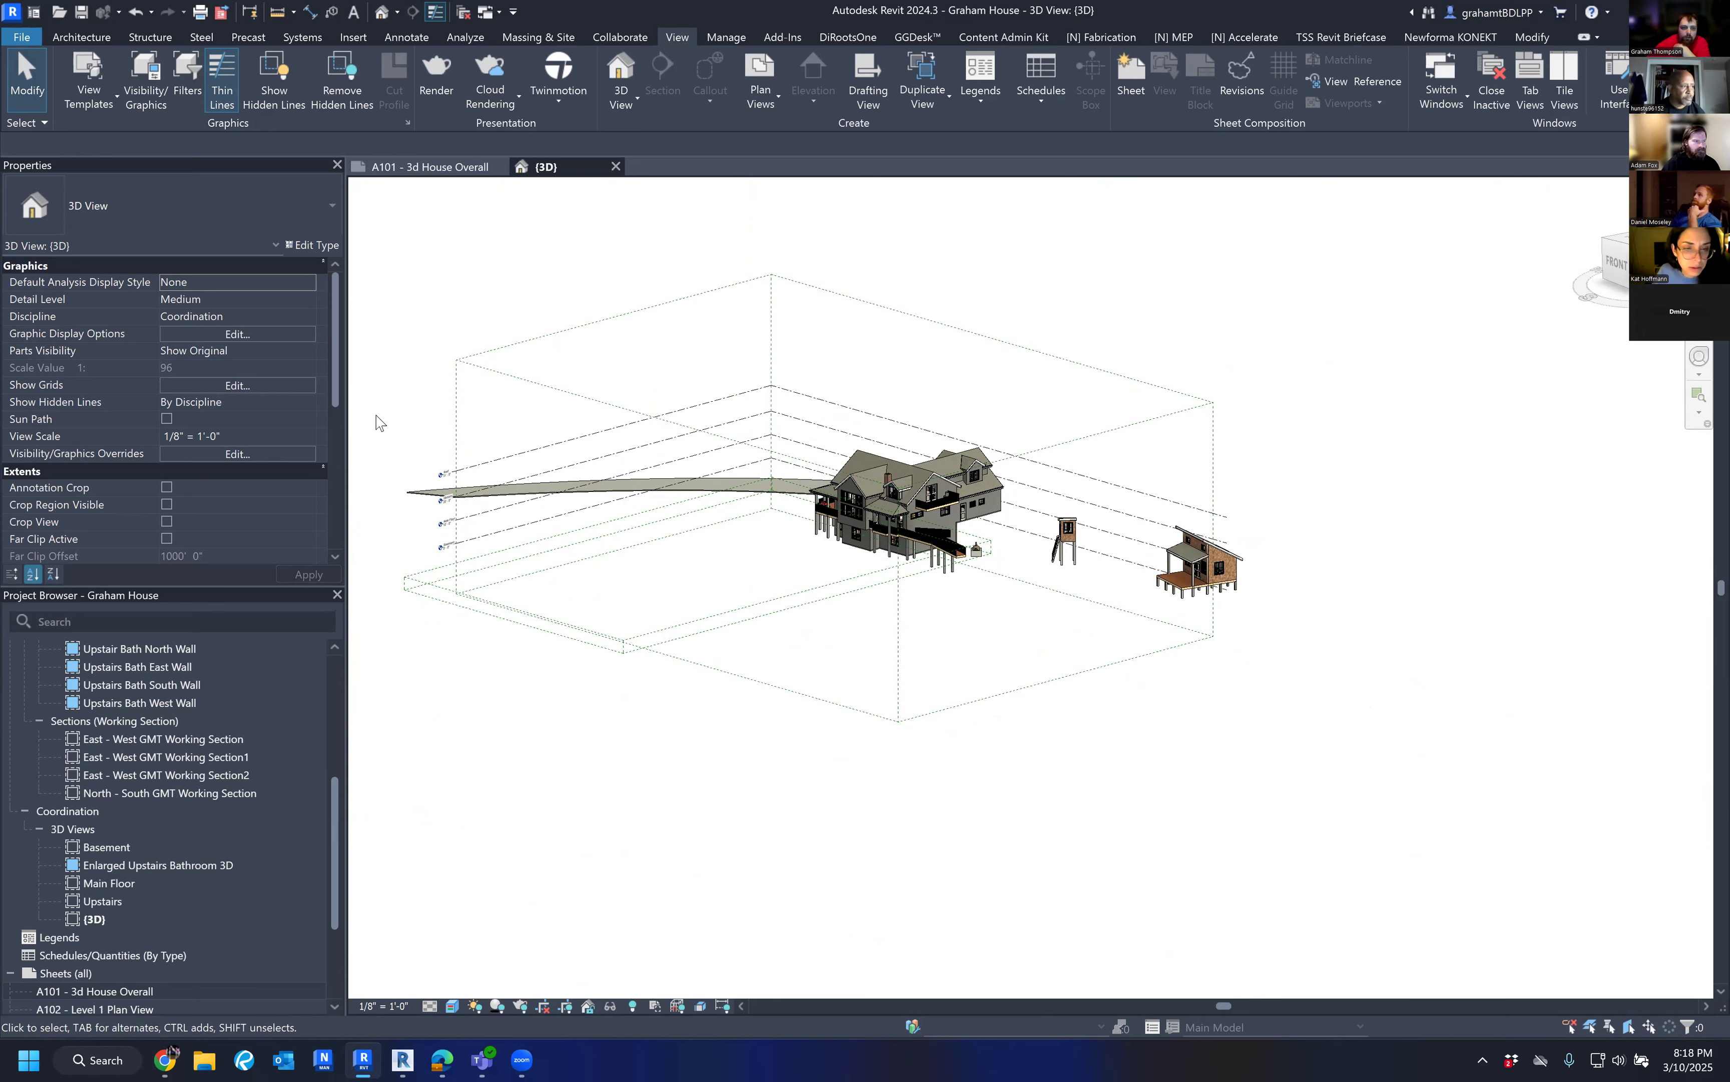
scroll(196, 422, "down", 2)
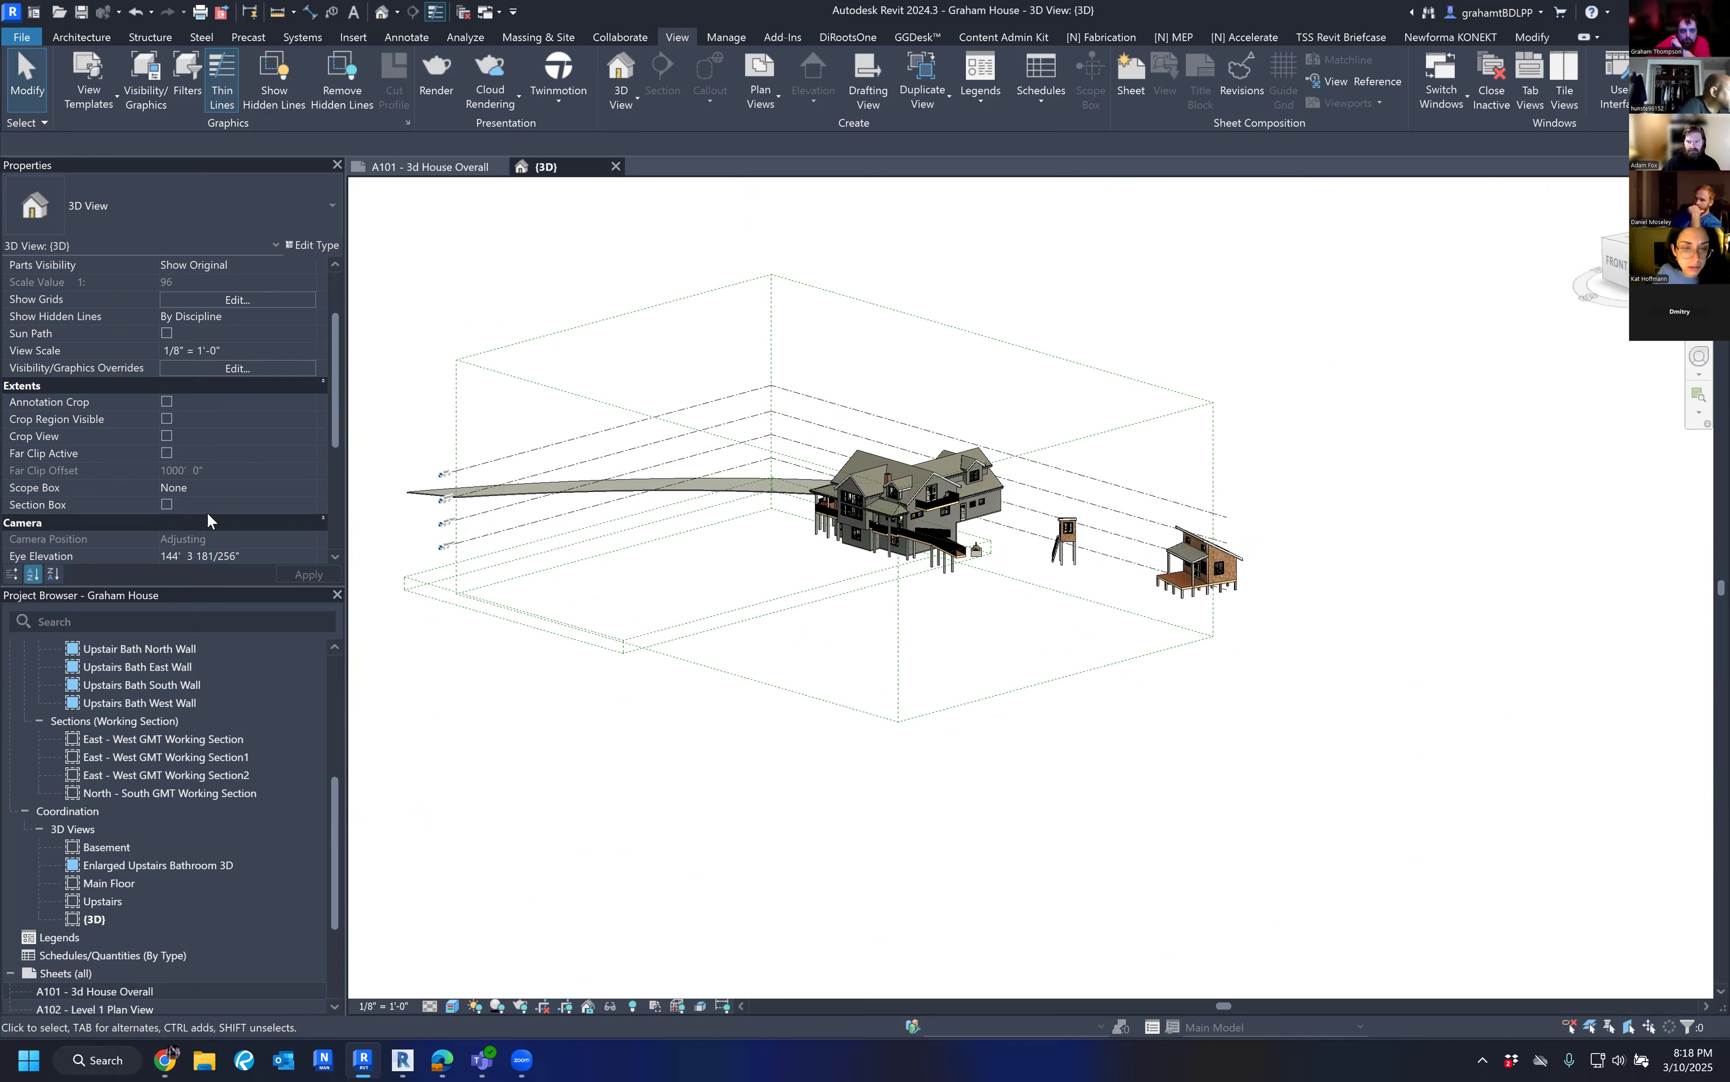
left_click(167, 505)
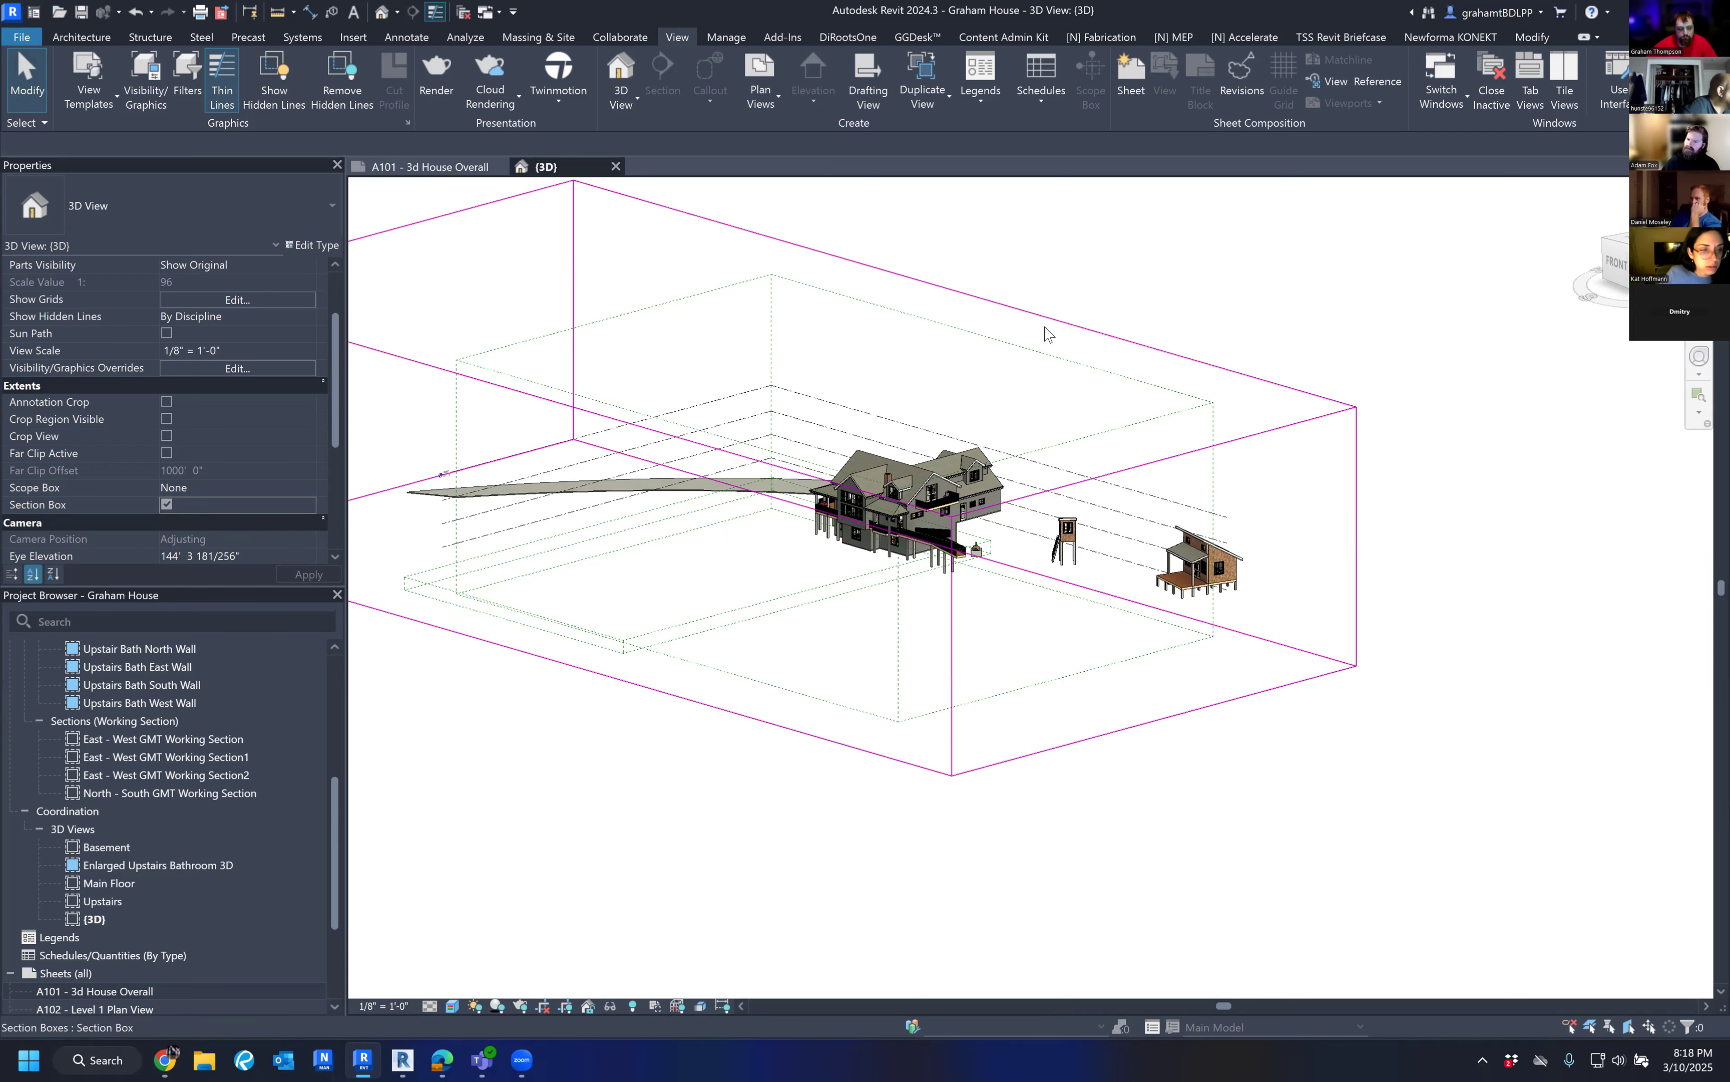
Examine the annotation category visibility settings for scope boxes and section boxes in the 3D view, leaving them as set.
key("v")
key("g")
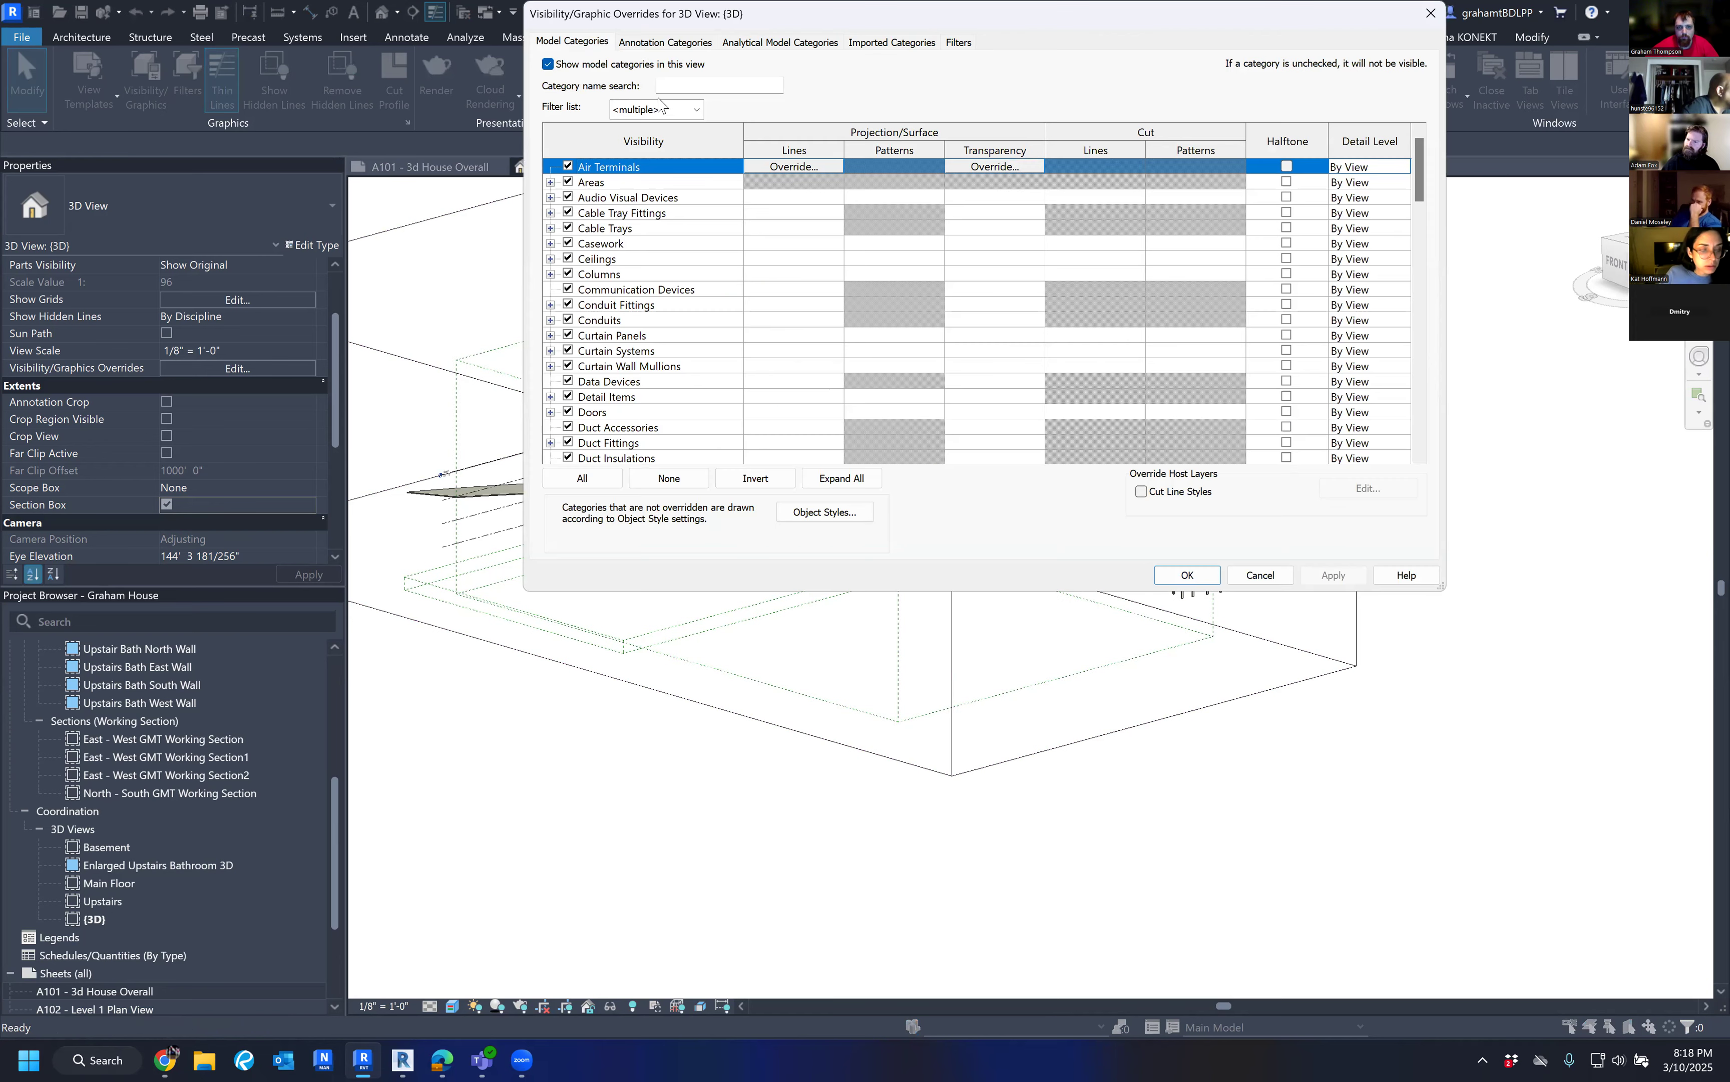
left_click(655, 43)
left_click(677, 290)
key("s")
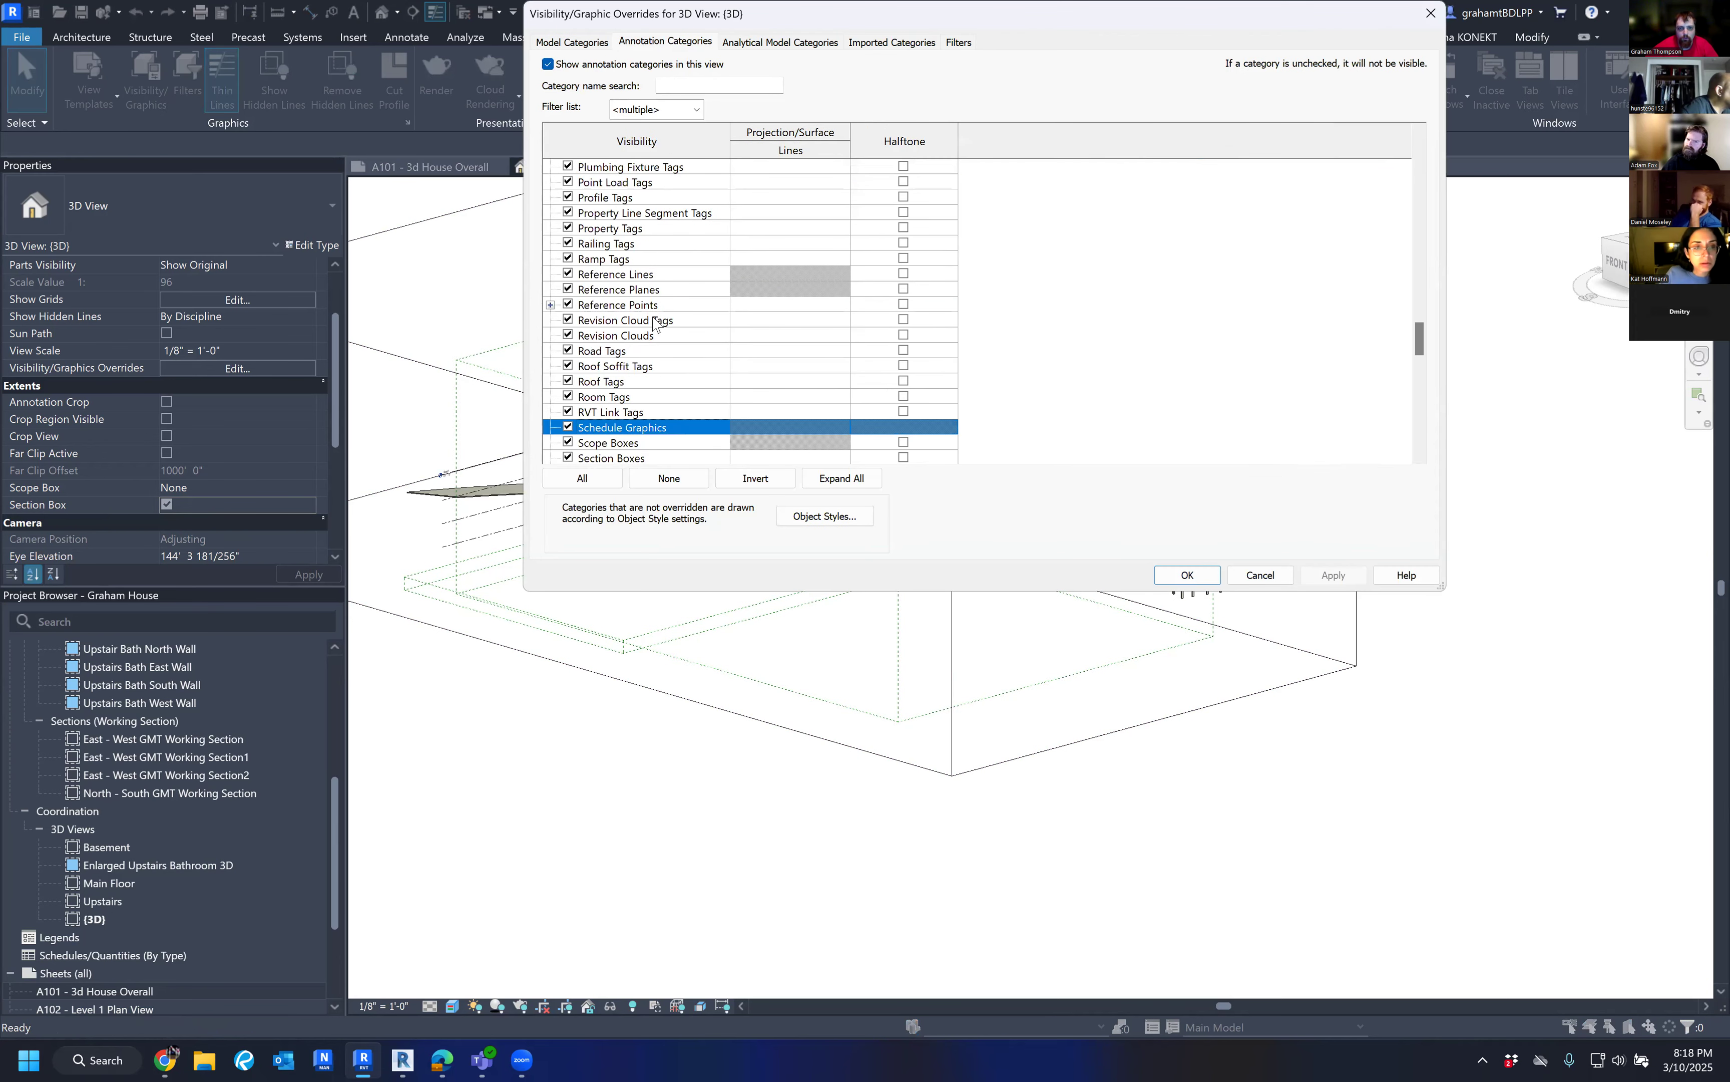
scroll(643, 372, "down", 1)
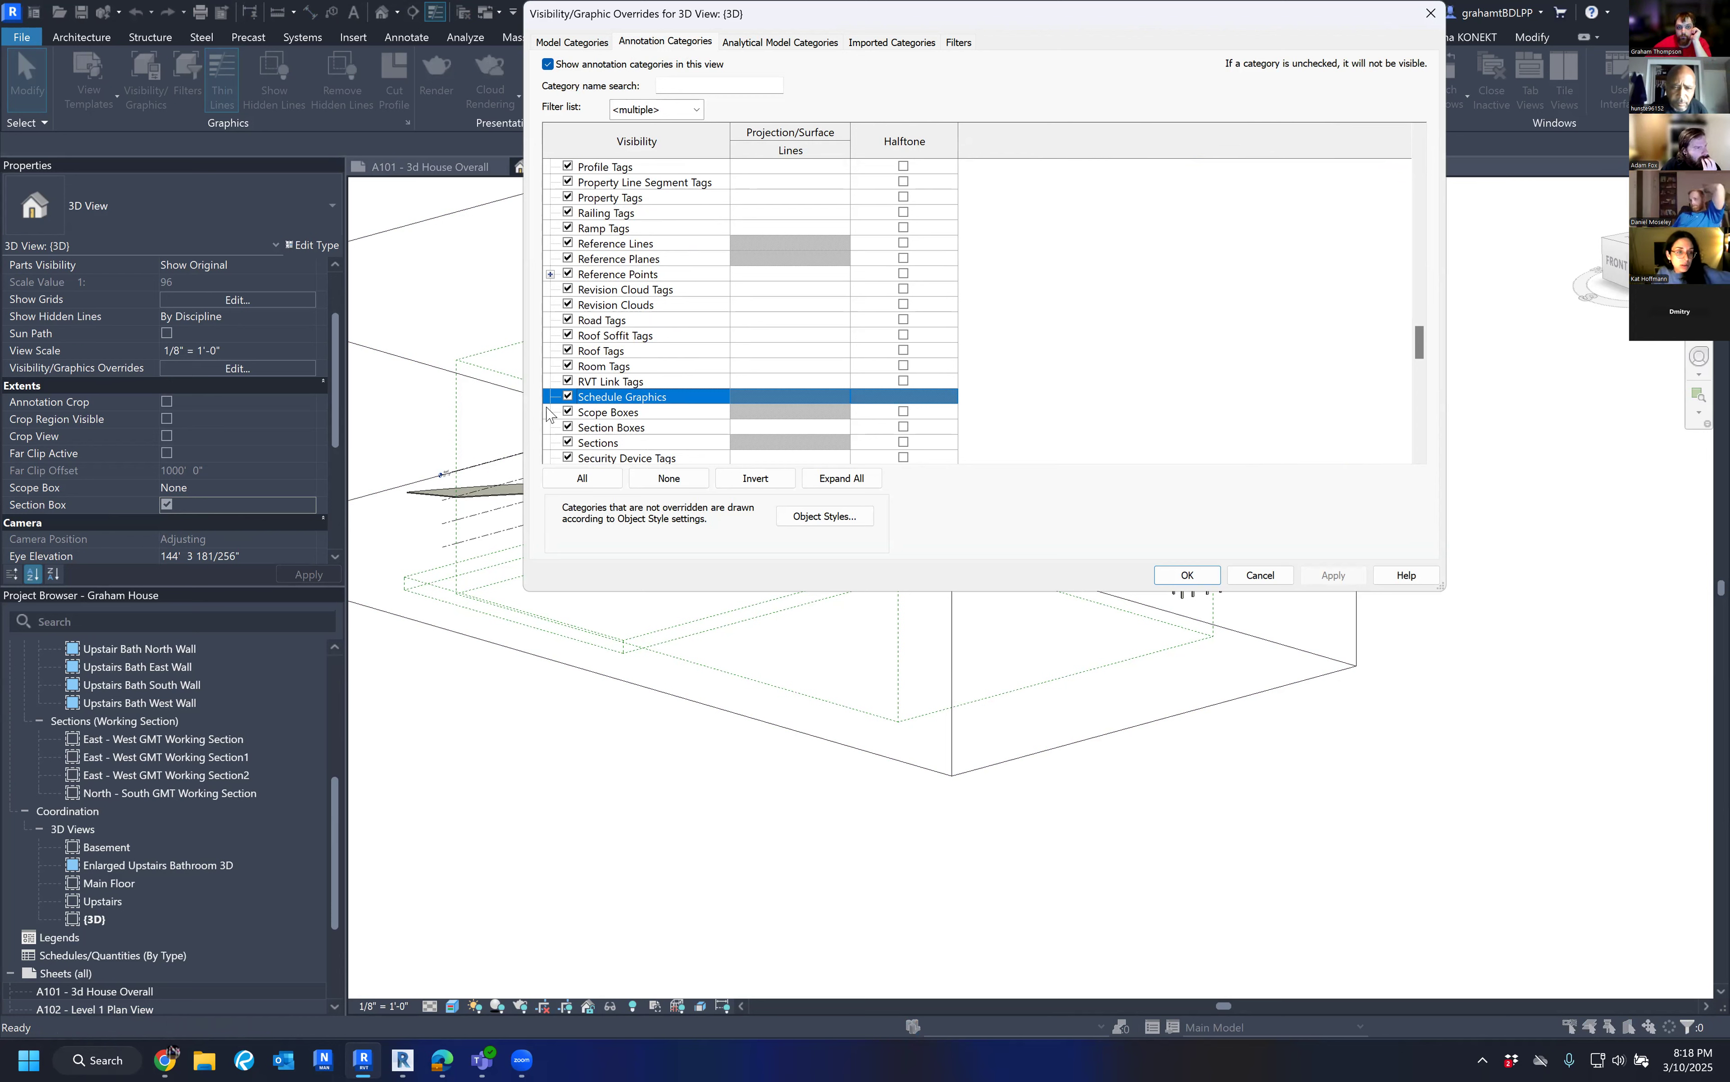
left_click(1265, 584)
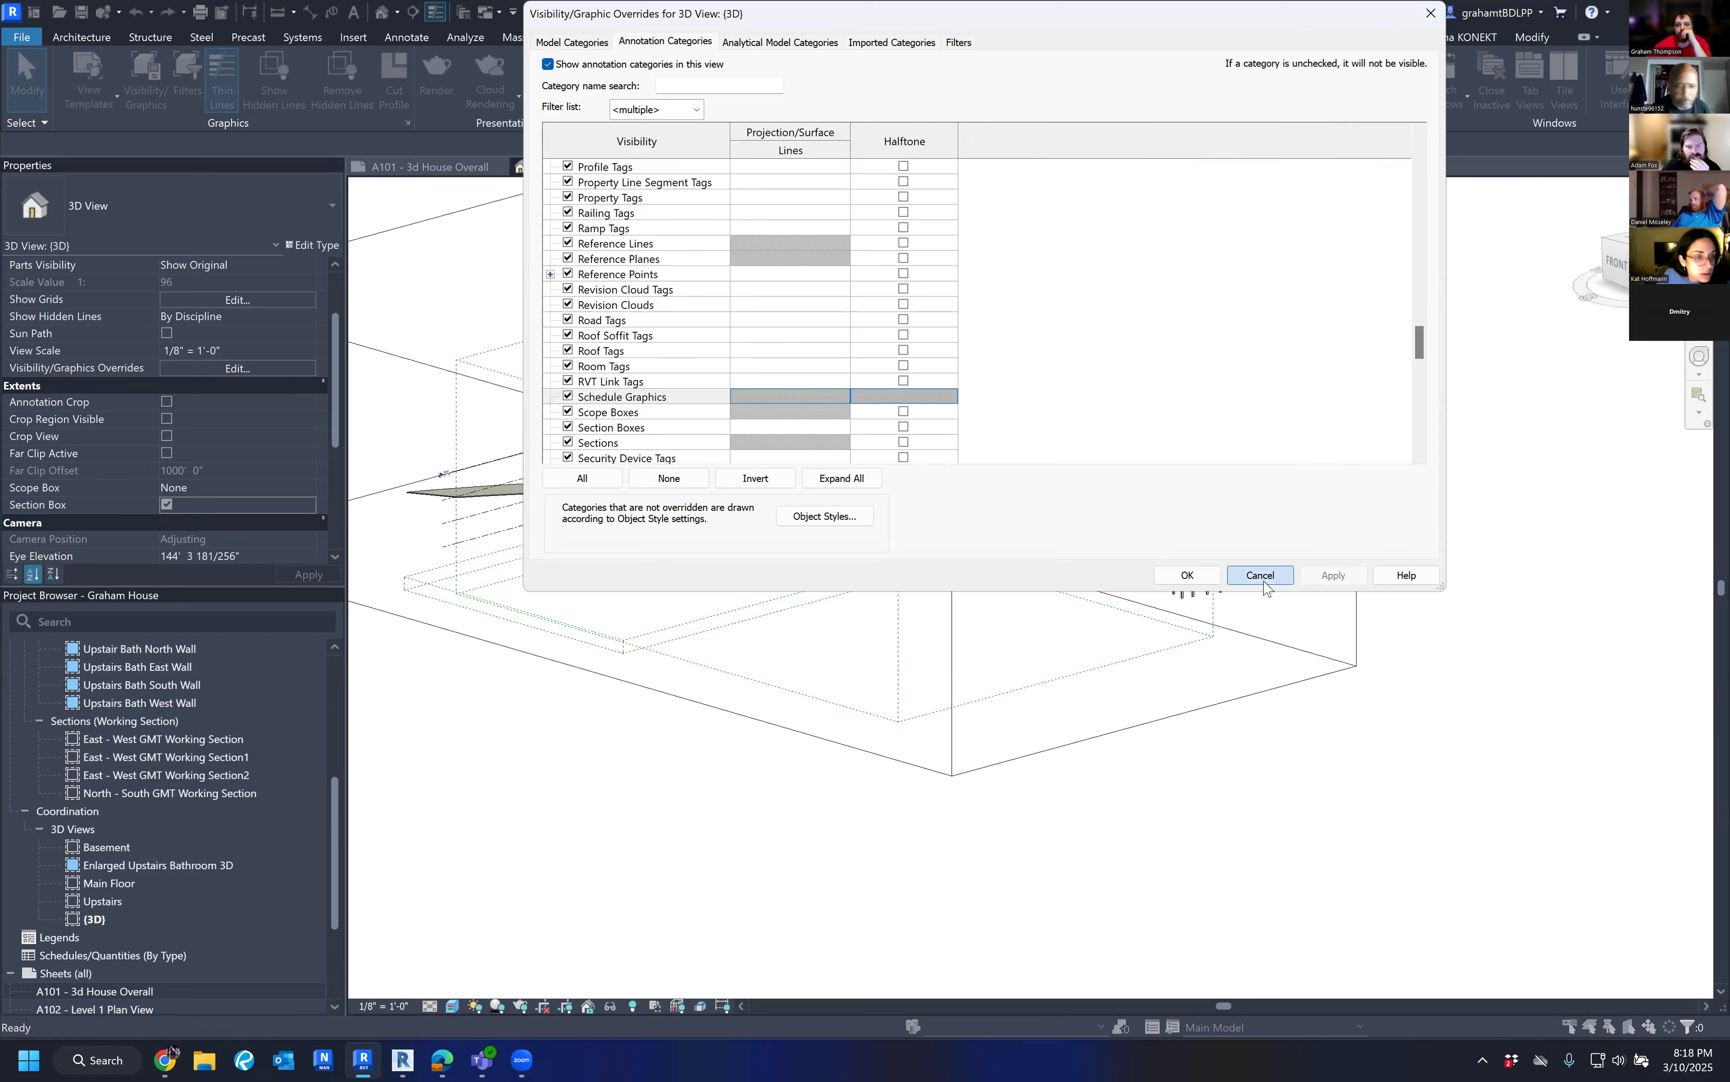
Select the 3D view's section box and pull its driveway end in close to the house.
middle_click_drag(1353, 312, 1358, 389)
scroll(1360, 501, "down", 3)
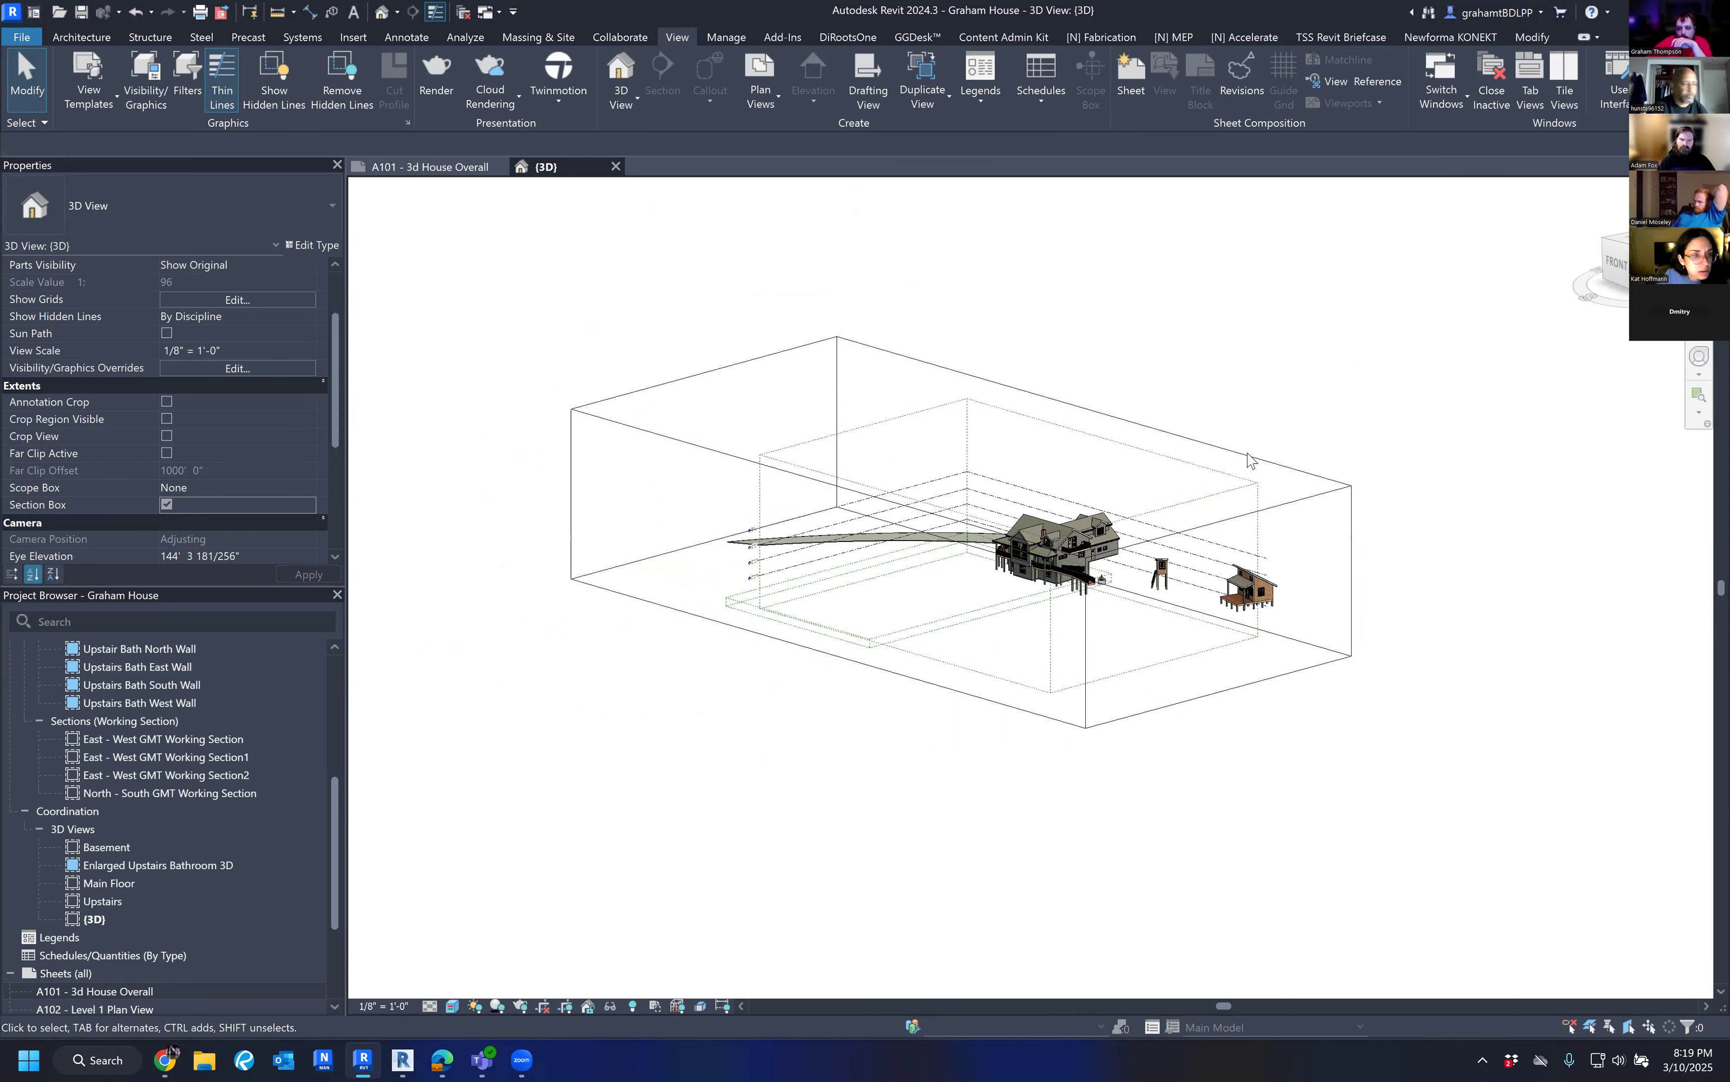
scroll(1318, 475, "up", 1)
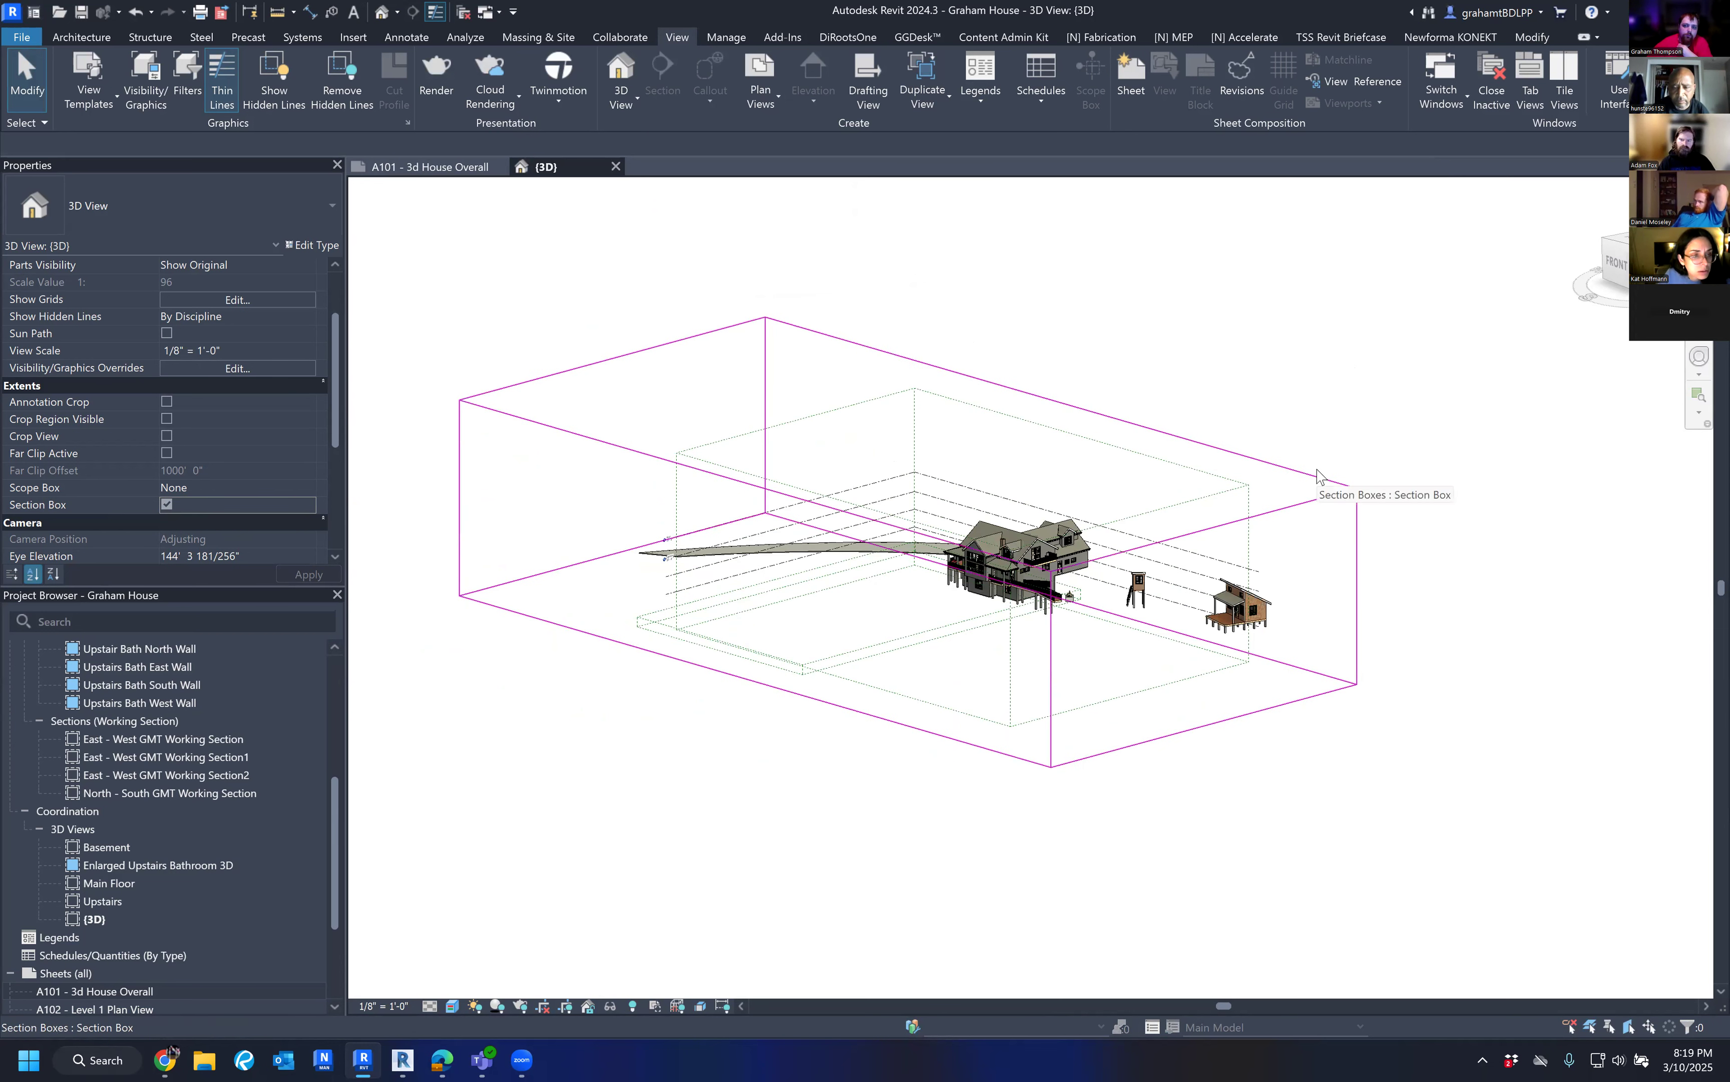
left_click(1313, 477)
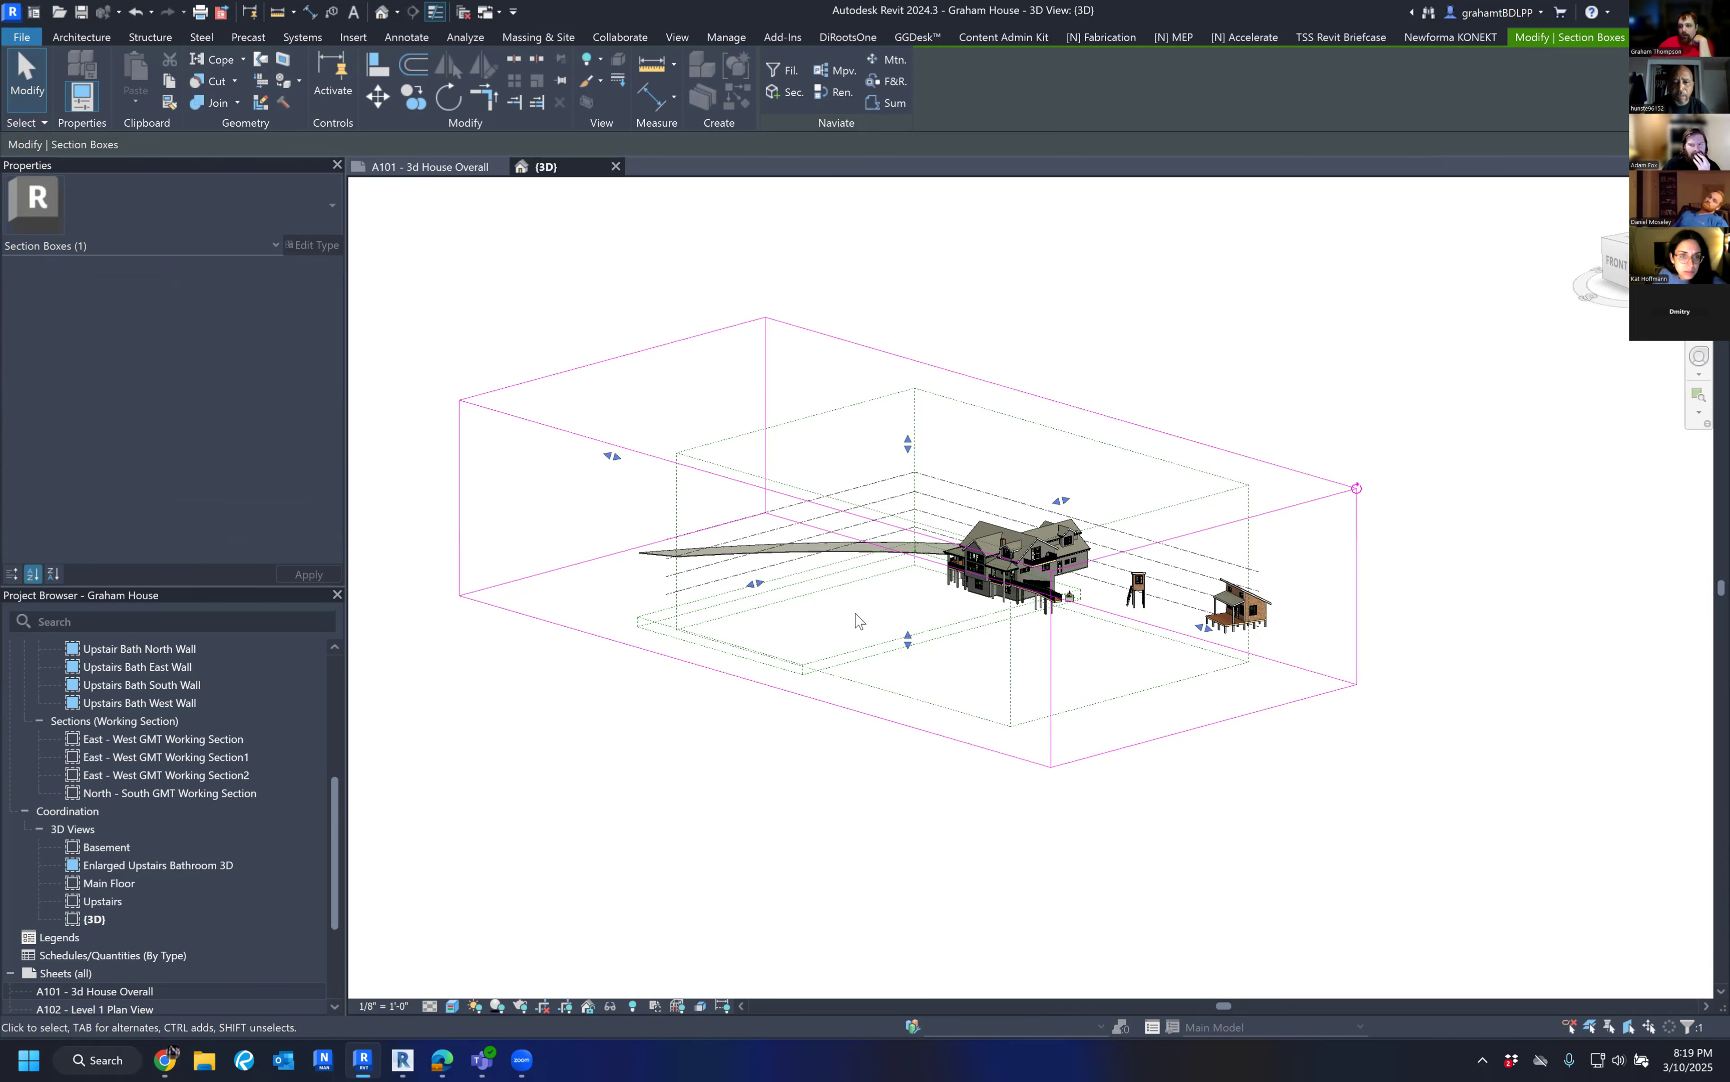
scroll(1037, 494, "down", 2)
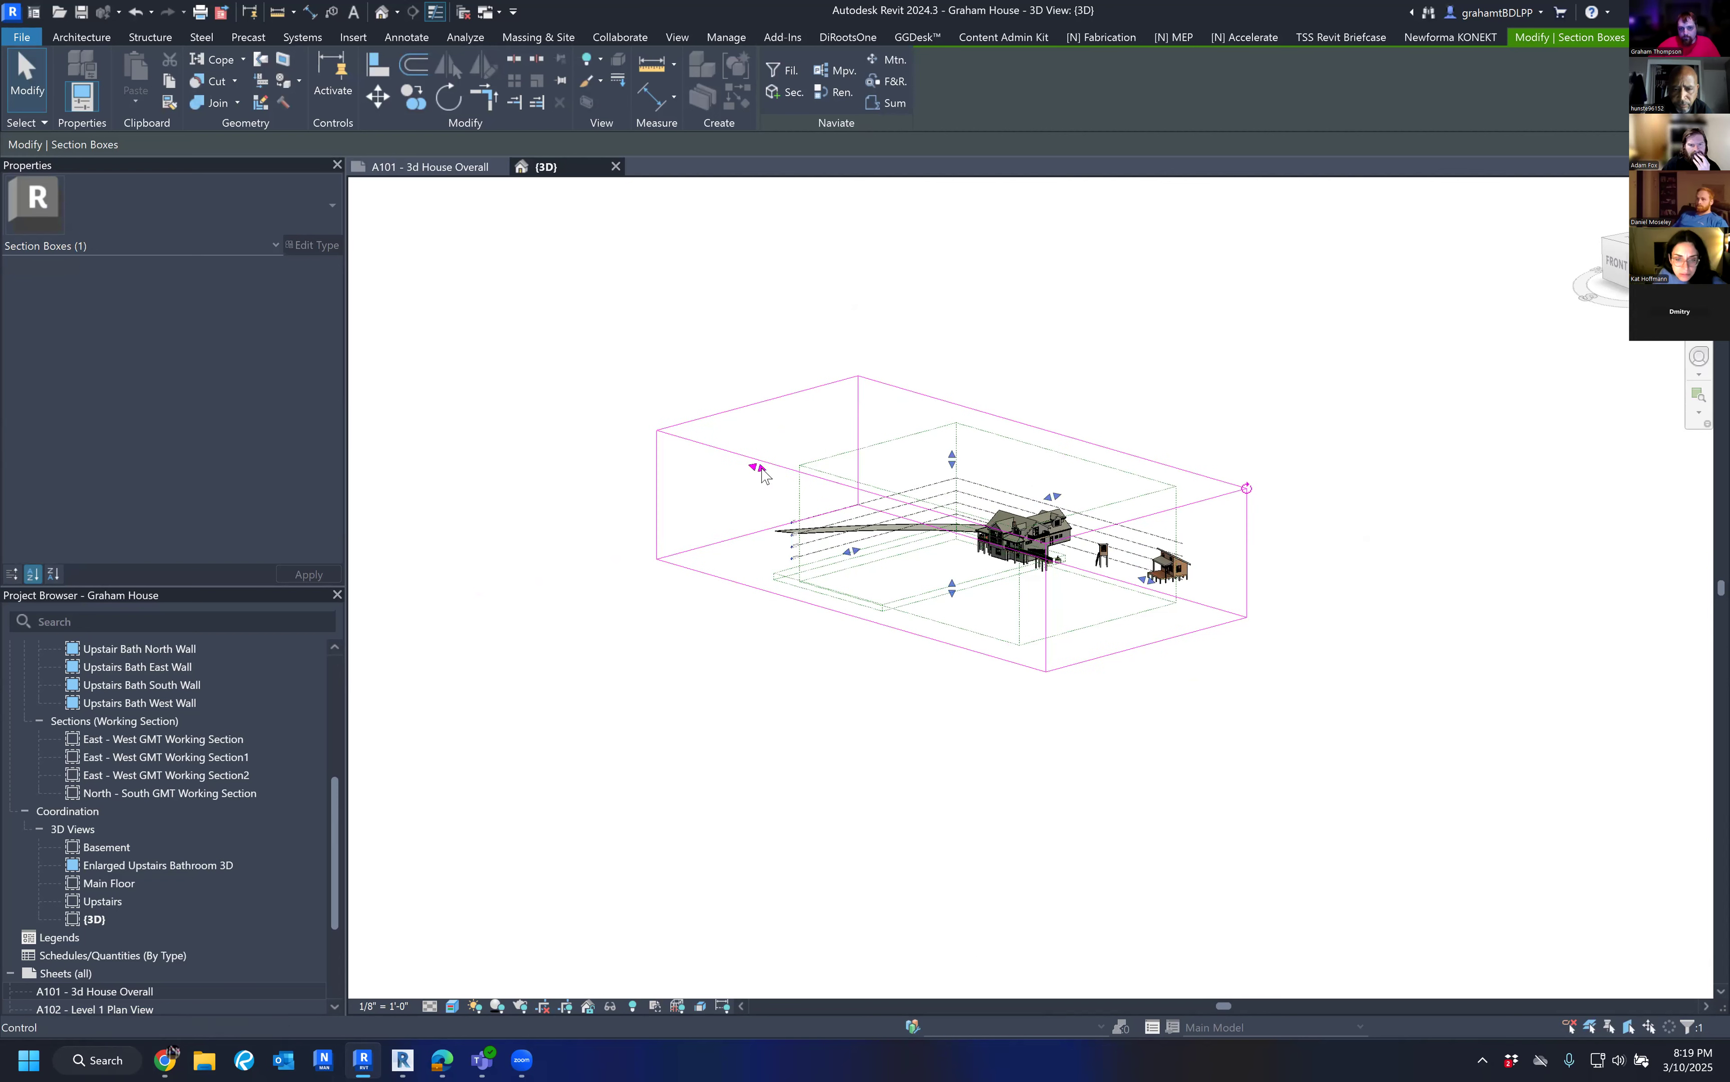
left_click_drag(763, 474, 942, 581)
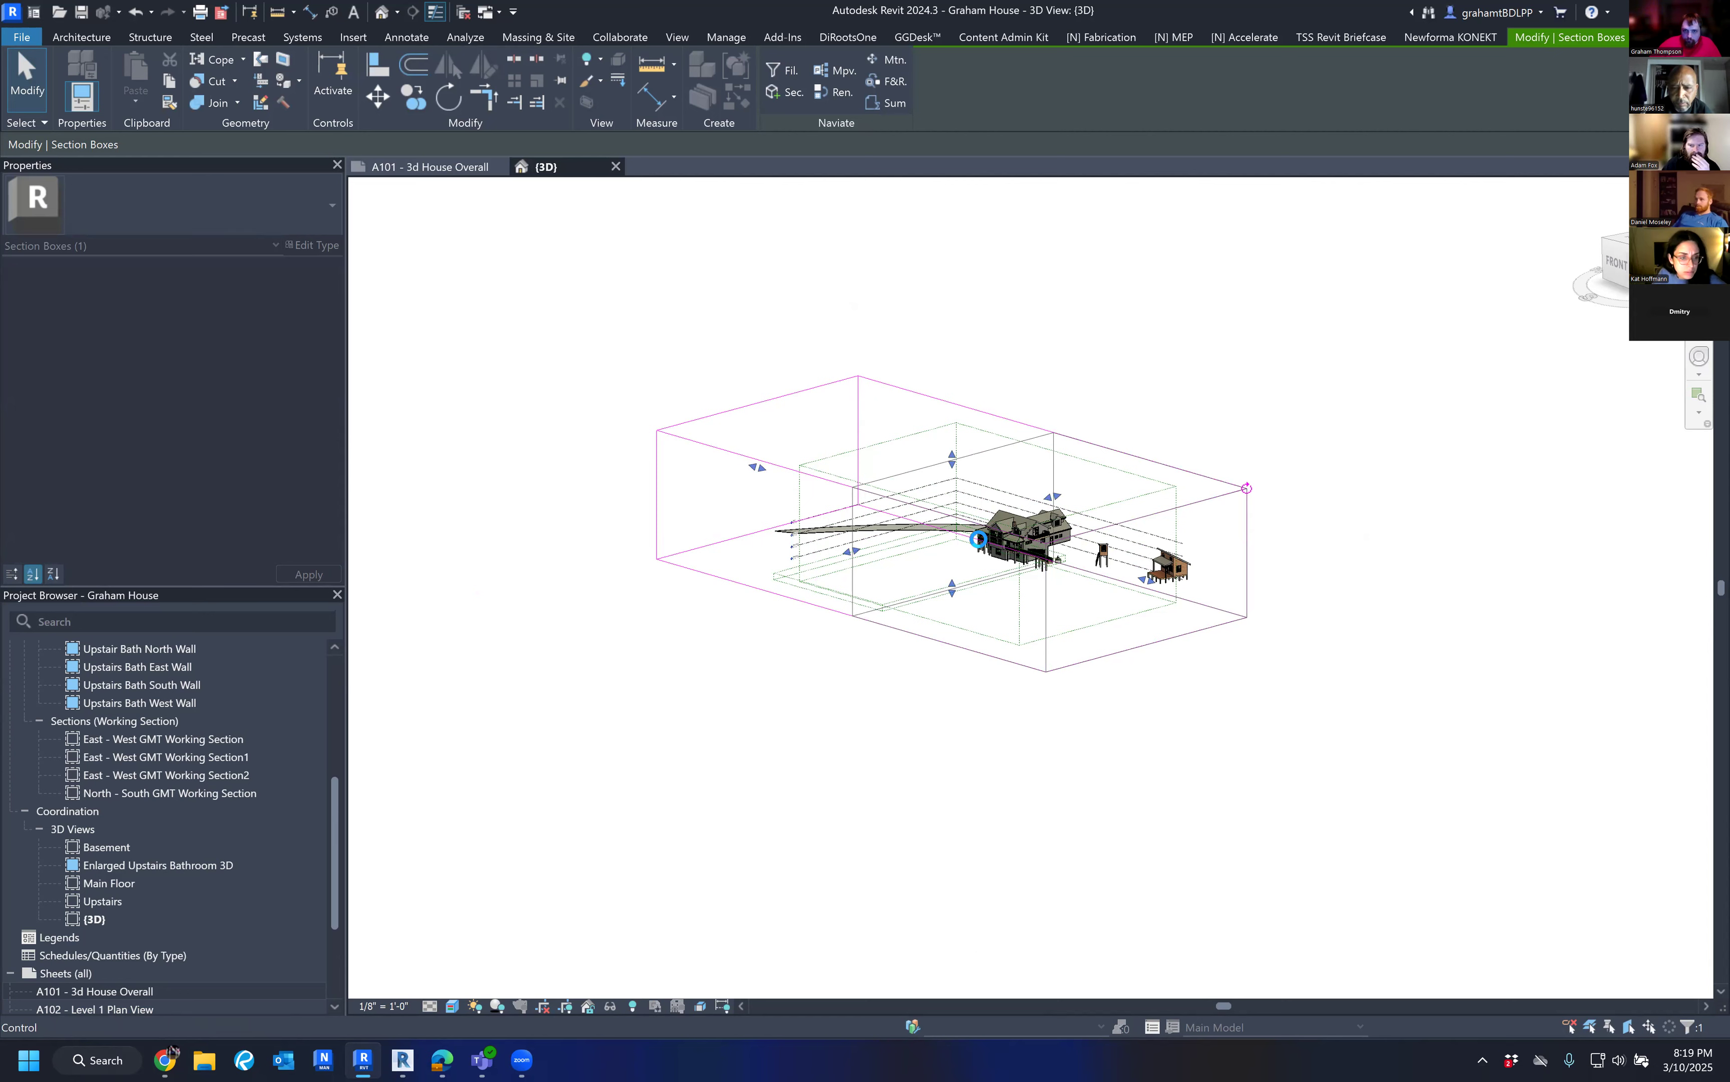
scroll(997, 515, "up", 5)
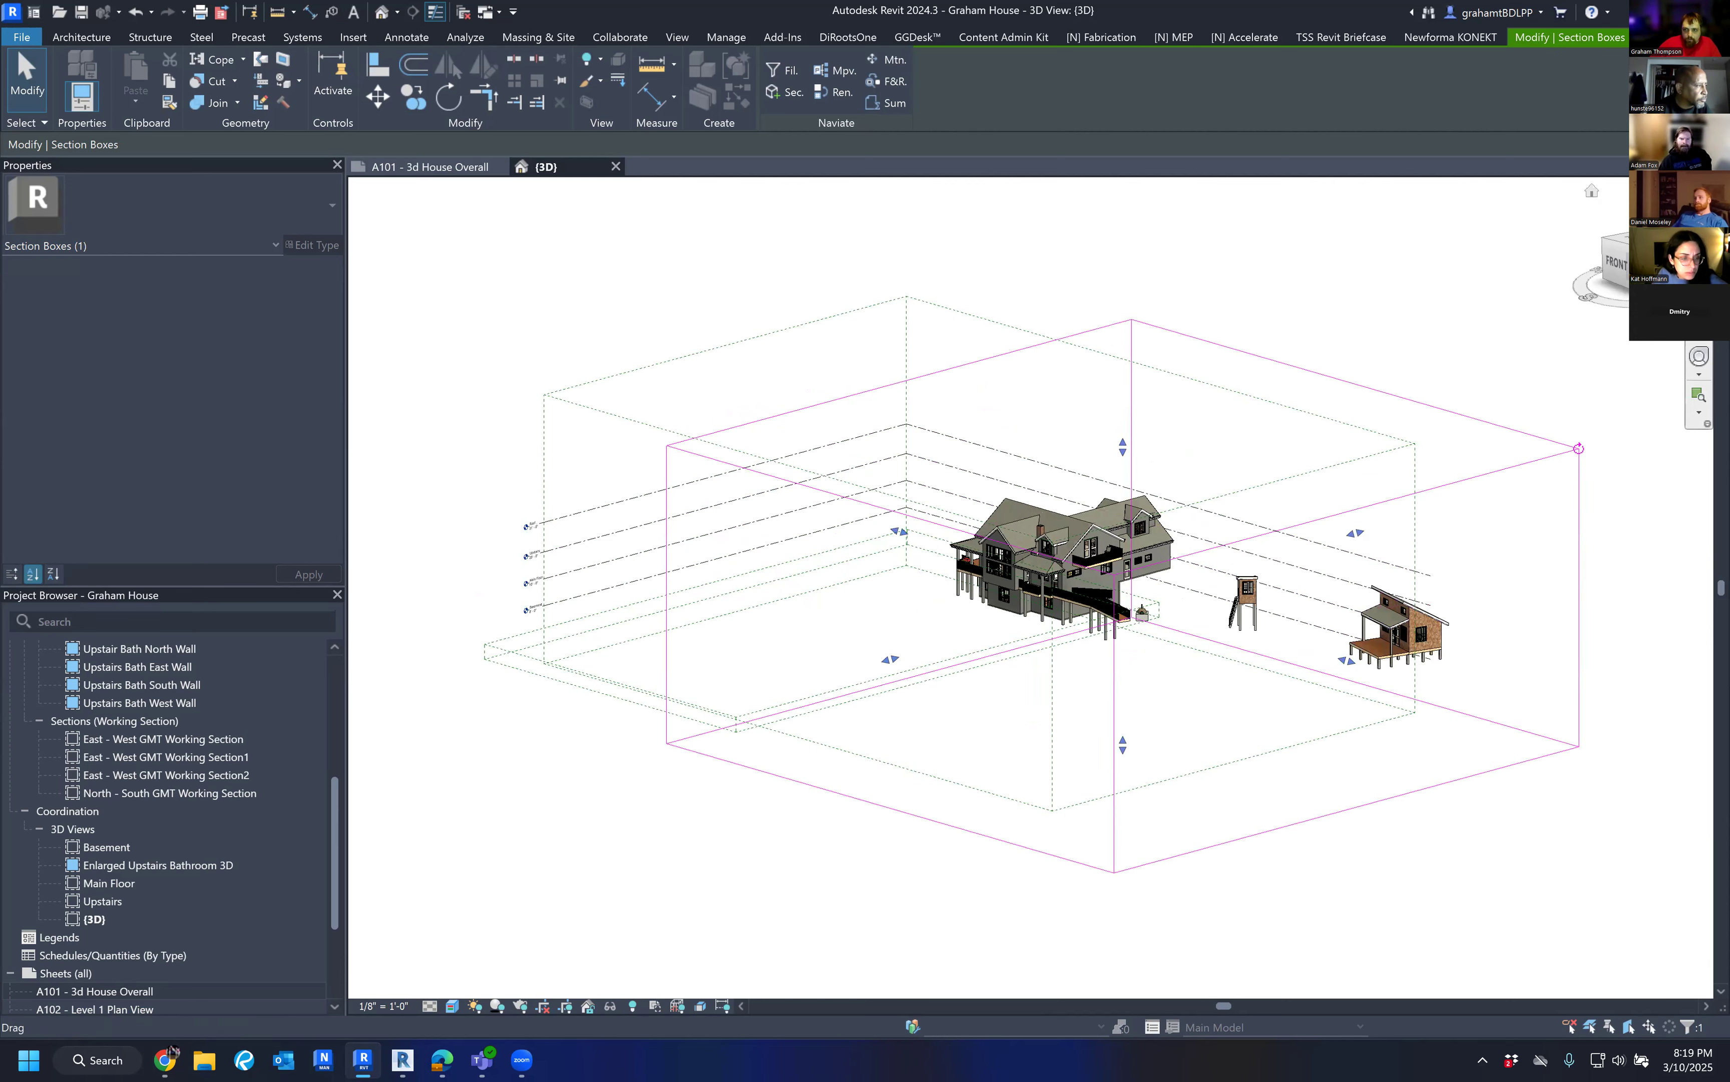
From a top view, tighten the section box sides around the house, leaving out the two small outbuildings and the walkway's end.
left_click(1615, 242)
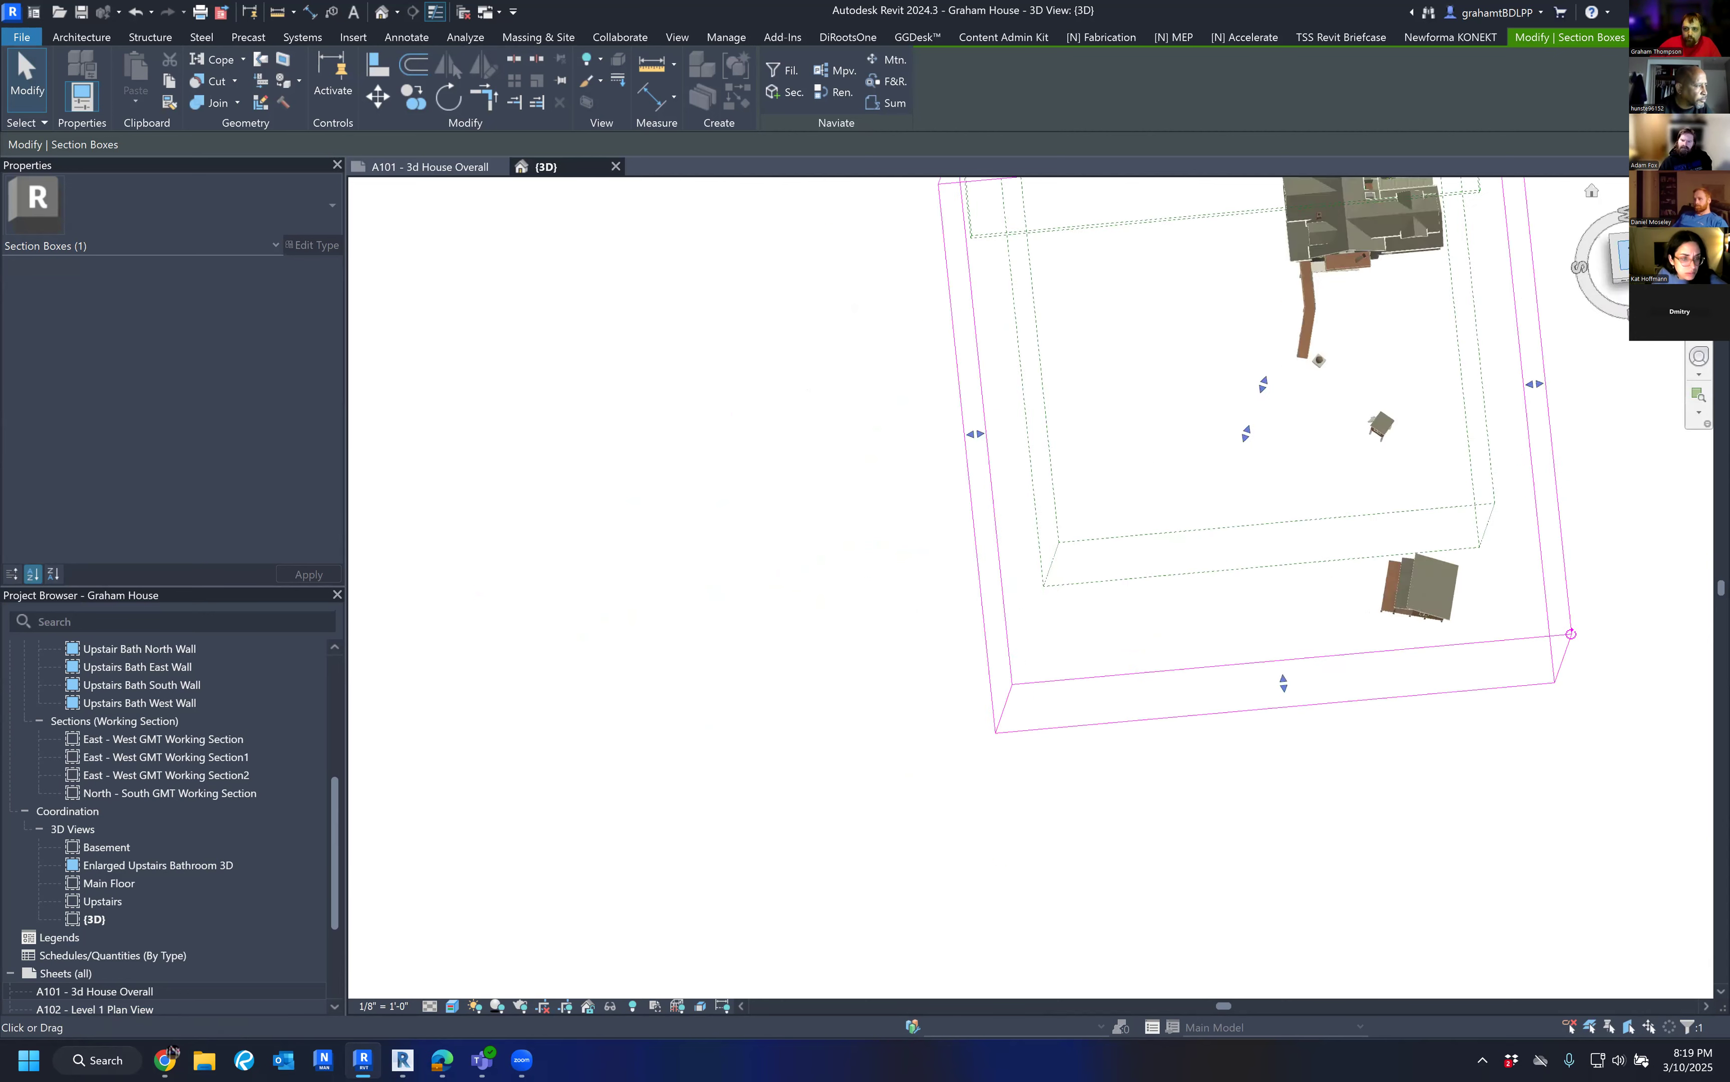
left_click_drag(1030, 313, 1031, 286)
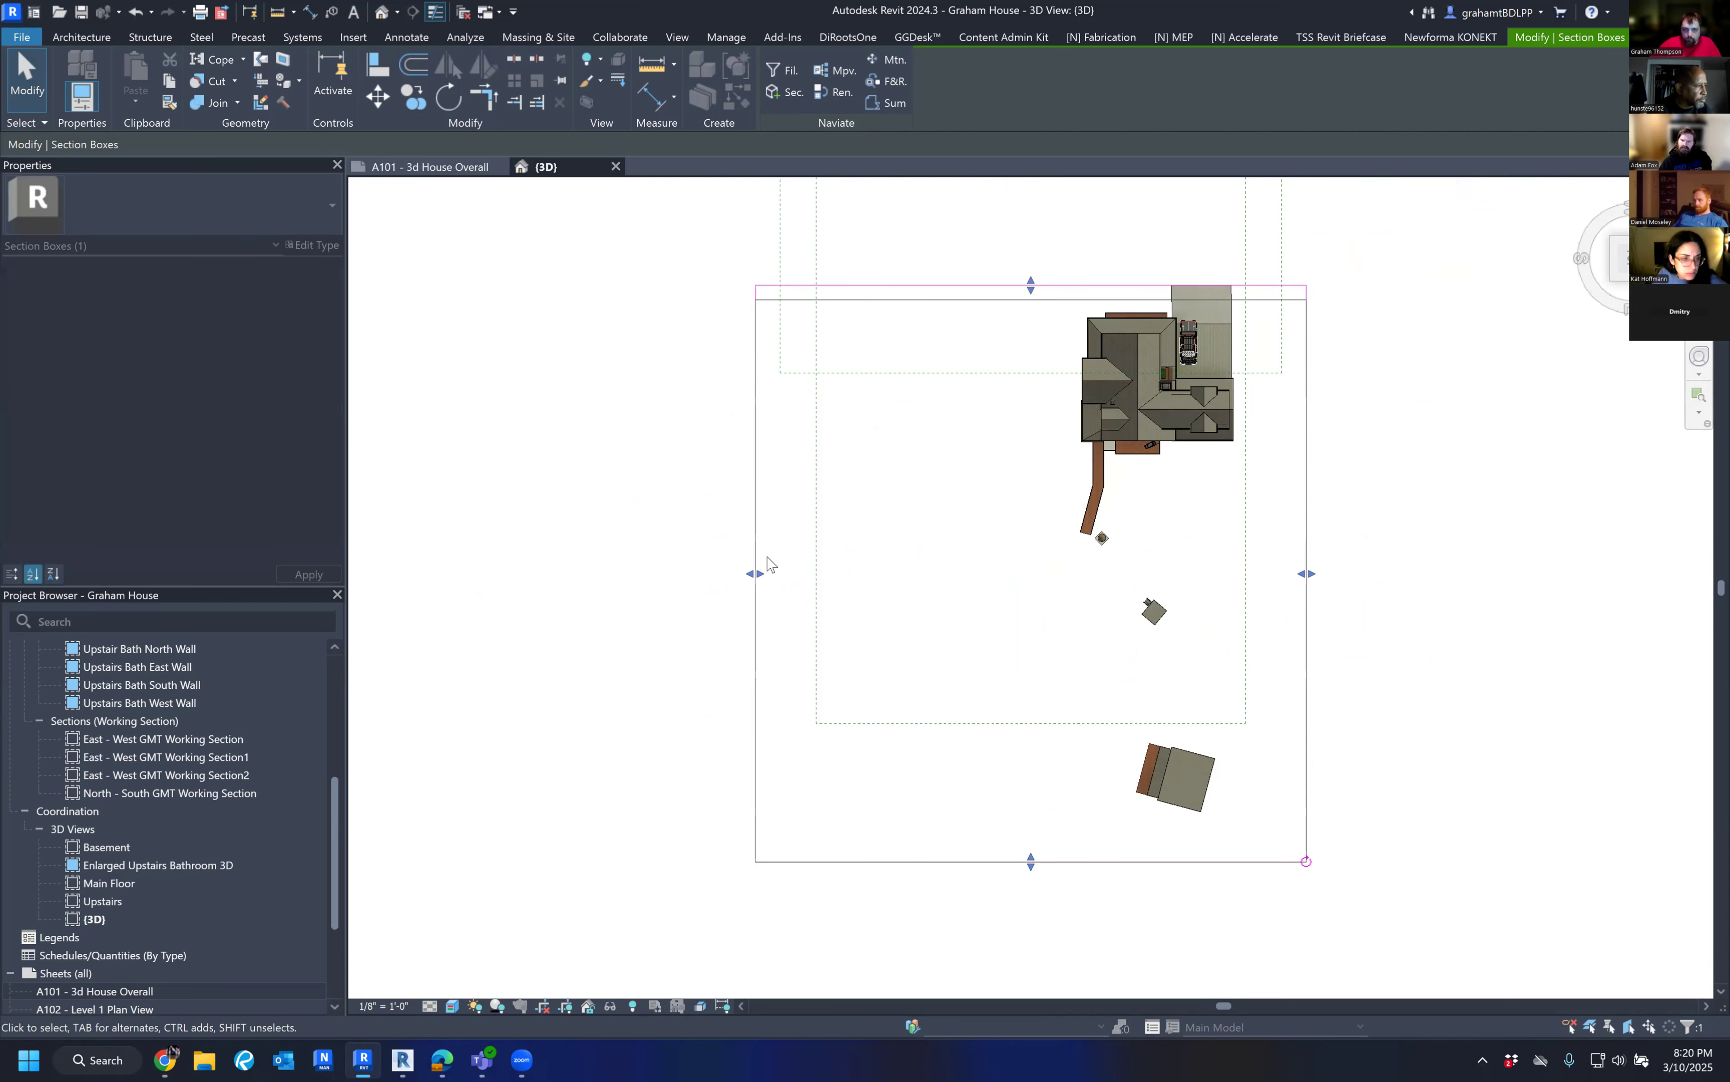
left_click_drag(759, 580, 1068, 562)
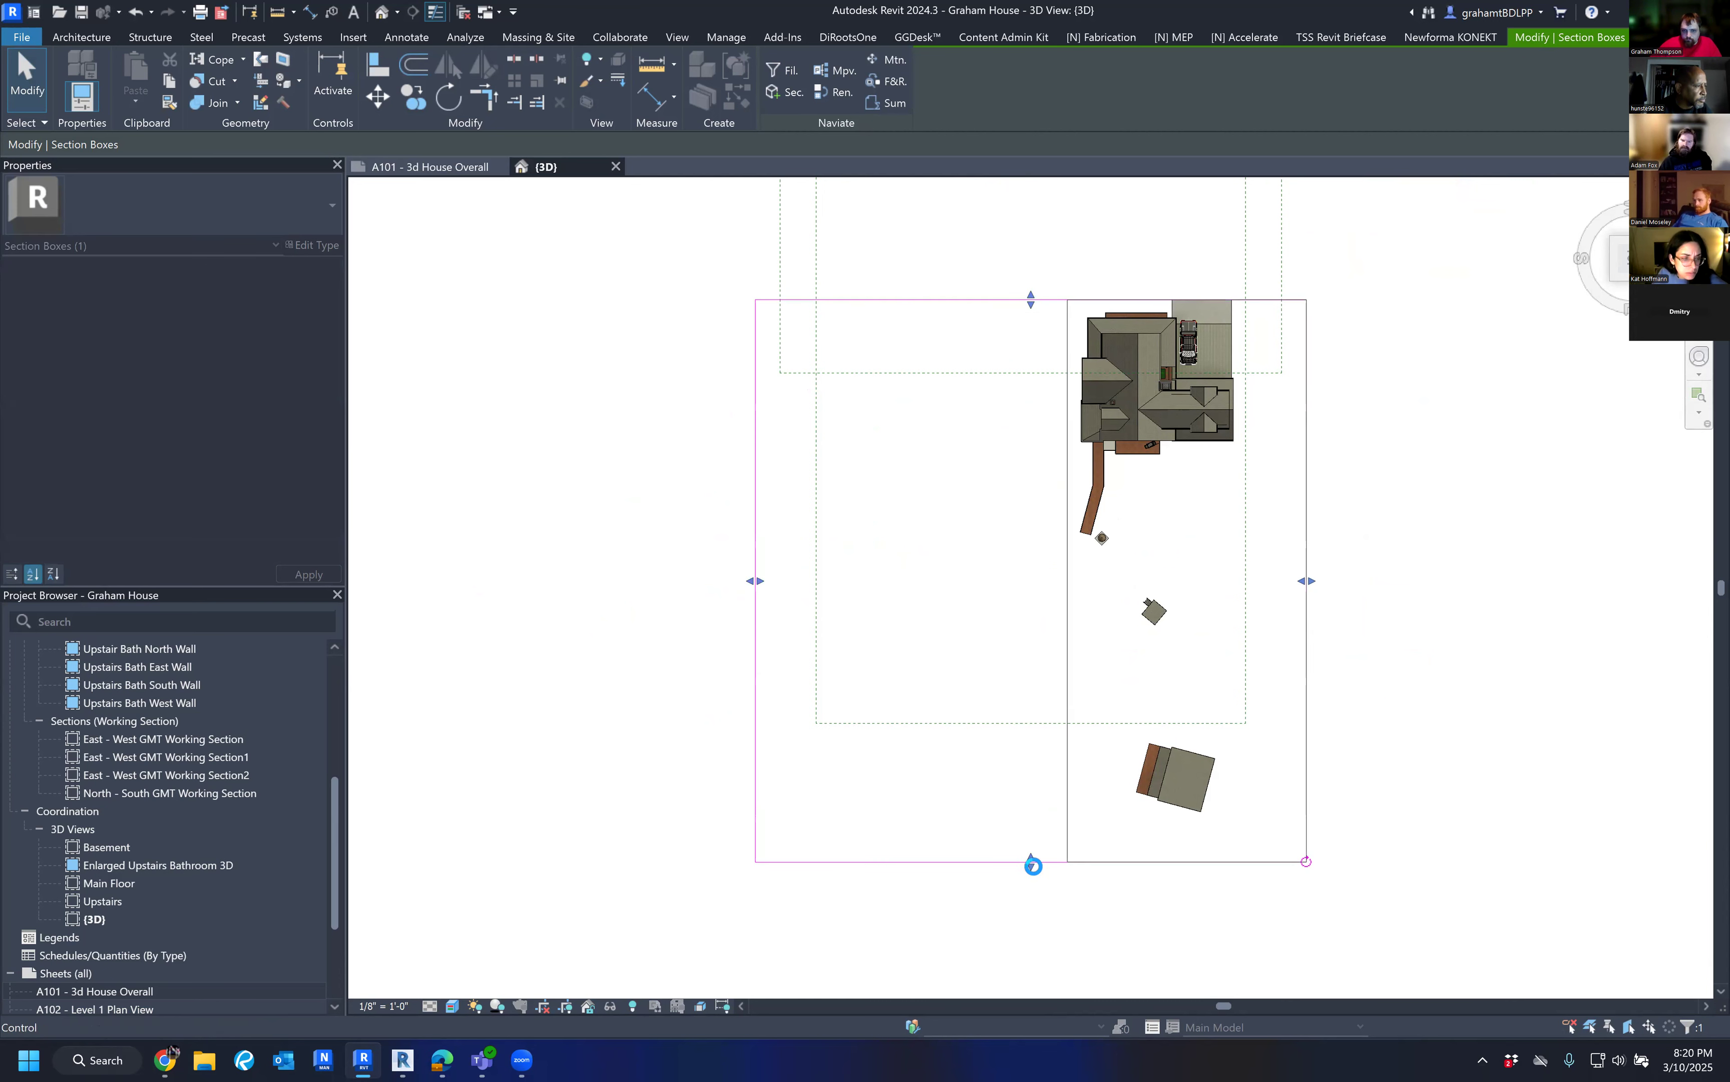
left_click_drag(1187, 861, 1239, 466)
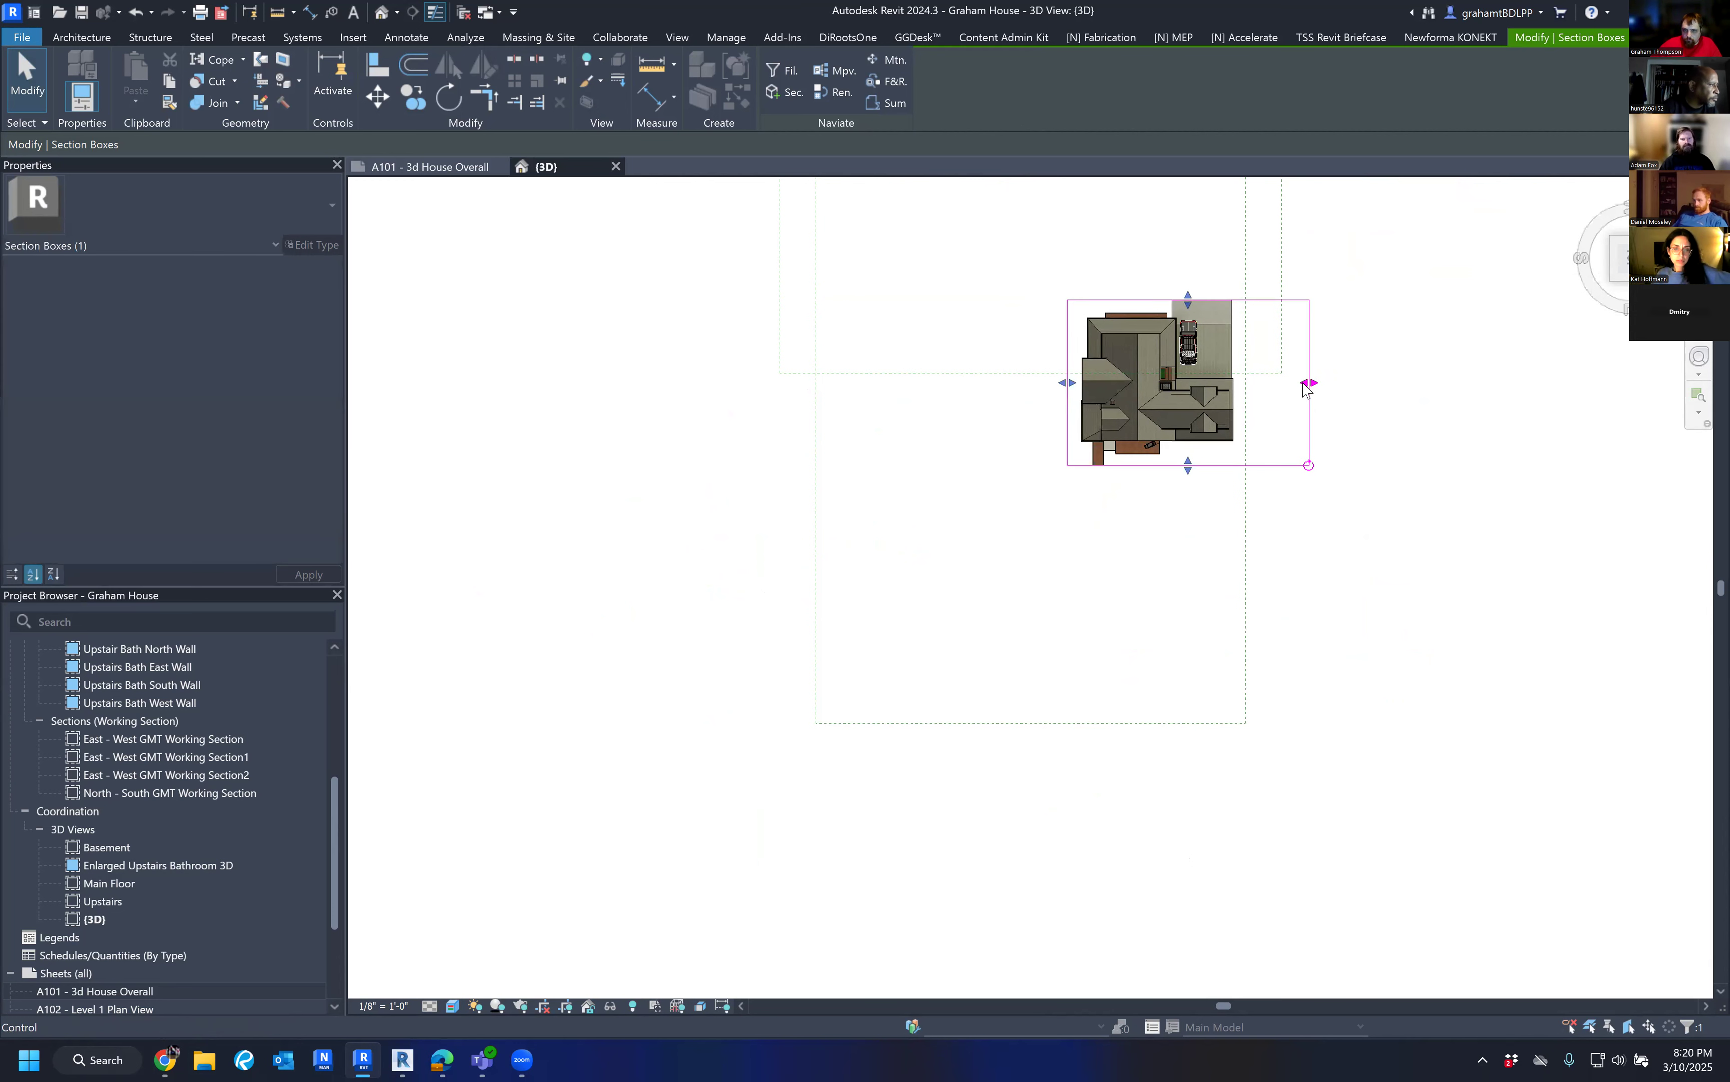
left_click_drag(1301, 383, 1253, 385)
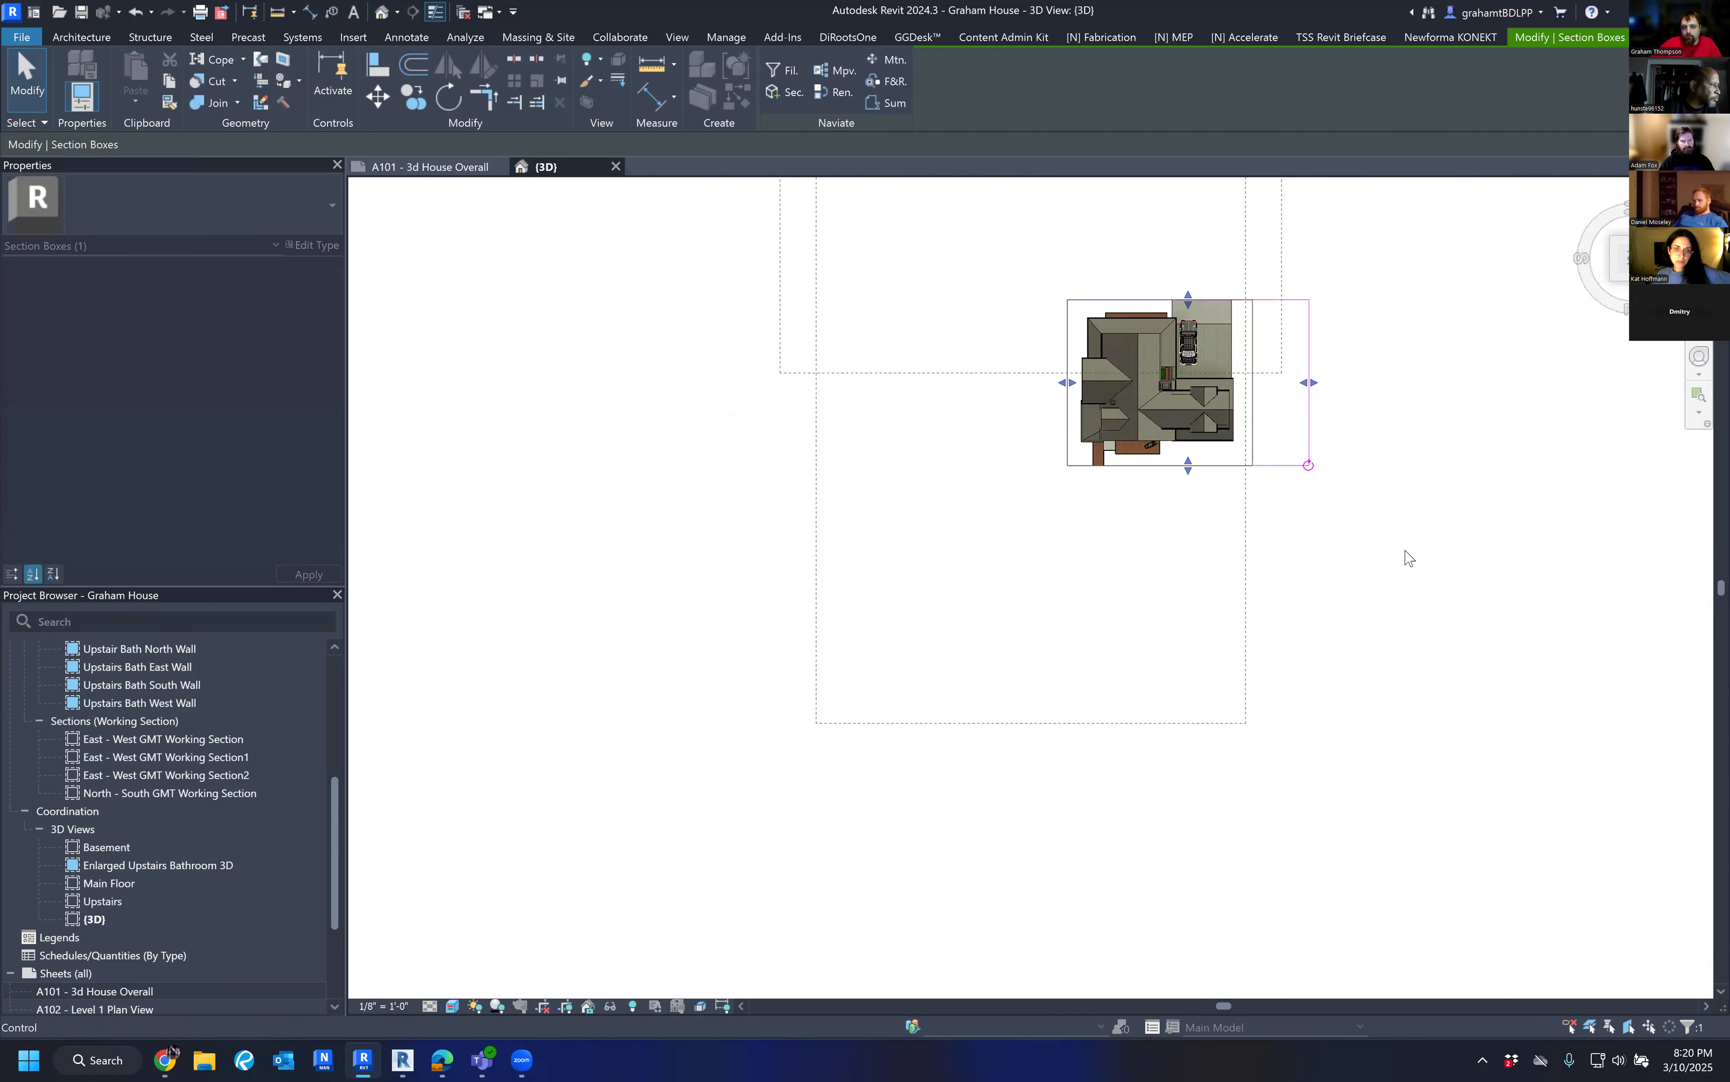
left_click(1410, 526)
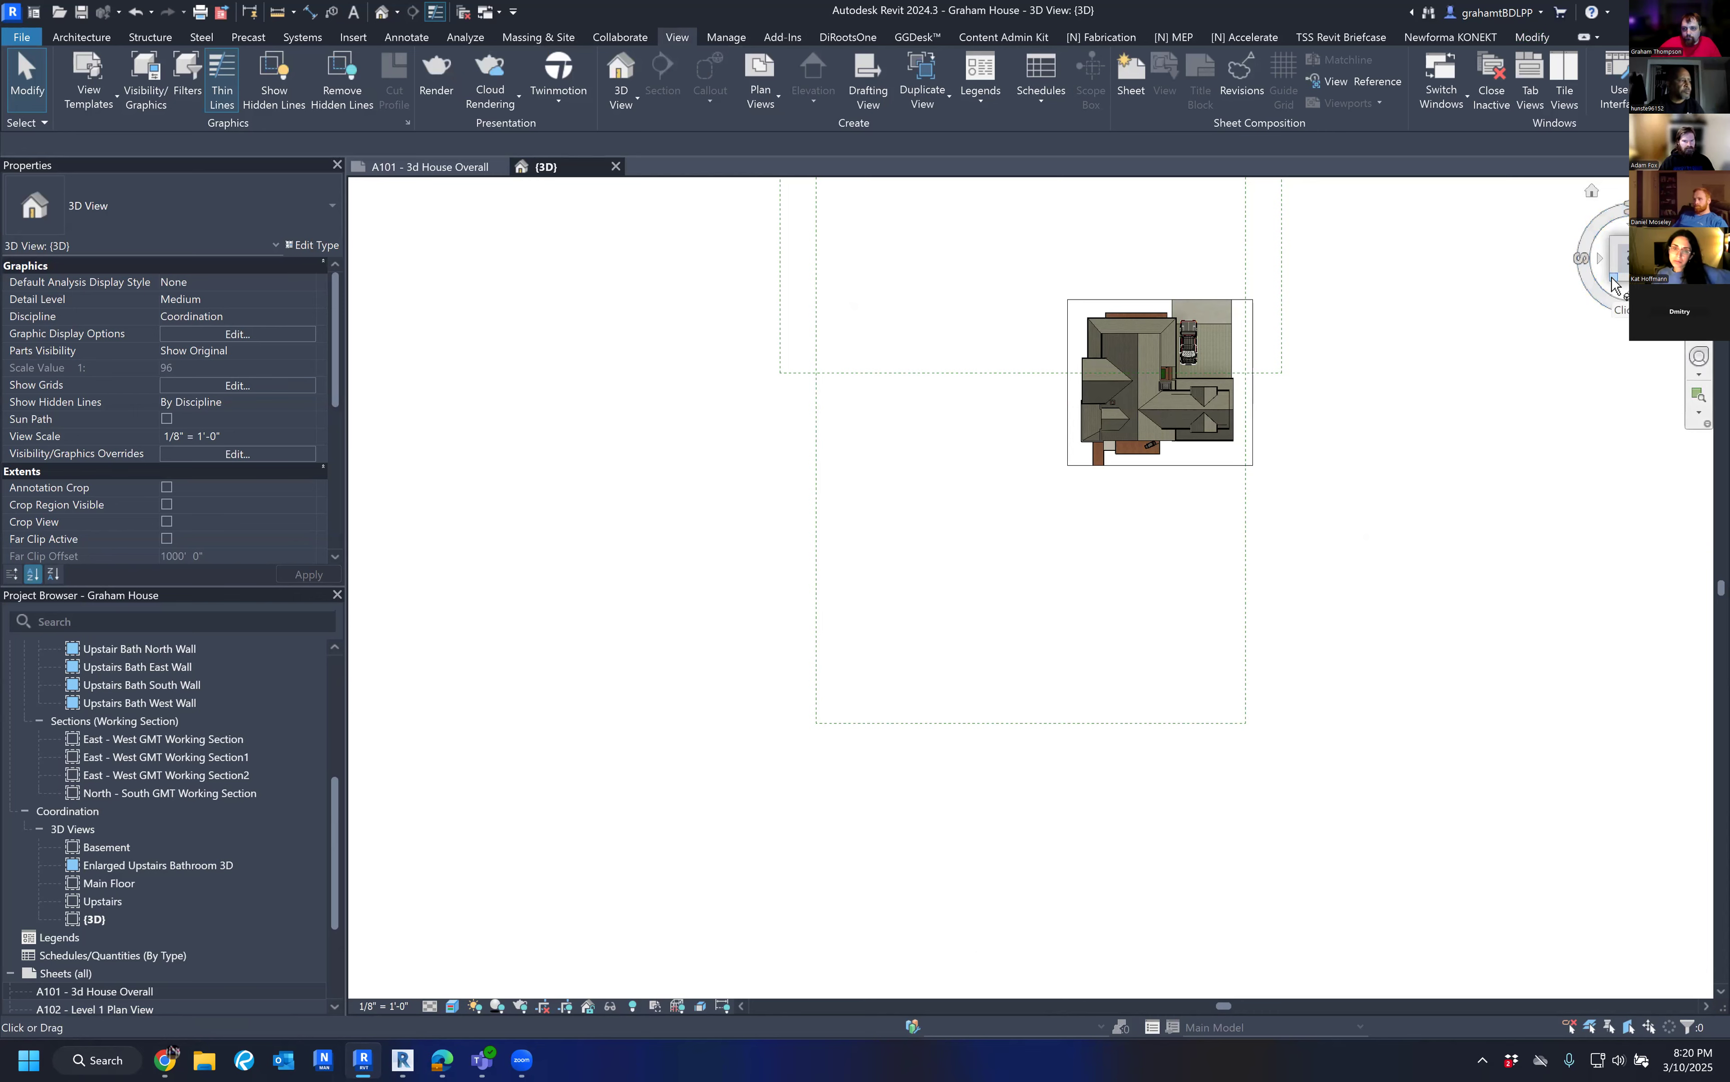
From a corner view, bring the section box's top and bottom in close to the house, and release the selection.
left_click(1612, 285)
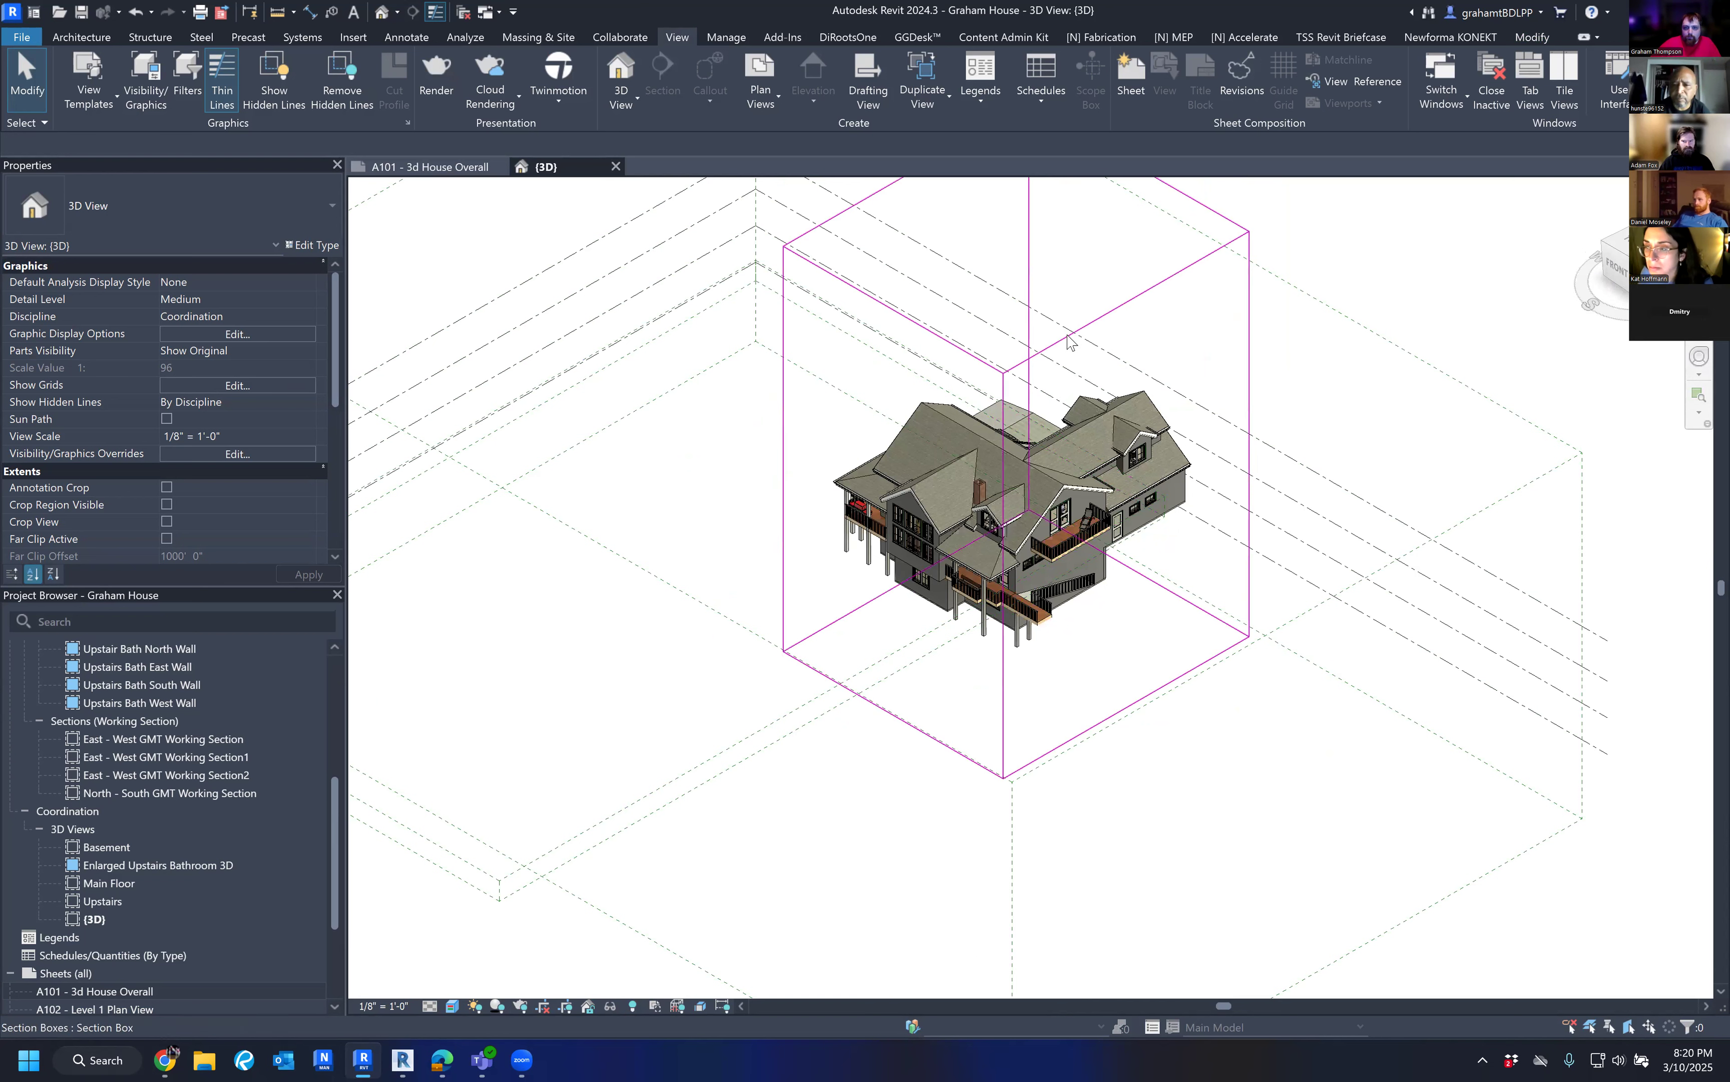
left_click(1071, 342)
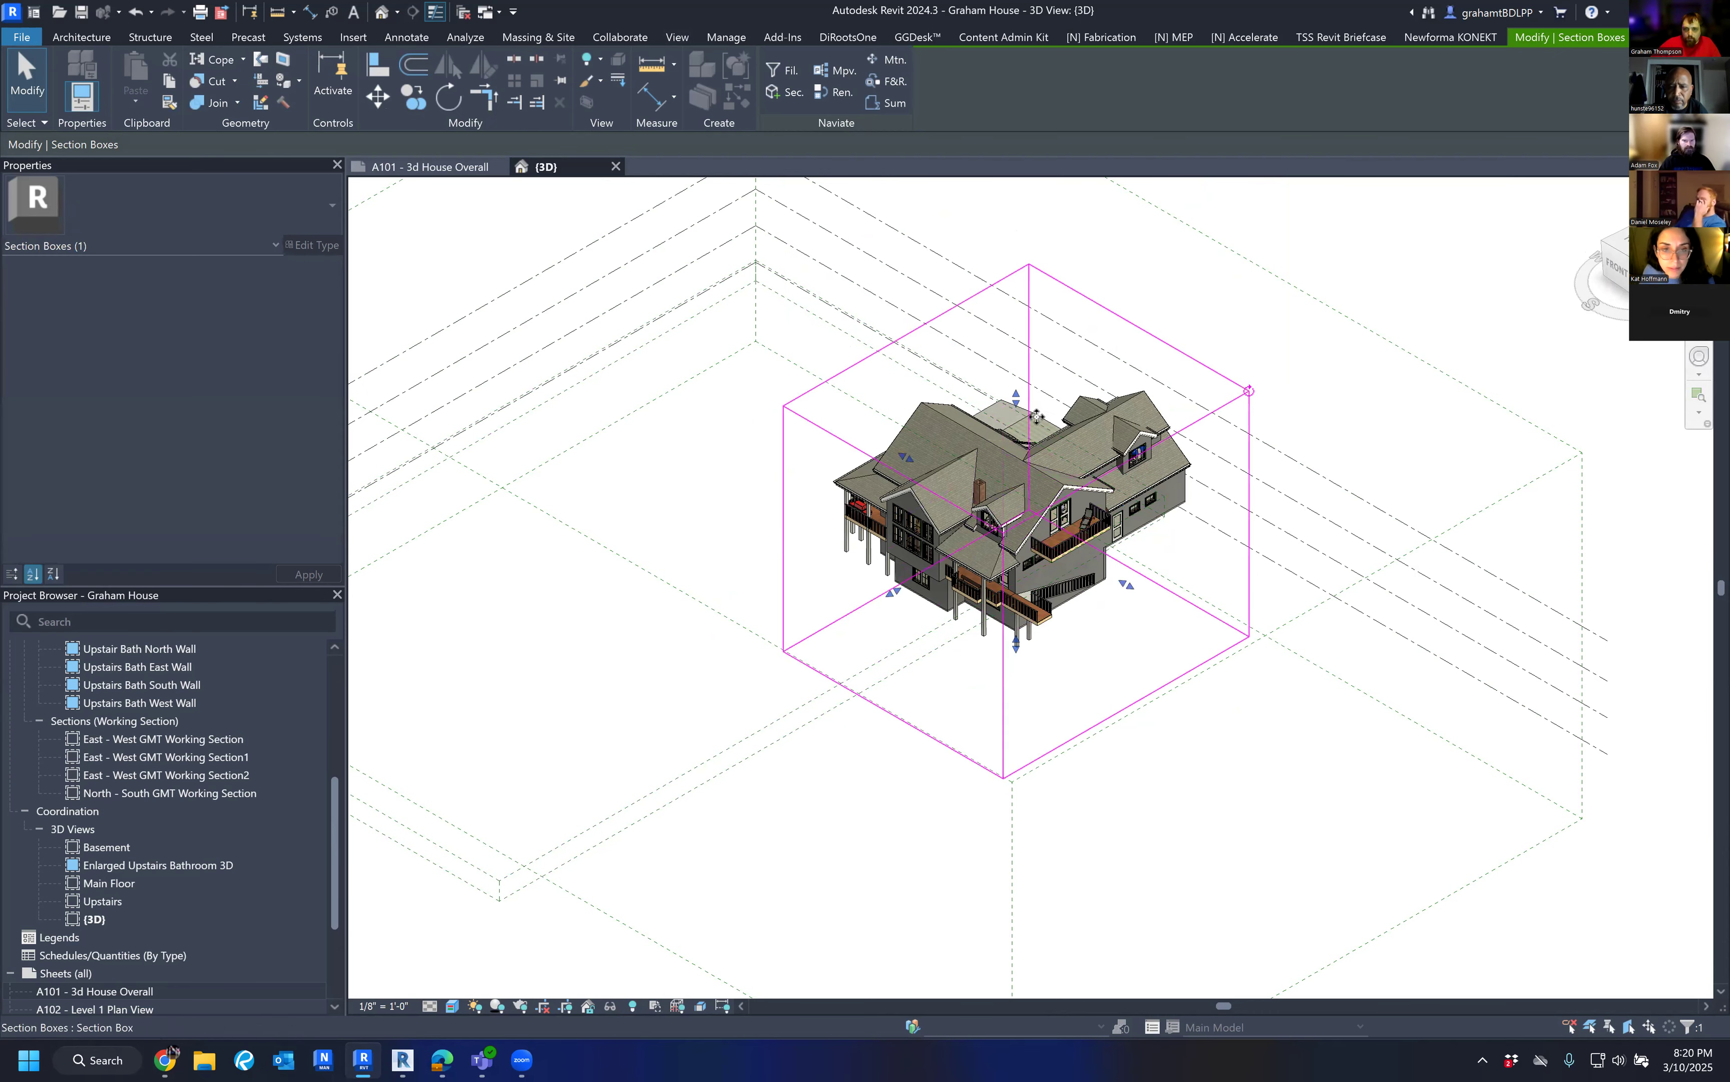
scroll(1143, 597, "up", 4)
middle_click_drag(1204, 624, 1313, 279, "shift")
scroll(1104, 554, "down", 2)
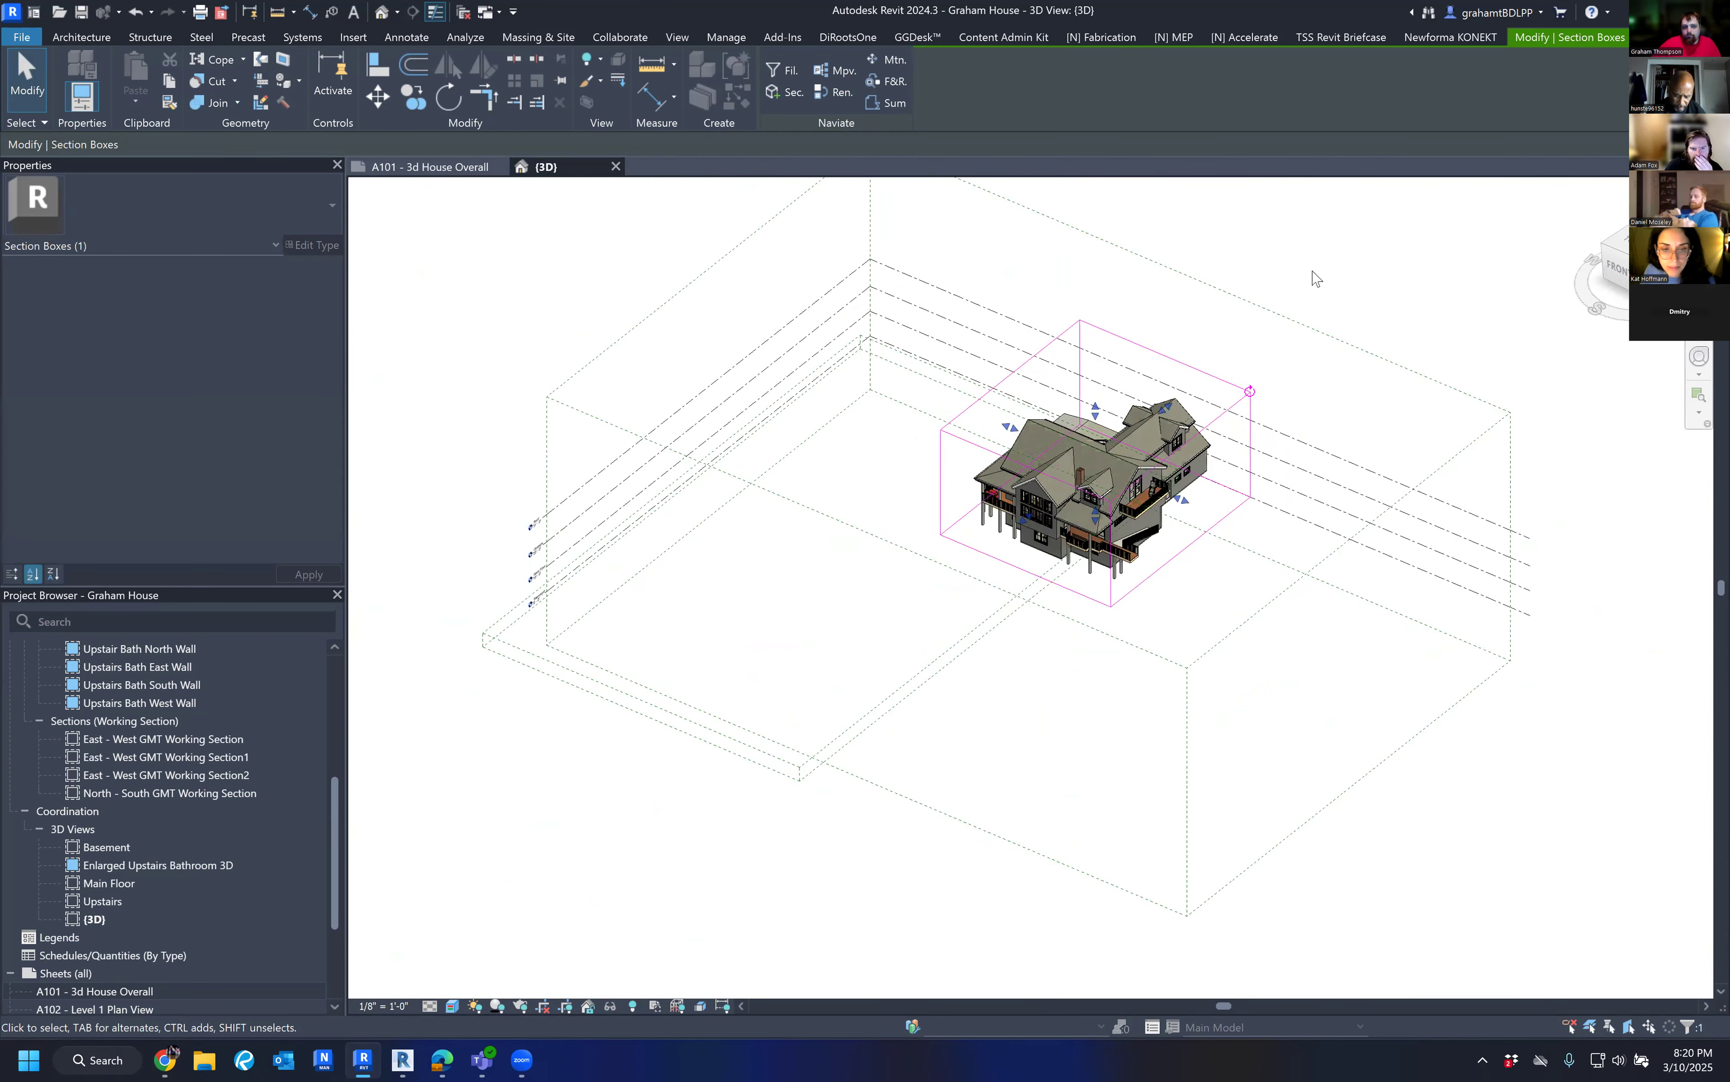
scroll(1360, 245, "up", 3)
key("Escape")
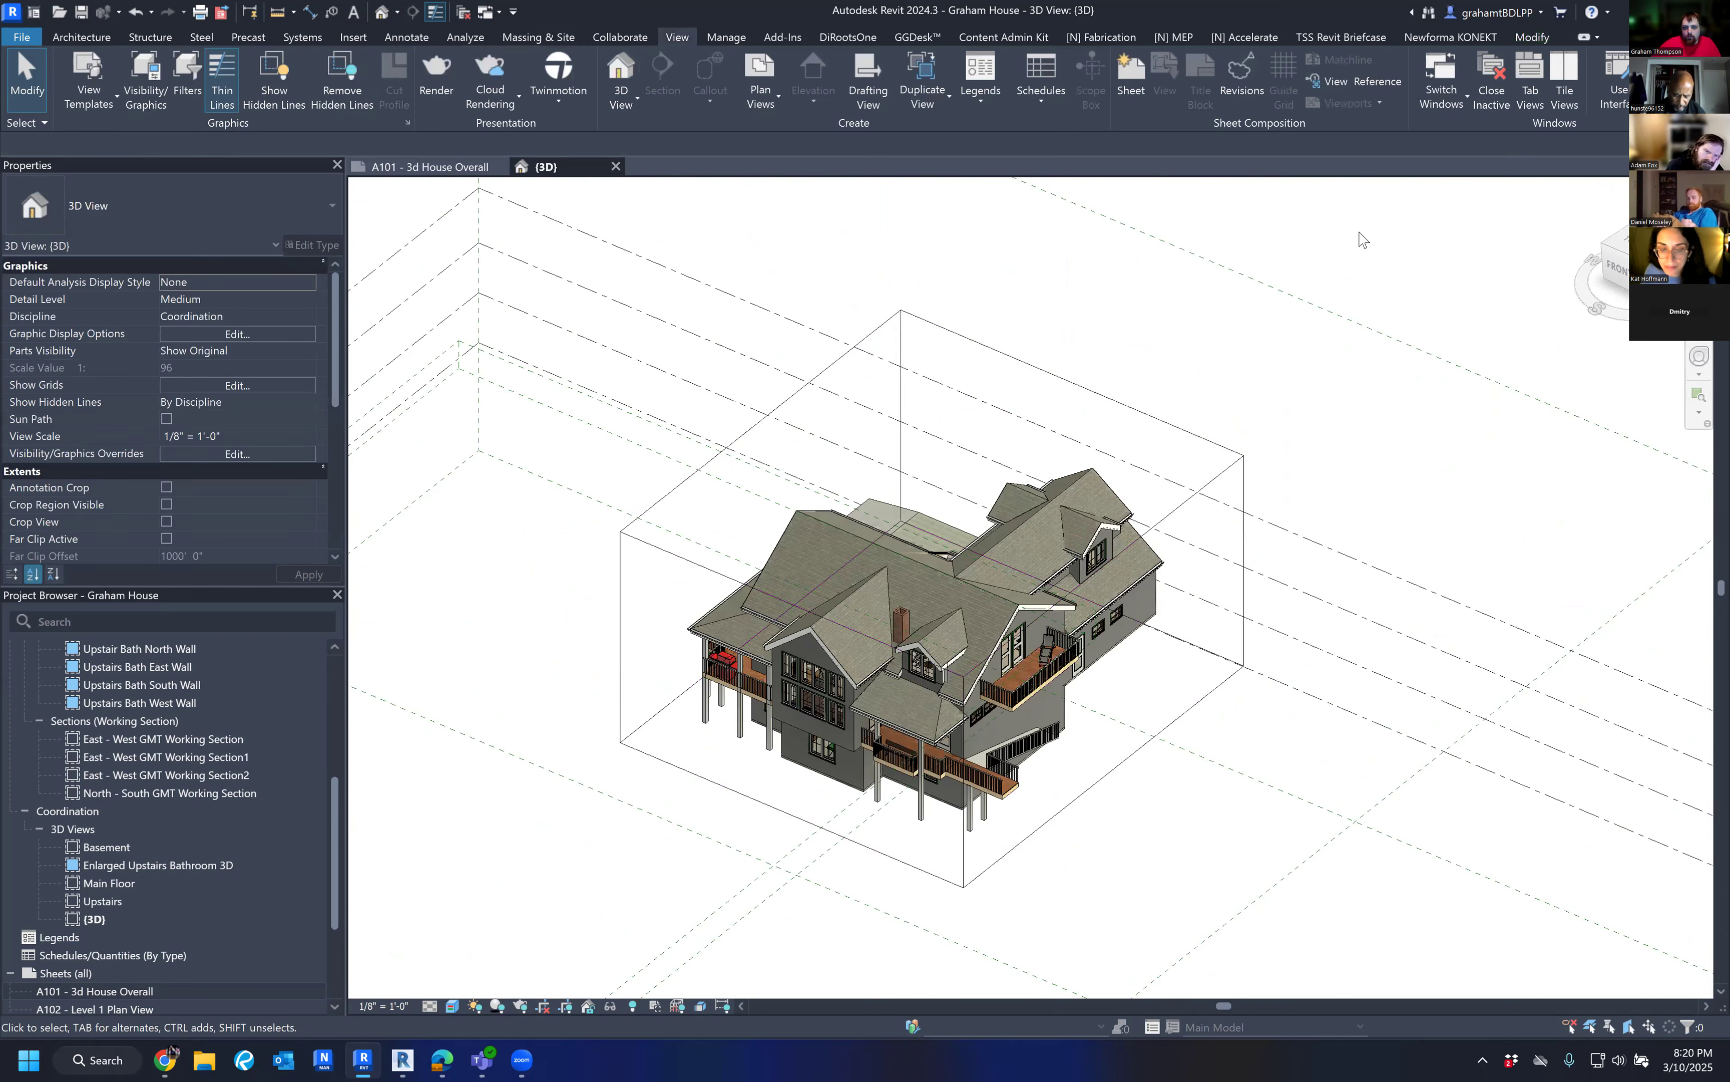
Turn off the visibility of the Levels annotation category in the 3D view's Visibility/Graphic Overrides.
scroll(735, 561, "down", 2)
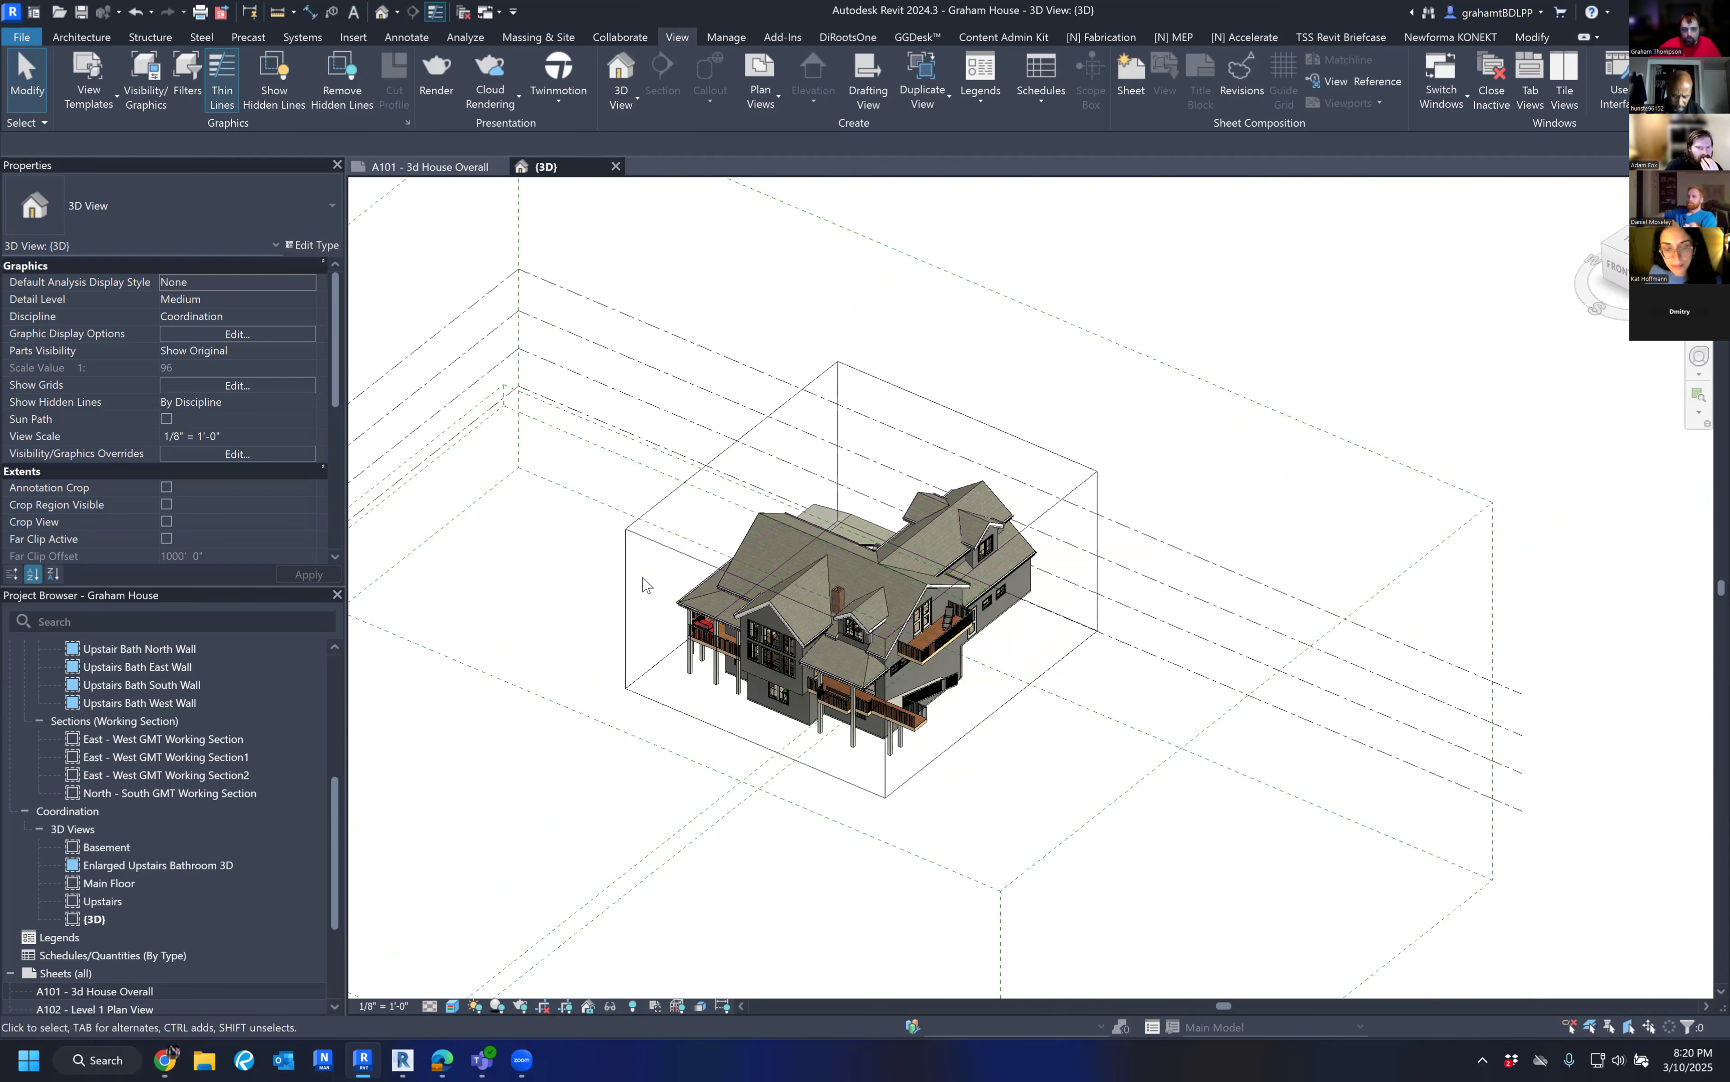
scroll(1064, 408, "down", 1)
middle_click_drag(1064, 409, 1195, 426)
key("v")
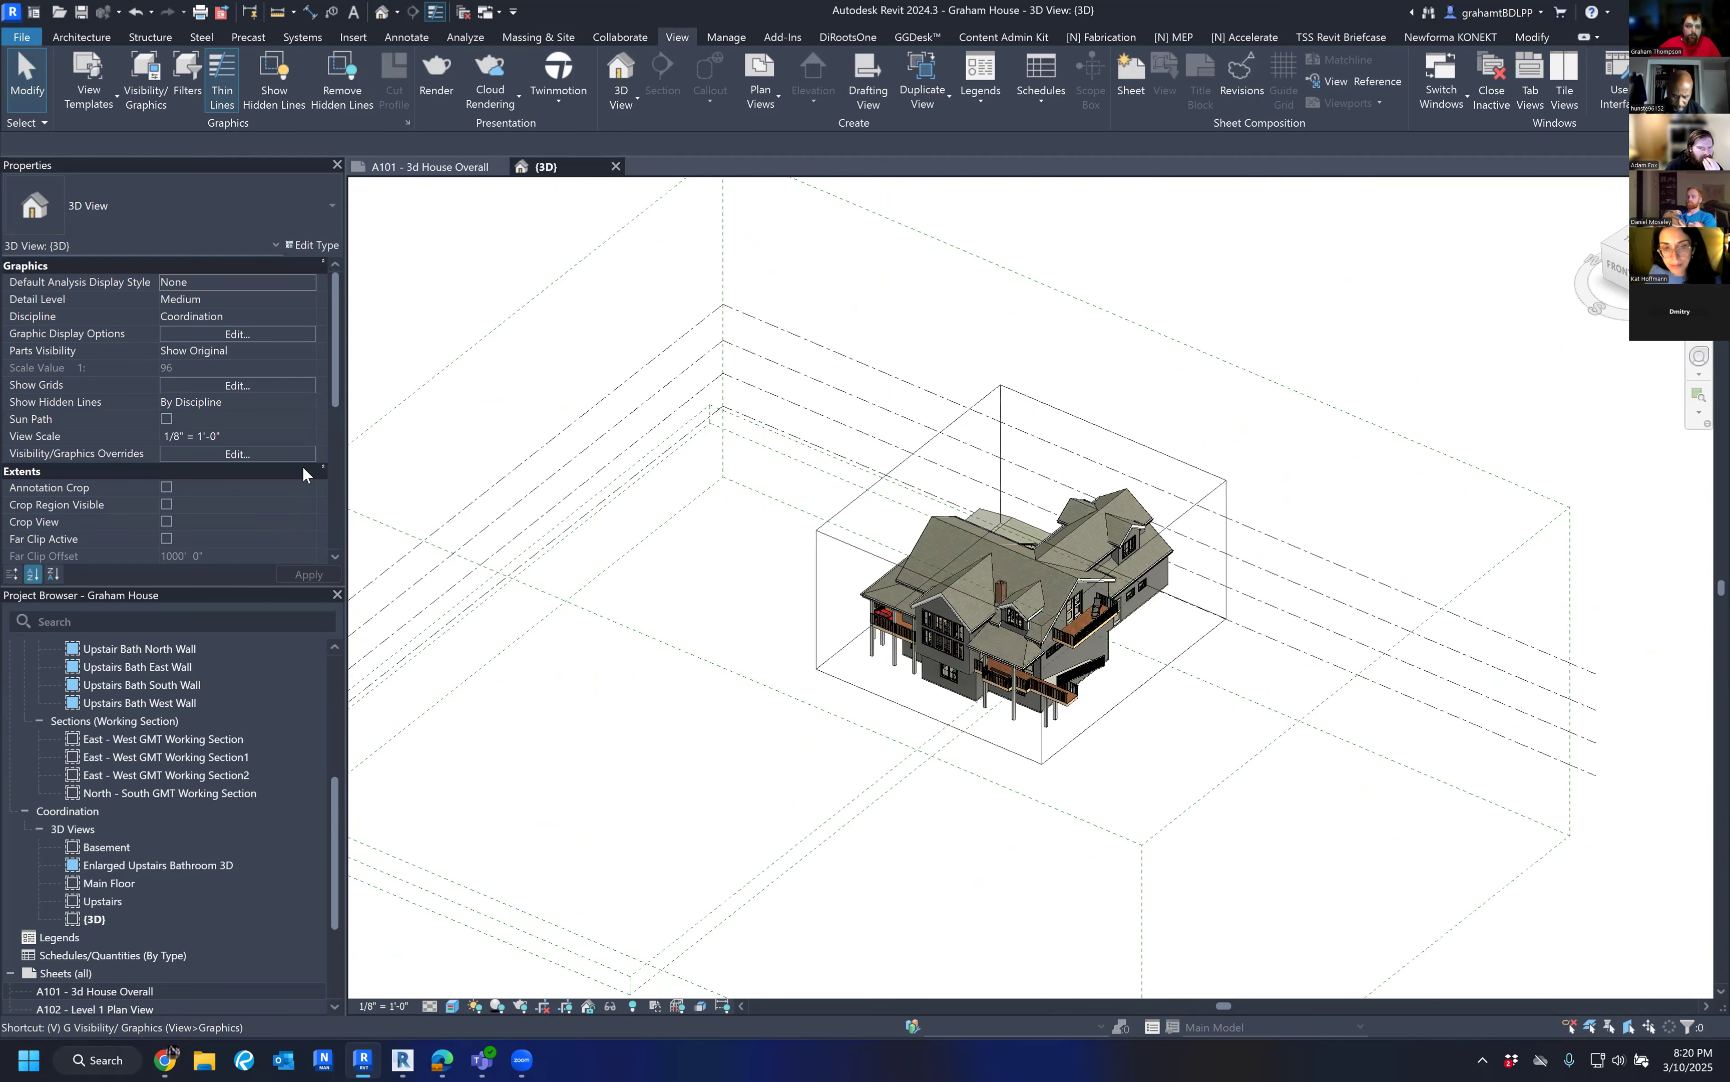
middle_click_drag(711, 529, 653, 514, "shift")
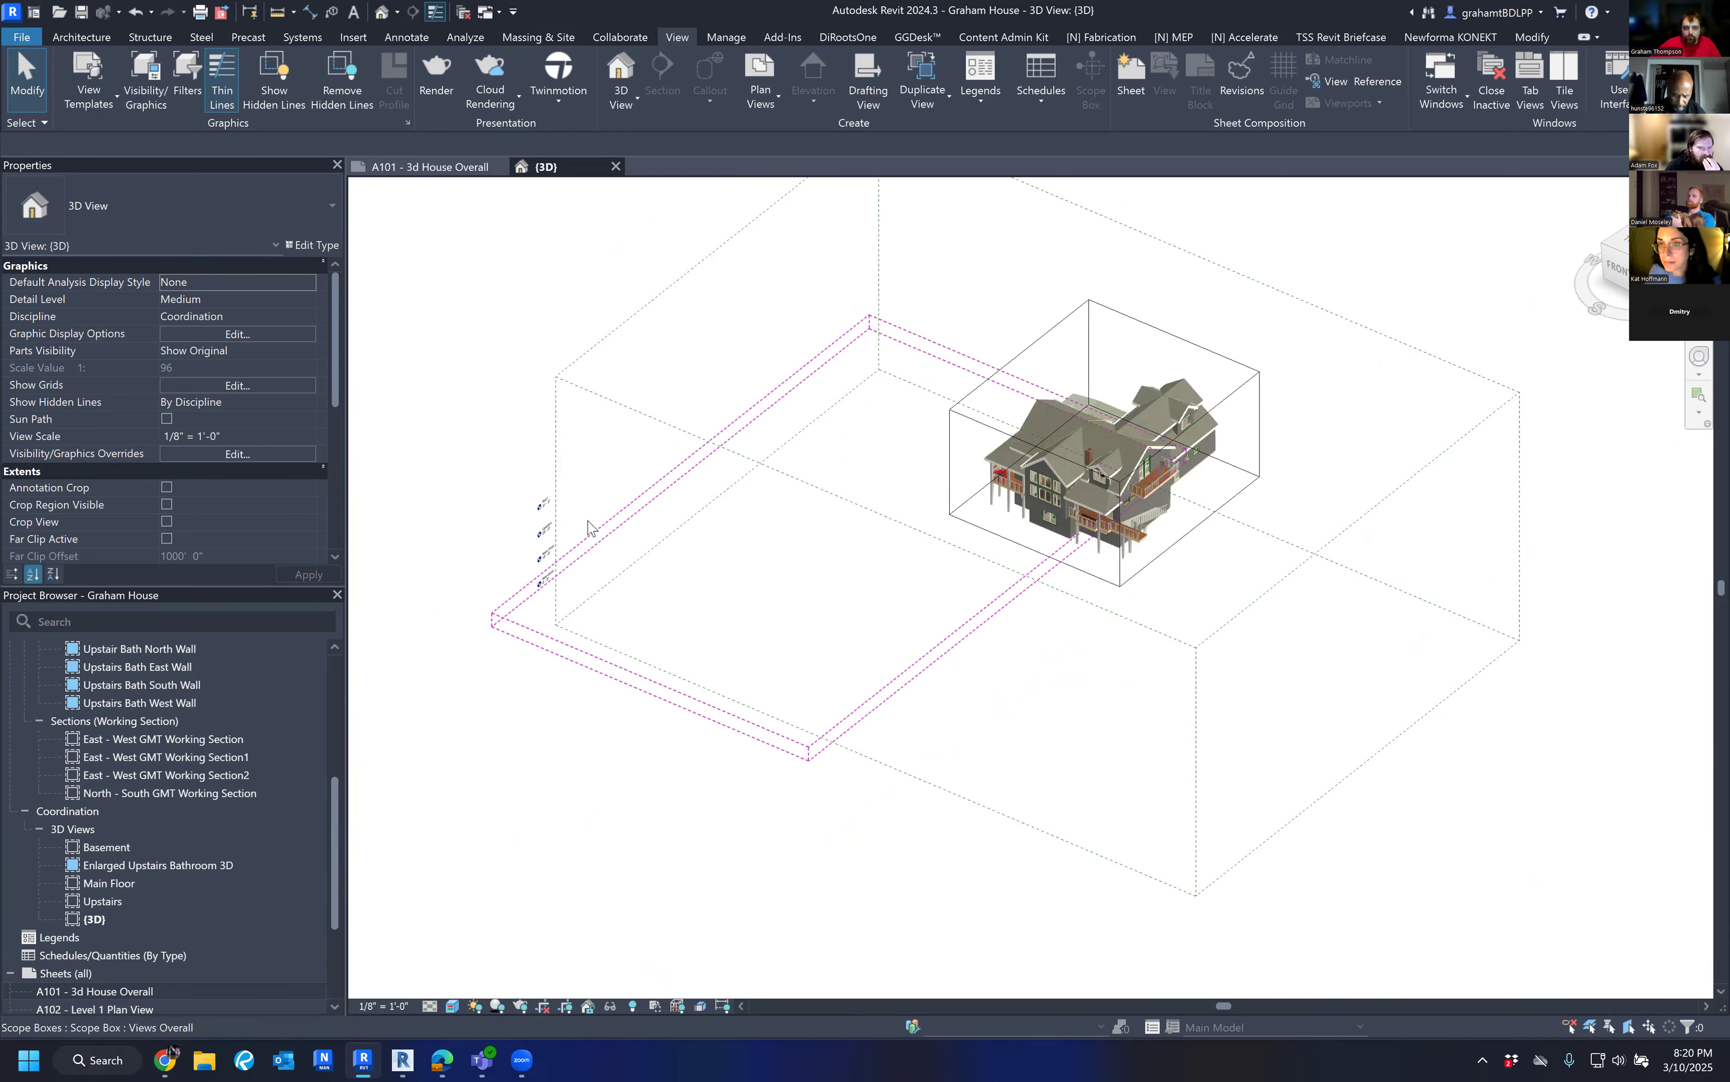
scroll(588, 528, "up", 3)
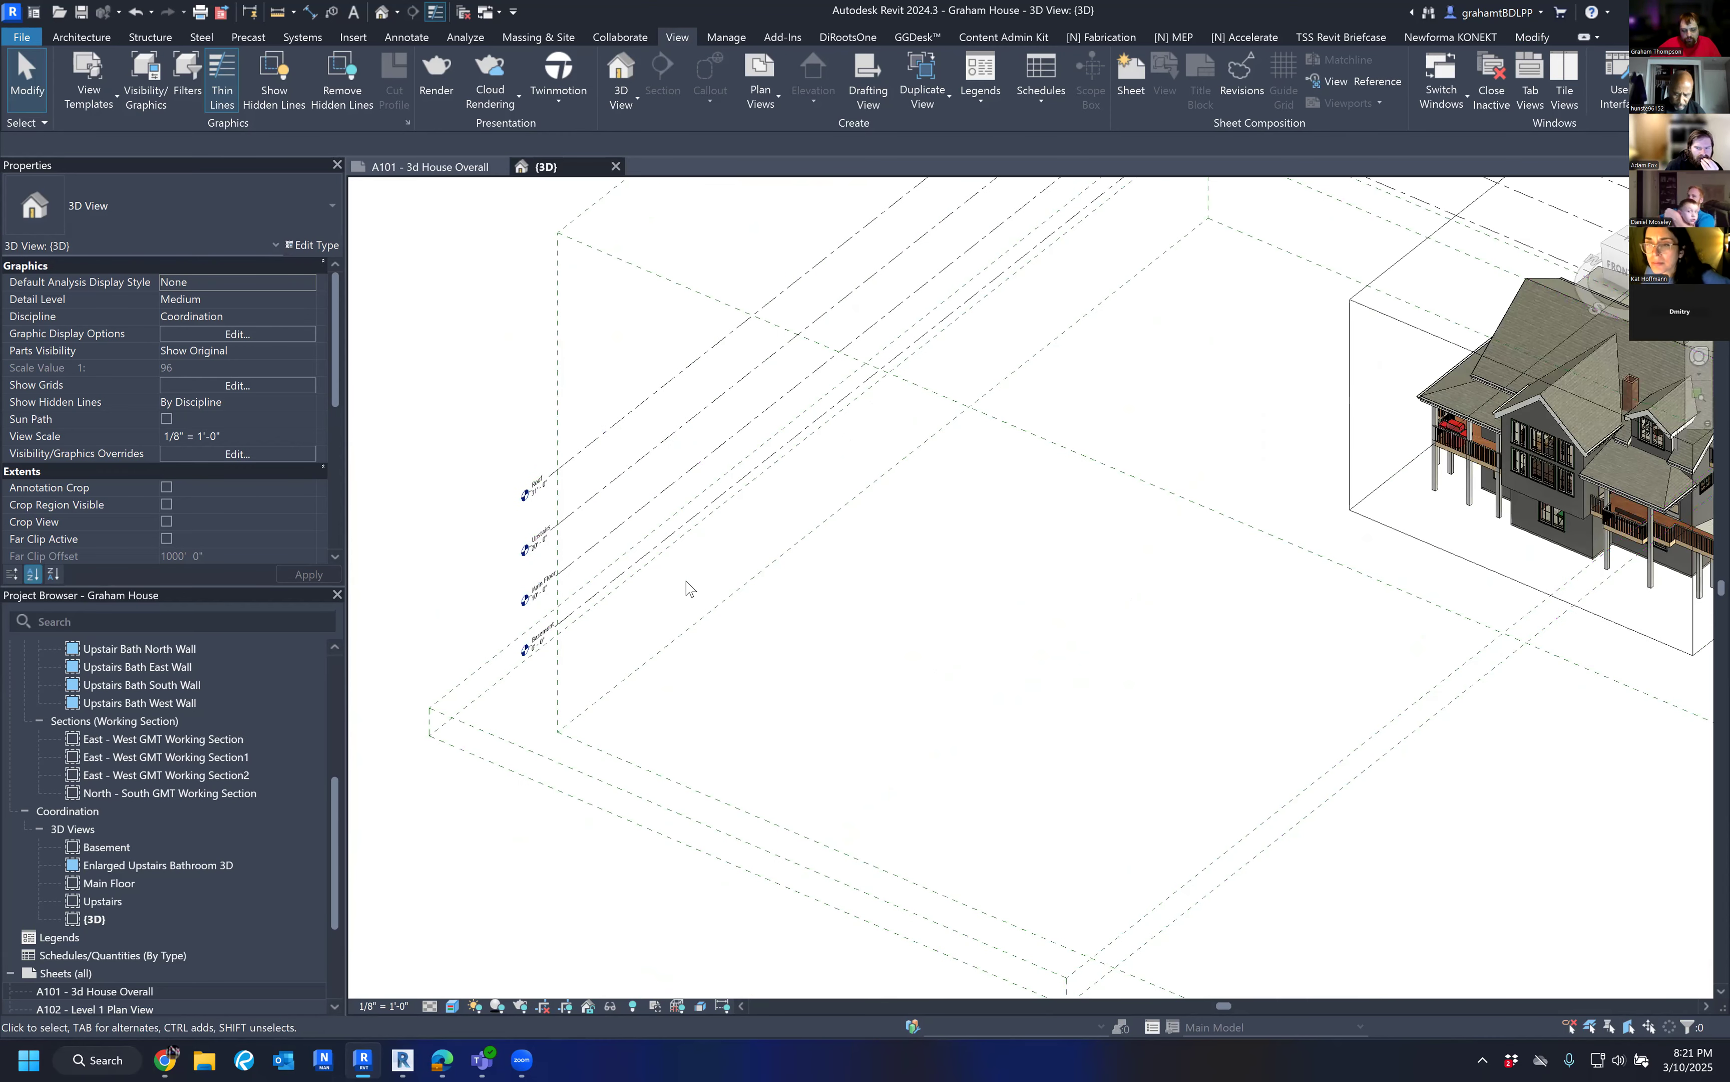
key("v")
key("g")
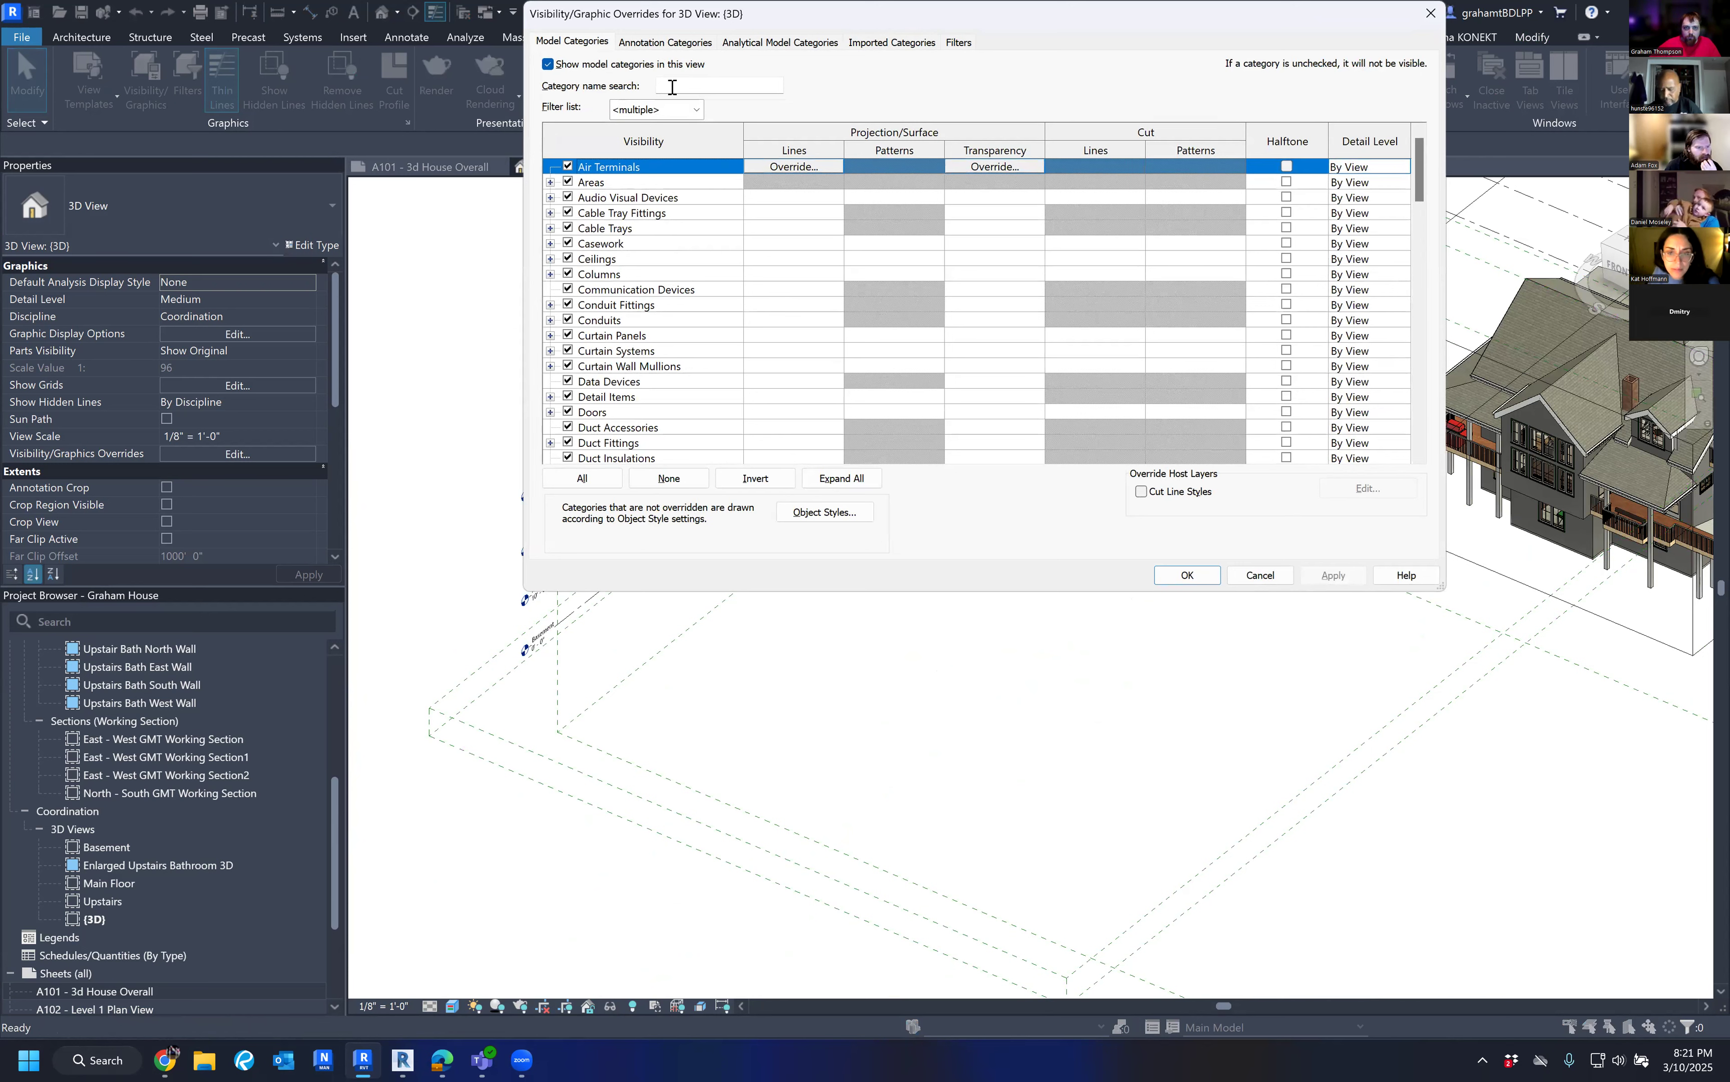
left_click(640, 45)
left_click(640, 352)
key("l")
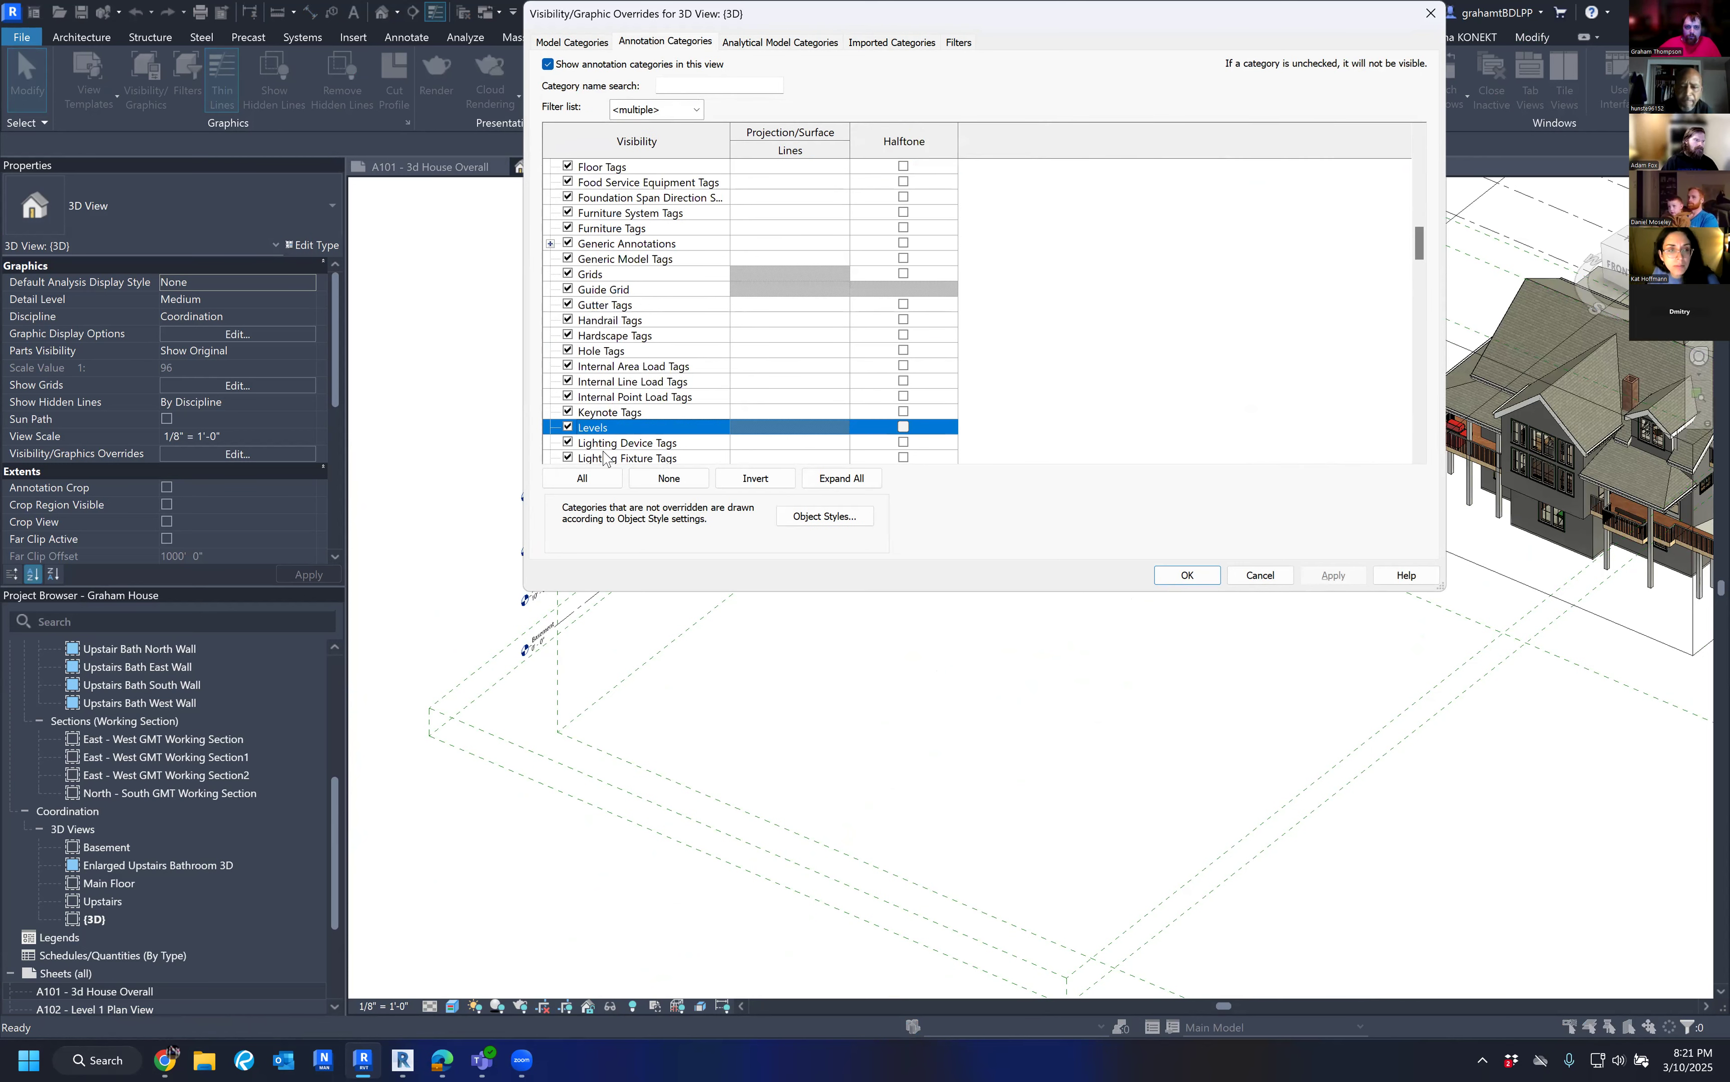
scroll(671, 393, "down", 1)
Turn off the Scope Boxes annotation category for the 3D view and apply the visibility overrides.
left_click(671, 393)
key("s")
scroll(667, 395, "down", 1)
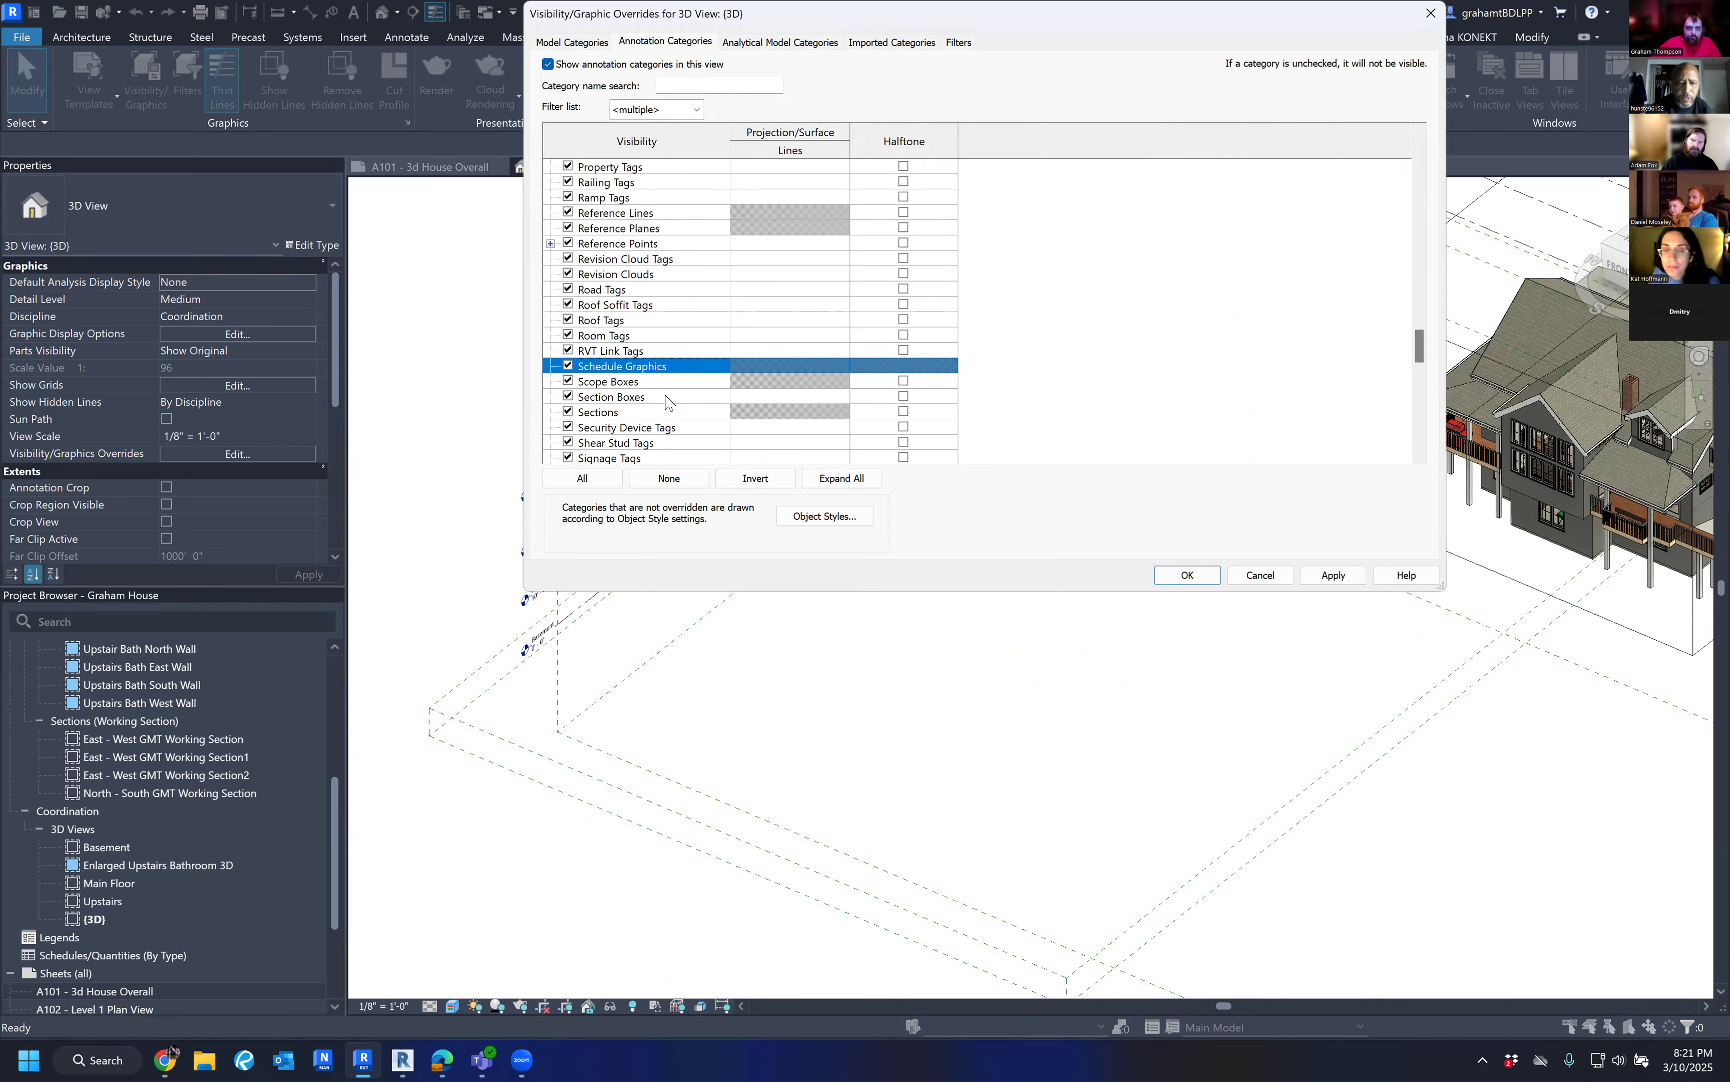
left_click(568, 383)
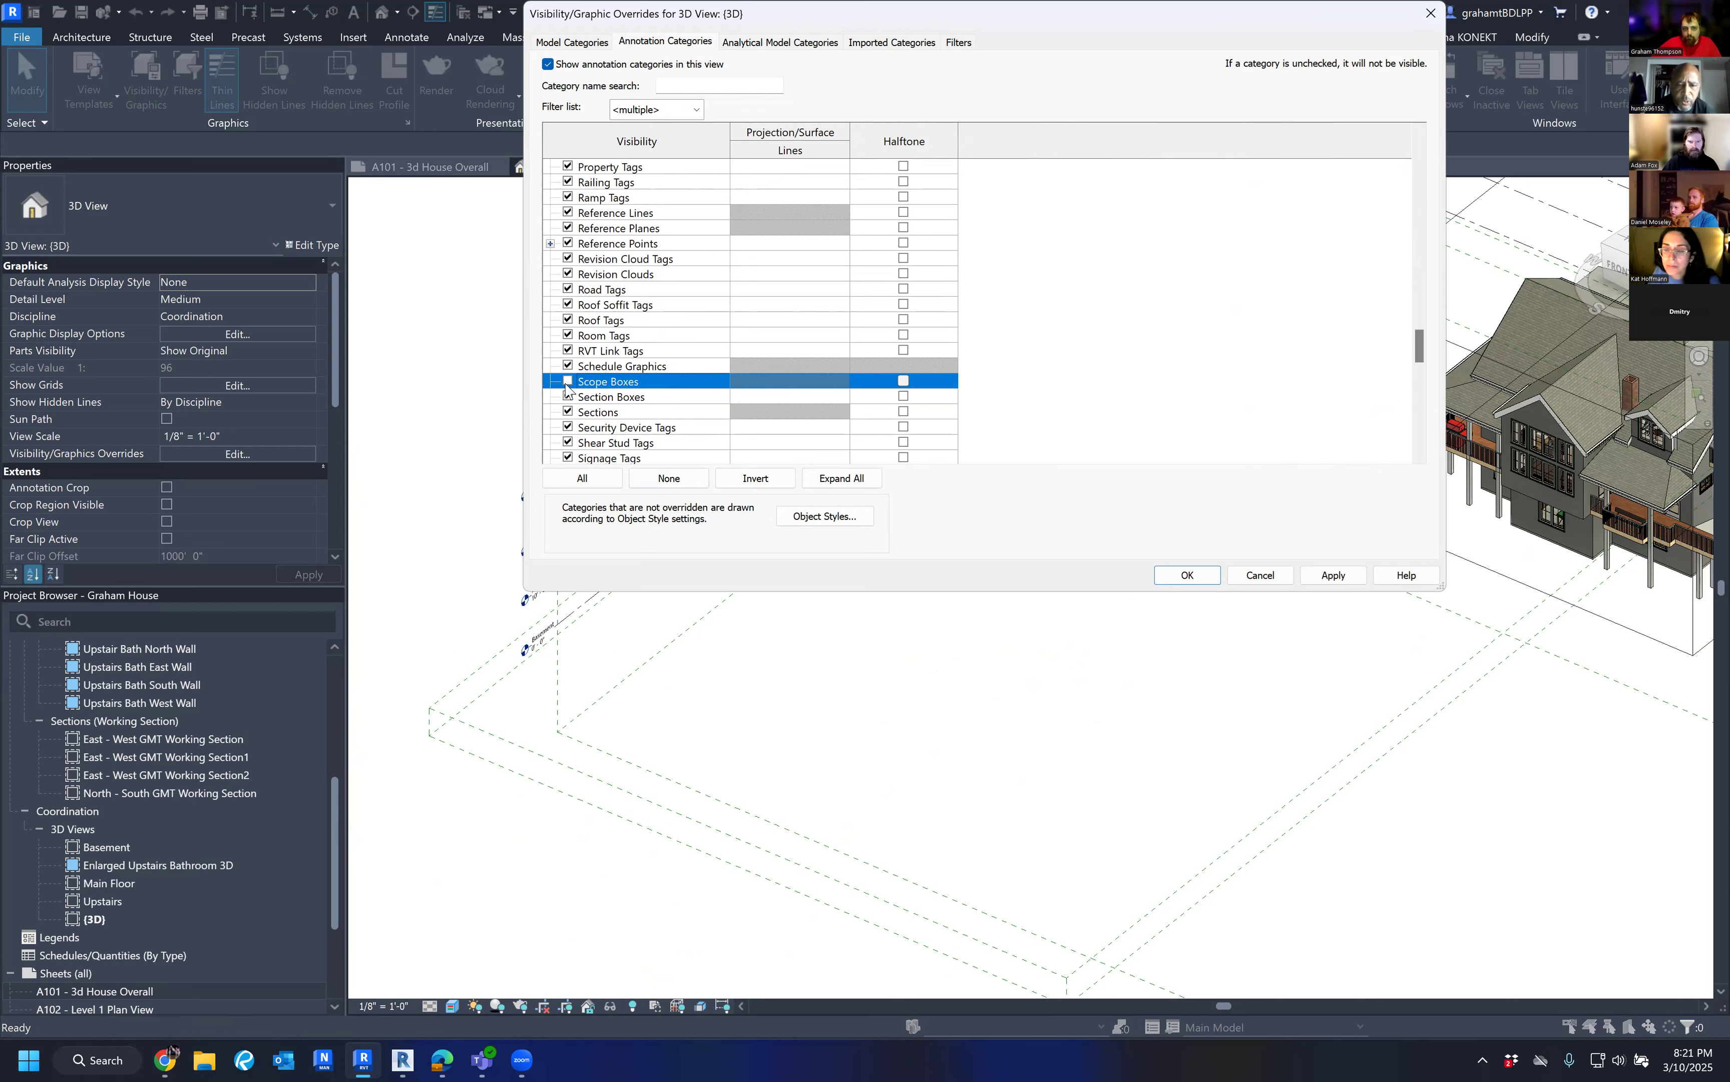
scroll(591, 268, "up", 15)
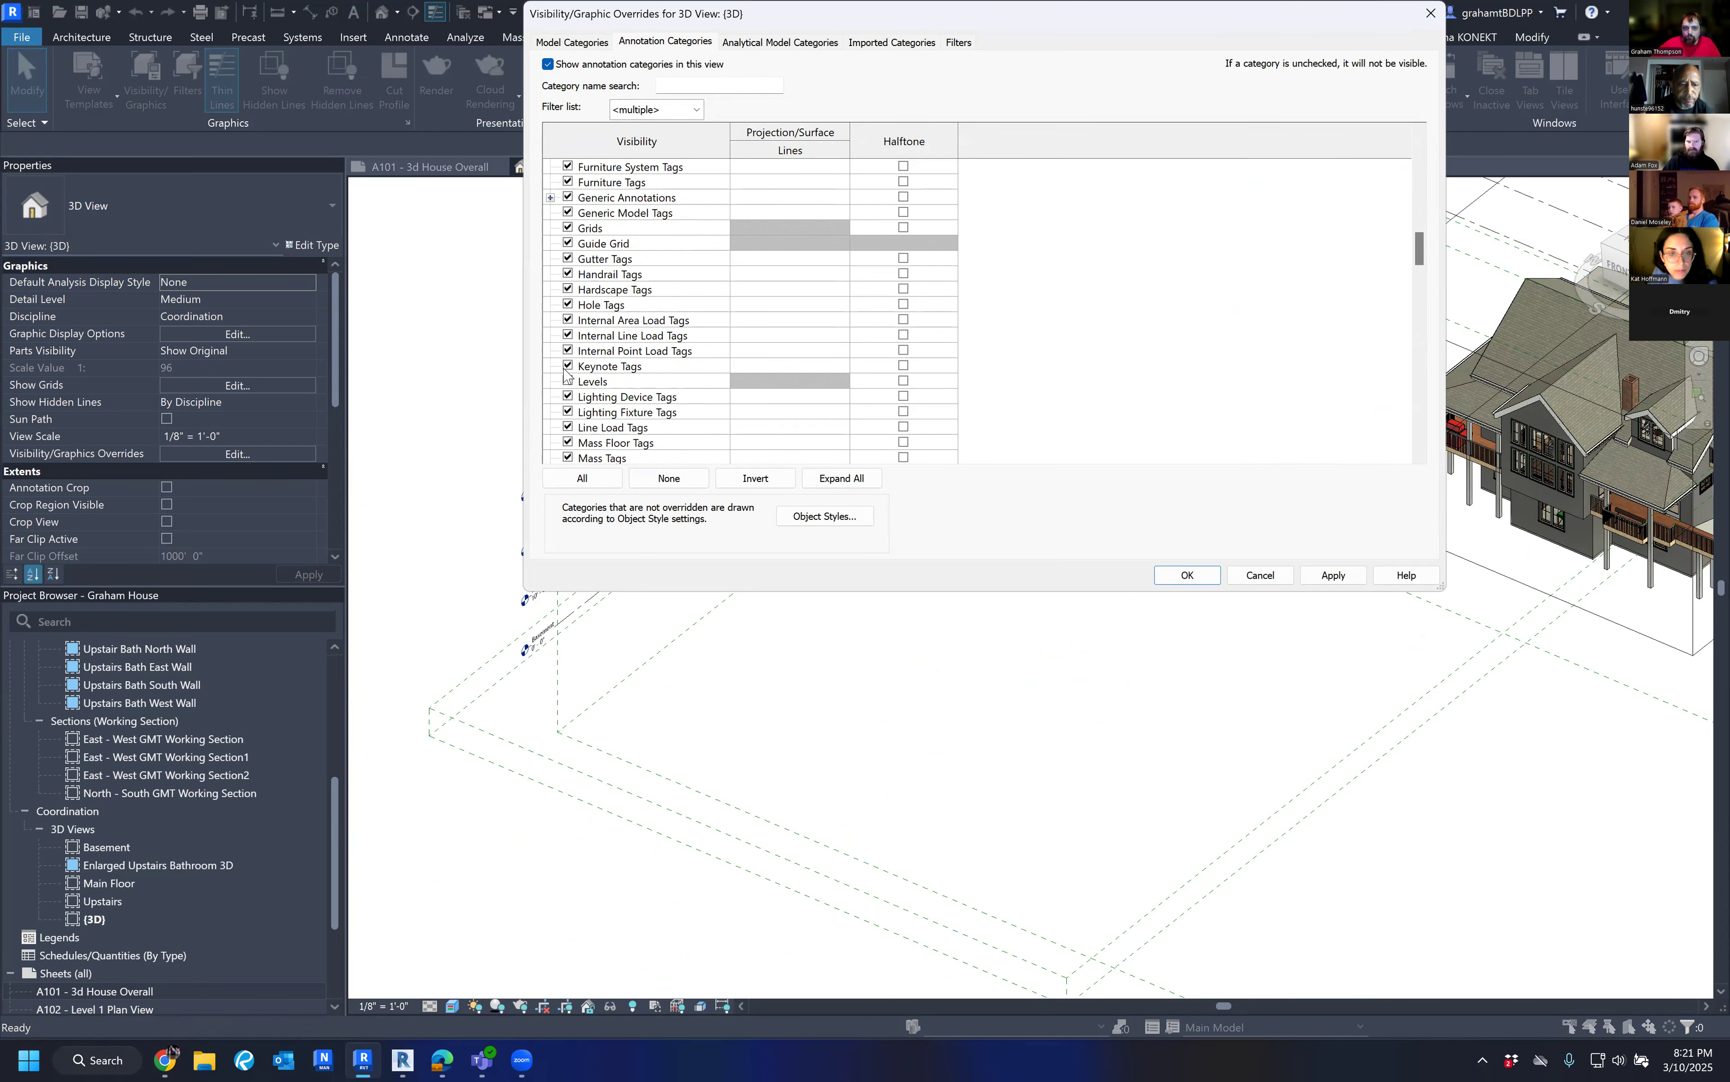
left_click(1185, 577)
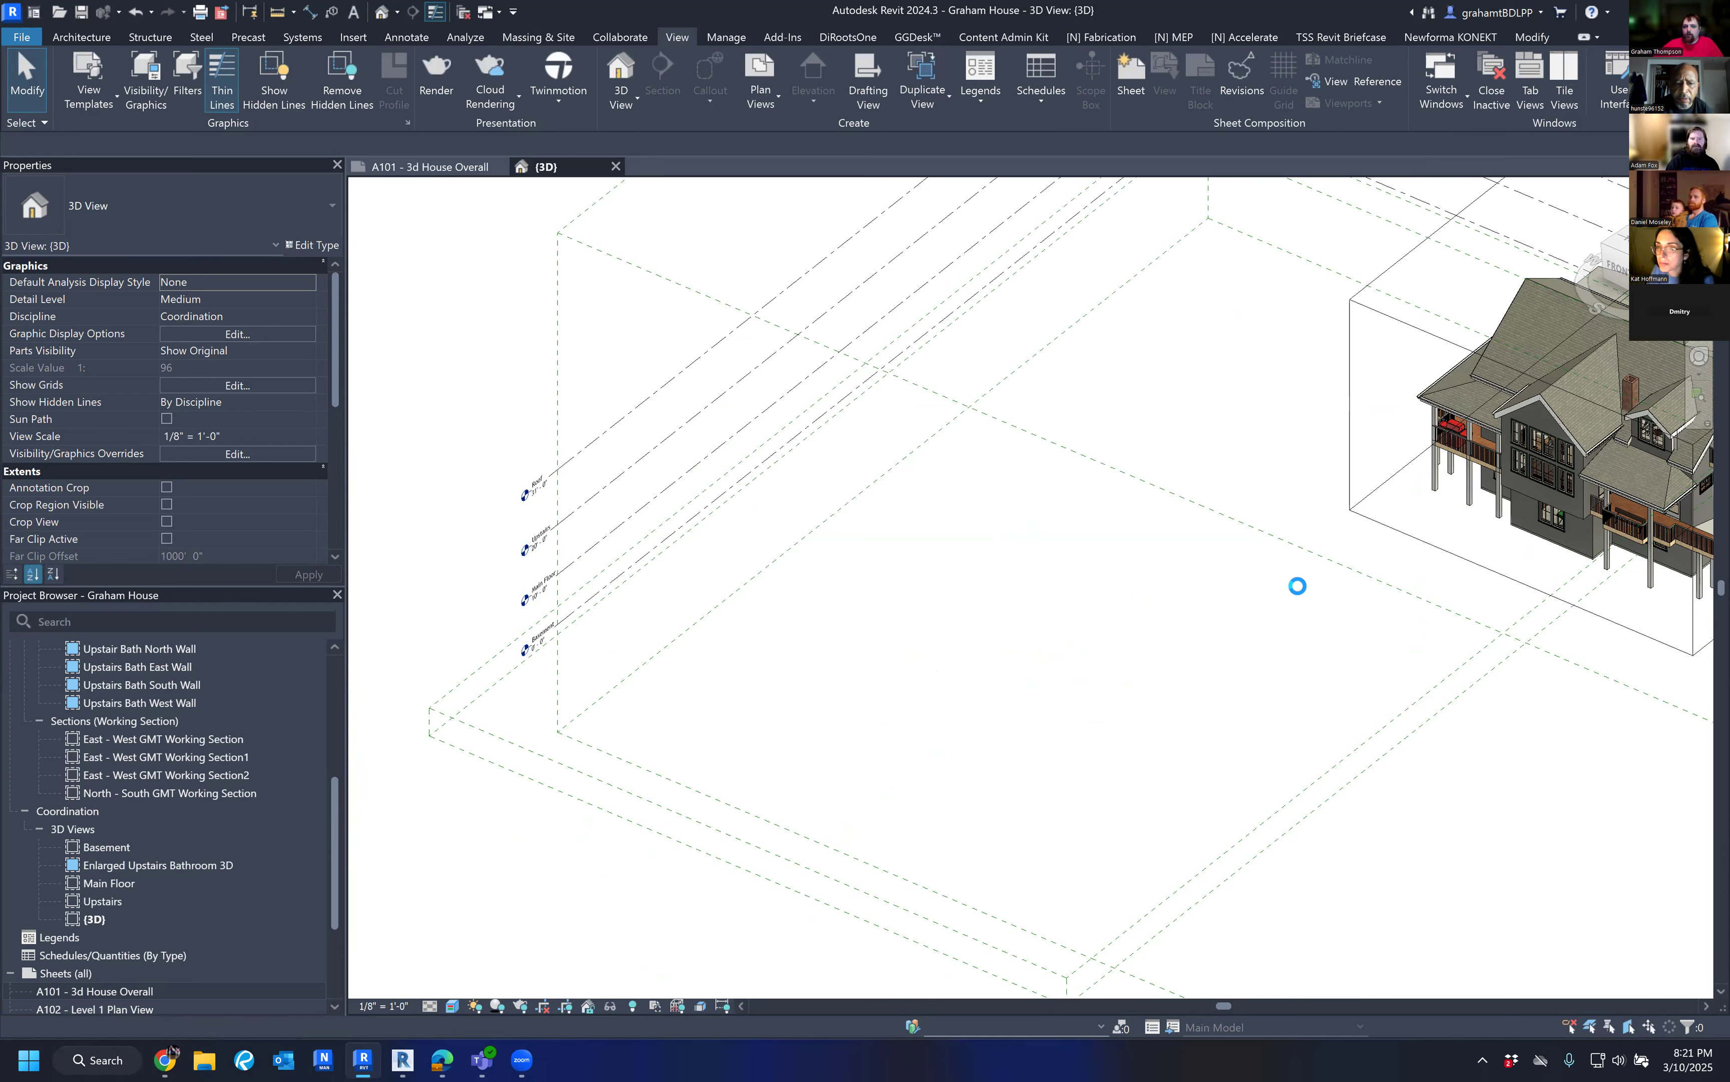
middle_click_drag(1329, 626, 648, 661)
middle_click_drag(980, 719, 846, 829)
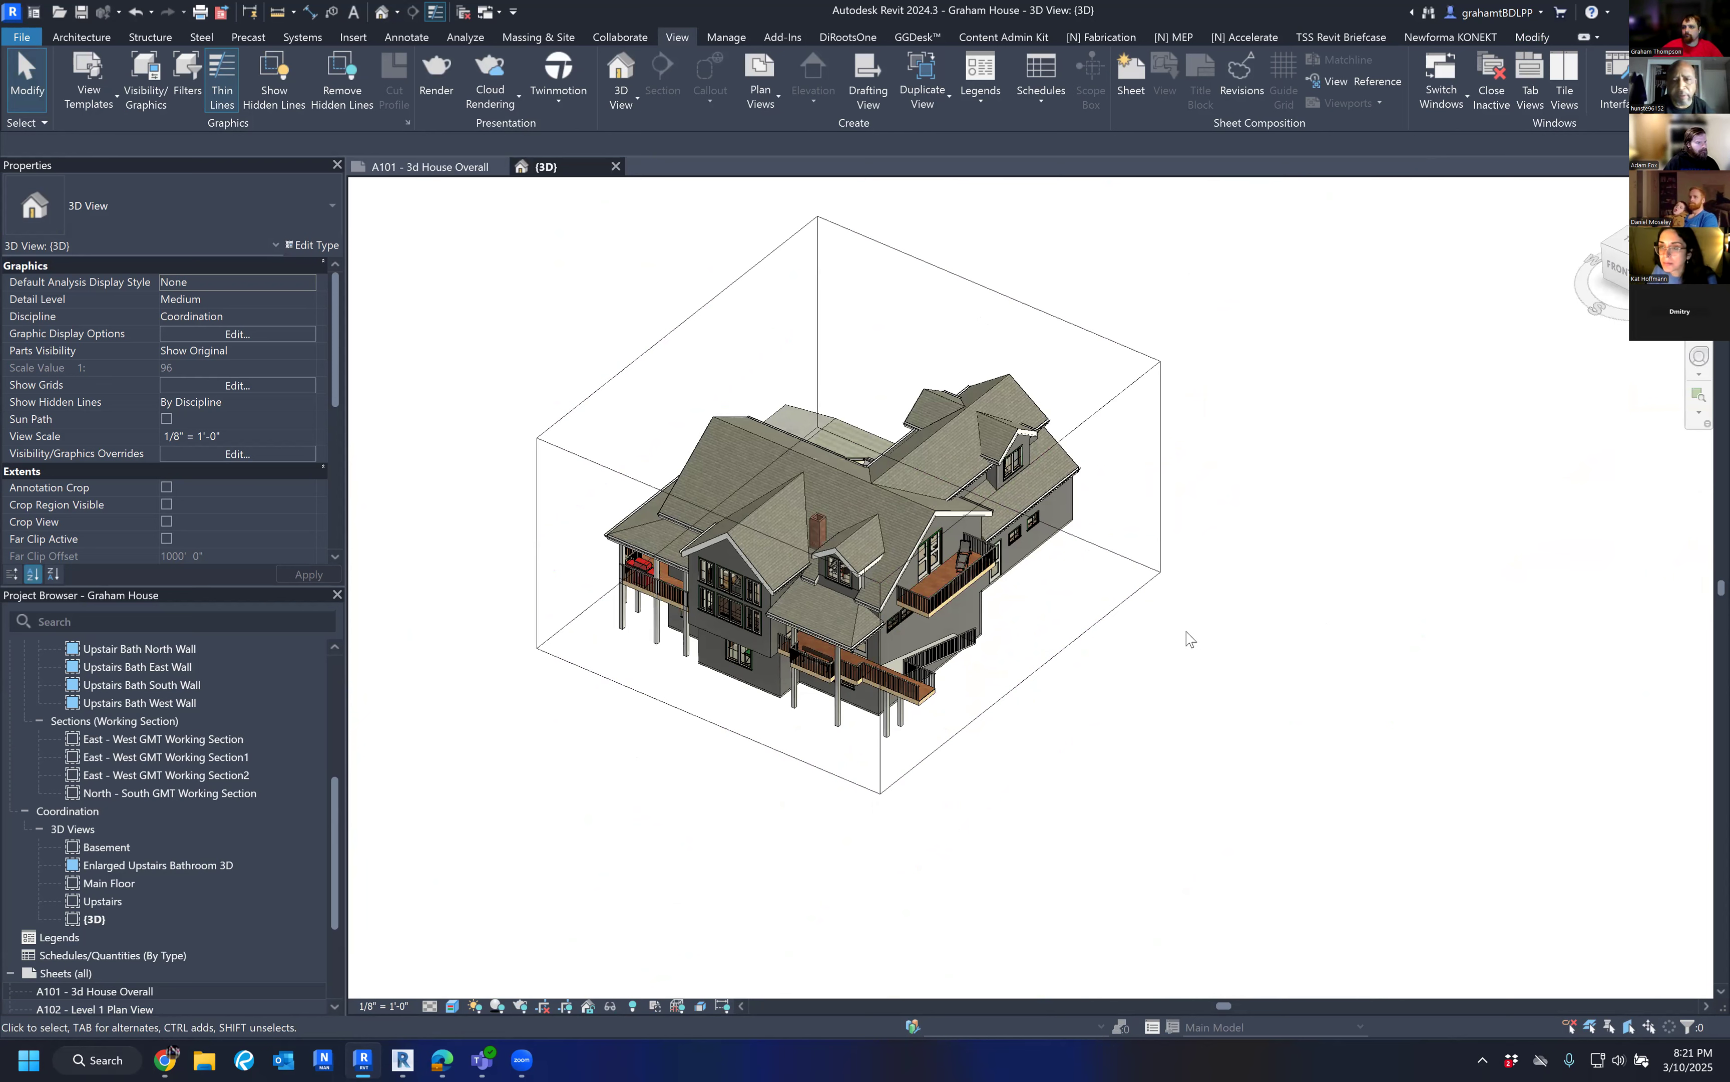
left_click(1092, 646)
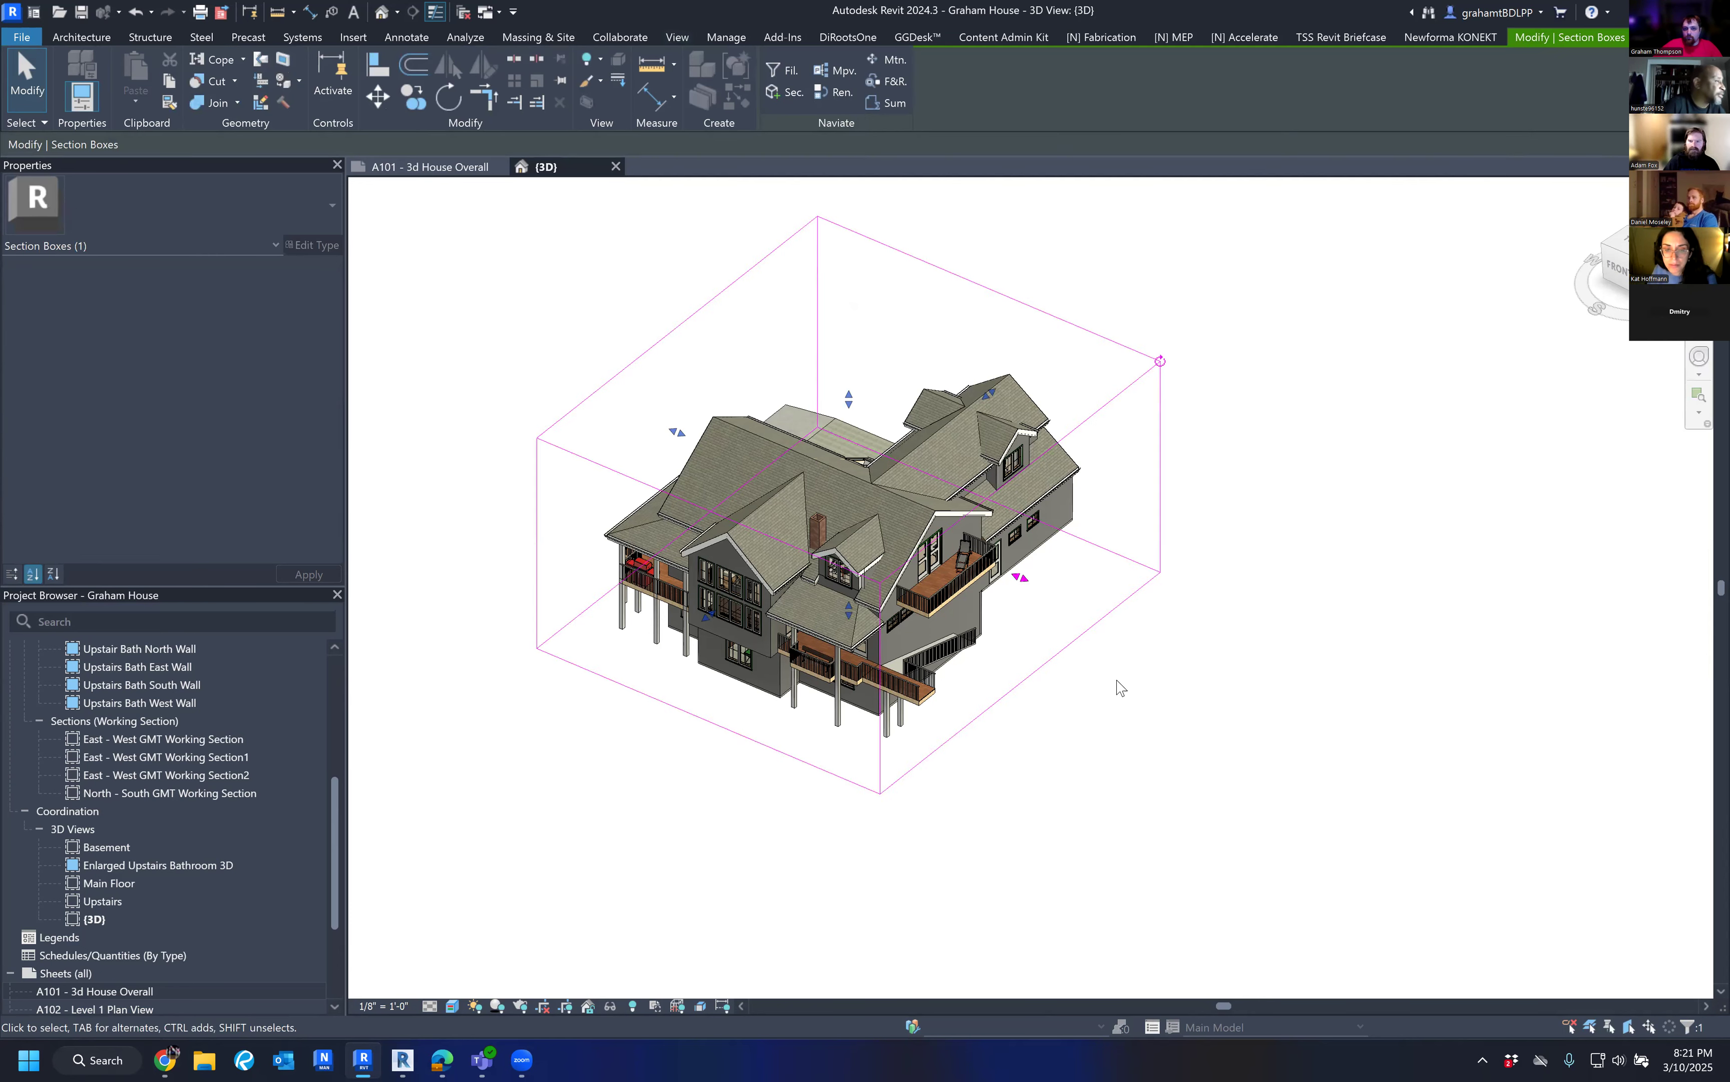
left_click(1148, 710)
key("v")
key("v")
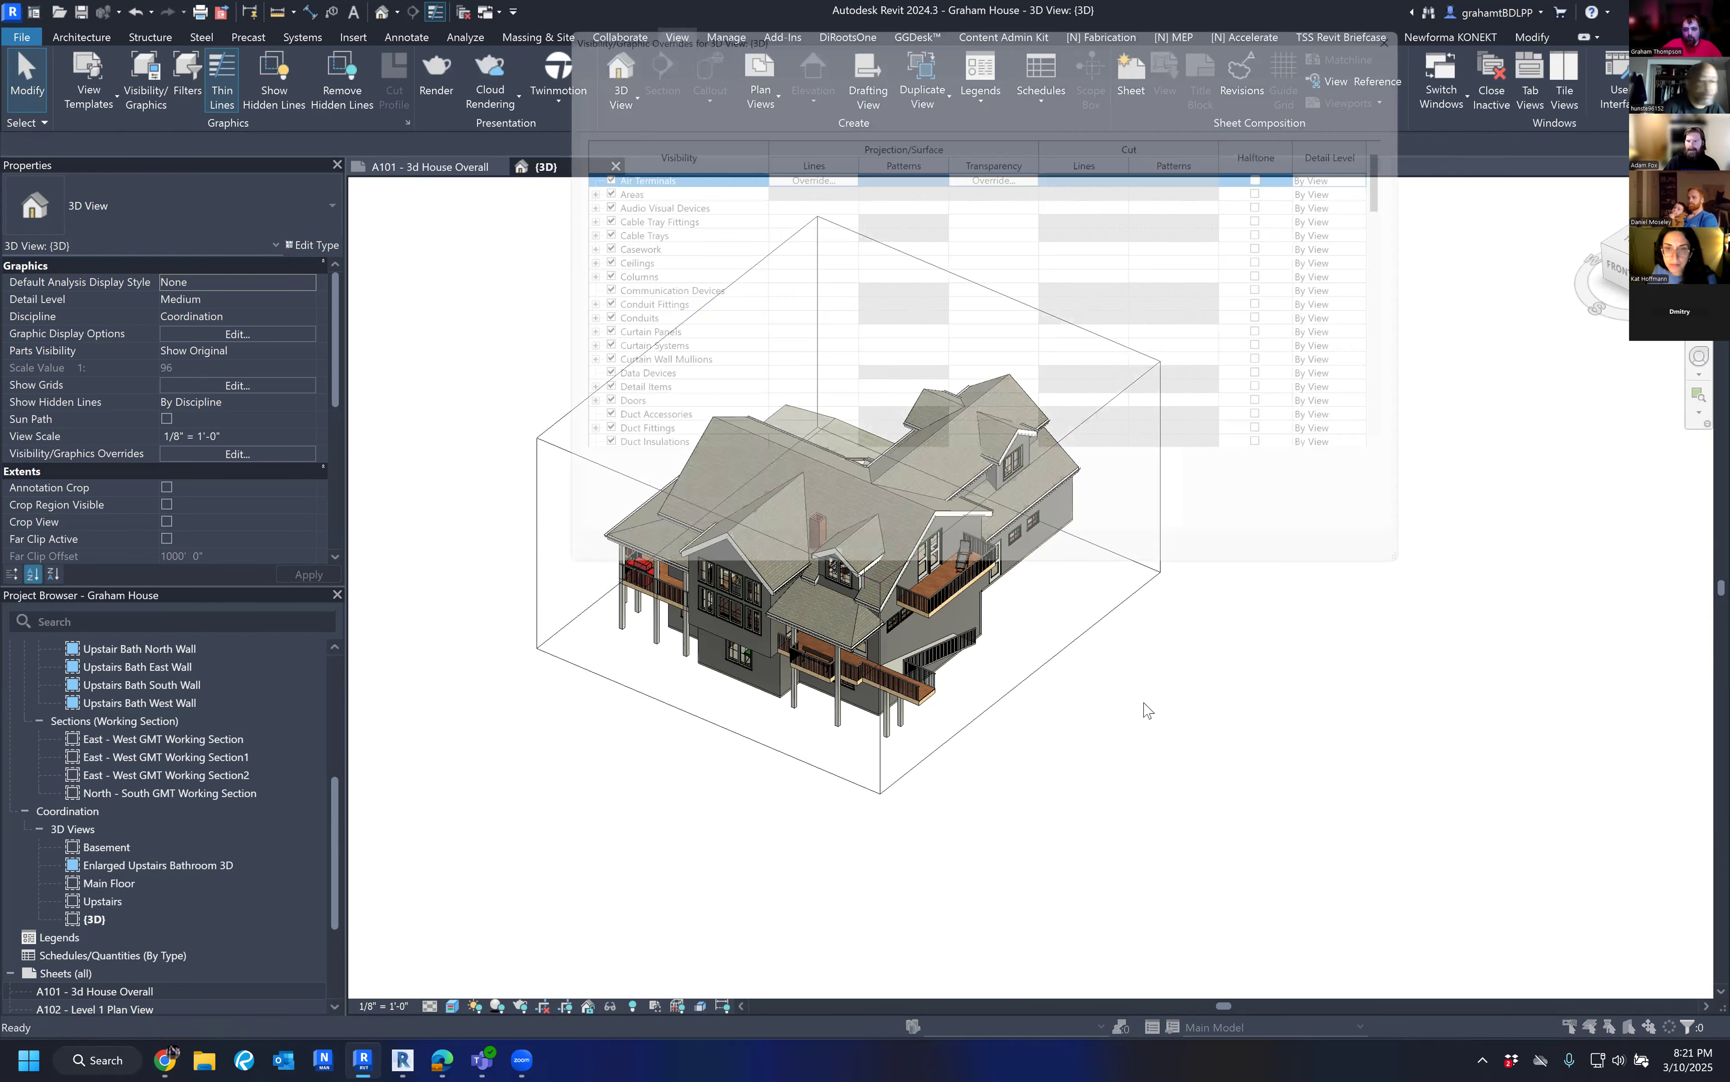
key("Escape")
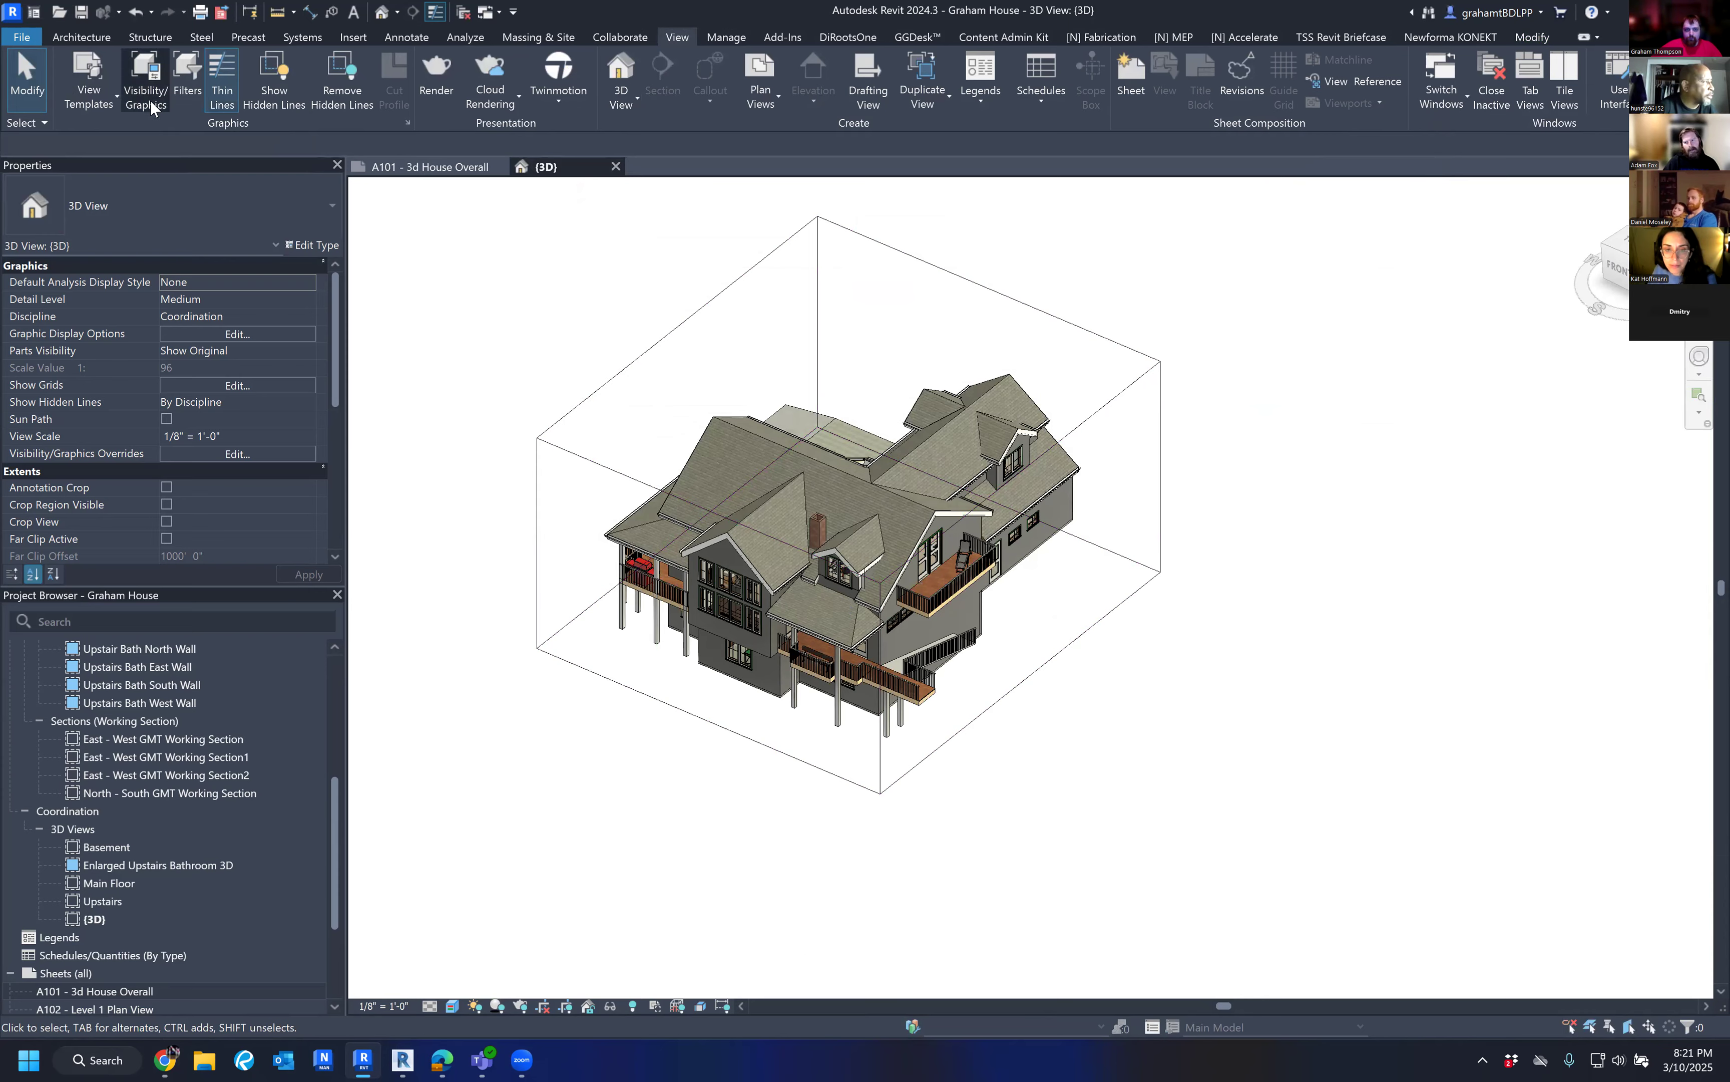
Review the Levels and Scope Boxes entries among the 3D view's annotation categories, leaving their visibility settings as they are.
left_click(145, 80)
left_click(663, 40)
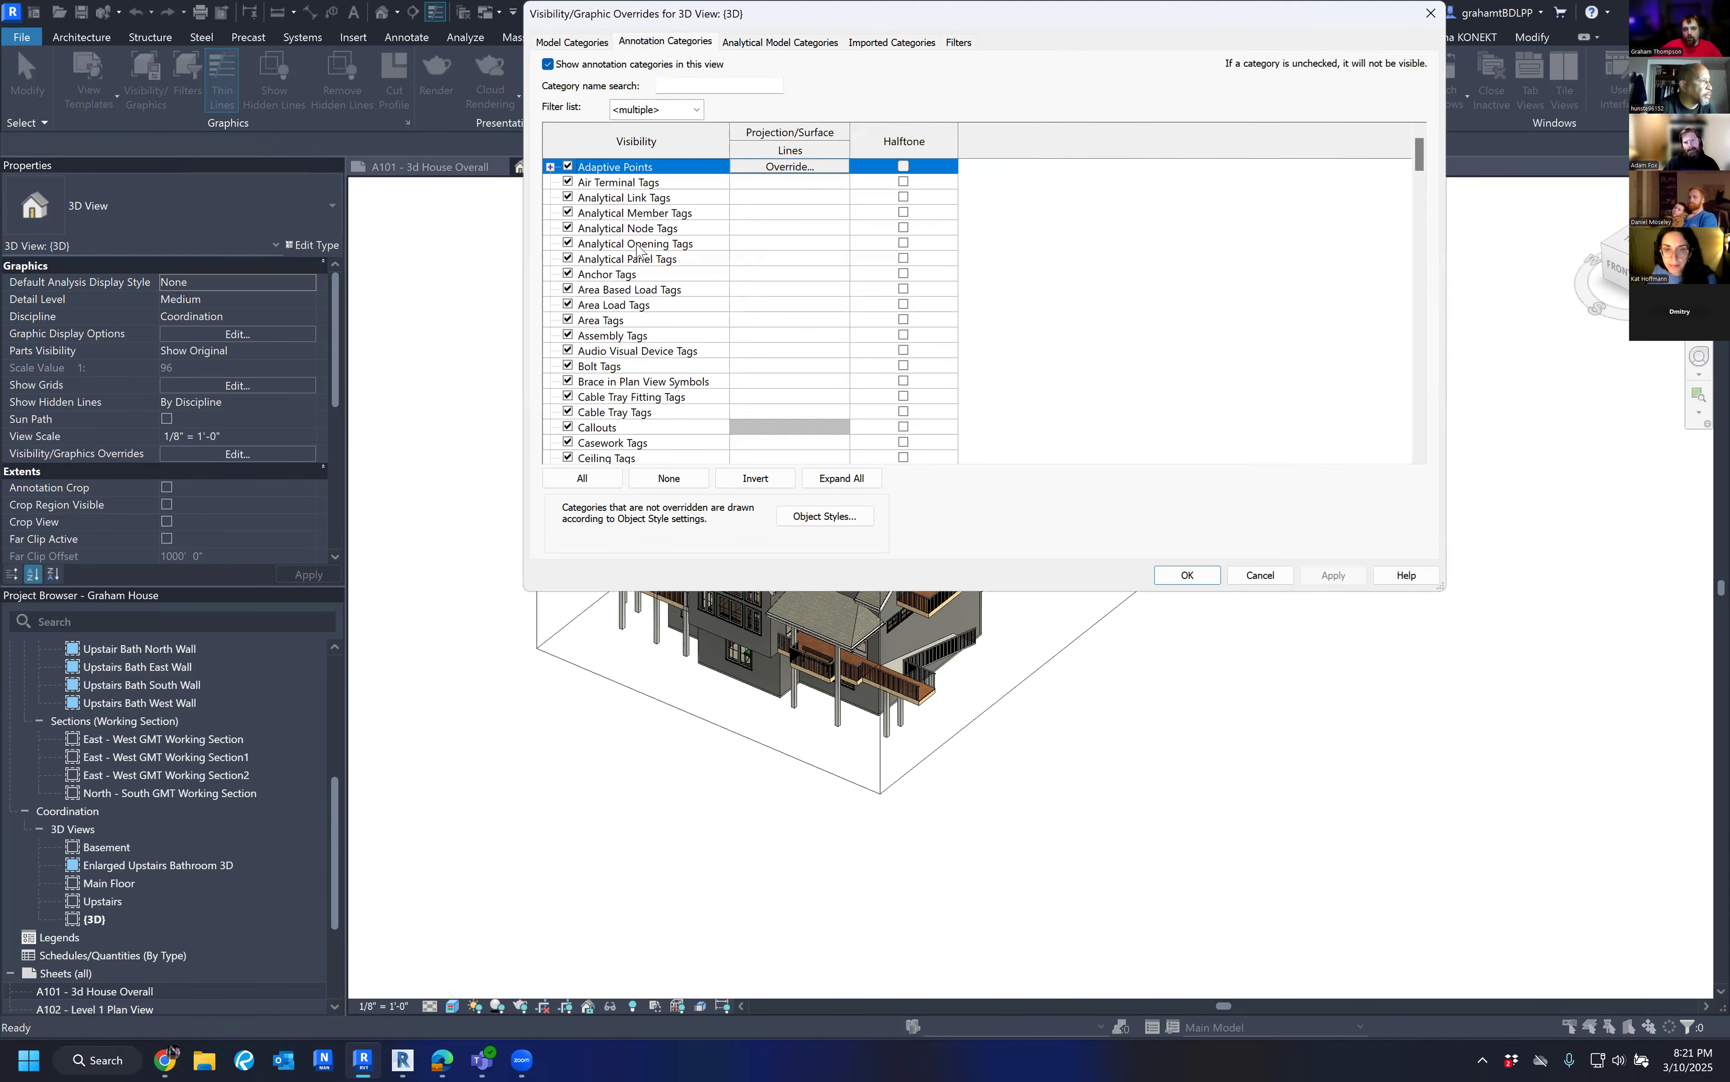
left_click(651, 309)
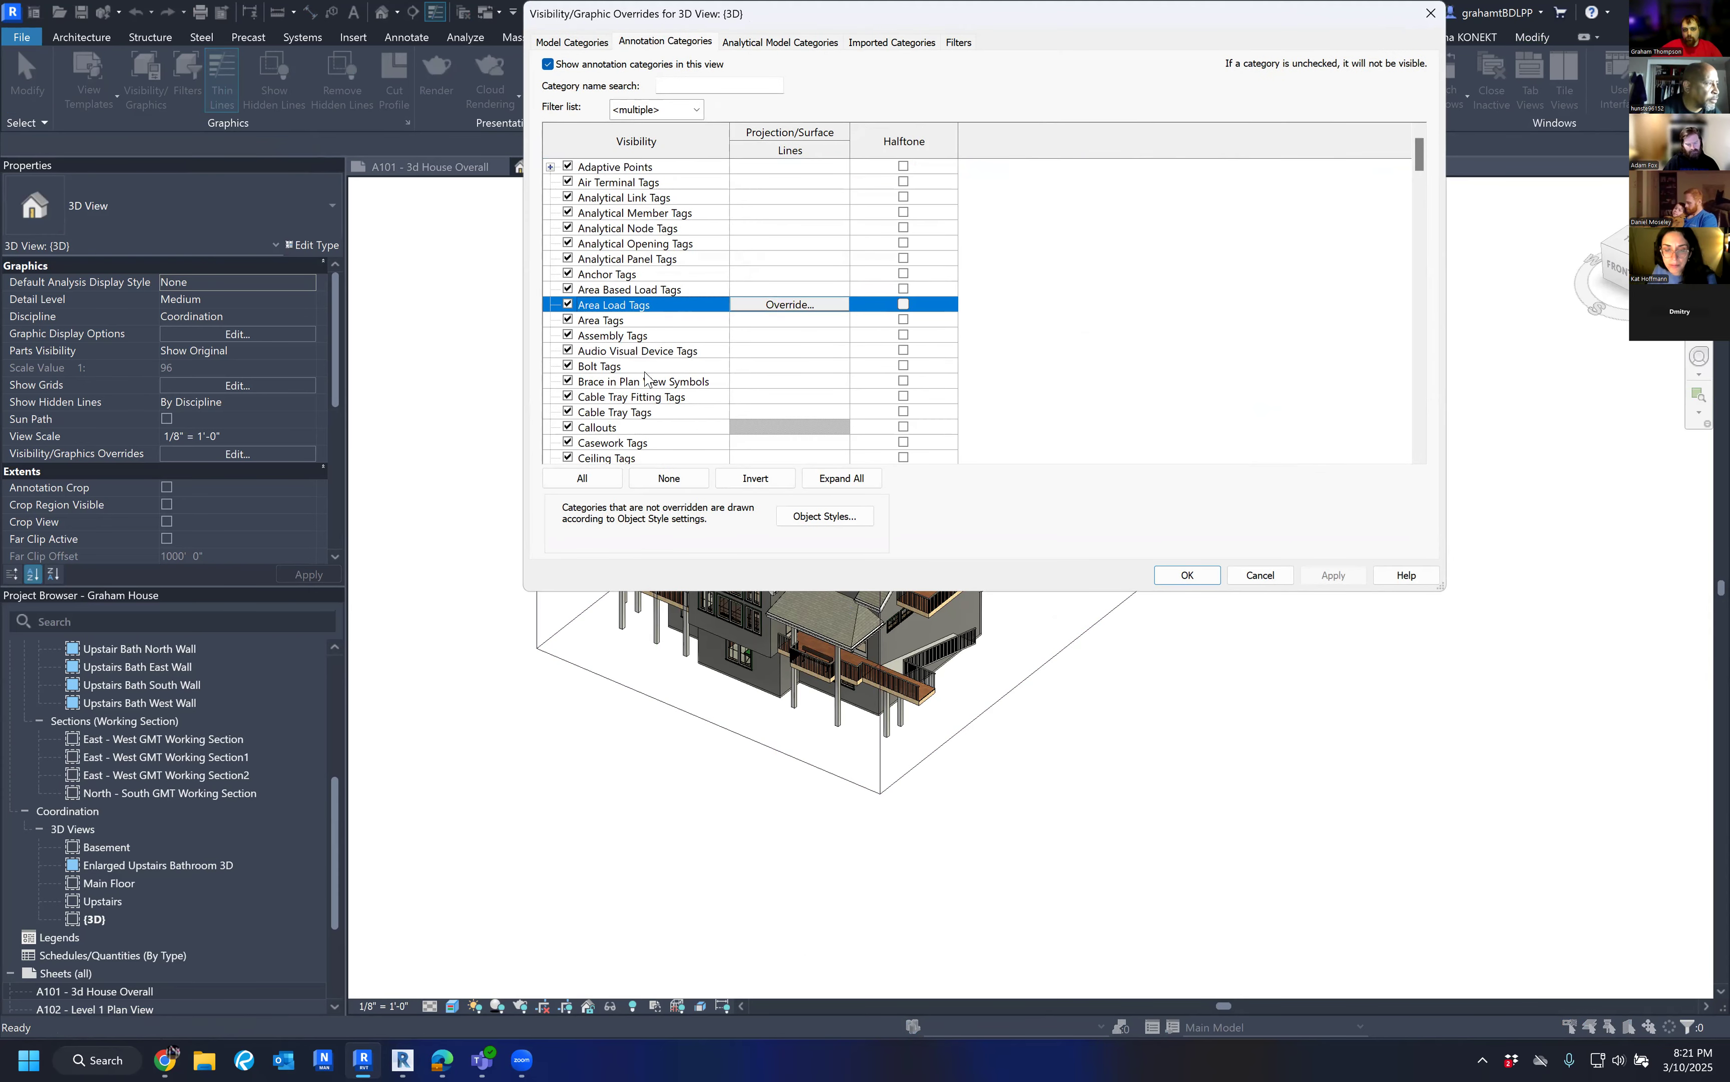
scroll(639, 420, "down", 9)
scroll(639, 421, "down", 8)
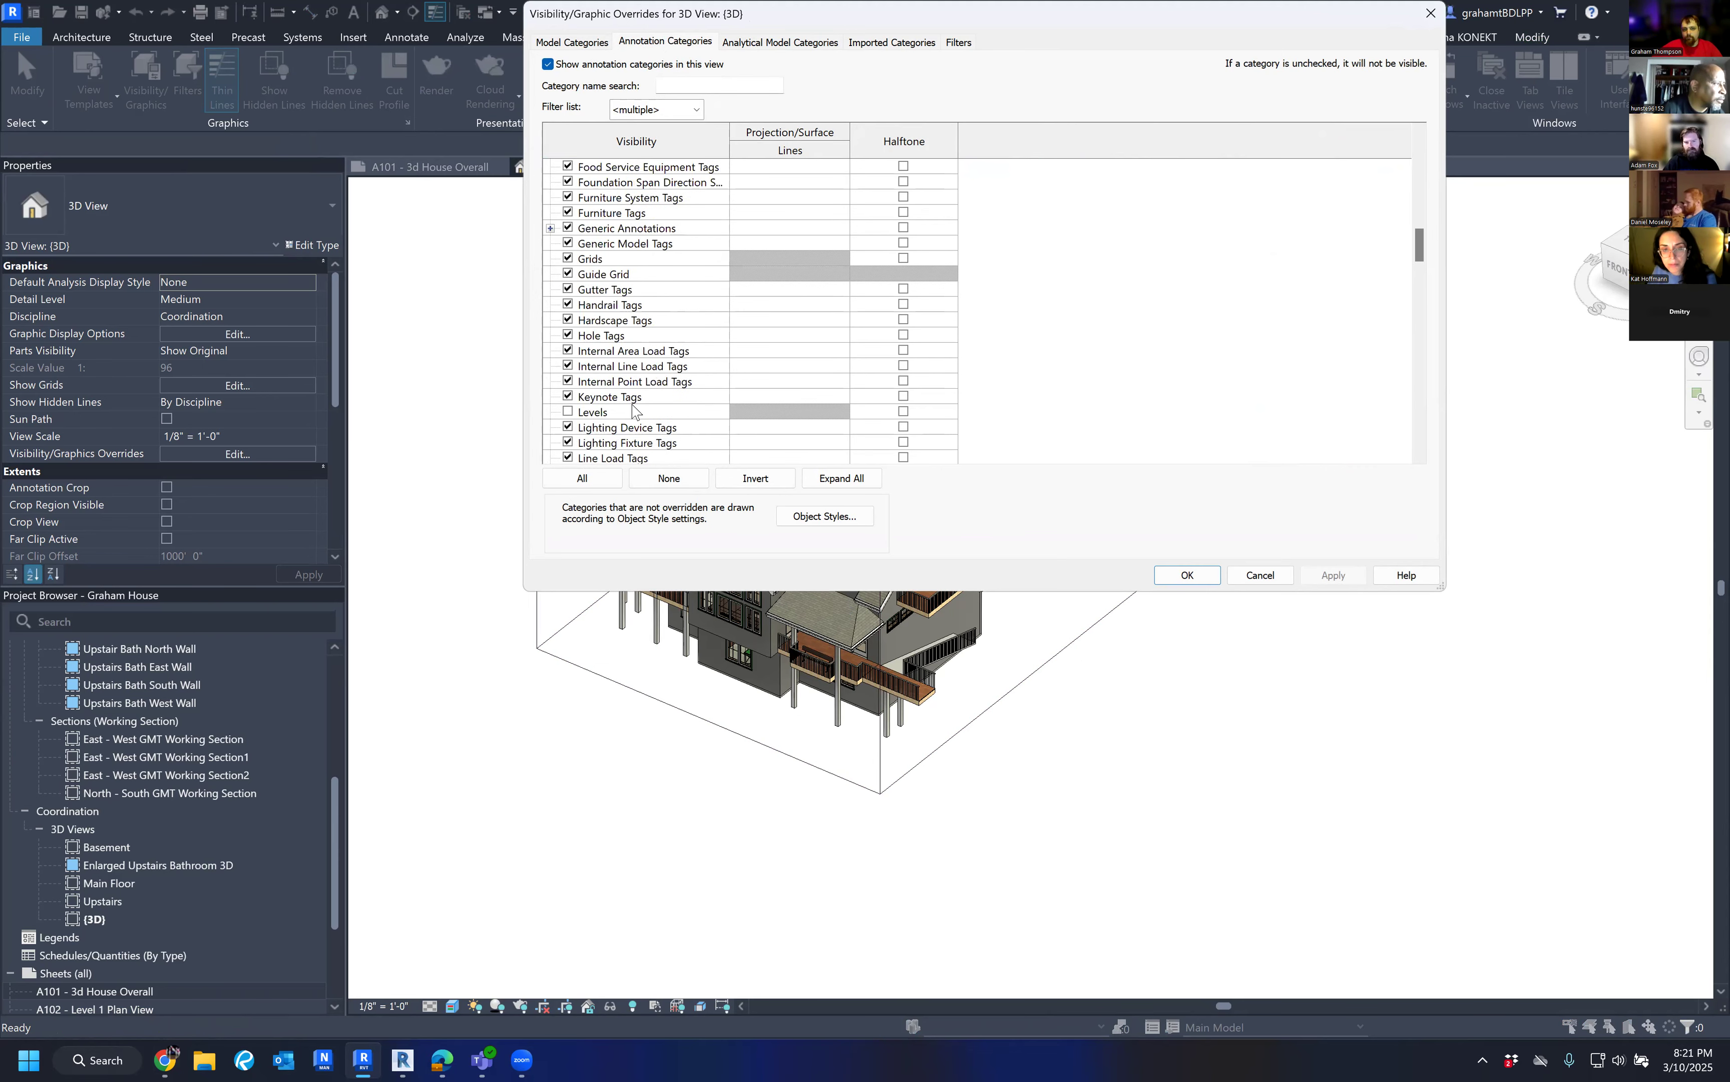
left_click(628, 382)
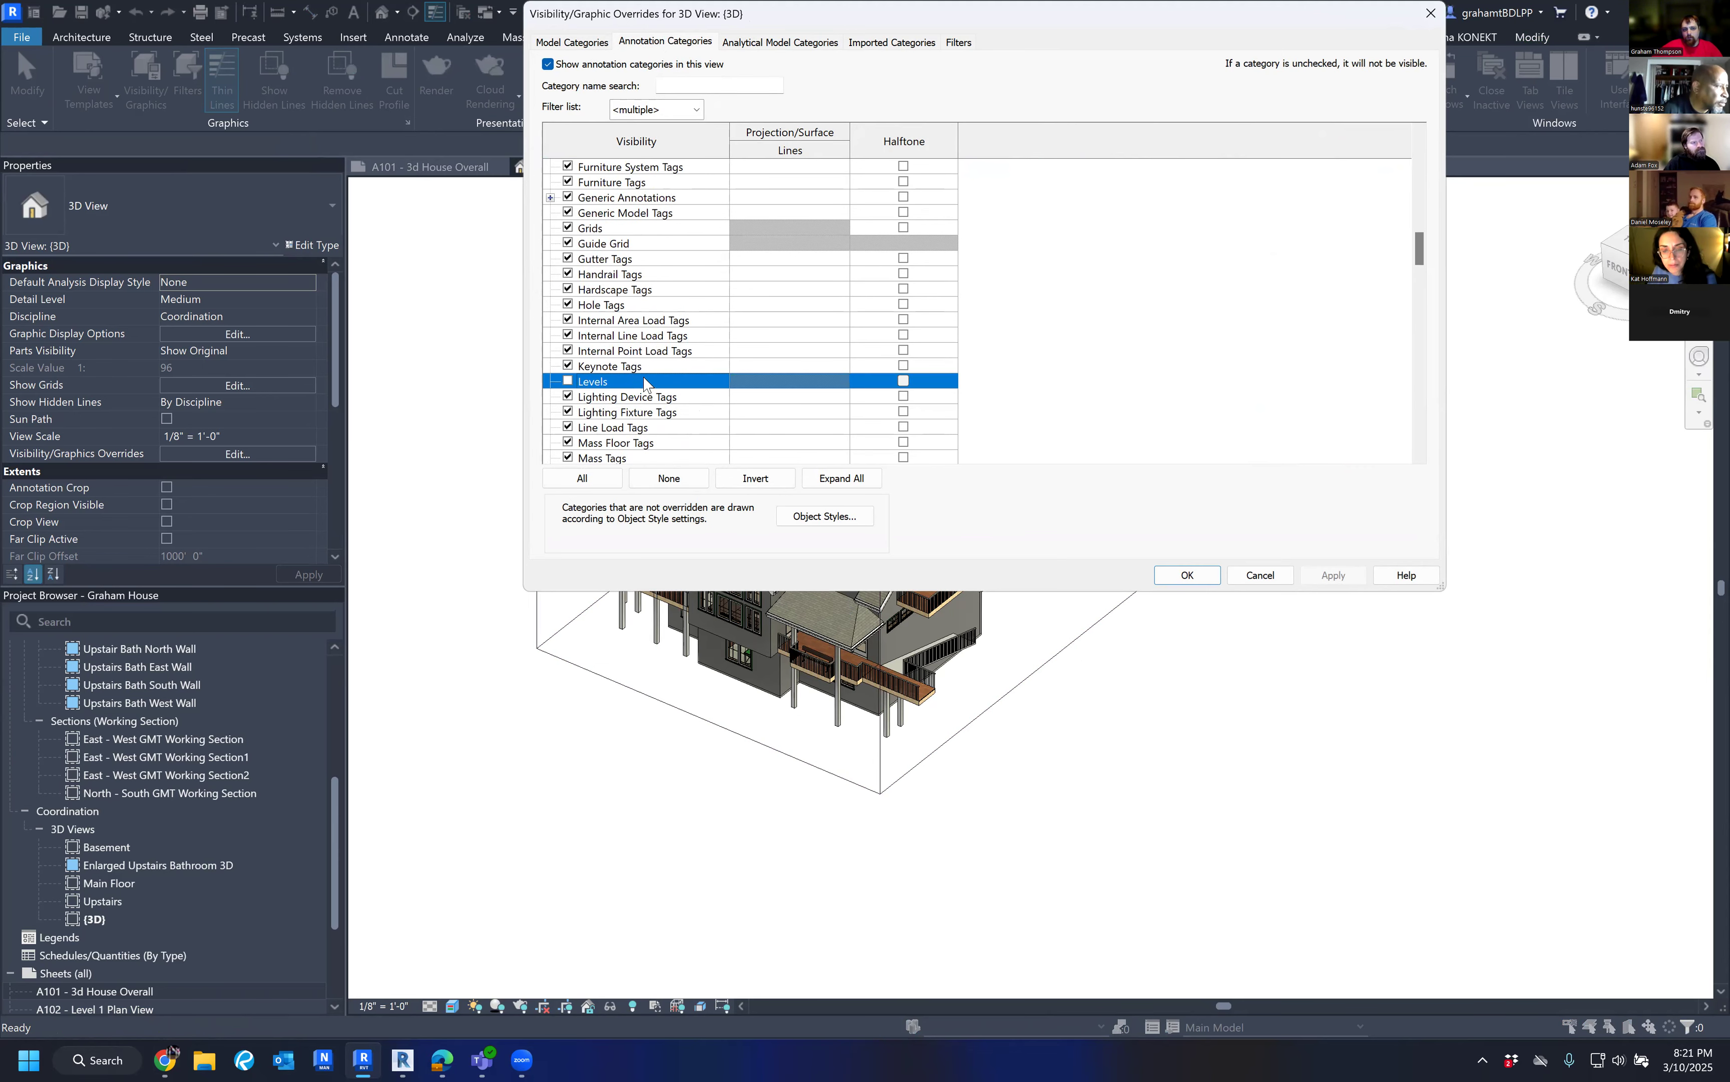
scroll(643, 386, "down", 12)
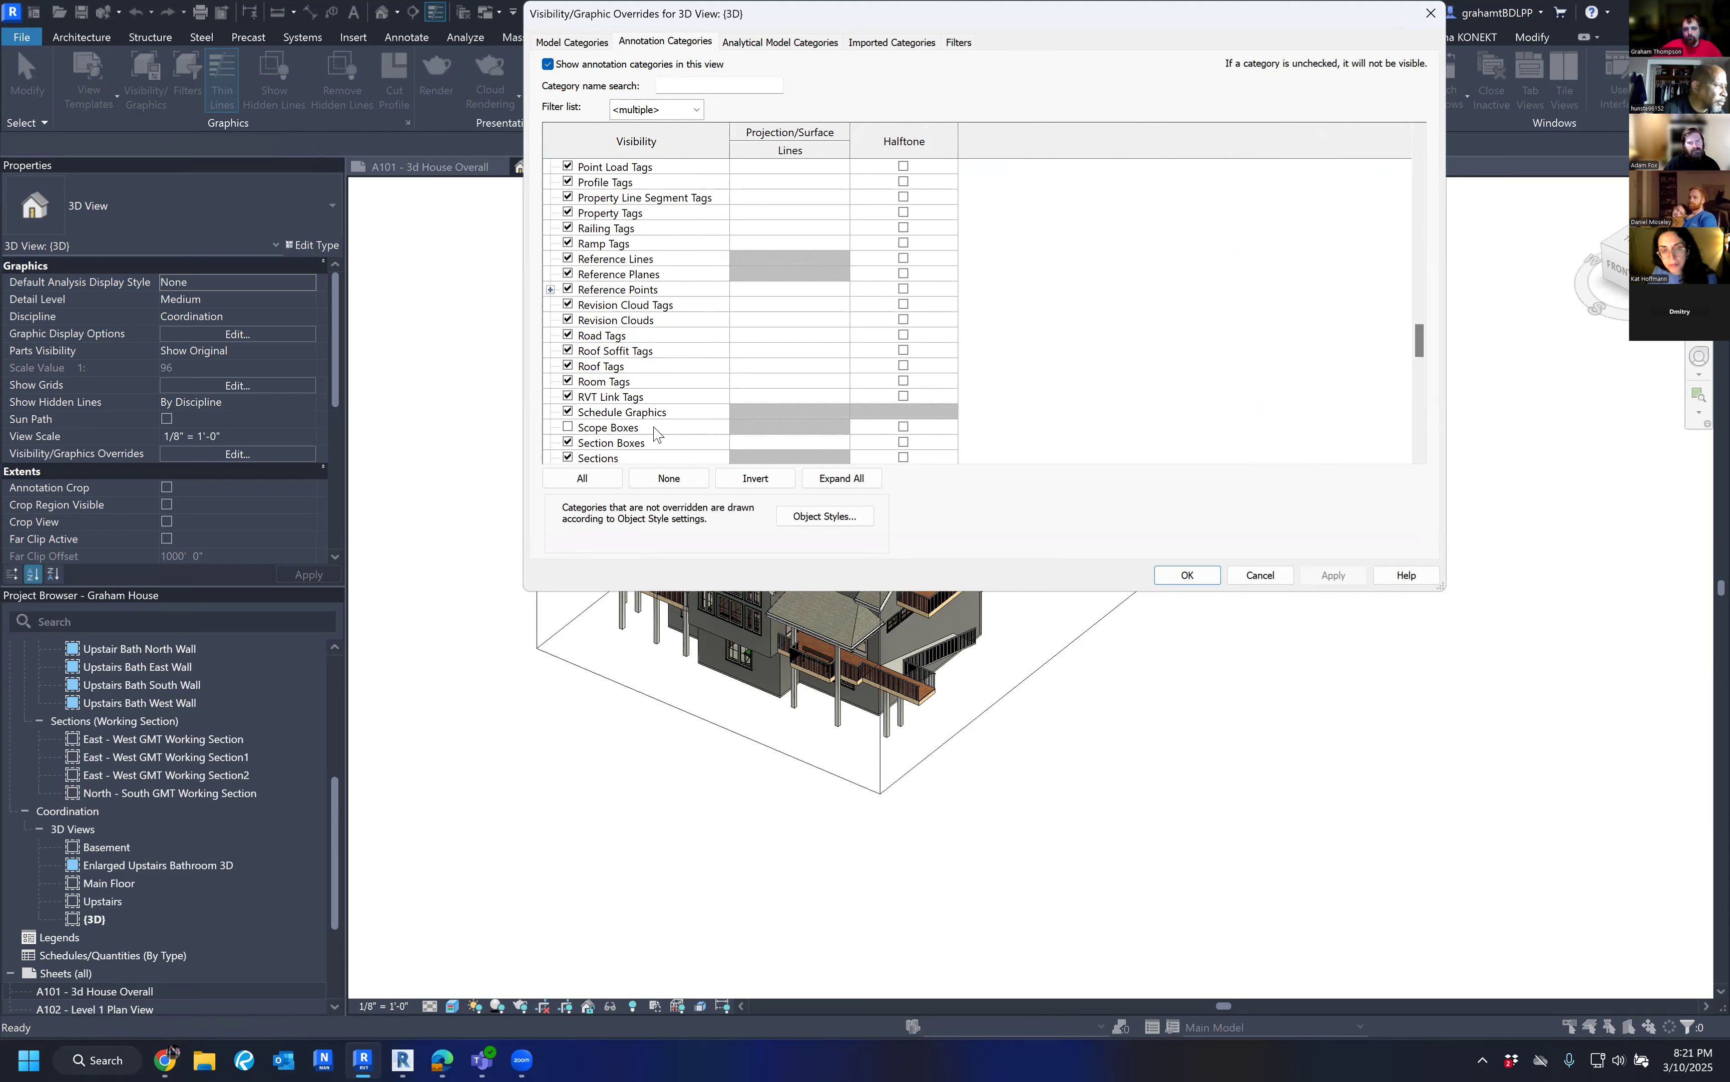
left_click(656, 430)
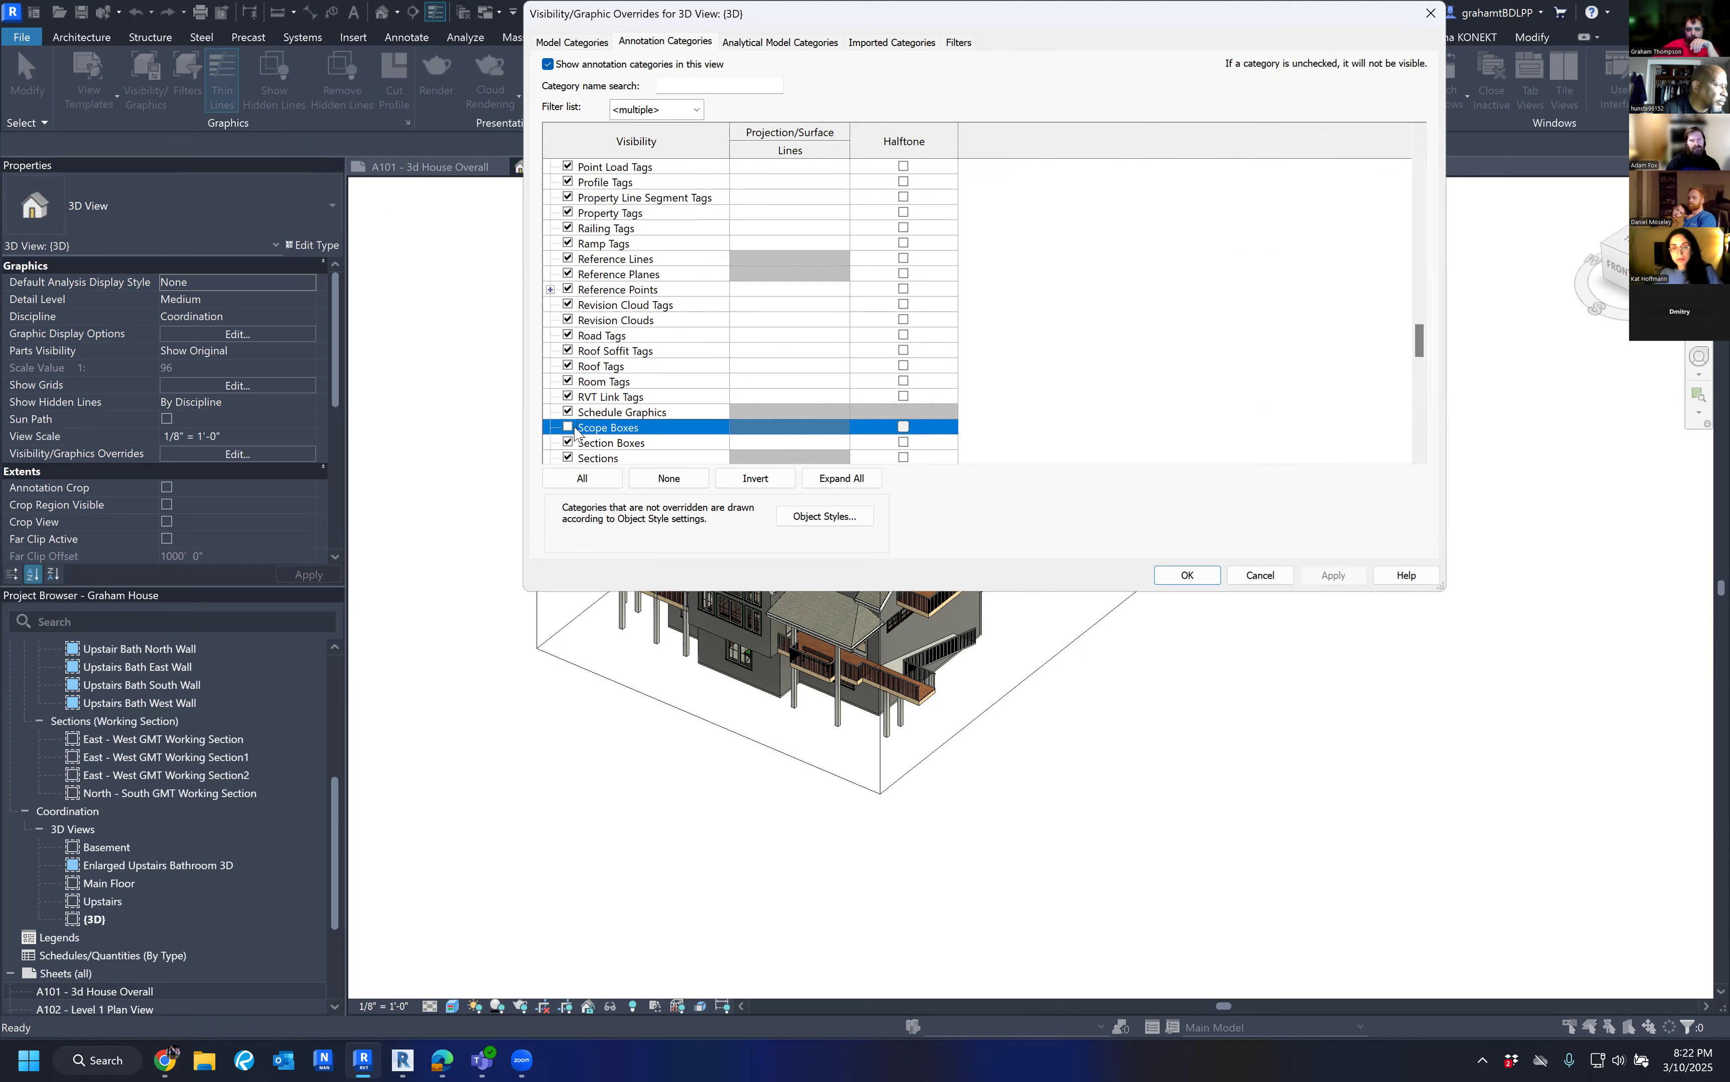
left_click(1217, 575)
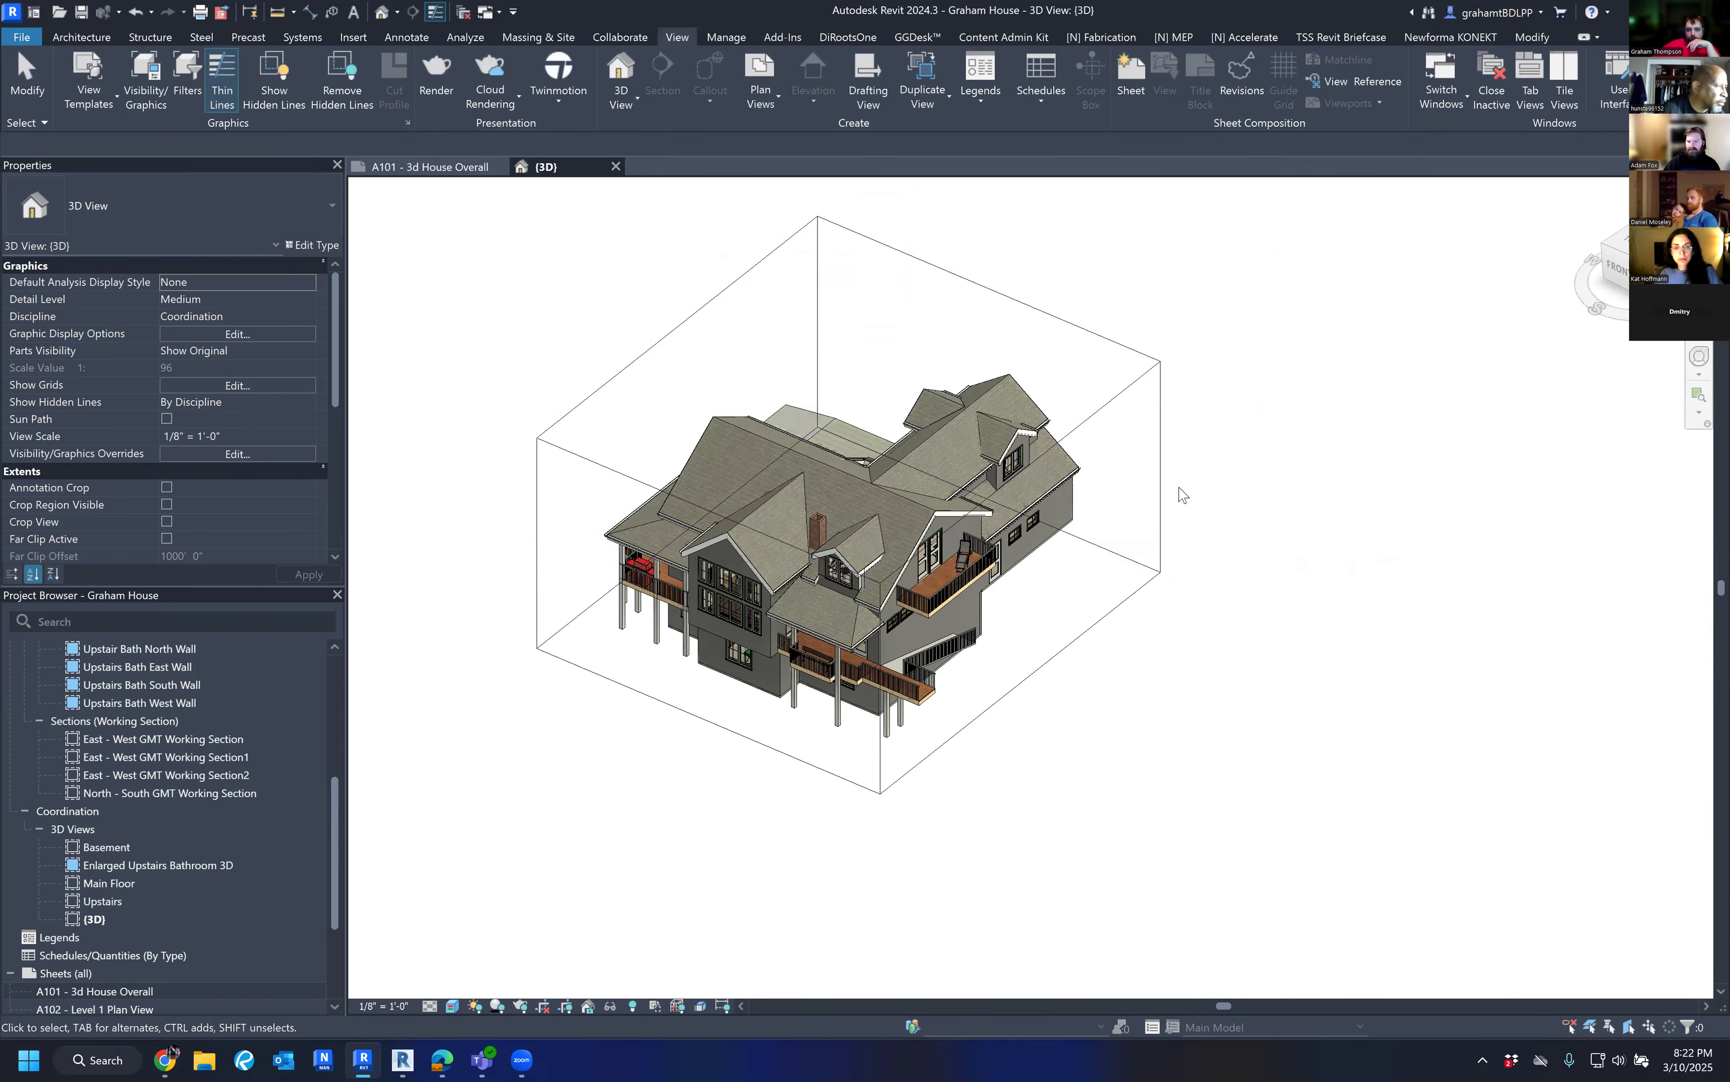
Orient the 3D view to the top front-left corner, with the driveway and the large gable windows in sight.
scroll(1119, 301, "down", 2)
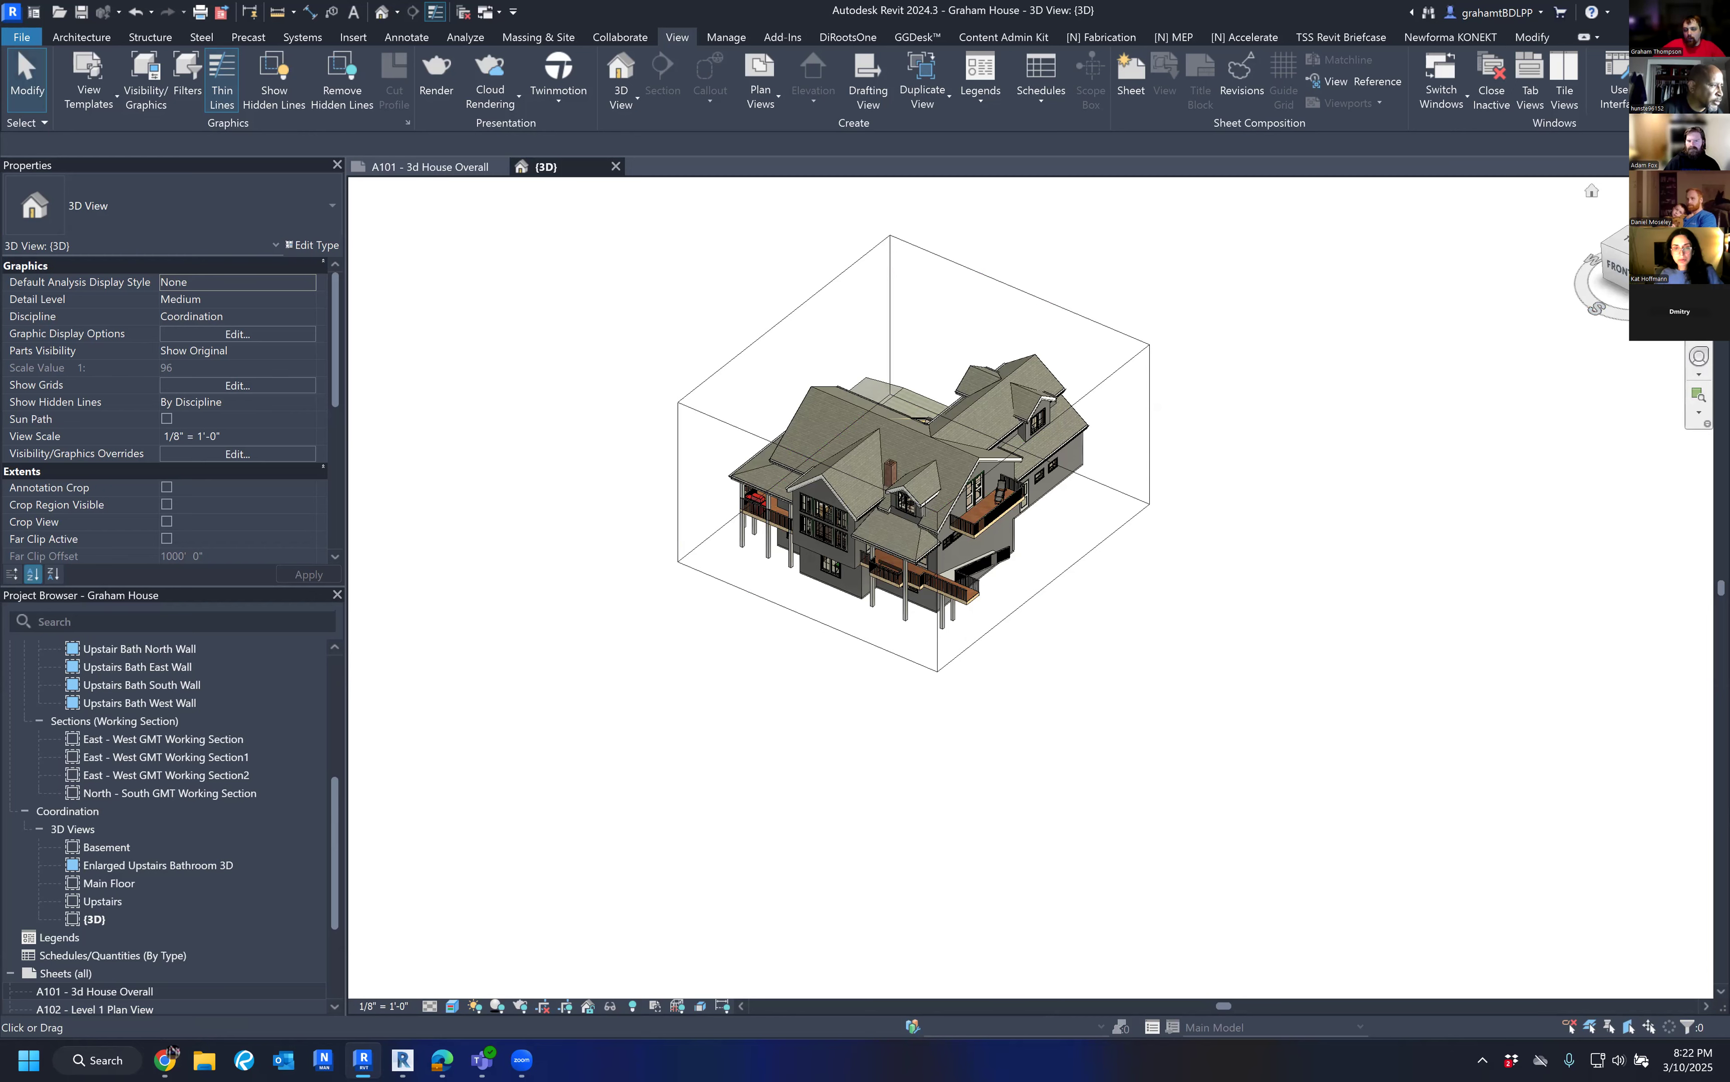
left_click(1605, 251)
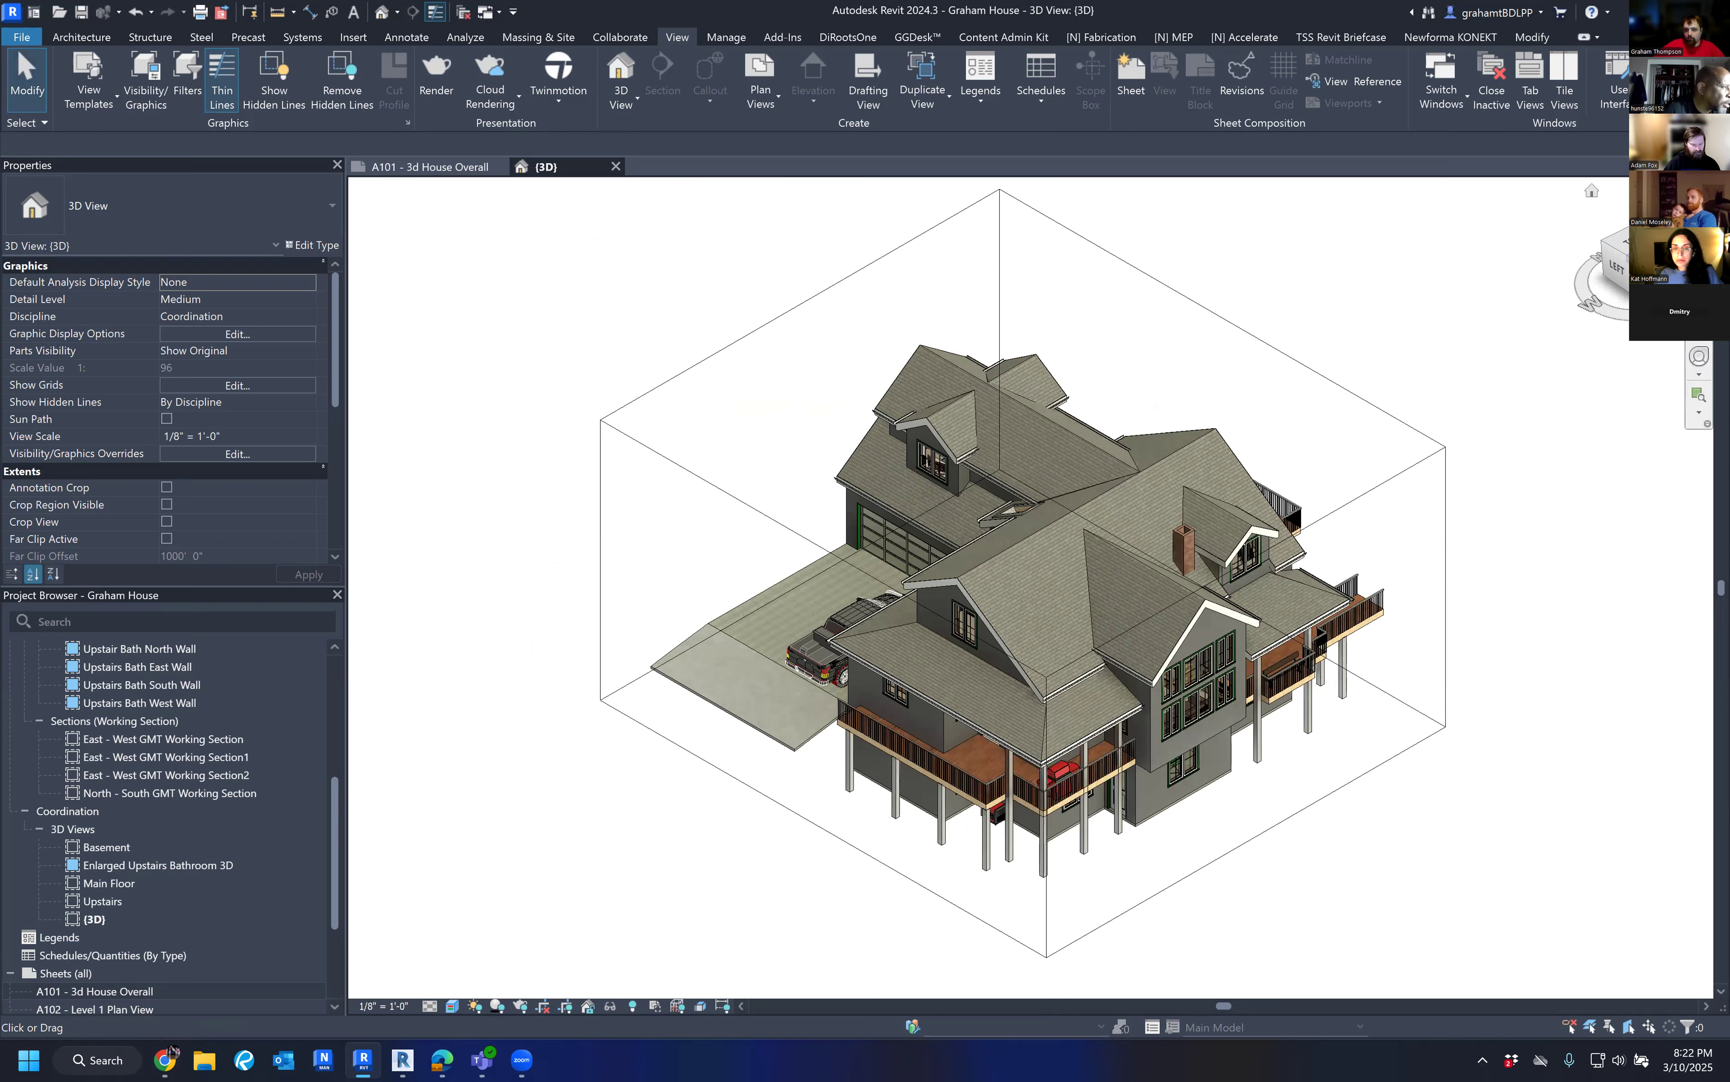
left_click(1607, 249)
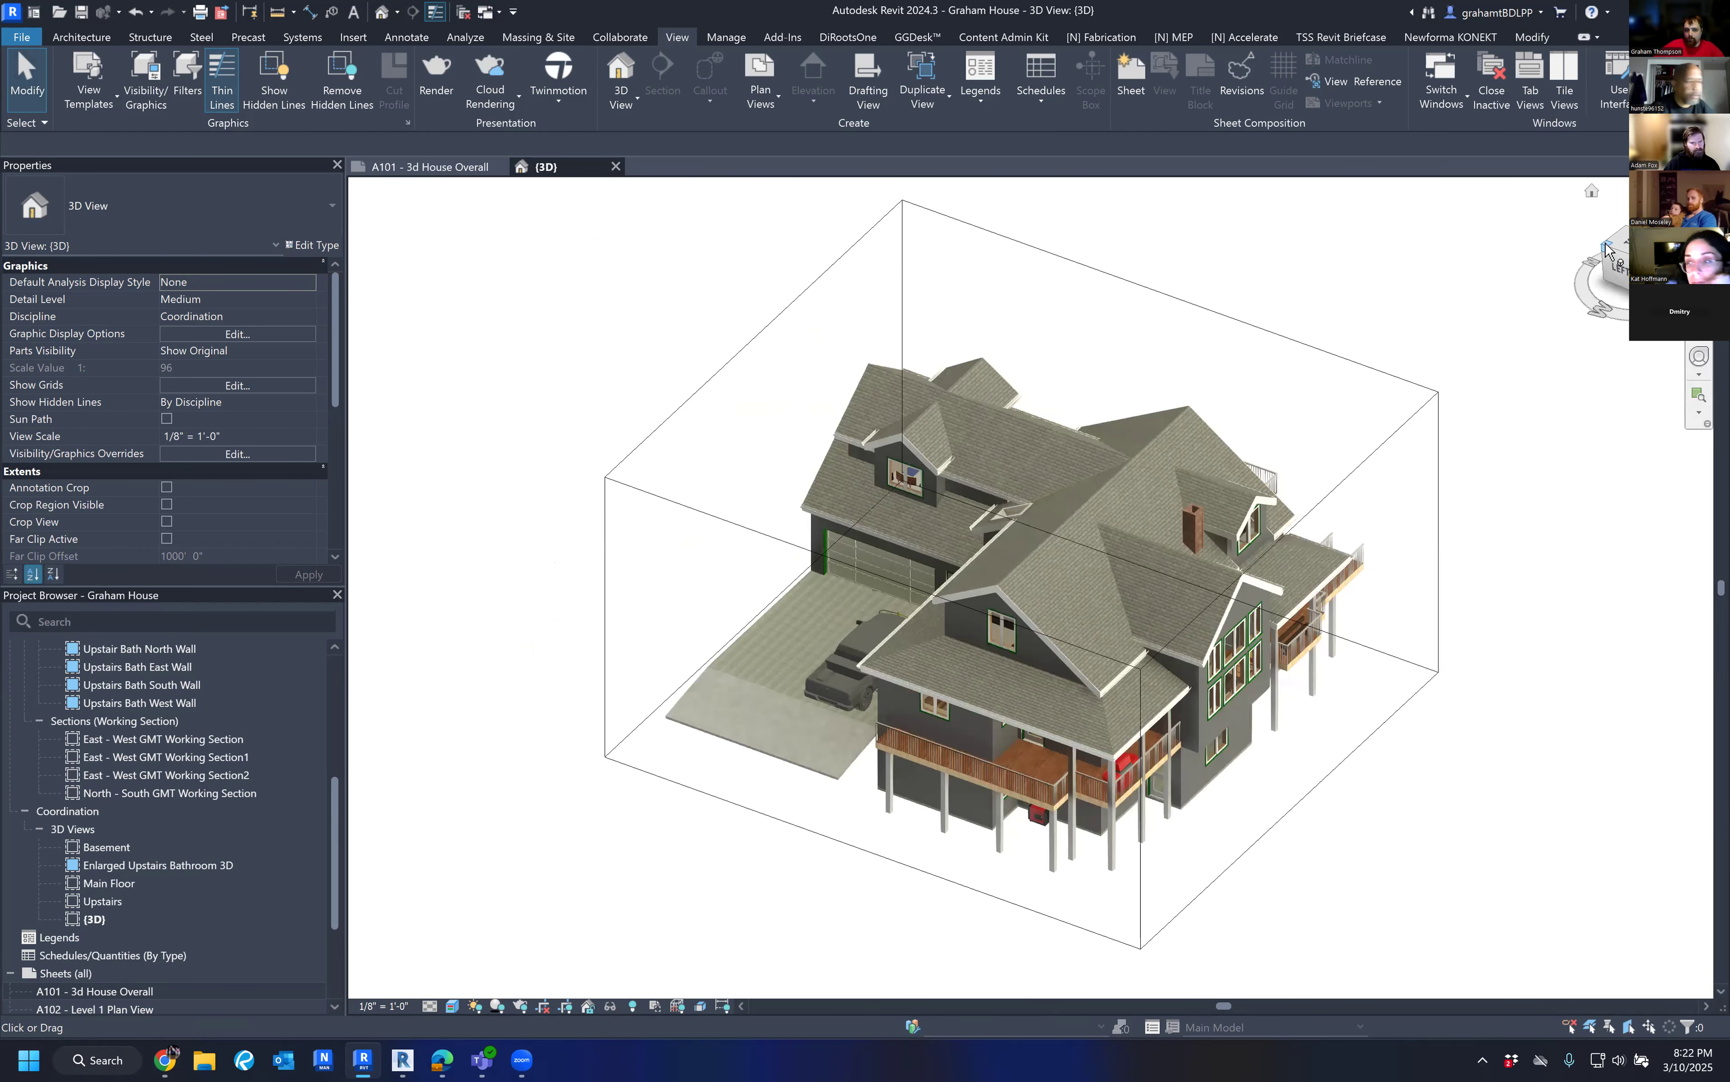
left_click(1607, 248)
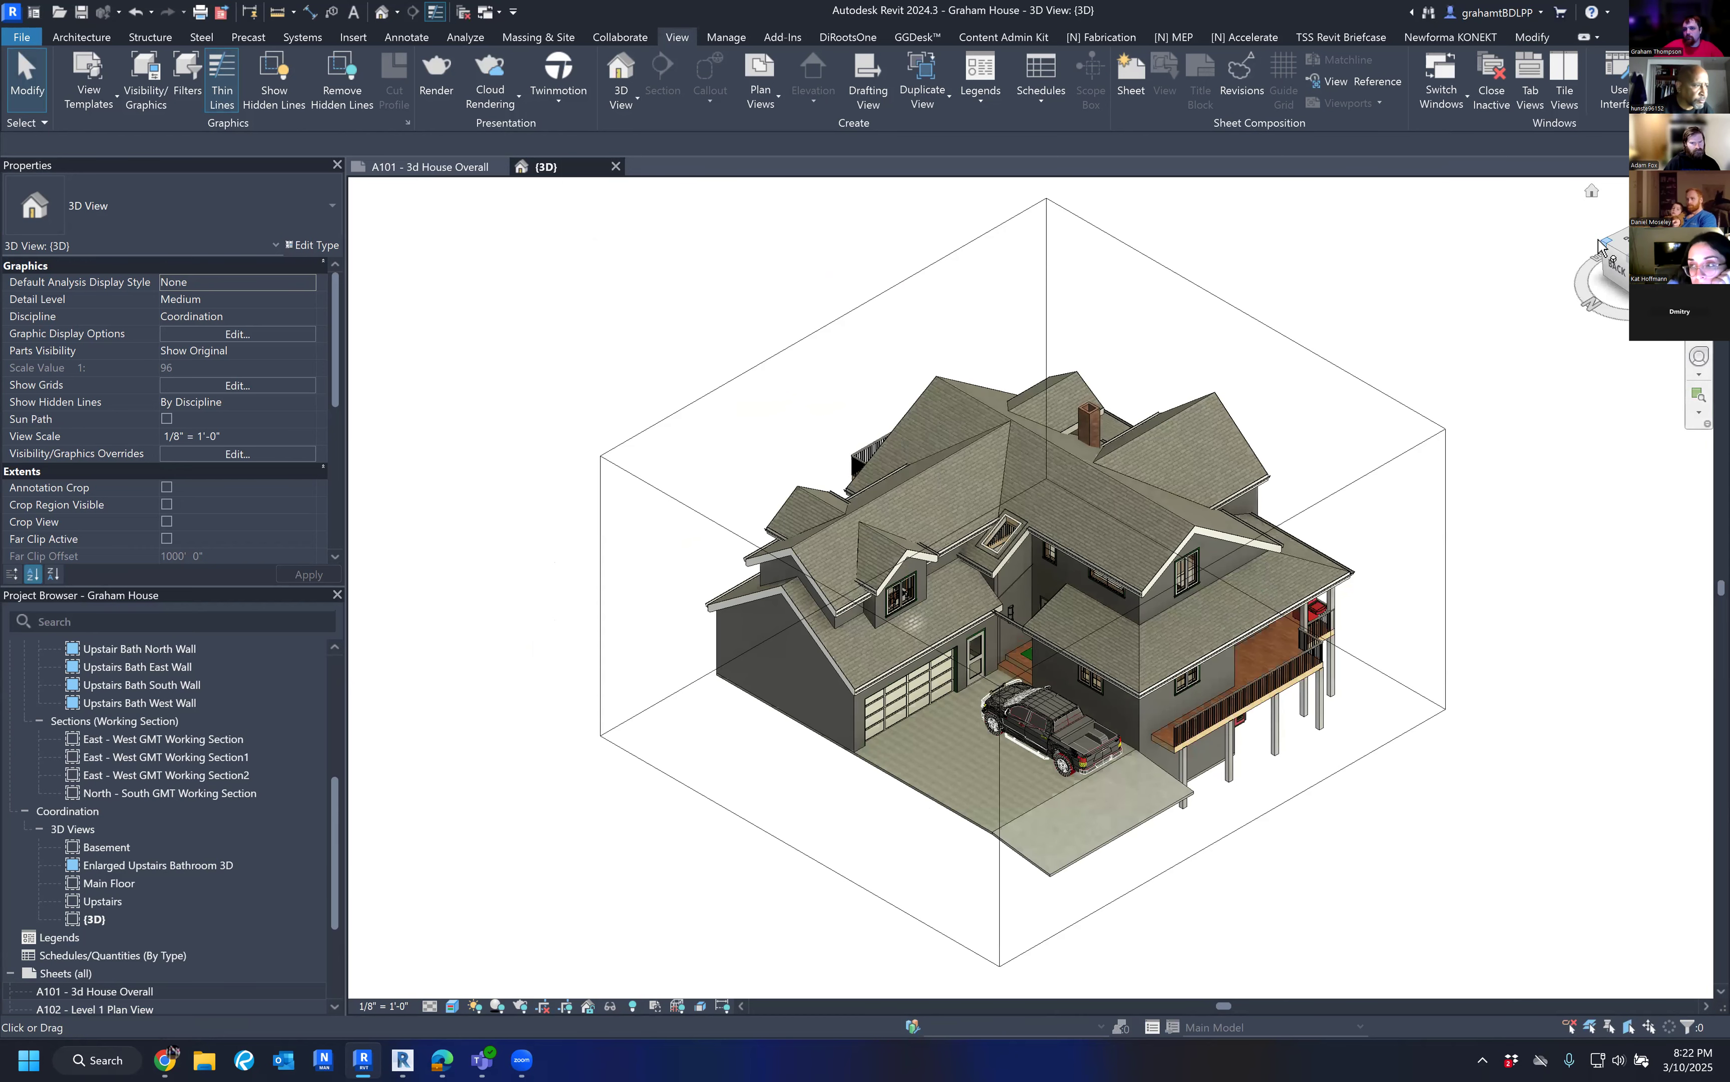
left_click(1599, 248)
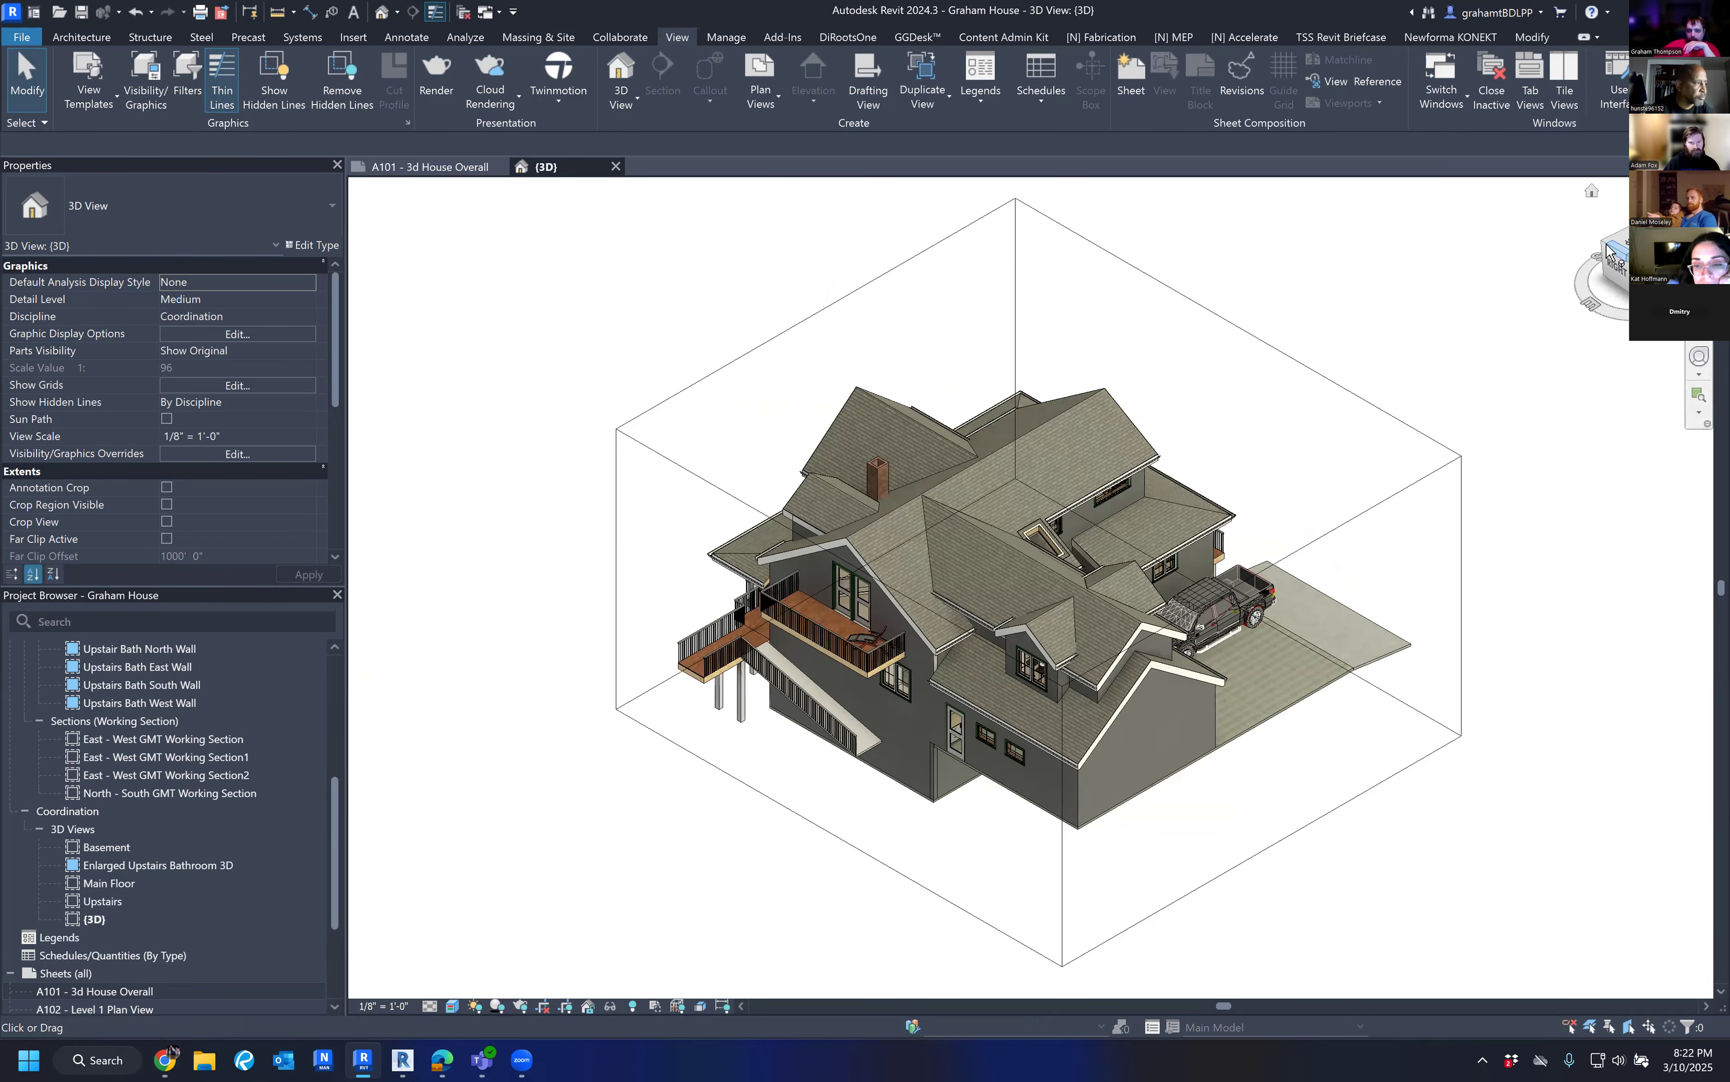
left_click(1607, 251)
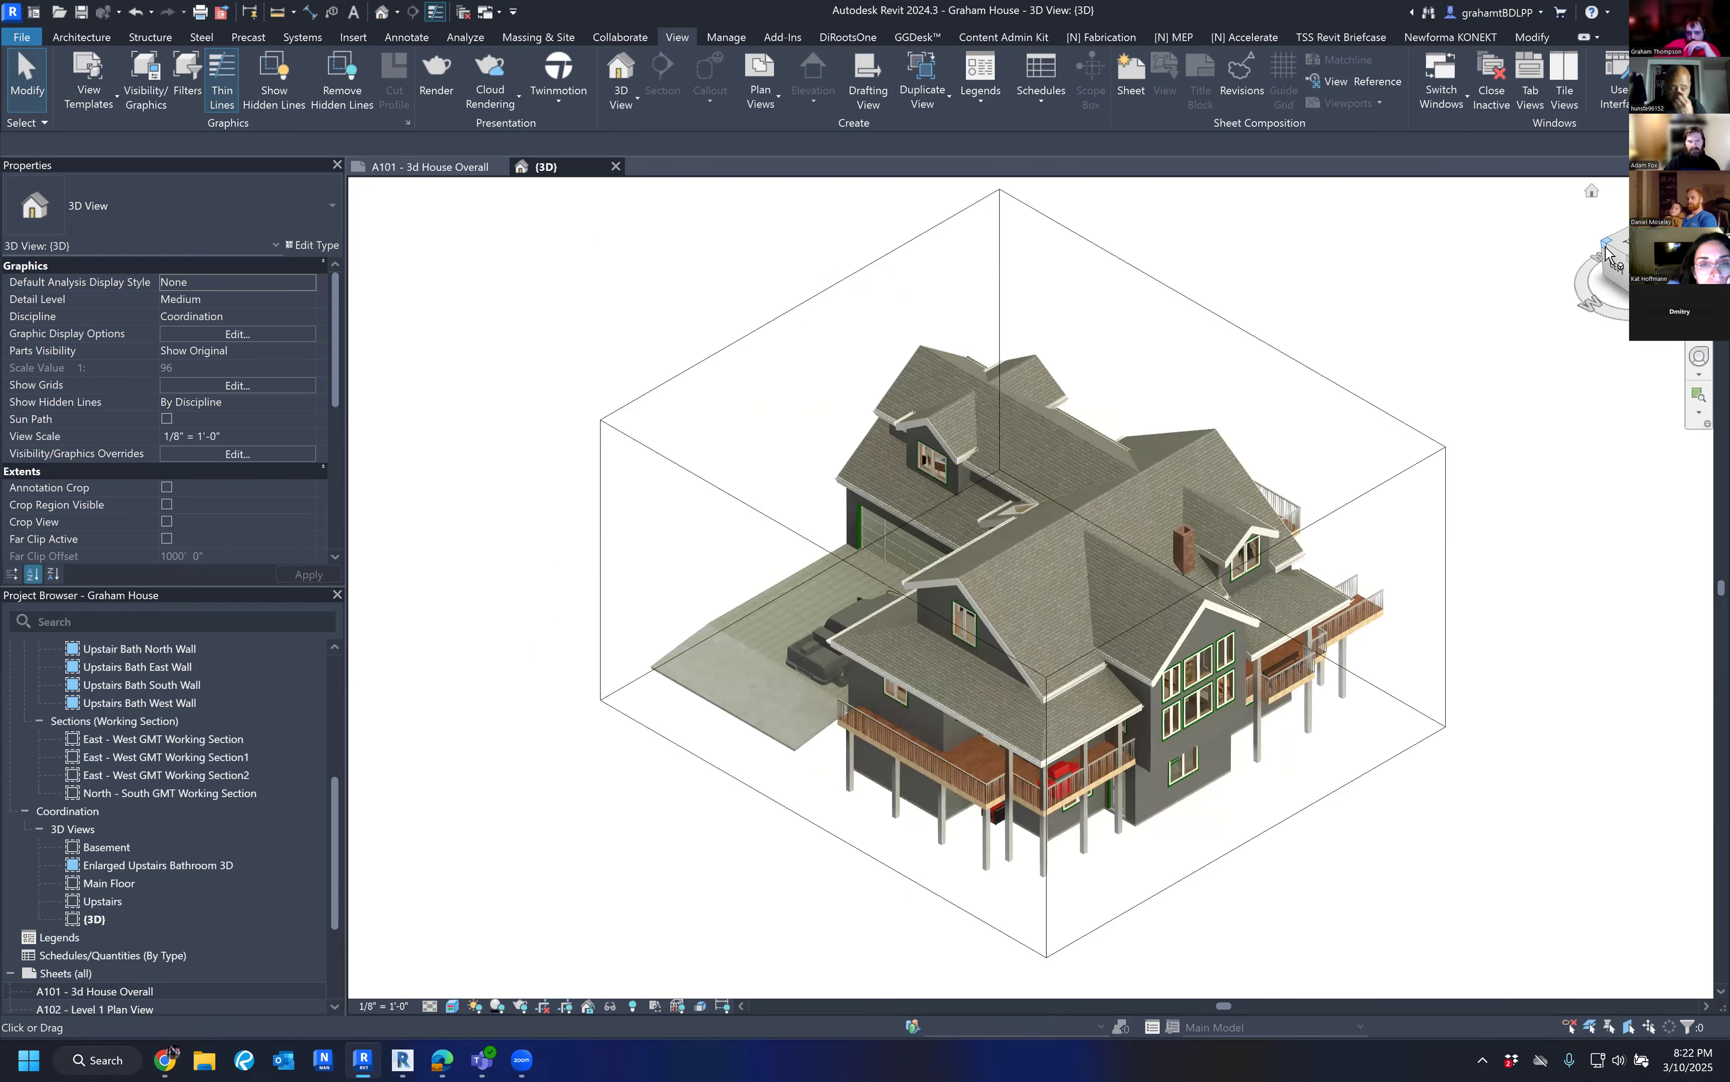
middle_click_drag(1466, 819, 1473, 730, "shift")
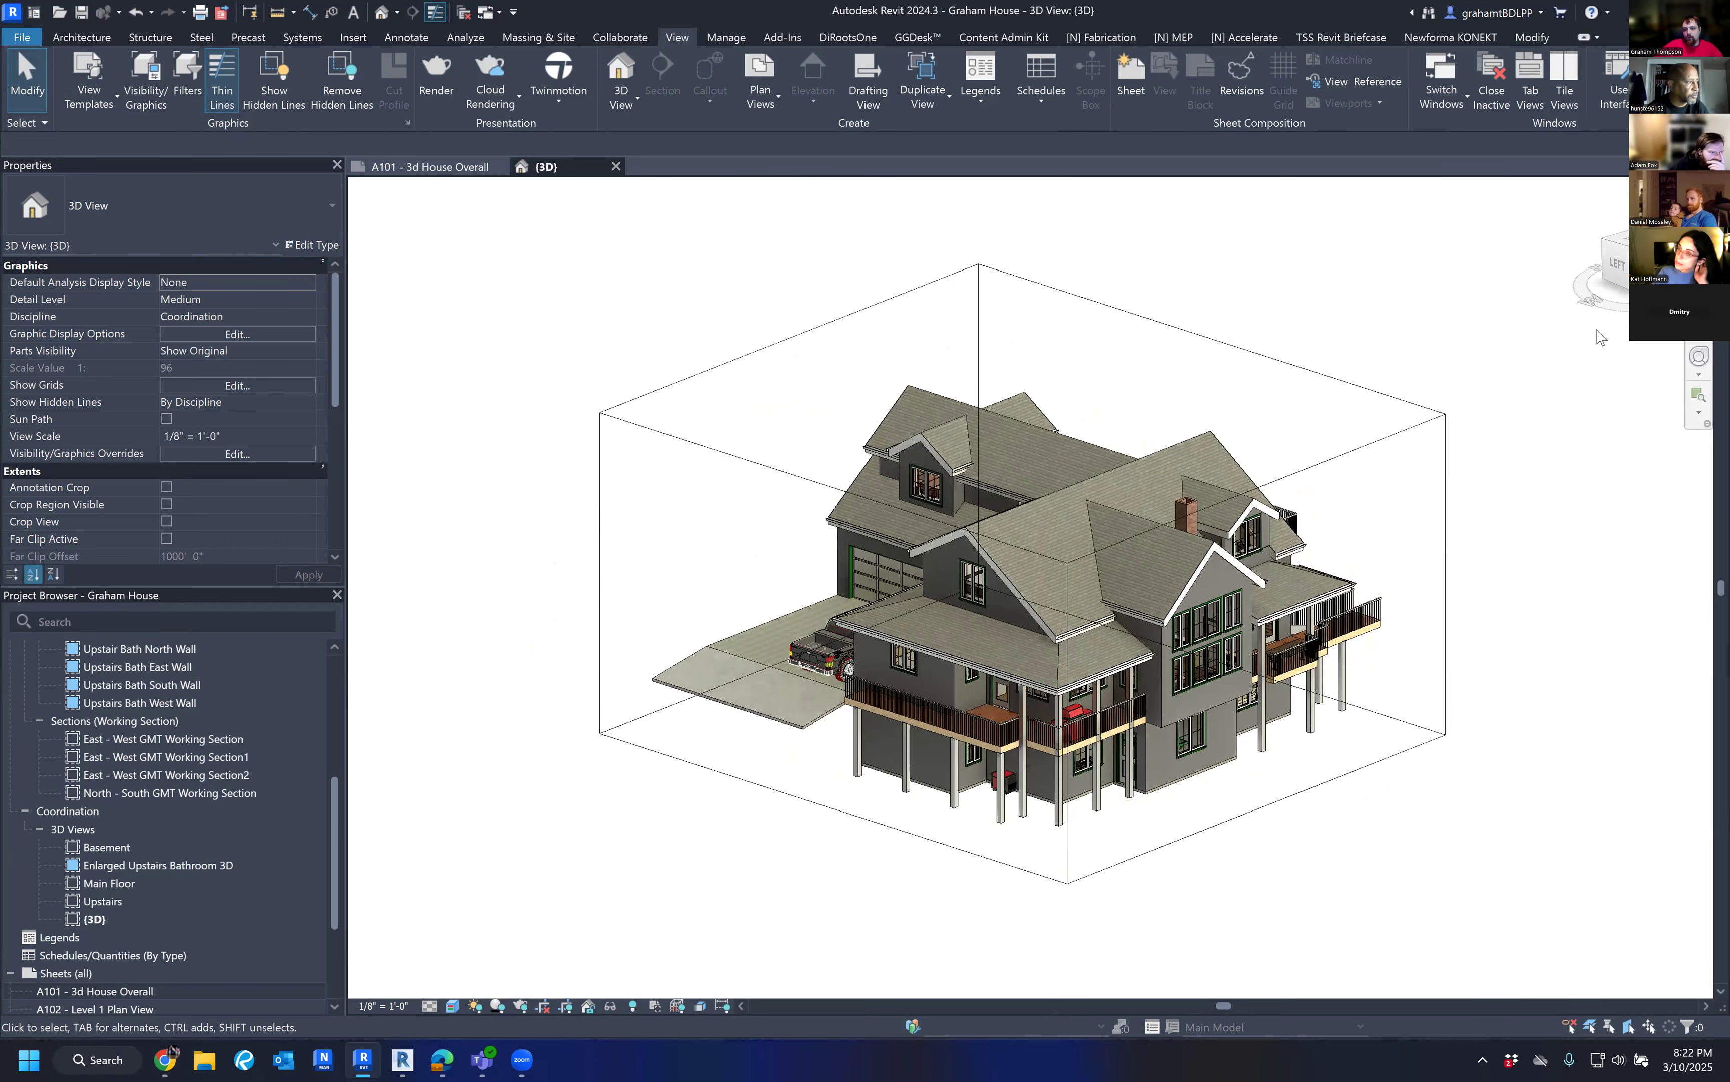
left_click(1632, 250)
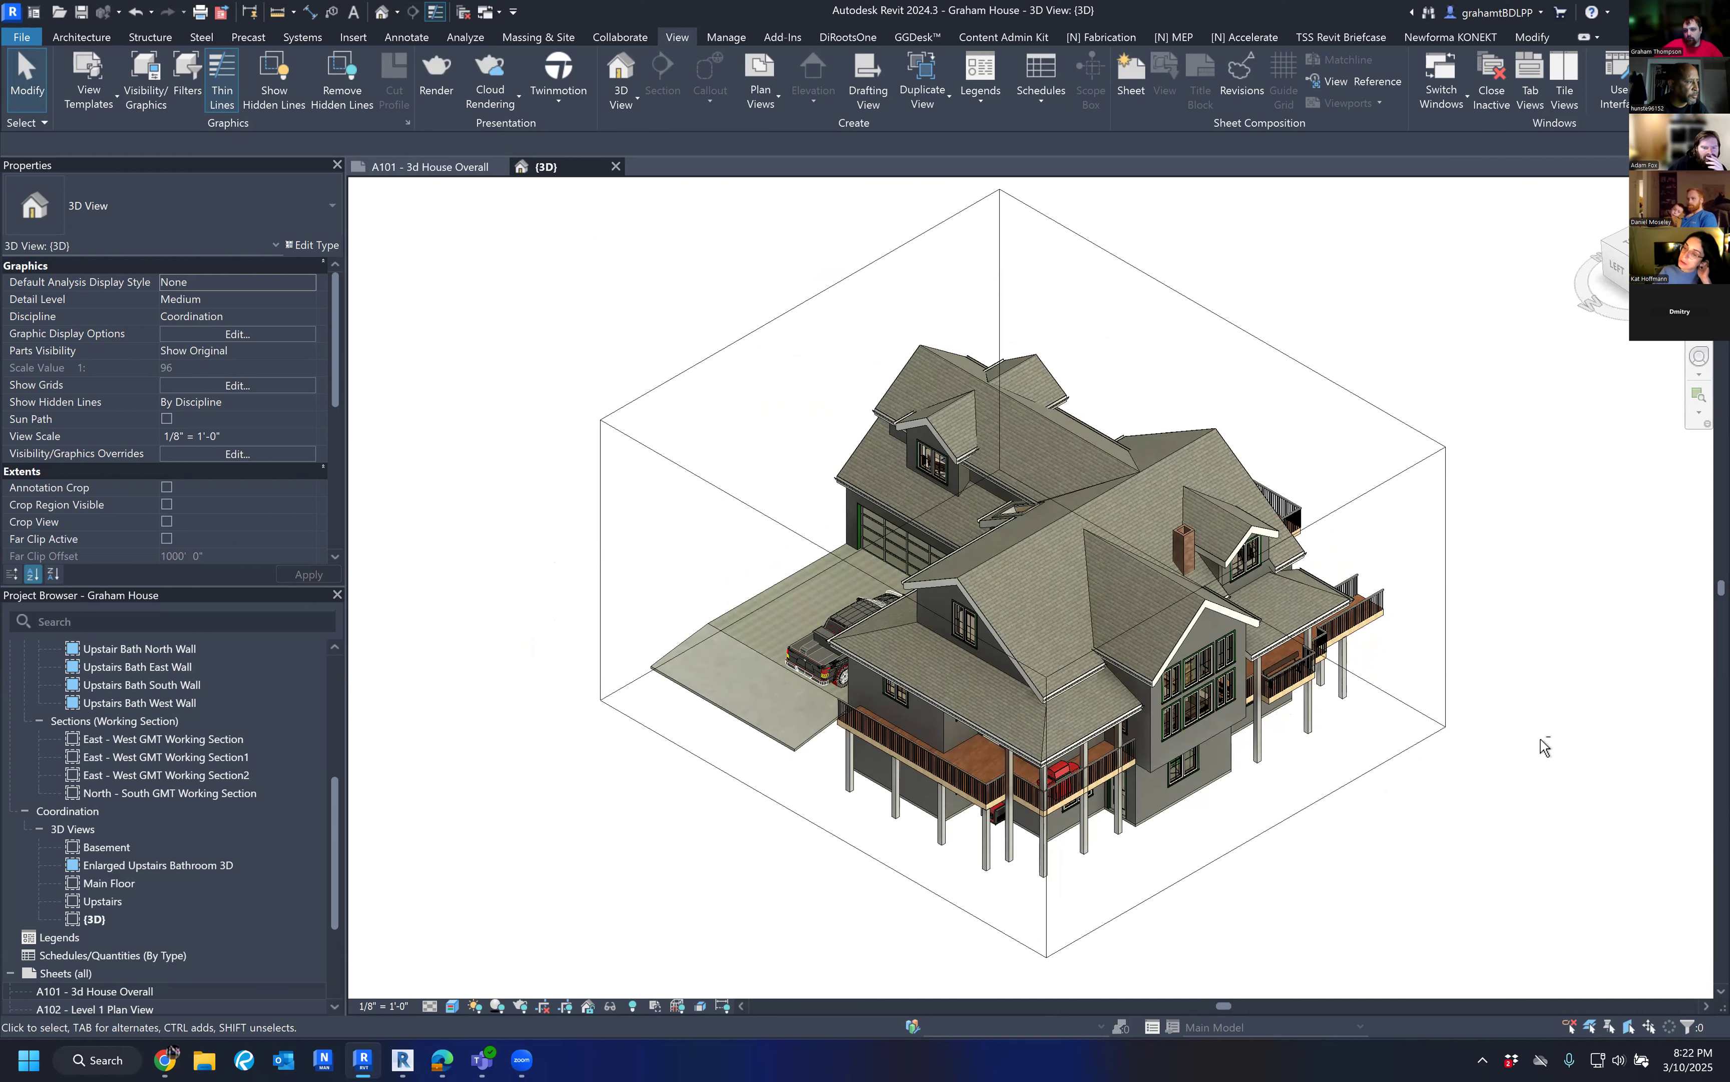
middle_click_drag(1549, 750, 1420, 640, "shift")
scroll(1626, 264, "up", 3)
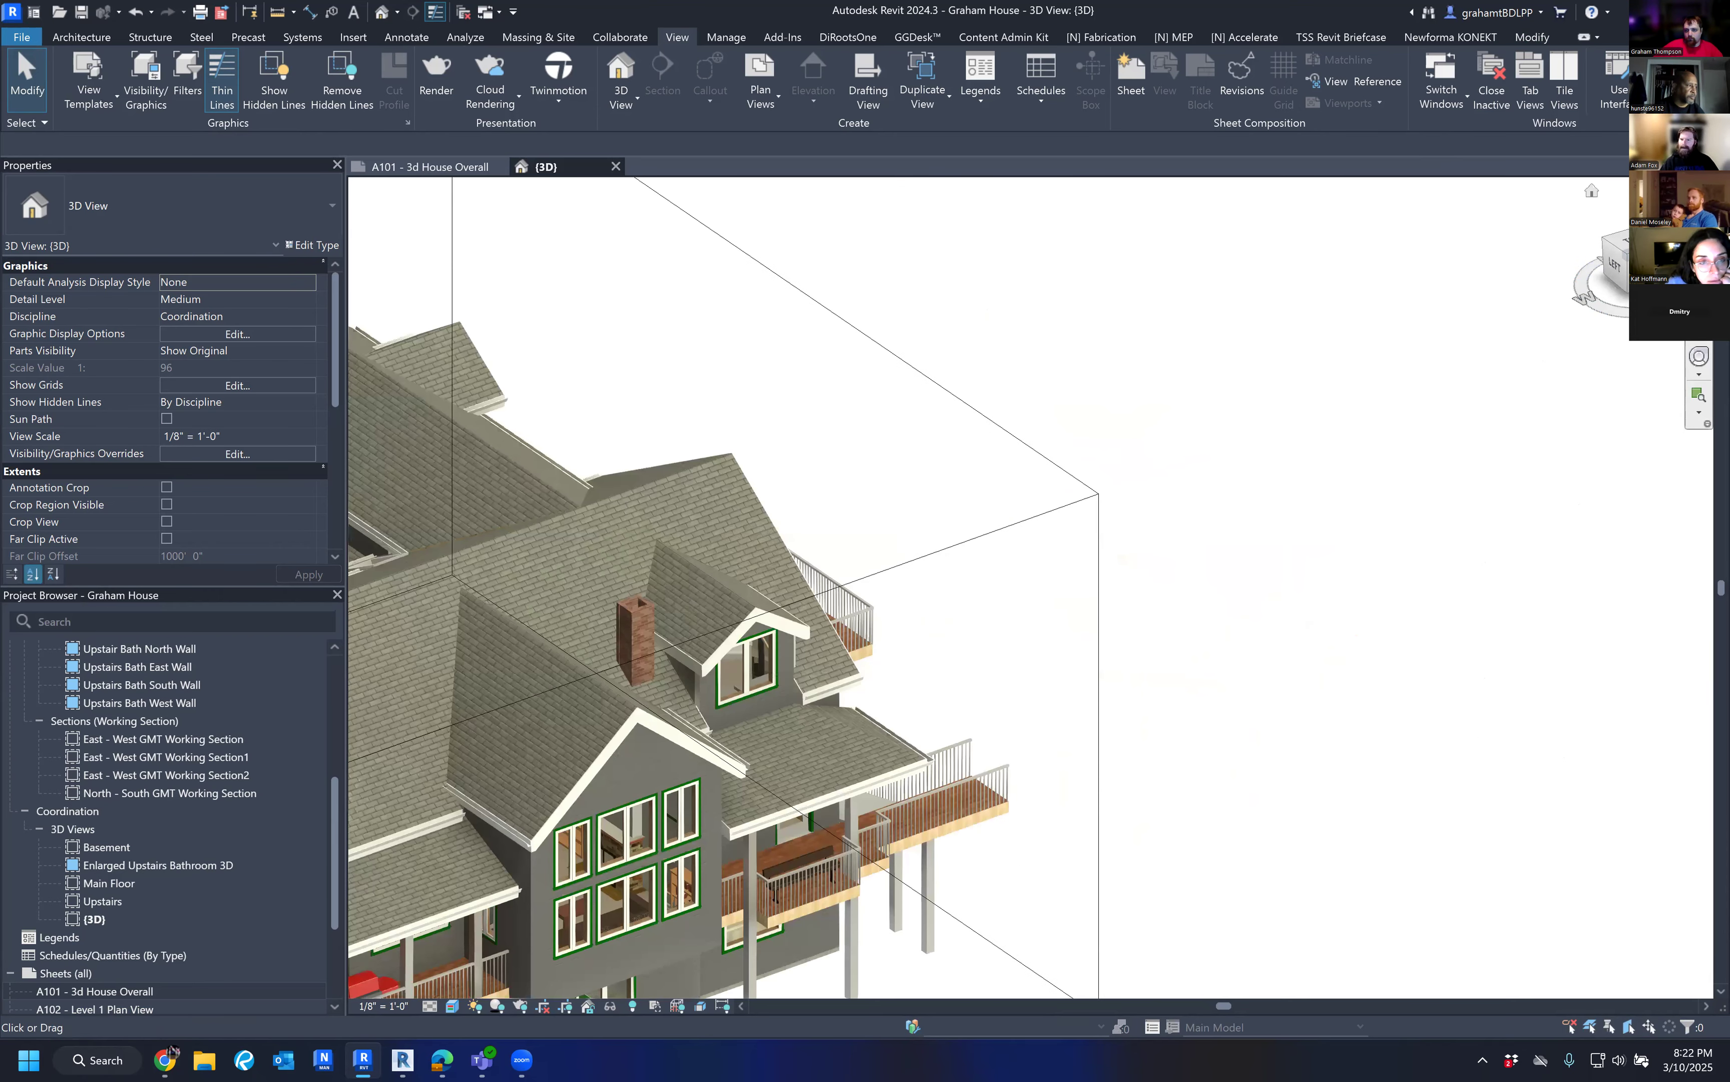
scroll(1627, 264, "down", 4)
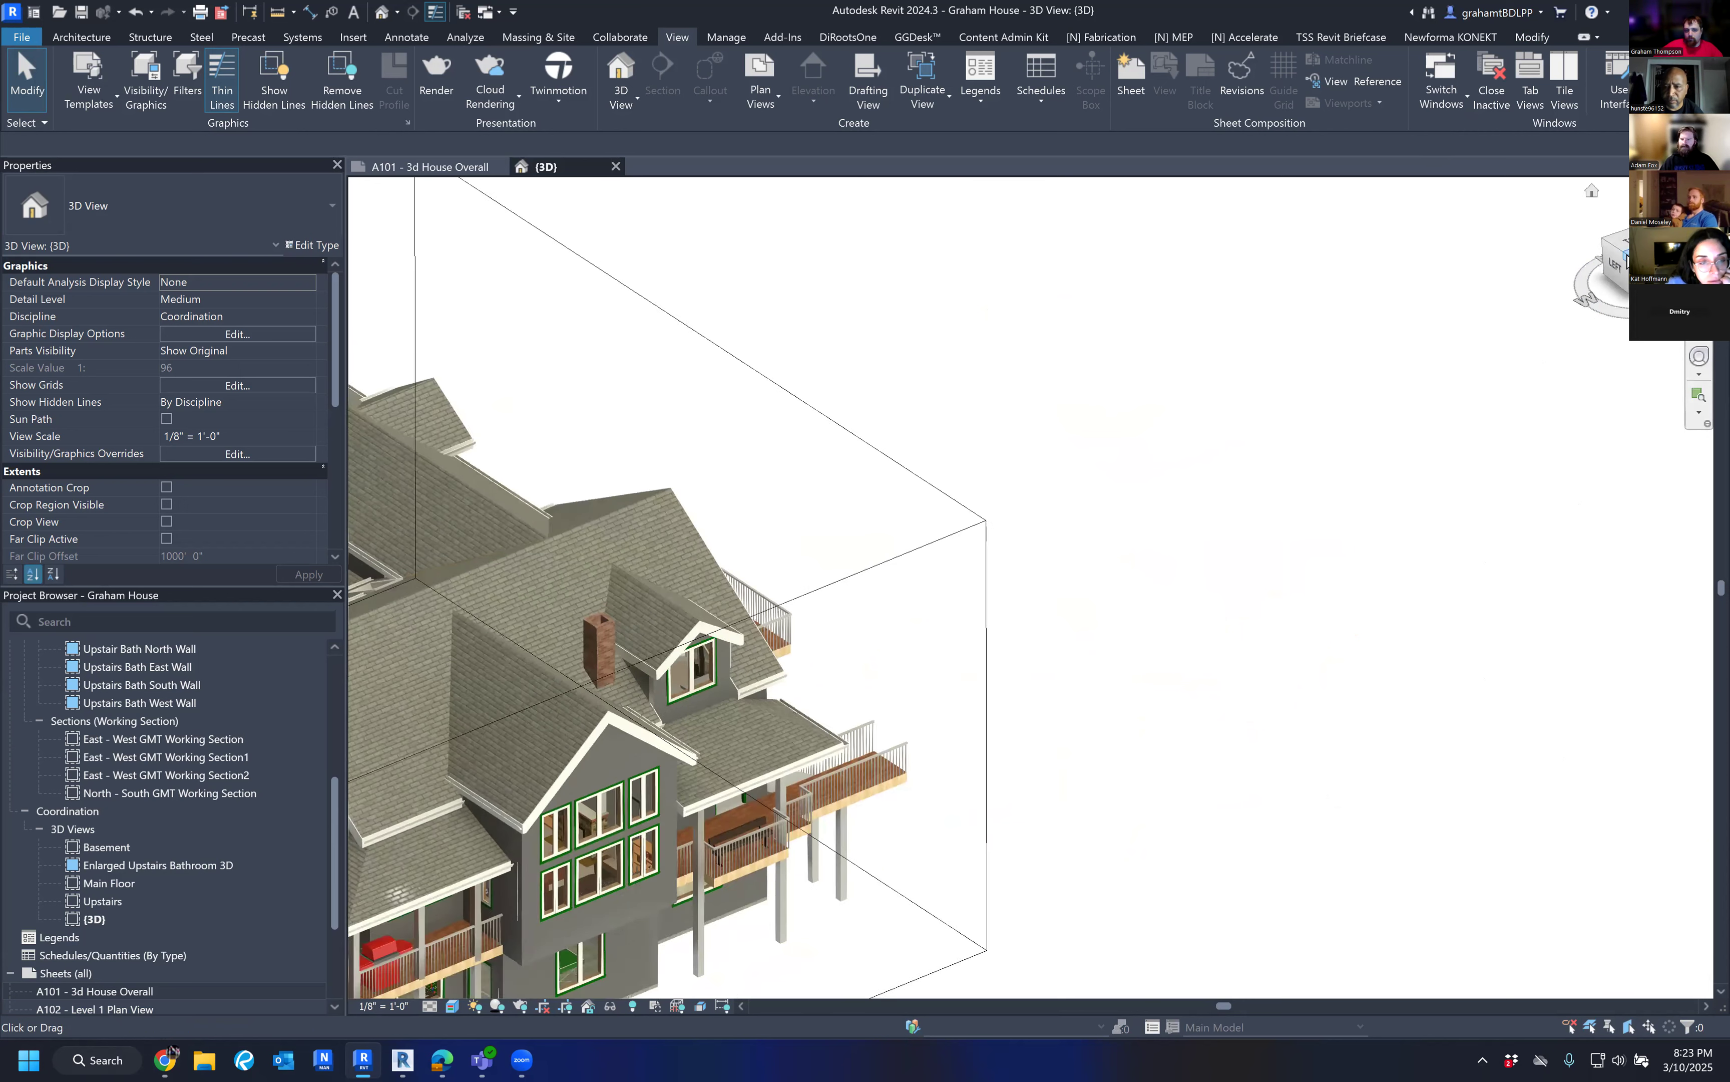
scroll(1376, 705, "down", 3)
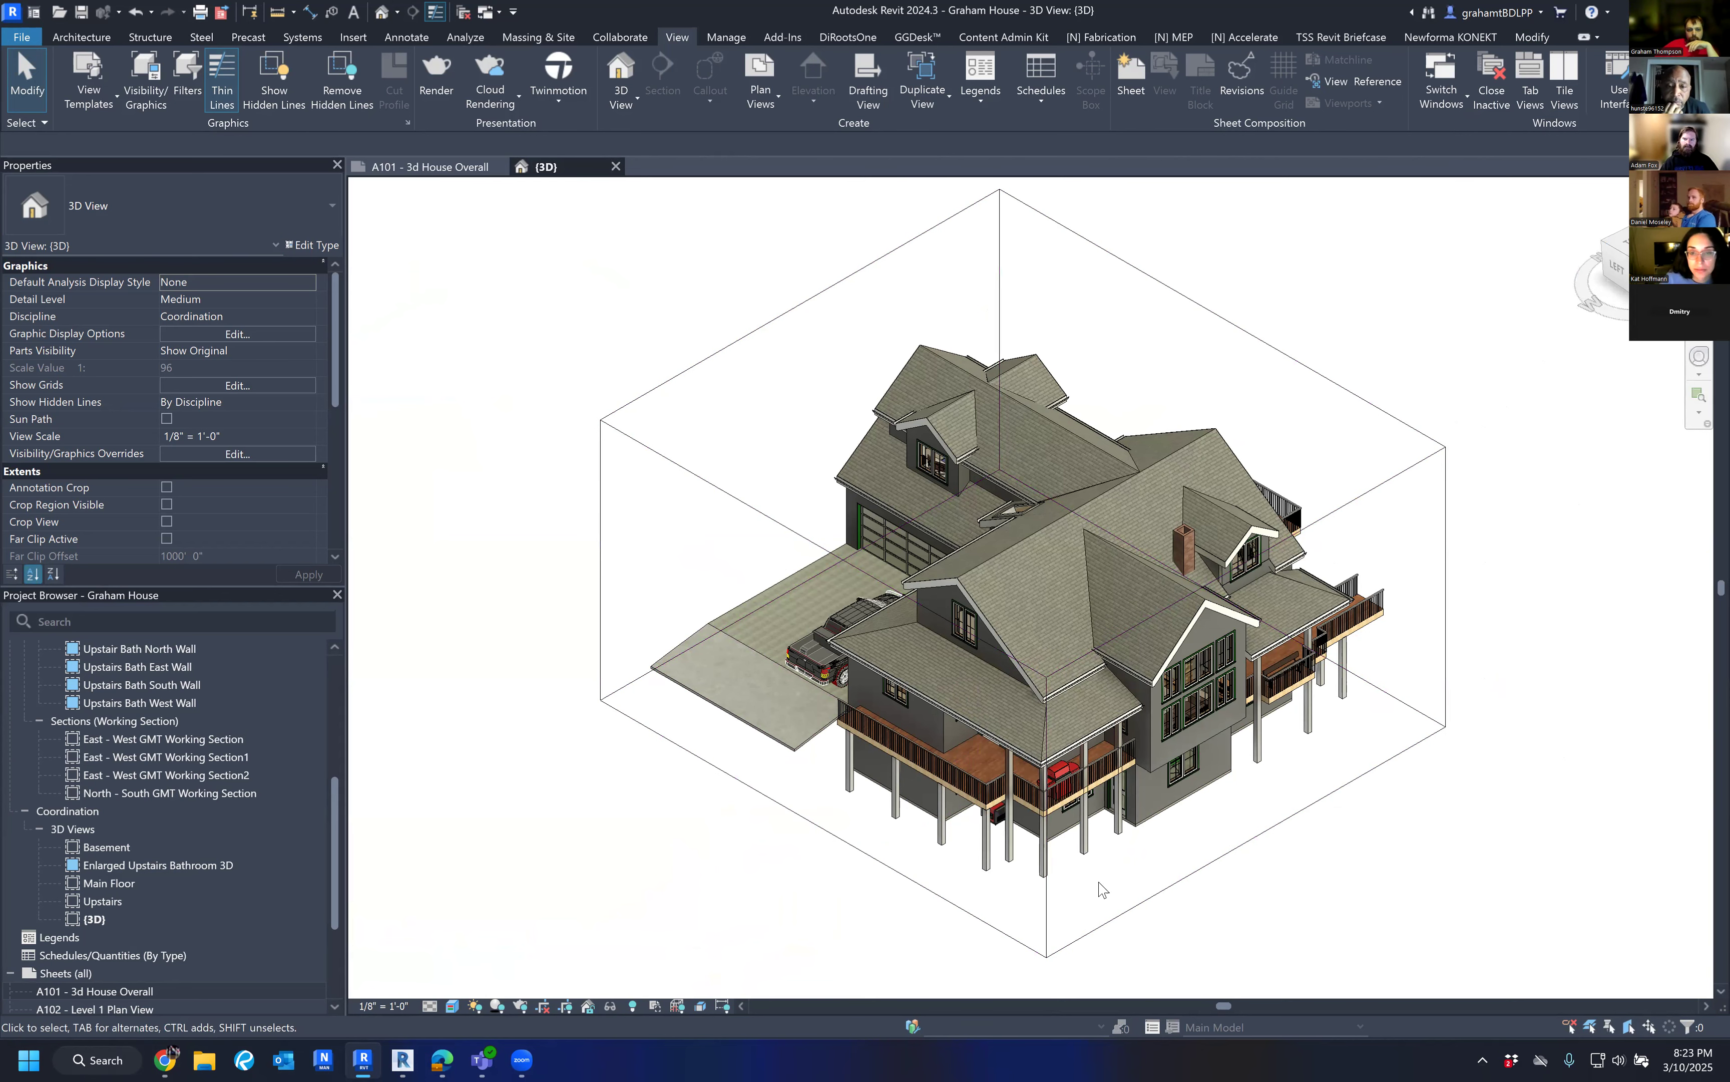
Locate the sheets in the project and open sheet A101 - 3d House Overall.
scroll(241, 730, "up", 5)
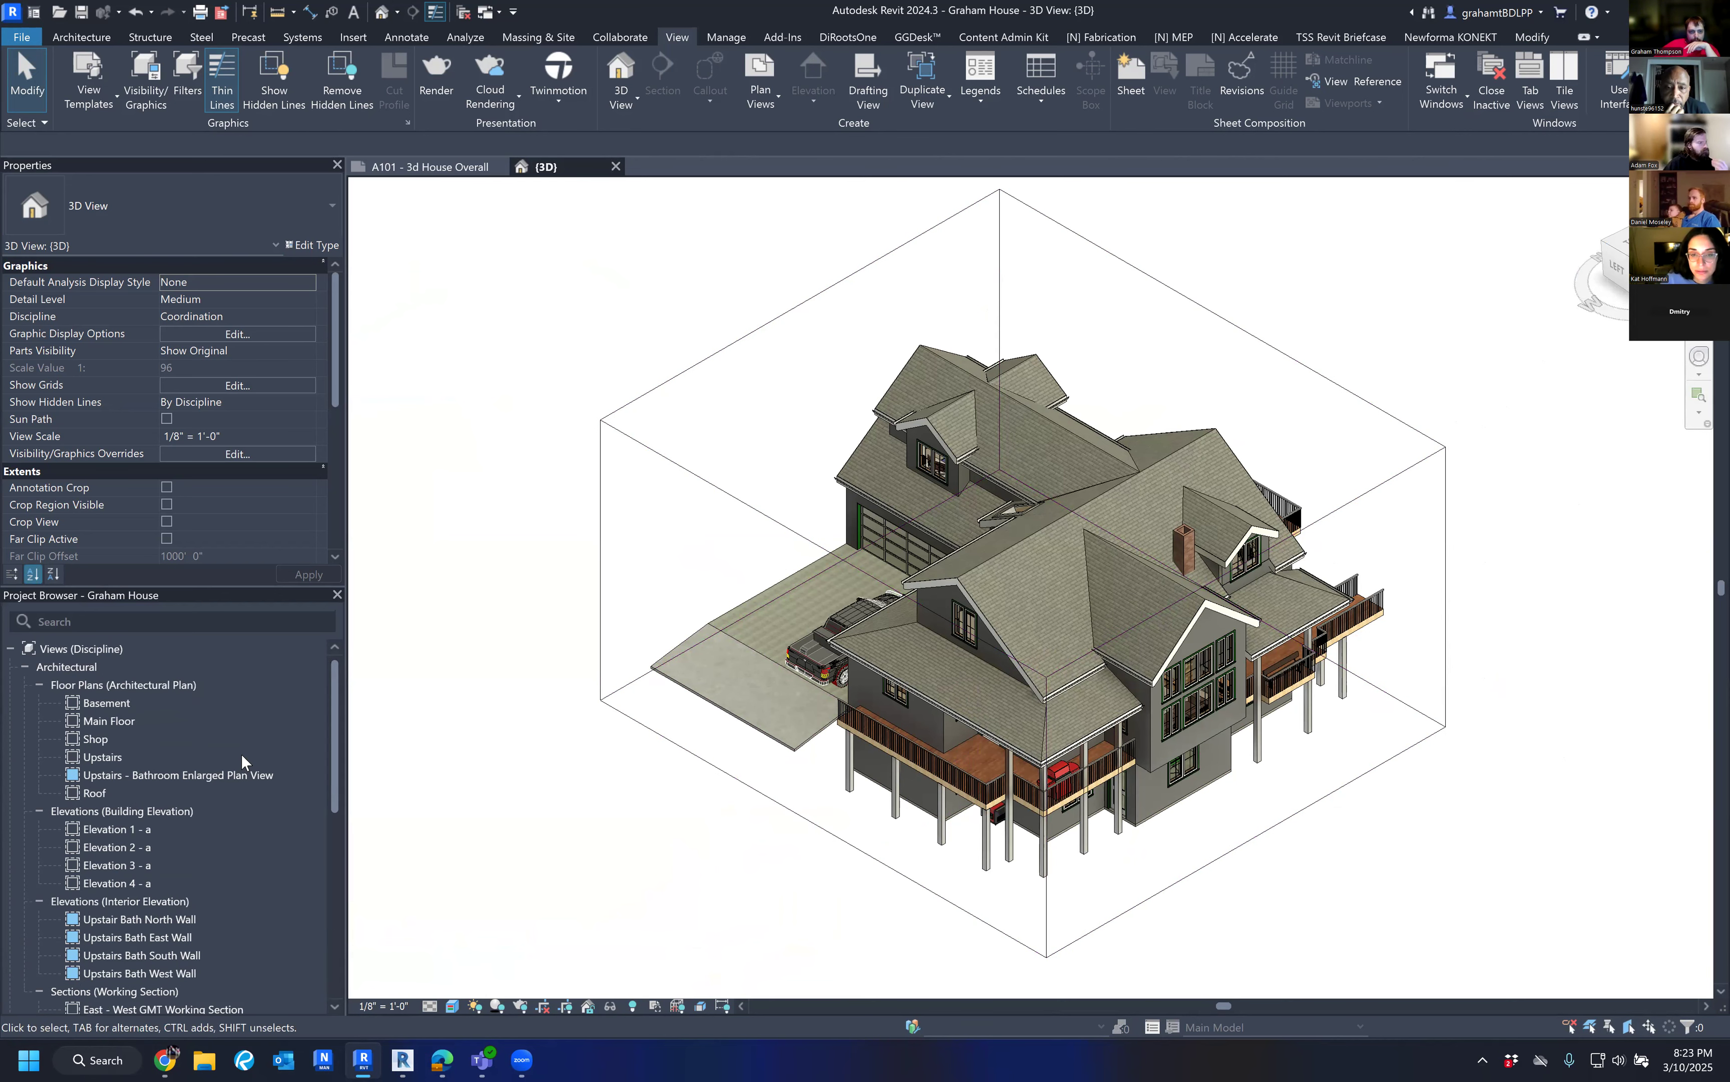
scroll(241, 755, "down", 7)
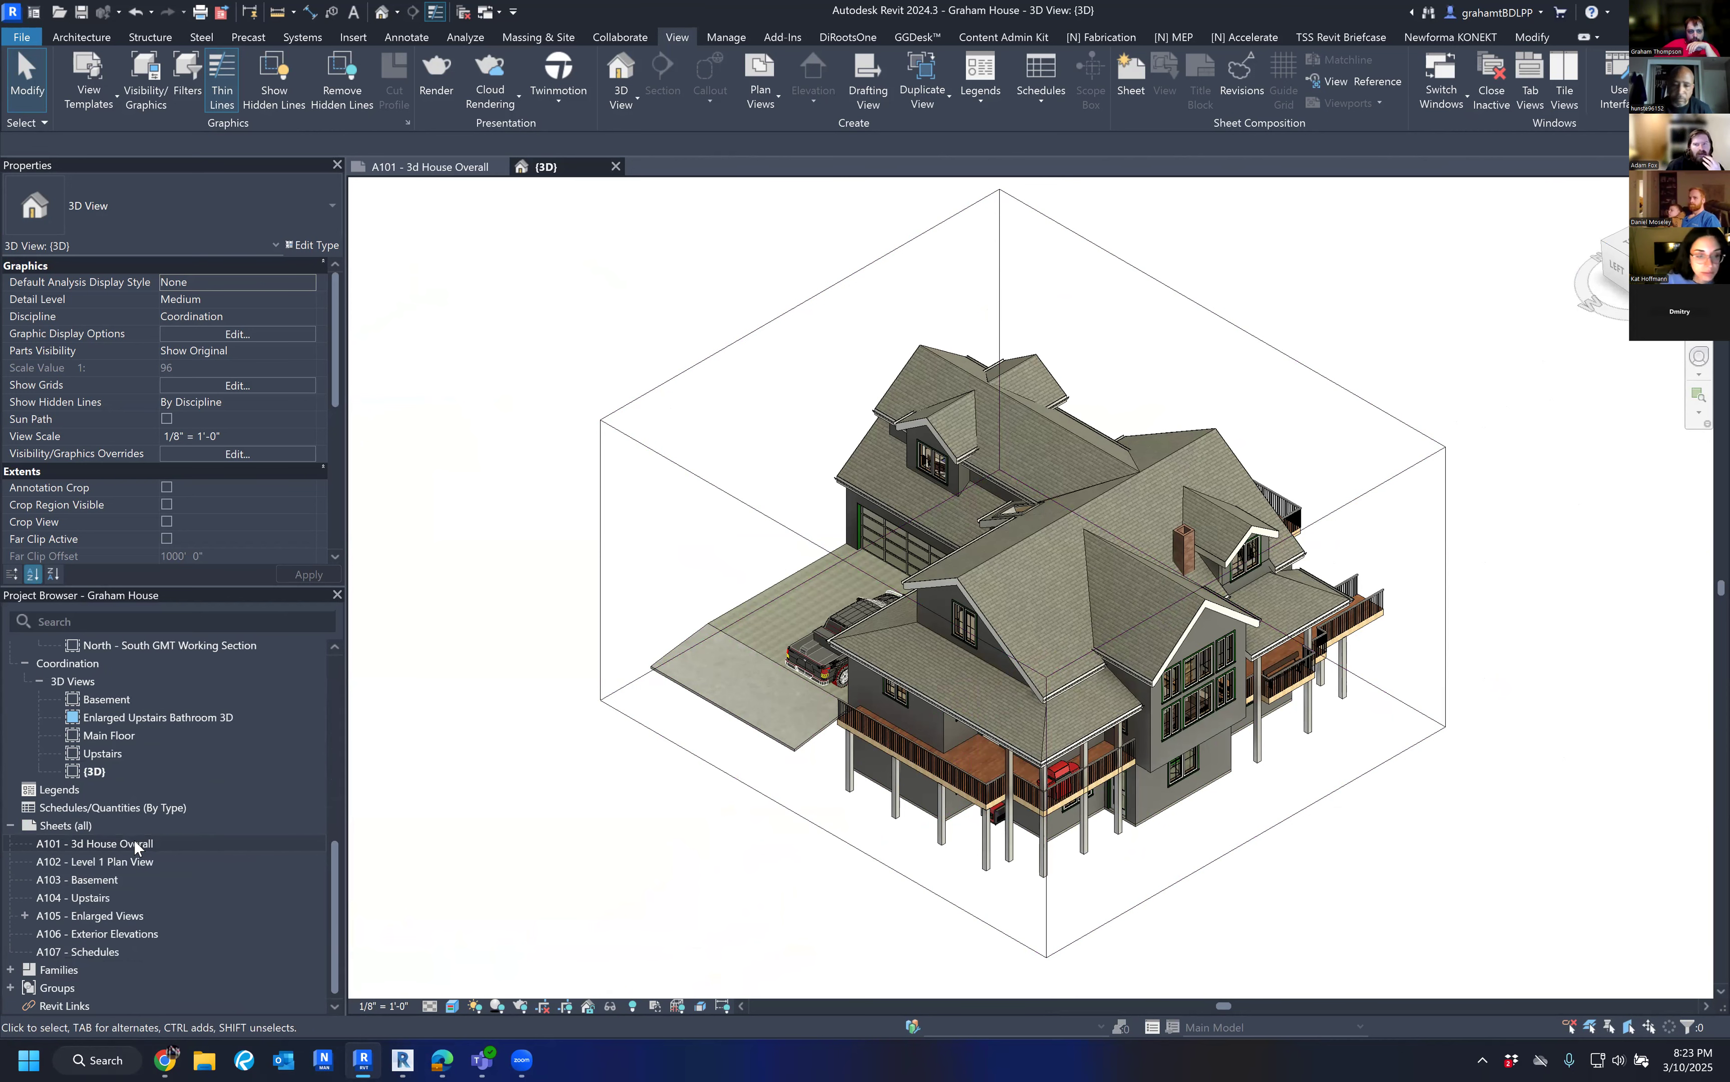
left_click(432, 167)
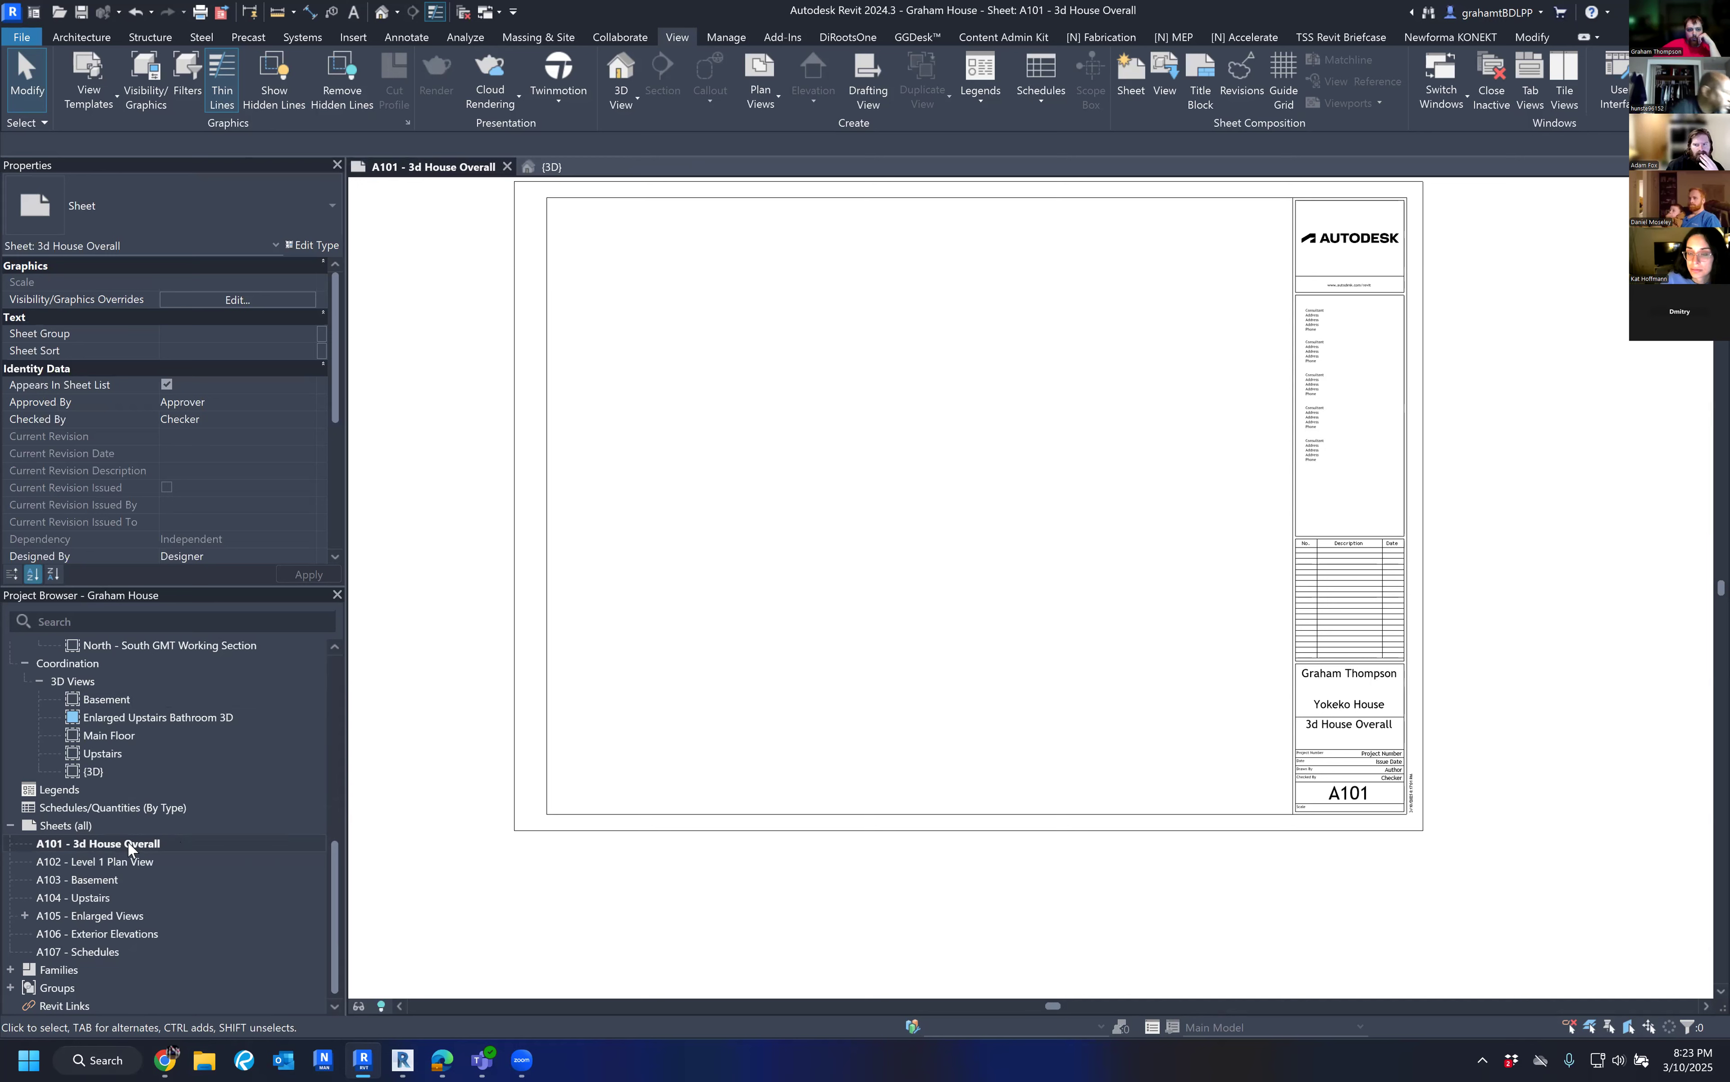
Place the {3D} view on sheet A101, slightly left of the middle of the drawing area.
left_click(108, 844)
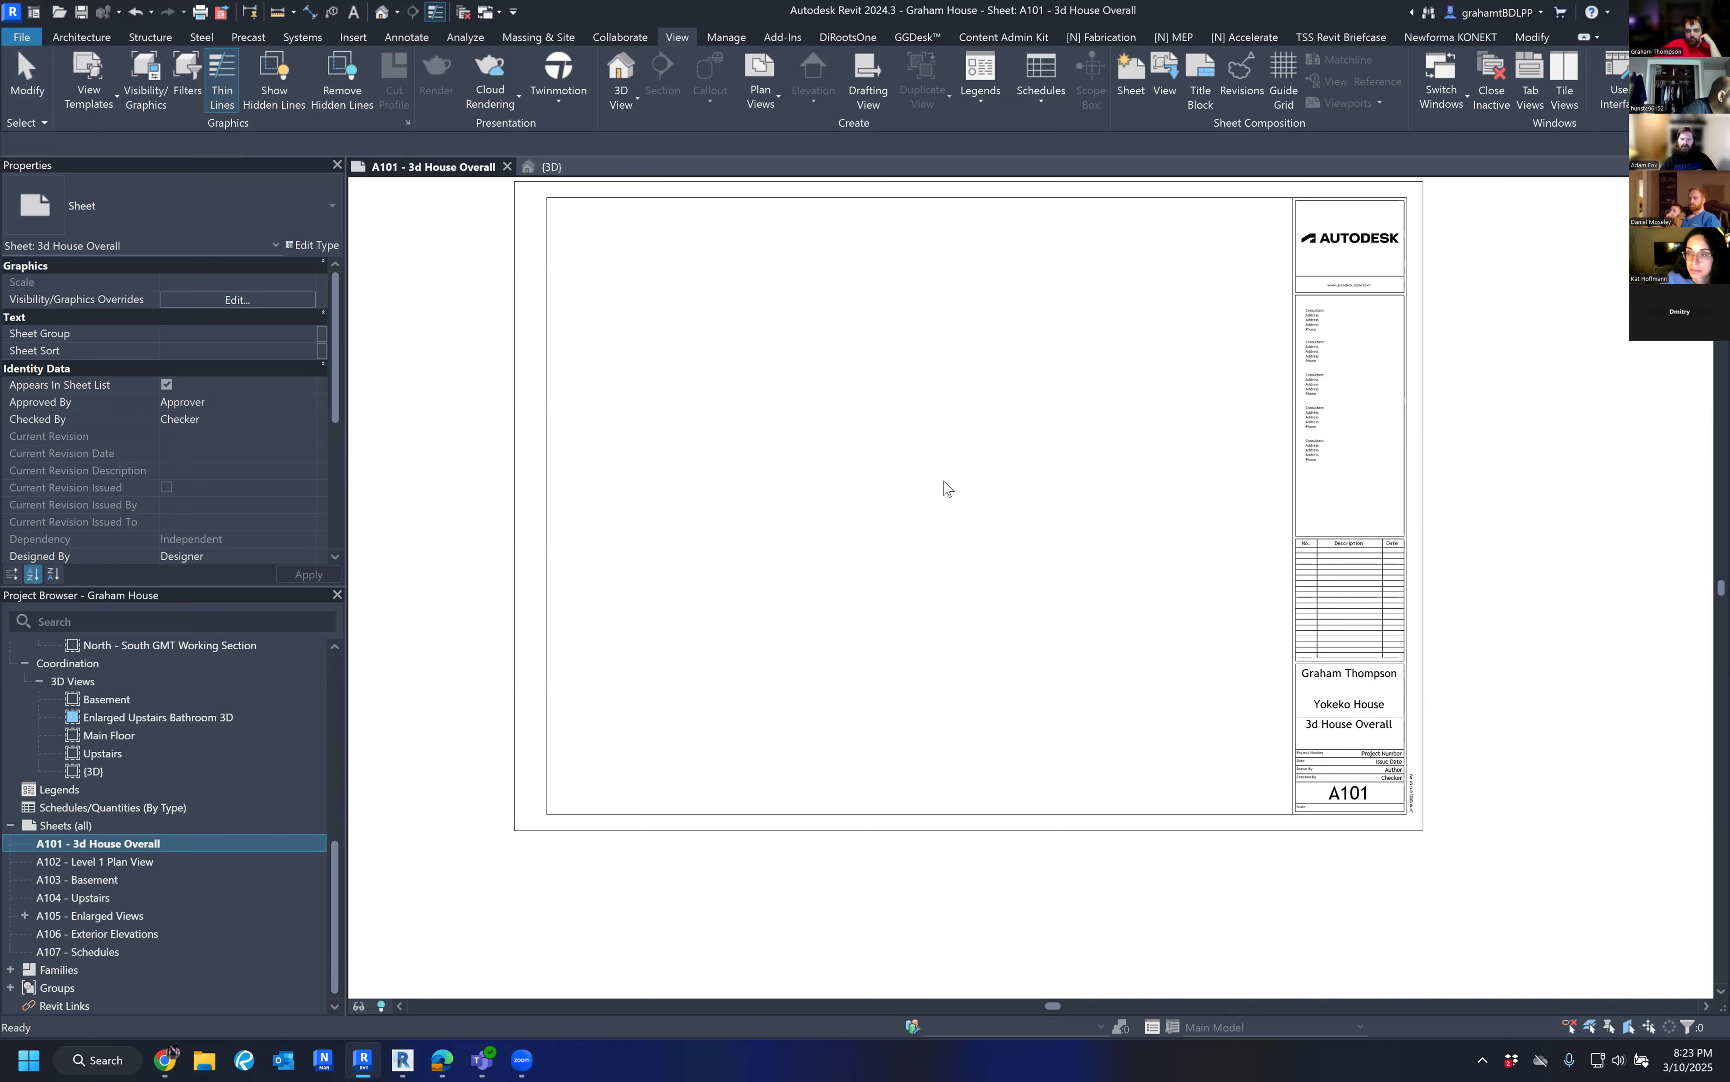
scroll(947, 489, "down", 3)
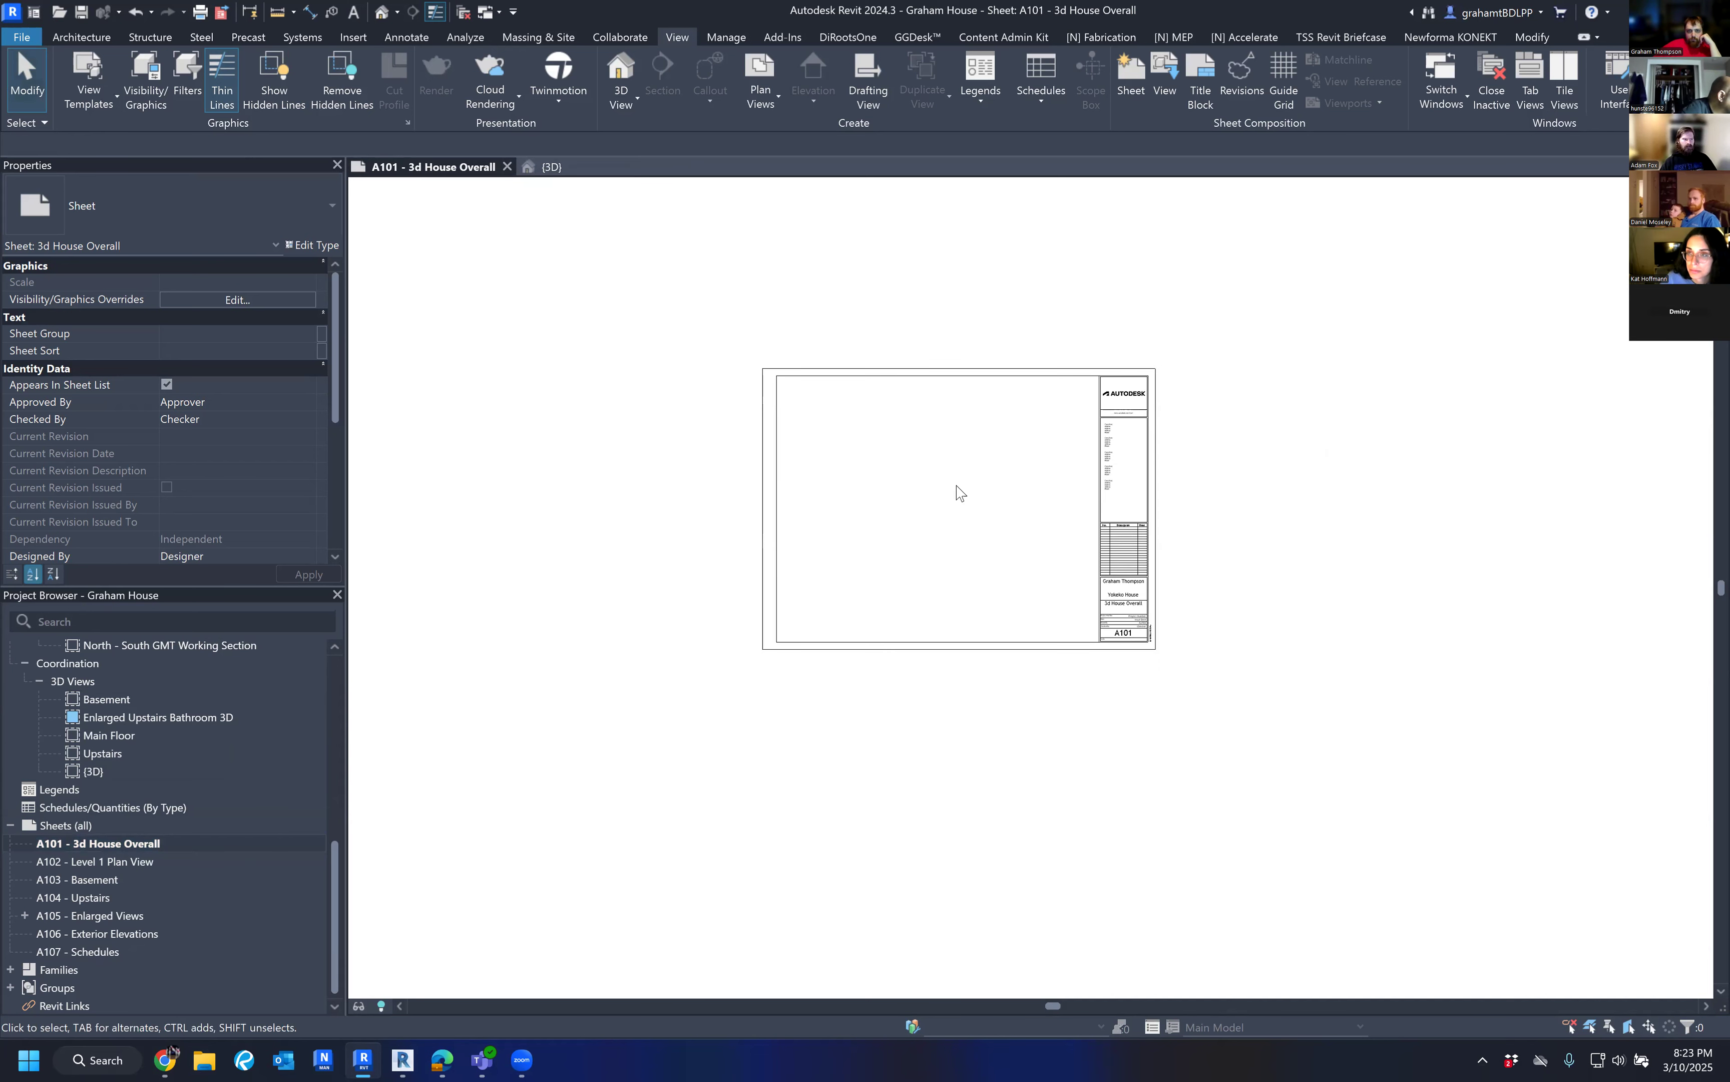
scroll(937, 483, "up", 3)
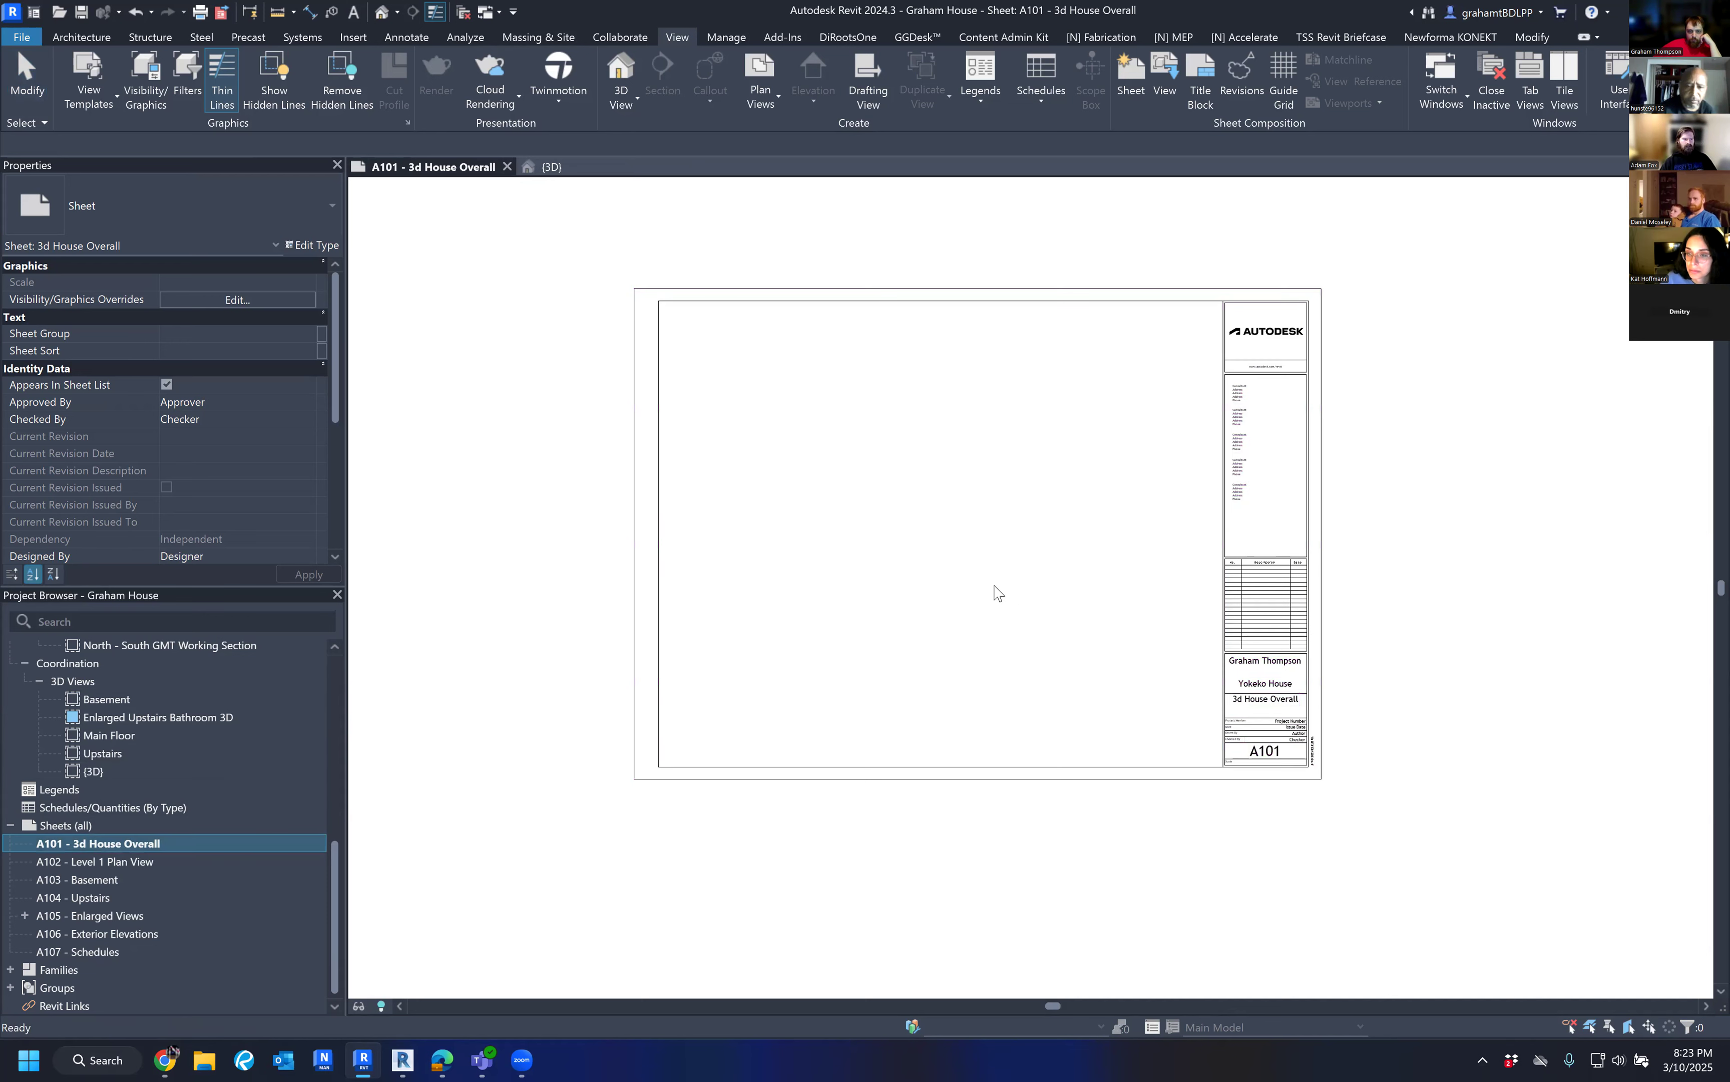
scroll(79, 815, "up", 4)
scroll(117, 731, "up", 3)
scroll(117, 705, "down", 5)
scroll(116, 766, "down", 2)
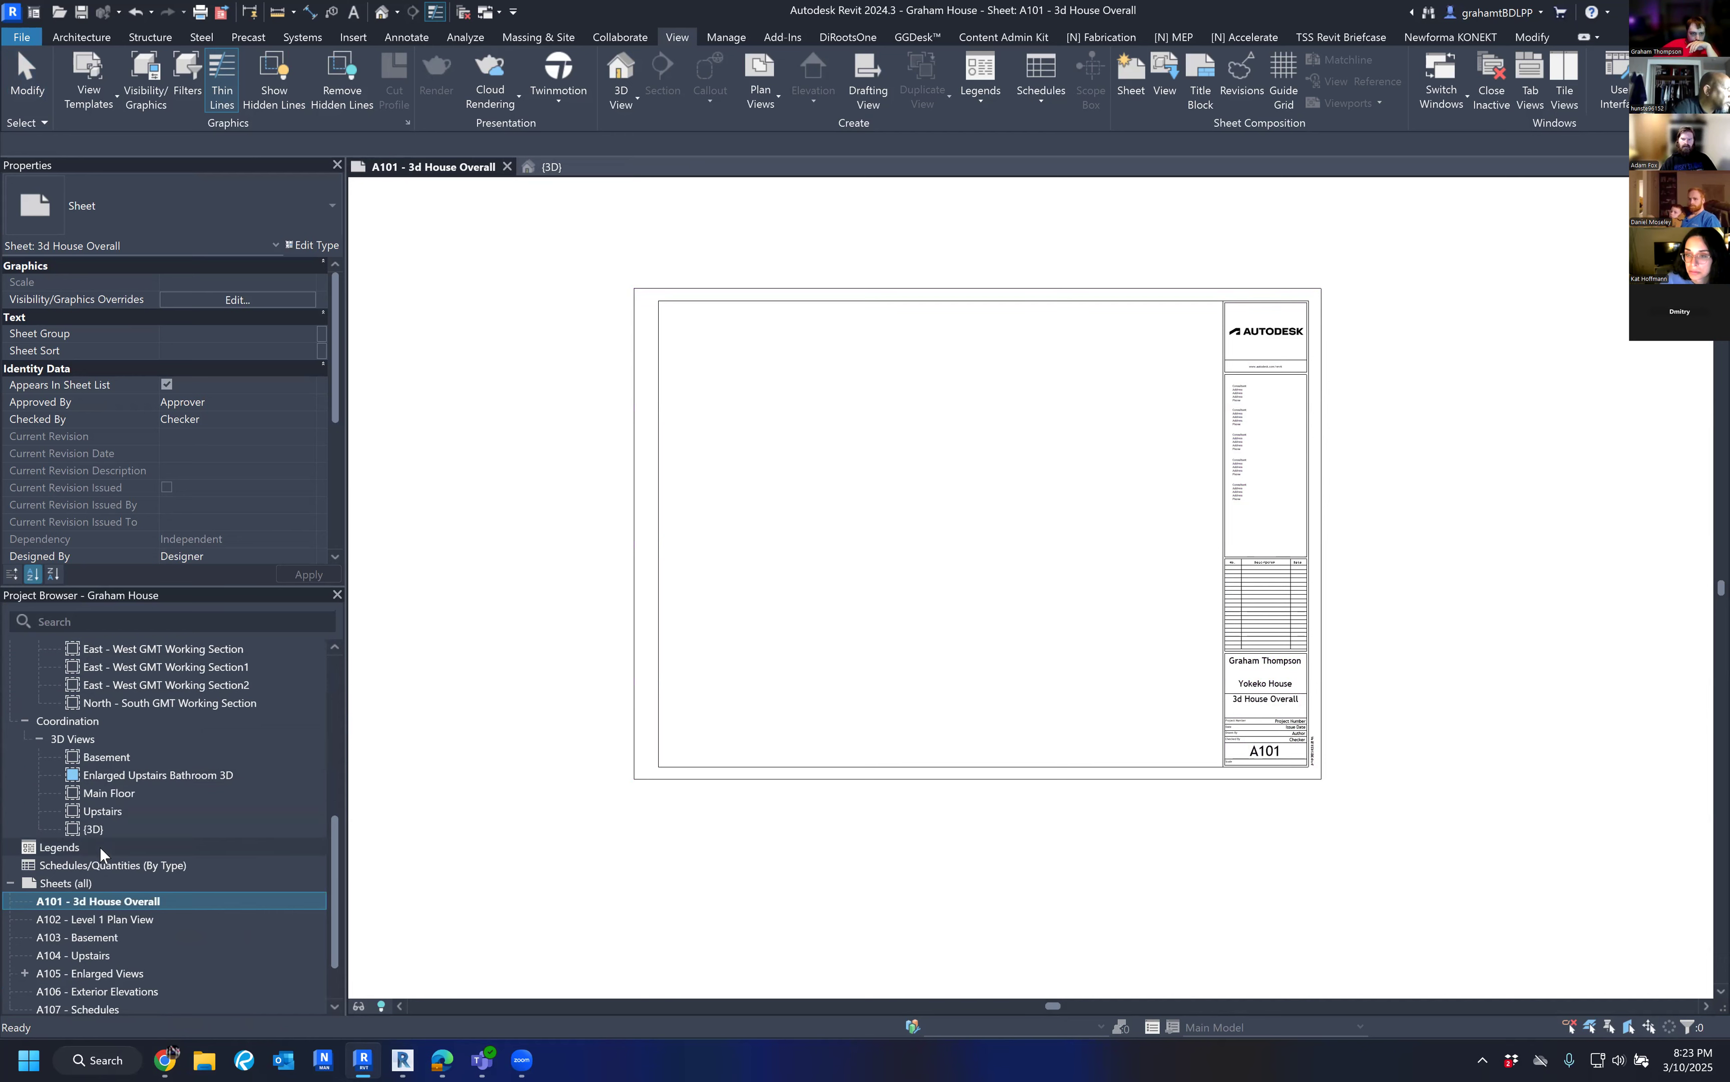
left_click(107, 828)
left_click_drag(116, 829, 1058, 508)
left_click(938, 549)
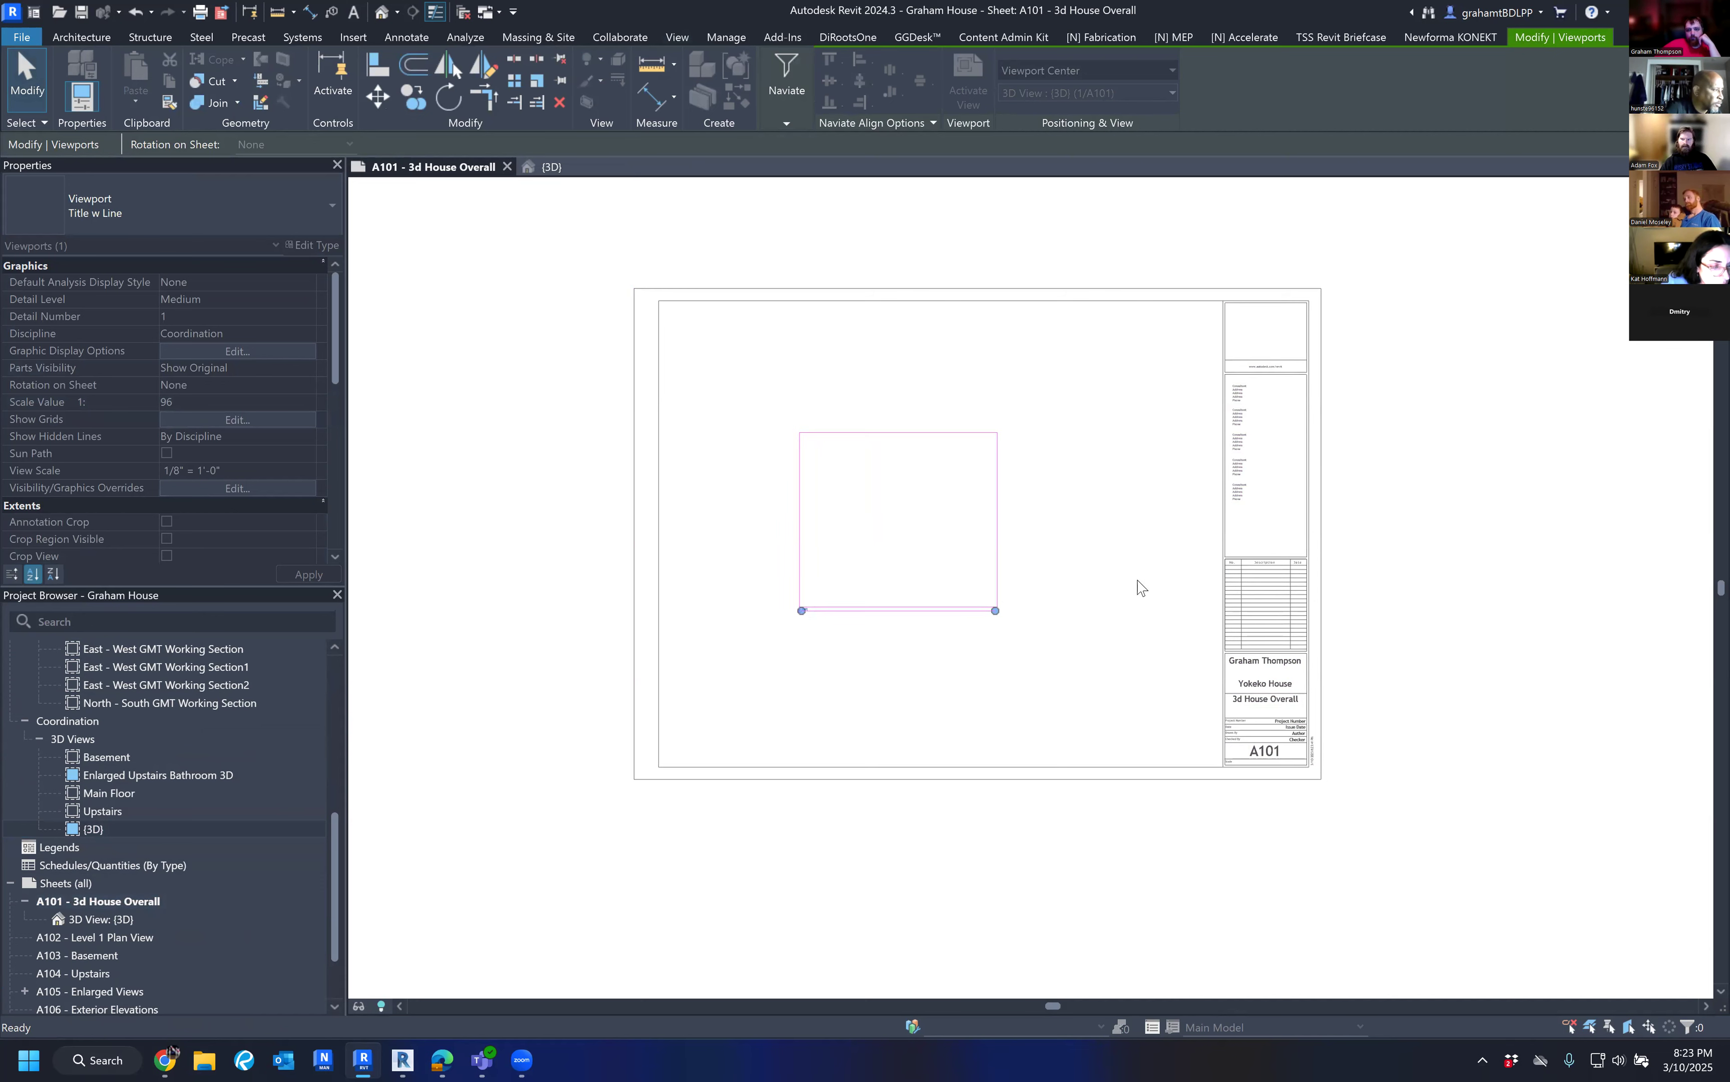
scroll(1003, 592, "up", 3)
left_click(1166, 612)
scroll(1168, 614, "down", 3)
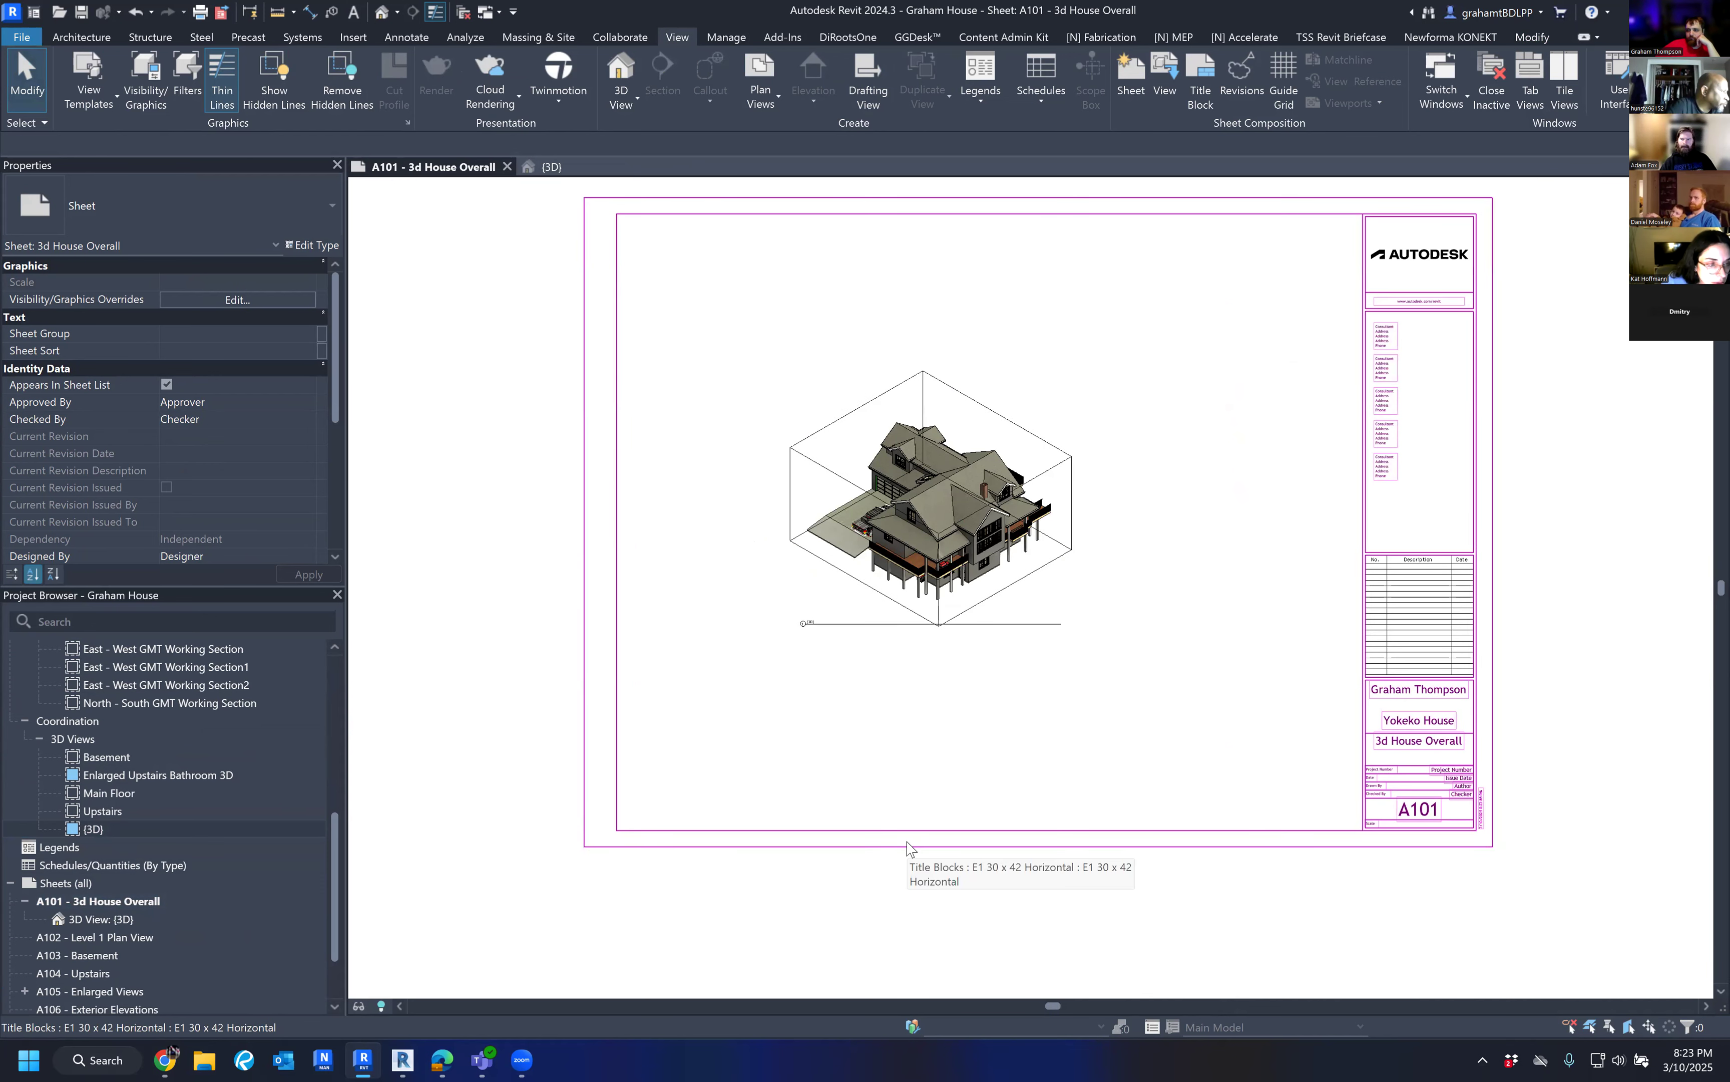
middle_click_drag(996, 769, 982, 747)
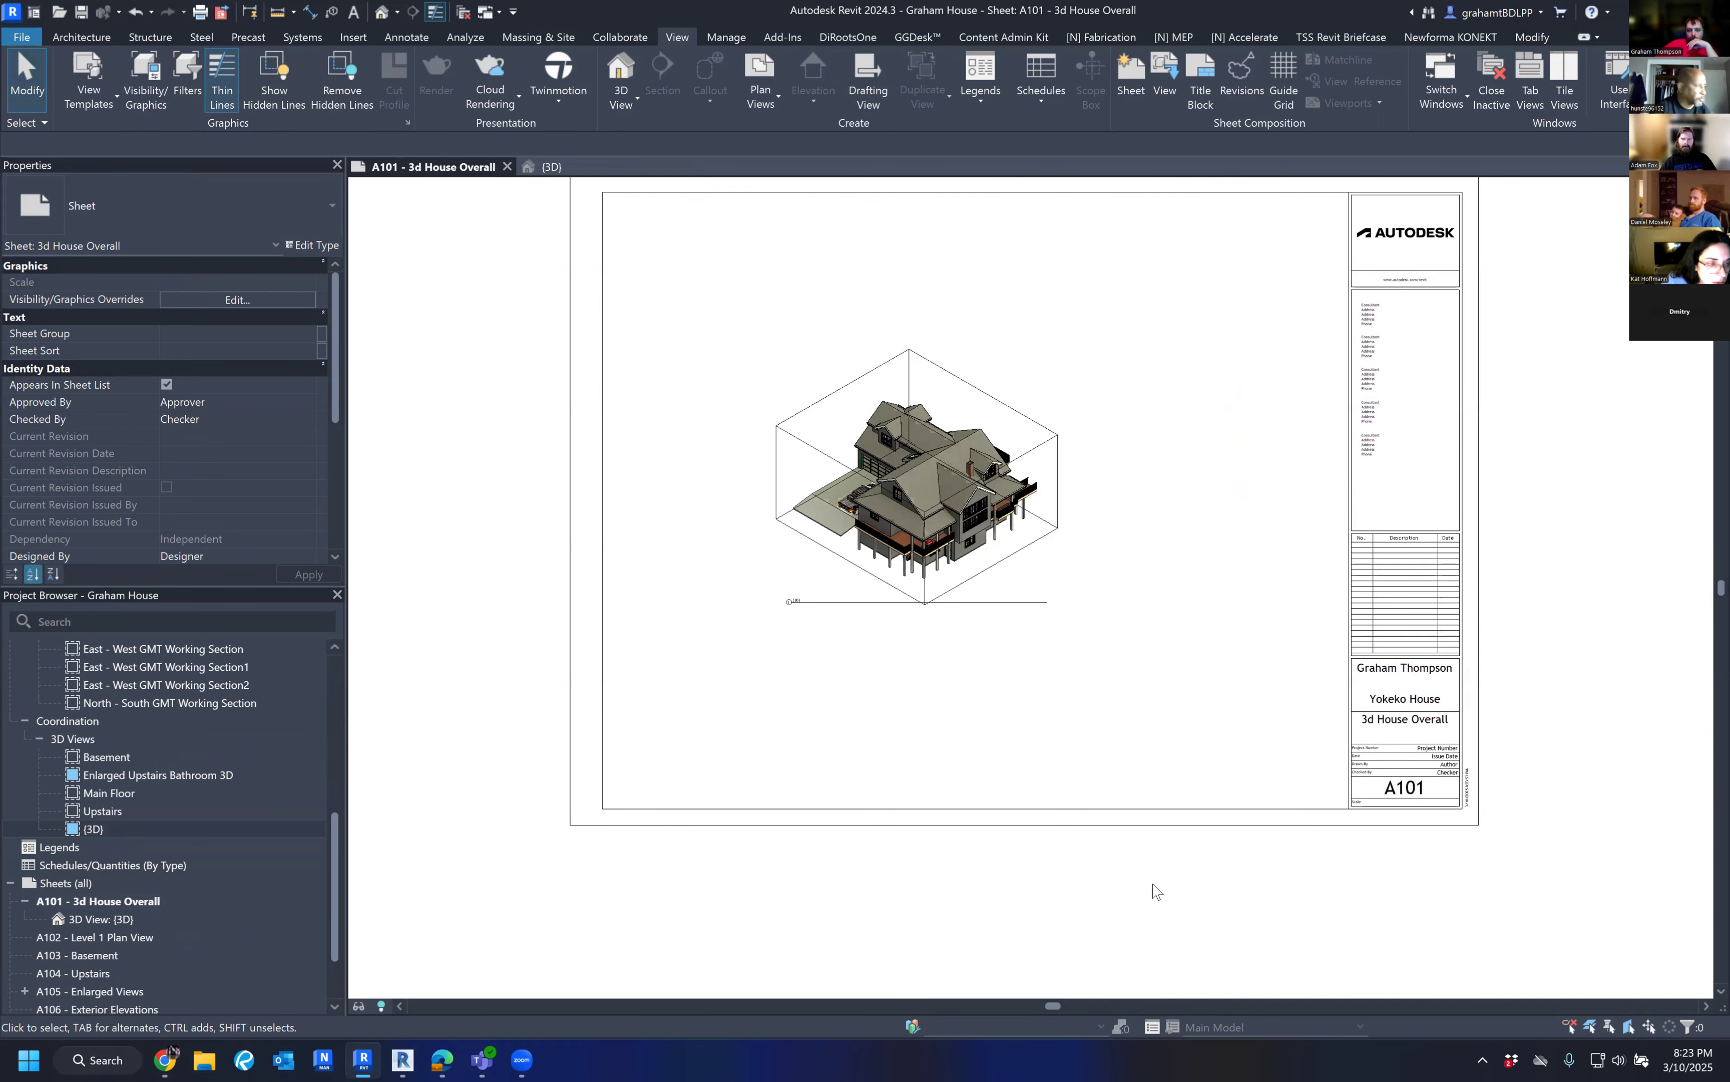
Inspect the placed 3D viewport's title and properties, activating the view on the sheet and deactivating it again.
left_click(930, 515)
scroll(937, 511, "up", 4)
left_click(879, 570)
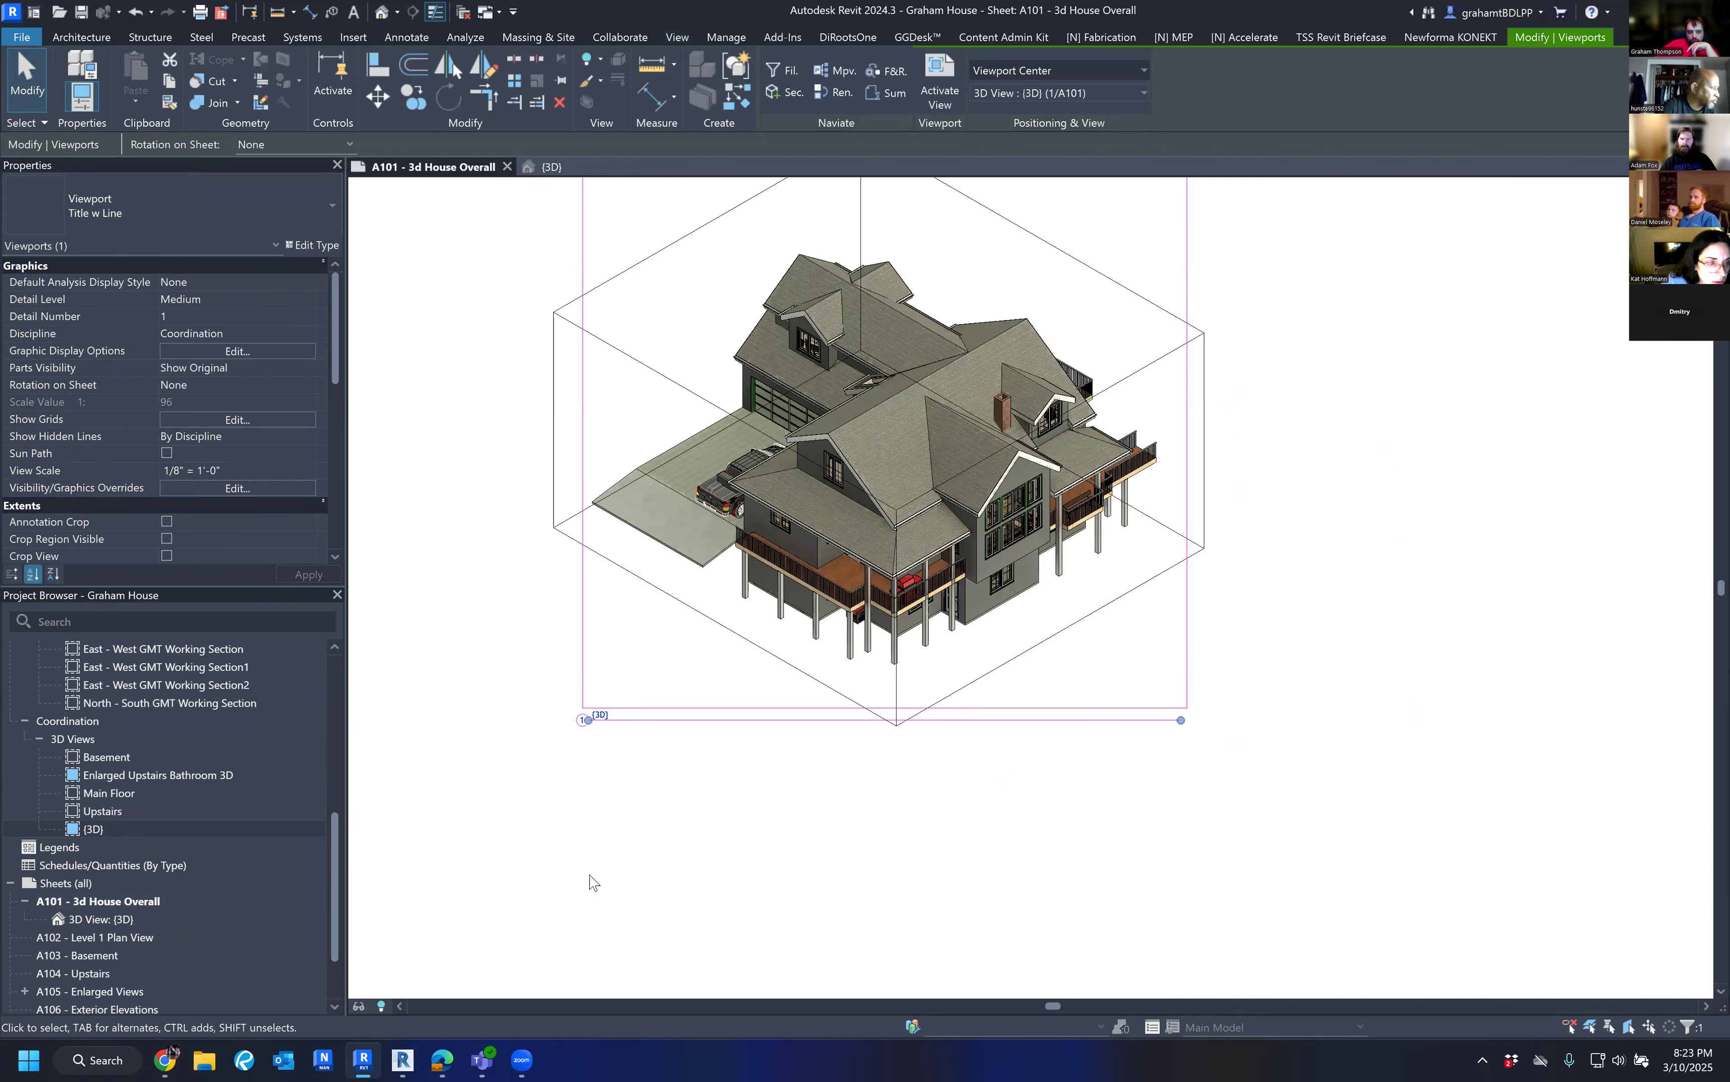
scroll(628, 686, "up", 5)
scroll(264, 416, "down", 5)
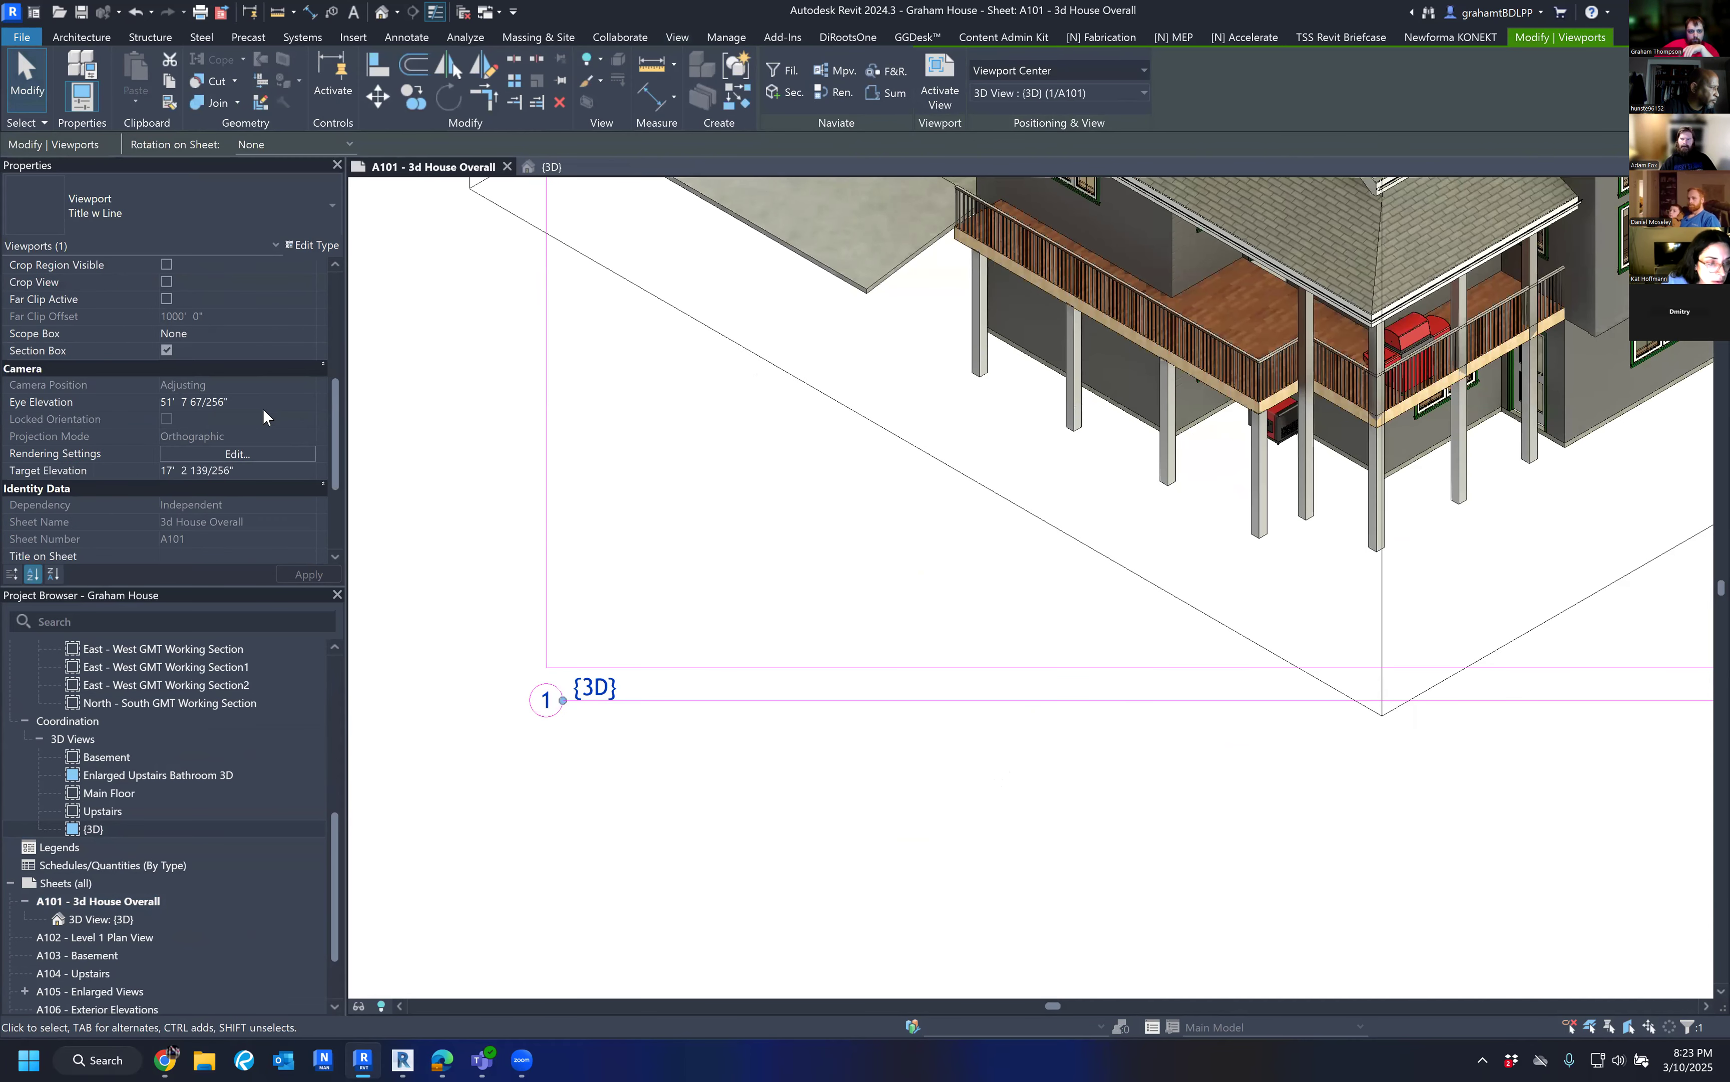
scroll(262, 412, "up", 5)
double_click(1117, 376)
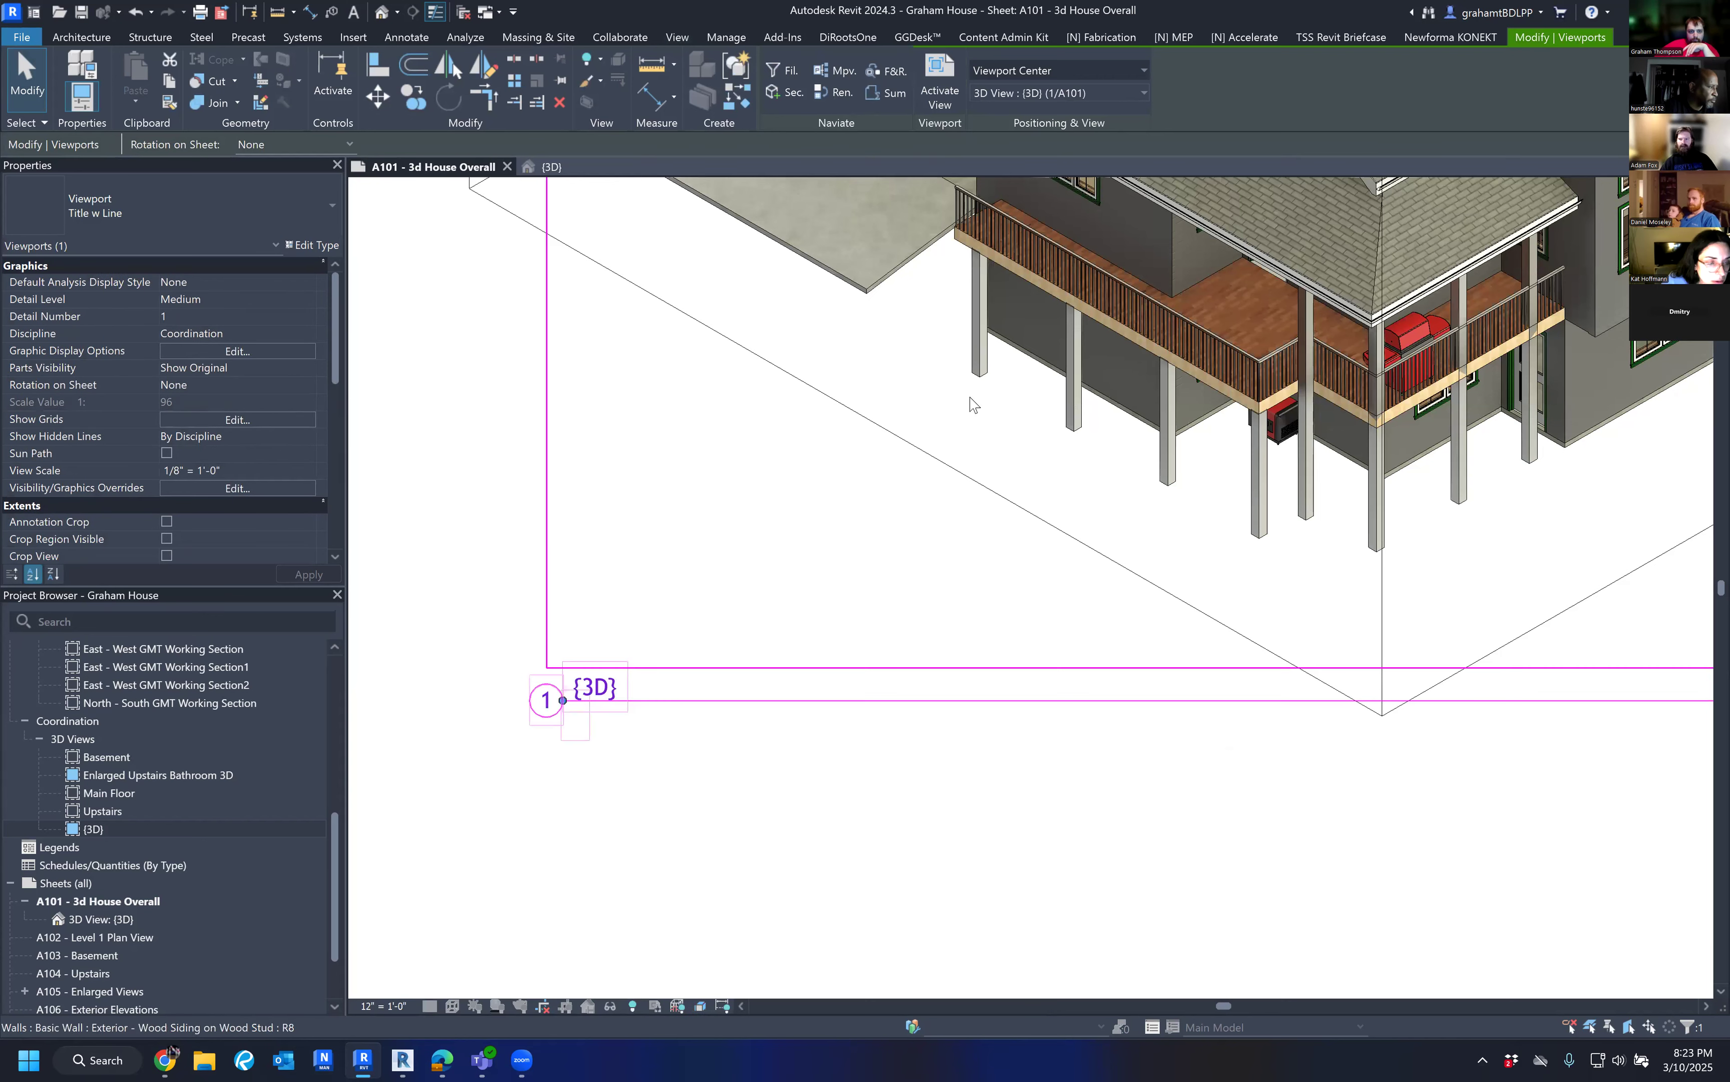
scroll(703, 536, "down", 6)
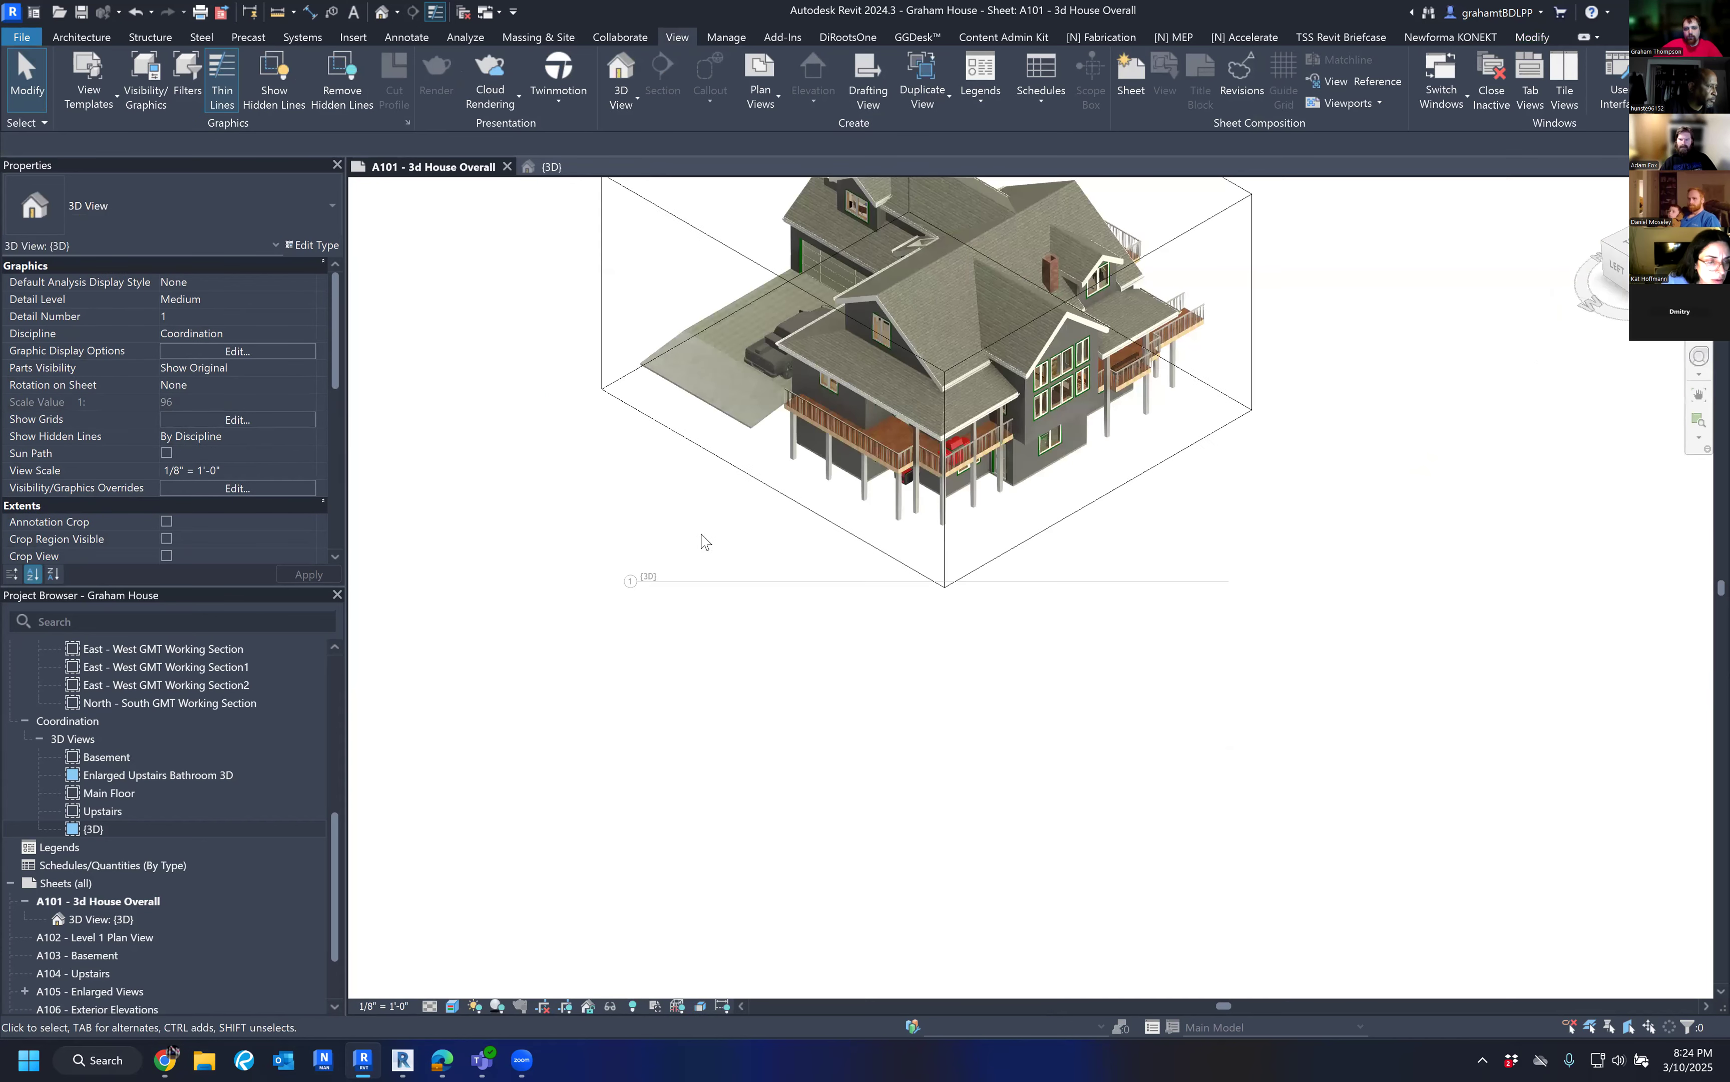
double_click(846, 724)
Delete the 3D viewport from sheet A101, set the {3D} view's scale to 1/2" = 1'-0", and close that view.
left_click(781, 499)
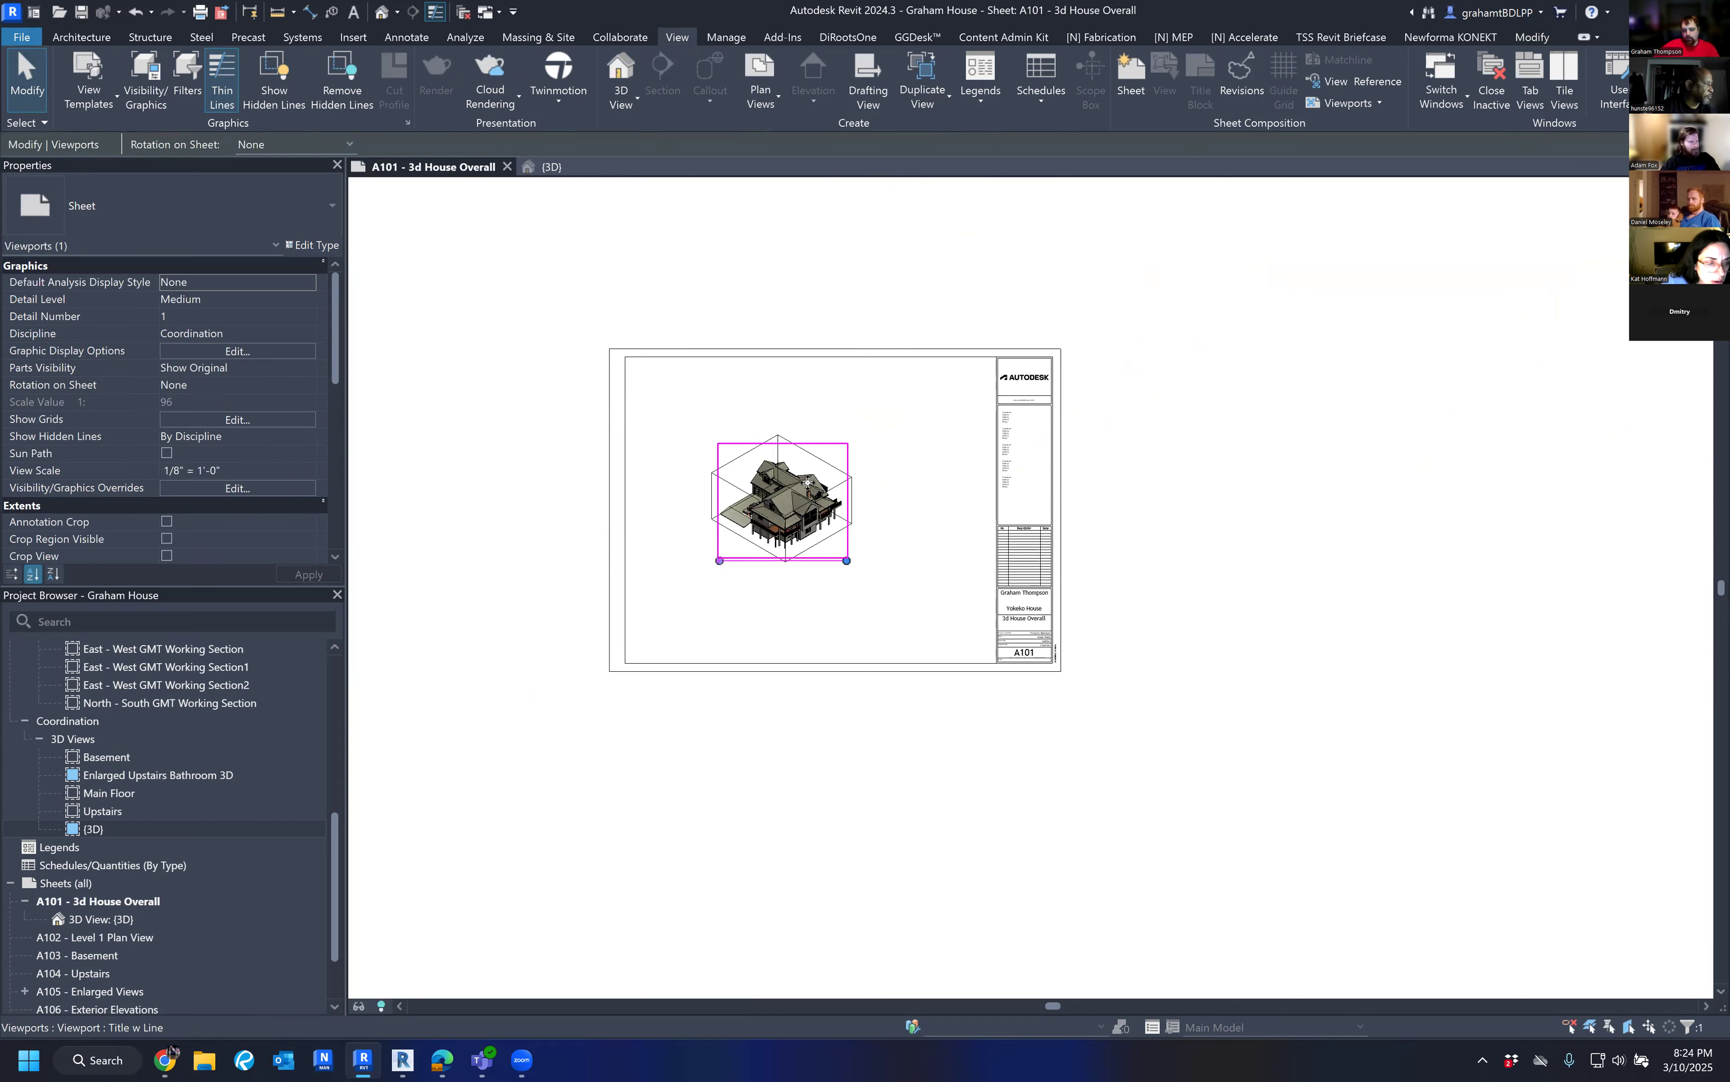
key("Delete")
double_click(130, 830)
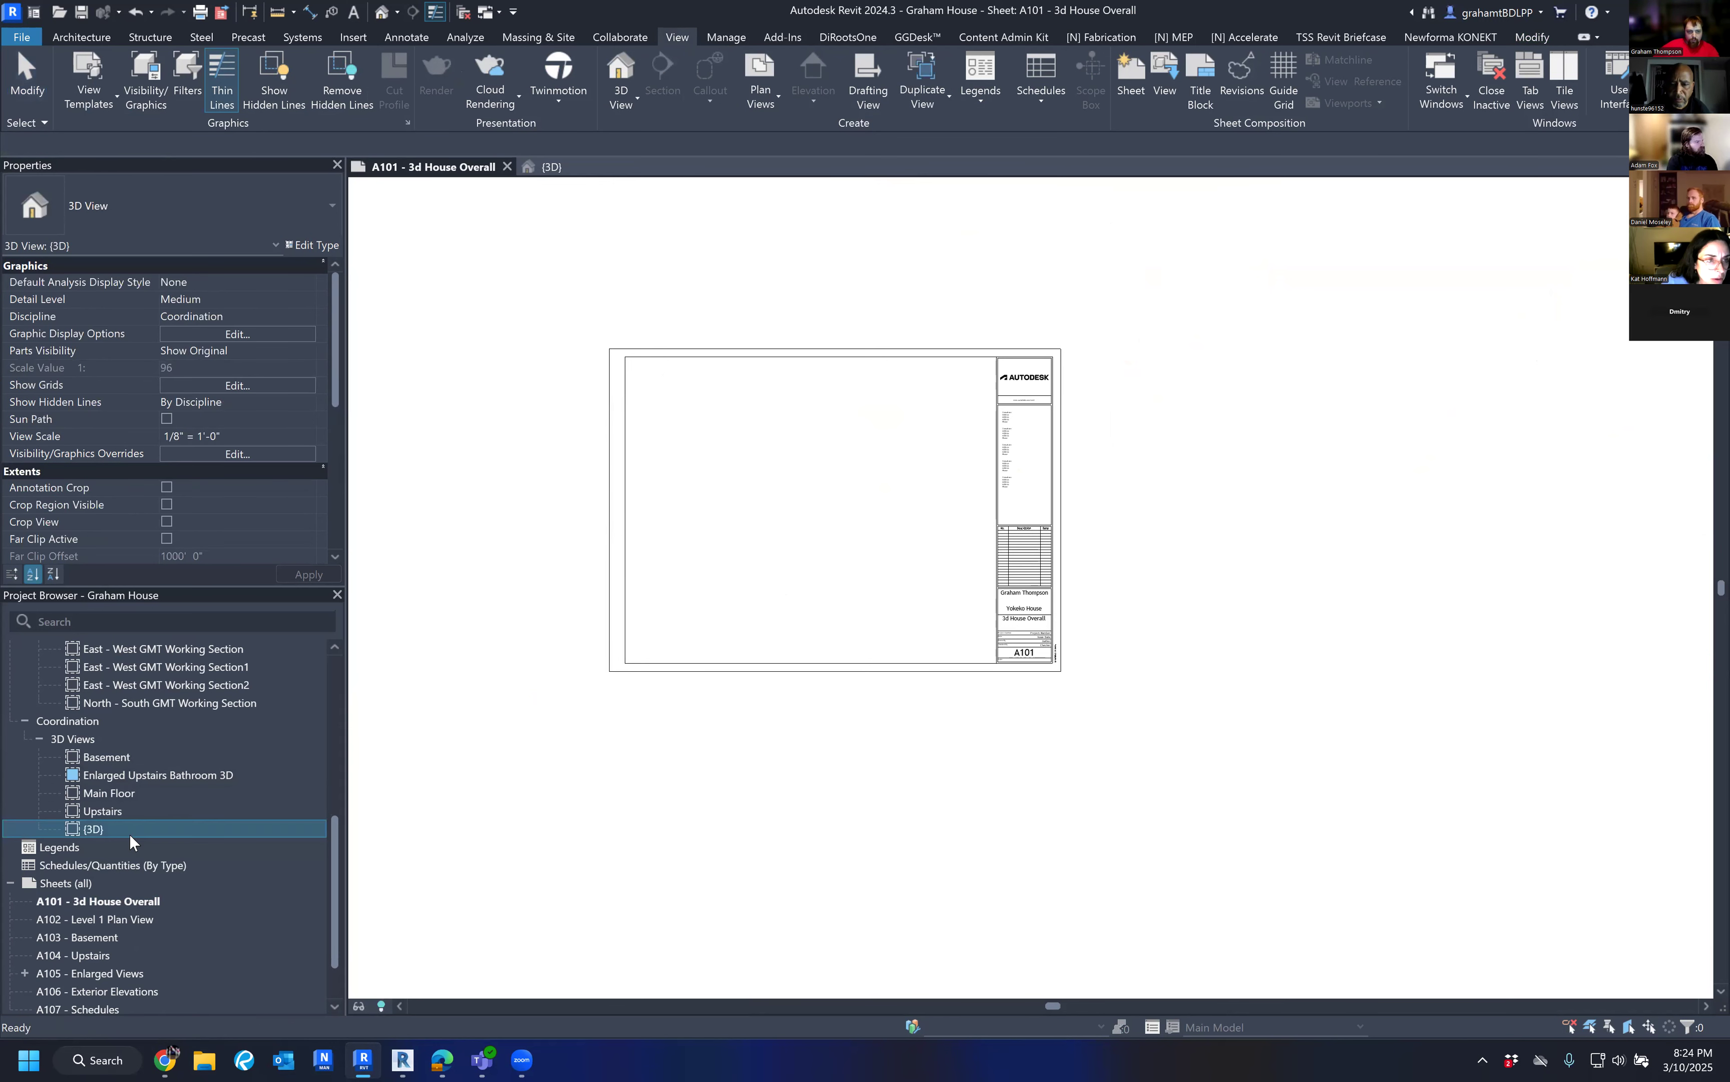
left_click(386, 1007)
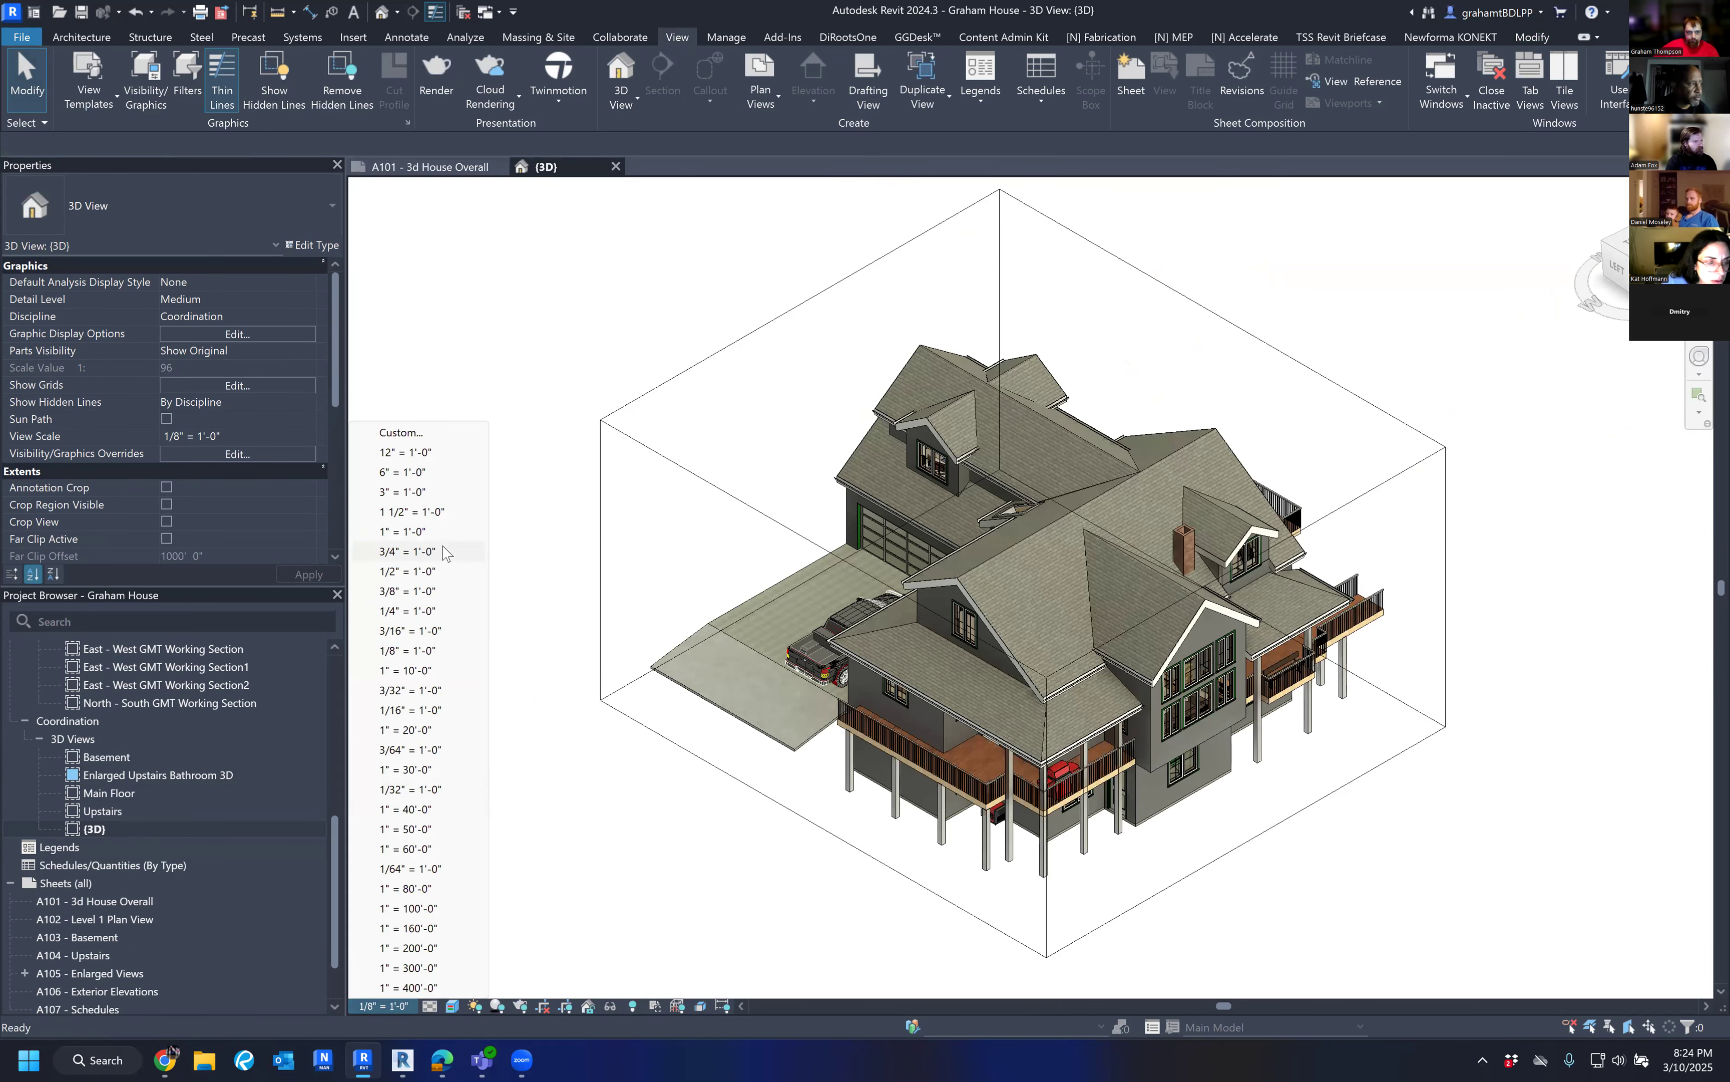
left_click(513, 391)
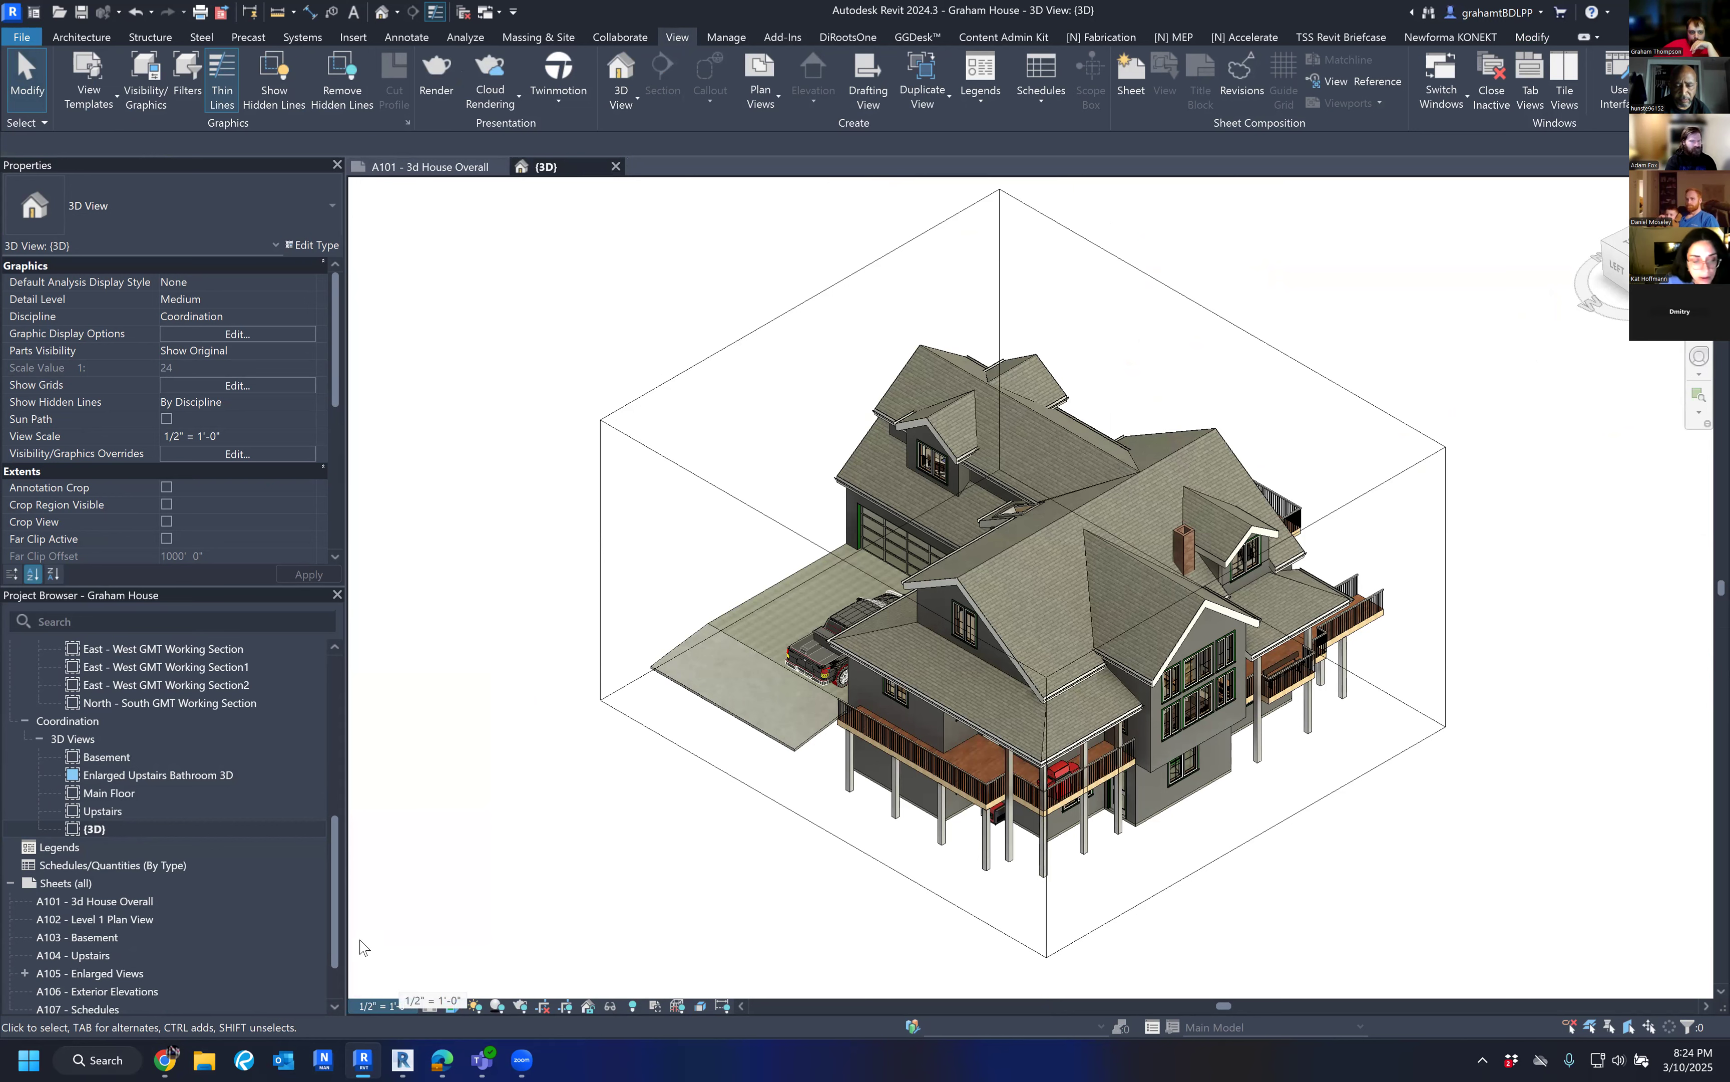
left_click(616, 166)
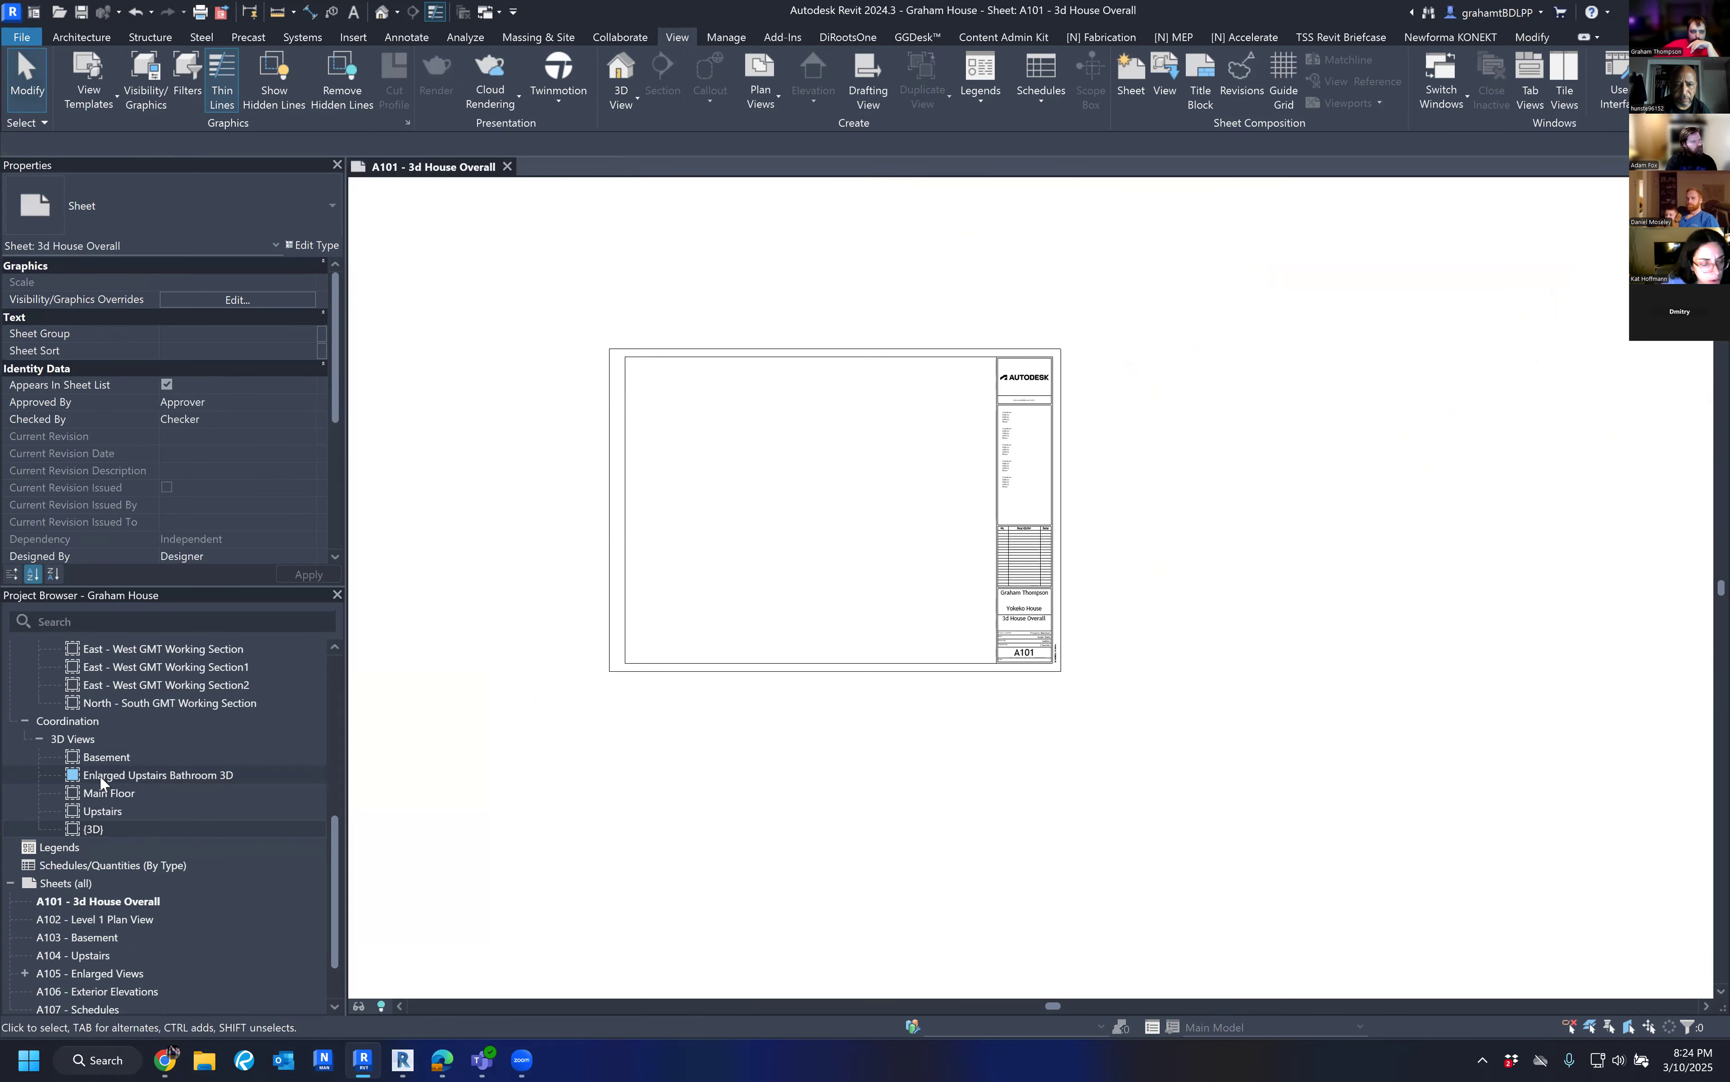
Place the {3D} view on sheet A101 at the 1/2" = 1'-0" scale to compare its size with the title block.
left_click_drag(91, 829, 693, 546)
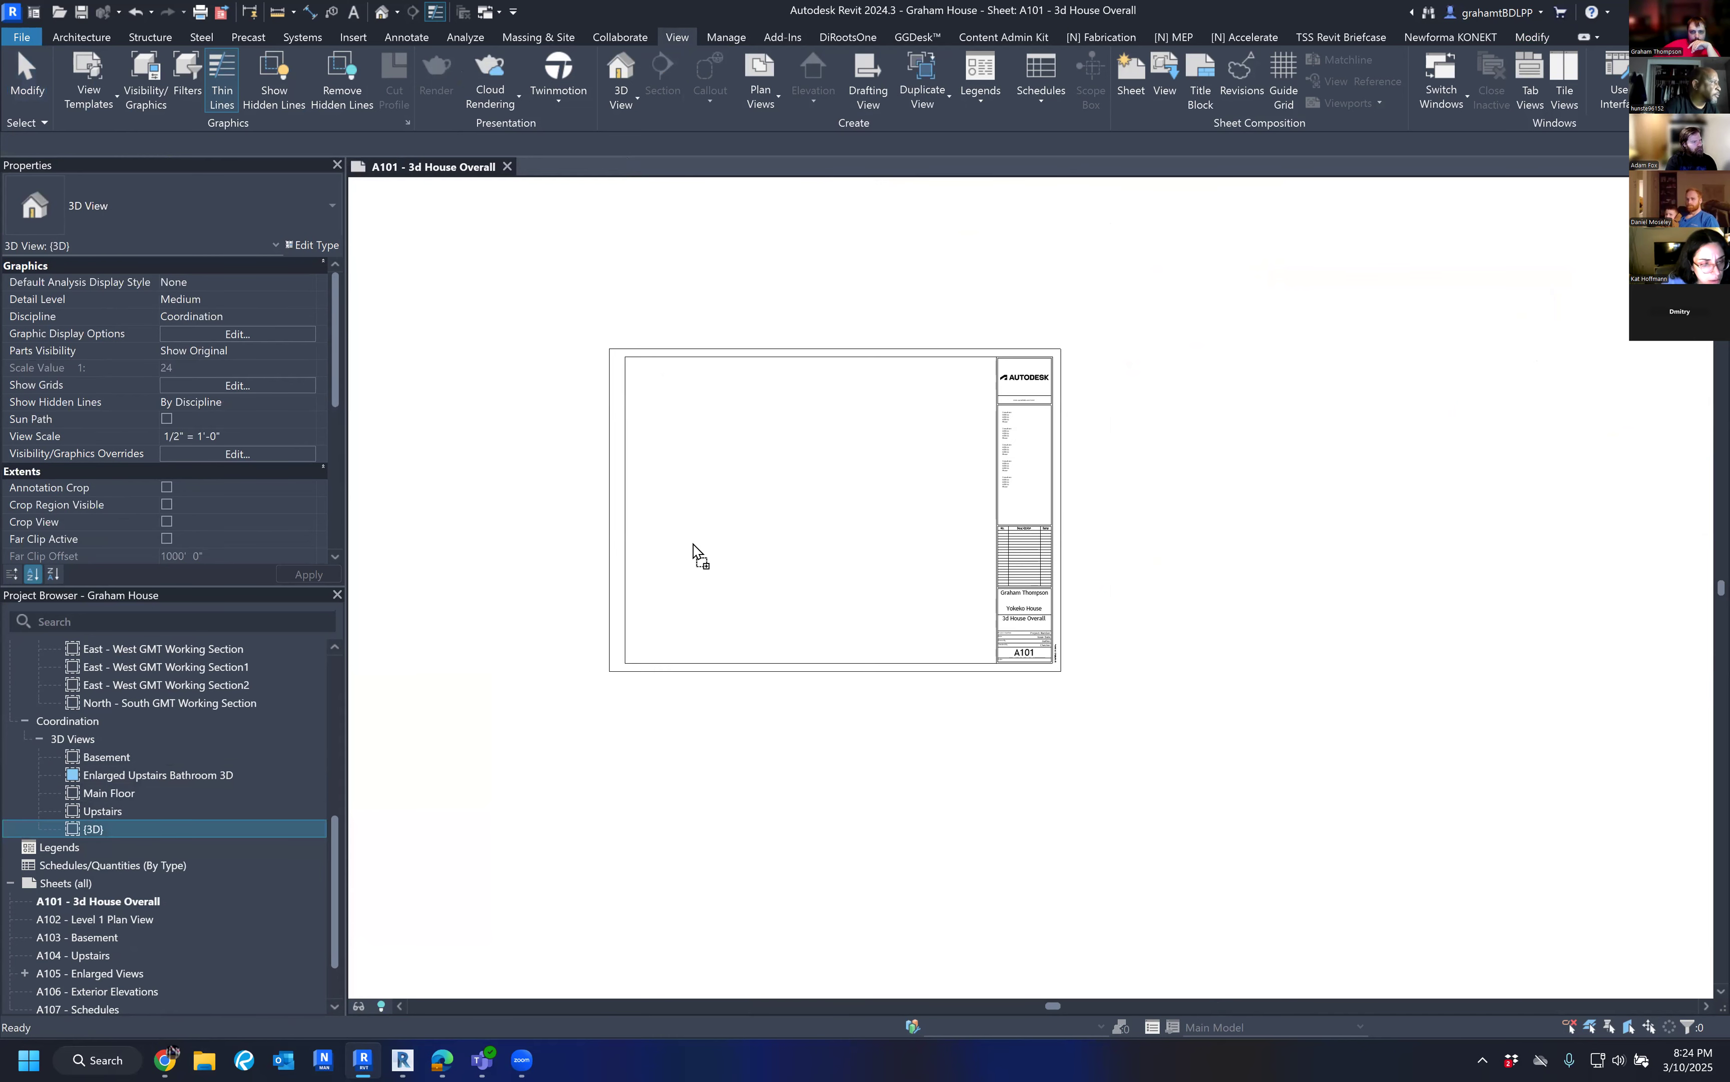
left_click(800, 514)
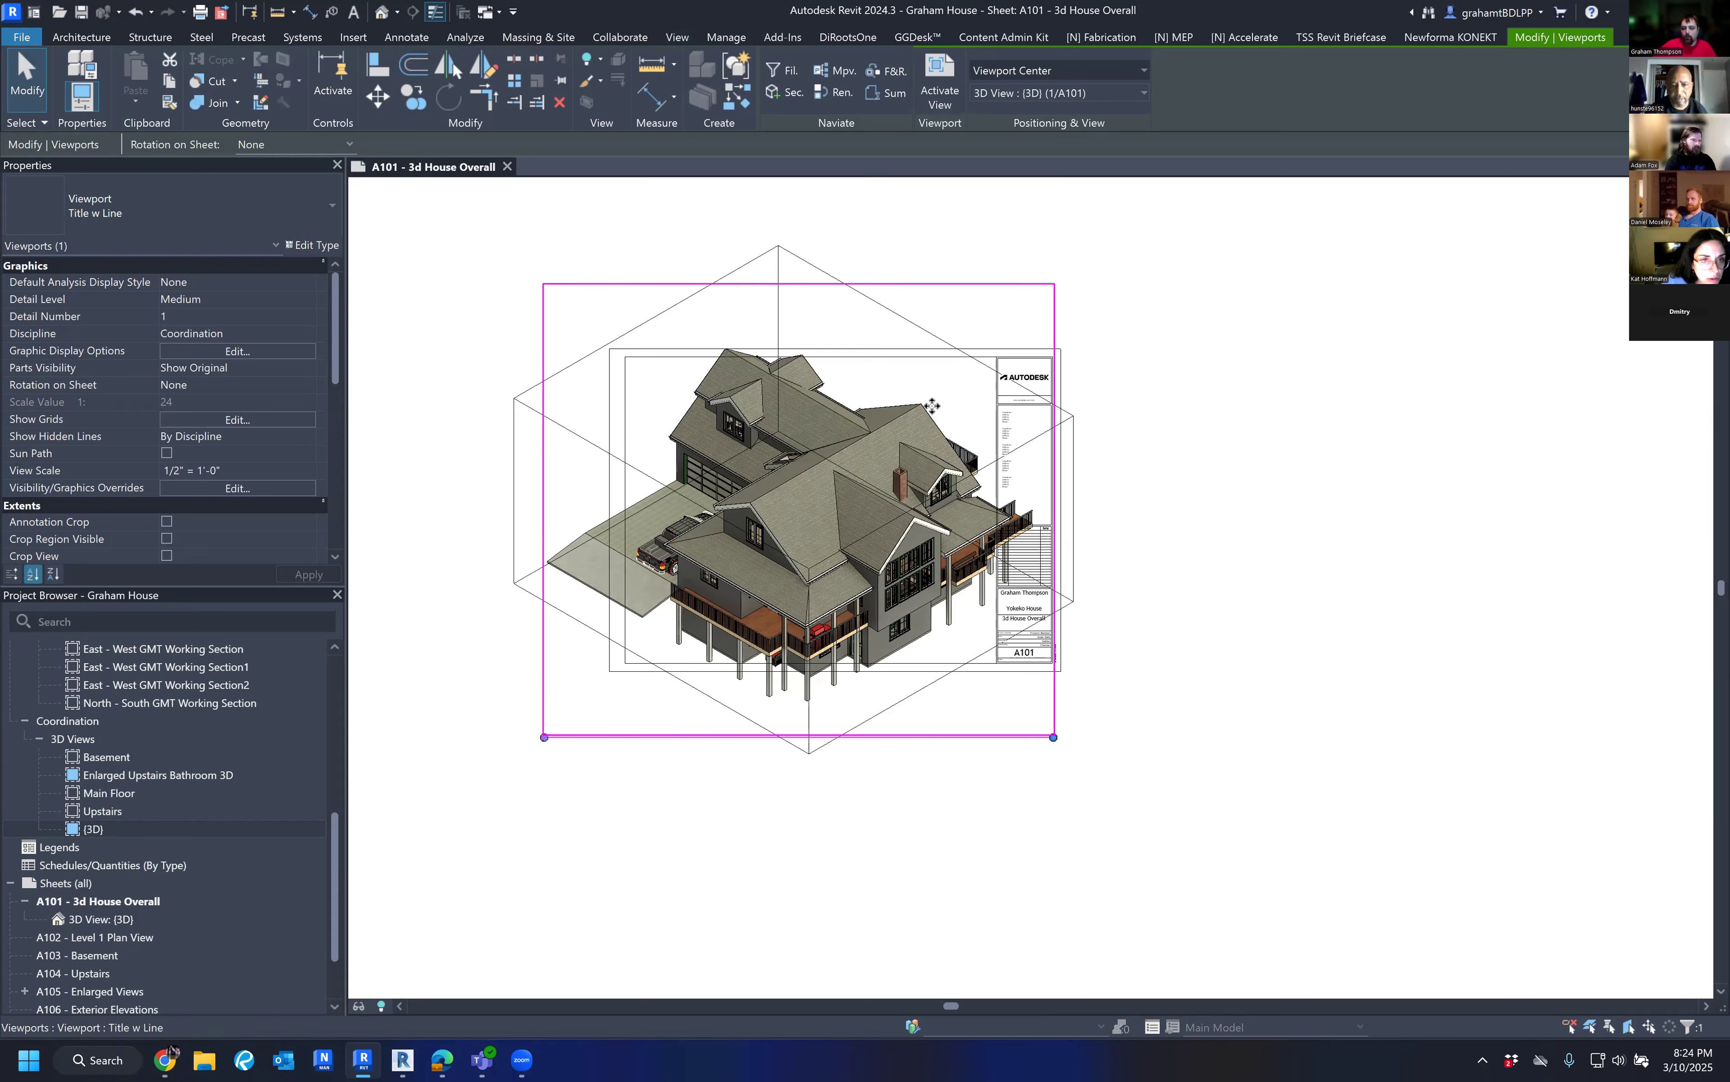
scroll(767, 501, "up", 3)
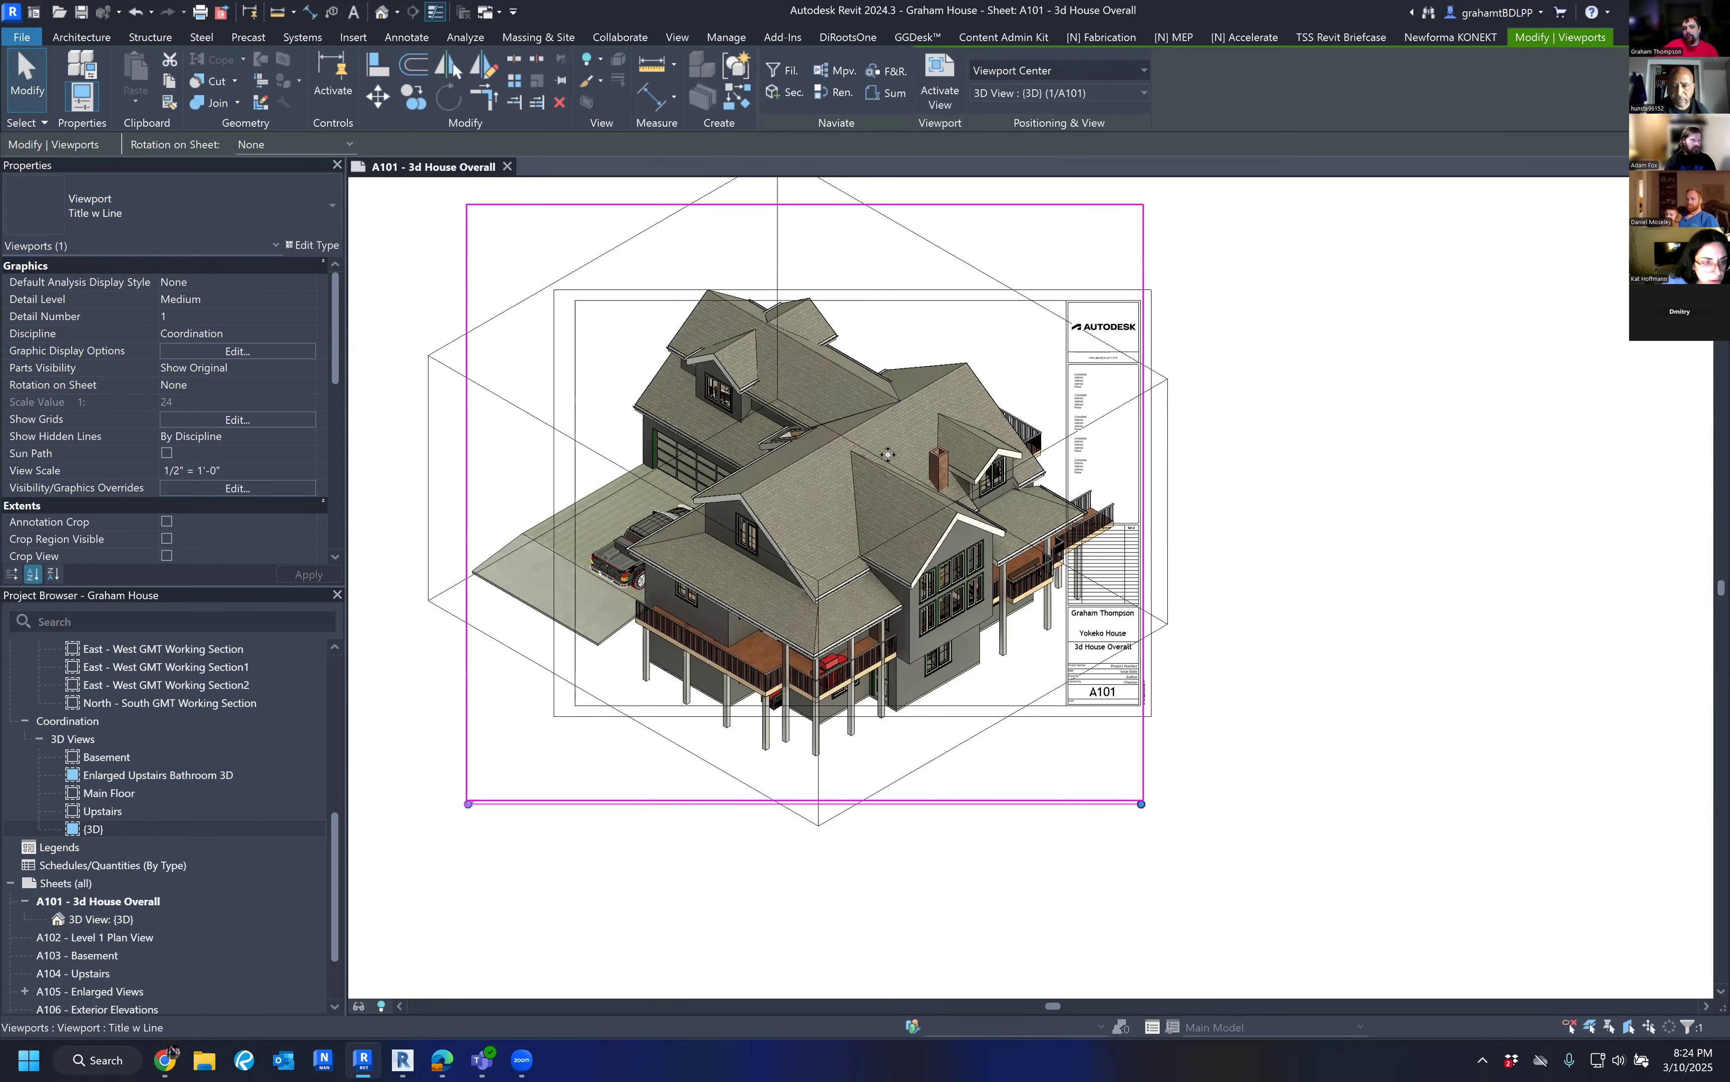
scroll(887, 454, "down", 3)
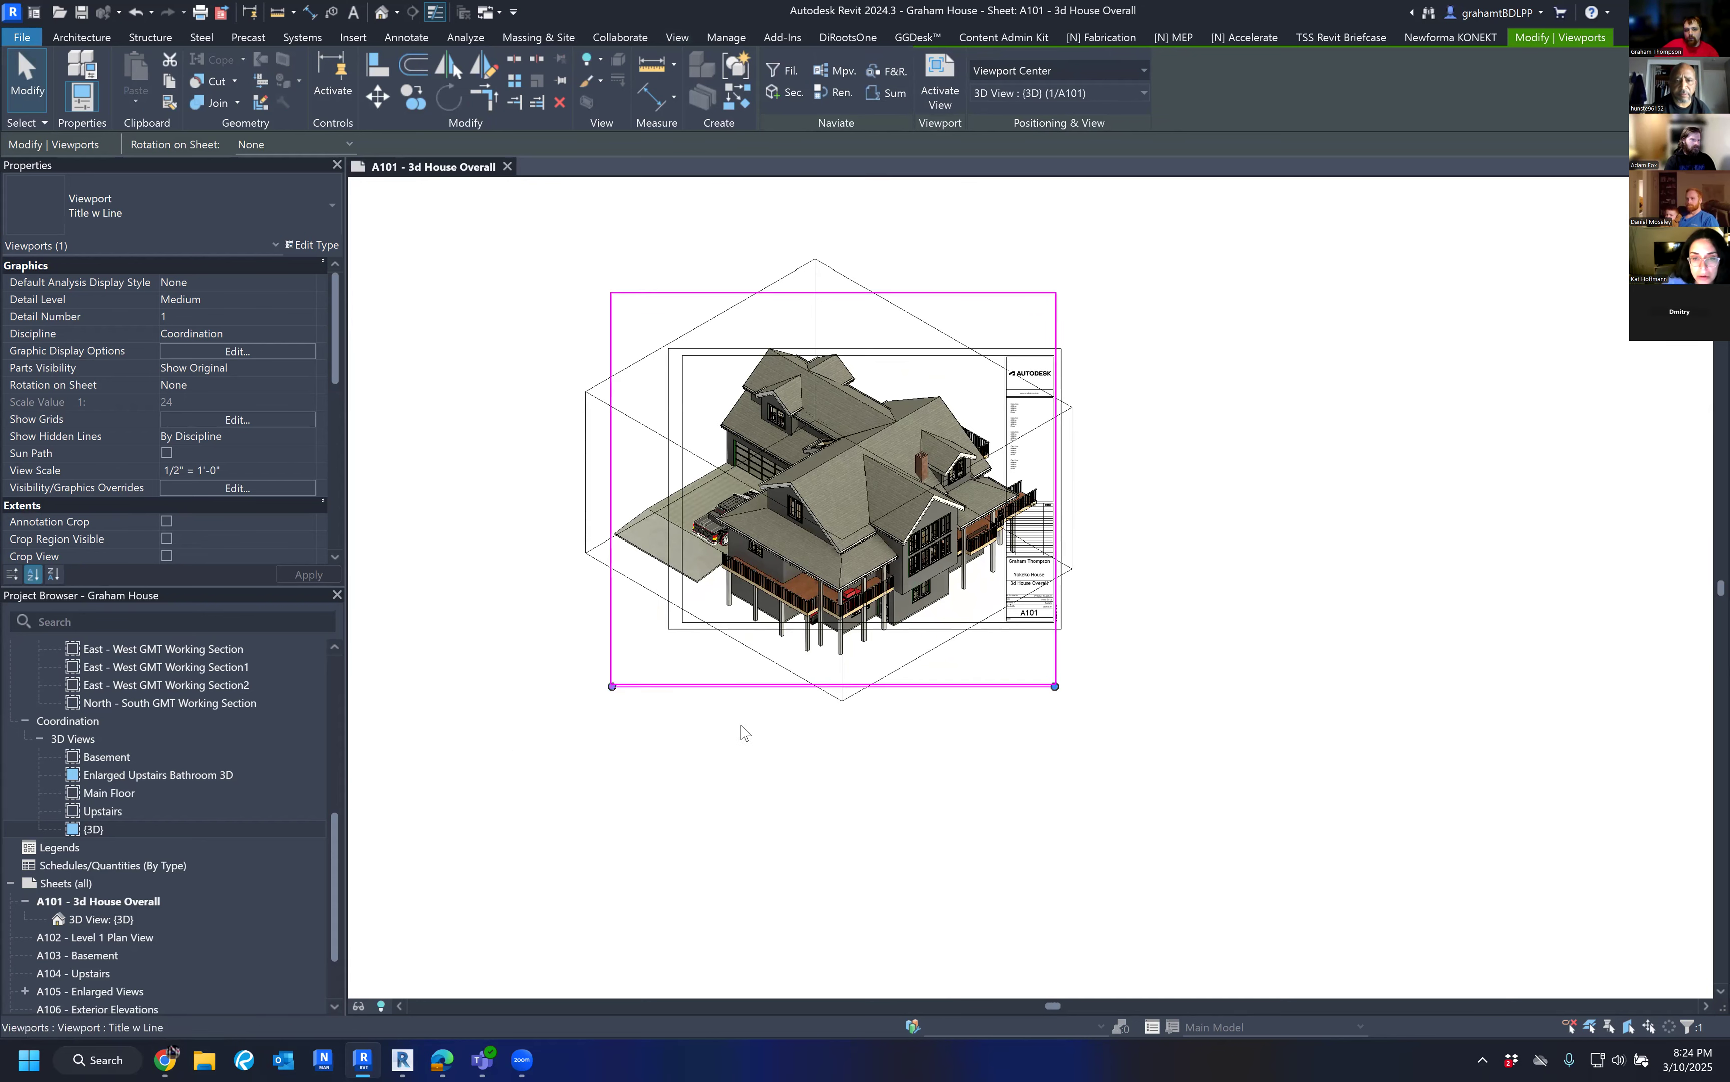
Check the oversized viewport's title line and remove that 3D viewport from sheet A101.
left_click(691, 718)
scroll(634, 655, "up", 4)
scroll(633, 651, "down", 2)
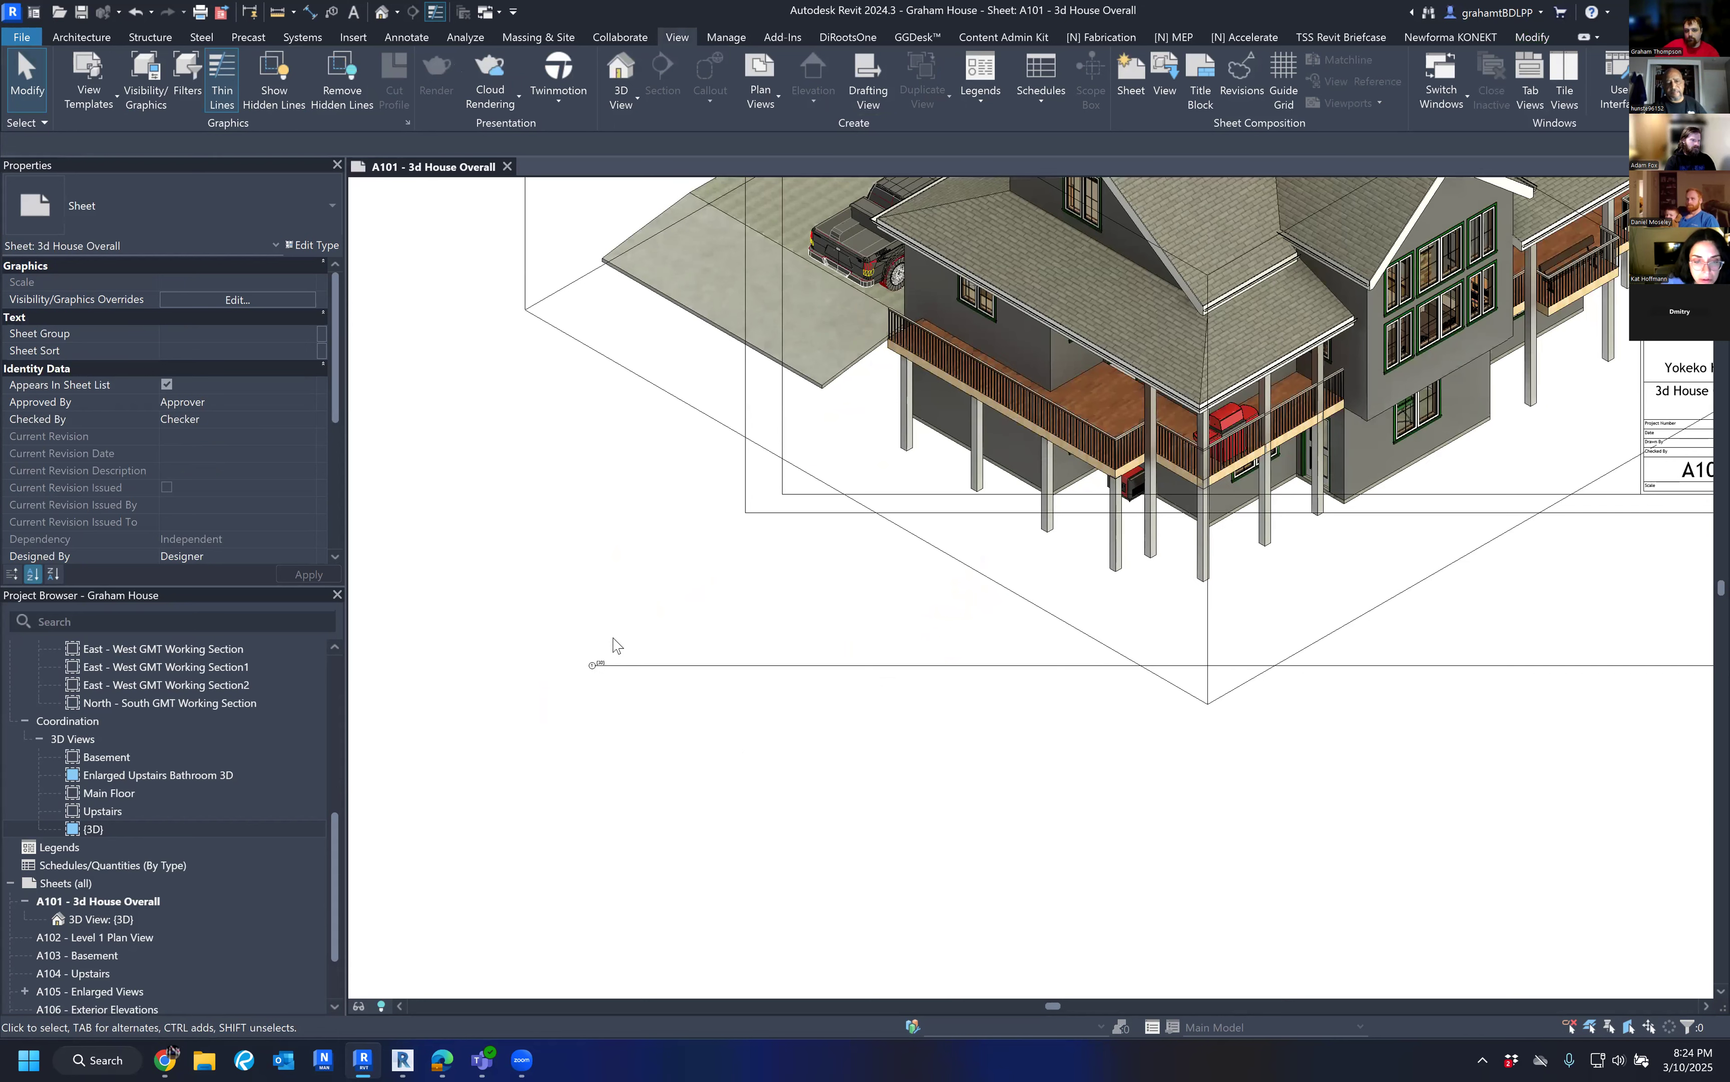
scroll(645, 673, "down", 4)
scroll(1202, 677, "down", 3)
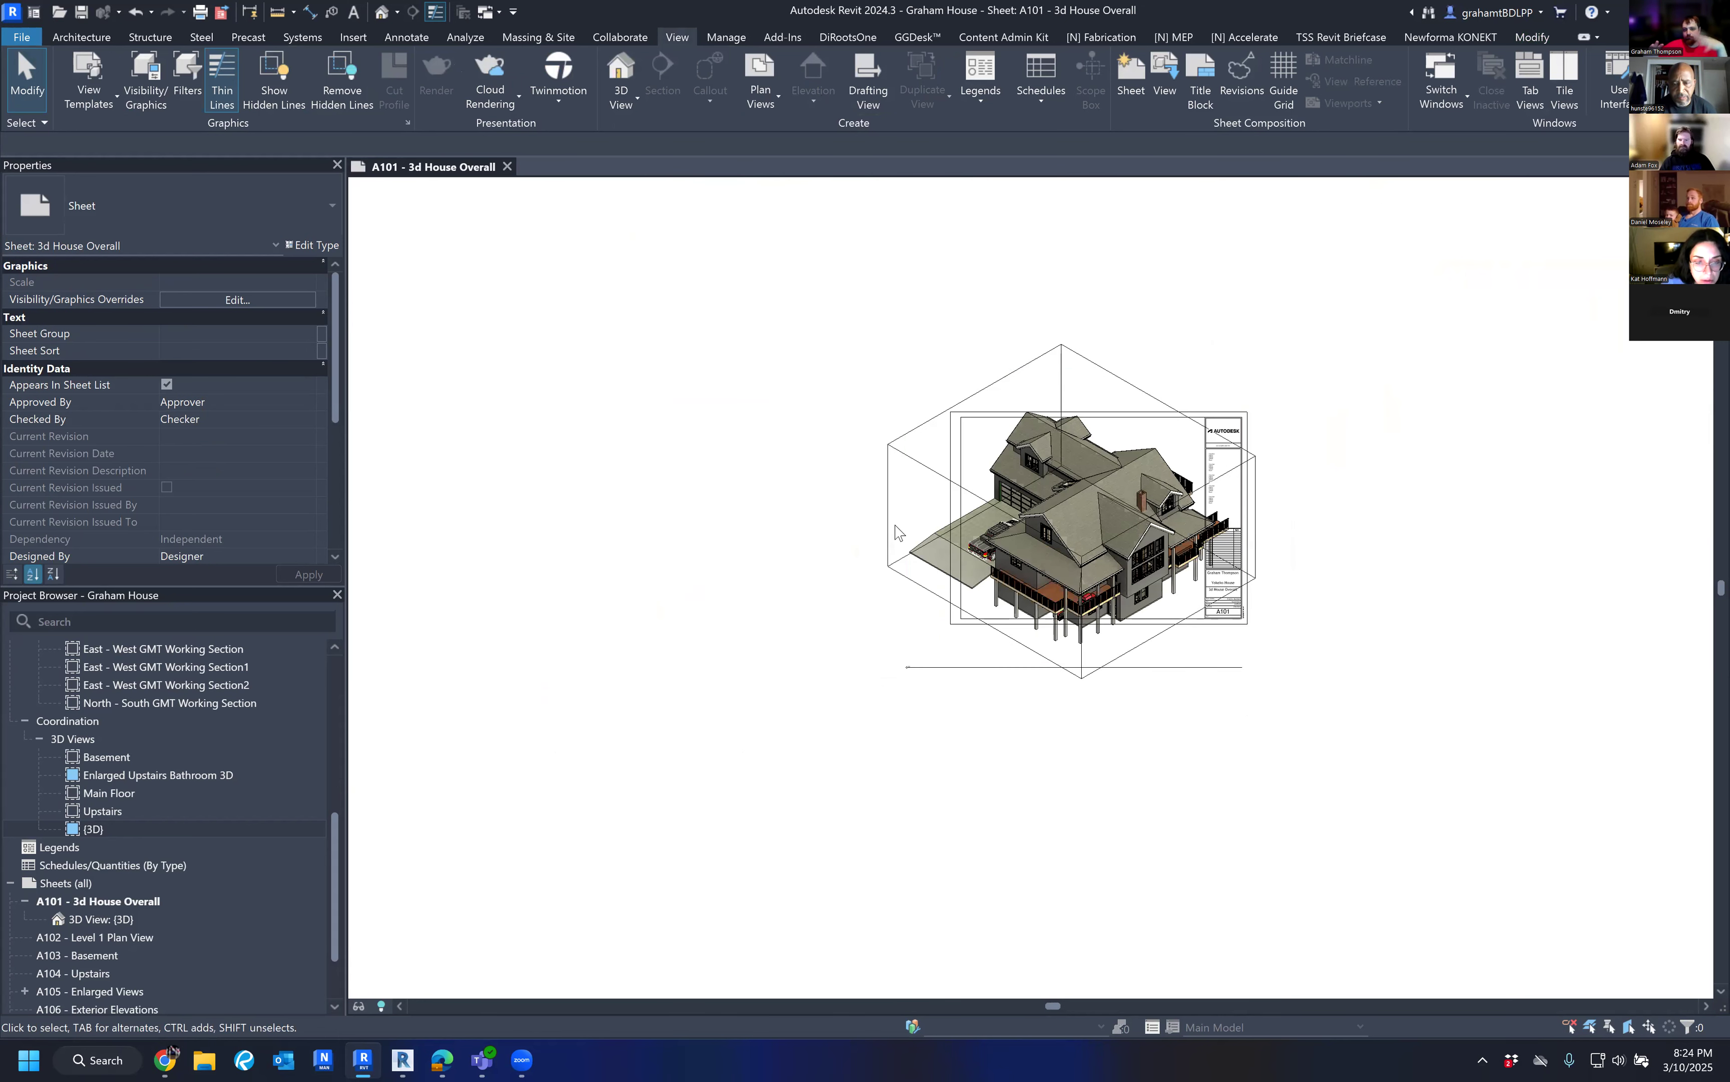
left_click(1005, 520)
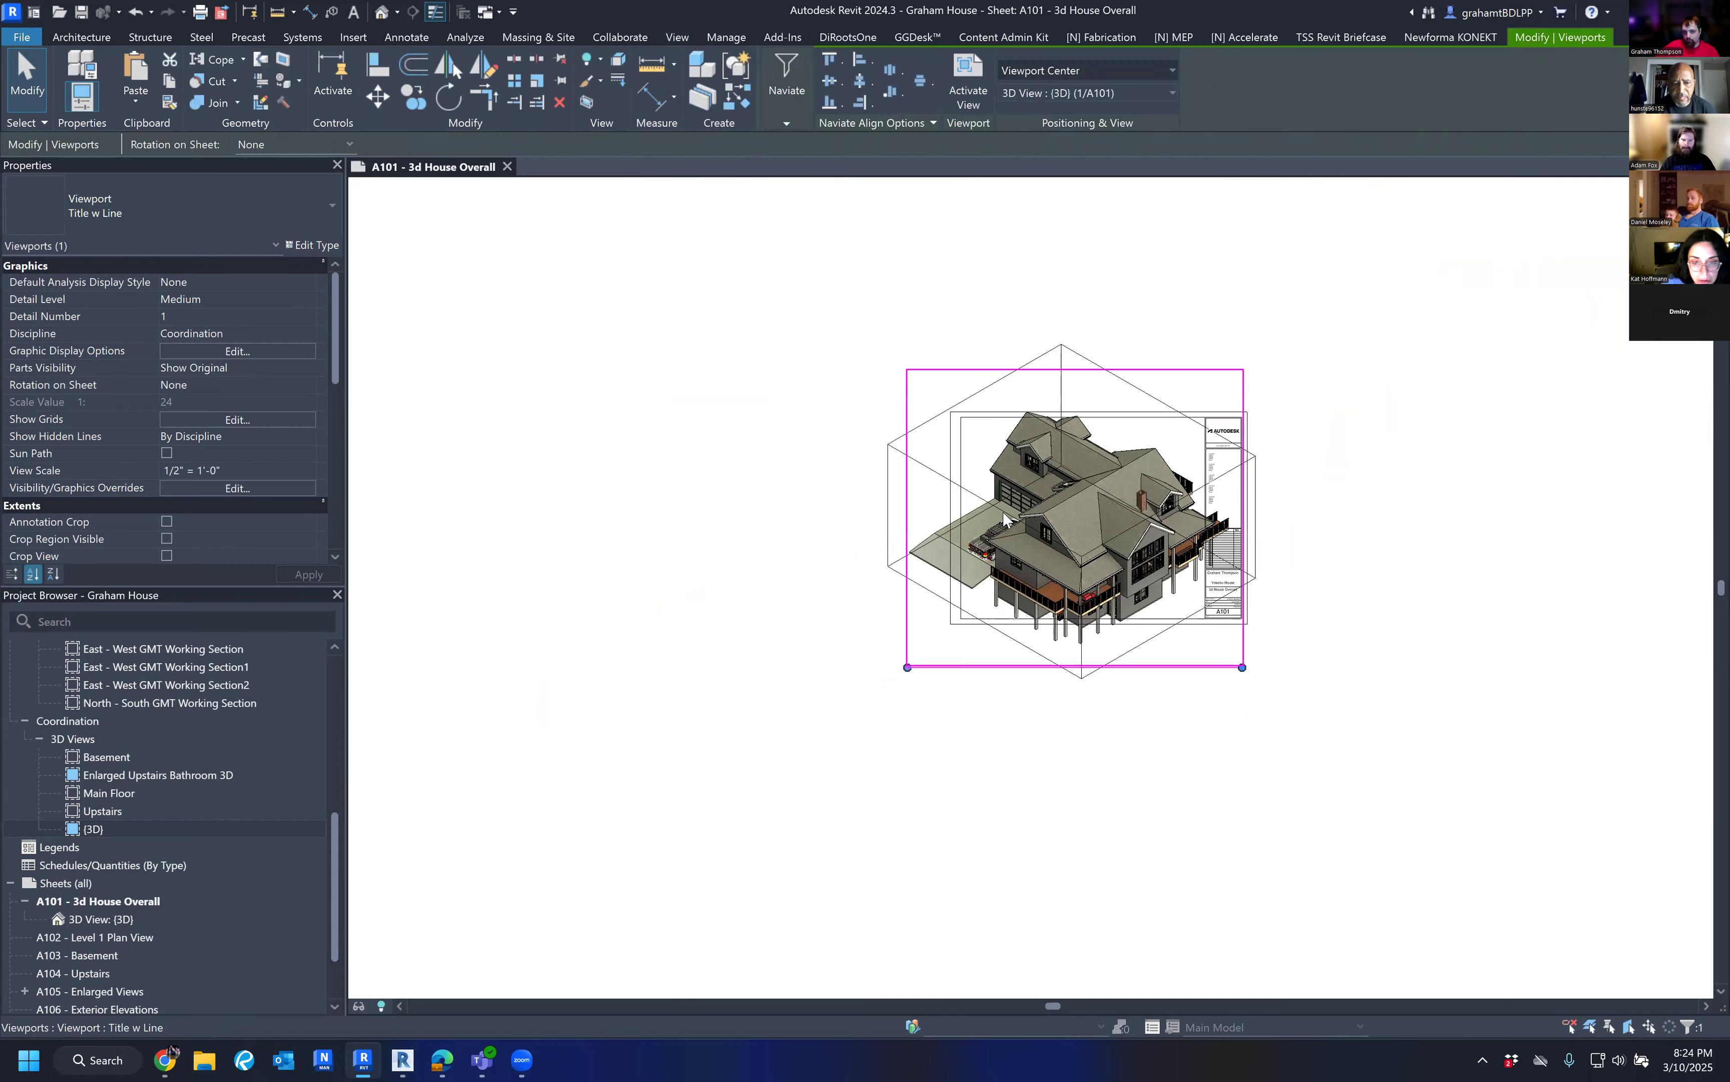
key("Delete")
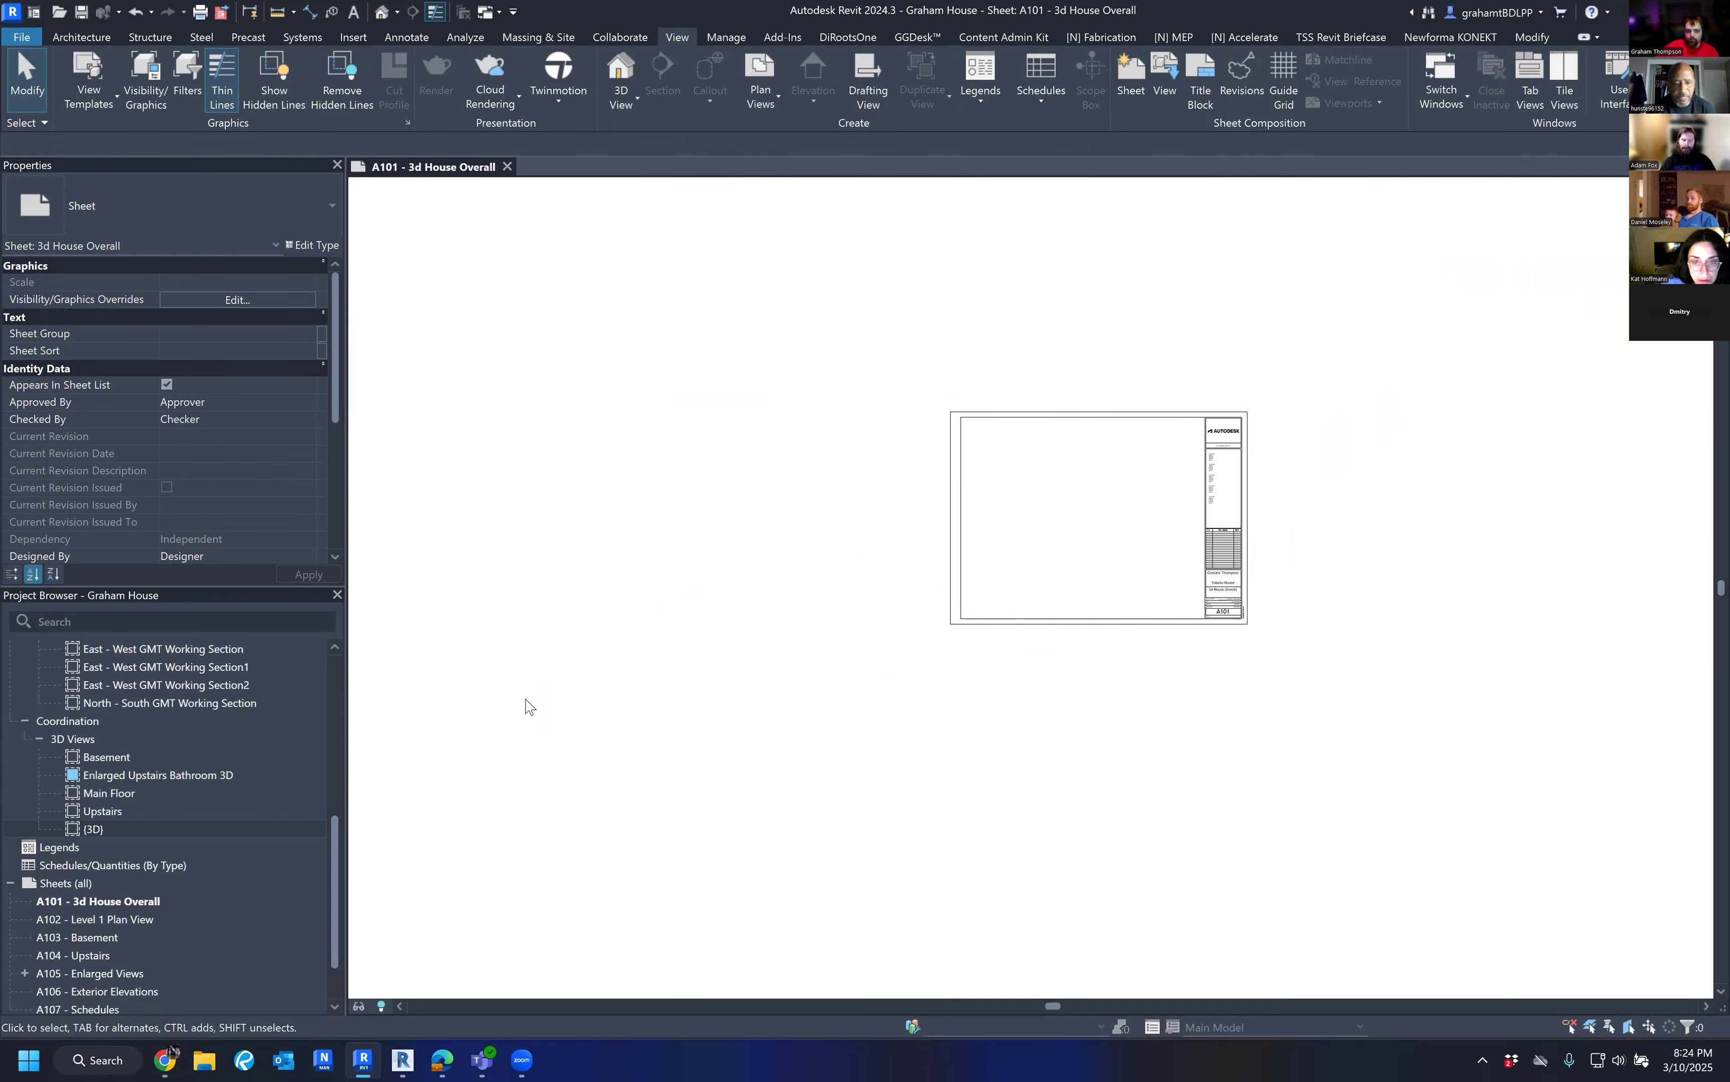
Open the {3D} view and set its scale to 1/4" = 1'-0".
double_click(107, 828)
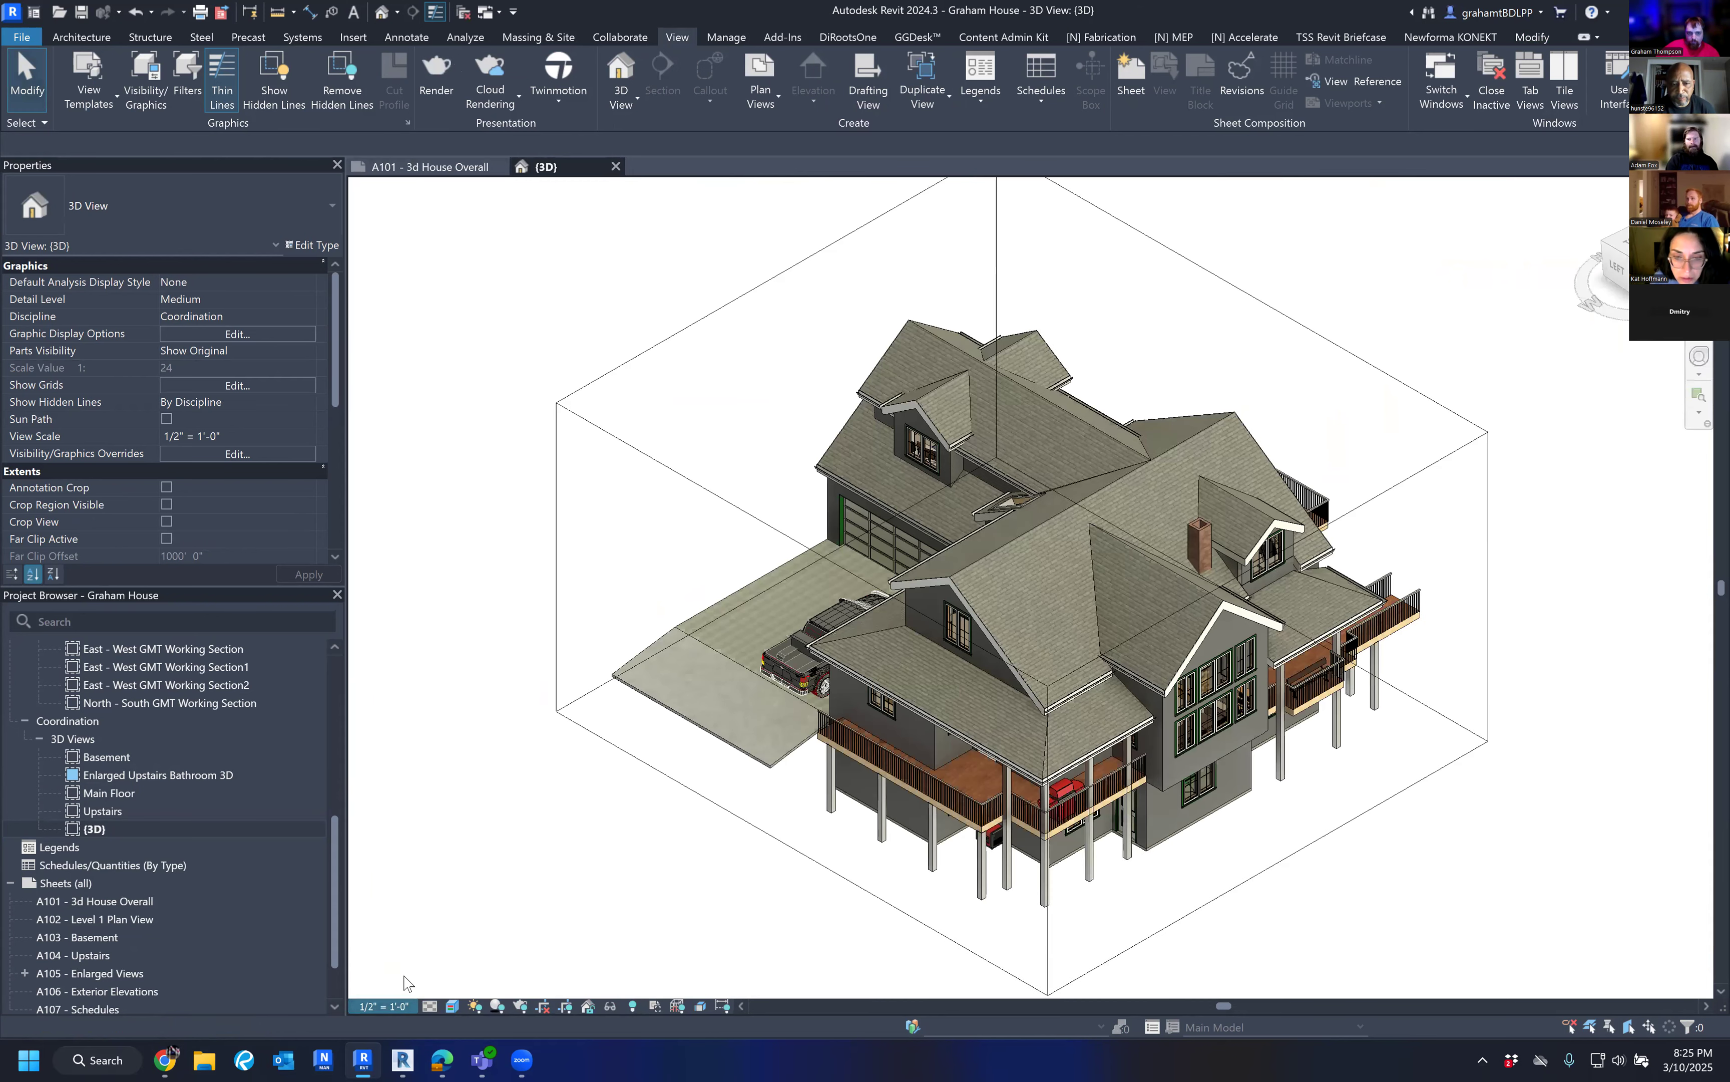
left_click(397, 1006)
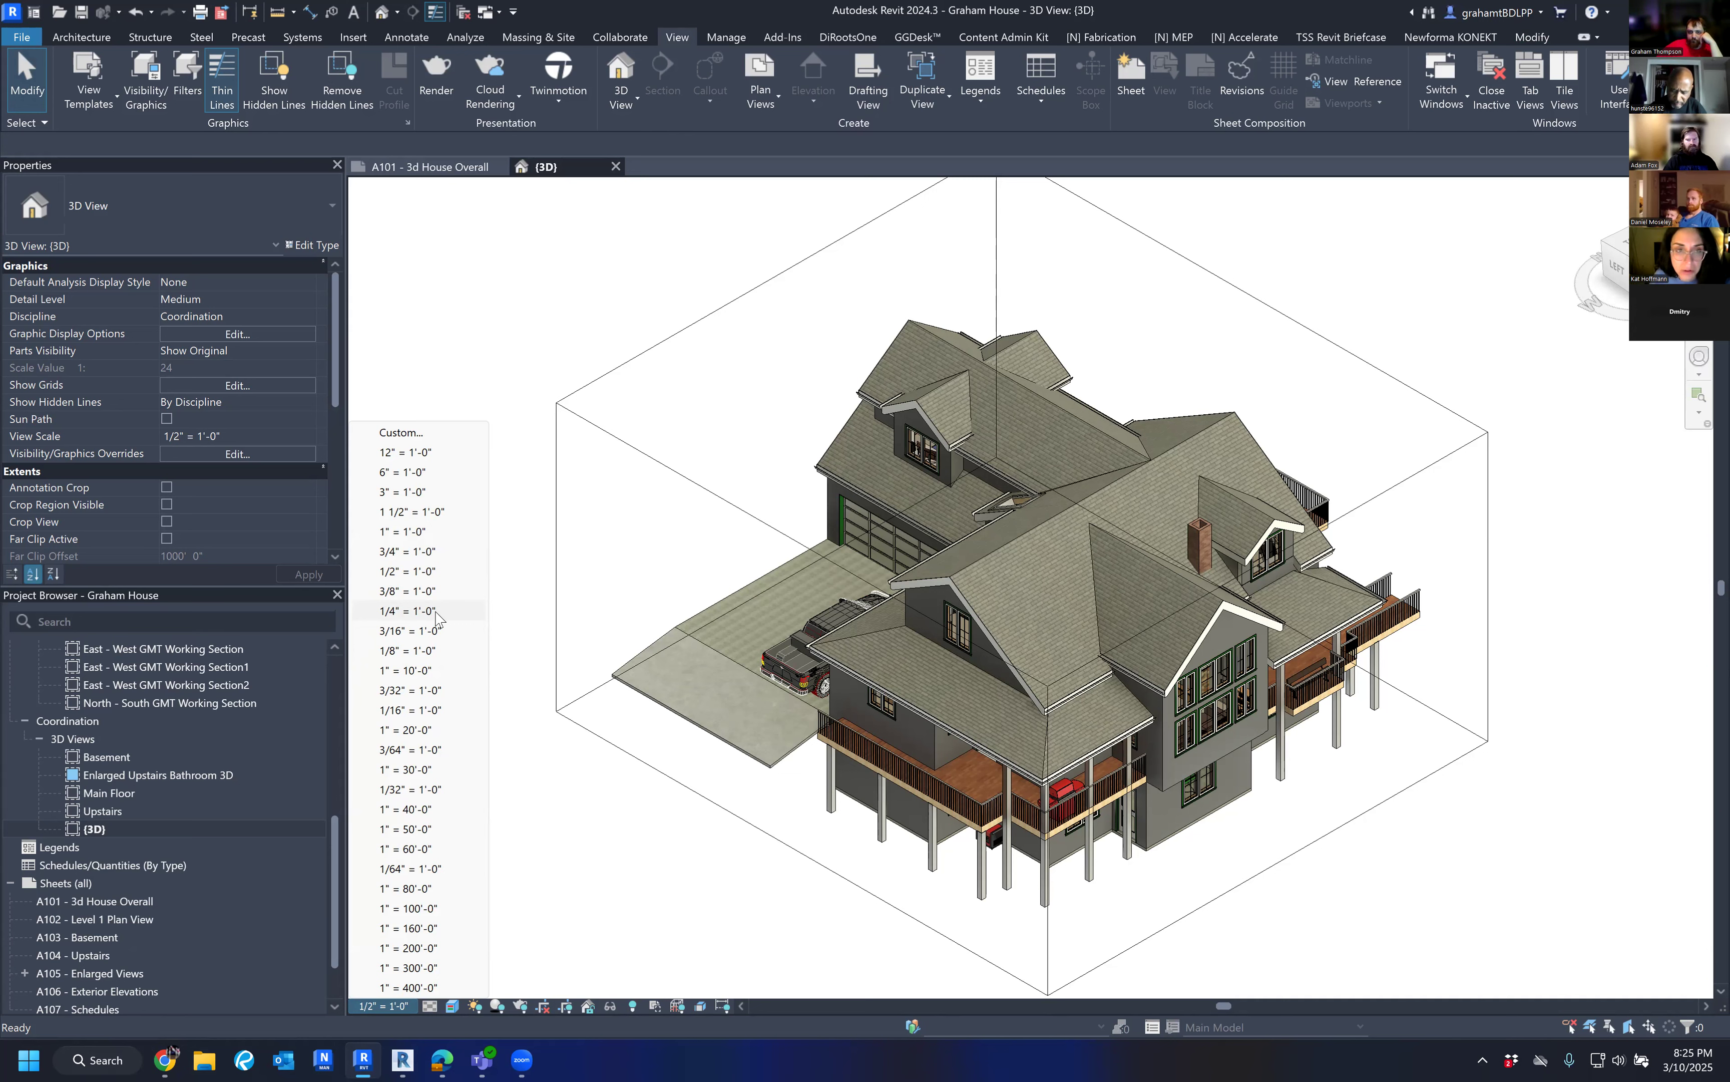
left_click(408, 611)
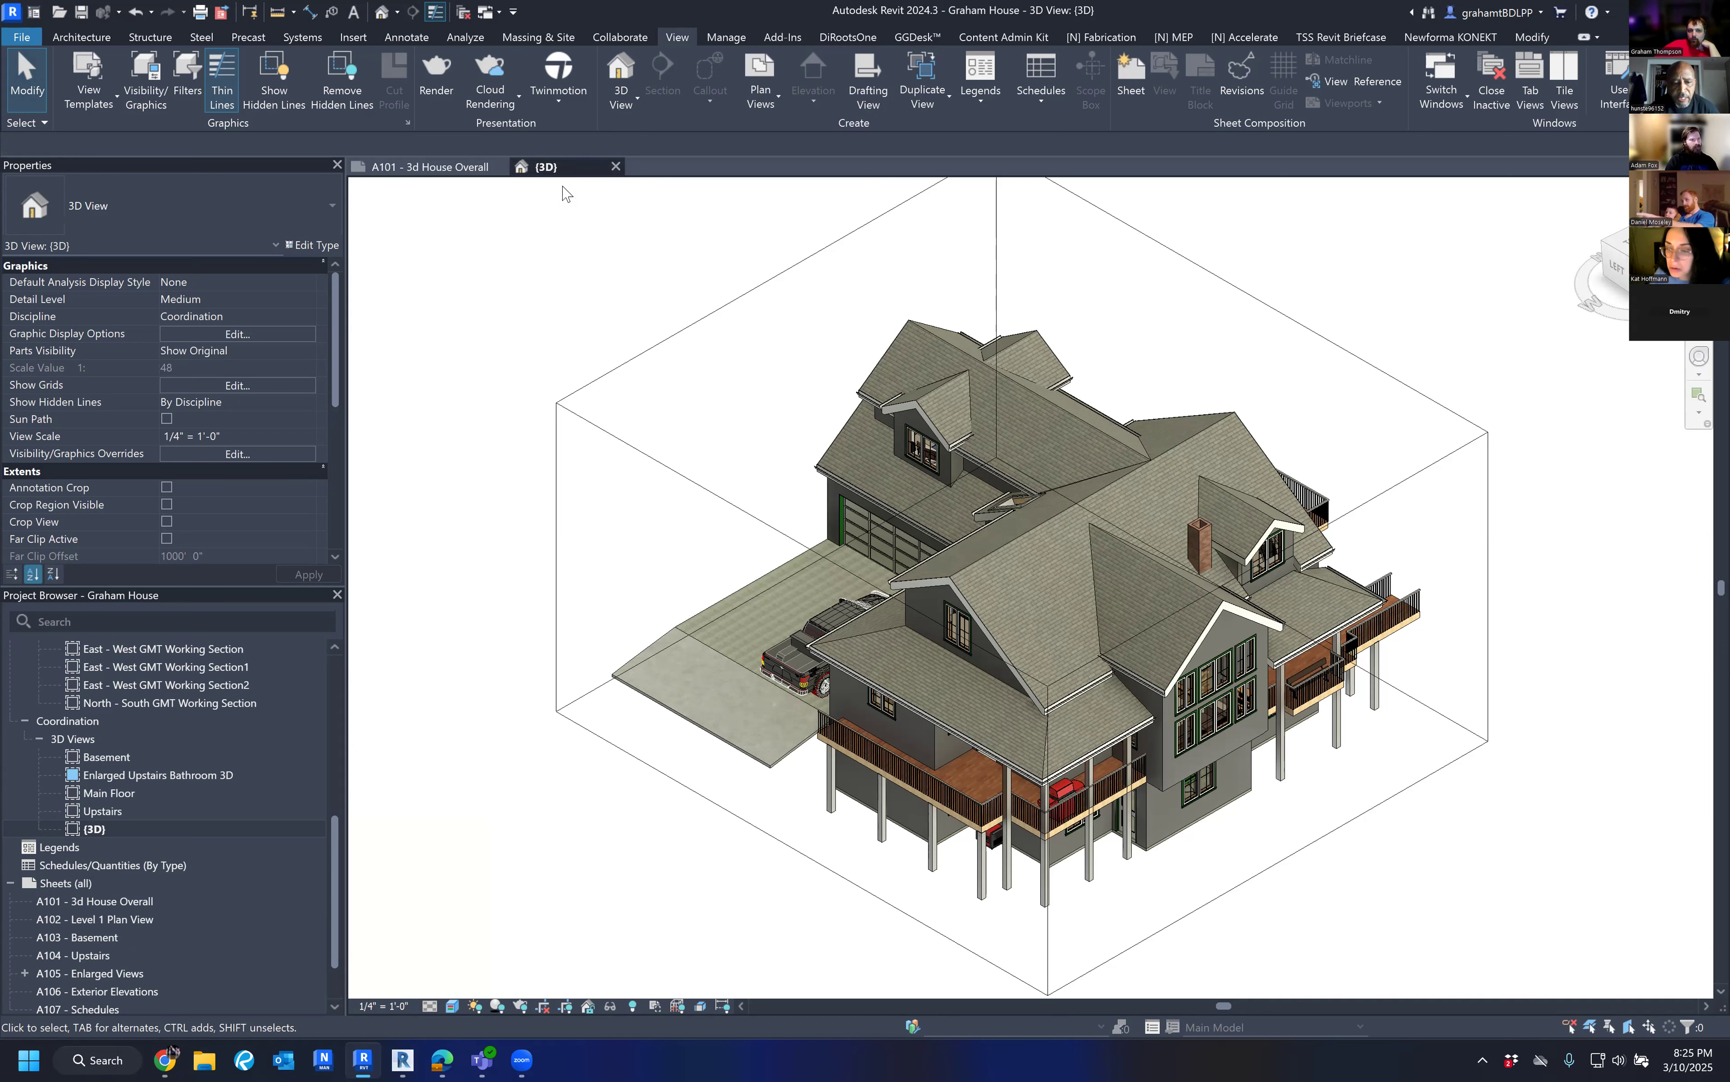
Place the {3D} view at 1/4" = 1'-0" near the middle of sheet A101's drawing area, inside the border.
left_click(437, 167)
scroll(853, 441, "down", 1)
left_click_drag(114, 829, 174, 812)
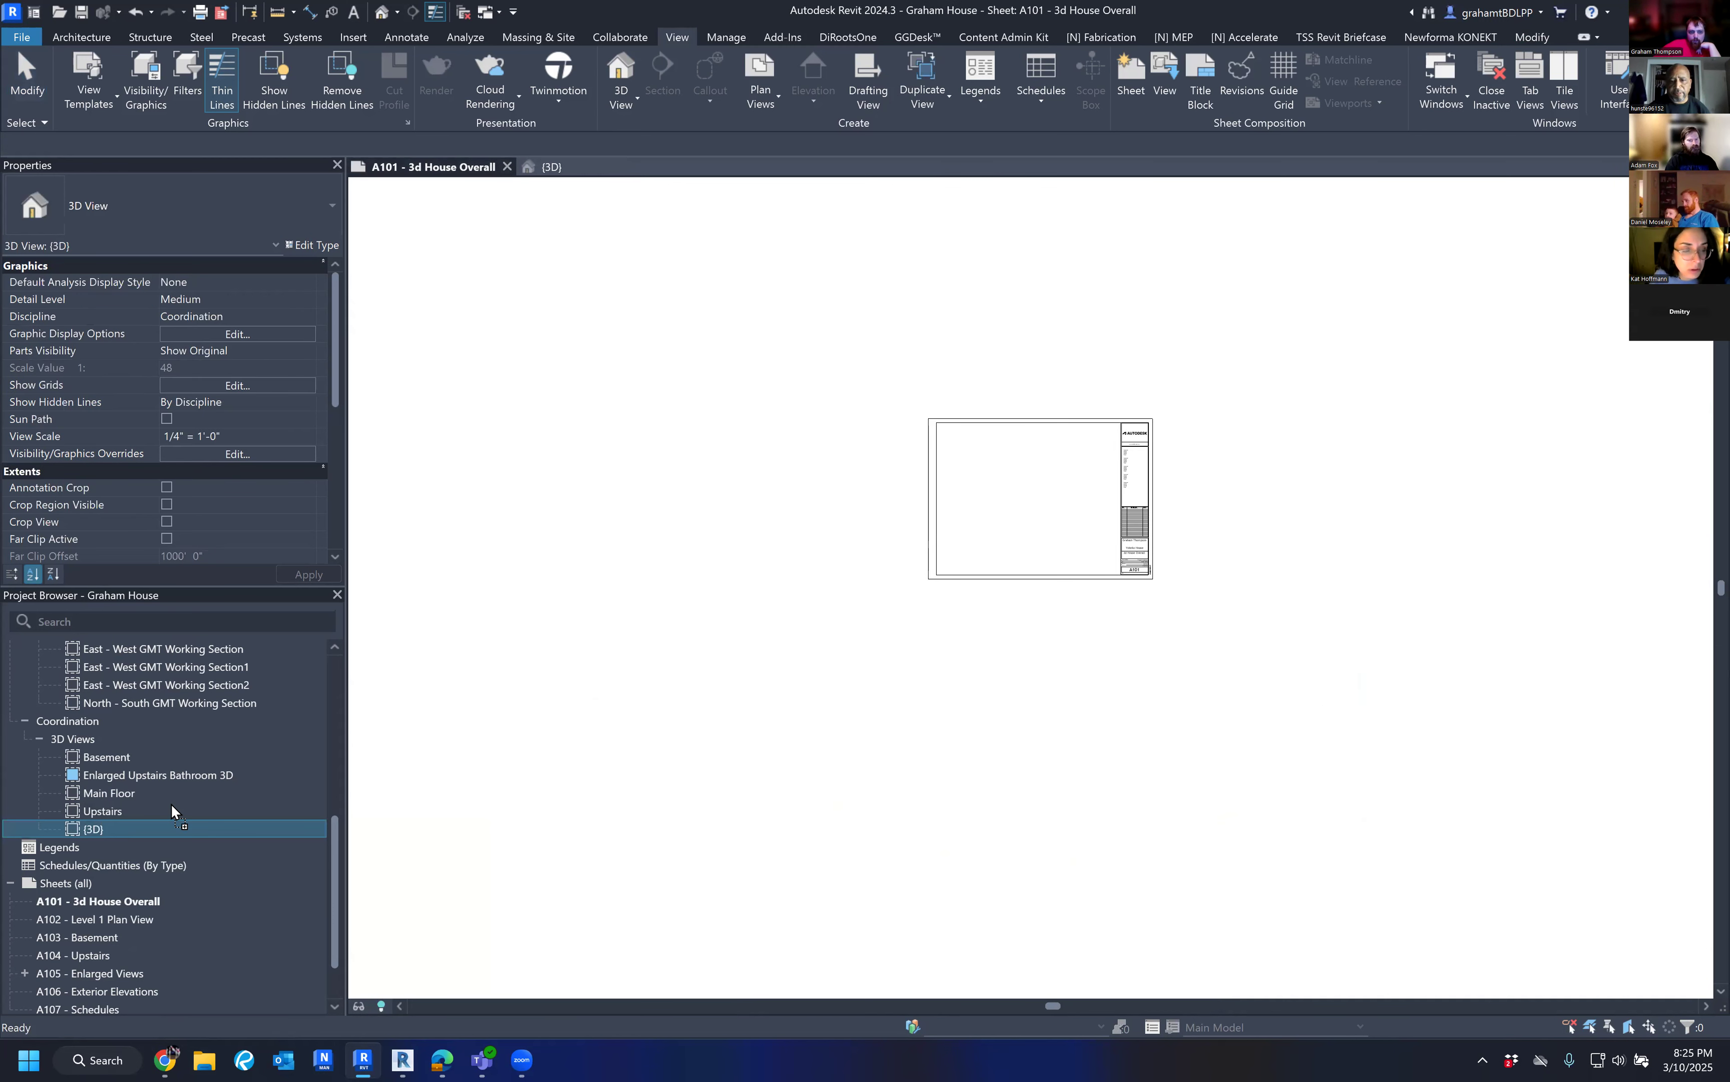
left_click_drag(1006, 489, 1009, 494)
scroll(1022, 512, "up", 3)
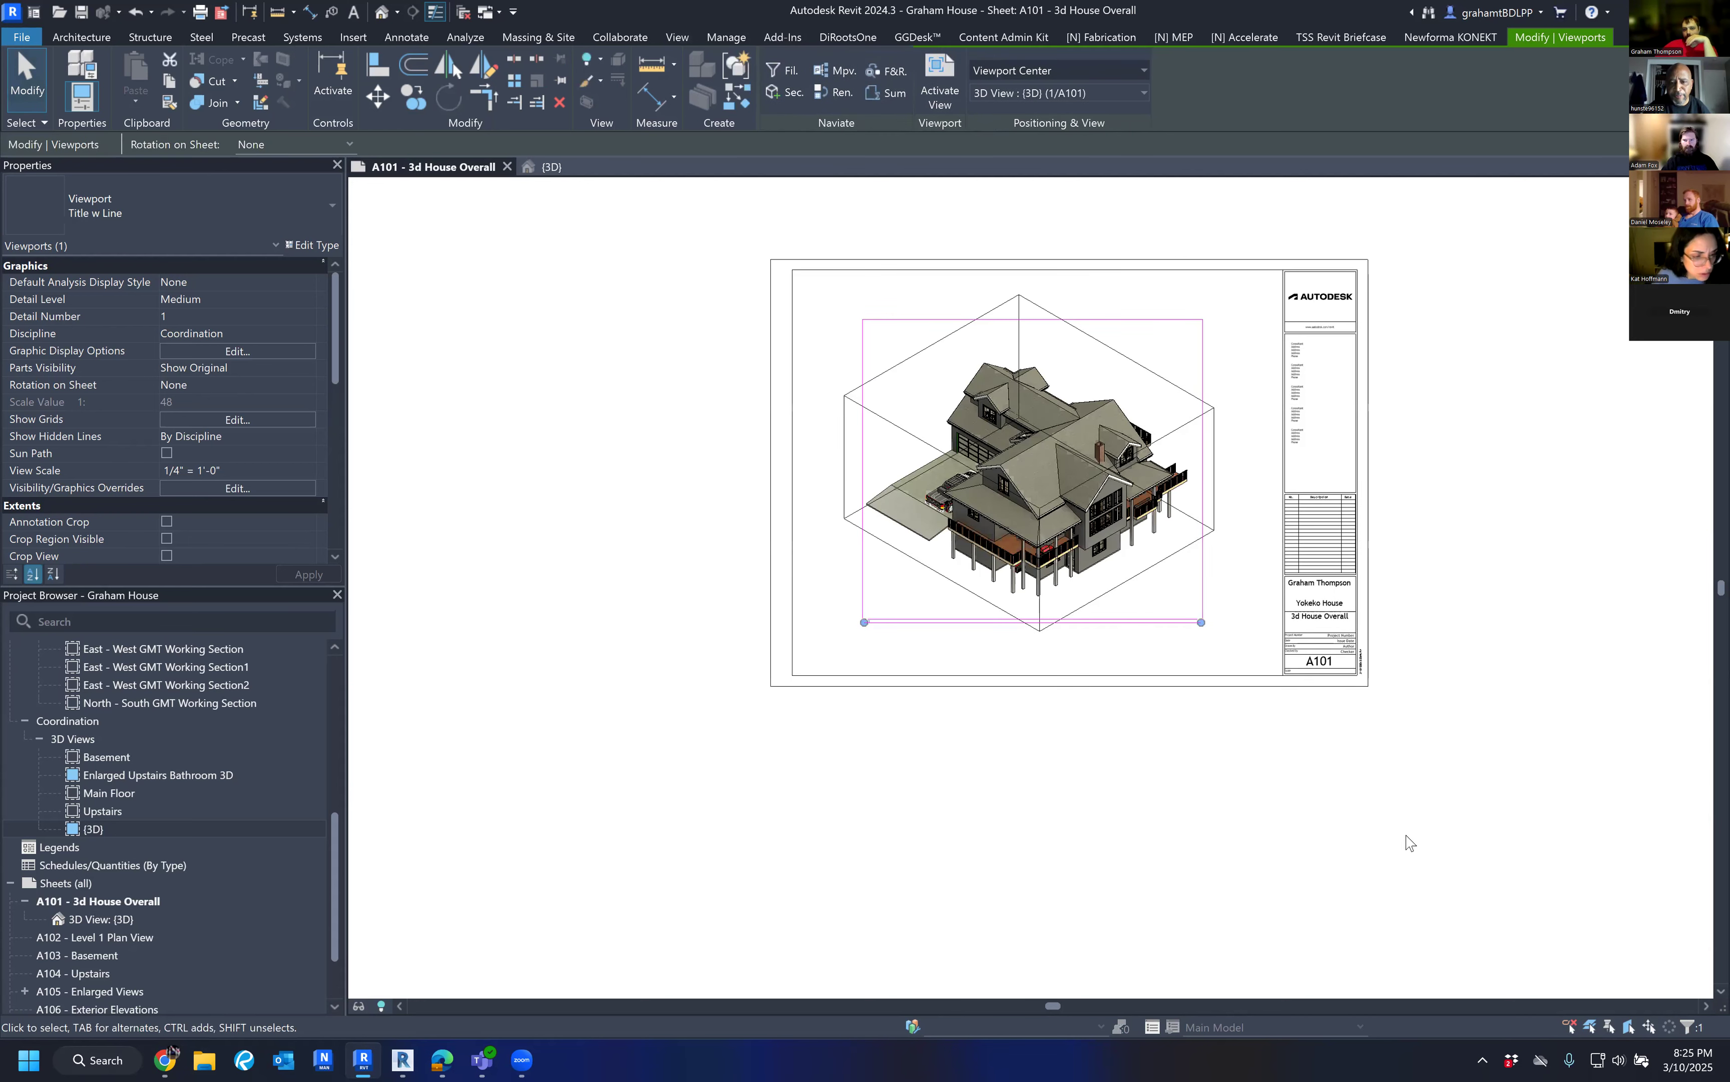
left_click(1467, 849)
scroll(1119, 658, "up", 4)
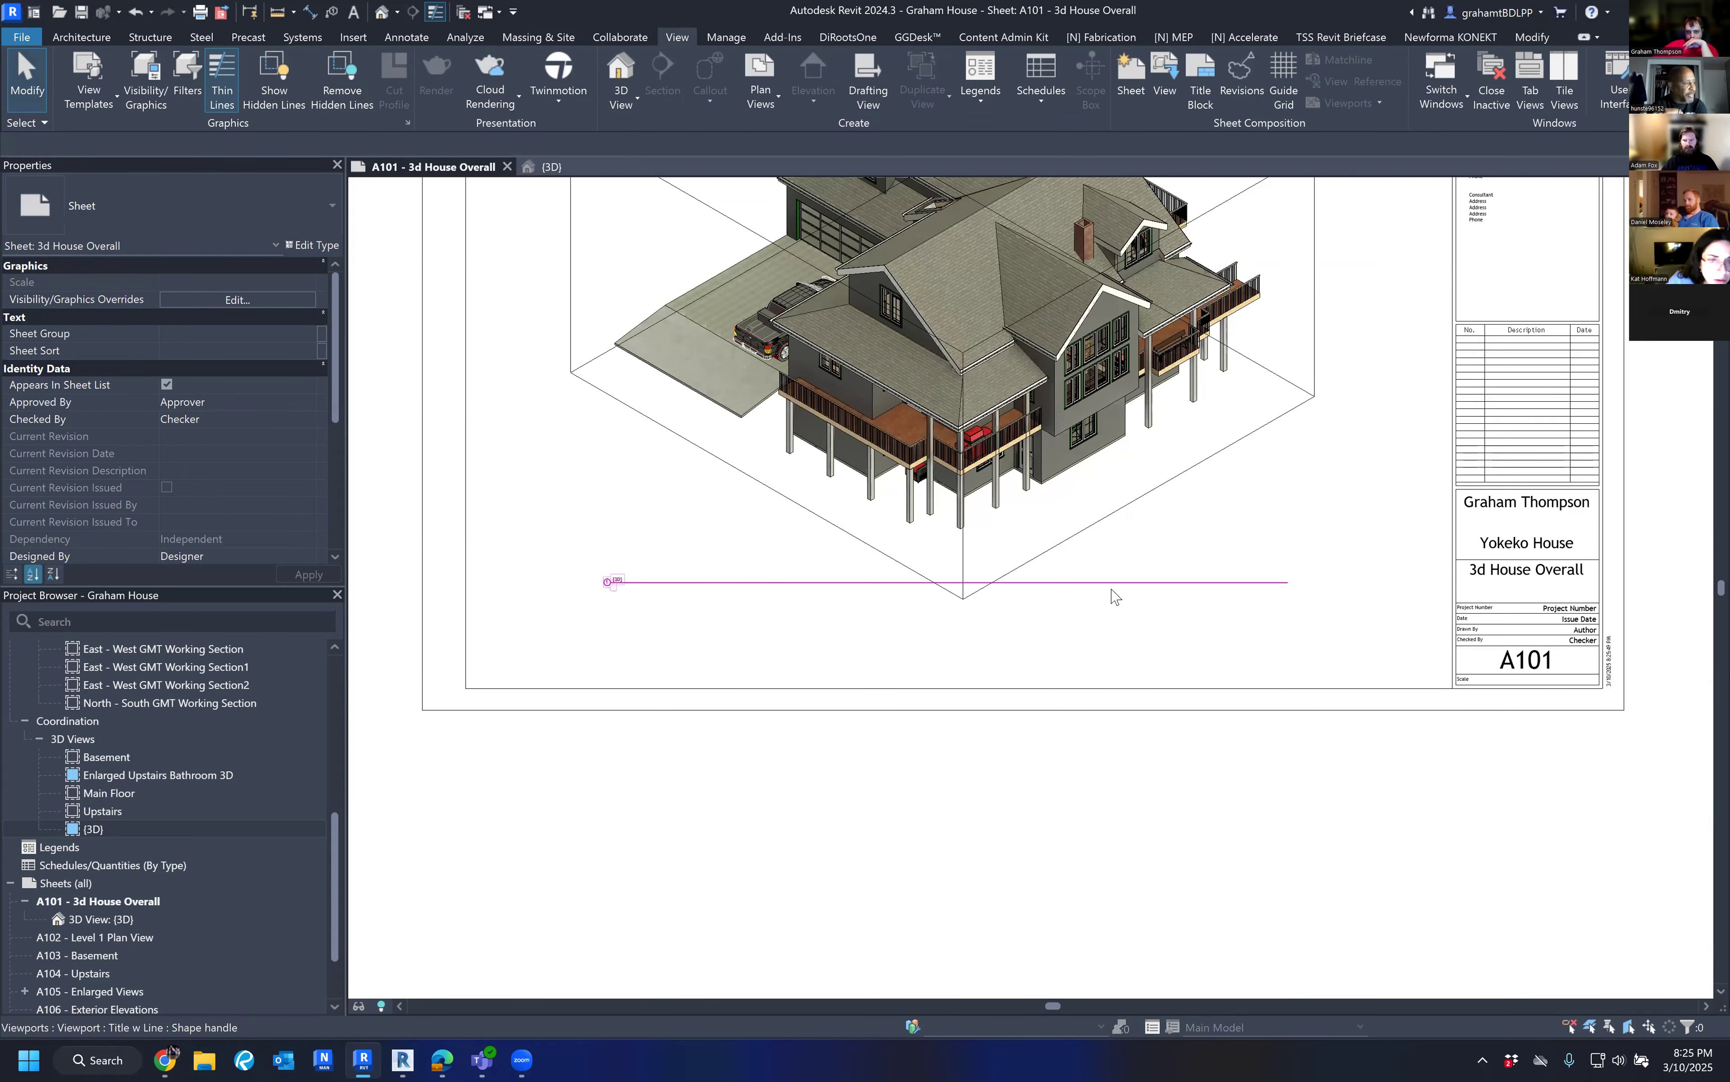
left_click(1113, 637)
left_click_drag(1112, 636, 1112, 628)
left_click(1111, 665)
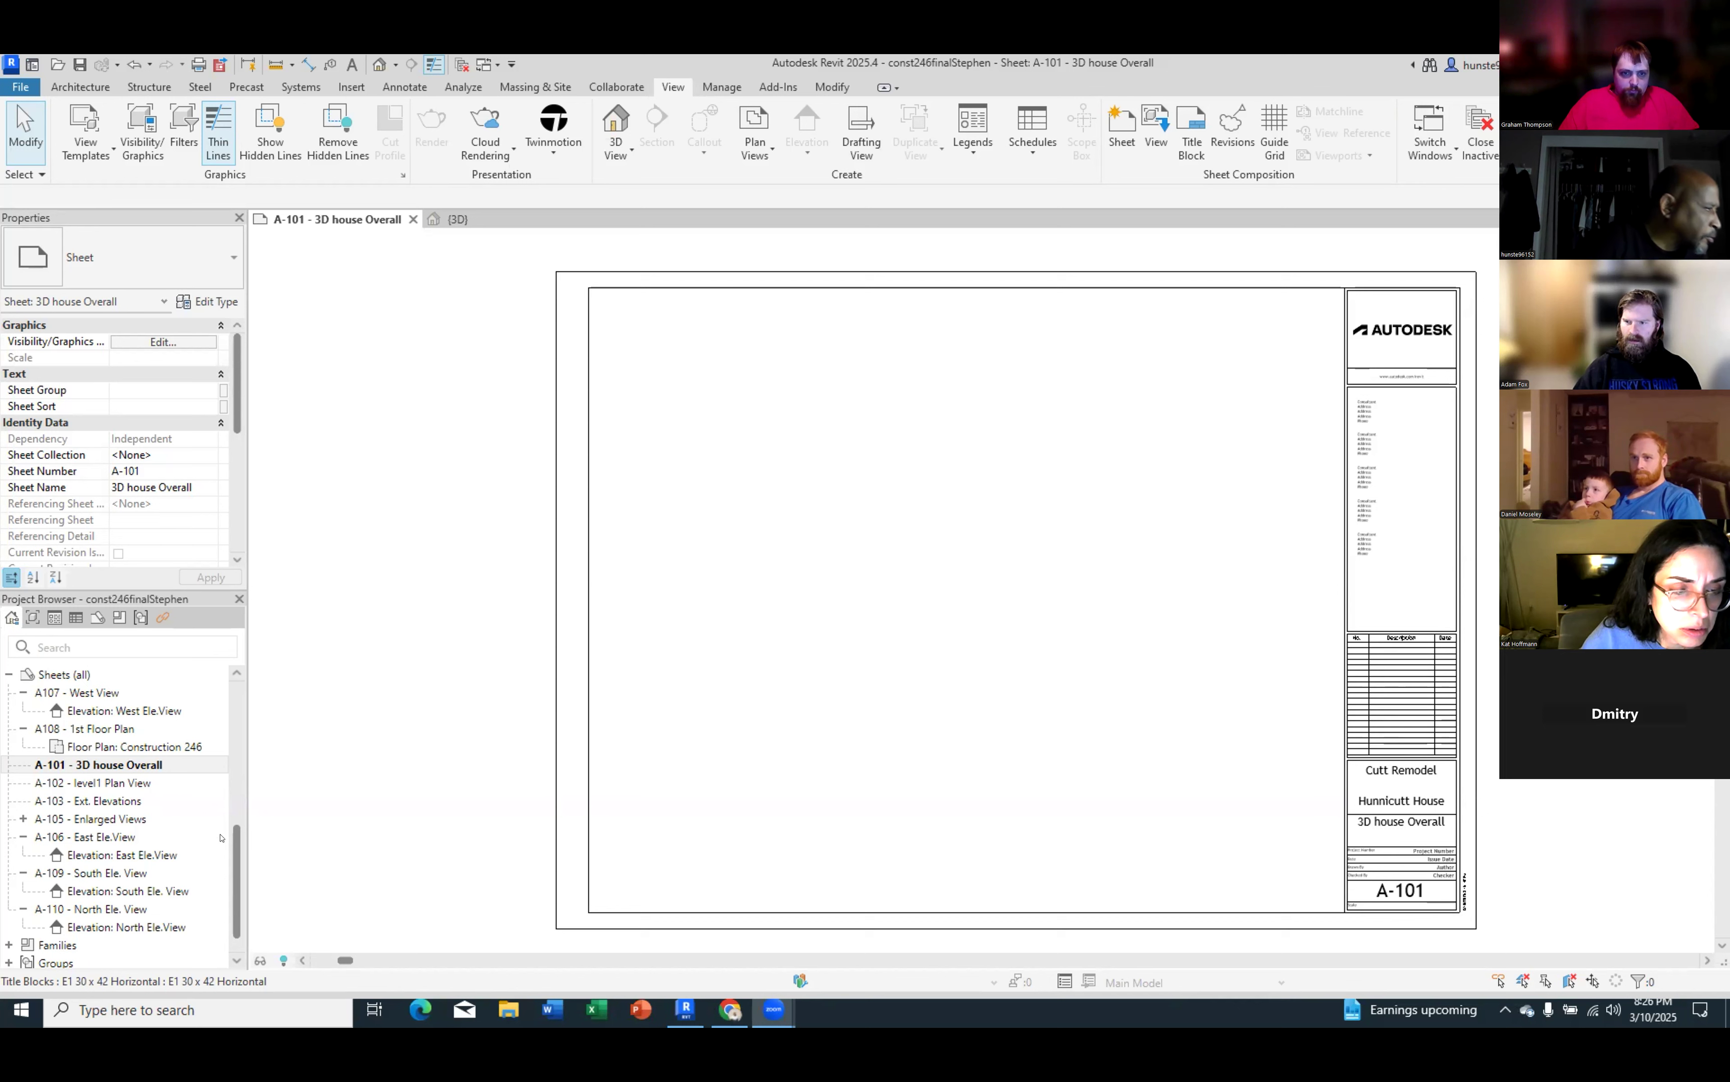
Browse the project views and expand Coordination and its 3D Views group to select the {3D} view.
left_click(235, 959)
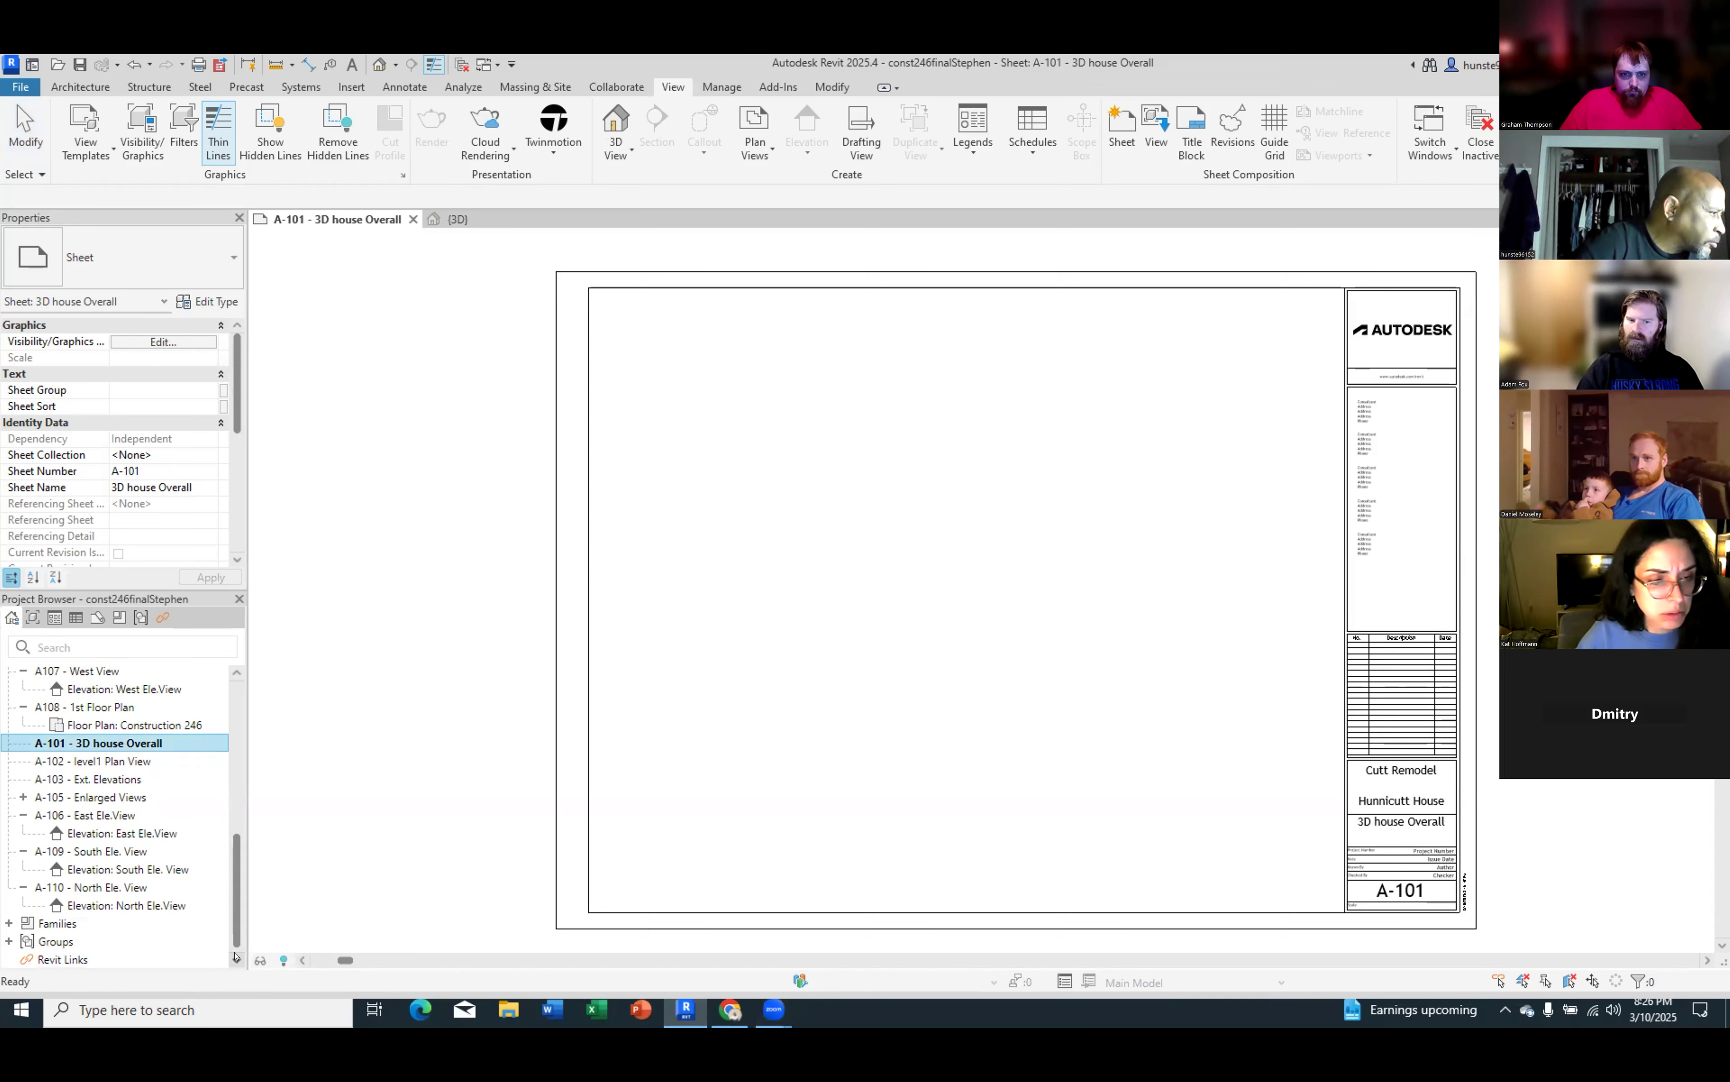
left_click(235, 674)
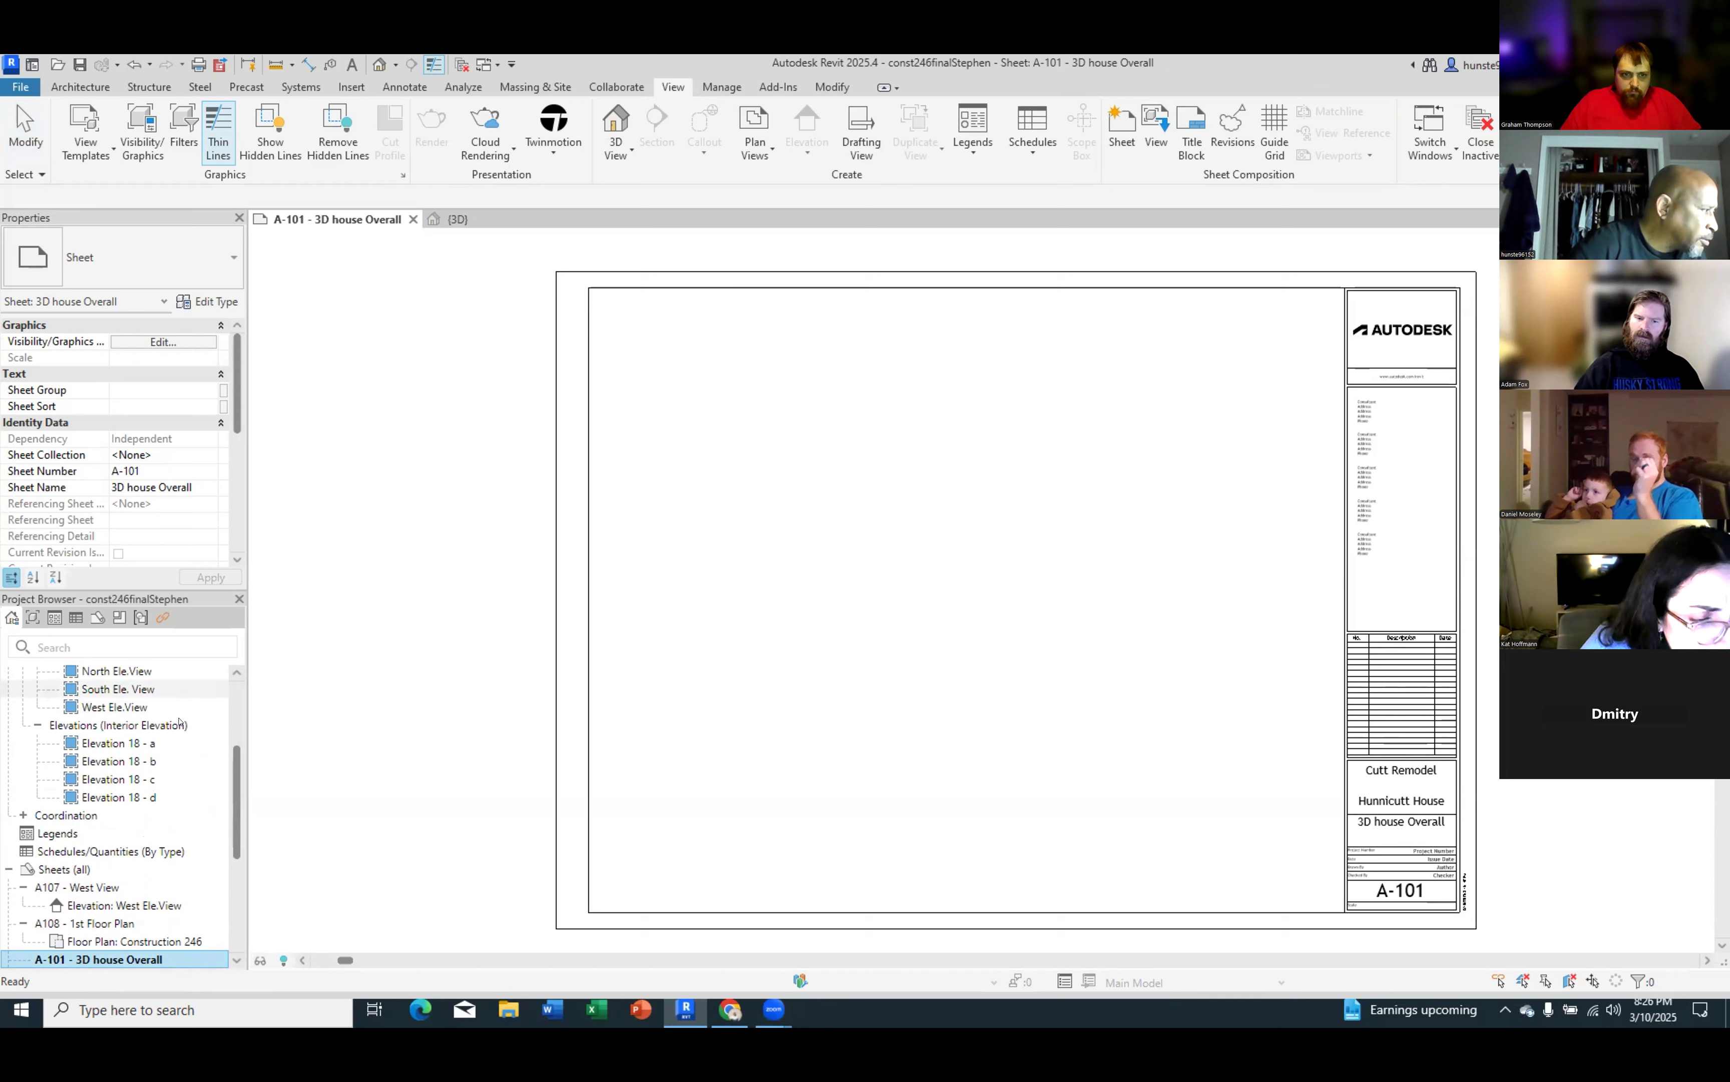
left_click(235, 671)
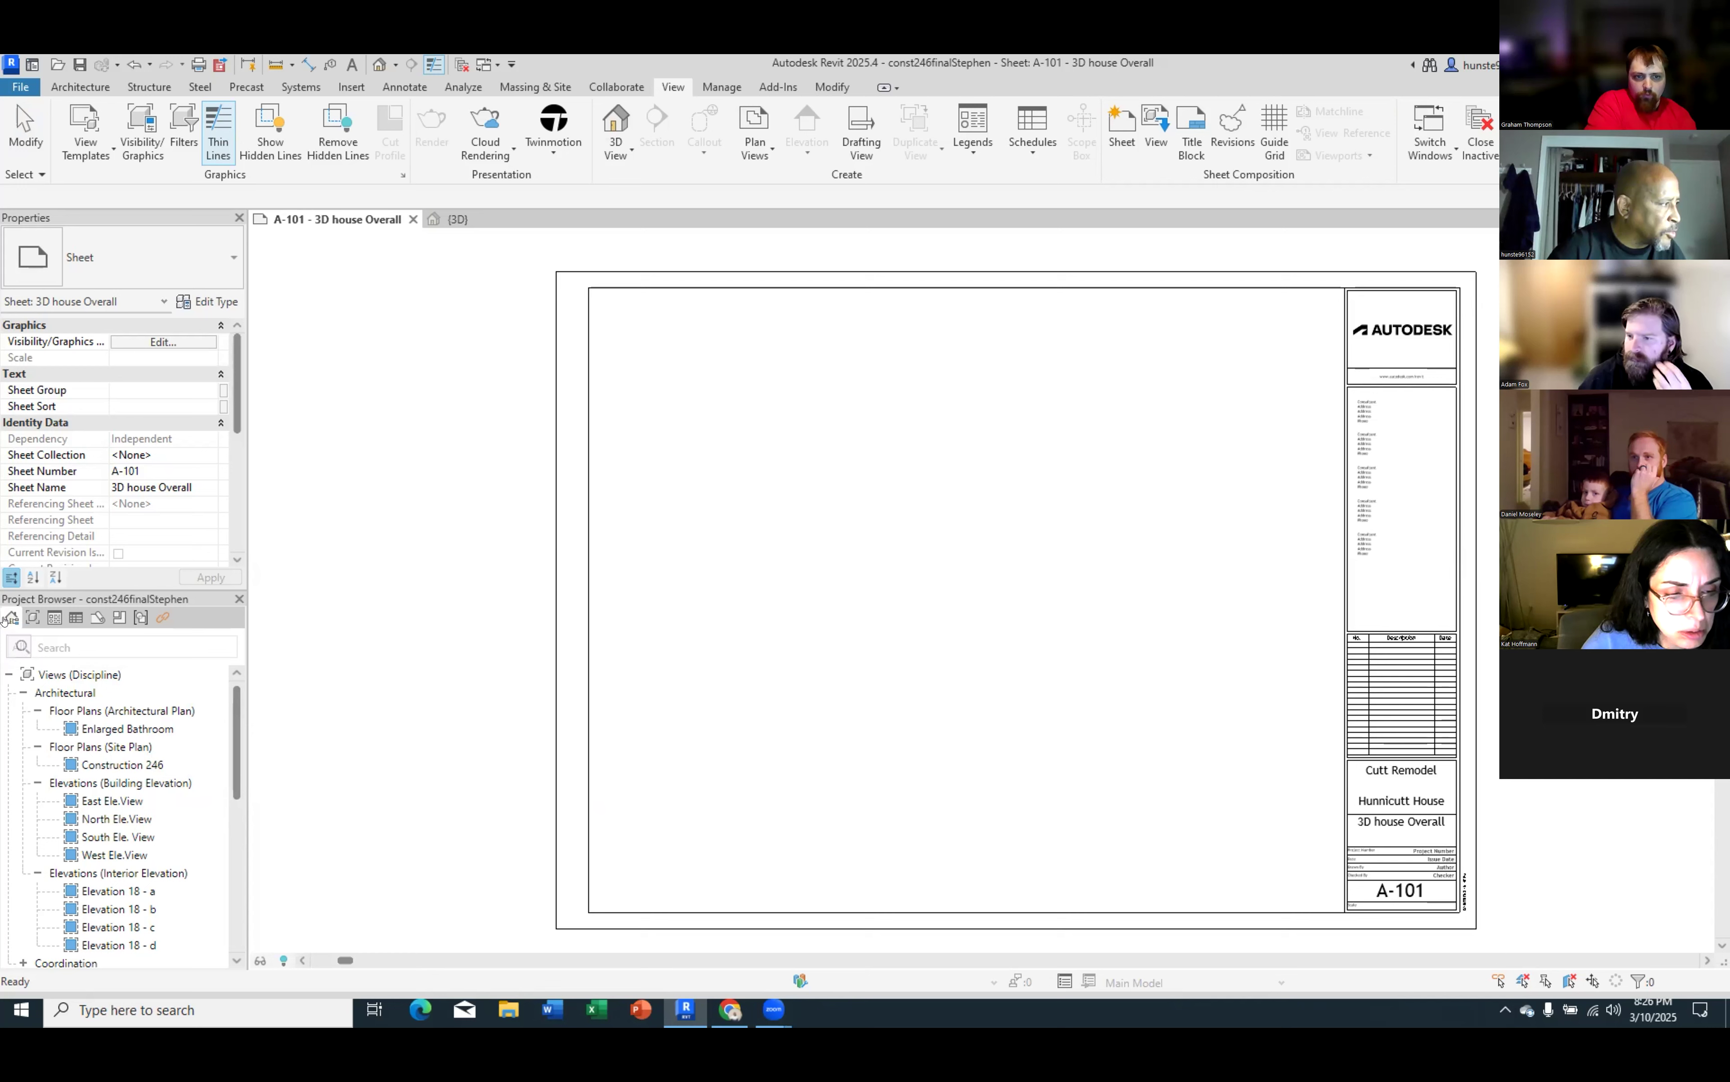
left_click(25, 618)
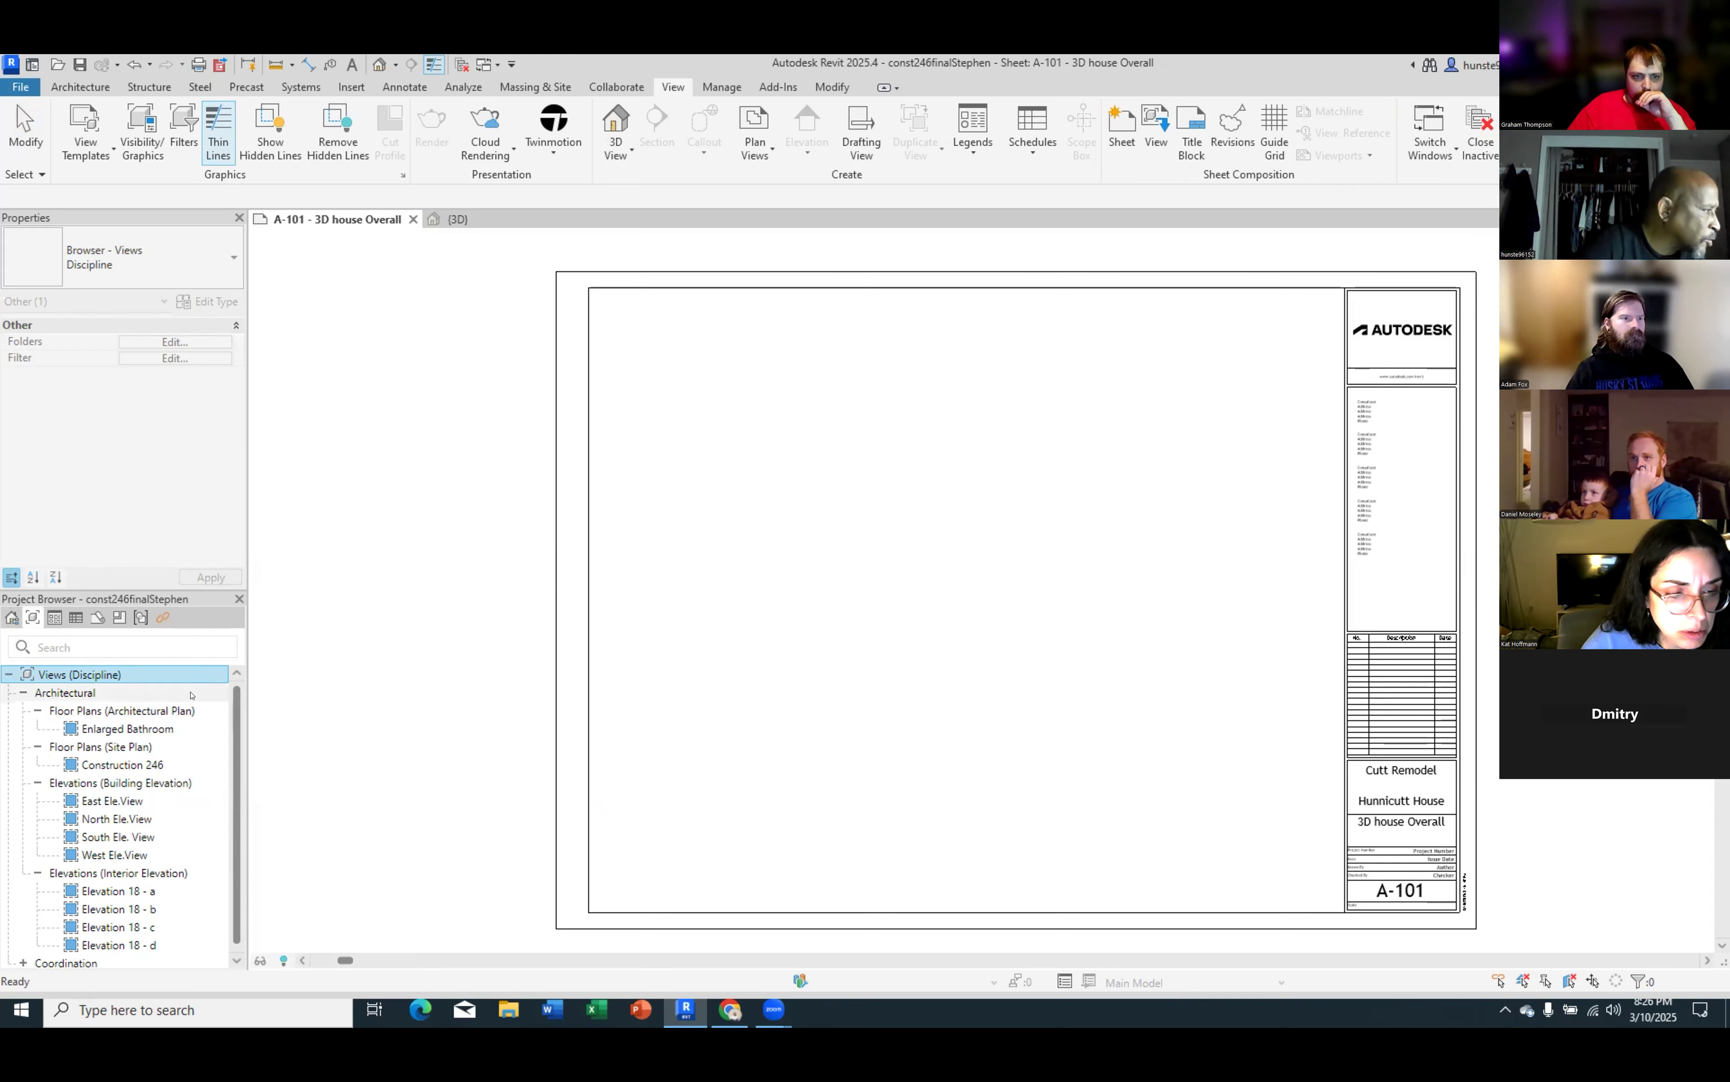
scroll(234, 721, "down", 1)
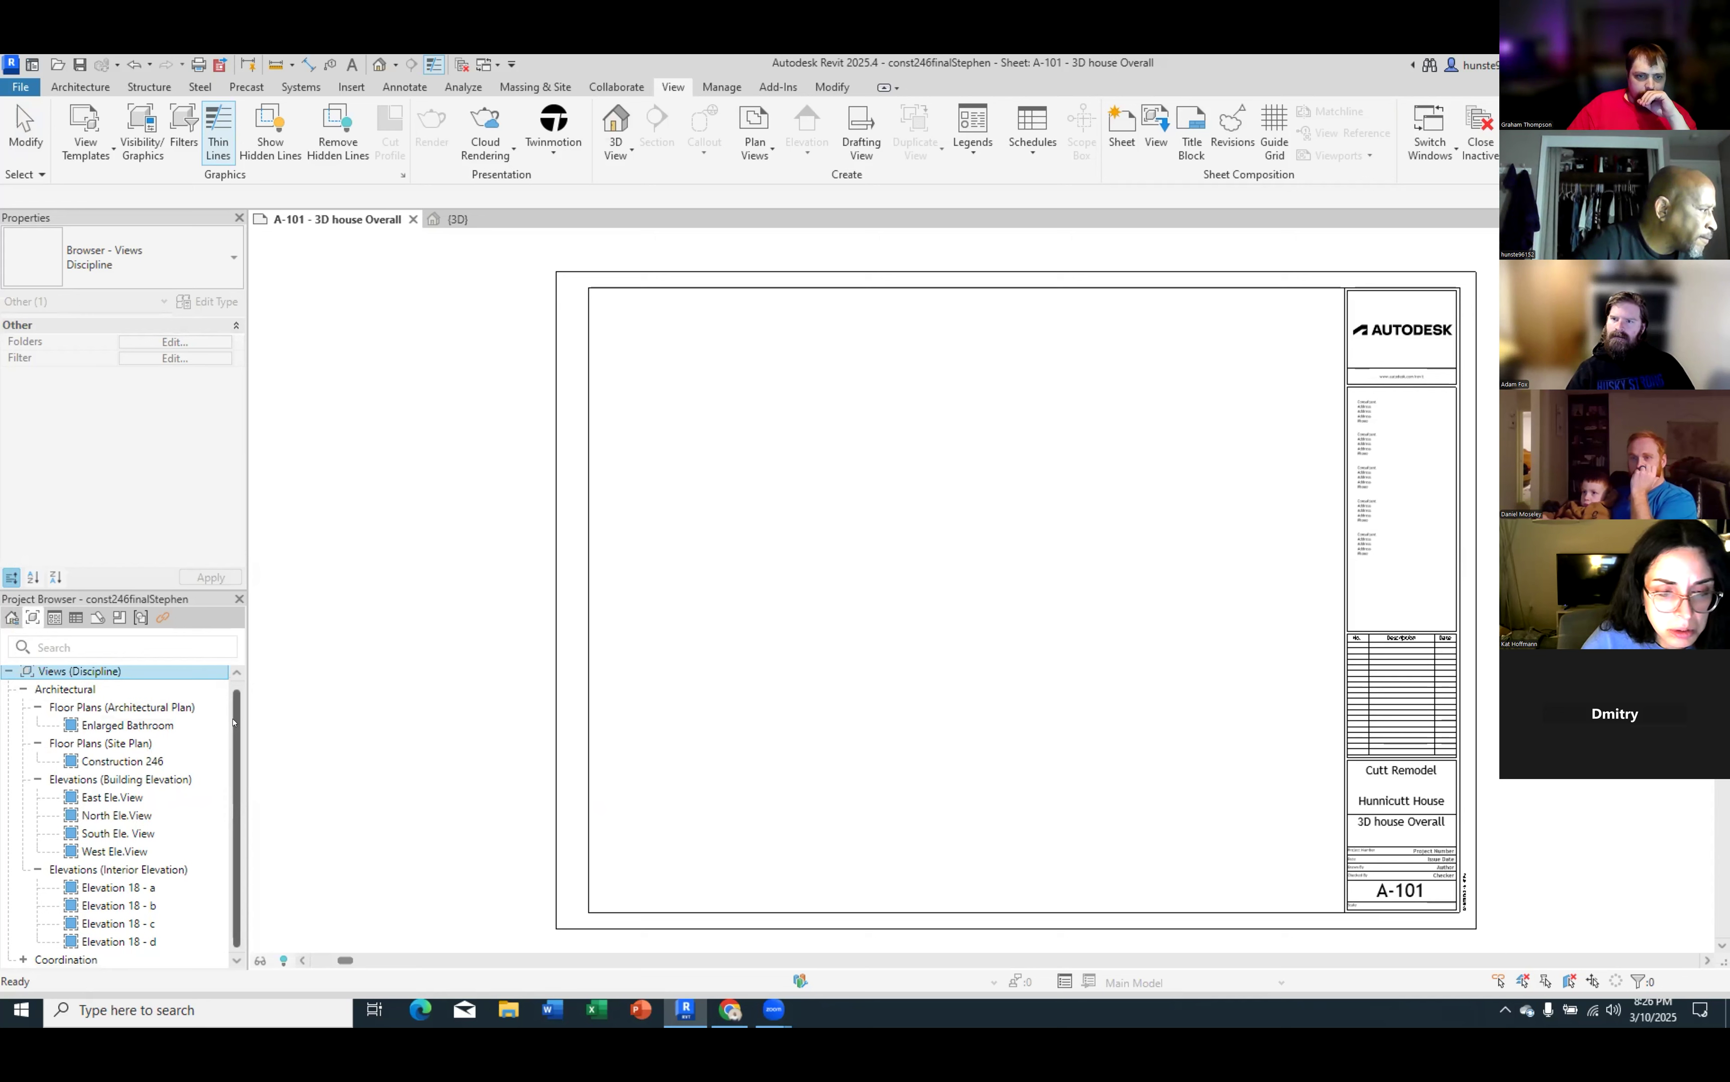
left_click(22, 959)
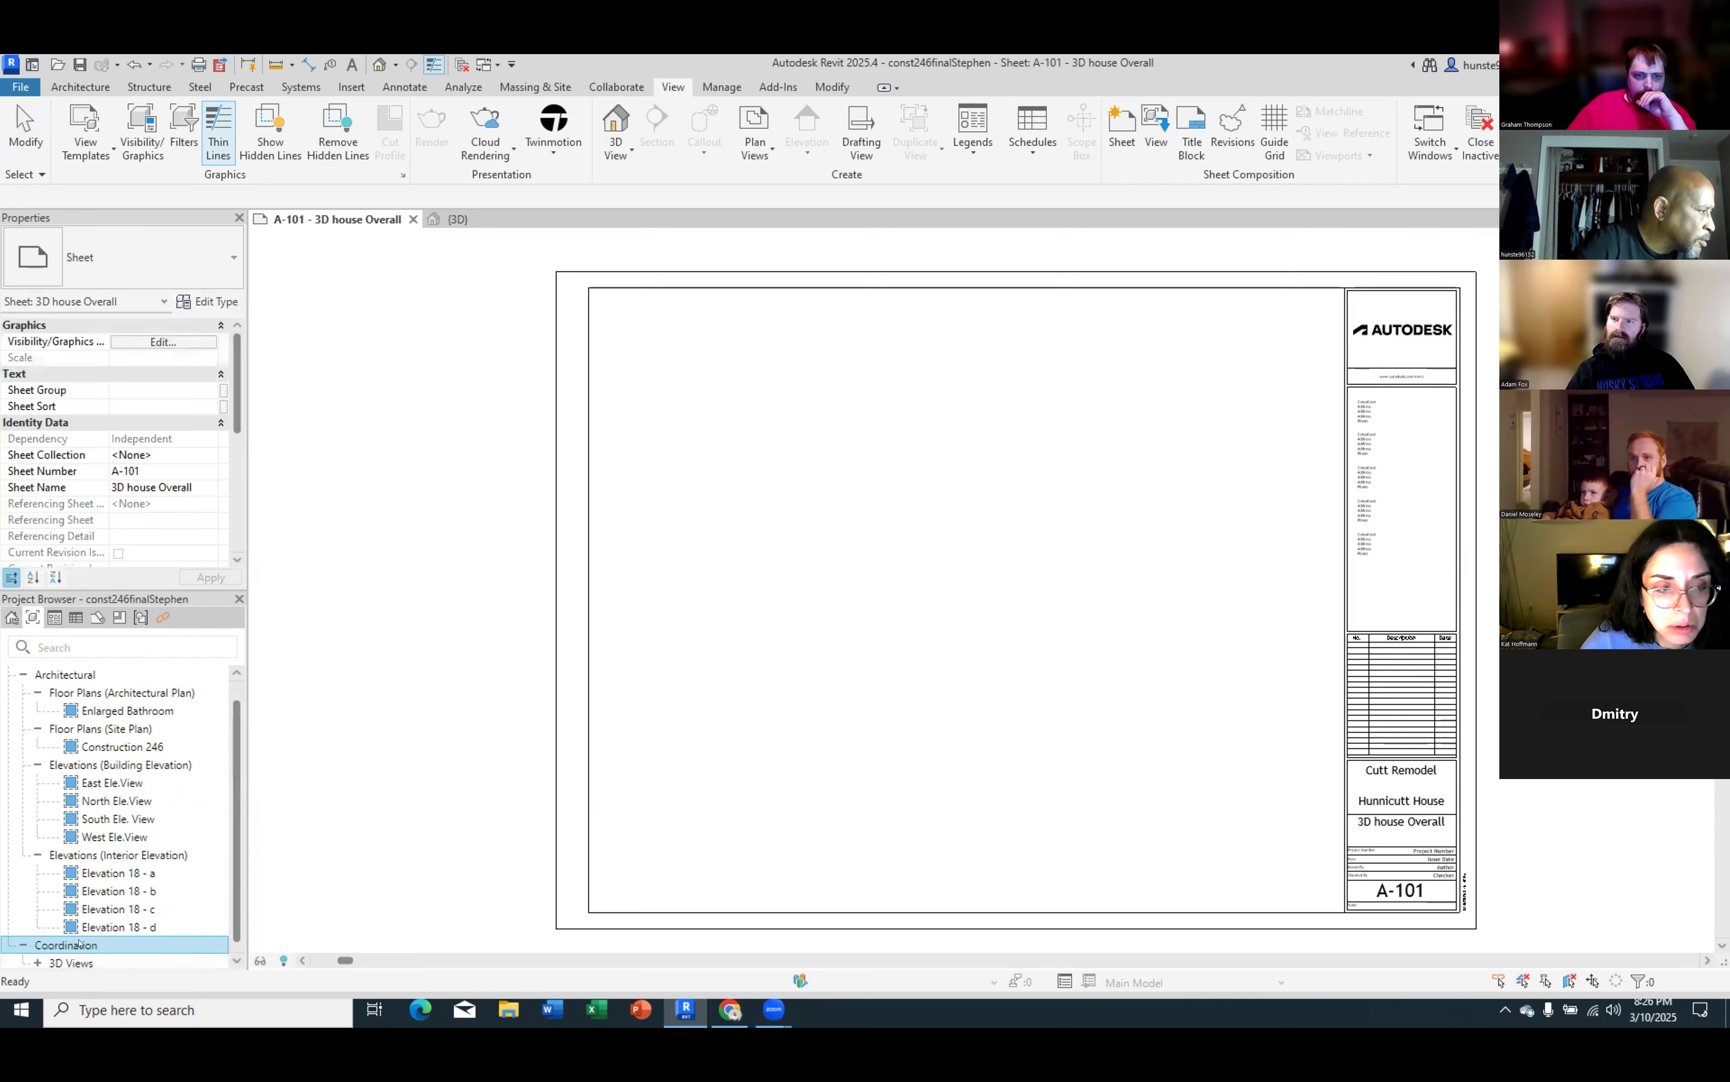
left_click(75, 961)
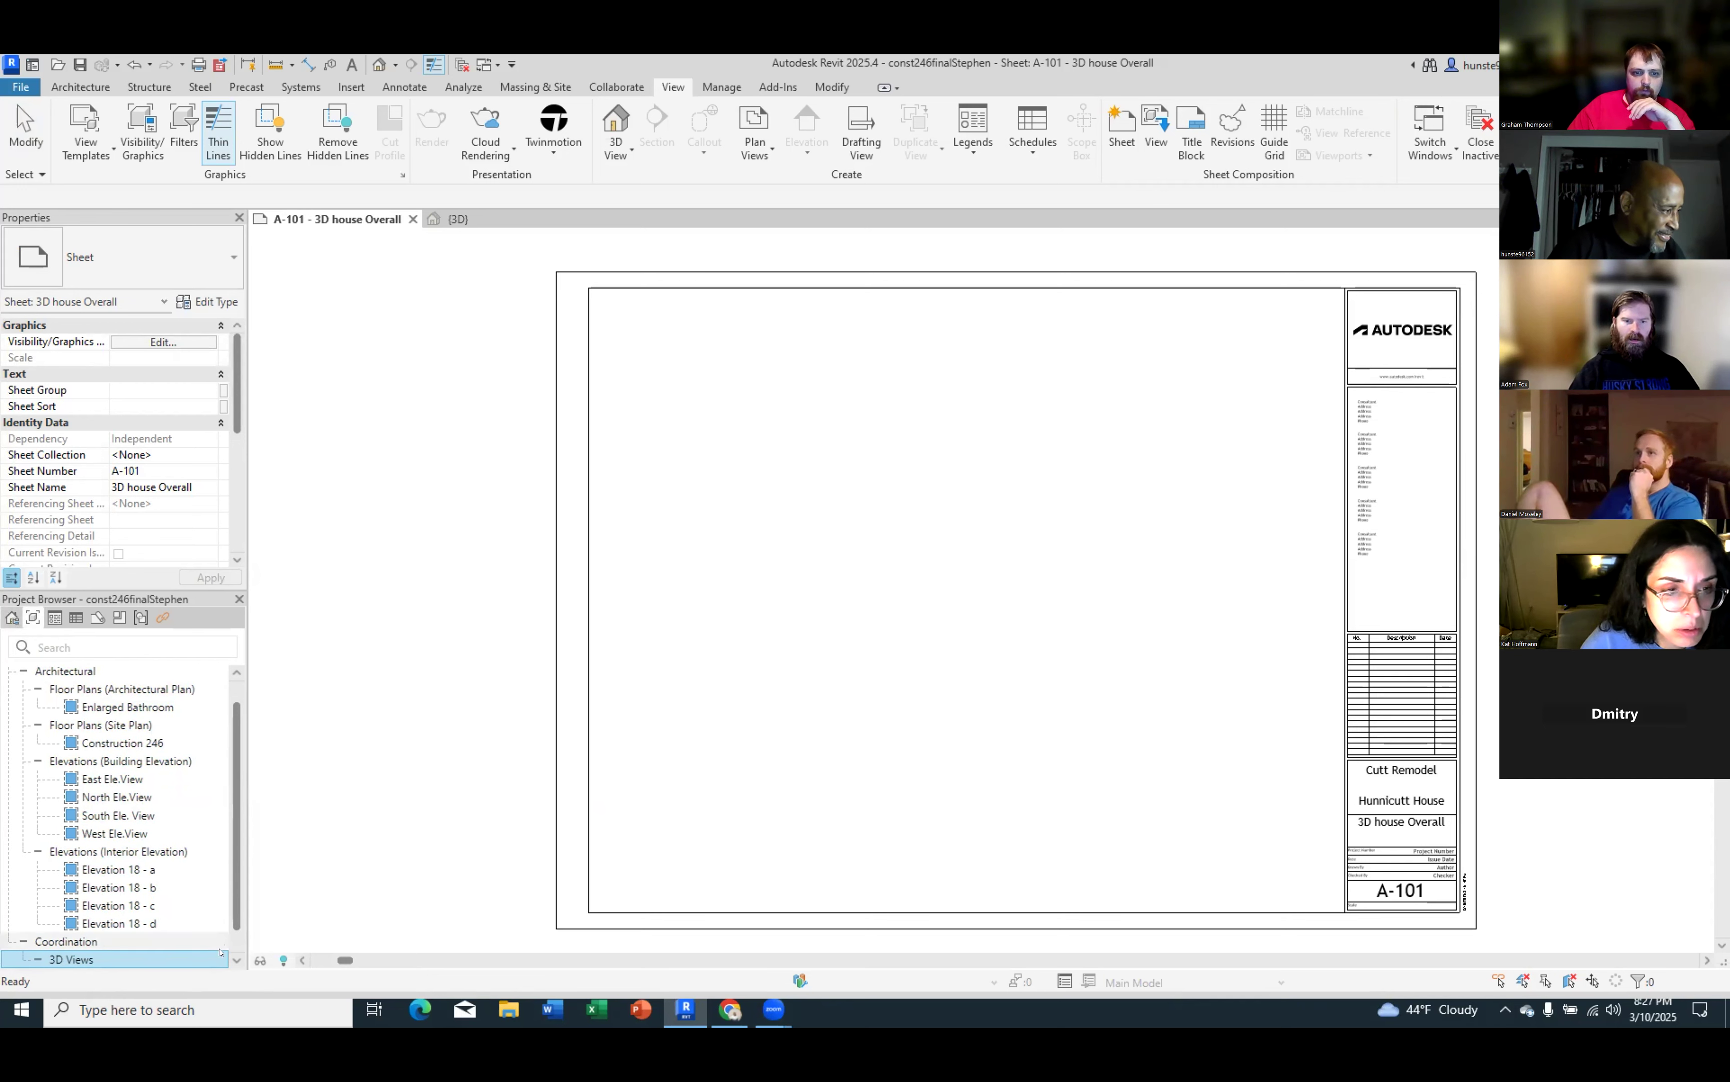
left_click(234, 961)
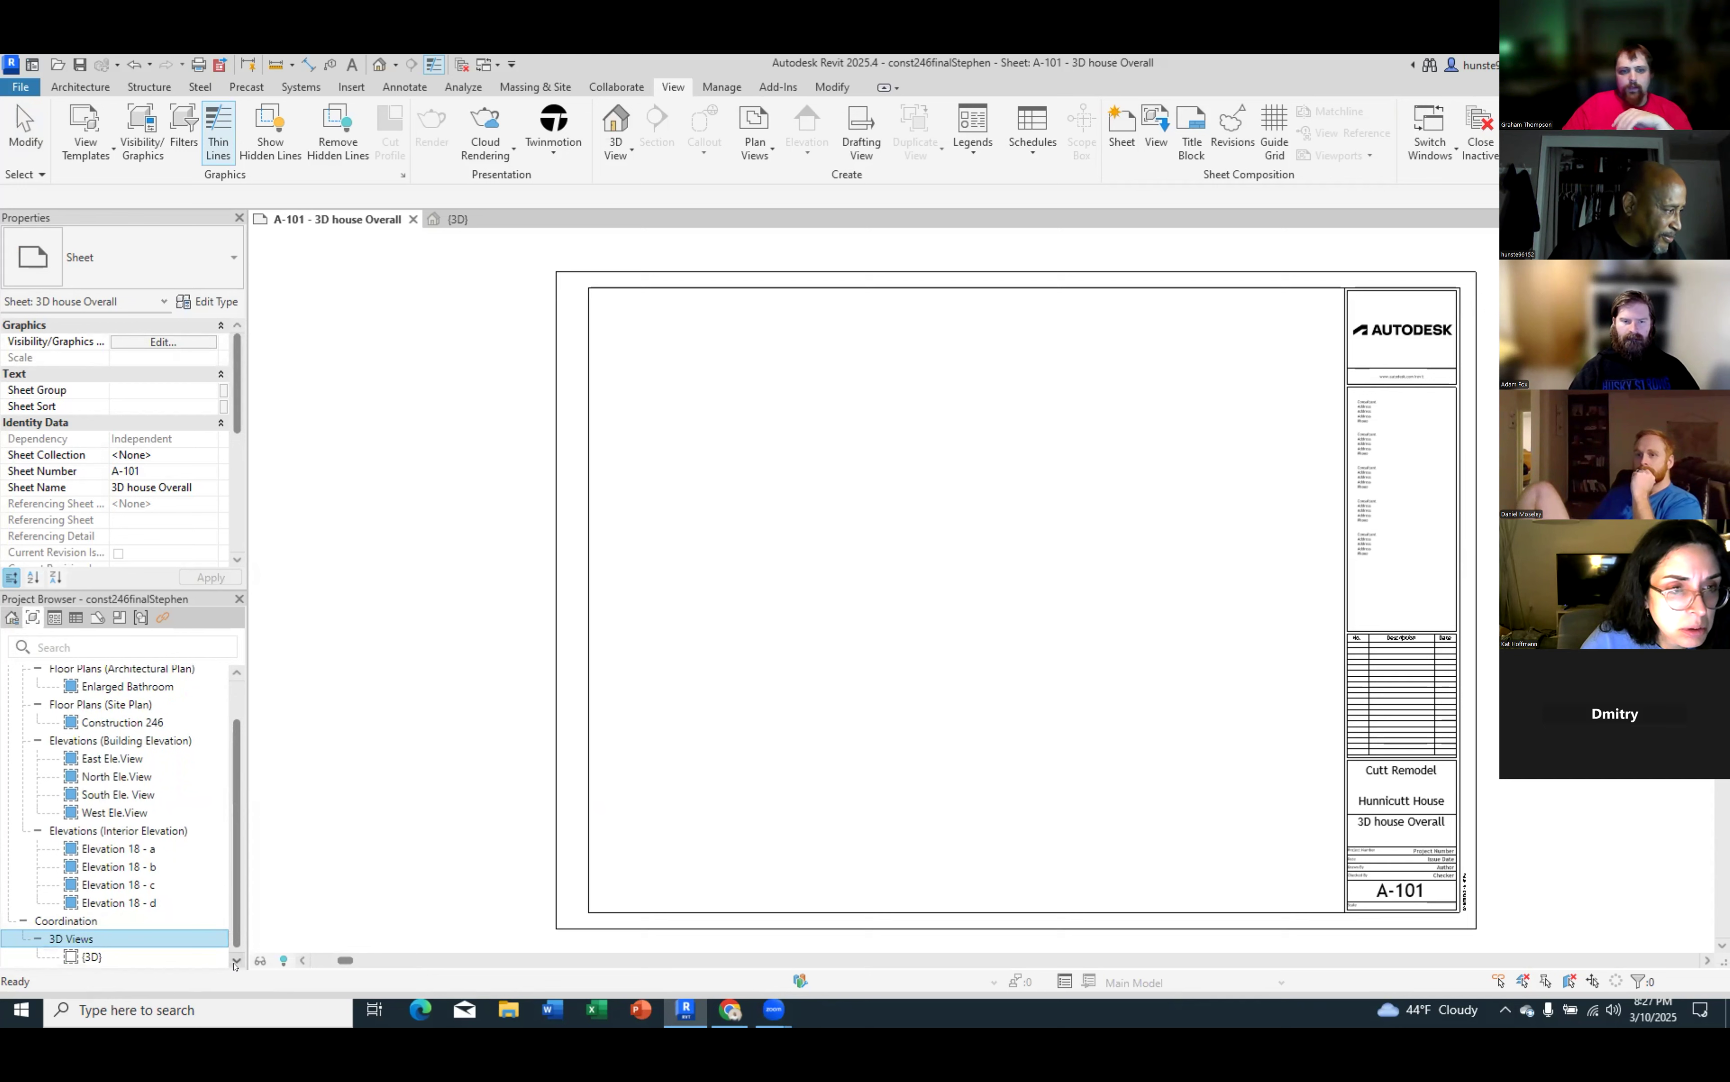
left_click(65, 953)
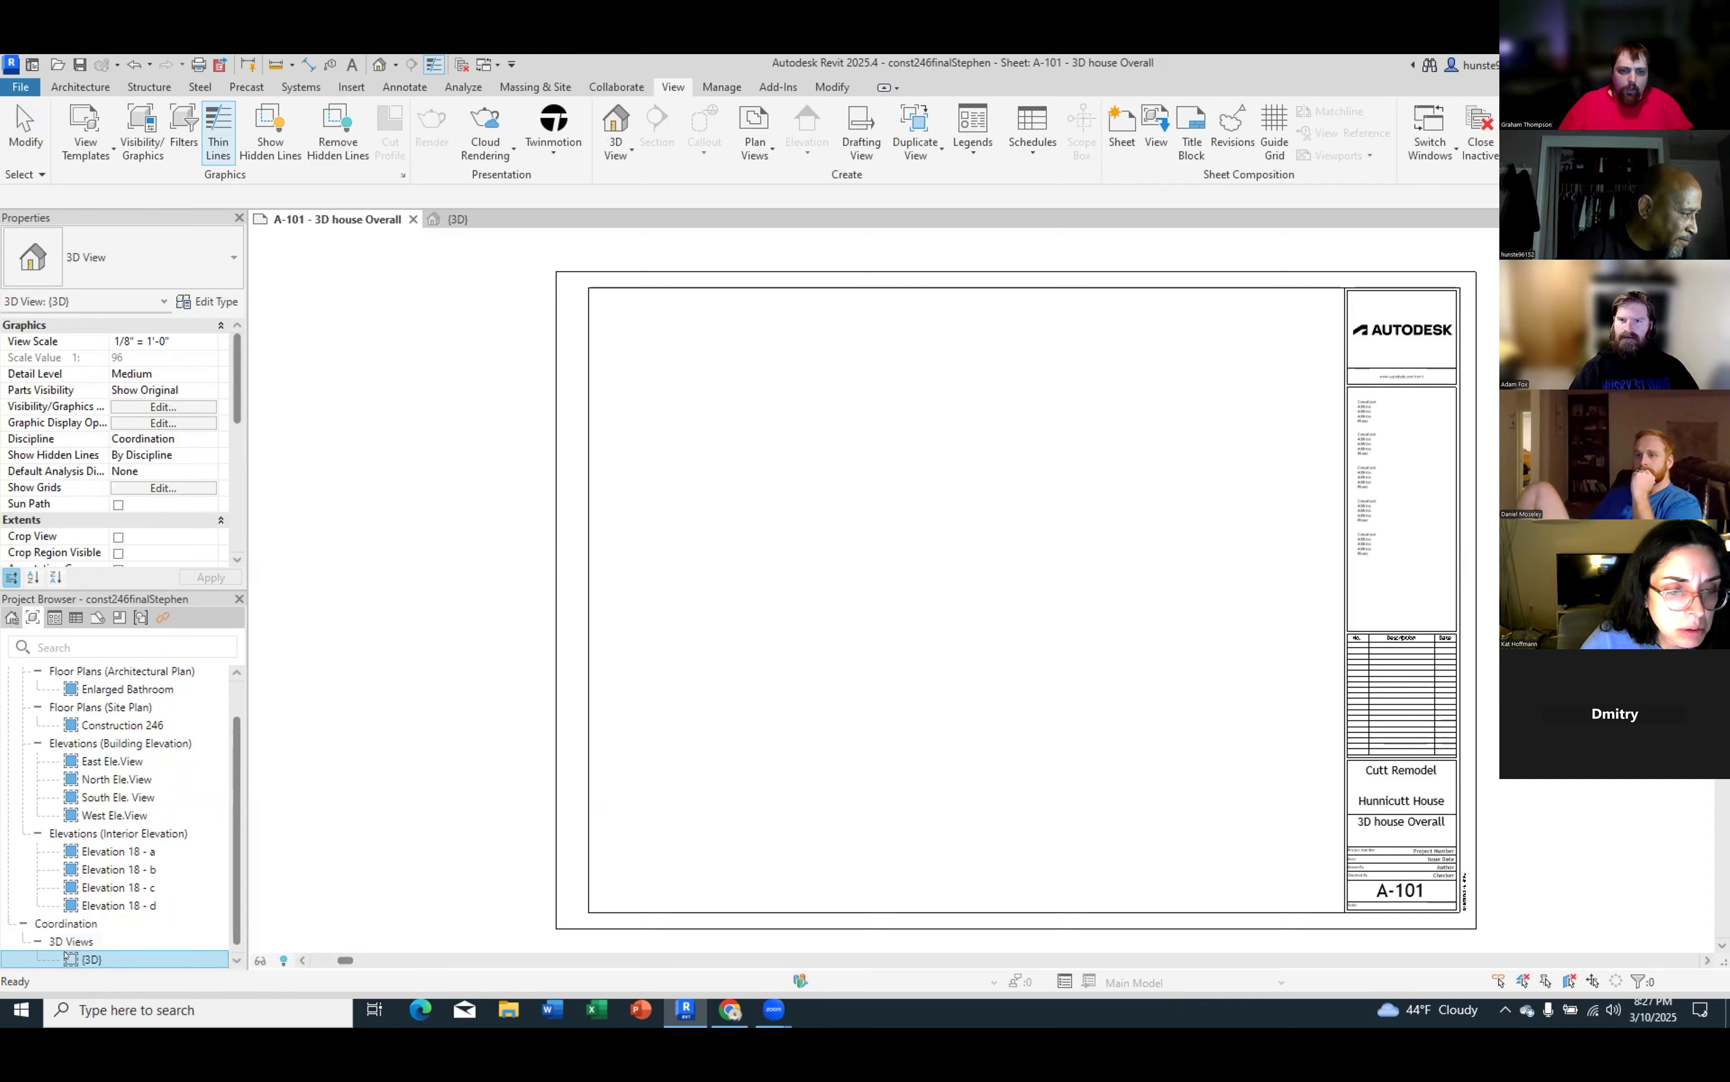
Rename the {3D} view to "3D view".
left_click(148, 938)
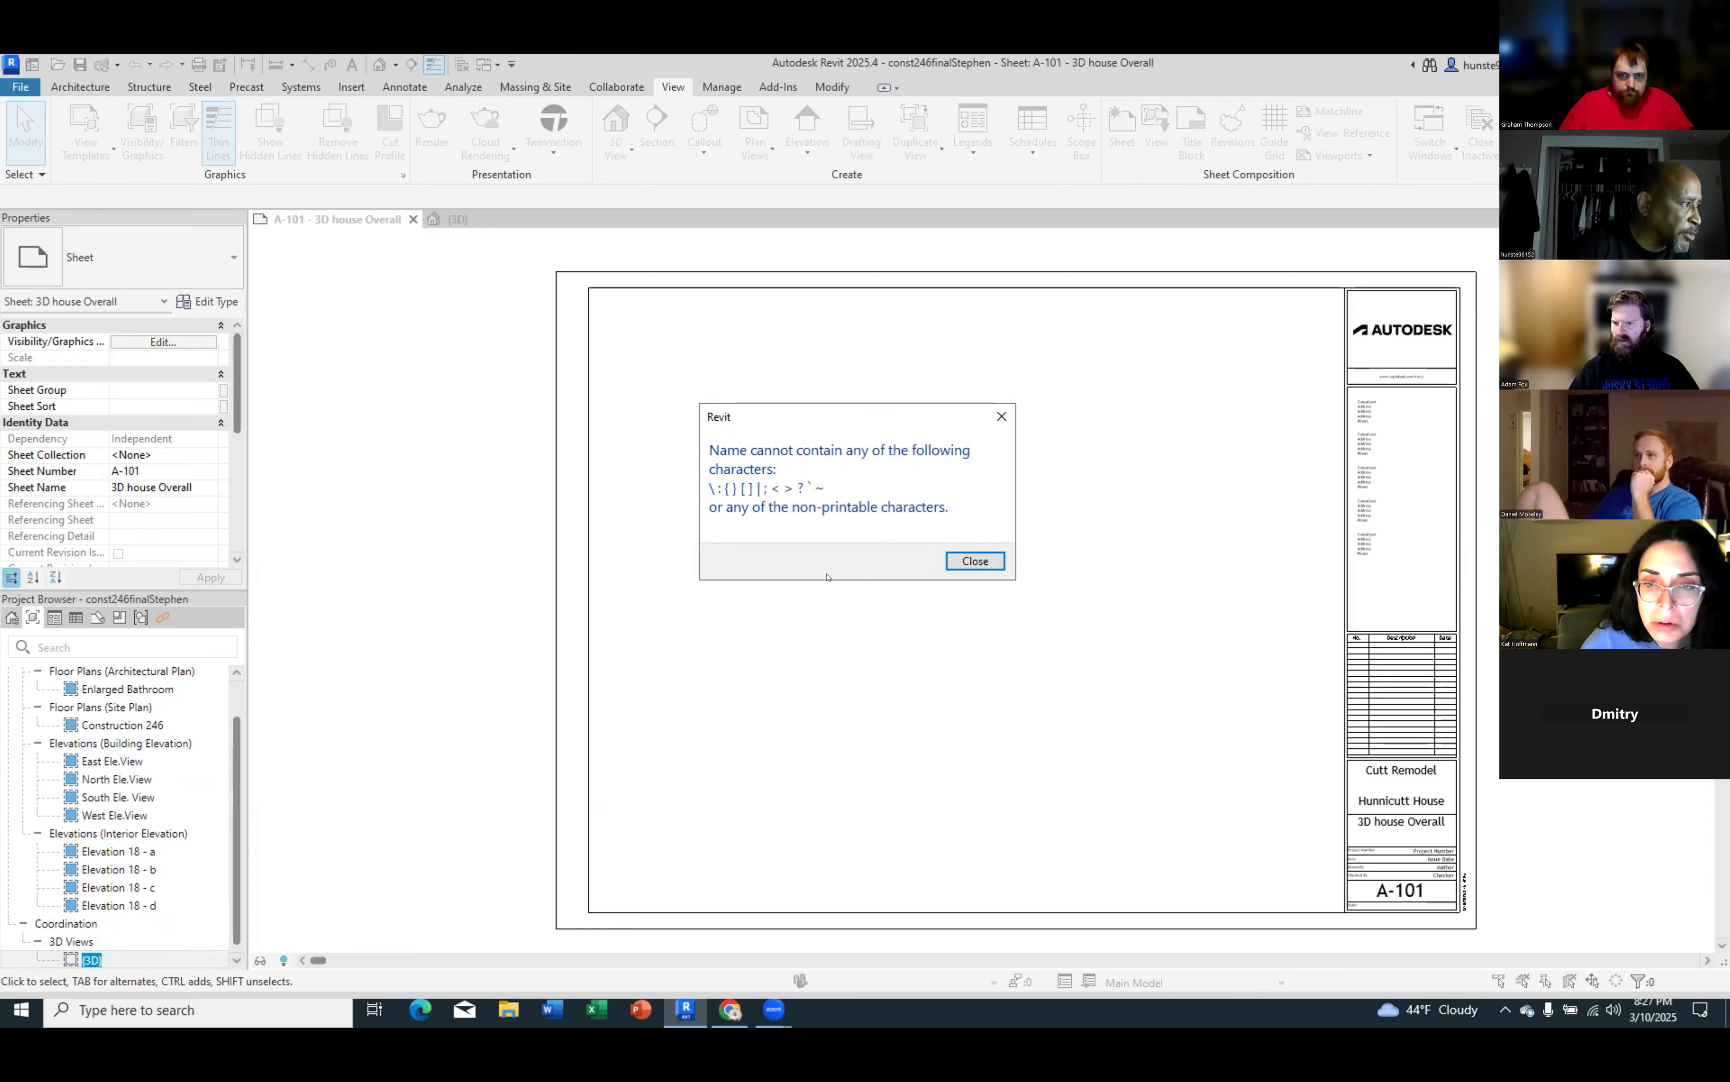
left_click(974, 561)
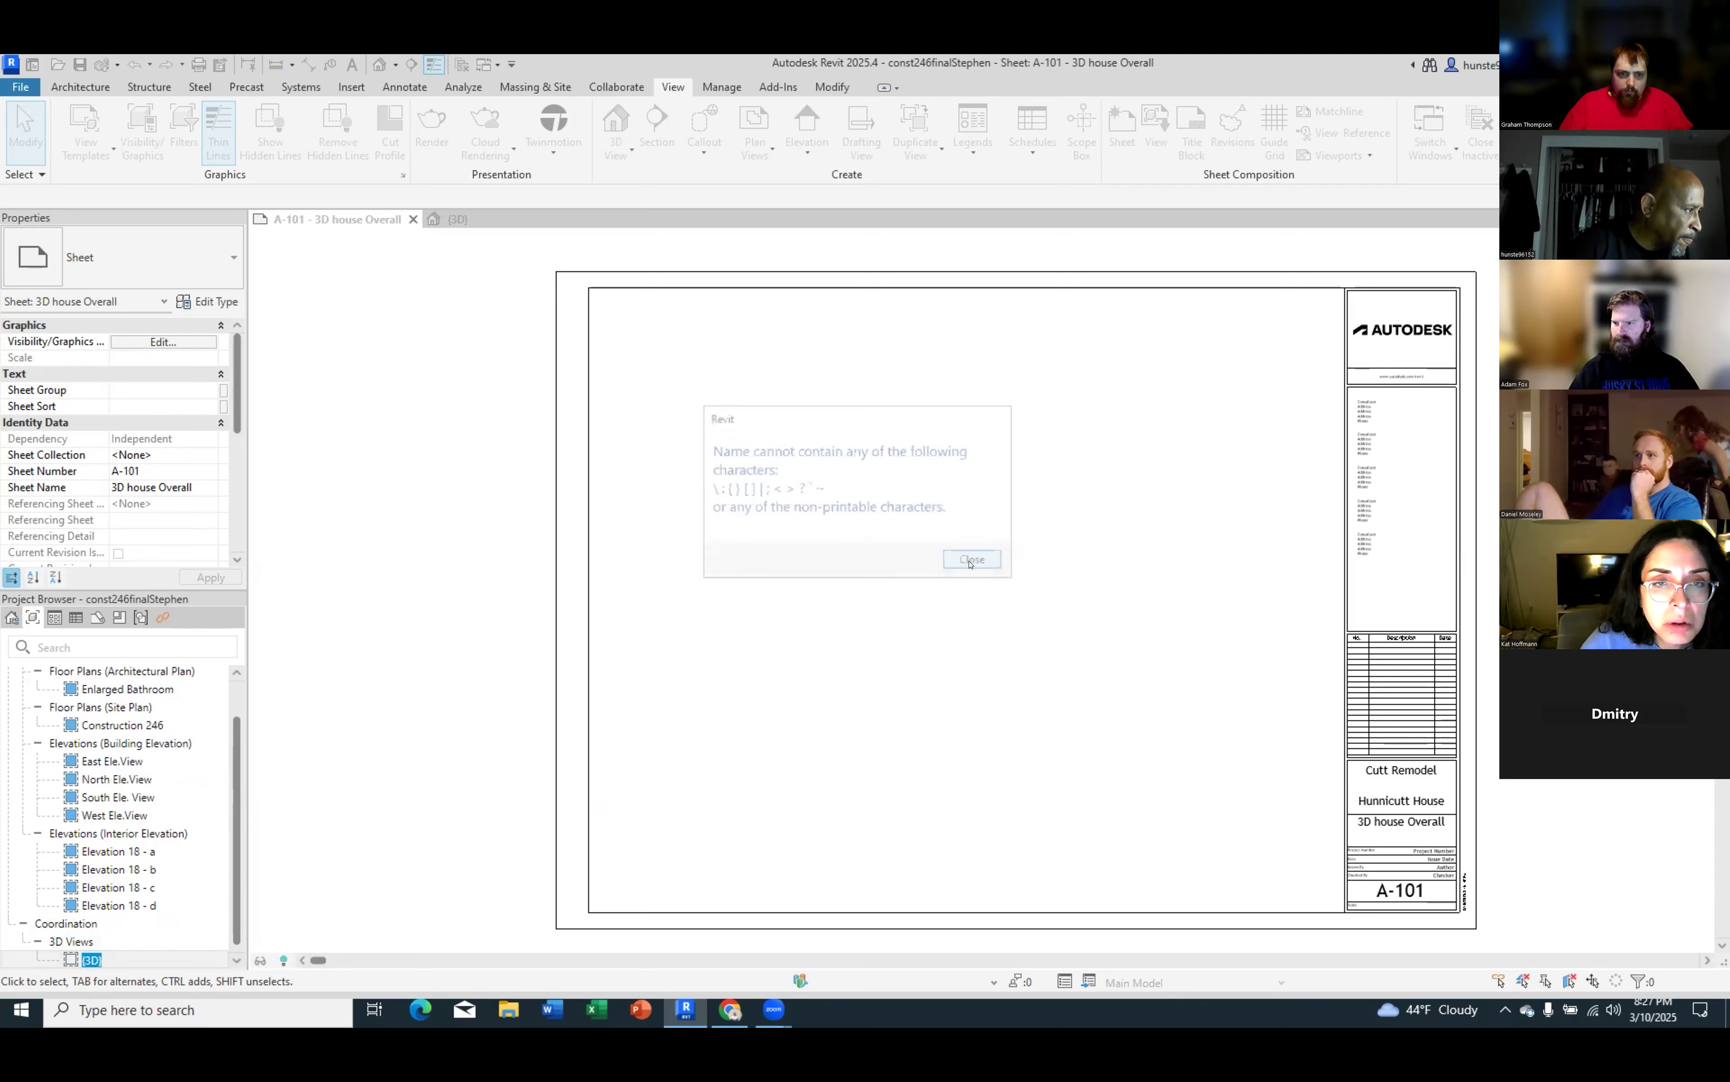
left_click(136, 959)
right_click(137, 957)
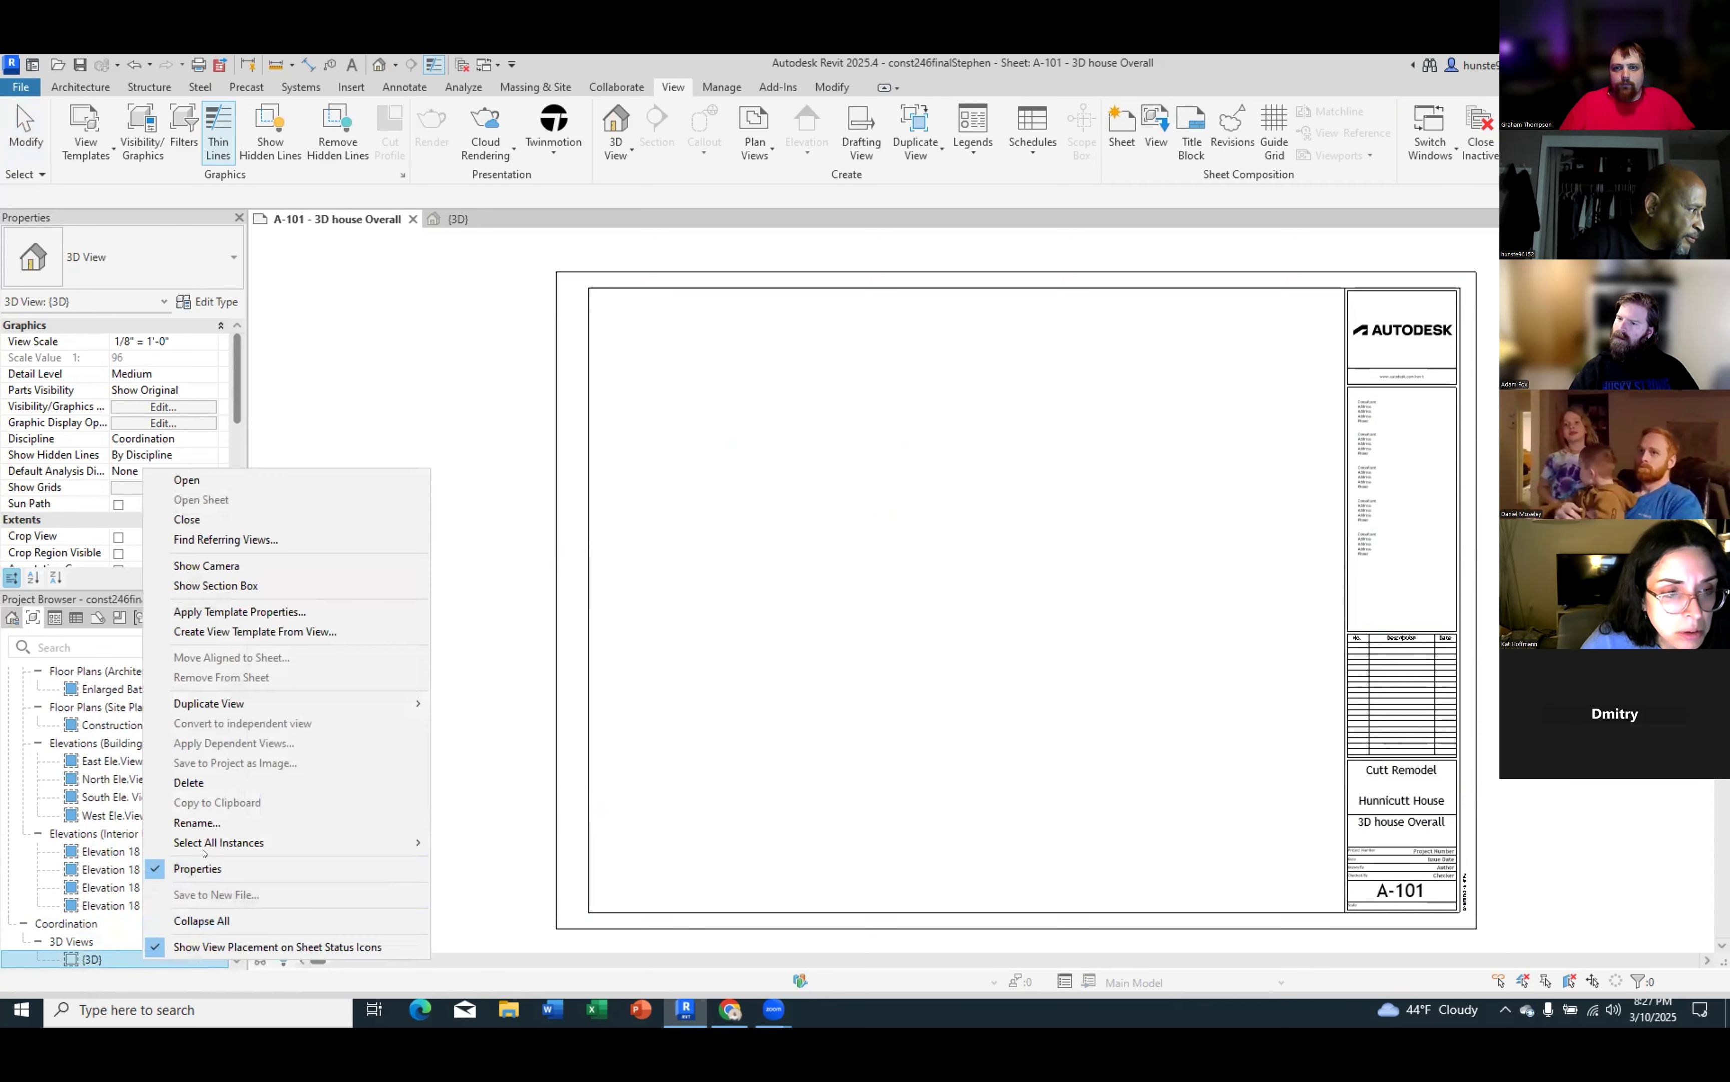
left_click(195, 823)
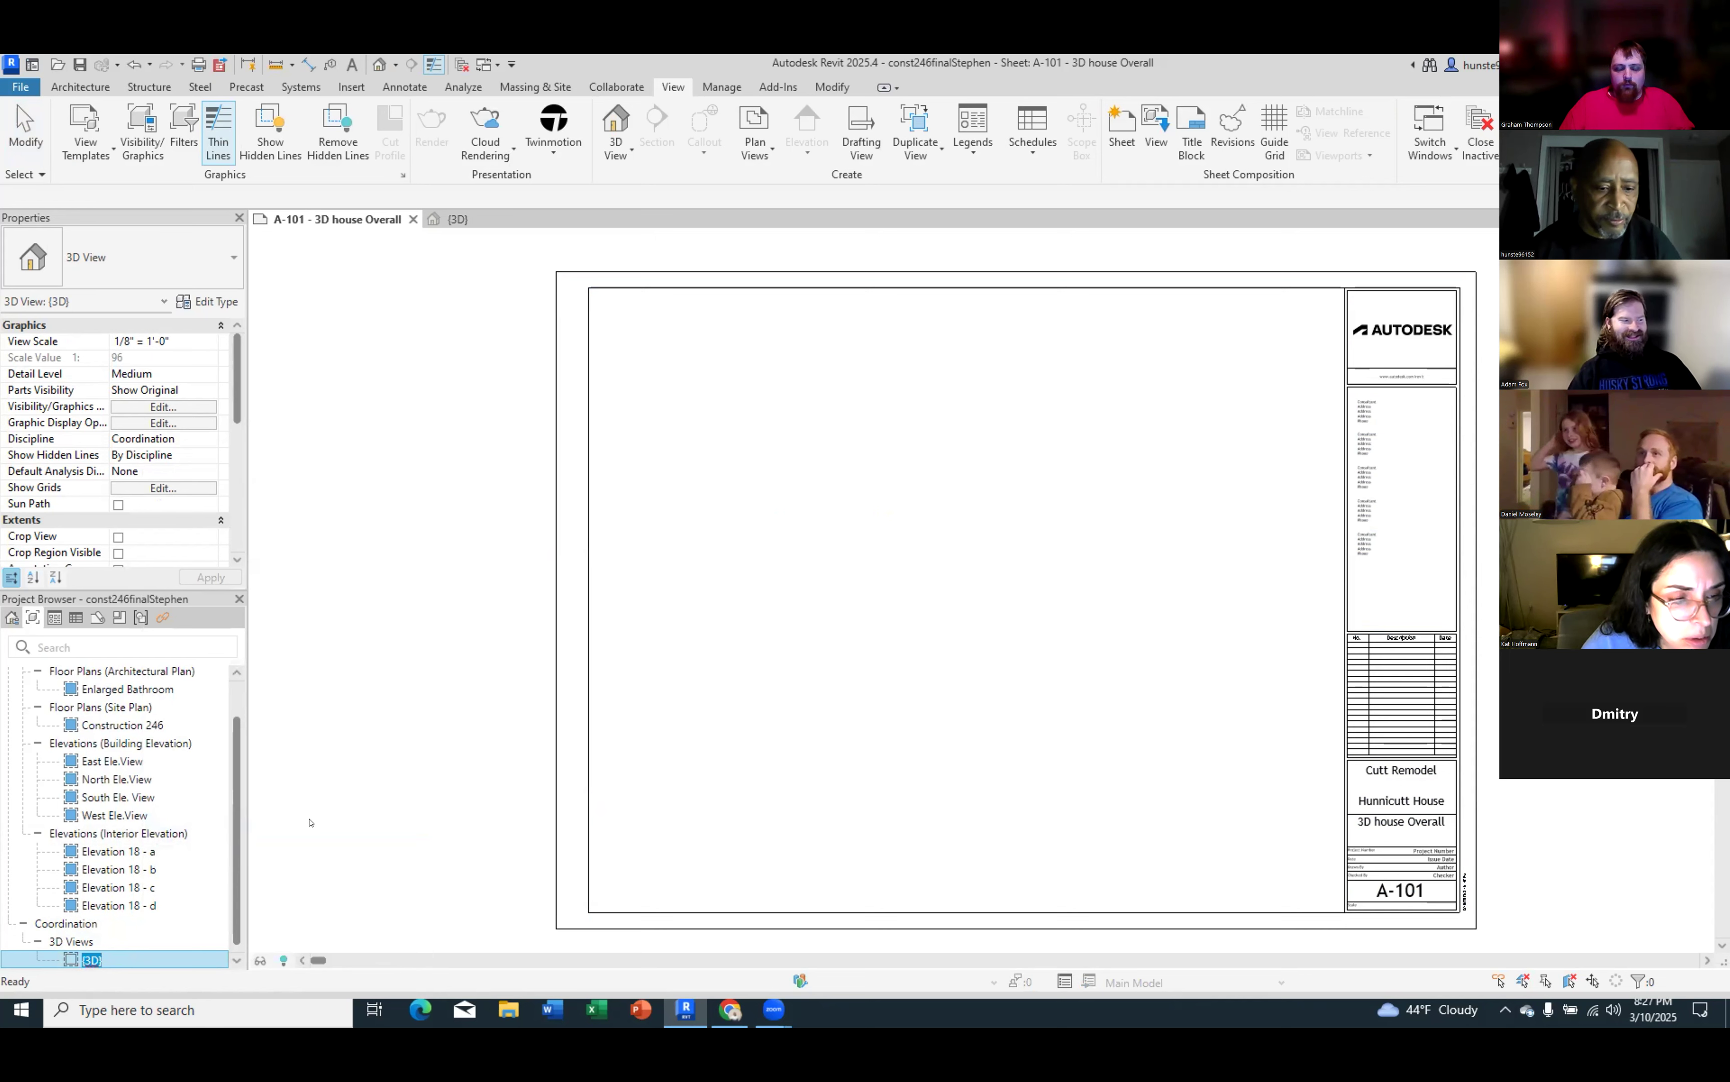
type("3")
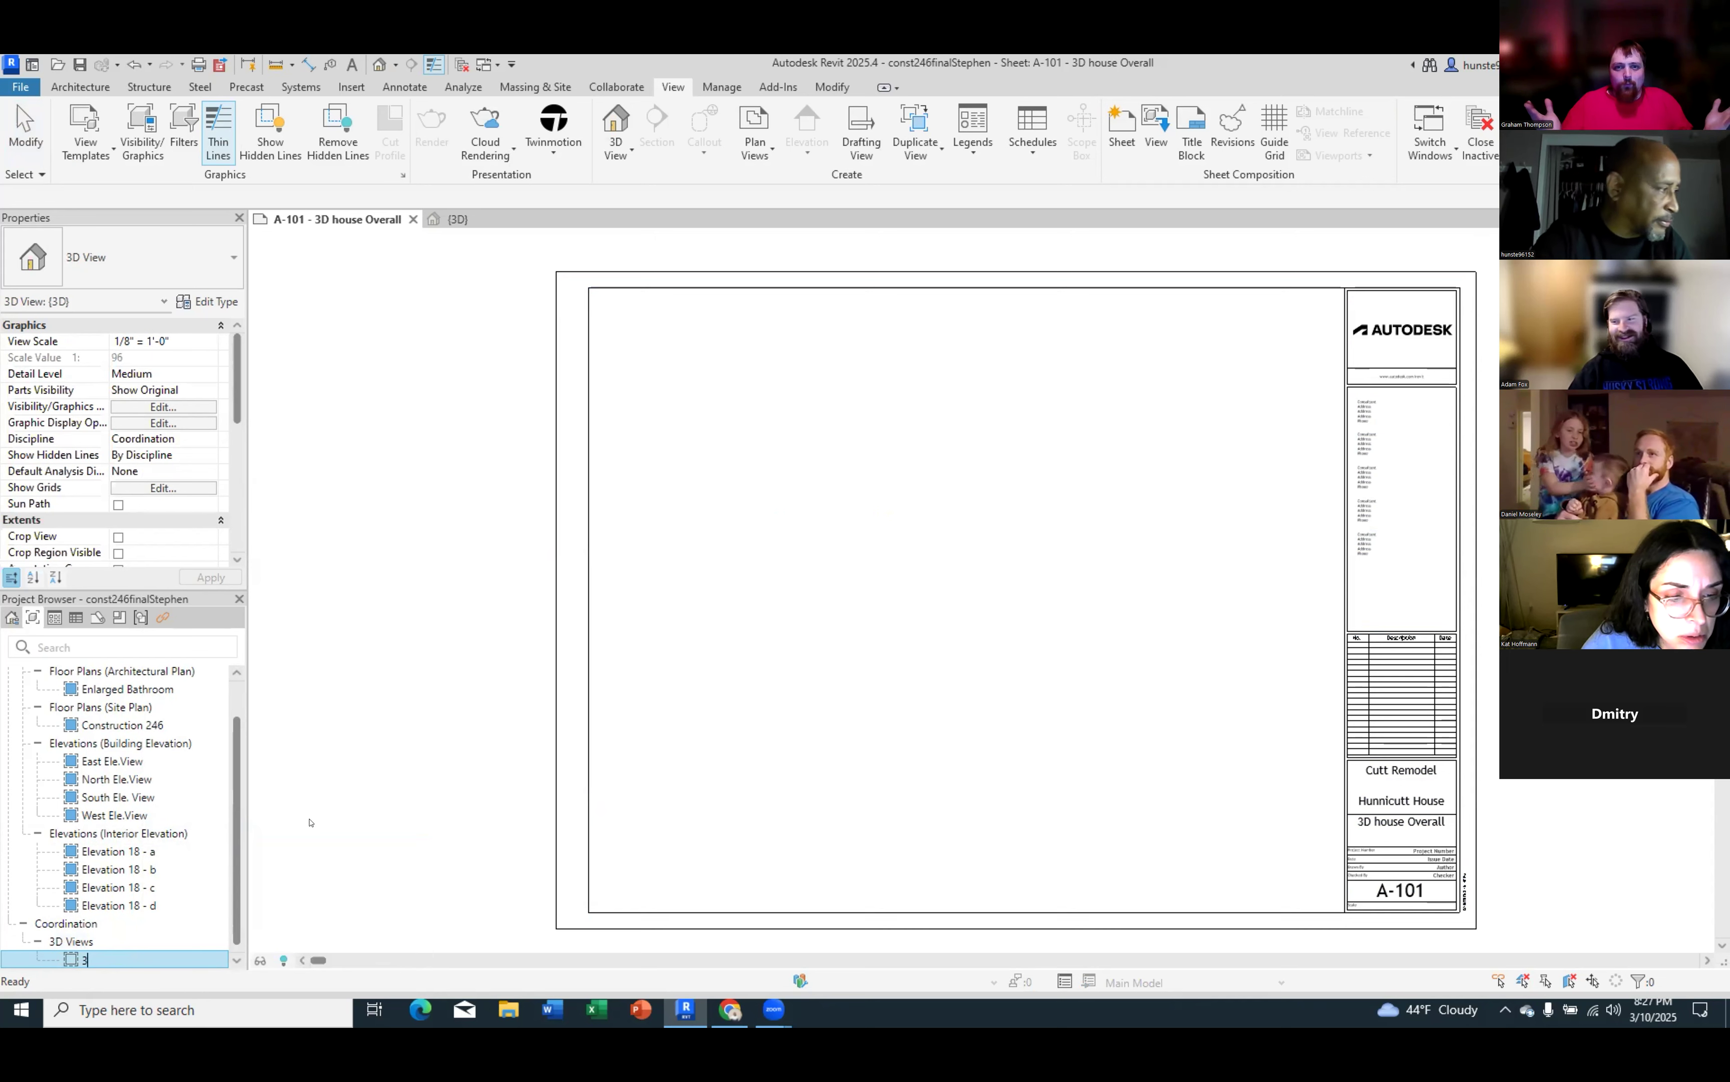
type("D view")
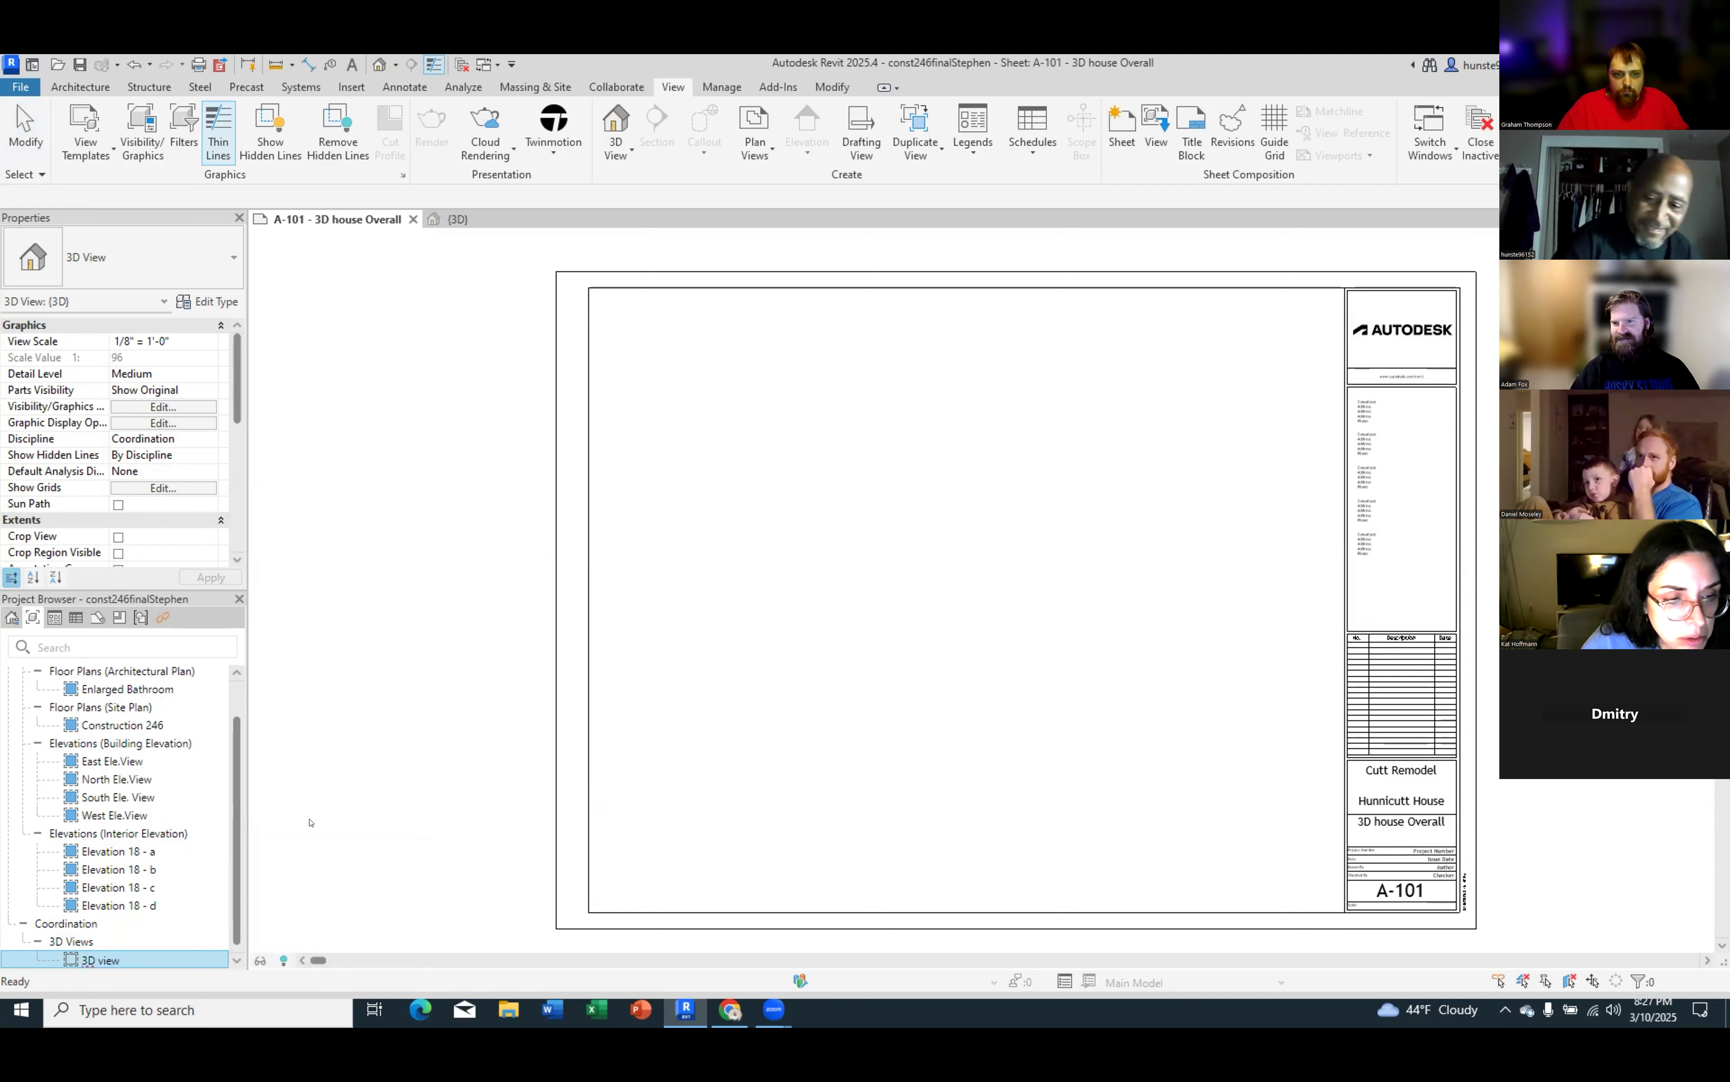
left_click(309, 822)
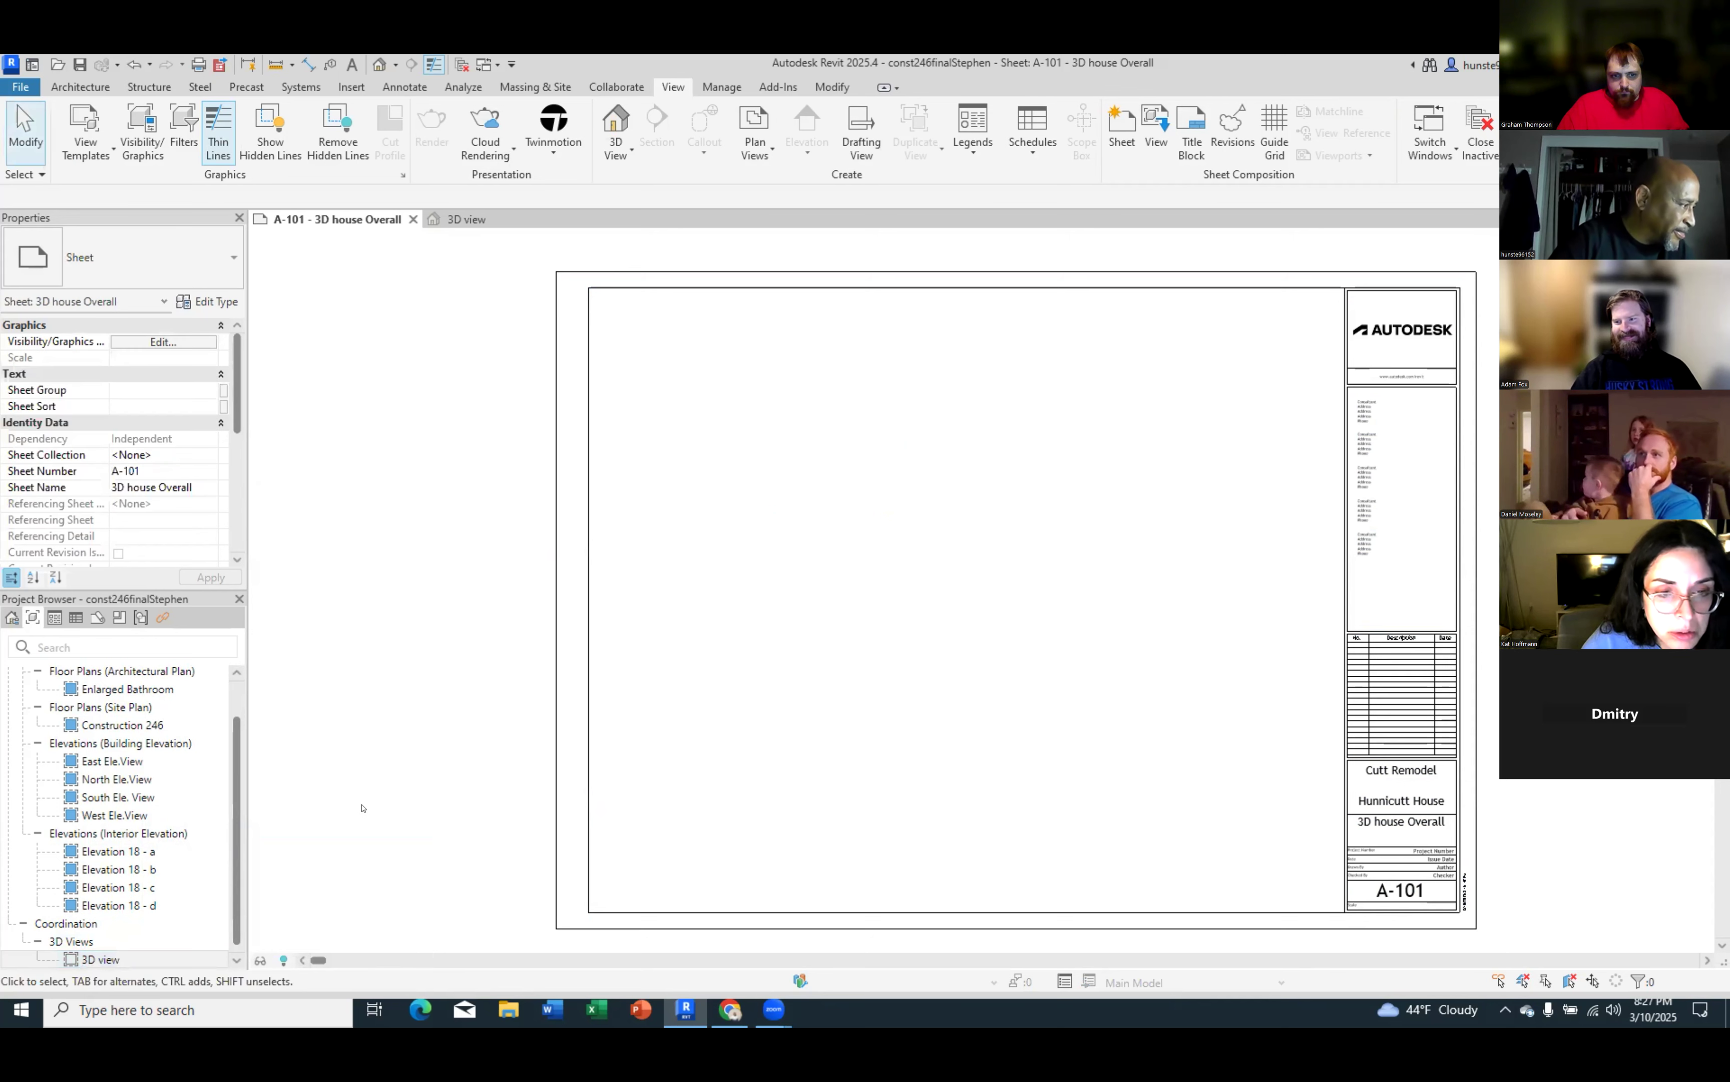
Place the renamed 3D view at 1/8" = 1'-0" in the drawing area of sheet A-101.
left_click(149, 958)
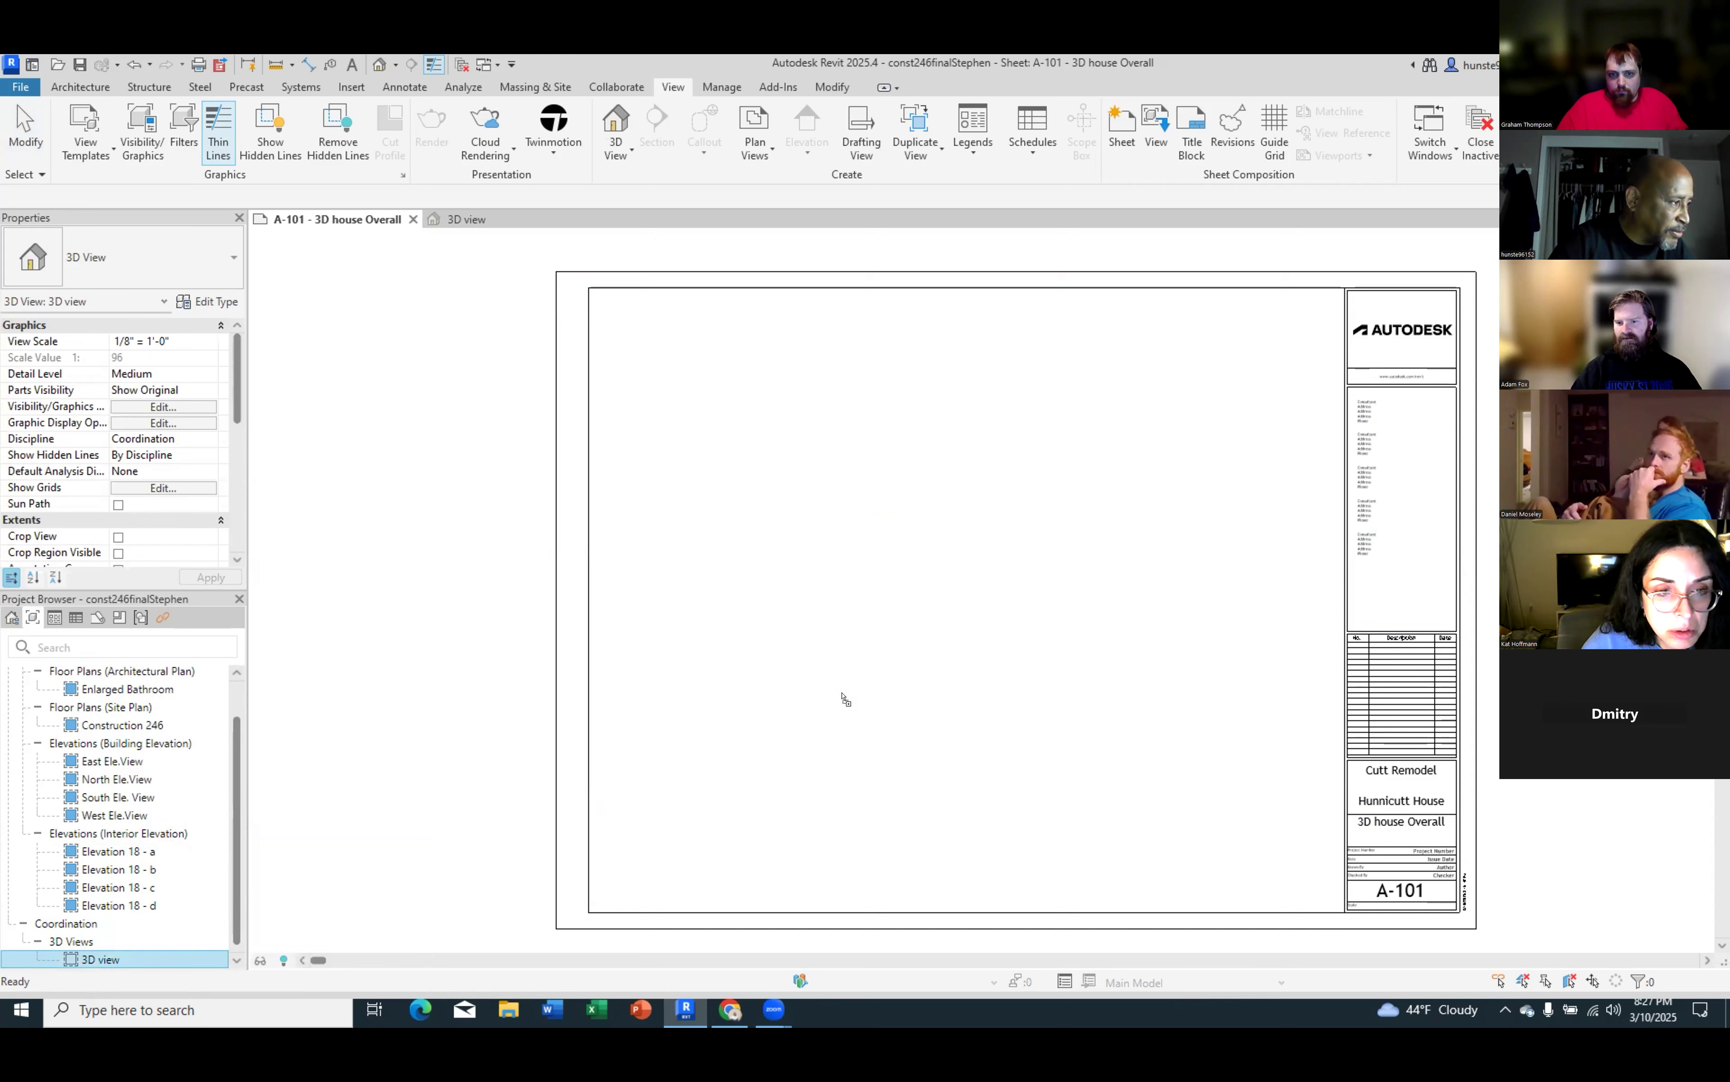
left_click_drag(989, 682, 986, 679)
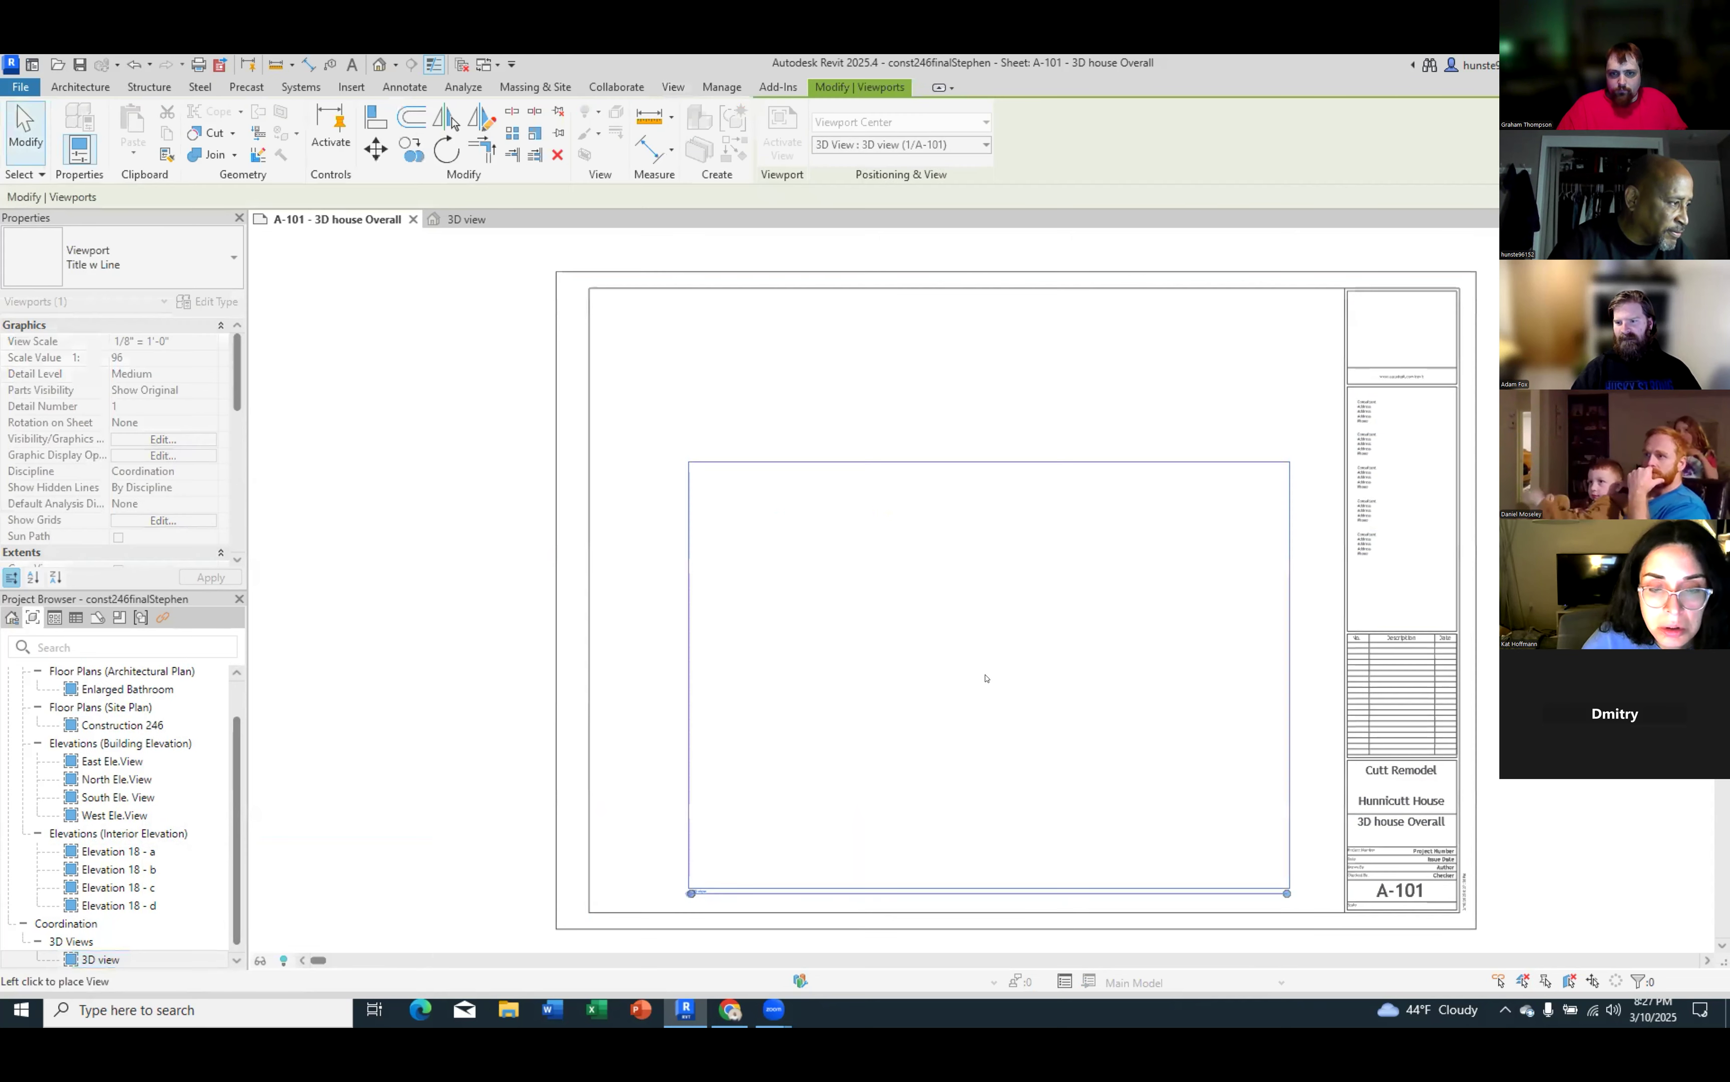
left_click(973, 664)
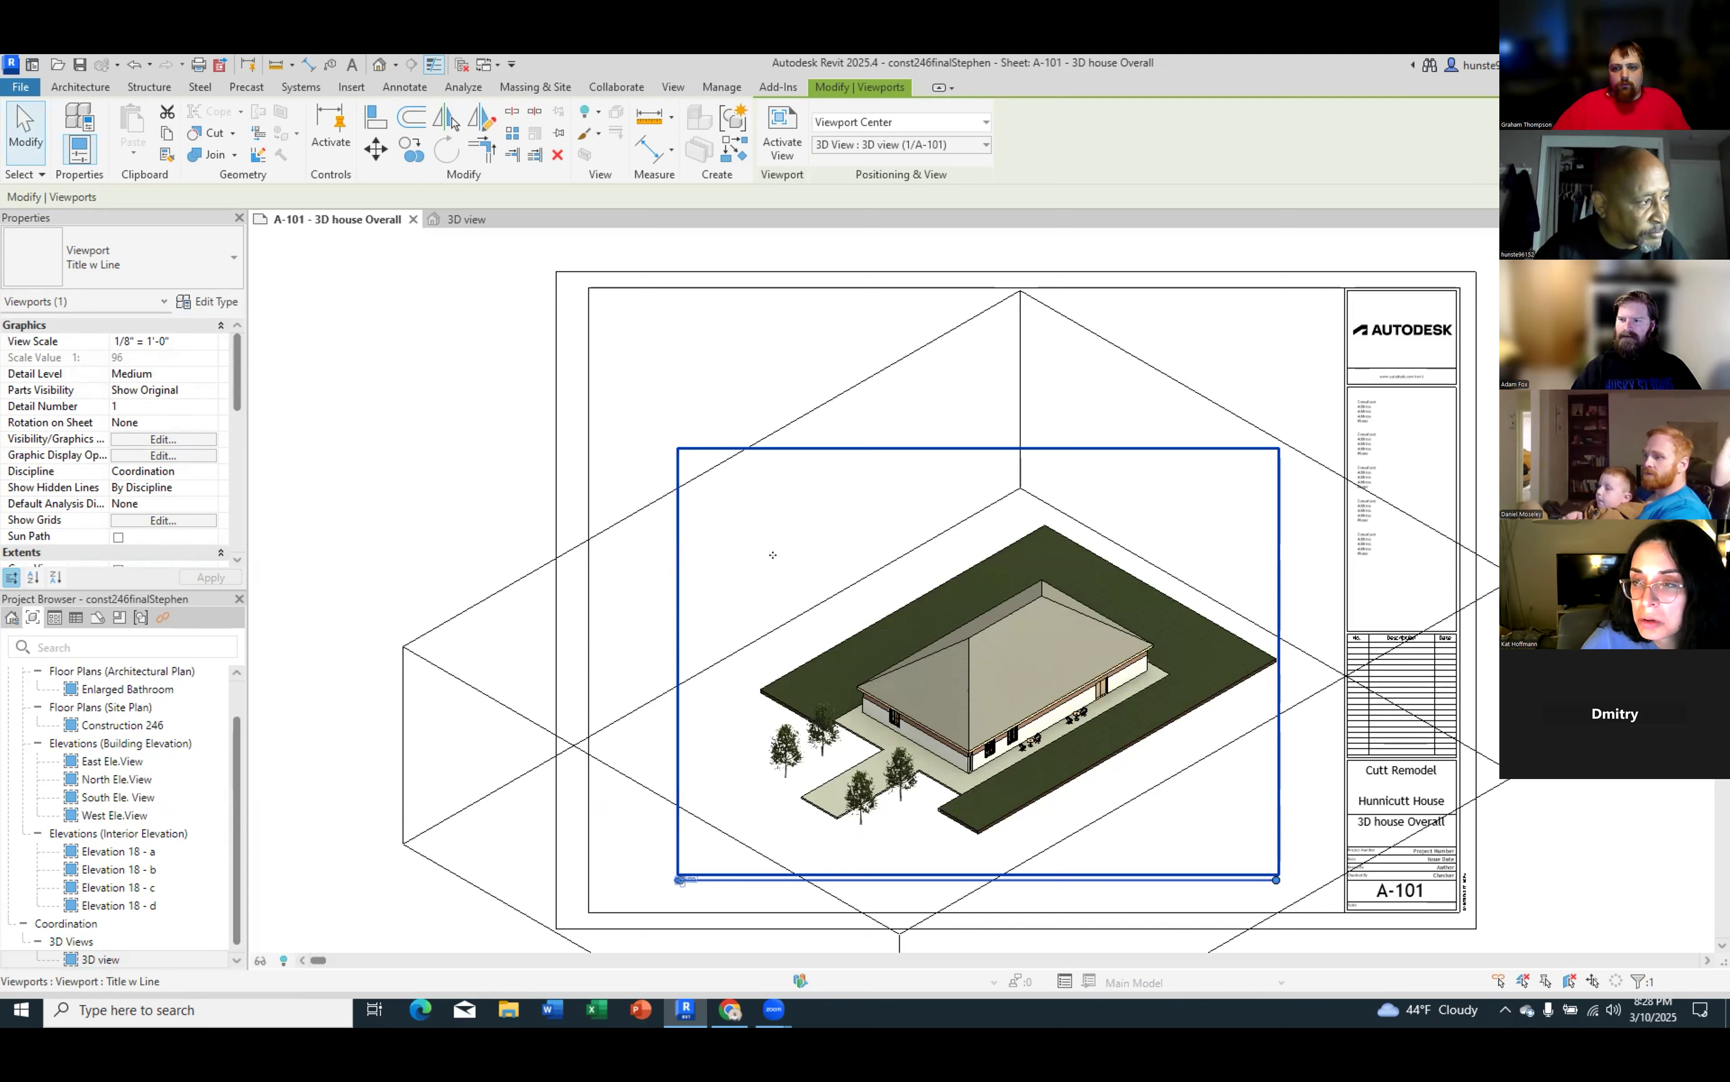
left_click(465, 482)
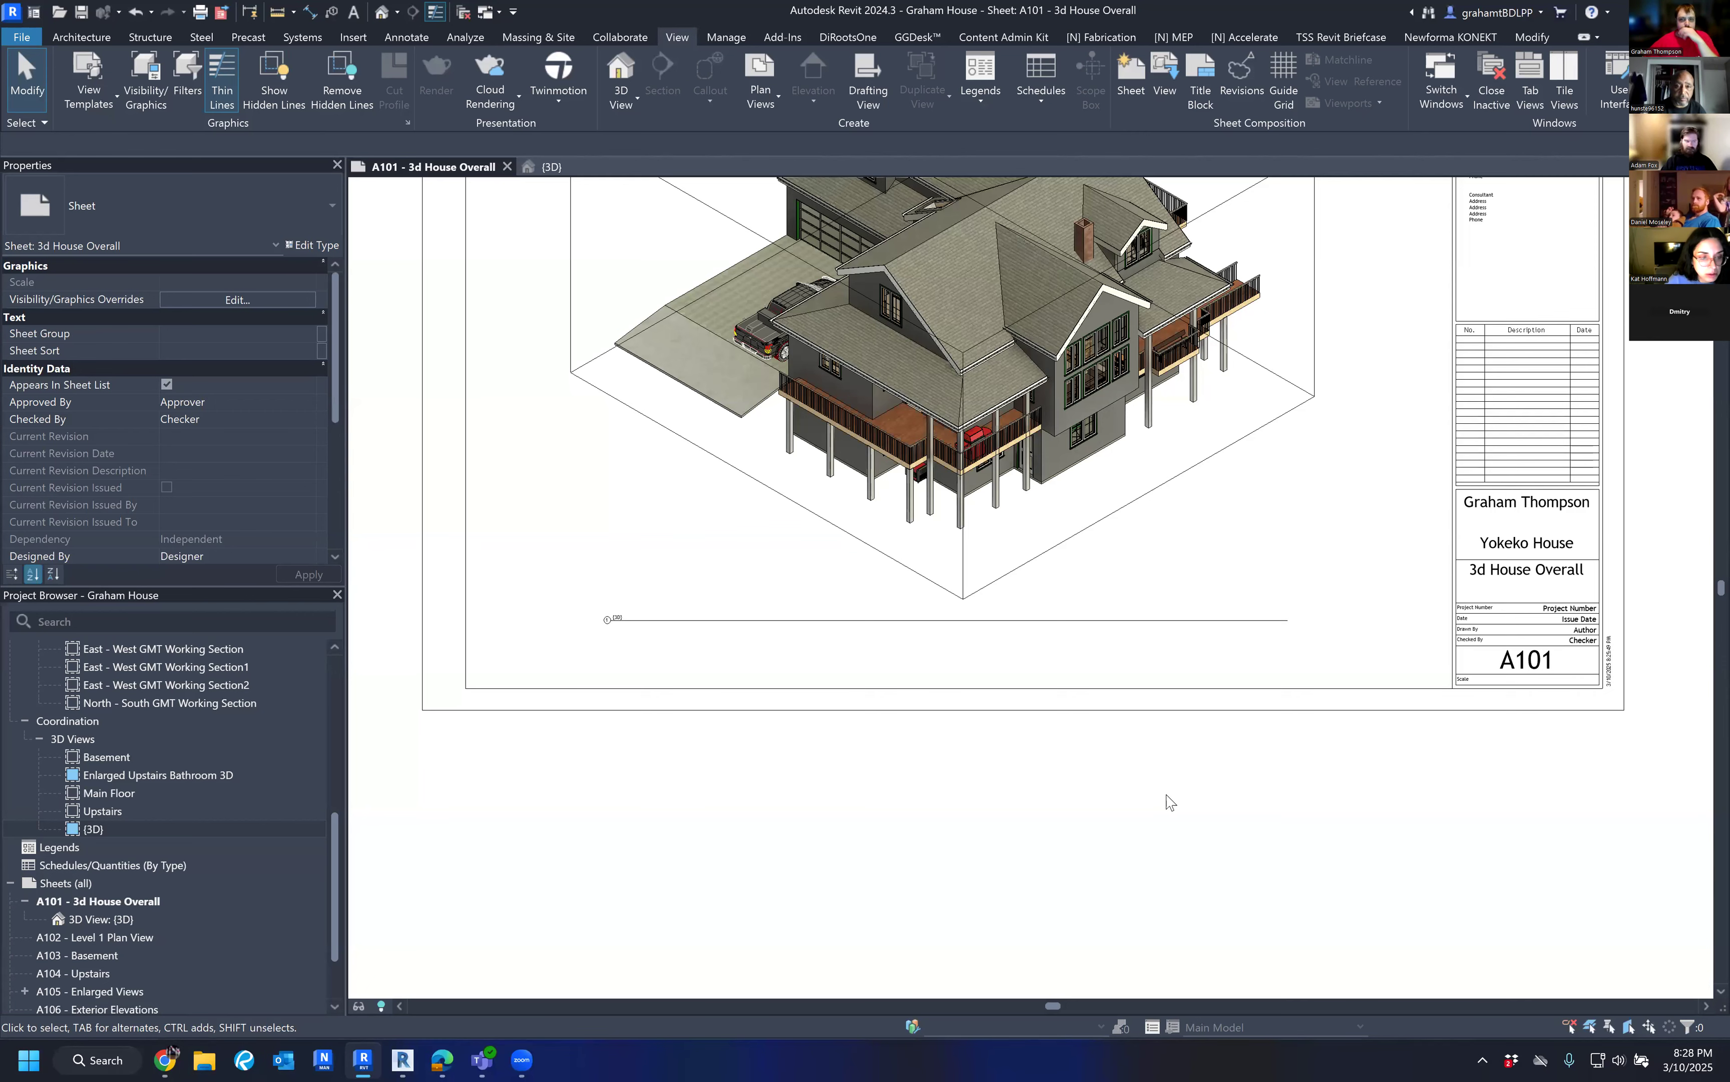
On the Yokeko House sheet A101, activate the {3D} viewport for editing in place.
middle_click_drag(1086, 618, 1088, 672)
middle_click_drag(1076, 764, 1087, 988)
middle_click_drag(890, 629, 894, 588)
scroll(892, 589, "down", 3)
scroll(1232, 503, "up", 2)
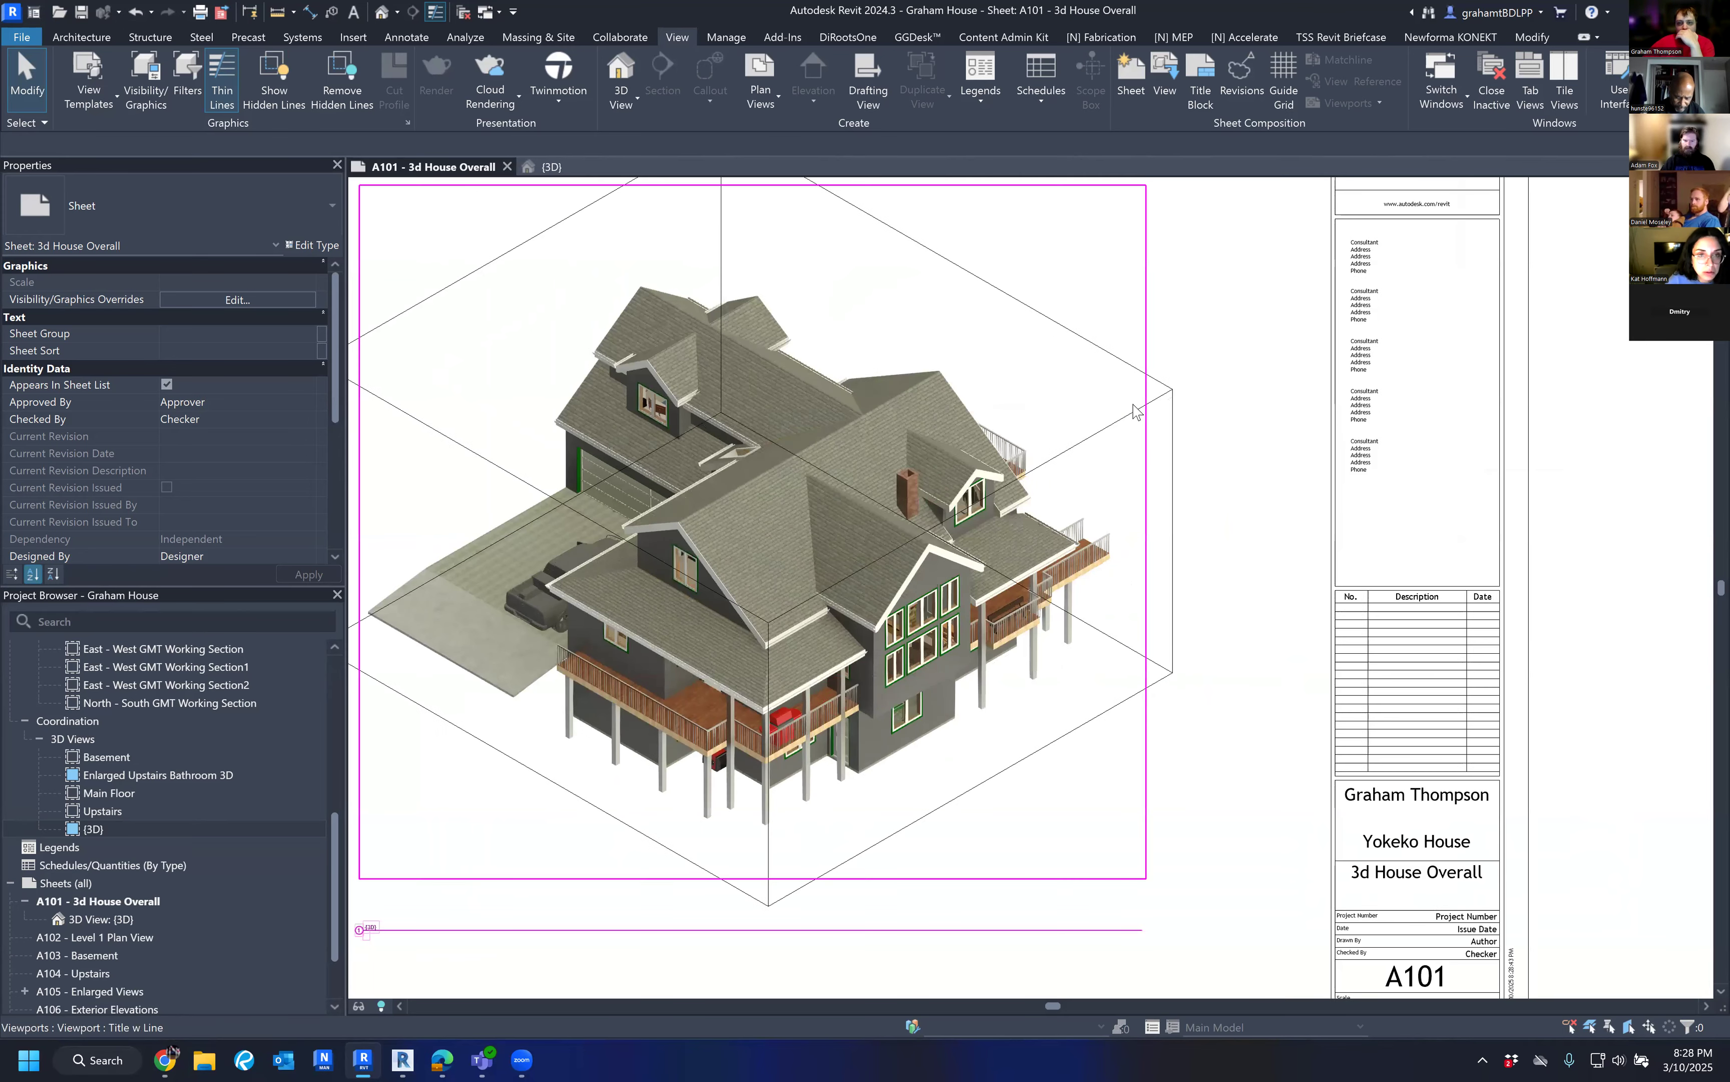
double_click(1204, 444)
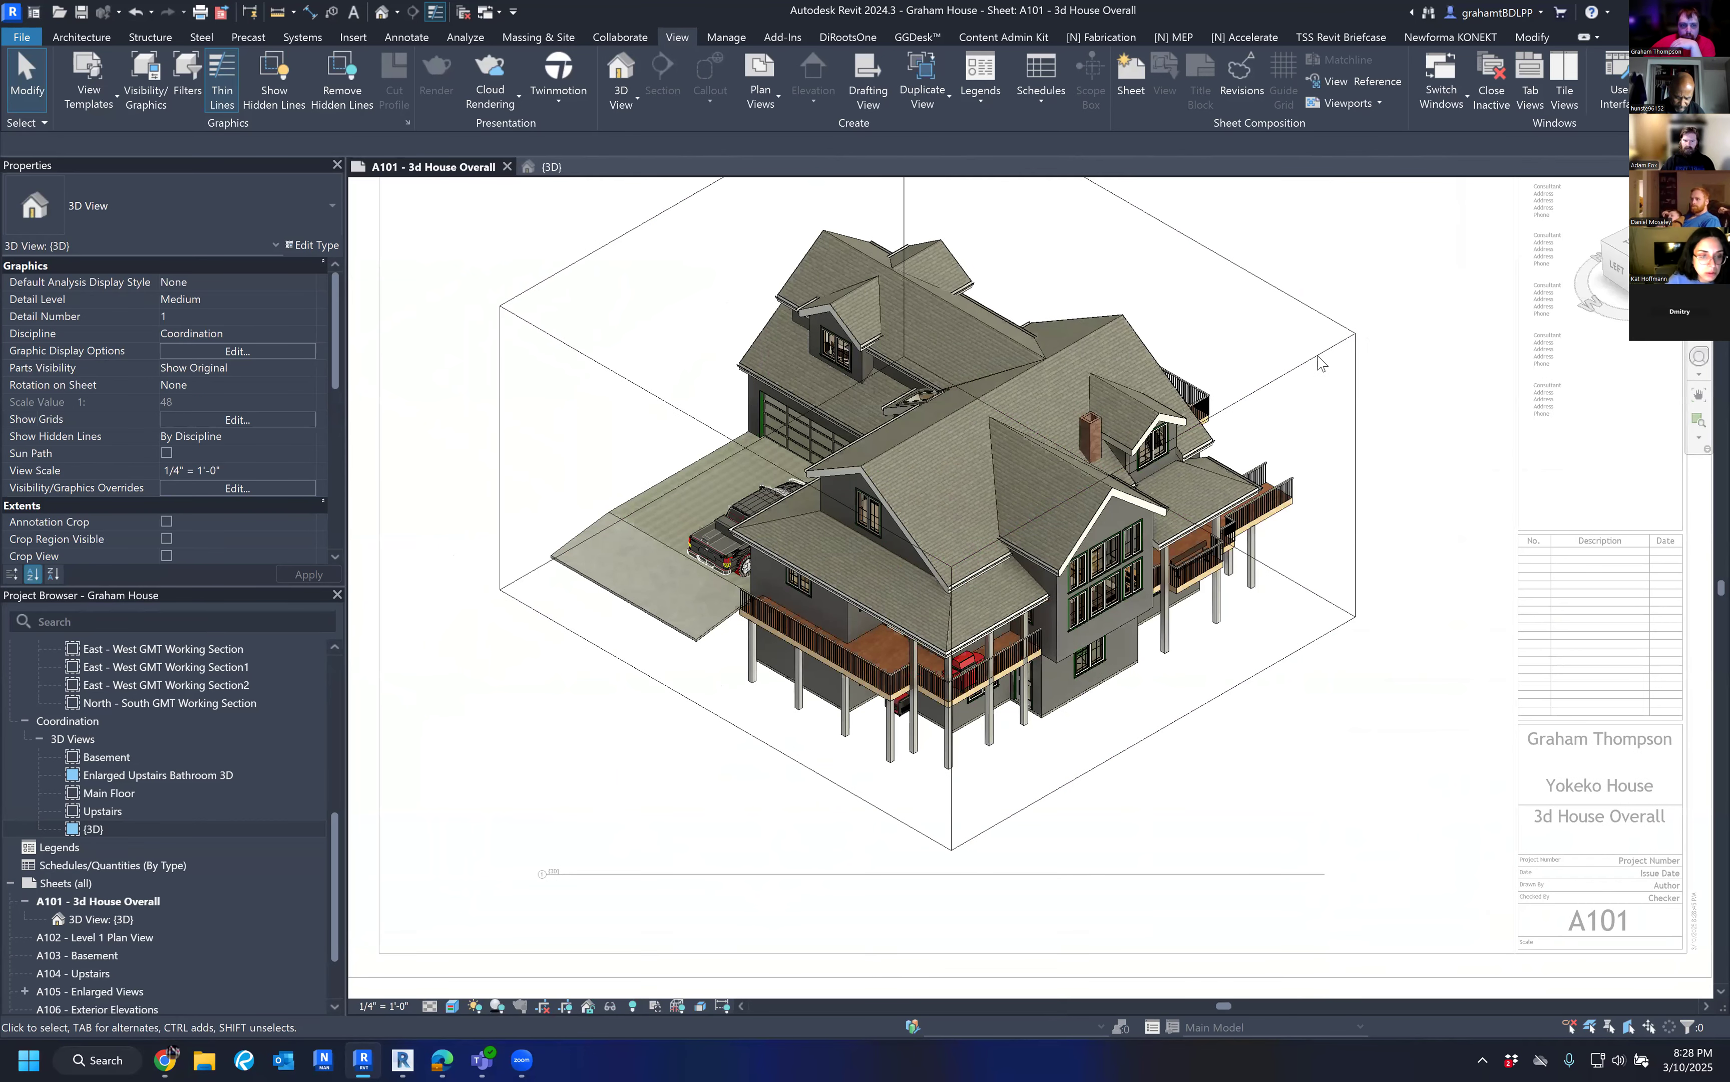
Select the section box around the house to identify it and clear the selection.
scroll(152, 463, "down", 3)
scroll(154, 444, "down", 3)
middle_click_drag(955, 452, 881, 477)
left_click(1216, 405)
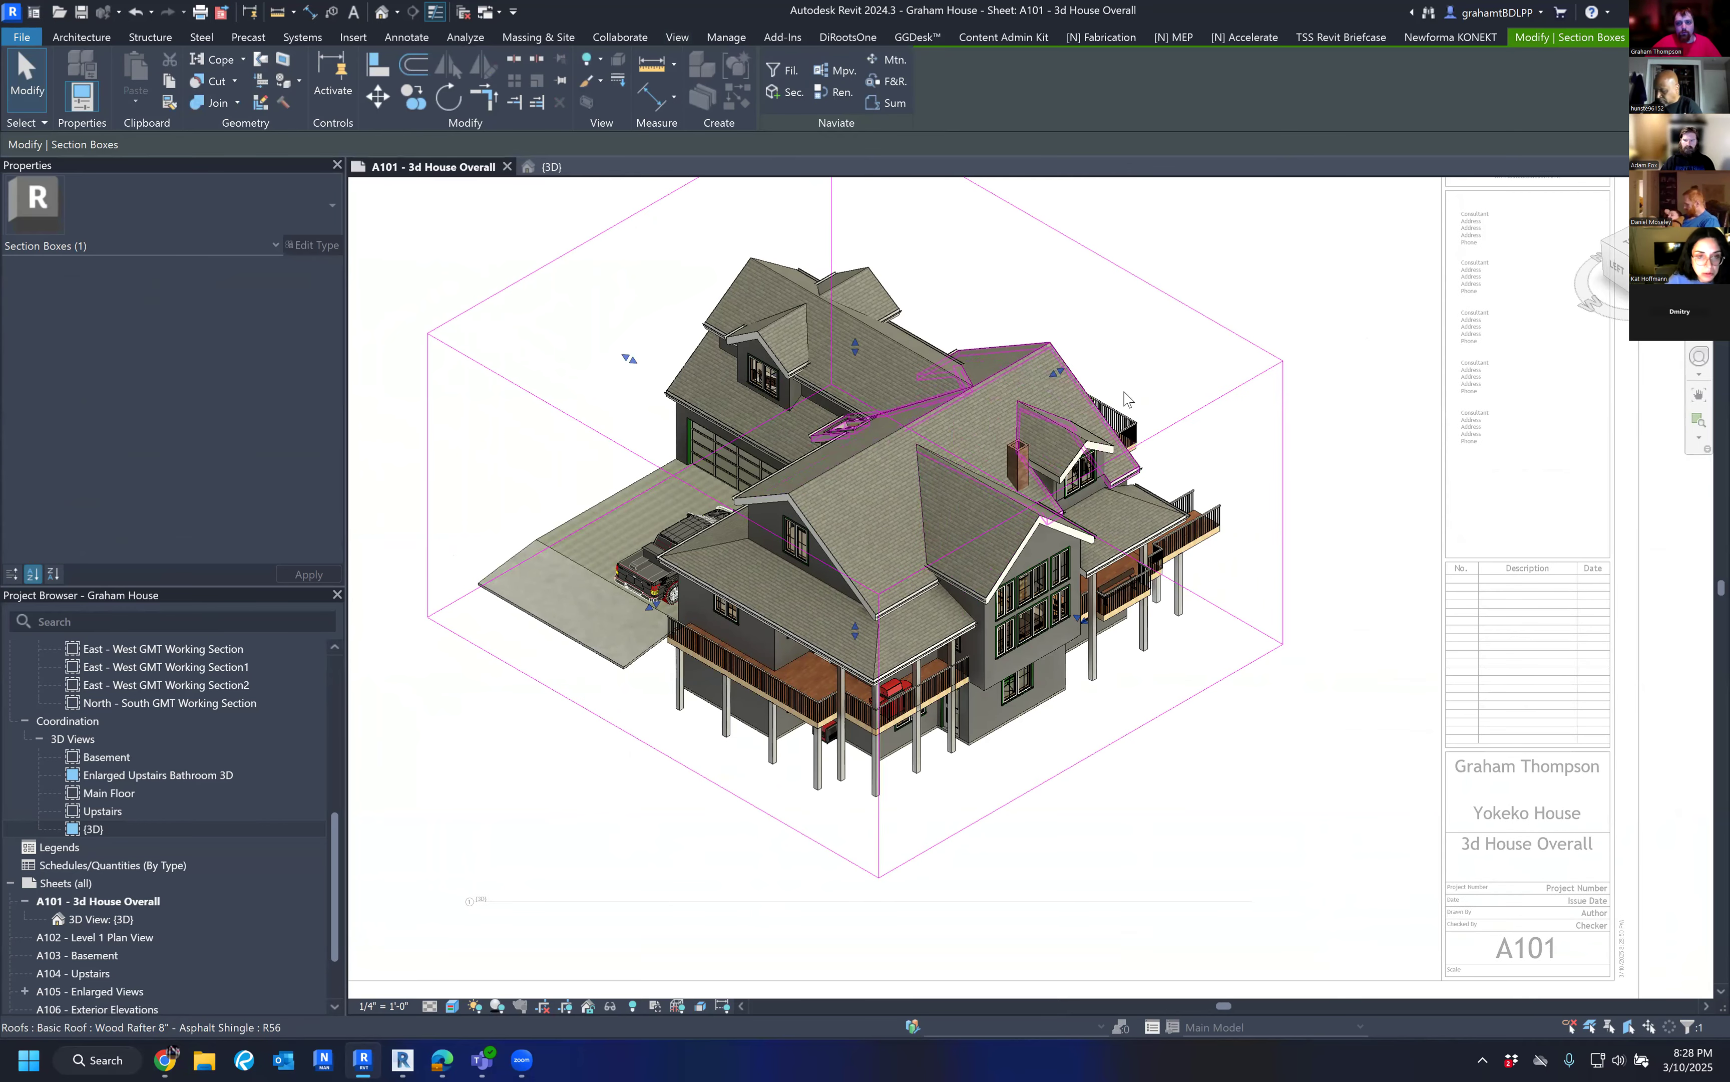
left_click(1218, 375)
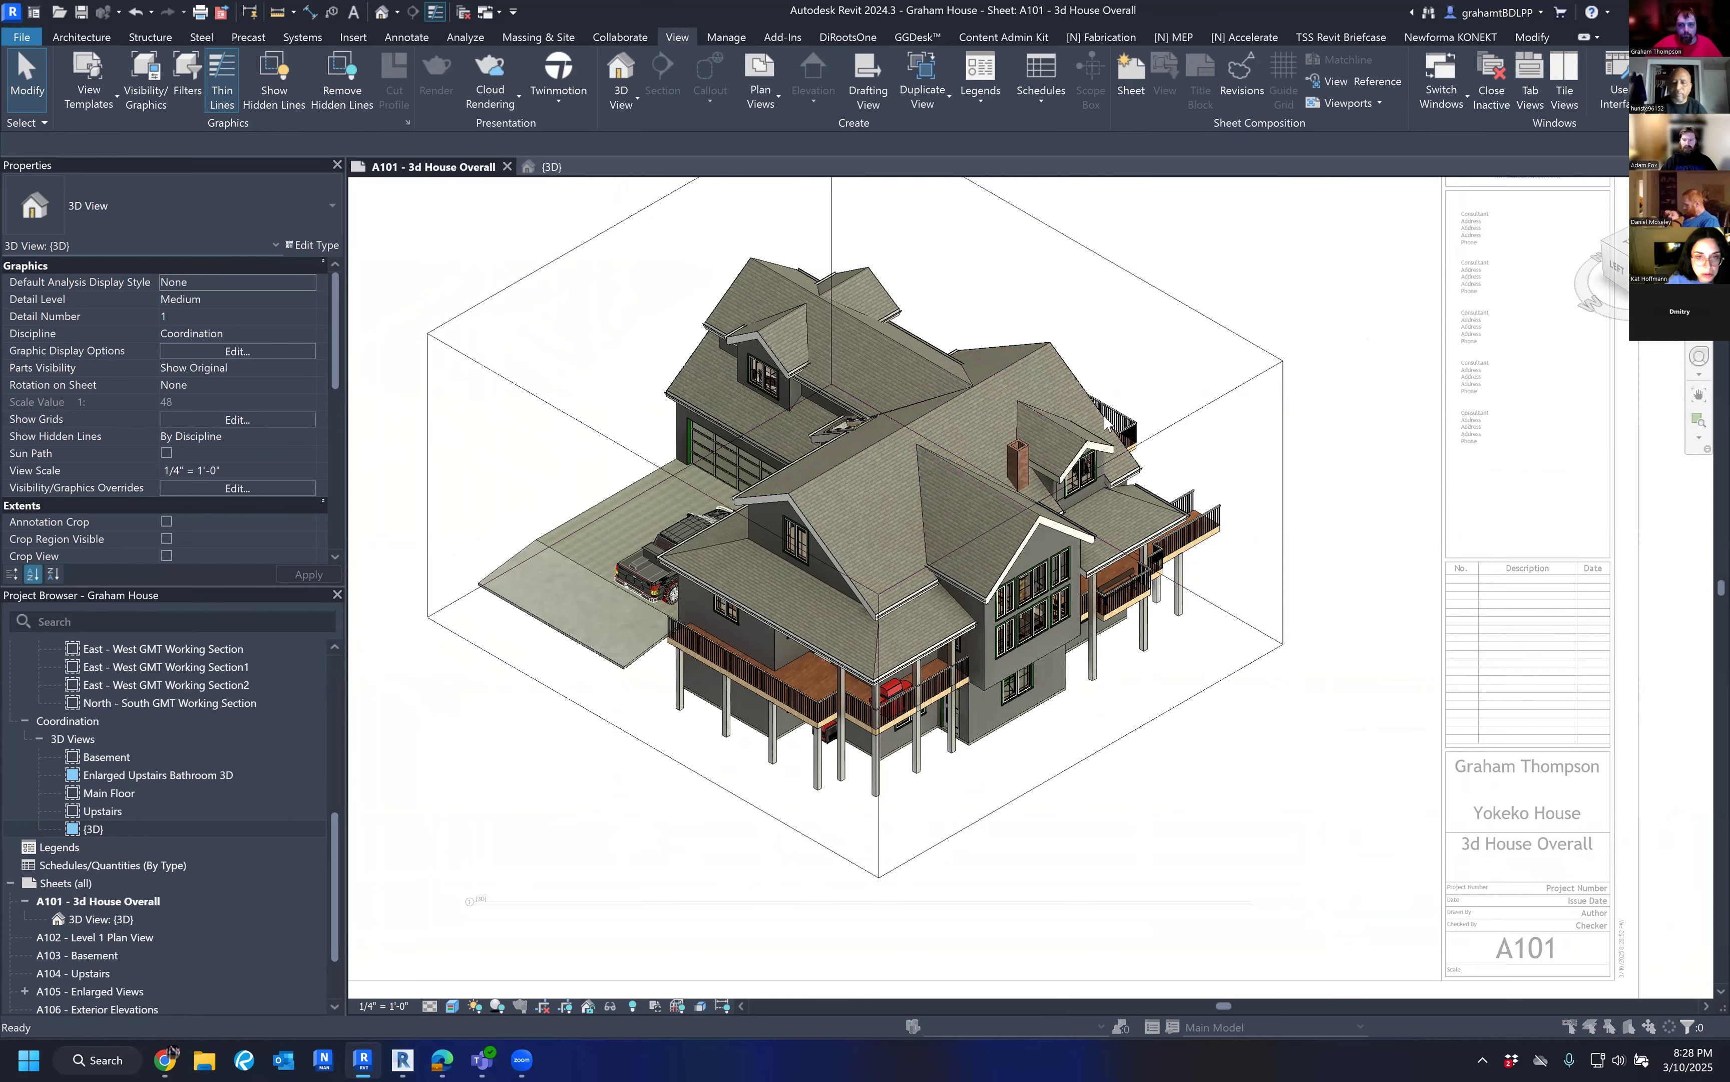
Hide the Section Boxes annotation category in the {3D} view's visibility/graphics overrides.
key("v")
key("g")
scroll(585, 447, "down", 10)
scroll(585, 447, "down", 3)
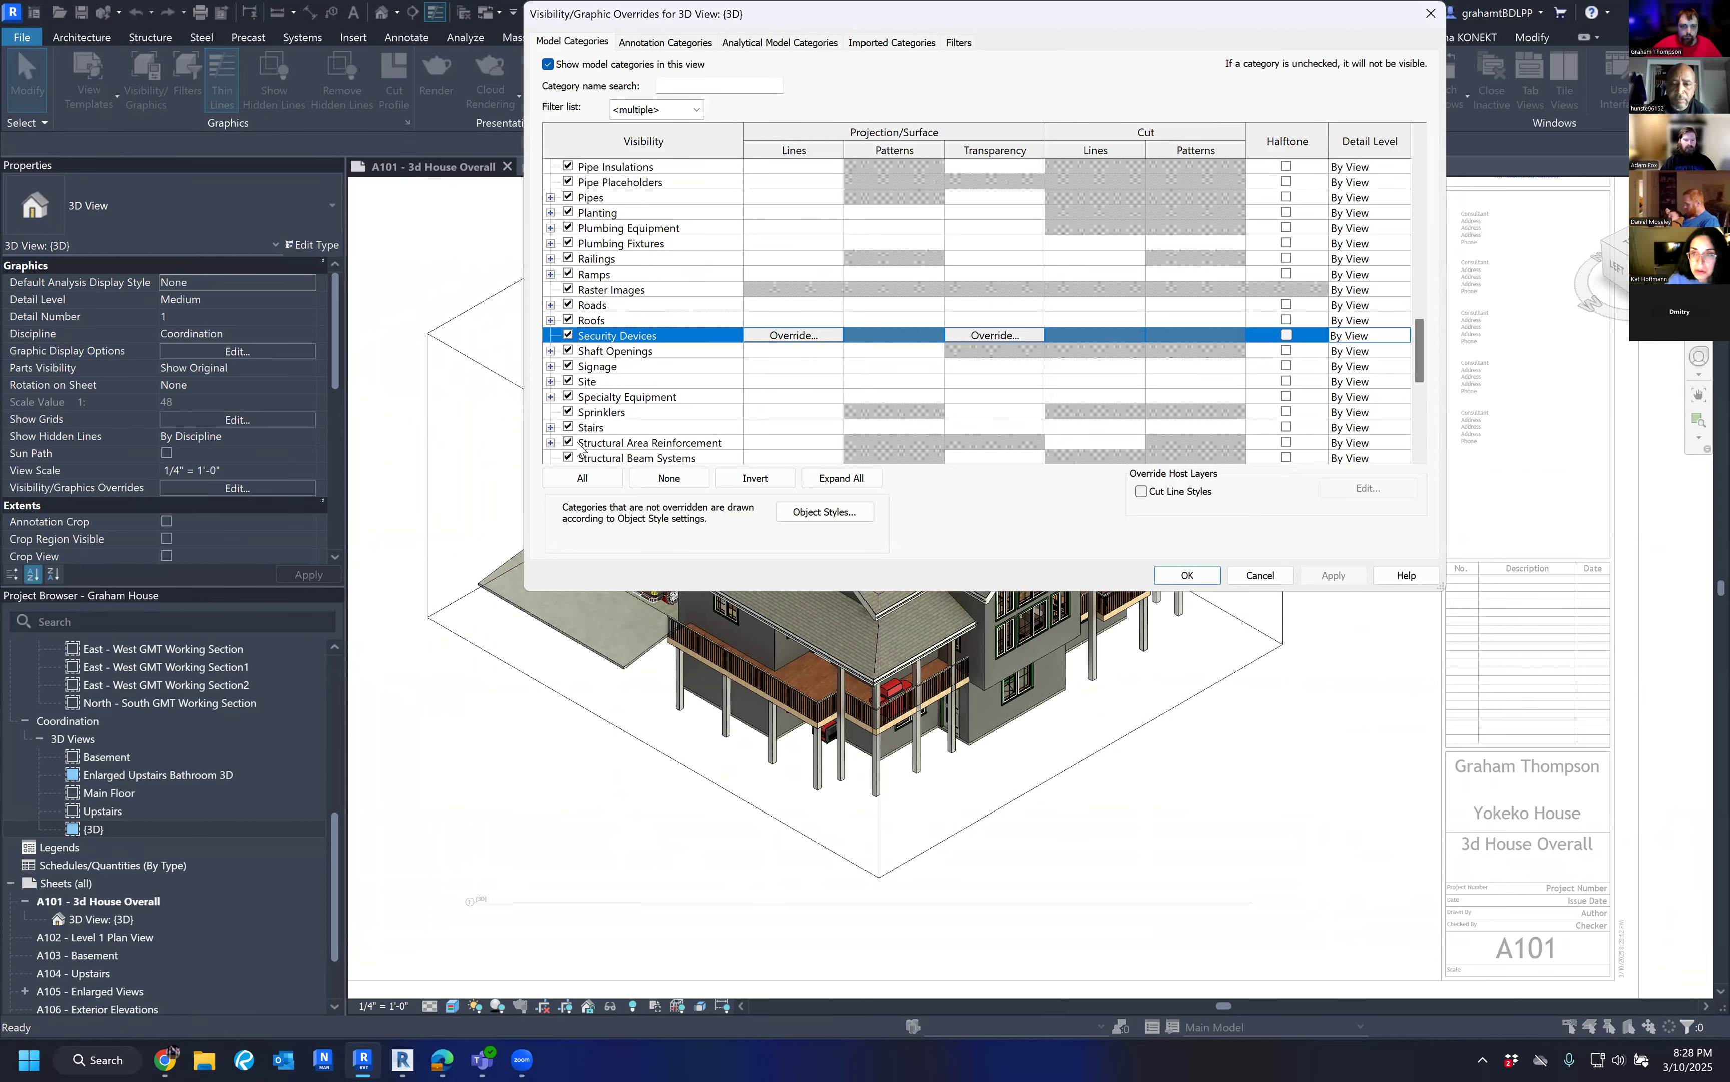
left_click(665, 41)
scroll(646, 334, "down", 2)
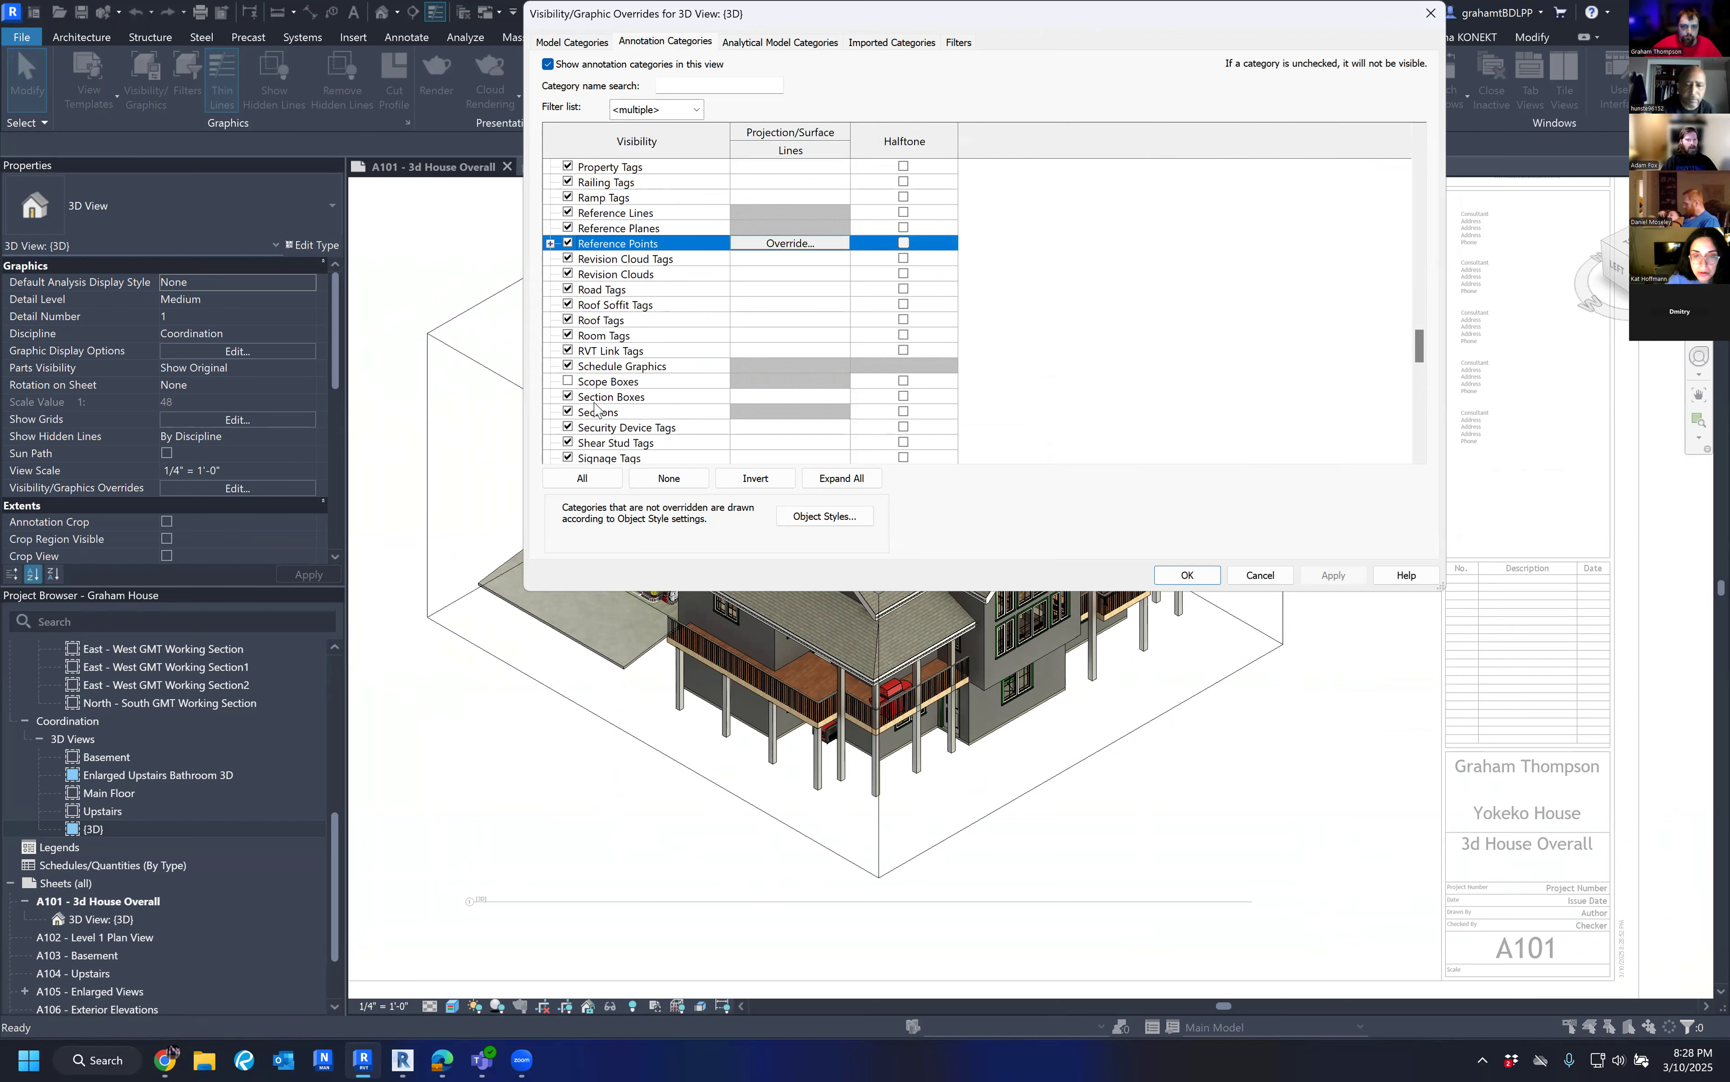
left_click(568, 397)
left_click(1187, 576)
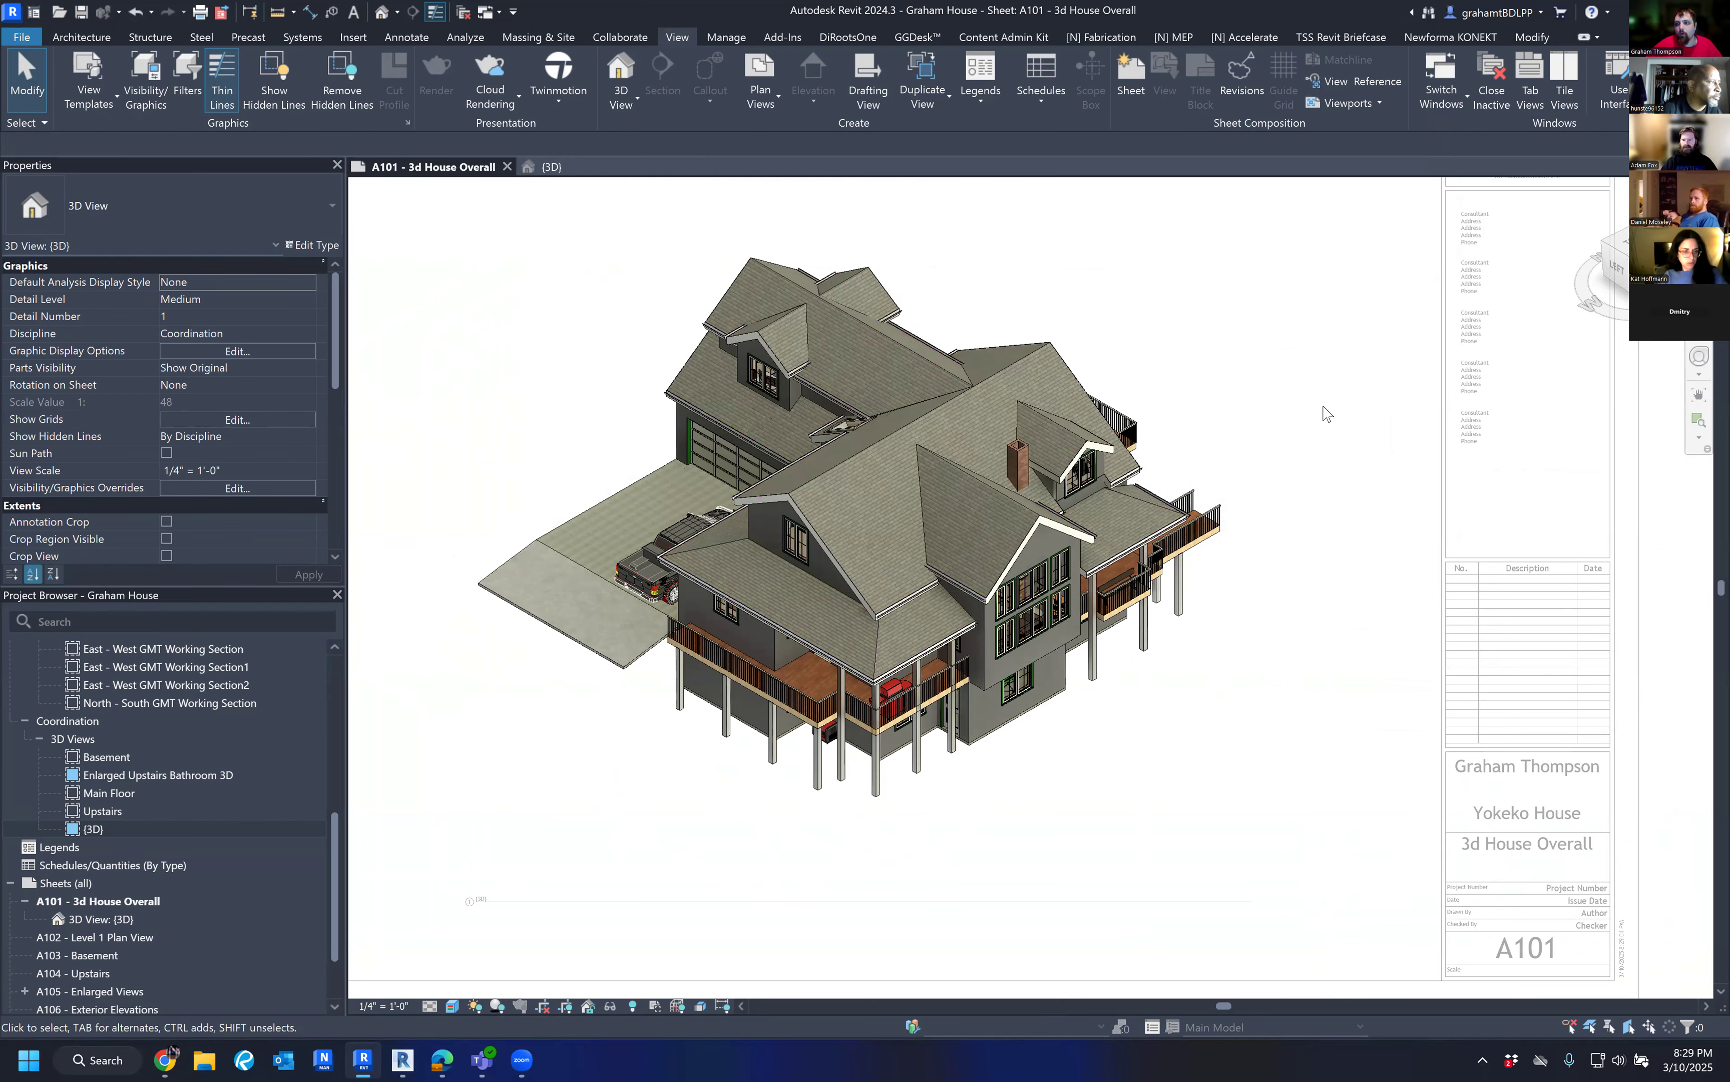
Deactivate the {3D} viewport and return to sheet A101.
scroll(1306, 435, "down", 3)
middle_click_drag(1317, 502, 1133, 506)
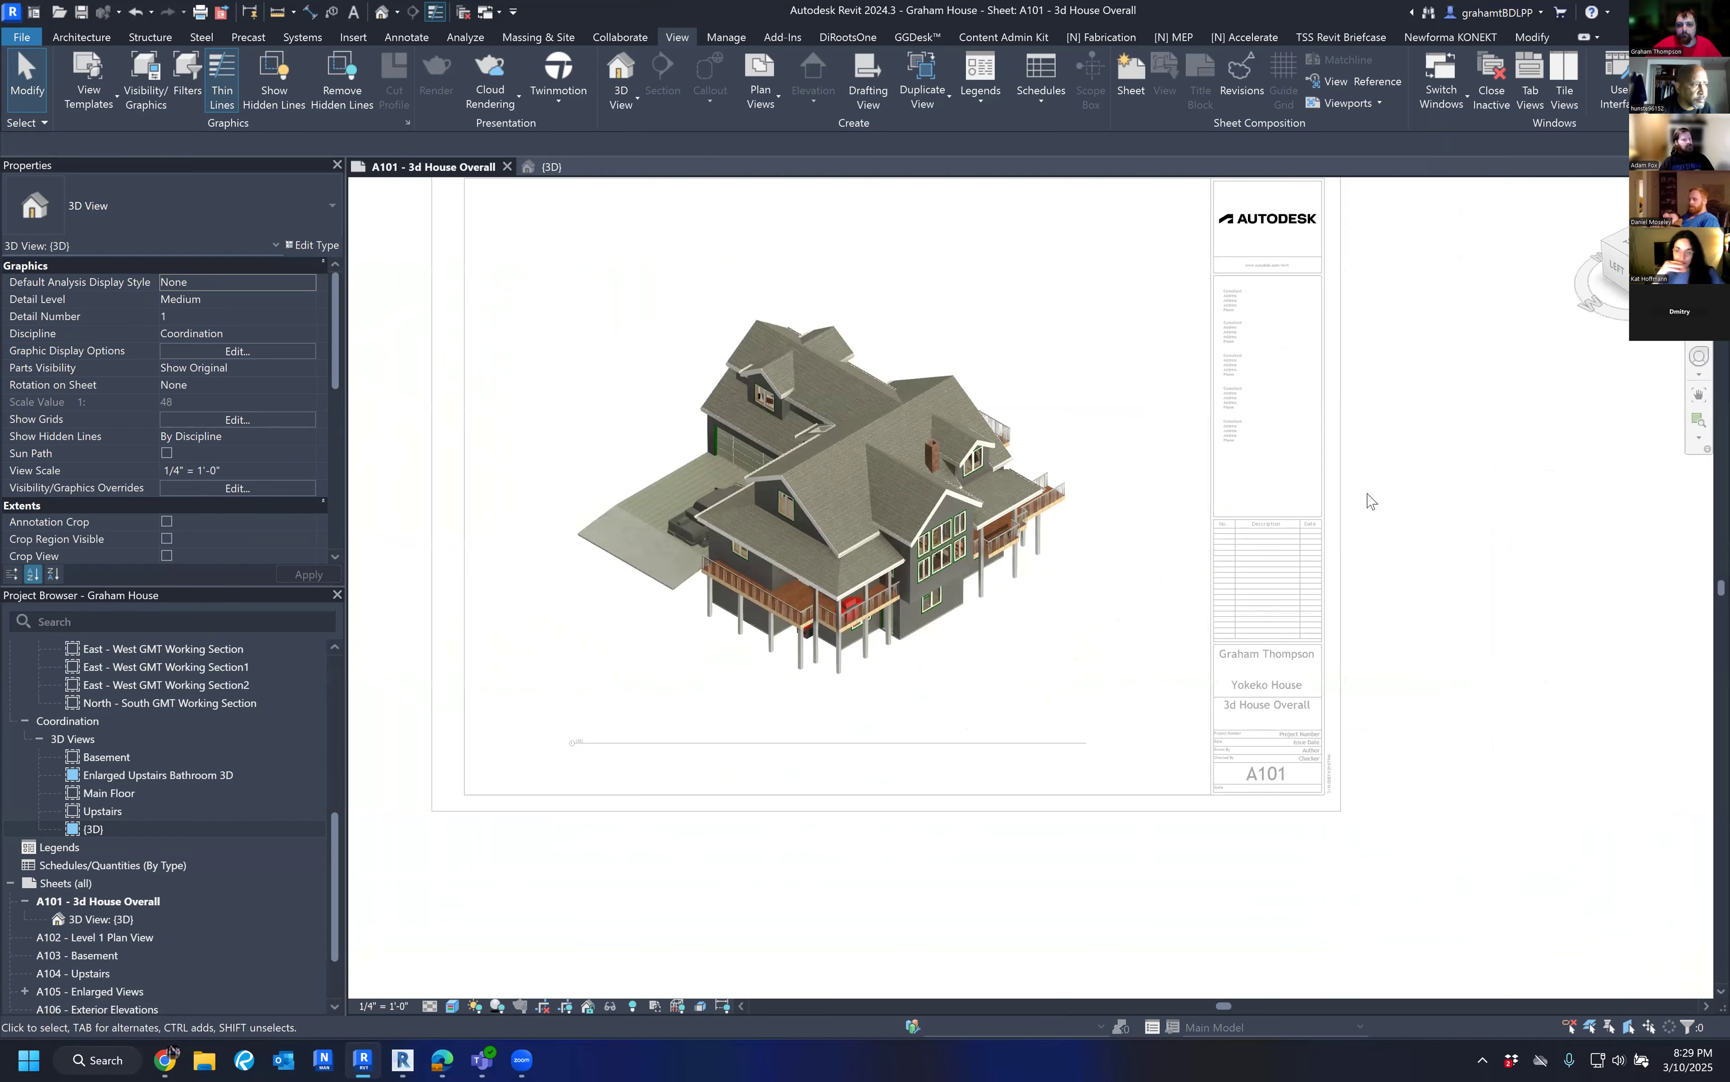
double_click(1342, 515)
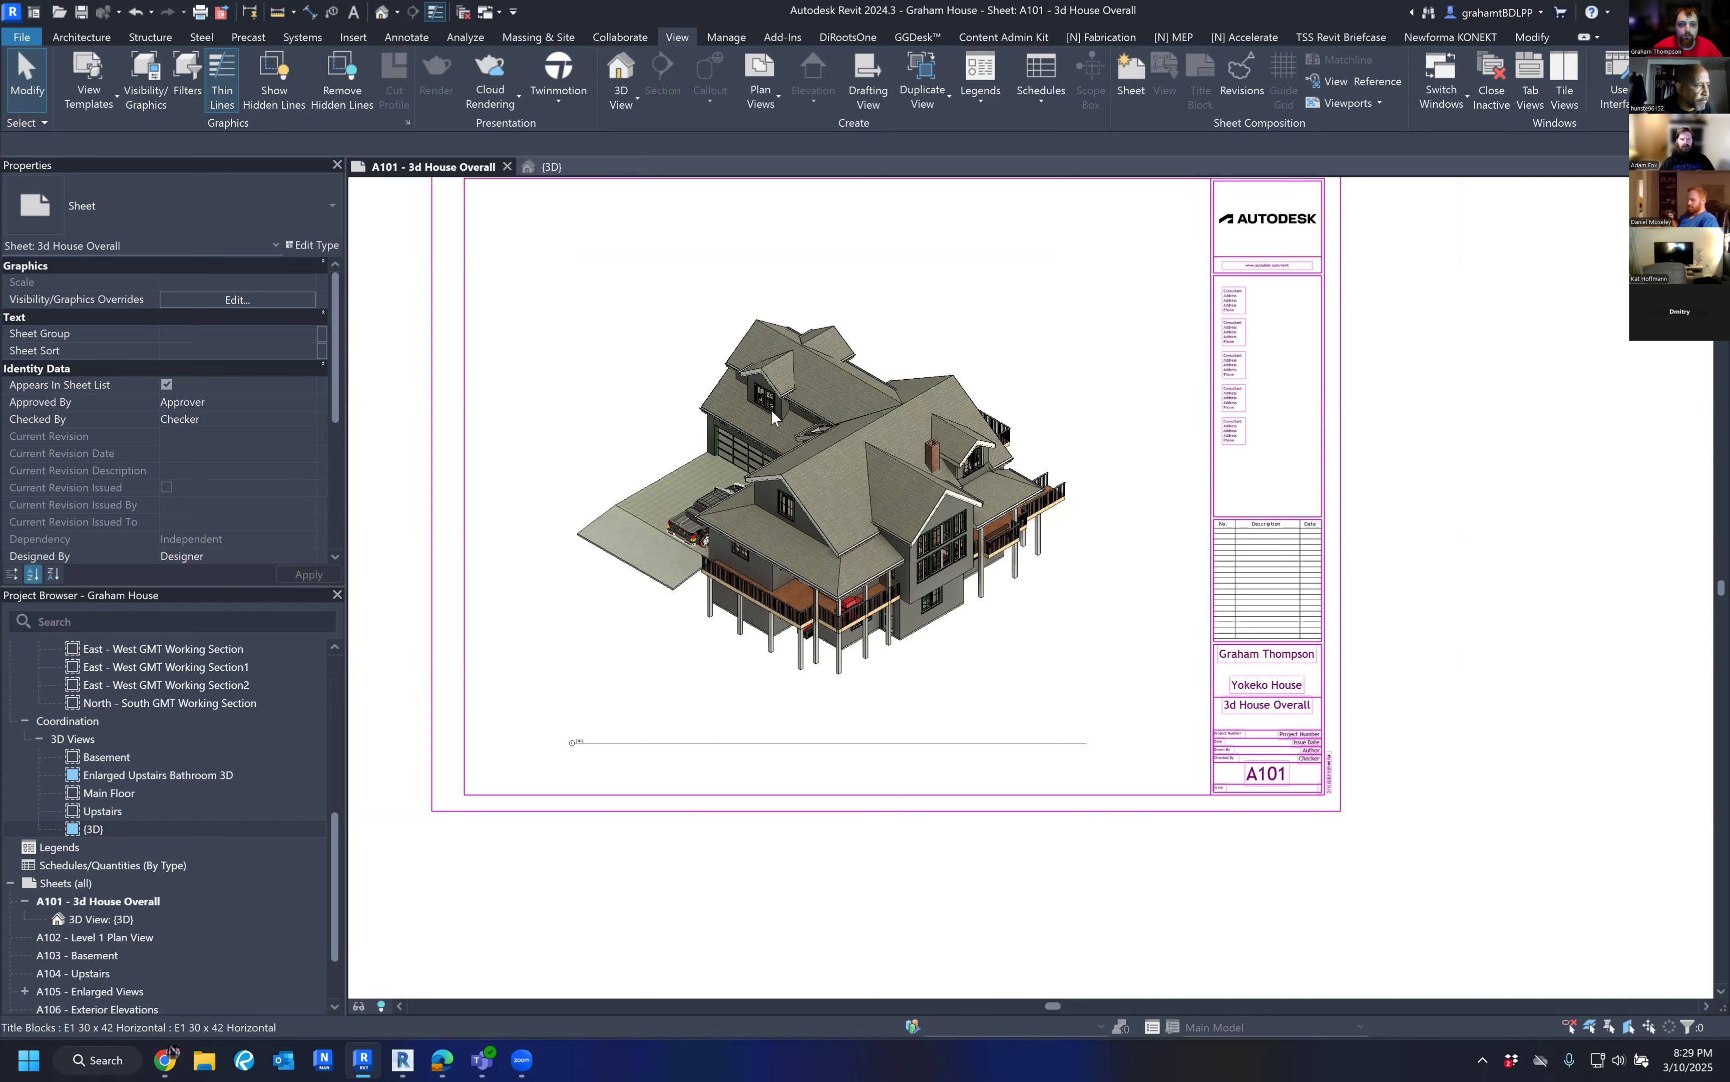
Try disabling the {3D} view's Section Box to compare the model's full extent, restore it, and deactivate the viewport.
left_click(665, 399)
scroll(166, 501, "down", 1)
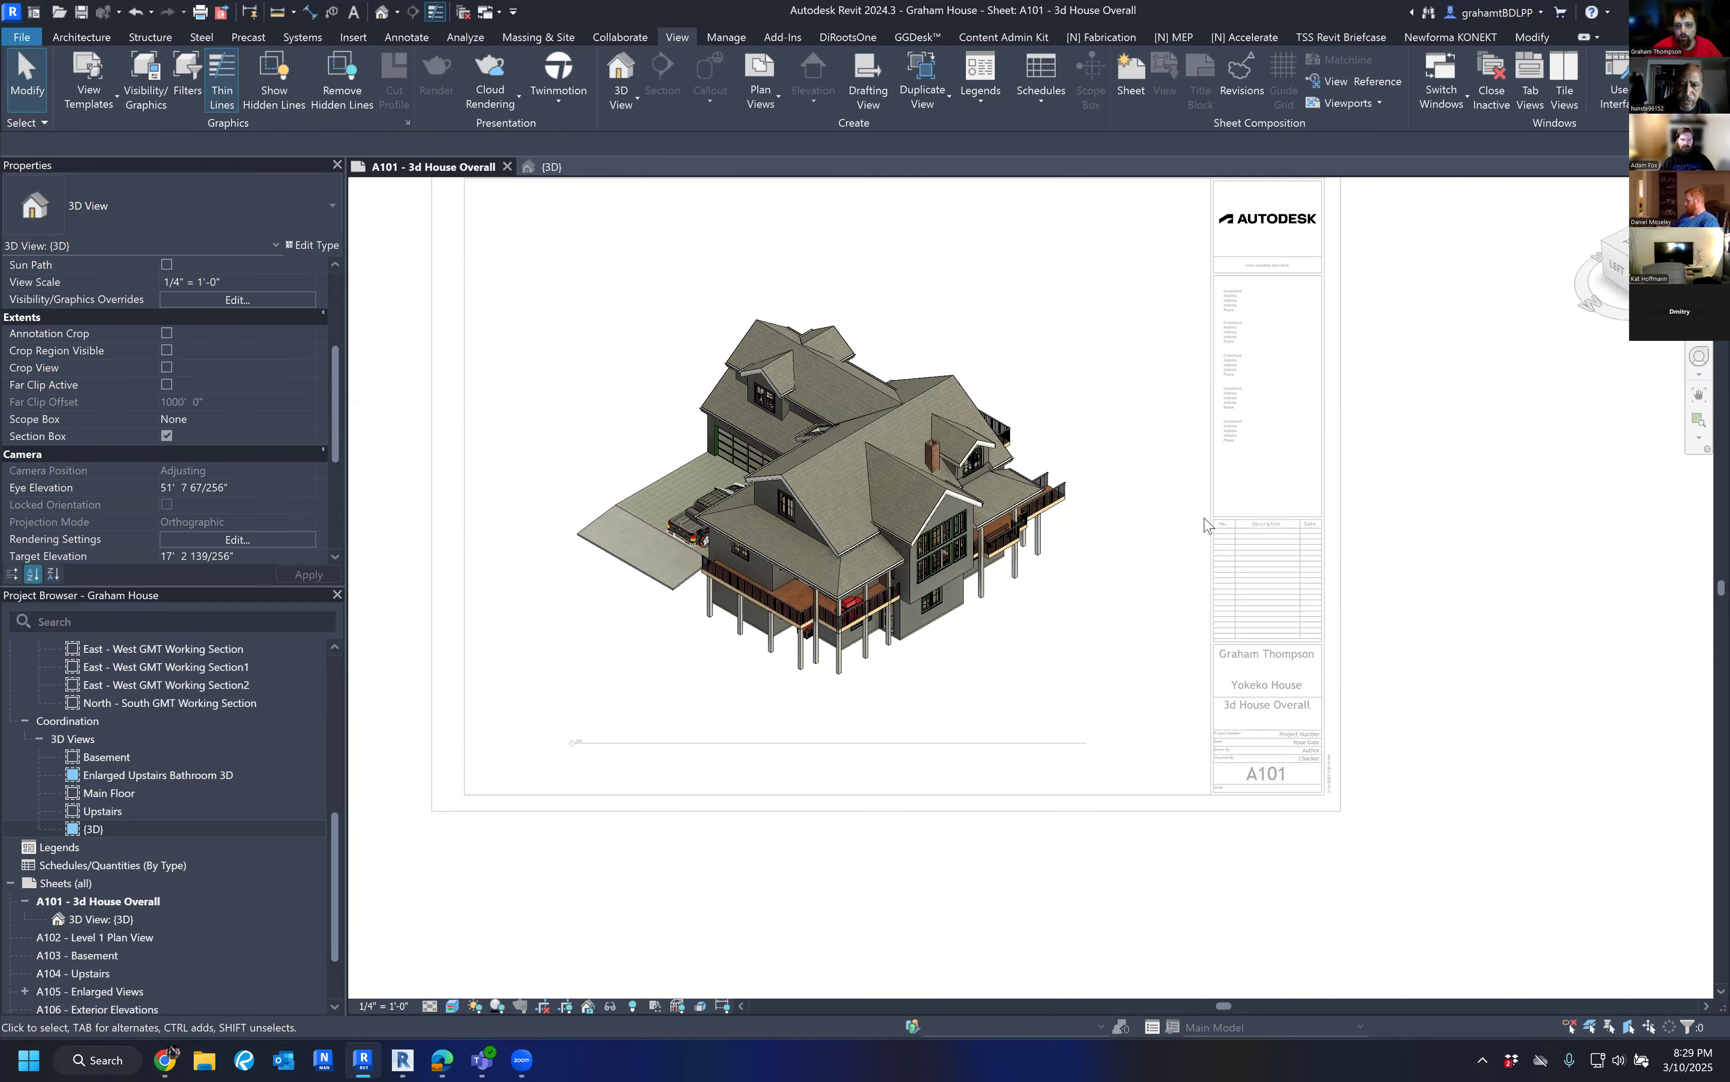
left_click(167, 436)
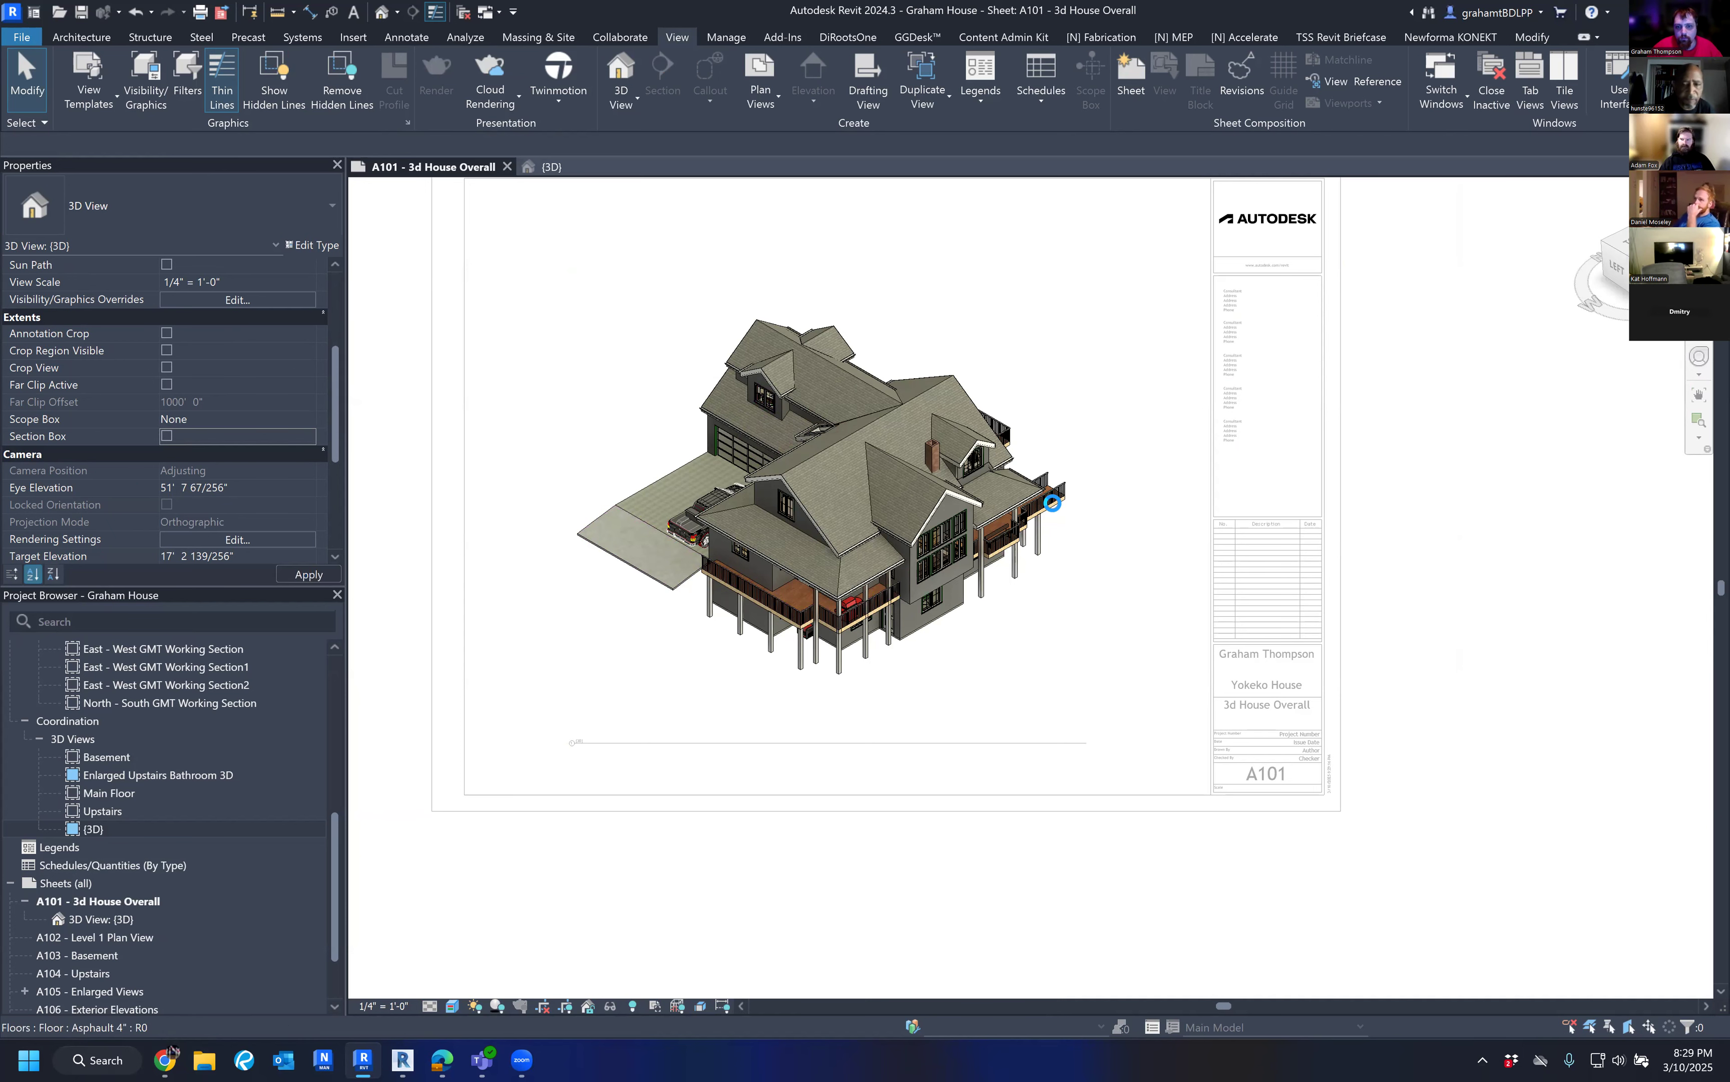
scroll(1398, 506, "down", 4)
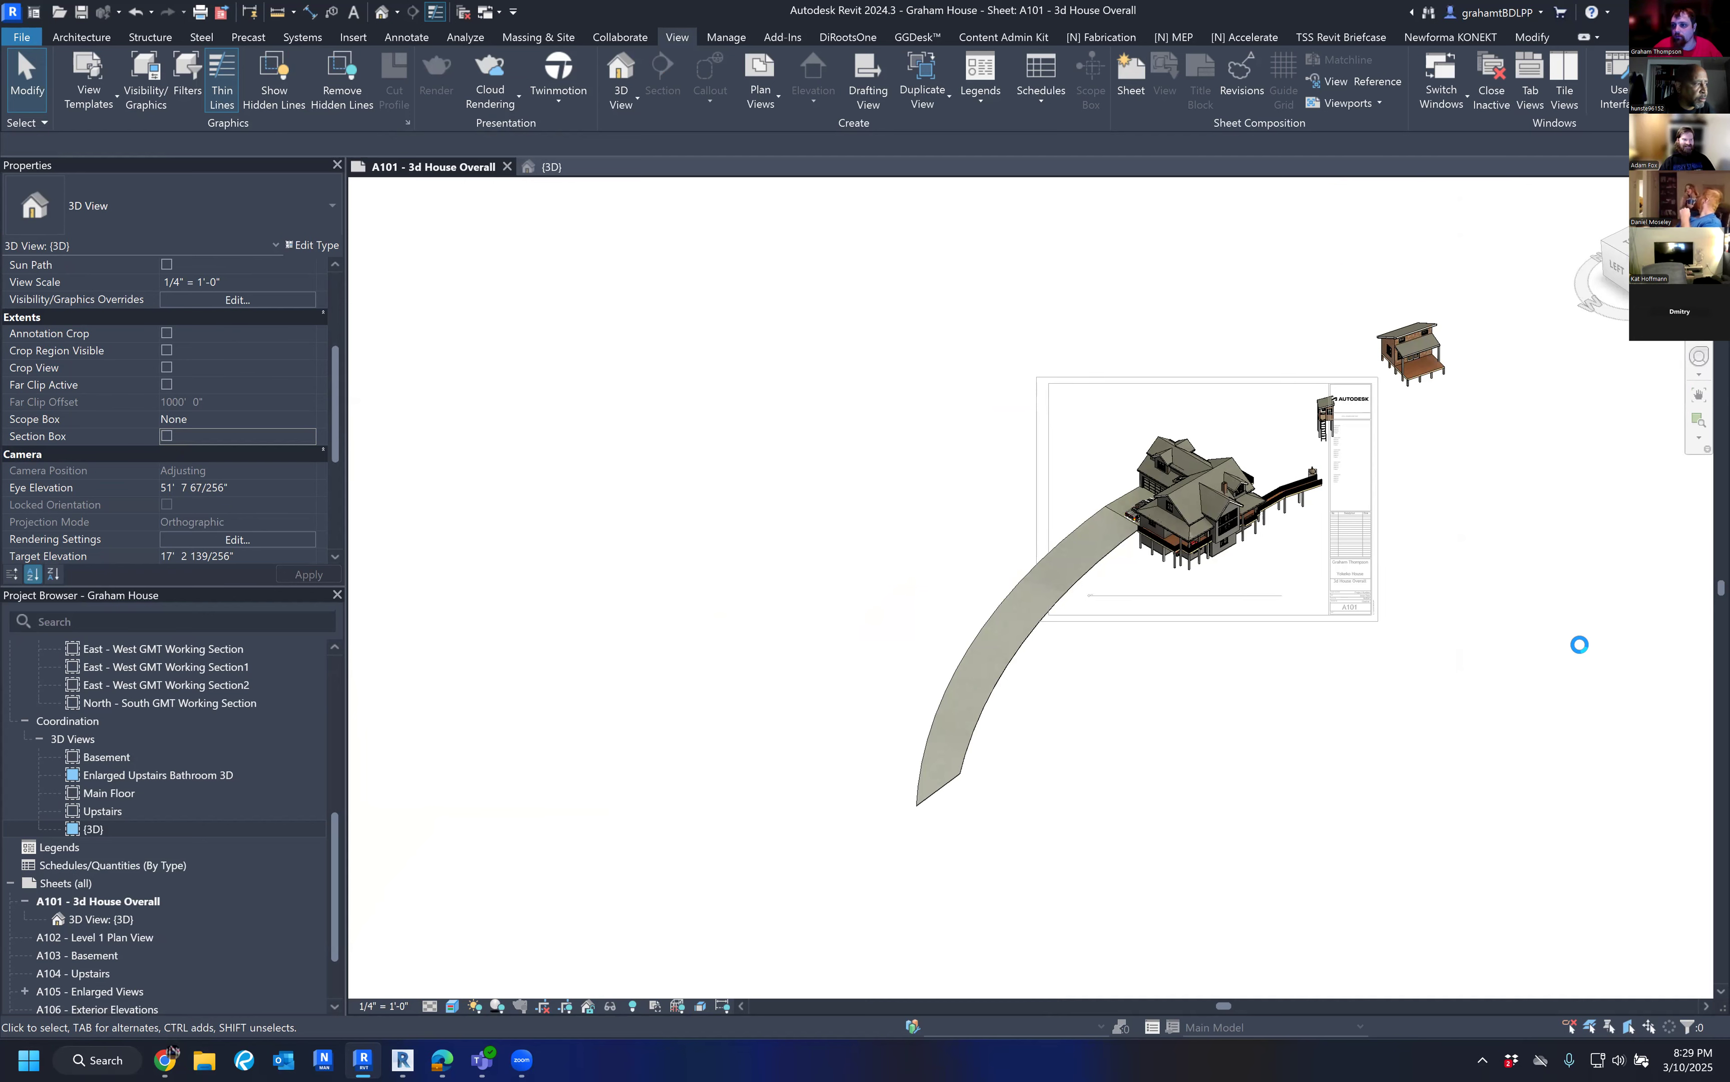
scroll(1258, 504, "up", 4)
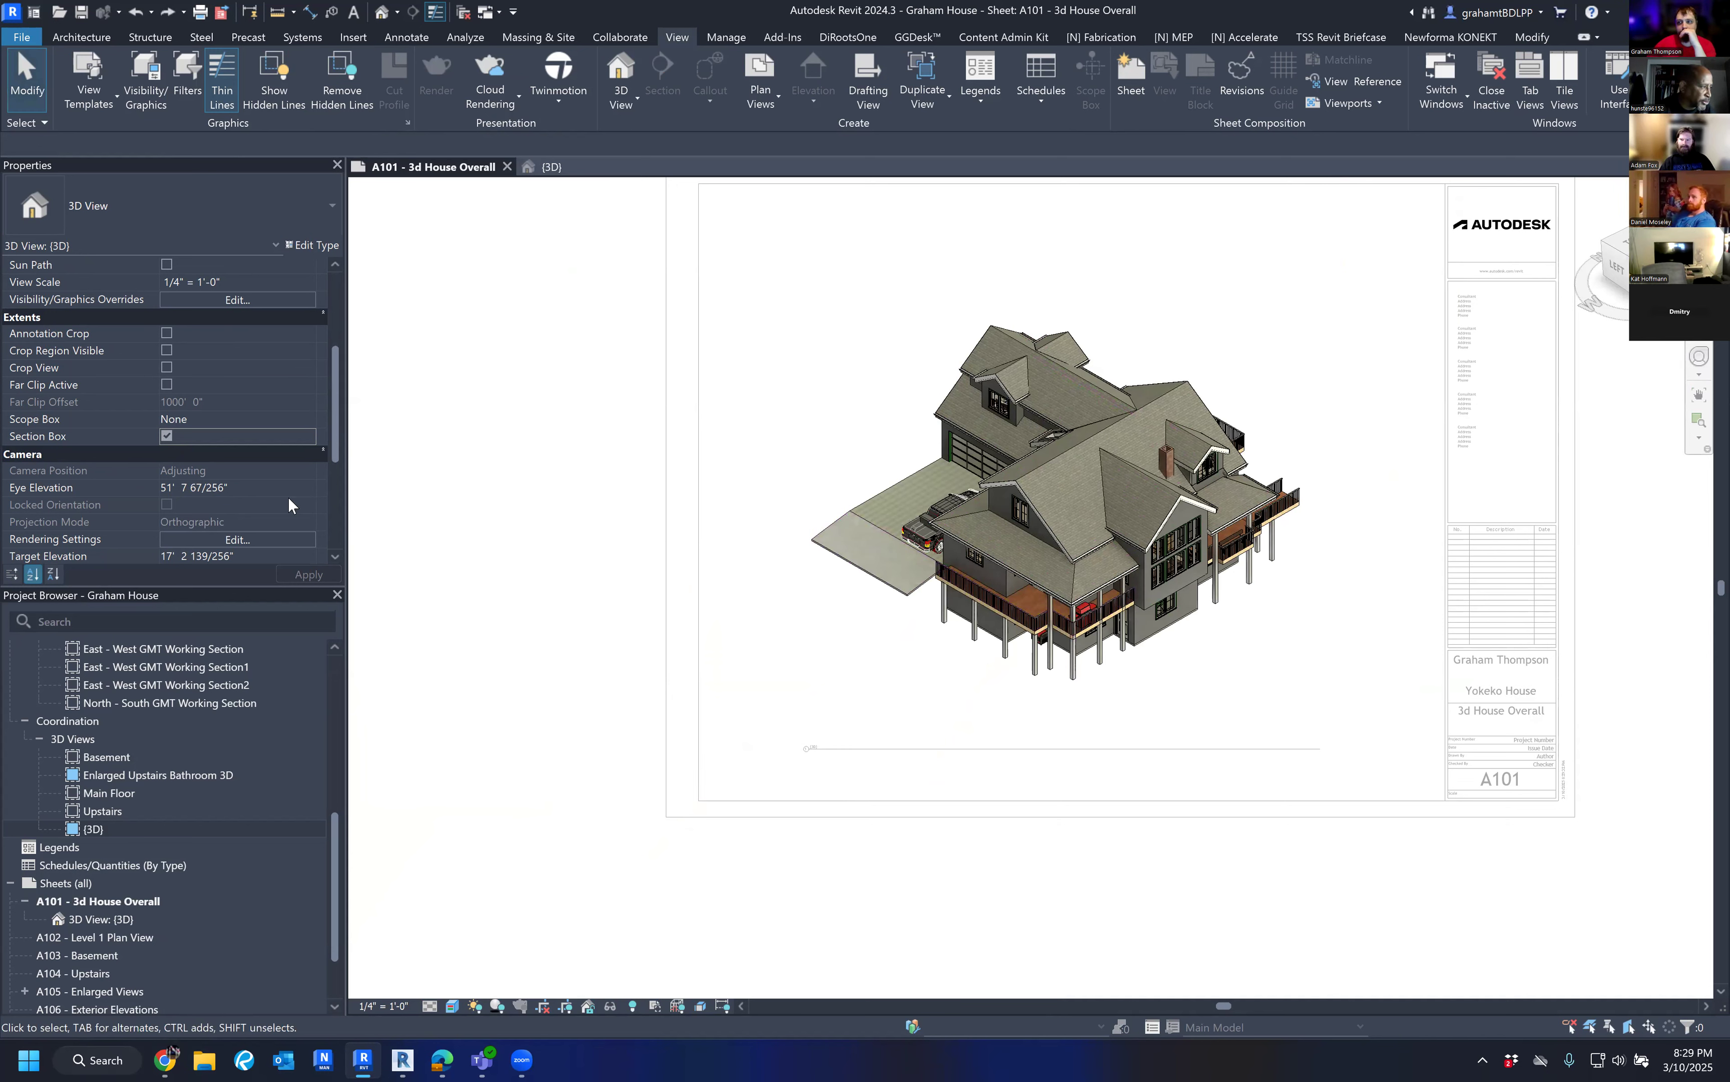
double_click(585, 450)
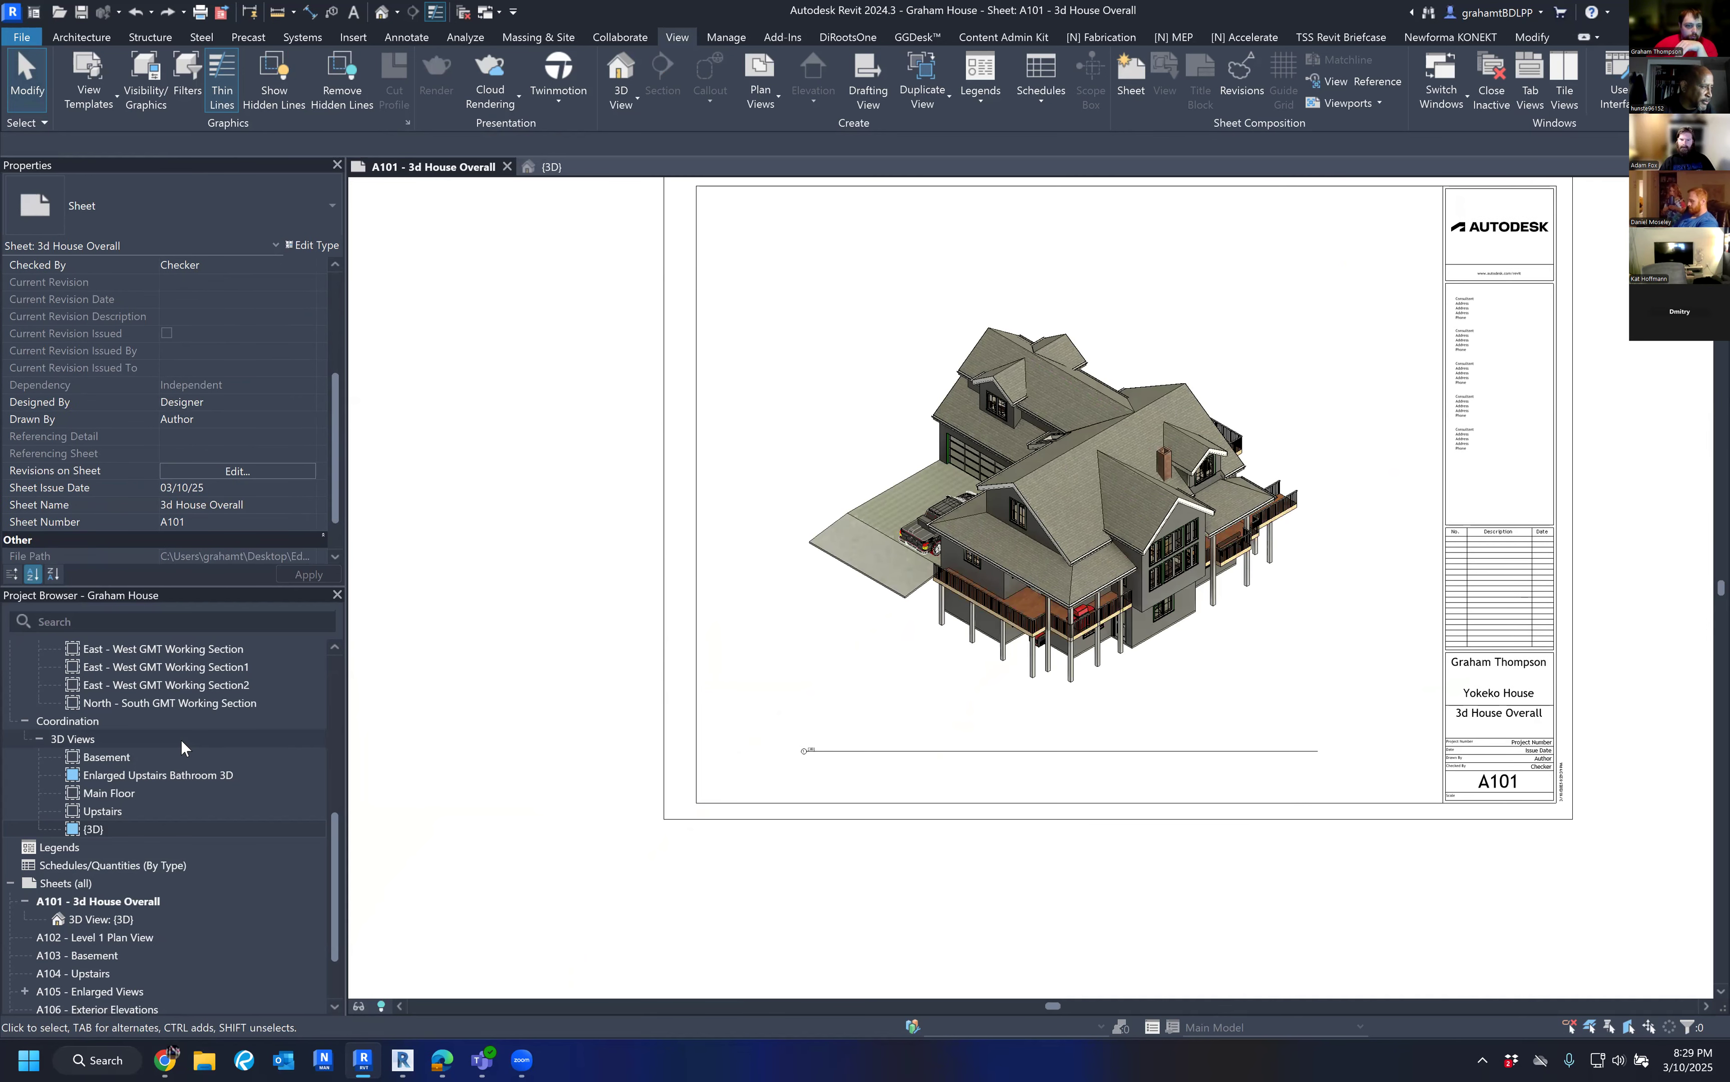
scroll(179, 748, "down", 1)
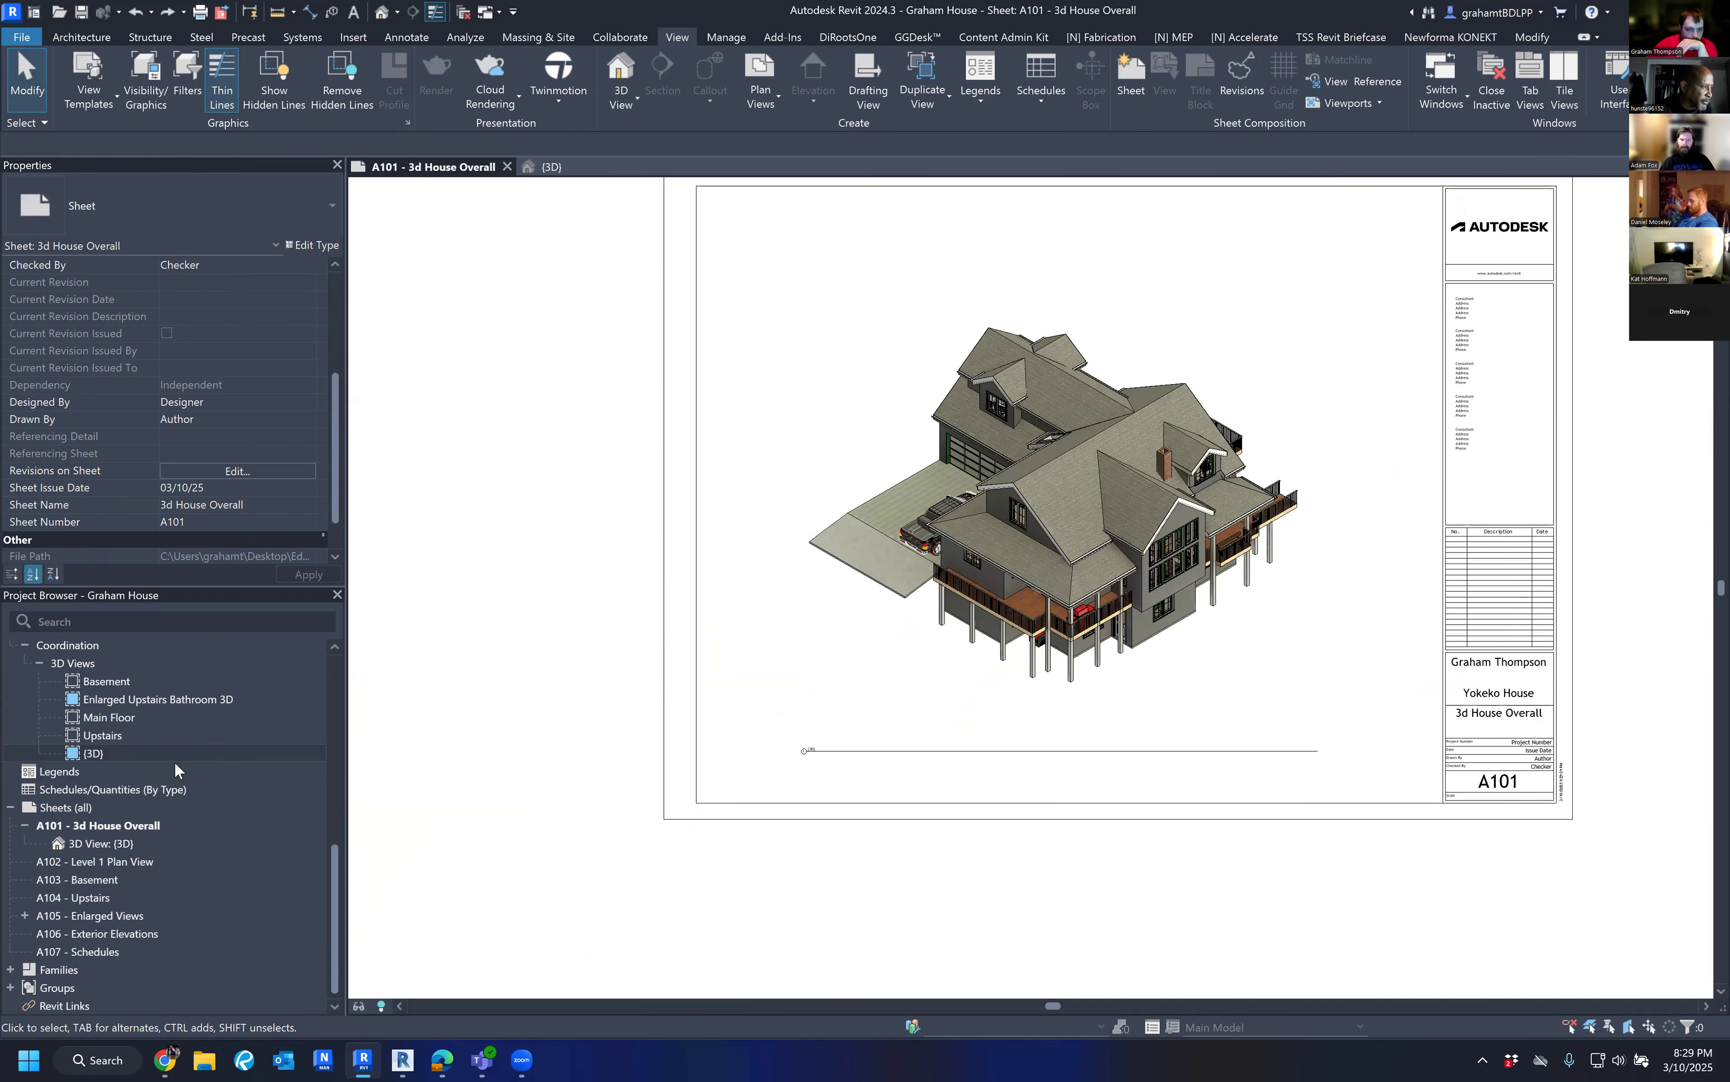
Open sheet A102 - Level 1 Plan View and bring up the architectural floor plans in the project's view list.
double_click(143, 863)
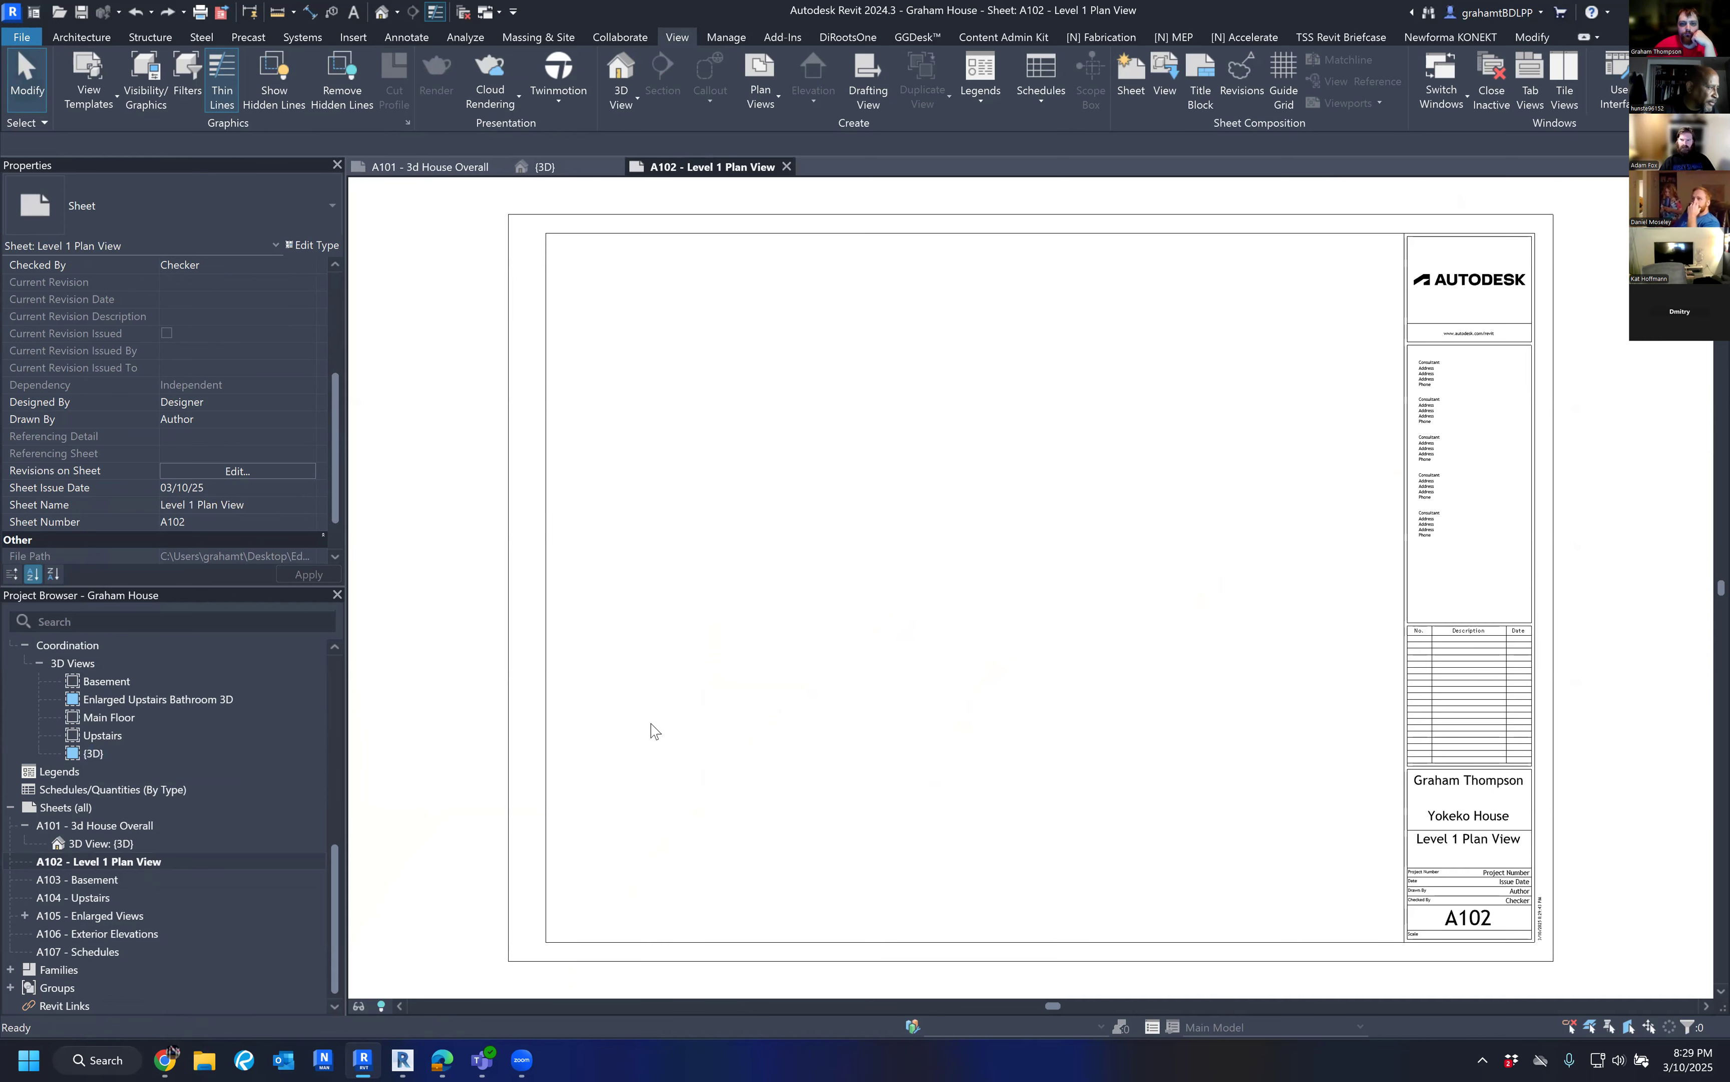
scroll(919, 564, "down", 1)
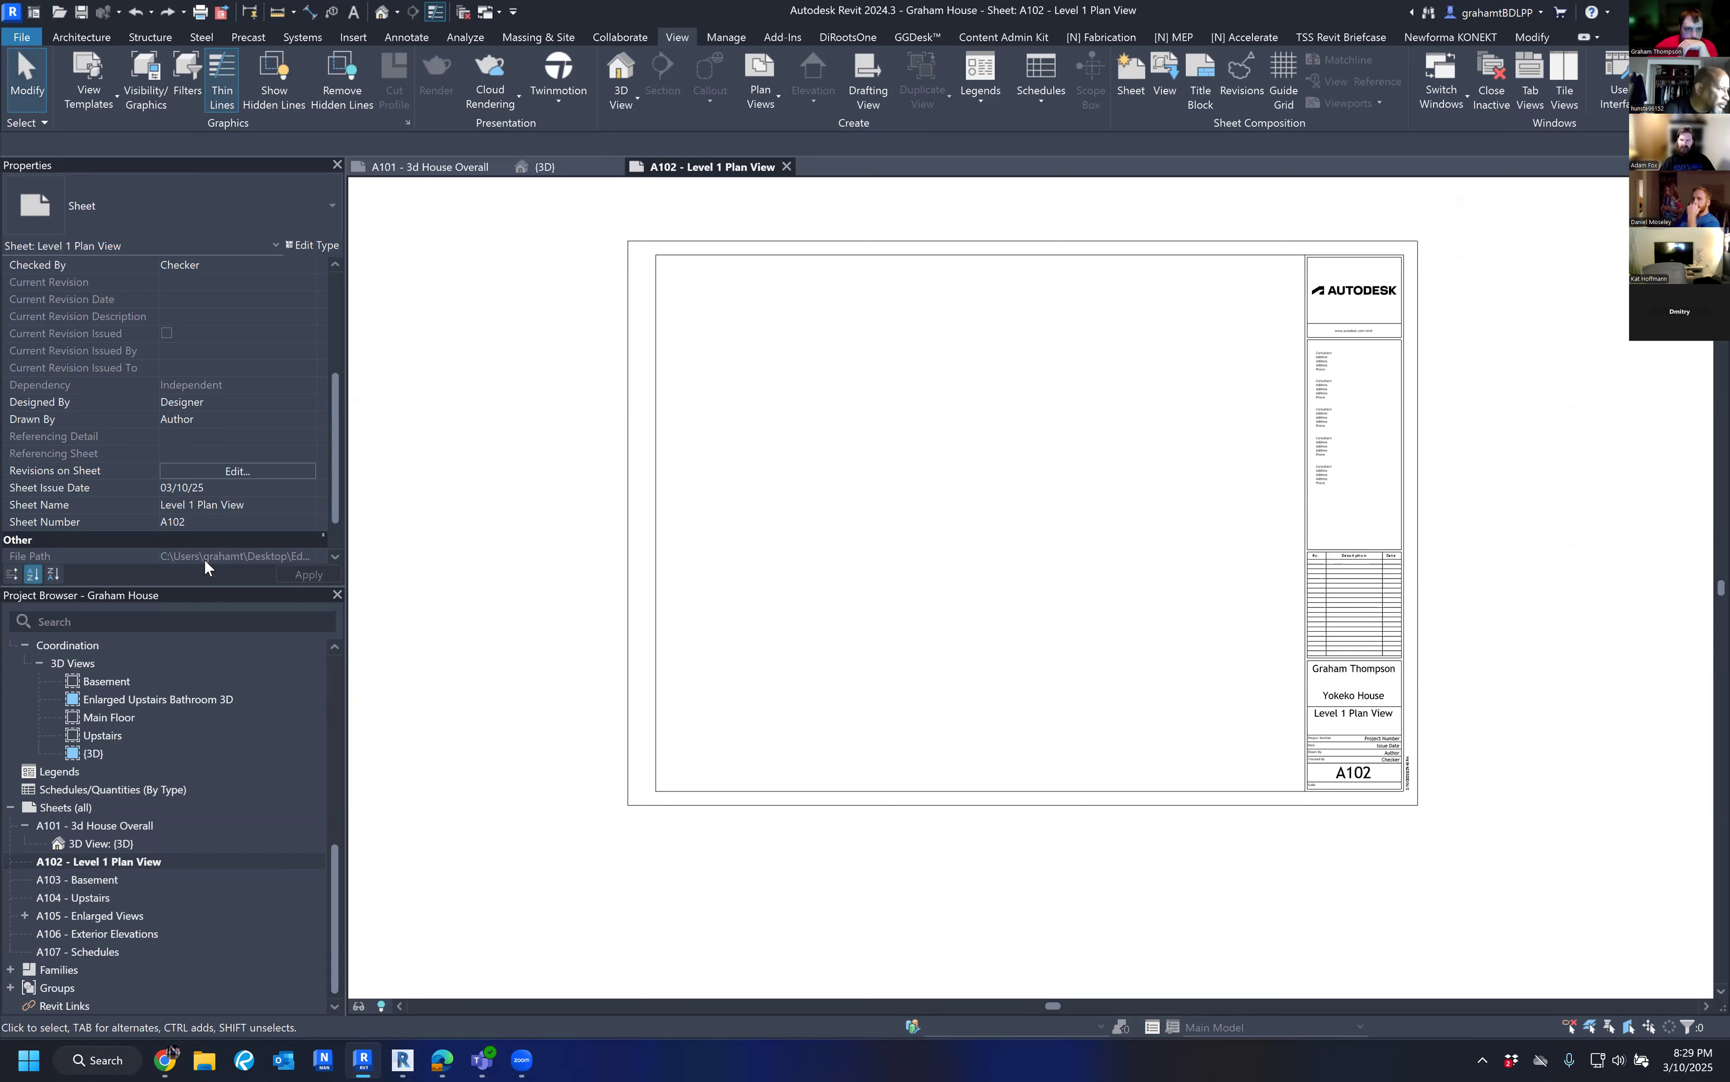
scroll(207, 515, "down", 1)
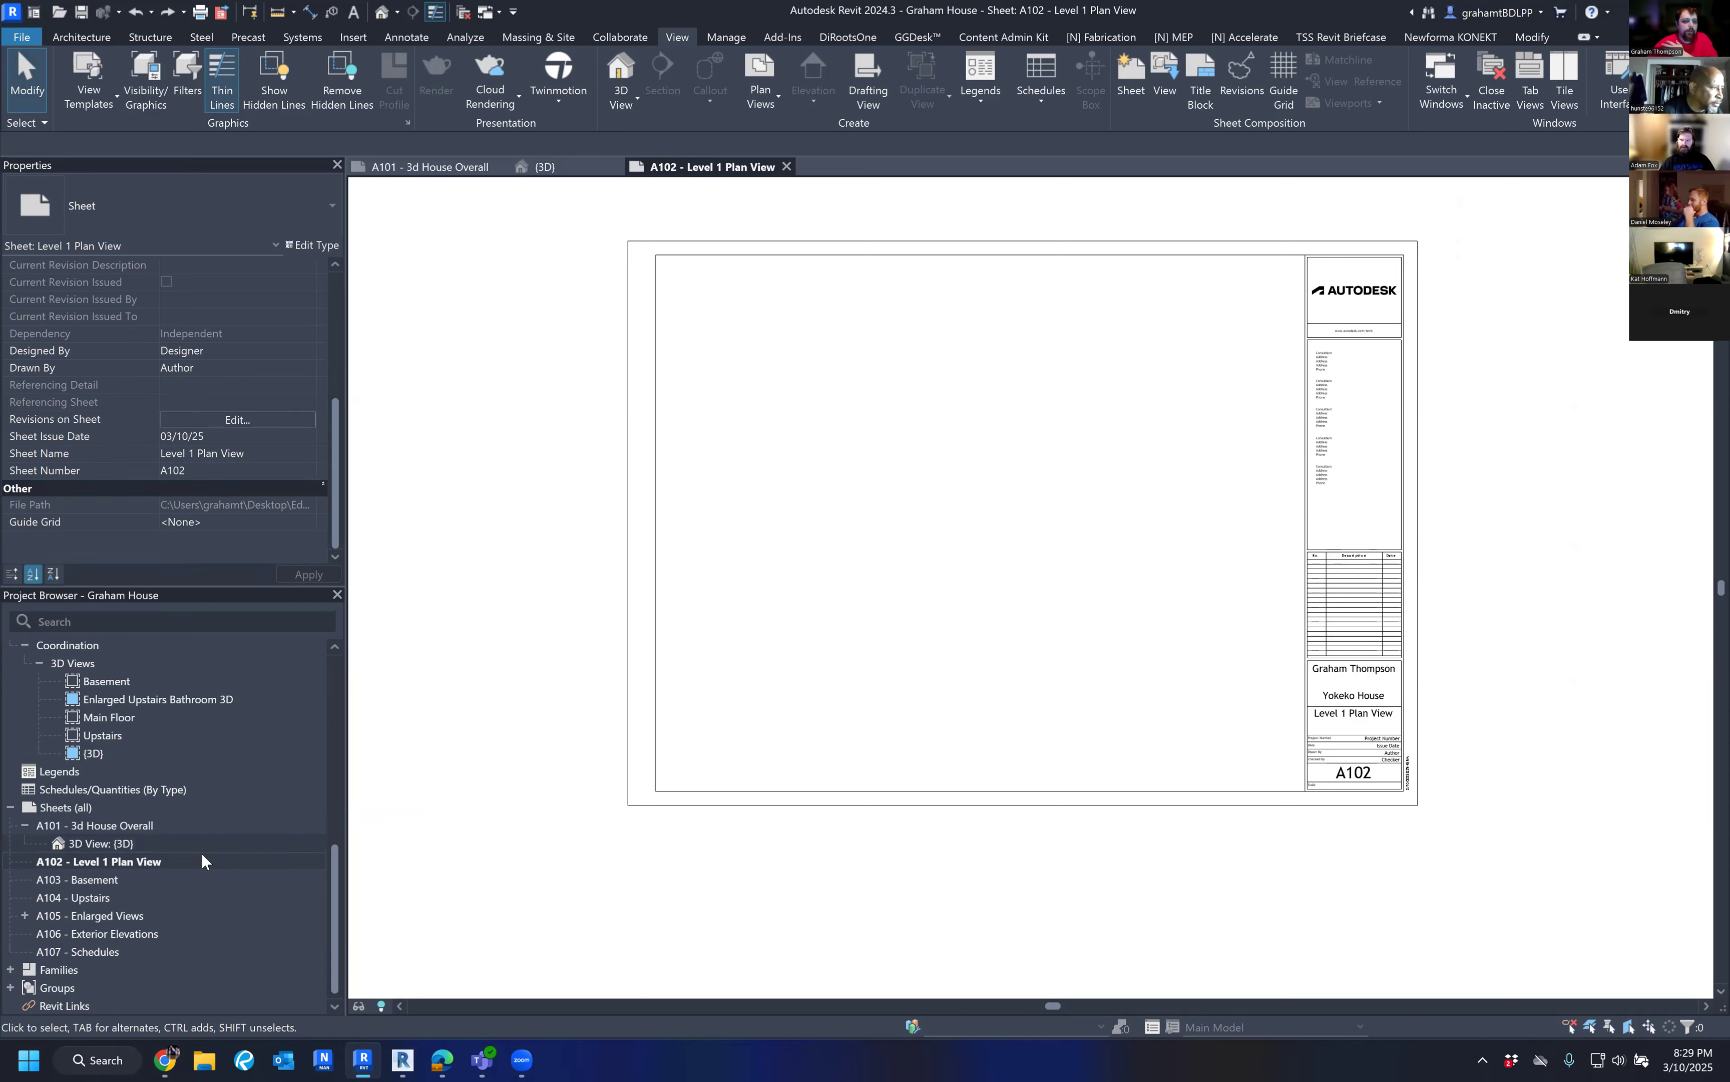
scroll(140, 854, "up", 8)
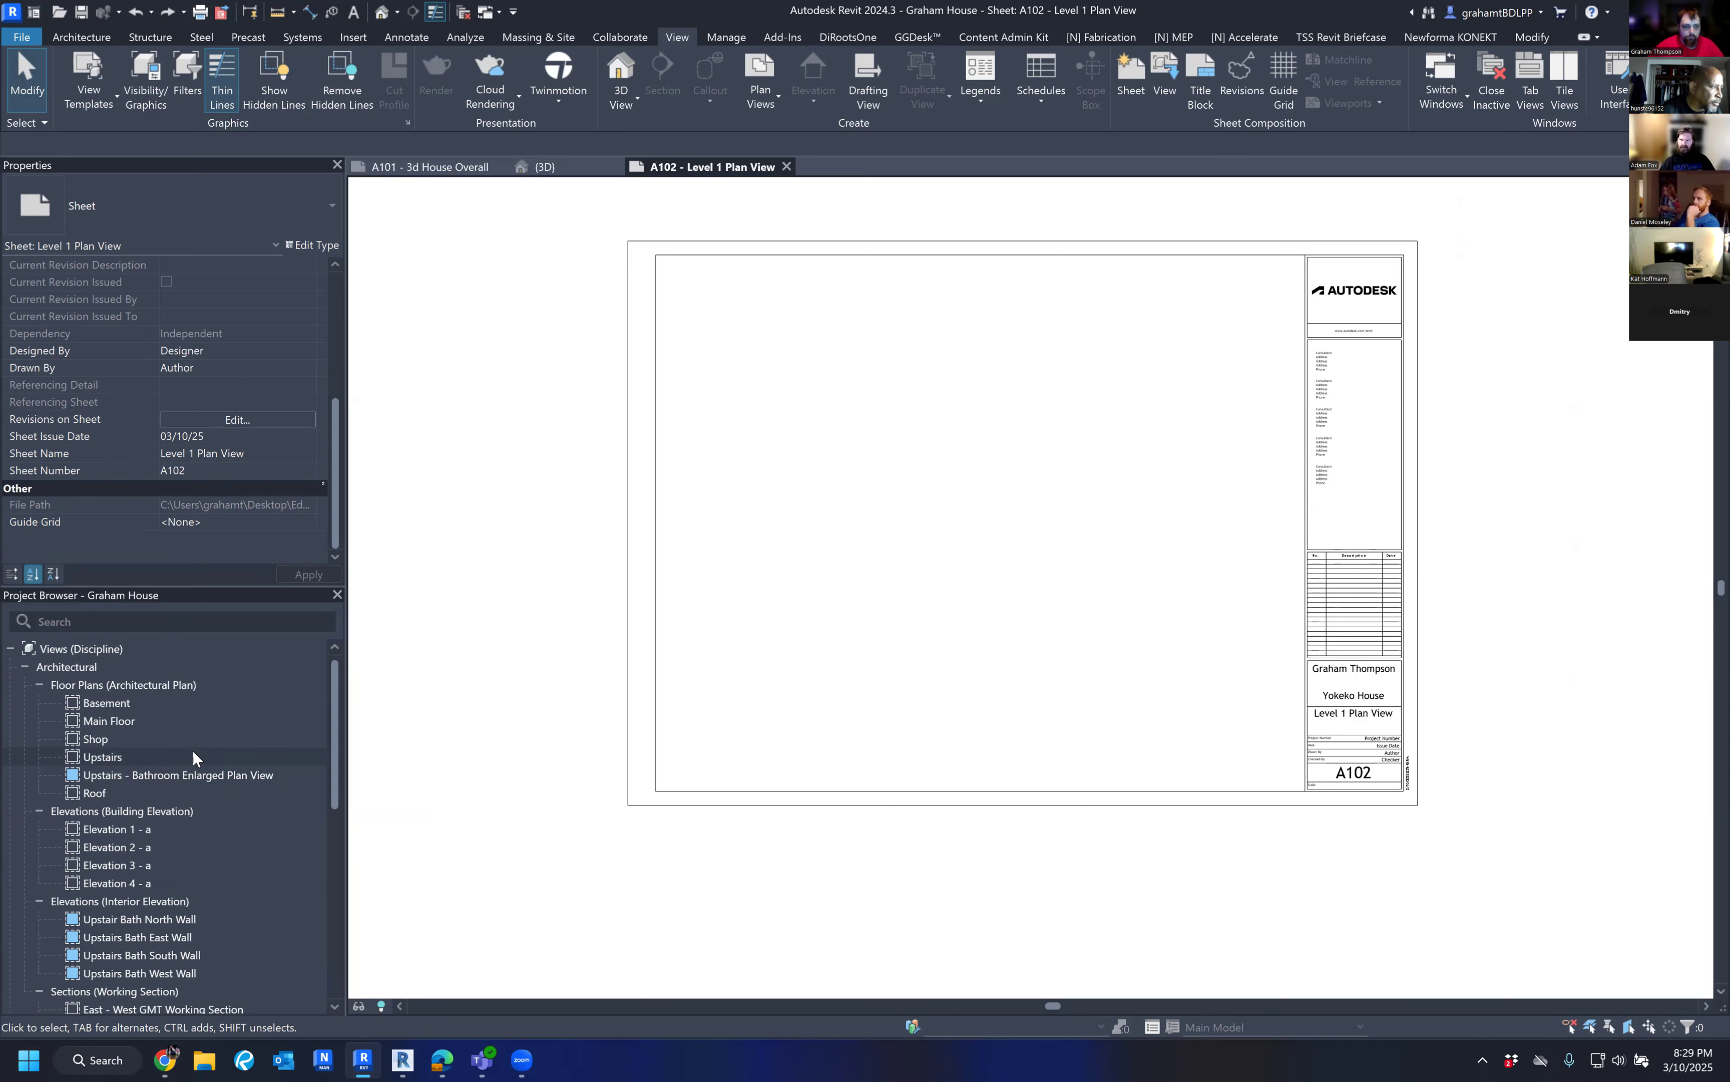
Try placing the uncropped Main Floor plan on sheet A102 twice, deleting the viewport each time.
left_click_drag(101, 720, 862, 506)
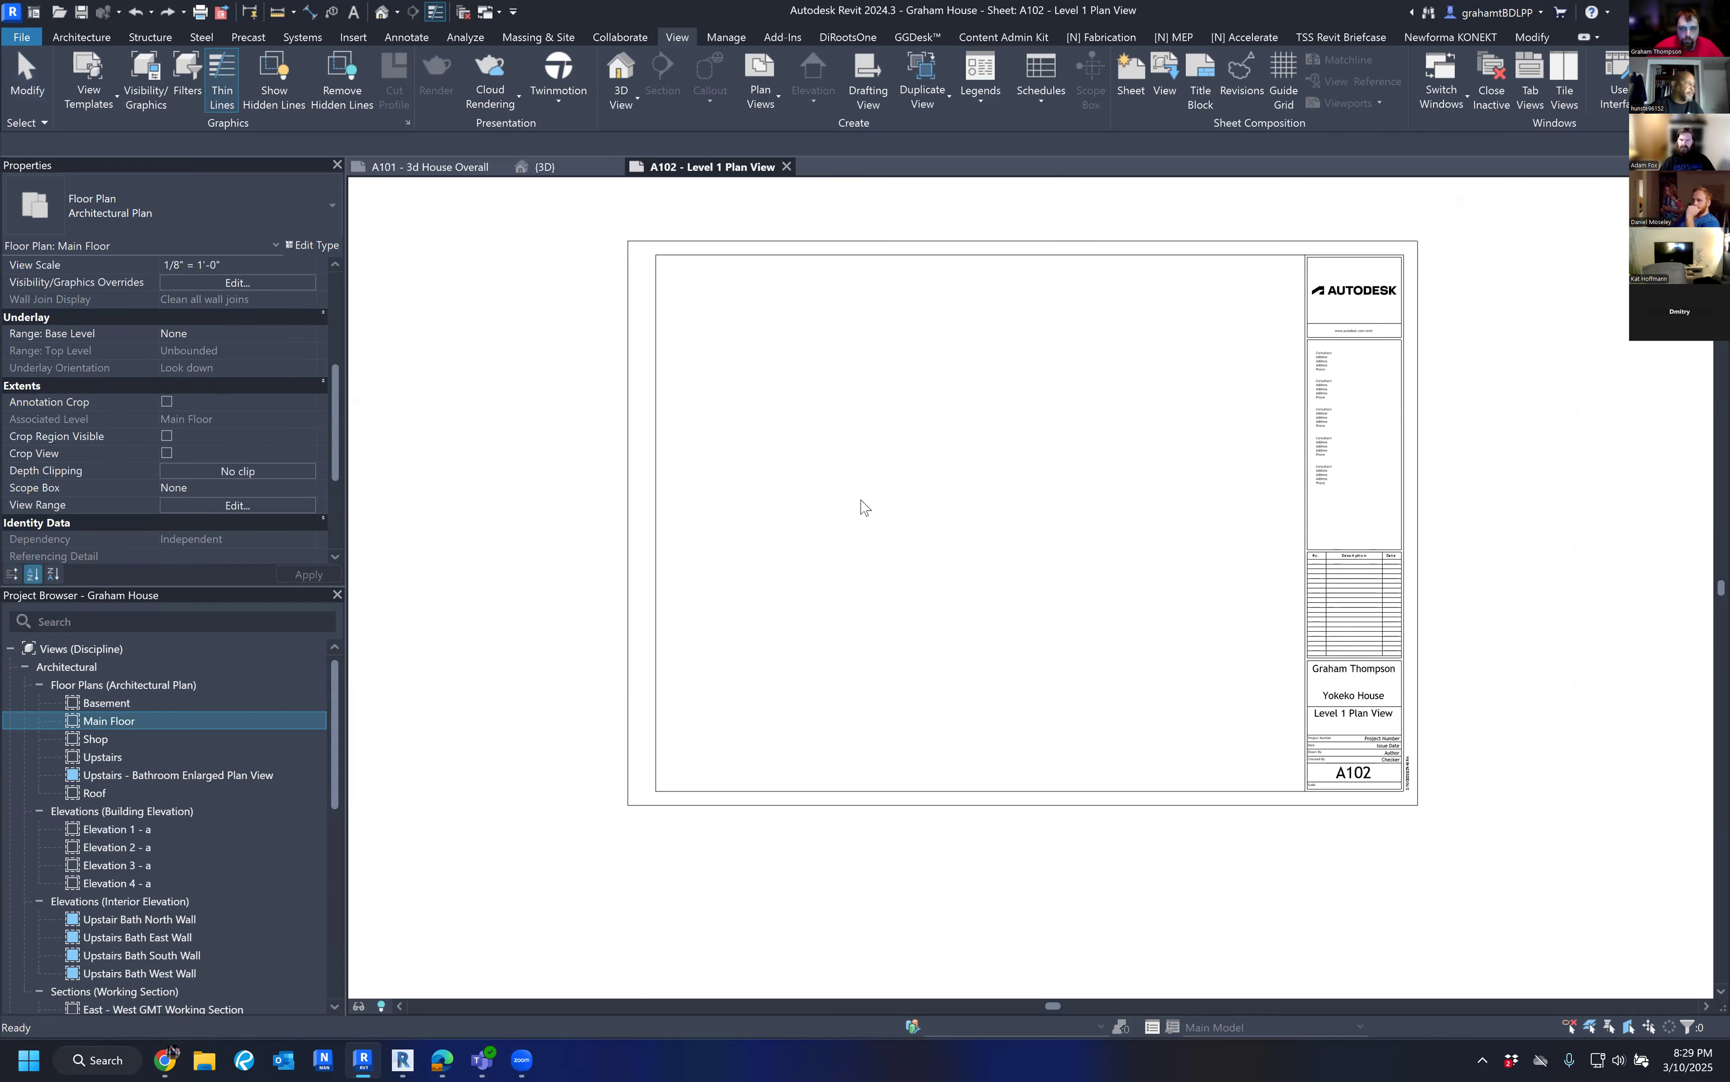
scroll(942, 510, "down", 2)
left_click(942, 506)
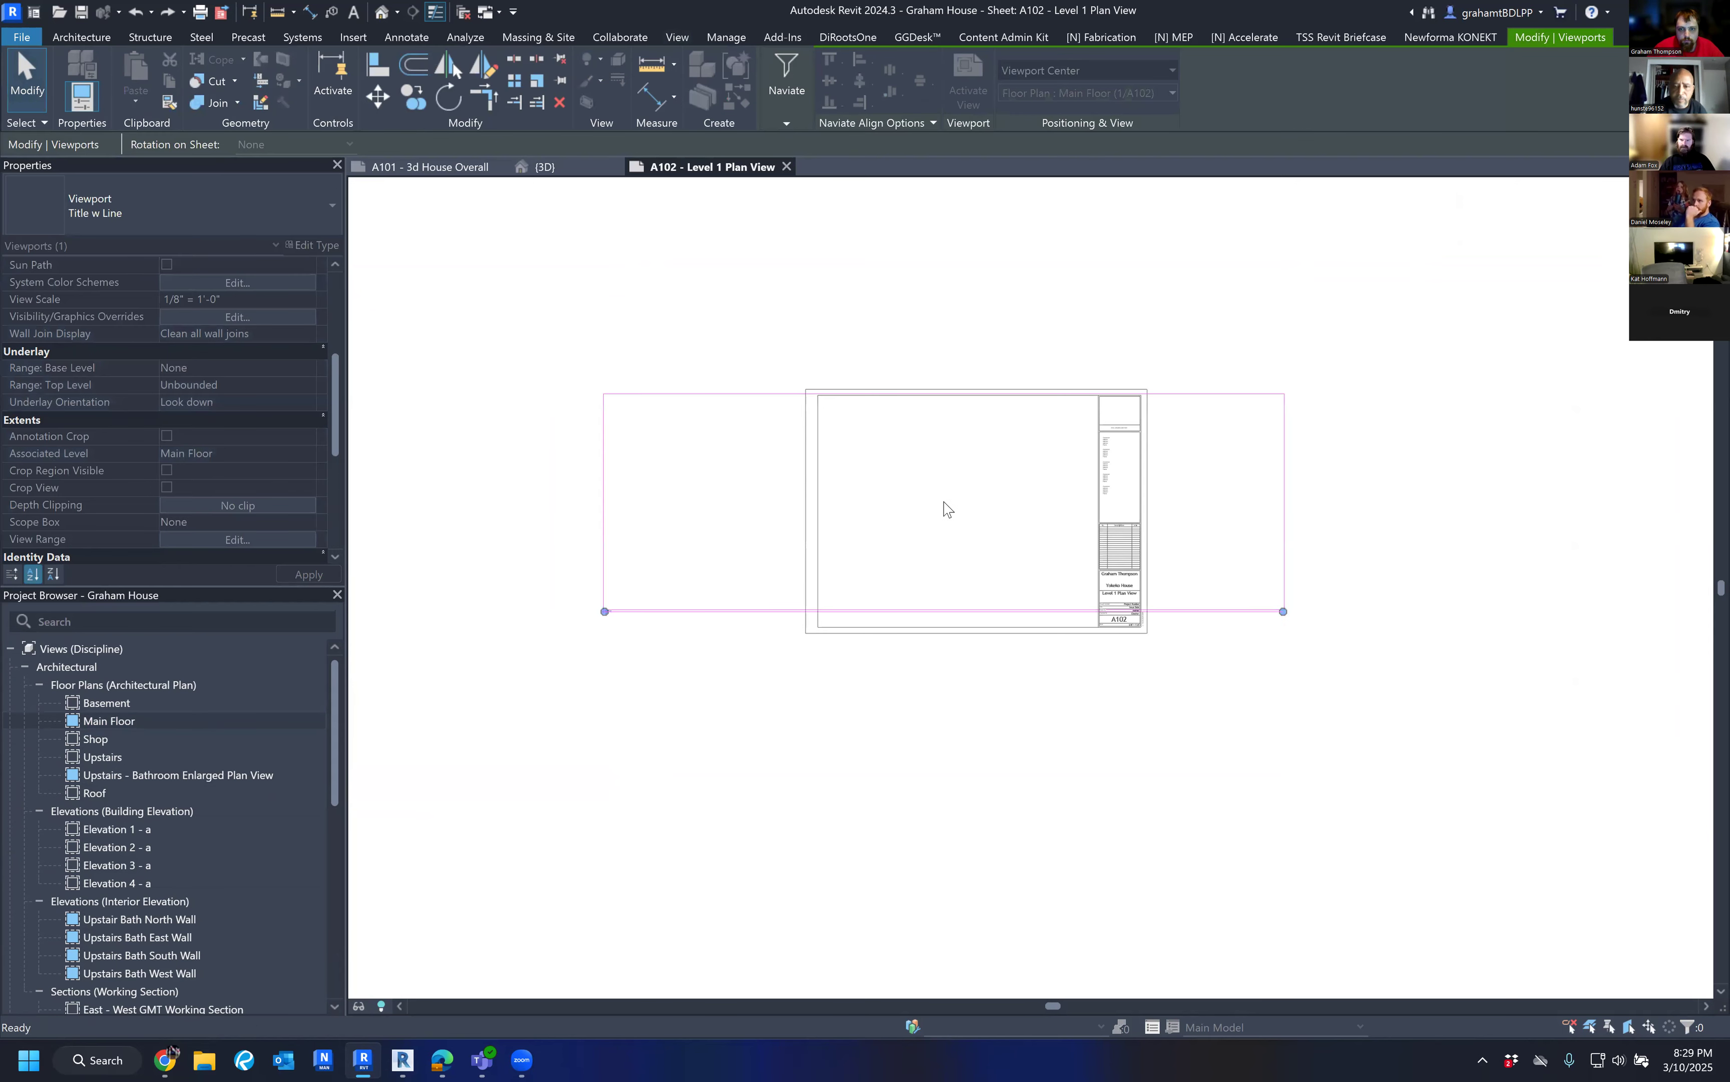
left_click(904, 531)
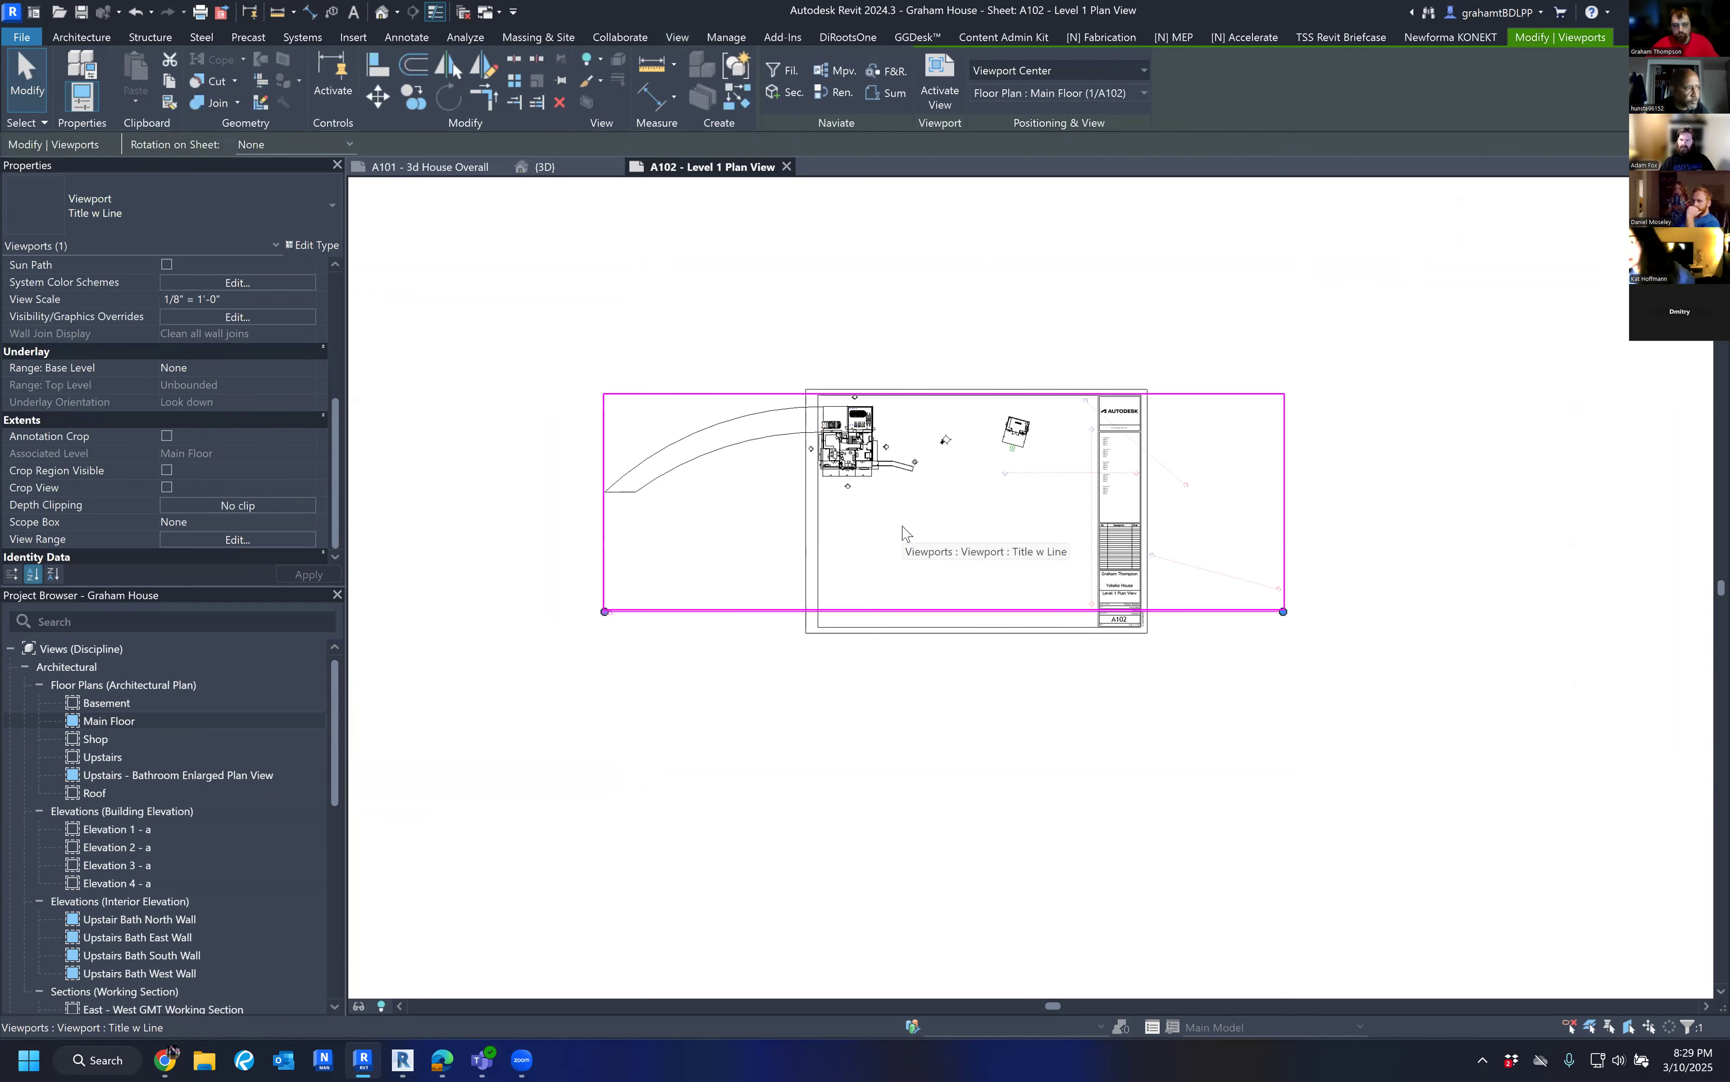
key("Delete")
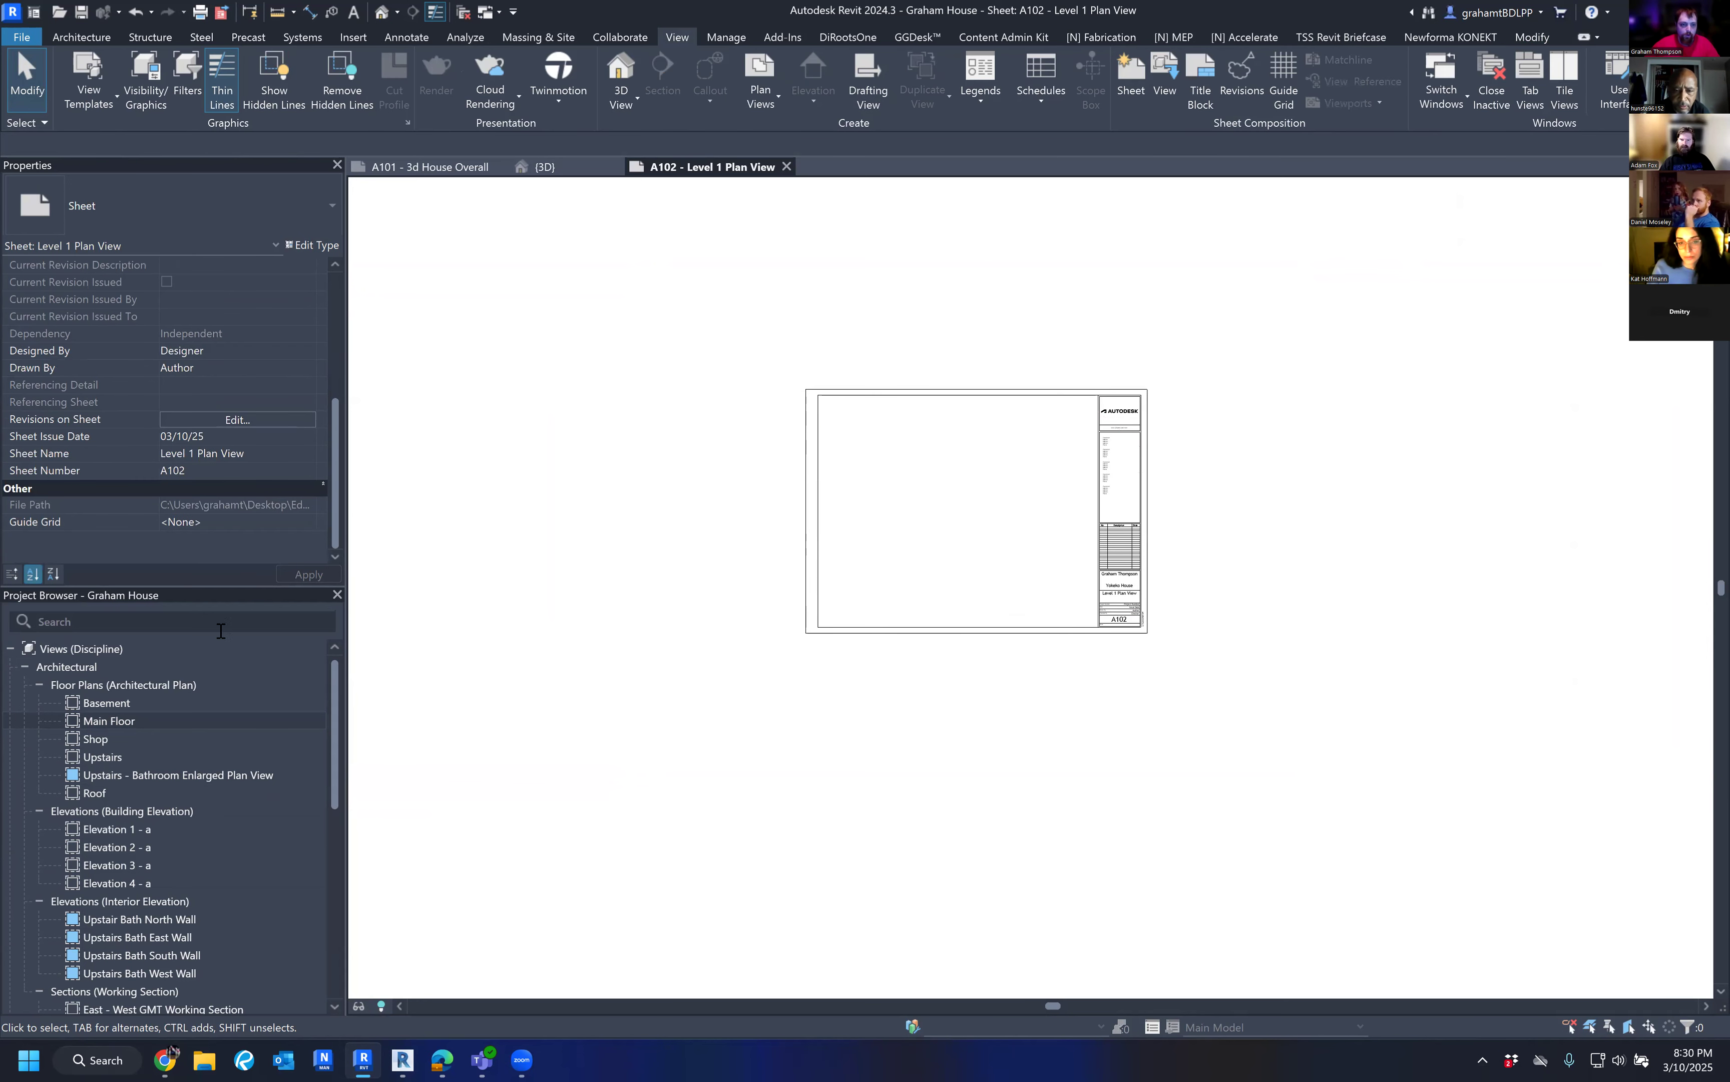
left_click_drag(114, 721, 950, 560)
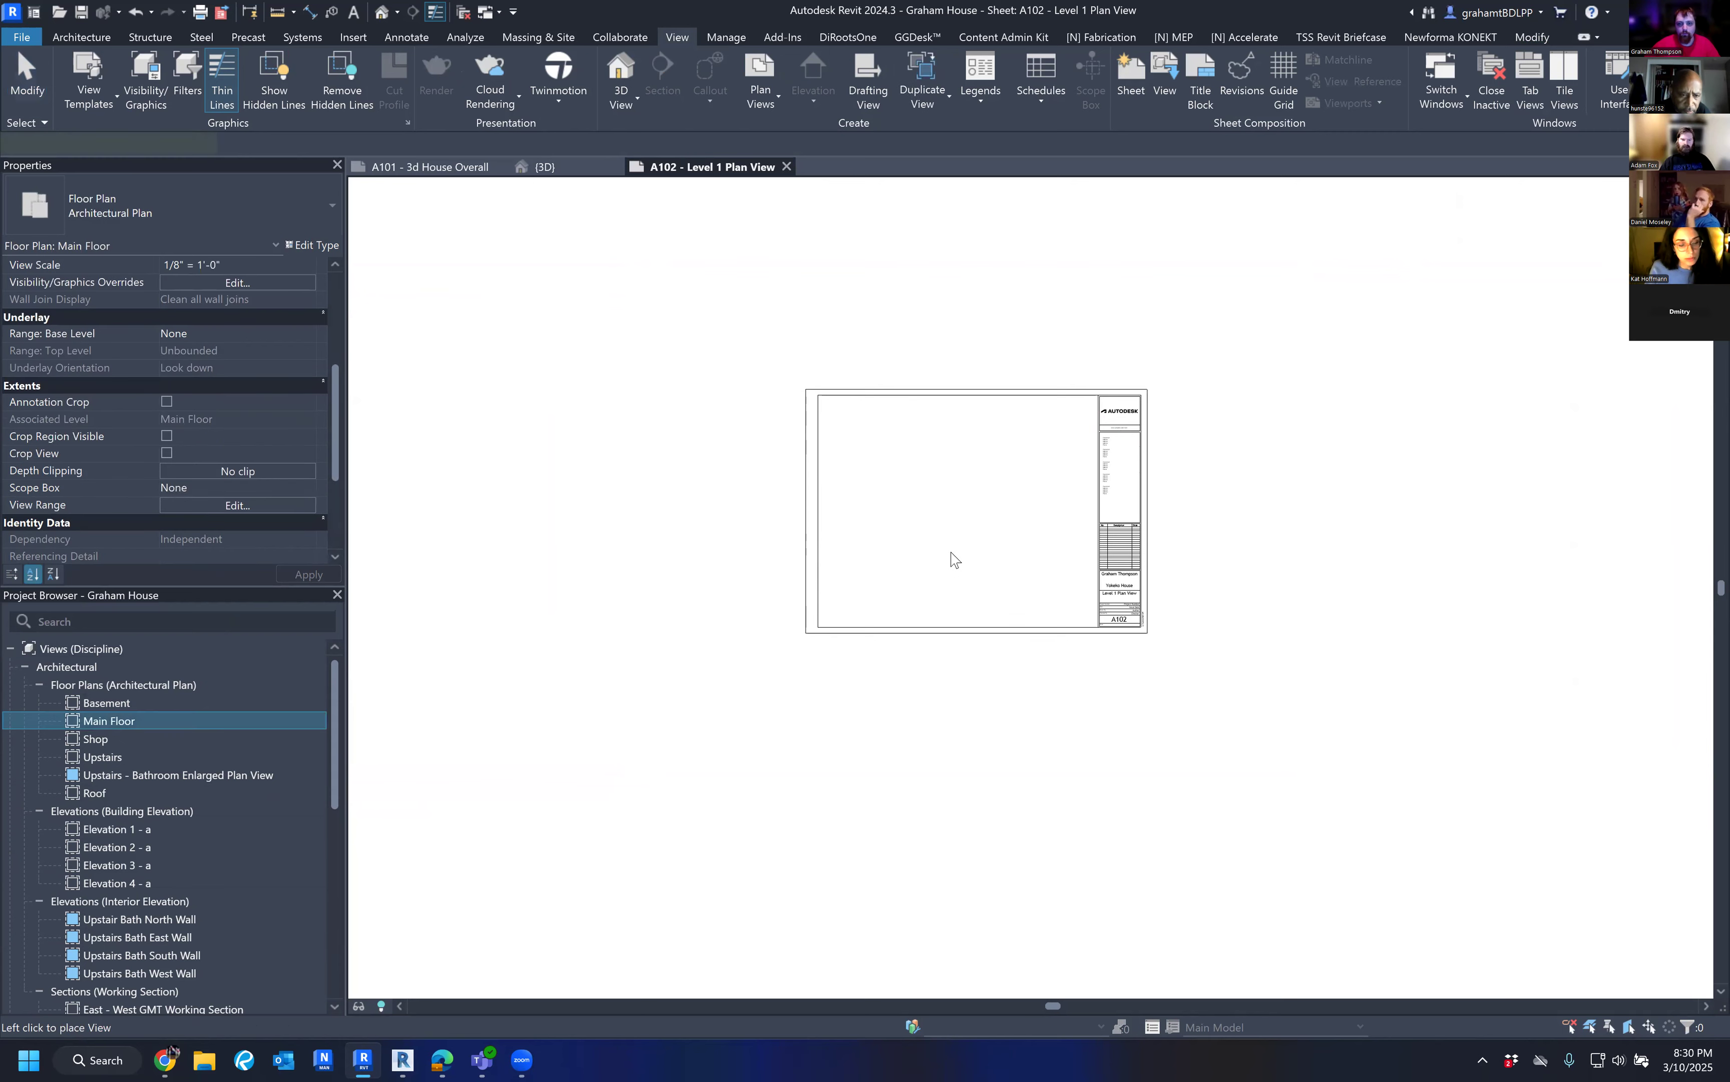
left_click(1014, 492)
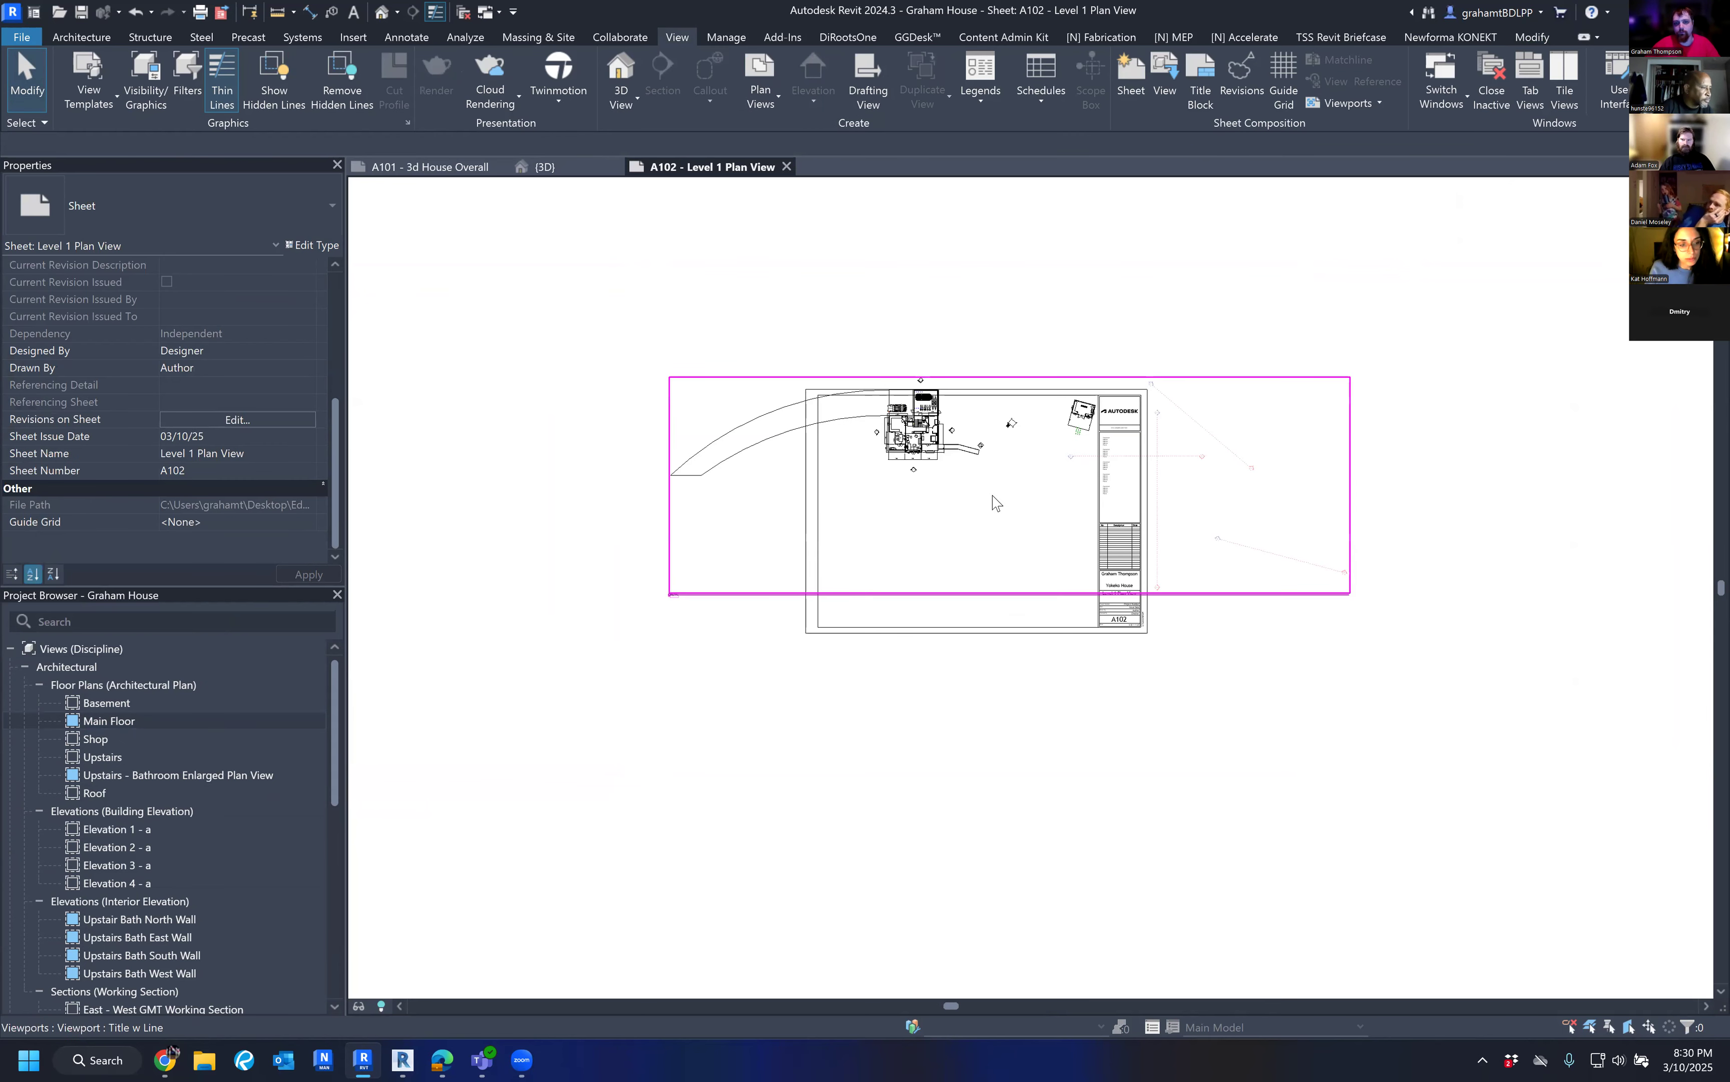
key("Delete")
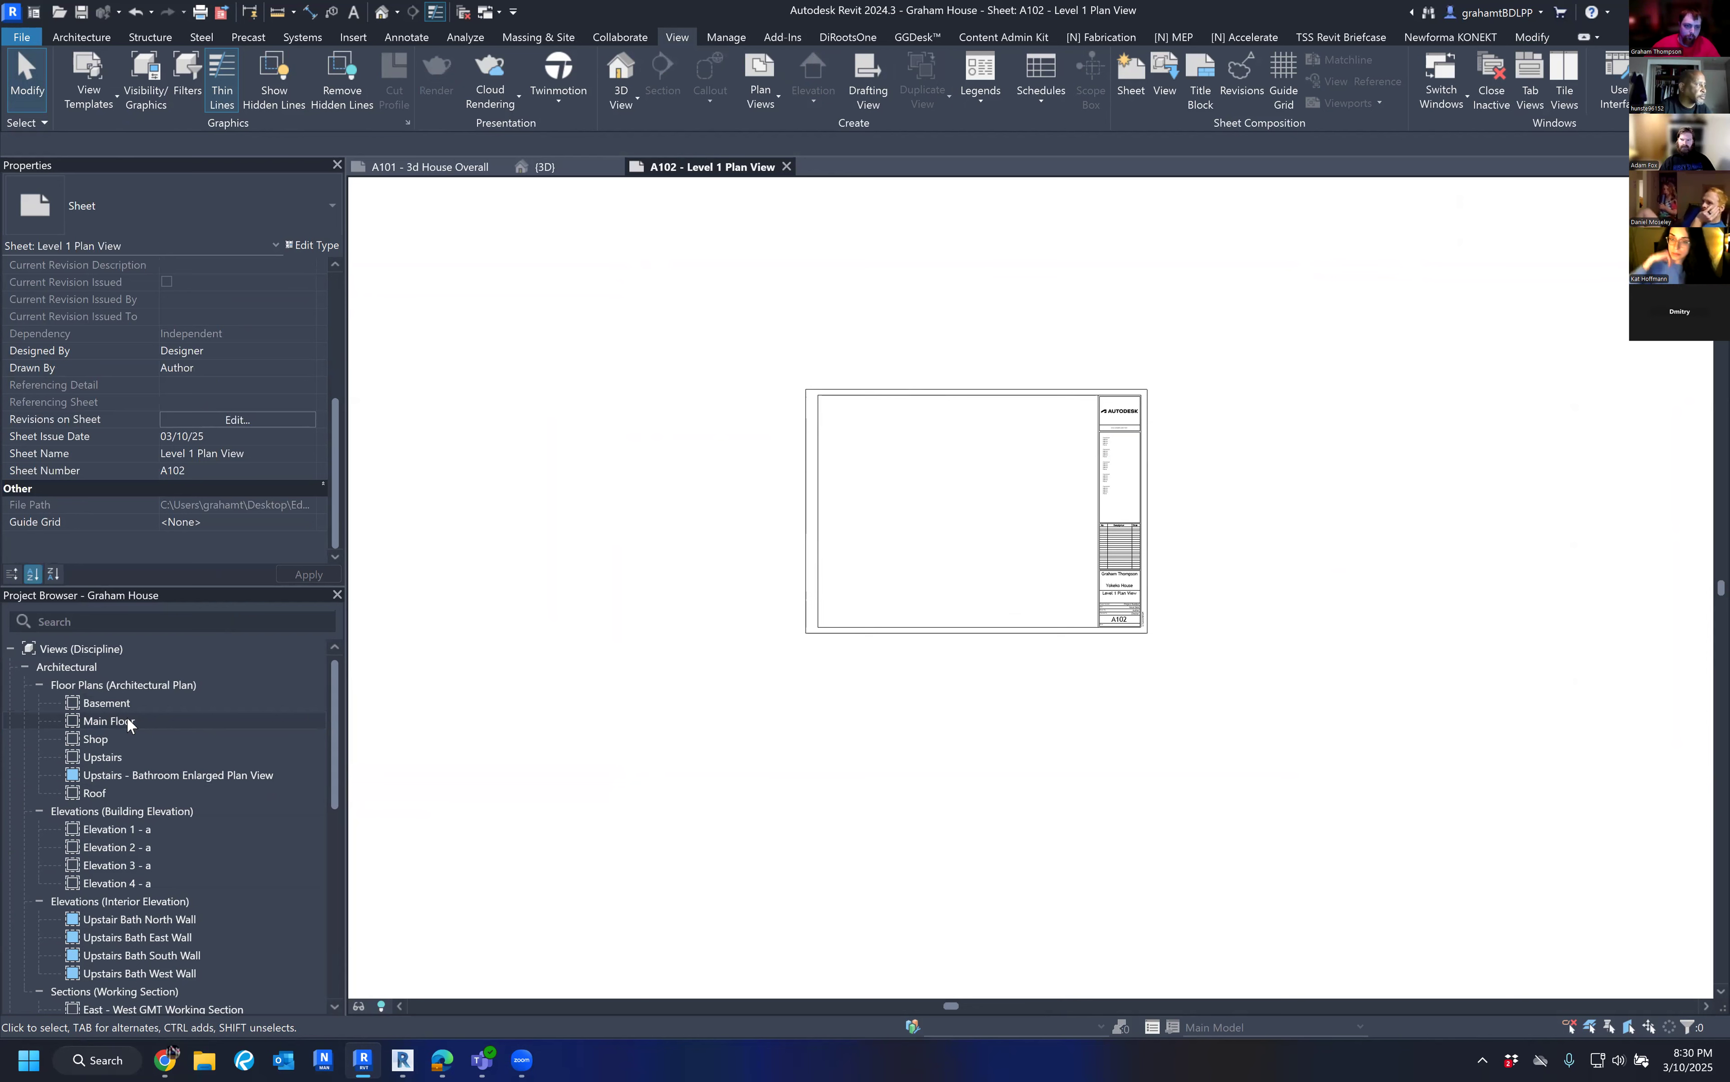
Open the Main Floor plan, turn on Crop View, and make its crop region visible.
double_click(128, 721)
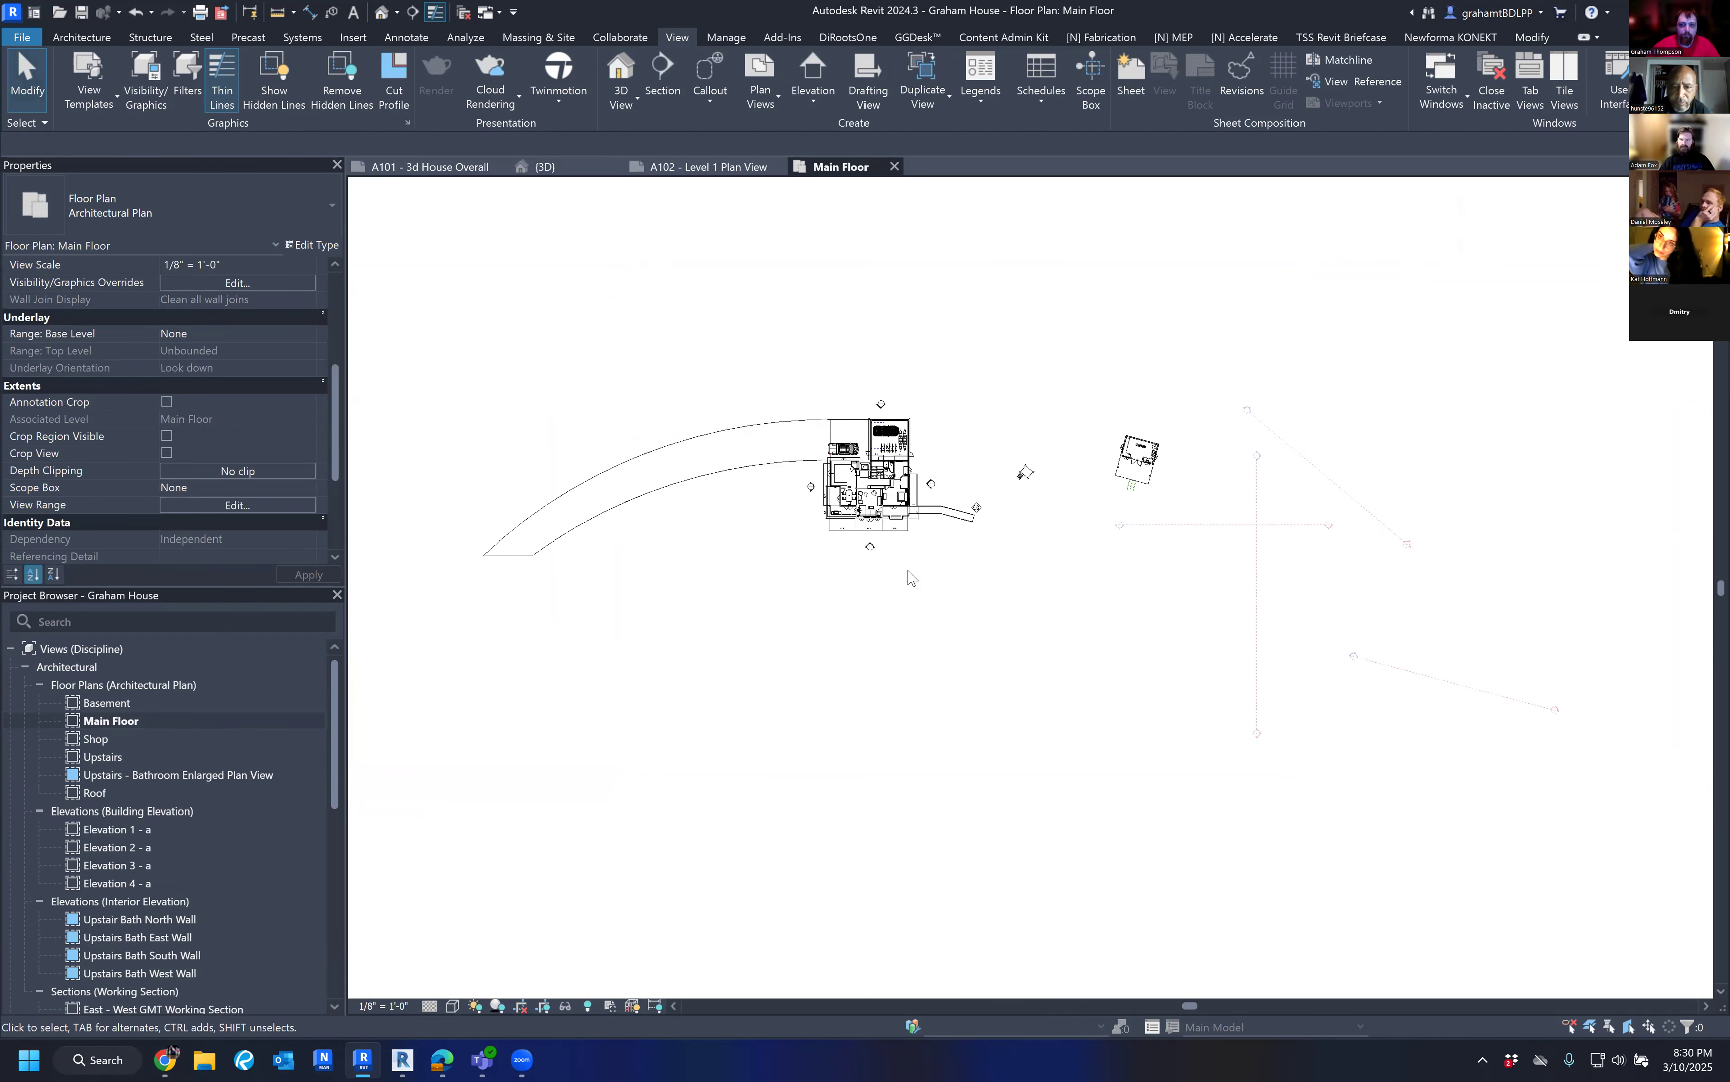
scroll(193, 465, "down", 1)
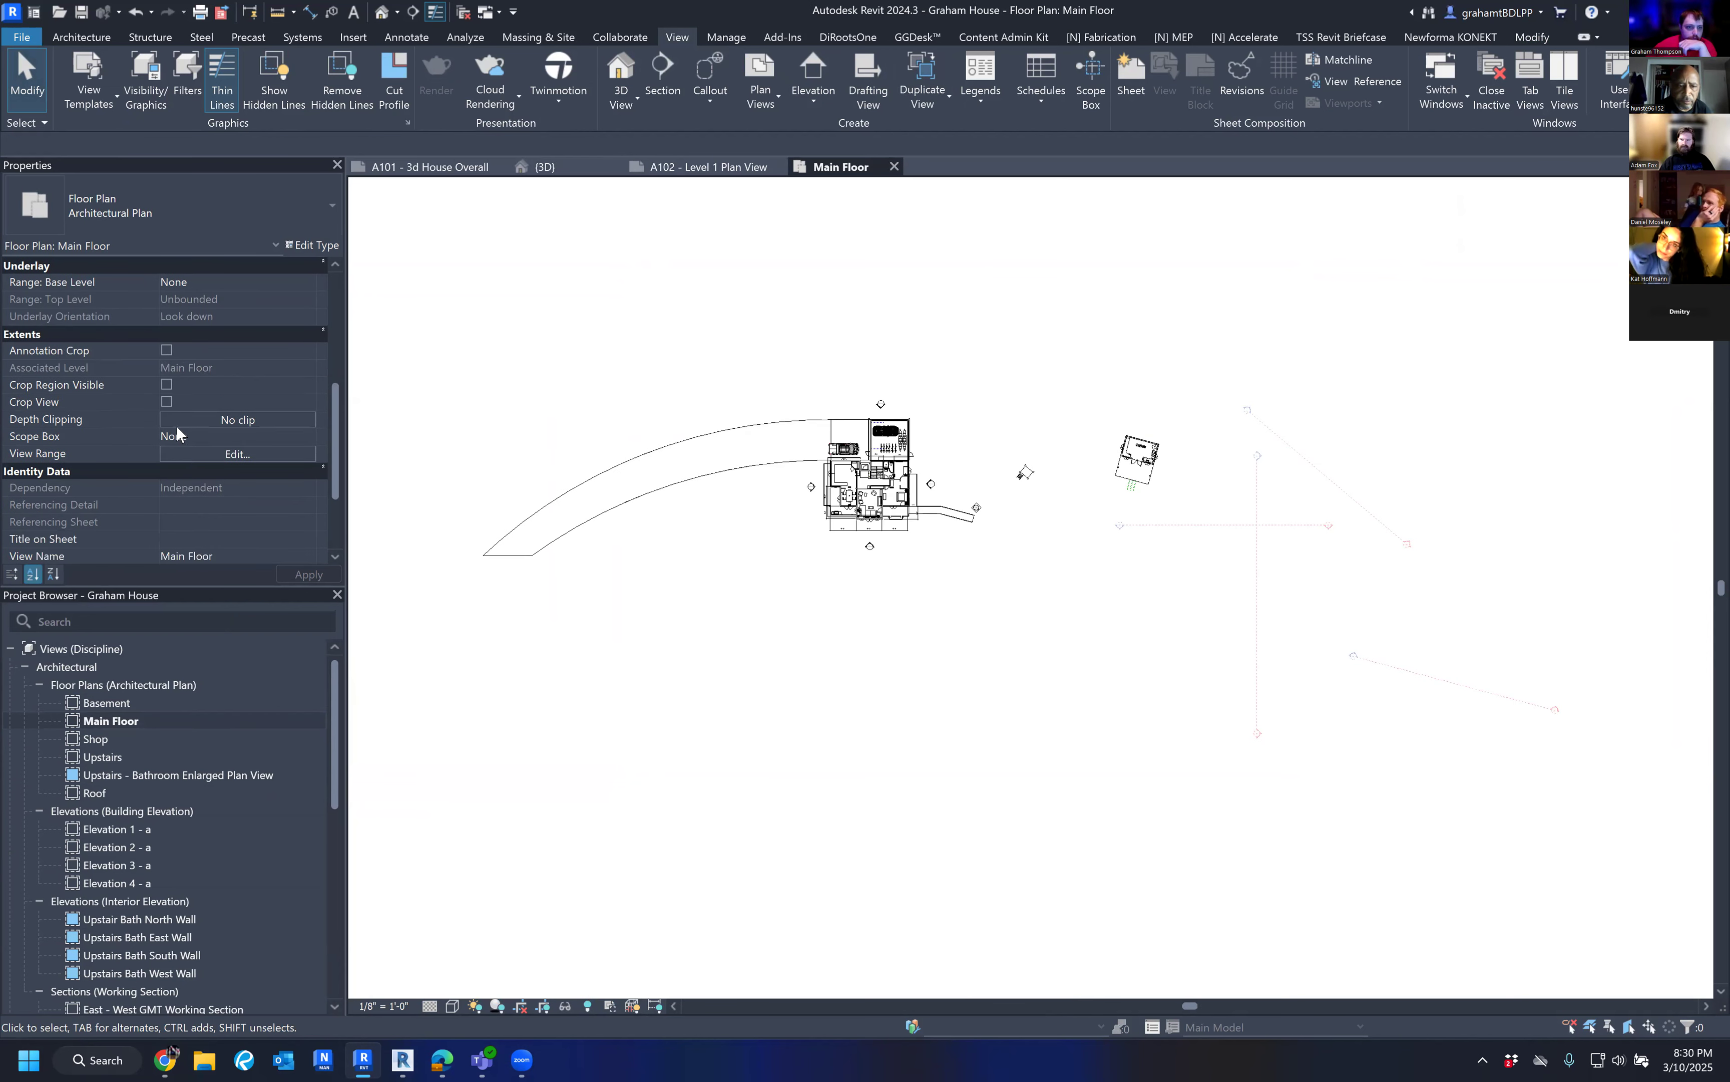
left_click(167, 402)
left_click(167, 383)
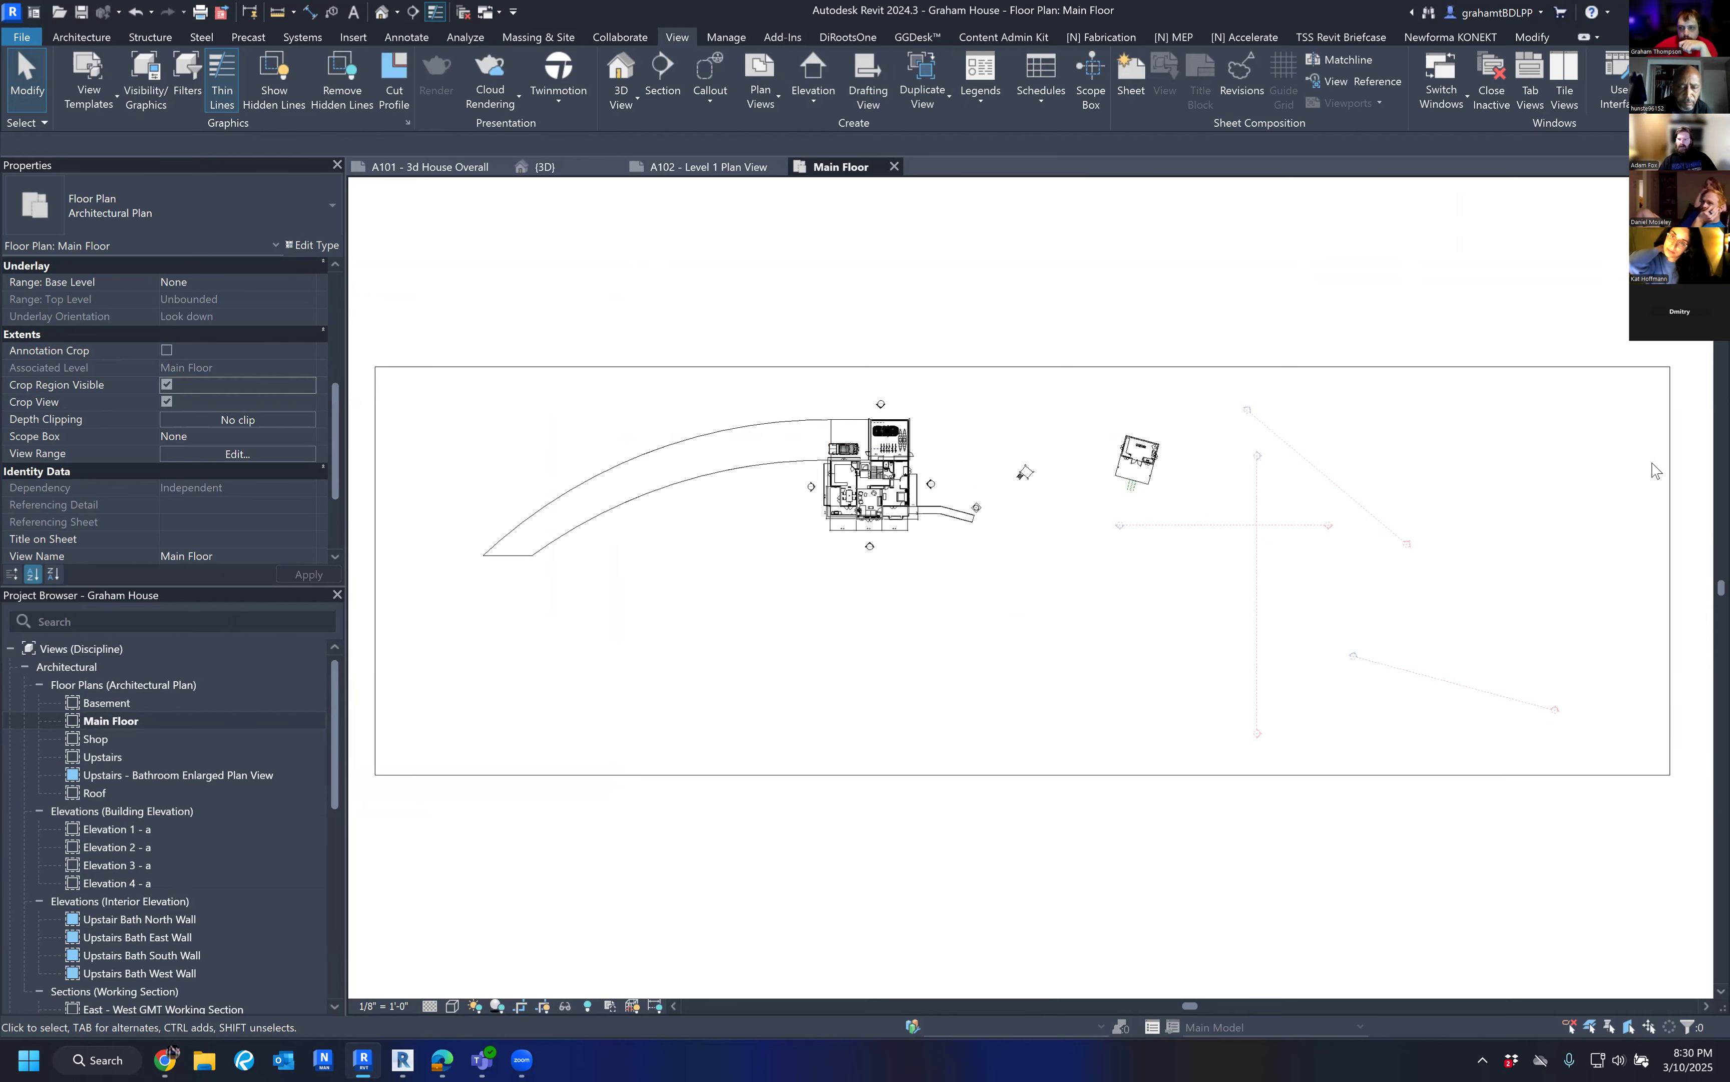
Shrink the Main Floor plan's crop region around the house on all sides, excluding the long driveway and outlying shop.
left_click(1671, 516)
left_click_drag(1670, 571, 937, 587)
left_click_drag(669, 776, 788, 552)
left_click_drag(375, 459, 803, 467)
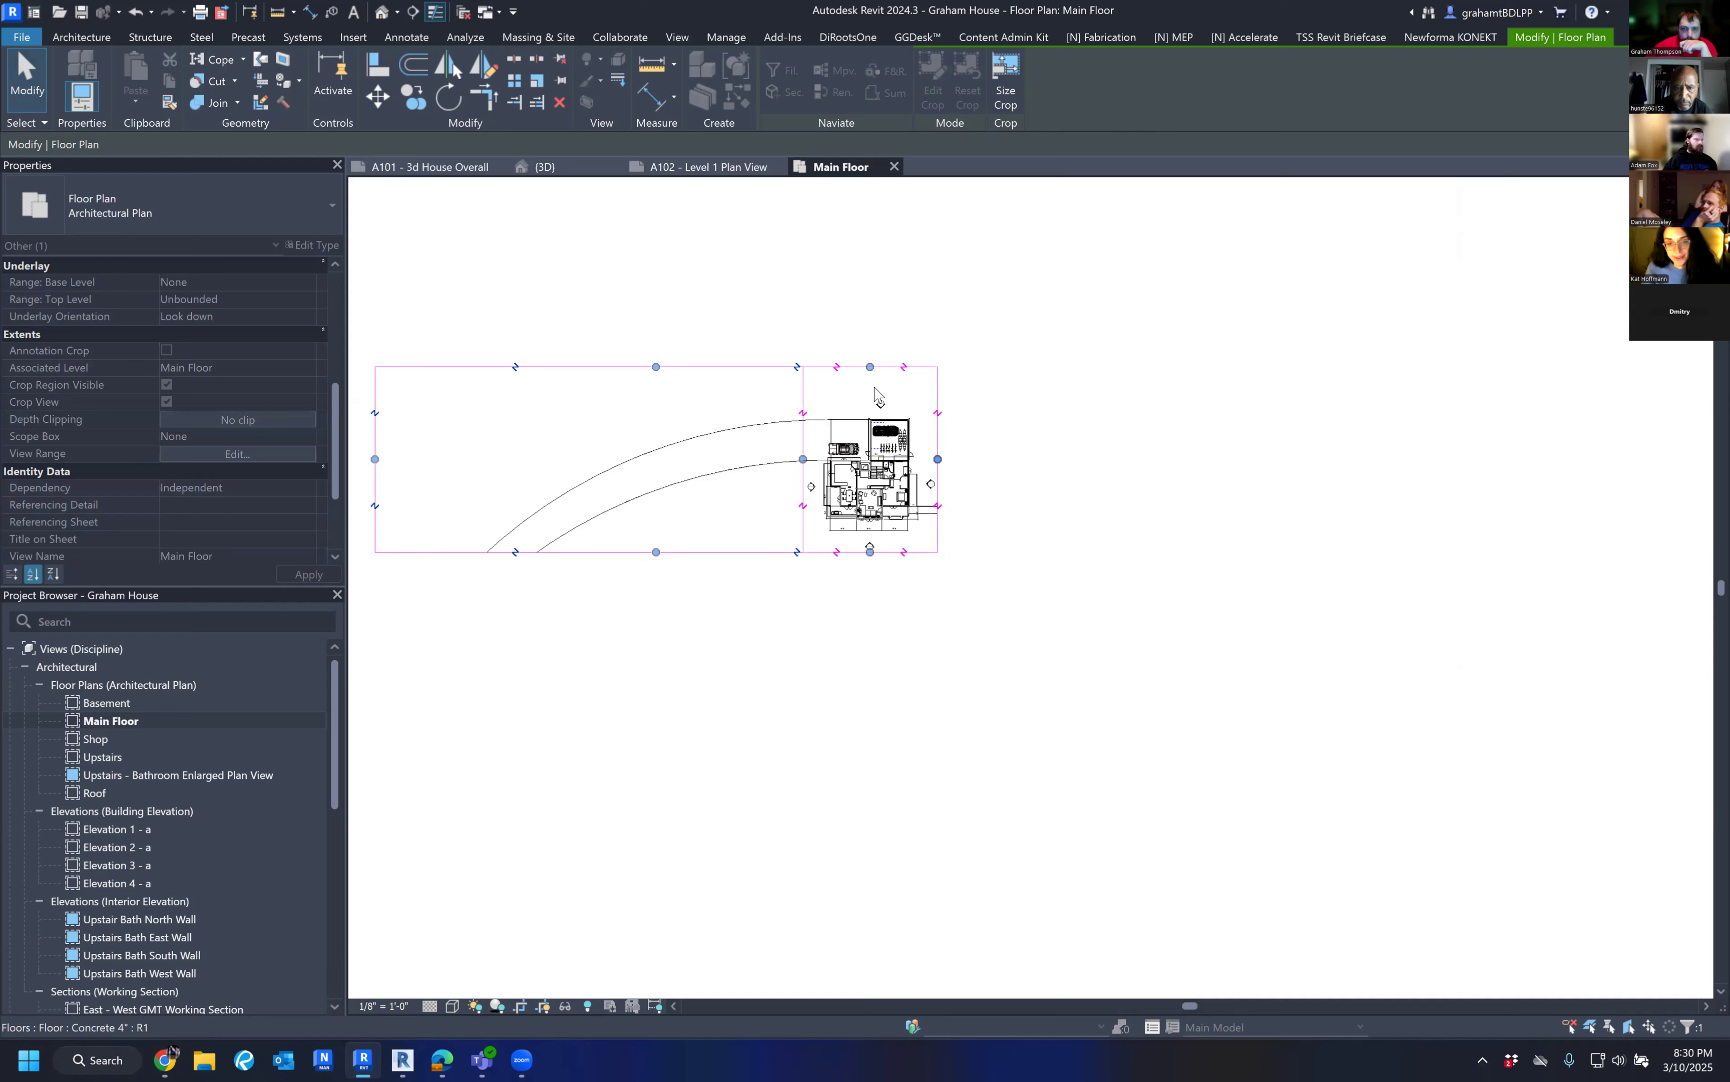
left_click(881, 286)
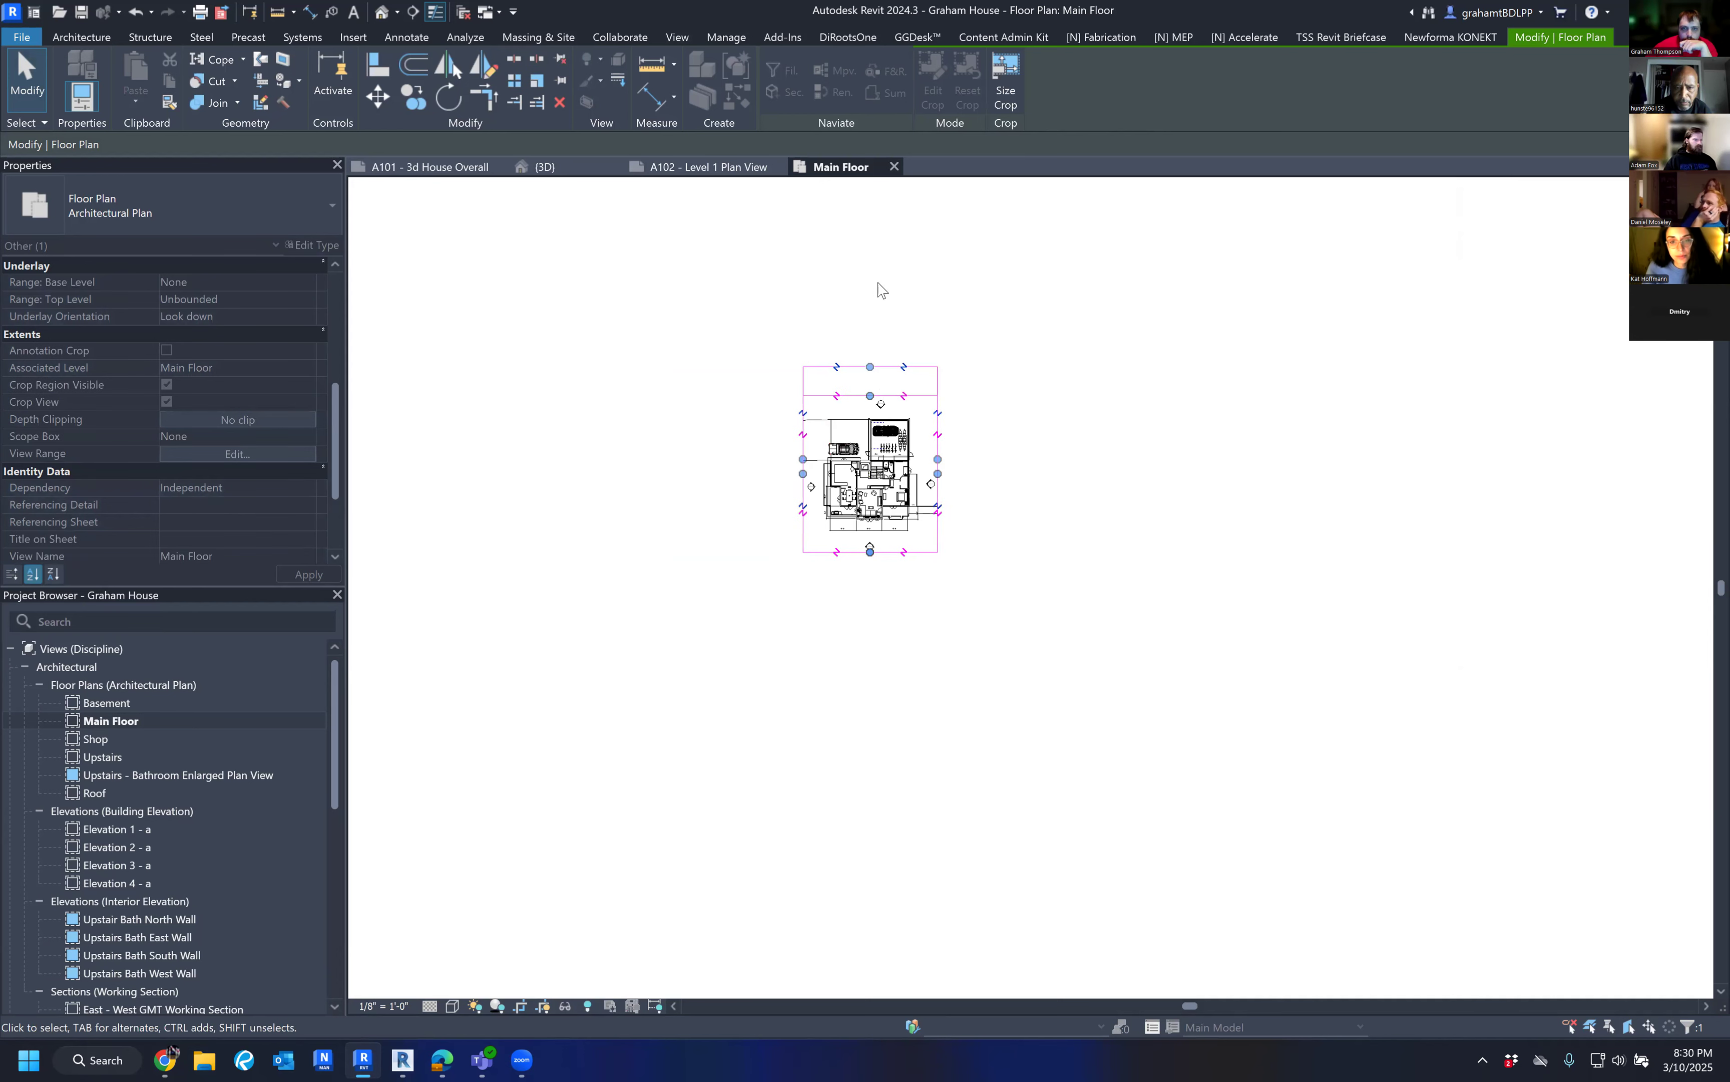
Try placing the cropped Main Floor plan on sheet A102 at 1/8" = 1'-0", and delete the viewport.
left_click(893, 167)
left_click(164, 719)
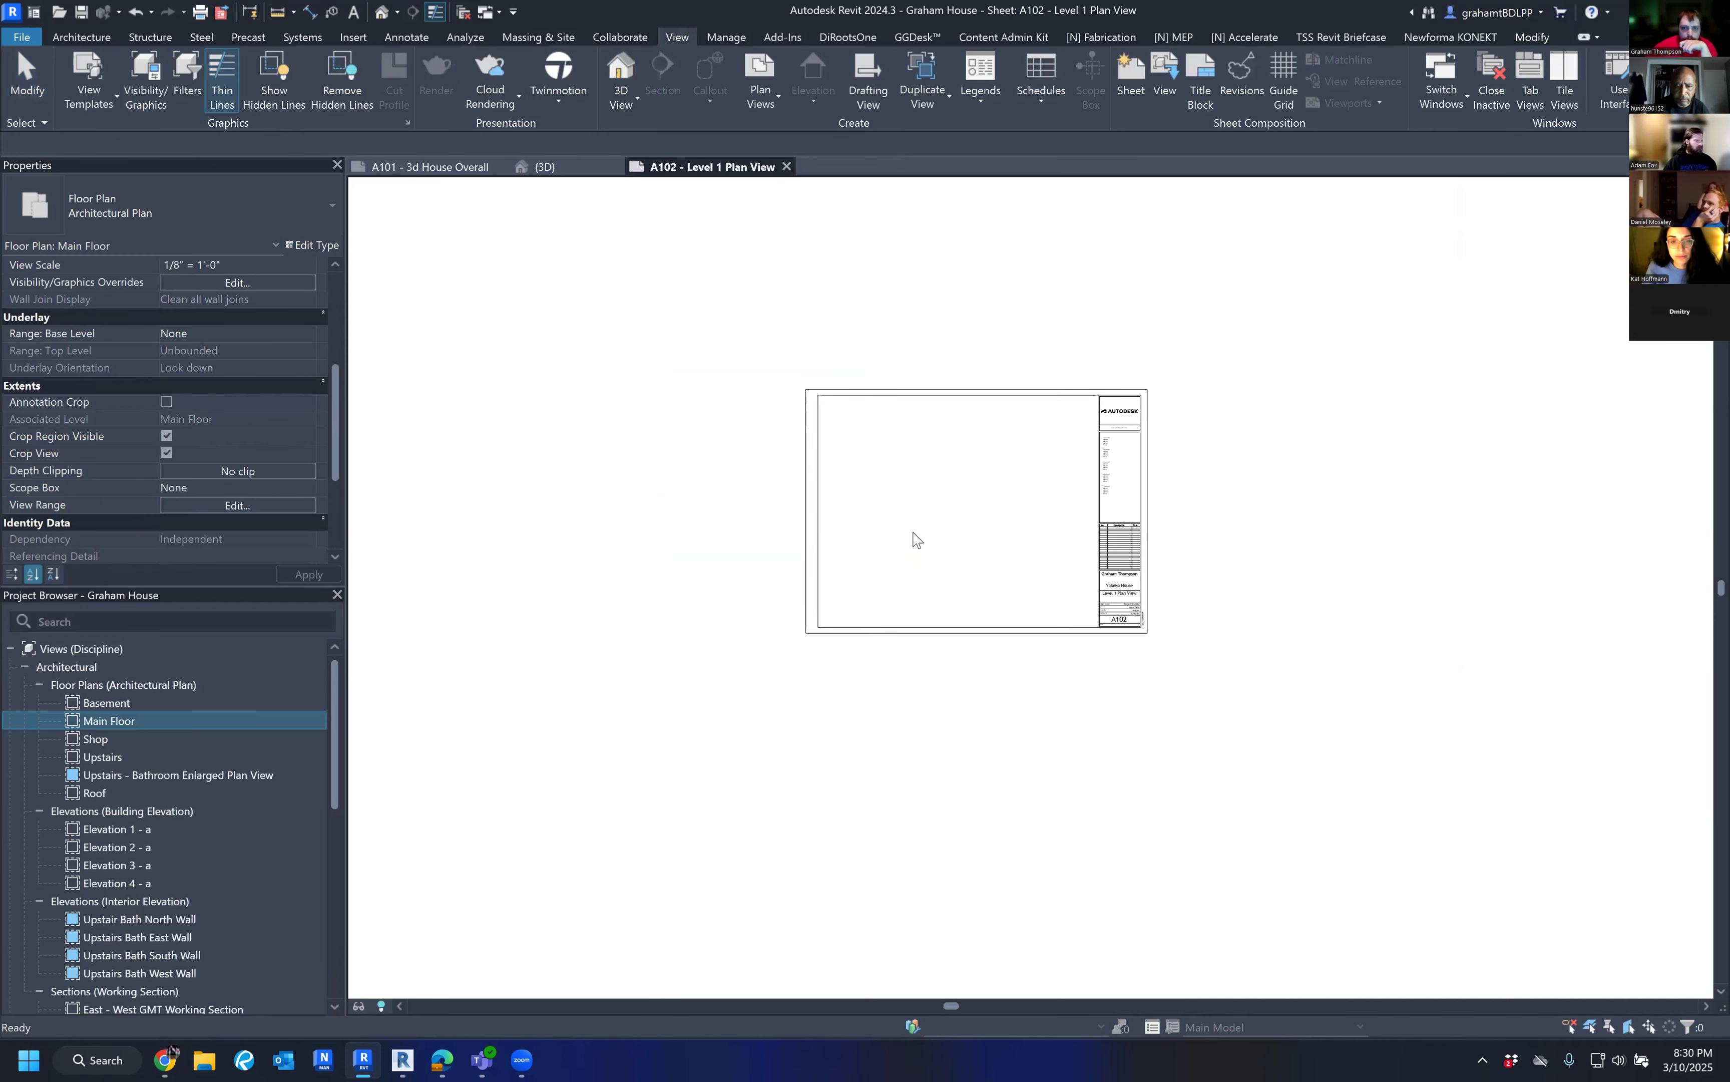
left_click(944, 525)
scroll(939, 619, "up", 3)
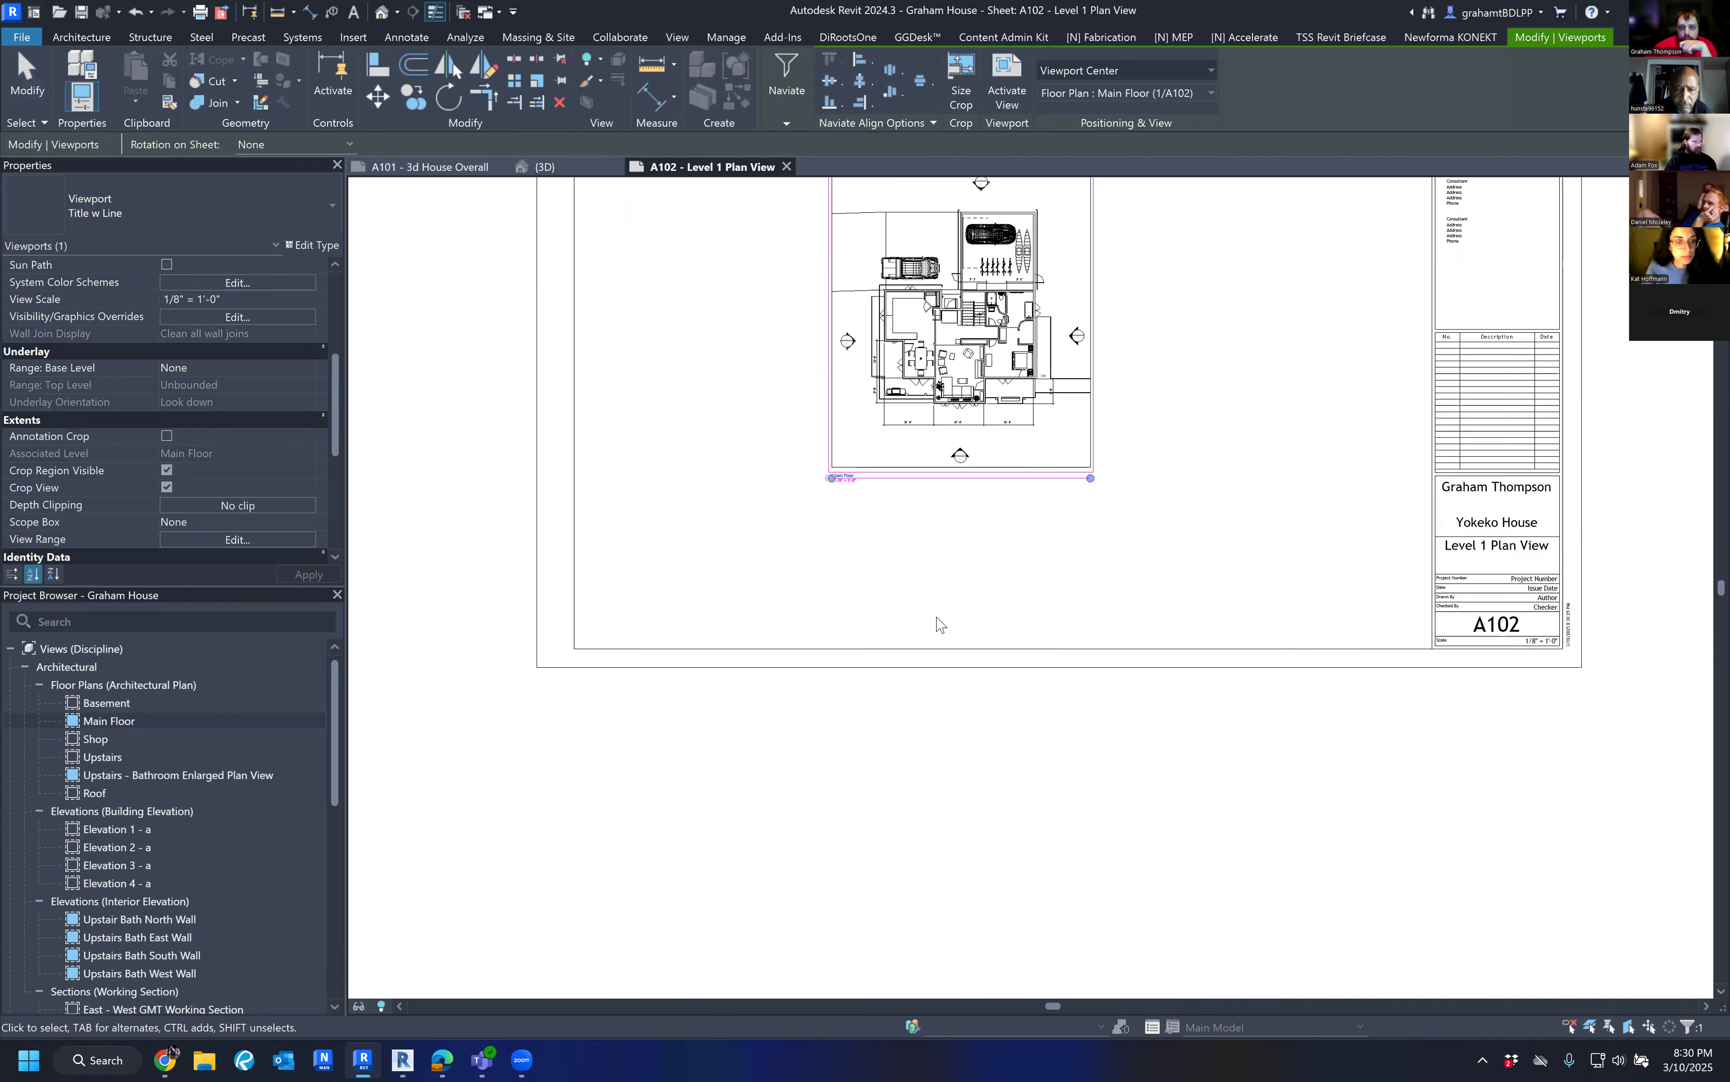
left_click(1251, 588)
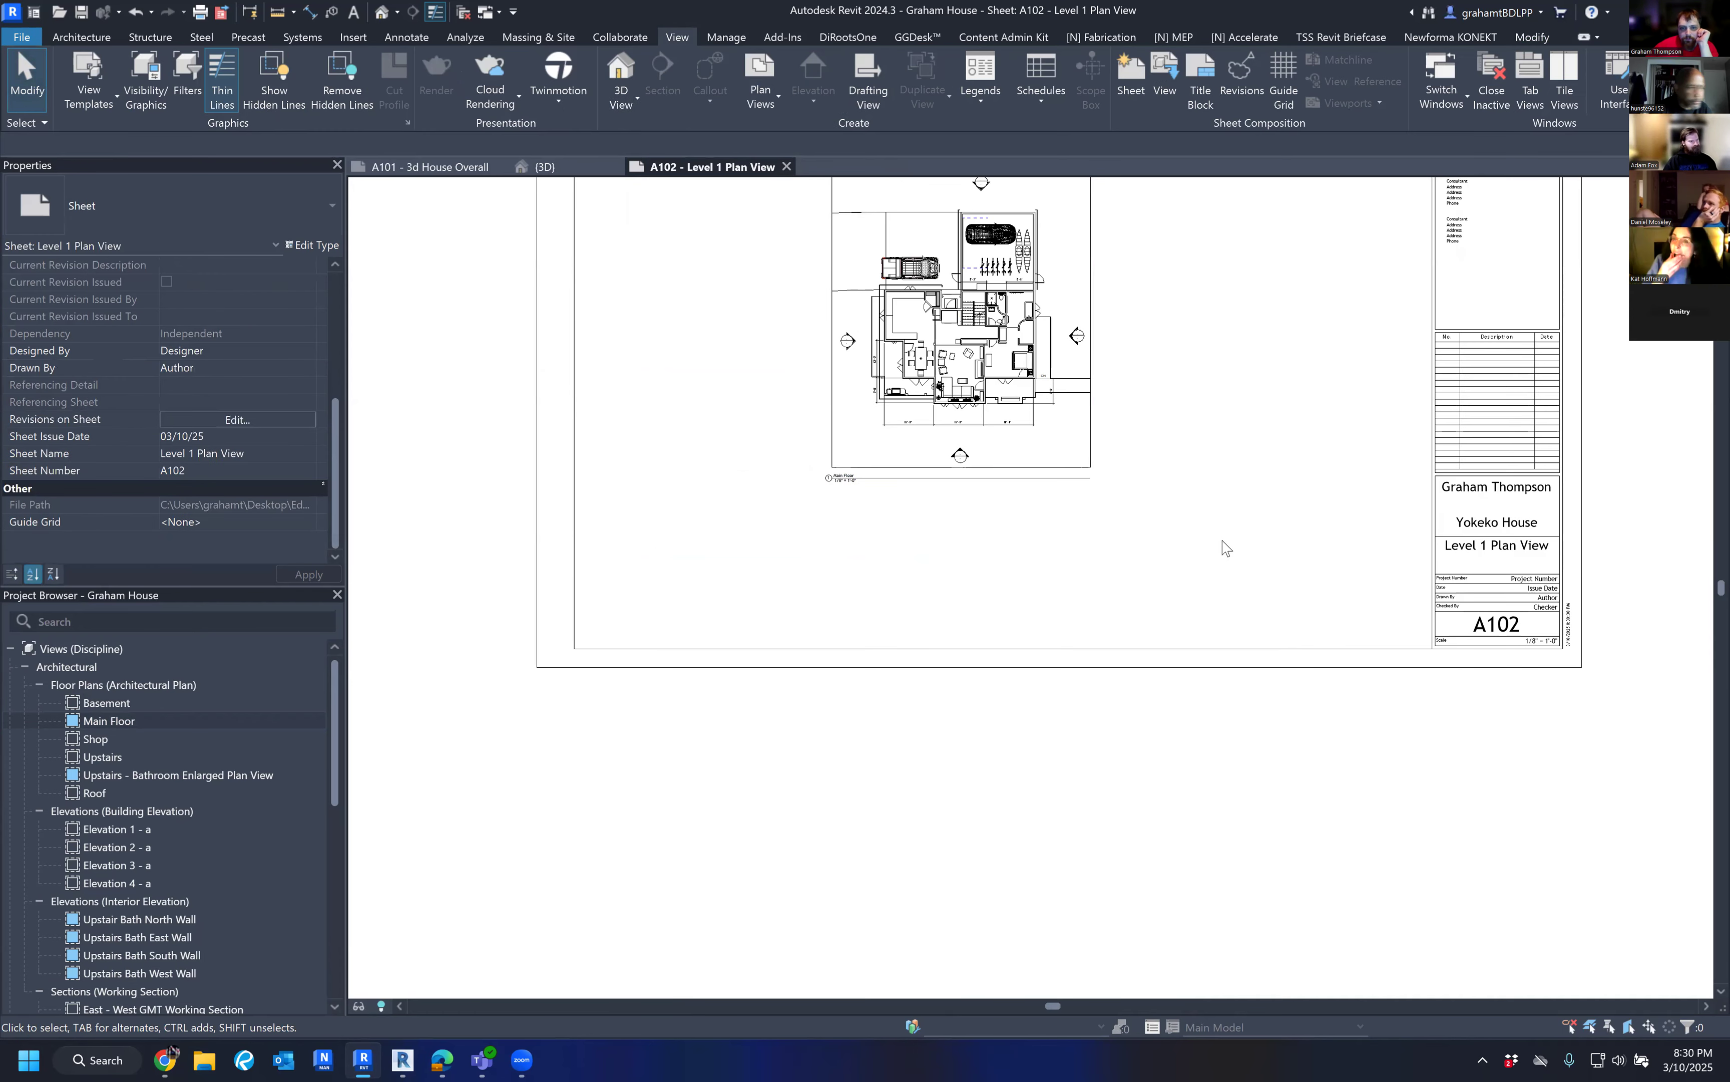
scroll(1030, 494, "up", 3)
scroll(1033, 493, "down", 3)
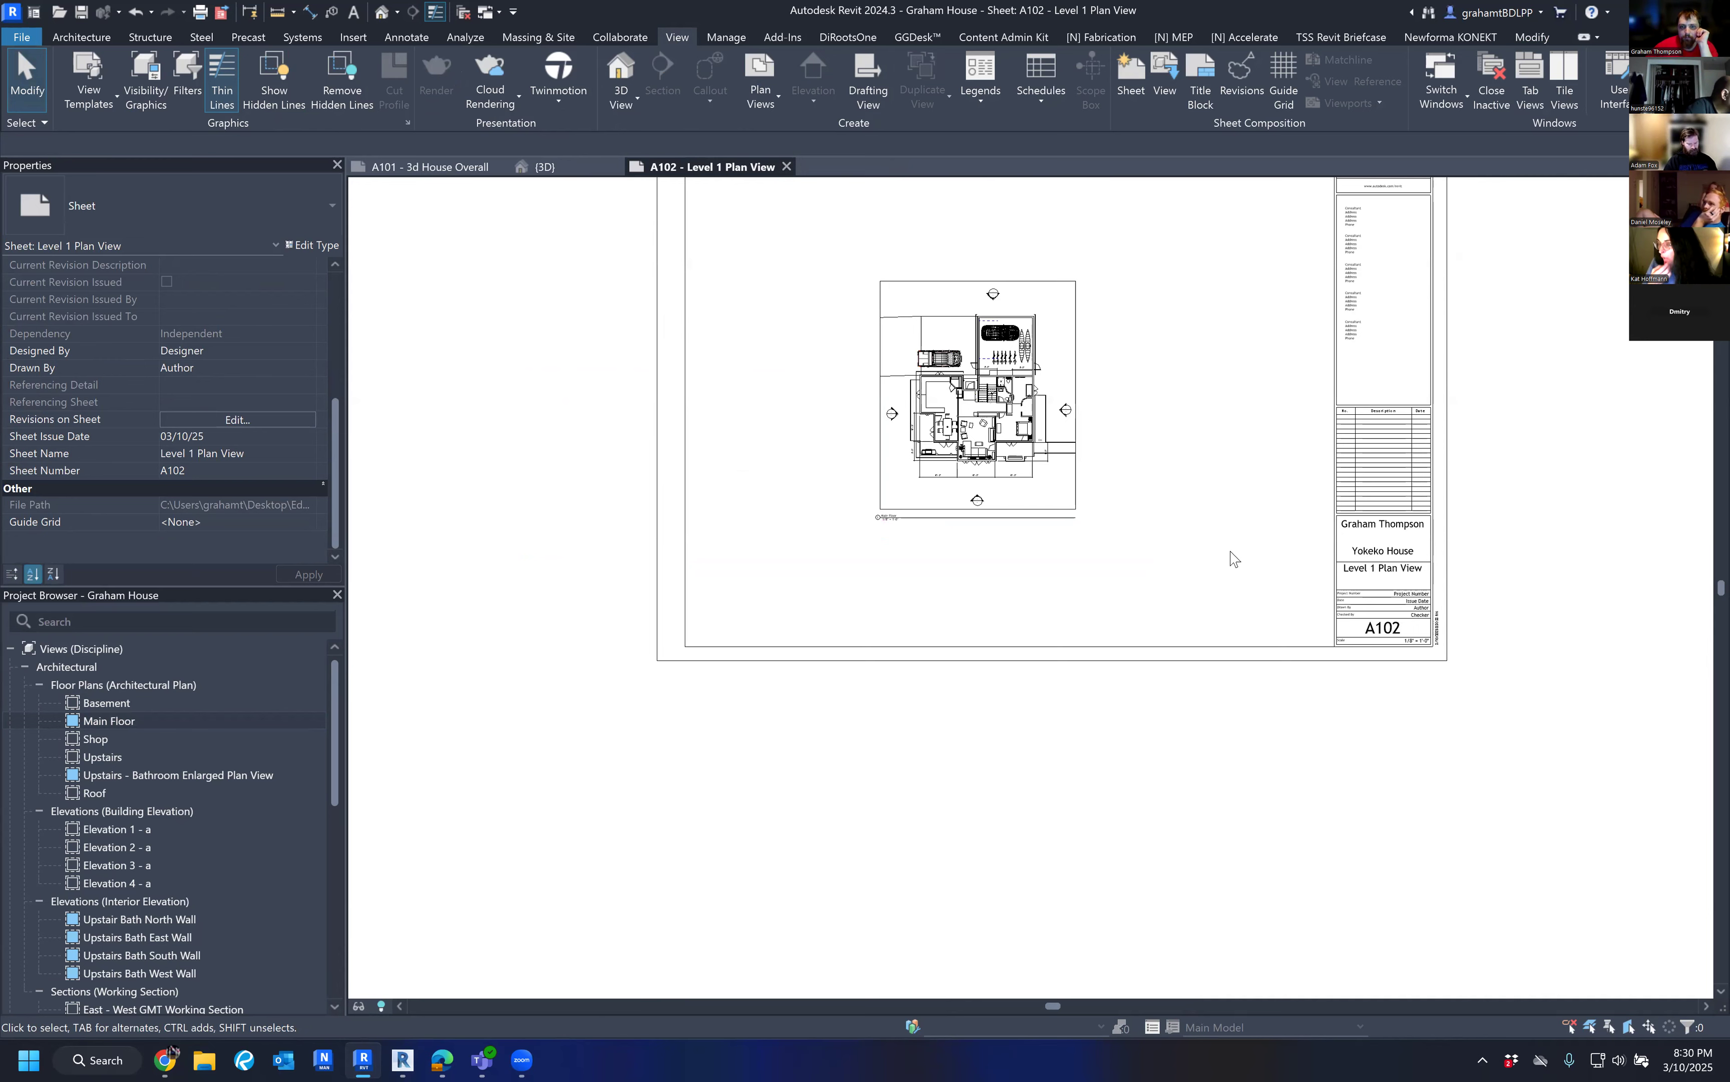
left_click(1039, 440)
key("Delete")
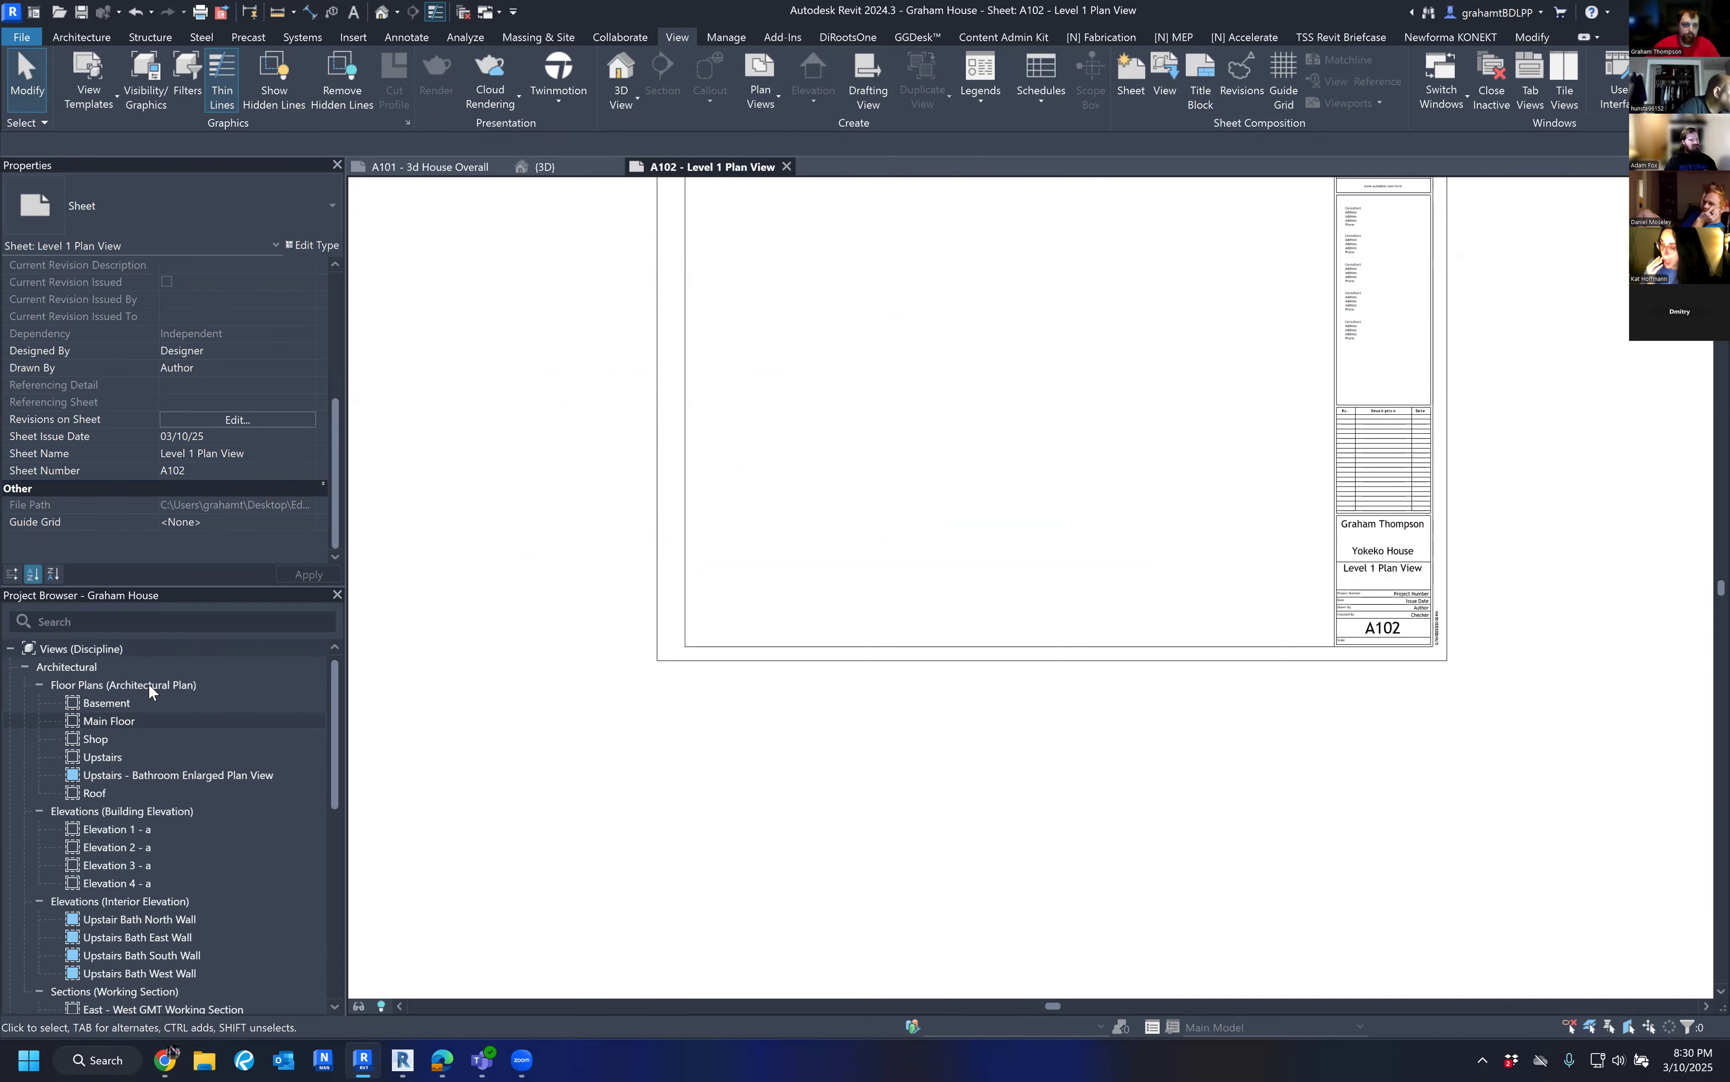
Set the Main Floor plan's view scale to 1/4" = 1'-0".
double_click(140, 723)
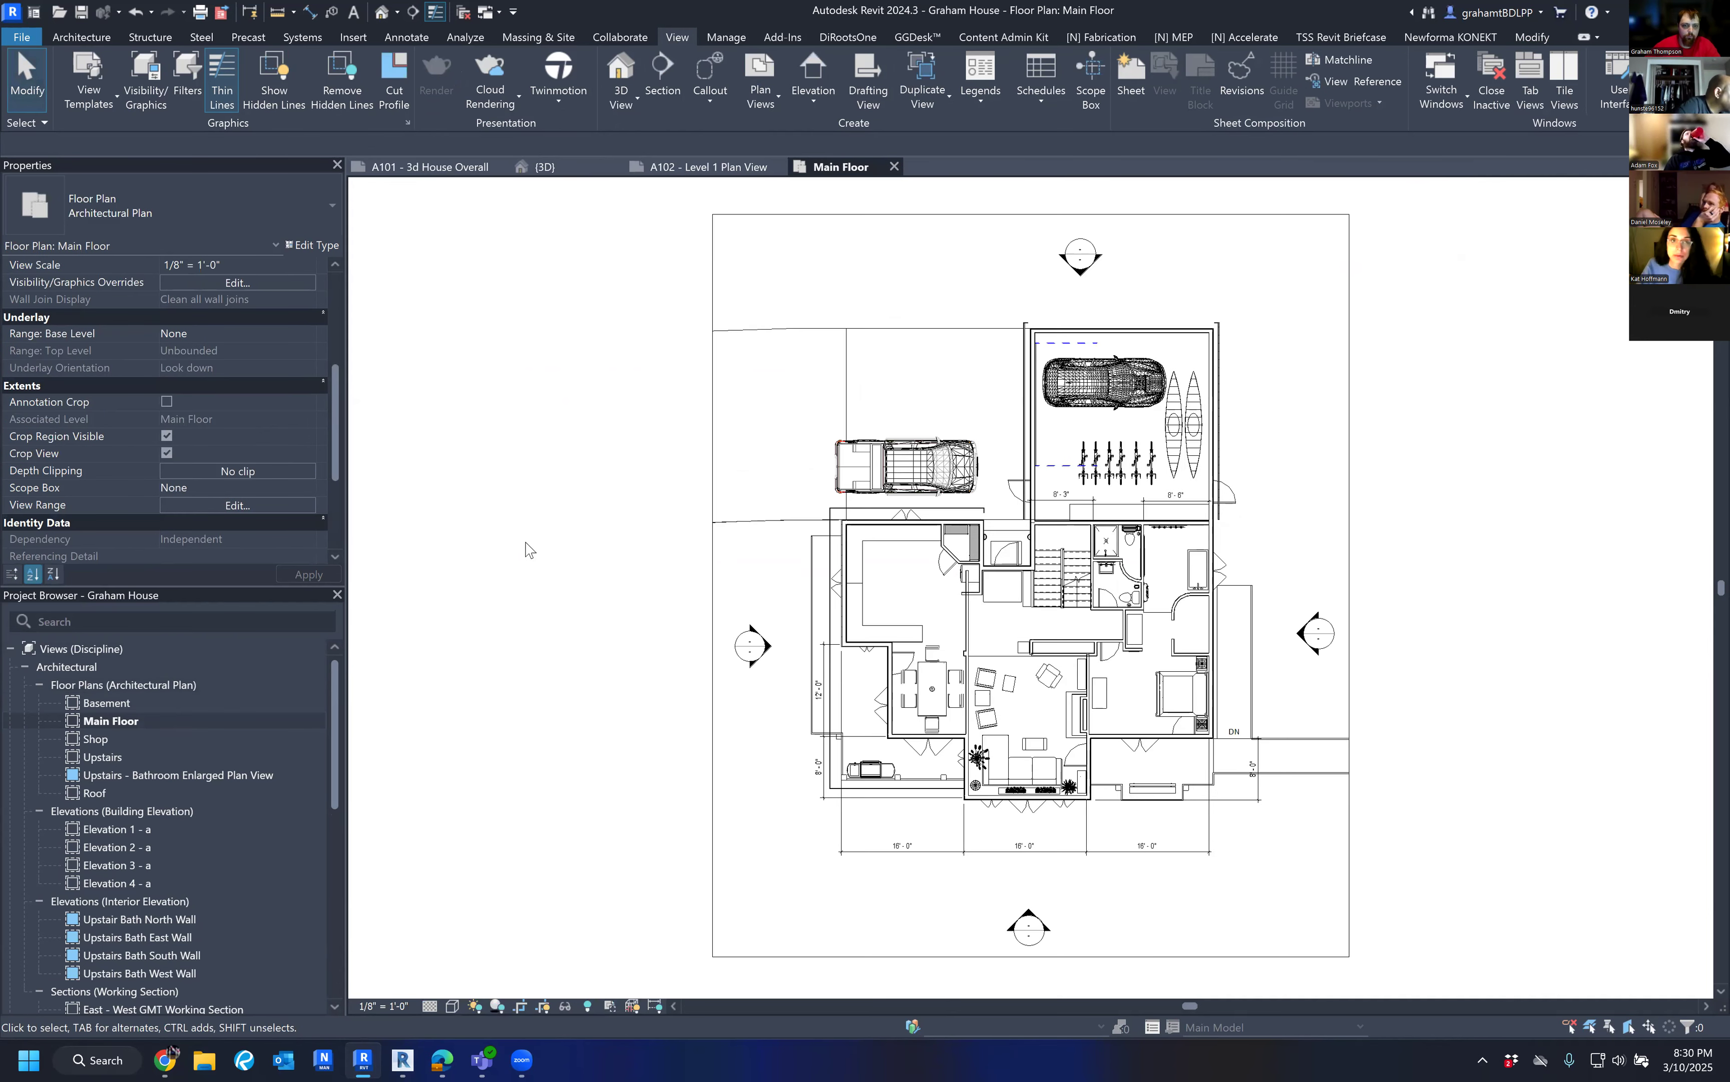
left_click(383, 1006)
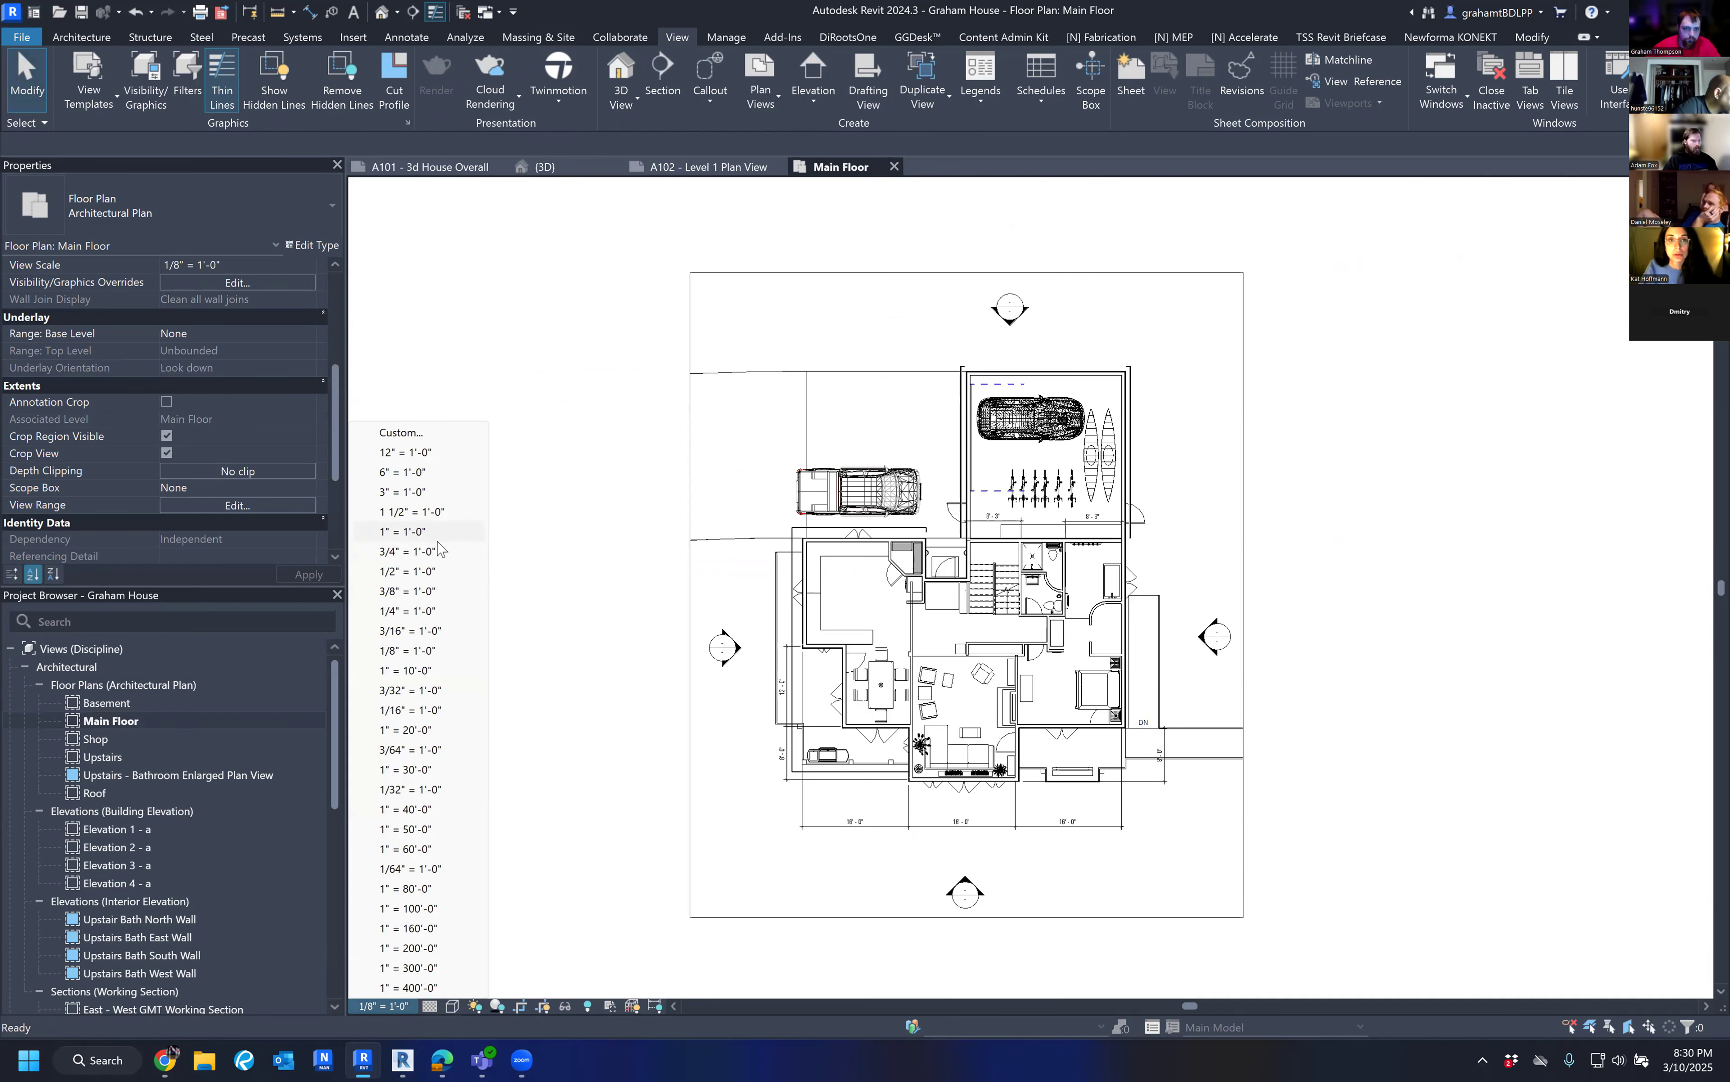
left_click(408, 611)
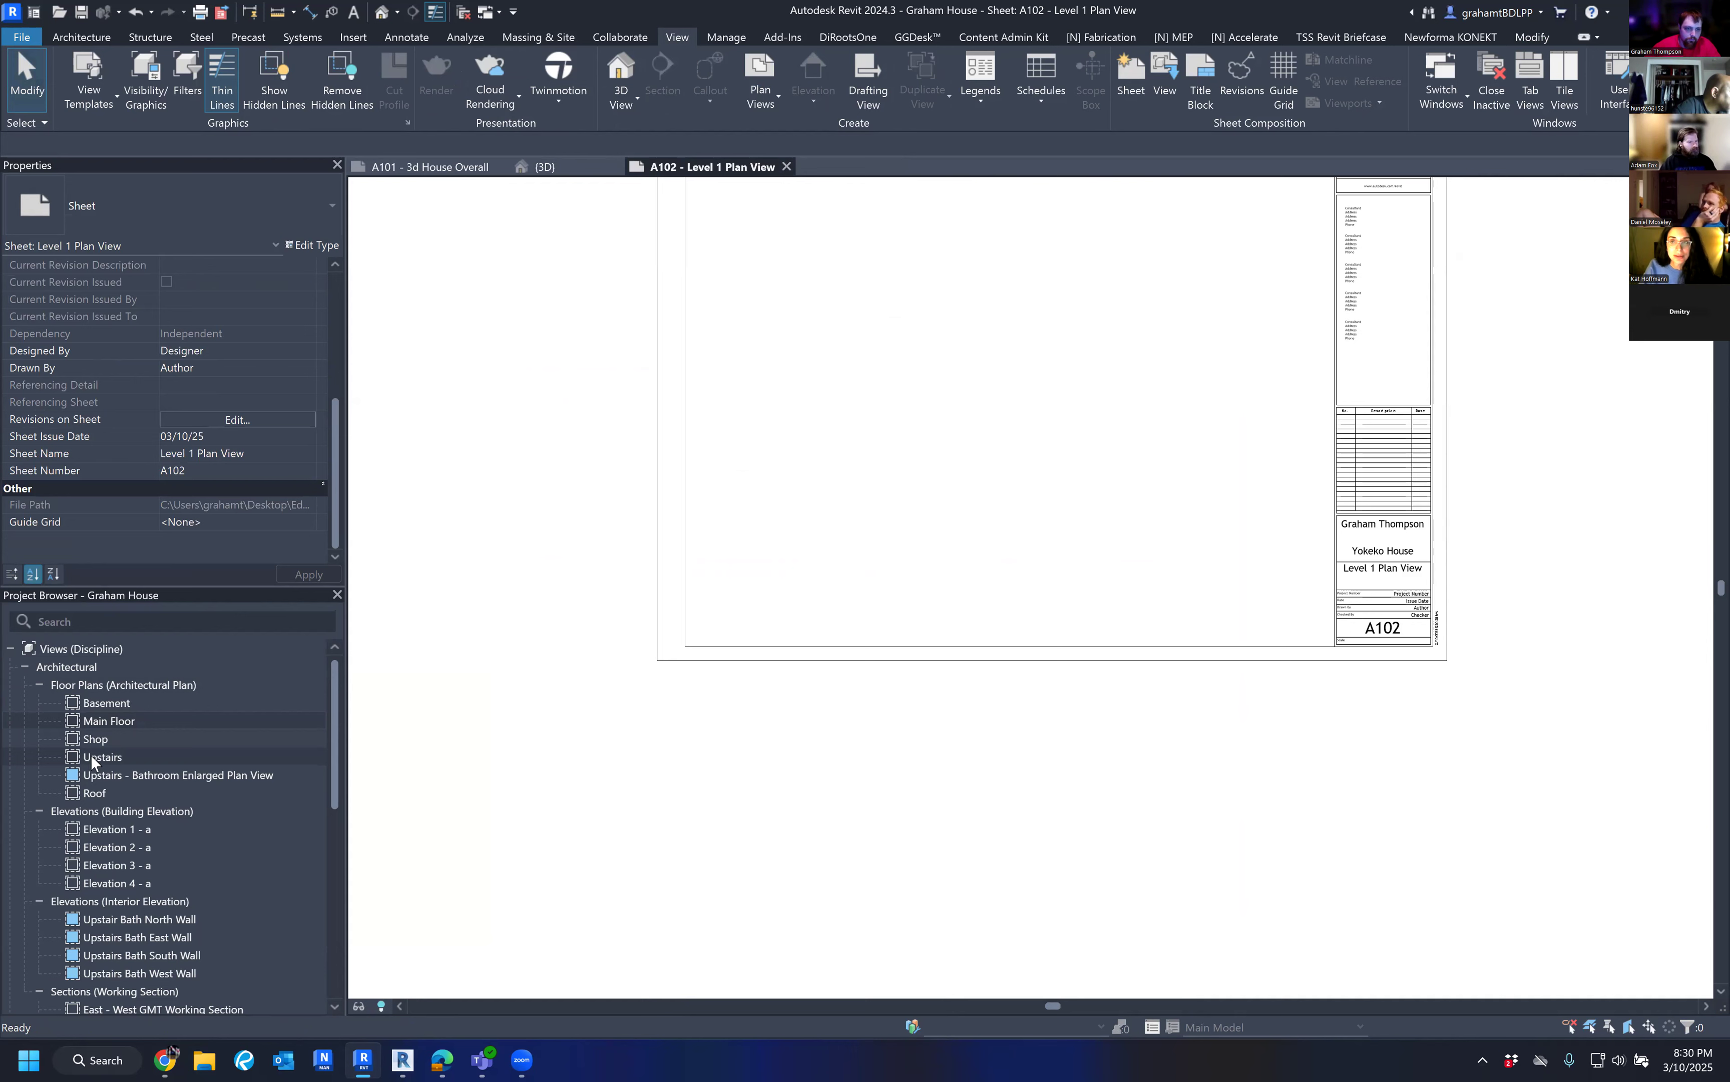
Place the cropped Main Floor plan at 1/4" = 1'-0" centrally within sheet A102's drawing area.
left_click_drag(112, 728, 1023, 475)
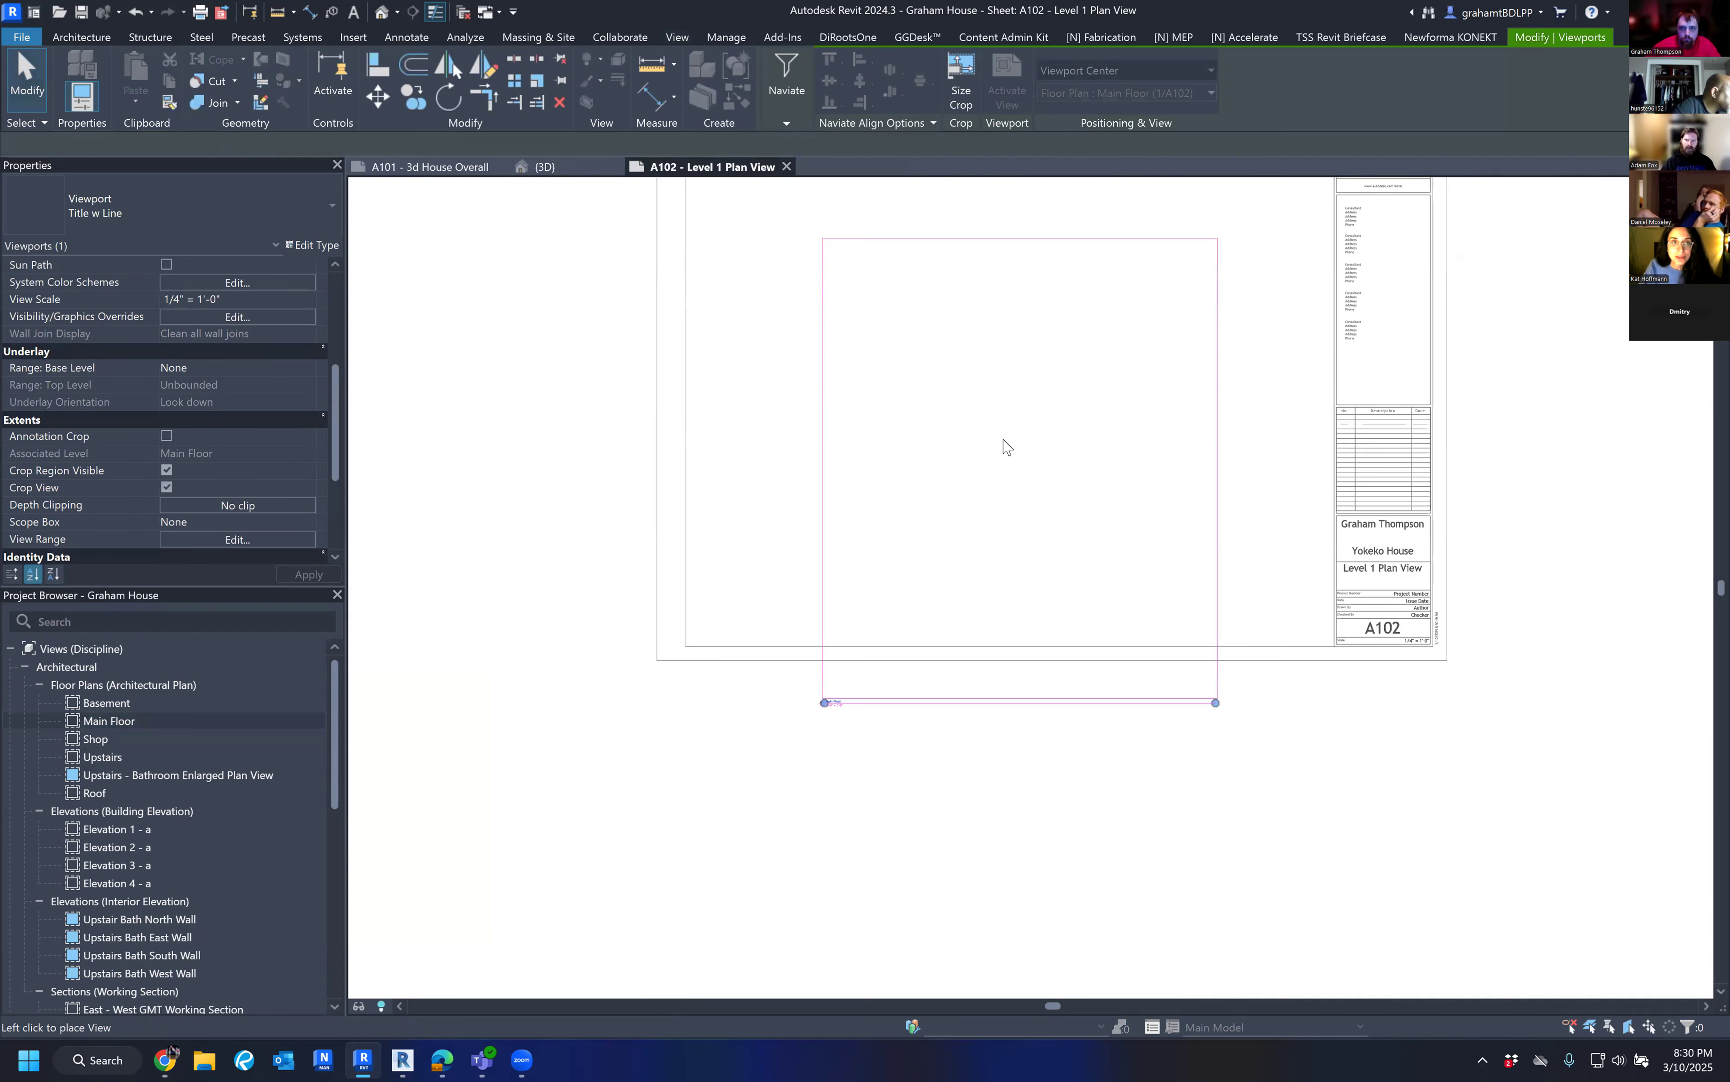
left_click(982, 573)
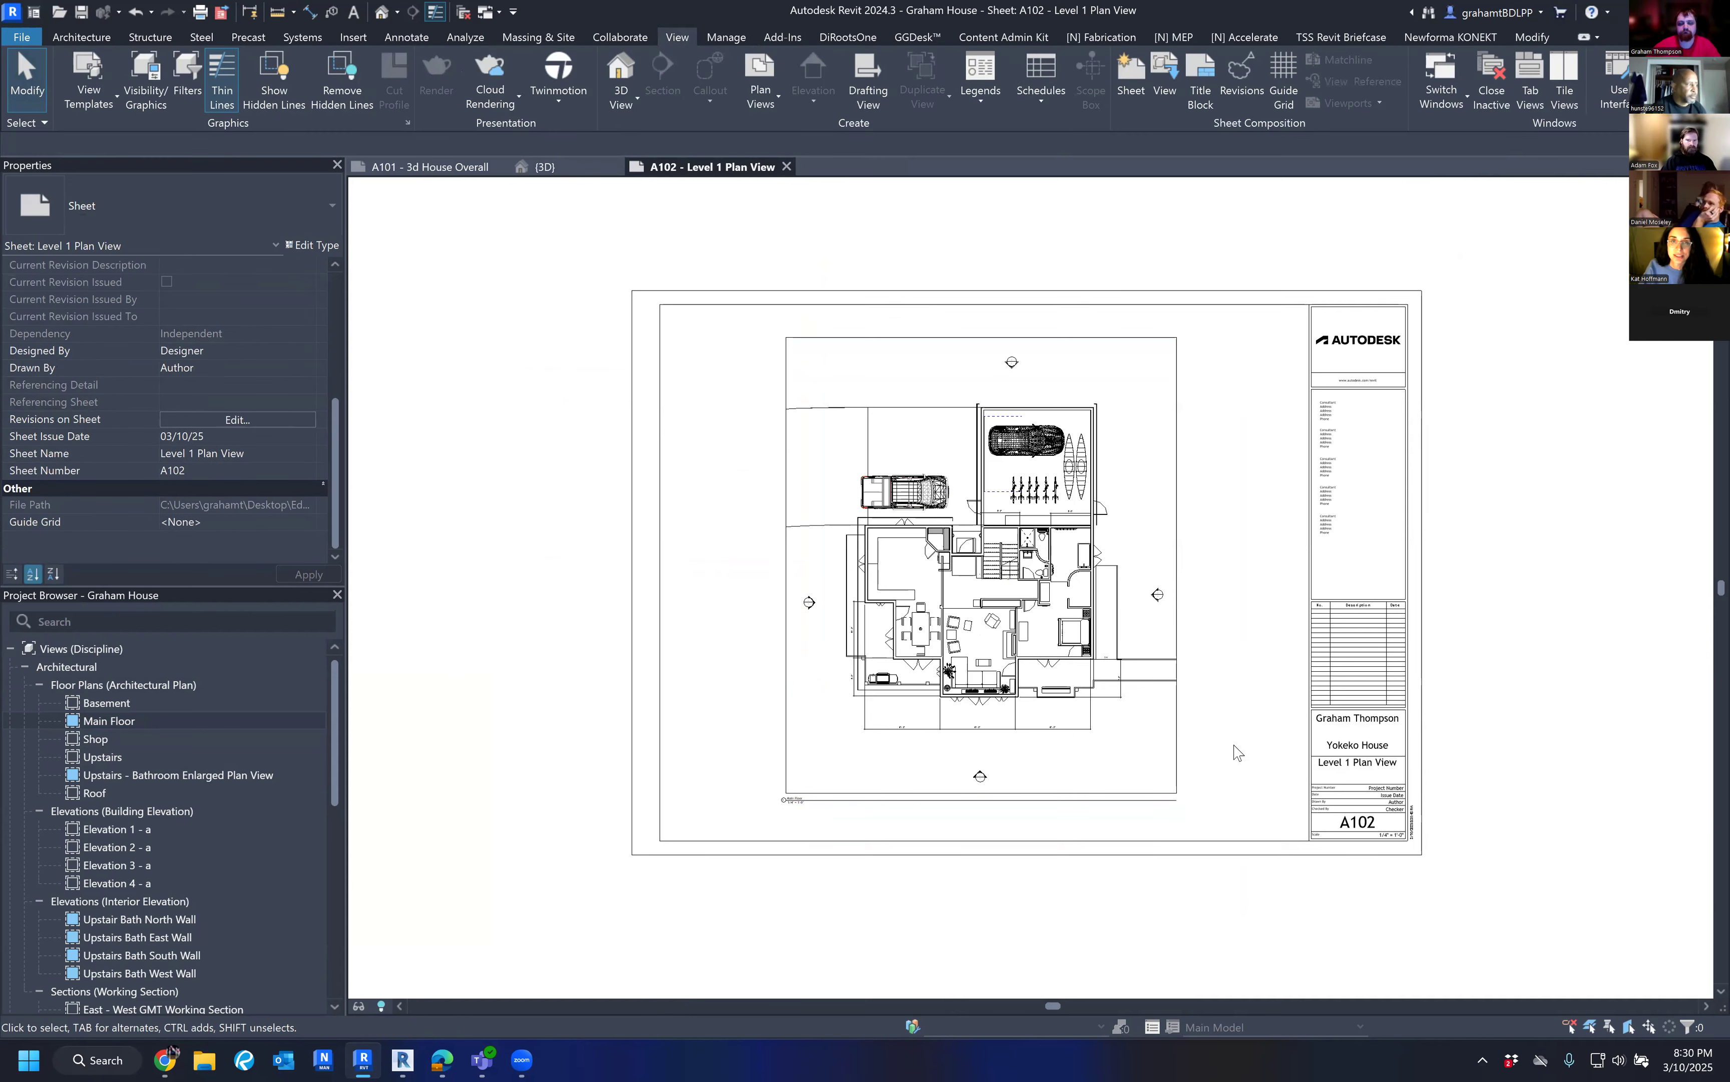
scroll(1014, 746, "up", 5)
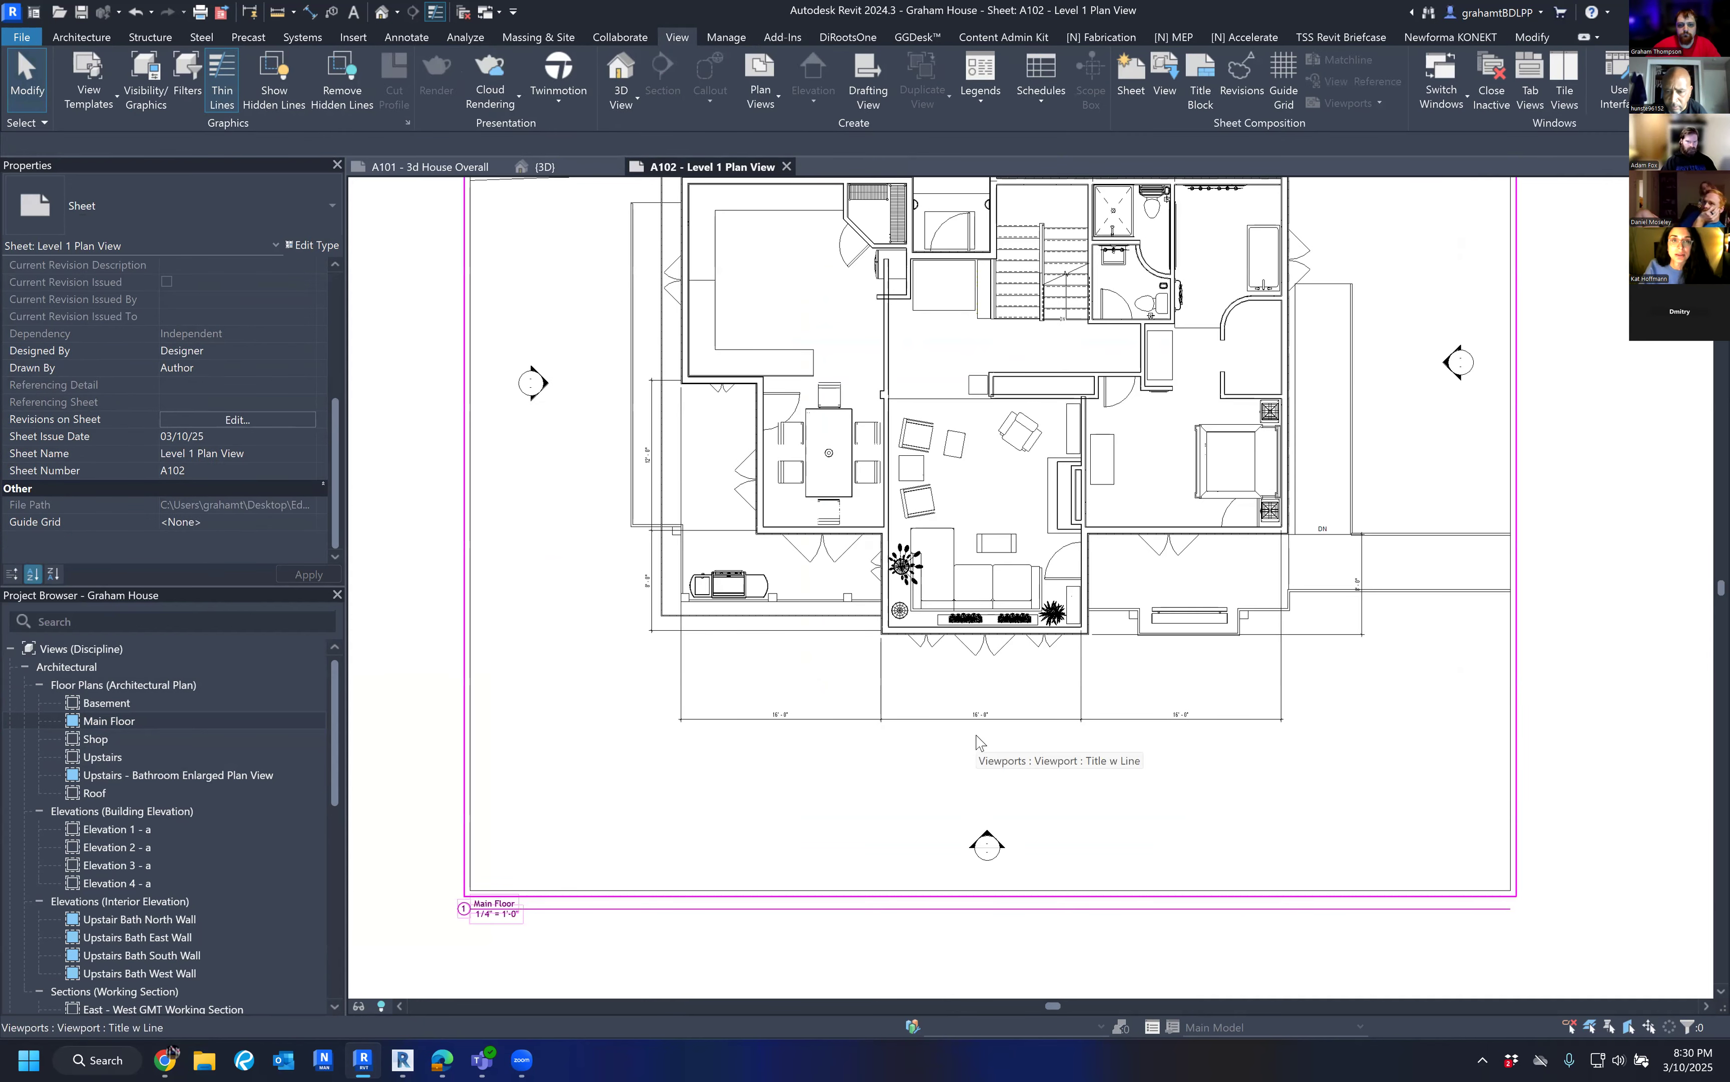
scroll(981, 744, "down", 5)
middle_click_drag(1333, 571, 1234, 549)
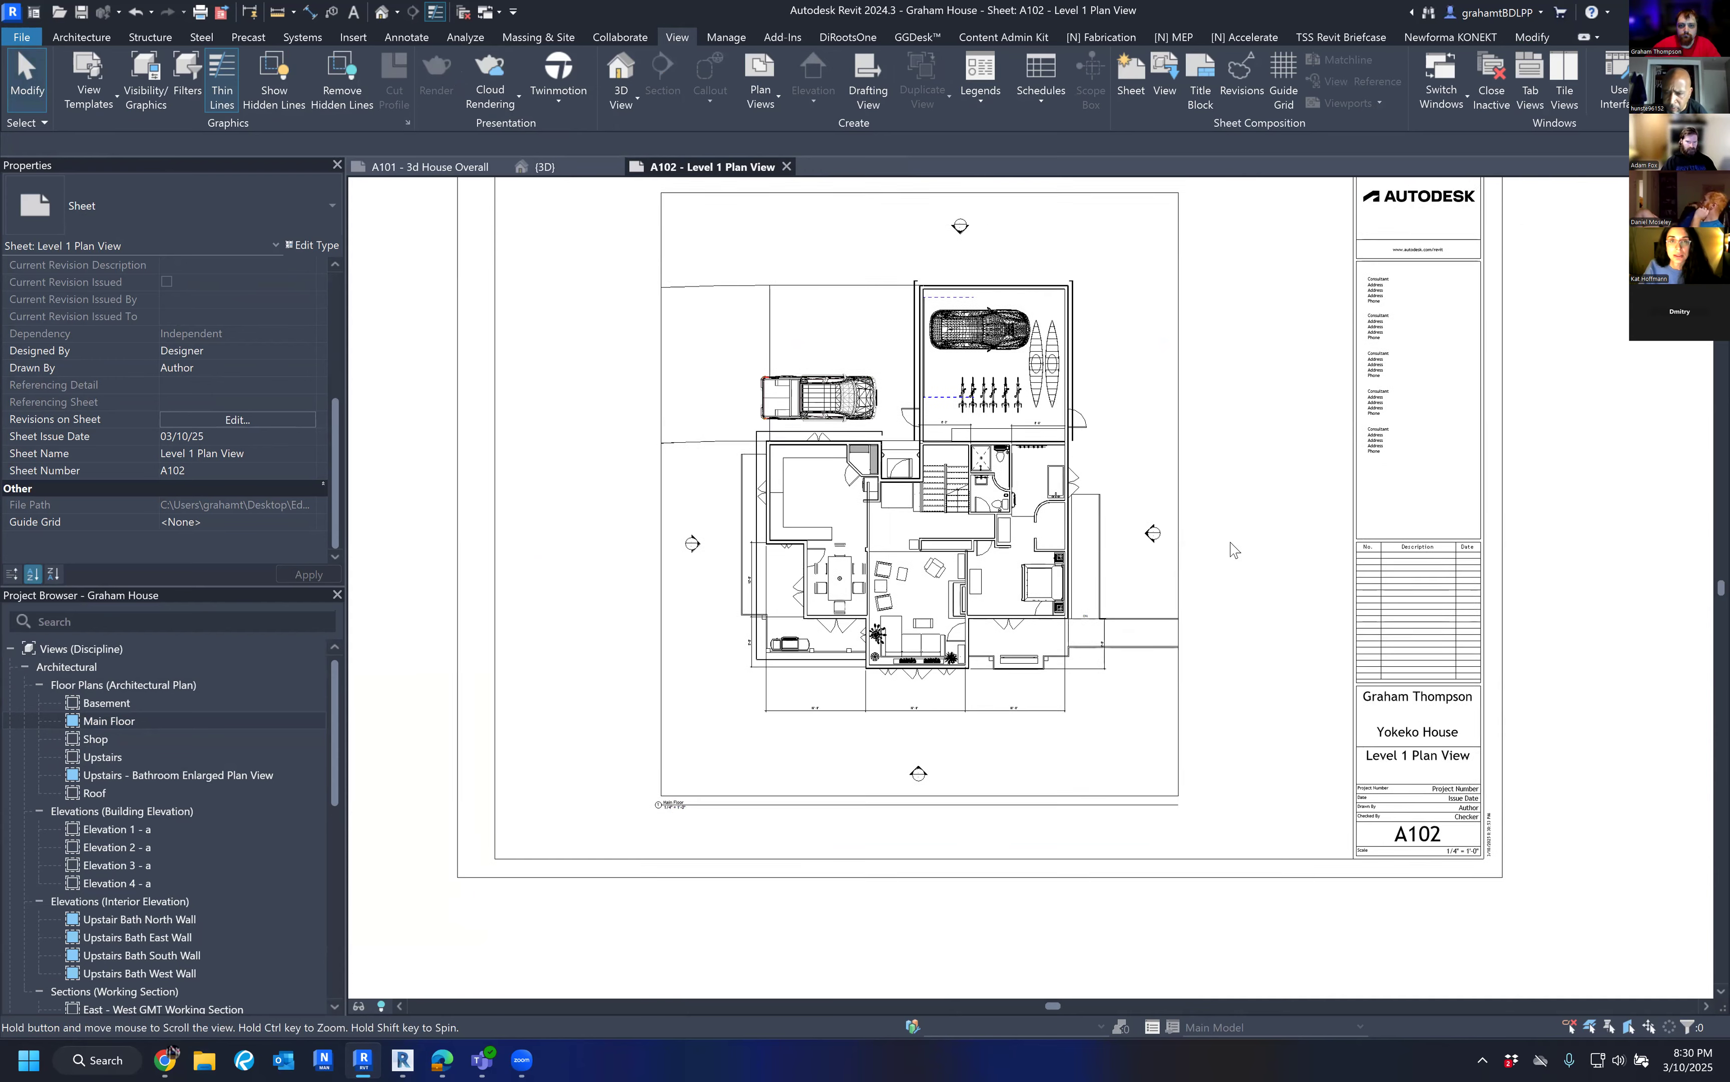
Activate the Main Floor viewport on sheet A102, hide its crop region while keeping Crop View on, and deactivate the viewport.
double_click(1130, 466)
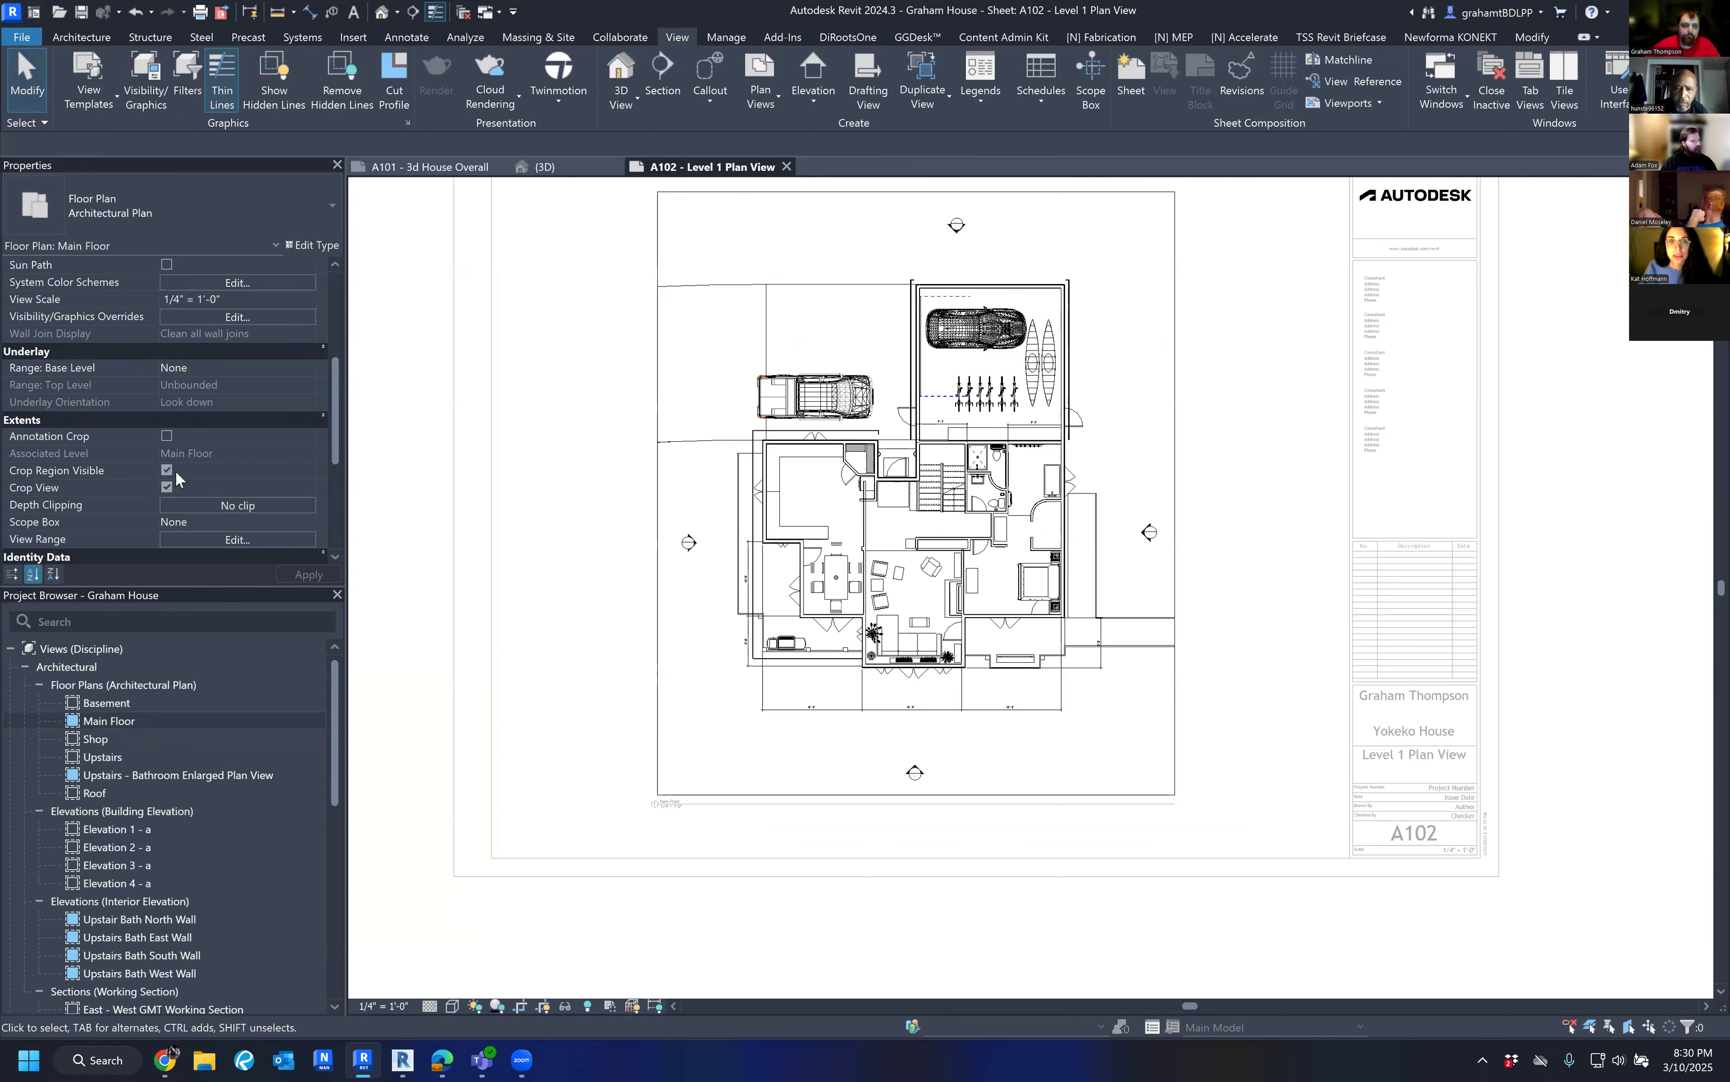
scroll(290, 498, "down", 5)
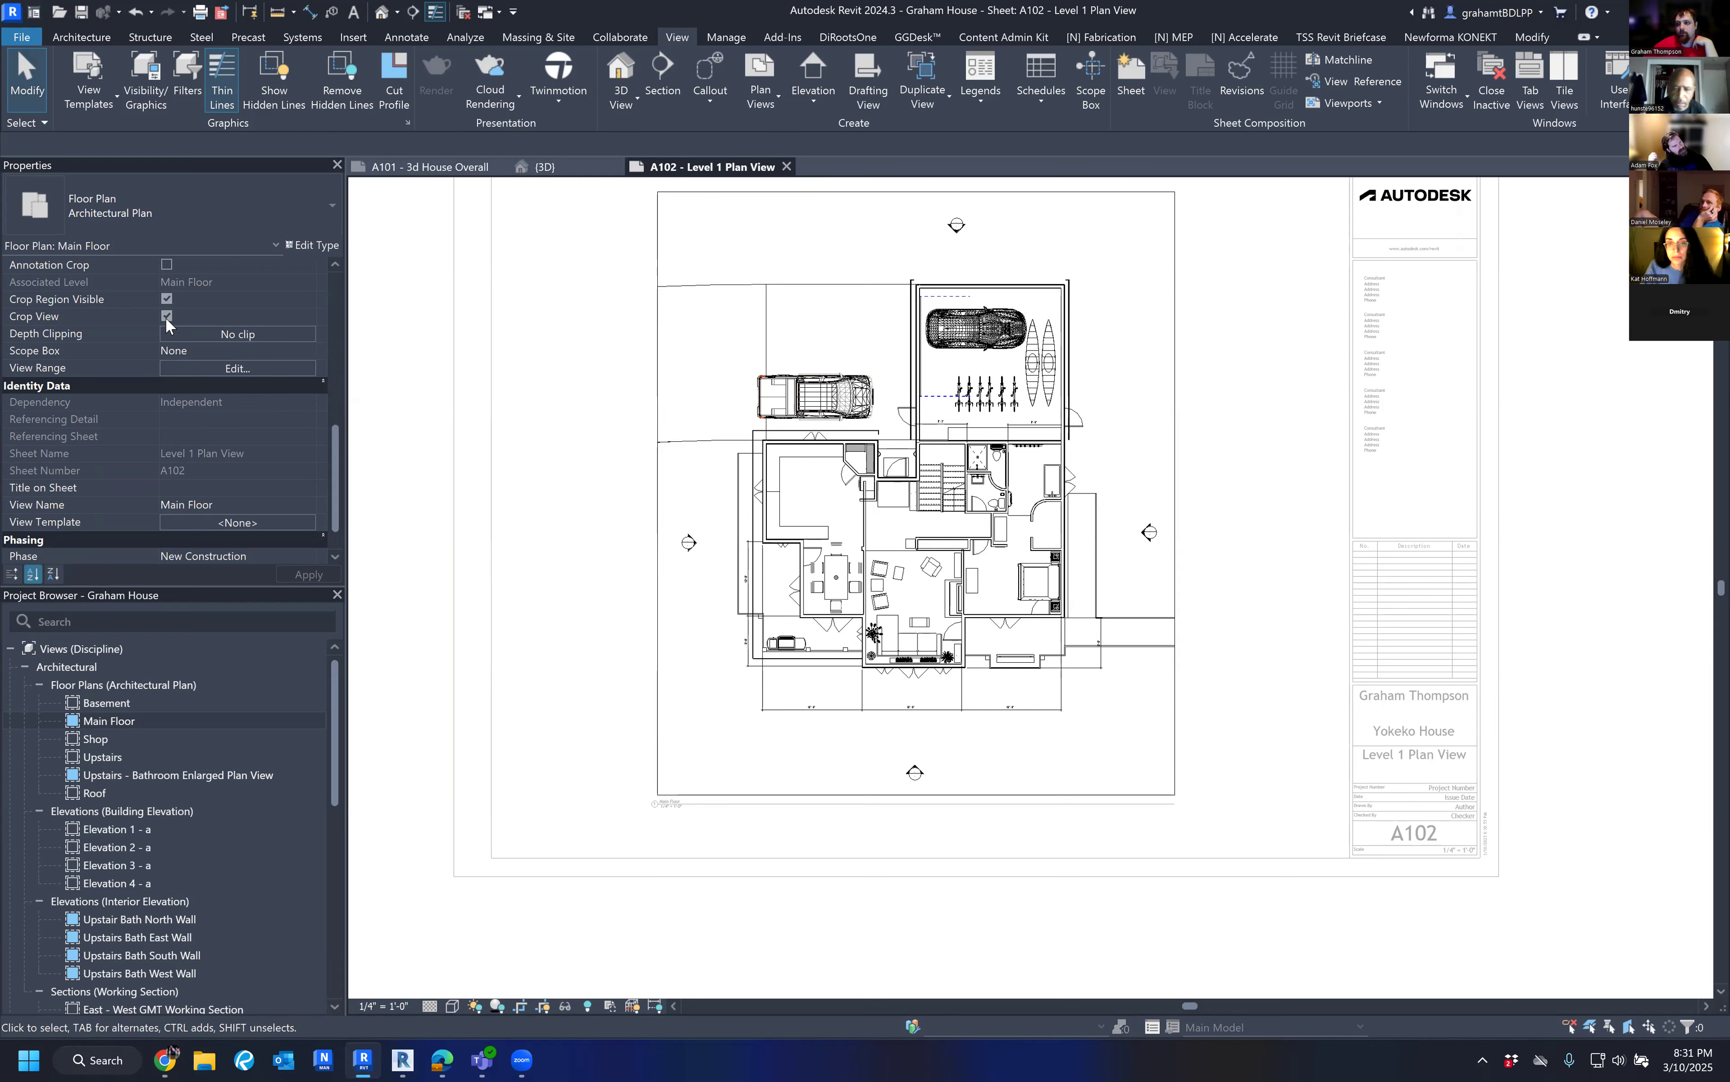
left_click(167, 299)
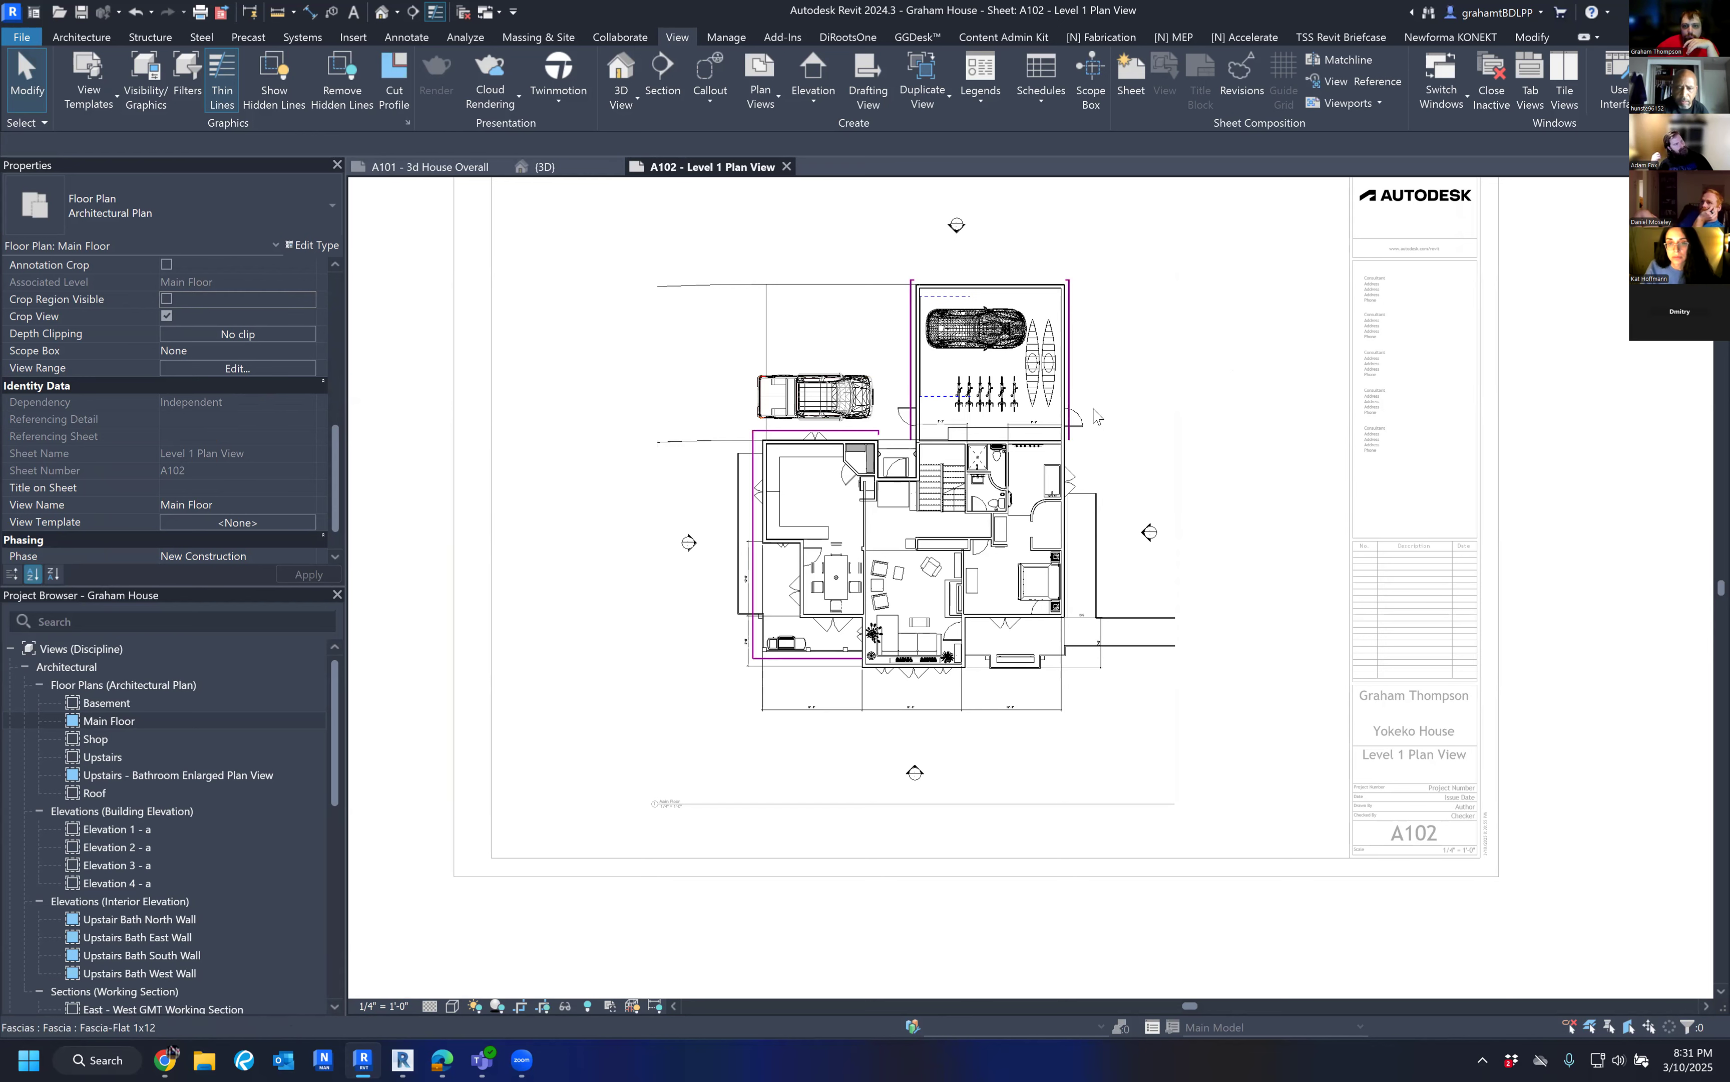
scroll(1257, 353, "down", 1)
left_click(1268, 357)
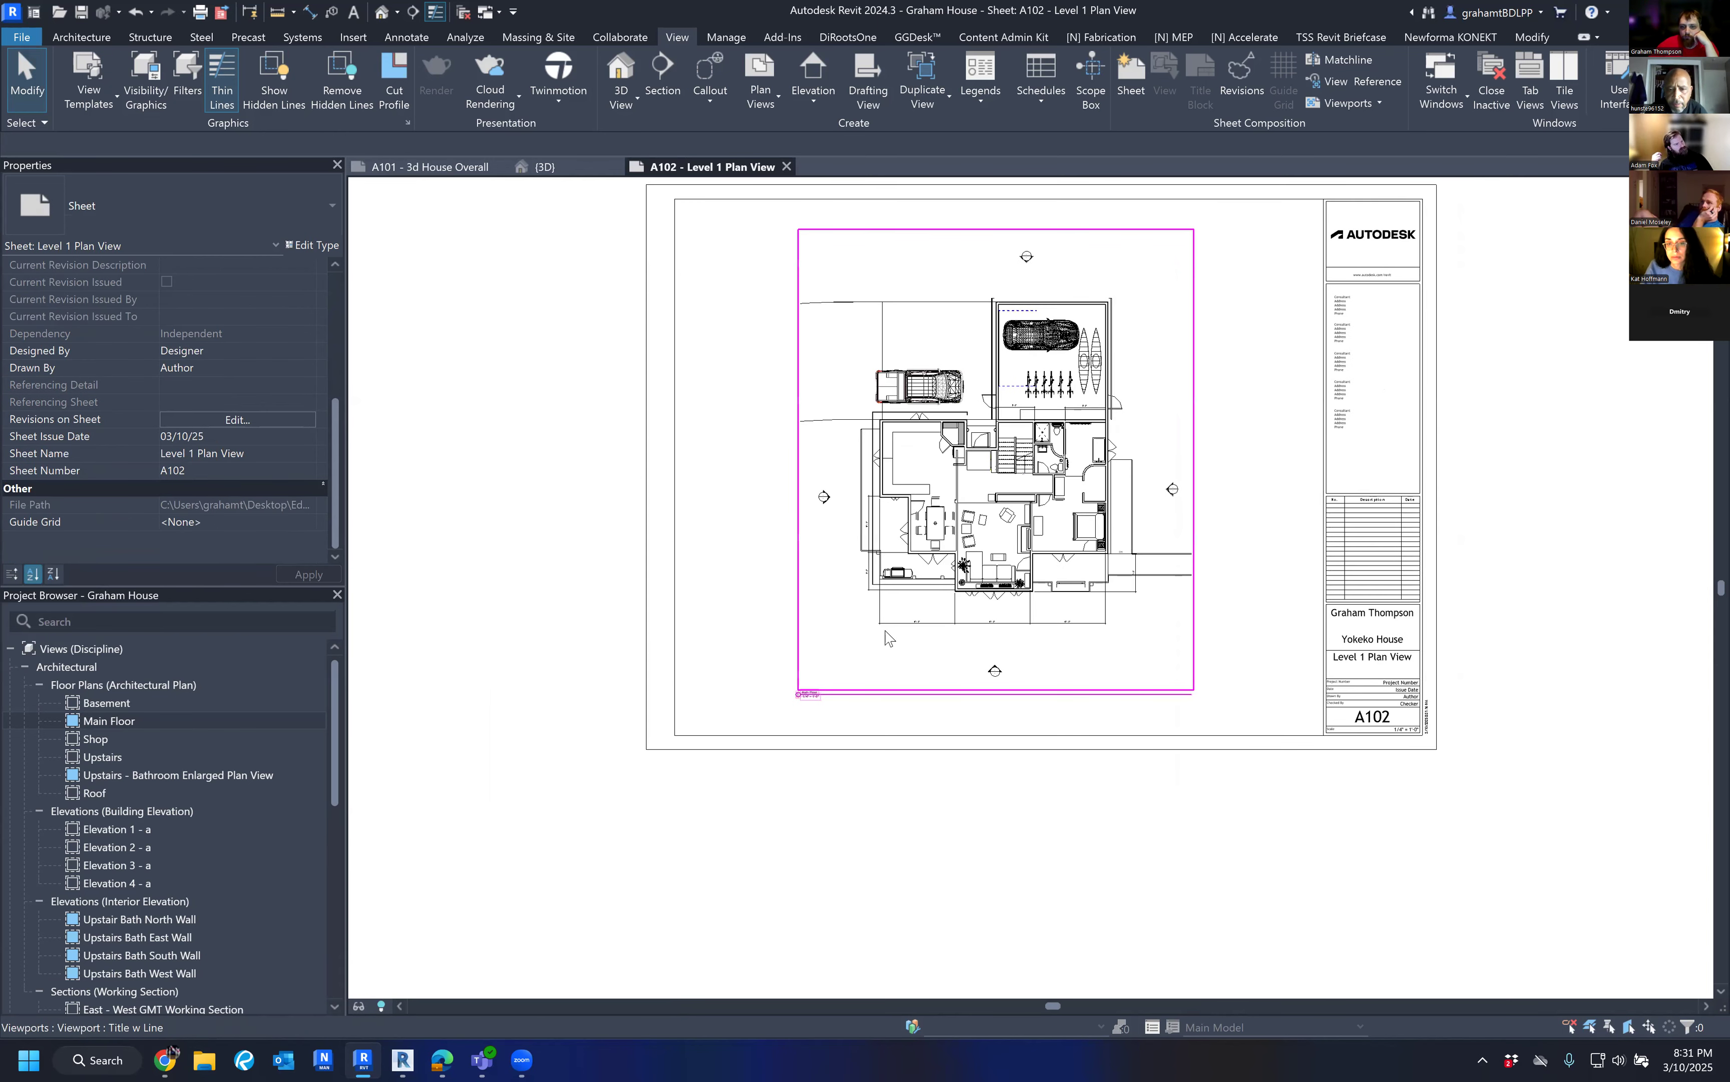
Examine the rooms, dimensions and elevation markers of the Main Floor plan placed on sheet A102.
scroll(1037, 558, "up", 3)
scroll(950, 567, "up", 4)
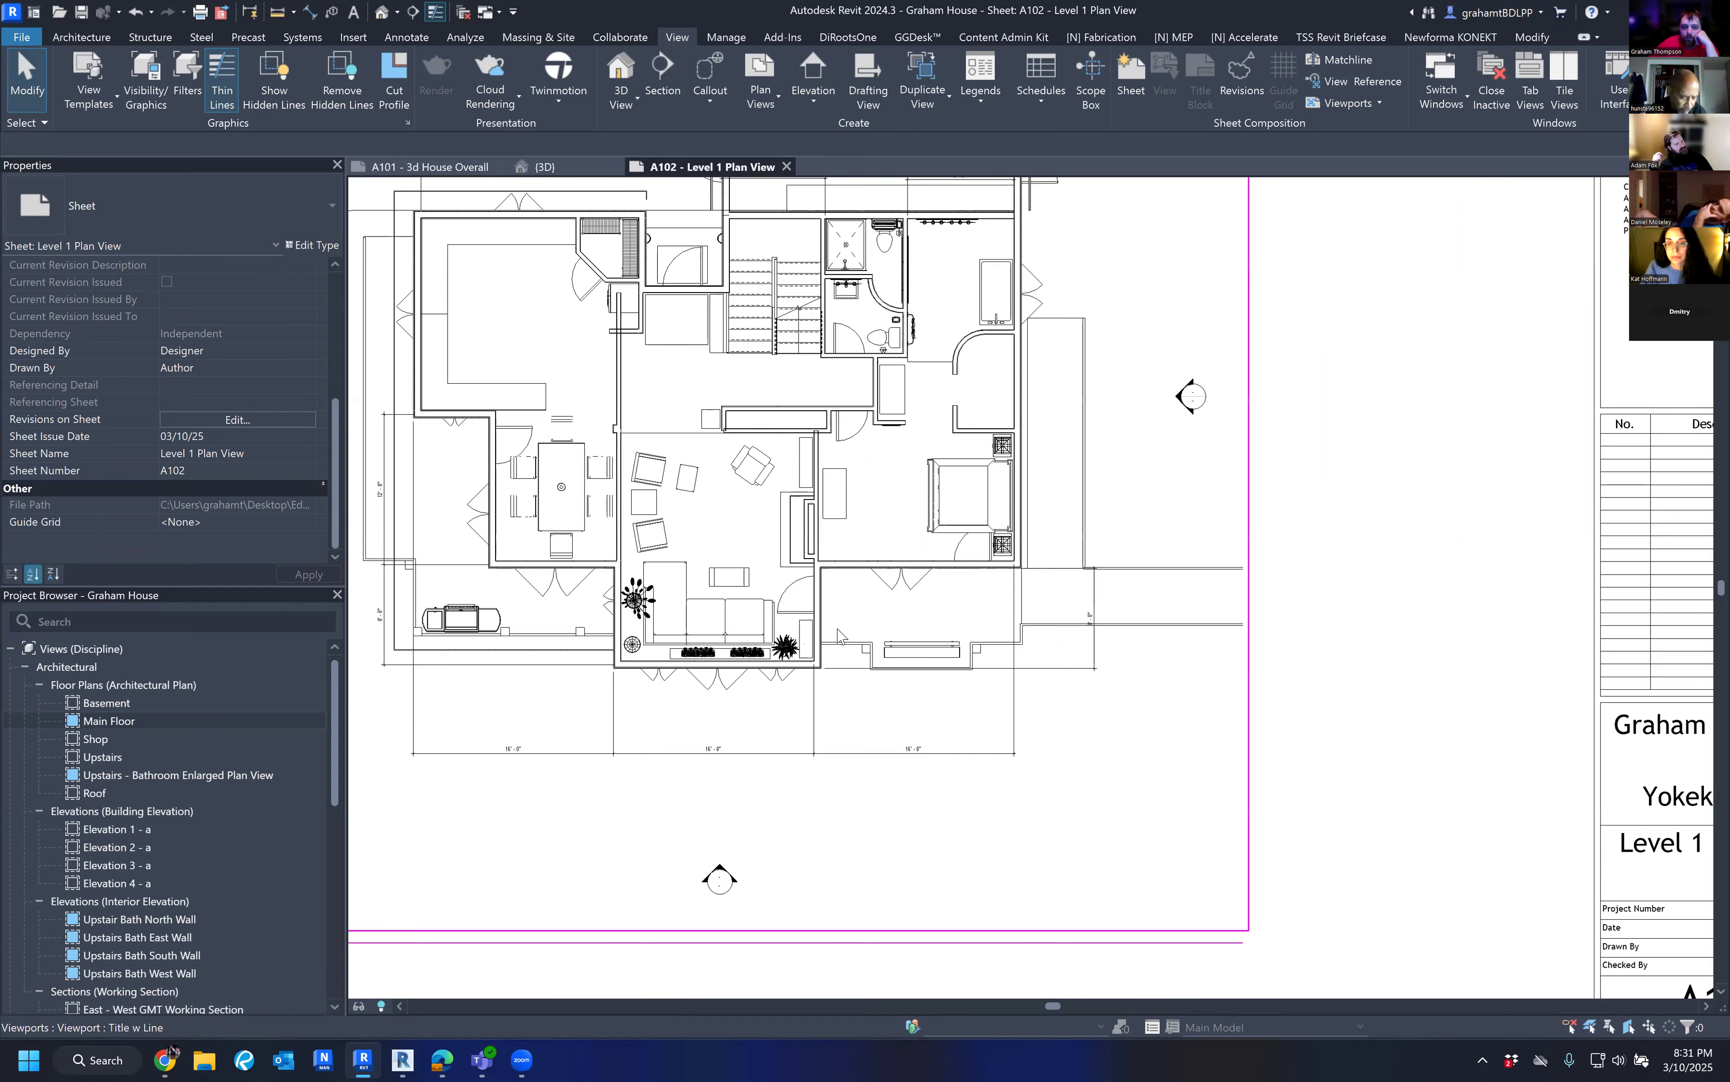
scroll(984, 456, "down", 5)
scroll(784, 611, "up", 3)
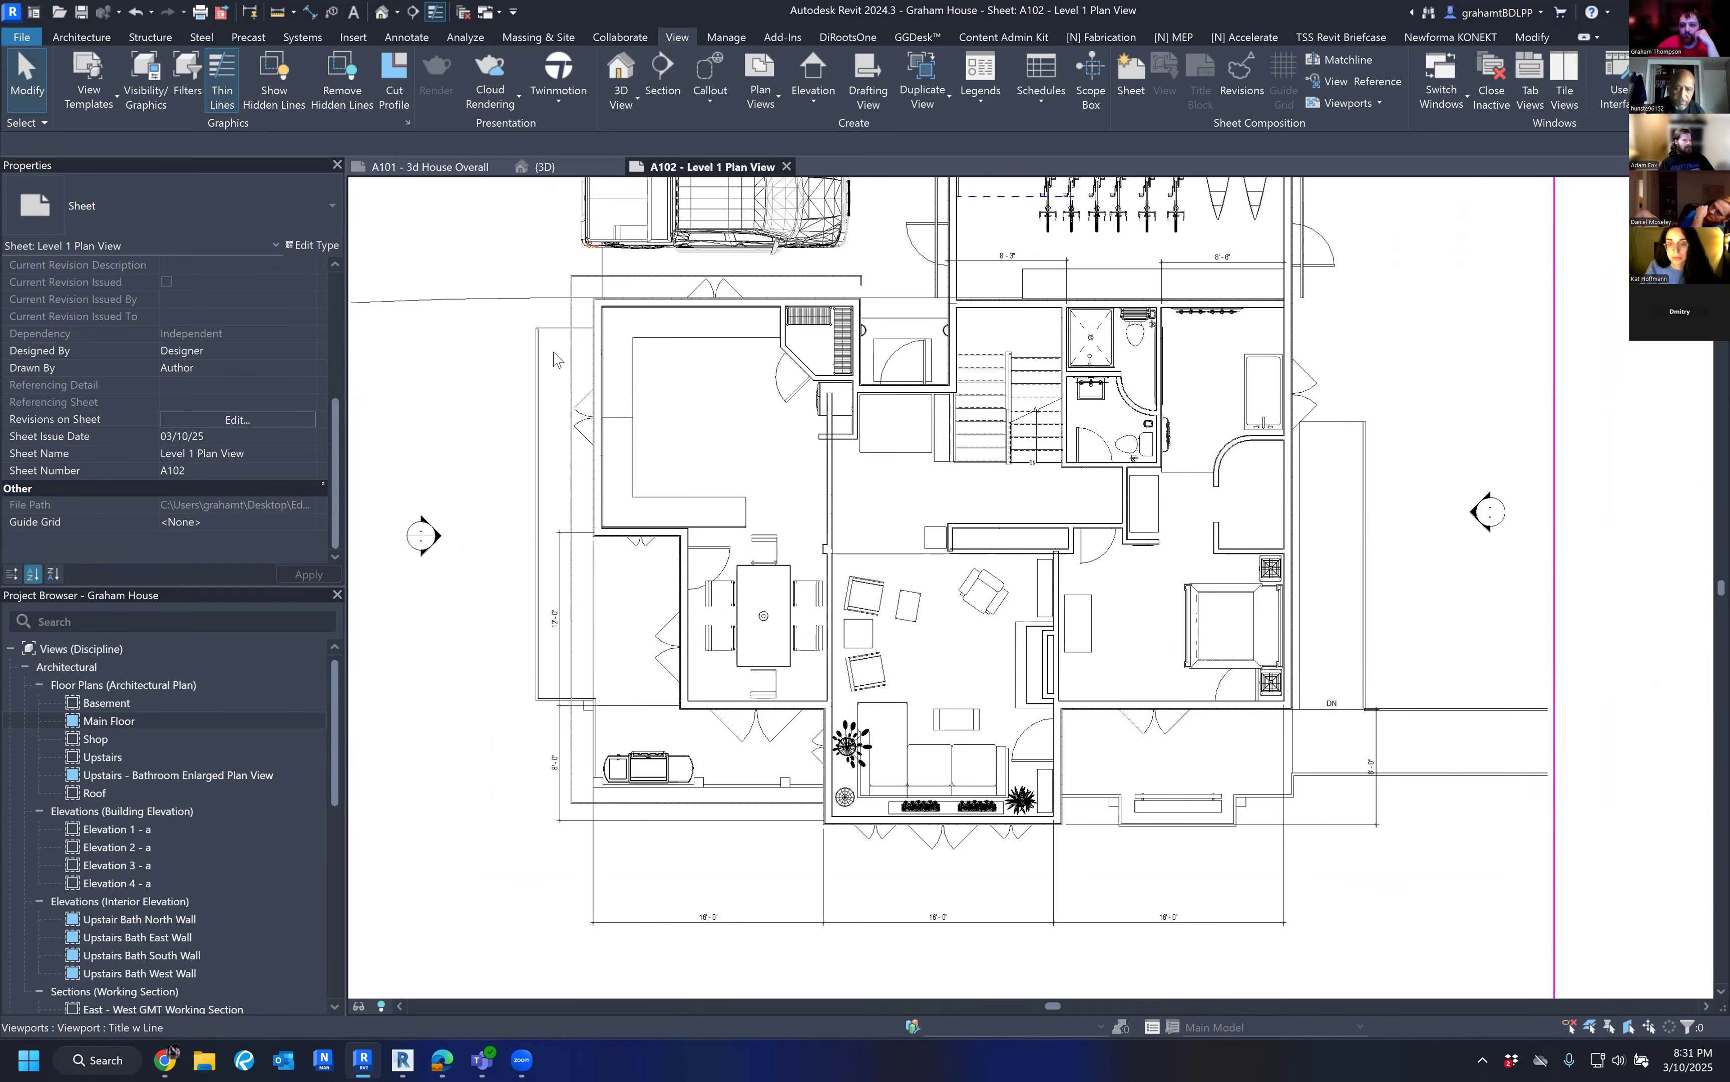
middle_click_drag(555, 361, 532, 487)
middle_click_drag(1055, 555, 953, 421)
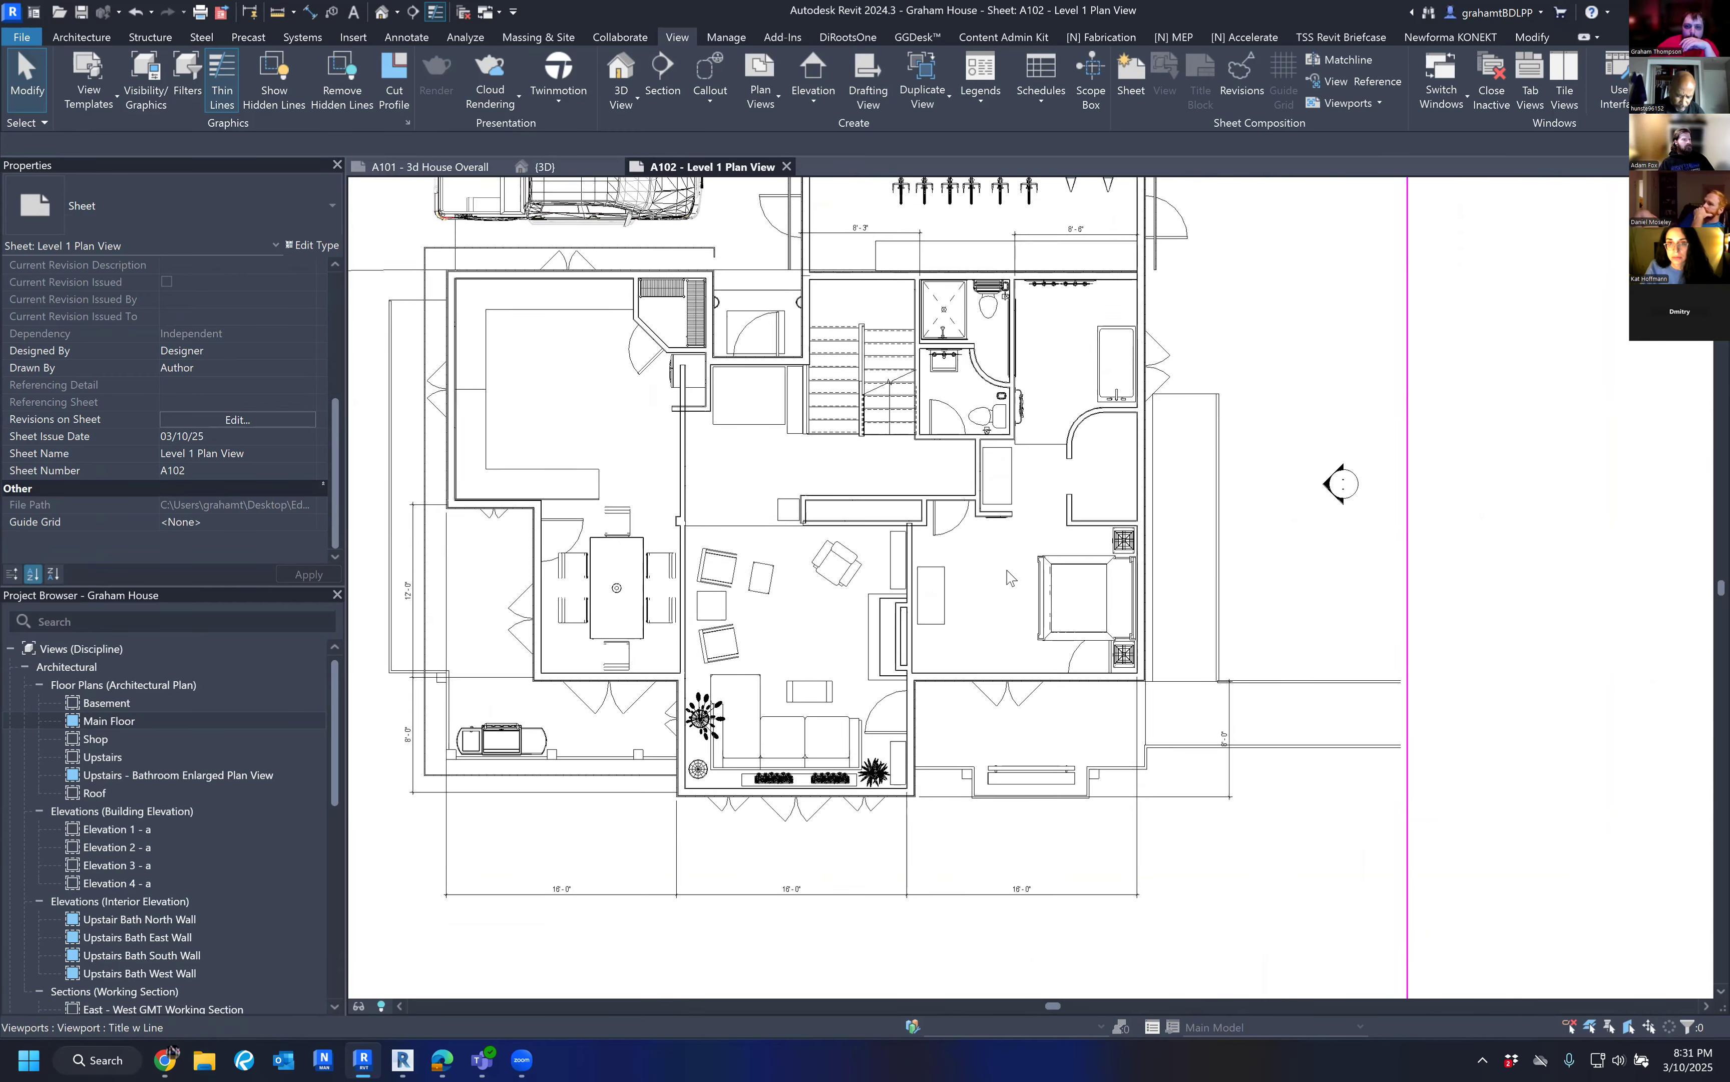
Measure the main-floor bedroom's wall-to-wall depth with an unplaced aligned dimension in the activated Main Floor viewport, and deactivate the viewport.
scroll(1009, 583, "up", 2)
double_click(1004, 579)
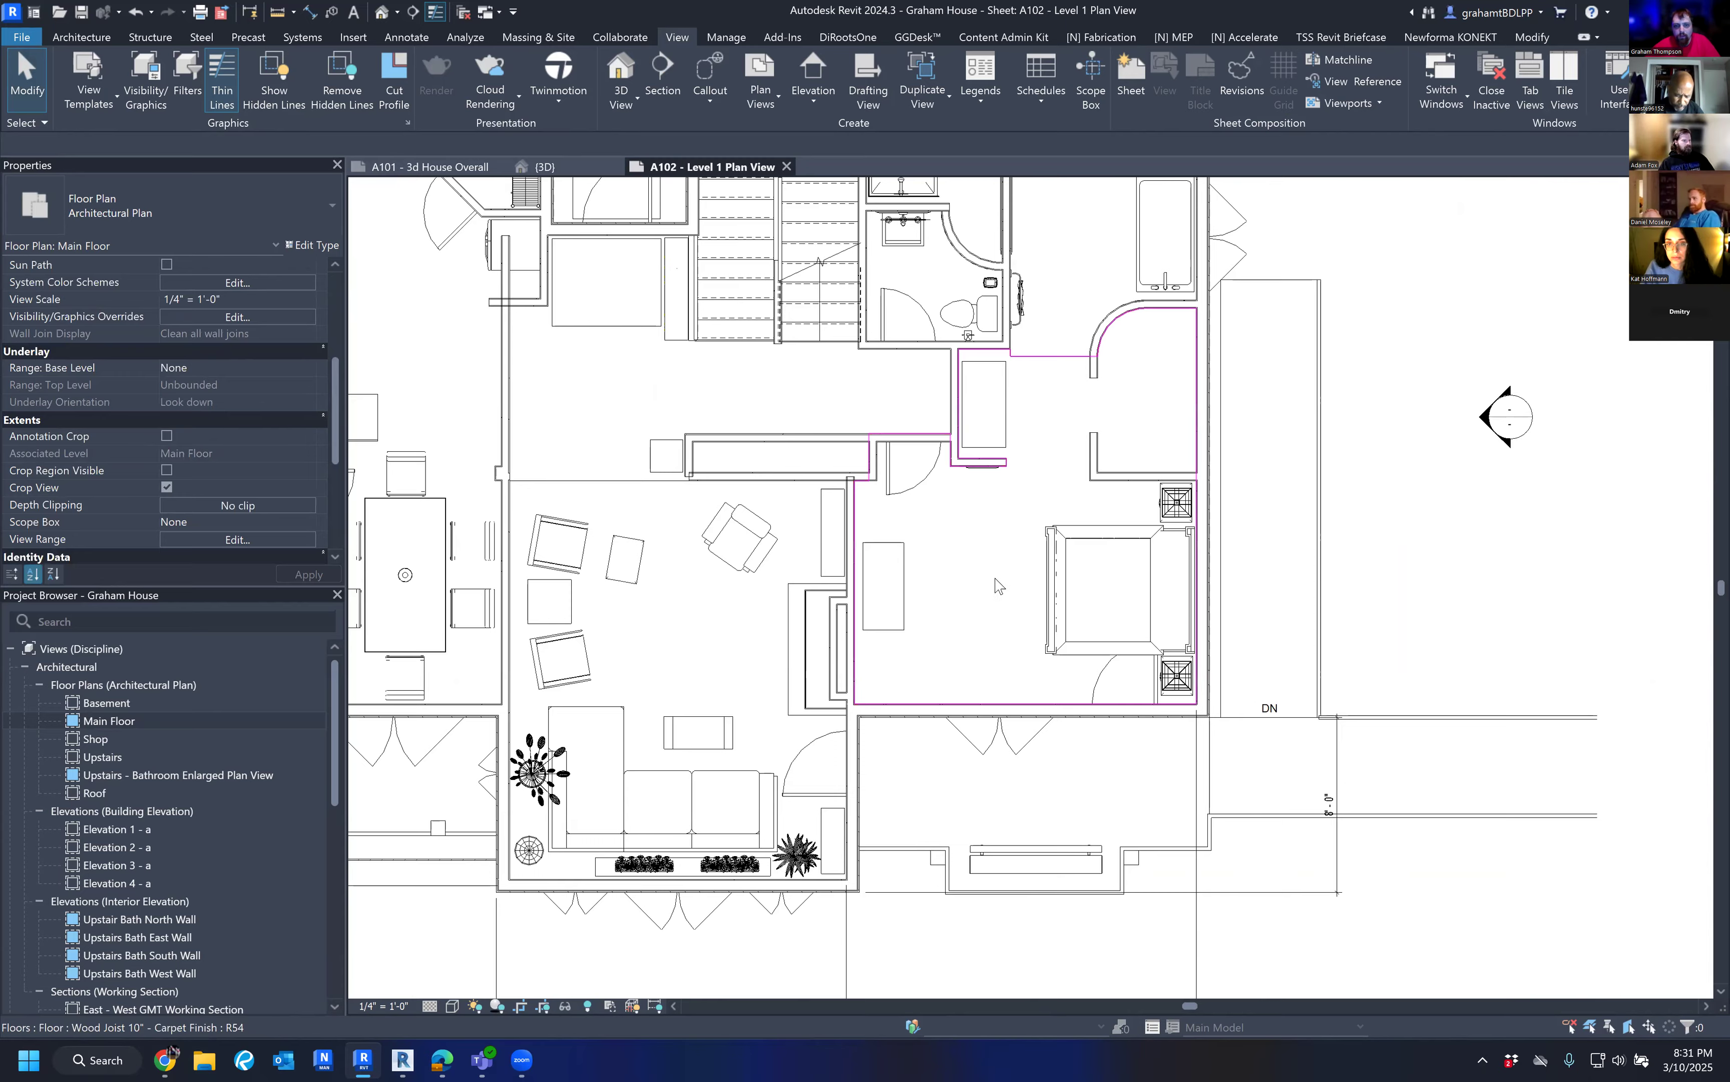
scroll(997, 600, "up", 3)
key("d")
key("i")
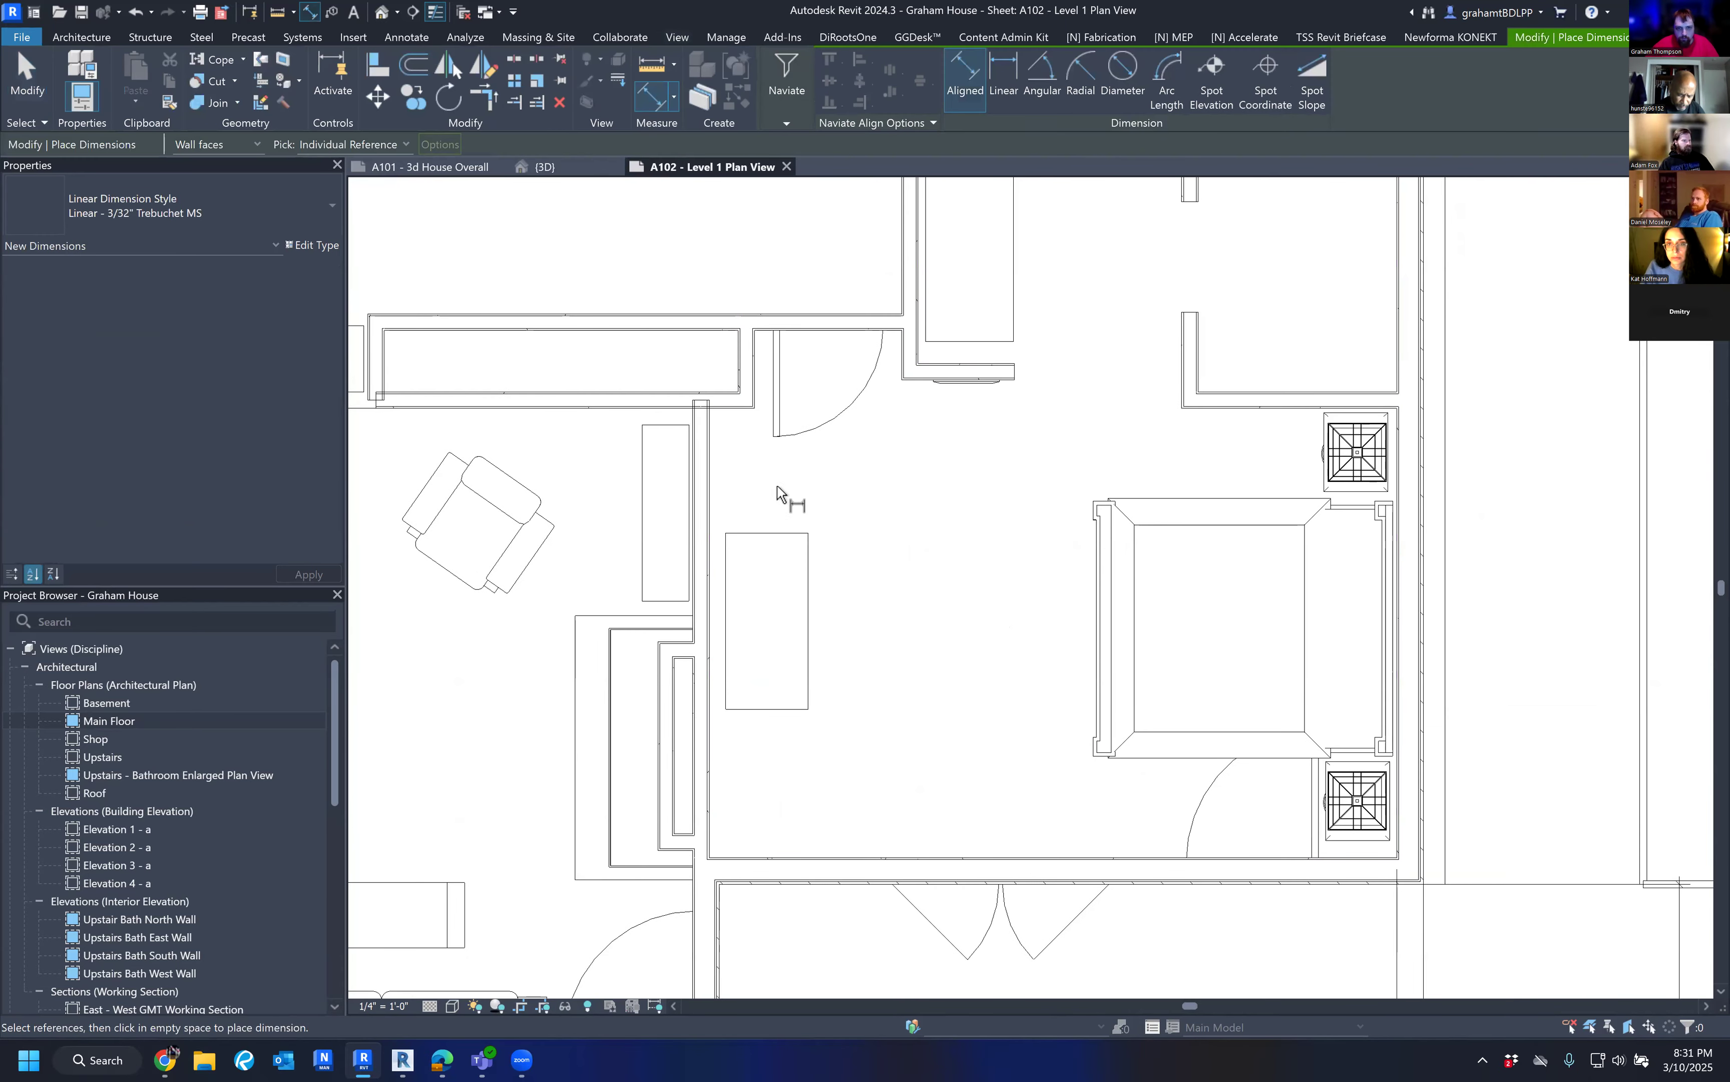
left_click(742, 414)
left_click(770, 856)
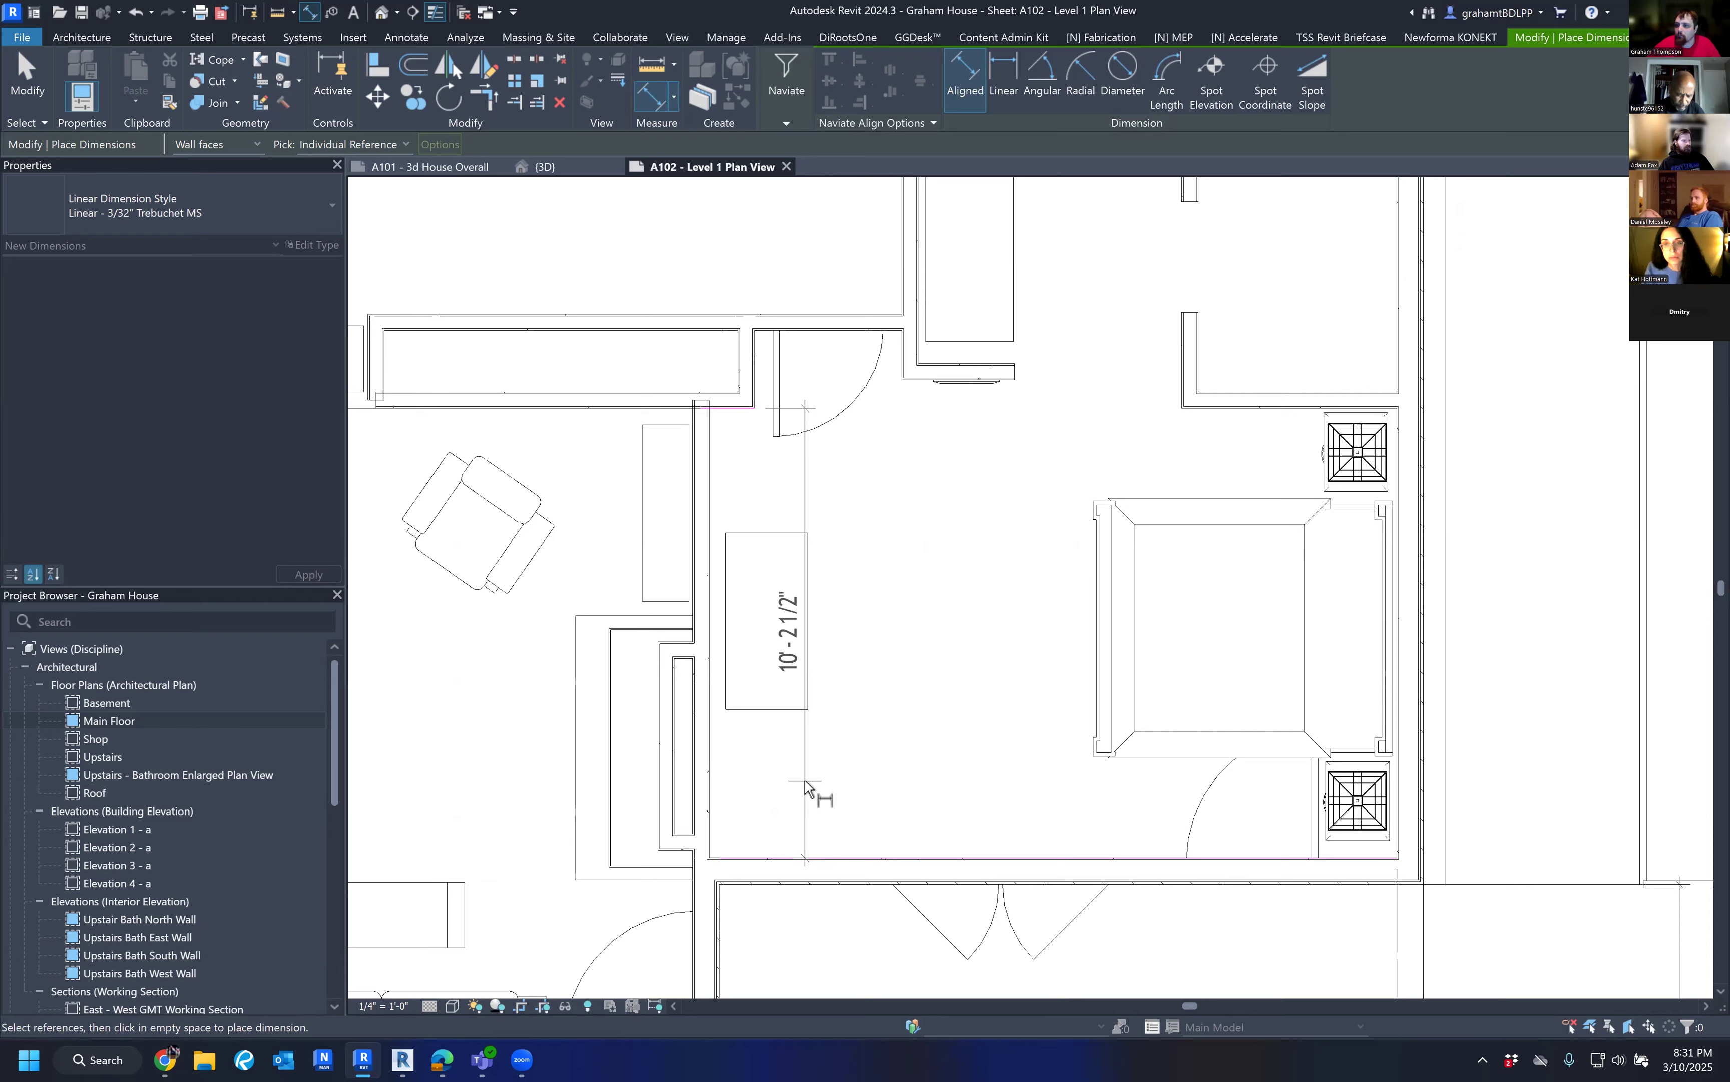
key("Escape")
scroll(804, 778, "down", 5)
middle_click_drag(818, 817, 1025, 606)
scroll(1025, 606, "down", 4)
key("Escape")
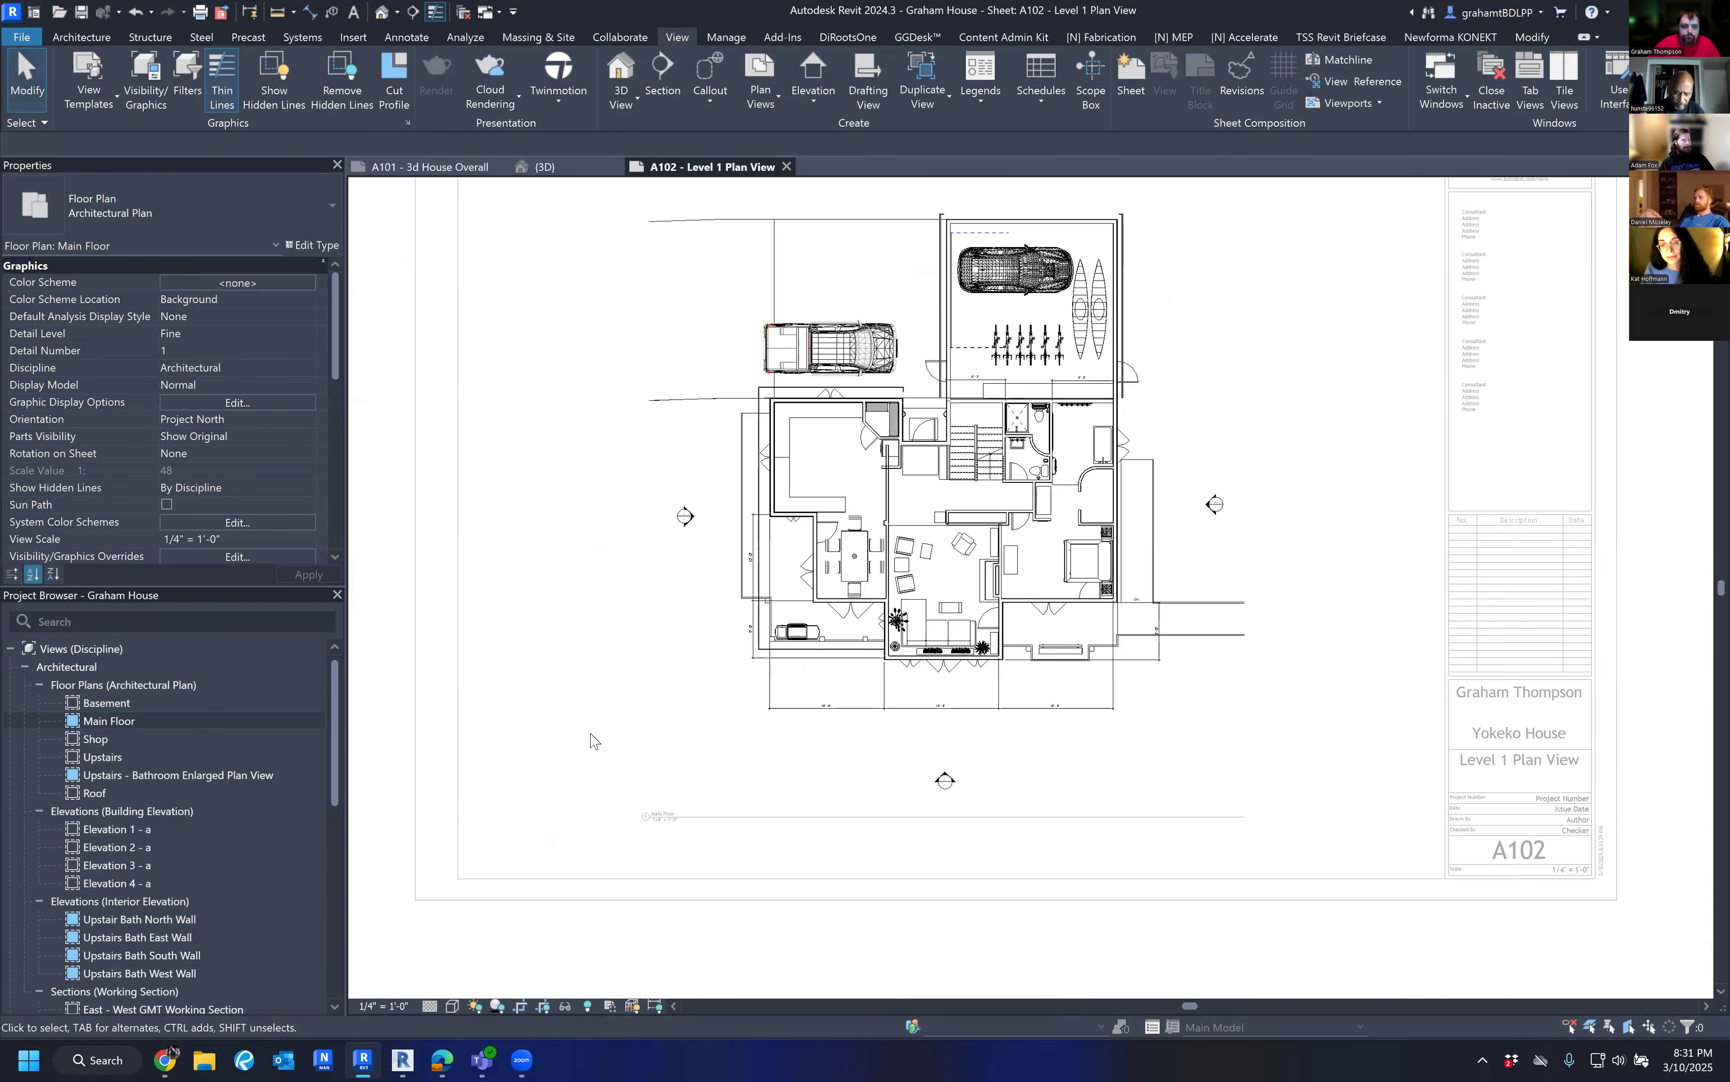
scroll(593, 738, "down", 3)
double_click(1337, 656)
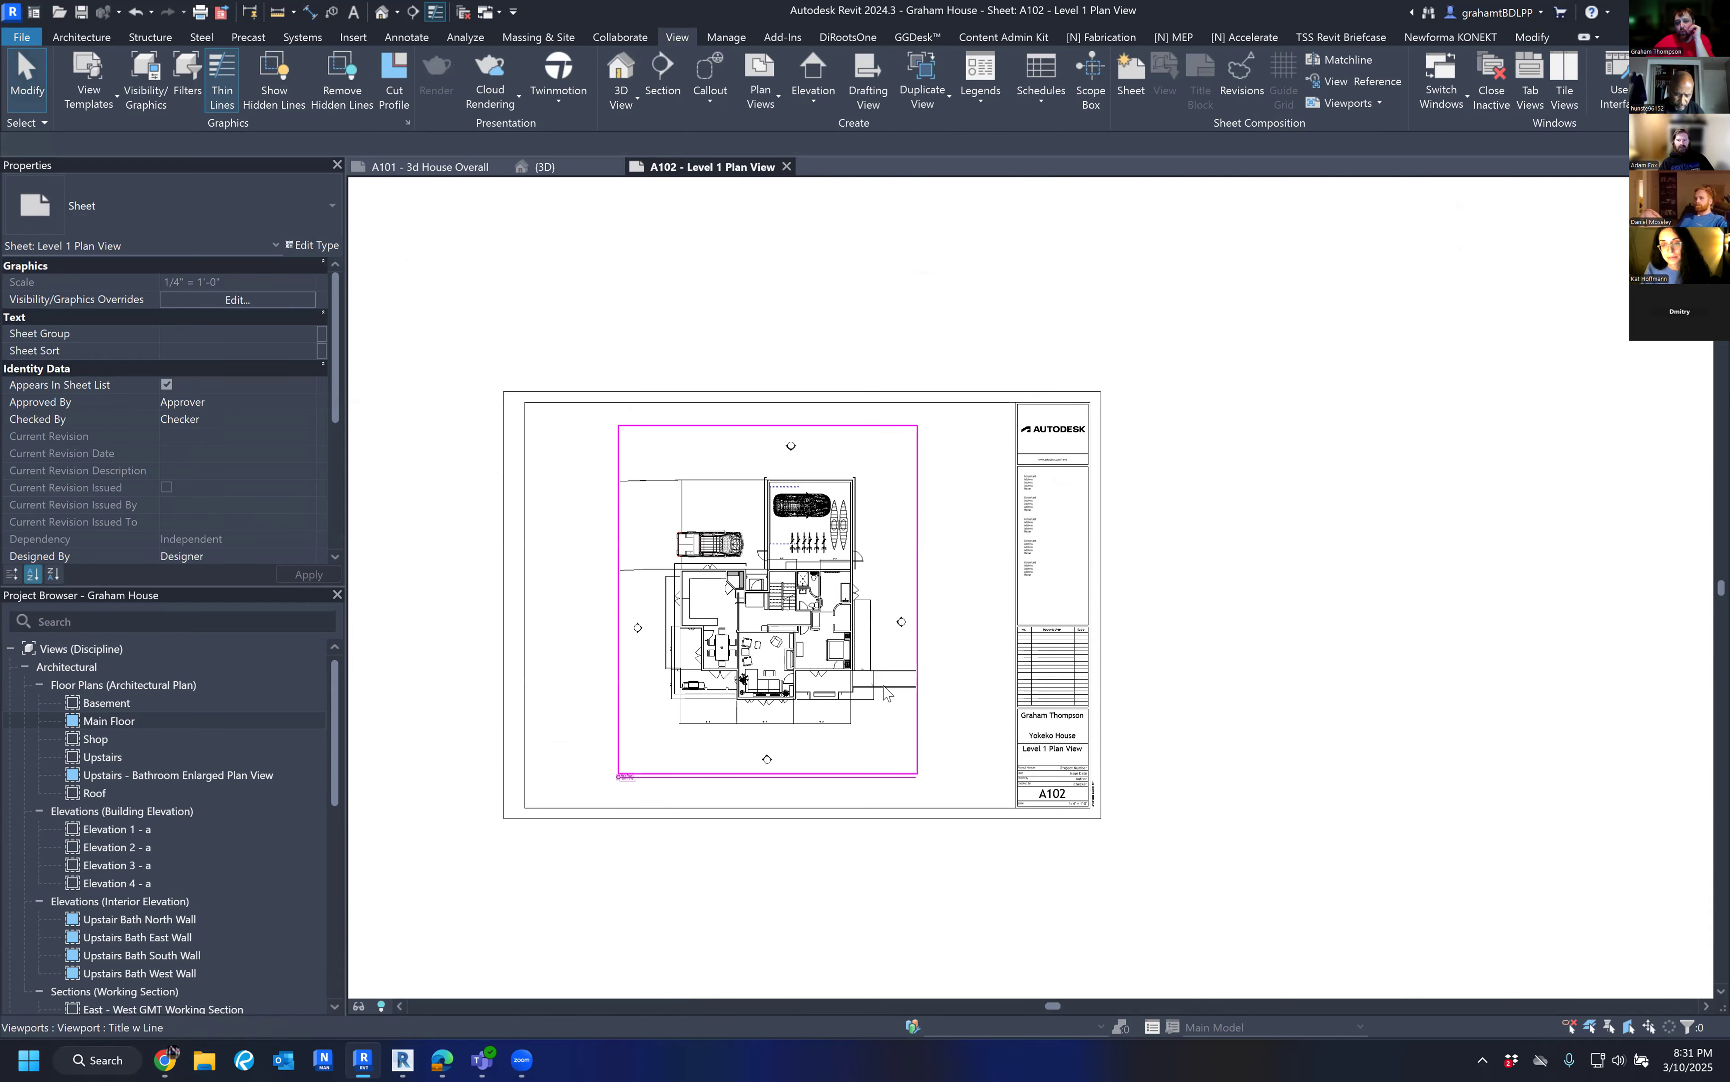
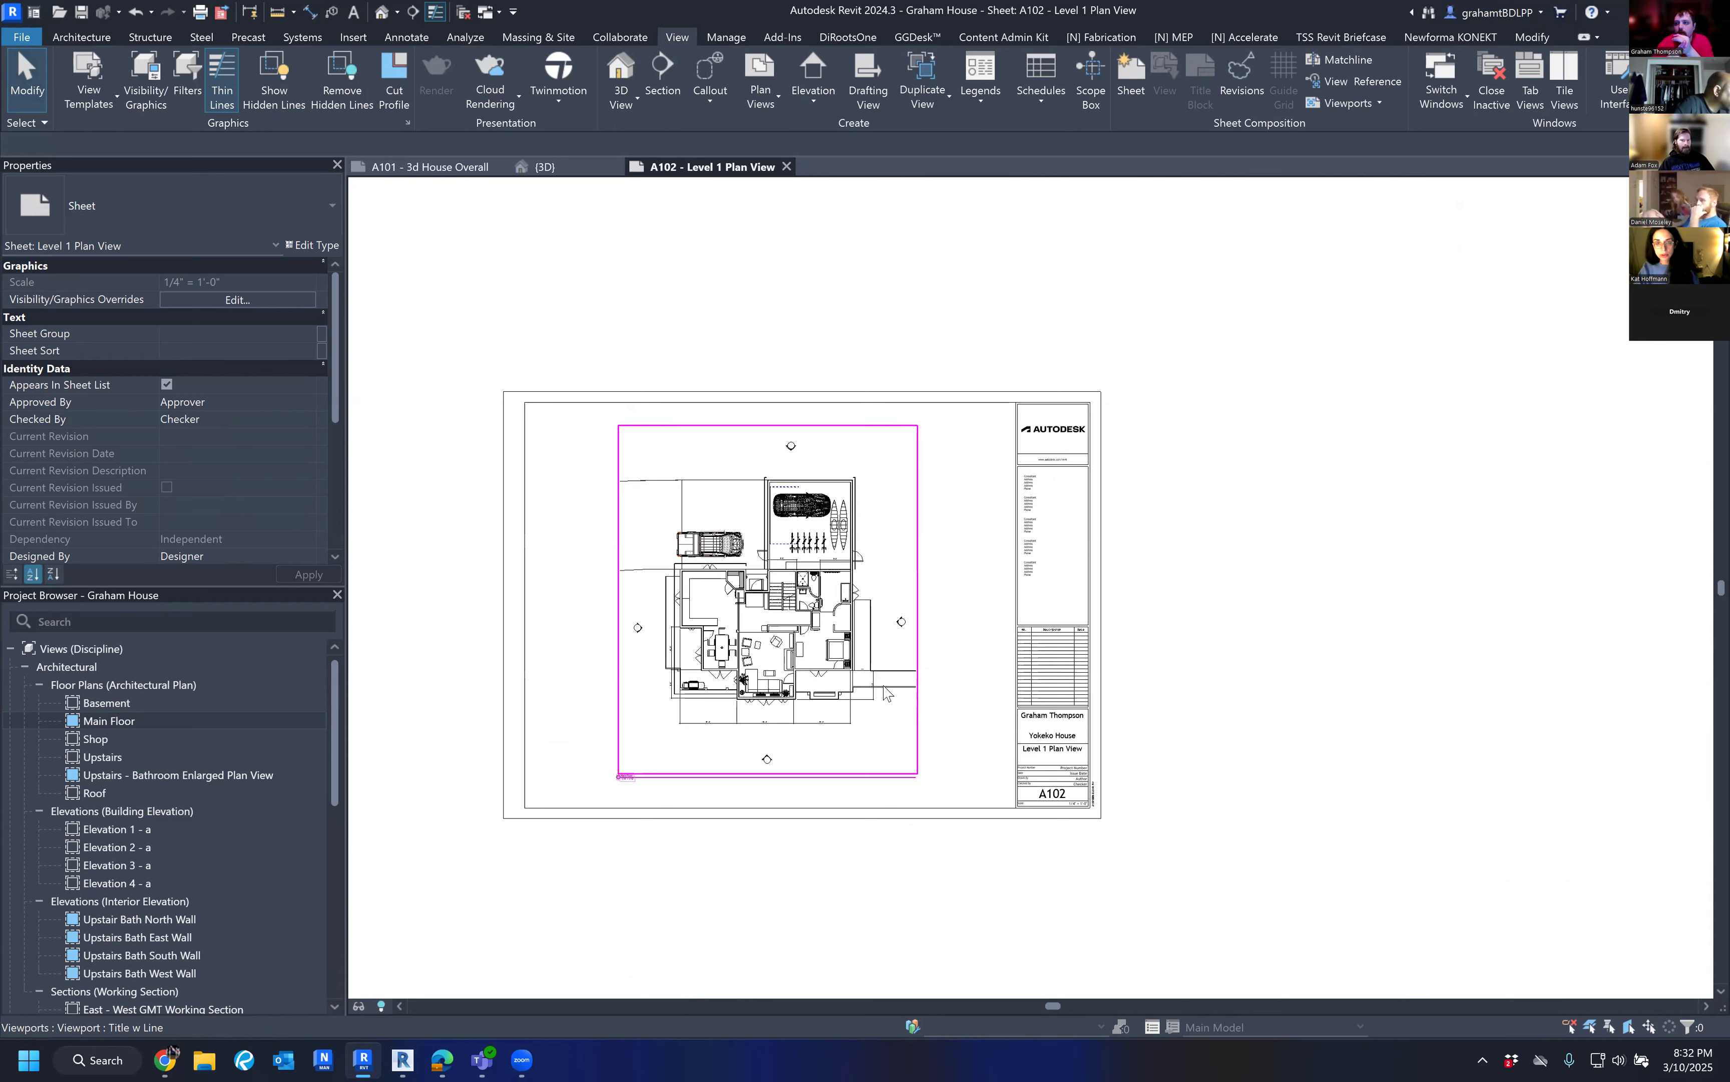
left_click(679, 914)
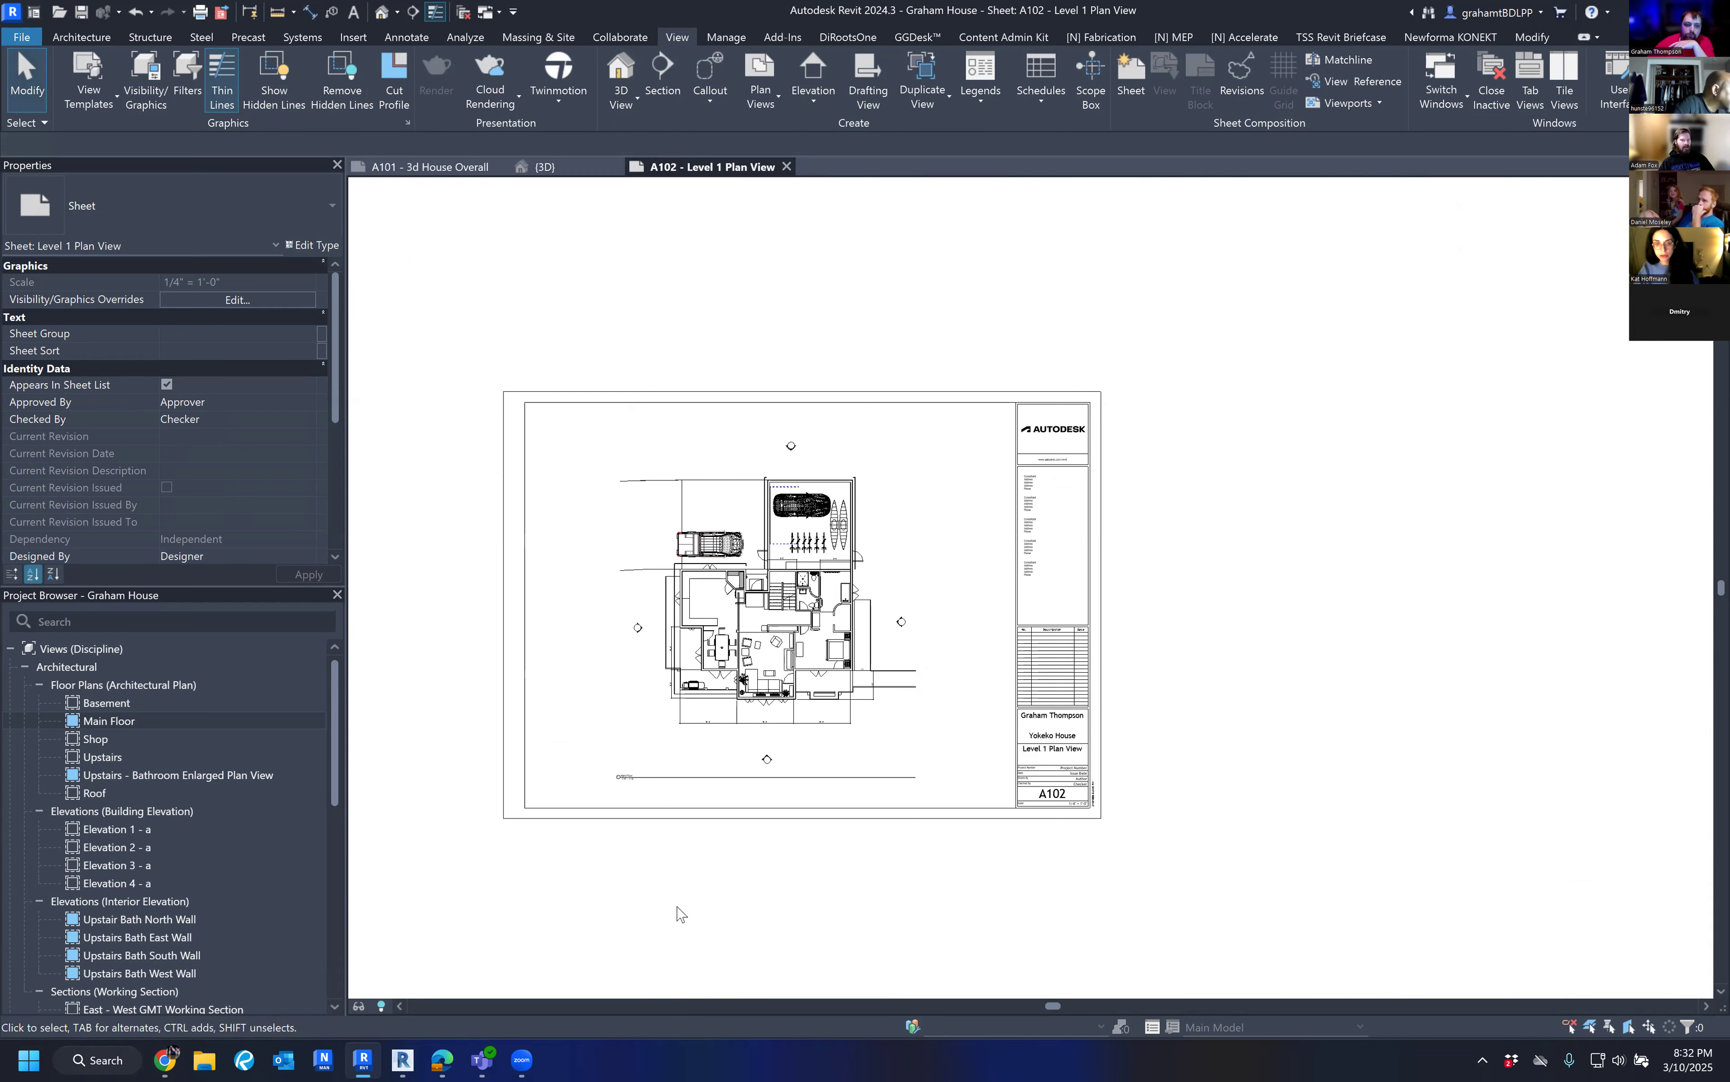
Find and open sheet A106 - Exterior Elevations in the project's sheet list.
scroll(244, 884, "down", 3)
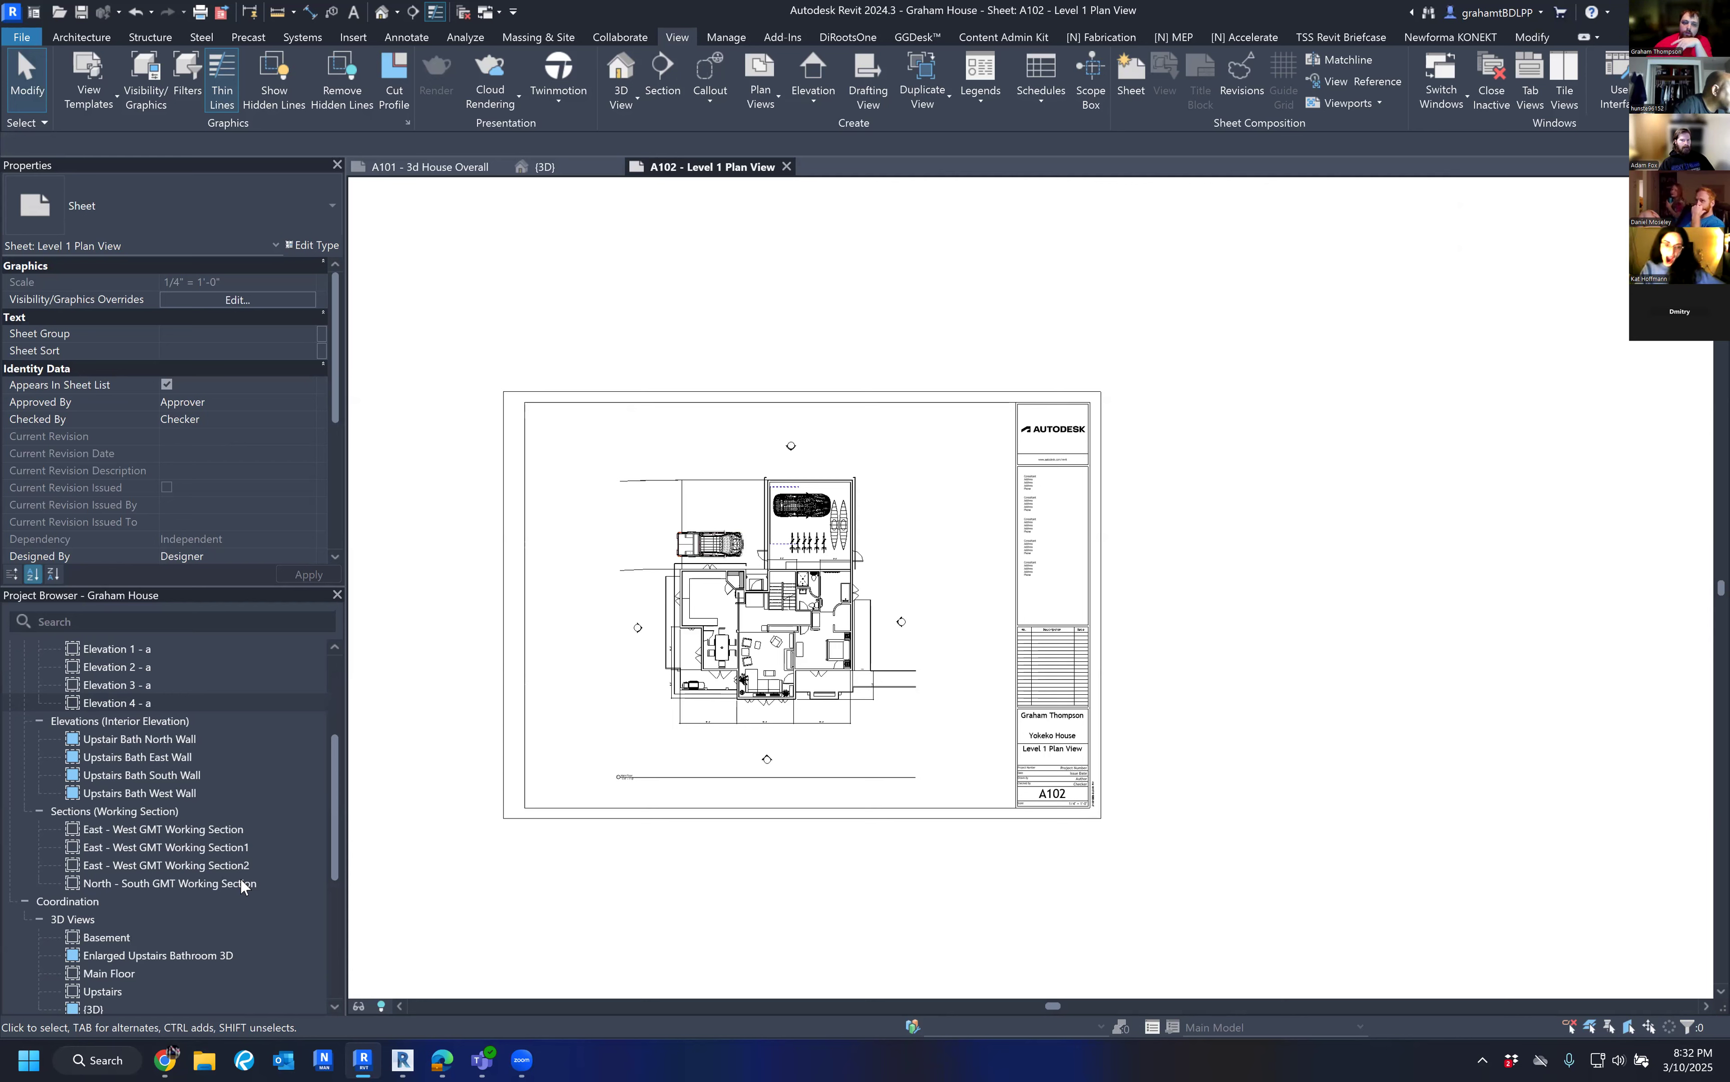
scroll(191, 843, "down", 5)
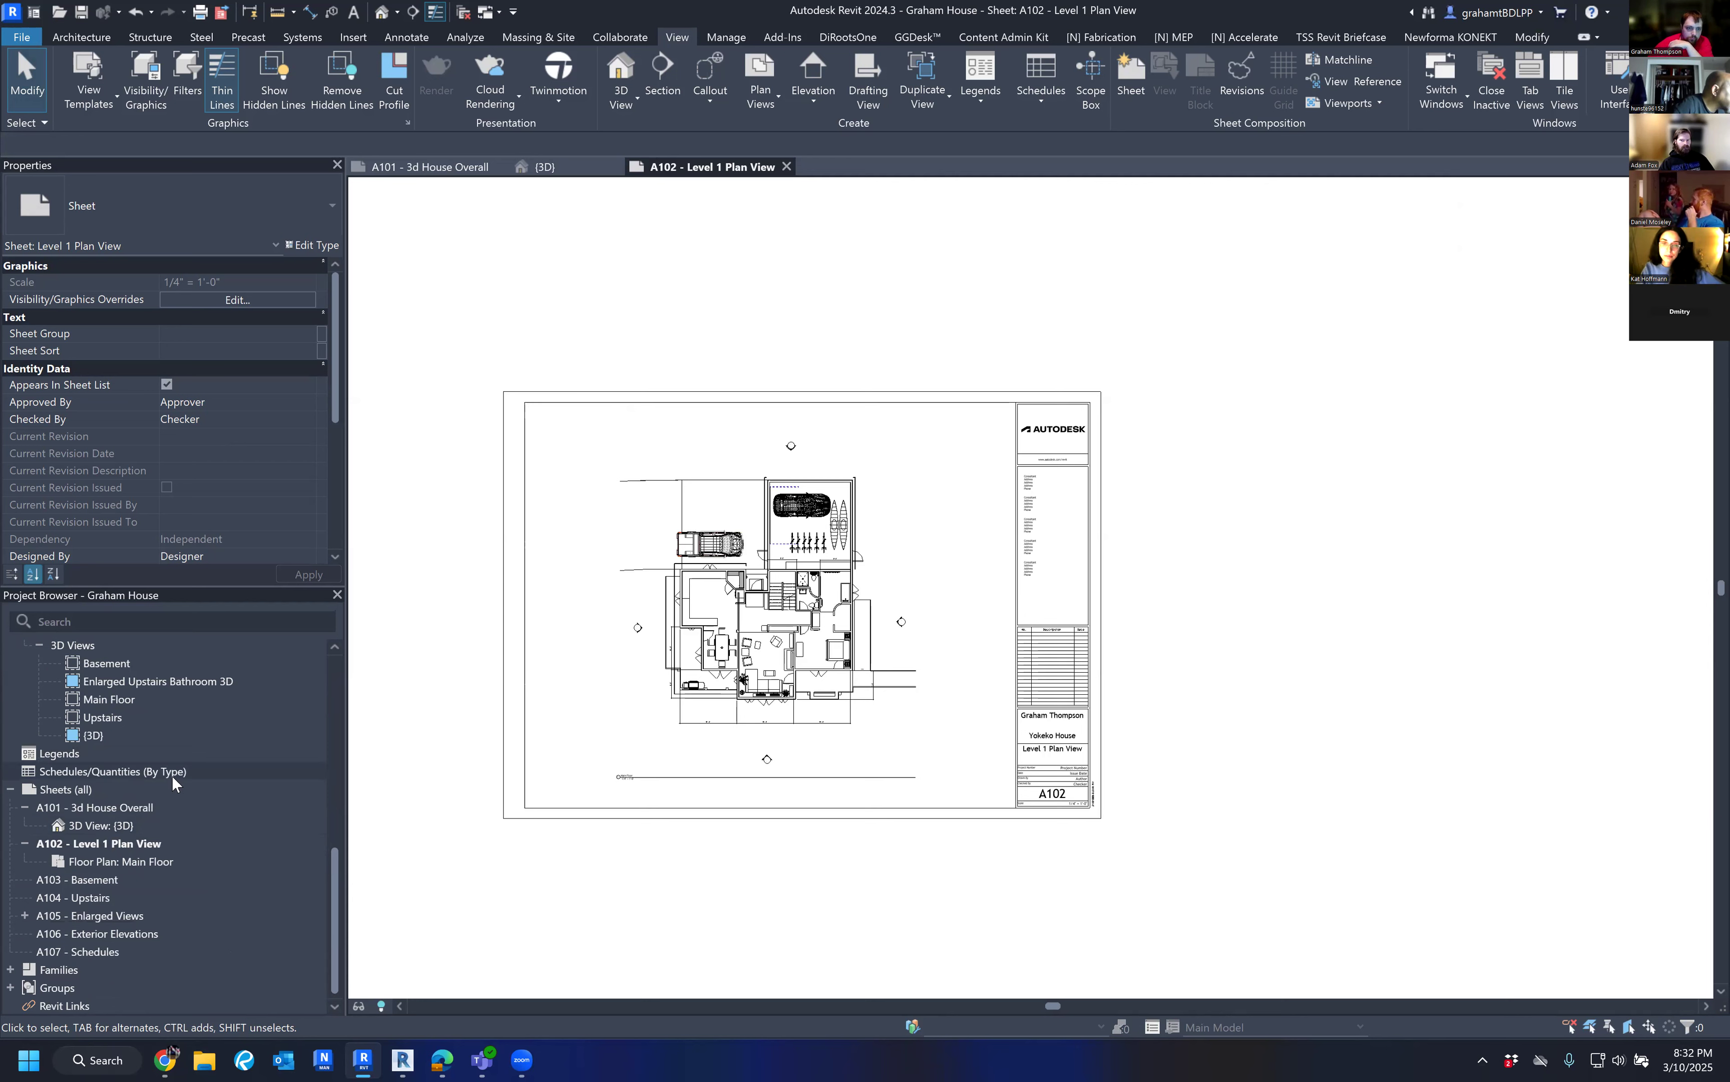
scroll(171, 783, "up", 4)
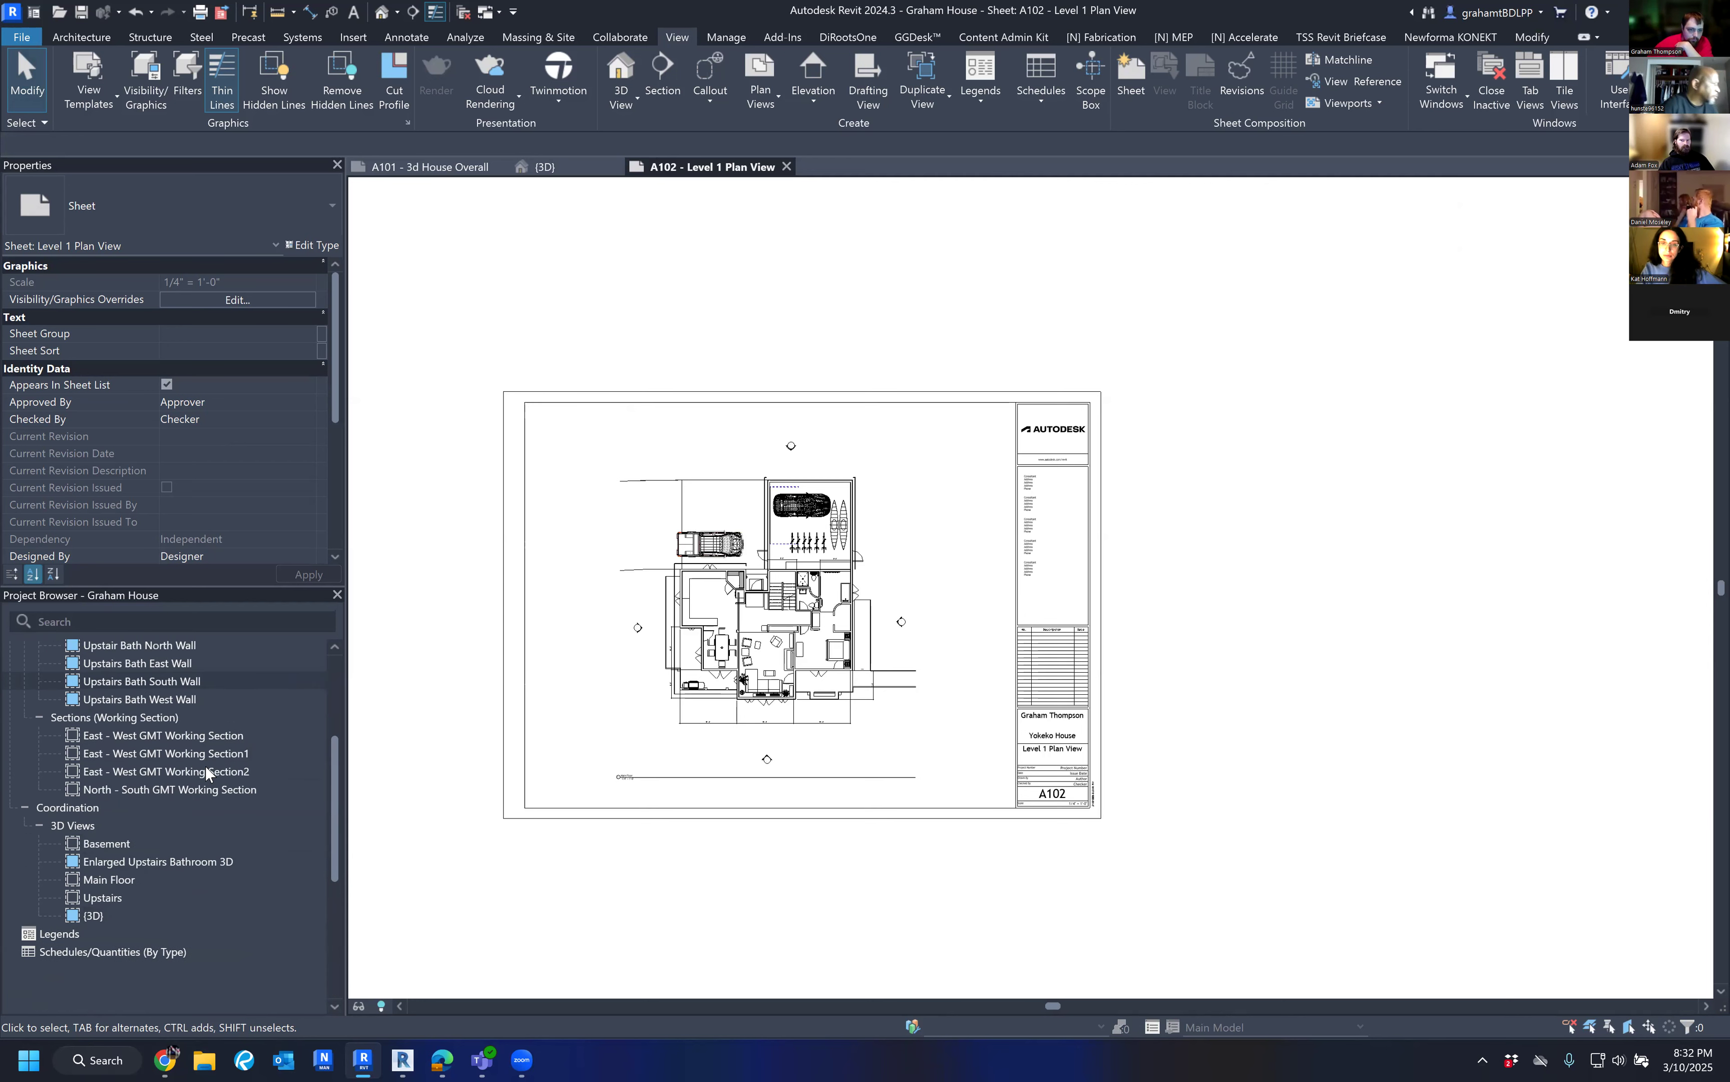
scroll(206, 765, "down", 4)
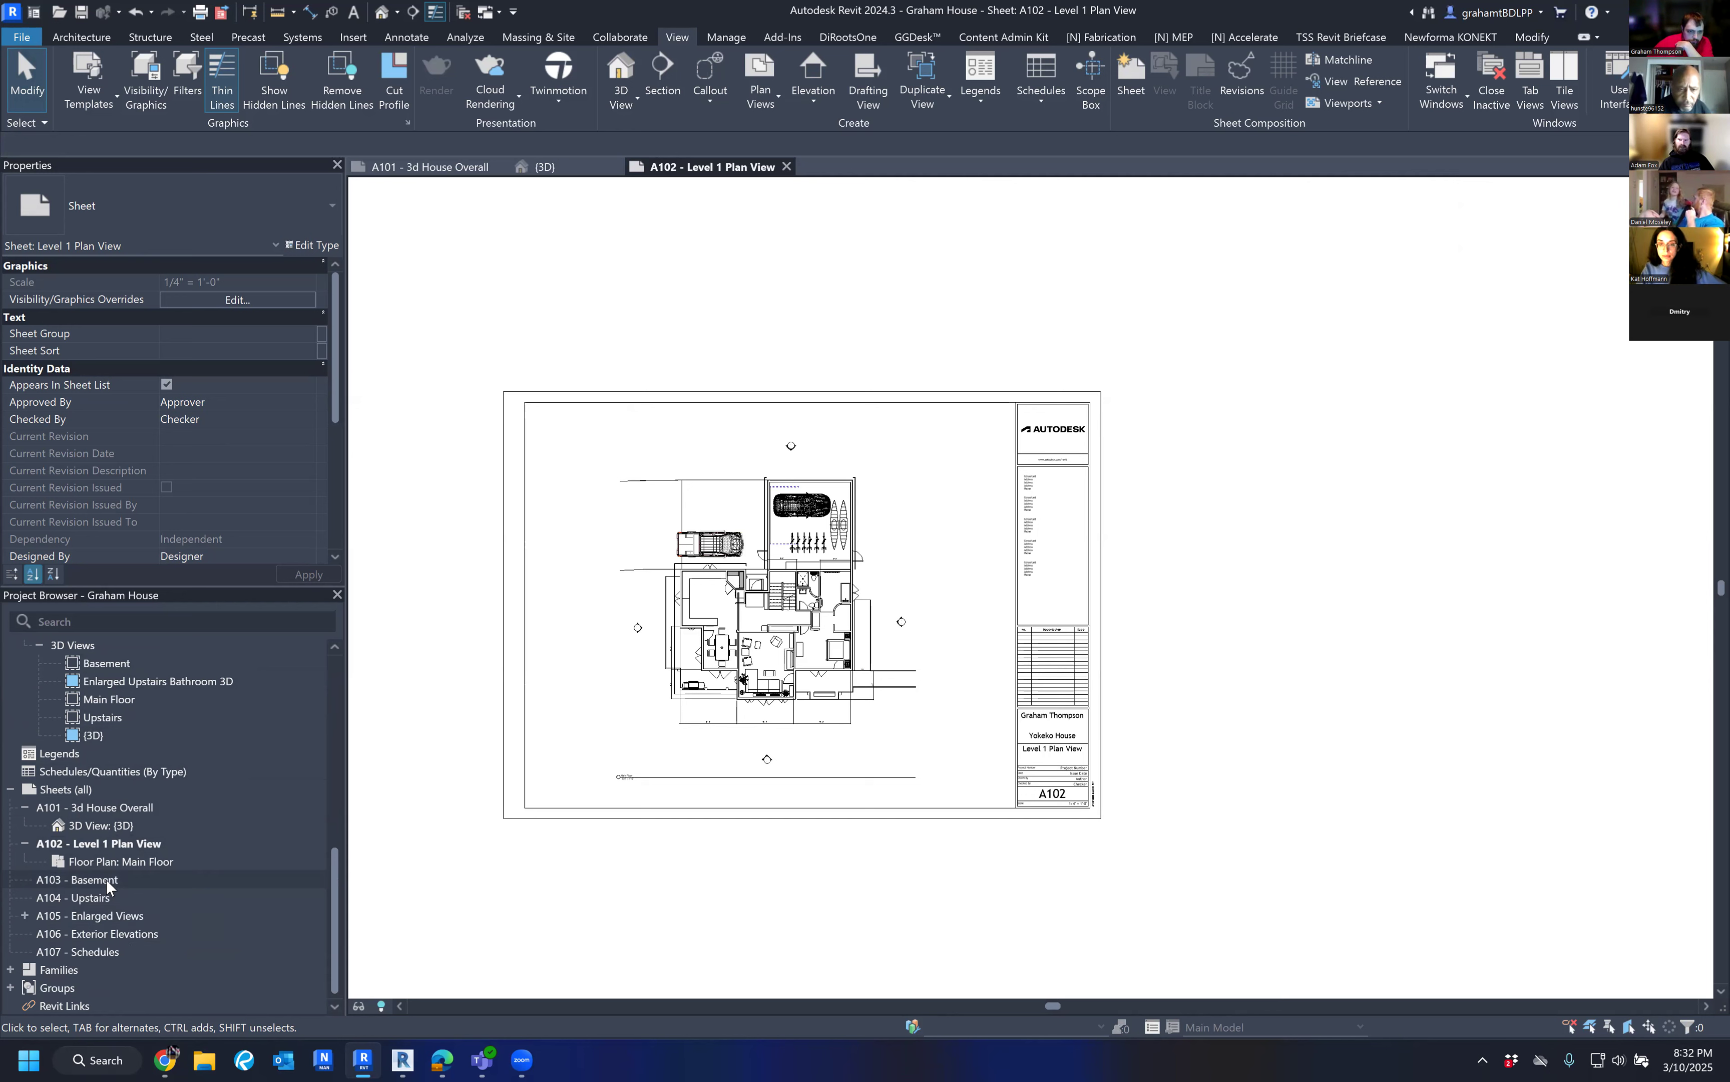
double_click(130, 934)
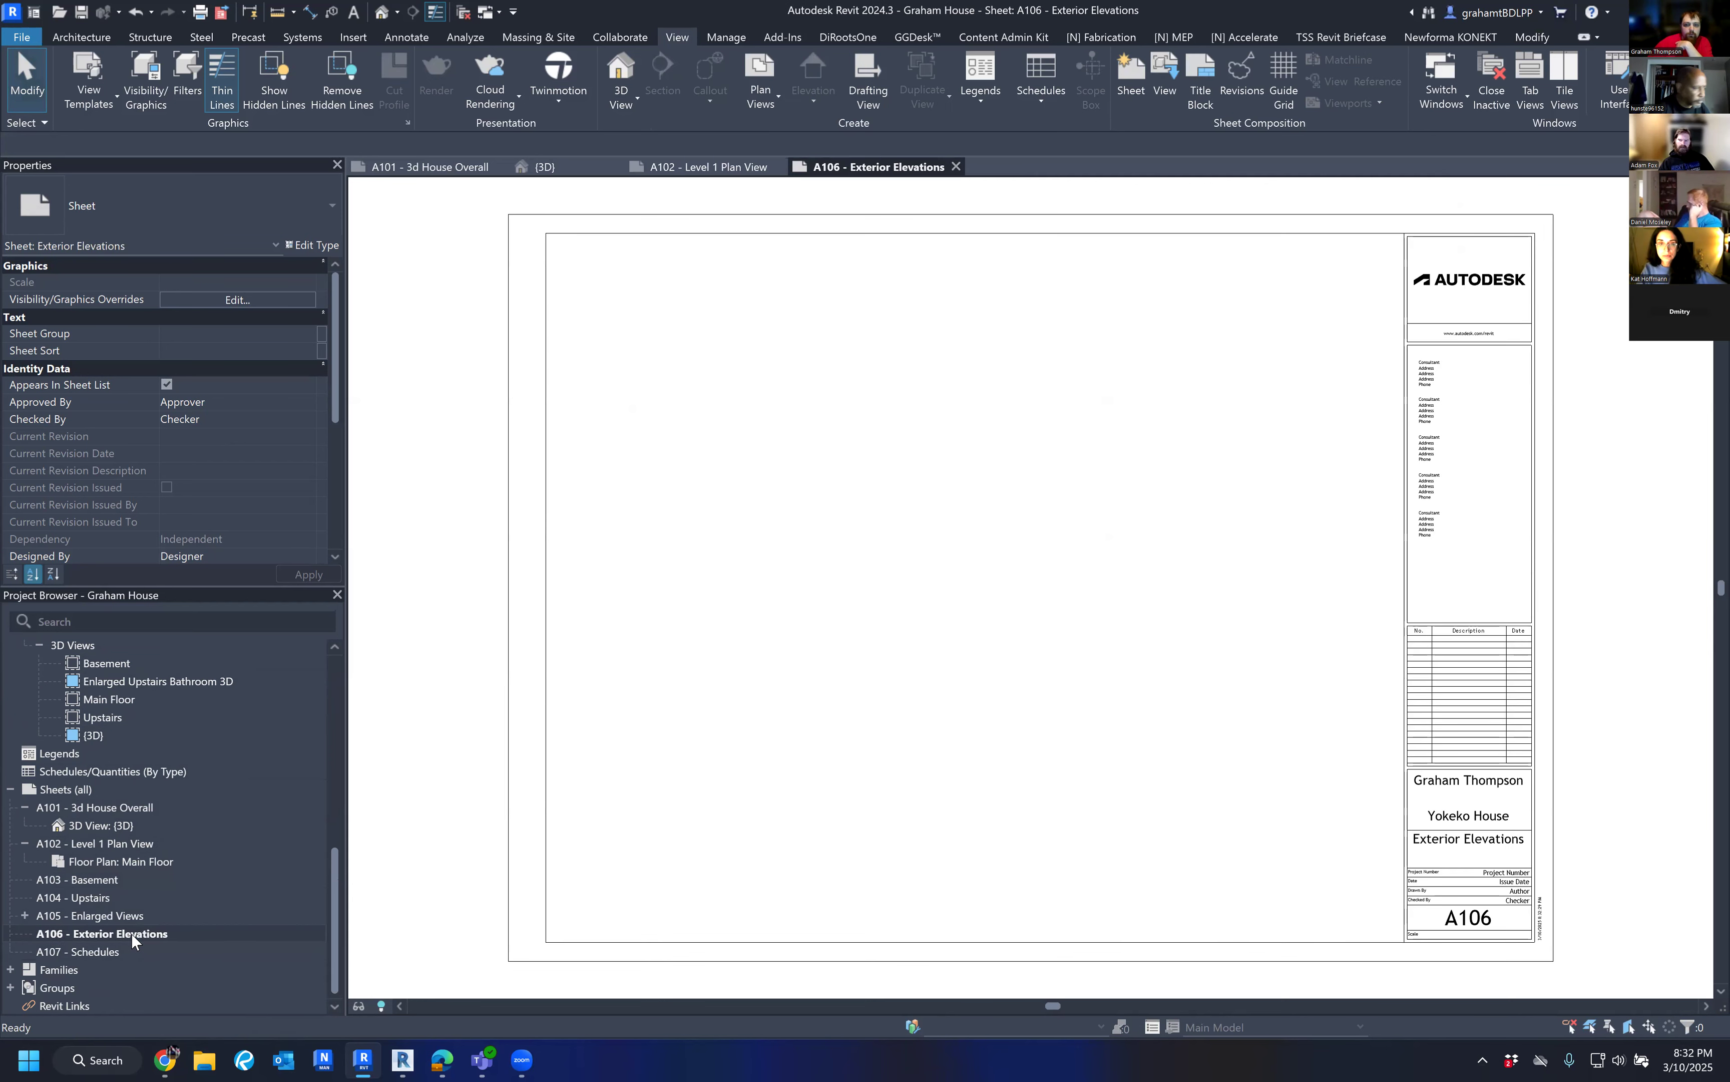
middle_click_drag(1248, 562, 1224, 563)
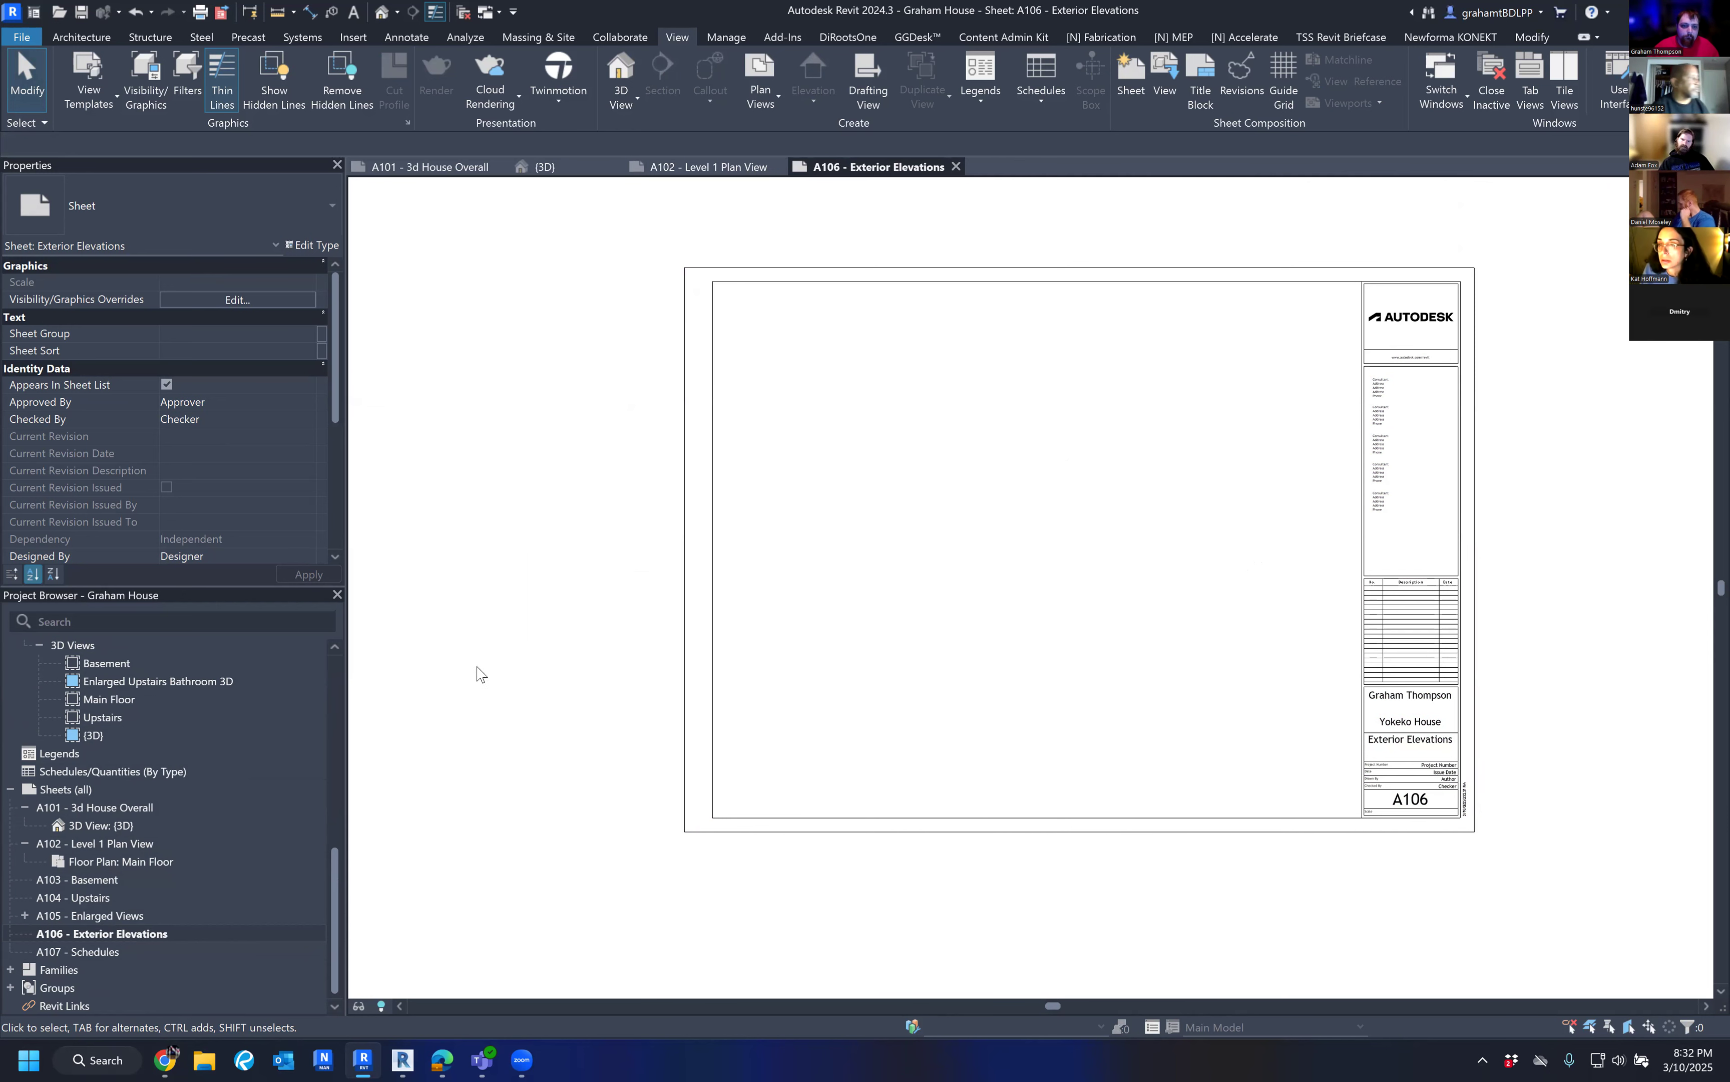
Compare the Main Floor plan on sheet A102, the empty A106 sheet, the 3D view's properties and the available elevation views.
left_click(708, 167)
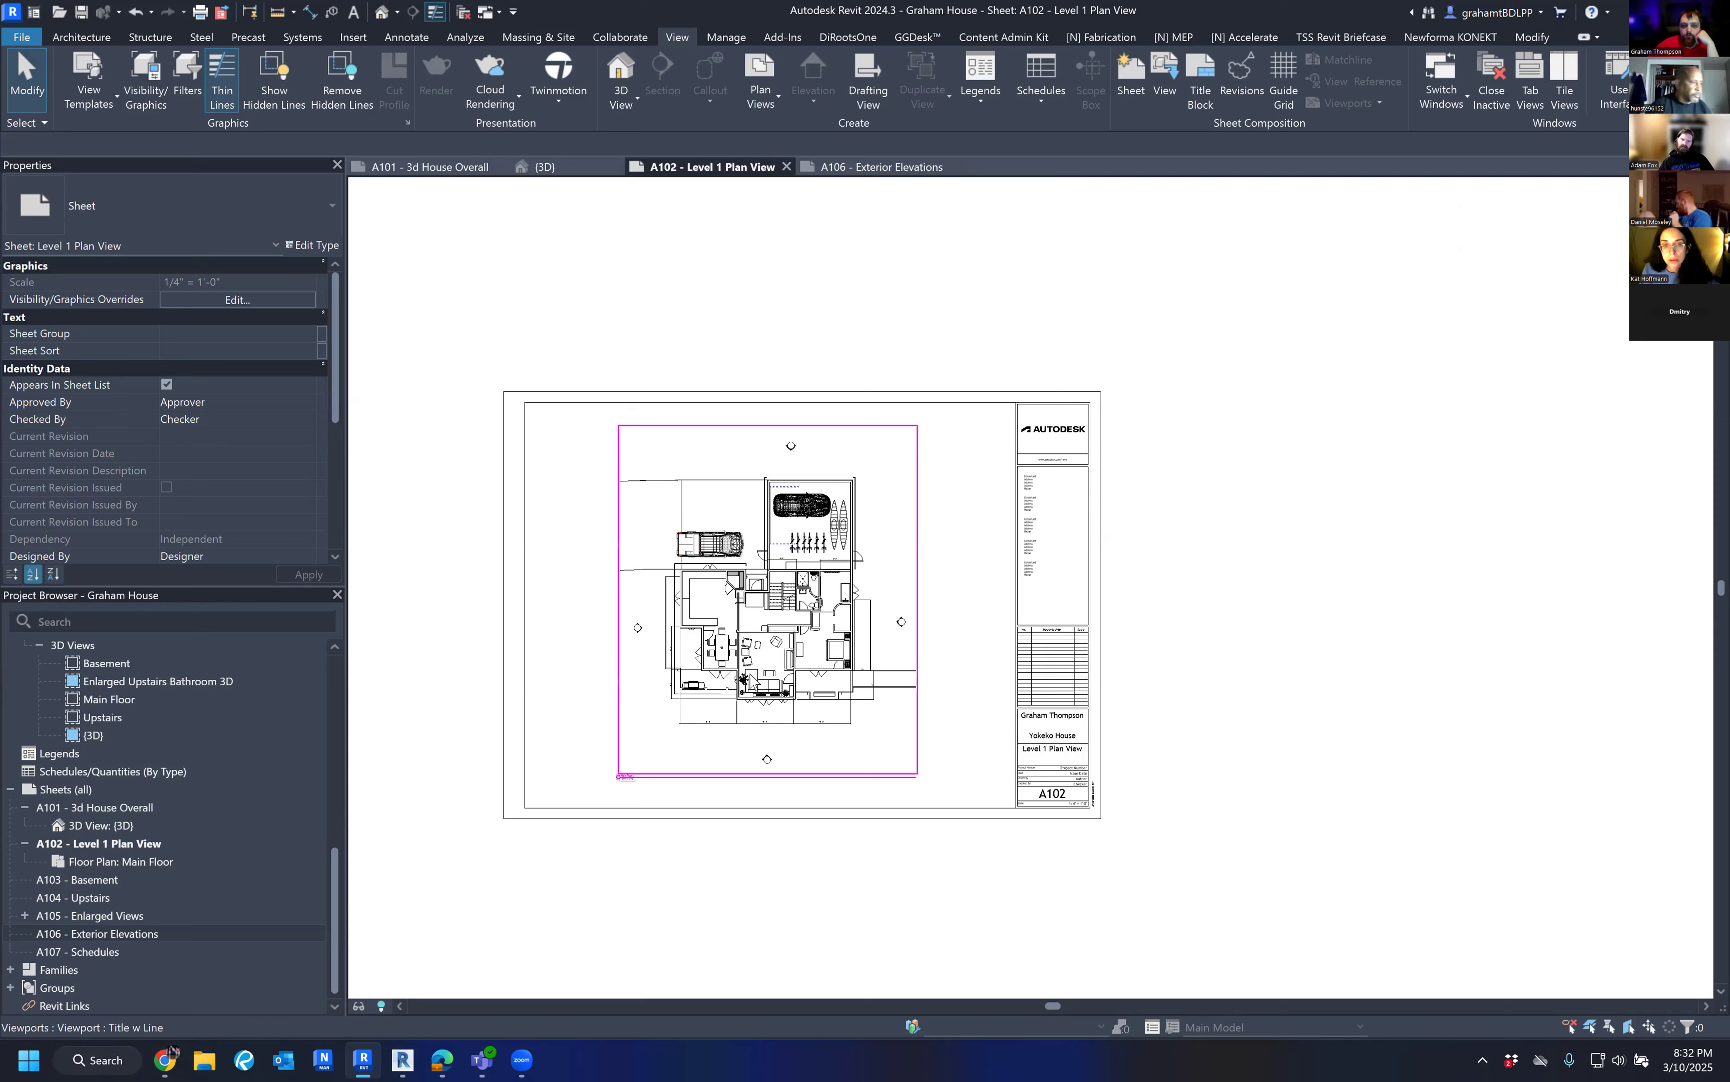
scroll(815, 782, "up", 2)
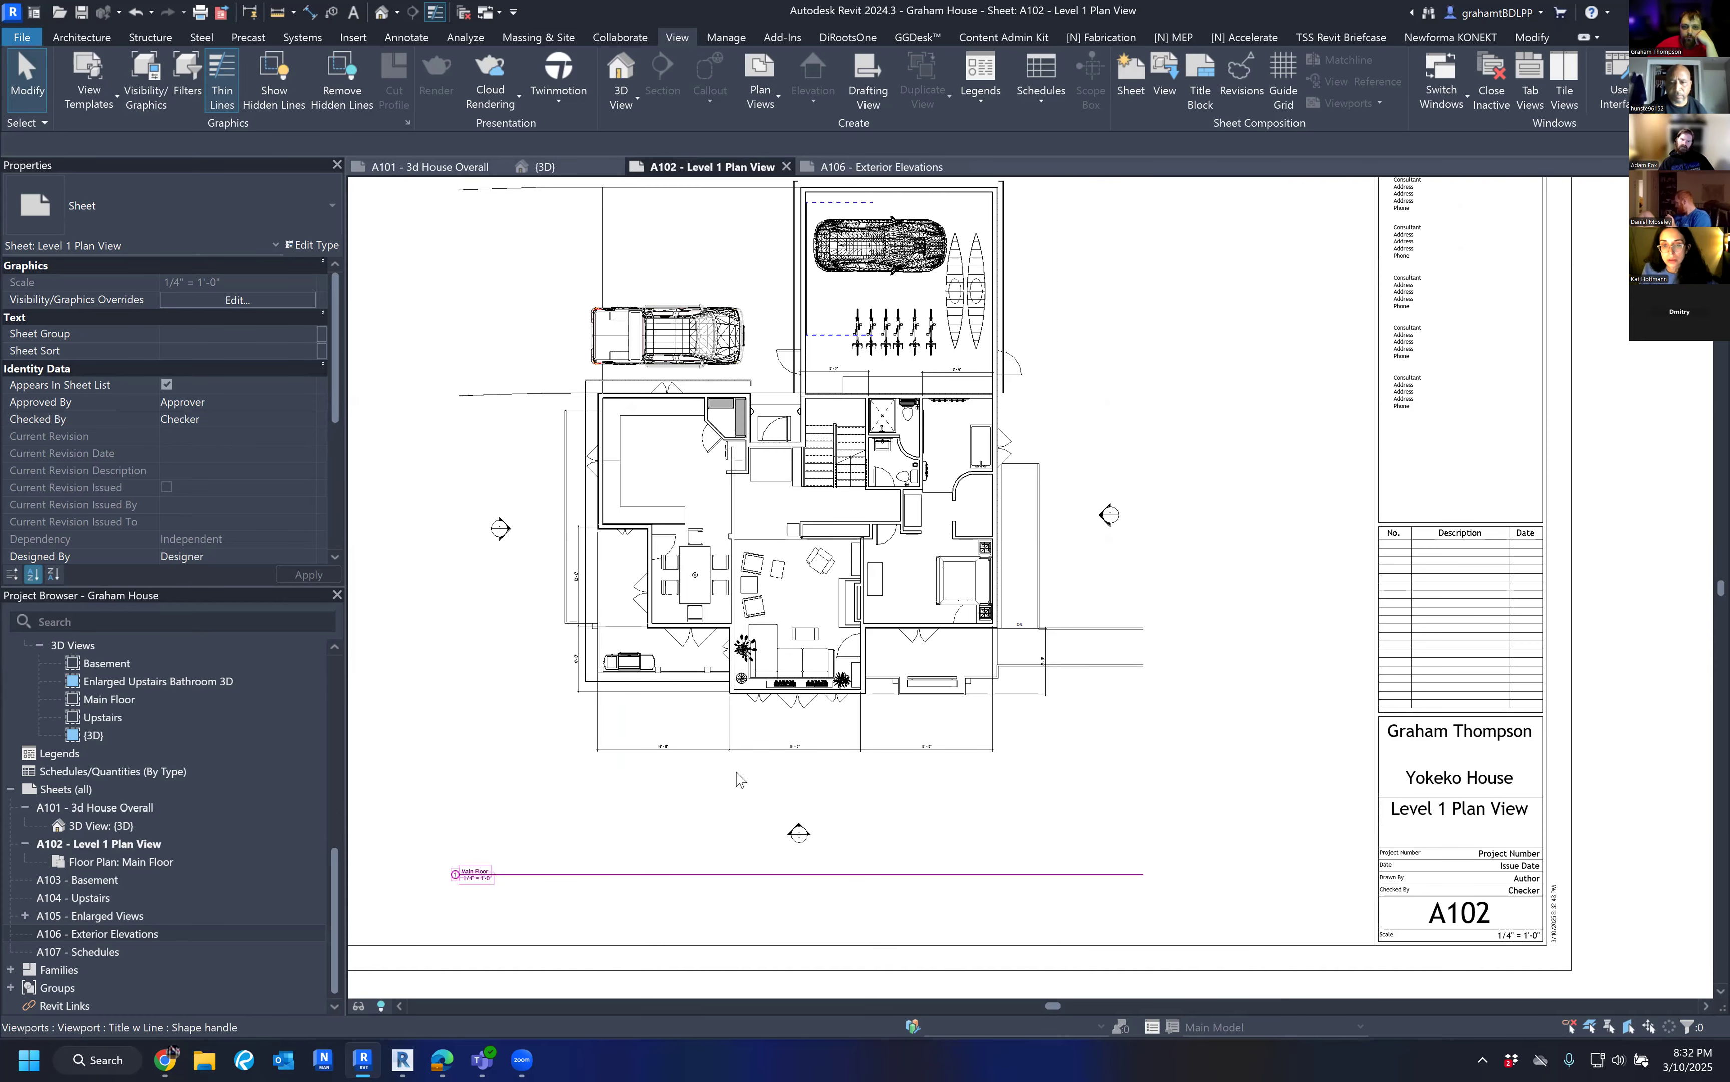
scroll(724, 749, "down", 2)
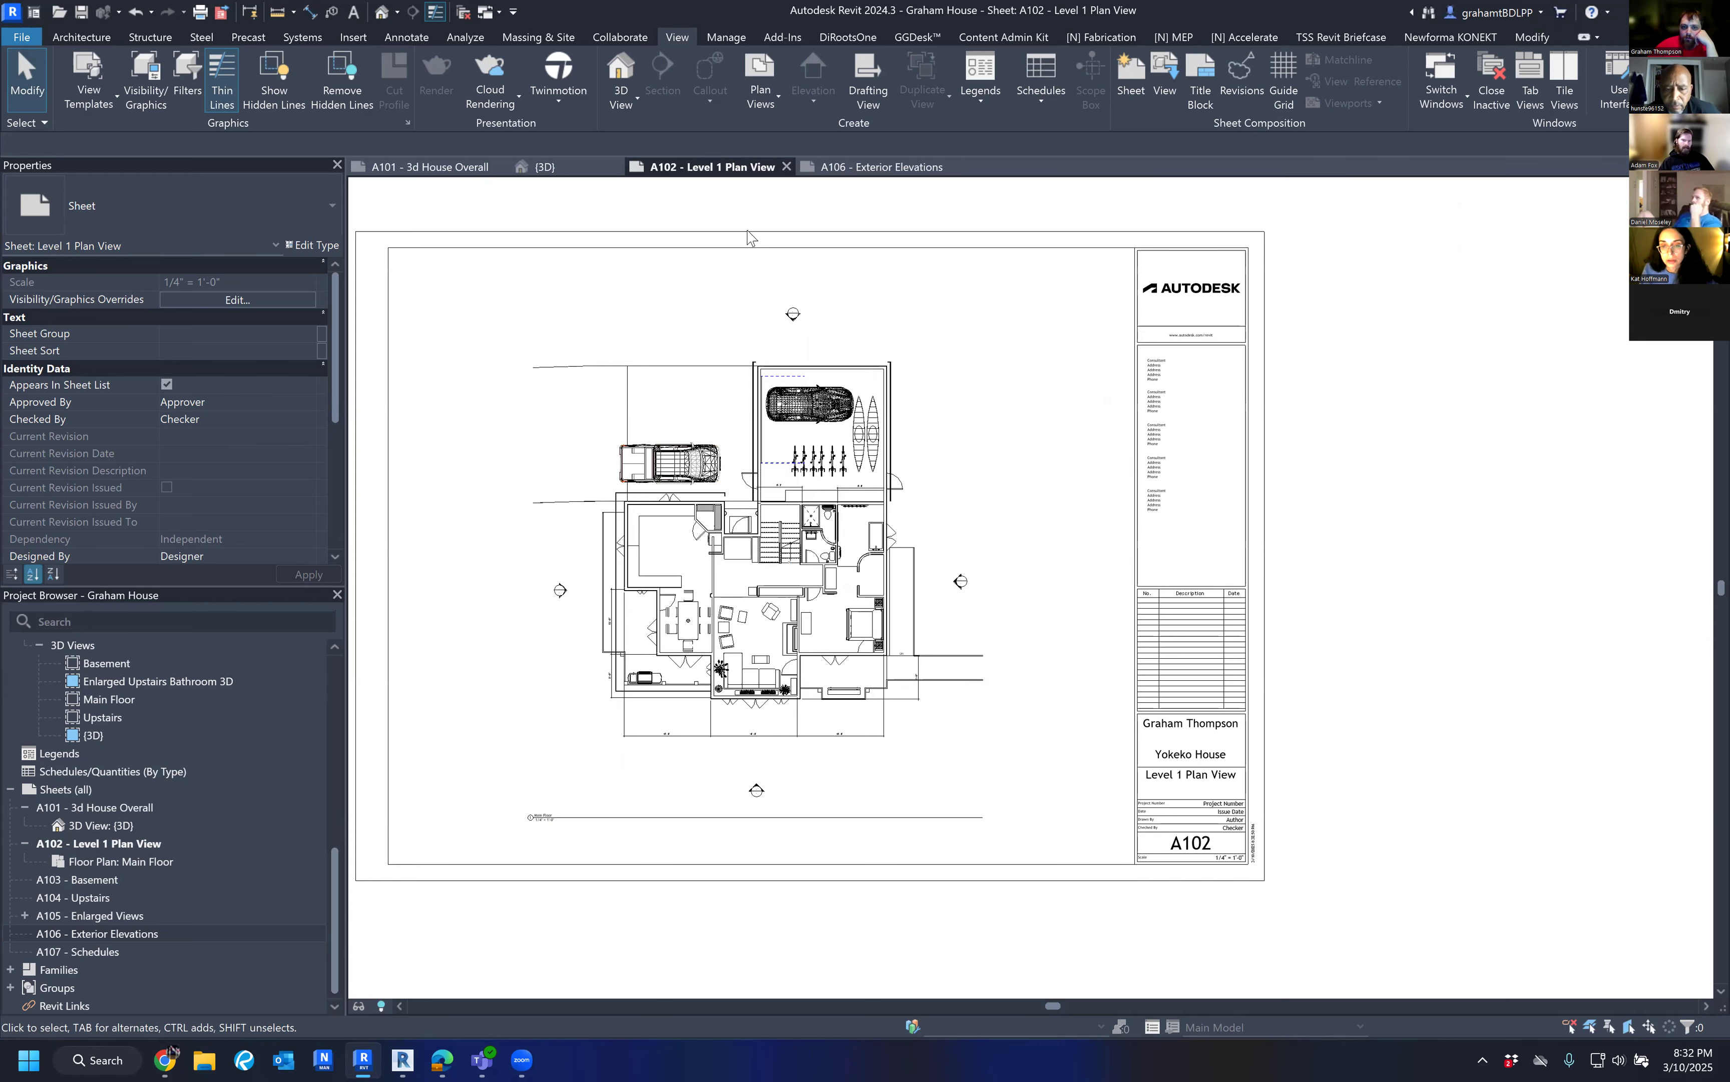
left_click(855, 169)
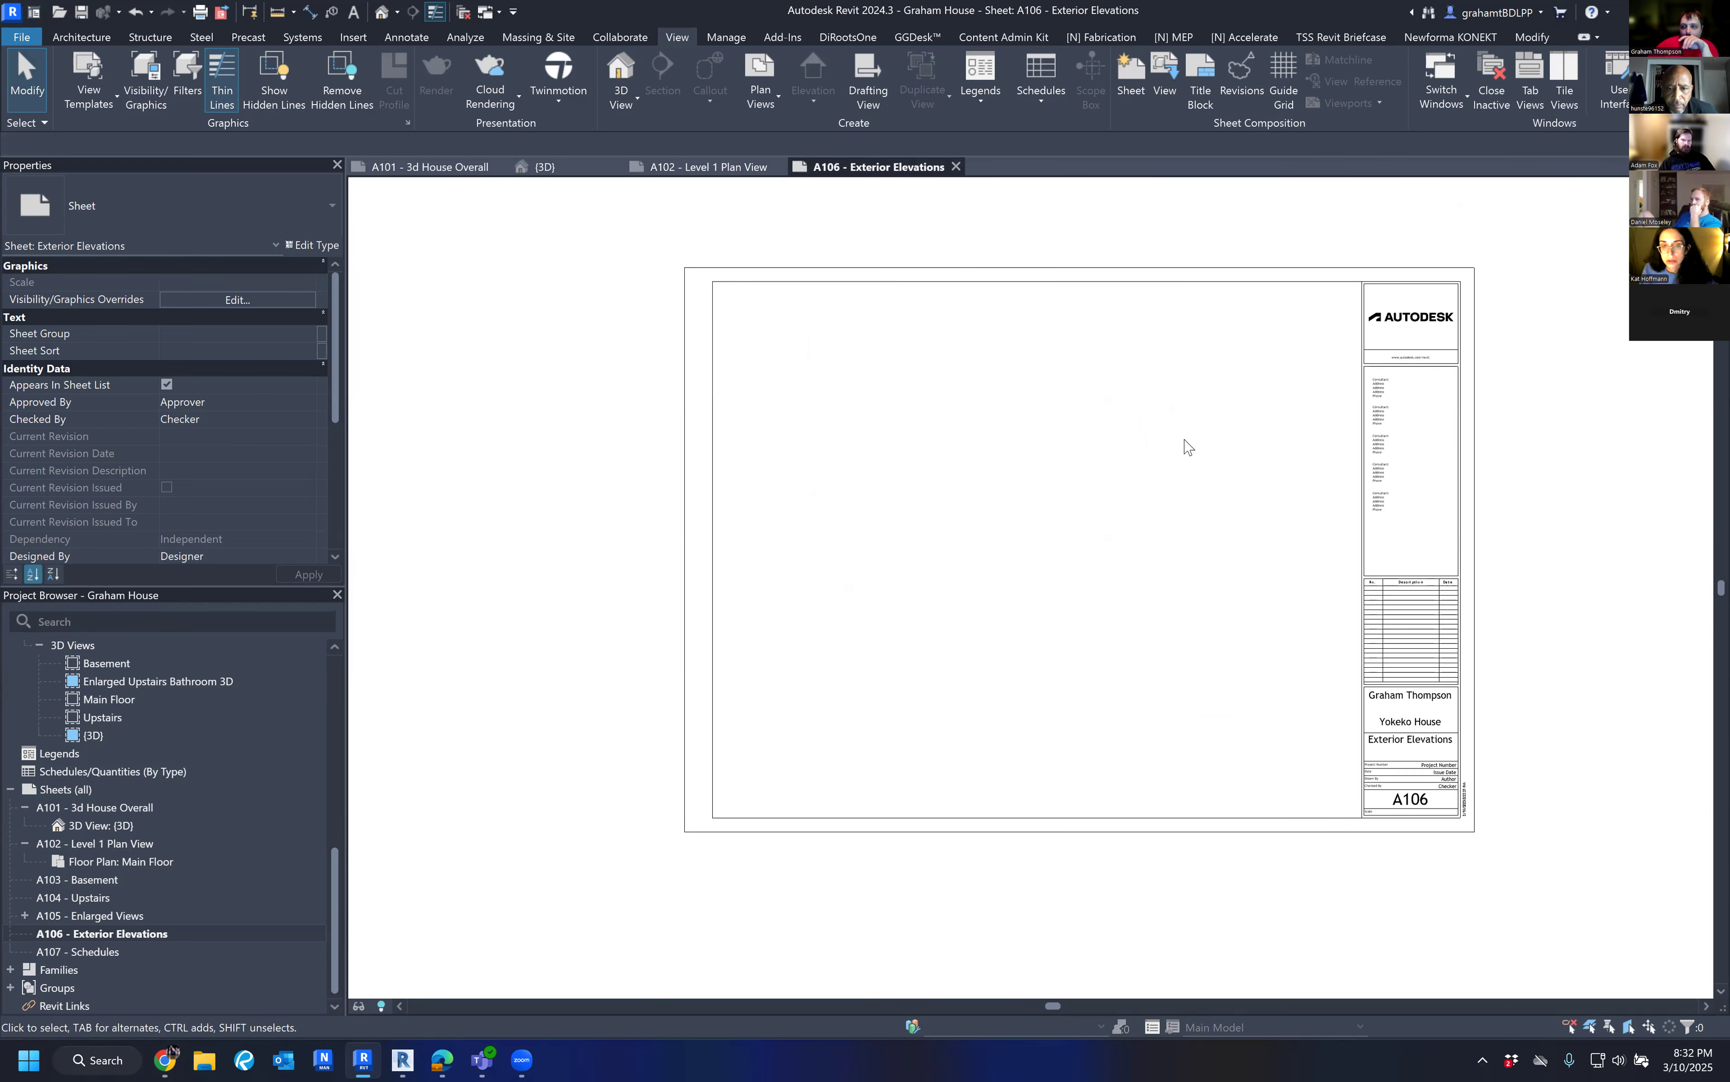
middle_click_drag(1201, 633, 1084, 634)
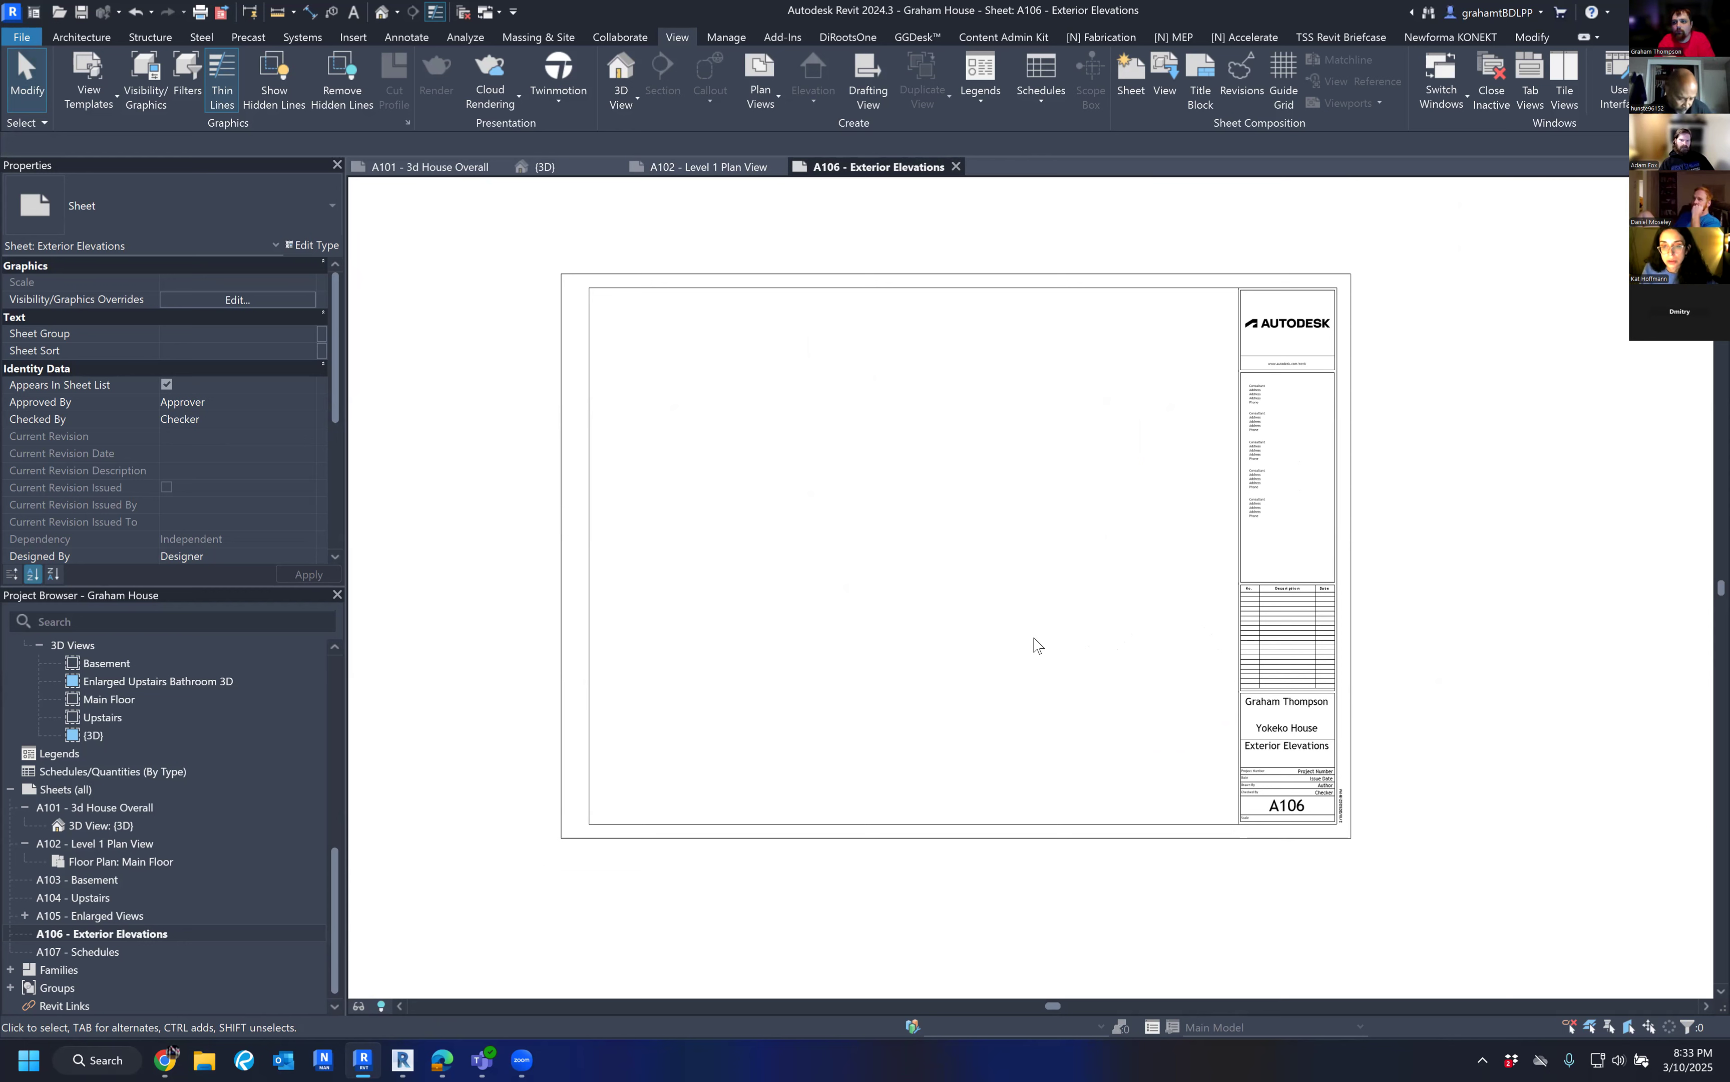
left_click(731, 168)
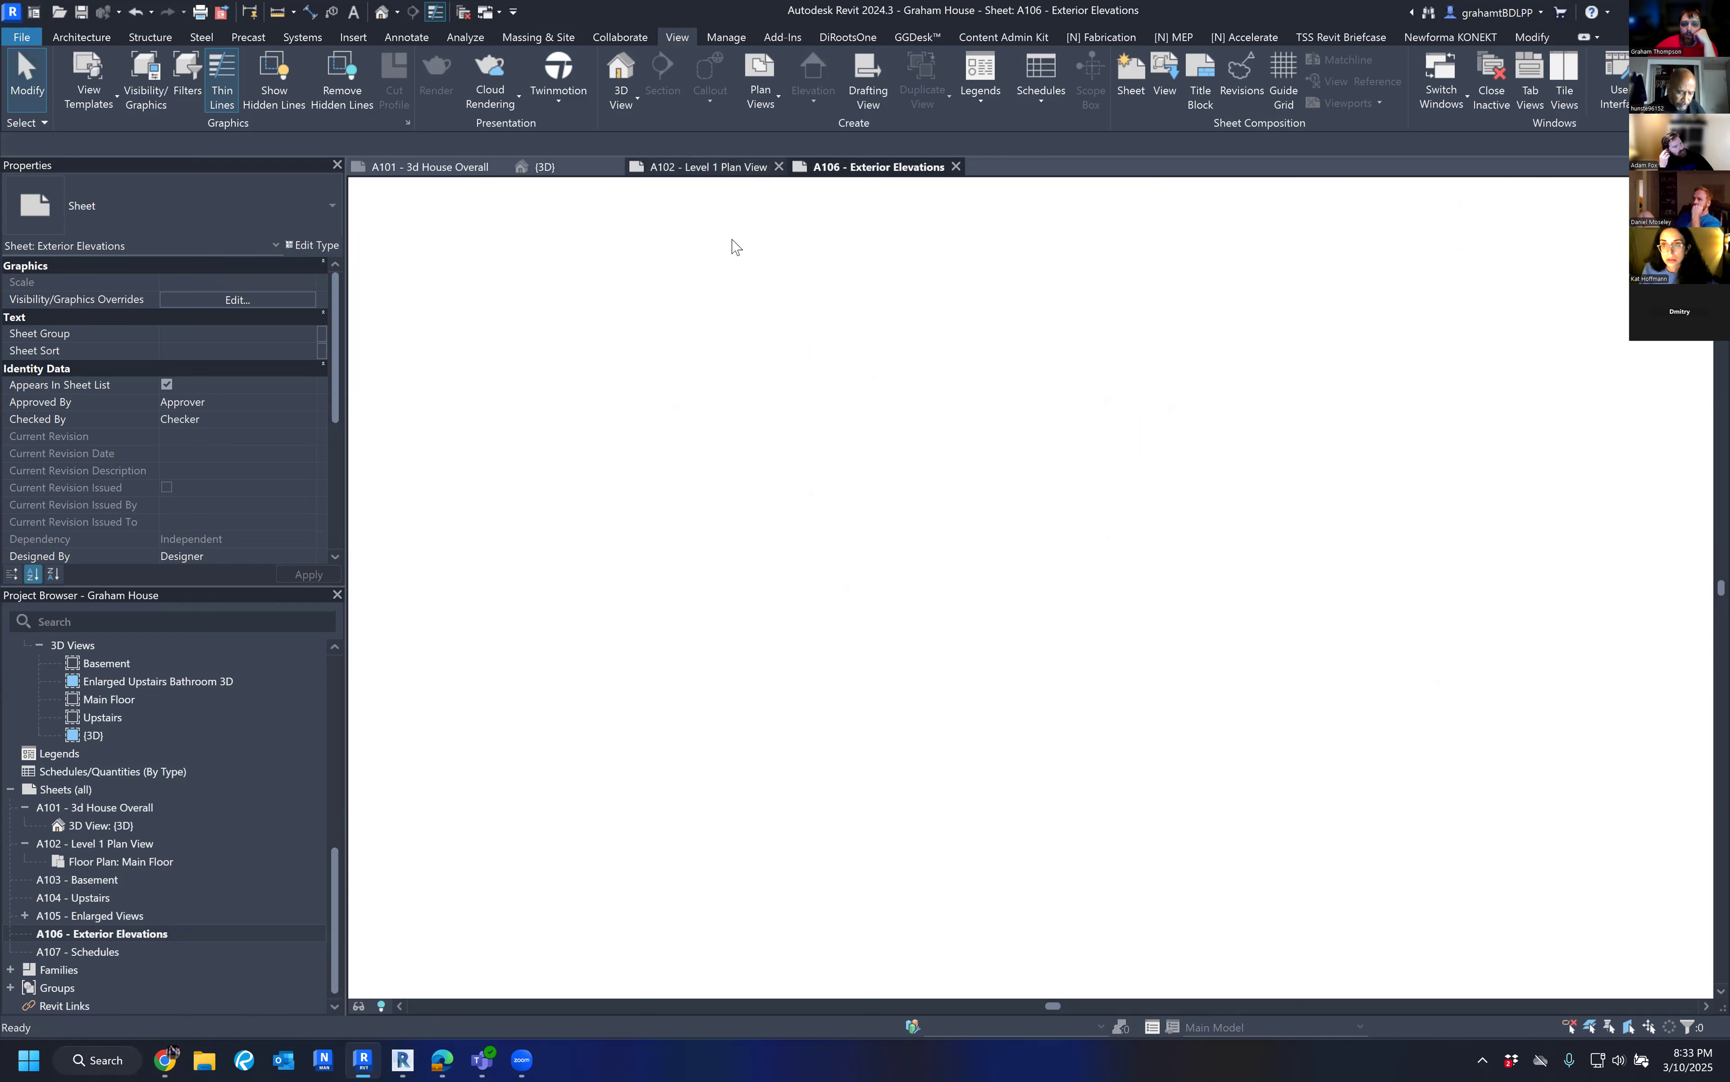
left_click(538, 166)
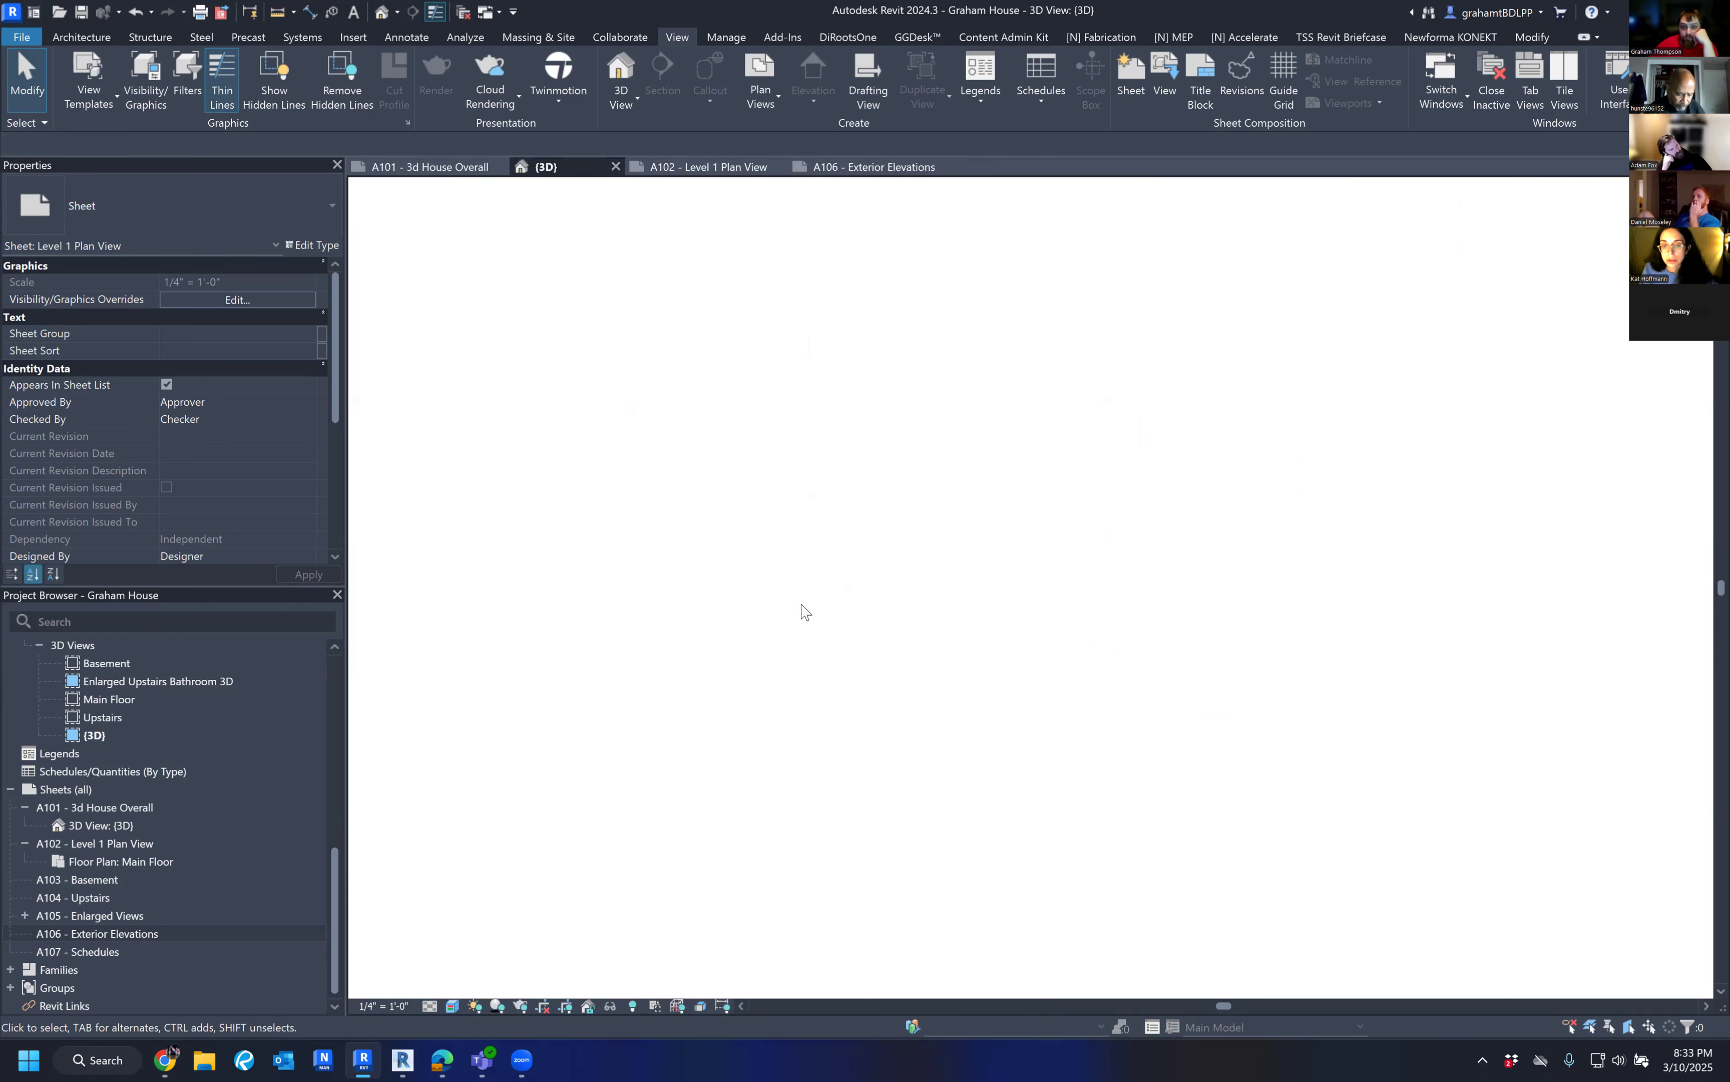
scroll(259, 385, "down", 2)
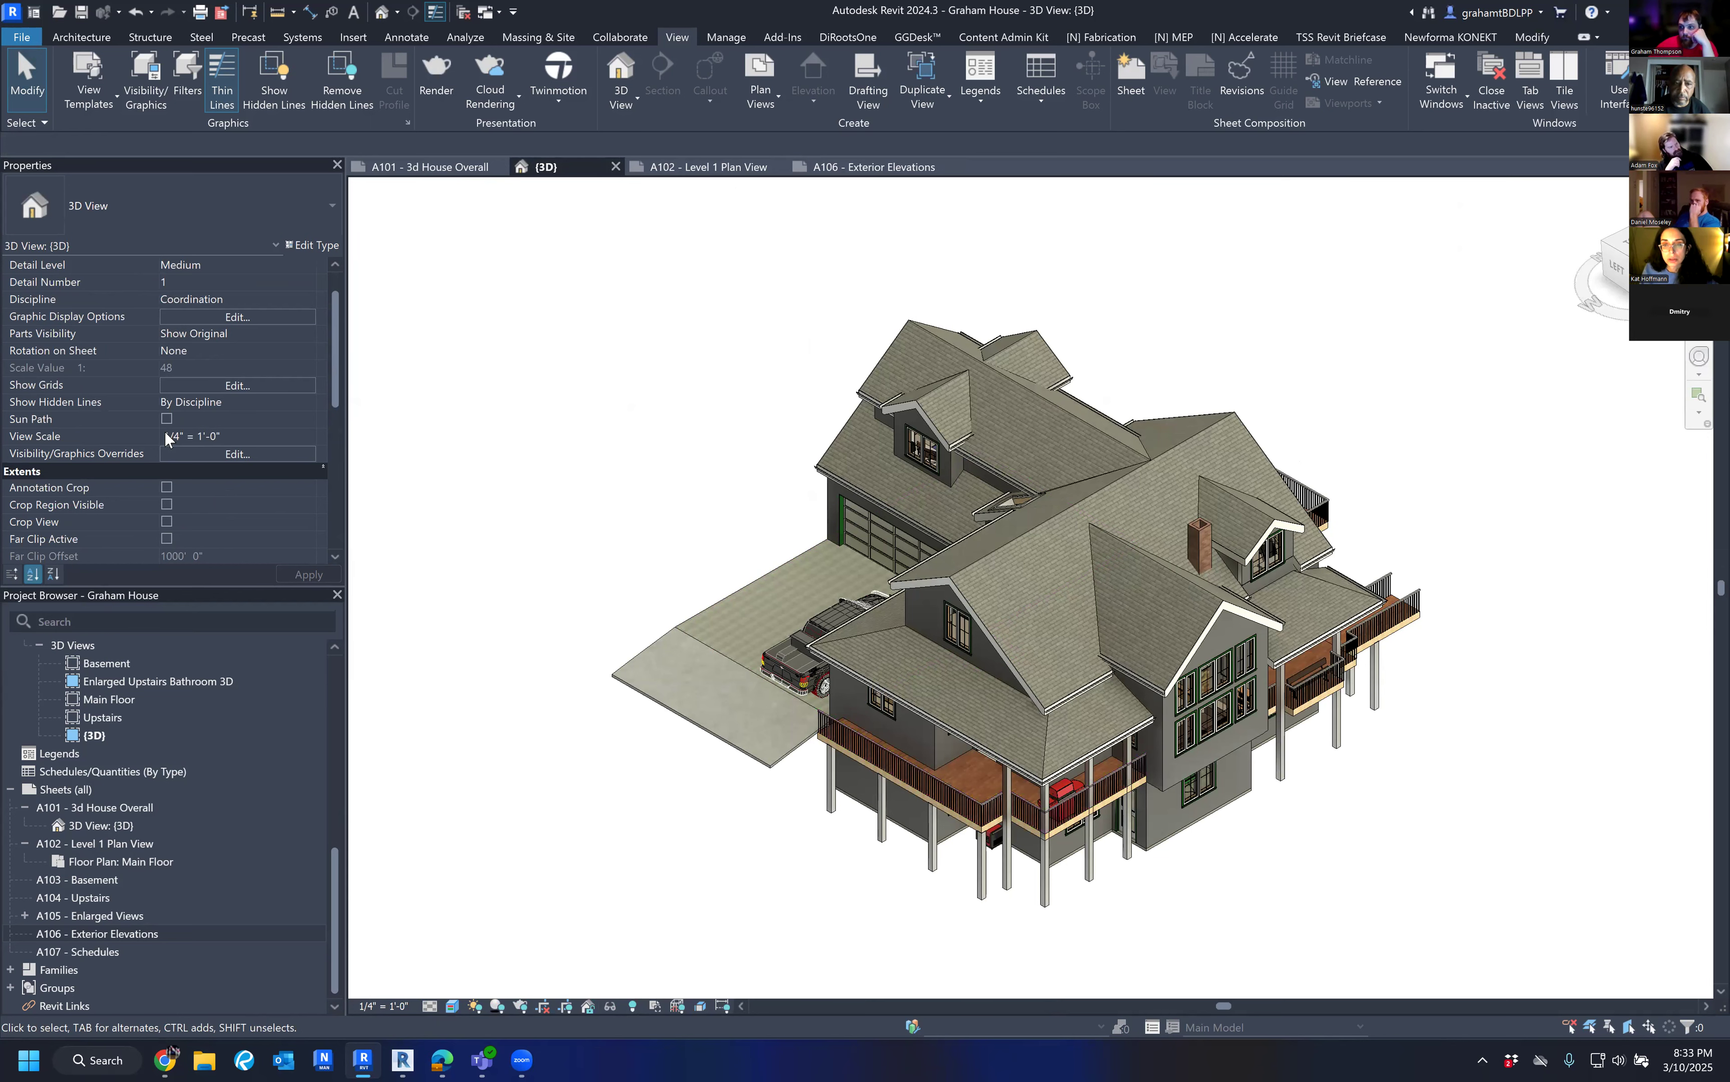
left_click(662, 169)
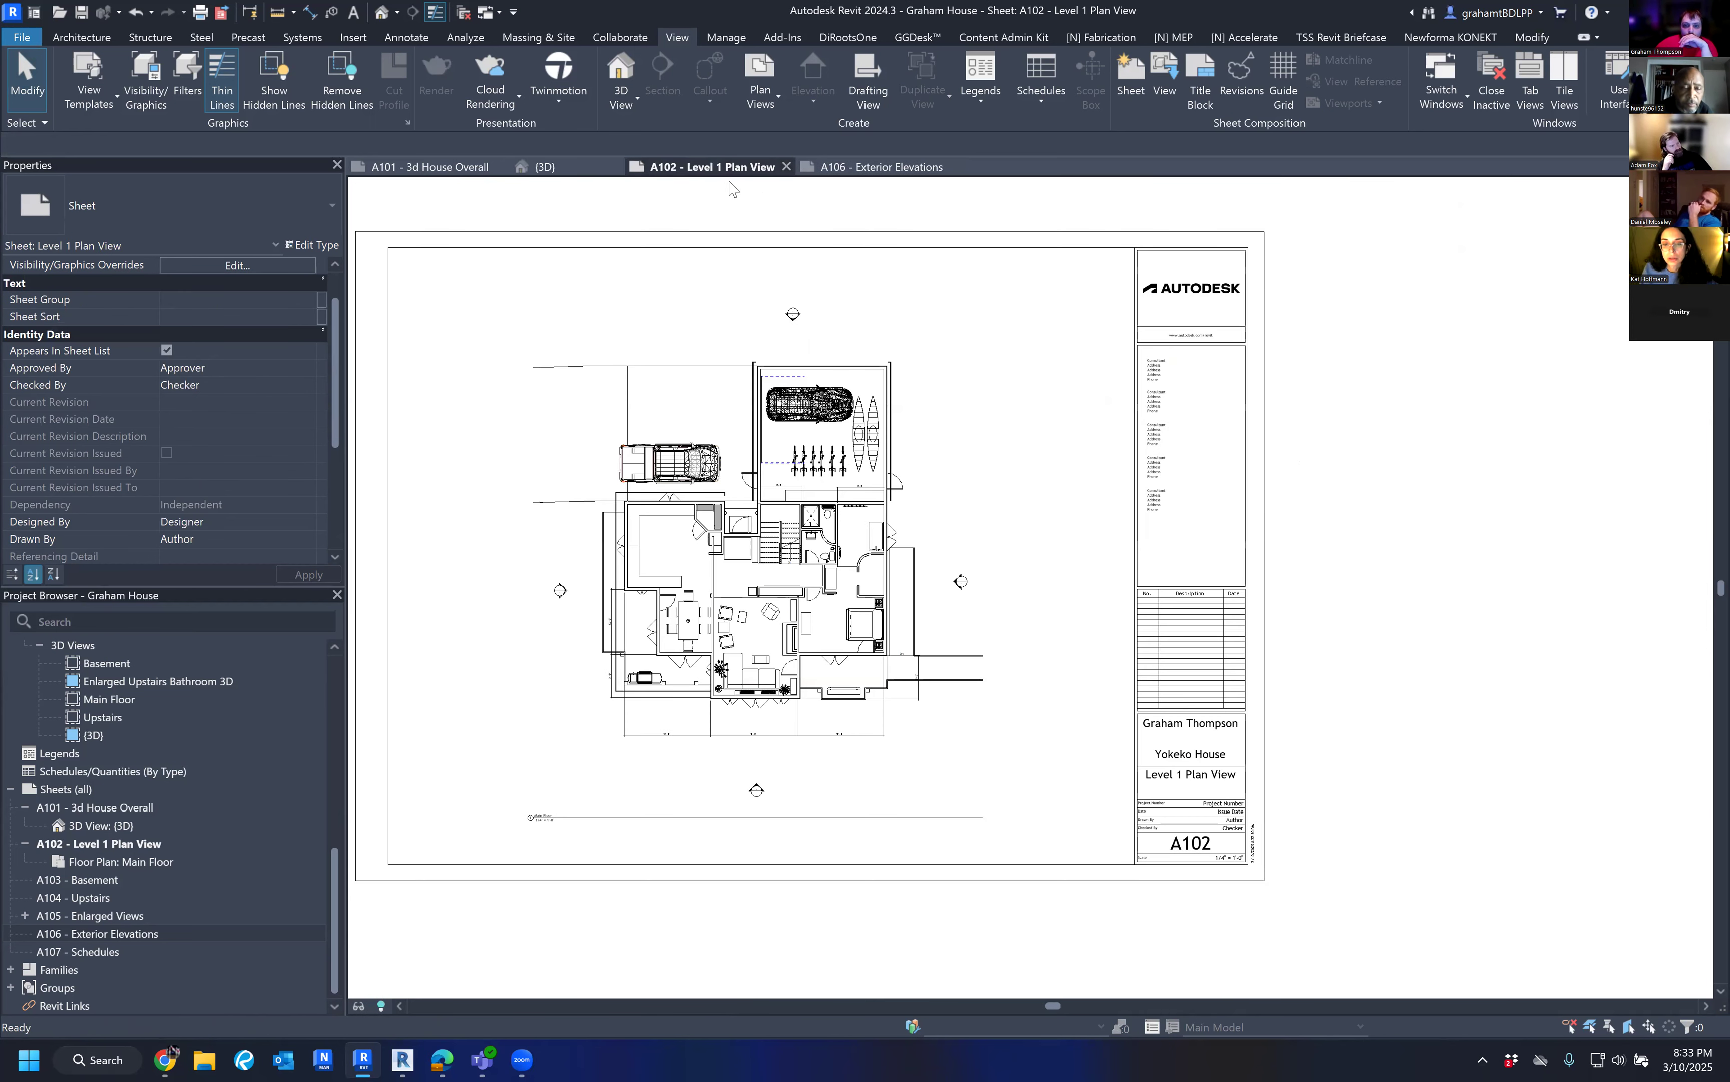
left_click(855, 171)
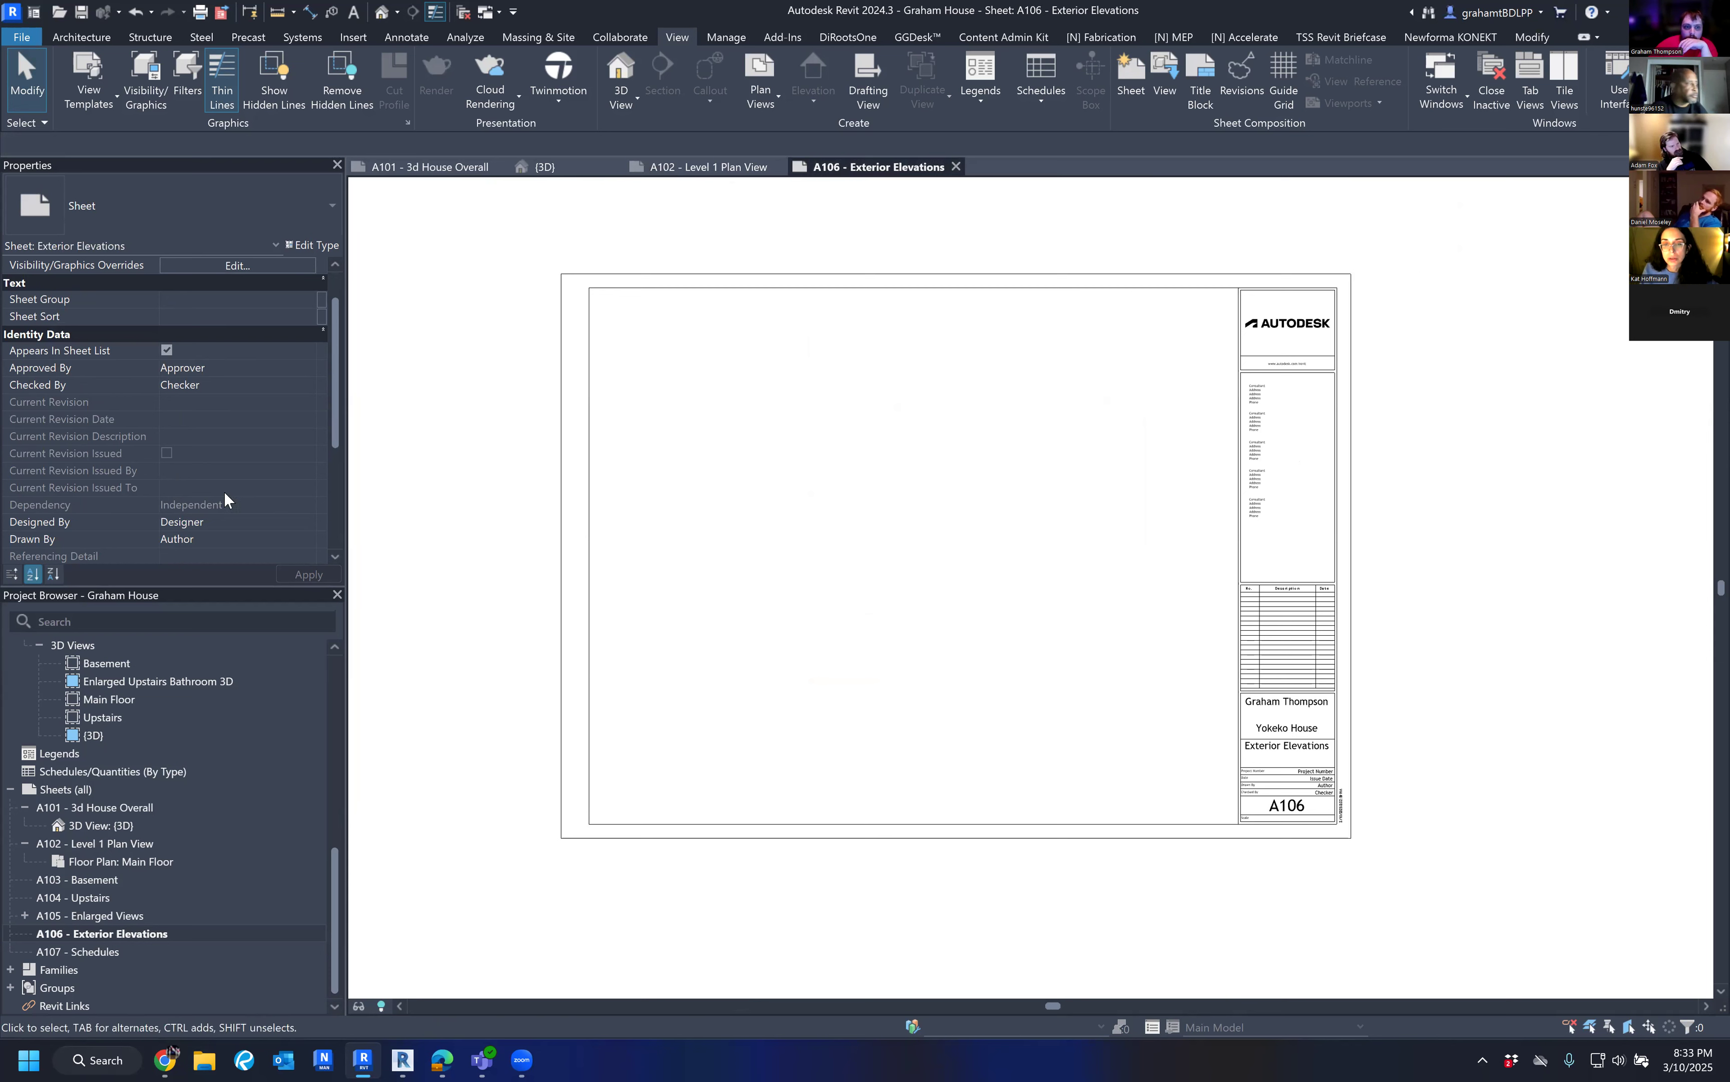
scroll(136, 795, "up", 5)
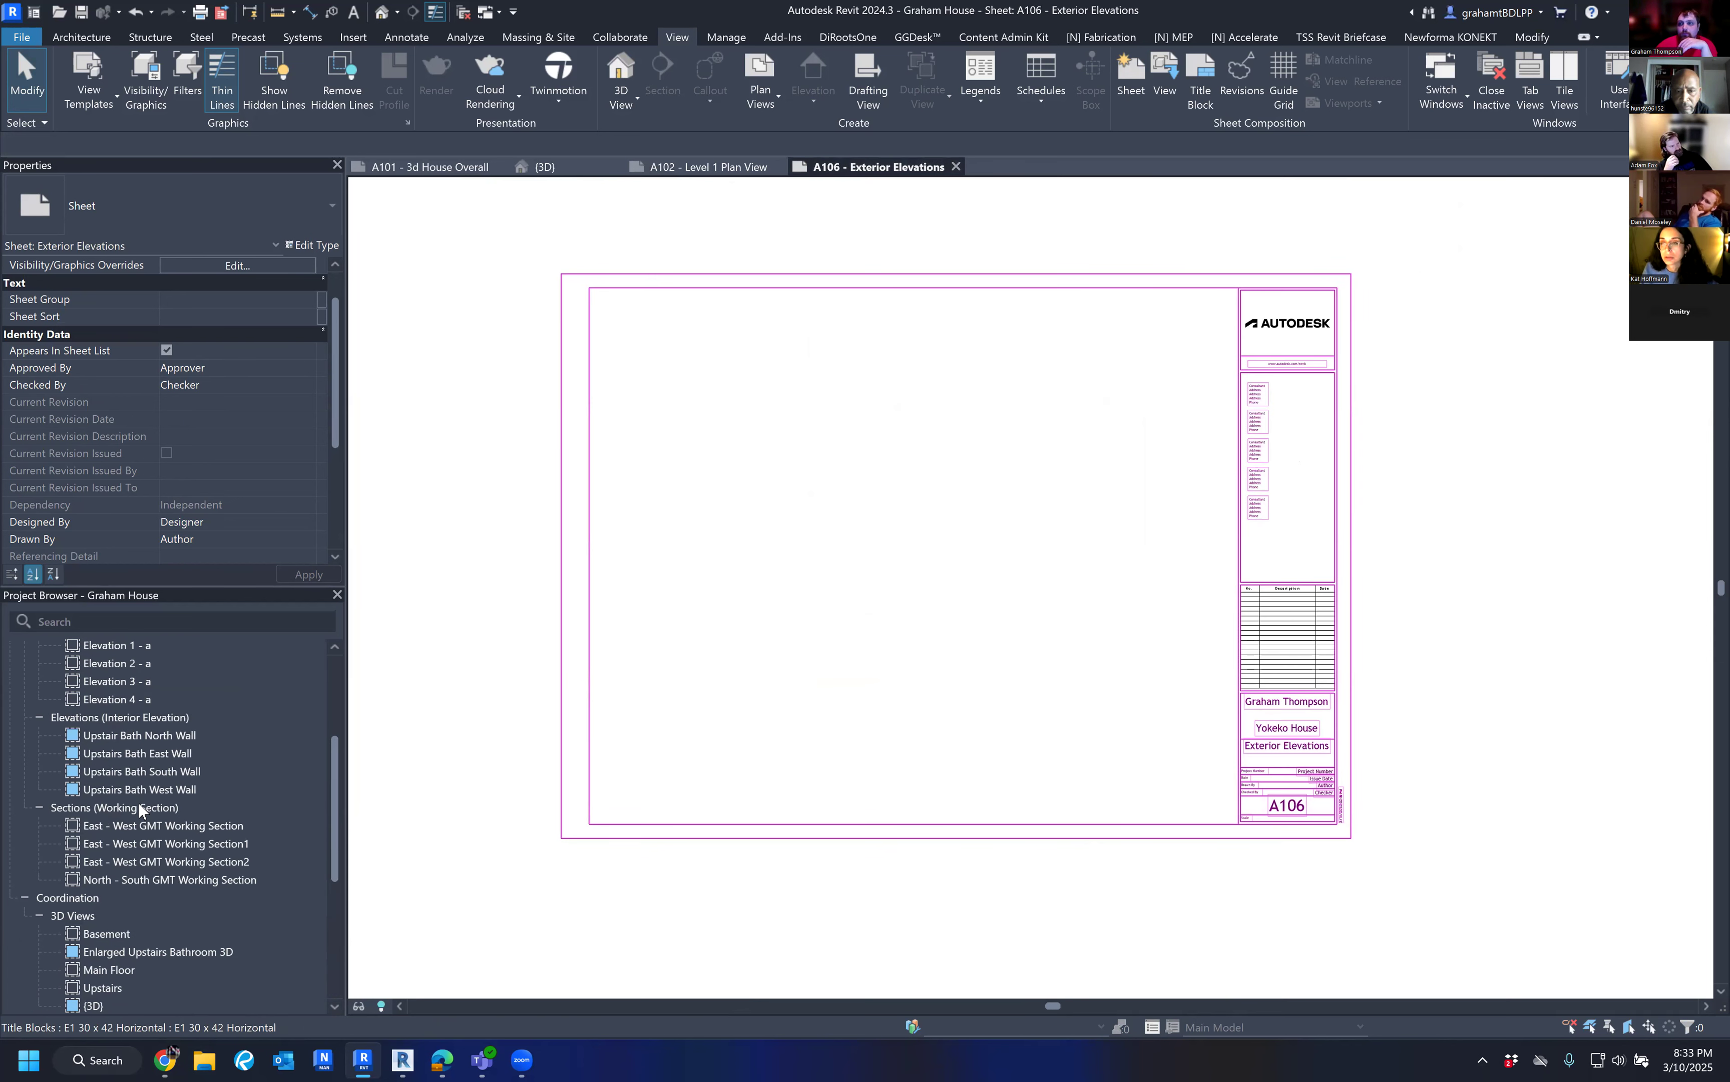
scroll(138, 801, "down", 5)
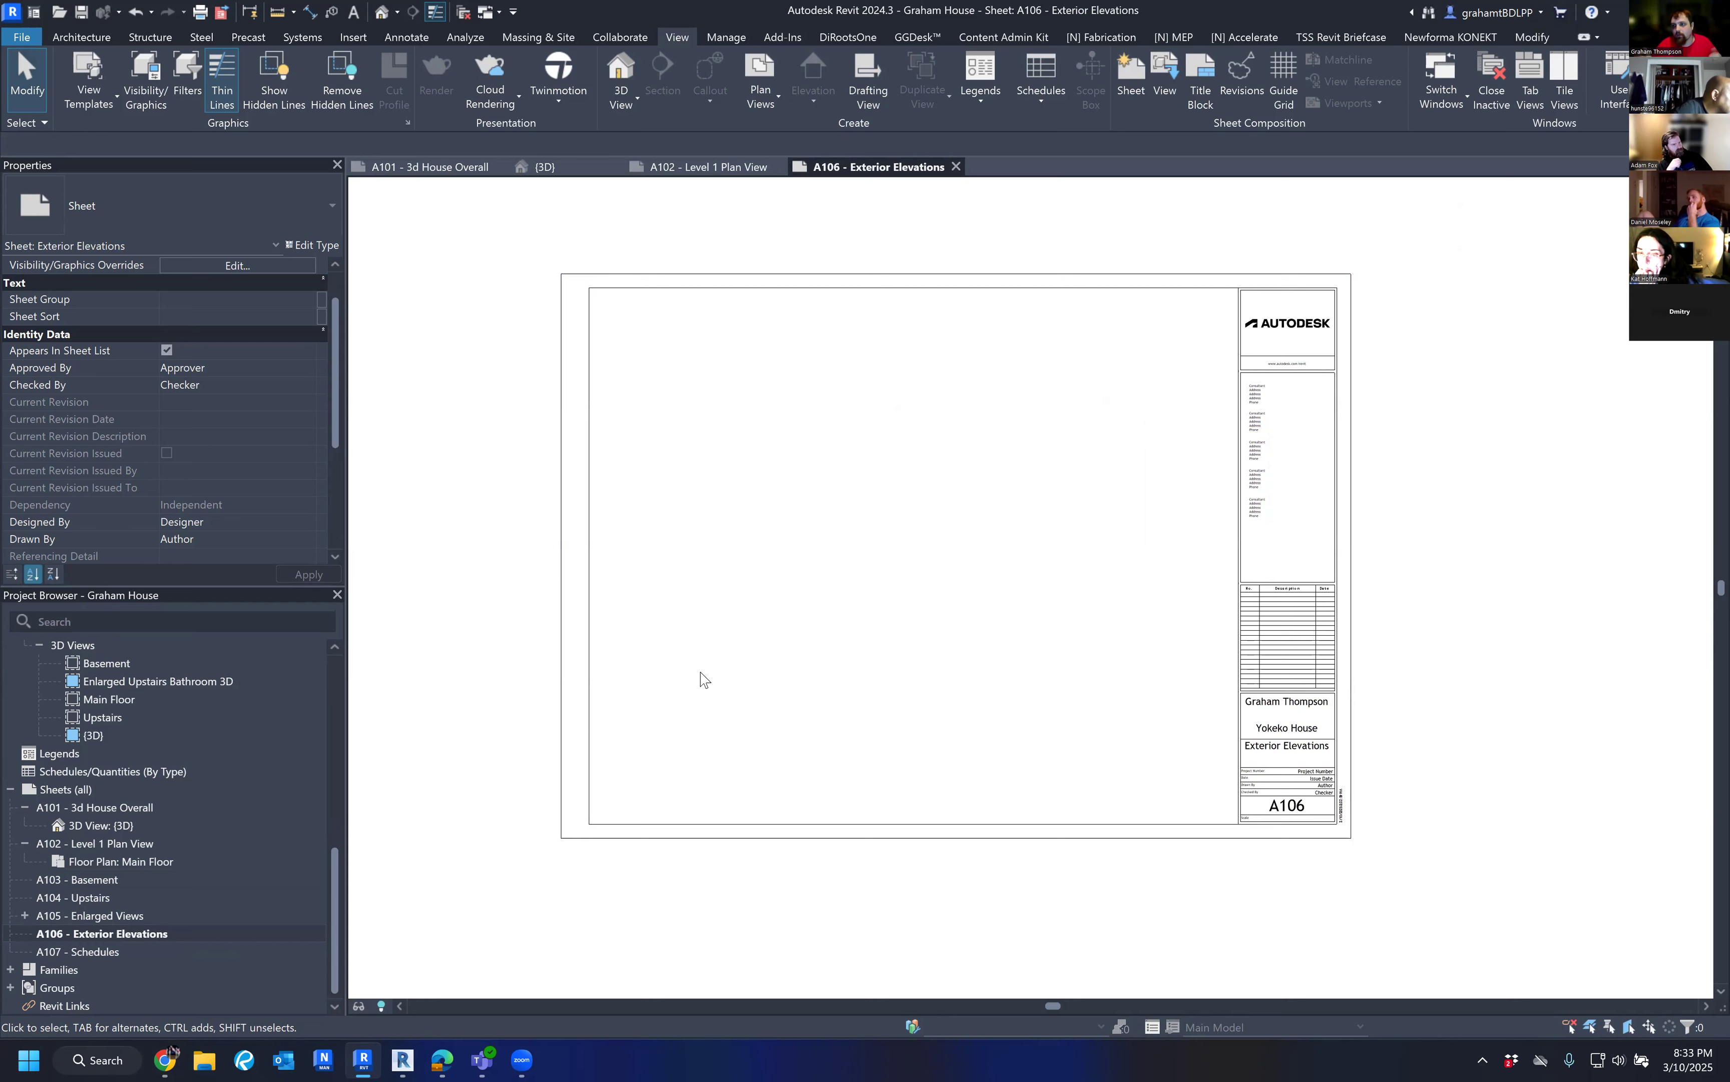
left_click(1311, 751)
left_click(1334, 749)
left_click(1336, 750)
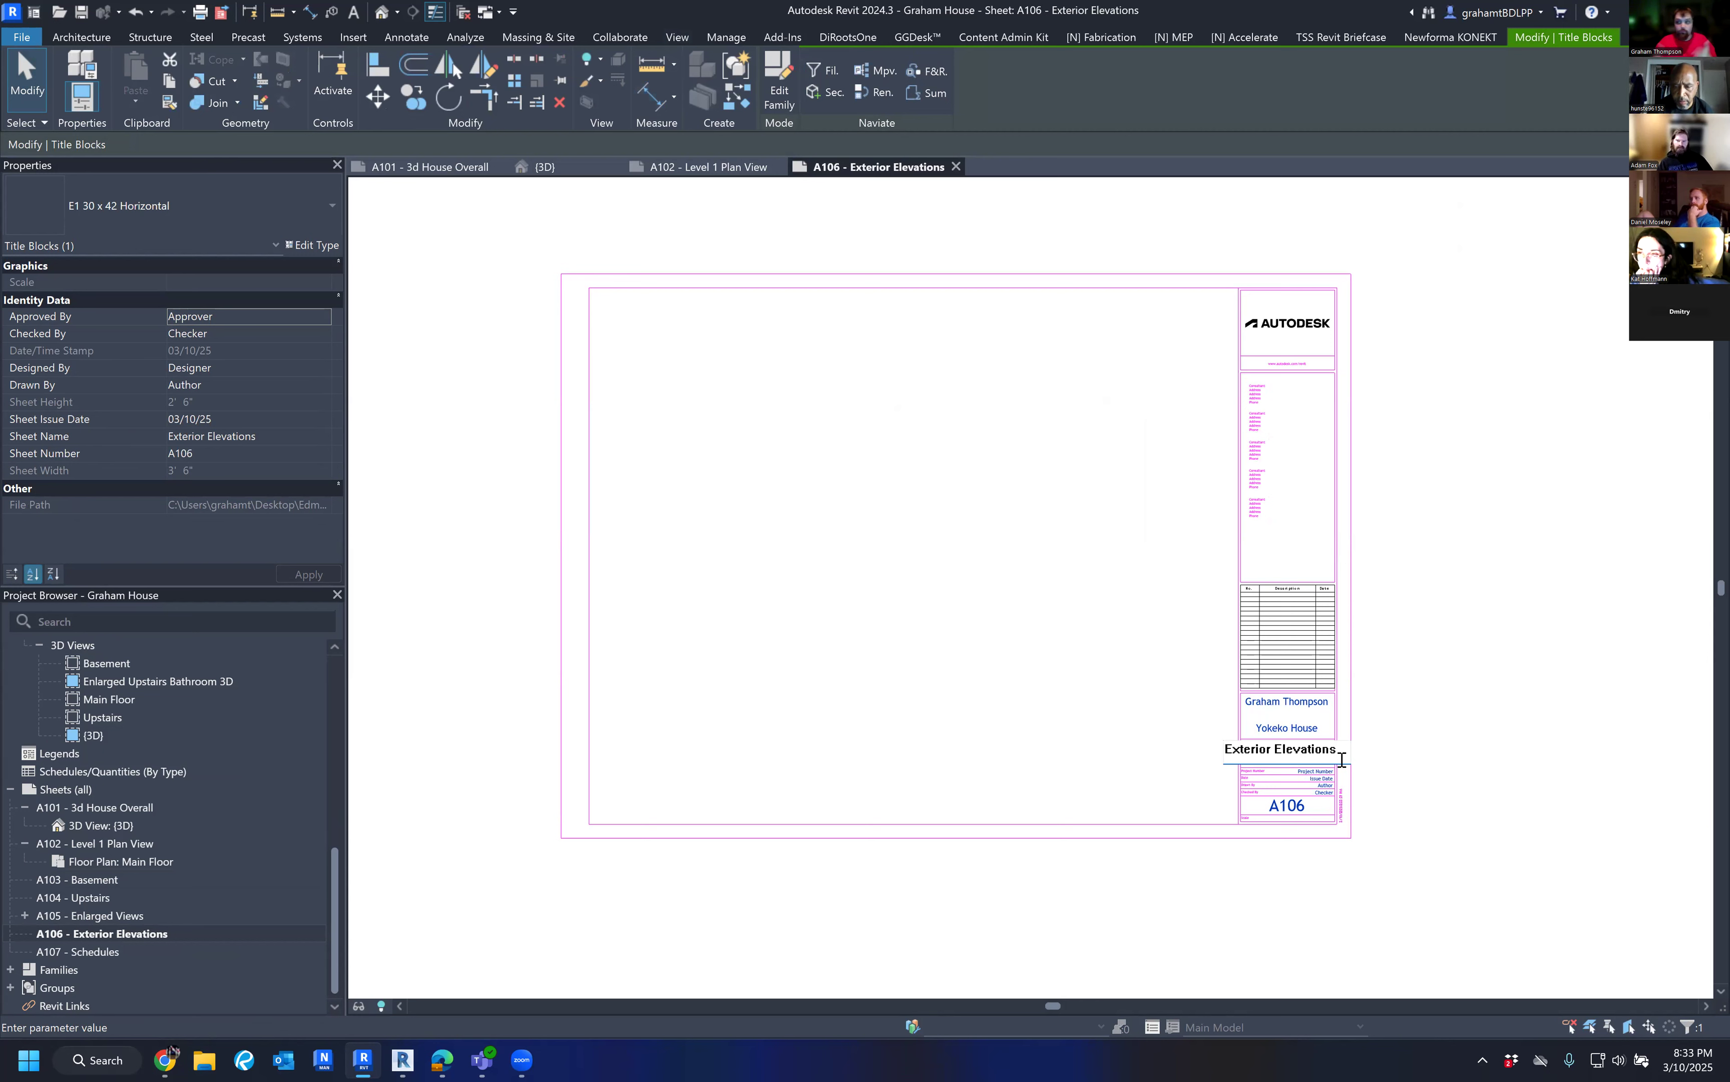
left_click(1500, 518)
left_click(1496, 539)
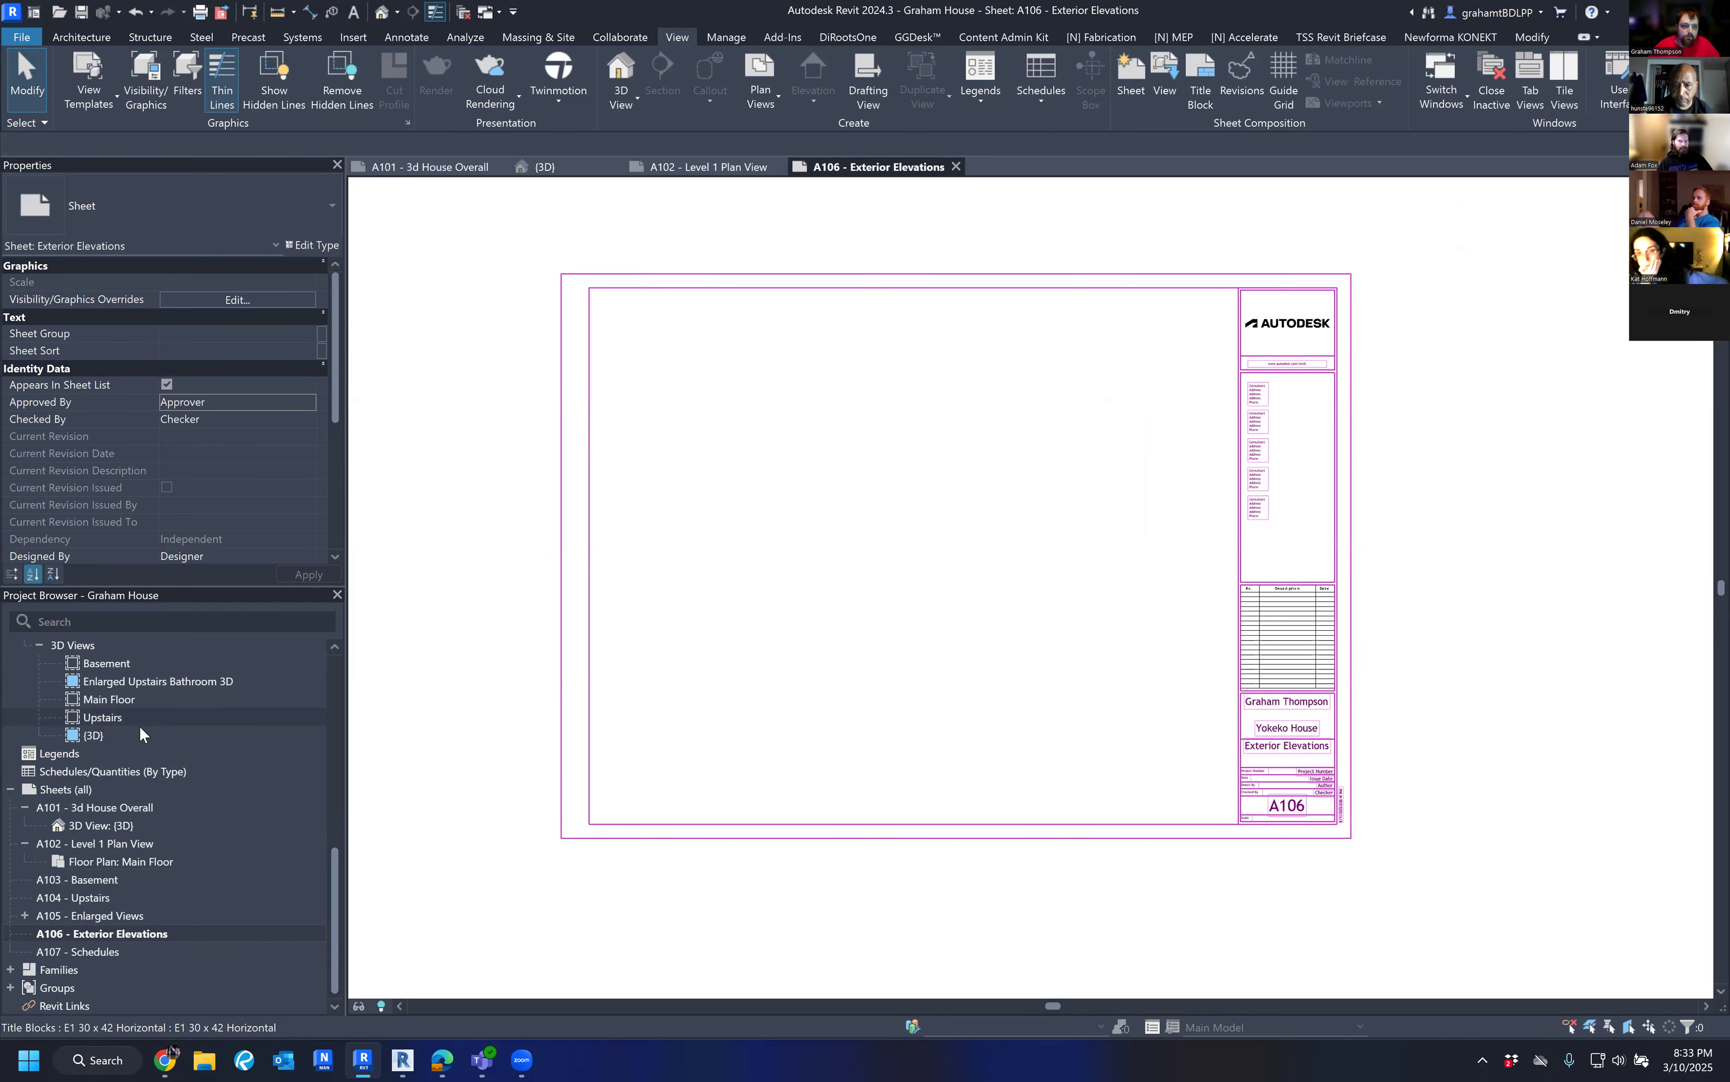
Return to sheet A102 and select Elevation 1 - a from the building elevation views.
scroll(179, 724, "up", 4)
scroll(179, 733, "up", 4)
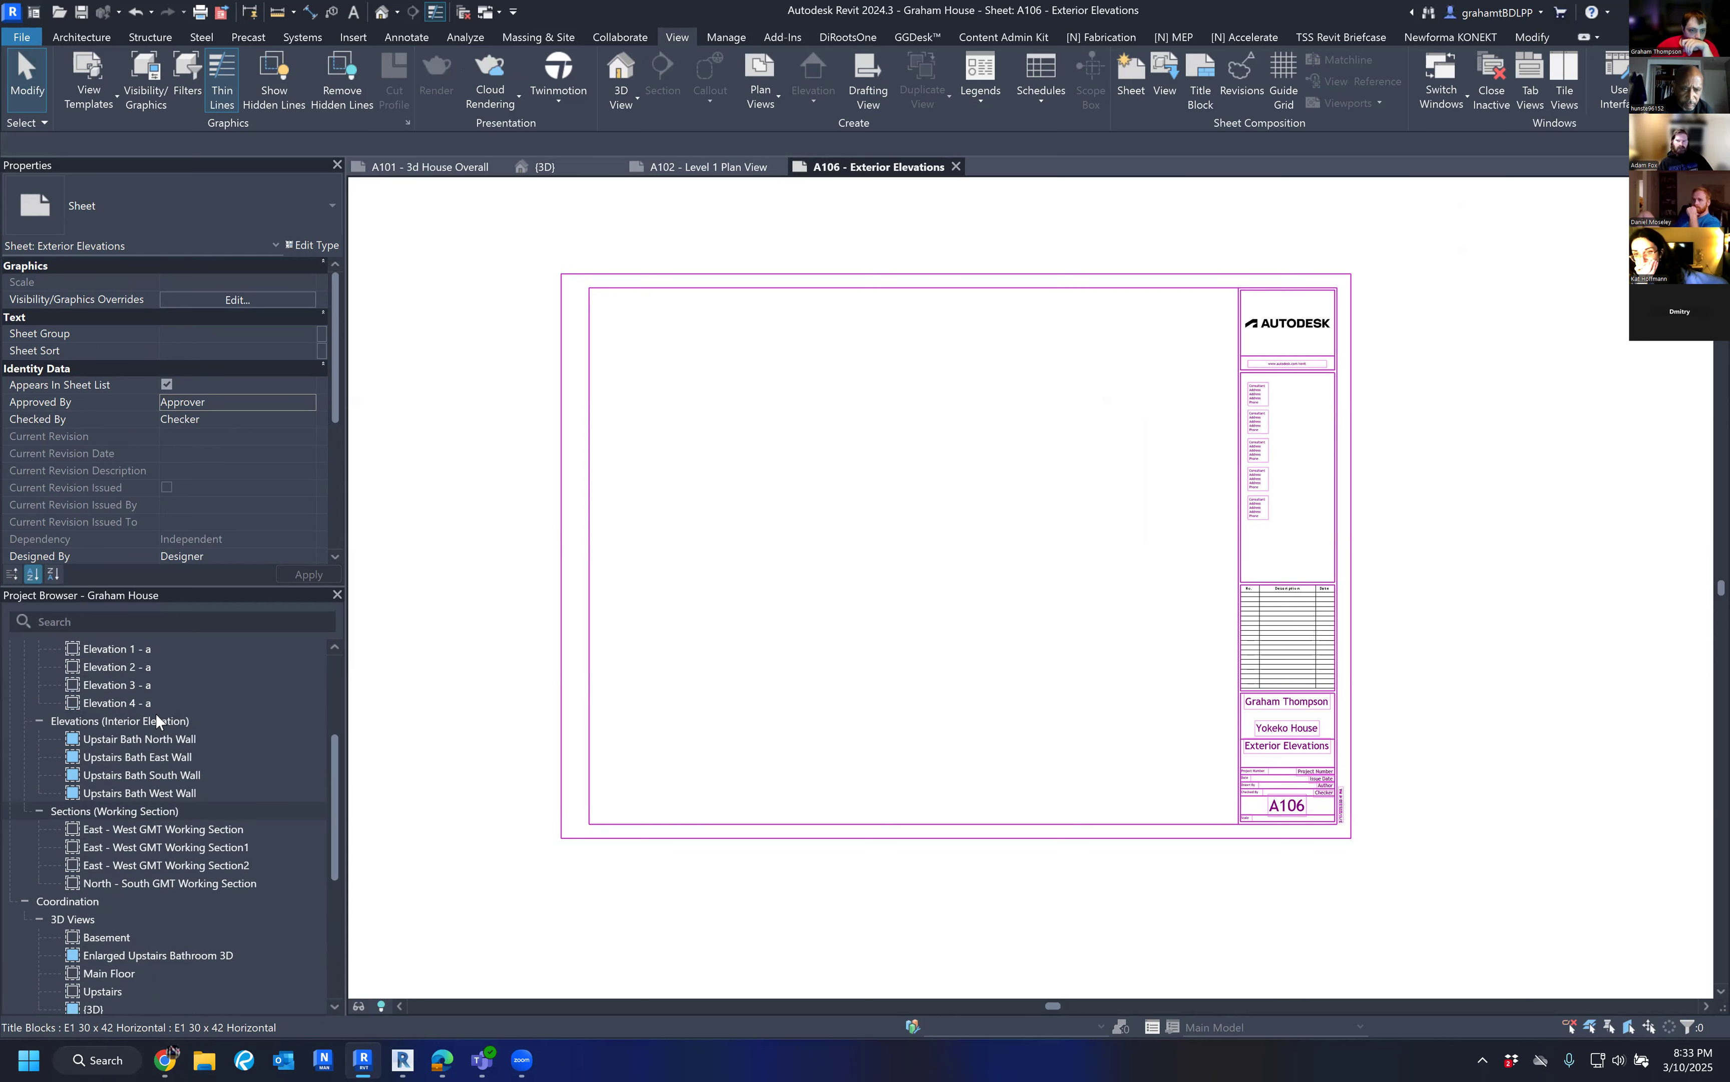
scroll(155, 714, "up", 2)
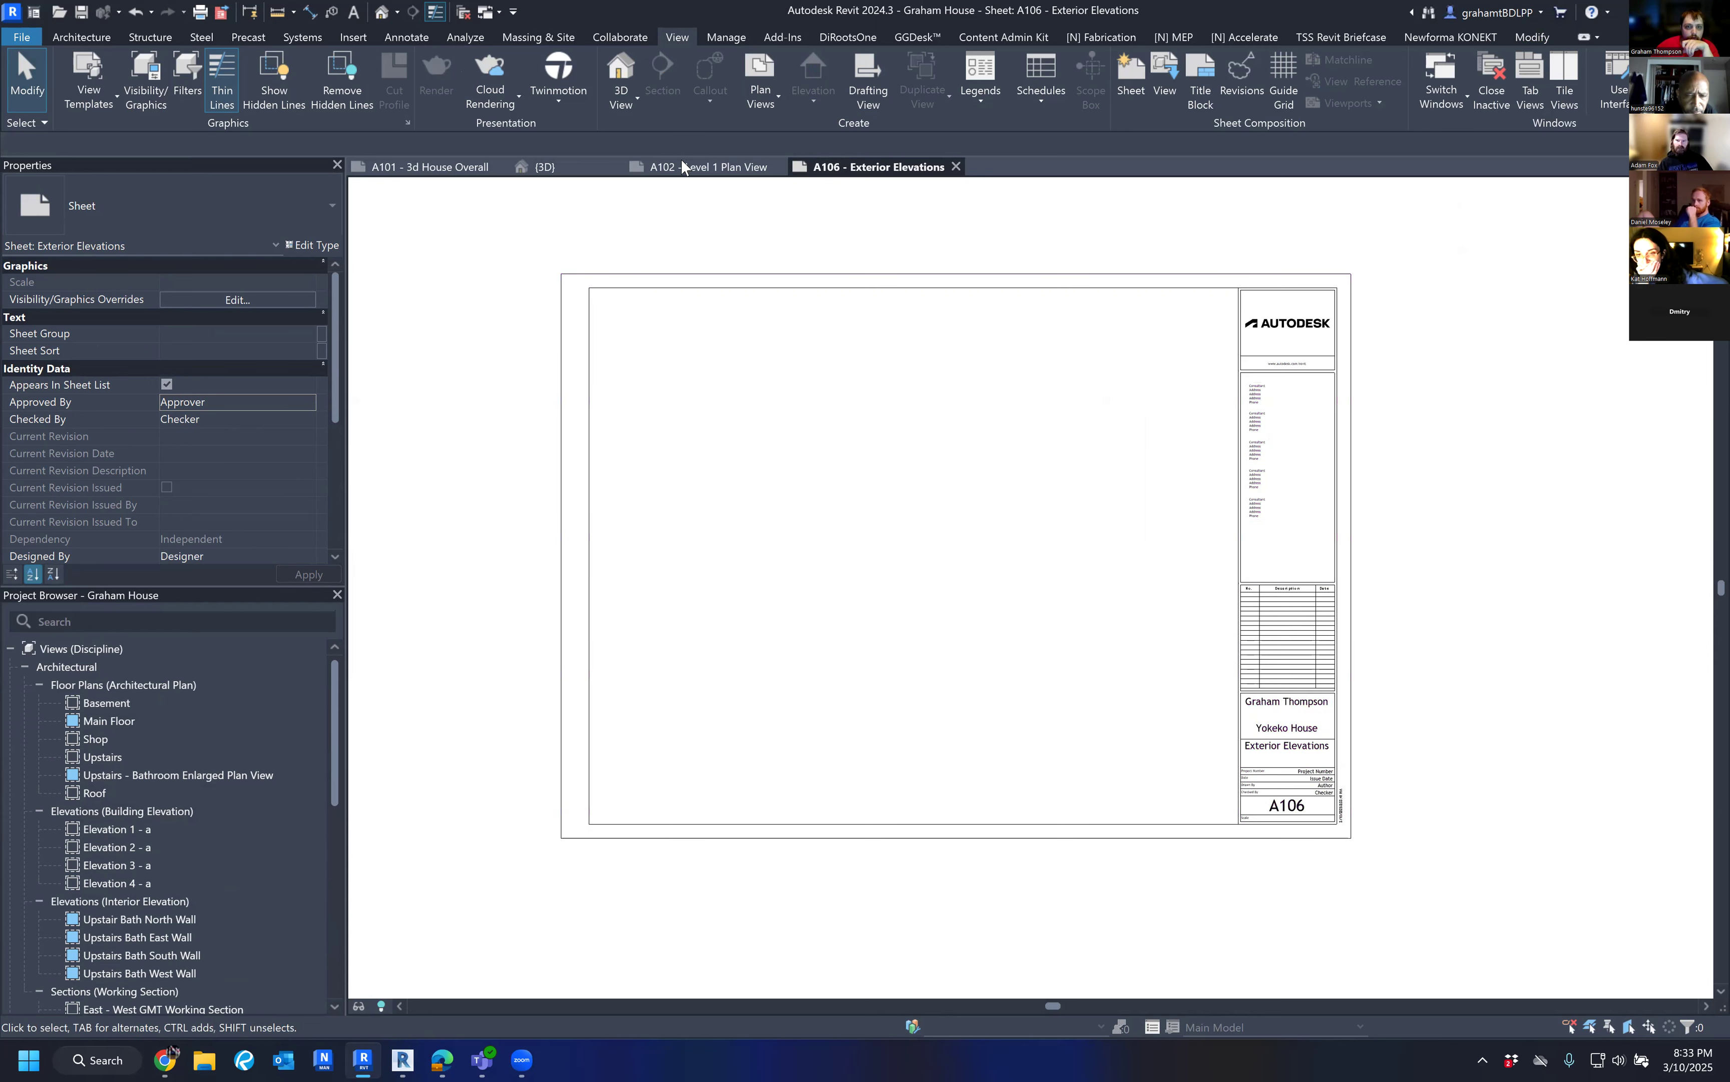
left_click(704, 167)
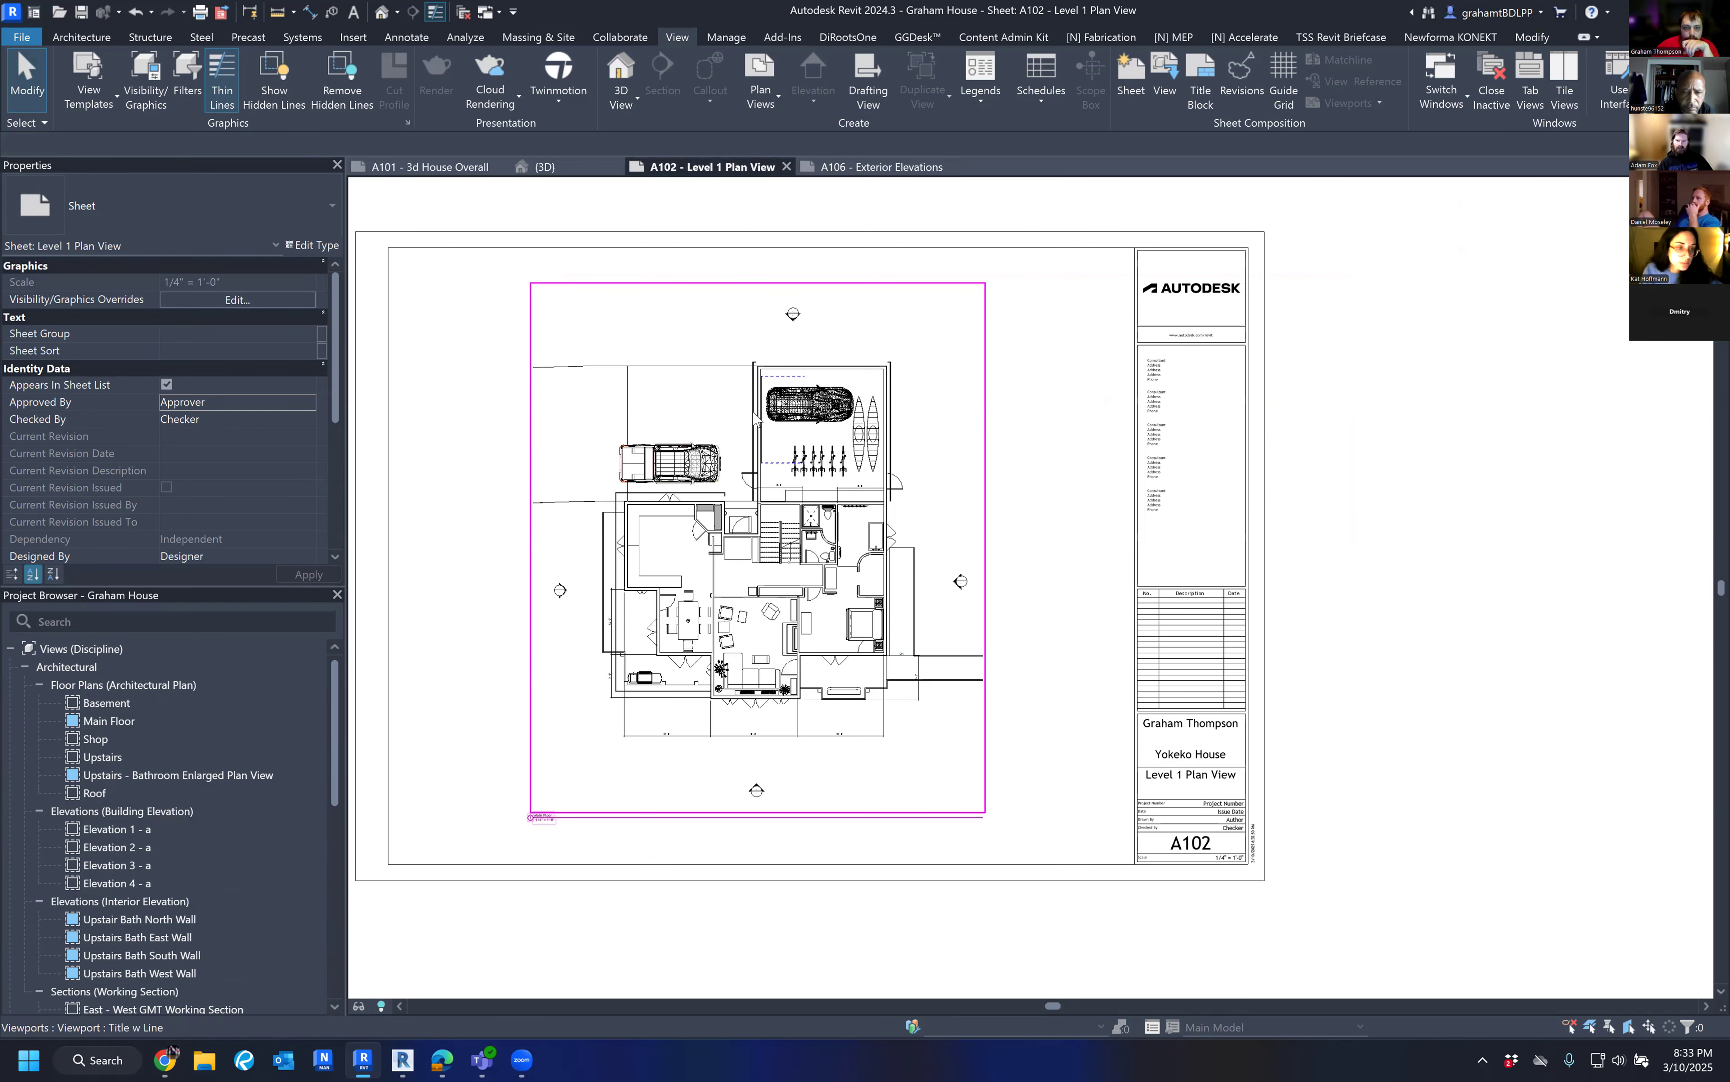
scroll(587, 601, "up", 2)
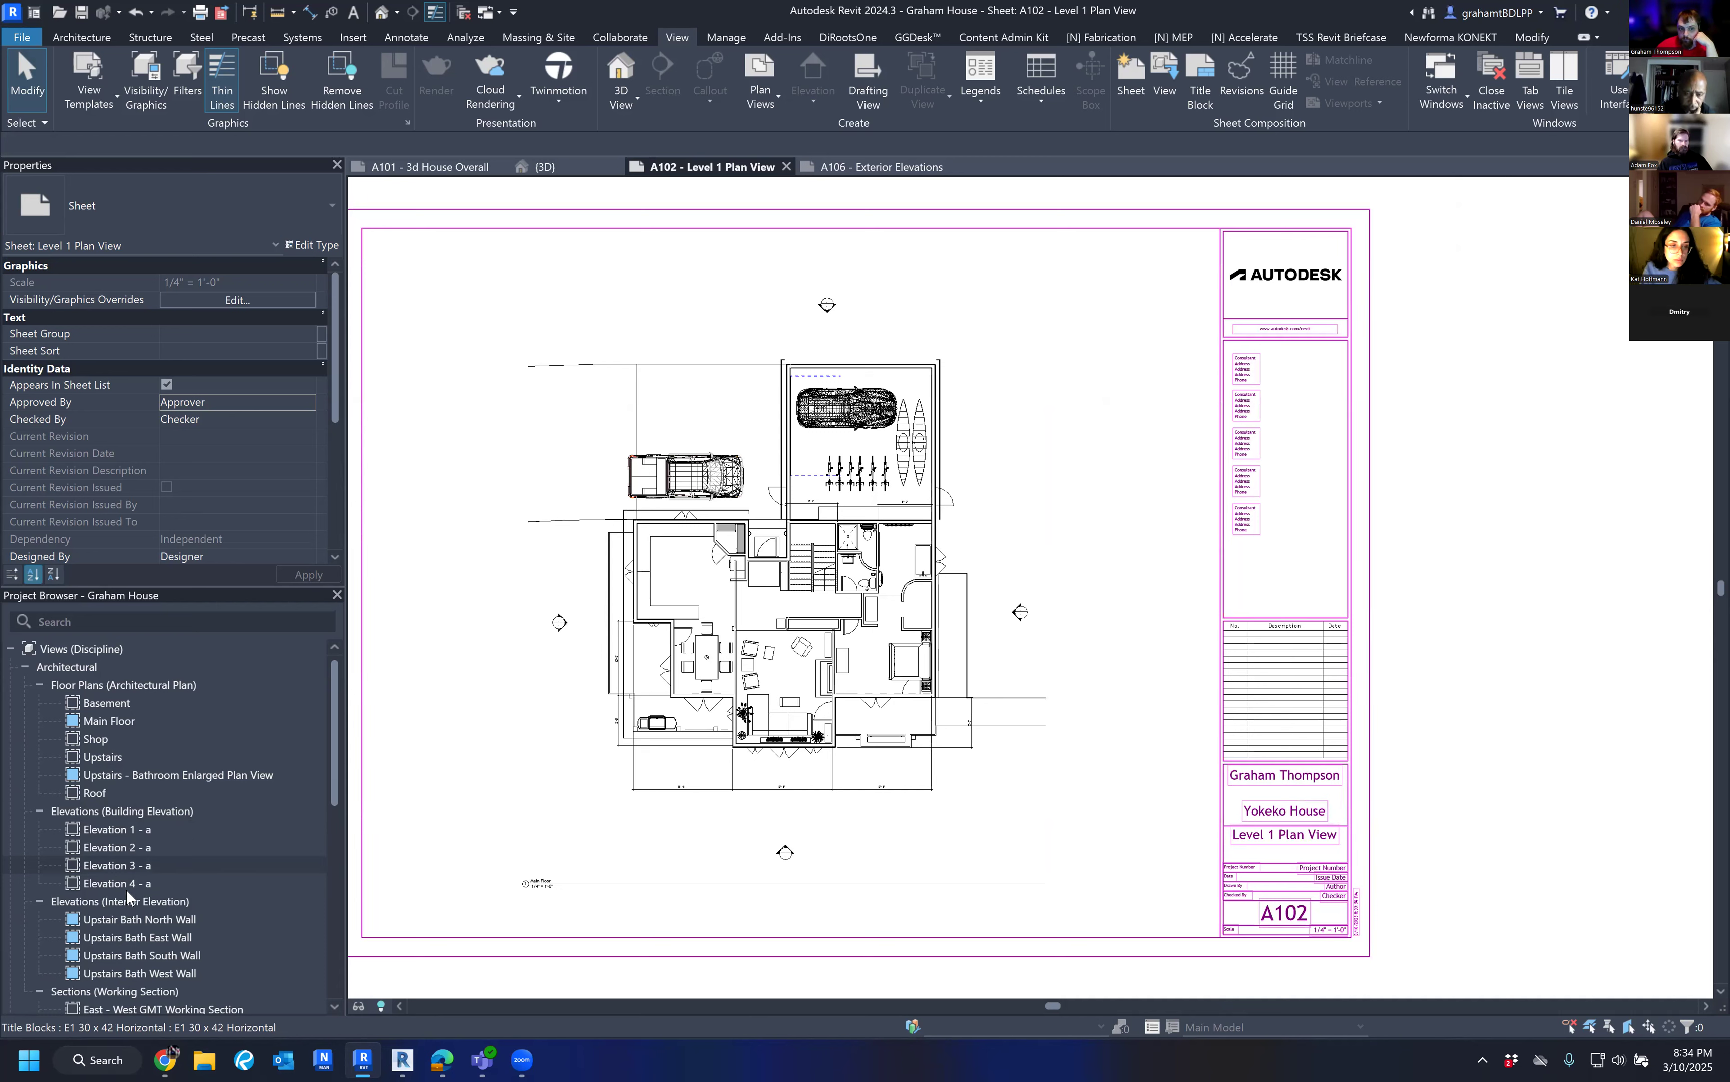
left_click(112, 833)
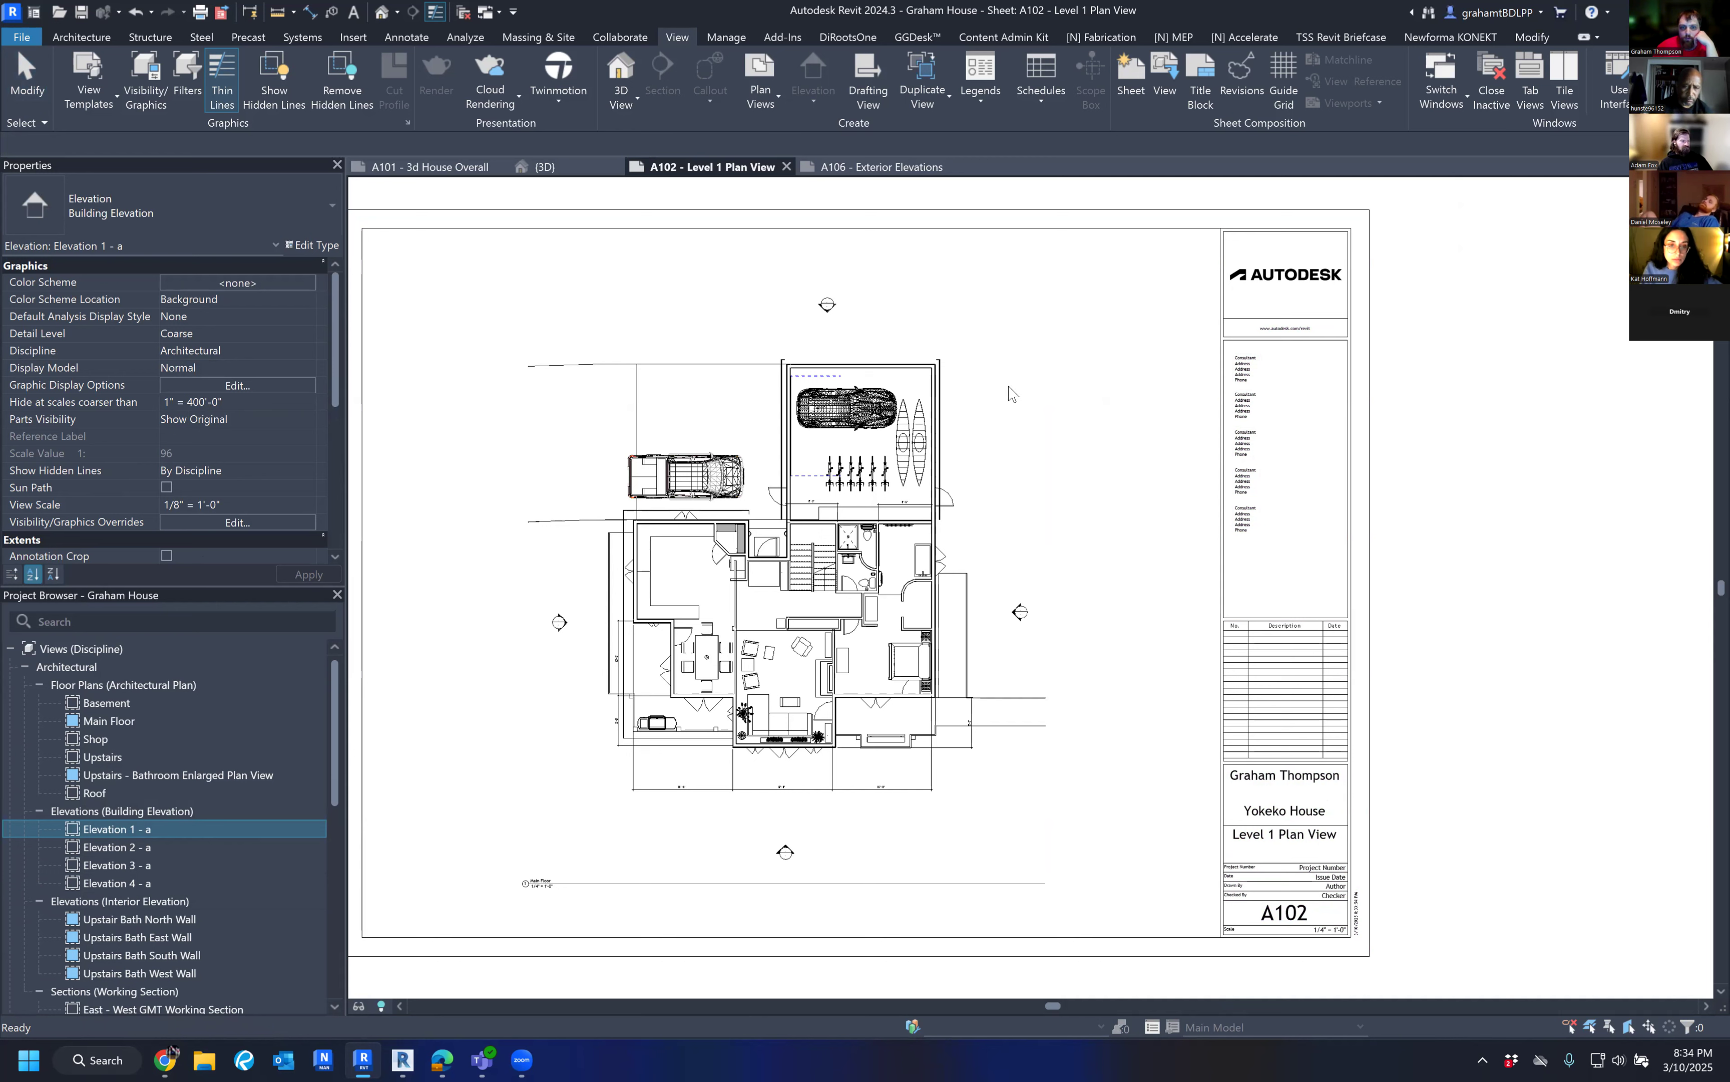
Activate the Main Floor viewport and extend the view depth of the elevation marker above the garage to about 45' 6".
left_click(830, 323)
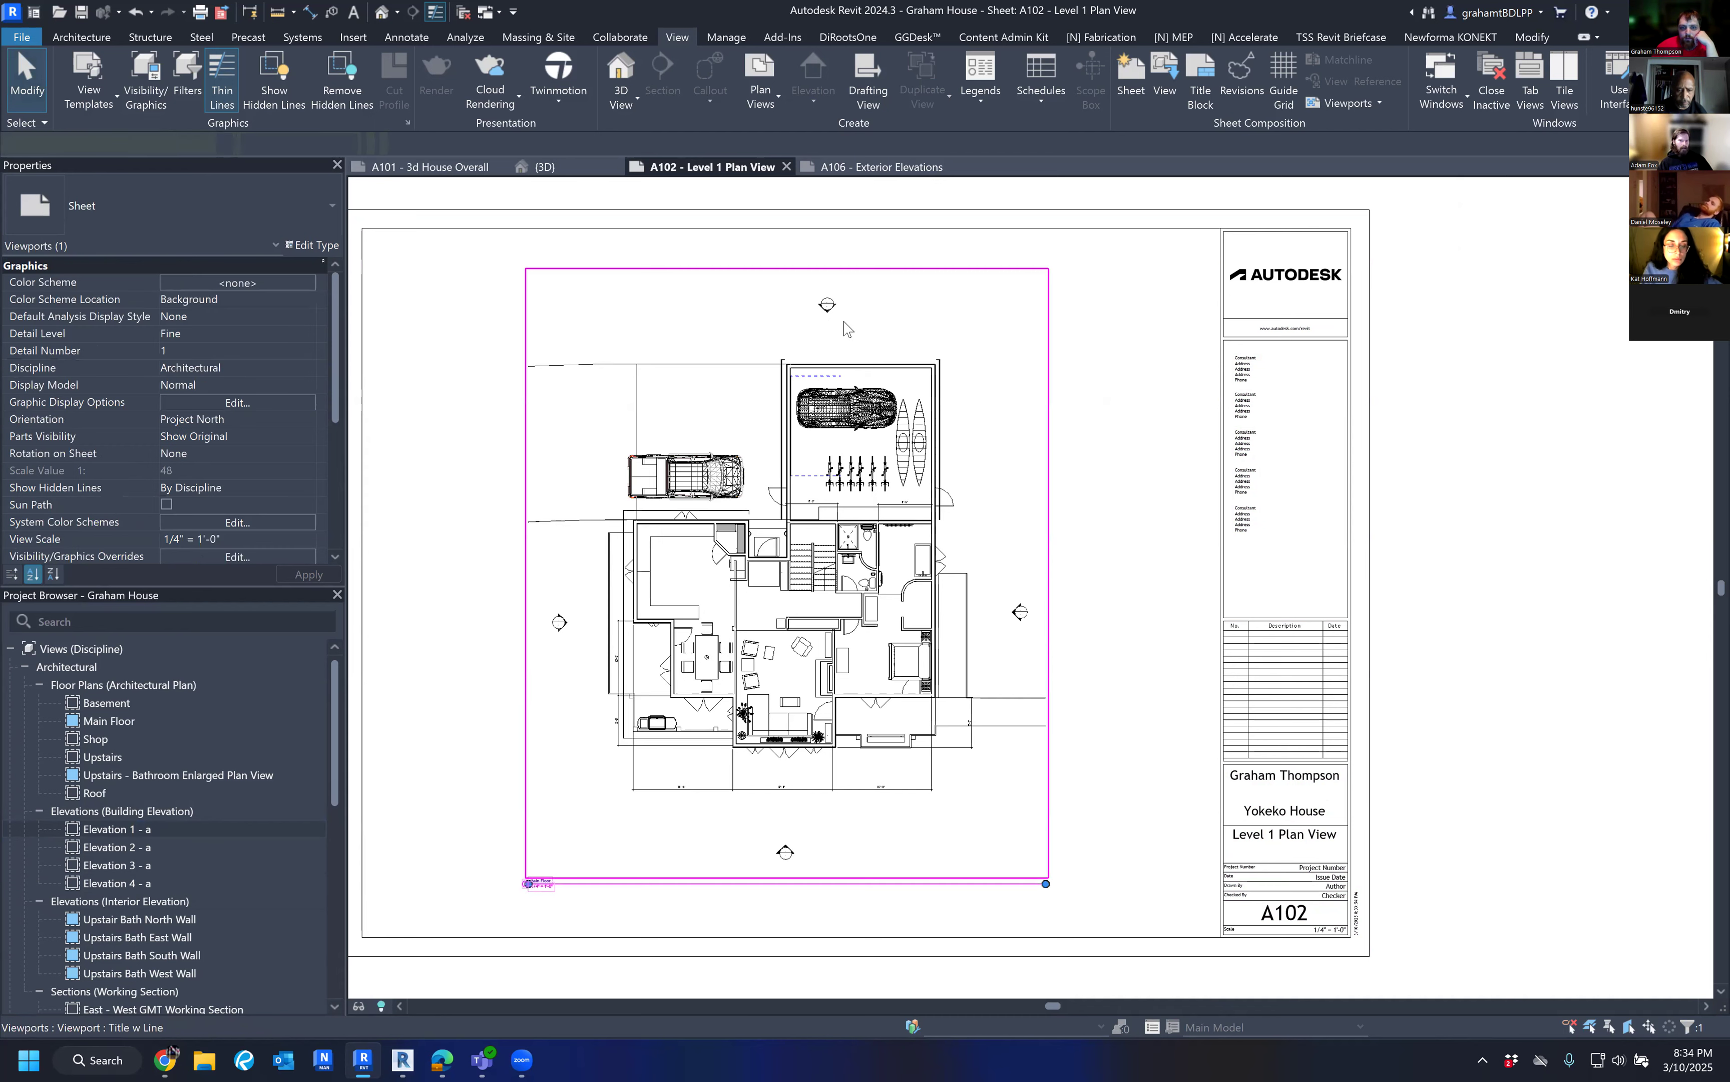
double_click(846, 328)
left_click(826, 312)
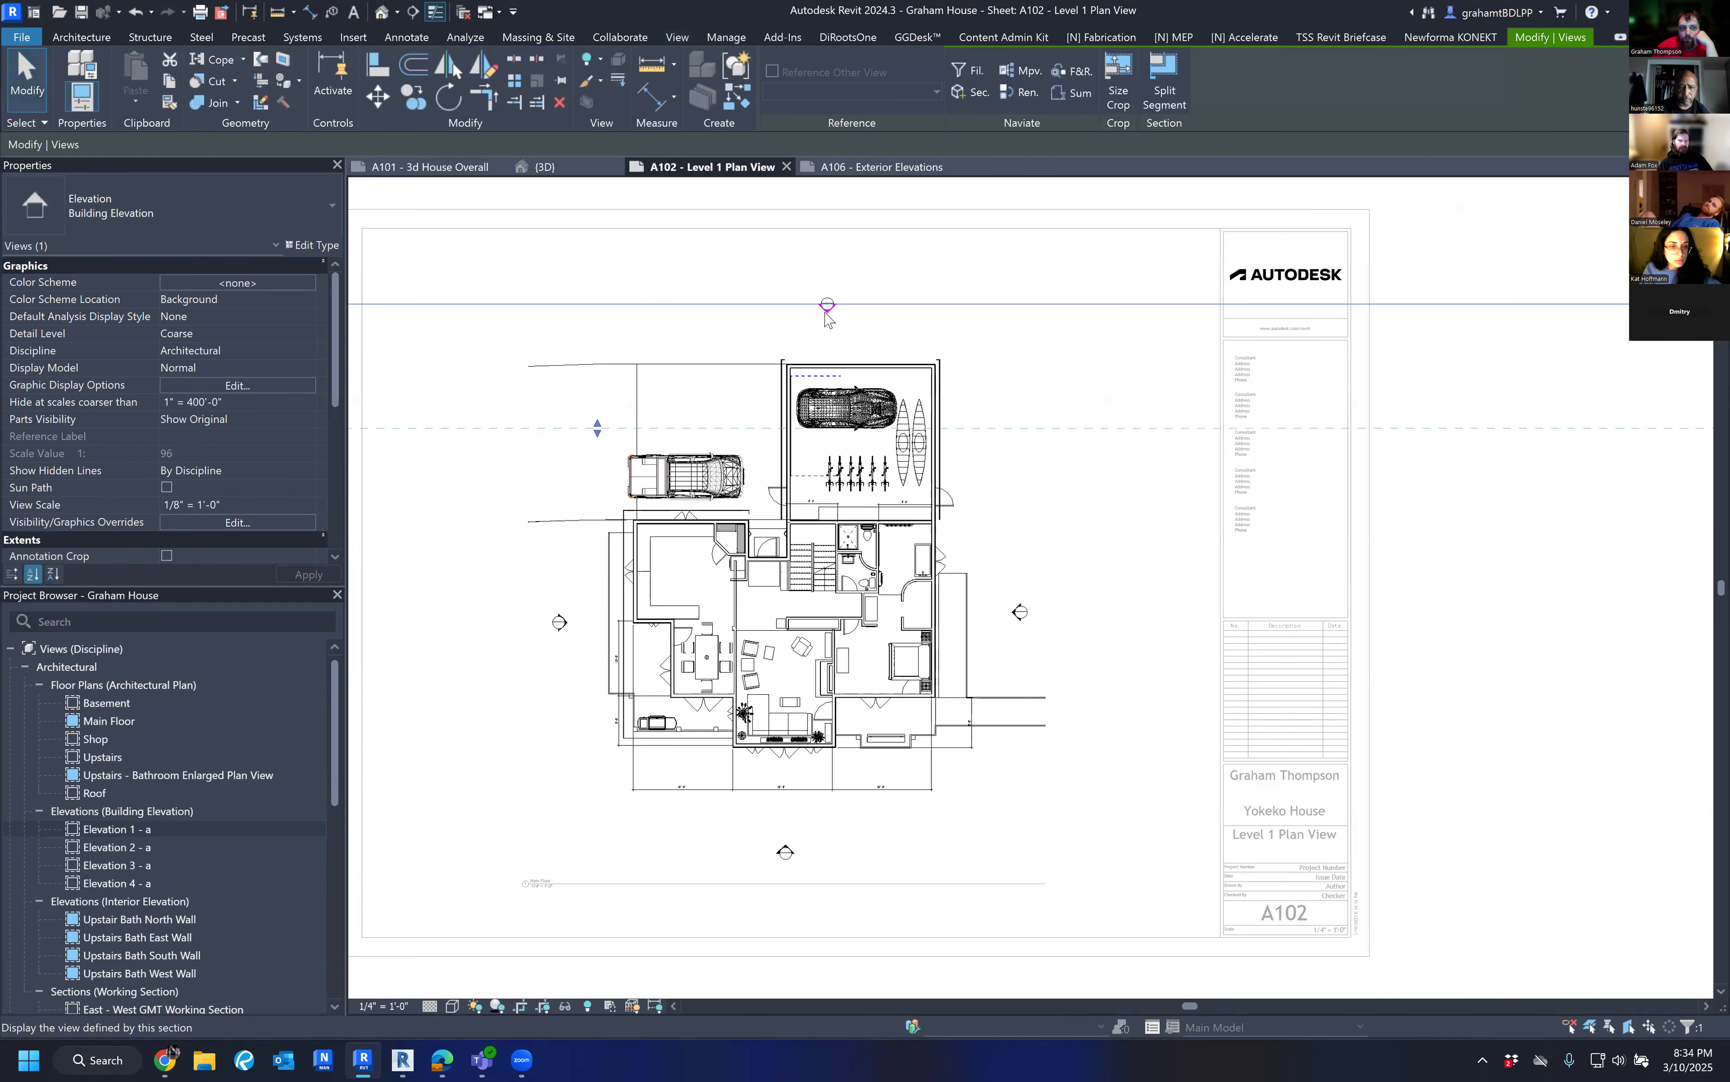
left_click_drag(596, 428, 597, 587)
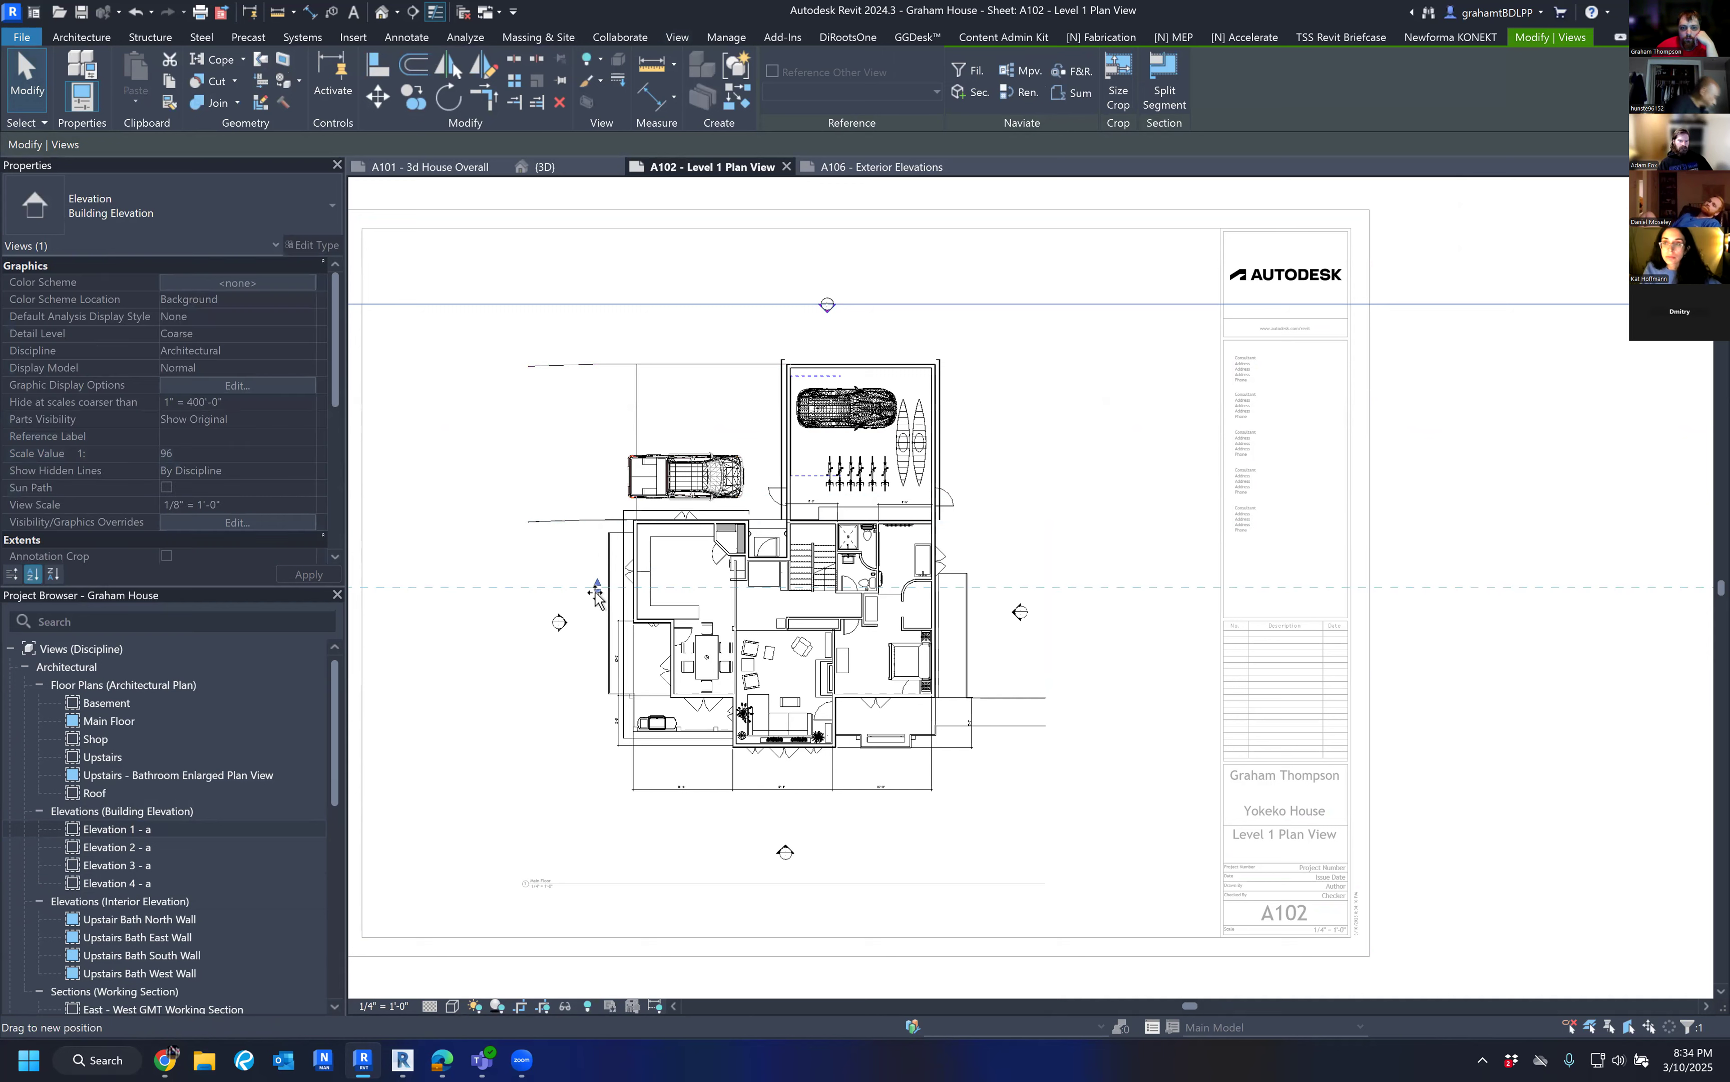
Rename the selected elevation view as West Elevation.
scroll(187, 327, "down", 6)
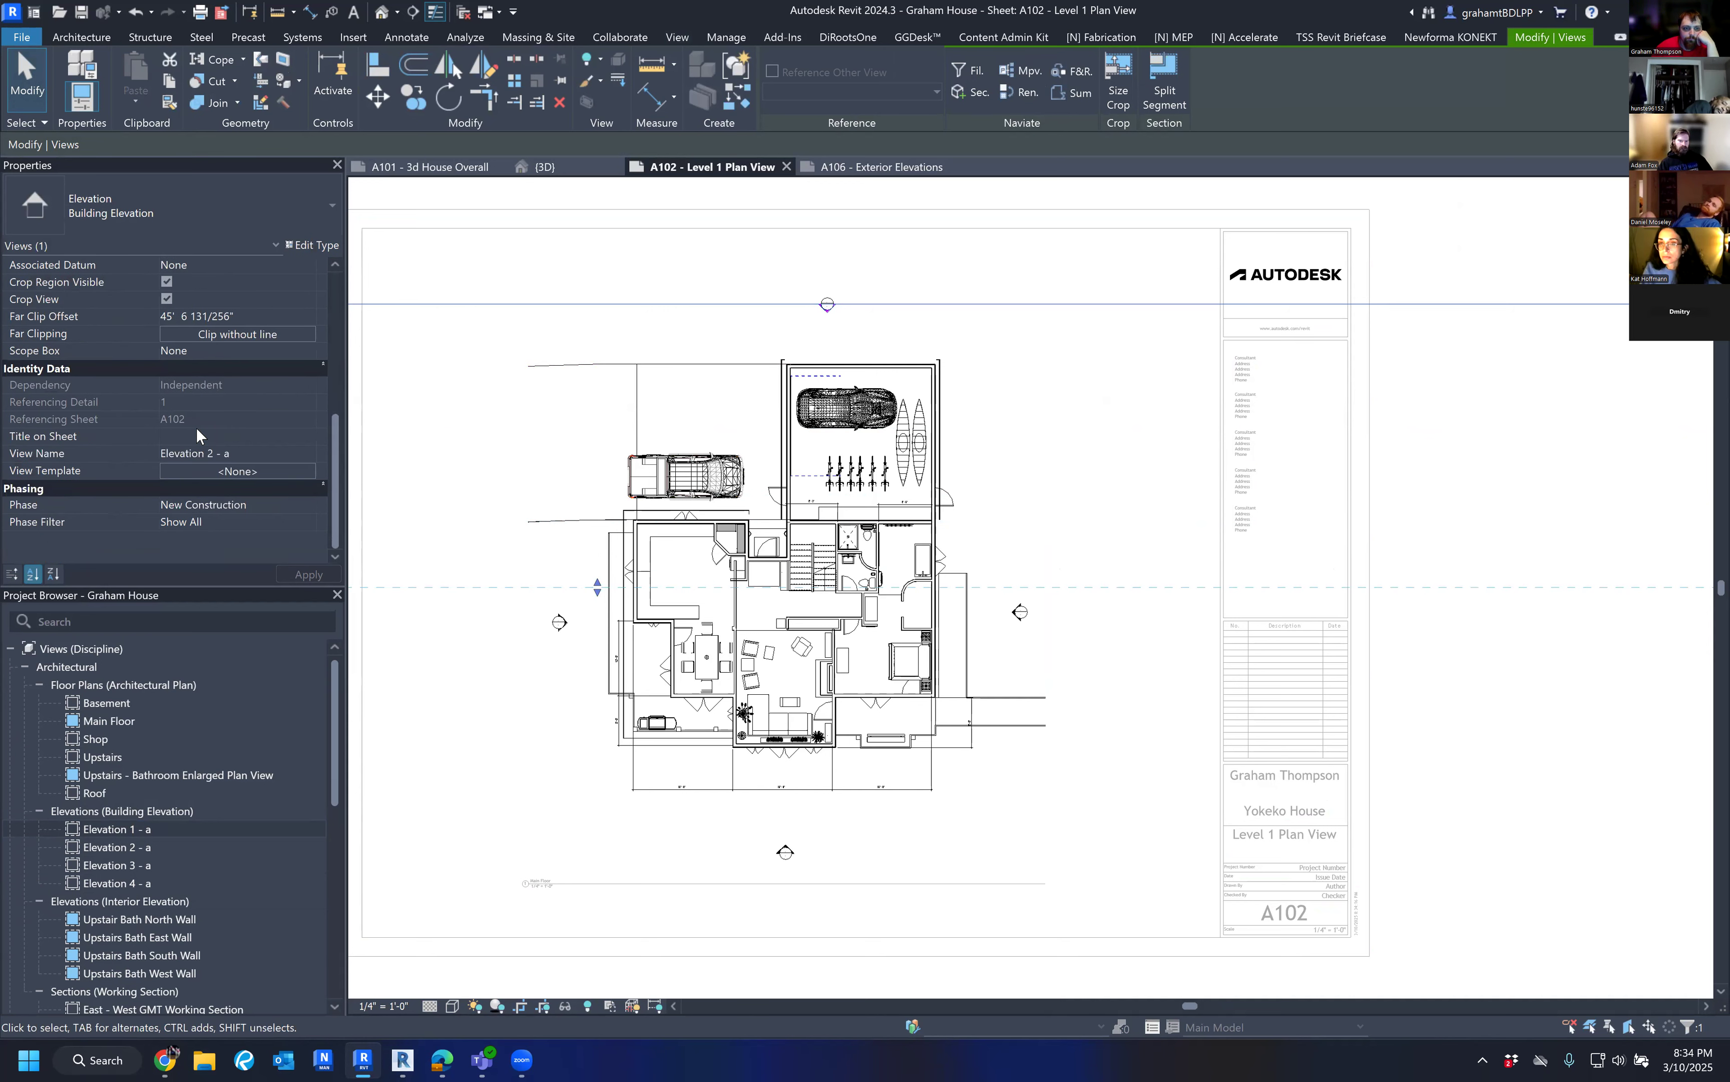
left_click(214, 452)
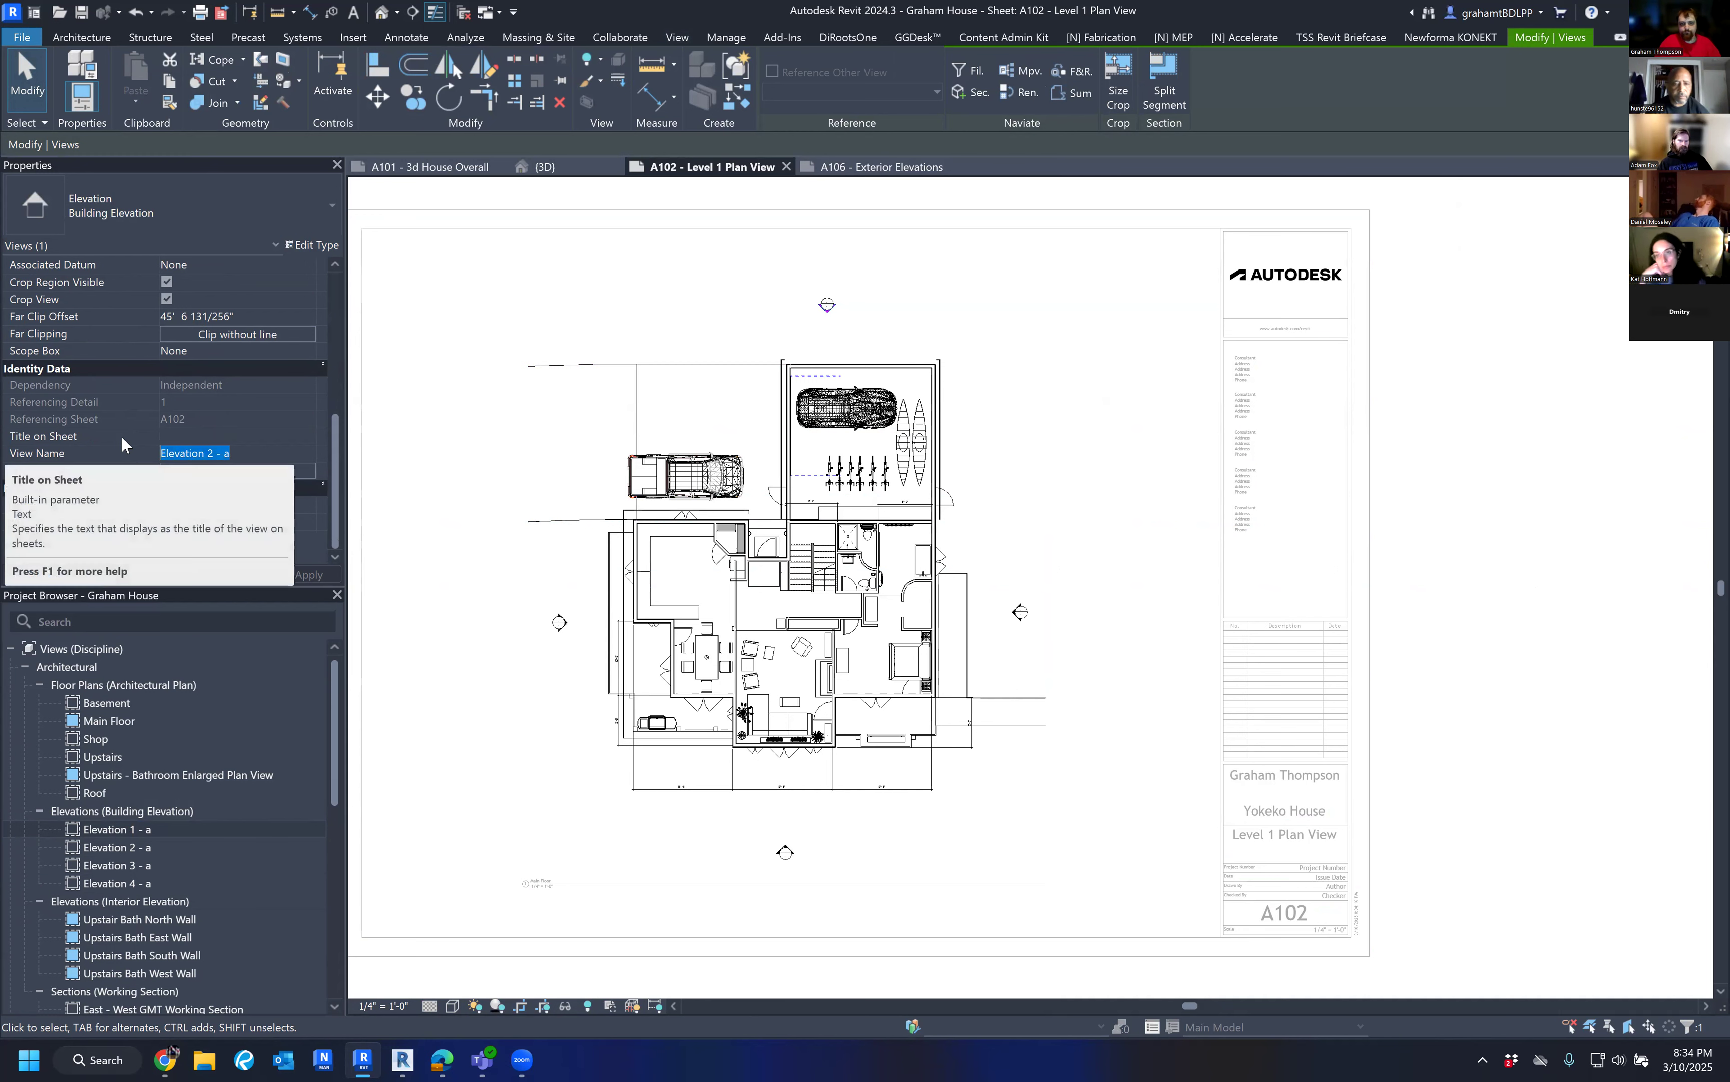
type("West ")
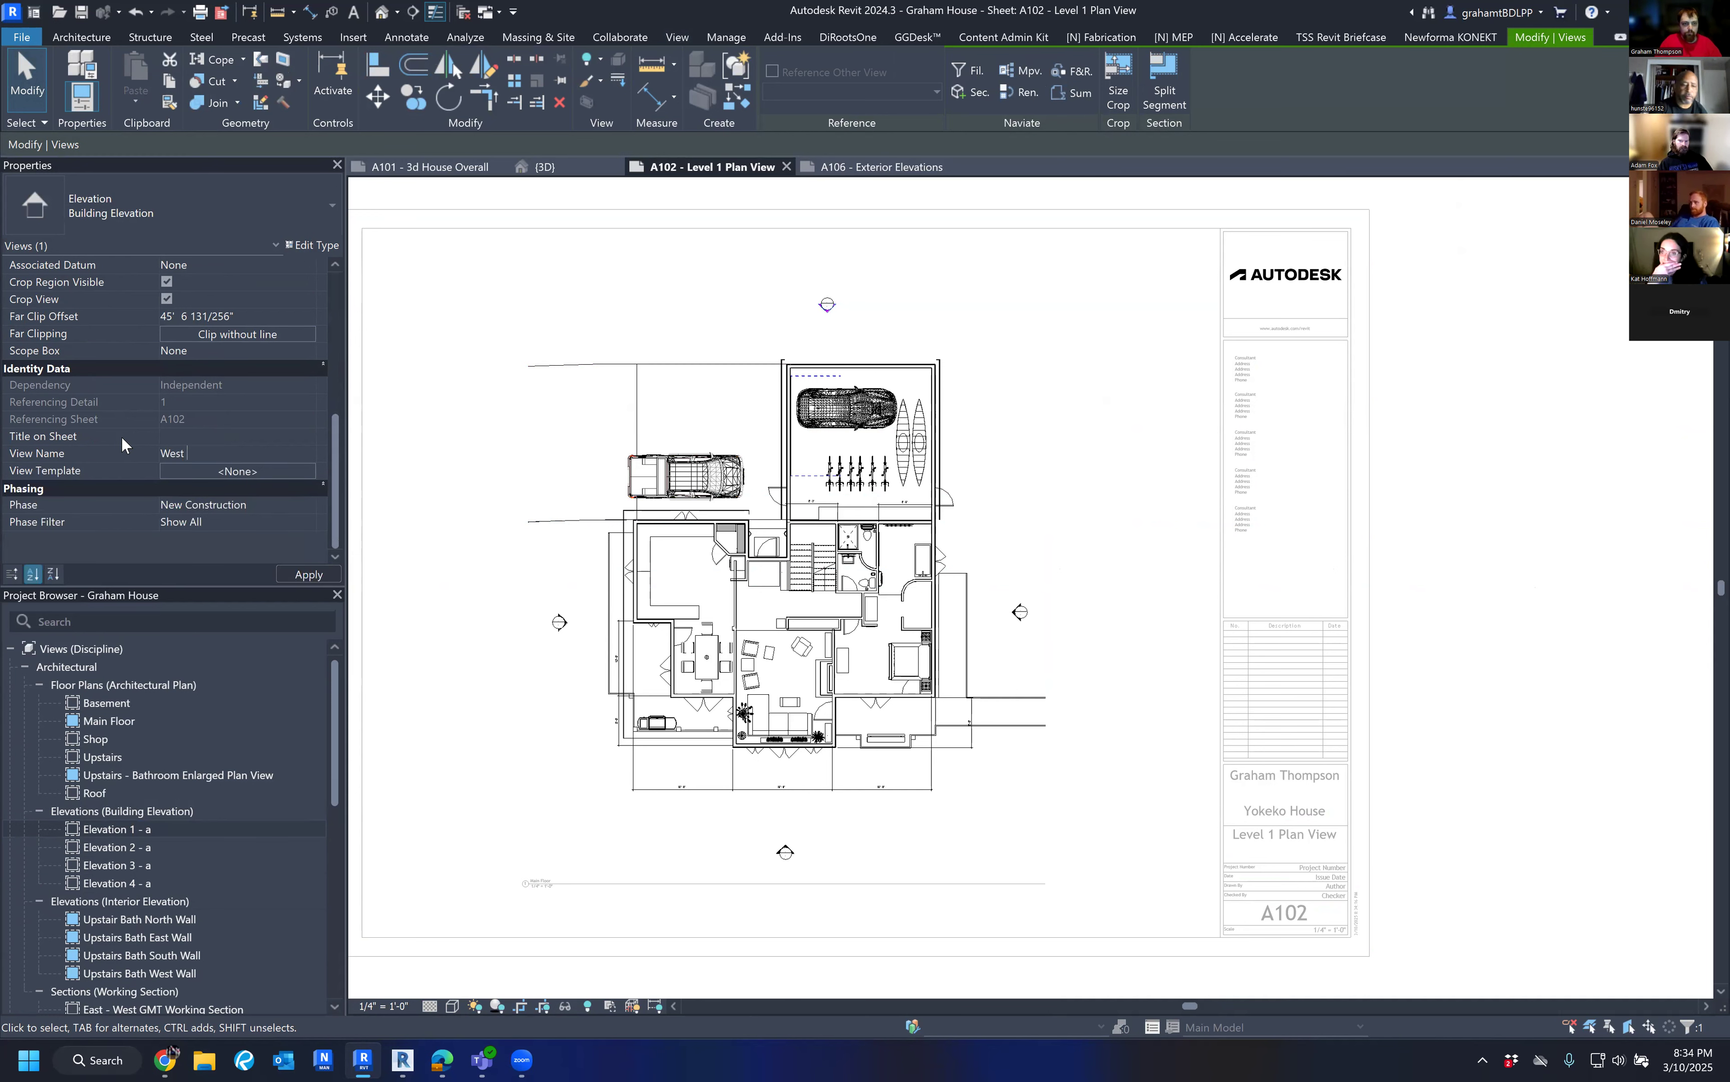
type("Elevation")
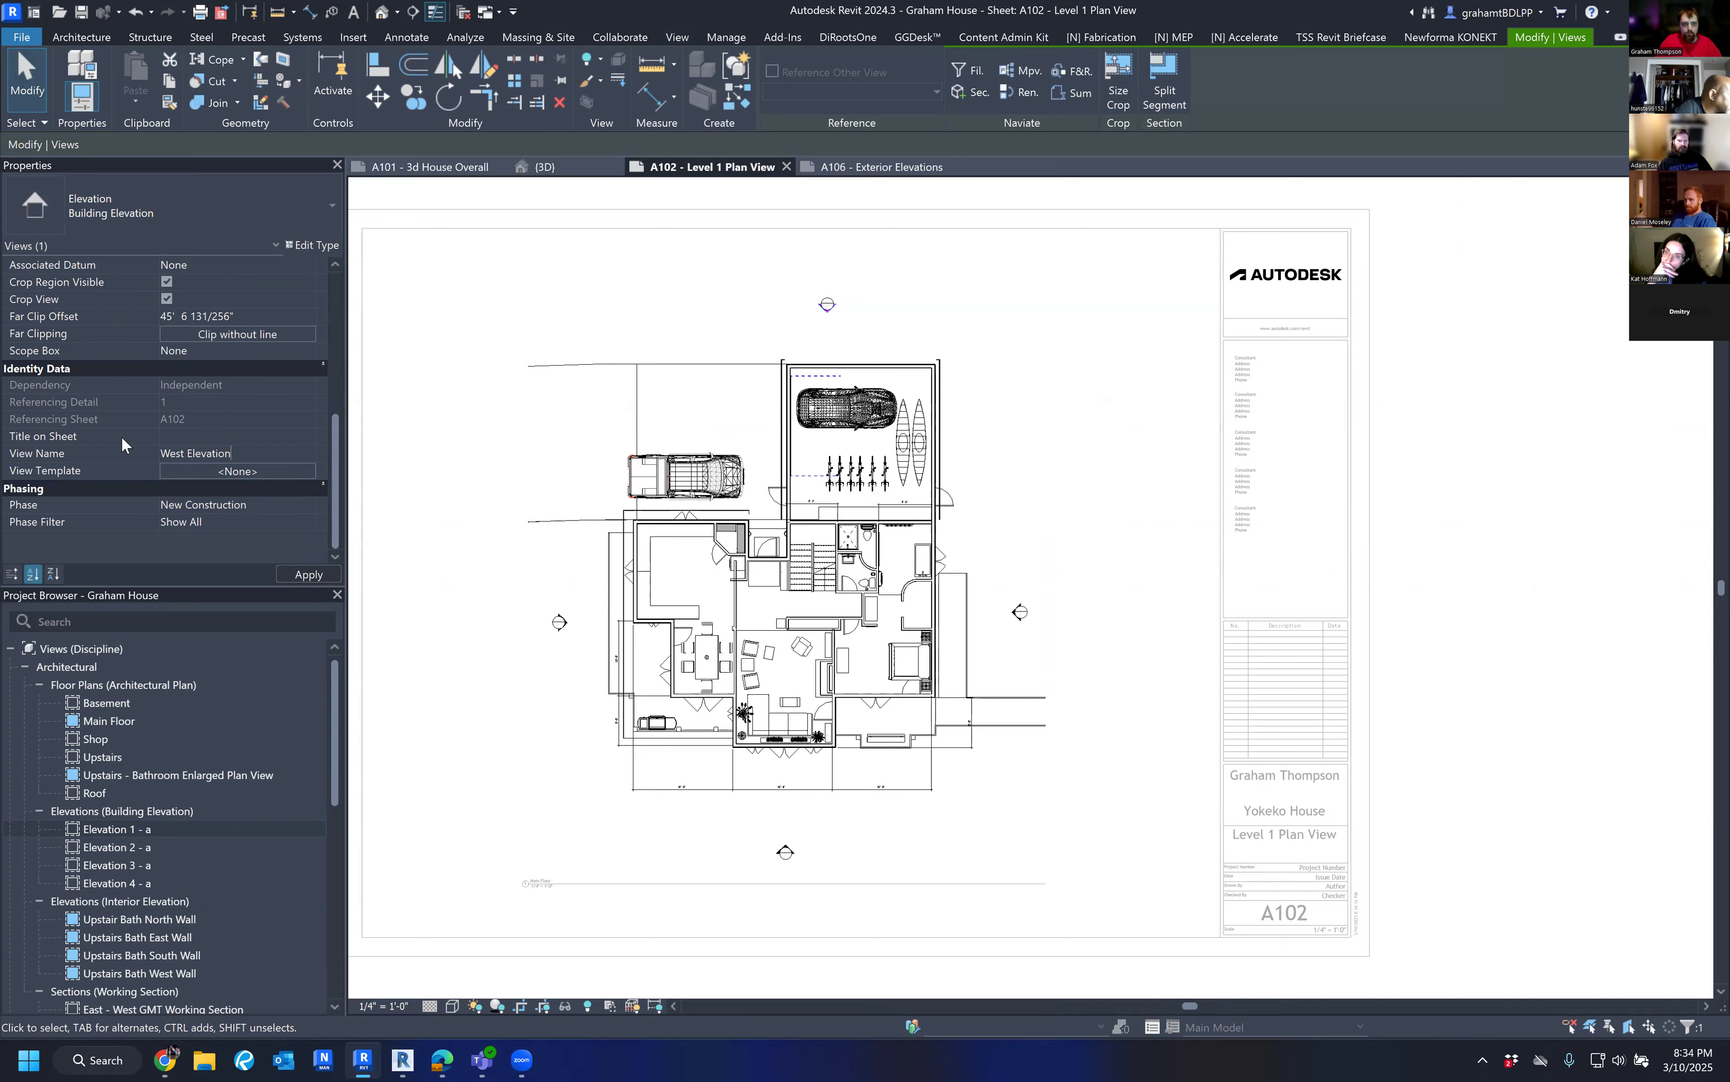
key("Return")
Pull the right end of the West Elevation's view line in to just beyond the house, undoing the accidental shift of the line.
scroll(913, 372, "down", 2)
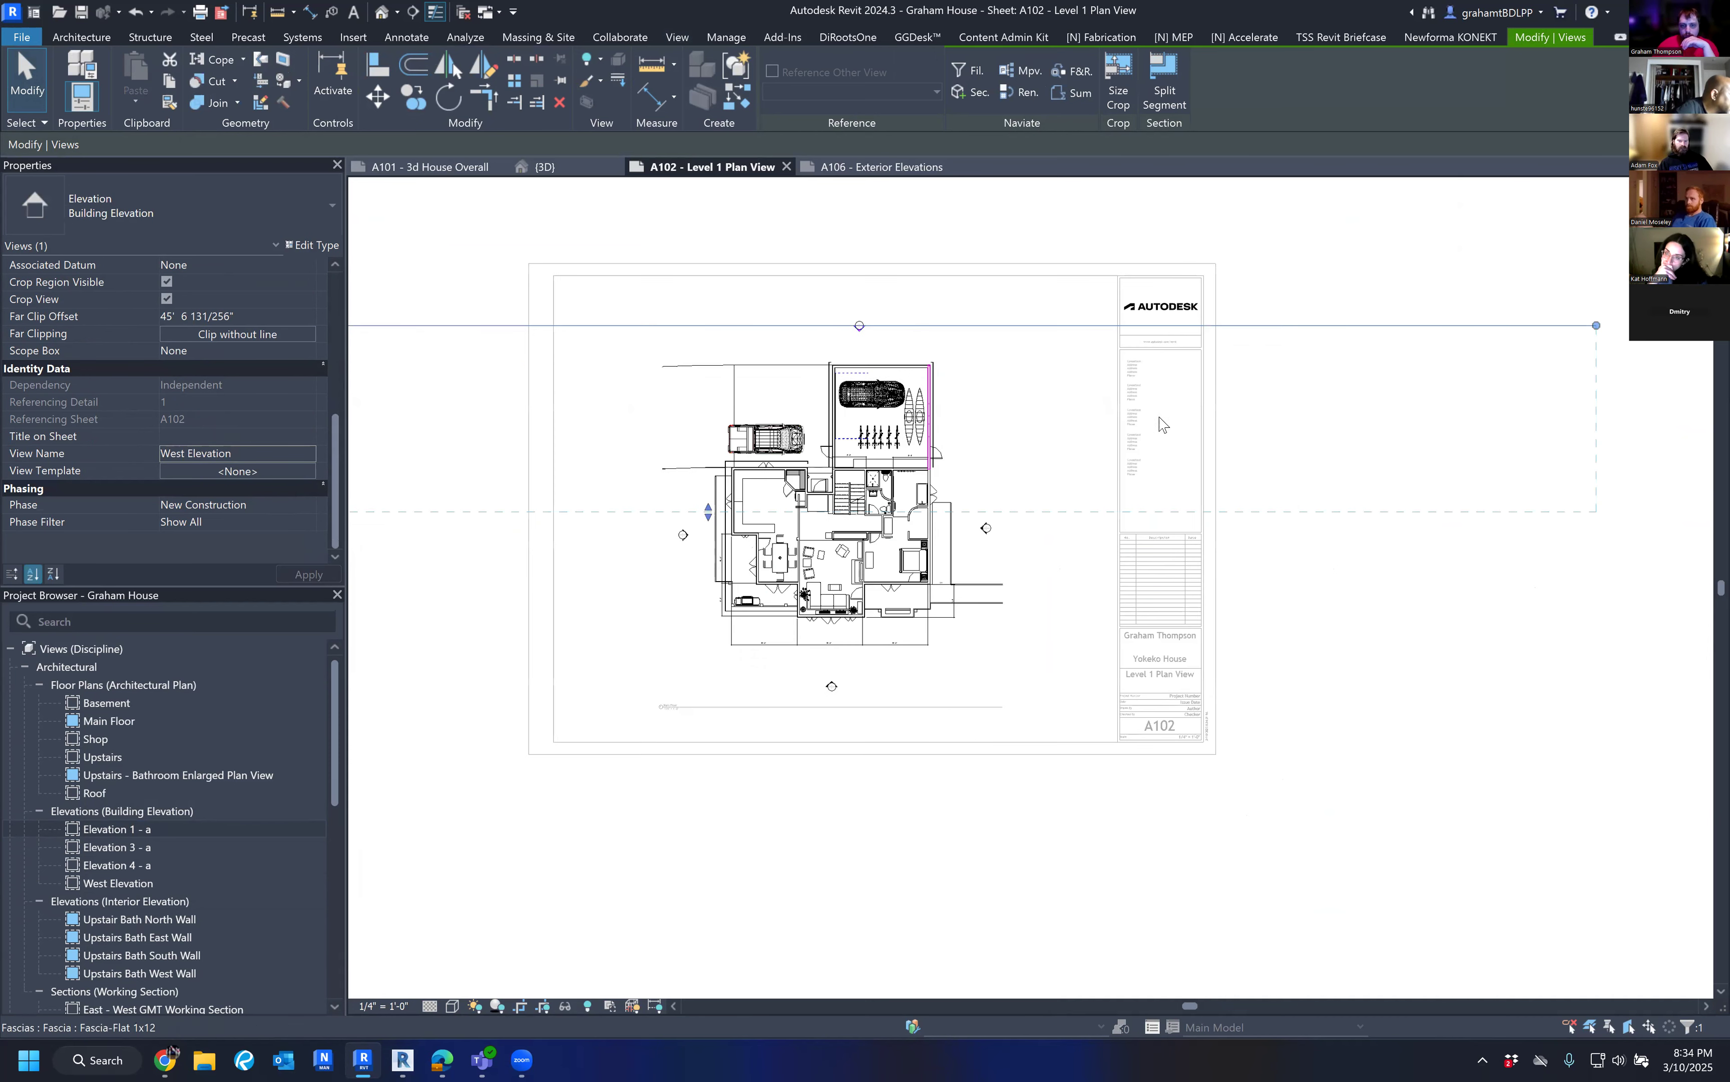
left_click_drag(1505, 333, 942, 352)
middle_click_drag(472, 366, 587, 370)
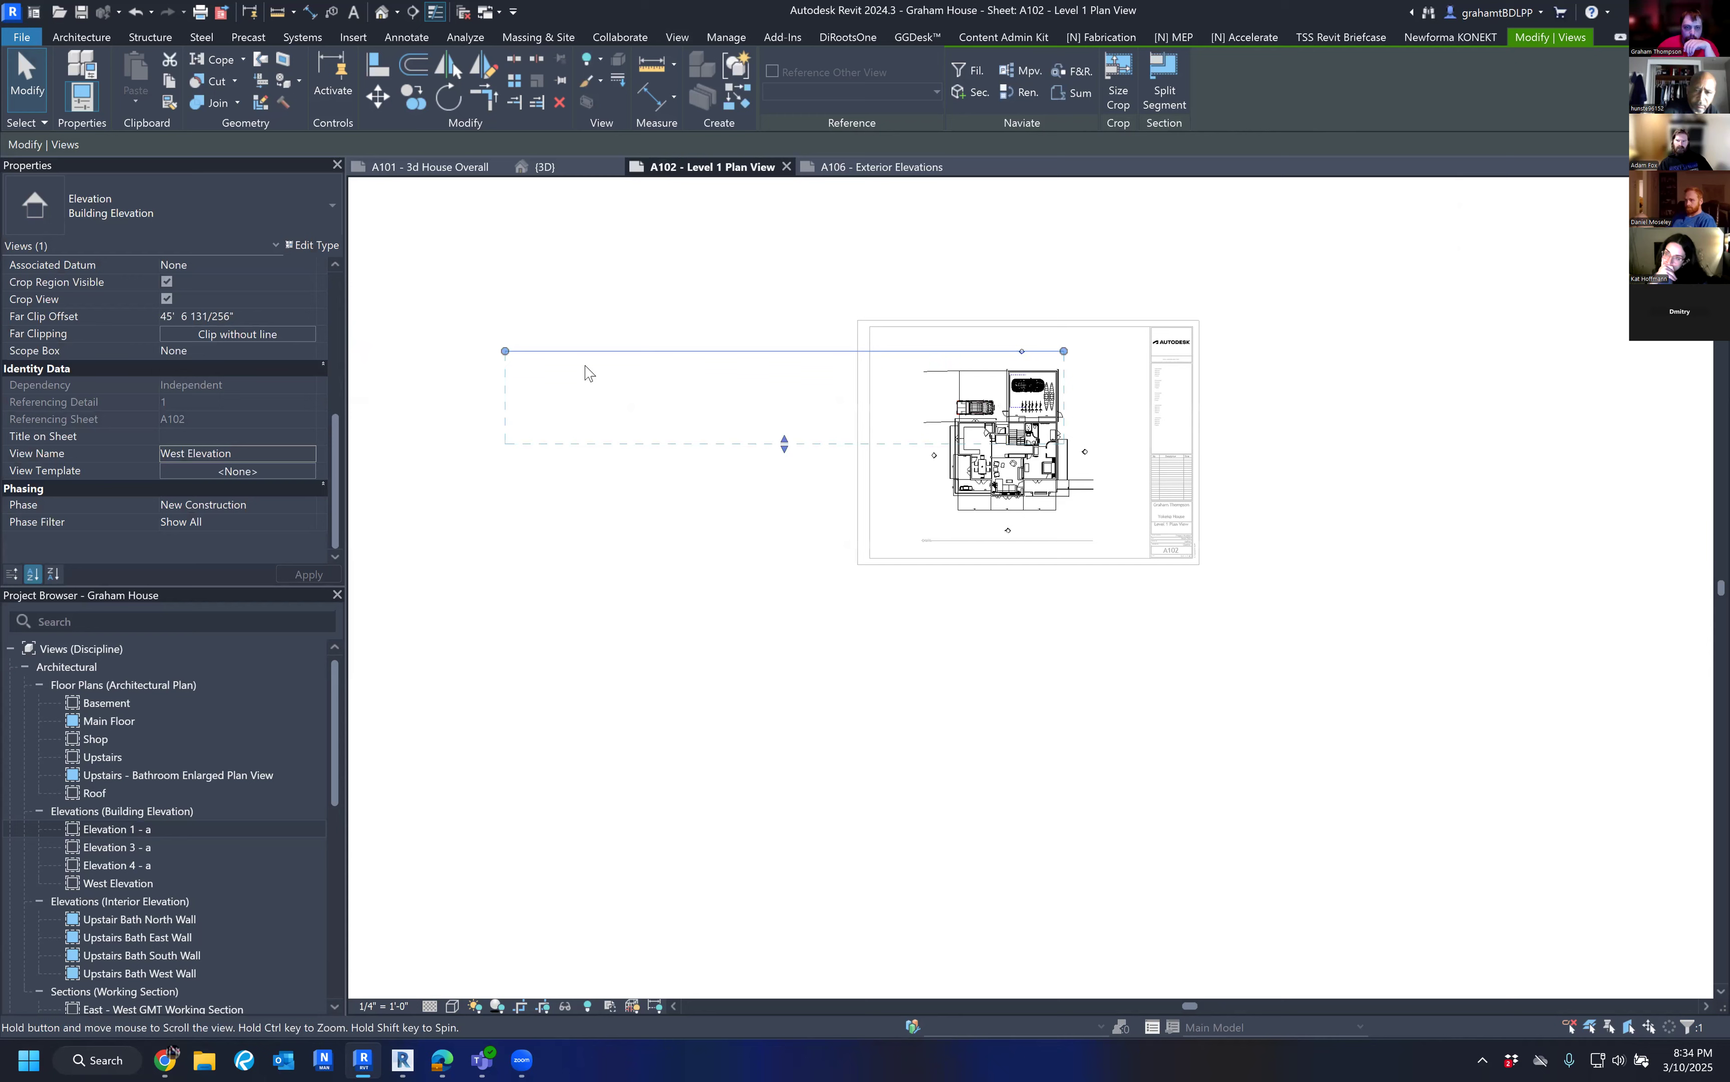
left_click_drag(505, 354, 867, 356)
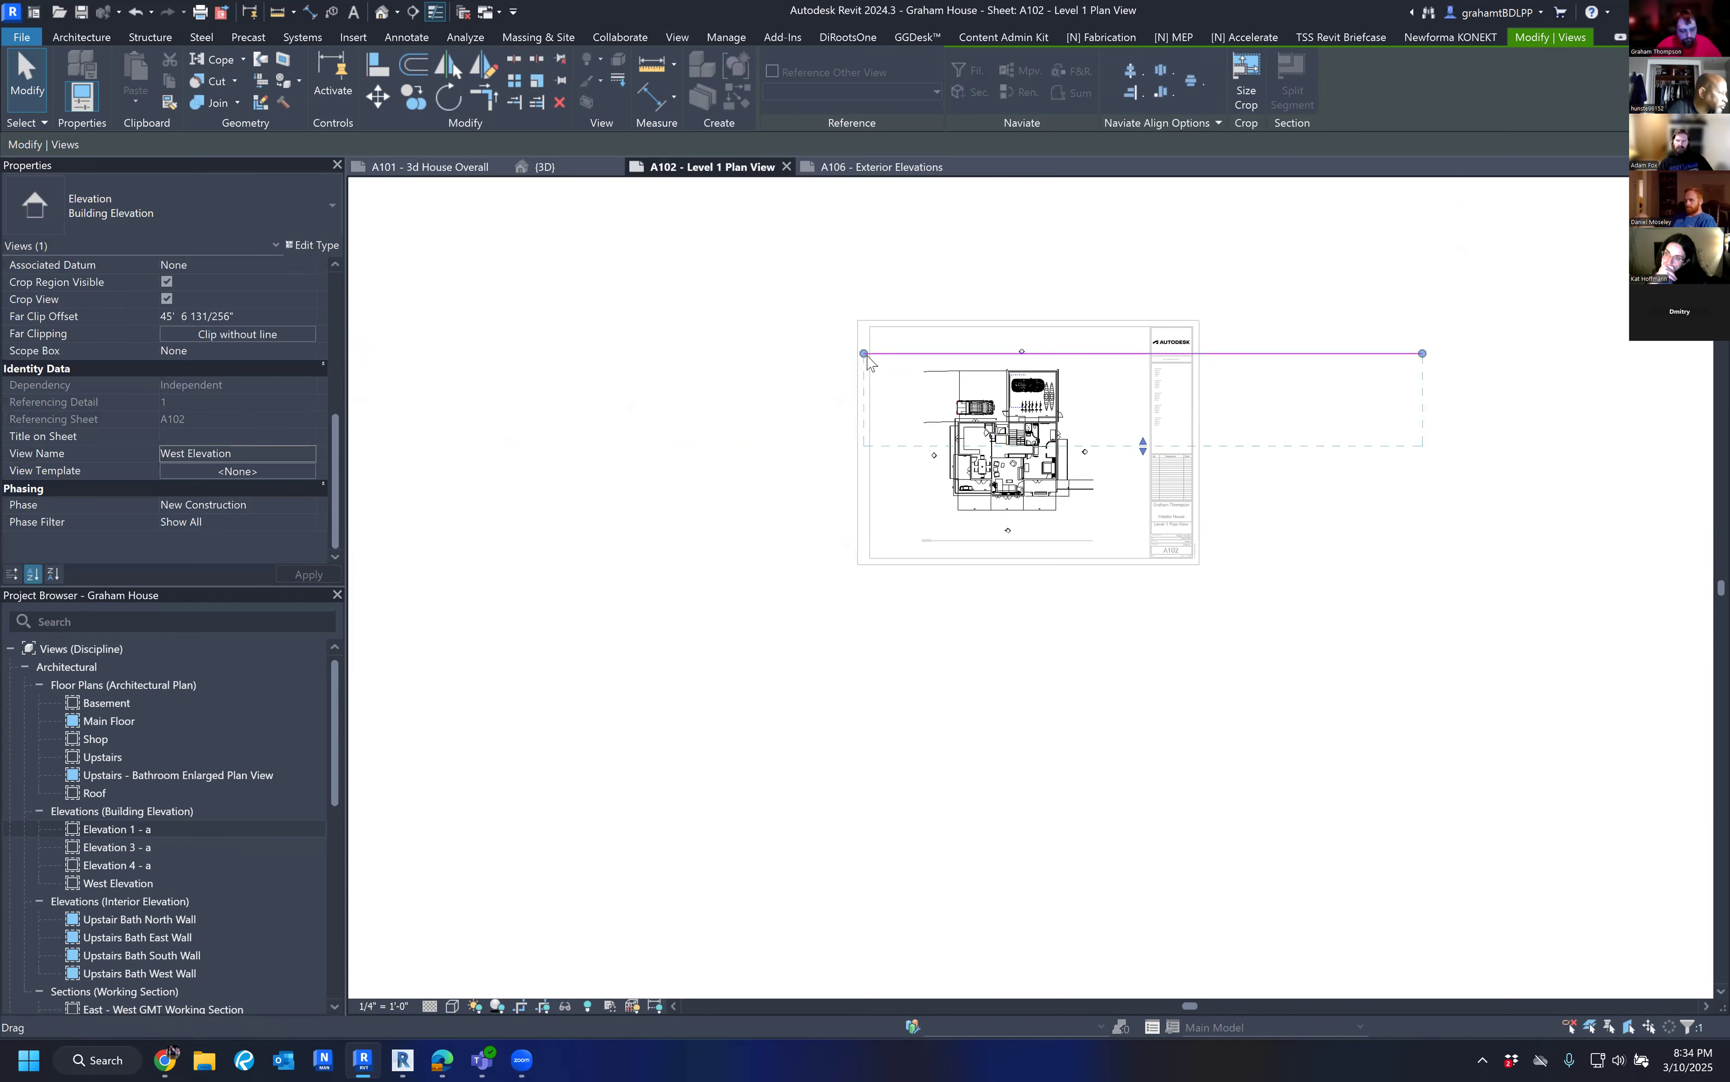
key("ctrl+z")
Reselect the West Elevation marker and shorten the left end of its view line to just past the house's left side.
scroll(1031, 354, "up", 1)
scroll(1035, 361, "up", 3)
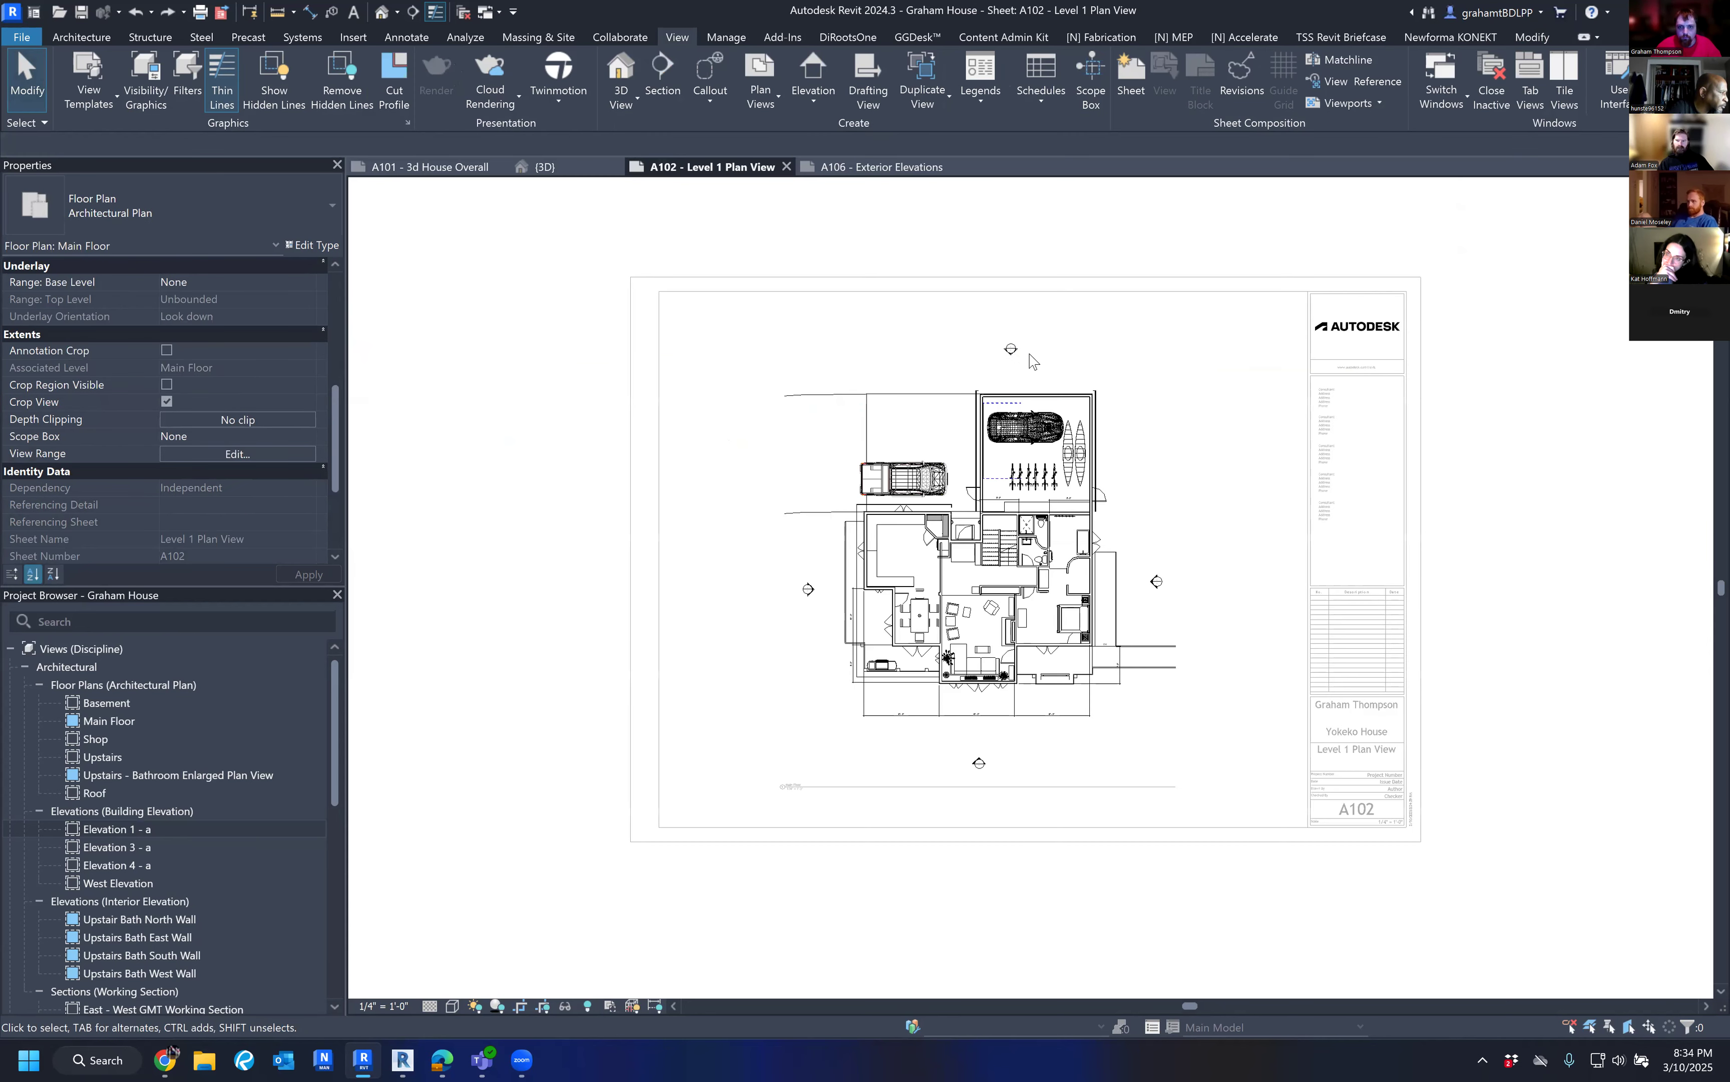
left_click(1027, 352)
scroll(987, 343, "down", 3)
middle_click_drag(540, 372, 790, 374)
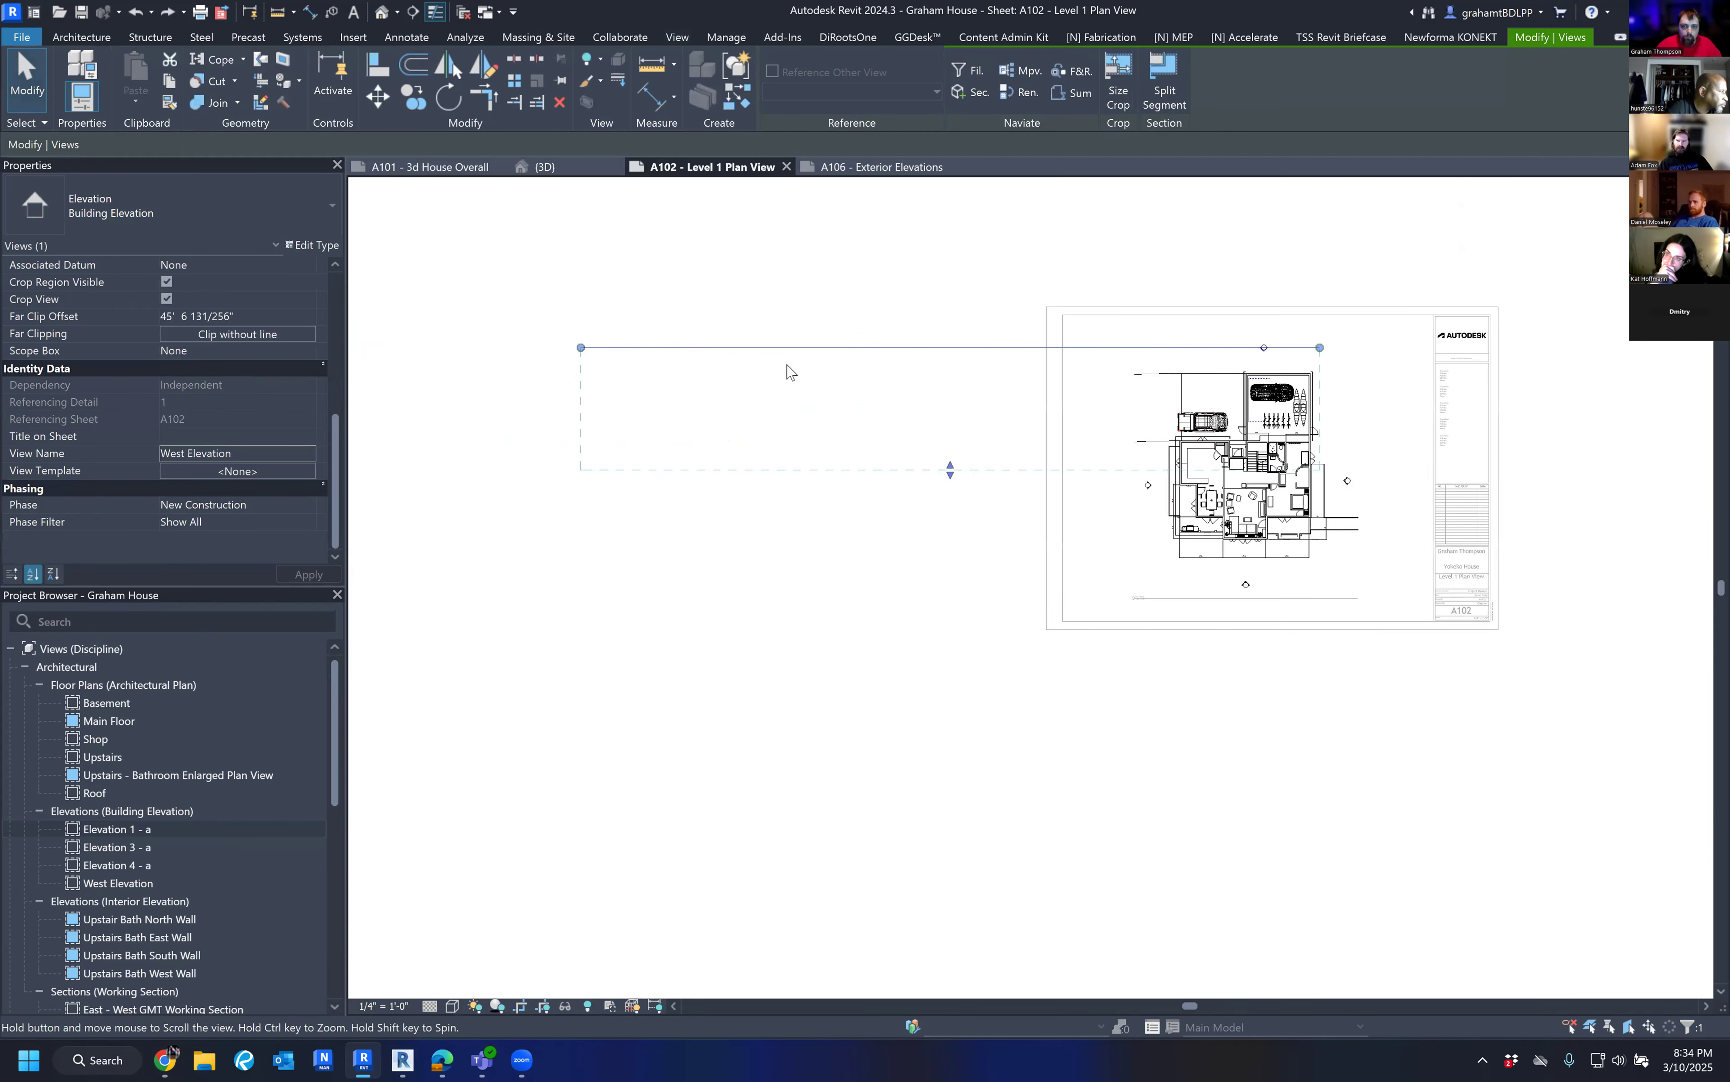
left_click_drag(580, 348, 1164, 348)
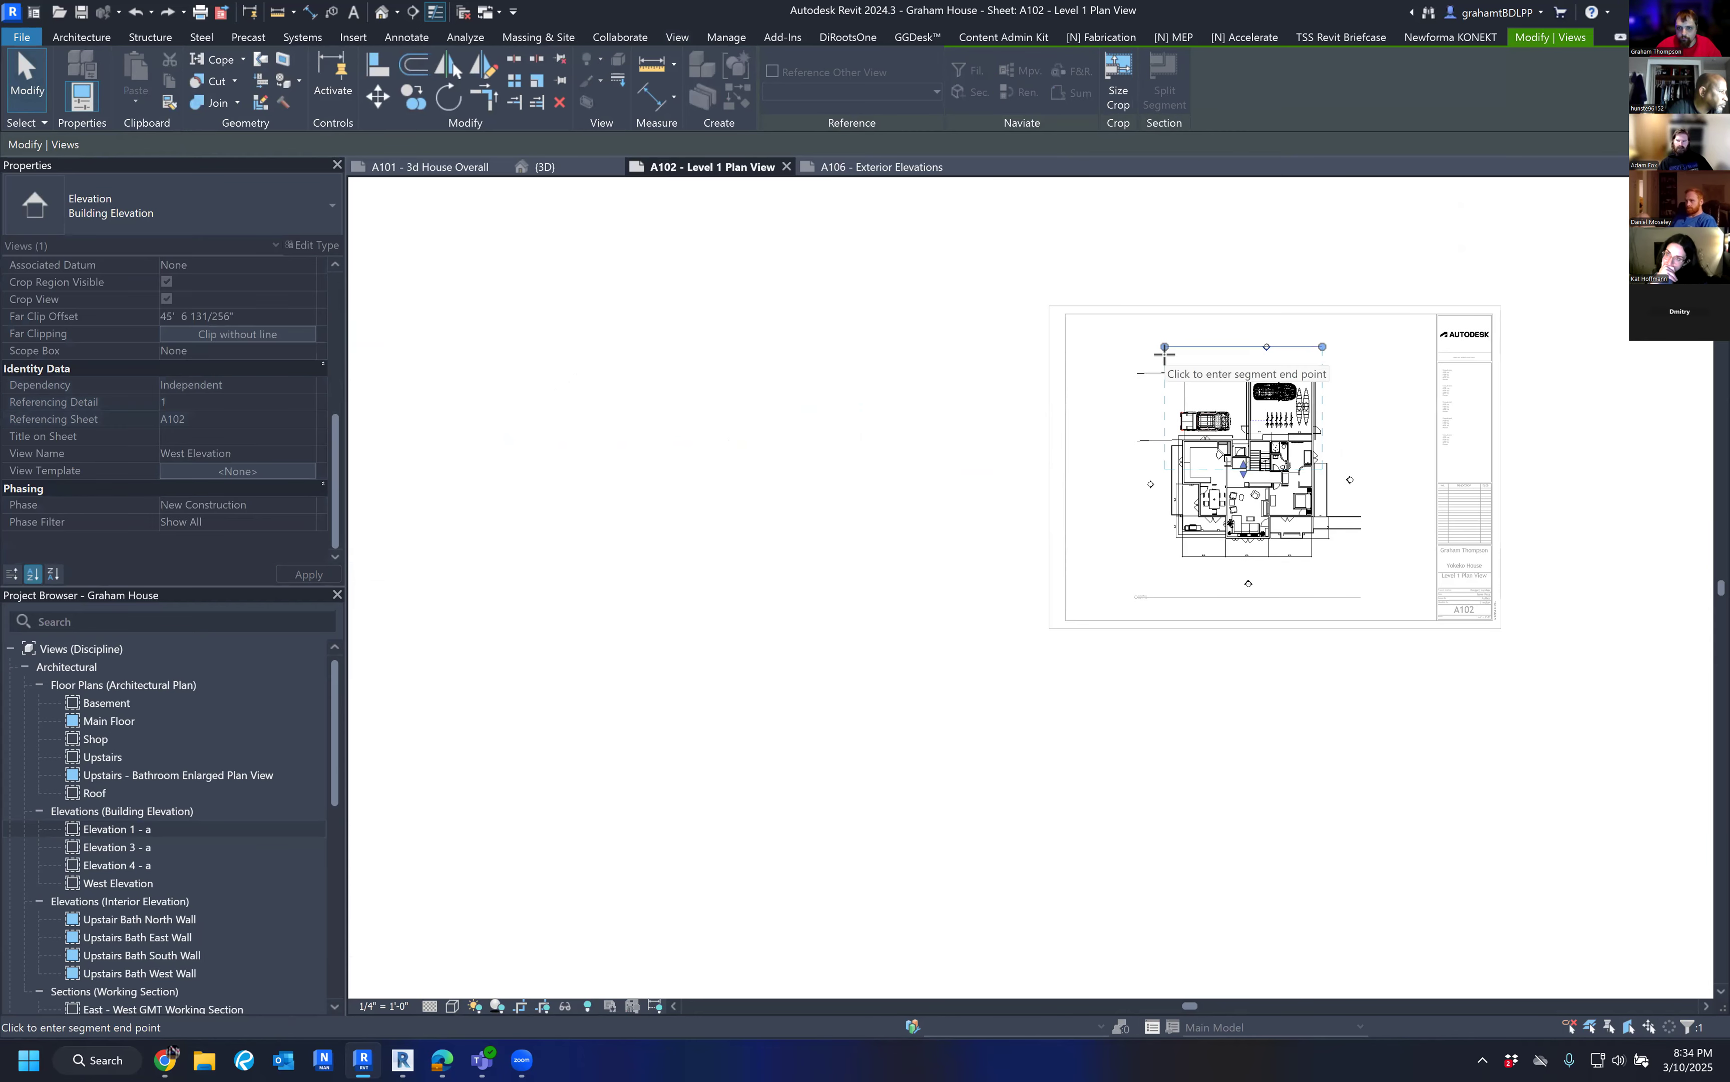
scroll(1412, 422, "up", 2)
scroll(1416, 422, "up", 1)
middle_click_drag(1417, 422, 1058, 455)
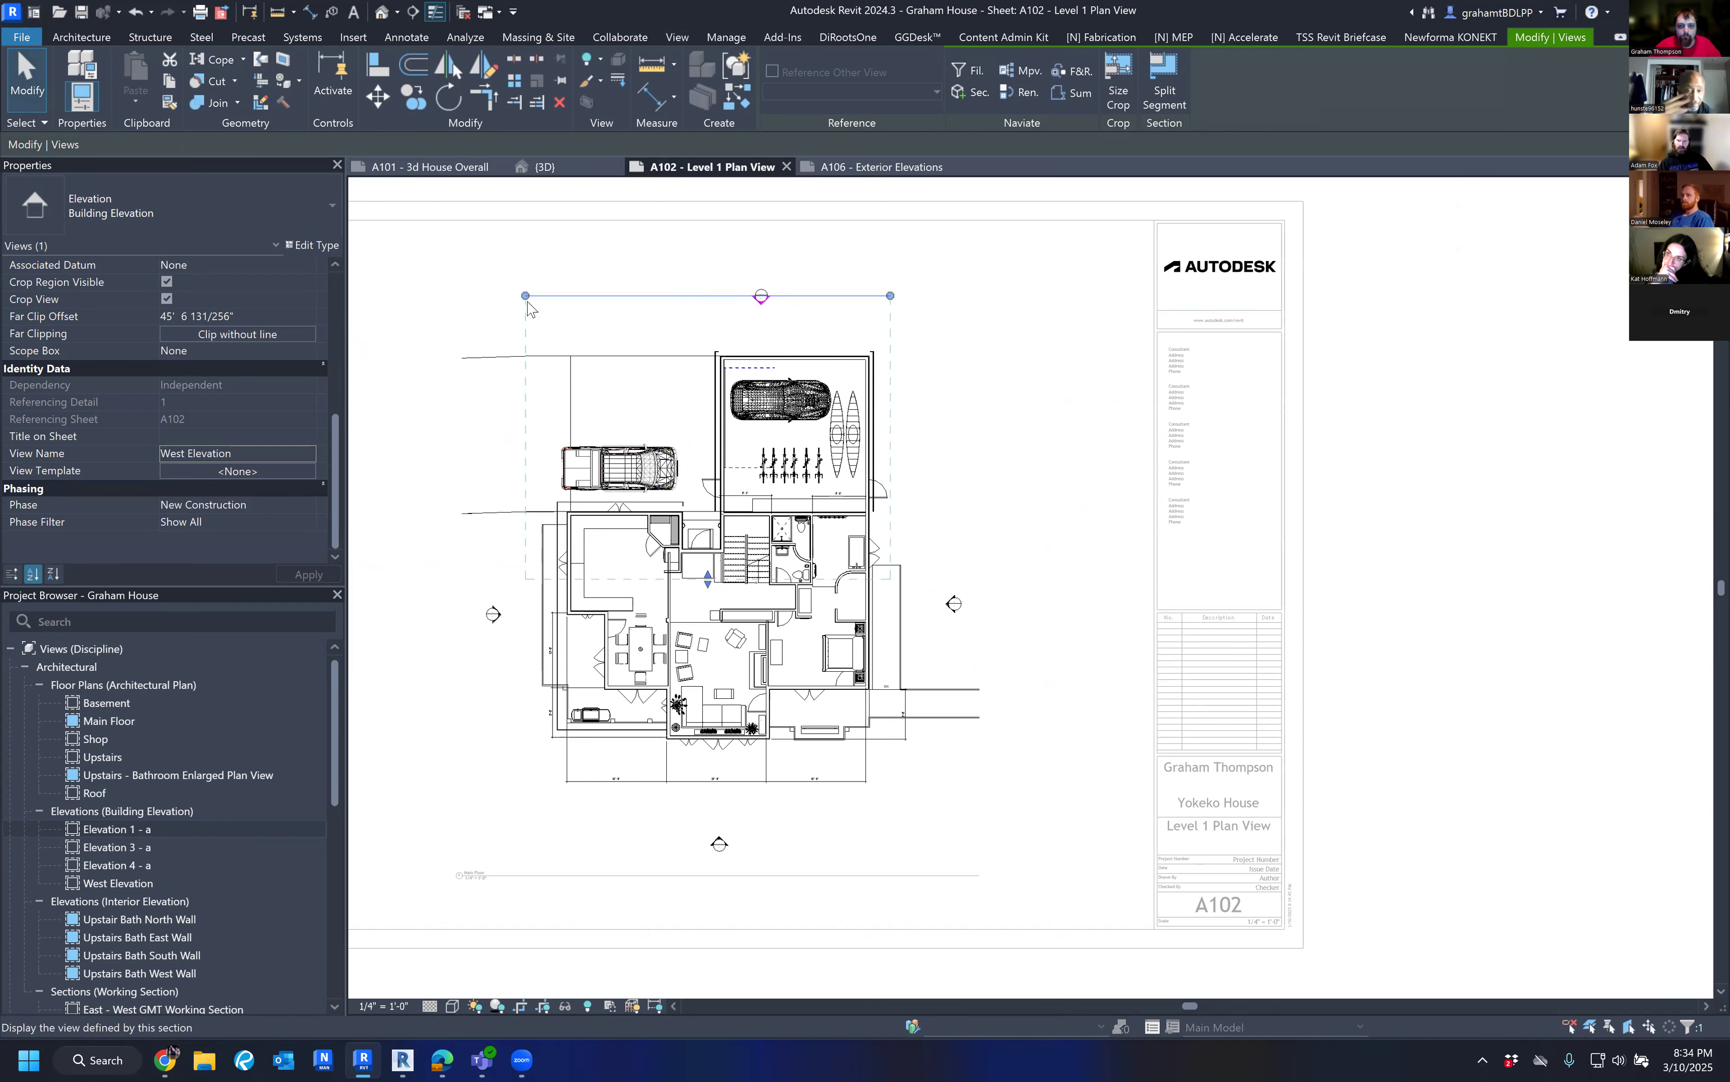
Pull the West Elevation's far clip line back to about 27' 5" deep, in line with the parked truck.
mouse_move(708, 580)
left_mouse_down()
mouse_move(724, 614)
mouse_move(722, 573)
left_mouse_up()
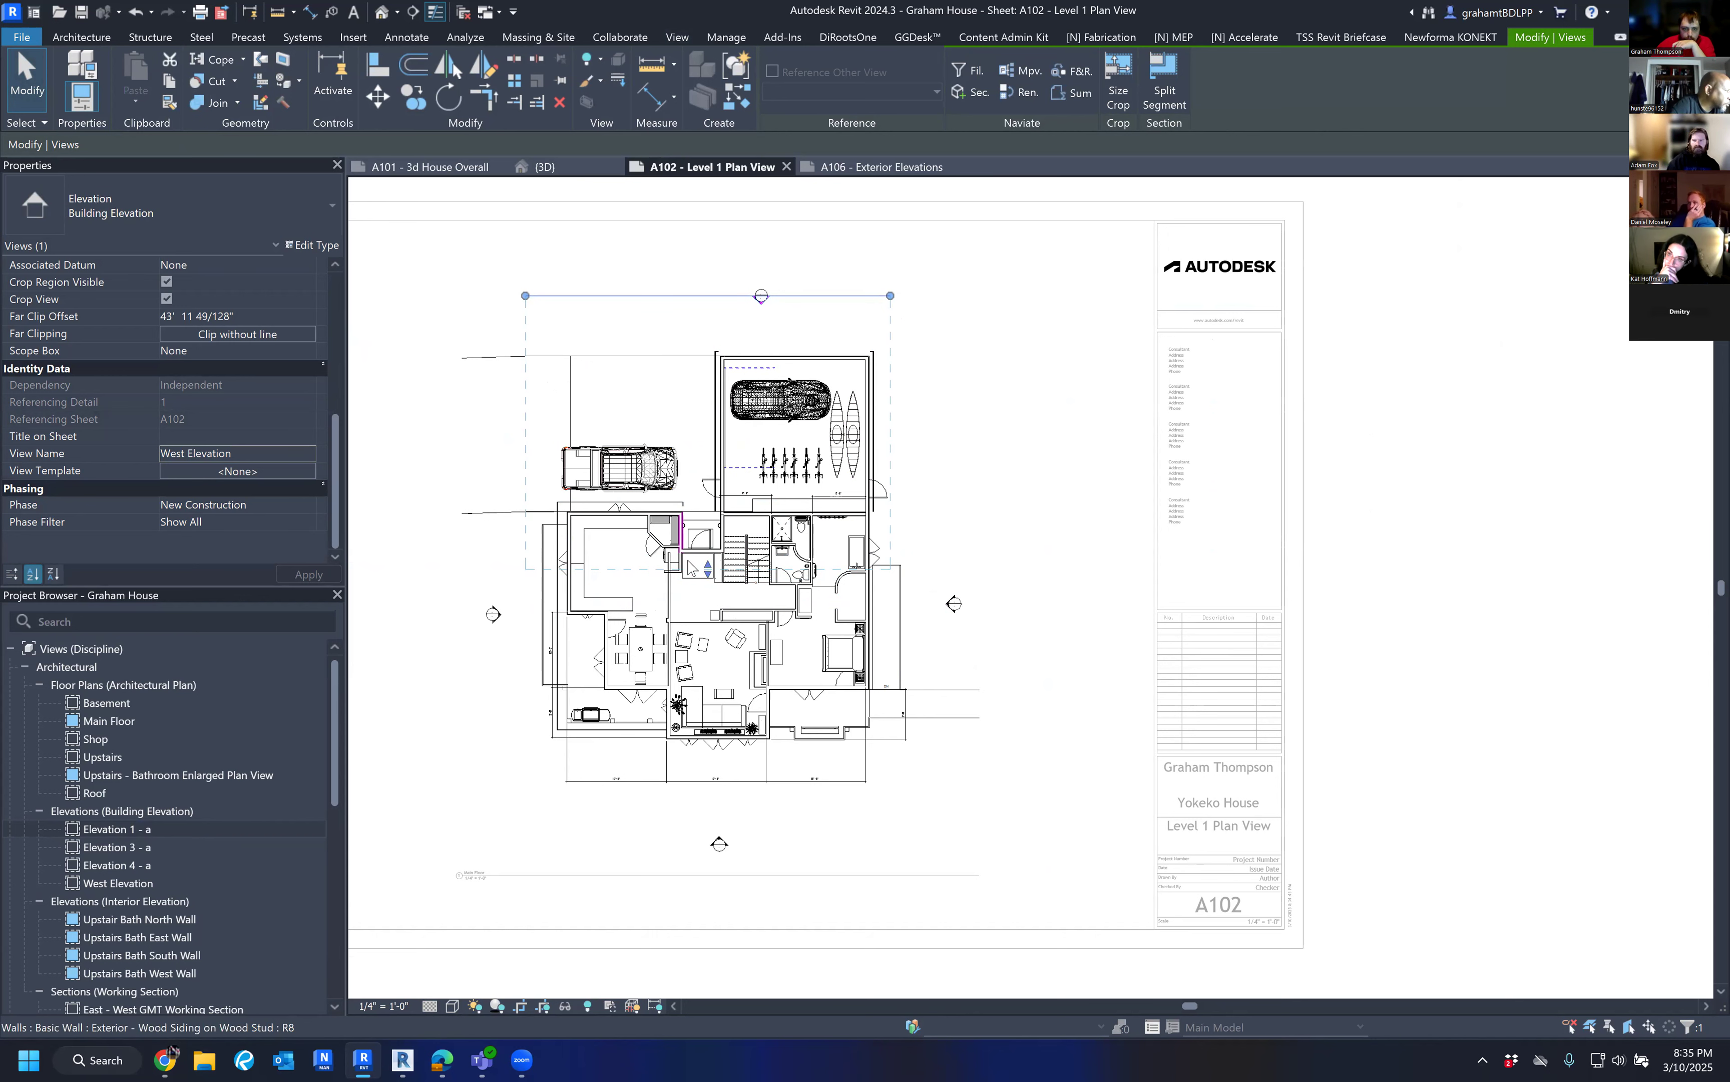
left_click_drag(708, 568, 725, 481)
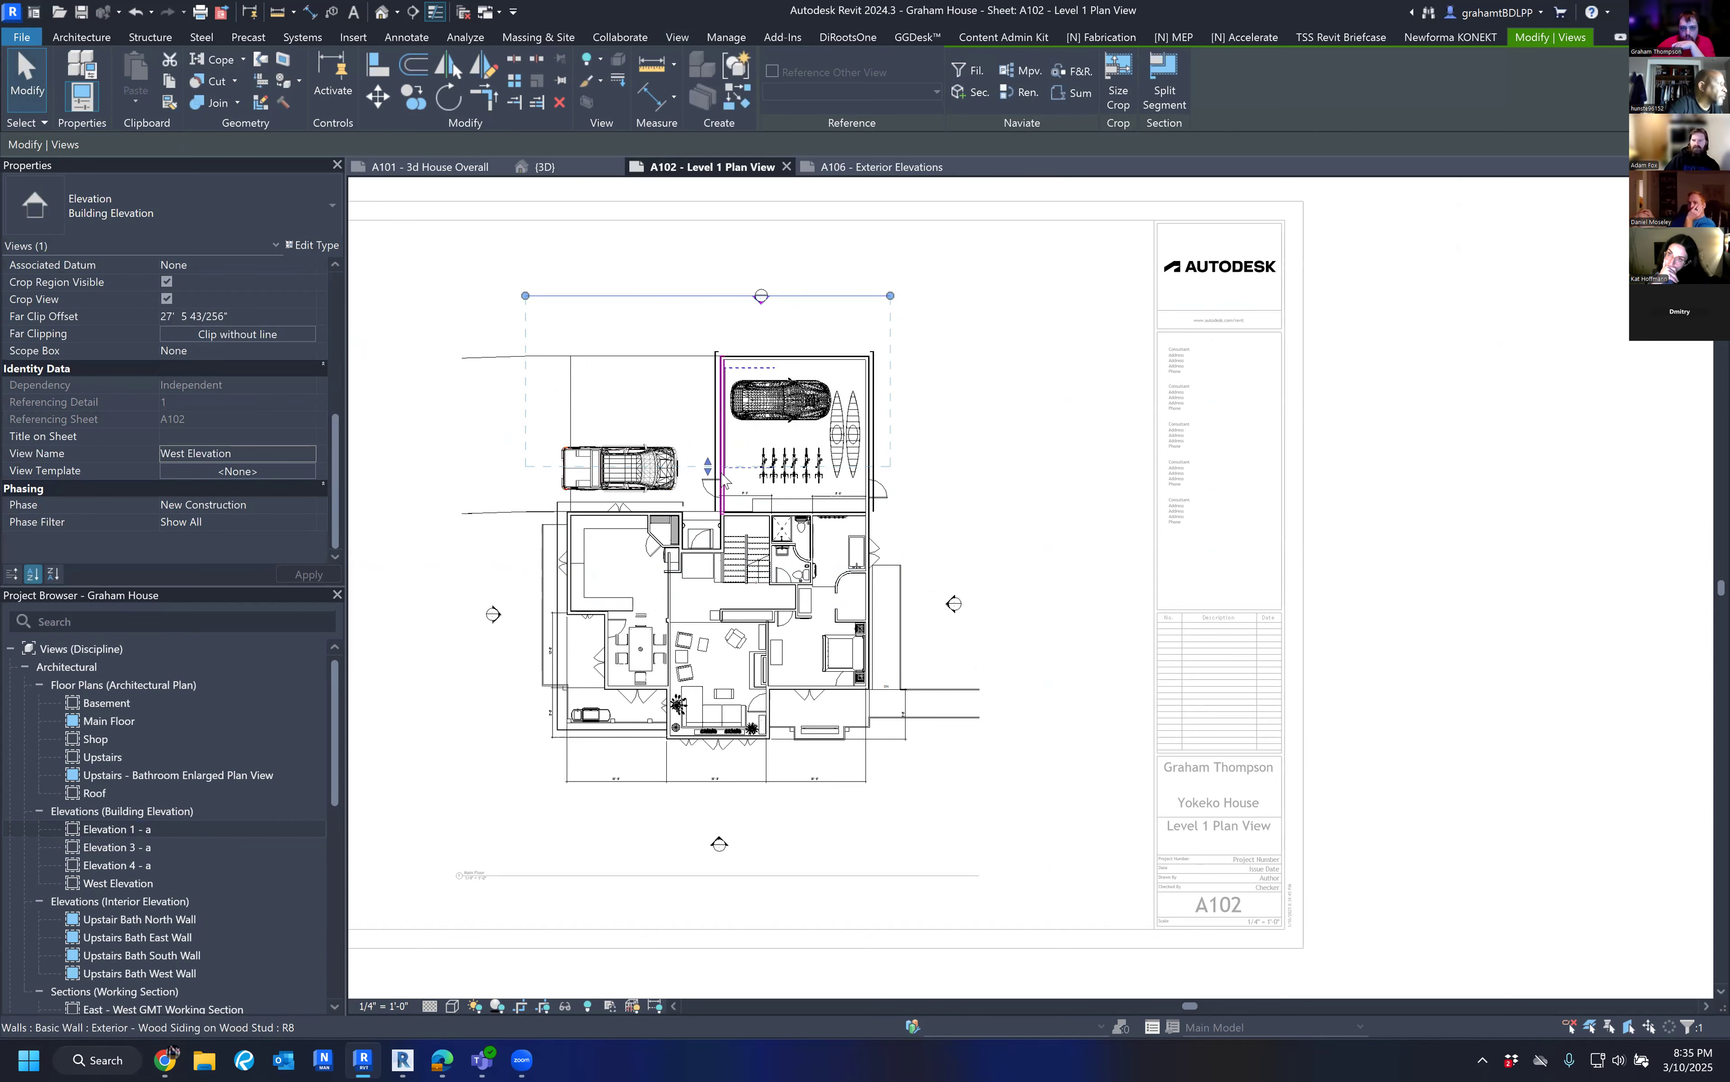
scroll(679, 509, "up", 3)
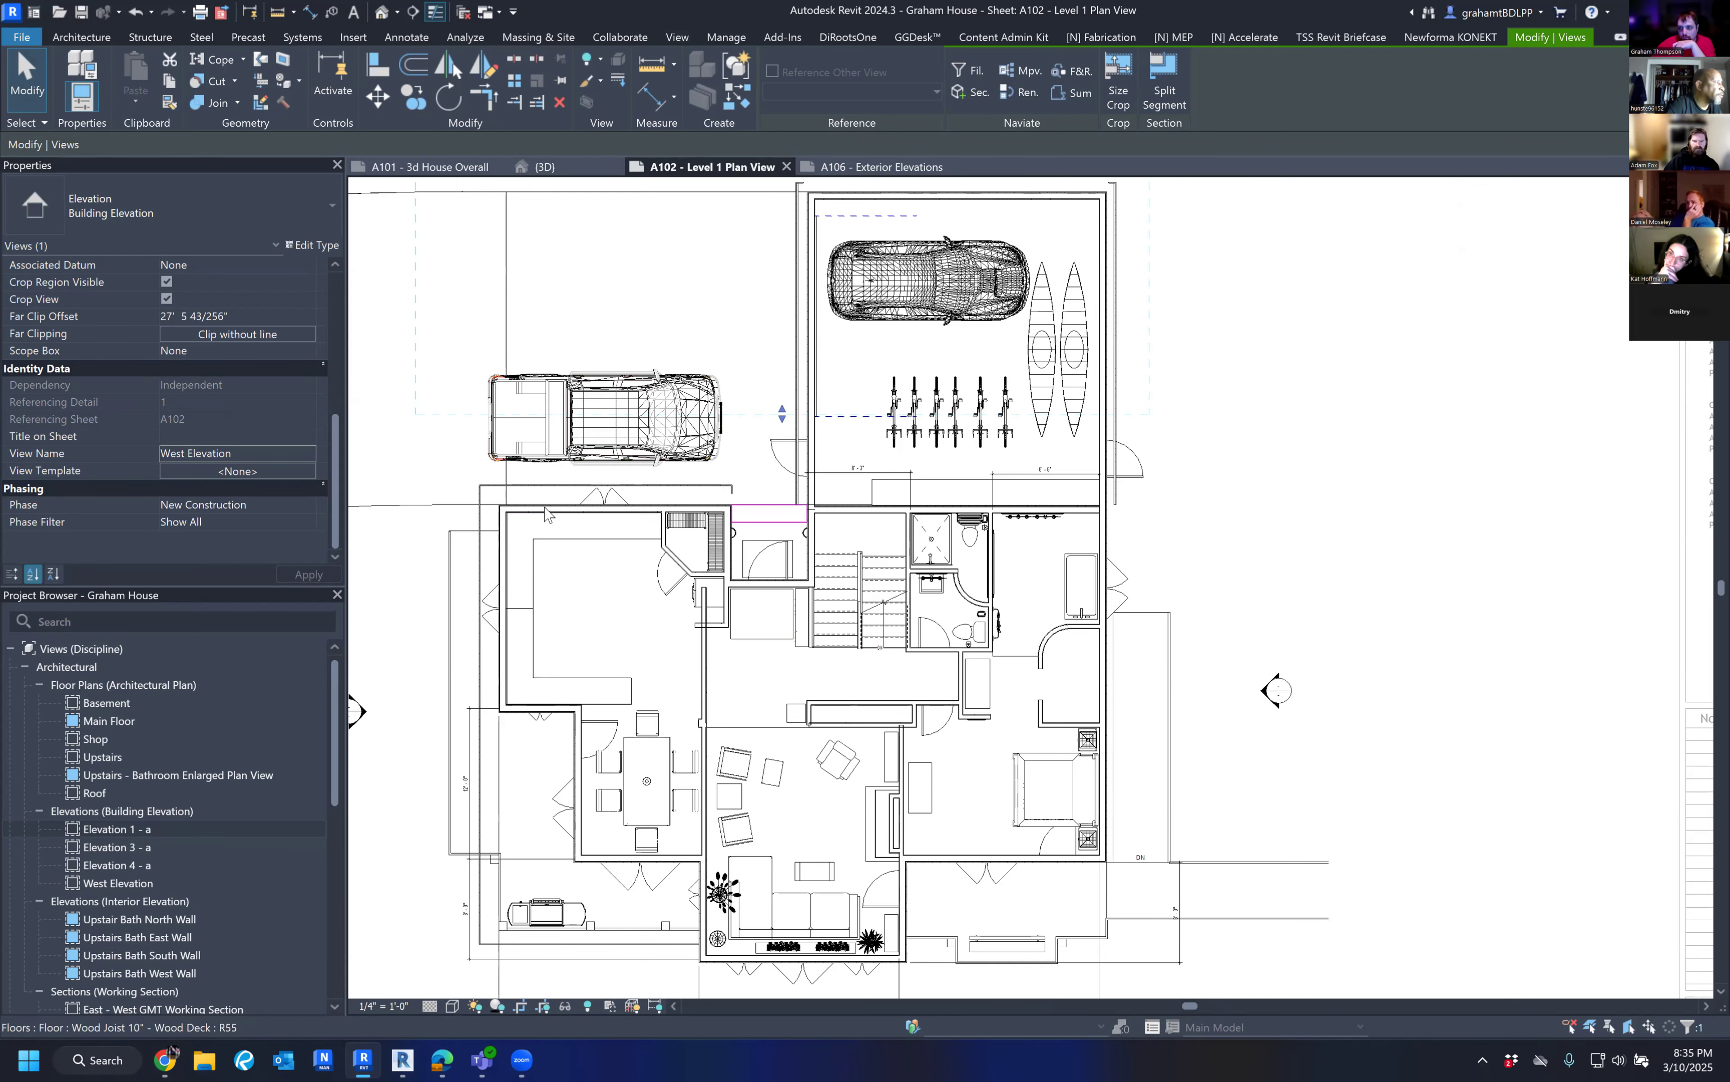
scroll(686, 508, "down", 2)
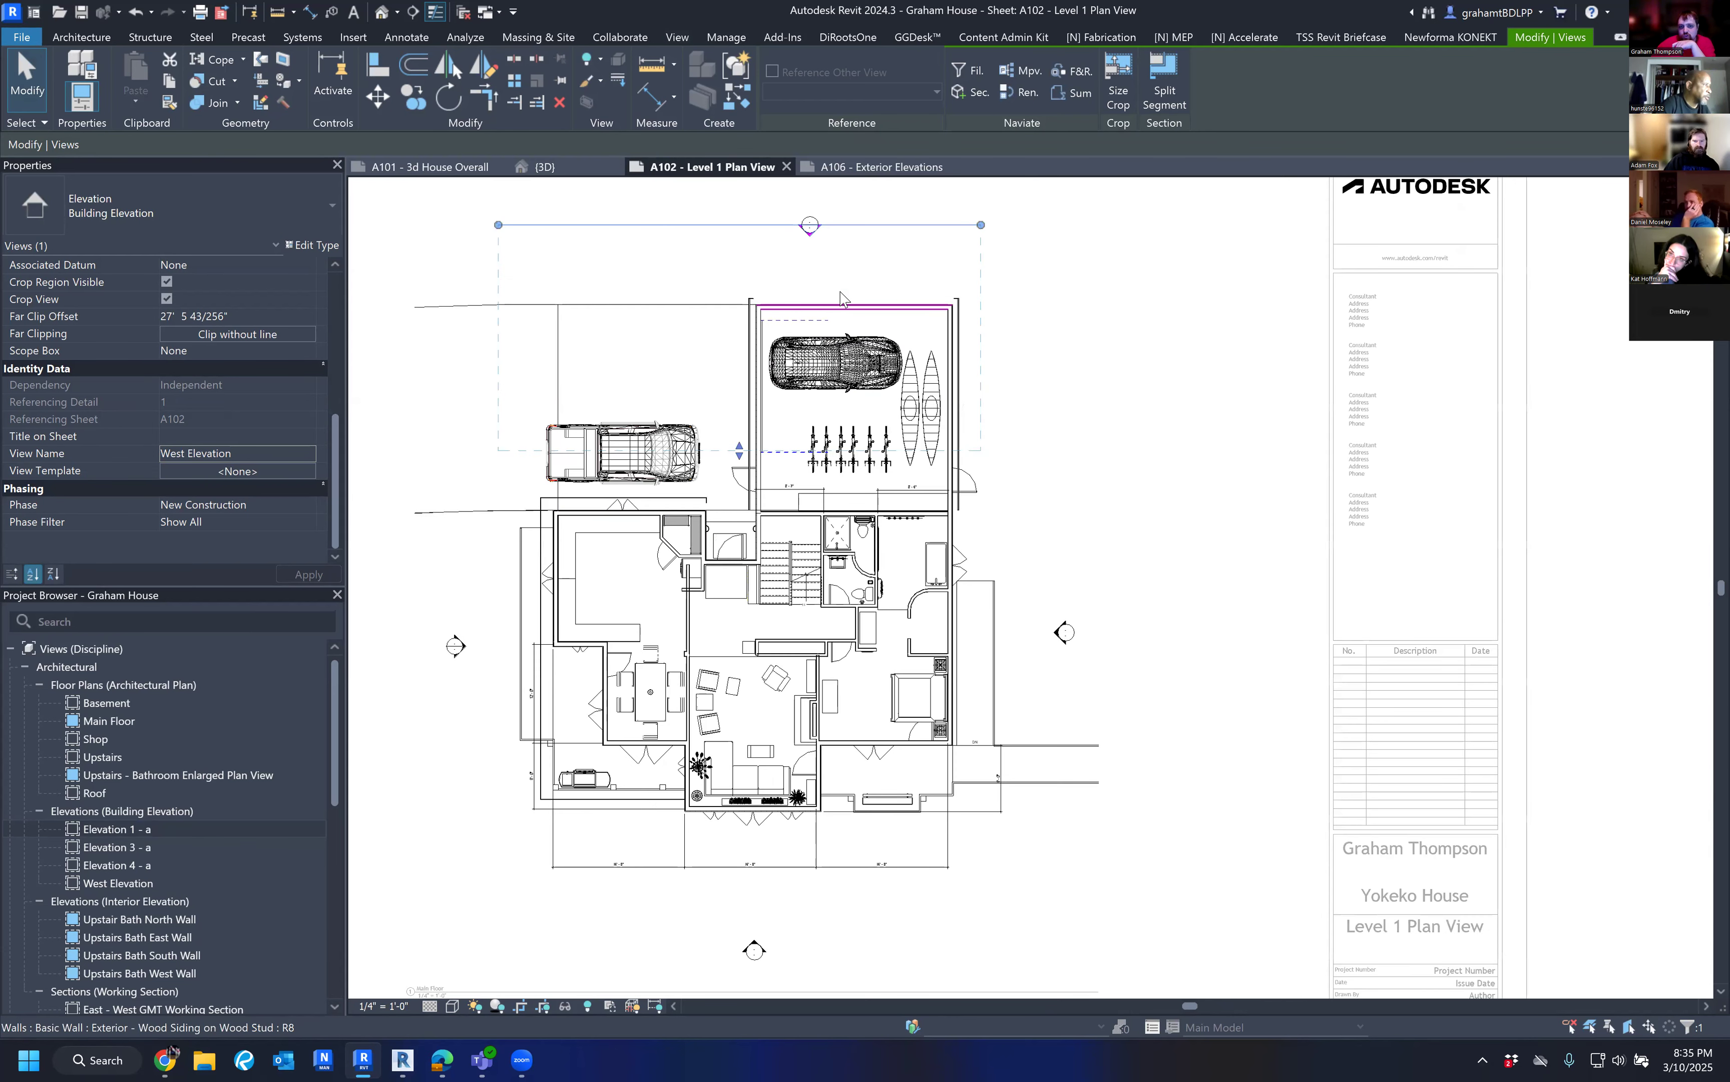
right_click(913, 227)
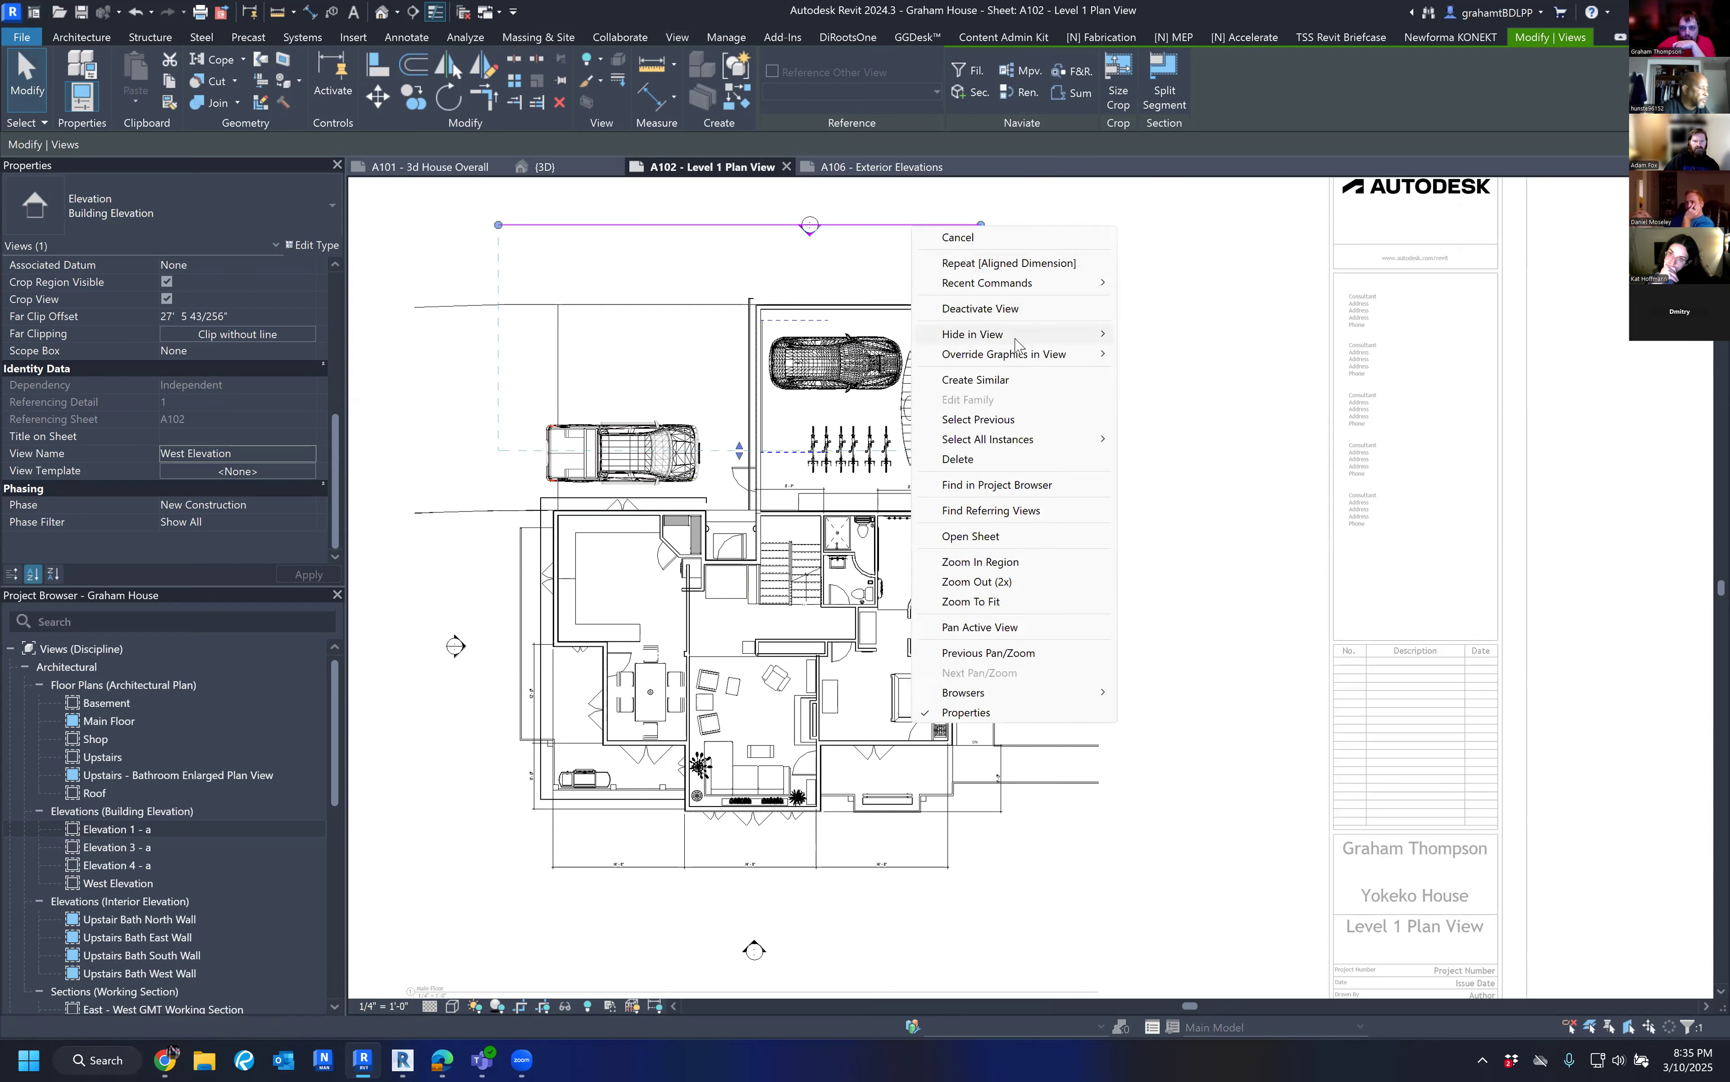
left_click(900, 243)
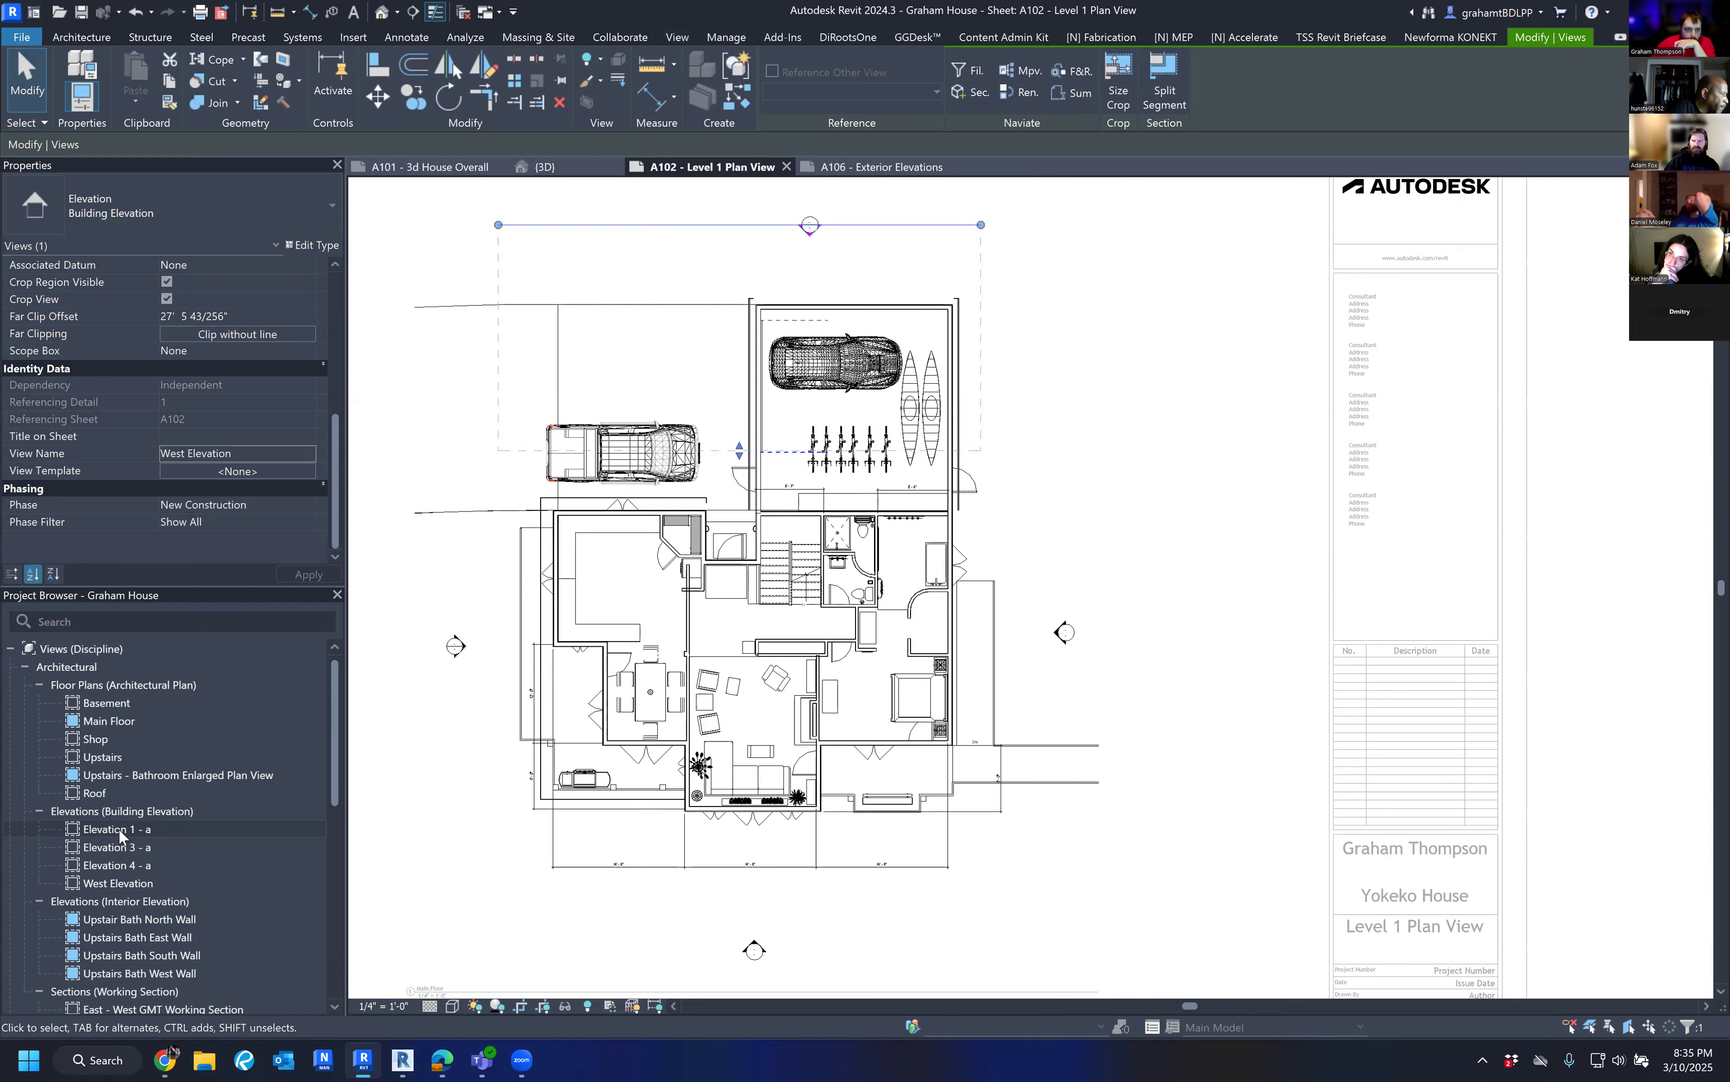
Open the West Elevation view, select its crop boundary and set the far clip offset to 50' 0".
double_click(124, 886)
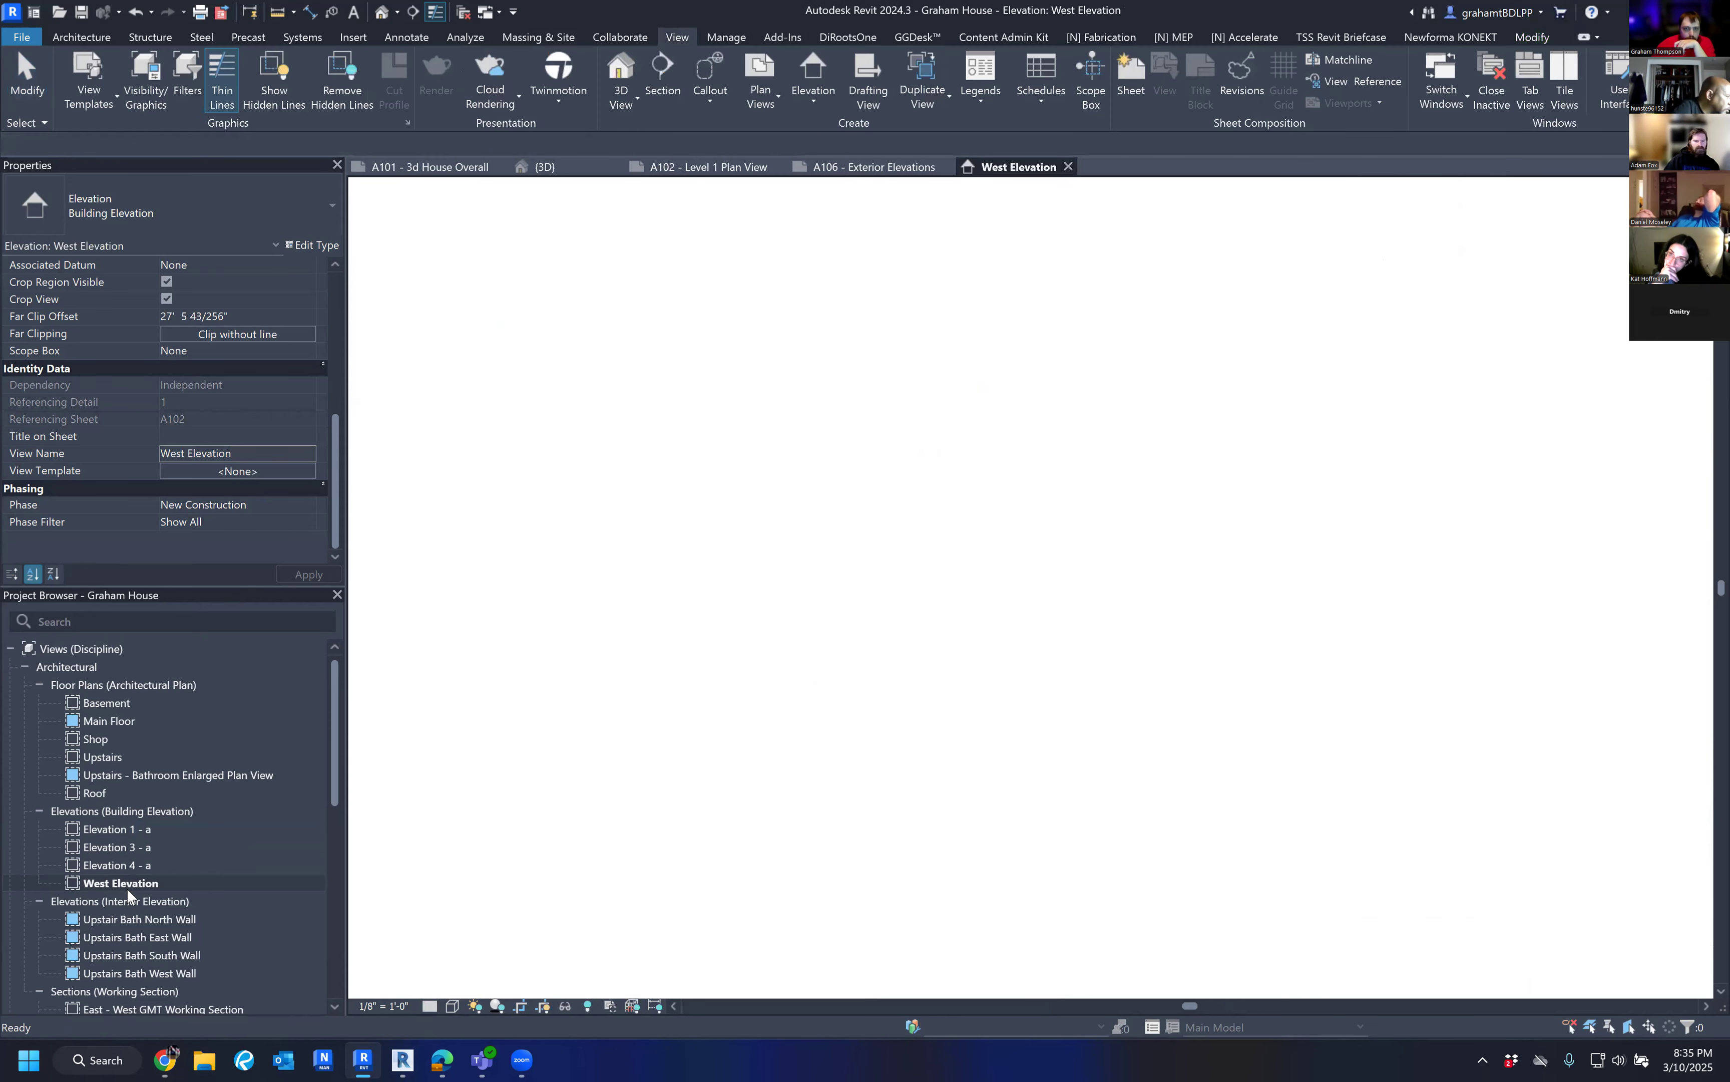
left_click(921, 621)
scroll(1023, 522, "up", 3)
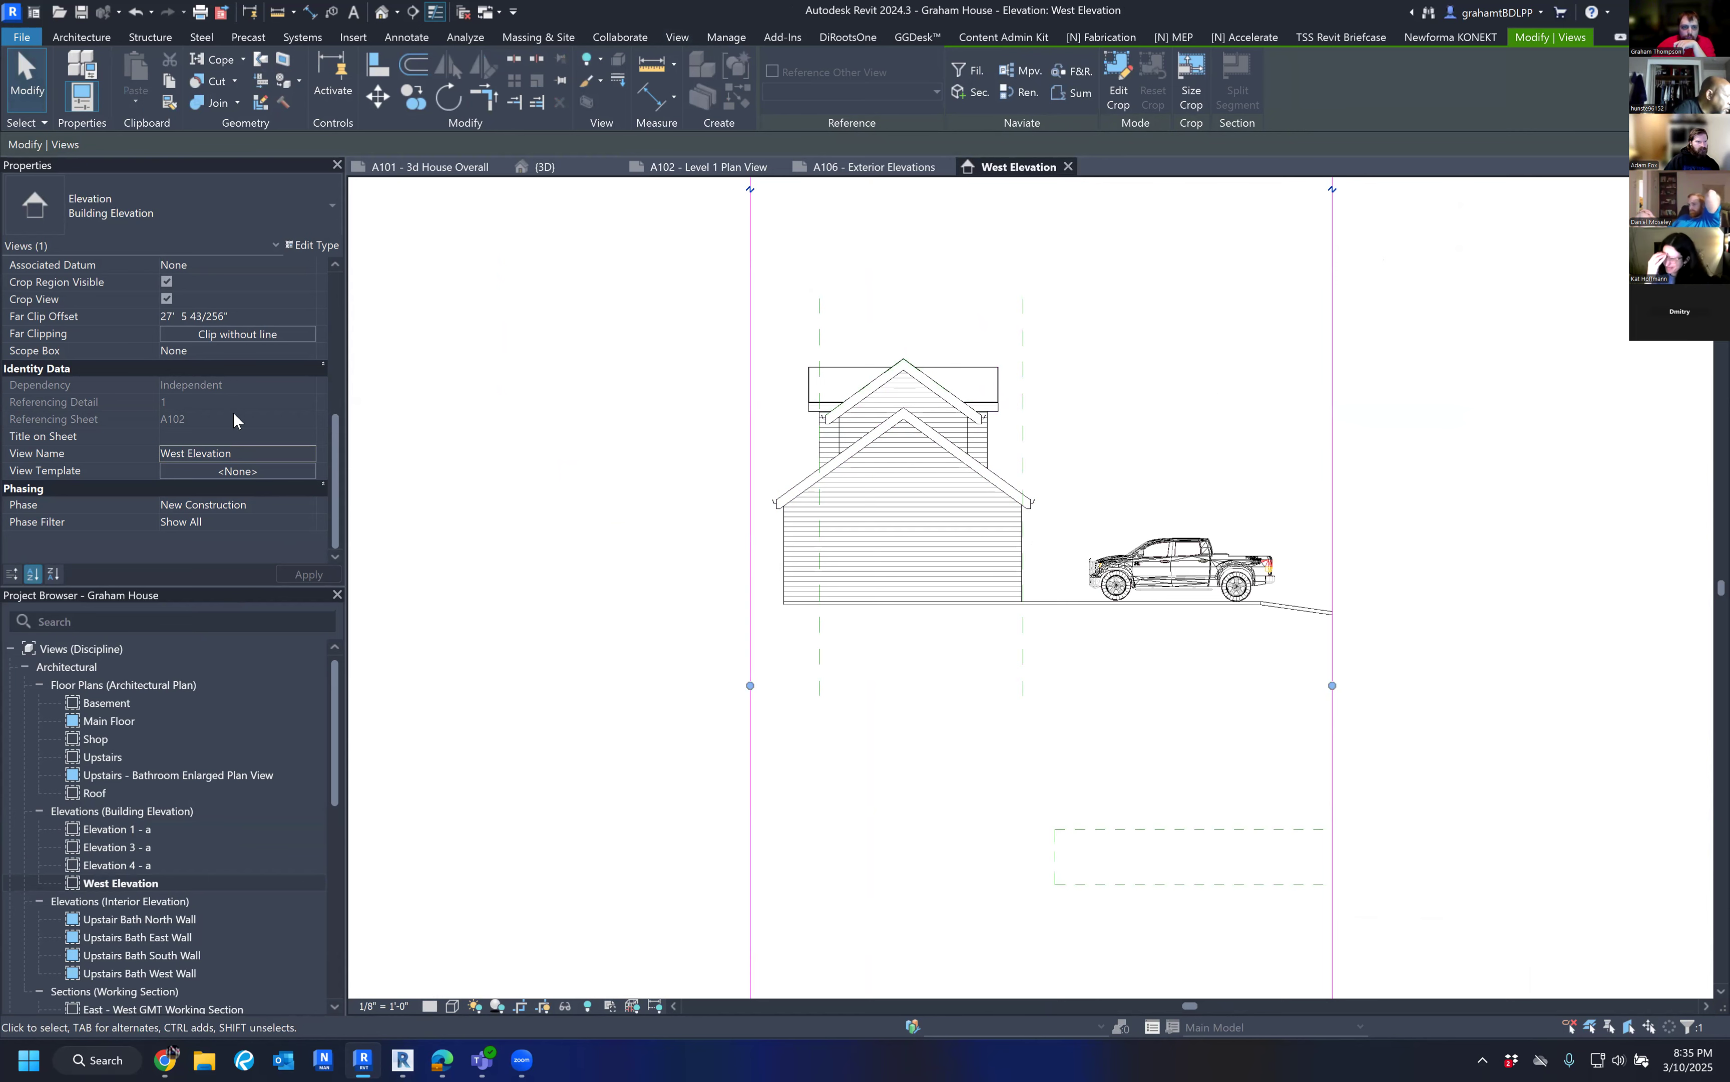
scroll(236, 408, "up", 1)
left_click(270, 351)
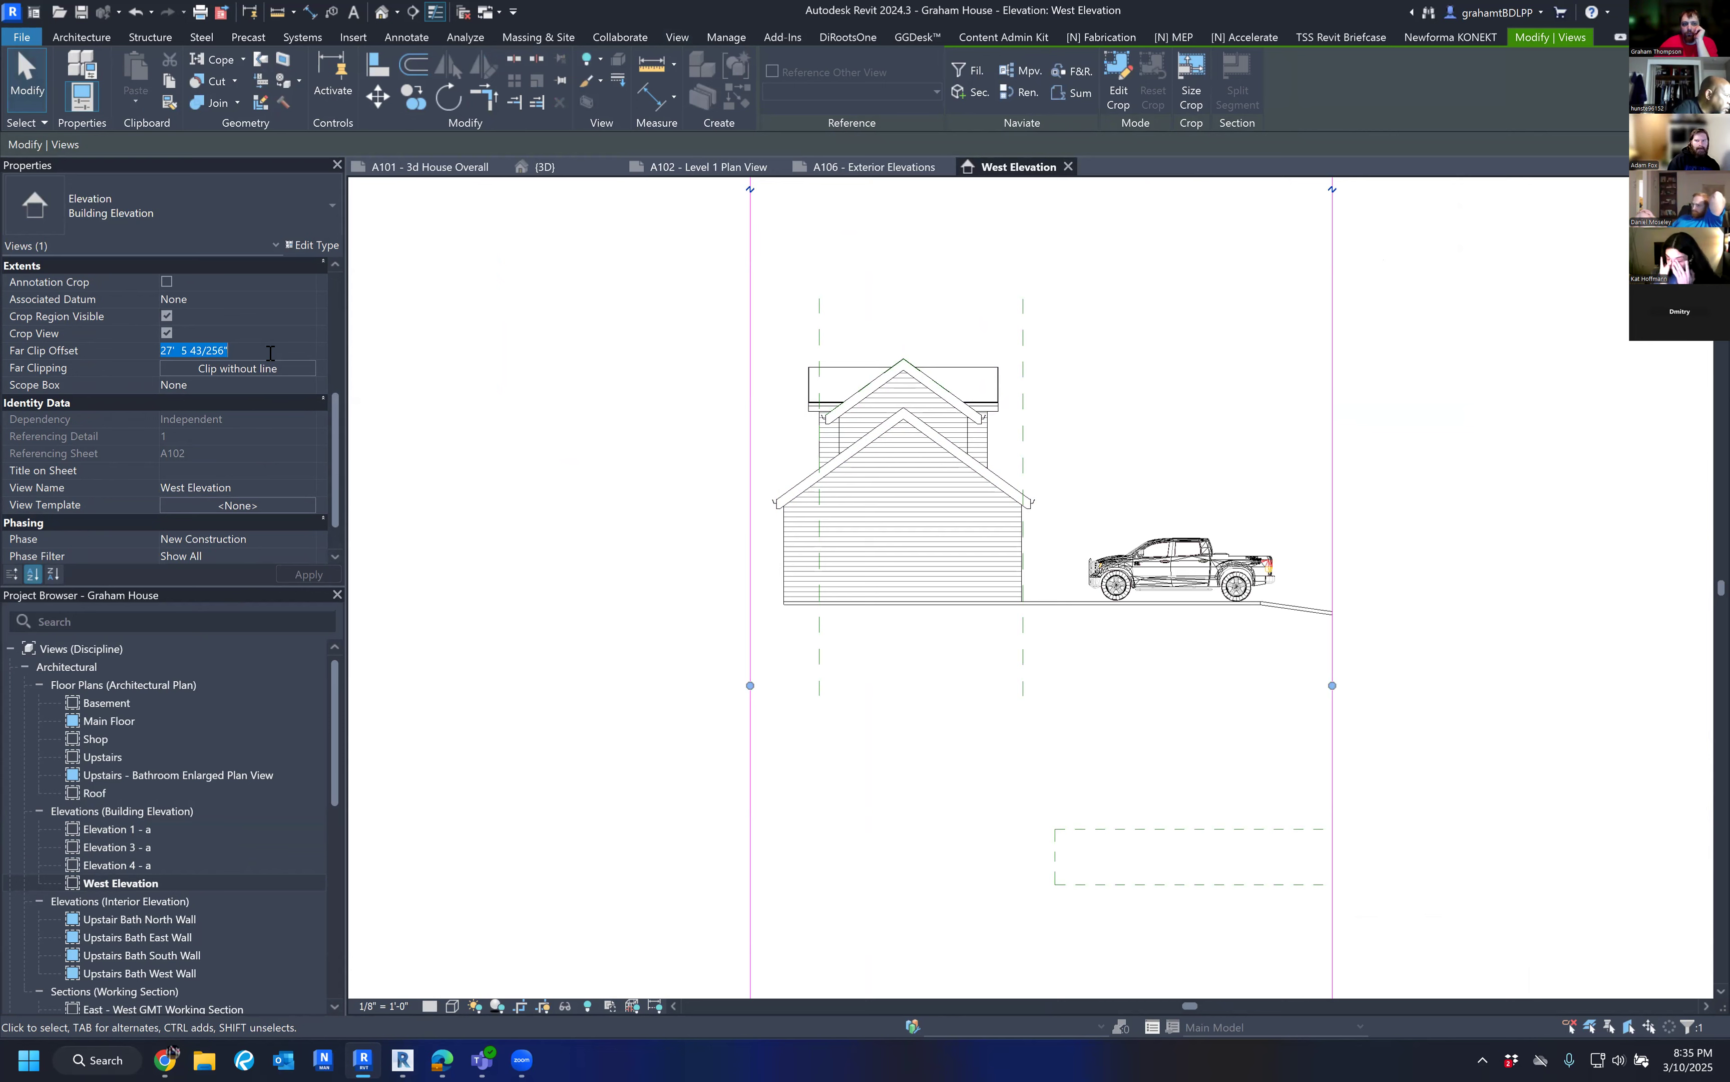
type("50")
key("Return")
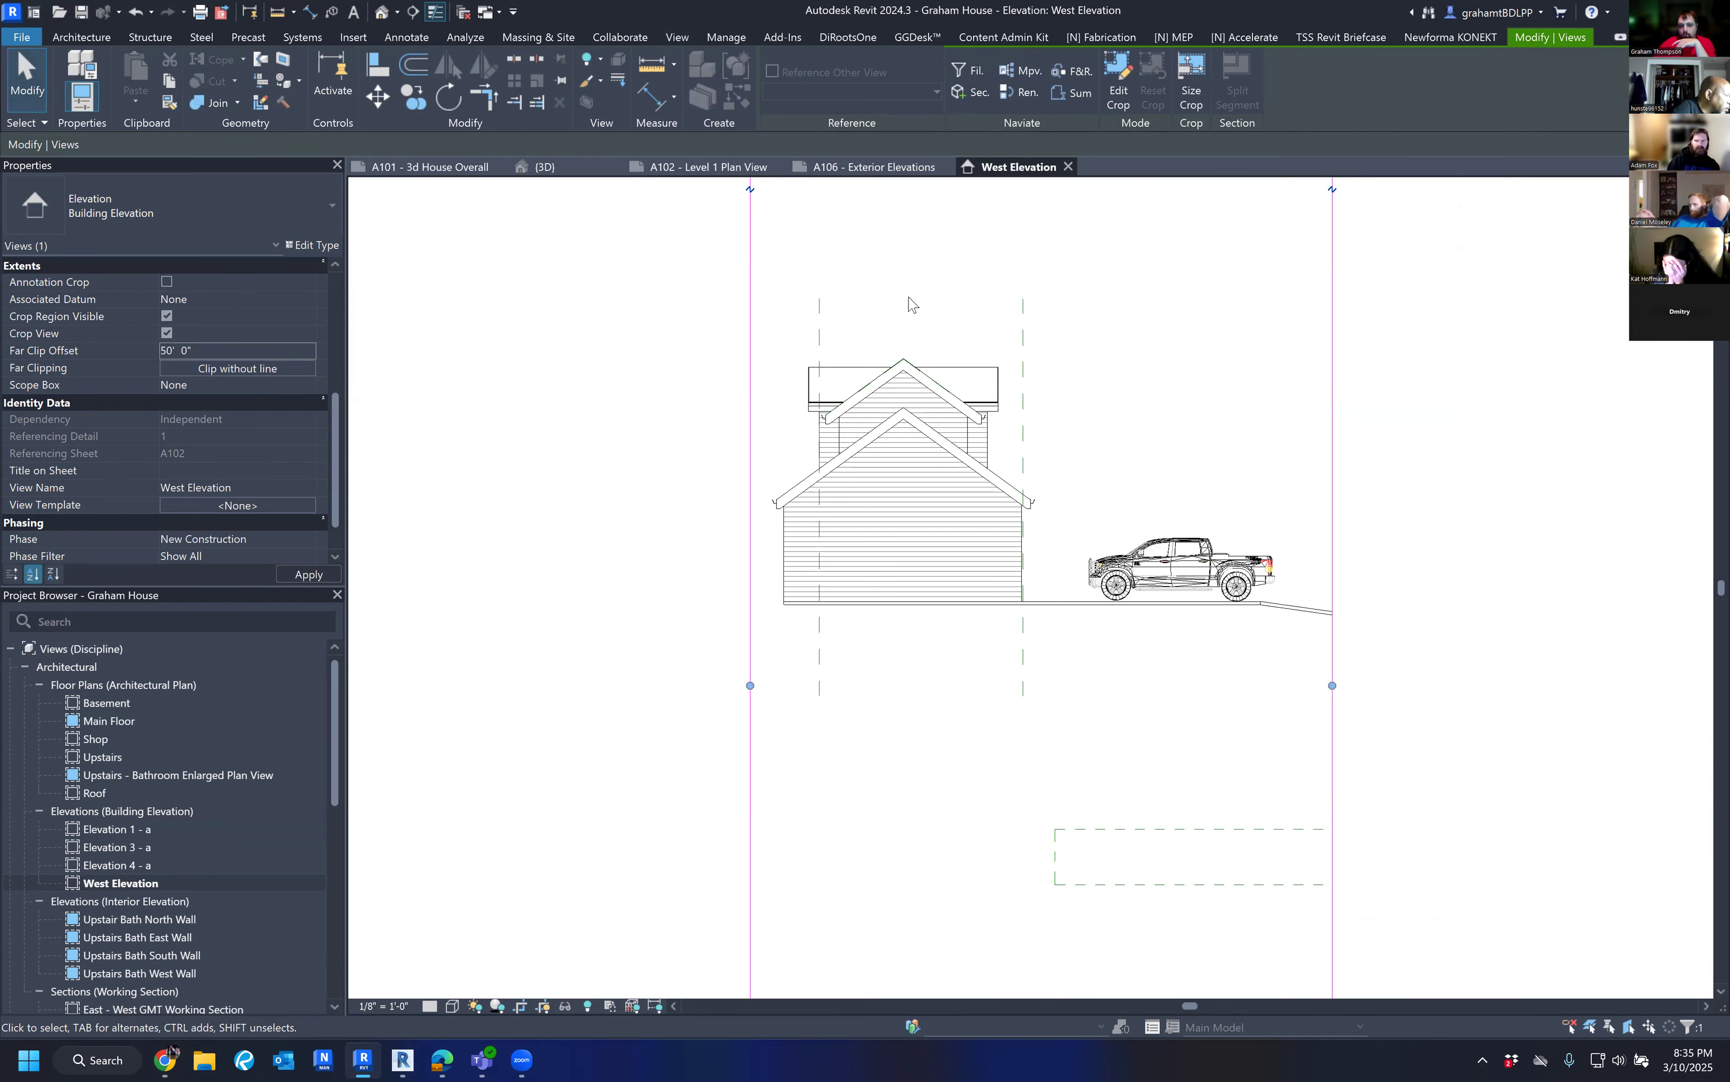
Close the West Elevation view and dismiss the save reminder without saving.
scroll(951, 394, "up", 1)
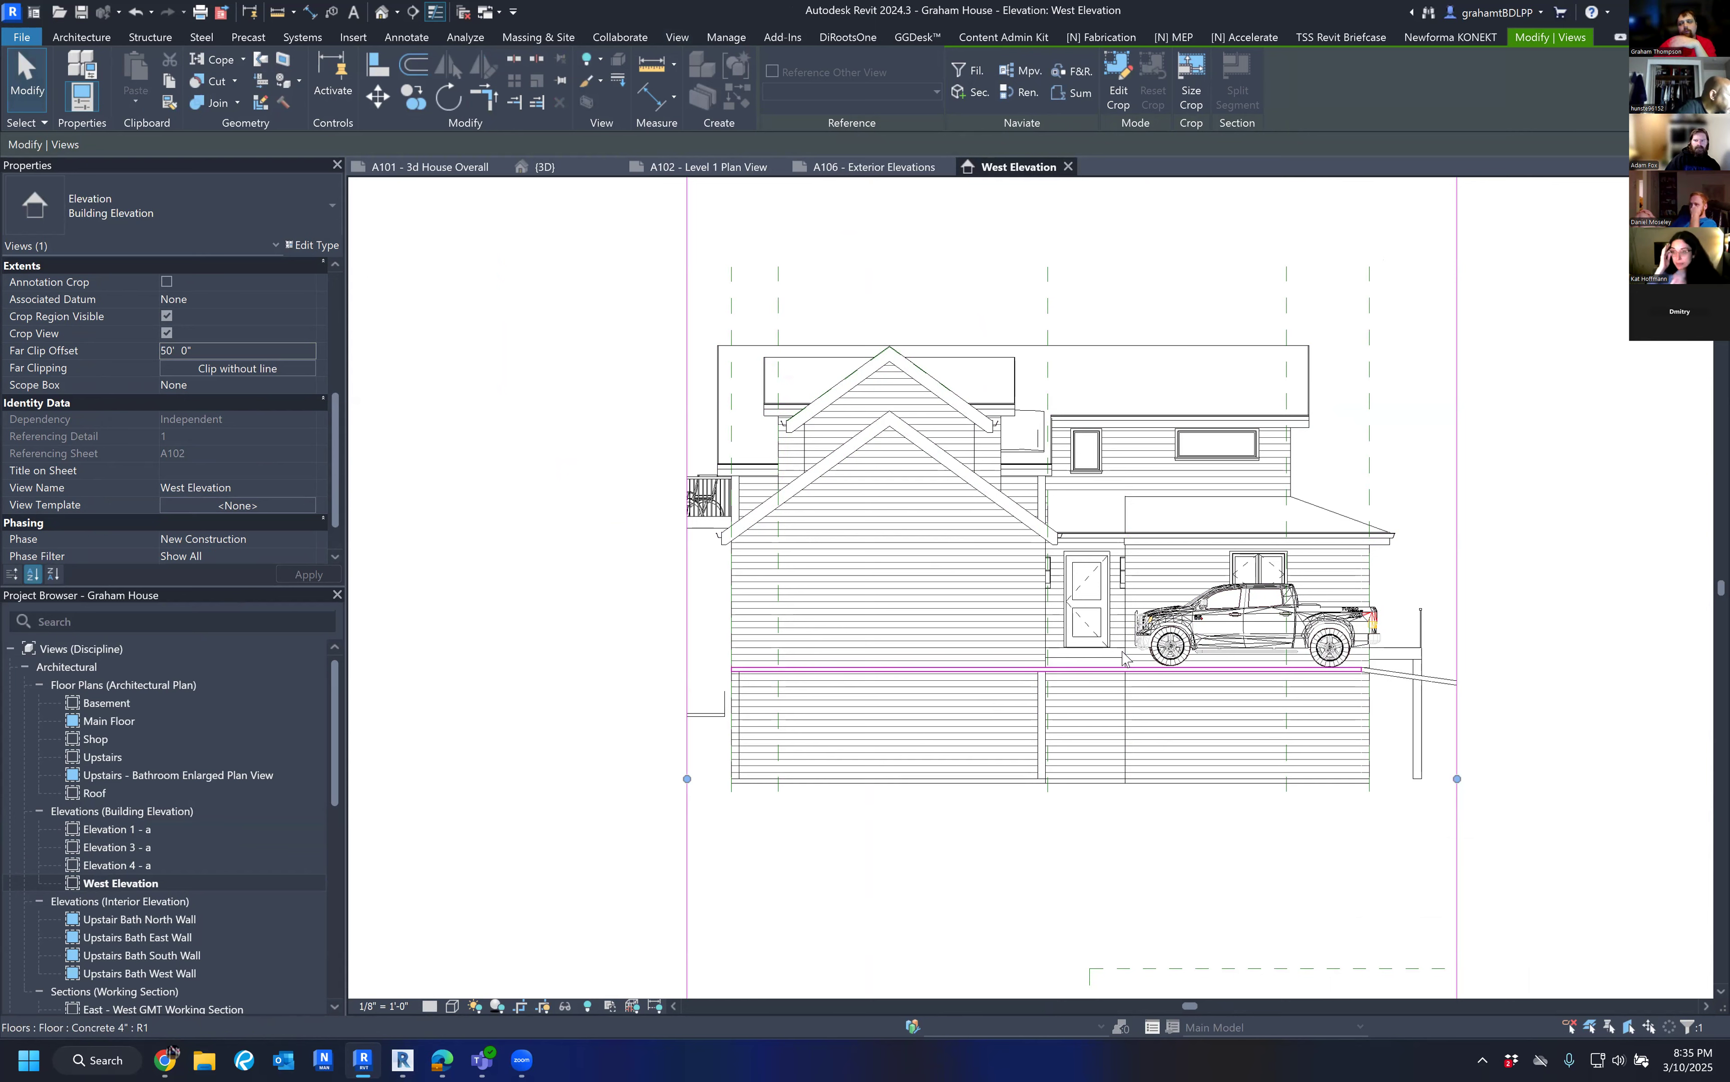
left_click(1068, 166)
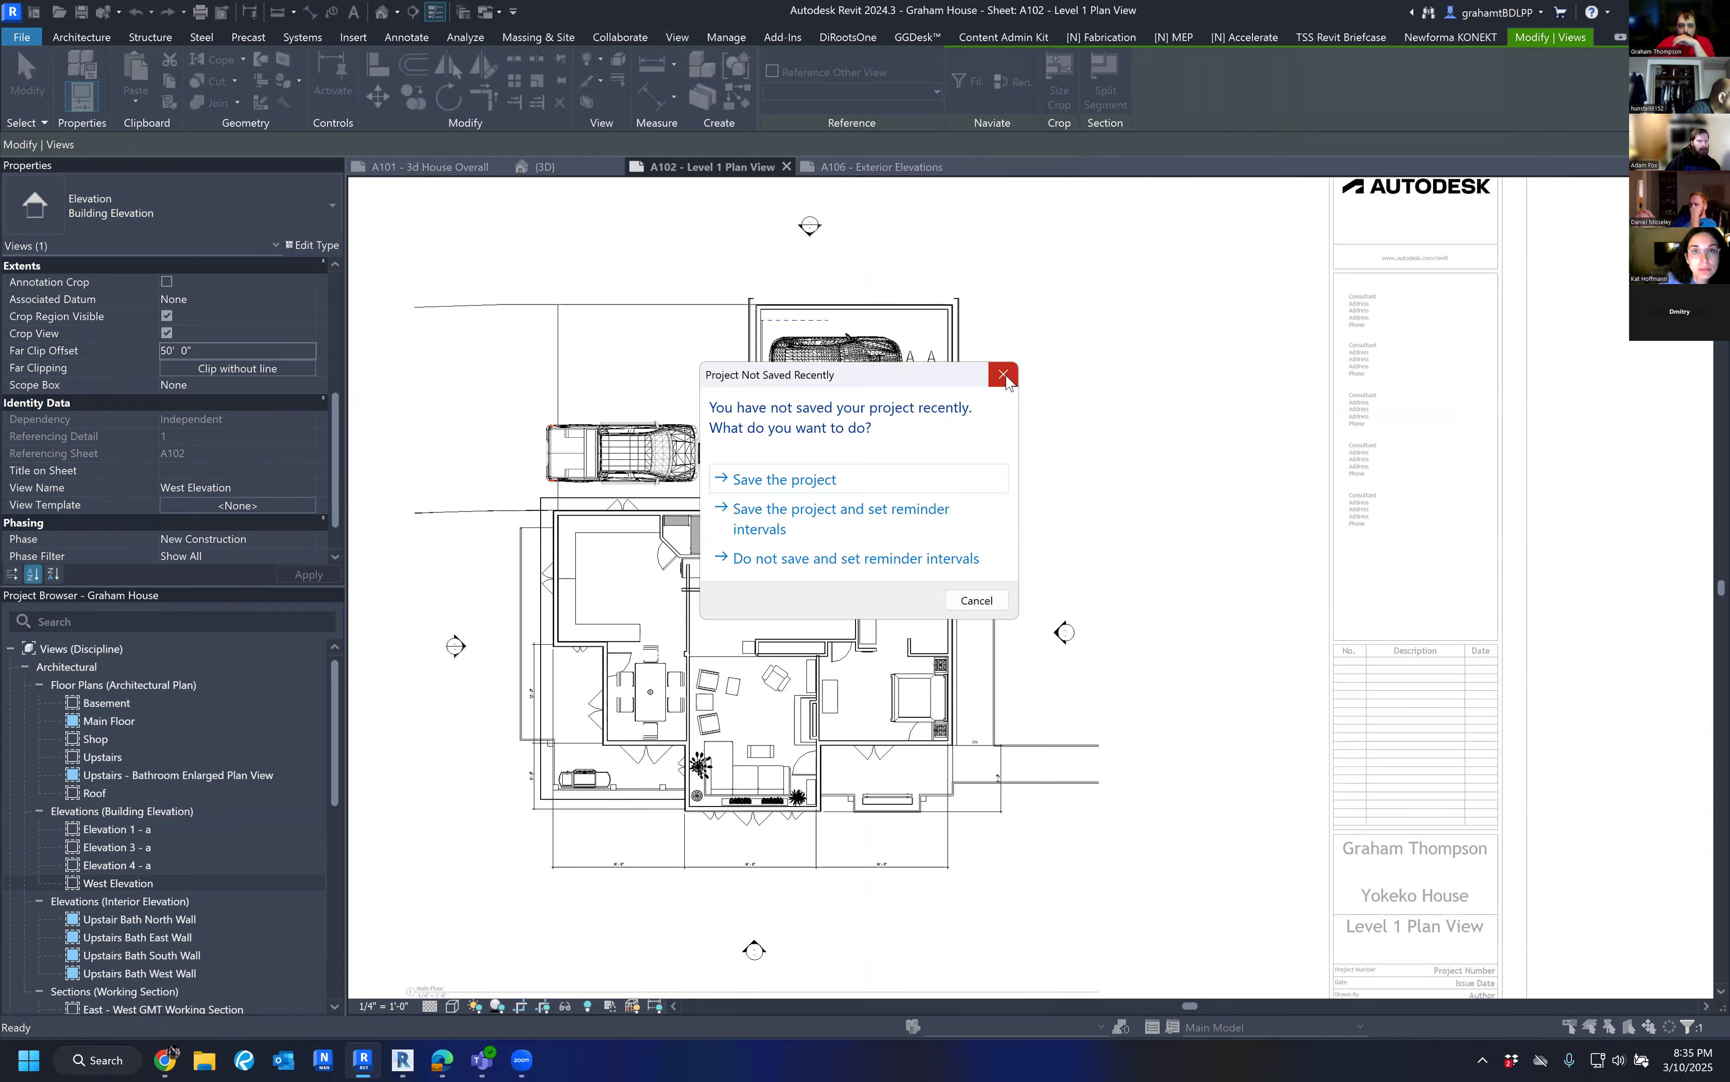
left_click(1004, 376)
Set the view scale of the West Elevation marker above the garage to 1/4" = 1'-0".
left_click(811, 233)
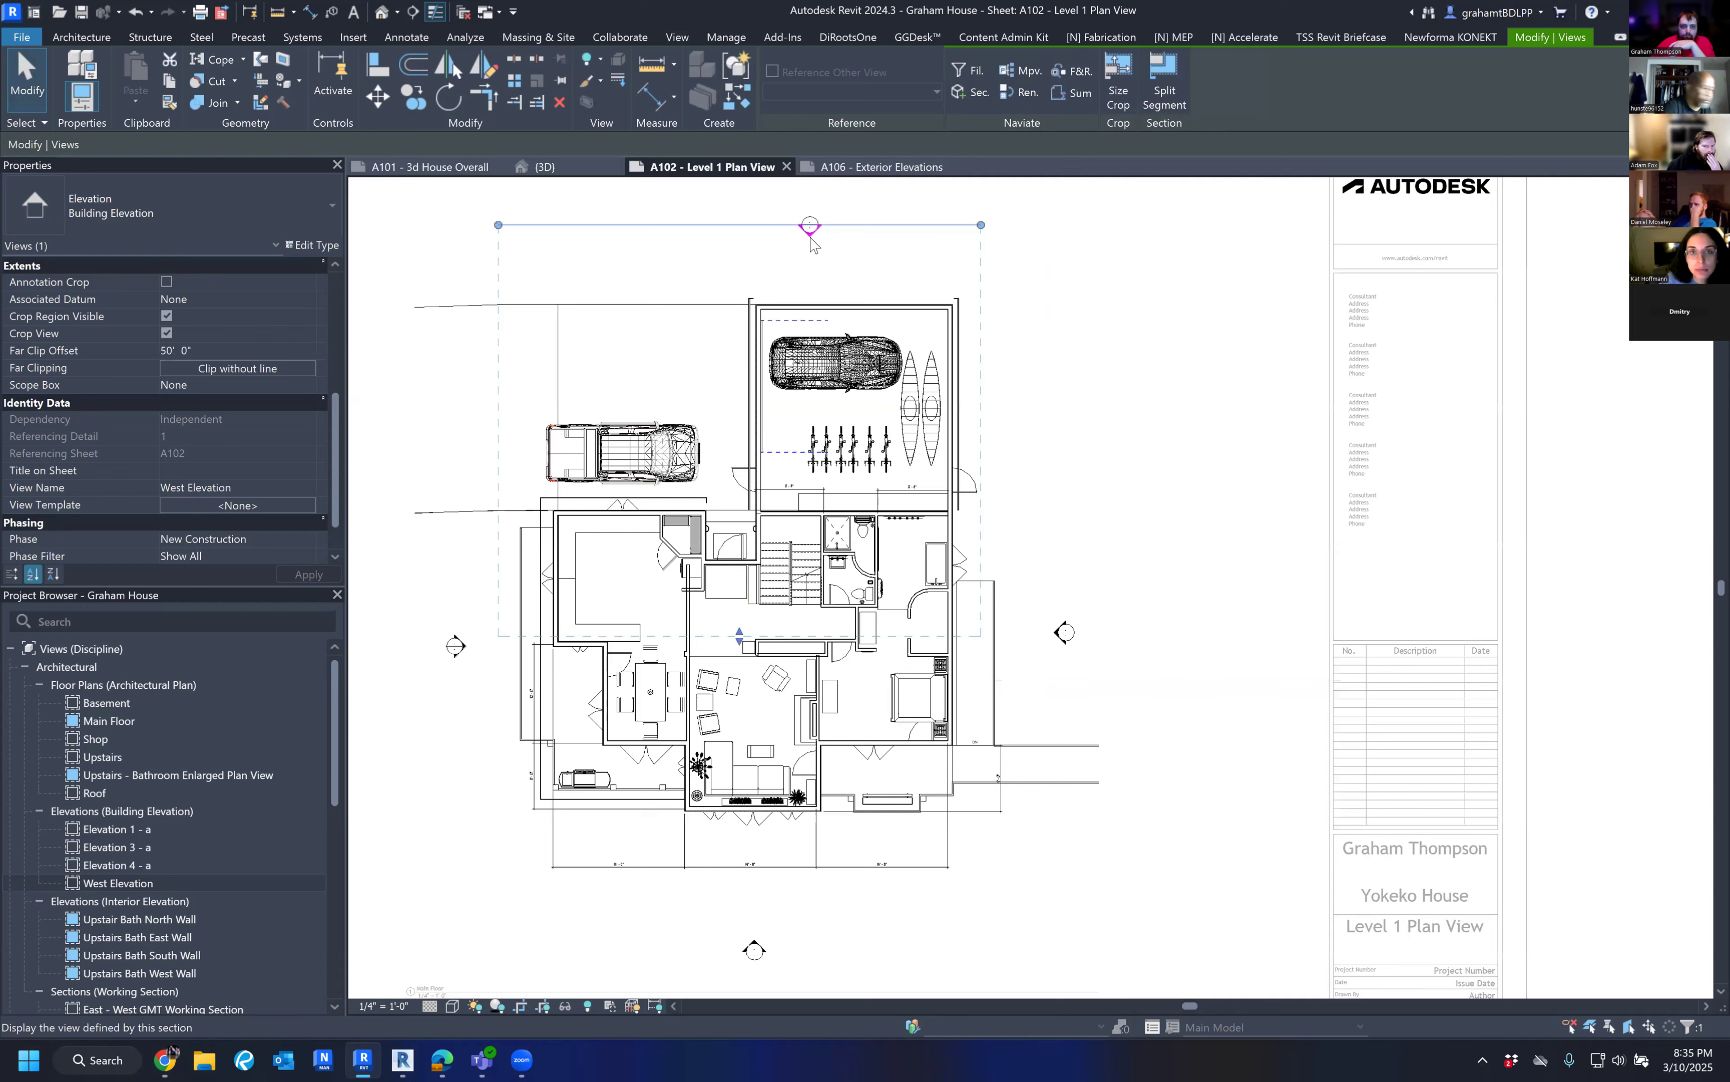
mouse_move(1070, 467)
middle_mouse_down()
mouse_move(1153, 408)
mouse_move(1135, 511)
middle_mouse_up()
scroll(1140, 404, "down", 1)
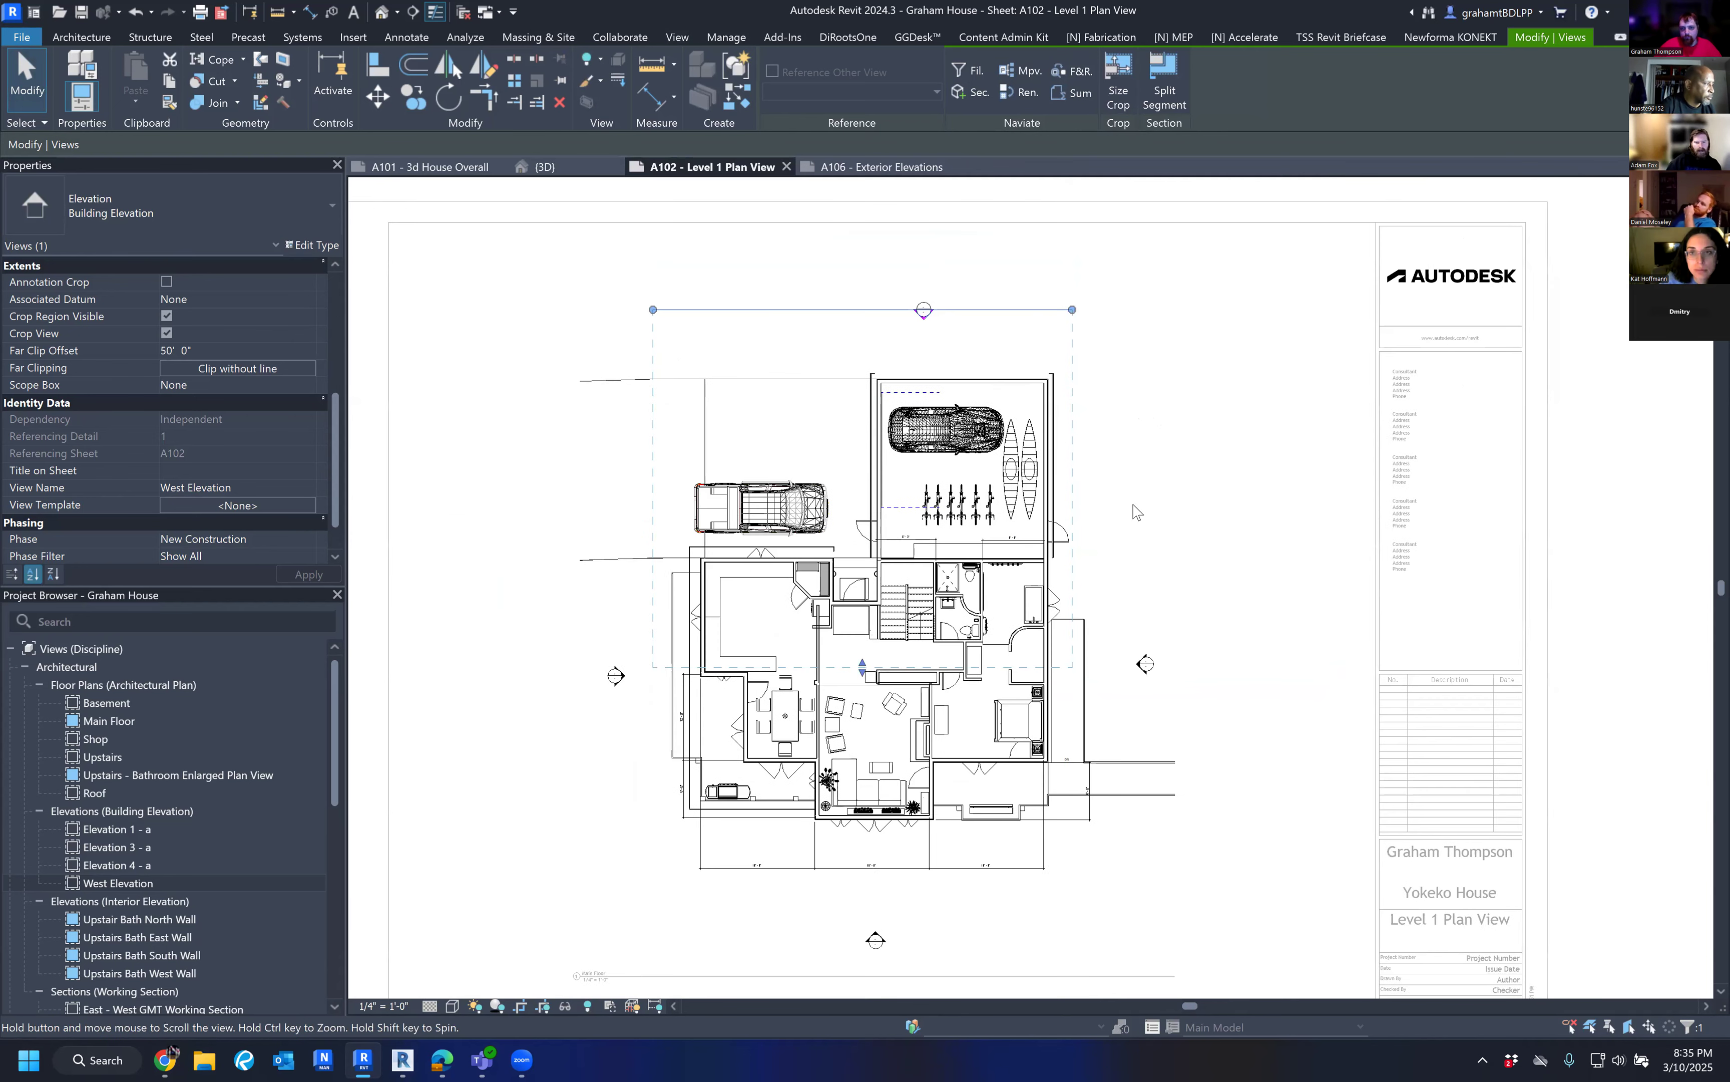
scroll(295, 369, "up", 4)
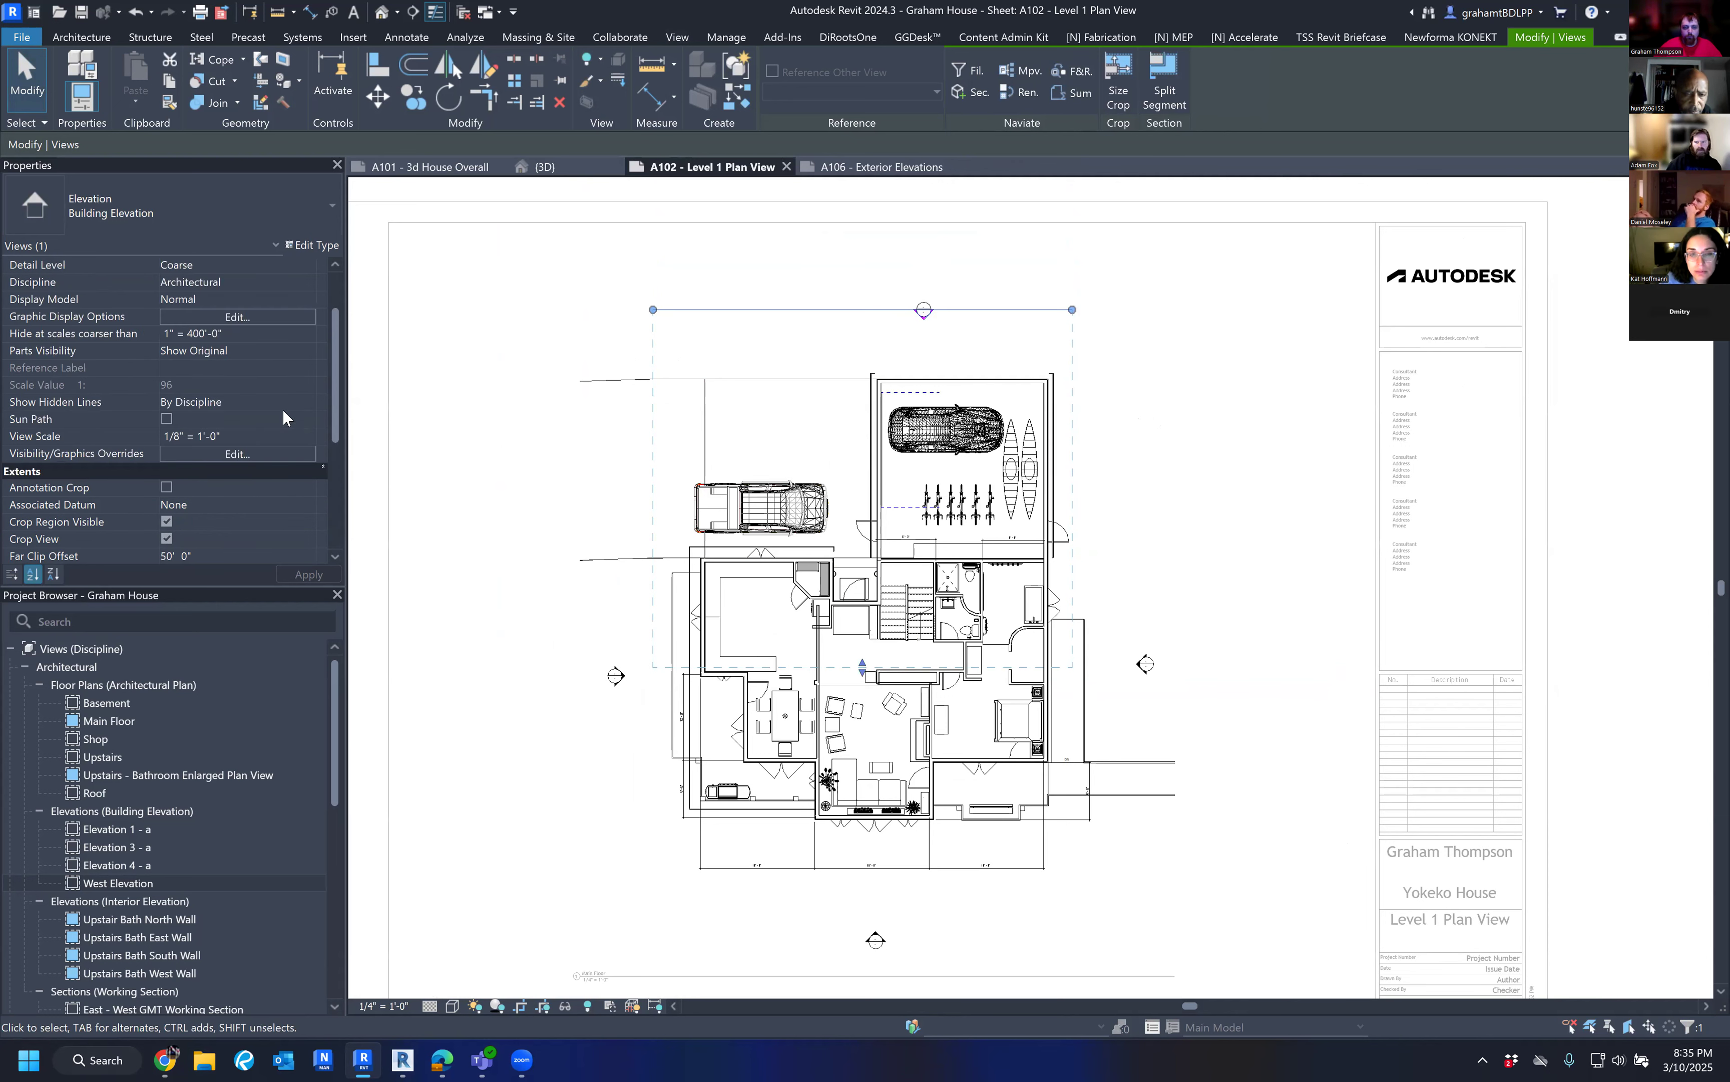
left_click(917, 325)
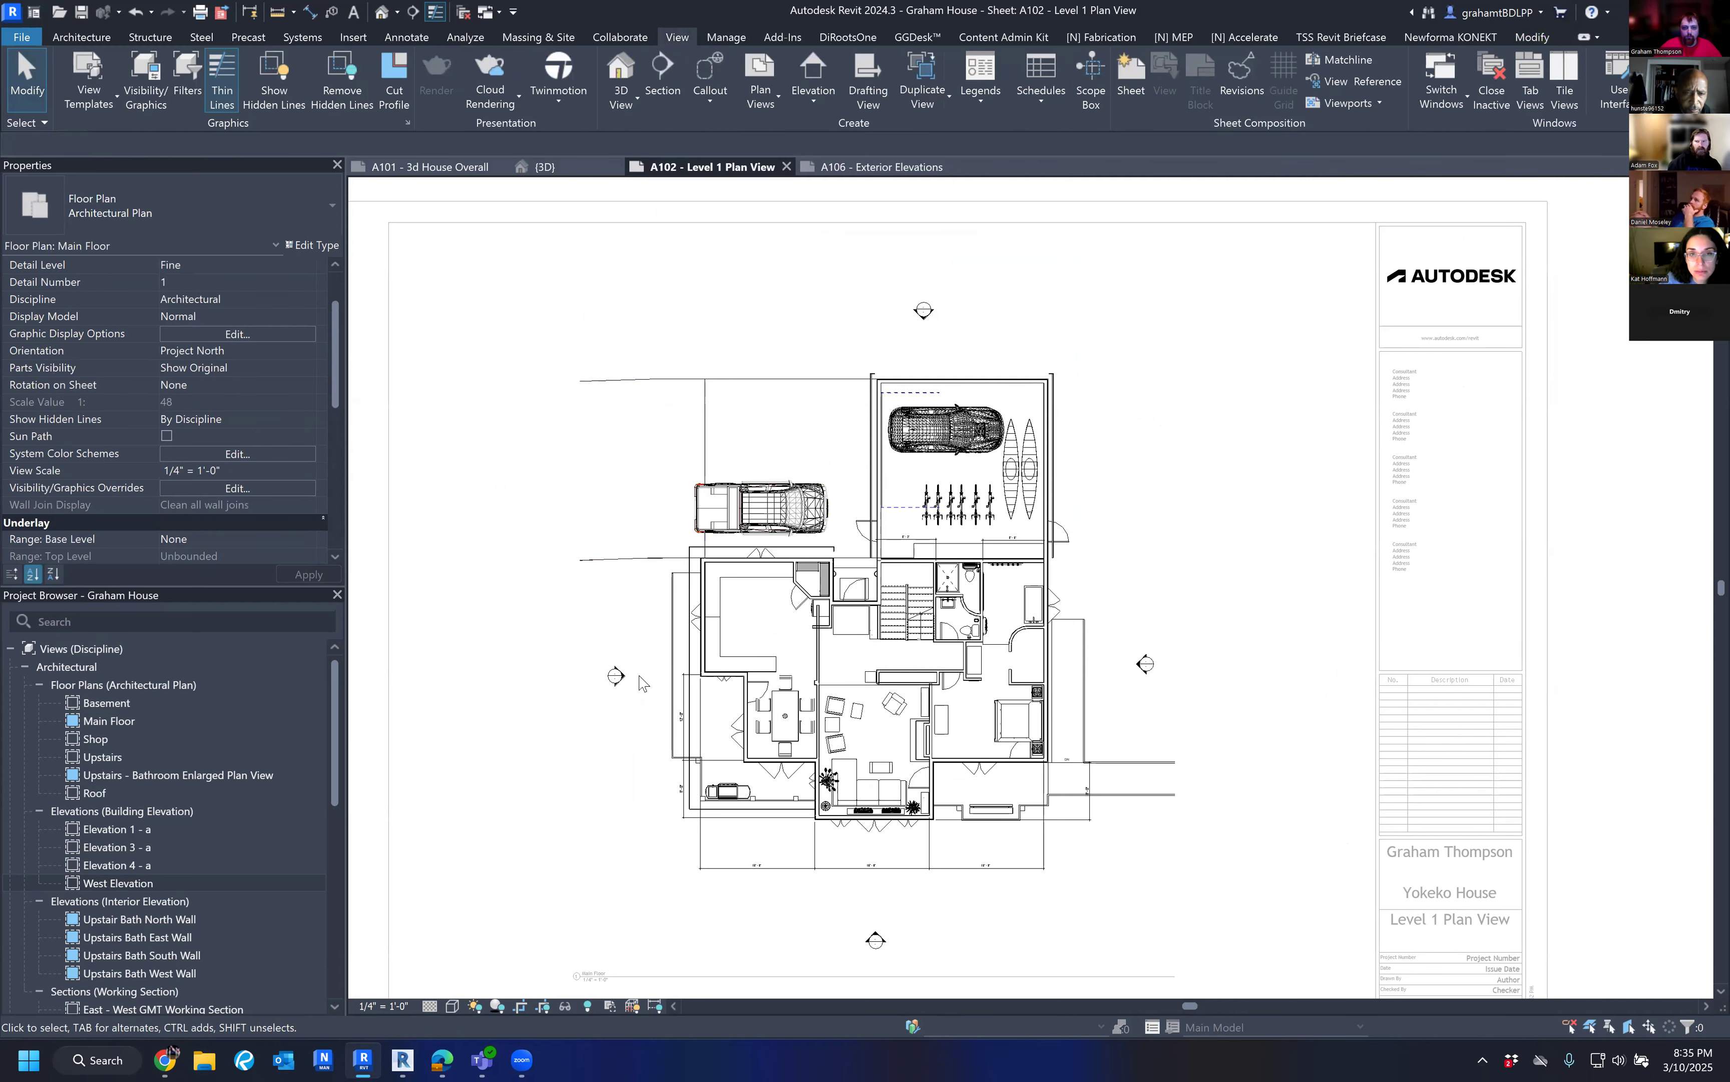
left_click(923, 319)
left_click(284, 433)
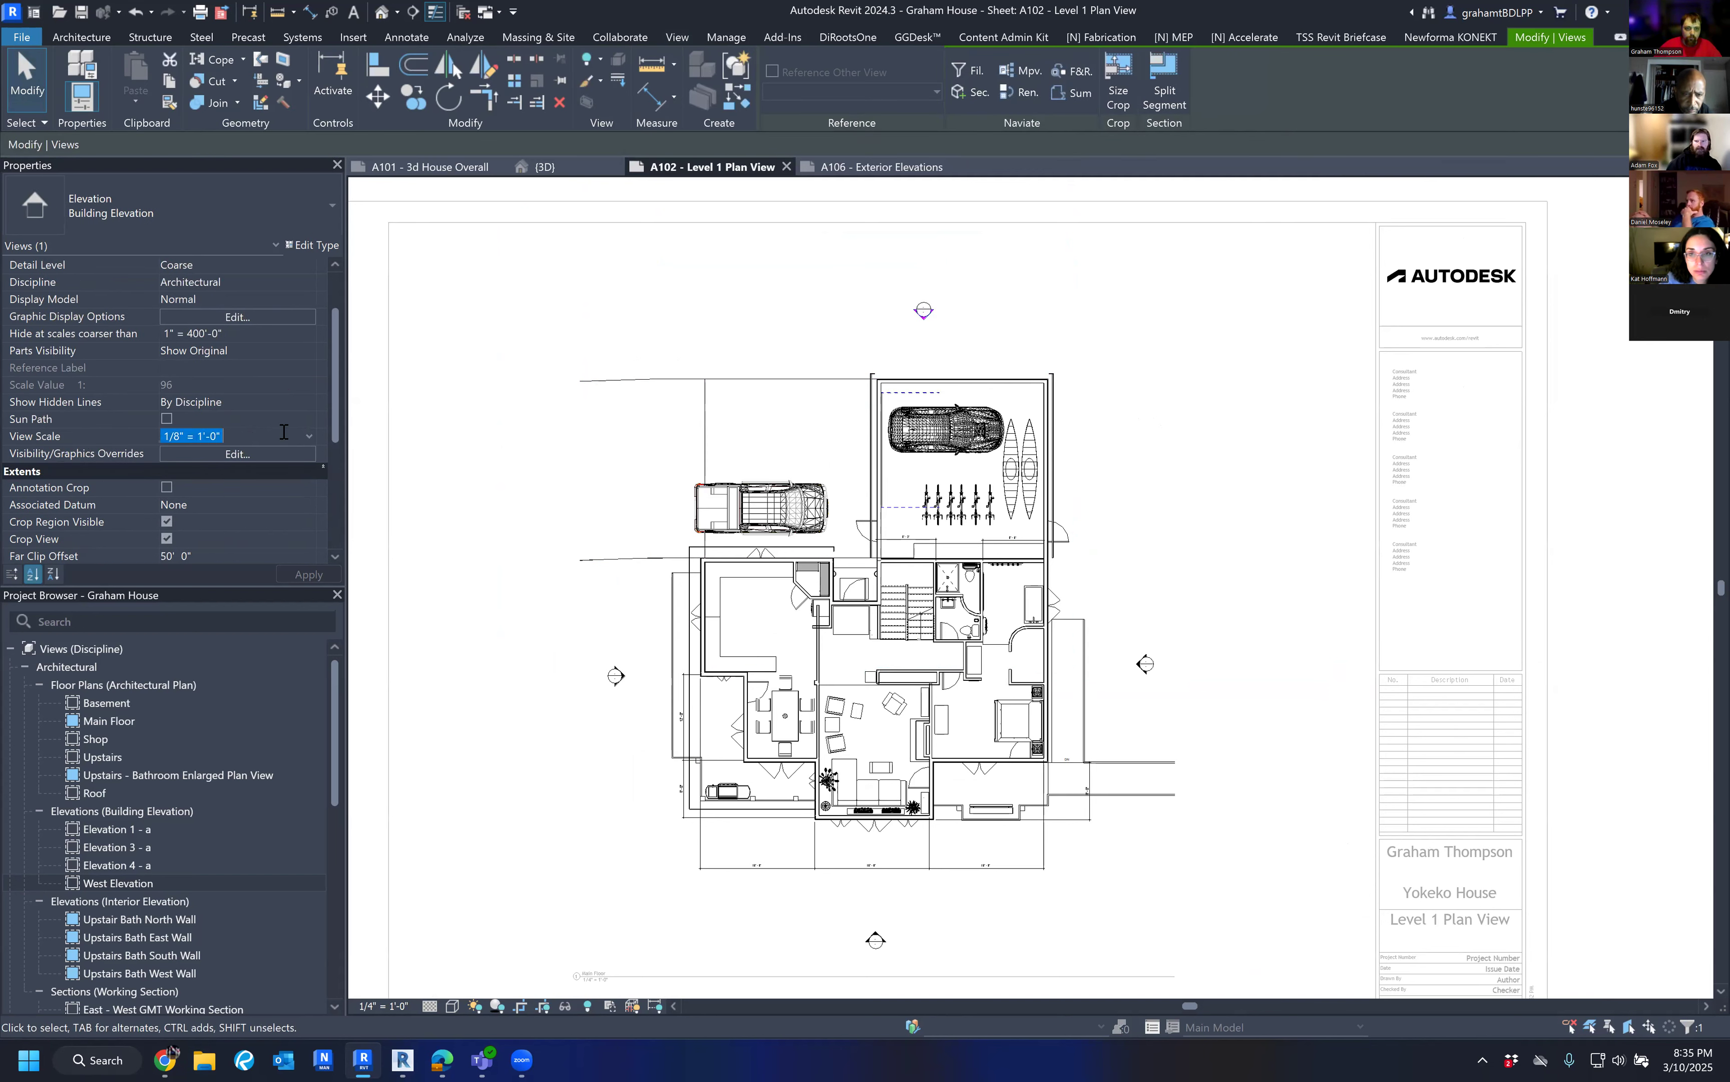
left_click(309, 436)
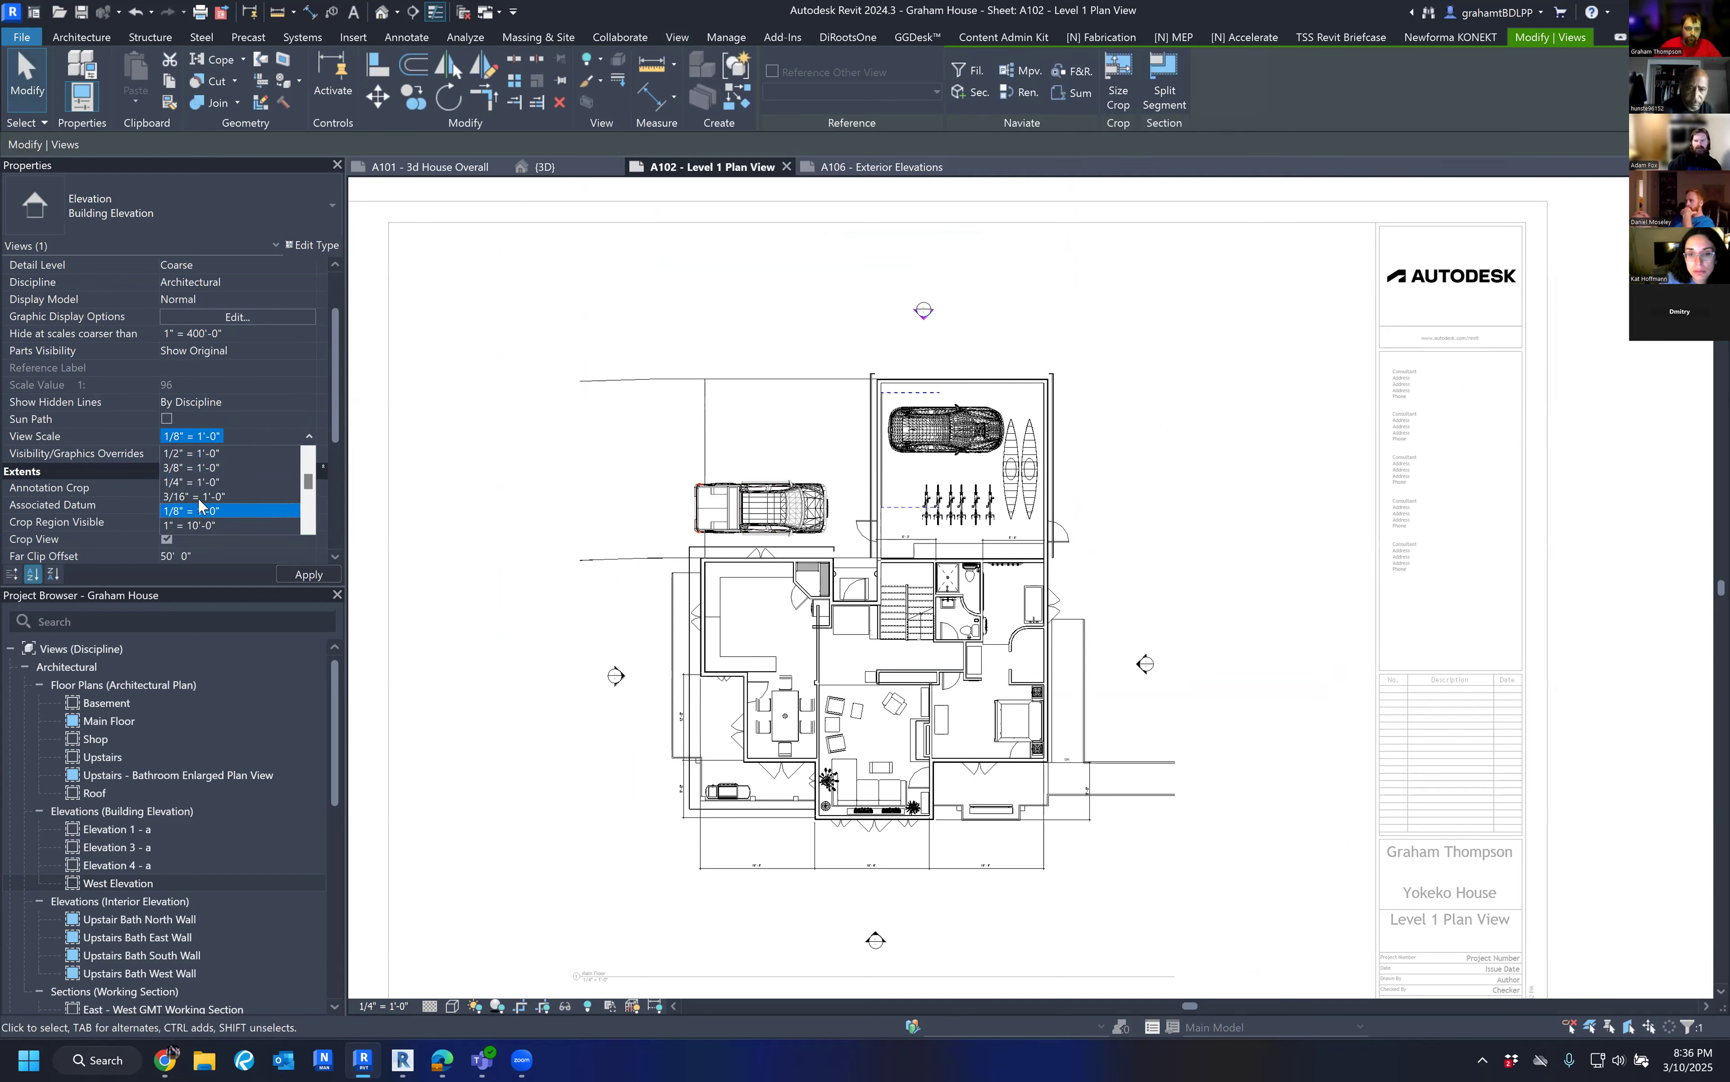
key("Escape")
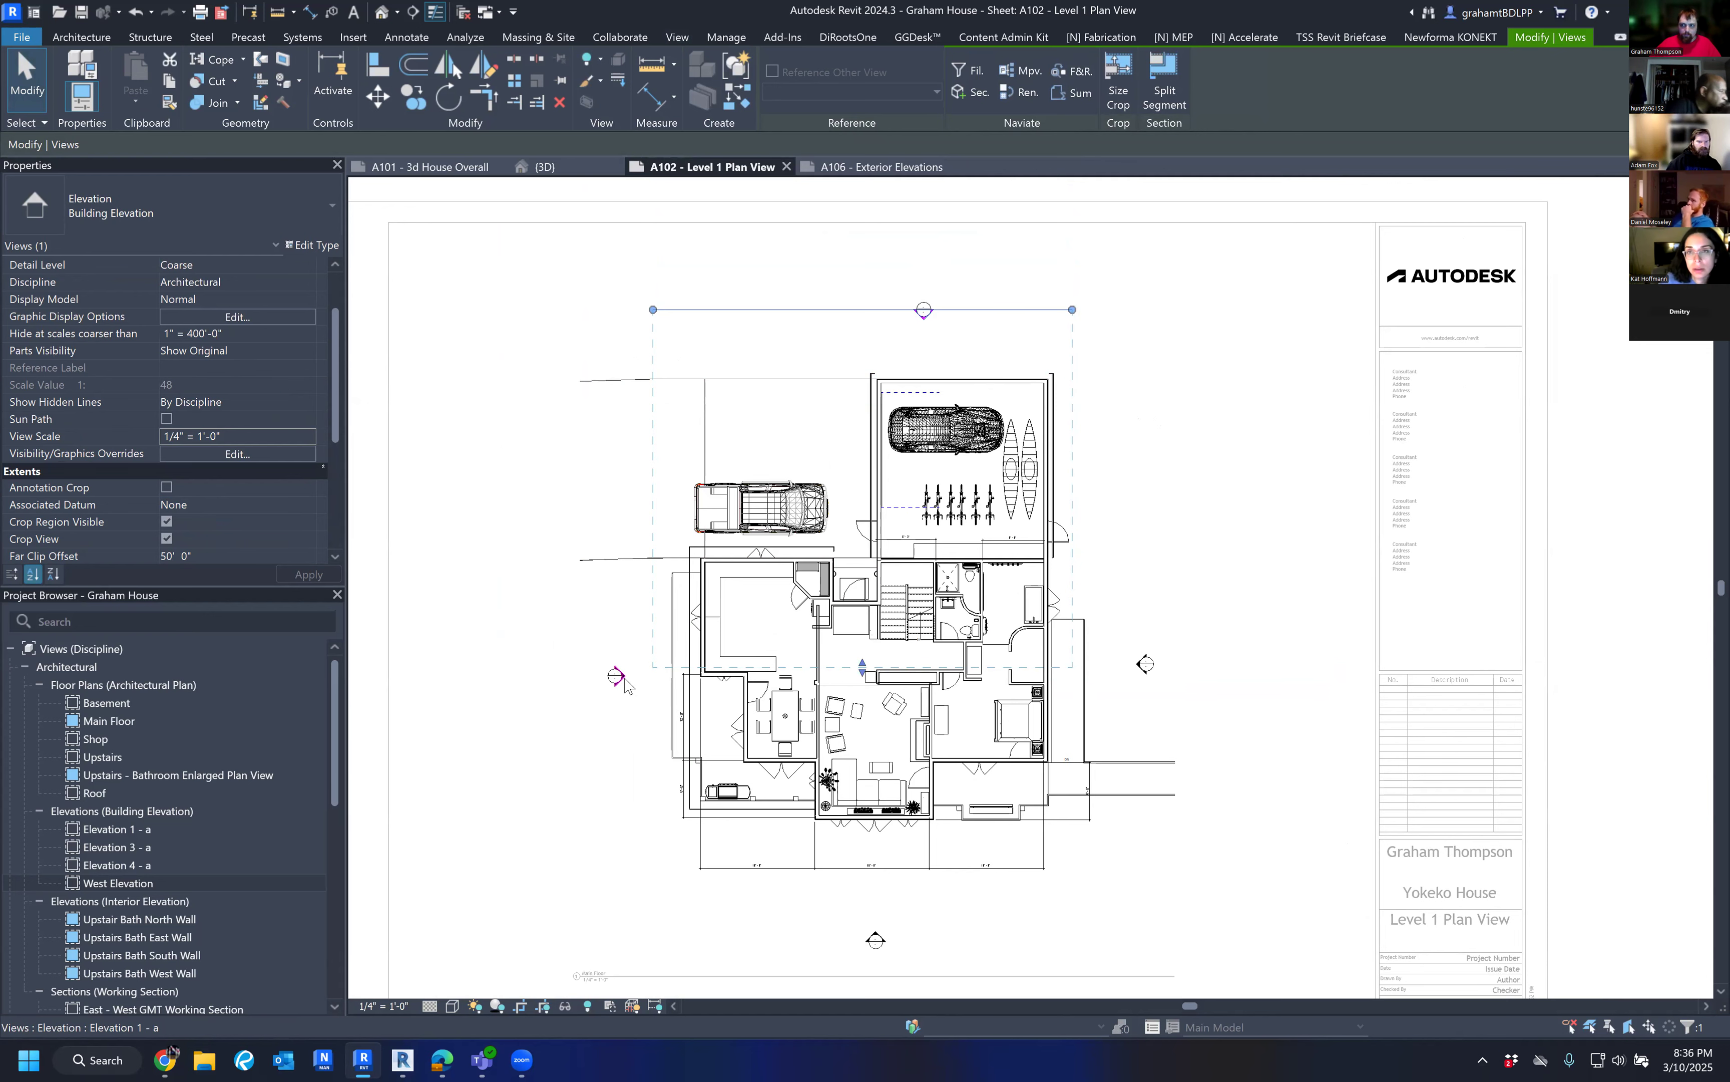
Fit the Elevation 1 - a and Elevation 4 - a extents to the house, extending Elevation 1 - a's far clip to about 51' 2".
left_click(621, 678)
scroll(658, 345, "down", 2)
left_click_drag(636, 869, 633, 711)
left_click_drag(629, 342, 687, 431)
left_click_drag(780, 544, 905, 544)
left_click(824, 794)
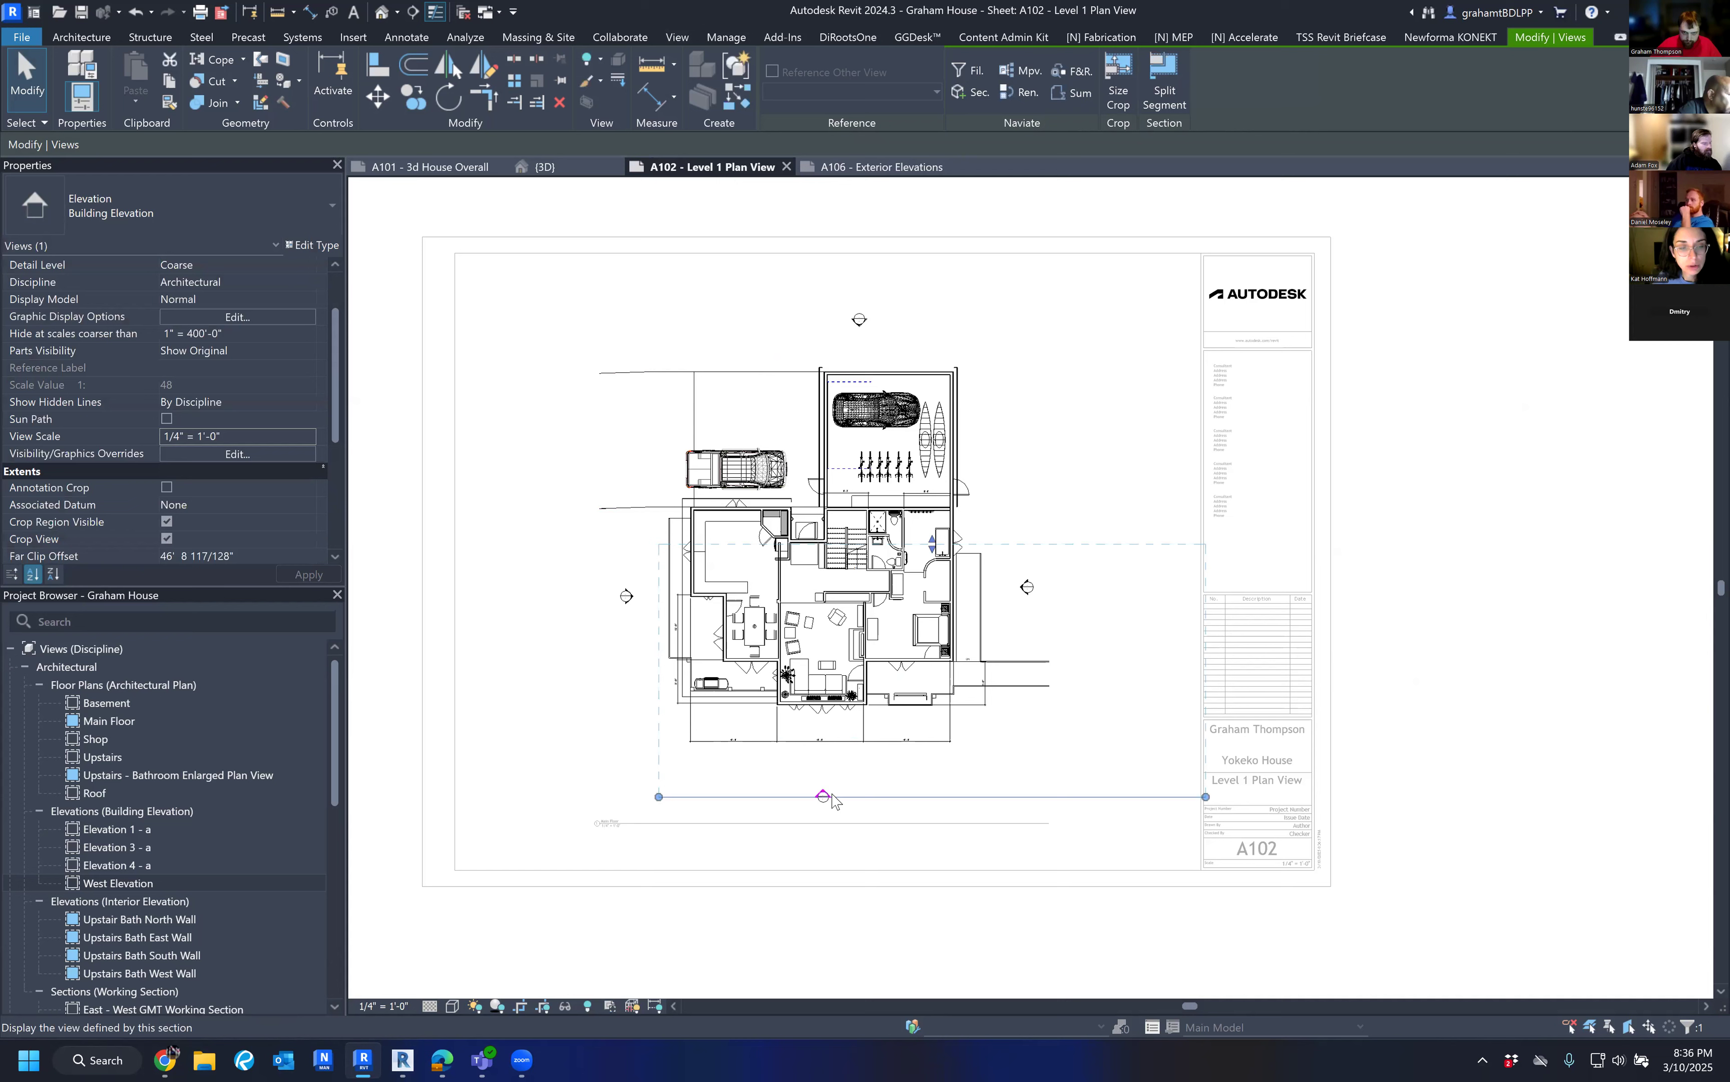
left_click_drag(1208, 797, 990, 790)
Extend Elevation 3 - a's far clip to about 38' 7" and shorten both ends of its extents to fit the house.
left_click(1027, 586)
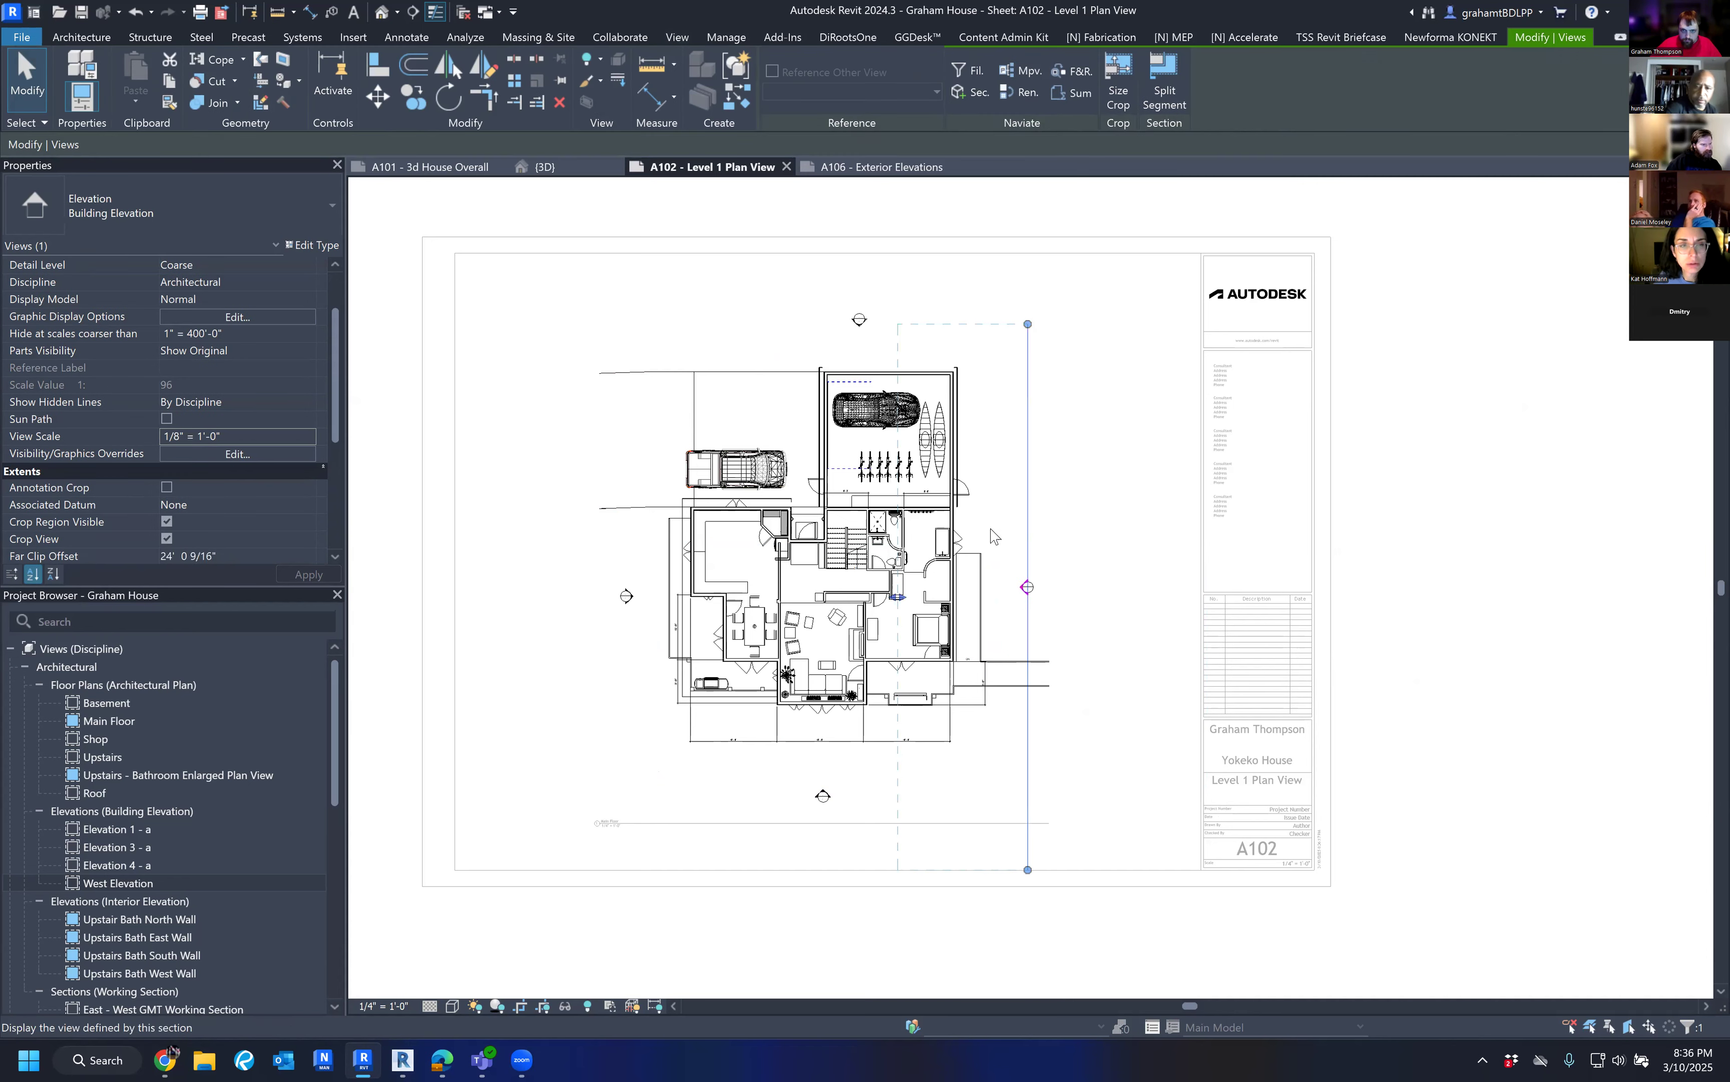
left_click_drag(899, 596, 819, 596)
left_click_drag(1029, 869, 1024, 751)
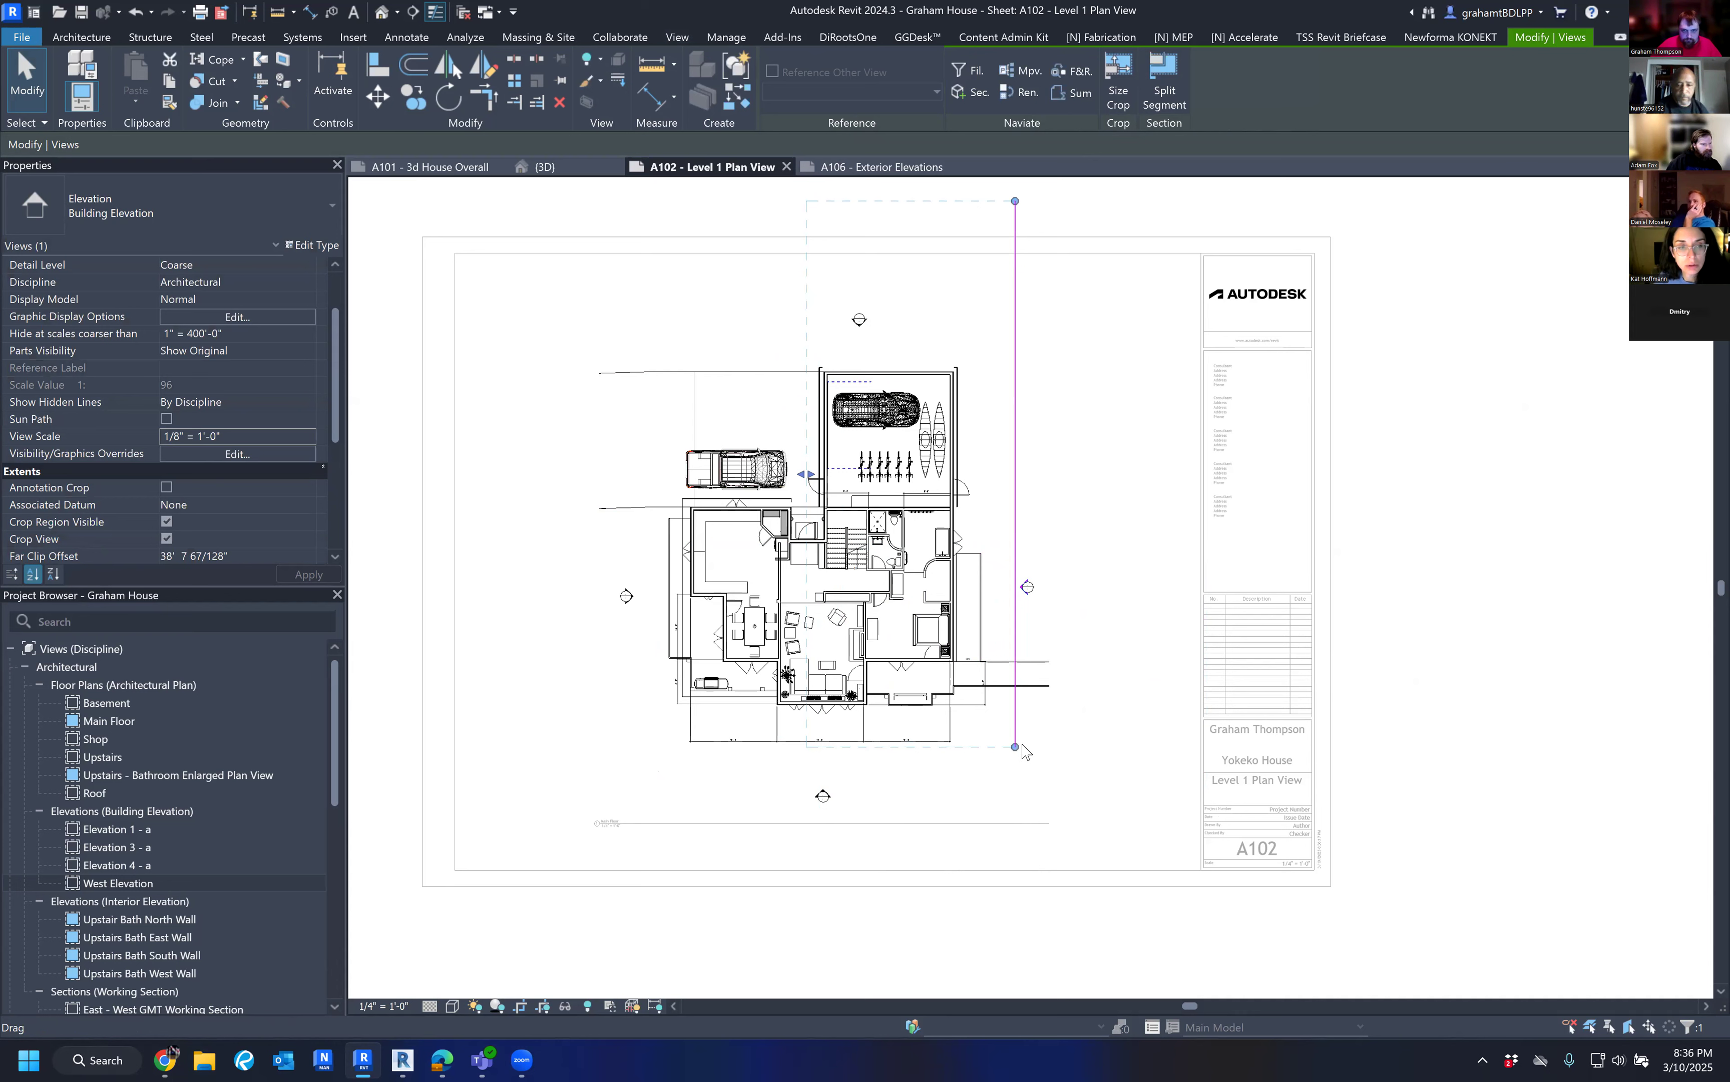
key("ctrl+z")
left_click(1026, 587)
left_click_drag(1028, 871, 1028, 713)
left_click_drag(1027, 324, 1027, 360)
left_click(1077, 488)
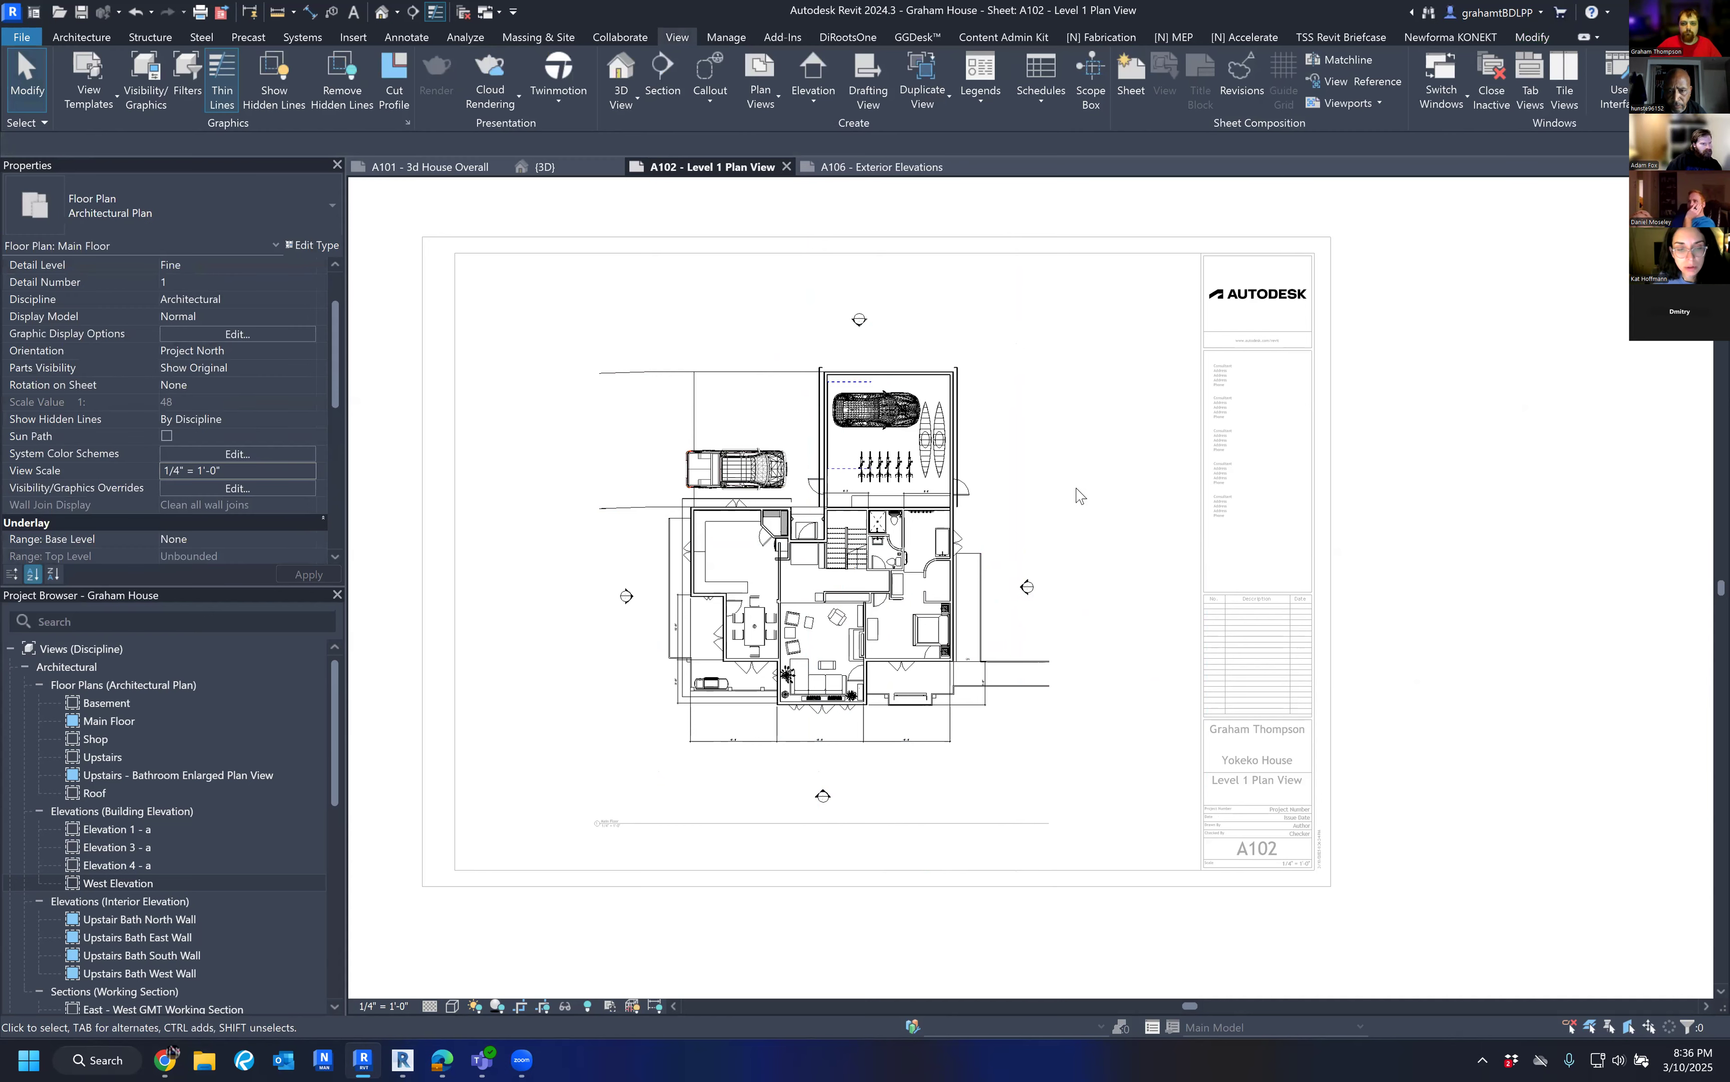
Set the view scale of all four building elevation markers together to 1/4" = 1'-0".
left_click(1025, 593)
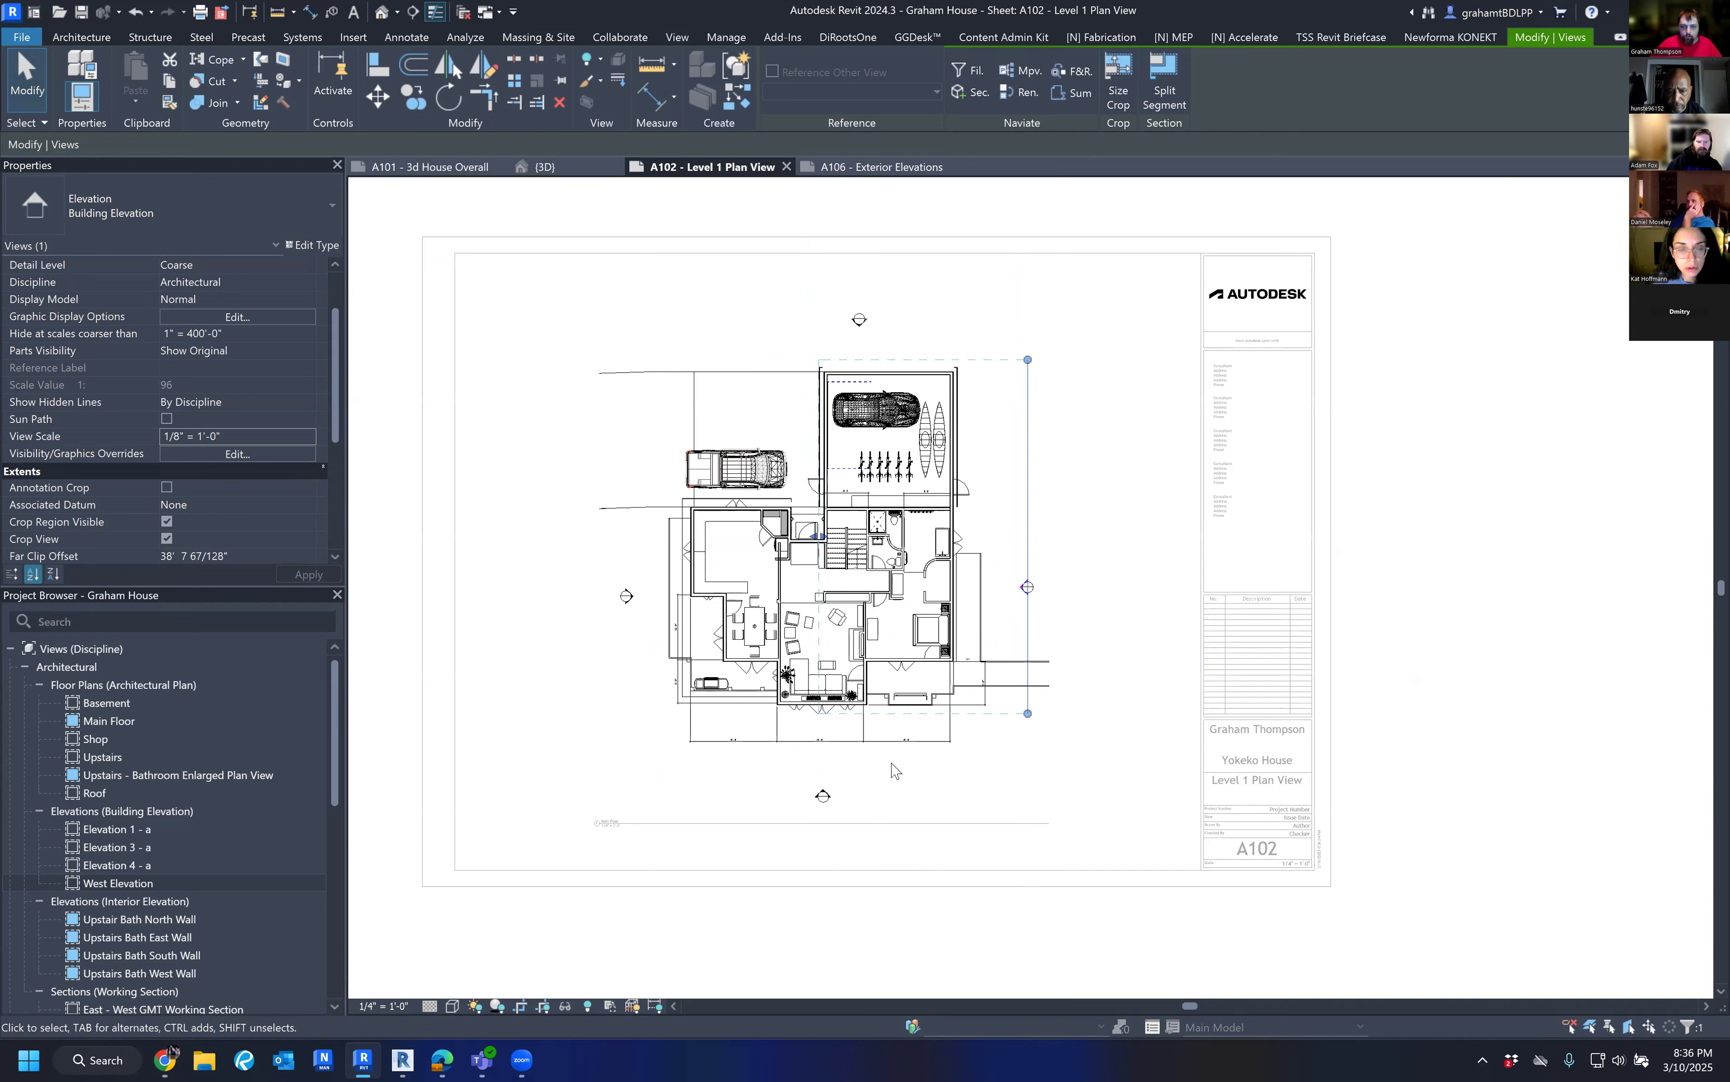
left_click(828, 795, "ctrl")
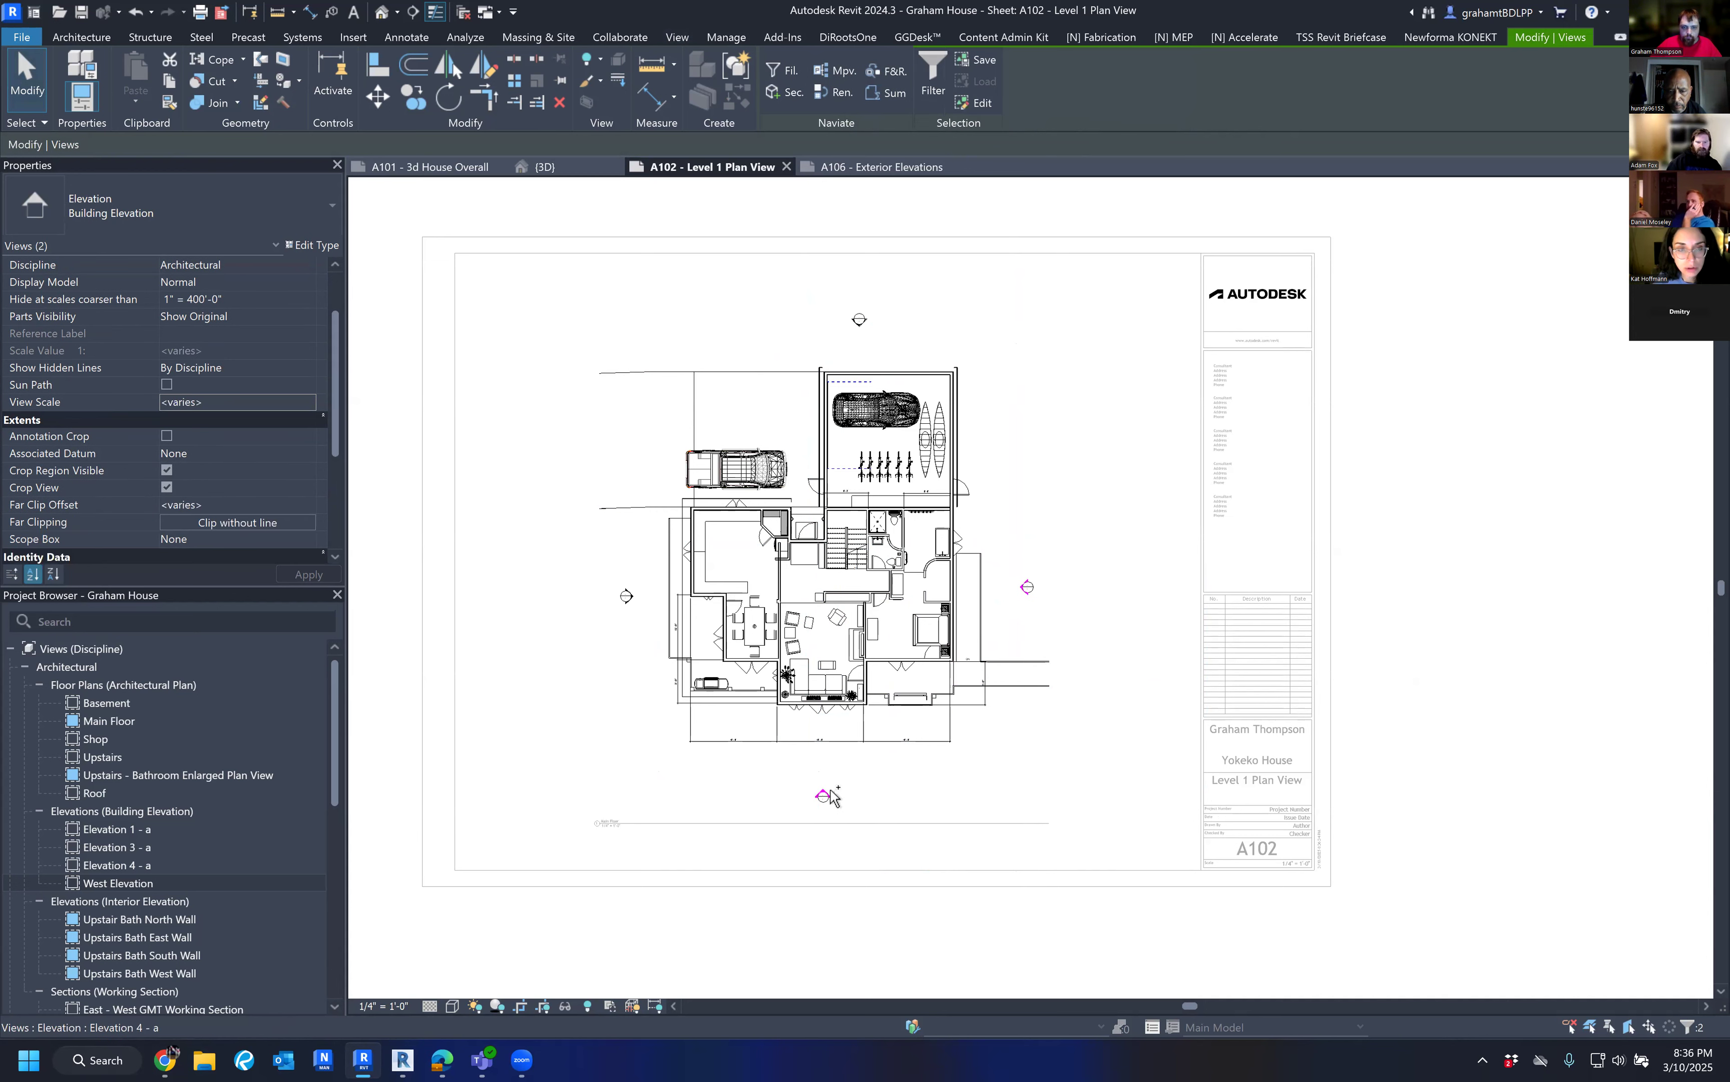
left_click(641, 603, "ctrl")
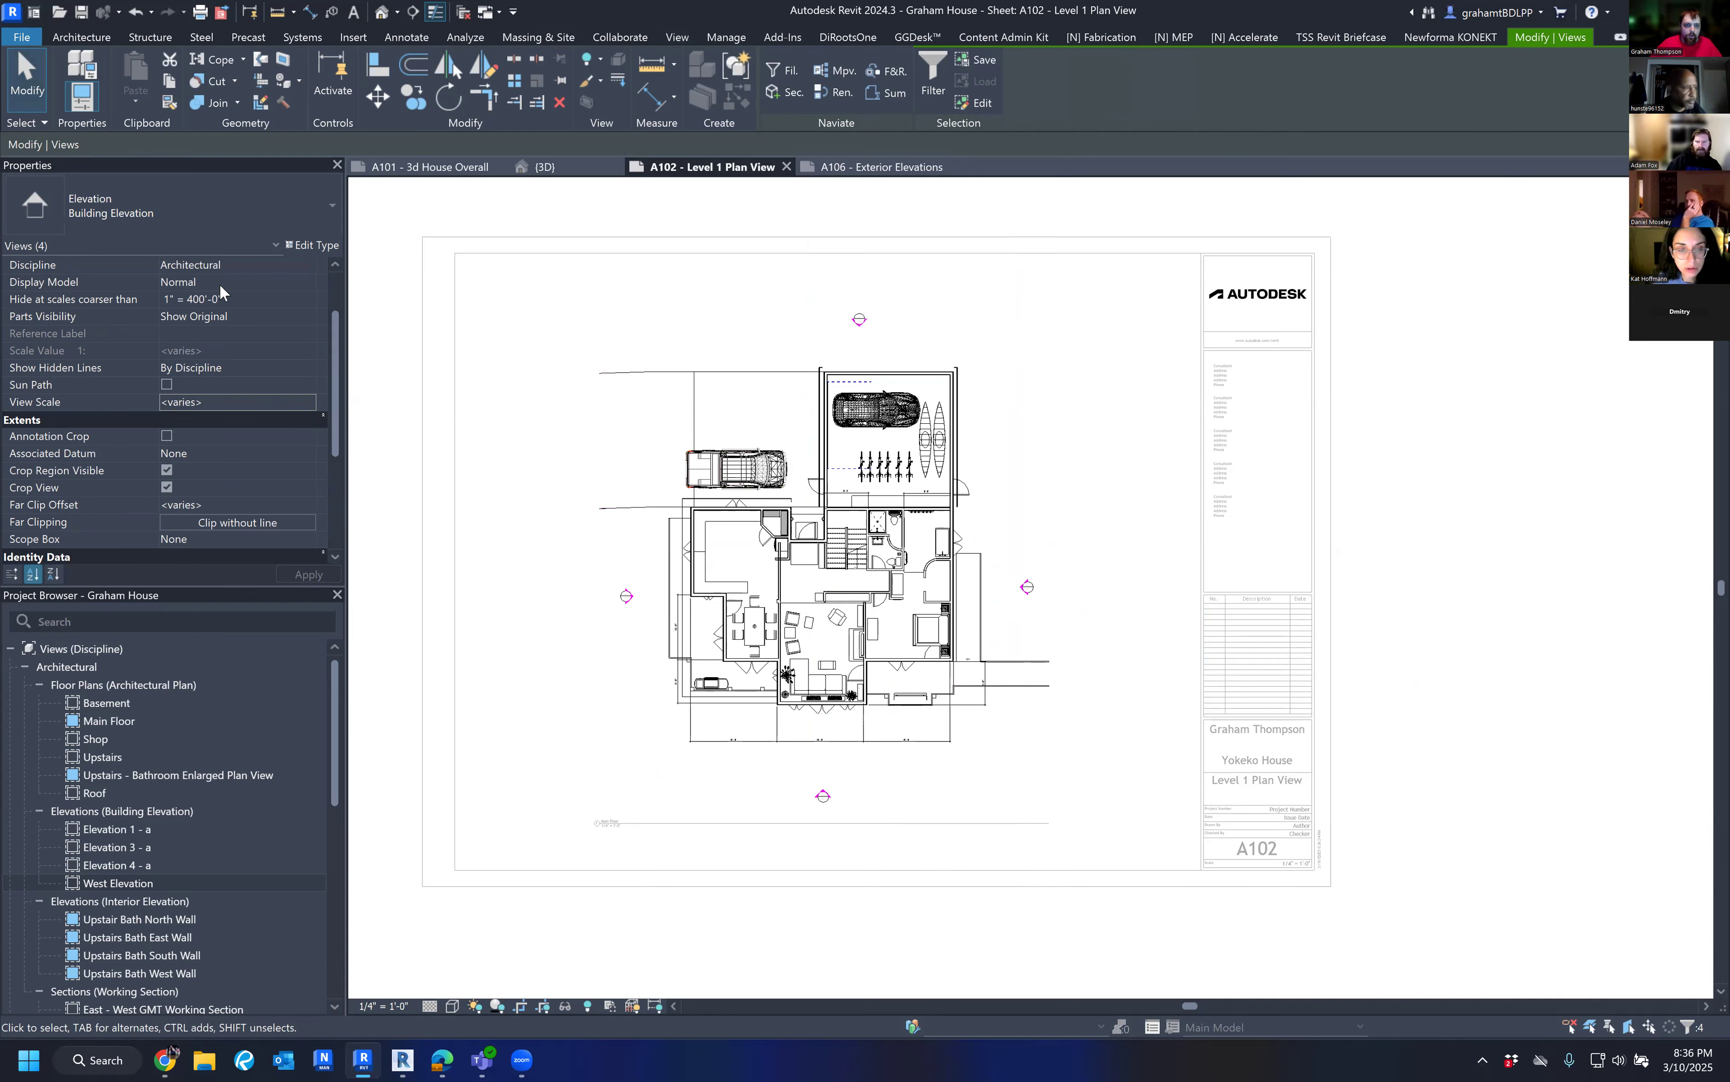
scroll(263, 318, "up", 2)
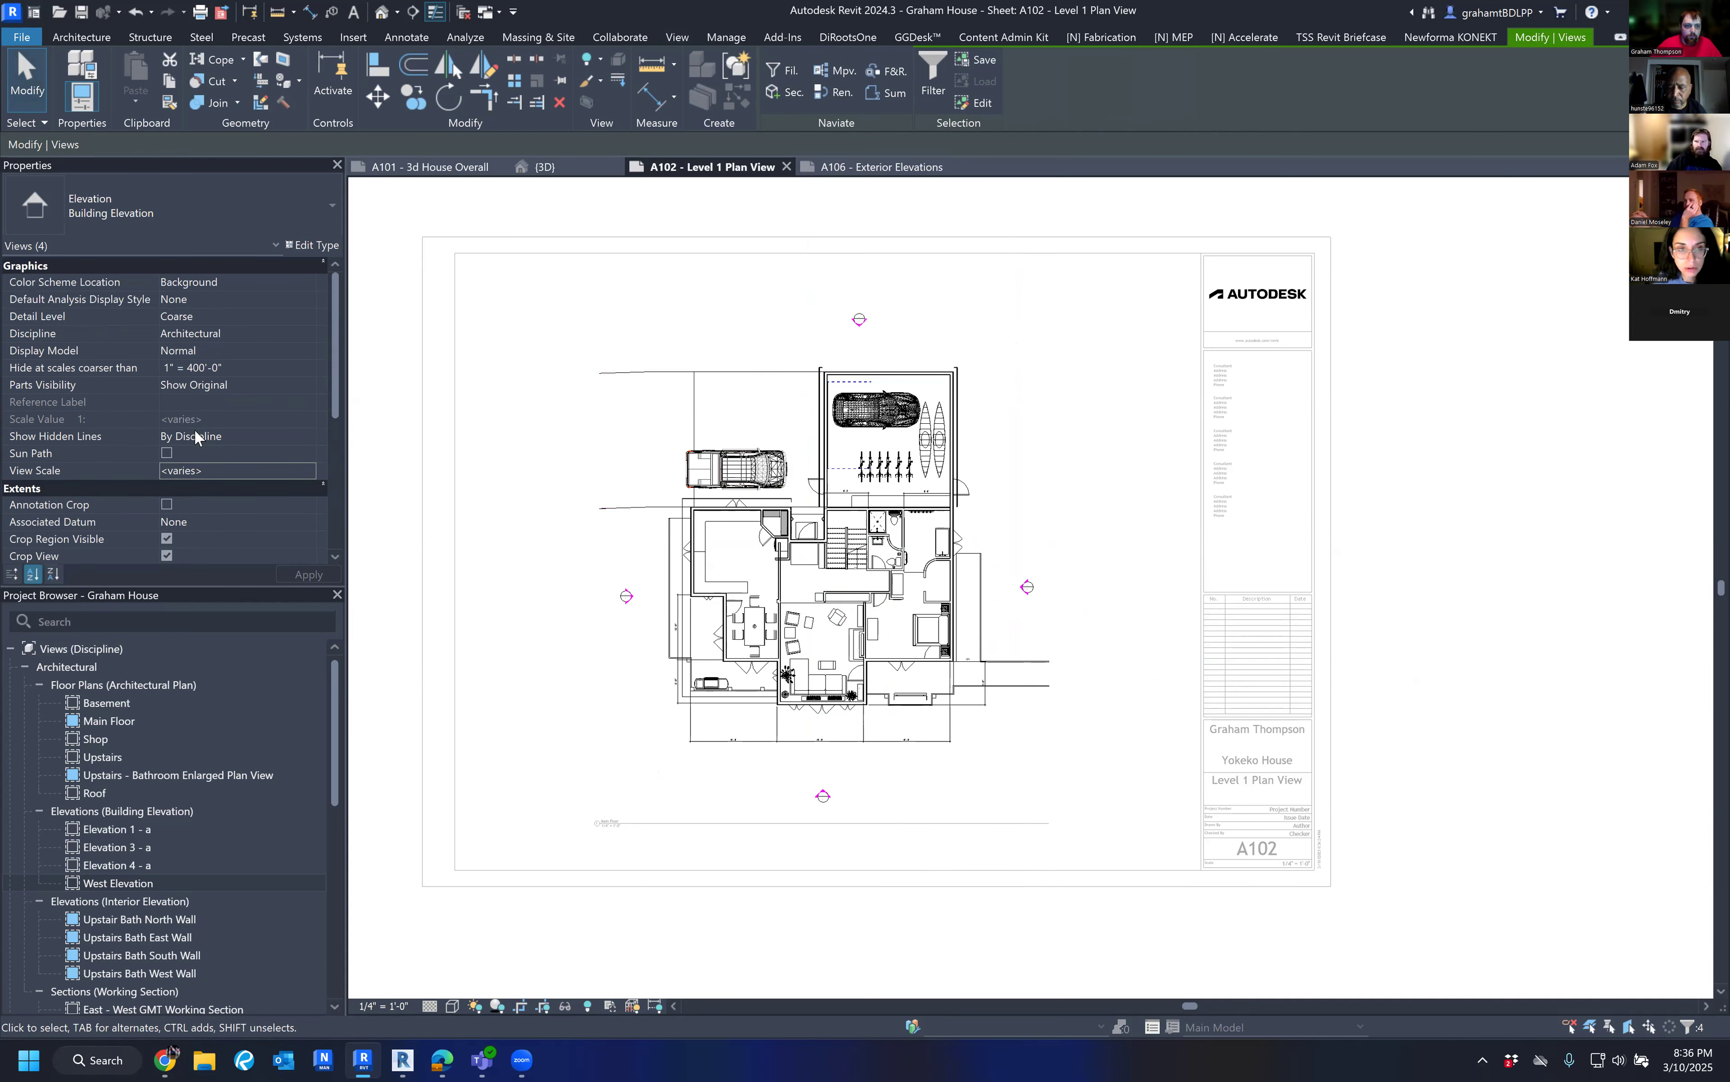
scroll(195, 436, "down", 2)
left_click(247, 384)
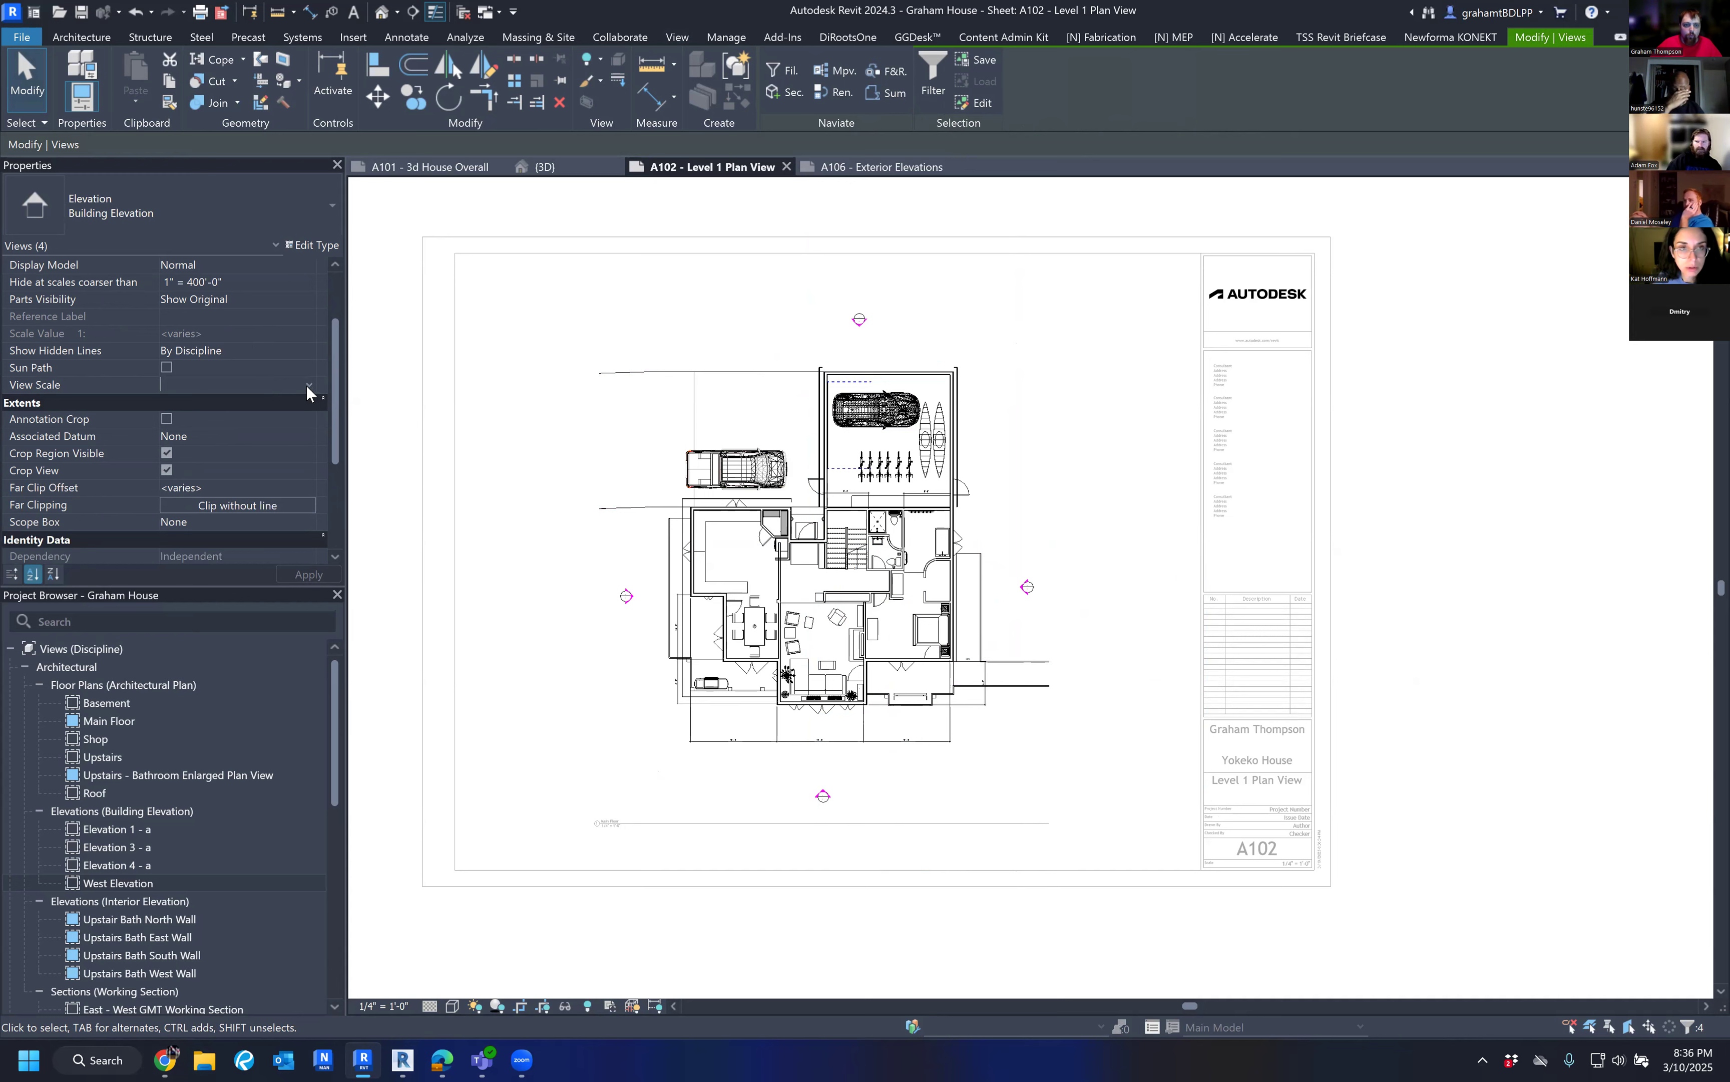
left_click(308, 385)
scroll(261, 464, "down", 1)
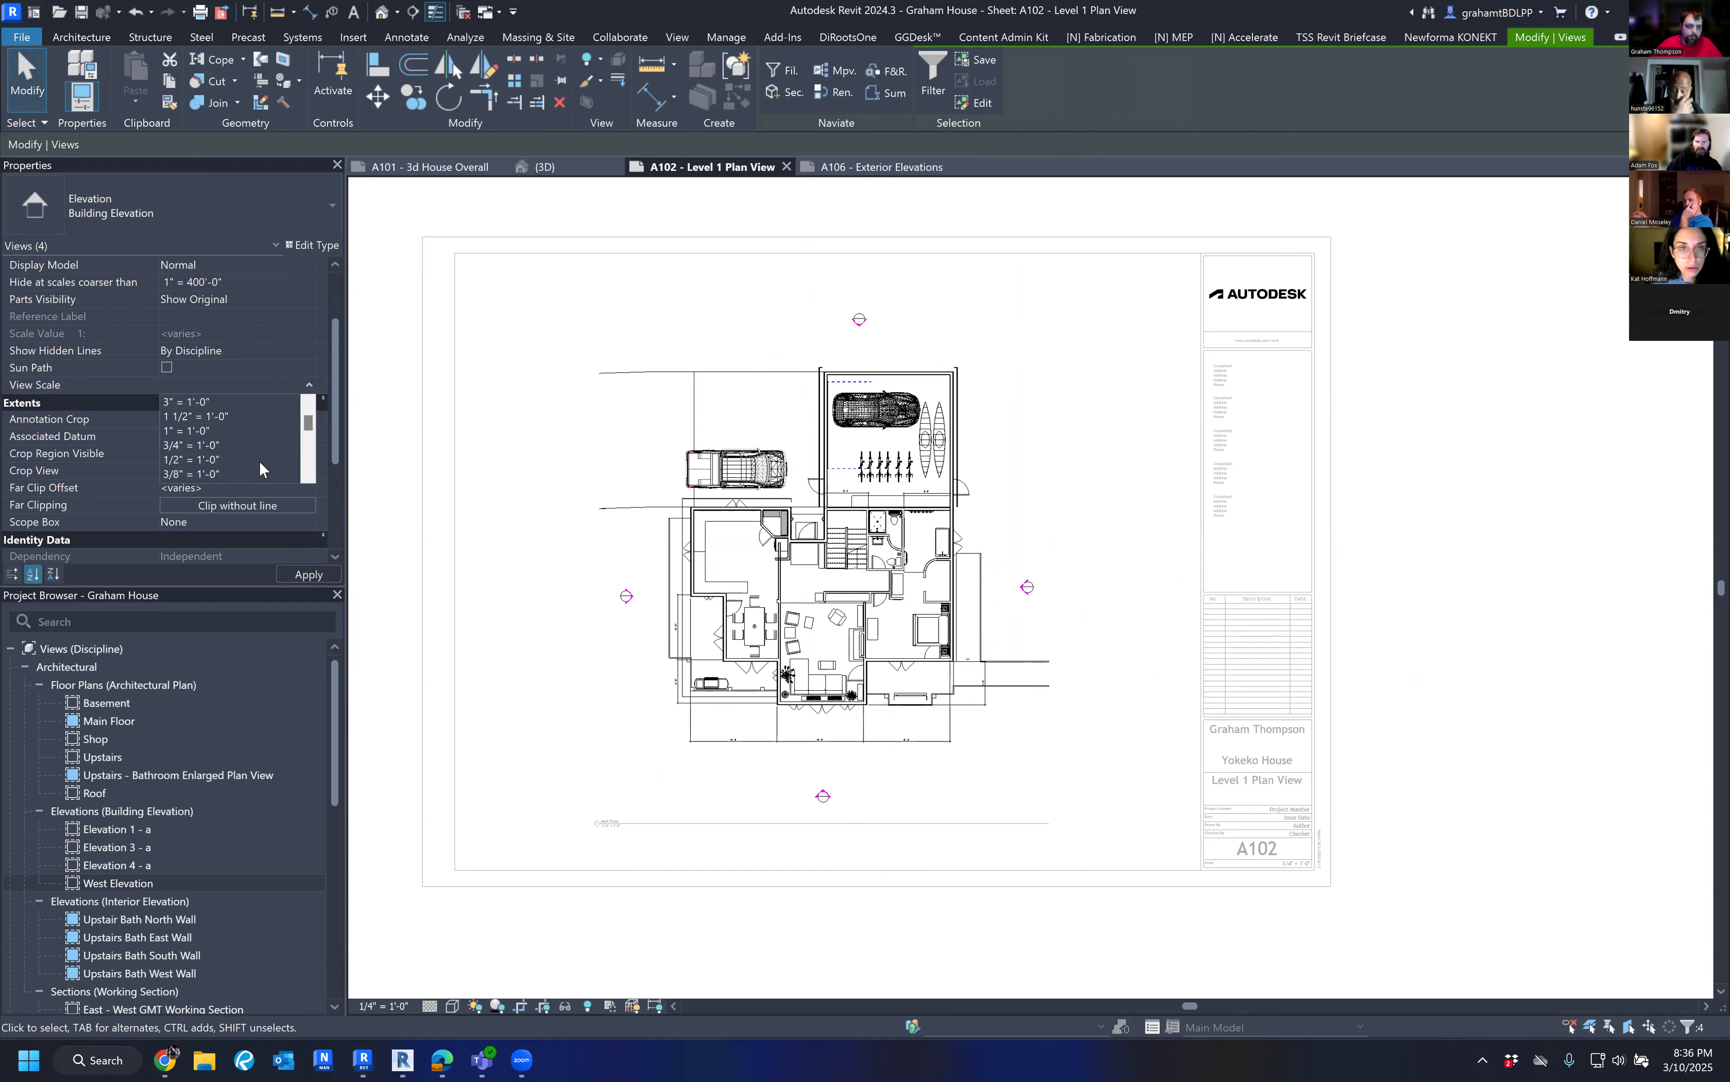
scroll(231, 420, "up", 1)
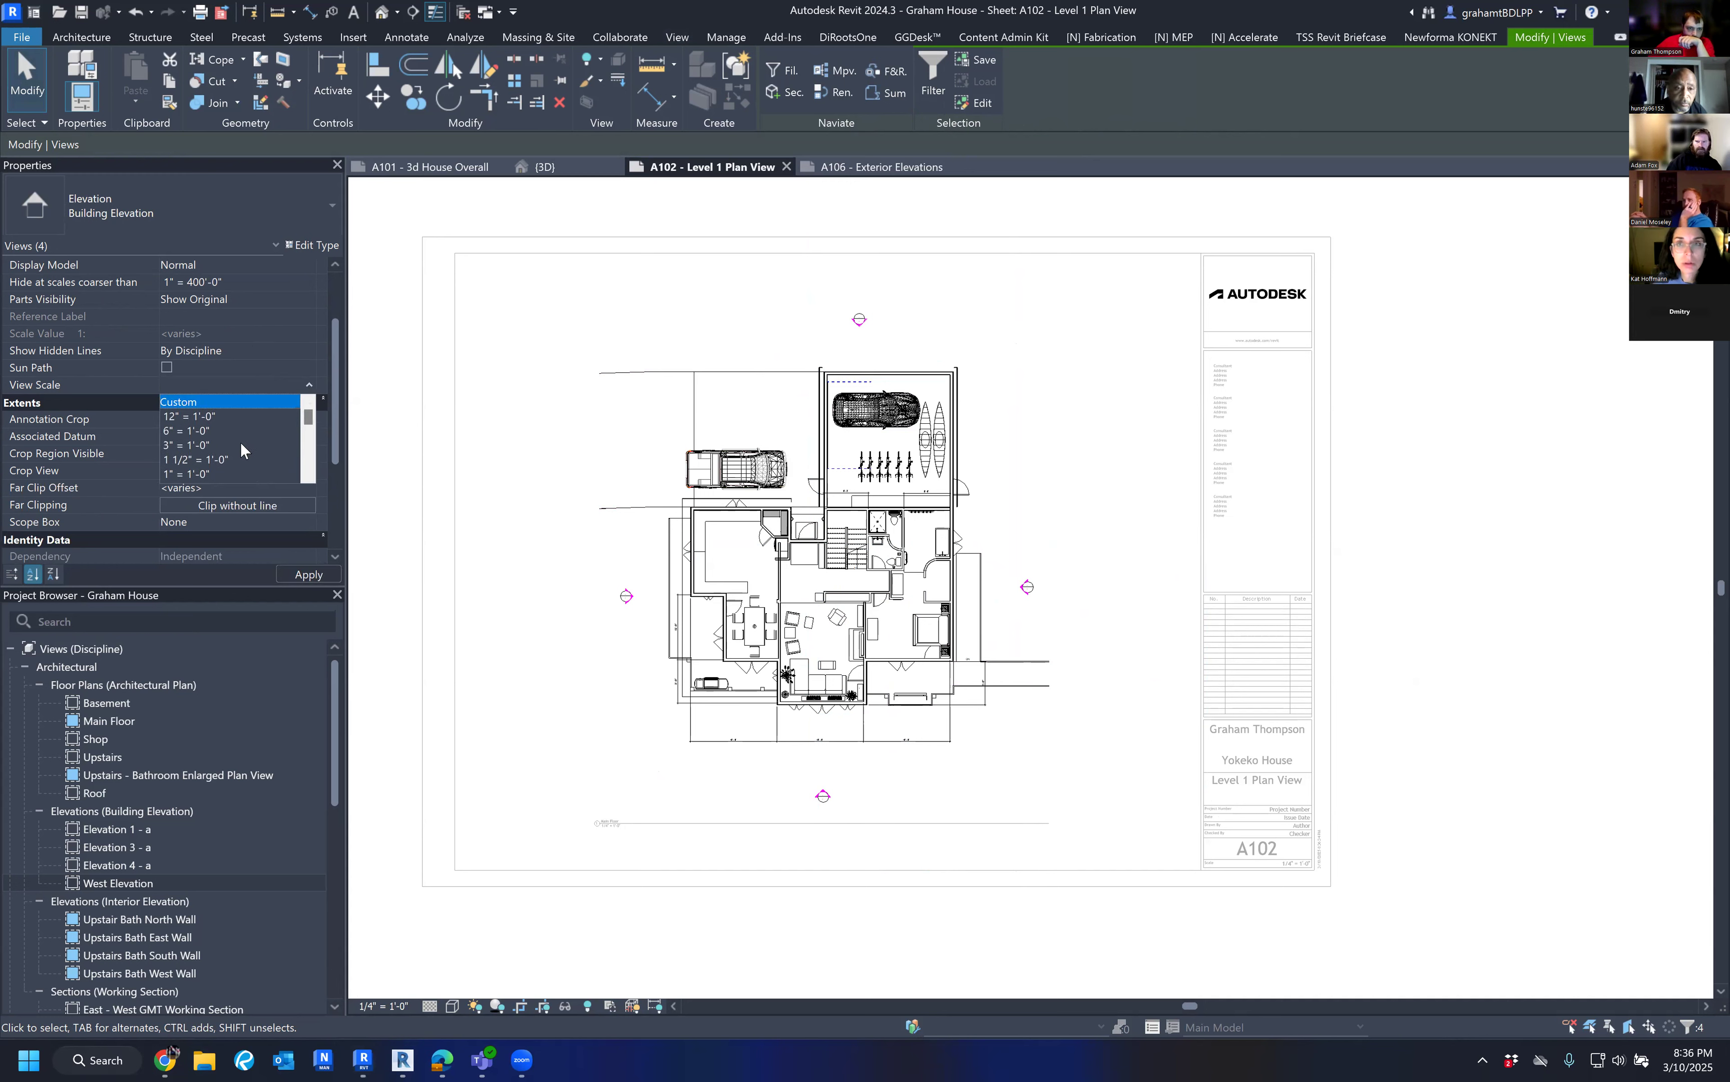
scroll(240, 442, "down", 1)
scroll(236, 465, "down", 1)
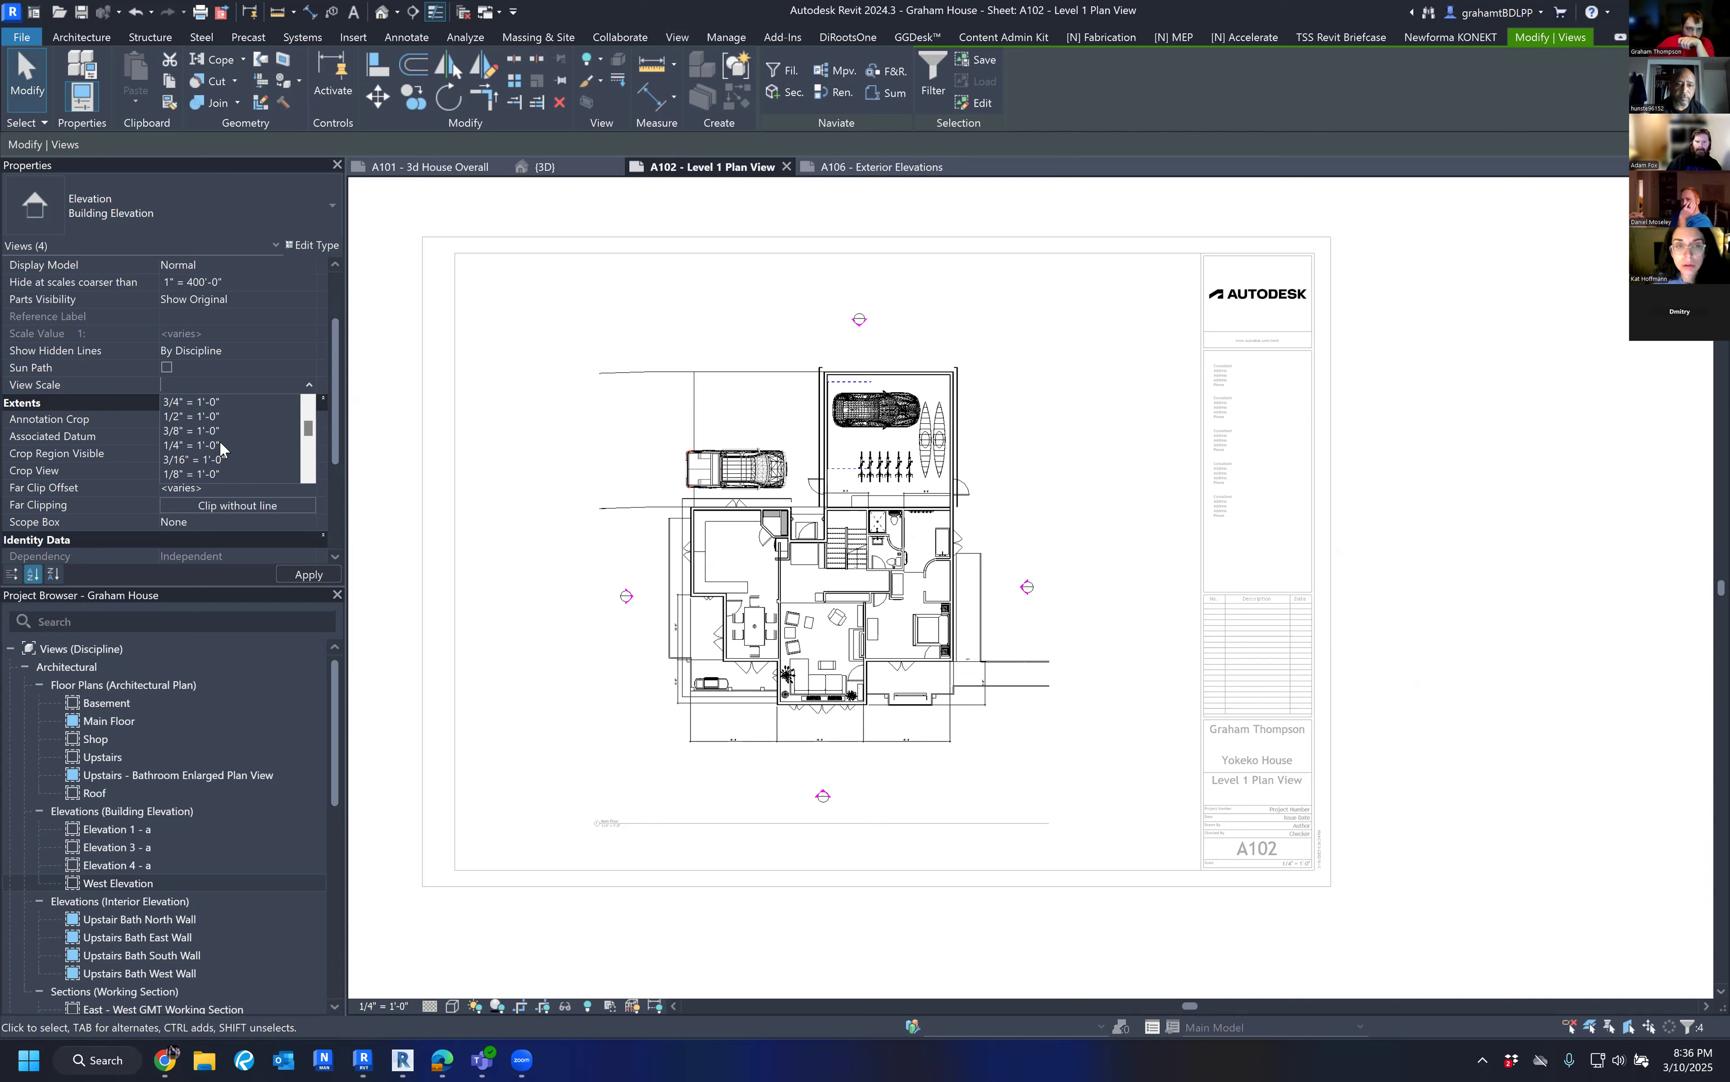
left_click(219, 444)
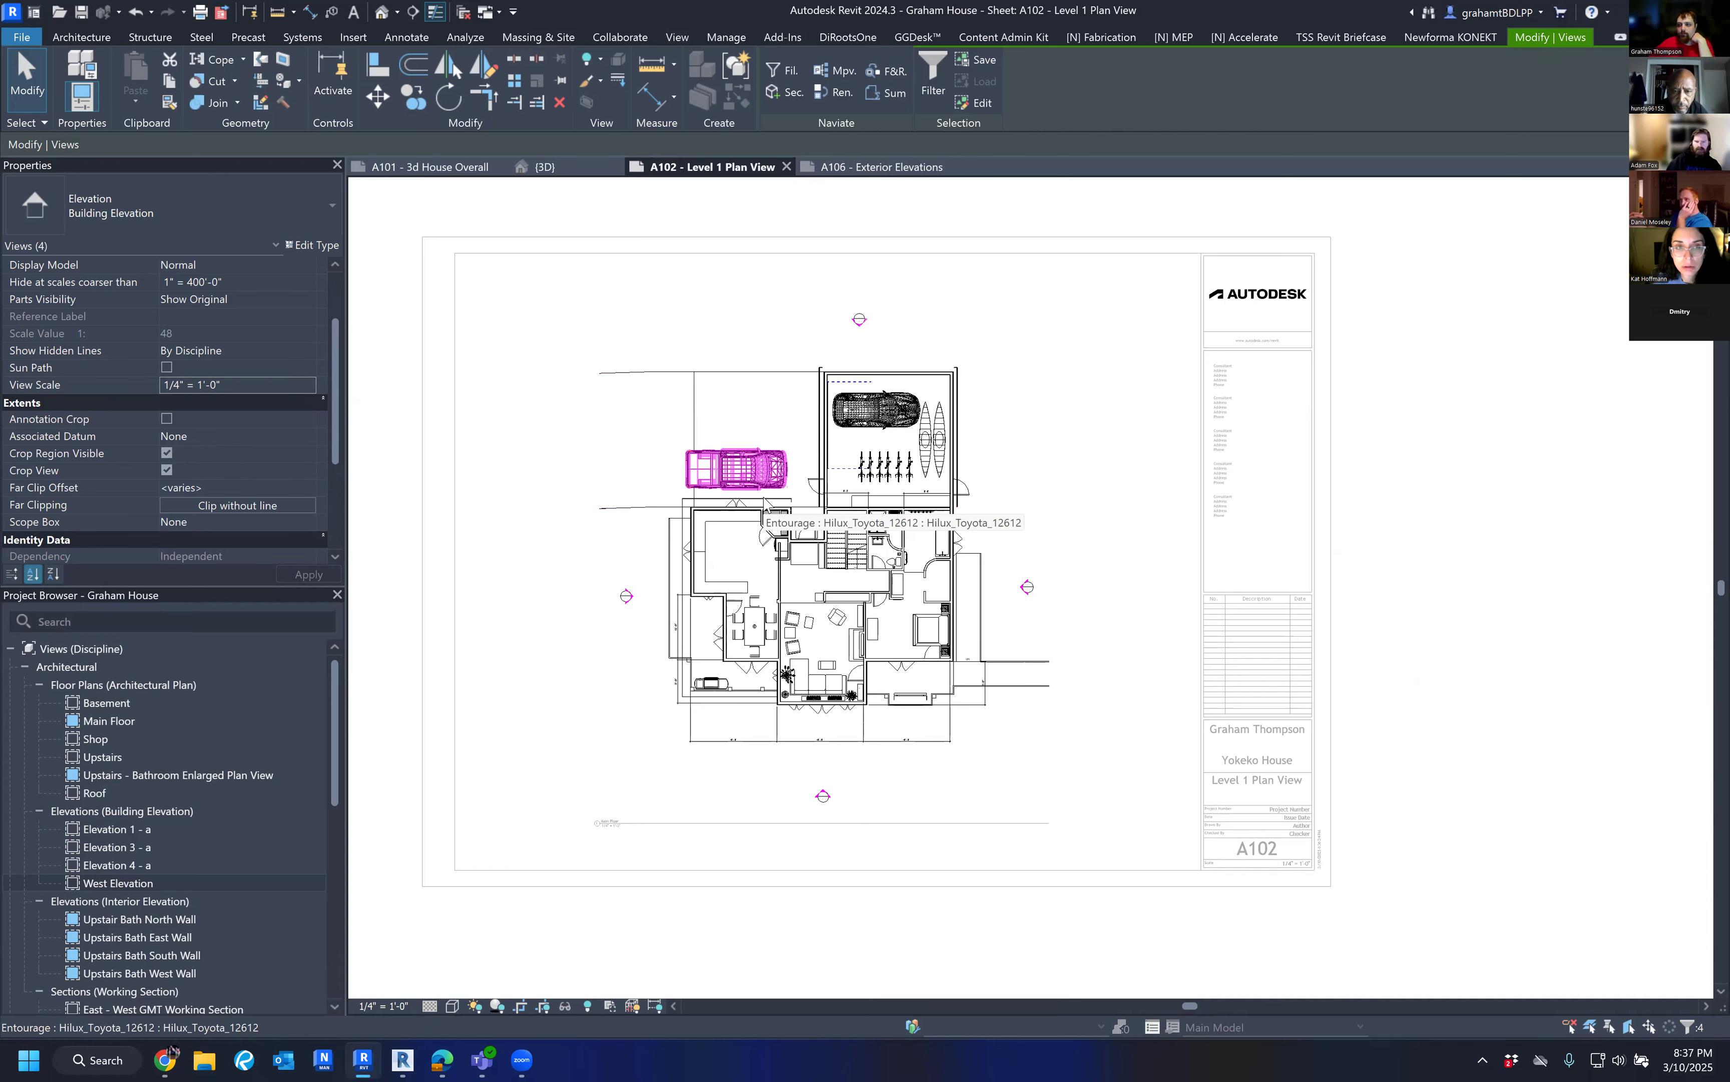
left_click(1083, 501)
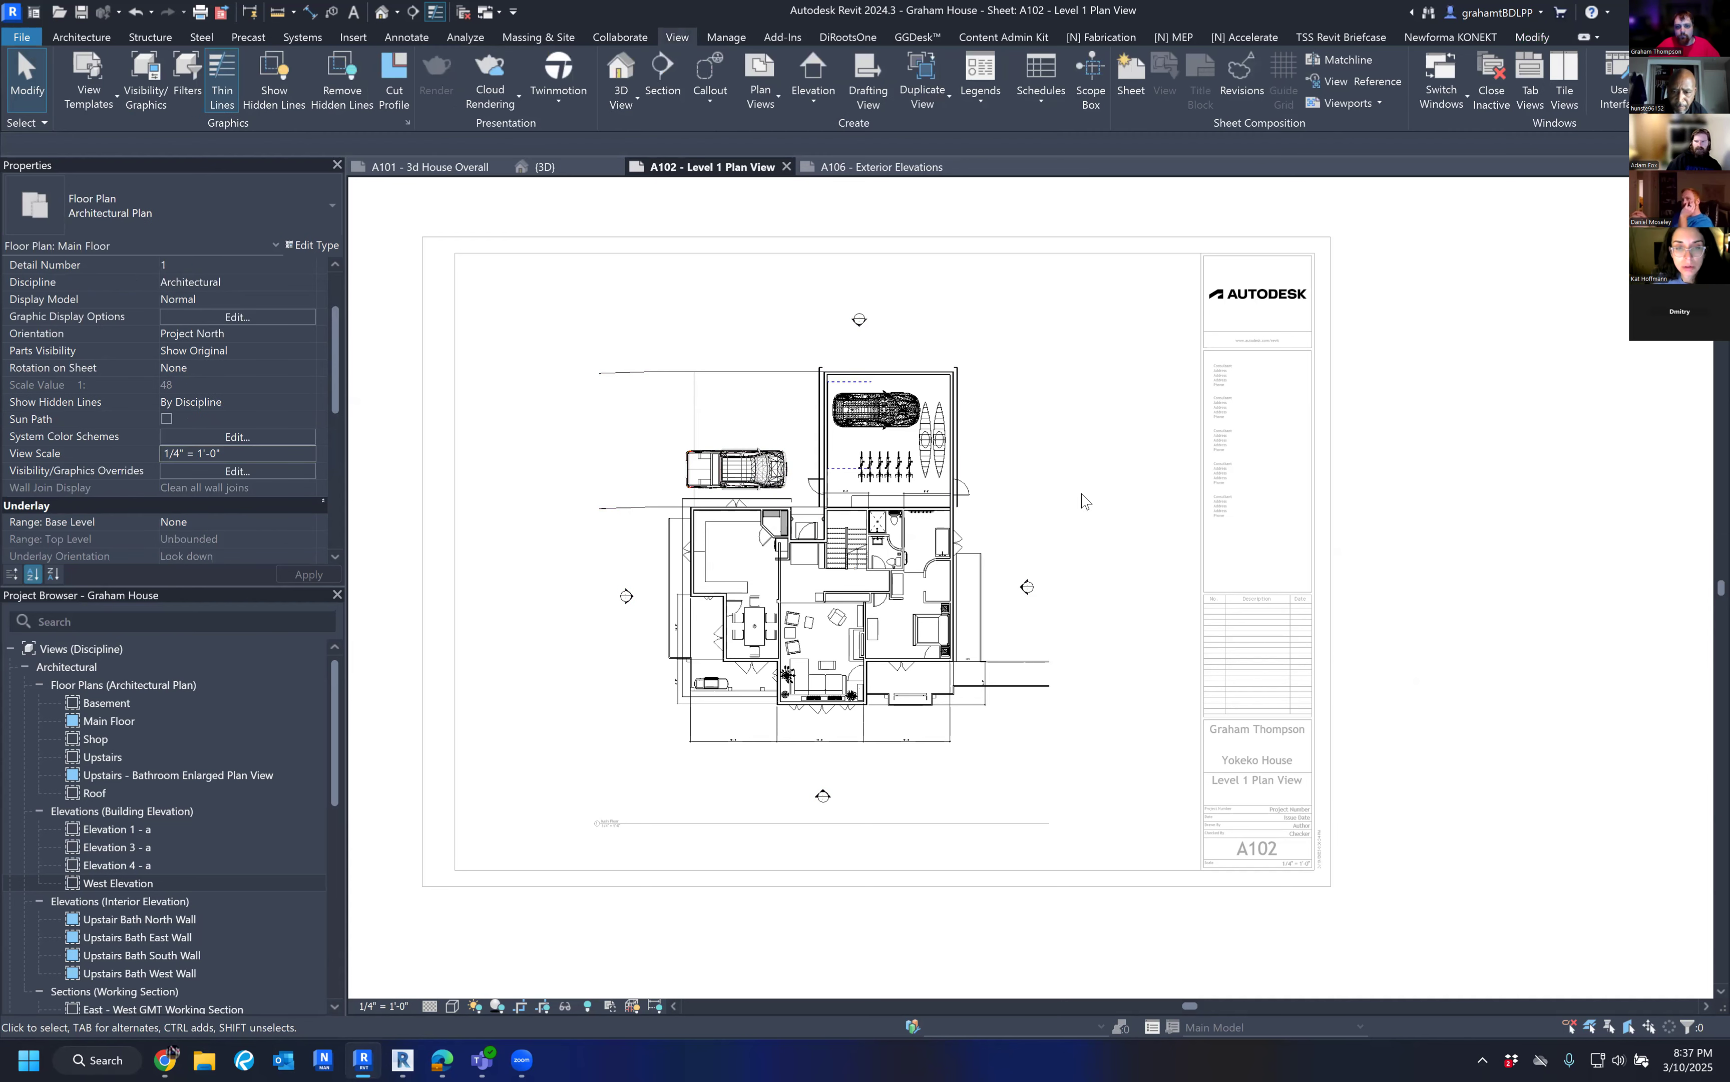
left_click(1027, 588)
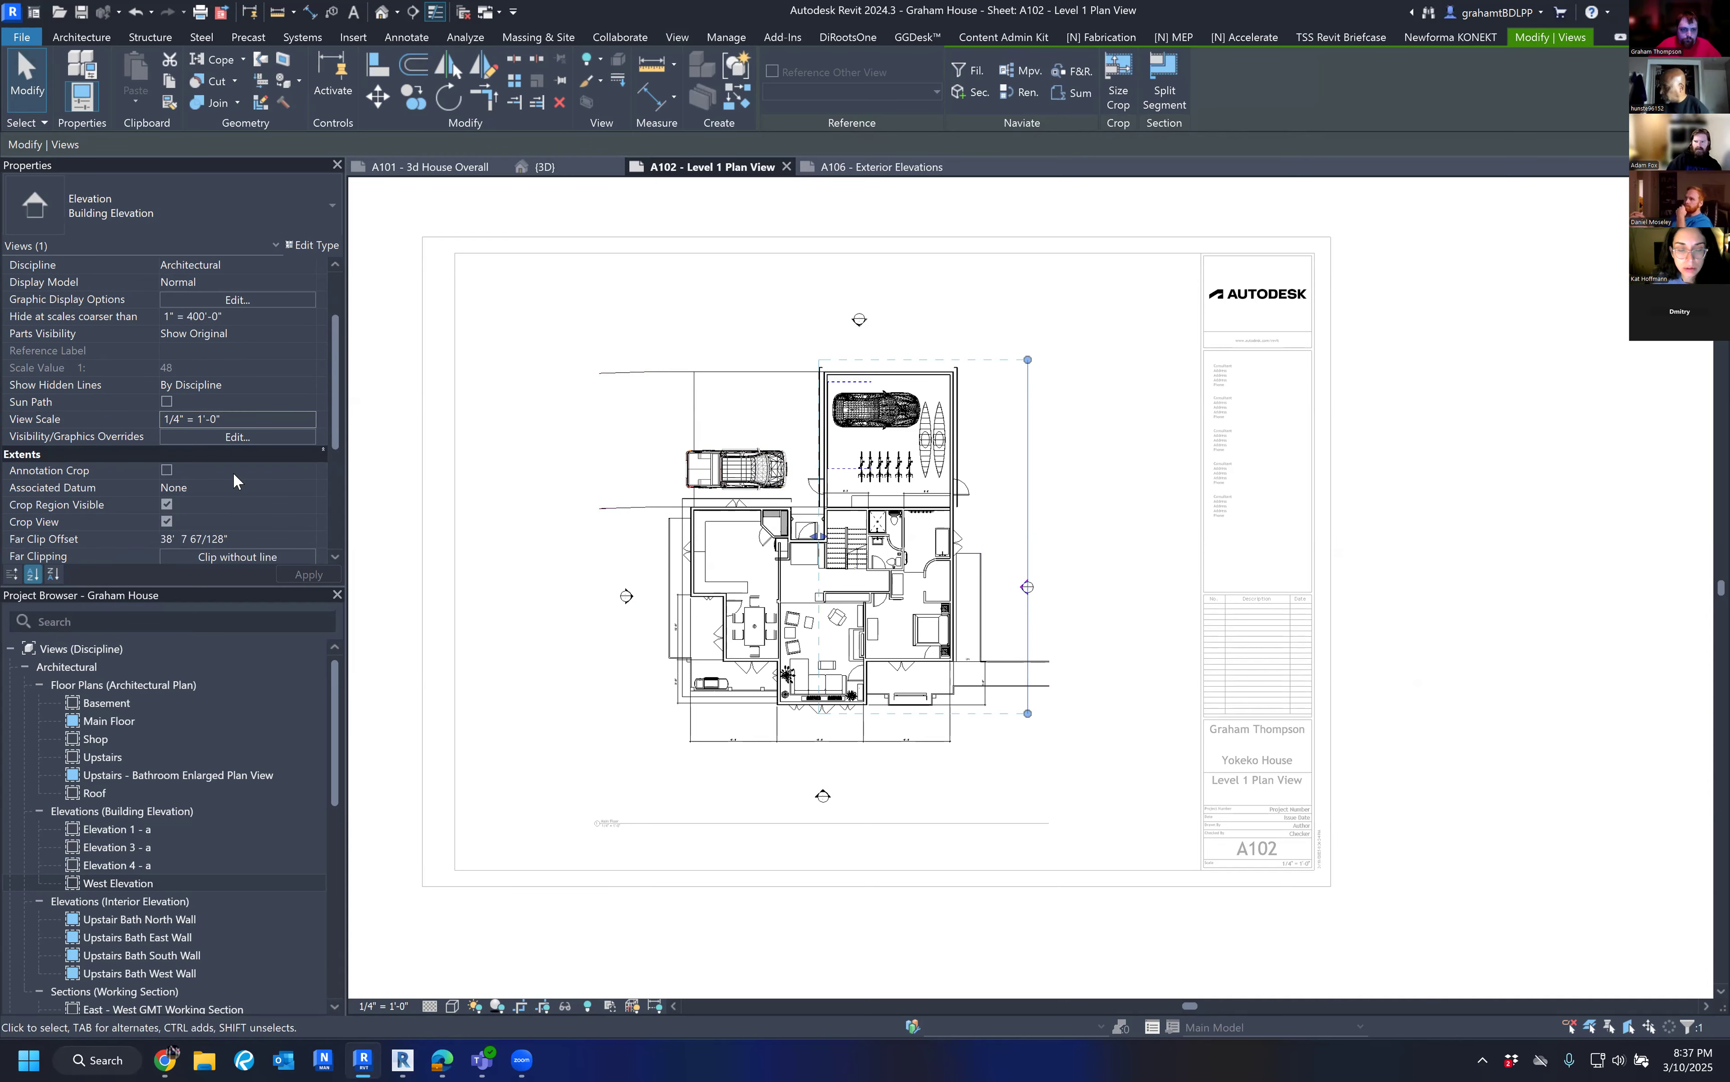
scroll(233, 475, "down", 4)
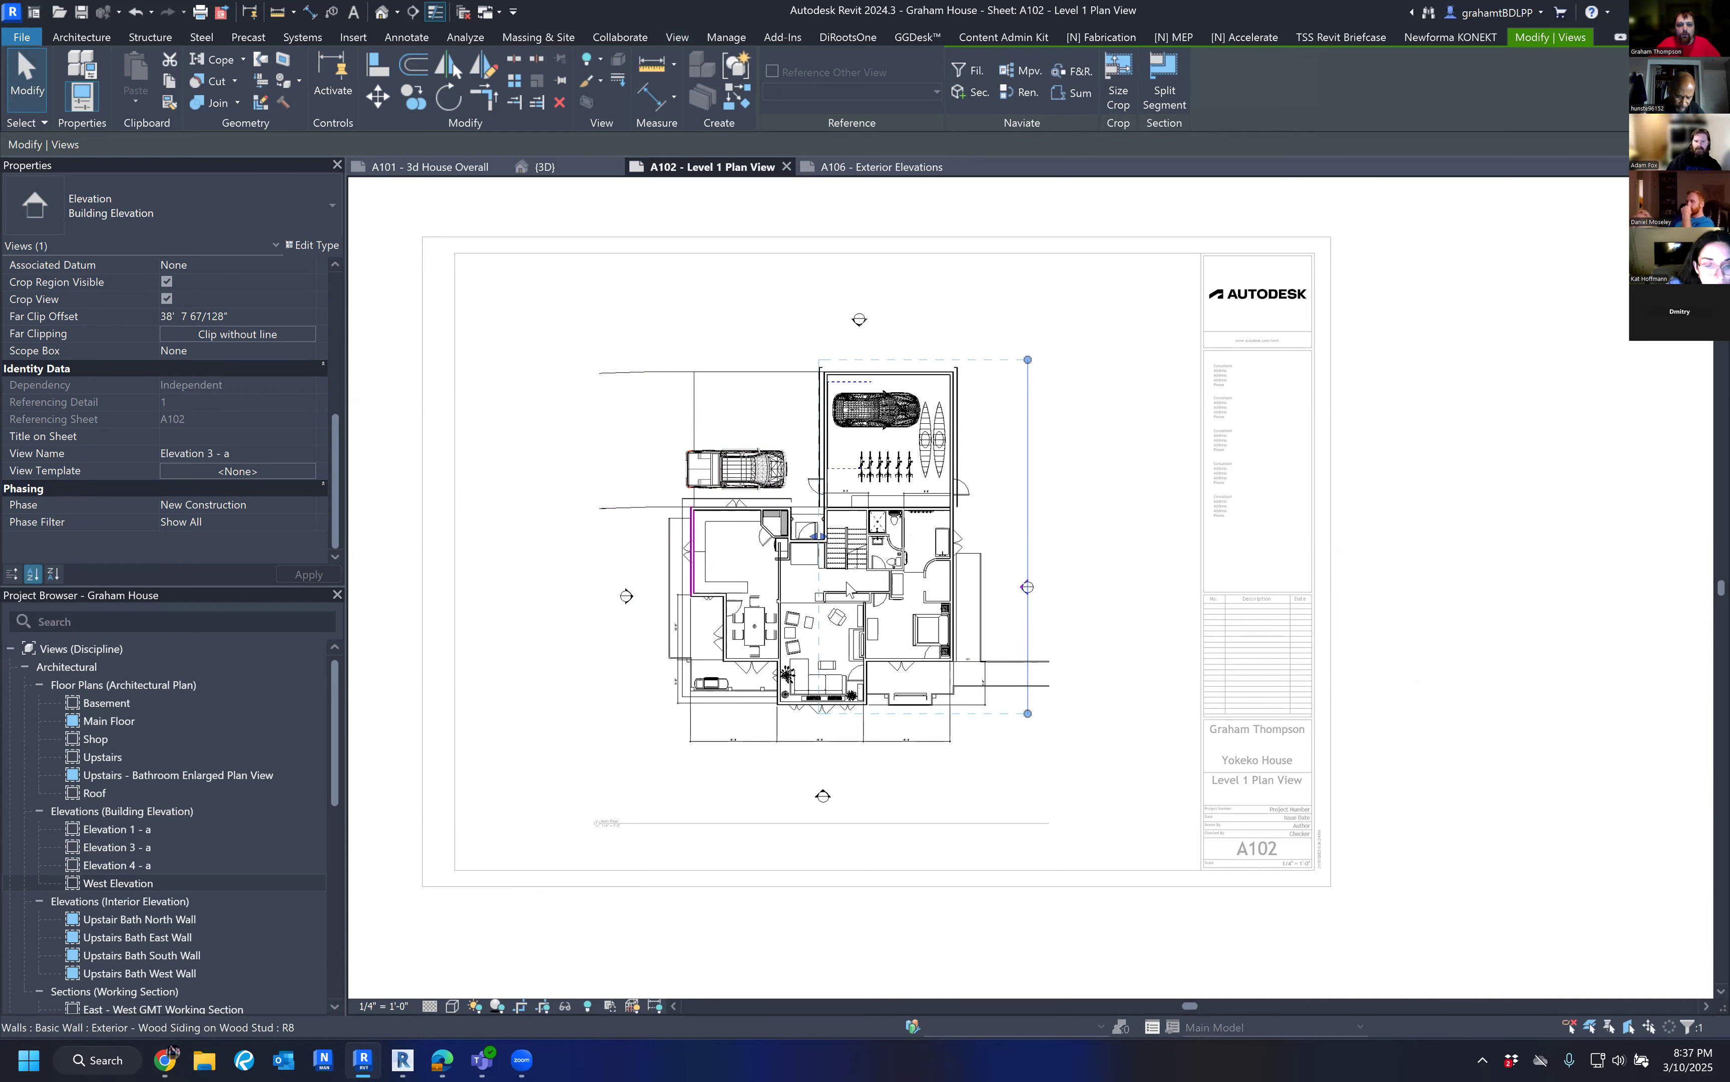
left_click(795, 753)
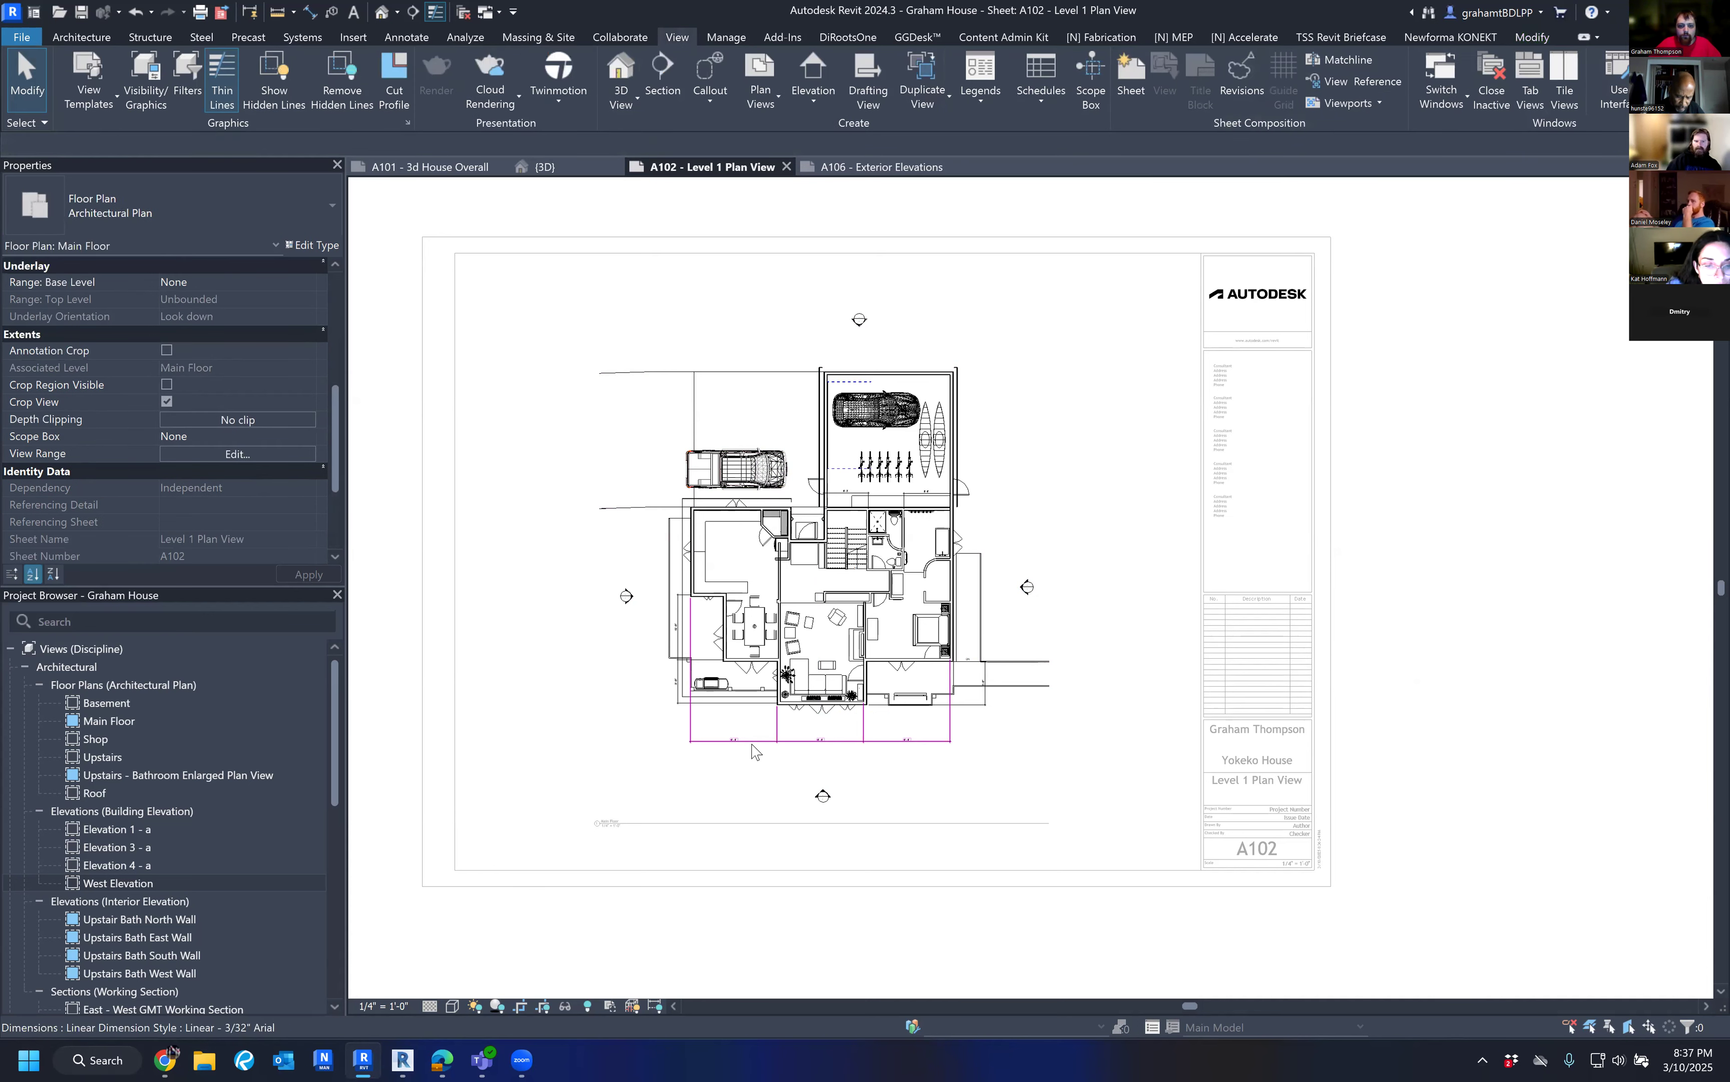
Try assigning the Electrical Section view template to Elevation 1 - a.
left_click(635, 593)
left_click(380, 1006)
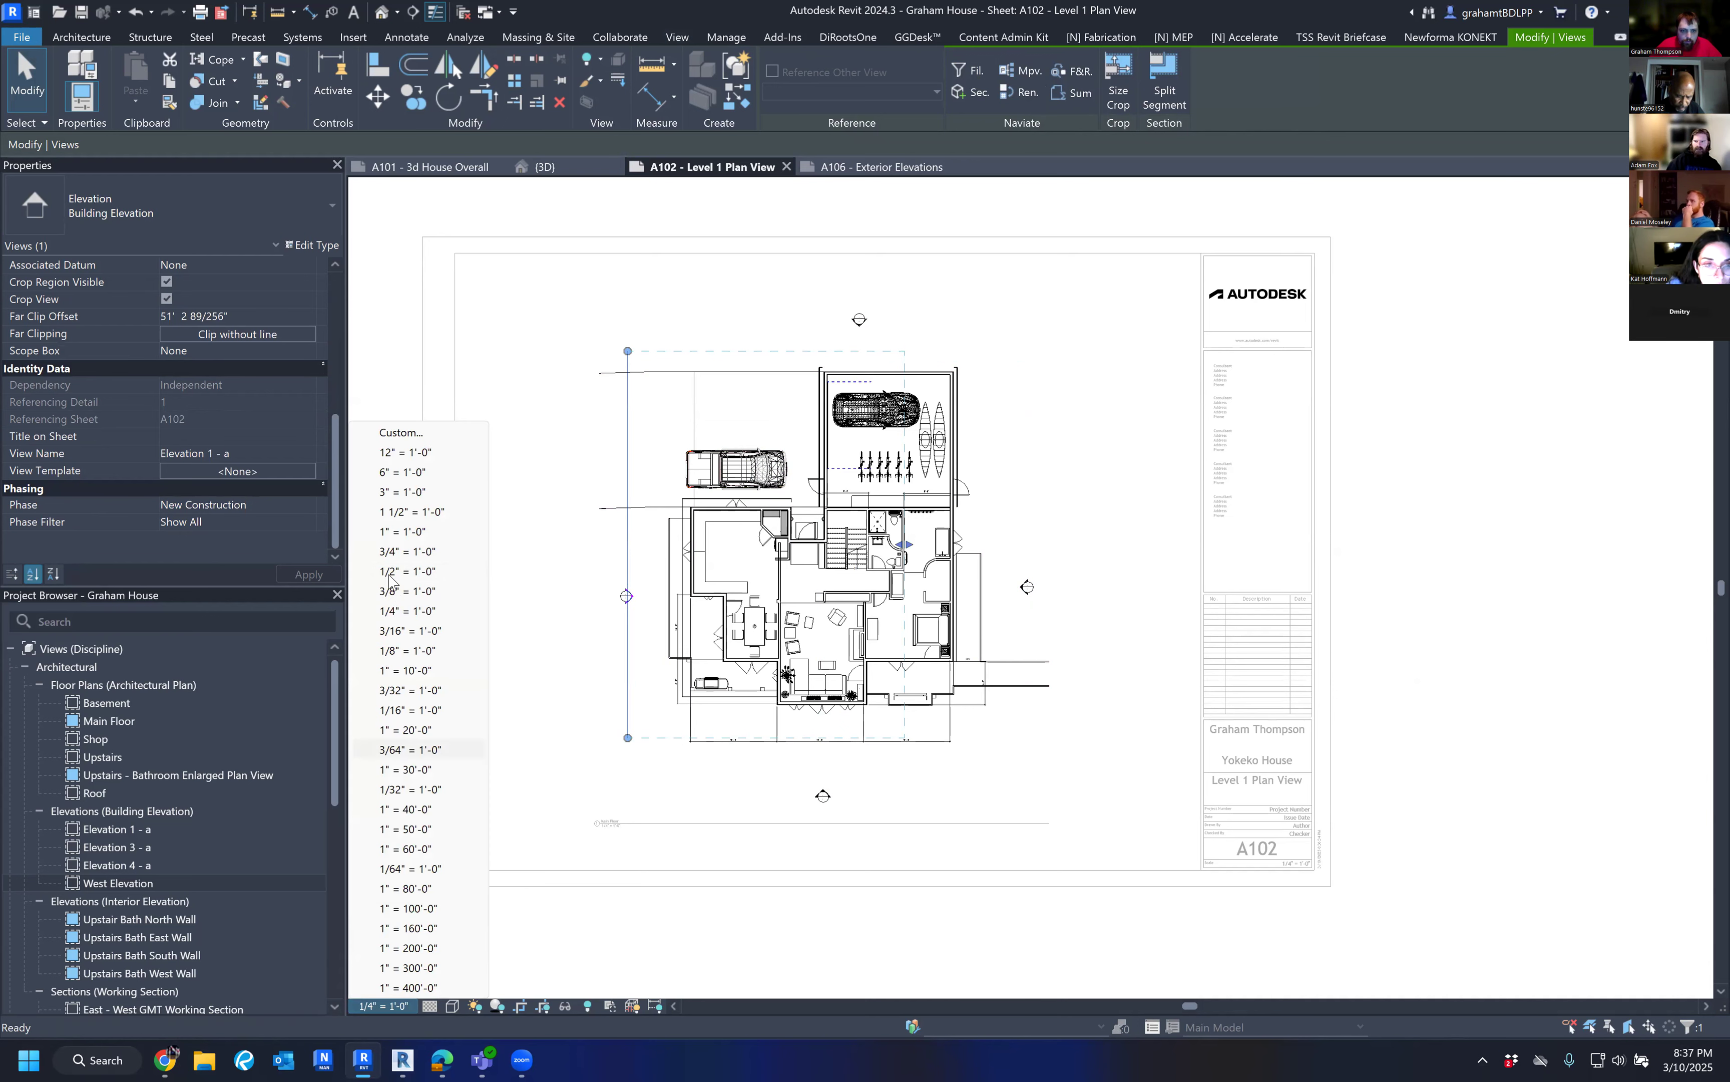
left_click(272, 470)
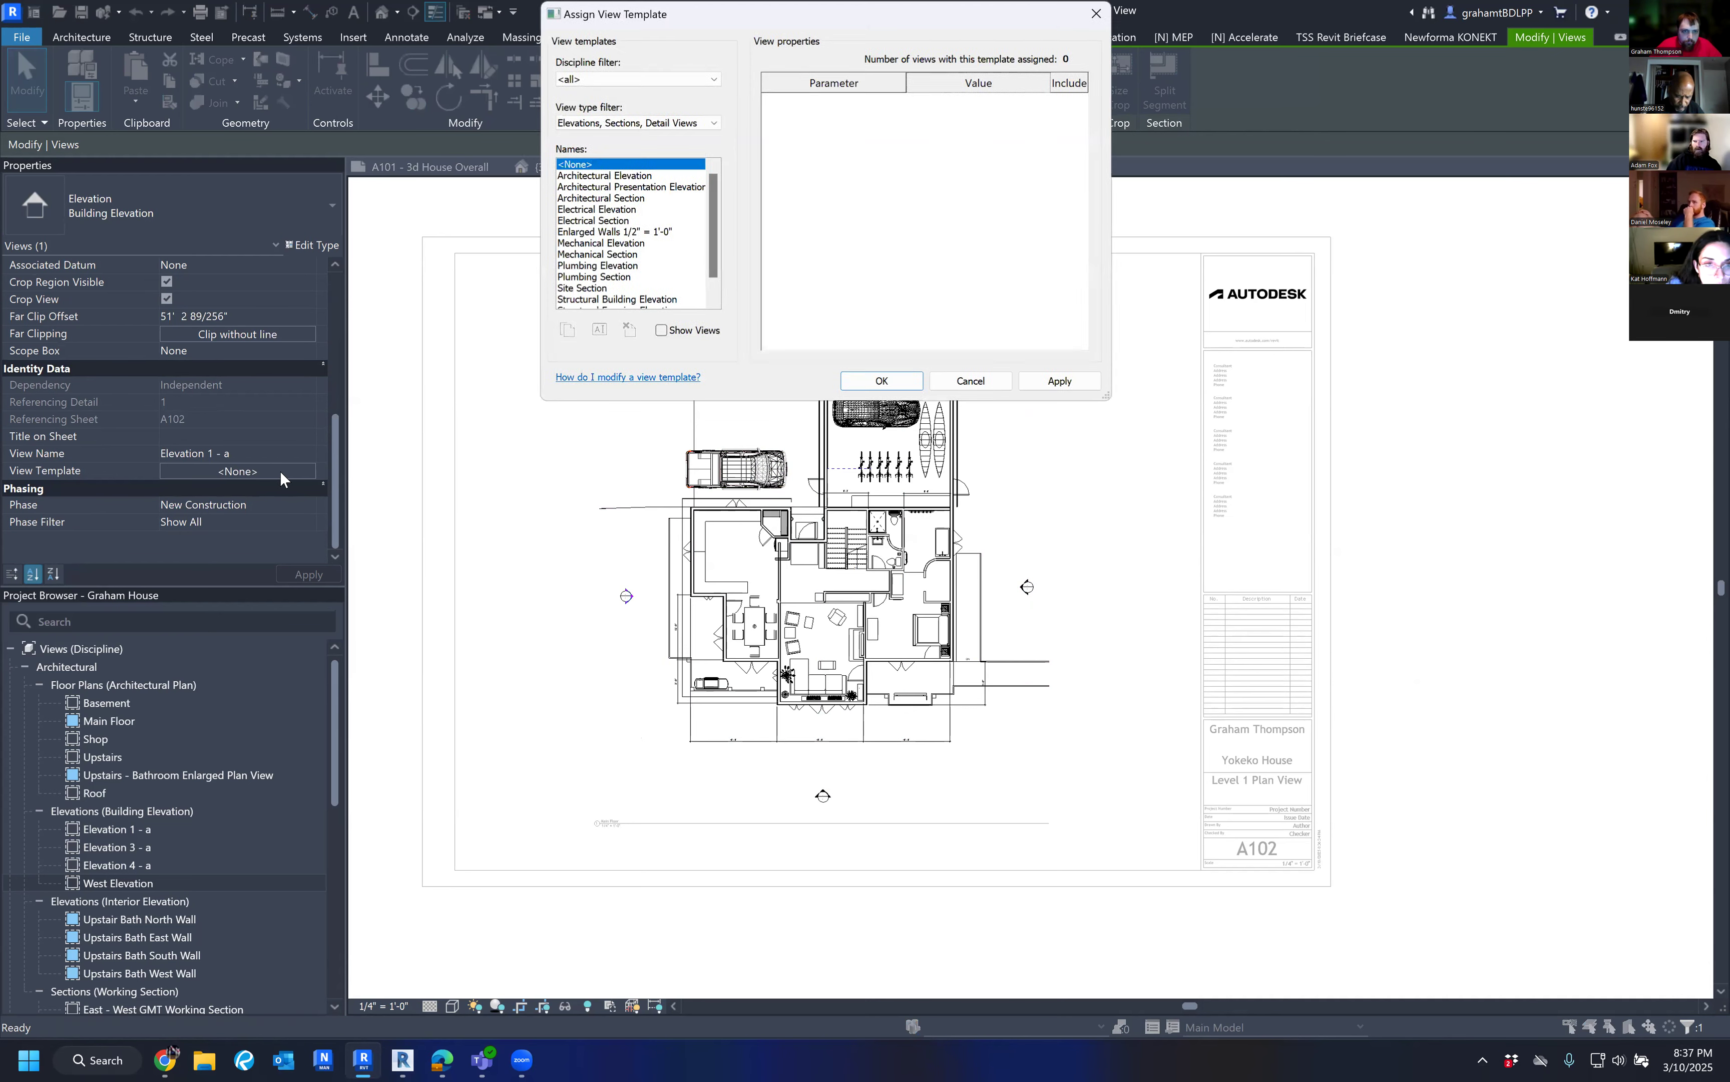
left_click(612, 221)
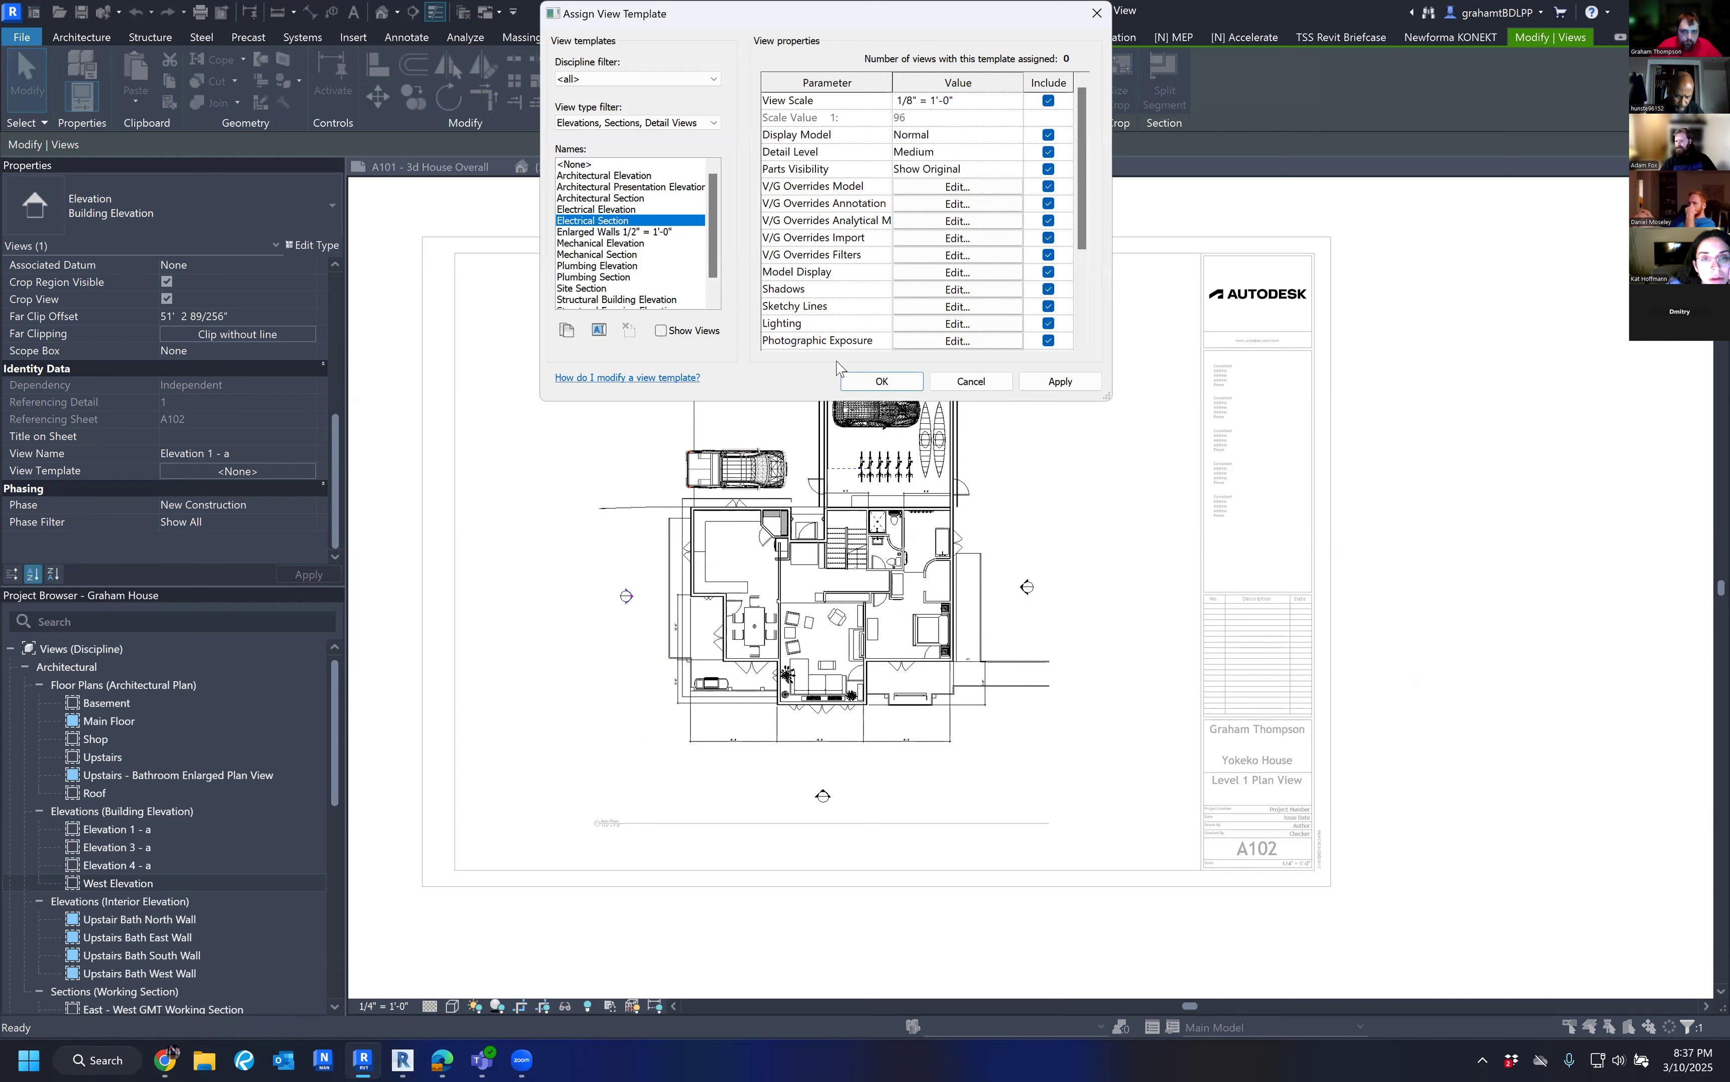
left_click(880, 381)
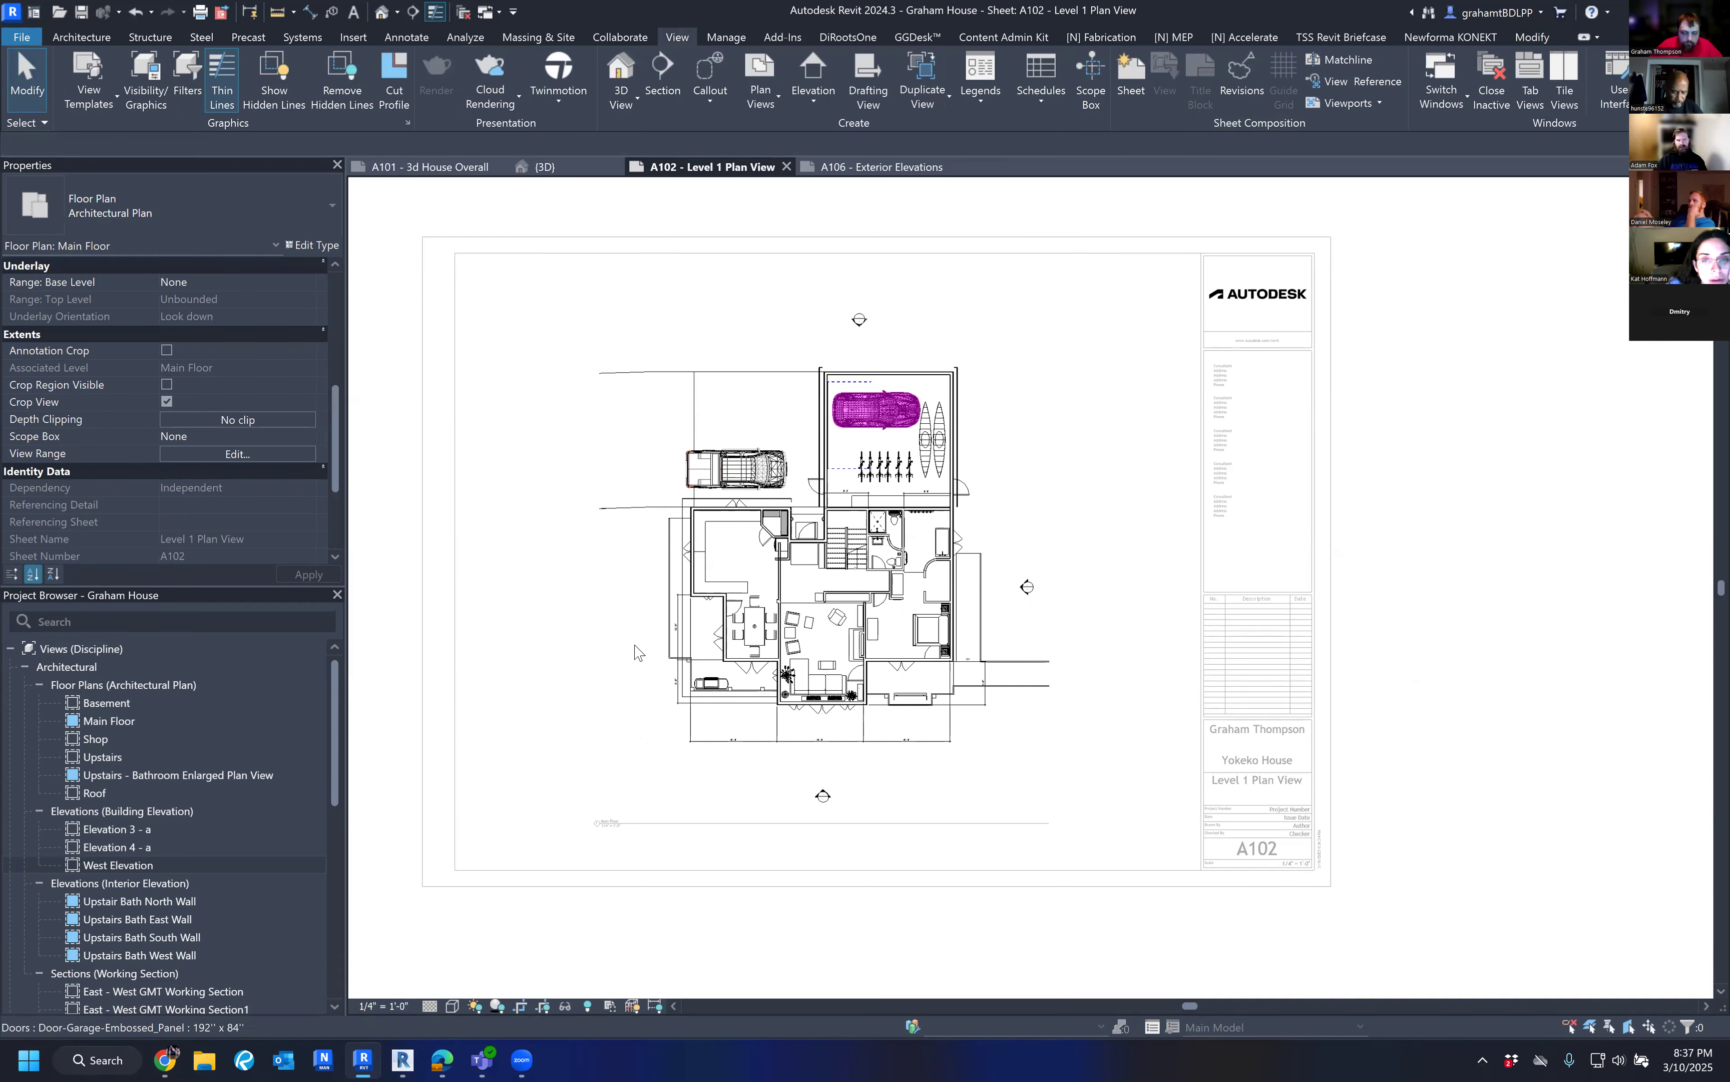
Undo the view template assignment on Elevation 1 - a.
left_click(373, 1002)
left_click(373, 1002)
key("ctrl+z")
left_click(628, 598)
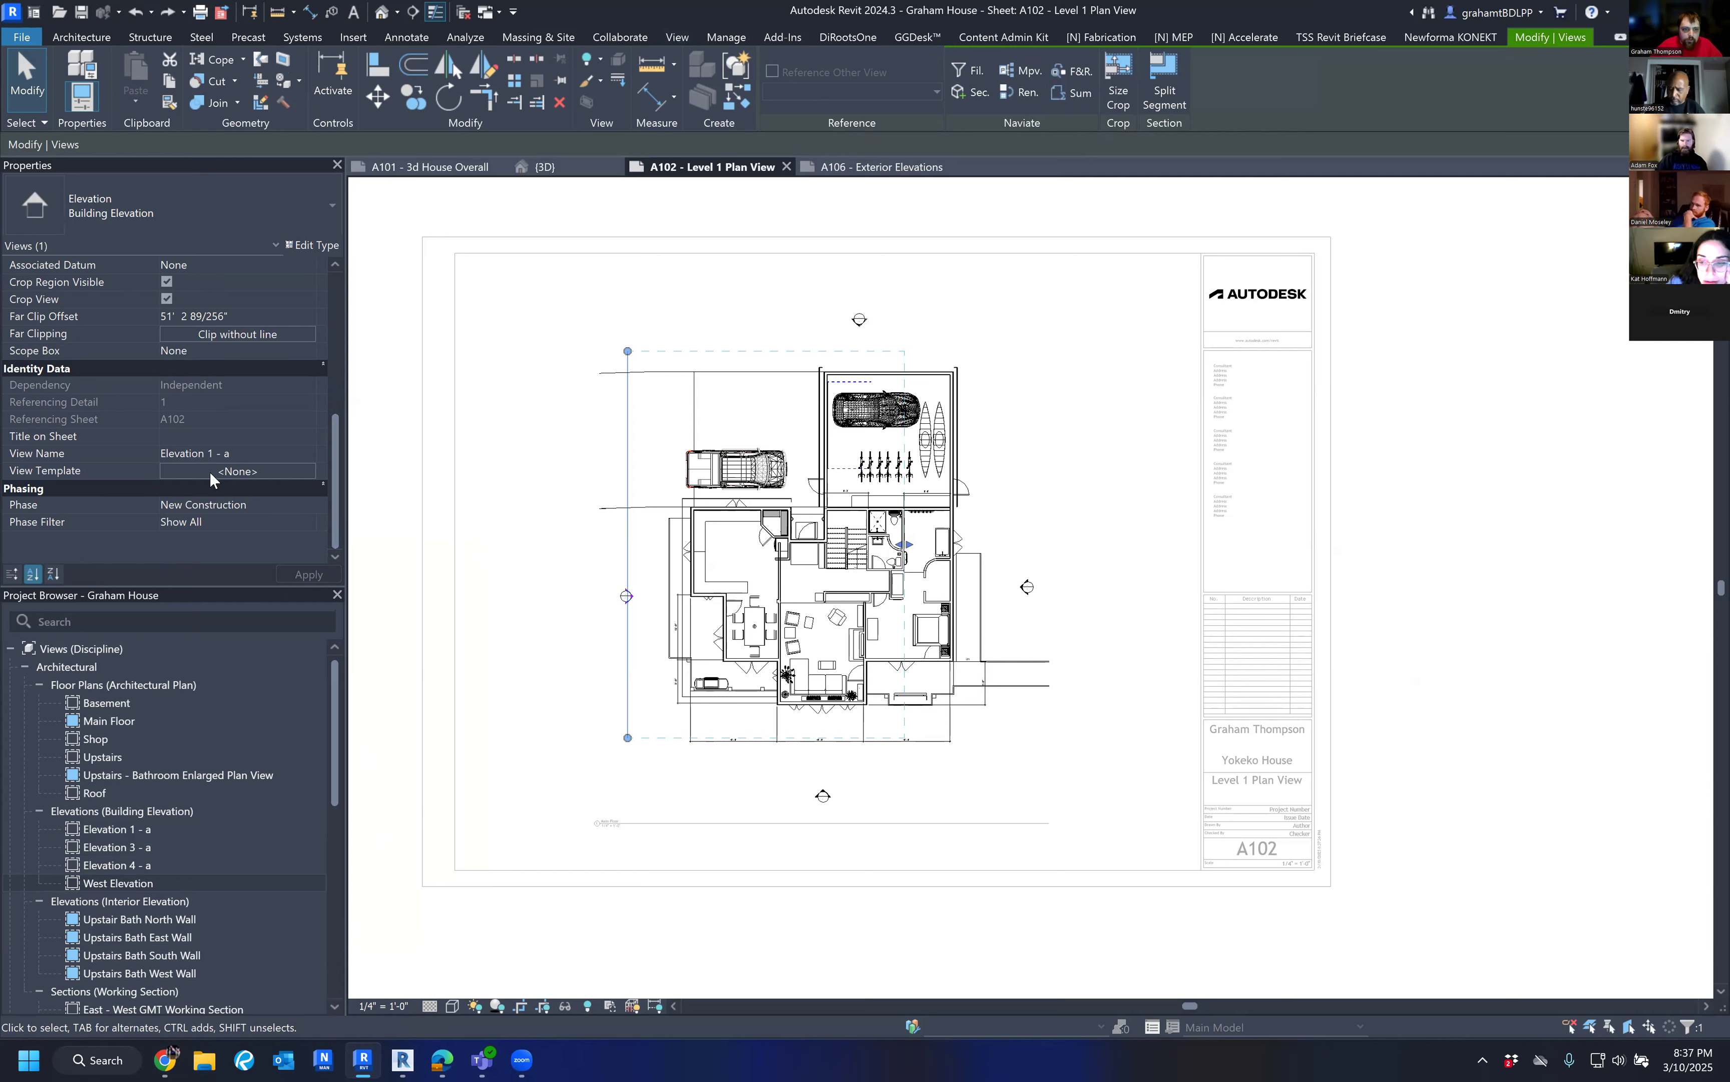
left_click(865, 337)
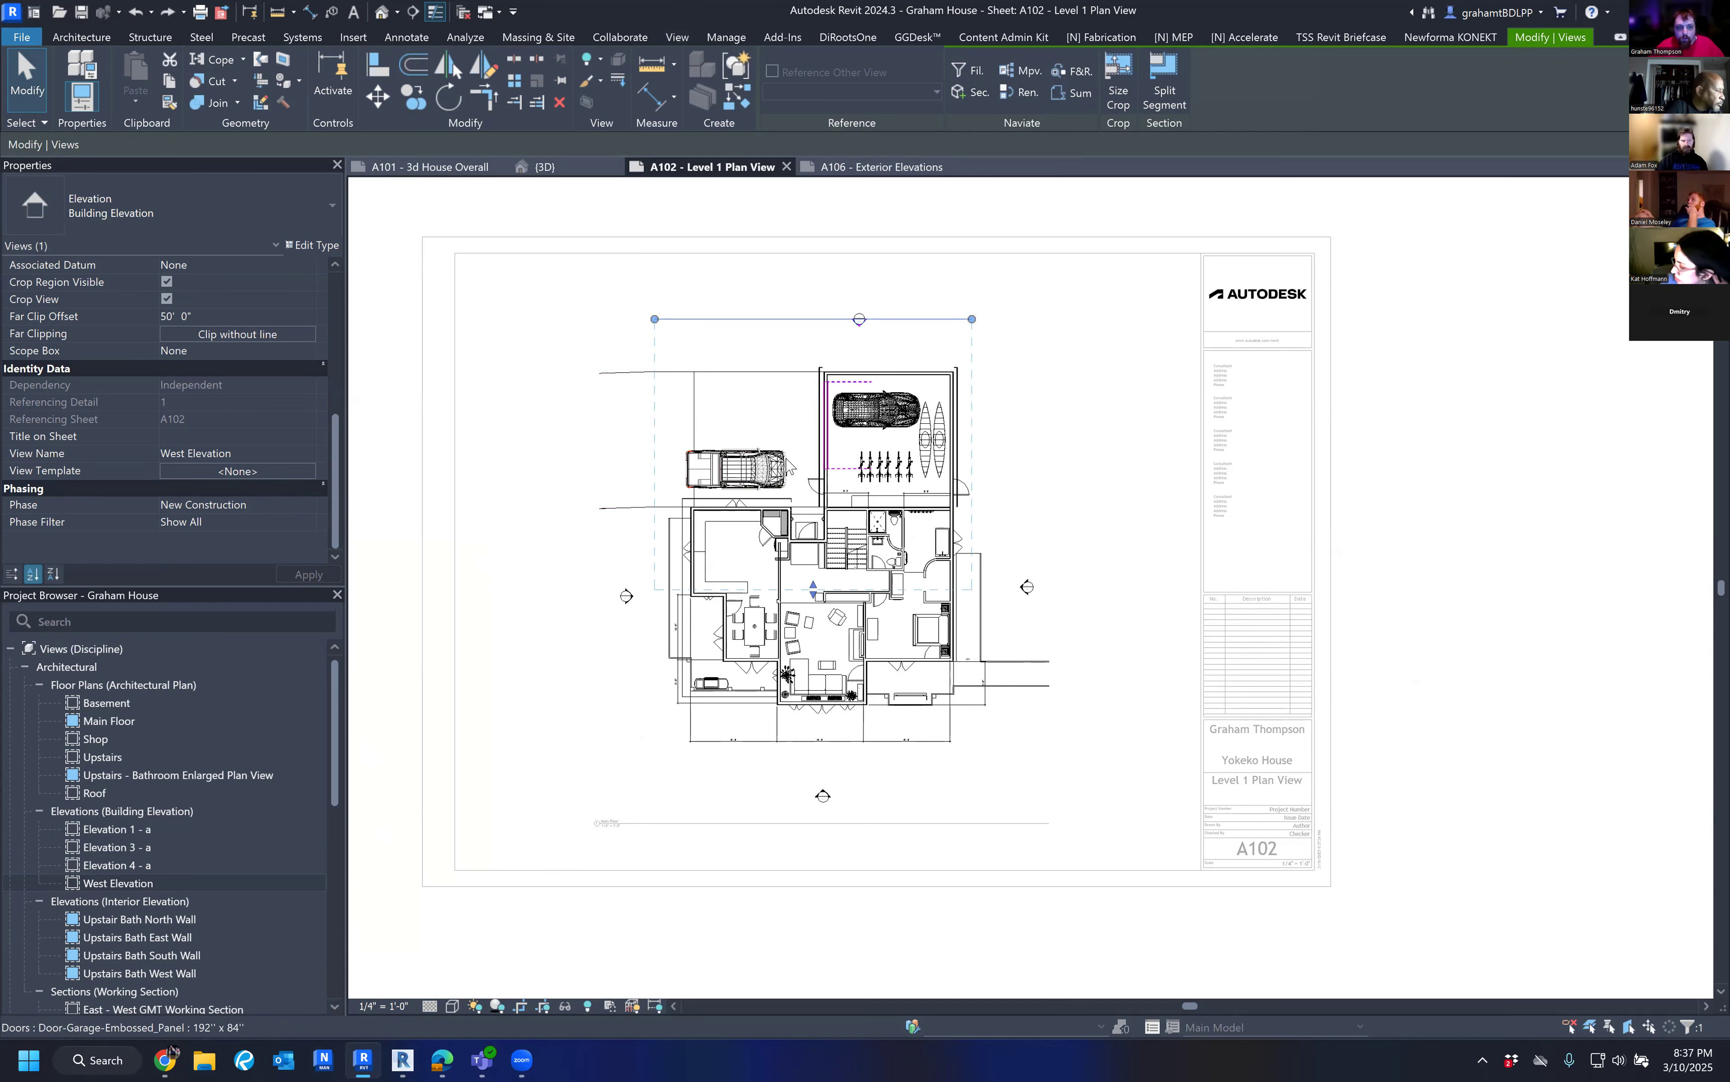
Rename the Elevation 3 - a view as North Elevation.
left_click(1024, 591)
left_click(264, 453)
type("NBoir")
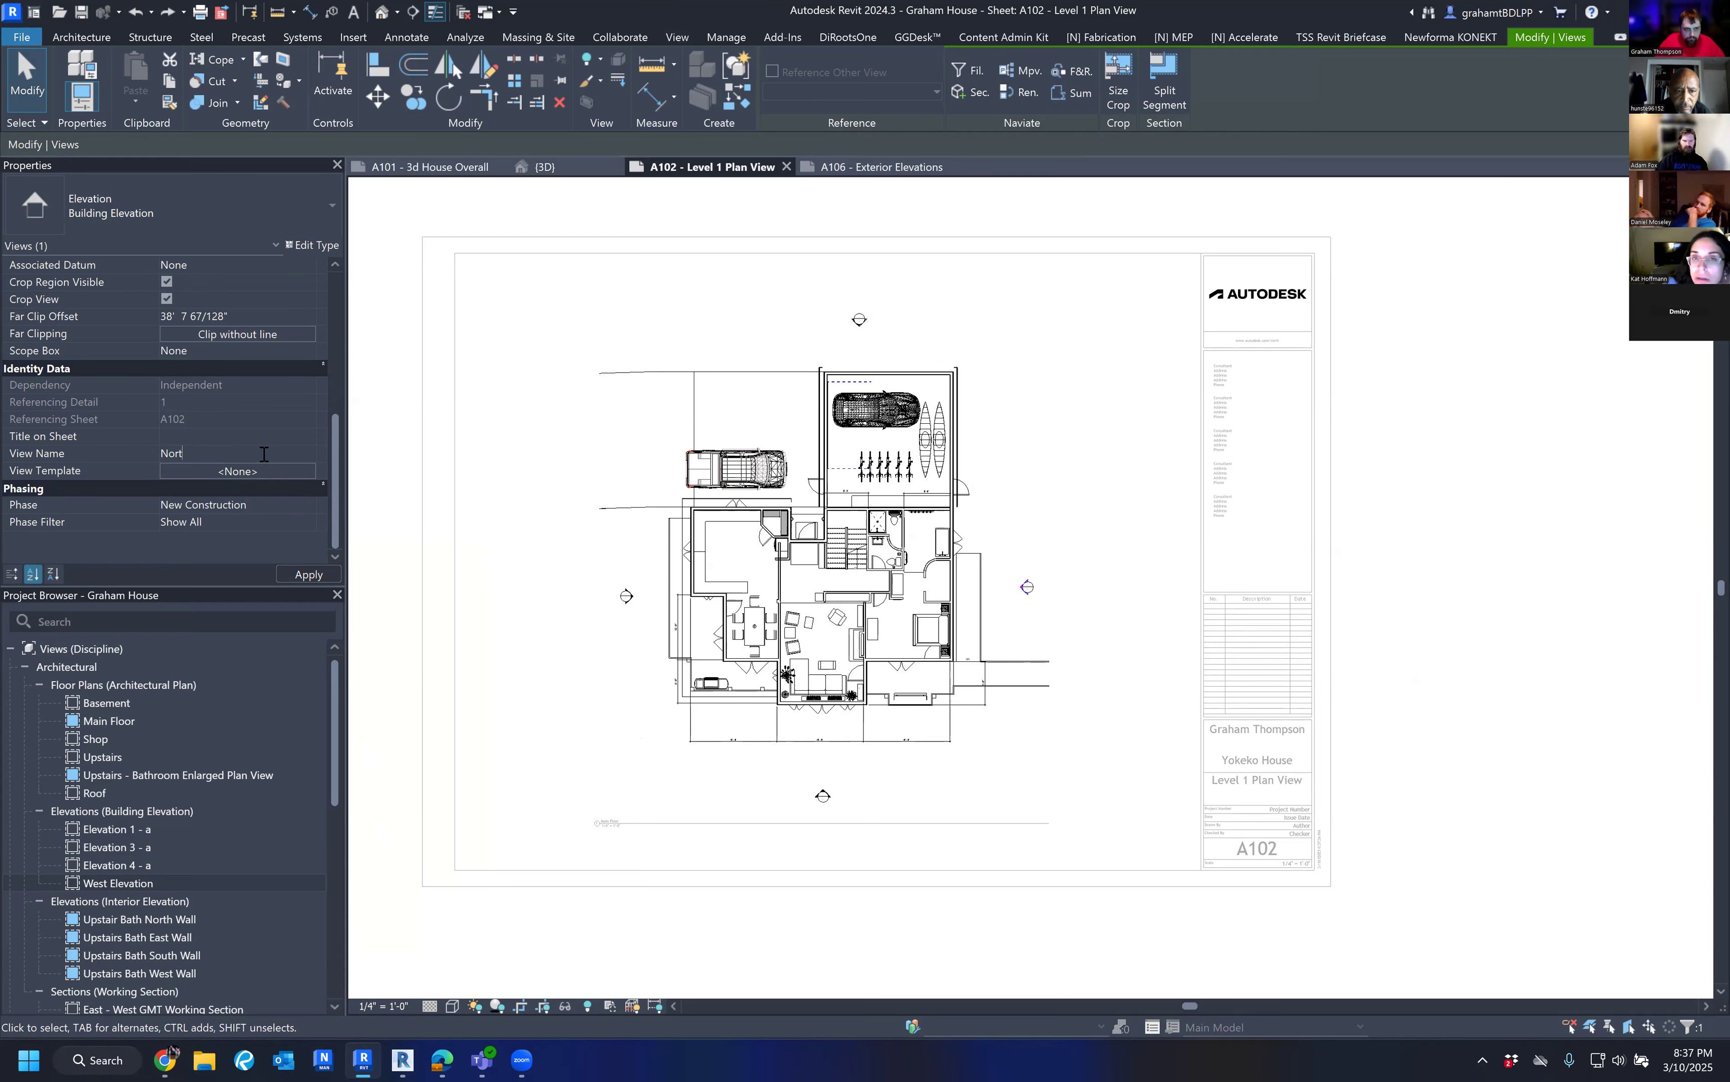
key("Return")
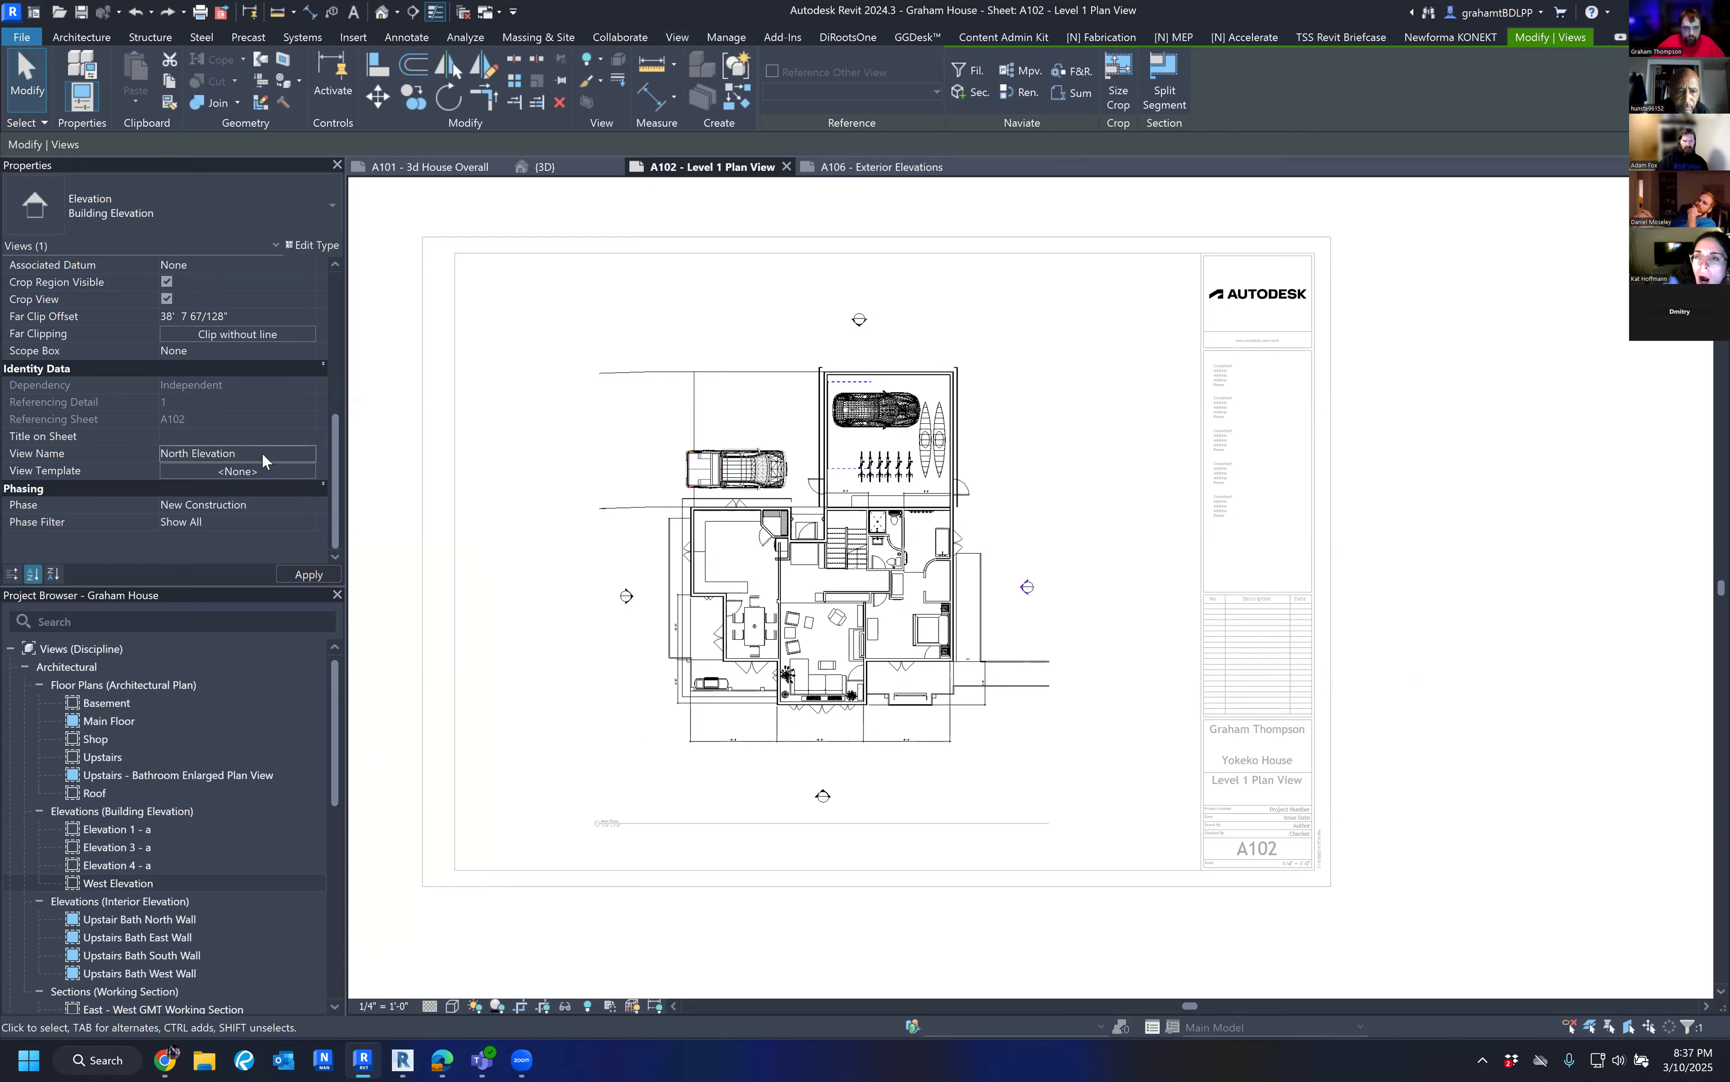
Rename the Elevation 4 - a view as East Elevation.
left_click(823, 796)
left_click(254, 450)
type("East Elevation")
key("Return")
Rename the Elevation 1 - a view as South Elevation.
left_click(627, 596)
left_click(276, 450)
type("South Elevation")
key("Return")
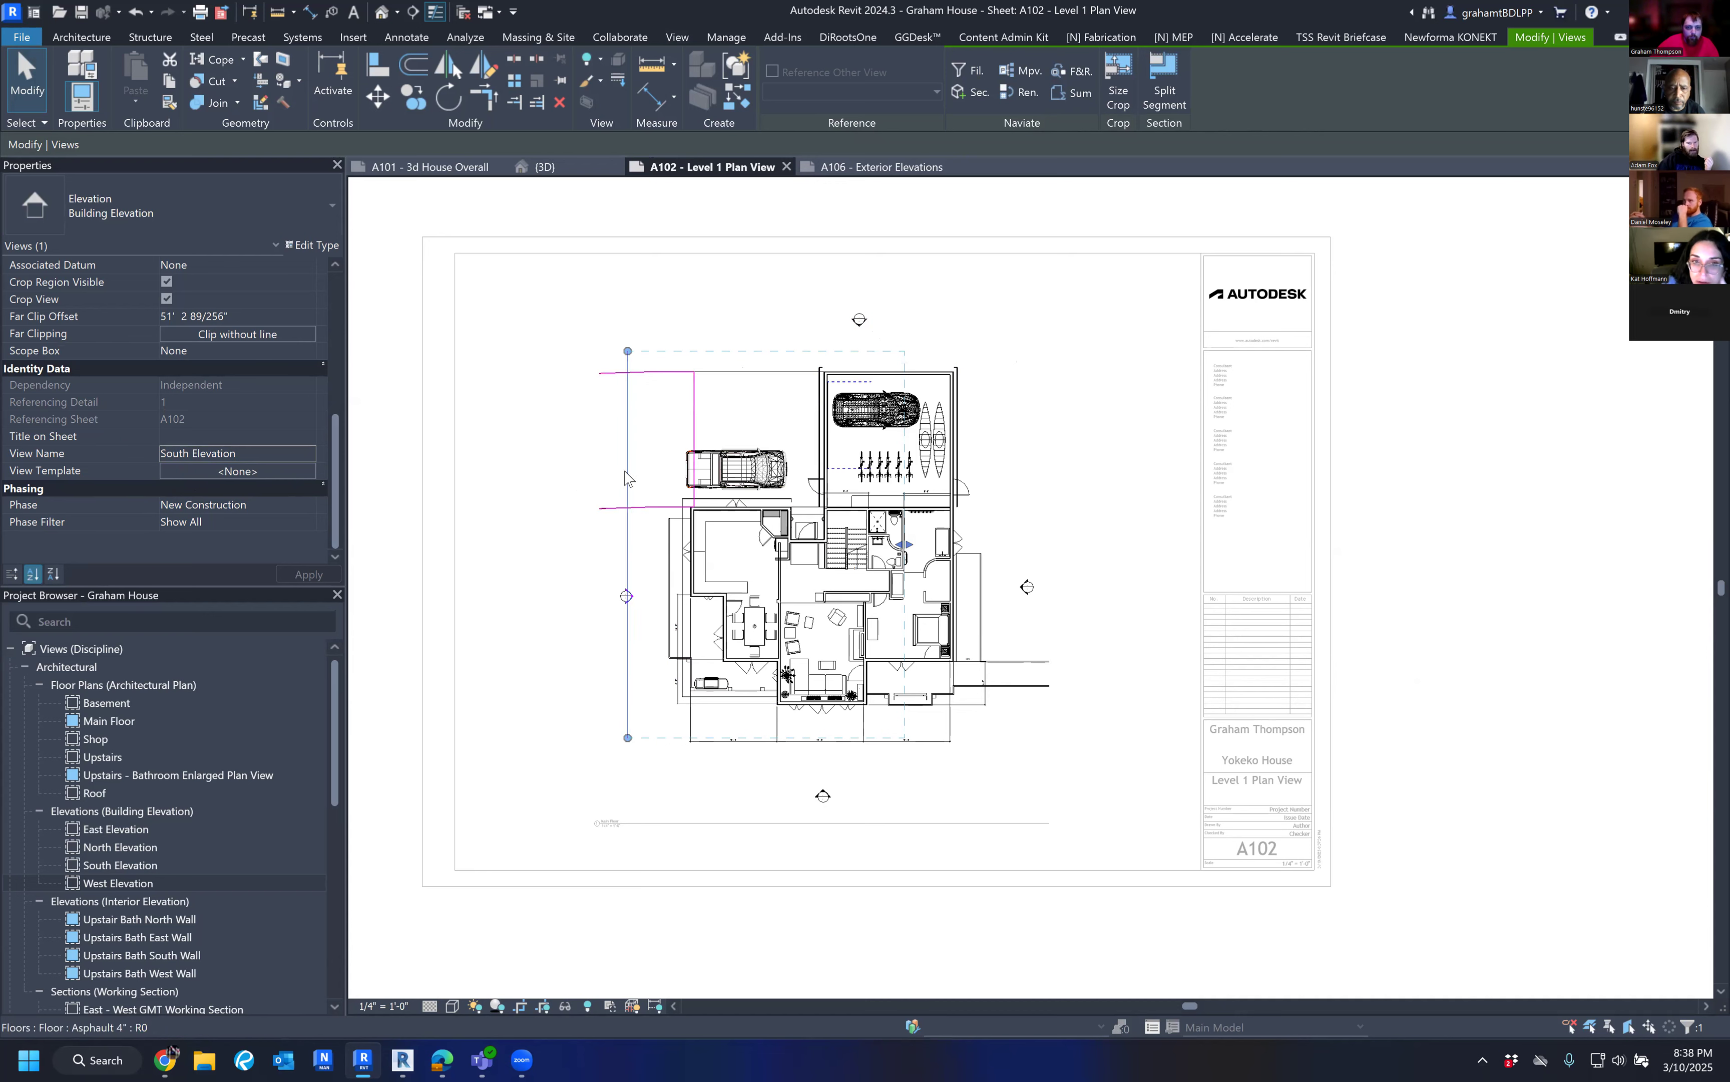
left_click(256, 473)
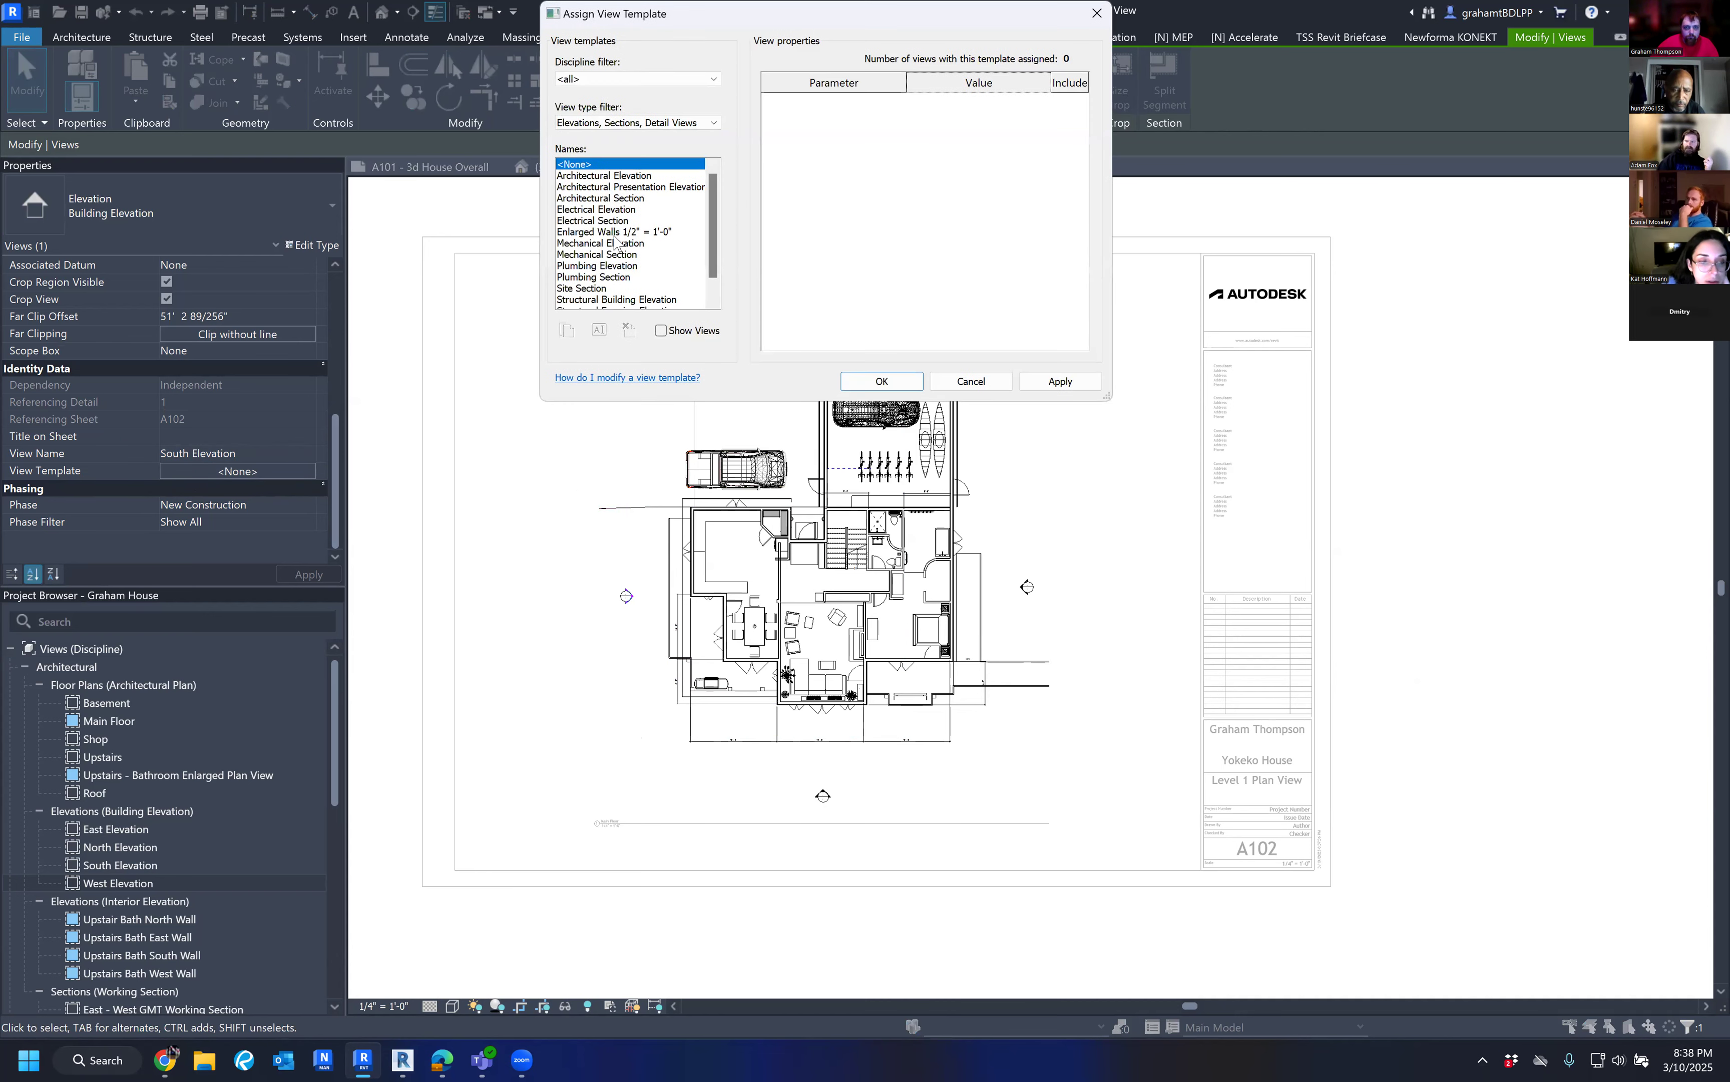
key("Escape")
key("Escape")
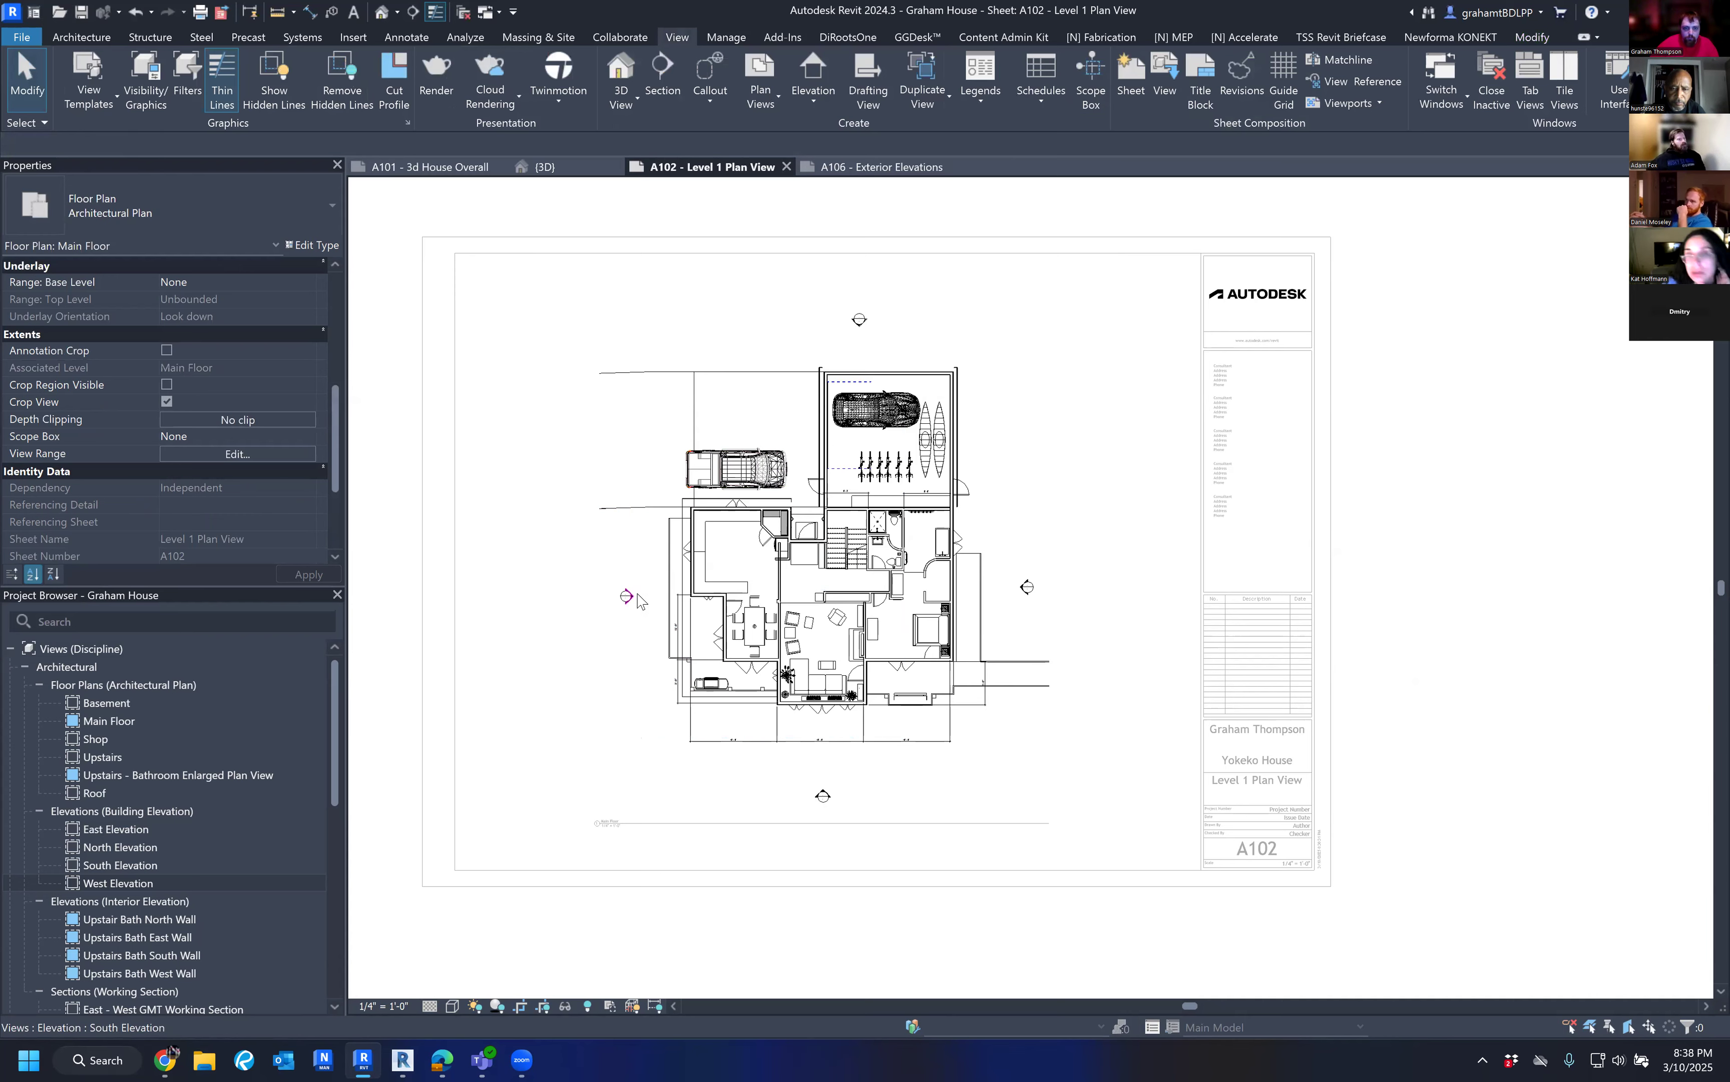
Open the South Elevation view from its elevation marker on the Level 1 plan sheet.
right_click(635, 595)
left_click(764, 178)
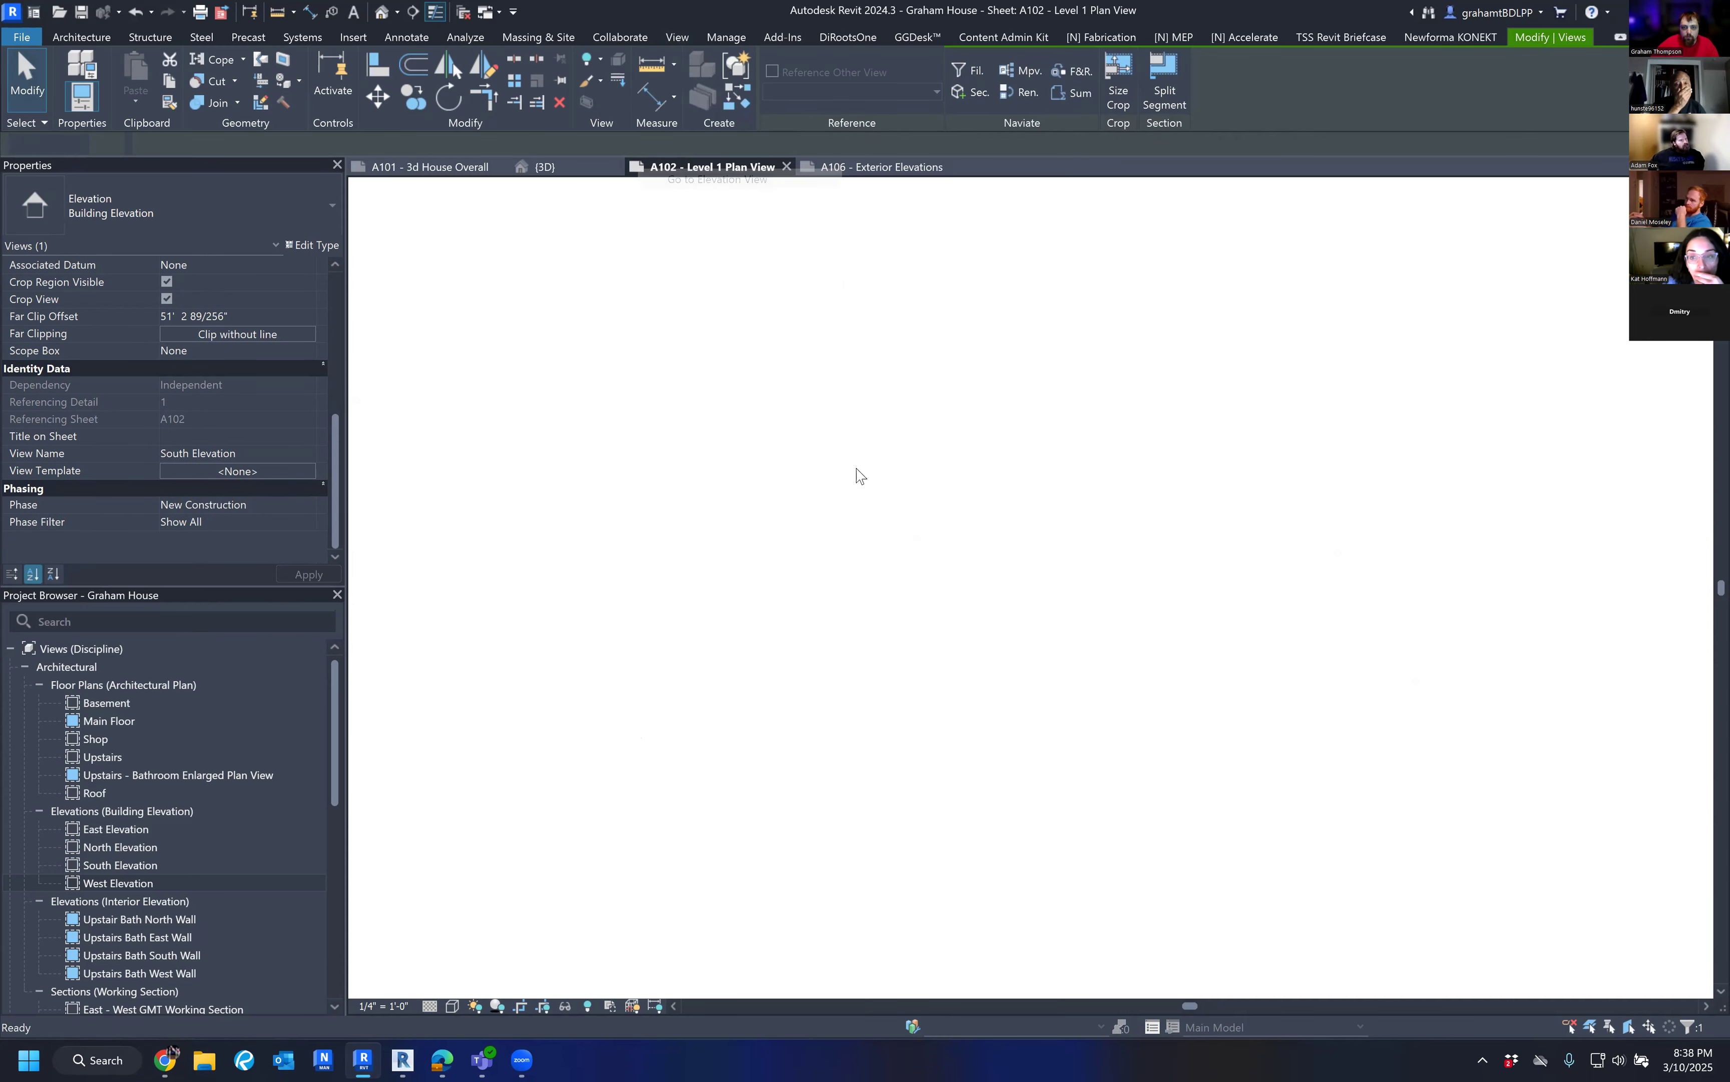
scroll(1083, 590, "down", 3)
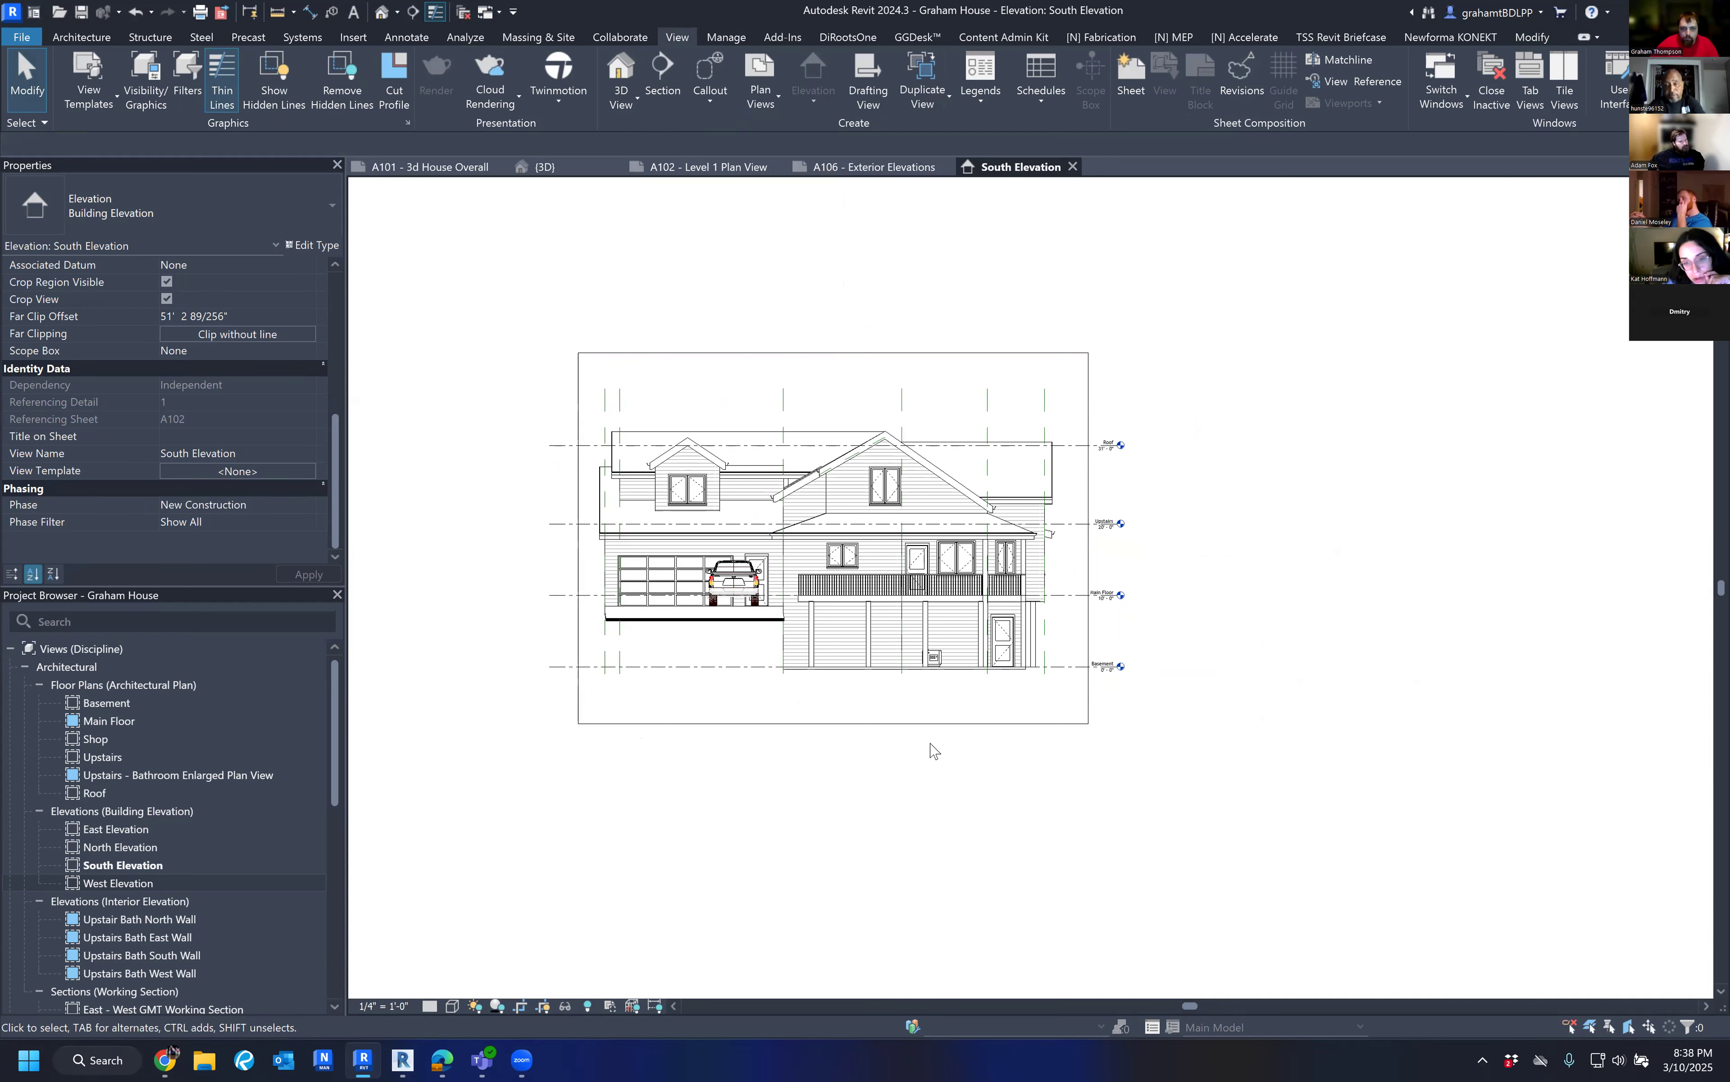
scroll(751, 554, "up", 2)
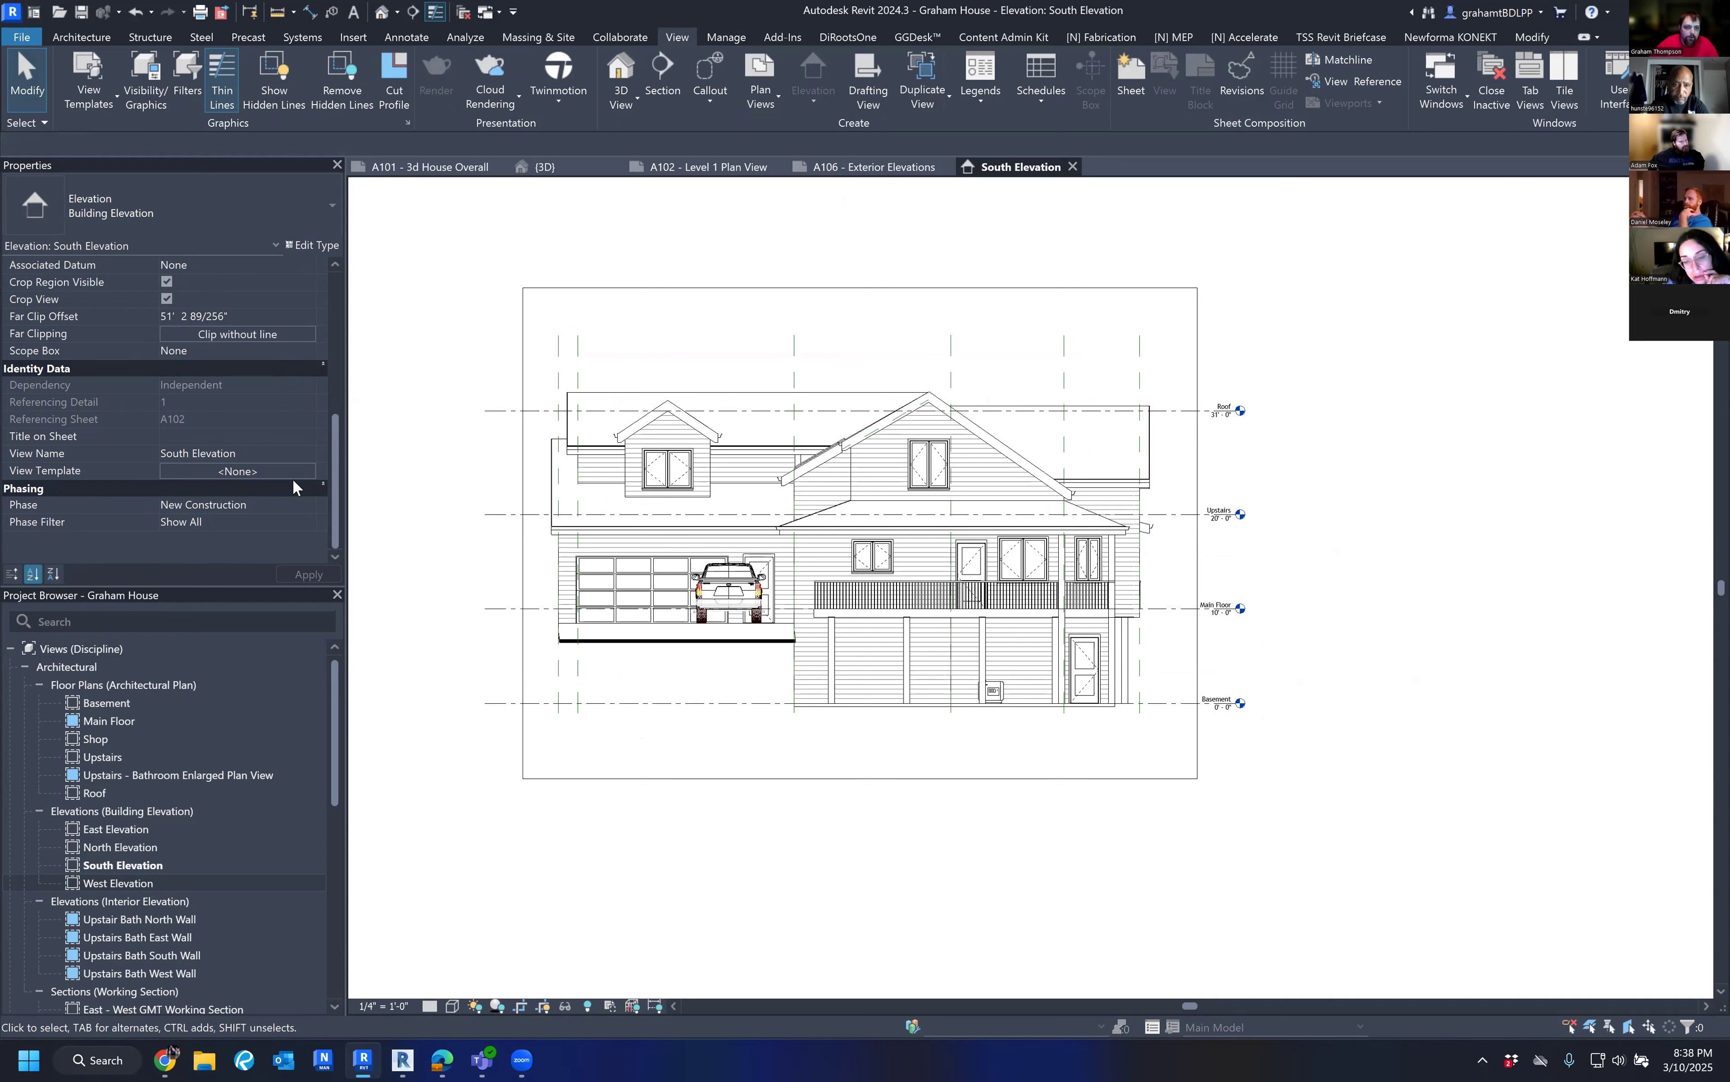
Create a view template named Exterior Elevation from the current South Elevation view.
left_click(114, 90)
left_click(130, 170)
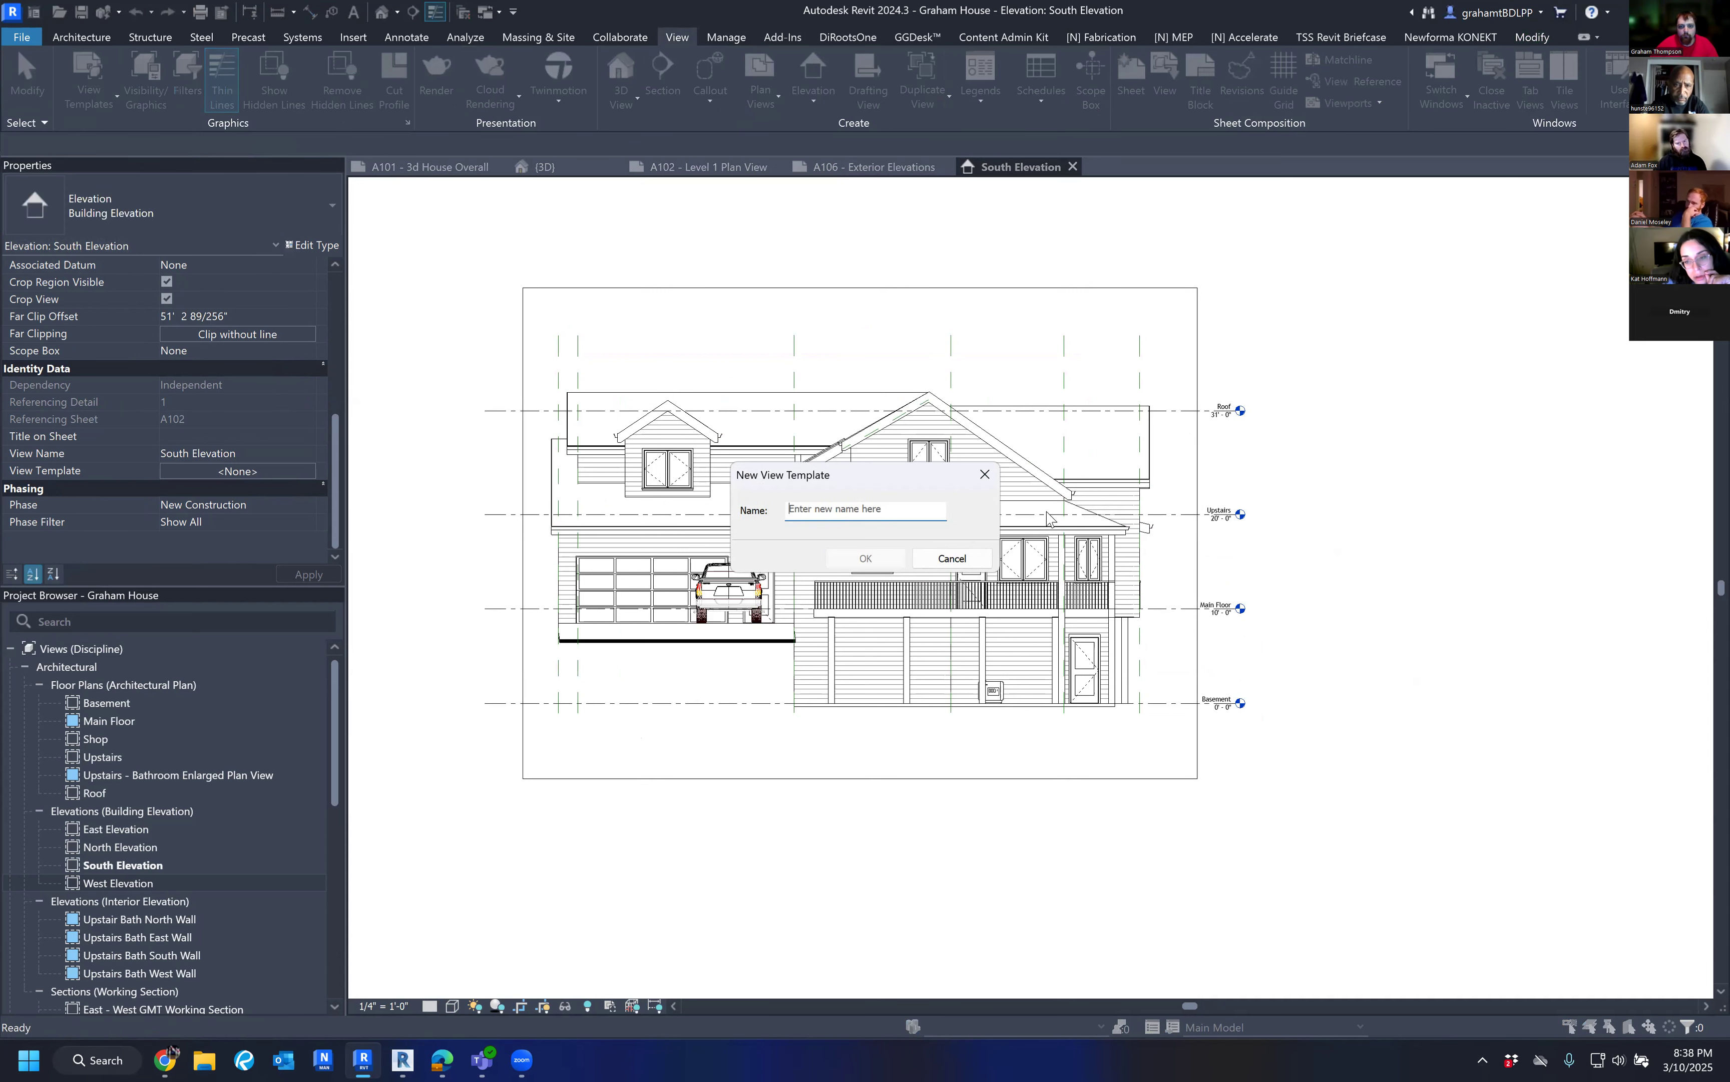
left_click(910, 510)
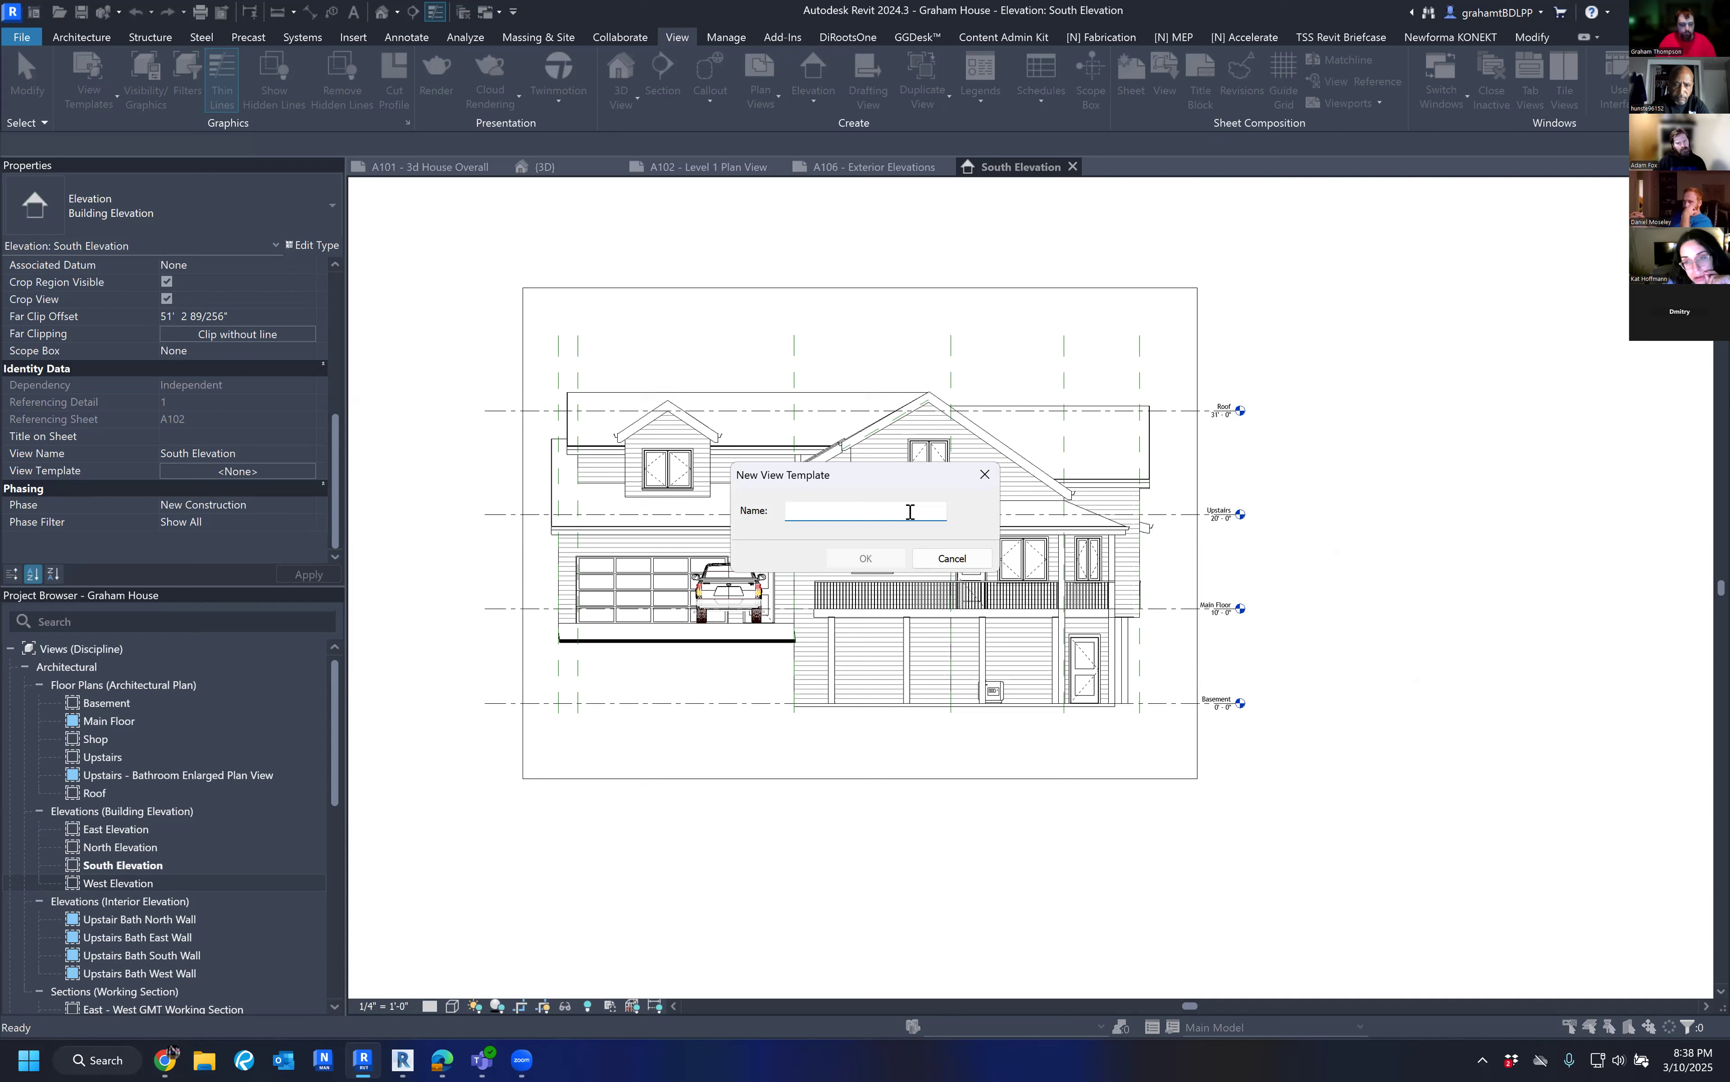
type("Ec")
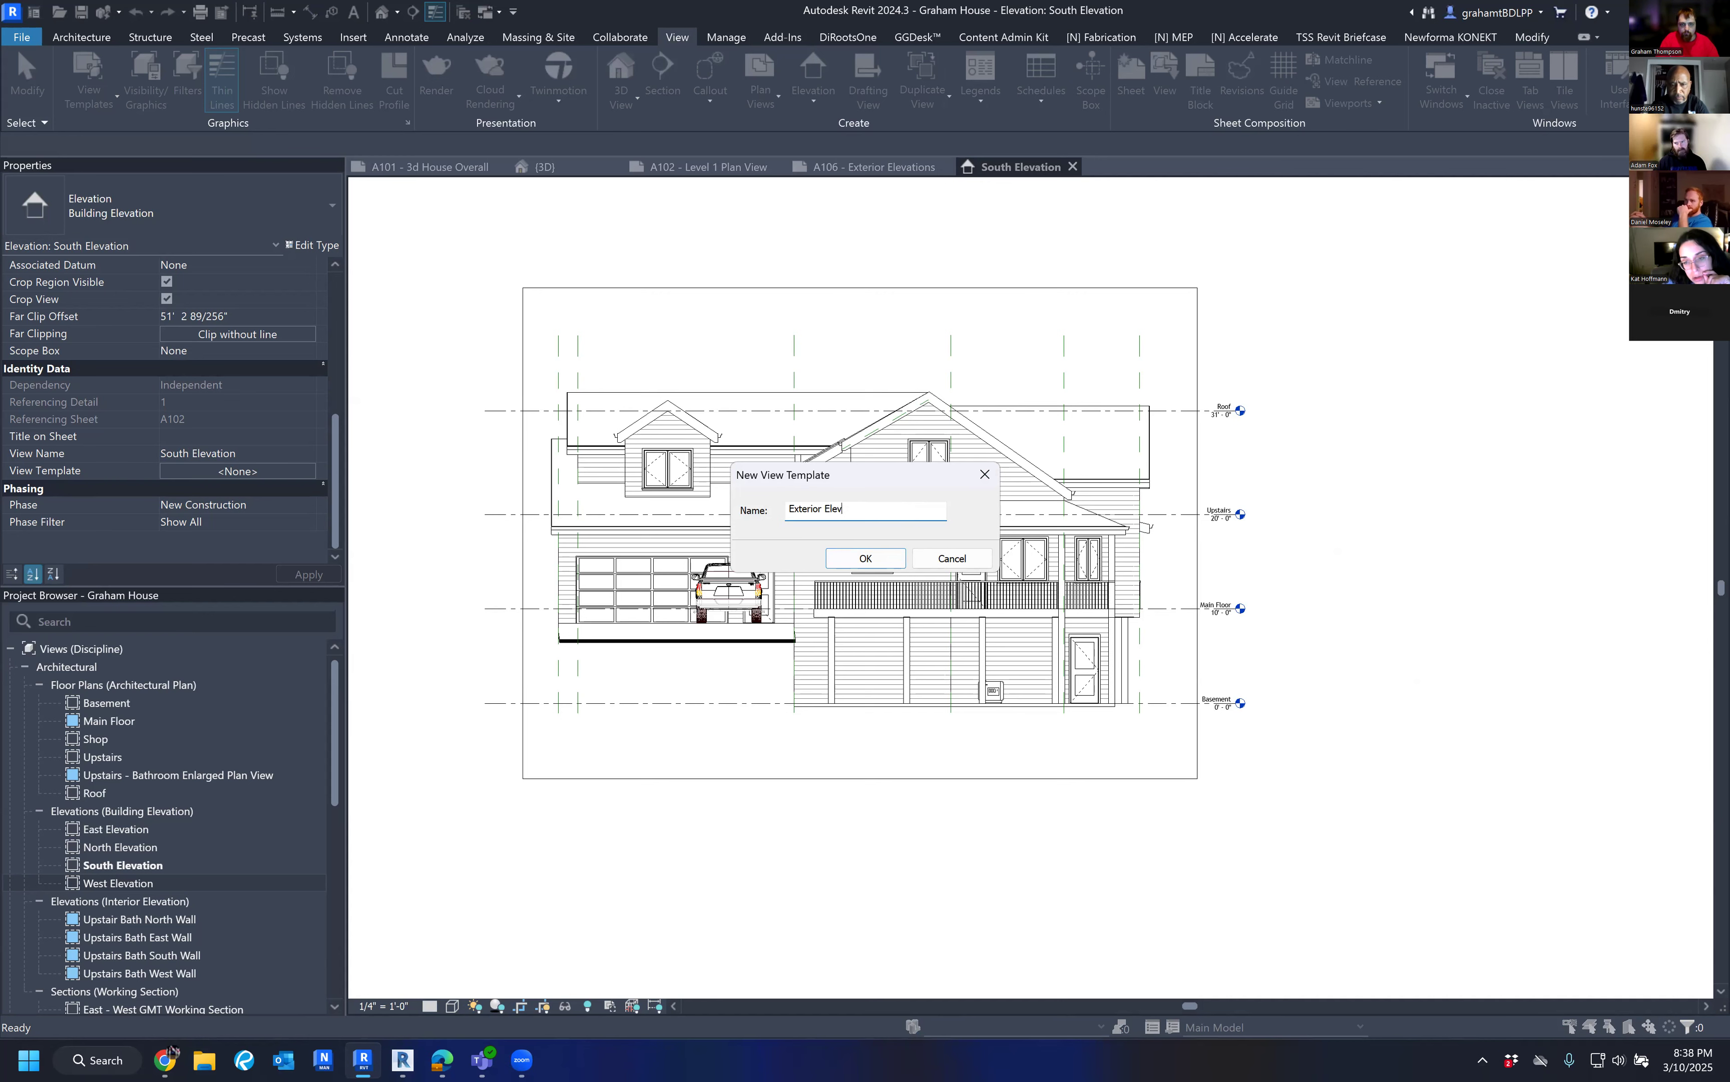
key("Return")
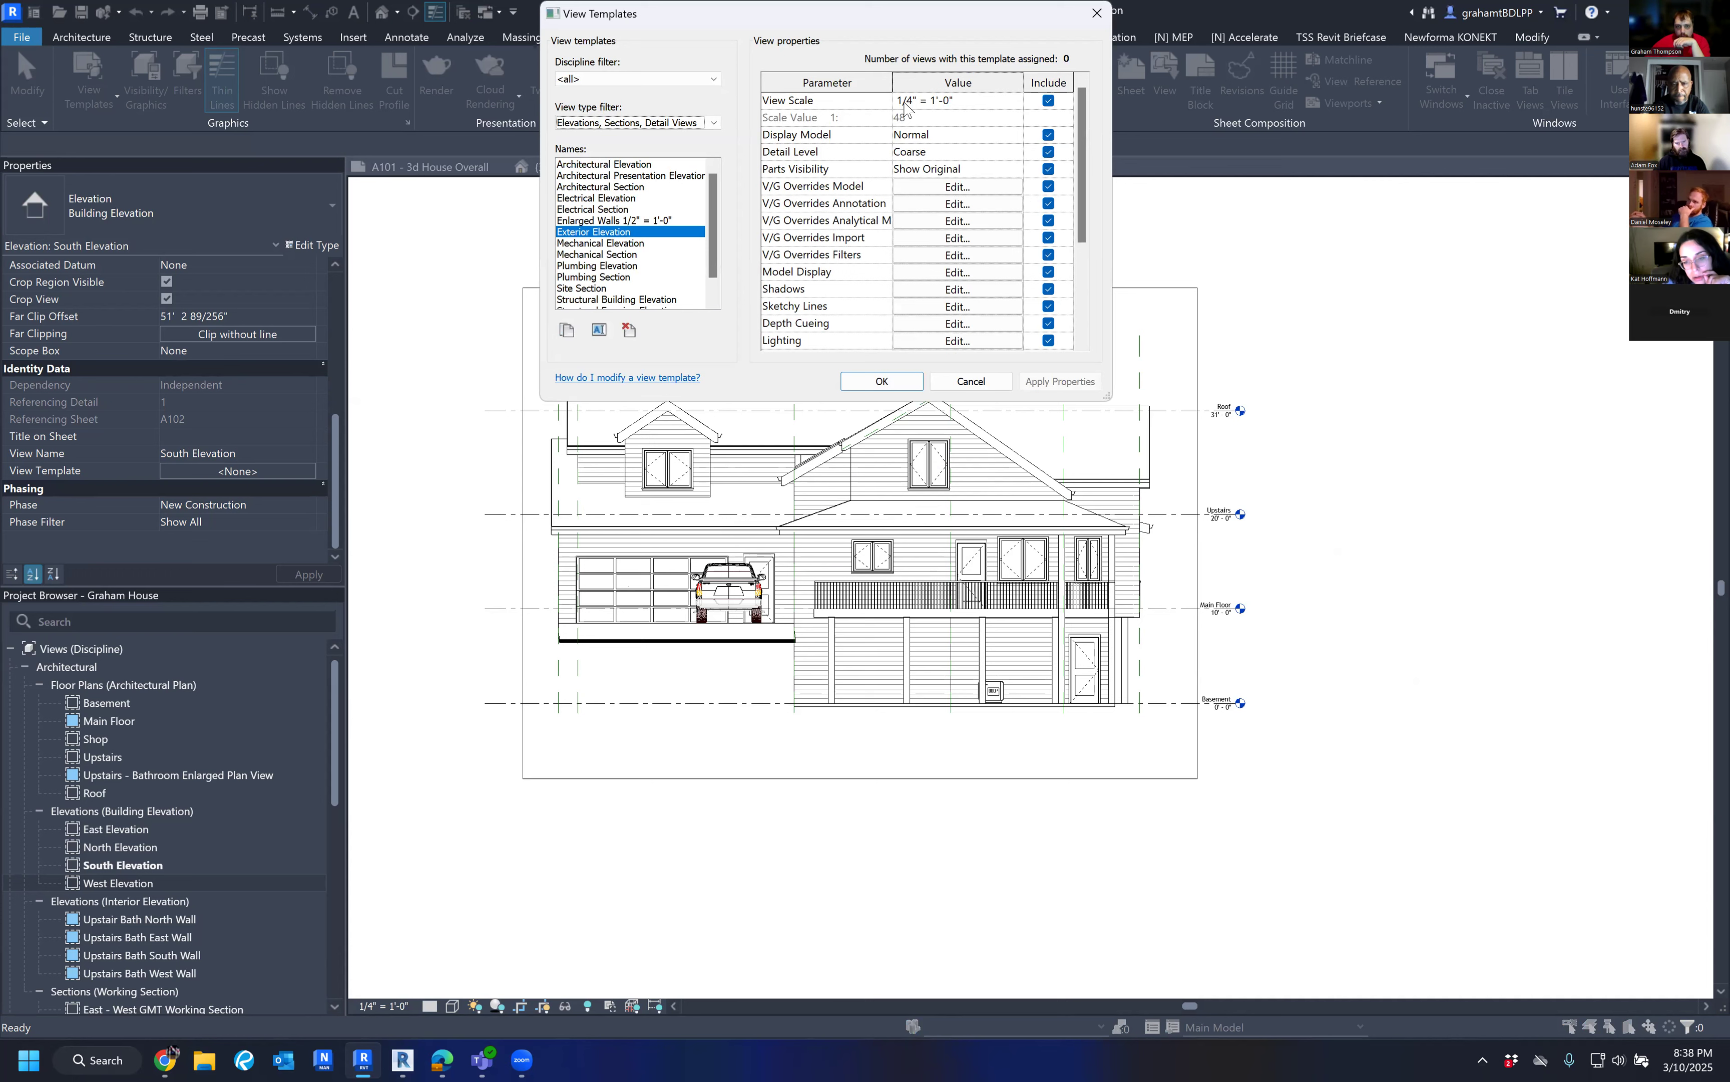
left_click(894, 381)
left_click(900, 389)
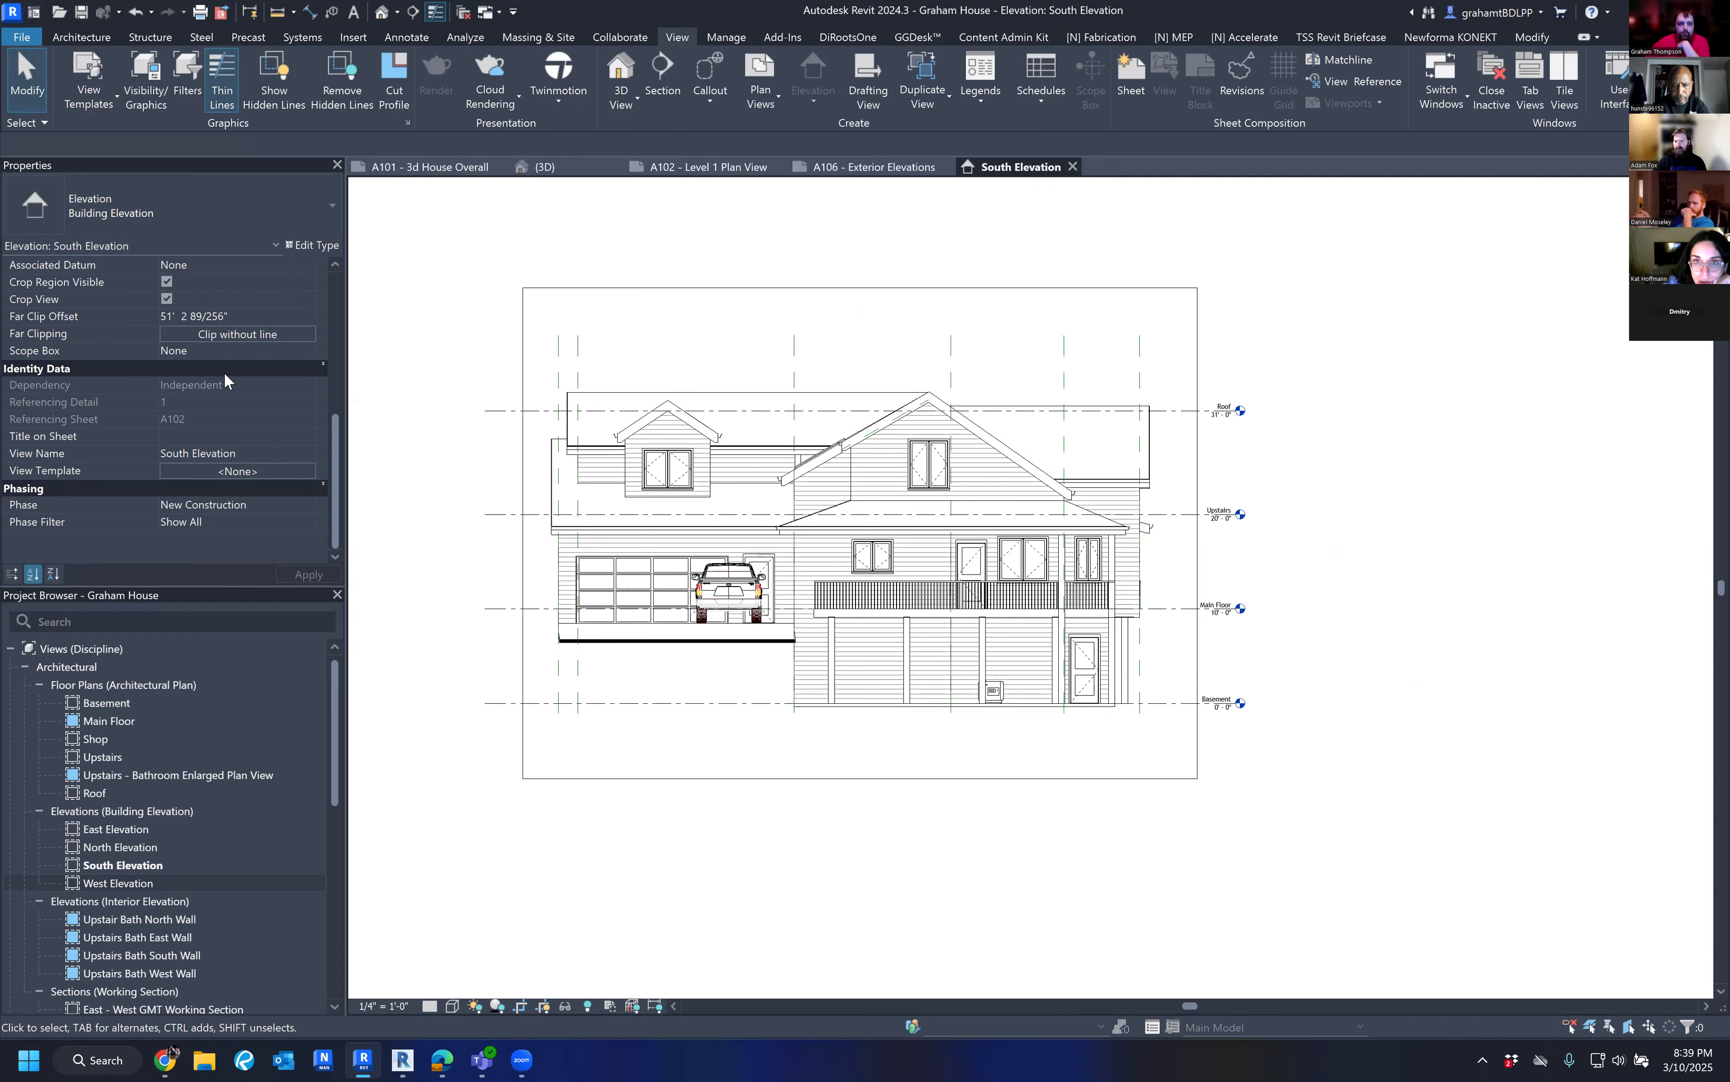
Assign the Exterior Elevation view template to the South Elevation view.
left_click(240, 471)
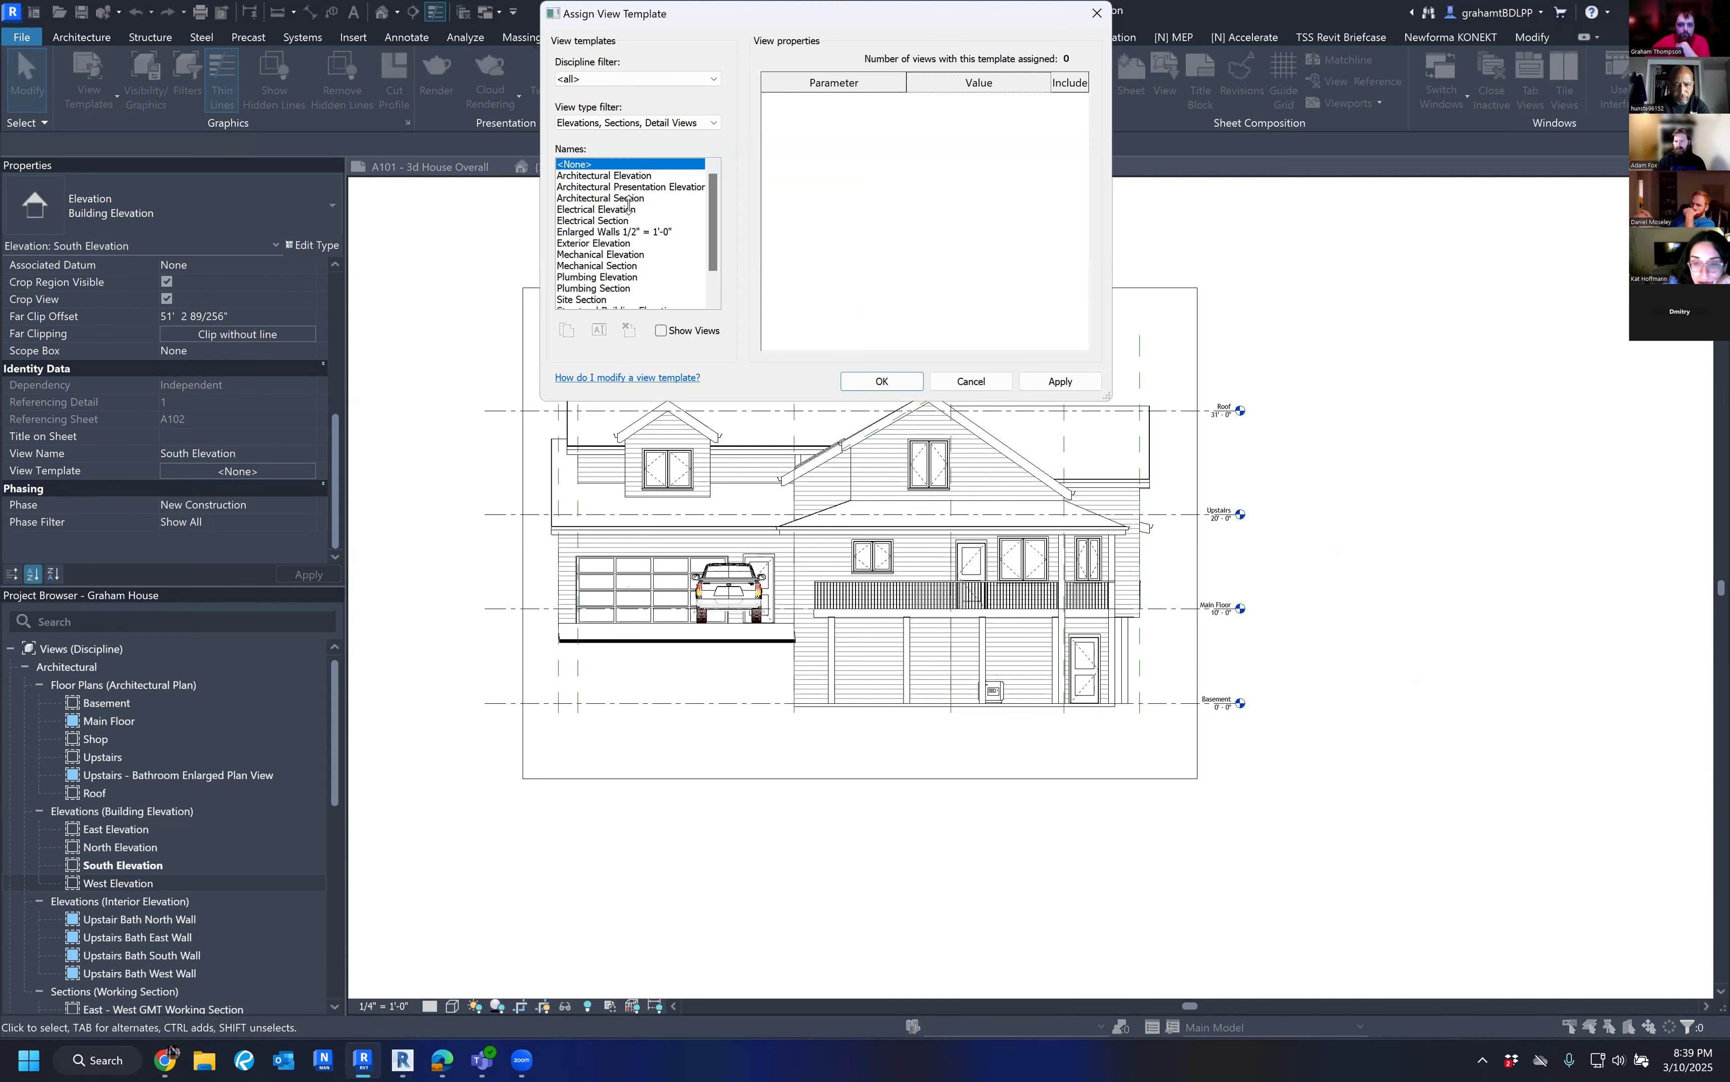
scroll(633, 215, "down", 1)
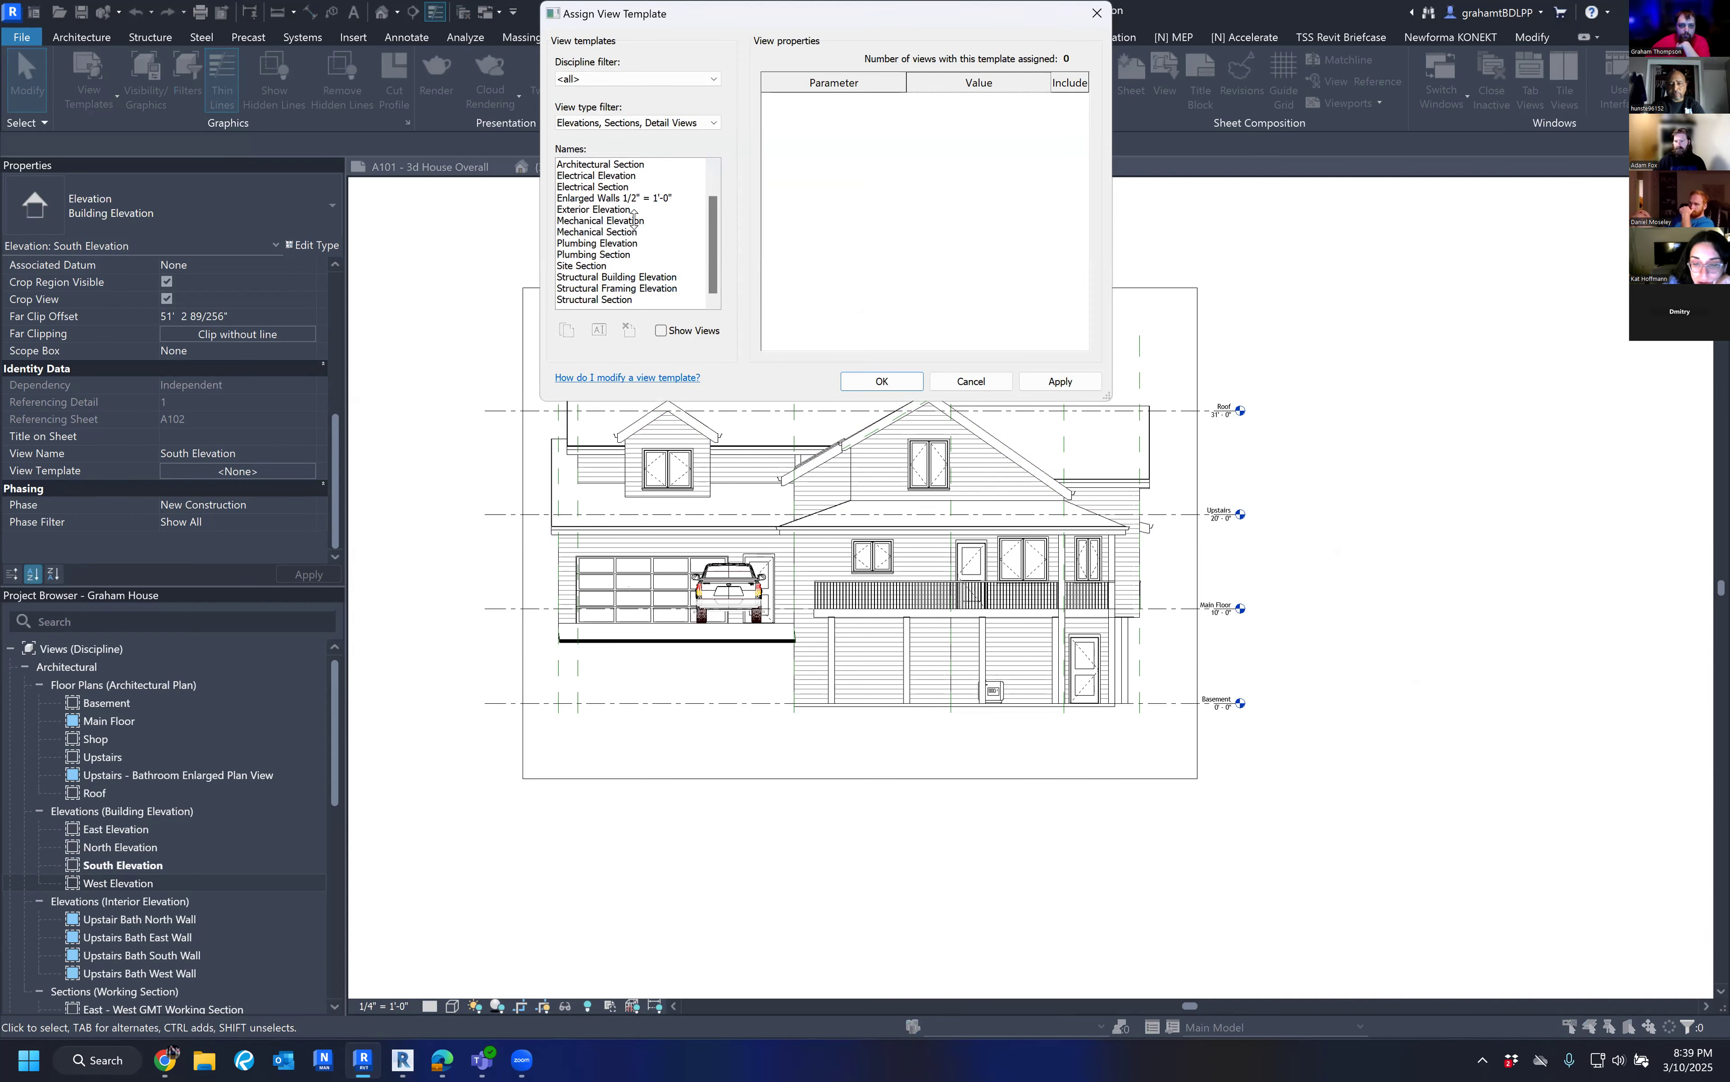
scroll(633, 219, "up", 1)
left_click(629, 242)
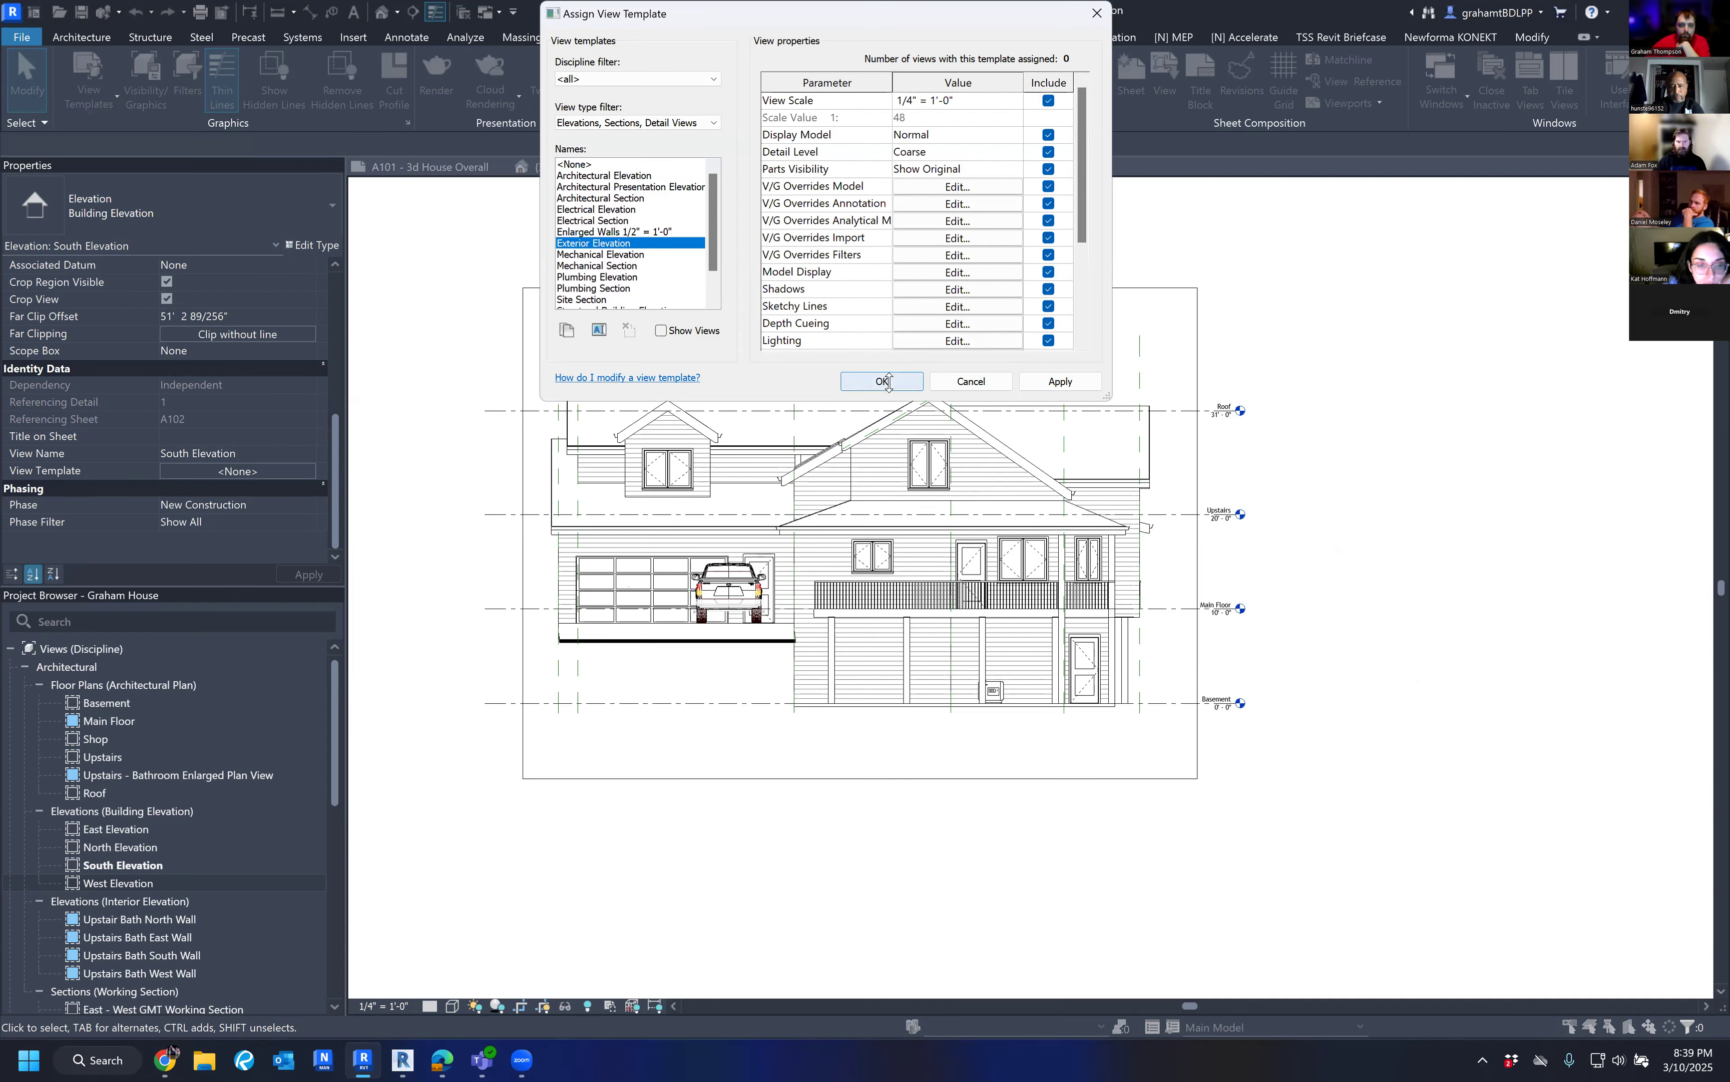
left_click(882, 380)
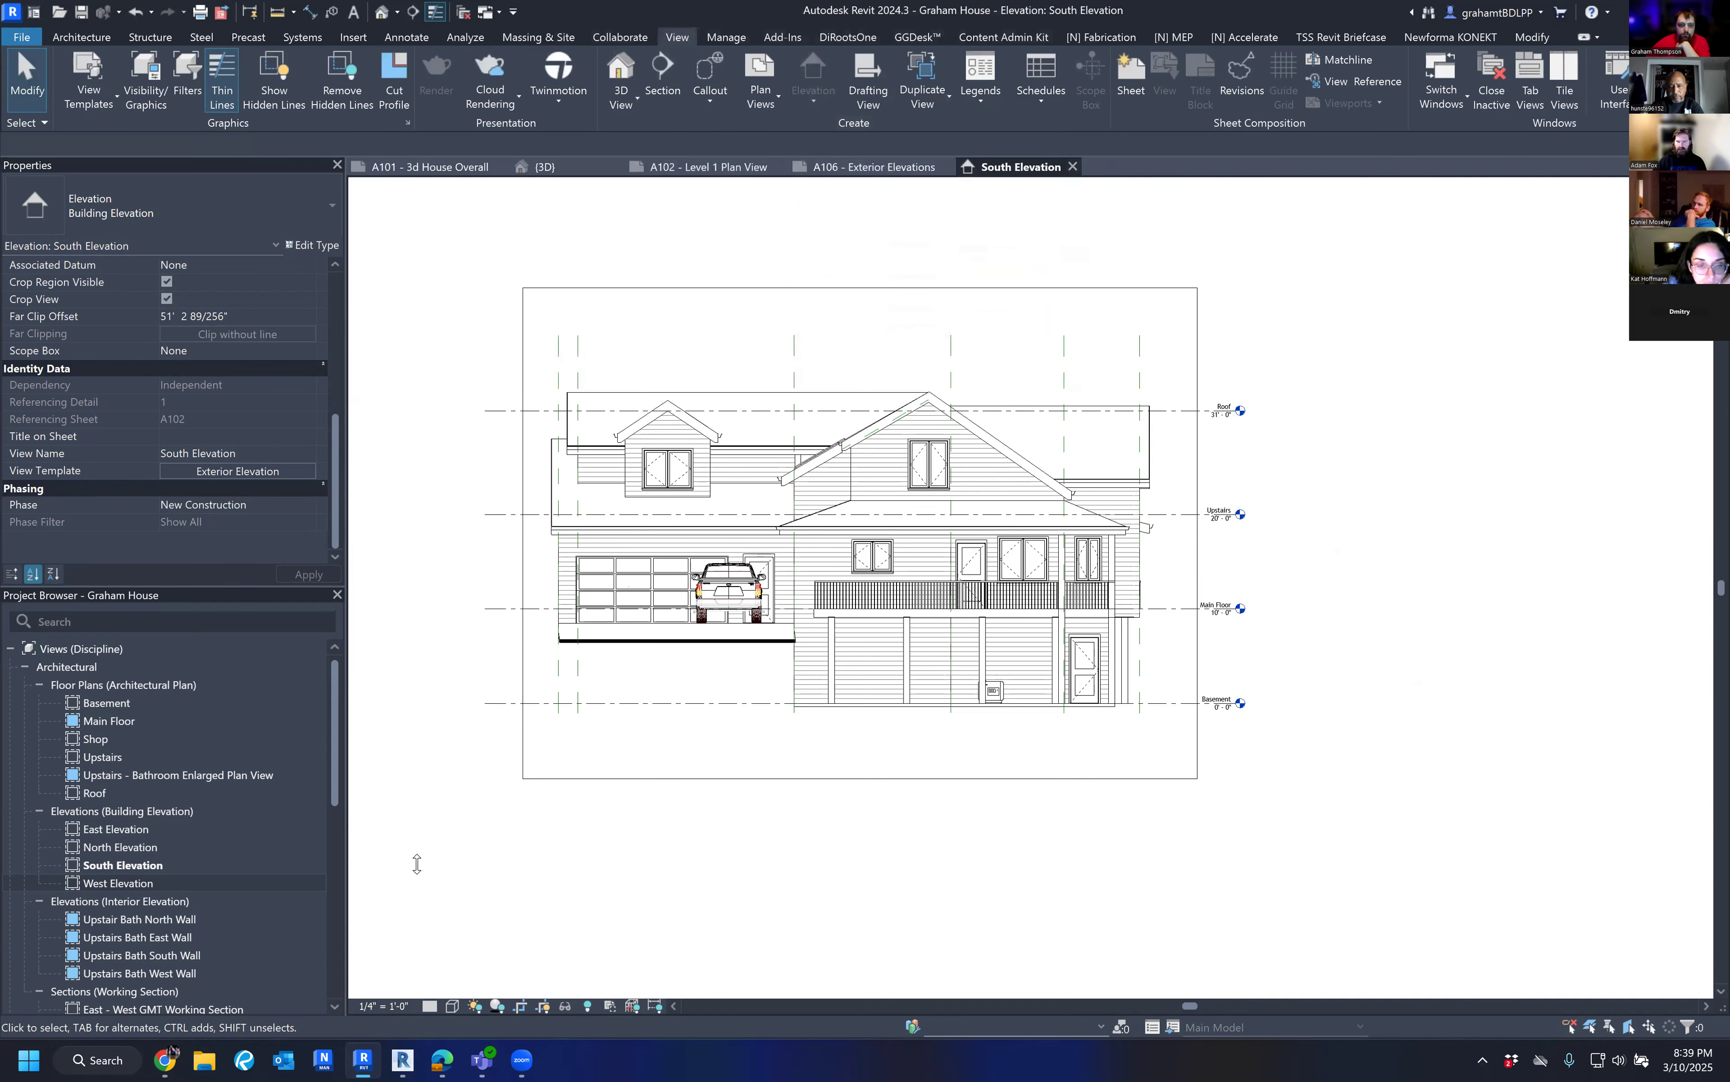
Check the scale options of the South Elevation view and the View Scale setting in its Exterior Elevation template.
left_click(380, 1006)
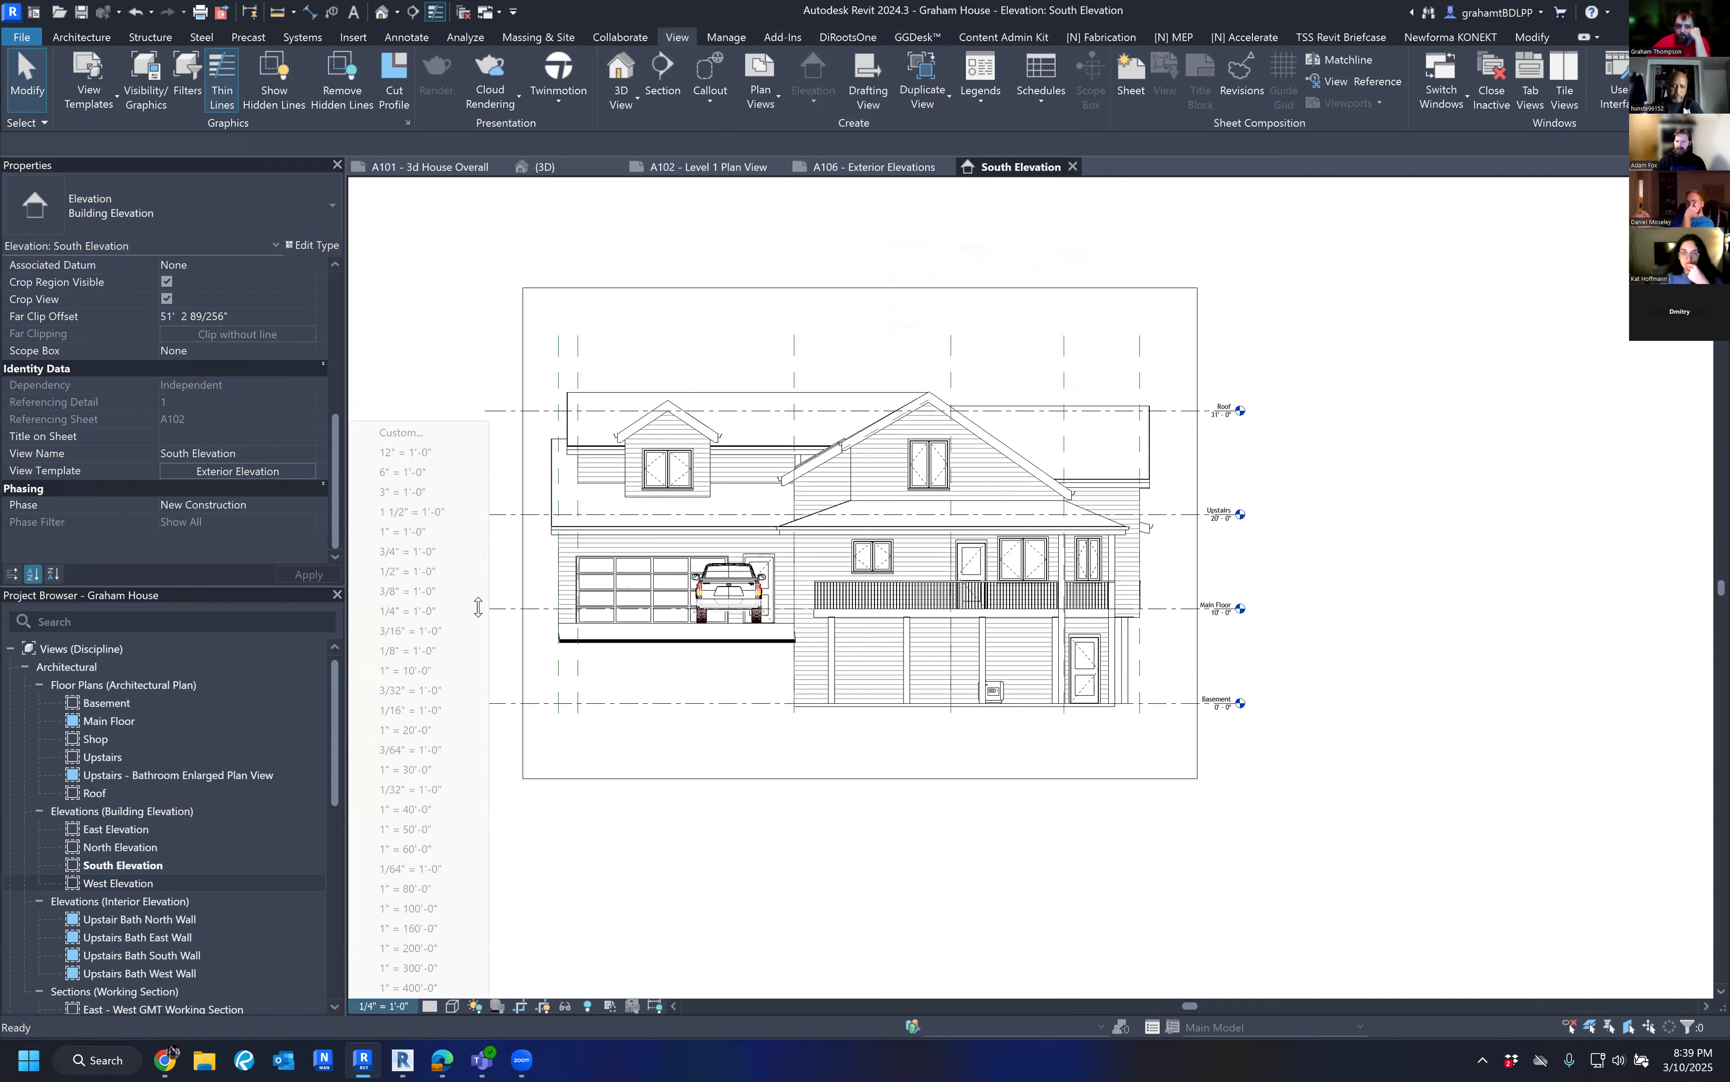
left_click(478, 335)
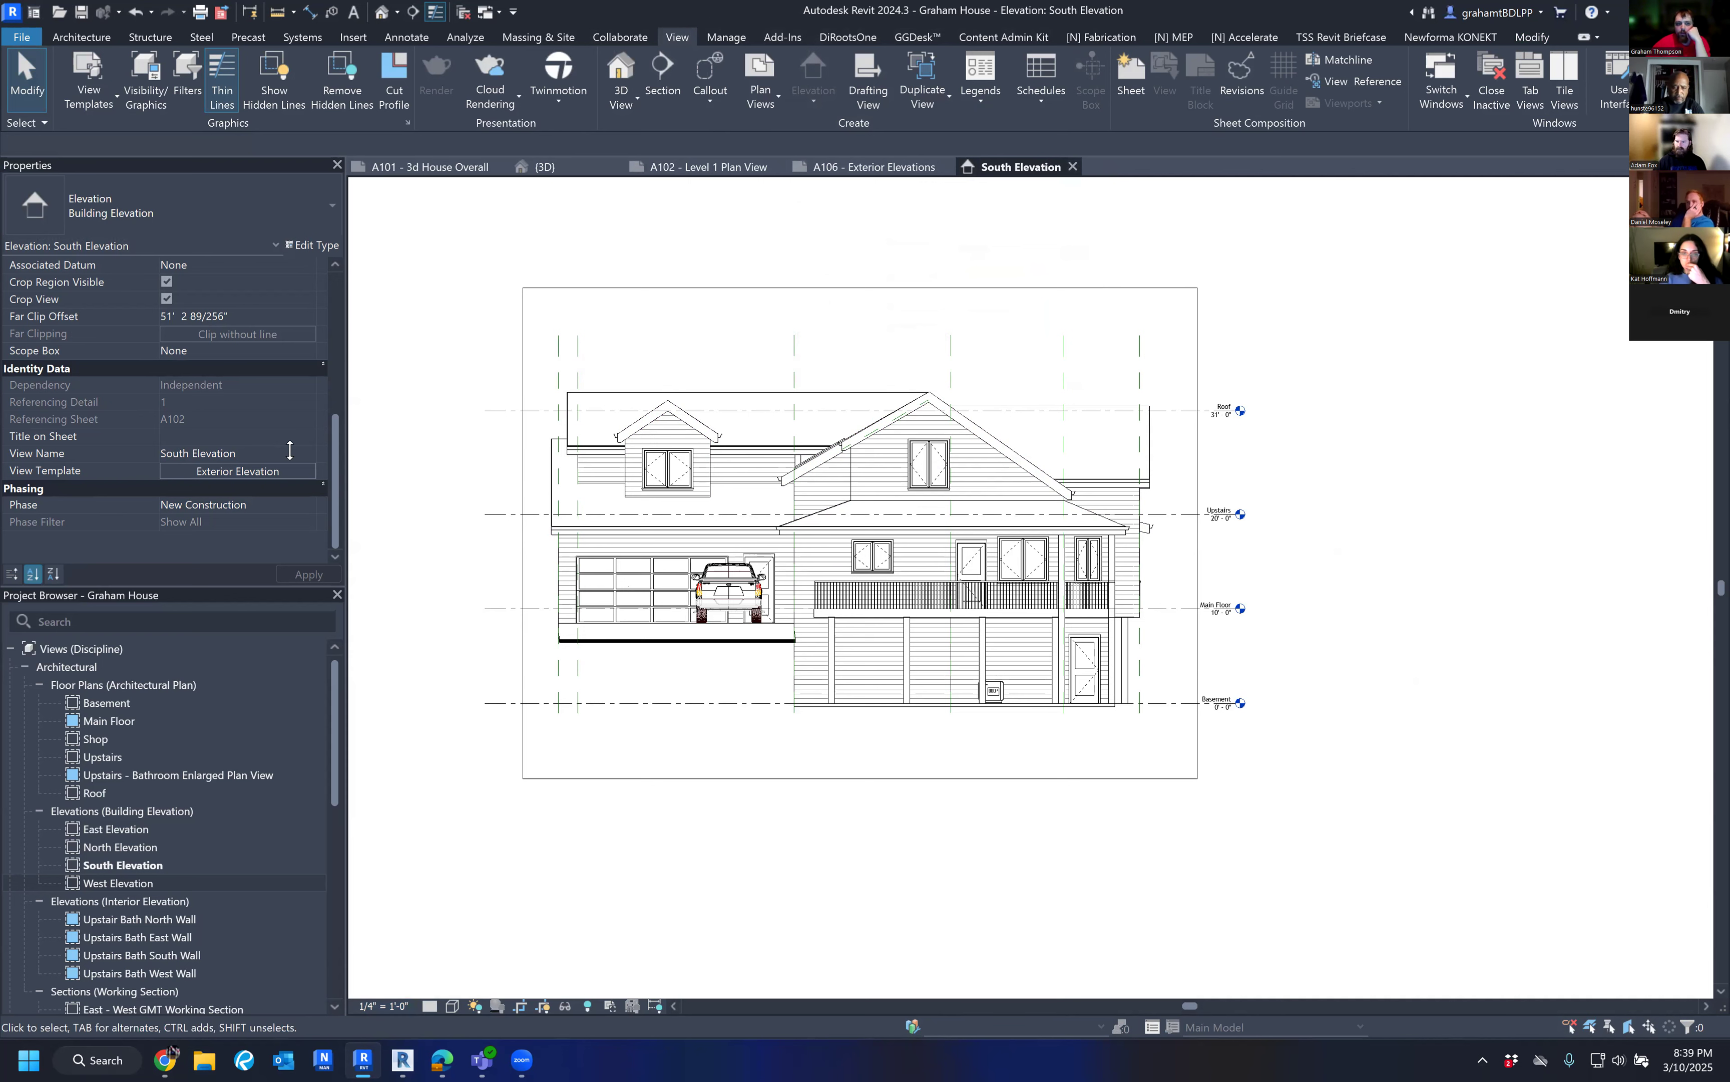
left_click(213, 471)
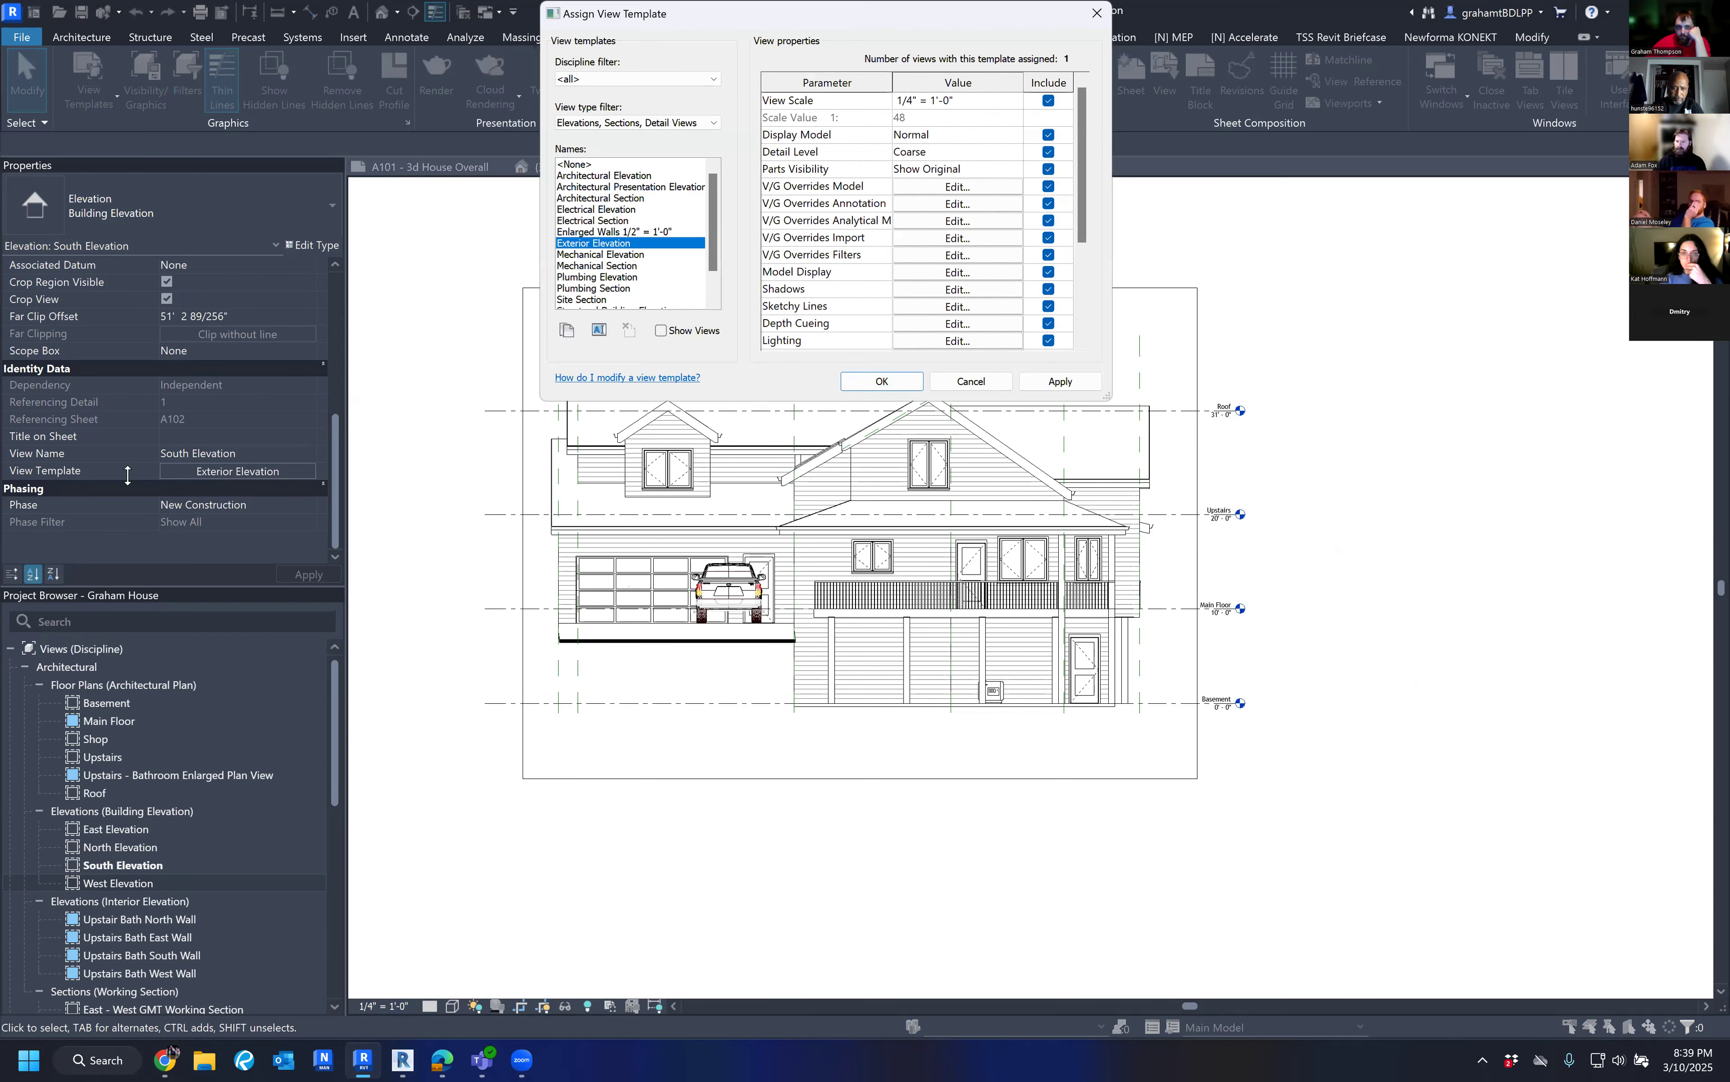
left_click(979, 100)
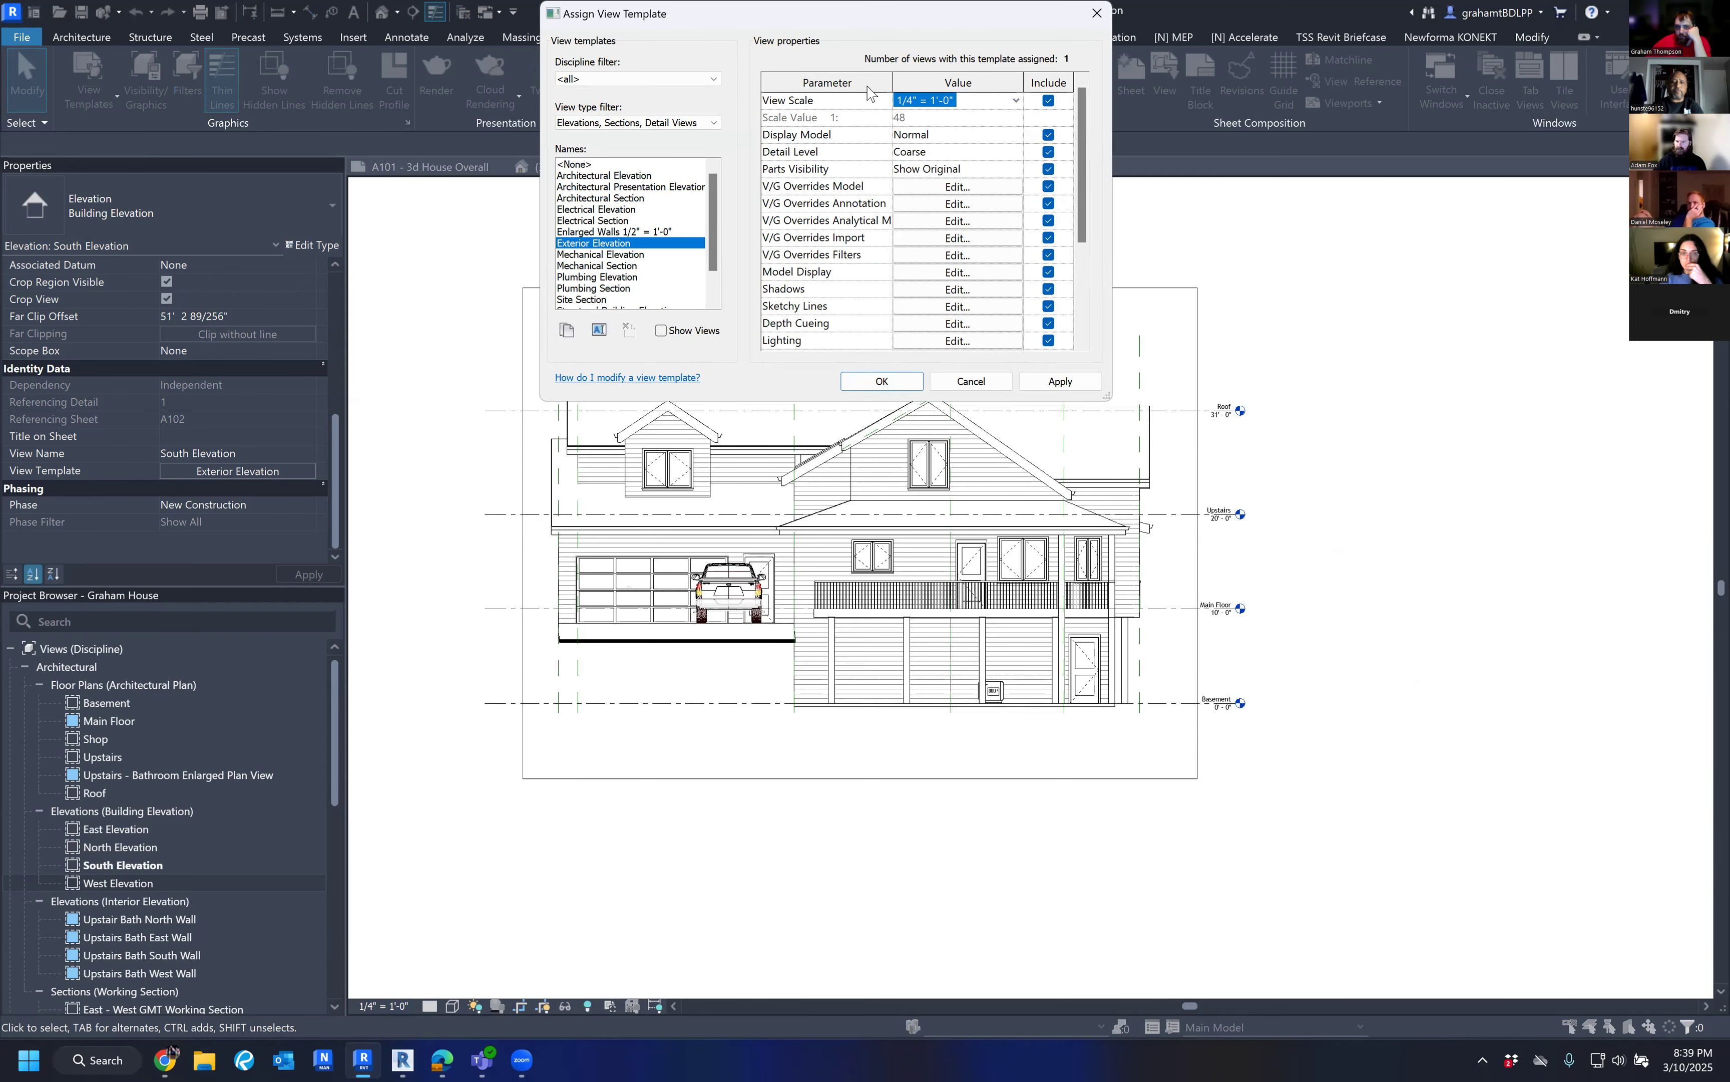
left_click(970, 381)
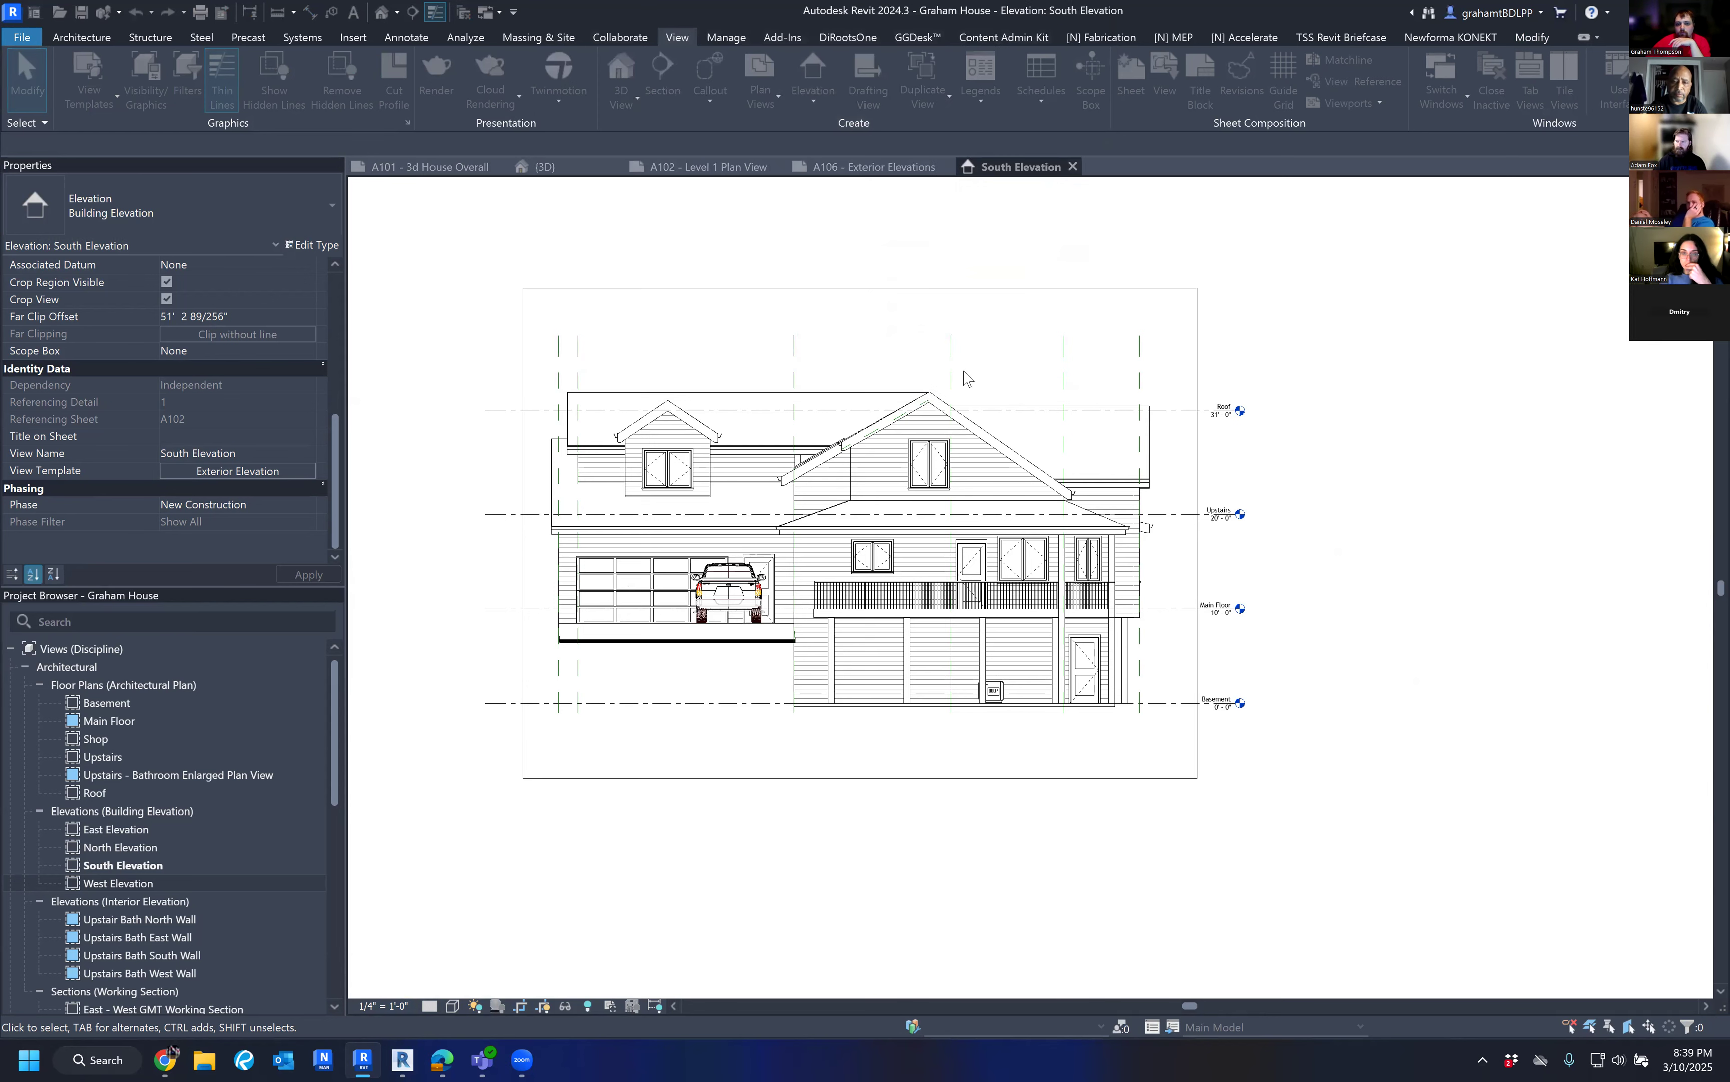
Select all four elevation markers on sheet A102 - Level 1 Plan View and assign them the Exterior Elevation view template.
left_click(869, 166)
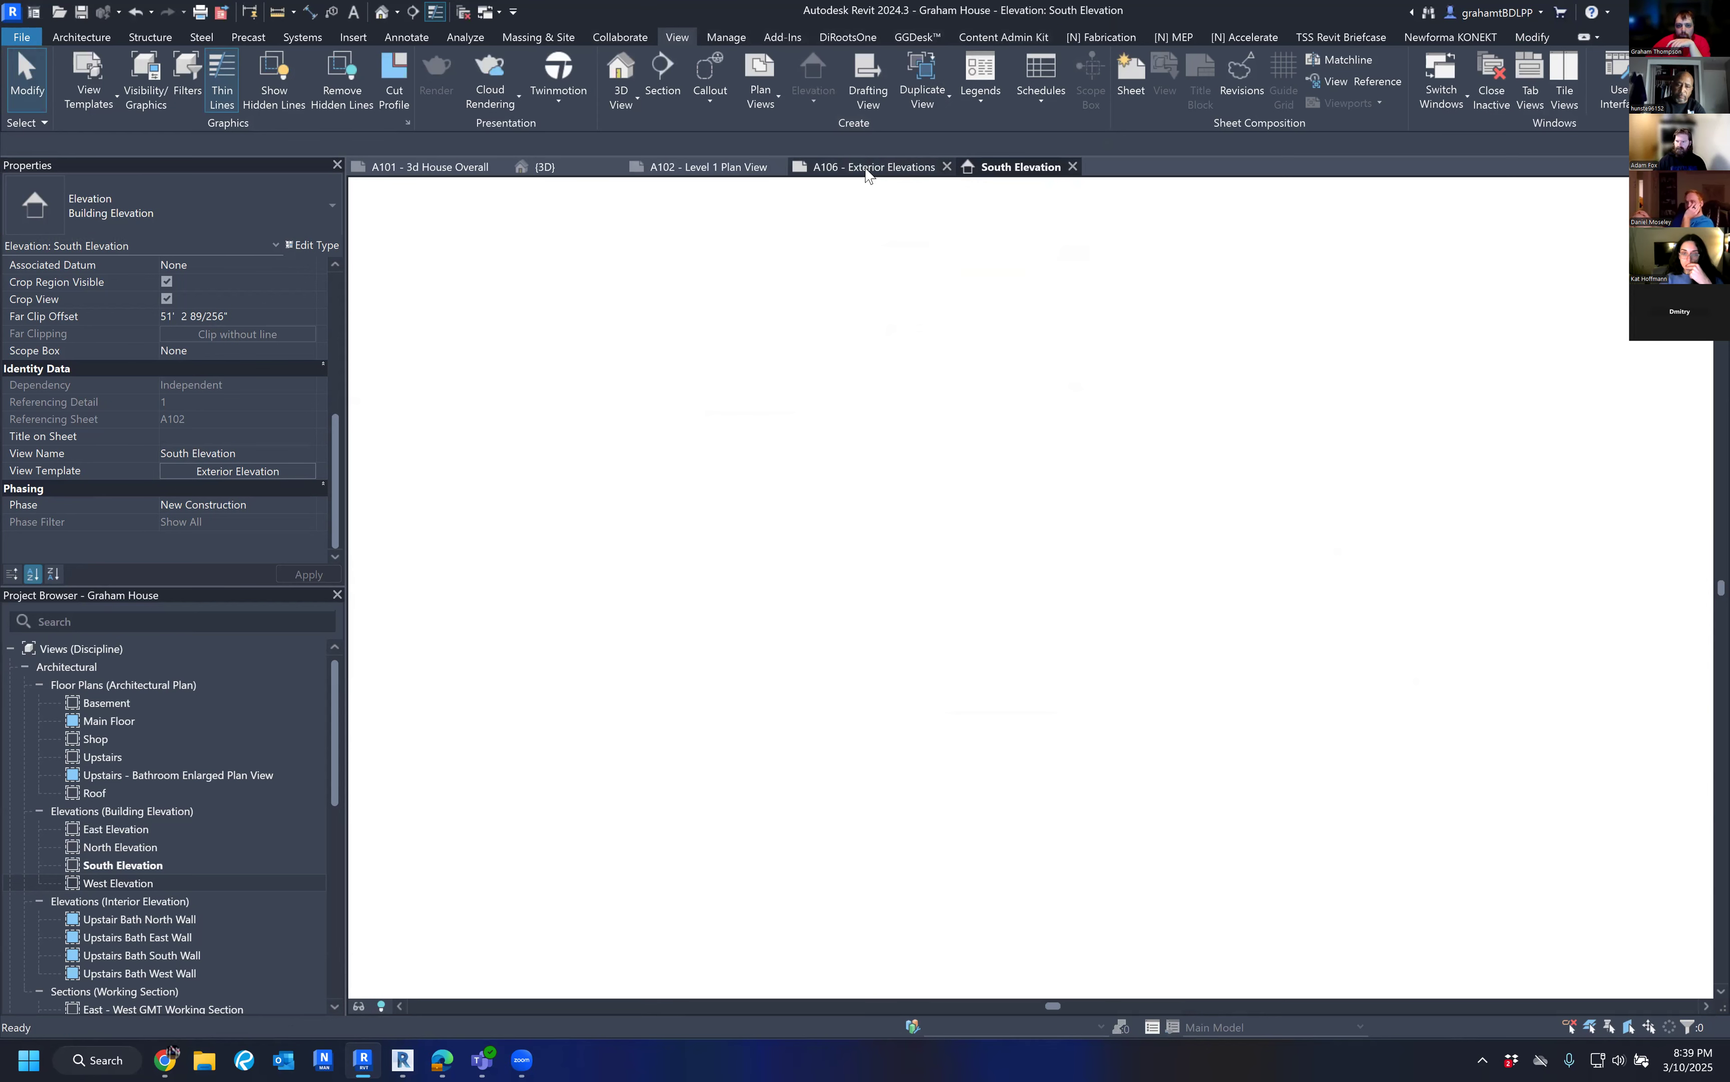
left_click(706, 167)
left_click(719, 484)
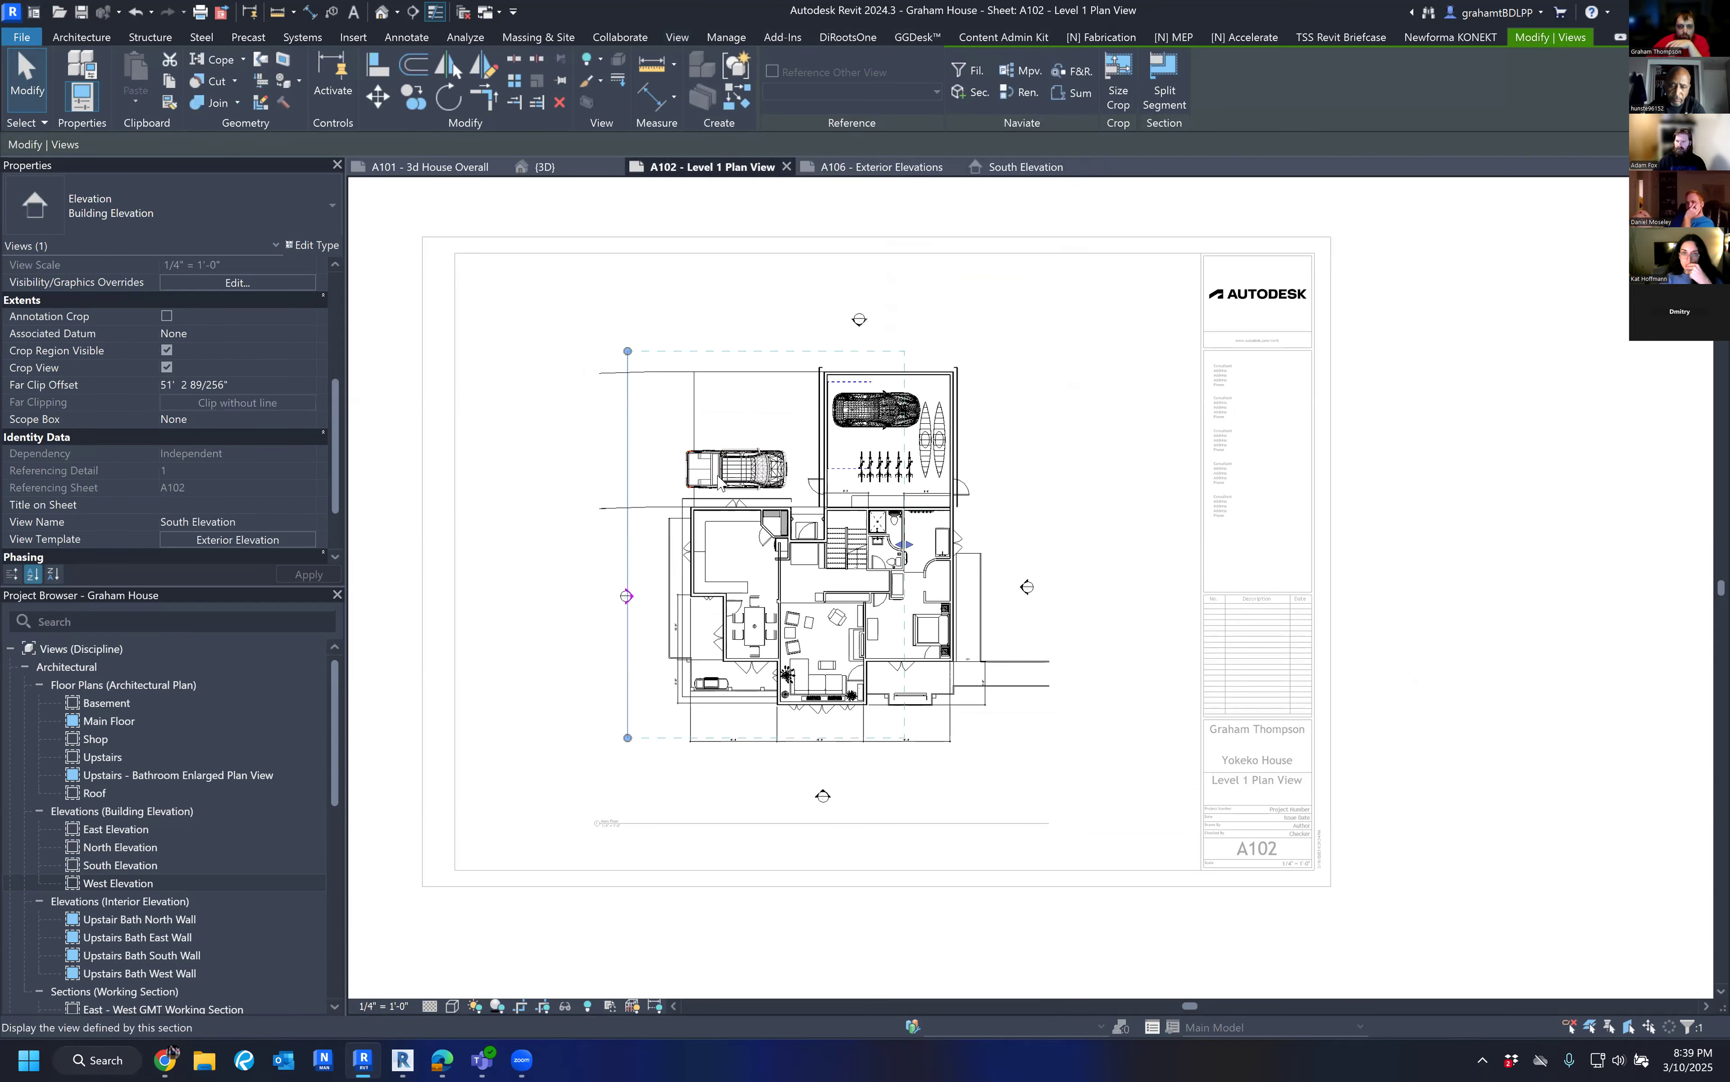
left_click(859, 319, "ctrl")
left_click(1024, 588, "ctrl")
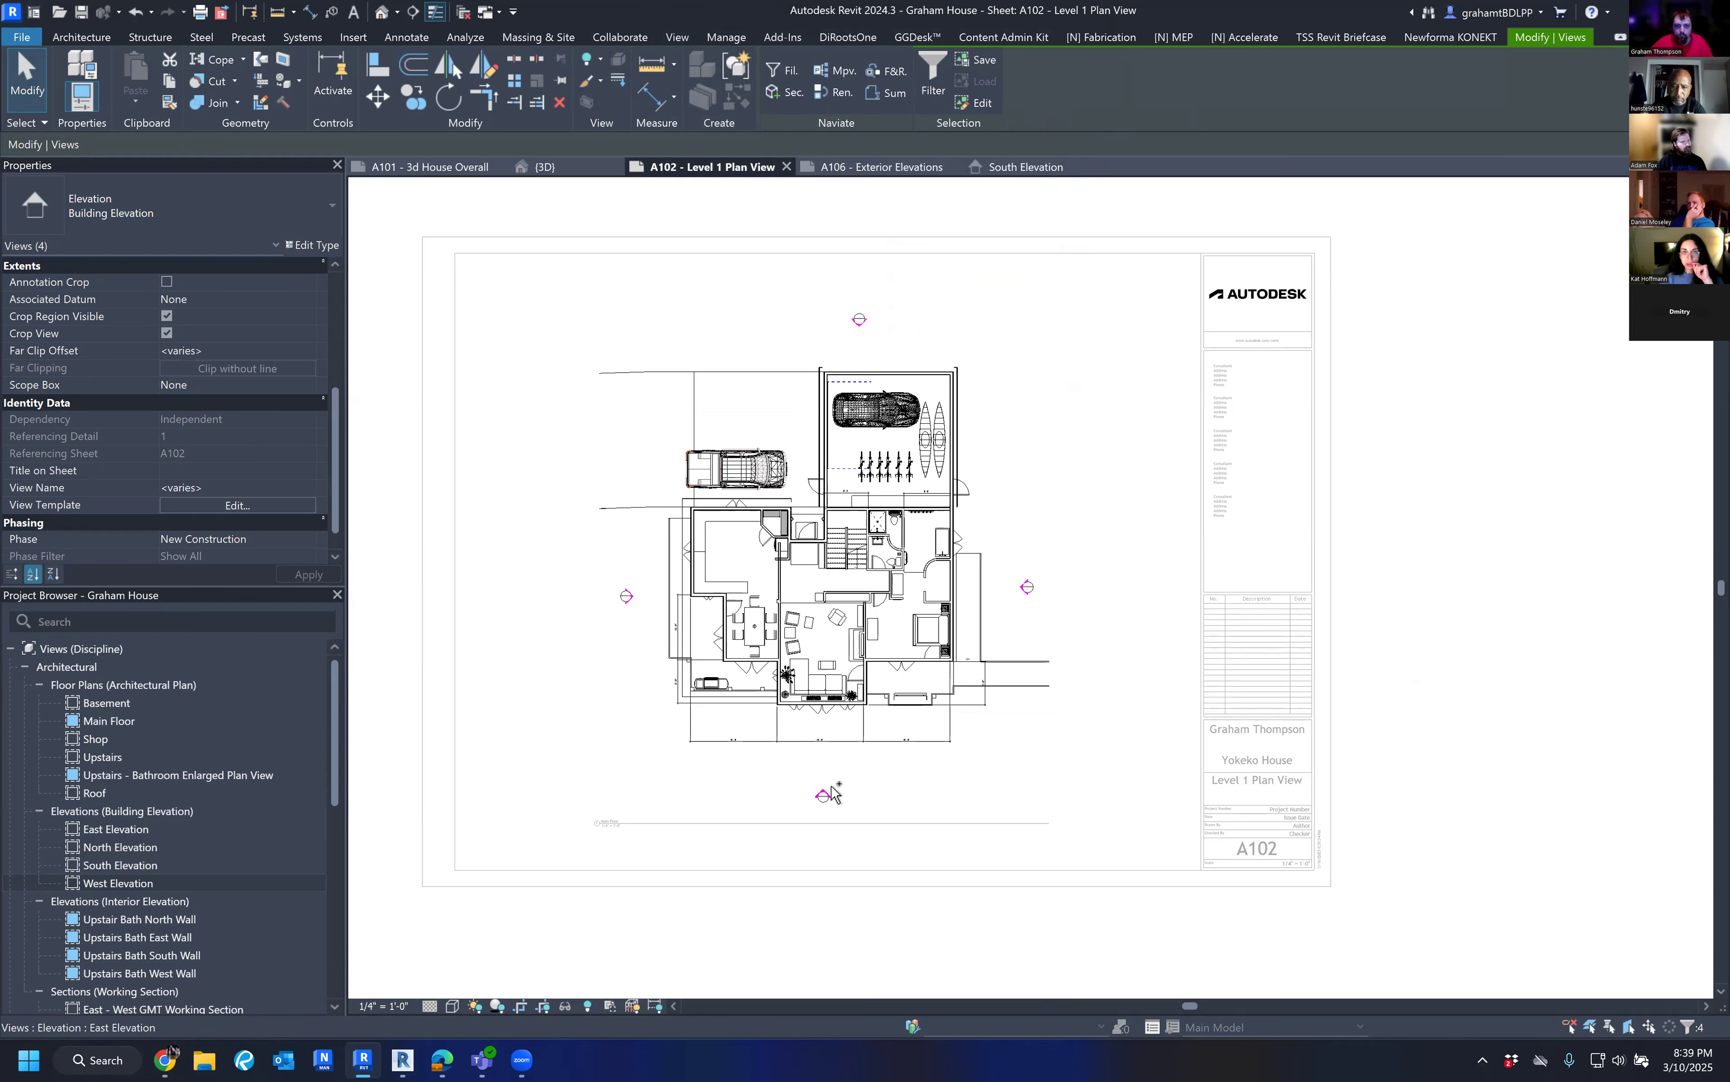
left_click(256, 503)
left_click(629, 244)
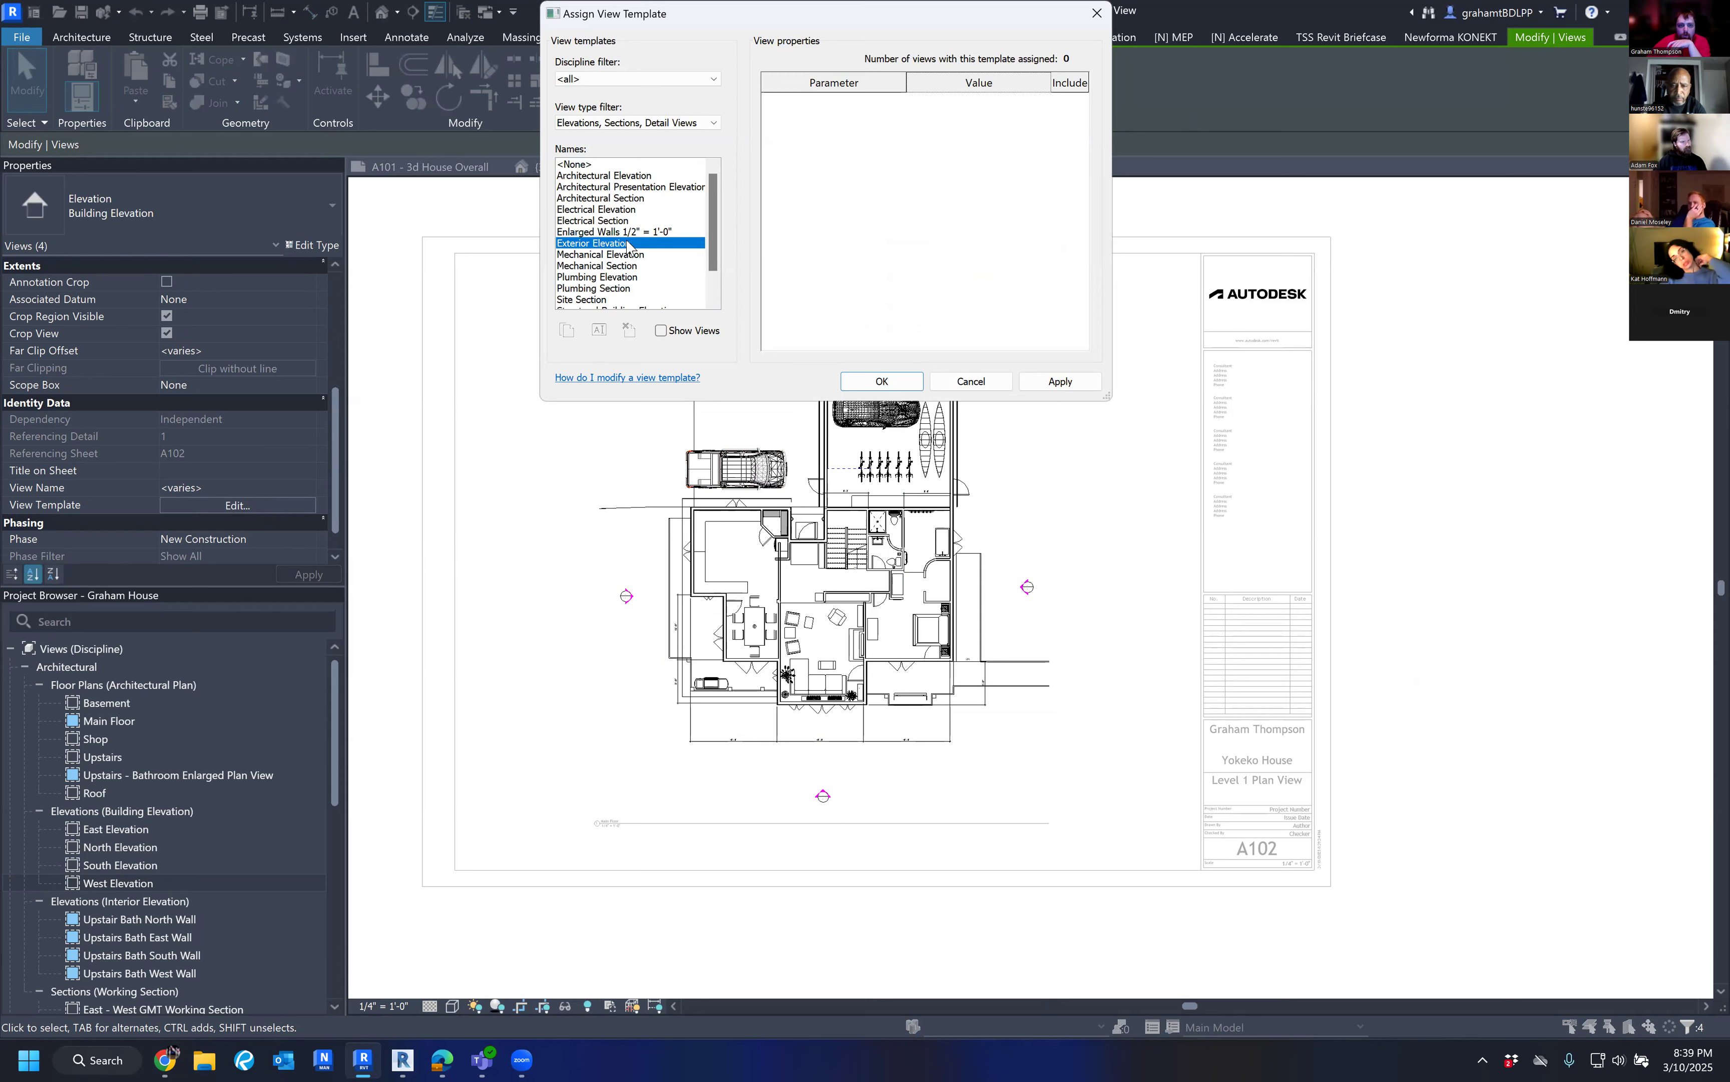
left_click(881, 382)
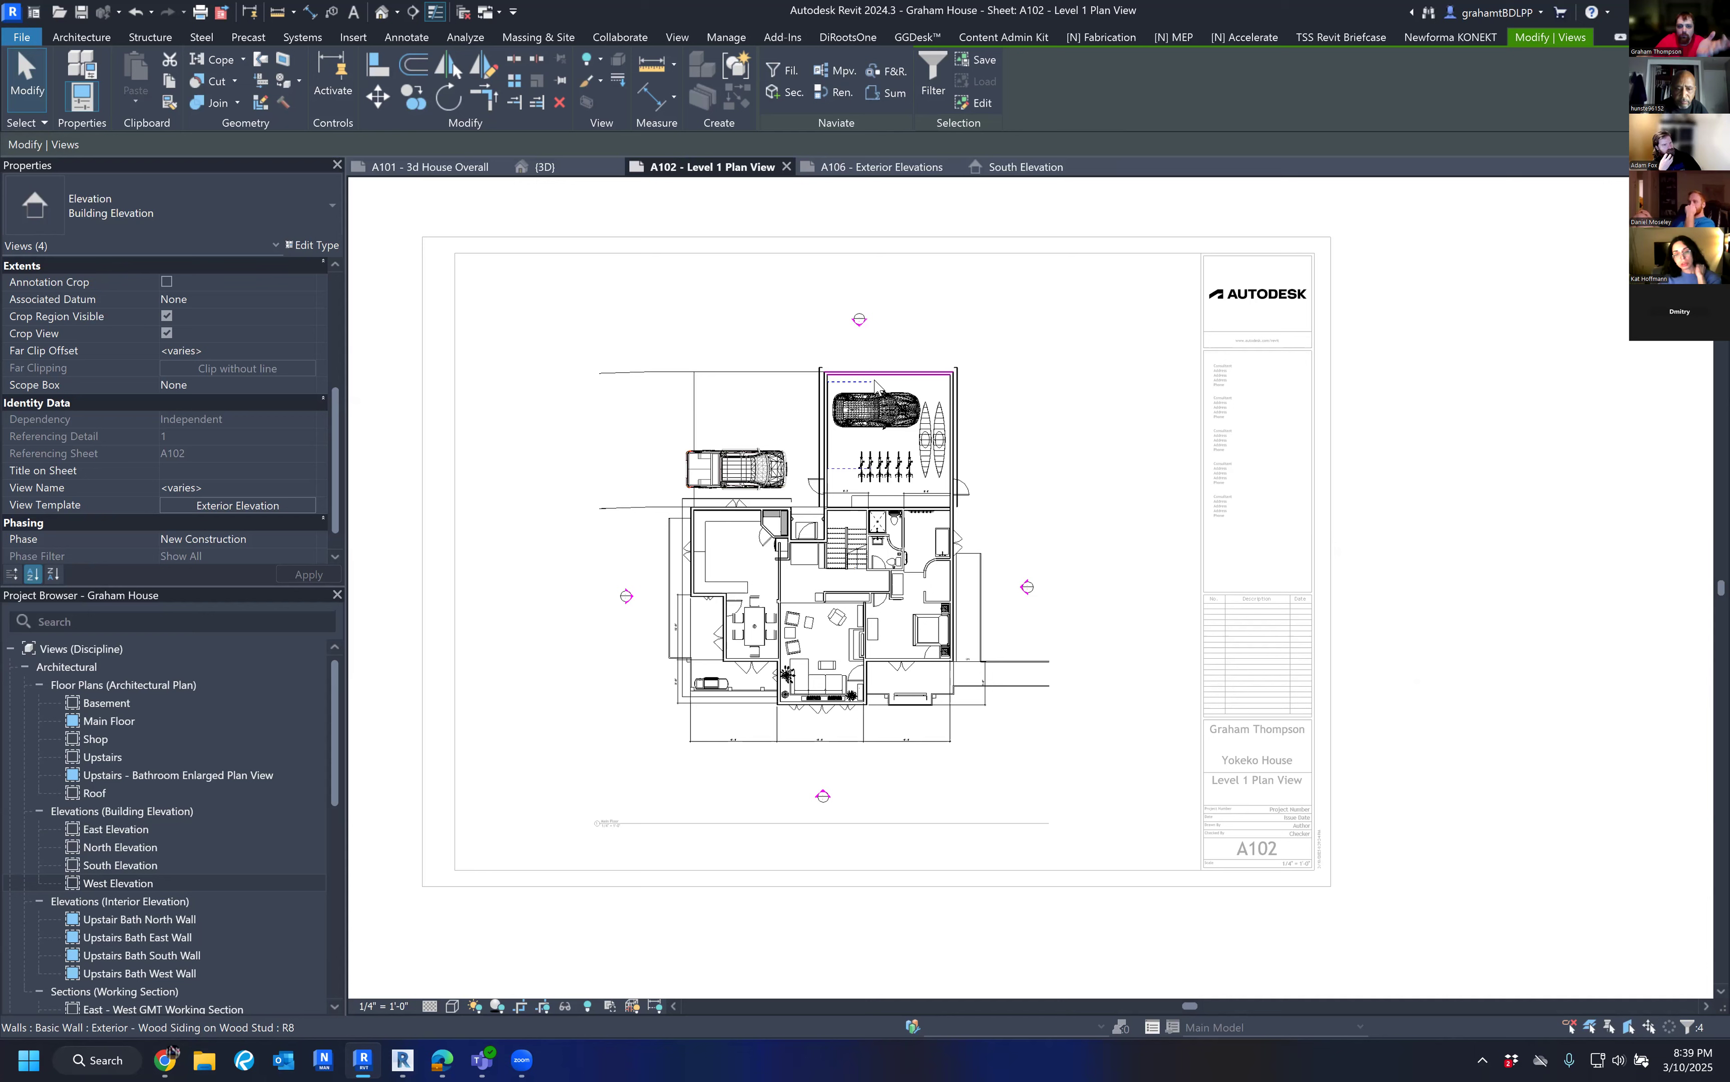
key("Escape")
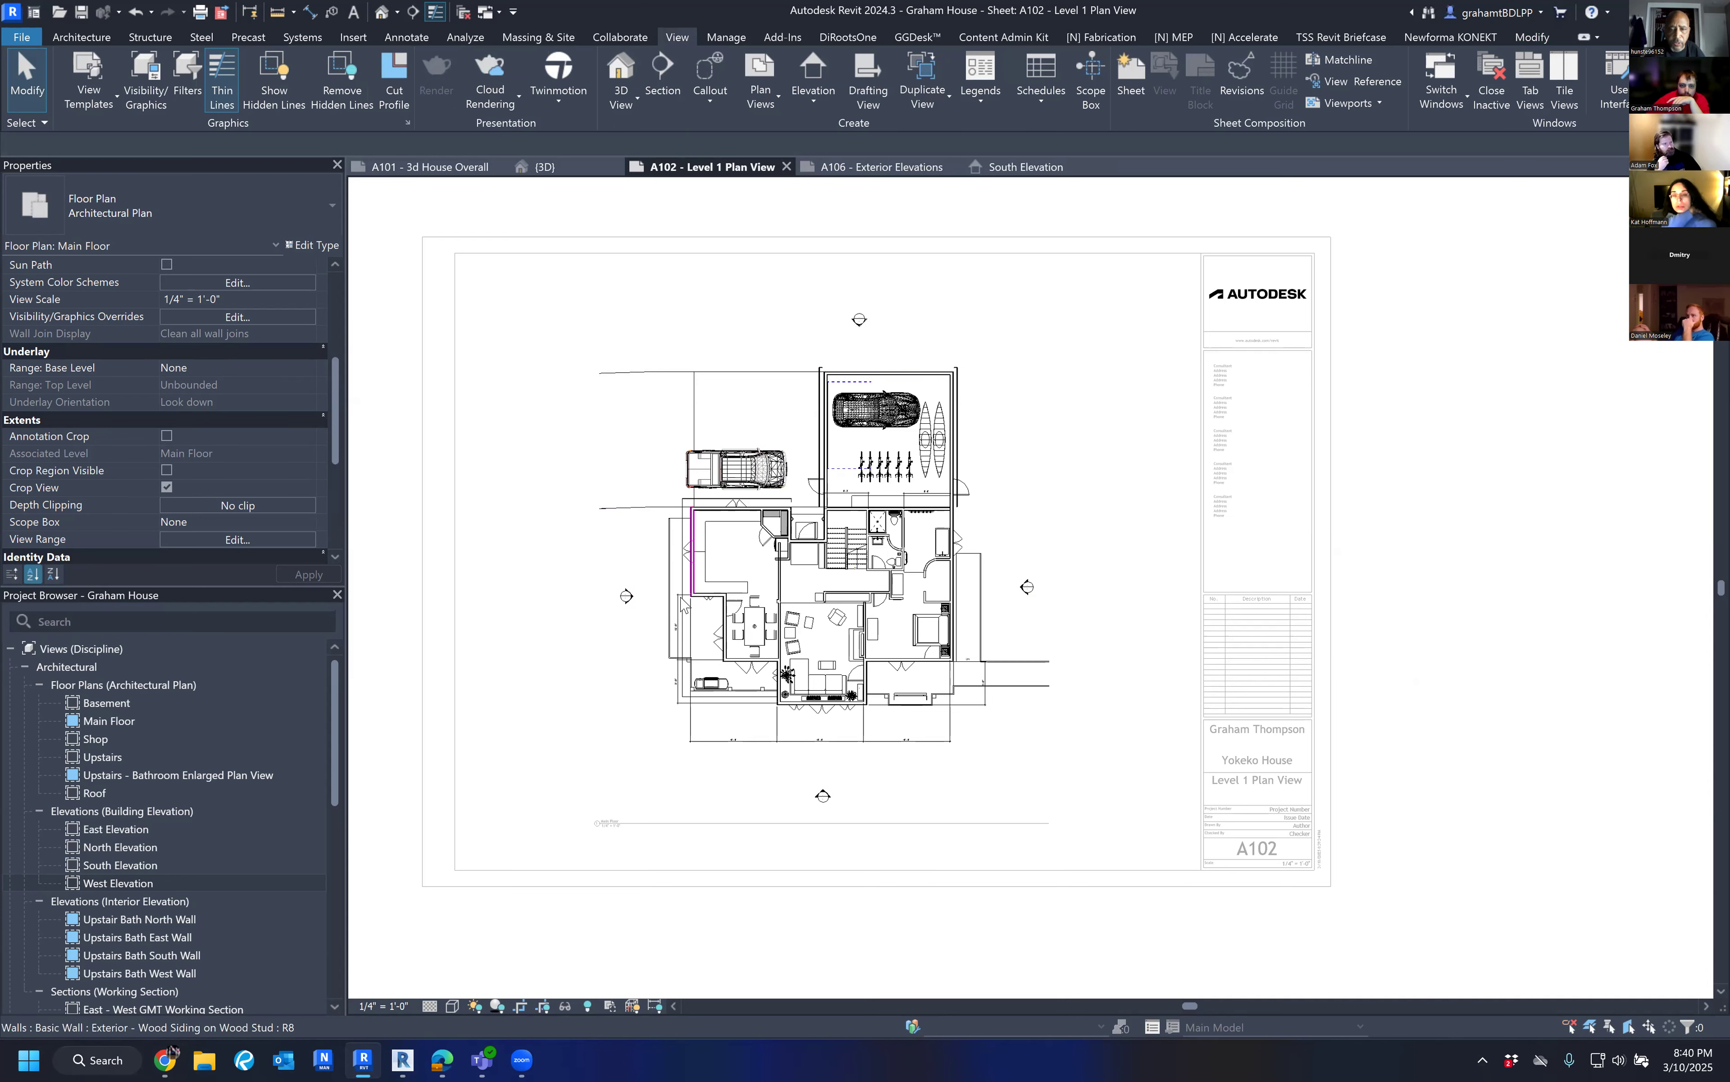
Inspect the view properties of the South Elevation marker on the Level 1 plan sheet.
left_click(639, 606)
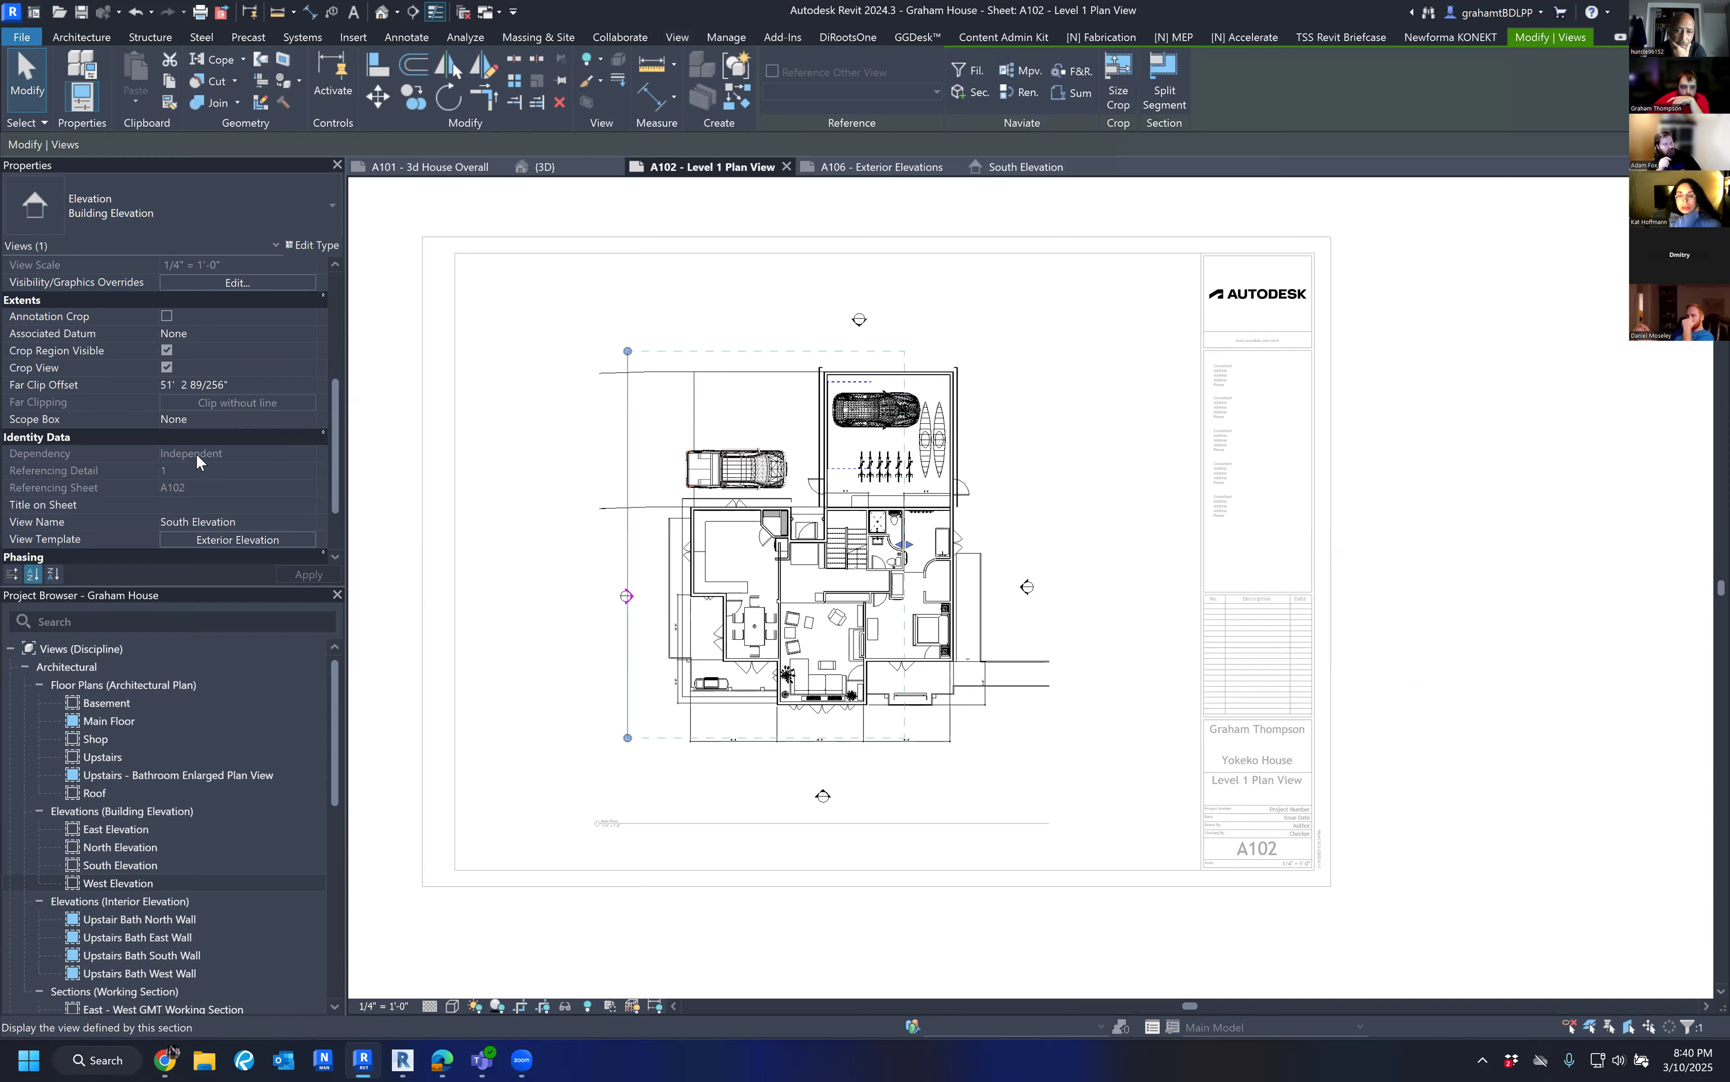
left_click(475, 629)
middle_click_drag(1139, 532, 1132, 471)
double_click(1430, 532)
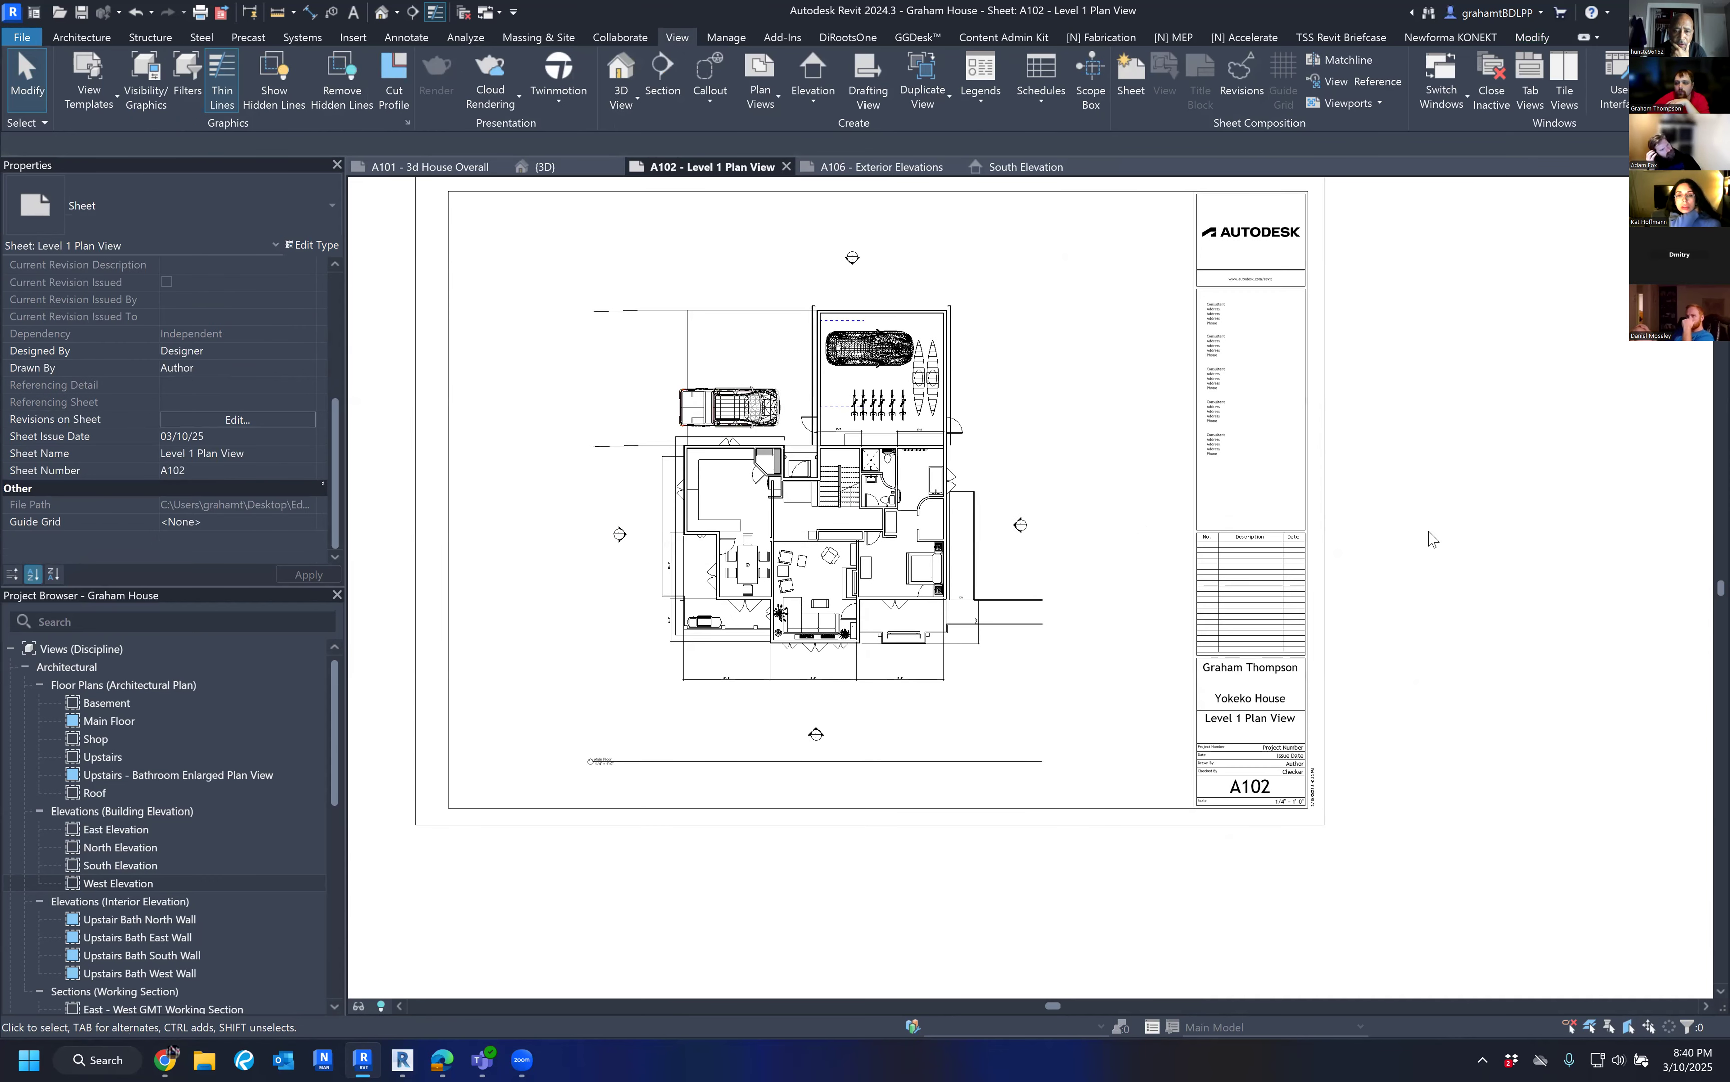
middle_click_drag(1432, 538, 1437, 491)
Open sheet A105 - Enlarged Views and examine the title and scale text of the upstairs bathroom enlarged plan.
scroll(200, 718, "down", 5)
scroll(201, 718, "down", 3)
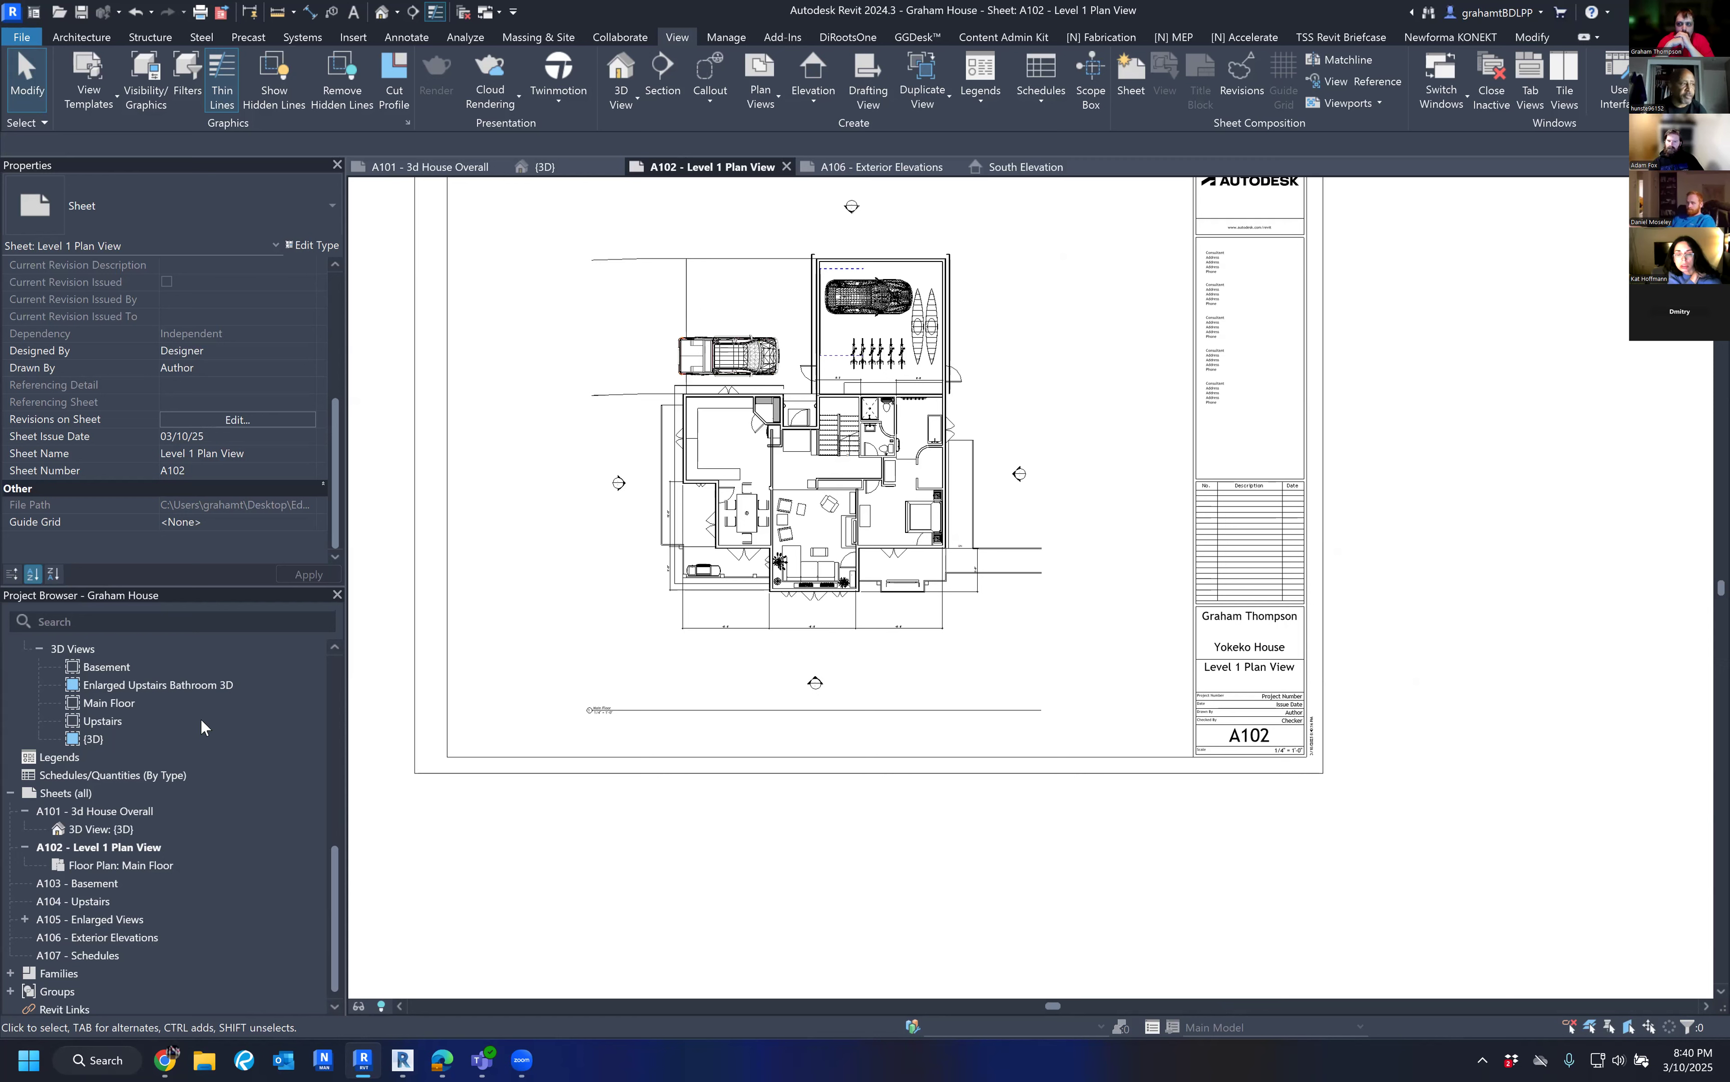
left_click(866, 342)
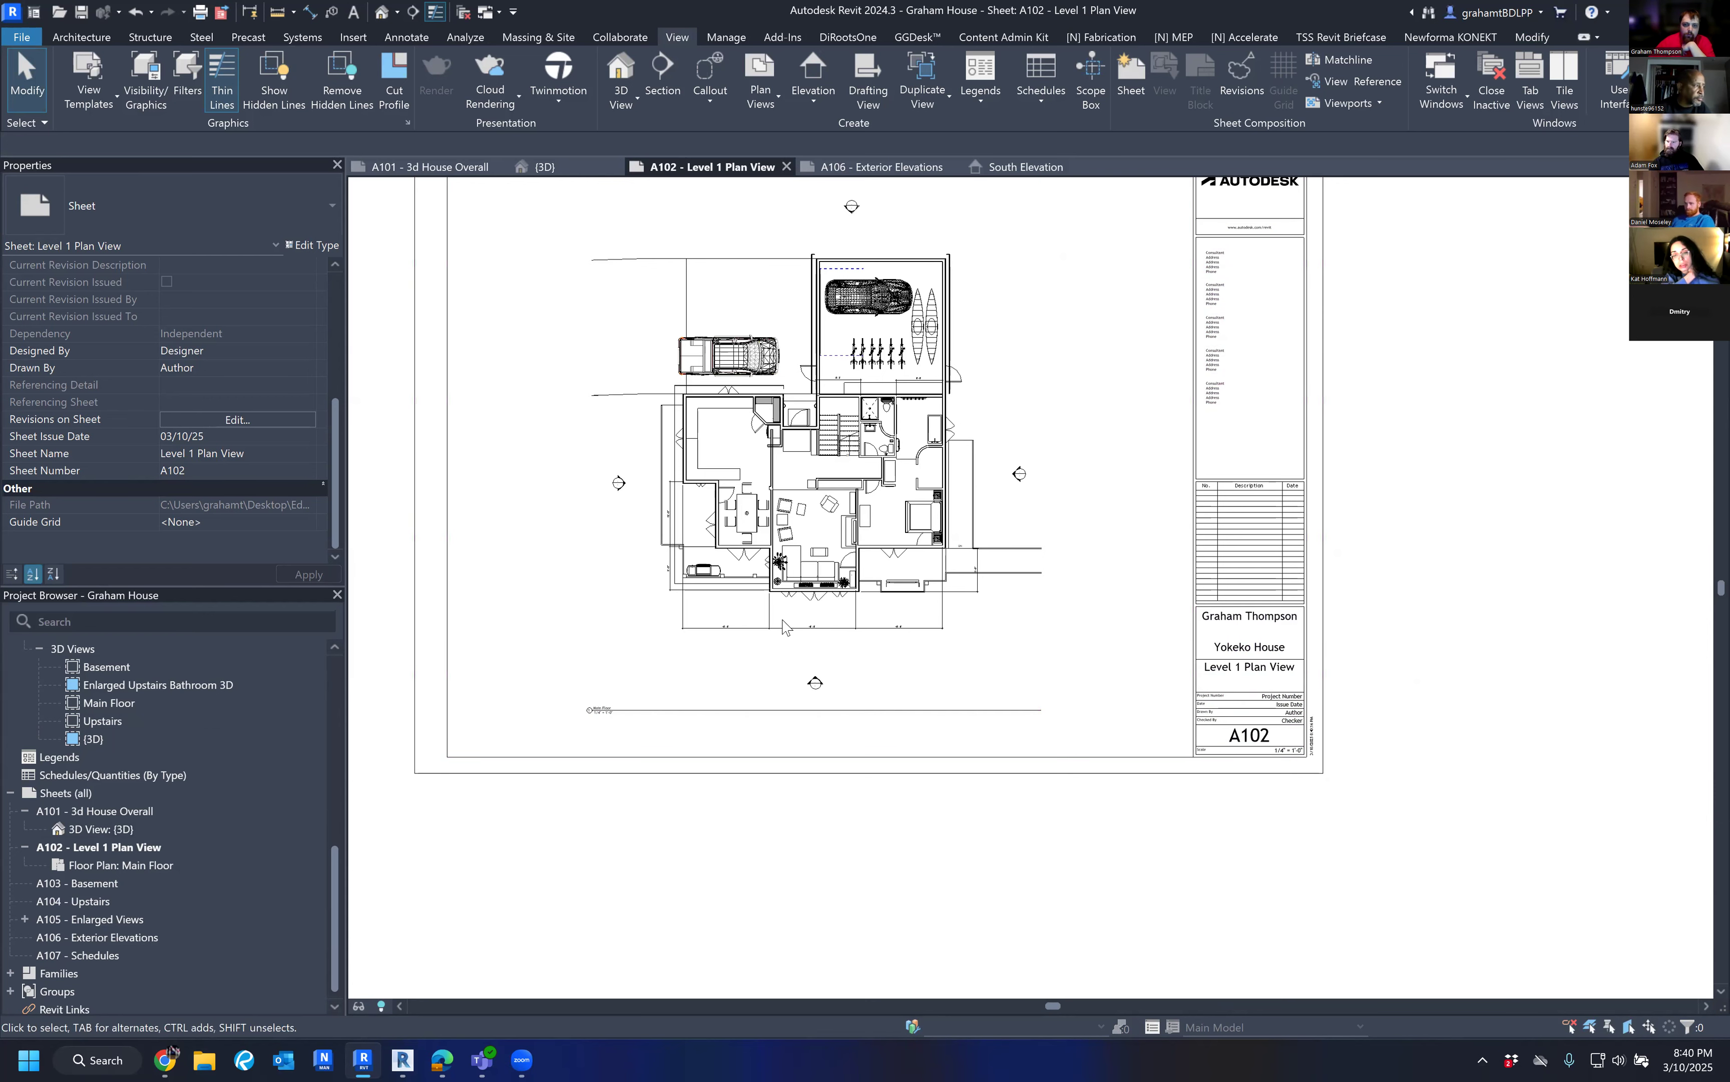
middle_click_drag(989, 792, 1065, 783)
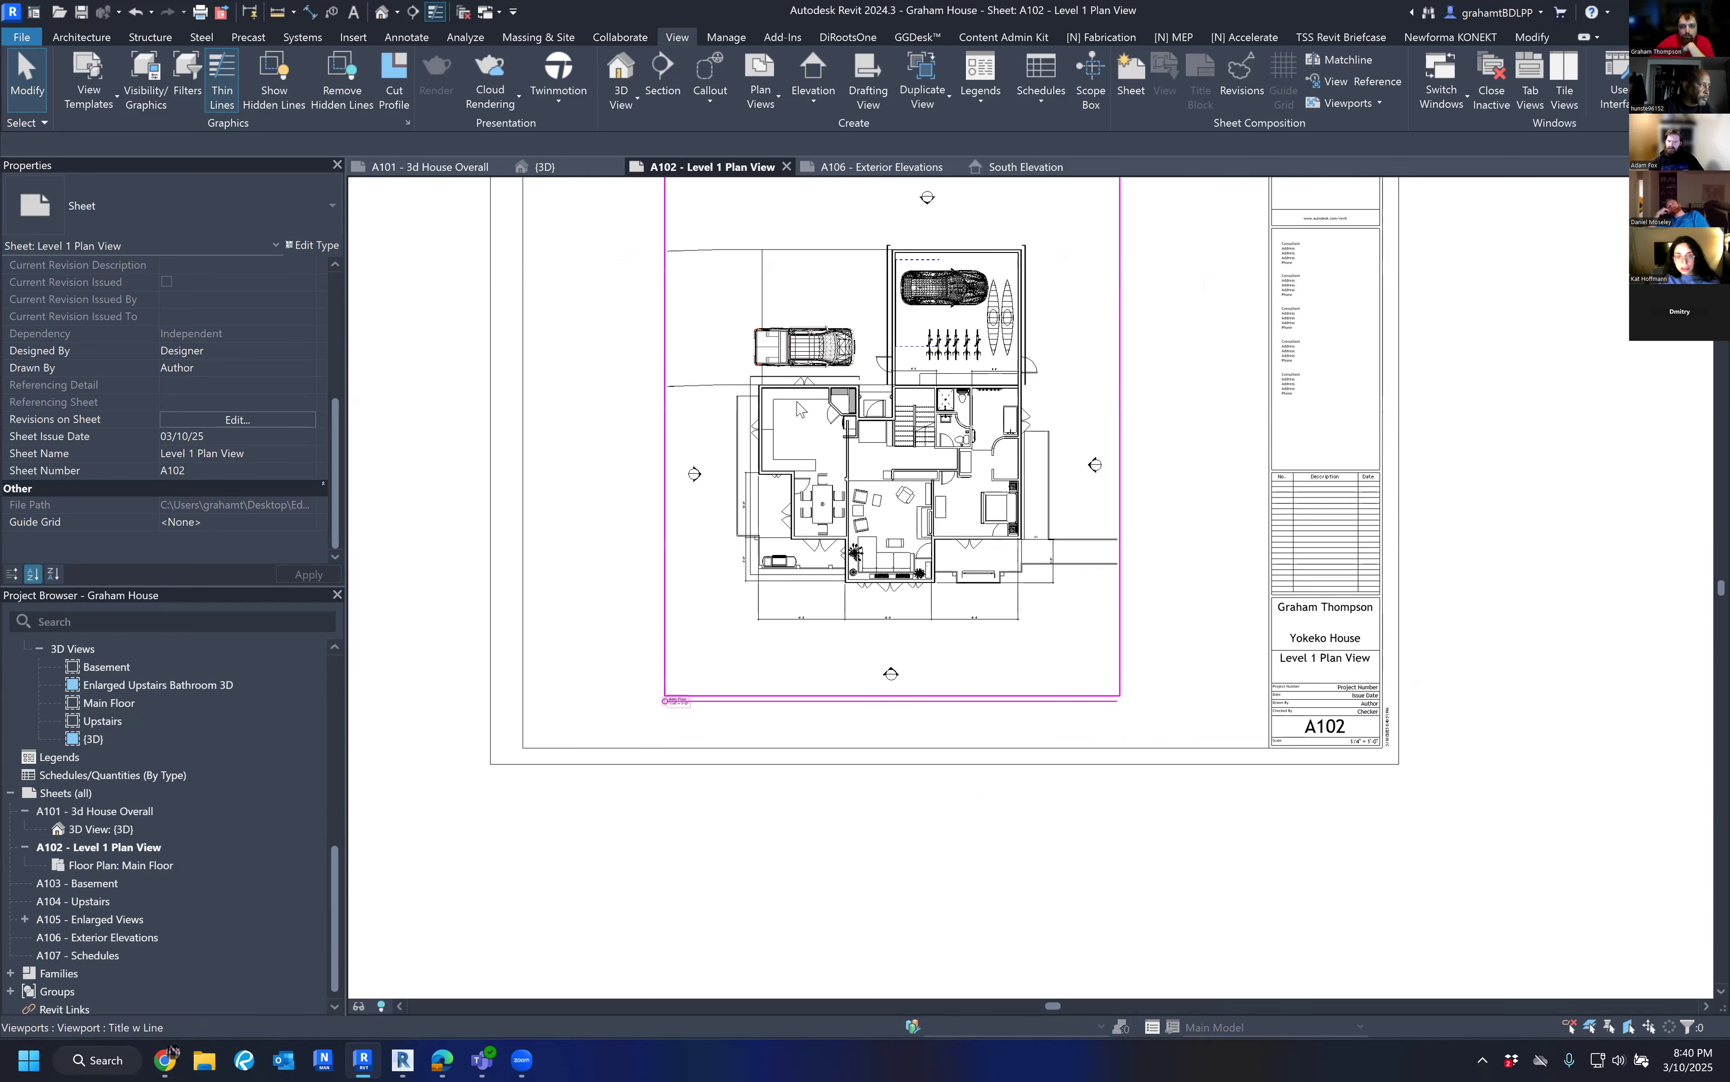
left_click(101, 921)
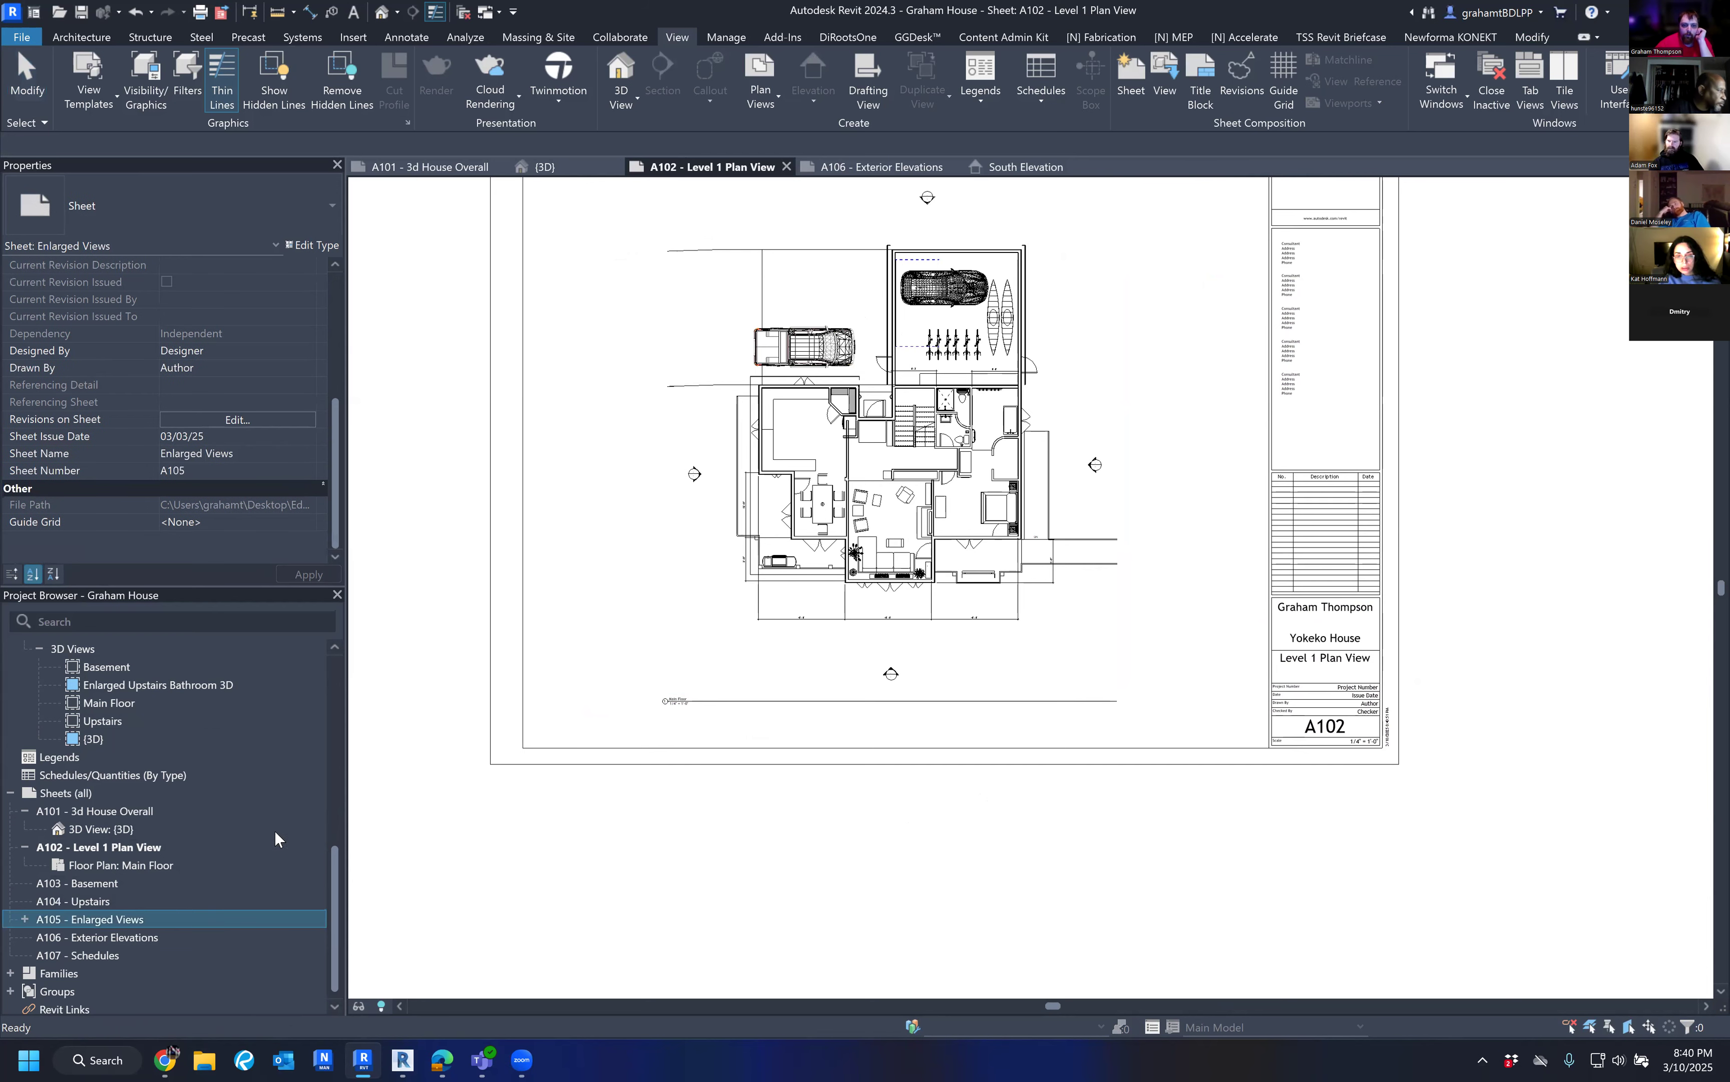
double_click(114, 921)
scroll(763, 547, "up", 6)
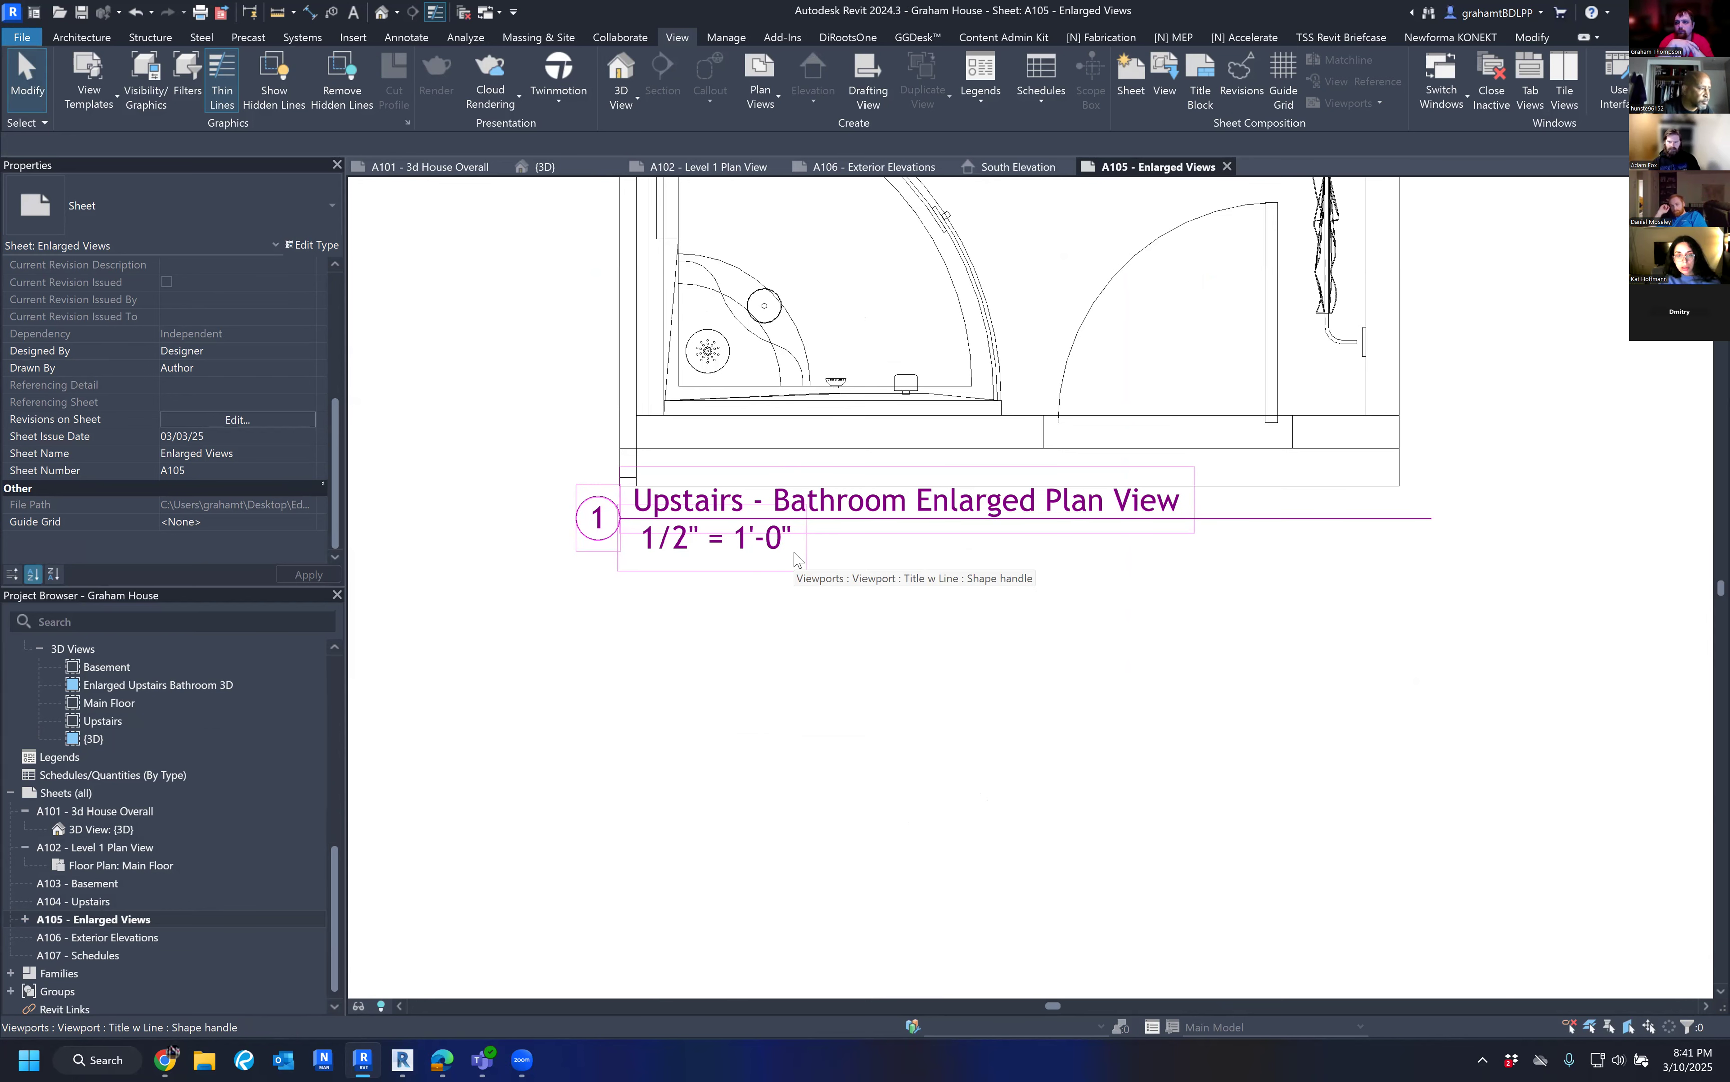
scroll(869, 708, "down", 3)
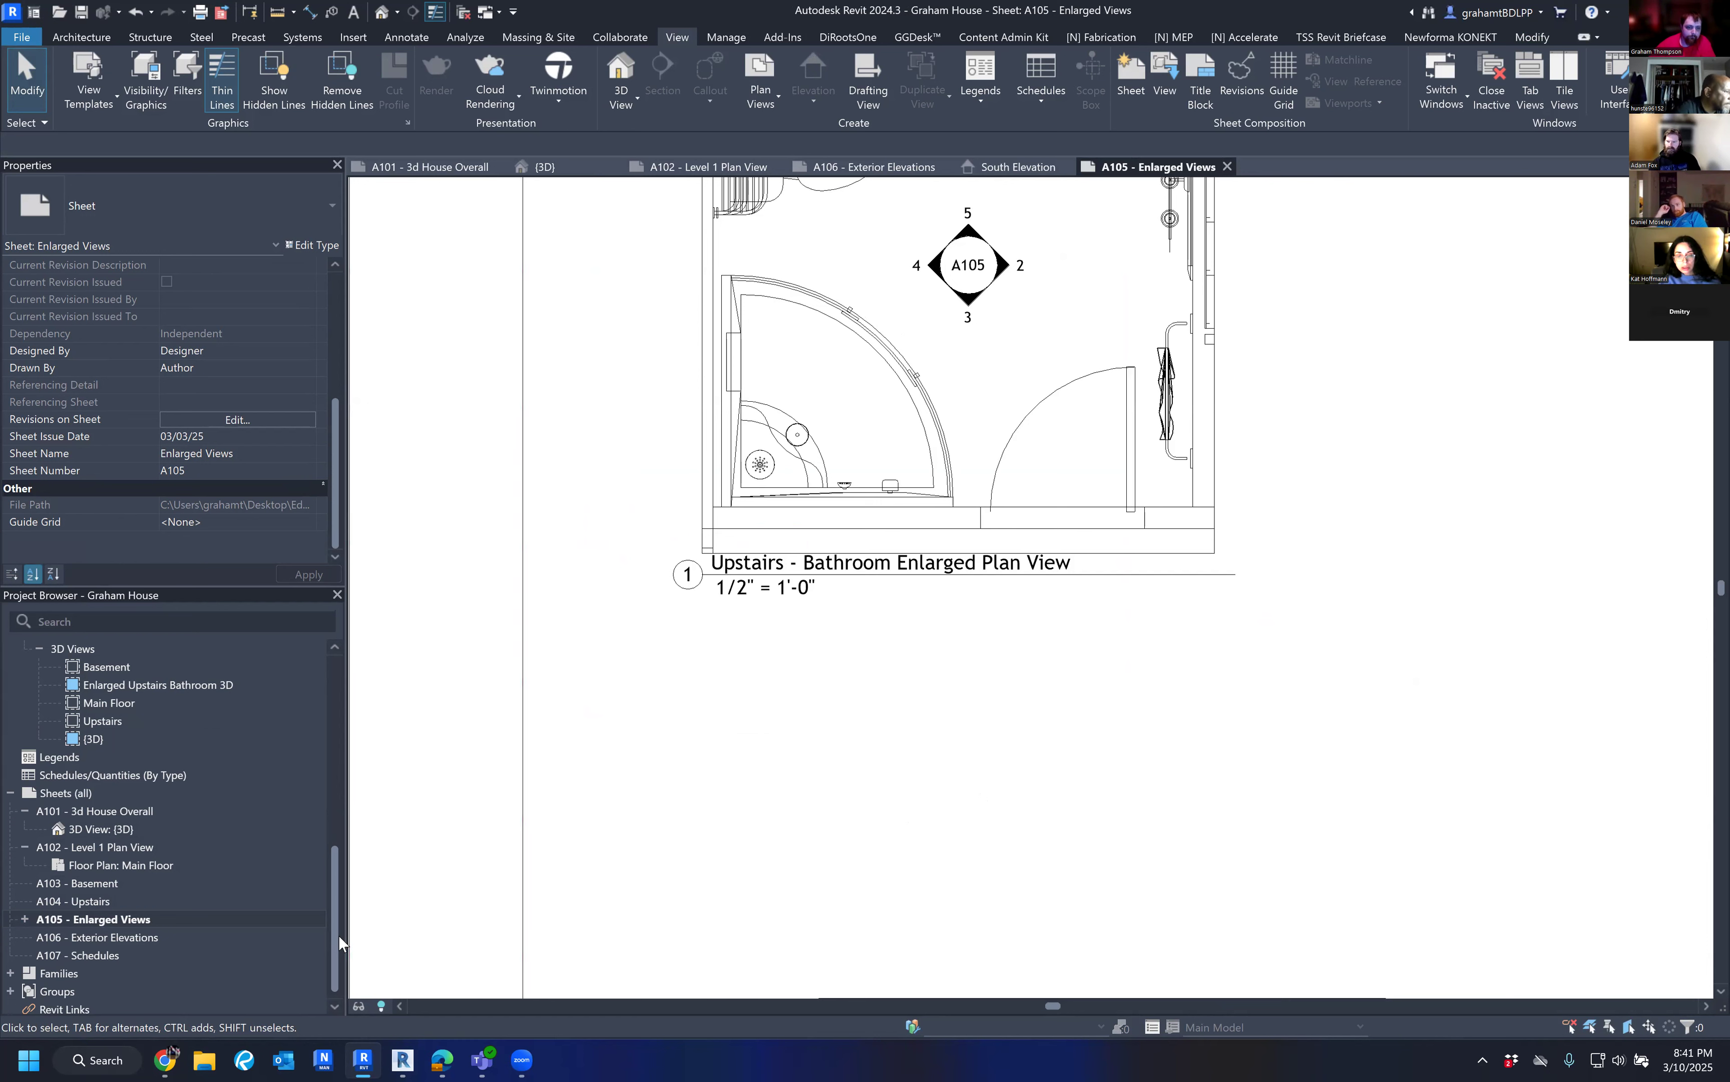
Open the sheet A106 - Exterior Elevations.
double_click(159, 937)
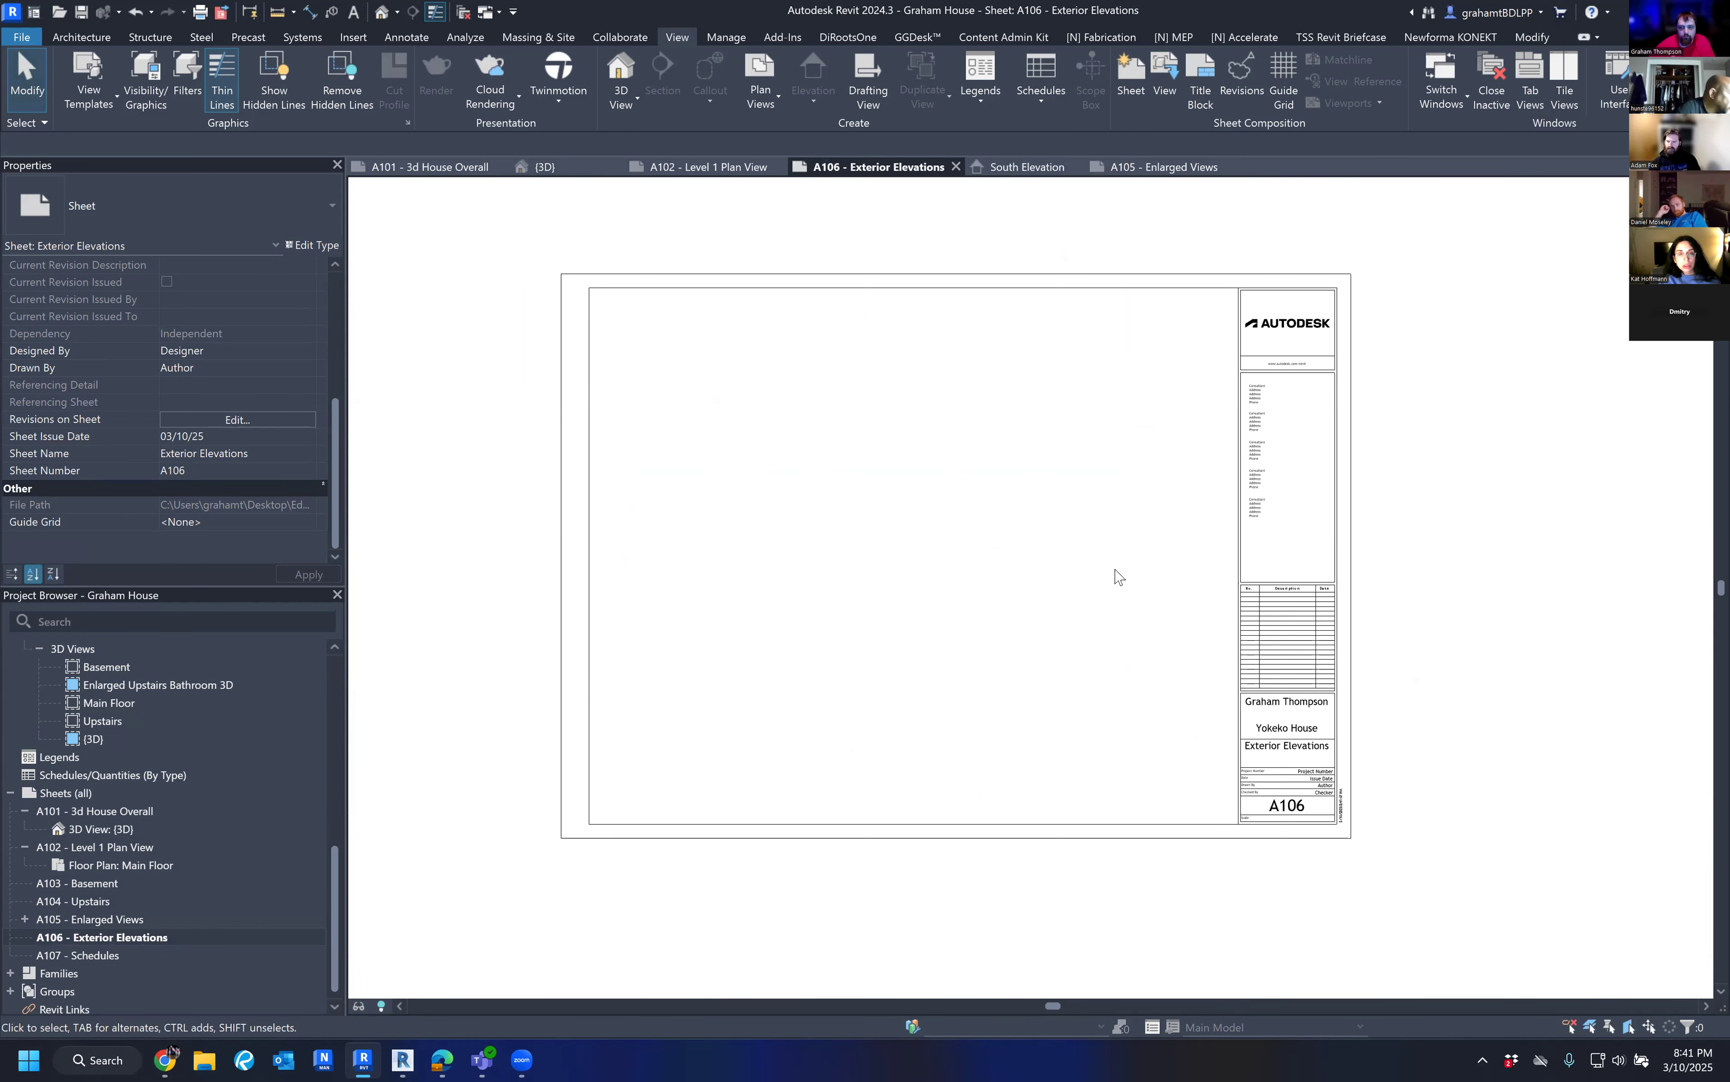
middle_click_drag(1124, 598, 1128, 596)
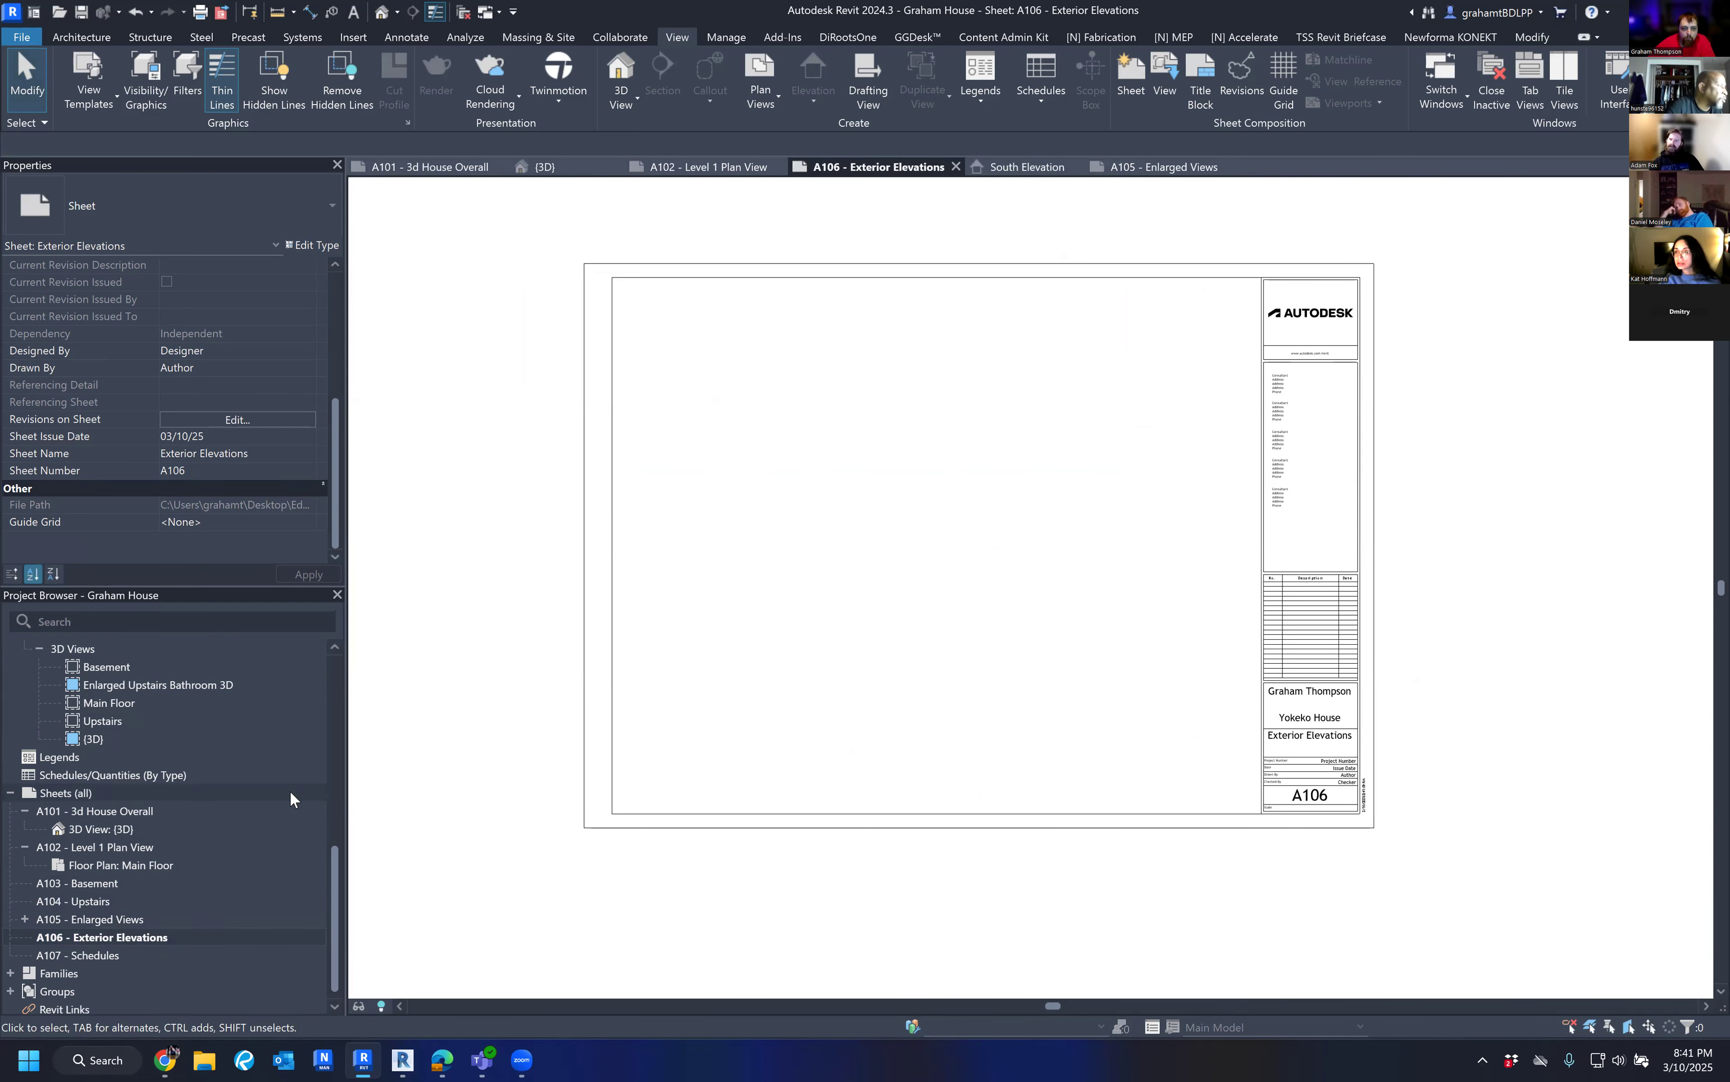
Place the East Elevation view in the upper-left corner of sheet A106 - Exterior Elevations.
scroll(289, 791, "up", 5)
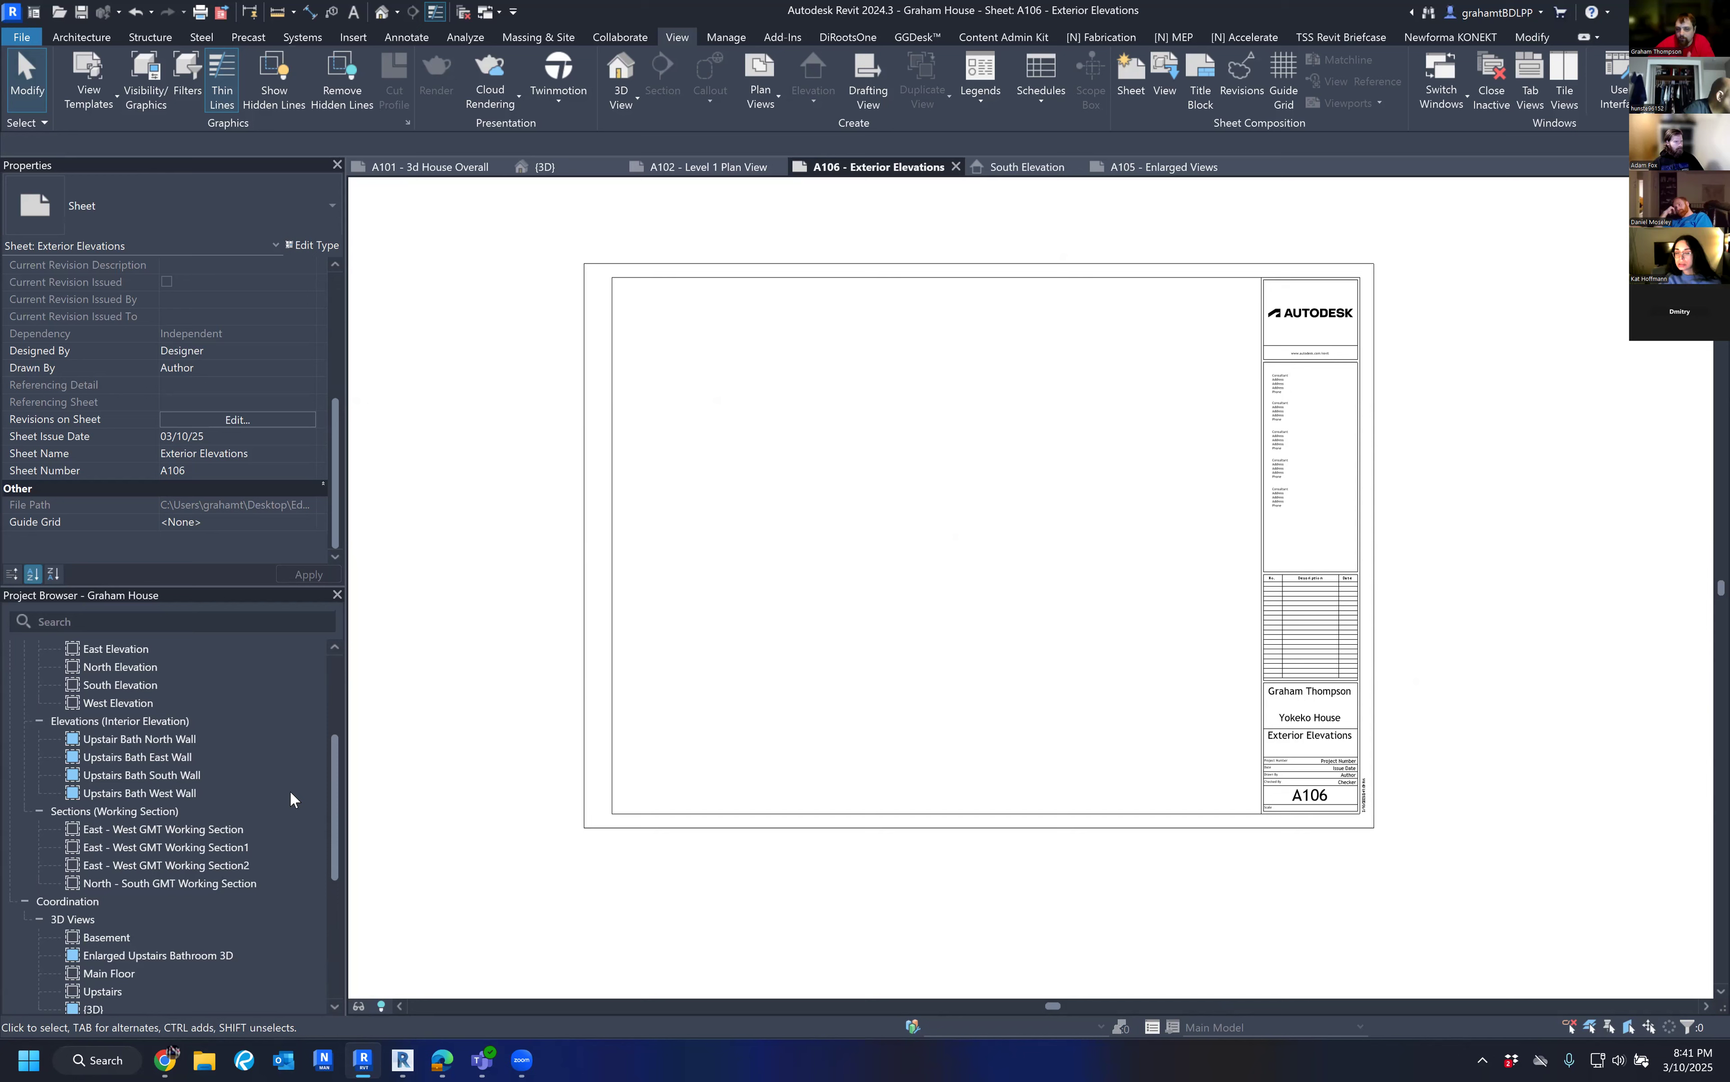
scroll(290, 791, "up", 2)
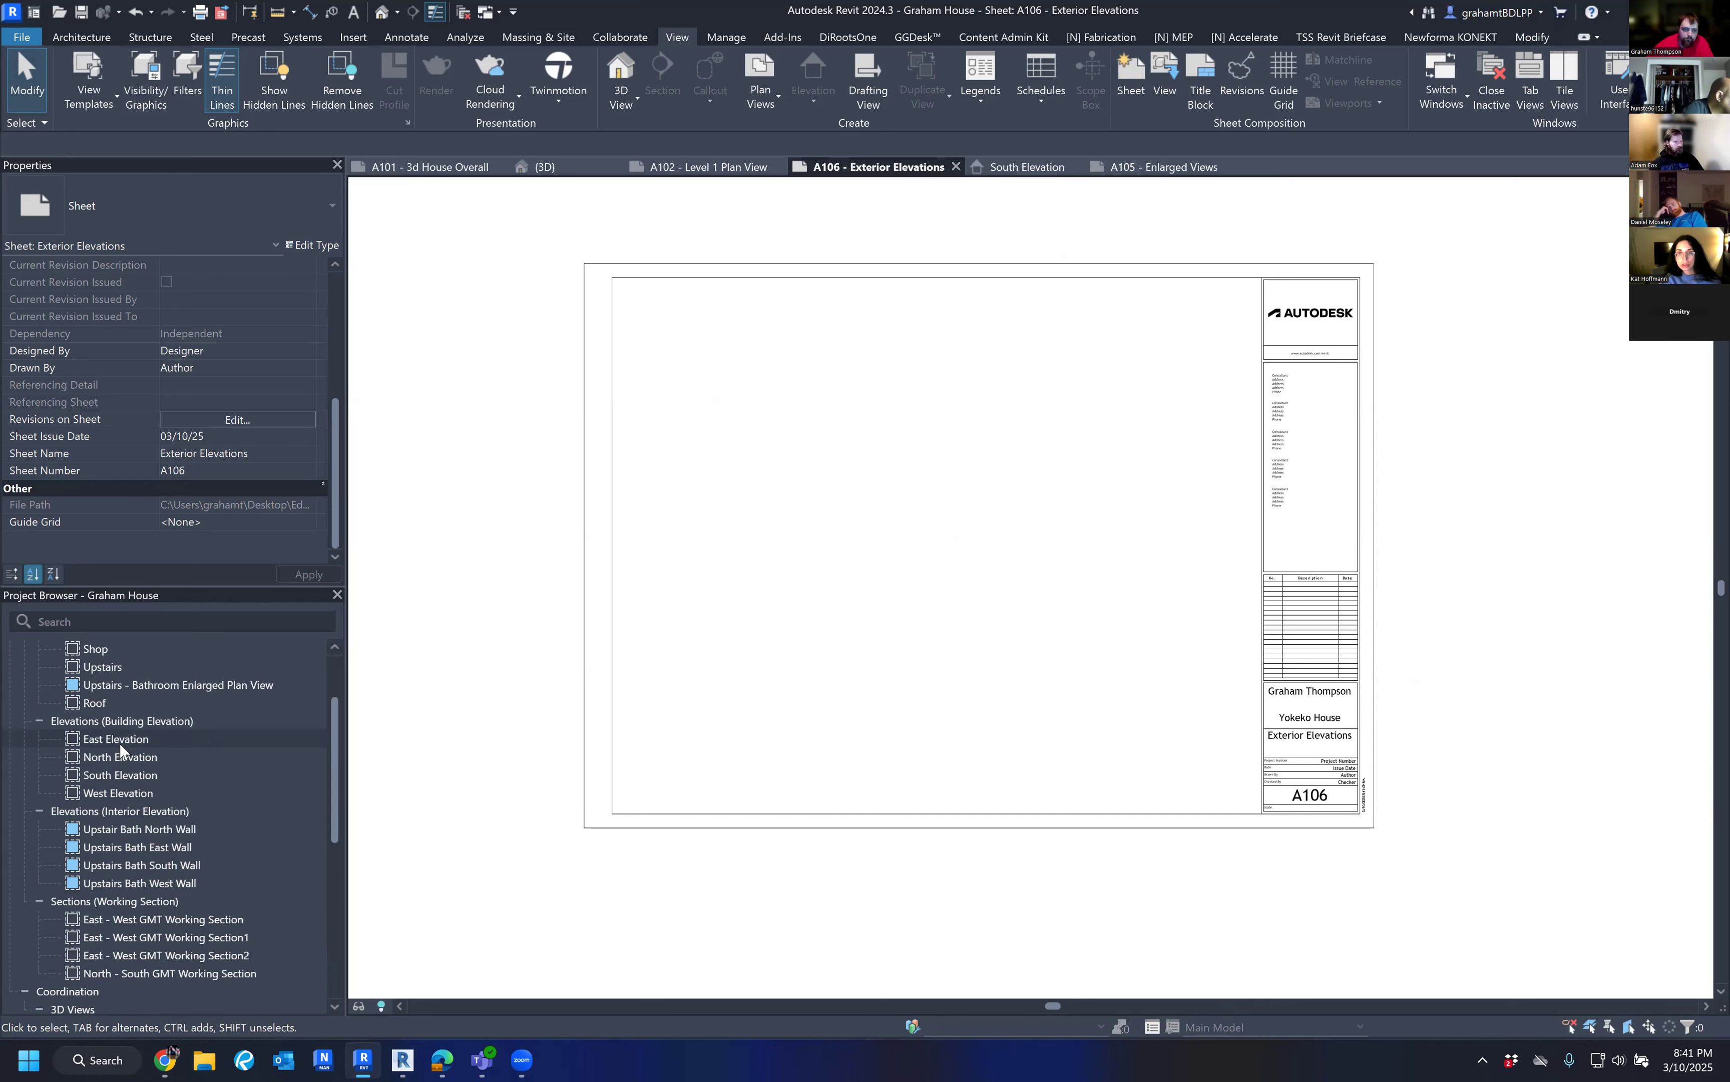
left_click_drag(105, 742, 827, 570)
left_click(827, 571)
left_click_drag(803, 503, 780, 415)
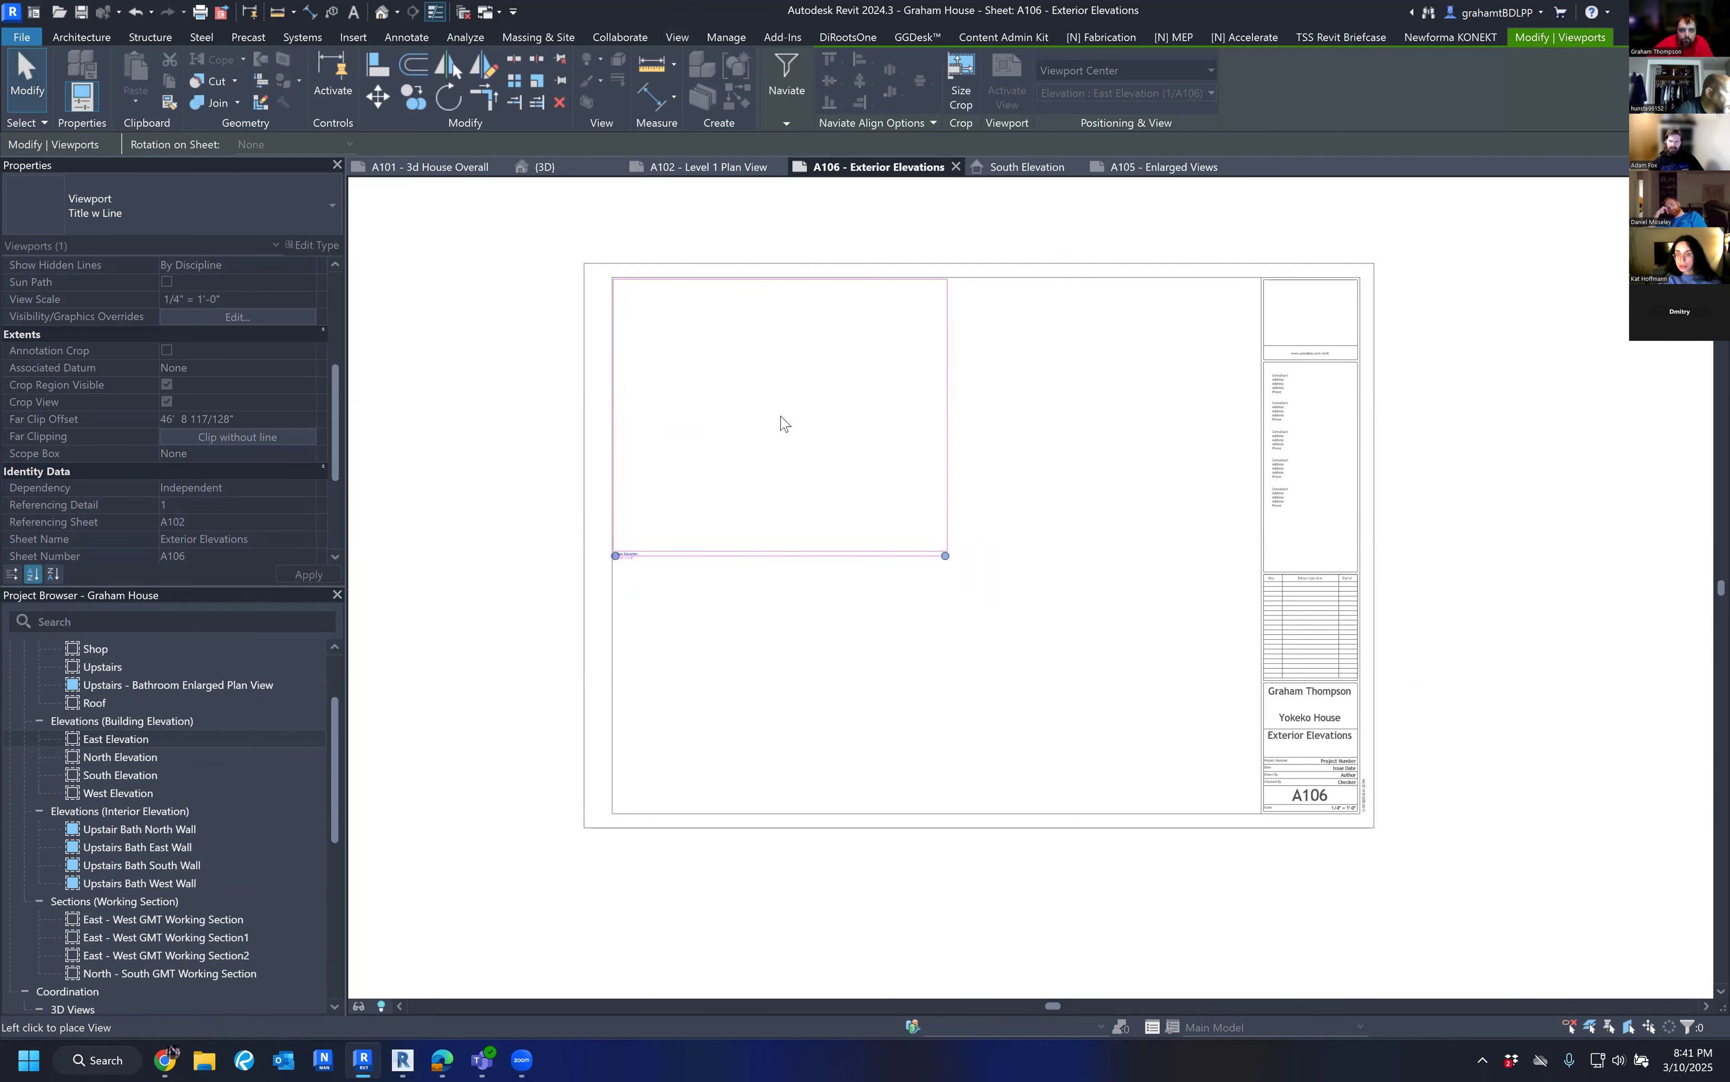
left_click(781, 416)
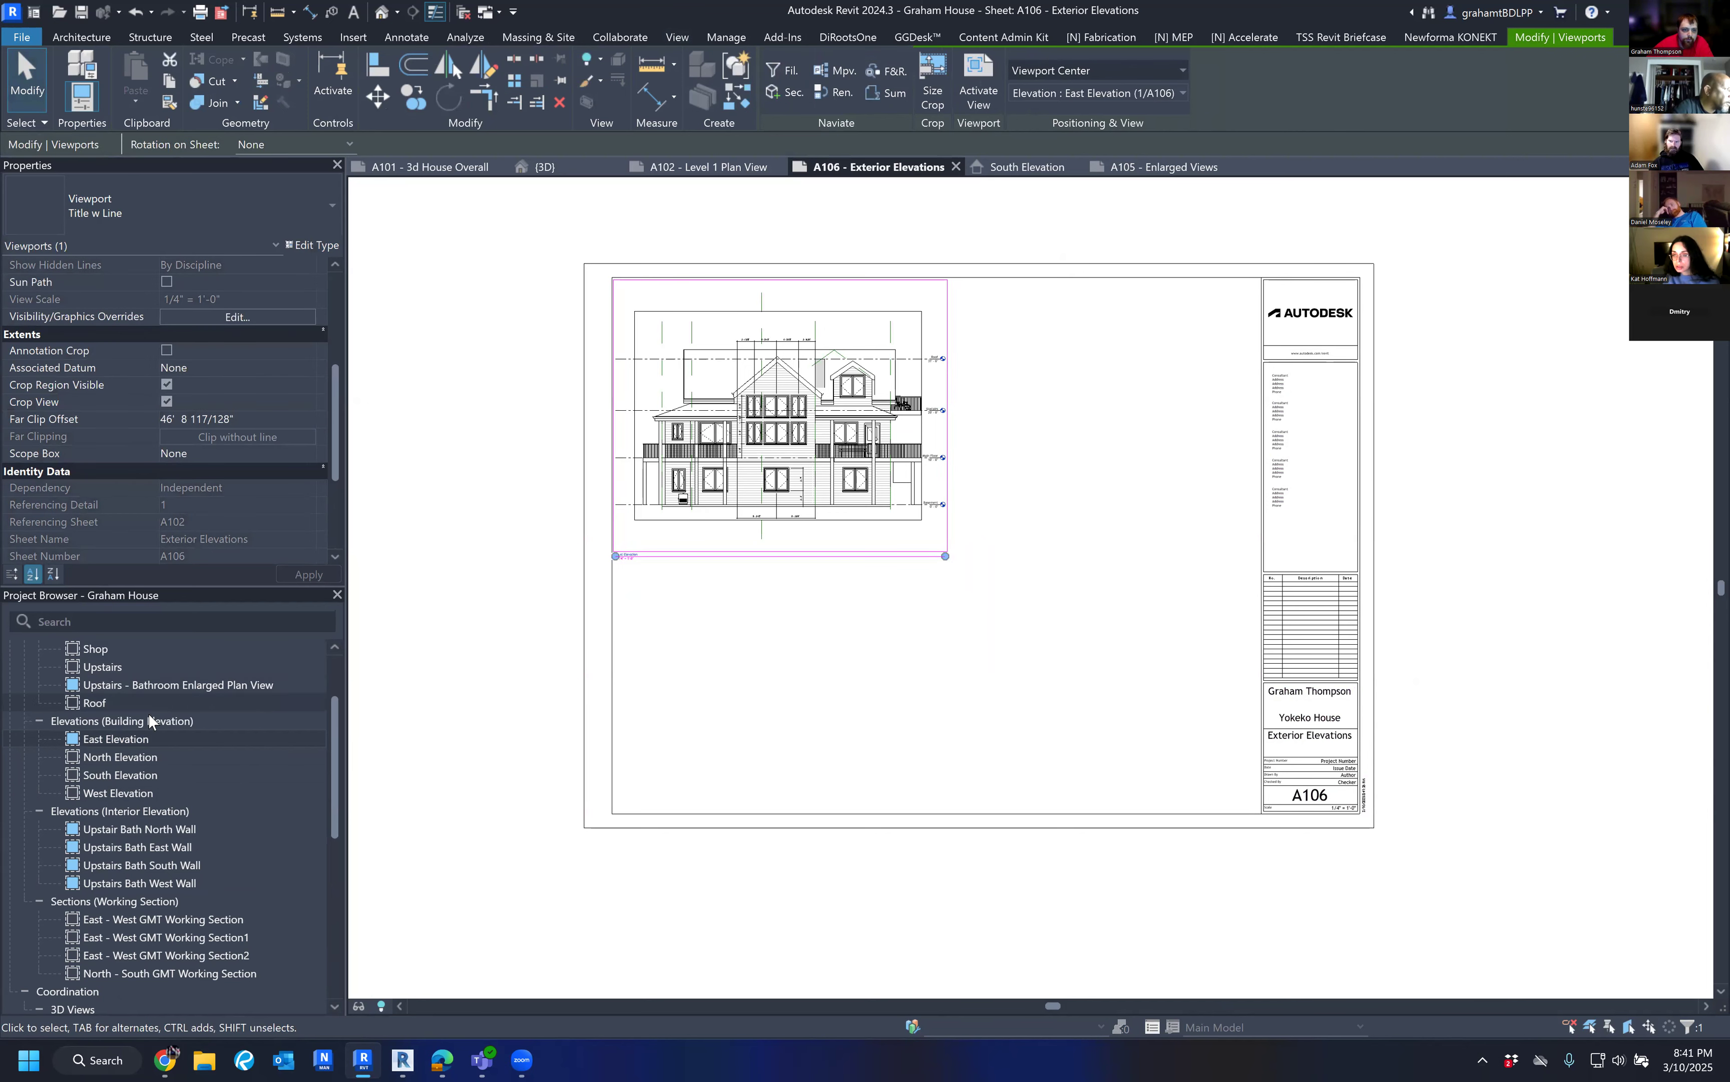
left_click_drag(130, 761, 1097, 456)
left_click_drag(827, 659, 784, 700)
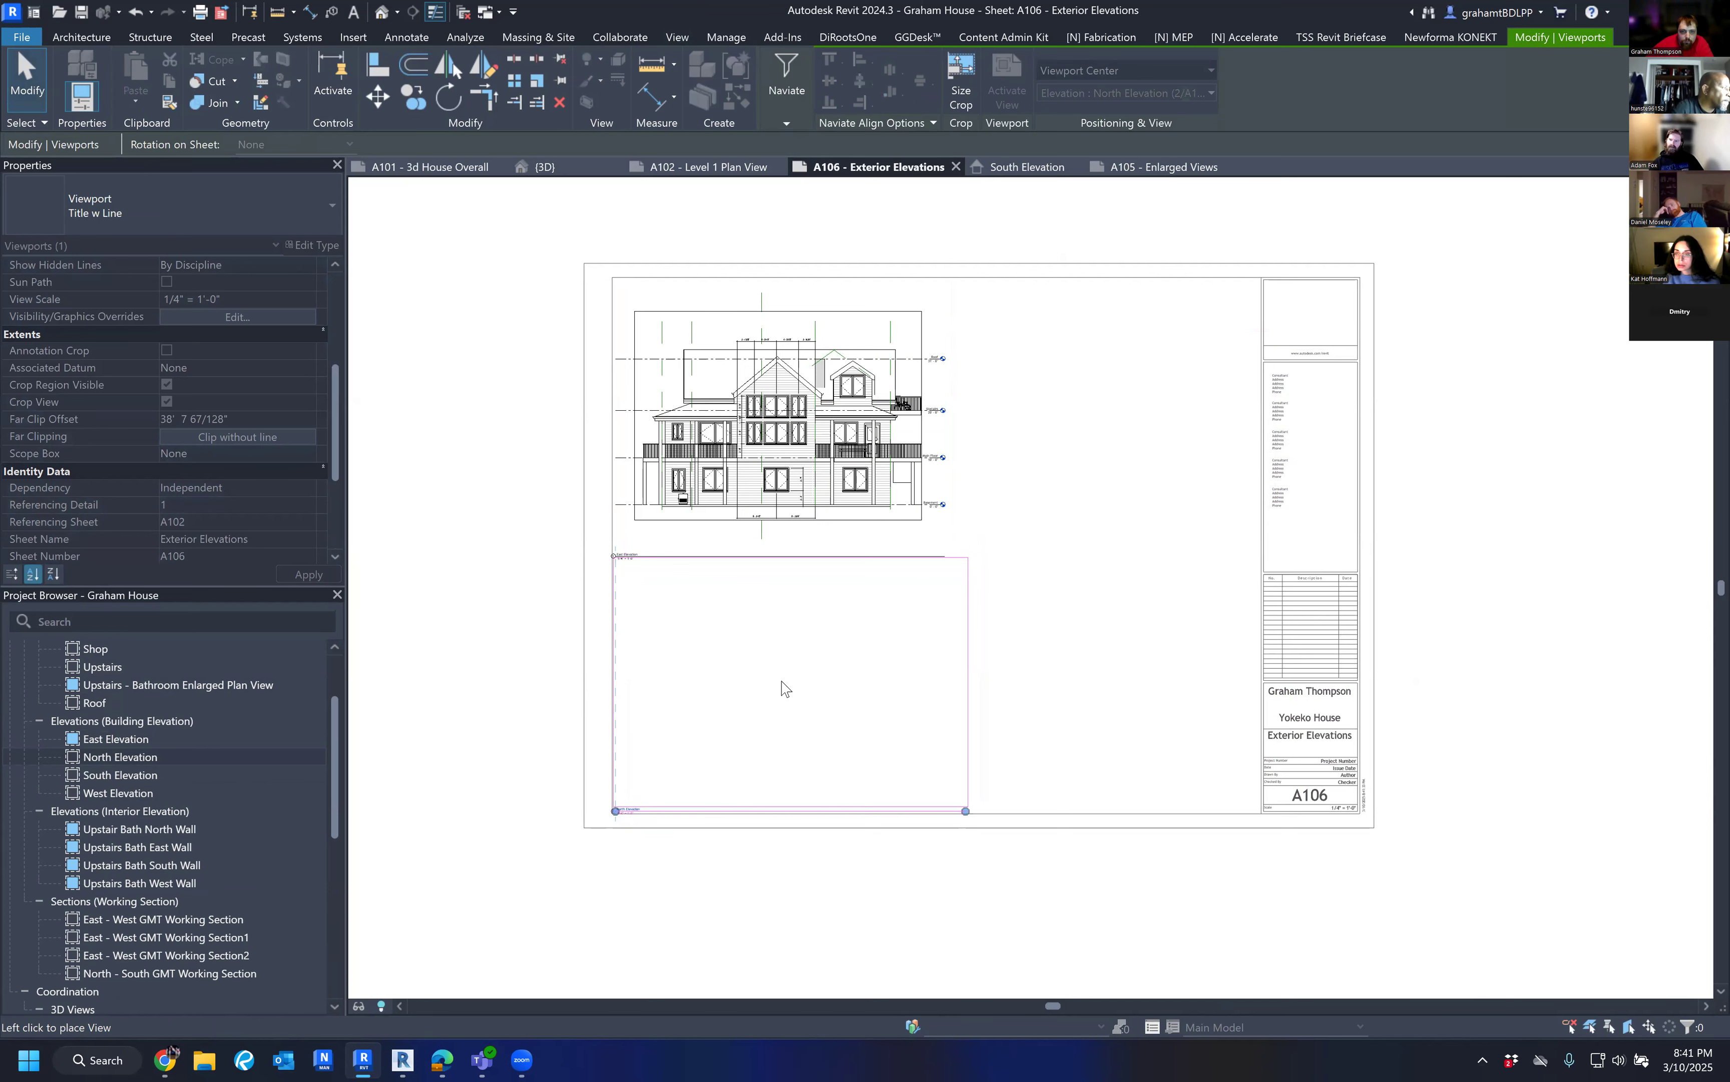
key("Escape")
scroll(782, 599, "up", 2)
left_click_drag(791, 521, 789, 480)
key("Escape")
Activate the East Elevation on the sheet and turn off the Reference Planes annotation category in its Exterior Elevation view template.
scroll(864, 351, "down", 1)
middle_click_drag(864, 351, 830, 551)
scroll(765, 406, "up", 5)
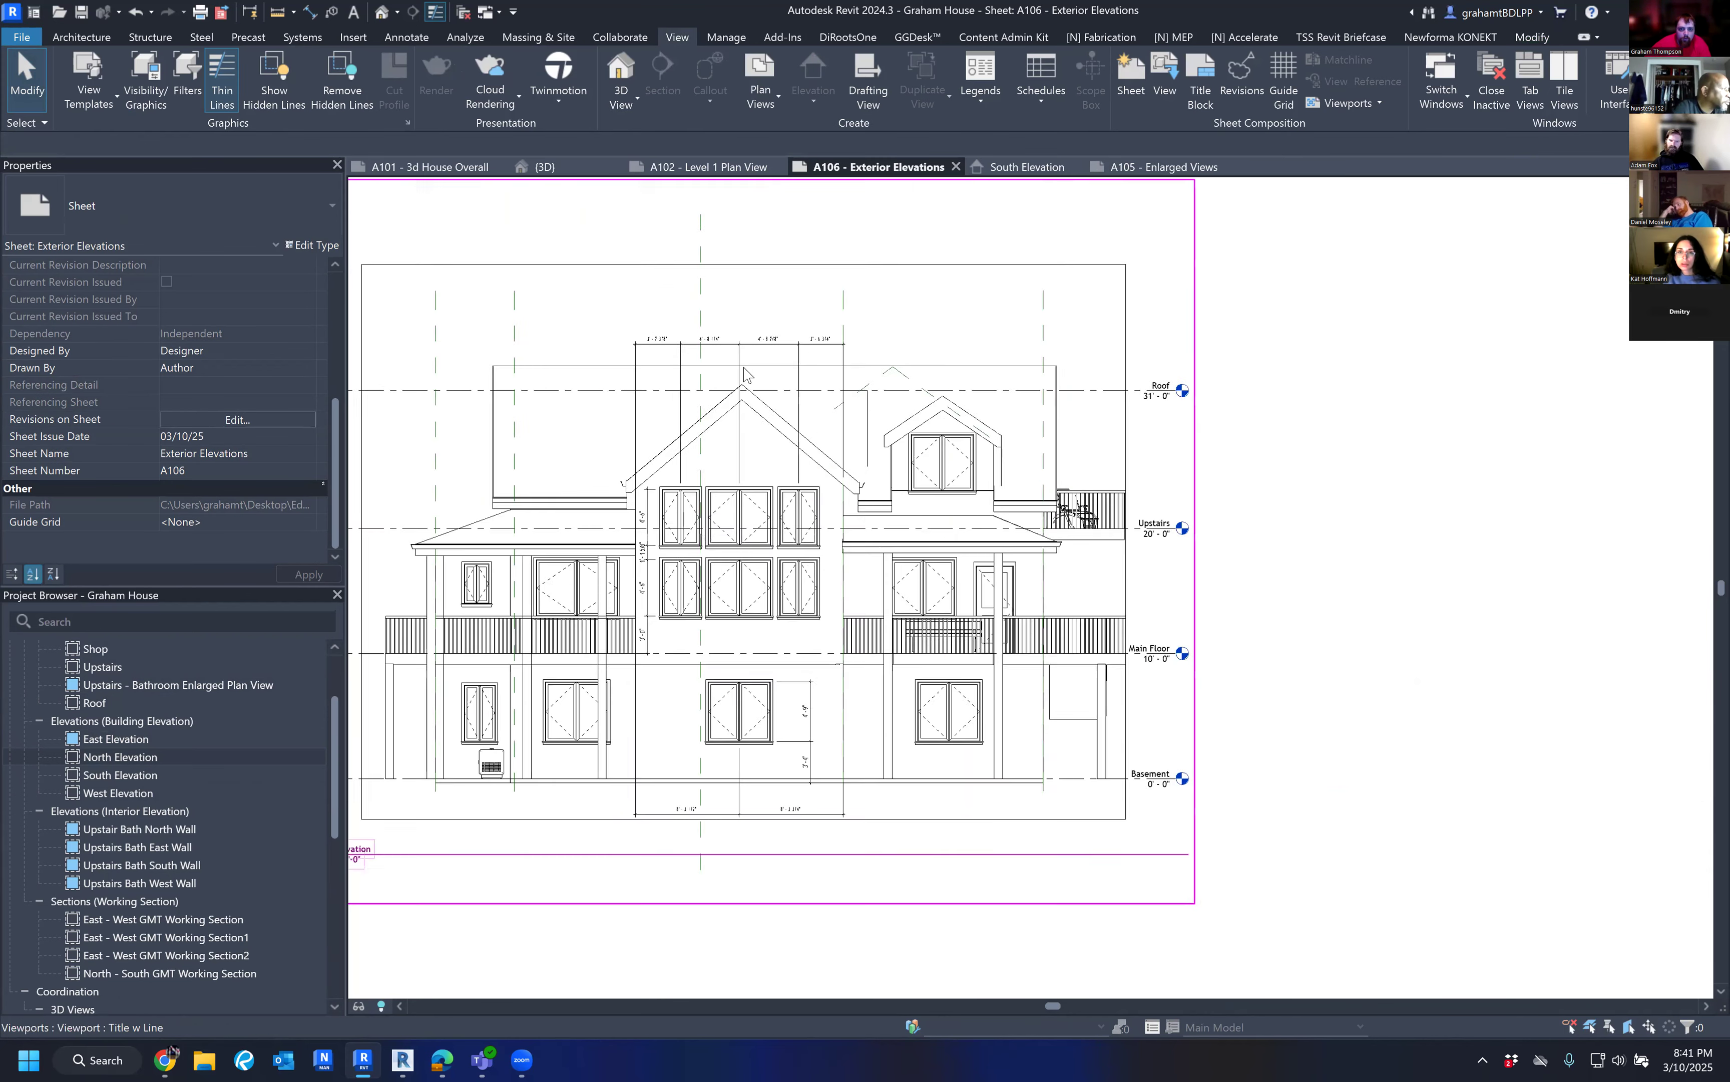
scroll(584, 401, "down", 1)
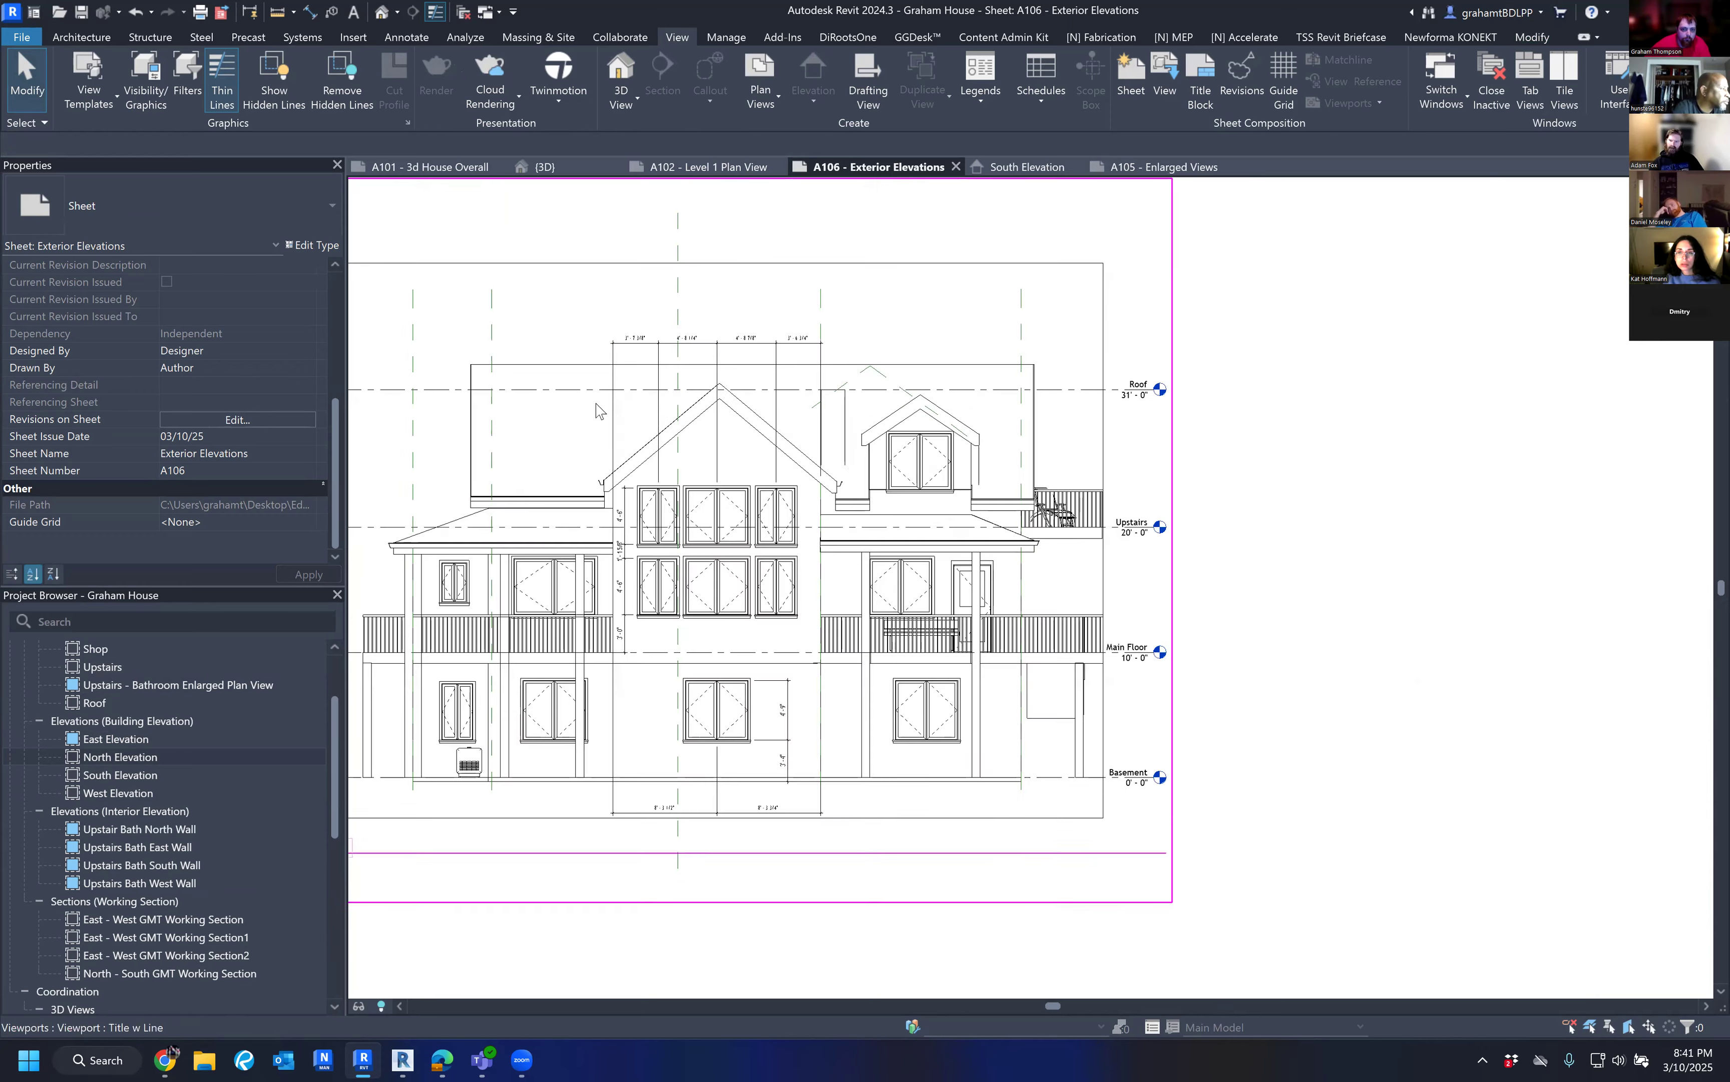
double_click(595, 404)
scroll(216, 404, "down", 2)
left_click(244, 522)
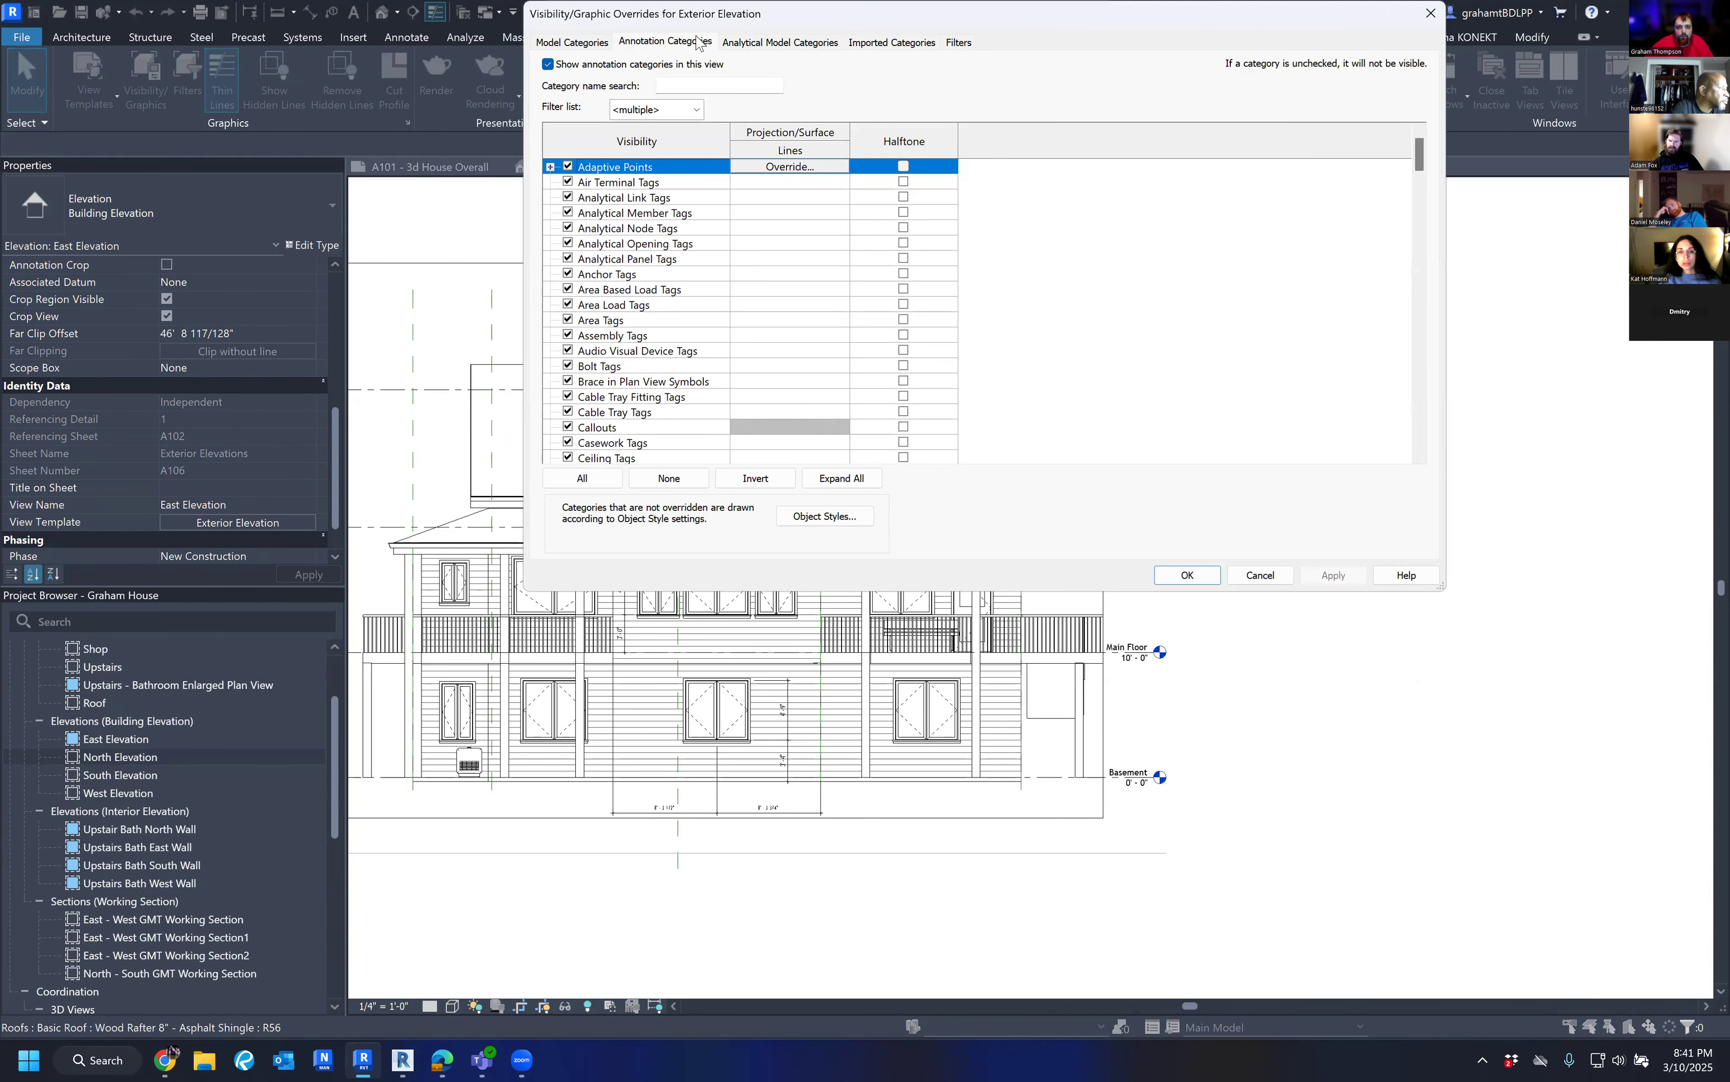
left_click(639, 352)
type("re")
scroll(626, 417, "down", 1)
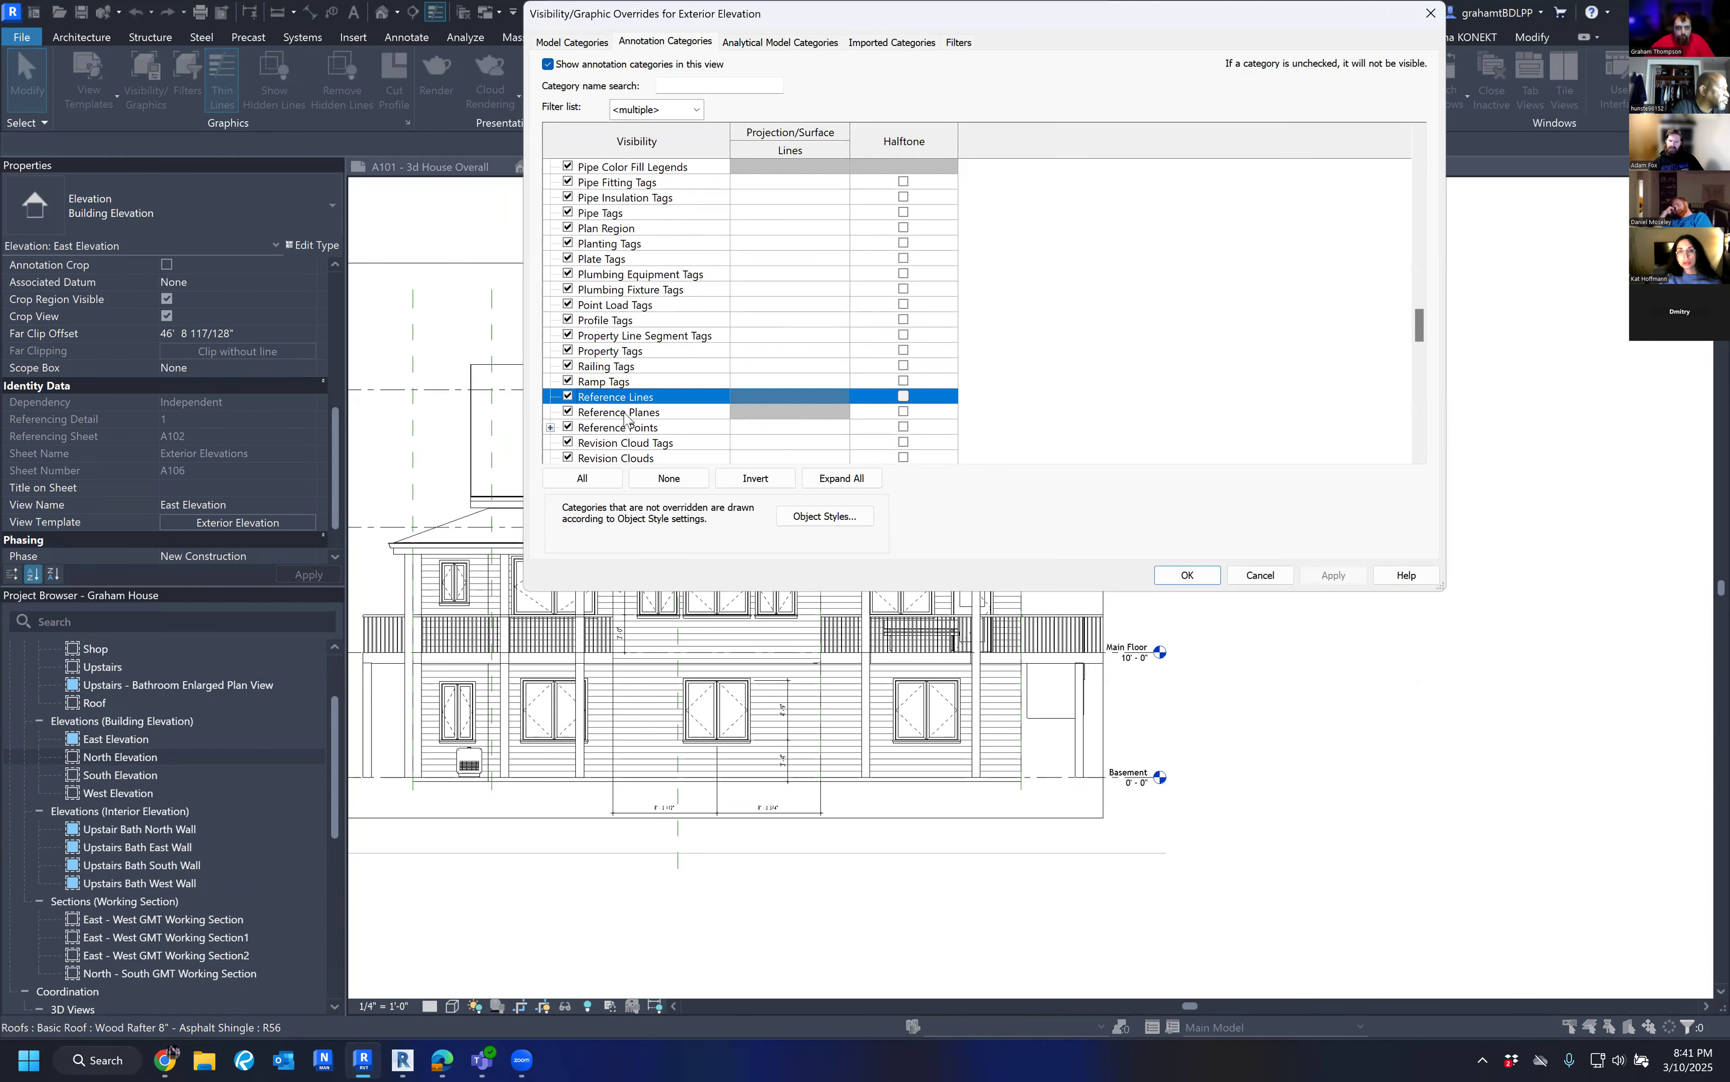
left_click(568, 413)
left_click(1187, 575)
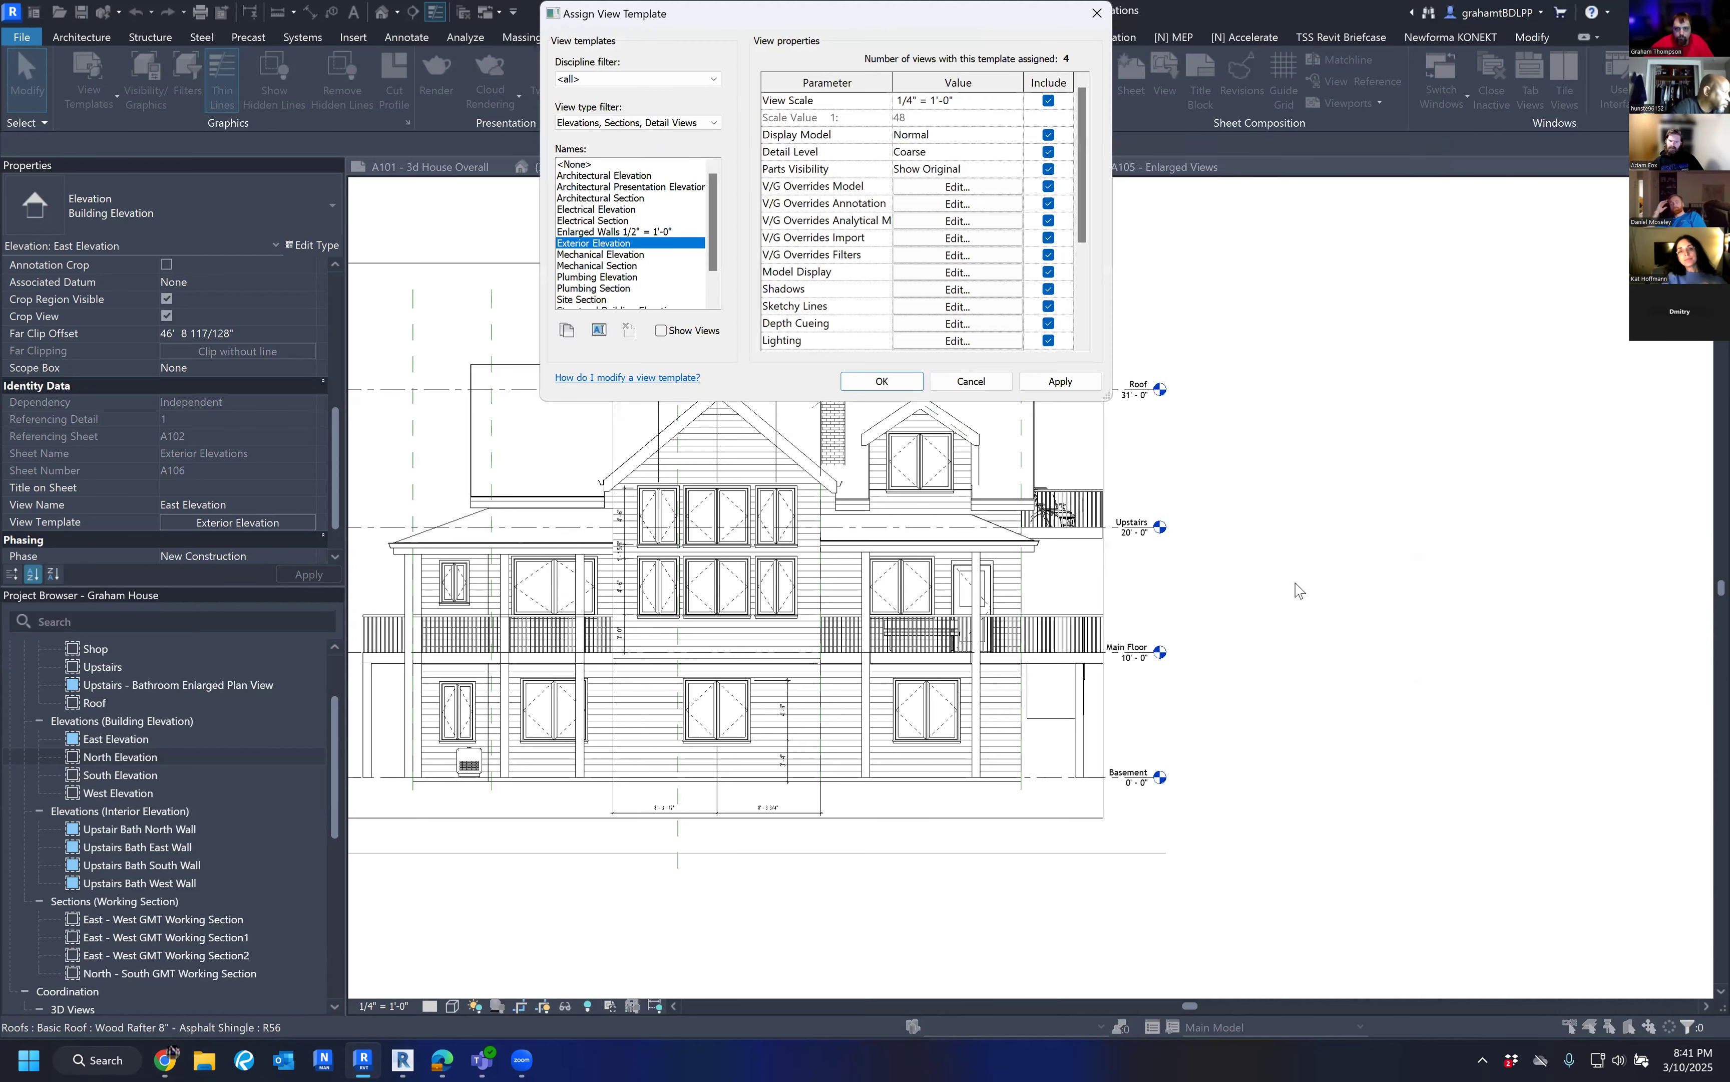
left_click(908, 382)
Lower the top edge of the East Elevation's crop region to just above the upper dimension string and deactivate the view.
scroll(820, 490, "down", 2)
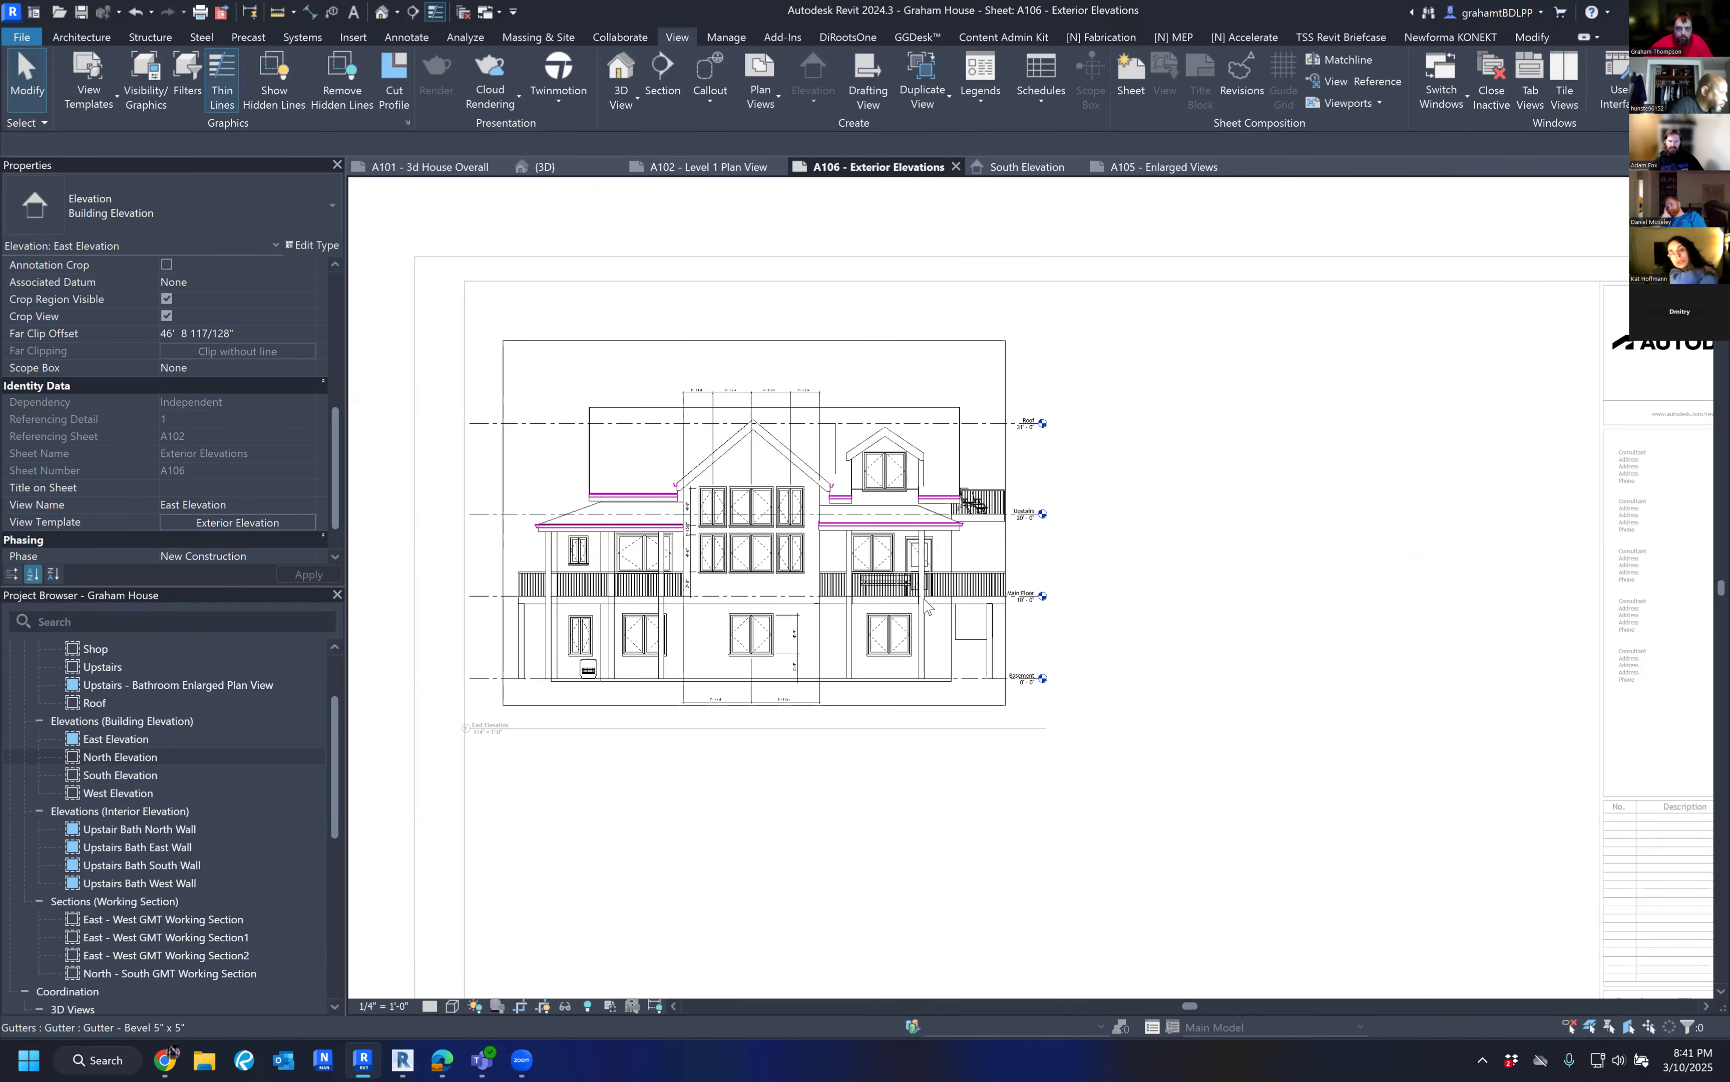
left_click(787, 340)
left_click_drag(753, 340, 754, 374)
left_click(1319, 531)
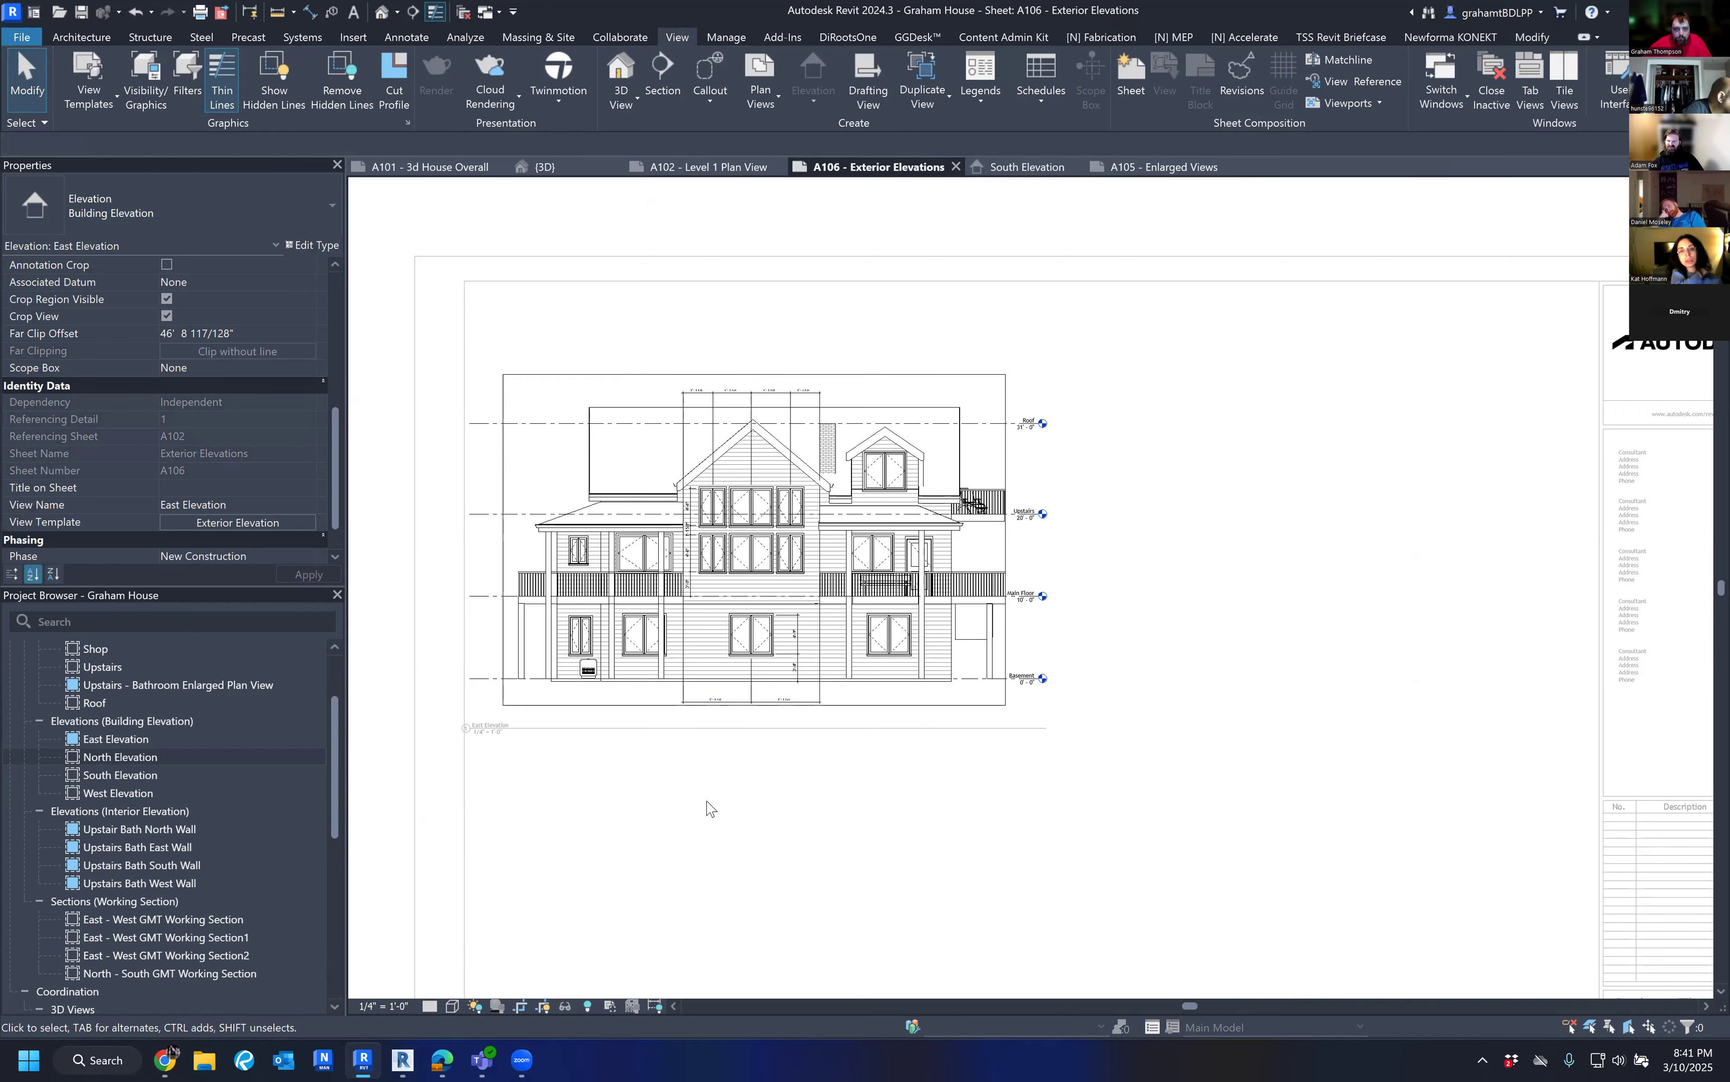
Move the East Elevation viewport up and slightly right into the sheet's upper-left corner.
left_click(751, 676)
left_click_drag(747, 679, 771, 608)
left_click(1283, 654)
Activate the East Elevation and shorten the left ends of its level lines toward the crop region, then deactivate the view.
scroll(1285, 656, "down", 3)
middle_click_drag(1293, 688, 1180, 637)
left_click(962, 552)
scroll(822, 526, "up", 3)
scroll(629, 465, "up", 3)
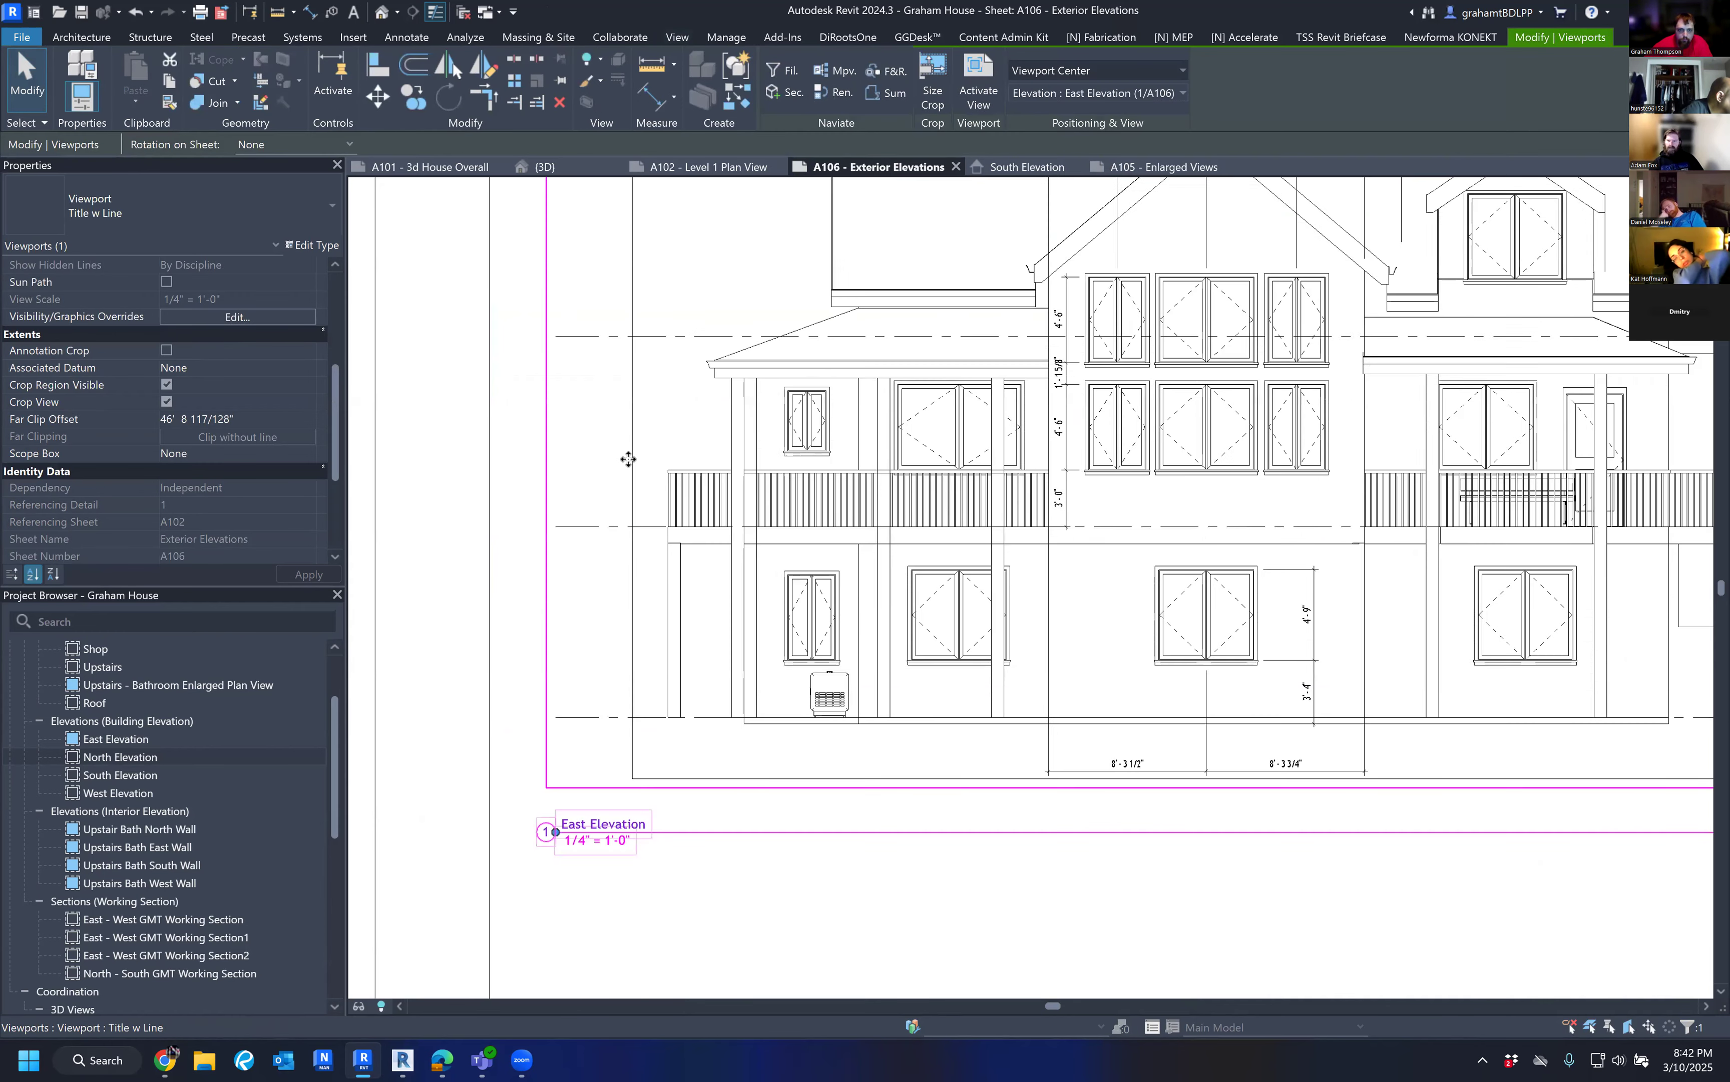
double_click(629, 458)
left_click(561, 338)
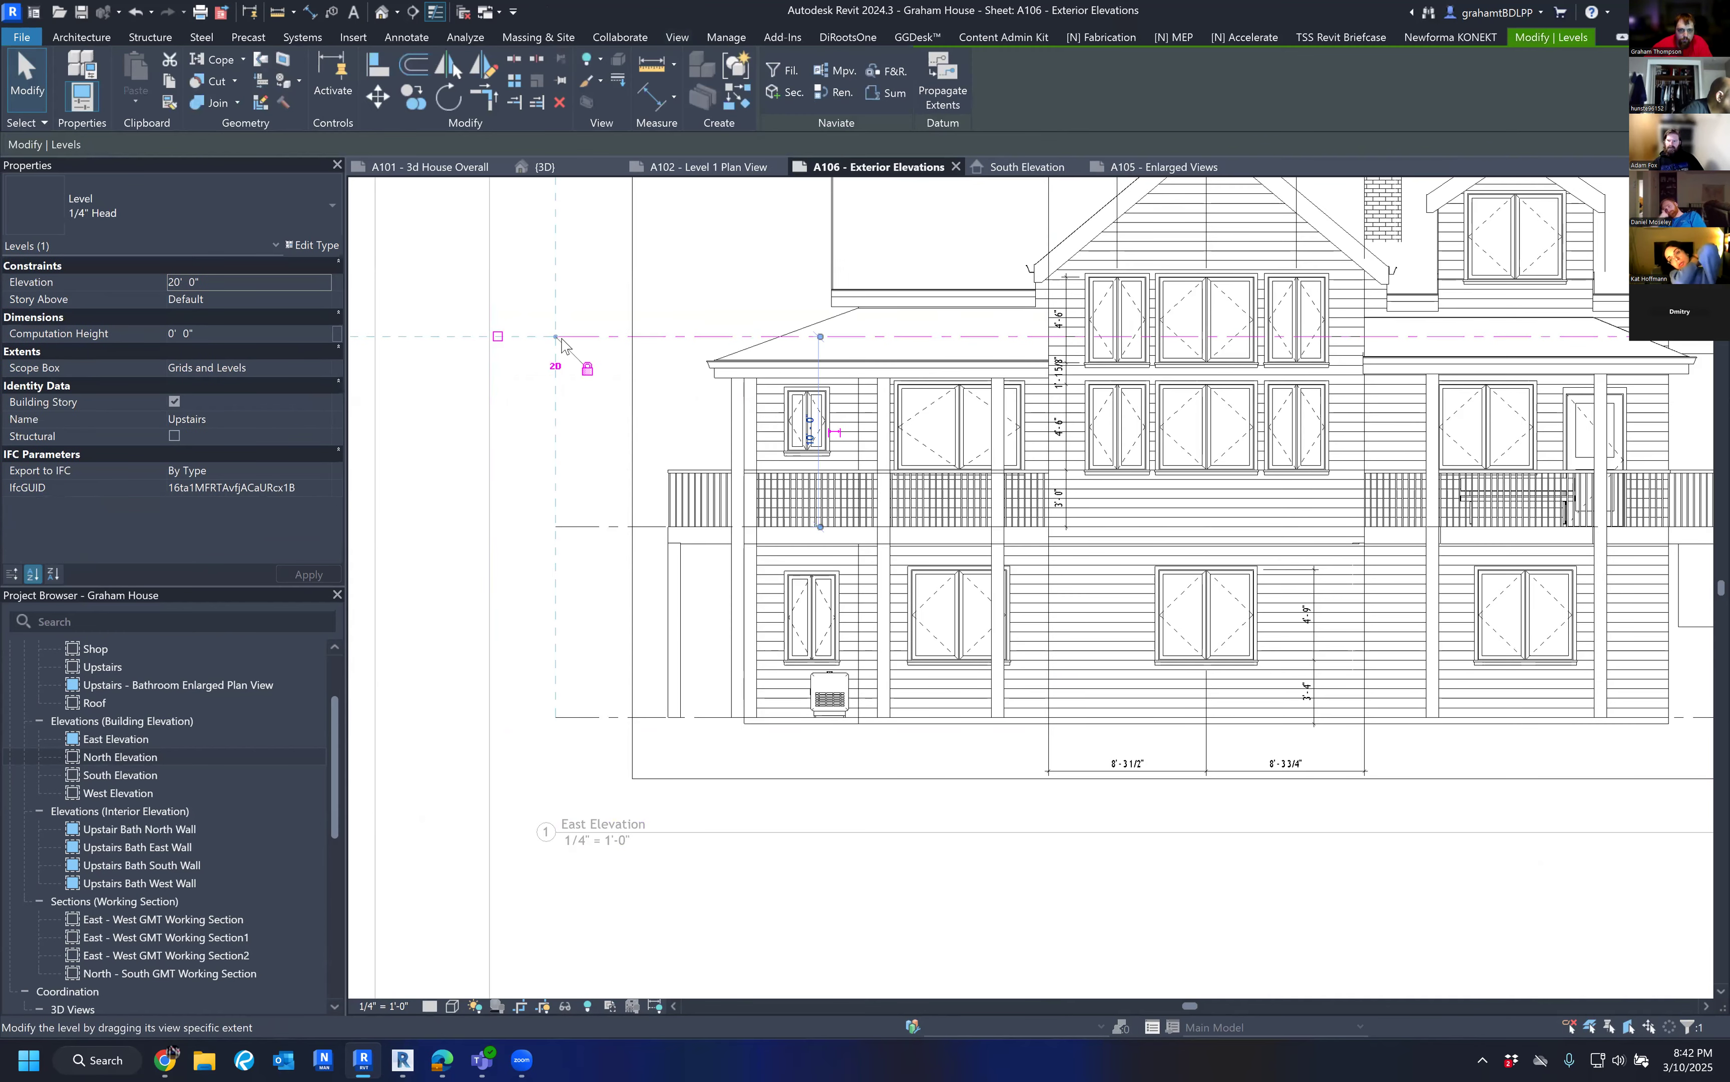
left_click_drag(558, 337, 603, 337)
double_click(560, 475)
Move the East Elevation view title right to line up with the left edge of its viewport.
scroll(636, 486, "down", 5)
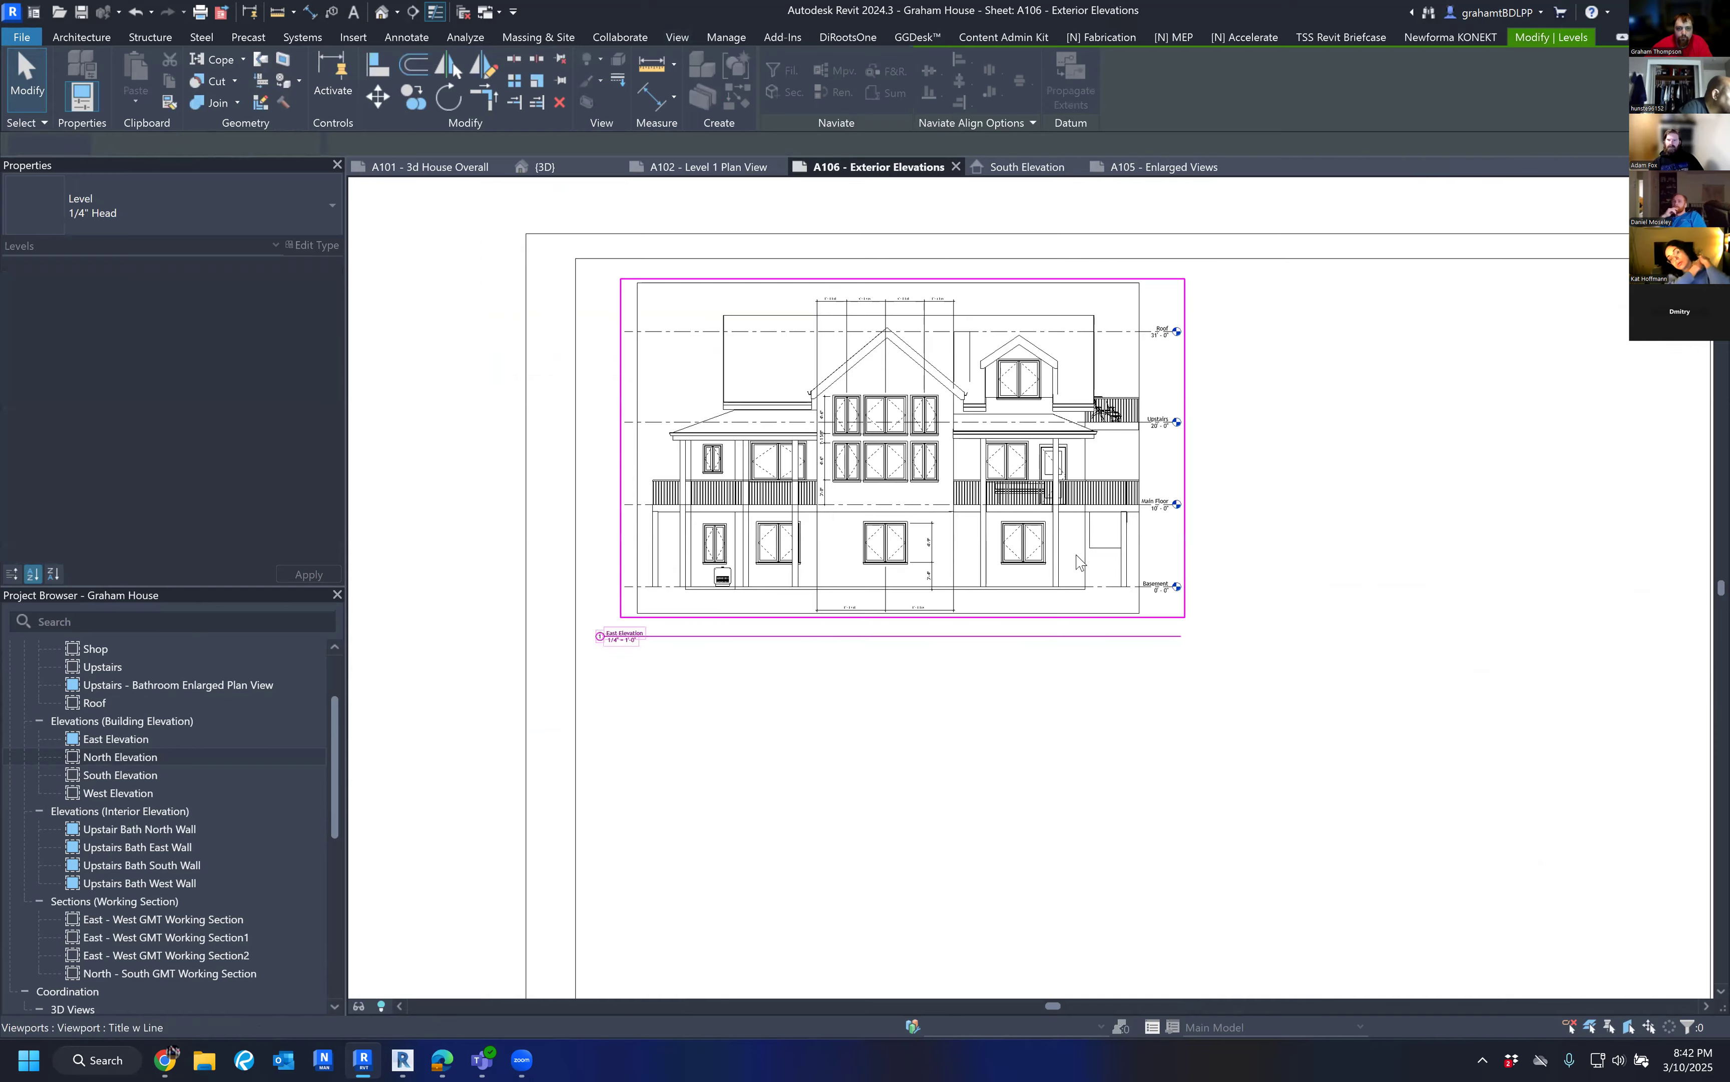
scroll(822, 650, "up", 1)
scroll(820, 643, "up", 1)
left_click_drag(821, 643, 847, 644)
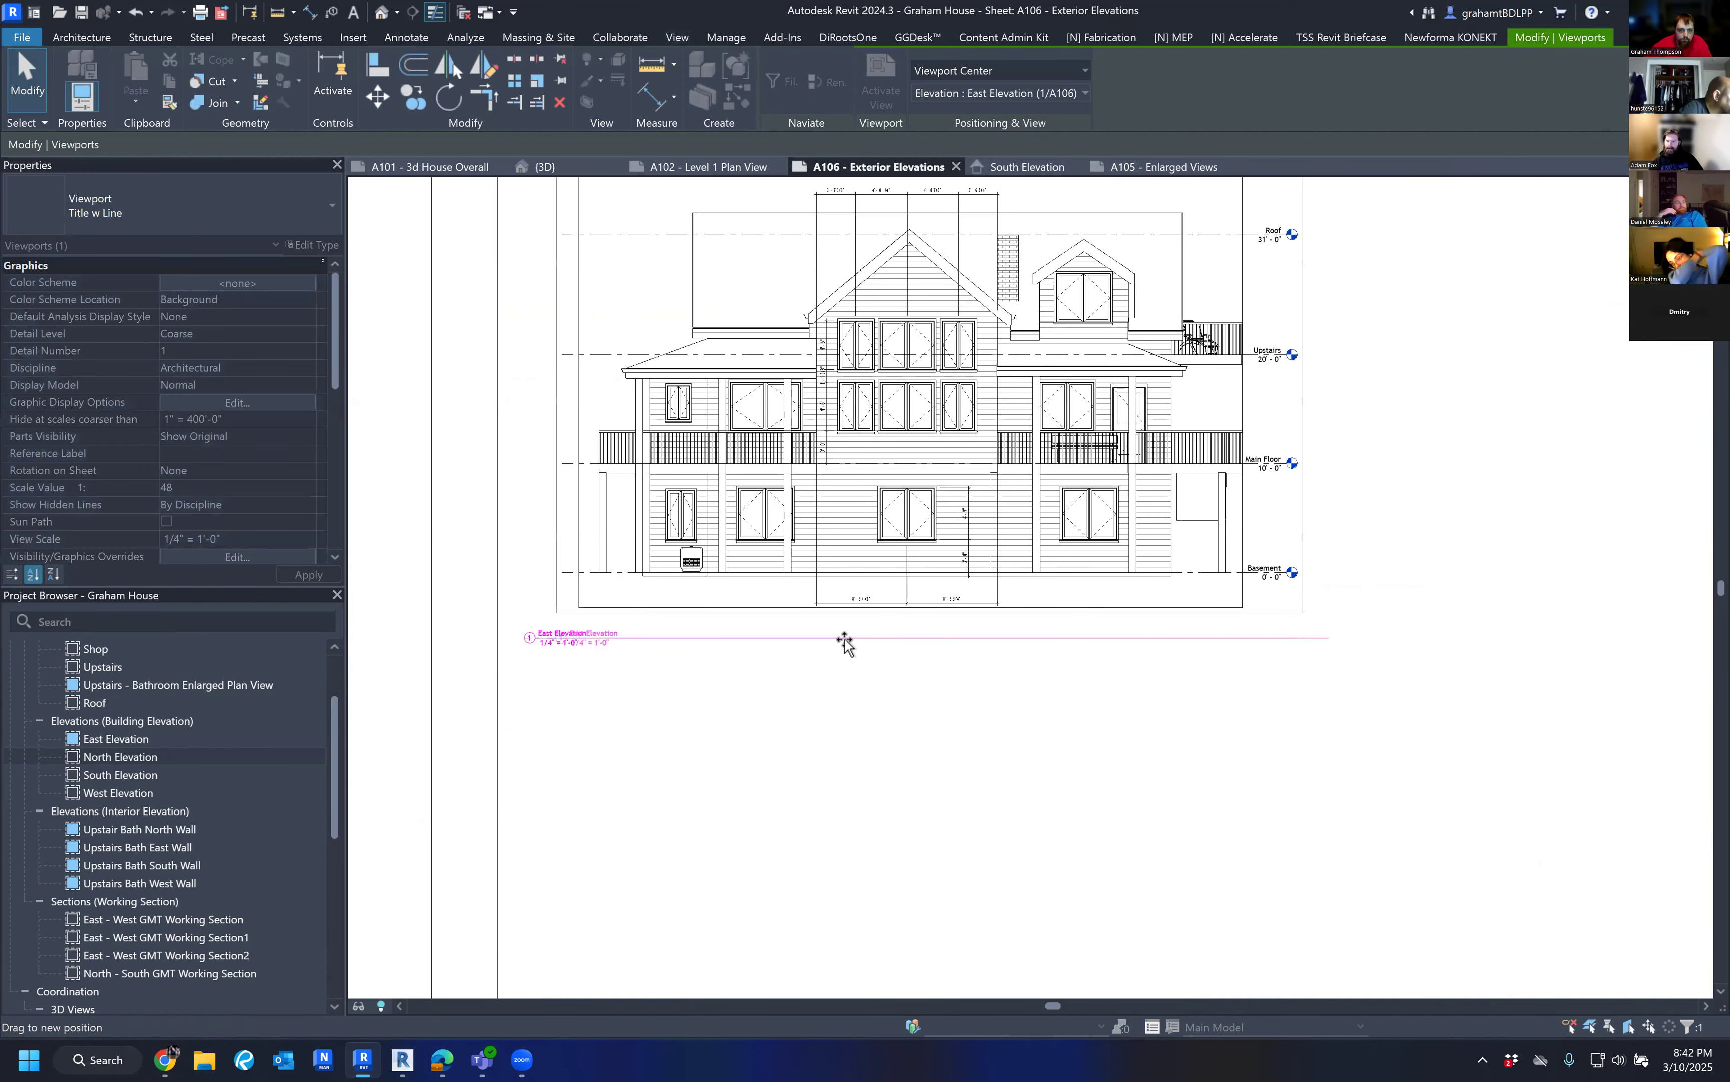
key("Escape")
Shorten the East Elevation title line so it ends at the viewport's right edge.
scroll(1072, 617, "down", 2)
left_click(1107, 550)
scroll(1105, 547, "down", 1)
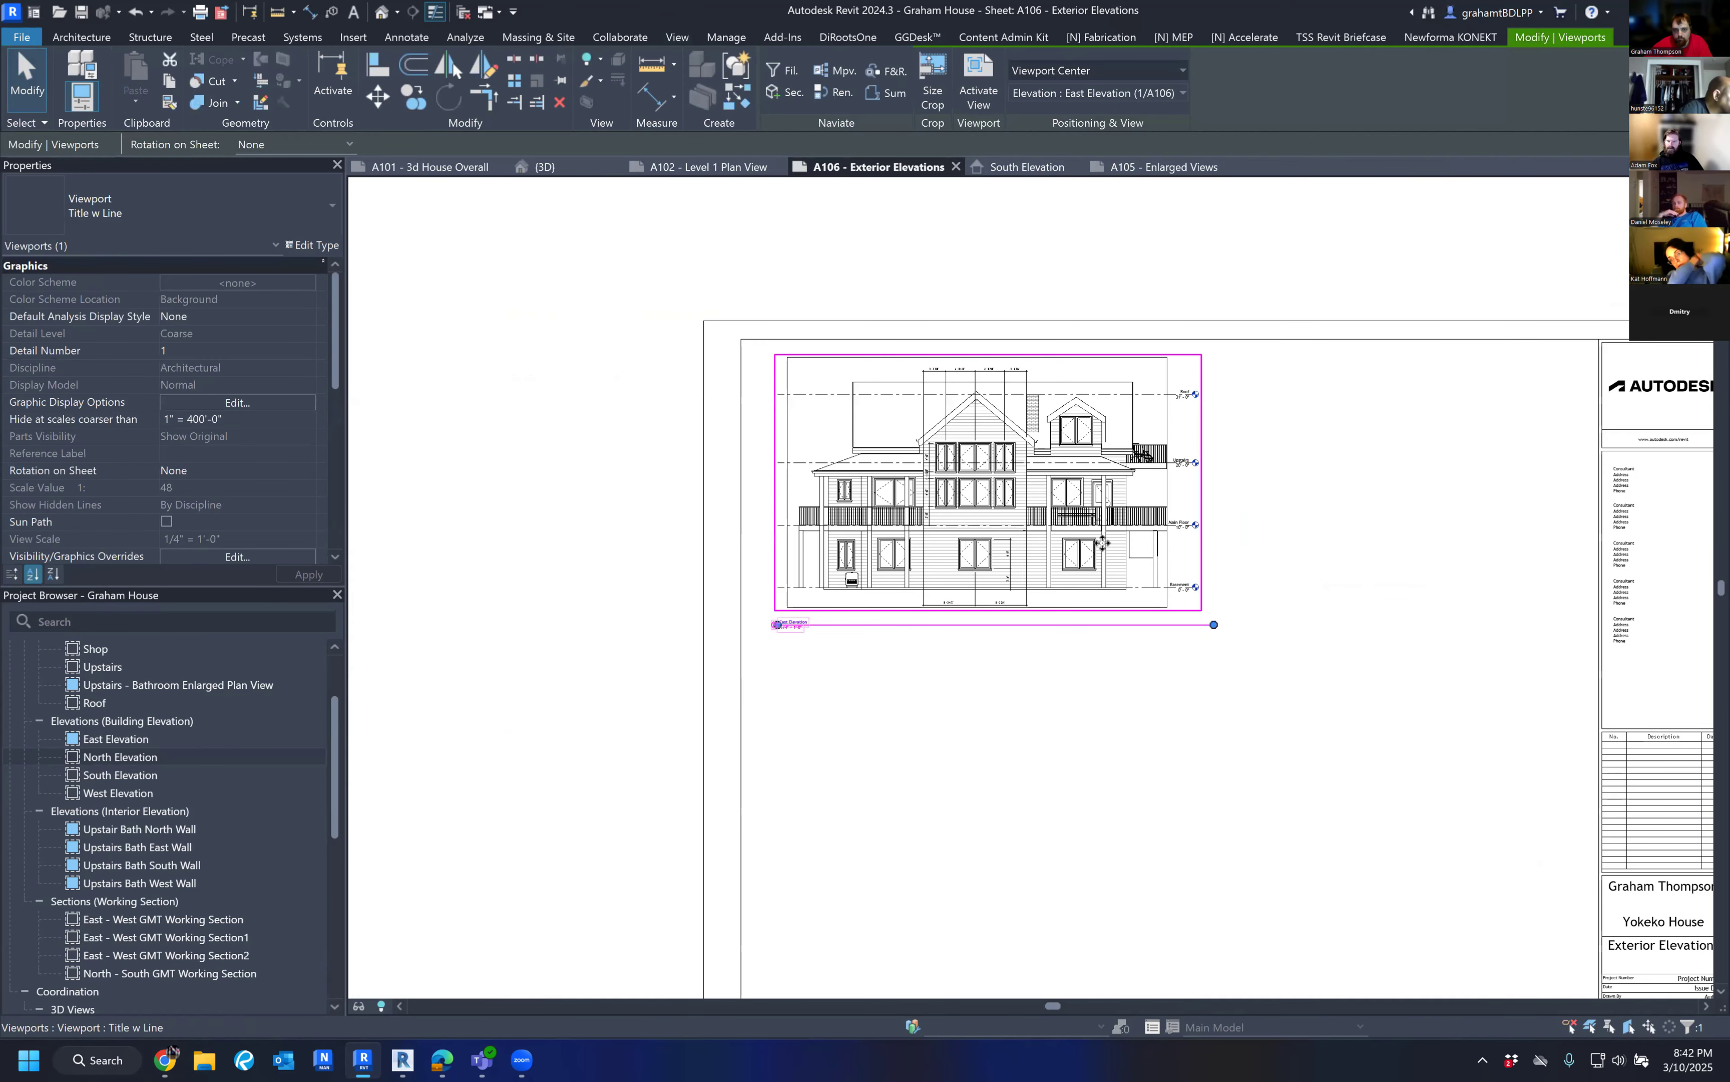
left_click(1104, 656)
middle_click_drag(1104, 657, 834, 642)
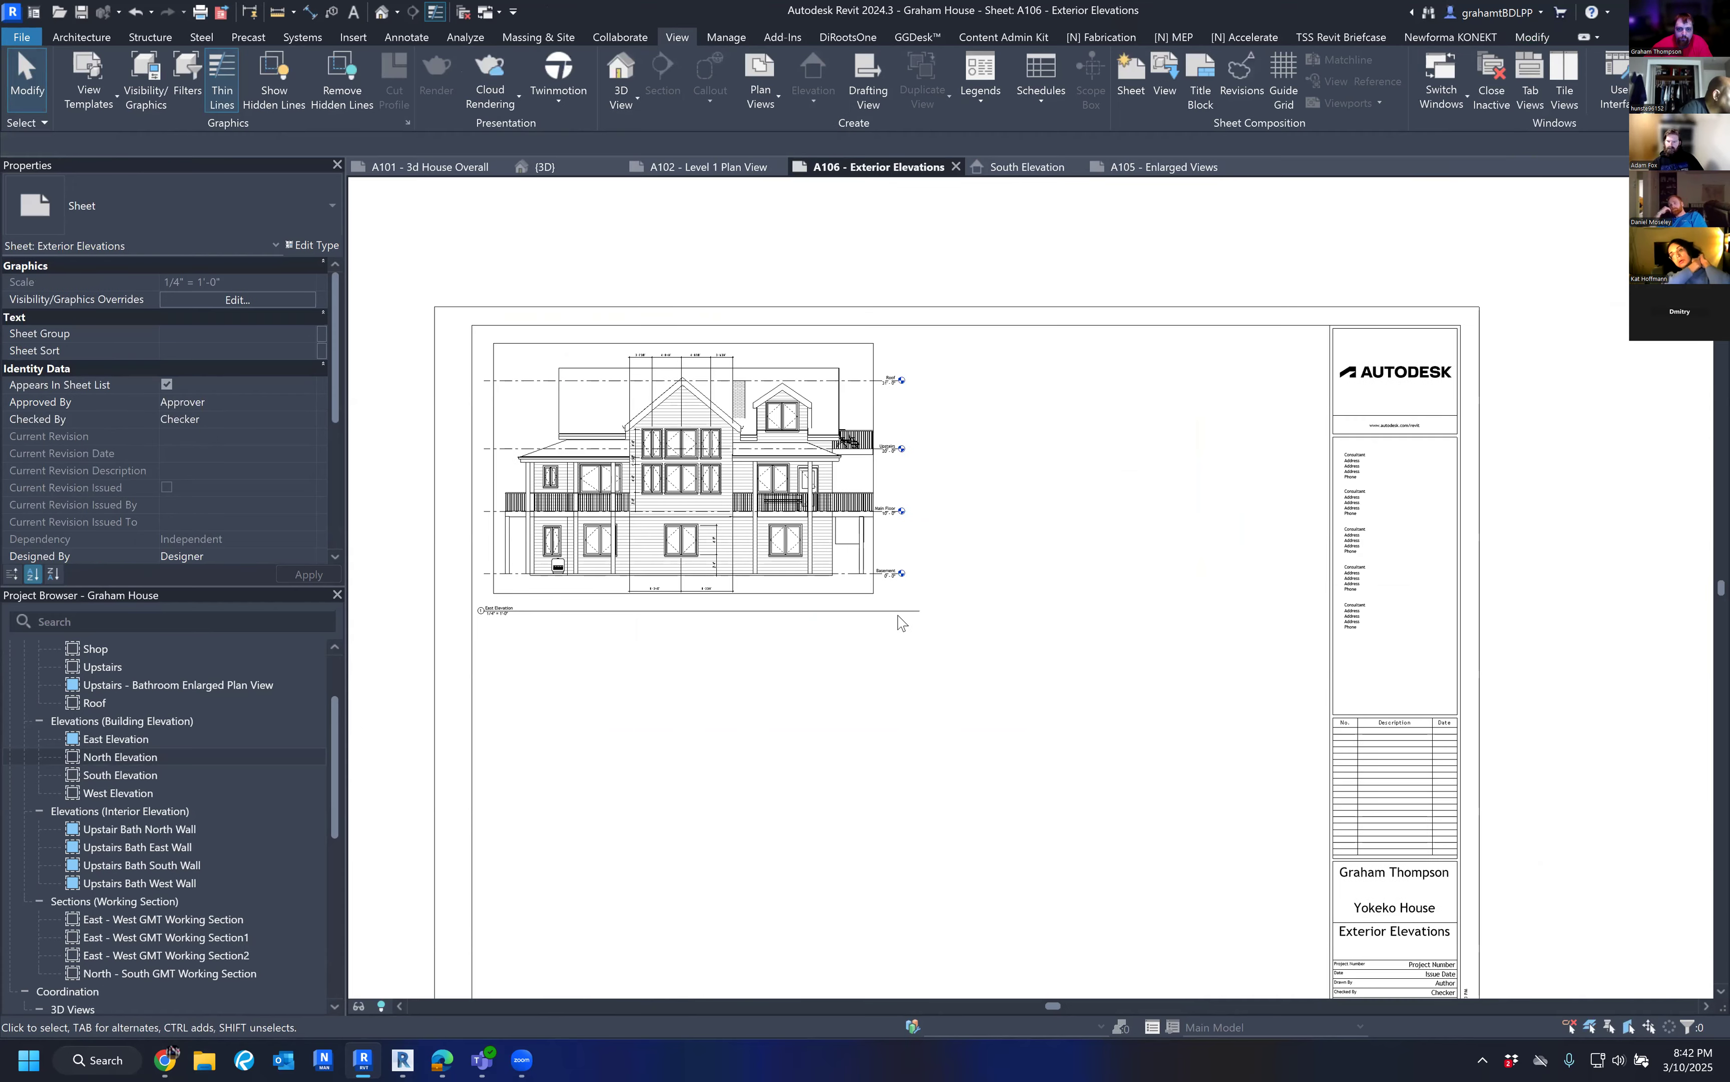
left_click(912, 611)
scroll(908, 608, "up", 2)
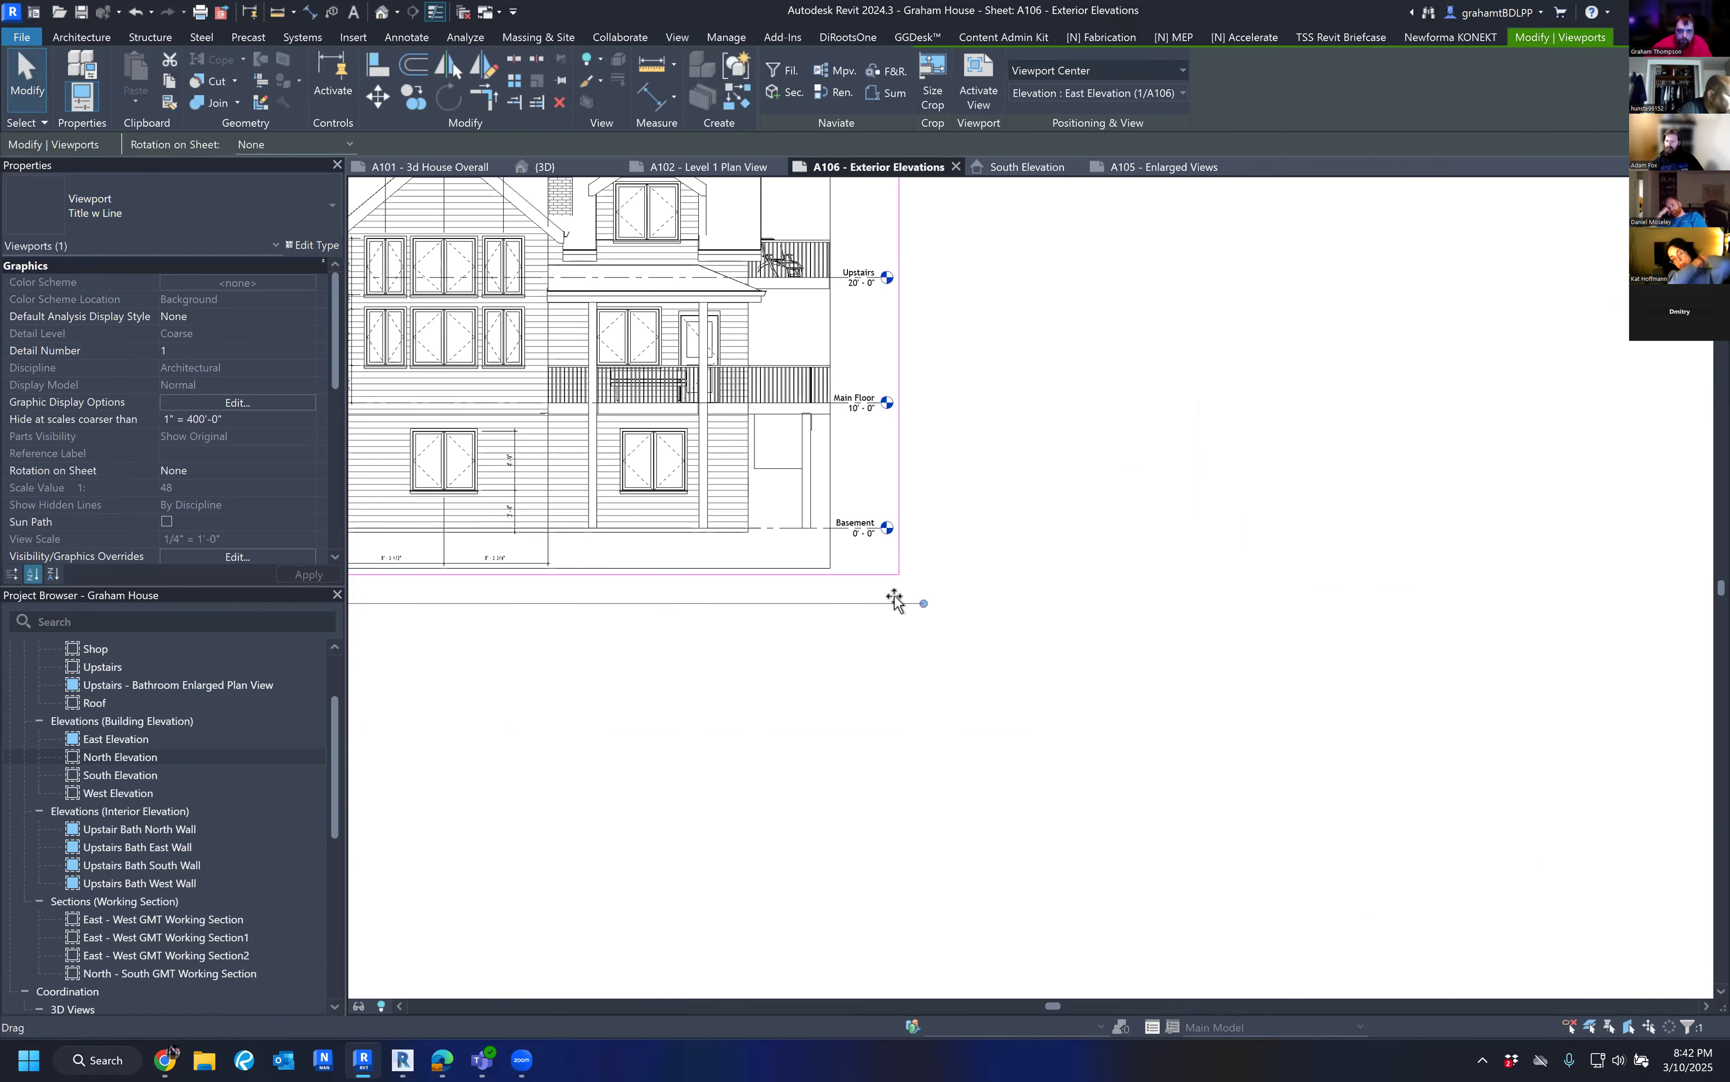
left_click_drag(923, 603, 901, 602)
left_click(943, 671)
Place the West Elevation view on the sheet to the right of the East Elevation.
scroll(942, 671, "down", 3)
middle_click_drag(951, 672, 963, 565)
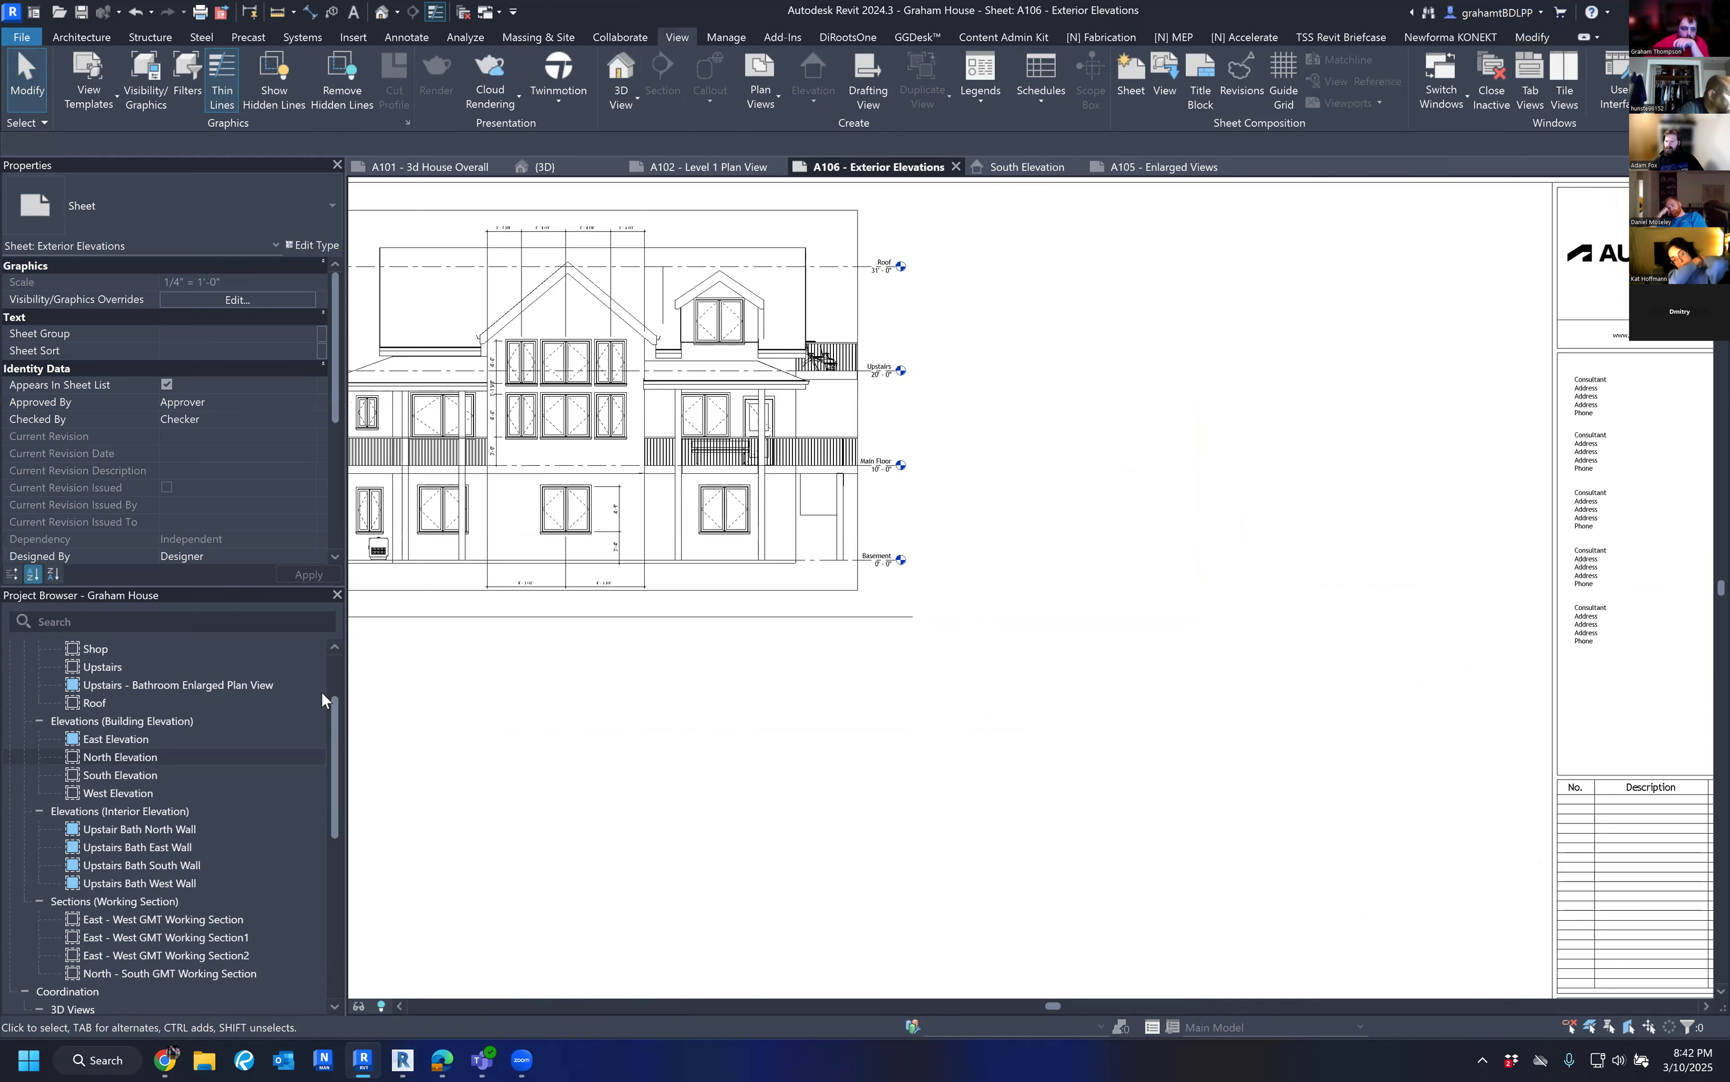
left_click(120, 764)
left_click(117, 789)
left_click_drag(1160, 535, 1174, 457)
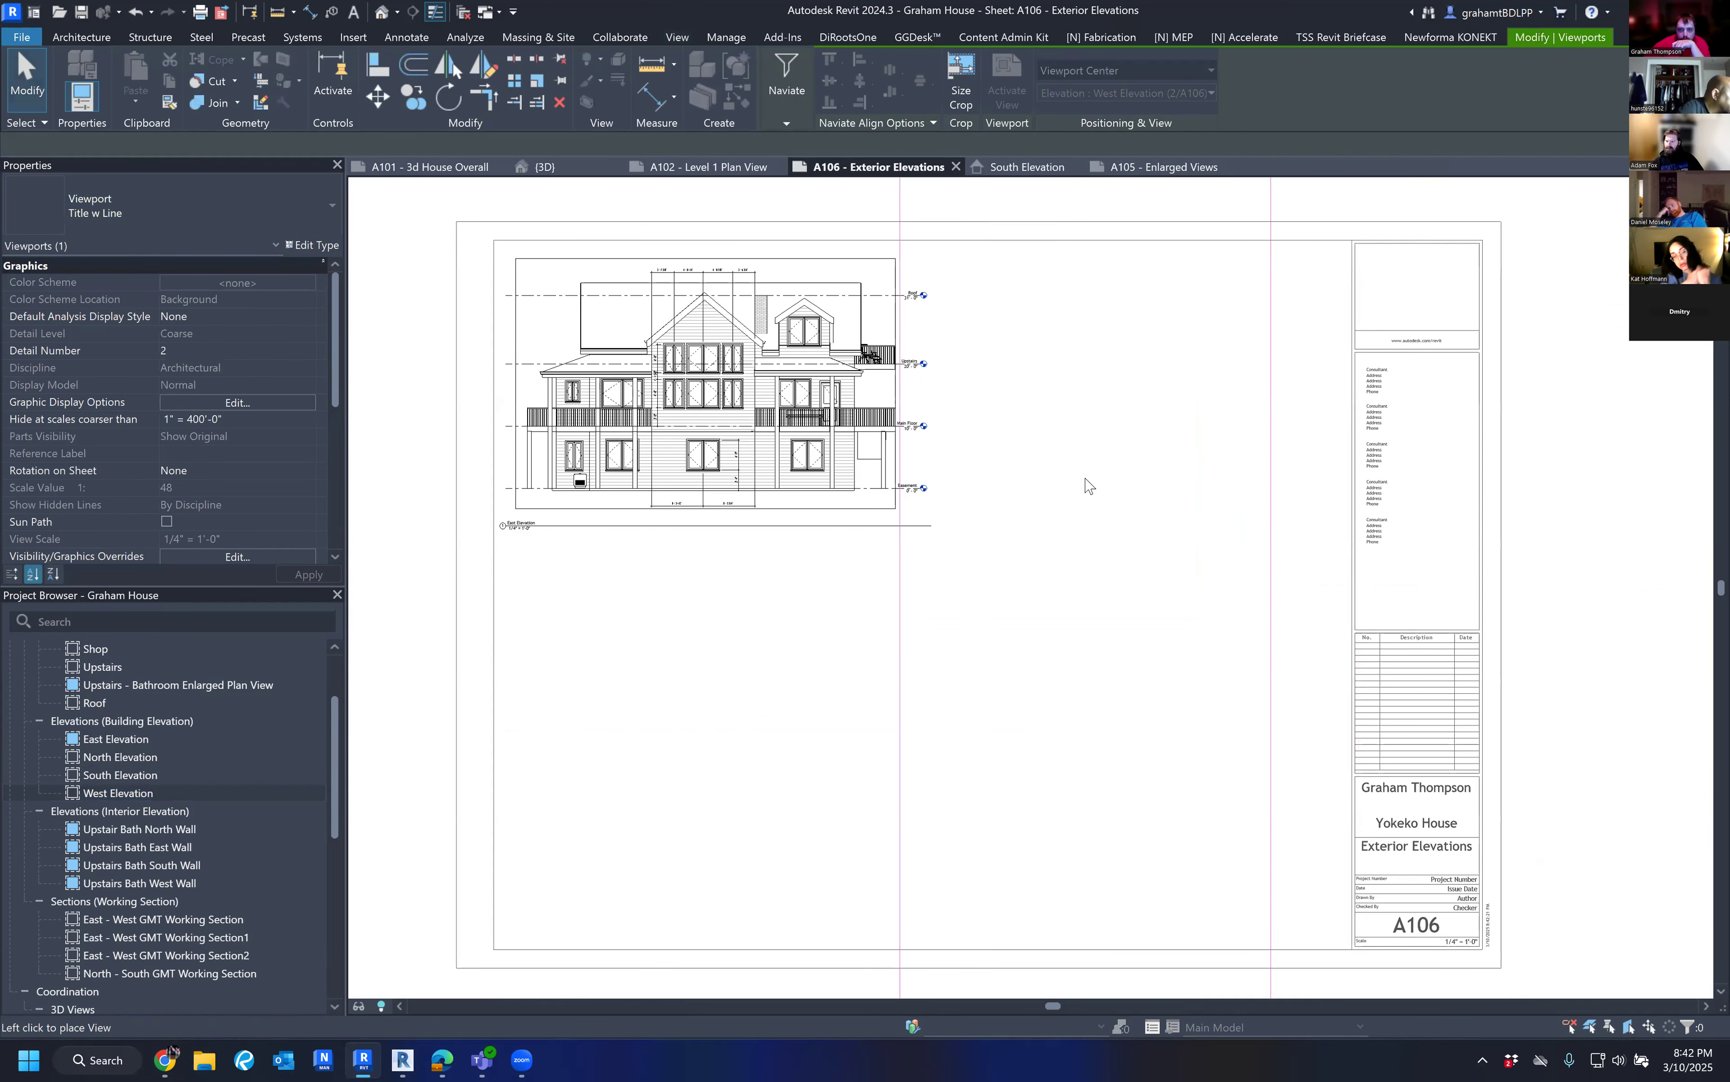
scroll(1086, 477, "down", 3)
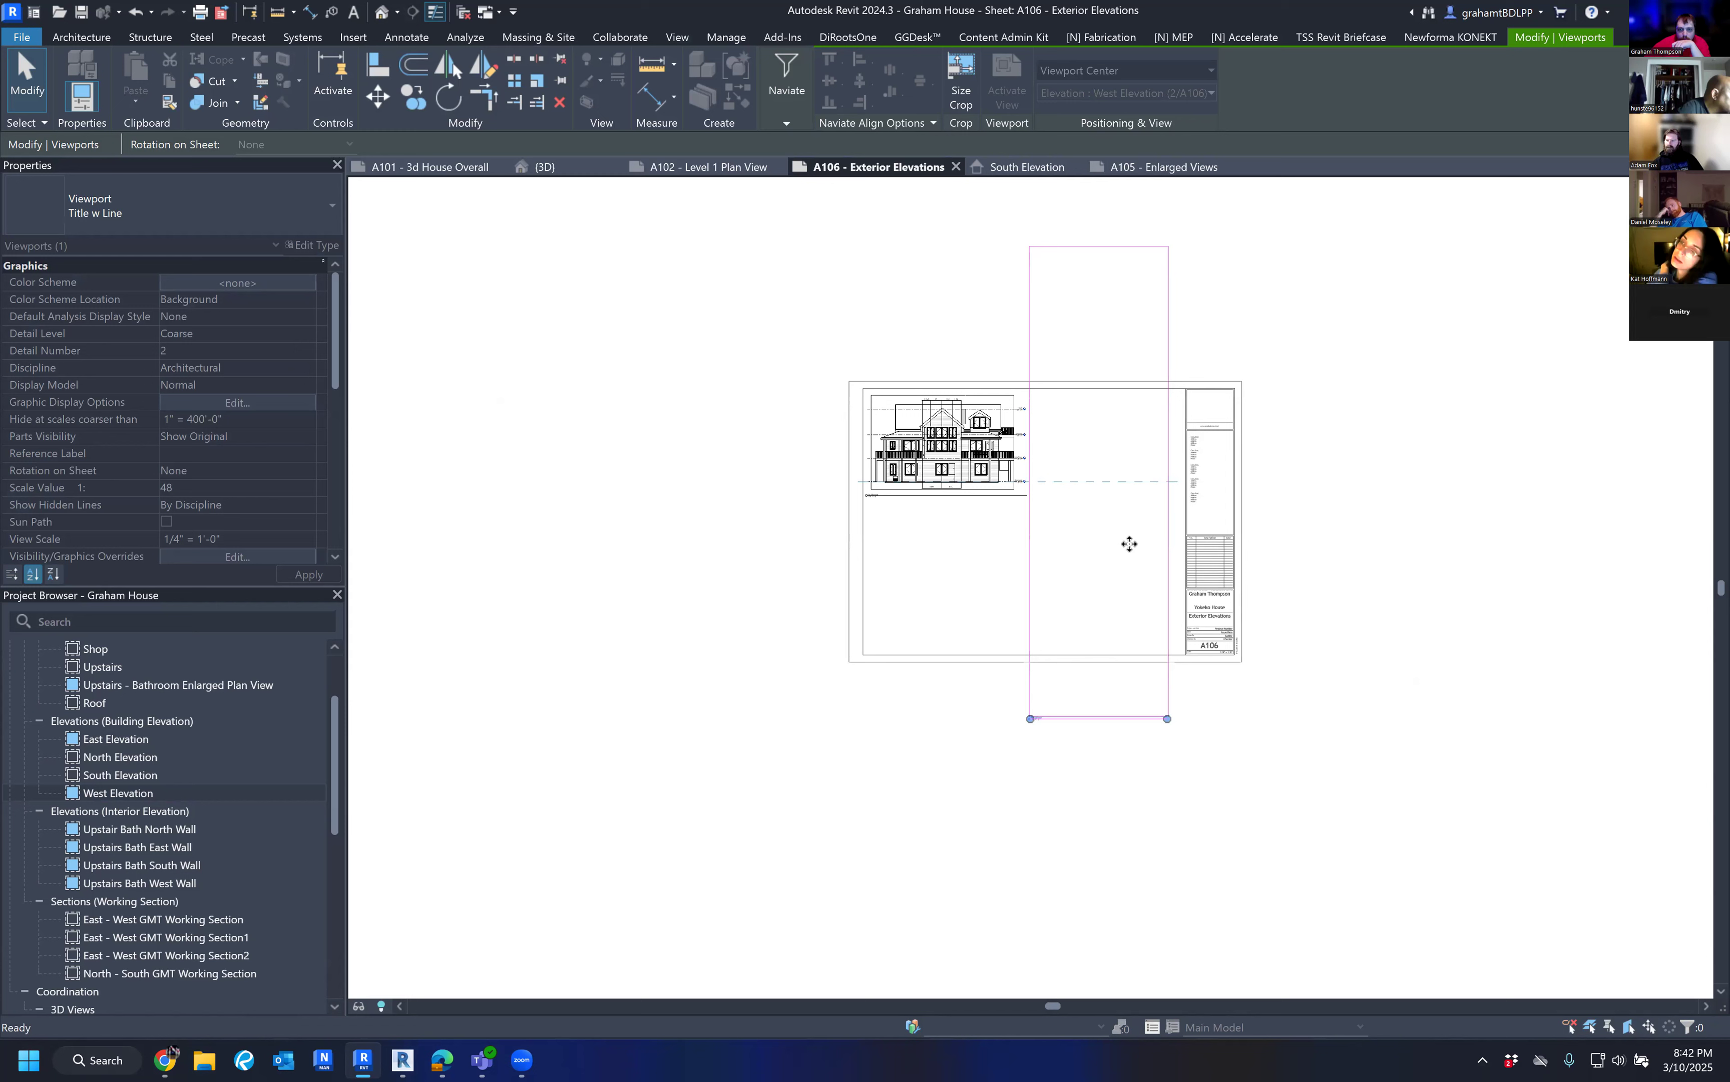
left_click(1133, 515)
Activate the West Elevation and tighten the top and bottom edges of its crop region around the house.
scroll(1120, 267, "up", 1)
double_click(1109, 219)
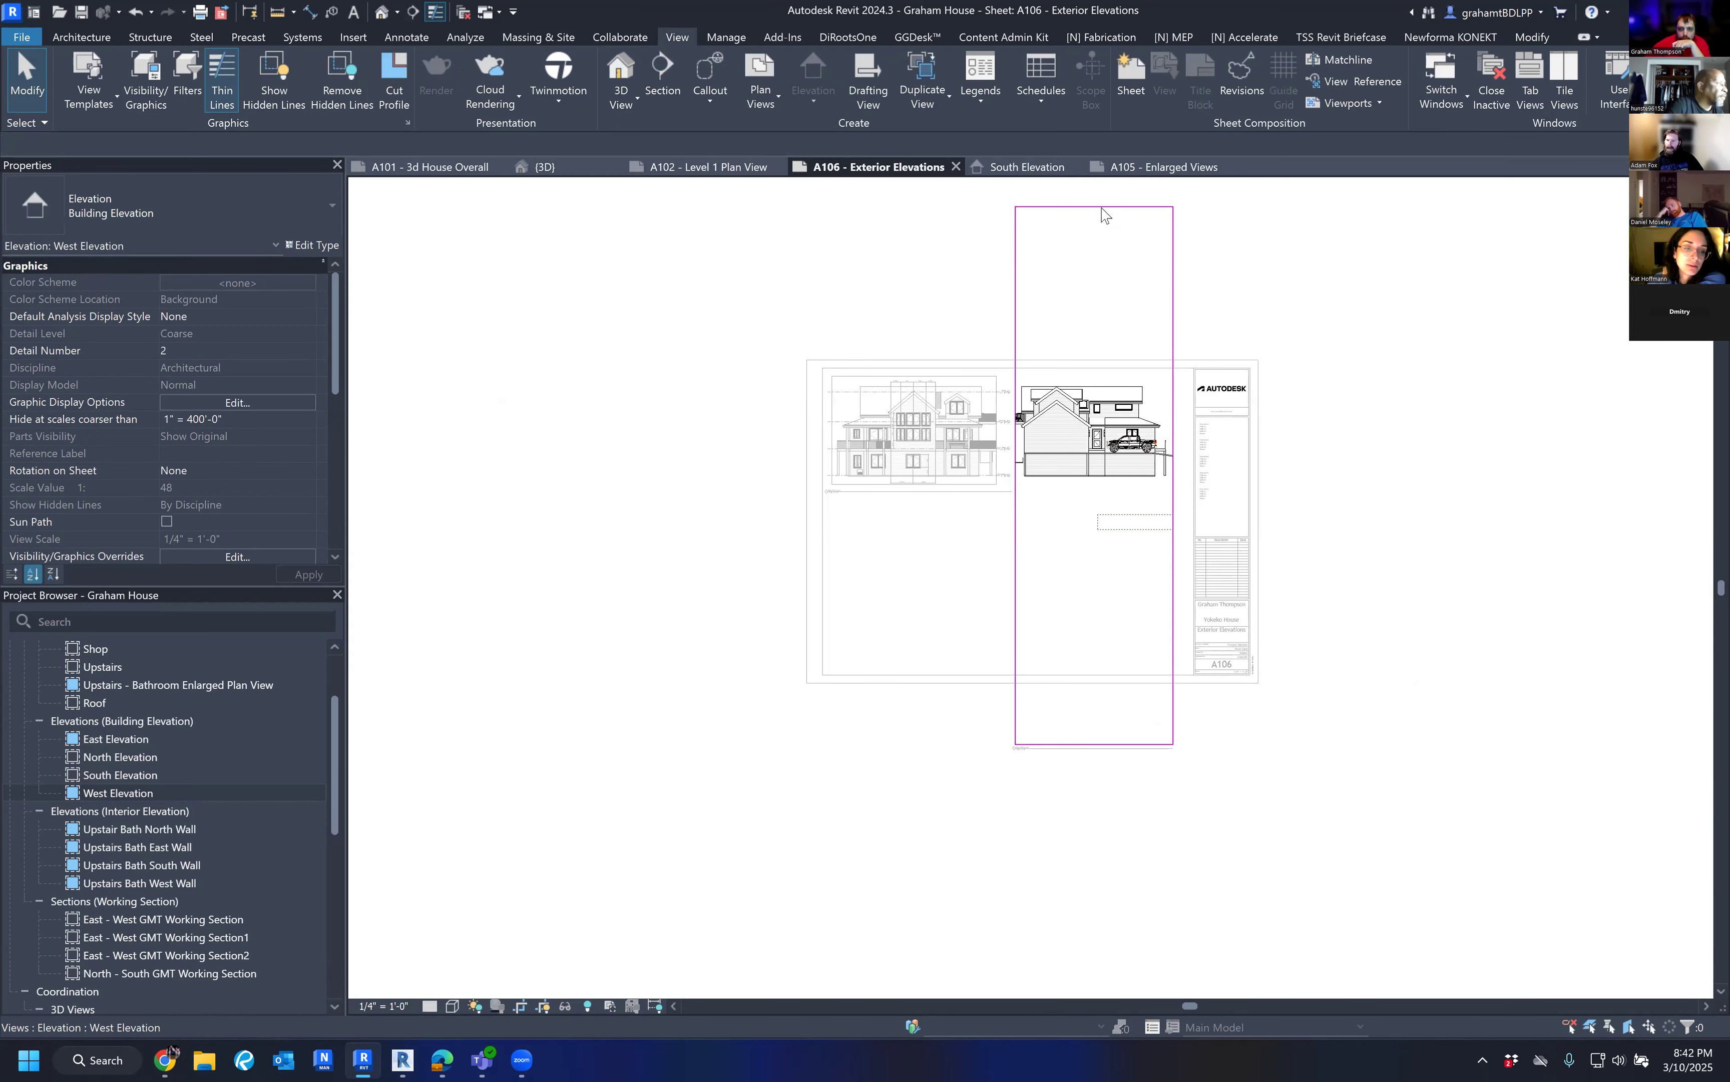
left_click_drag(1091, 386, 1095, 378)
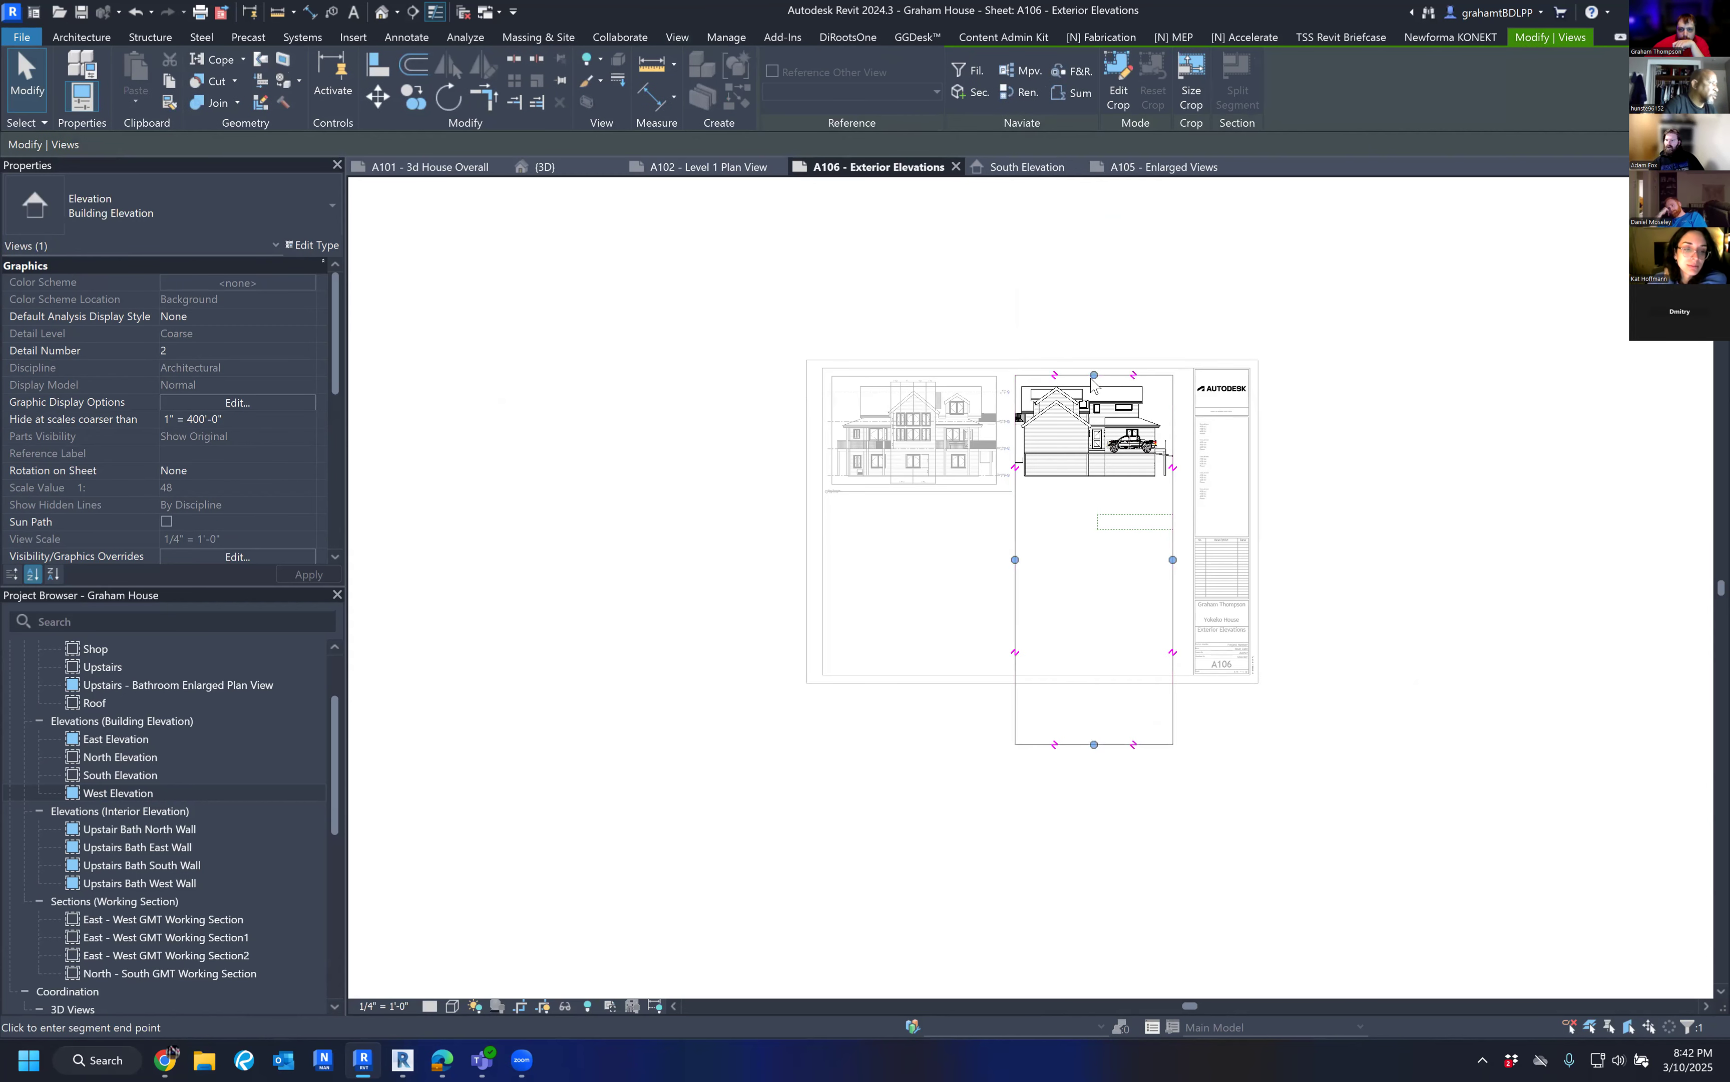
left_click_drag(1099, 524, 1101, 479)
left_click(1425, 596)
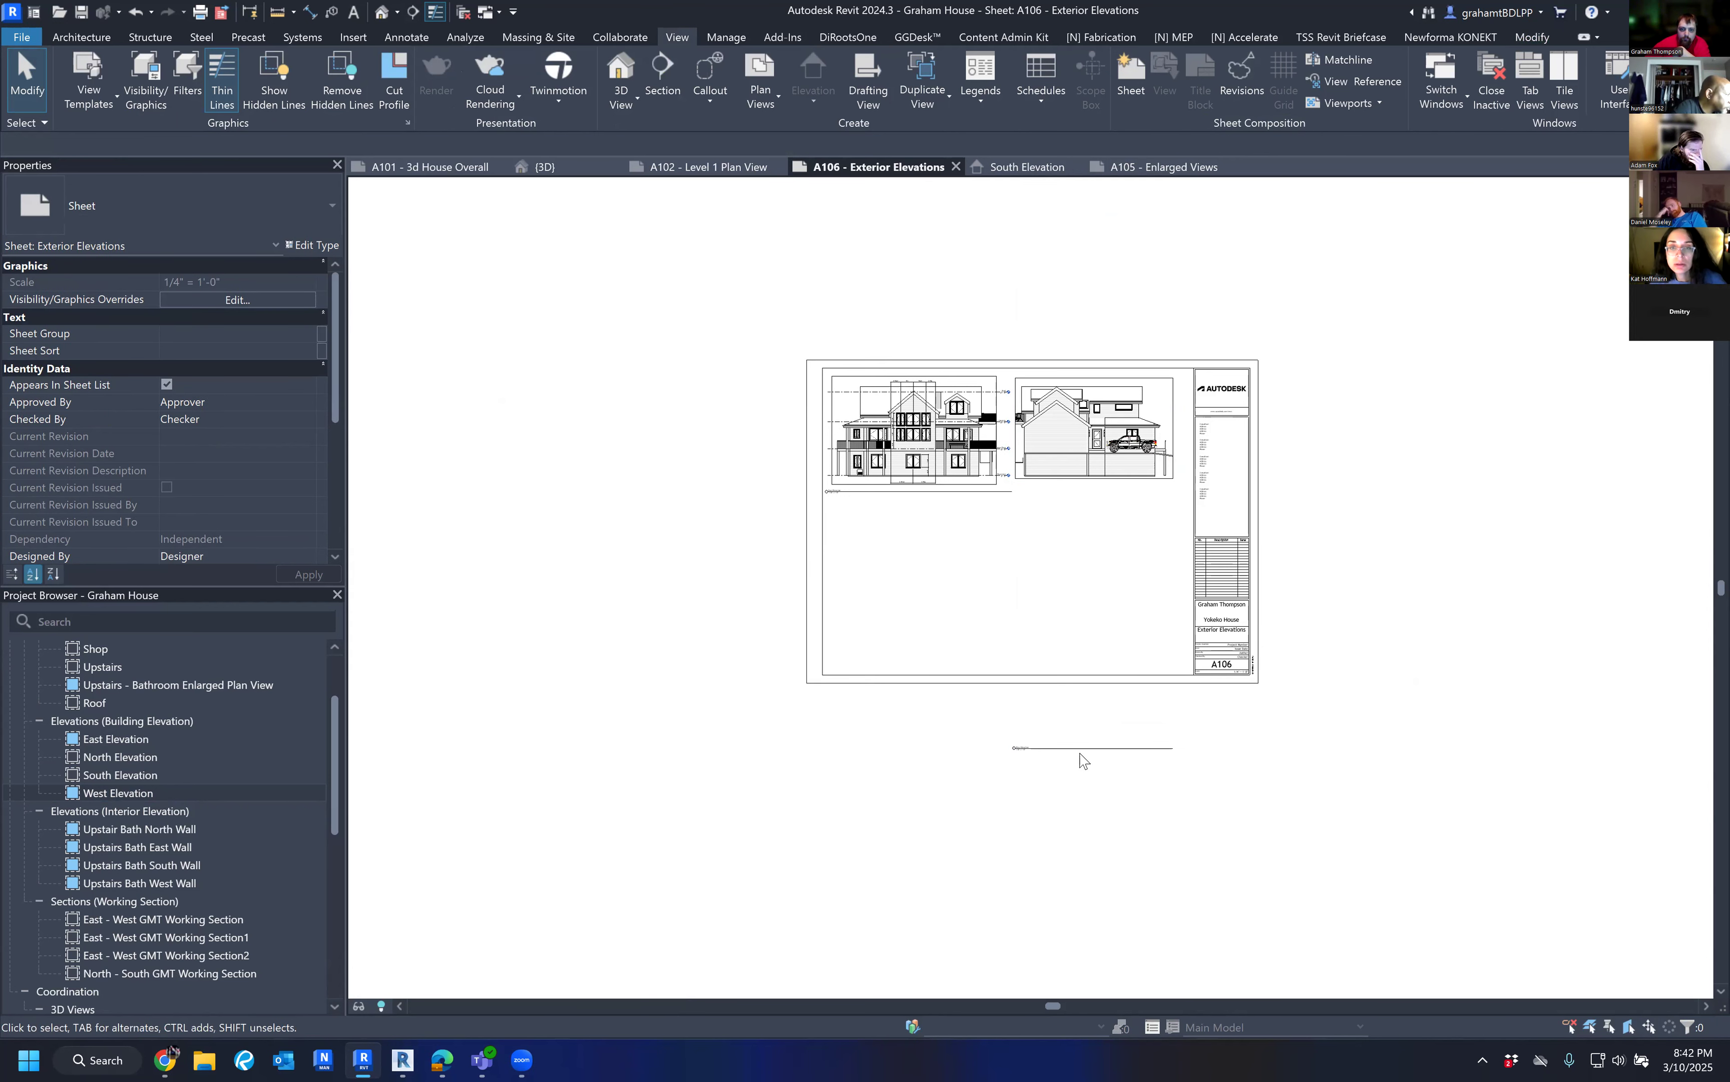
Move the West Elevation view title up beneath its view, aligned with the East Elevation title.
left_click(1097, 616)
left_click_drag(1096, 516, 1089, 502)
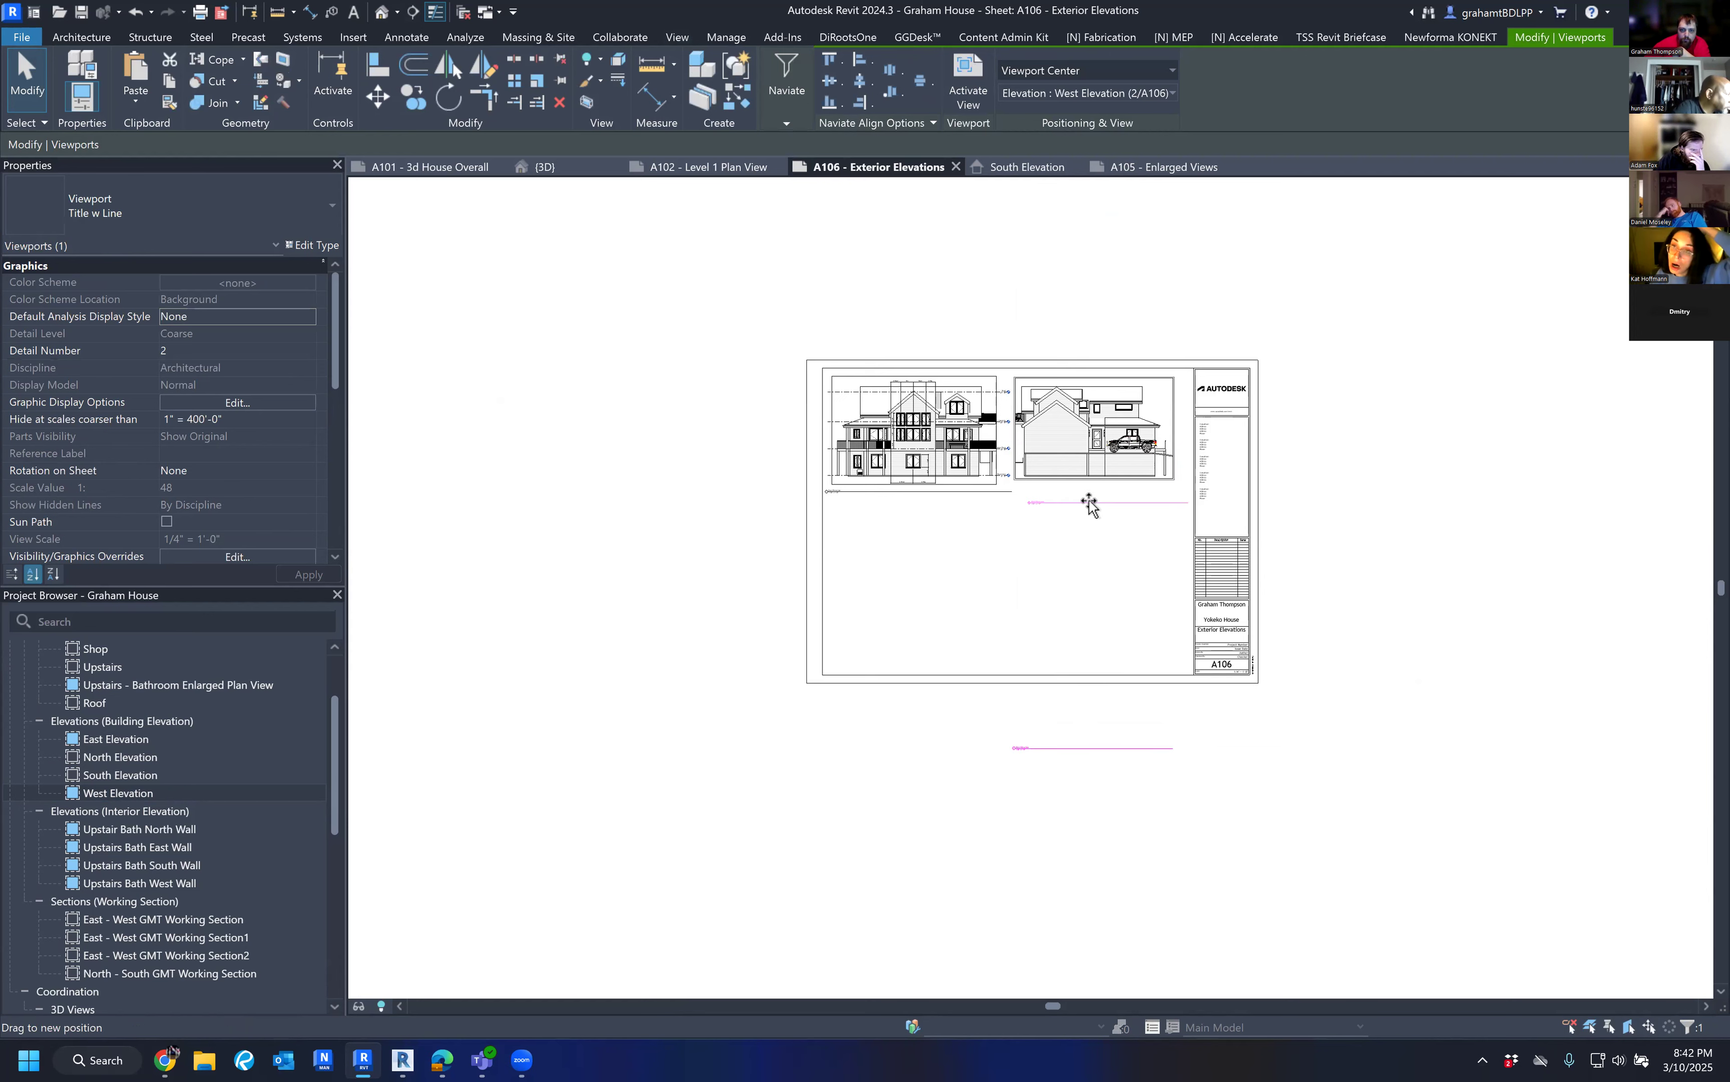
scroll(993, 502, "up", 1)
scroll(990, 501, "up", 2)
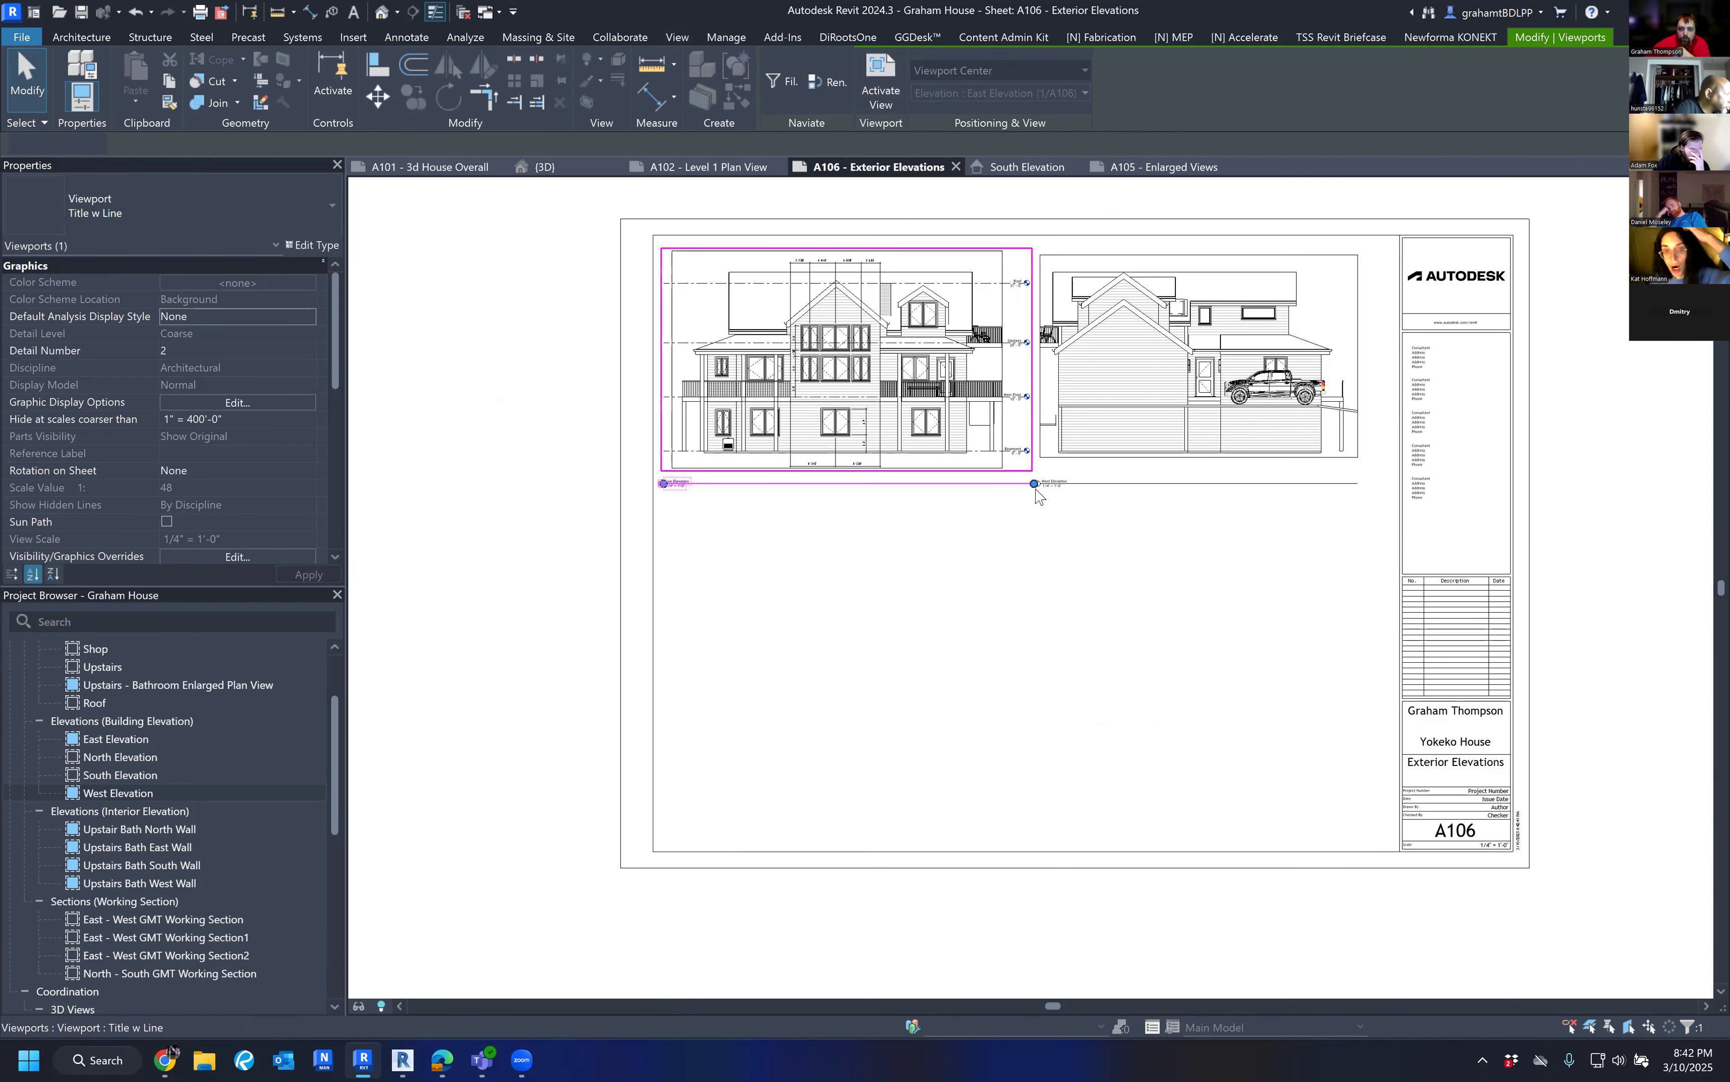
Shorten the East Elevation title line to clear the neighbouring title and nudge the West Elevation viewport to the right.
left_click(1021, 483)
left_click(1144, 463)
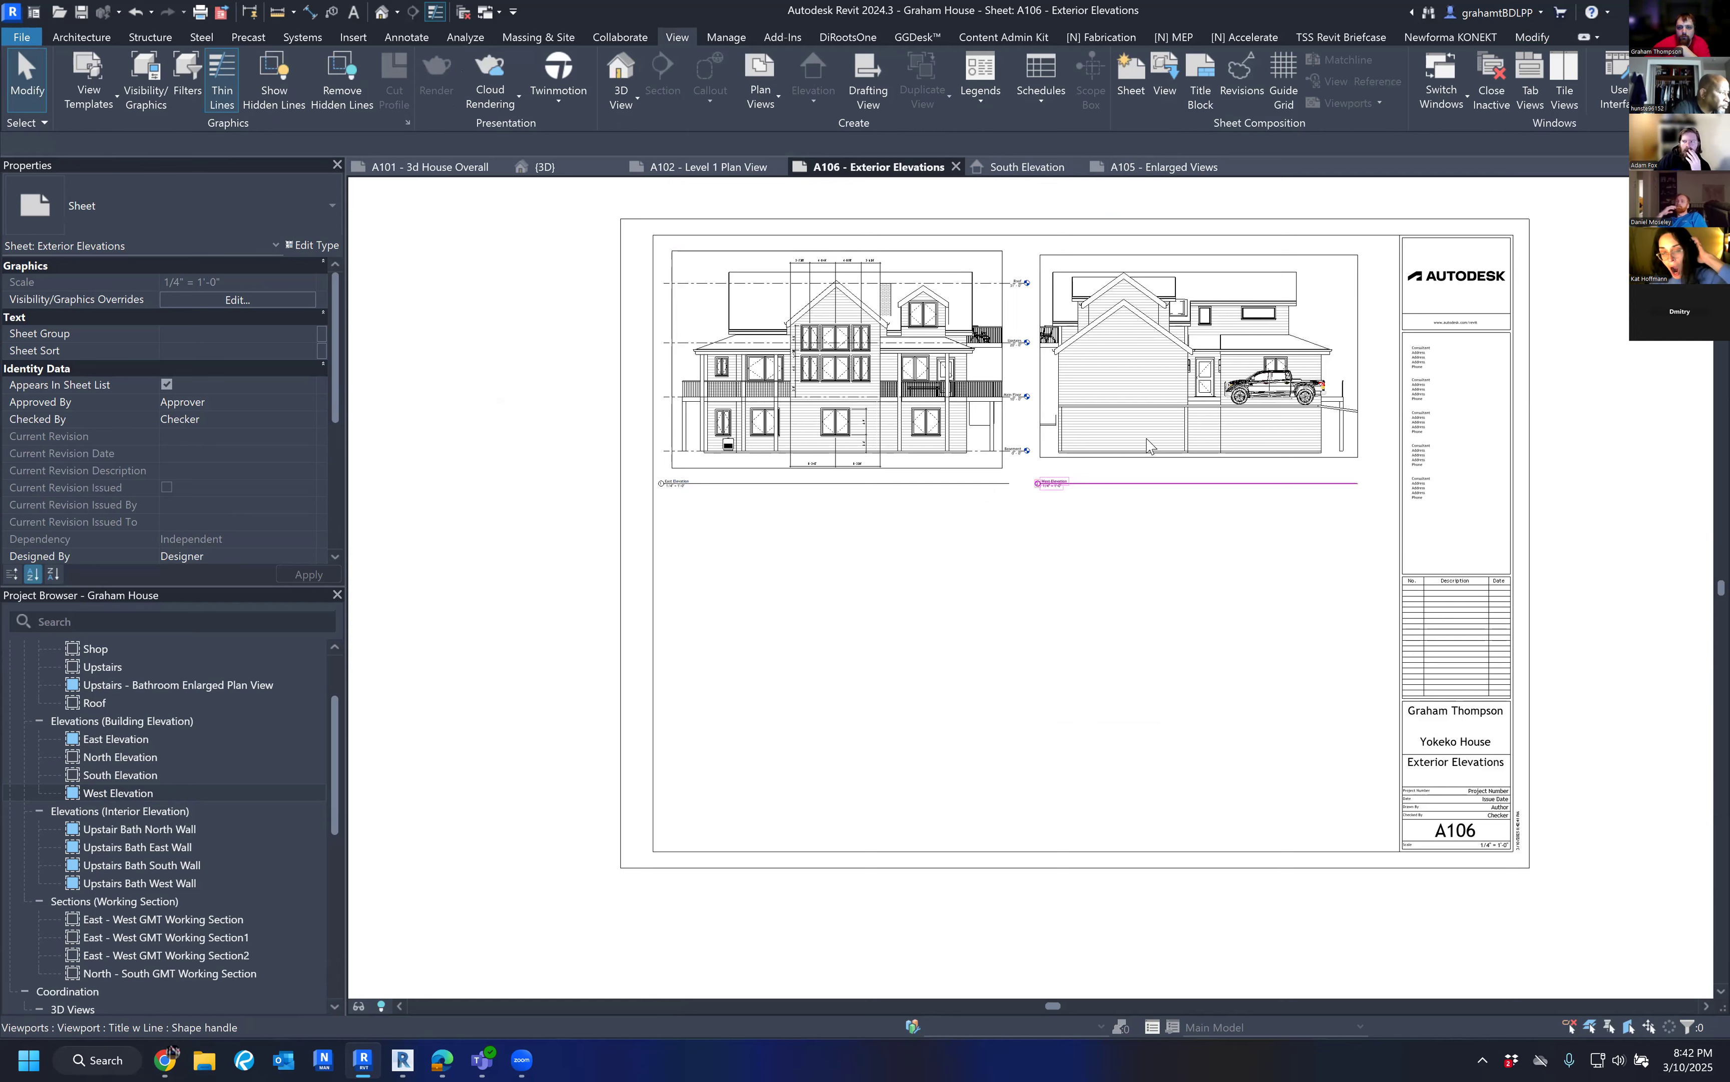
left_click(1144, 447)
key("Right")
left_click(969, 544)
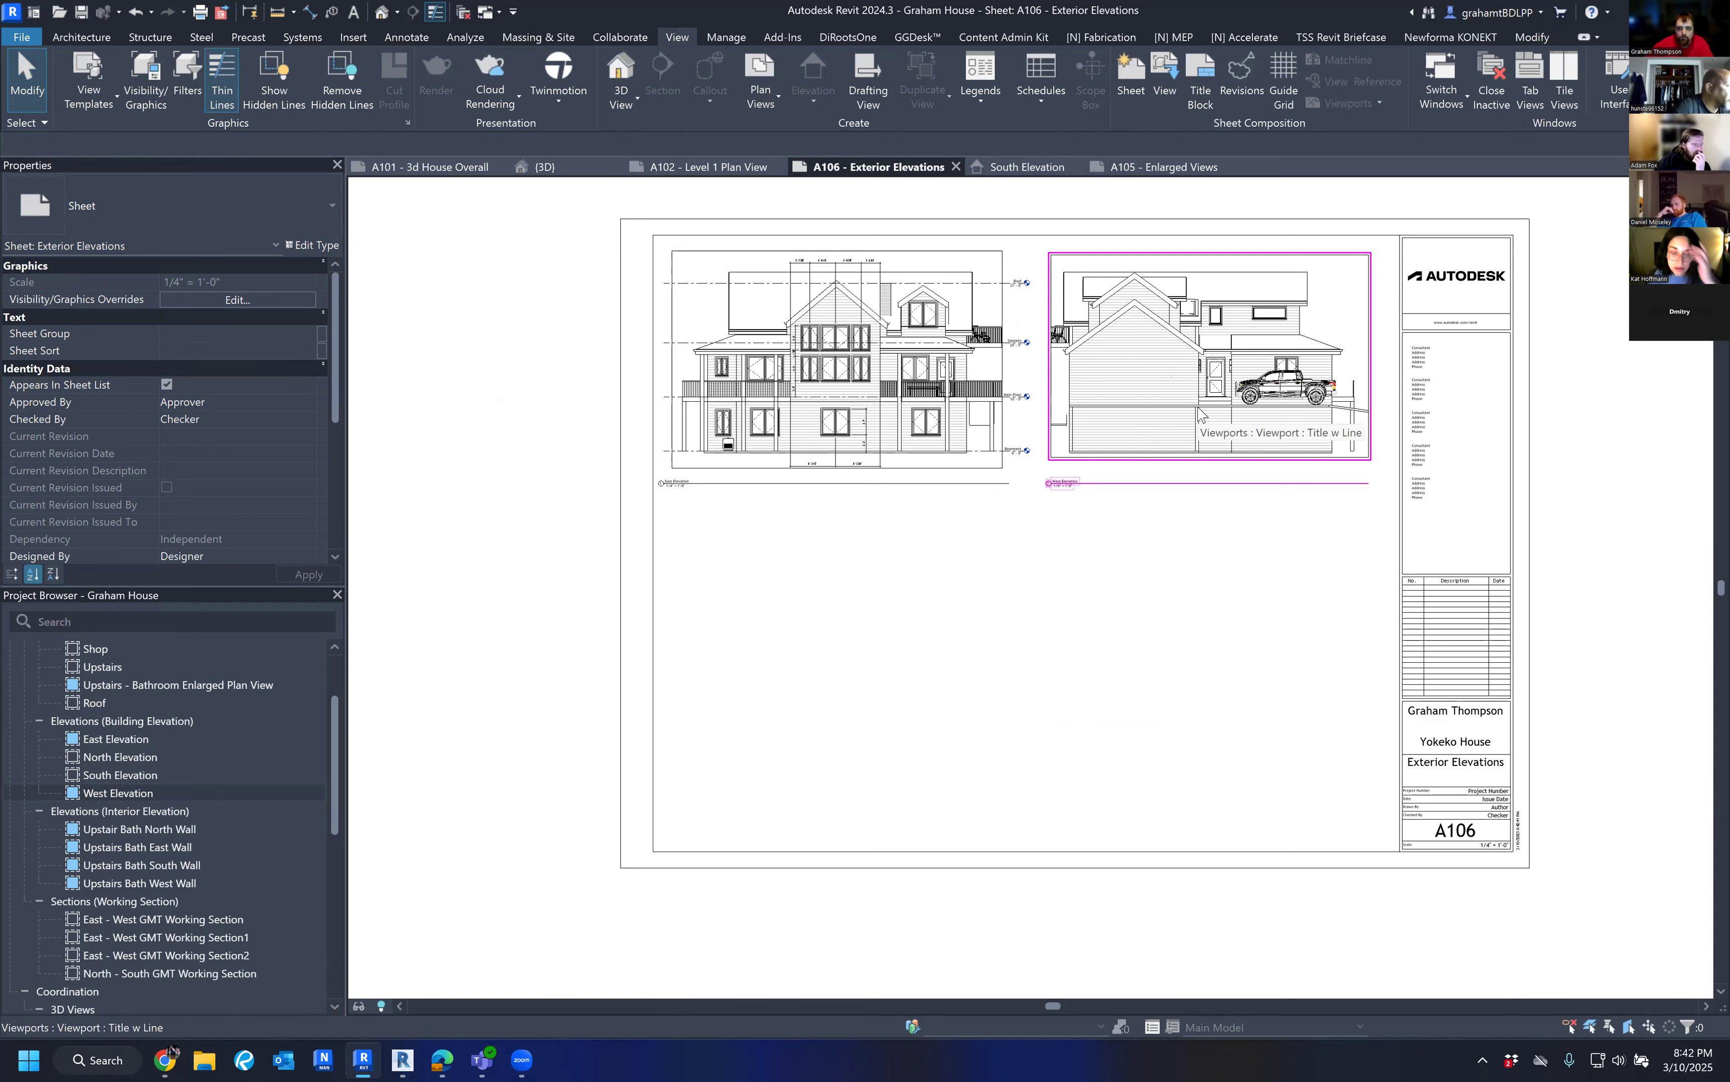
Examine the extents and view template properties of the West Elevation from within the activated view.
double_click(1087, 419)
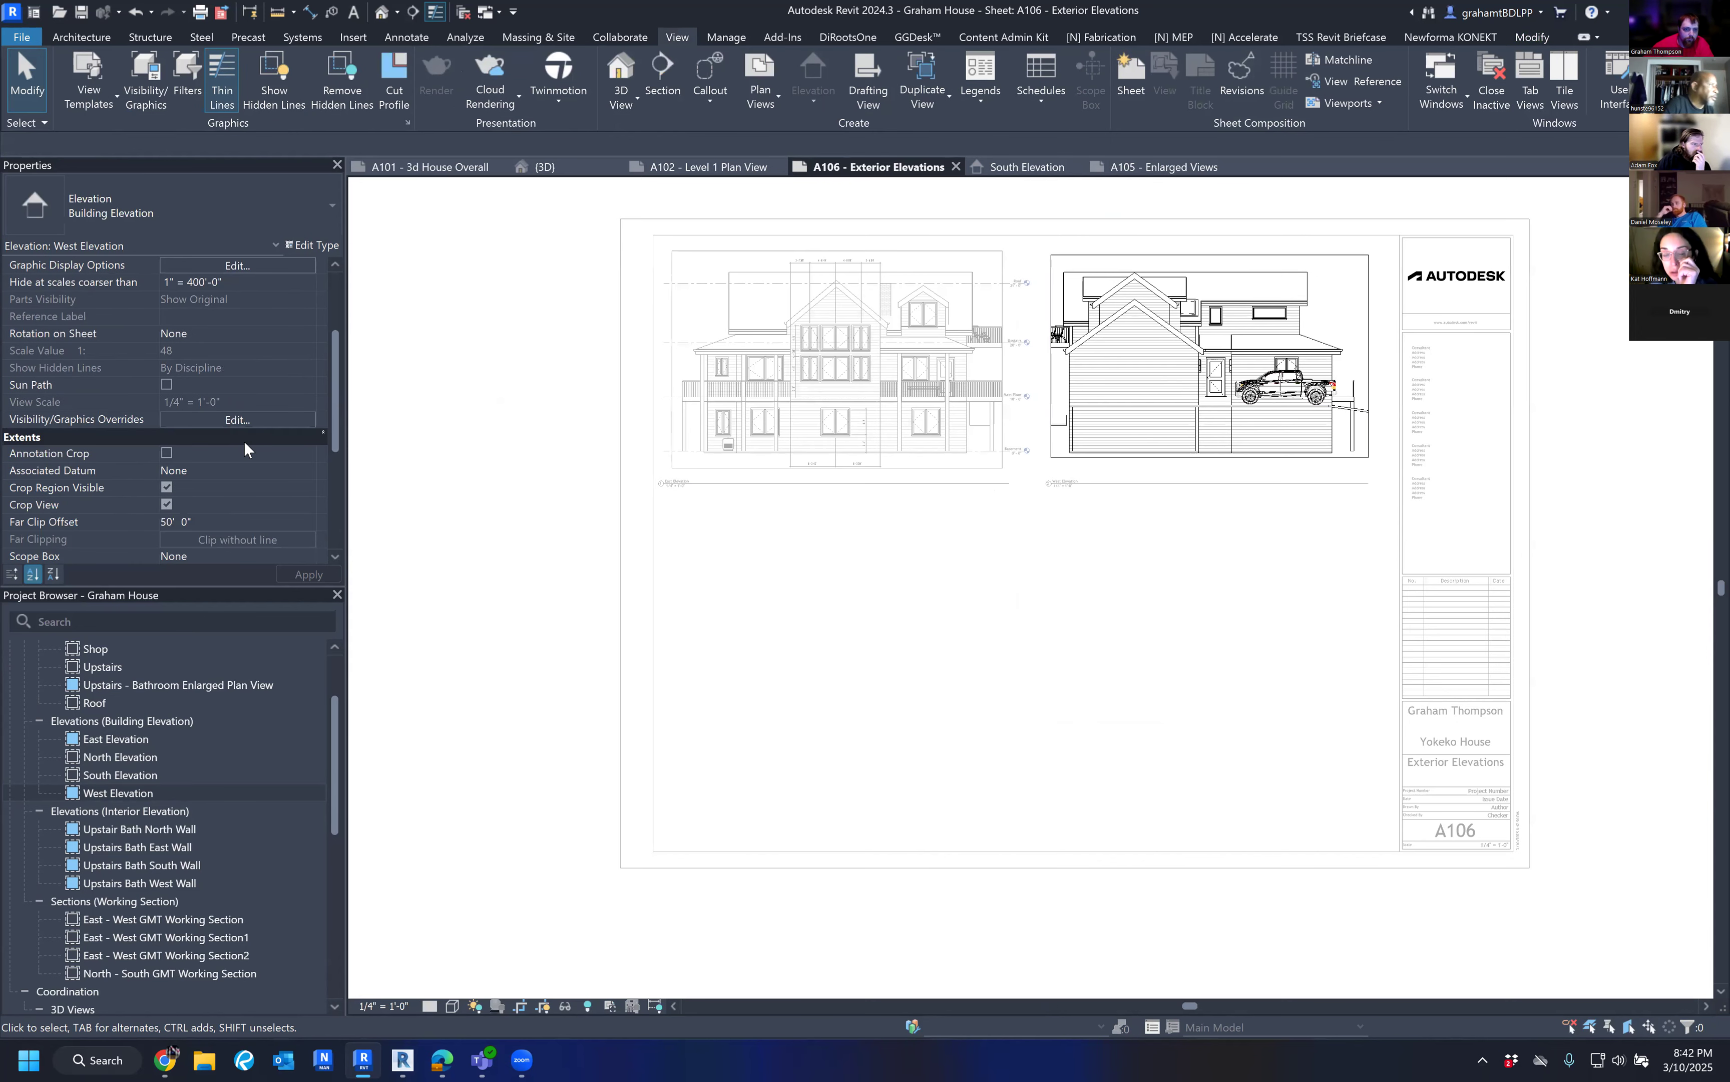
scroll(245, 449, "down", 5)
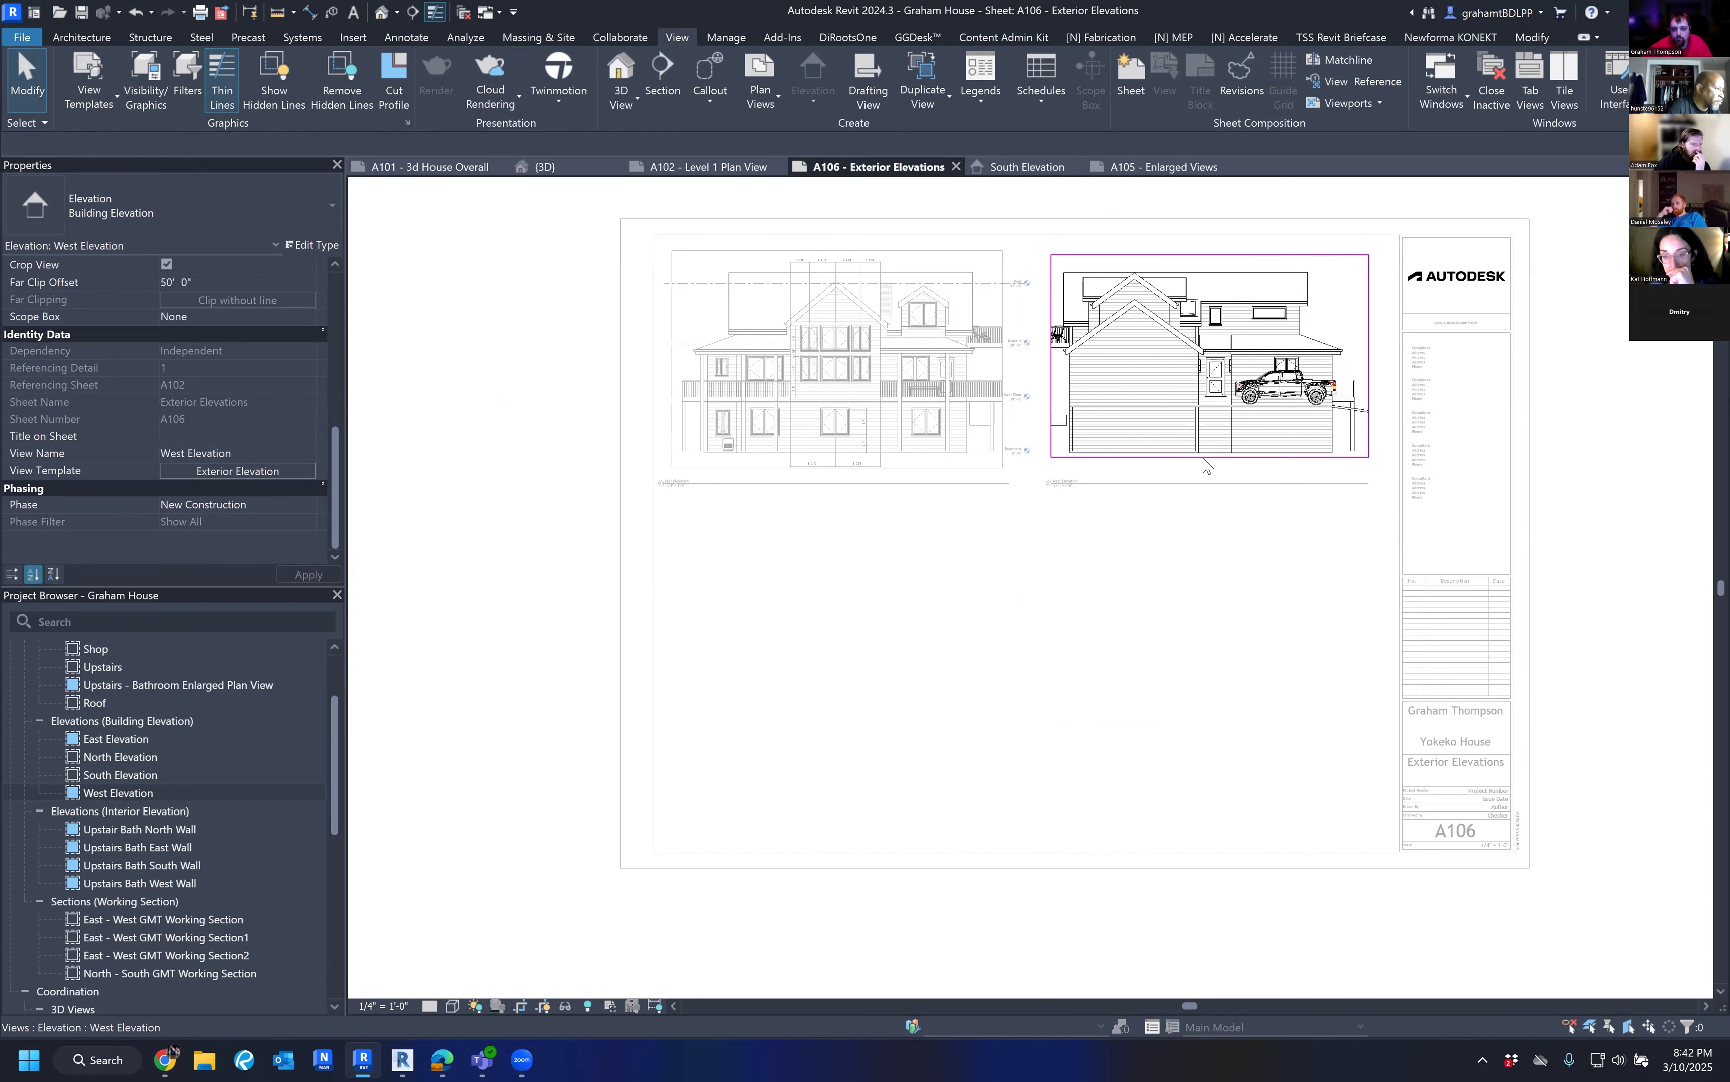
double_click(1235, 551)
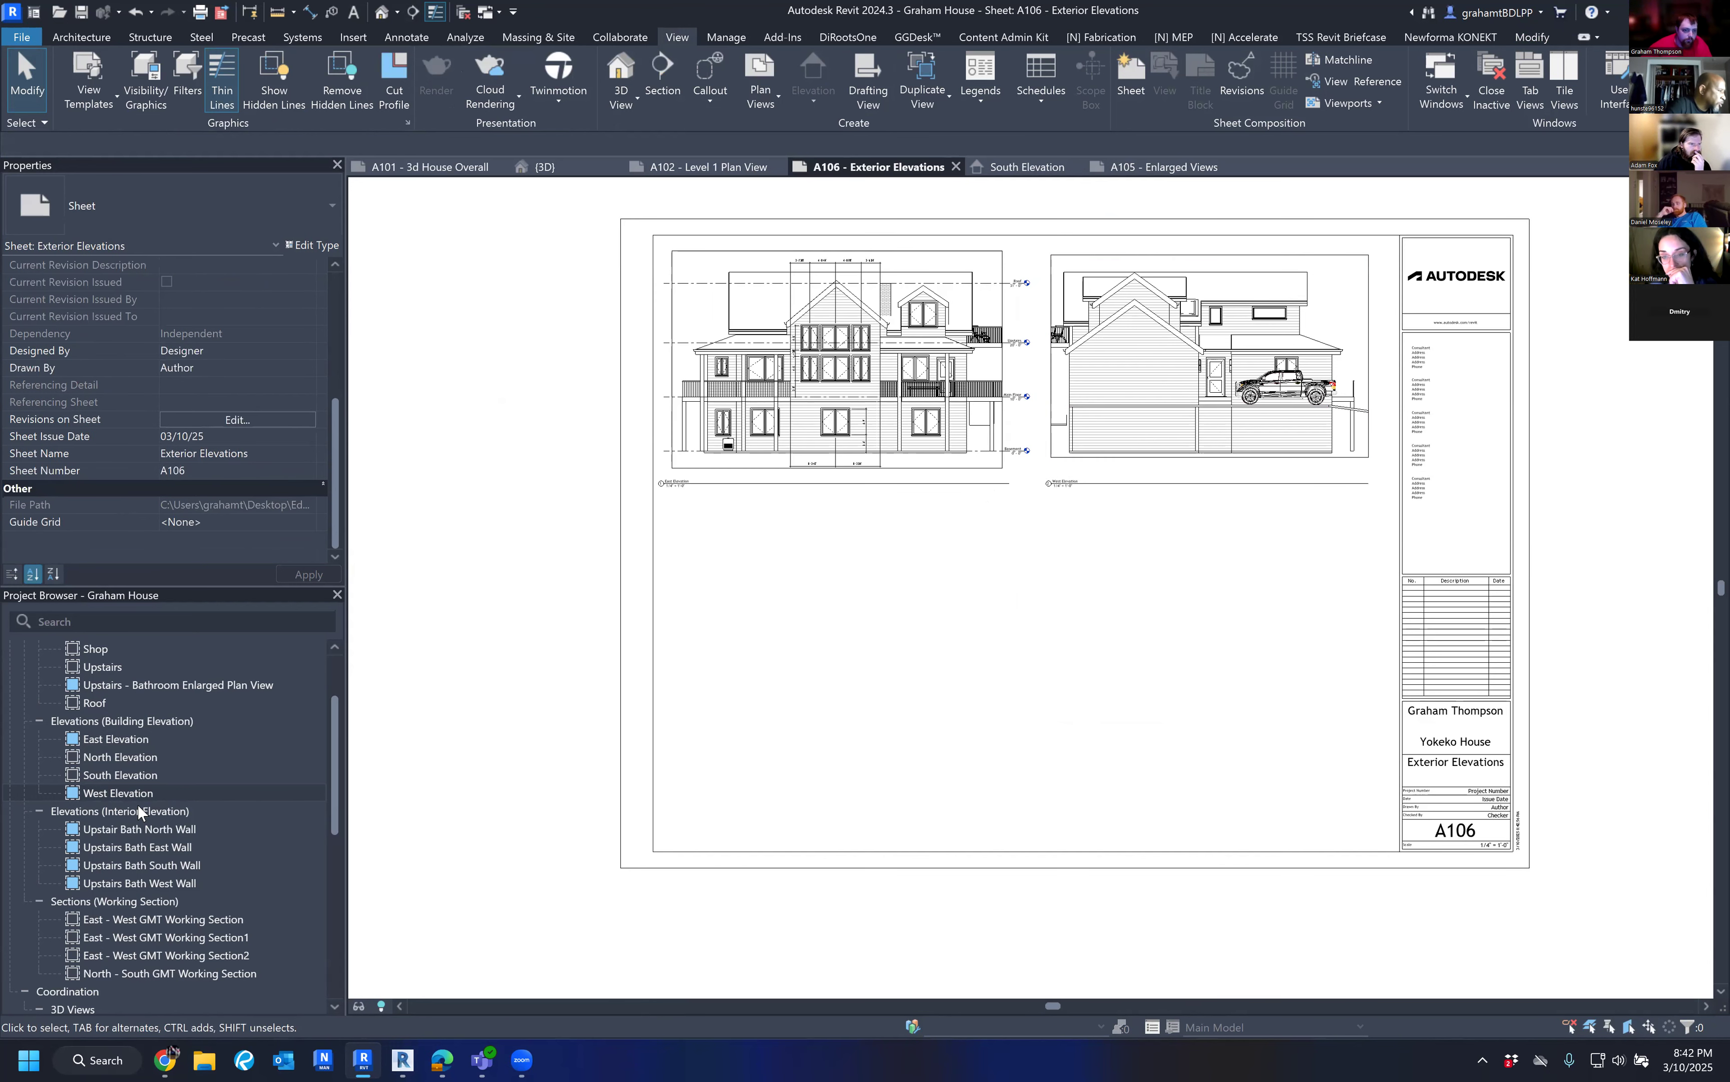
Place the North Elevation view on the sheet below the East Elevation and shift it slightly left.
scroll(135, 781, "down", 5)
scroll(127, 752, "up", 4)
left_click(114, 666)
left_click_drag(863, 701, 859, 686)
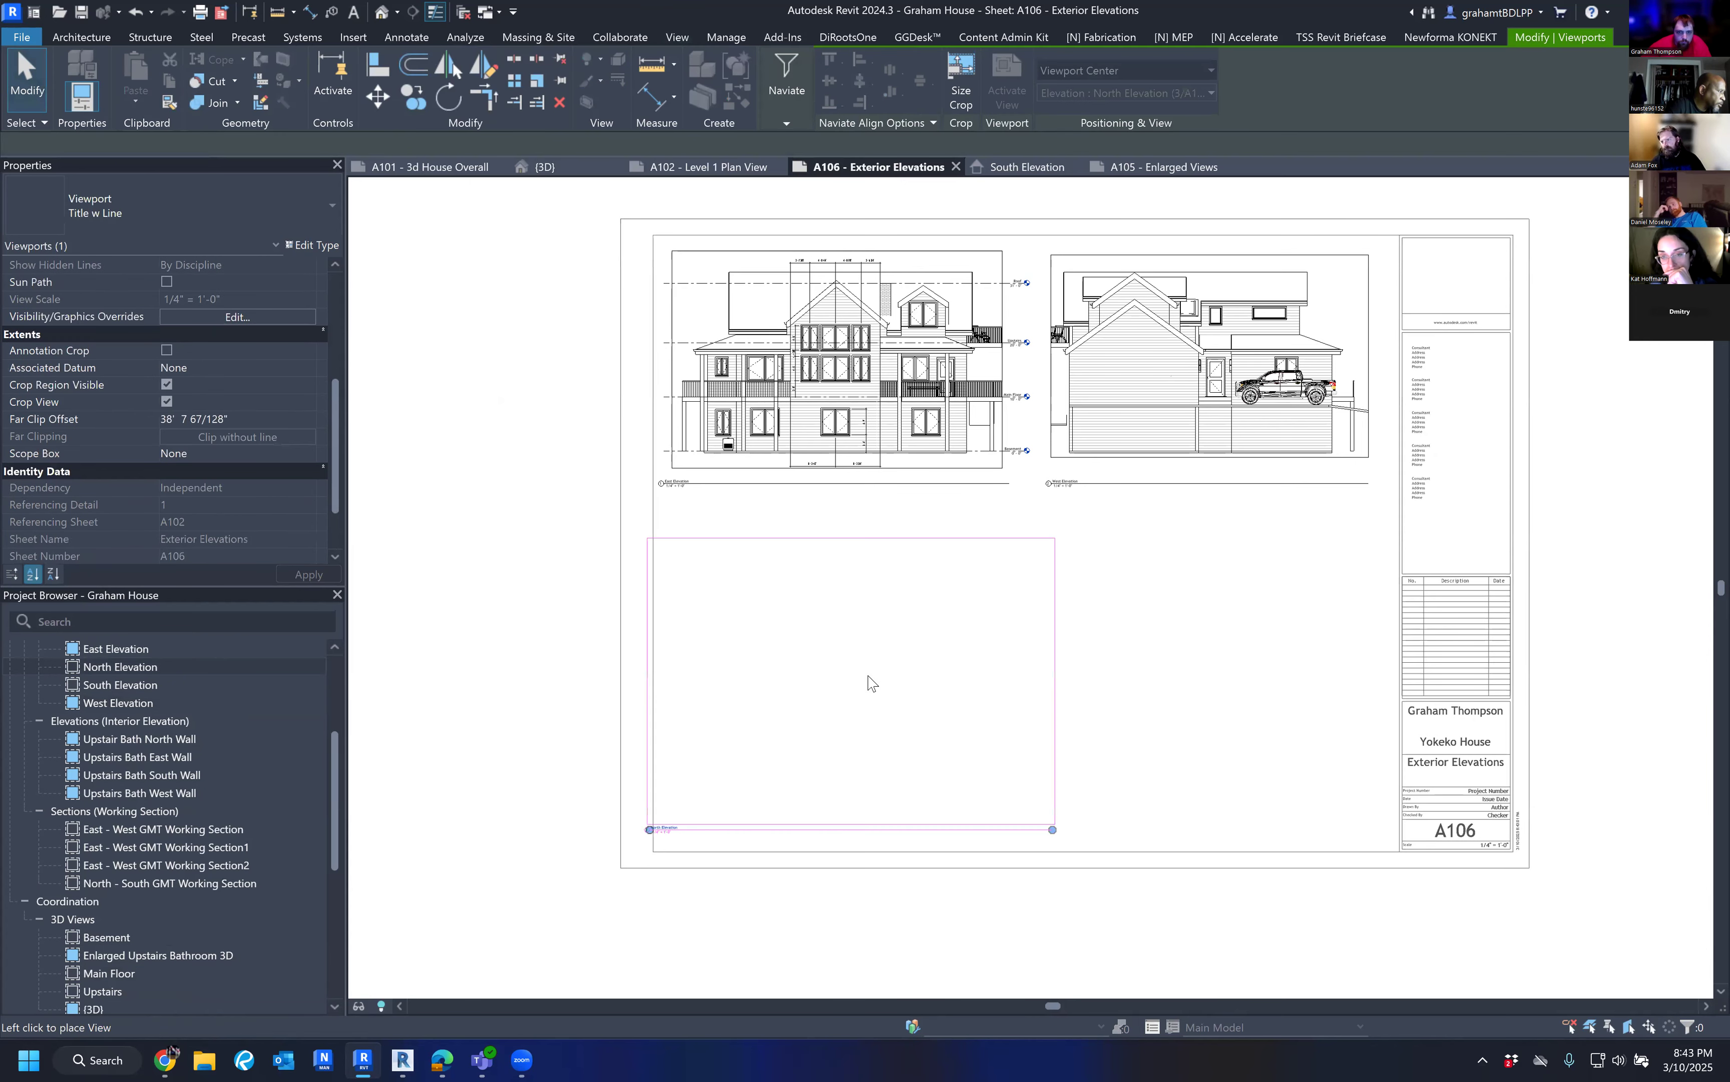
left_click(870, 682)
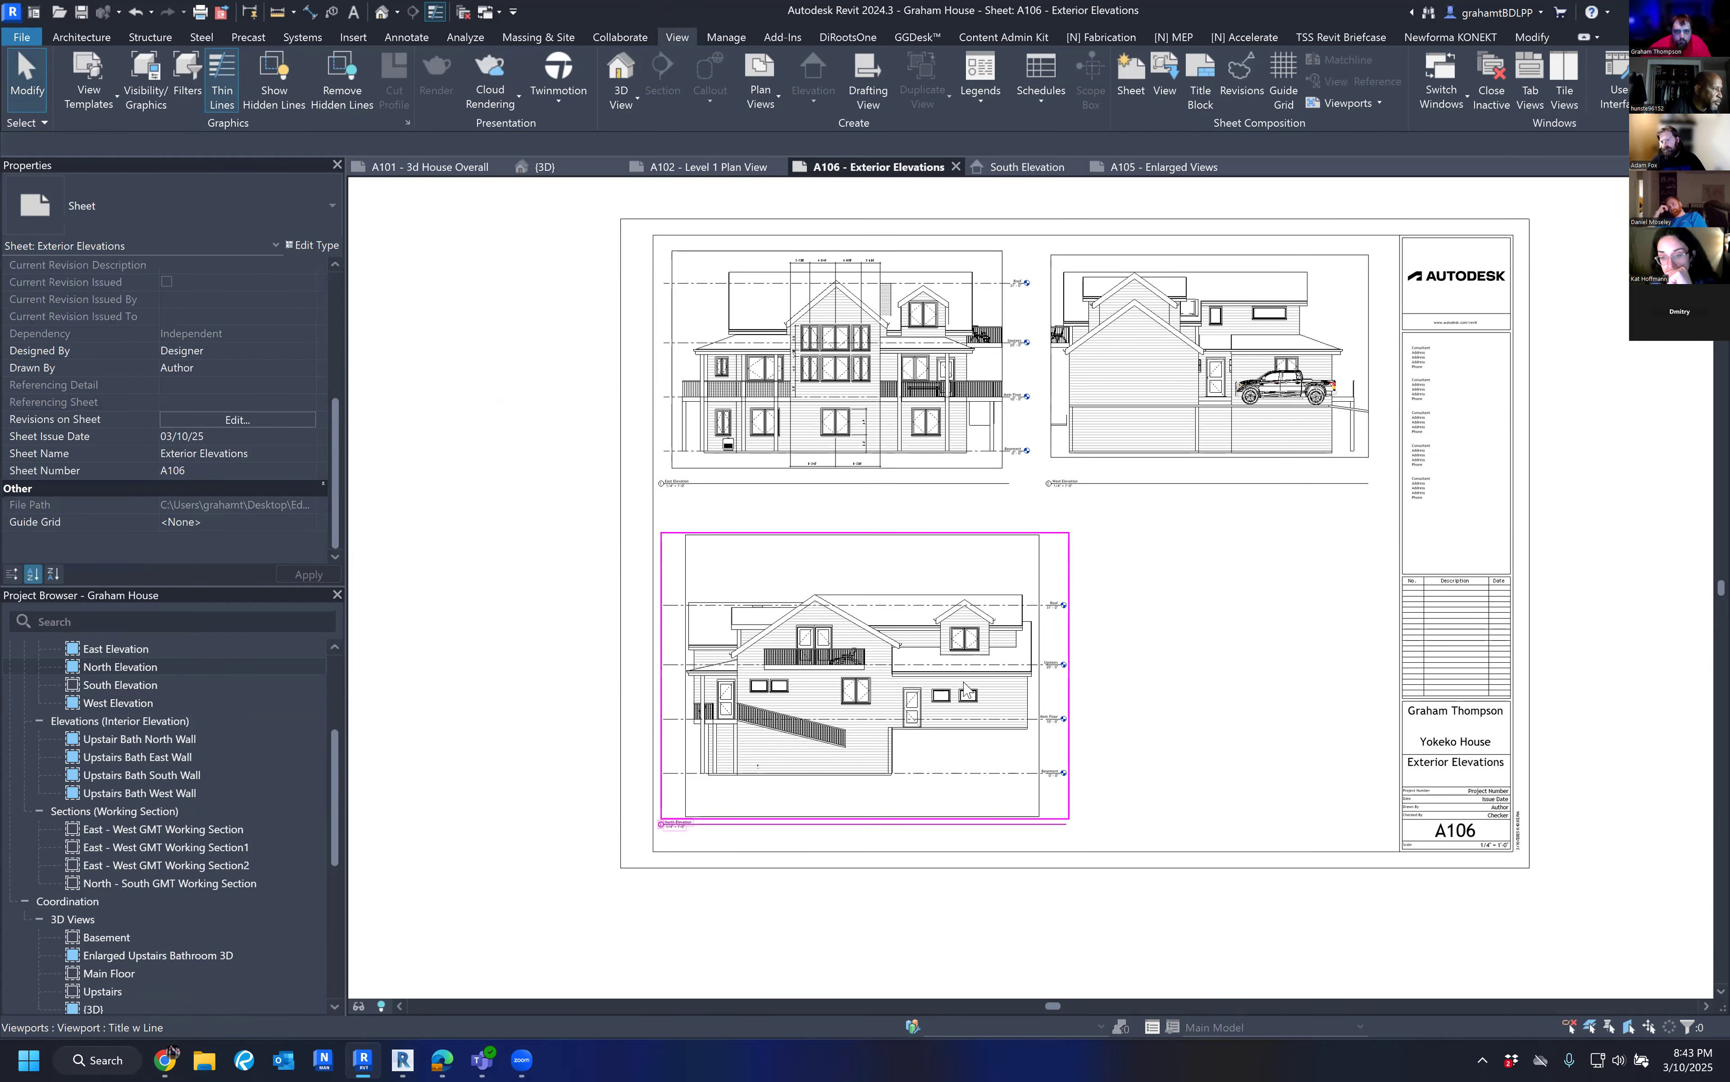
left_click(985, 634)
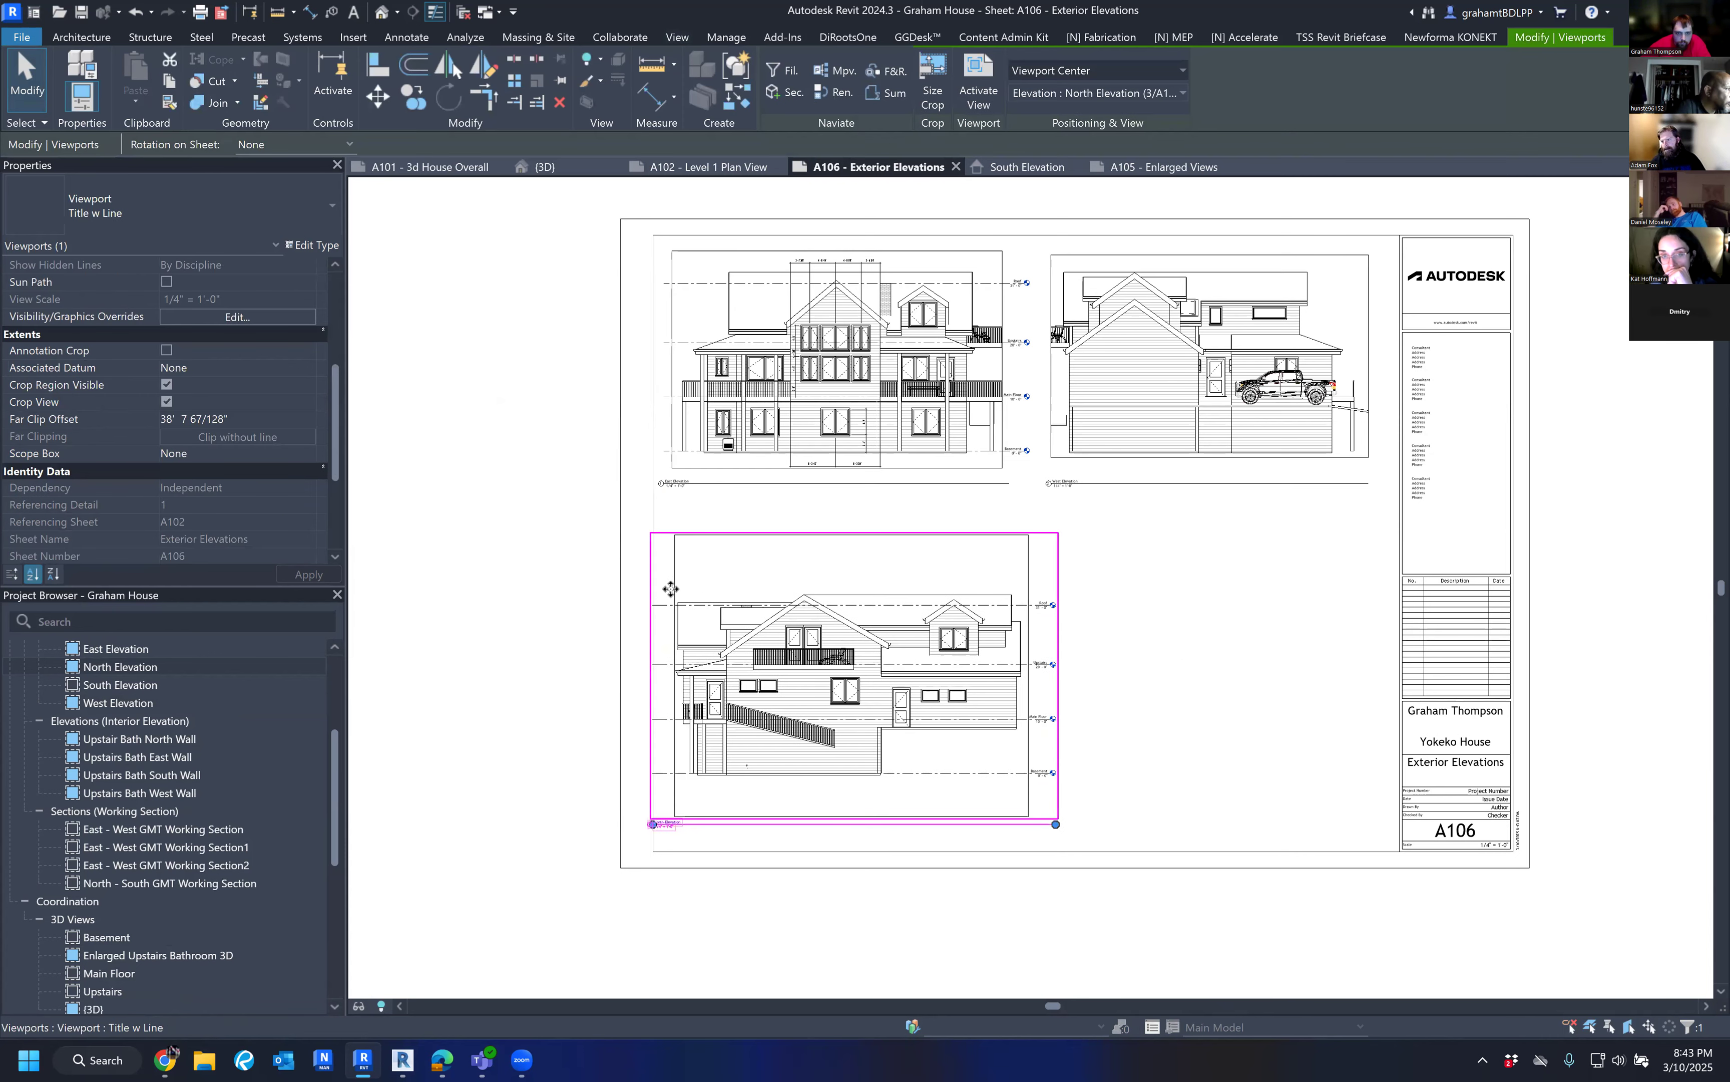
Pull the left ends of the level lines in the North Elevation inward to the crop edge from within the activated view.
scroll(672, 586, "up", 4)
double_click(698, 581)
scroll(669, 576, "up", 3)
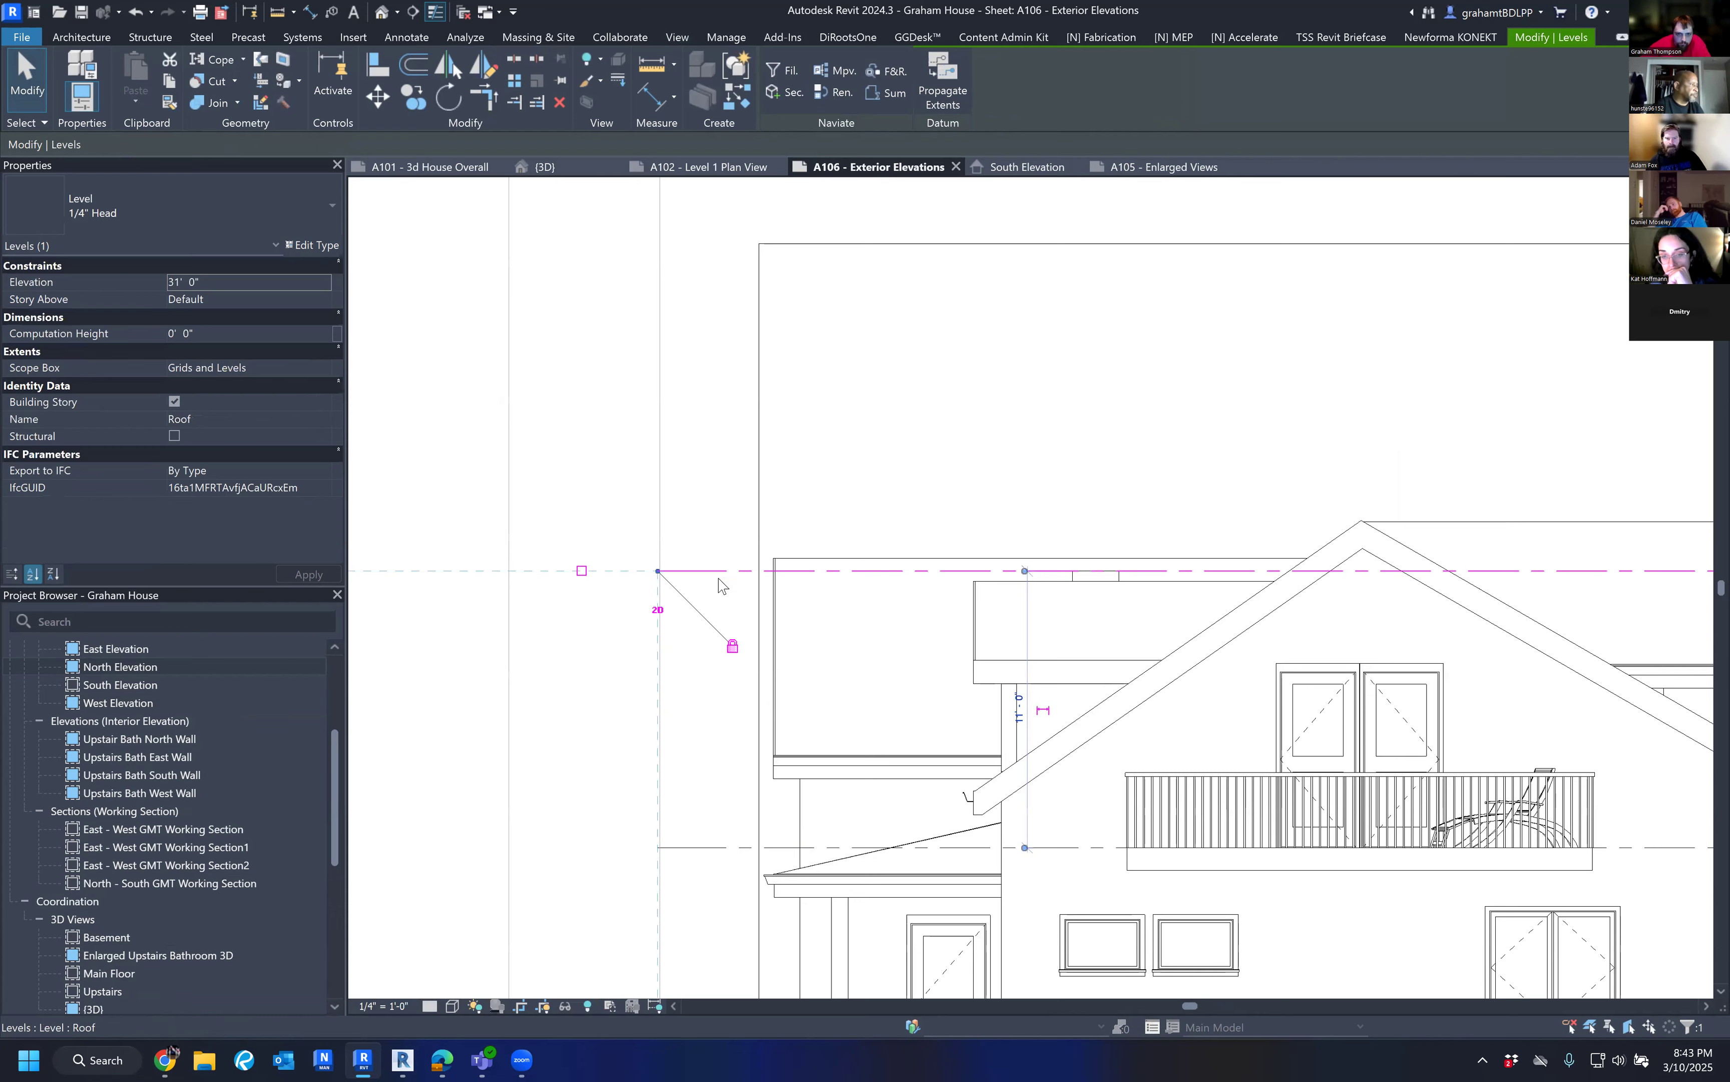
left_click_drag(742, 574, 743, 576)
scroll(743, 575, "down", 8)
double_click(601, 546)
left_click(985, 674)
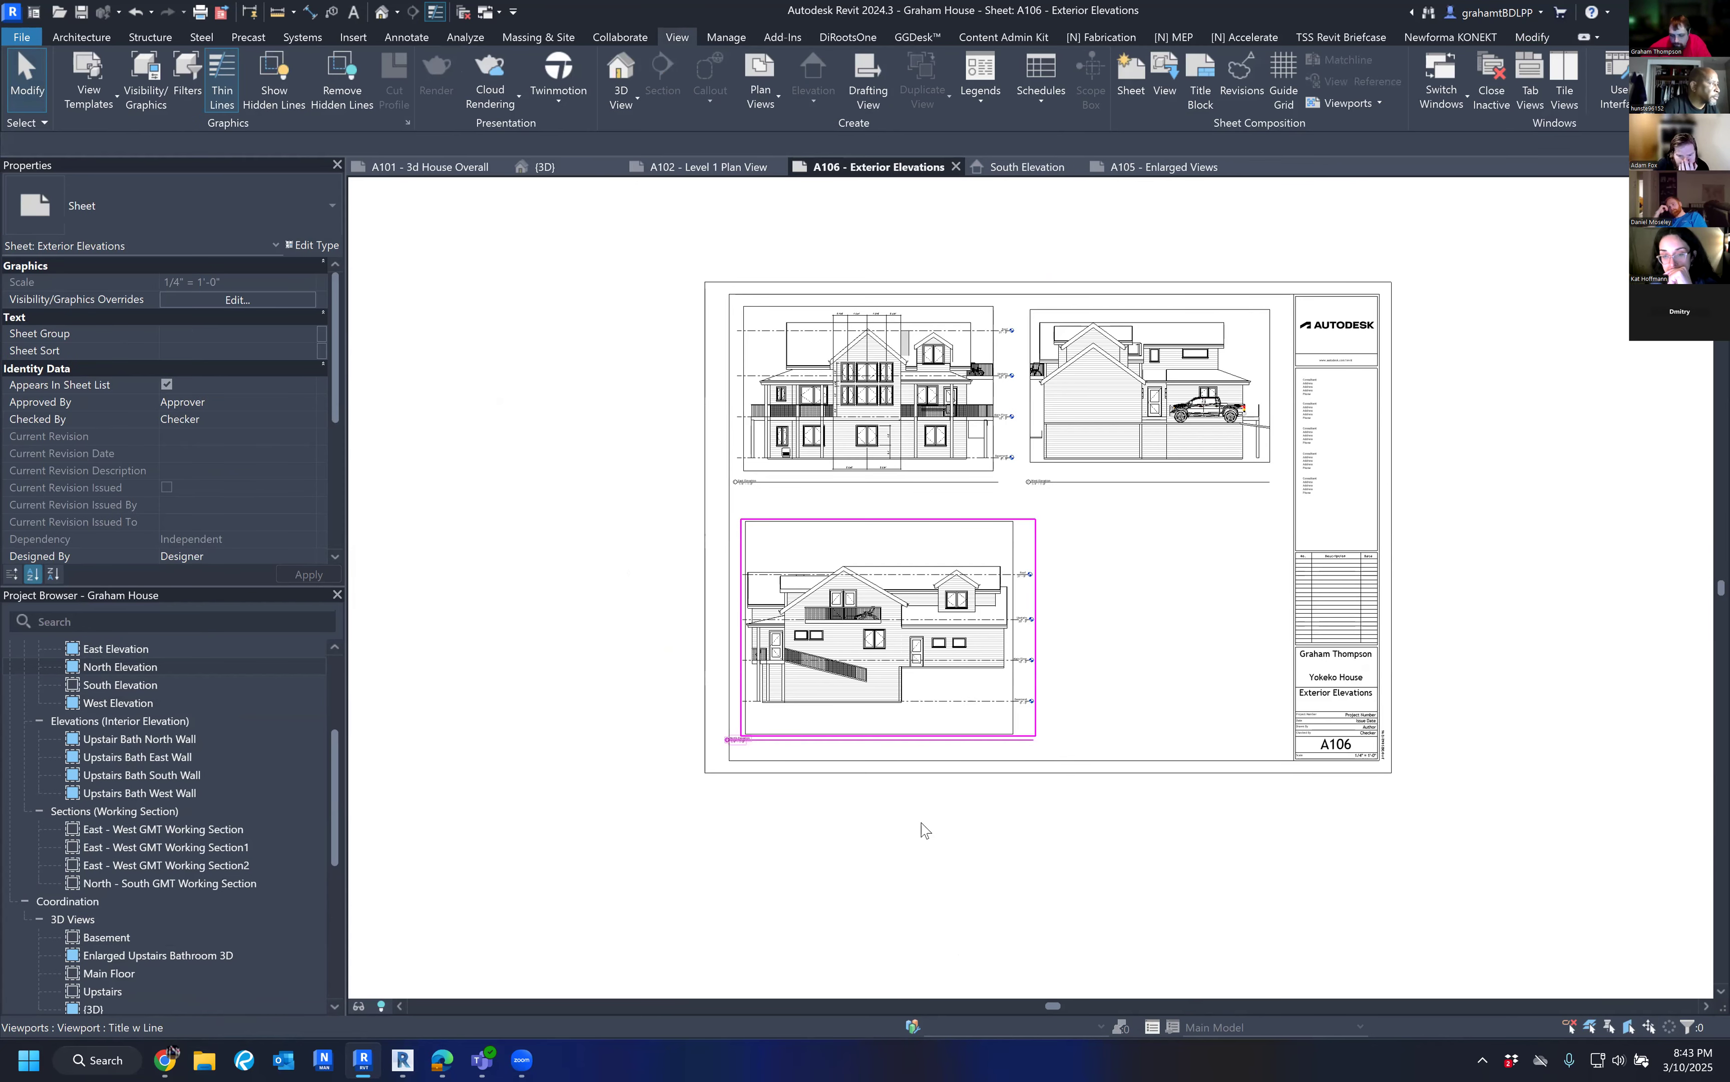
Move the North Elevation title up toward the house and raise the view's bottom crop edge to just below the Basement level.
scroll(911, 823, "up", 3)
scroll(683, 647, "up", 2)
left_click_drag(761, 616, 728, 502)
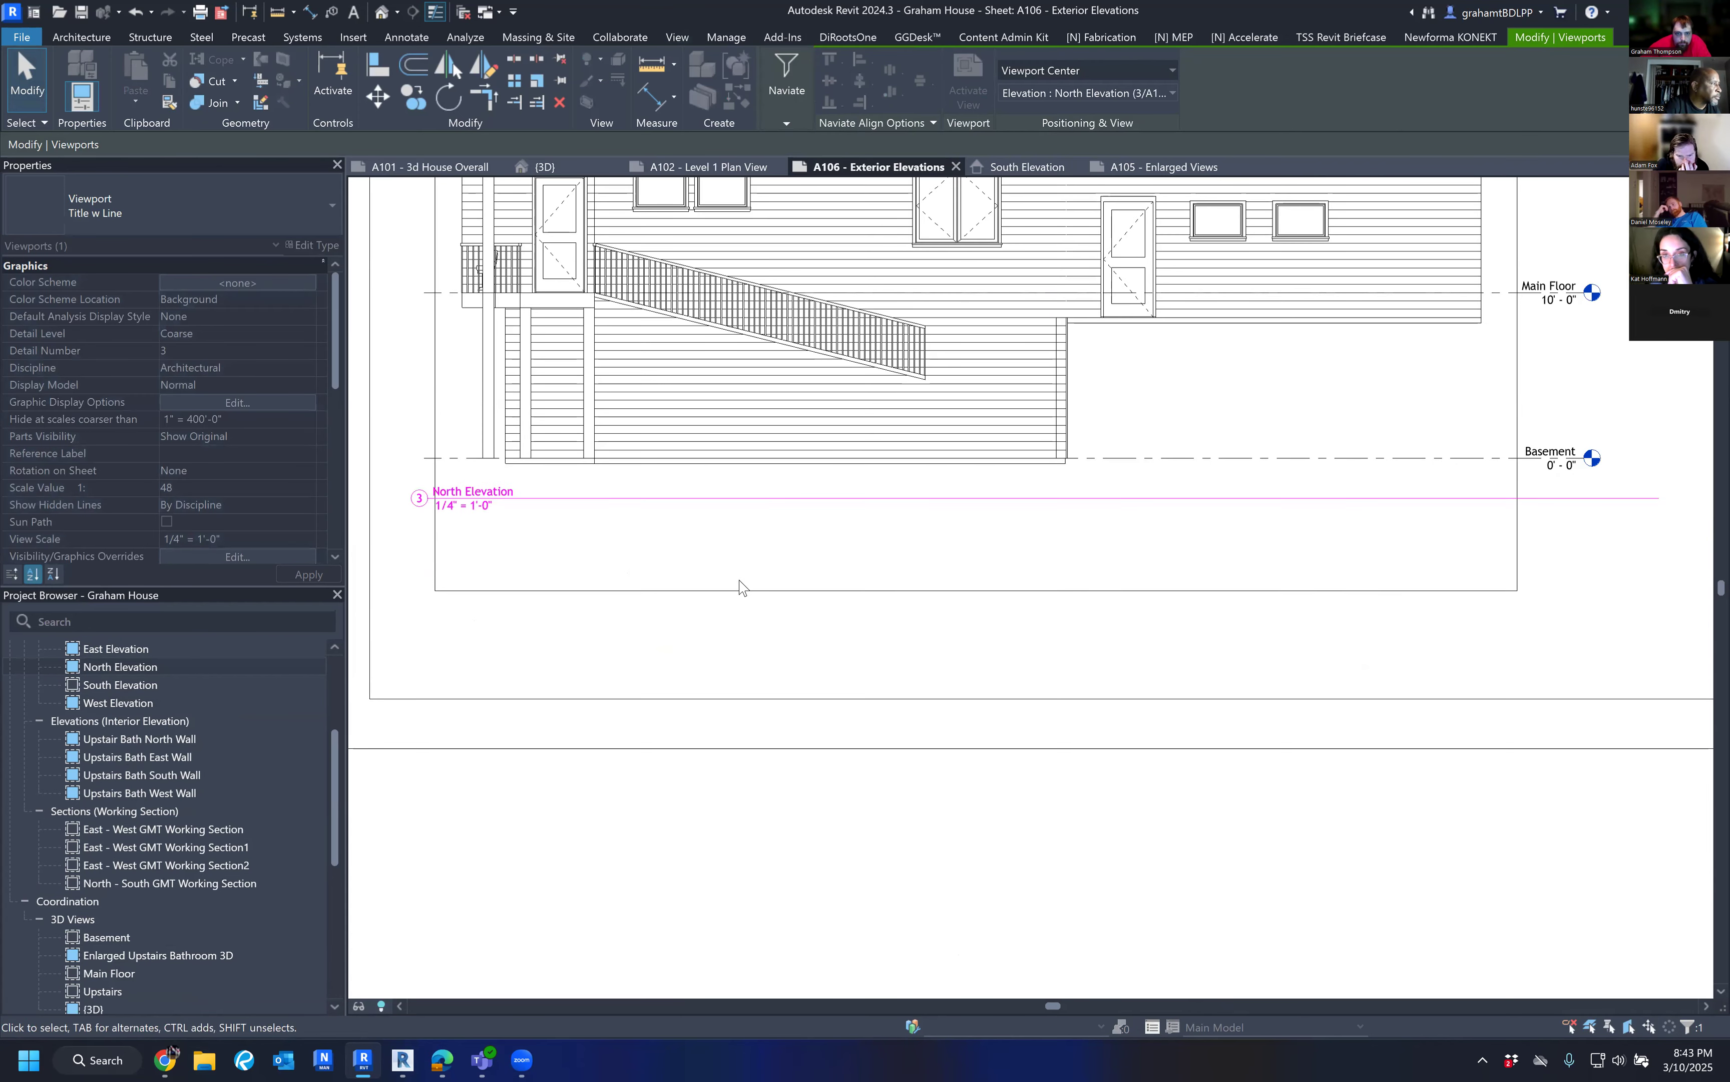
double_click(830, 605)
left_click(935, 591)
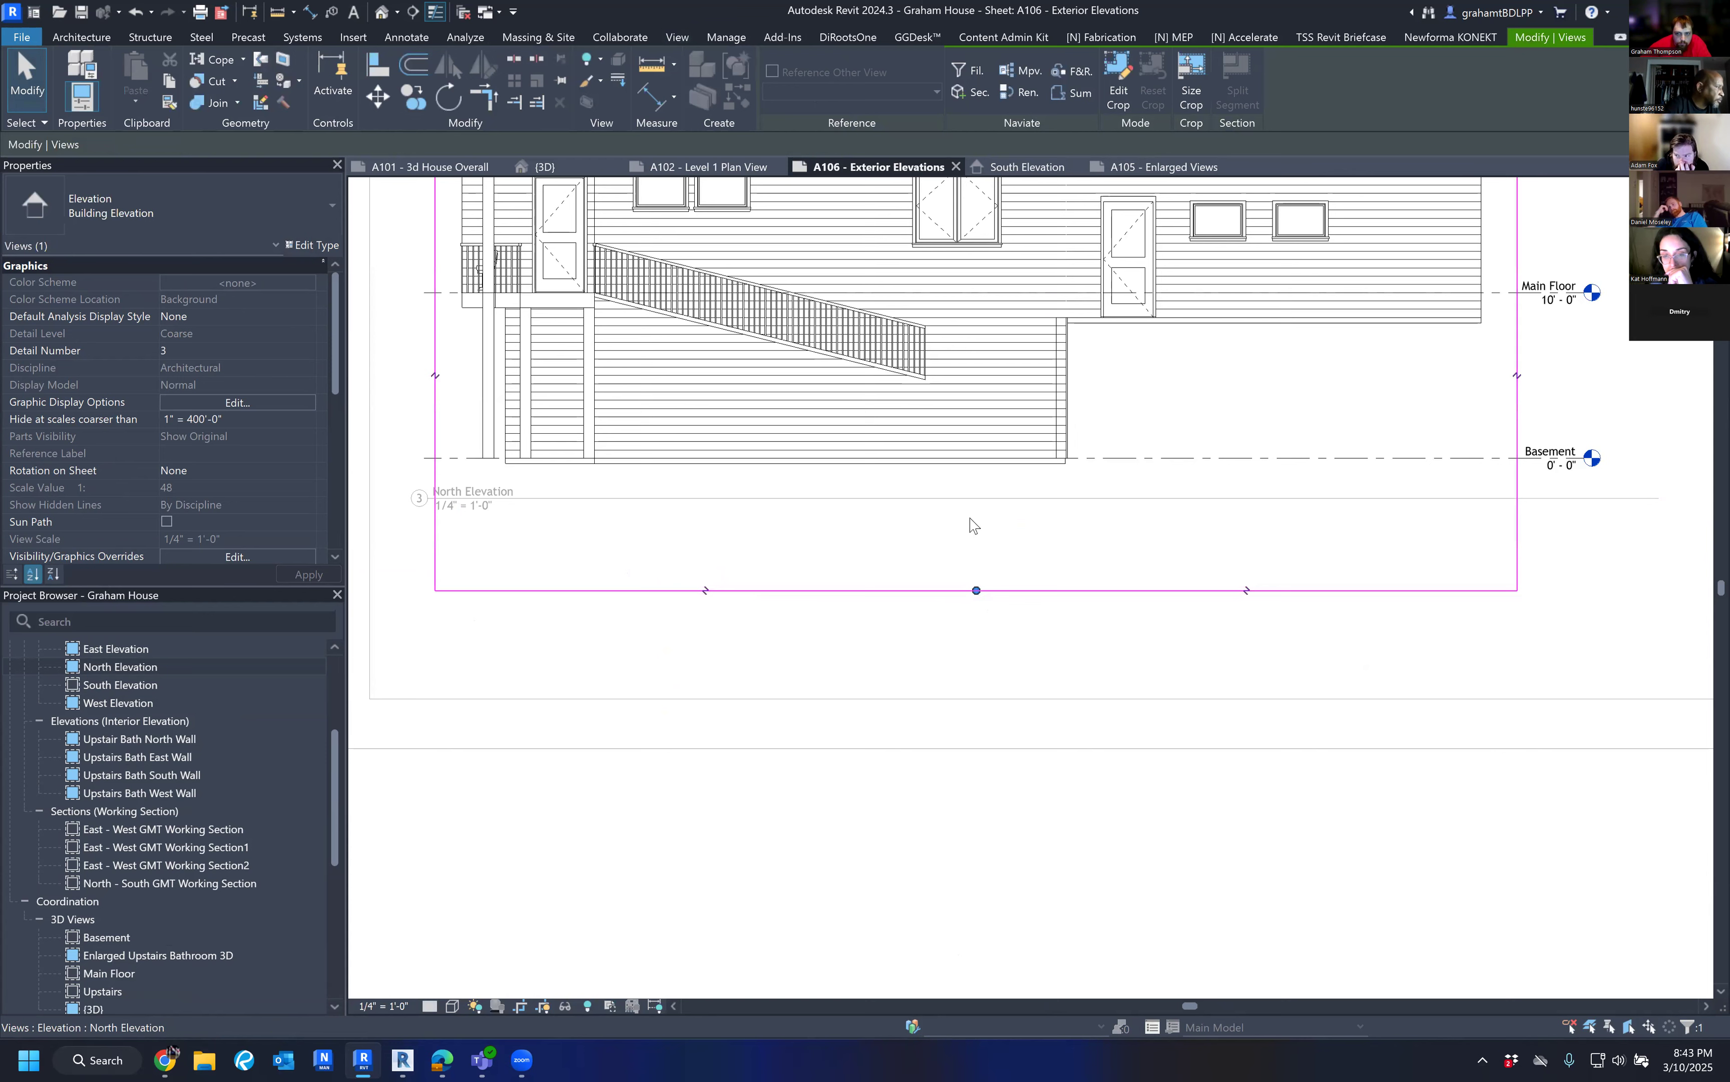
left_click_drag(971, 471, 970, 472)
double_click(969, 580)
Nudge the North Elevation viewport slightly left on the sheet.
scroll(969, 581, "down", 1)
middle_click_drag(1034, 759, 1022, 701)
scroll(1022, 701, "down", 2)
middle_click_drag(1071, 420, 1052, 567)
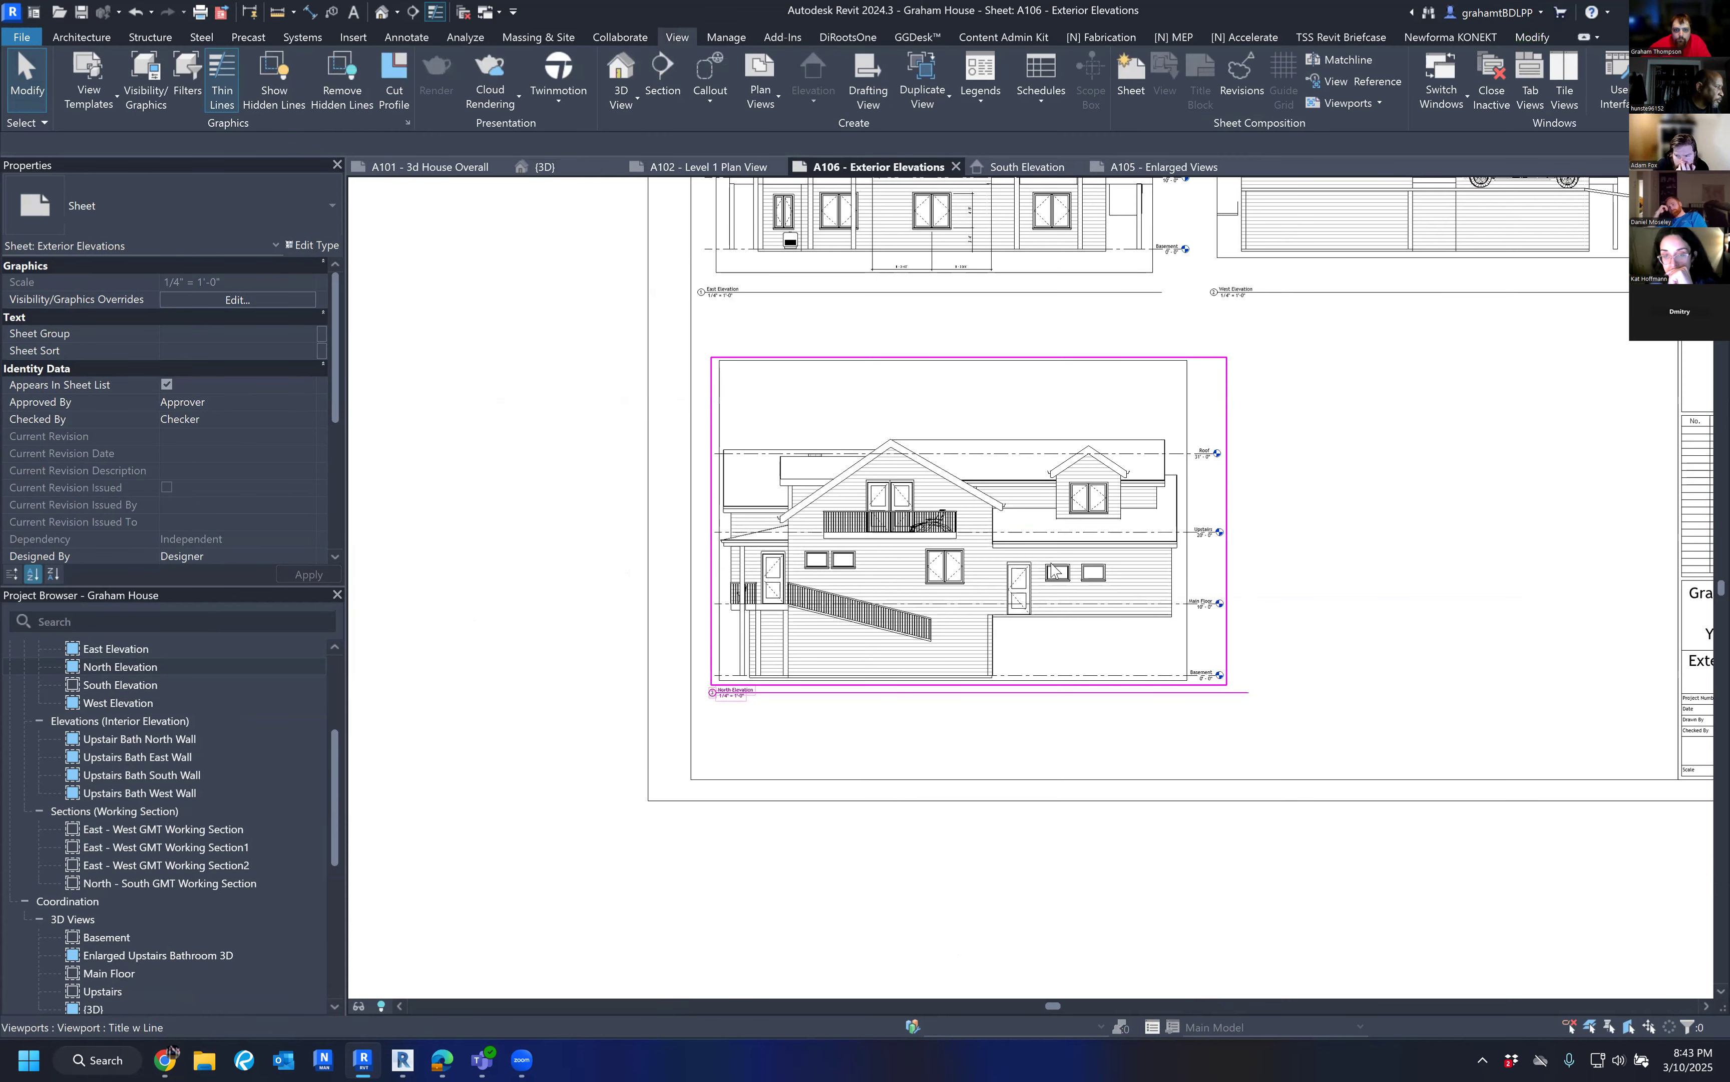
left_click(1054, 571)
key("Left")
key("Left")
key("Left")
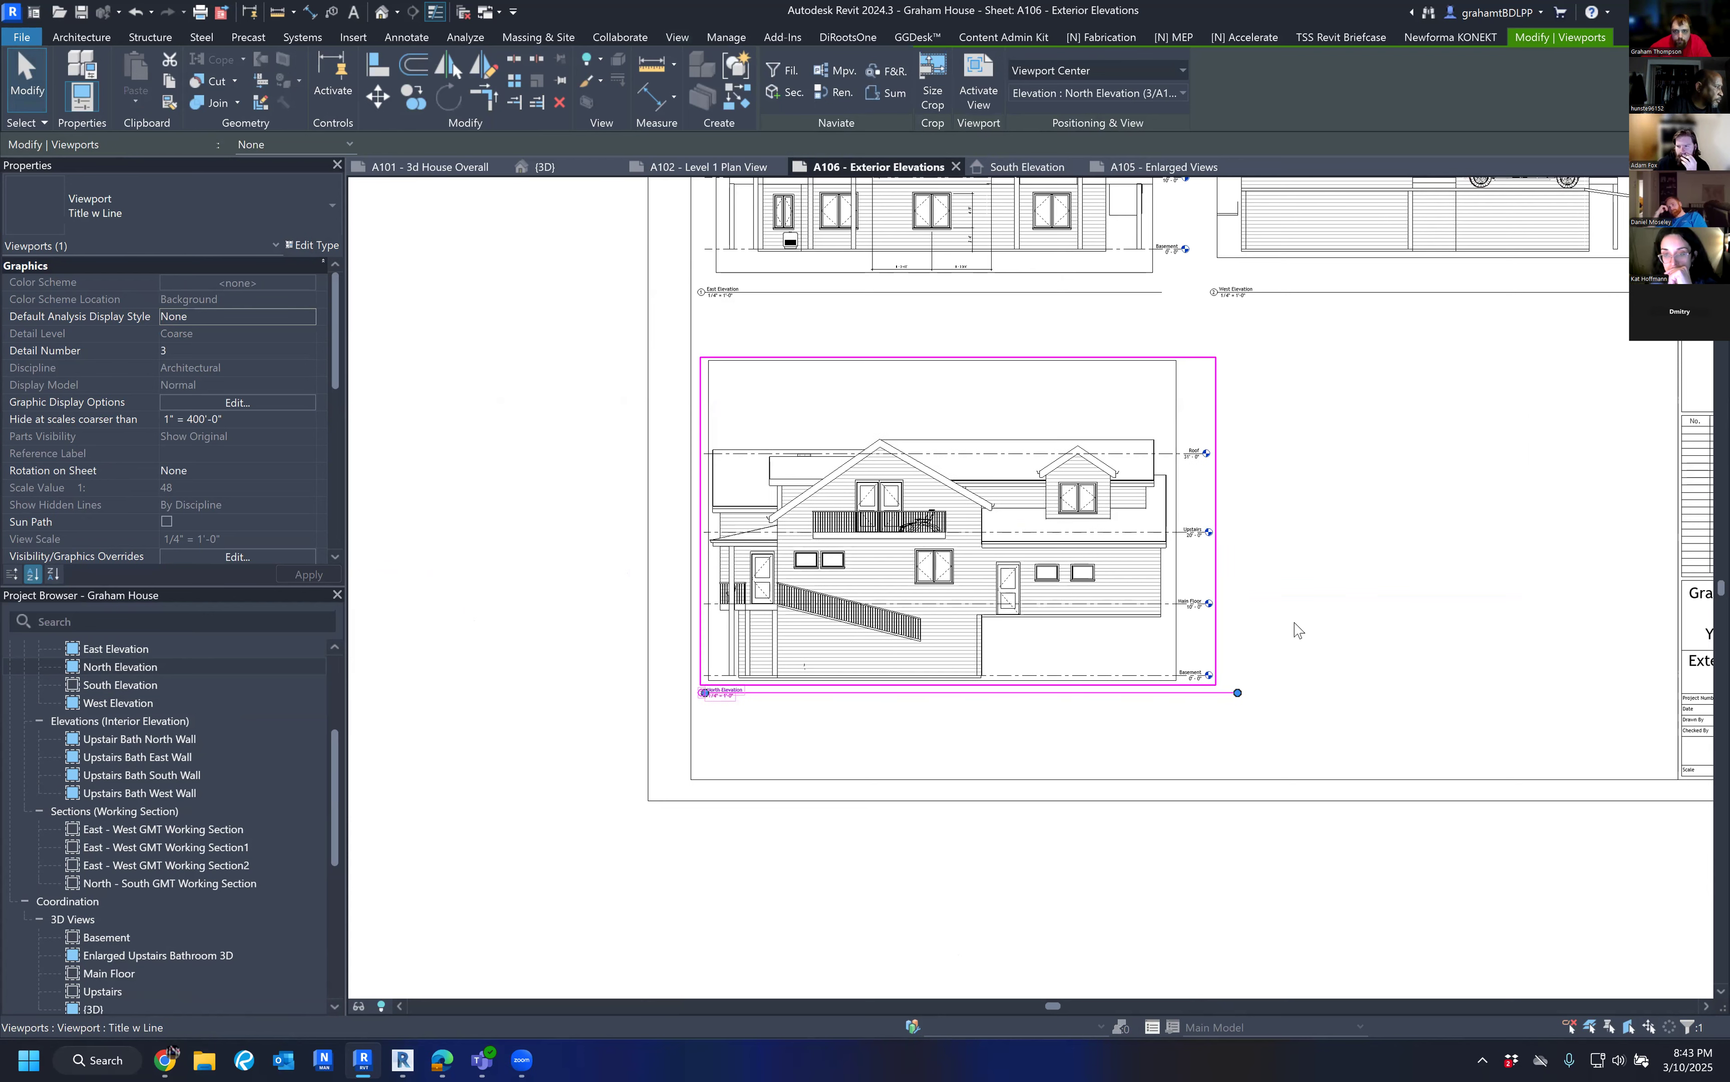
left_click(389, 706)
Nudge the East Elevation viewport left toward the sheet border.
scroll(390, 706, "down", 2)
middle_click_drag(1352, 486, 1301, 596)
scroll(1298, 594, "down", 1)
left_click(899, 431)
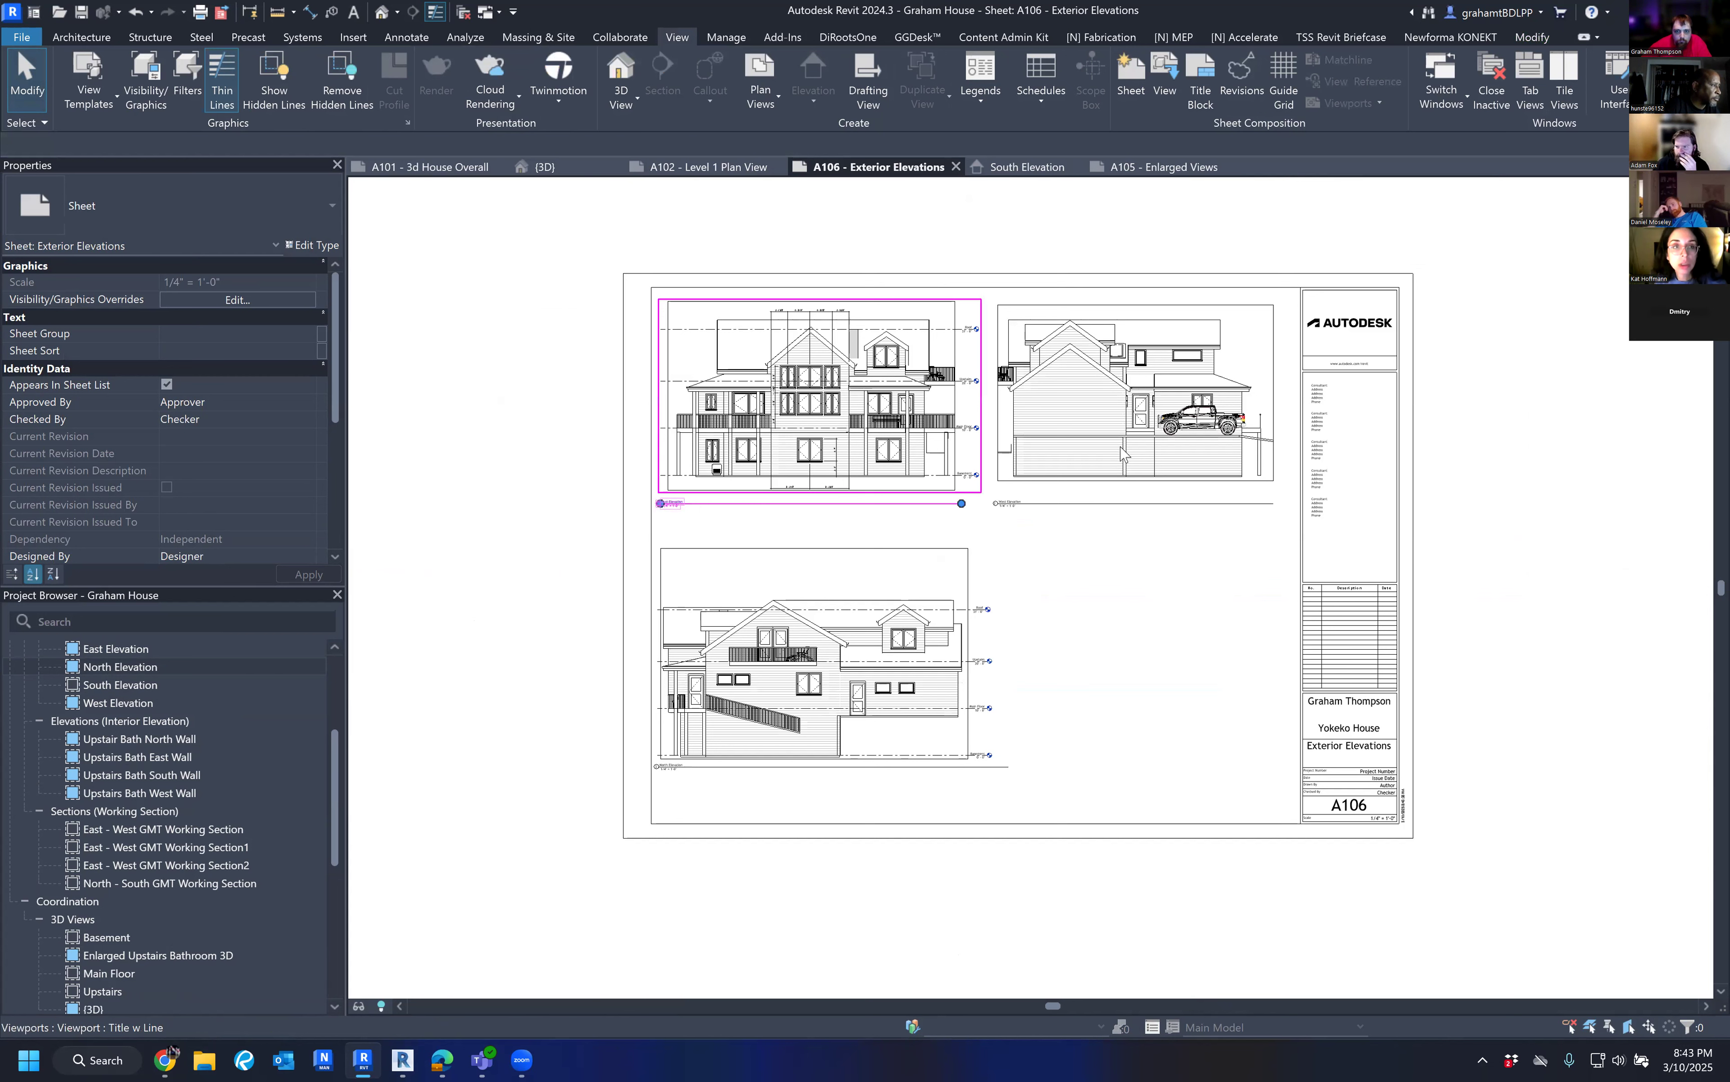
key("Left")
key("Left")
key("Left")
Move the West Elevation viewport down into the lower row, beside the North Elevation.
left_click_drag(1133, 698, 1129, 719)
left_click(800, 694)
left_click(1030, 704)
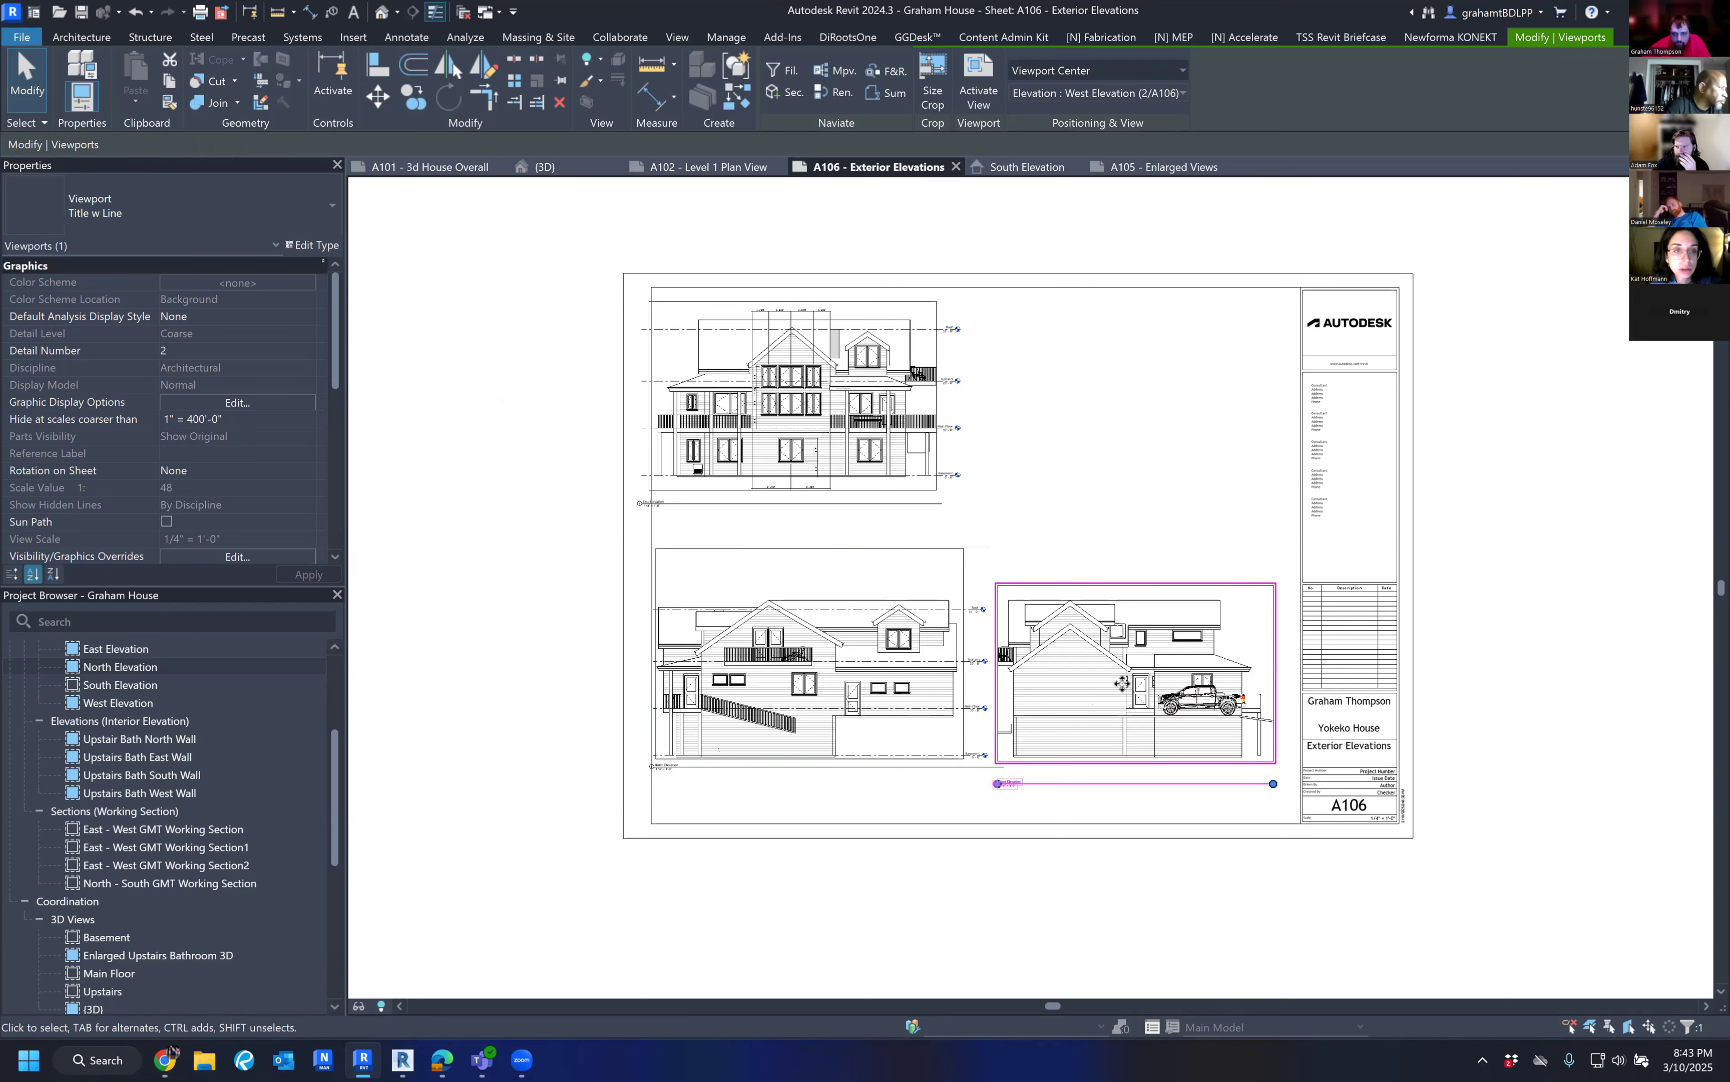
Nudge the West Elevation viewport right toward the title block and the North Elevation viewport slightly right.
key("Right")
key("Right")
key("Right")
key("Right")
left_click(887, 672)
key("Right")
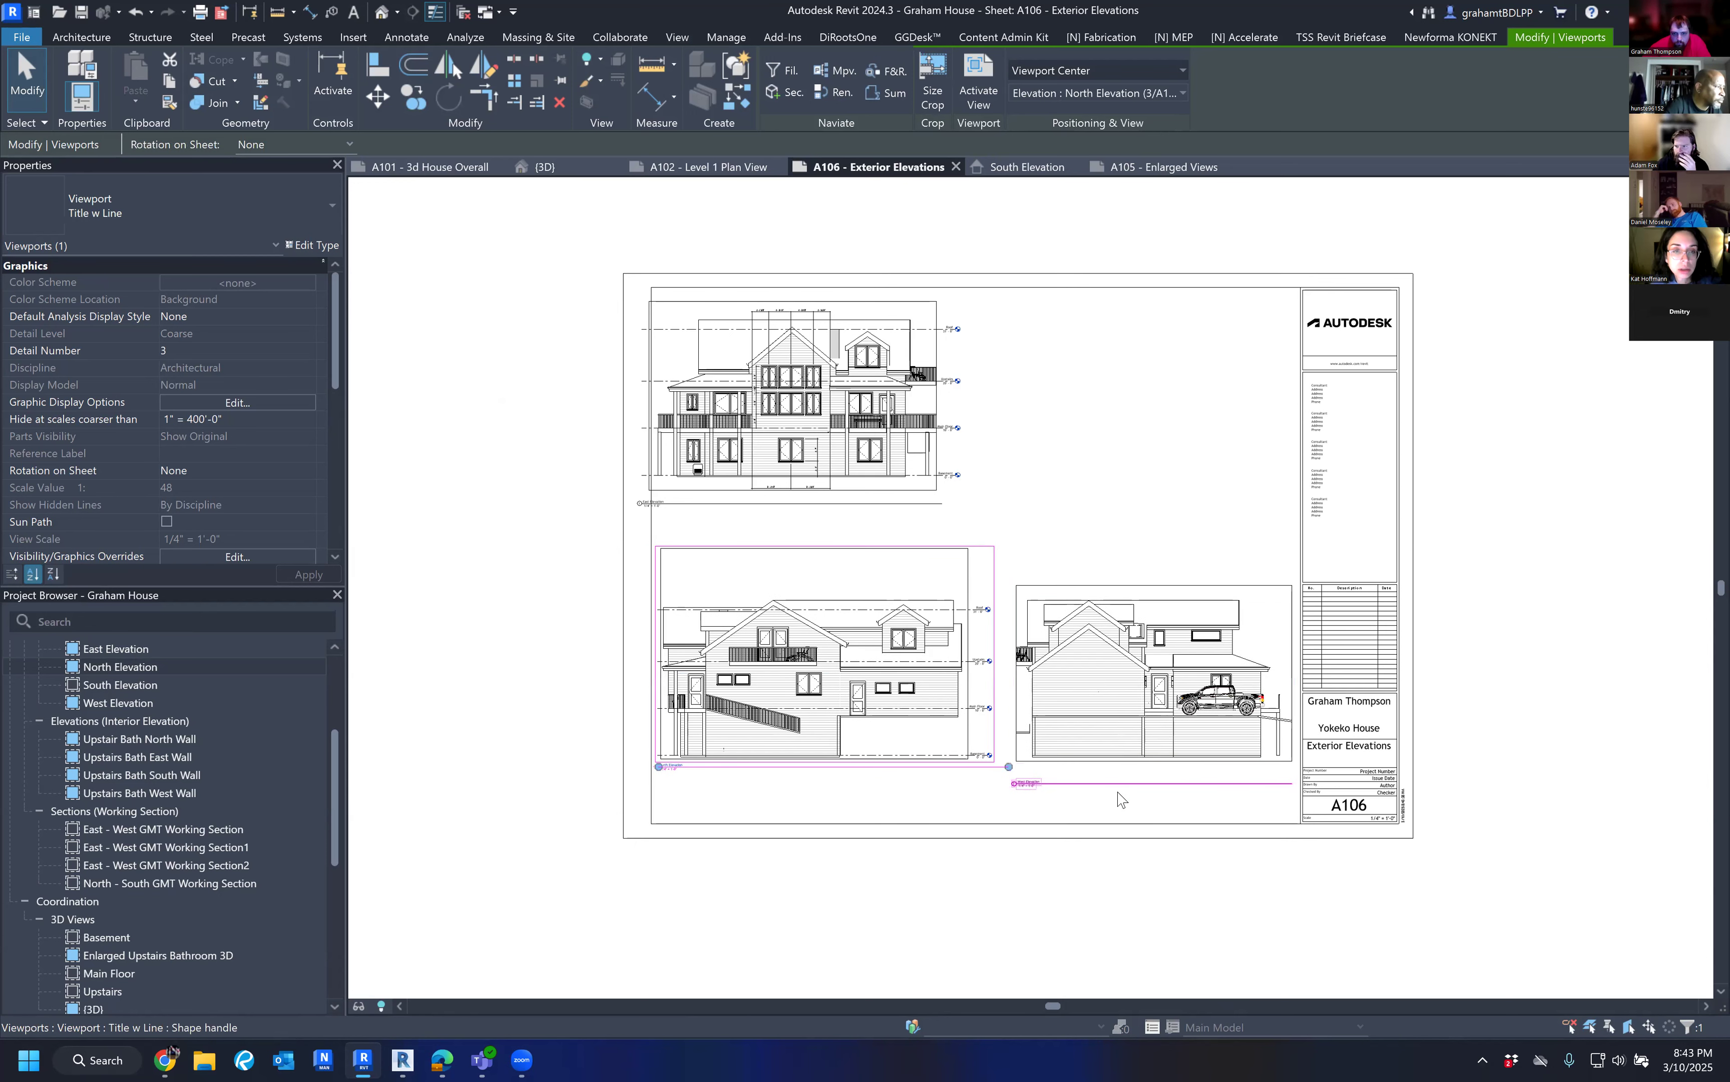
Move the West Elevation title up beneath its view and lower the North Elevation title in line with it.
left_click(1124, 783)
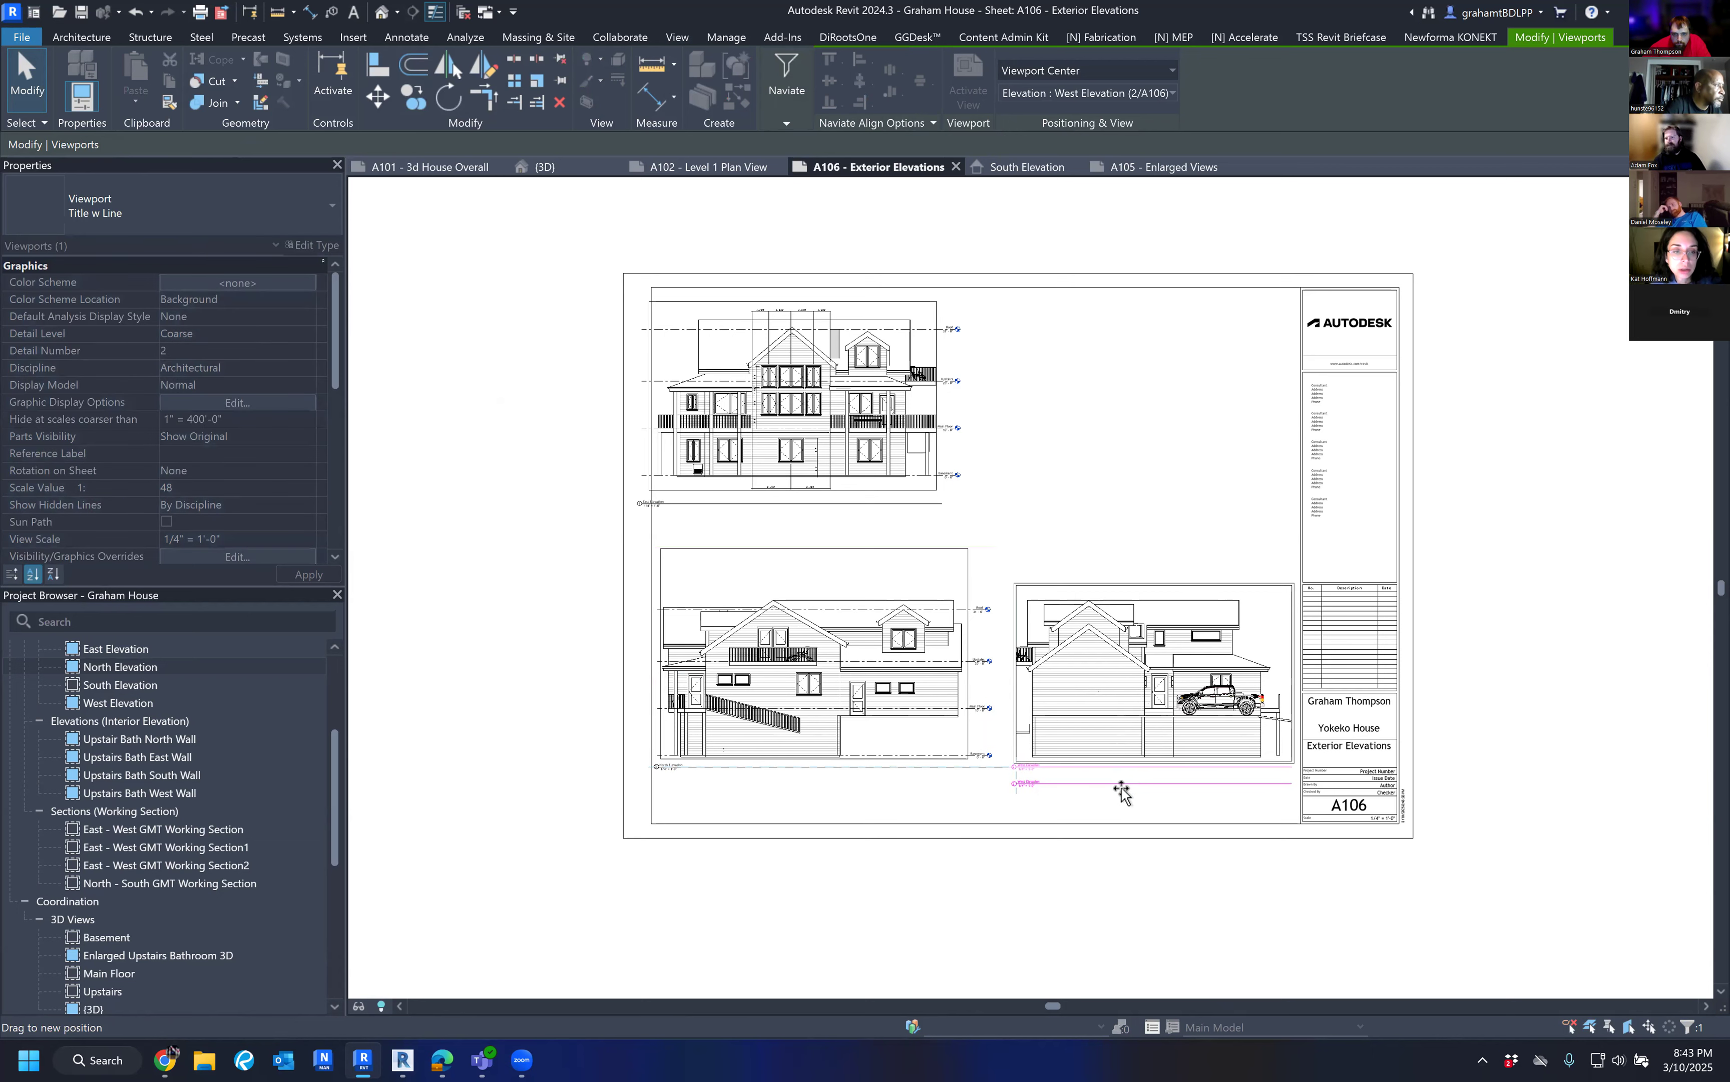
scroll(952, 780, "up", 3)
mouse_move(1208, 791)
left_mouse_down()
mouse_move(1214, 747)
mouse_move(1214, 771)
left_mouse_up()
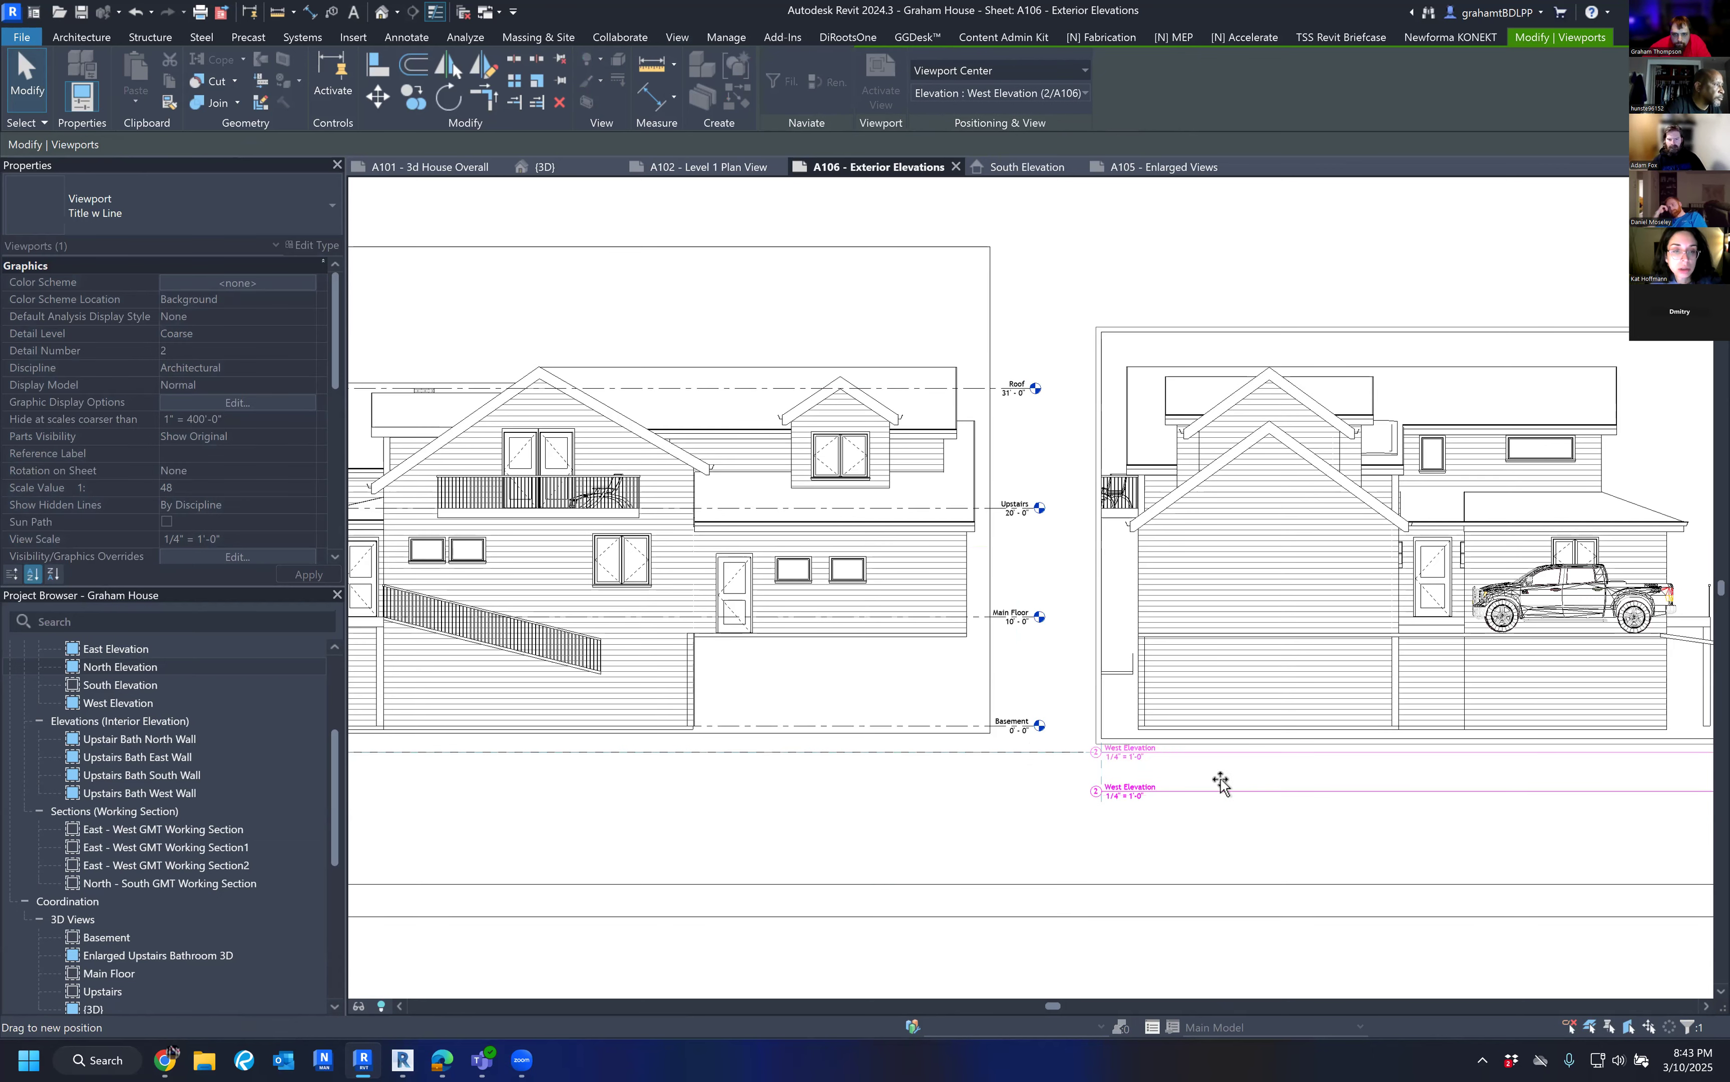
left_click_drag(996, 766, 960, 776)
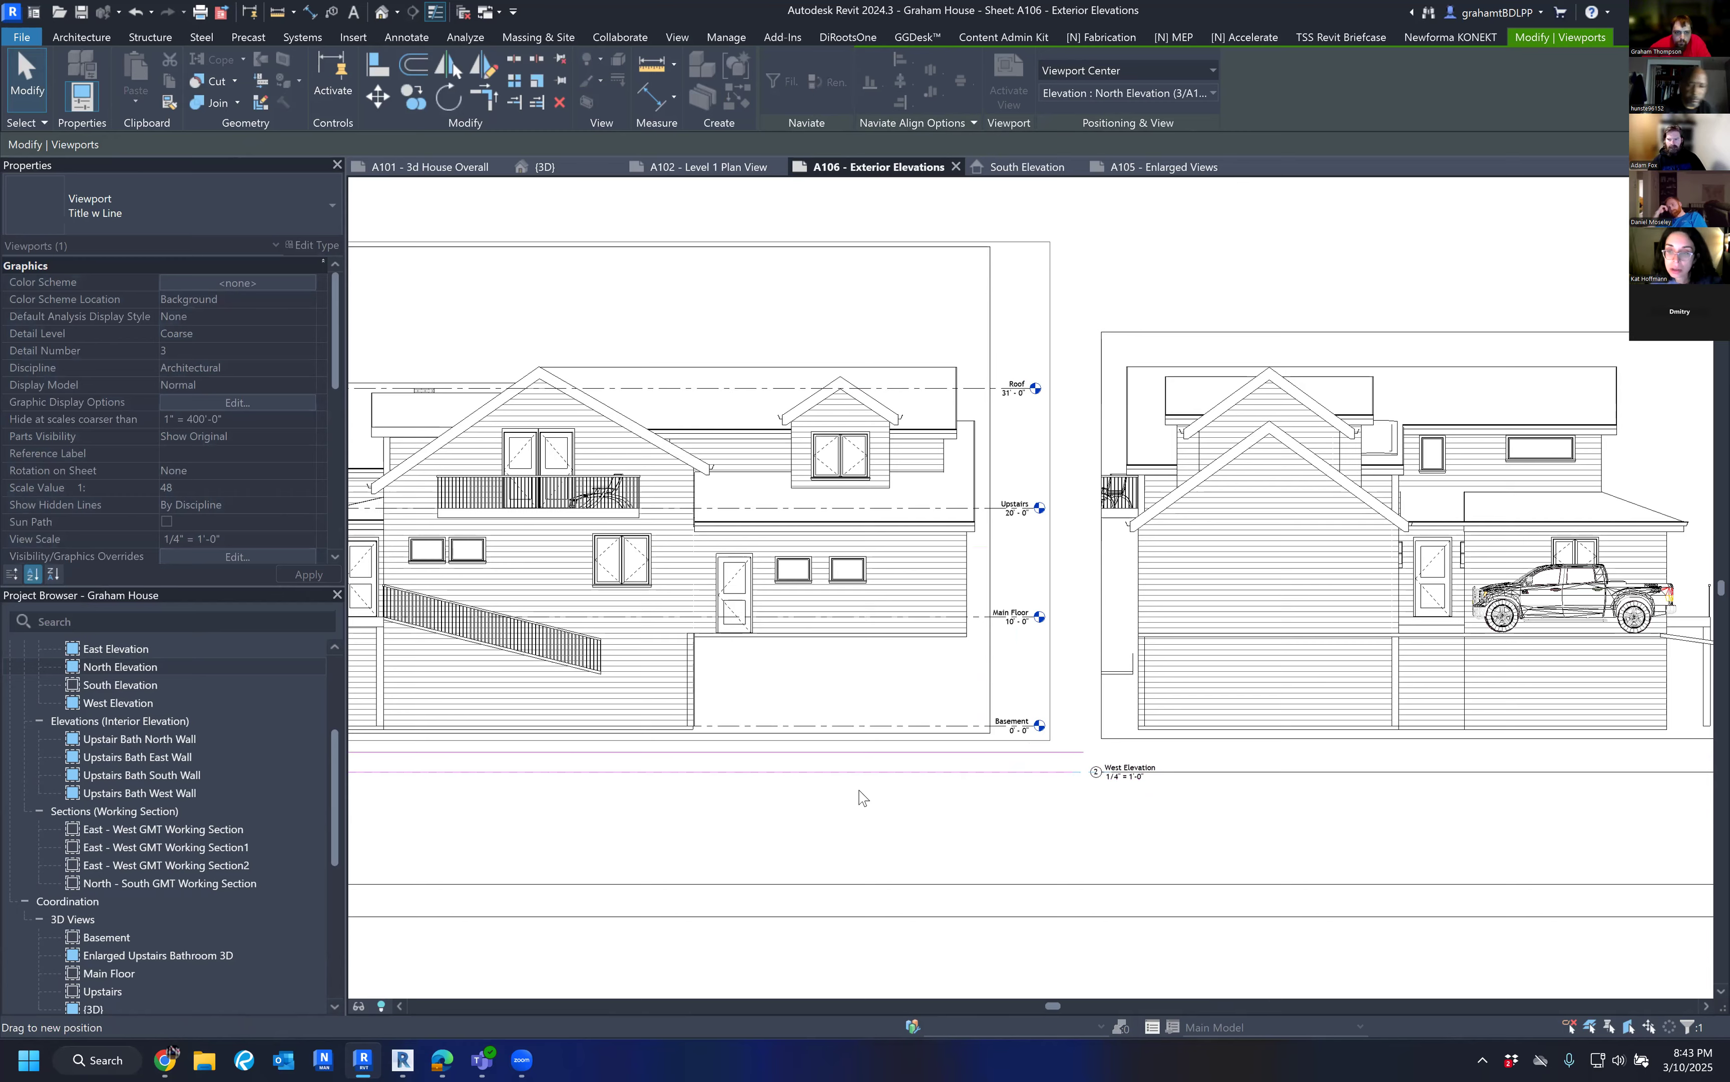
Place the South Elevation view on the sheet beside the East Elevation, with their level lines aligned.
scroll(960, 775, "down", 3)
left_click_drag(87, 683, 1184, 350)
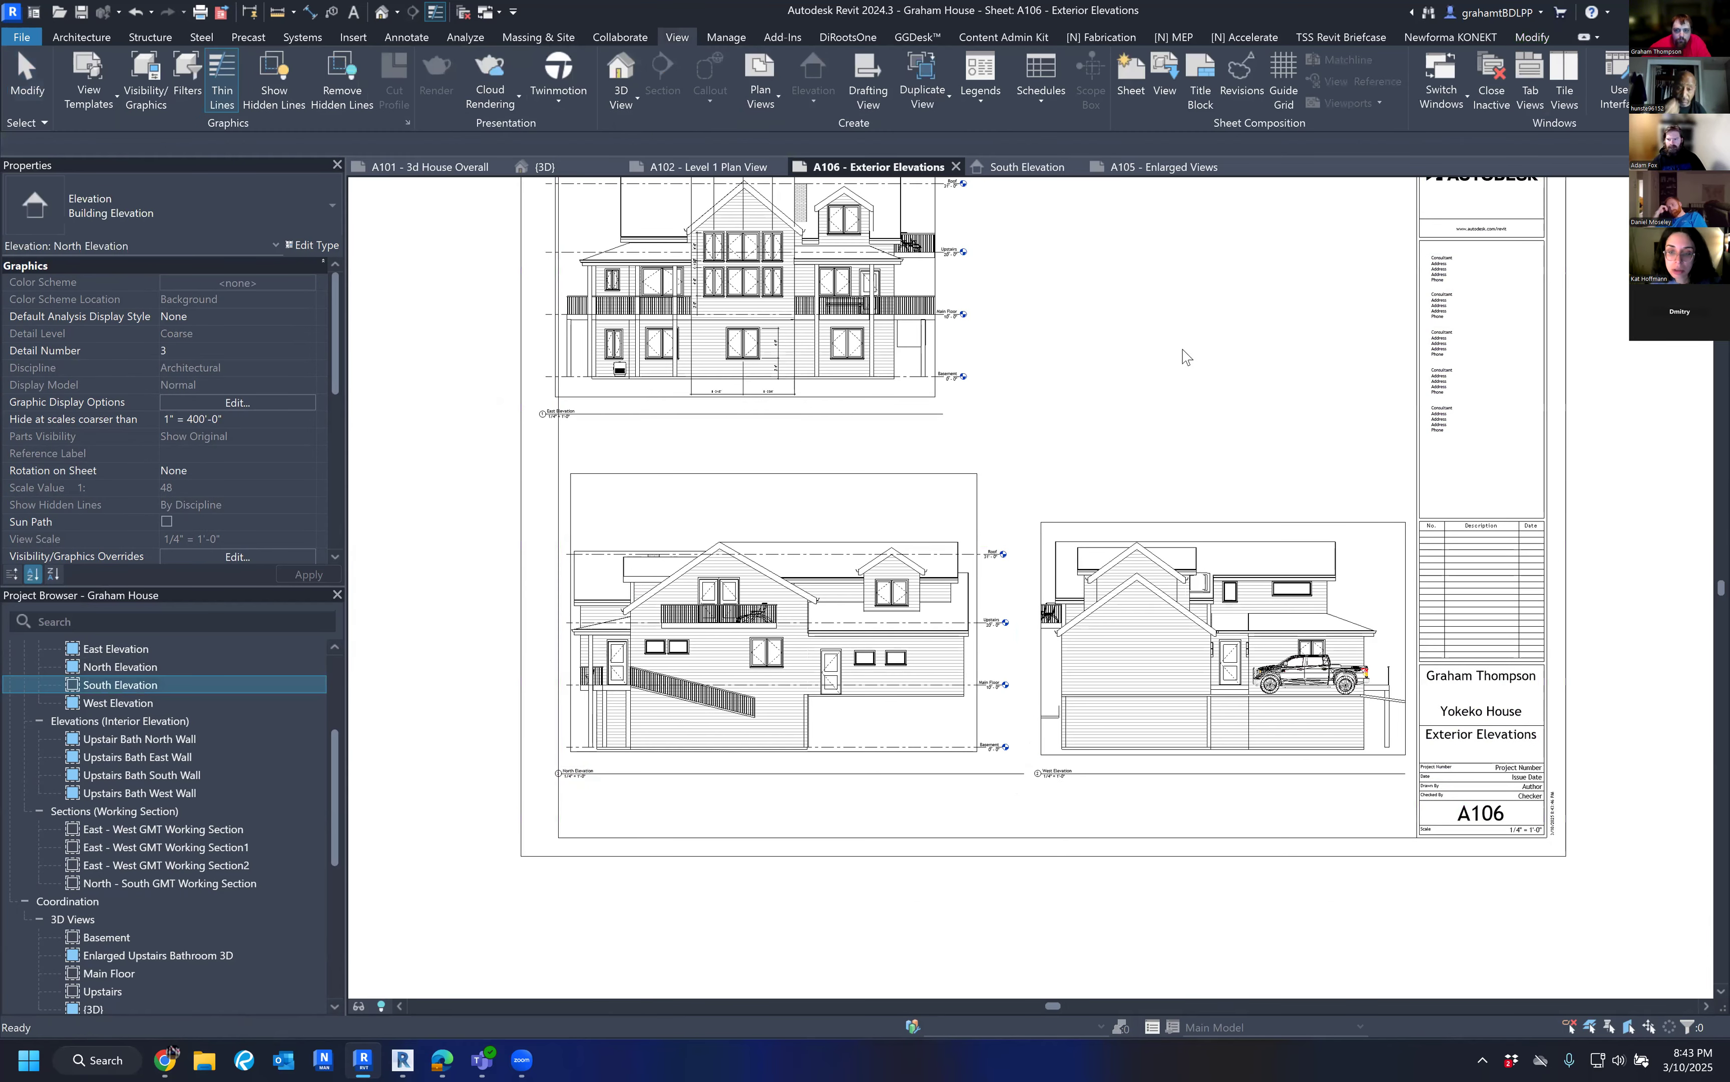
middle_click_drag(1164, 346, 1152, 530)
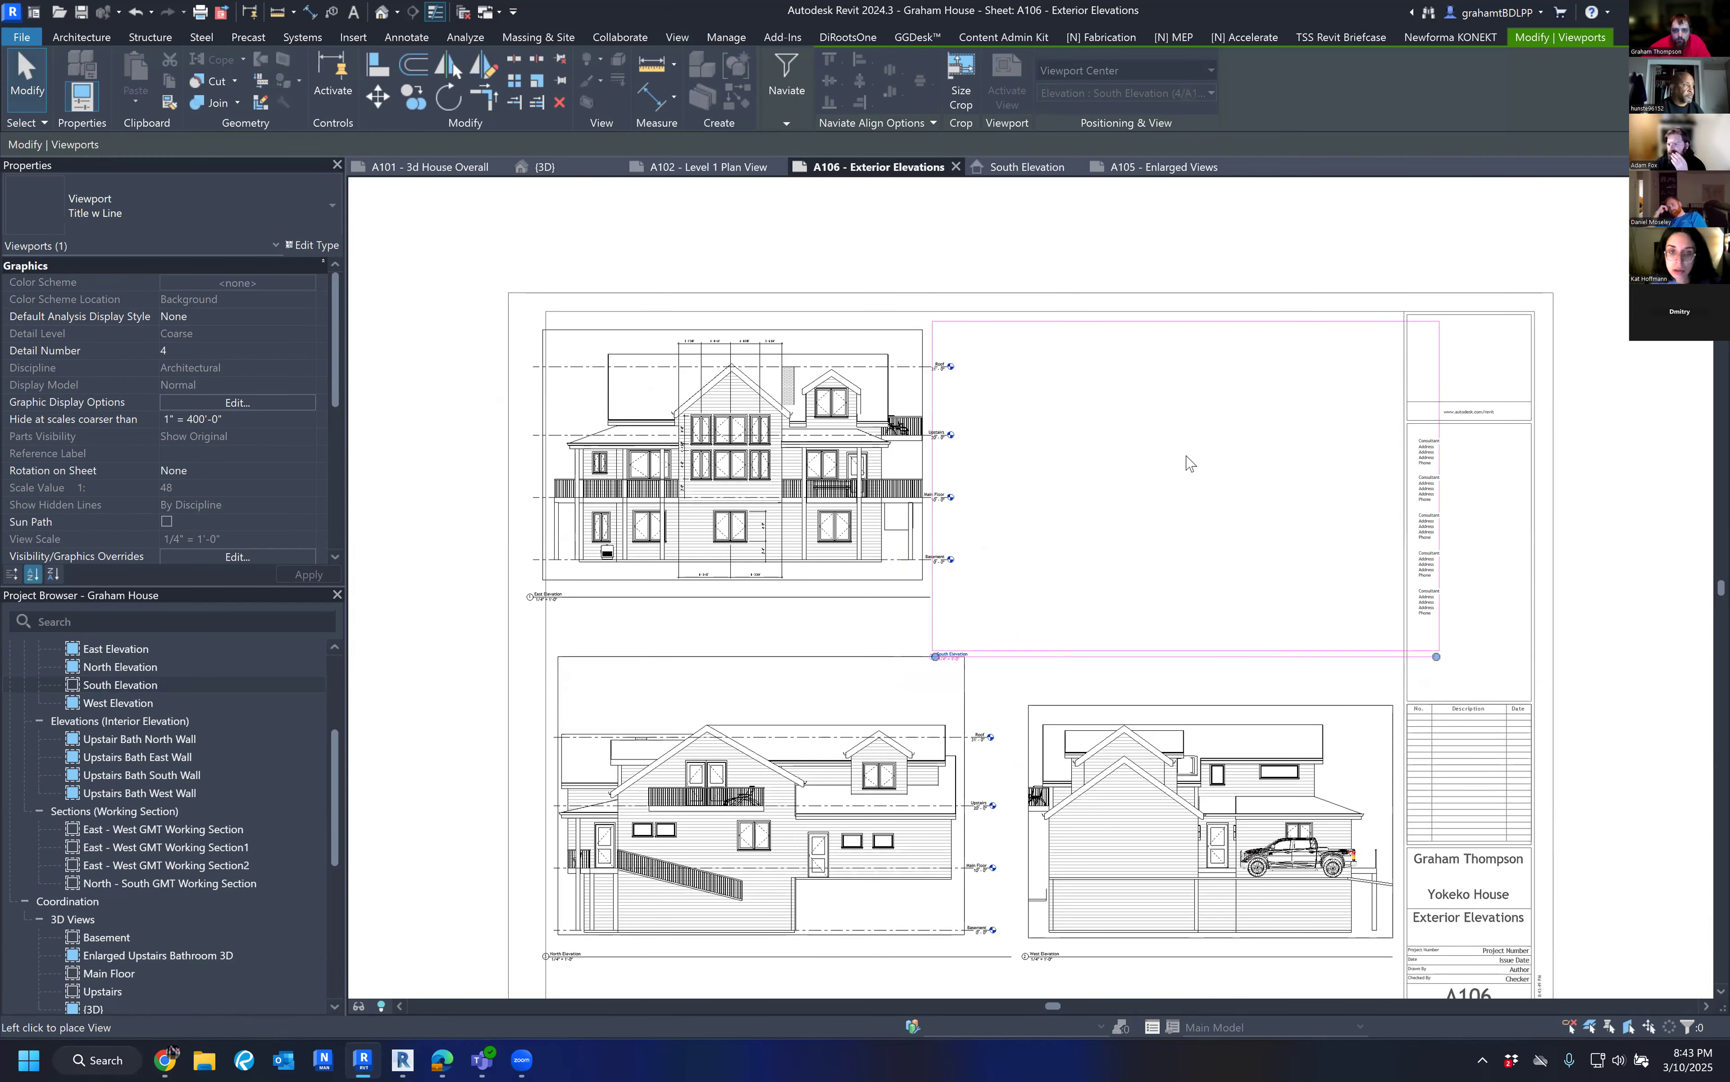
left_click(1189, 458)
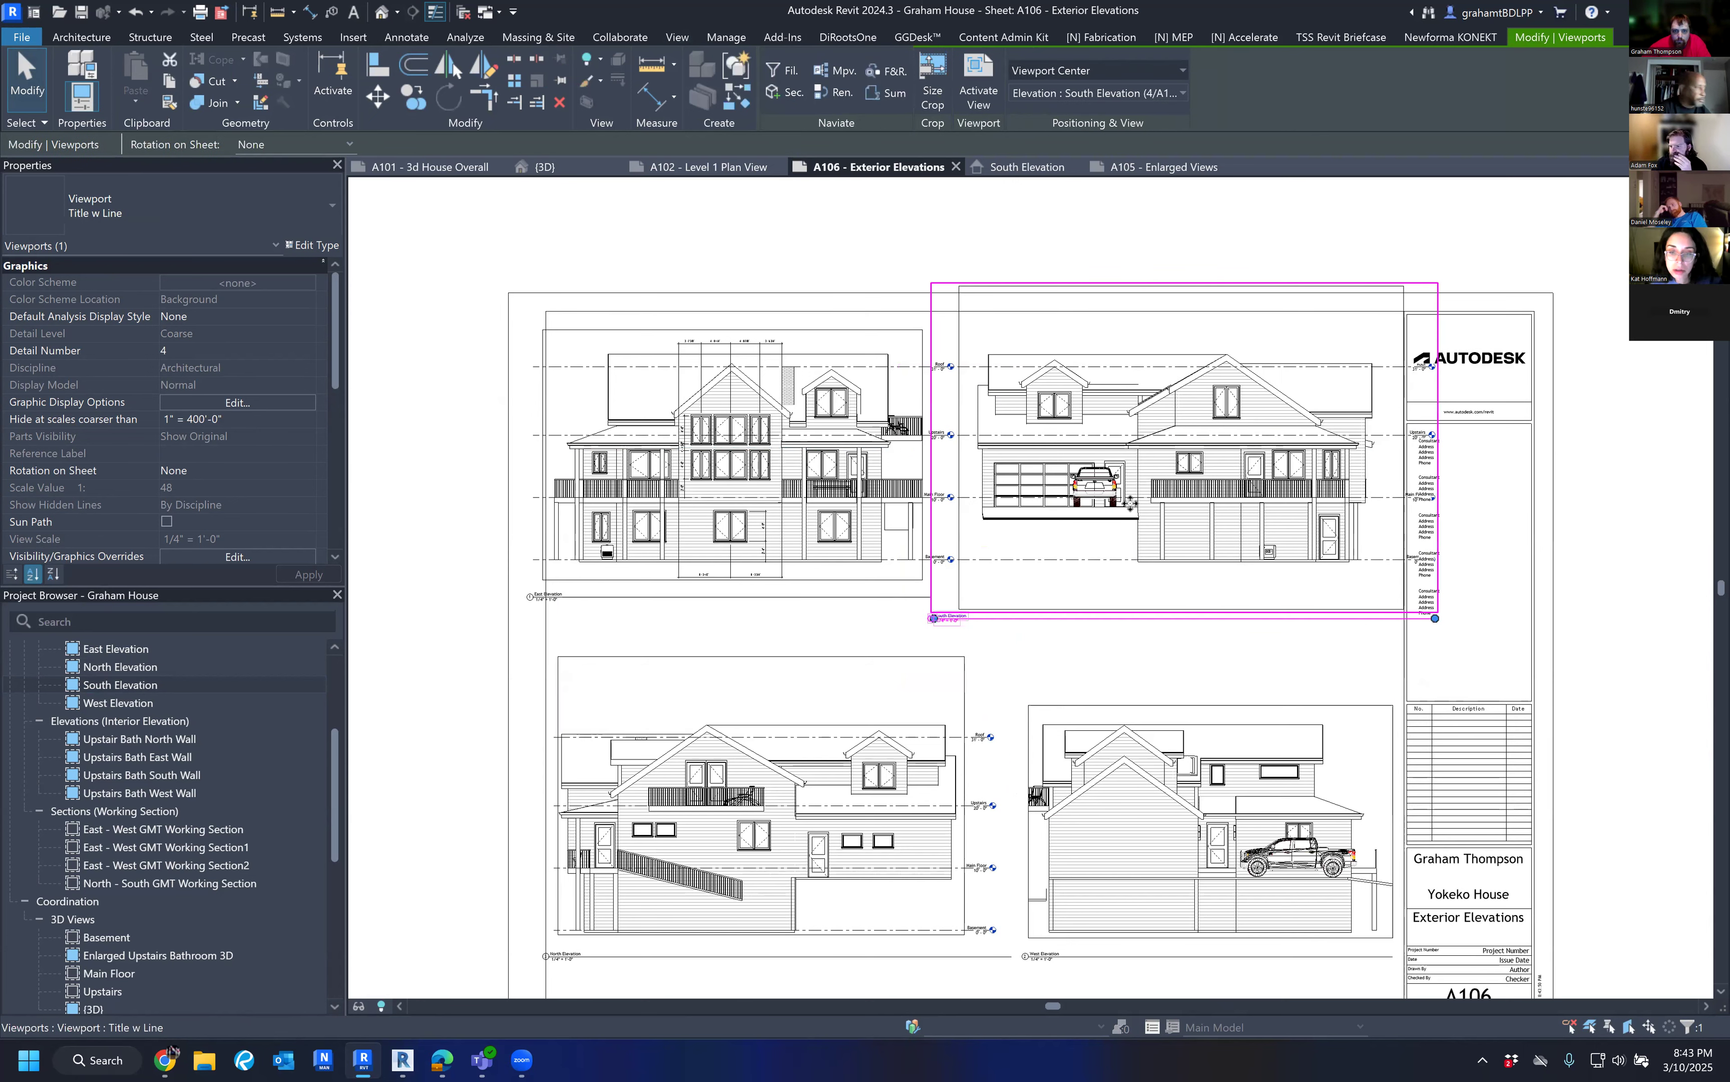
Pull the right-hand level heads of the South Elevation in toward the house, clear of the title block.
scroll(1126, 511, "down", 1)
scroll(1285, 478, "up", 3)
double_click(1479, 402)
left_click(1492, 405)
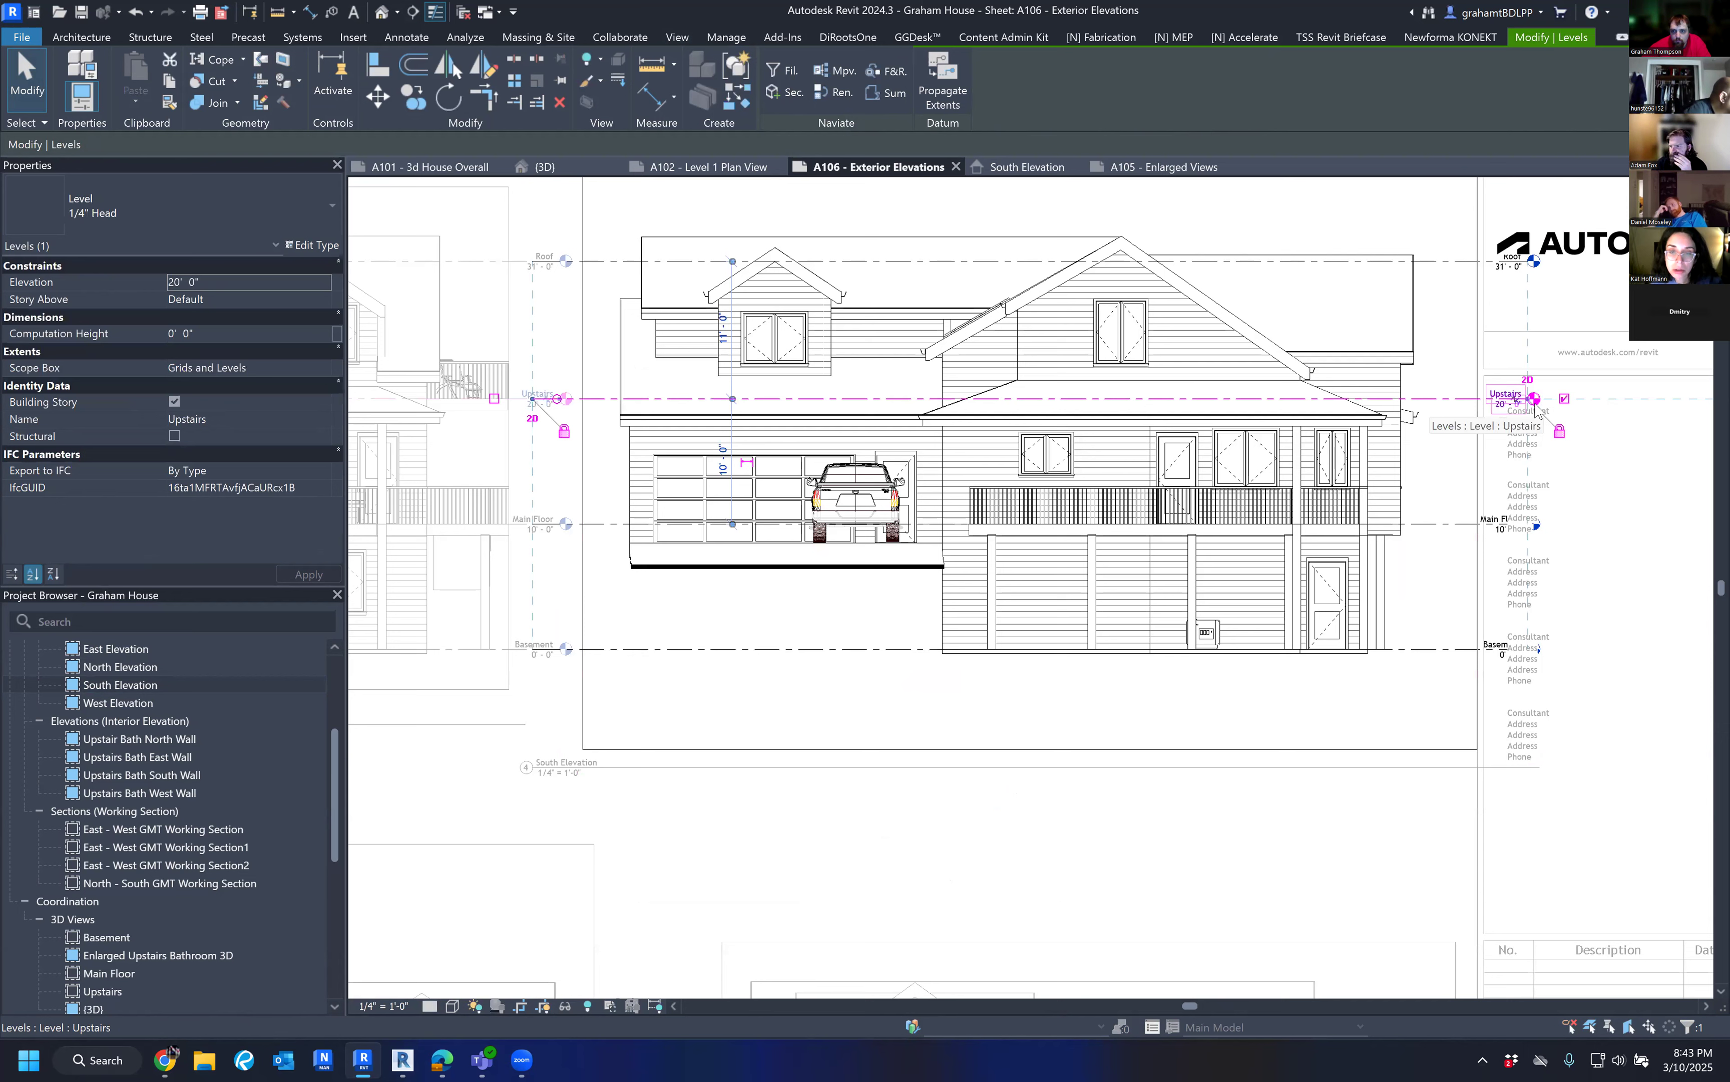
left_click_drag(1424, 401, 1454, 399)
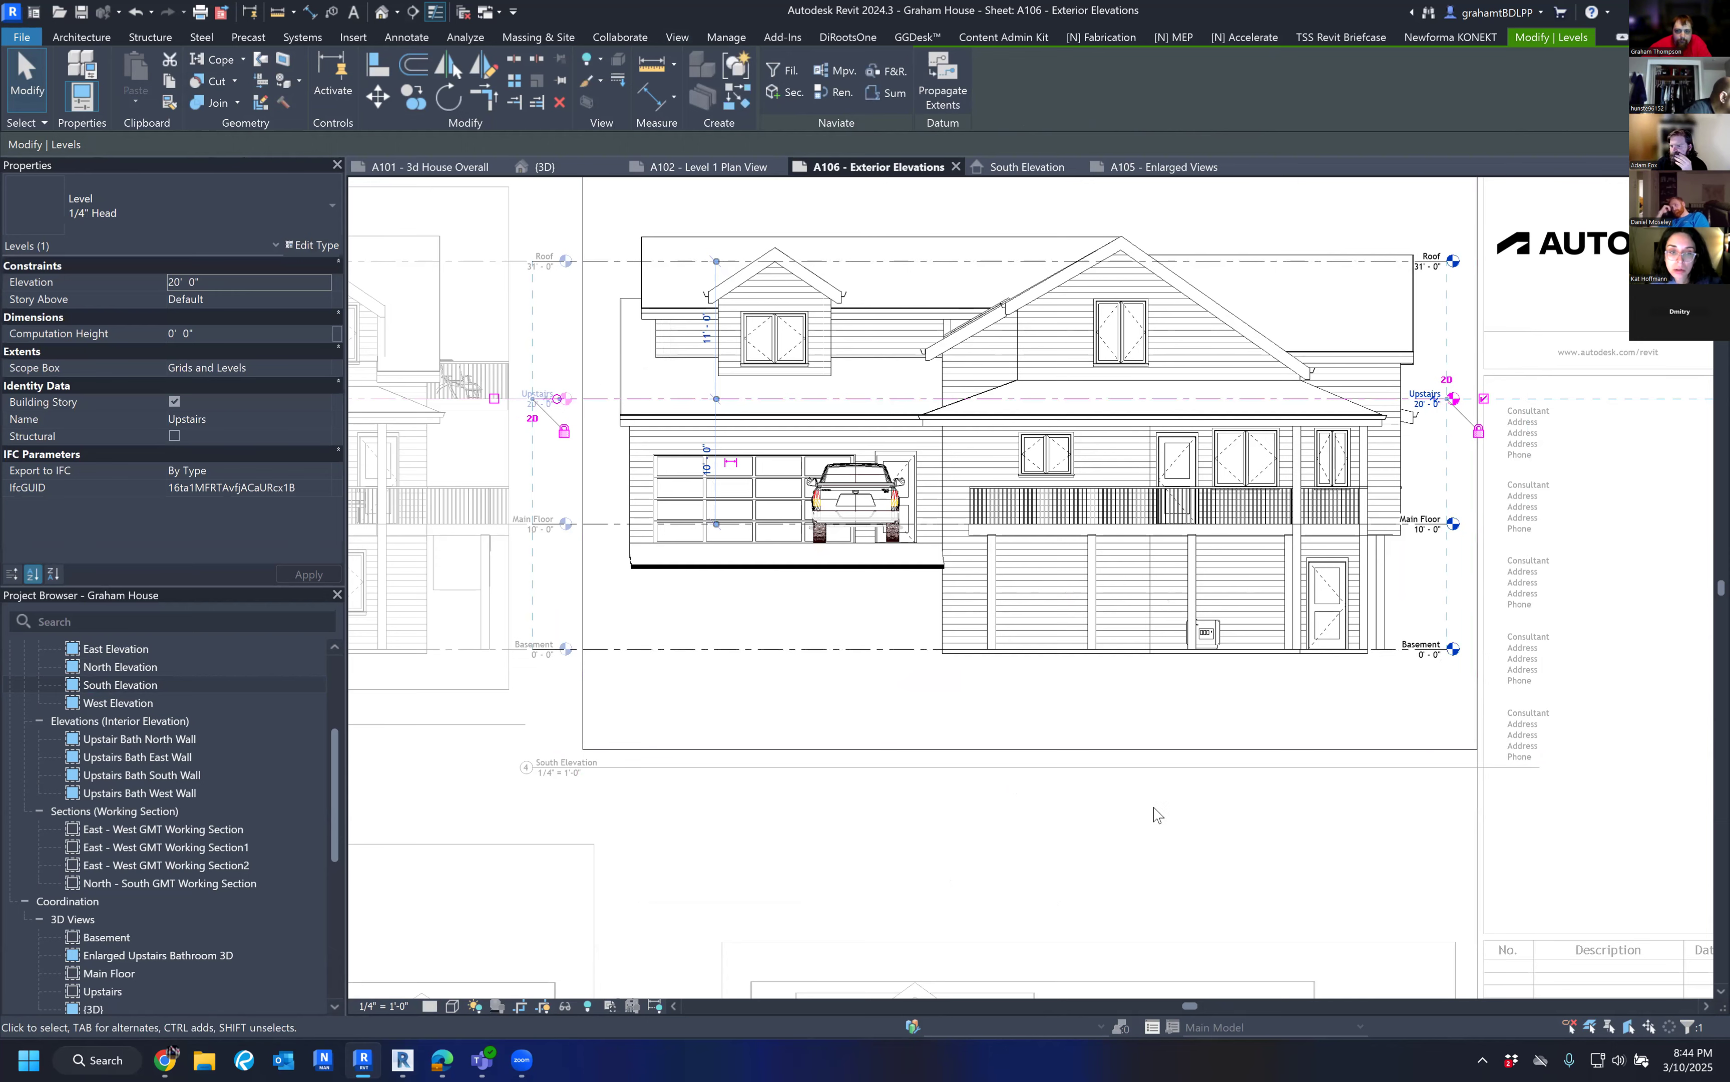
double_click(1198, 818)
scroll(1027, 625, "down", 2)
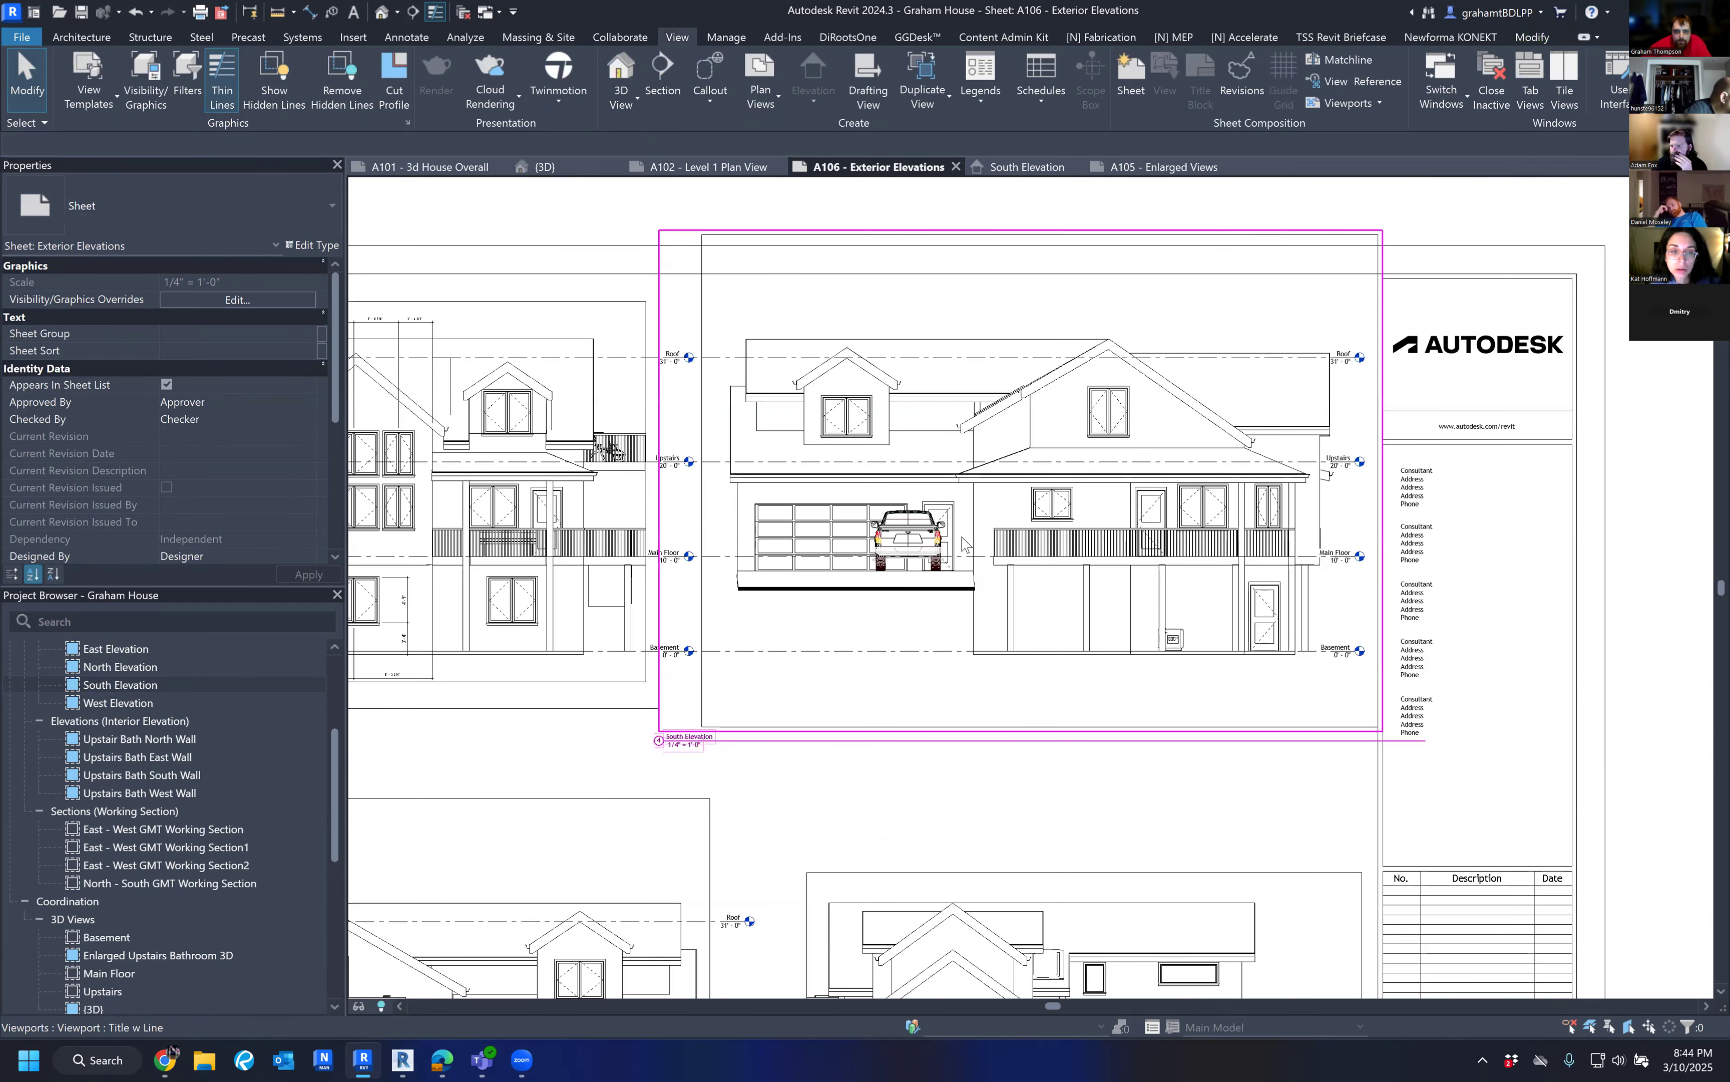
Raise the bottom crop edge of the South Elevation to just below the Basement level.
double_click(964, 545)
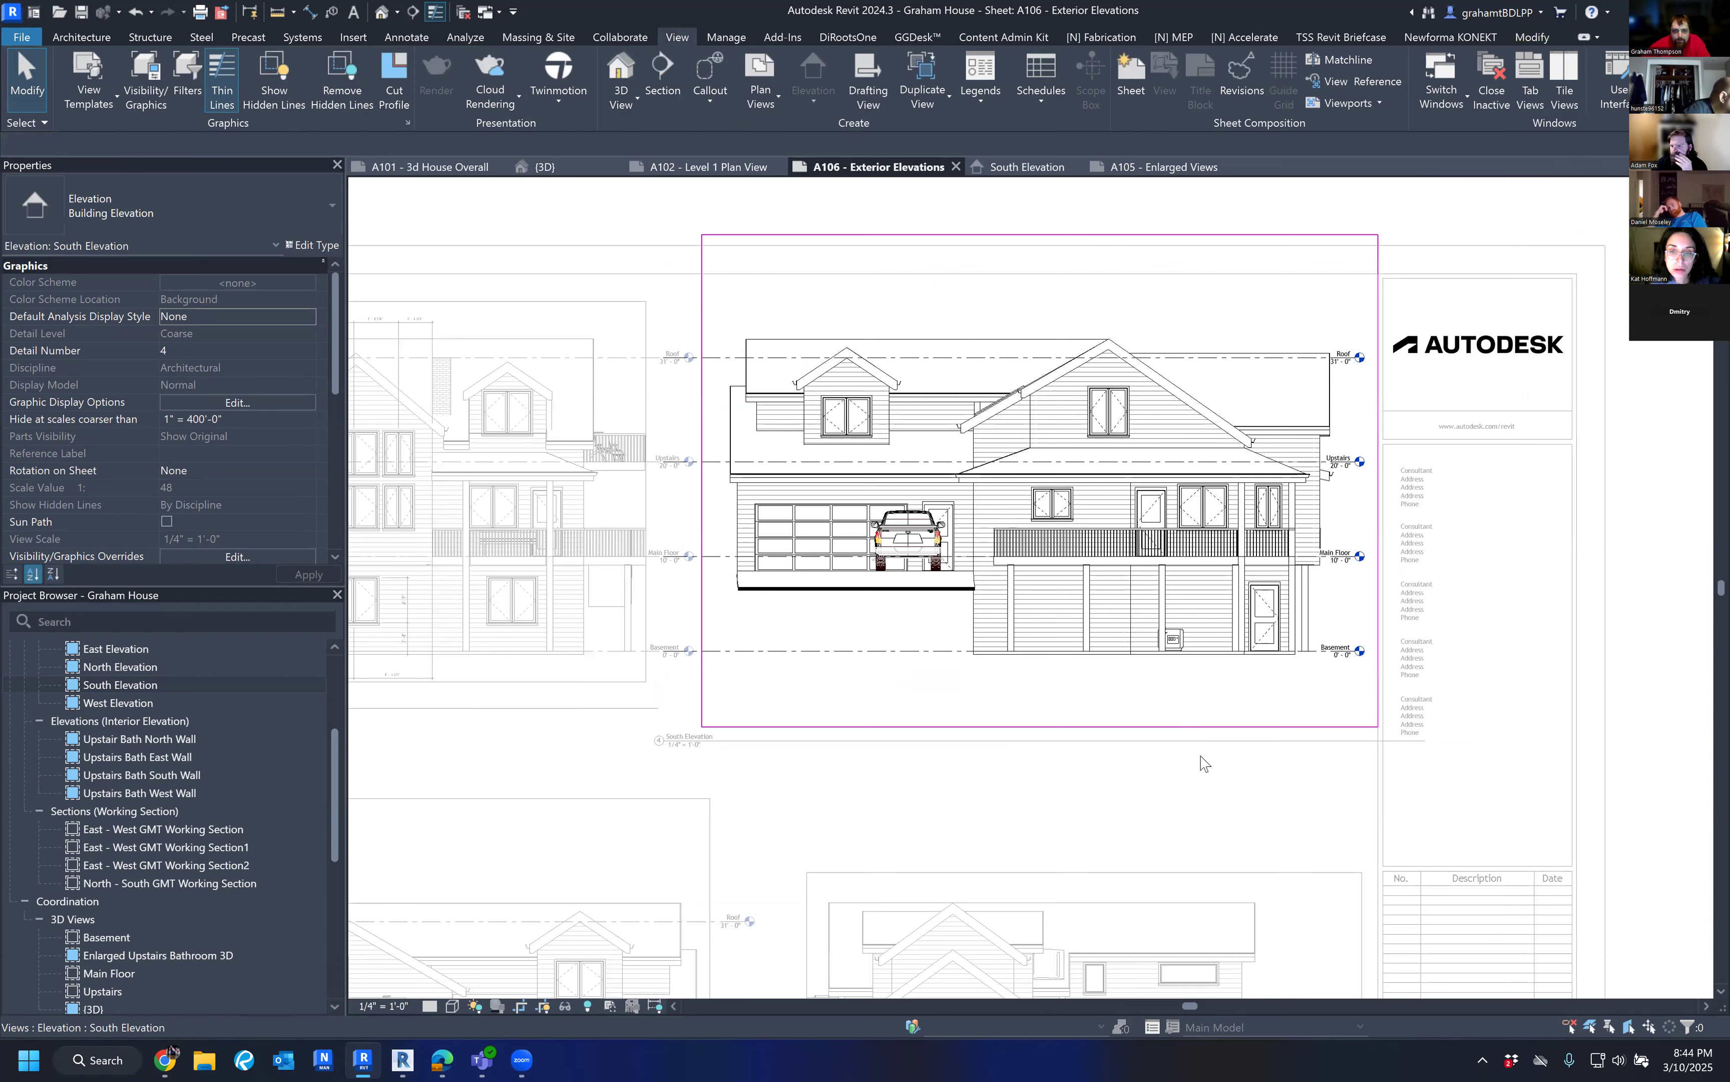
double_click(1087, 752)
left_click(1057, 734)
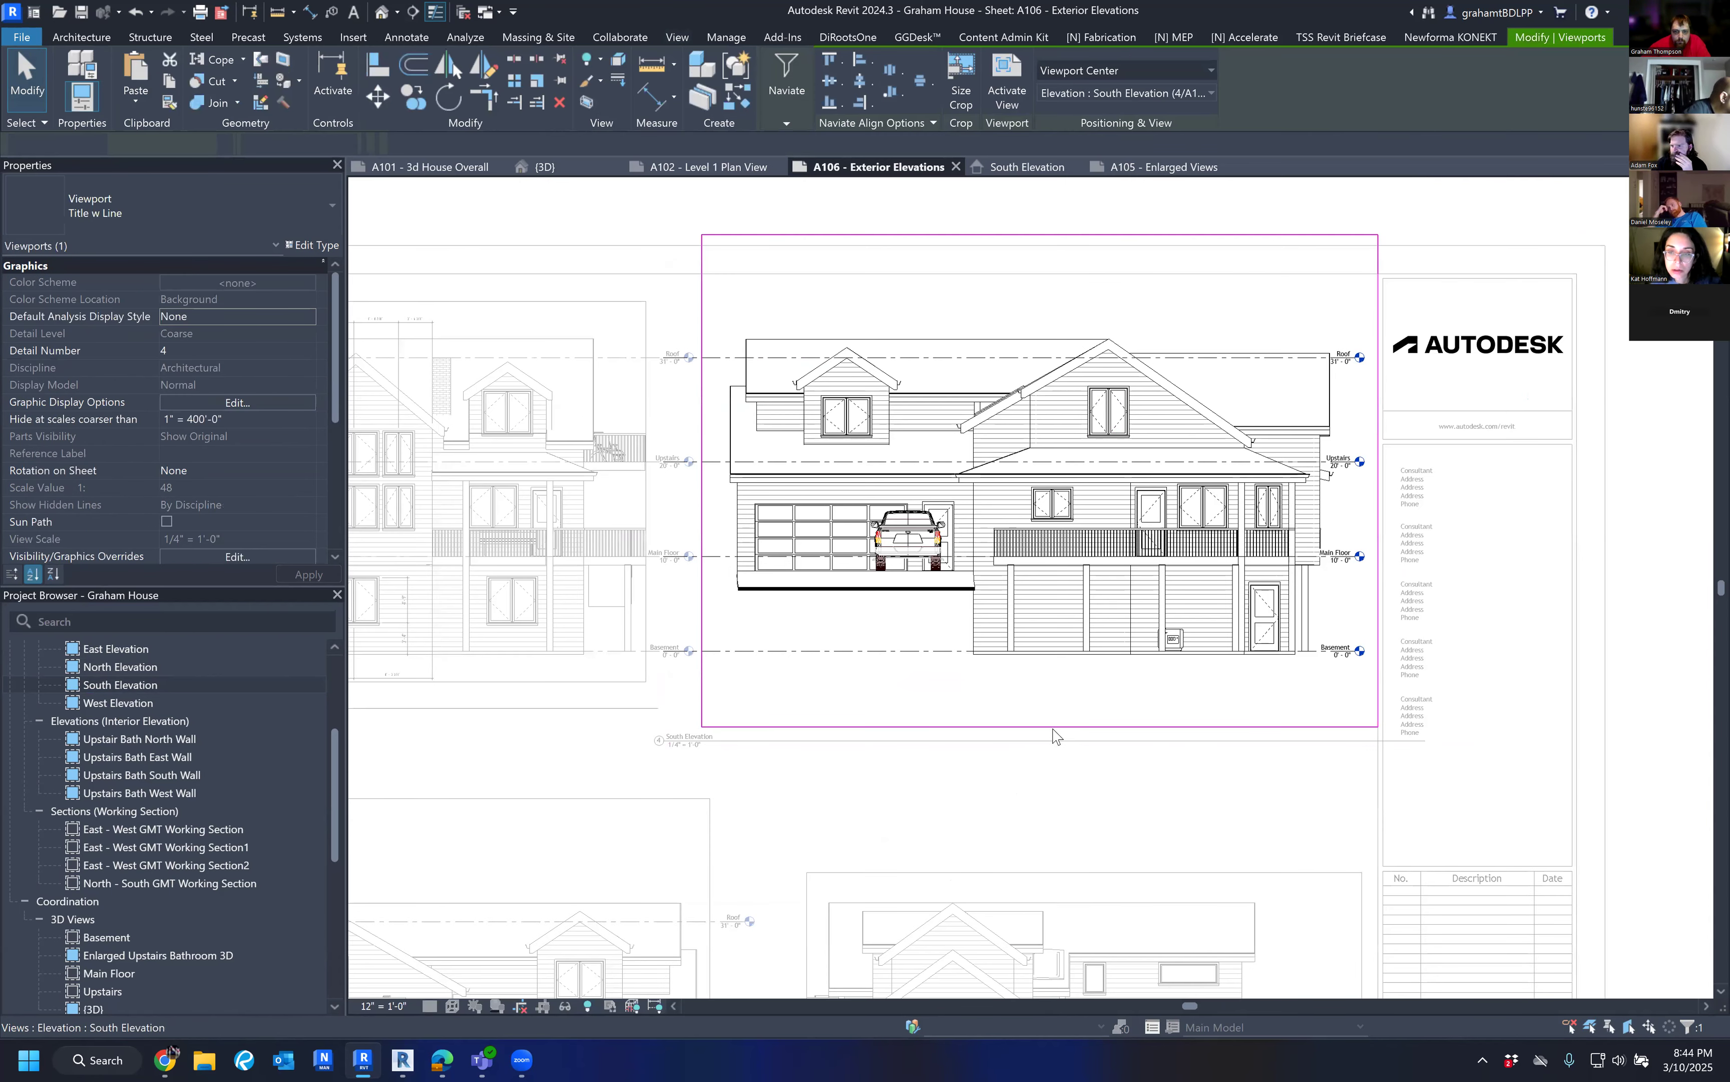
double_click(1039, 679)
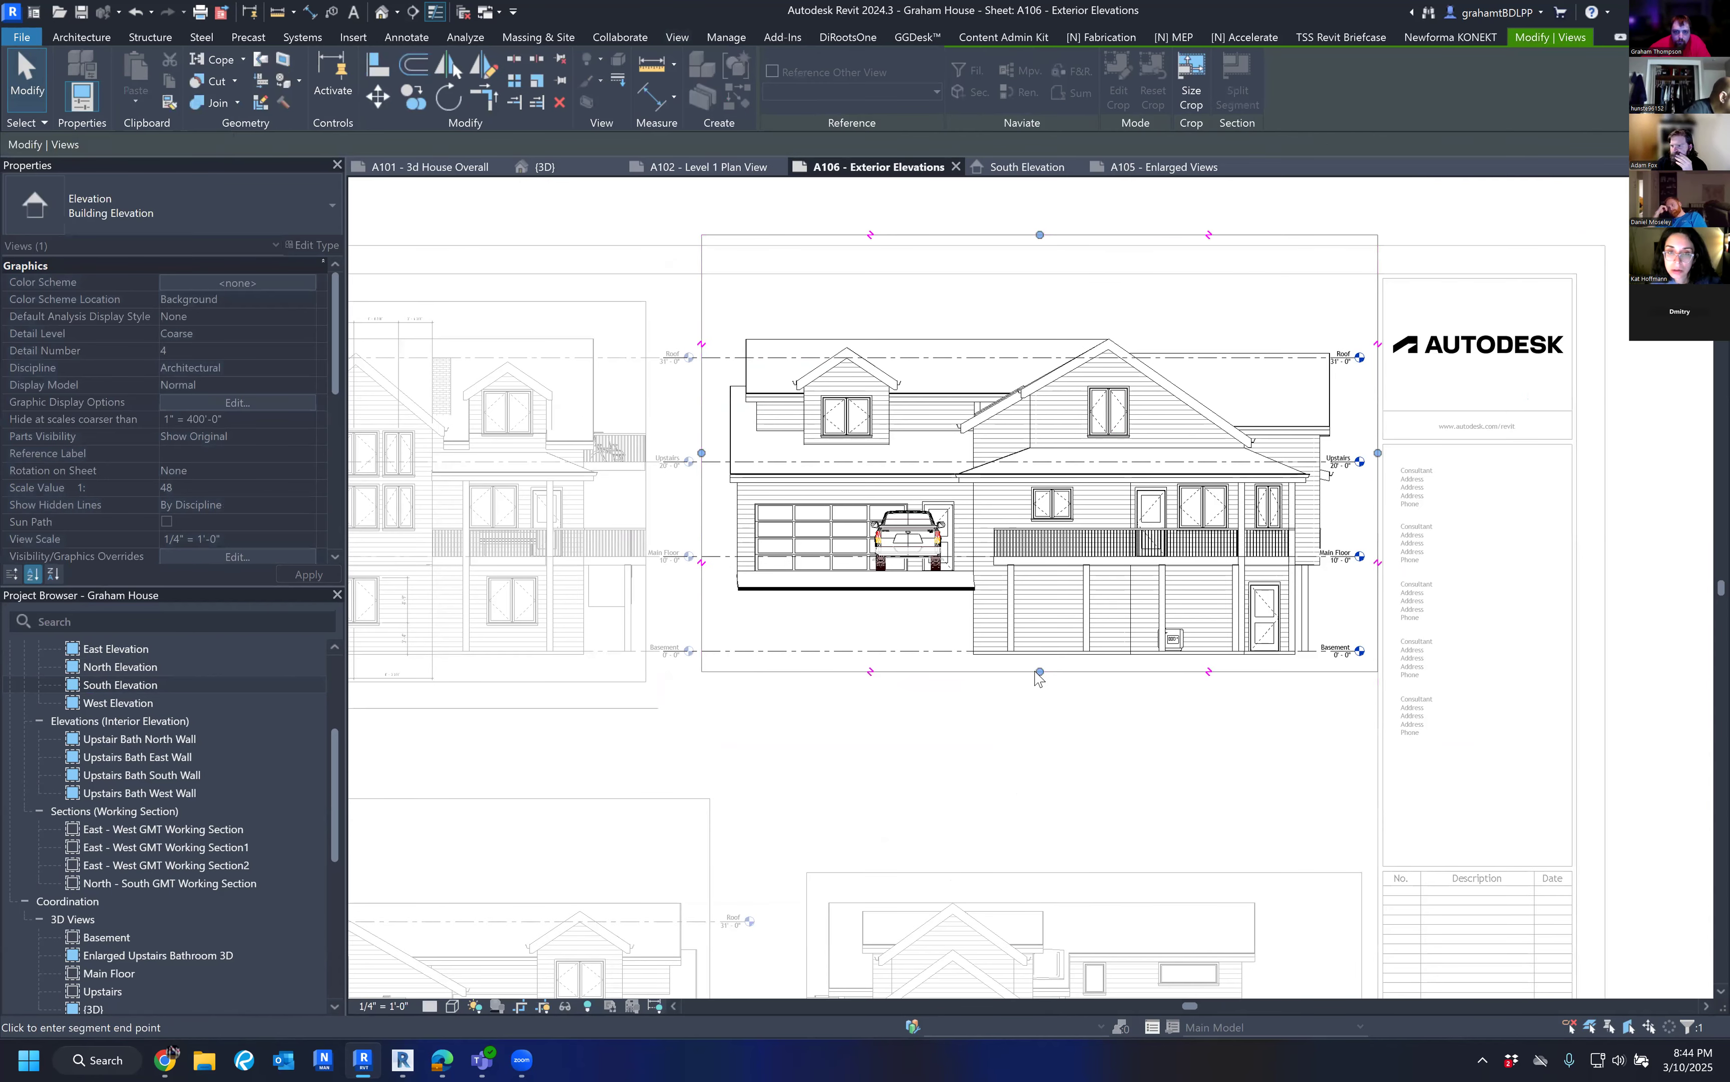
double_click(1034, 745)
Move the South Elevation title up in line with the East Elevation title and shorten its line to clear the title block.
left_click_drag(1034, 742, 1066, 713)
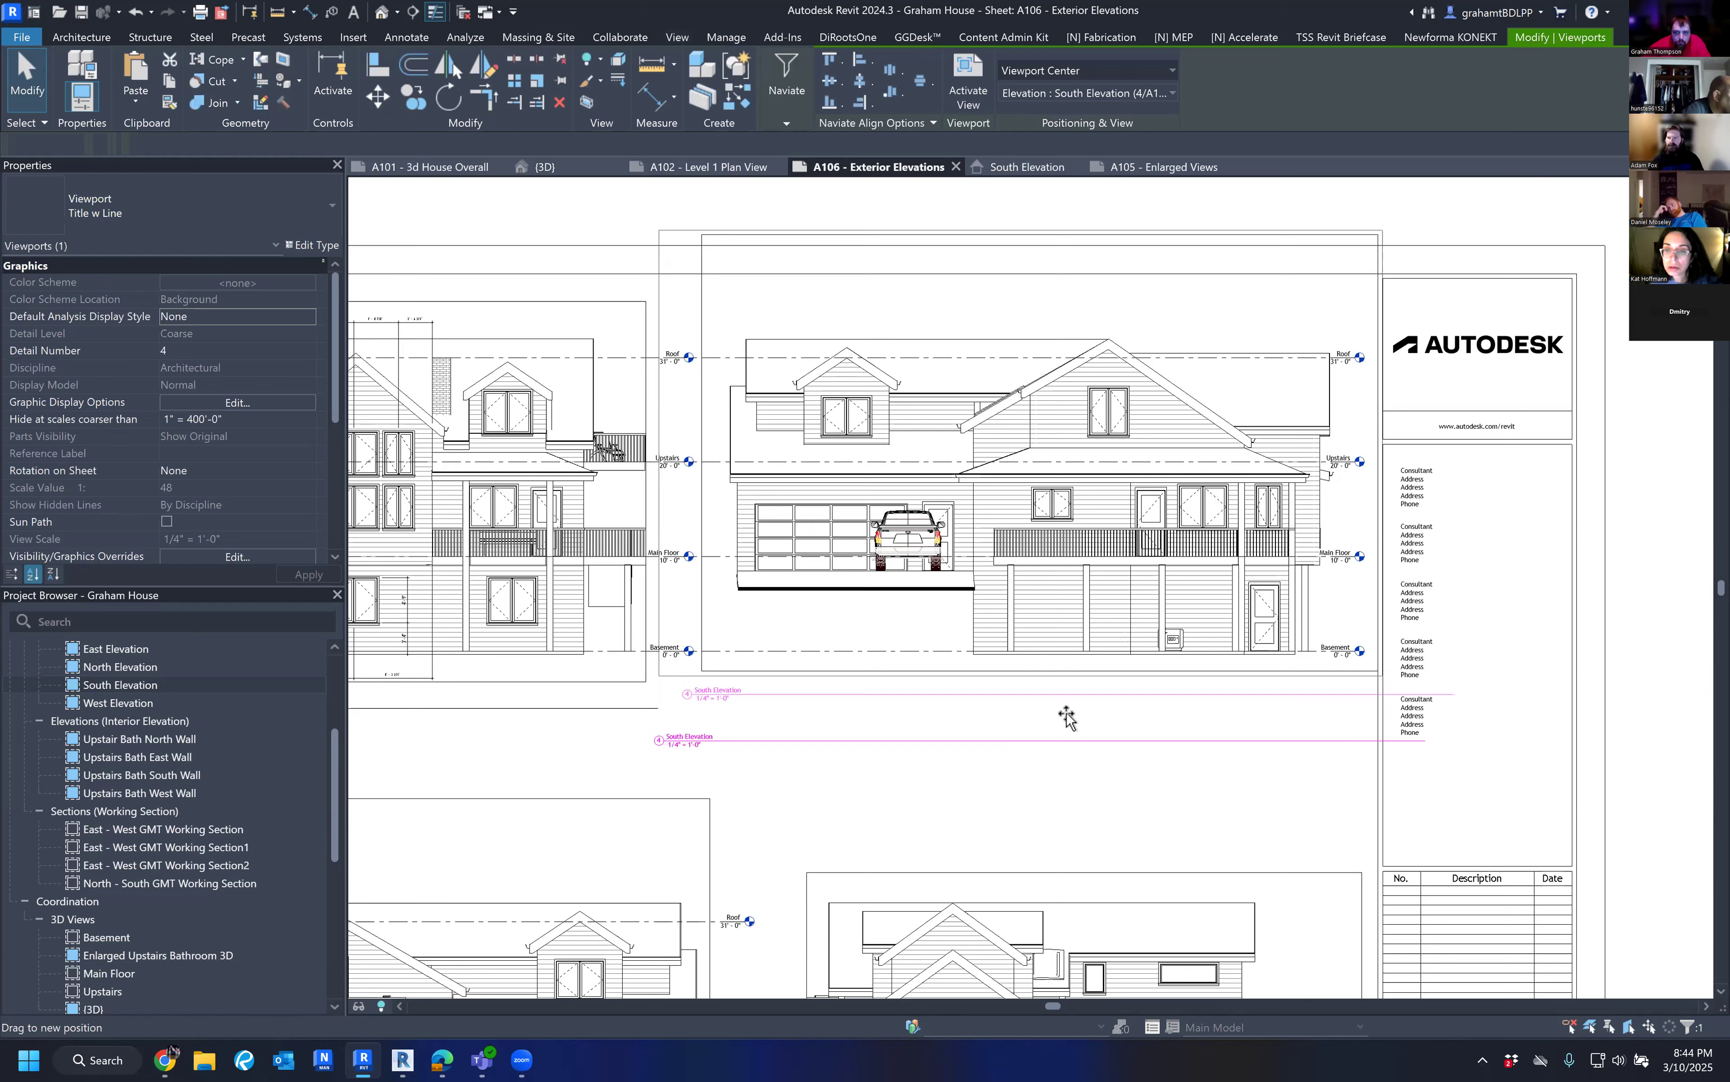
left_click_drag(1155, 661, 1159, 676)
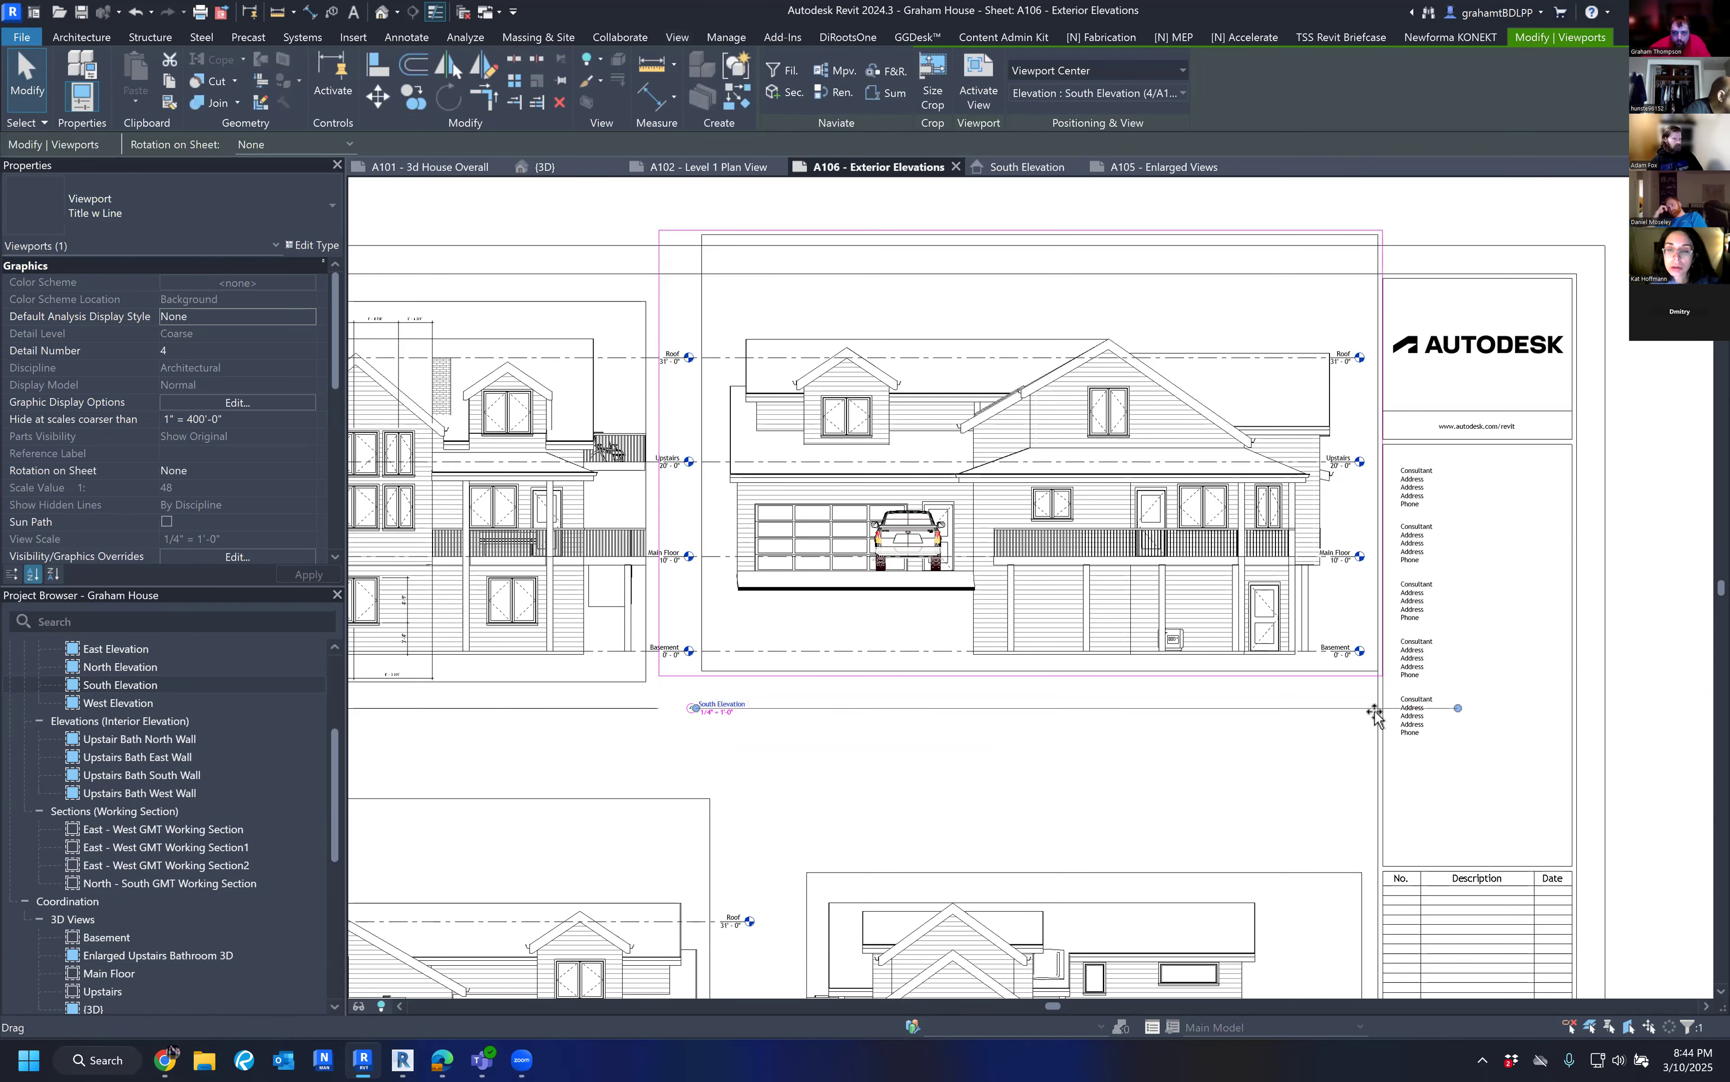
left_click(1296, 757)
scroll(1291, 748, "down", 3)
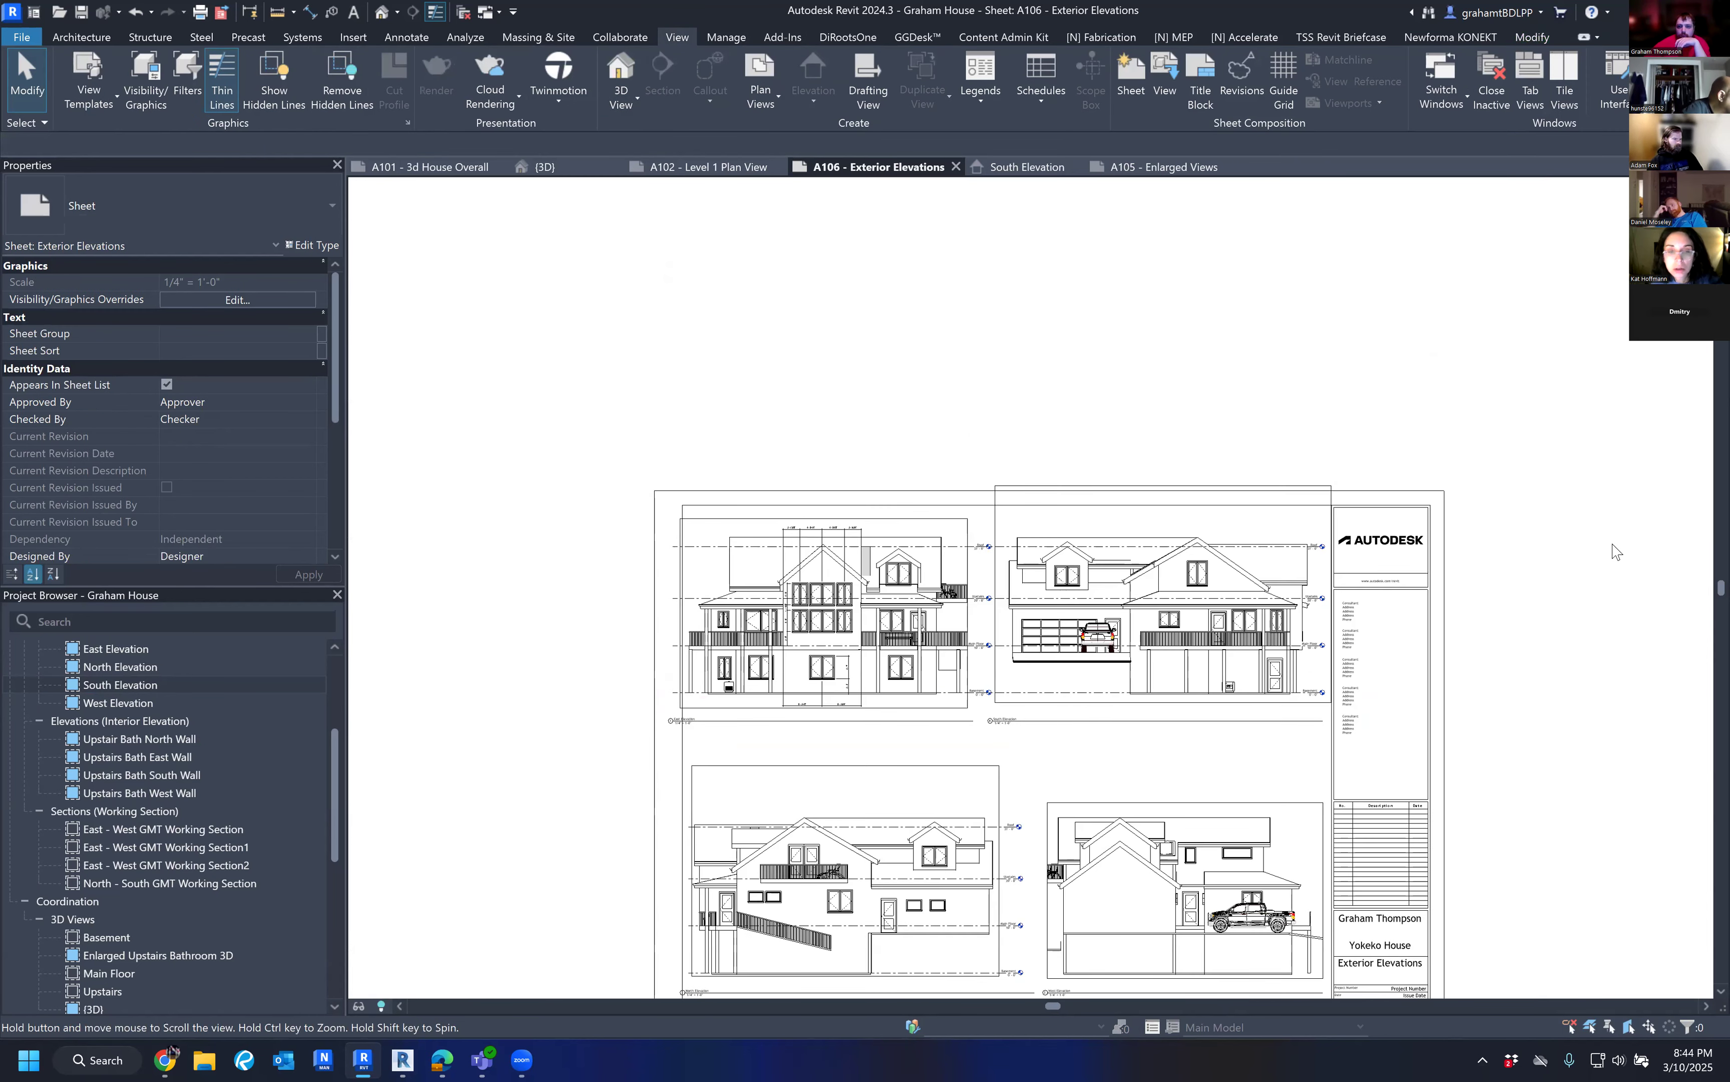
Shift the South Elevation viewport right, away from the East Elevation, and move the East Elevation right above the North Elevation.
middle_click_drag(1597, 770, 1612, 544)
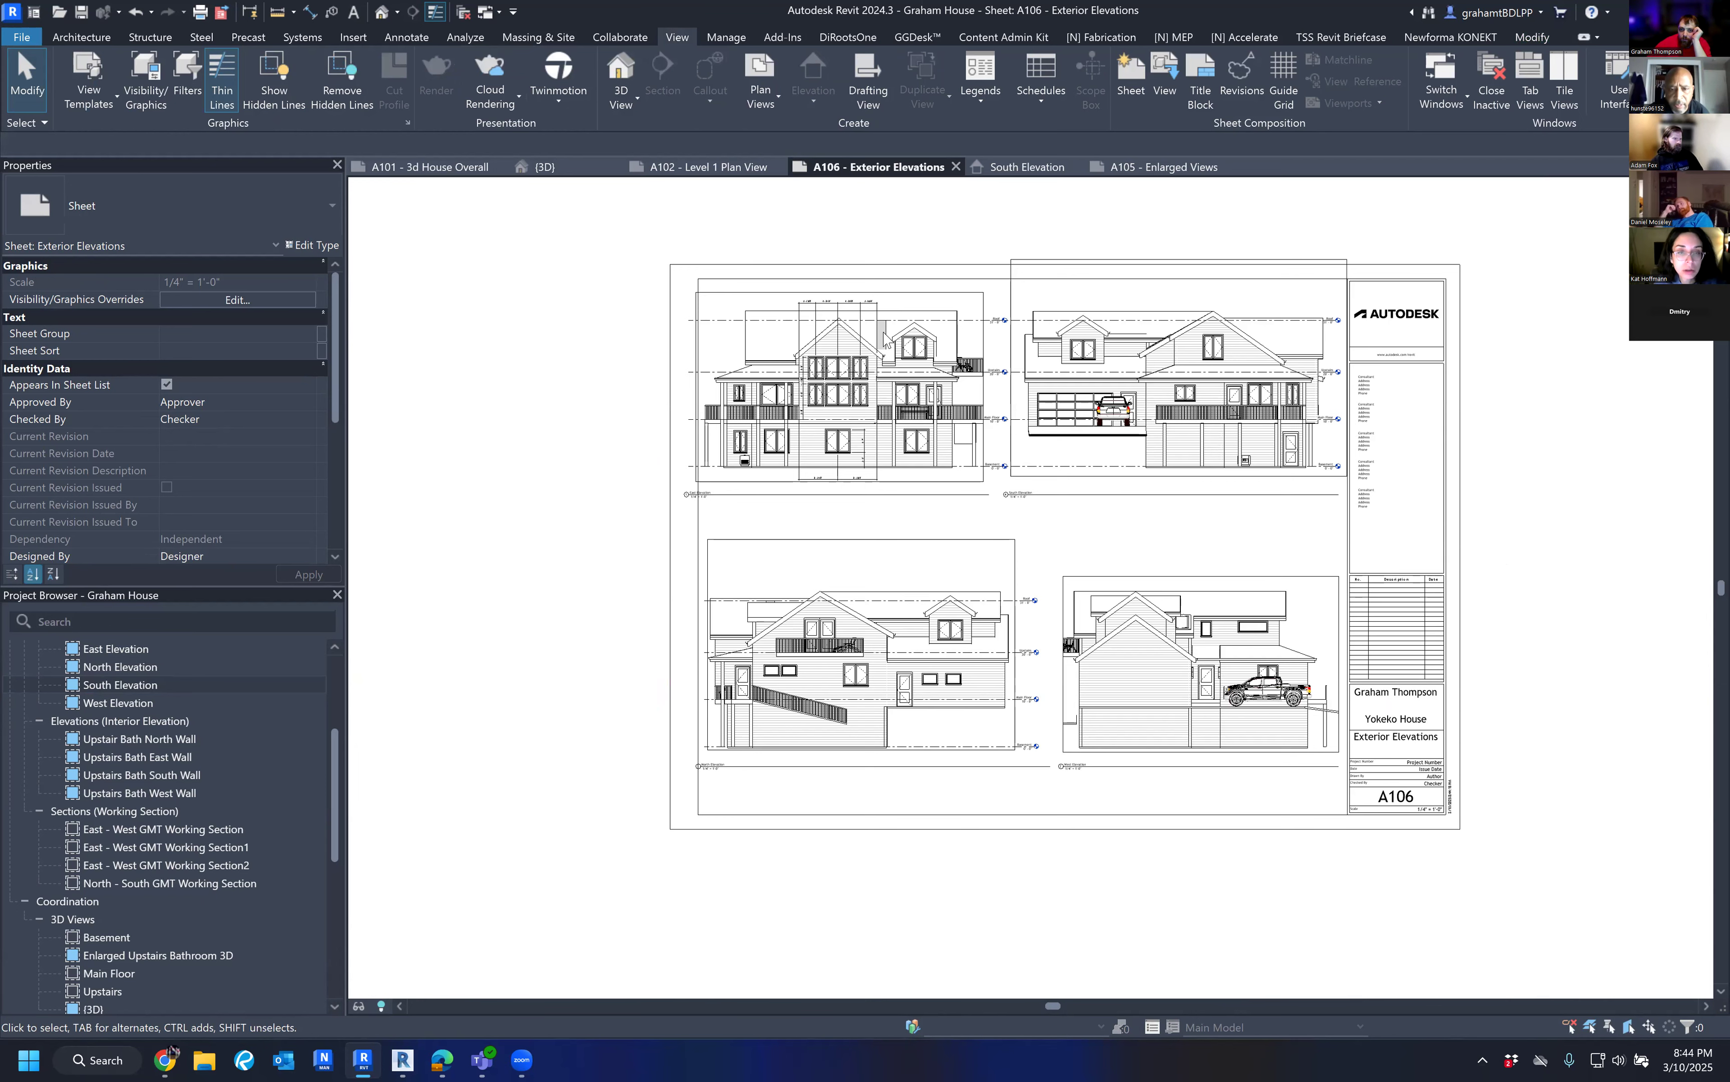
middle_click_drag(1031, 427, 979, 402)
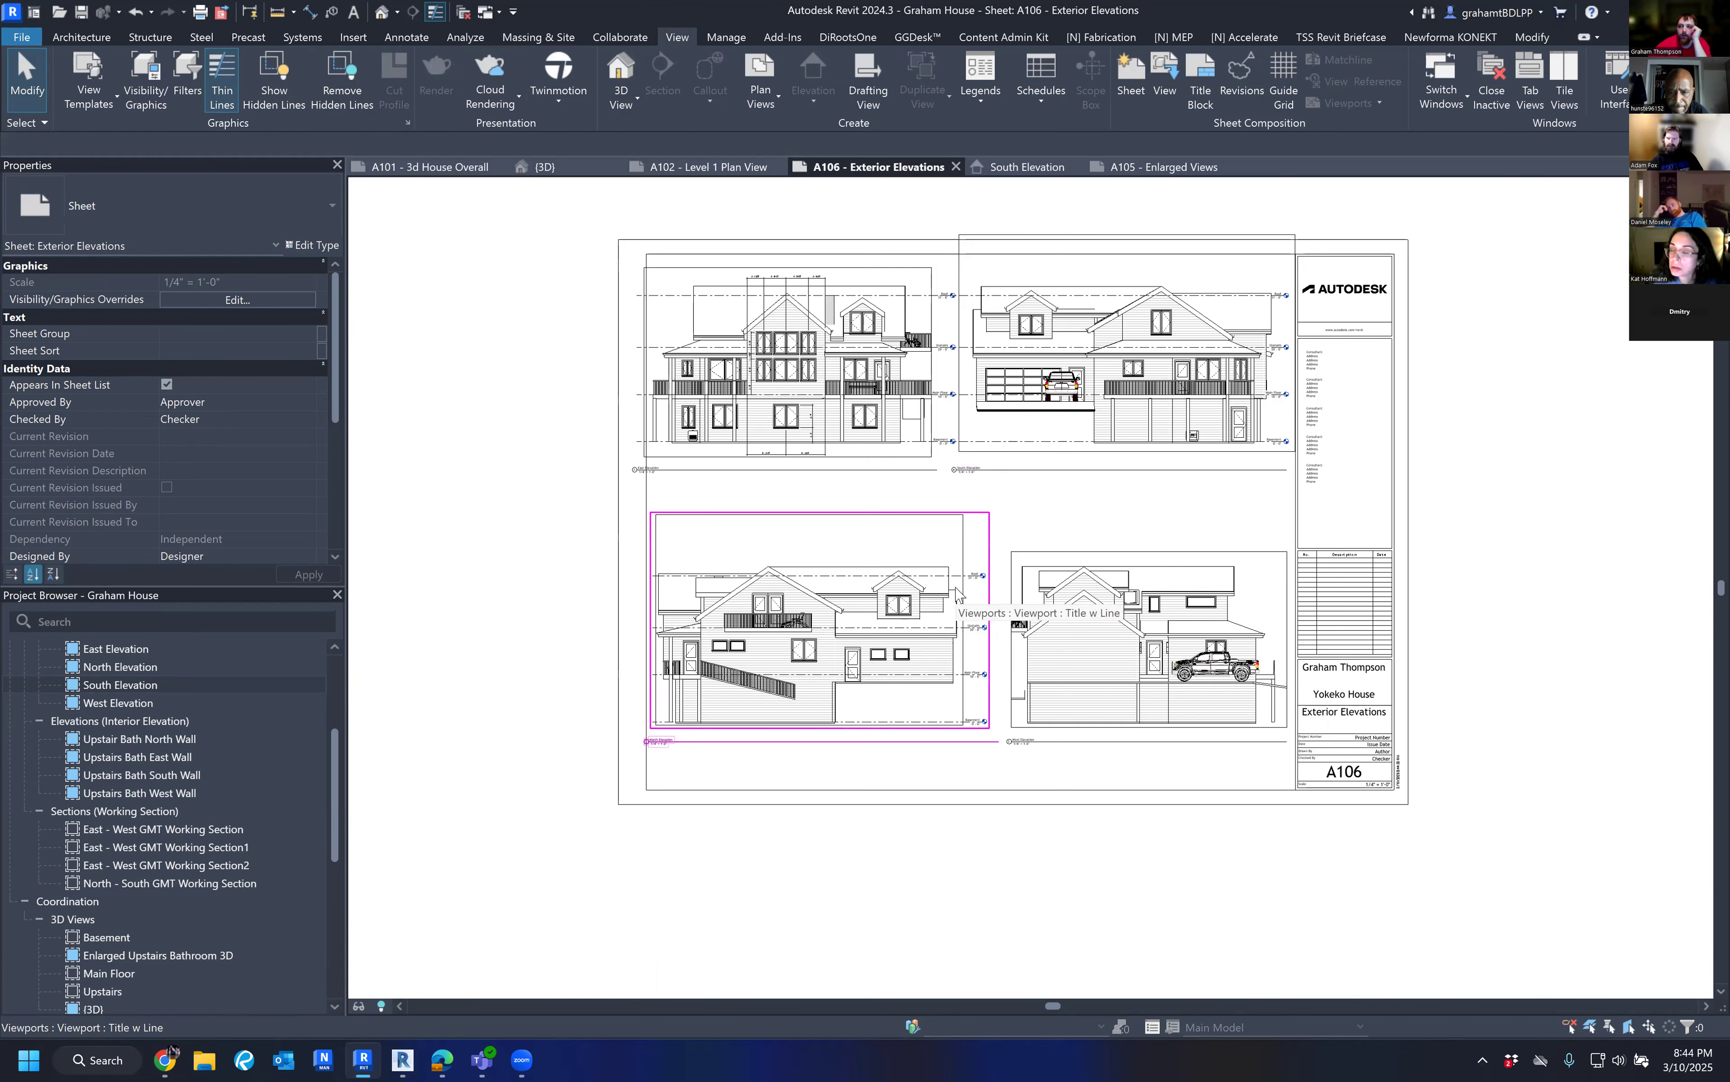
scroll(1092, 357, "up", 3)
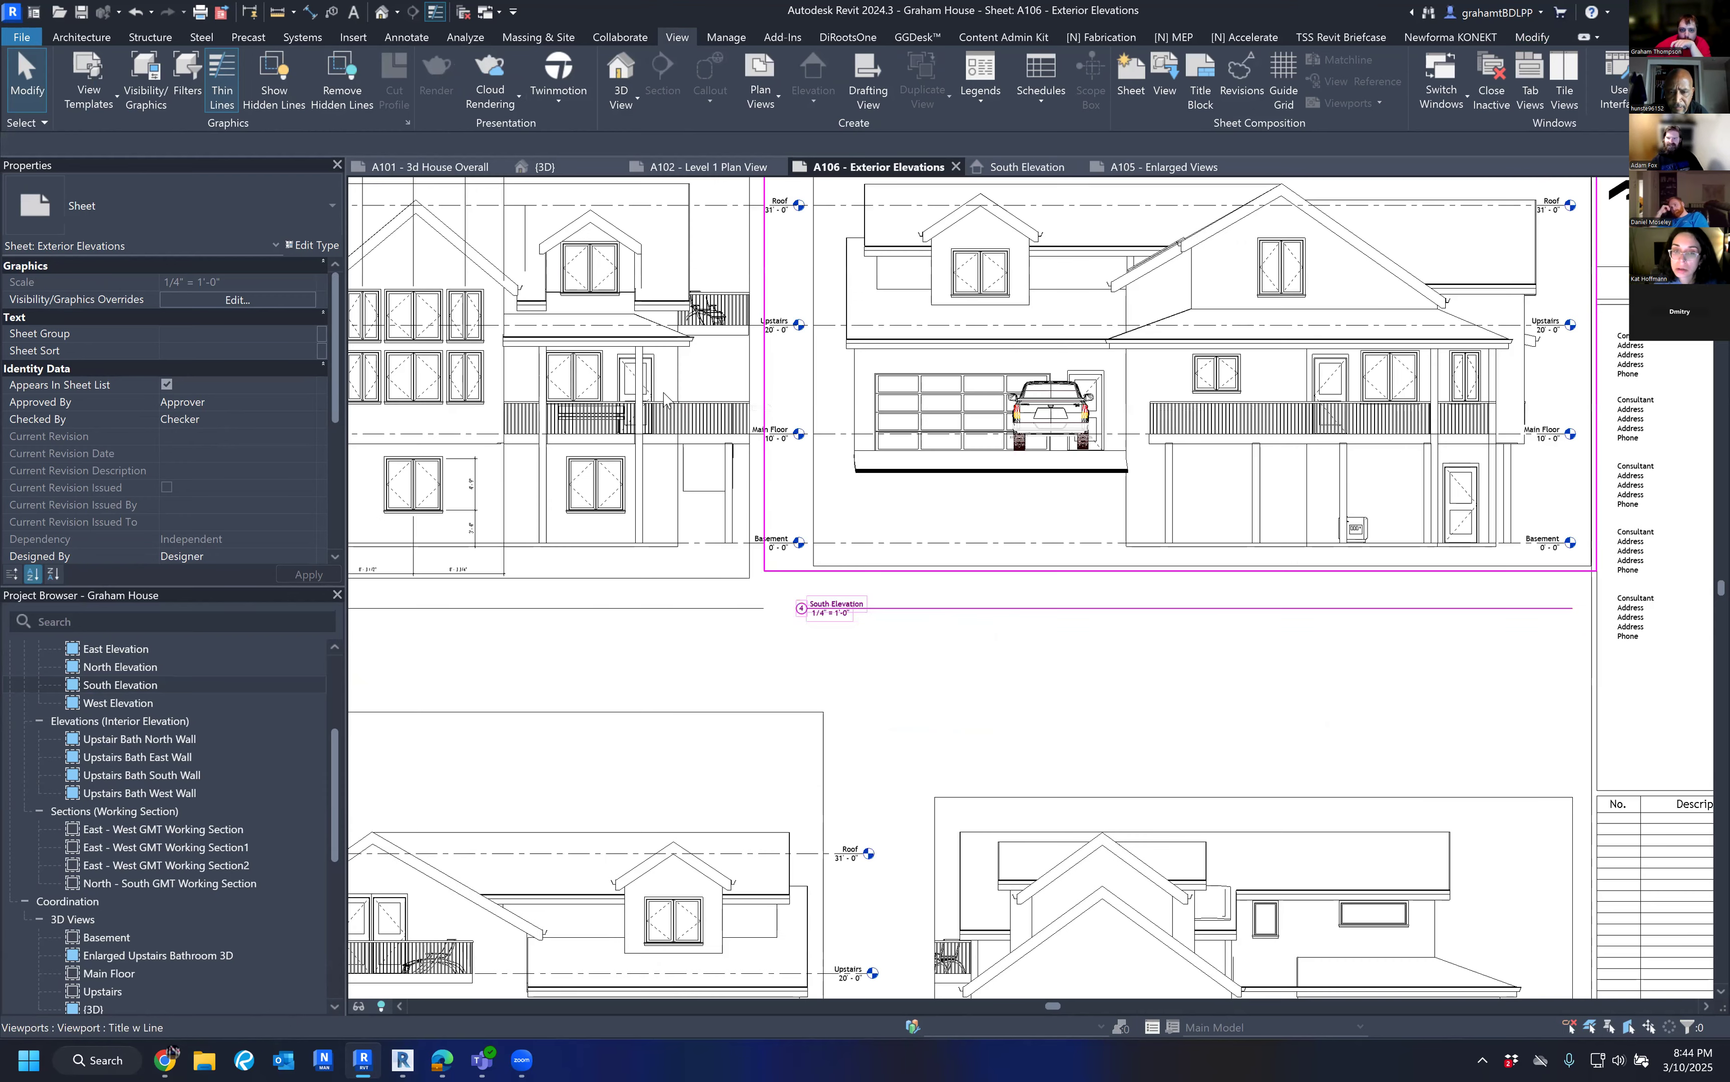
scroll(1160, 453, "down", 3)
scroll(636, 397, "down", 1)
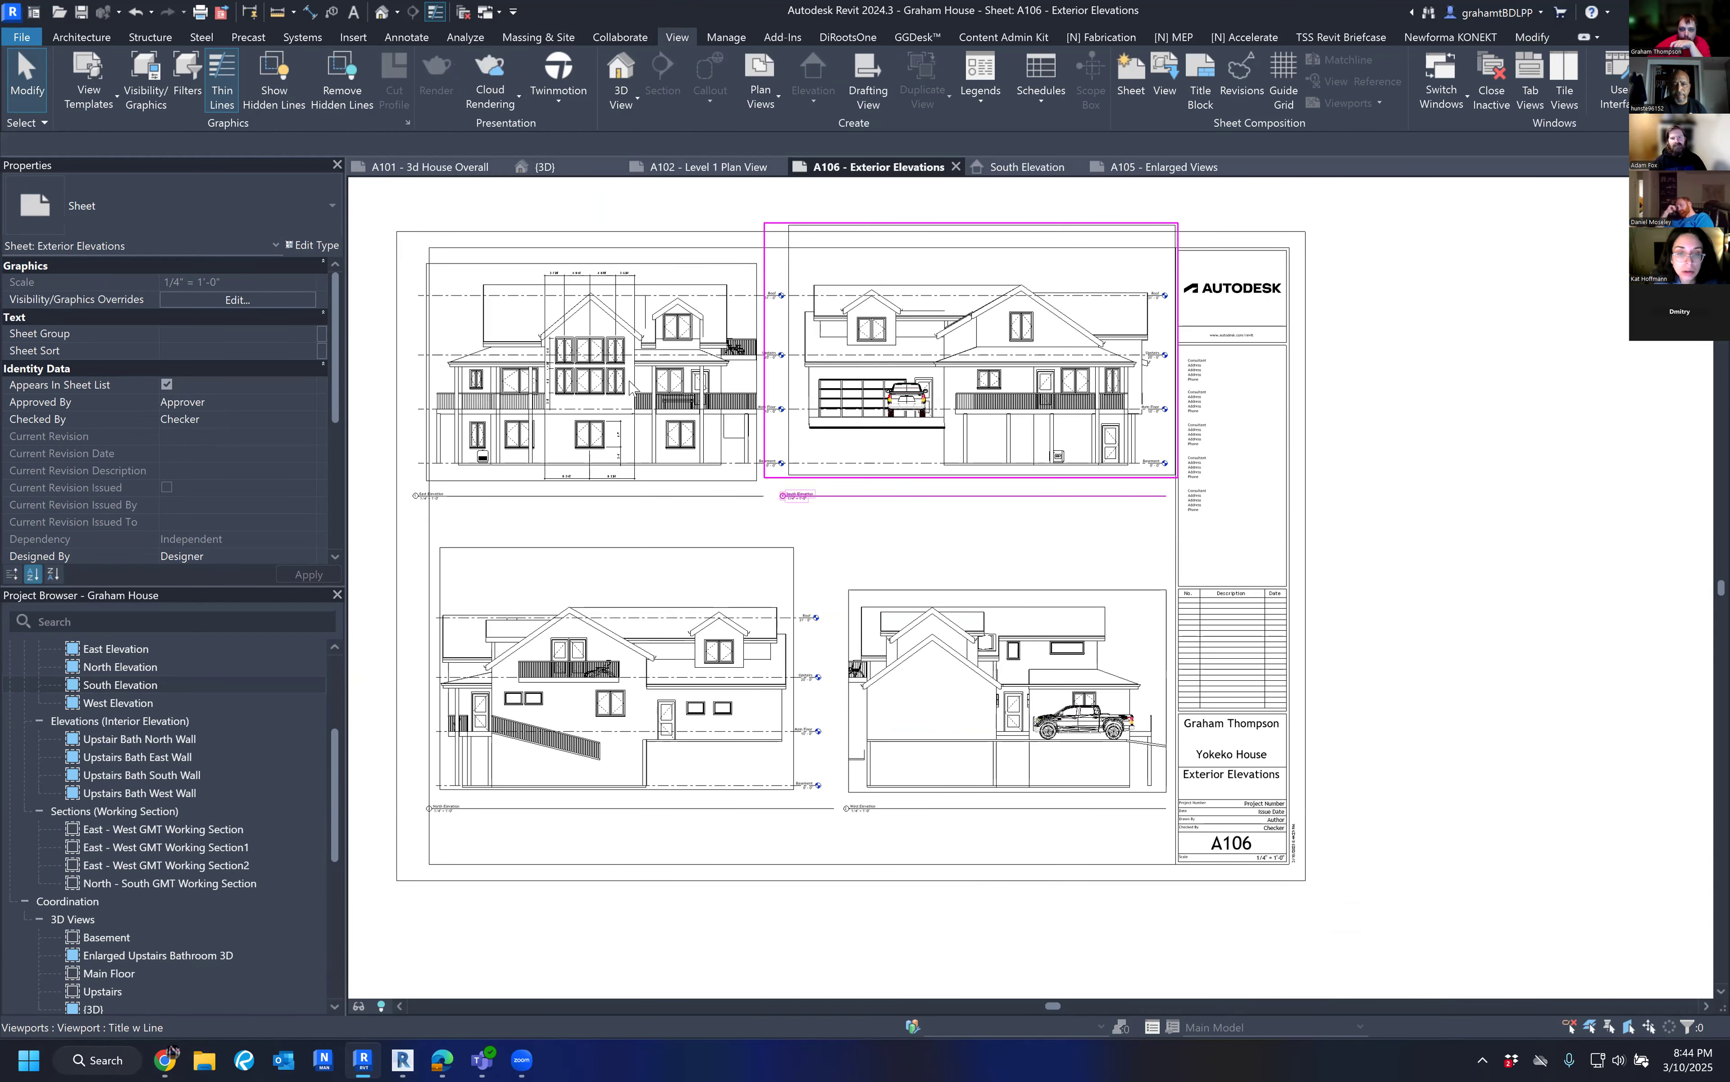
middle_click_drag(981, 523, 974, 473)
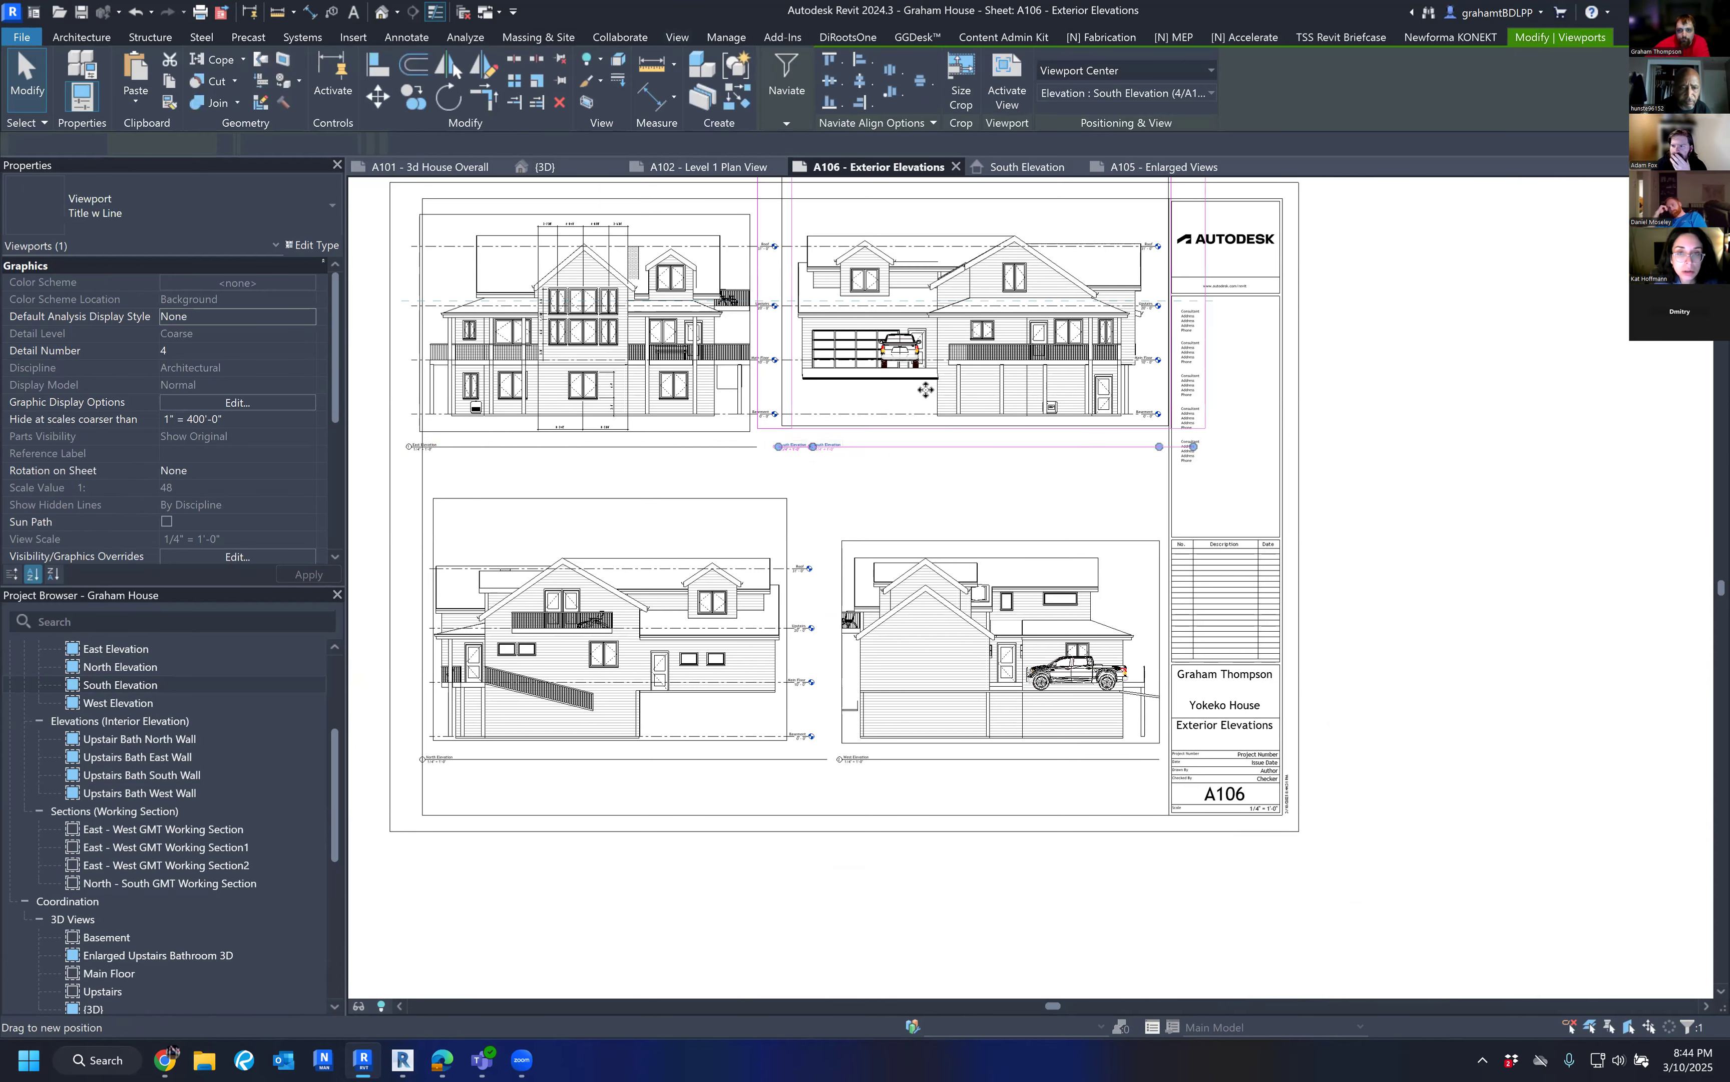
left_click_drag(777, 367, 802, 370)
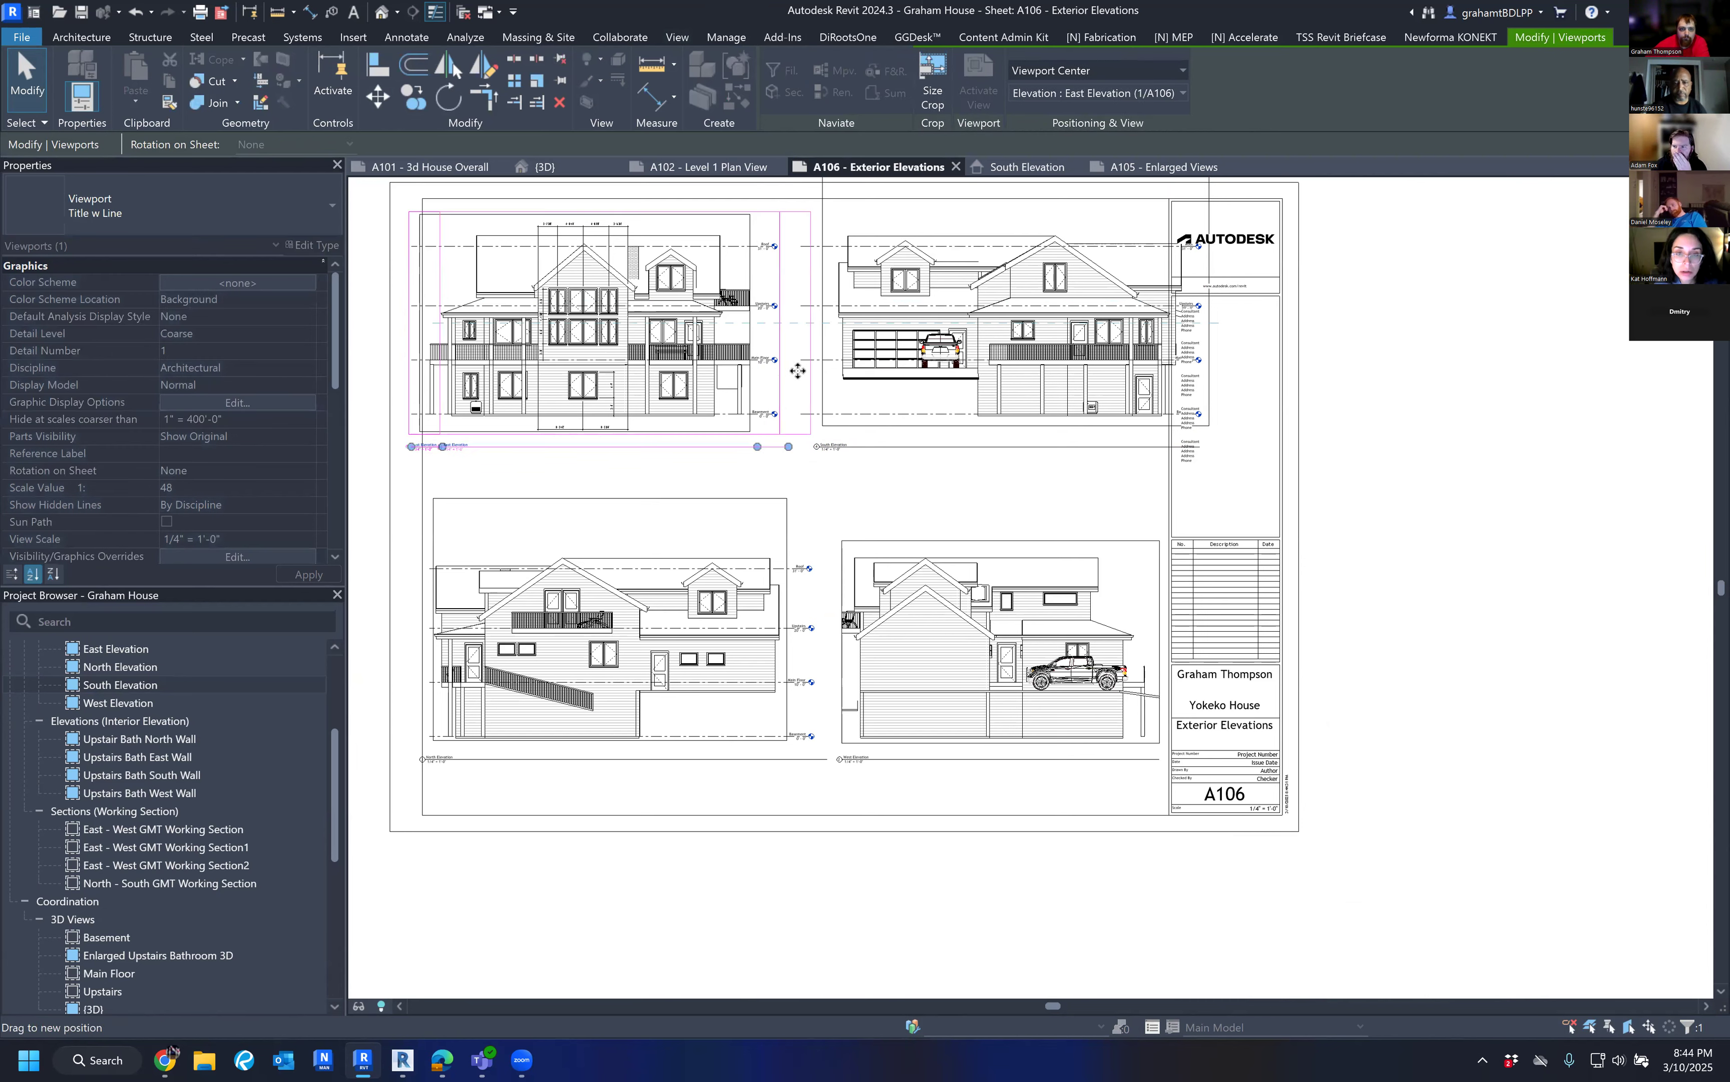
left_click(1464, 418)
Examine how the South Elevation sits against the title block and check the sheet's listed views in the Project Browser.
scroll(1185, 289, "up", 10)
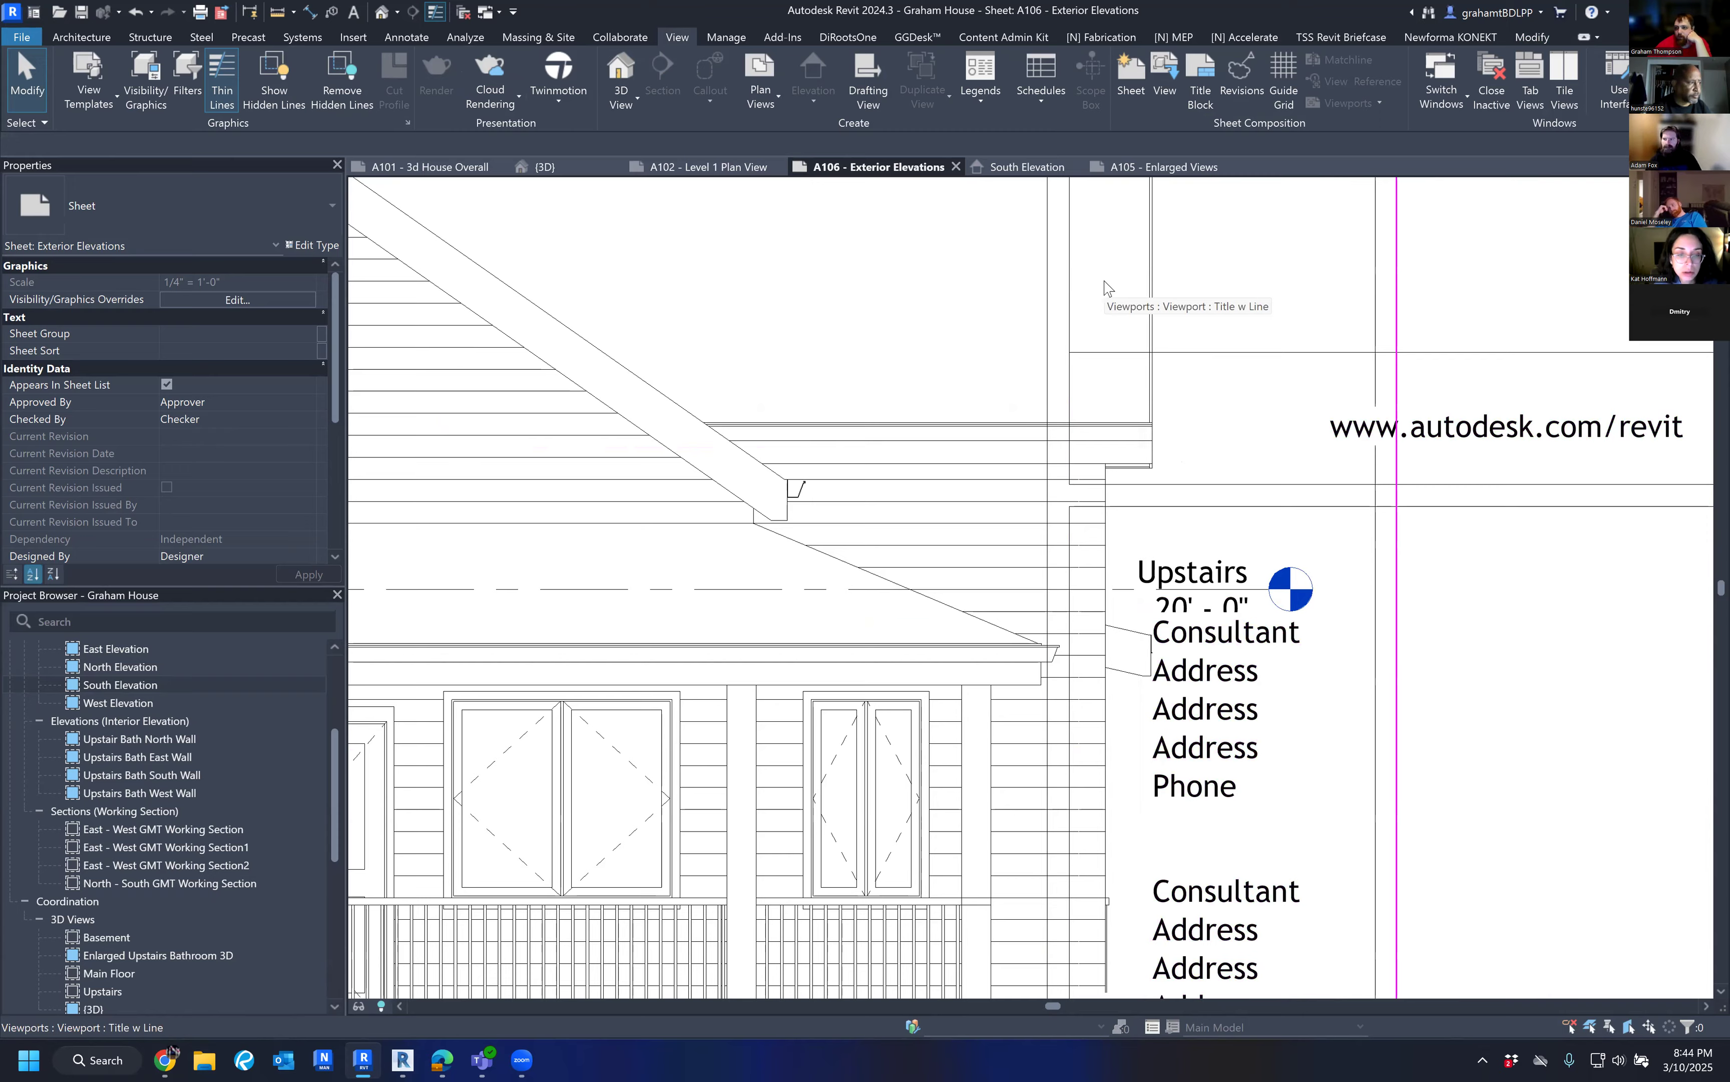
scroll(1106, 289, "down", 8)
scroll(944, 372, "down", 2)
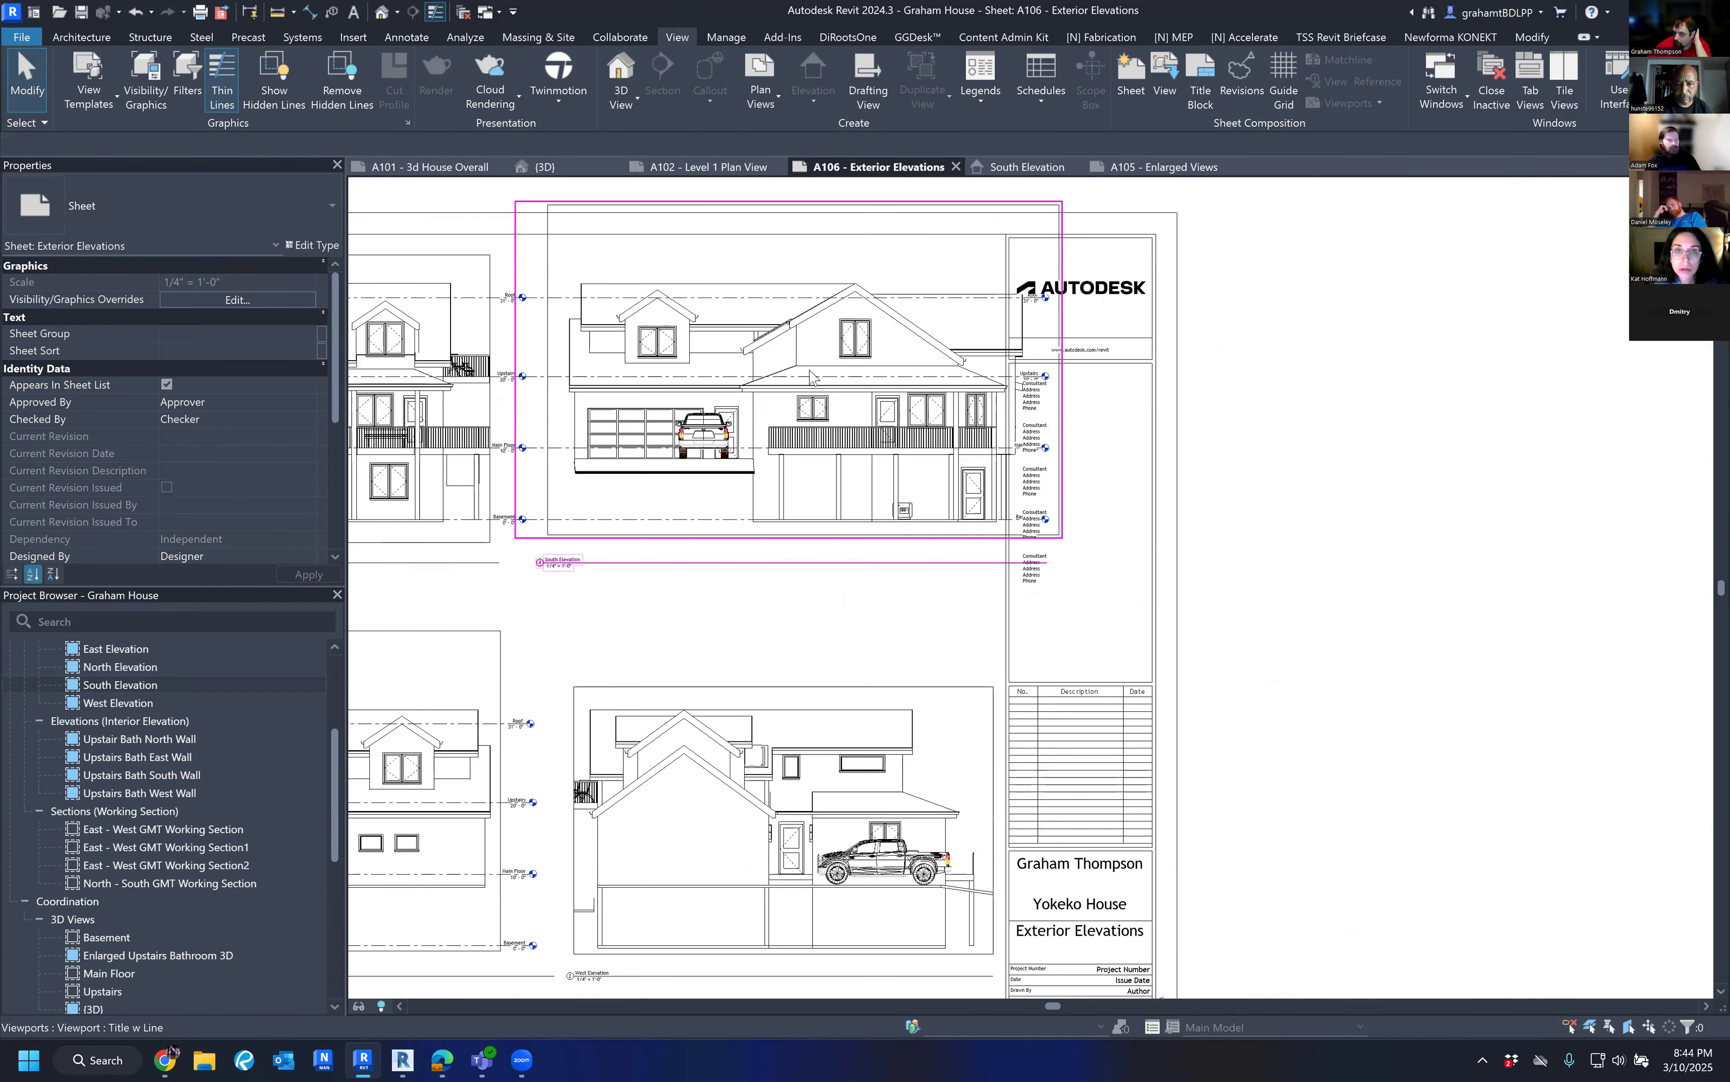
scroll(812, 377, "down", 1)
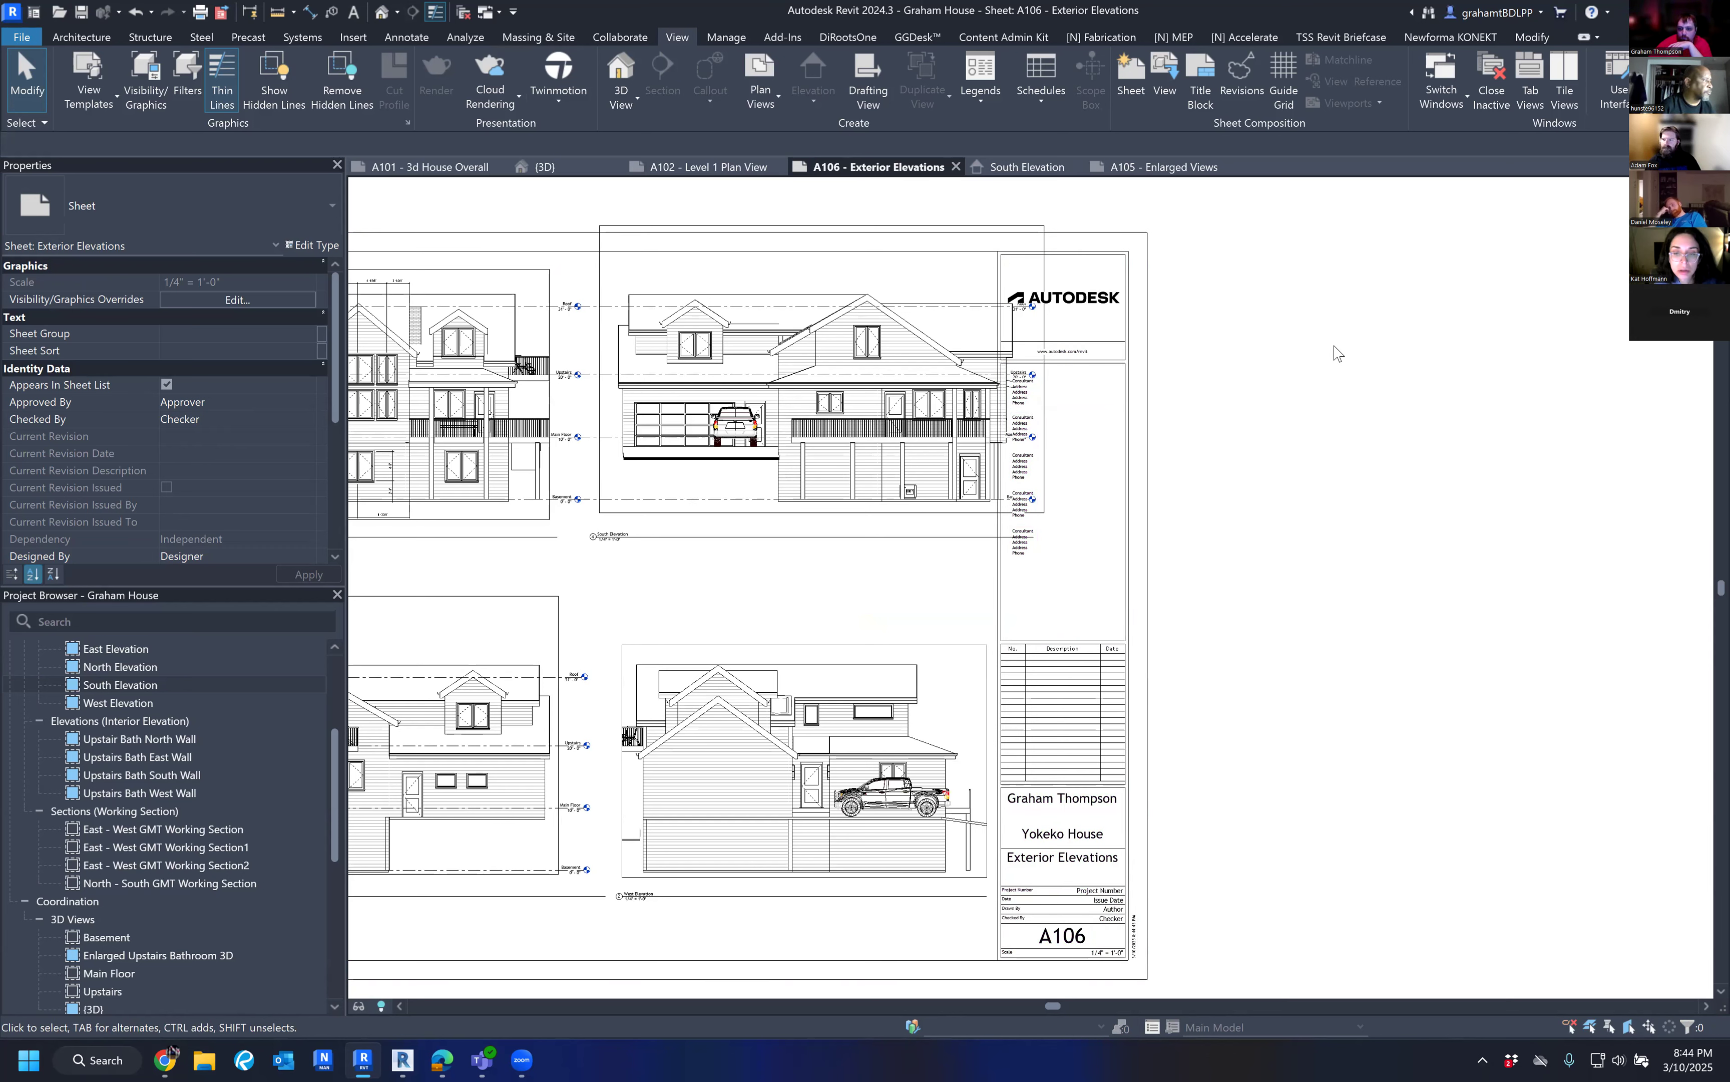
scroll(1337, 353, "down", 1)
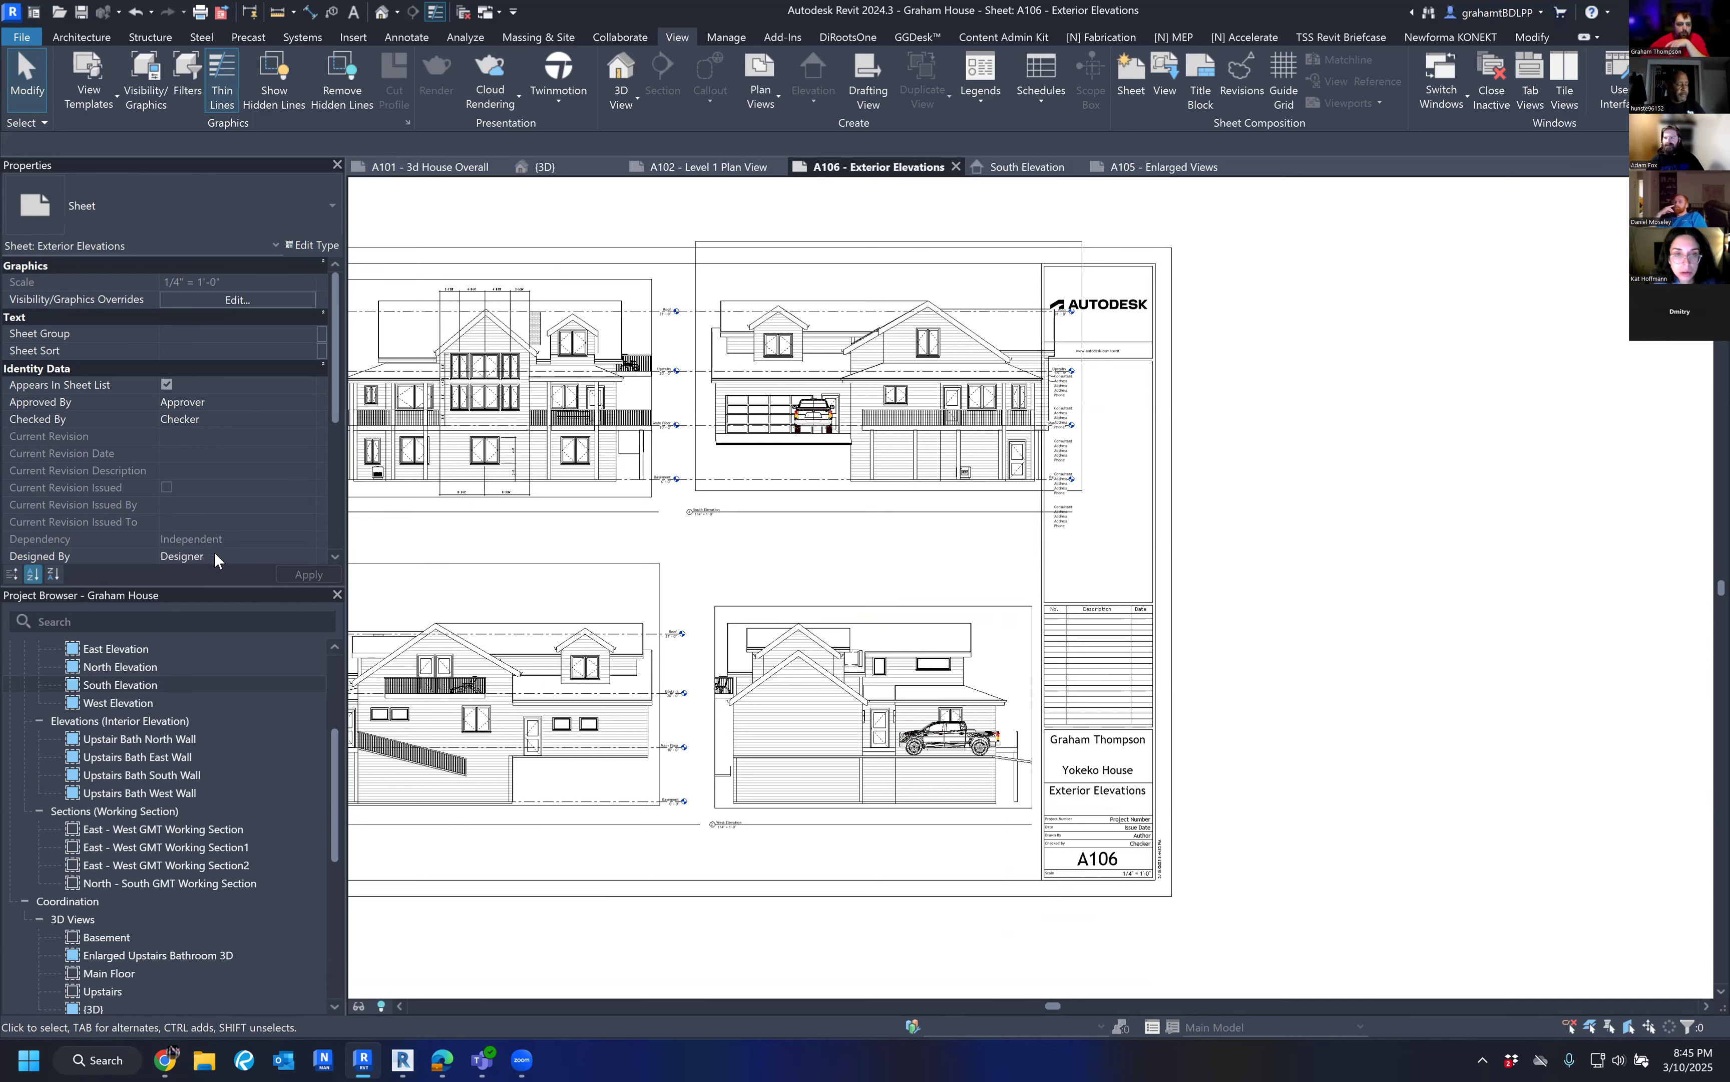
scroll(624, 506, "down", 2)
middle_click_drag(1001, 604, 1137, 529)
scroll(108, 771, "down", 7)
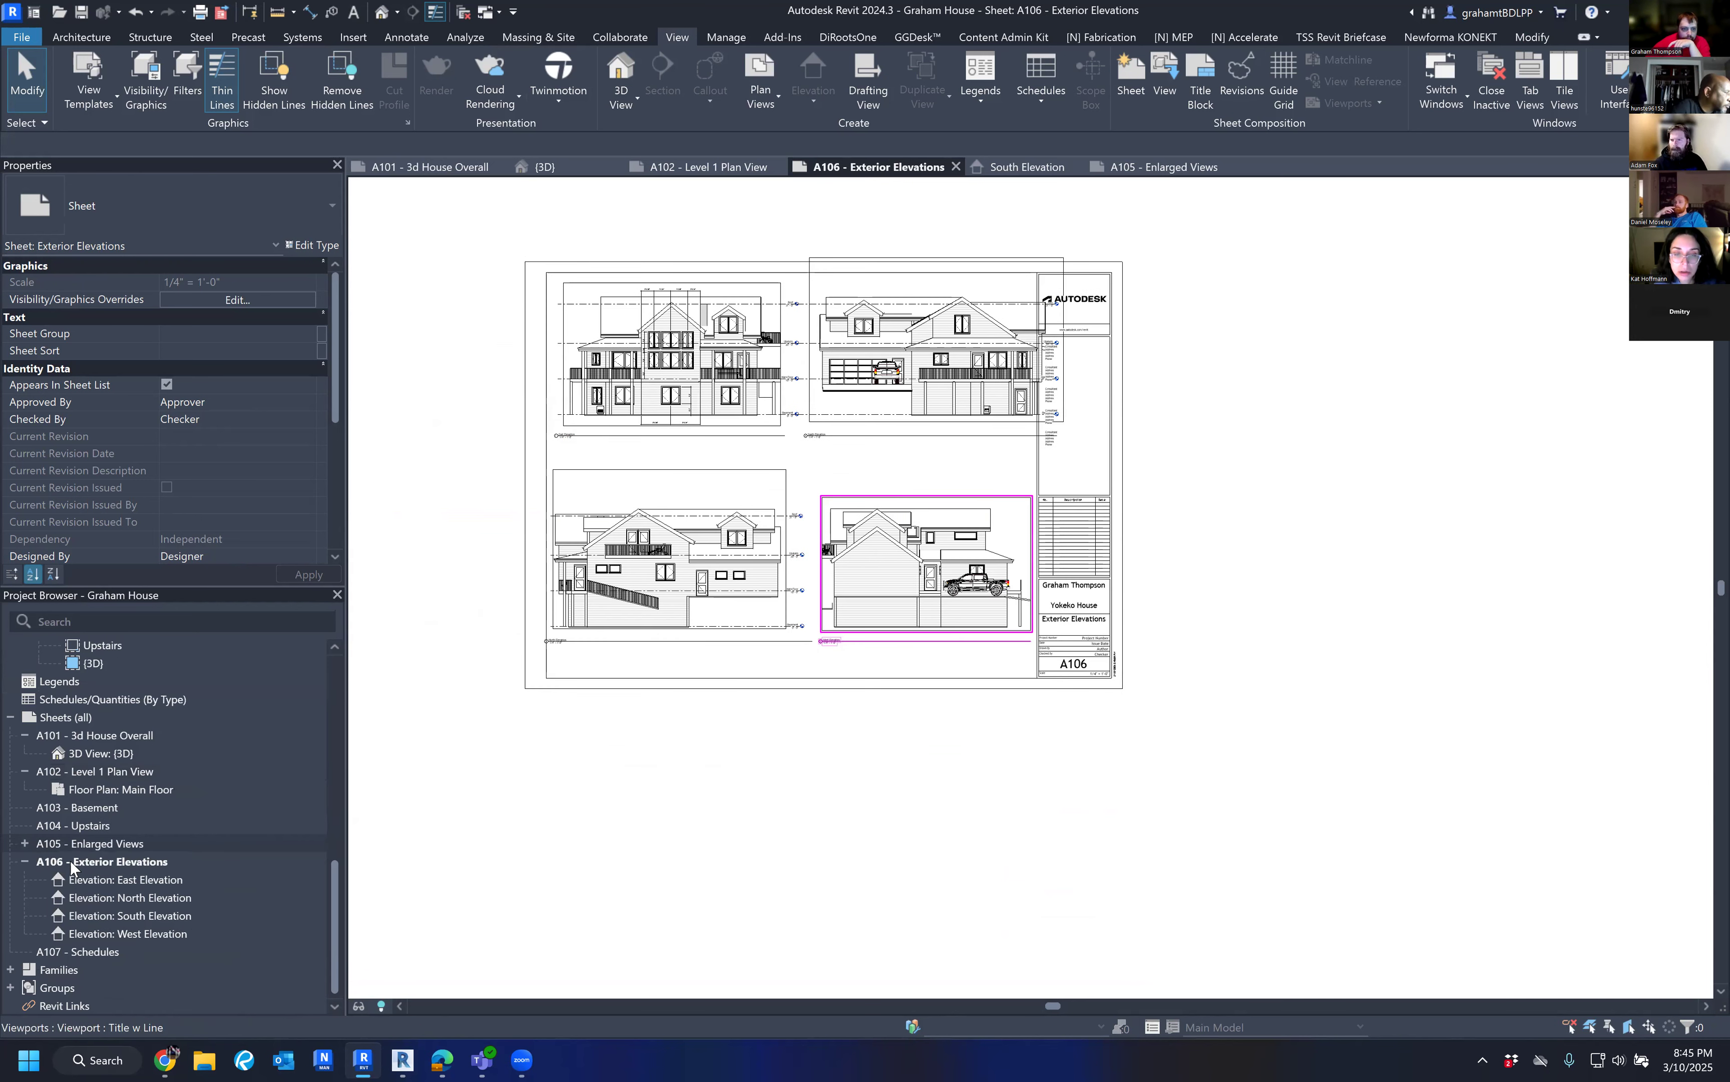
Collapse the expanded sheets in the Project Browser and open sheet A107 - Schedules.
left_click(23, 771)
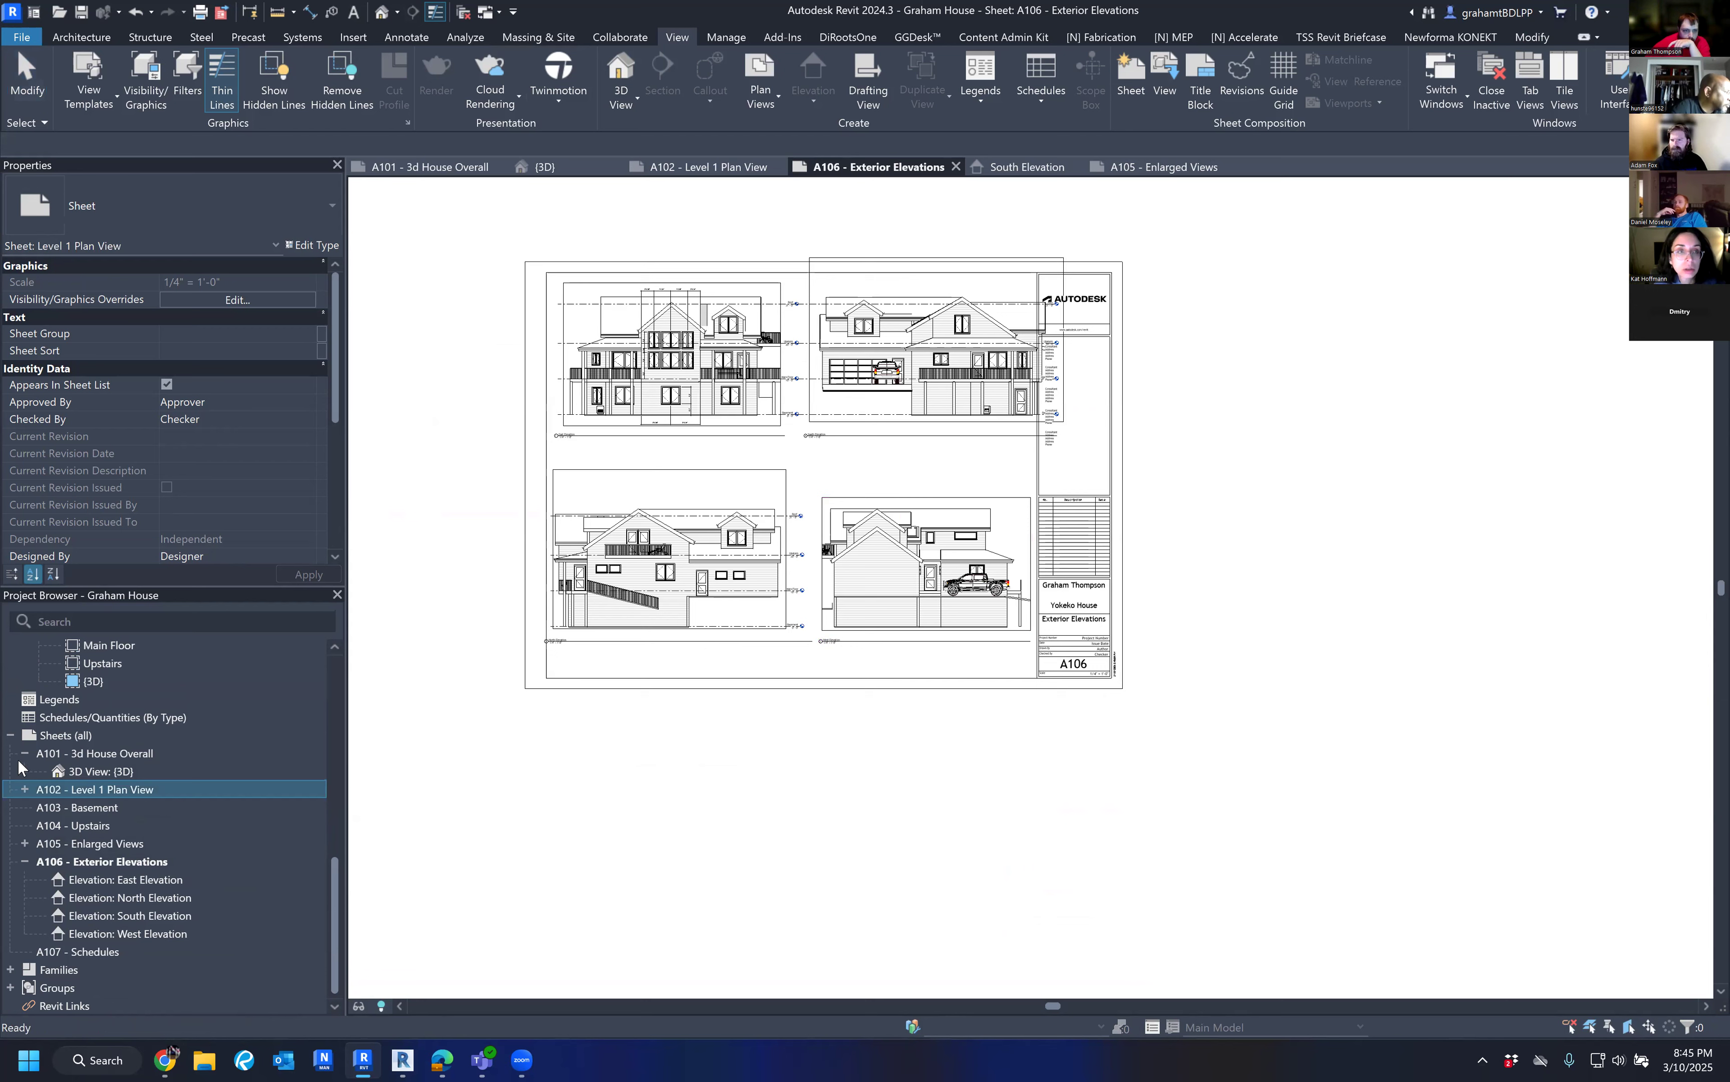
left_click(25, 754)
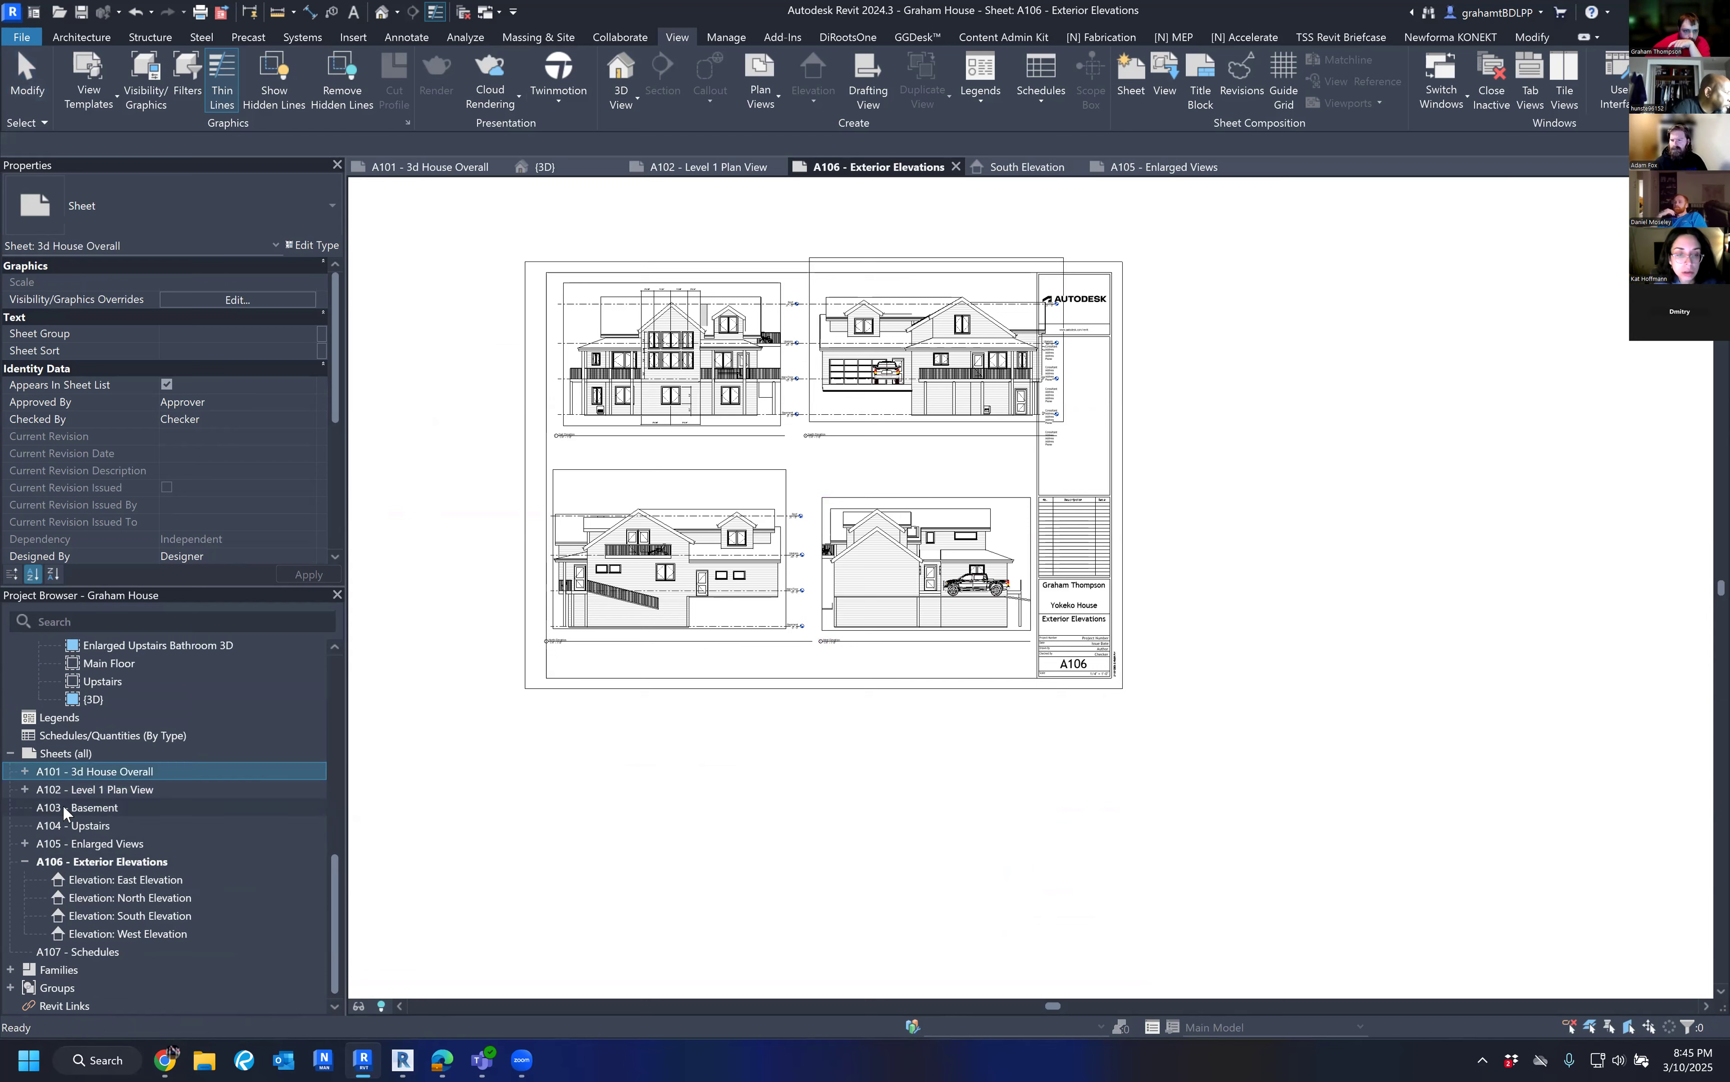
left_click(25, 862)
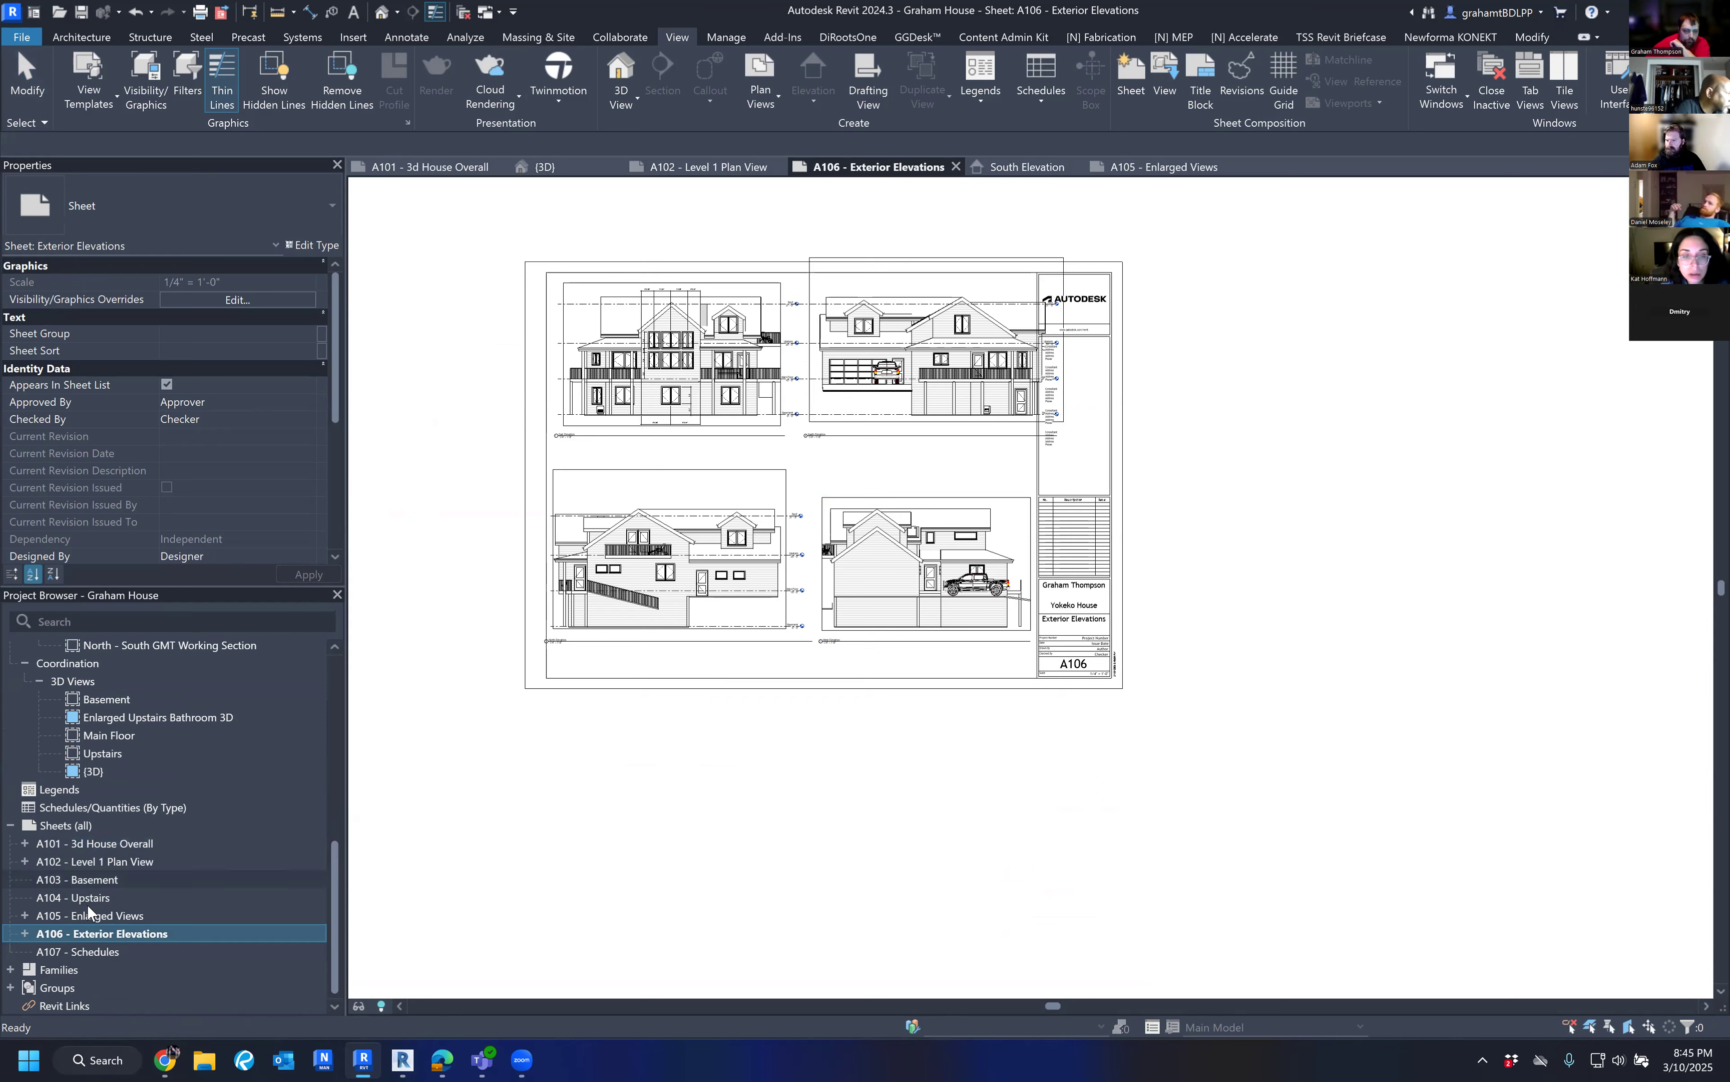
left_click(95, 952)
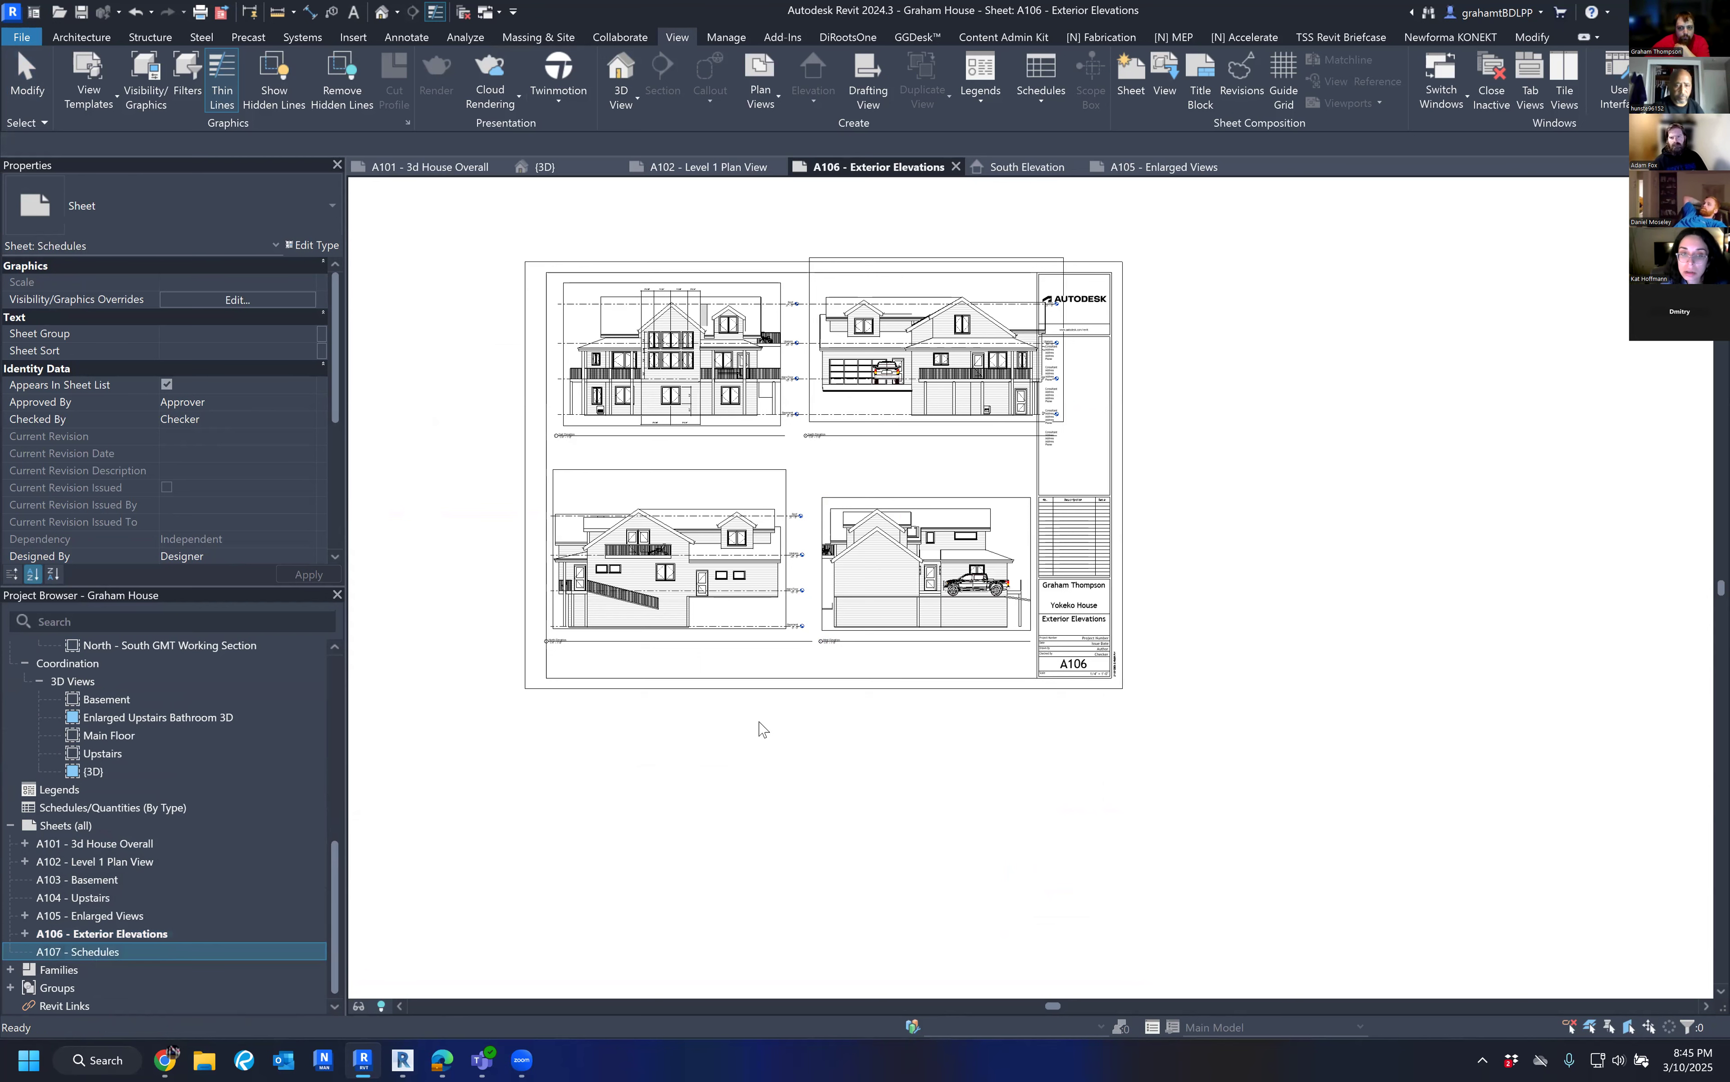
middle_click_drag(1050, 638, 1064, 597)
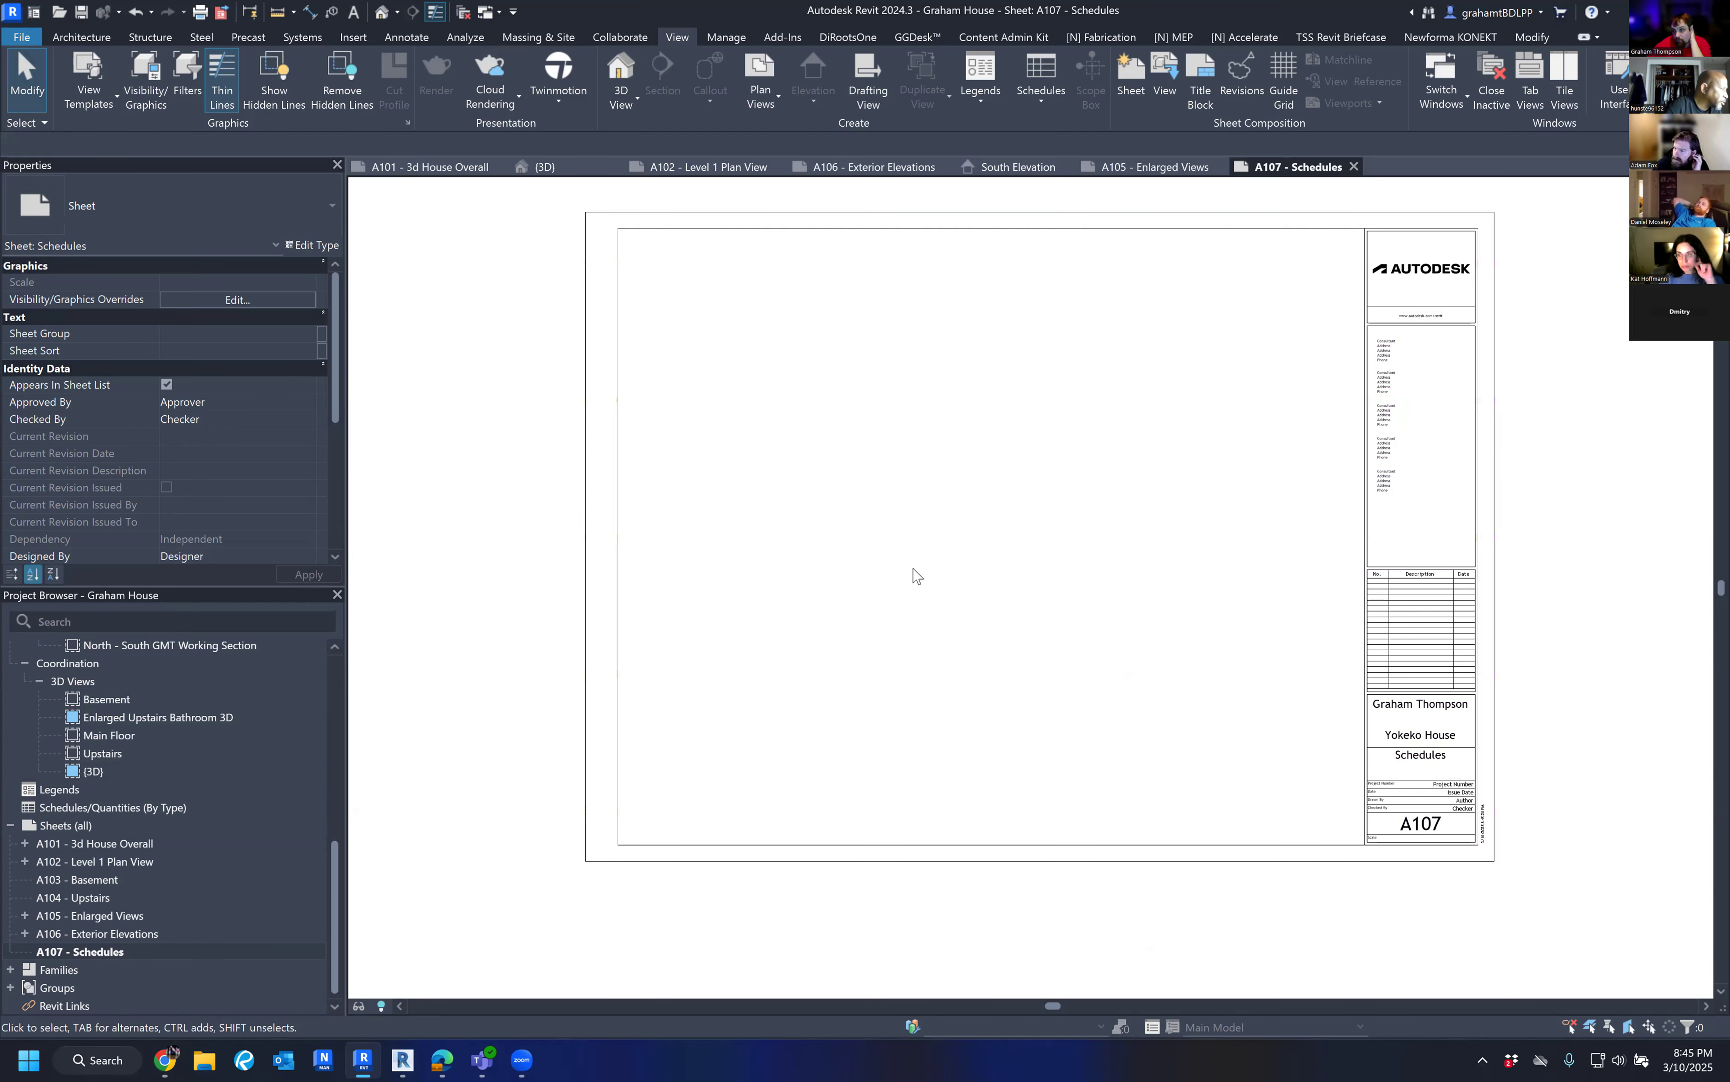
right_click(80, 810)
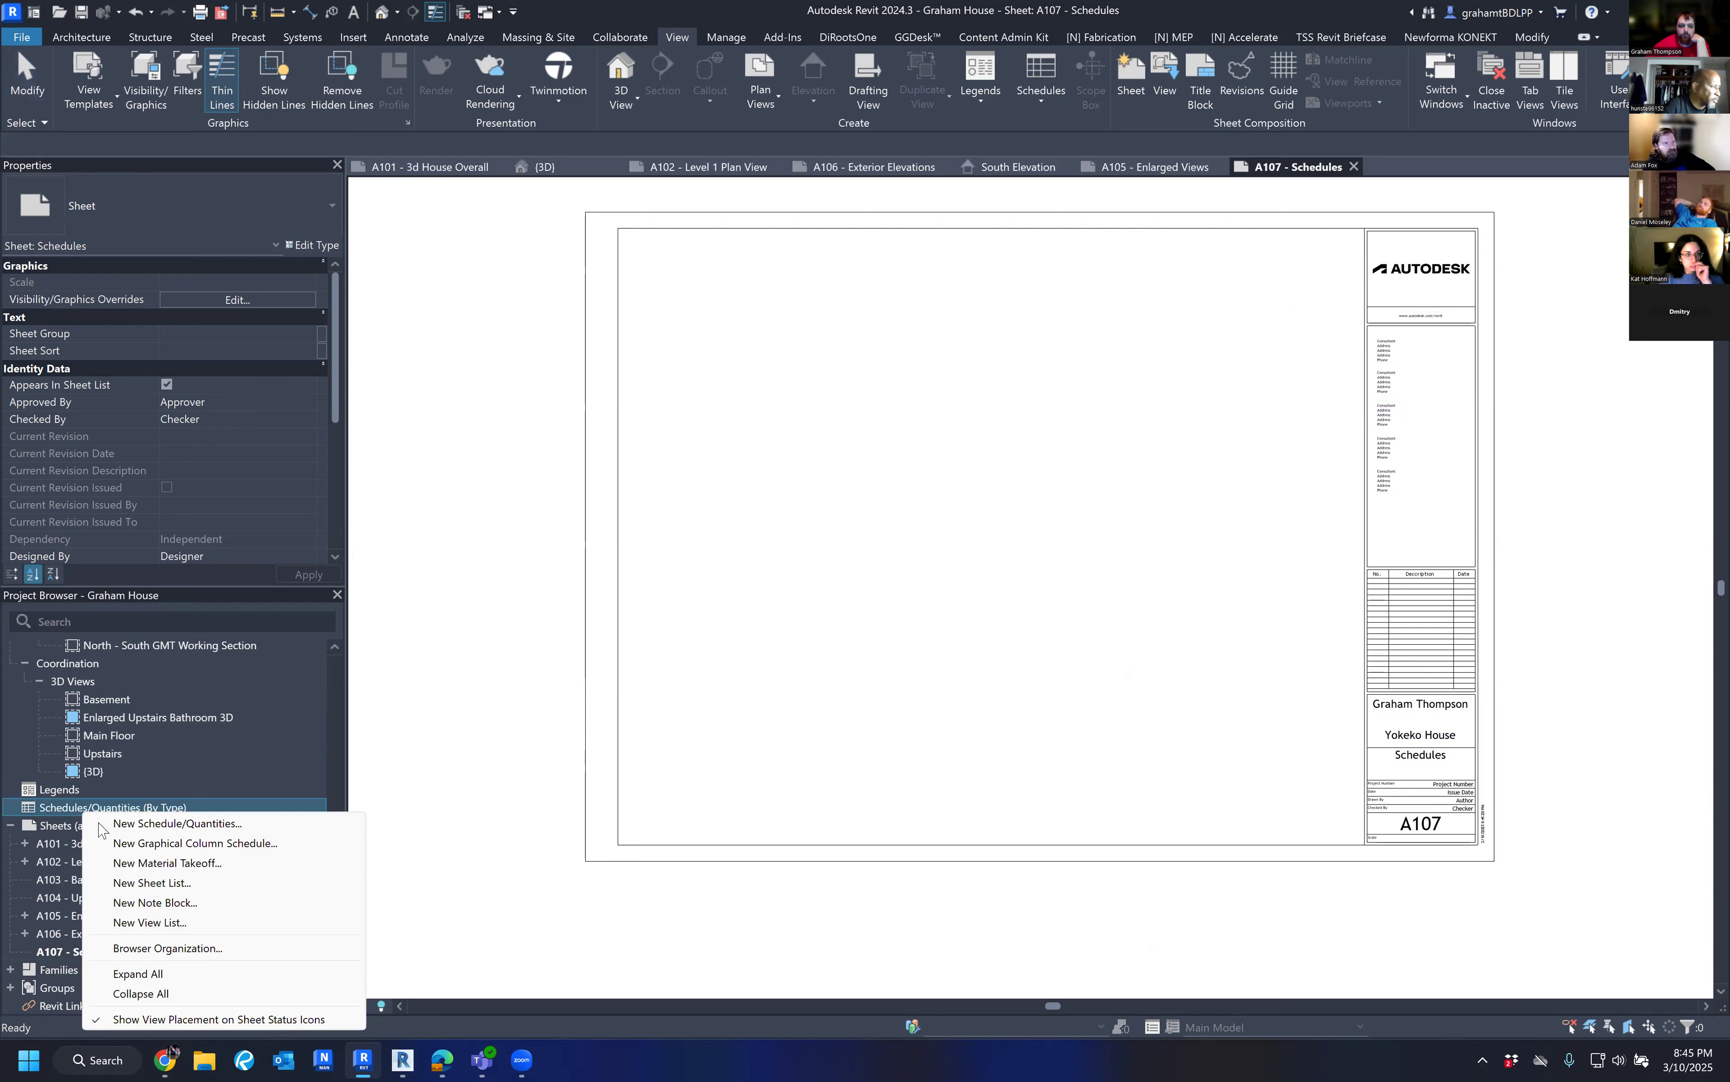
left_click(97, 823)
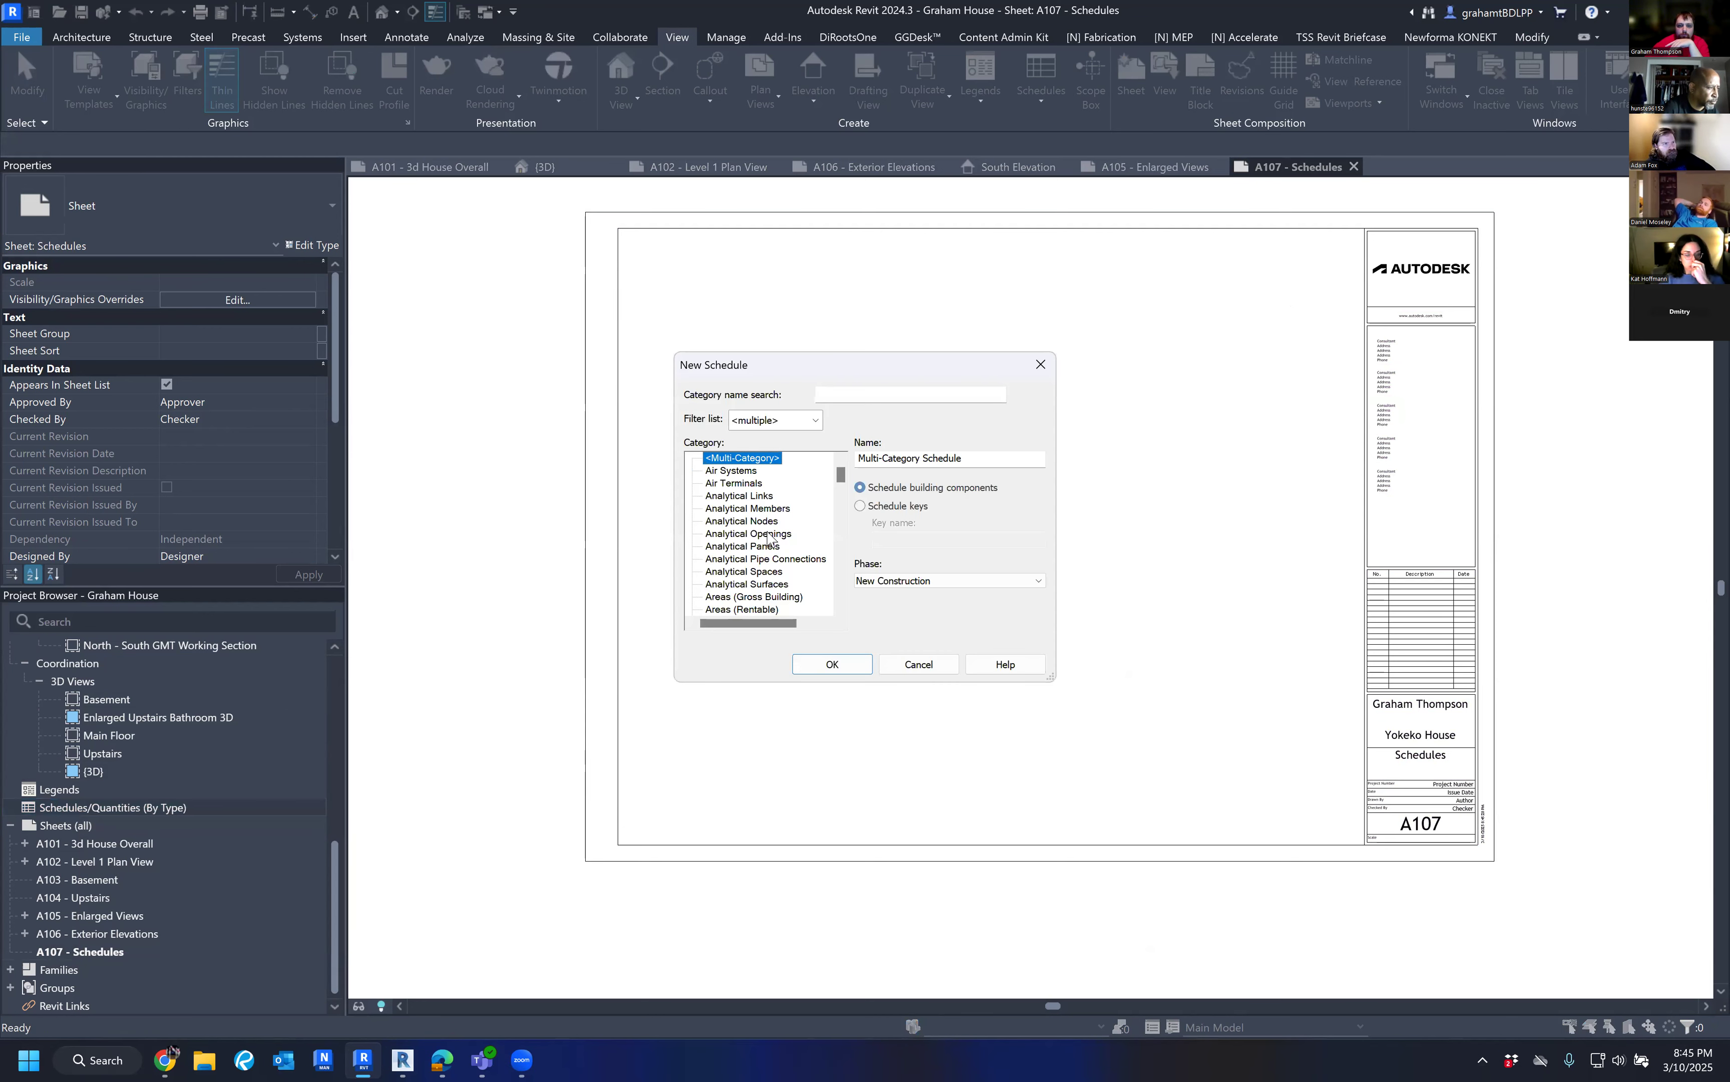
left_click(712, 586)
key("w")
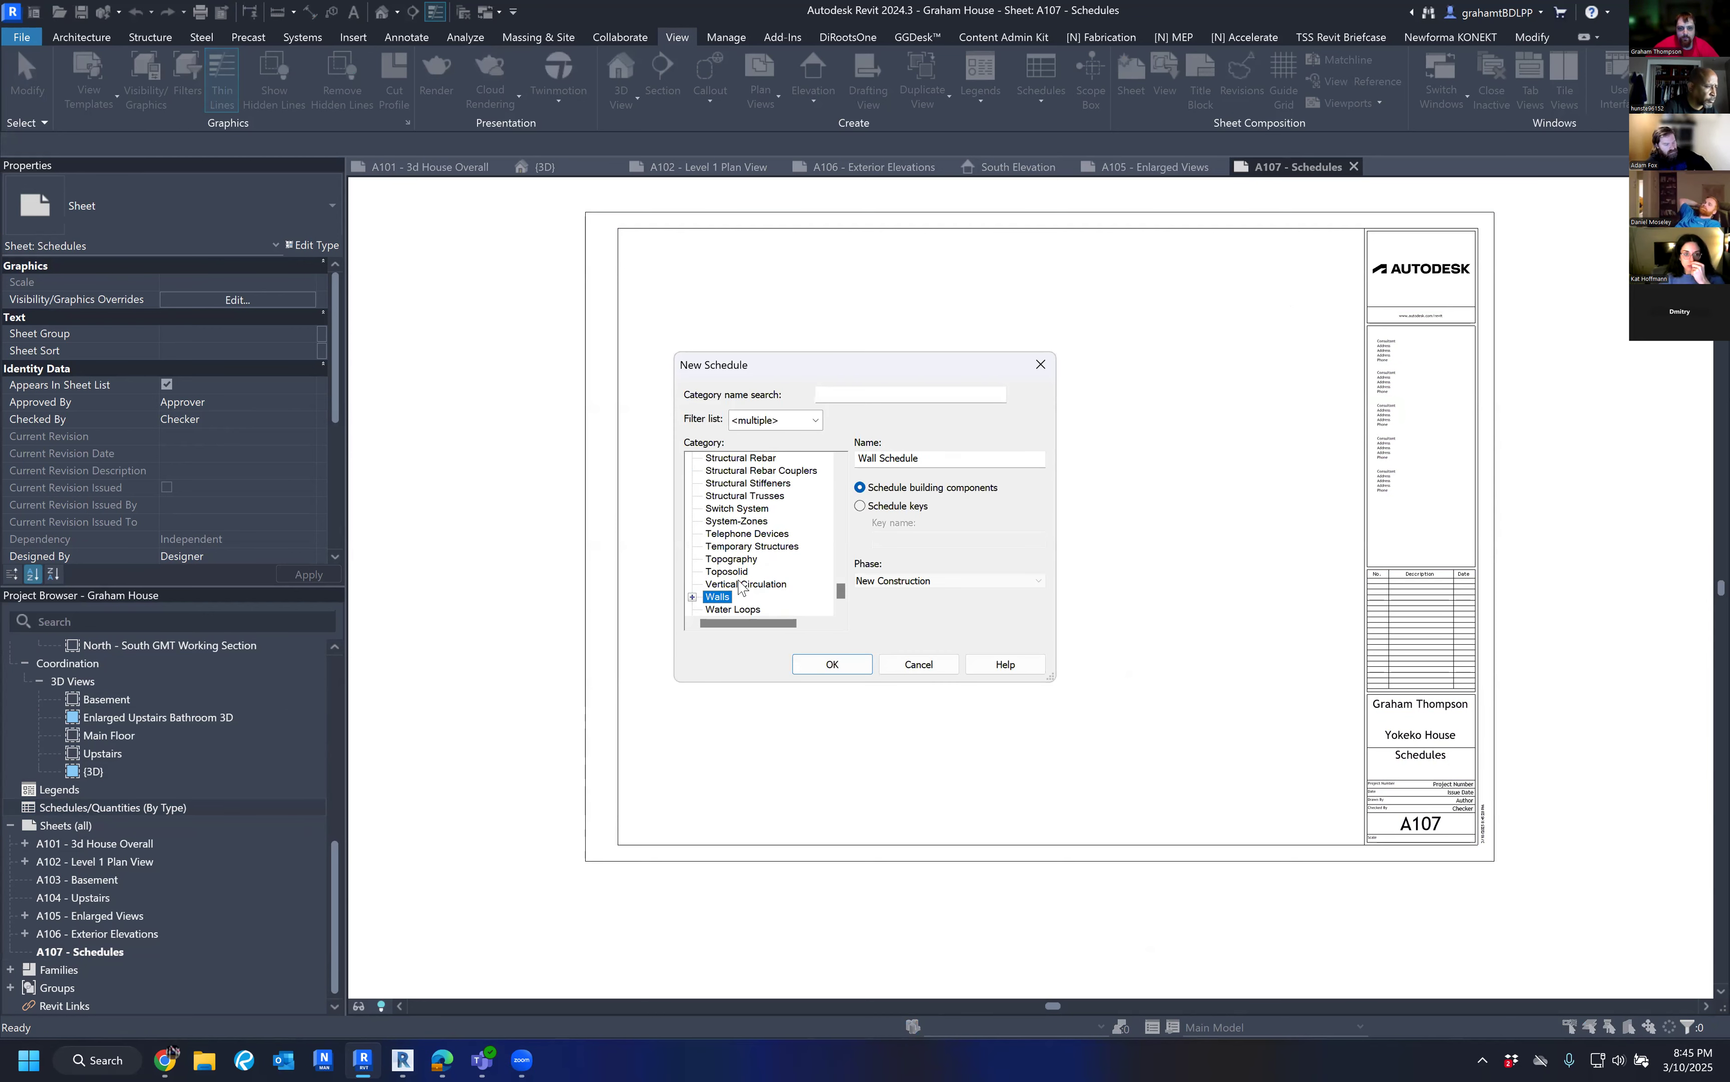
scroll(741, 607, "down", 1)
left_click(736, 608)
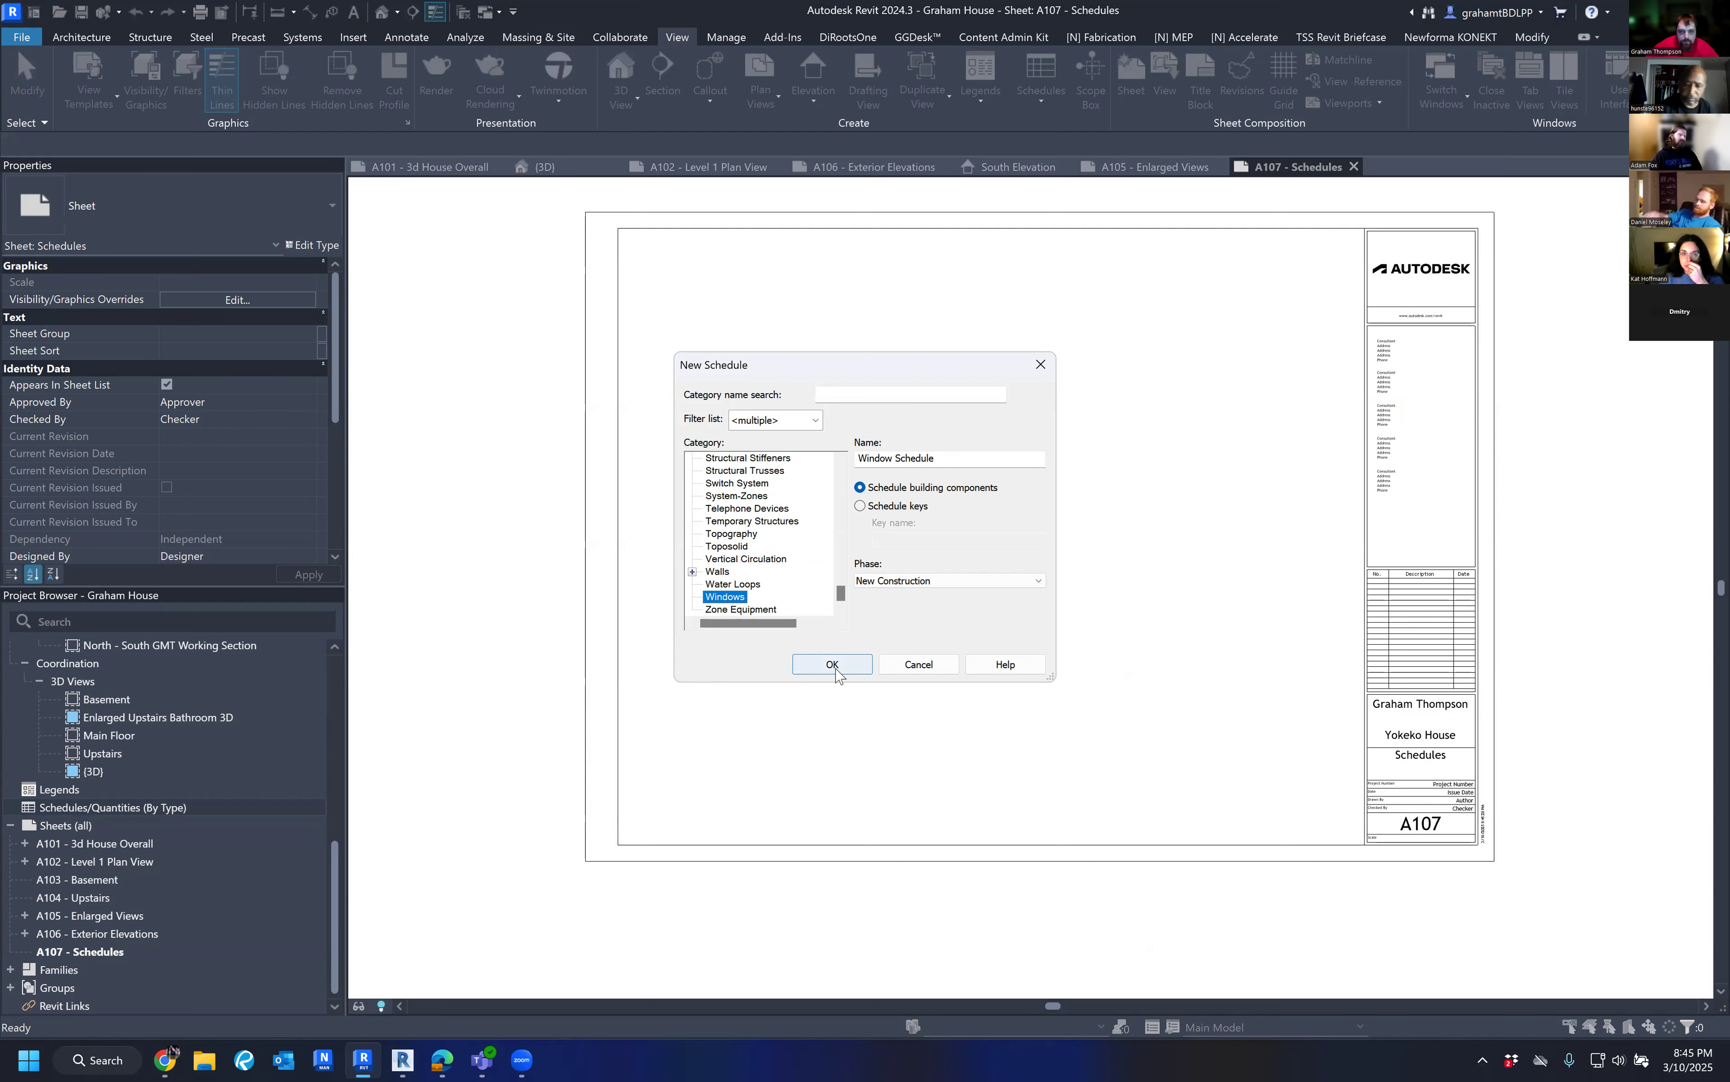
left_click(835, 671)
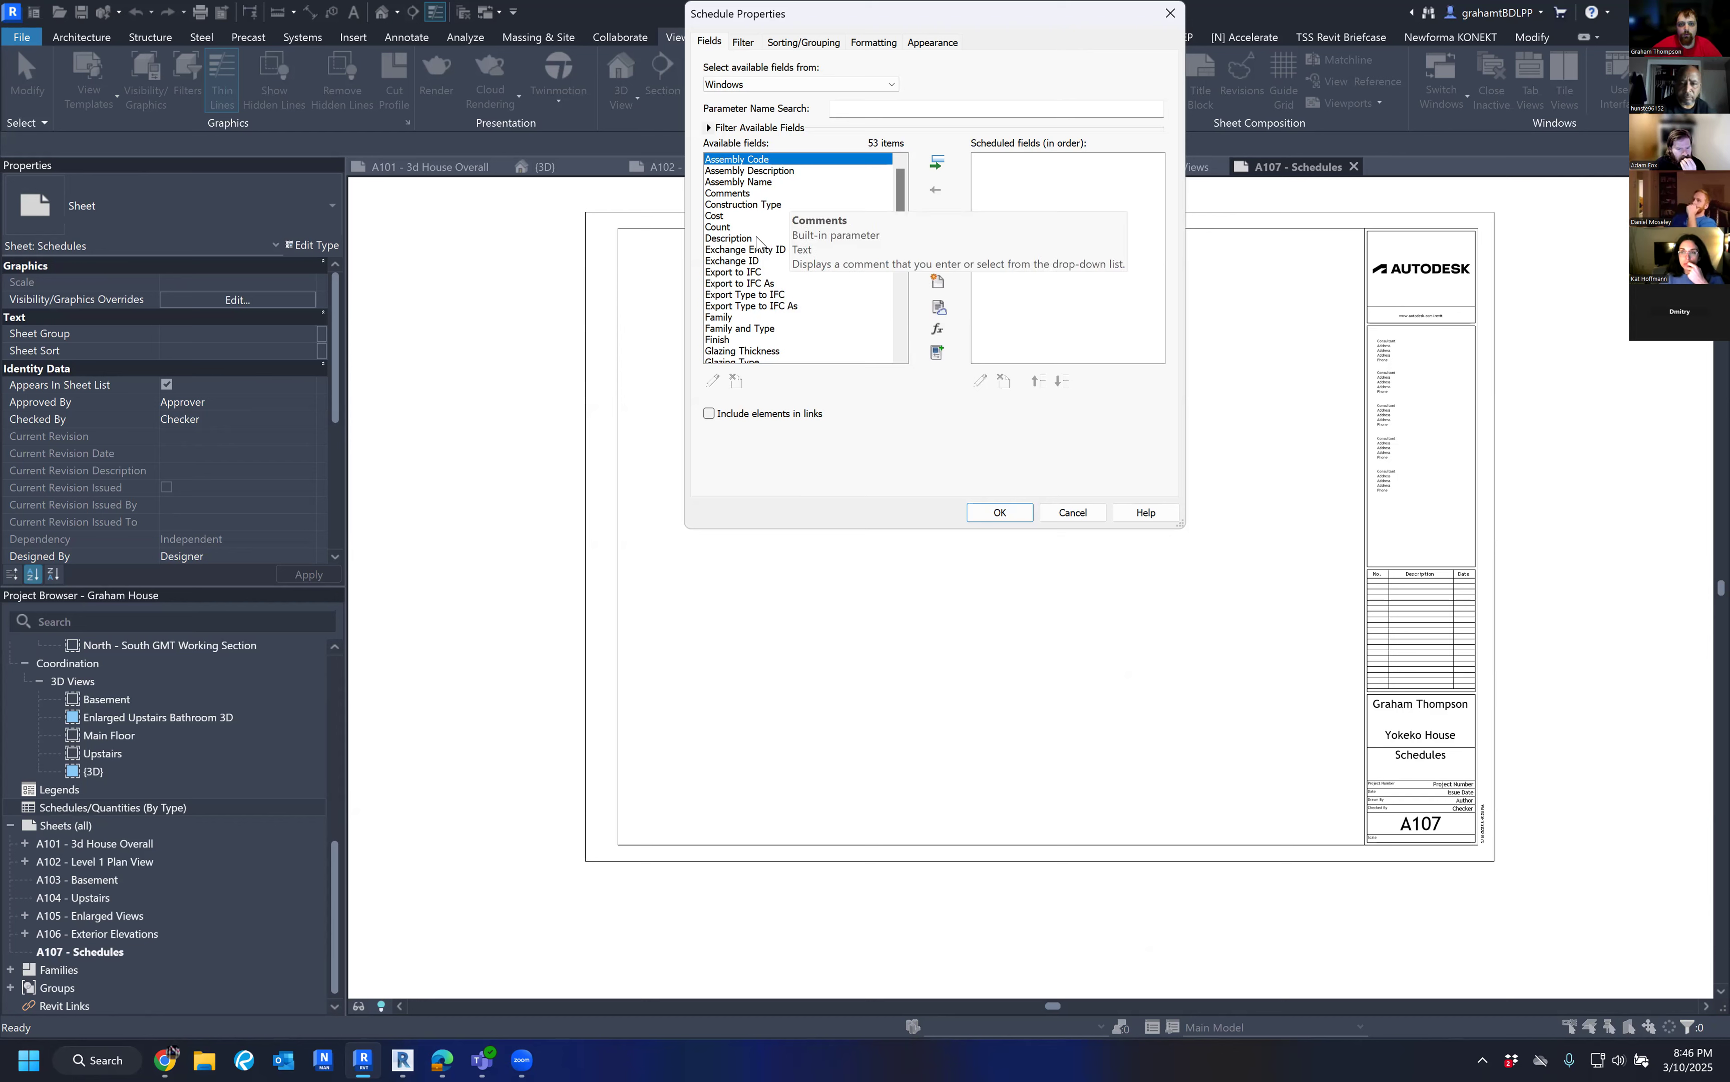
scroll(823, 18, "down", 1)
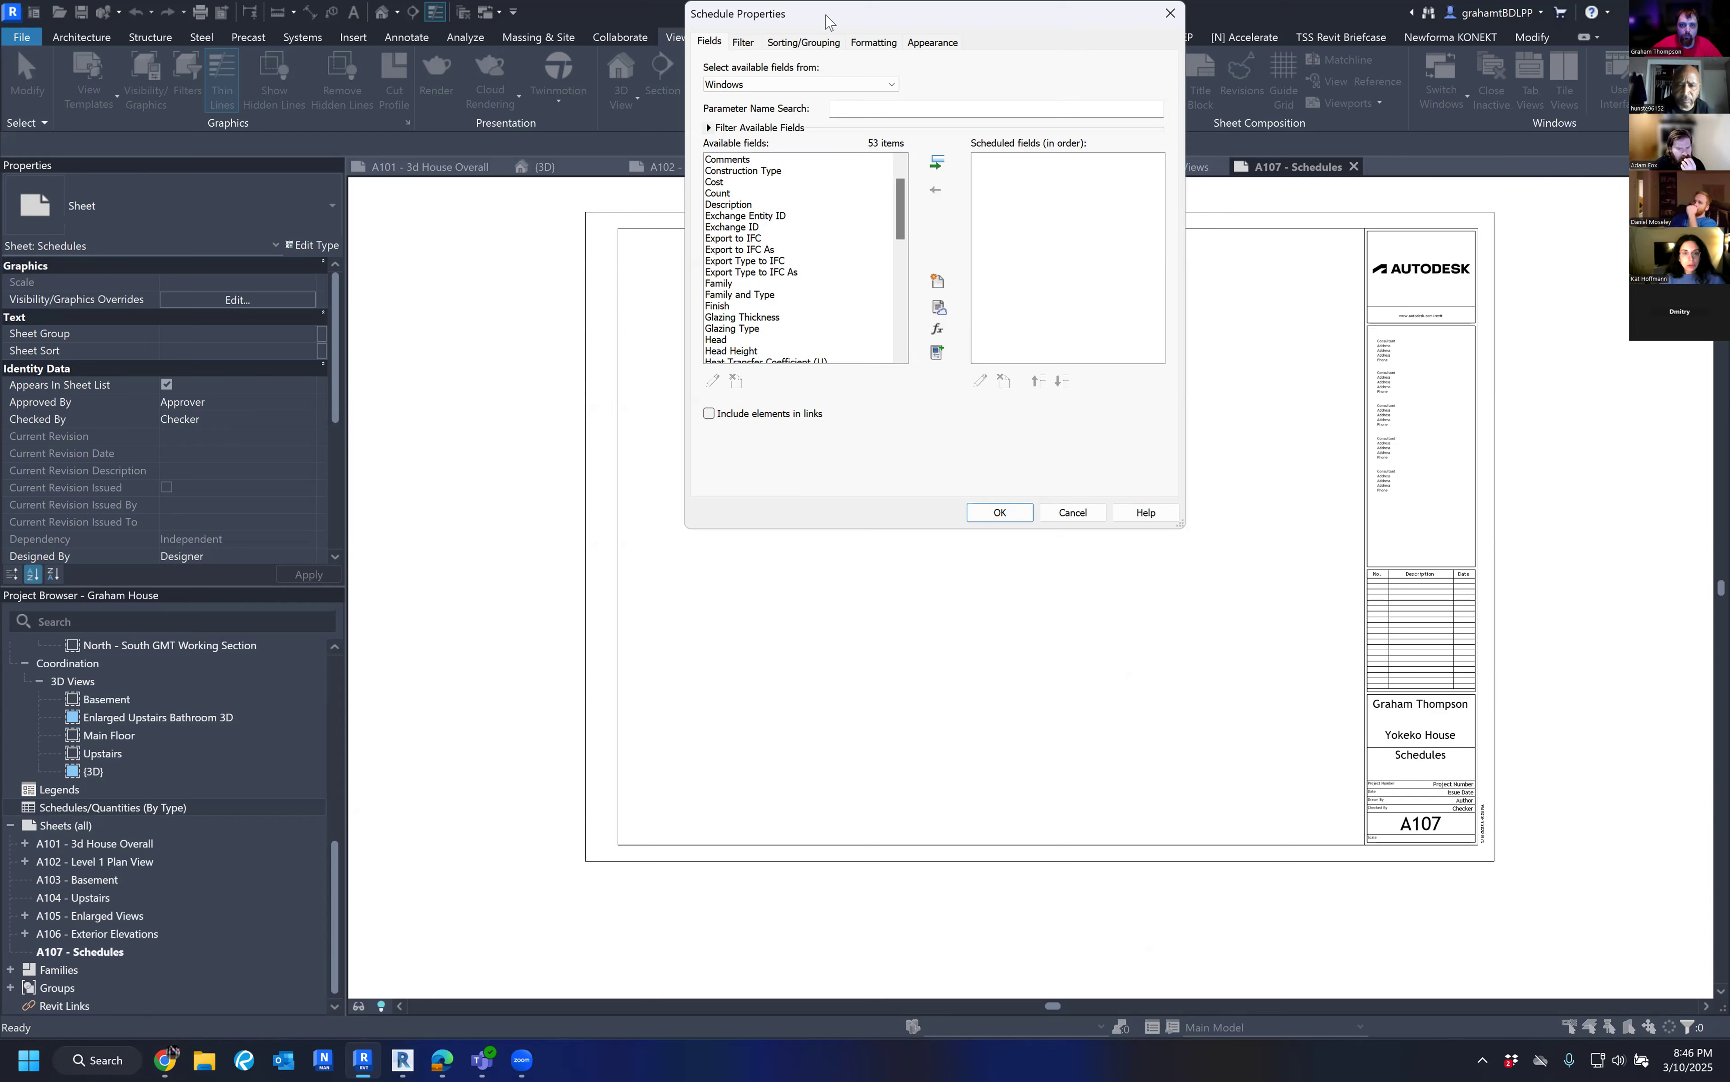
left_click_drag(826, 15, 786, 199)
scroll(820, 476, "up", 1)
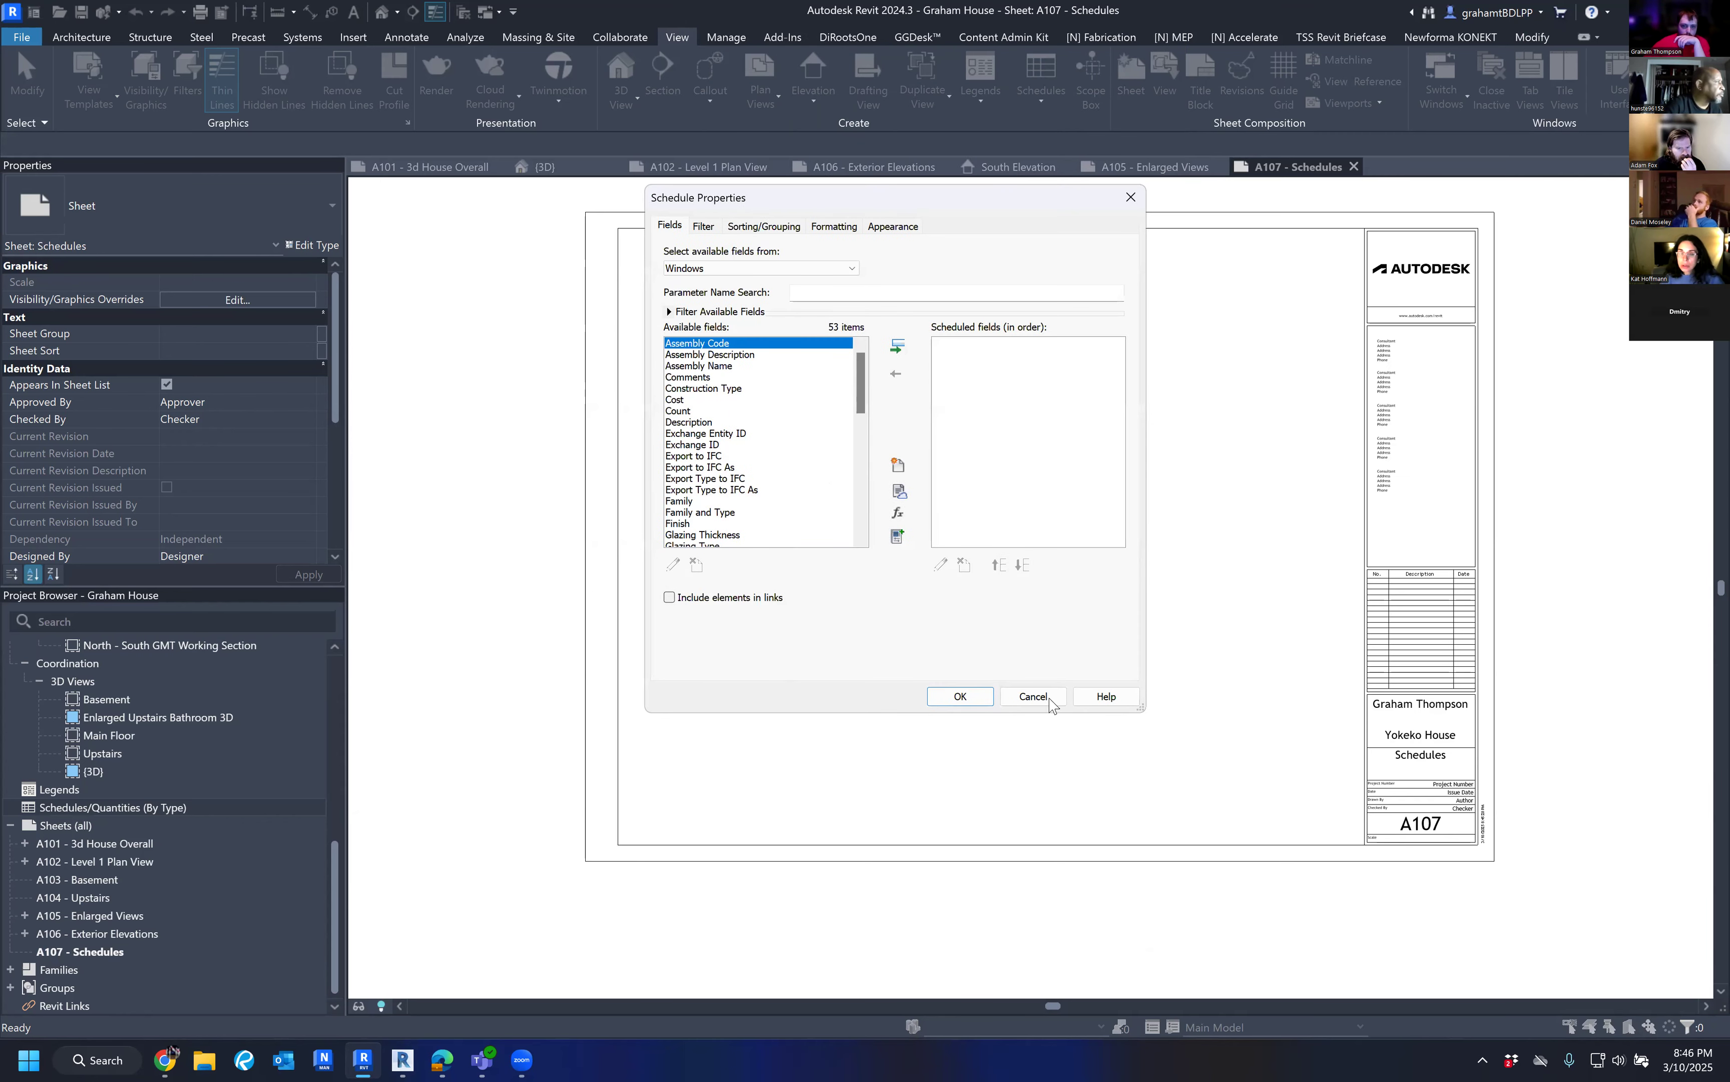
left_click(1034, 696)
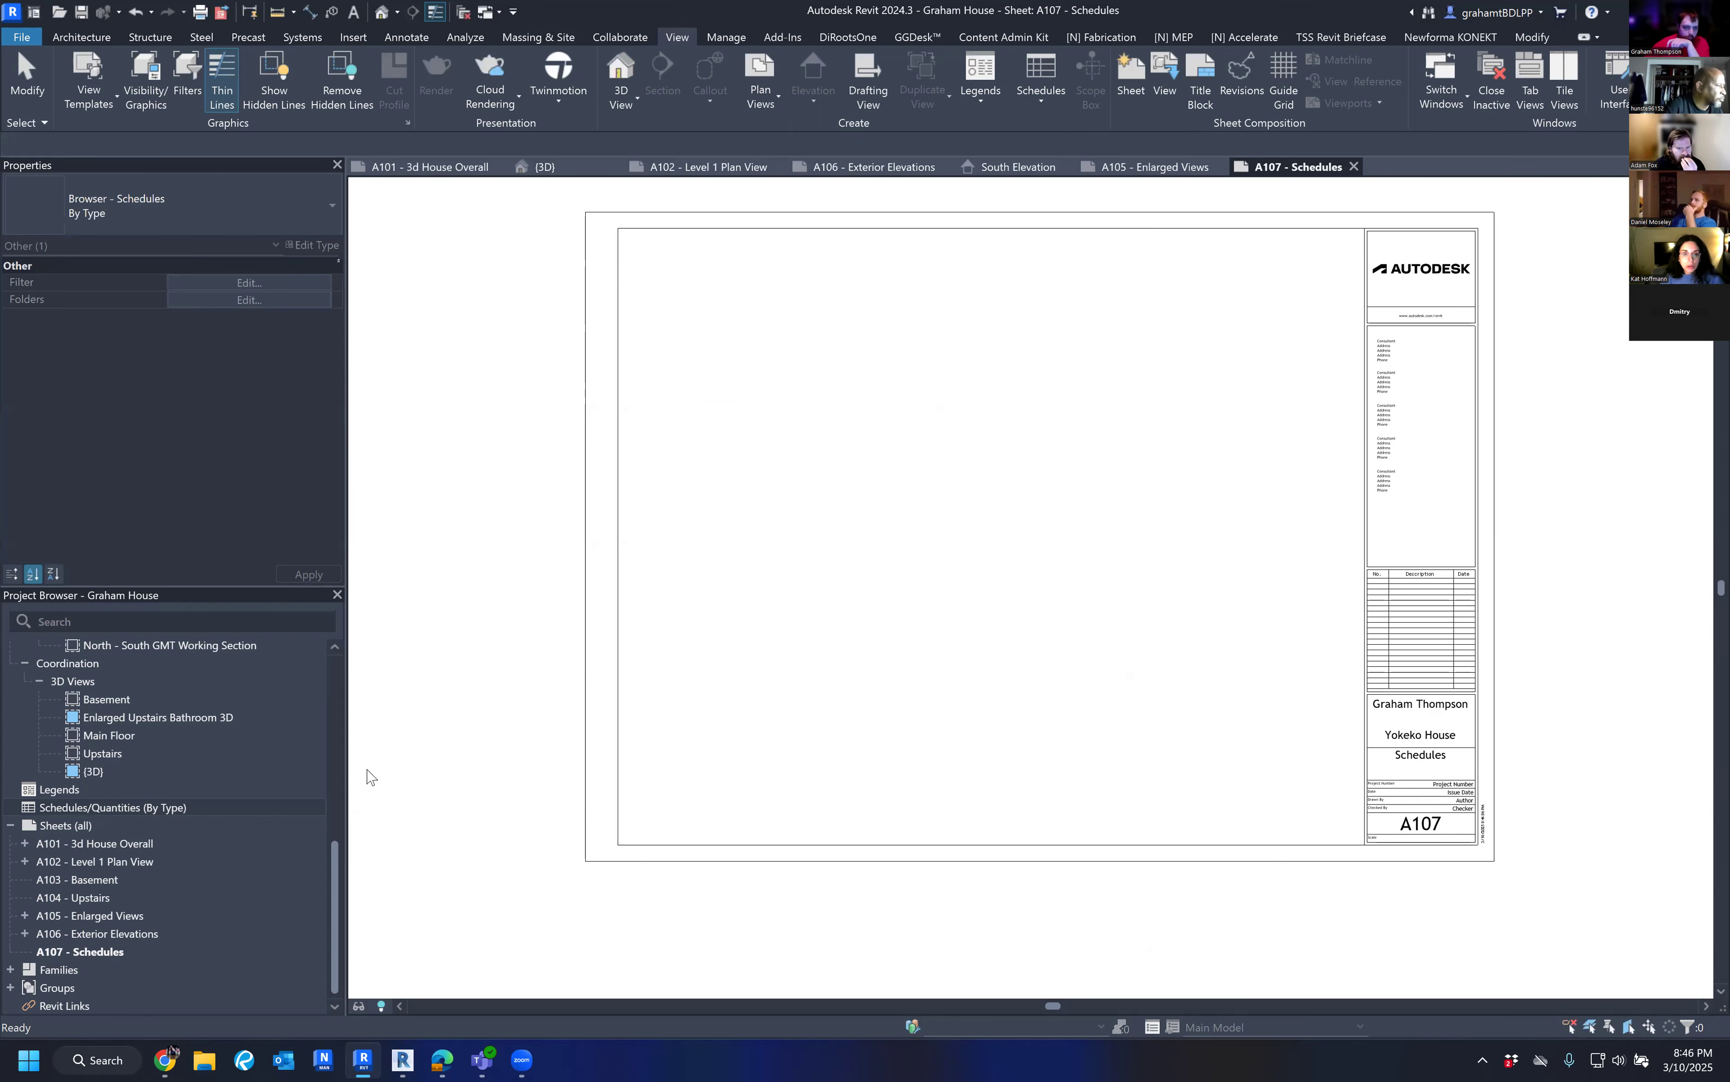
Start a new building component schedule for the Windows category, named Window Schedule, in the New Construction phase.
right_click(111, 805)
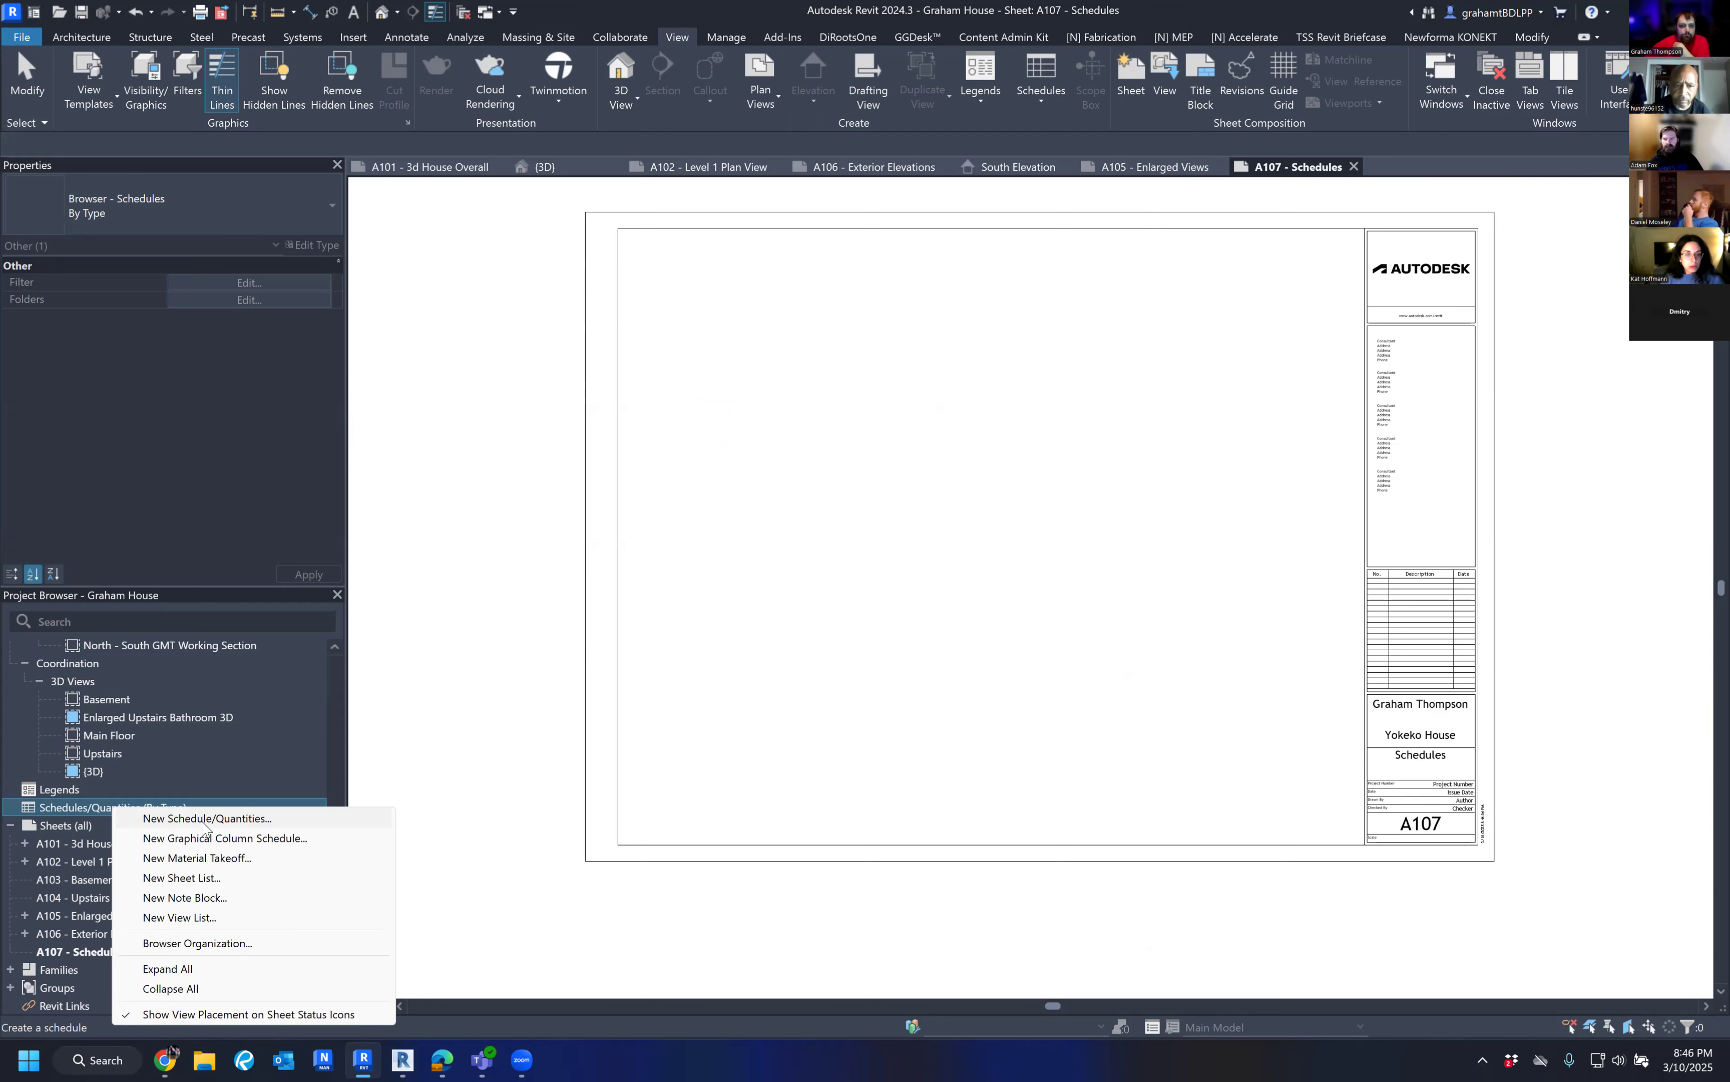
left_click(208, 819)
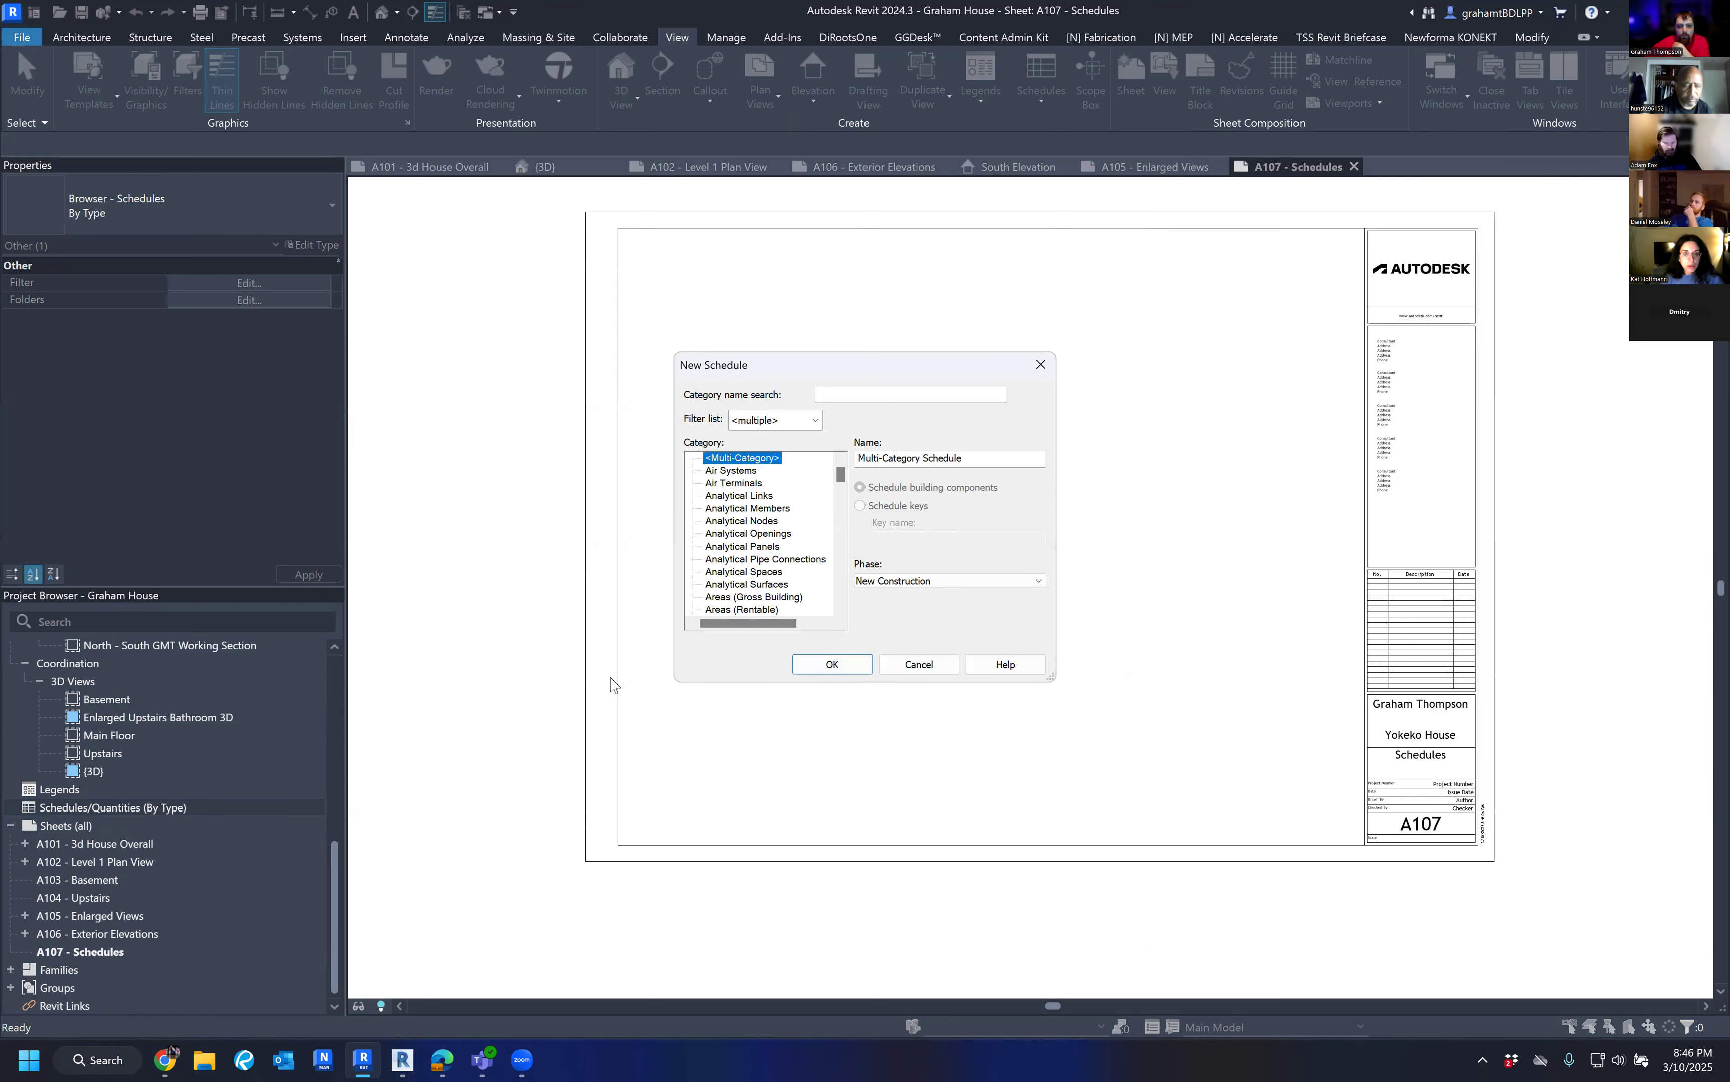
left_click(784, 508)
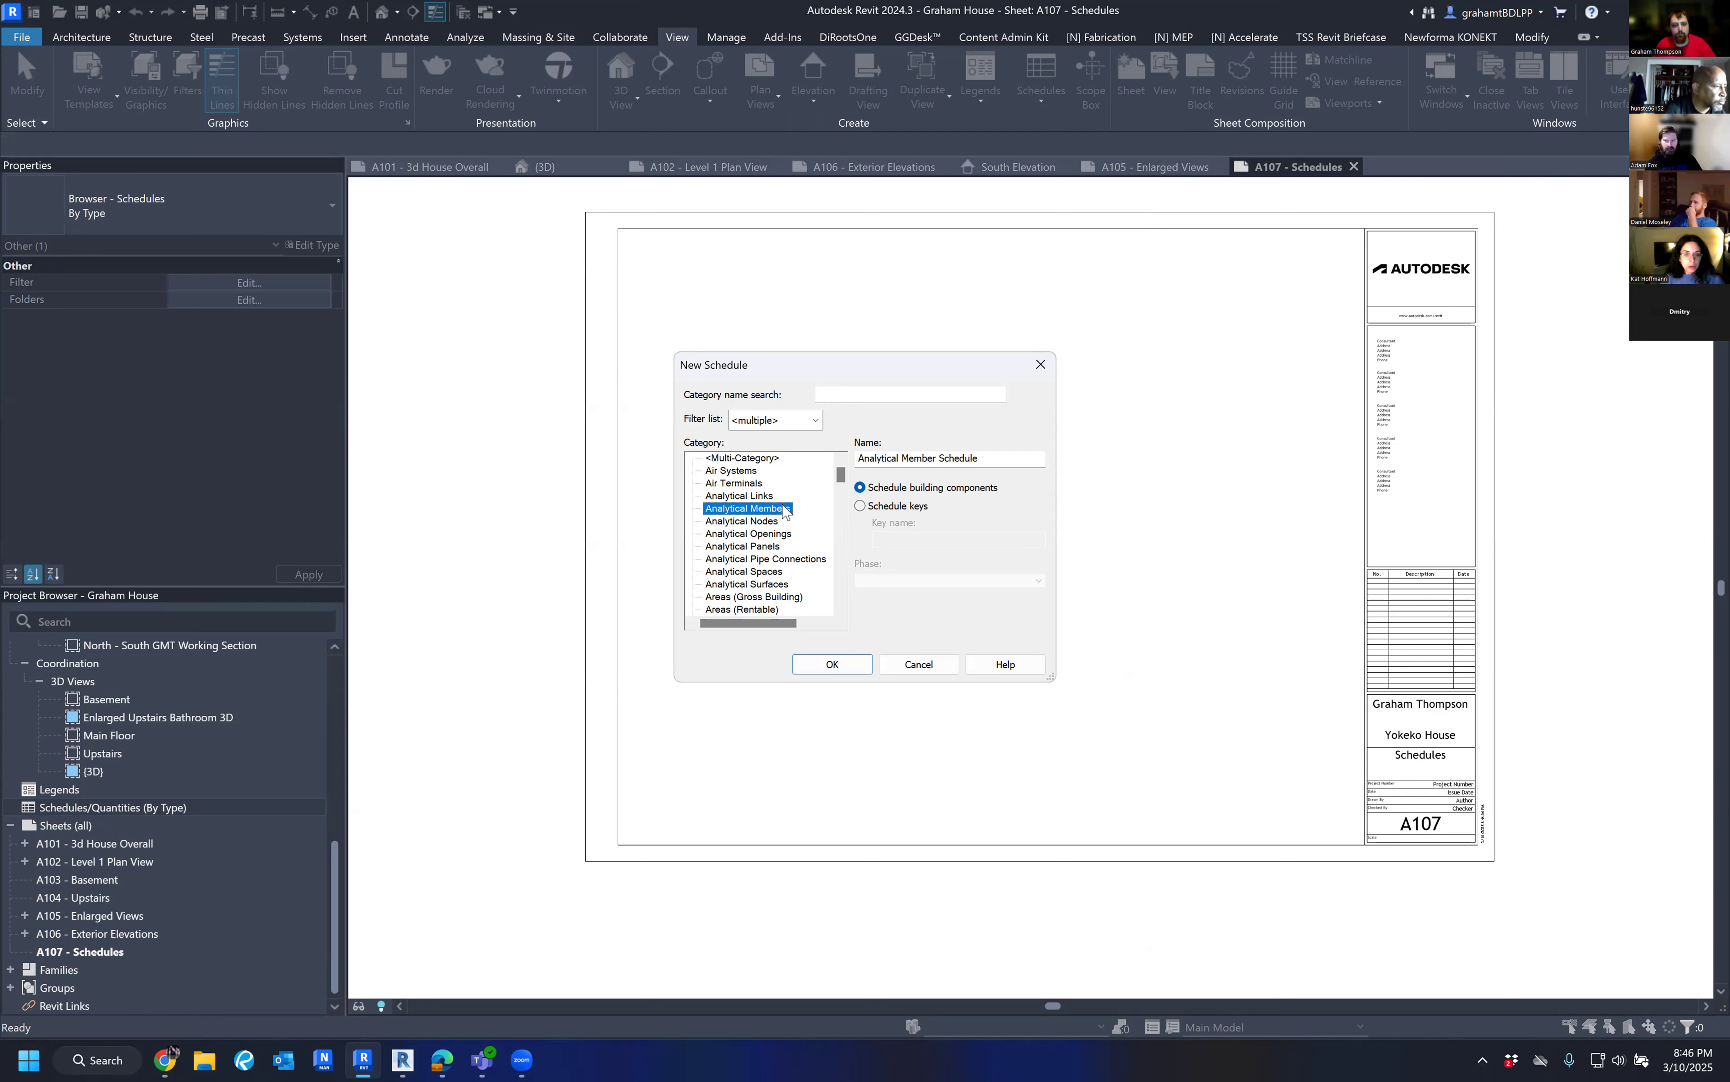
key("w")
scroll(781, 530, "down", 2)
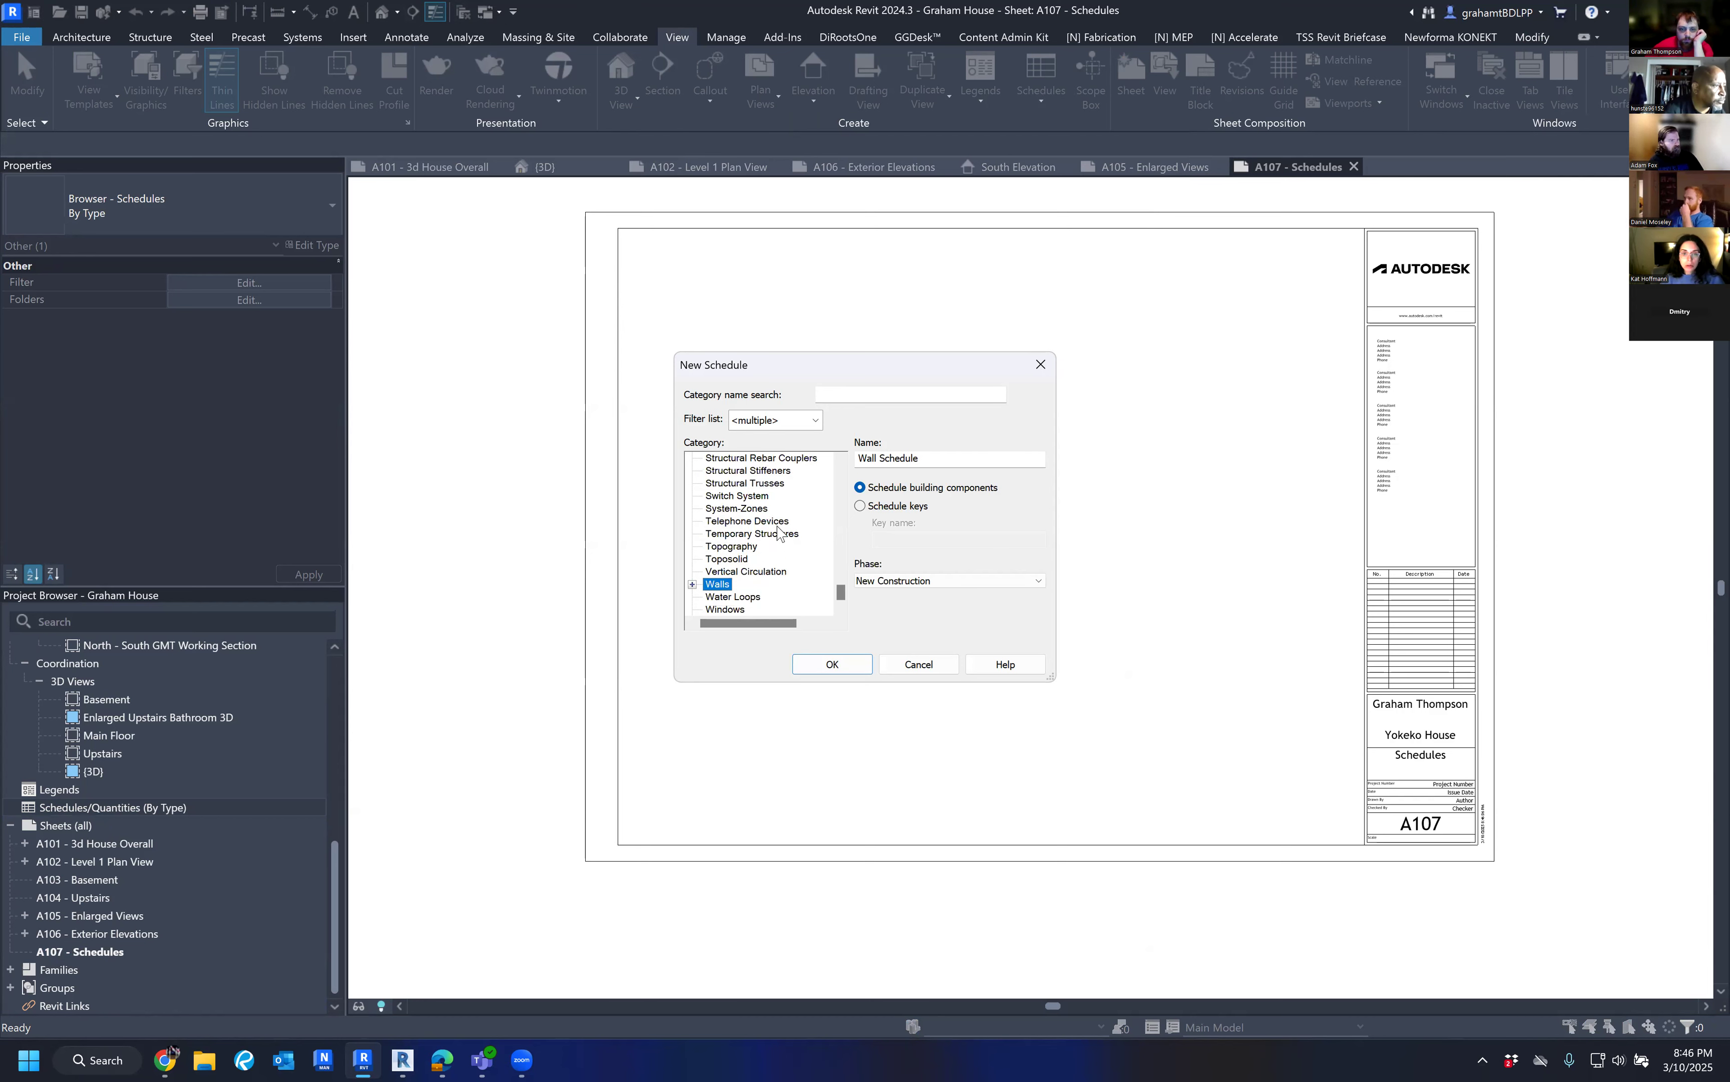
left_click(736, 598)
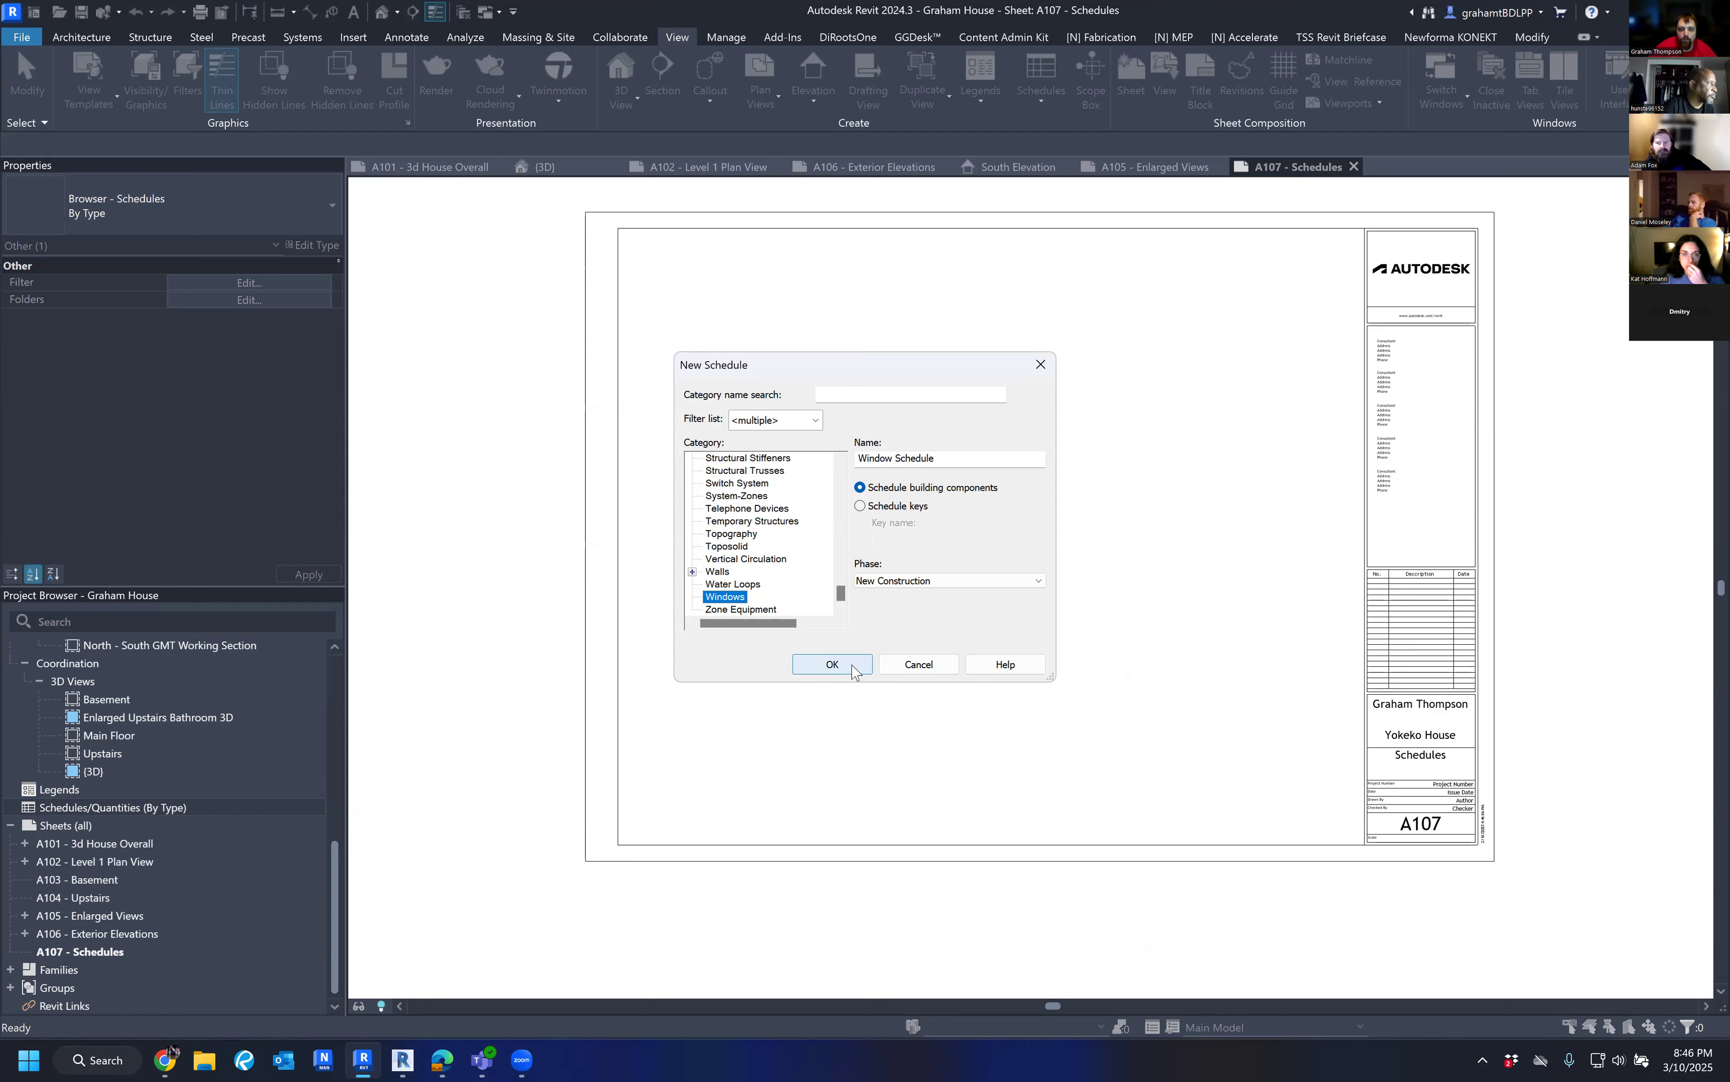
left_click(833, 666)
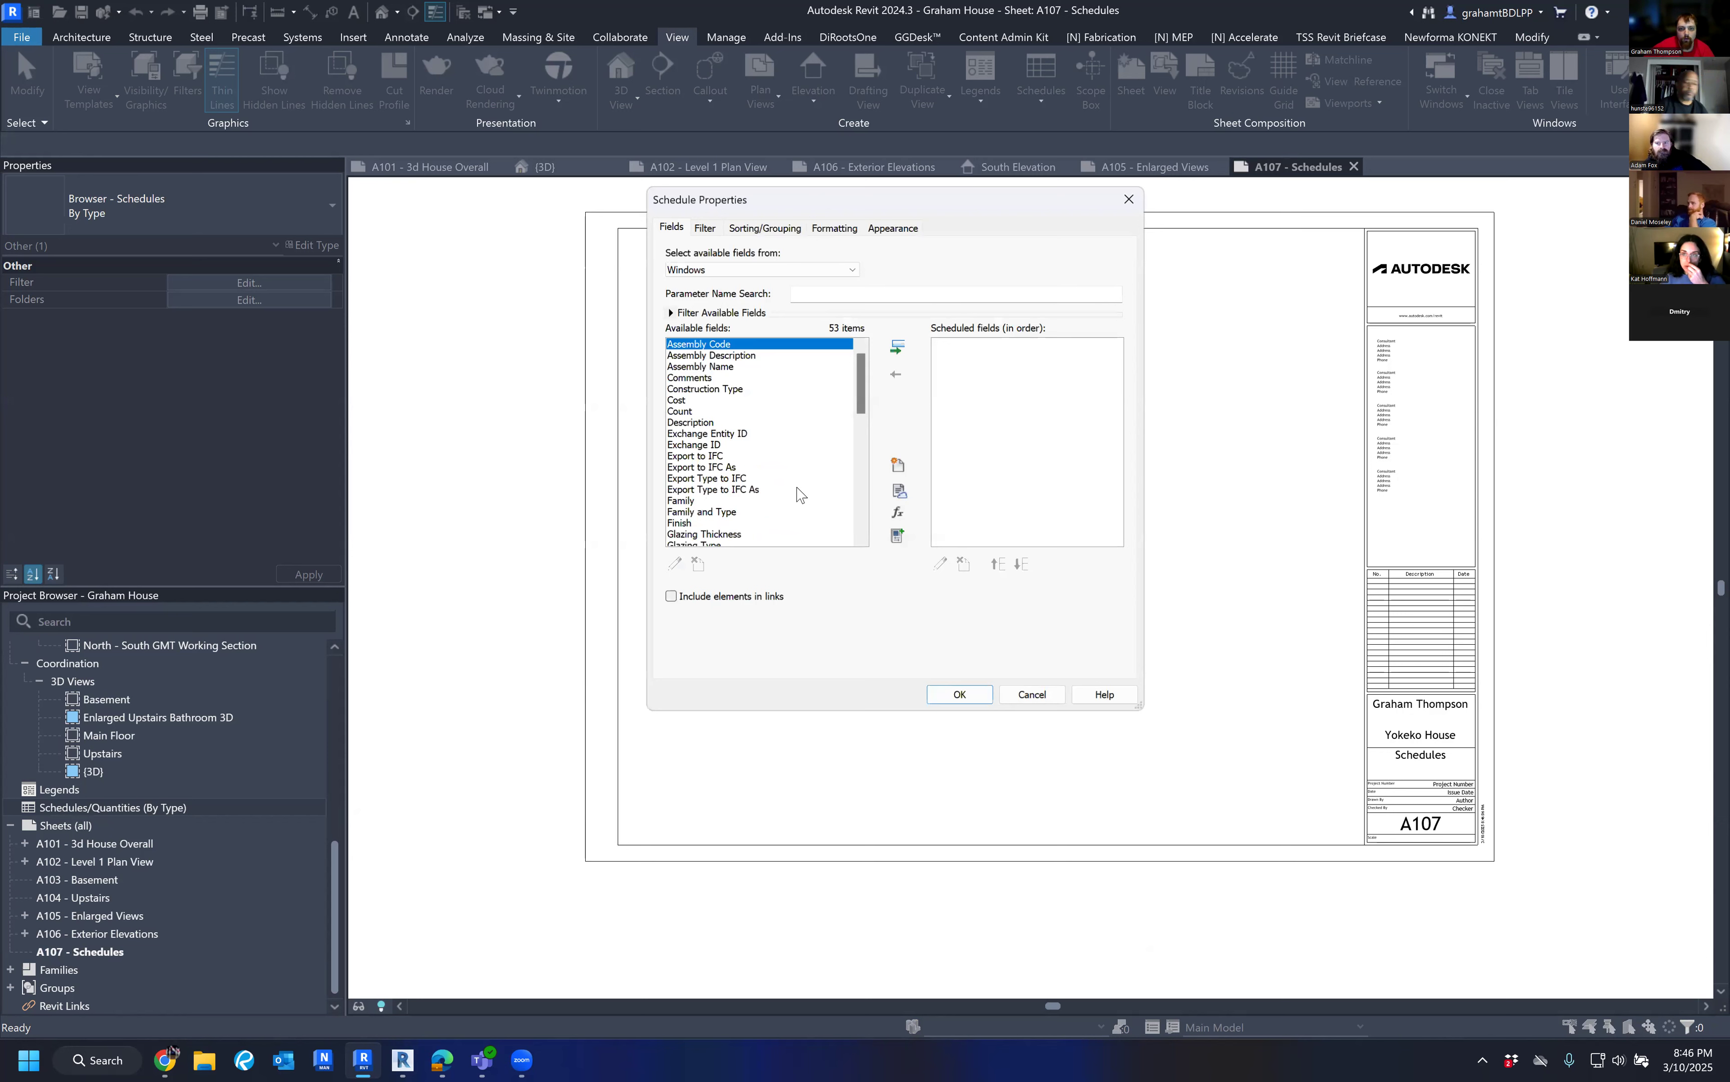
Add Family and Type as the first scheduled field of the window schedule.
left_click(751, 379)
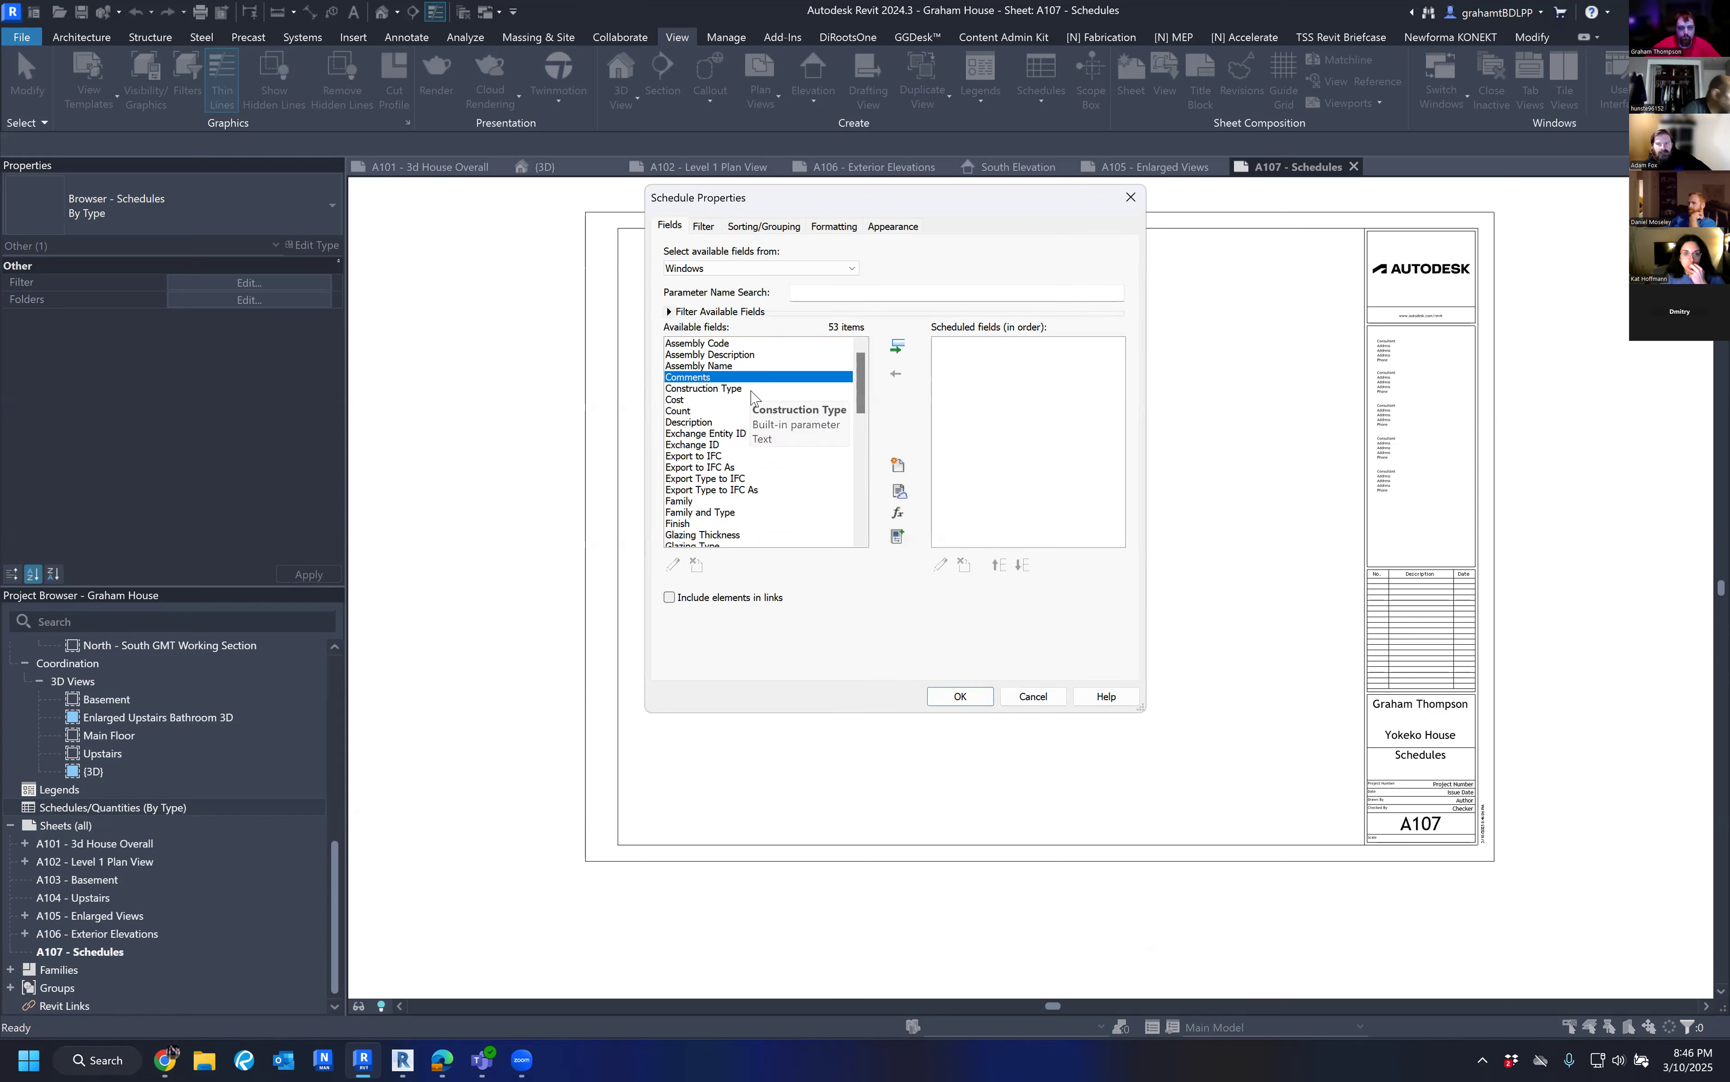
key("f")
key("Down")
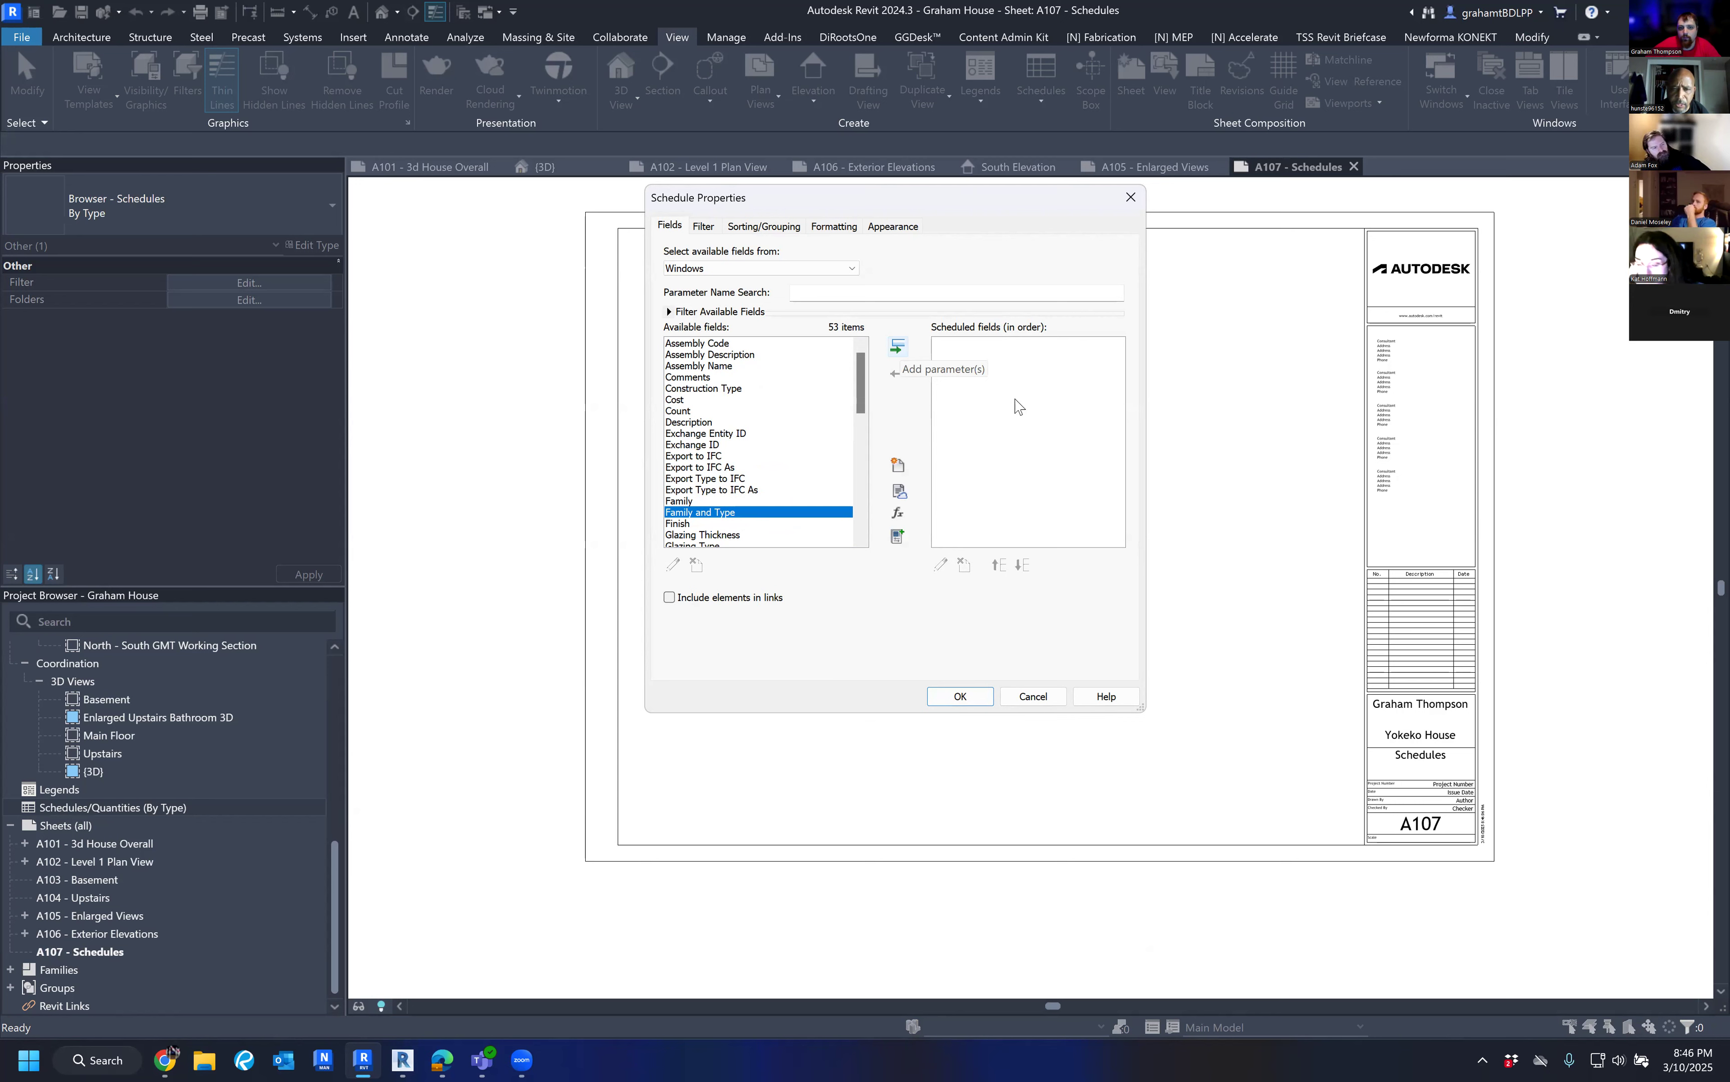
left_click(899, 348)
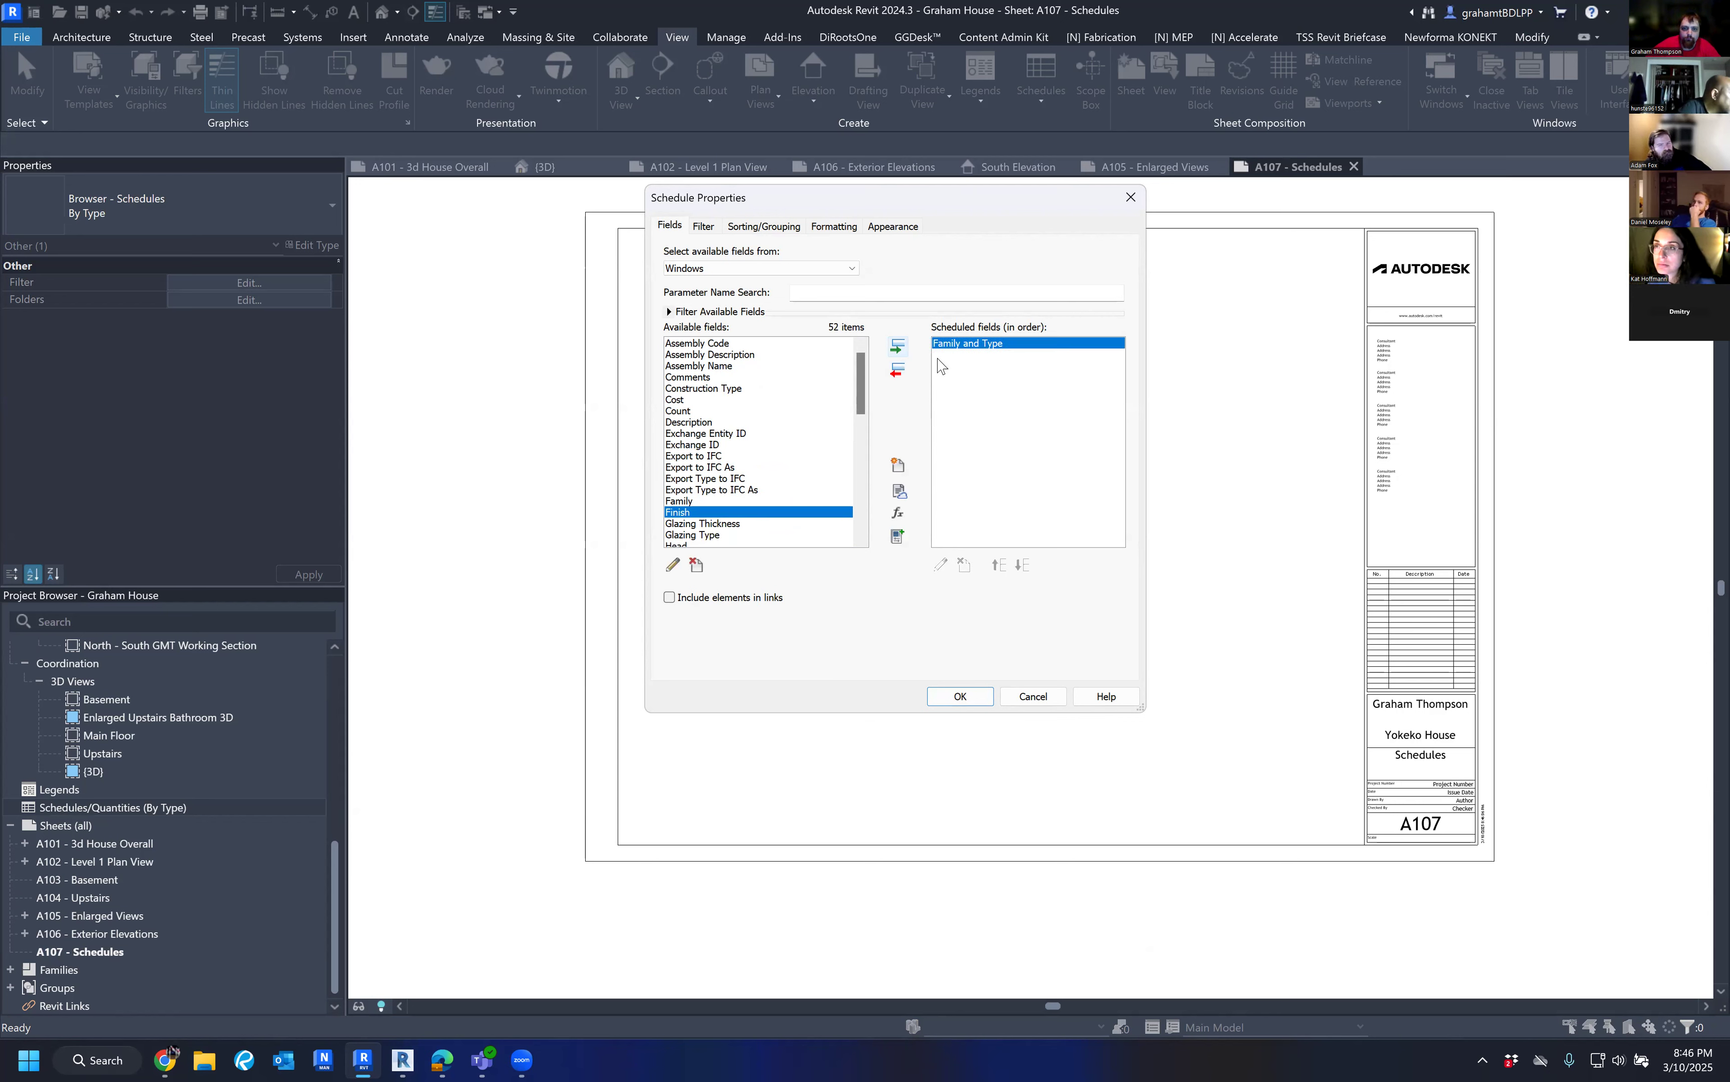
Add the Height, Width and Sill Height fields to the window schedule, in that order.
left_click(715, 445)
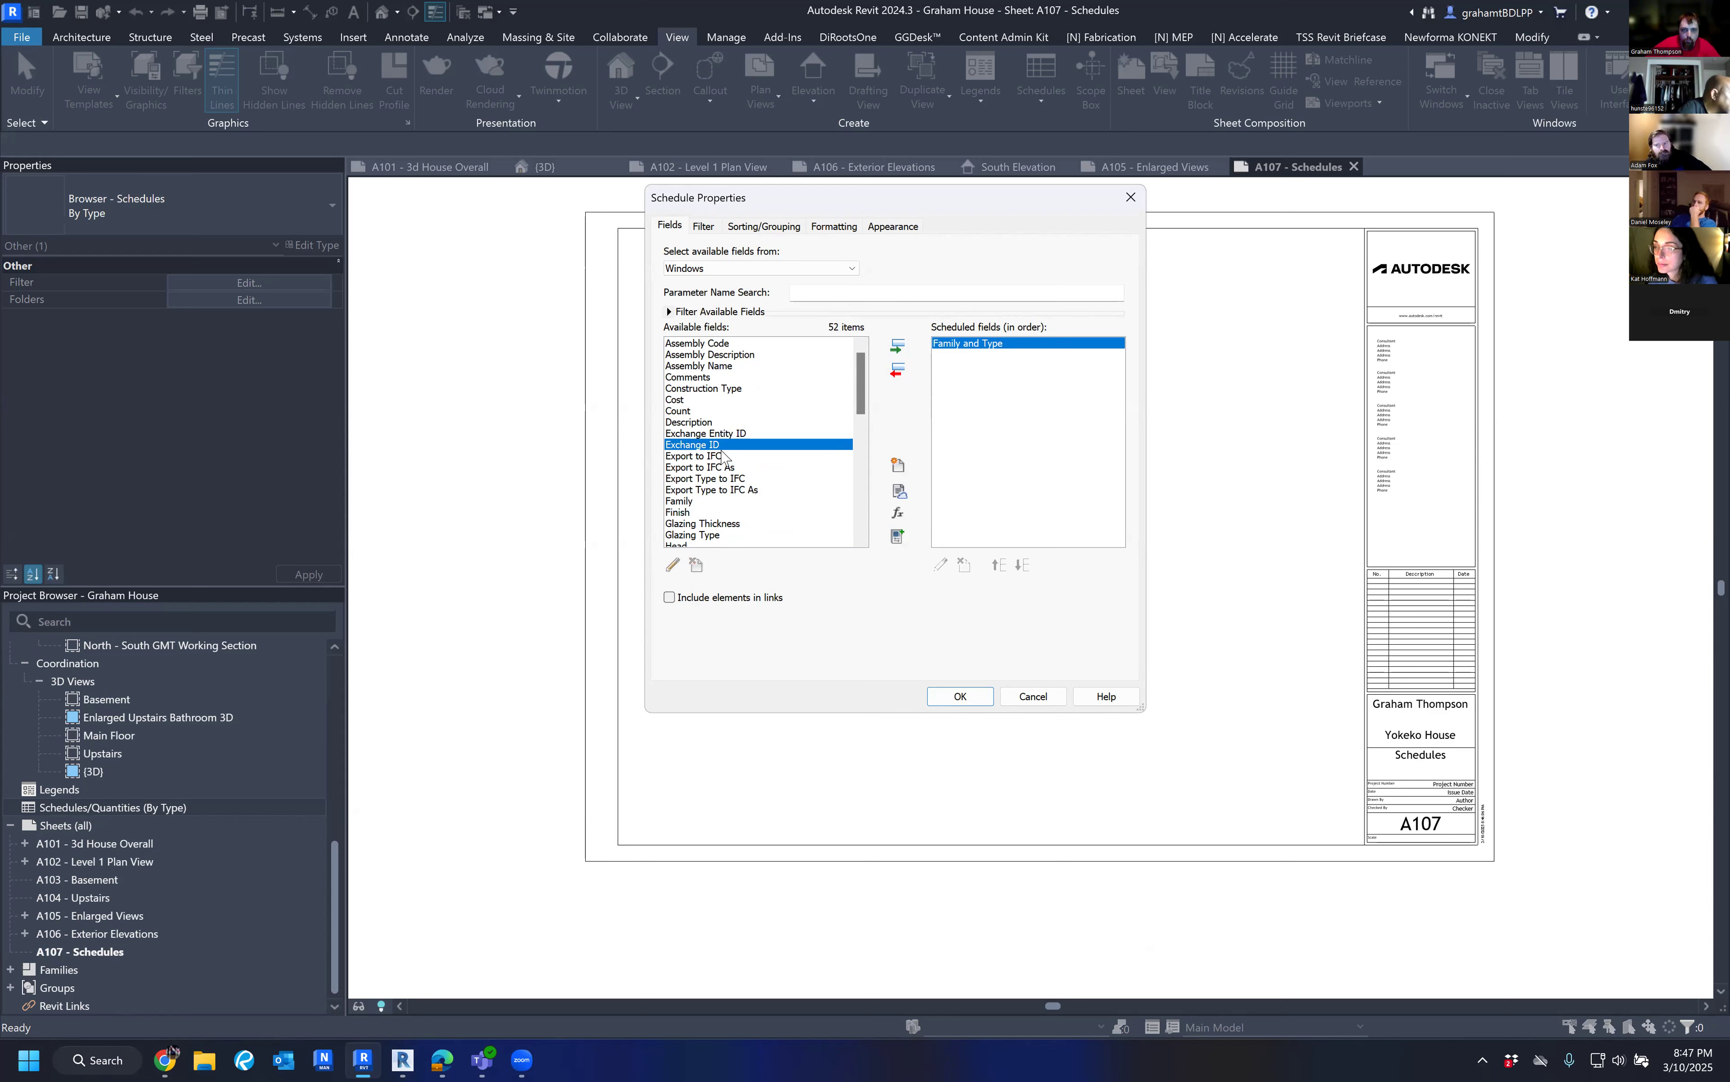
scroll(718, 451, "down", 4)
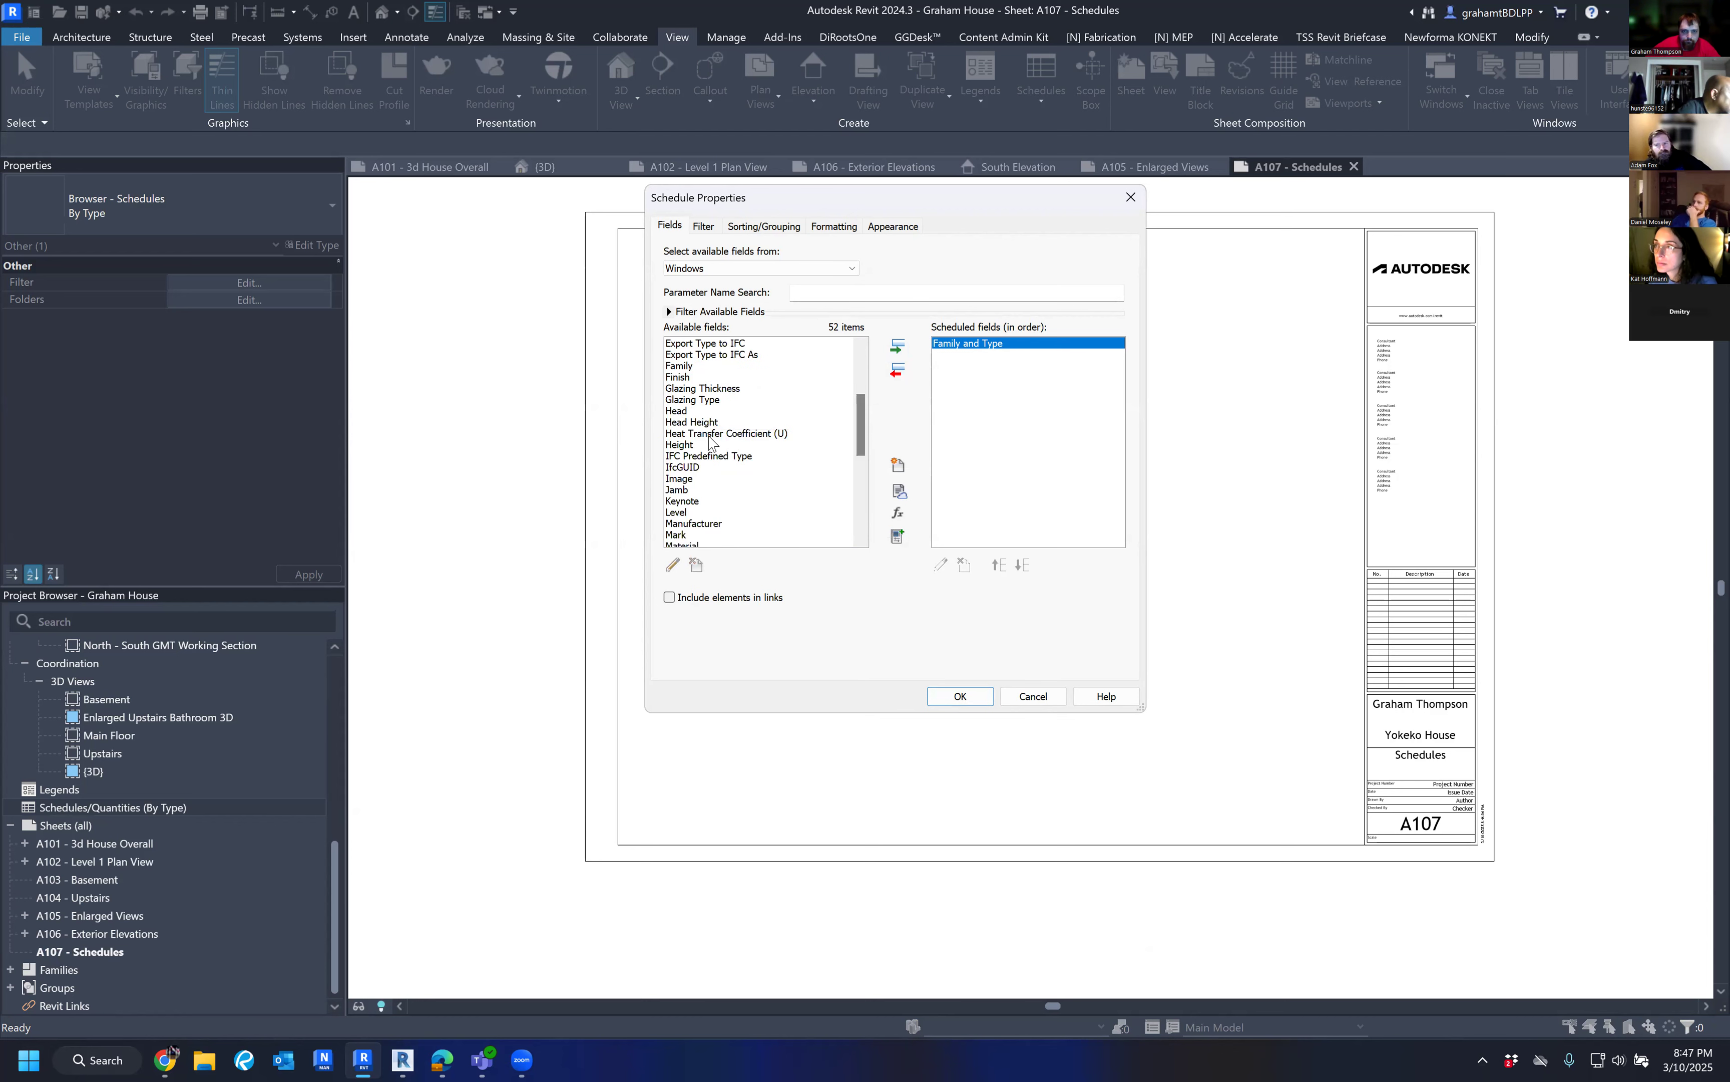
left_click(709, 445)
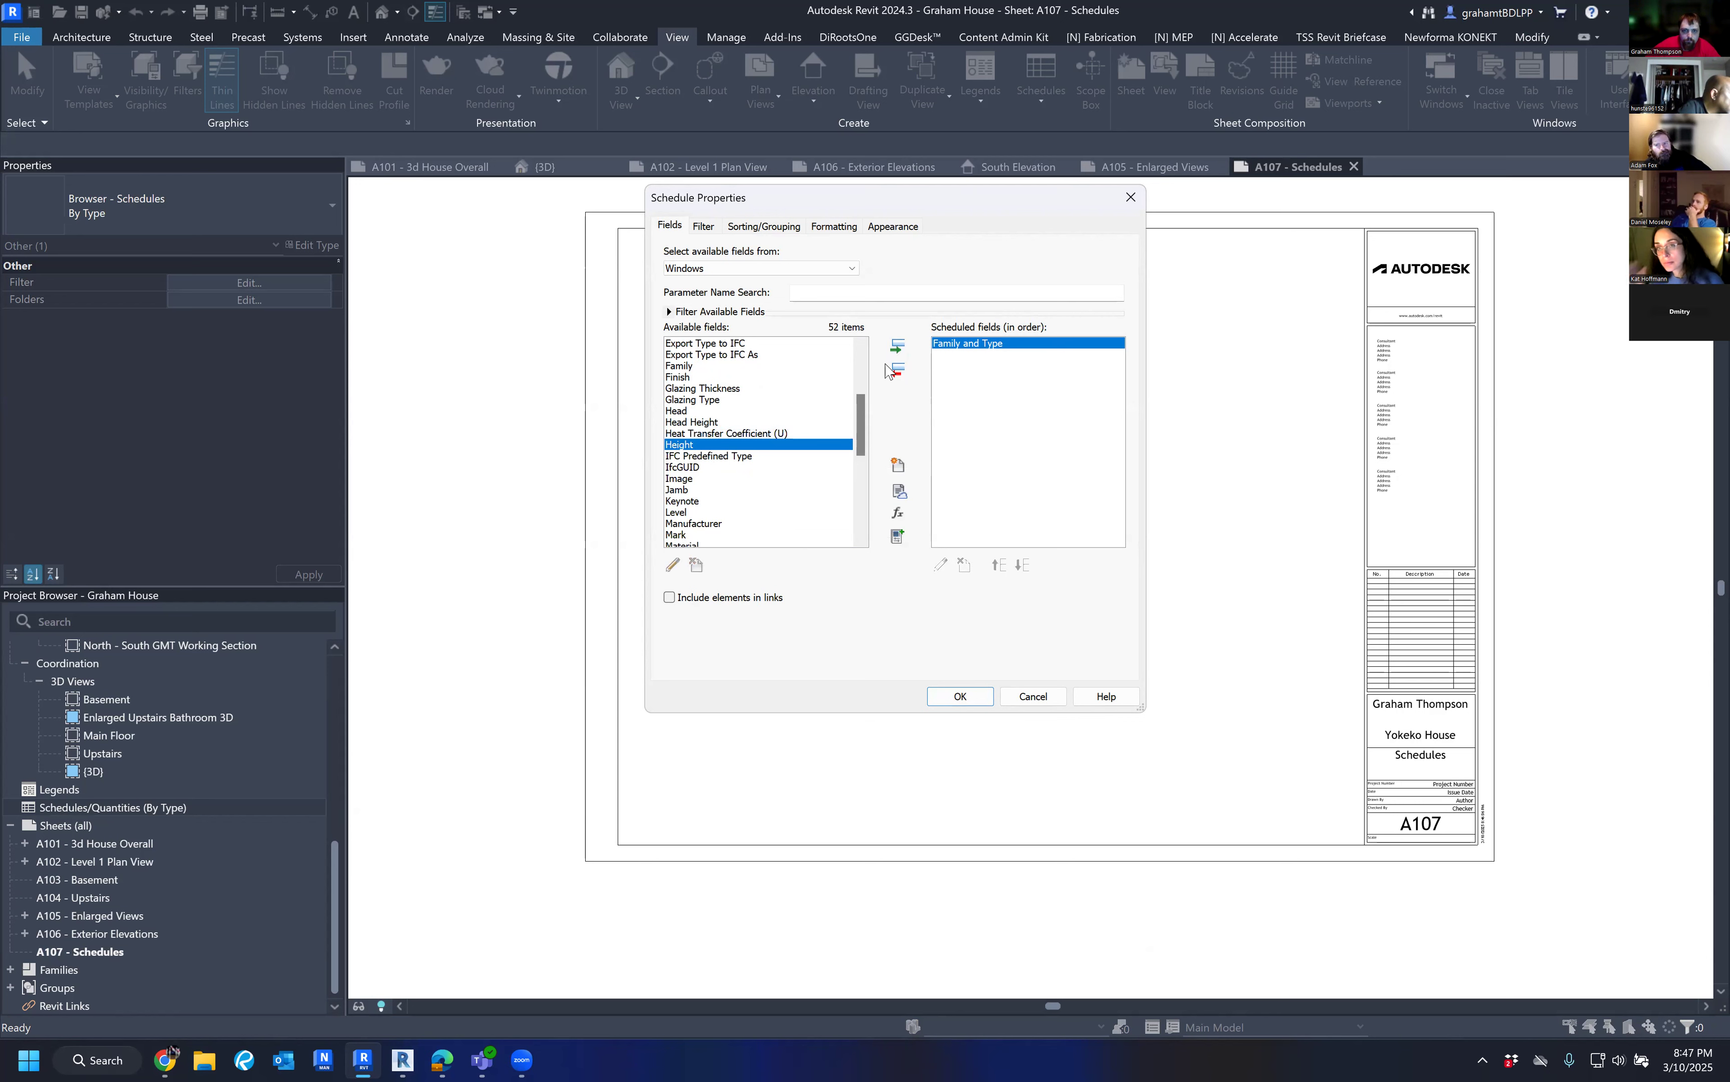
left_click(898, 346)
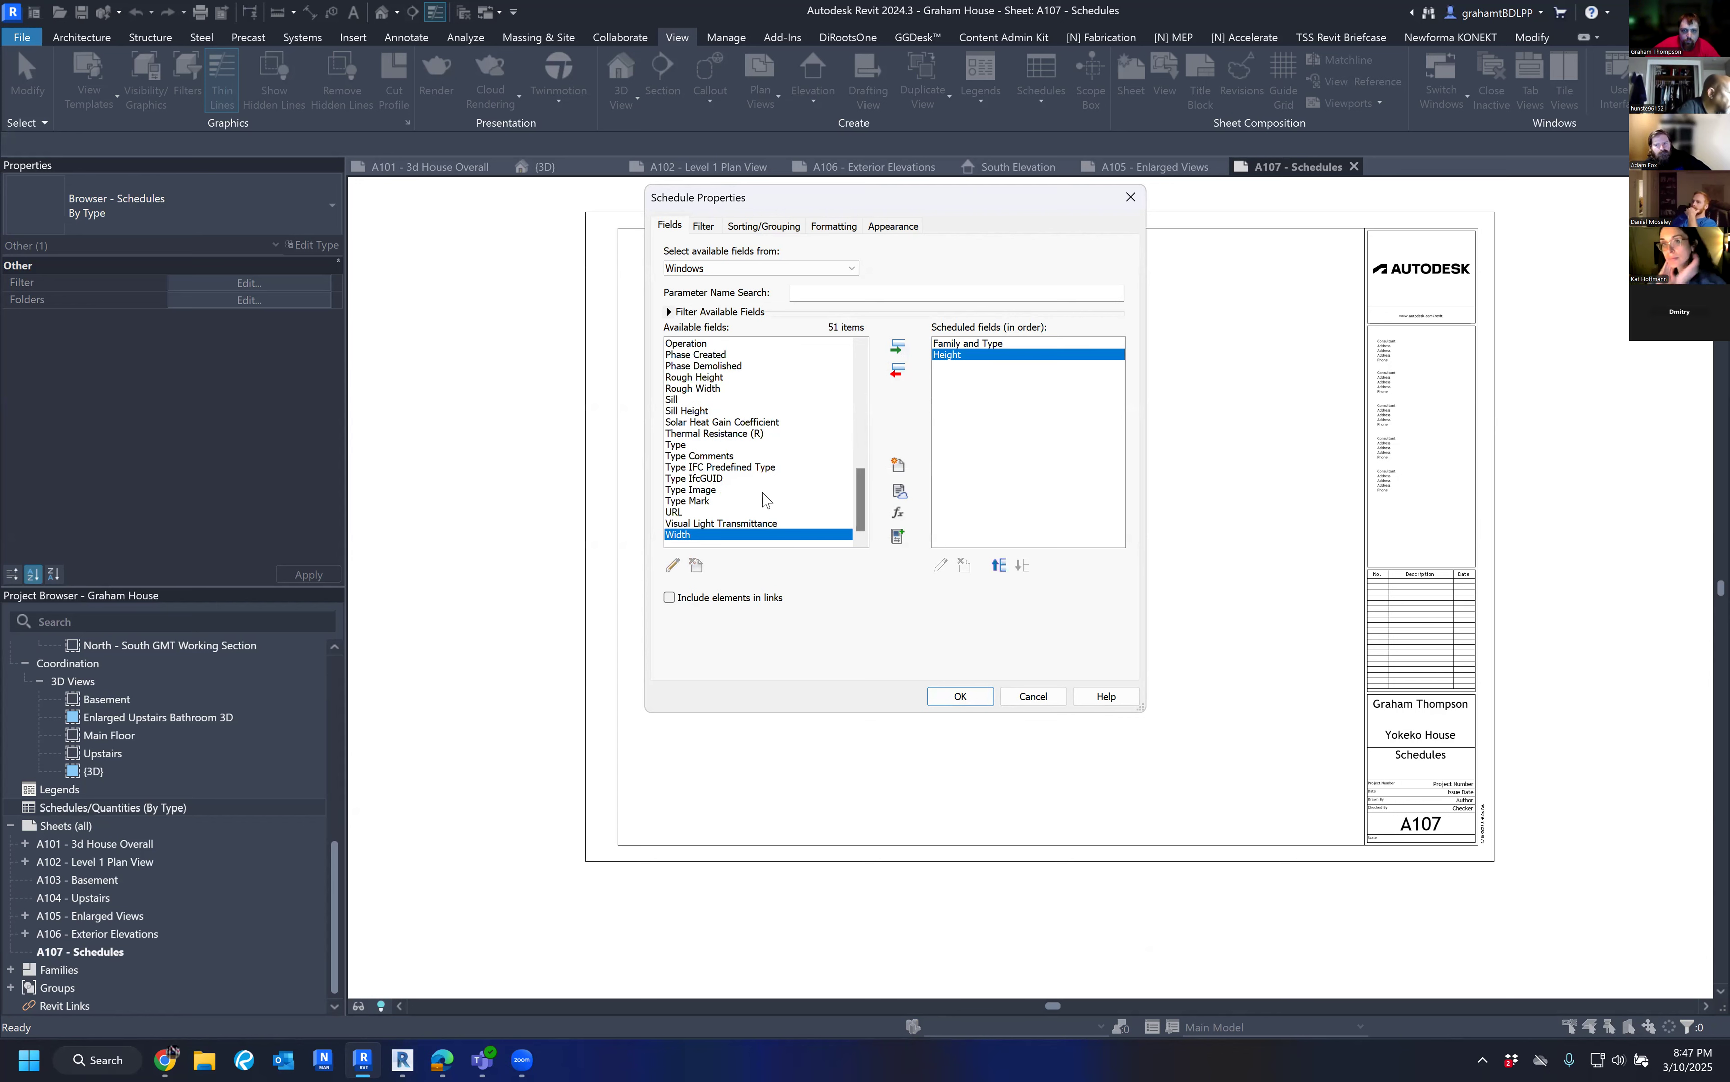
left_click(713, 457)
scroll(715, 465, "up", 2)
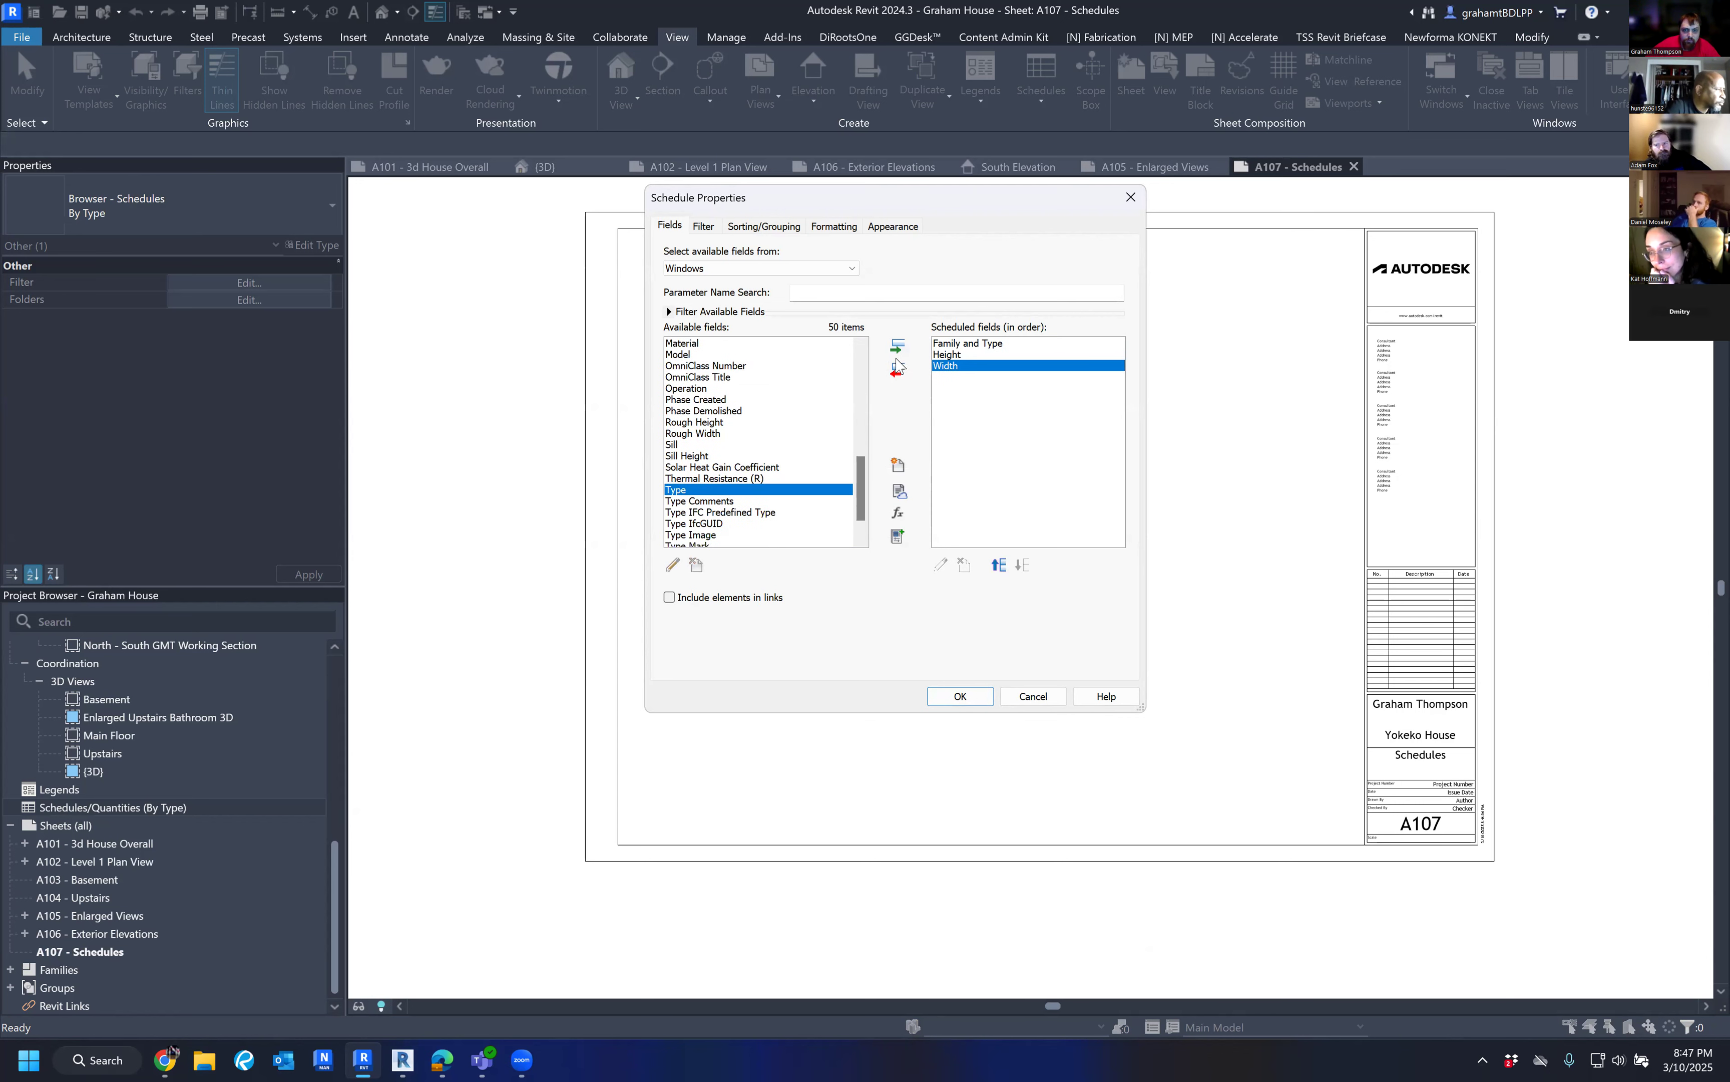
left_click(688, 456)
left_click(899, 346)
Add the Count field after Sill Height in the window schedule's scheduled fields.
scroll(695, 463, "up", 2)
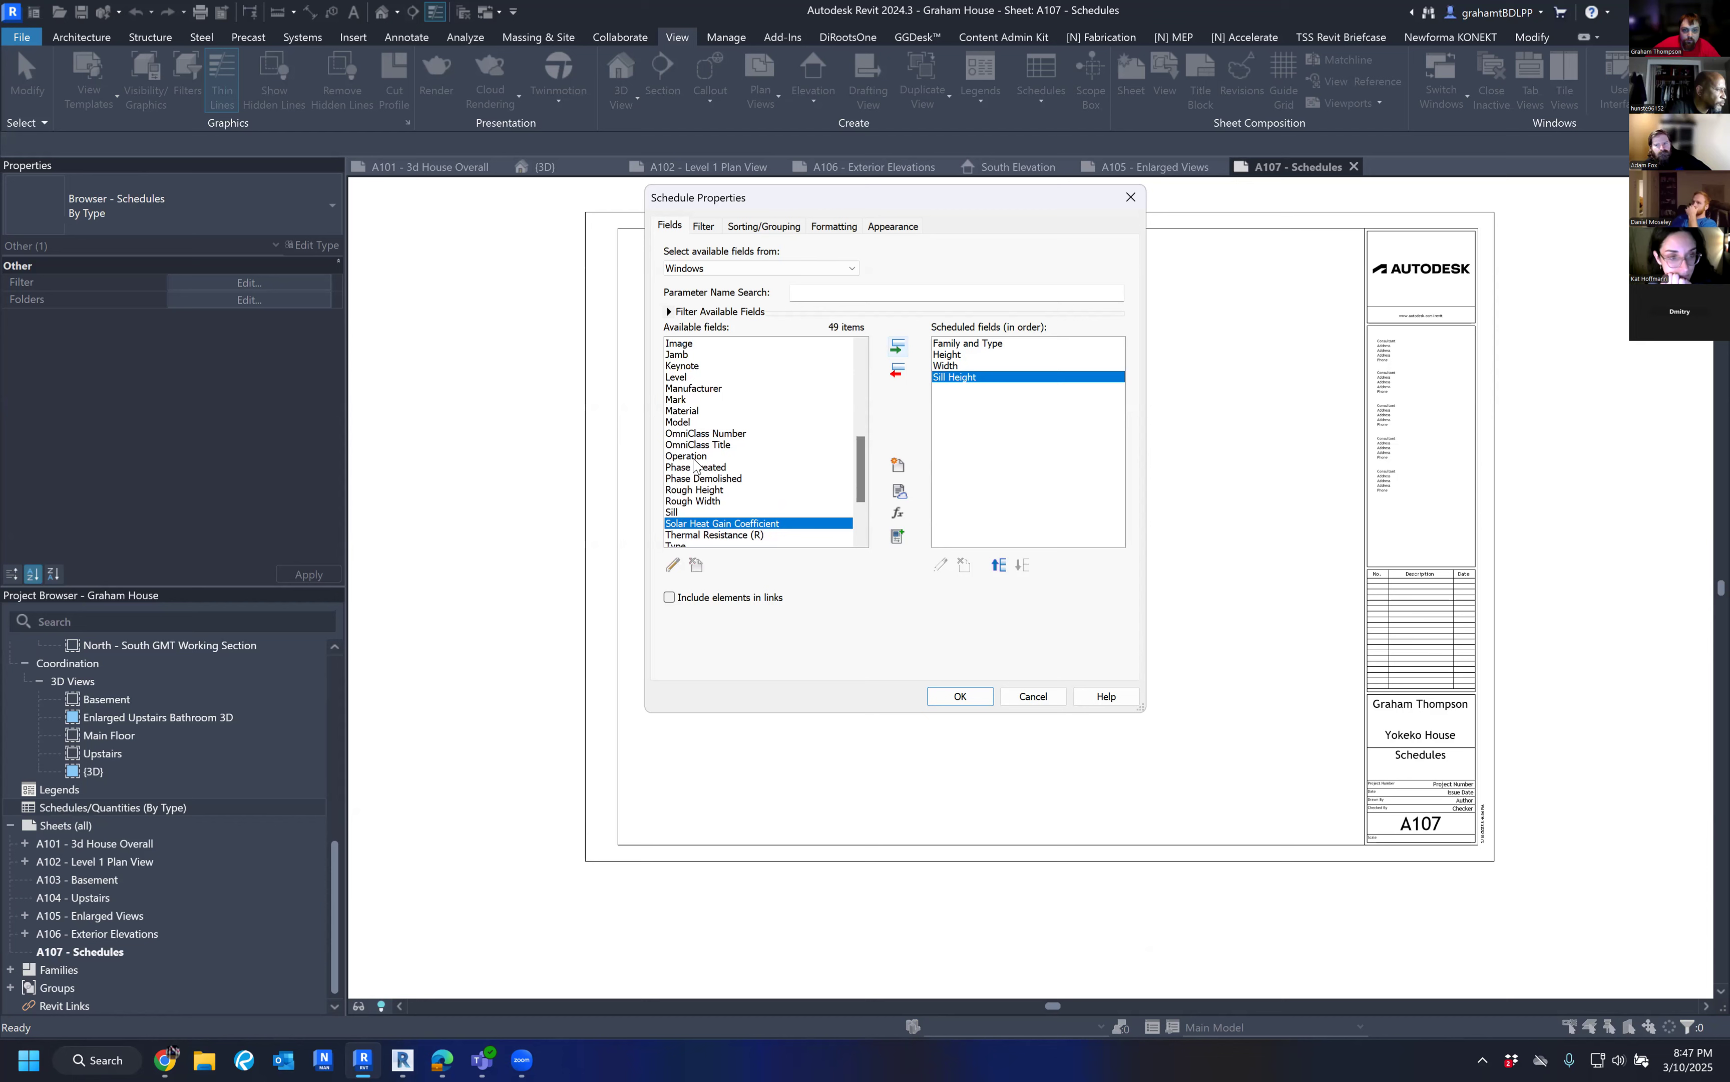
scroll(695, 463, "up", 1)
left_click(705, 457)
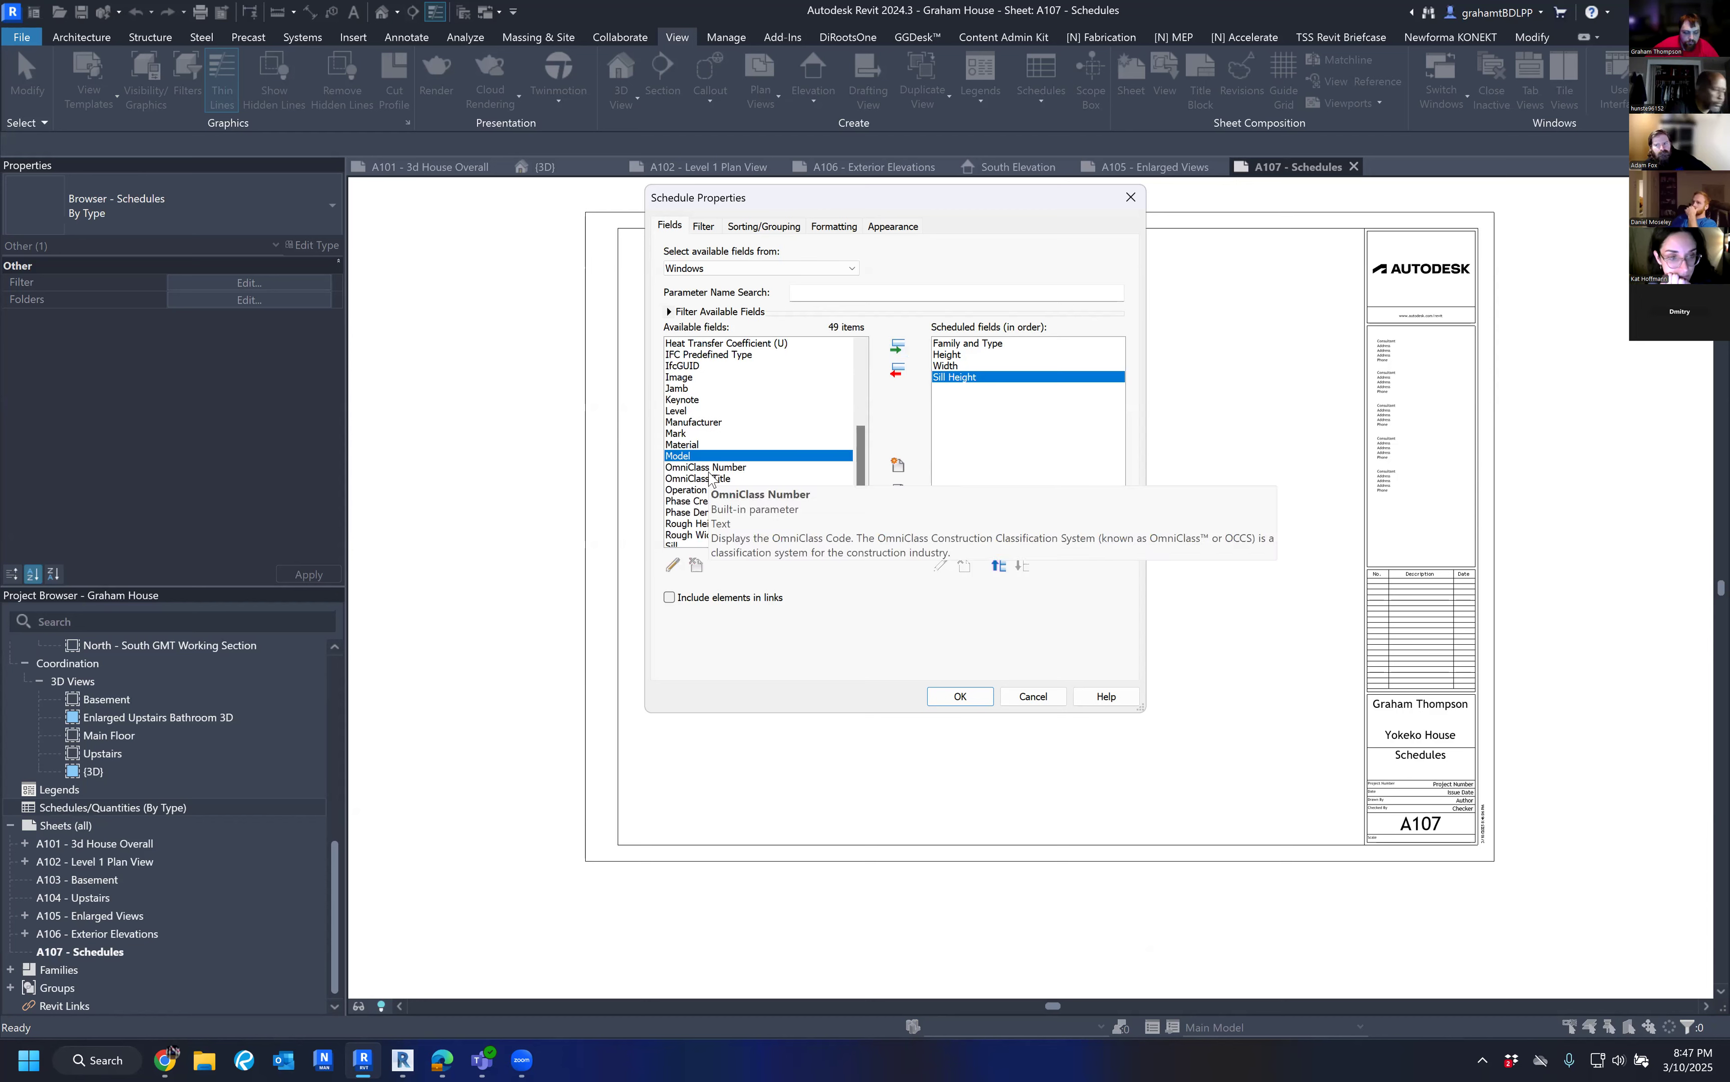
scroll(710, 472, "up", 1)
key("c")
left_click(688, 378)
left_click(899, 347)
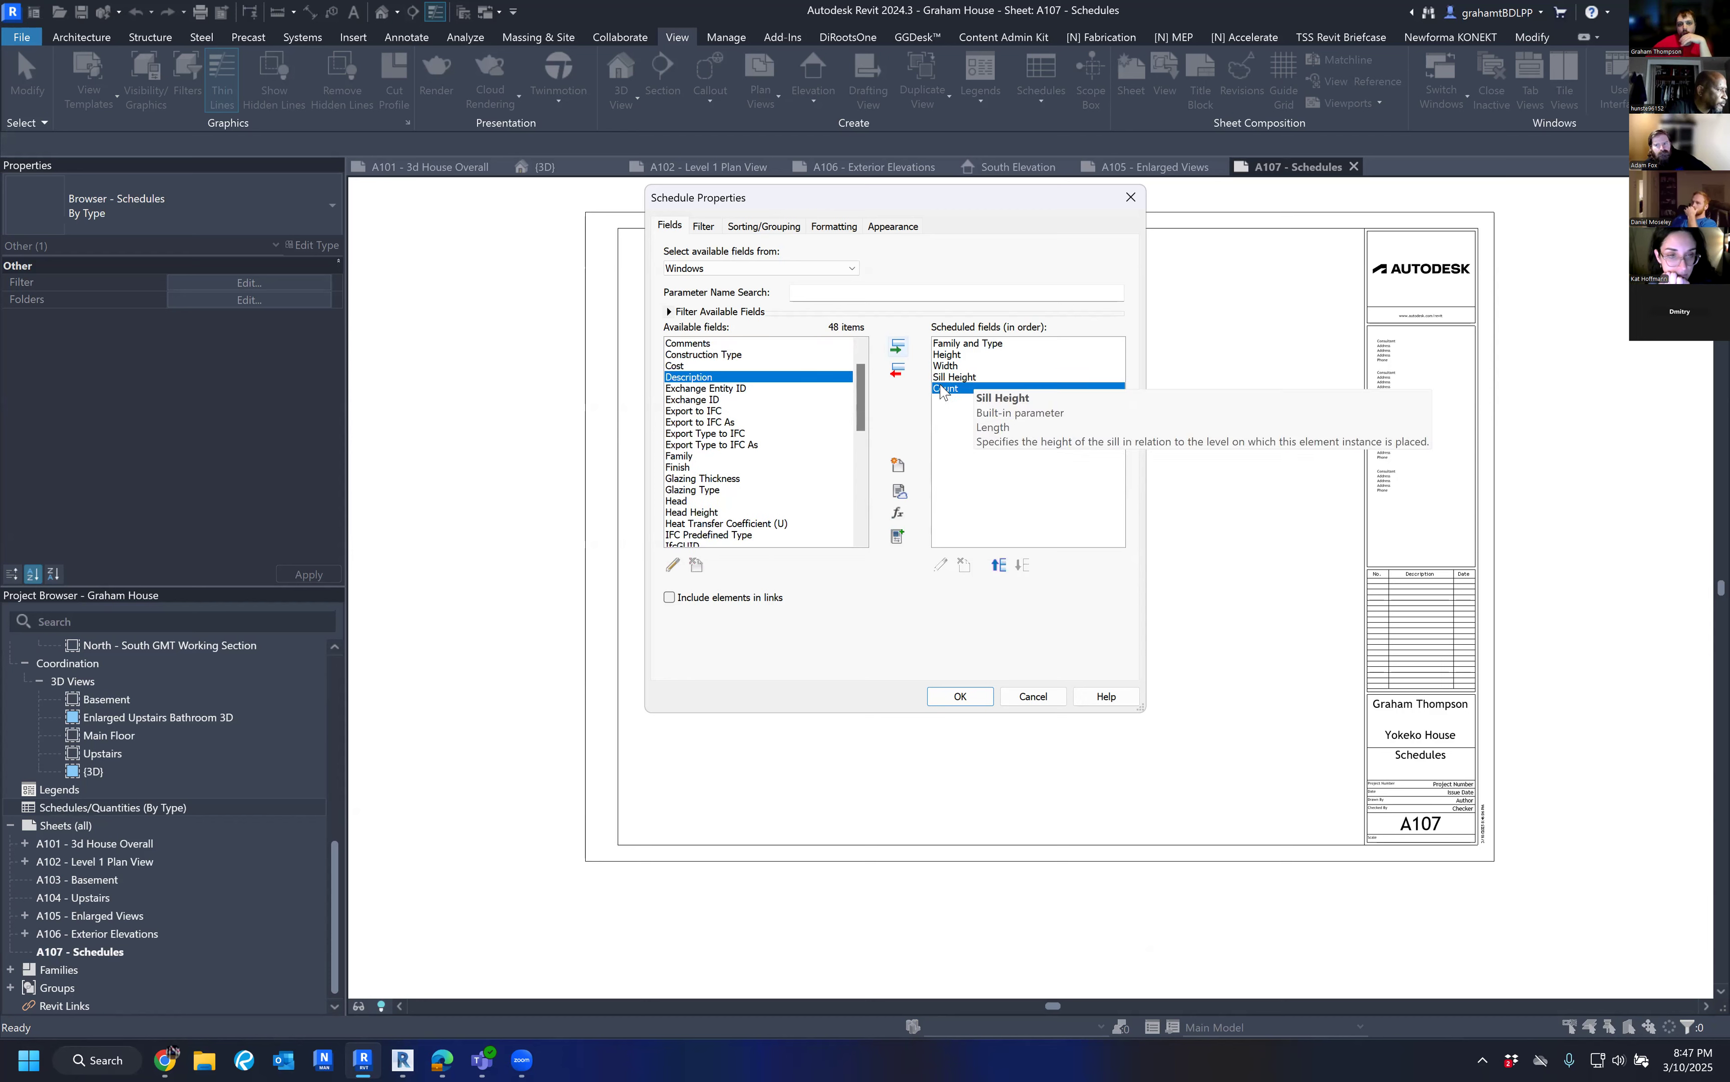
Create the schedule with the chosen fields and widen its Family and Type column to fit the full window names.
left_click(979, 702)
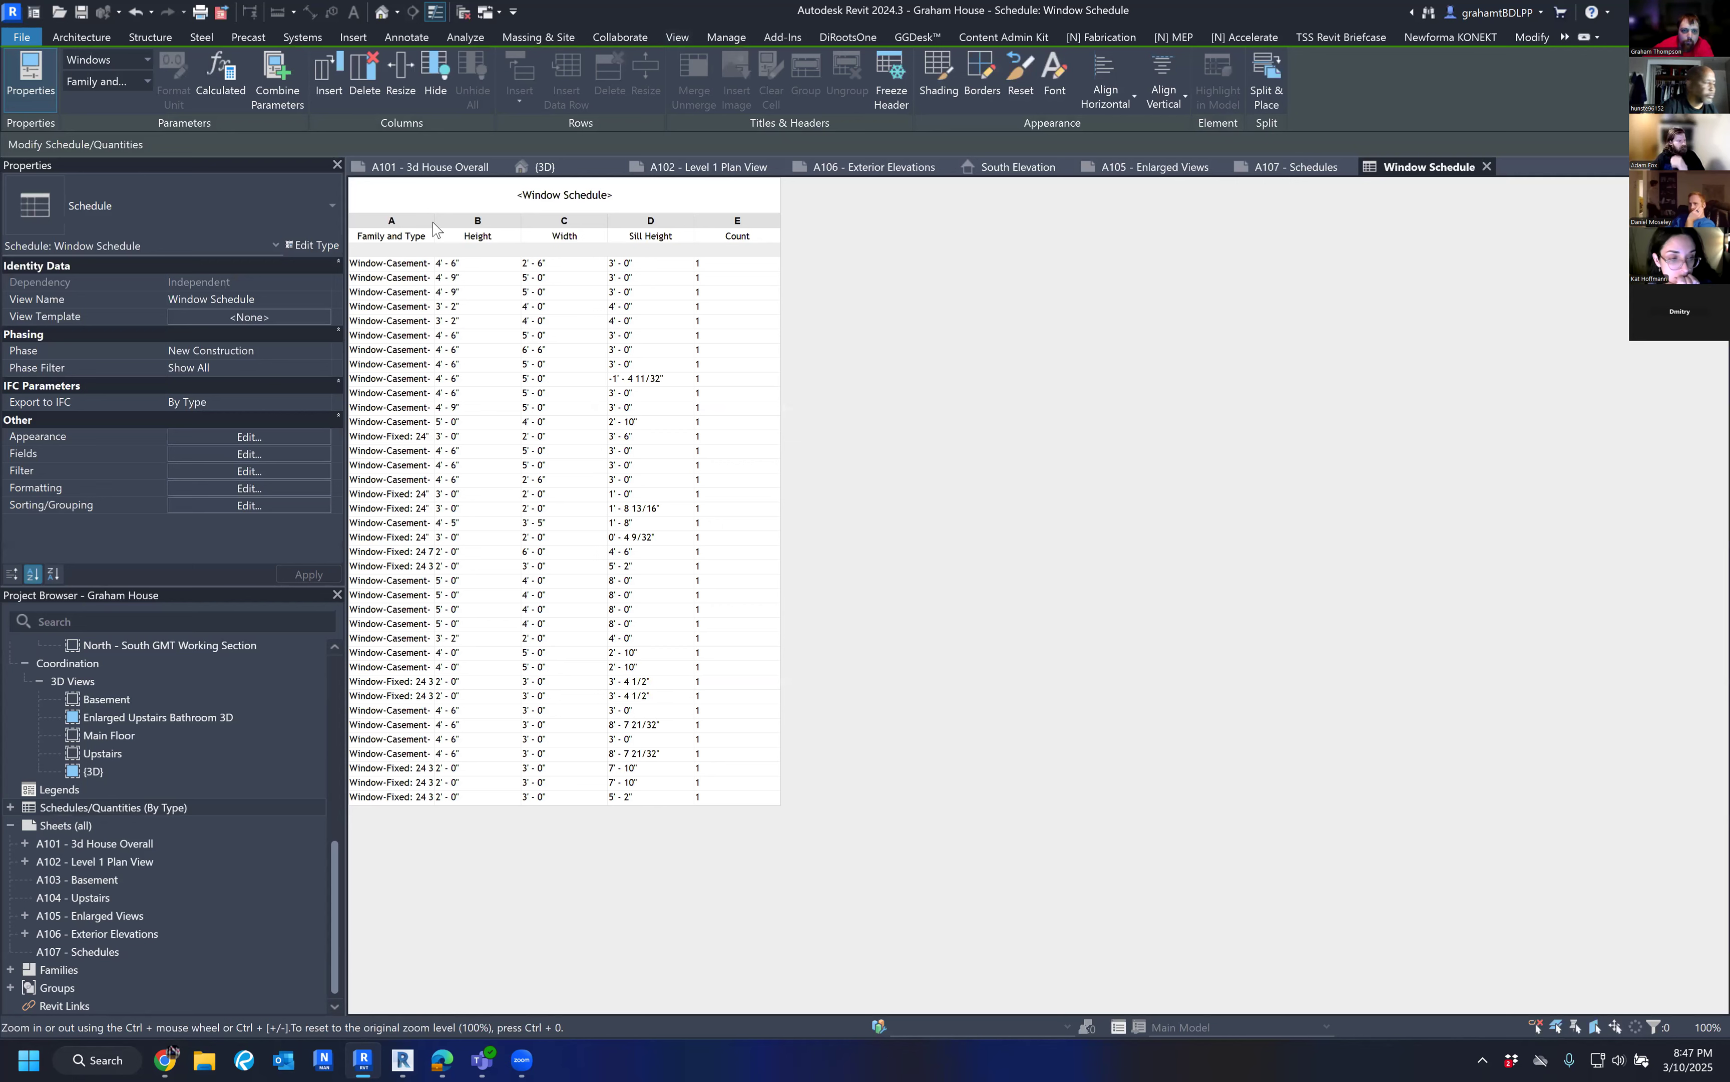
left_click_drag(436, 223, 508, 233)
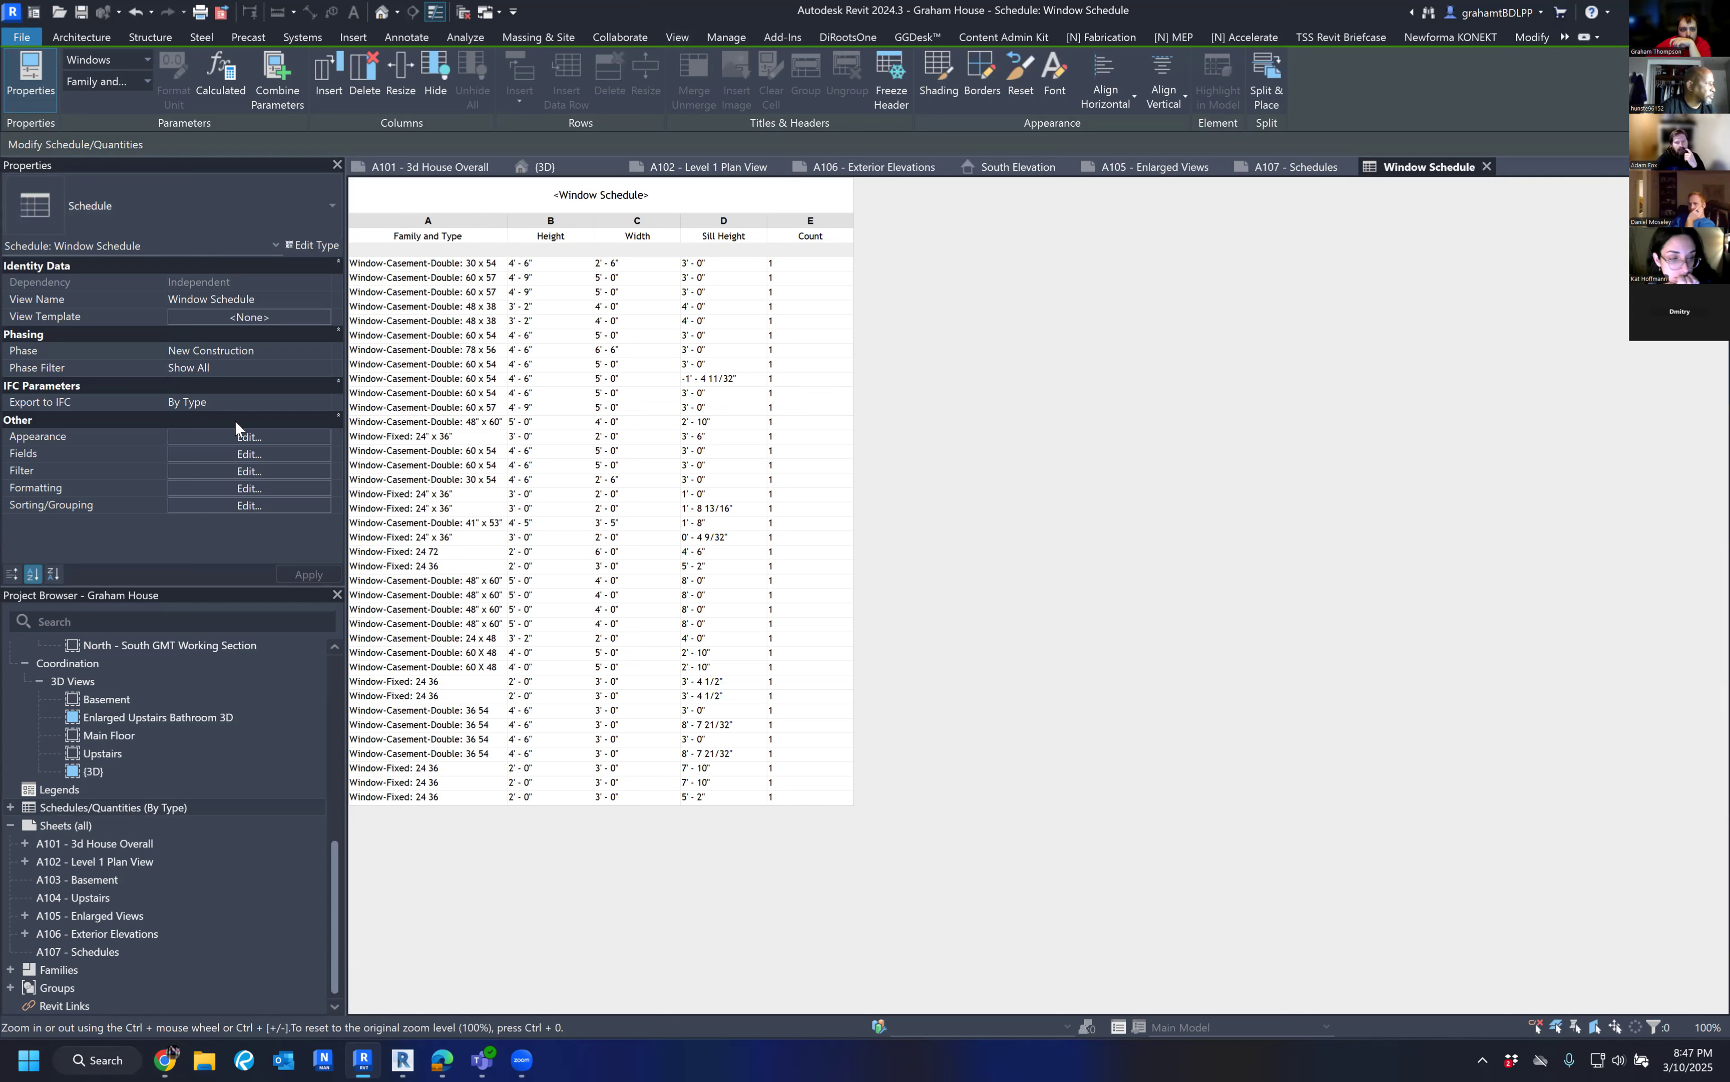
left_click(203, 455)
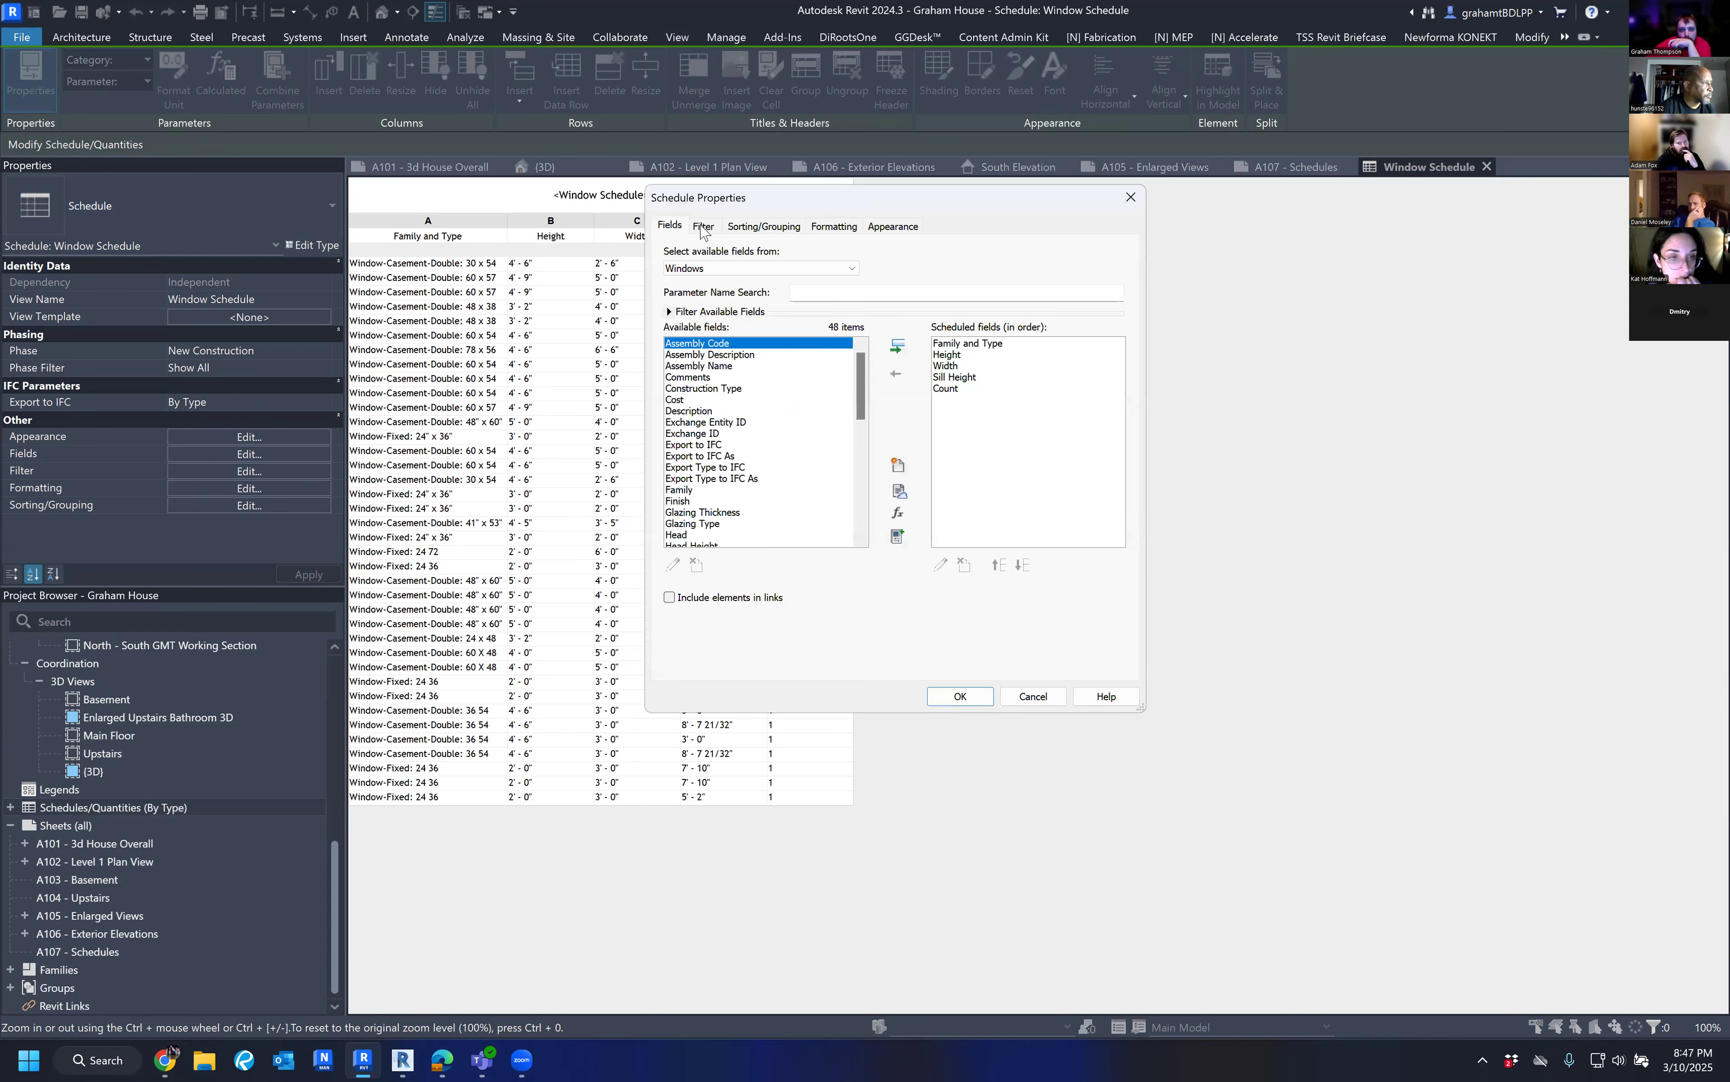
left_click(703, 228)
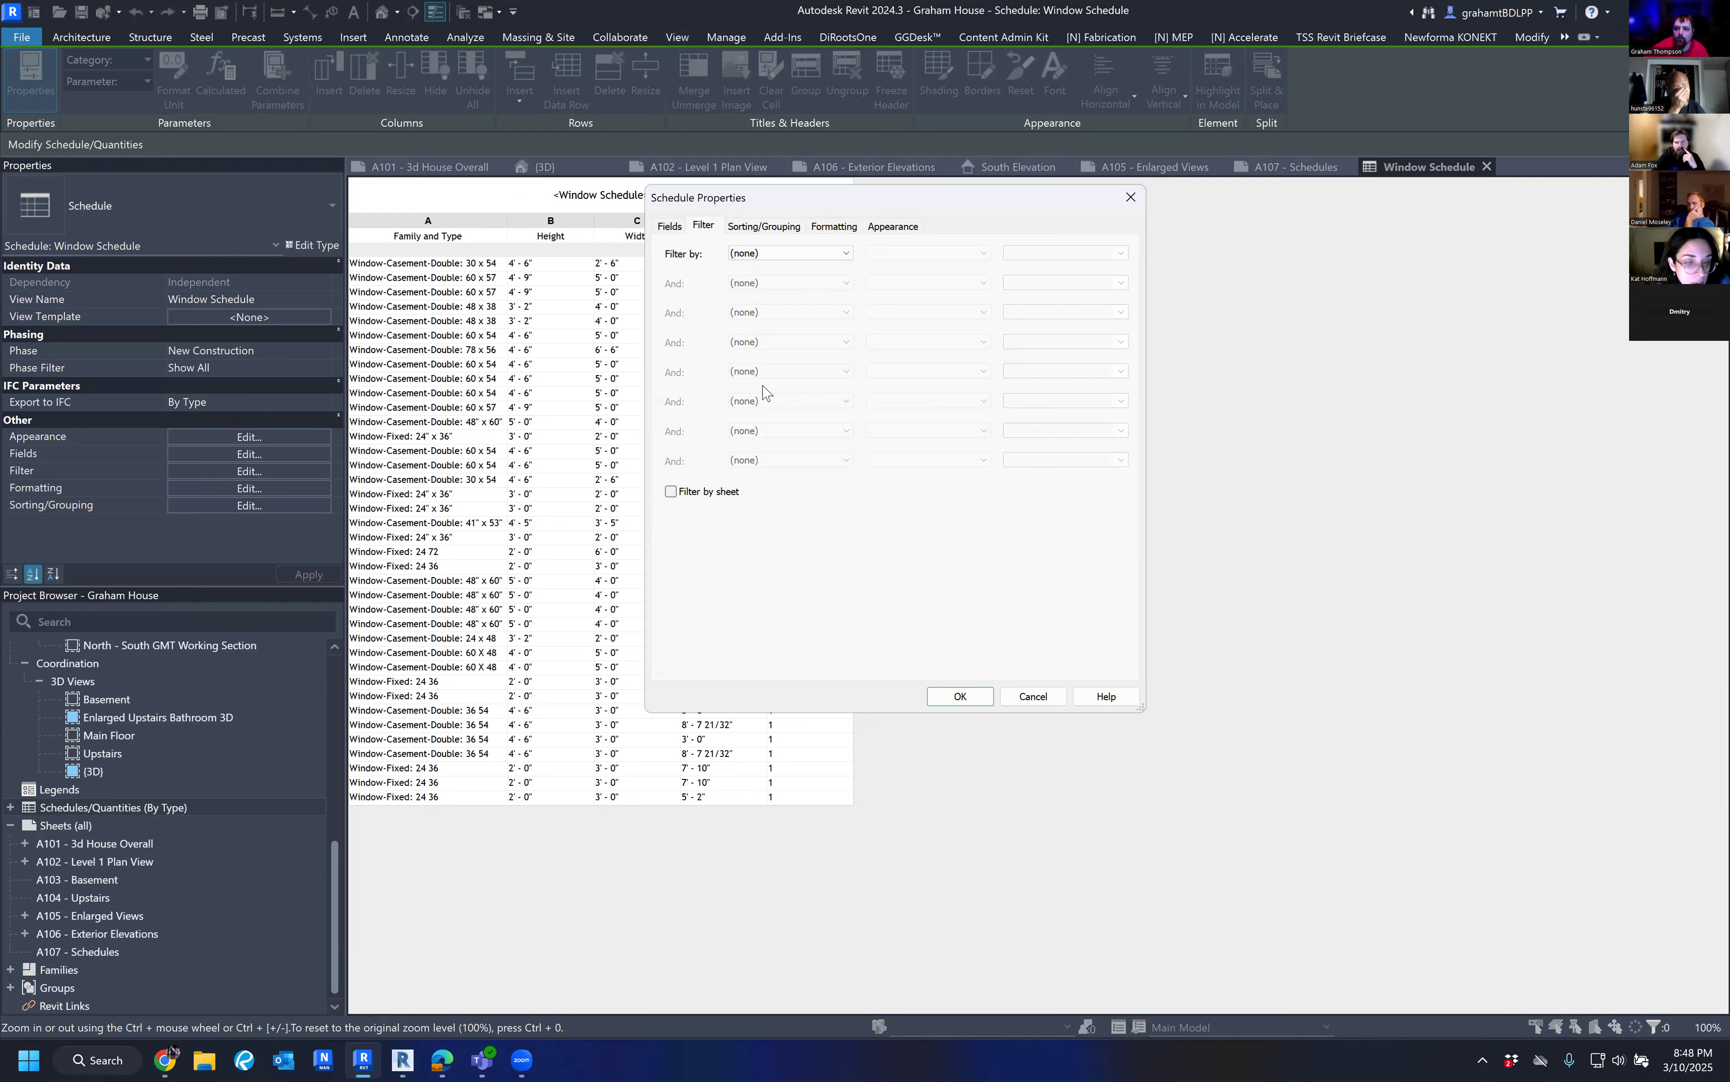
left_click(777, 232)
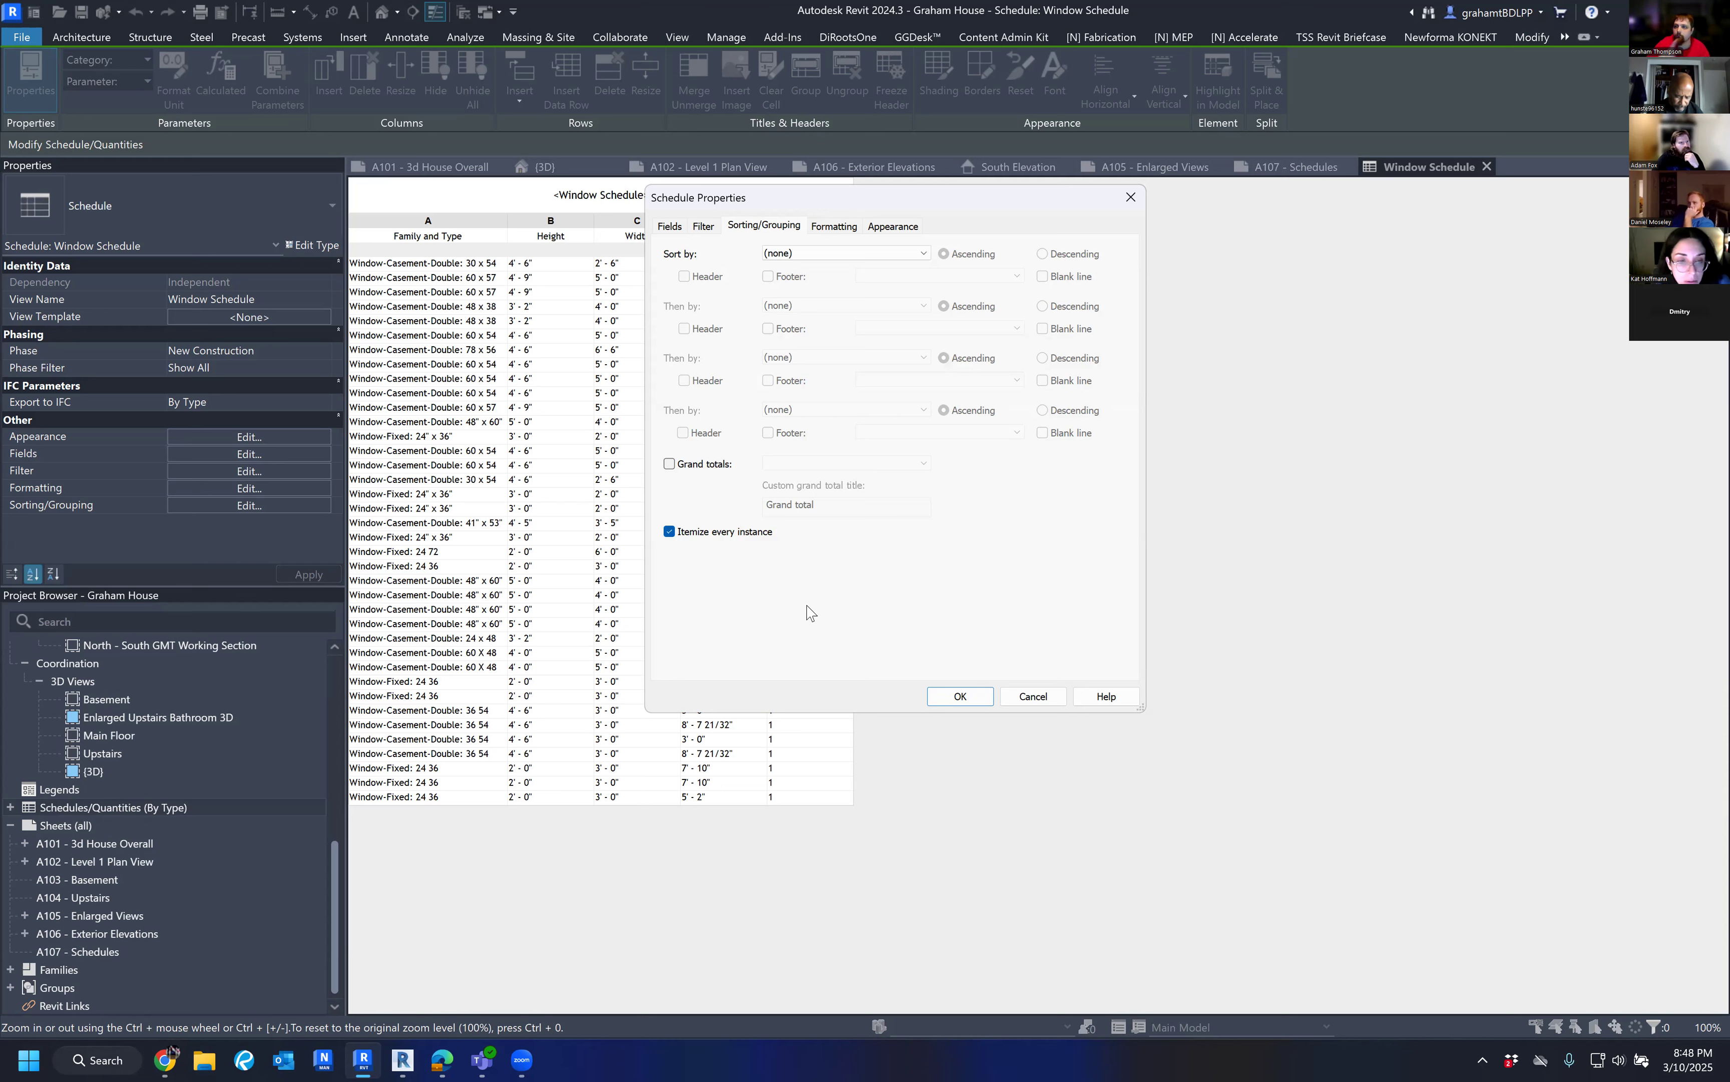
left_click(683, 535)
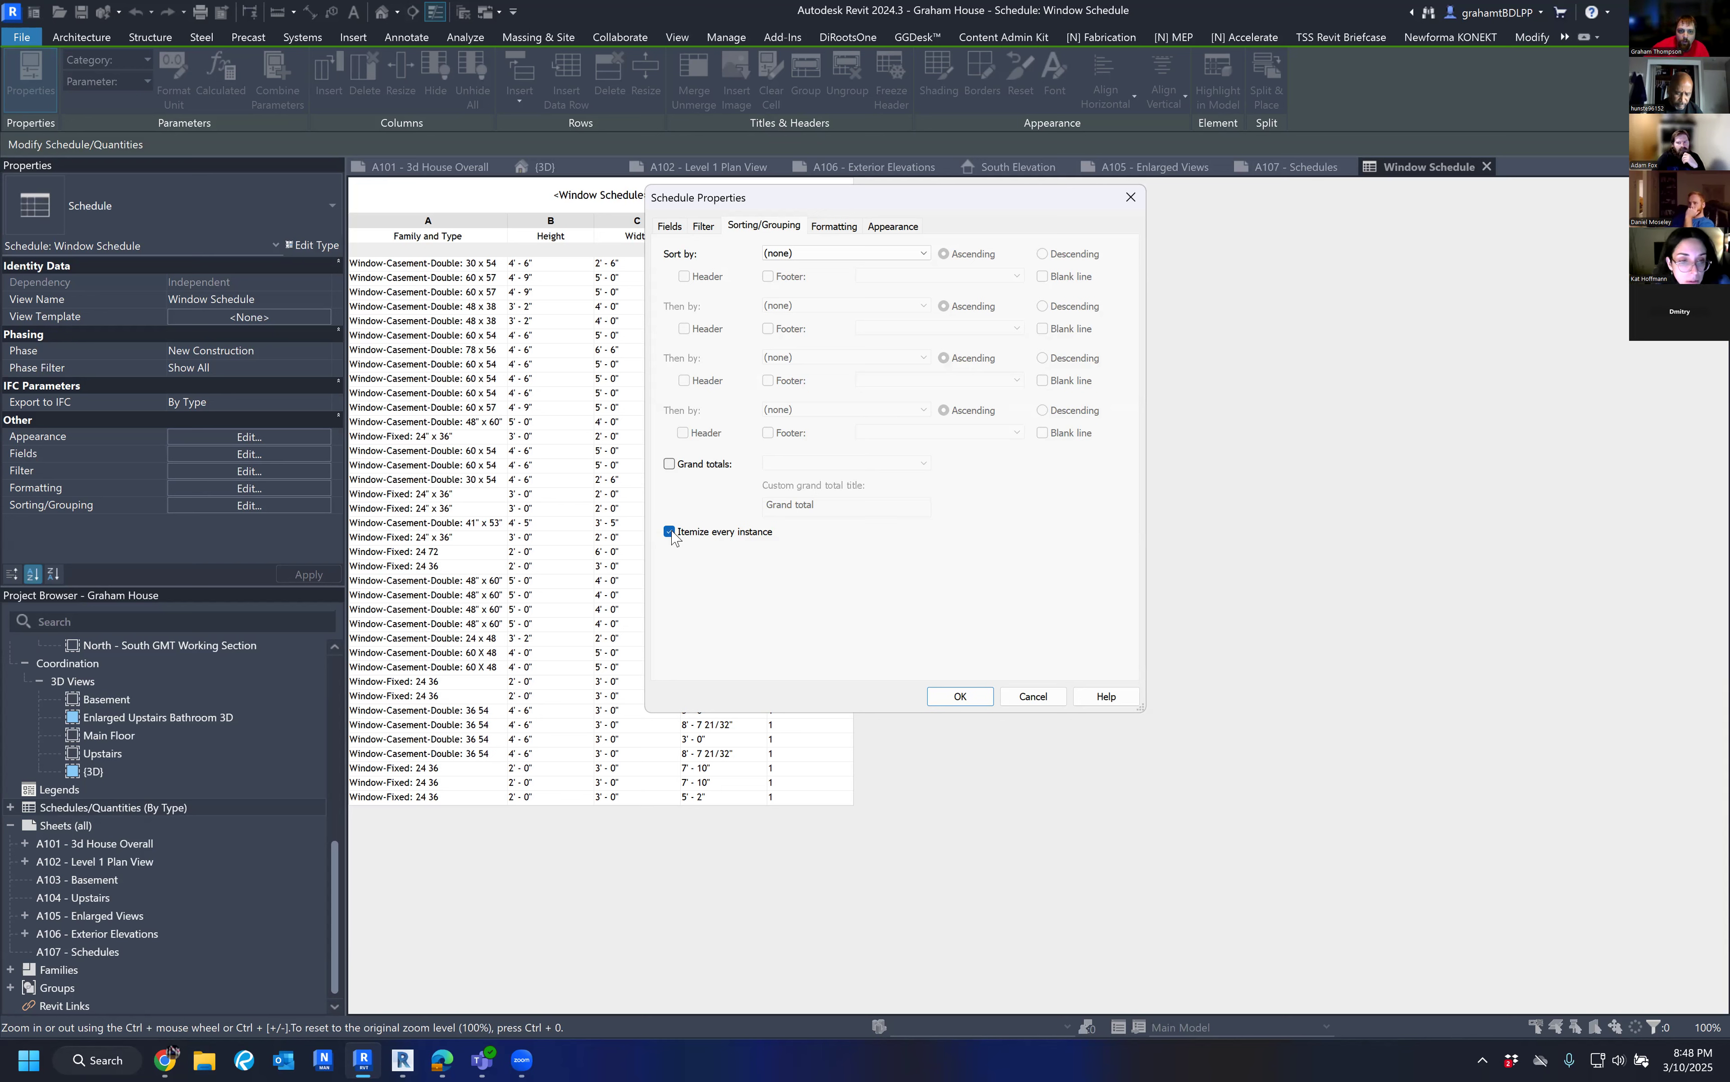
left_click(832, 259)
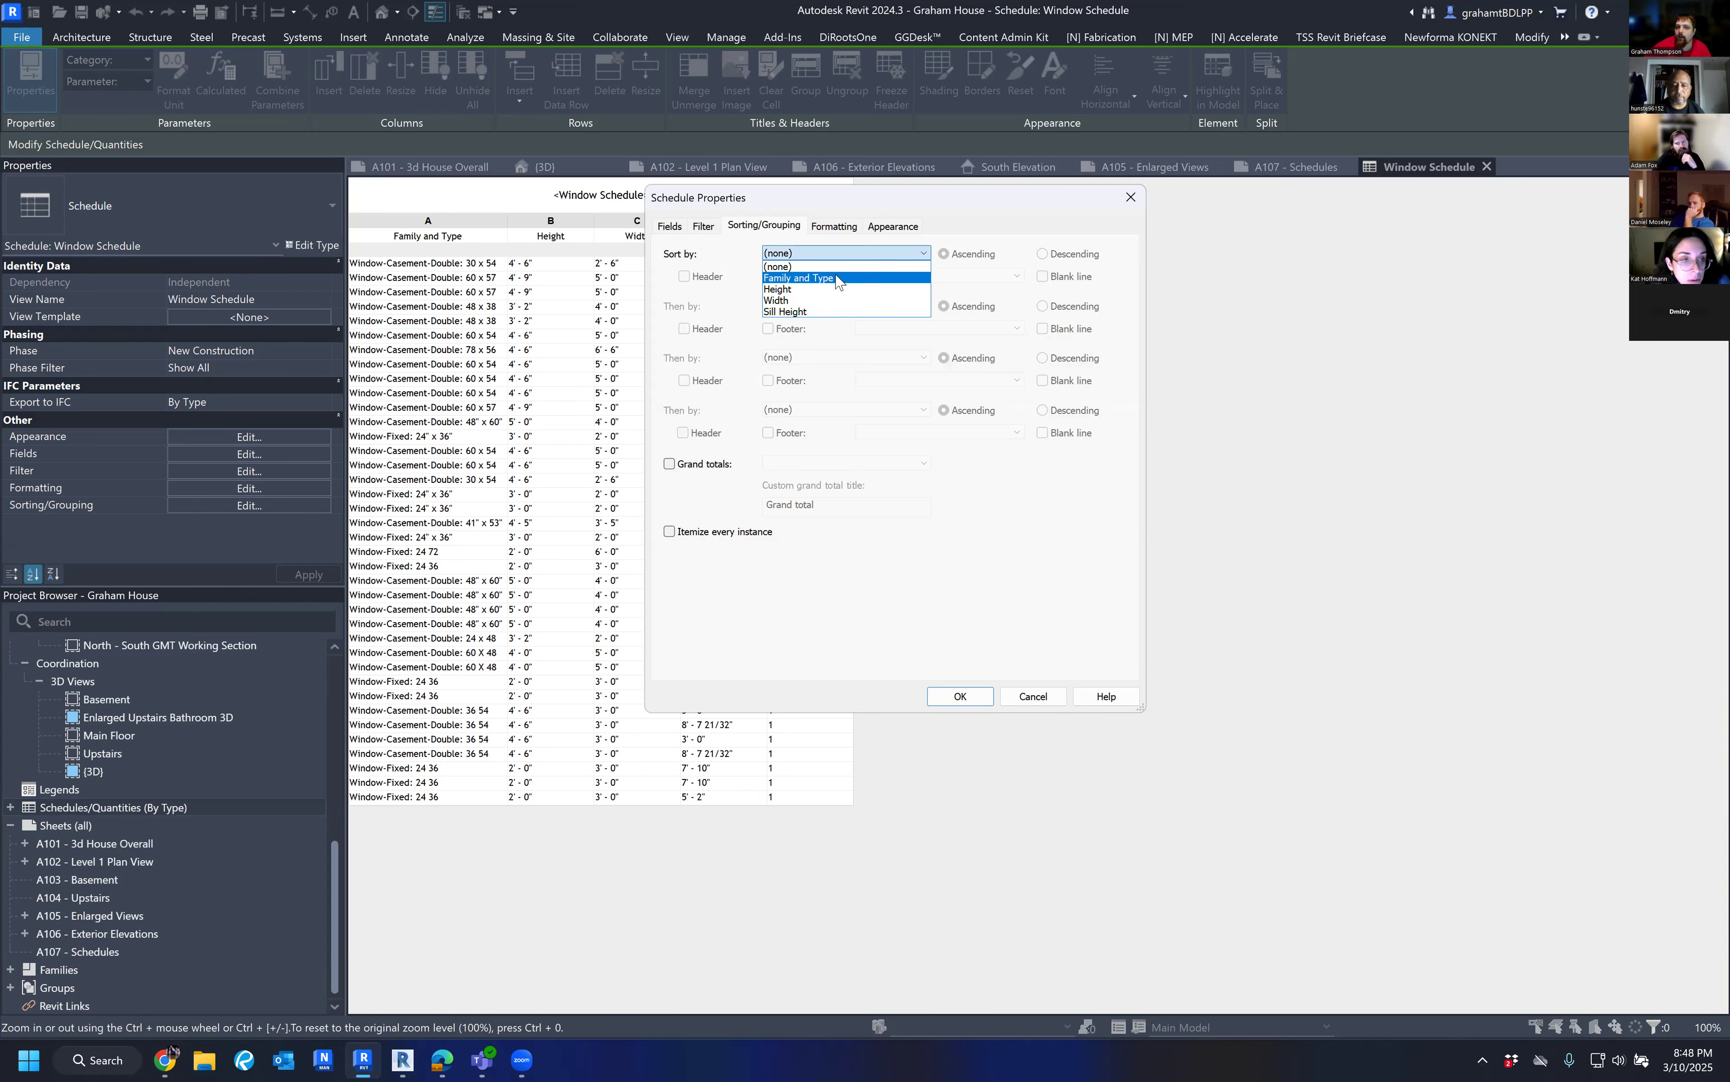
left_click(838, 279)
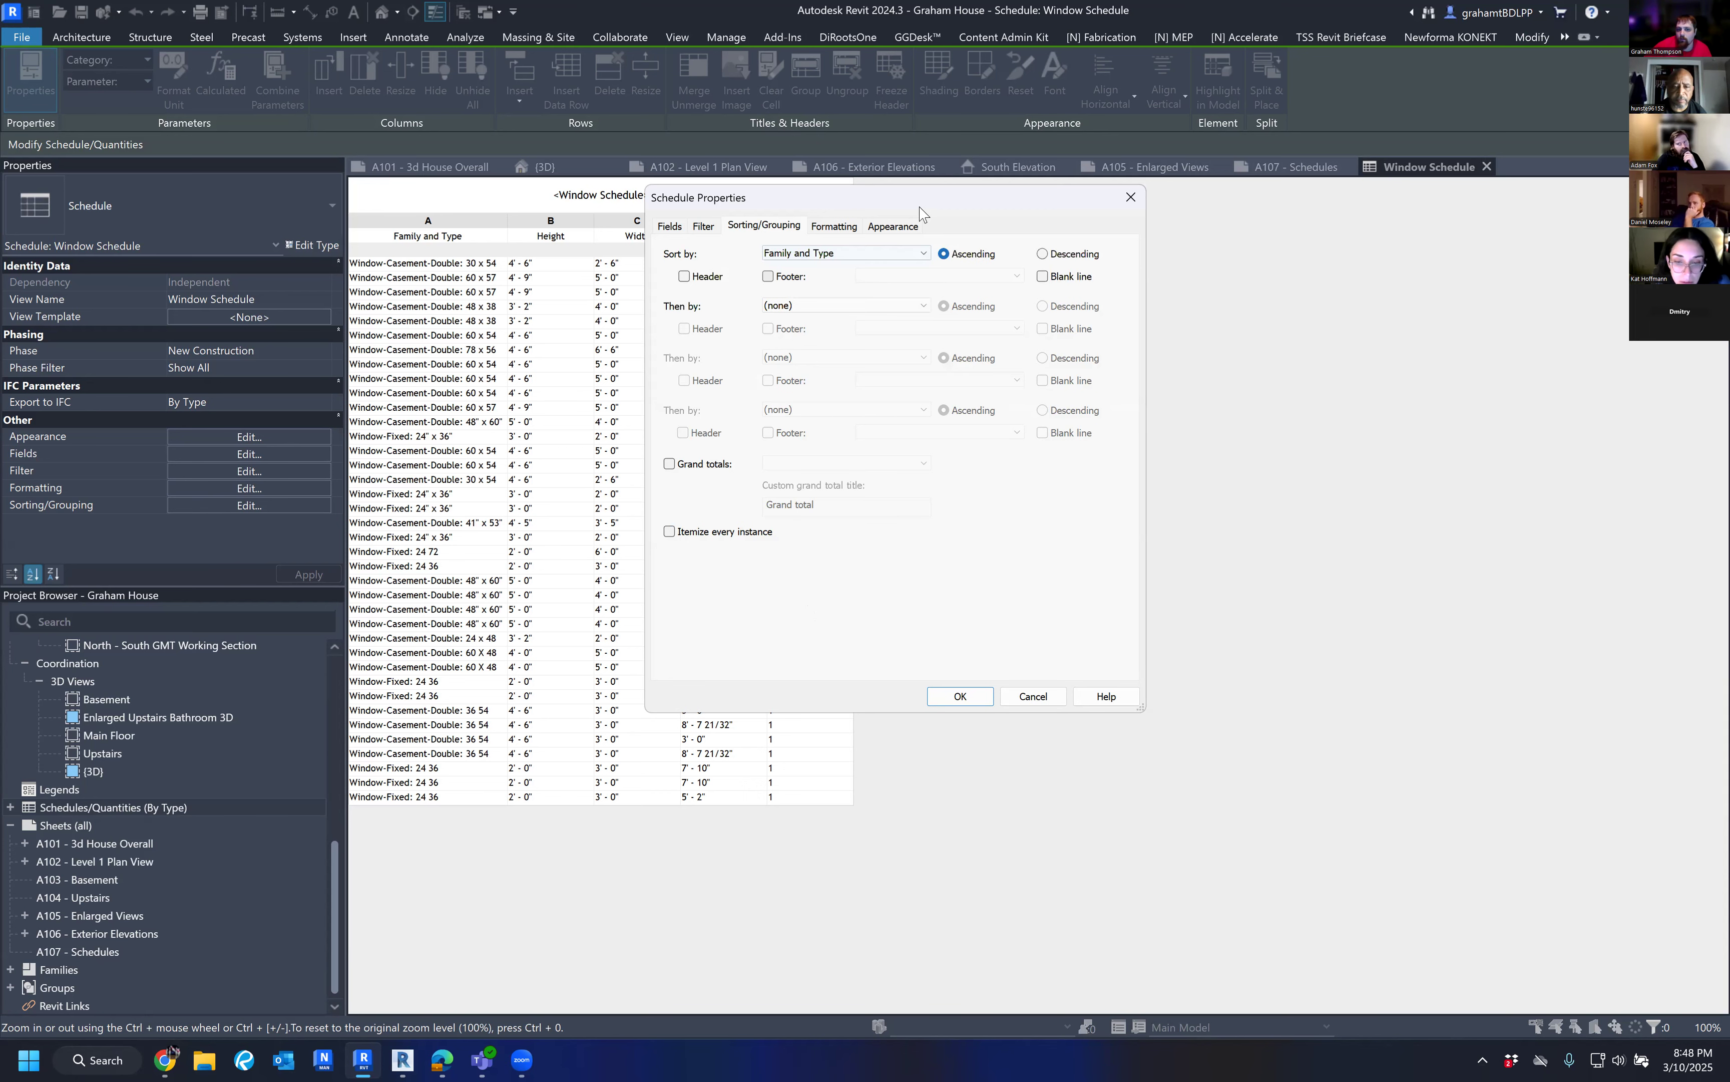
left_click_drag(969, 197, 1304, 189)
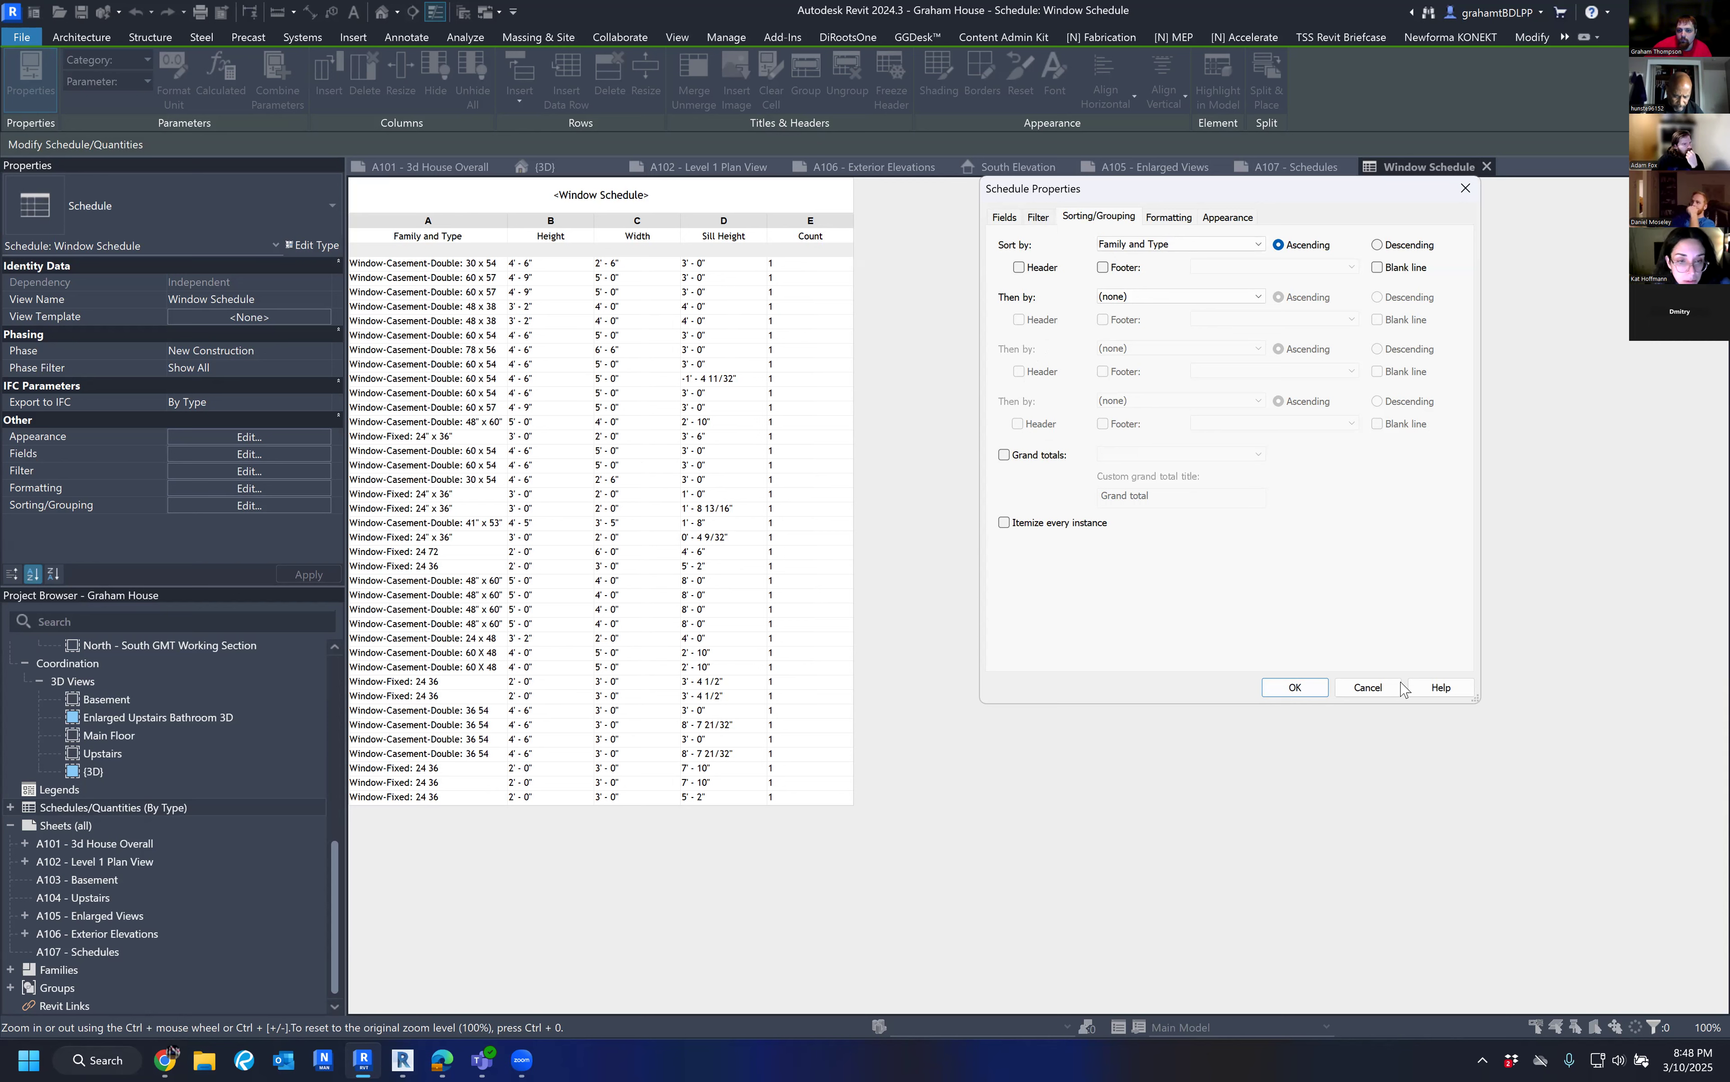
left_click(1370, 686)
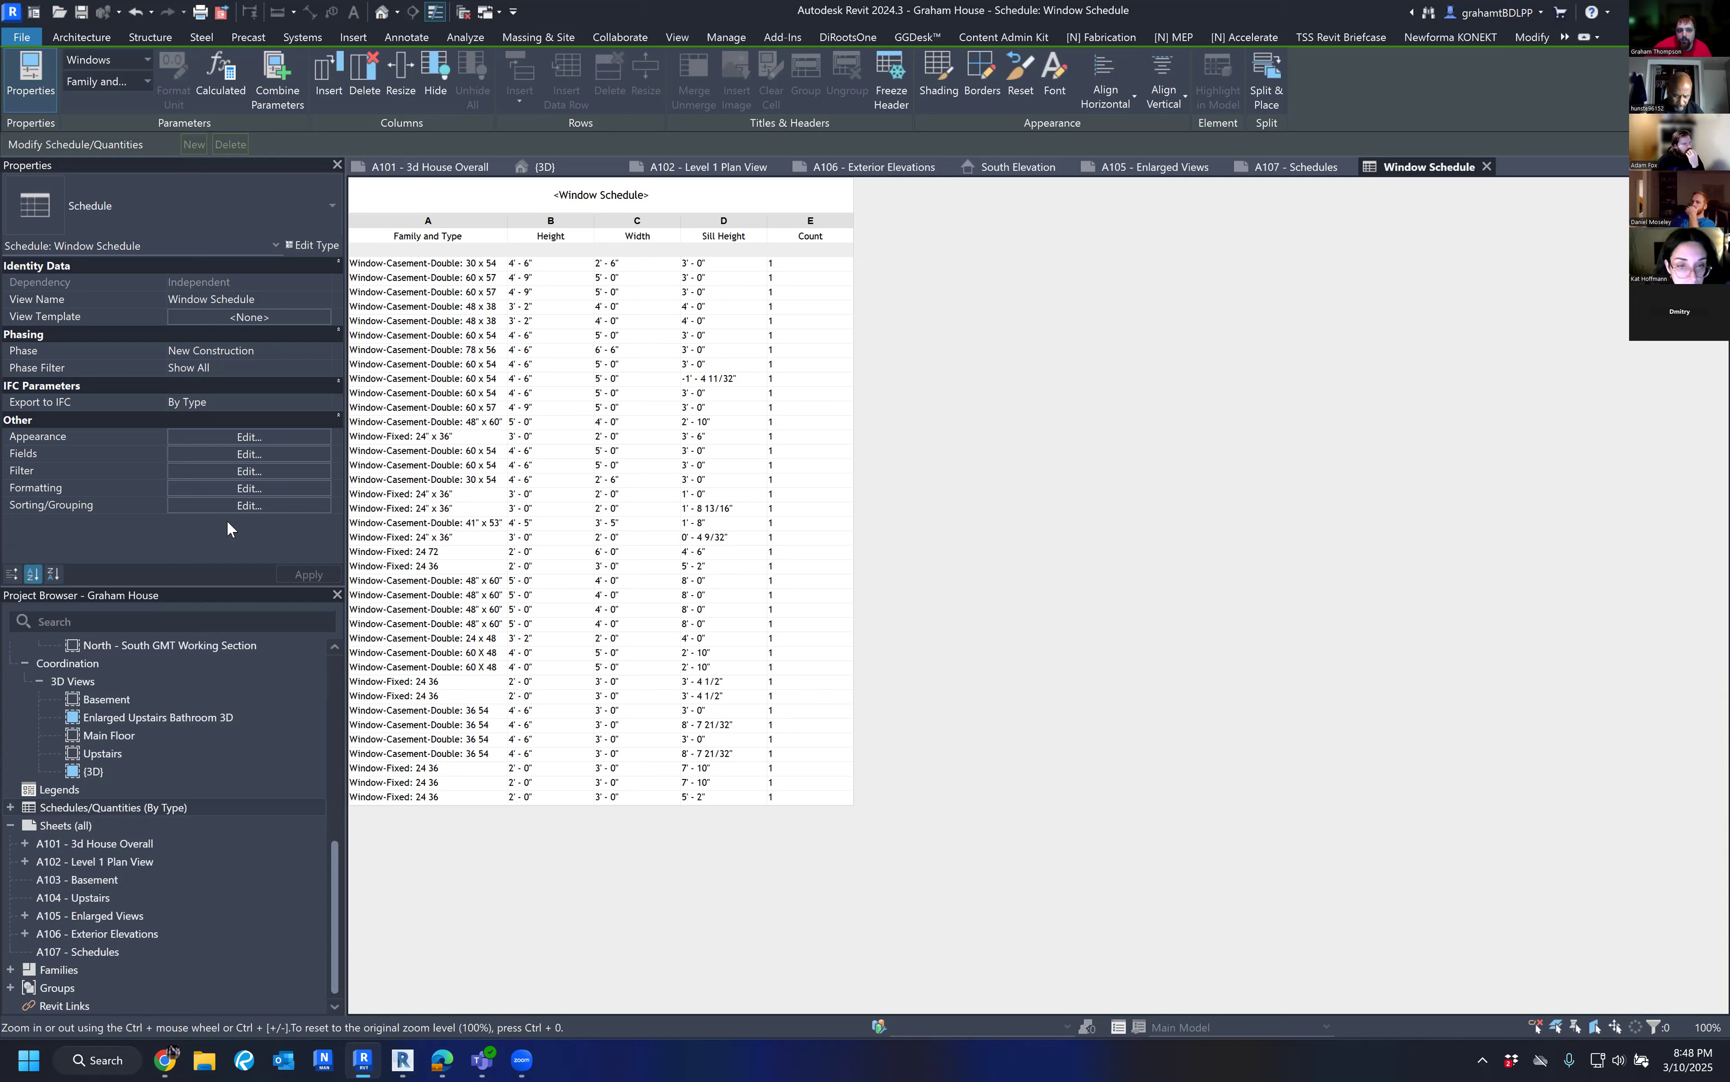
Turn off itemizing every instance in the window schedule and sort it by Family and Type in ascending order.
left_click(224, 470)
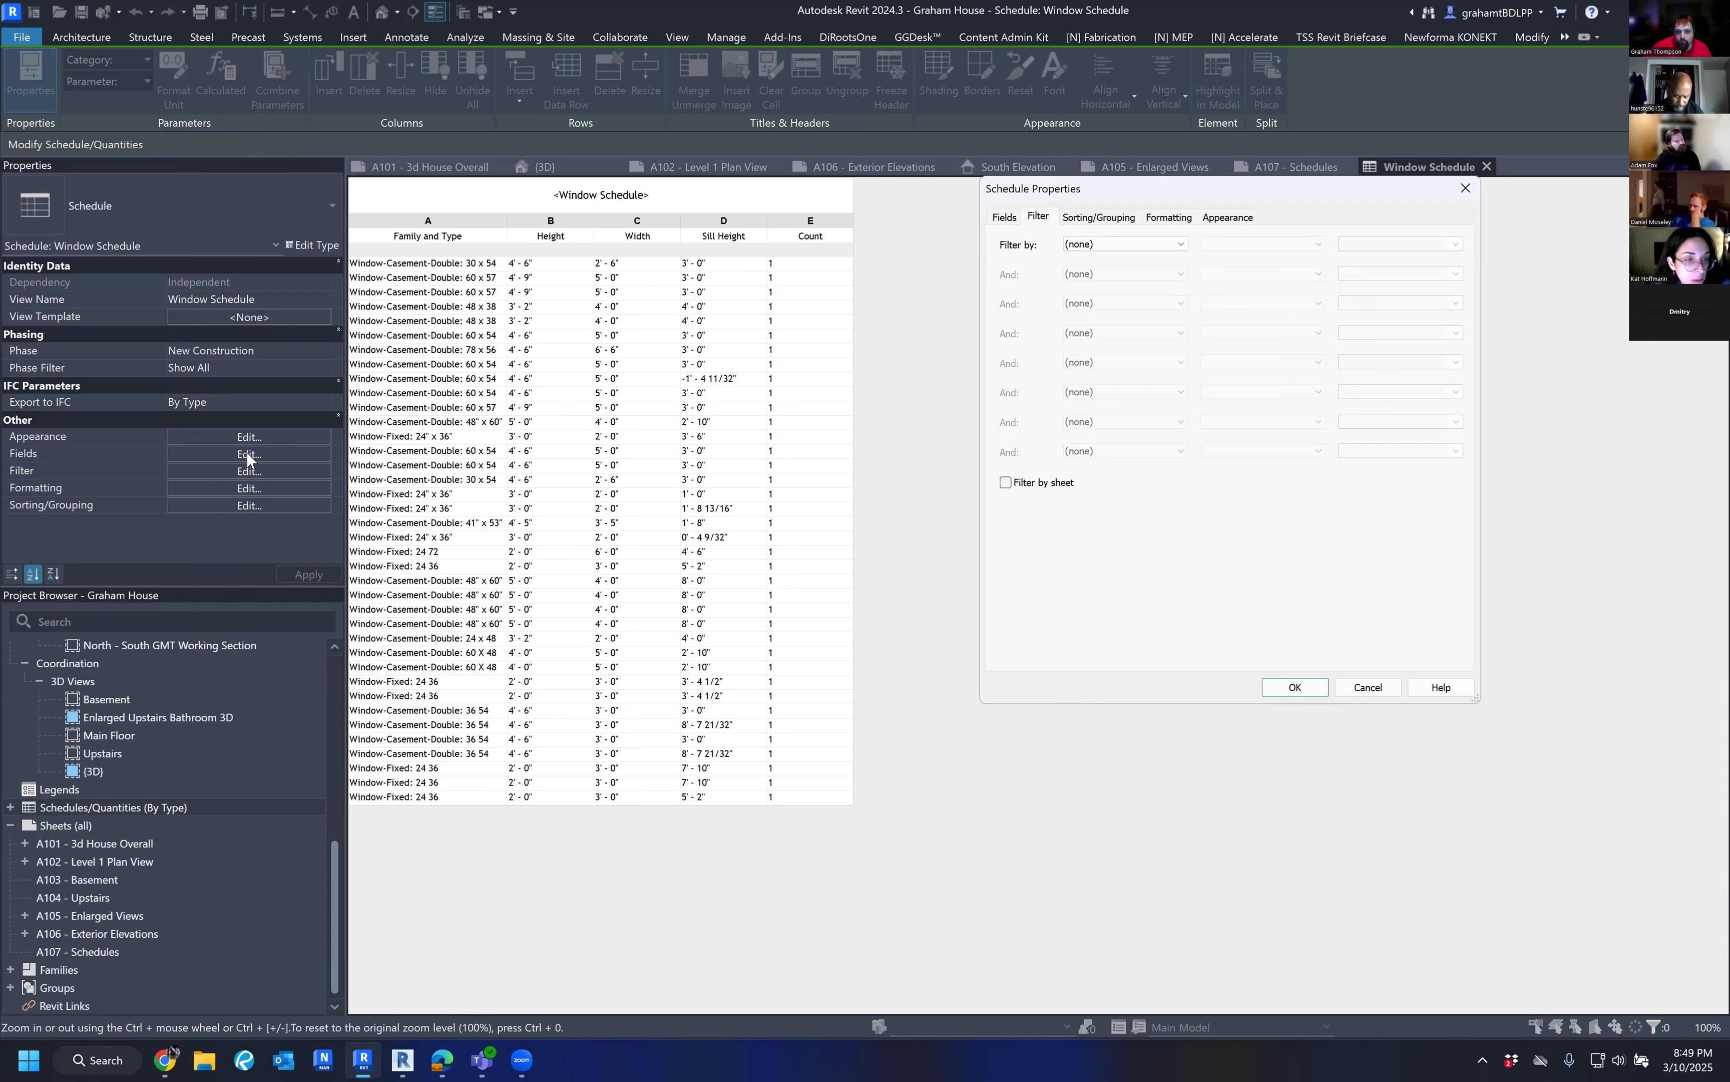
left_click(1173, 220)
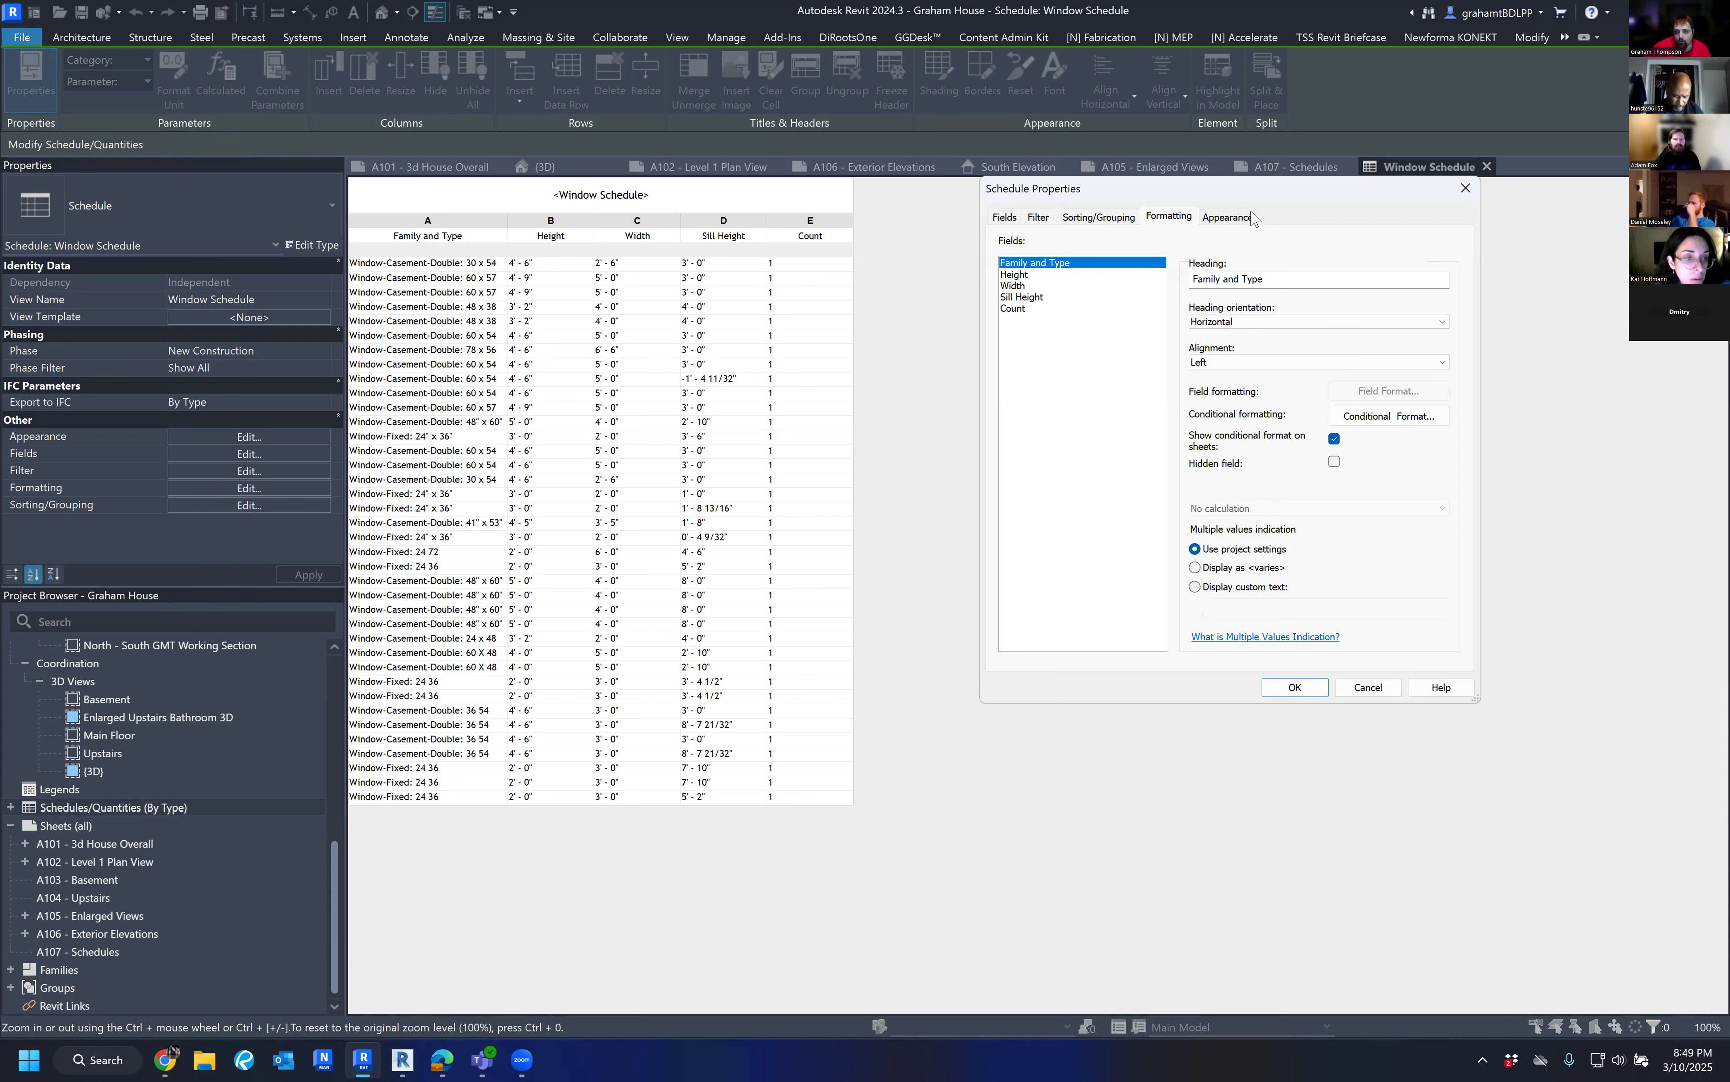
left_click(1230, 217)
left_click(1169, 219)
left_click(1037, 220)
left_click(1004, 220)
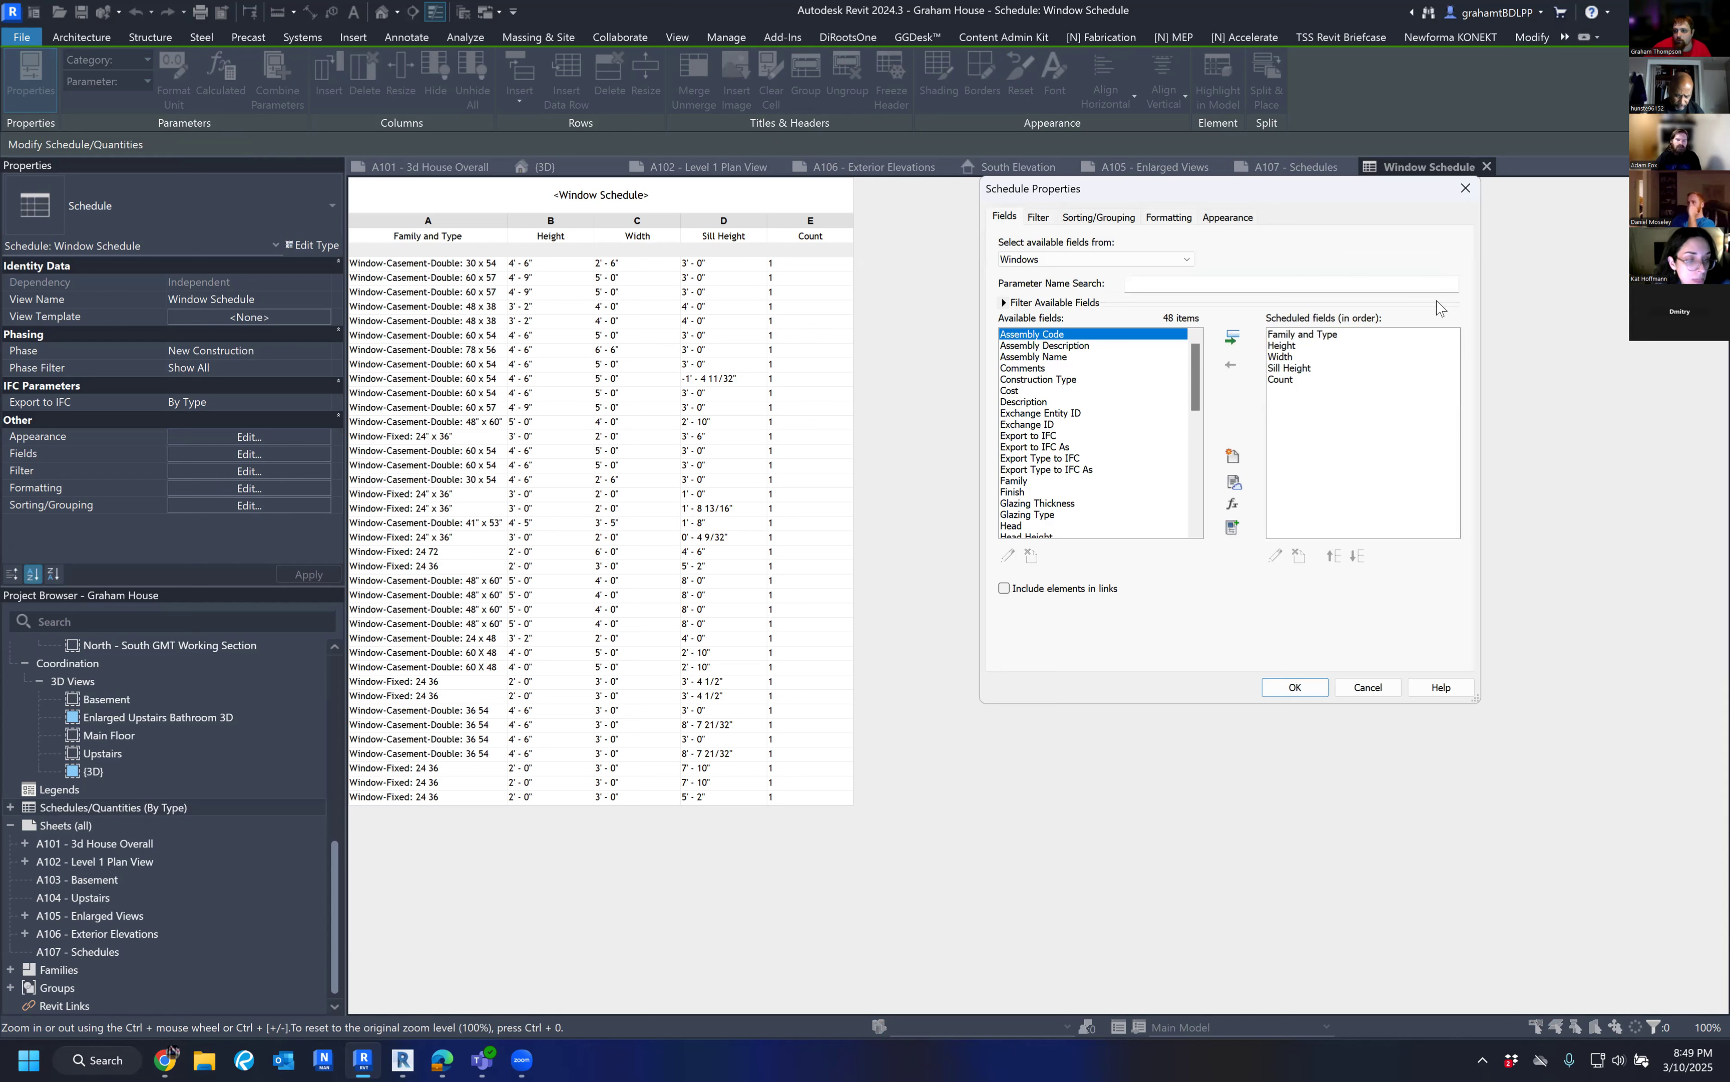
left_click(1102, 217)
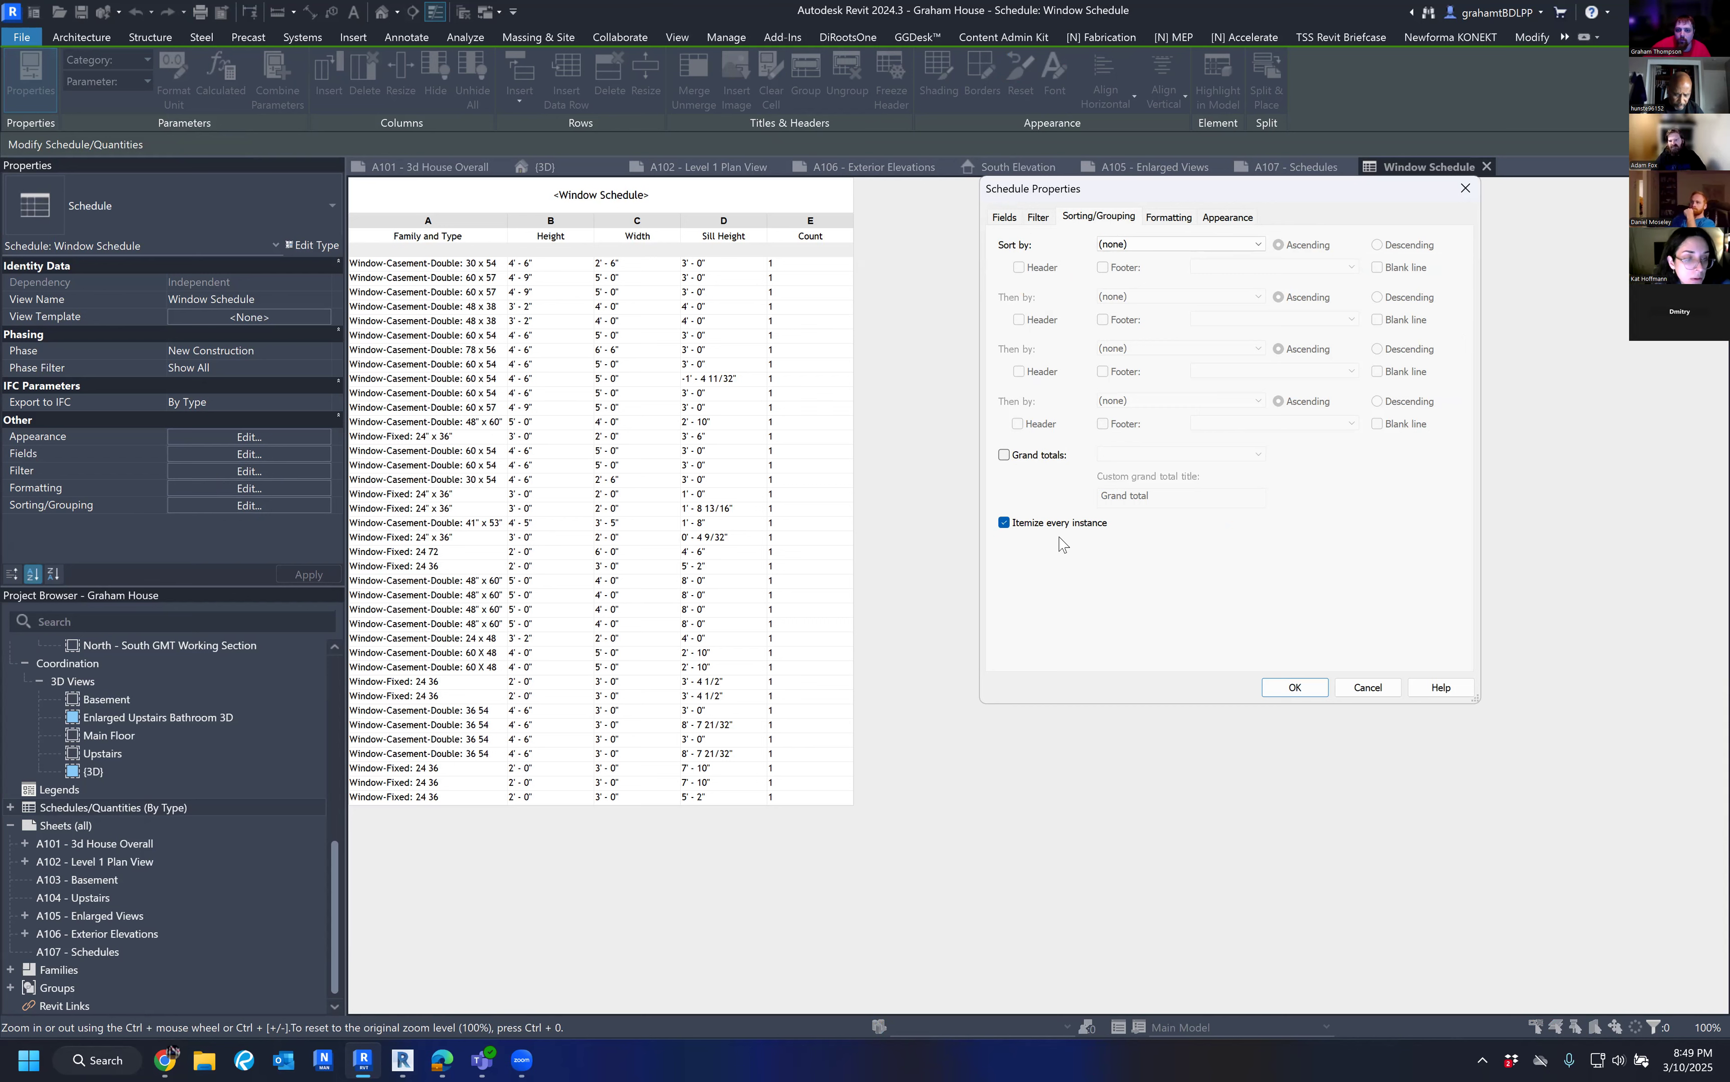
left_click(1016, 524)
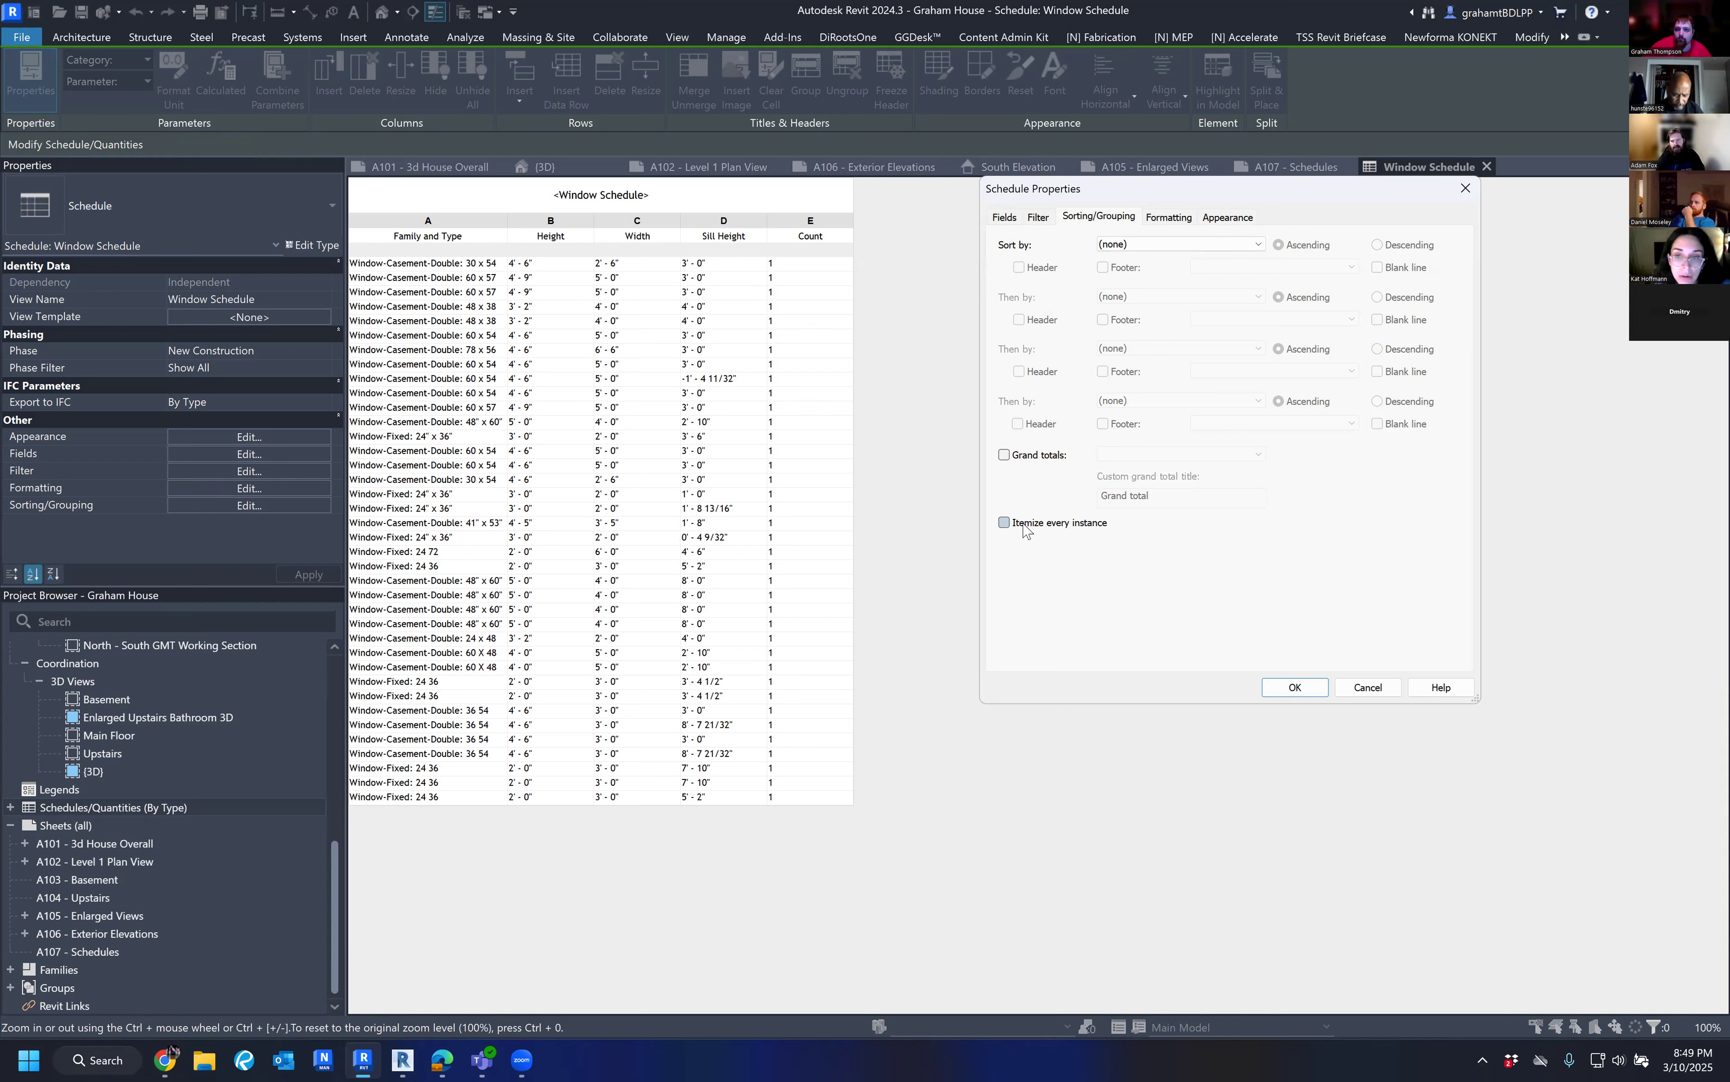
left_click(1164, 246)
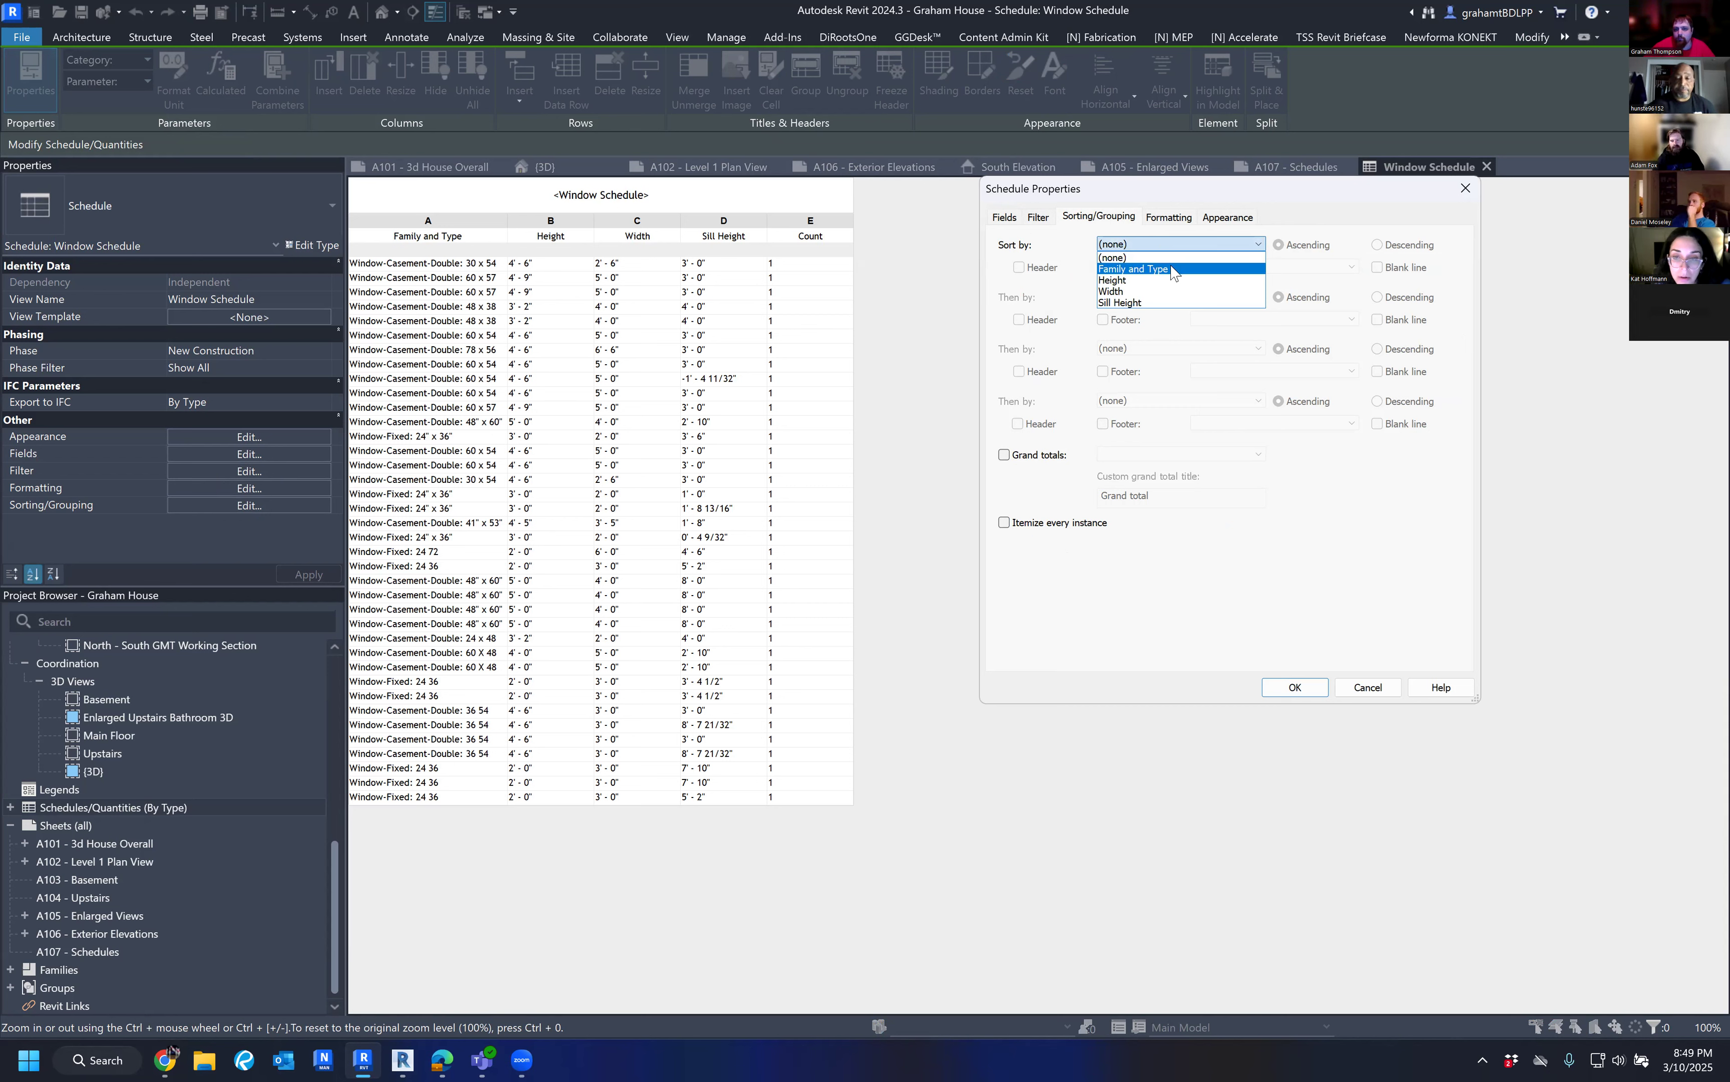
left_click(1173, 270)
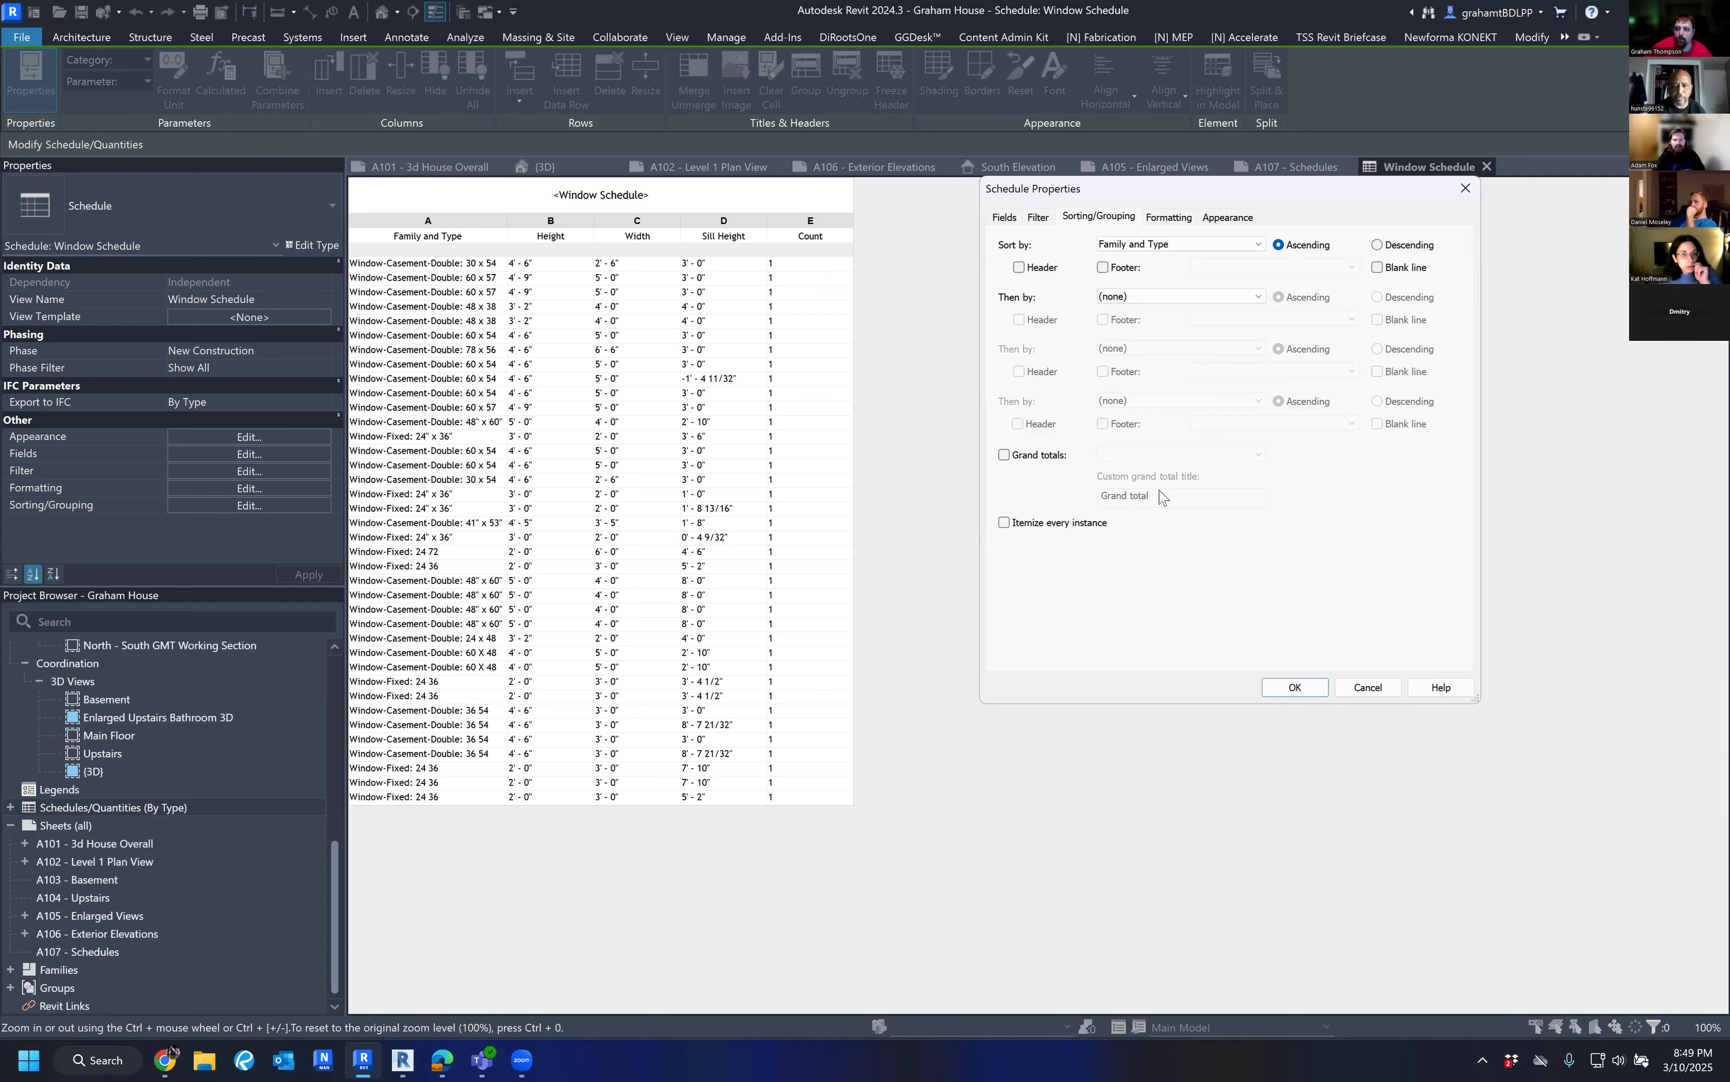
left_click(1316, 690)
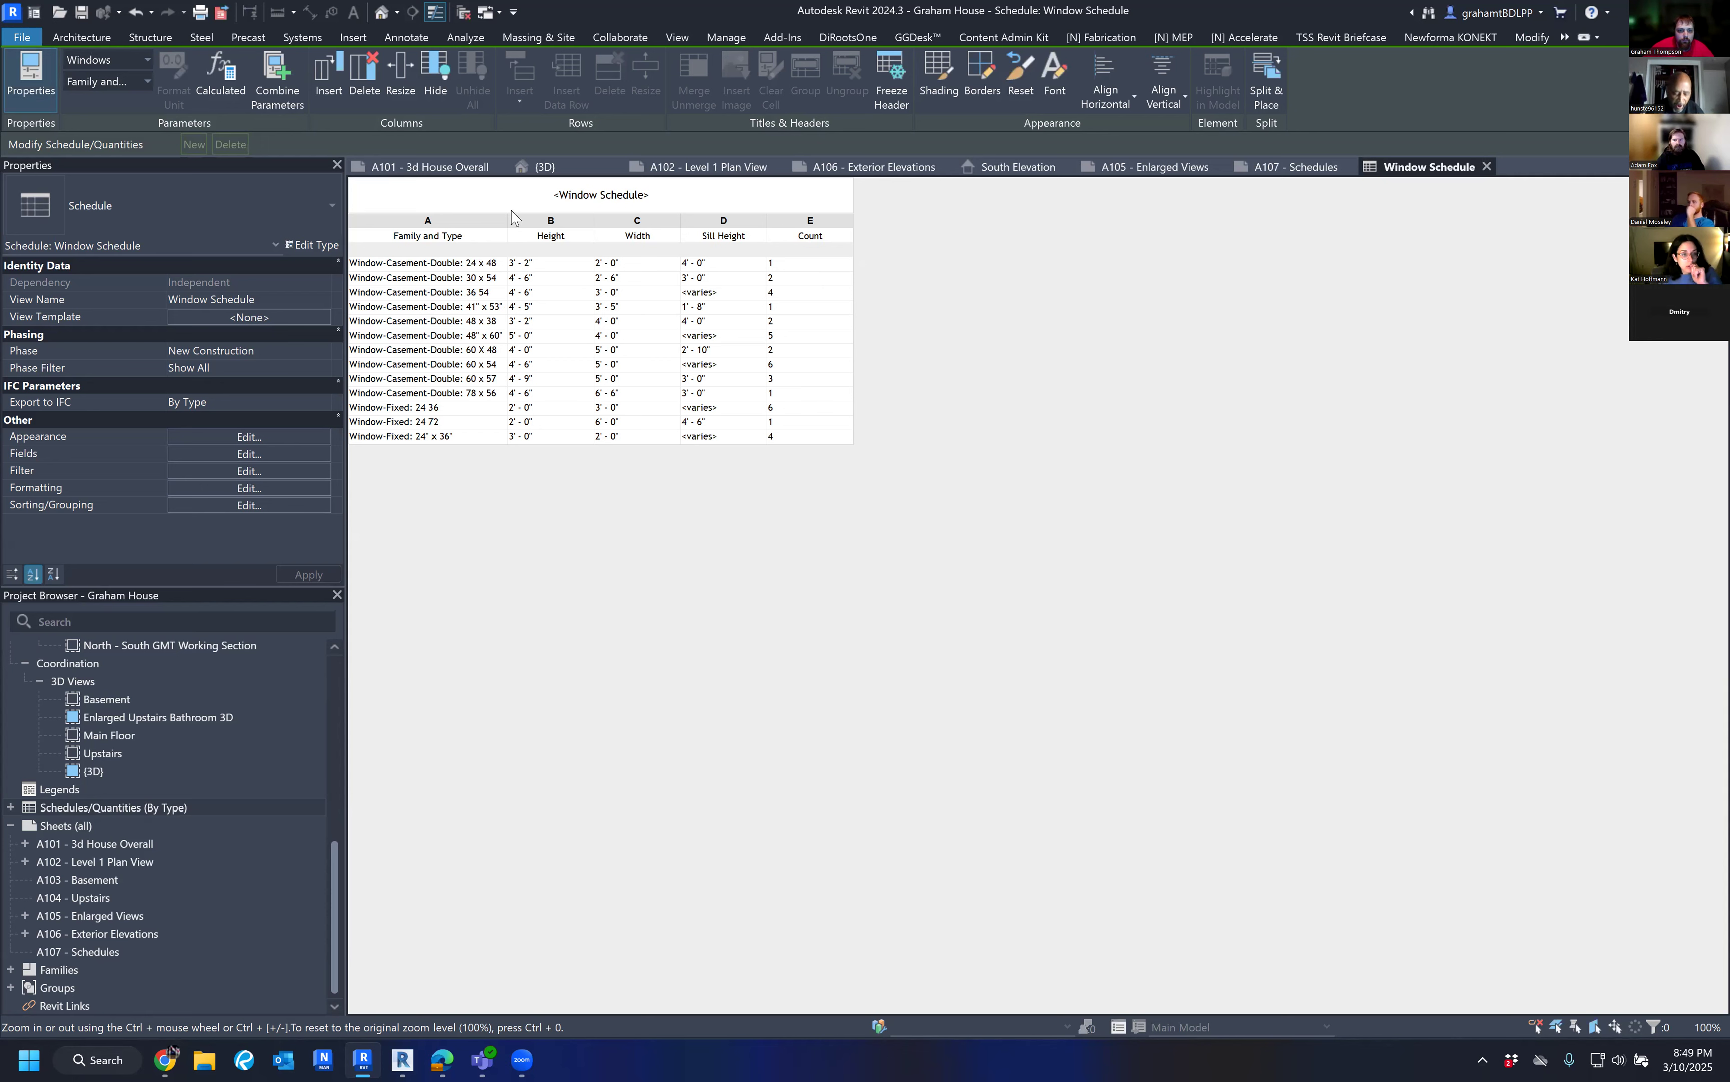
Widen the window schedule's Family and Type column to fit the full names and hide the Sill Height column.
left_click_drag(508, 222, 569, 233)
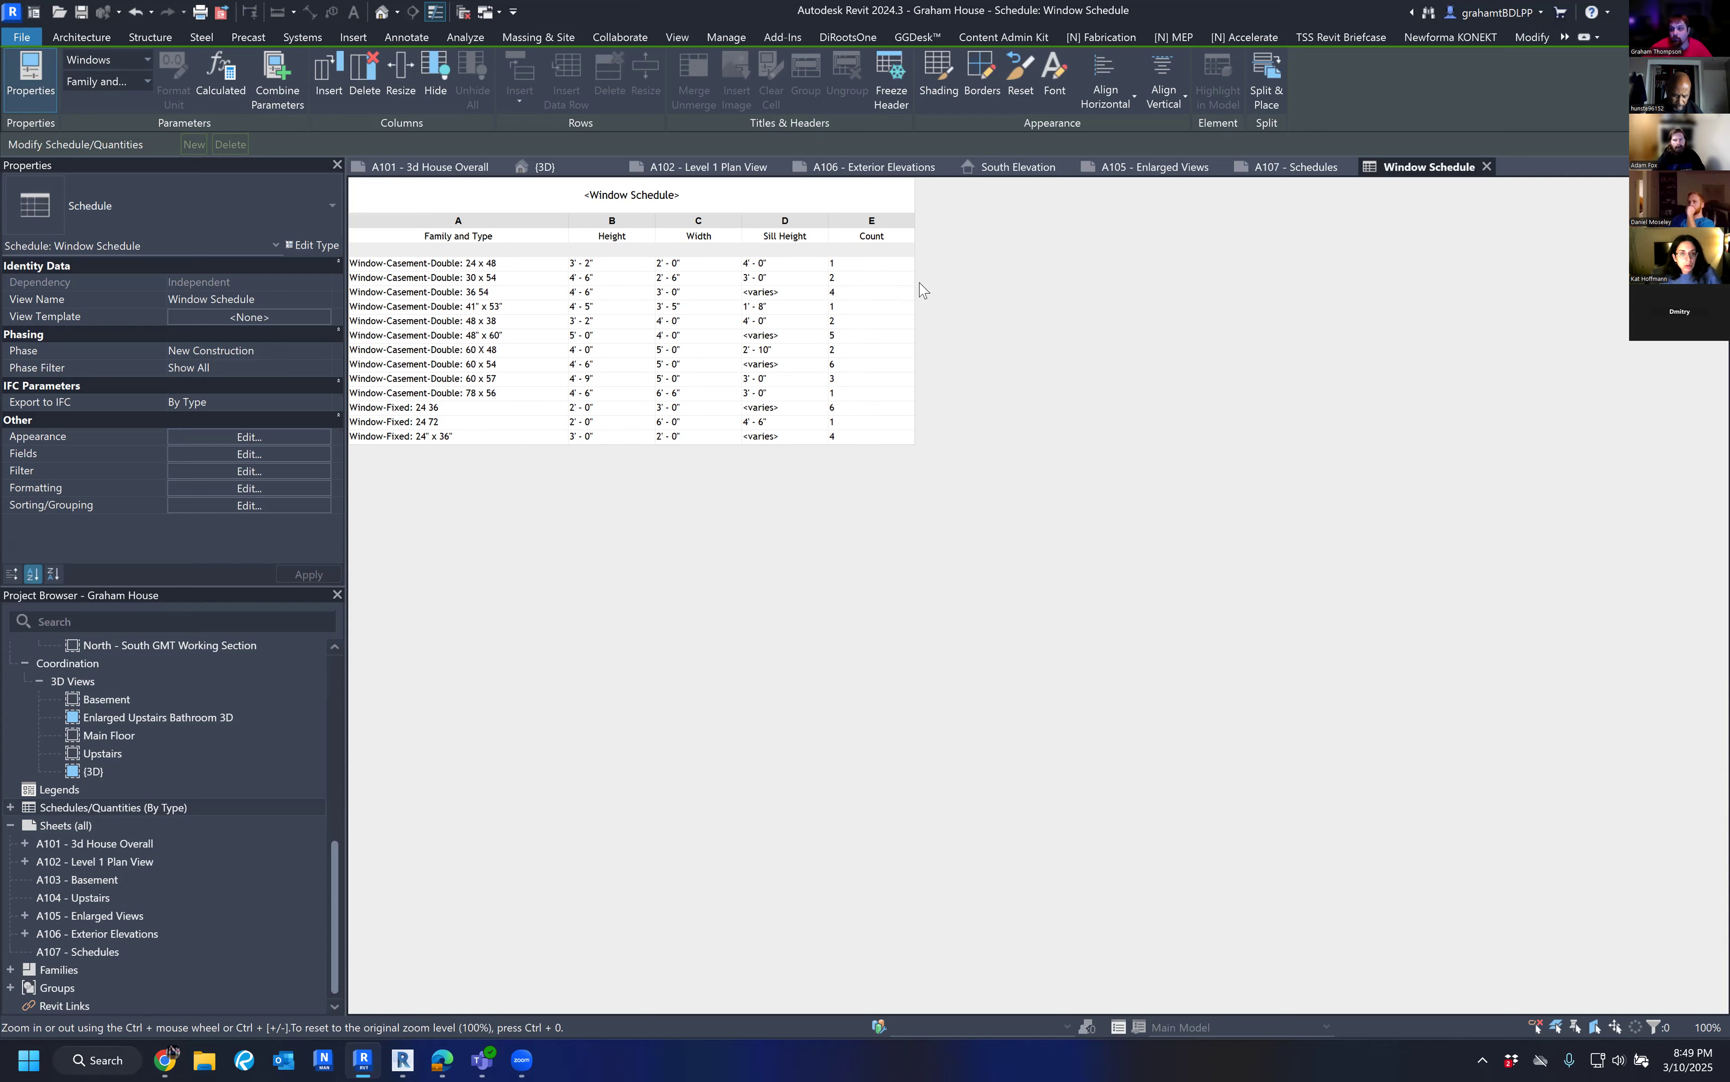
left_click(779, 222)
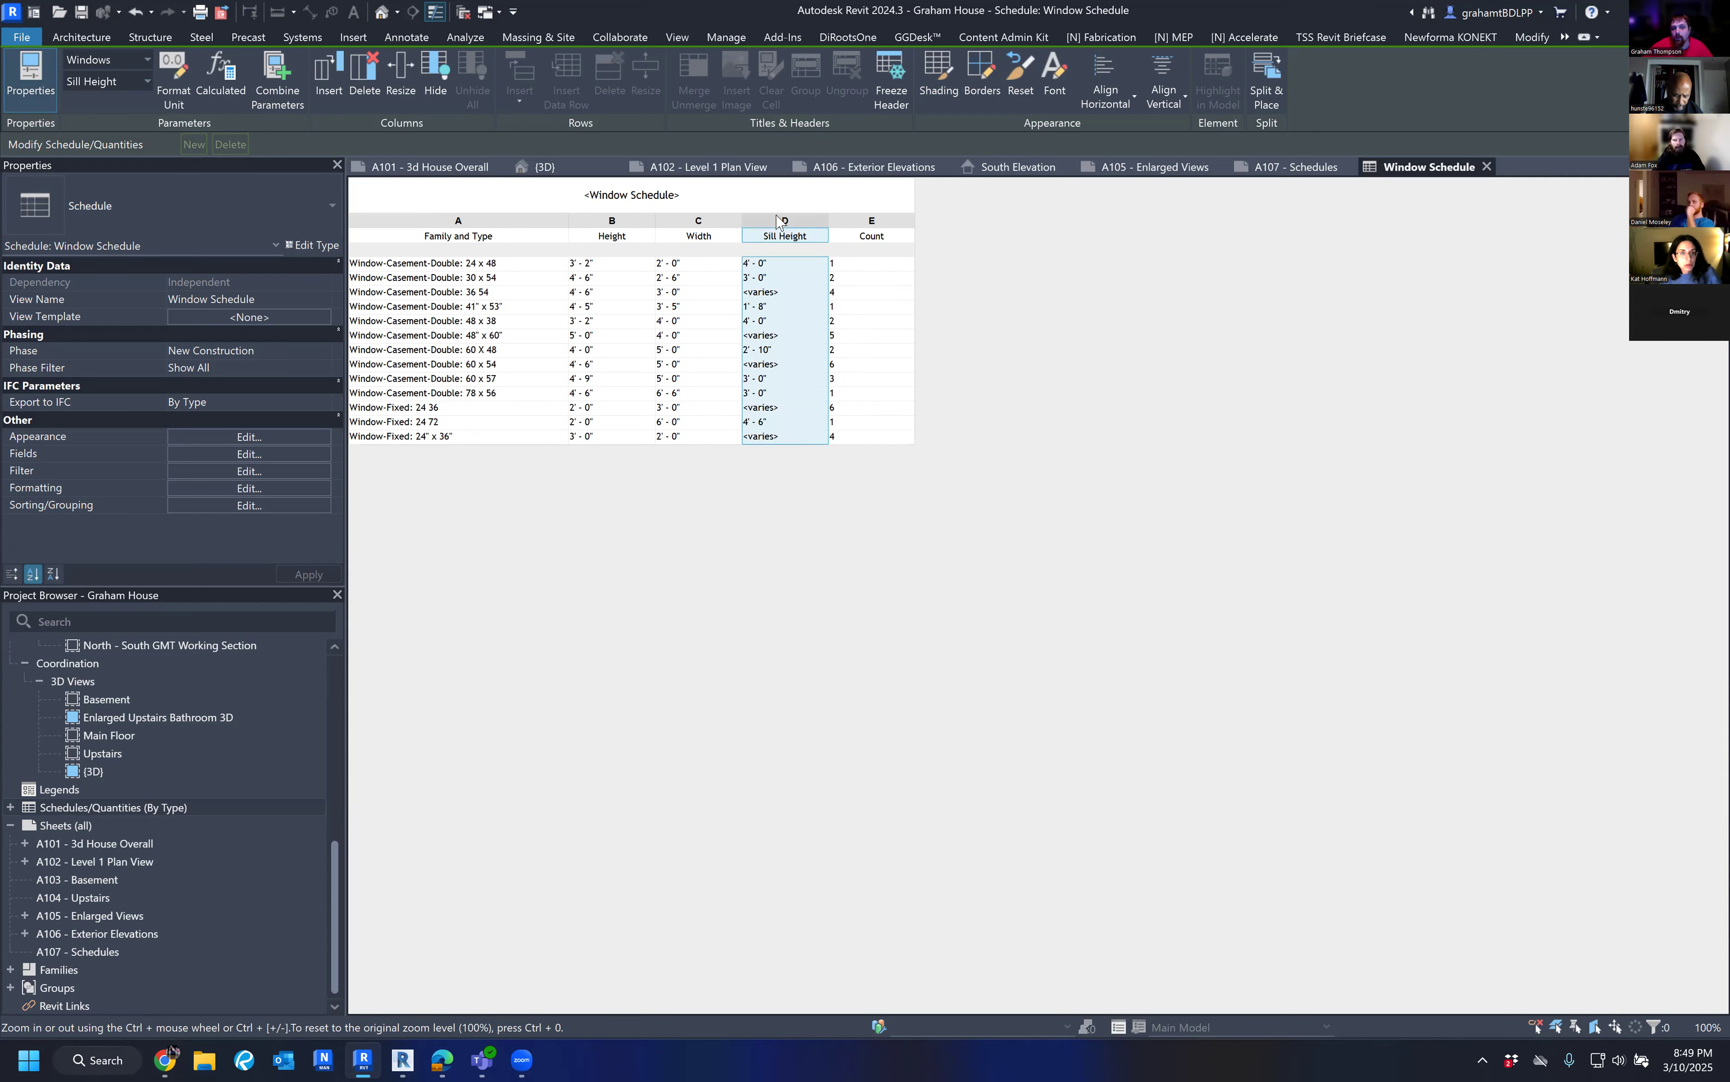
right_click(780, 222)
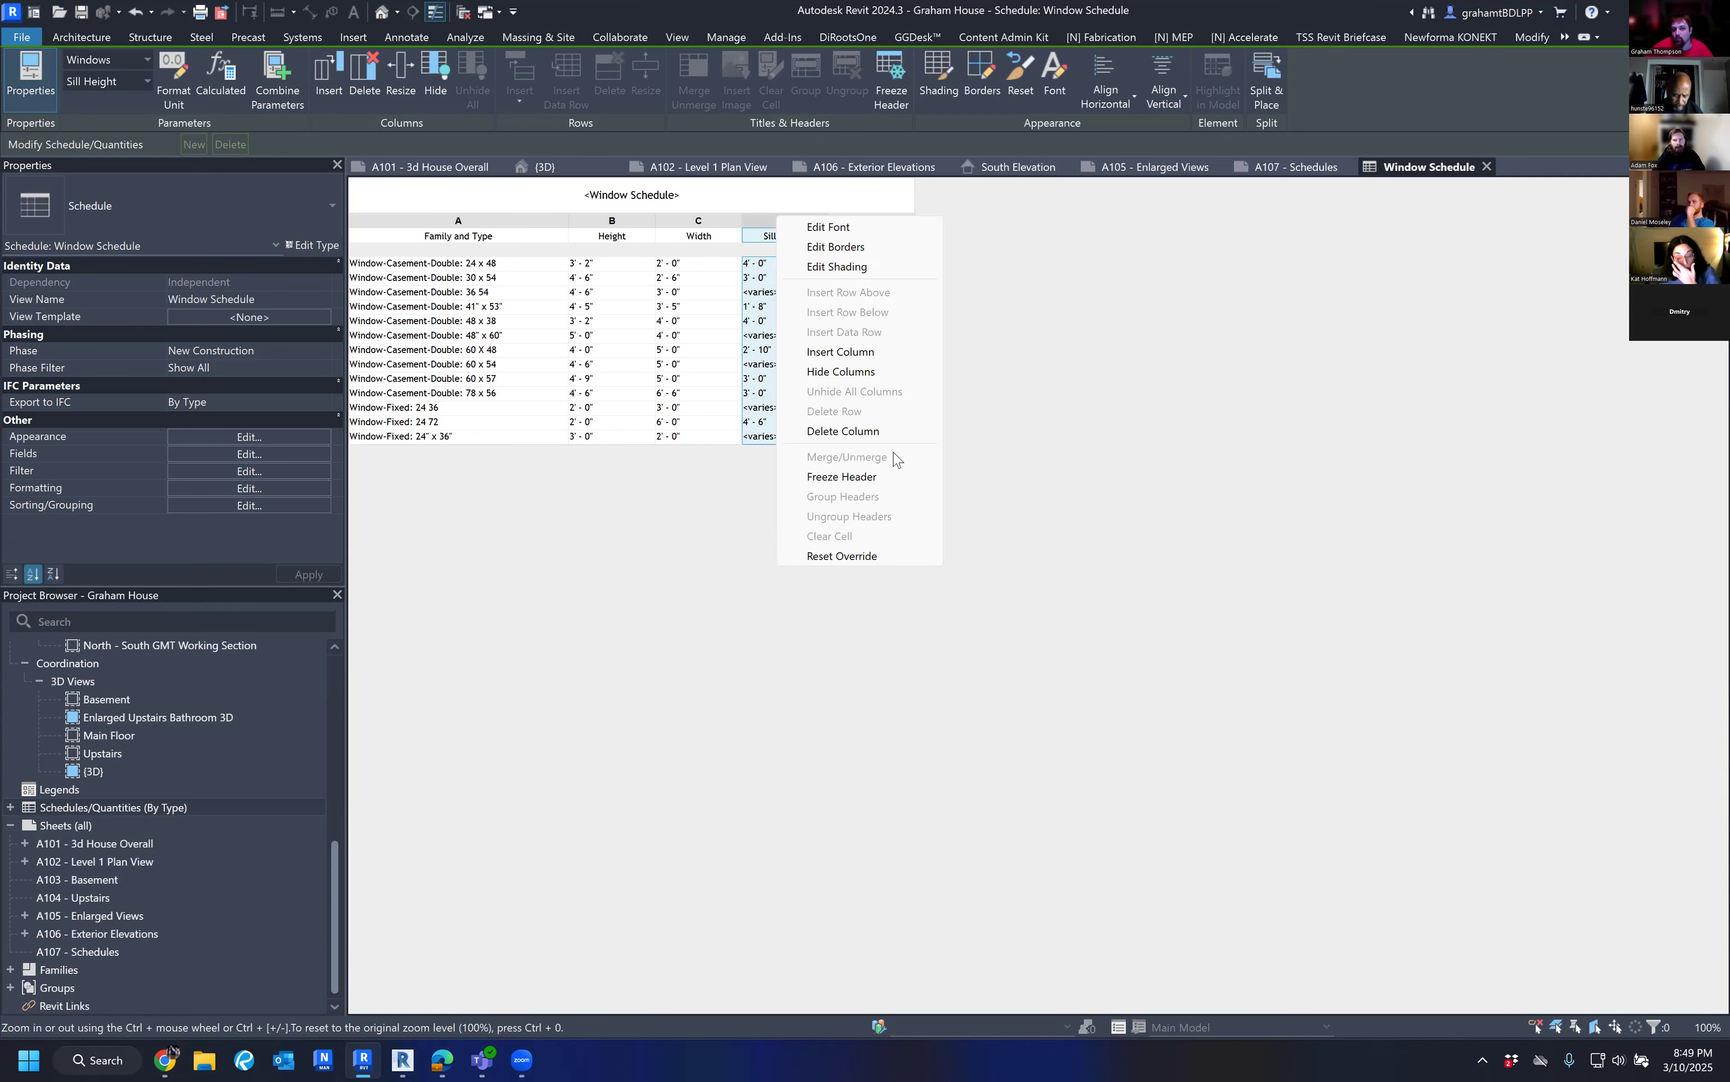
left_click(877, 378)
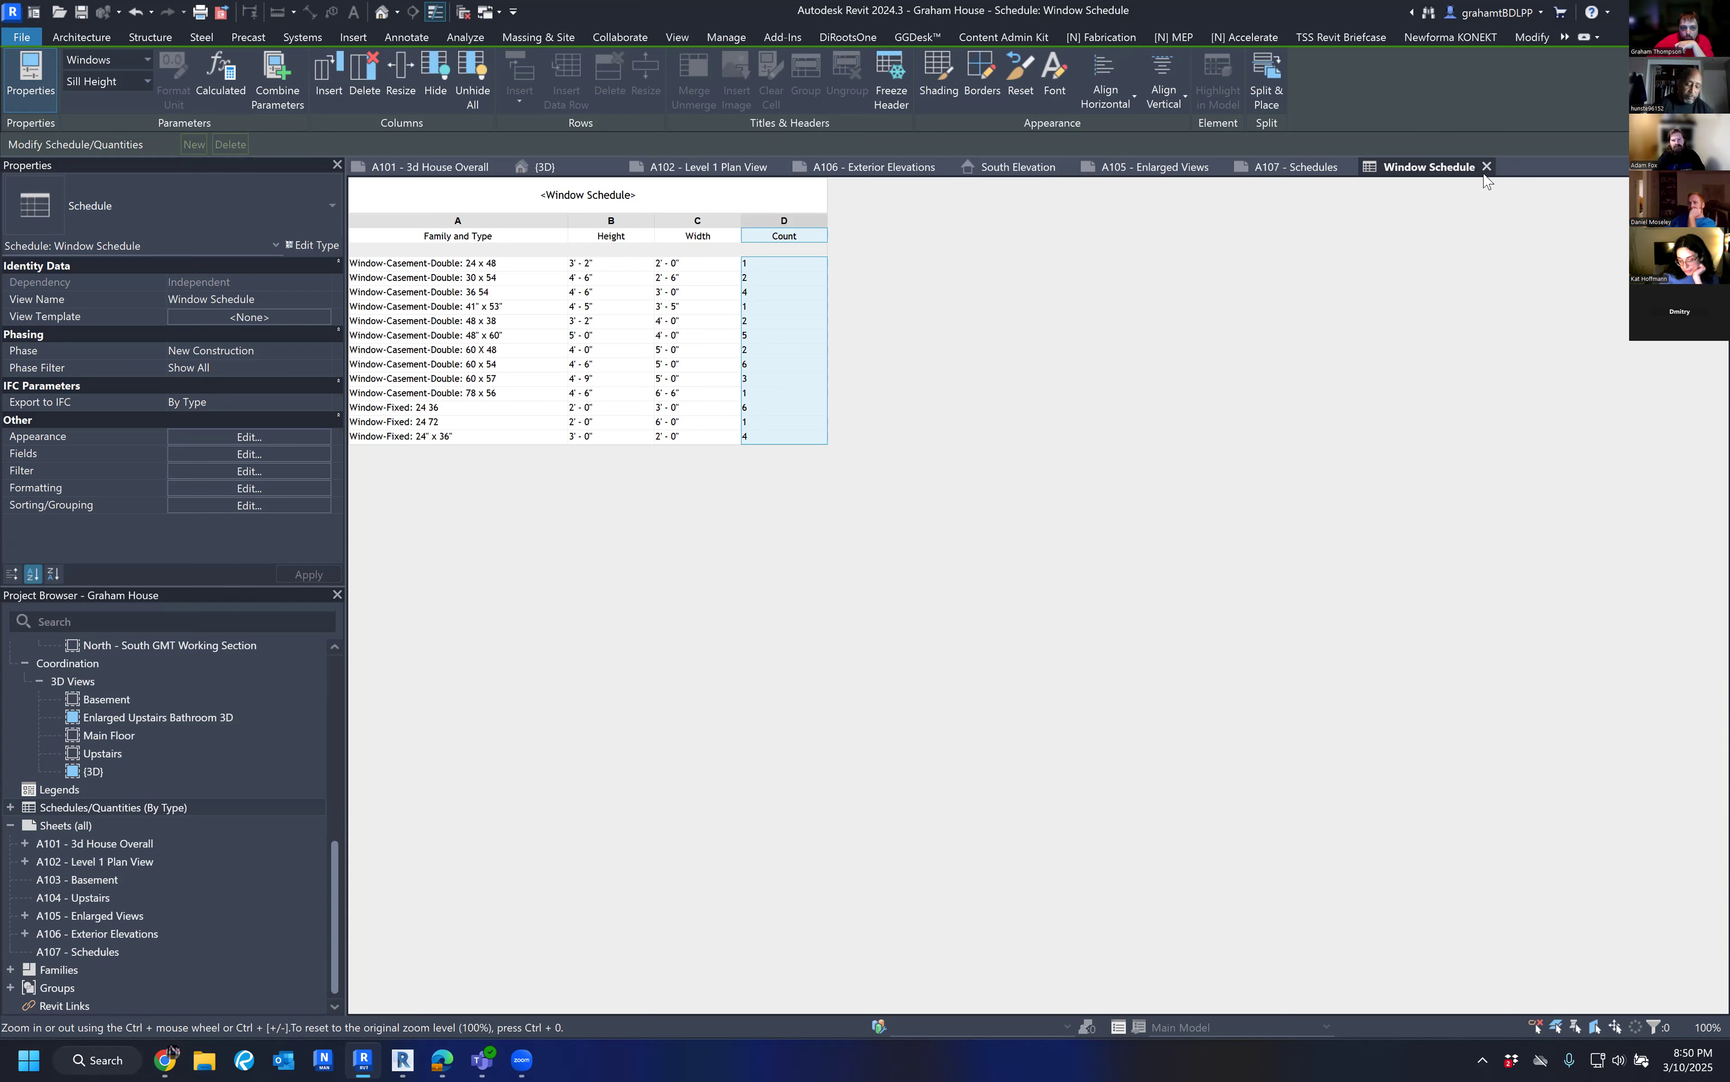
Turn on grand totals for the window schedule.
left_click(216, 472)
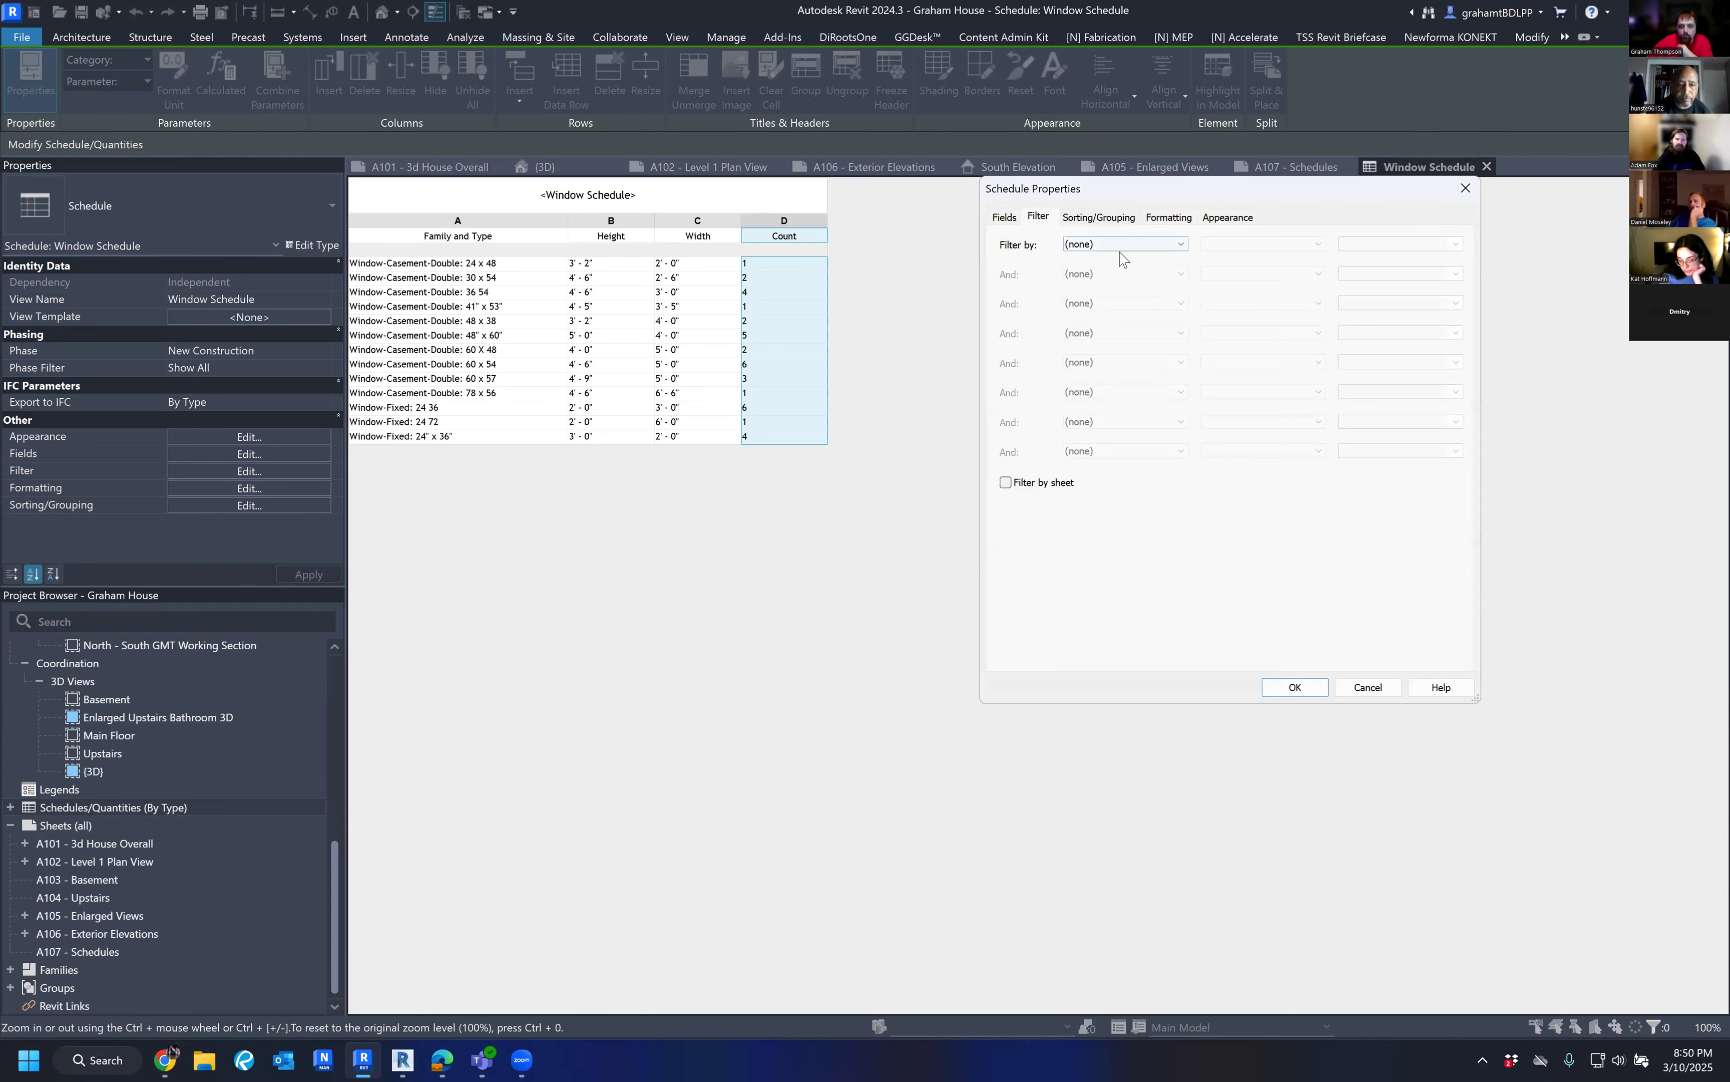
left_click(1099, 217)
left_click(1004, 454)
left_click(1301, 688)
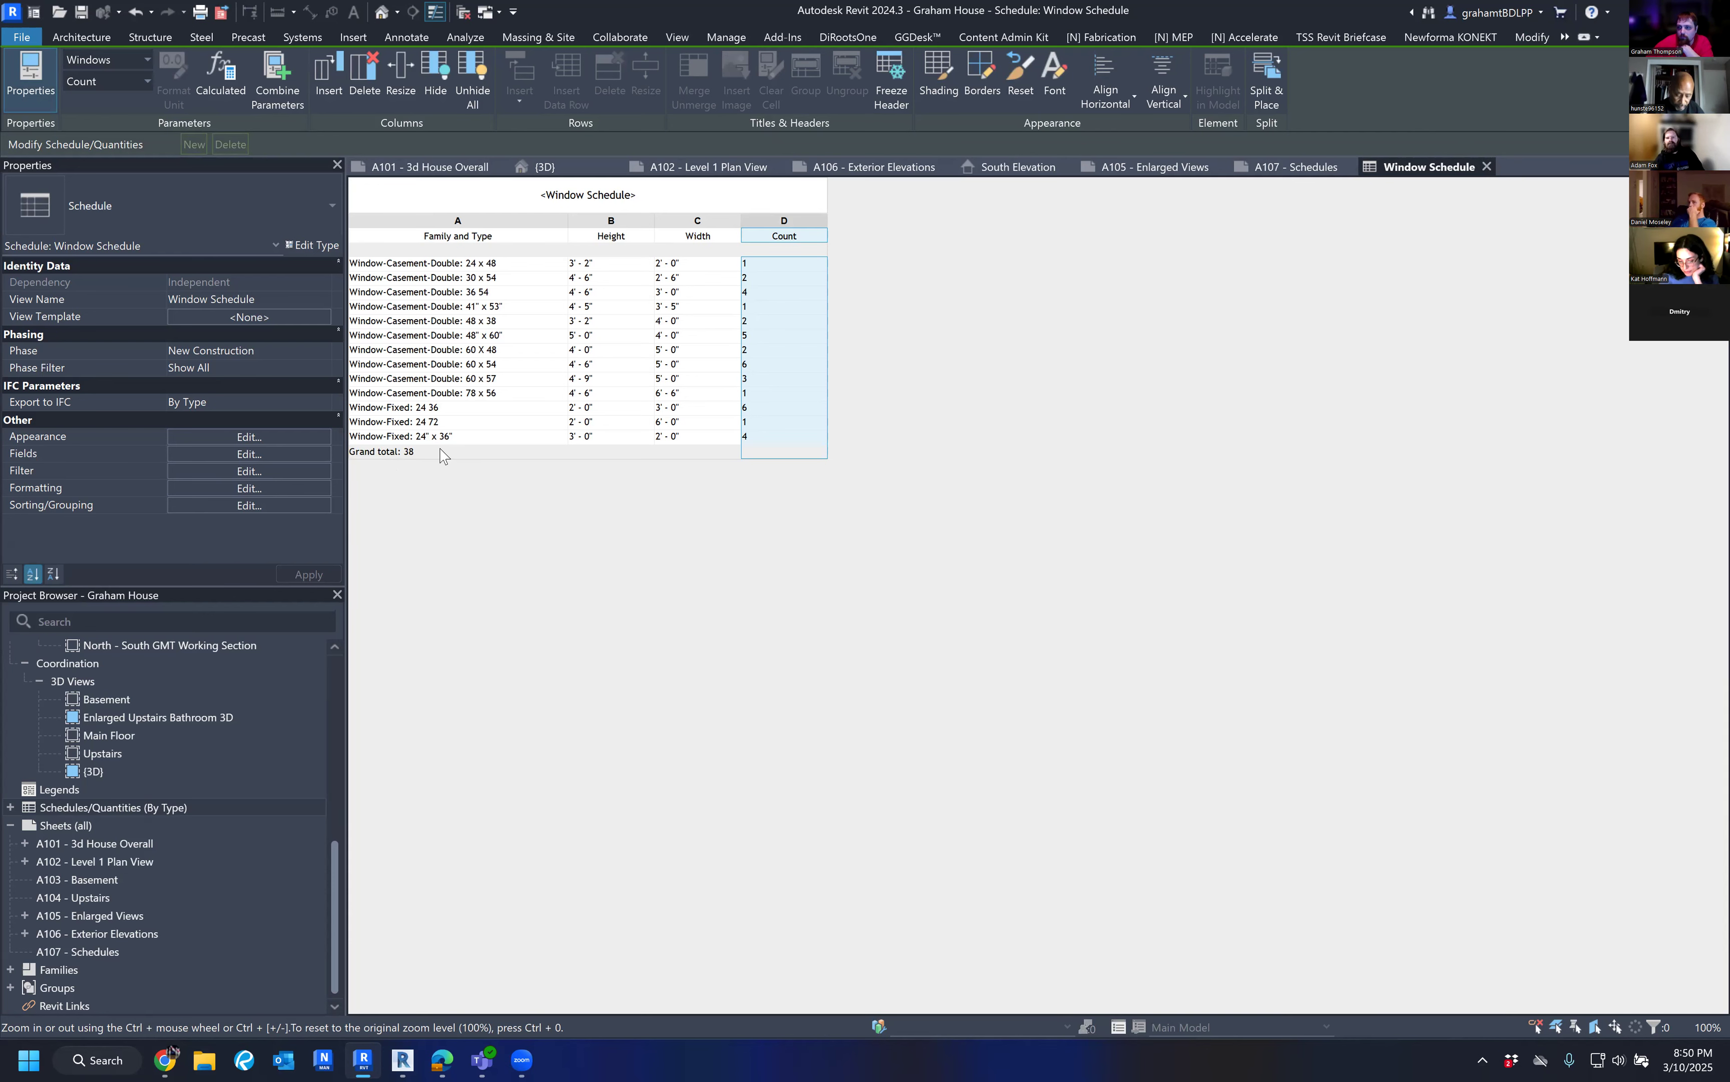
Close the schedule view and place Window Schedule near the upper-left corner of sheet A107 - Schedules.
left_click(1487, 167)
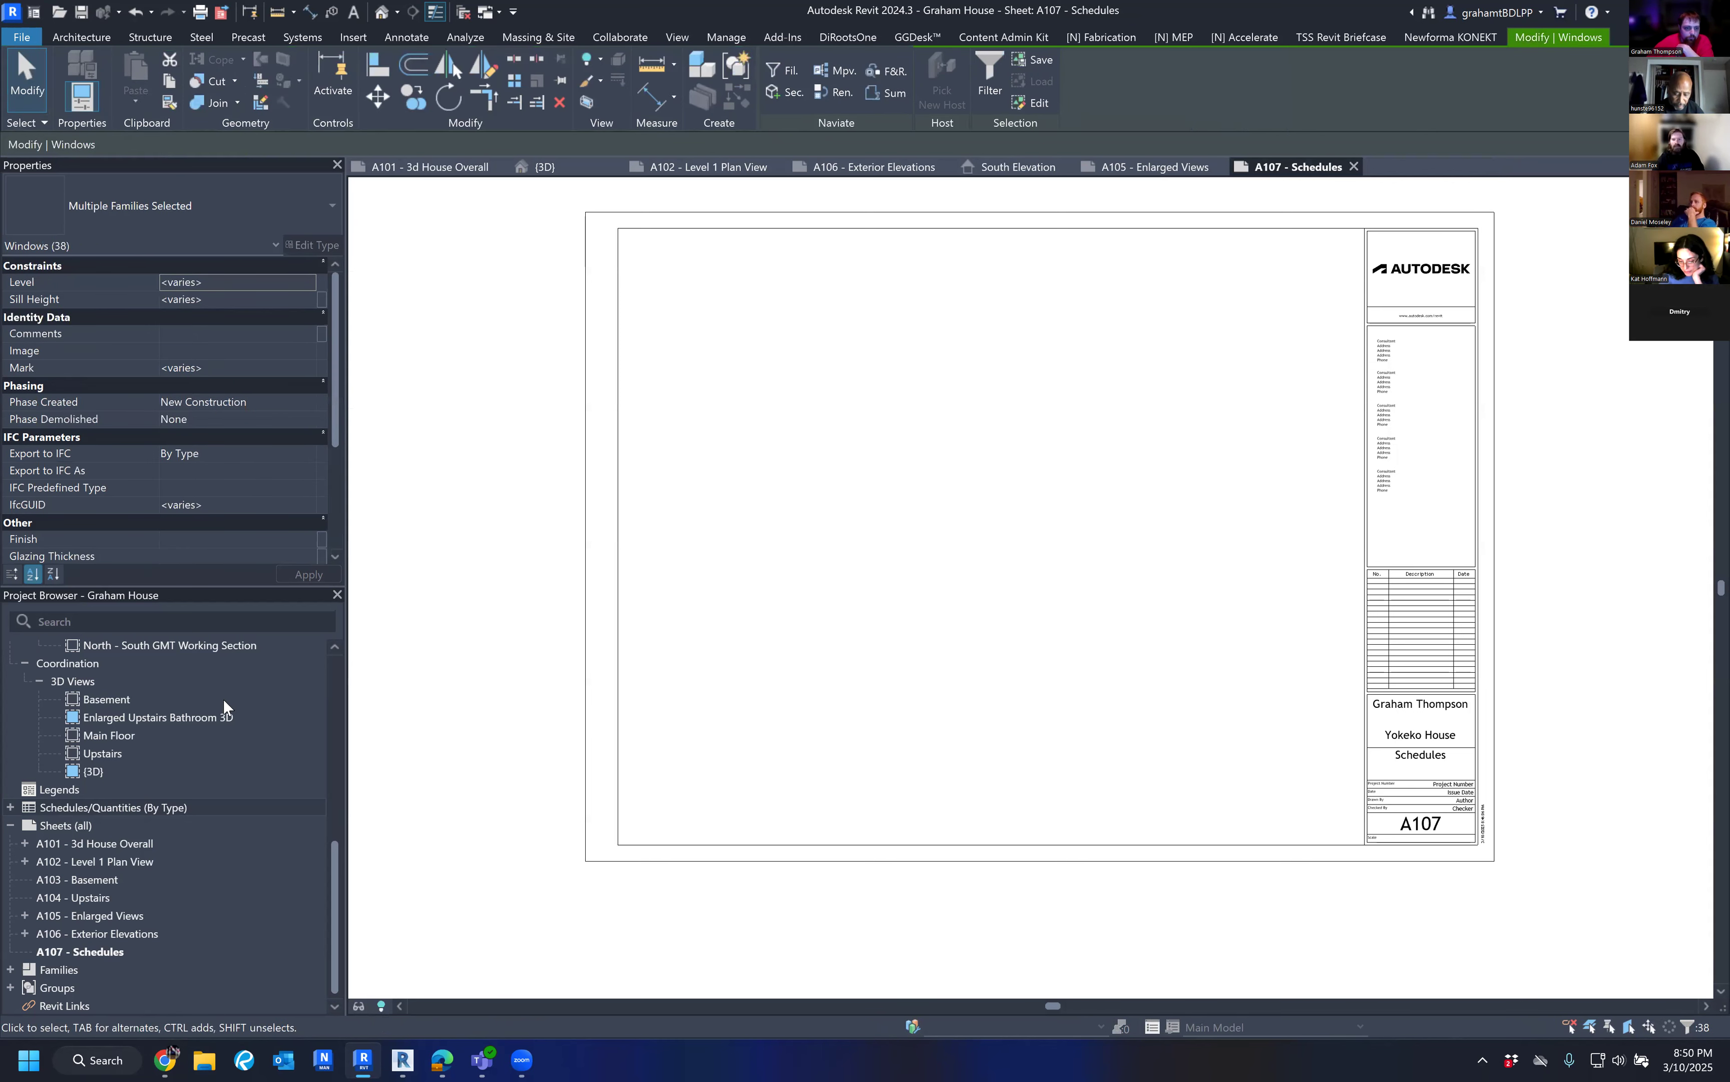
left_click(10, 808)
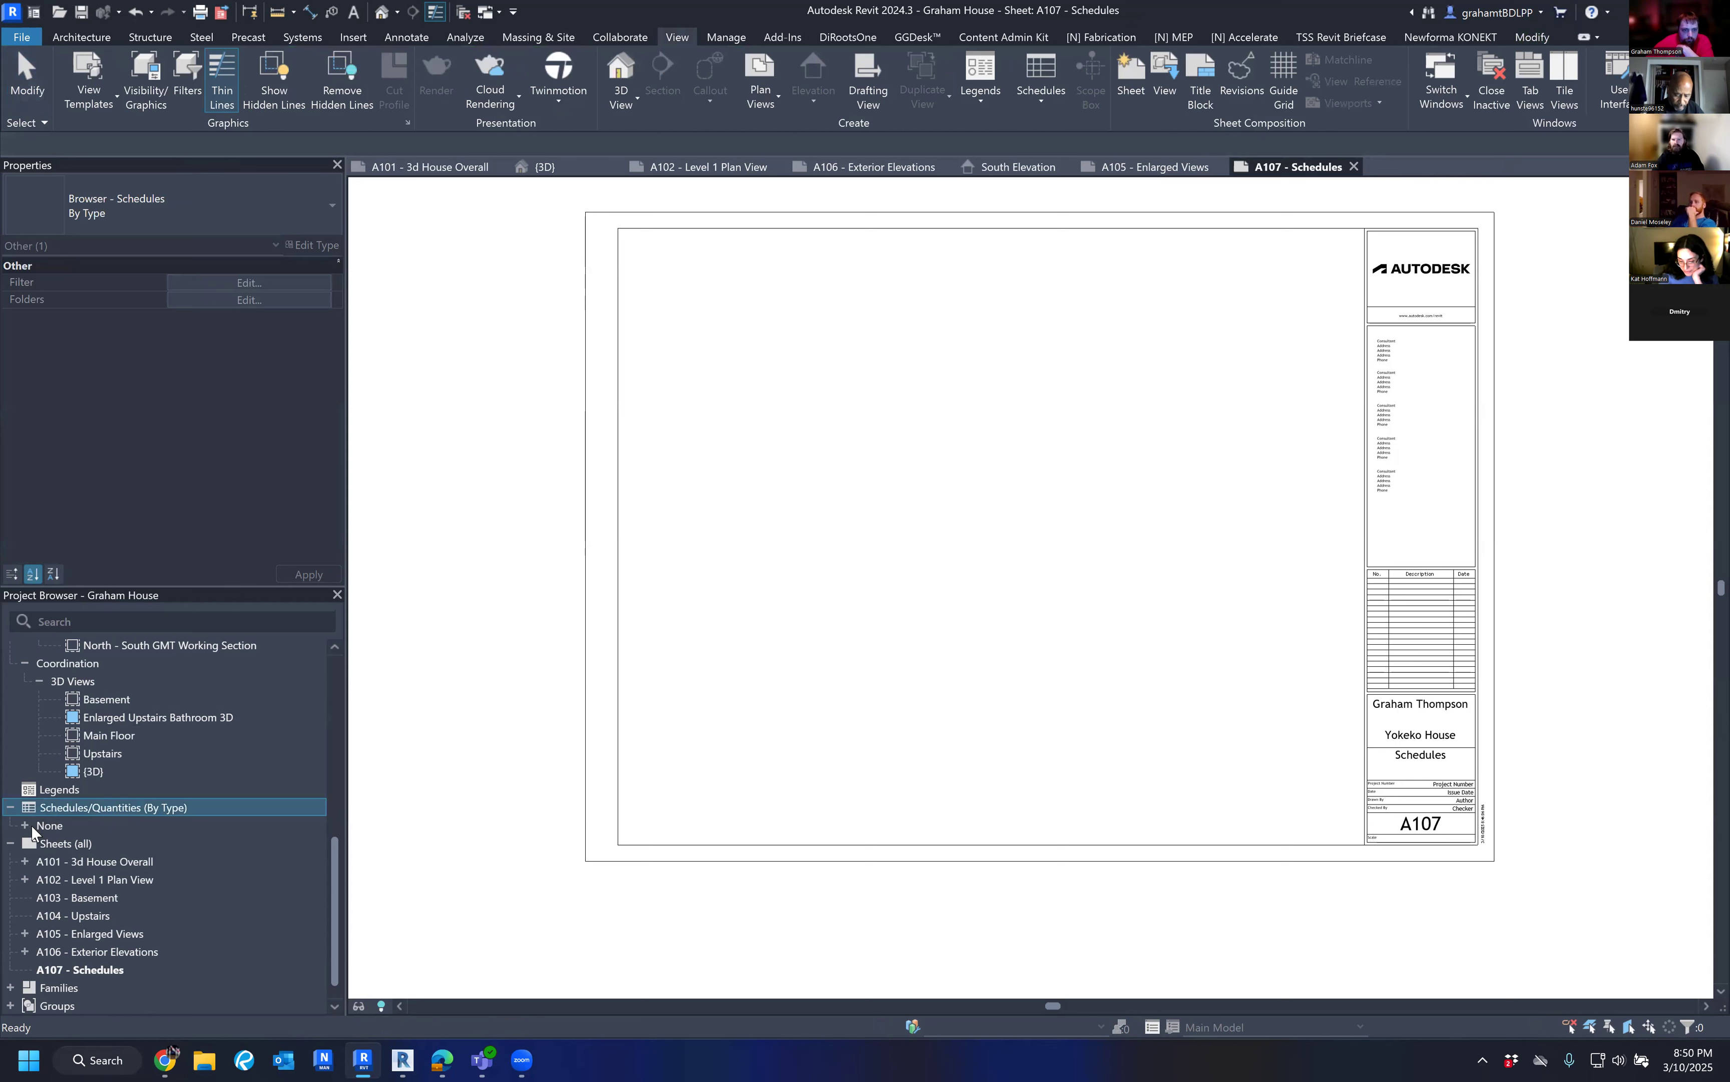
left_click(28, 826)
left_click_drag(85, 845, 698, 325)
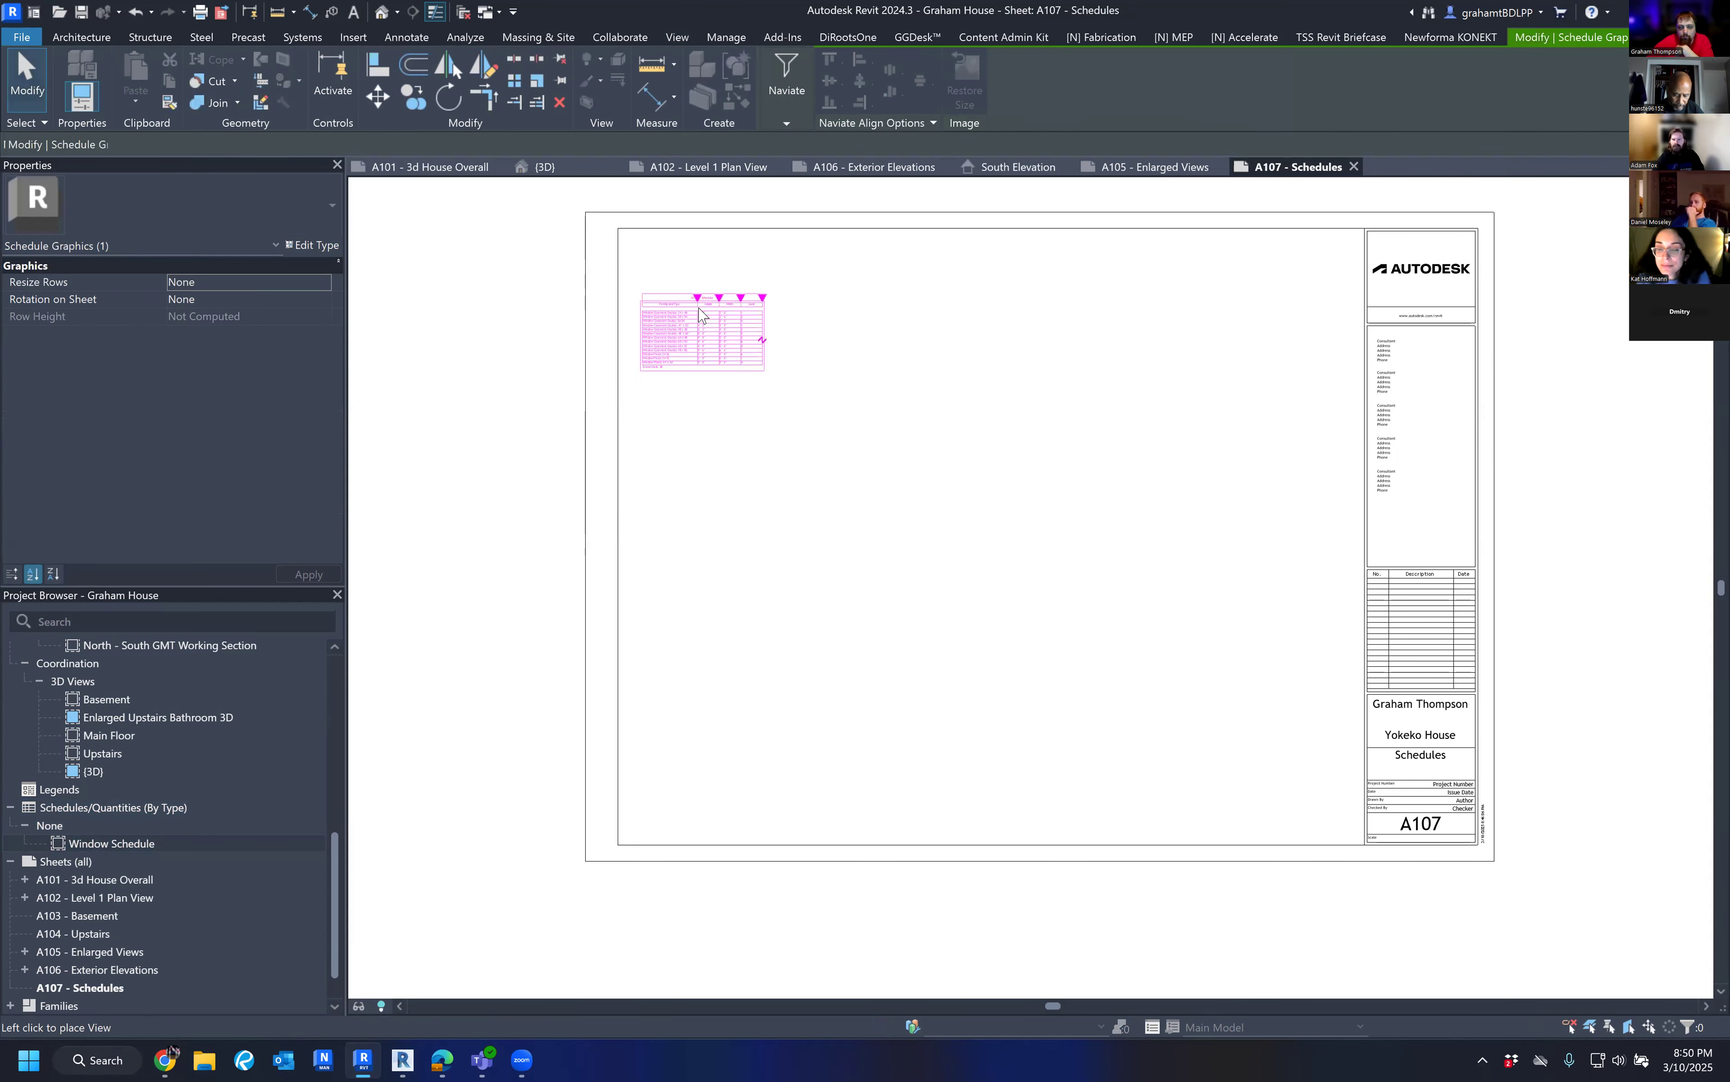
left_click(695, 287)
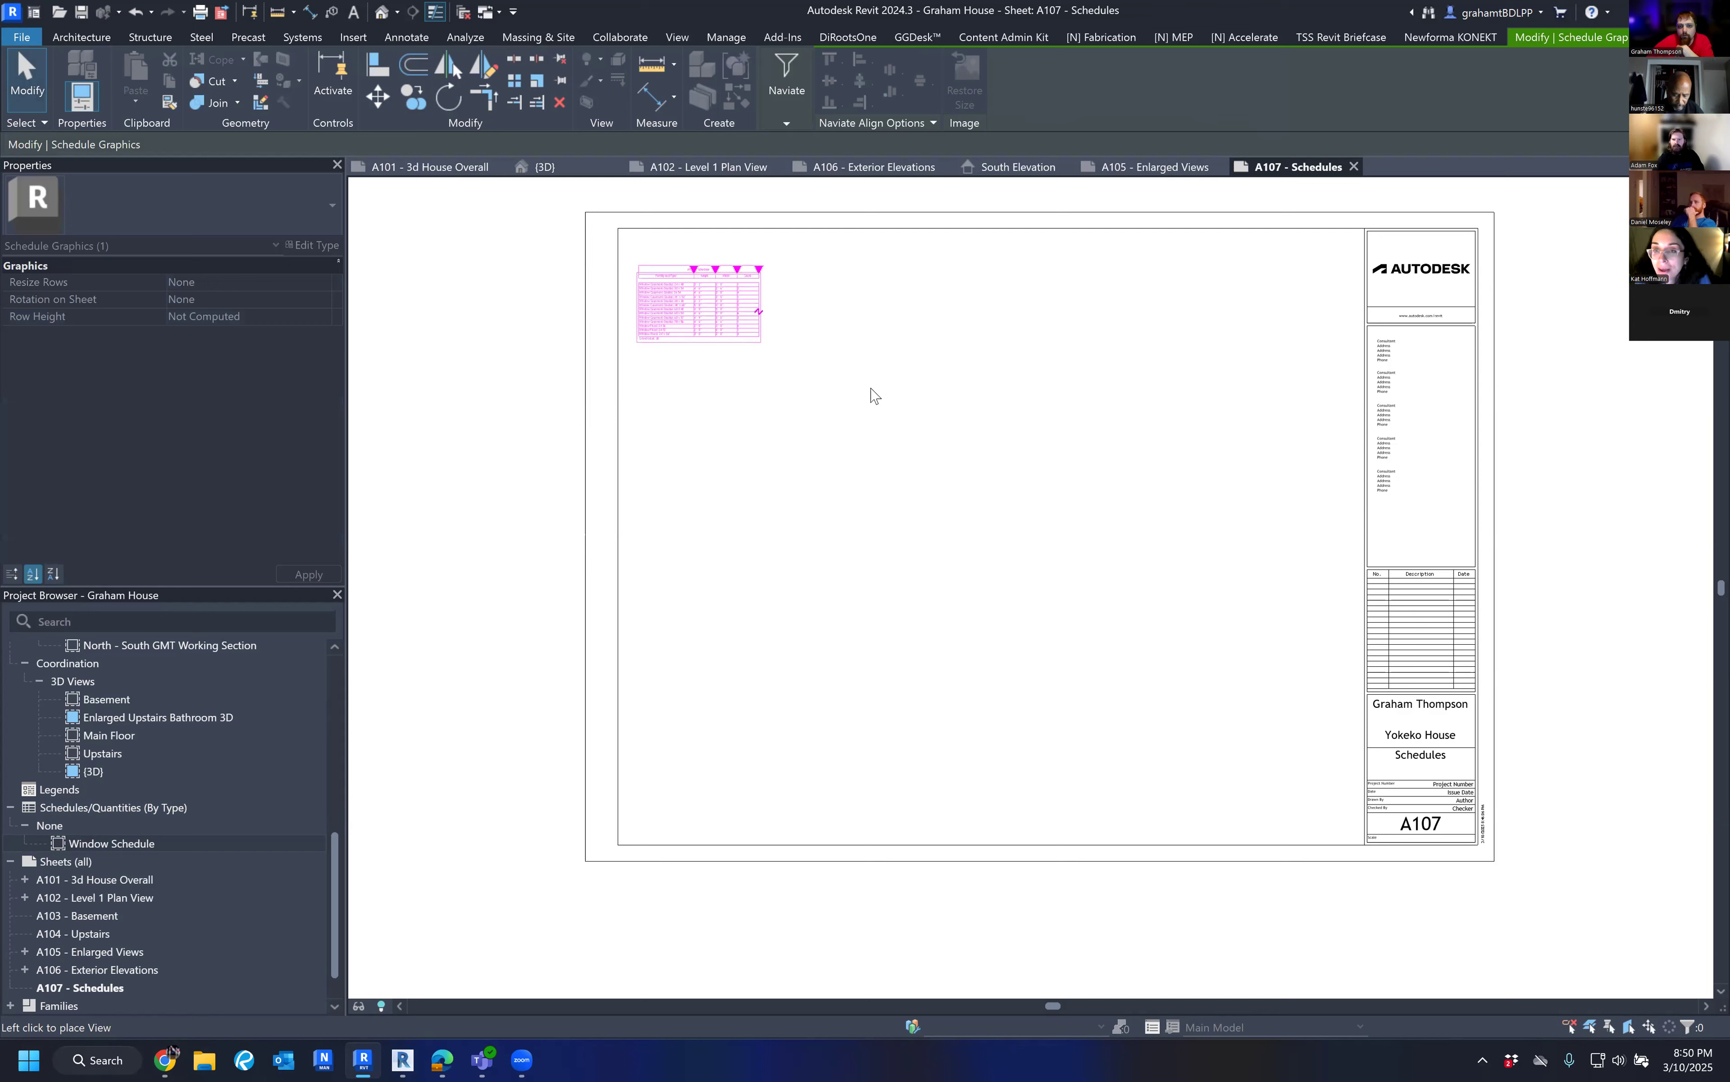
left_click(889, 402)
Examine the placed window schedule's rows, columns and grand total, and its size relative to the sheet.
scroll(732, 325, "up", 3)
middle_click_drag(767, 417, 785, 494)
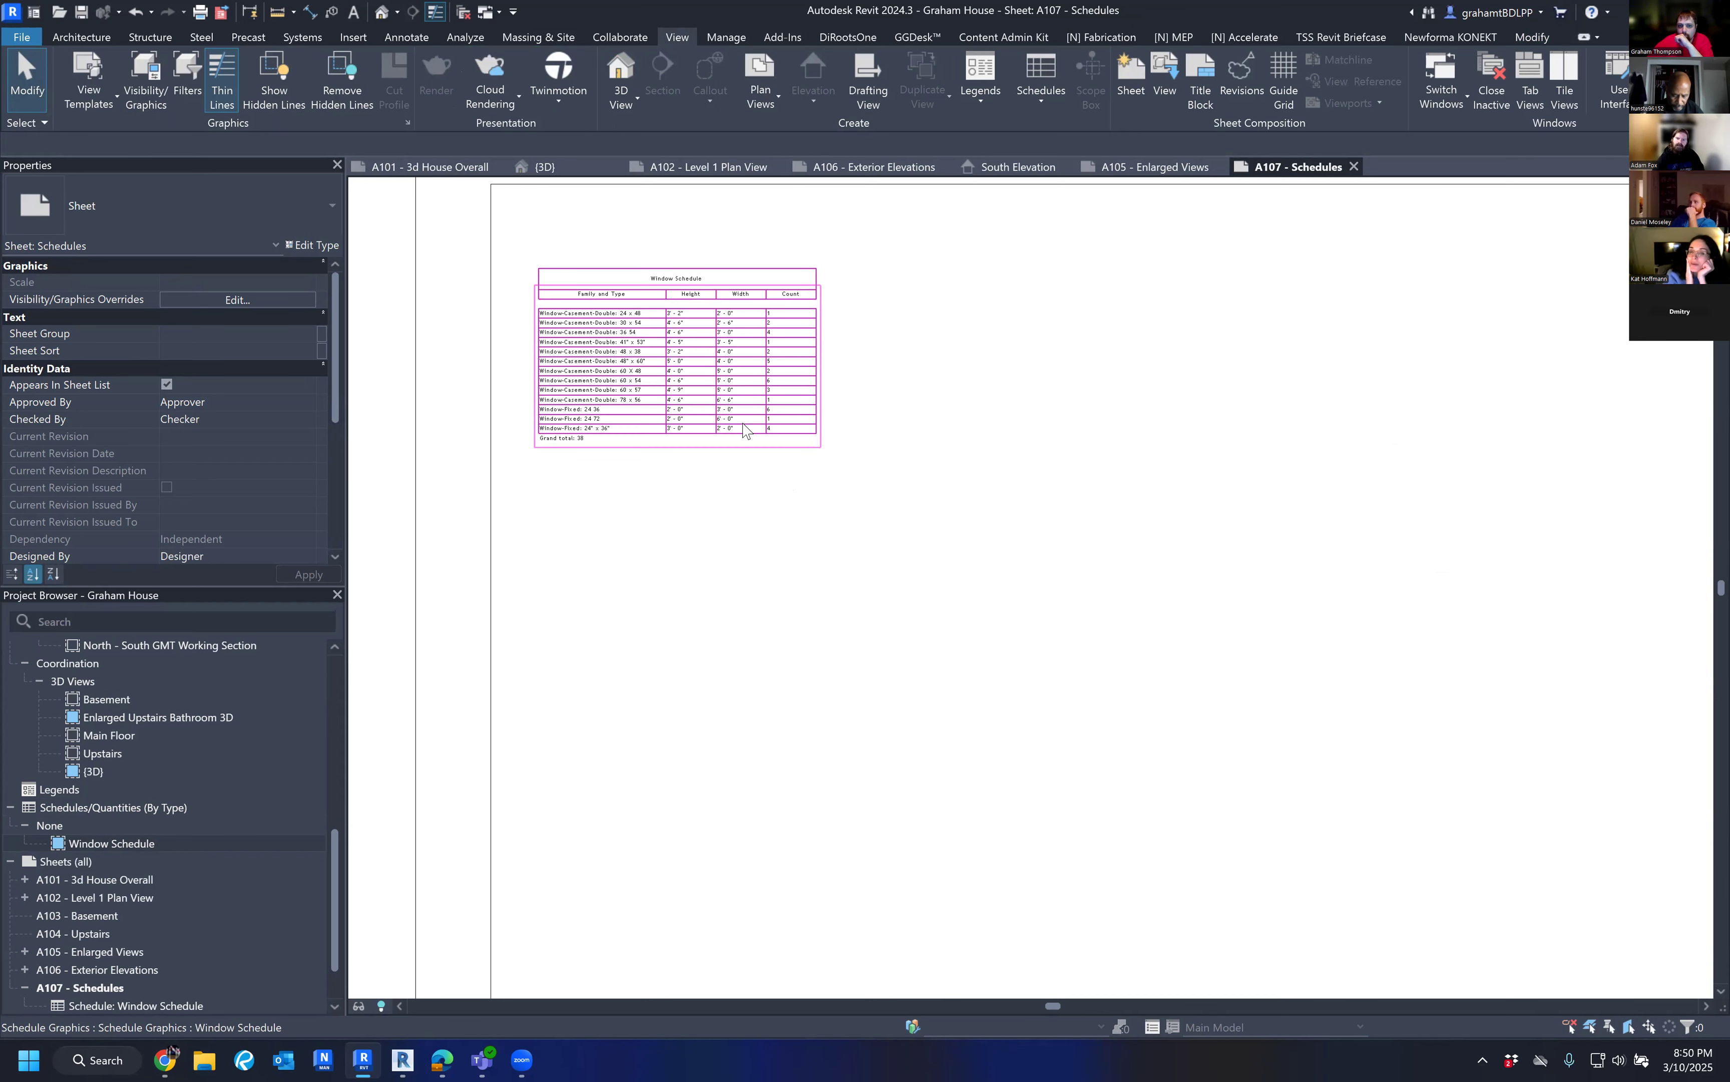
scroll(743, 427, "down", 1)
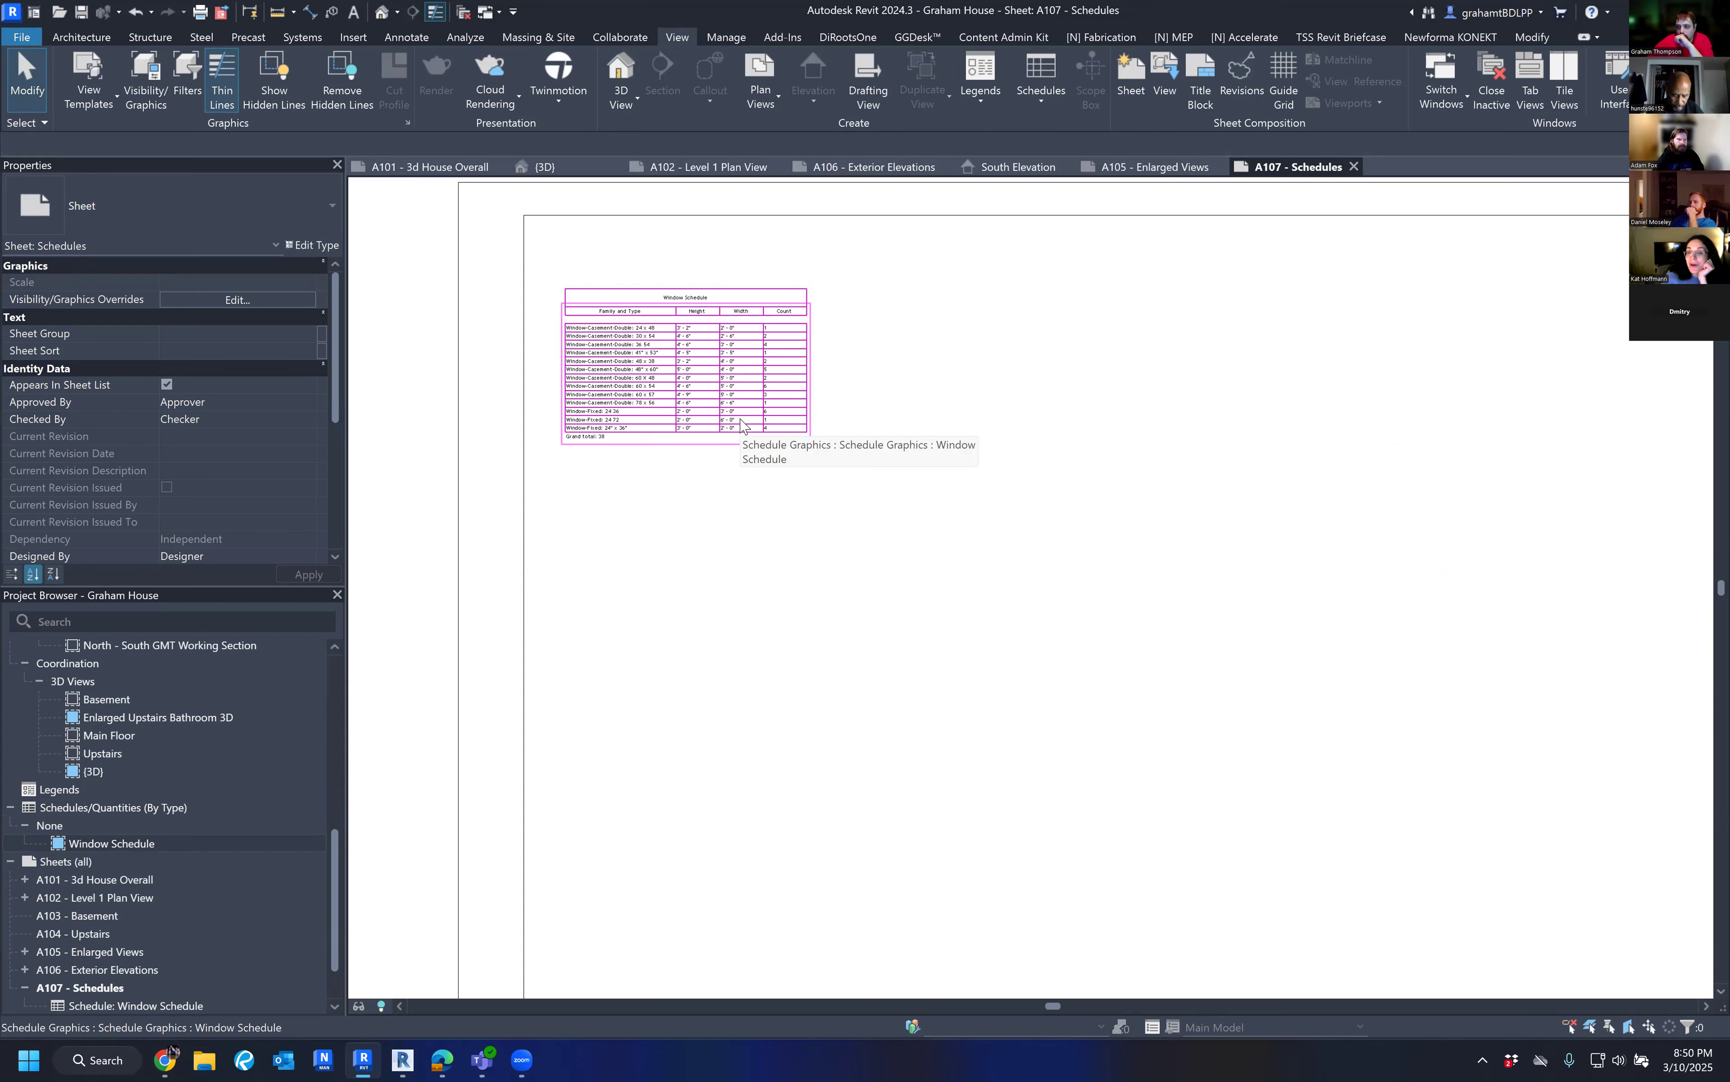
scroll(744, 427, "up", 5)
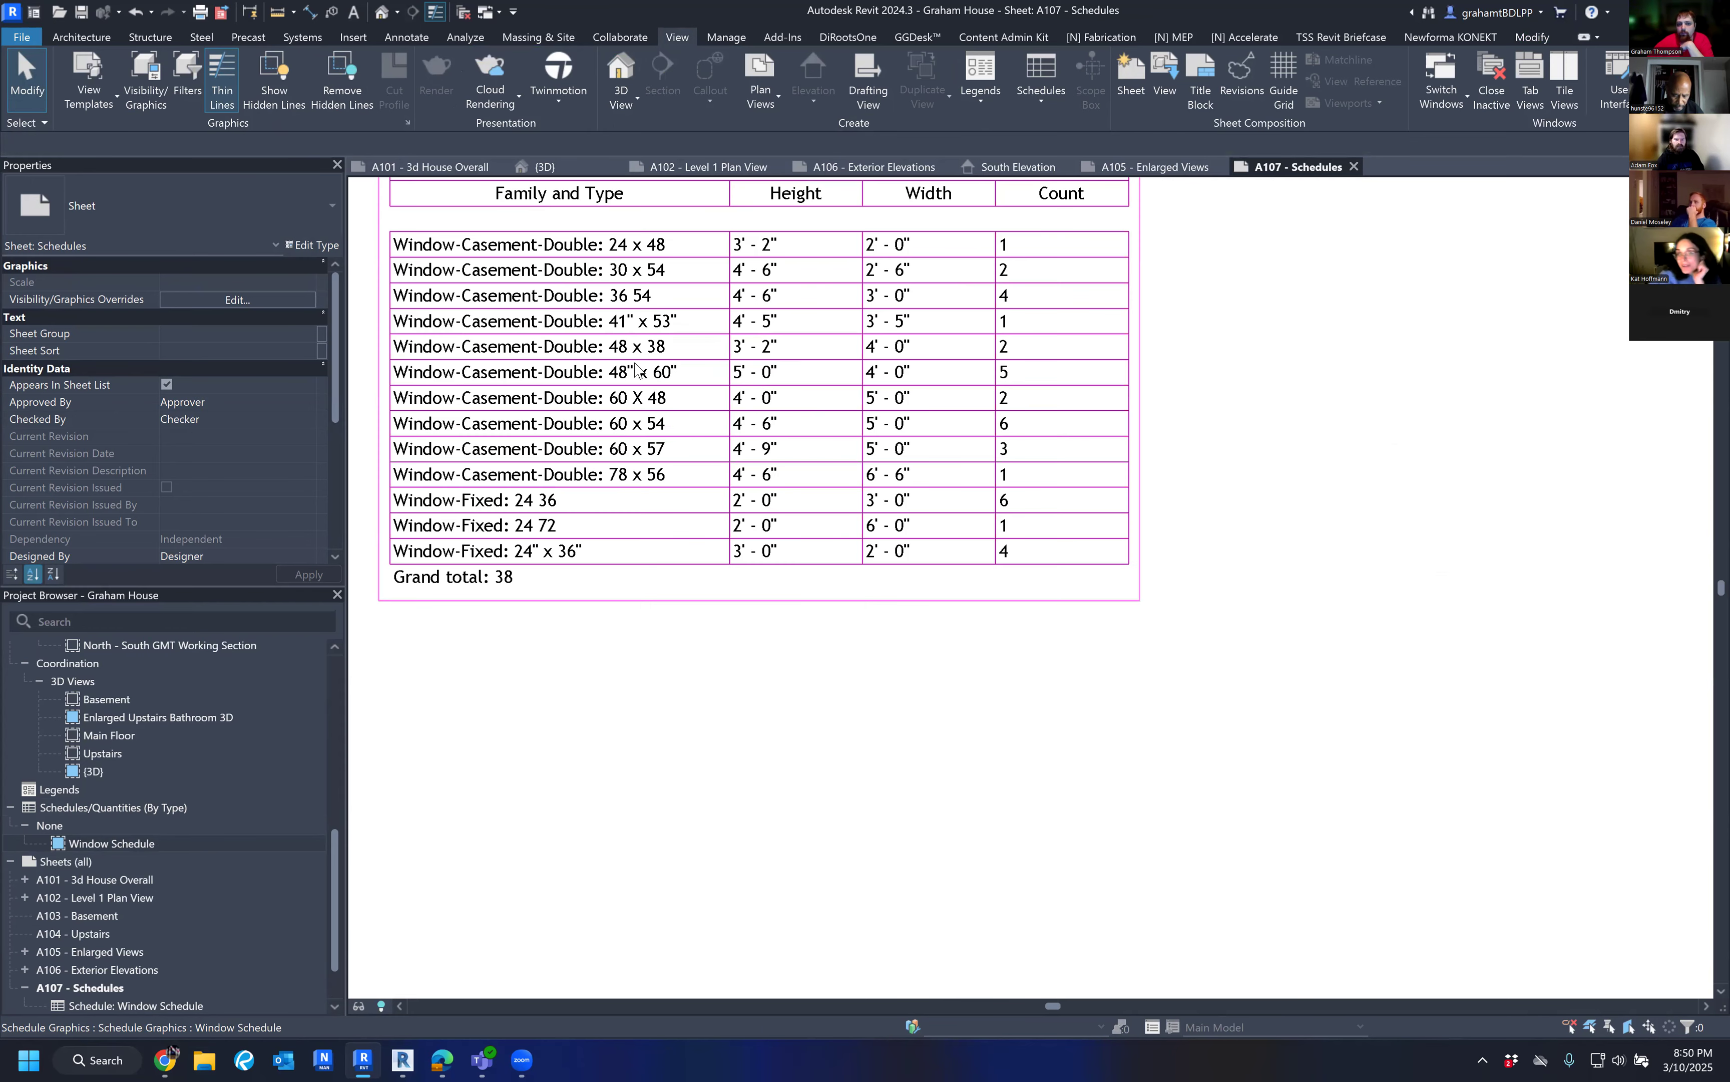
scroll(637, 365, "down", 2)
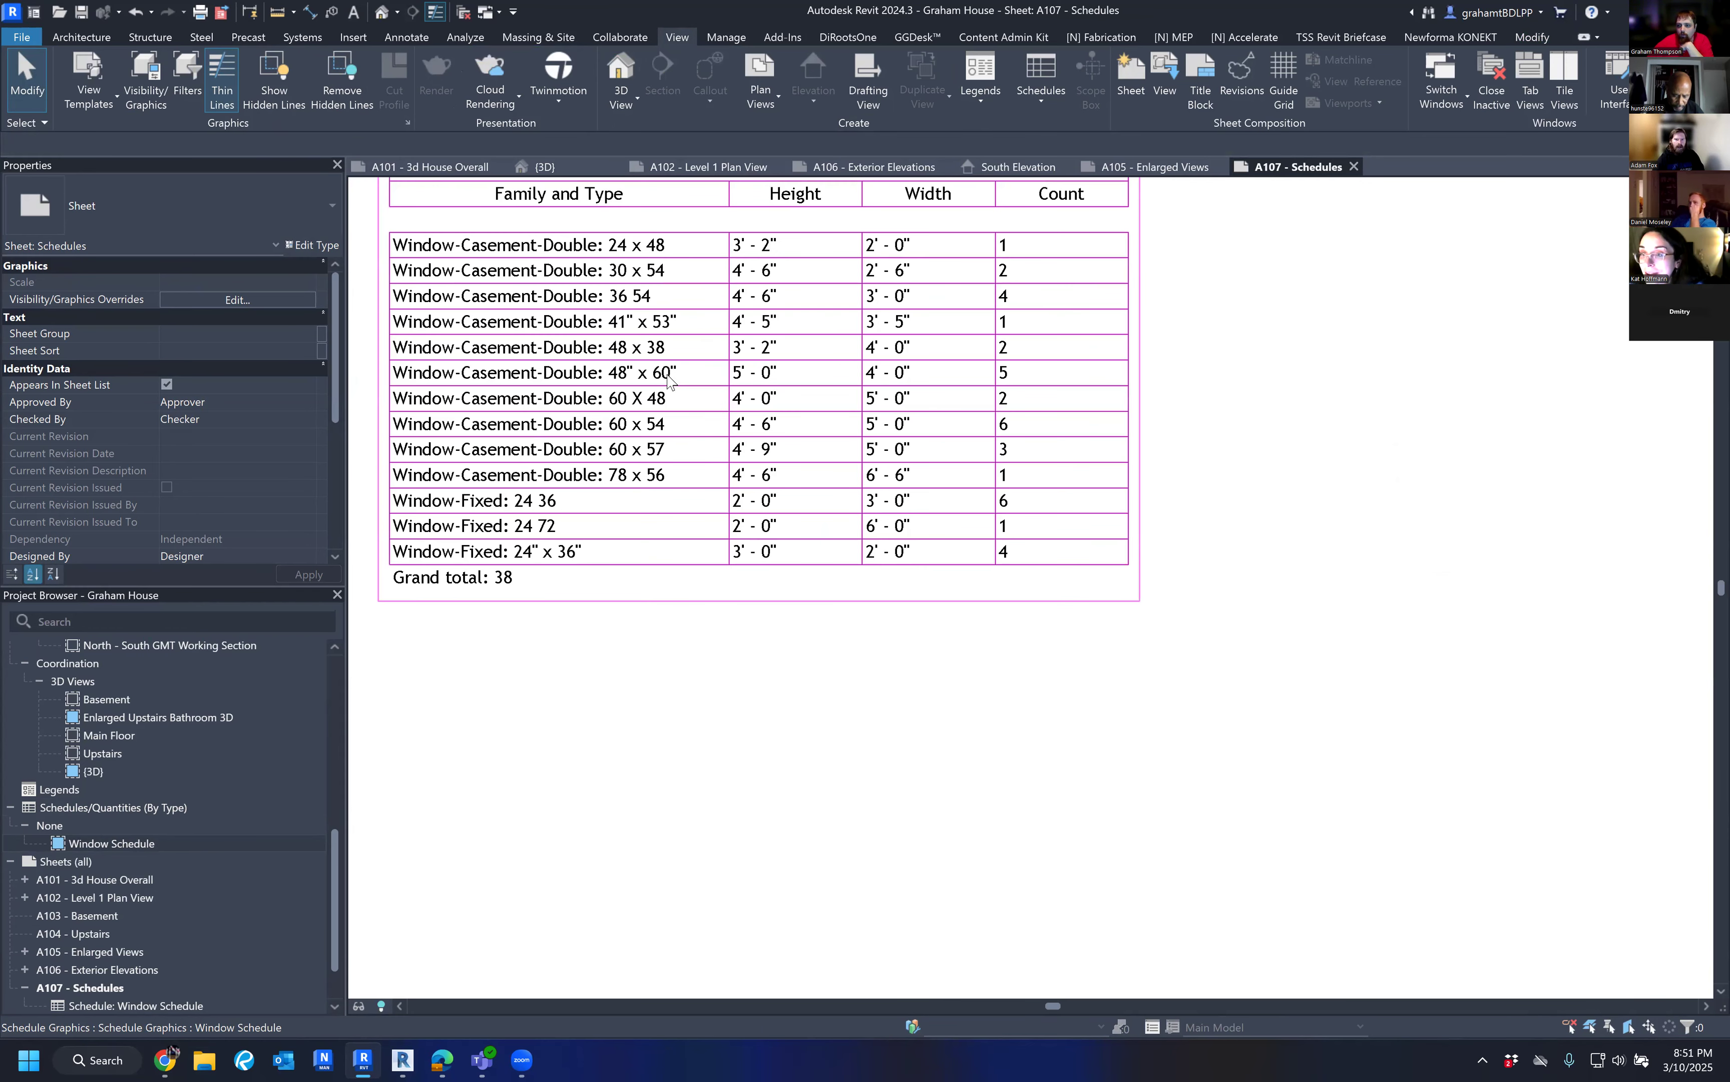
scroll(662, 390, "down", 2)
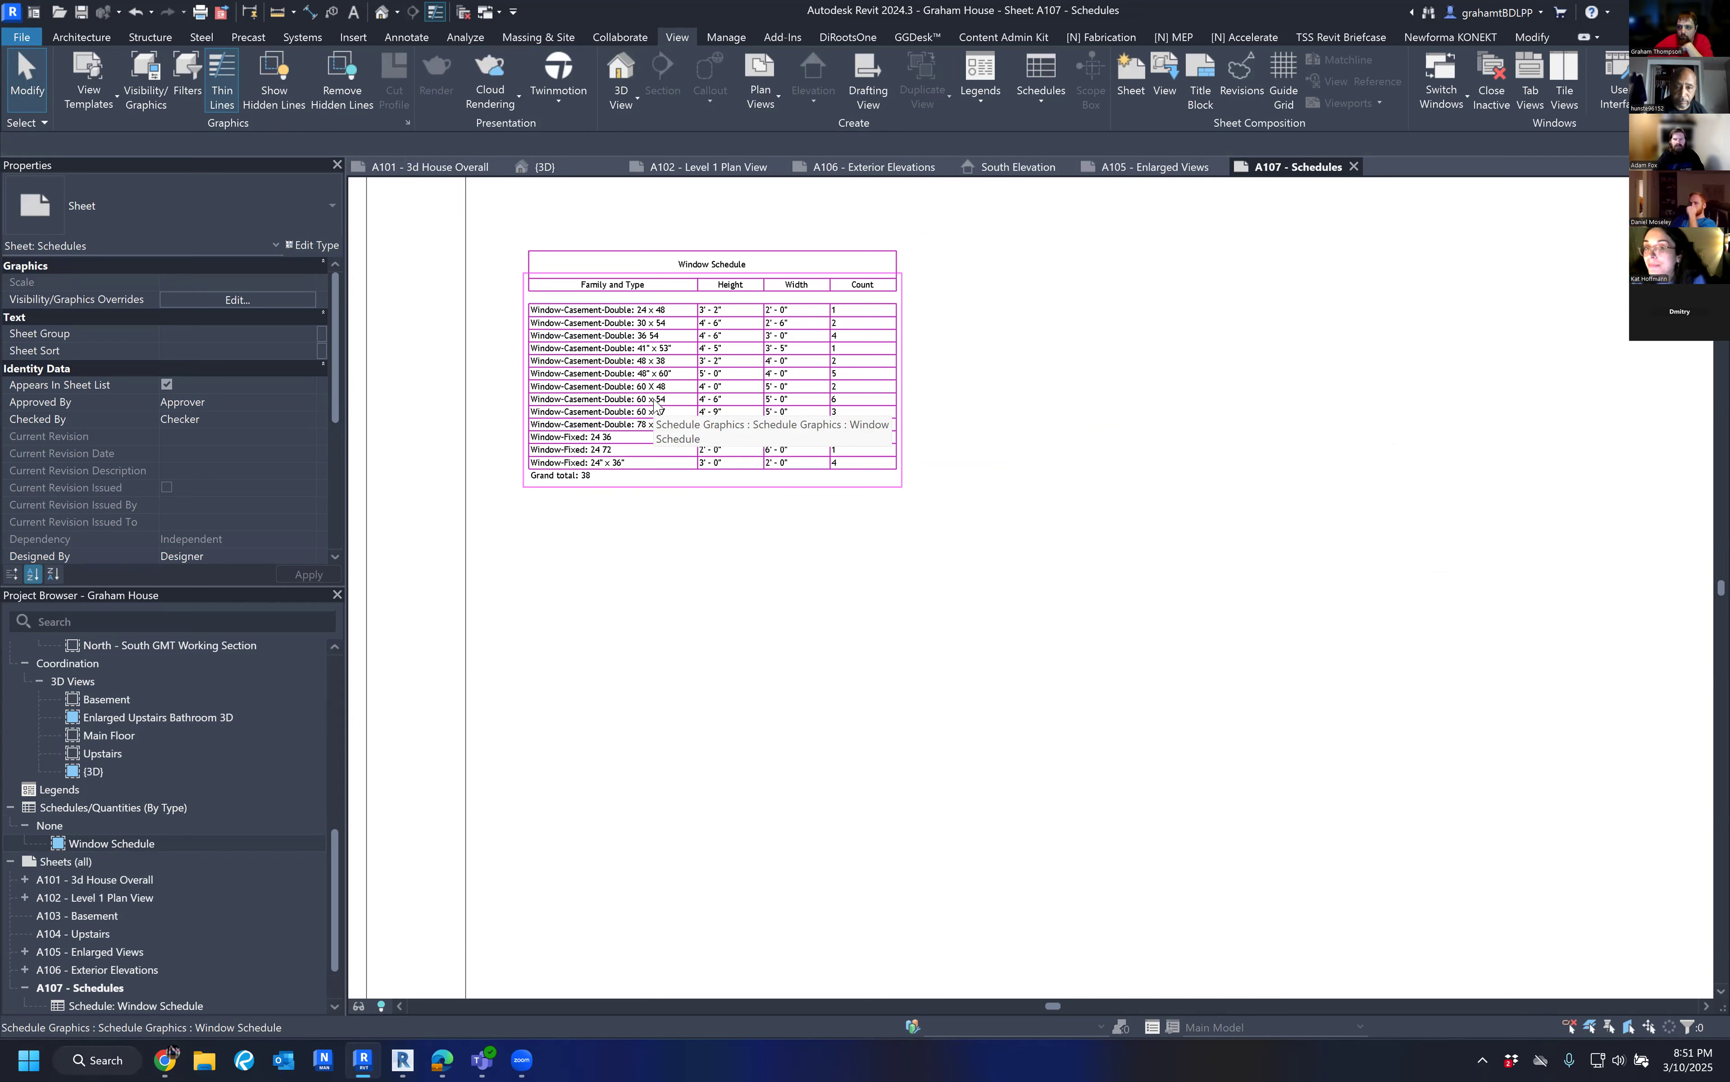
scroll(809, 394, "down", 2)
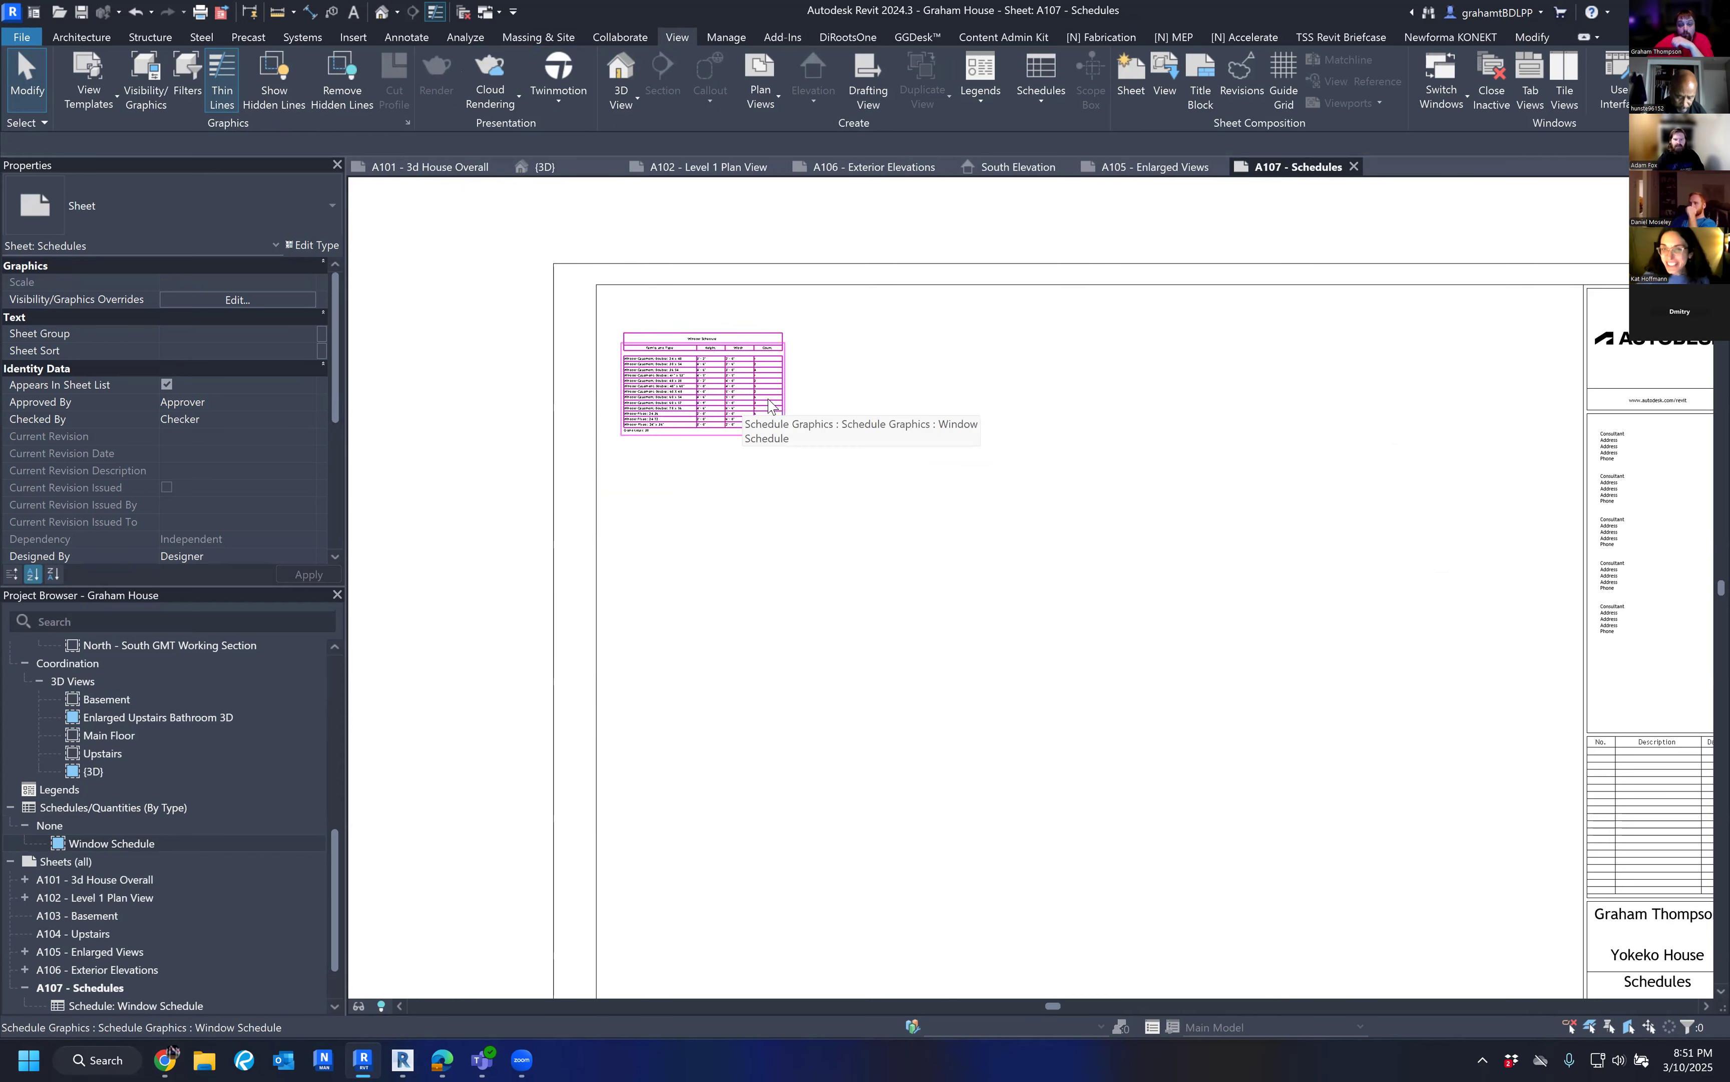
scroll(770, 406, "down", 3)
Resize the placed window schedule's Family and Type, Height and Width columns so each entry fits on a single line.
scroll(676, 329, "up", 6)
middle_click_drag(790, 357, 790, 361)
scroll(720, 422, "up", 3)
left_click(775, 279)
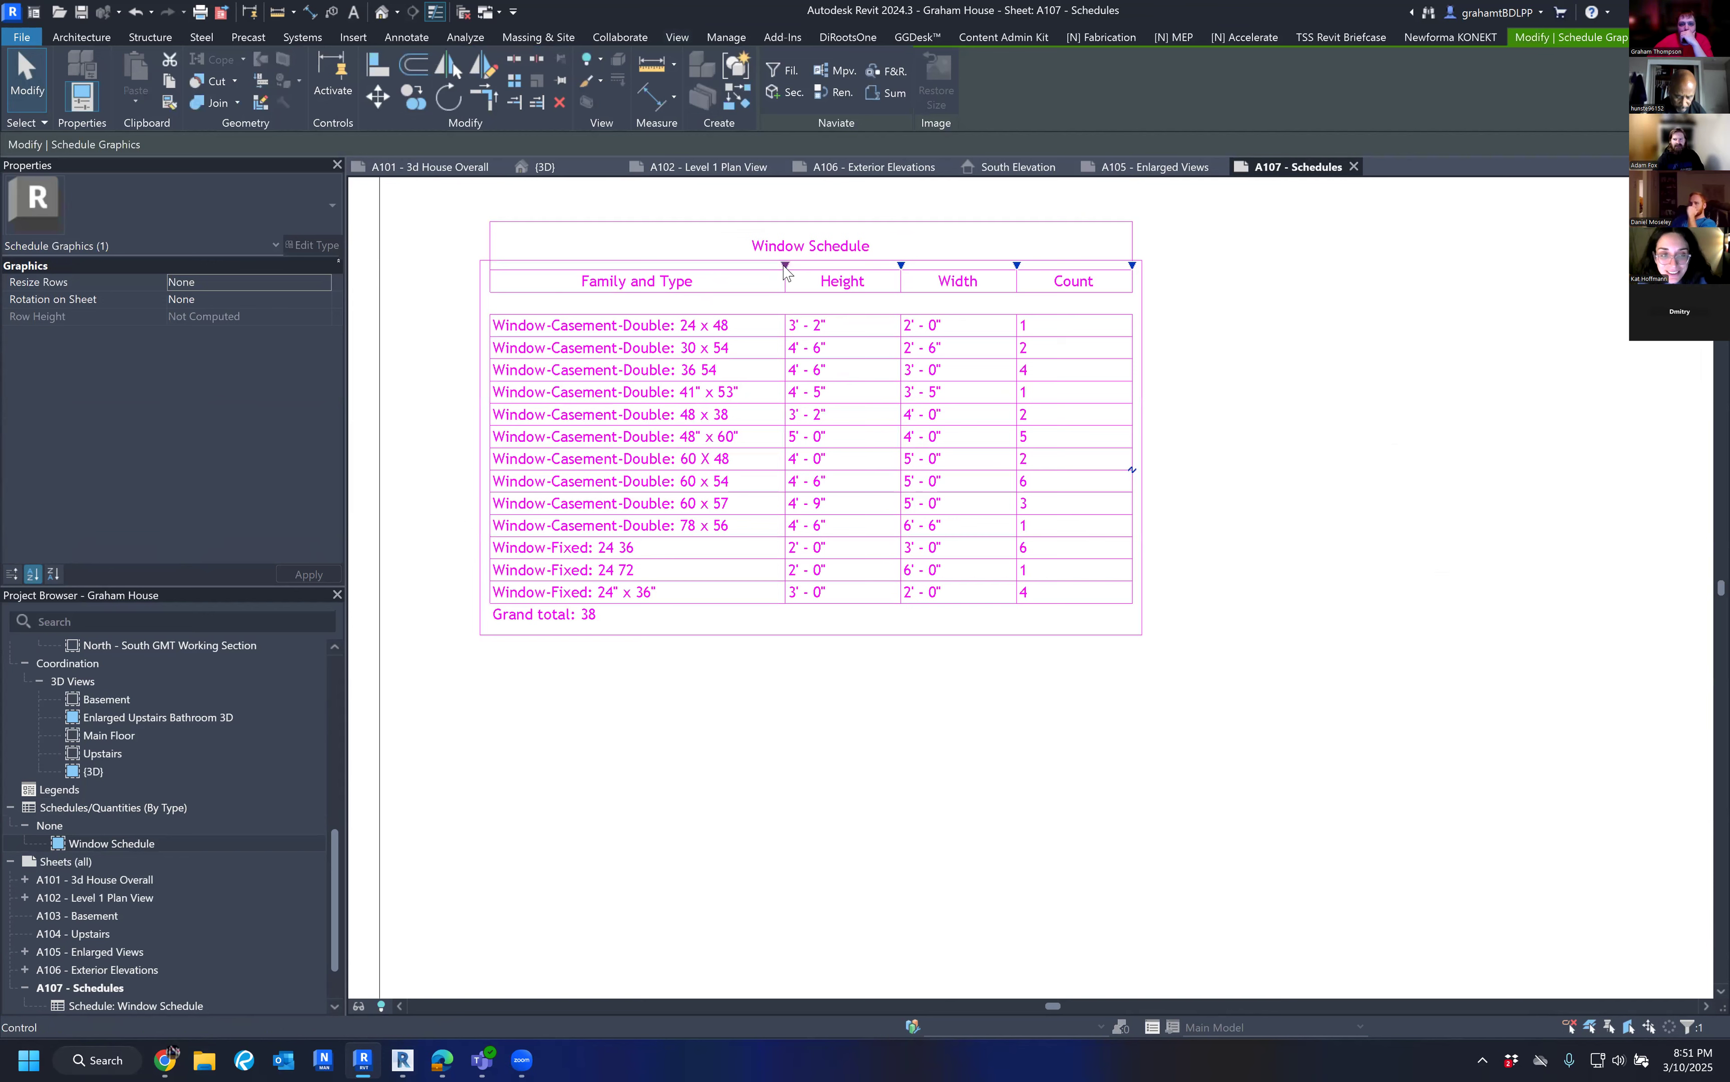
left_click_drag(618, 270, 773, 318)
scroll(773, 319, "down", 3)
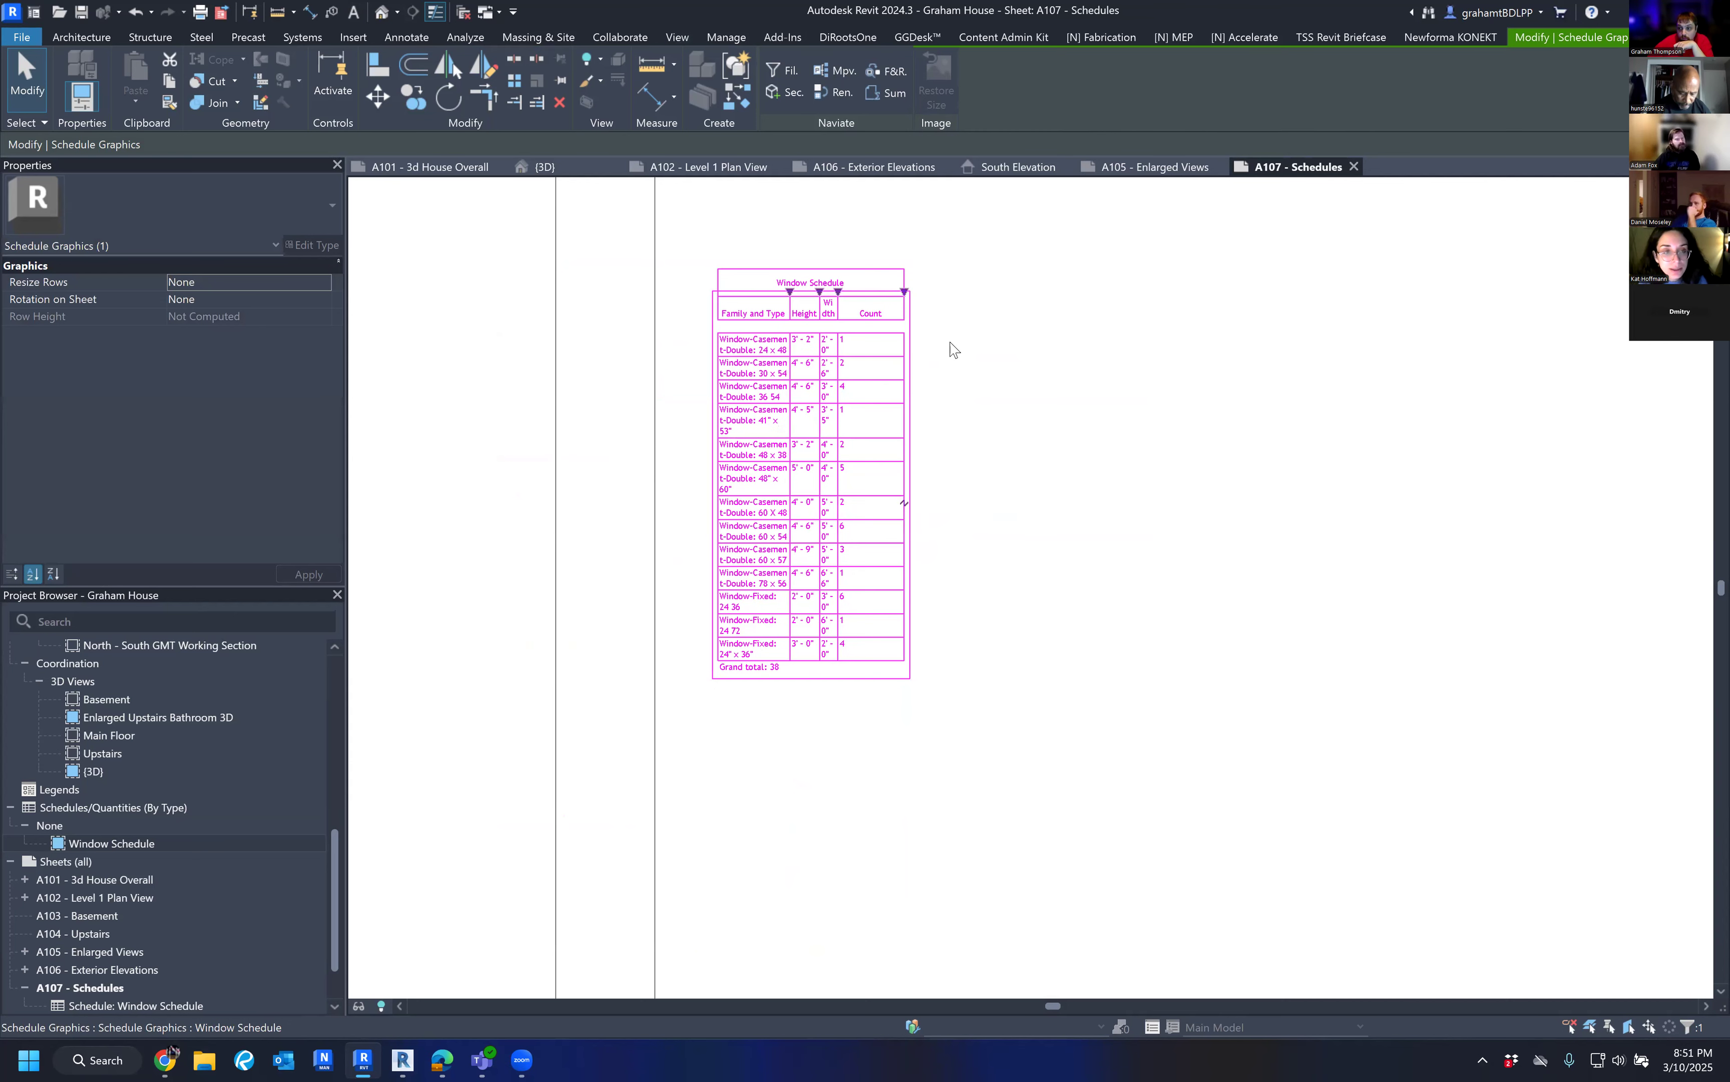
scroll(870, 303, "up", 2)
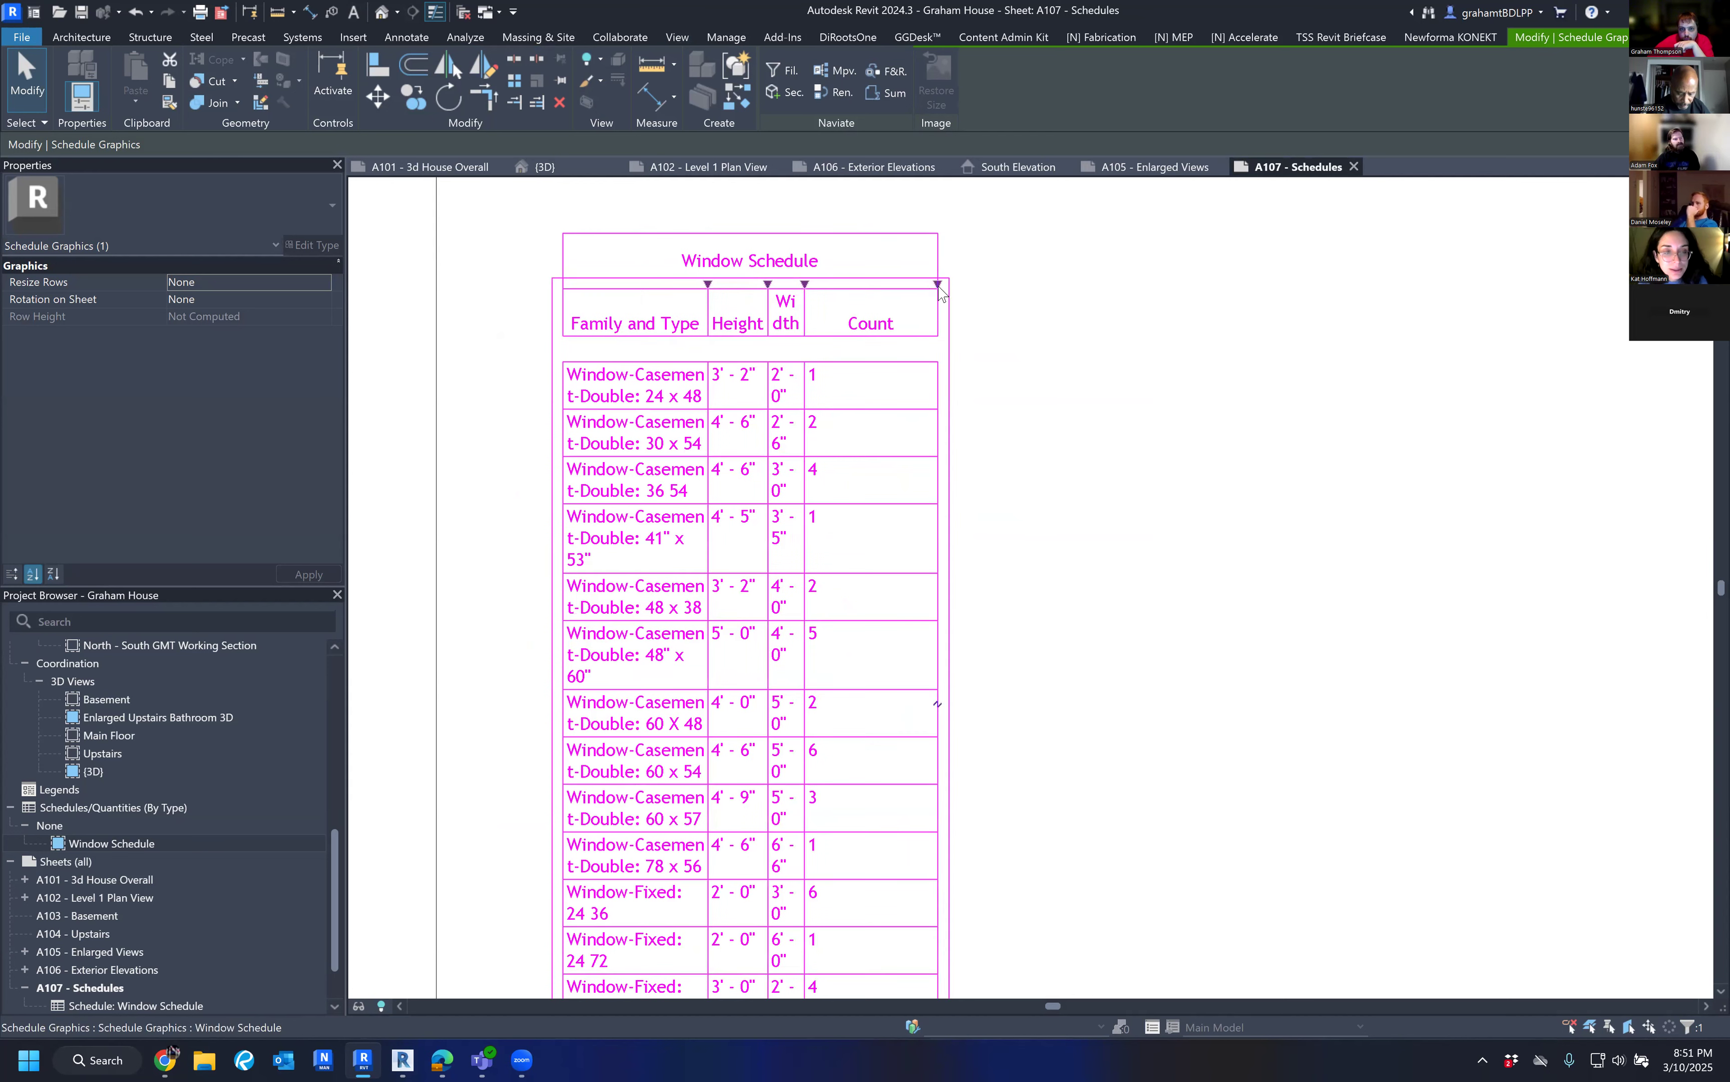
left_click_drag(807, 286, 856, 286)
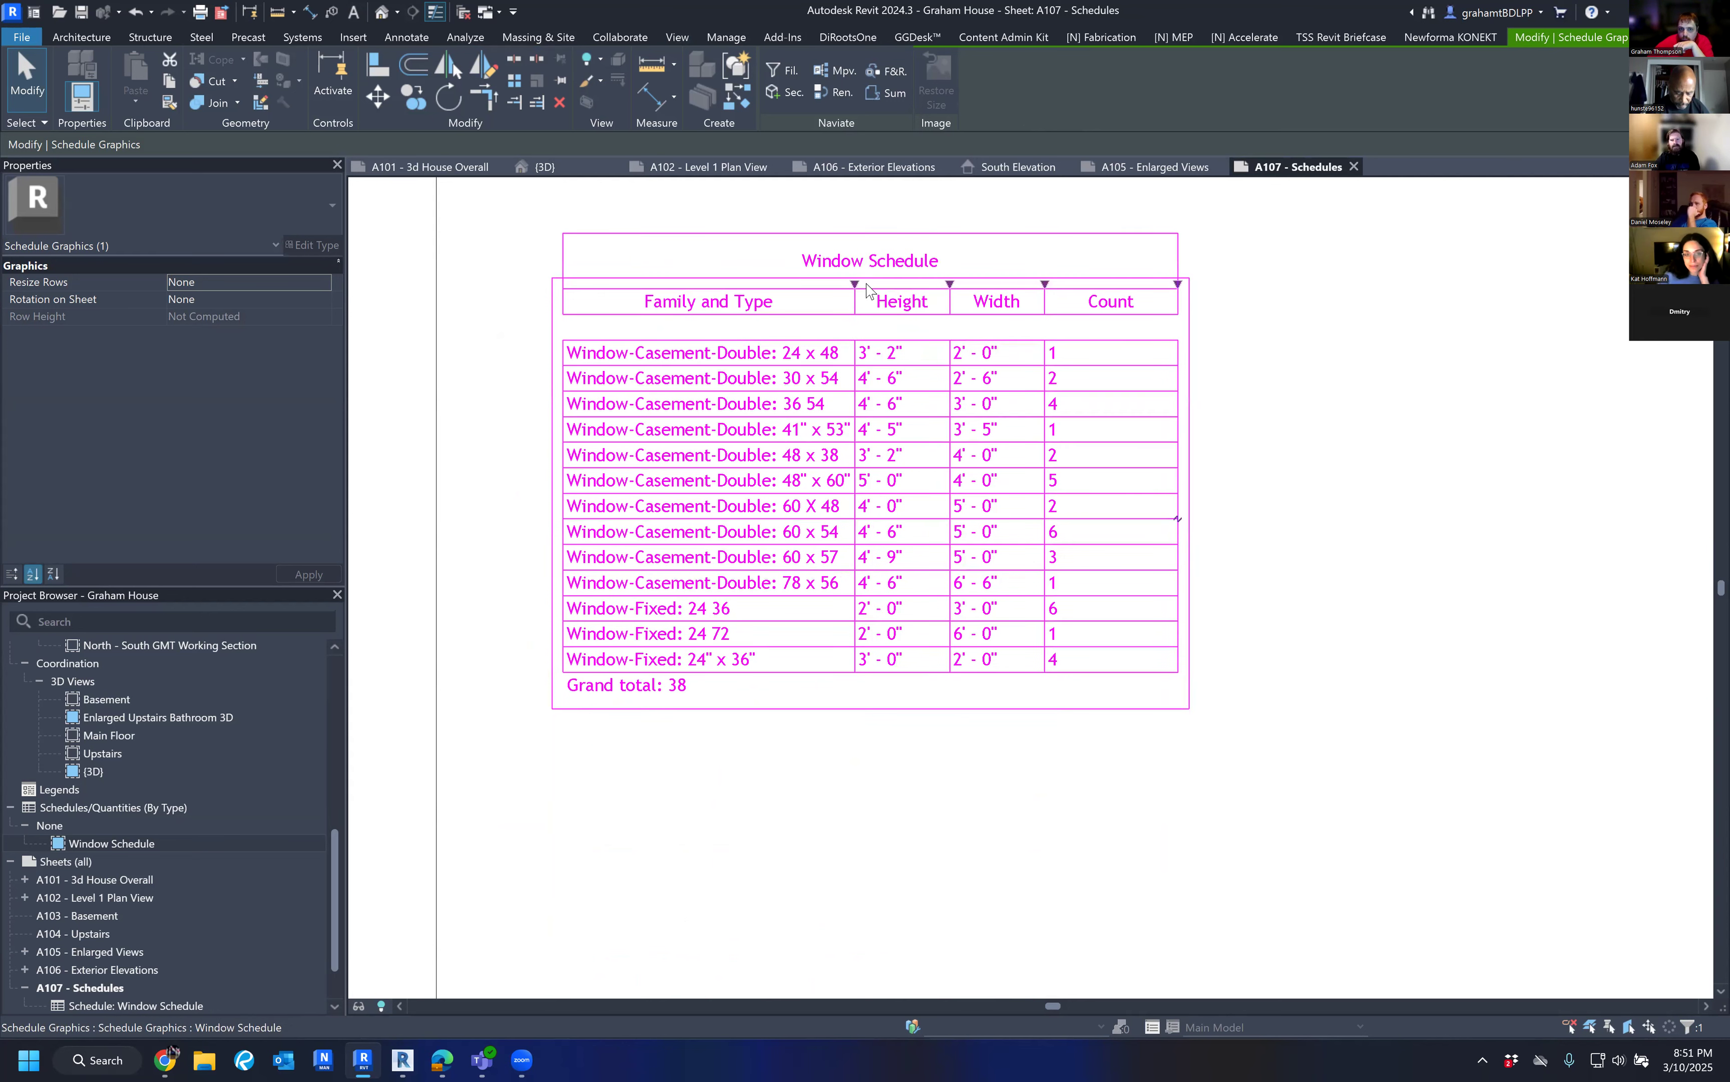
Try wider and narrower Family and Type columns on the placed window schedule, undo the last width change and deselect the schedule.
key("ctrl+z")
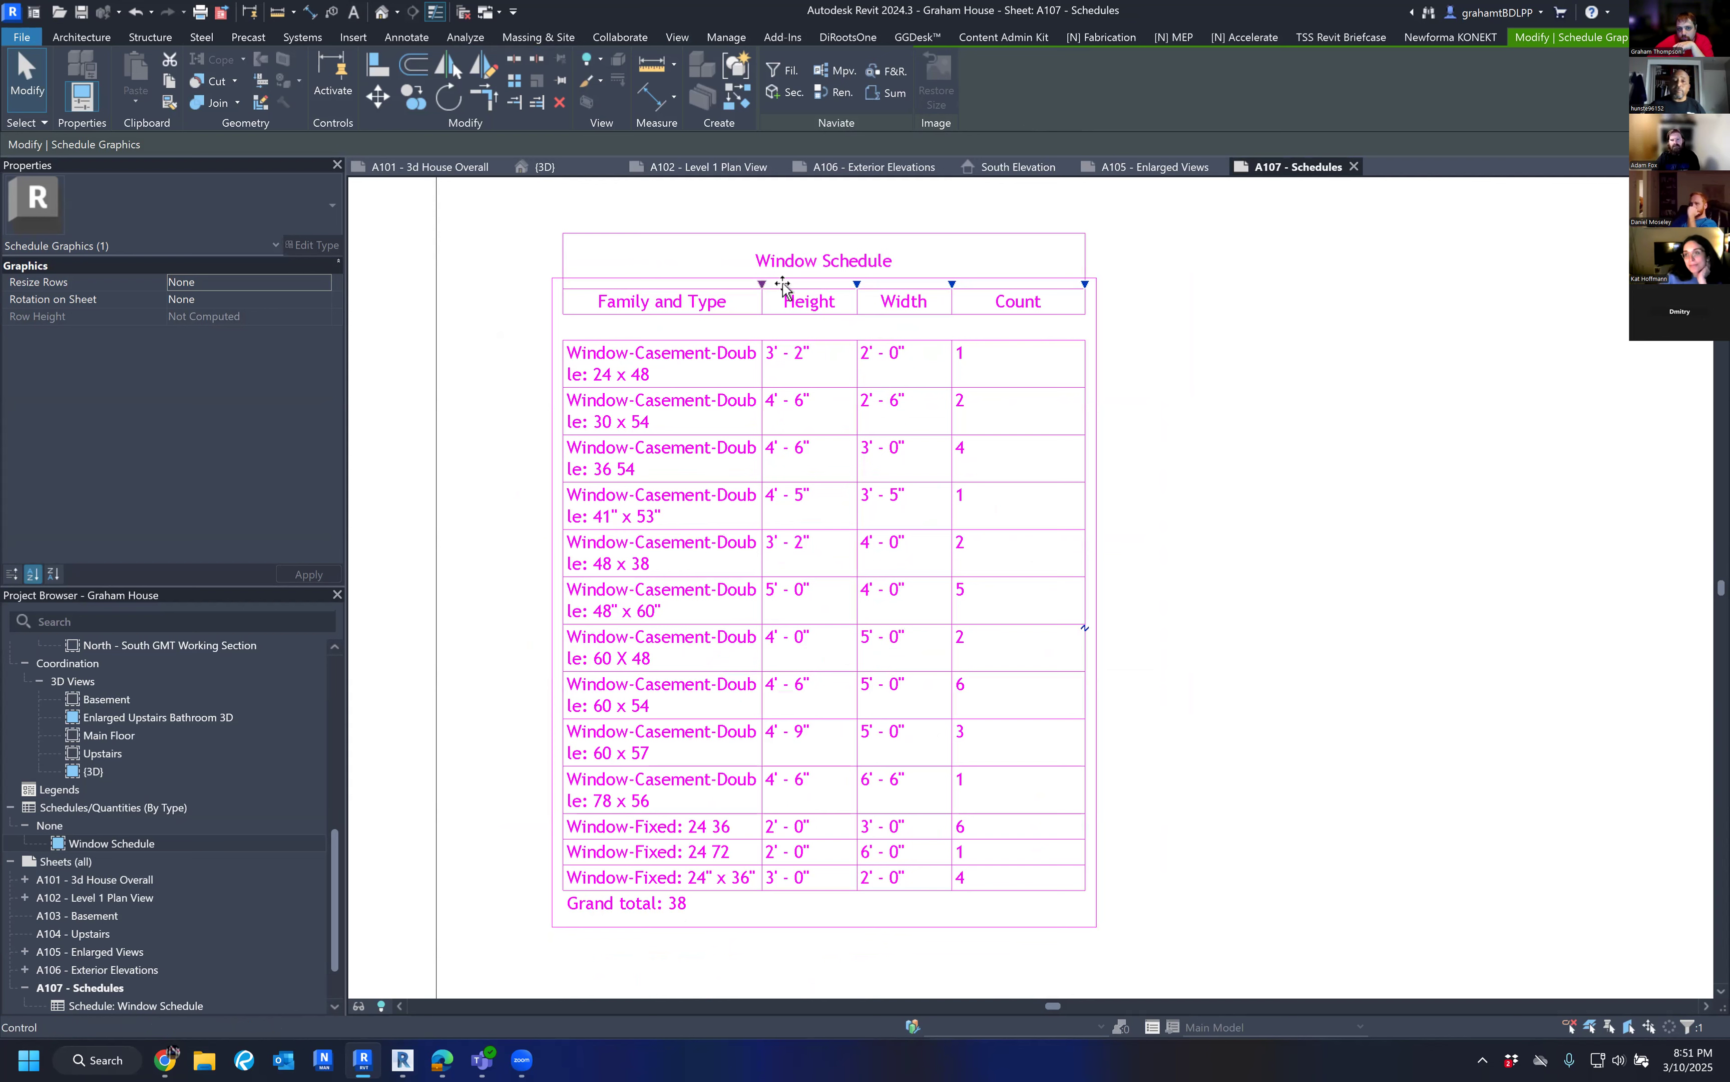
key("ctrl+y")
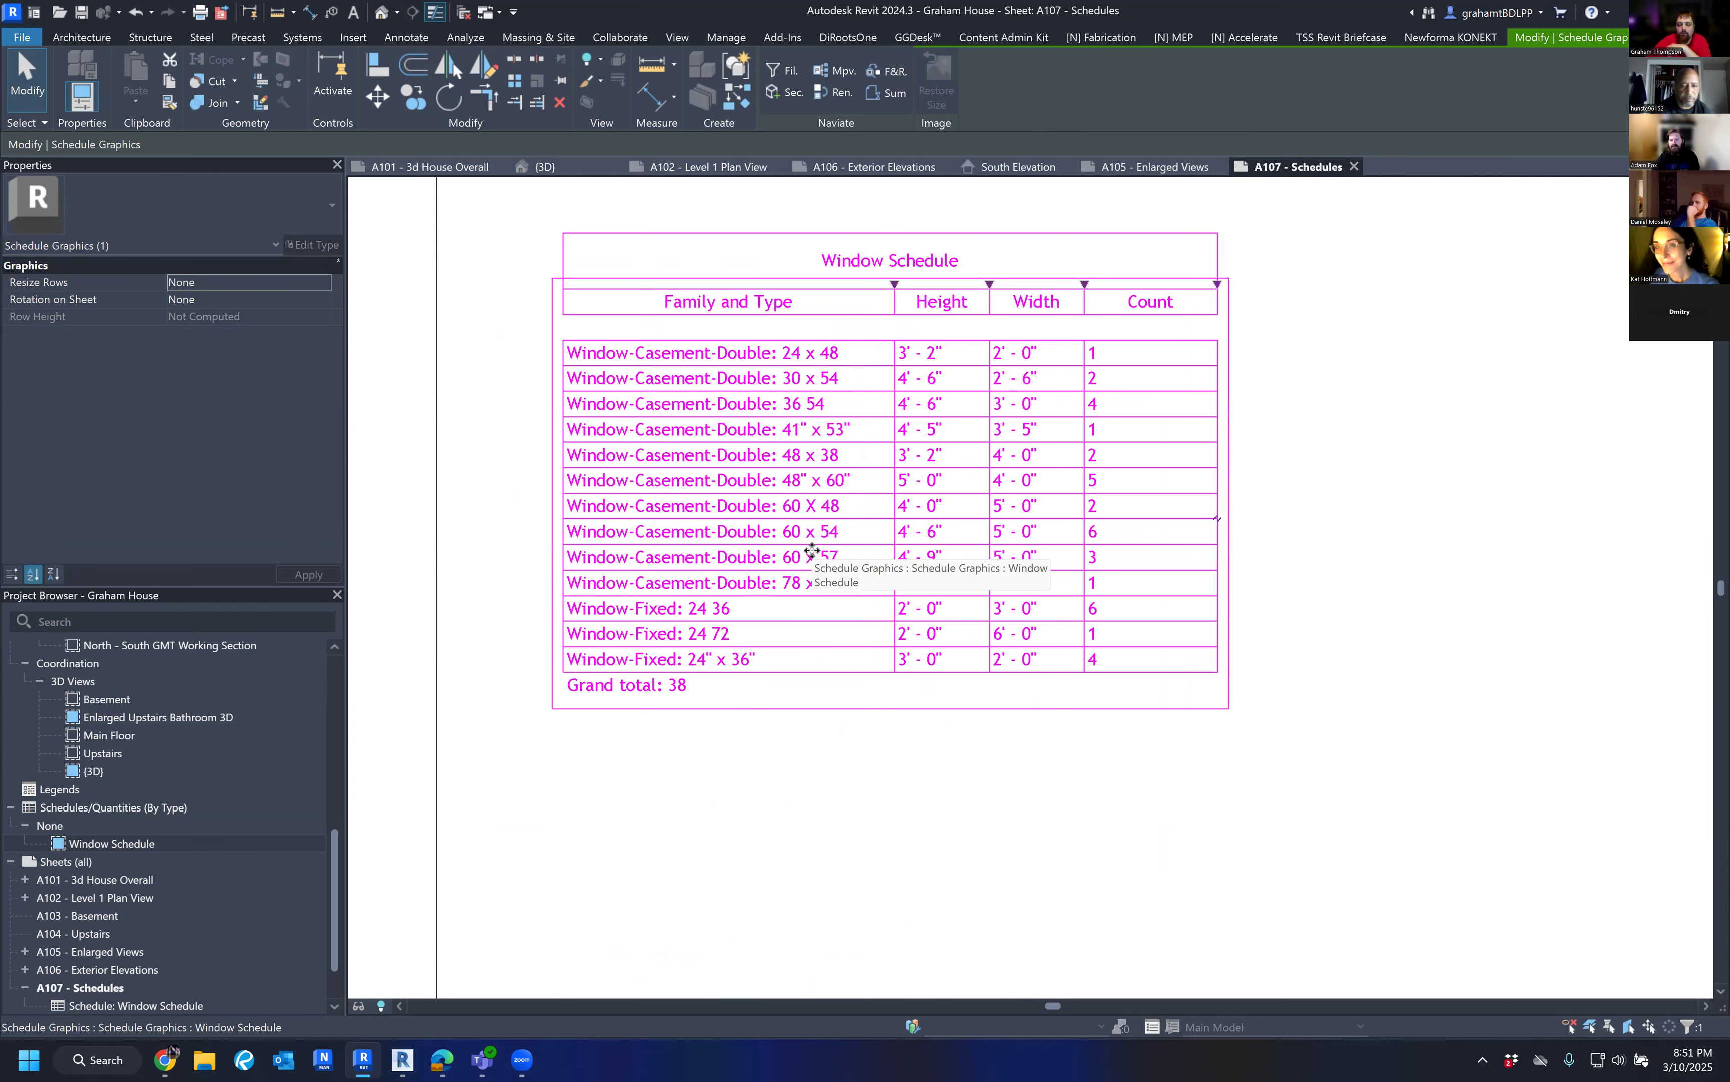
left_click_drag(895, 284, 778, 284)
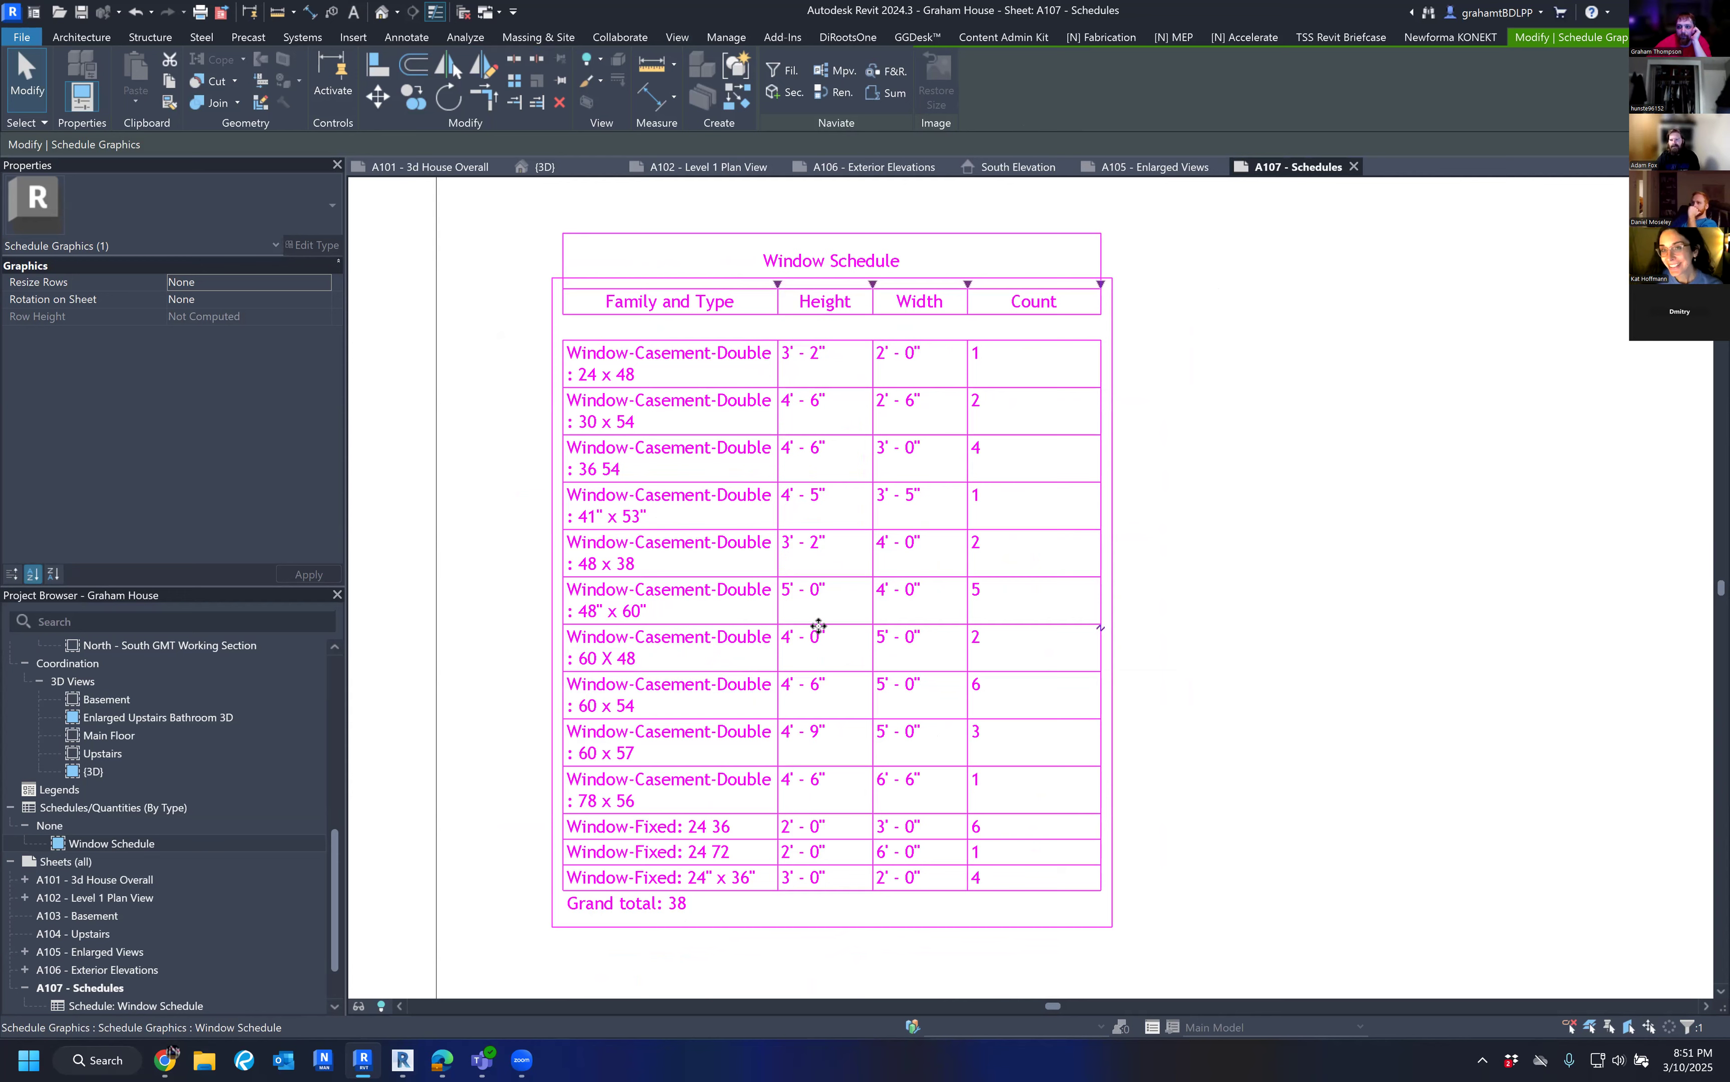
scroll(822, 608, "down", 2)
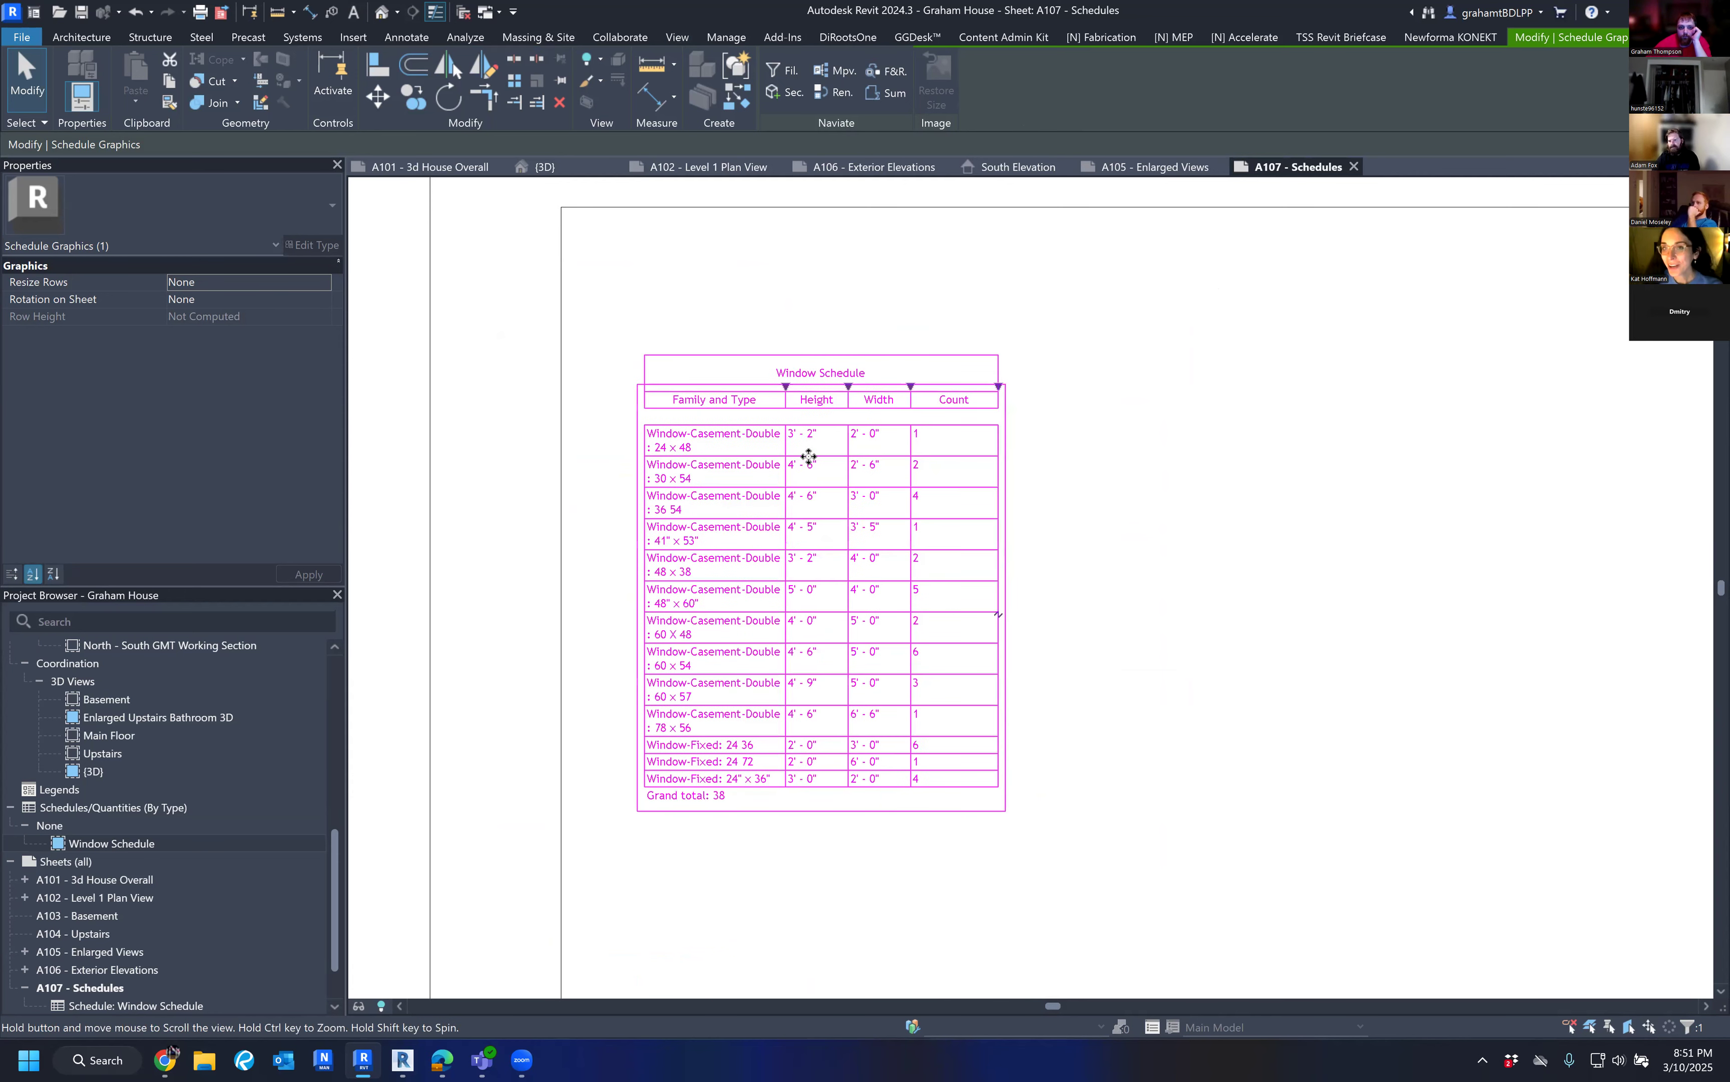
key("ctrl+z")
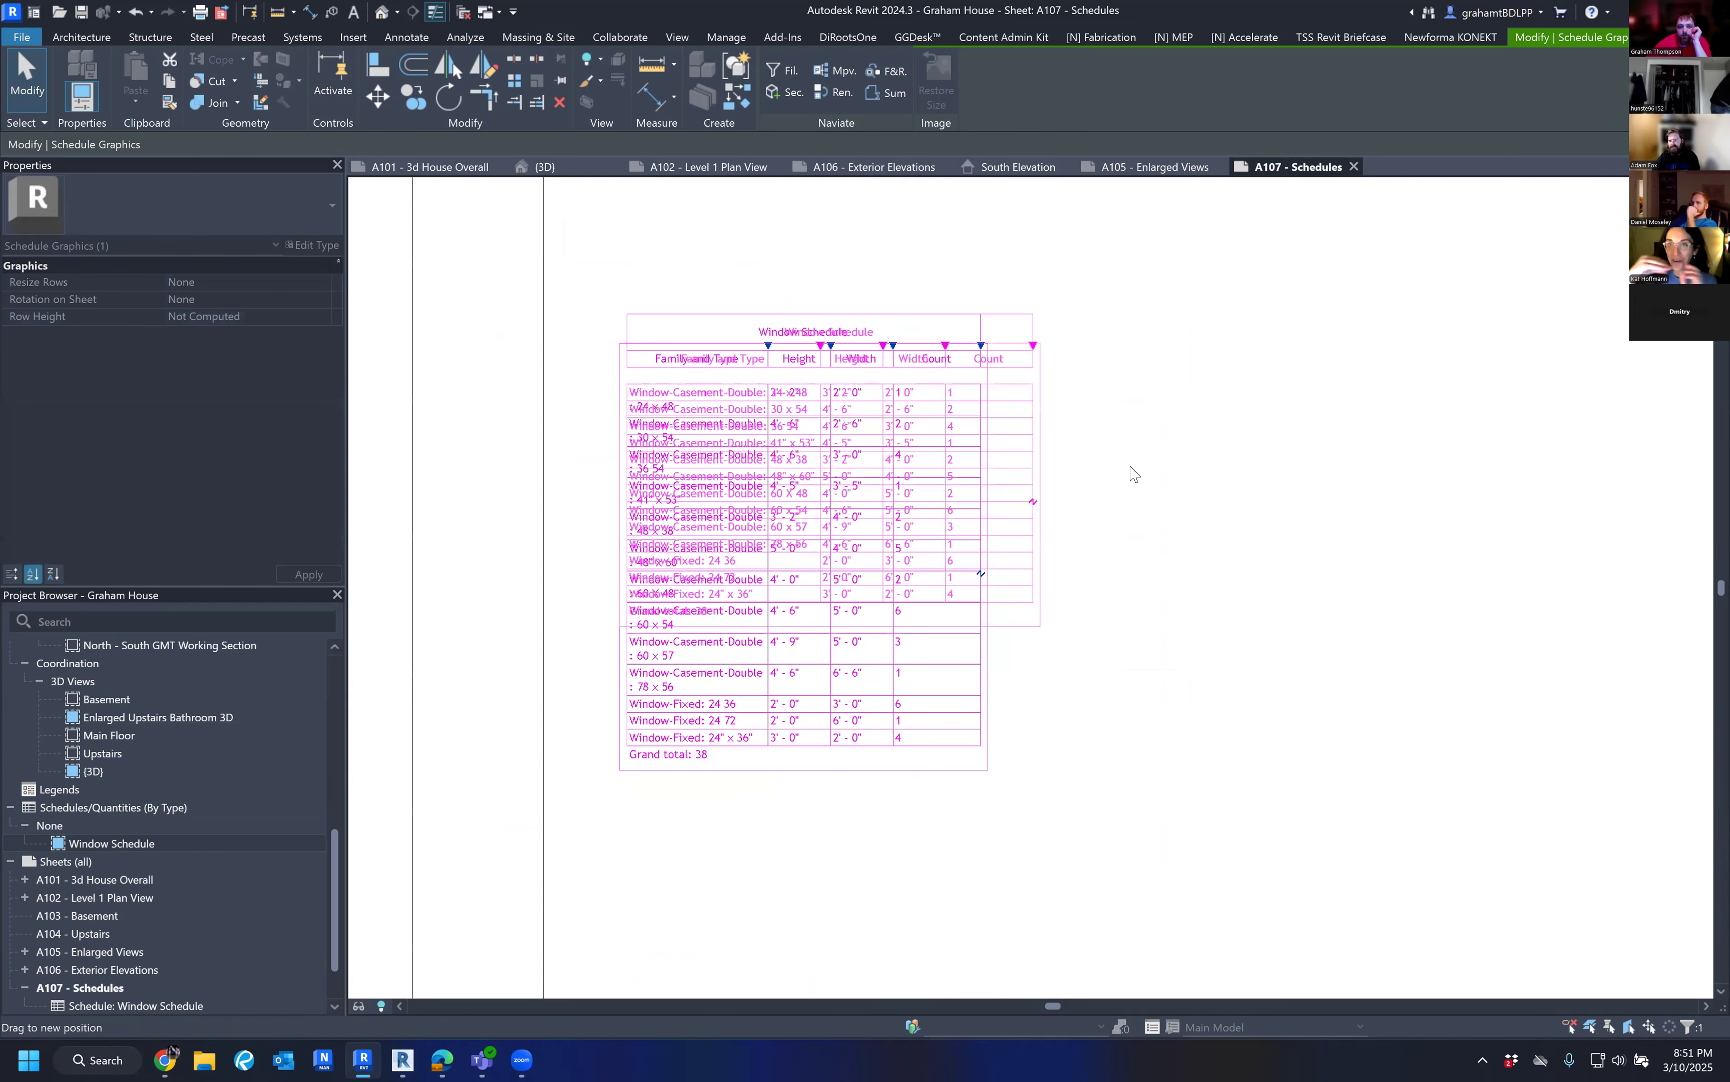
left_click(1133, 493)
scroll(1159, 515, "down", 1)
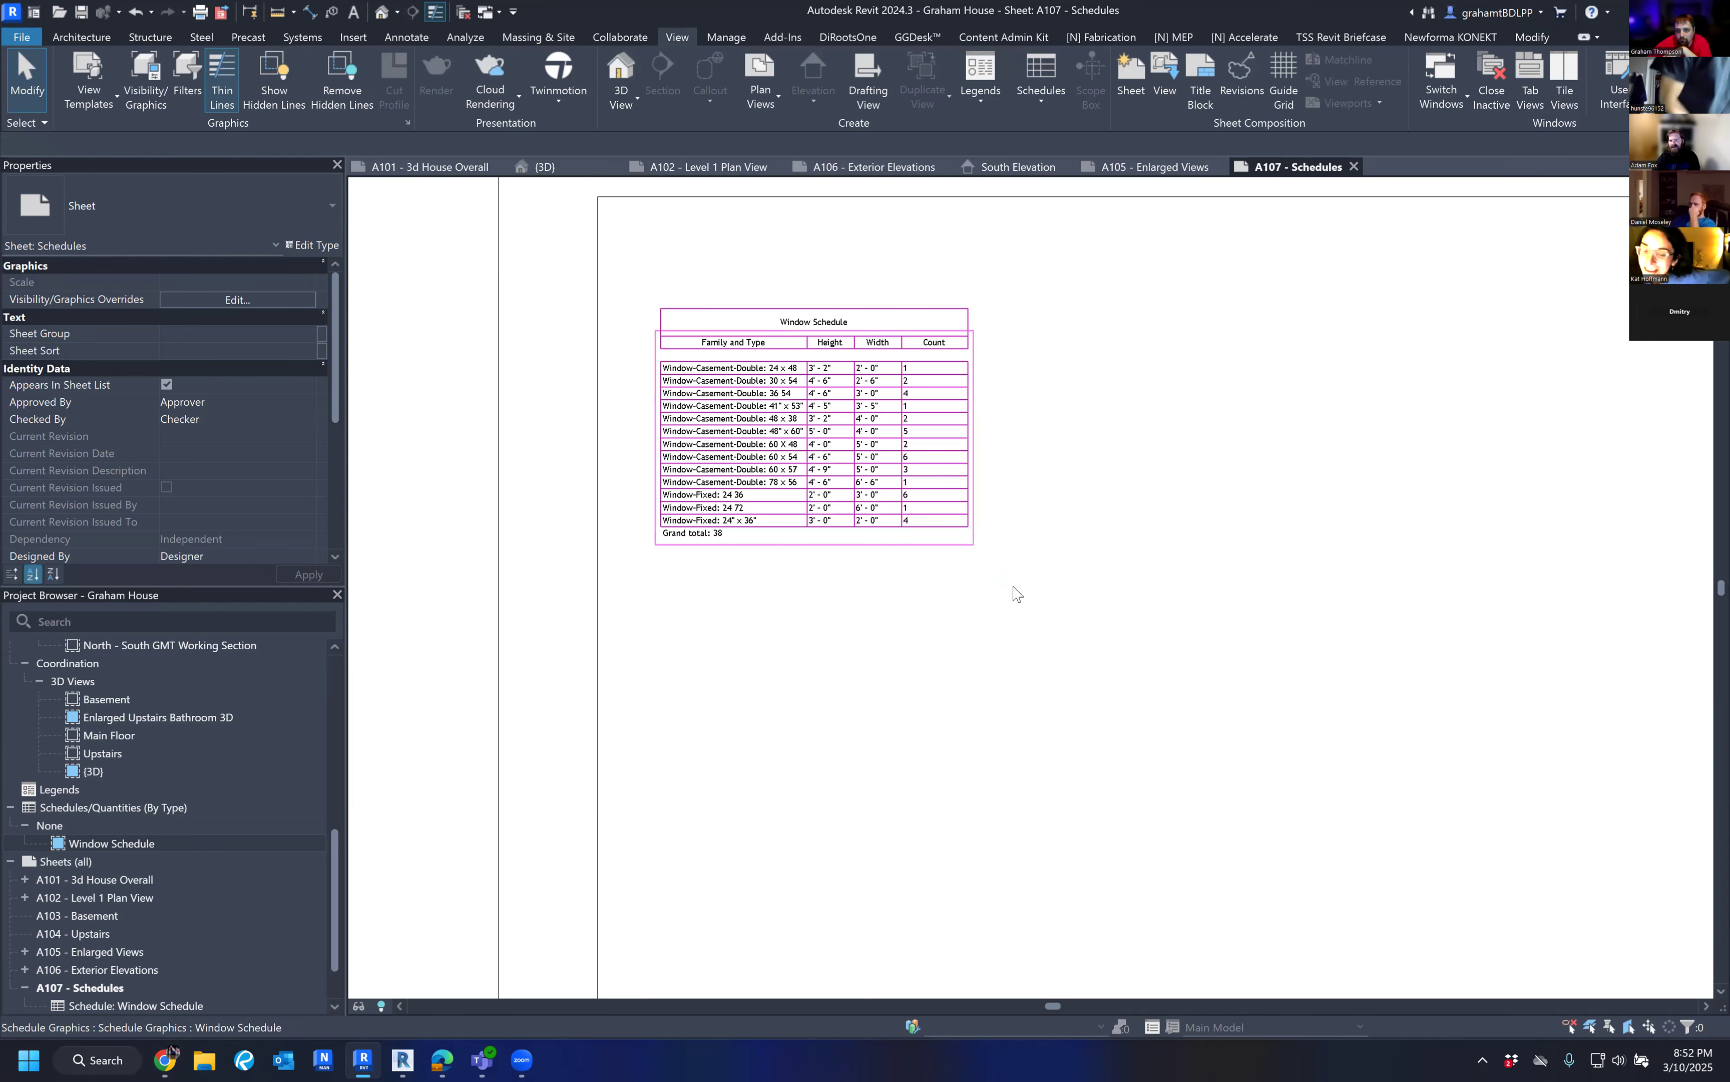
Examine the resized window schedule's legibility and the space left around it on sheet A107, including the title block.
scroll(823, 286, "down", 2)
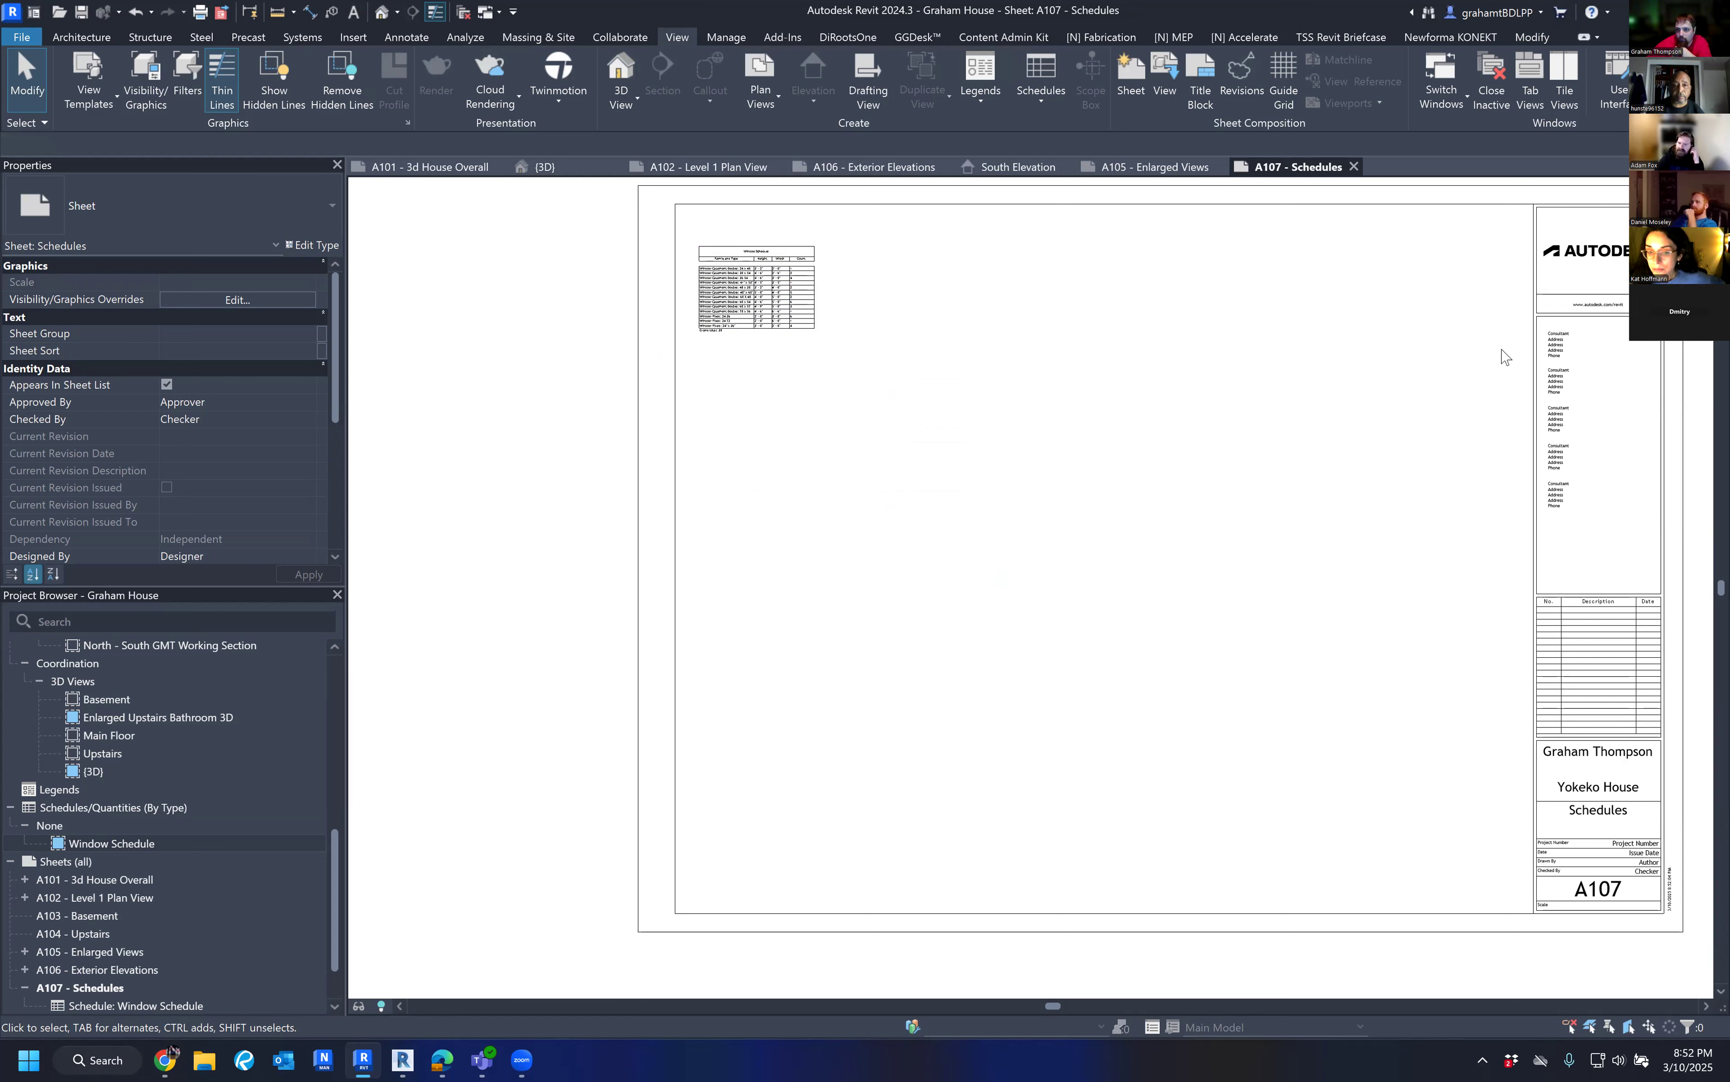
scroll(1475, 317, "up", 2)
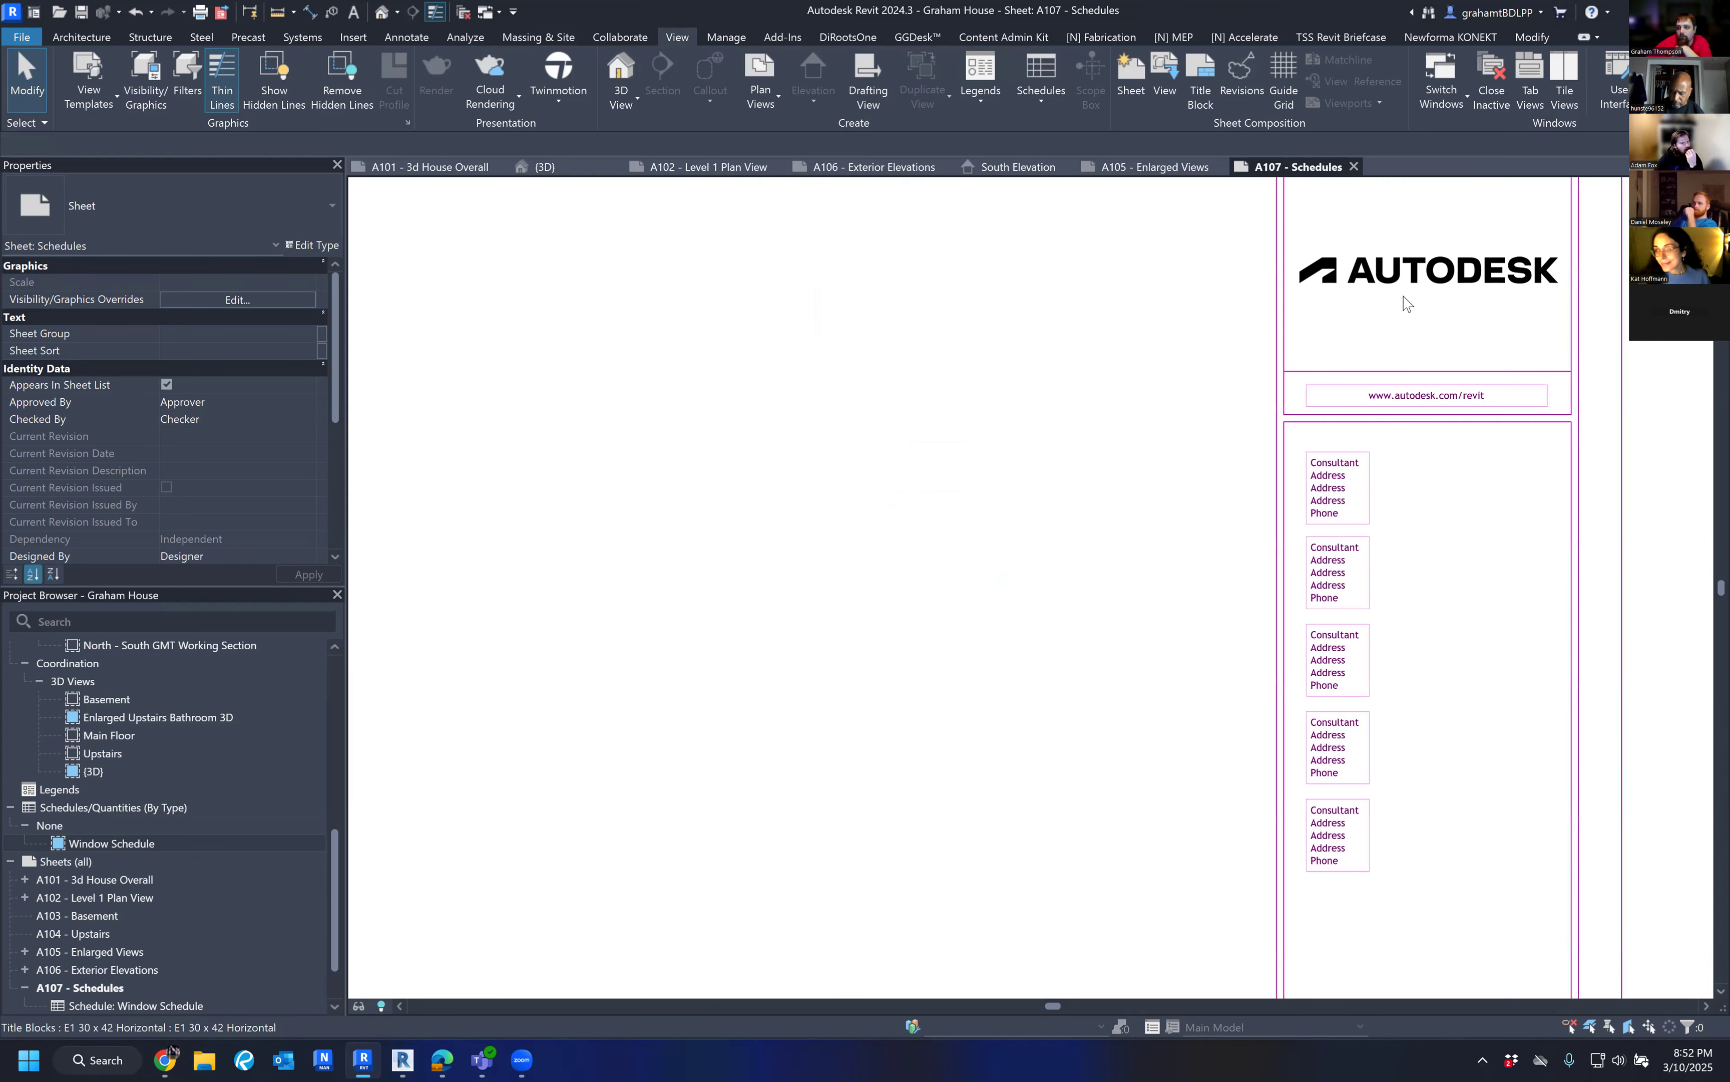
scroll(1480, 286, "down", 2)
middle_click_drag(994, 439, 1241, 410)
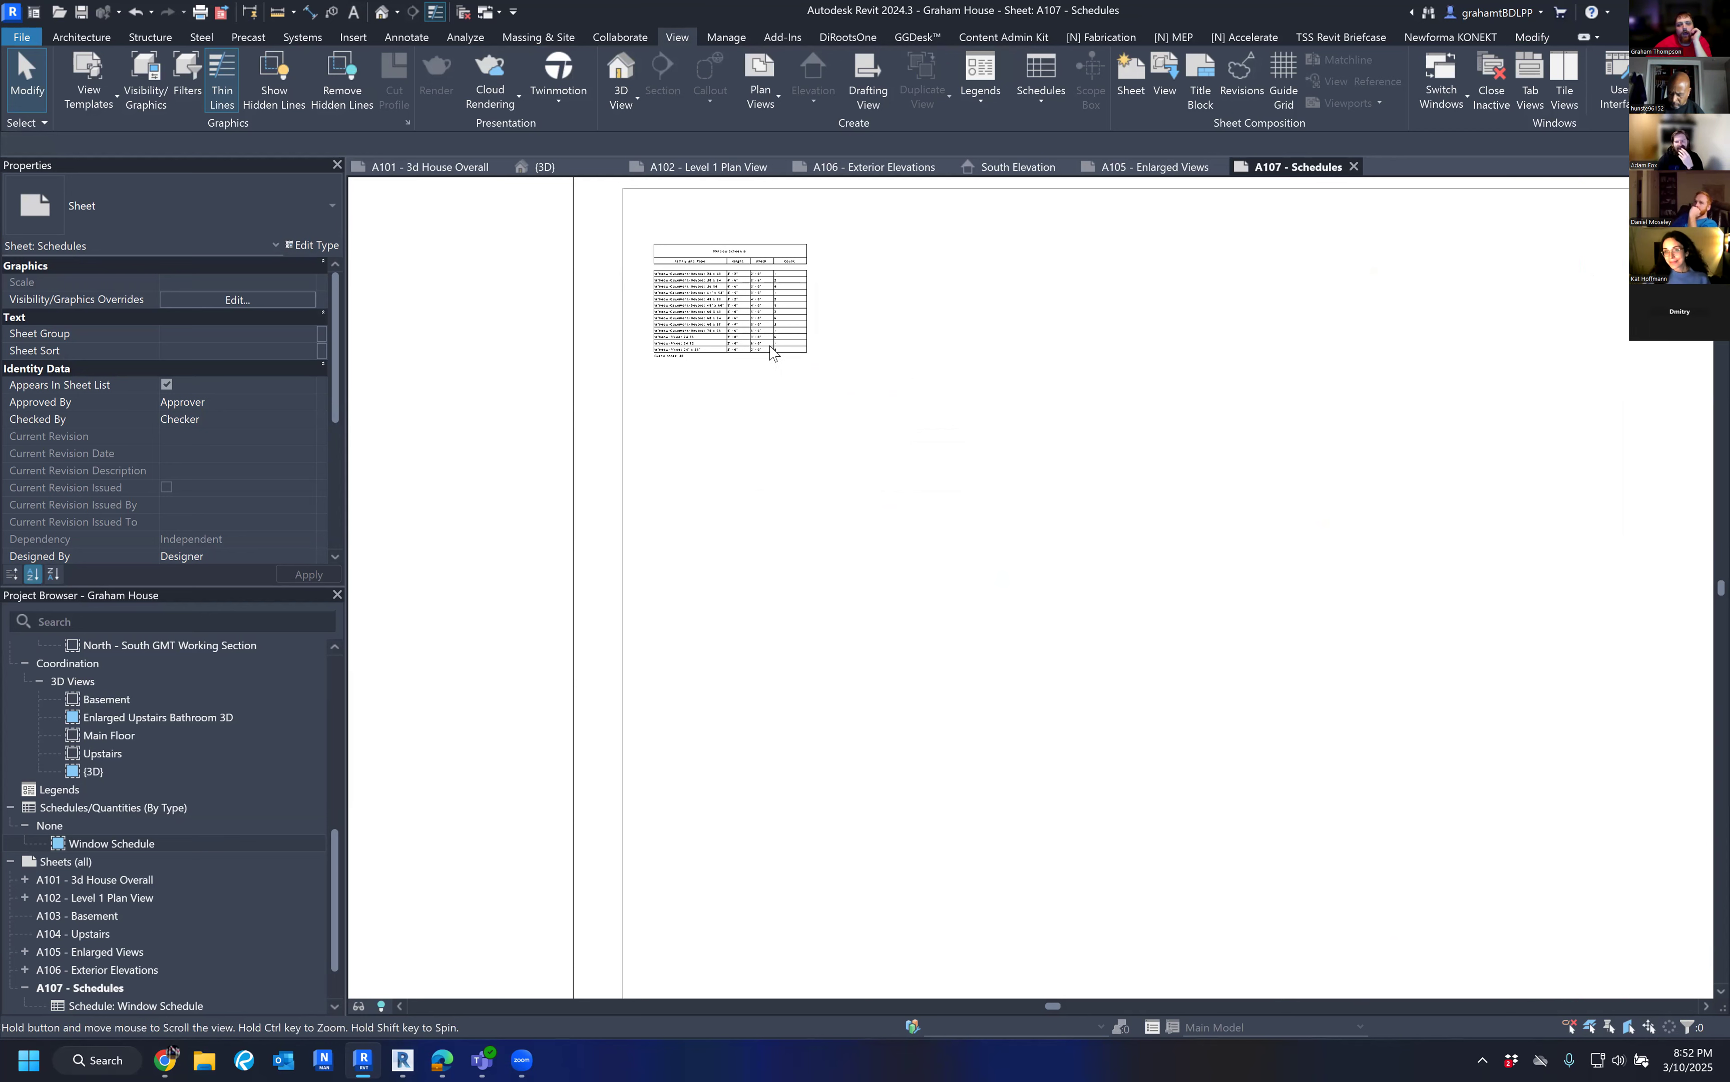
scroll(1095, 412, "down", 2)
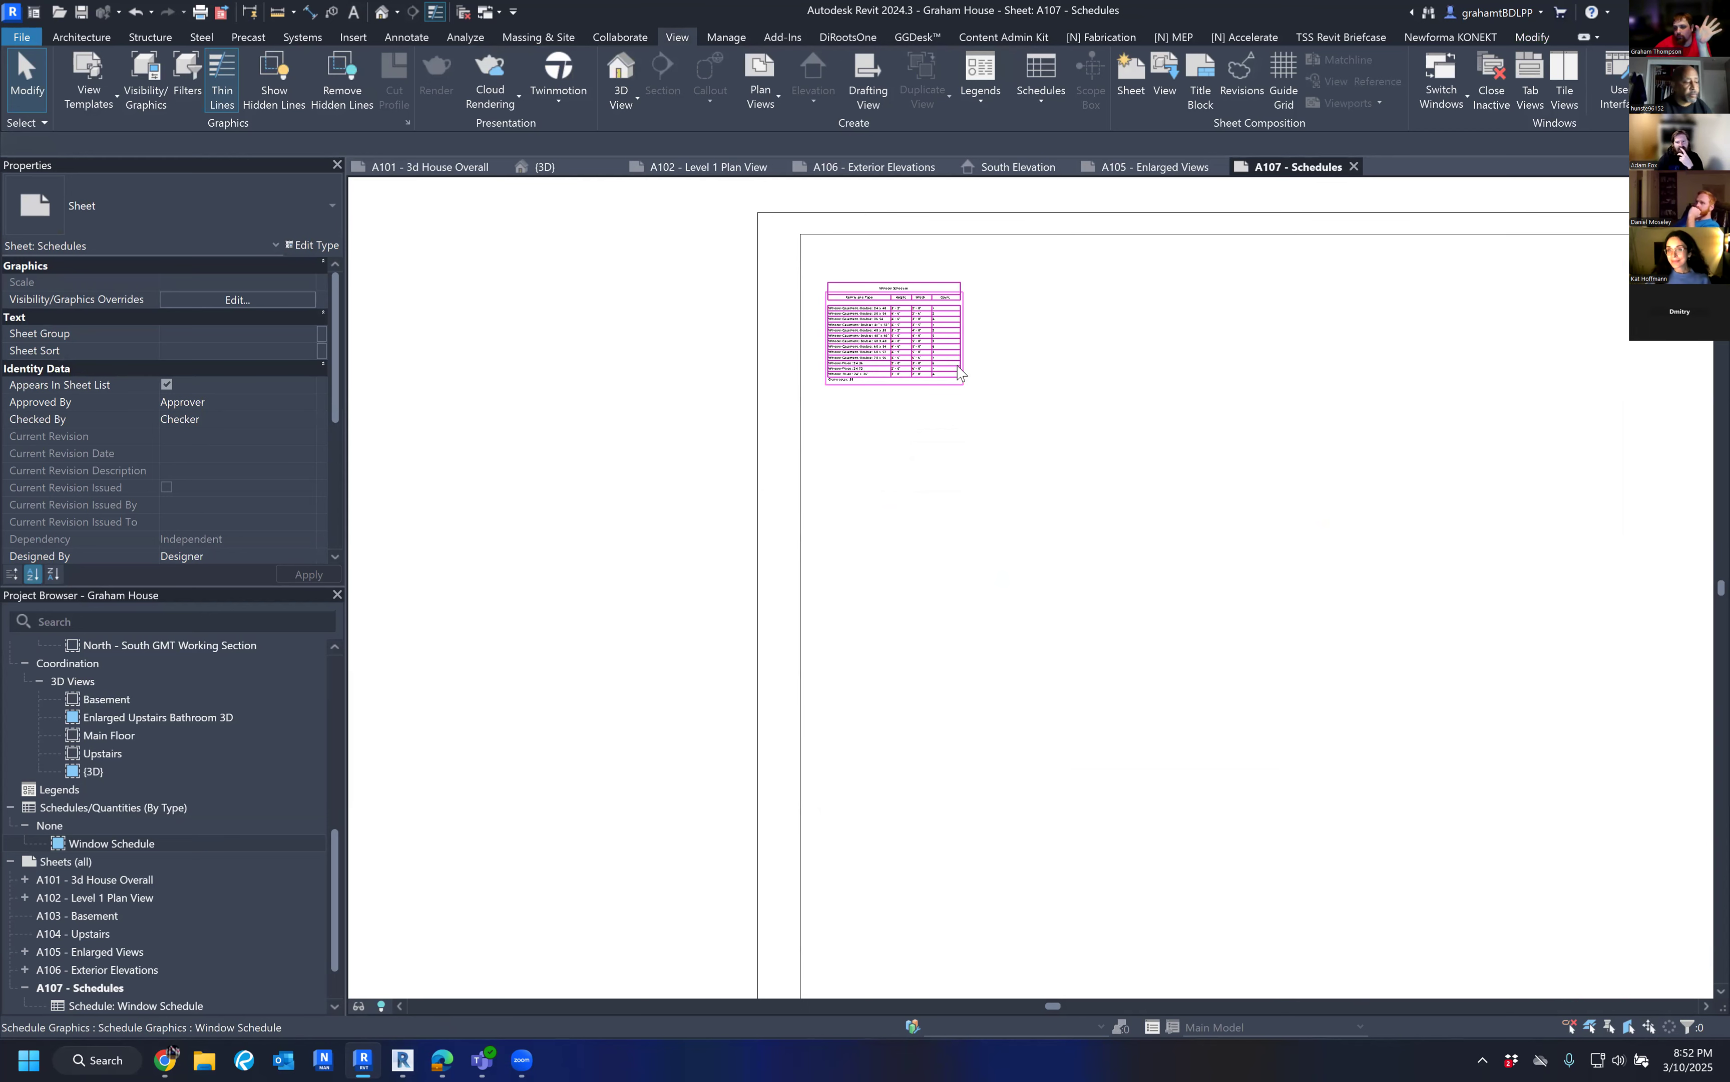
scroll(902, 395, "up", 2)
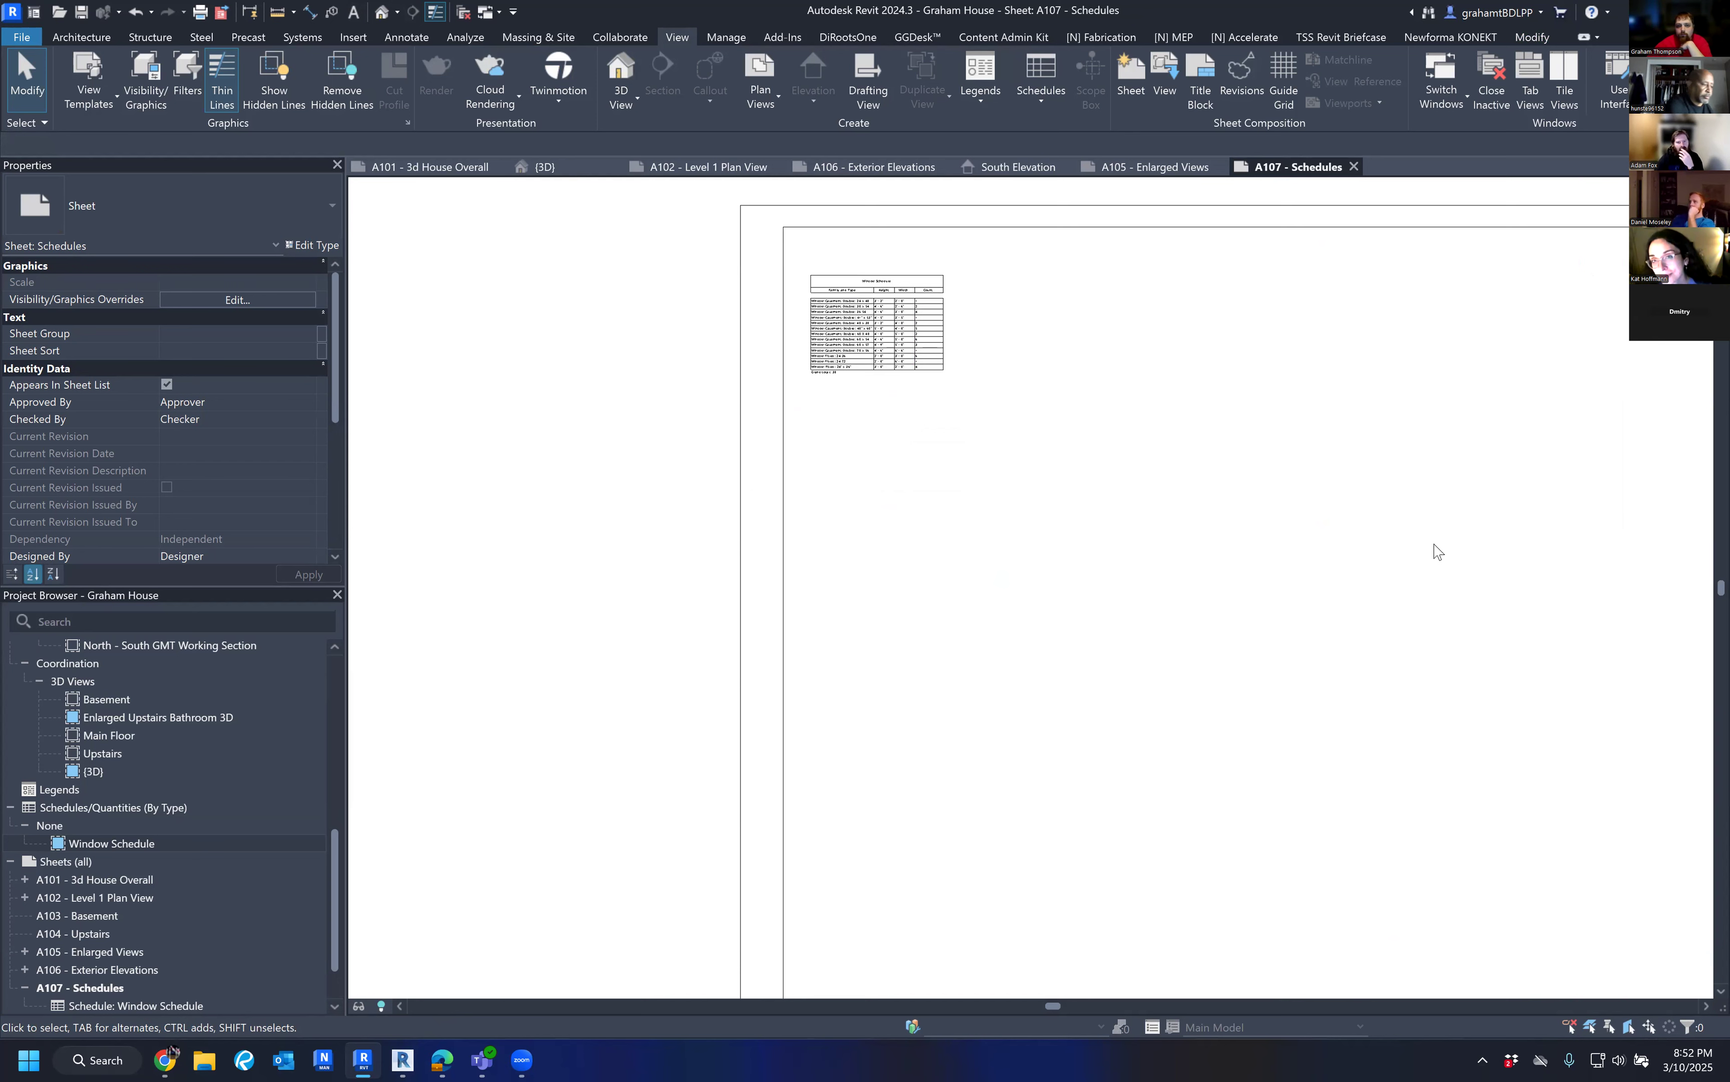
scroll(865, 390, "up", 3)
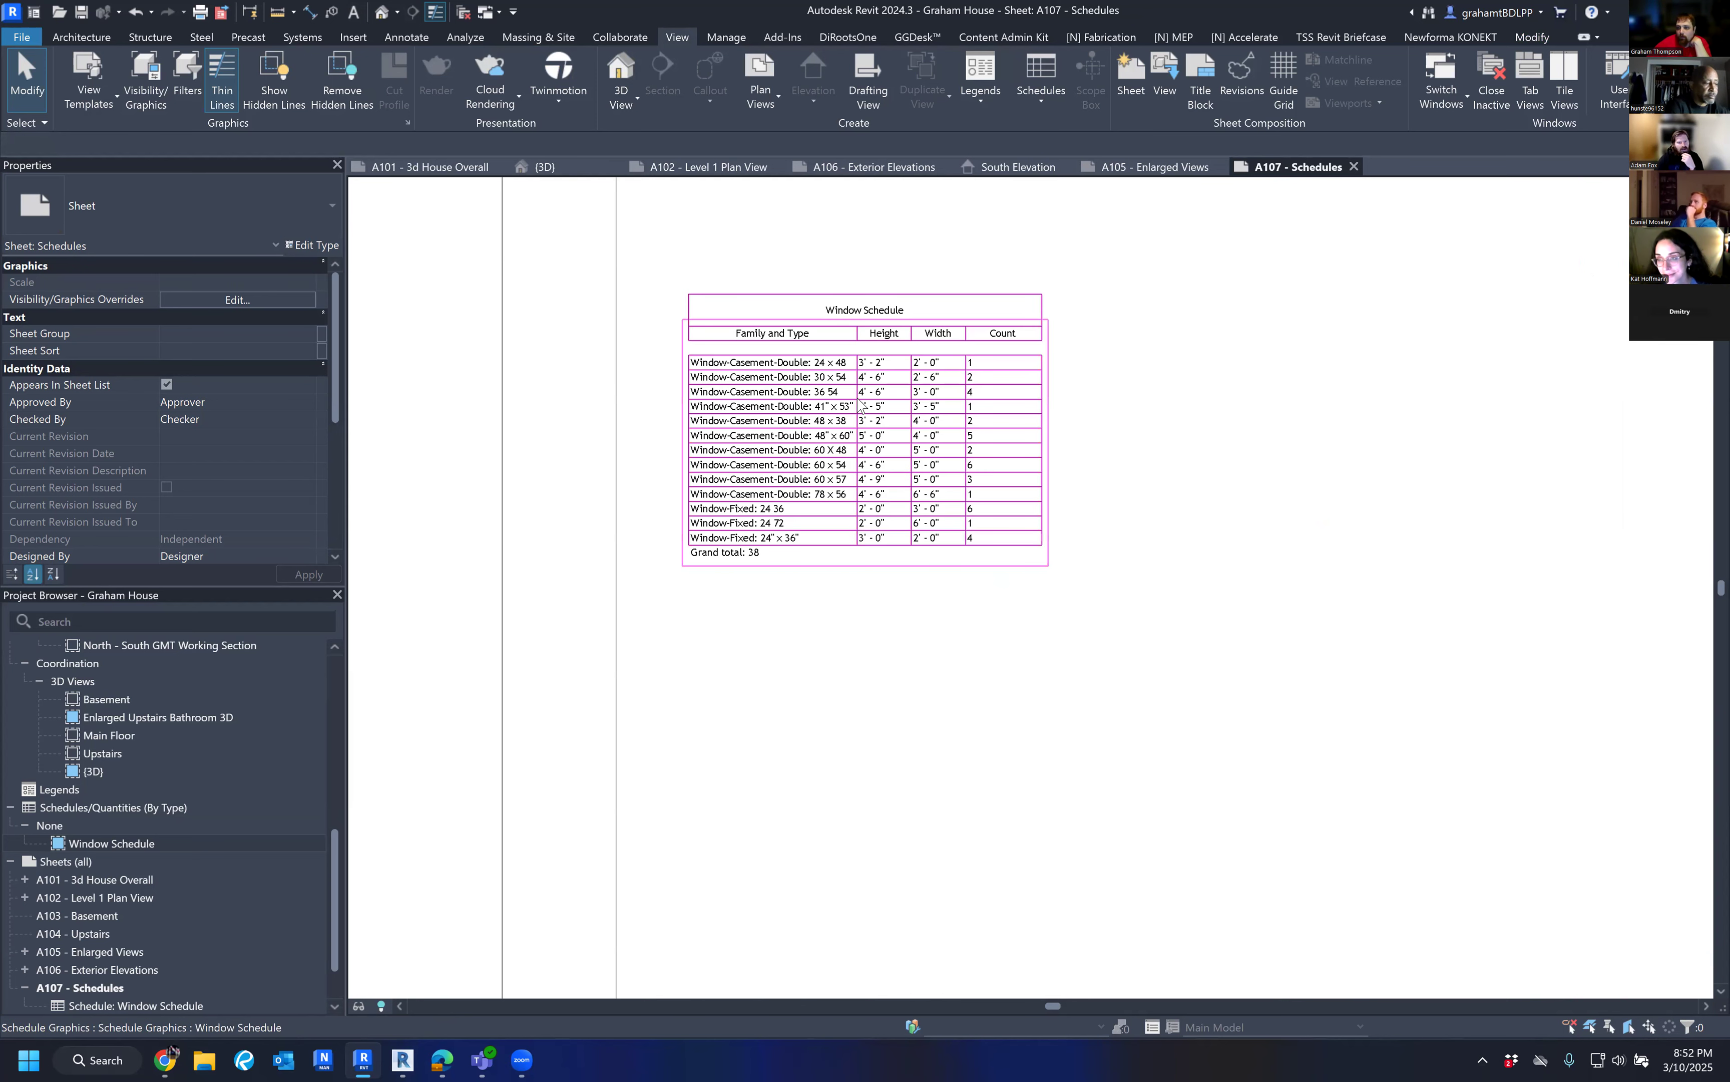
scroll(865, 465, "down", 4)
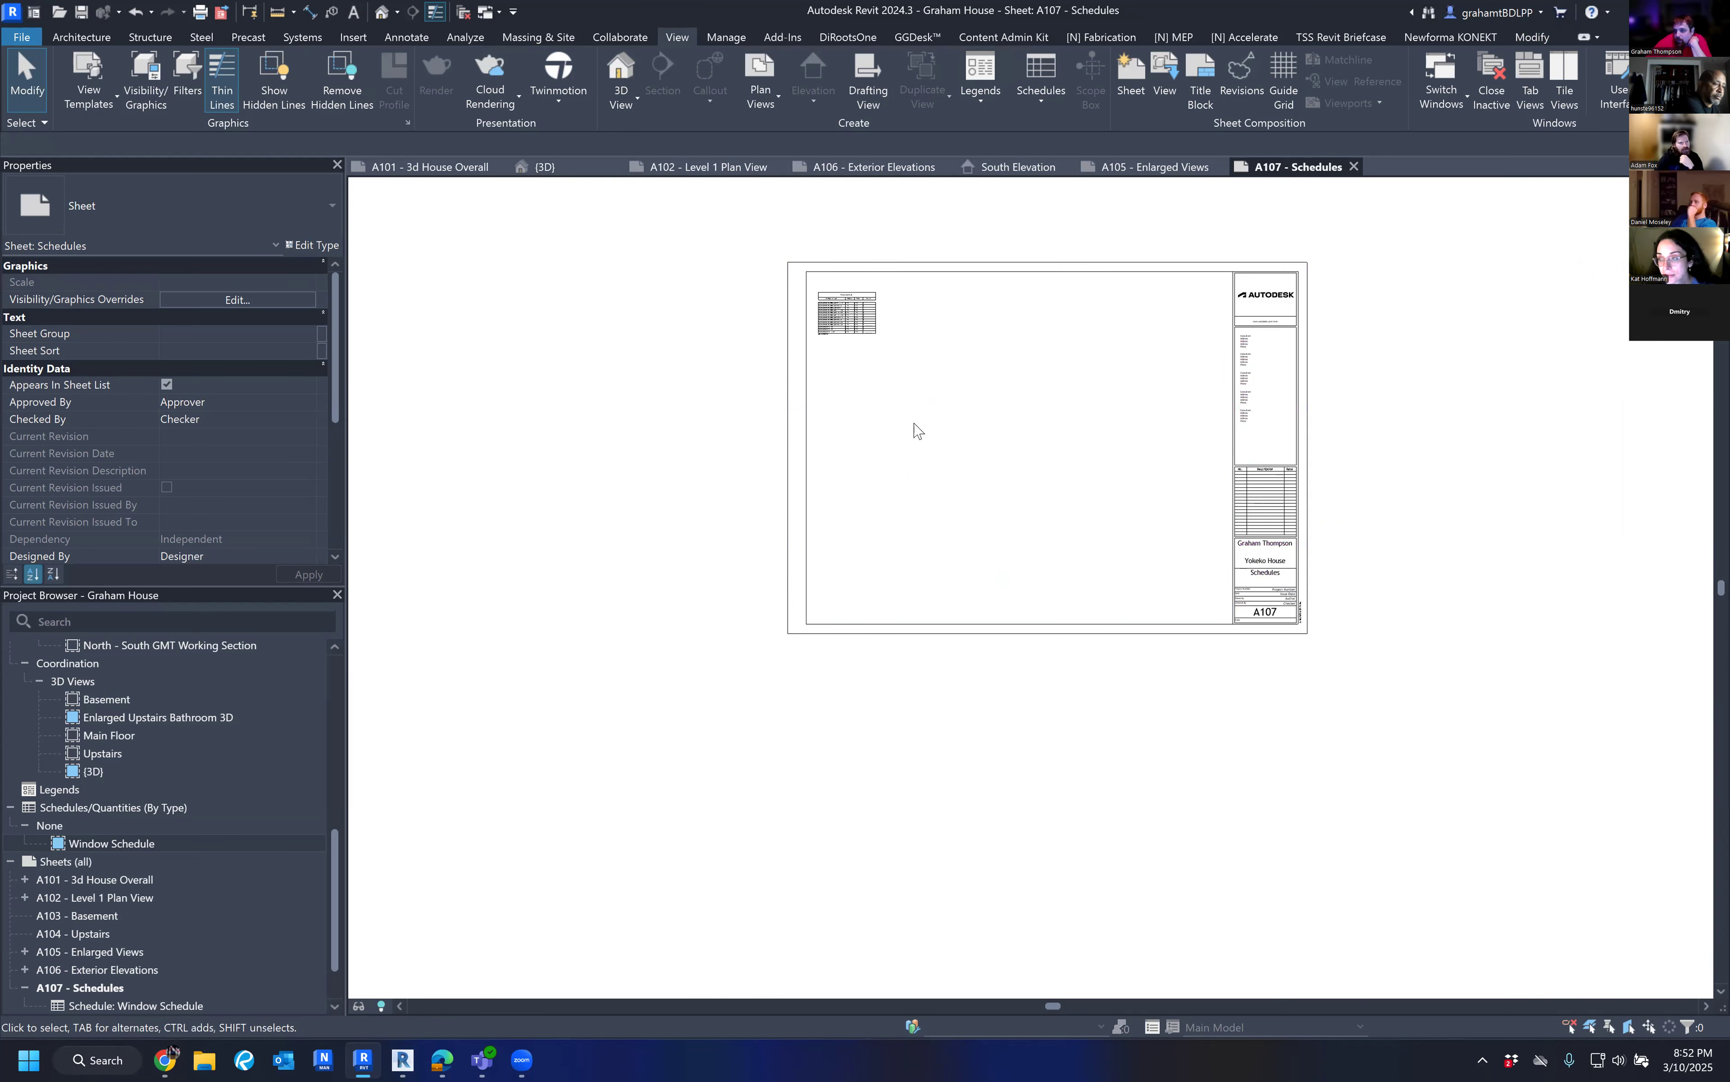
scroll(804, 340, "up", 4)
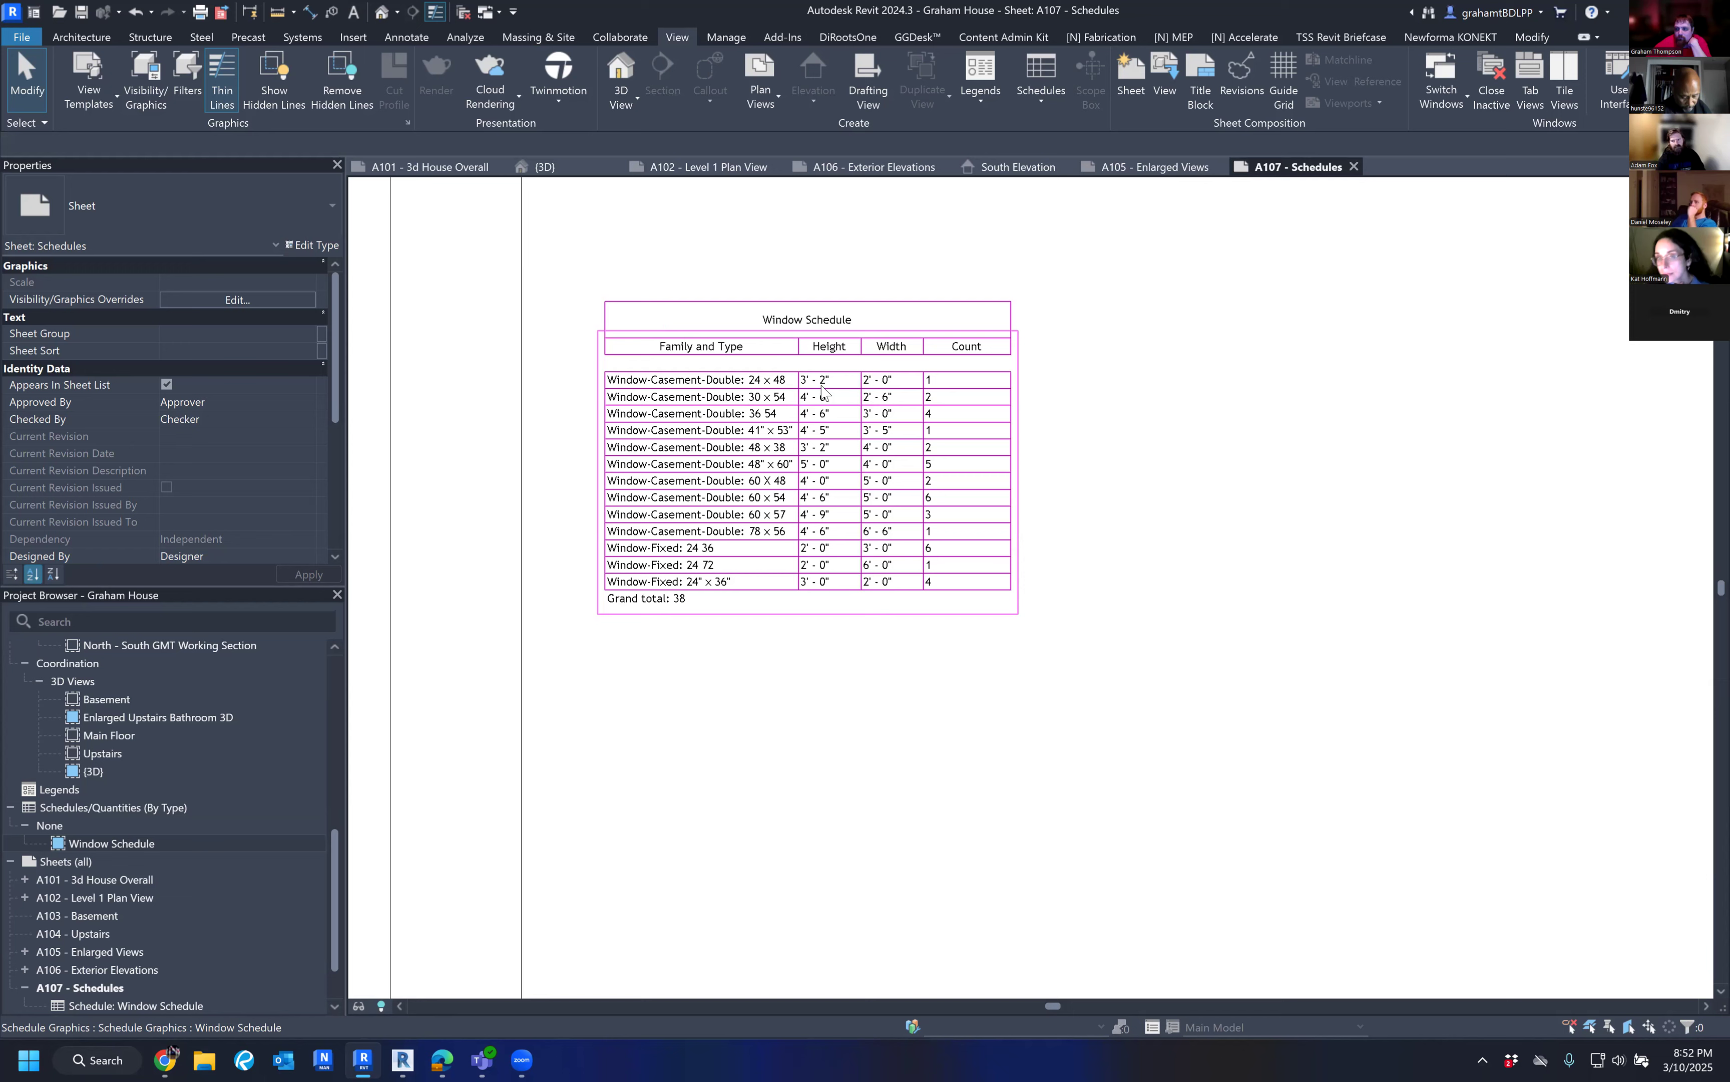
scroll(820, 397, "down", 1)
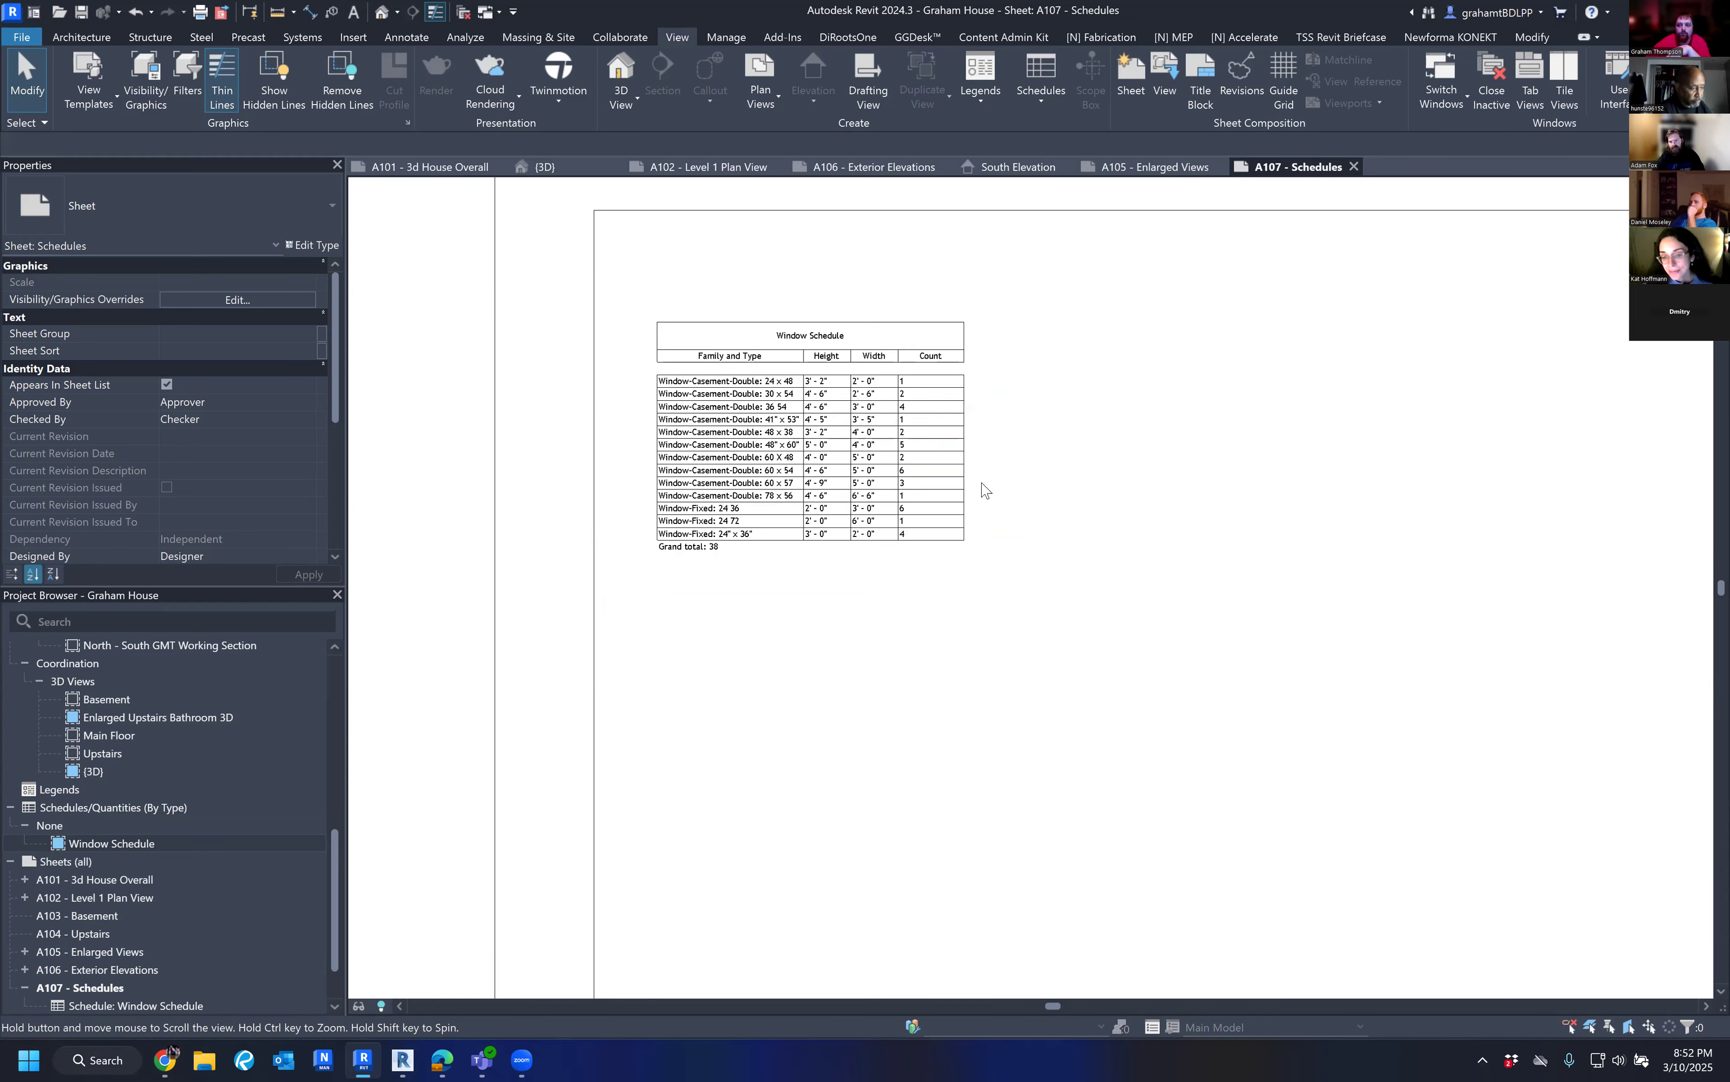
scroll(835, 356, "down", 2)
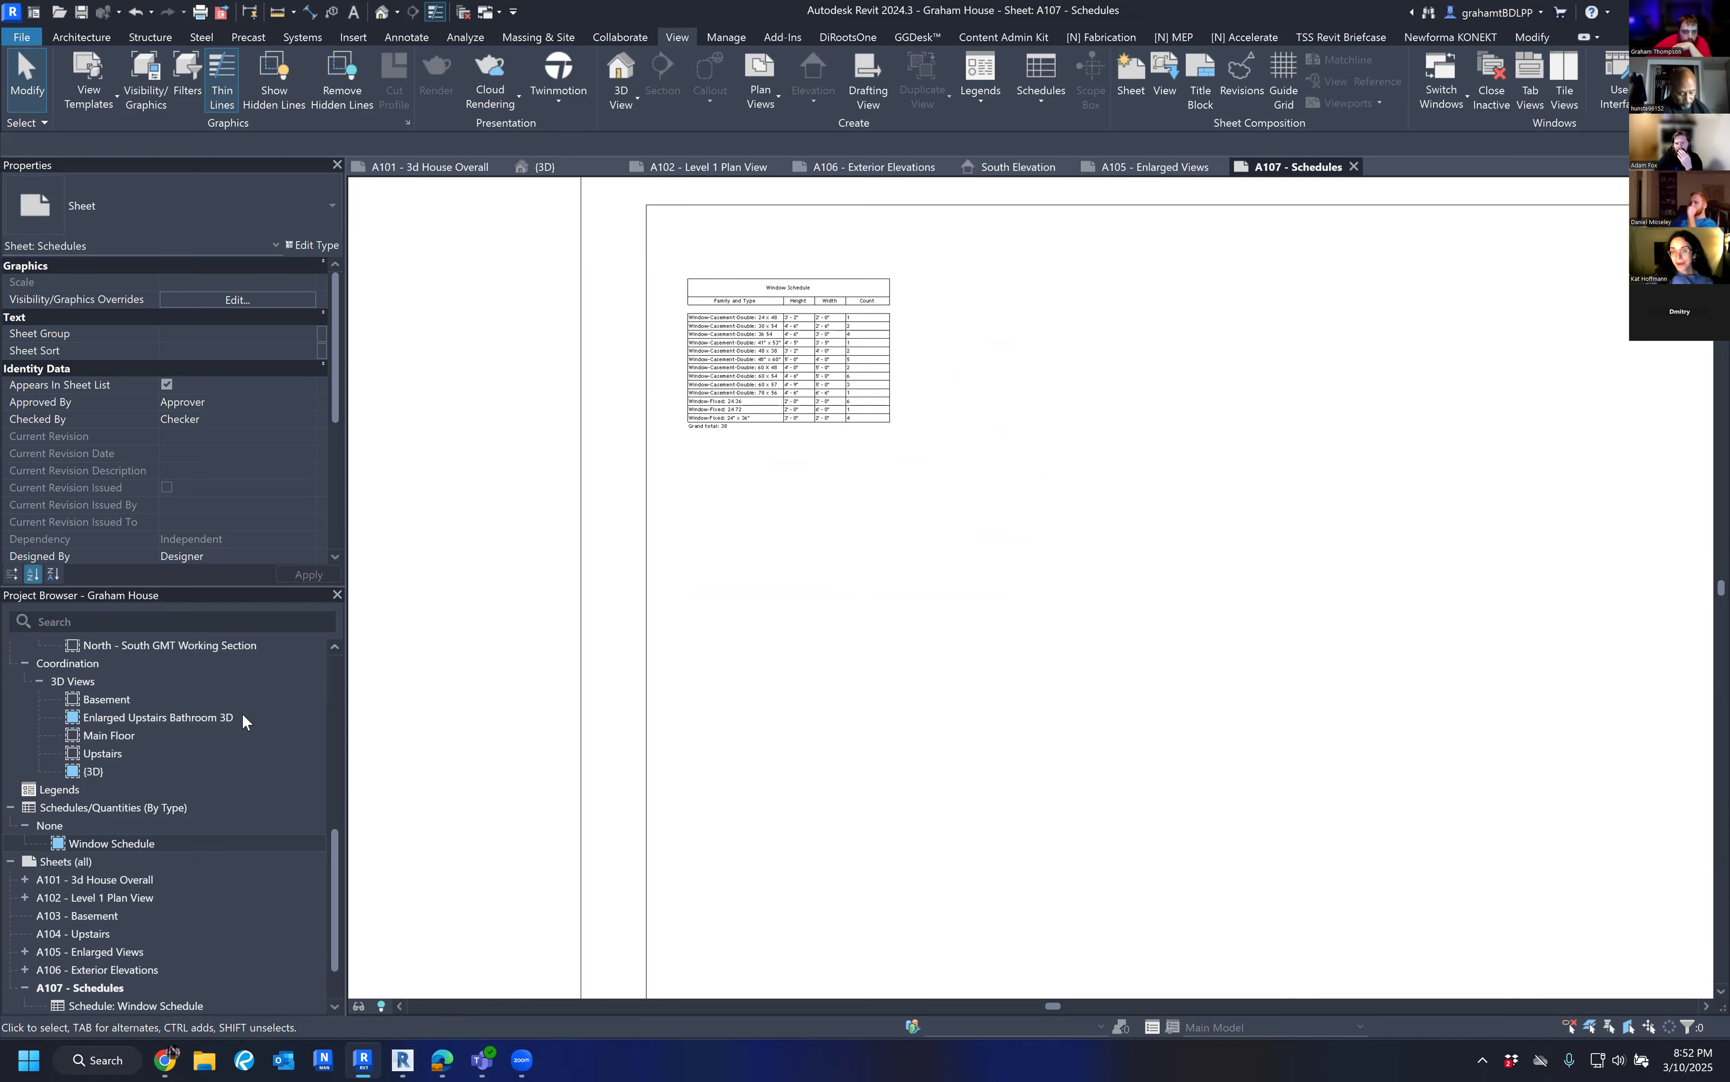
scroll(1116, 700, "down", 2)
middle_click_drag(1116, 699, 895, 526)
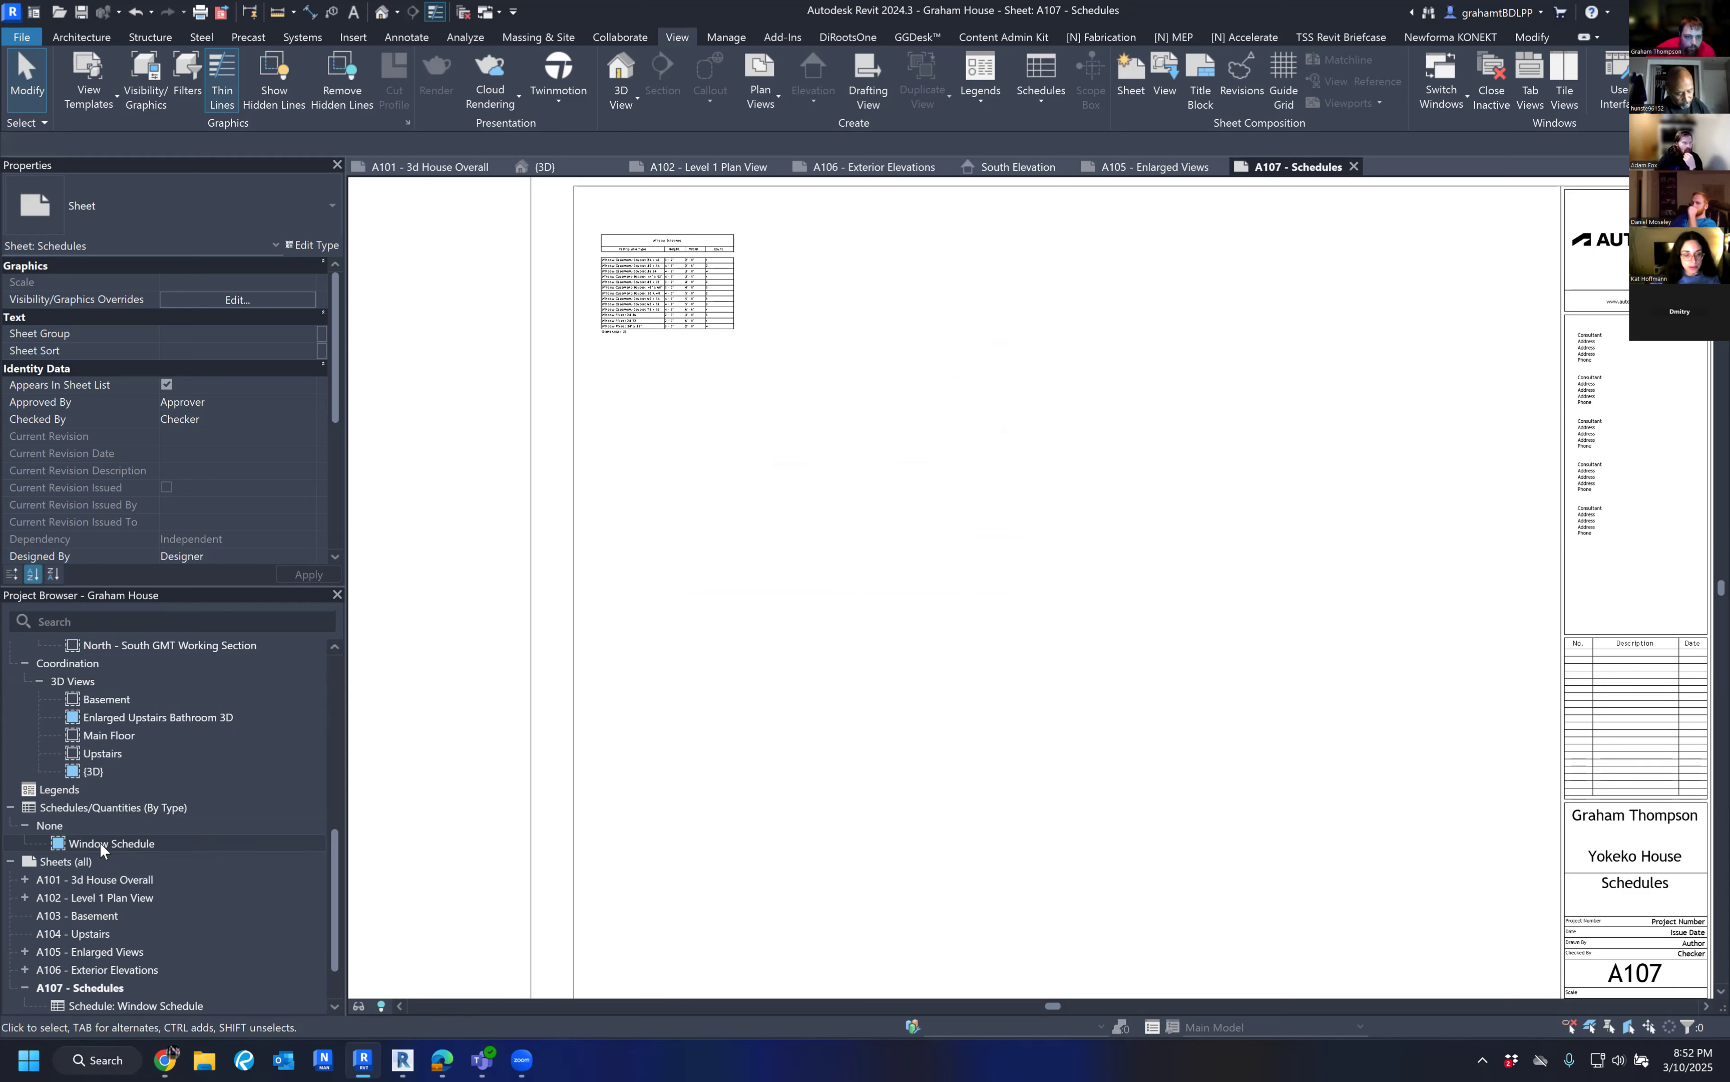
Create a new building-component schedule named Door Schedule for the Doors category in the New Construction phase.
right_click(90, 807)
left_click(223, 585)
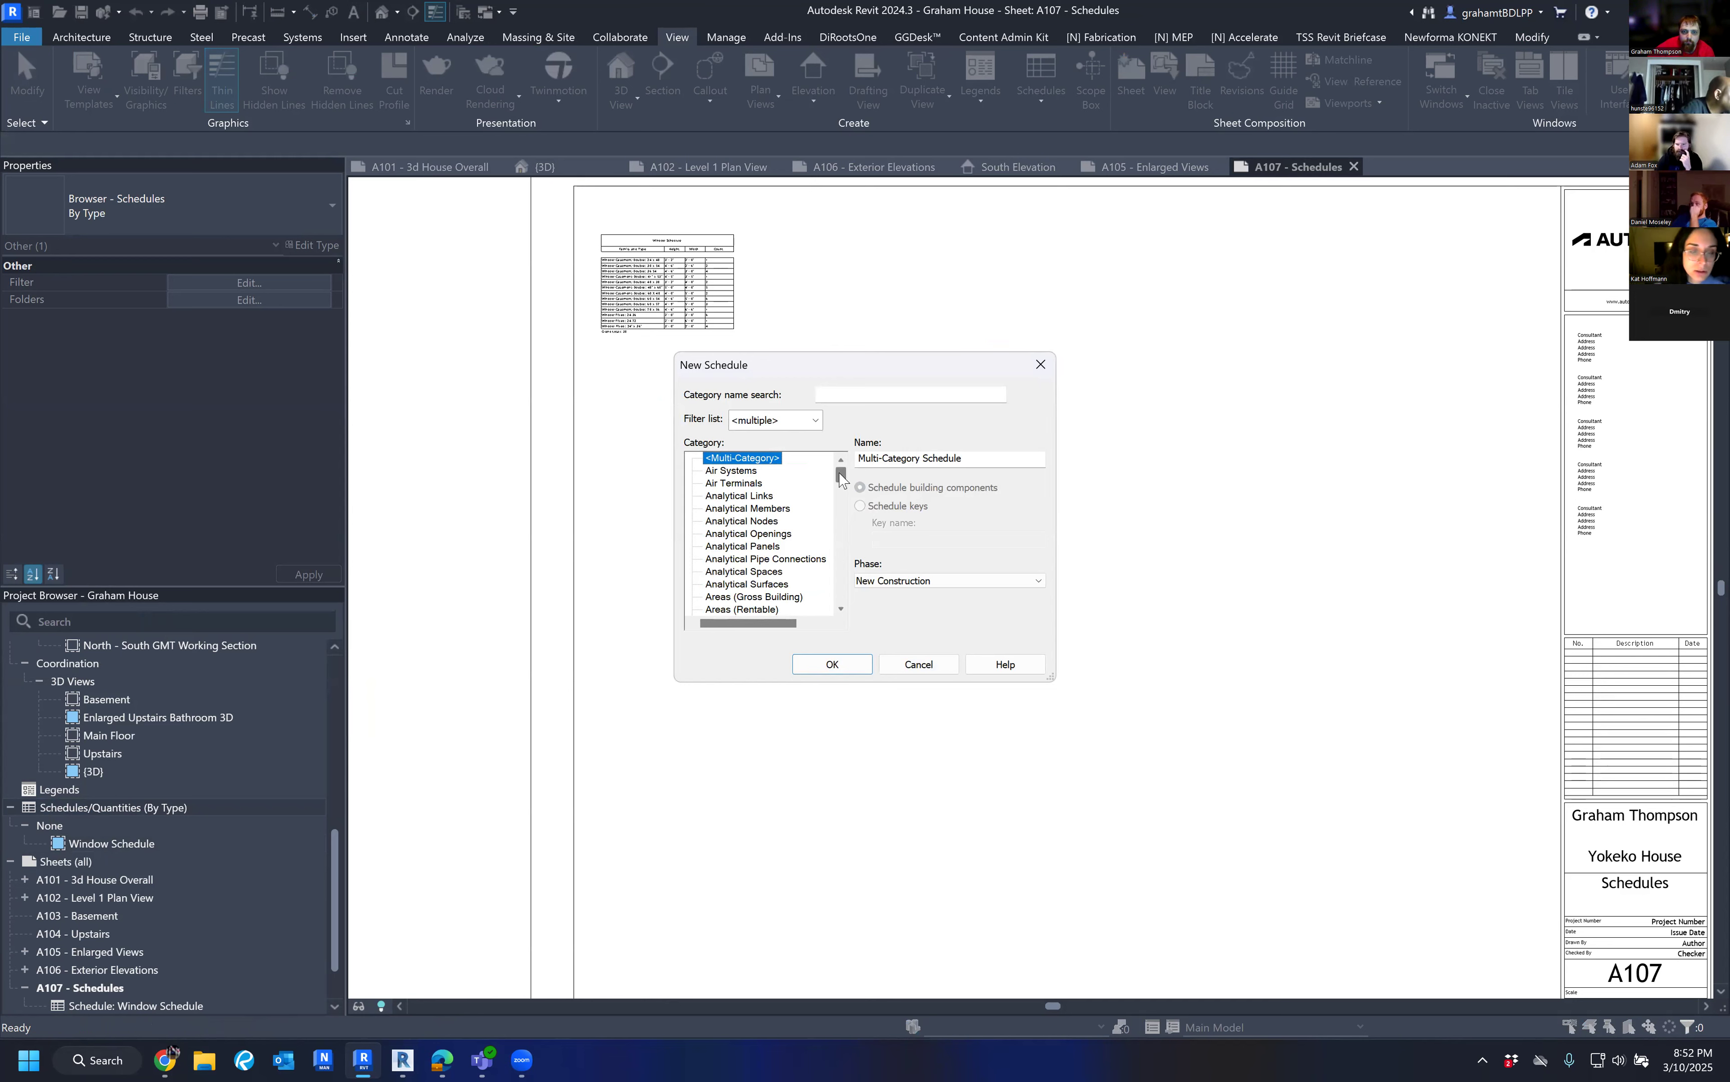
scroll(797, 547, "down", 2)
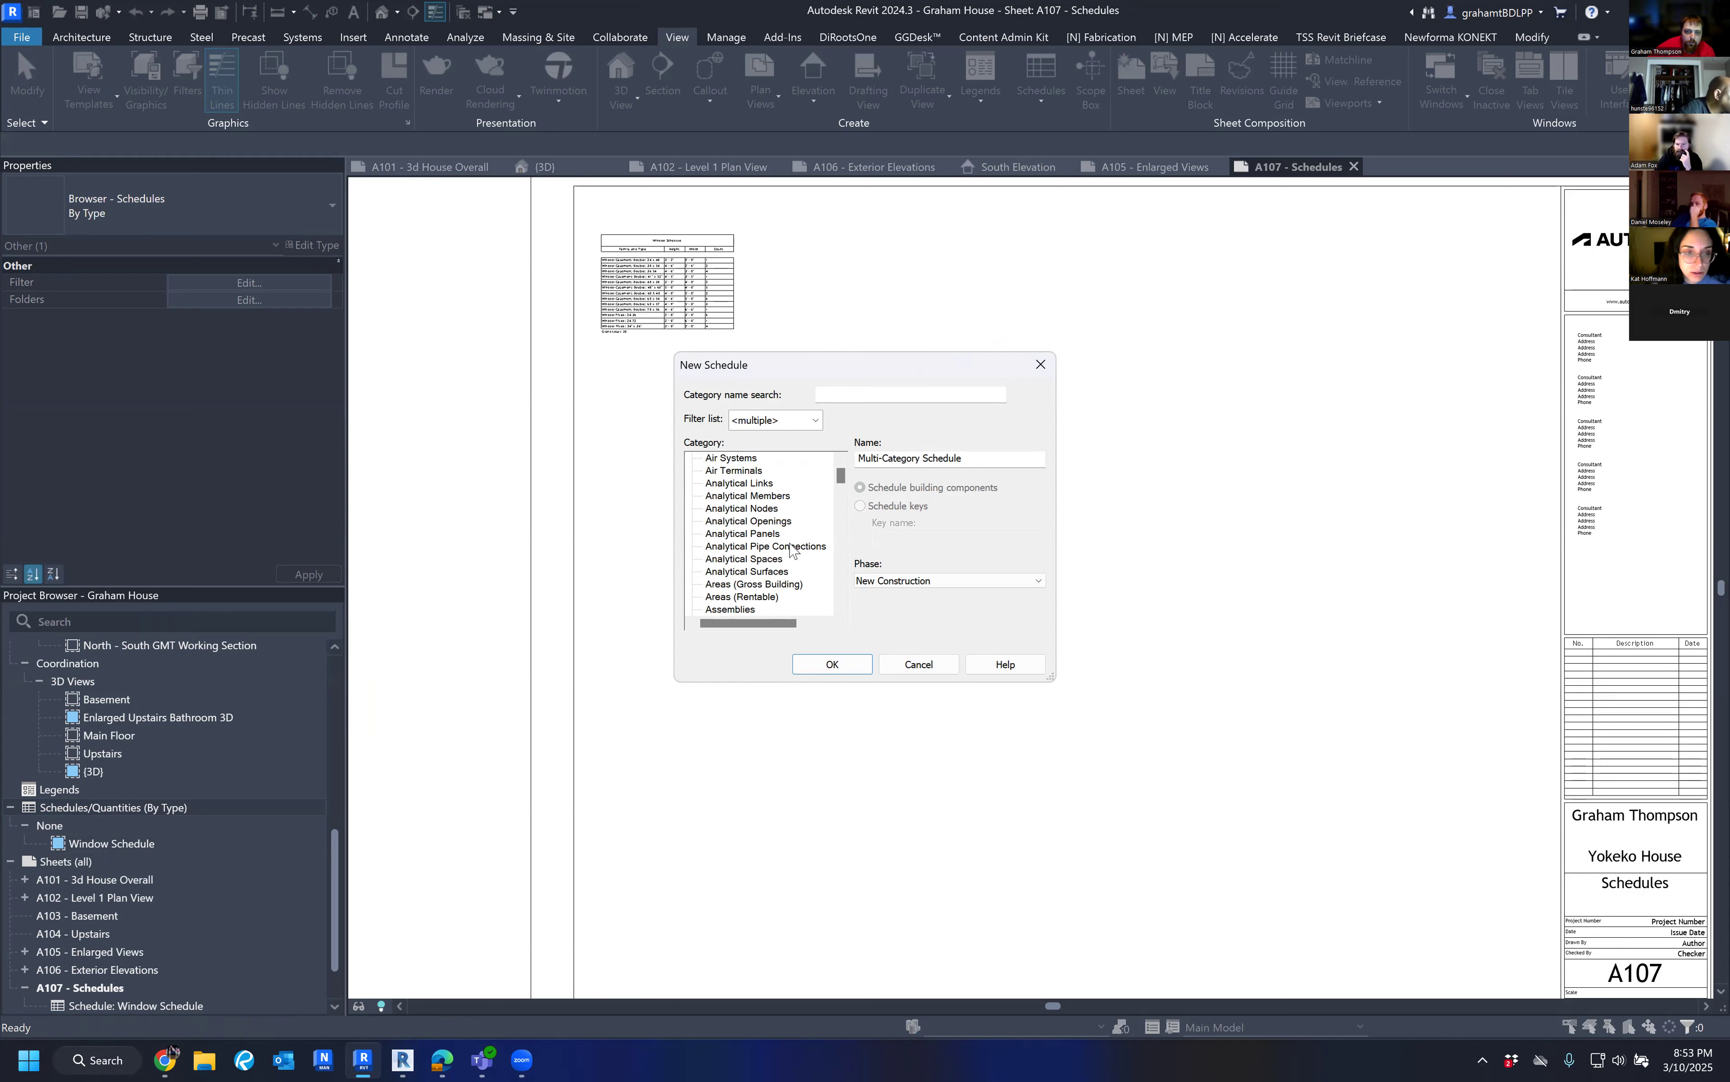
left_click(762, 535)
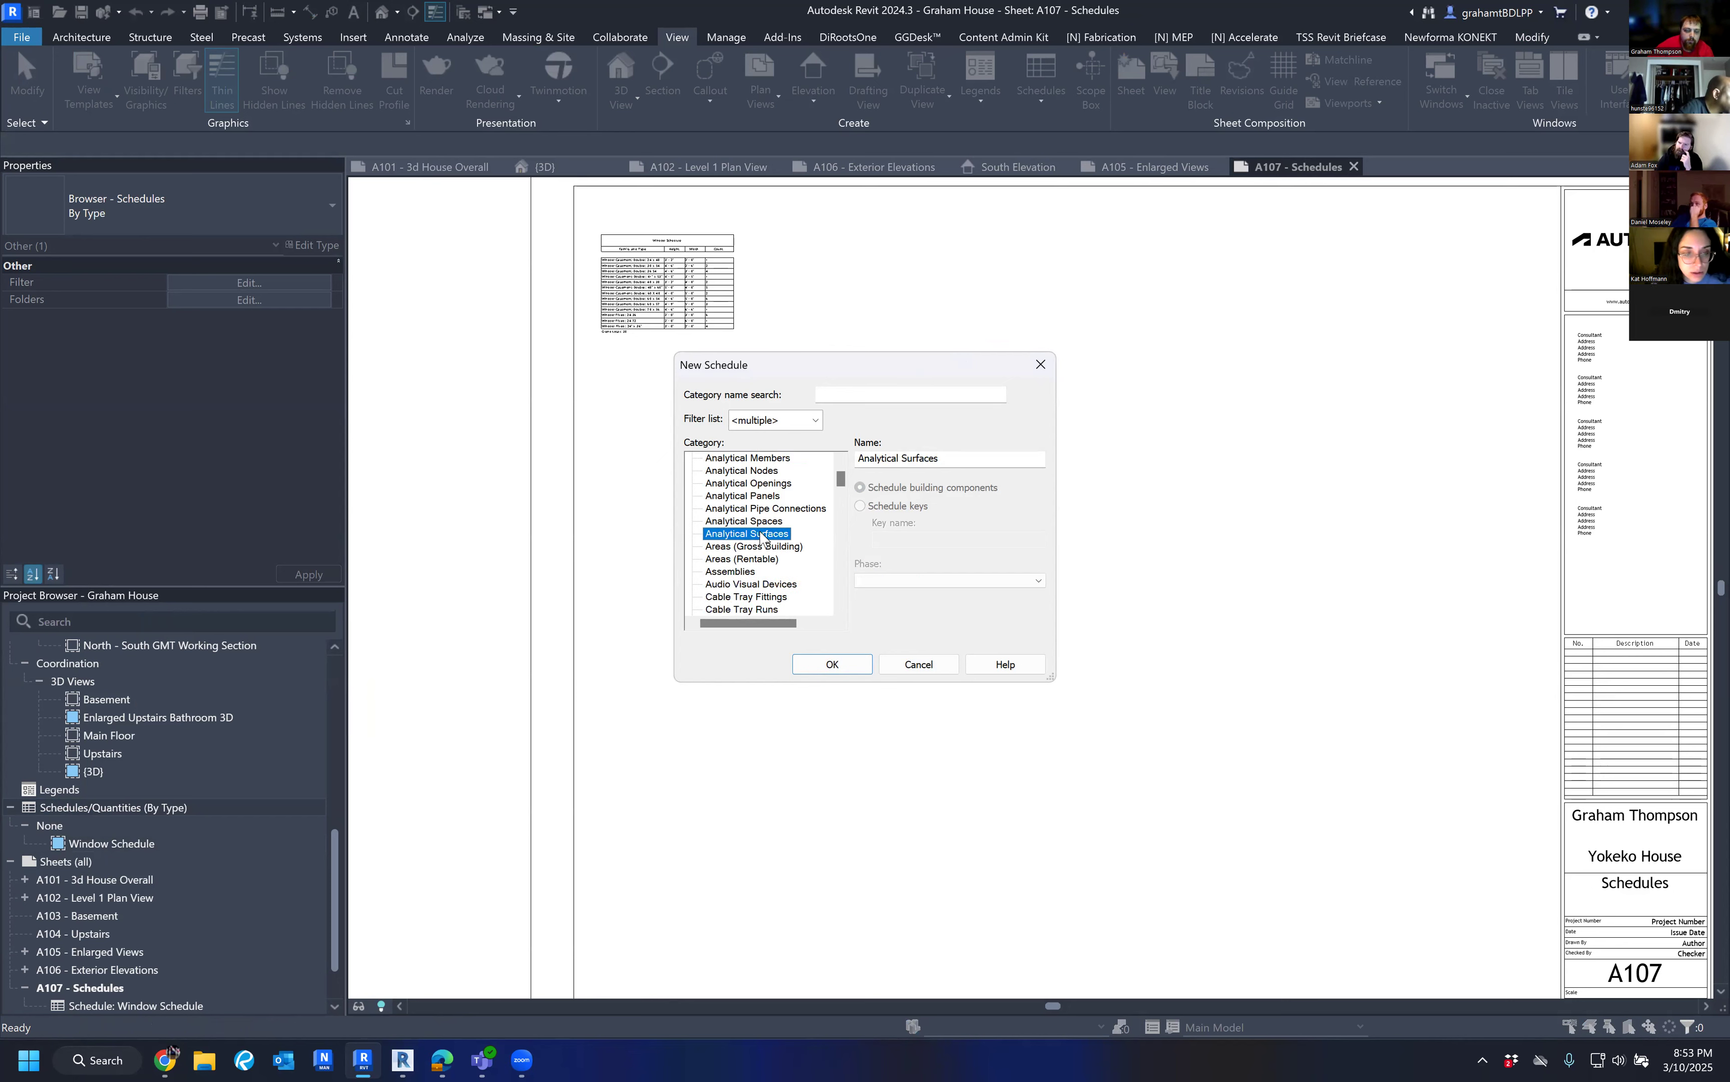
key("w")
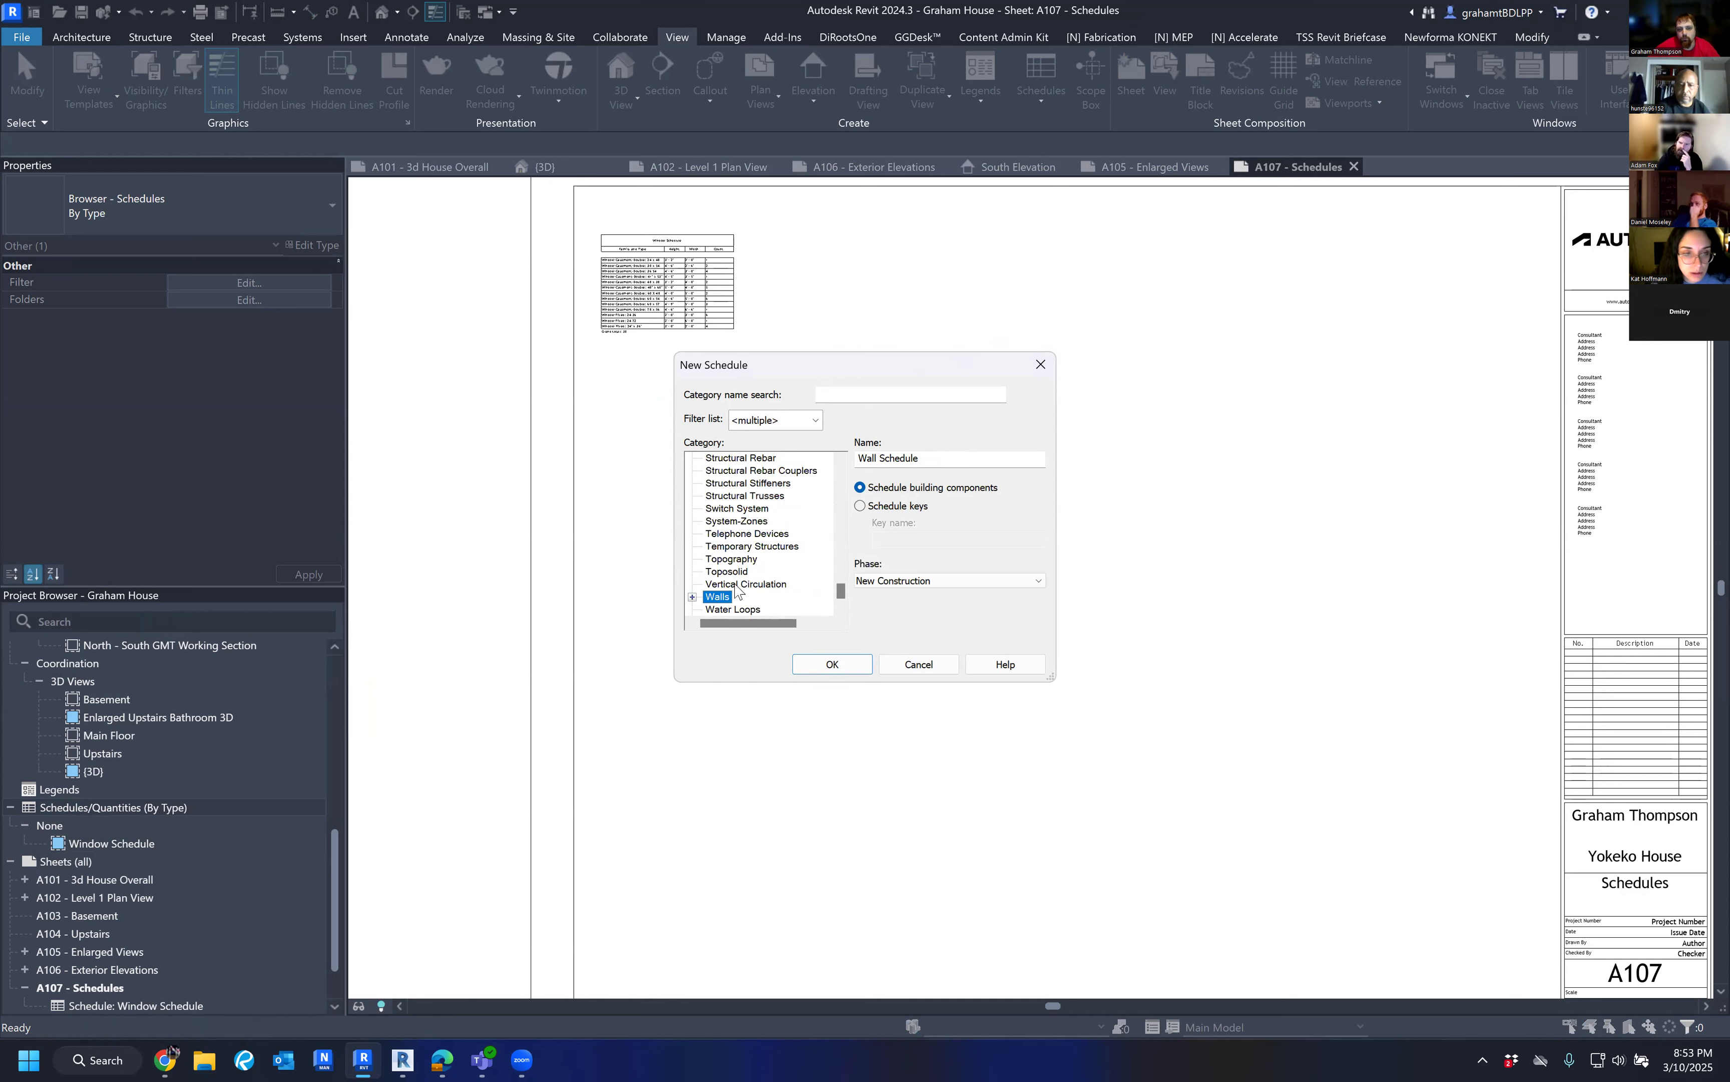
scroll(731, 588, "down", 1)
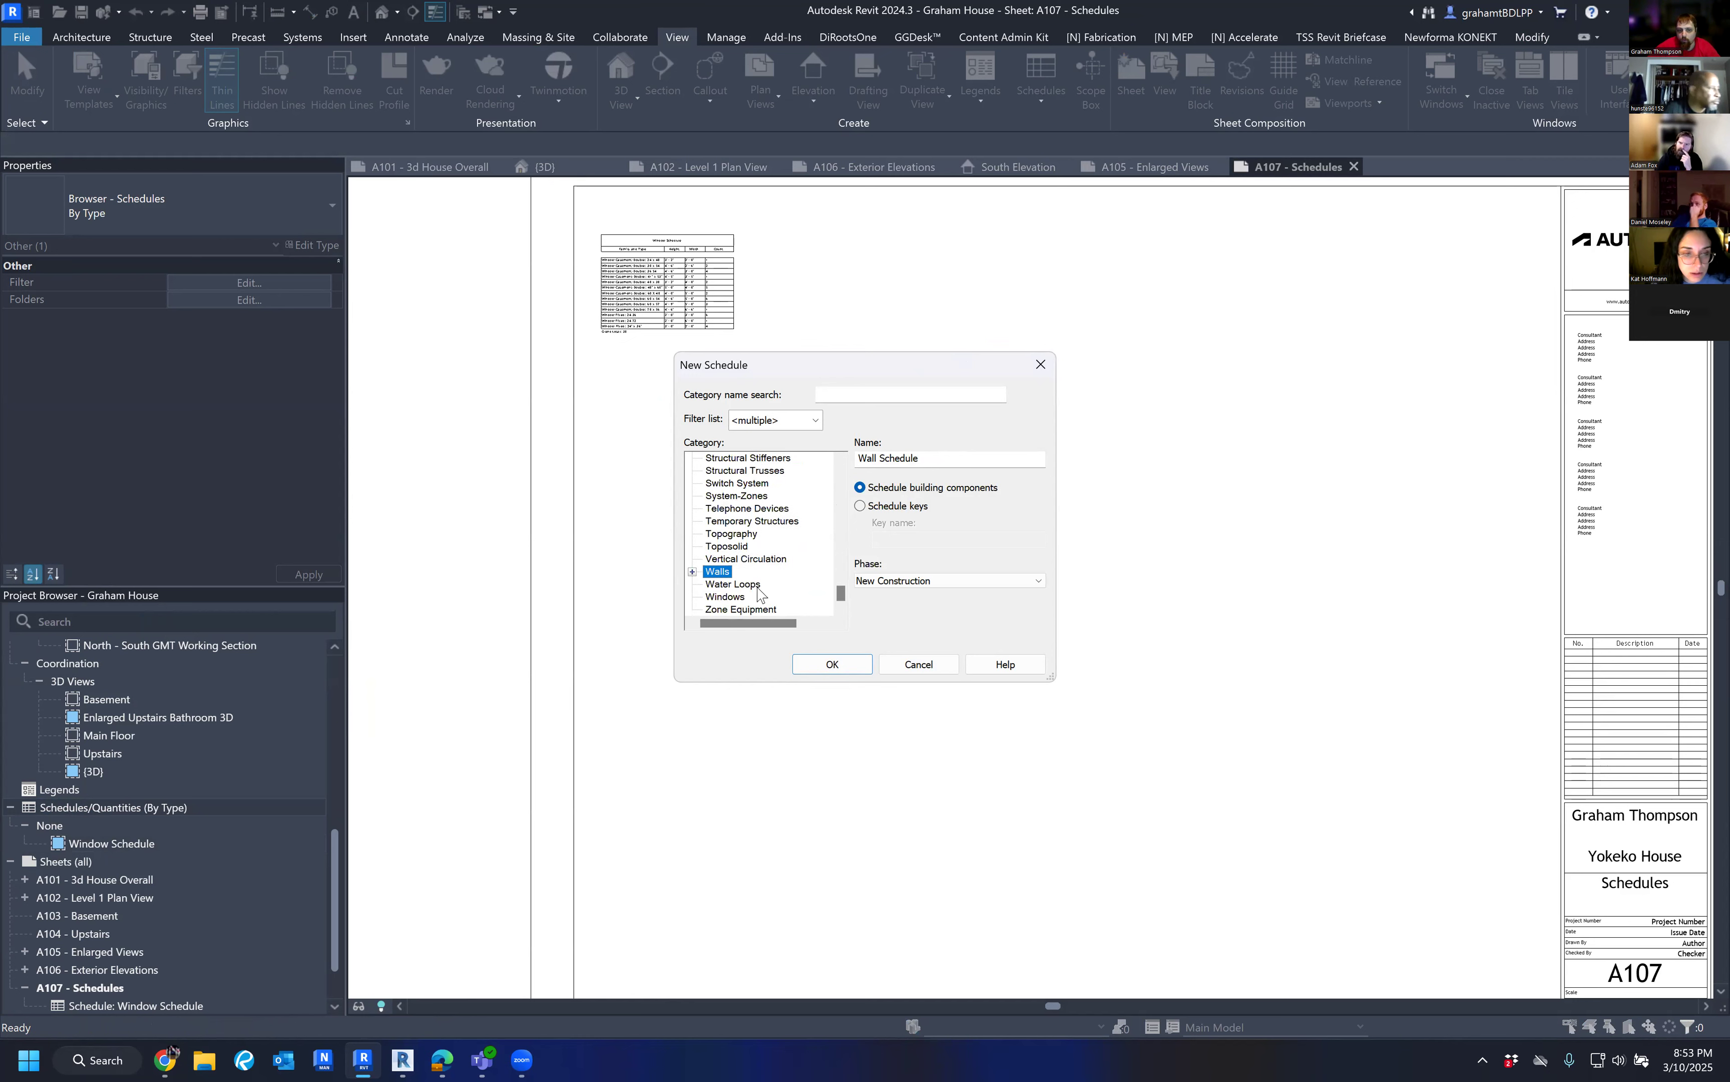
scroll(757, 536, "up", 1)
left_click(757, 534)
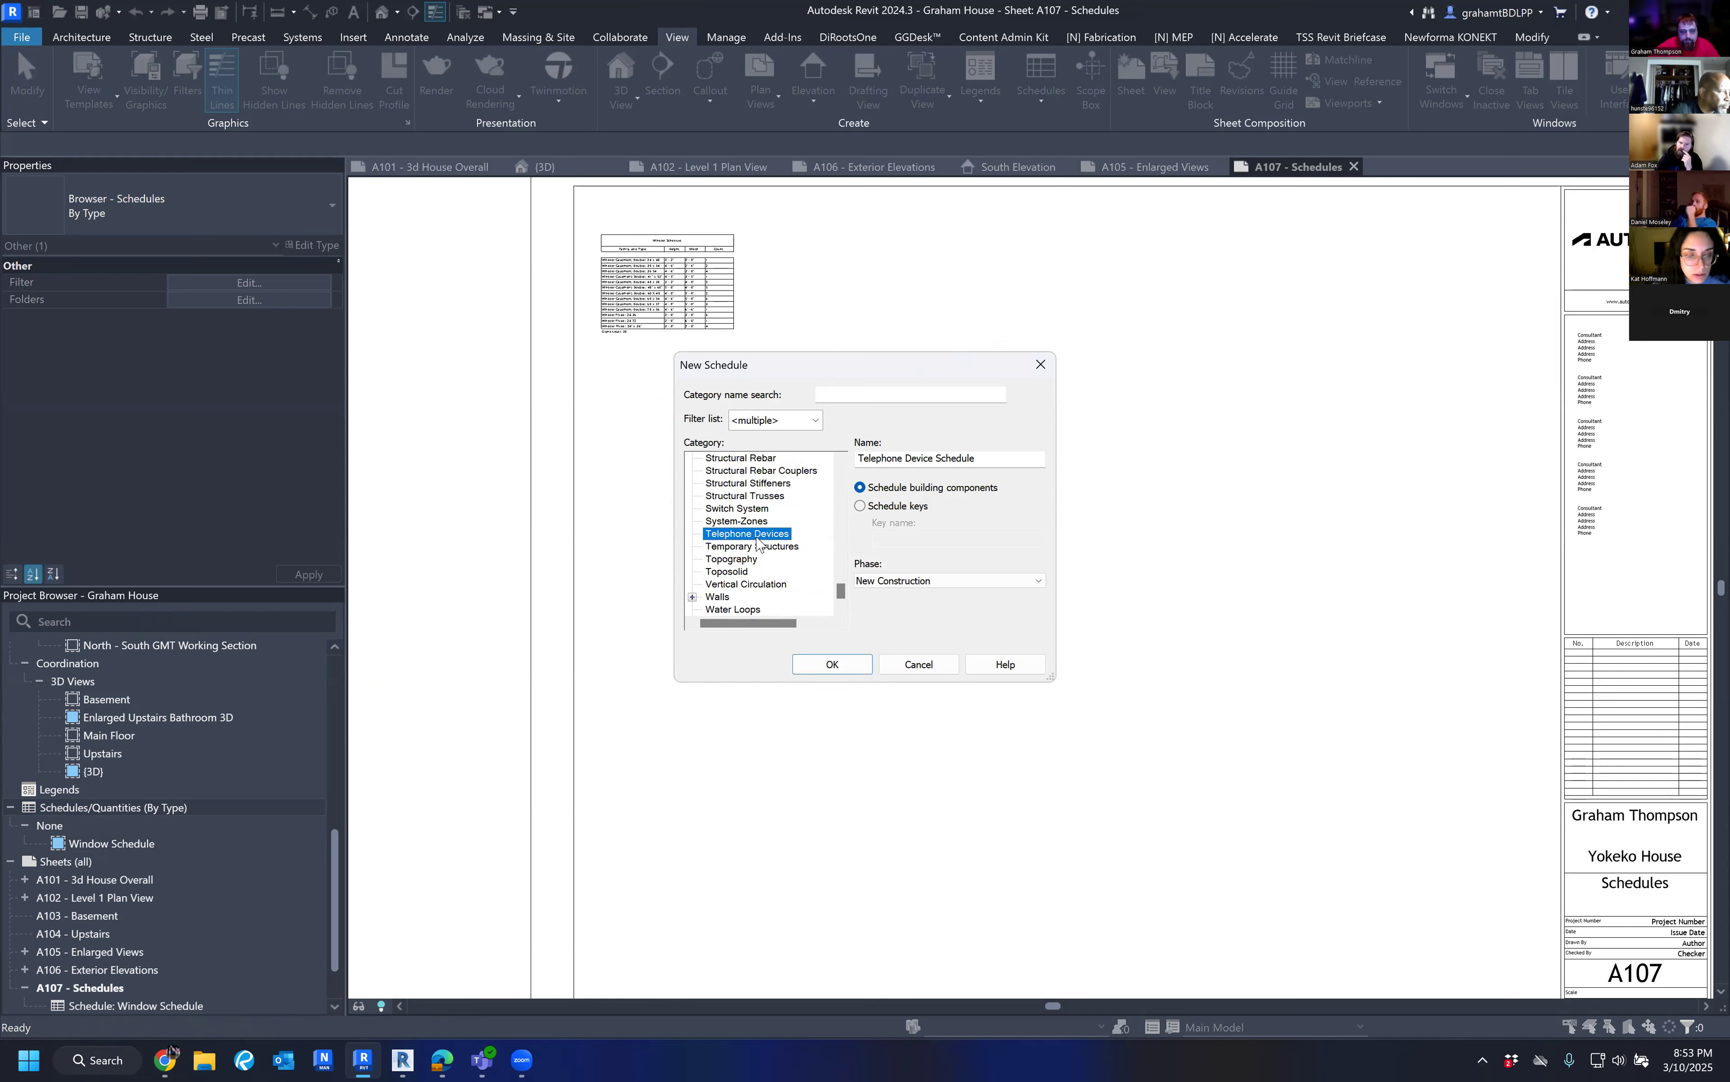
key("d")
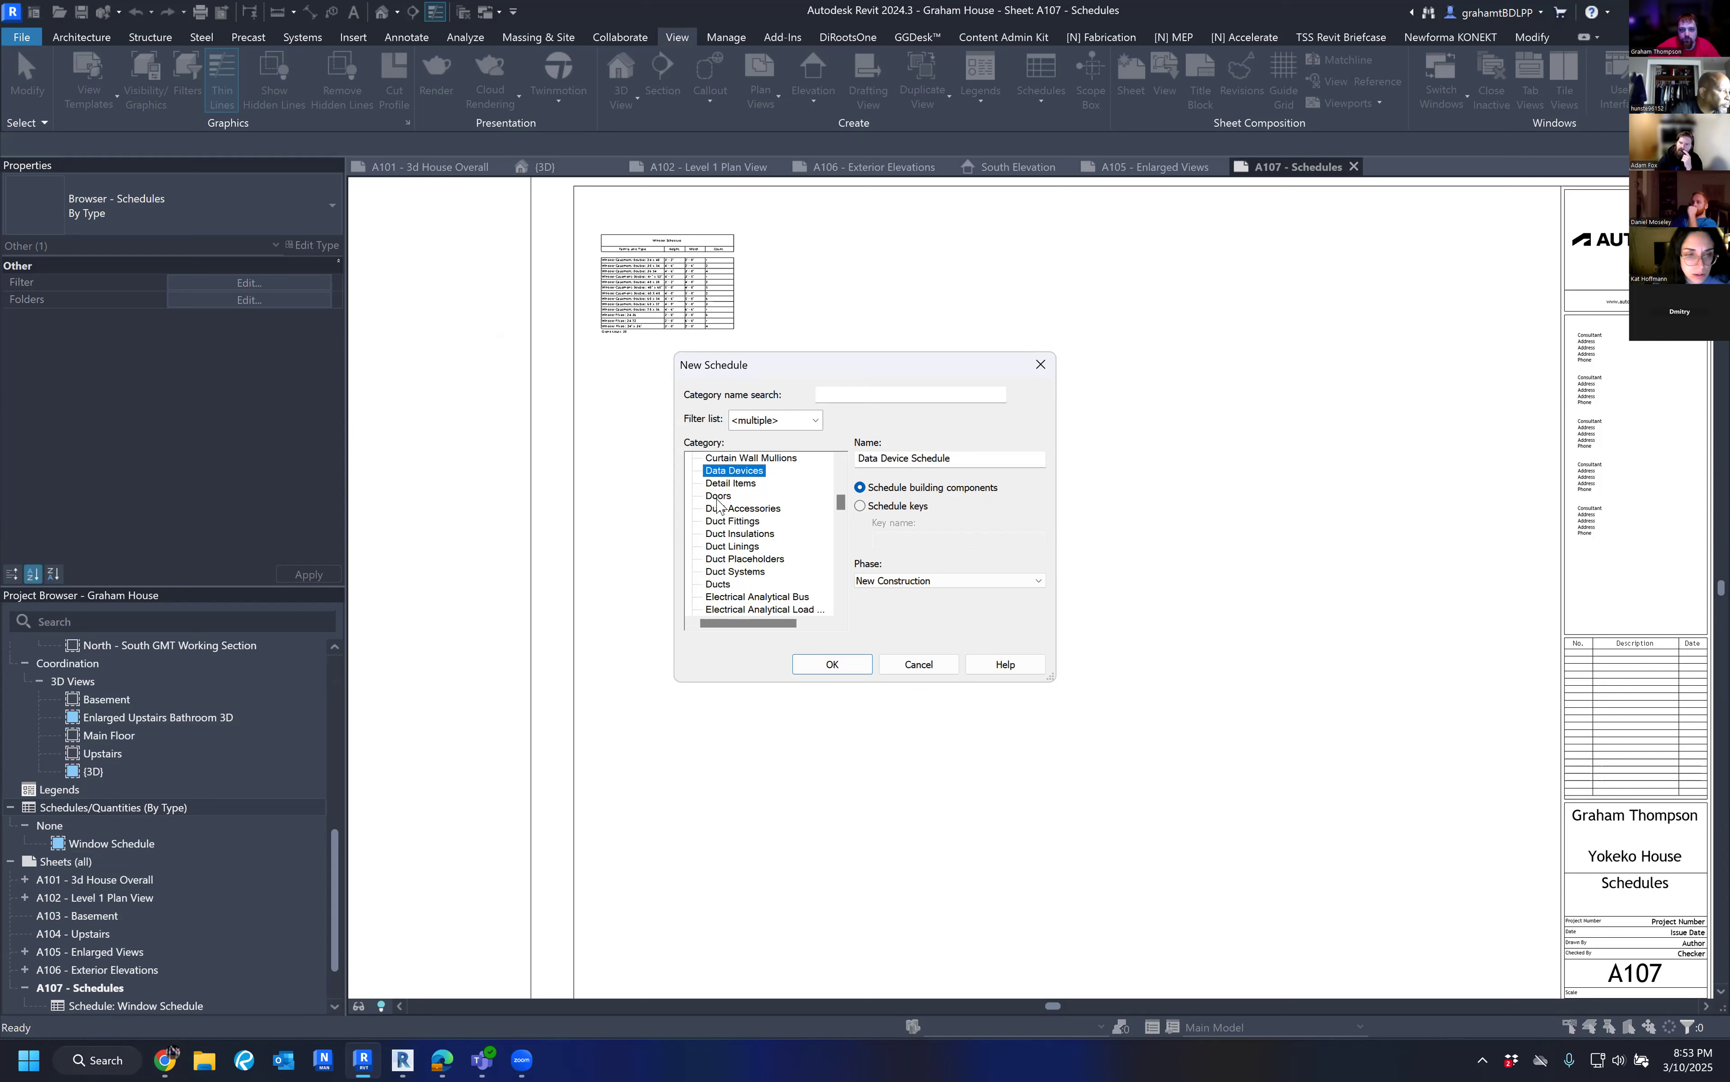
left_click(718, 496)
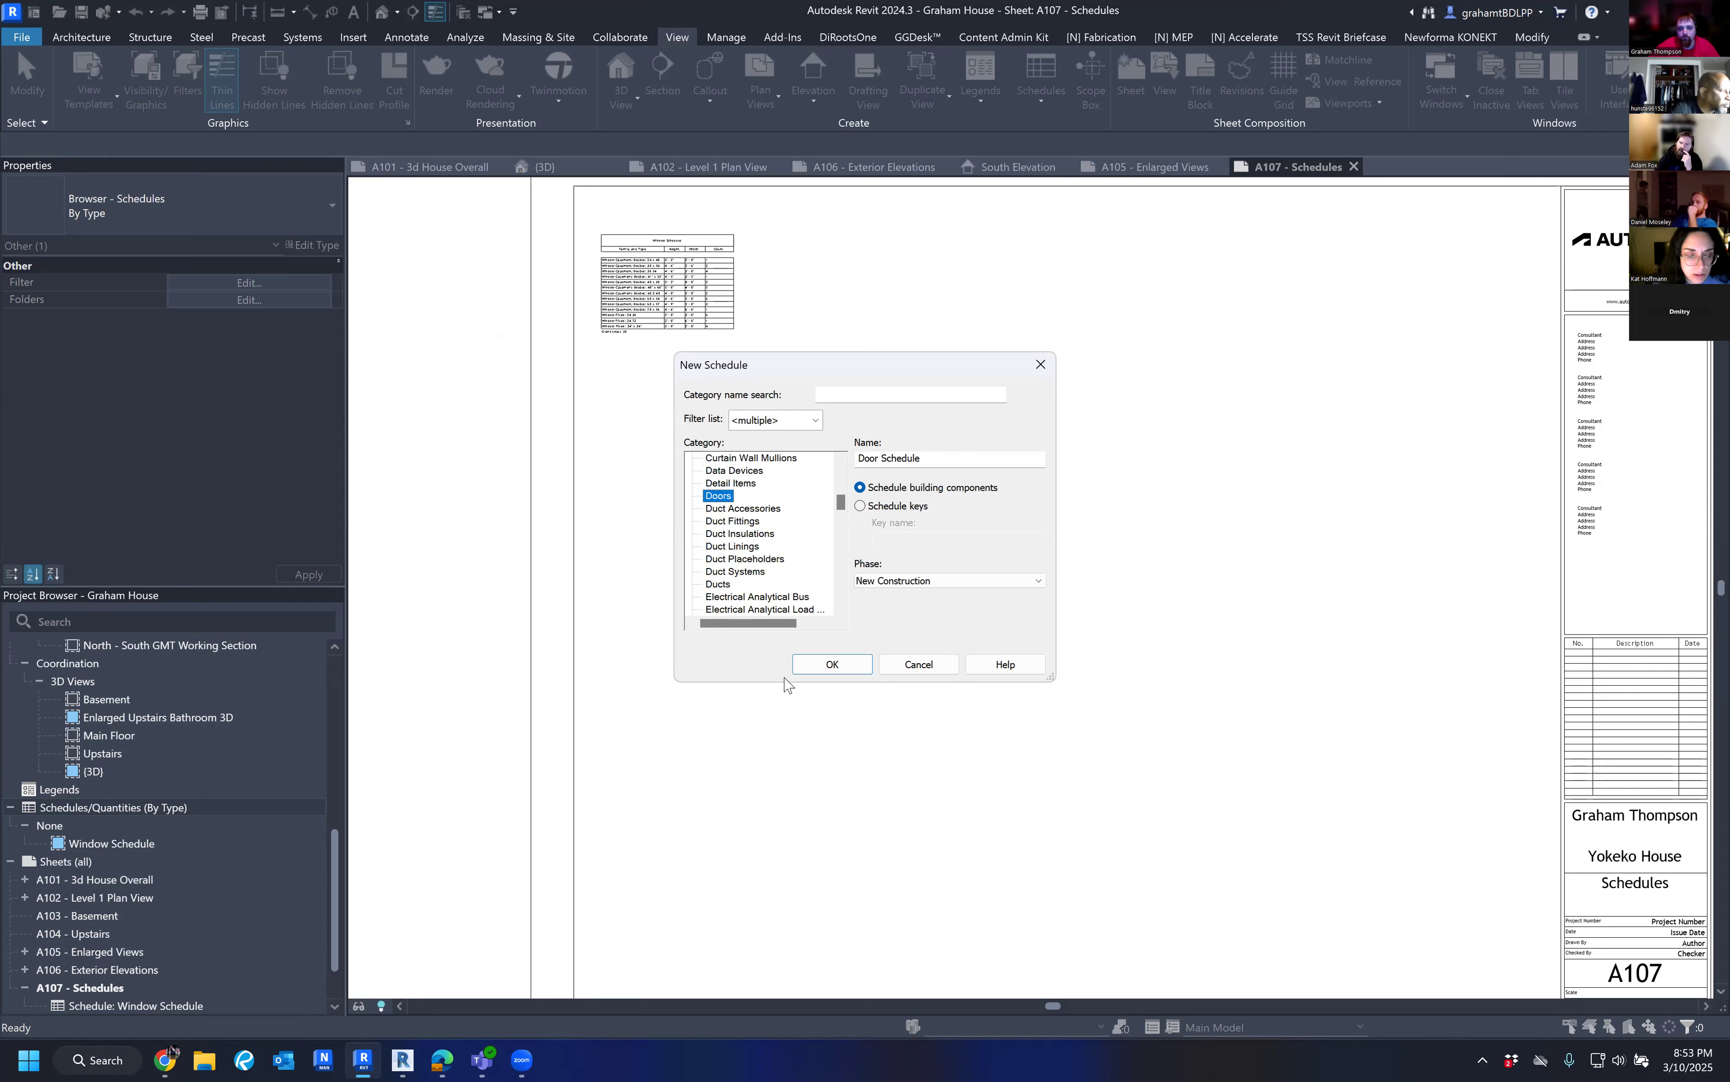
left_click(838, 672)
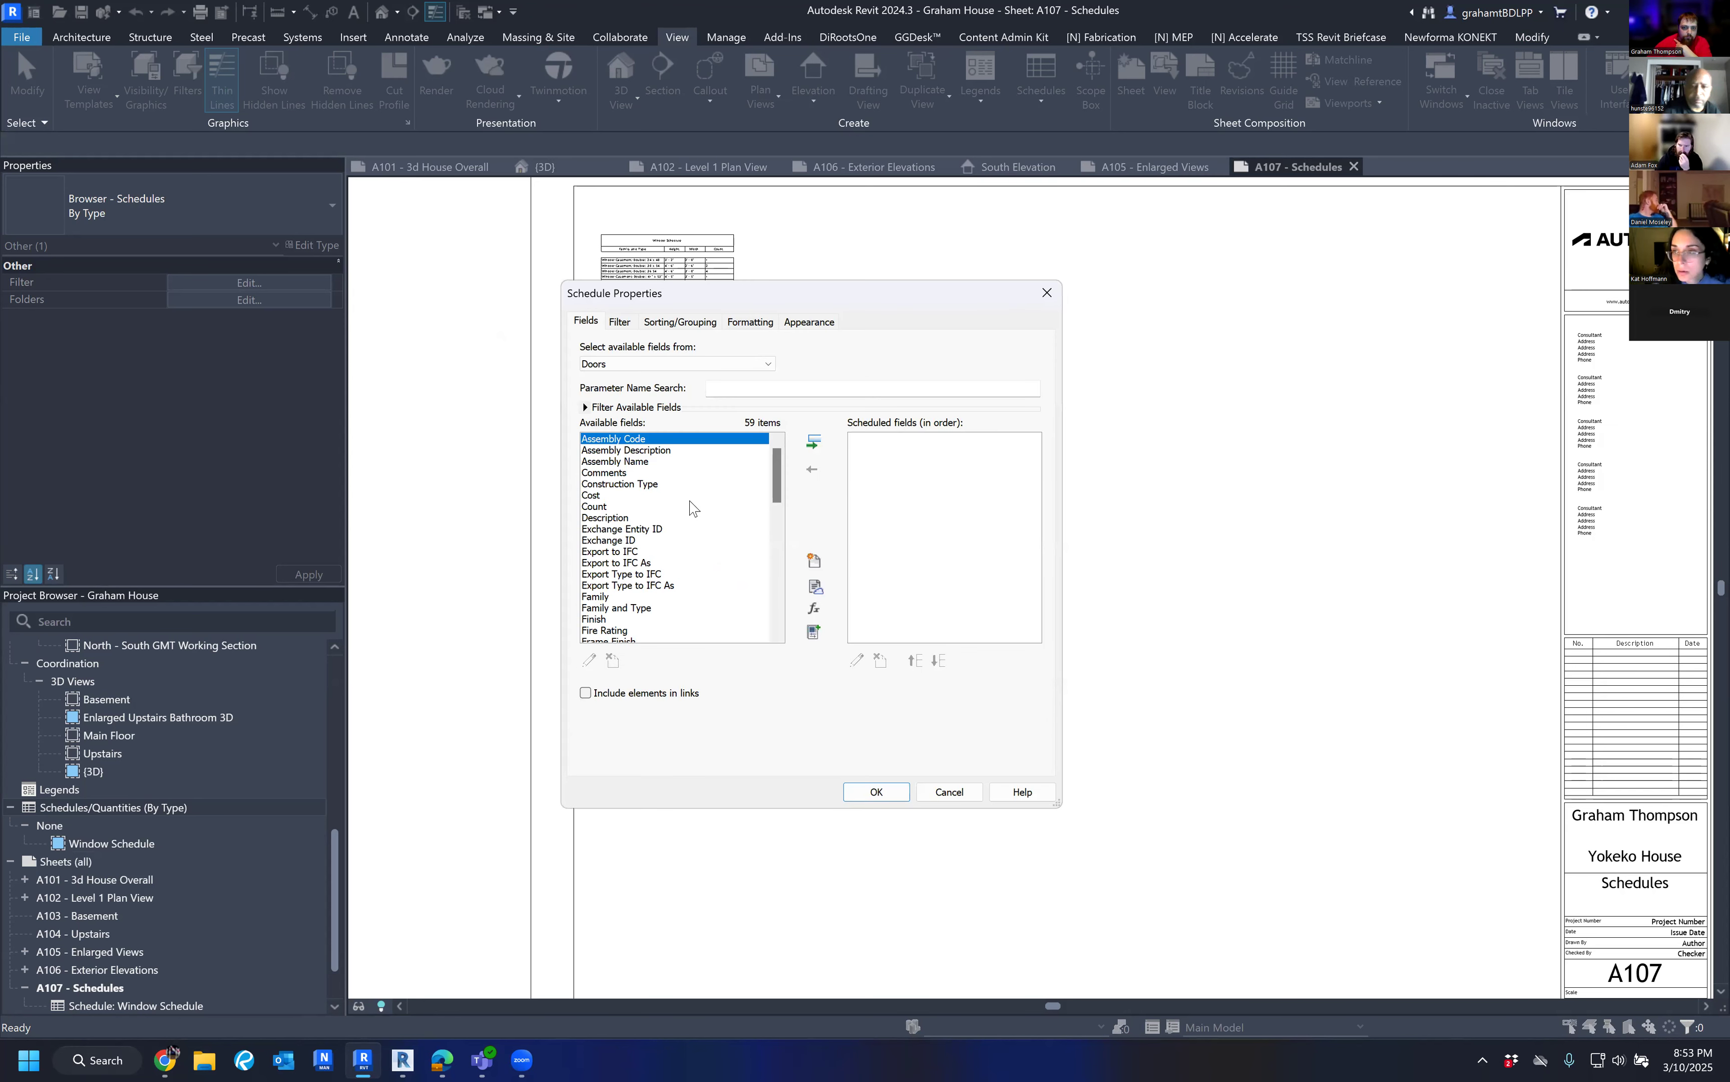
Add the Family and Type field and the Width field to the door schedule's scheduled fields.
left_click(655, 507)
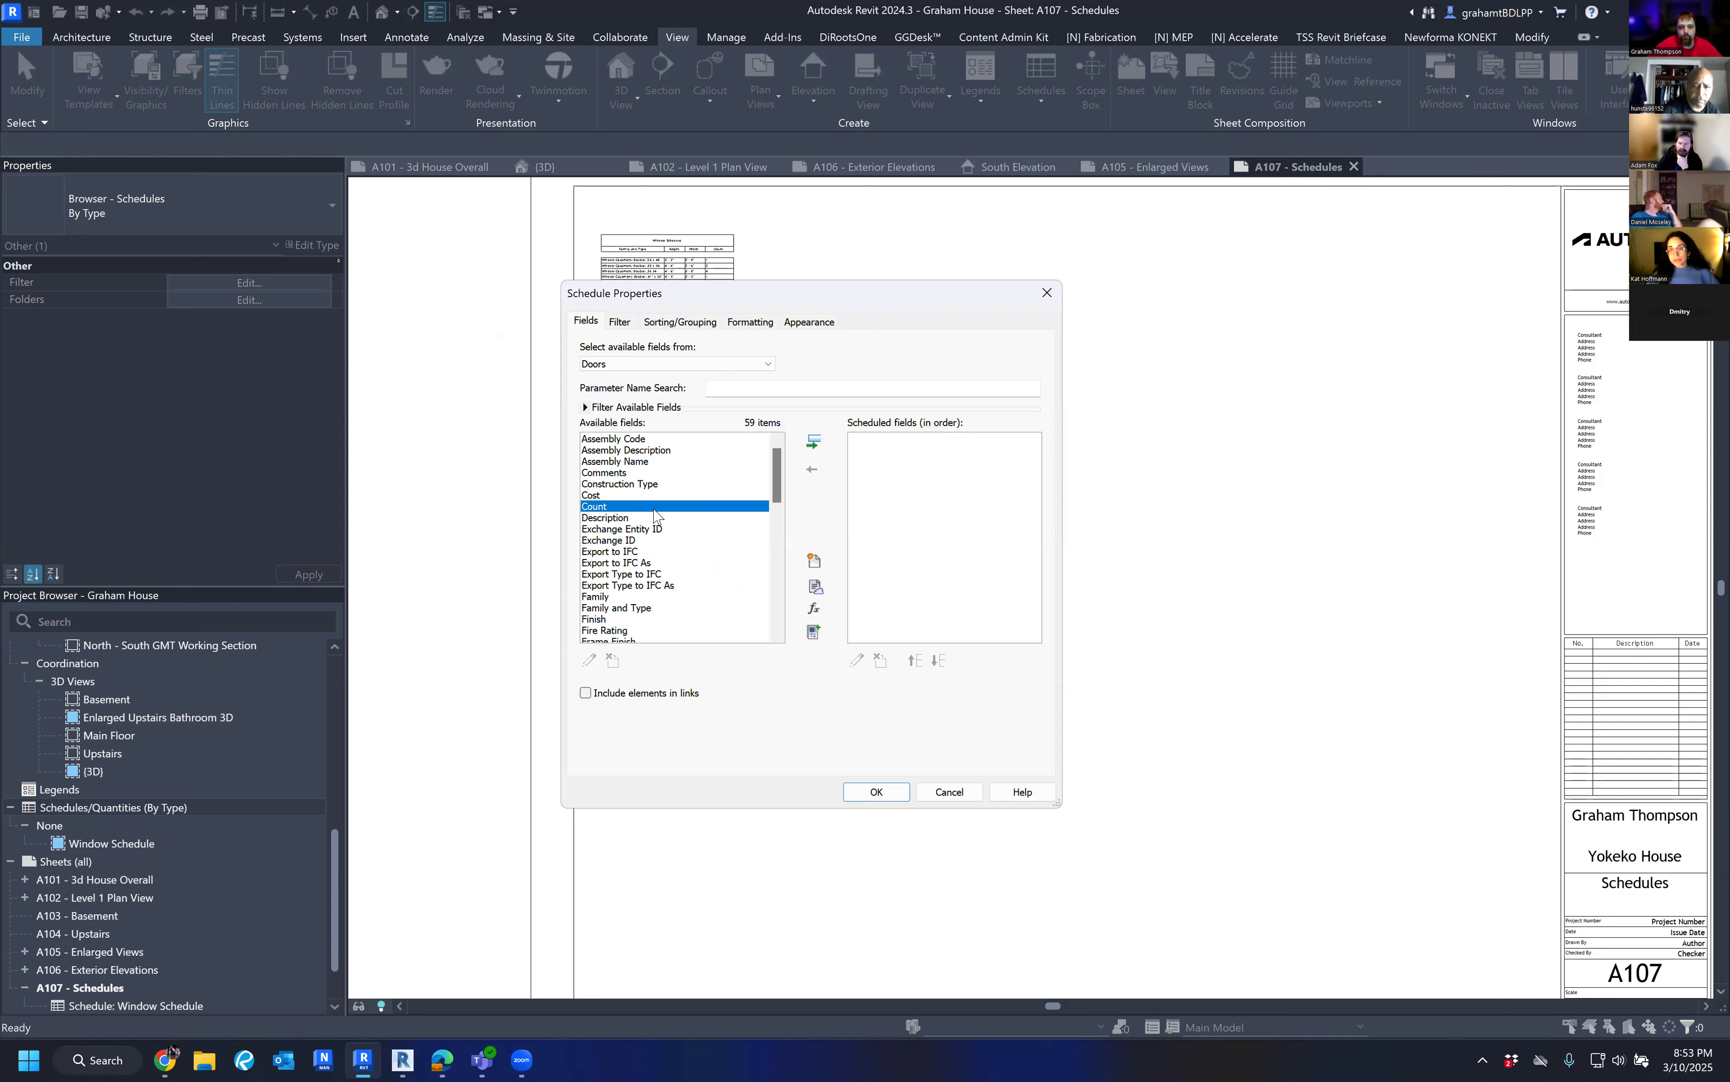
left_click(629, 596)
key("Down")
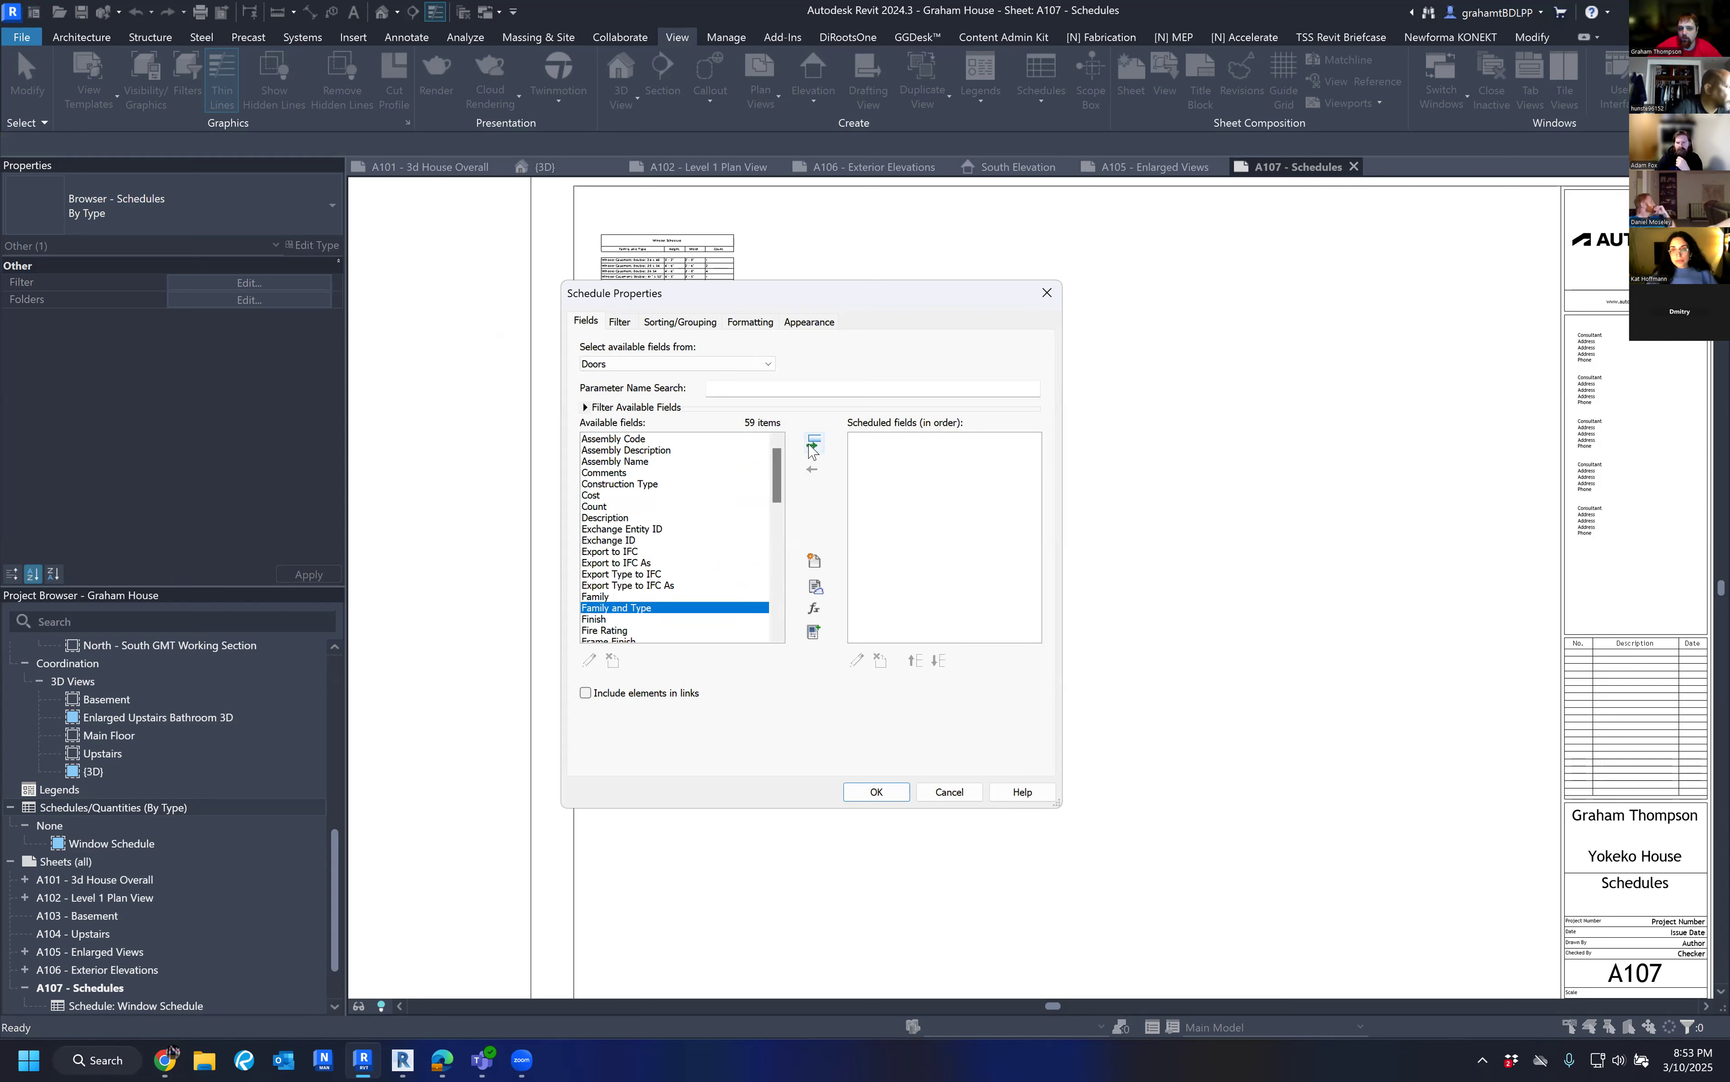
left_click(814, 443)
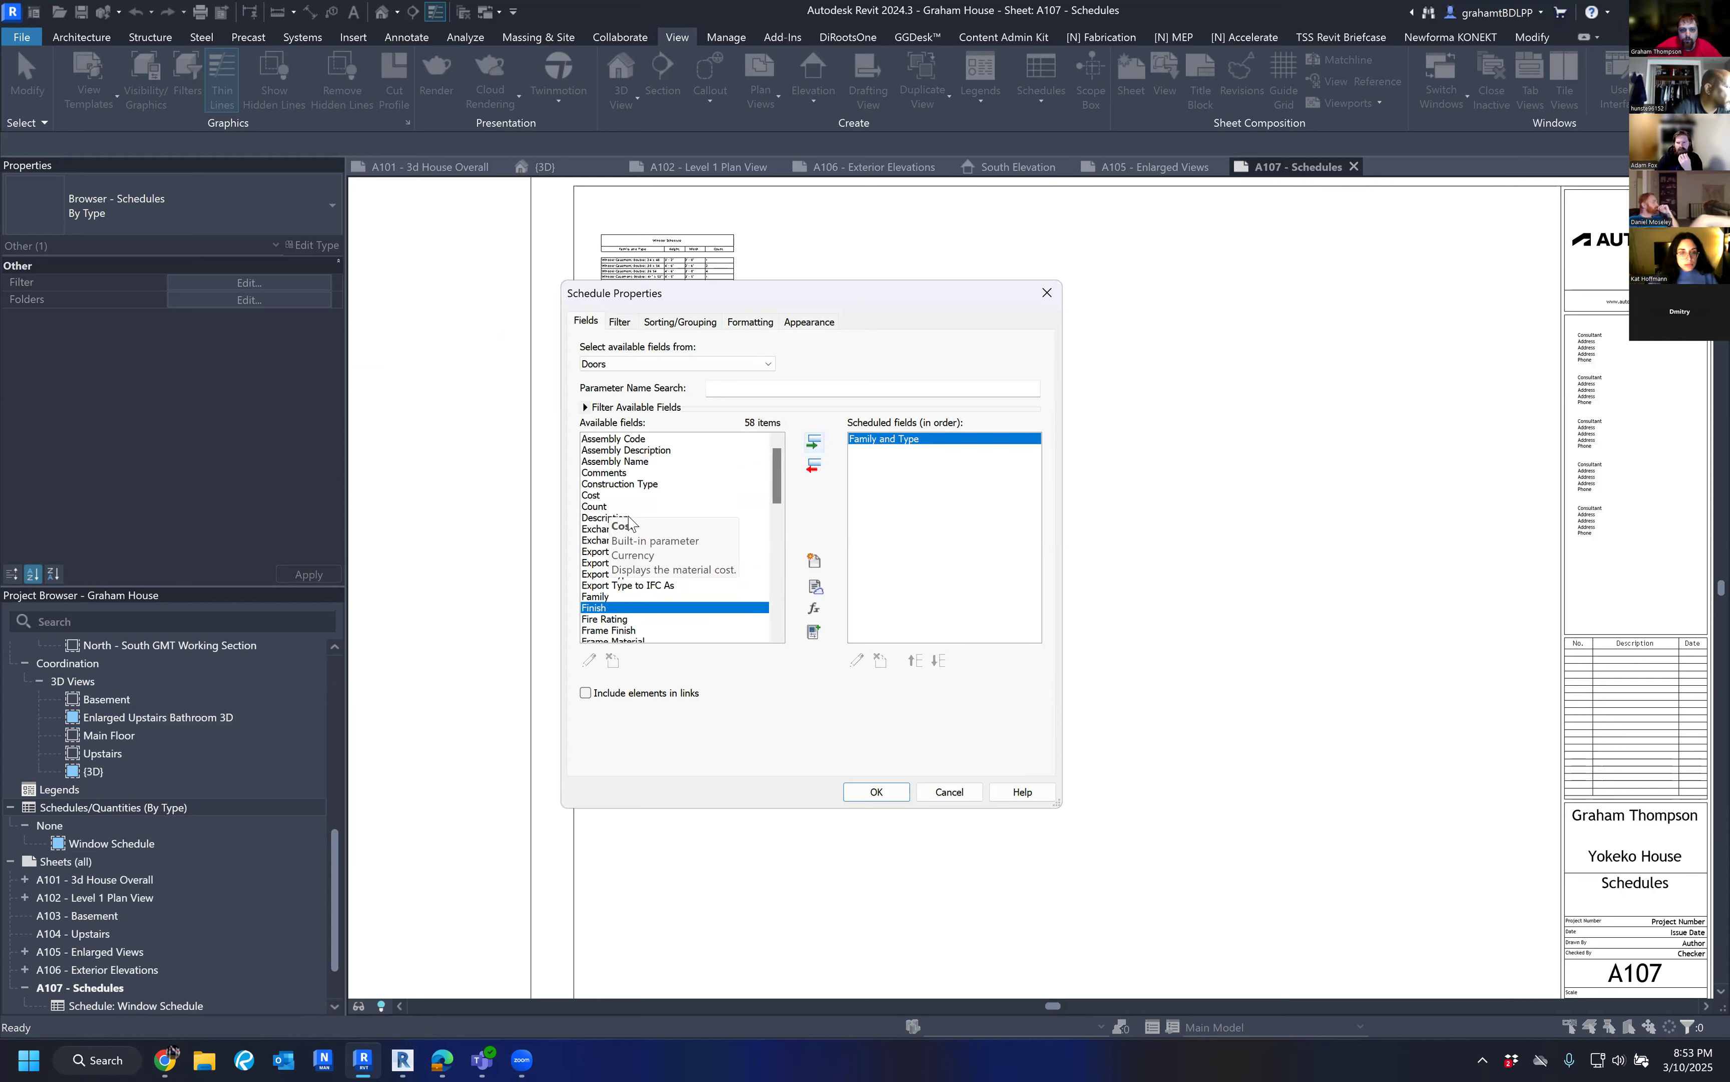
left_click(613, 507)
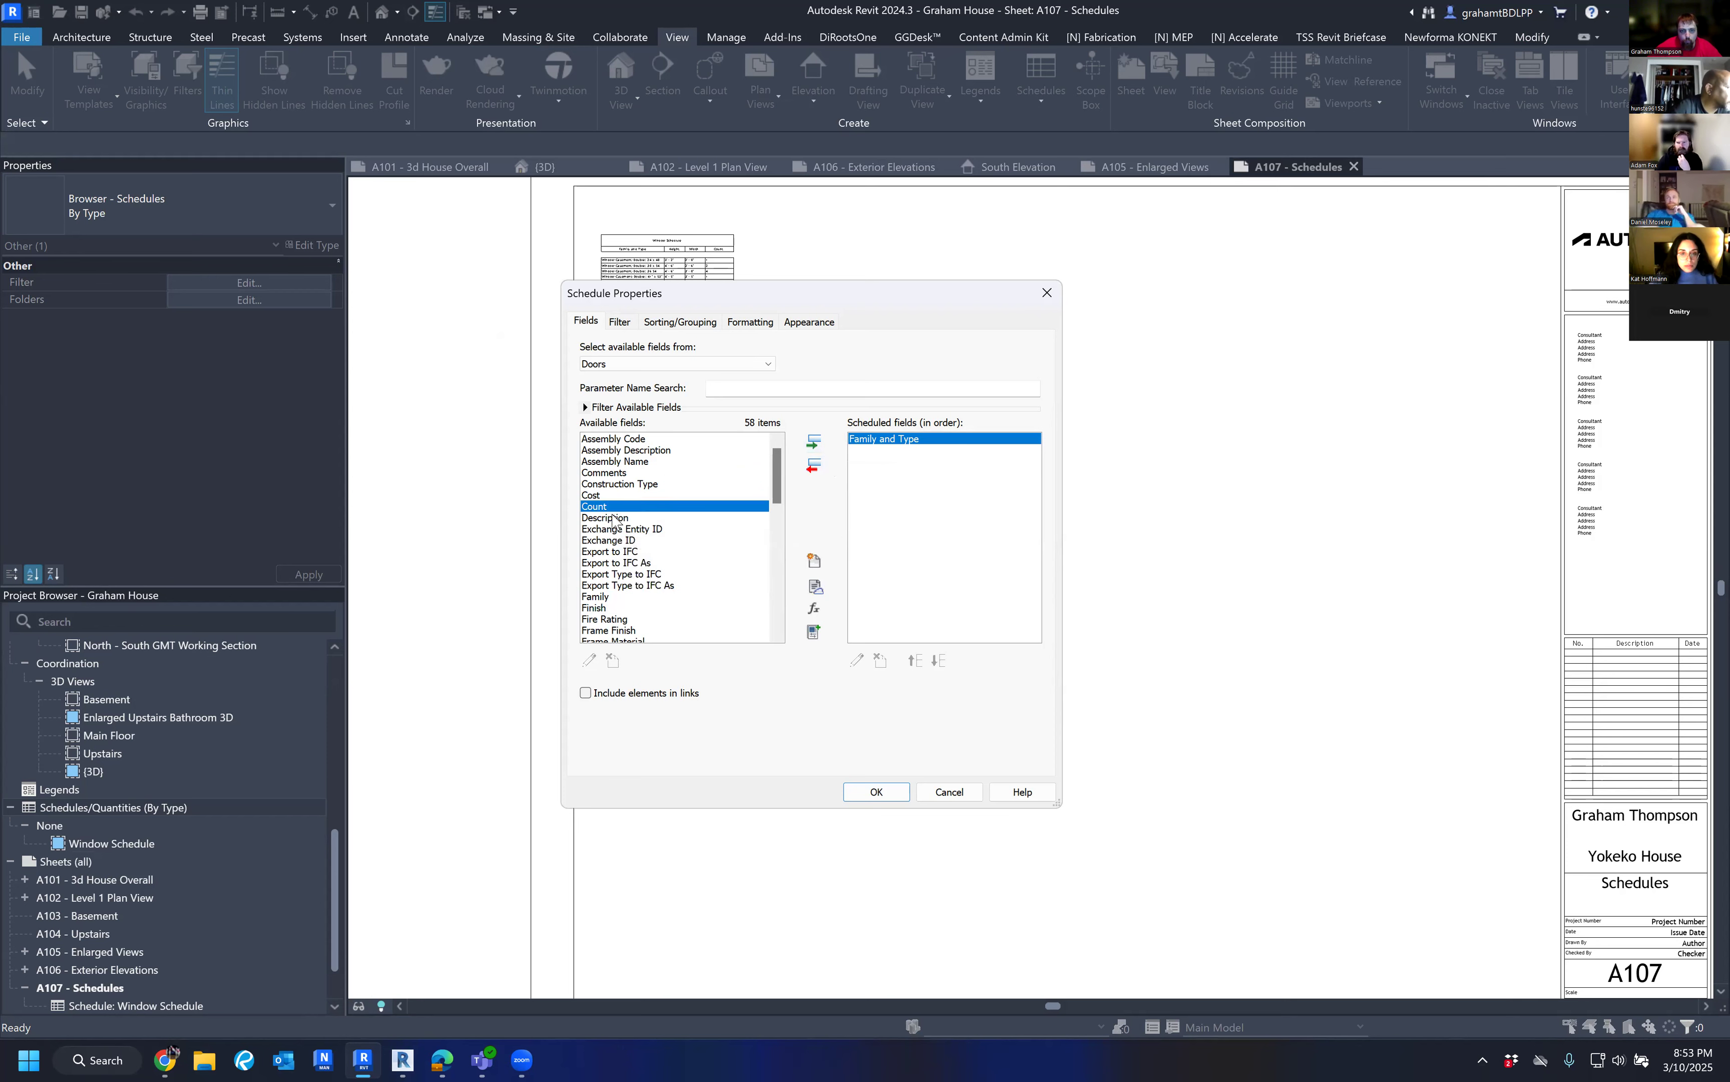
key("w")
left_click(813, 442)
Add the Height and Count fields after Width and create the door schedule.
left_click(636, 555)
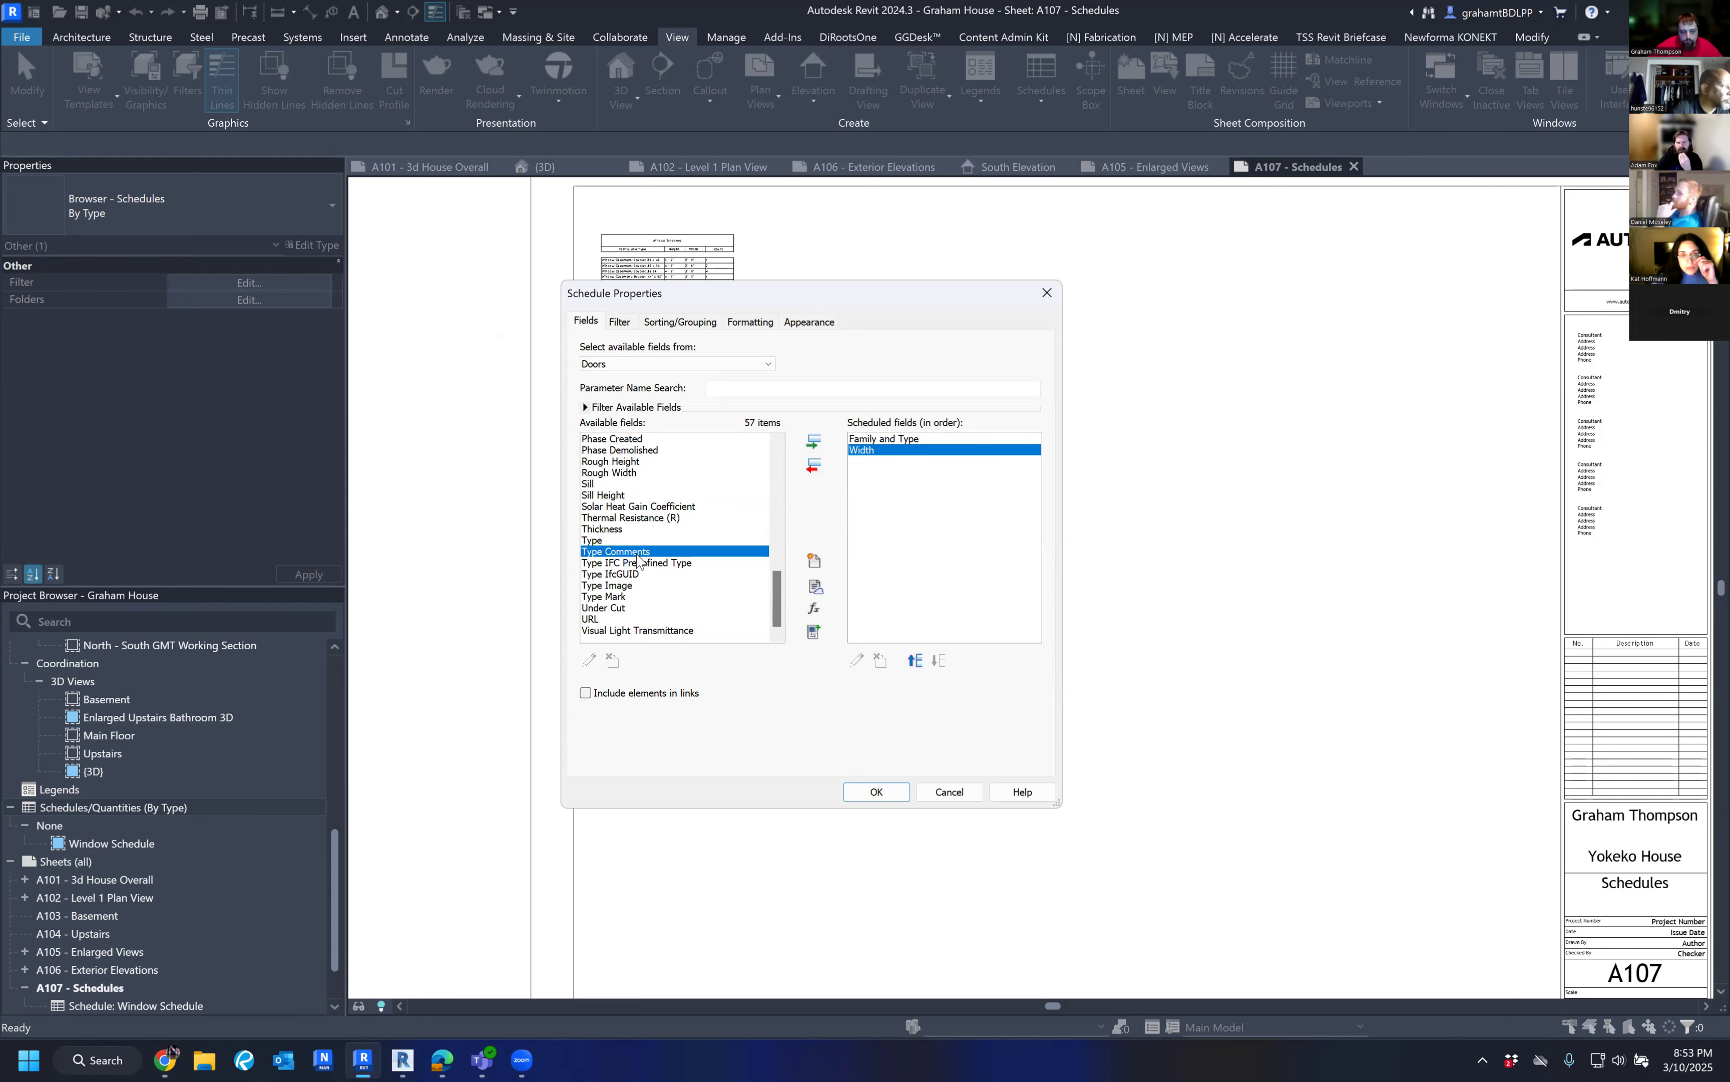
key("h")
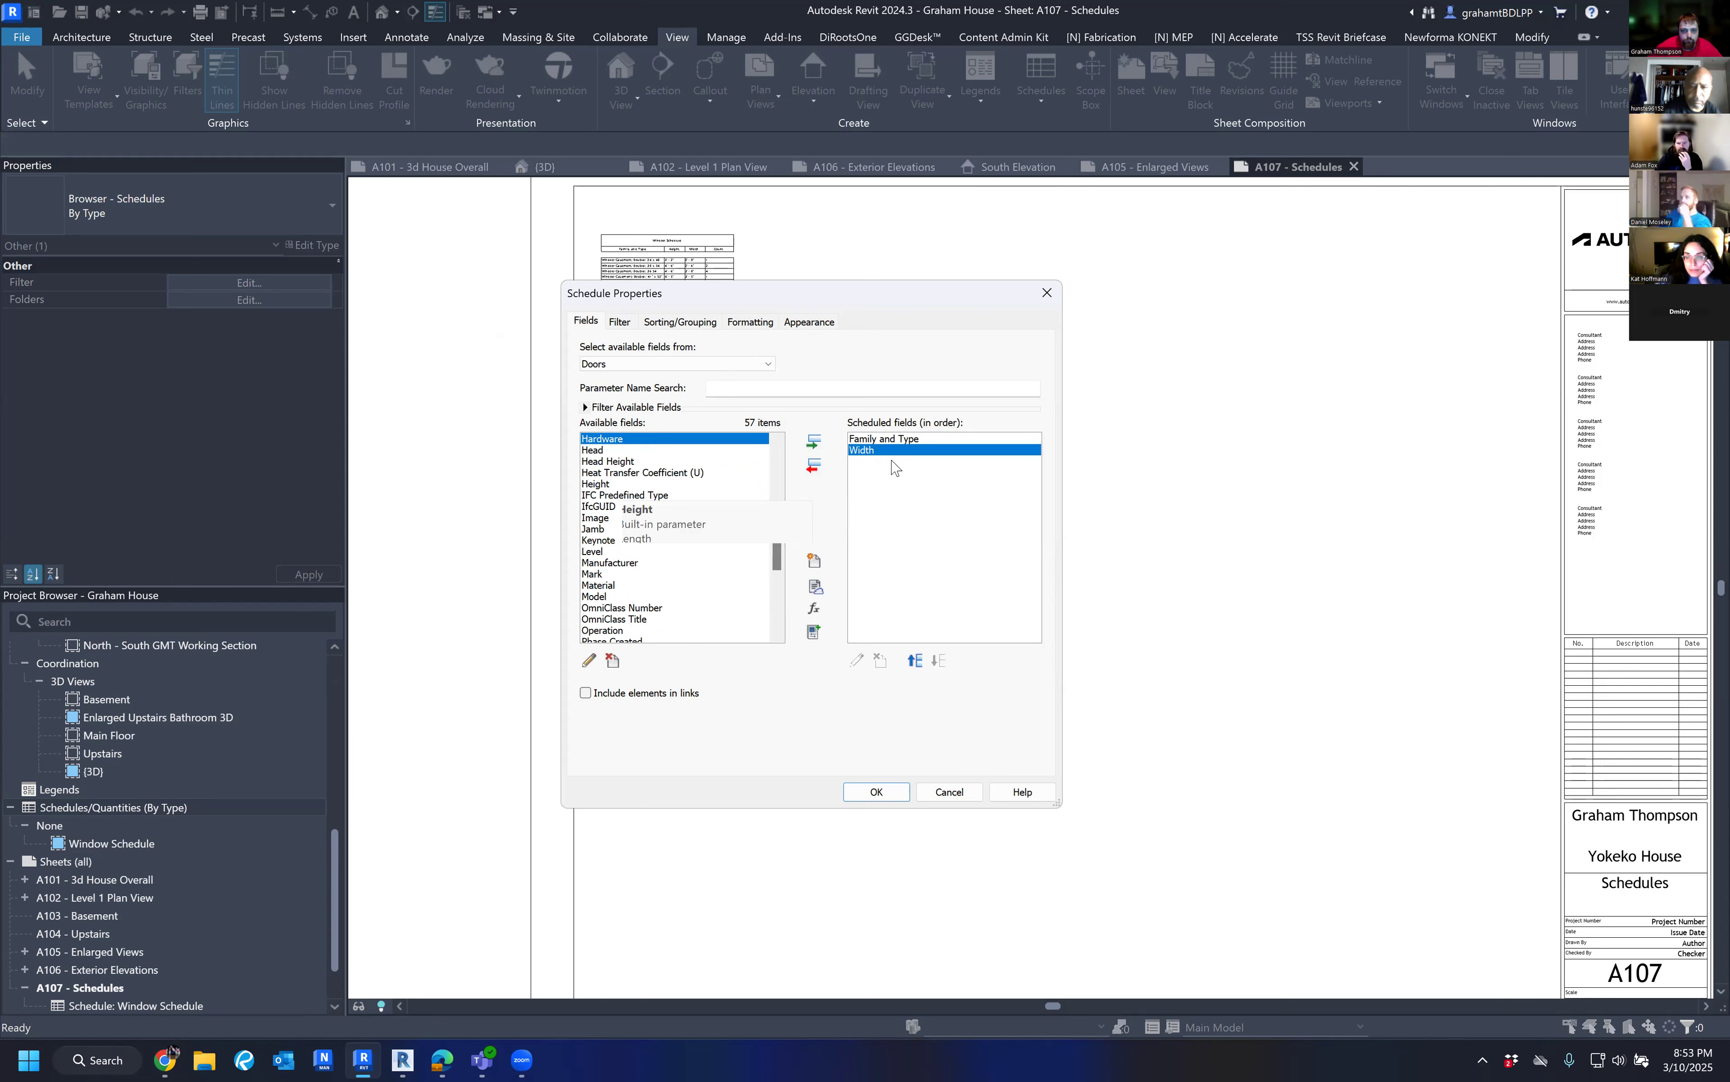
left_click(616, 483)
left_click(814, 442)
scroll(696, 546, "up", 5)
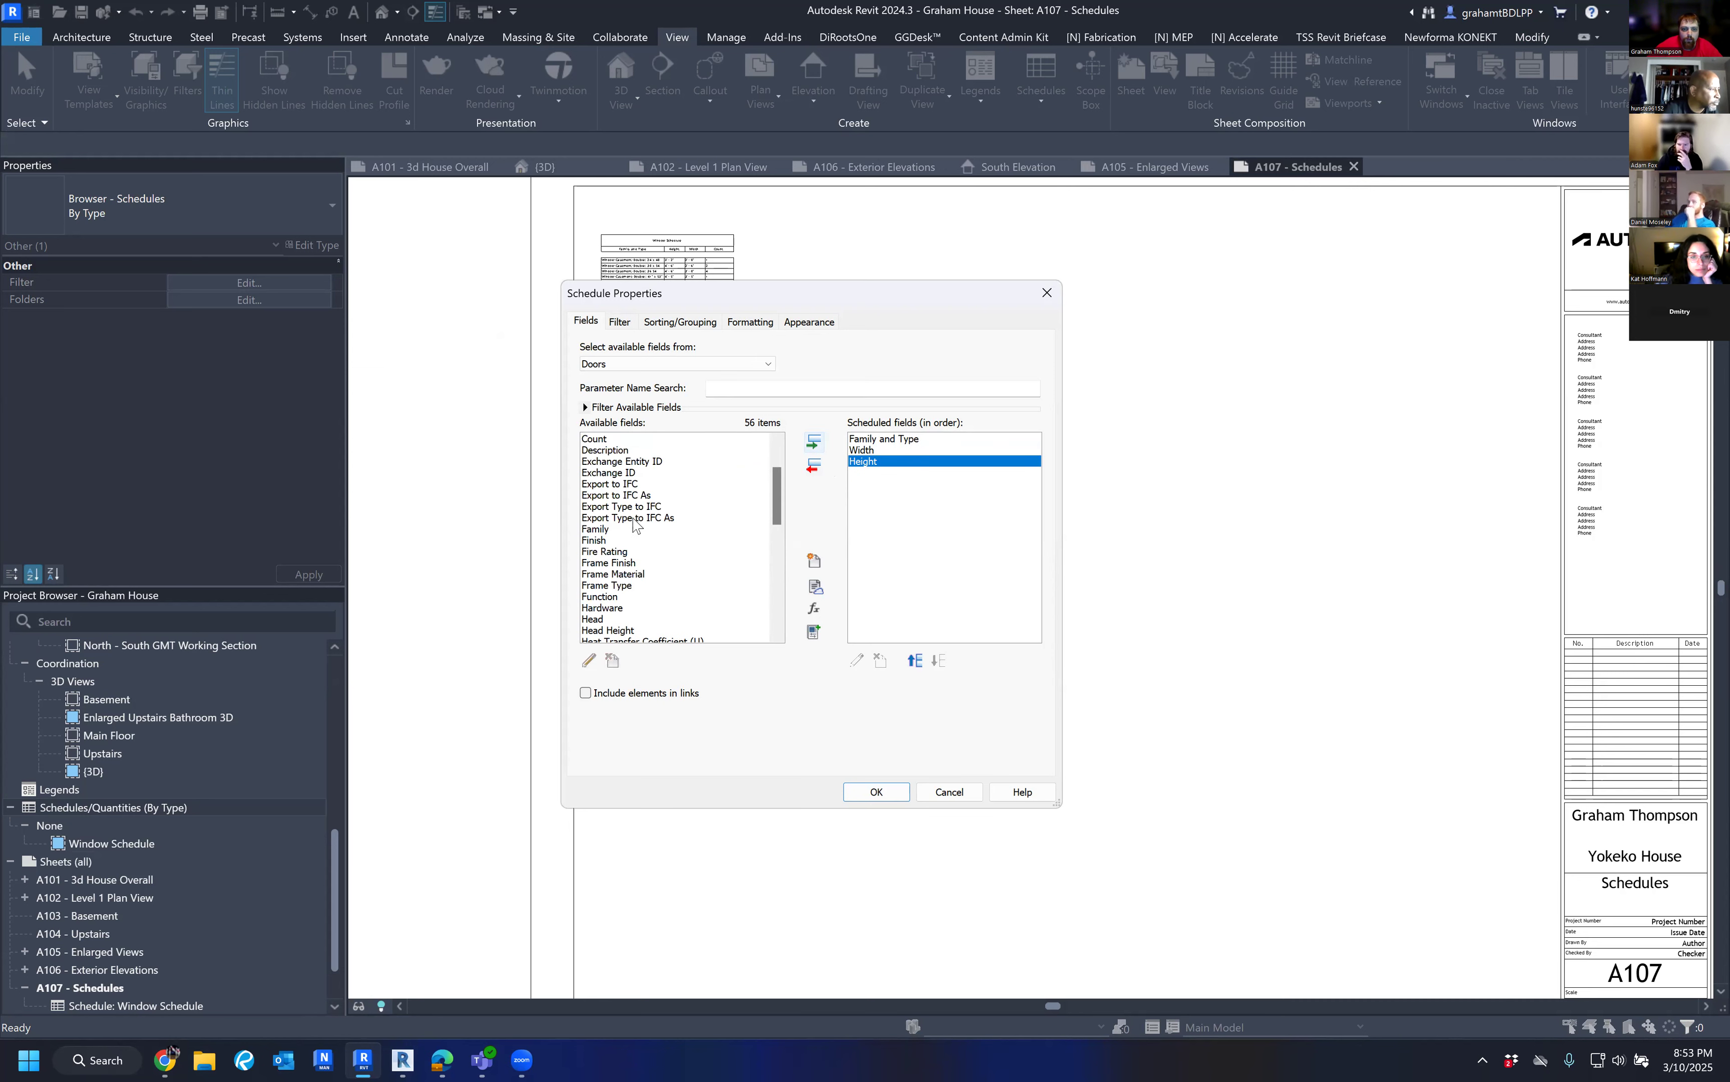
scroll(643, 526, "up", 2)
left_click(617, 506)
left_click(815, 443)
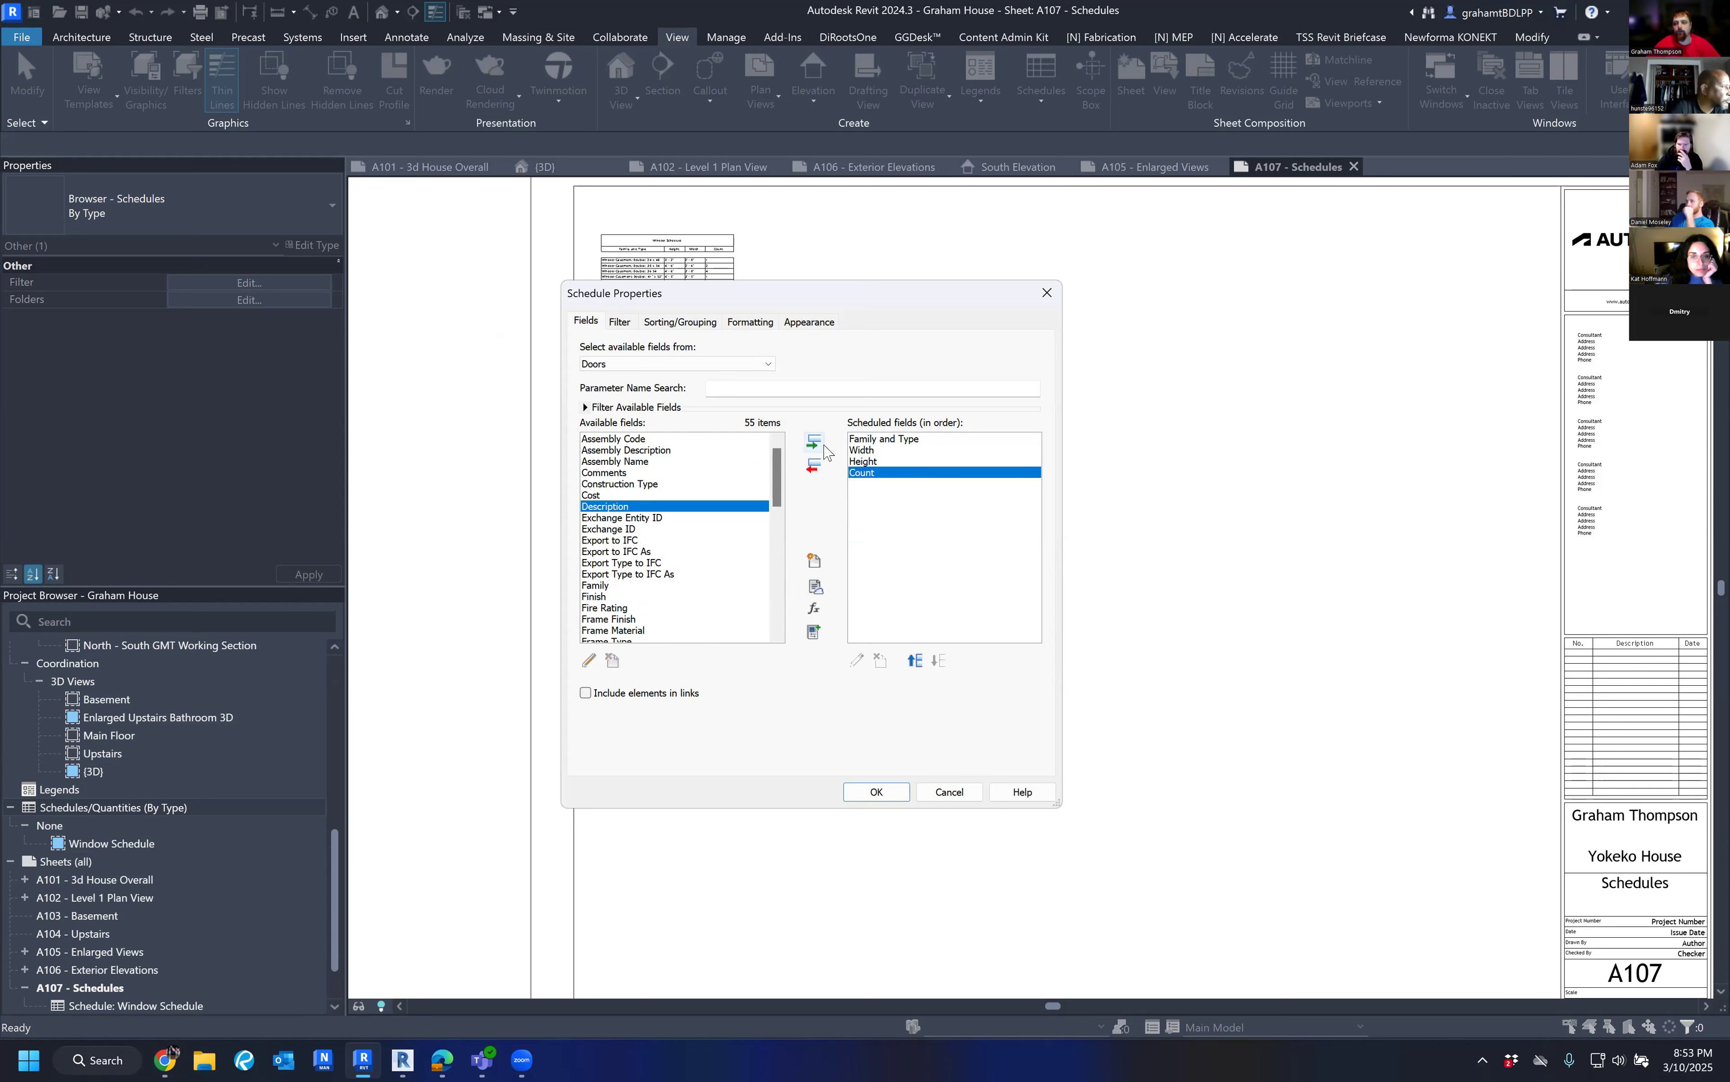
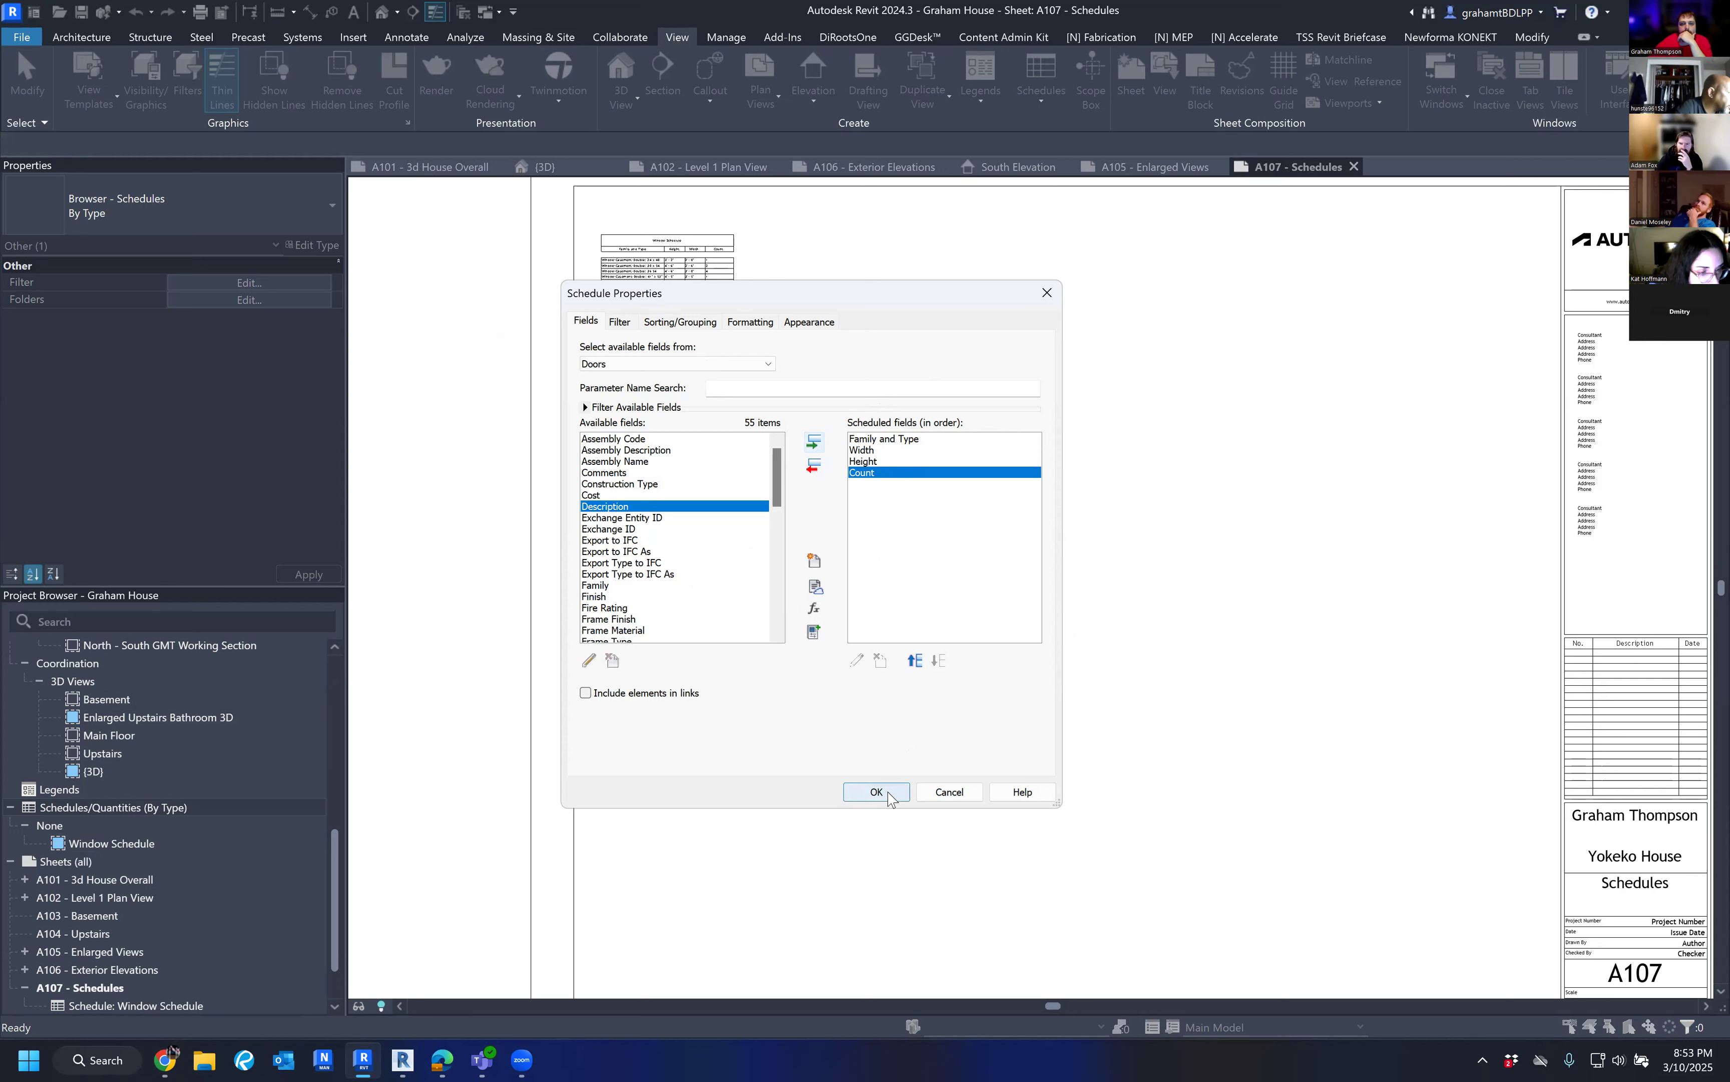
left_click(889, 796)
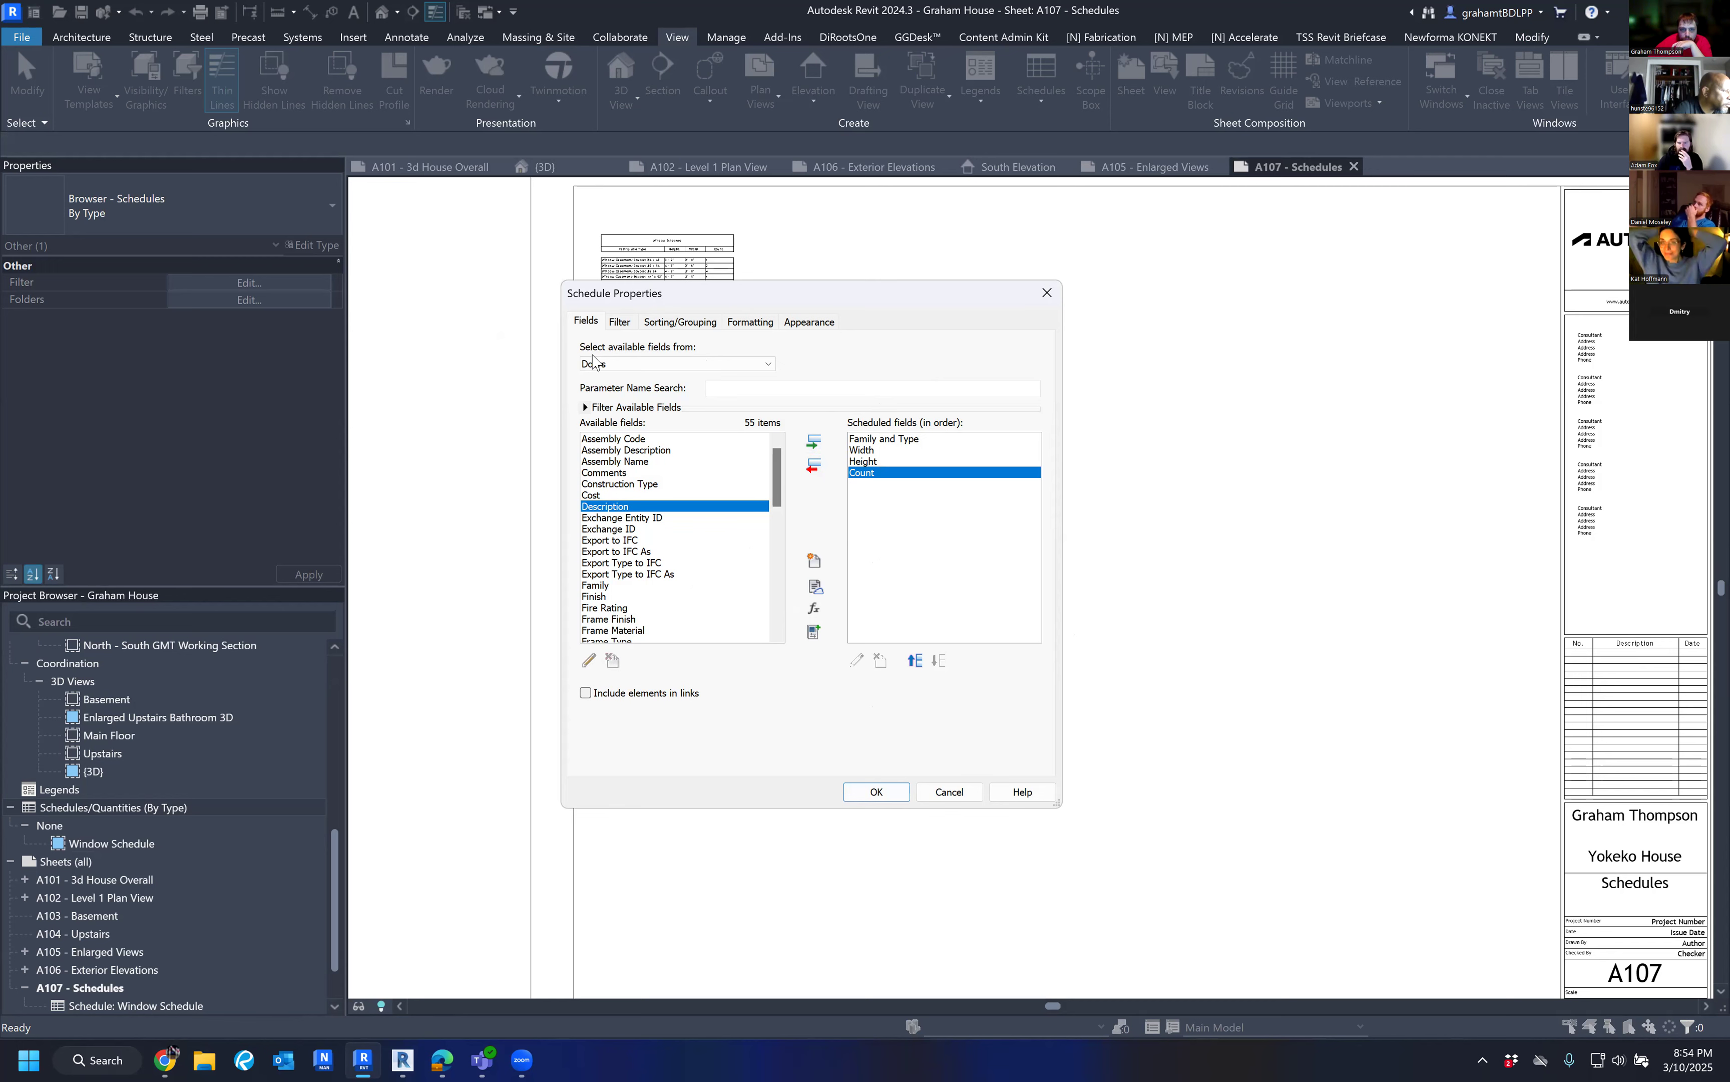
left_click(876, 792)
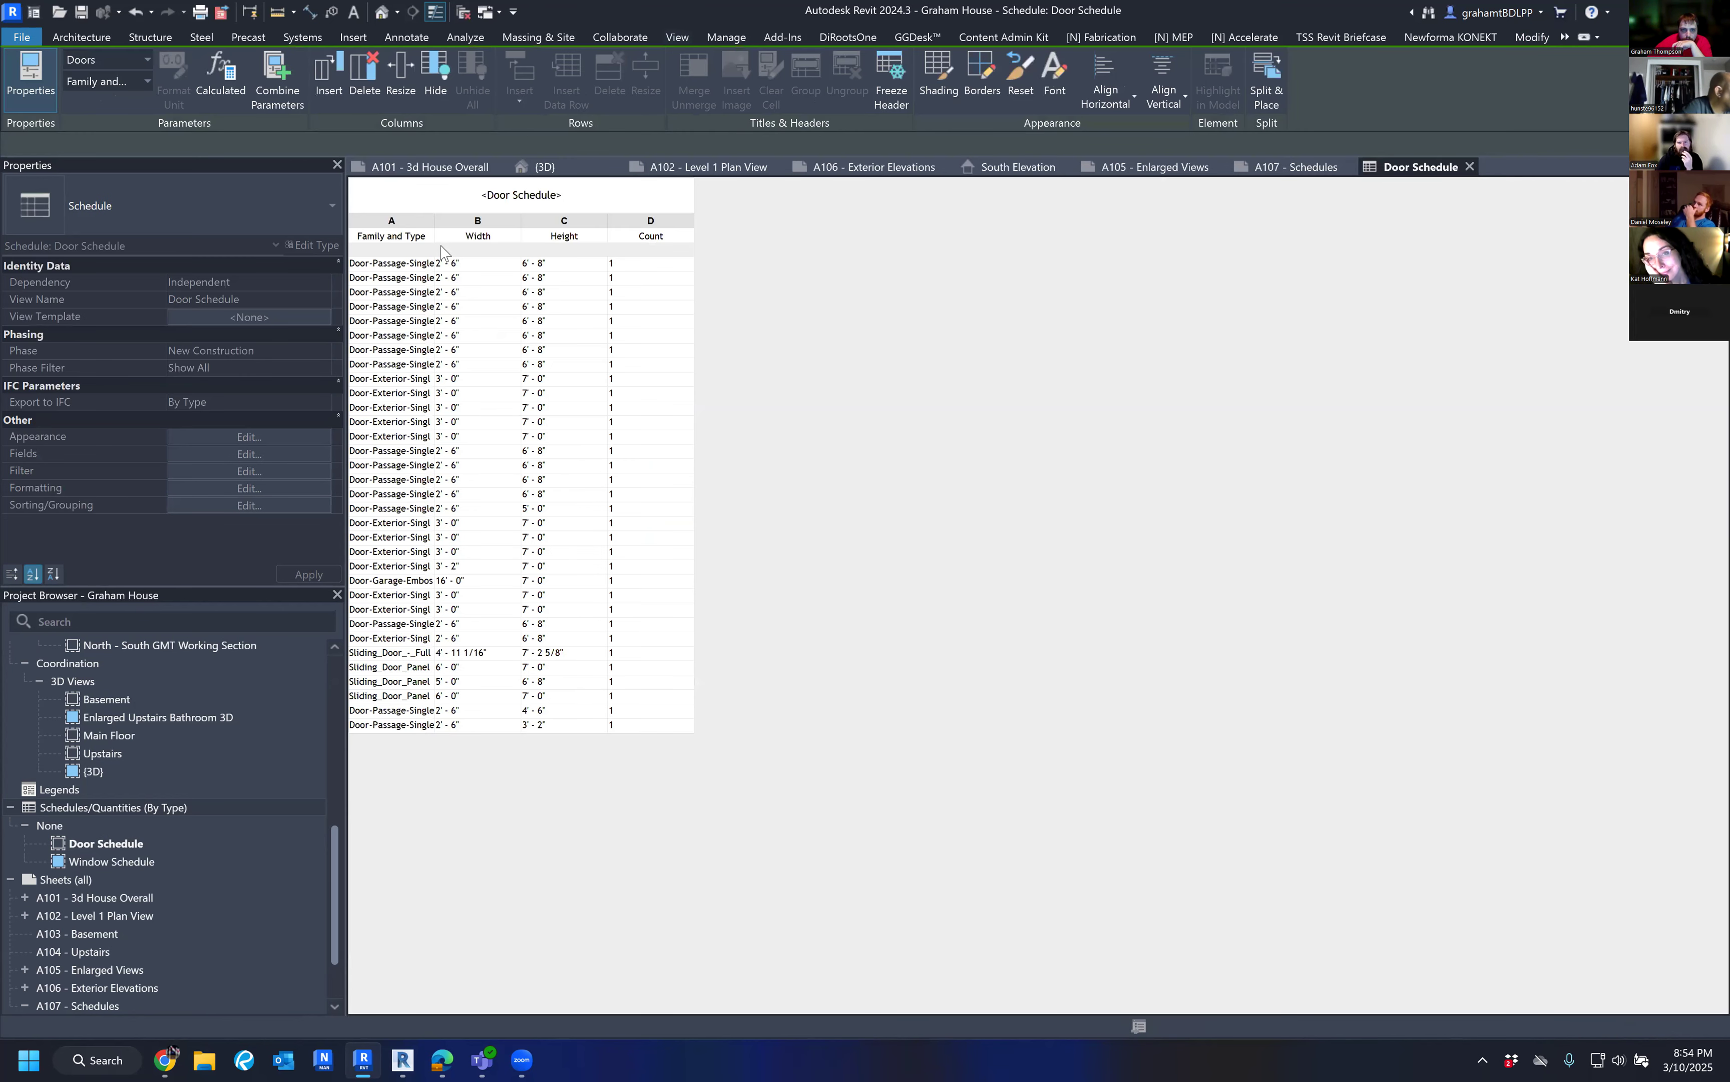
Widen the door schedule's Family and Type column until the longest sliding door entry fits in full.
left_click_drag(434, 224, 477, 224)
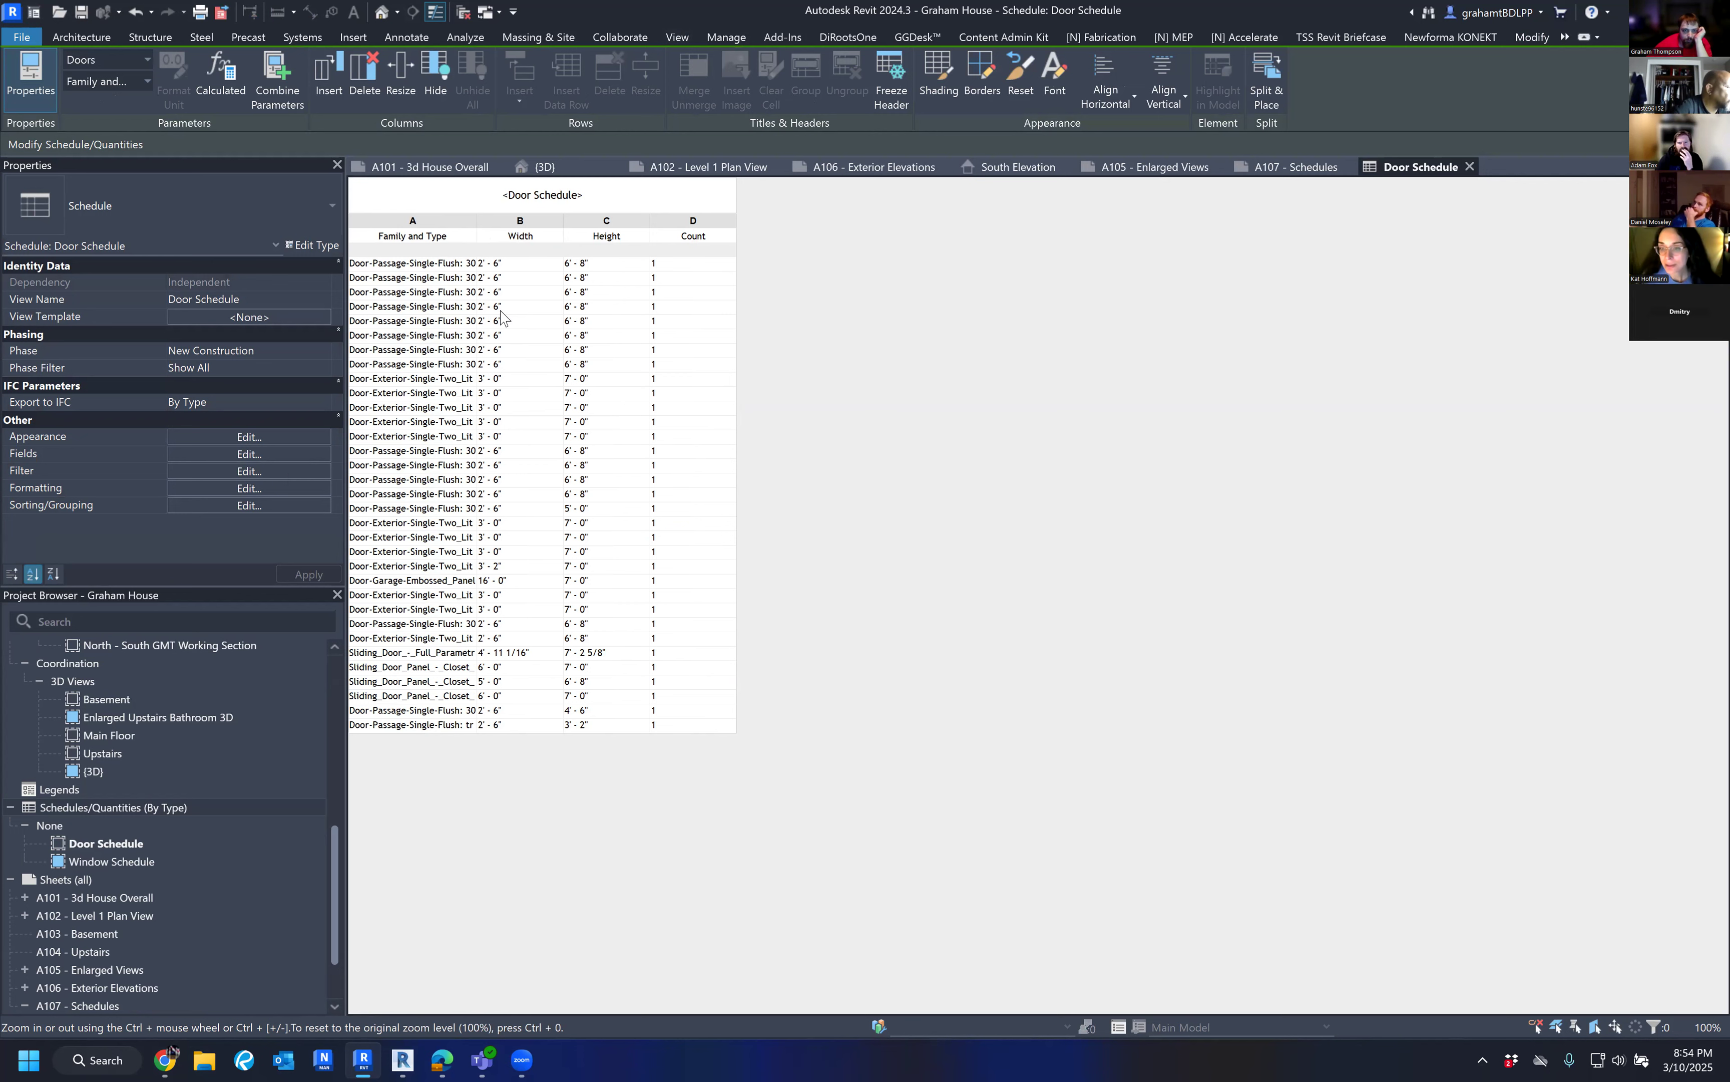
left_click_drag(580, 224, 580, 226)
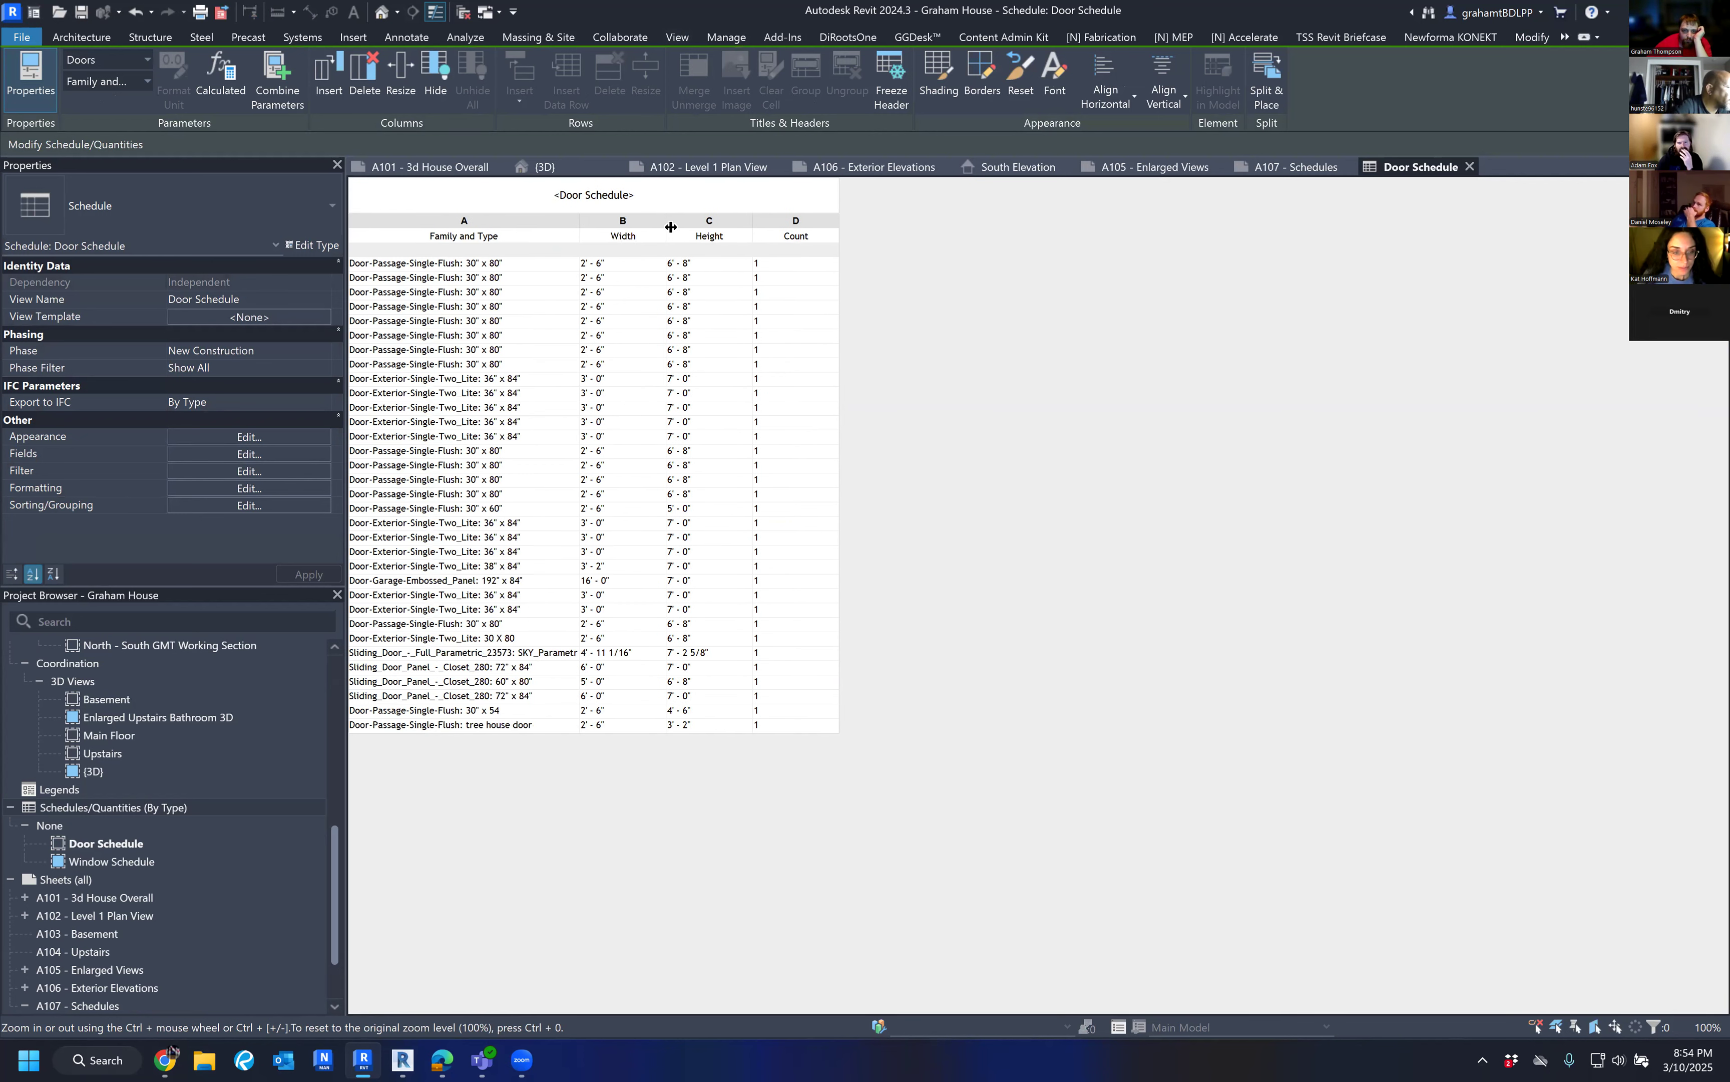
left_click_drag(674, 221, 651, 229)
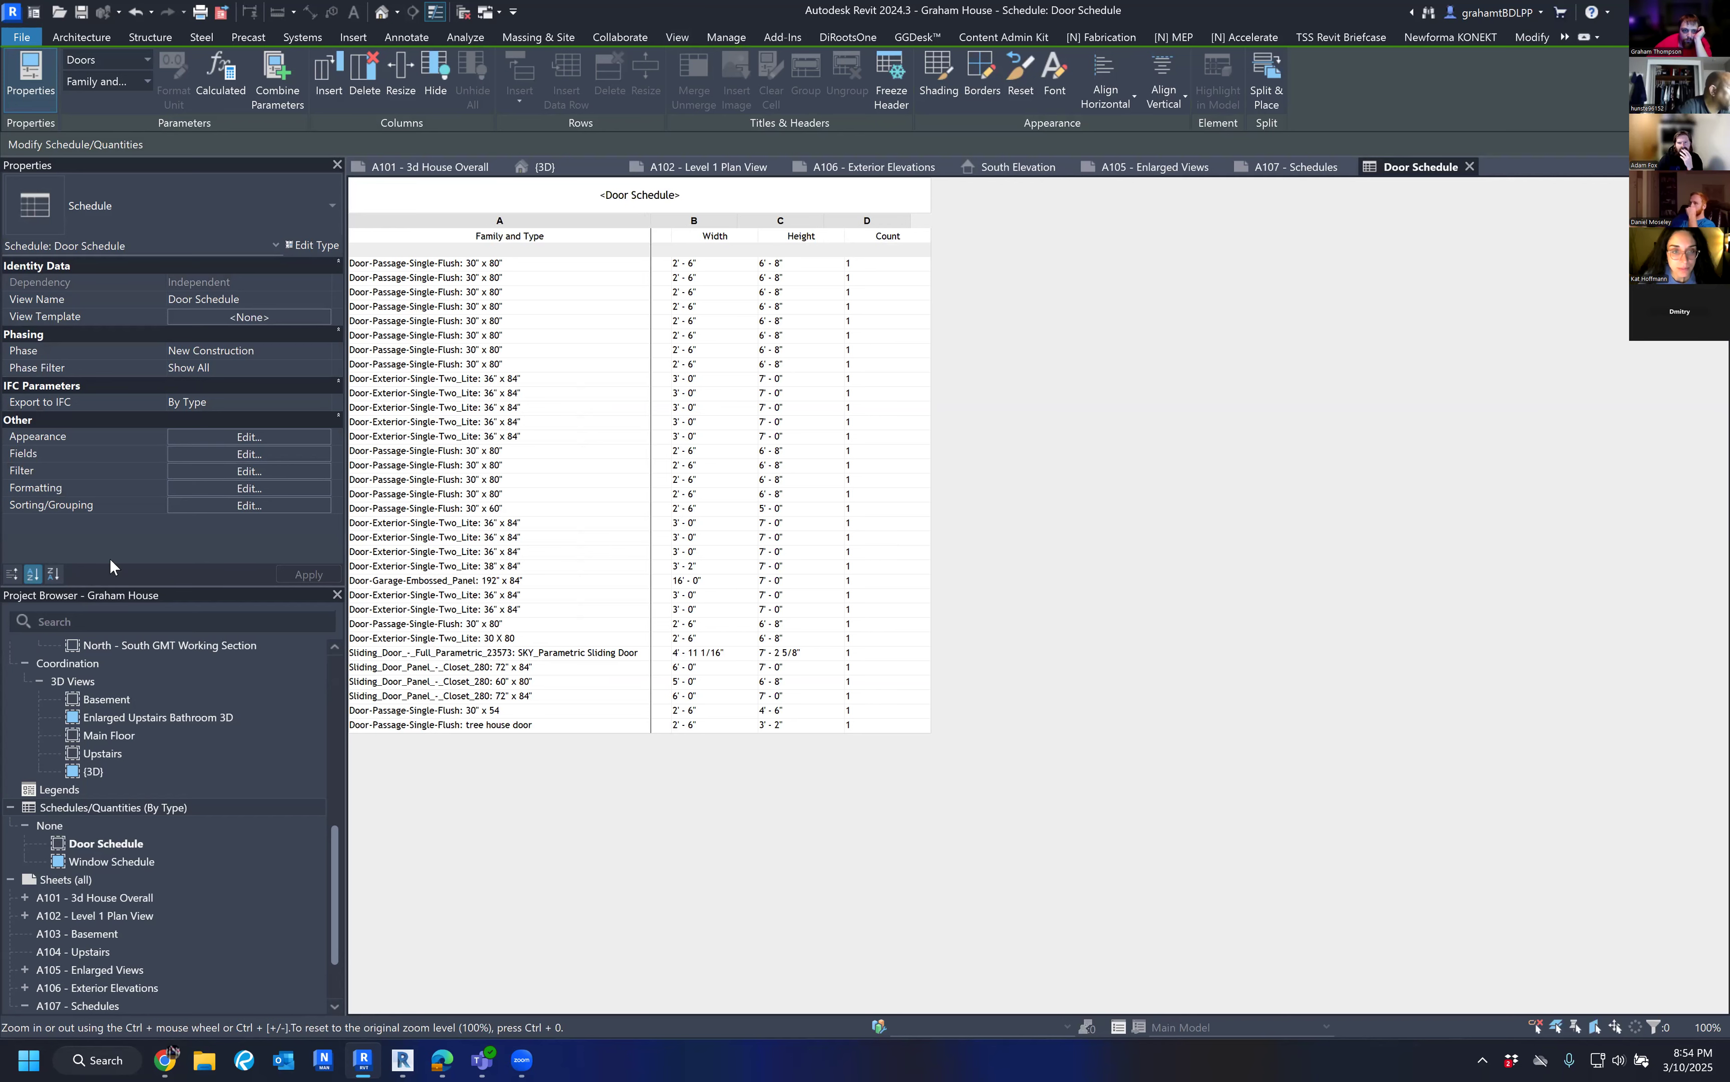
Sort the door schedule by Family and Type, stop itemizing every instance, and enable grand totals with title, count and totals.
left_click(206, 470)
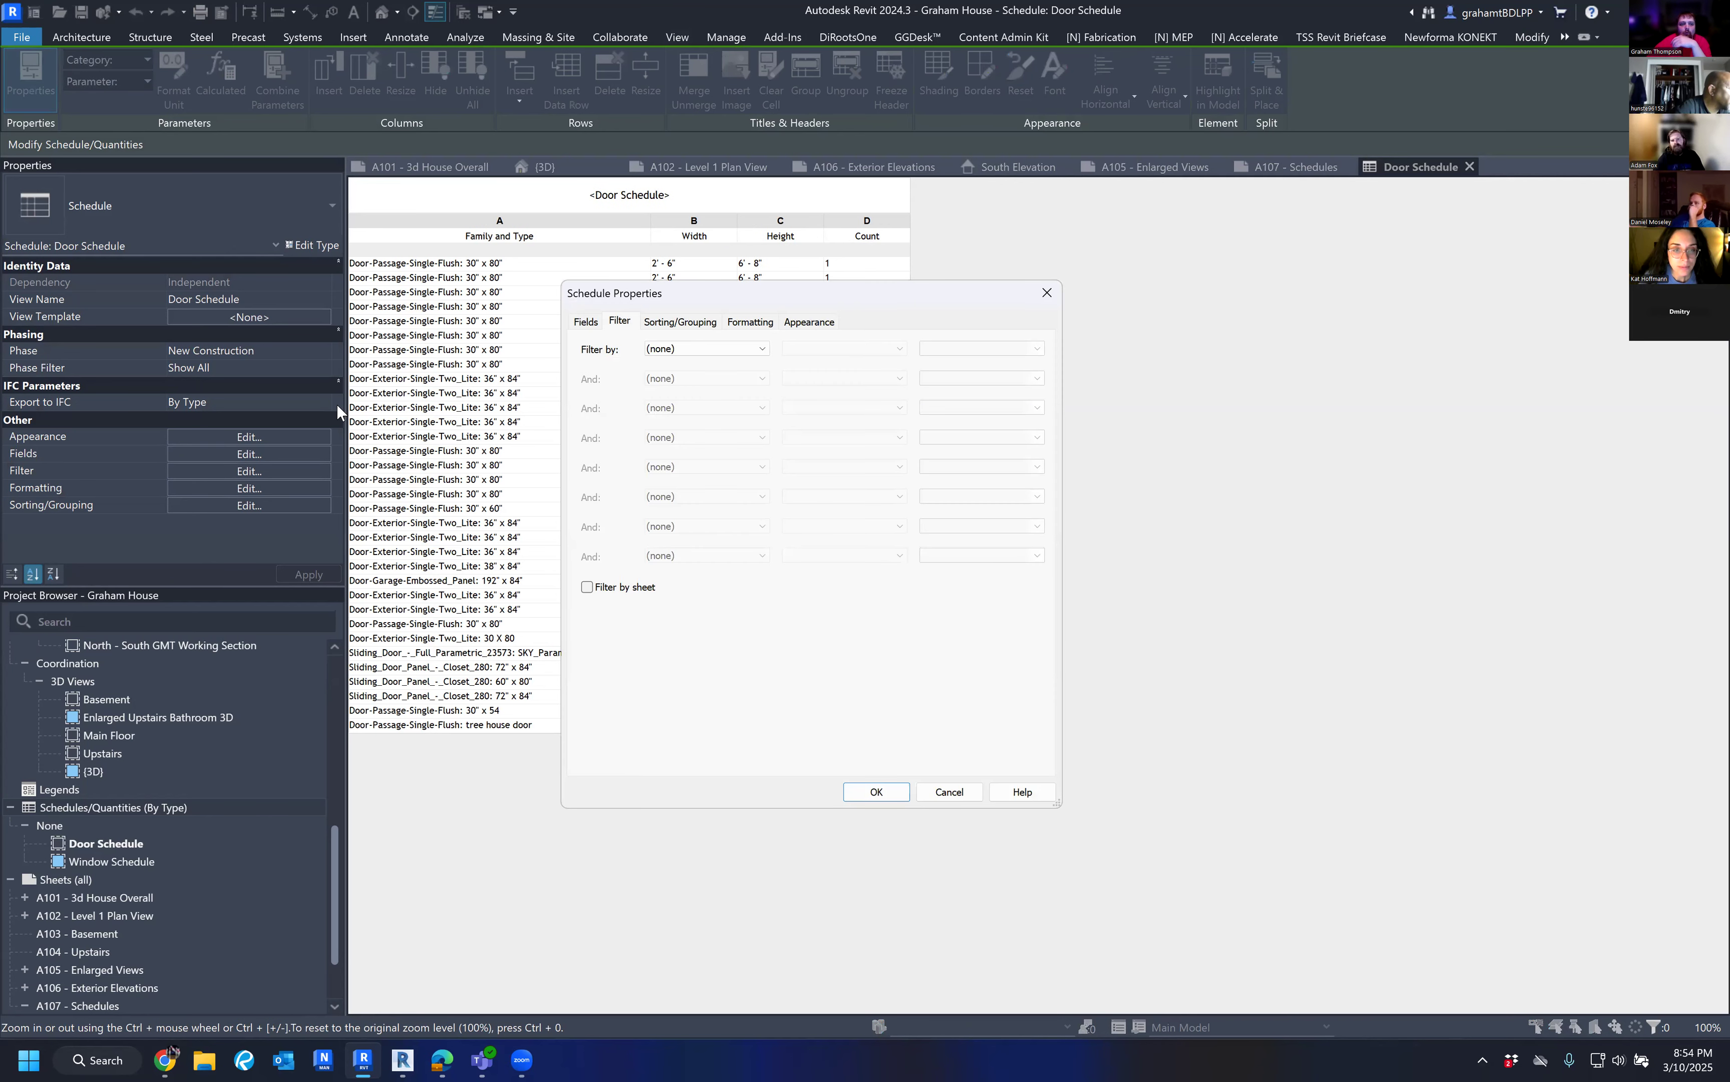
left_click(678, 323)
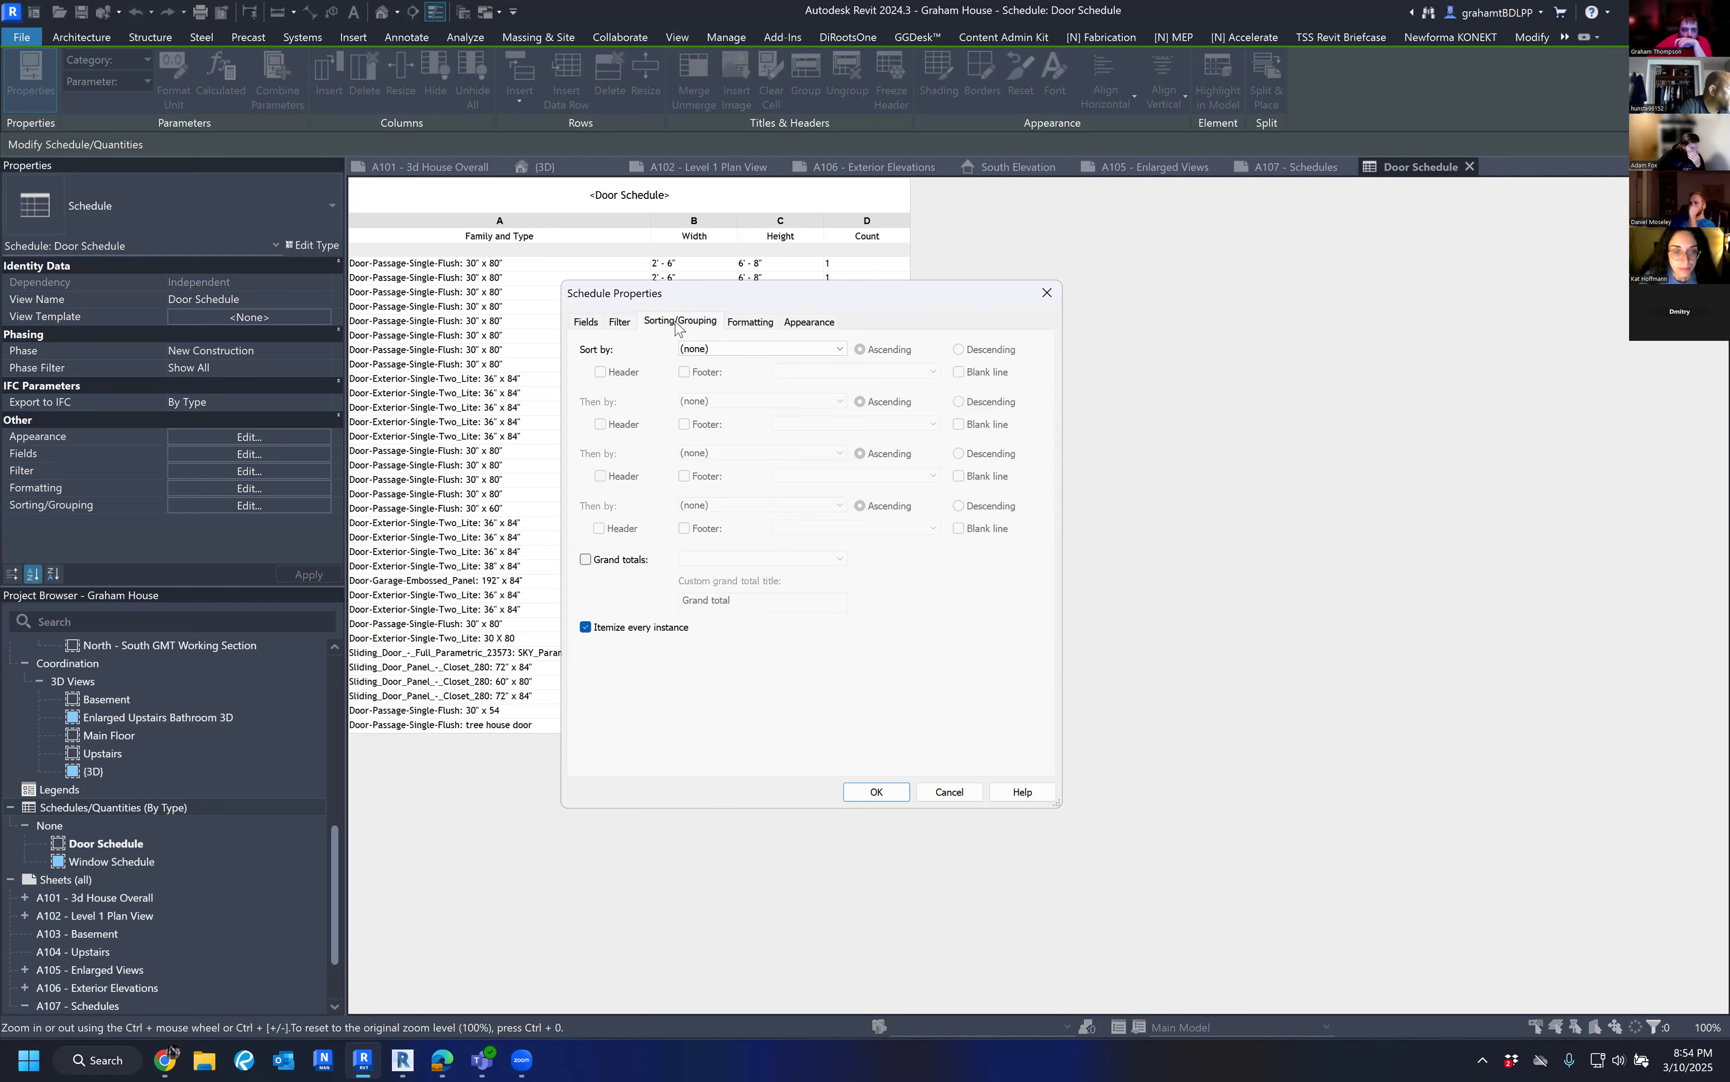
left_click(740, 350)
left_click(740, 372)
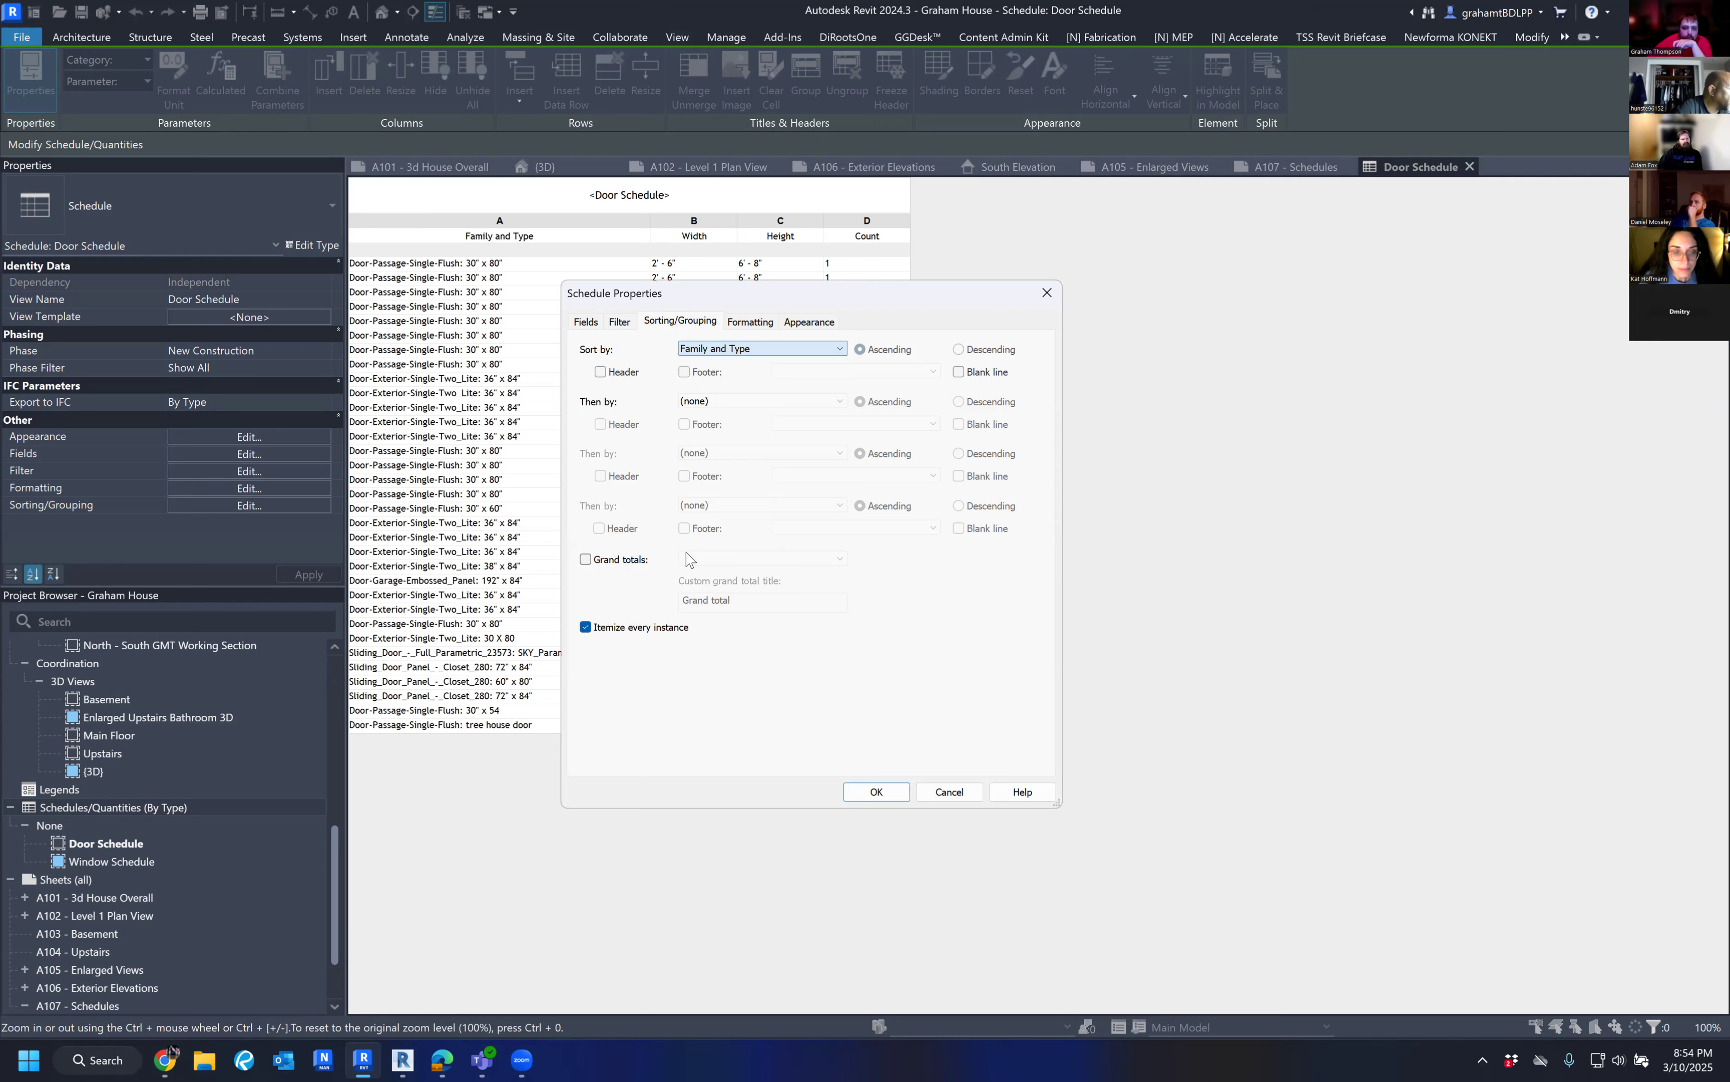
left_click(657, 638)
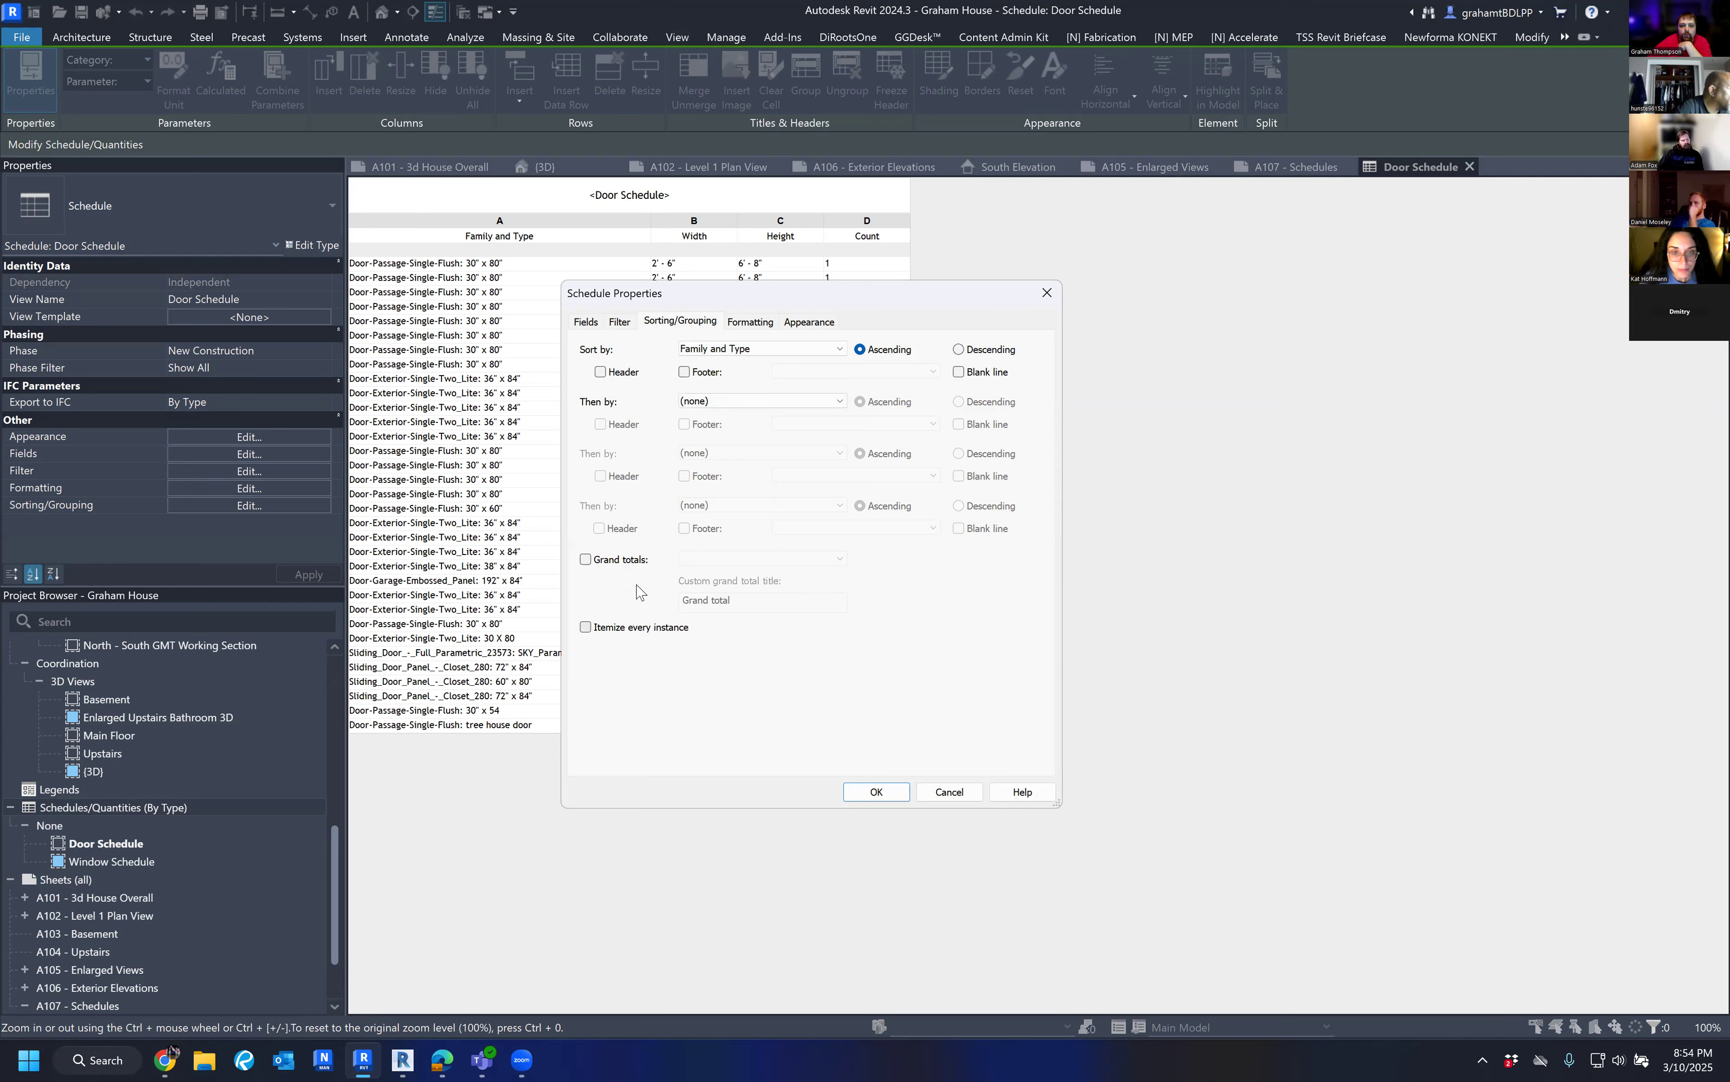
left_click(618, 560)
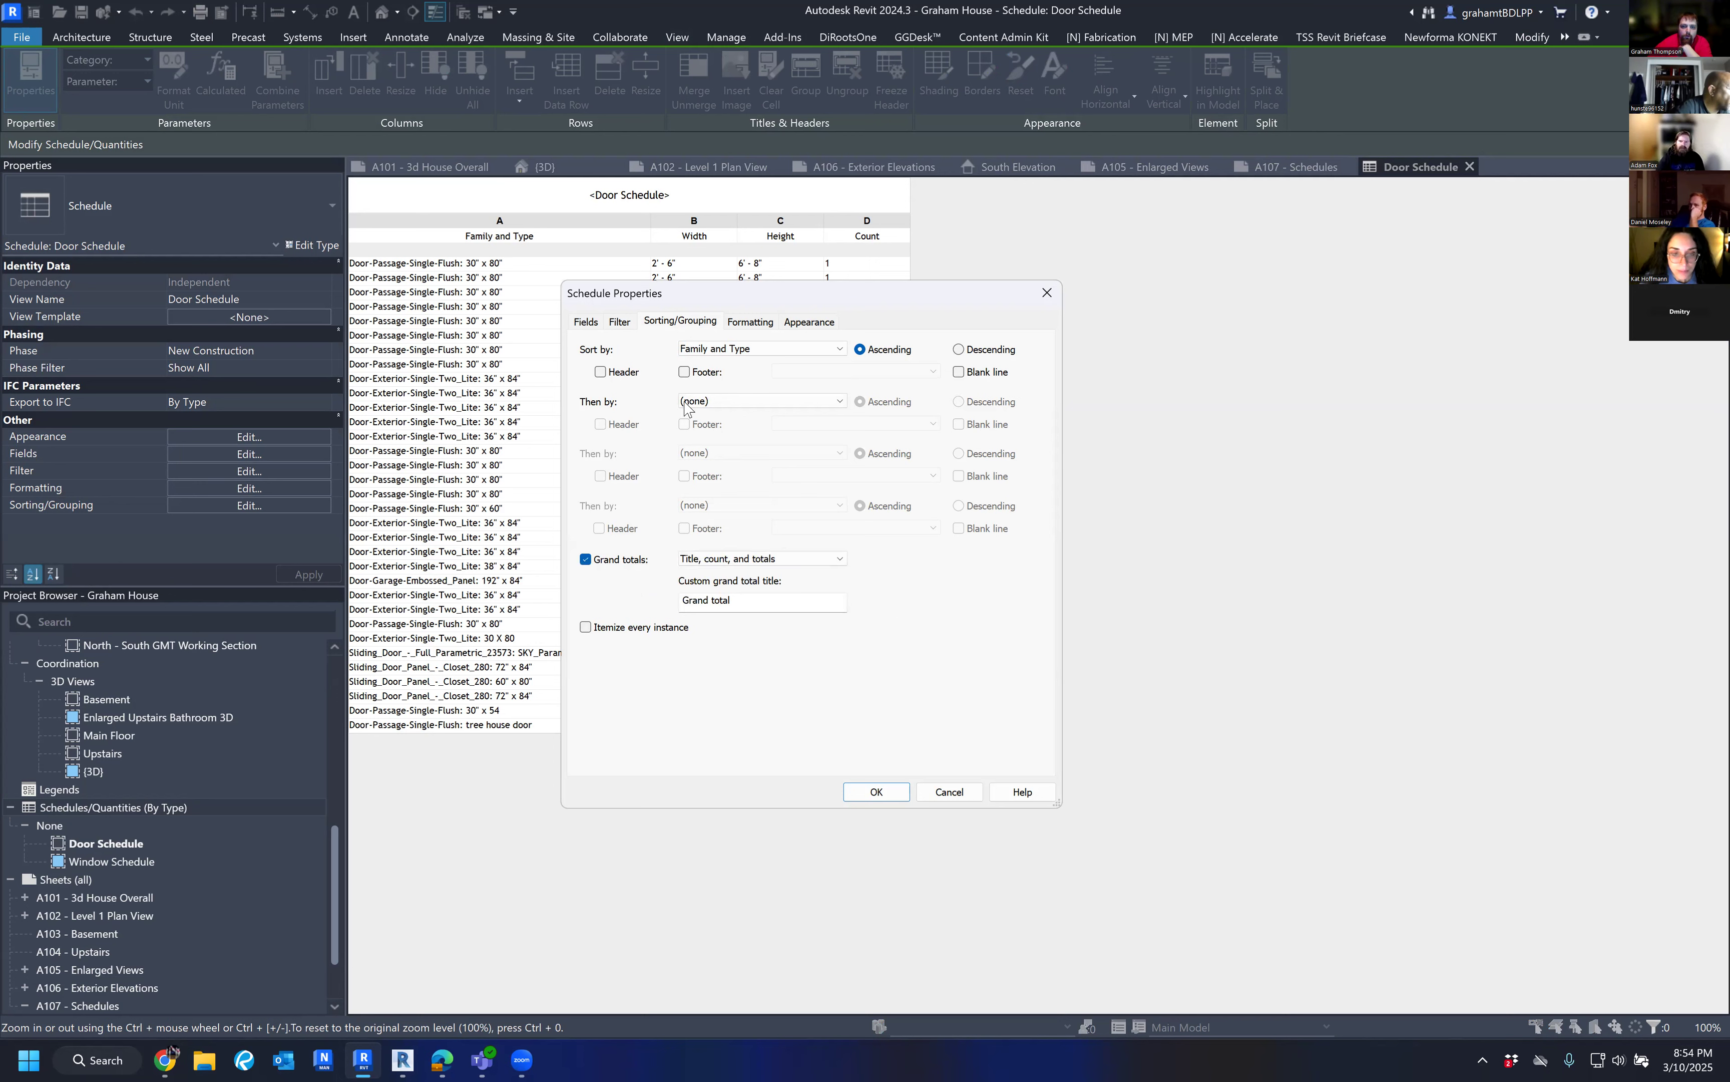
left_click(878, 792)
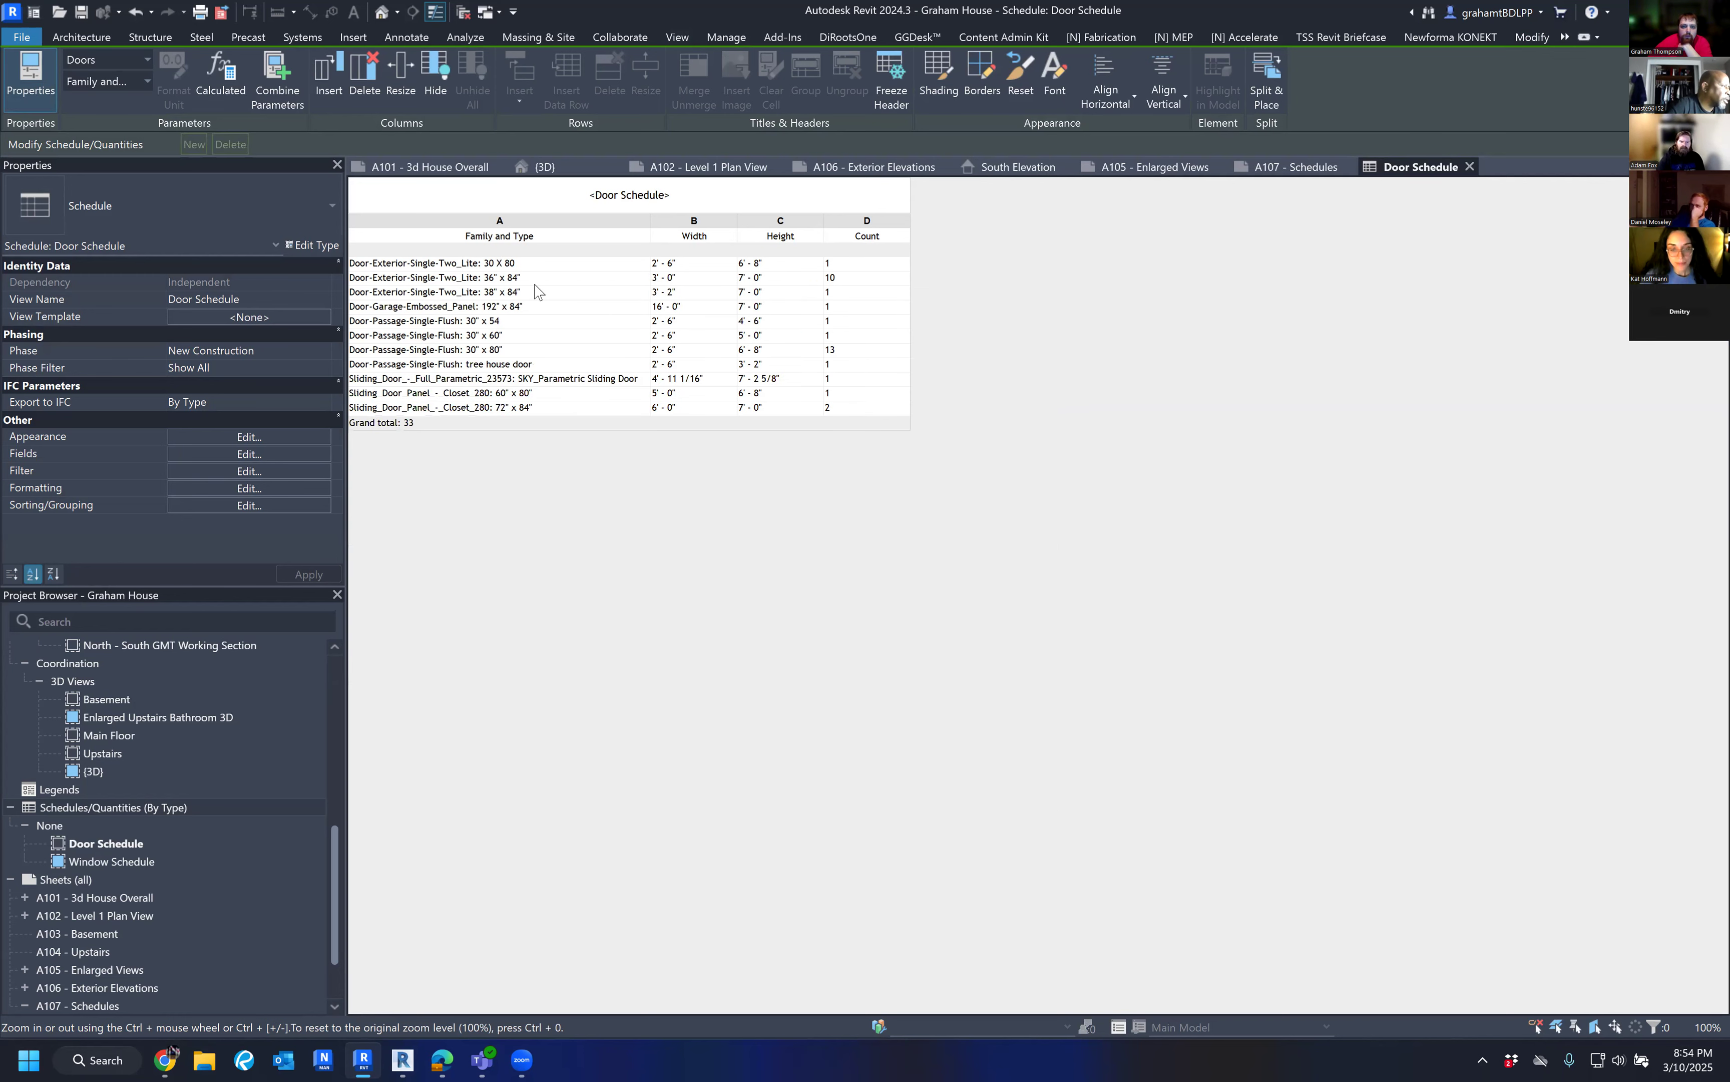
Add the Level field after Count in the door schedule's scheduled fields.
left_click(272, 441)
left_click(588, 323)
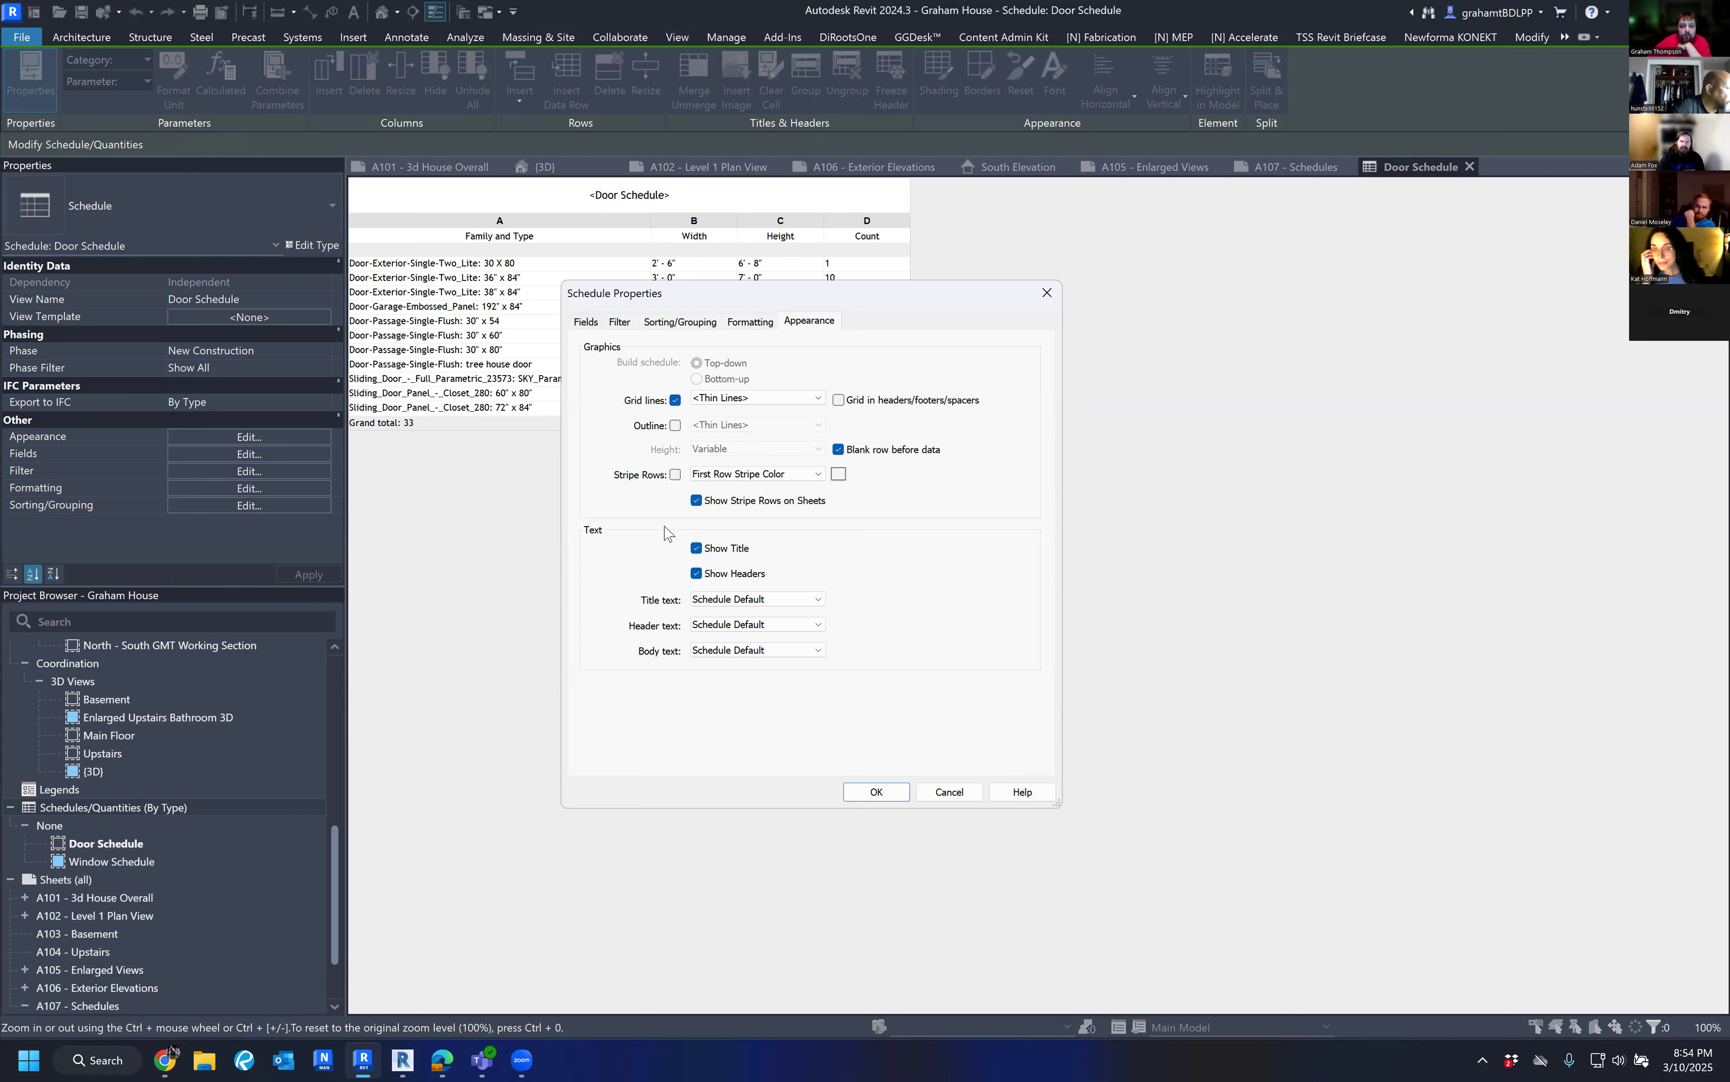
left_click(666, 531)
scroll(666, 531, "down", 4)
left_click(608, 630)
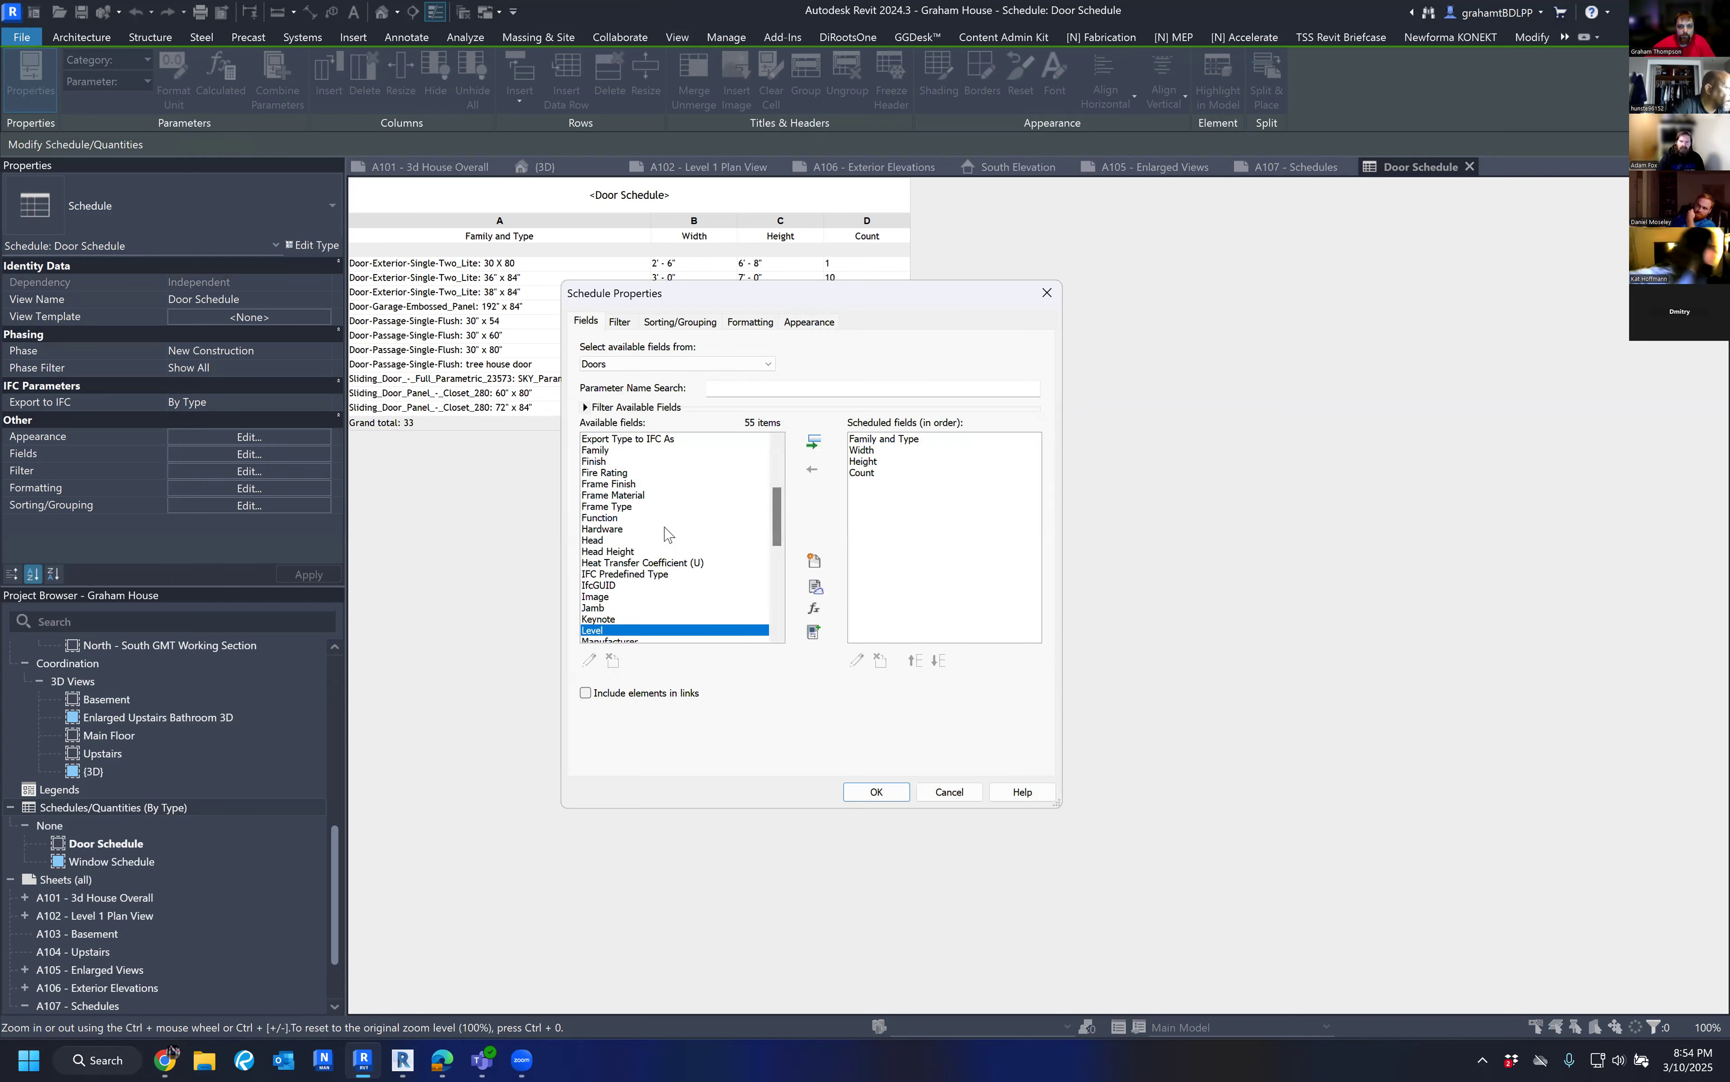
left_click(813, 441)
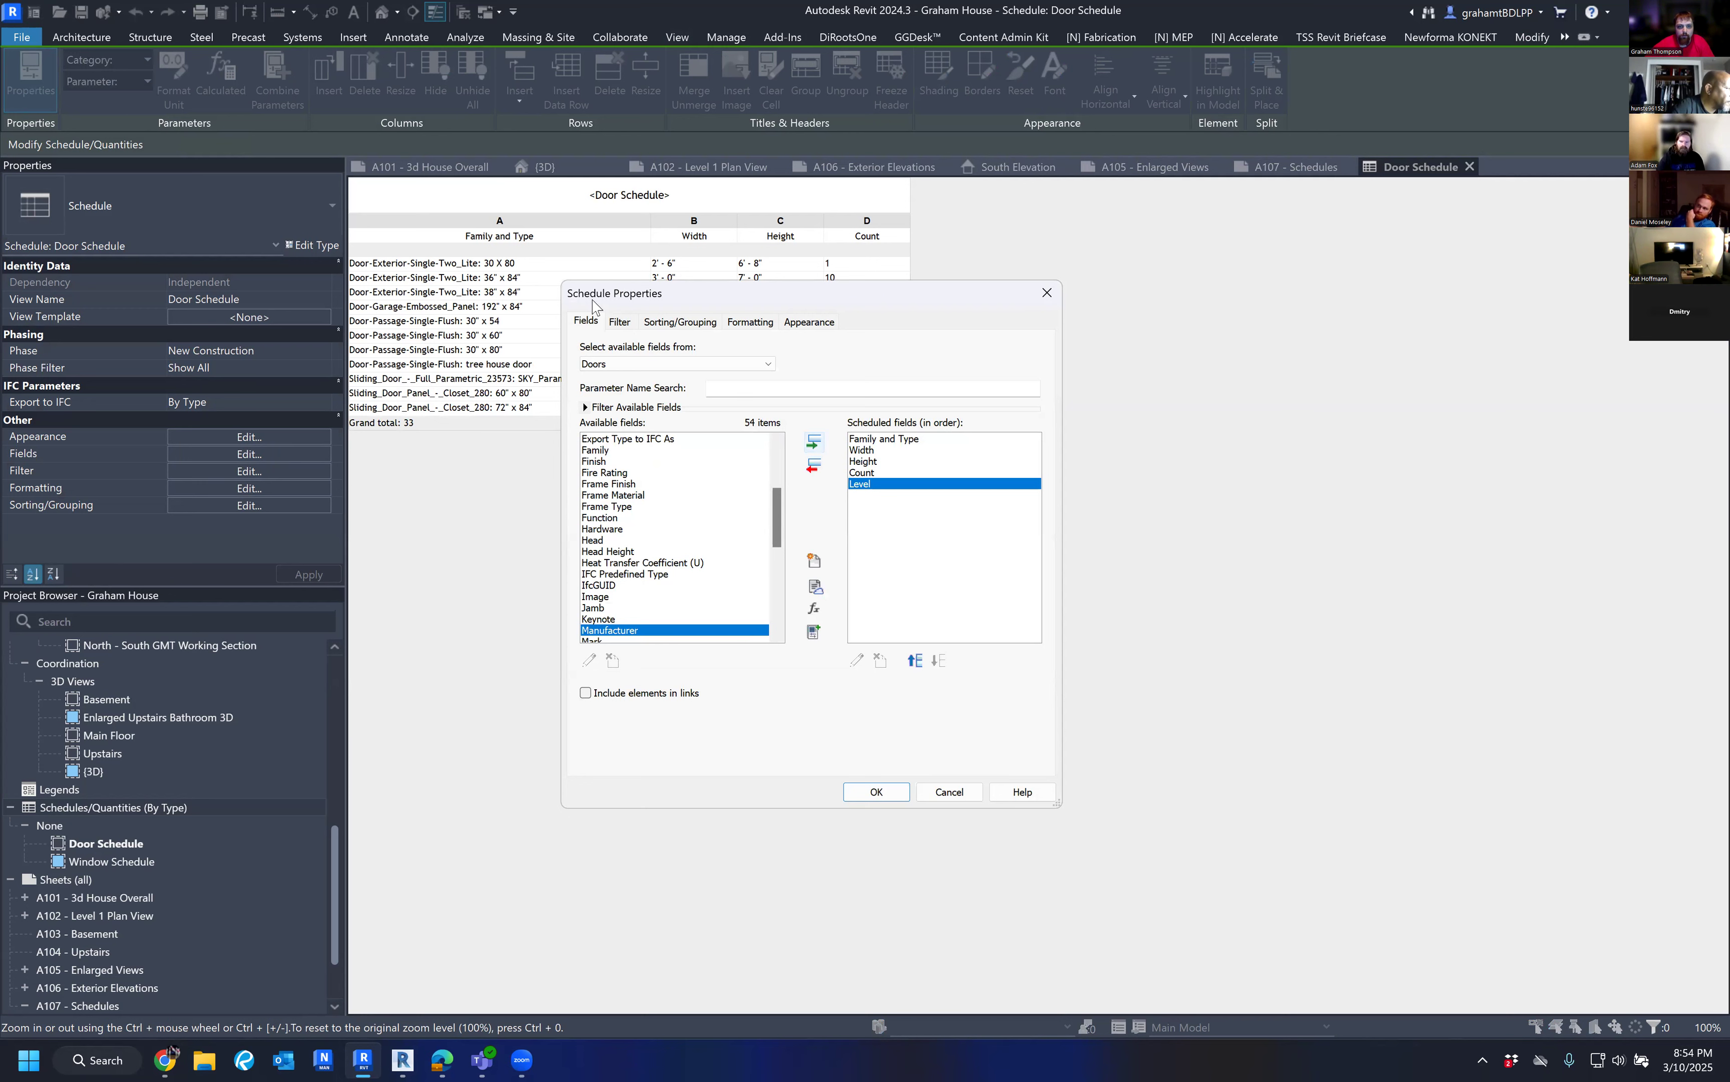
Sort the door schedule by Level and then by Family and Type, both ascending, and slightly narrow its Count column.
left_click(678, 327)
left_click(737, 402)
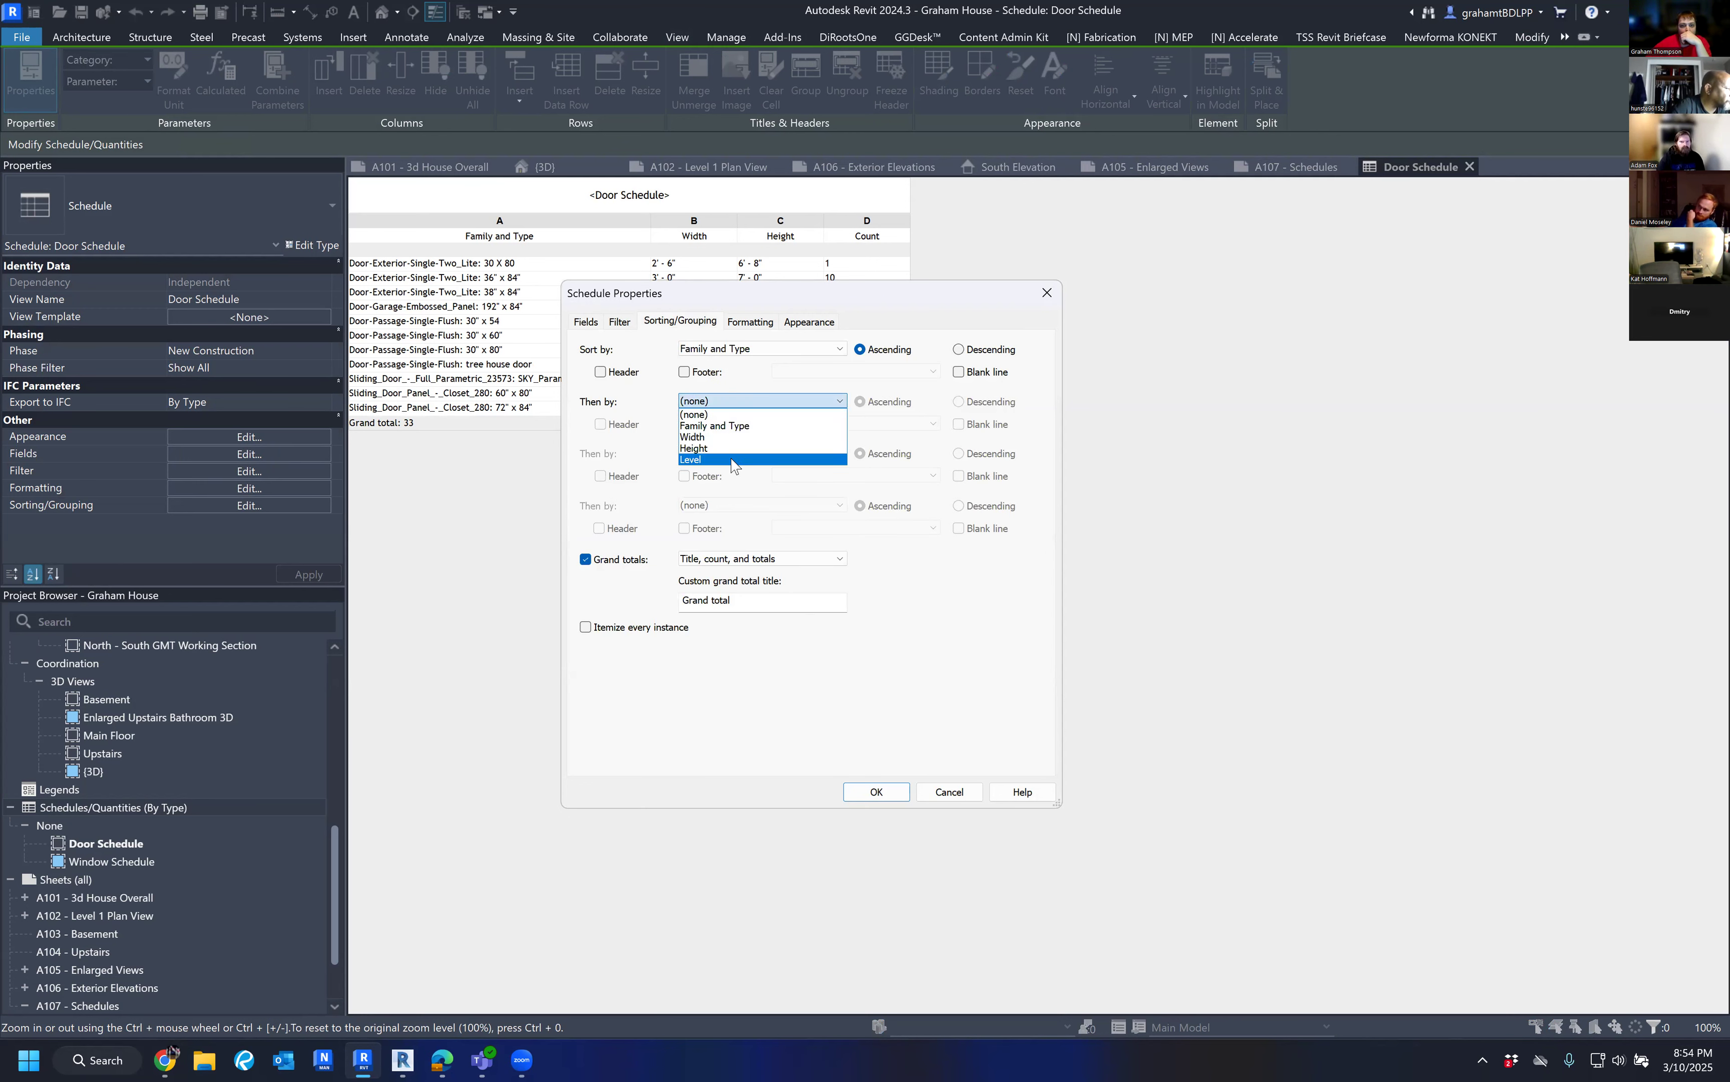
left_click(723, 354)
left_click(724, 350)
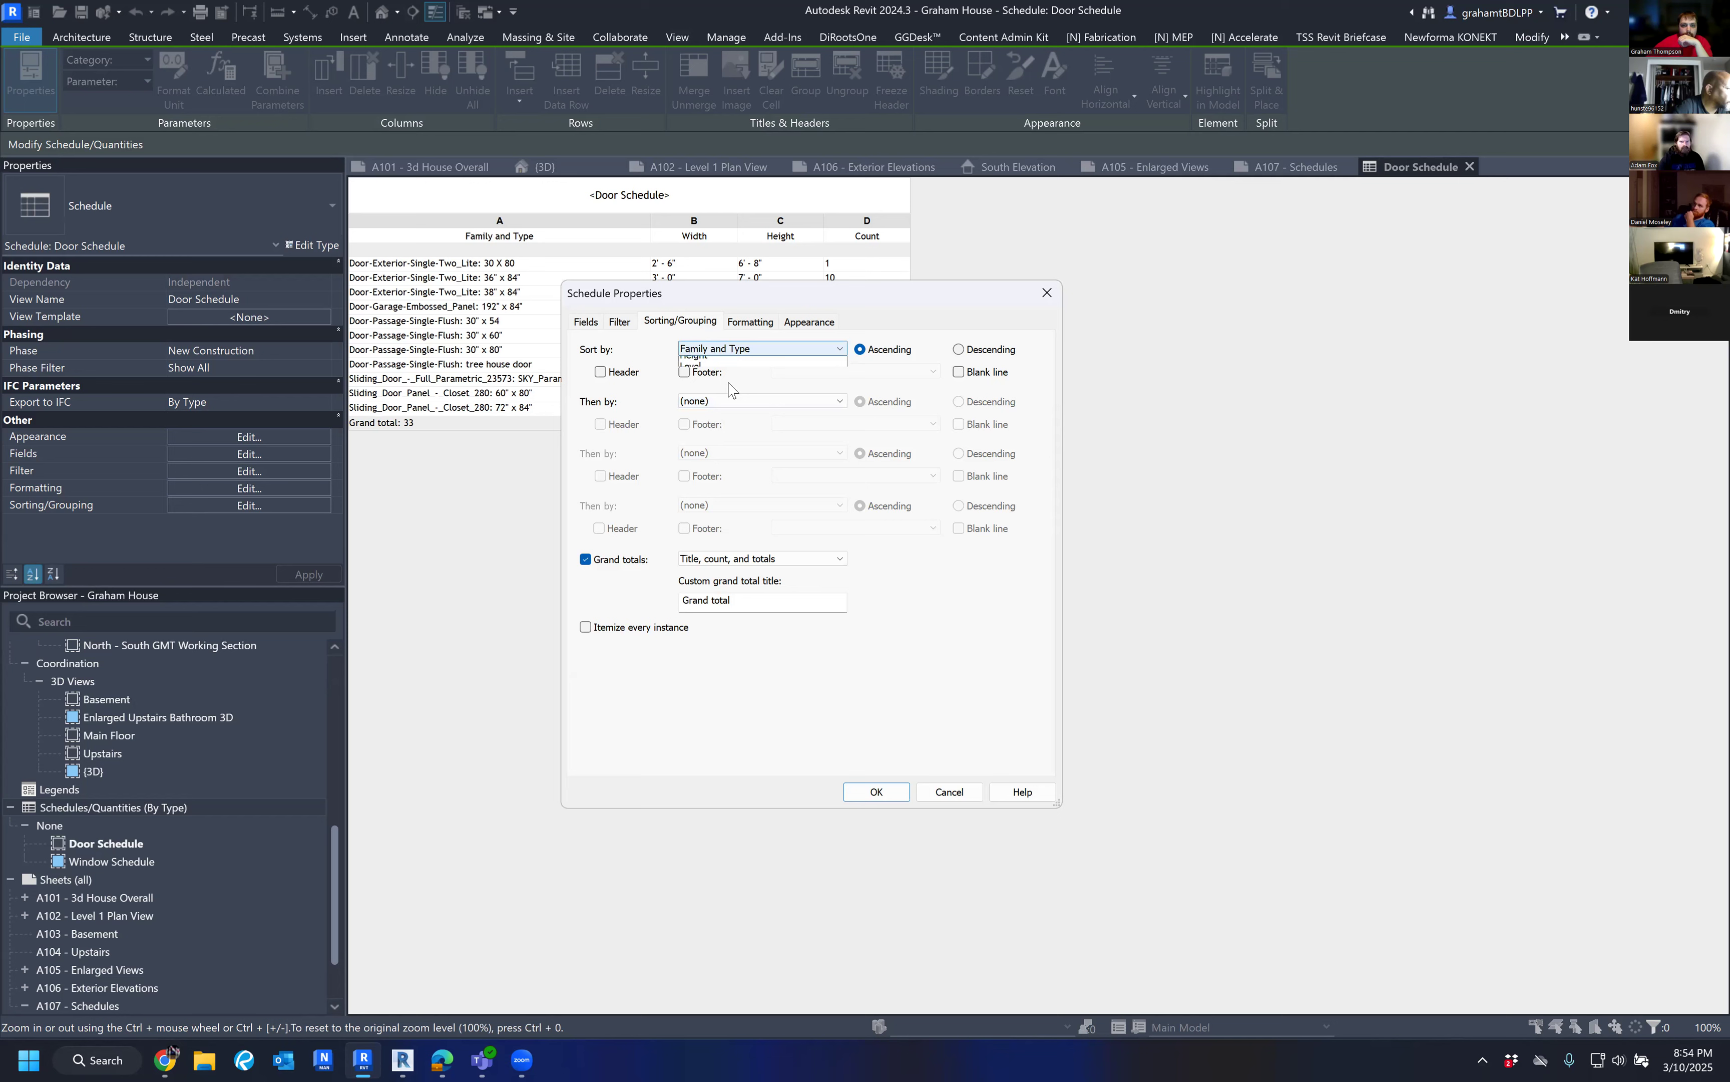
left_click(733, 405)
left_click(735, 402)
left_click(870, 781)
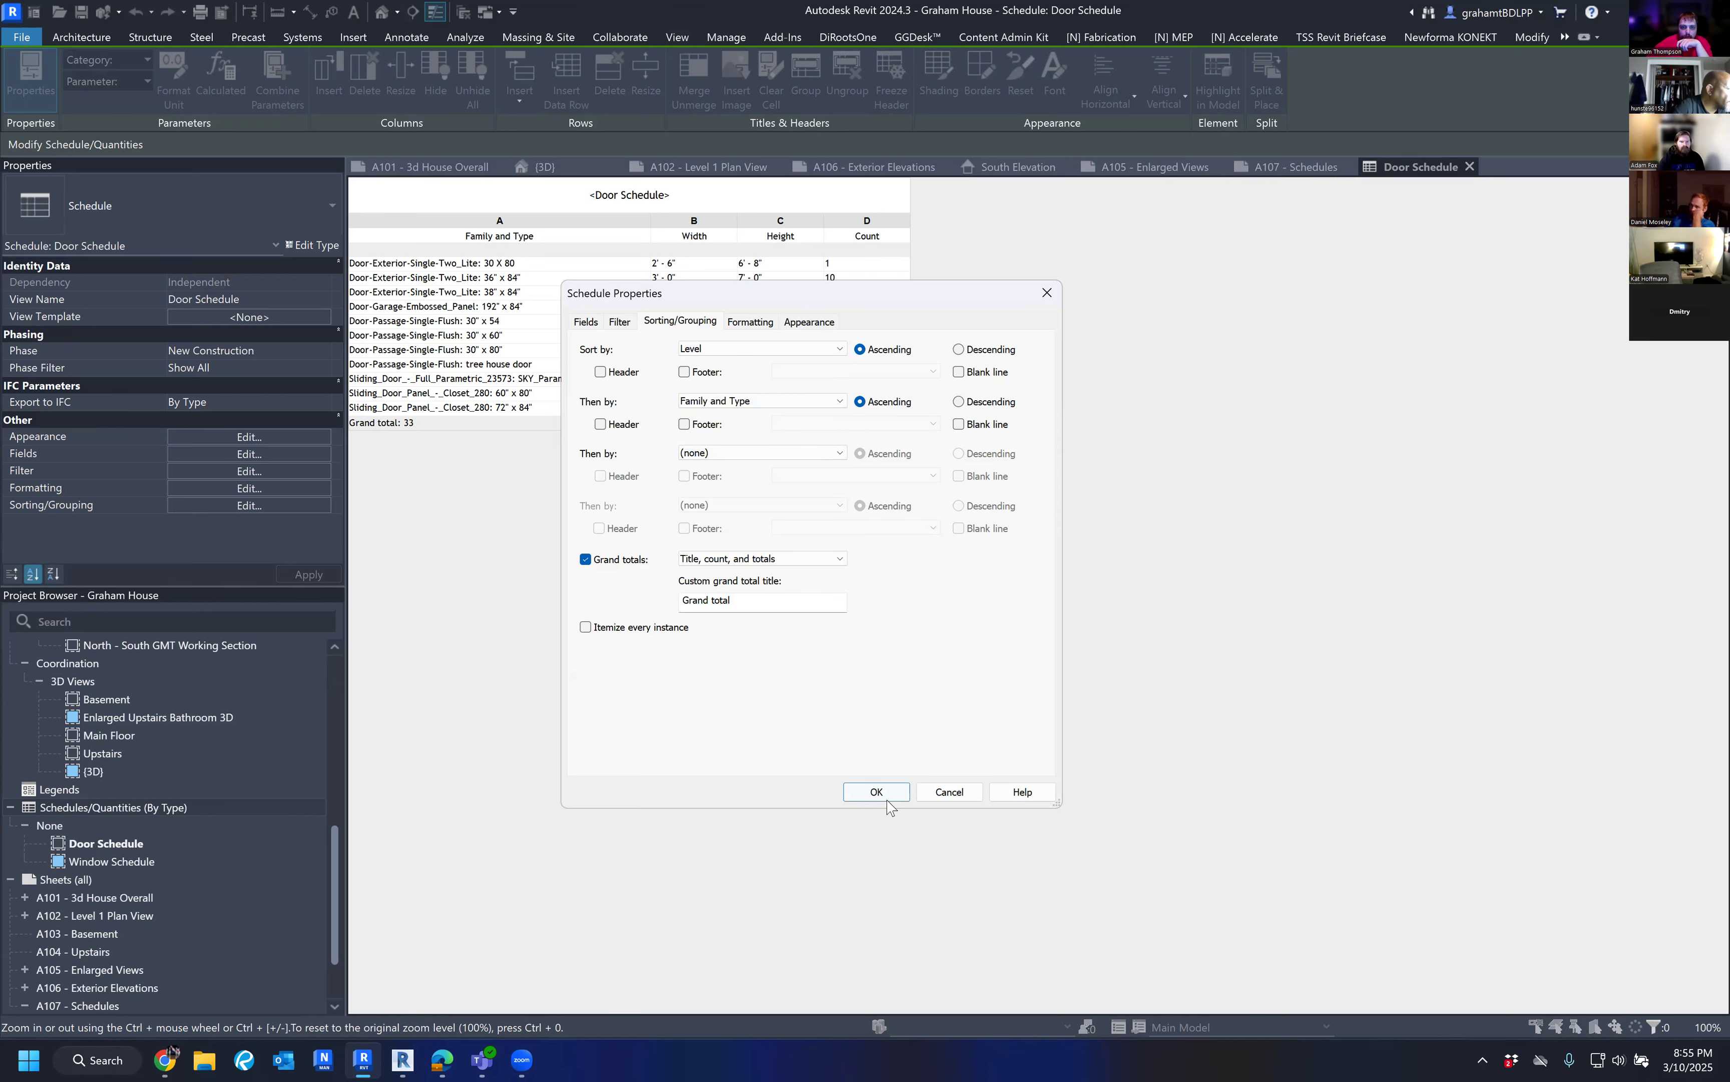
left_click_drag(941, 266, 960, 488)
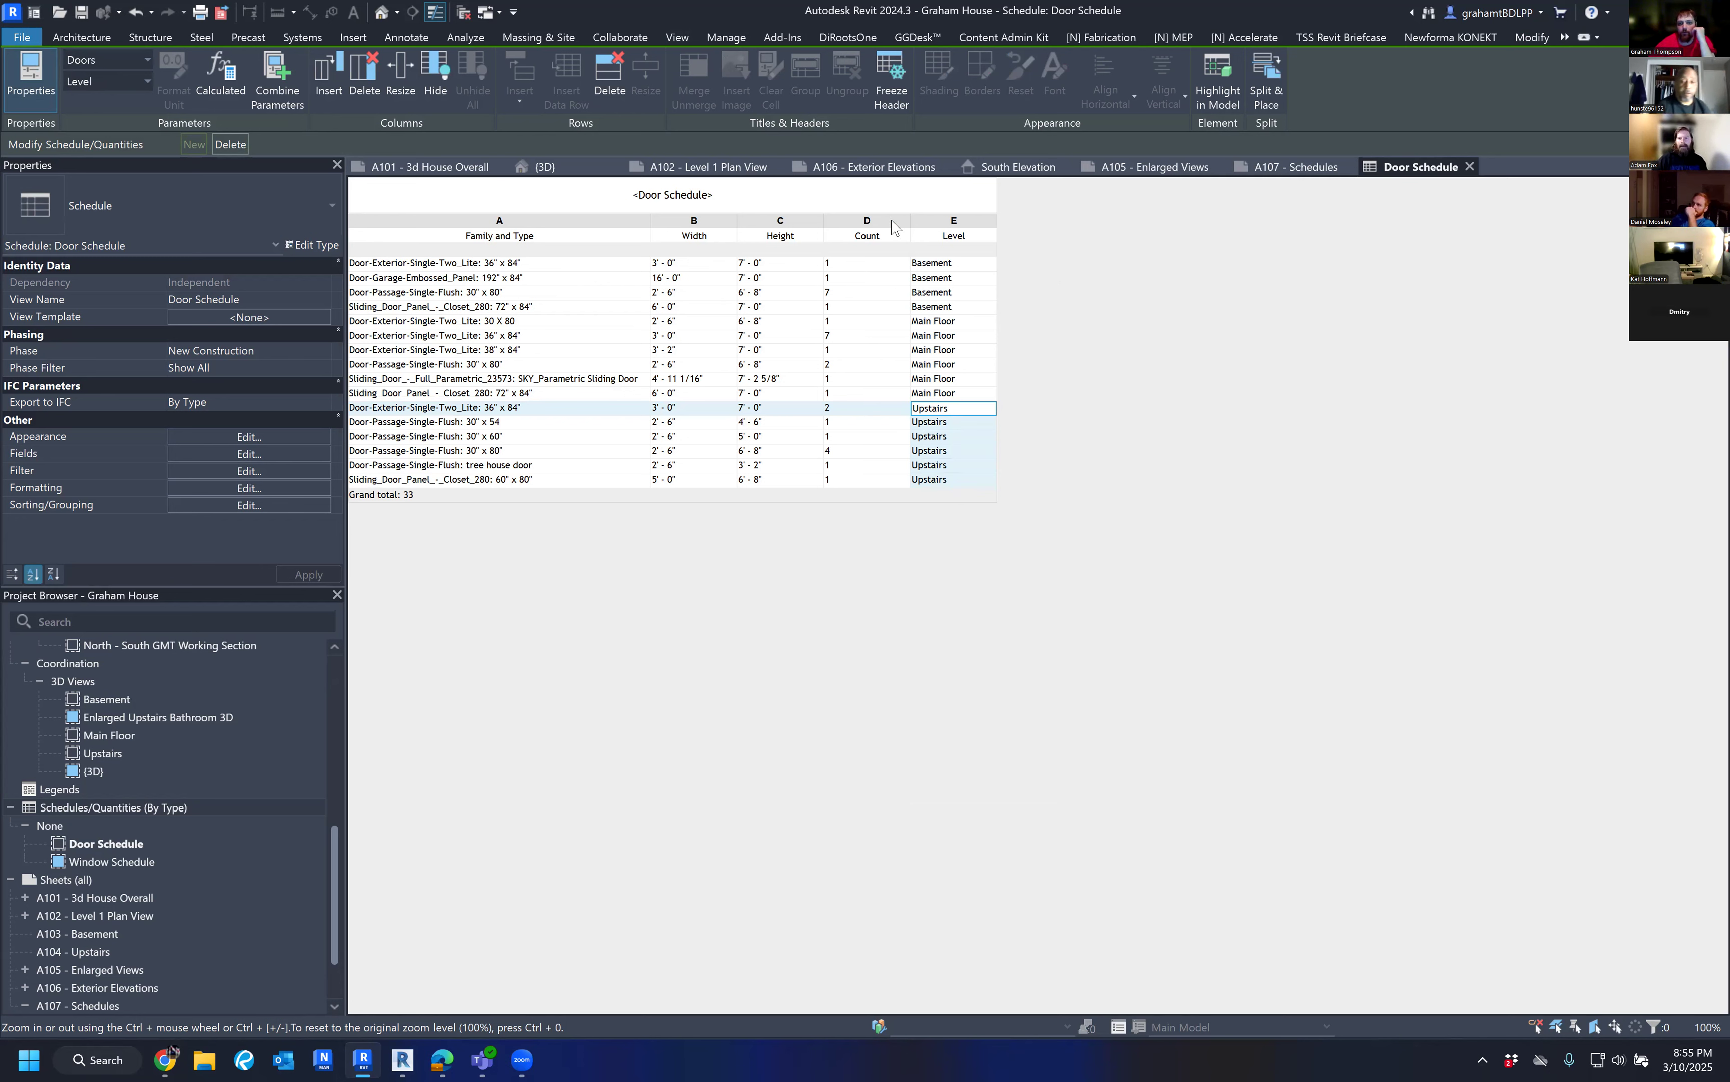
left_click_drag(910, 222, 900, 222)
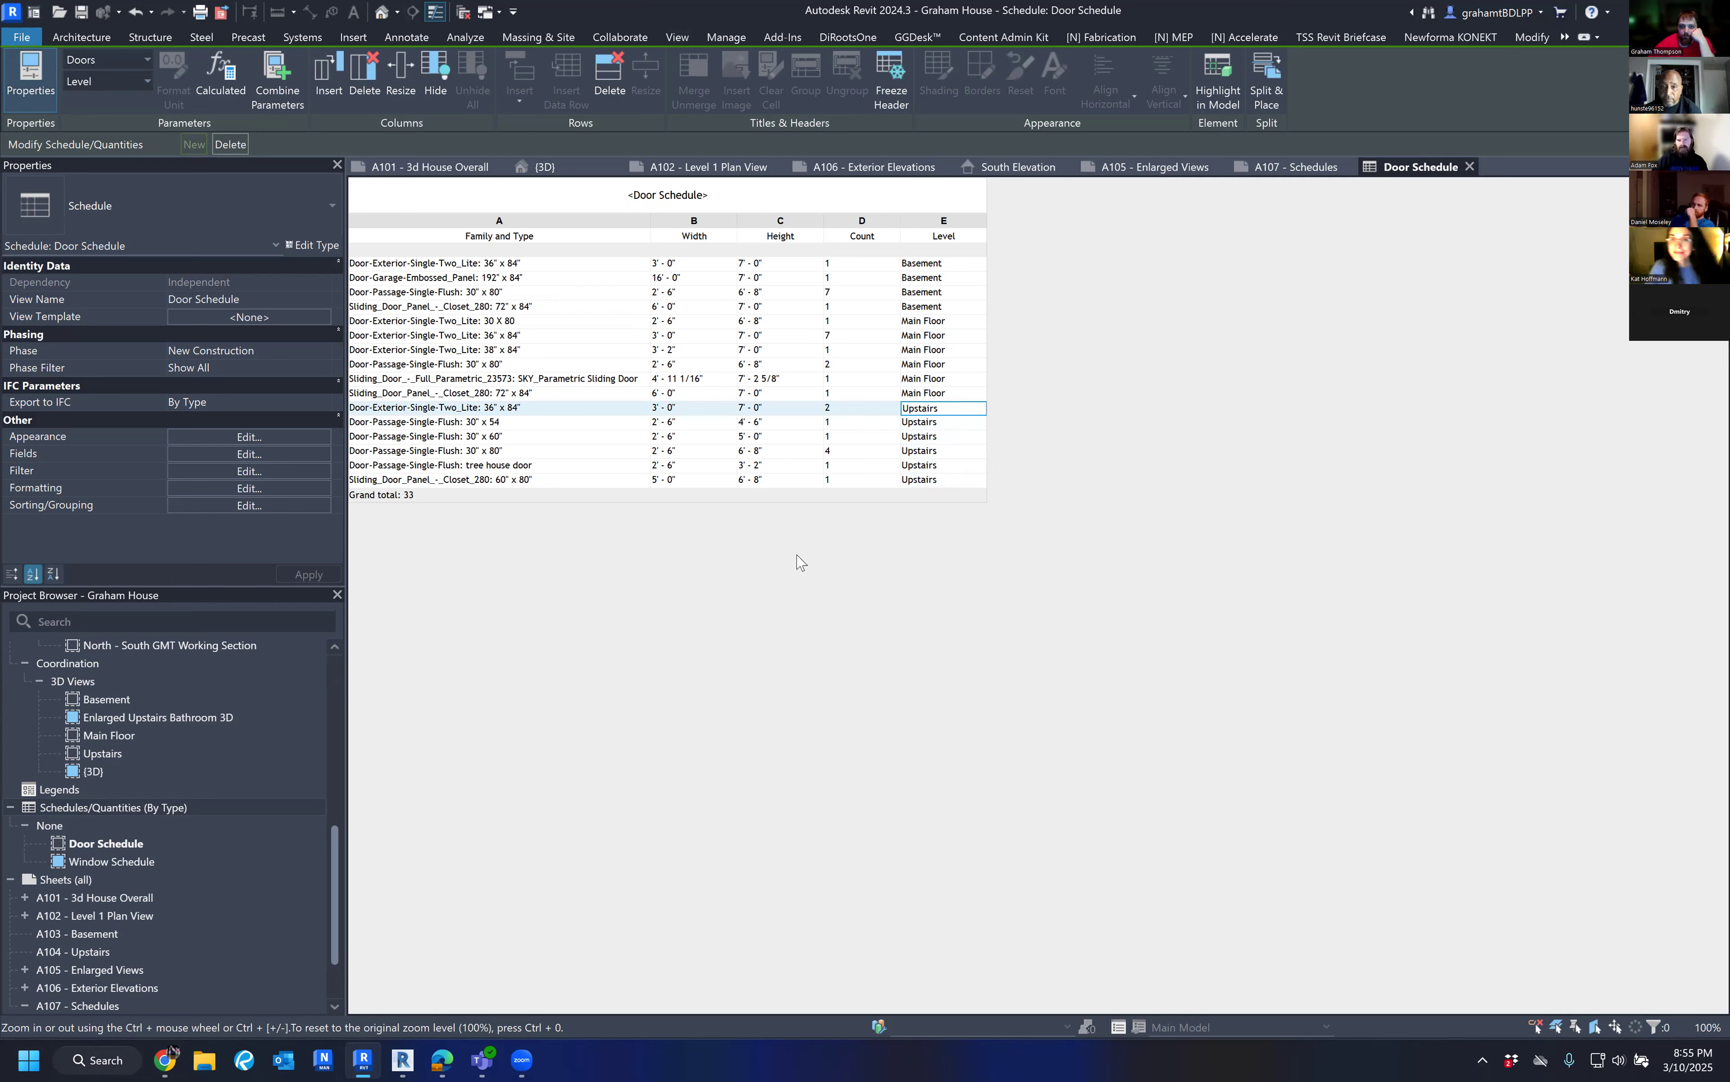
Examine the level and instance properties of the double casement window in the dormer above the garage in the {3D} view.
left_click(545, 167)
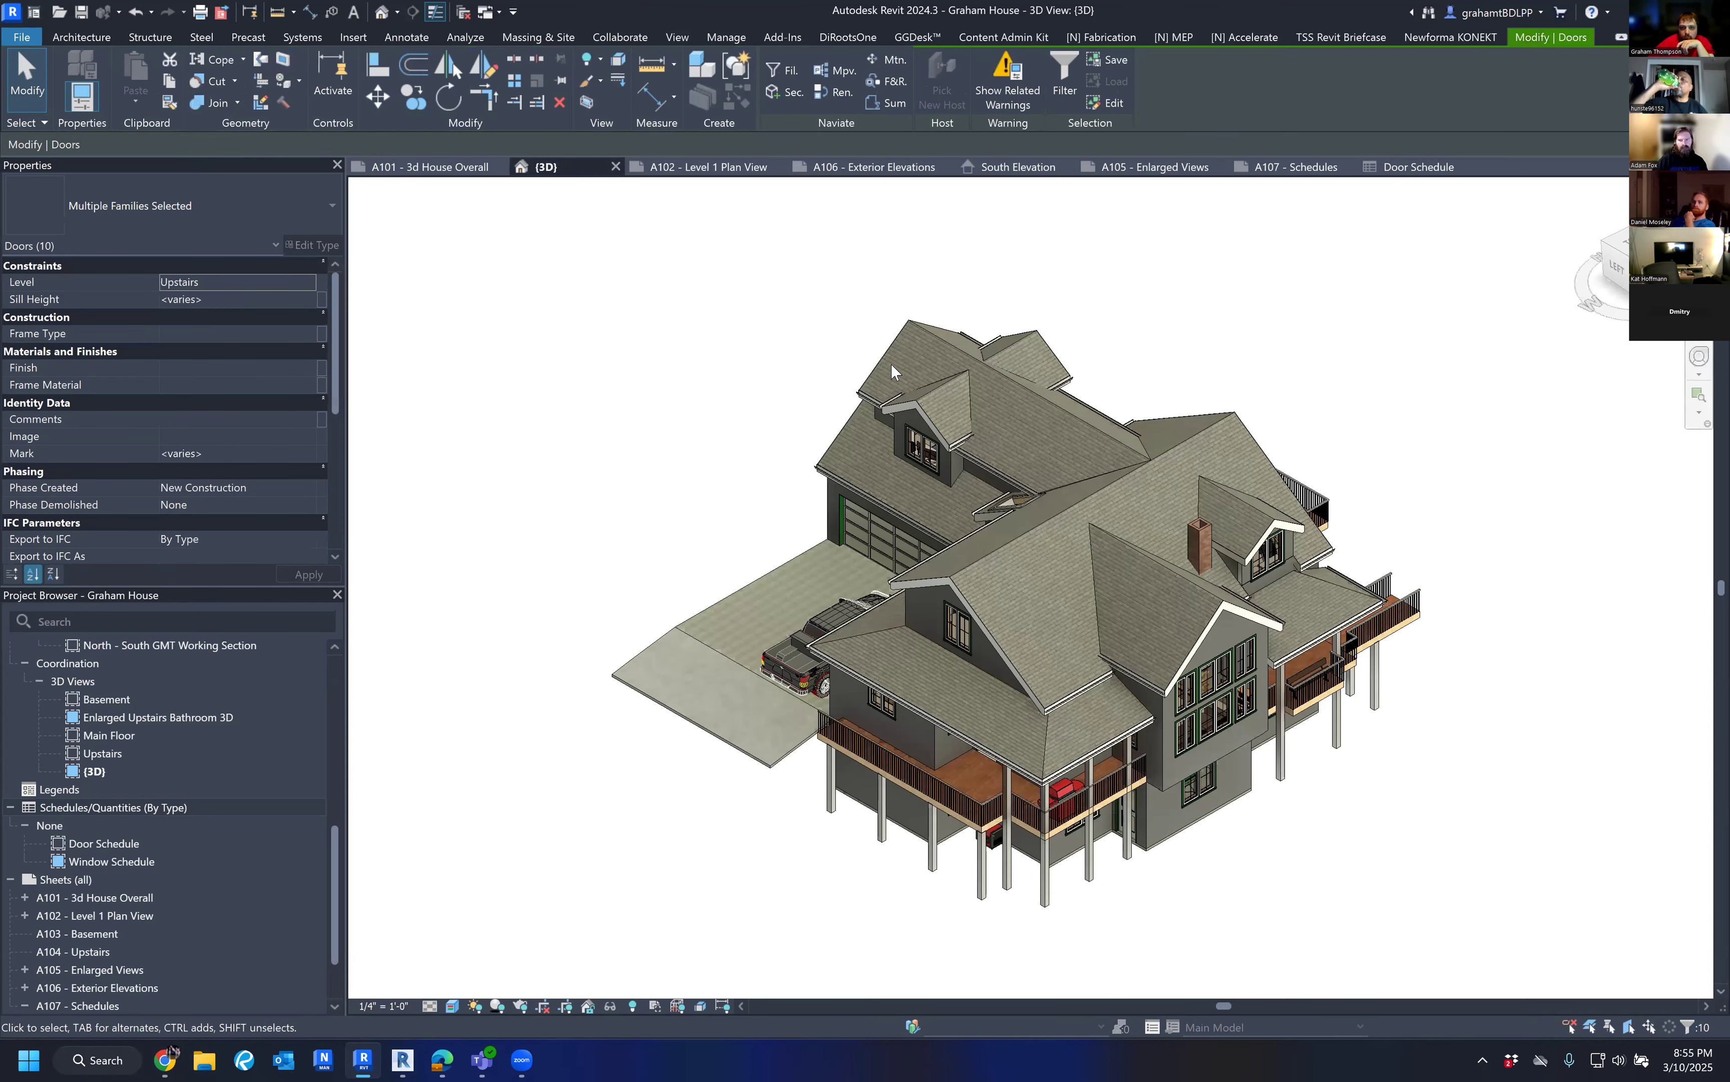
scroll(896, 368, "up", 5)
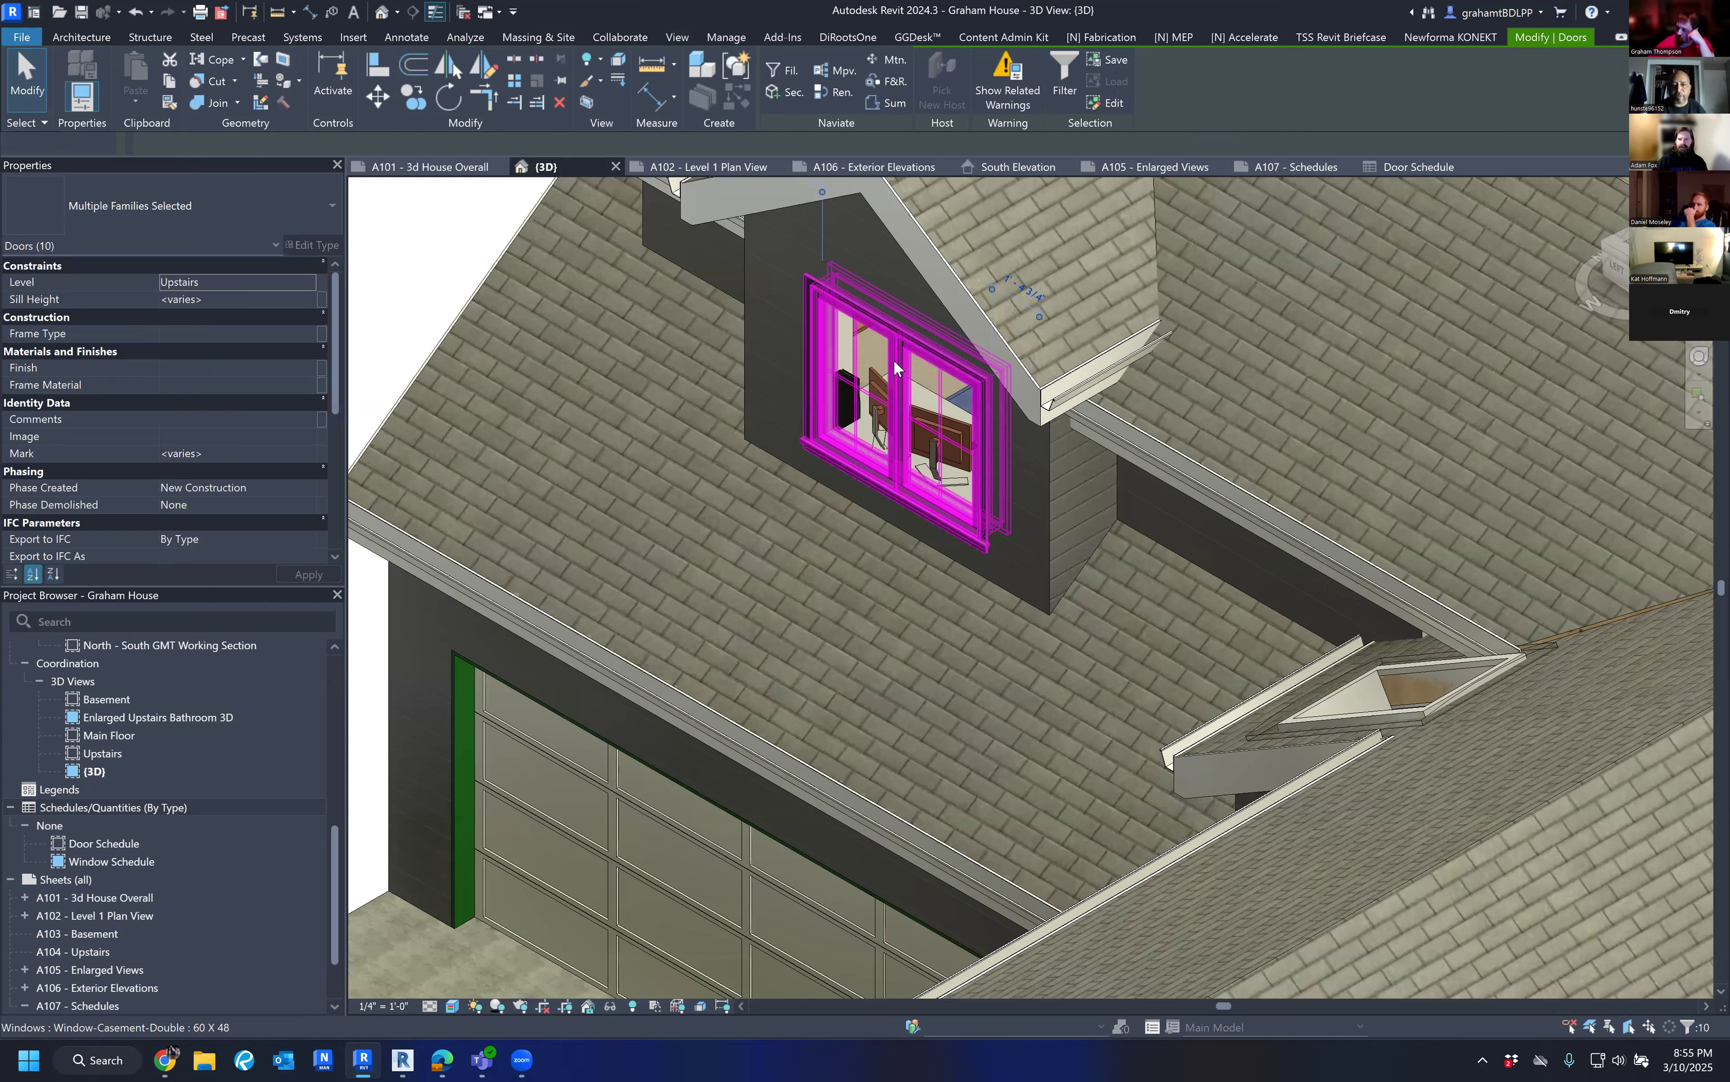
left_click(895, 368)
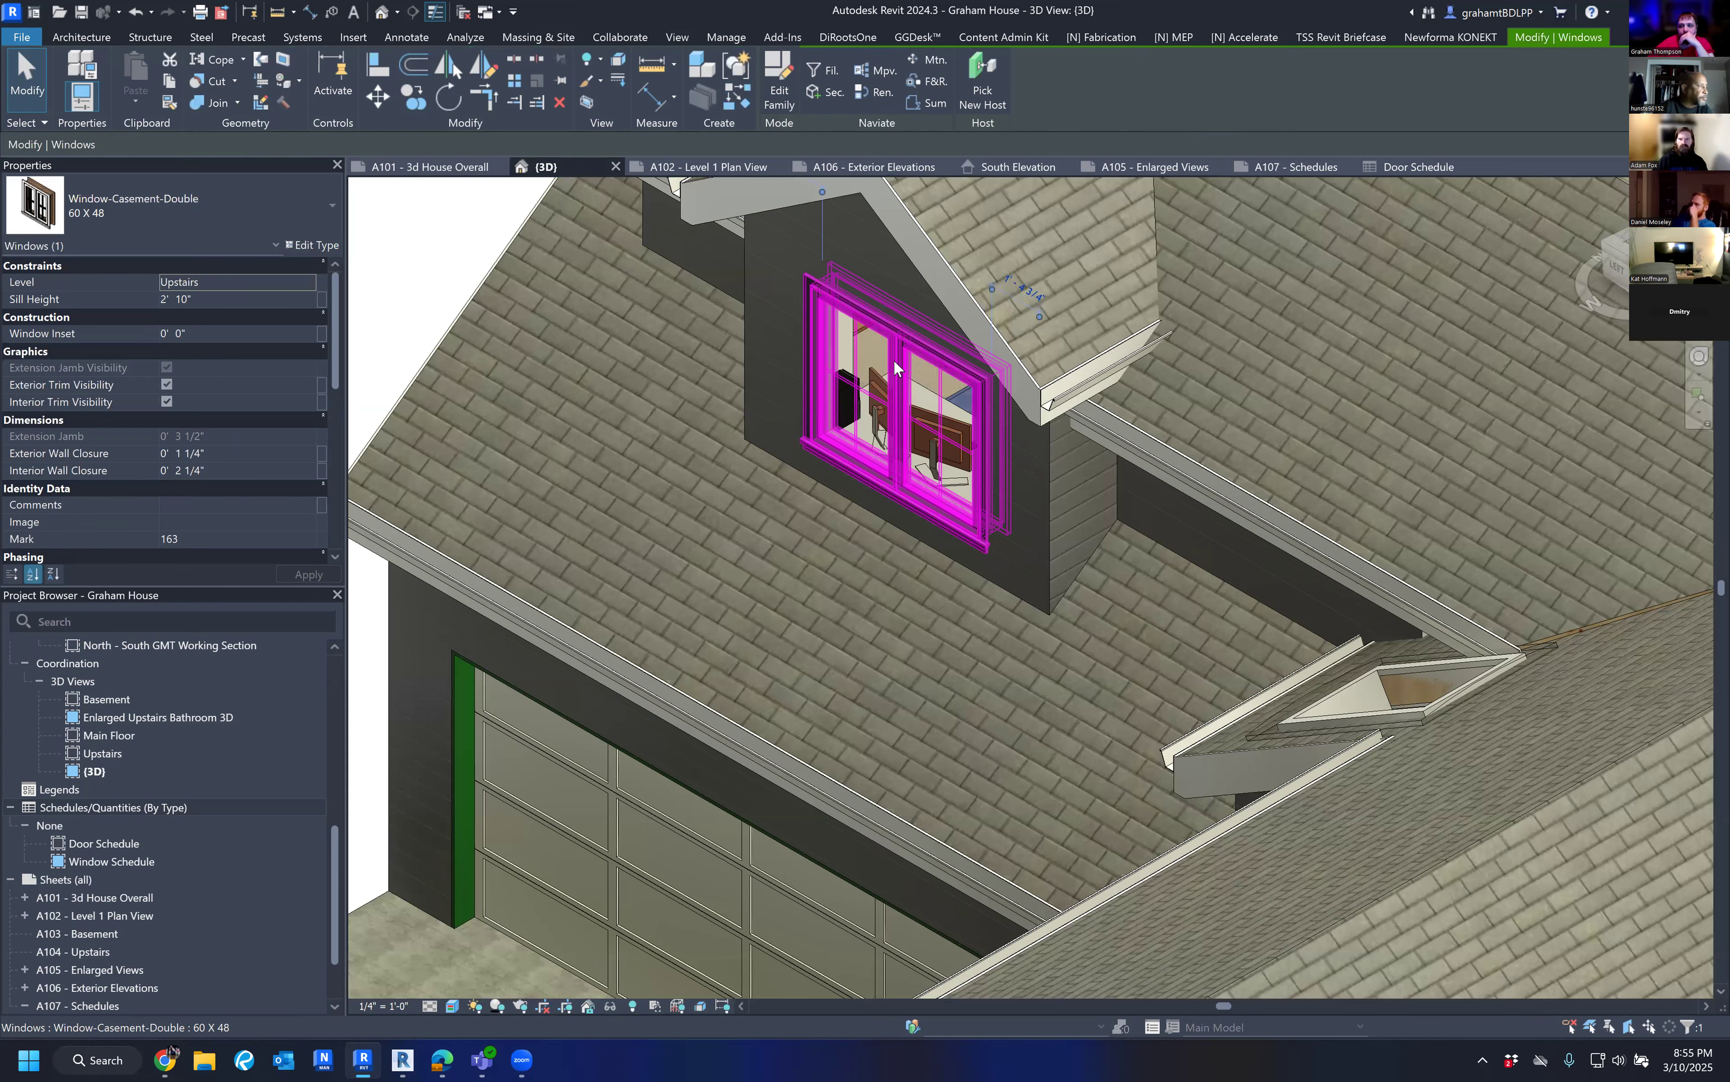
scroll(840, 381, "down", 3)
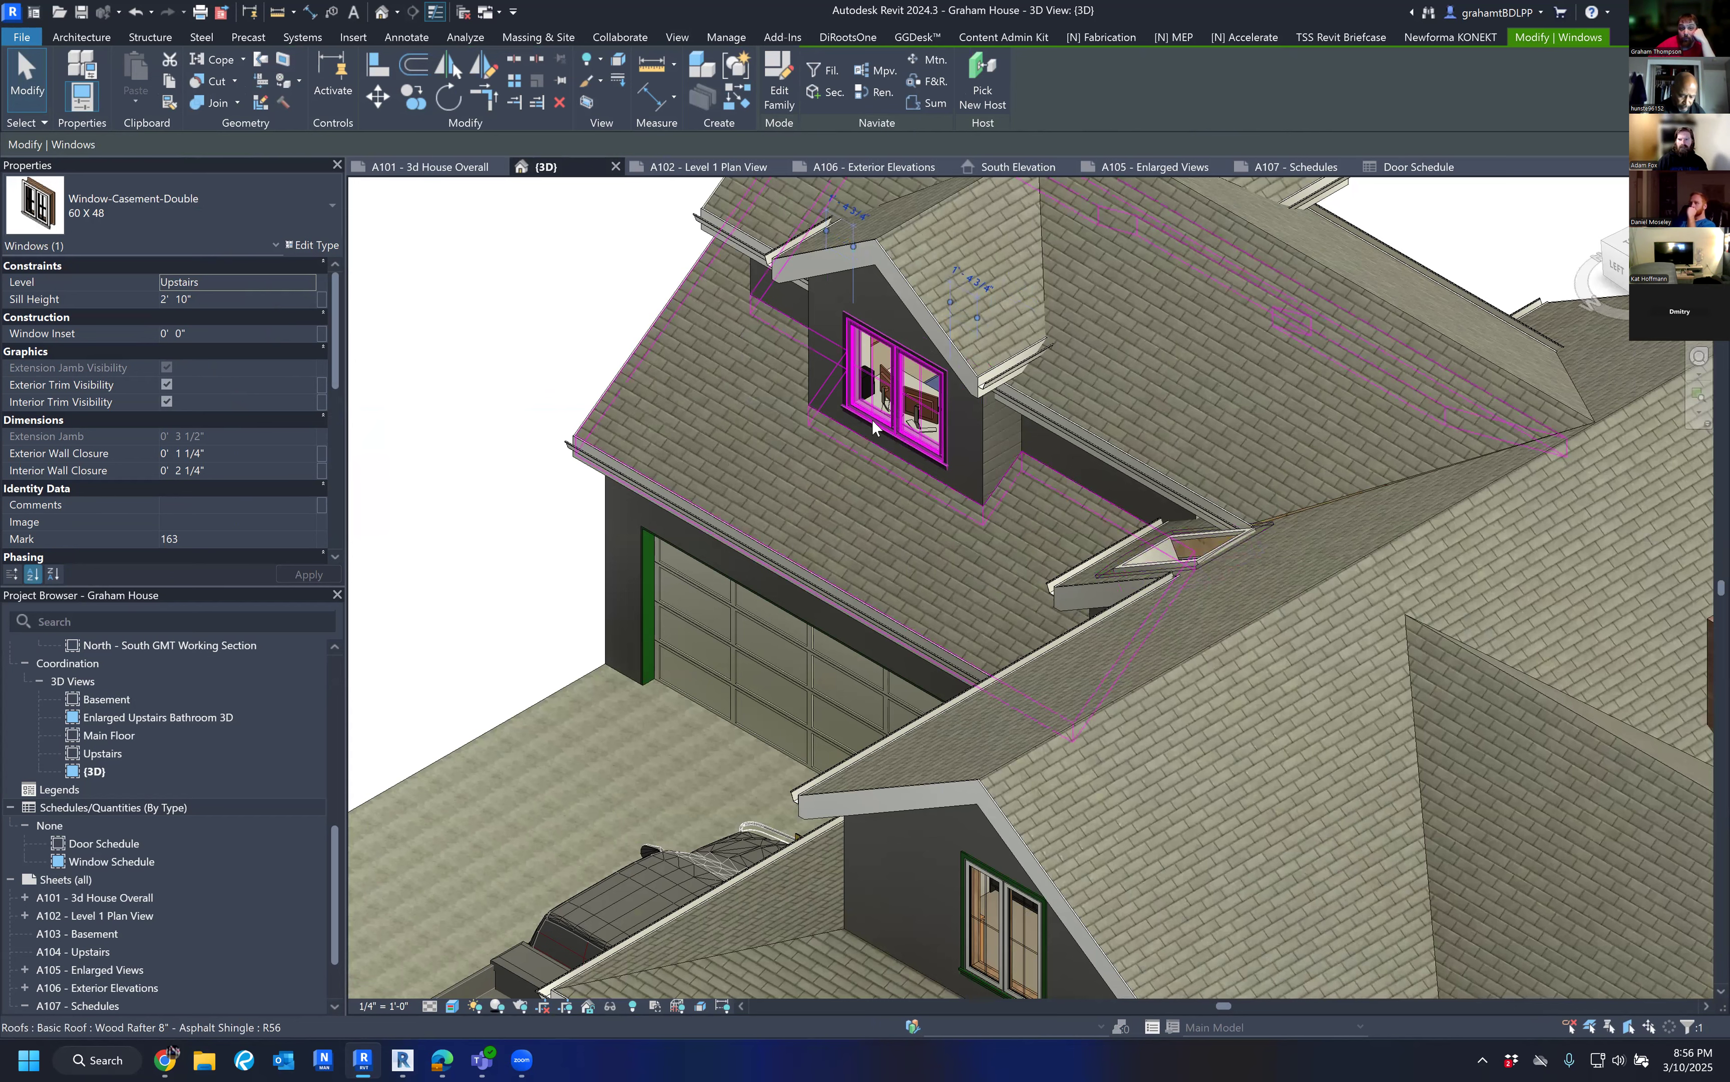
left_click(549, 406)
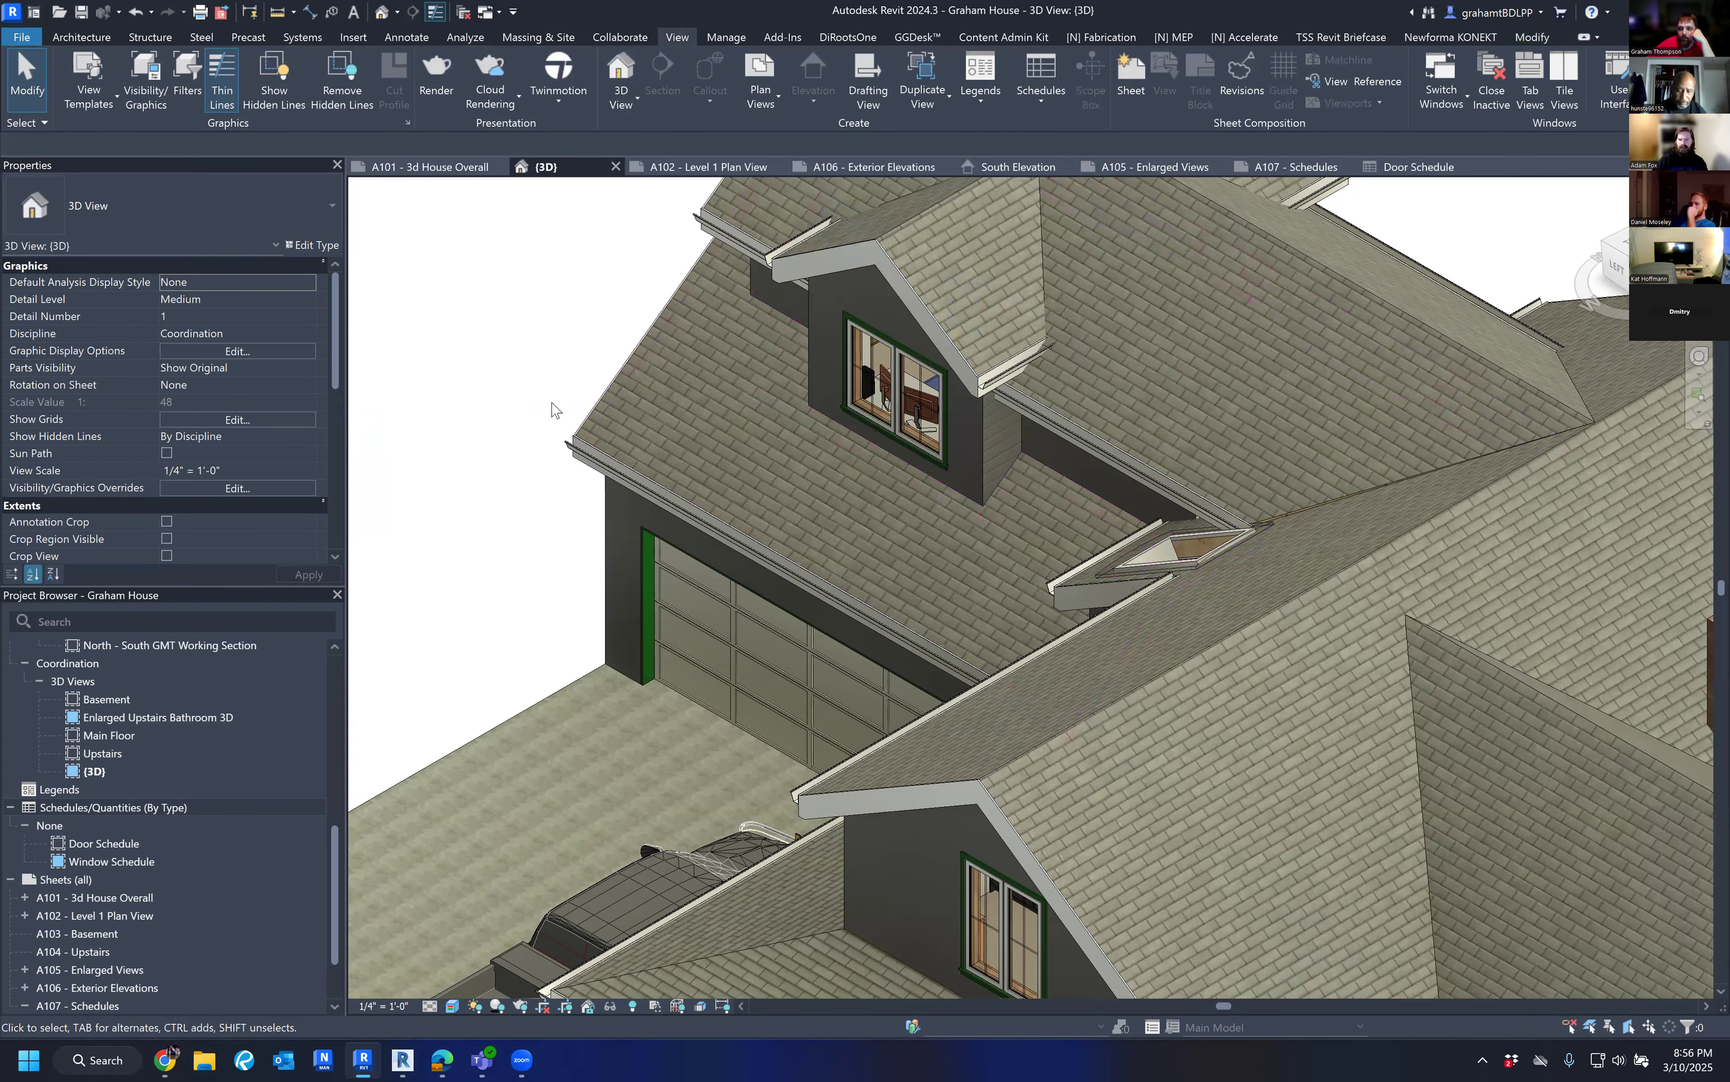
scroll(557, 413, "down", 1)
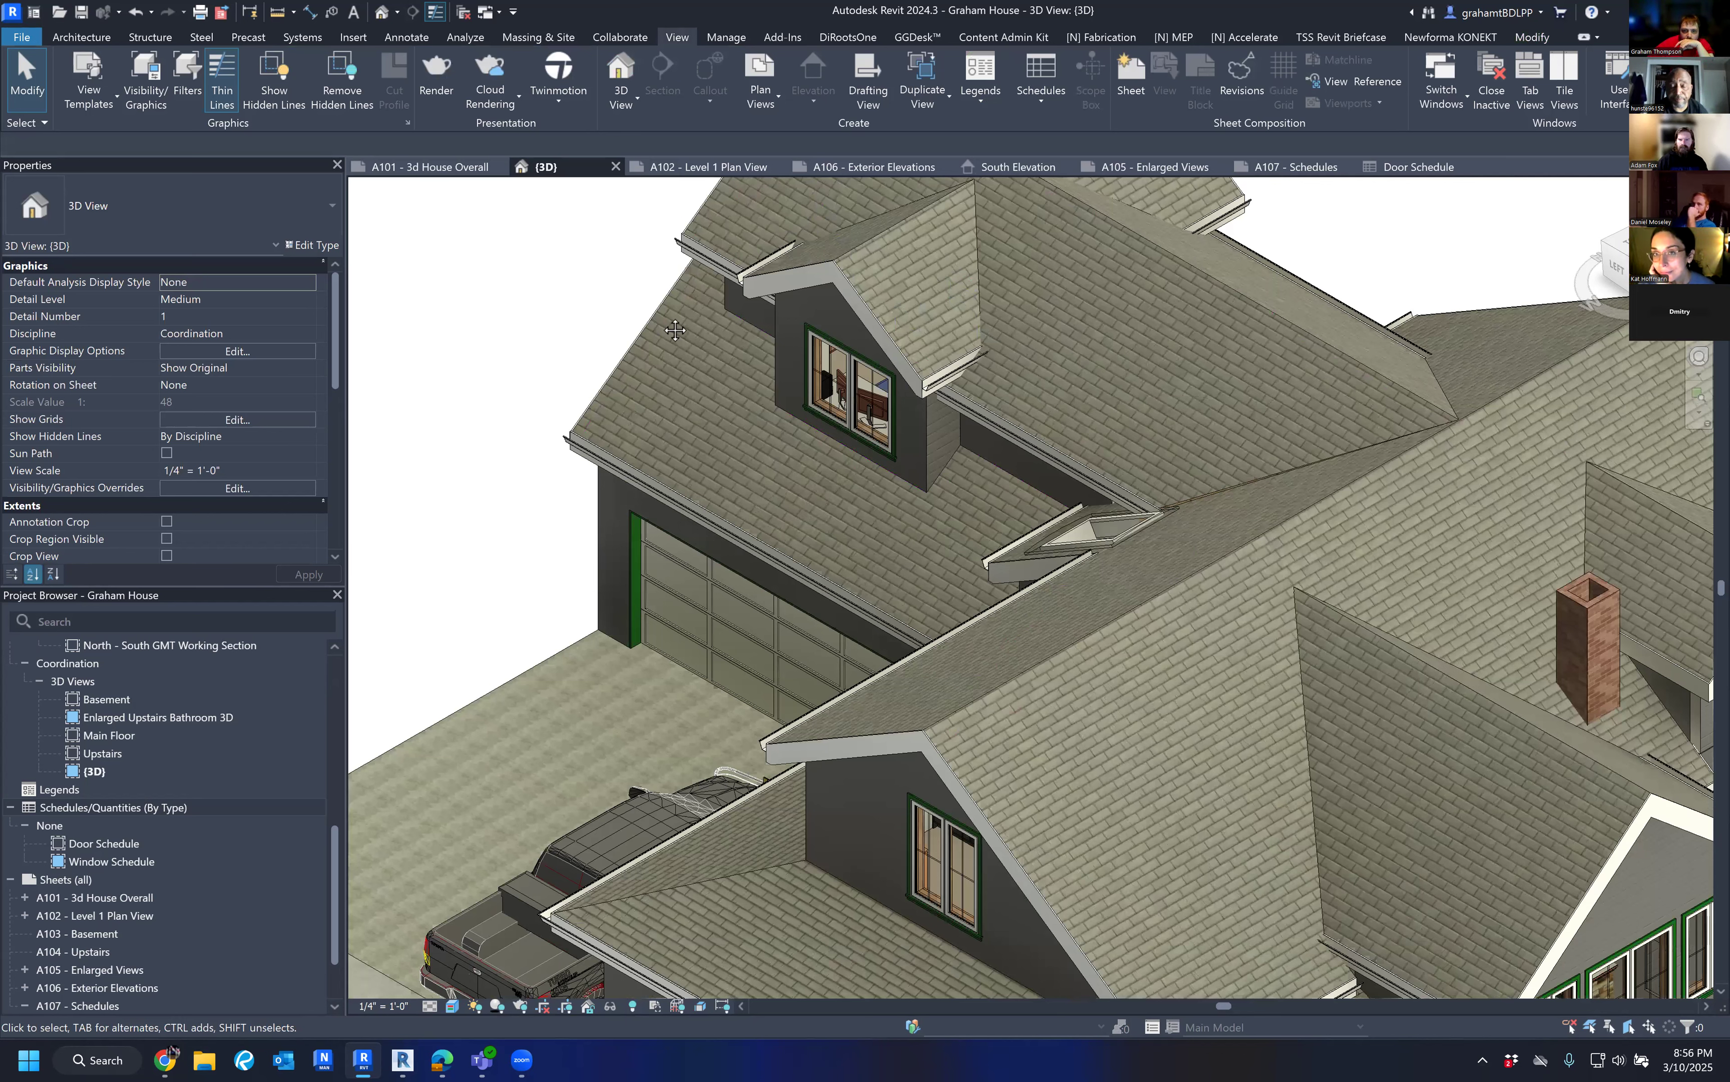
left_click(661, 315)
scroll(490, 386, "down", 1)
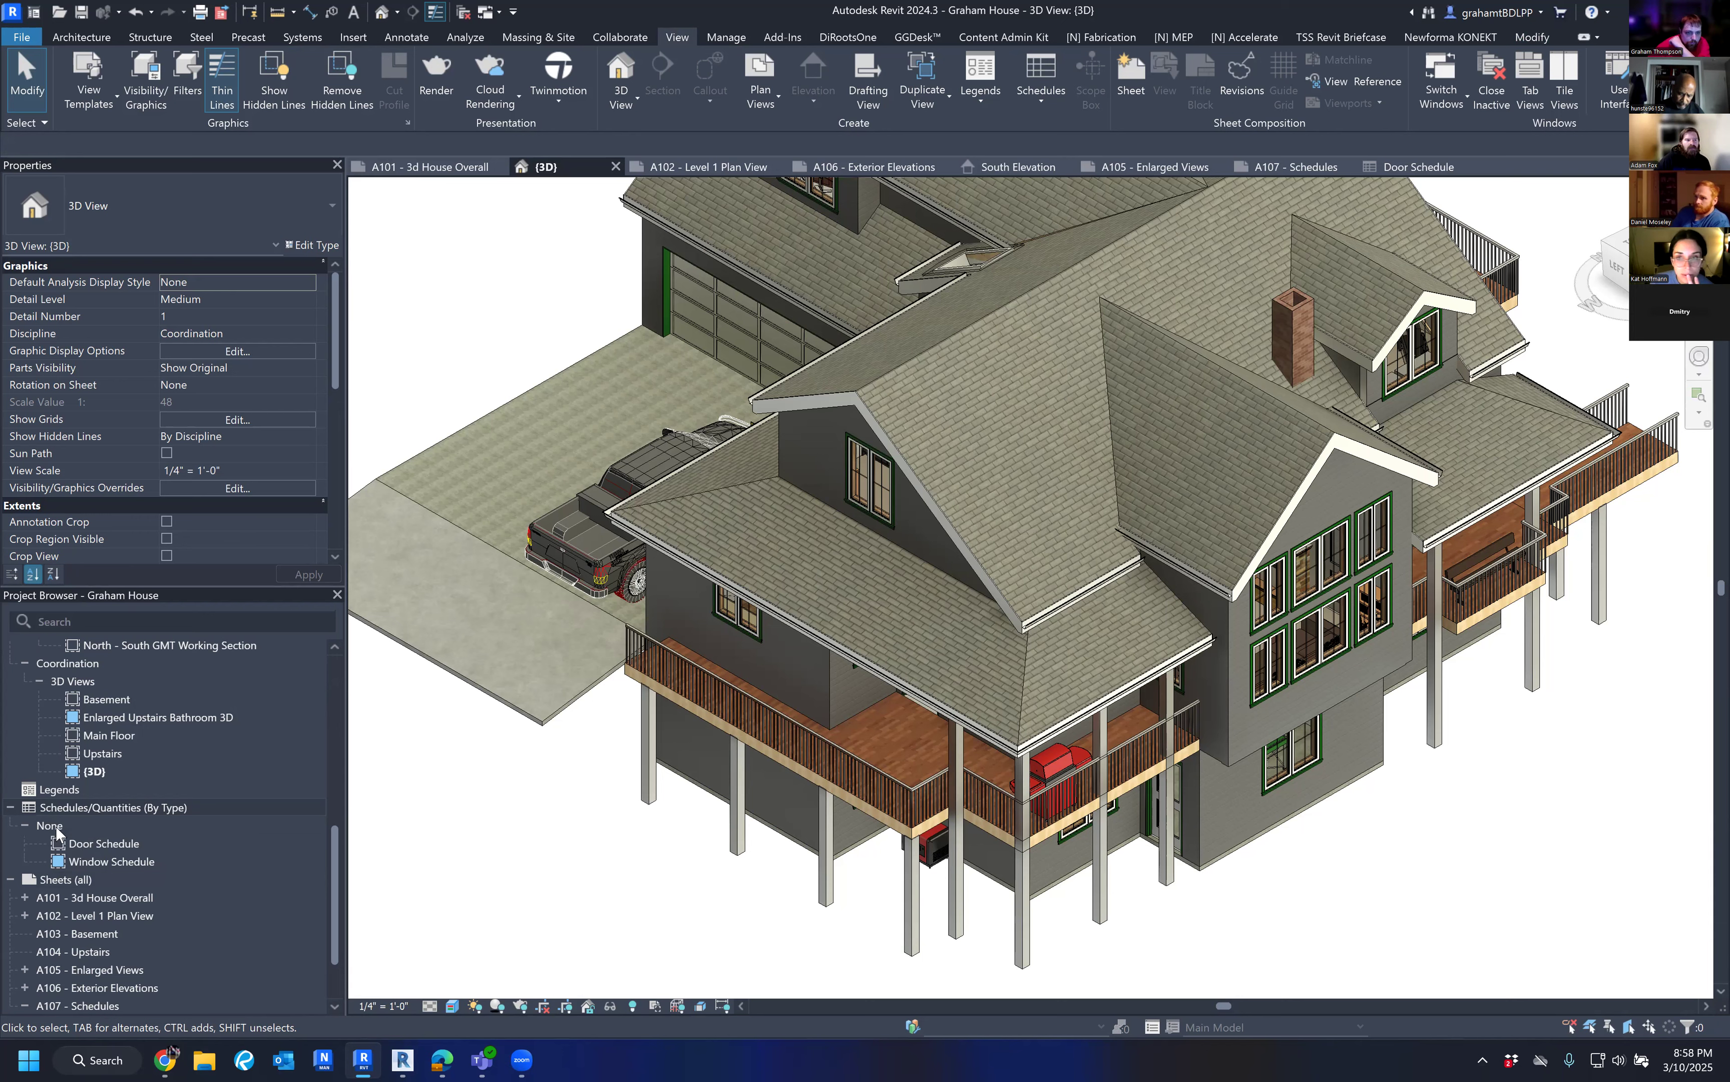
Start a new building-component schedule for the Walls category, named Wall Schedule, in the New Construction phase.
left_click(61, 808)
right_click(60, 808)
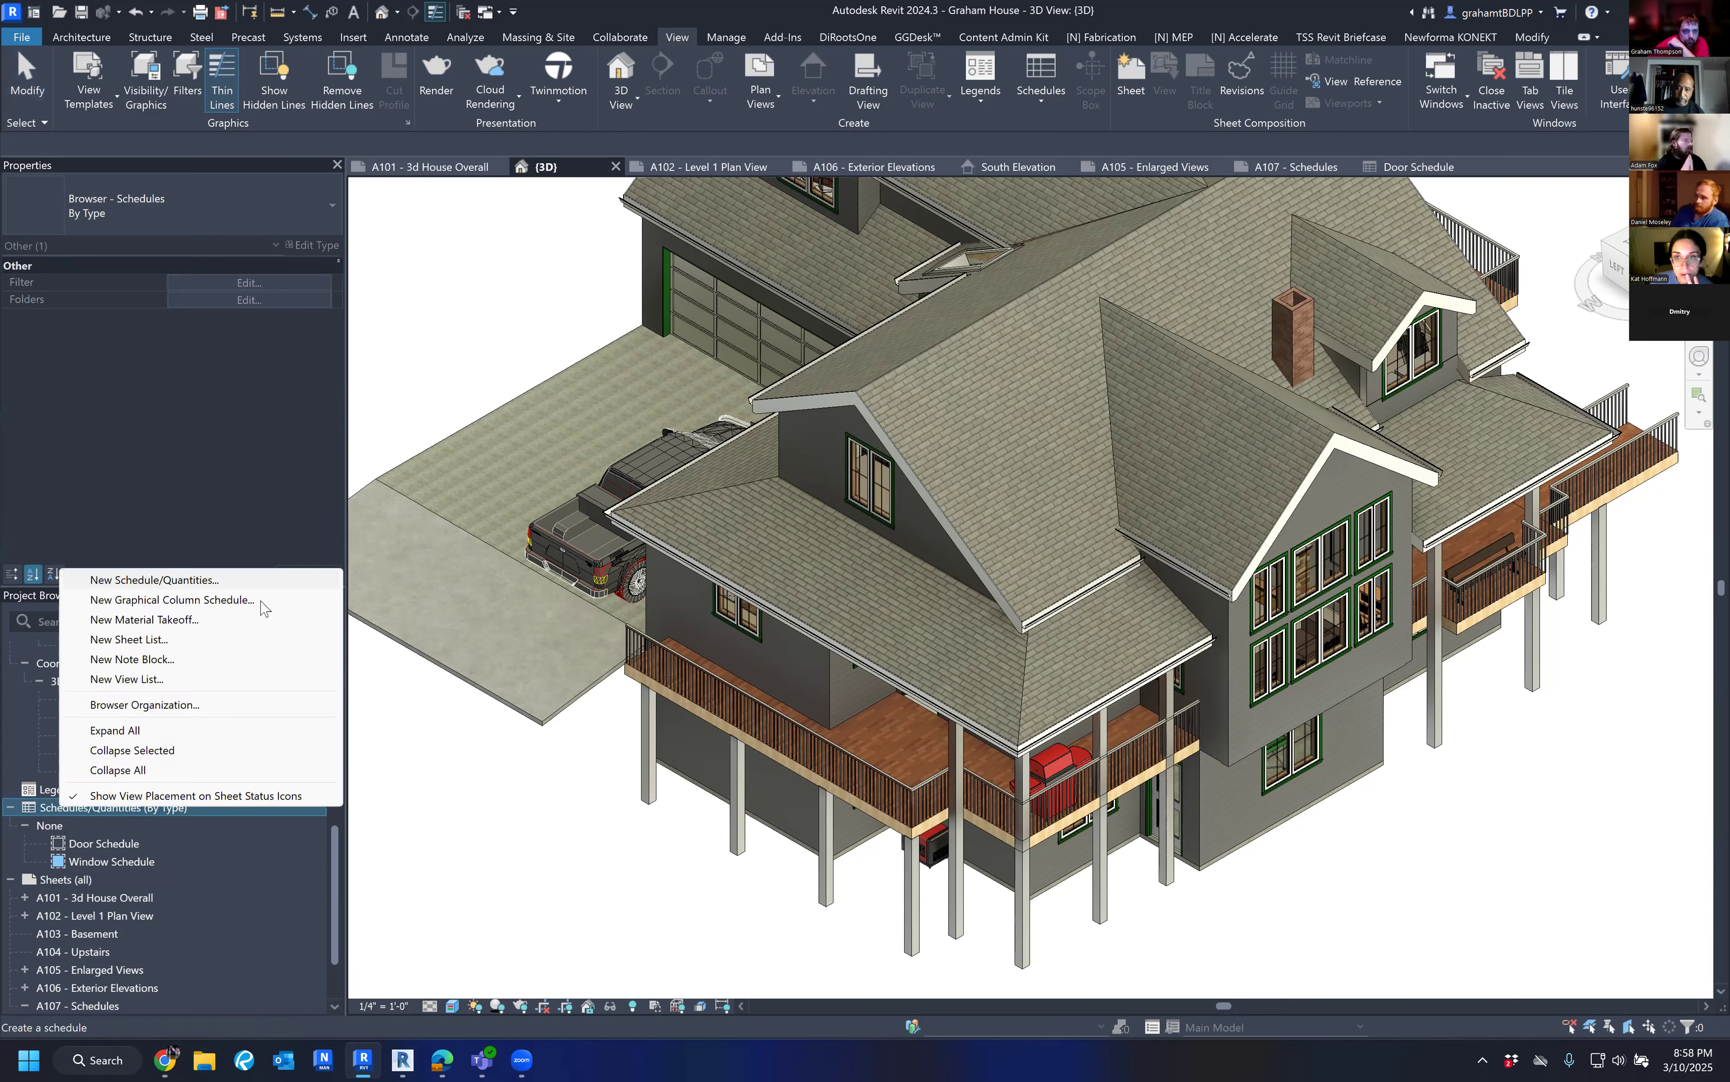
left_click(215, 581)
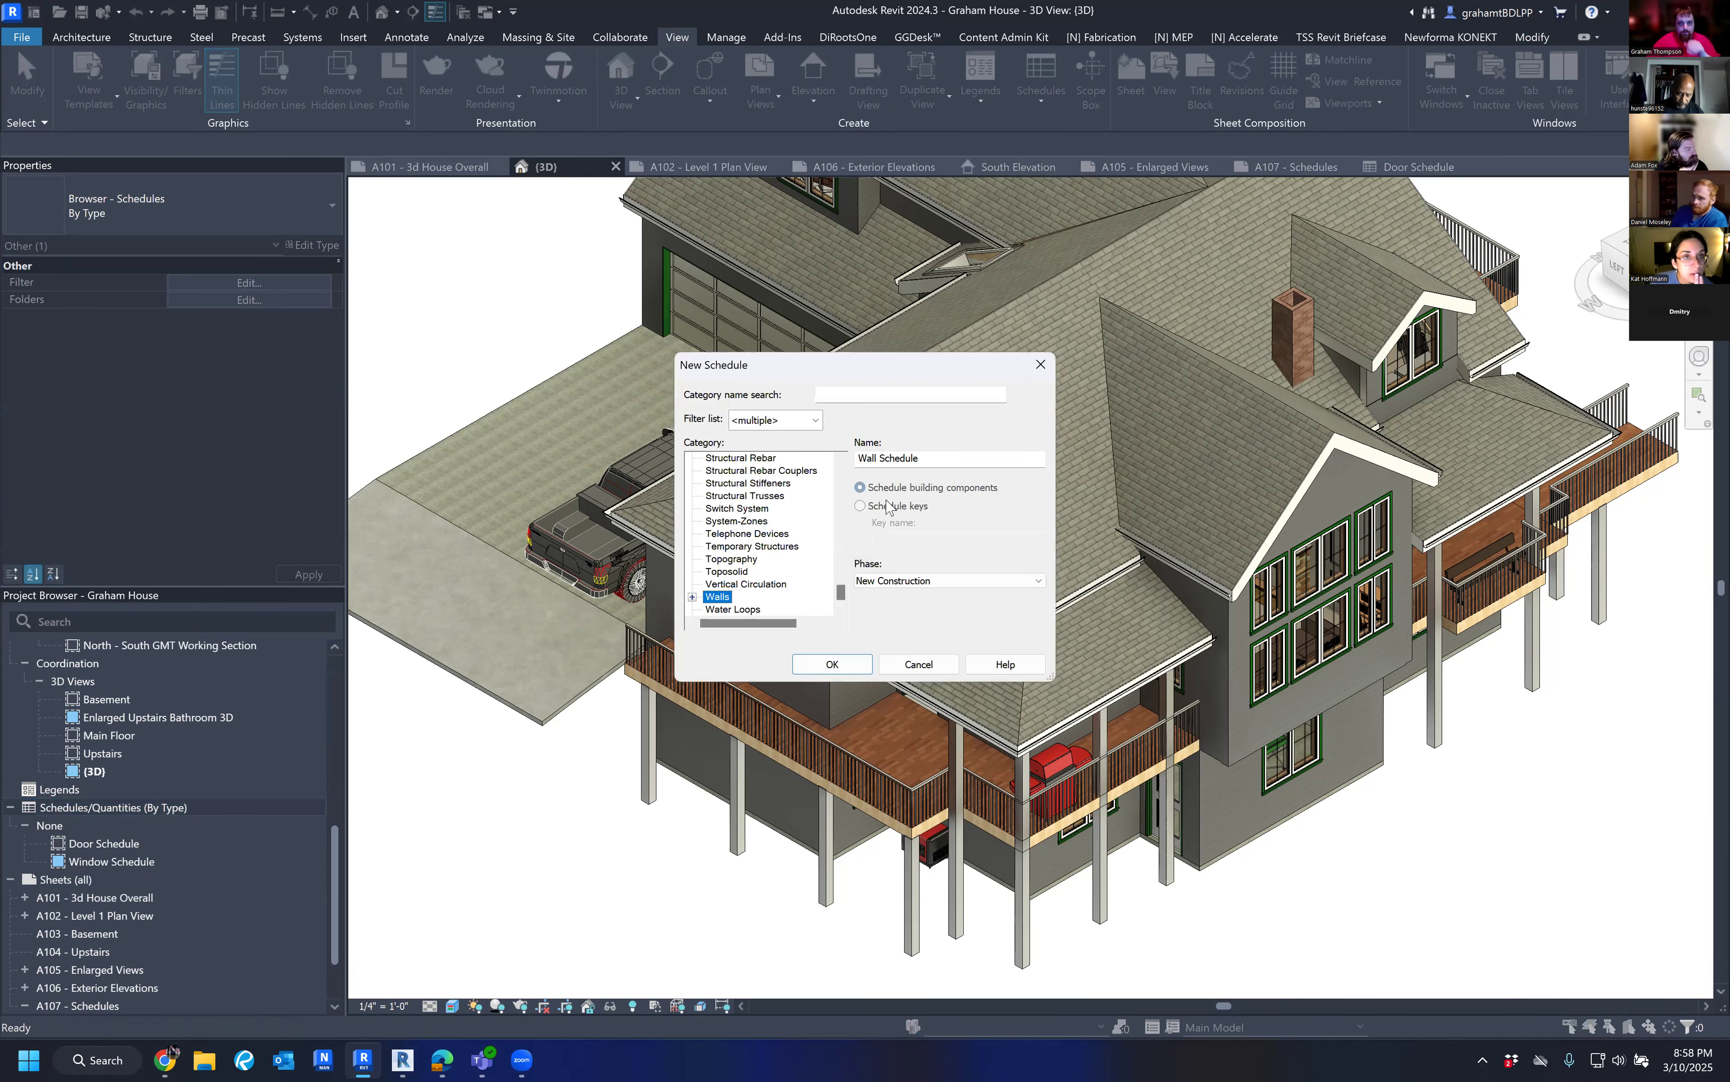
left_click(833, 665)
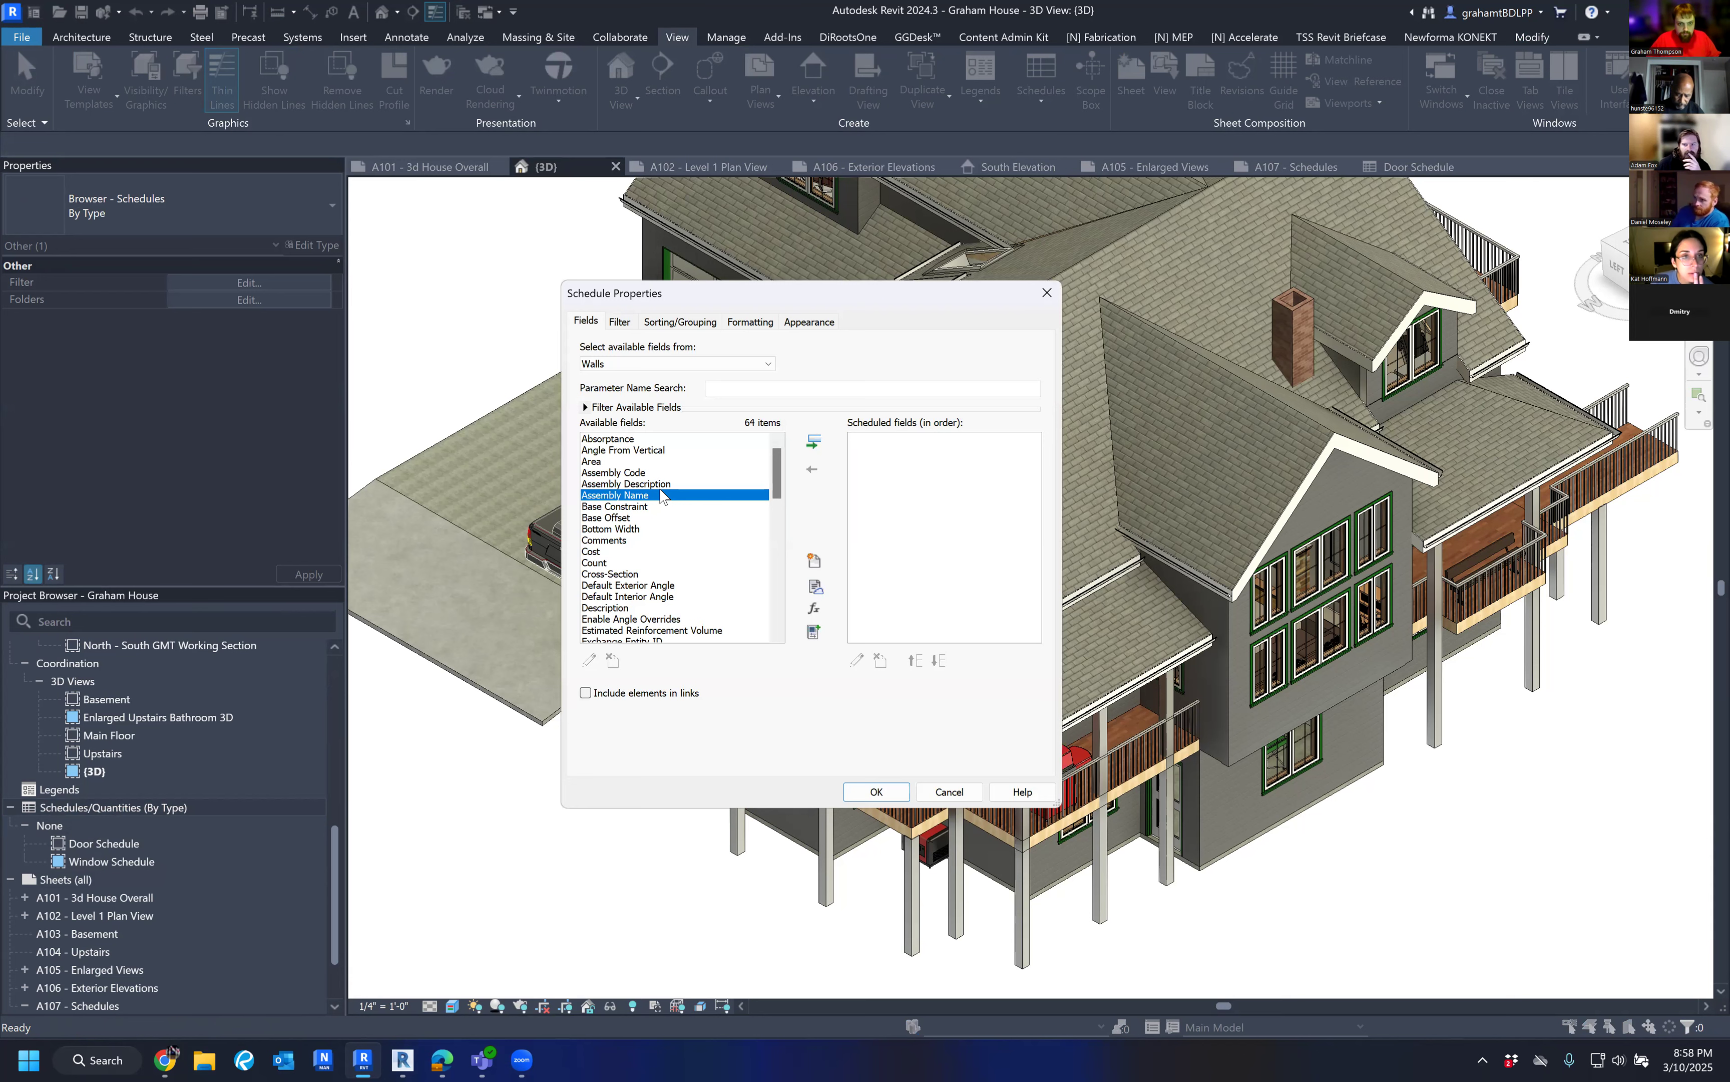
Add the Family and Type field and the Length field to the wall schedule's scheduled fields.
scroll(647, 583, "down", 5)
left_click(642, 574)
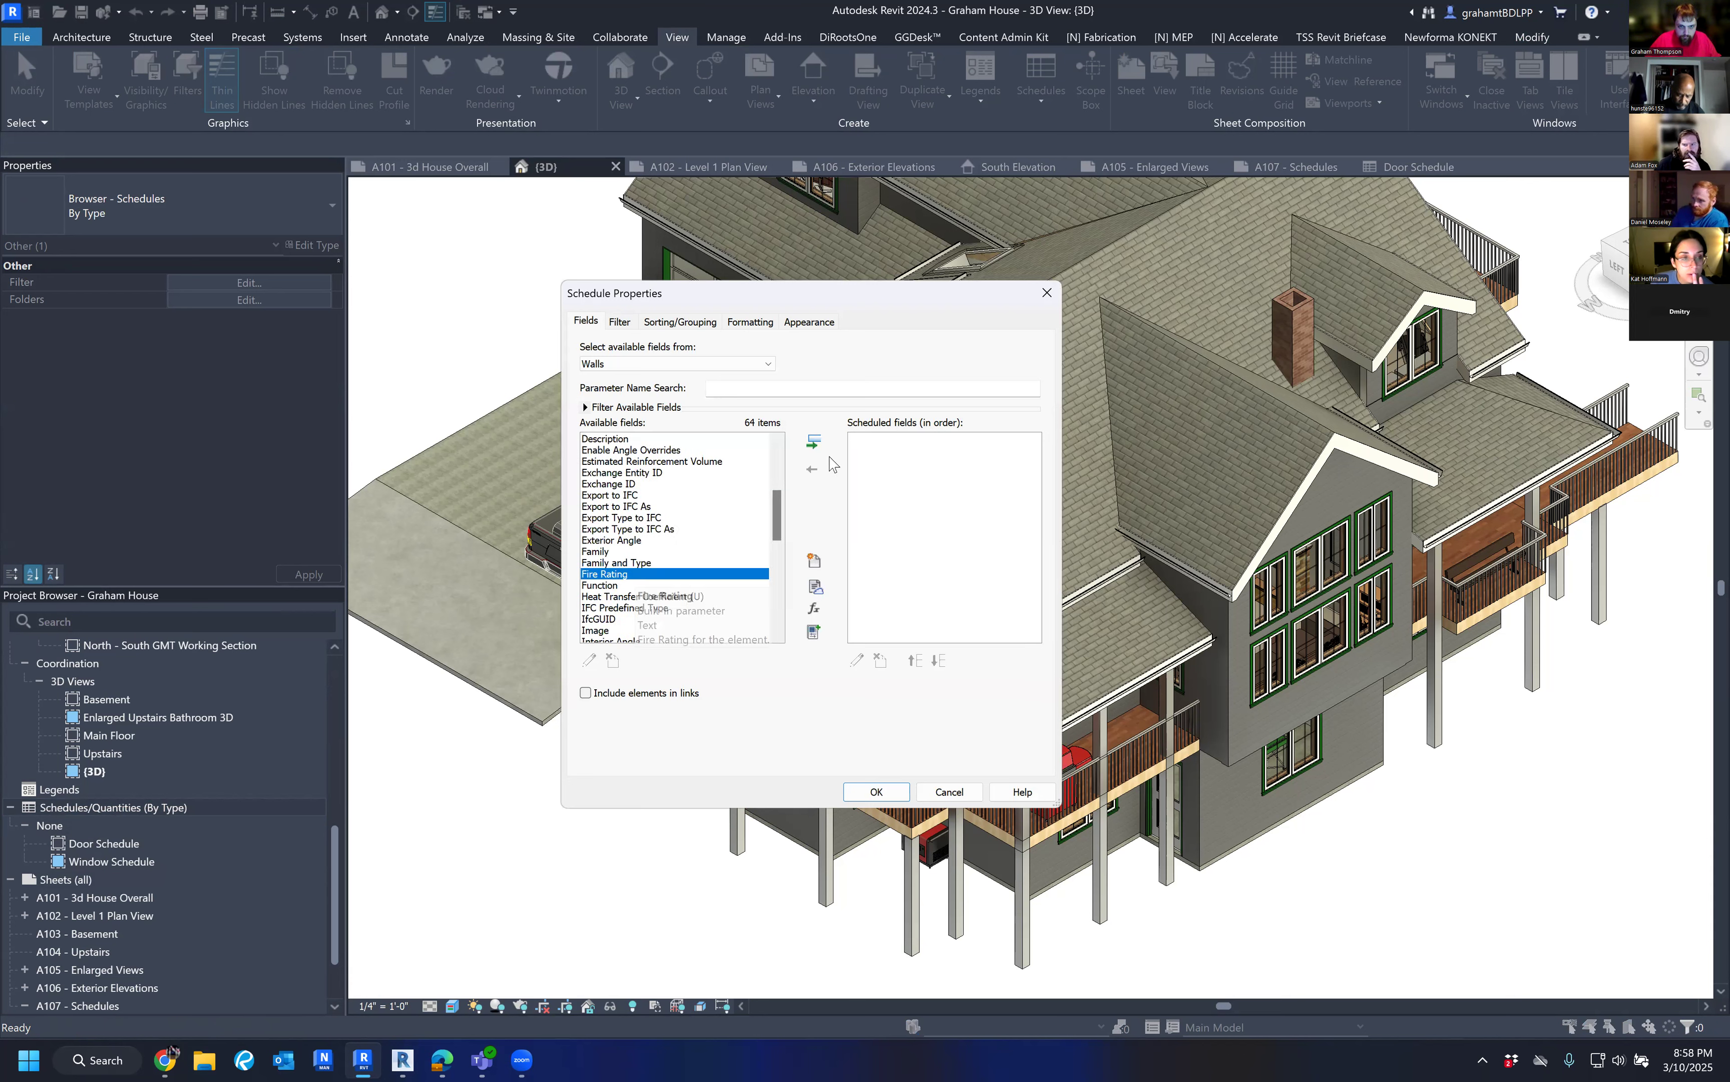
left_click(665, 562)
left_click(813, 442)
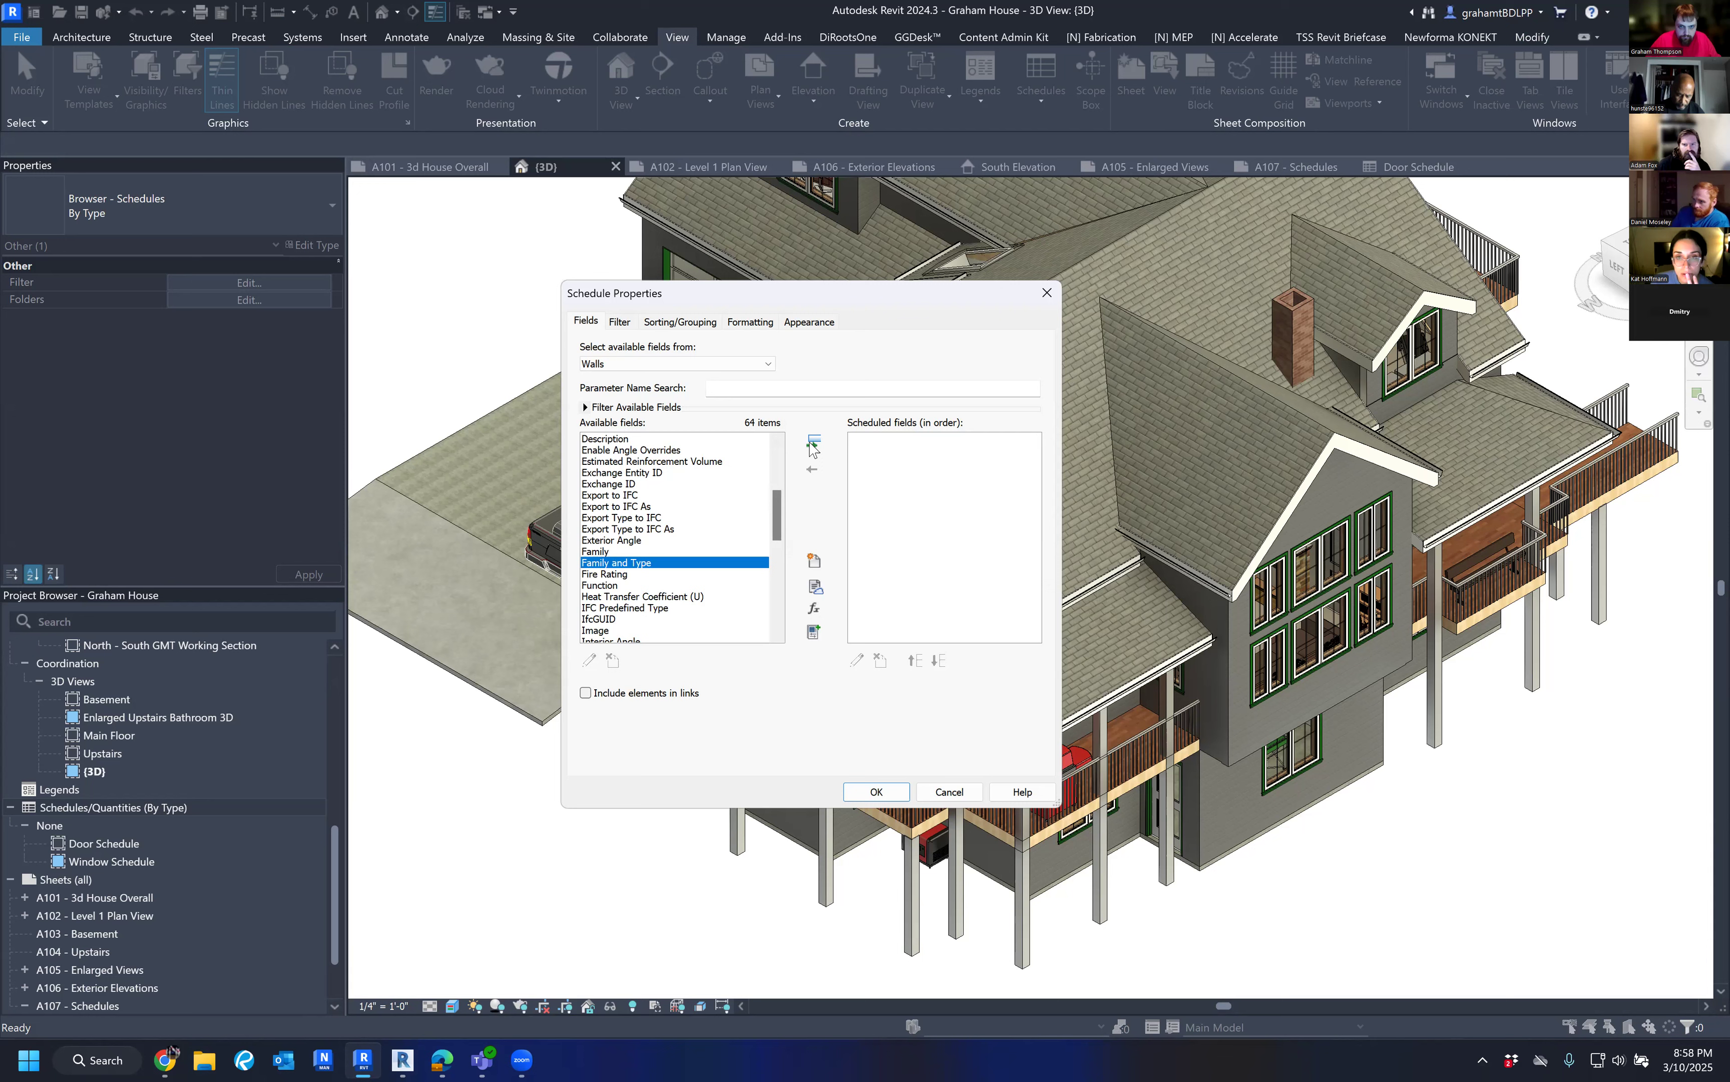
left_click(685, 541)
key("l")
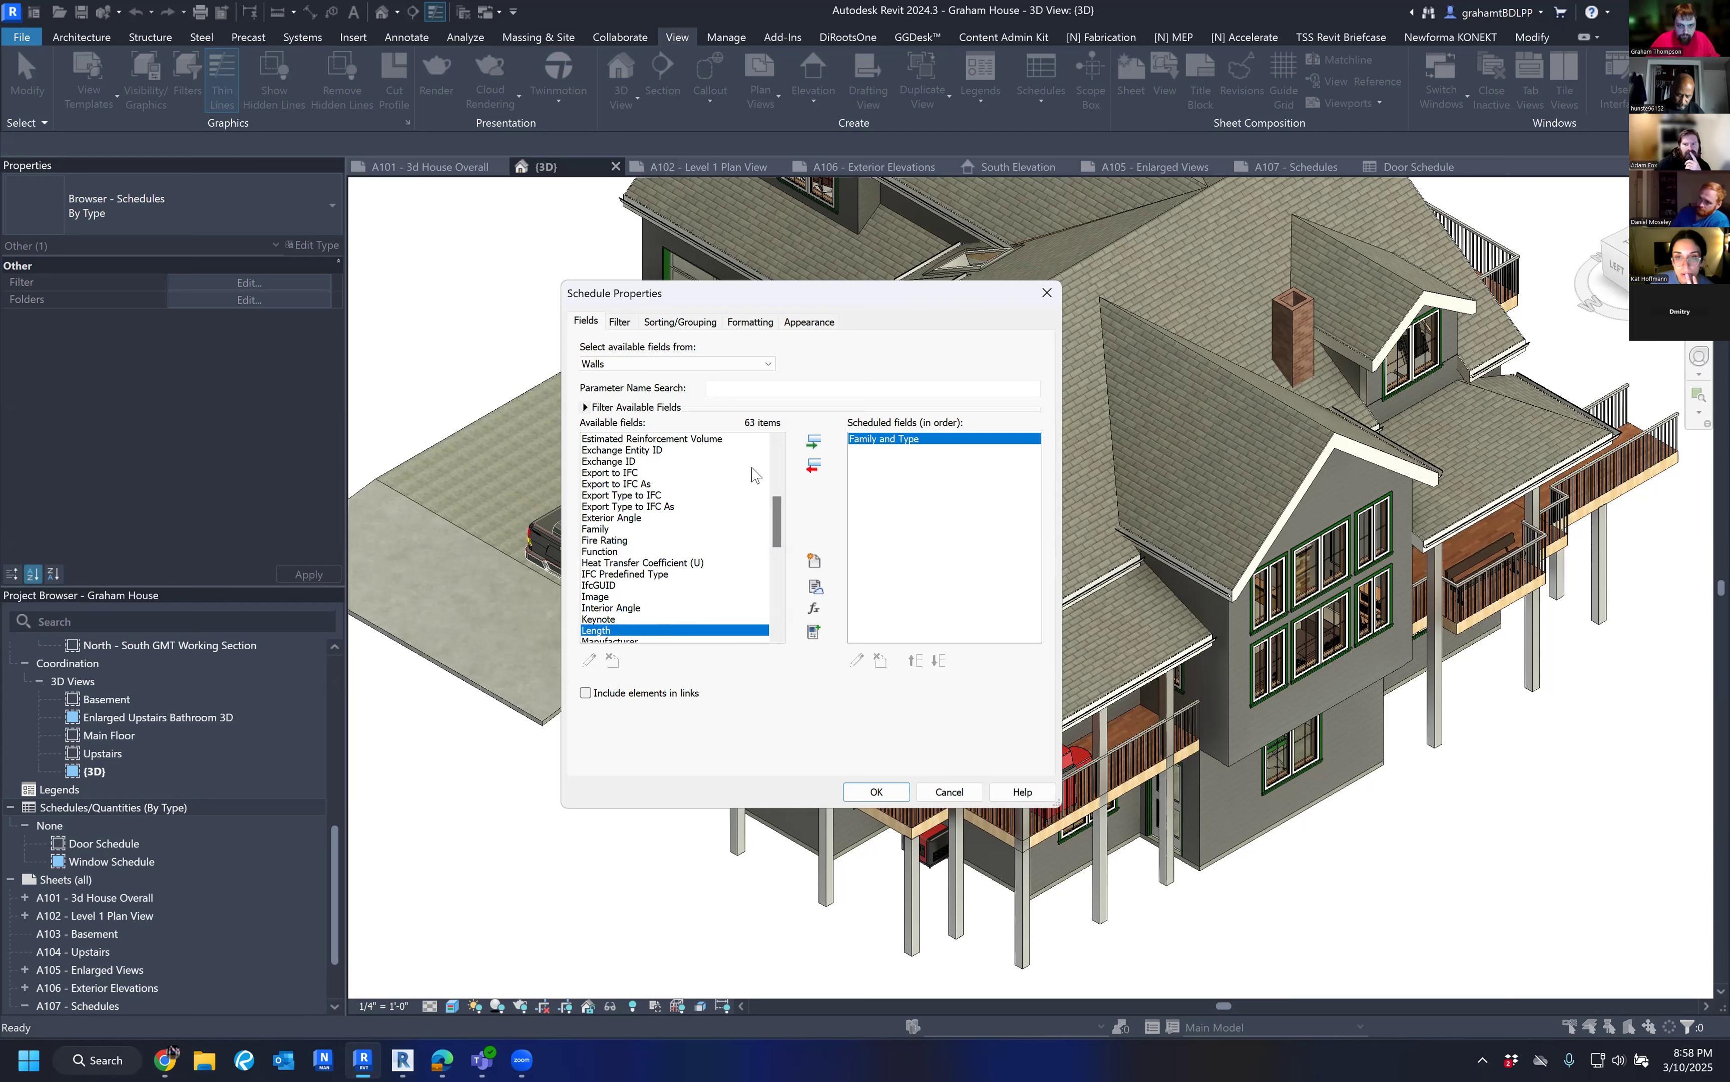
left_click(814, 441)
Find the Area field among the available wall fields and add it after Length.
scroll(688, 551, "down", 6)
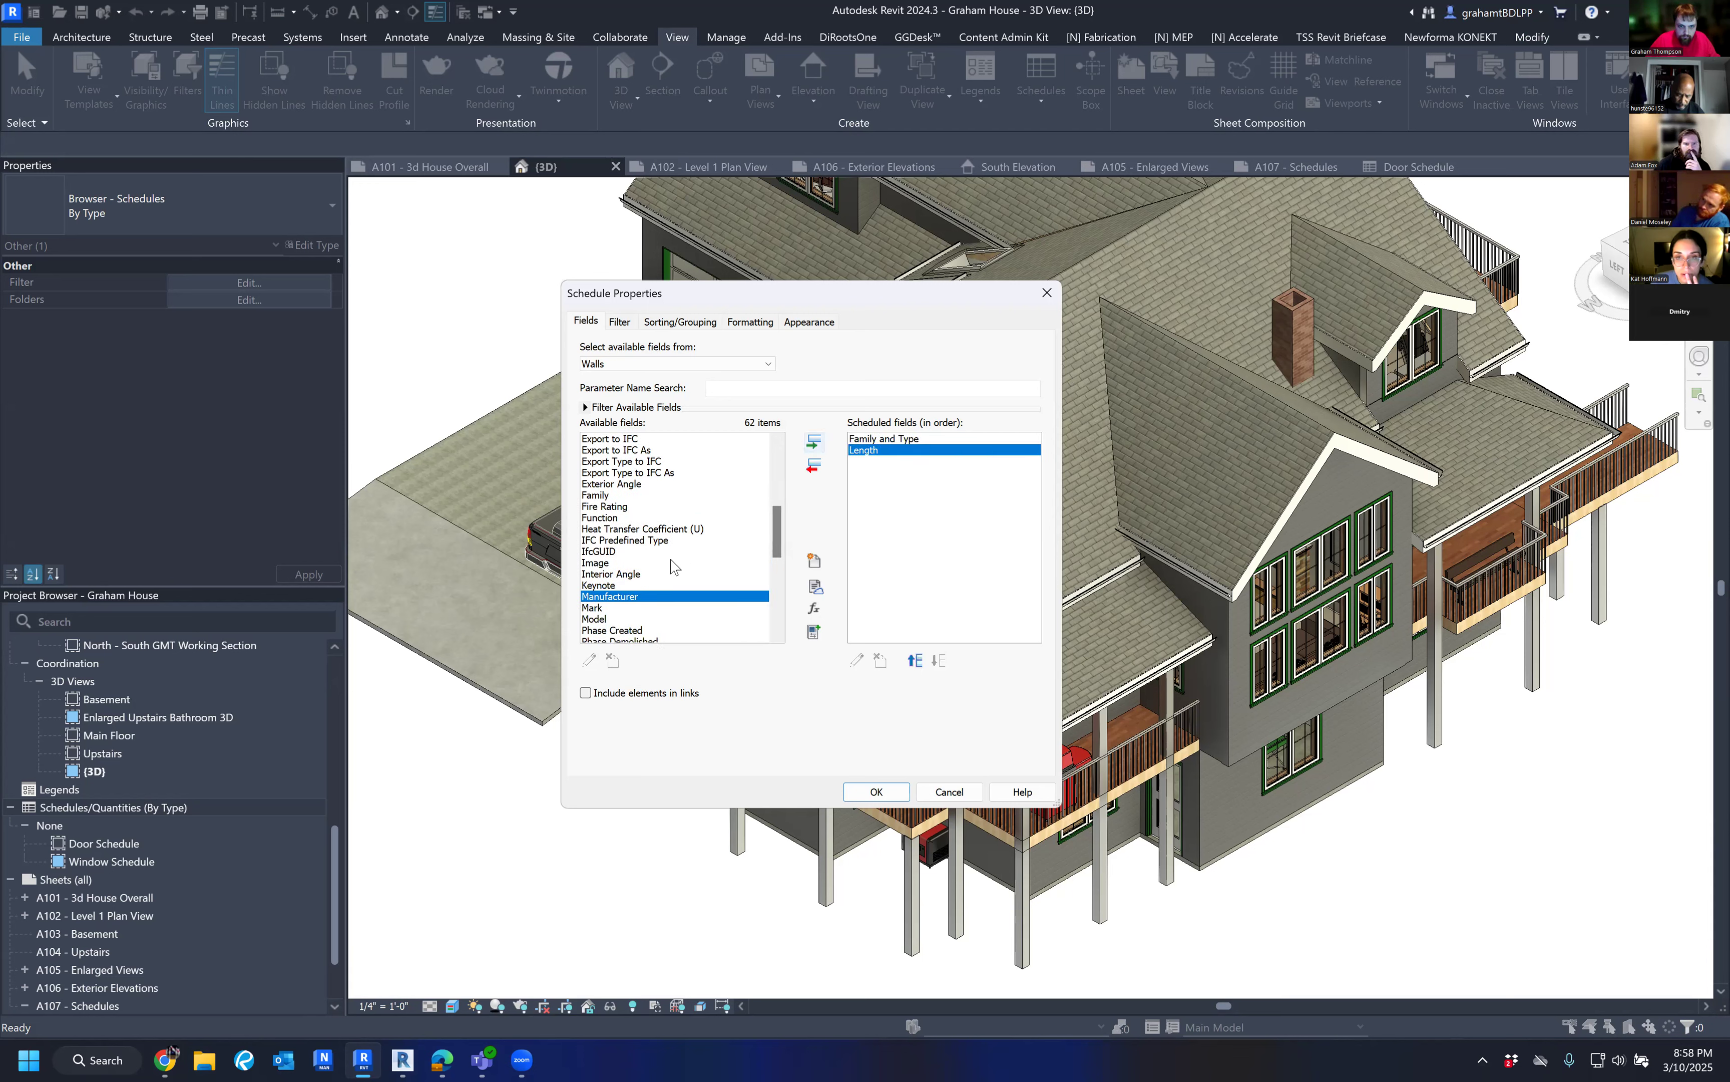
left_click(653, 583)
scroll(653, 586, "down", 3)
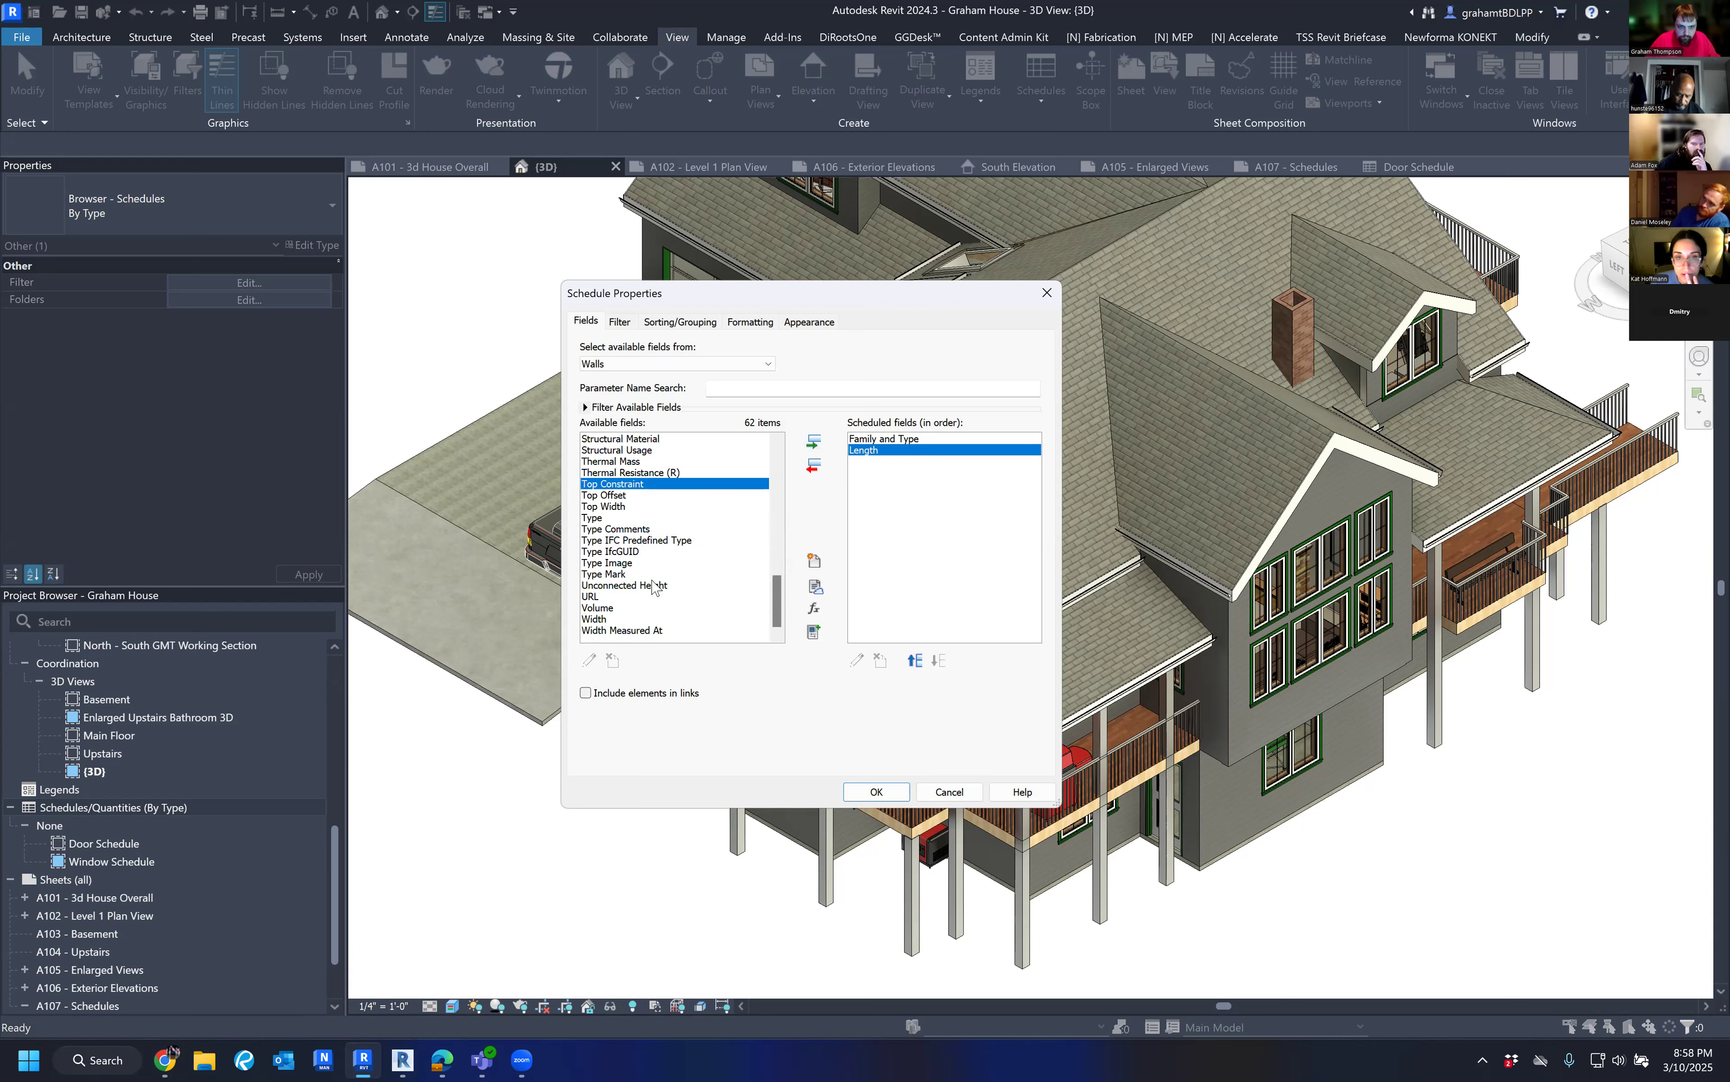
scroll(652, 581, "up", 2)
key("a")
left_click(621, 462)
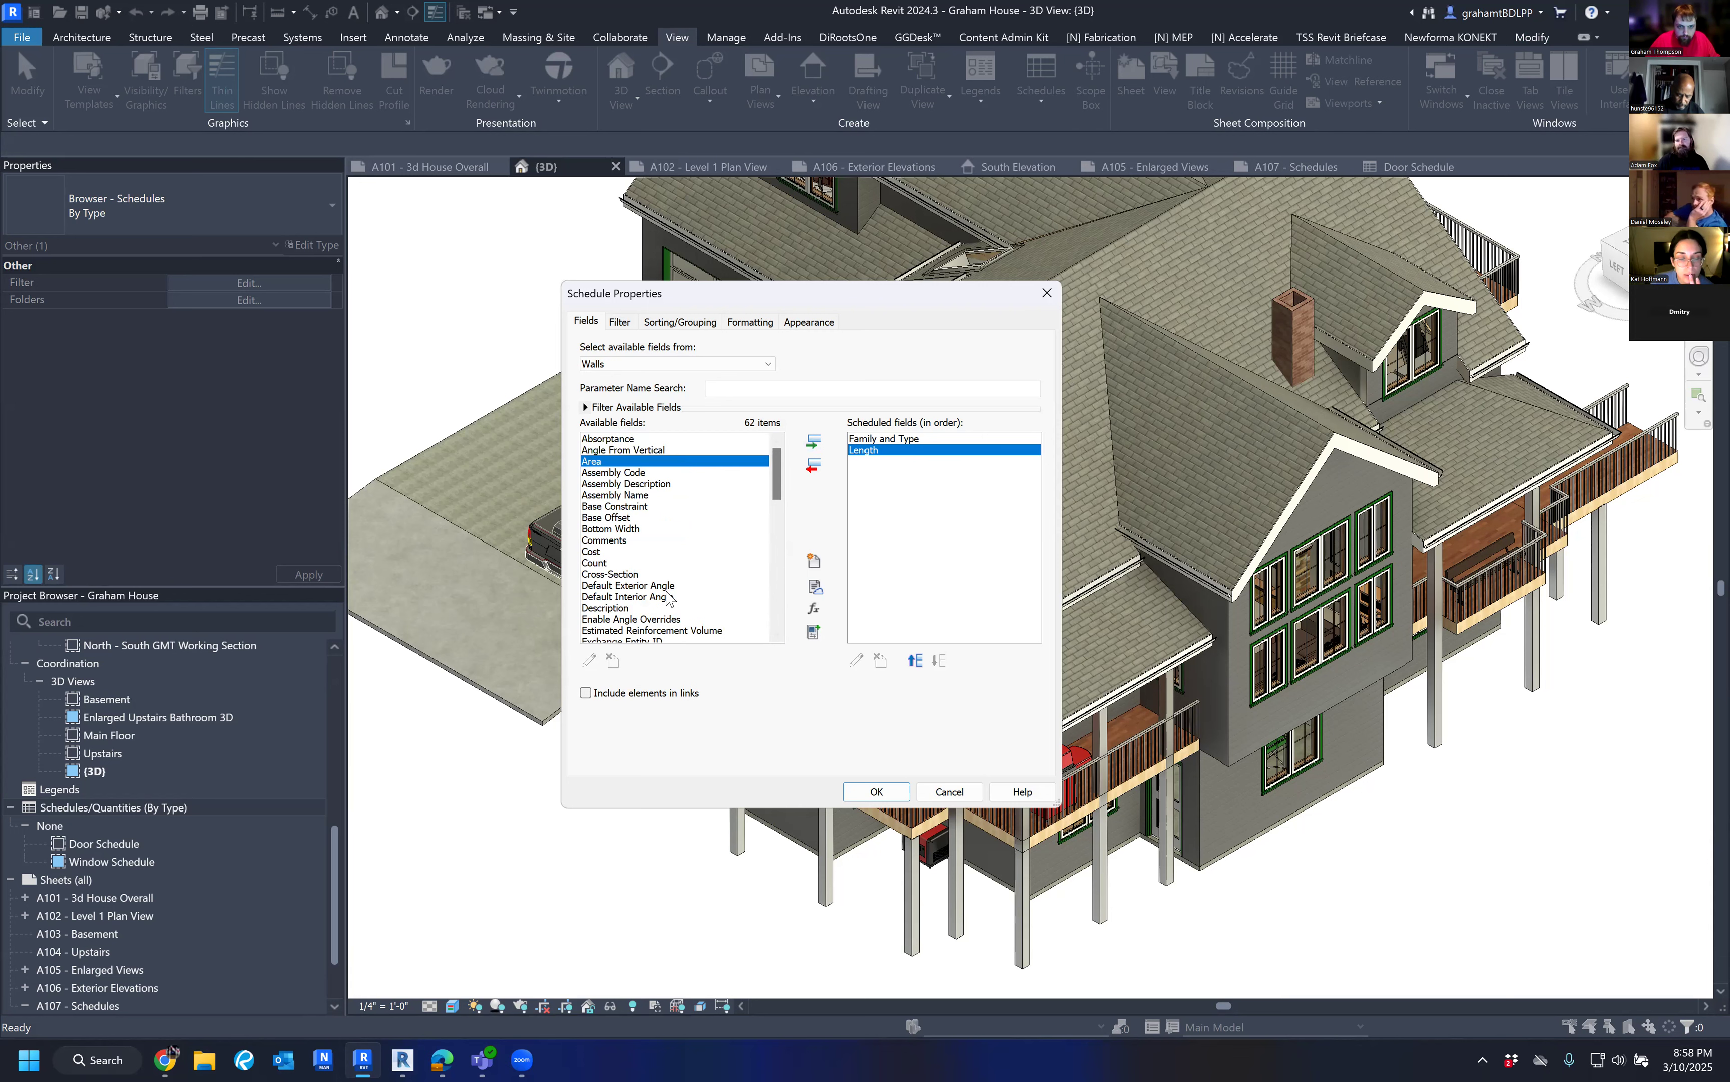
mouse_move(667, 598)
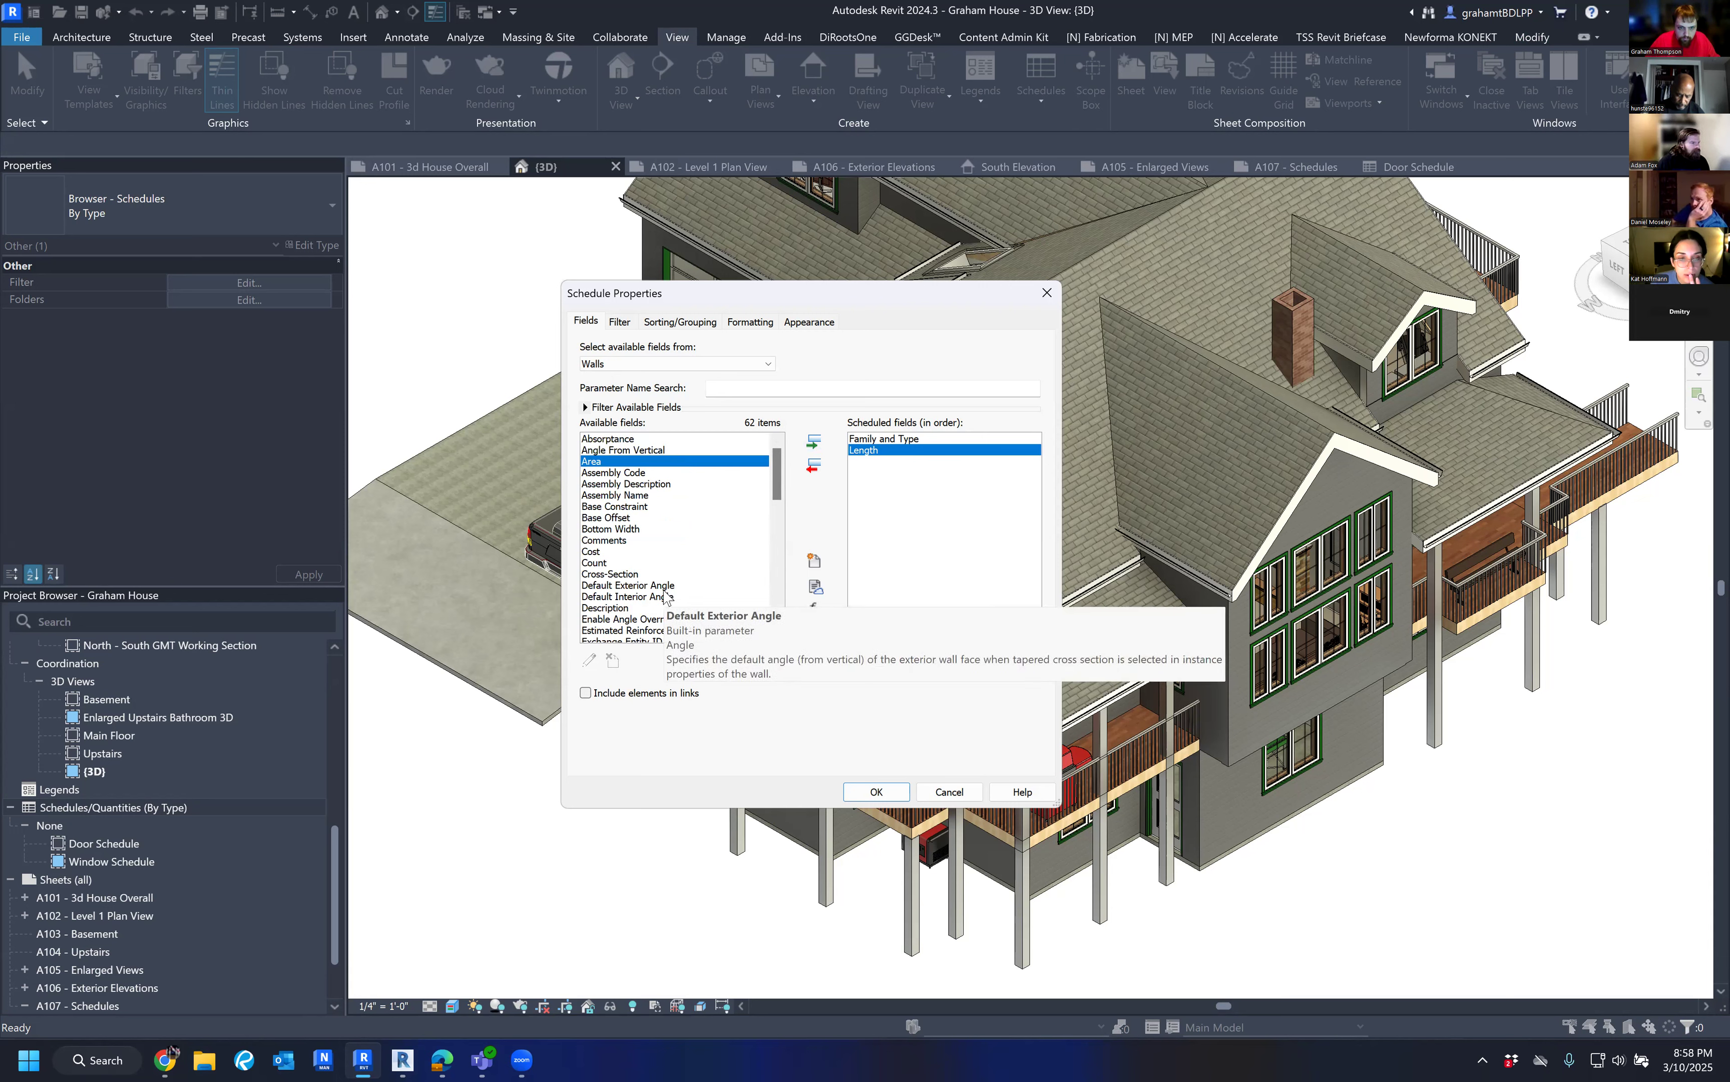
scroll(667, 598, "down", 5)
scroll(667, 598, "down", 3)
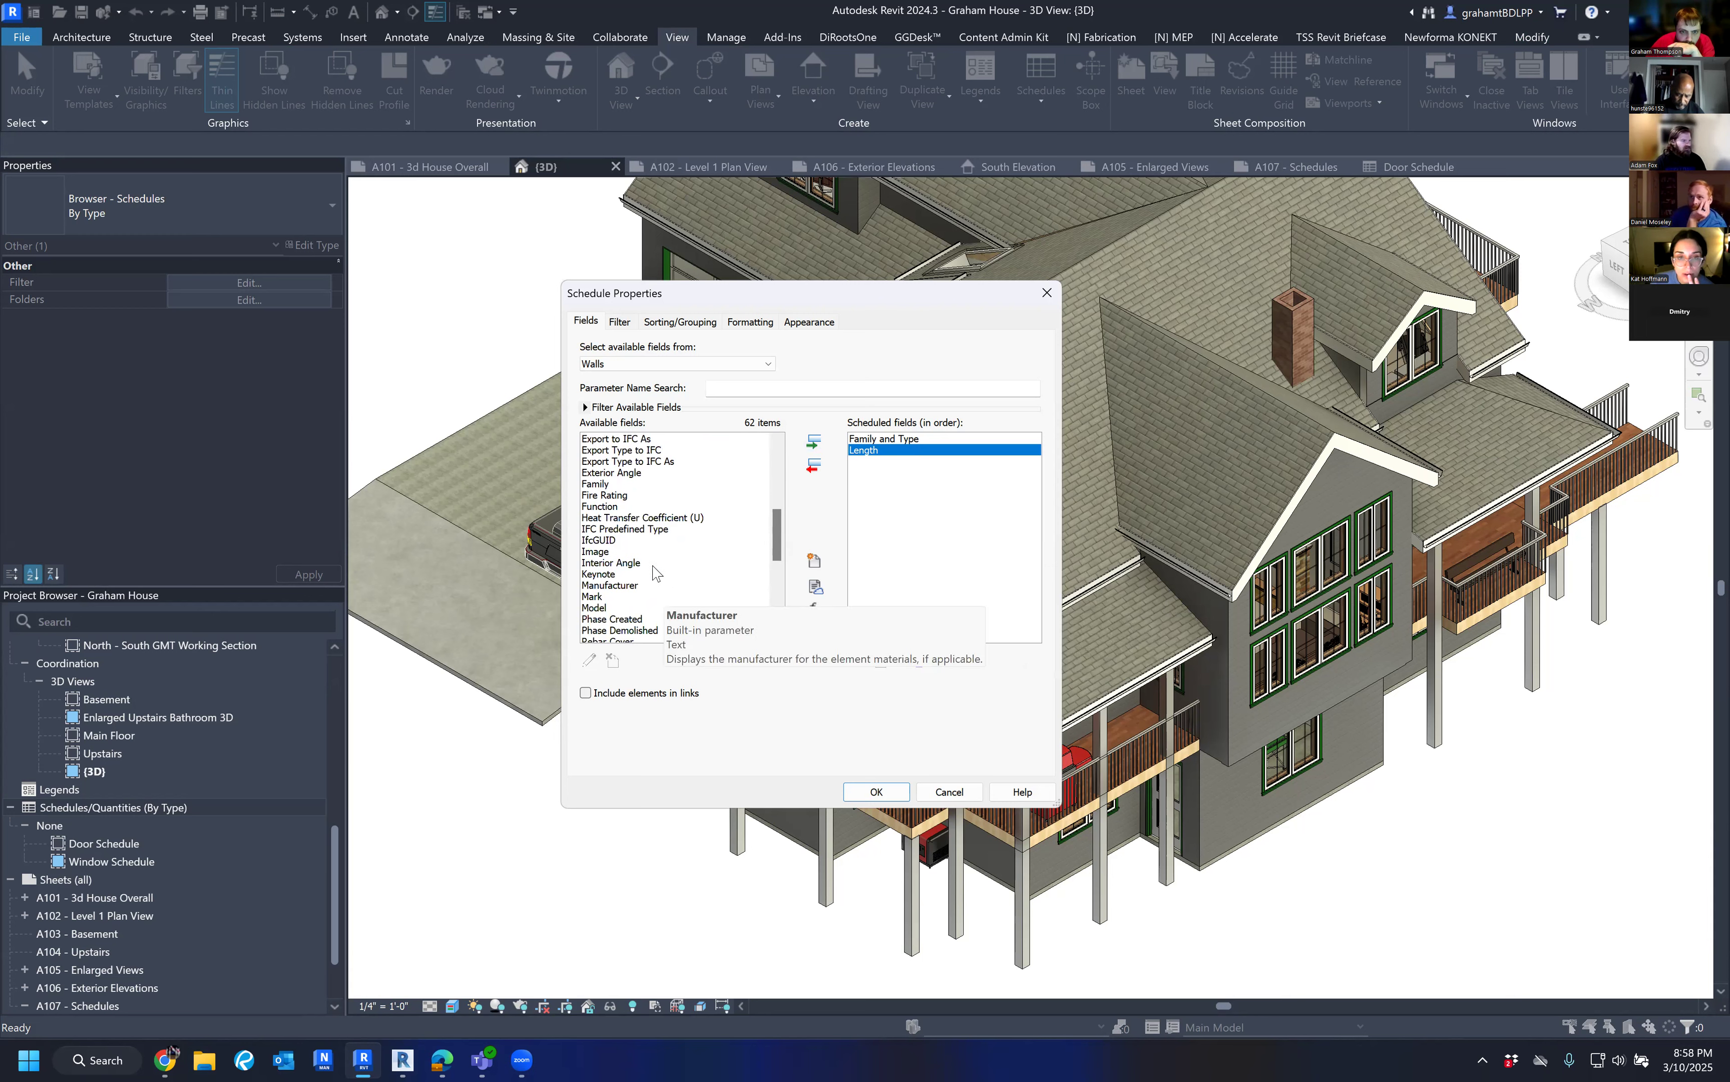
mouse_move(645, 566)
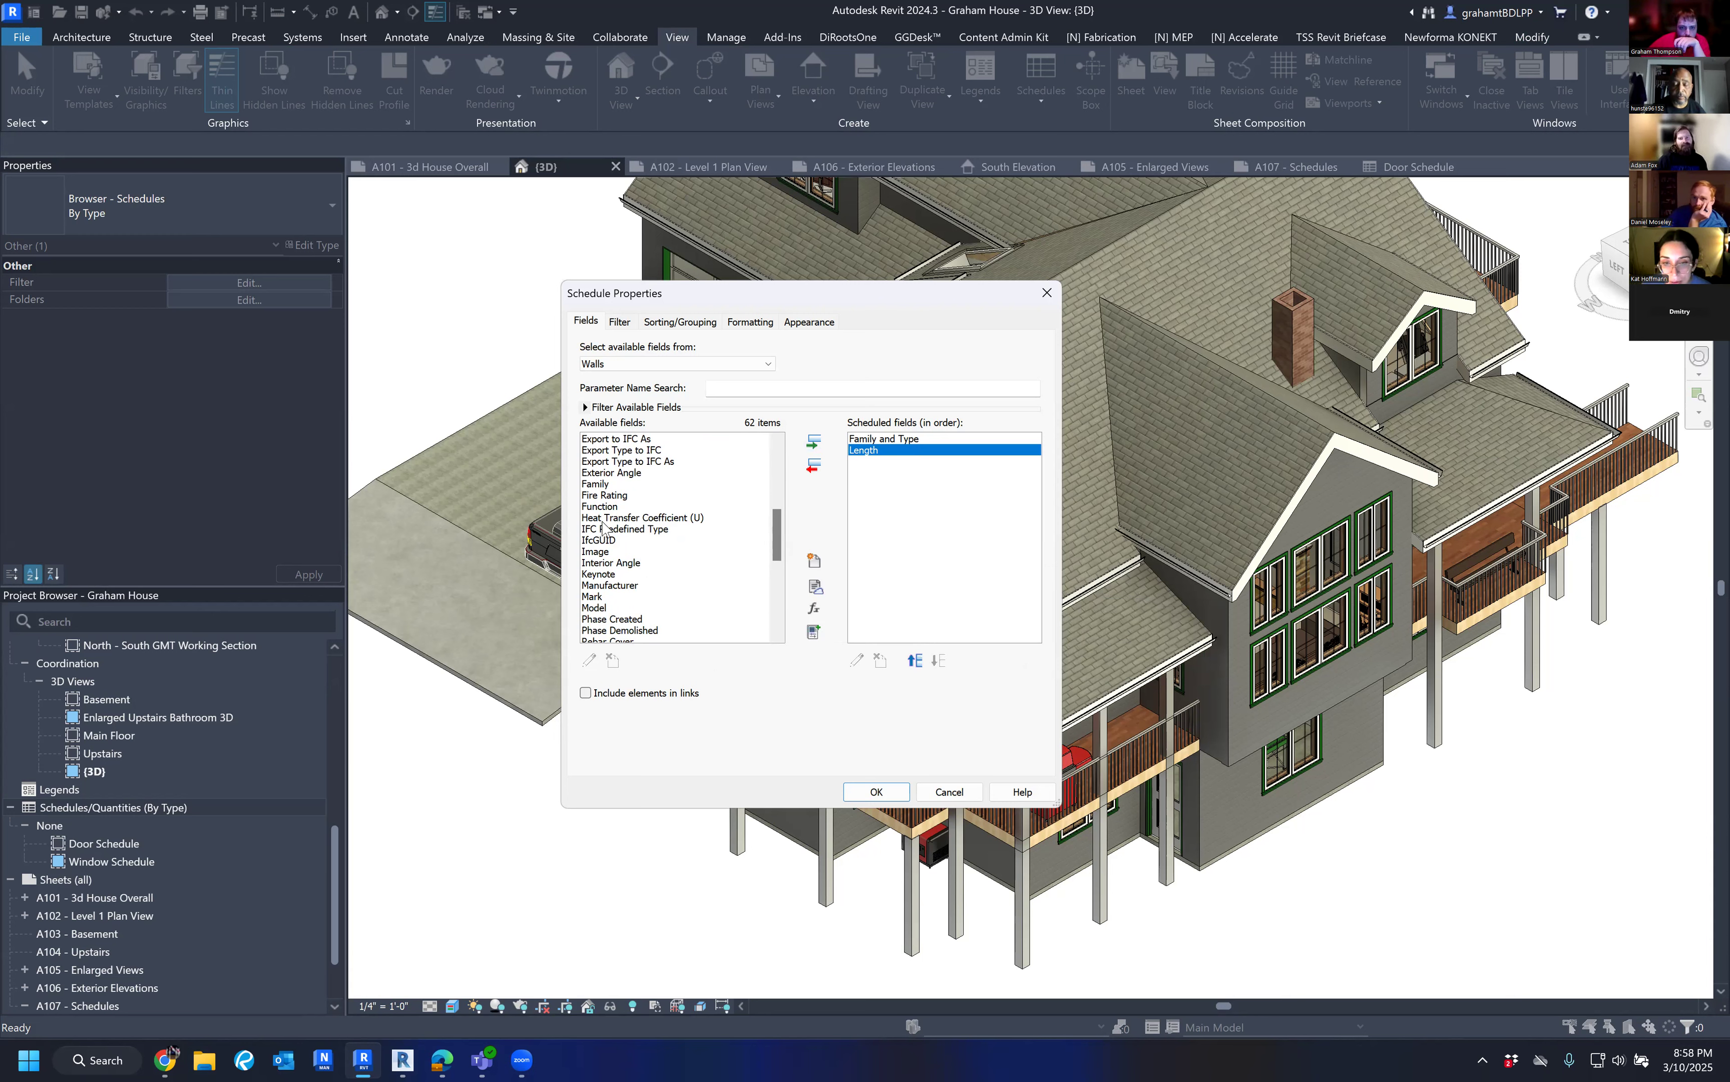
scroll(604, 528, "up", 5)
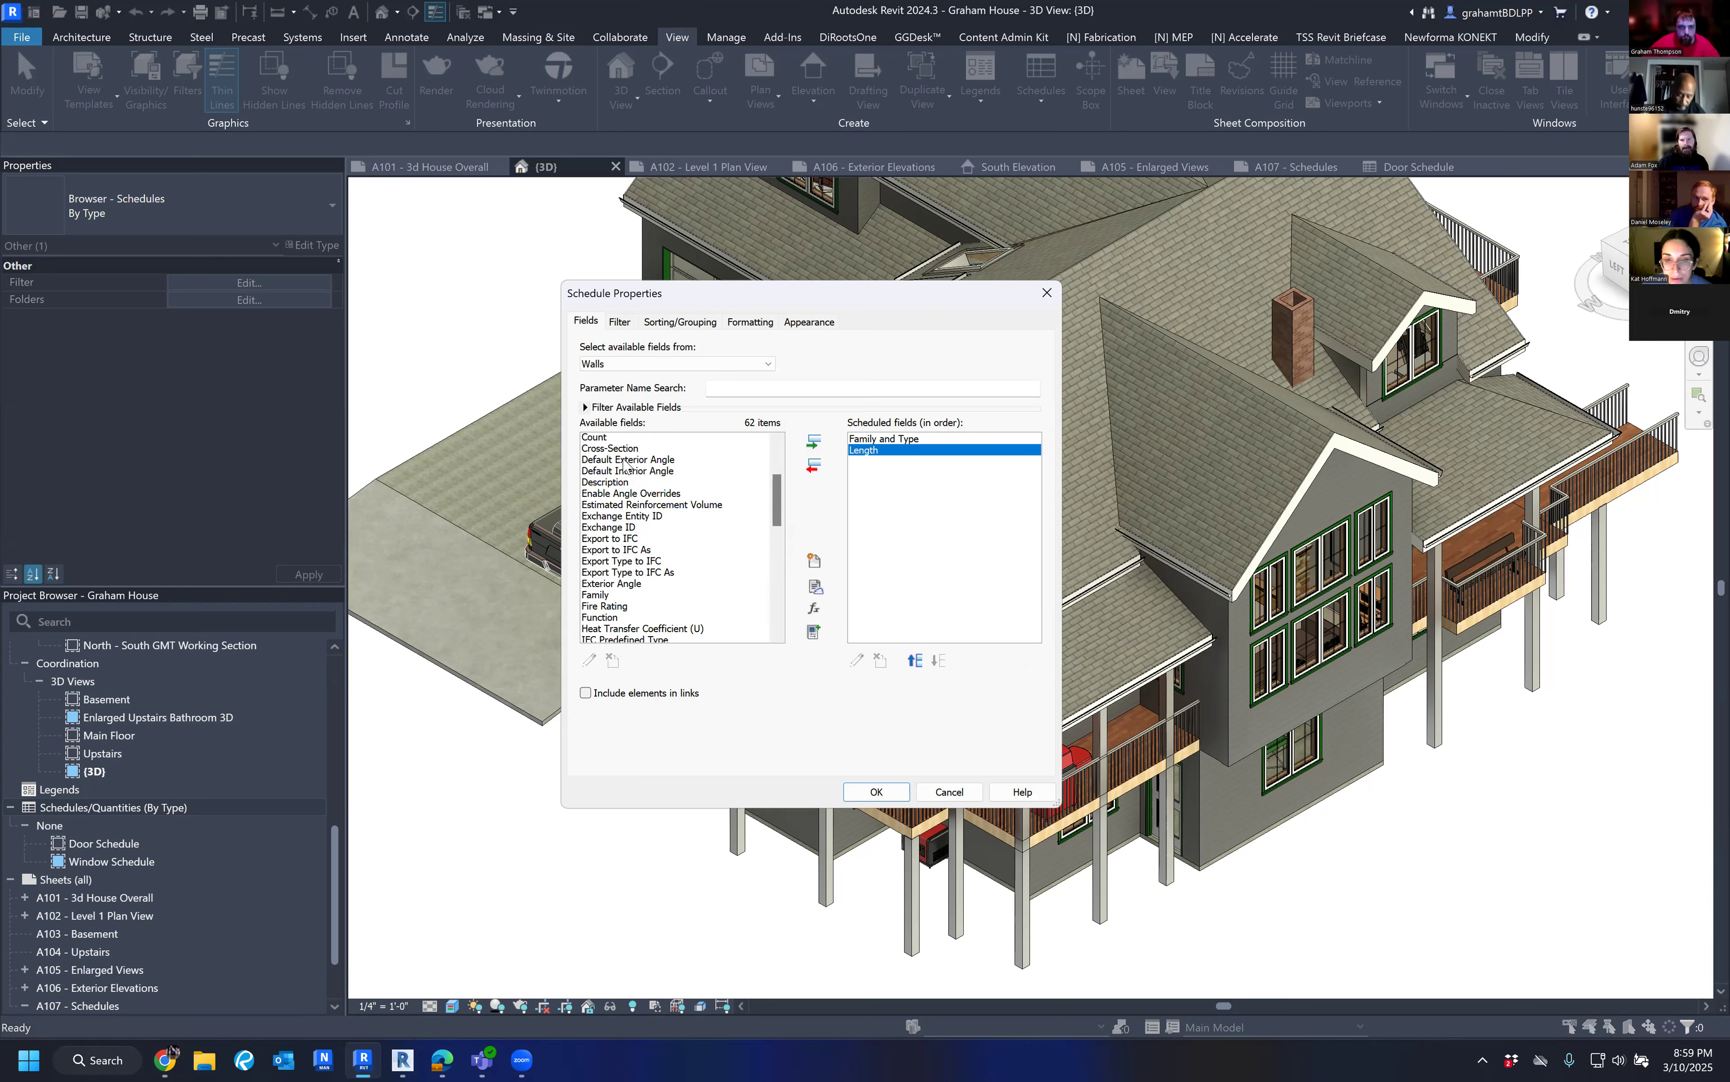
scroll(621, 459, "up", 2)
left_click(622, 461)
left_click(813, 441)
Add the Count field after Area and create the wall schedule.
left_click(600, 551)
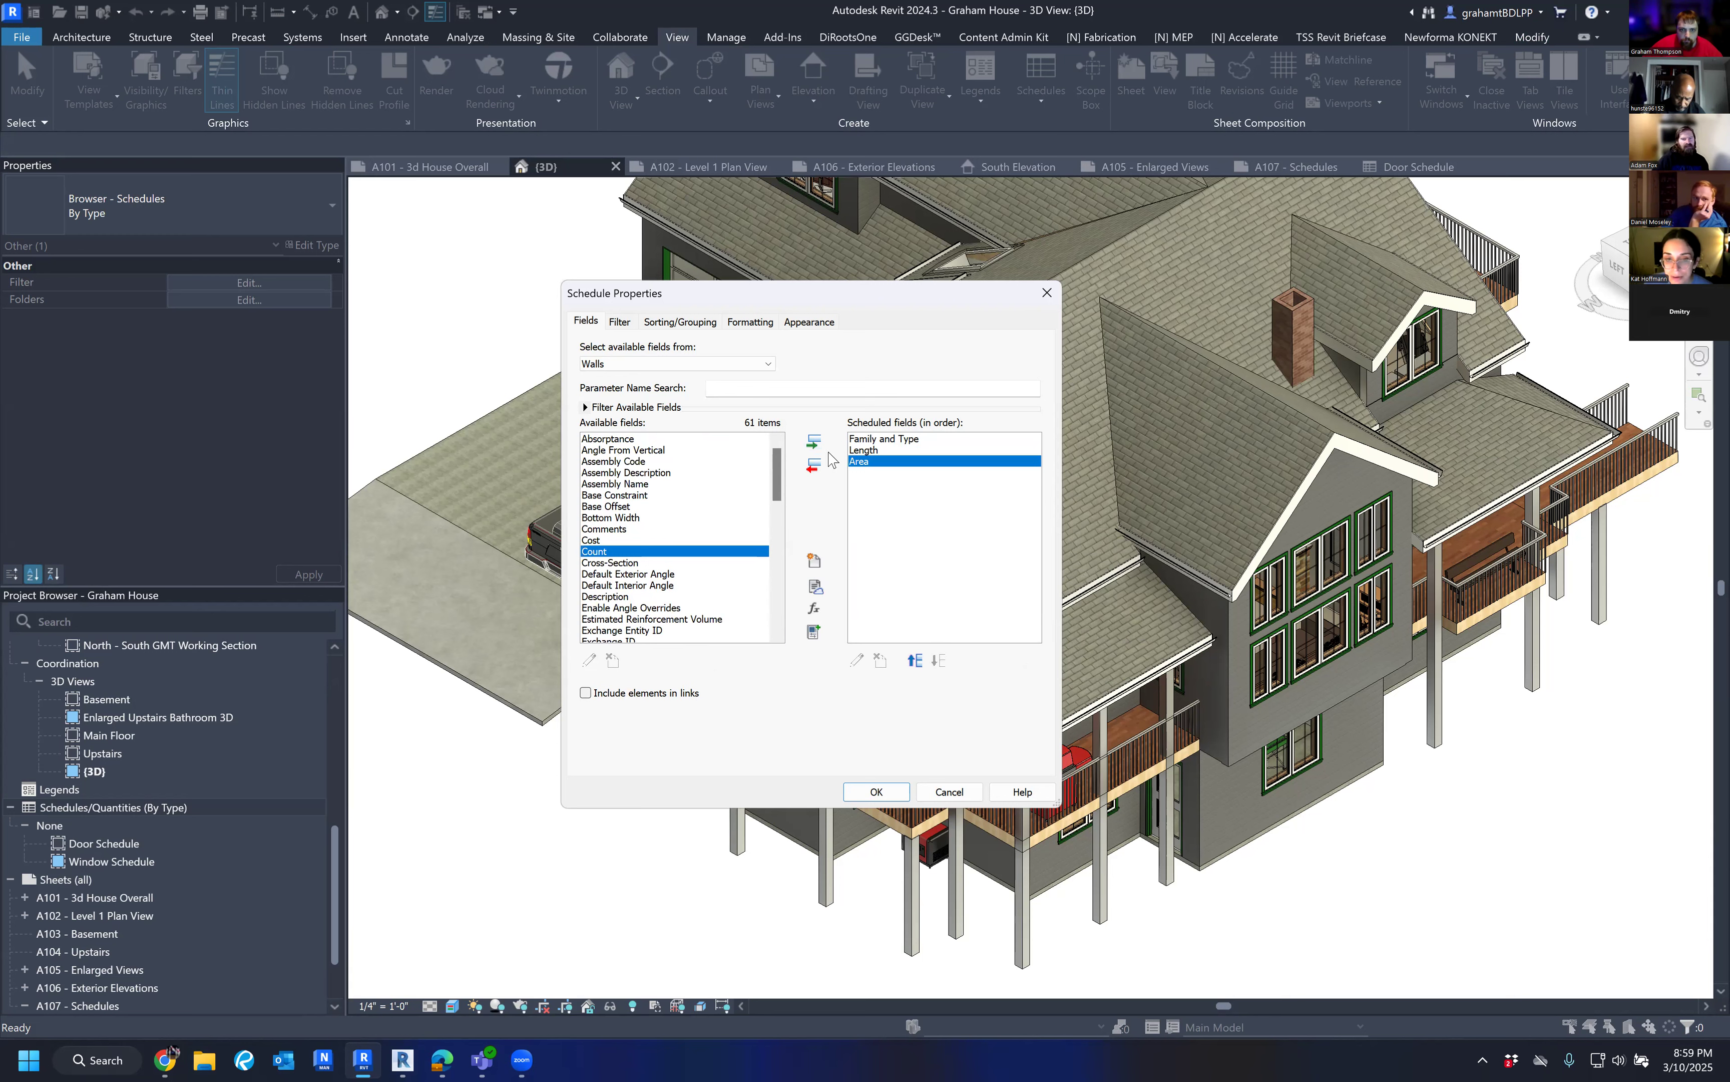
left_click(813, 443)
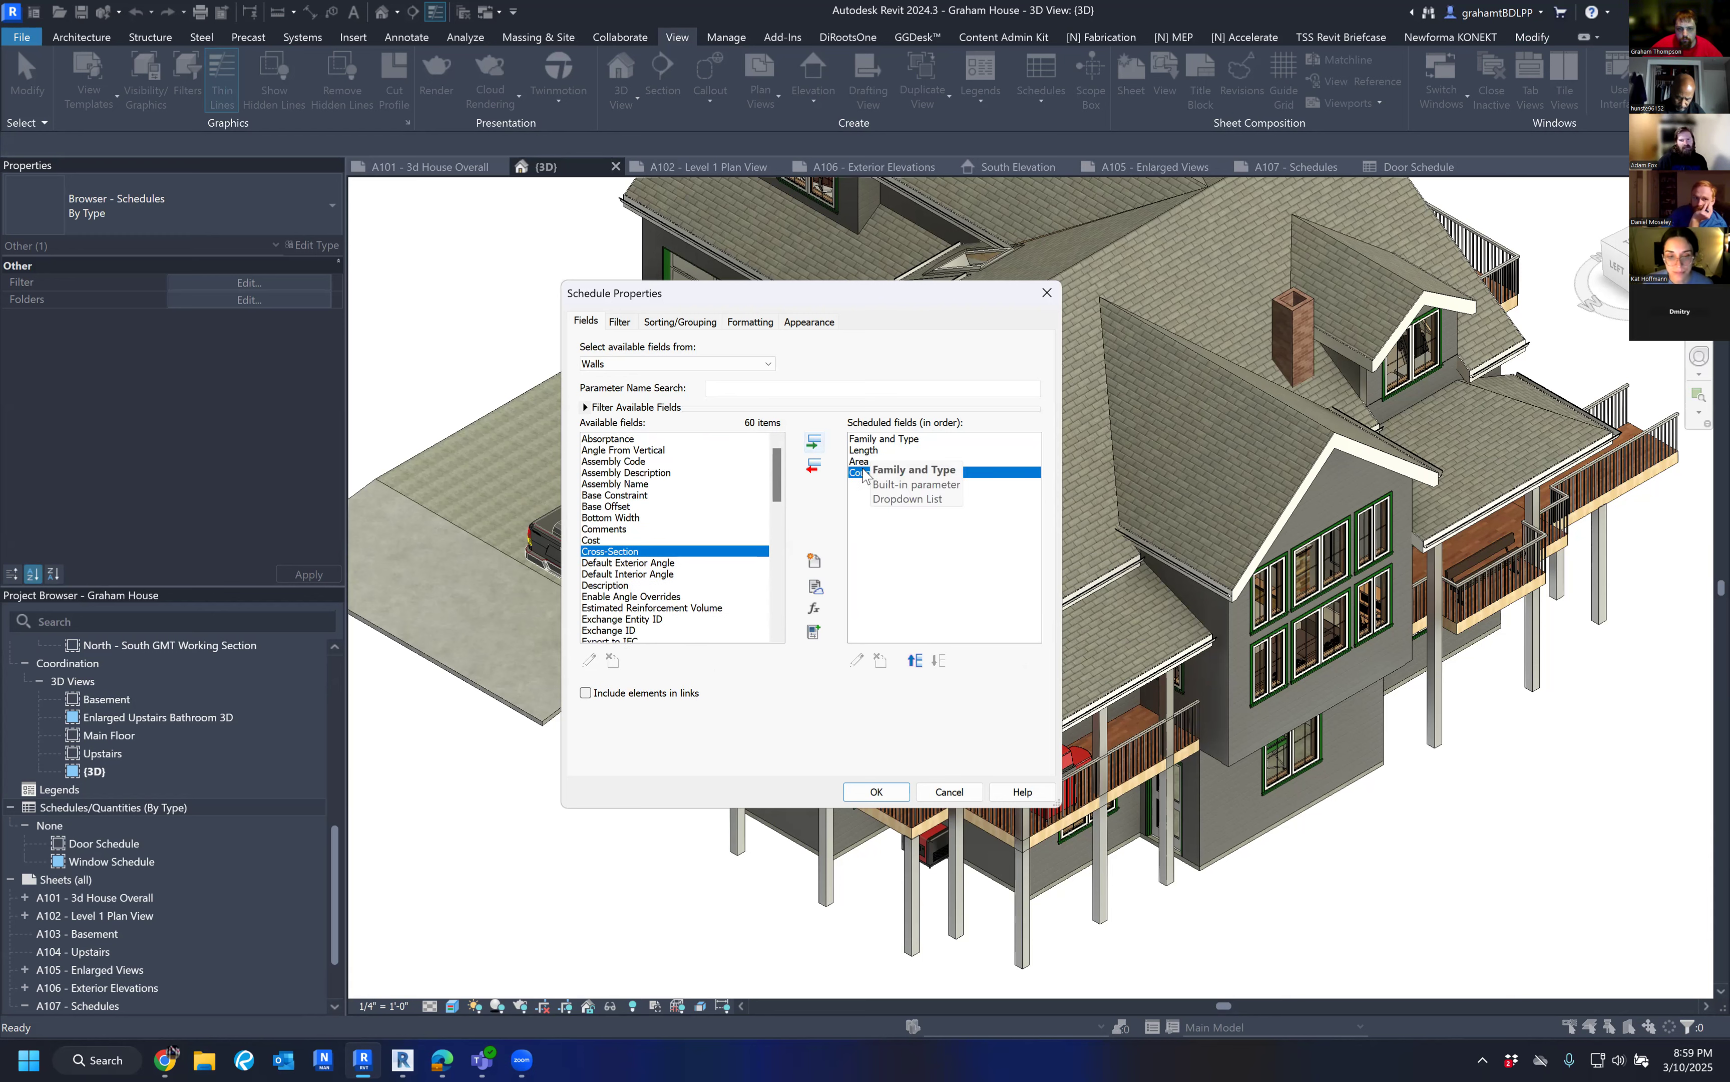
mouse_move(868, 456)
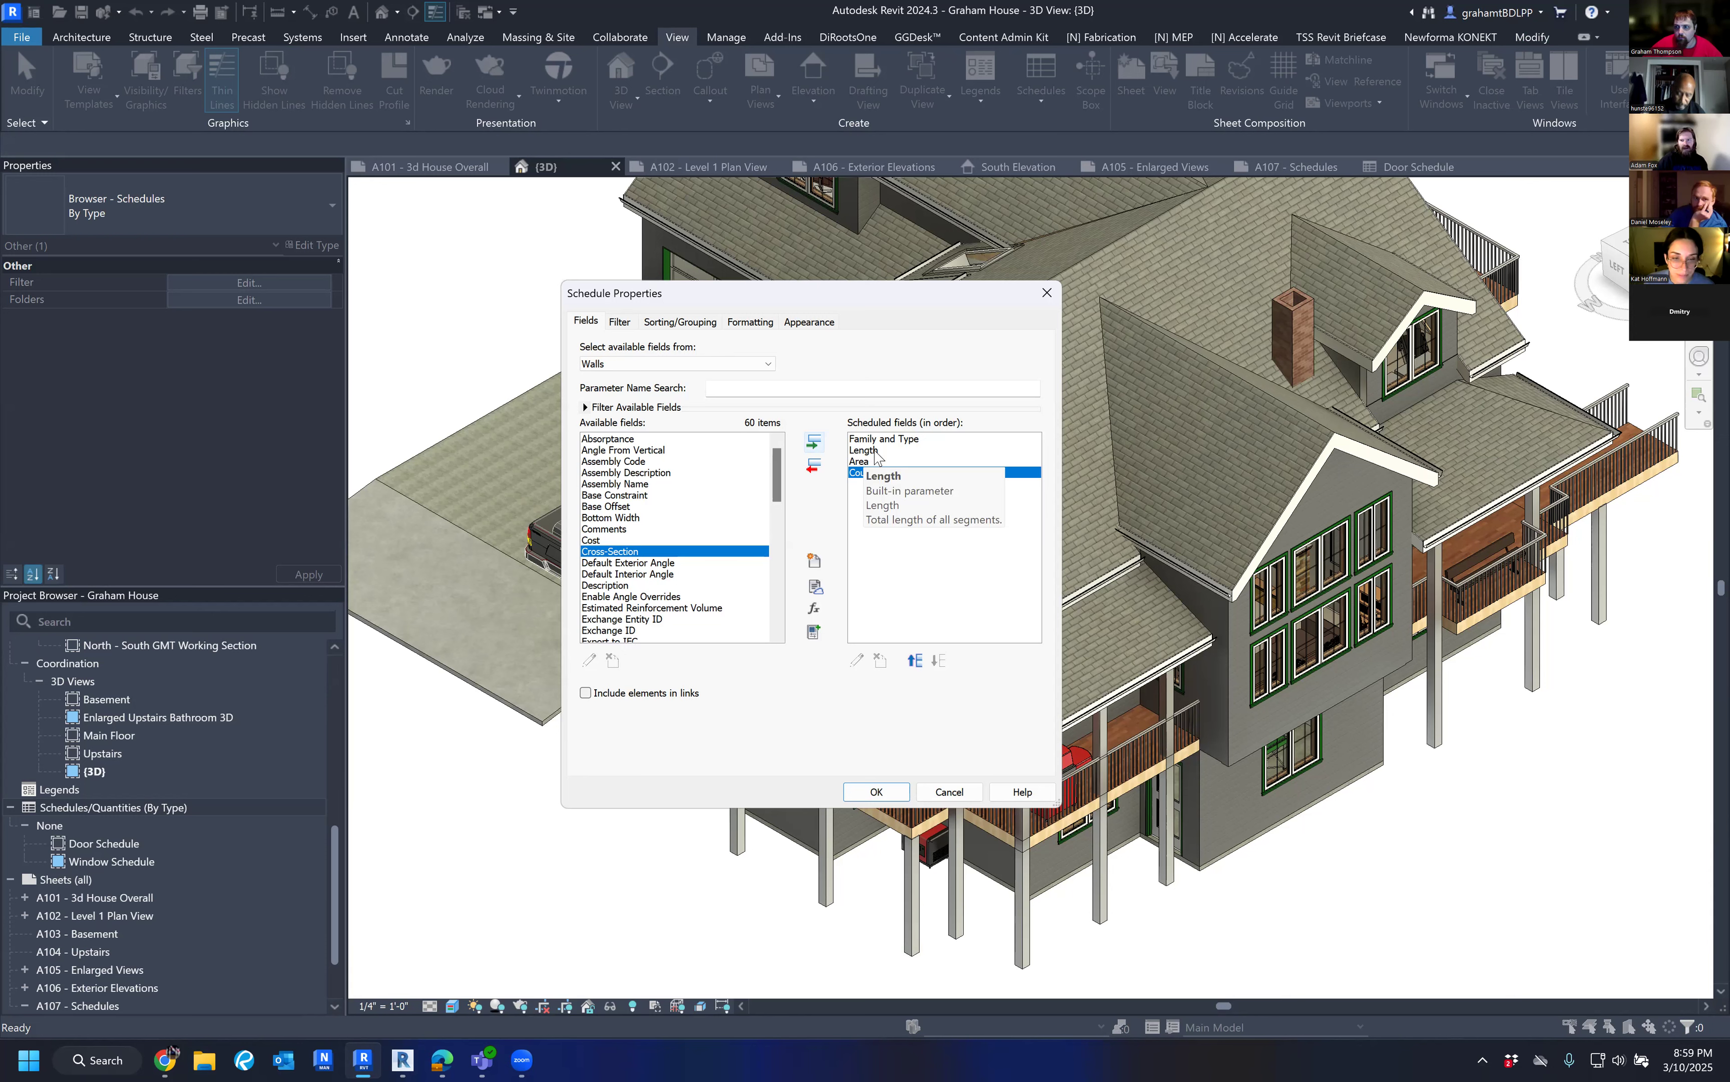
left_click(875, 792)
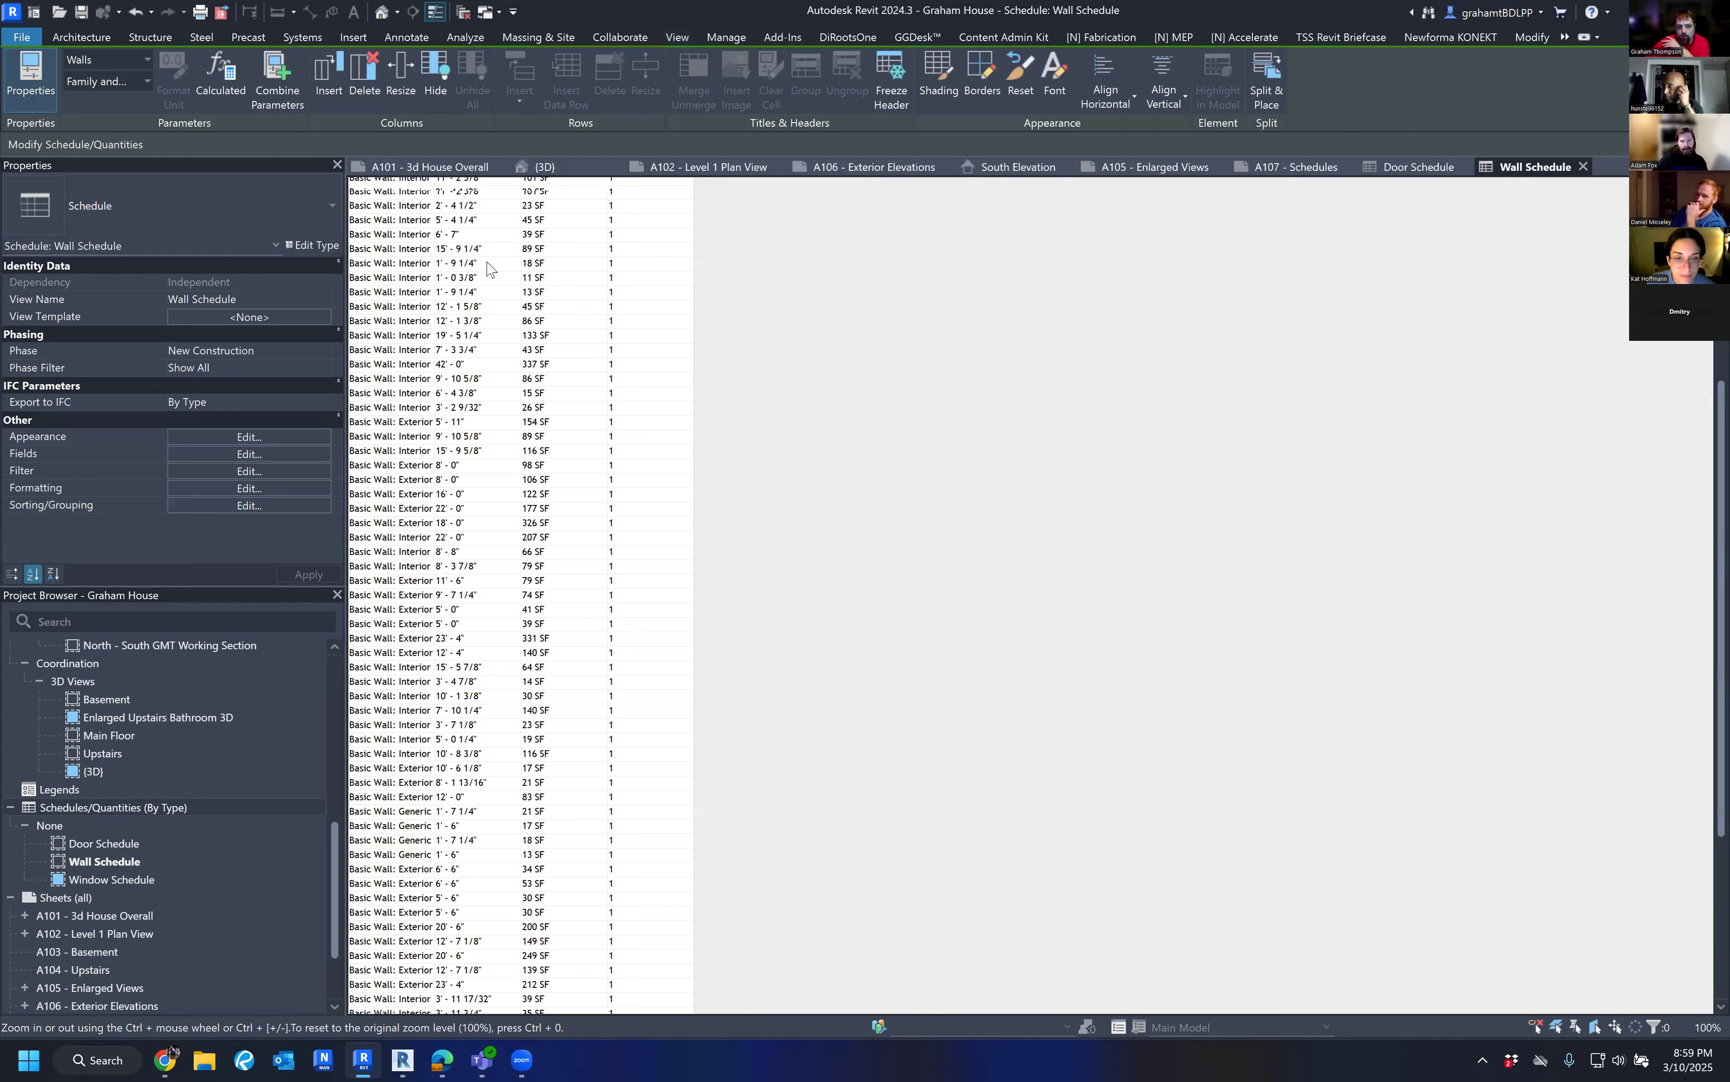
Sort the wall schedule by Family and Type in ascending order.
left_click(200, 438)
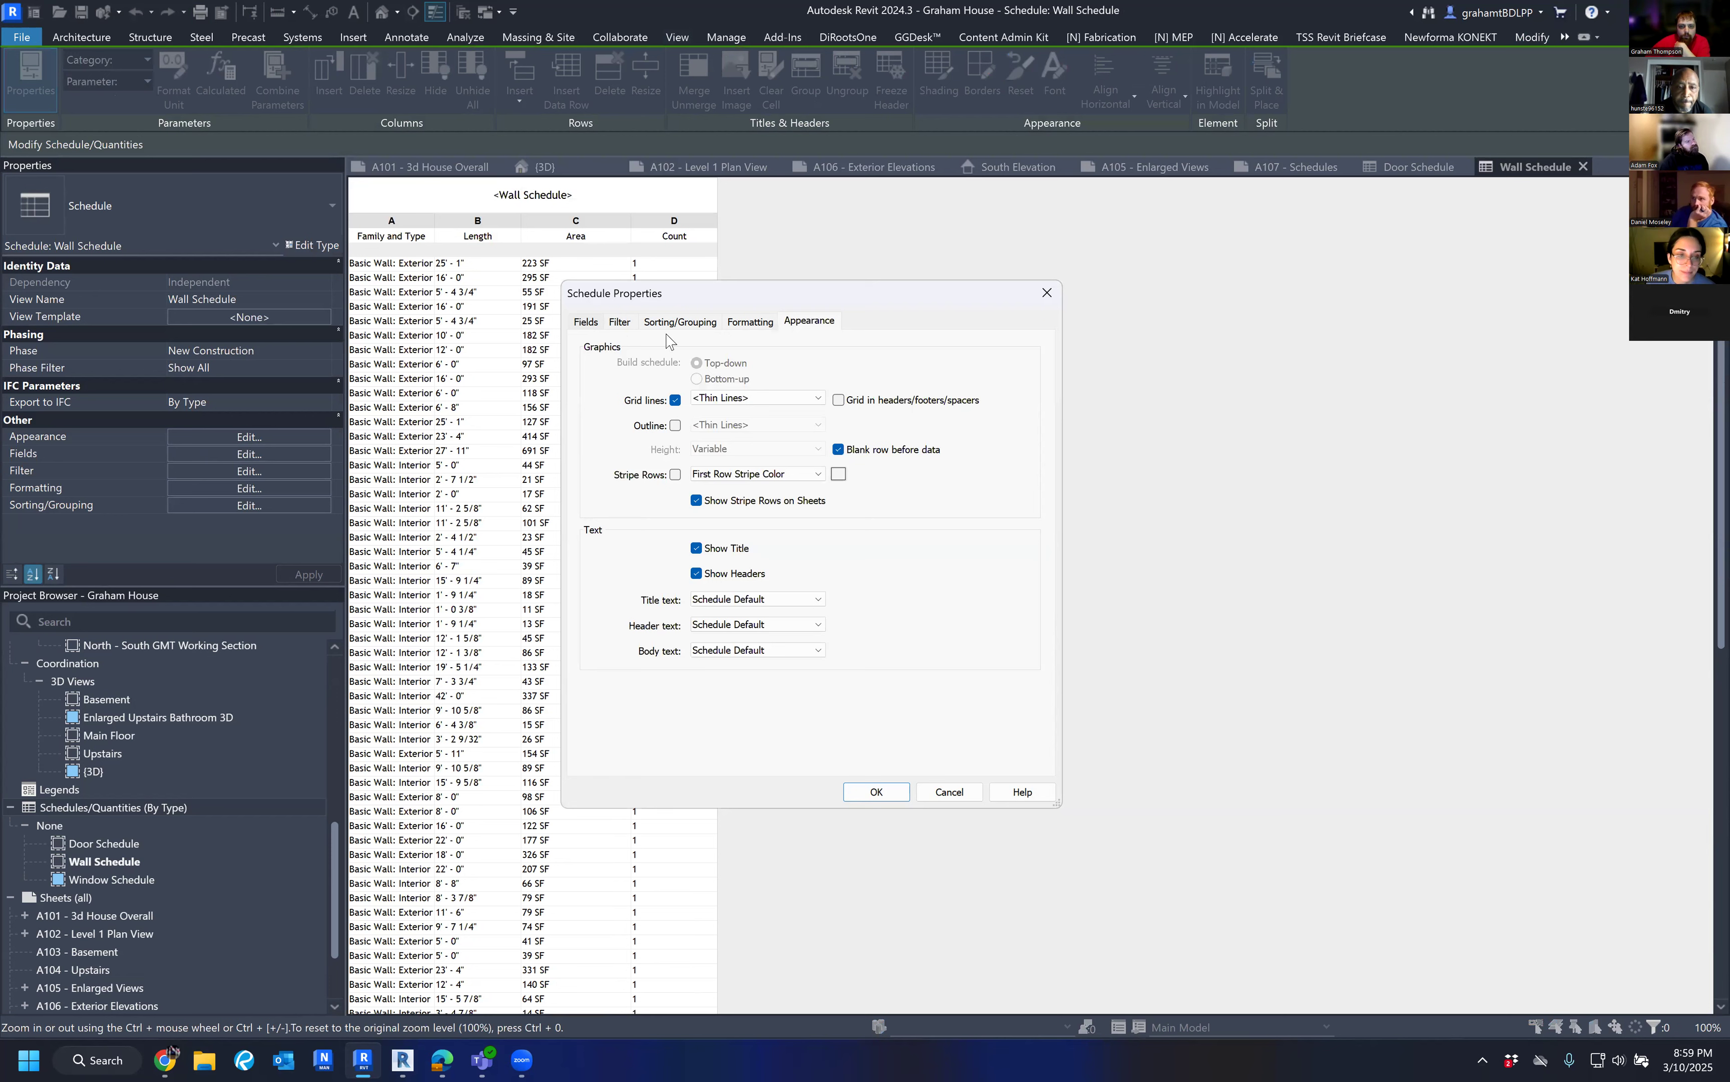
left_click(704, 324)
left_click(768, 349)
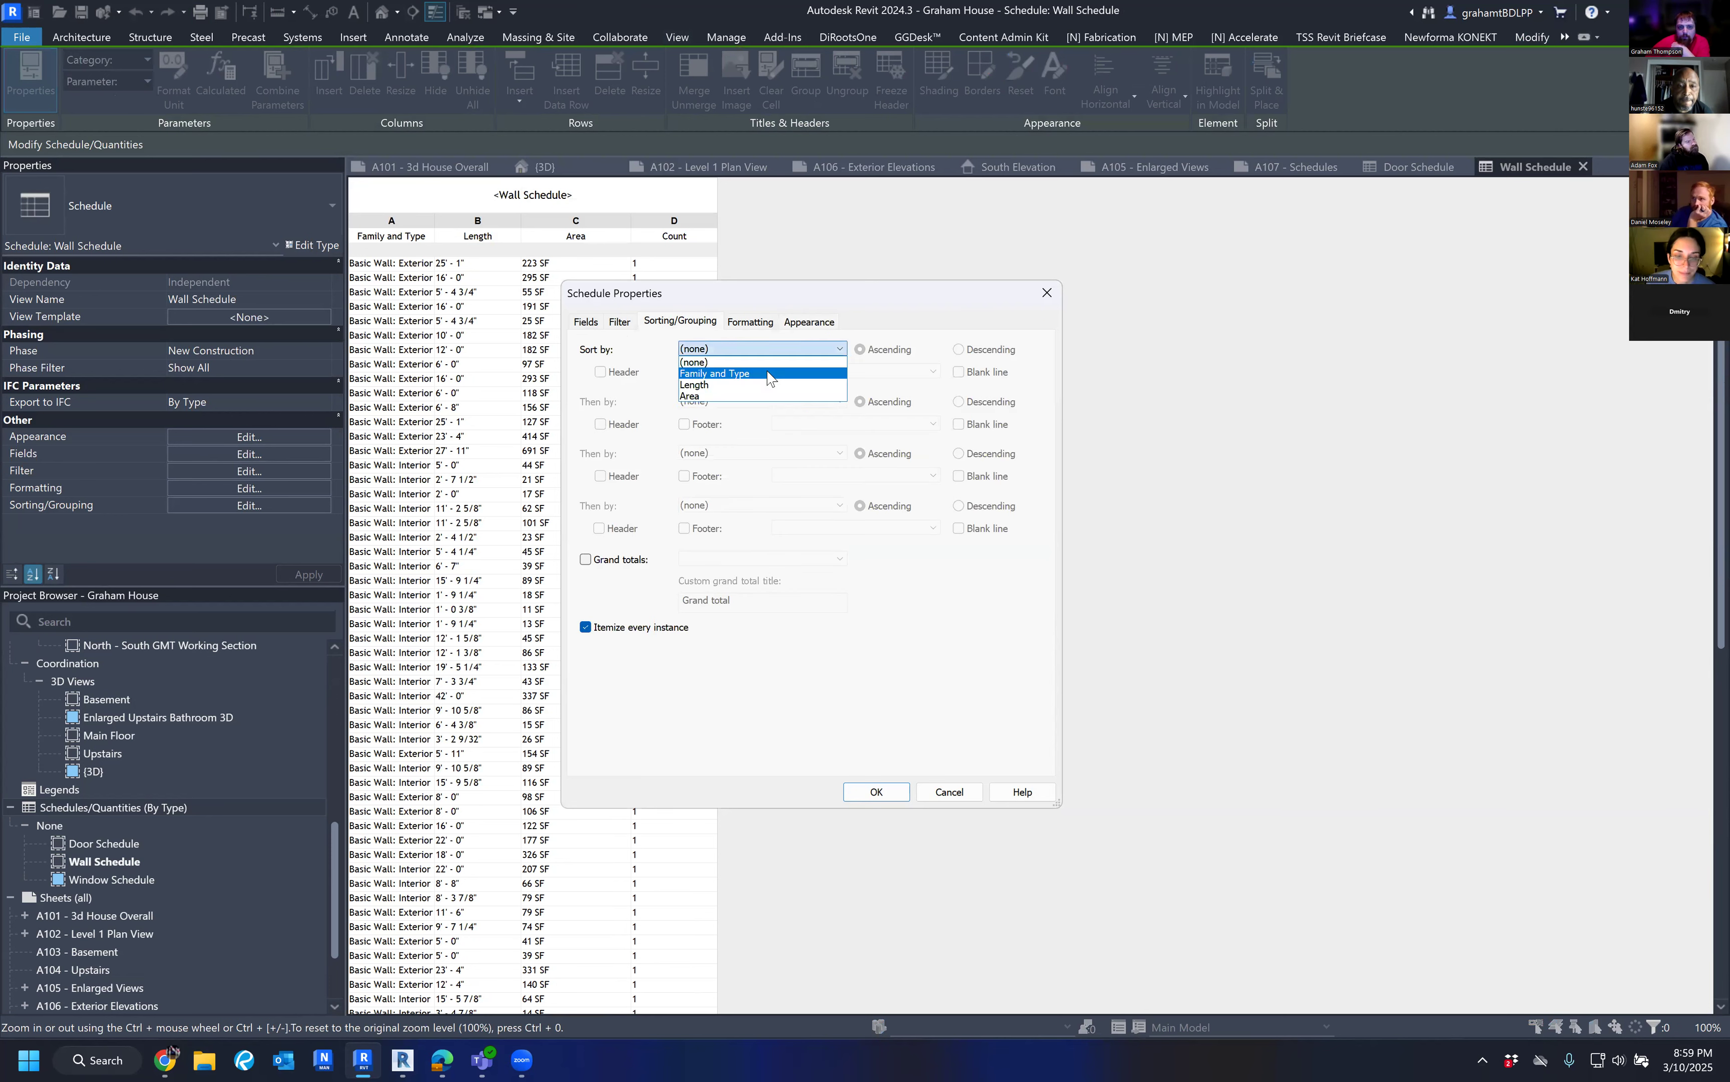
left_click(768, 374)
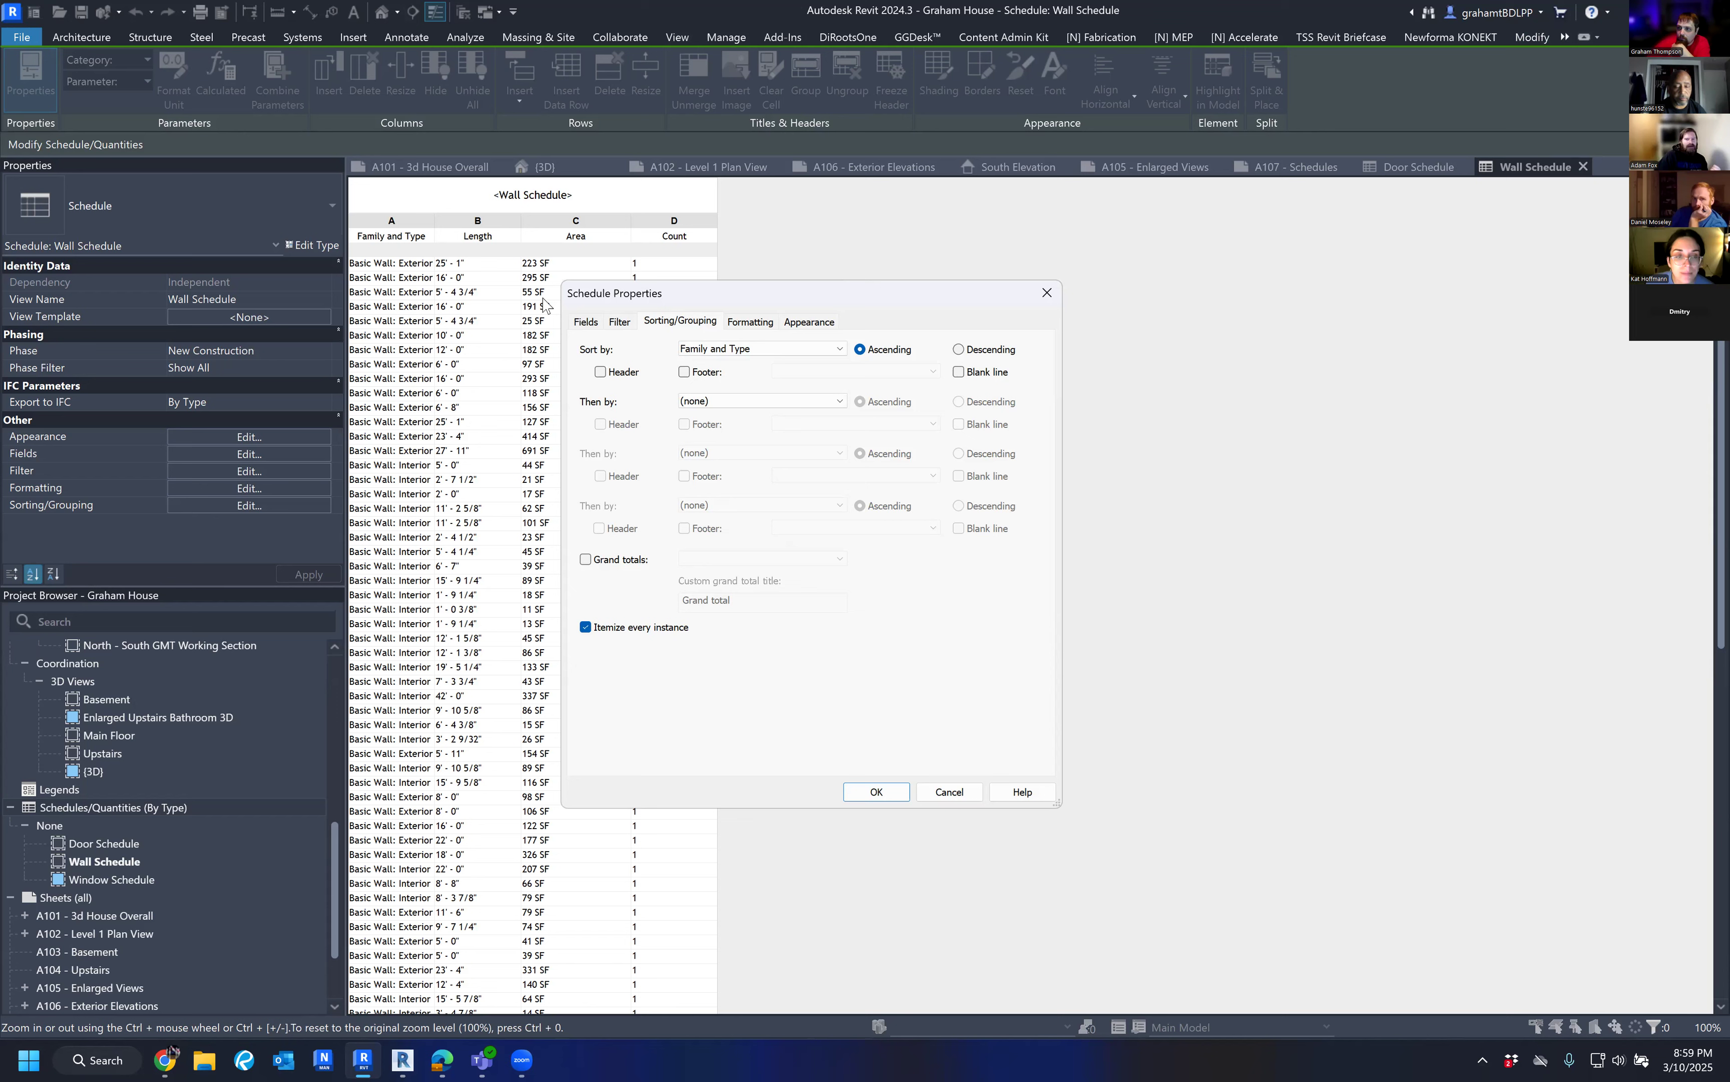
left_click(877, 791)
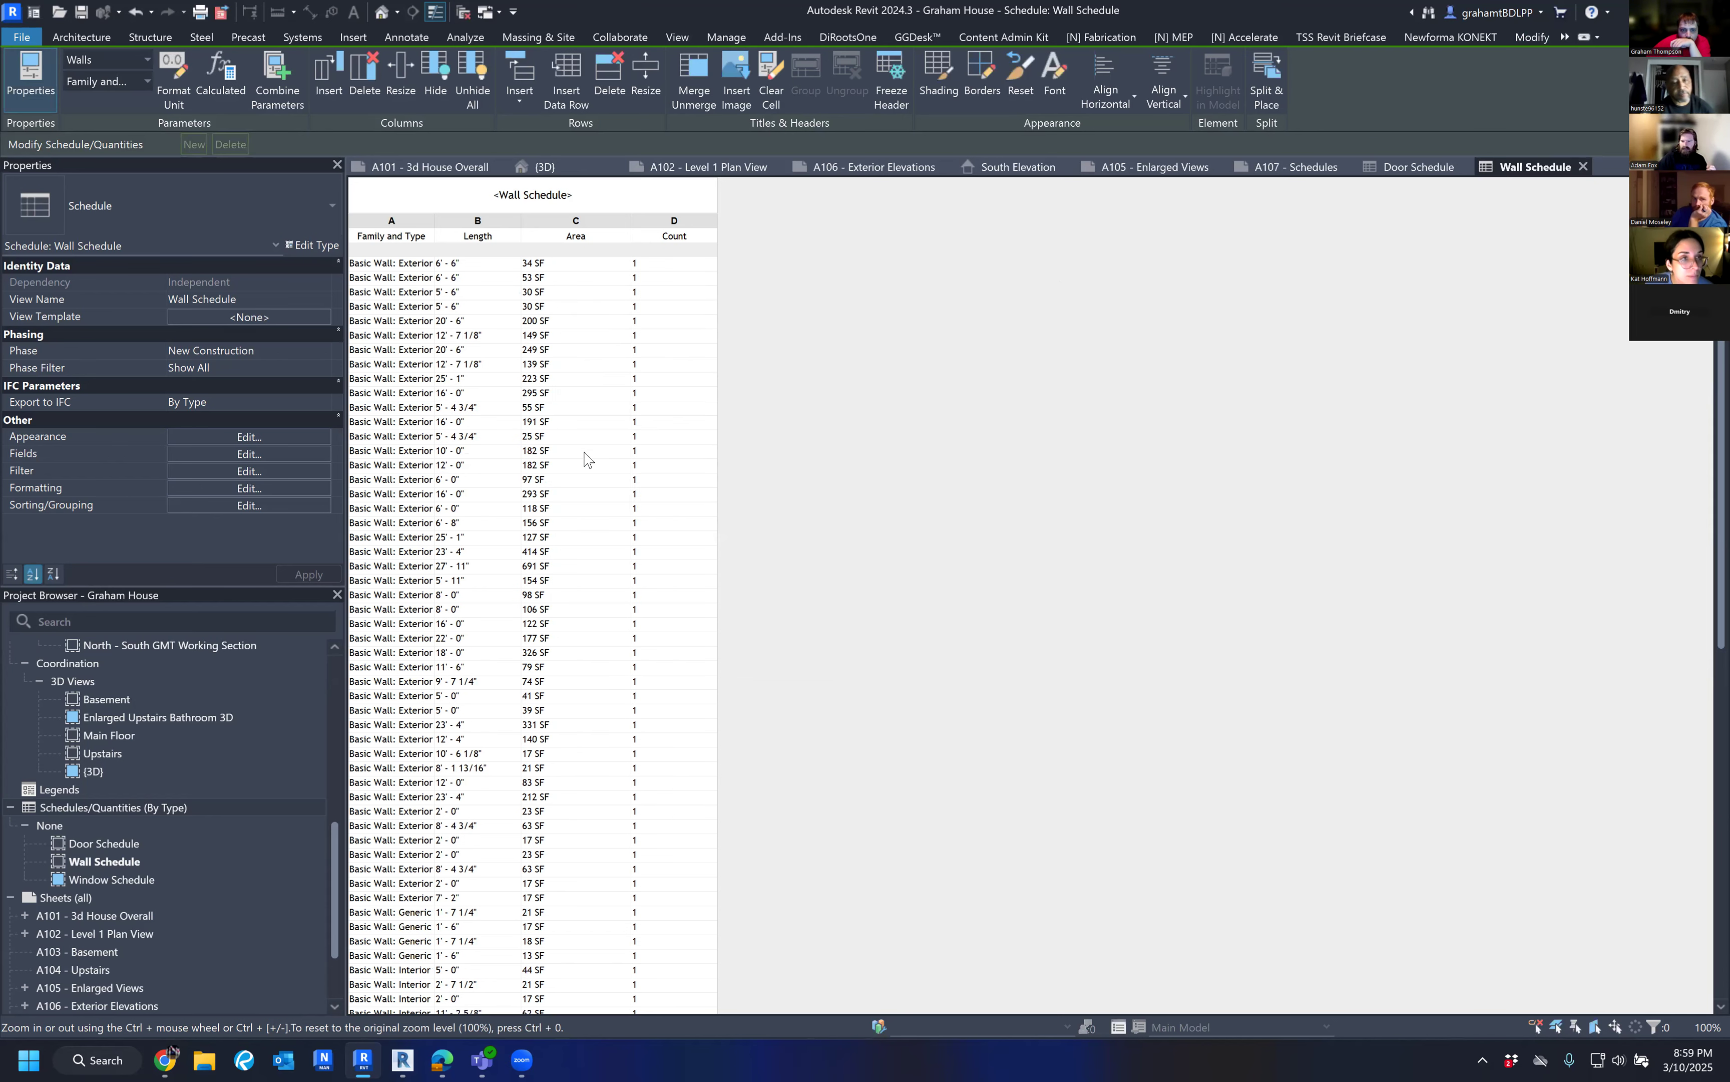
Stop itemizing every instance in the wall schedule so identical wall types are grouped.
scroll(585, 453, "down", 10)
scroll(442, 426, "up", 10)
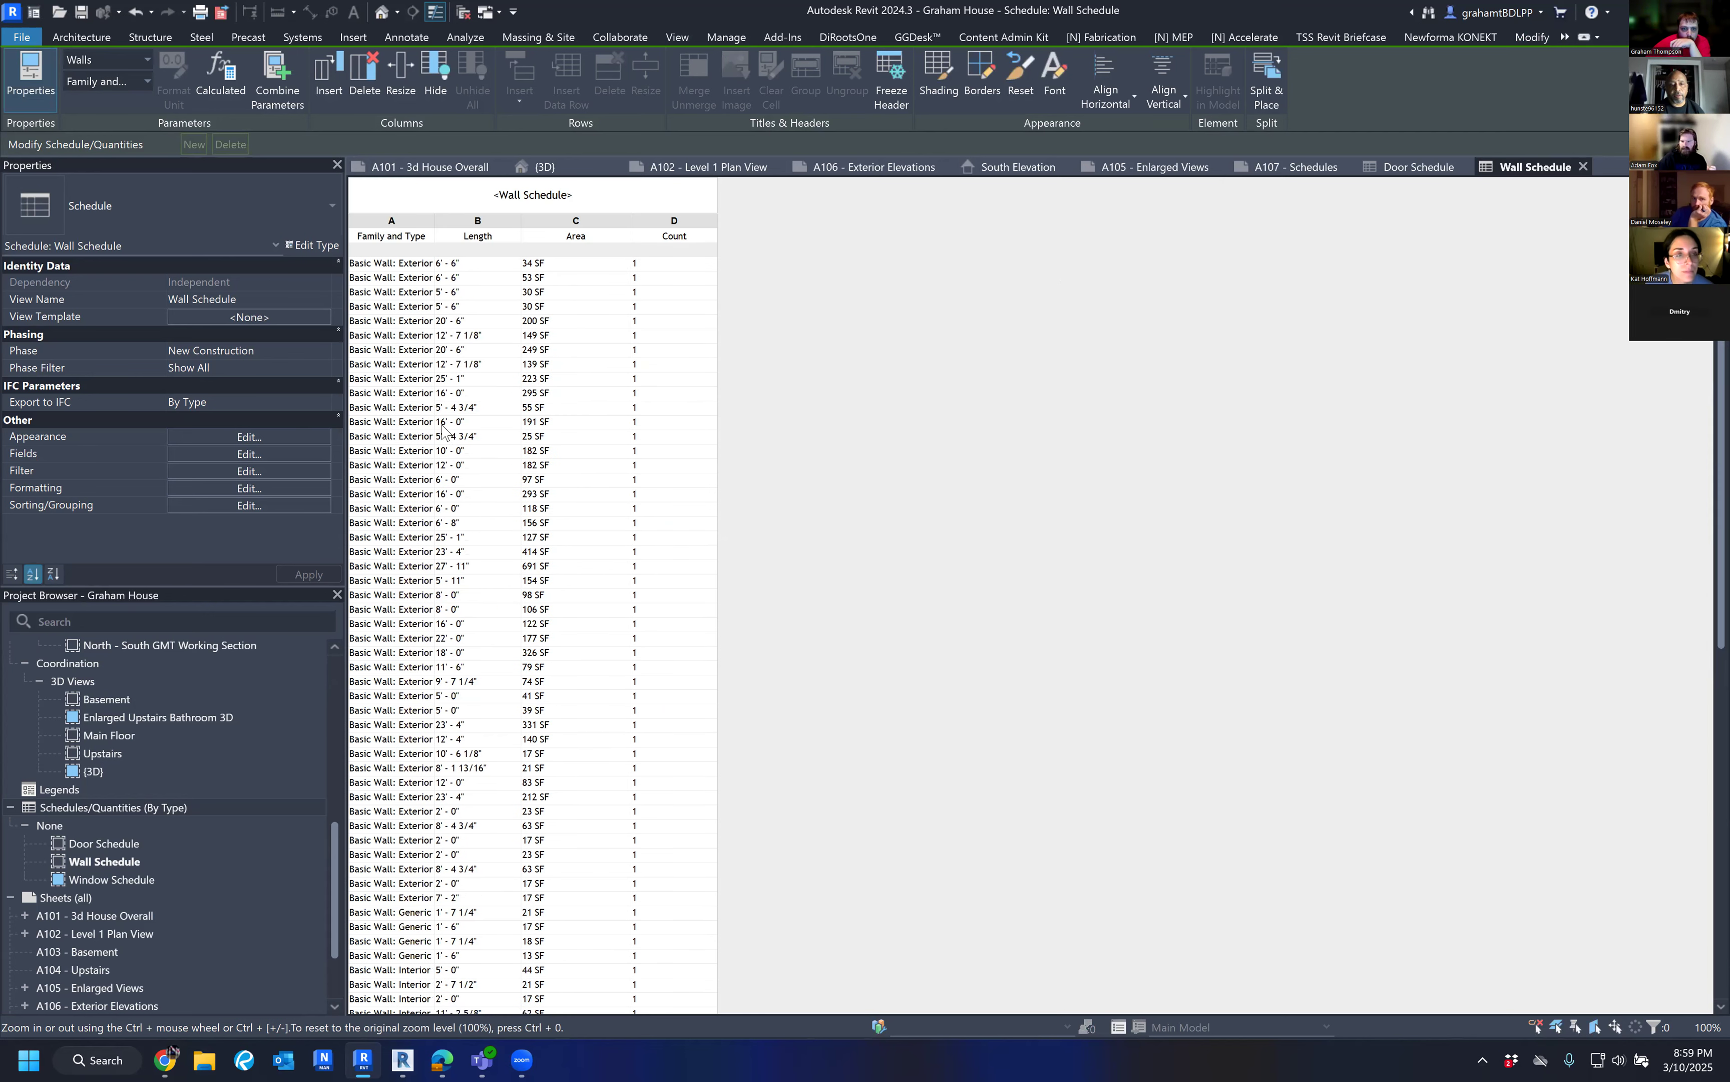
left_click(652, 324)
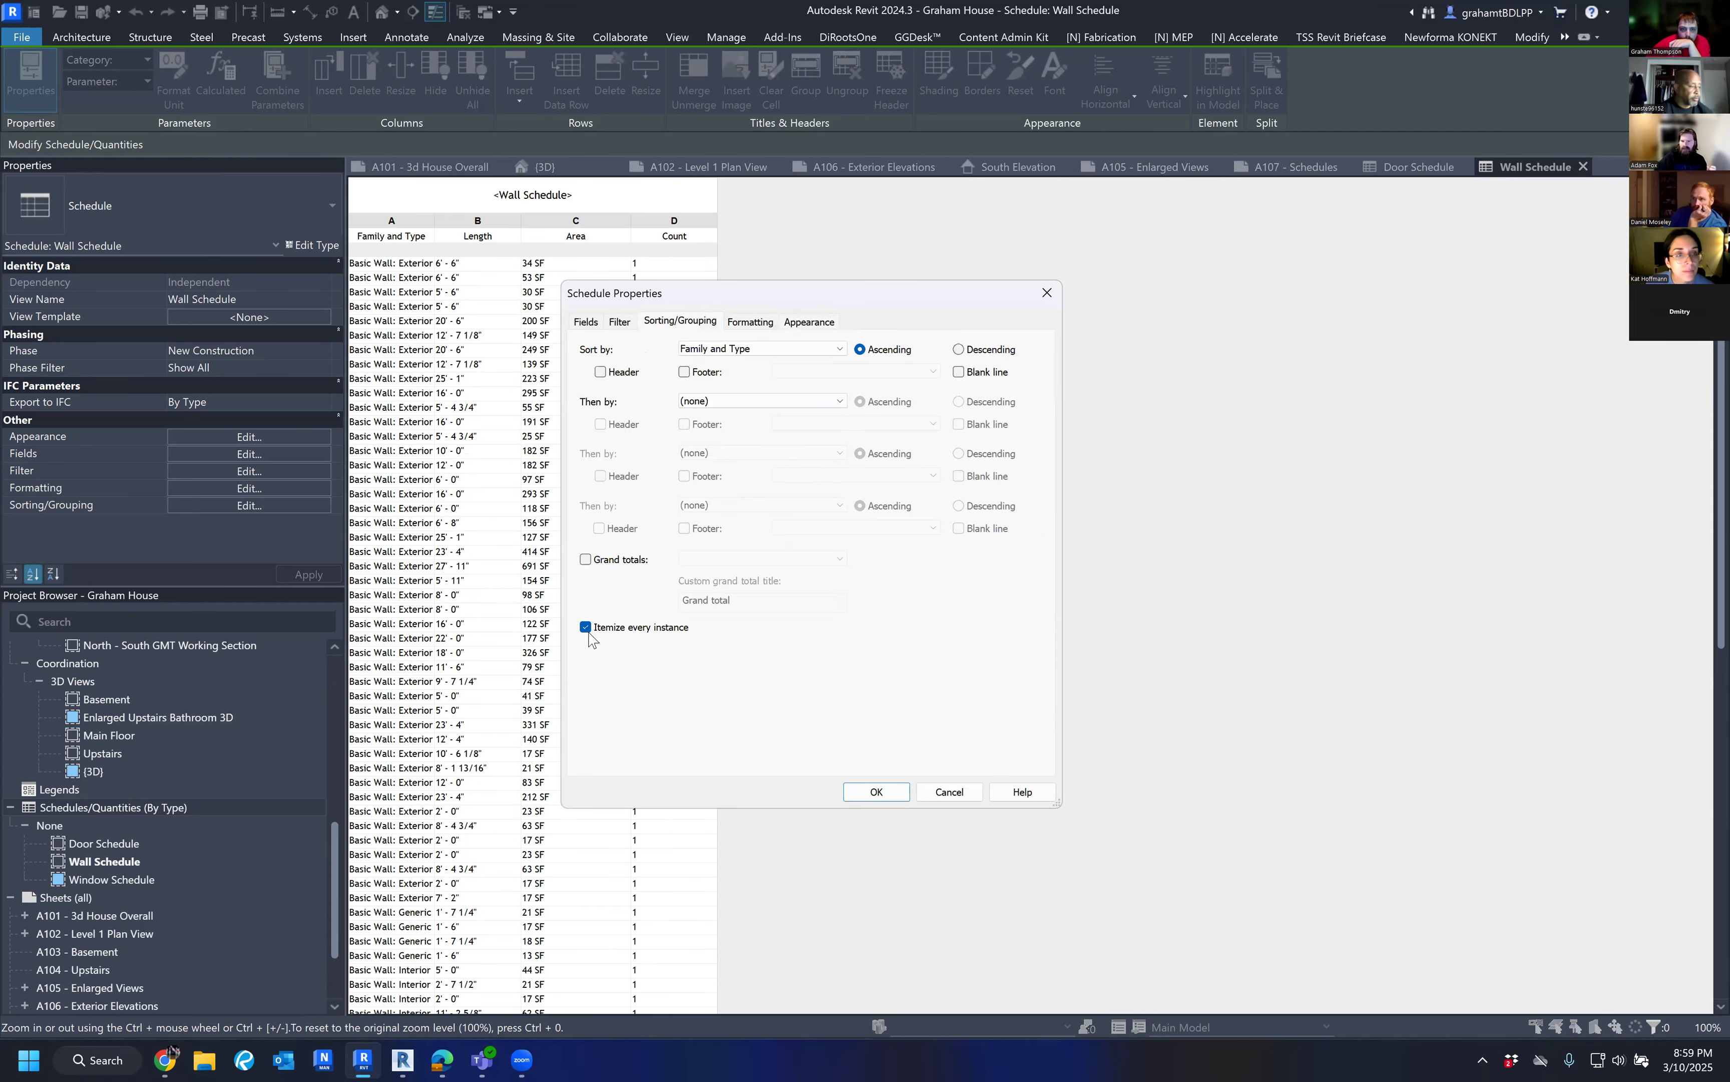
left_click(641, 628)
left_click(877, 792)
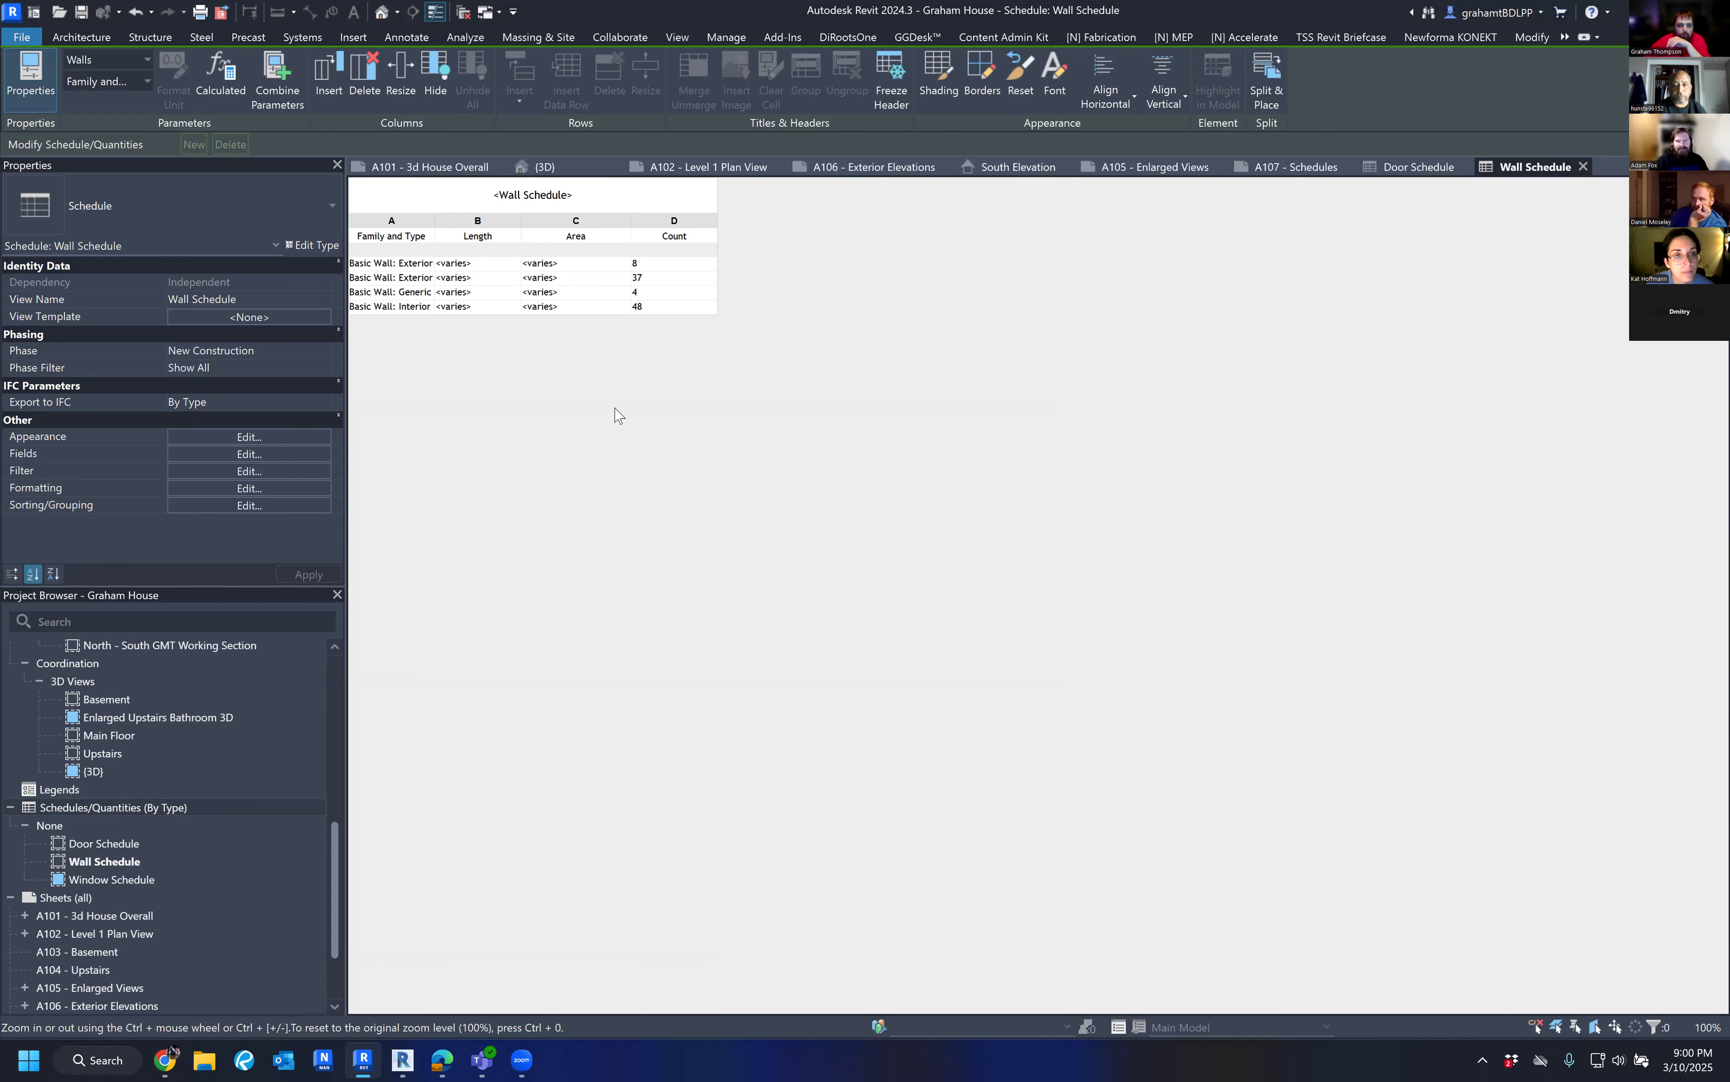
Add Length and then Area as further ascending sort levels after Family and Type in the wall schedule.
left_click(249, 434)
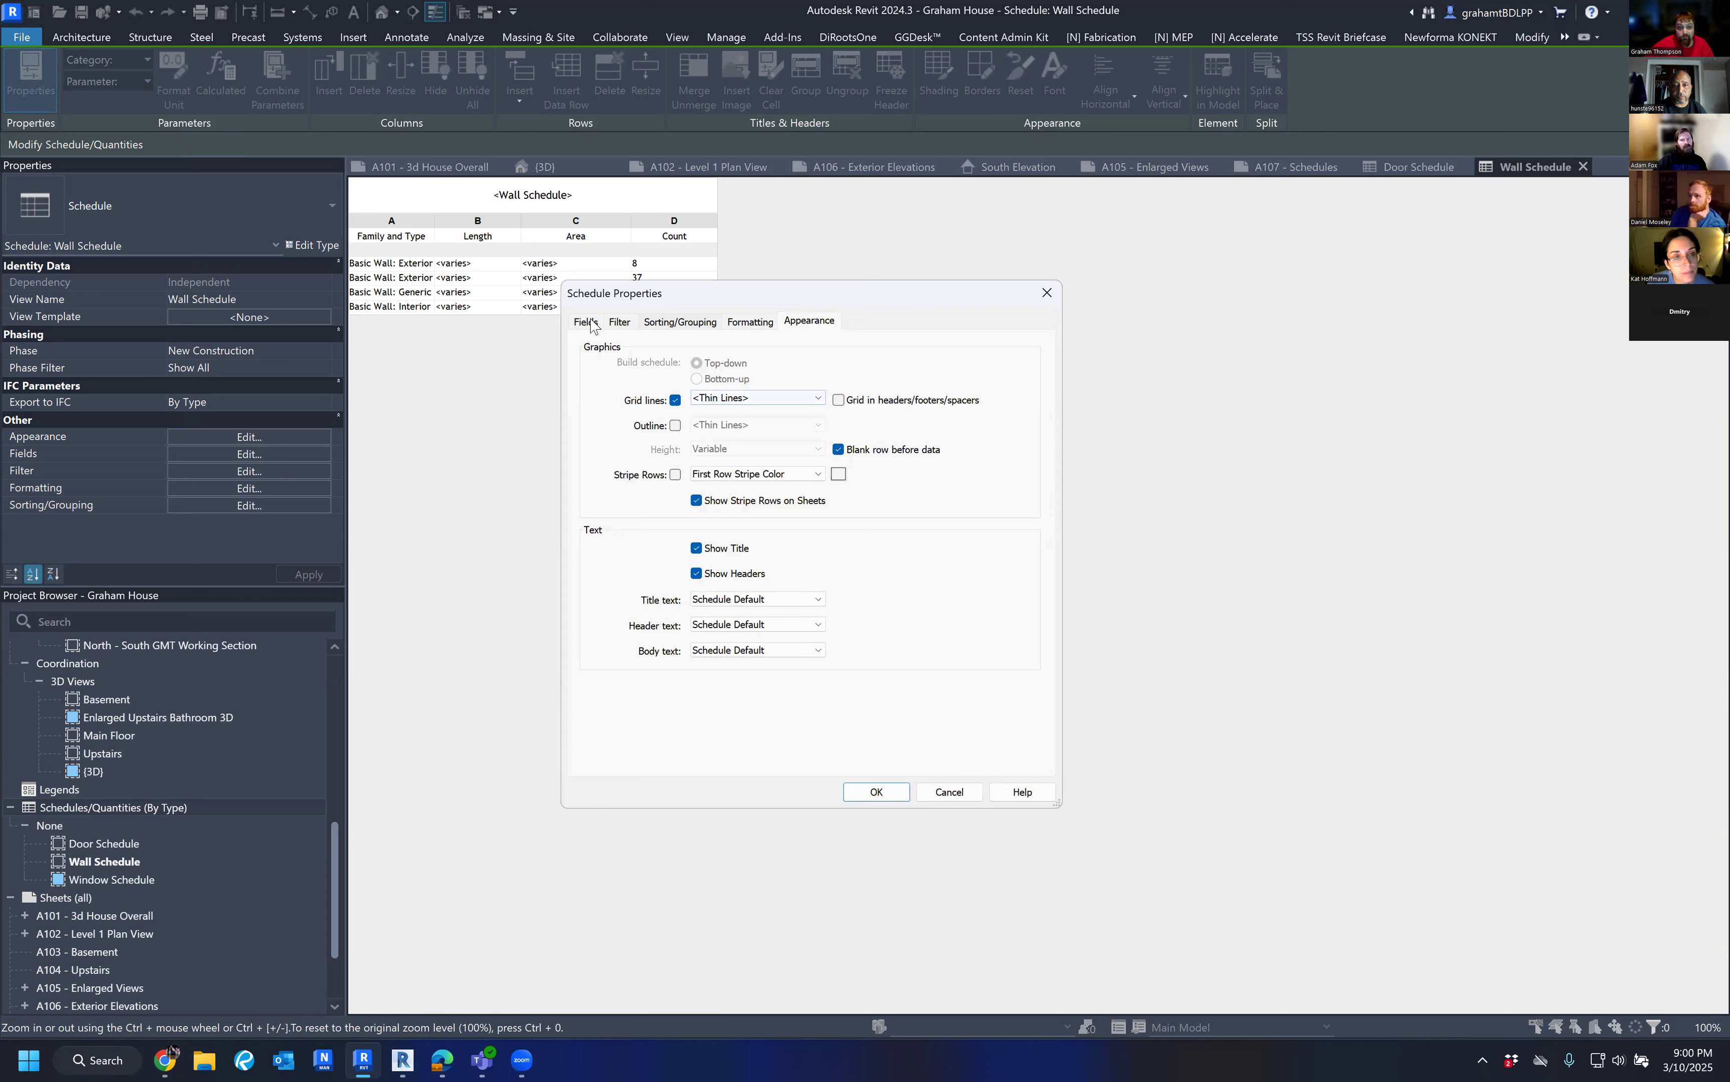
left_click(588, 324)
left_click(620, 322)
left_click(680, 322)
left_click(722, 401)
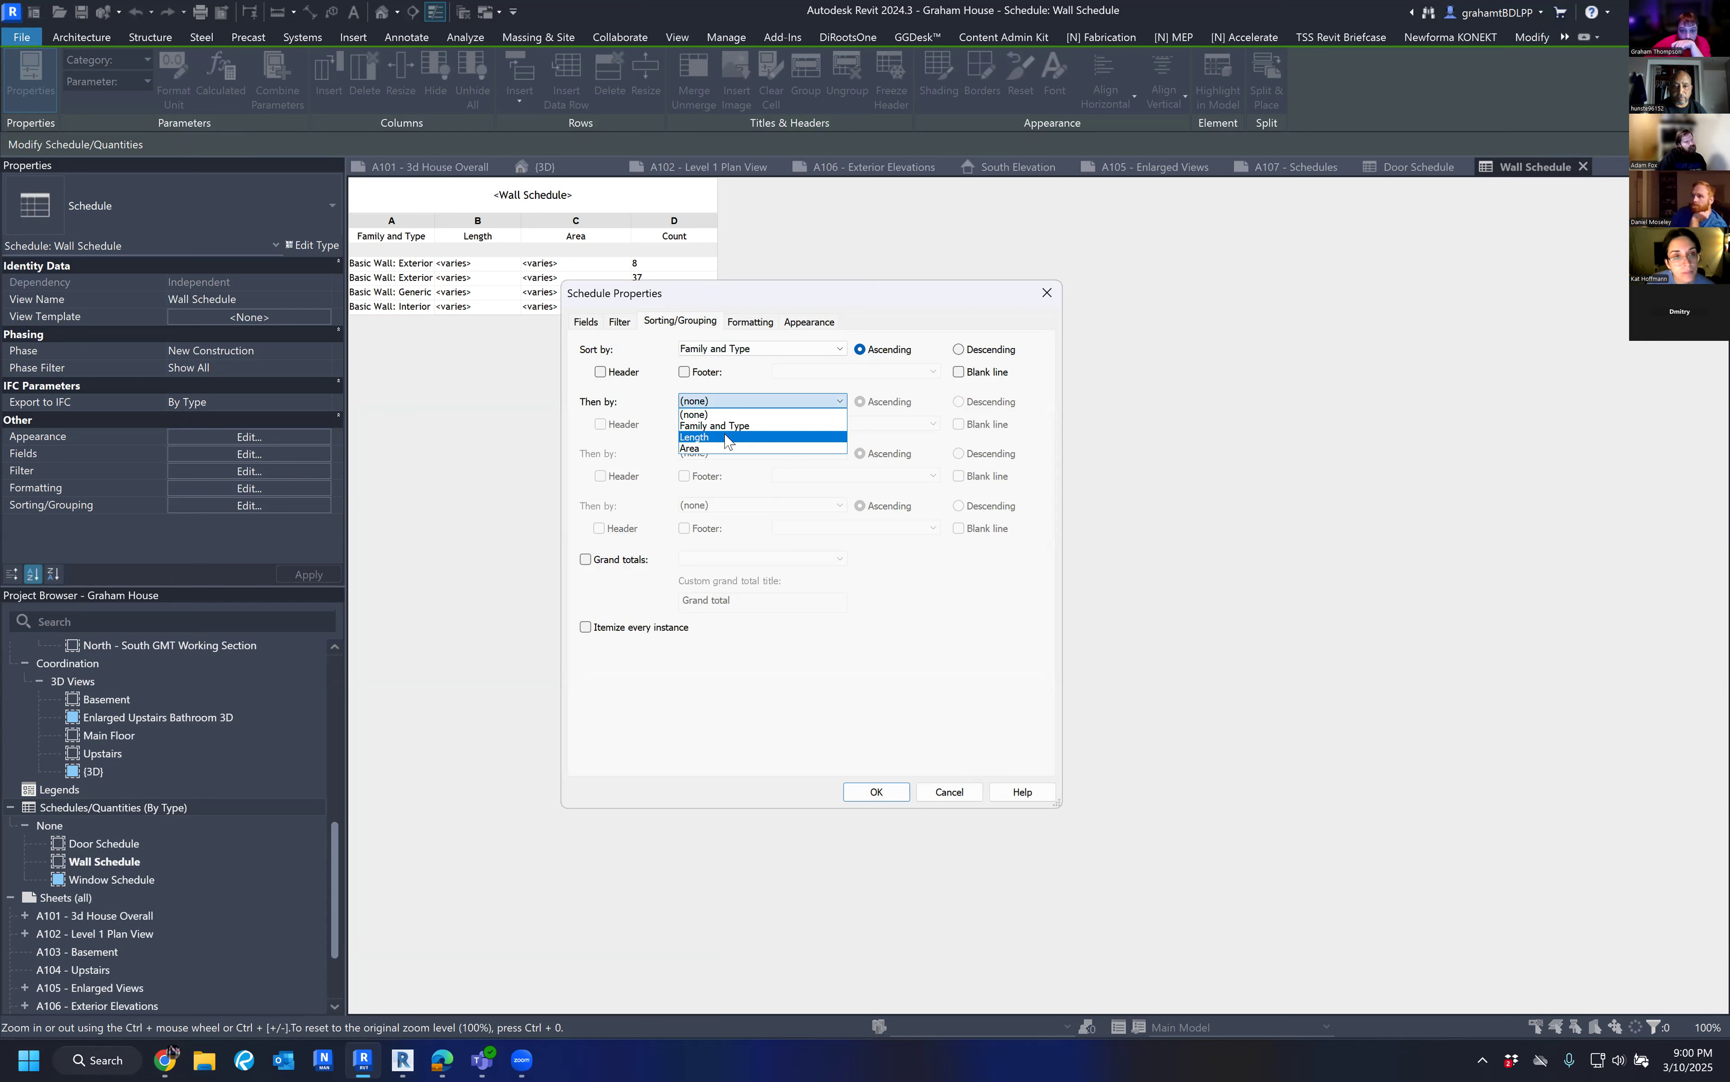
left_click(728, 438)
left_click(732, 456)
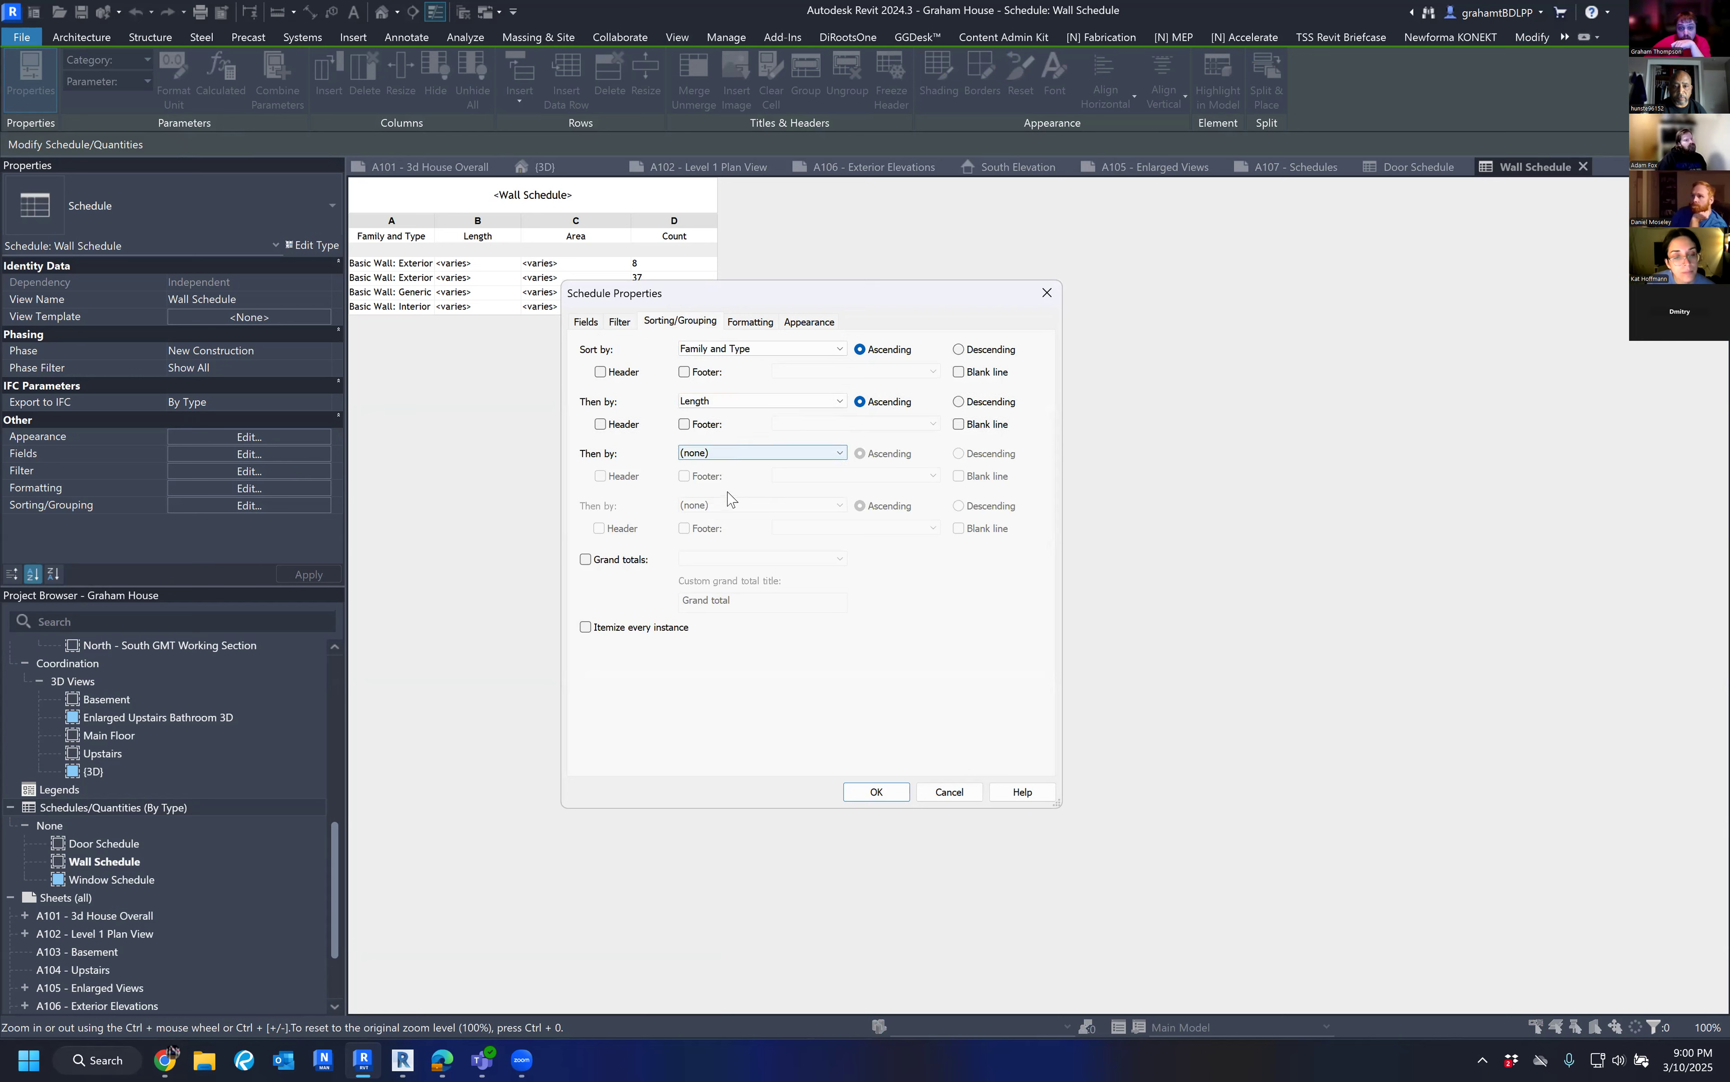
left_click(729, 500)
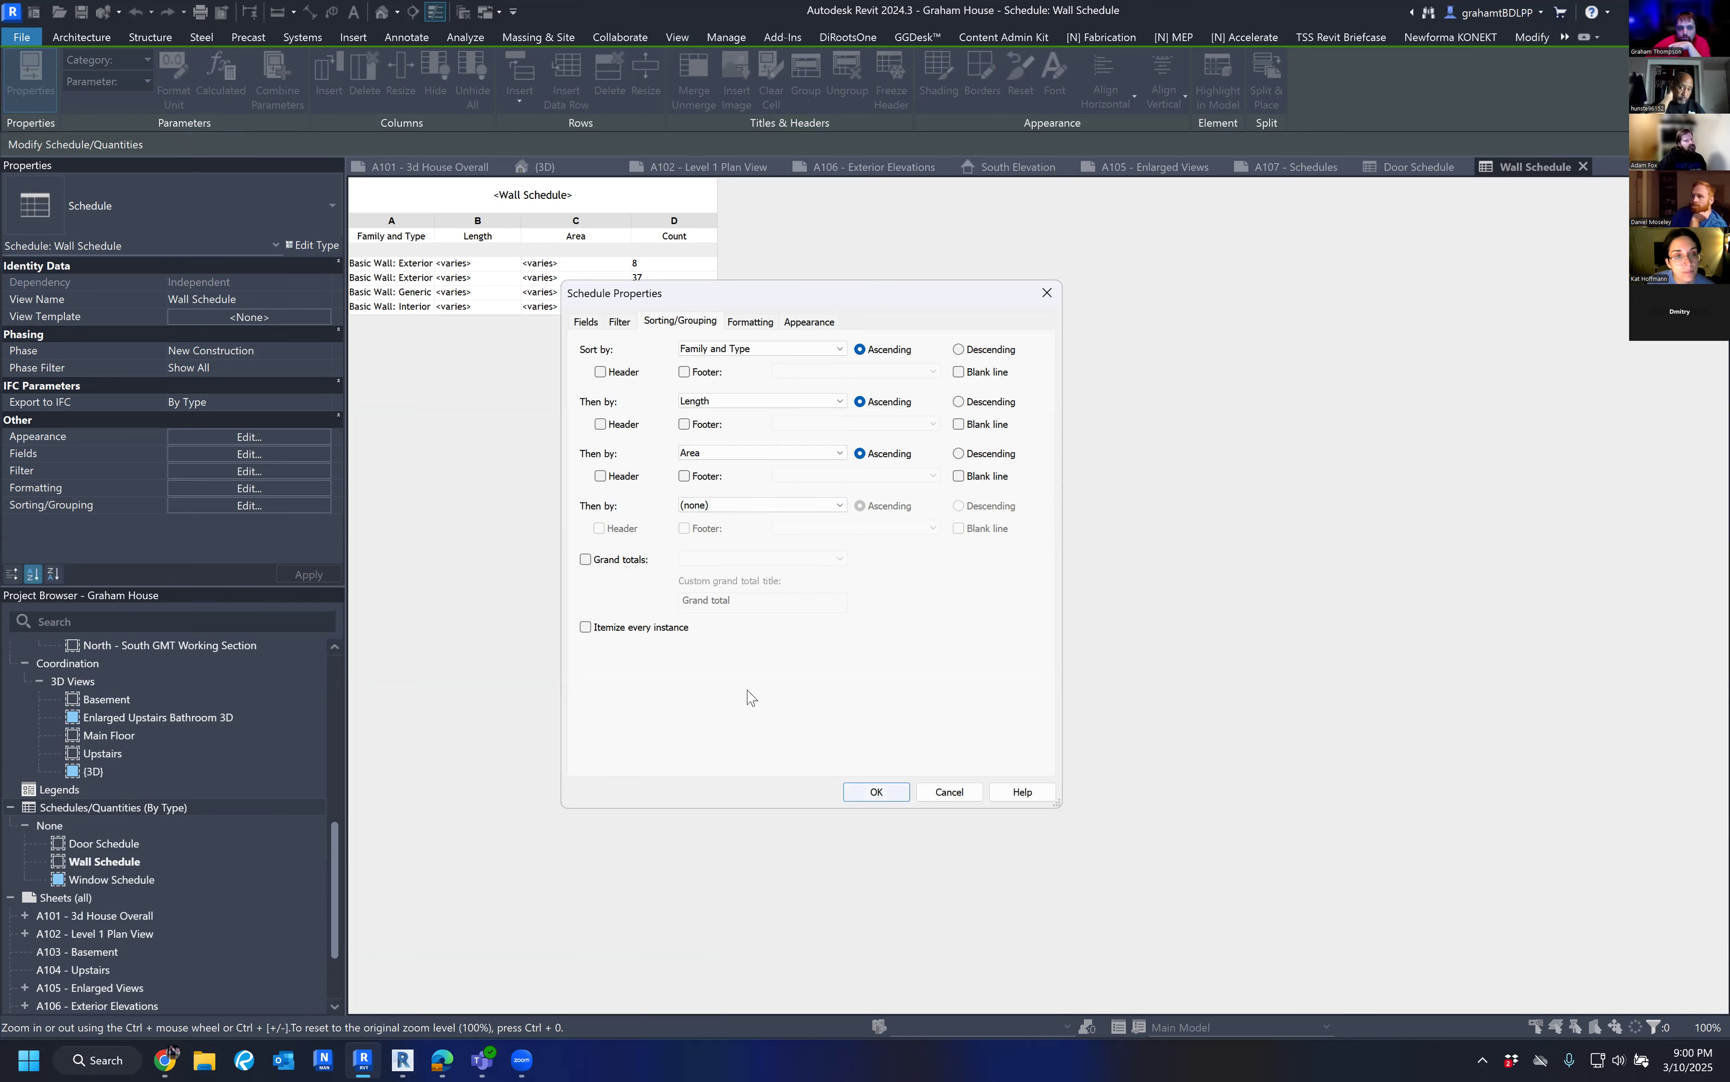
key("Return")
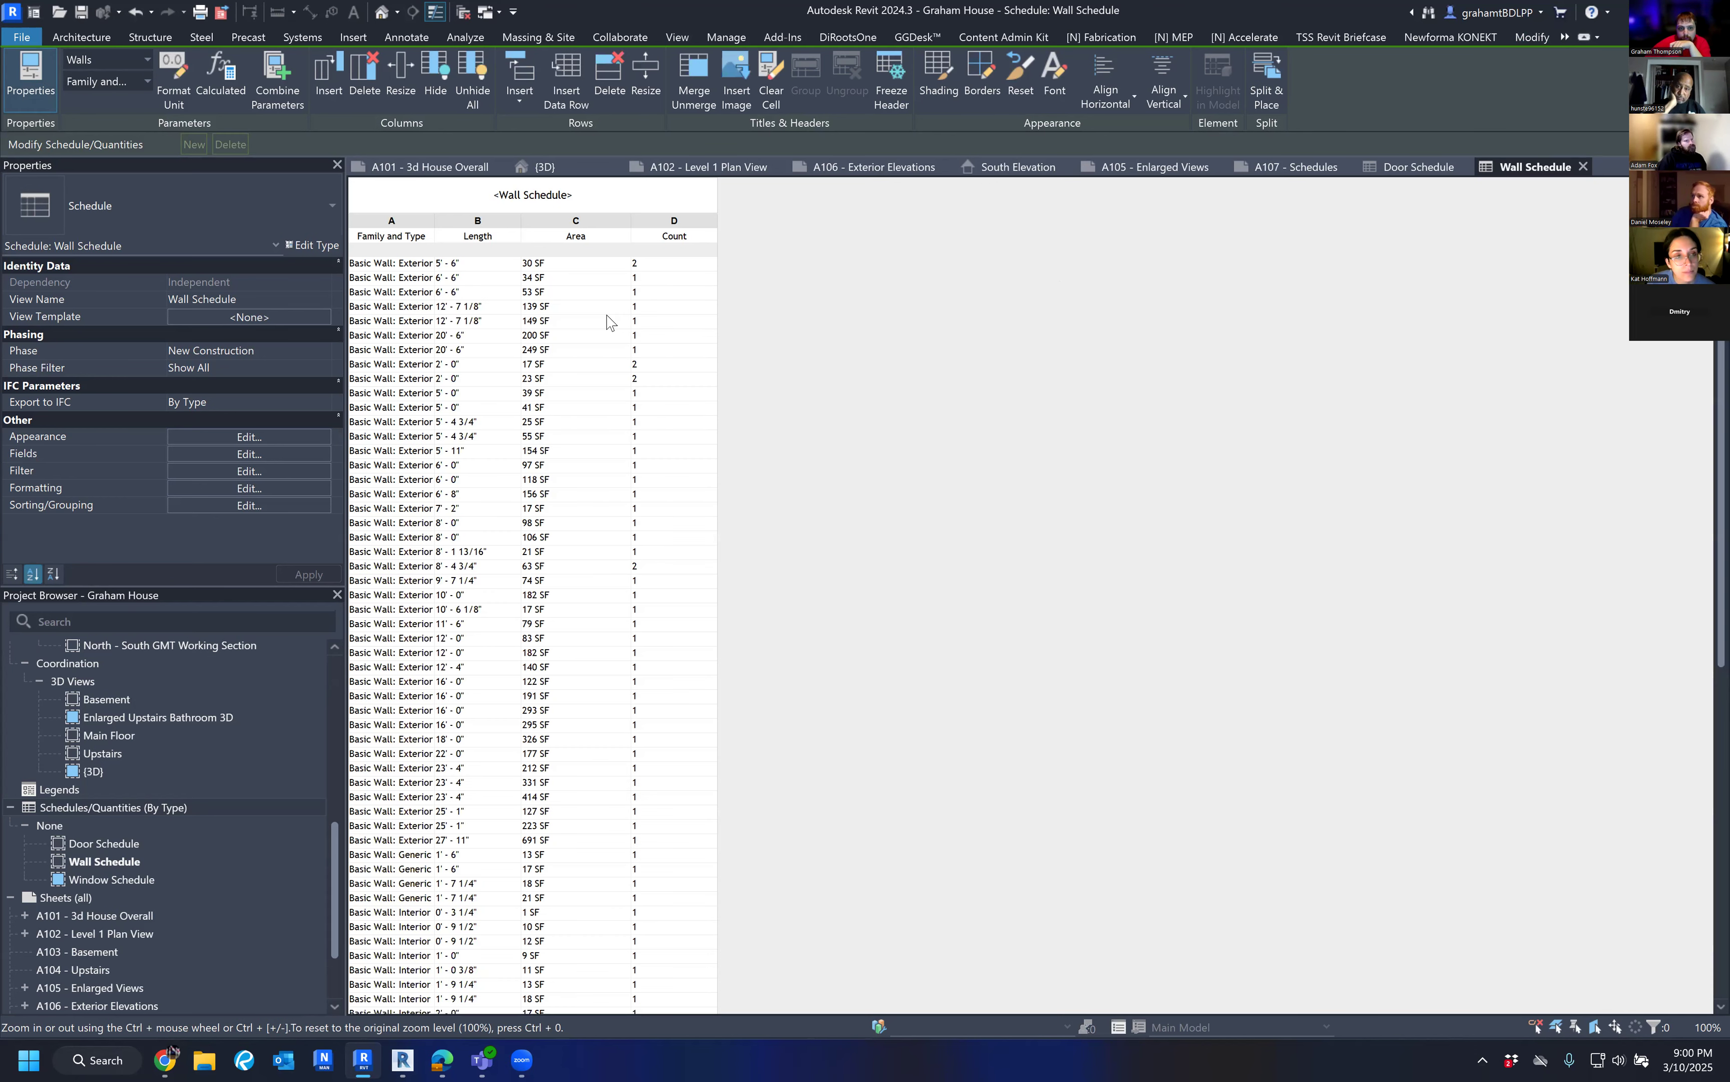
Set the Area field in the wall schedule's formatting to calculate totals.
left_click(672, 266)
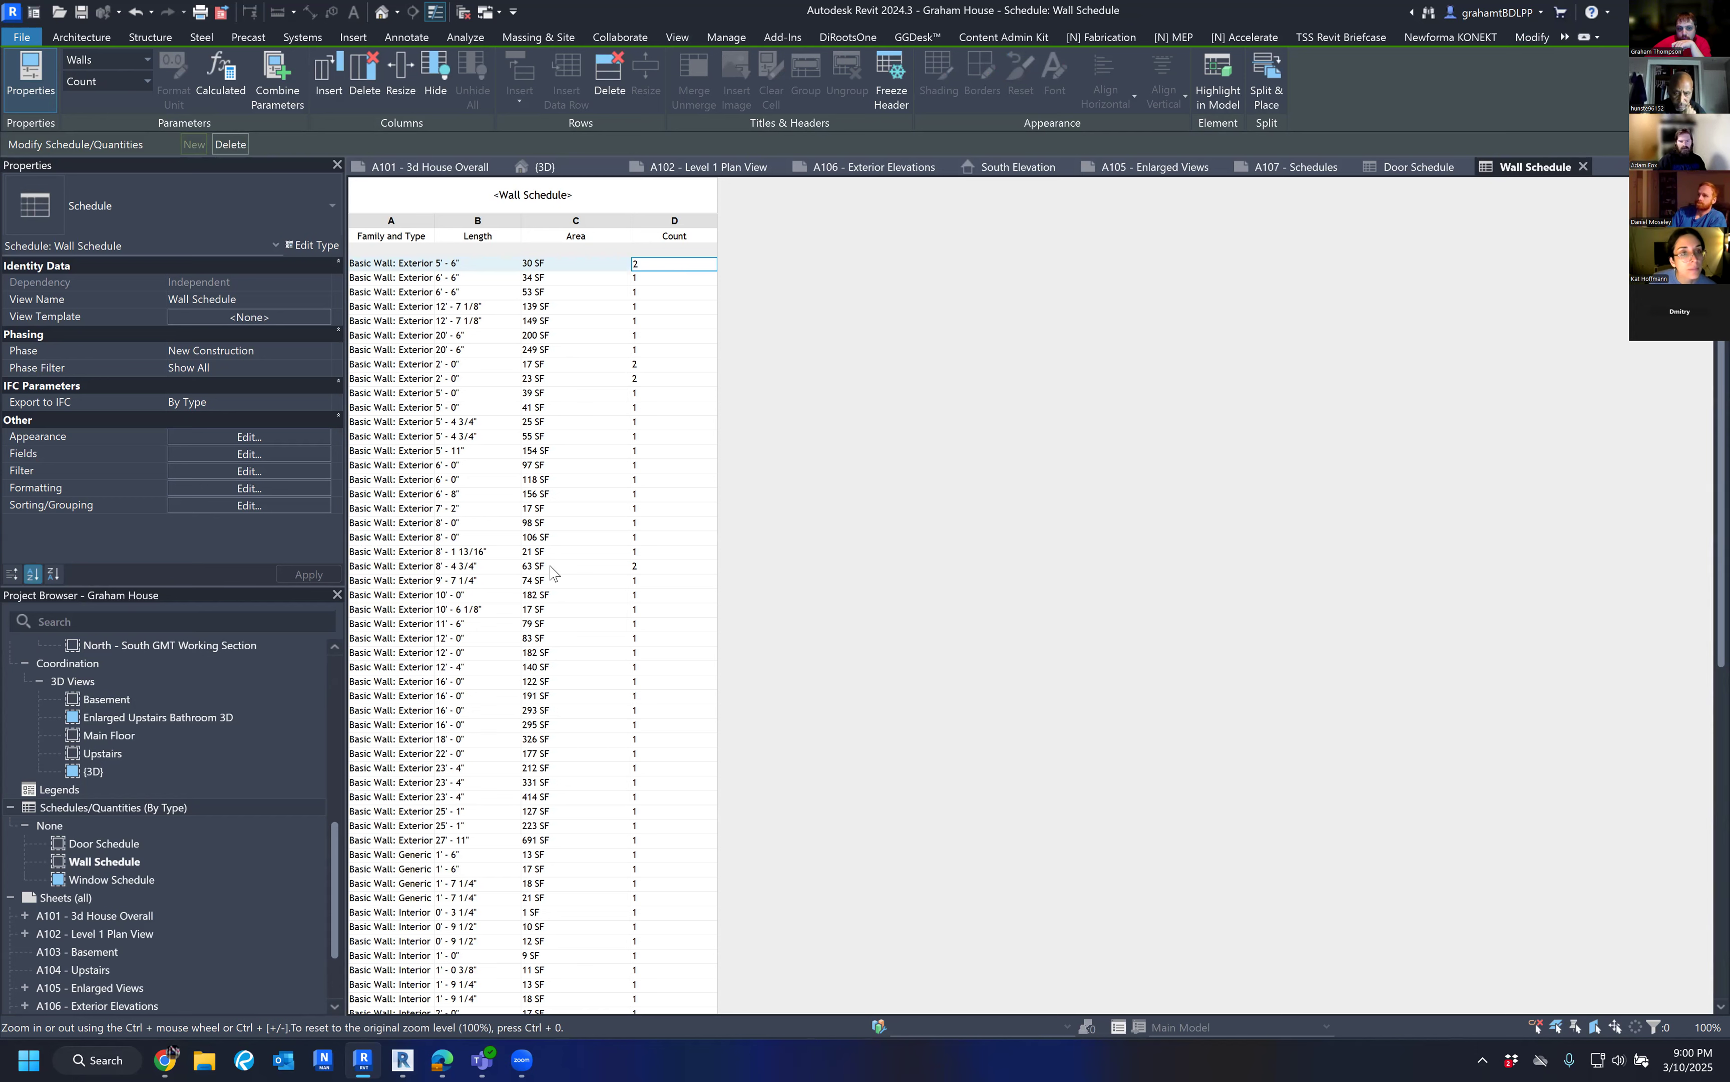
scroll(602, 641, "down", 10)
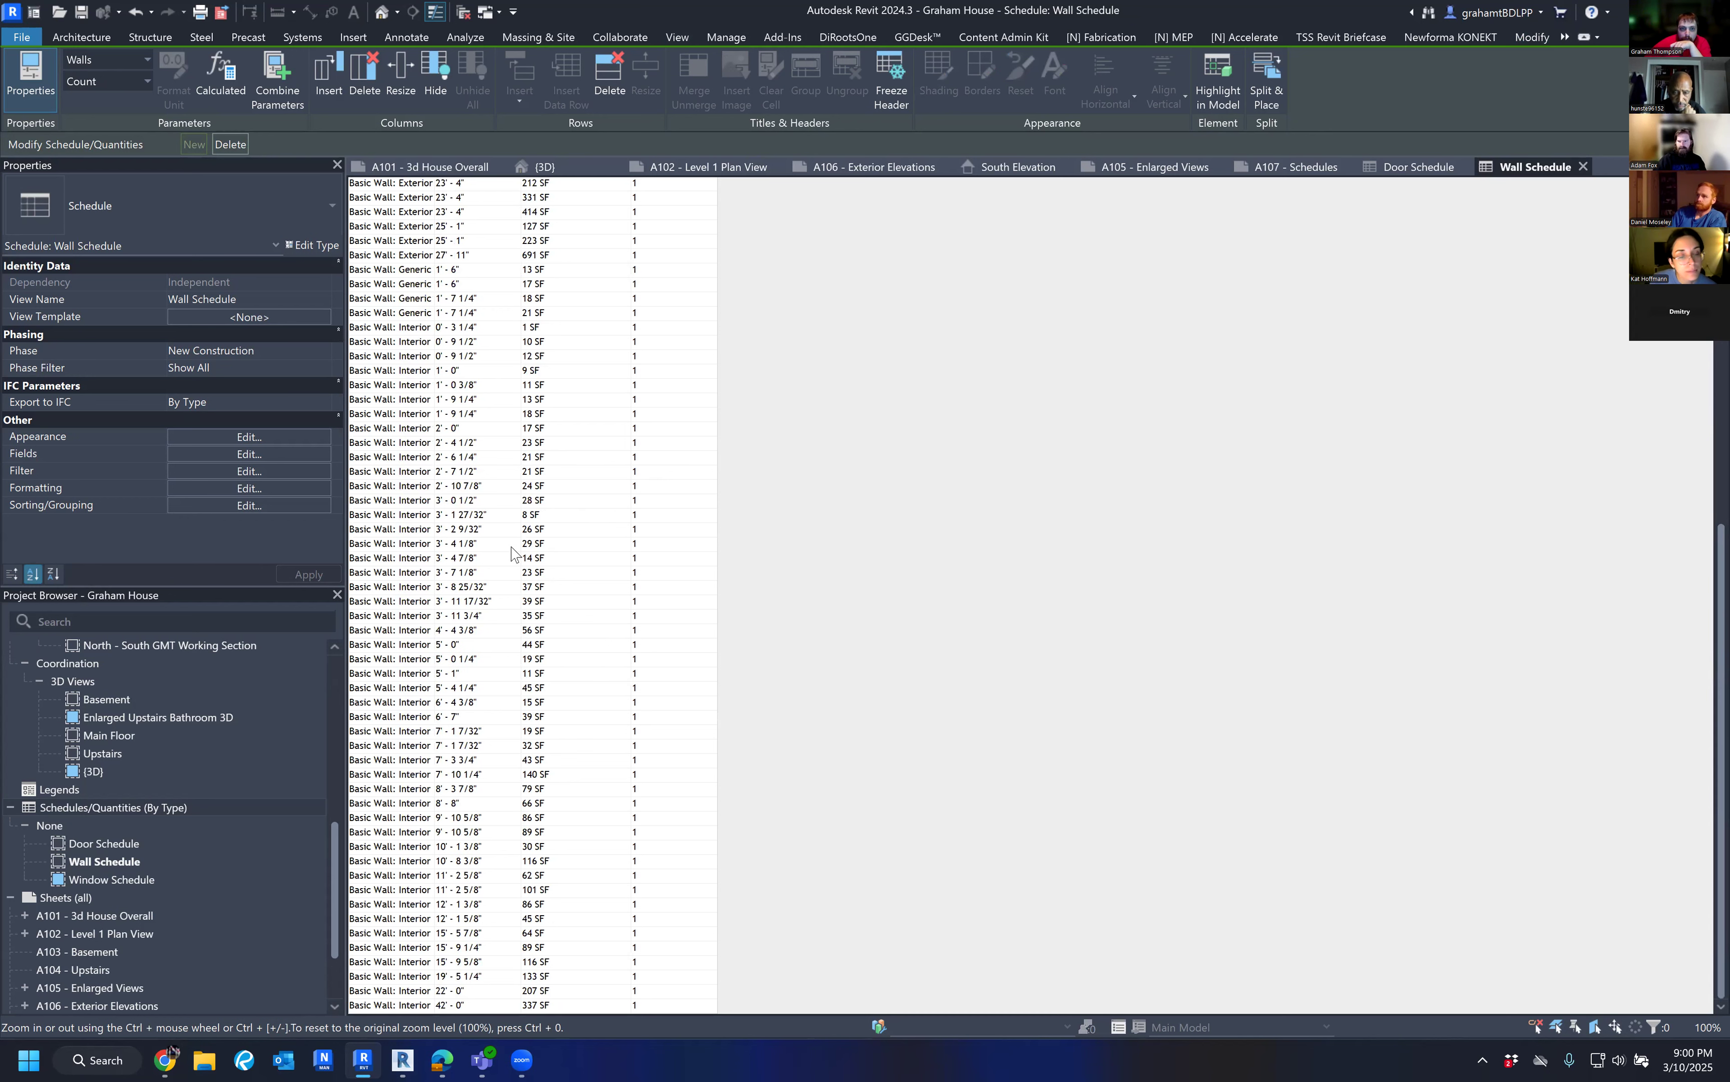
scroll(517, 555, "up", 10)
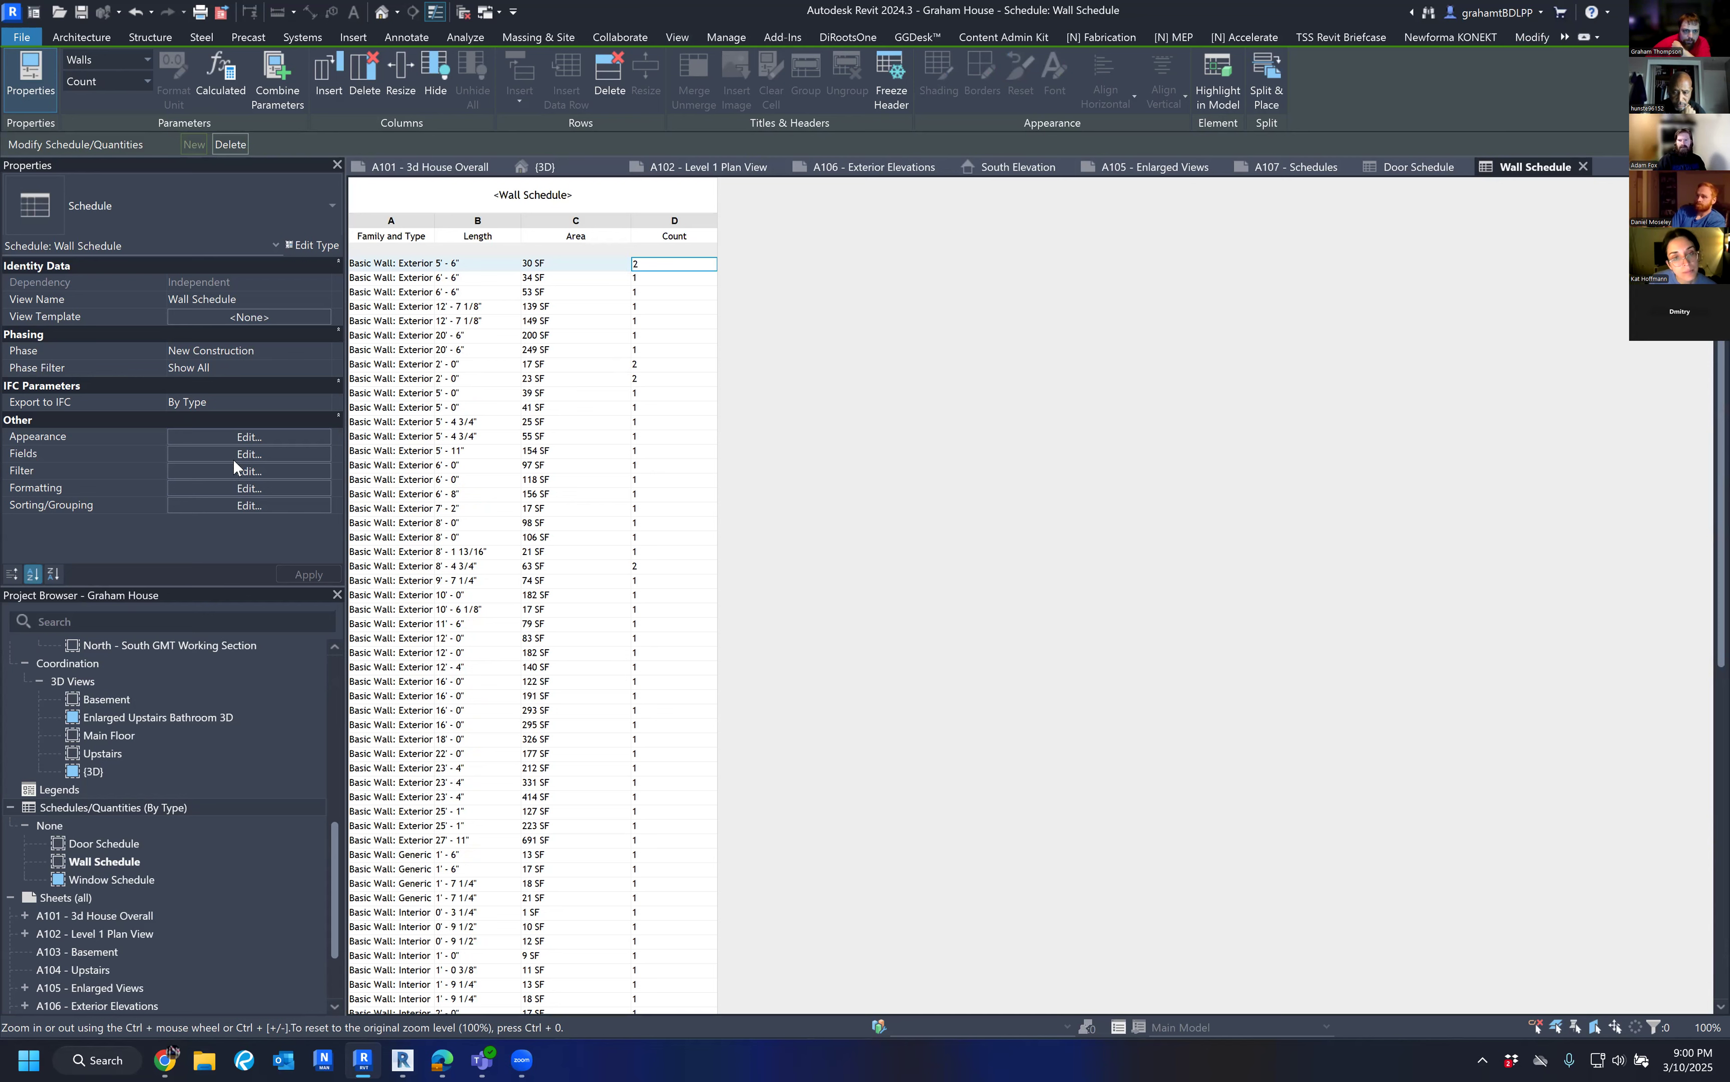
left_click(225, 472)
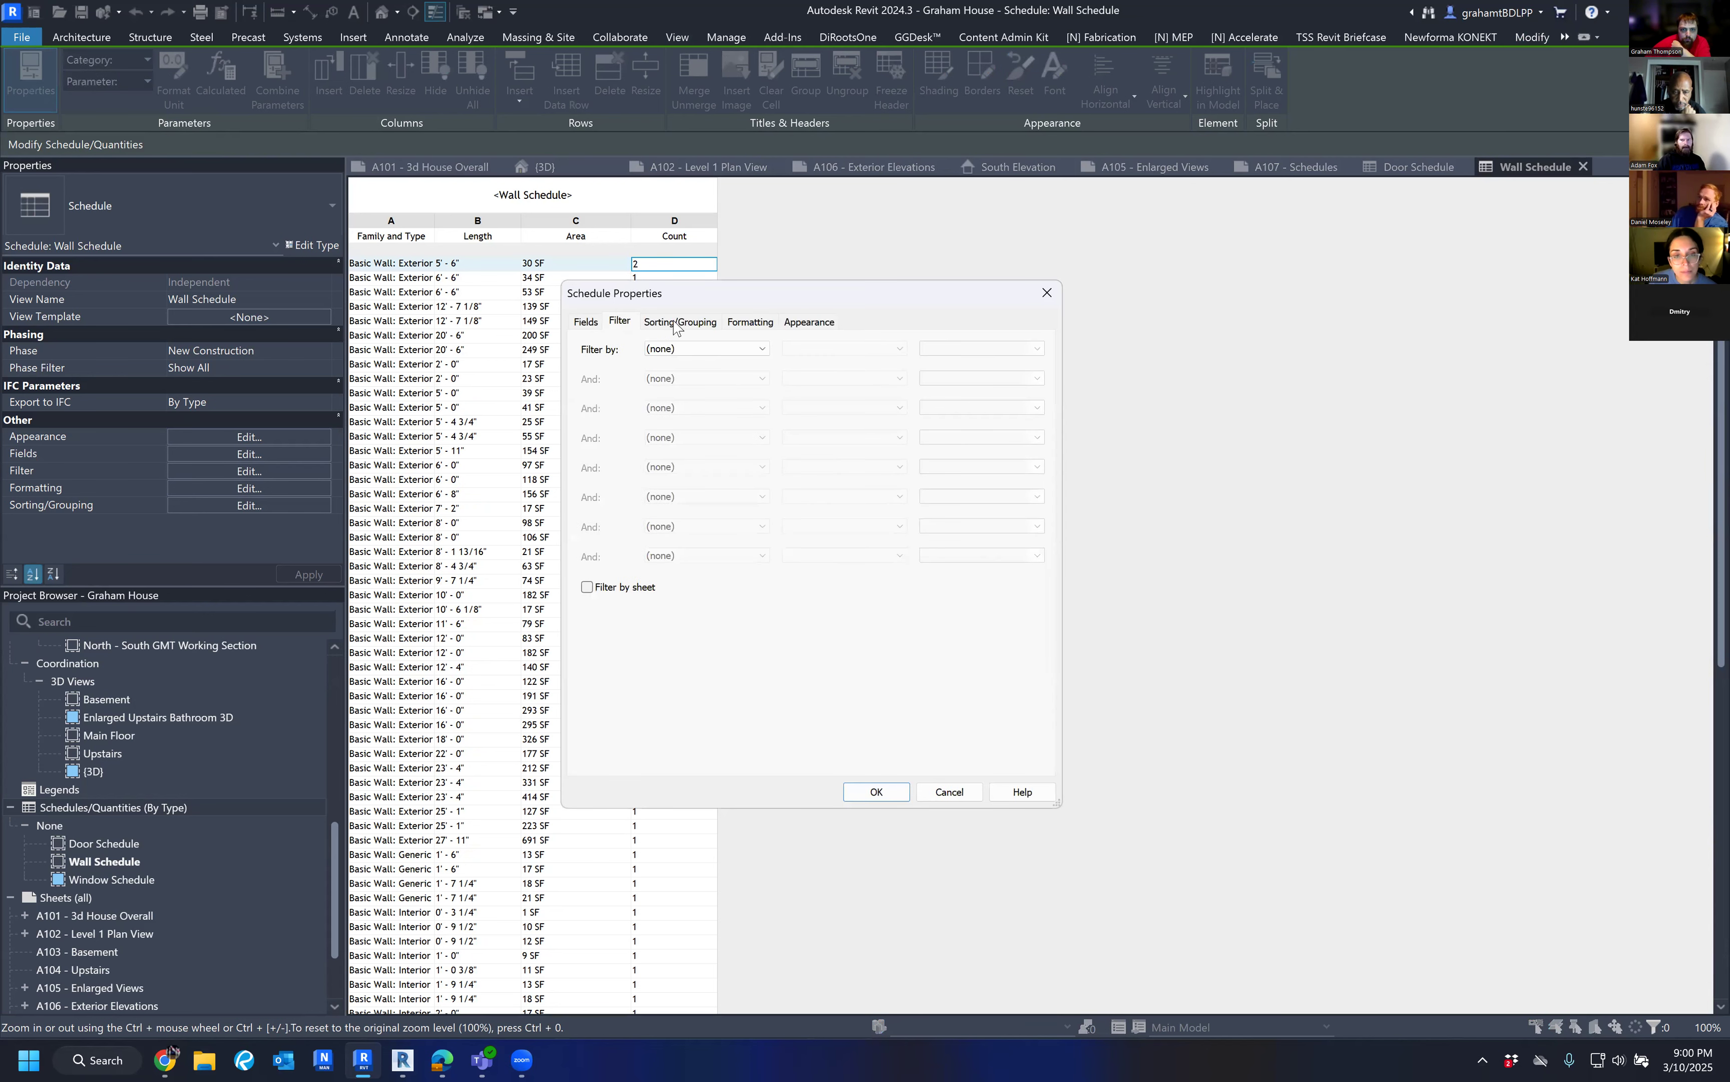
left_click(676, 323)
left_click(747, 322)
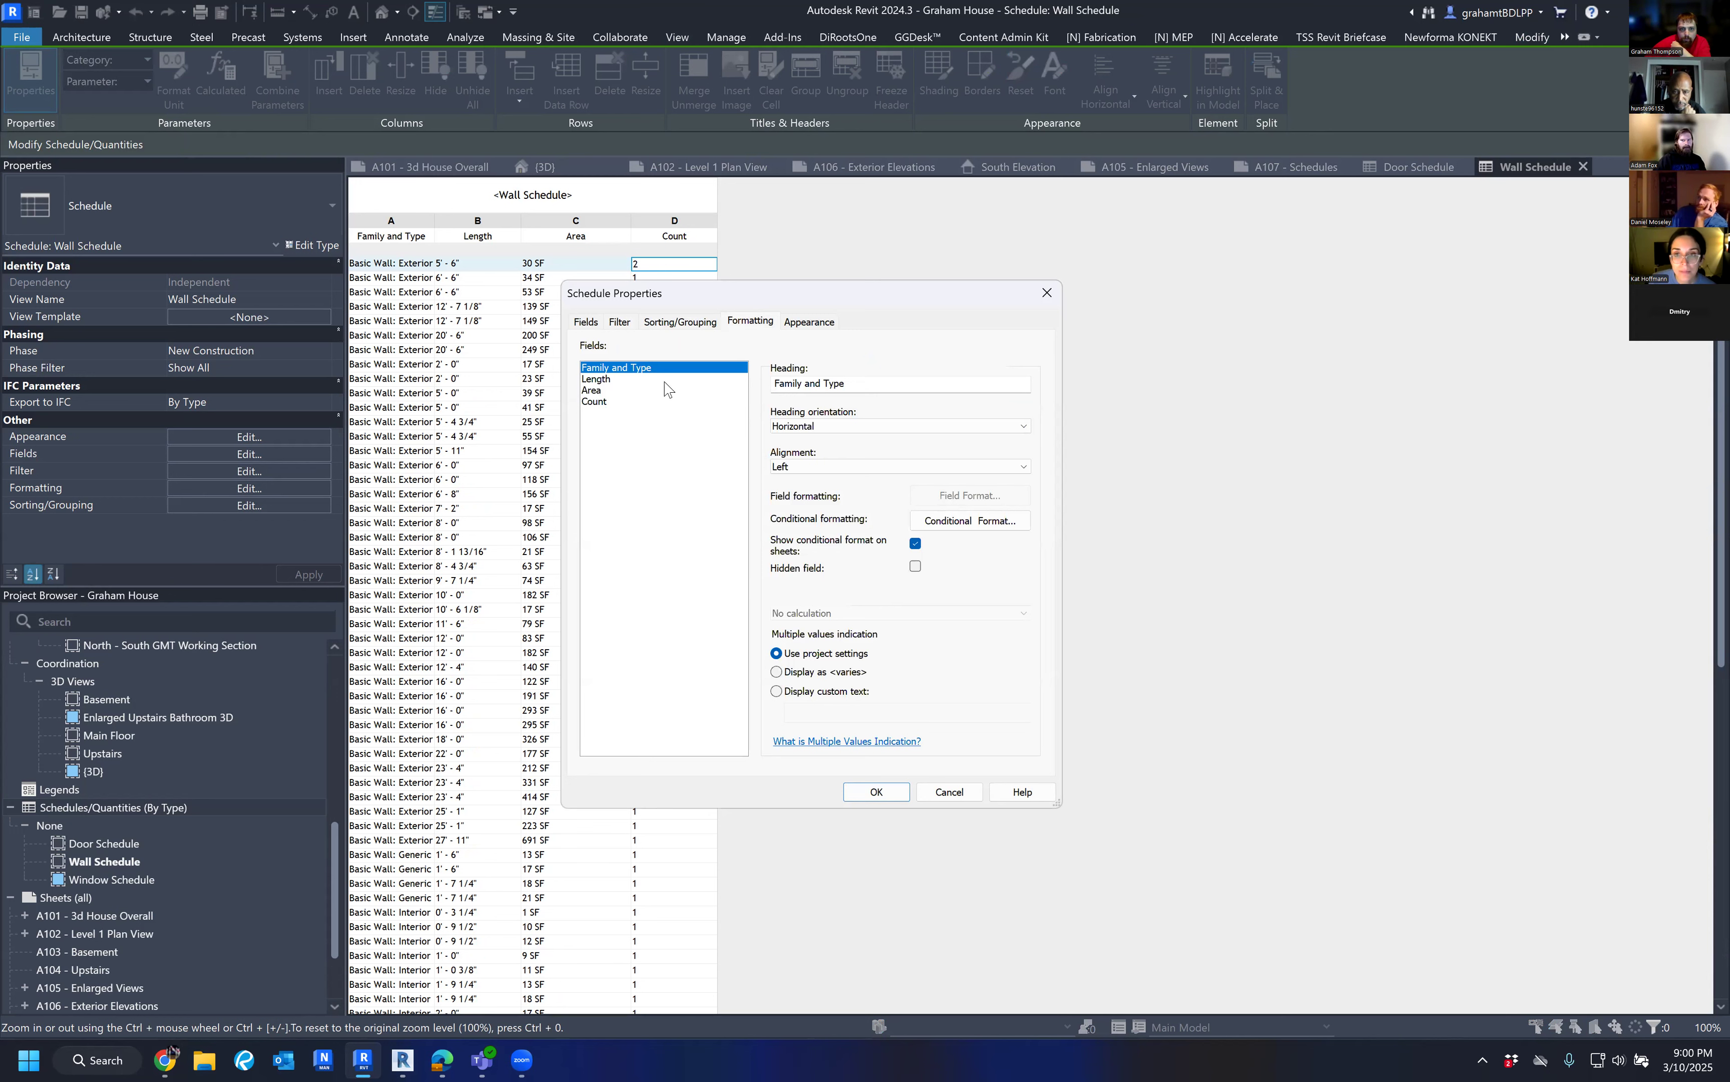
left_click(612, 390)
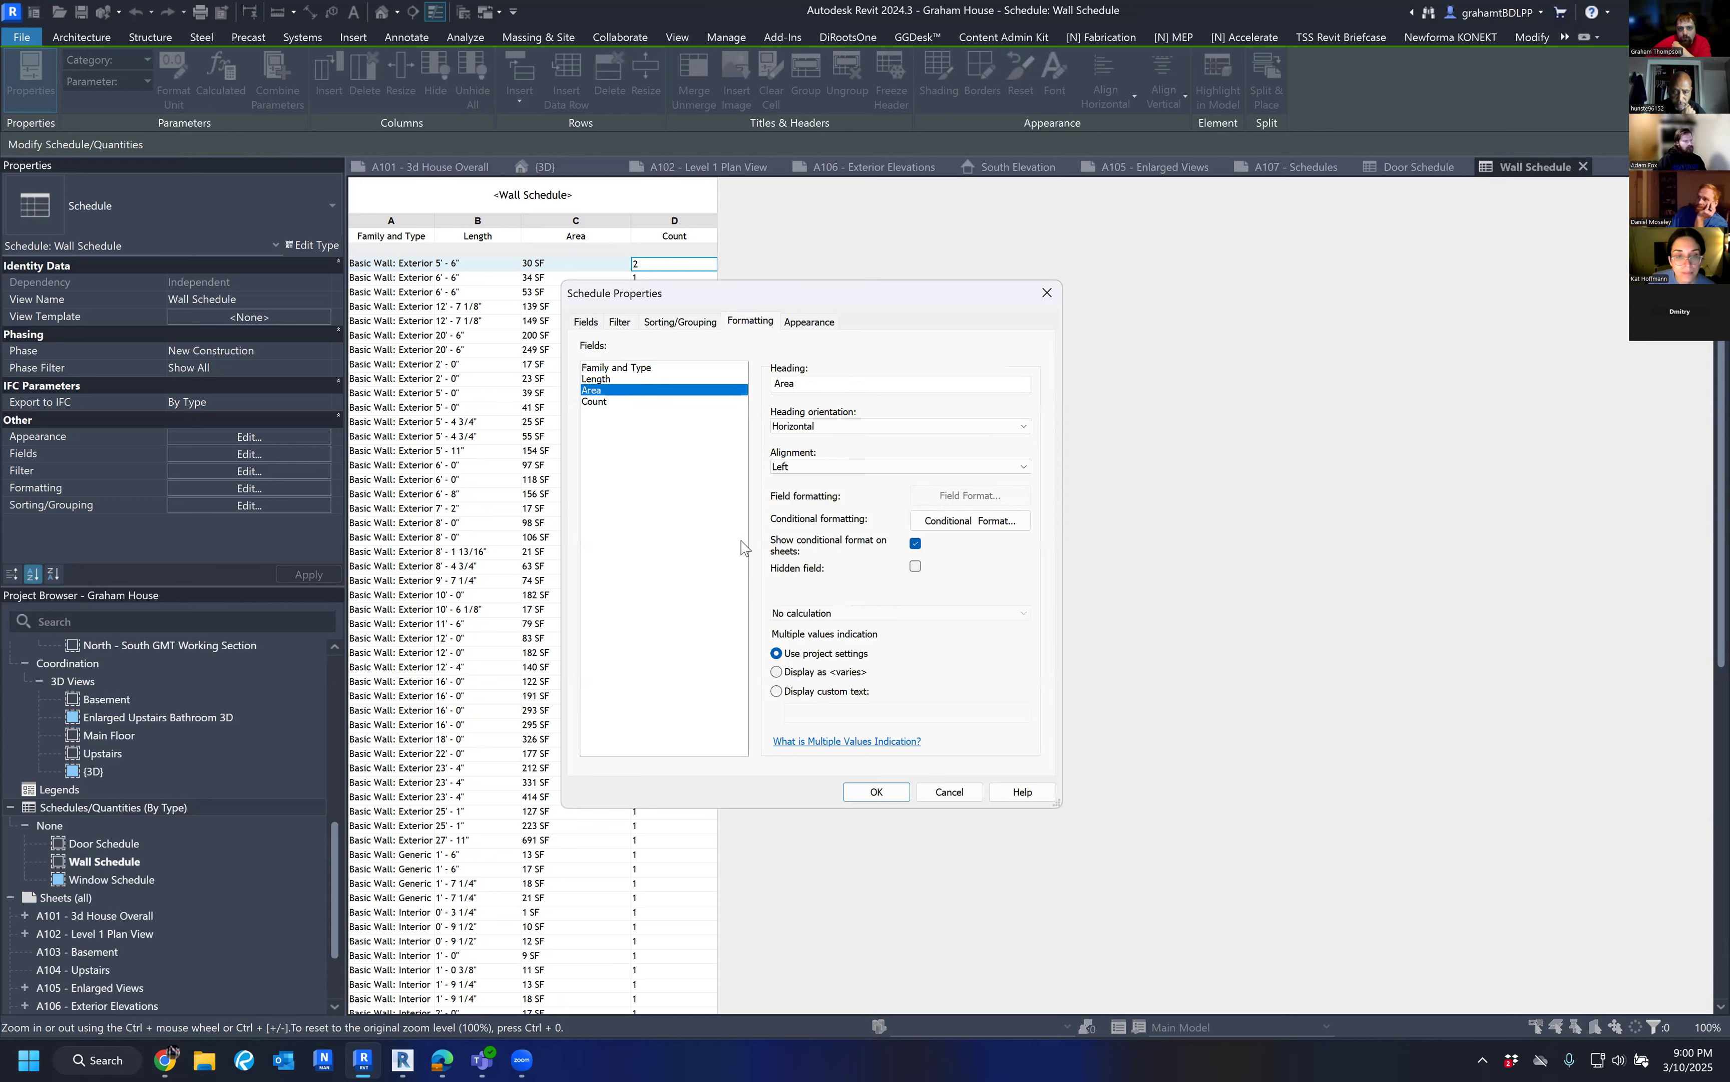
left_click(855, 613)
left_click(804, 637)
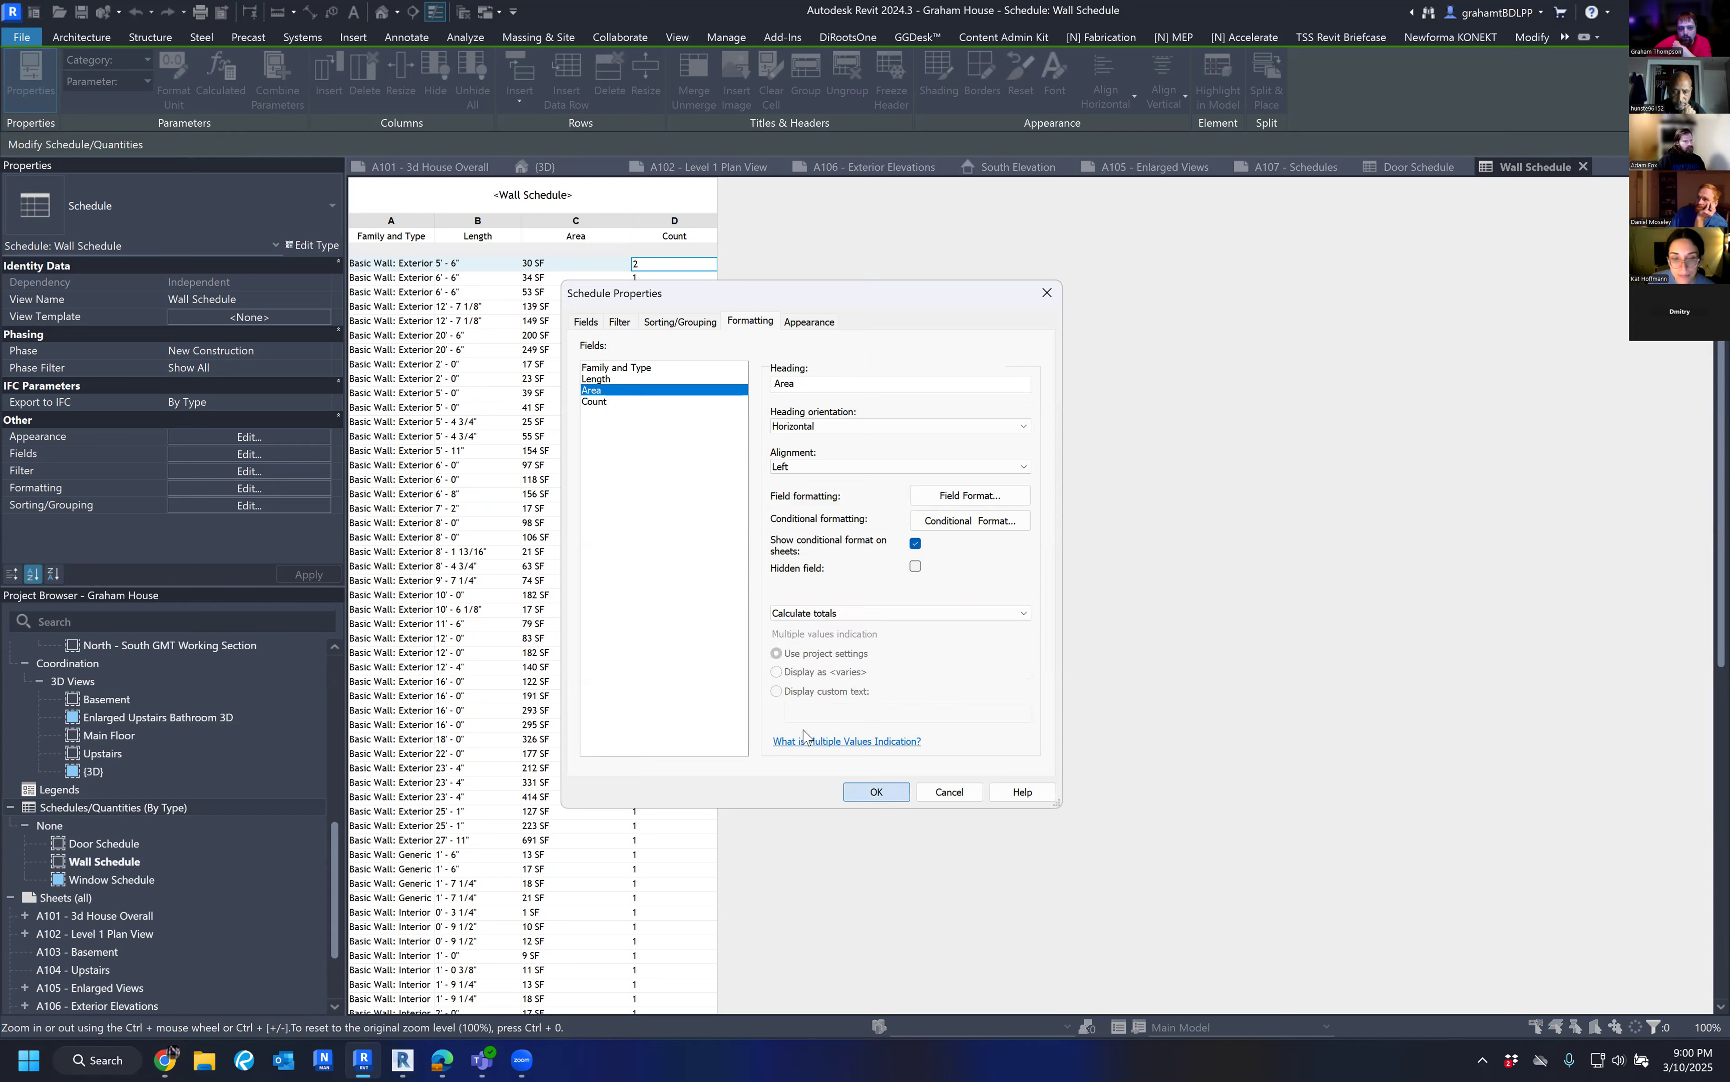
left_click(876, 791)
Turn on grand totals with title, count and totals for the wall schedule.
scroll(759, 652, "down", 10)
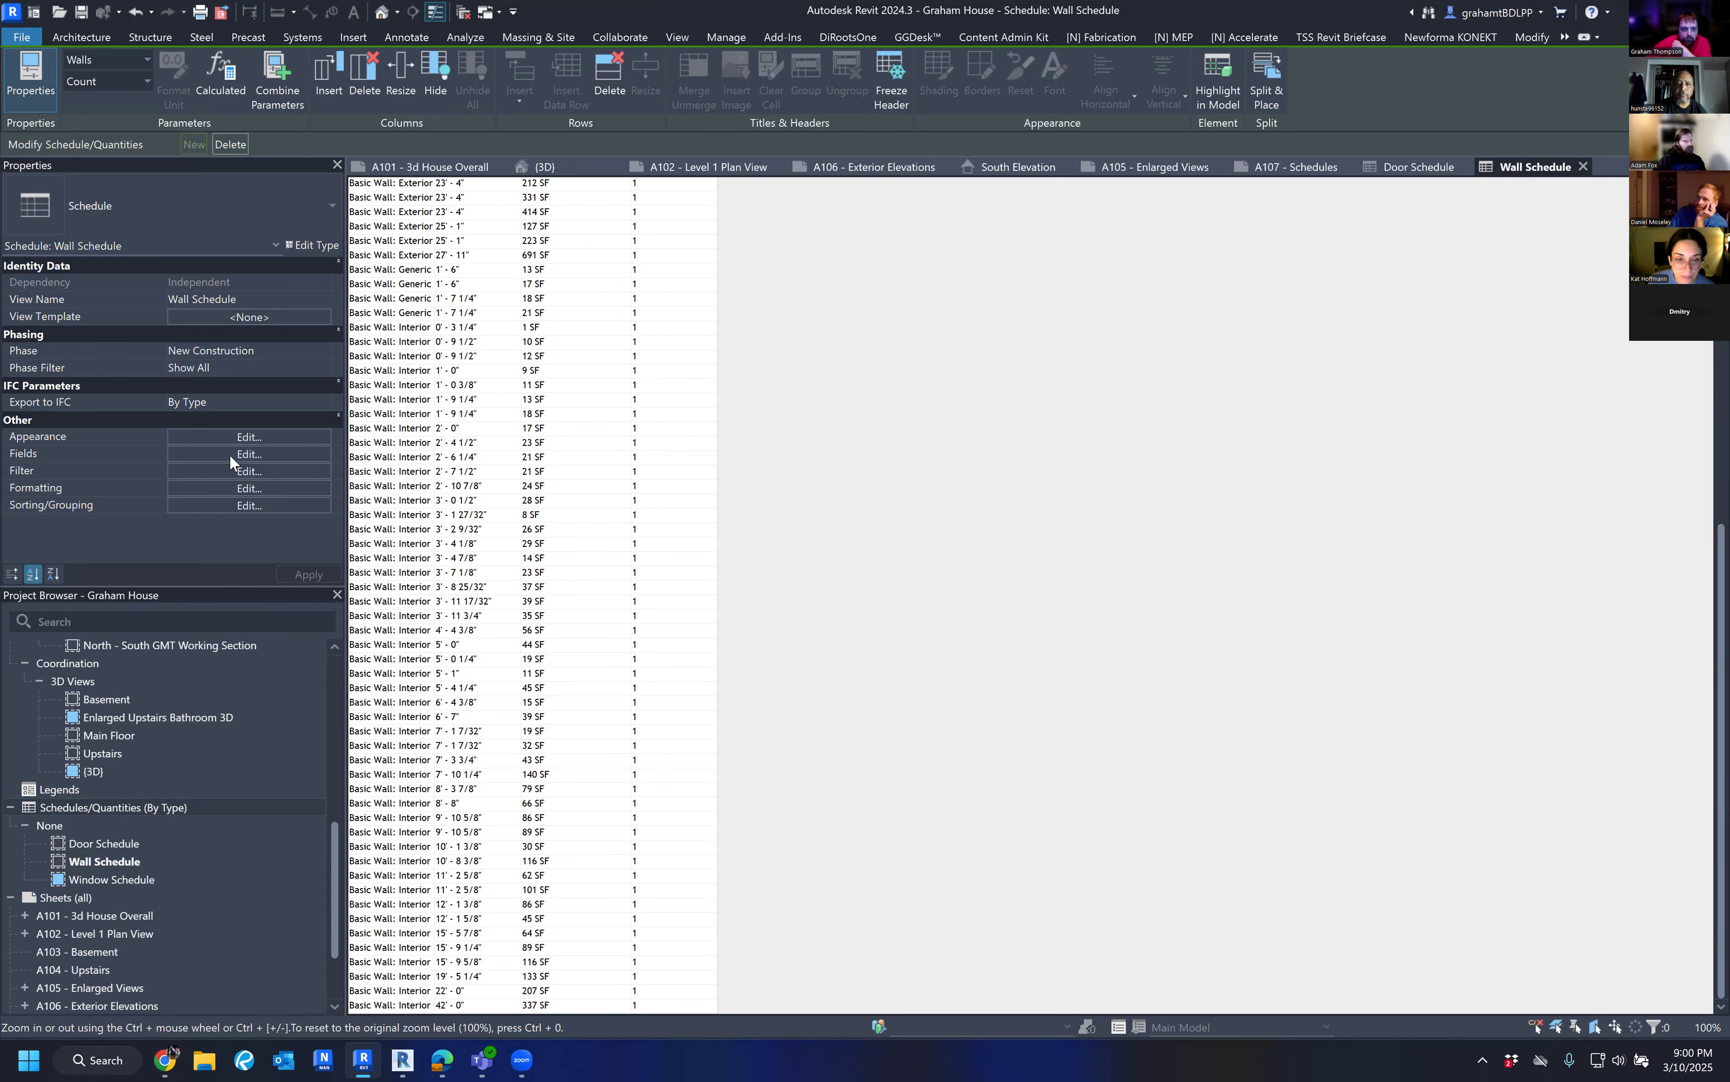
left_click(319, 442)
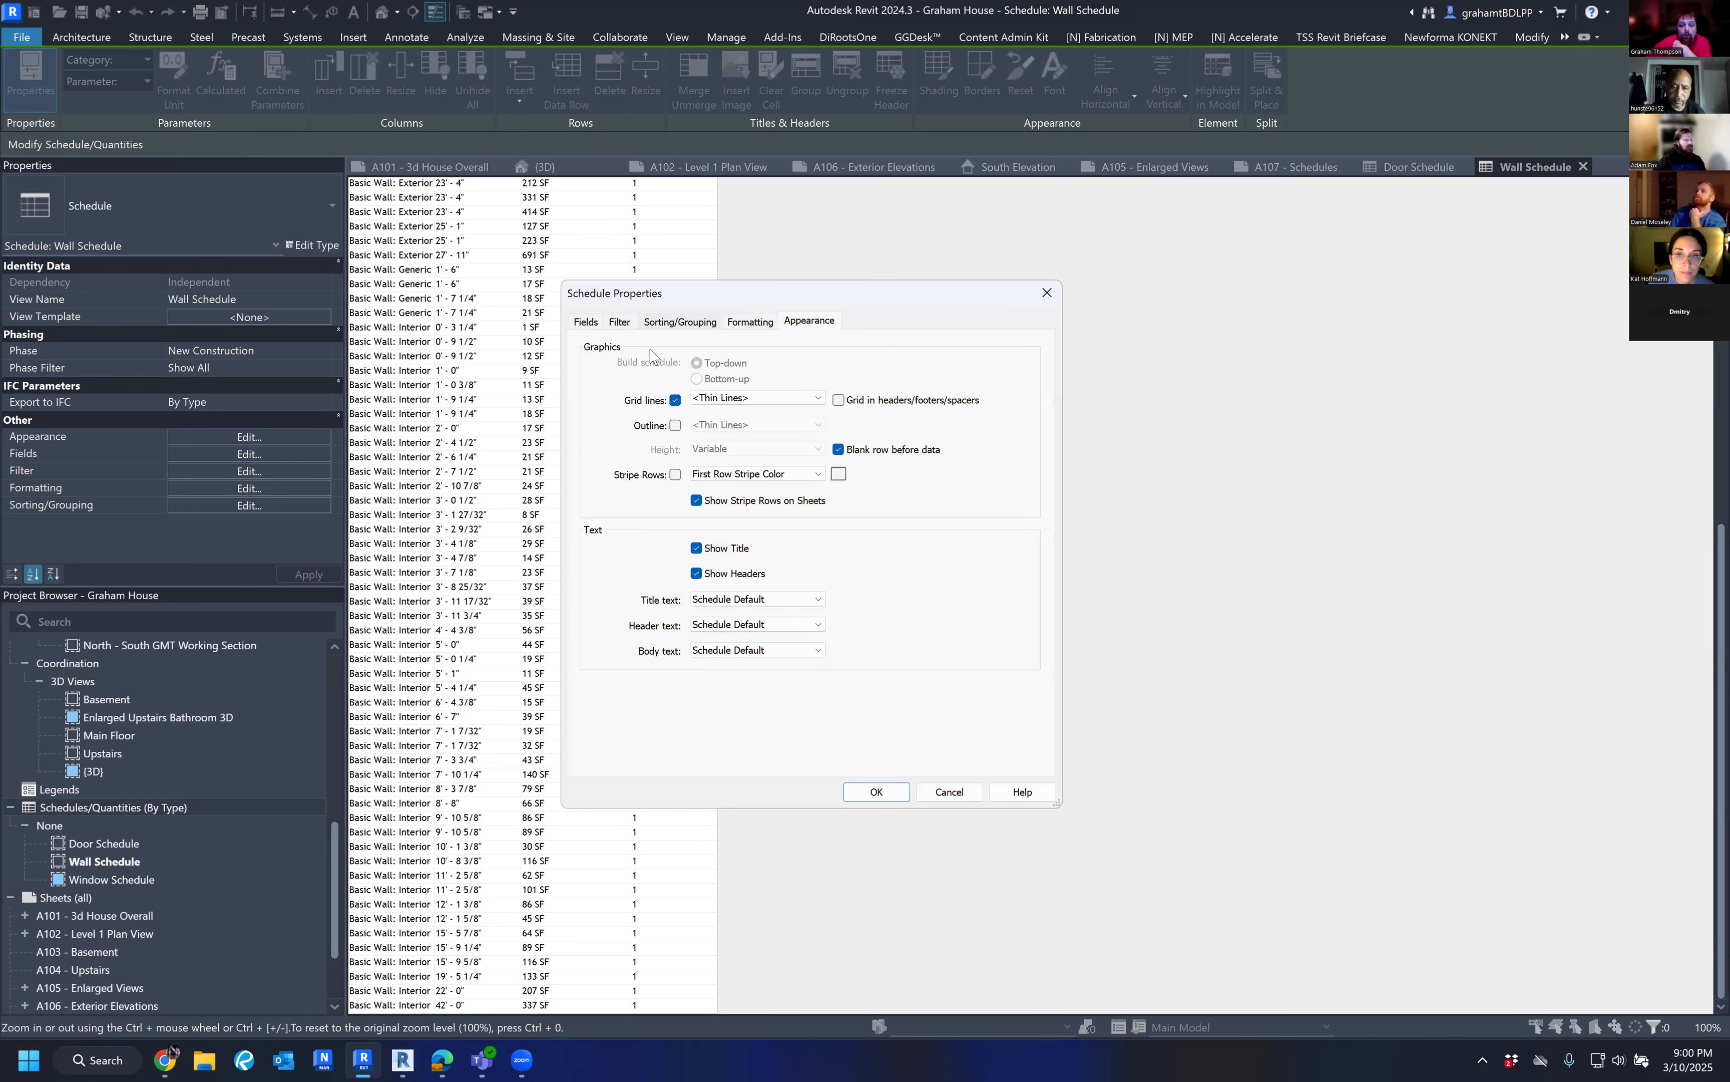
left_click(586, 322)
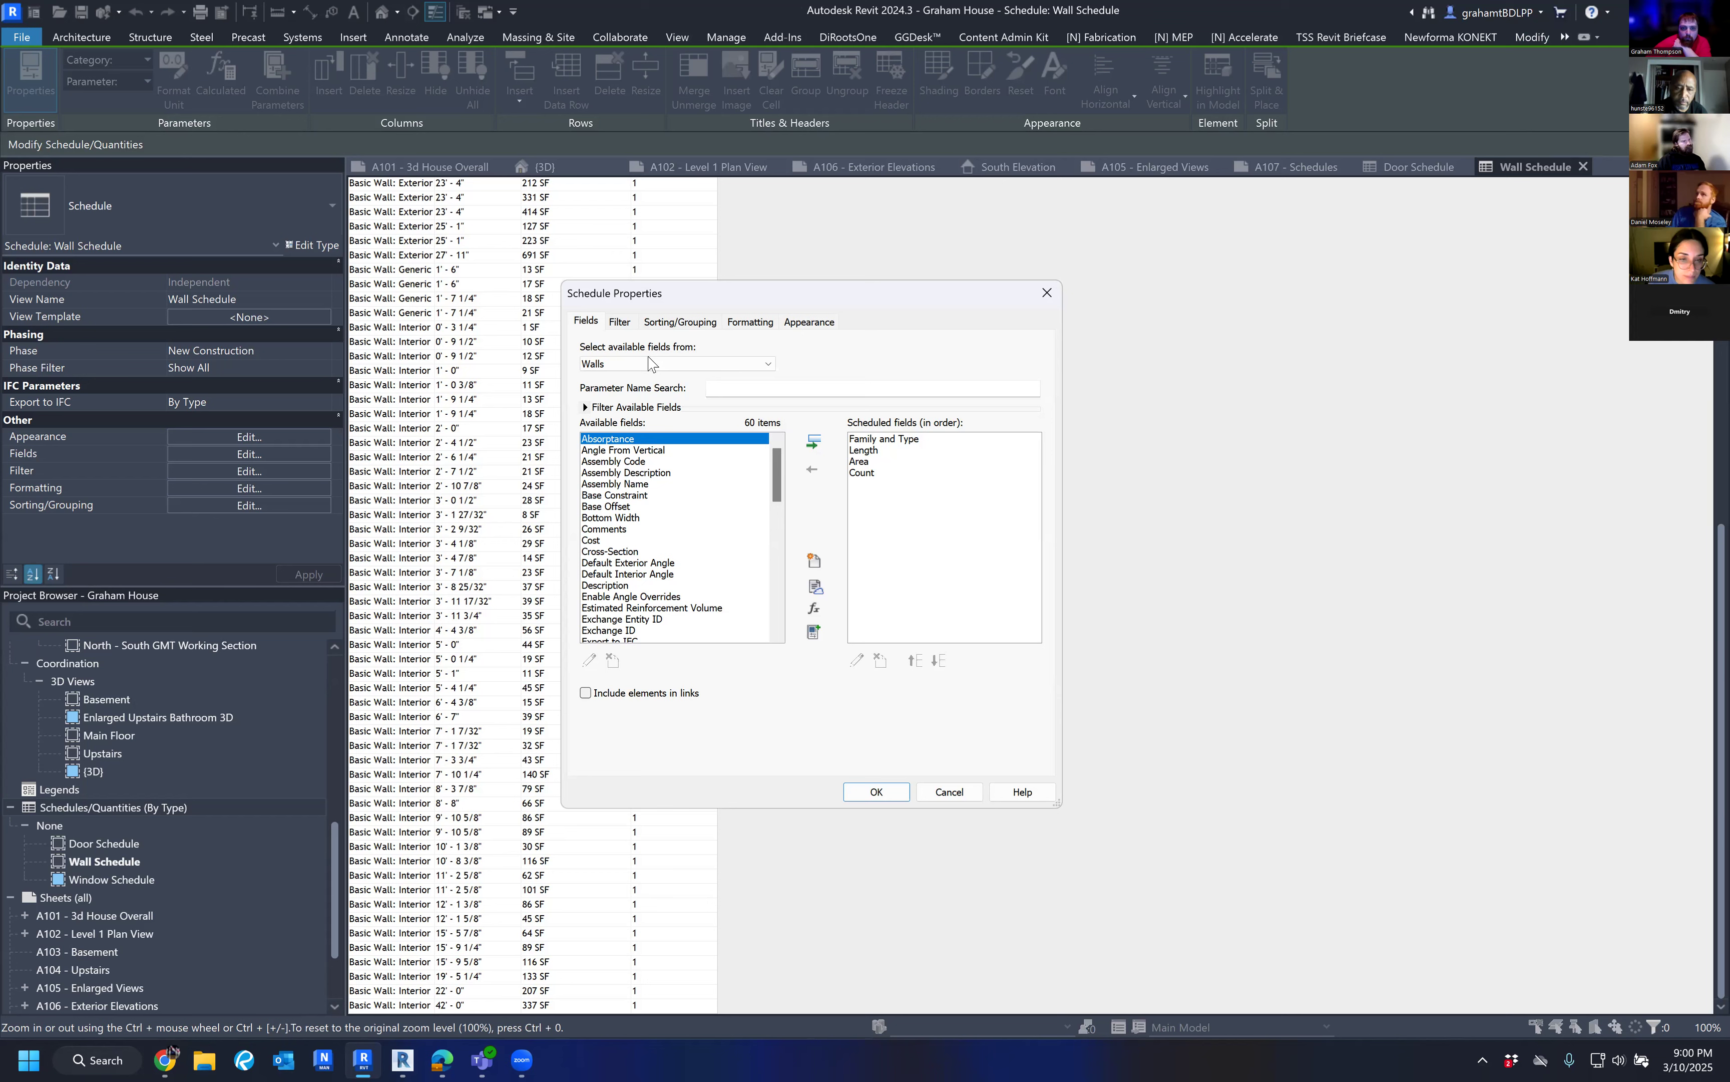
left_click(668, 322)
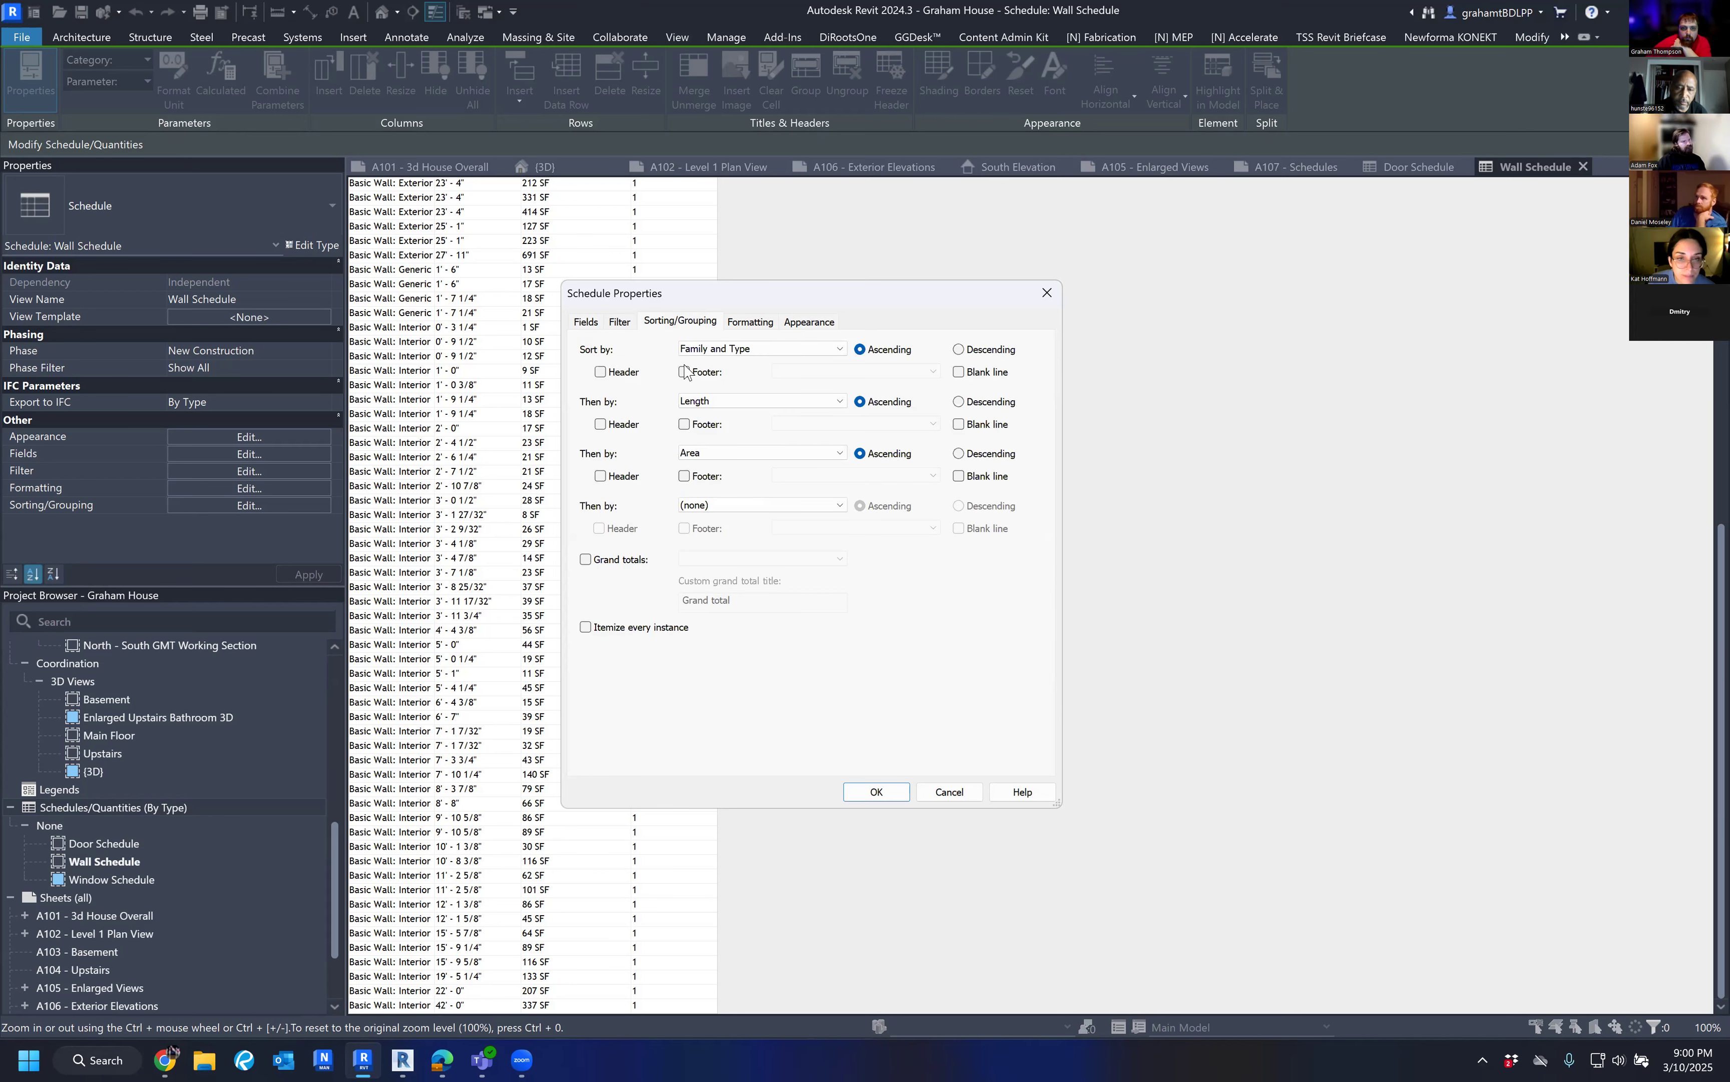
left_click(711, 348)
left_click(586, 637)
left_click(592, 622)
left_click(626, 559)
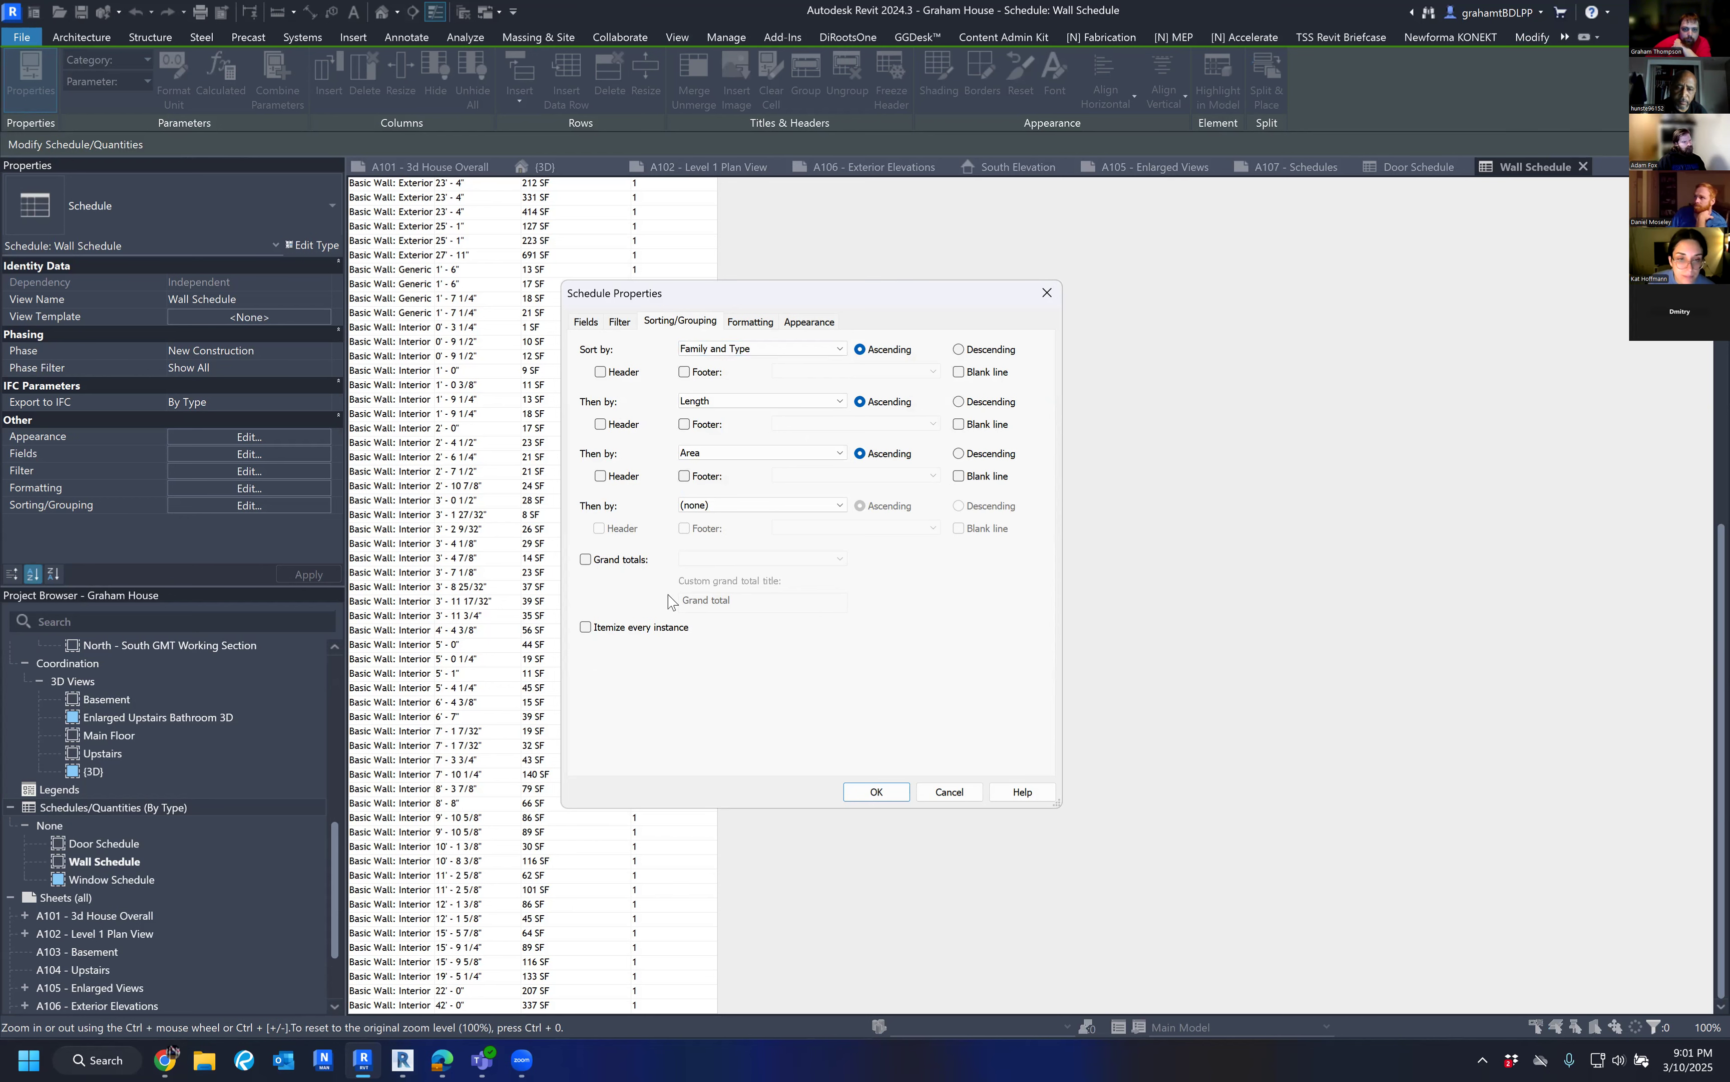
left_click(862, 789)
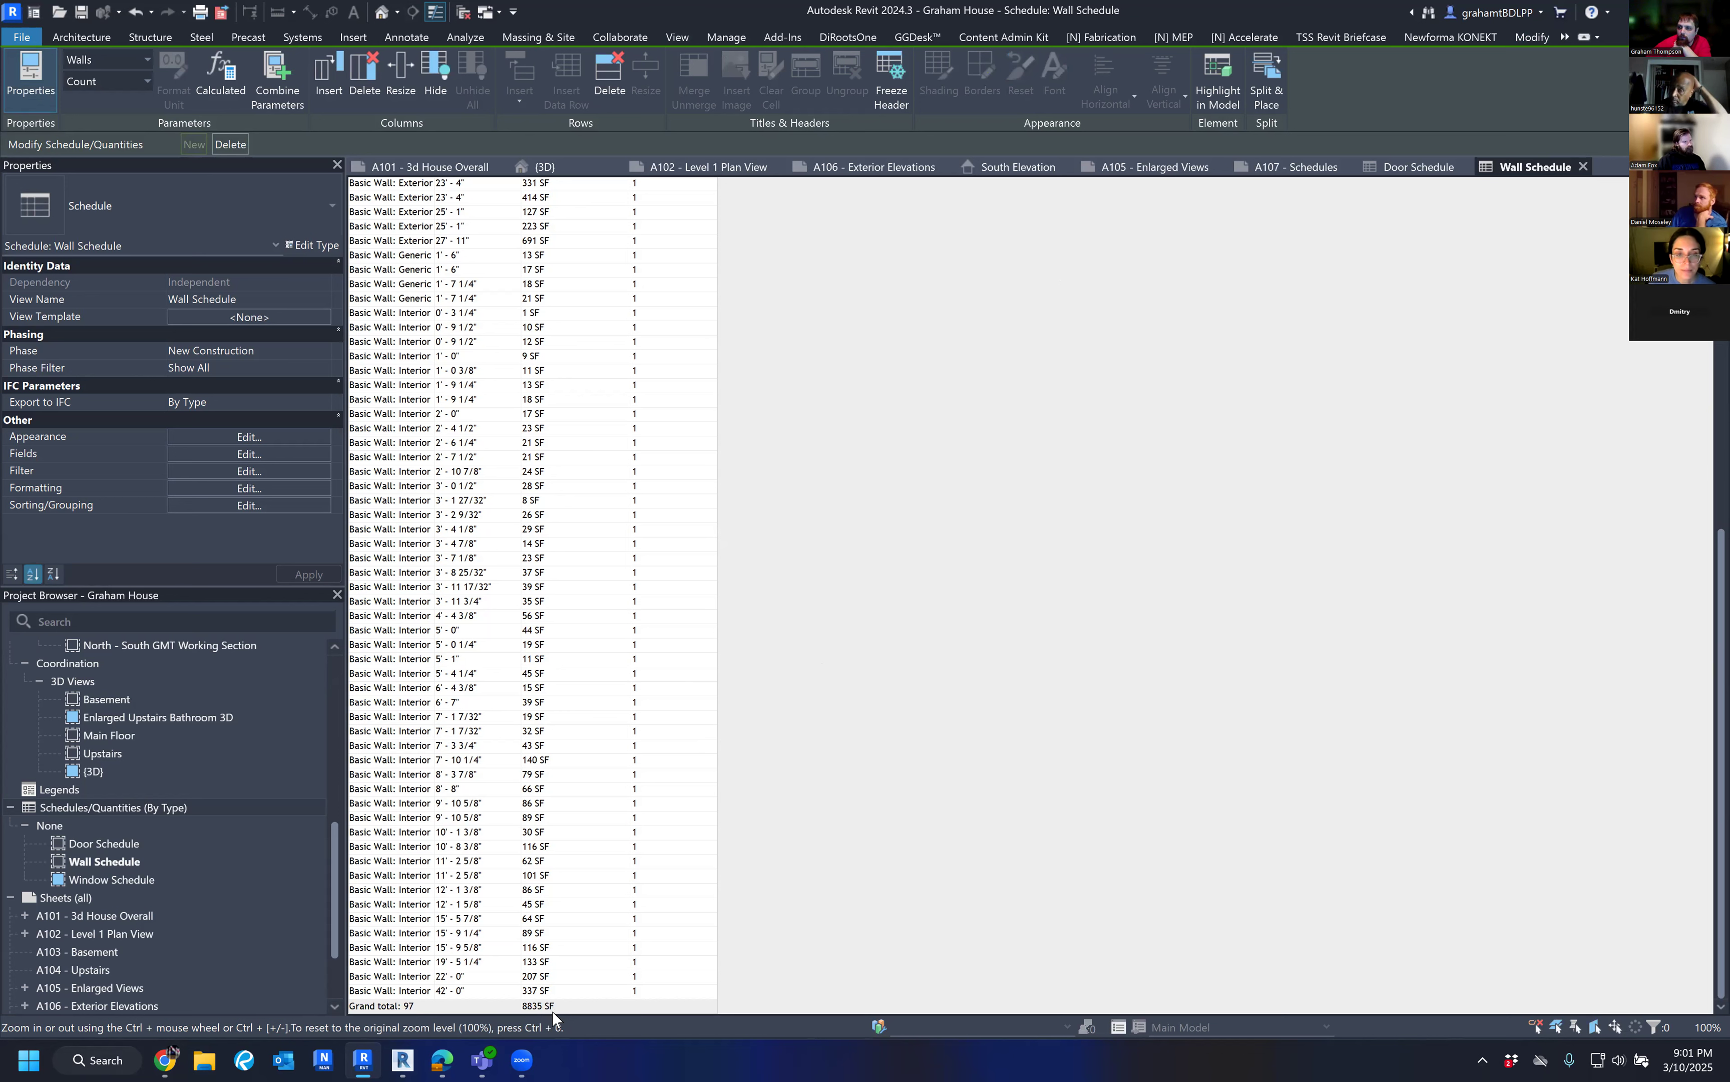
Remove Area as a sort level from the wall schedule and review the regrouped rows.
scroll(616, 452, "up", 10)
left_click(253, 458)
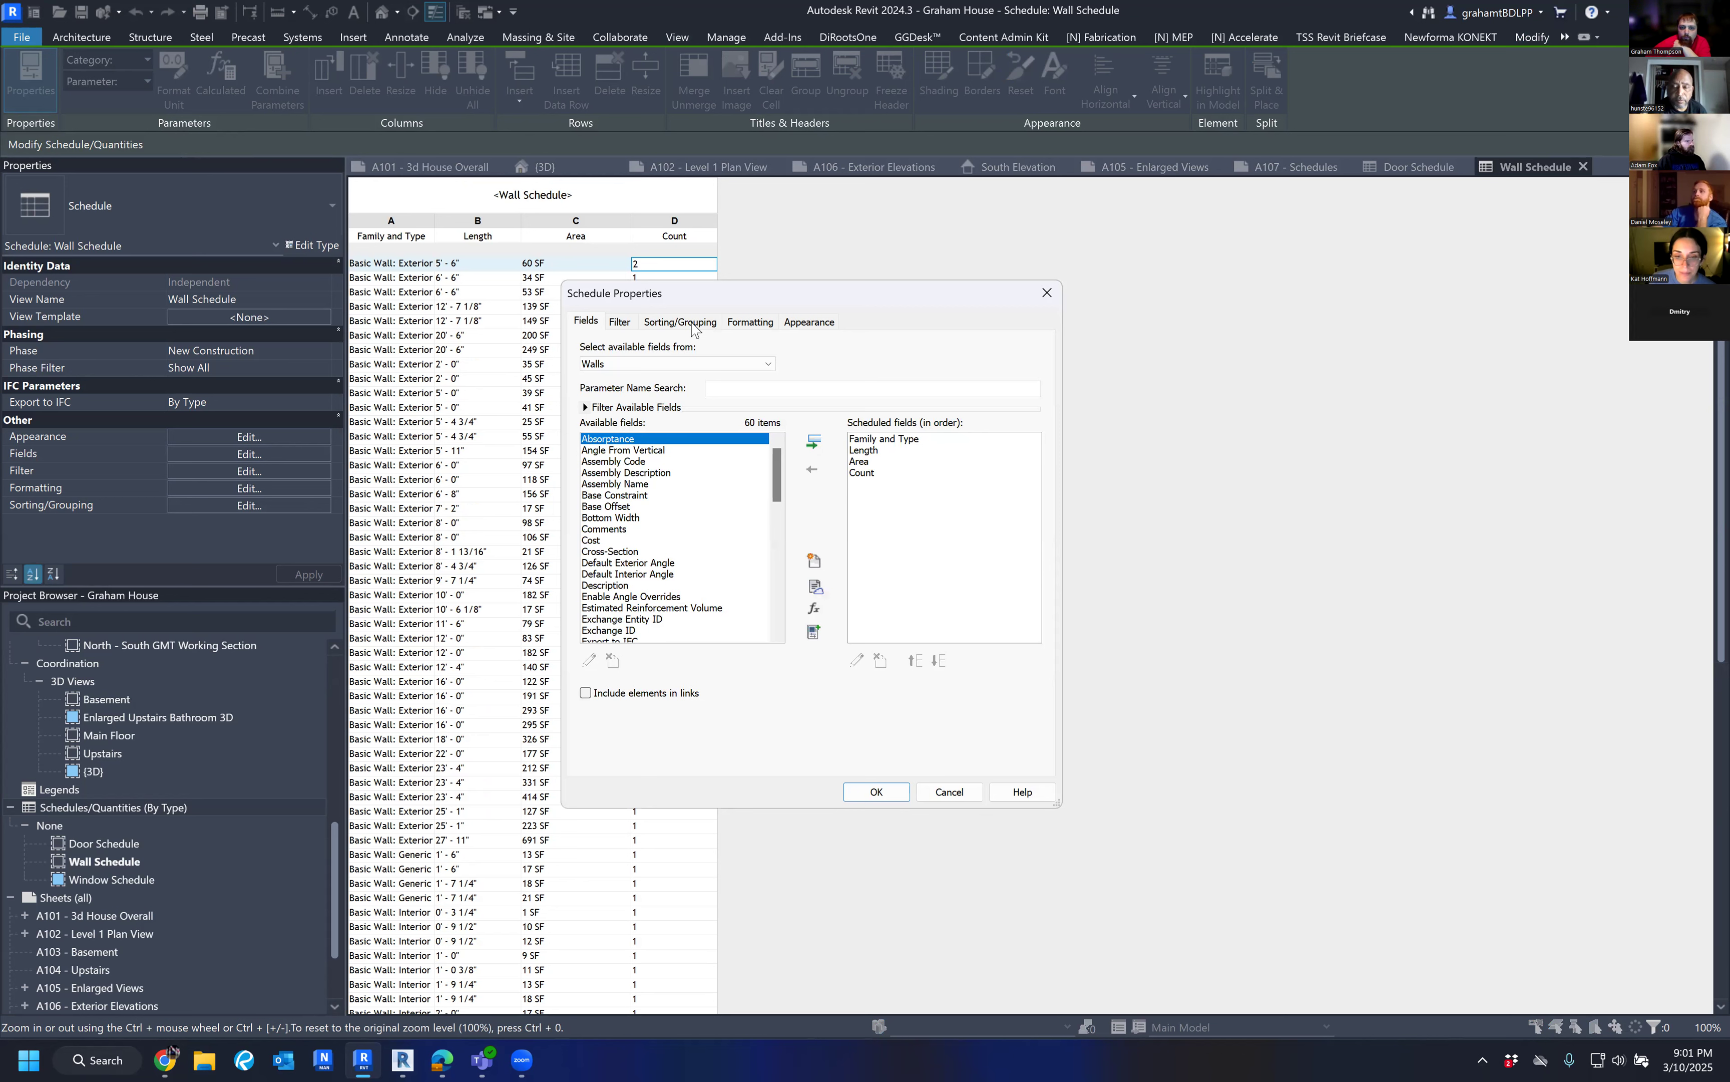
left_click(679, 322)
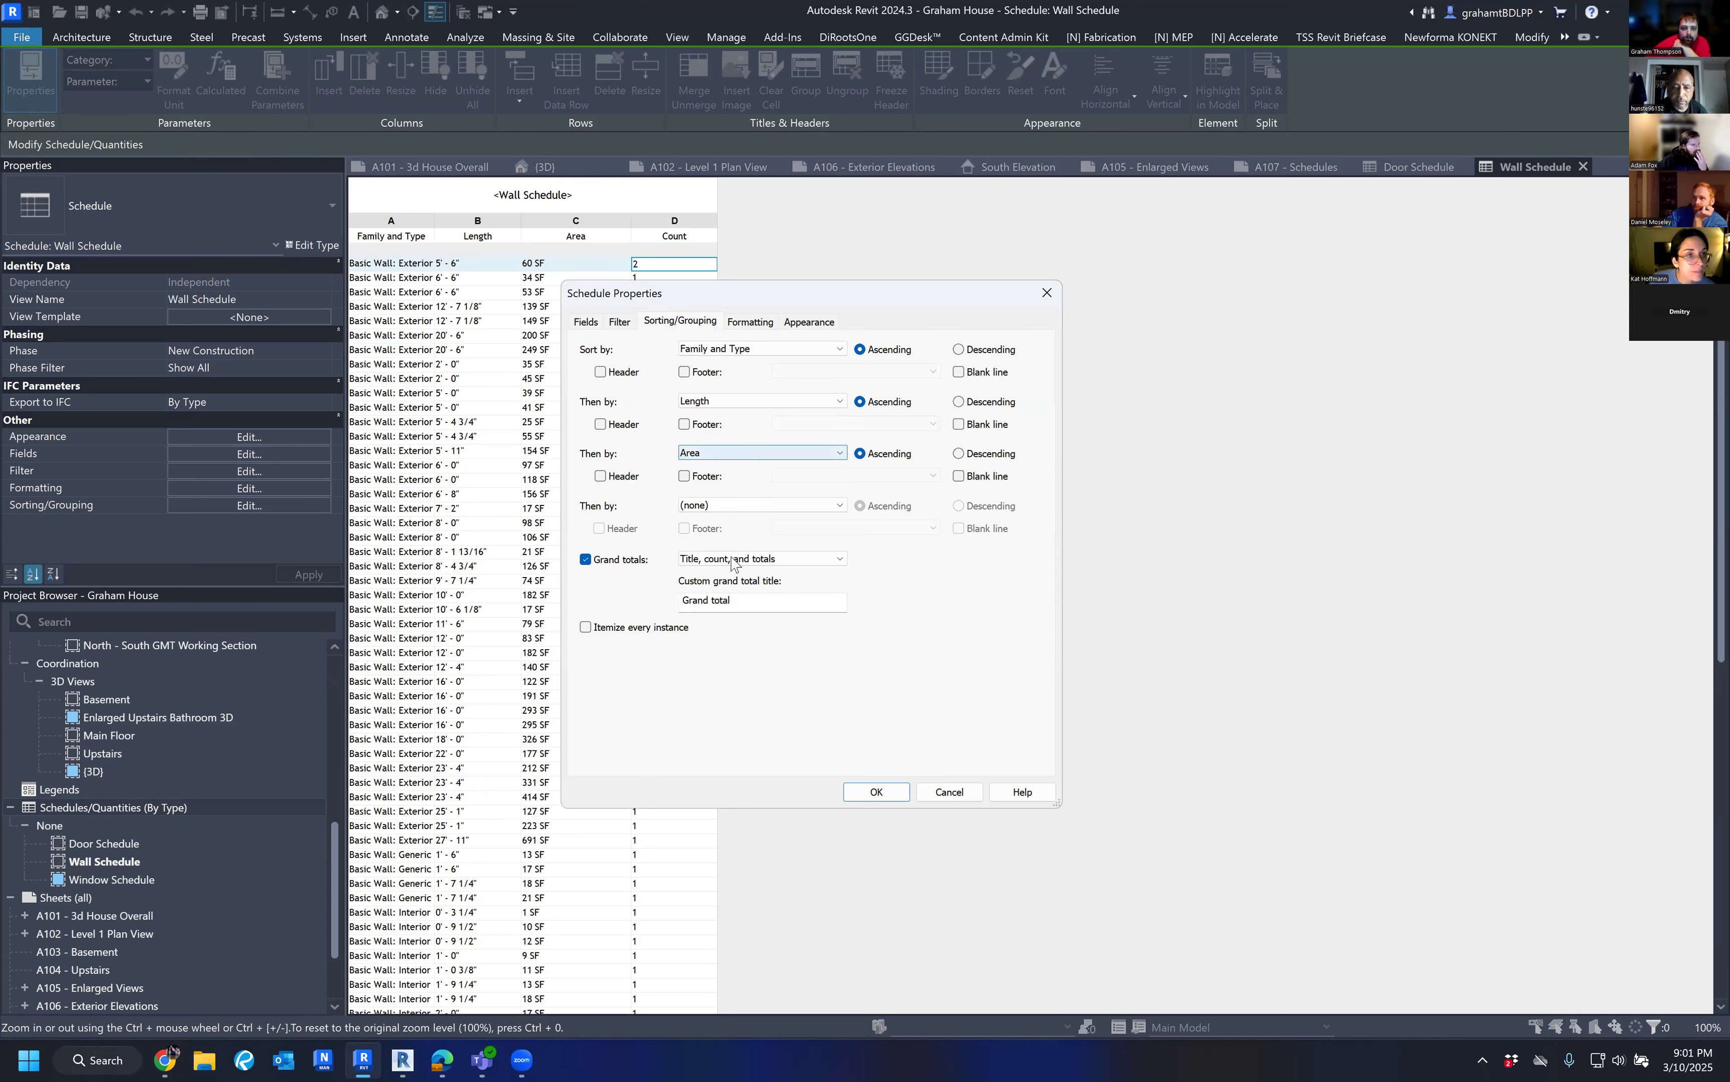
left_click(715, 453)
left_click(705, 470)
left_click(876, 792)
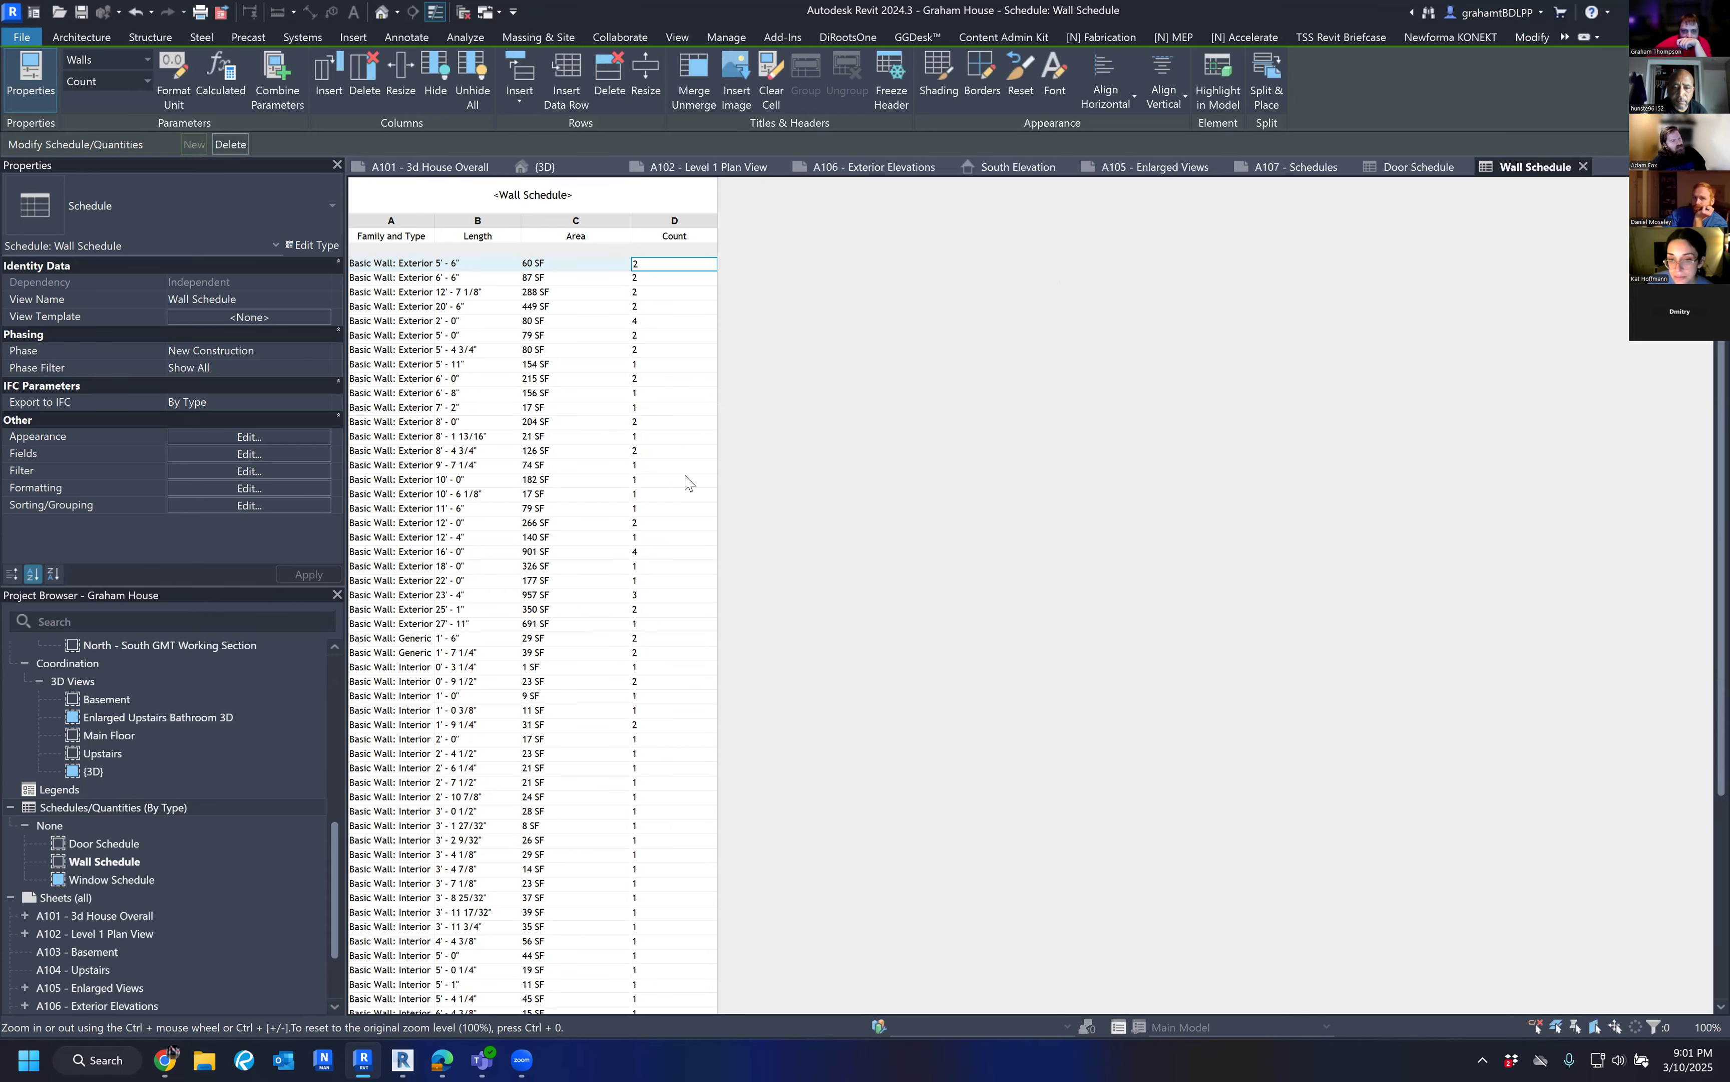
scroll(685, 481, "down", 5)
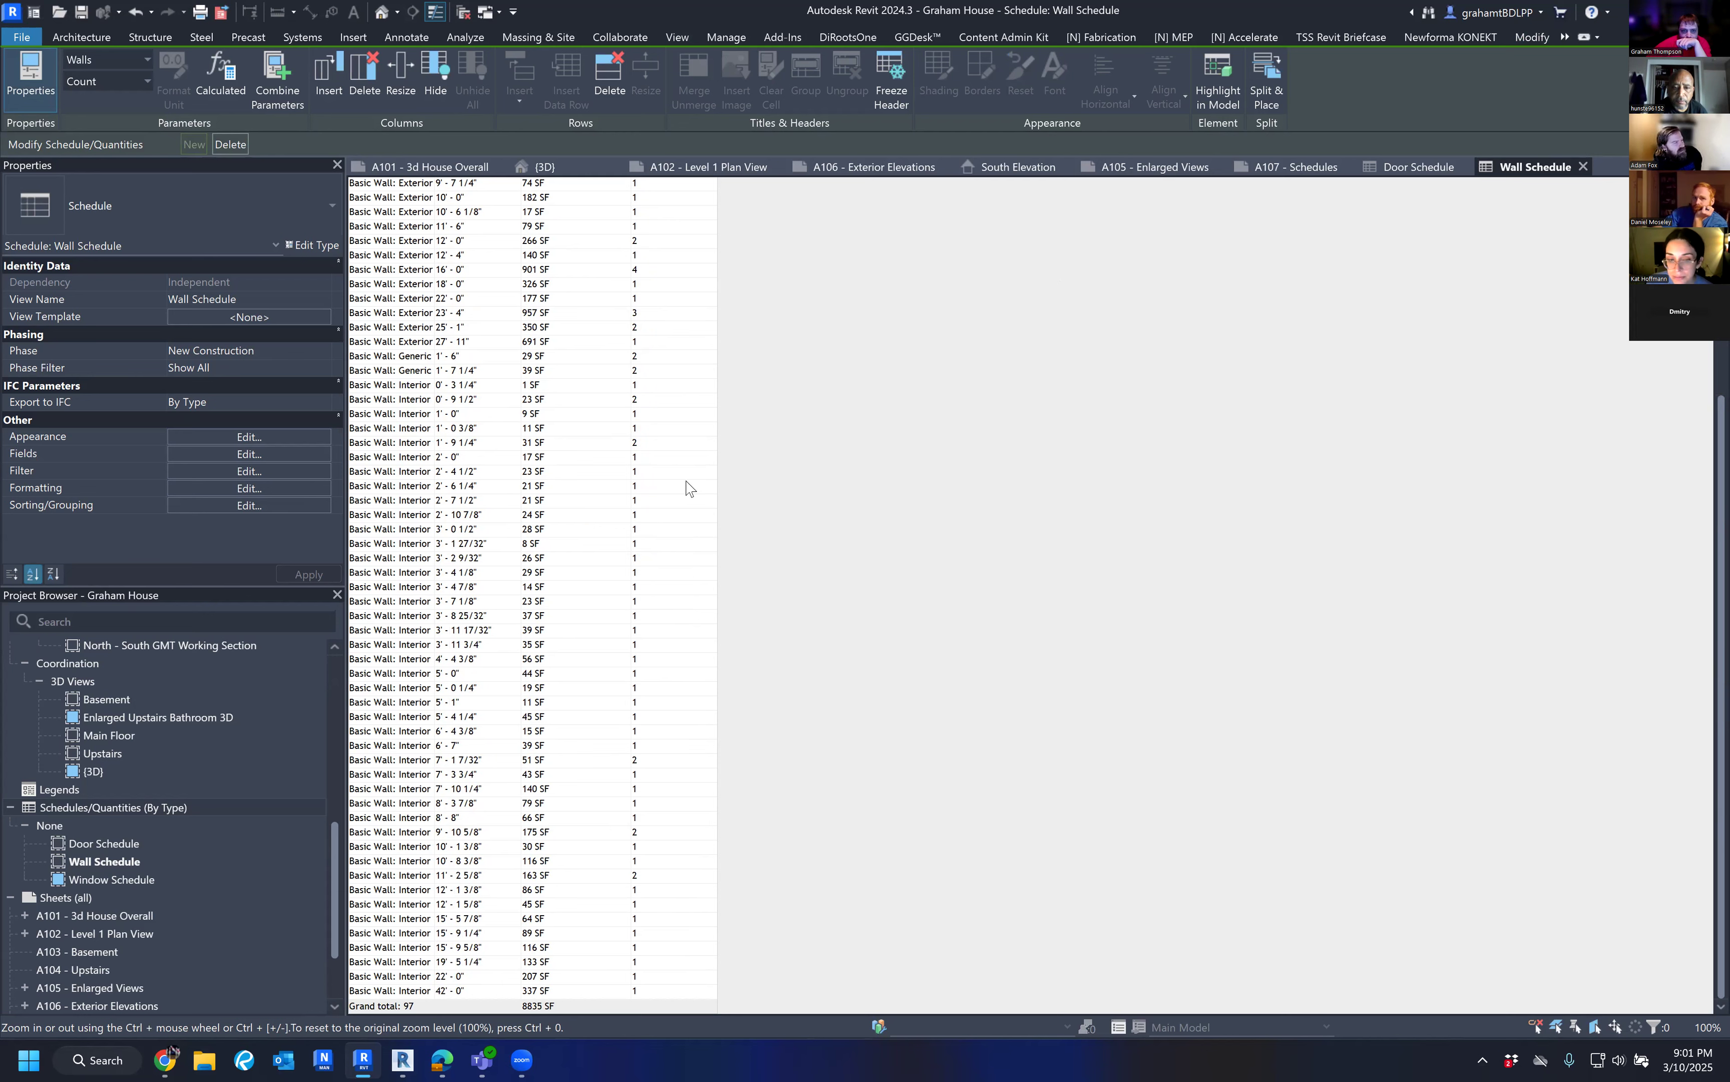
scroll(687, 486, "up", 5)
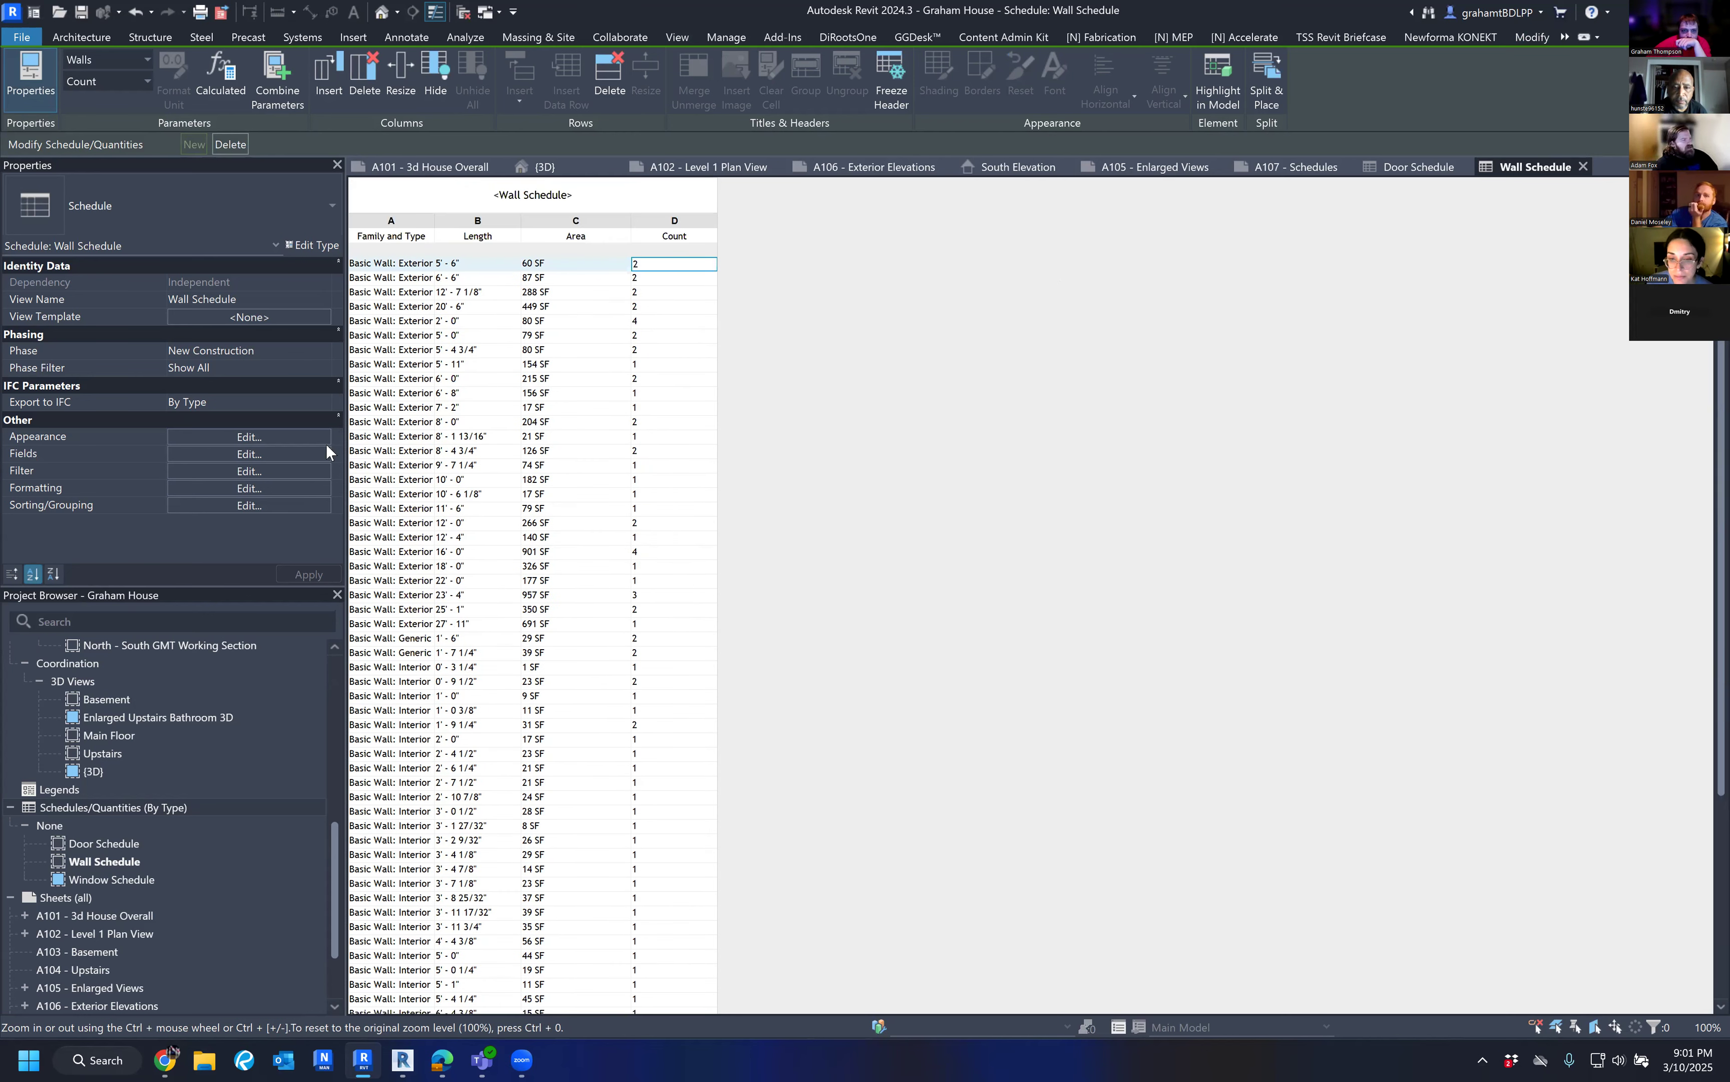
Remove Length as a sort level so the wall schedule is grouped only by Family and Type.
left_click(284, 452)
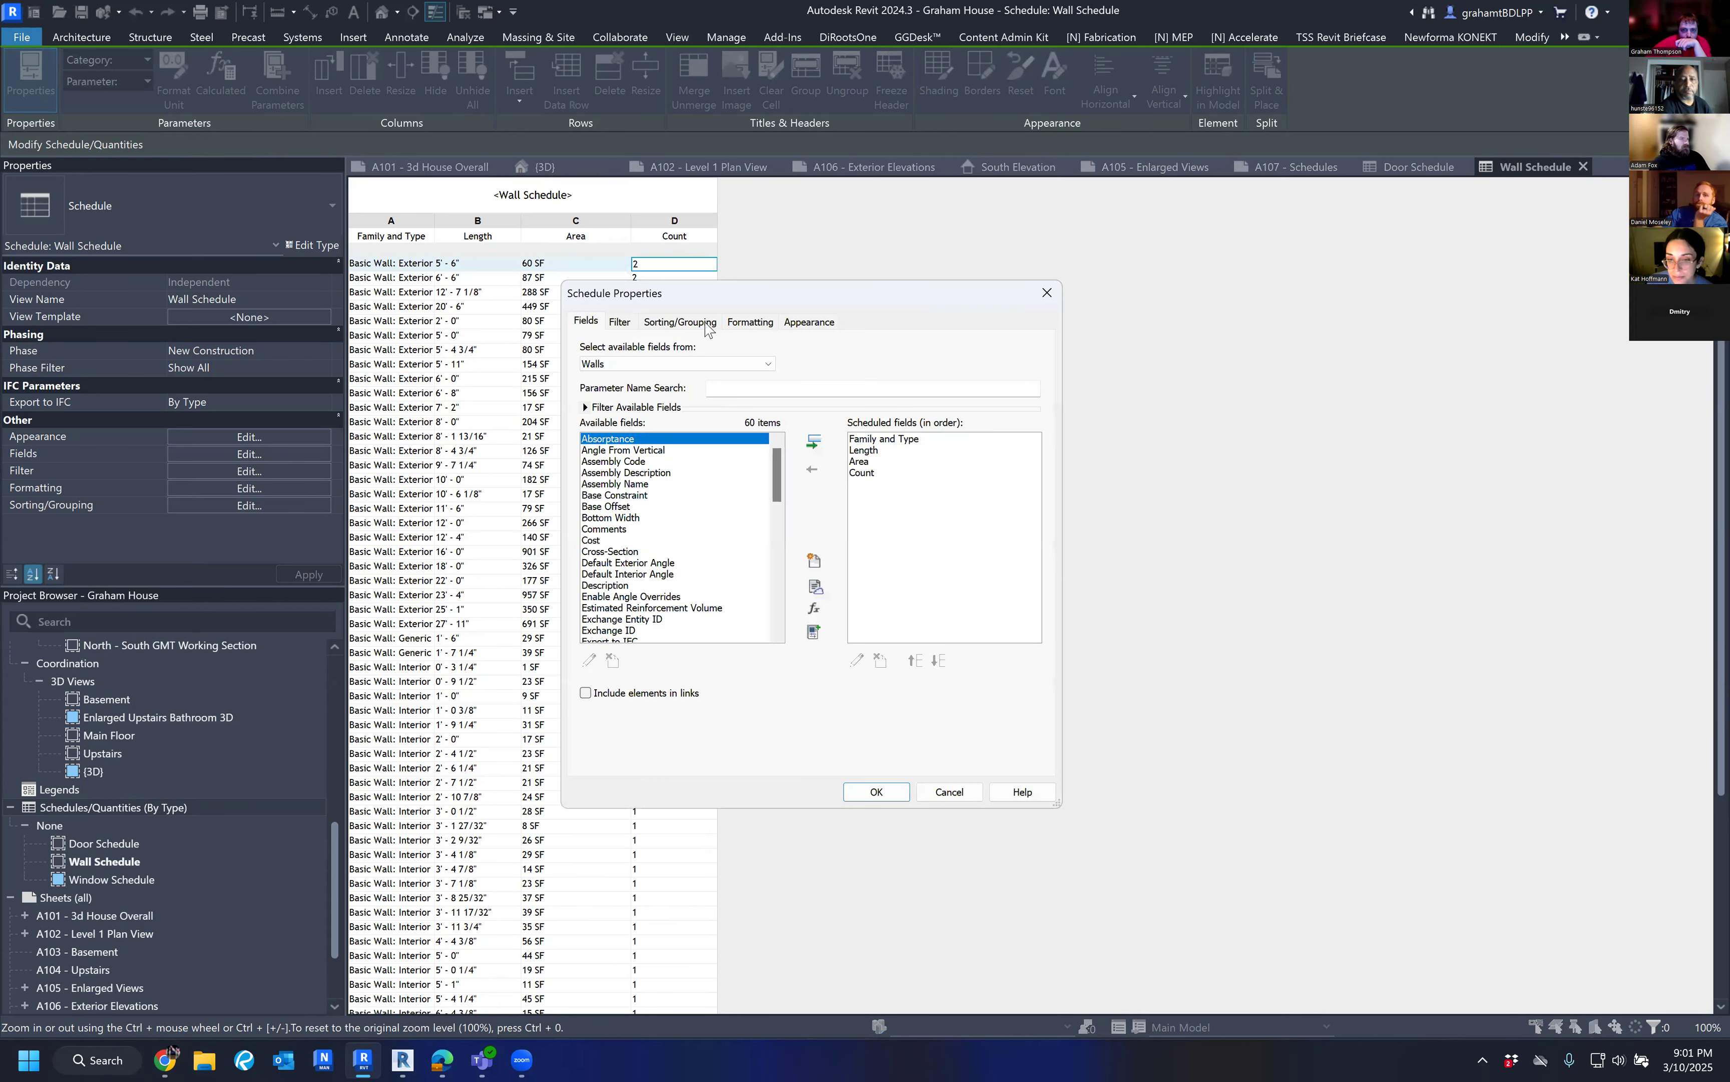
left_click(747, 322)
left_click(592, 390)
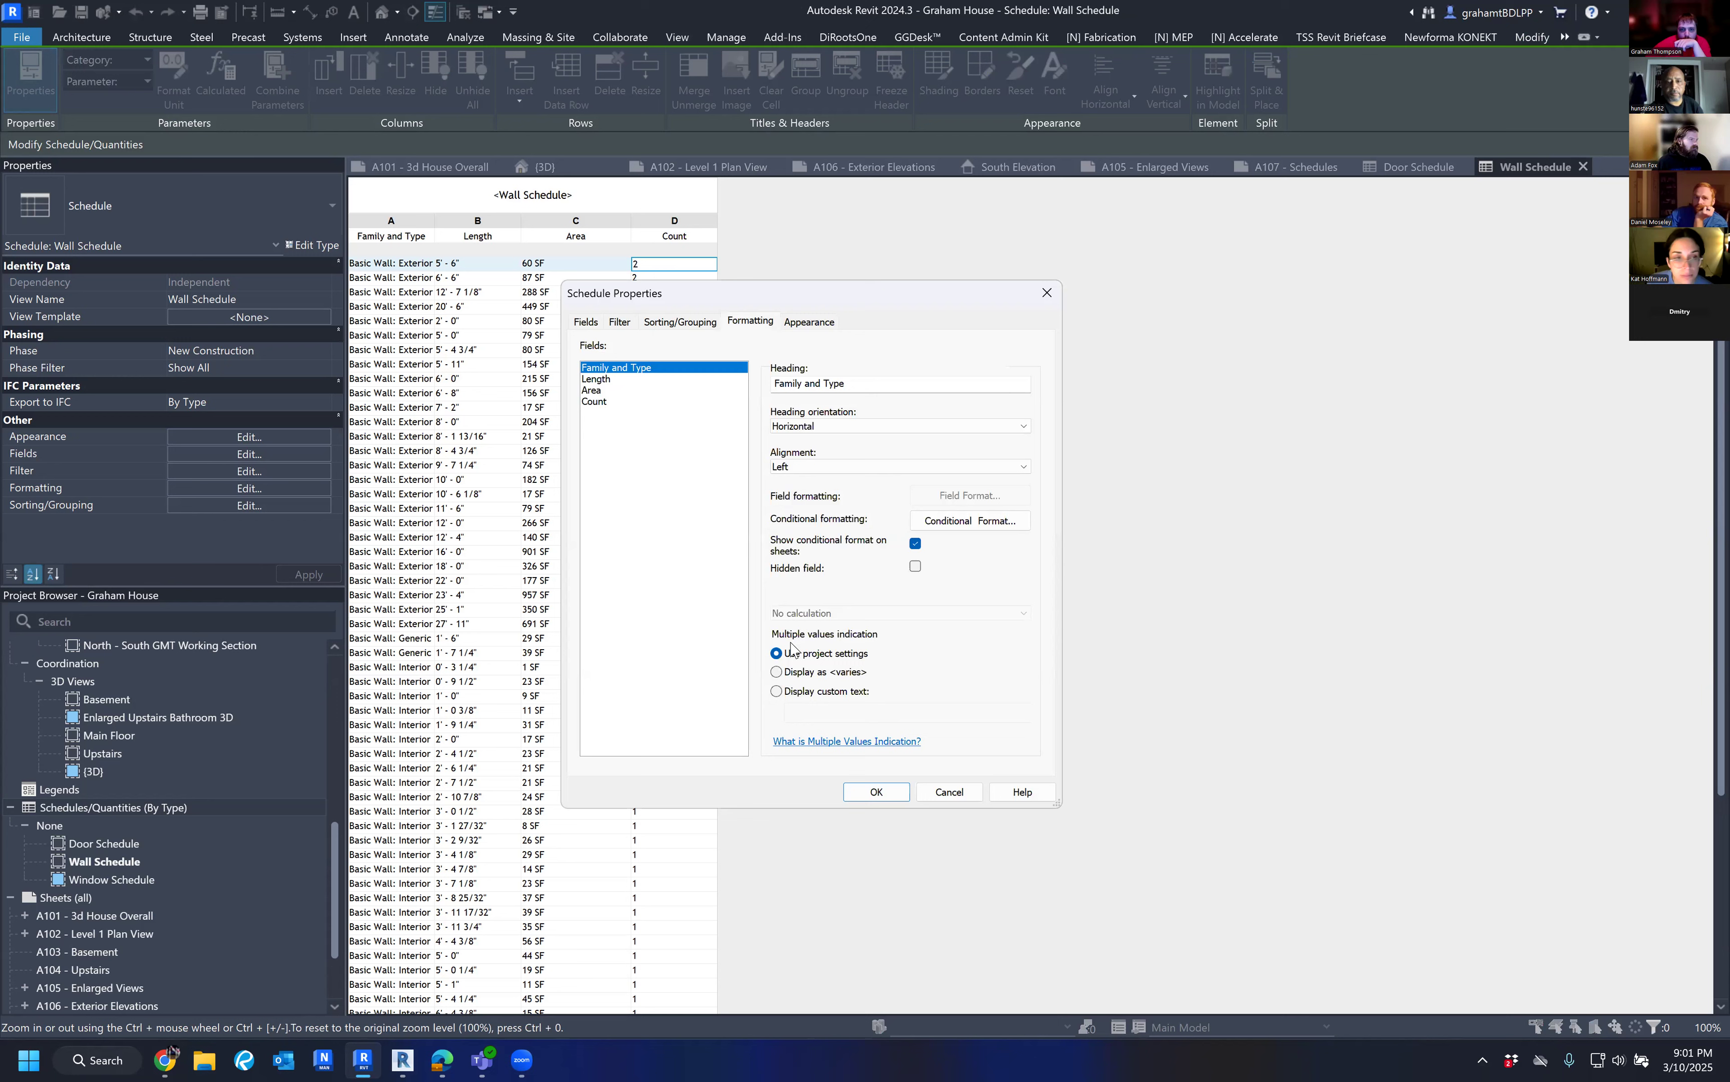
left_click(820, 616)
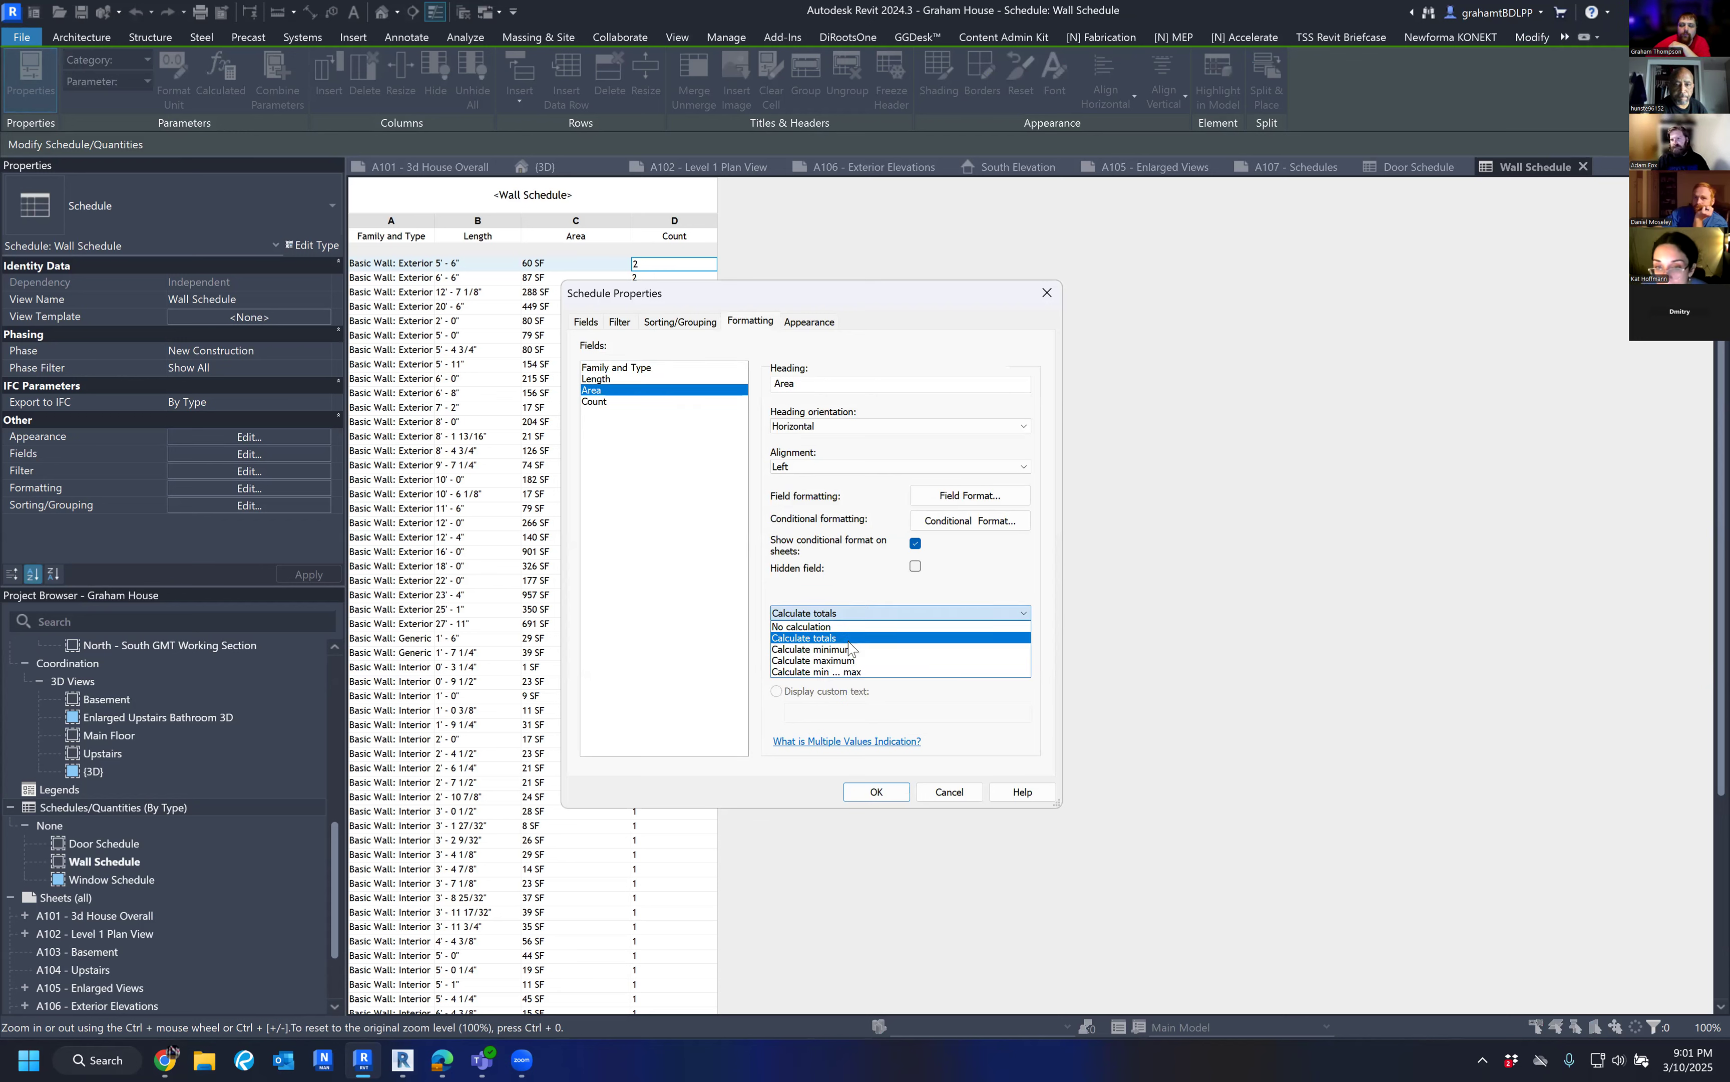
left_click(858, 759)
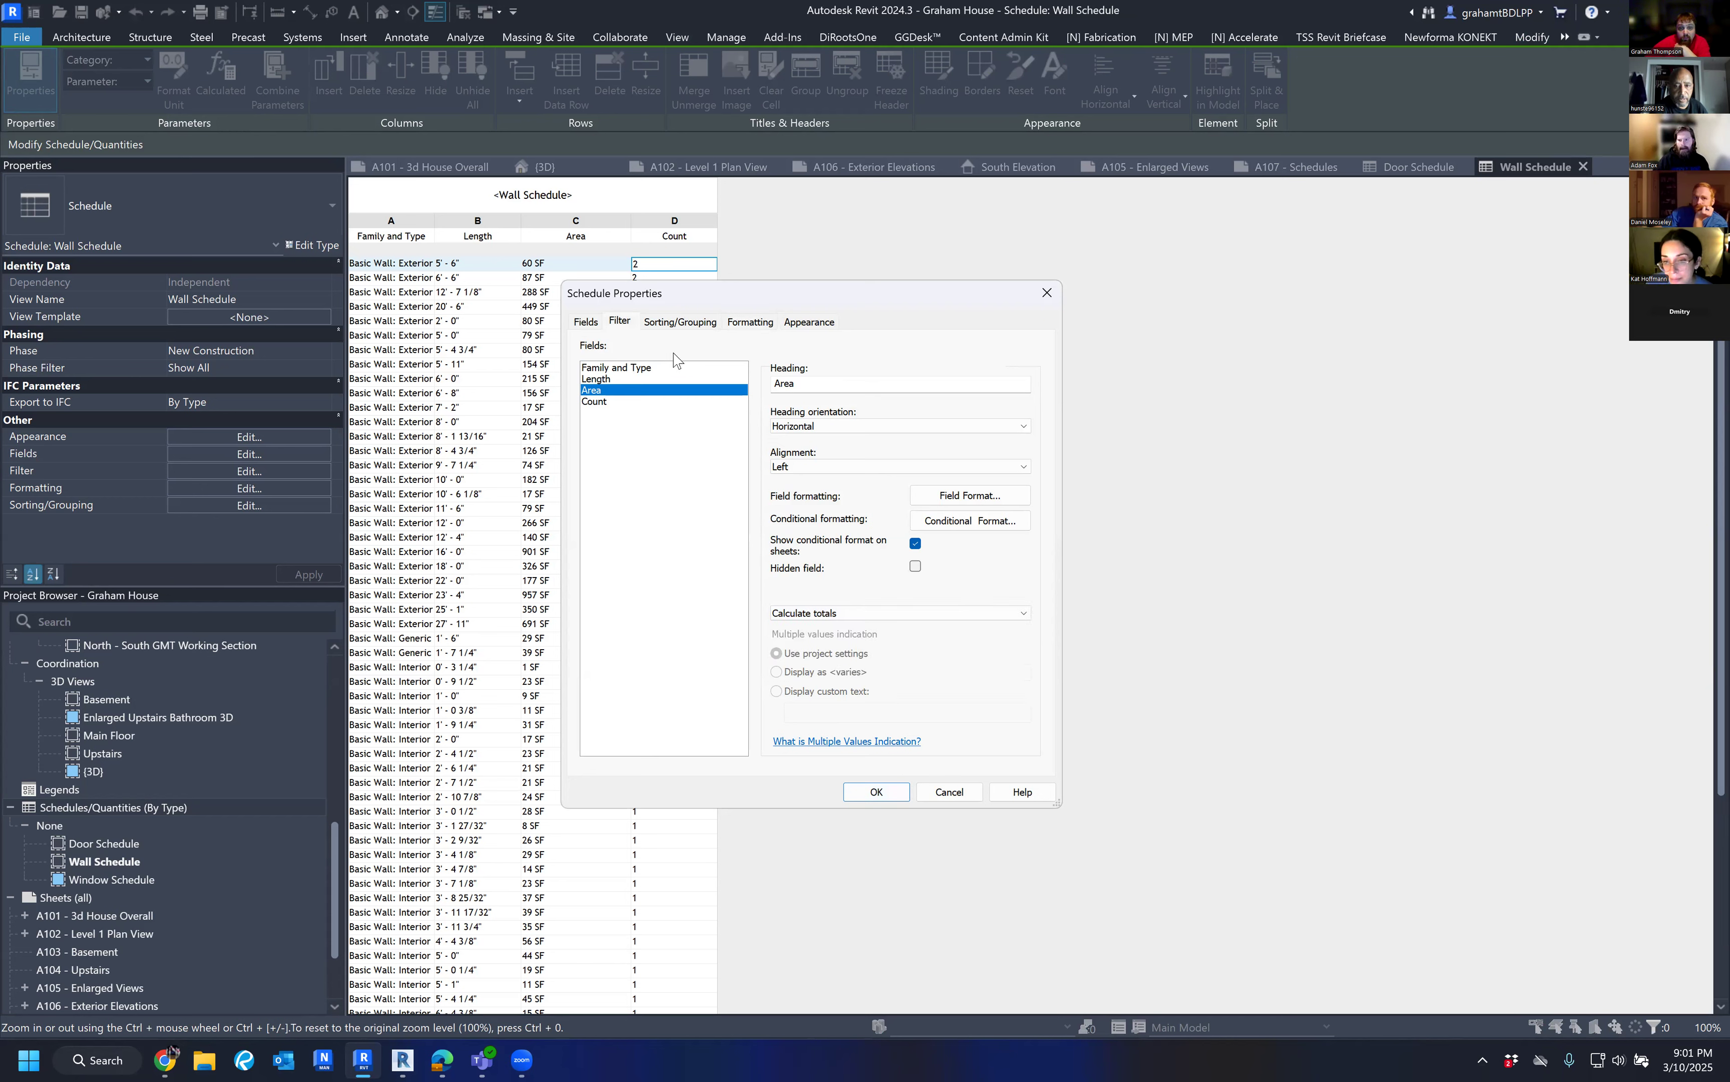
left_click(619, 322)
left_click(585, 322)
left_click(680, 322)
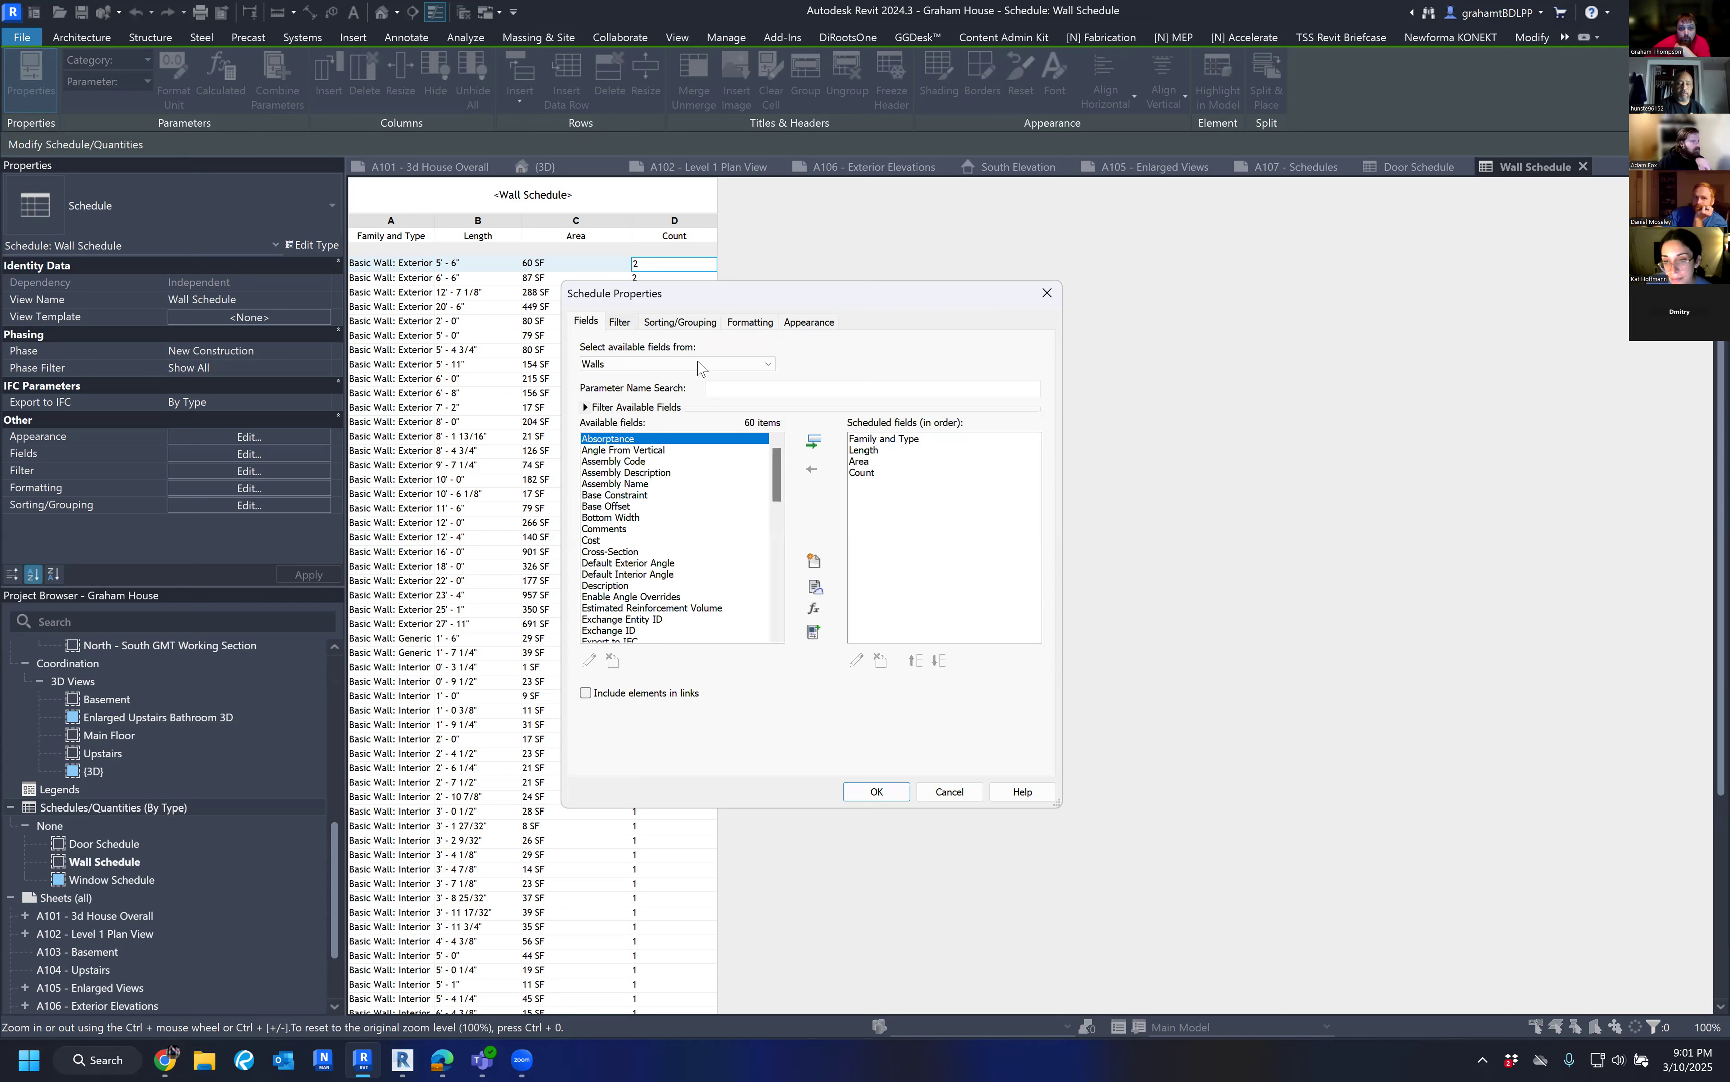
left_click(739, 414)
left_click(740, 416)
left_click(877, 792)
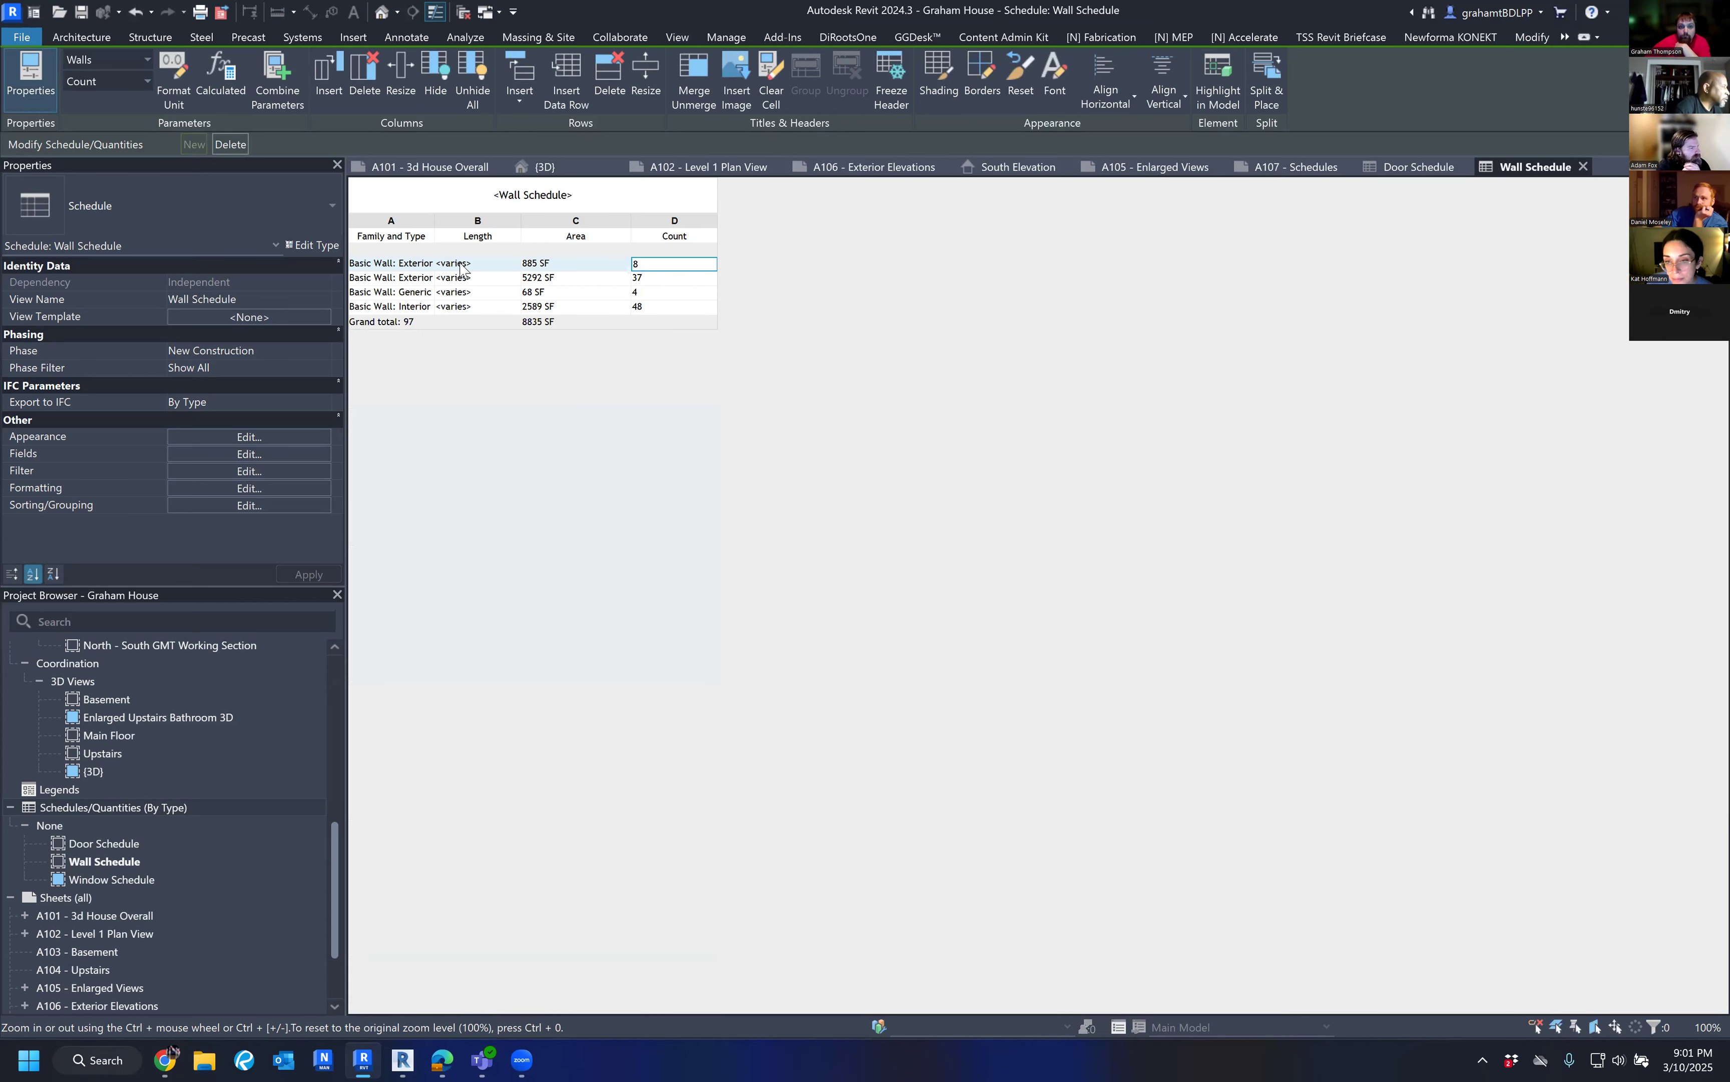
Hide the Length column in the wall schedule and check the area values of the exterior wall types.
left_click(481, 219)
right_click(483, 219)
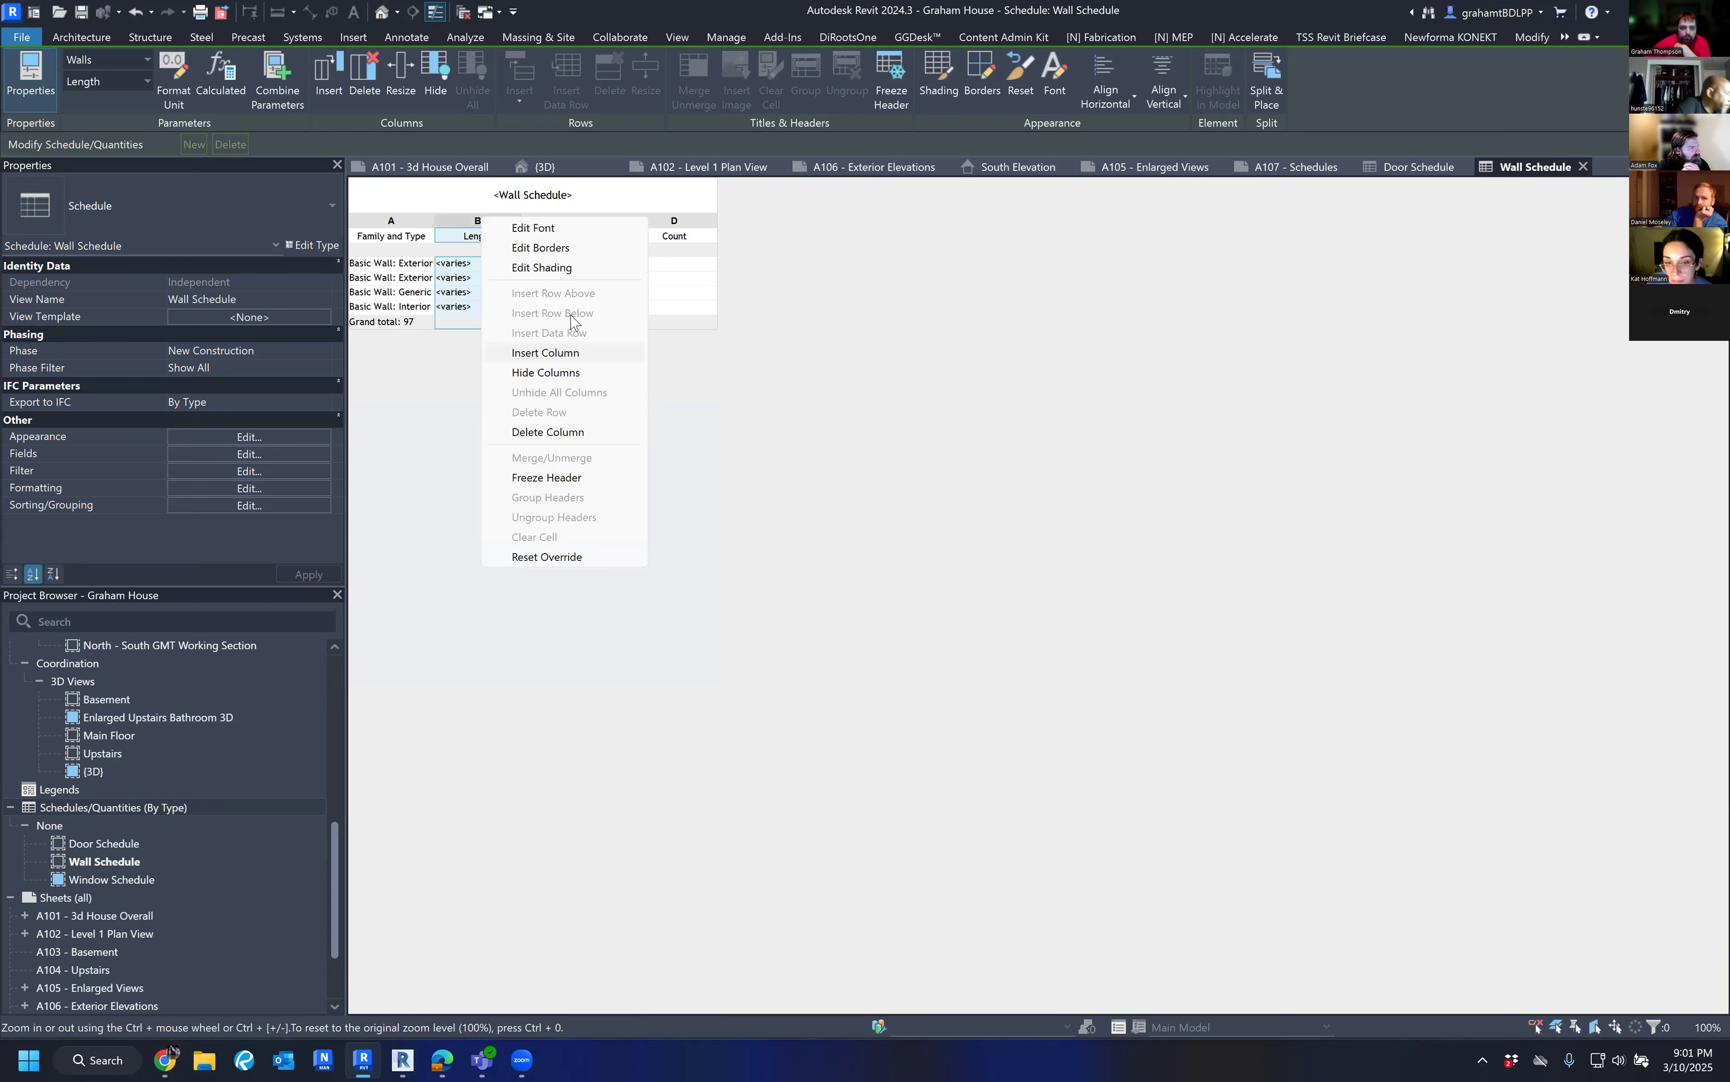
left_click(565, 373)
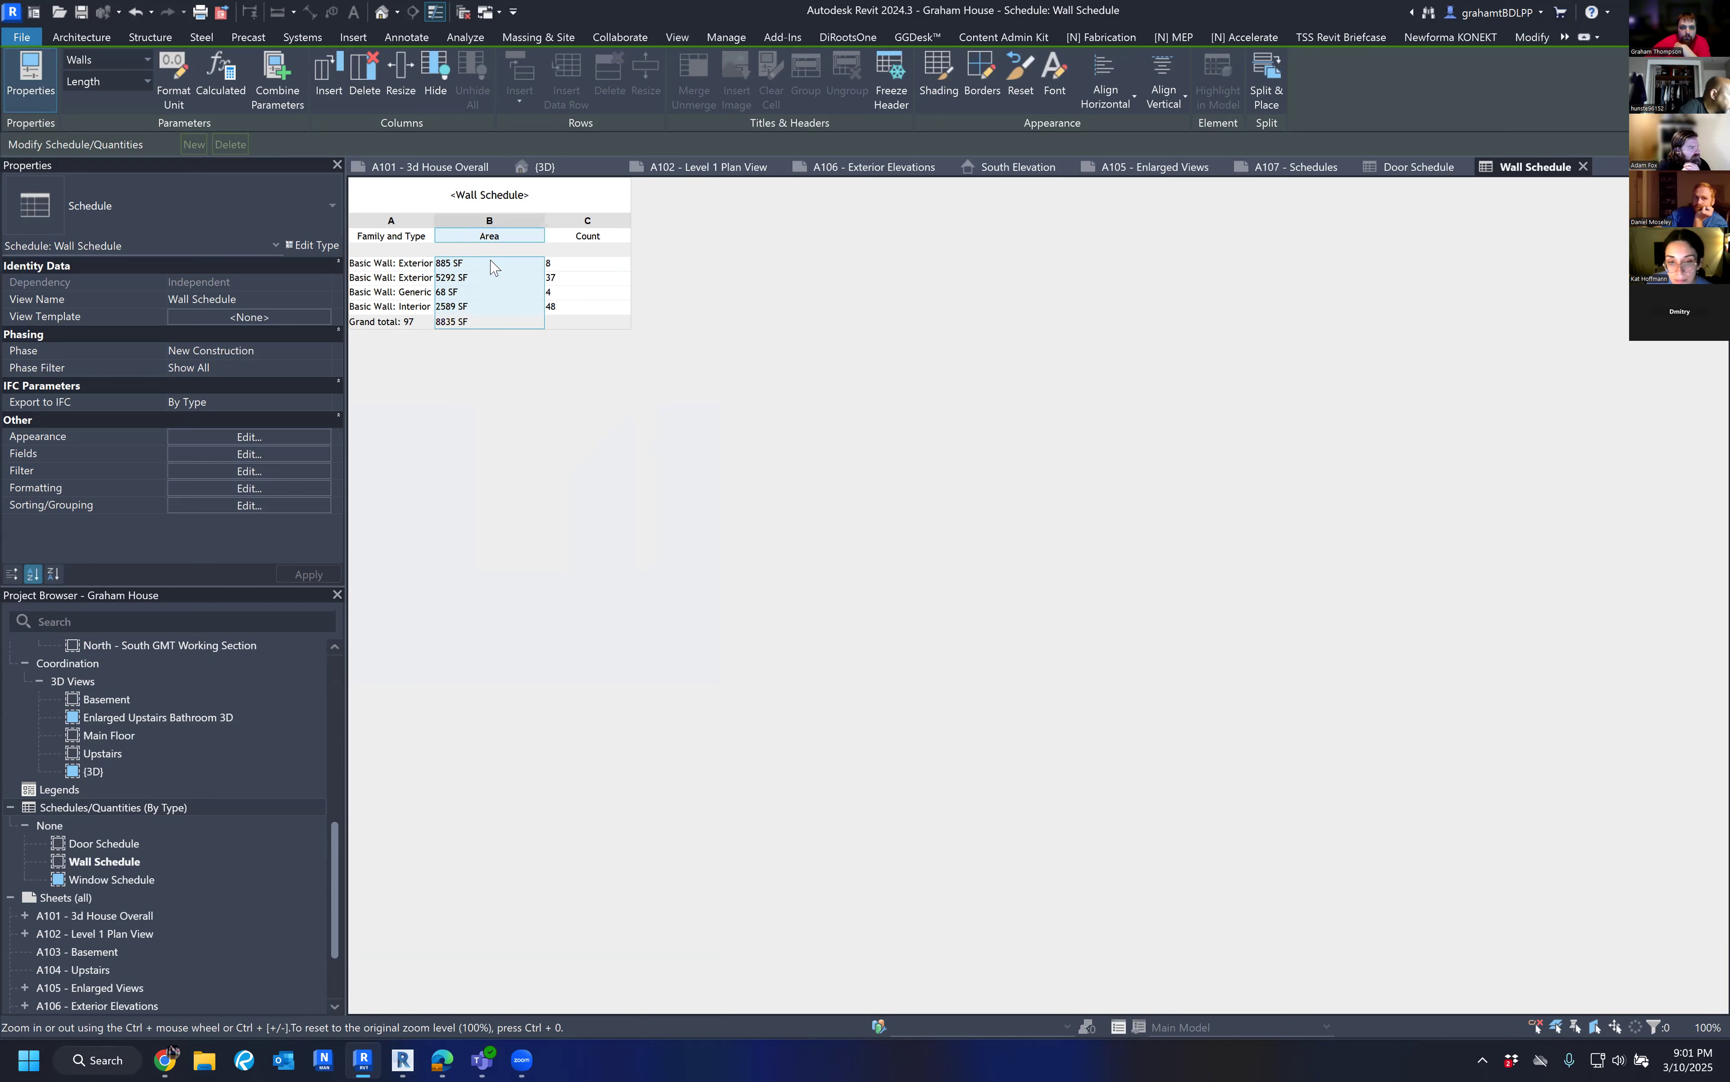
left_click(493, 265)
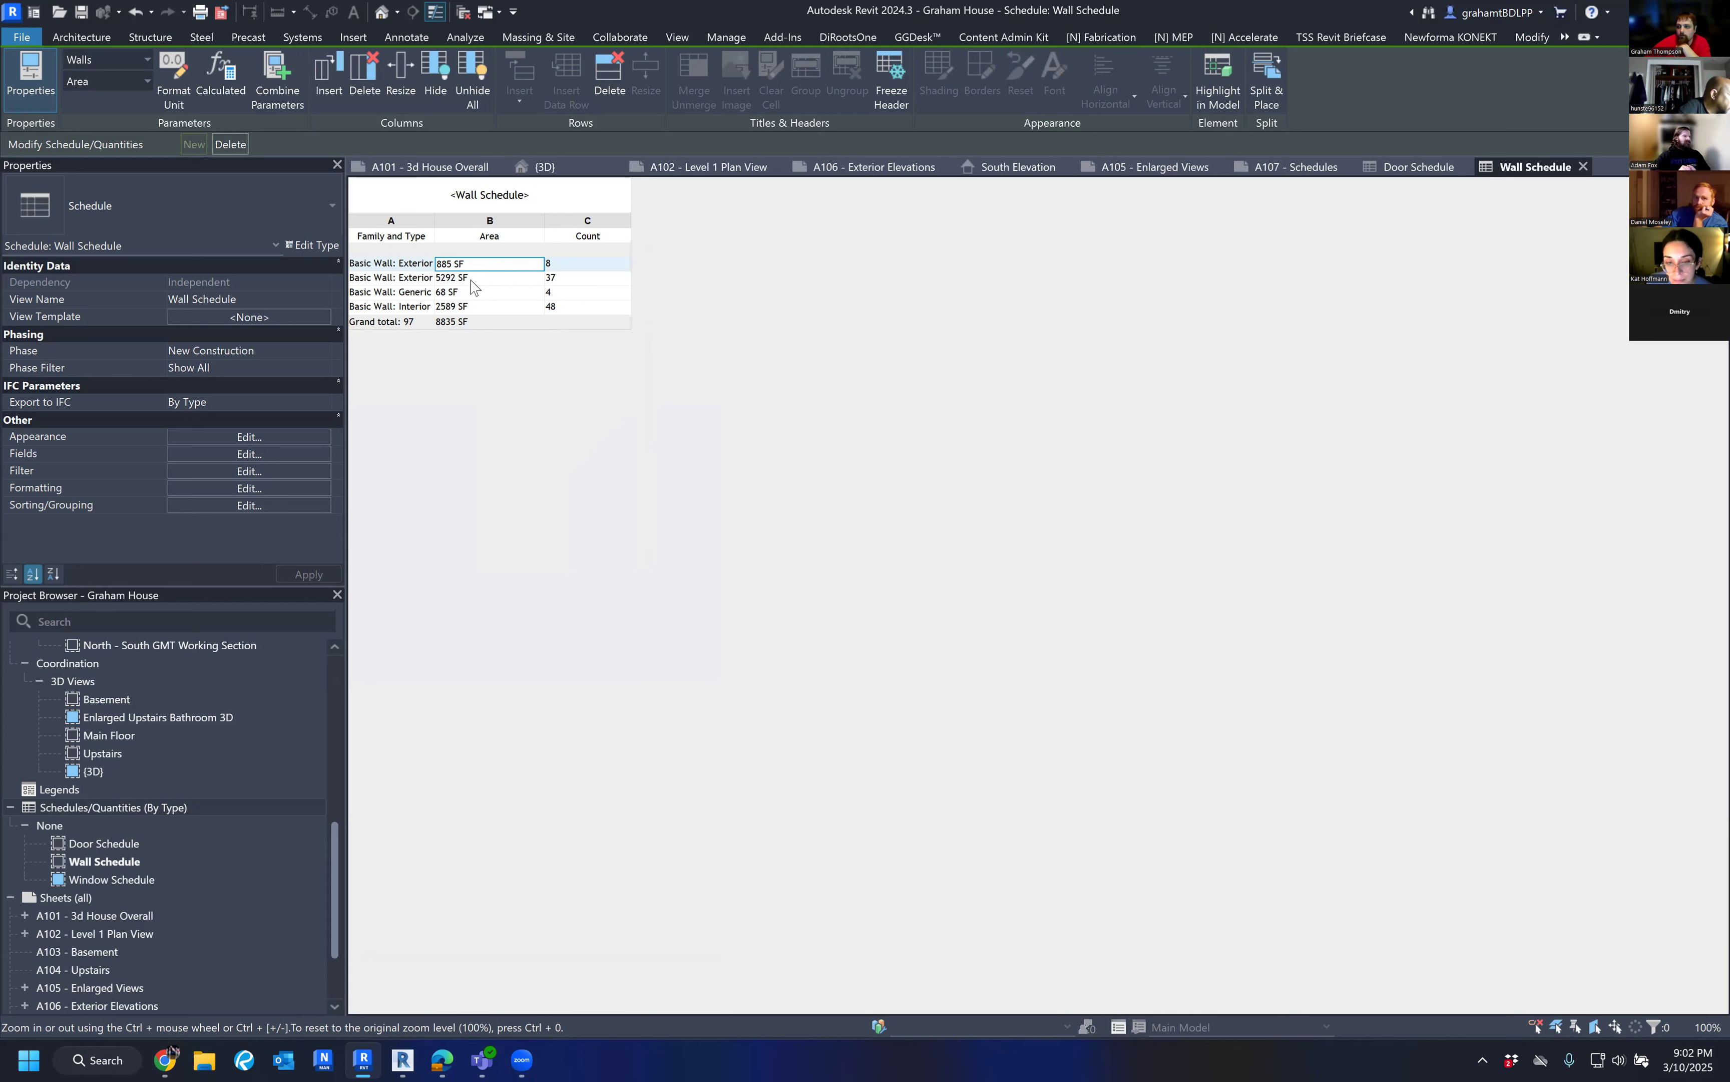
left_click(470, 281)
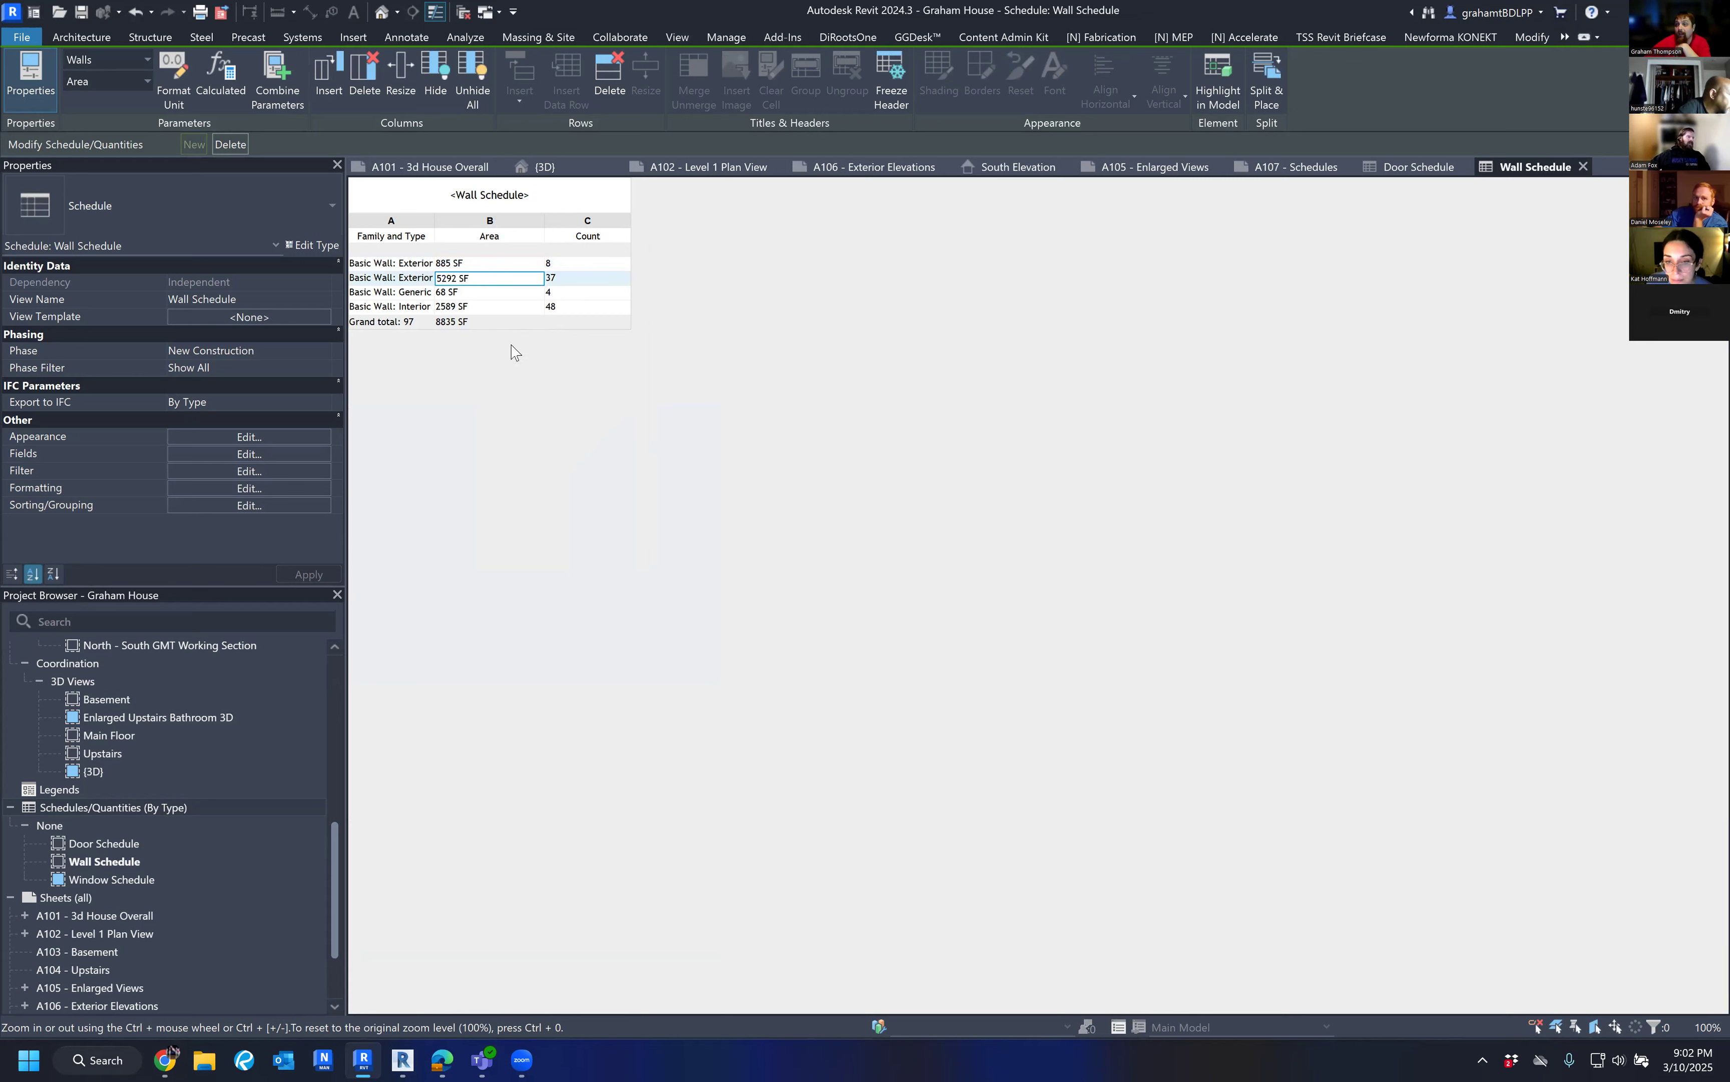